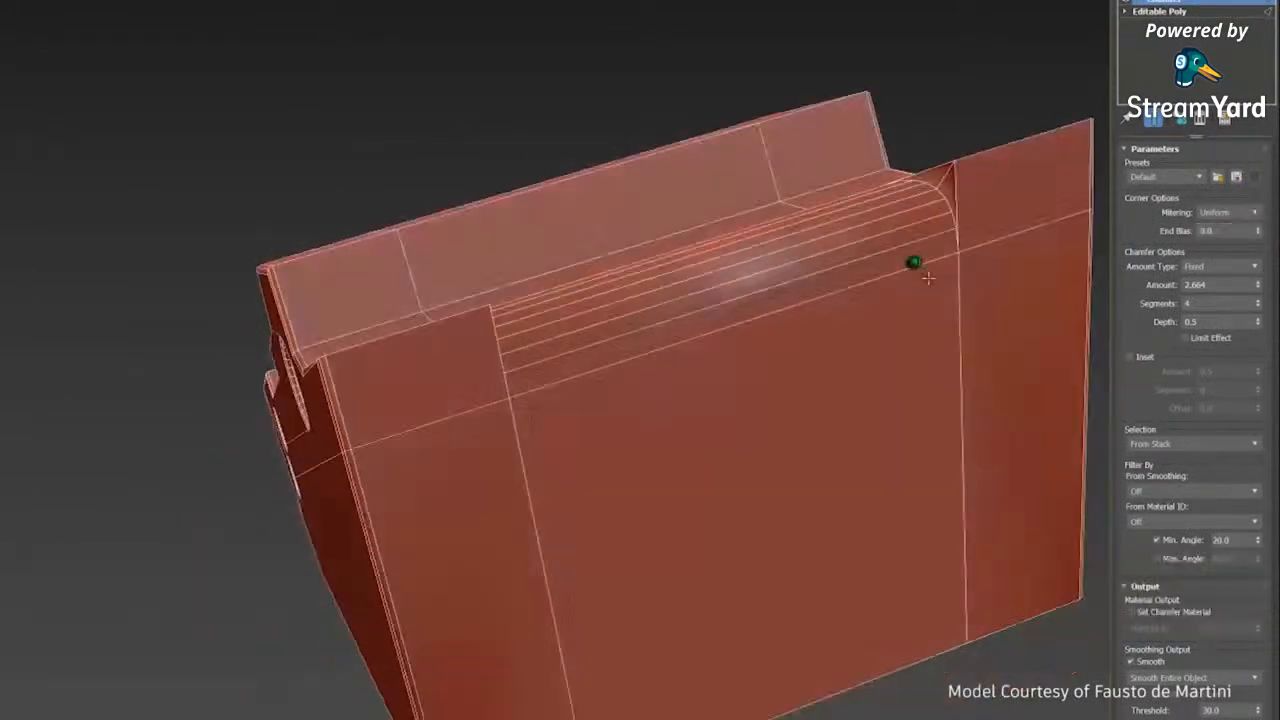
# - Set the Chamfer modifier's End Bias to 0.0 to change the transition at the ends of the block's rounded edge
pyautogui.keyDown('alt'); pyautogui.moveTo(840, 266); pyautogui.dragTo(950, 270, button='middle'); pyautogui.keyUp('alt')
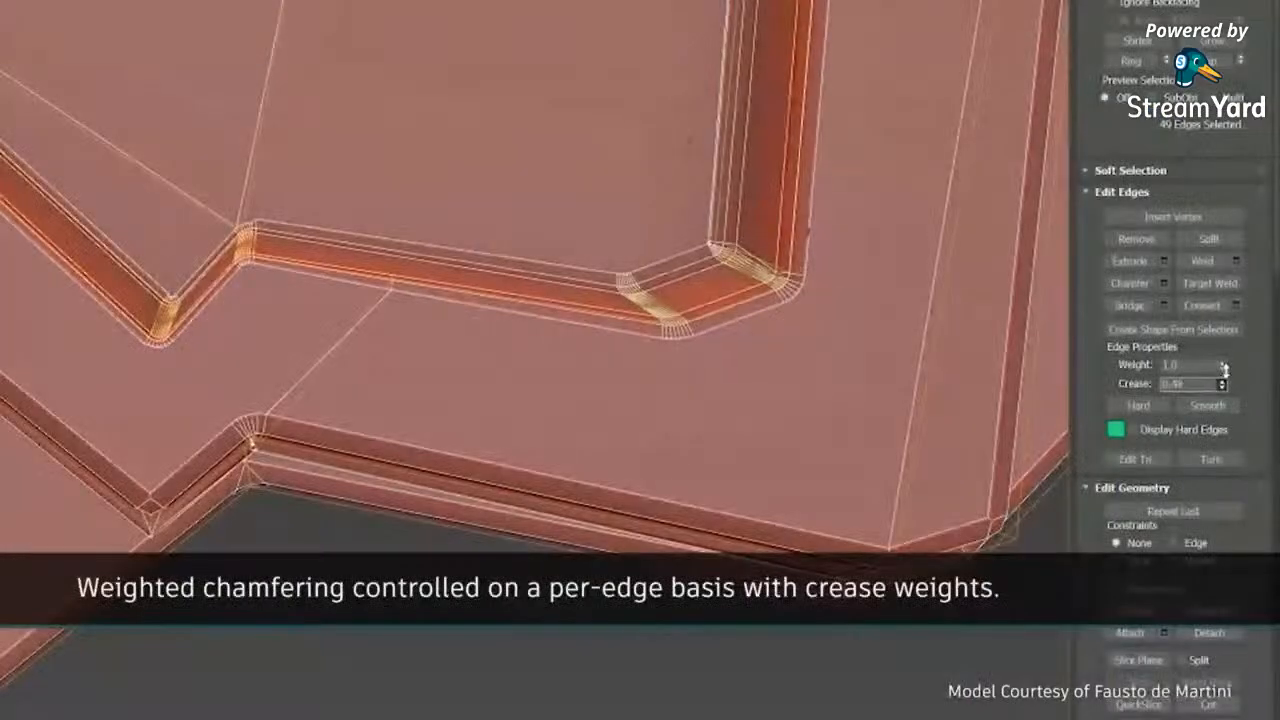
pyautogui.moveTo(1225, 374); pyautogui.dragTo(1226, 388)
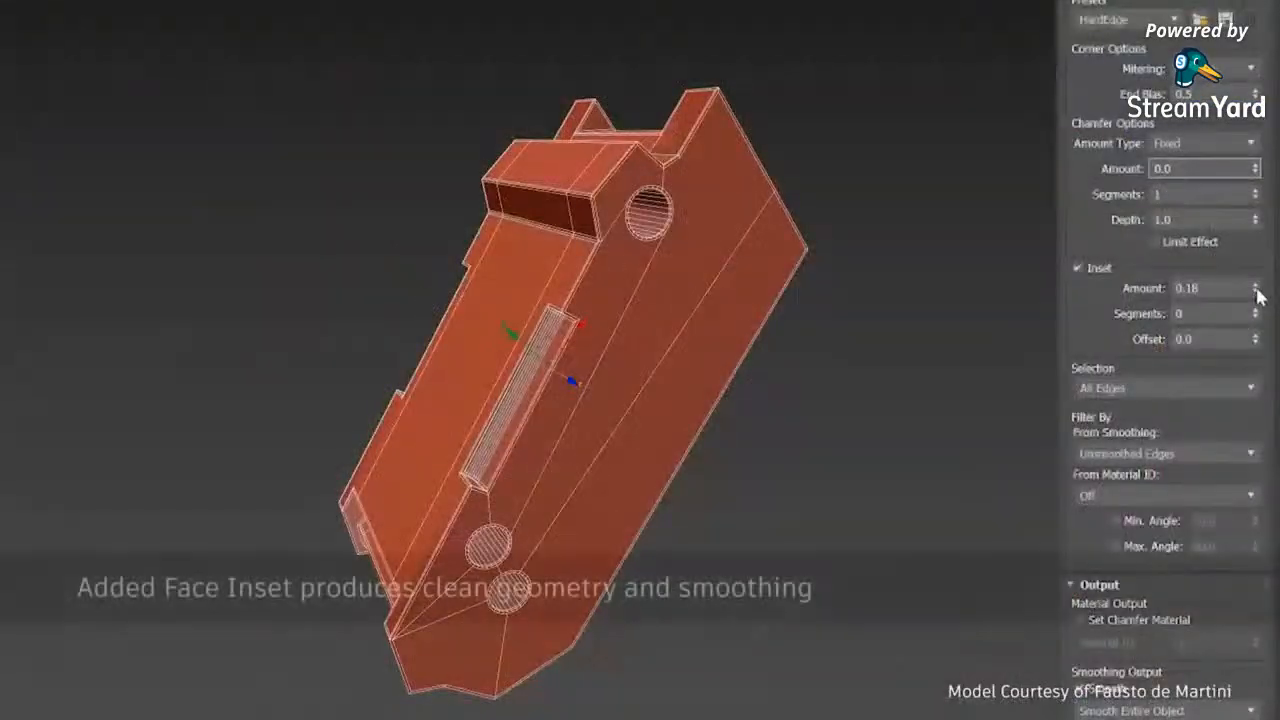
pyautogui.moveTo(1254, 288); pyautogui.dragTo(1246, 246)
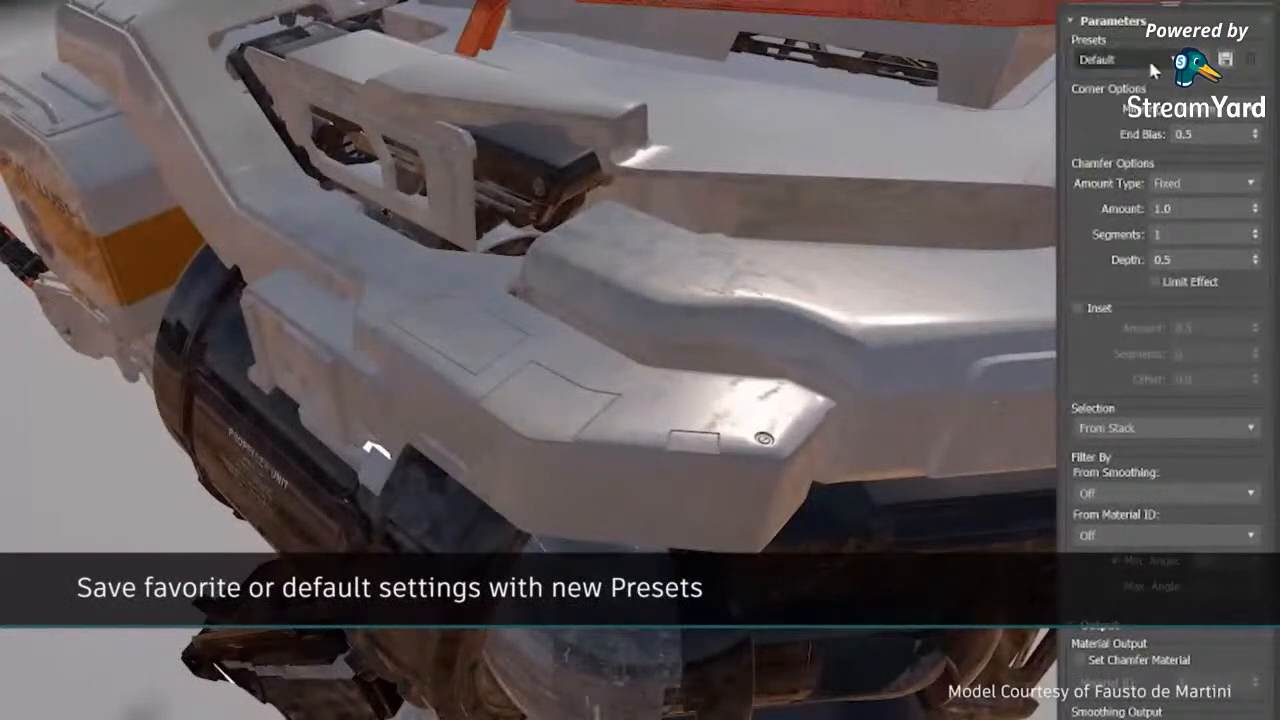
# - Apply the PanelLines preset to the Chamfer modifier on the vehicle's hull
pyautogui.click(1147, 58)
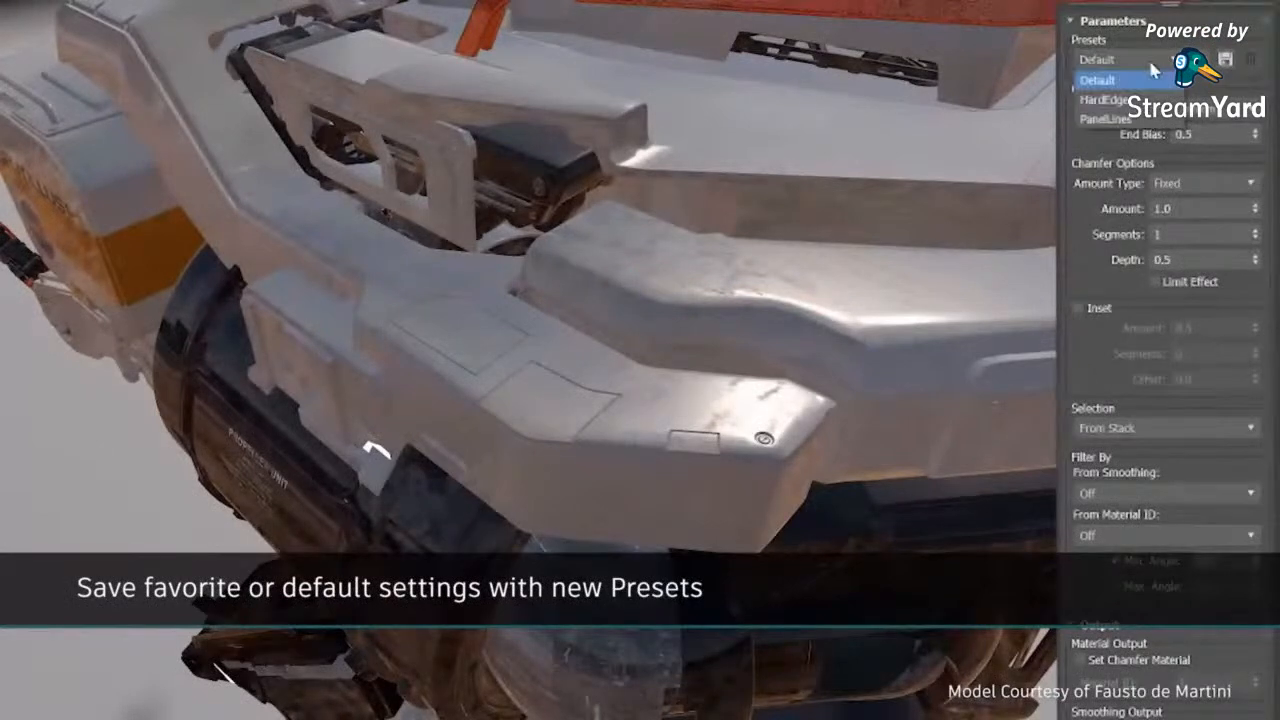
pyautogui.click(1100, 118)
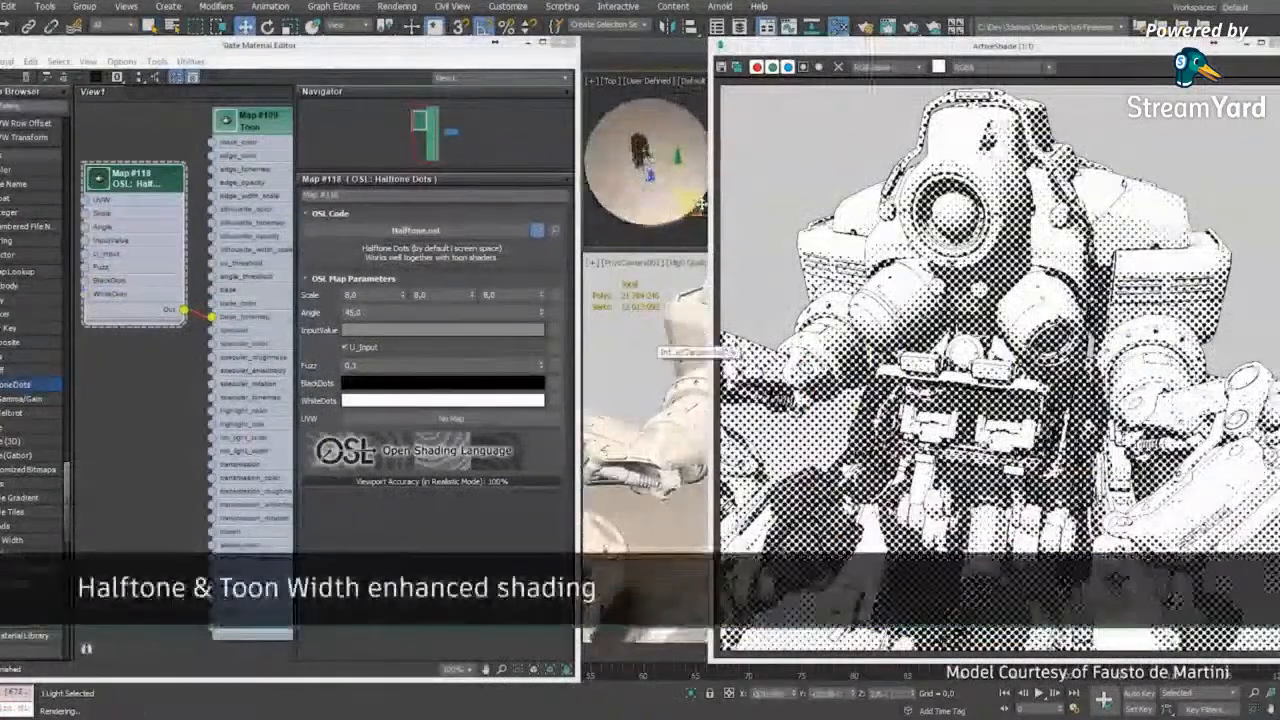
pyautogui.moveTo(701, 205); pyautogui.dragTo(705, 200)
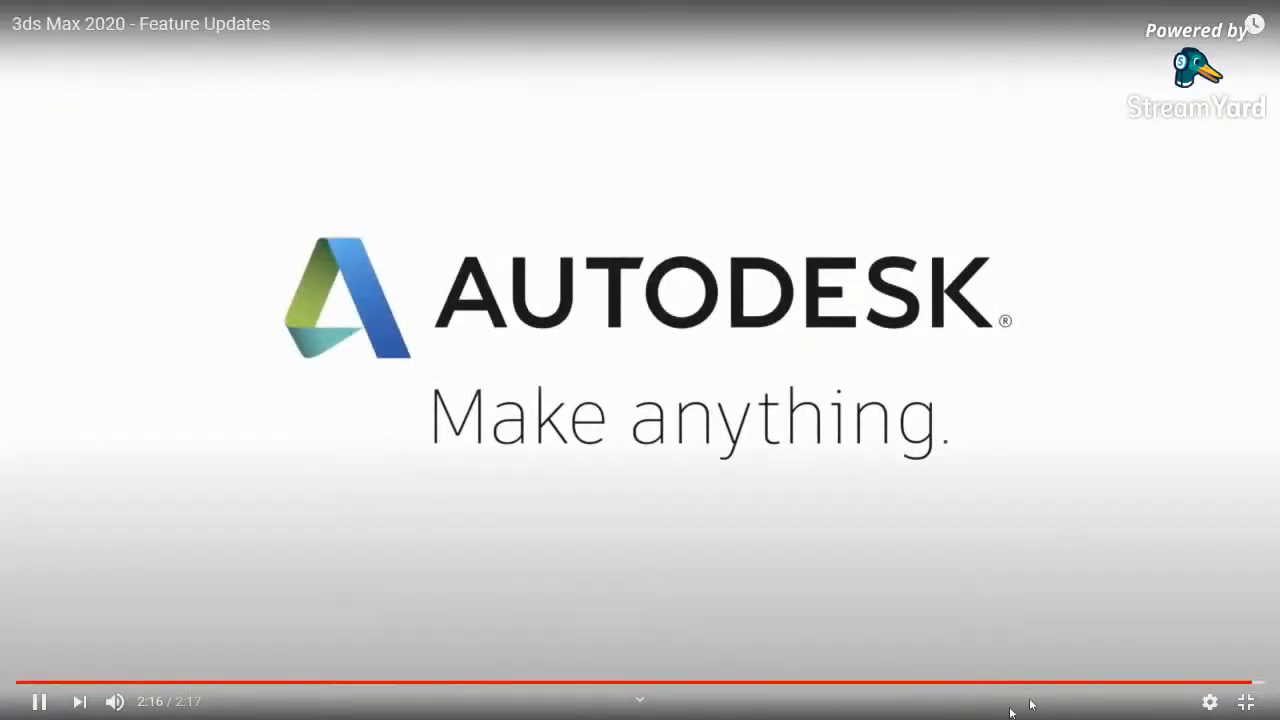
# - Close the 3ds Max 2020 Feature Updates video and show the 3ds Max 2021 Rendering and Viewport Features video in full screen
pyautogui.click(1245, 701)
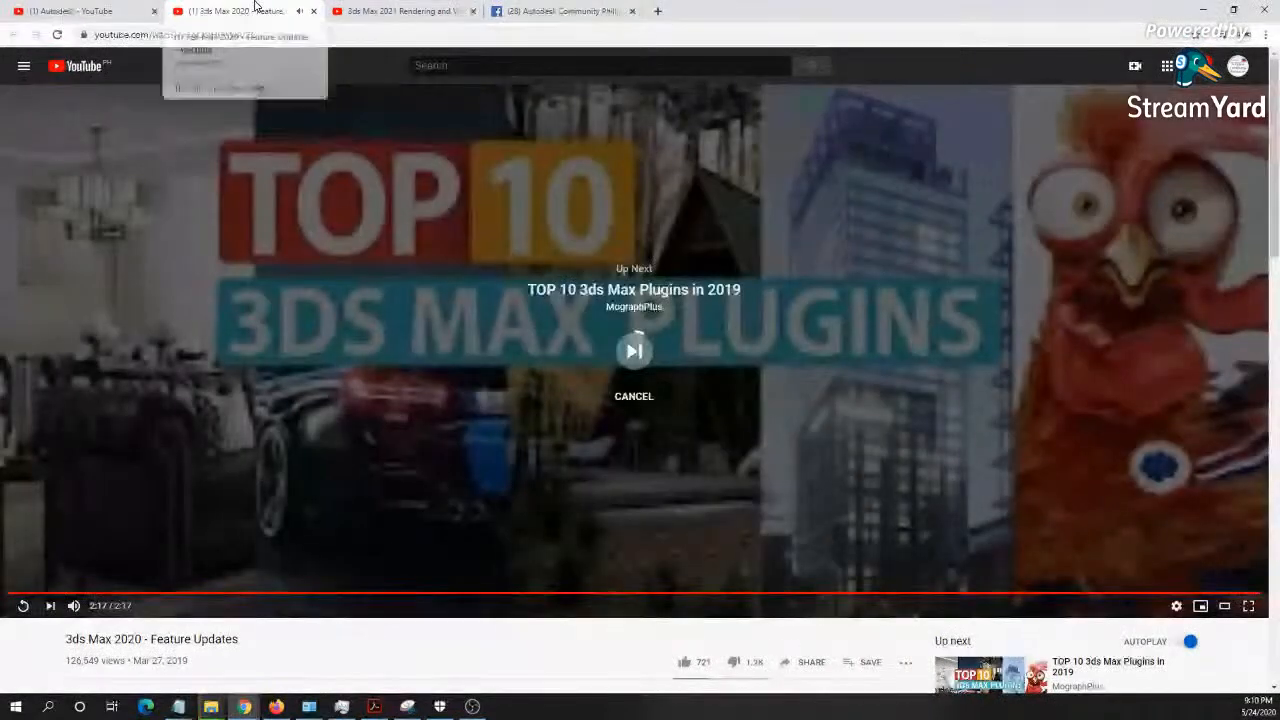
pyautogui.click(313, 11)
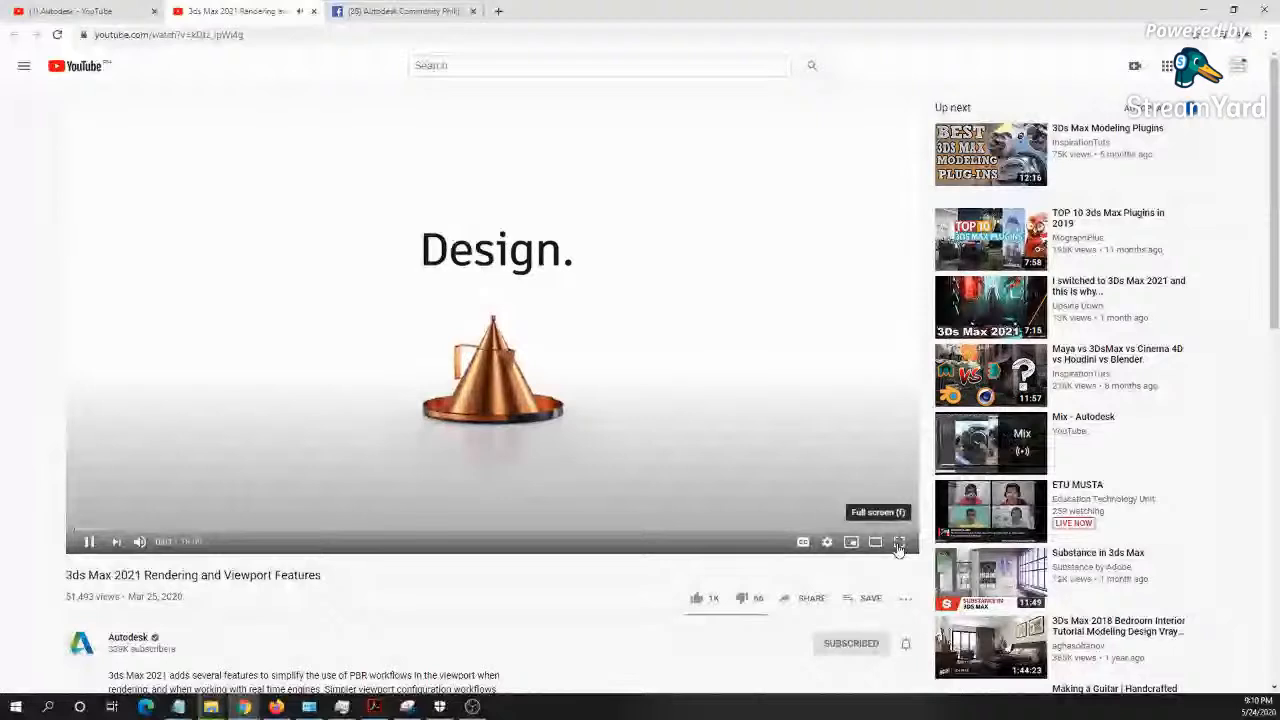
pyautogui.click(899, 543)
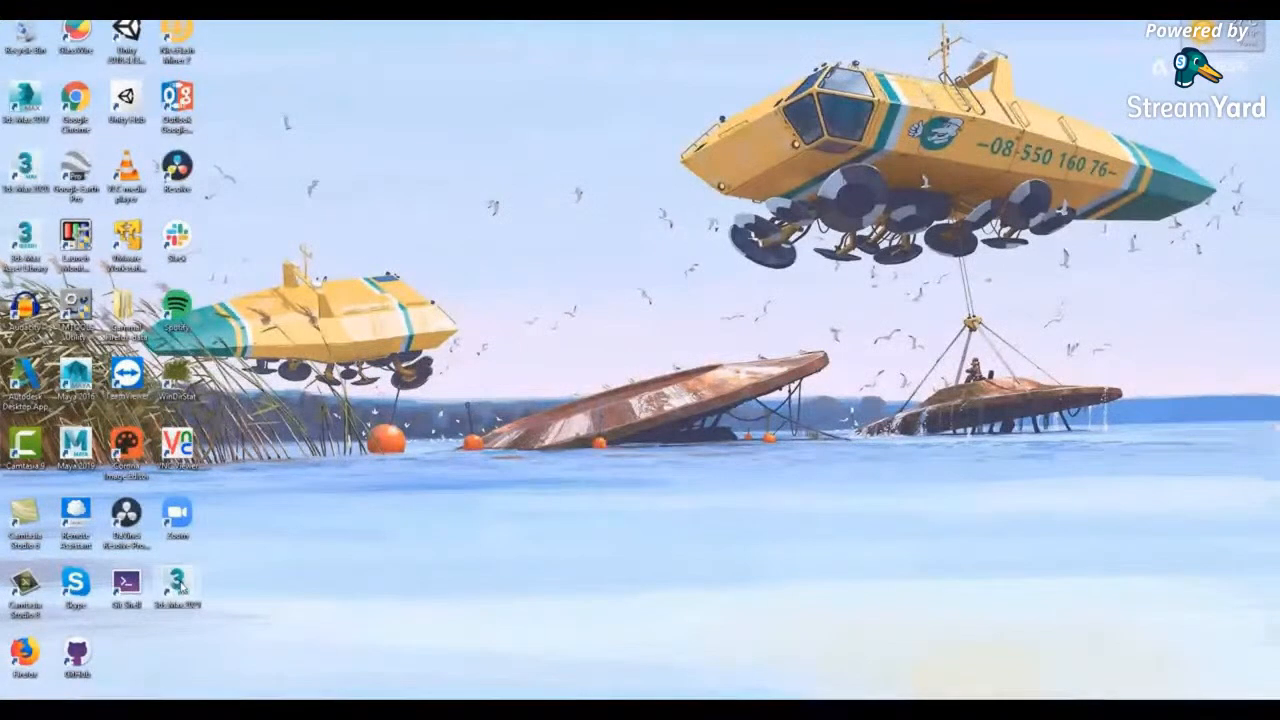
# - Launch 3ds Max 2021 from the desktop
pyautogui.doubleClick(180, 582)
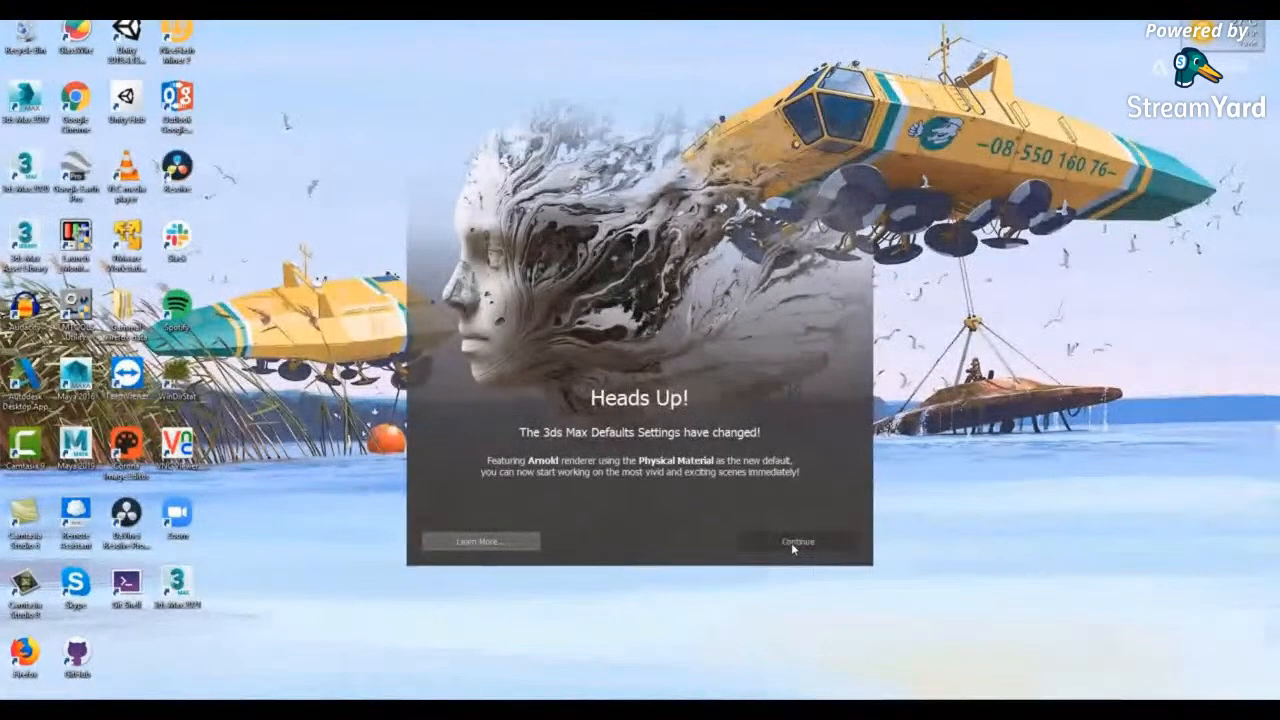
pyautogui.click(795, 542)
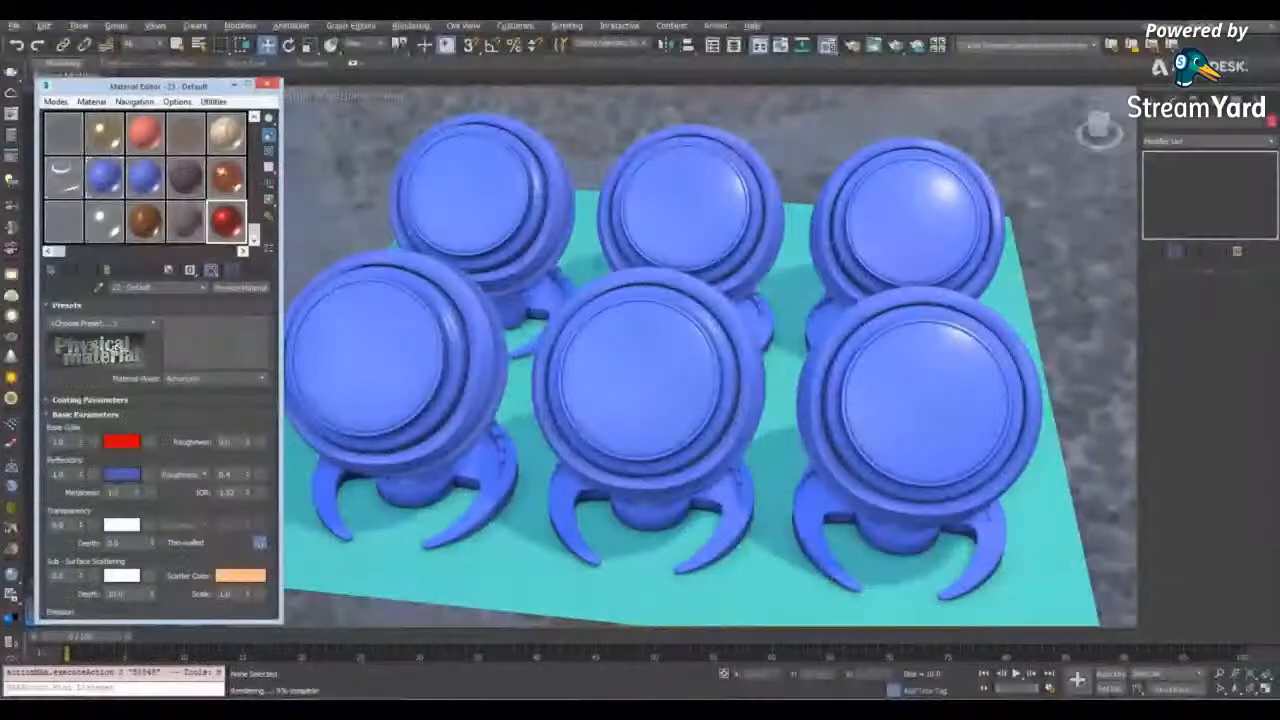
# - Assign the brick, copper, brown, grey fabric and red sample materials to five shader balls, keeping the back corner ball blue
pyautogui.moveTo(178, 497)
pyautogui.mouseDown()
pyautogui.moveTo(176, 236)
pyautogui.moveTo(179, 508)
pyautogui.mouseUp()
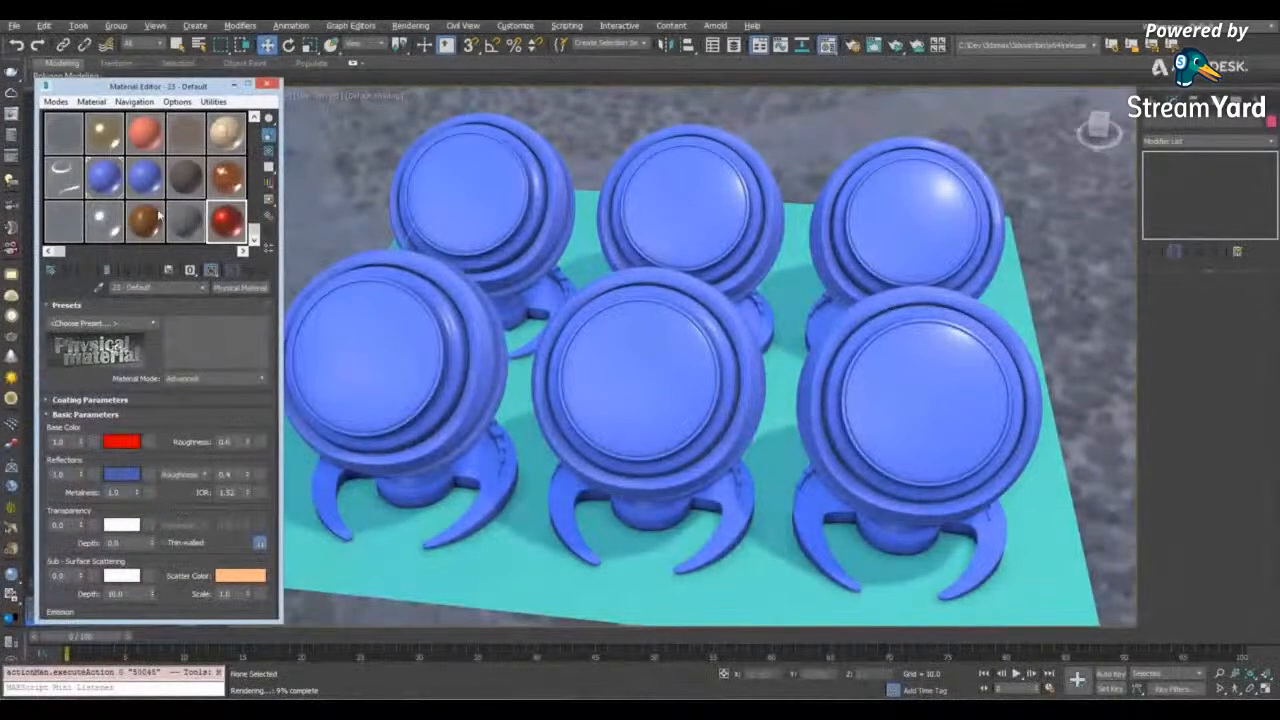
pyautogui.moveTo(219, 176); pyautogui.dragTo(684, 192)
pyautogui.moveTo(228, 184); pyautogui.dragTo(922, 234)
pyautogui.moveTo(146, 224); pyautogui.dragTo(390, 335)
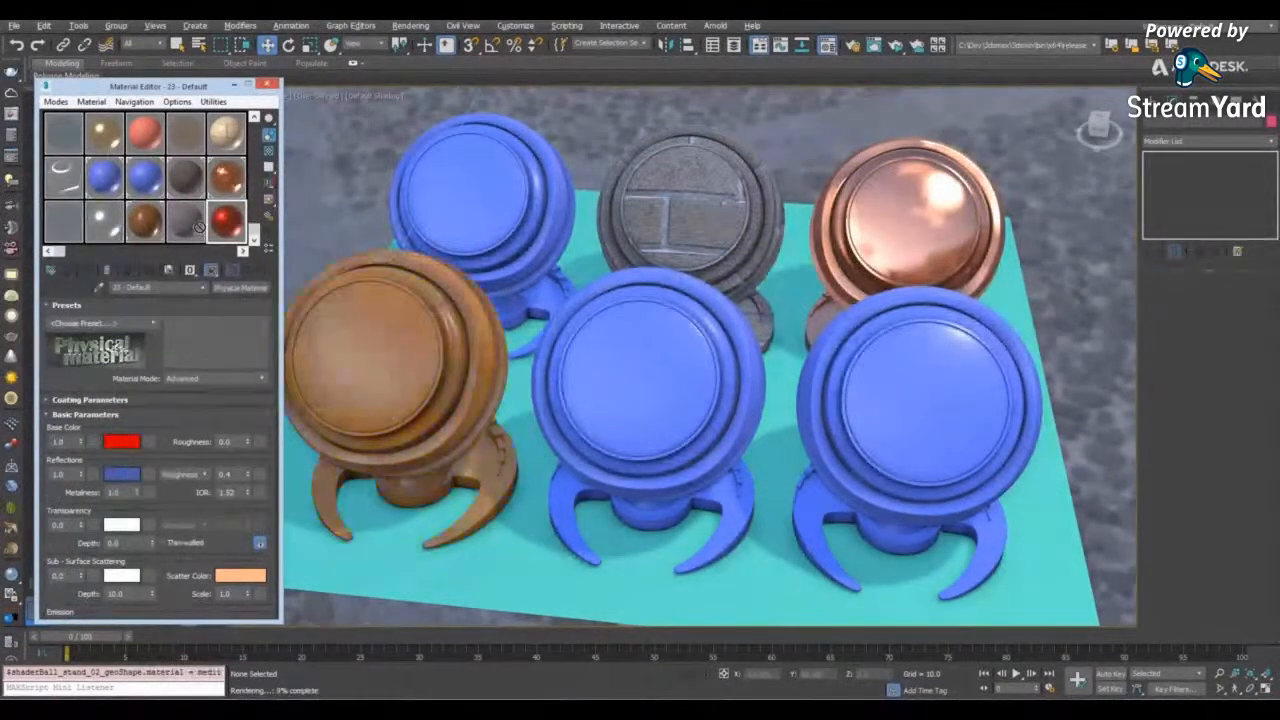
pyautogui.moveTo(654, 386); pyautogui.dragTo(654, 386)
pyautogui.moveTo(228, 228); pyautogui.dragTo(860, 410)
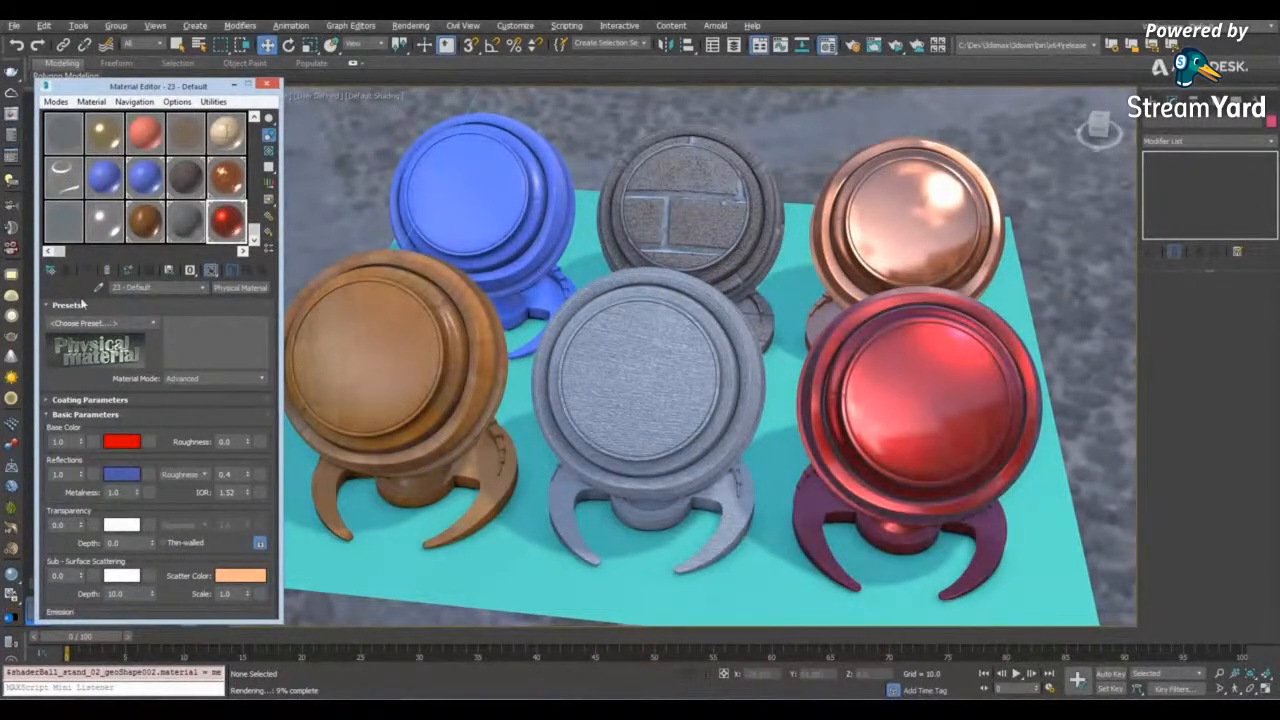
# - Apply the Satin Gold preset to the red Physical Material
pyautogui.click(152, 325)
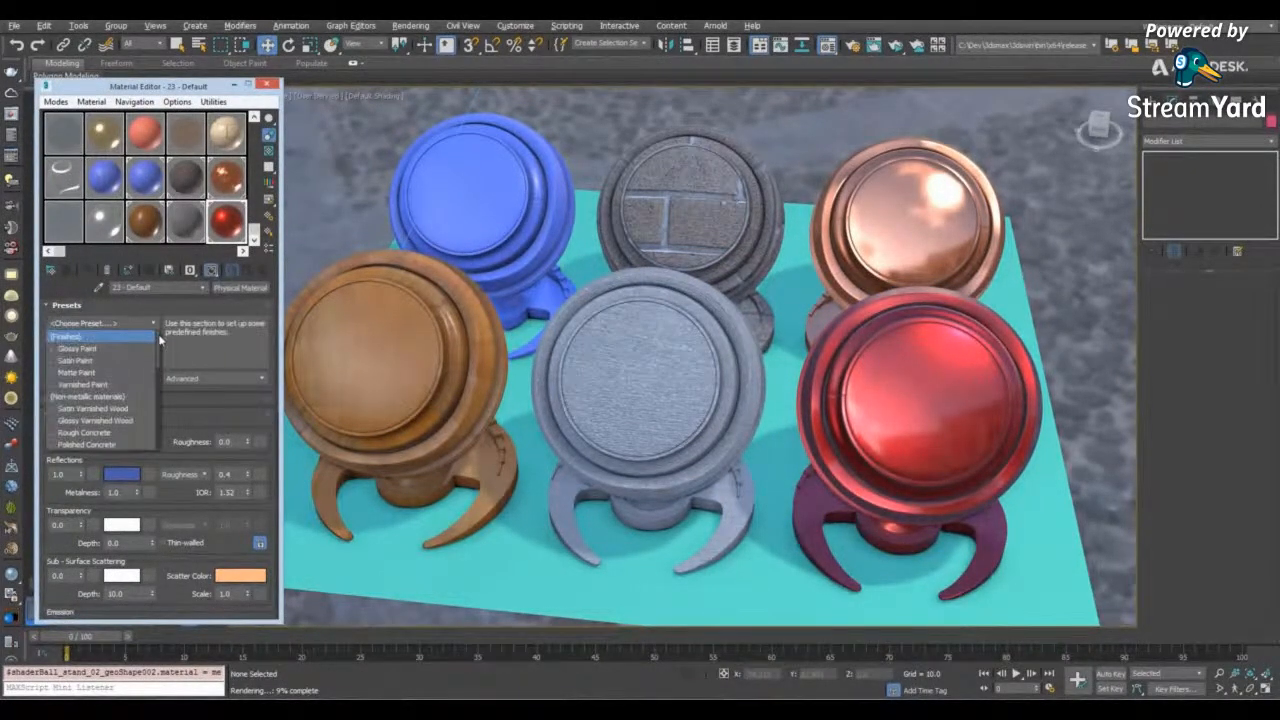
pyautogui.scroll(-8, 155, 398)
pyautogui.scroll(-1, 158, 401)
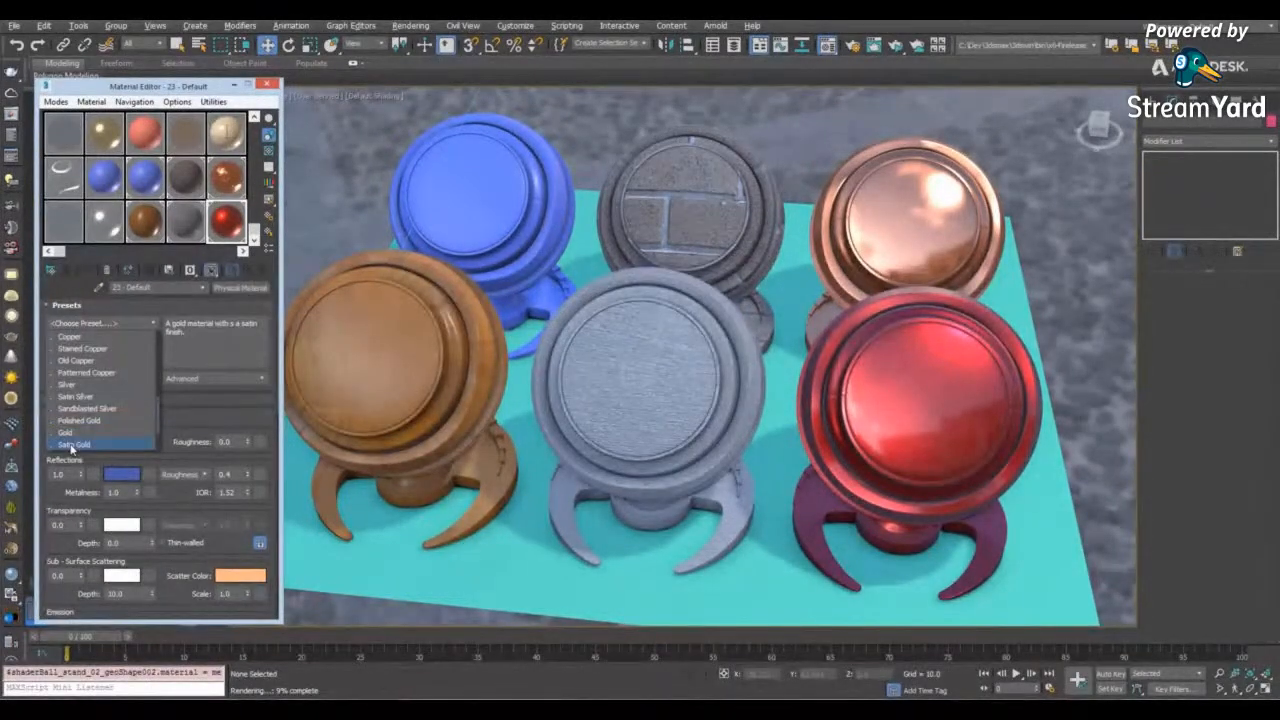
pyautogui.click(74, 444)
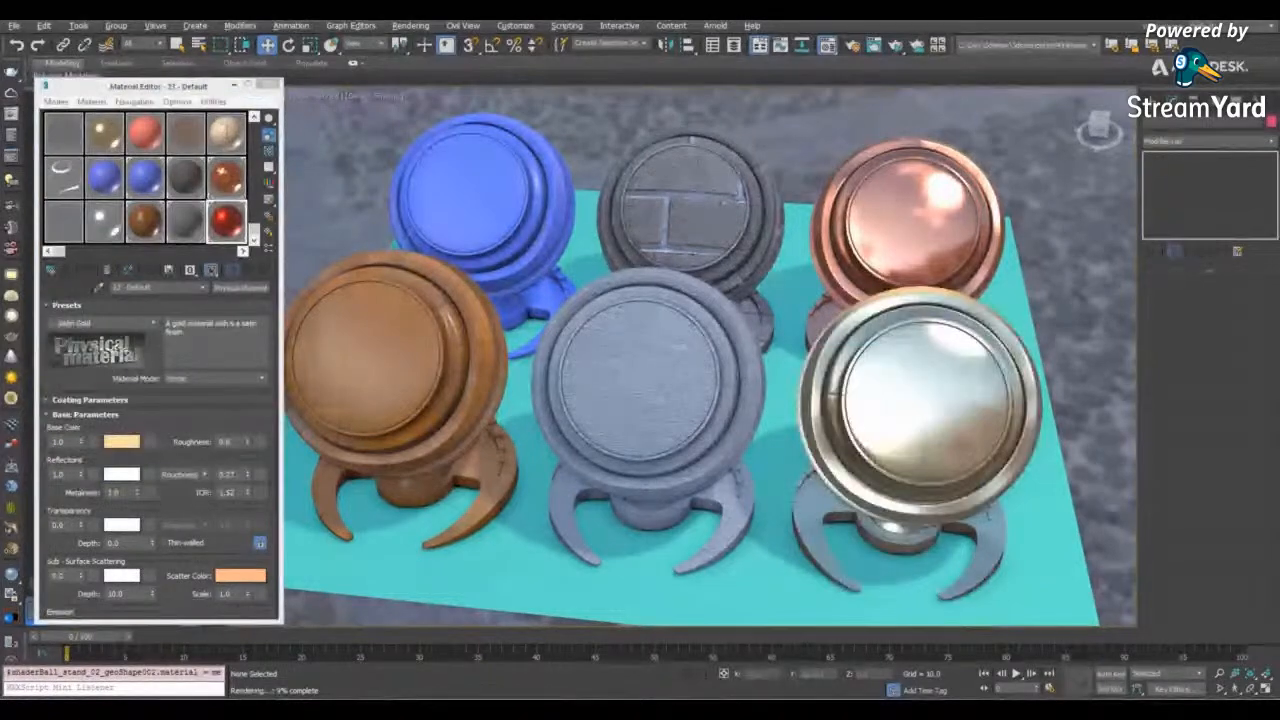
# - Add a Double Sided material in the Slate Material Editor and show the parameters of its two Physical Material submaterials
pyautogui.moveTo(829, 46); pyautogui.dragTo(829, 74)
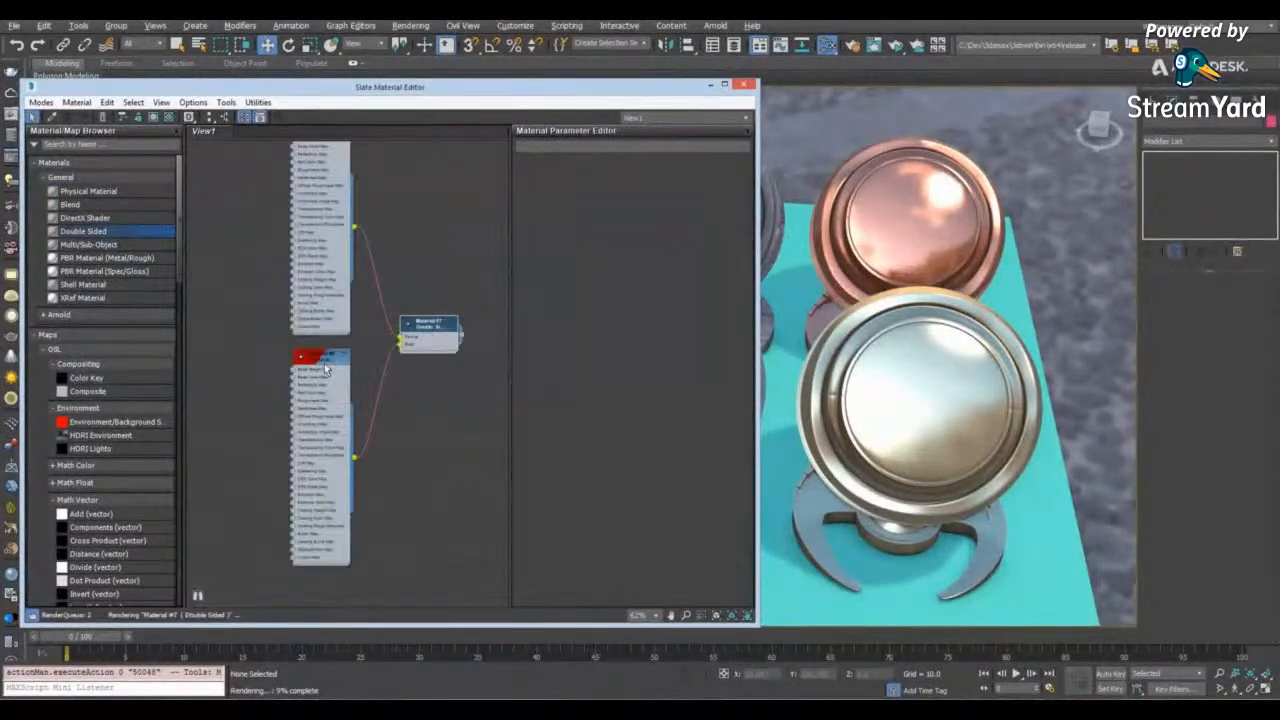
pyautogui.doubleClick(322, 360)
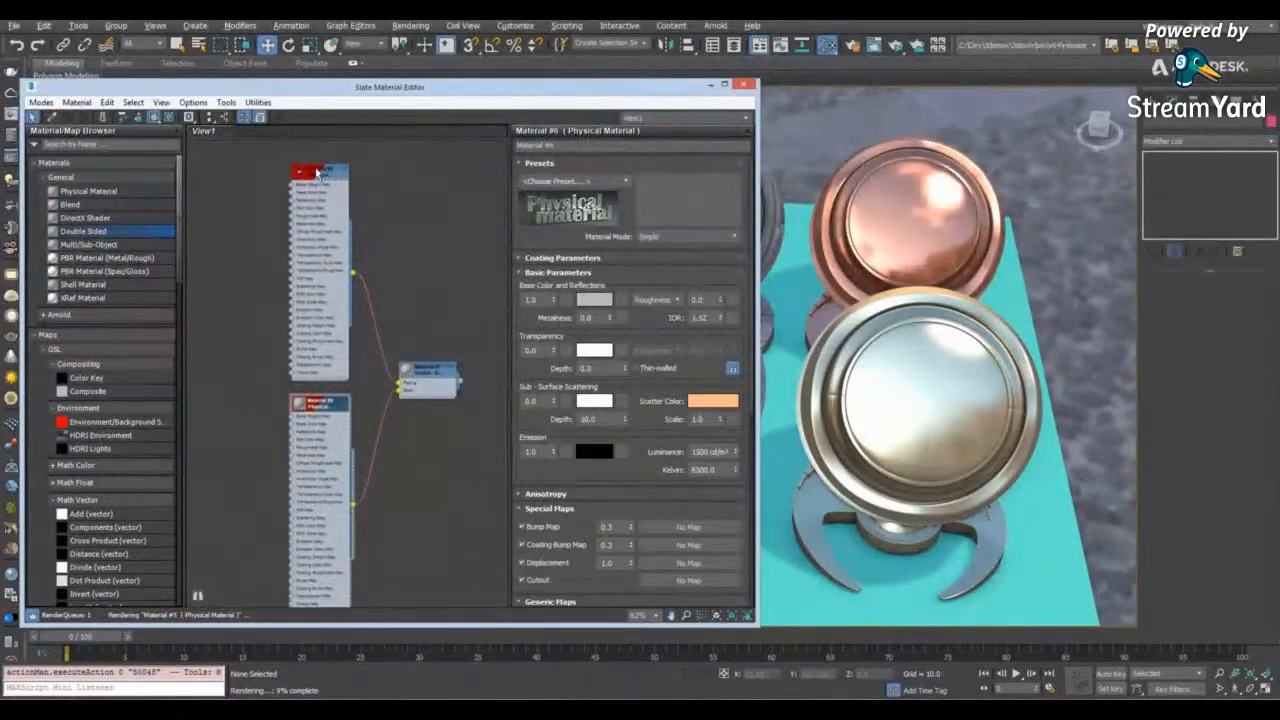
pyautogui.doubleClick(323, 176)
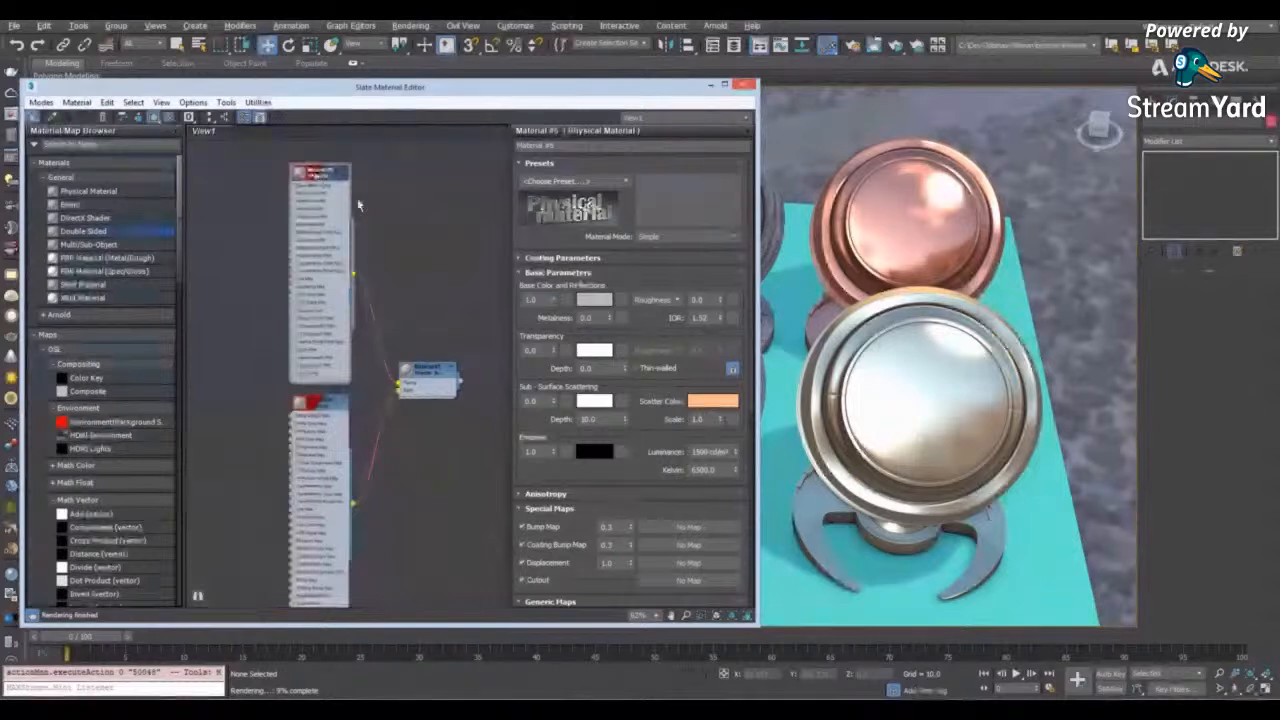
pyautogui.doubleClick(318, 404)
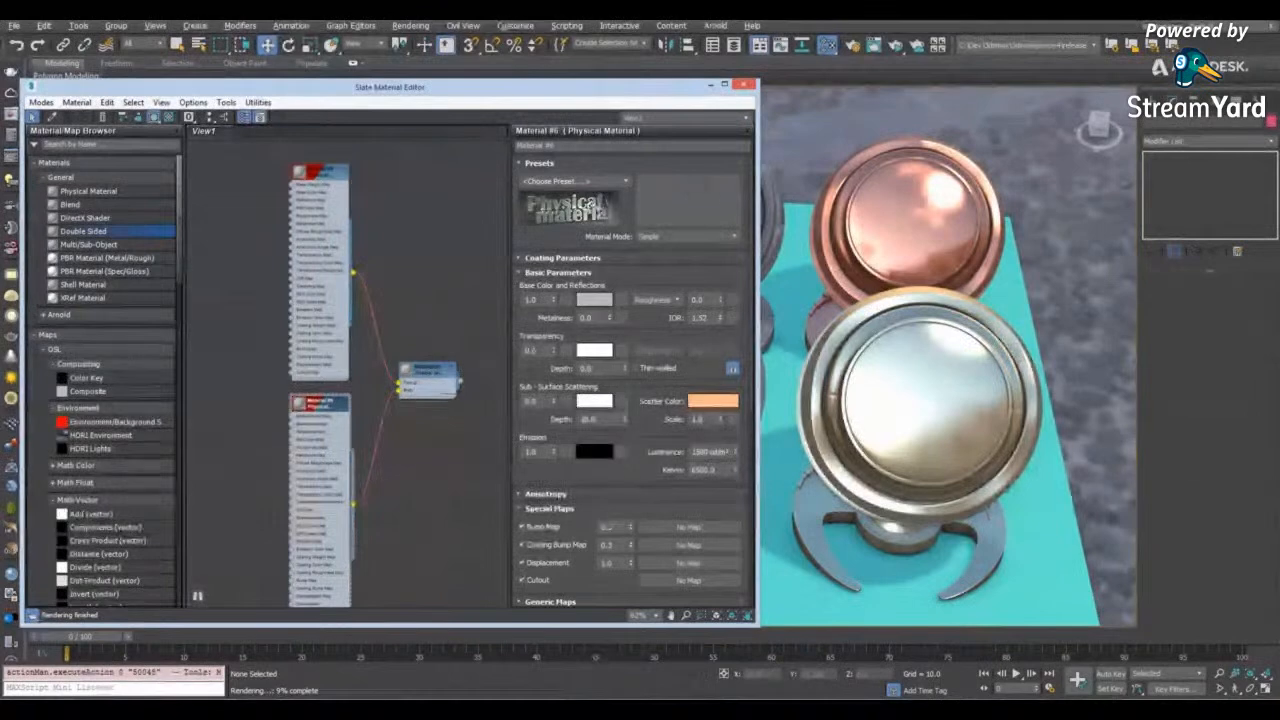
# - Examine the second Physical Material's parameters, including its Anisotropy settings, and close the Slate Material Editor
pyautogui.scroll(-1, 750, 205)
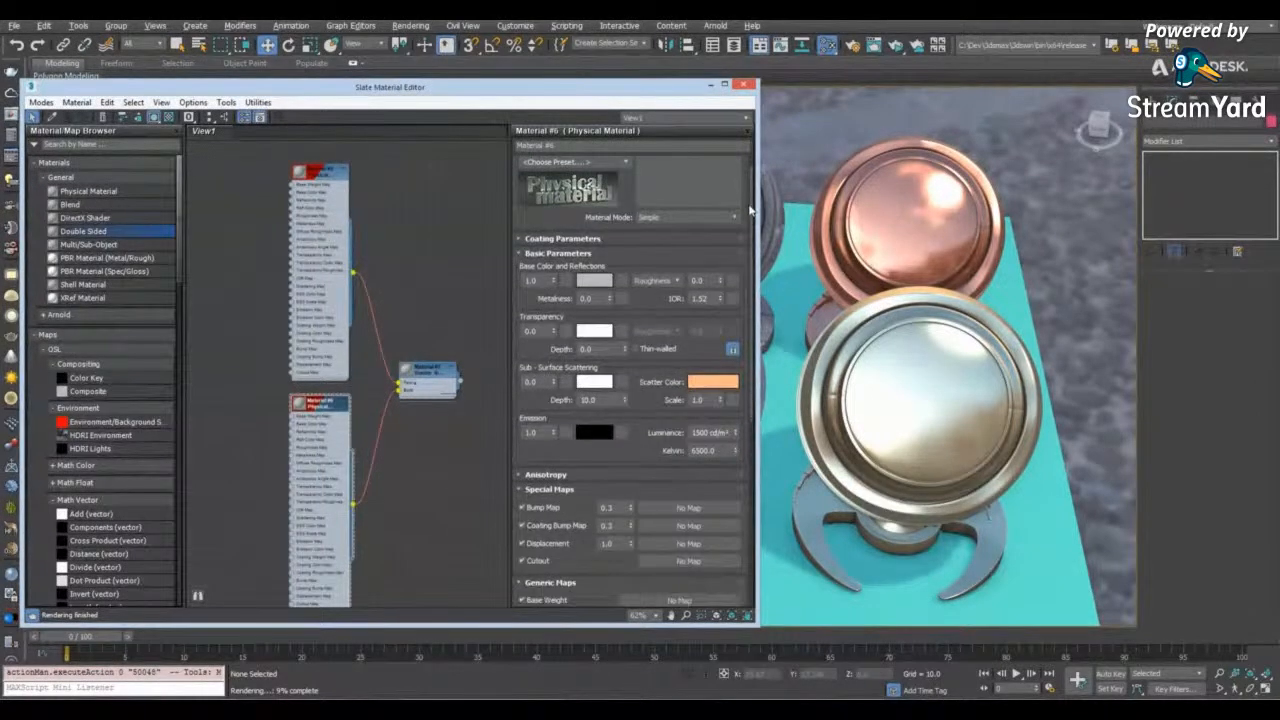
pyautogui.scroll(-5, 750, 208)
pyautogui.click(546, 379)
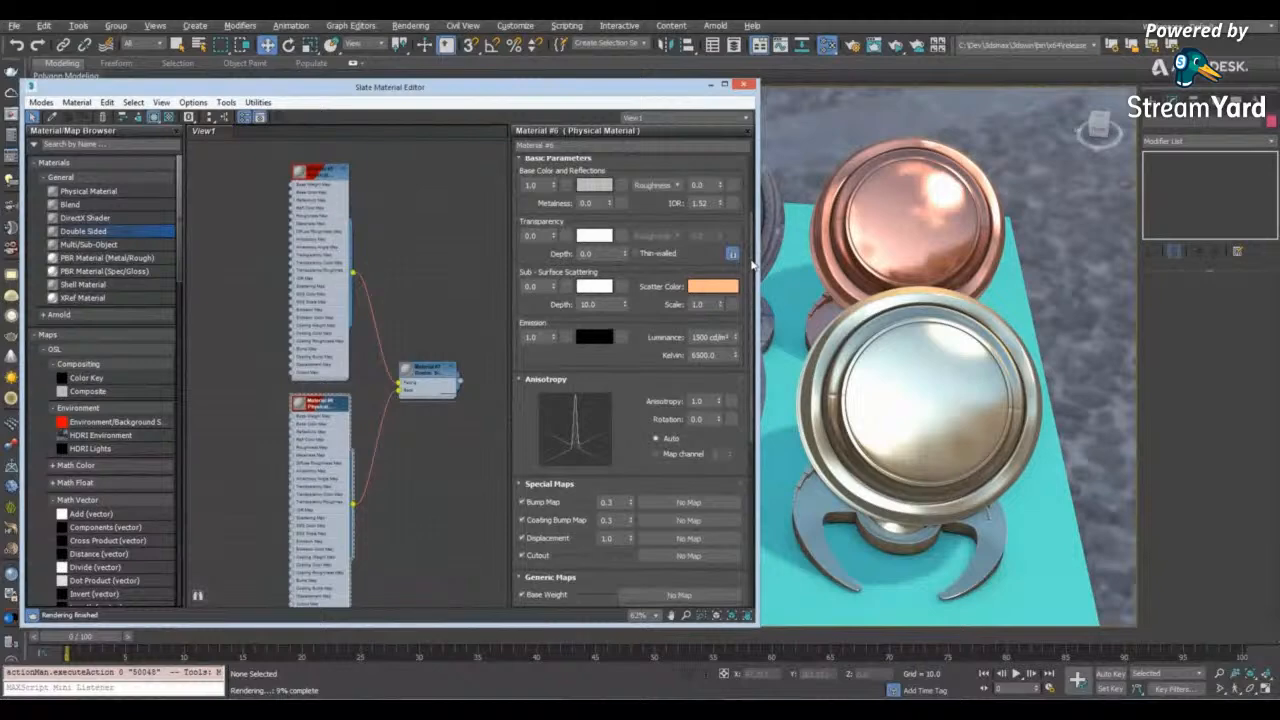
pyautogui.doubleClick(428, 370)
pyautogui.doubleClick(322, 404)
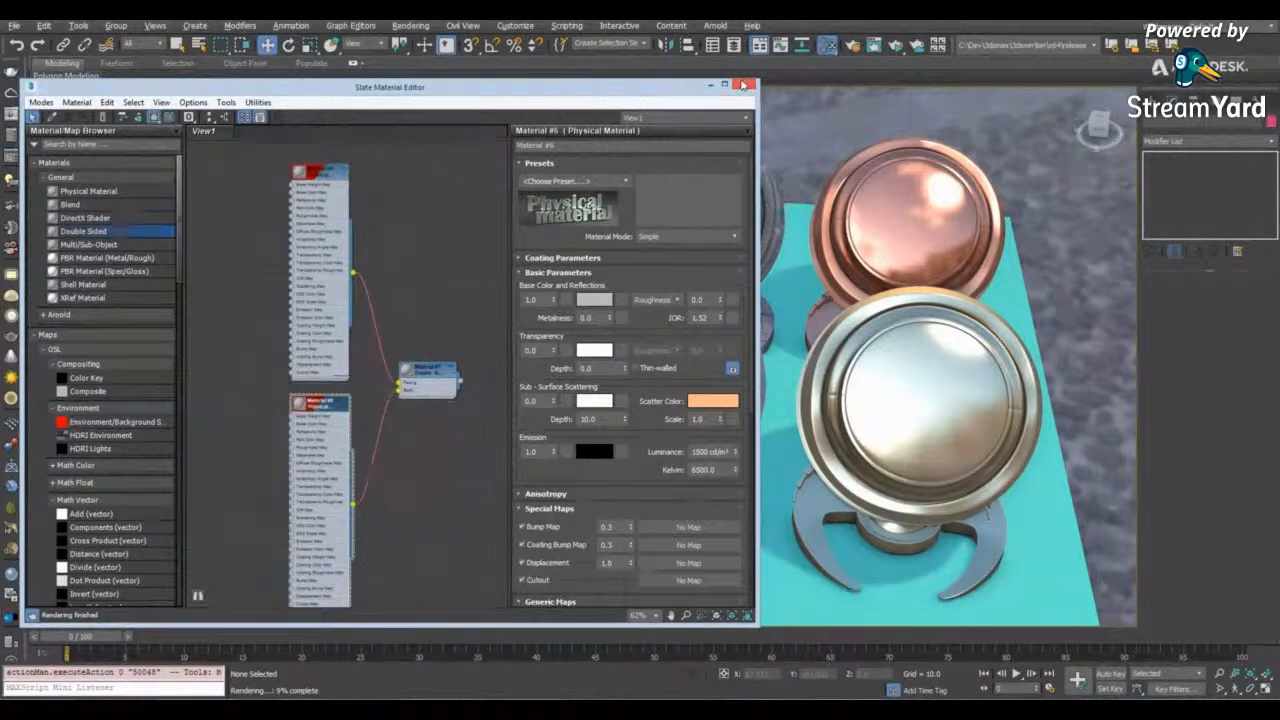
pyautogui.click(743, 85)
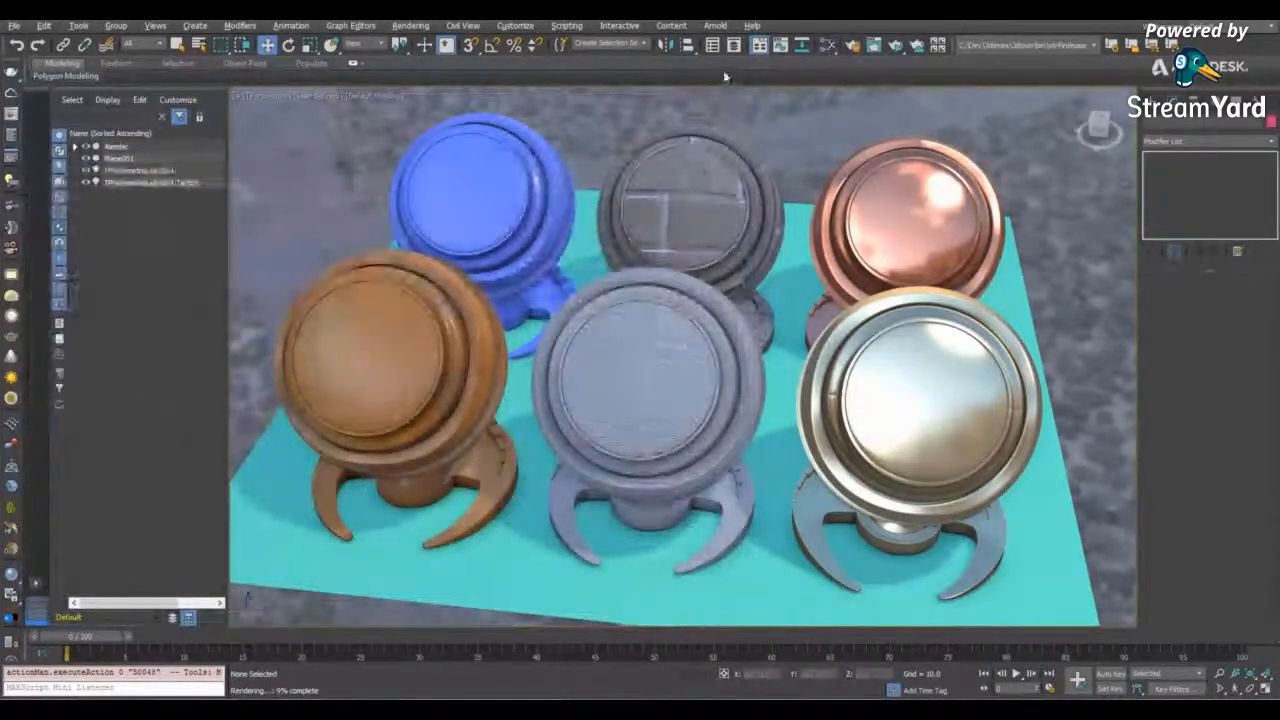
# - Review the Arnold sampling and ray depth settings in Render Setup and start an ActiveShade render of the perspective view
pyautogui.click(851, 45)
pyautogui.click(618, 228)
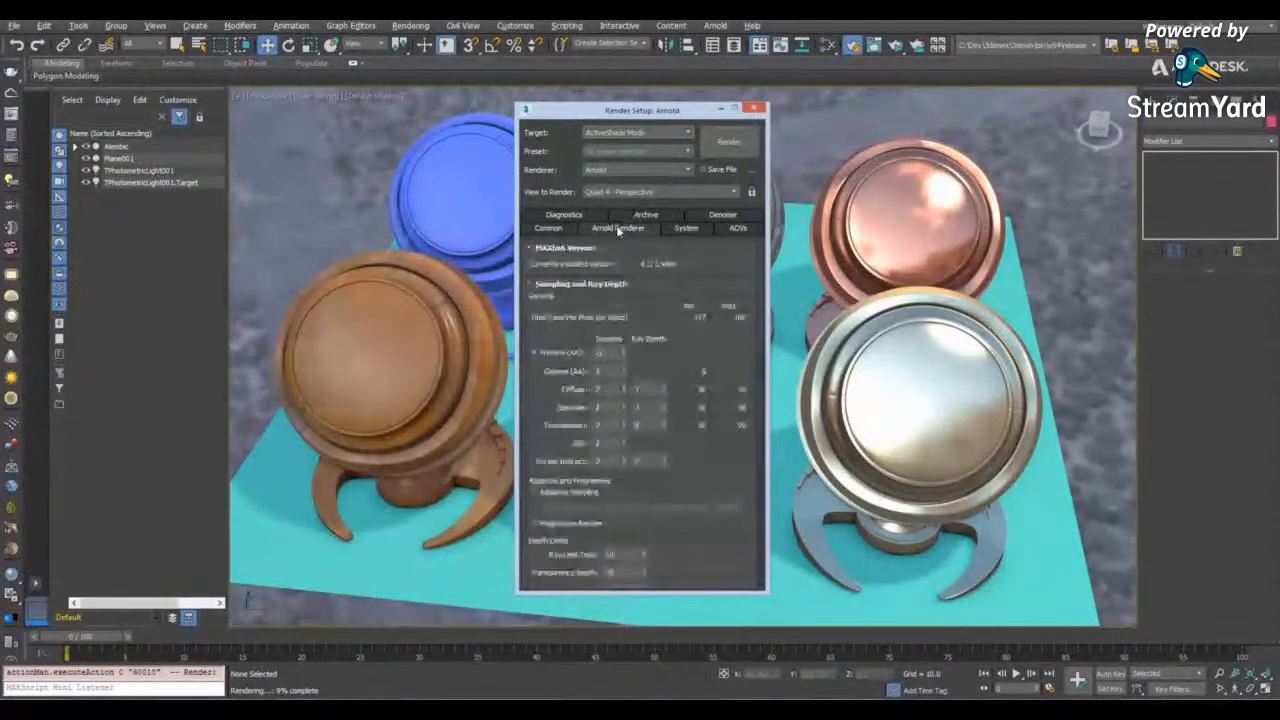
pyautogui.moveTo(759, 278); pyautogui.dragTo(736, 290)
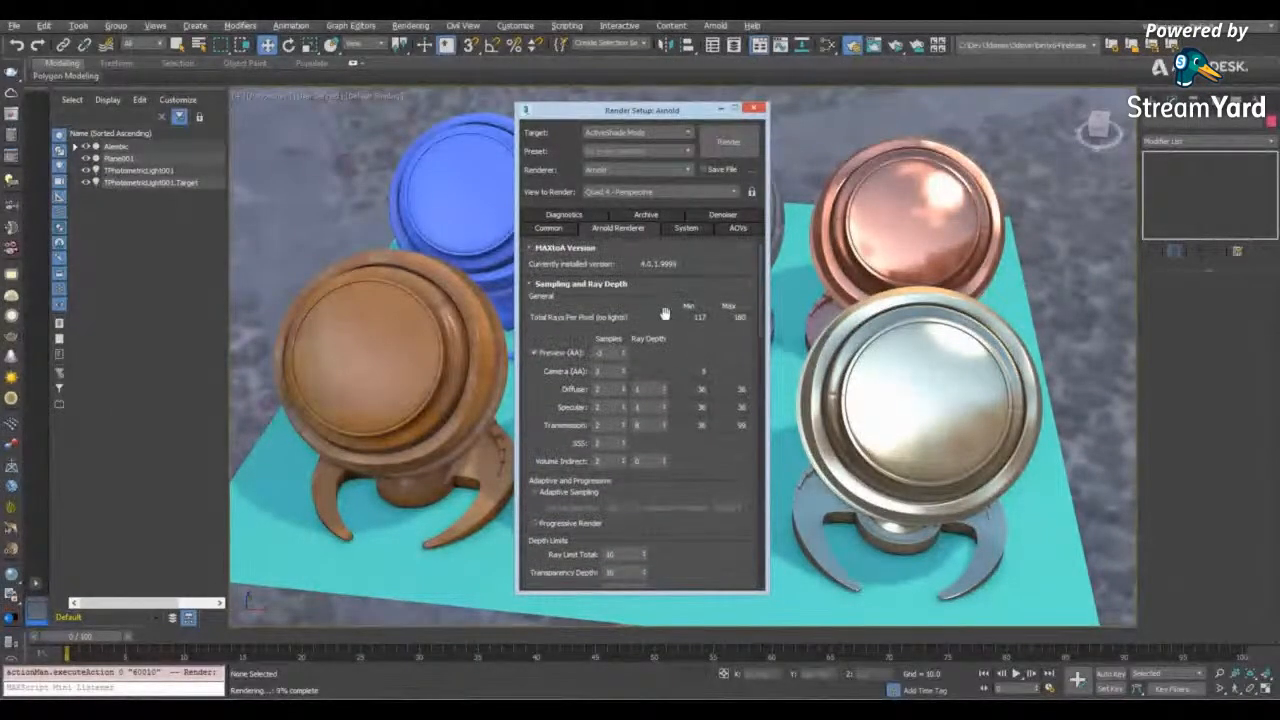
pyautogui.moveTo(641, 110); pyautogui.dragTo(119, 107)
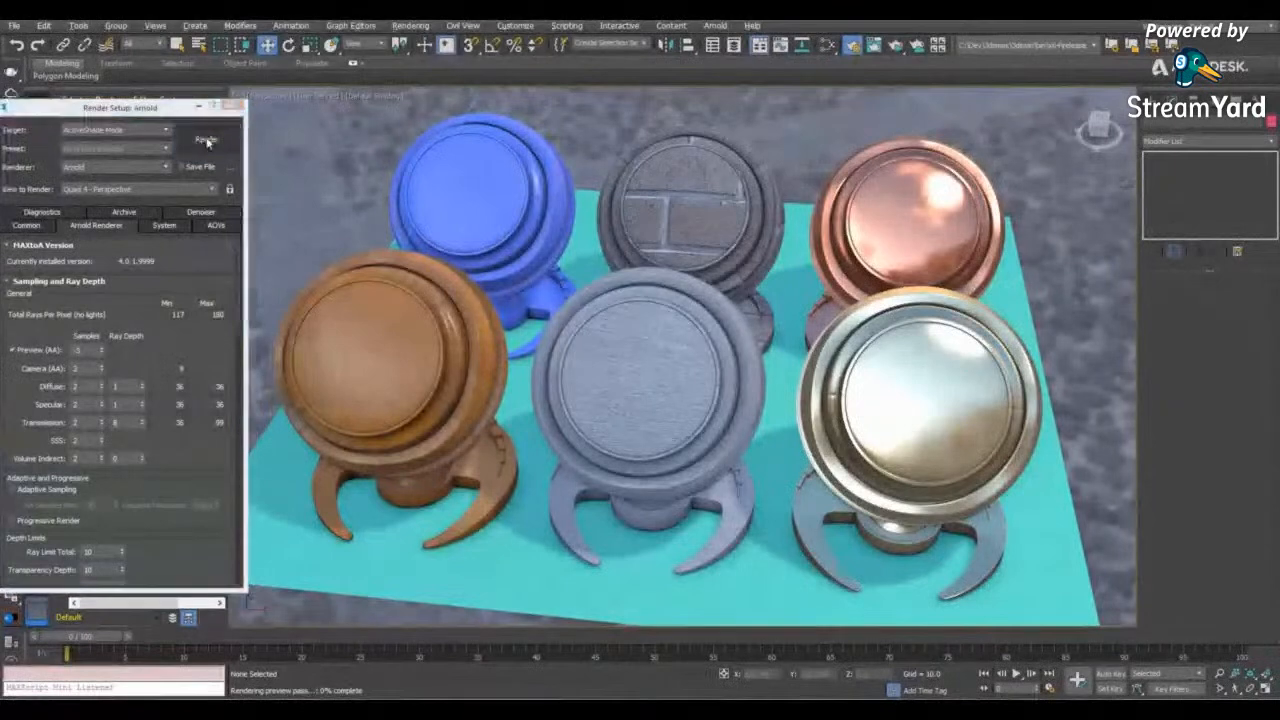
pyautogui.click(207, 142)
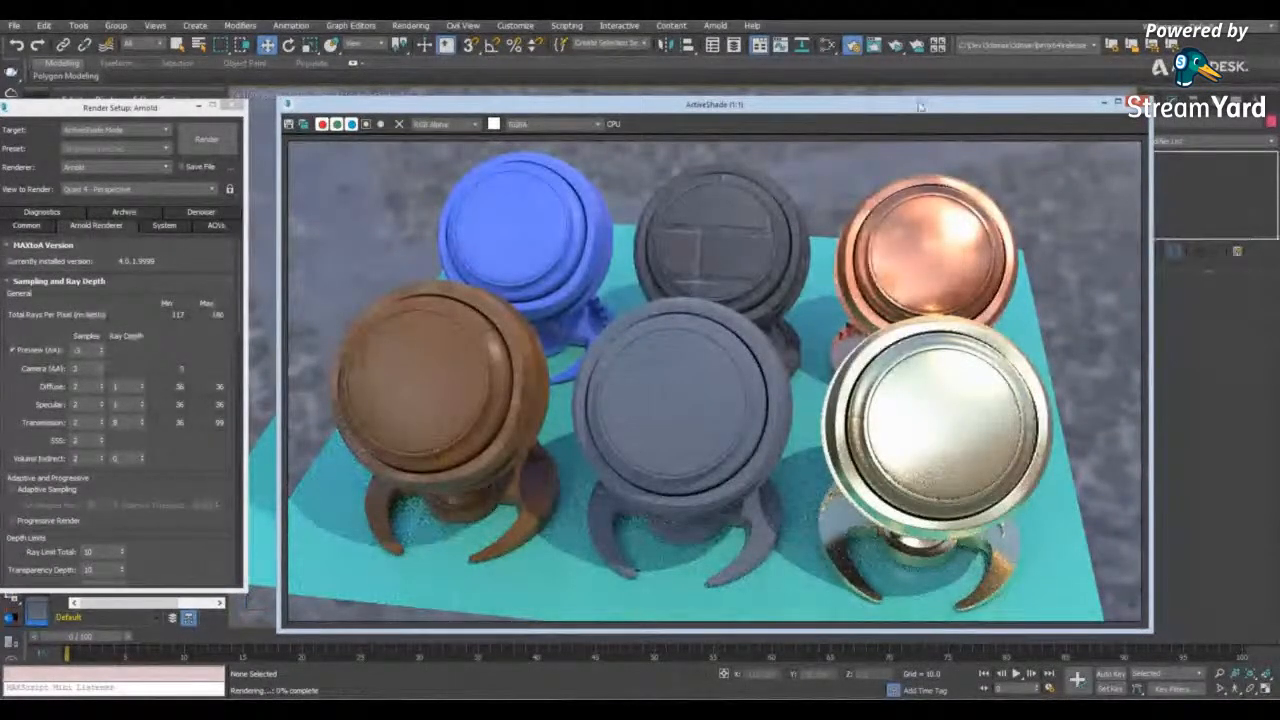
# - Compare the floating ActiveShade render with the shader balls in the perspective viewport
pyautogui.moveTo(920, 105); pyautogui.dragTo(449, 97)
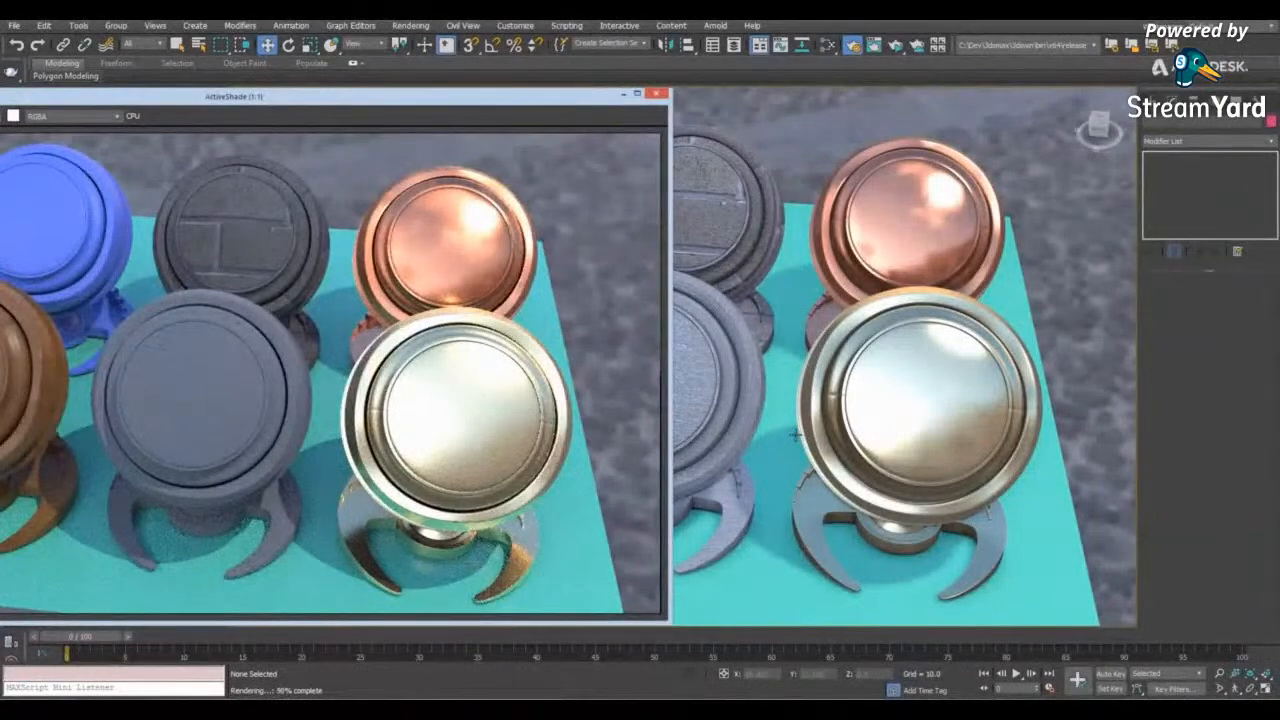
pyautogui.keyDown('alt'); pyautogui.moveTo(725, 396); pyautogui.dragTo(684, 282, button='middle'); pyautogui.keyUp('alt')
pyautogui.scroll(-3, 684, 282)
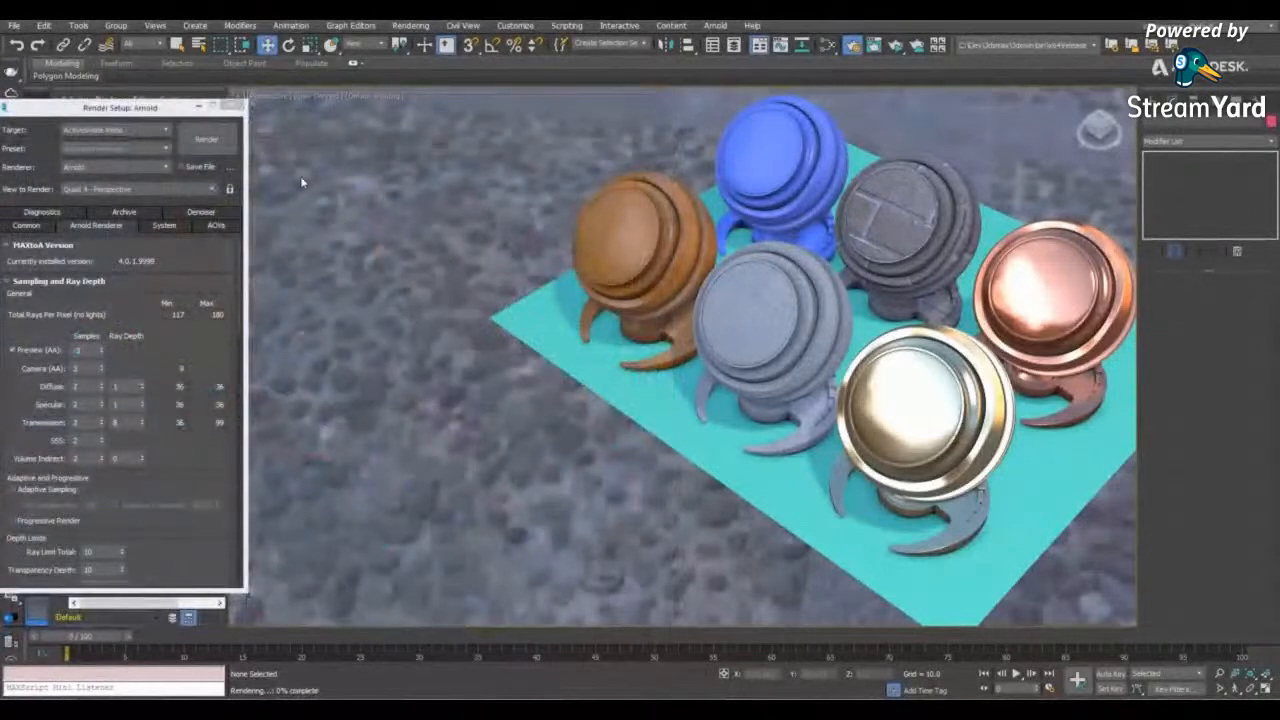
# - Switch the perspective viewport to ActiveShade and move the gold shader ball about 45 units along X
pyautogui.click(325, 94)
pyautogui.click(429, 107)
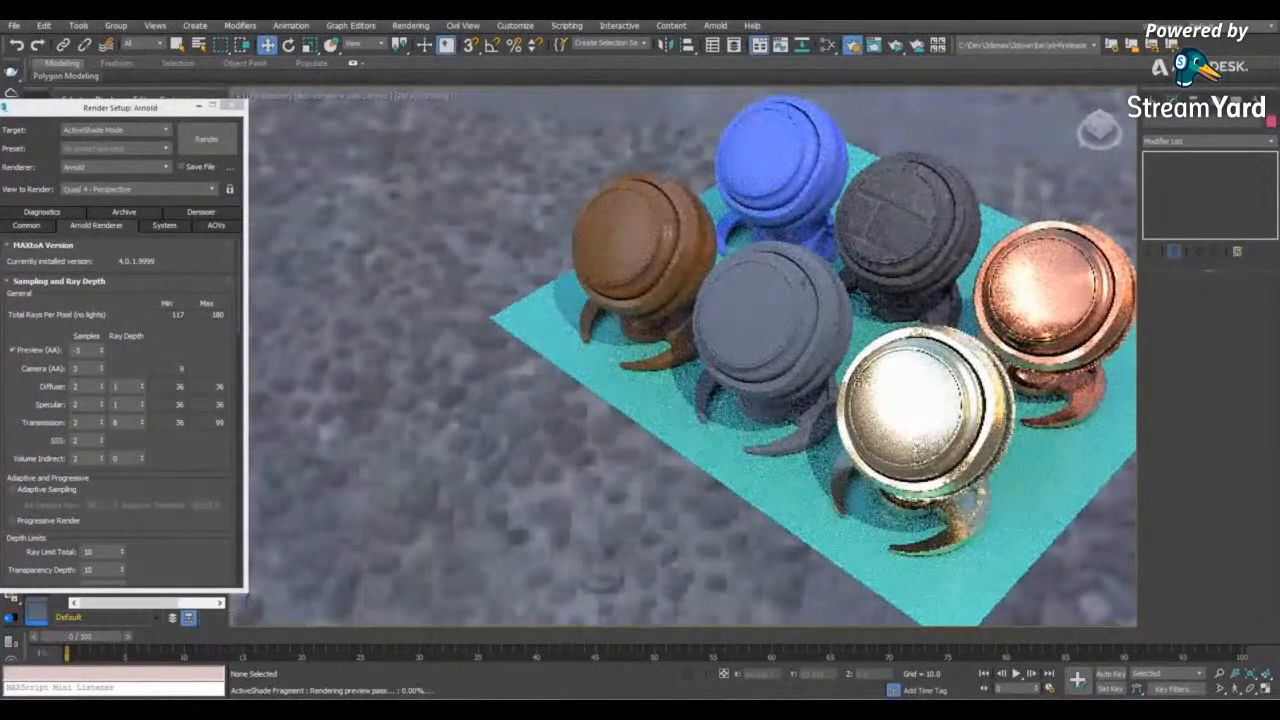
pyautogui.moveTo(736, 296); pyautogui.dragTo(768, 346, button='middle')
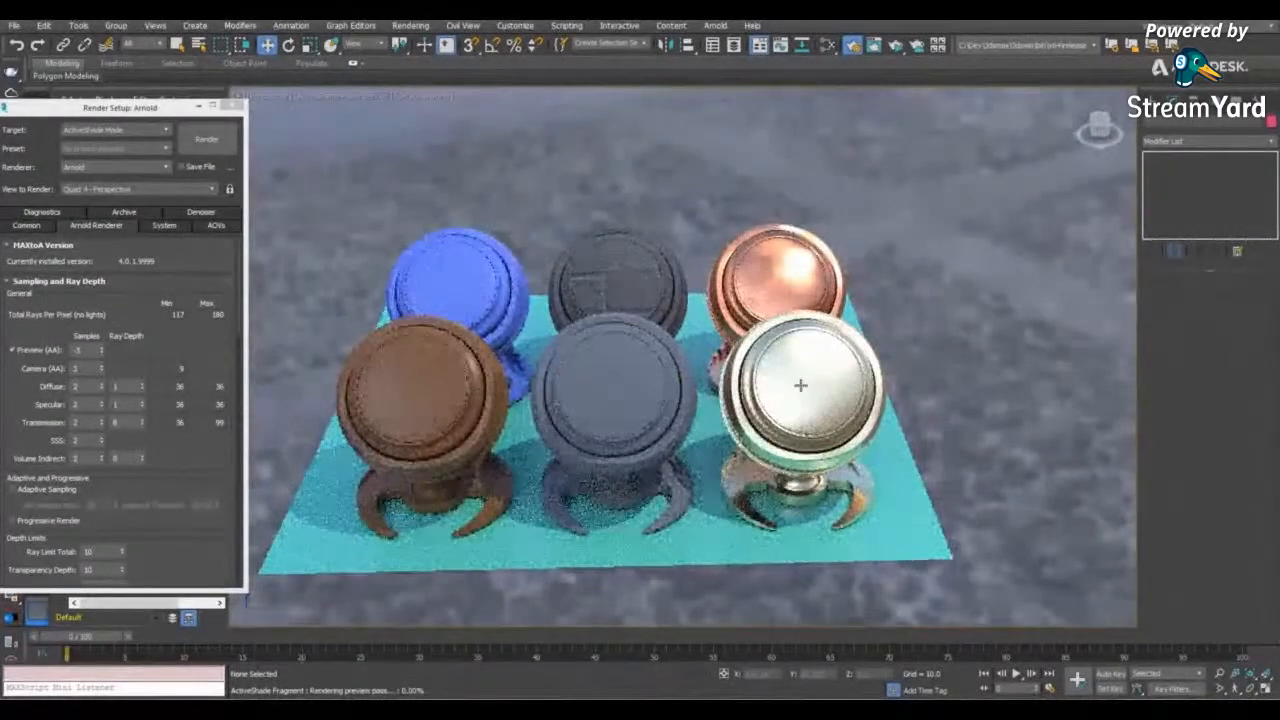
pyautogui.click(801, 385)
pyautogui.moveTo(801, 385); pyautogui.dragTo(956, 390)
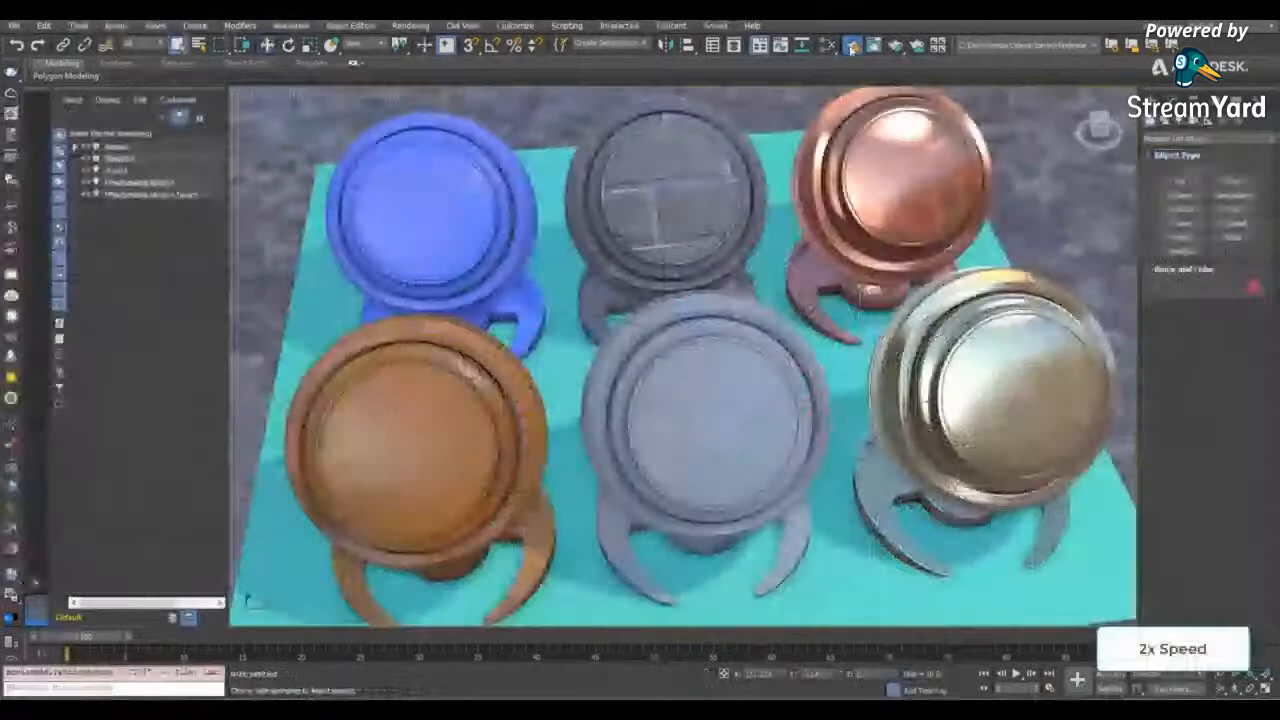
# - Render the perspective view with the Scanline Renderer in Production Rendering Mode
pyautogui.press('F10')
pyautogui.click(1215, 138)
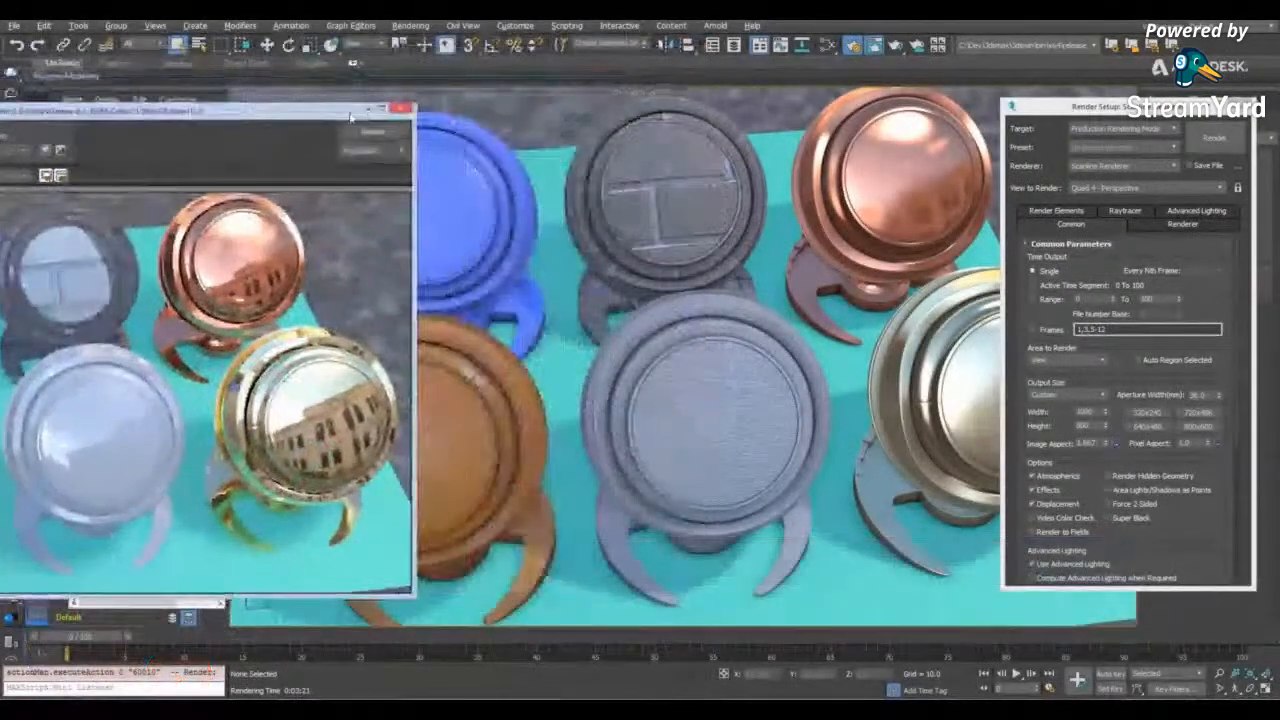
# - Move the finished Scanline render window beside the viewport for comparison and open the custom UI and defaults switcher to review its initial settings
pyautogui.moveTo(350, 117); pyautogui.dragTo(680, 110)
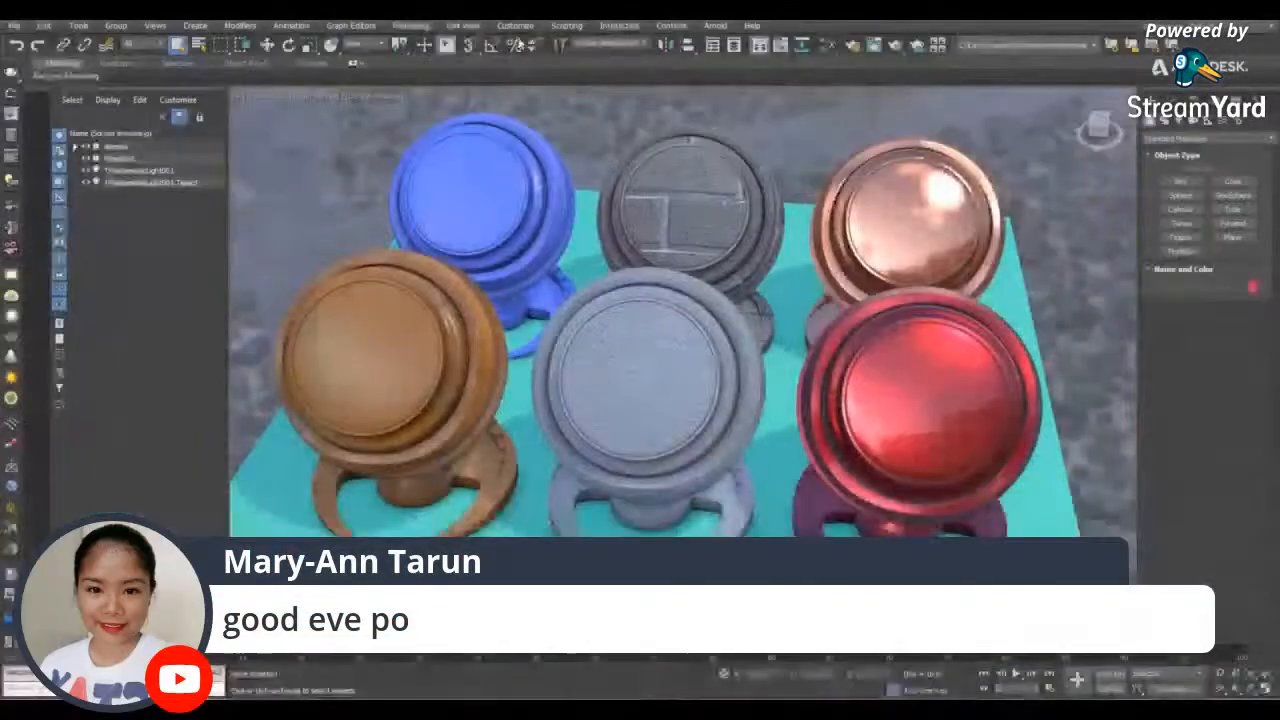
pyautogui.click(515, 25)
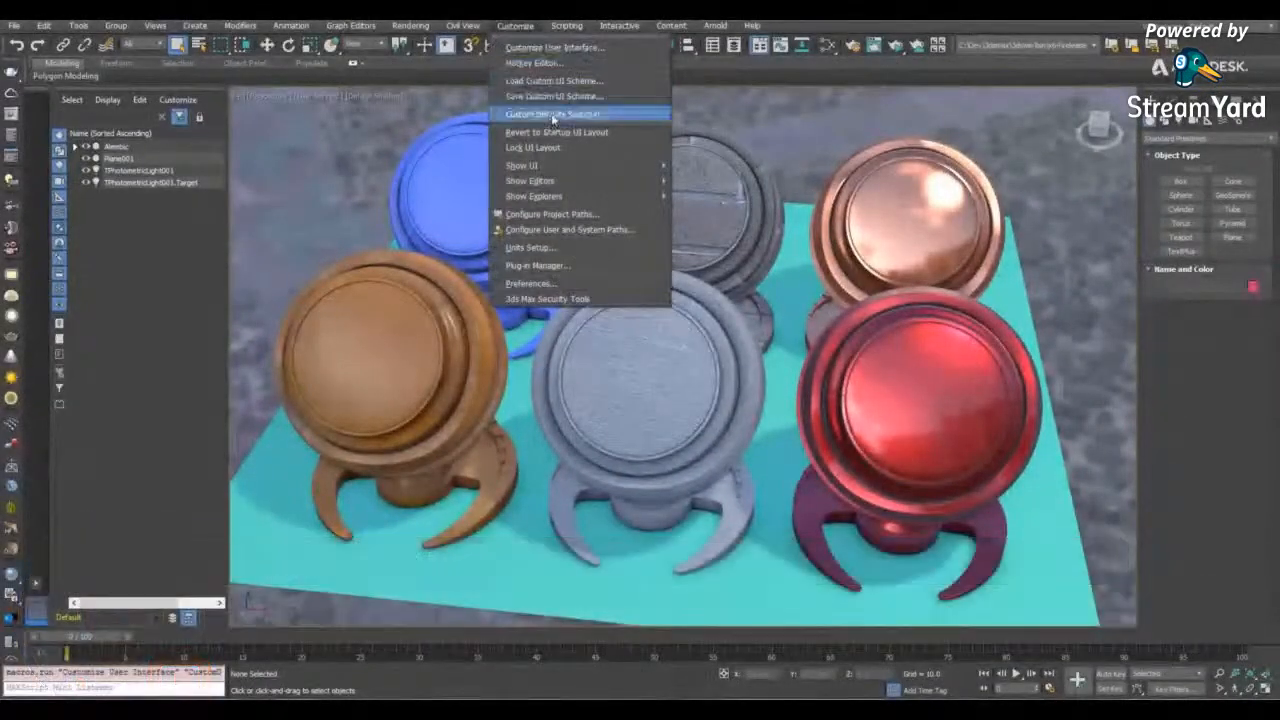
pyautogui.click(551, 118)
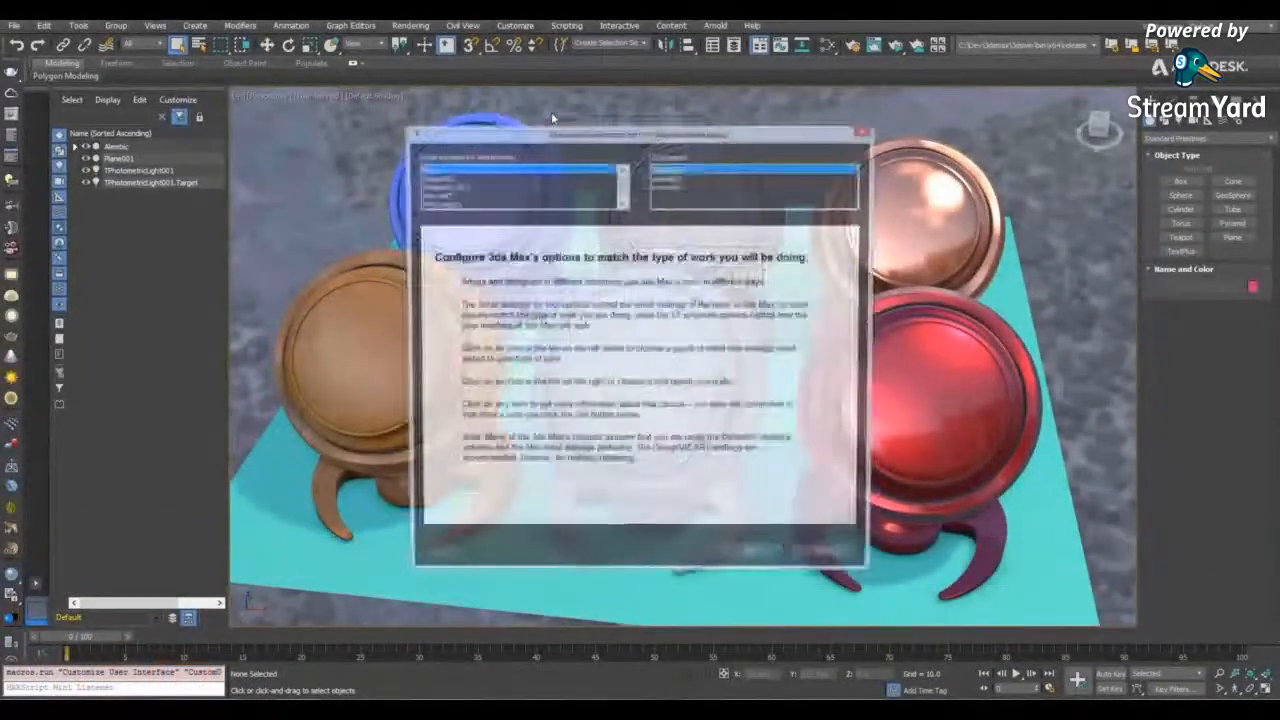
pyautogui.click(440, 204)
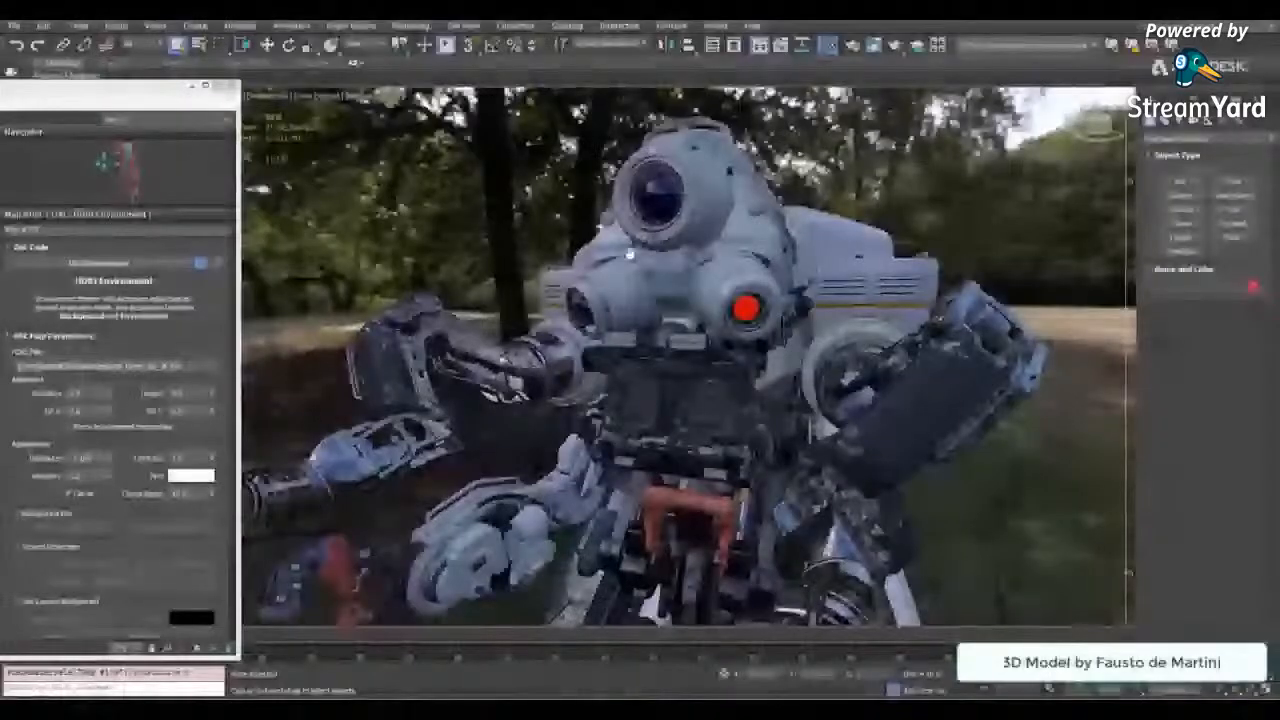
# - Open the perspective viewport's settings and turn off Progressive Skylight for the robot scene
pyautogui.scroll(4, 630, 254)
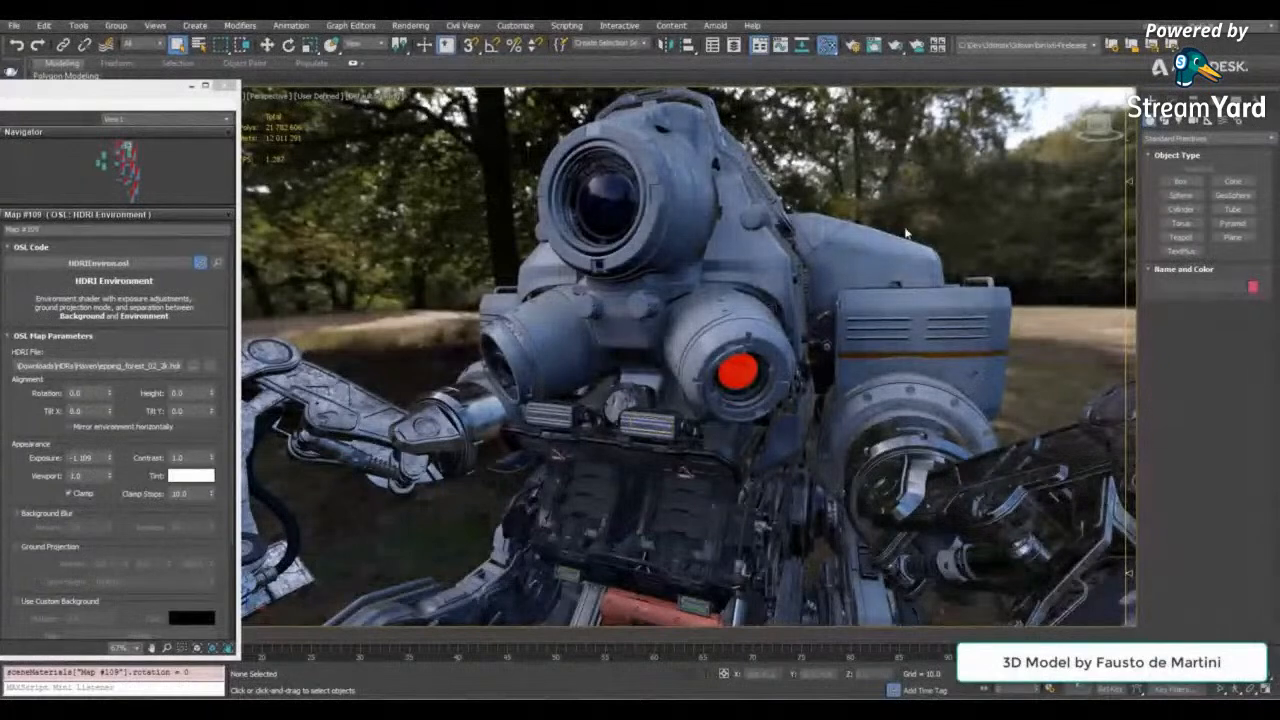
pyautogui.click(322, 98)
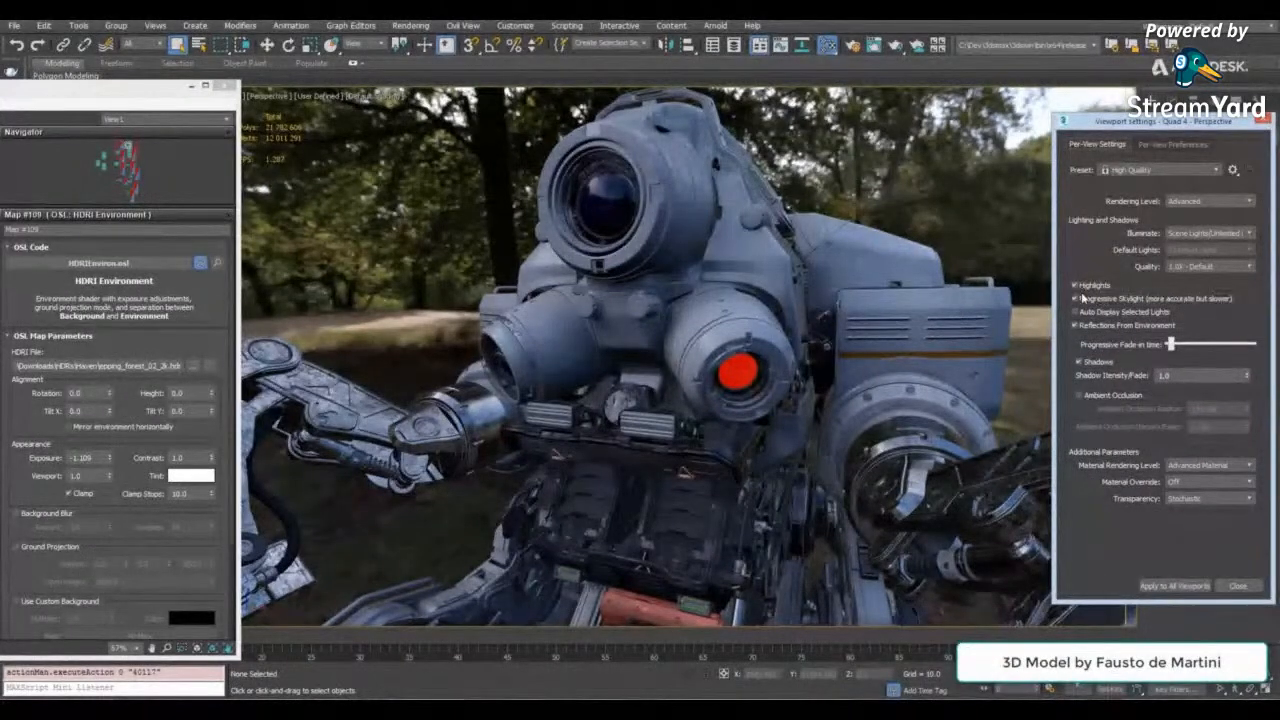
pyautogui.click(1116, 300)
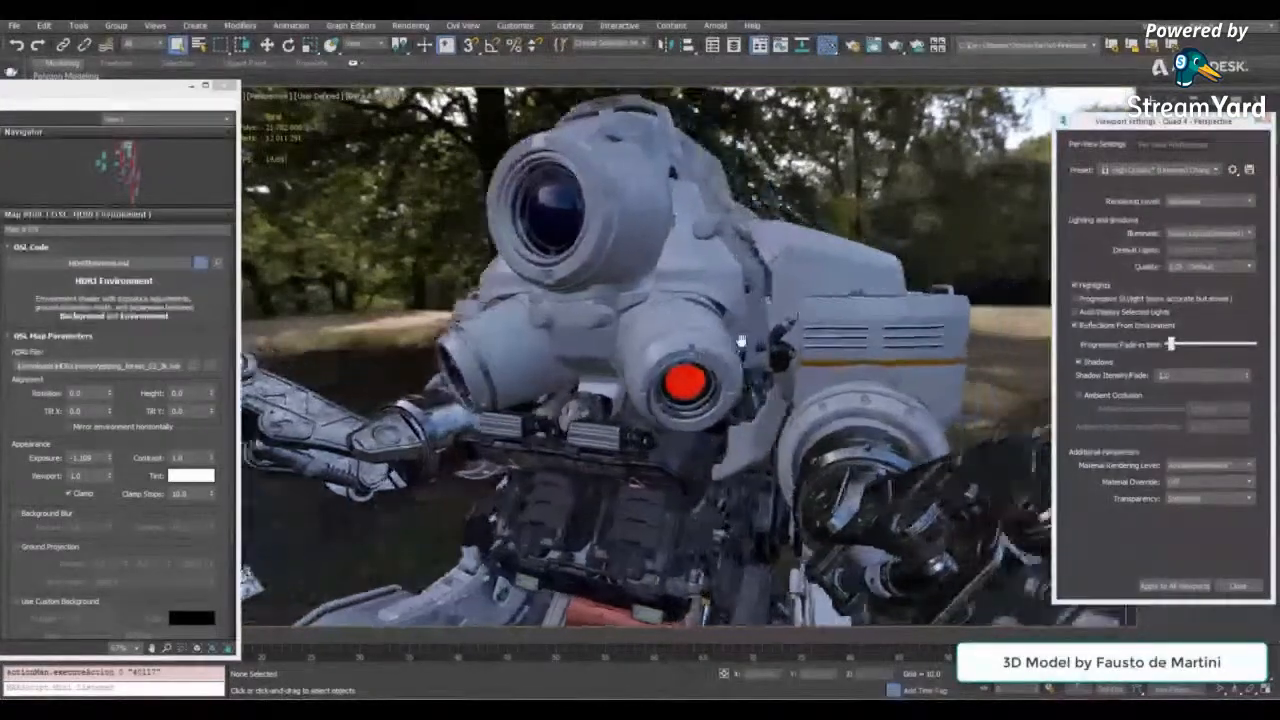
pyautogui.keyDown('alt'); pyautogui.moveTo(410, 340); pyautogui.dragTo(378, 338, button='middle'); pyautogui.keyUp('alt')
# - Load palermo_square_2k.hdr as the HDRI Environment map's file and set its rotation to -23
pyautogui.moveTo(109, 393); pyautogui.dragTo(122, 420)
pyautogui.click(190, 367)
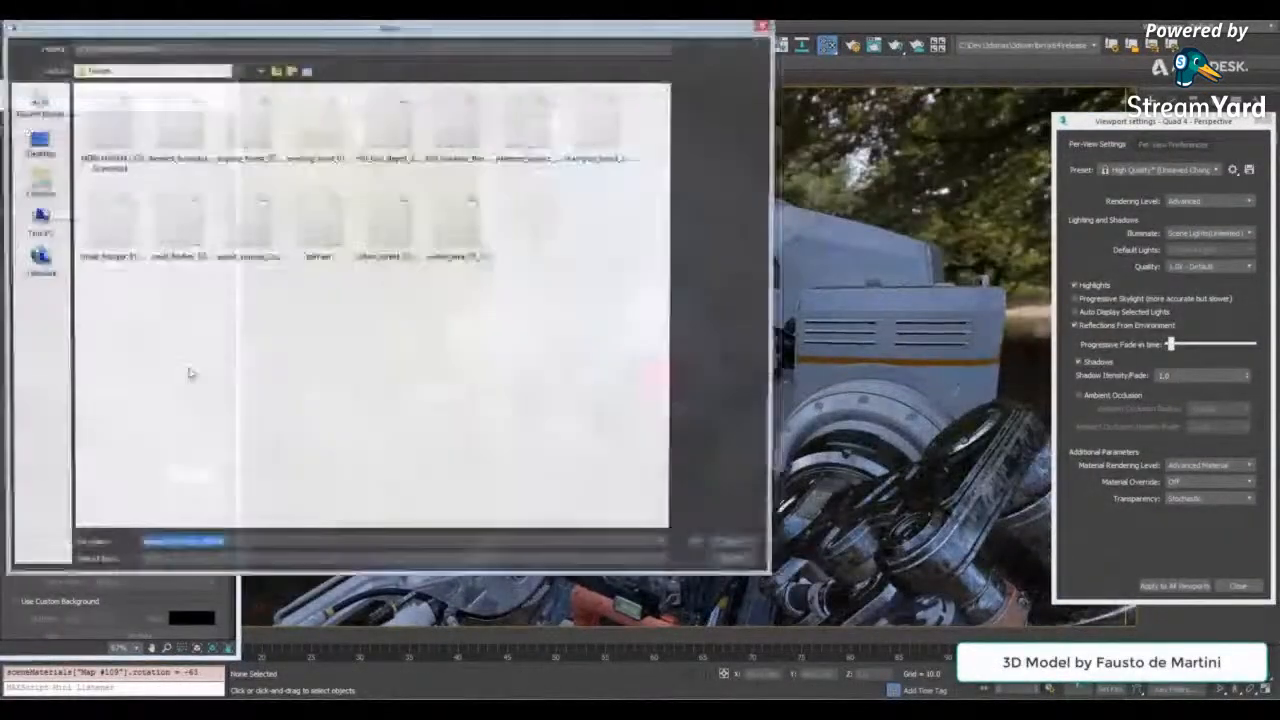
pyautogui.doubleClick(528, 125)
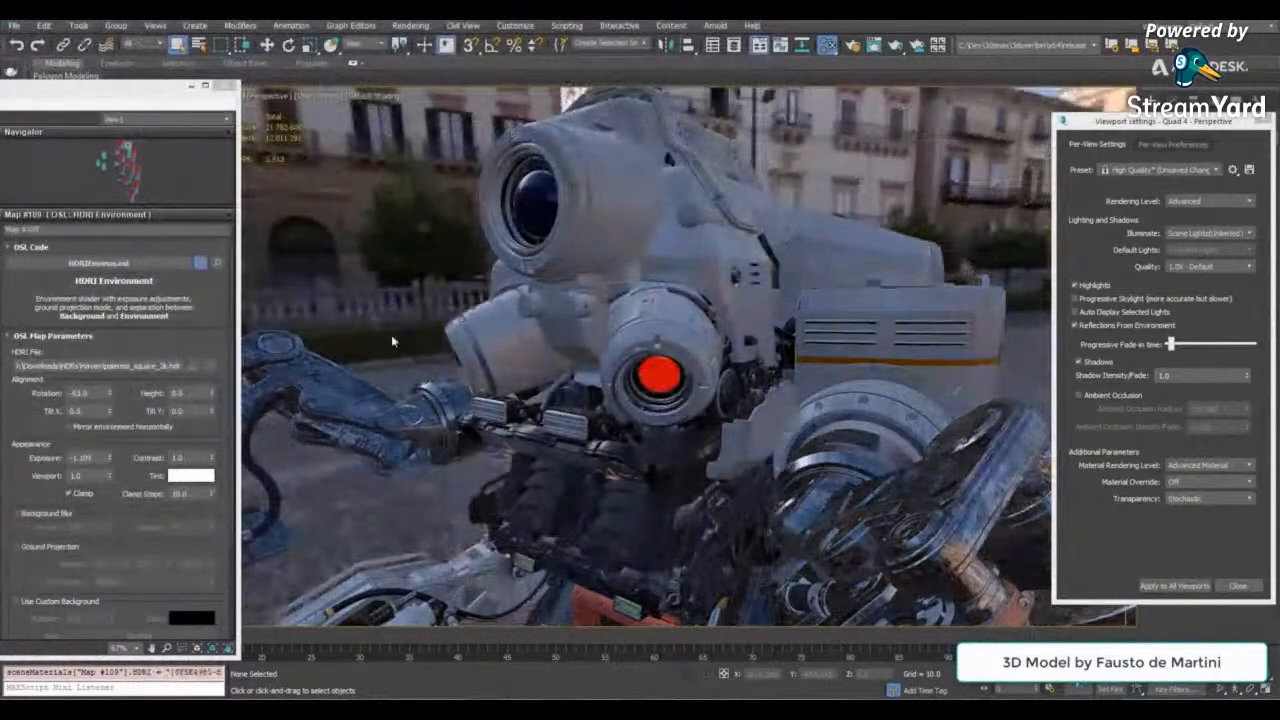
pyautogui.moveTo(114, 397); pyautogui.dragTo(142, 370)
# - Enable ambient occlusion for the perspective viewport and raise its intensity to about 1.68
pyautogui.keyDown('alt'); pyautogui.moveTo(800, 460); pyautogui.dragTo(1020, 445, button='middle'); pyautogui.keyUp('alt')
pyautogui.click(1104, 300)
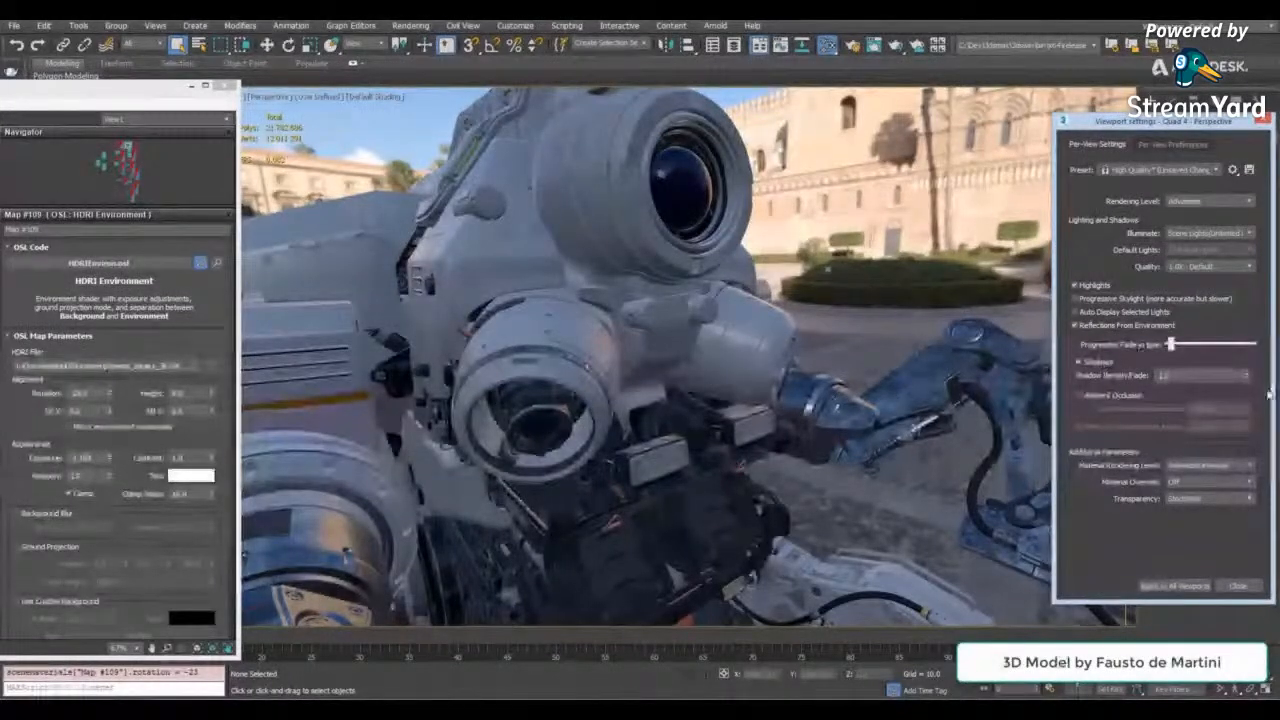
pyautogui.click(1112, 395)
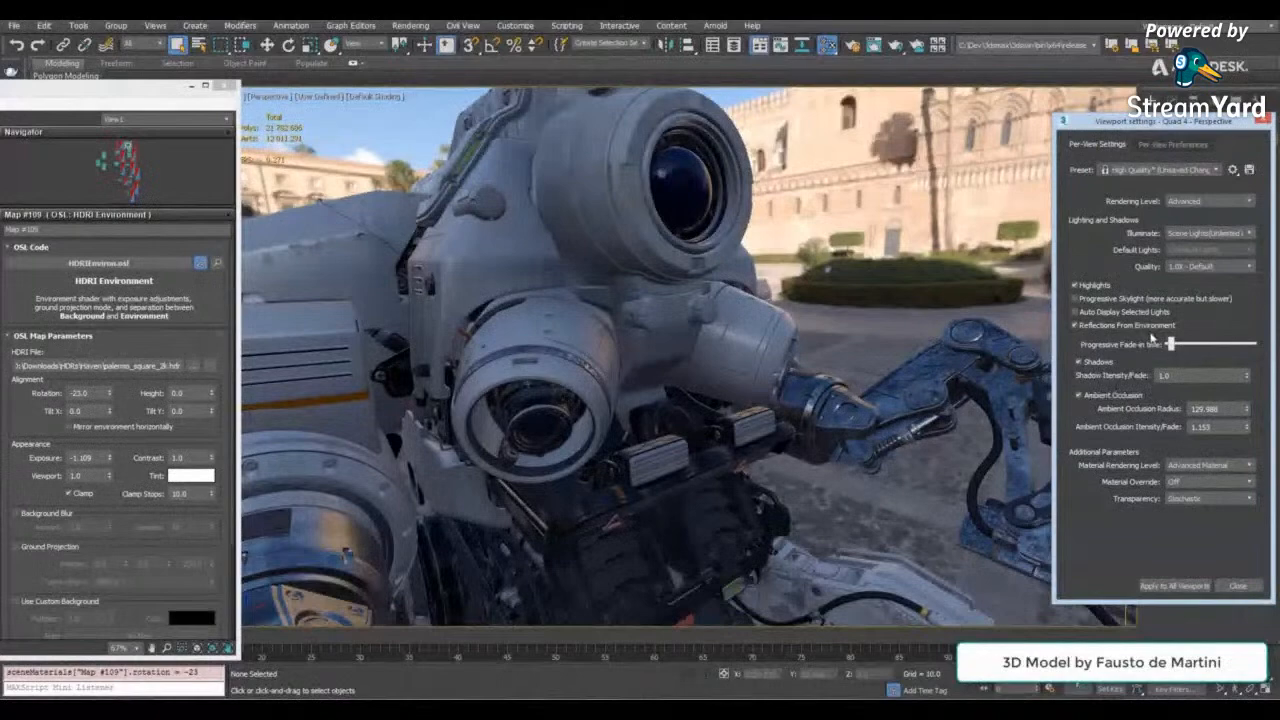
pyautogui.keyDown('alt'); pyautogui.moveTo(642, 267); pyautogui.dragTo(580, 215, button='middle'); pyautogui.keyUp('alt')
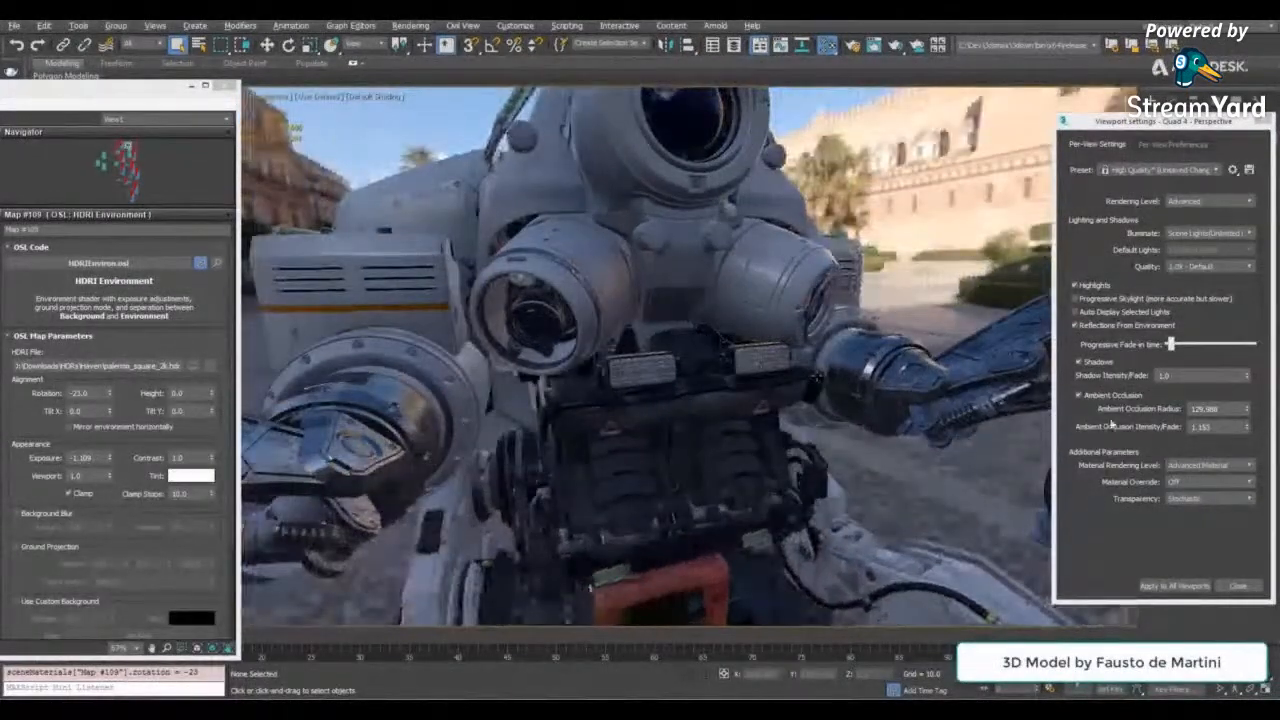
pyautogui.moveTo(1247, 427); pyautogui.dragTo(1247, 390)
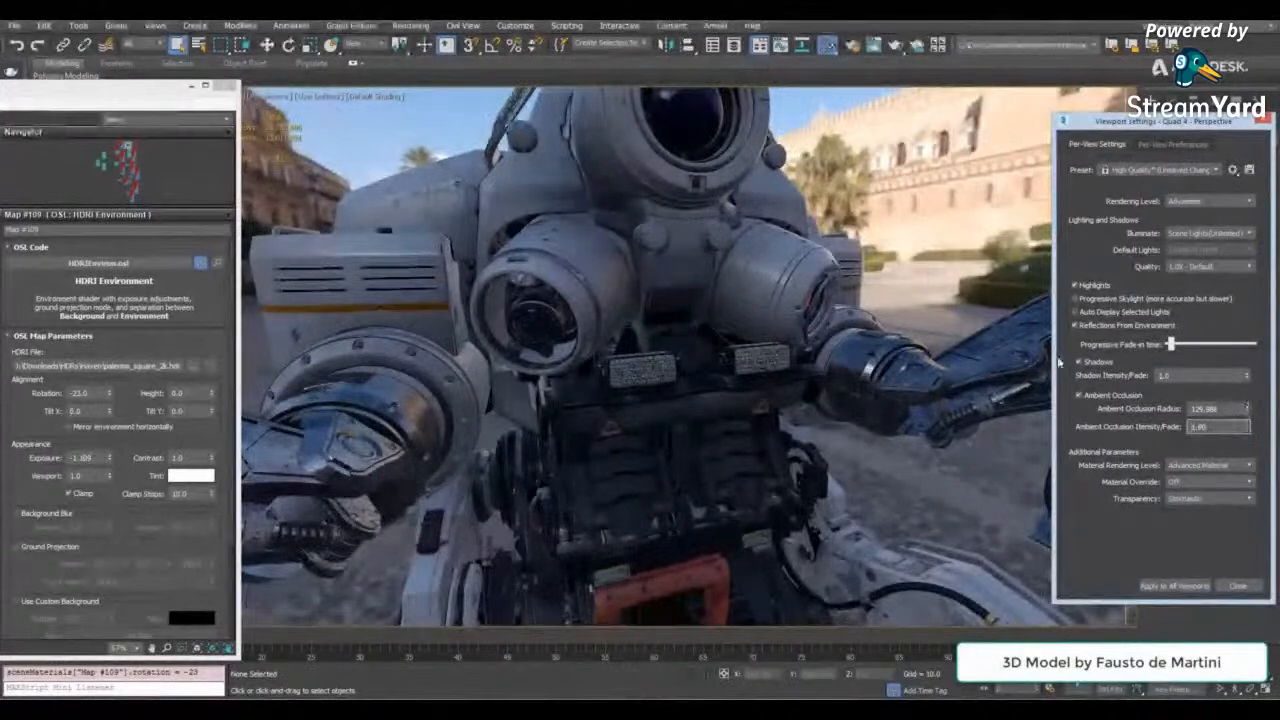
# - Examine the ambient occlusion on the robot from close-ups of its head and arms out to the full body
pyautogui.scroll(-1, 757, 257)
pyautogui.keyDown('alt'); pyautogui.moveTo(775, 247); pyautogui.dragTo(780, 290, button='middle'); pyautogui.keyUp('alt')
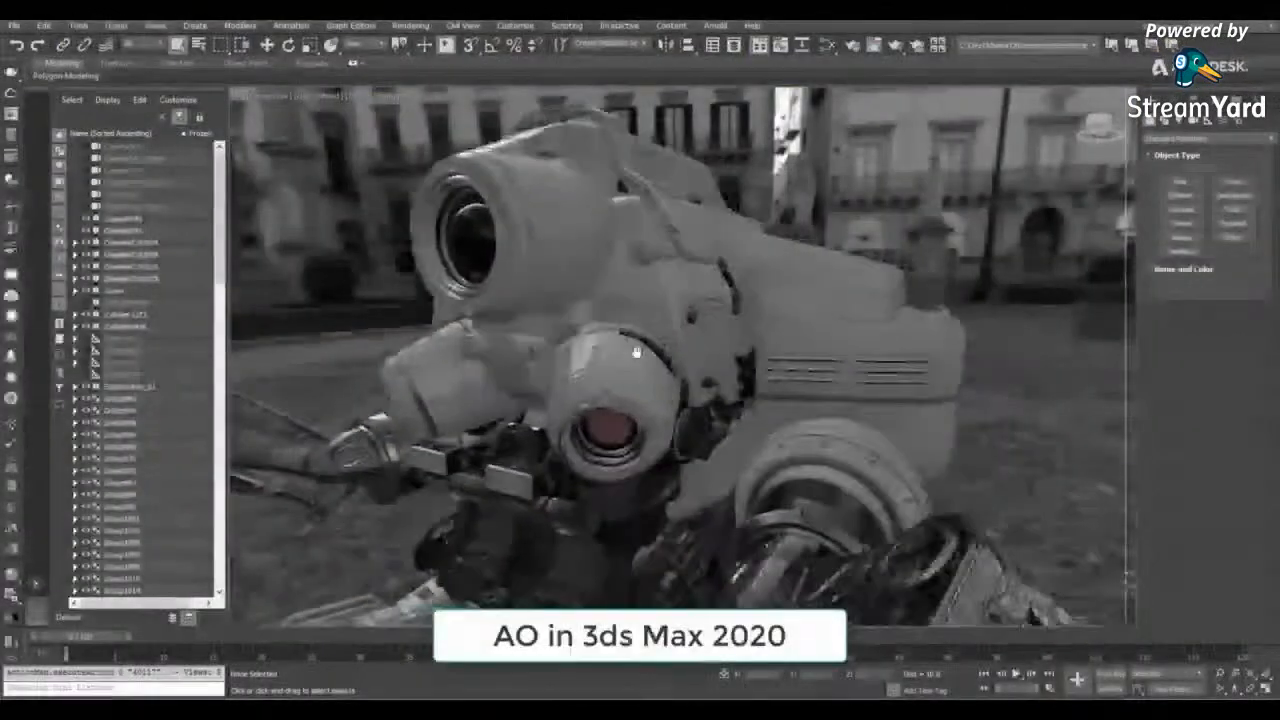
pyautogui.moveTo(637, 352)
pyautogui.mouseDown(button='middle')
pyautogui.moveTo(618, 356)
pyautogui.moveTo(627, 368)
pyautogui.mouseUp(button='middle')
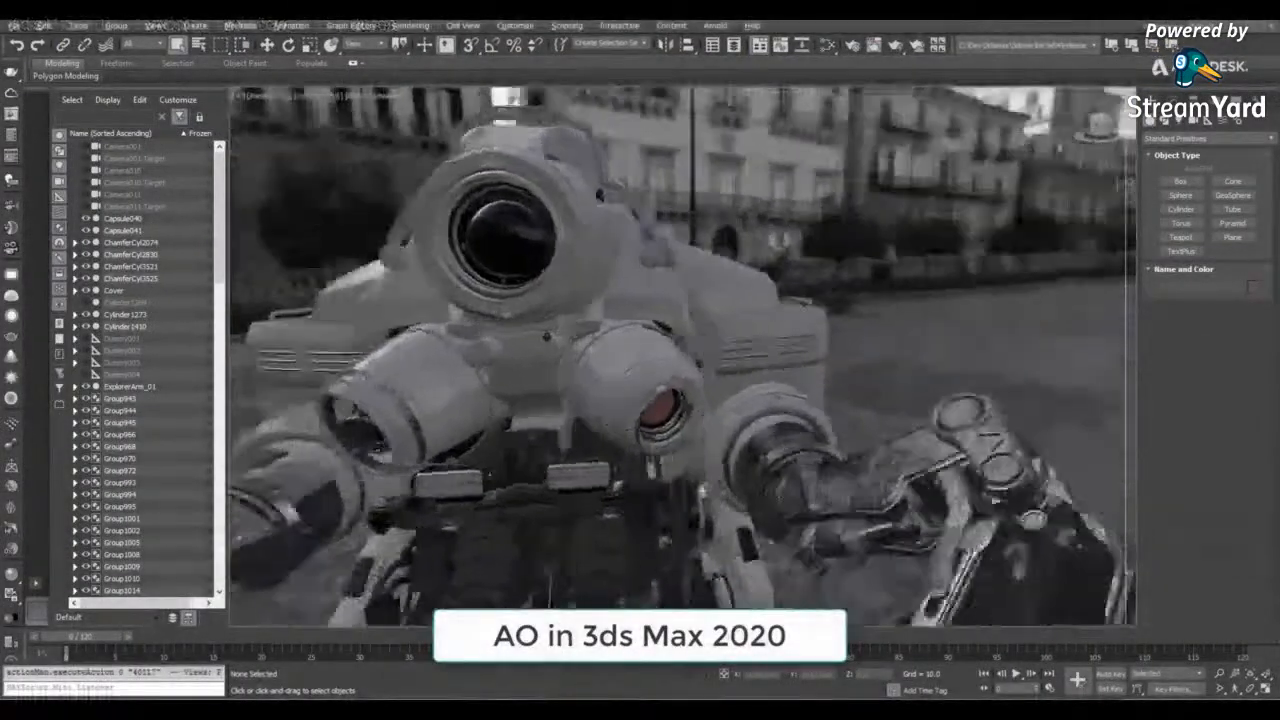
pyautogui.keyDown('alt'); pyautogui.moveTo(548, 337); pyautogui.dragTo(600, 338, button='middle'); pyautogui.keyUp('alt')
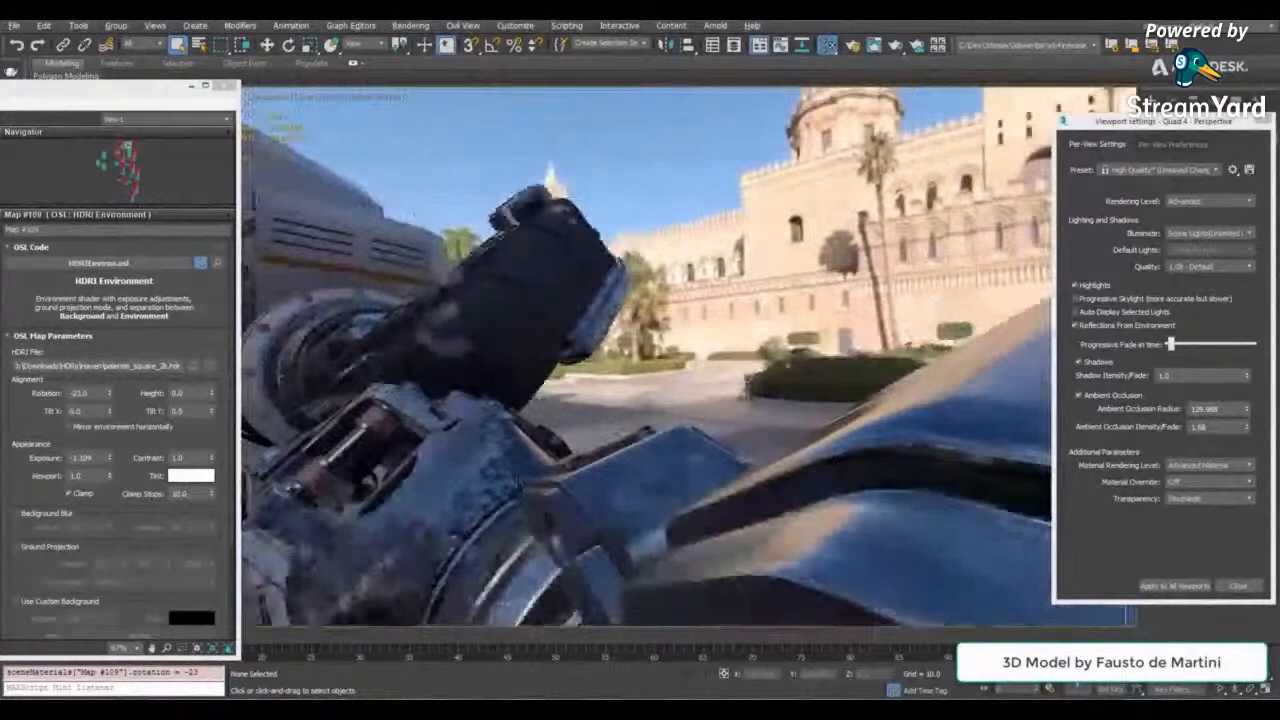
pyautogui.scroll(-2, 520, 484)
pyautogui.moveTo(520, 484); pyautogui.dragTo(600, 420, button='middle')
pyautogui.scroll(-5, 712, 442)
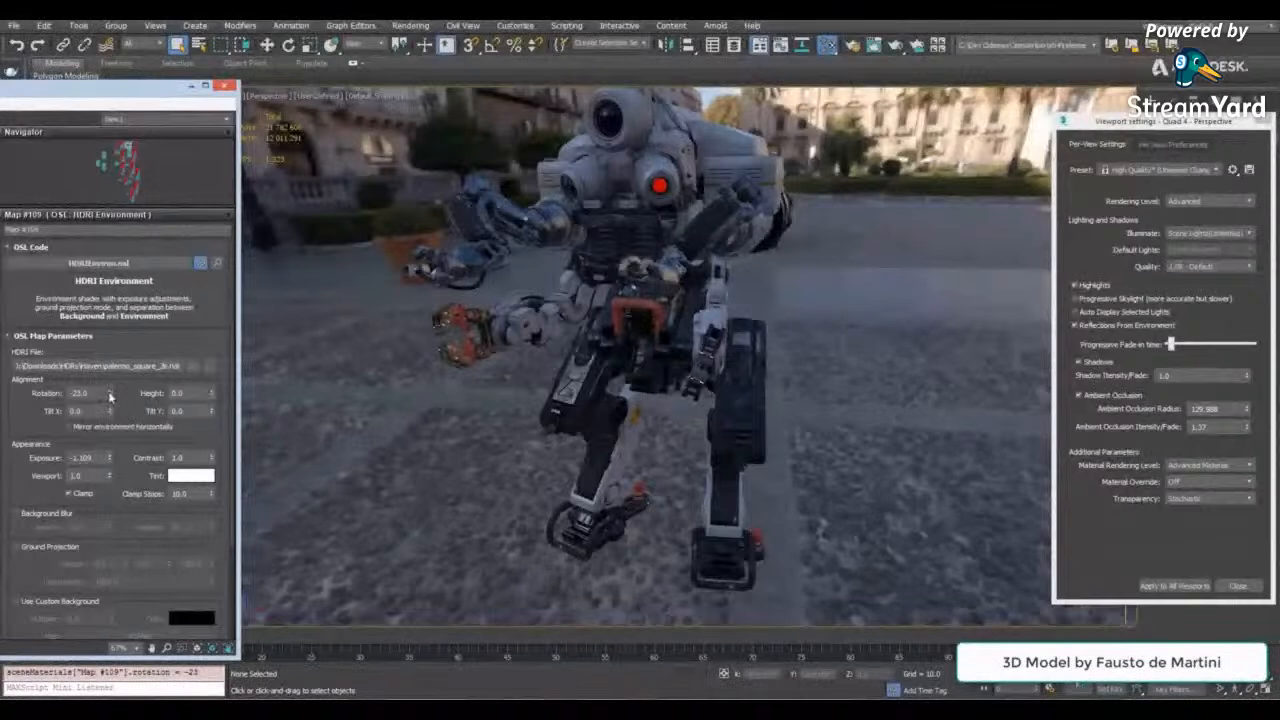
# - Align the HDRI environment with rotation 59, height 0.002, Tilt X -0.8 and Tilt Y -0.1
pyautogui.moveTo(110, 397); pyautogui.dragTo(110, 389)
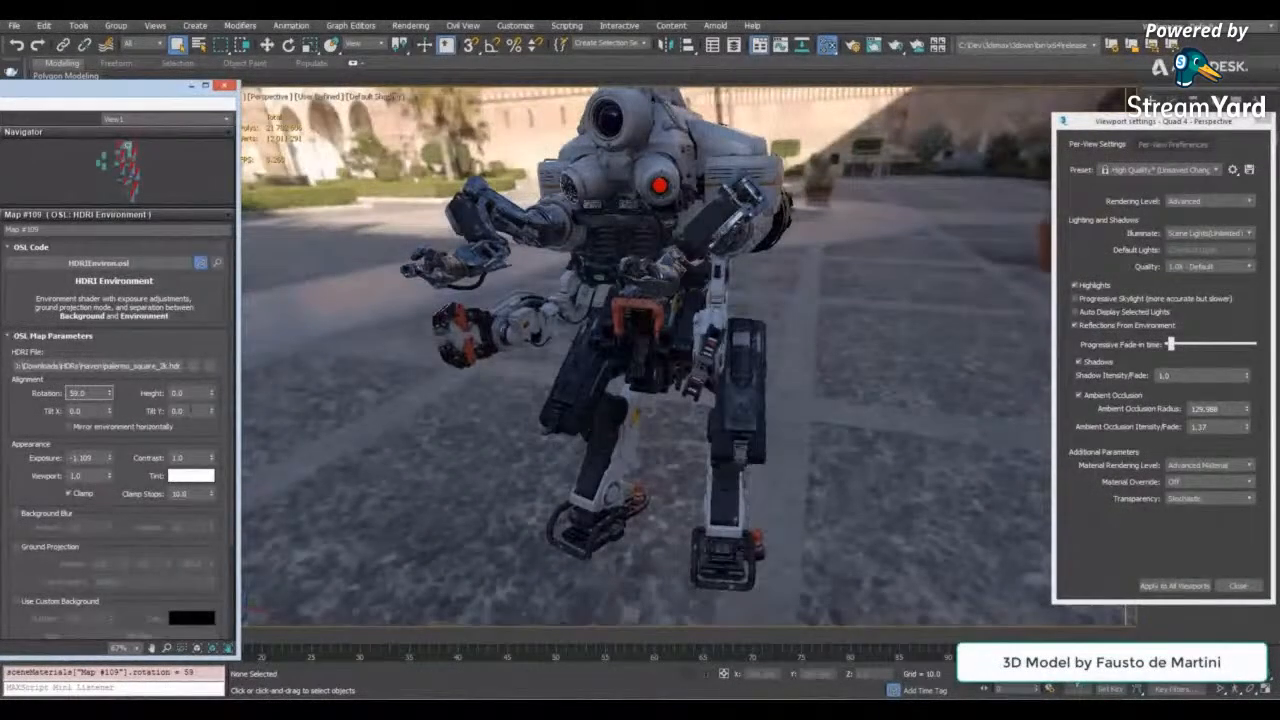
pyautogui.moveTo(211, 394); pyautogui.dragTo(211, 392)
pyautogui.moveTo(110, 412)
pyautogui.mouseDown()
pyautogui.moveTo(117, 498)
pyautogui.moveTo(119, 388)
pyautogui.moveTo(118, 412)
pyautogui.mouseUp()
pyautogui.moveTo(211, 411); pyautogui.dragTo(209, 385)
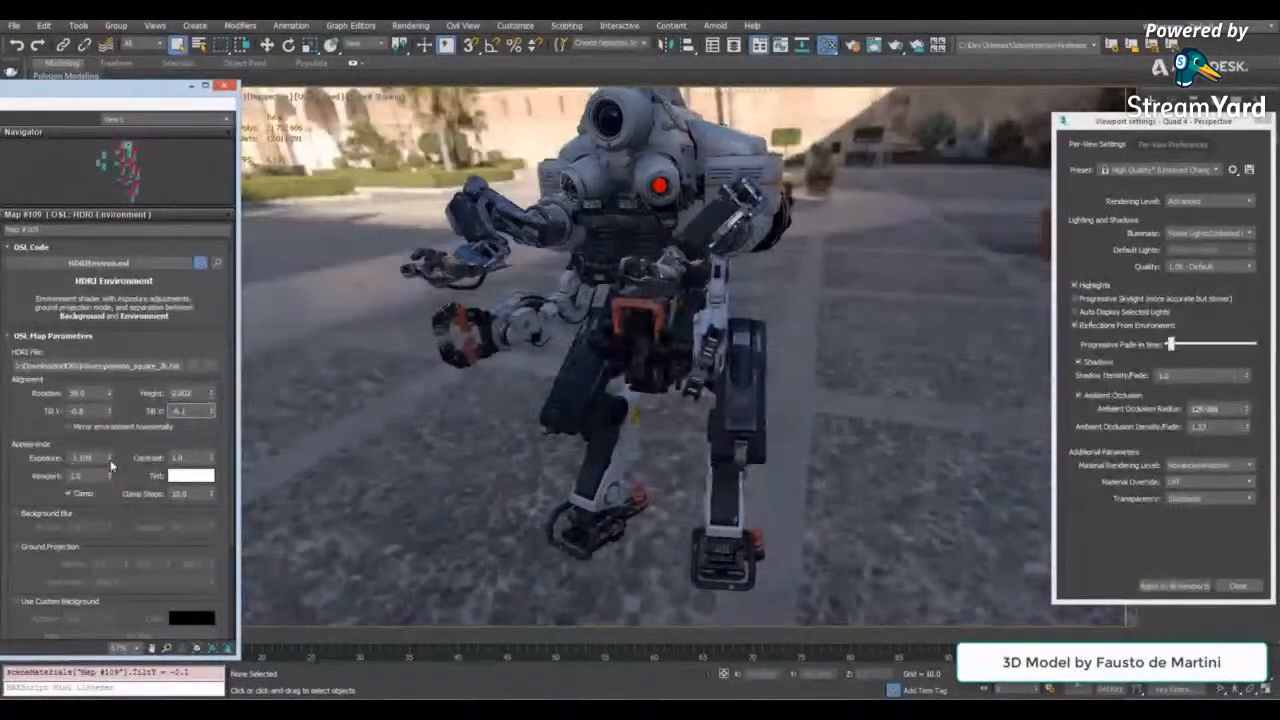
# - Set the HDRI environment's exposure to -0.877 and its contrast to 1.05
pyautogui.moveTo(110, 459); pyautogui.dragTo(110, 445)
pyautogui.click(205, 457)
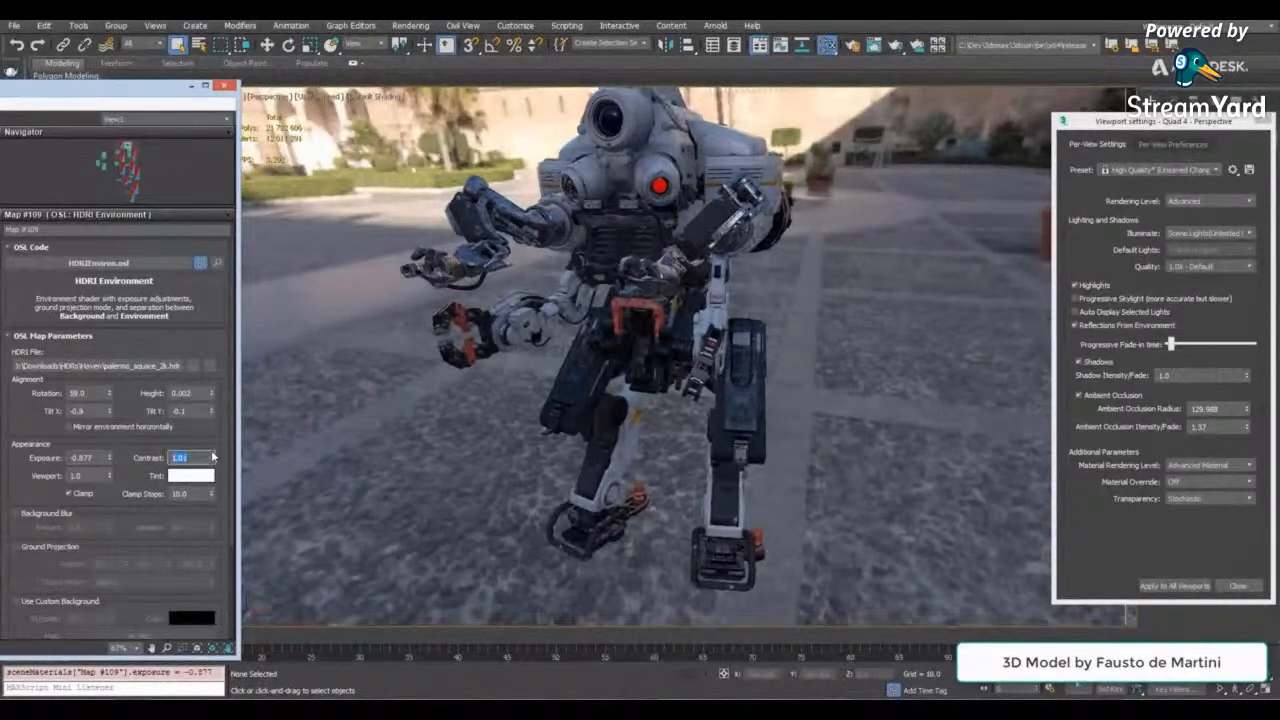
pyautogui.moveTo(212, 457); pyautogui.dragTo(211, 454)
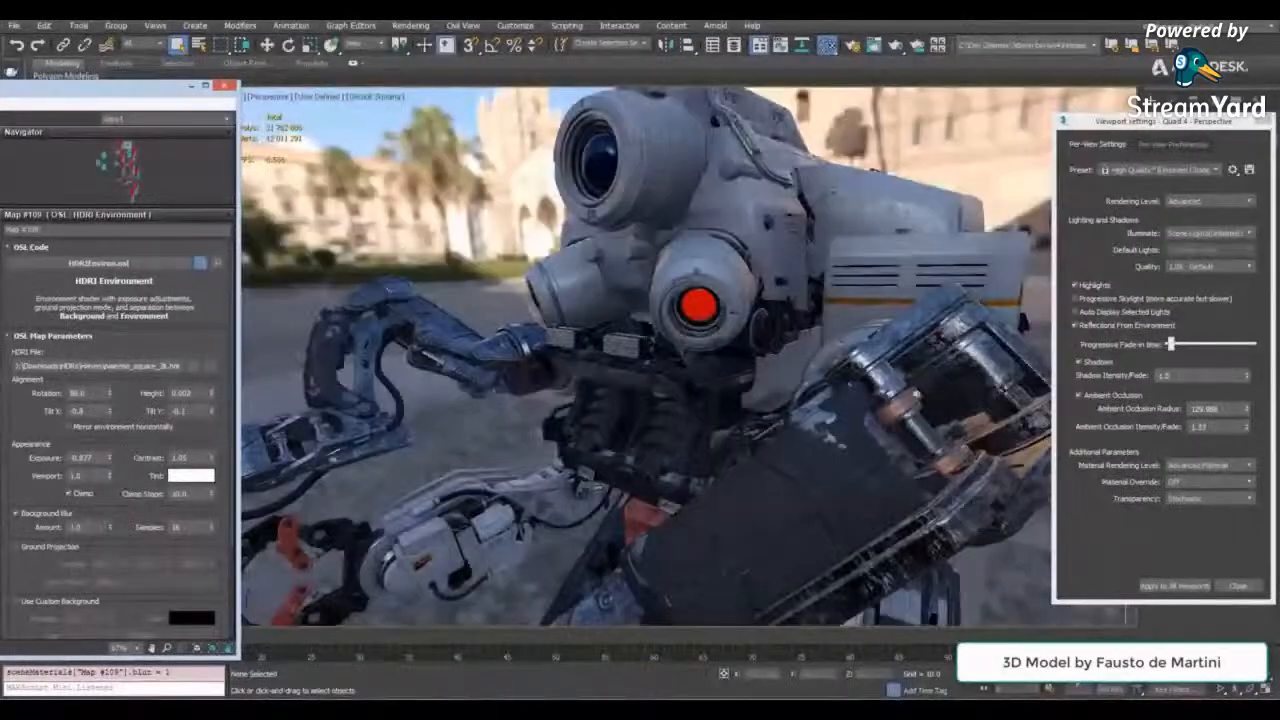
# - Try a background blur of 3.18 on the HDRI environment behind a close-up of the robot's head
pyautogui.moveTo(110, 500); pyautogui.dragTo(119, 468)
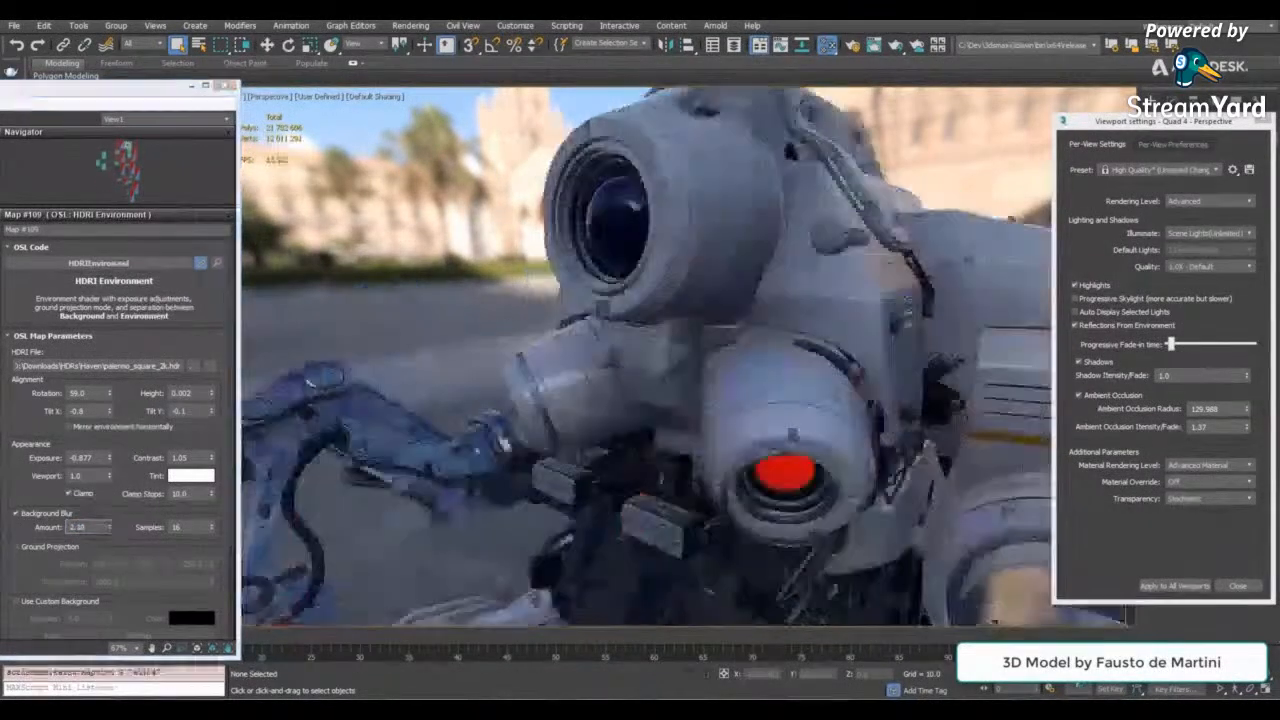
pyautogui.keyDown('alt'); pyautogui.moveTo(620, 240); pyautogui.dragTo(798, 226, button='middle'); pyautogui.keyUp('alt')
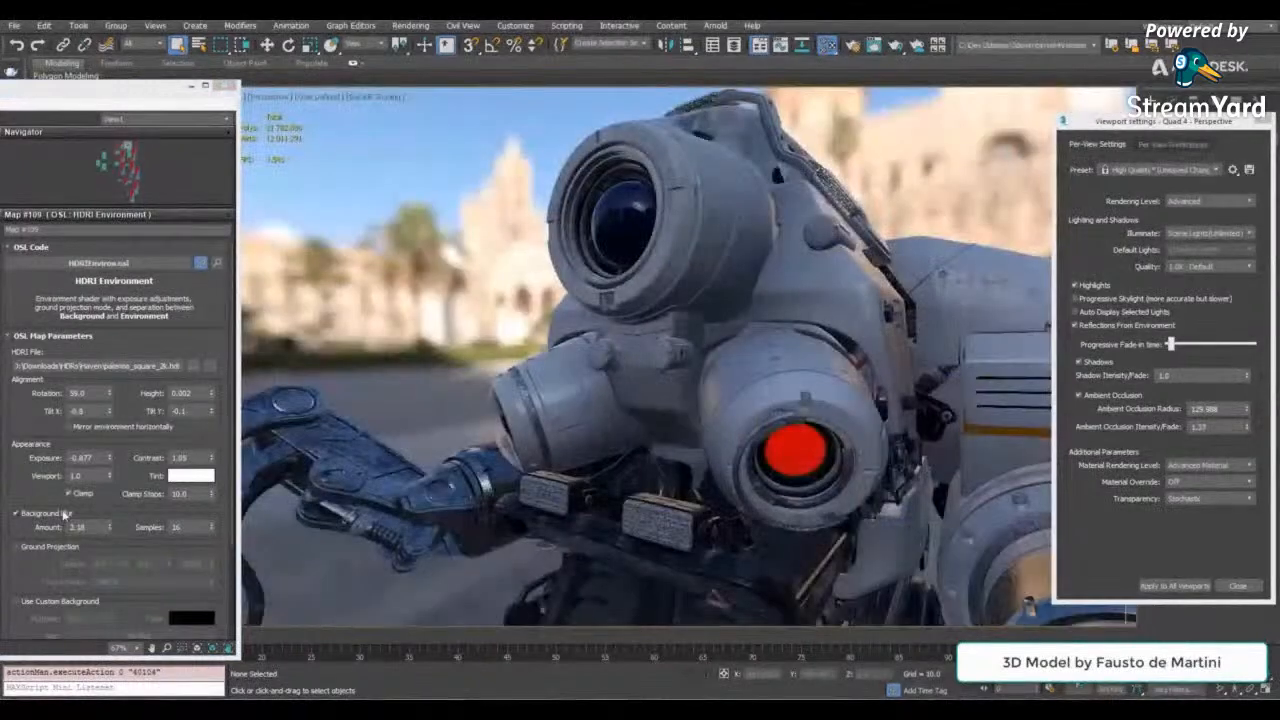
pyautogui.click(63, 513)
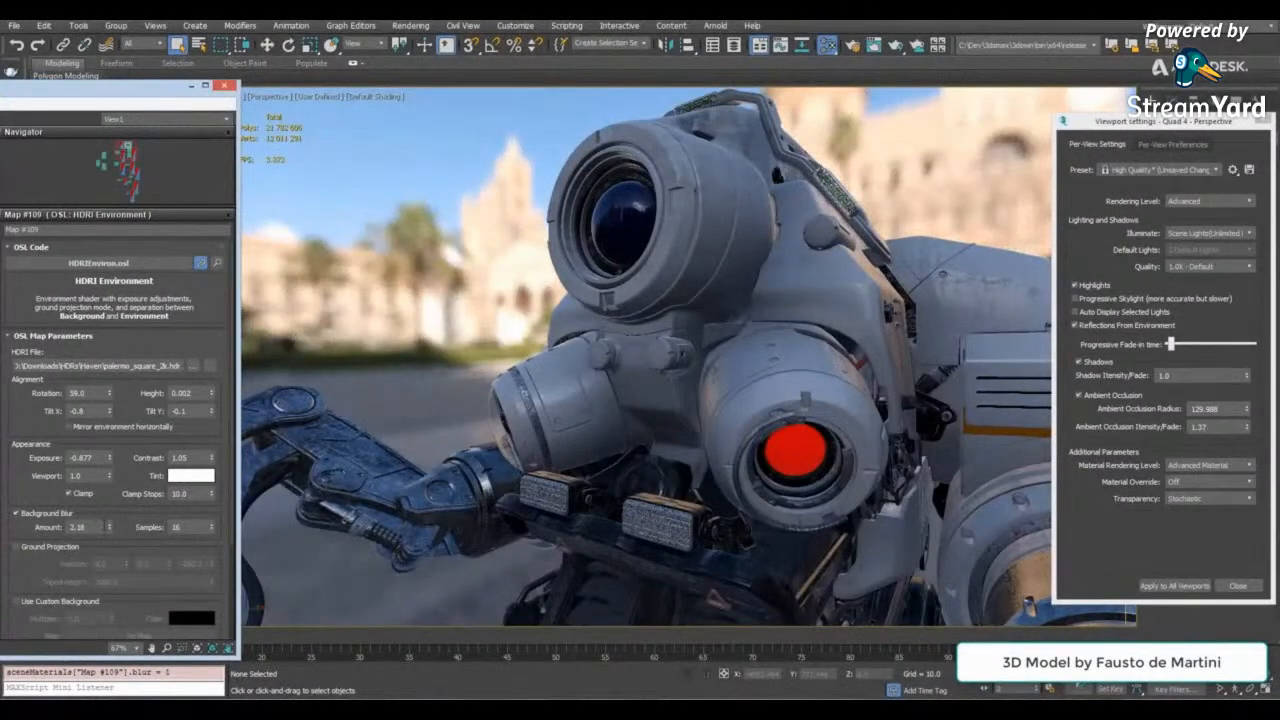
pyautogui.moveTo(110, 527); pyautogui.dragTo(105, 603)
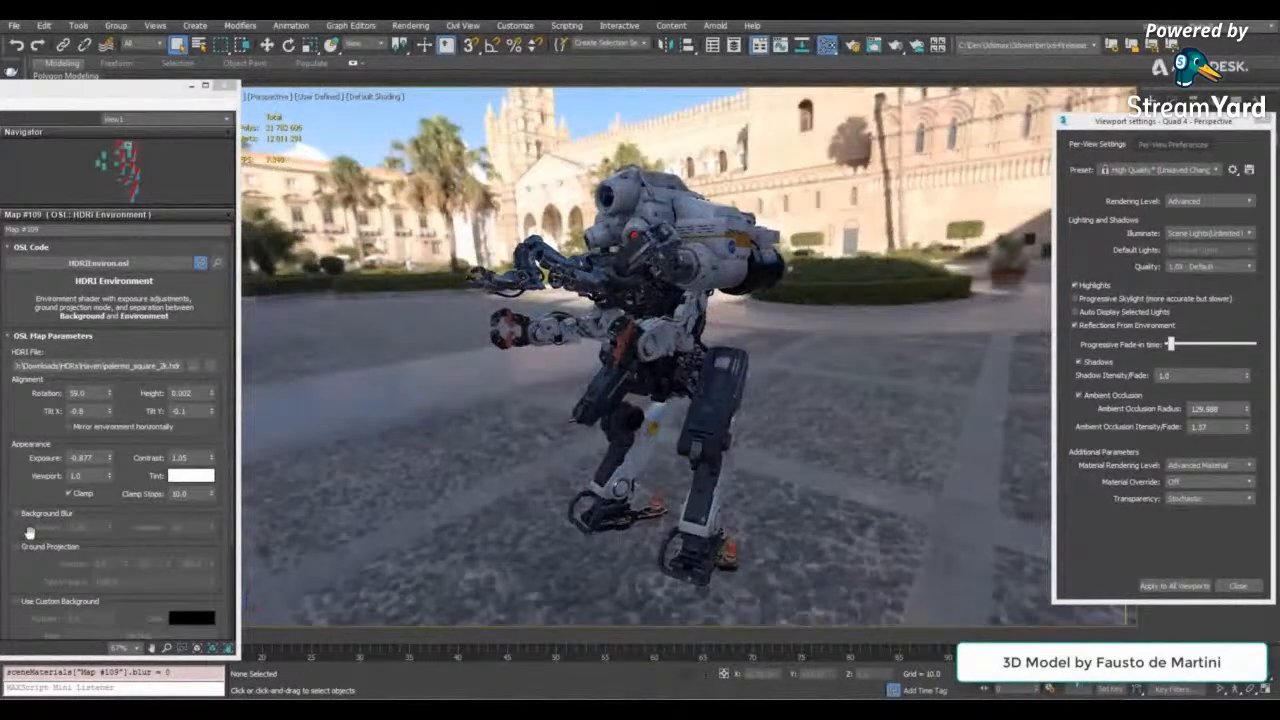
# - Enable ground projection on the HDRI environment and check how the robot's feet sit on the ground from several angles
pyautogui.scroll(-2, 28, 532)
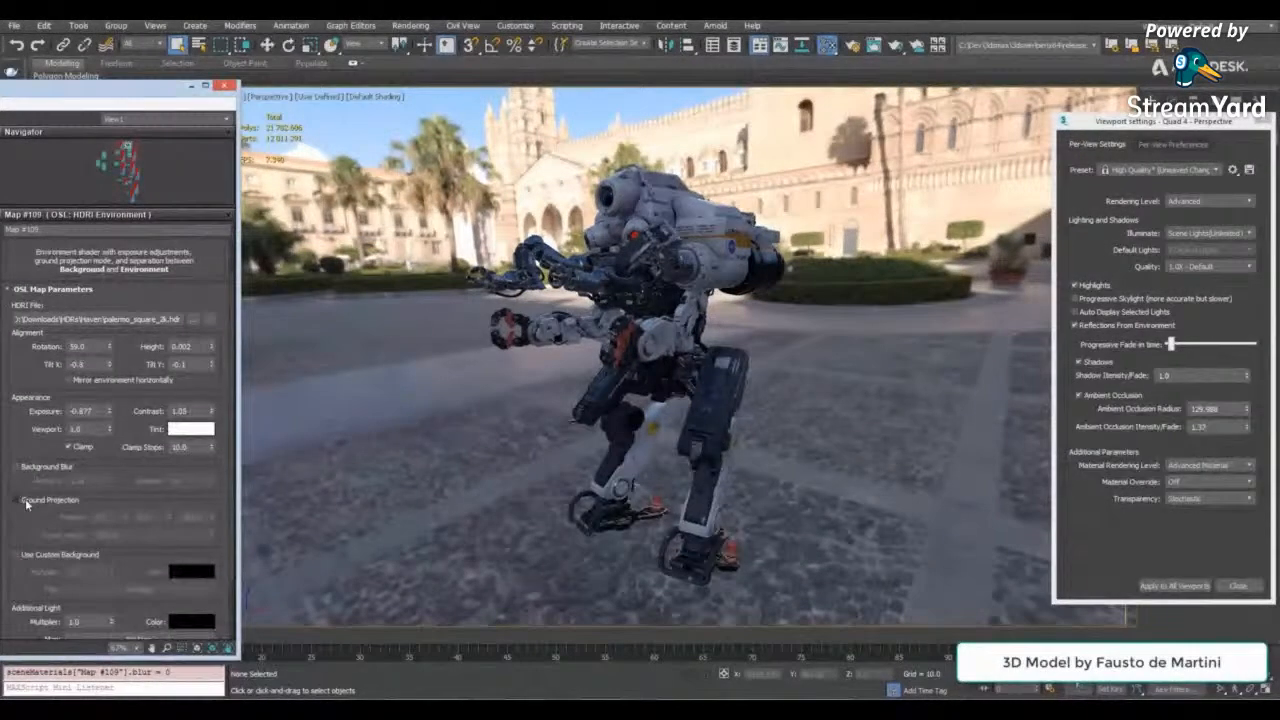
pyautogui.click(17, 500)
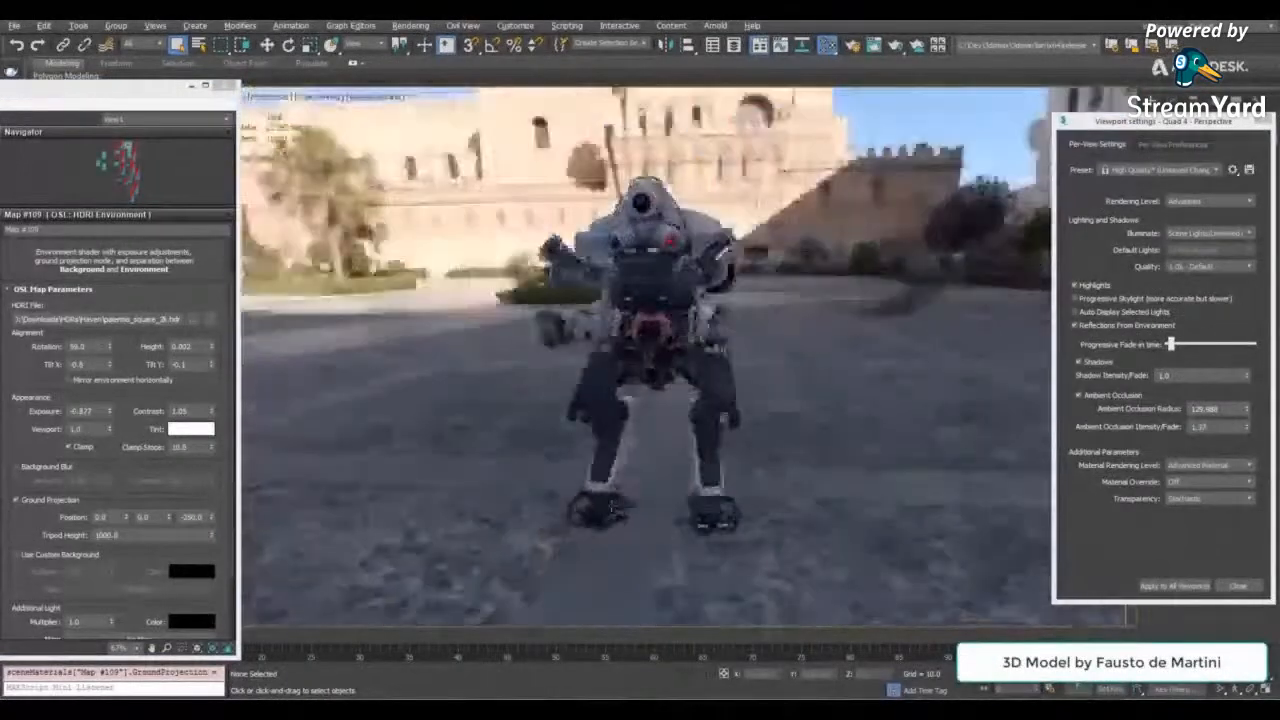
pyautogui.keyDown('alt'); pyautogui.moveTo(700, 320); pyautogui.dragTo(600, 420, button='middle'); pyautogui.keyUp('alt')
pyautogui.scroll(3, 645, 360)
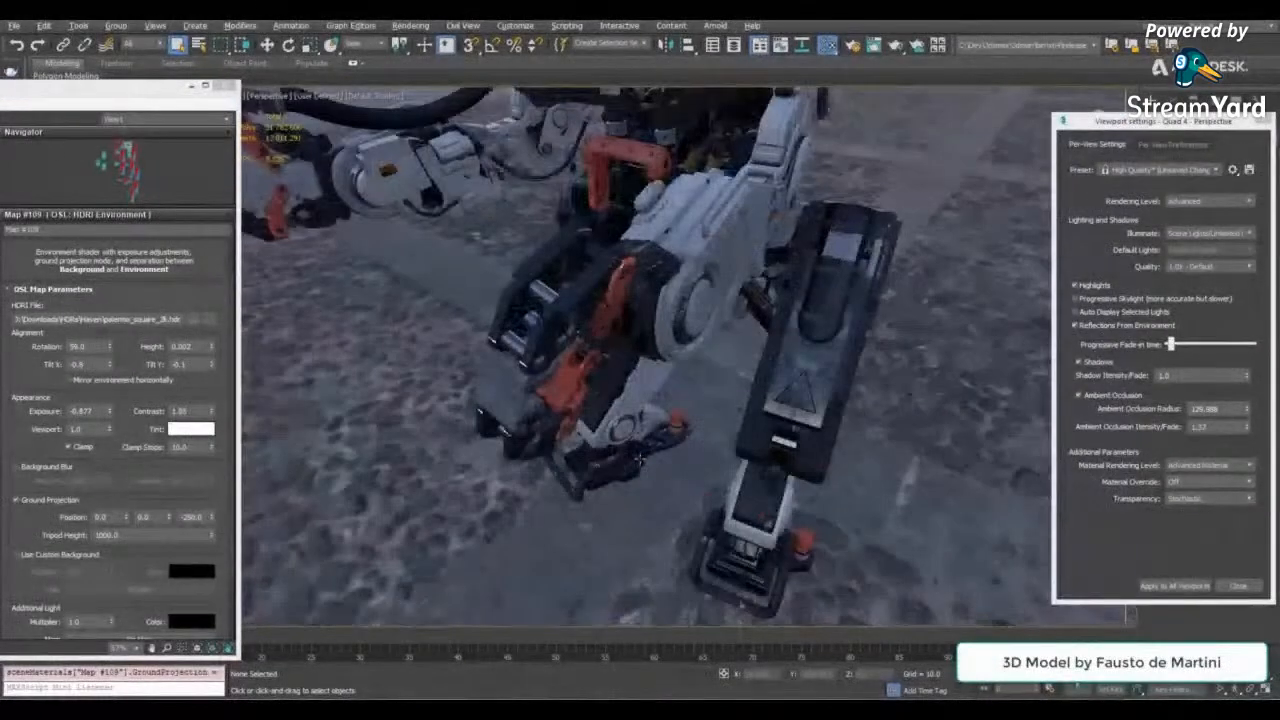
pyautogui.scroll(-3, 645, 360)
pyautogui.keyDown('alt'); pyautogui.moveTo(430, 450); pyautogui.dragTo(808, 256, button='middle'); pyautogui.keyUp('alt')
pyautogui.scroll(3, 560, 342)
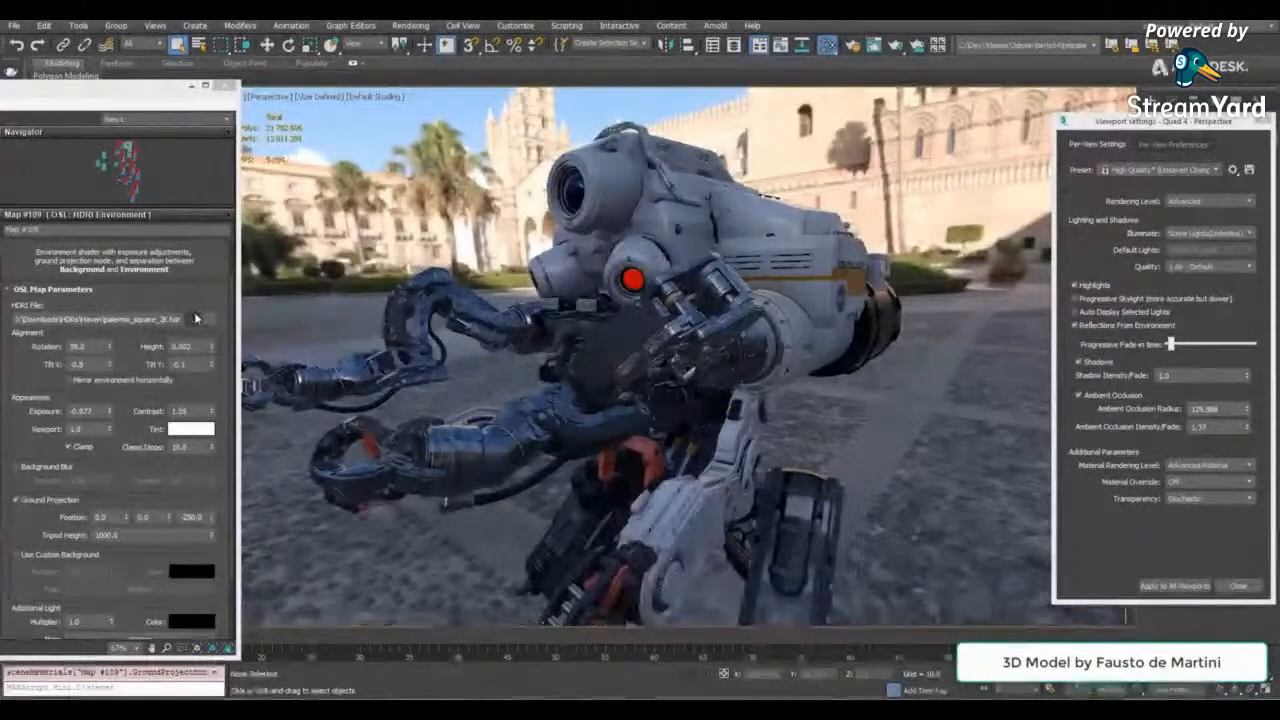
# - Replace the HDRI file with small_harbor_02_2k.hdr and rotate the environment to 268
pyautogui.click(194, 319)
pyautogui.click(195, 228)
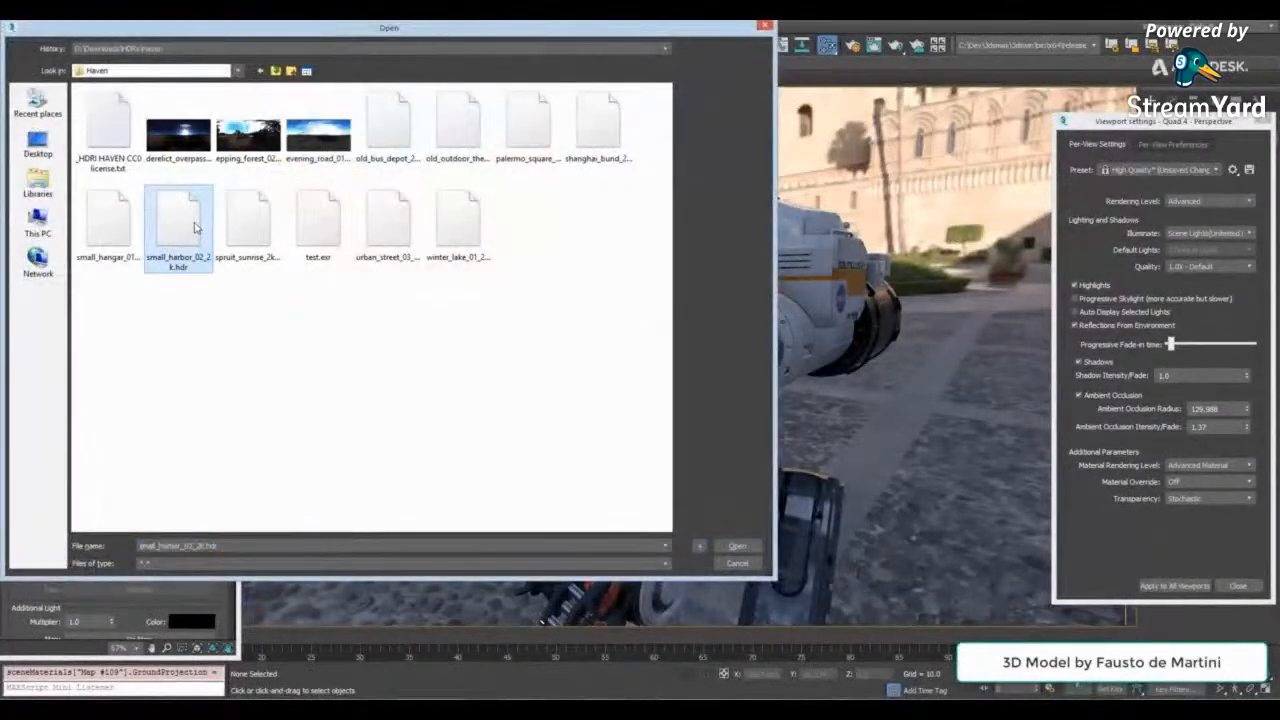
pyautogui.doubleClick(195, 228)
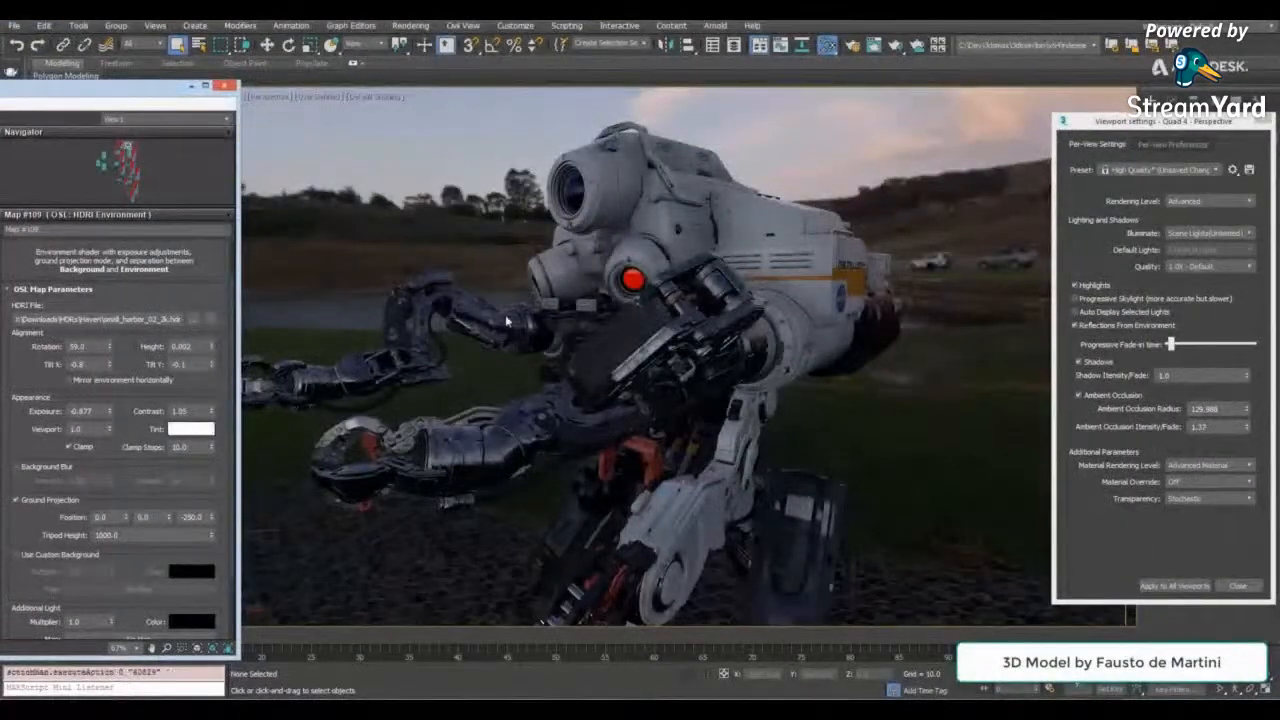
pyautogui.keyDown('alt'); pyautogui.moveTo(596, 371); pyautogui.dragTo(575, 400, button='middle'); pyautogui.keyUp('alt')
pyautogui.moveTo(113, 355); pyautogui.dragTo(116, 231)
pyautogui.keyDown('alt'); pyautogui.moveTo(508, 259); pyautogui.dragTo(560, 268, button='middle'); pyautogui.keyUp('alt')
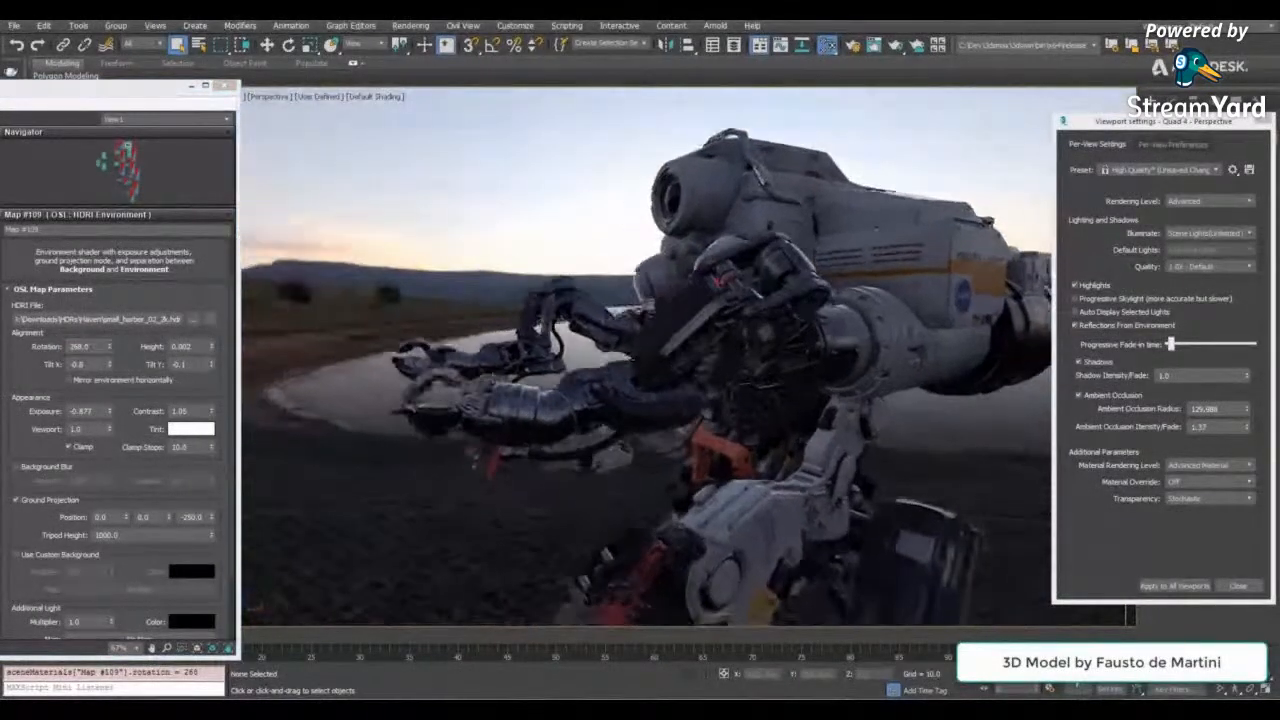
# - Darken the harbor environment to an exposure of -2.667 and give it an orange tint
pyautogui.scroll(3, 545, 290)
pyautogui.moveTo(109, 411); pyautogui.dragTo(109, 513)
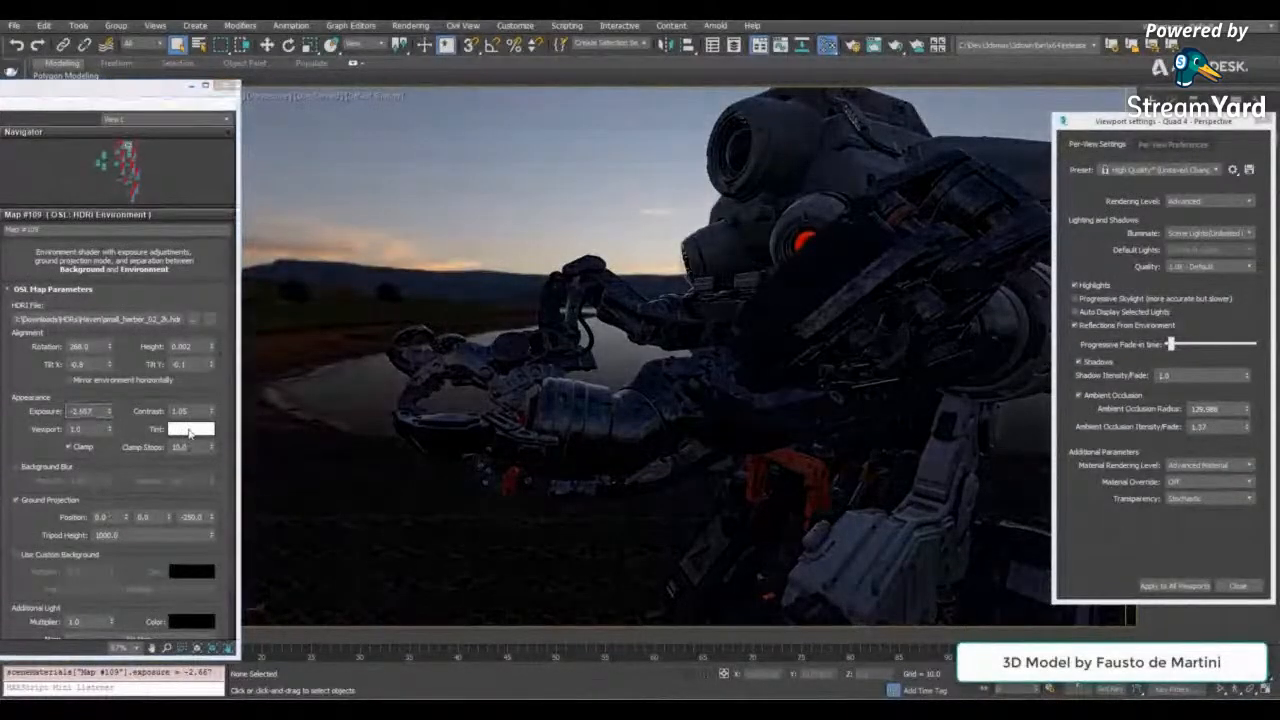
pyautogui.click(191, 429)
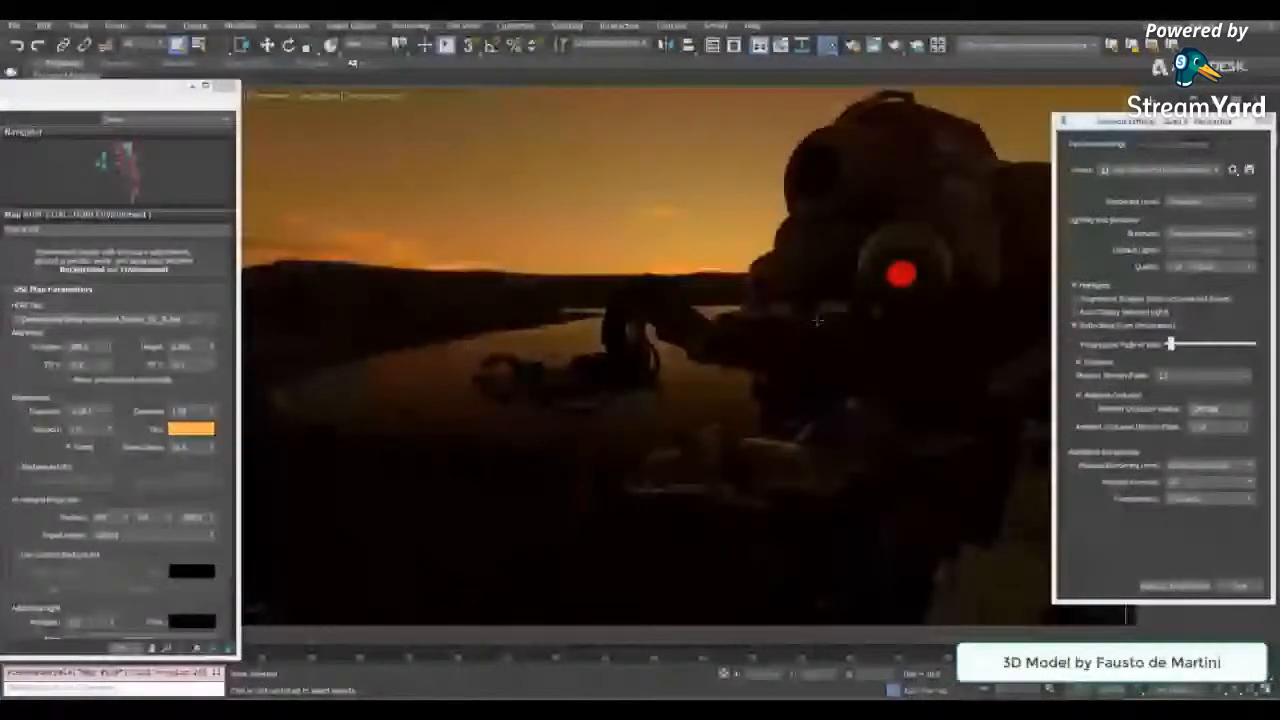
pyautogui.keyDown('alt'); pyautogui.moveTo(818, 321); pyautogui.dragTo(775, 322, button='middle'); pyautogui.keyUp('alt')
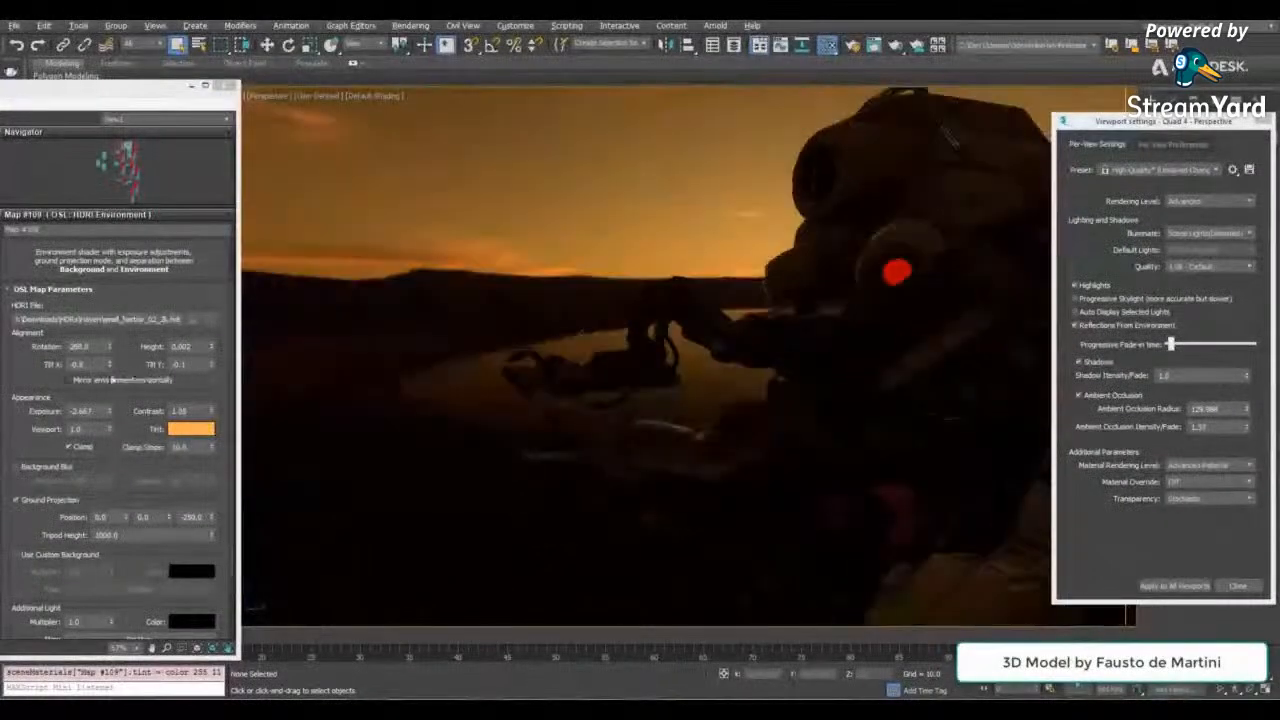
# - Set the environment's exposure to -2.206 and close the viewport settings and material editor
pyautogui.moveTo(110, 413); pyautogui.dragTo(113, 399)
pyautogui.moveTo(634, 349); pyautogui.dragTo(636, 373, button='middle')
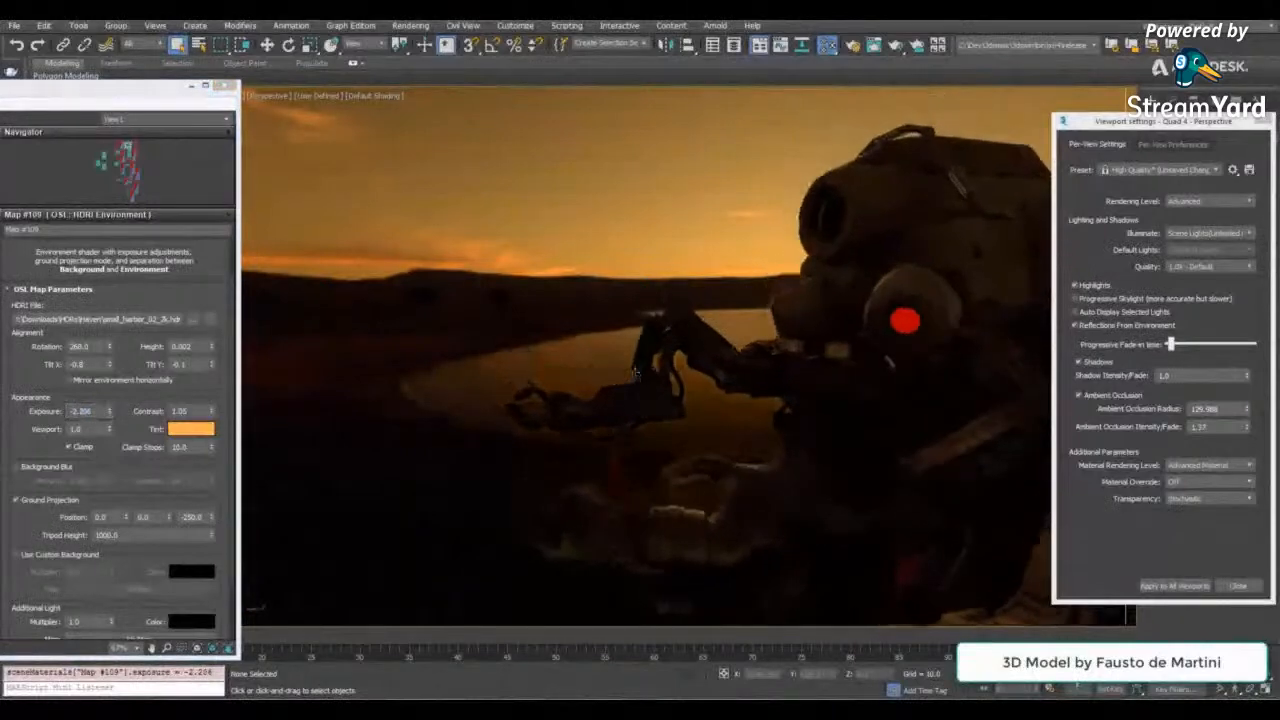
pyautogui.click(1264, 121)
pyautogui.click(223, 88)
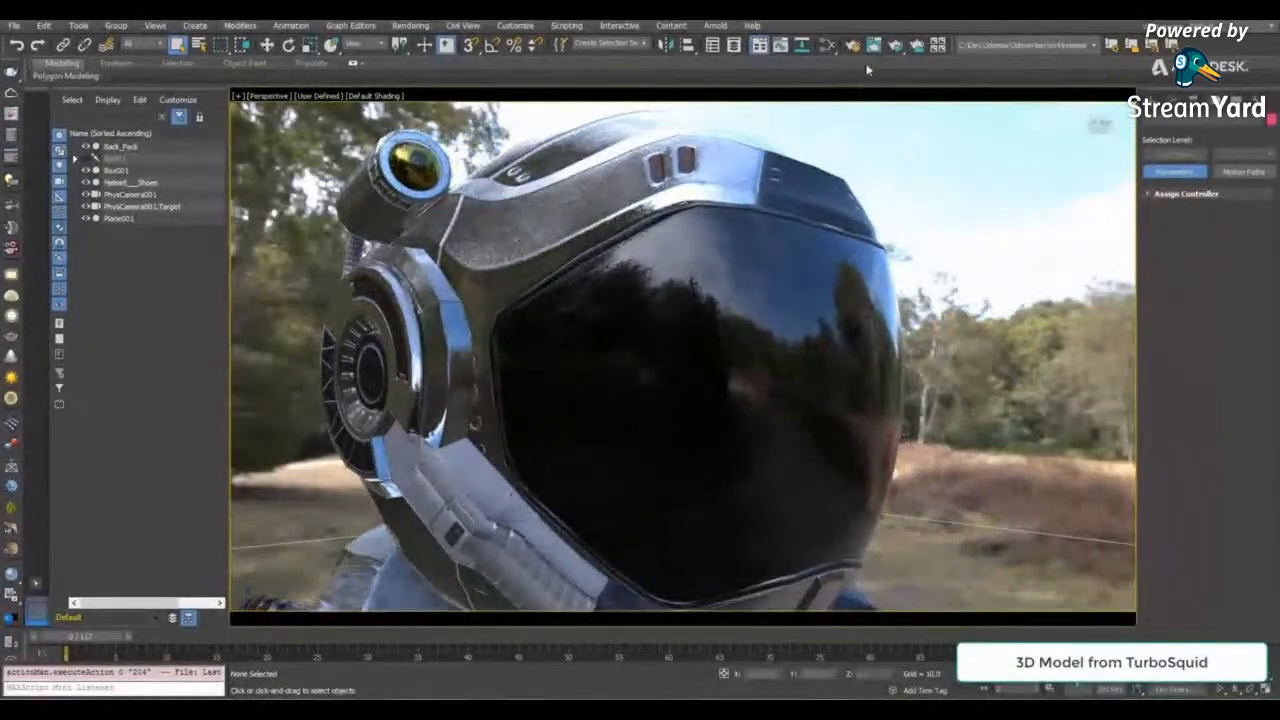
# - Start an ActiveShade render of the space helmet scene's perspective view
pyautogui.click(895, 45)
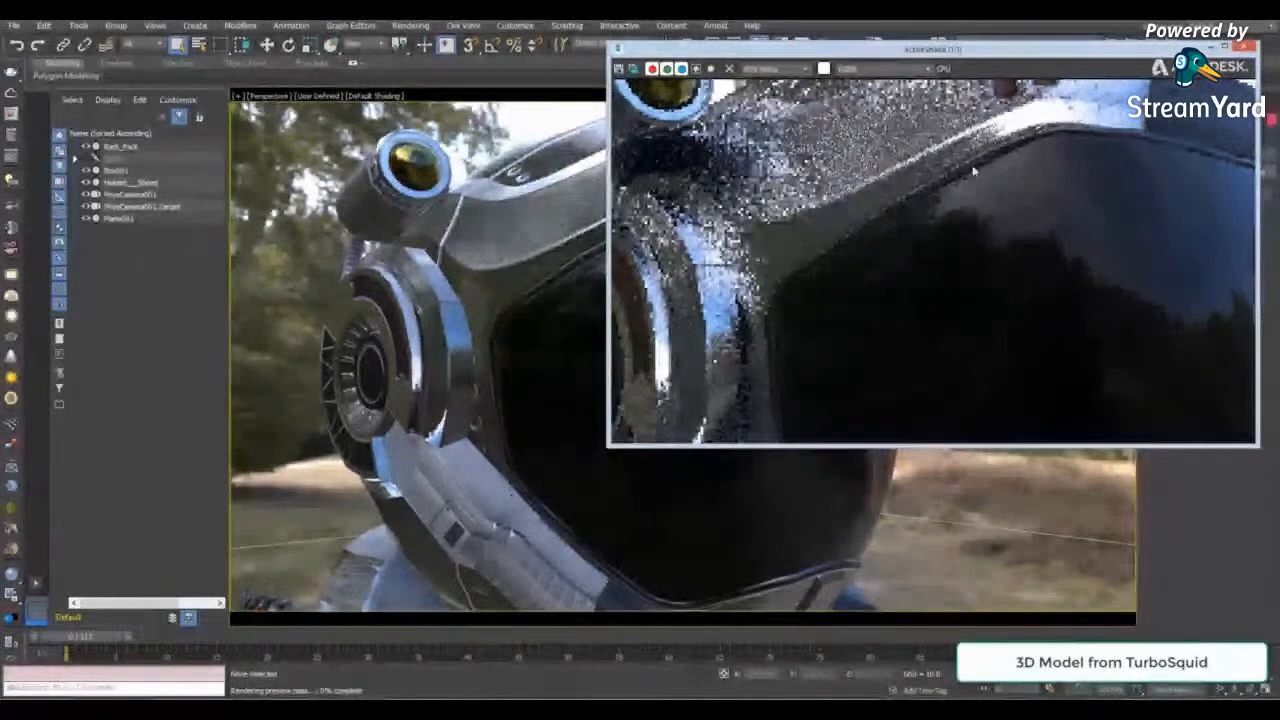
# - Inspect the helmet in the ActiveShade render from farther away and from the side, moving the render window clear of the viewport
pyautogui.scroll(-2, 971, 165)
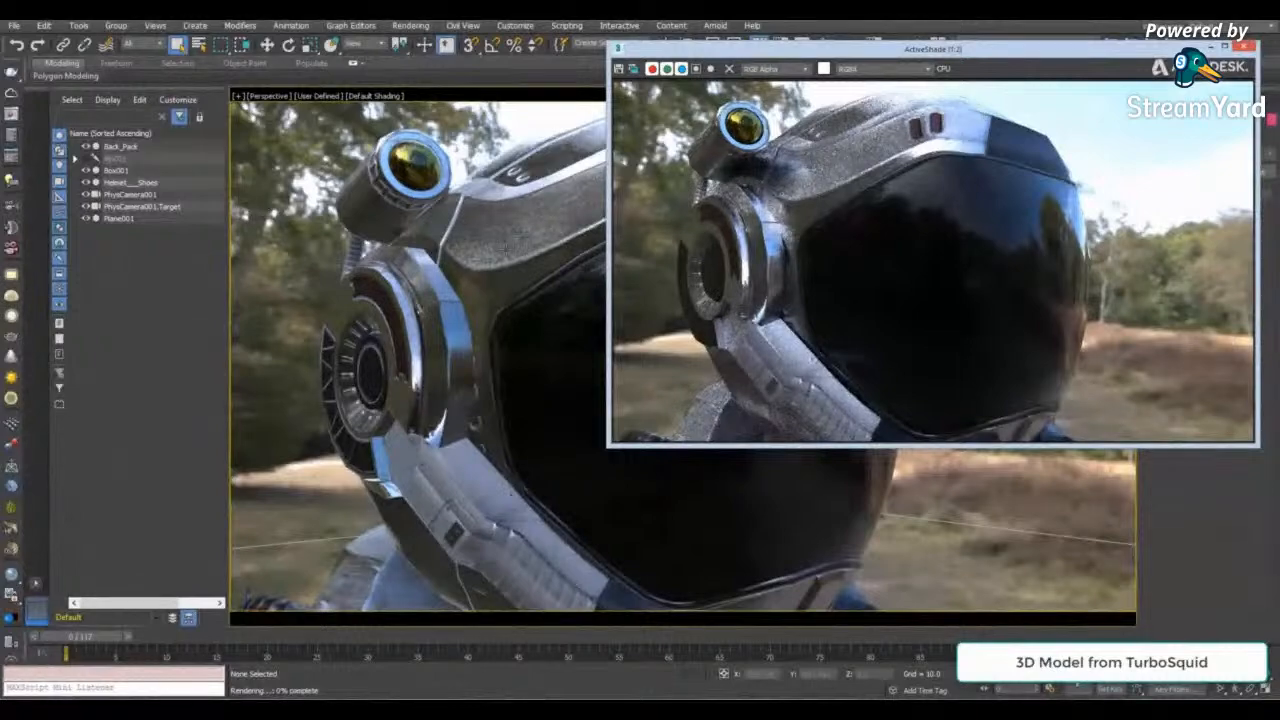
pyautogui.scroll(-3, 515, 260)
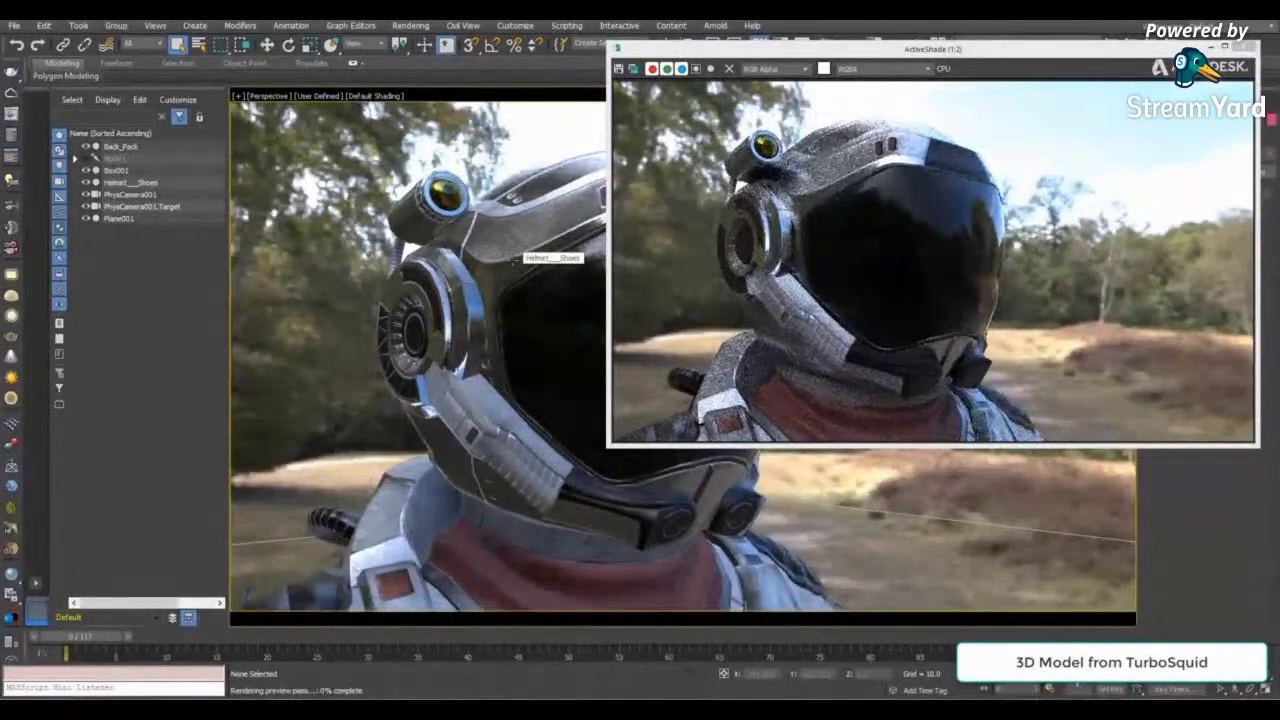
pyautogui.keyDown('alt'); pyautogui.moveTo(516, 250); pyautogui.dragTo(660, 252, button='middle'); pyautogui.keyUp('alt')
pyautogui.moveTo(846, 57); pyautogui.dragTo(1011, 164)
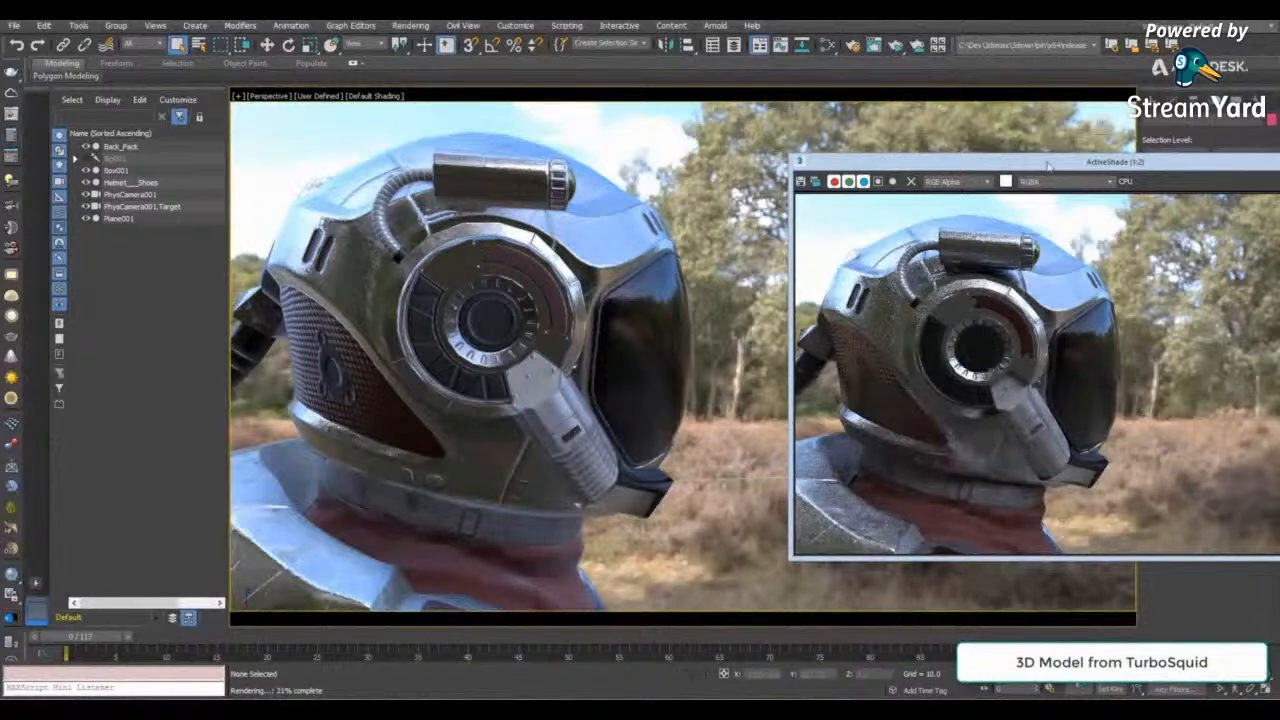
pyautogui.scroll(1, 988, 296)
pyautogui.moveTo(1055, 436); pyautogui.dragTo(1088, 258, button='middle')
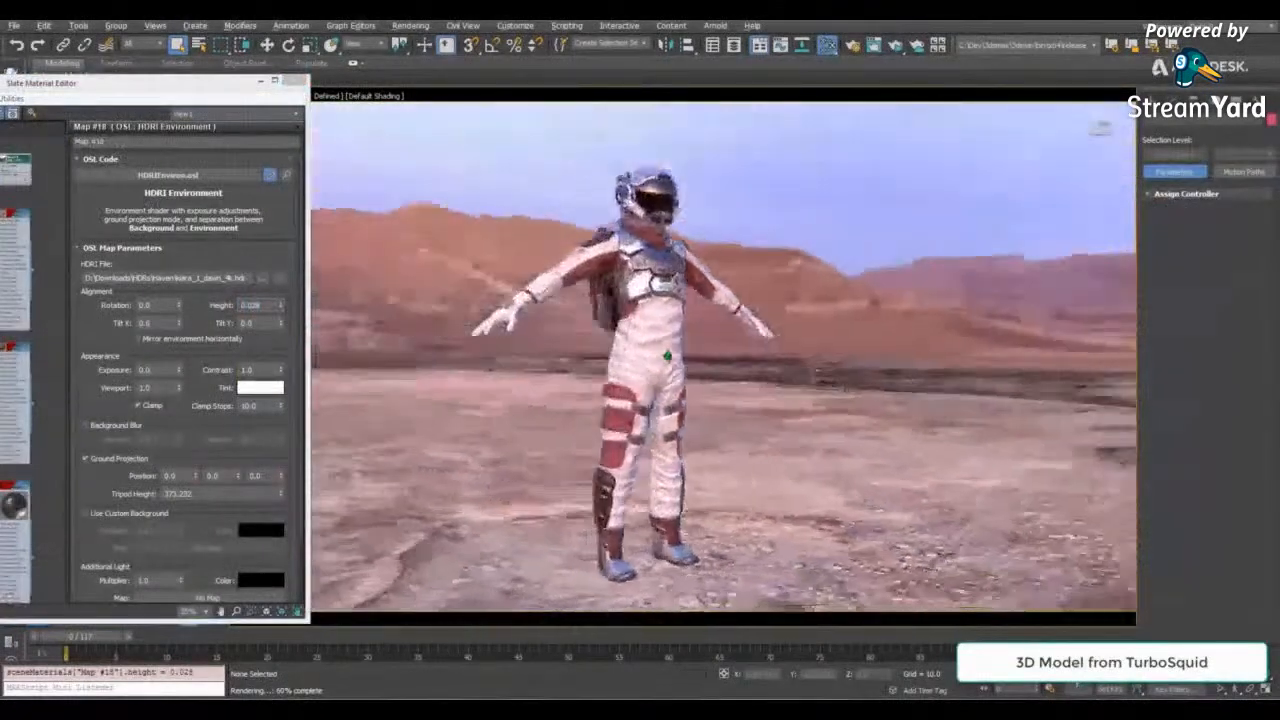
# - Frame the astronaut's upper body, enable Background Blur on the desert HDRI environment, and close the material editor
pyautogui.keyDown('alt'); pyautogui.moveTo(667, 356); pyautogui.dragTo(570, 332, button='middle'); pyautogui.keyUp('alt')
pyautogui.scroll(2, 662, 285)
pyautogui.scroll(2, 681, 324)
pyautogui.click(113, 427)
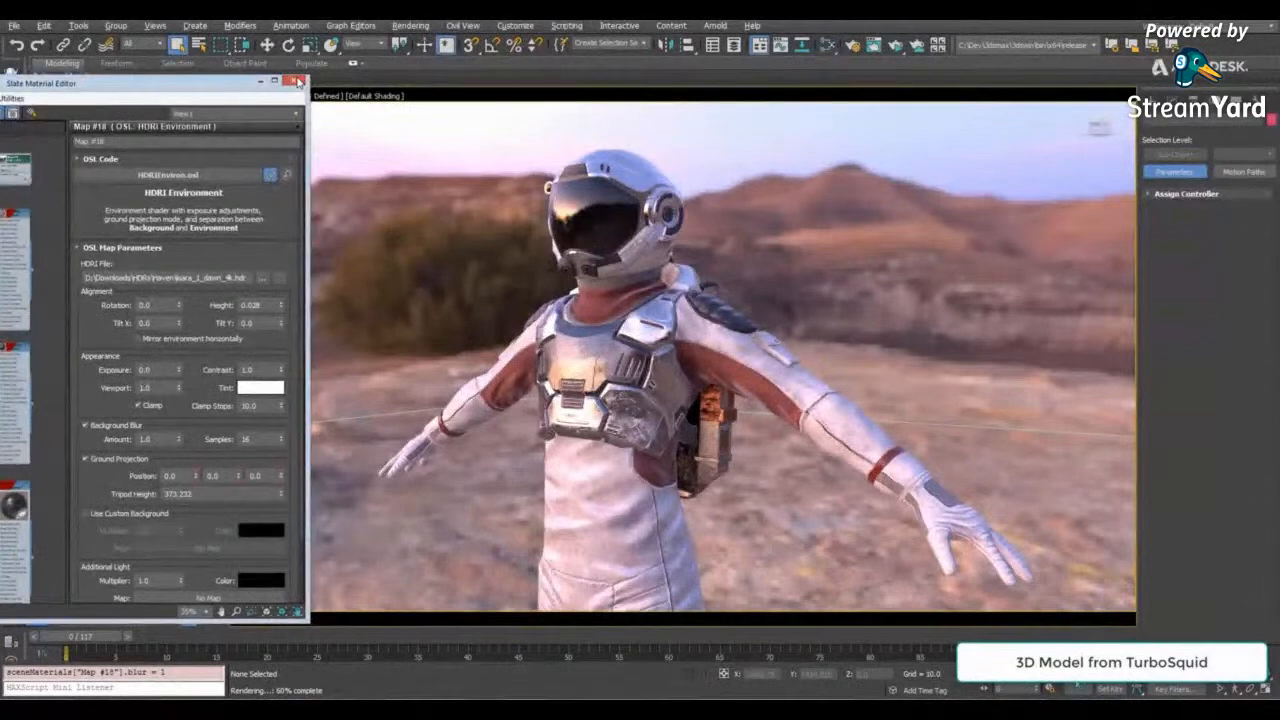
pyautogui.click(297, 82)
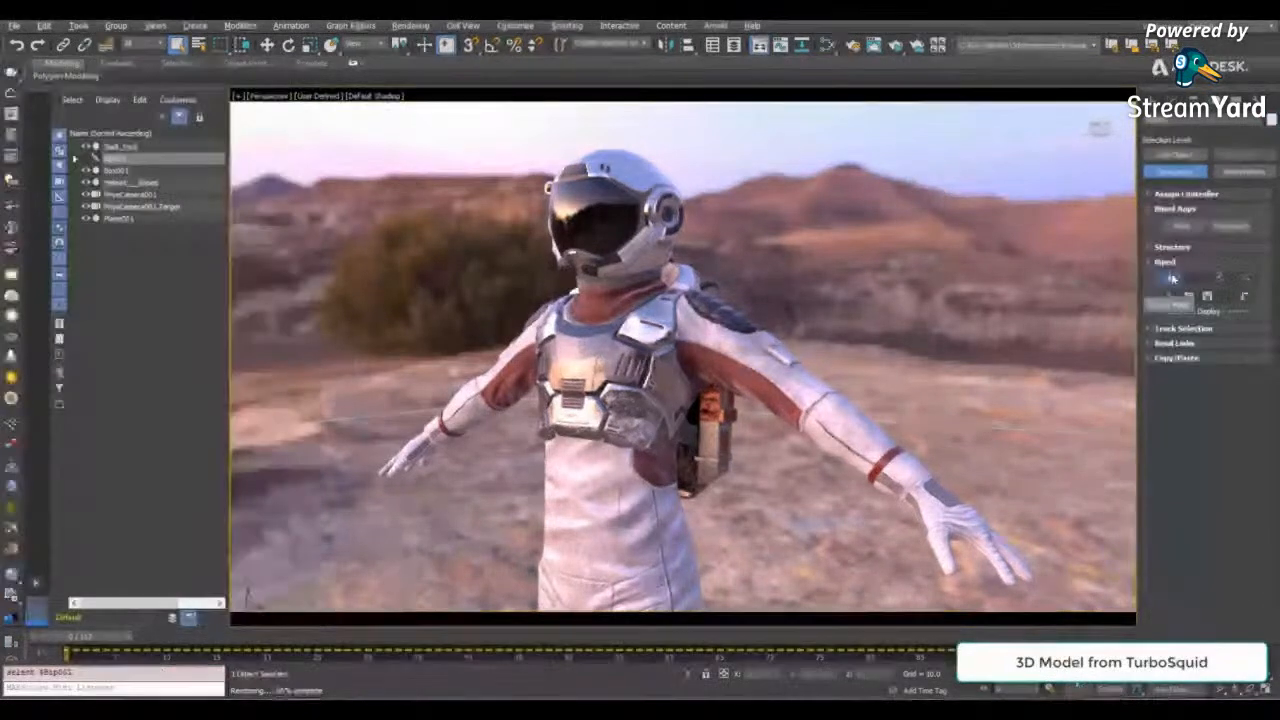
# - Activate the selected biped's animation, scrub to frame 4, zoom out to the full figure and play the animation
pyautogui.click(1172, 279)
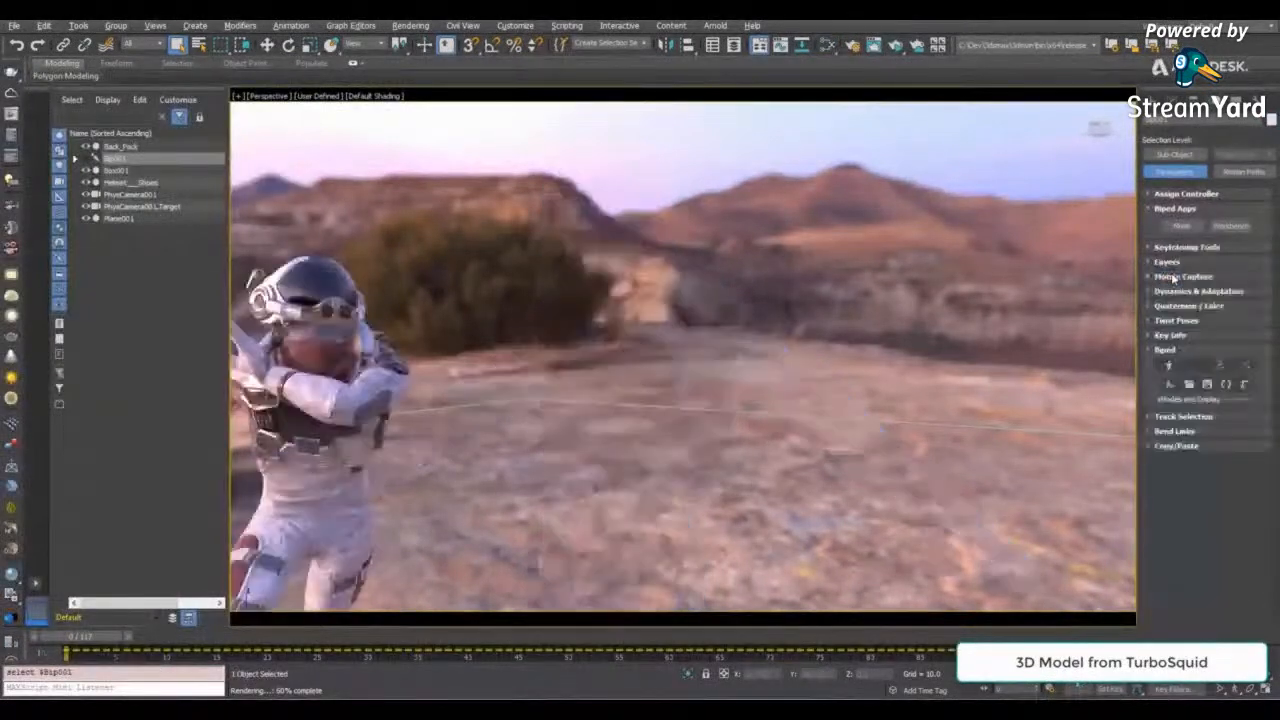
pyautogui.moveTo(82, 637); pyautogui.dragTo(119, 638)
pyautogui.scroll(-3, 683, 355)
pyautogui.moveTo(683, 400); pyautogui.dragTo(675, 335, button='middle')
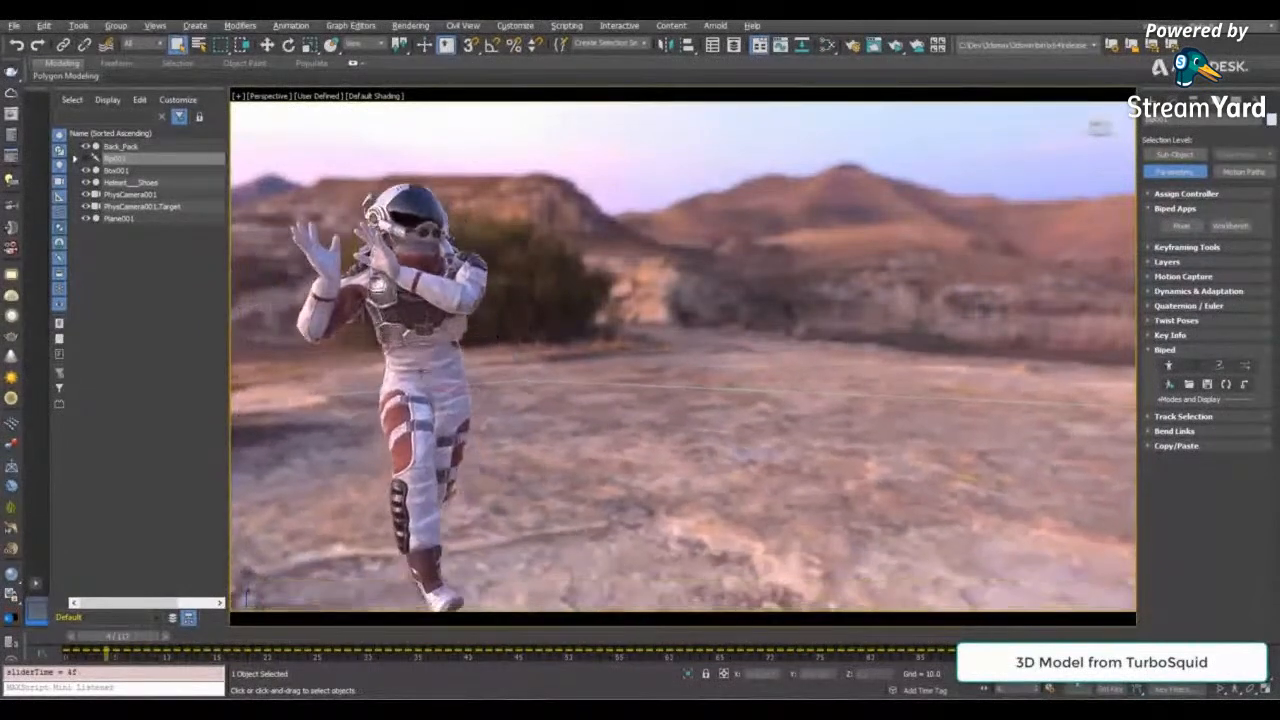
pyautogui.scroll(-3, 675, 335)
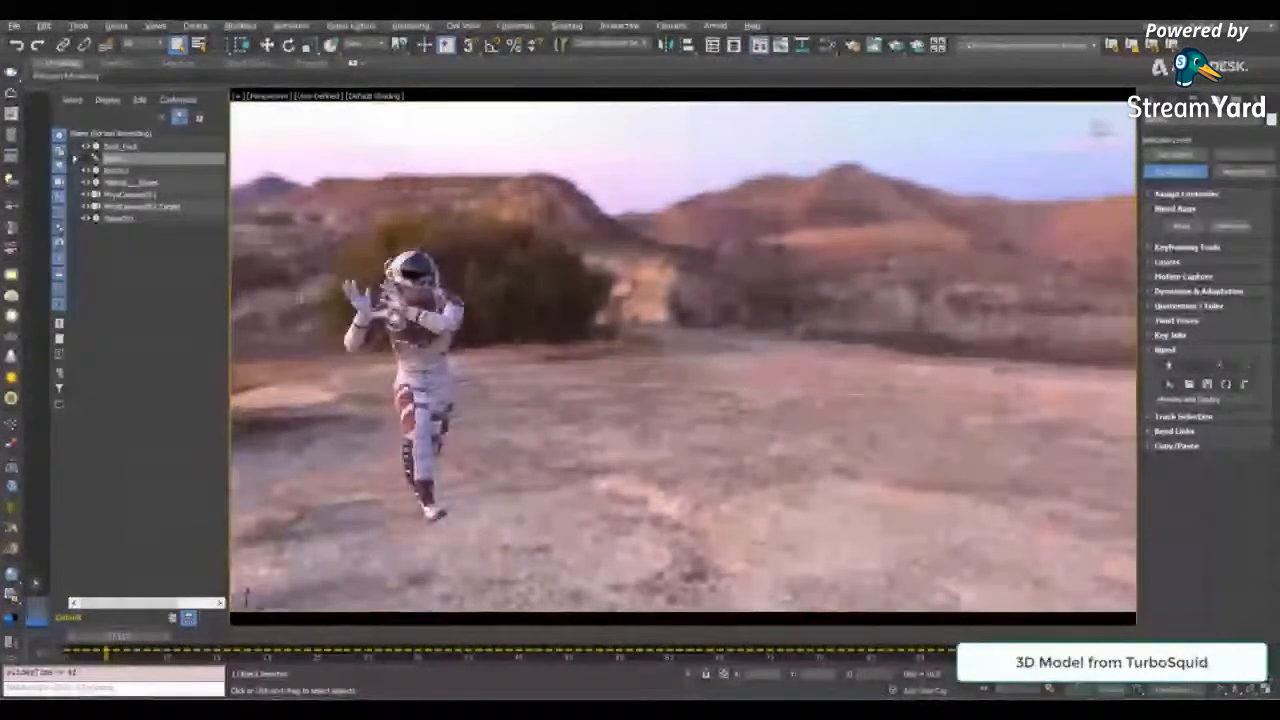
pyautogui.moveTo(119, 637)
pyautogui.mouseDown()
pyautogui.moveTo(904, 637)
pyautogui.moveTo(119, 638)
pyautogui.mouseUp()
pyautogui.click(1016, 674)
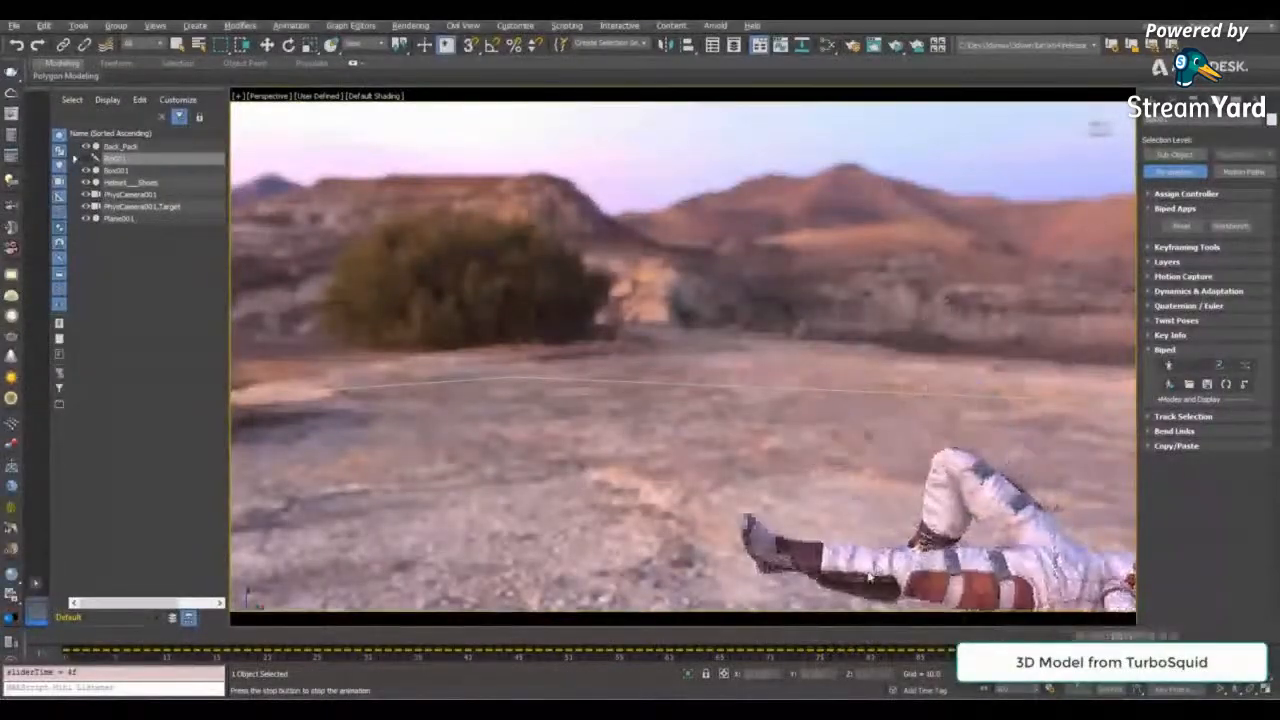
# - View the animation through PhysCamera001 and turn off Background Blur on the HDRI environment
pyautogui.press('c')
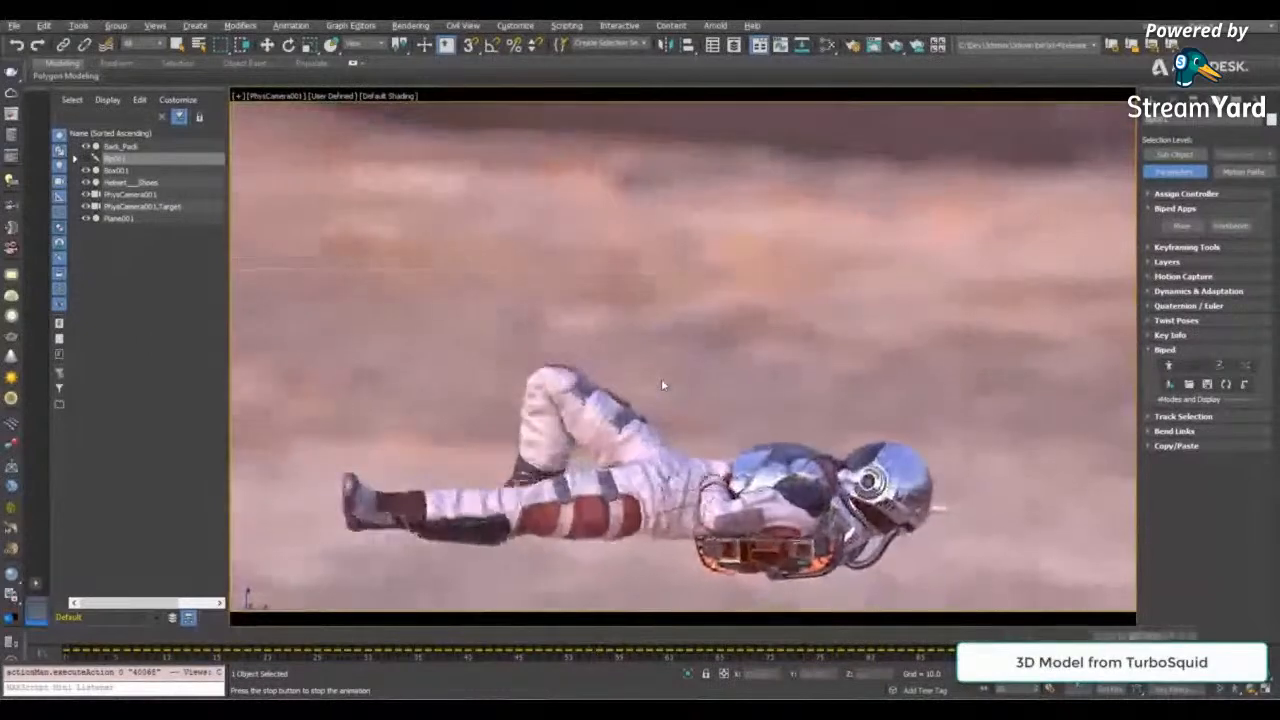
pyautogui.press('m')
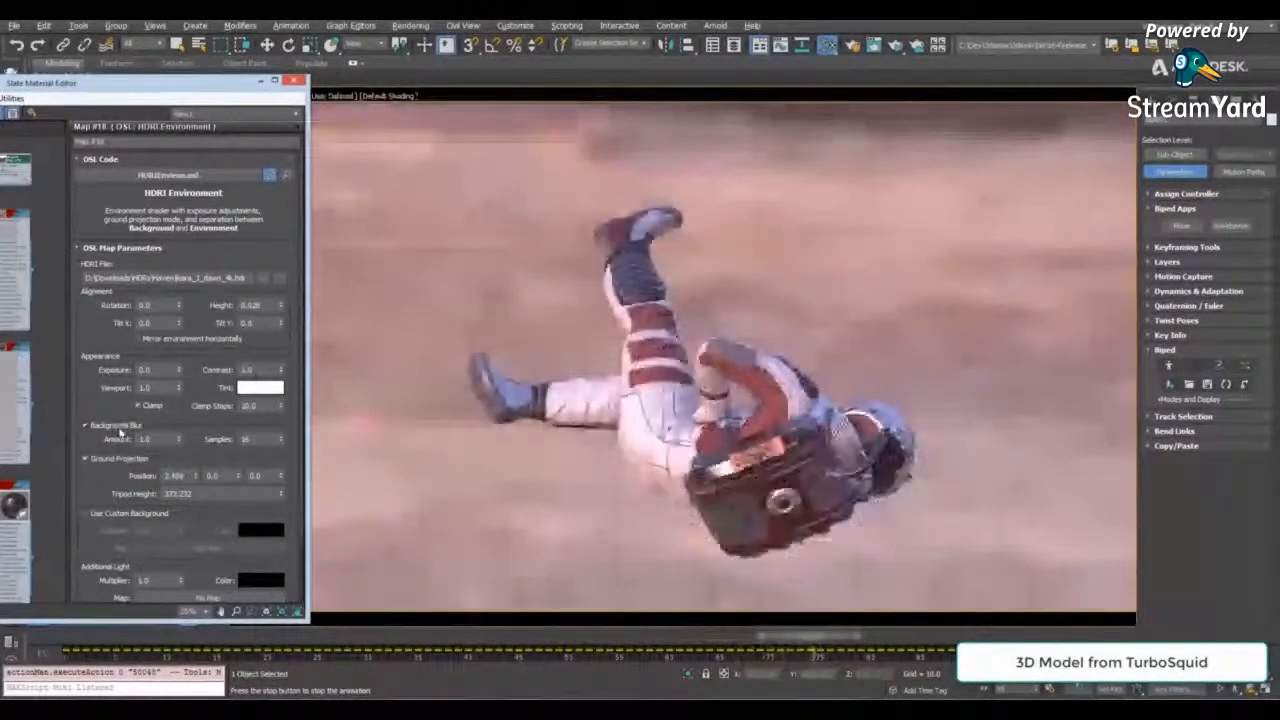
pyautogui.click(118, 426)
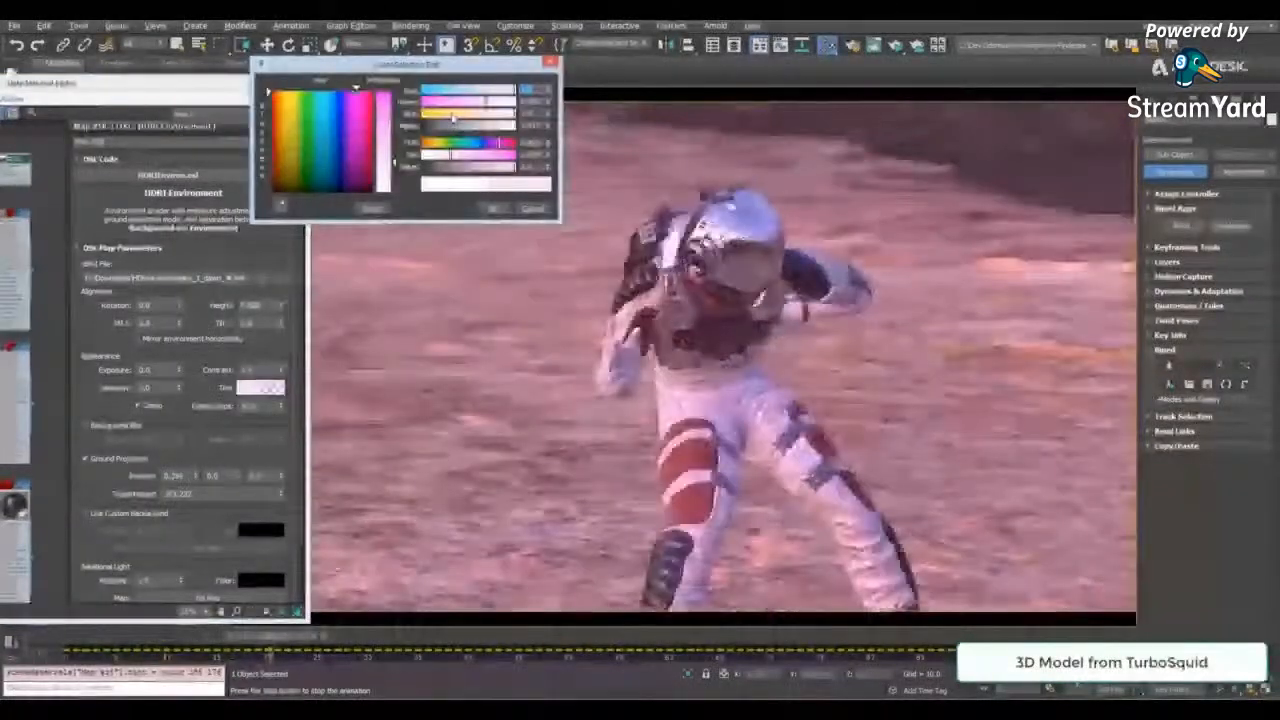
# - Tint the desert environment orange, set its exposure to -1.769, and close the material editor
pyautogui.click(477, 102)
pyautogui.moveTo(477, 102); pyautogui.dragTo(453, 122)
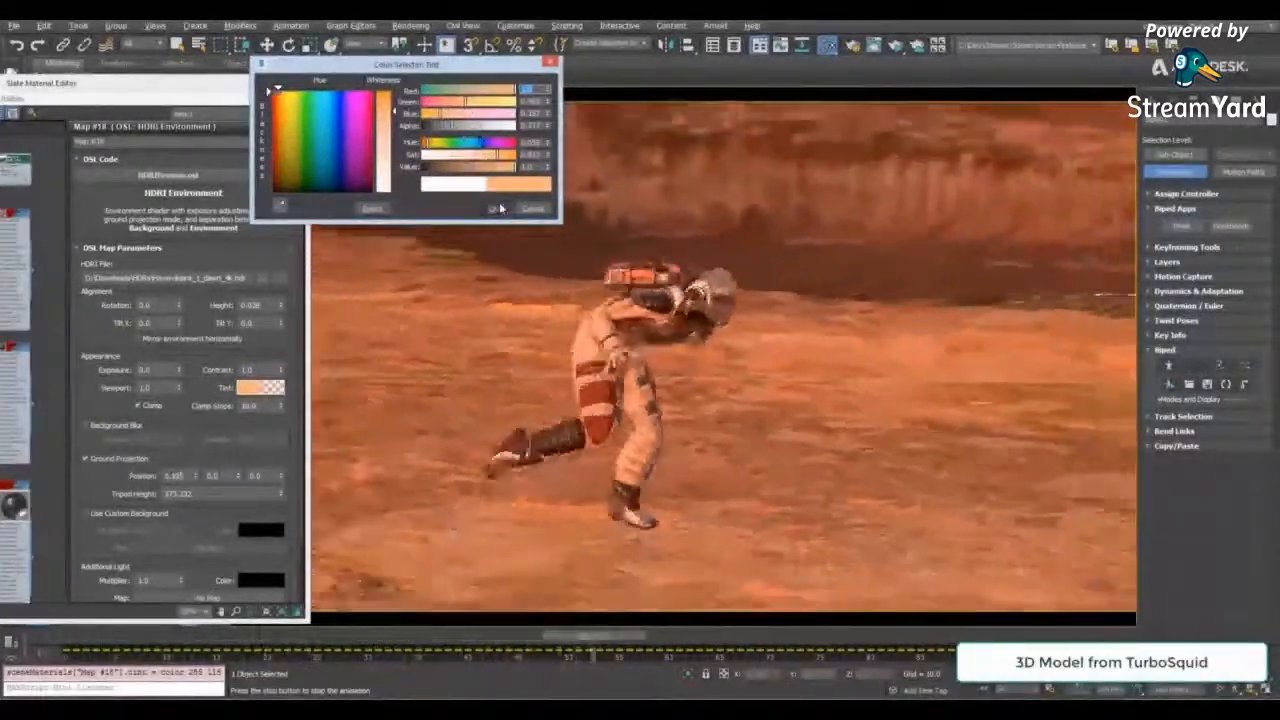
pyautogui.click(482, 209)
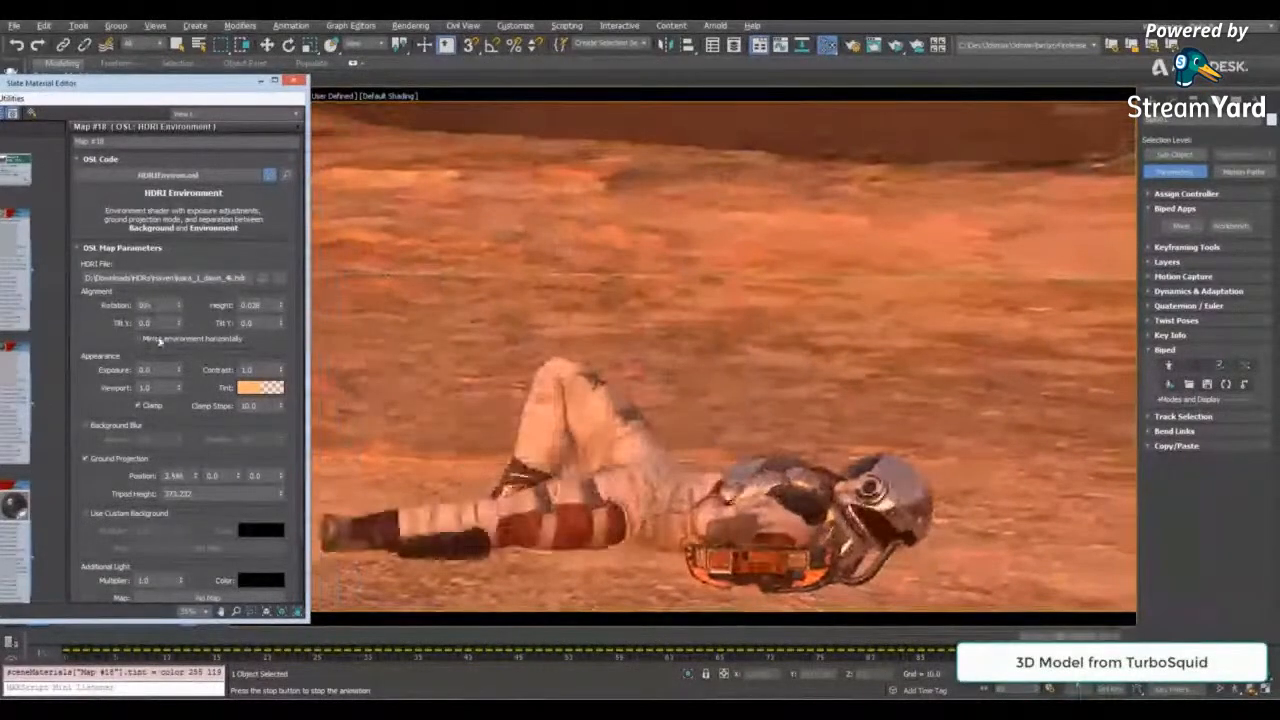
pyautogui.moveTo(179, 371); pyautogui.dragTo(179, 504)
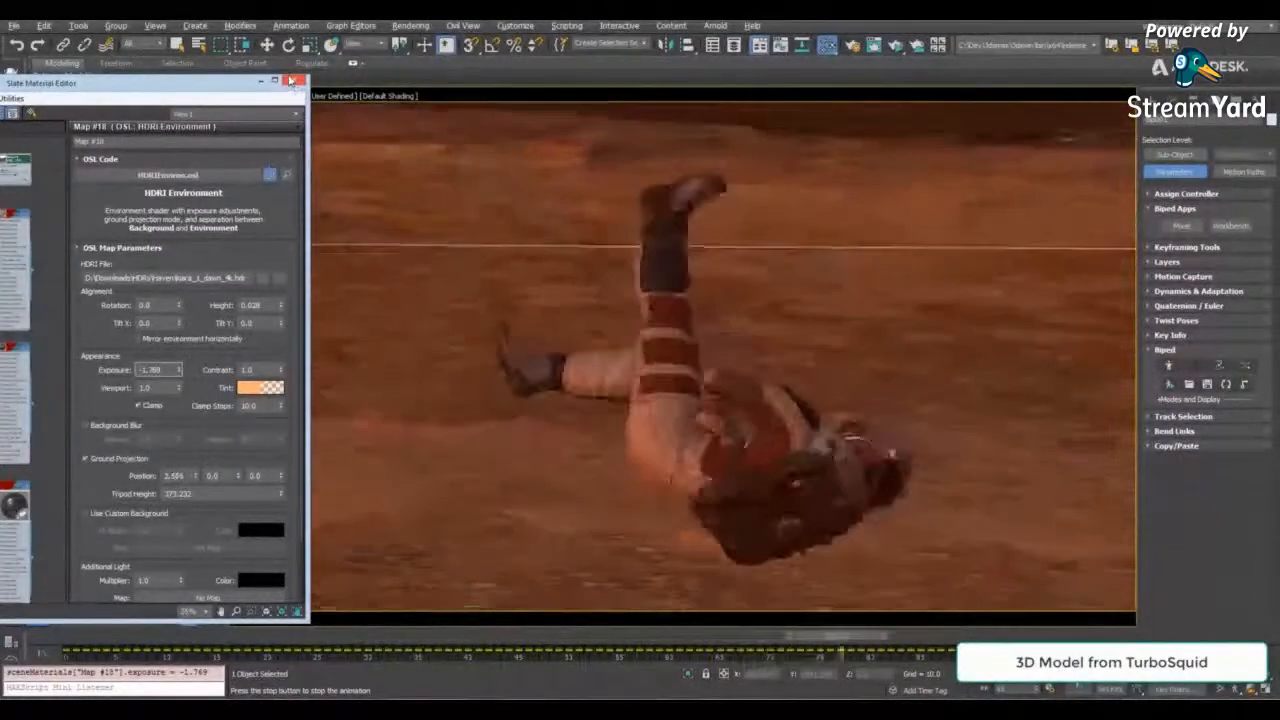
pyautogui.click(293, 81)
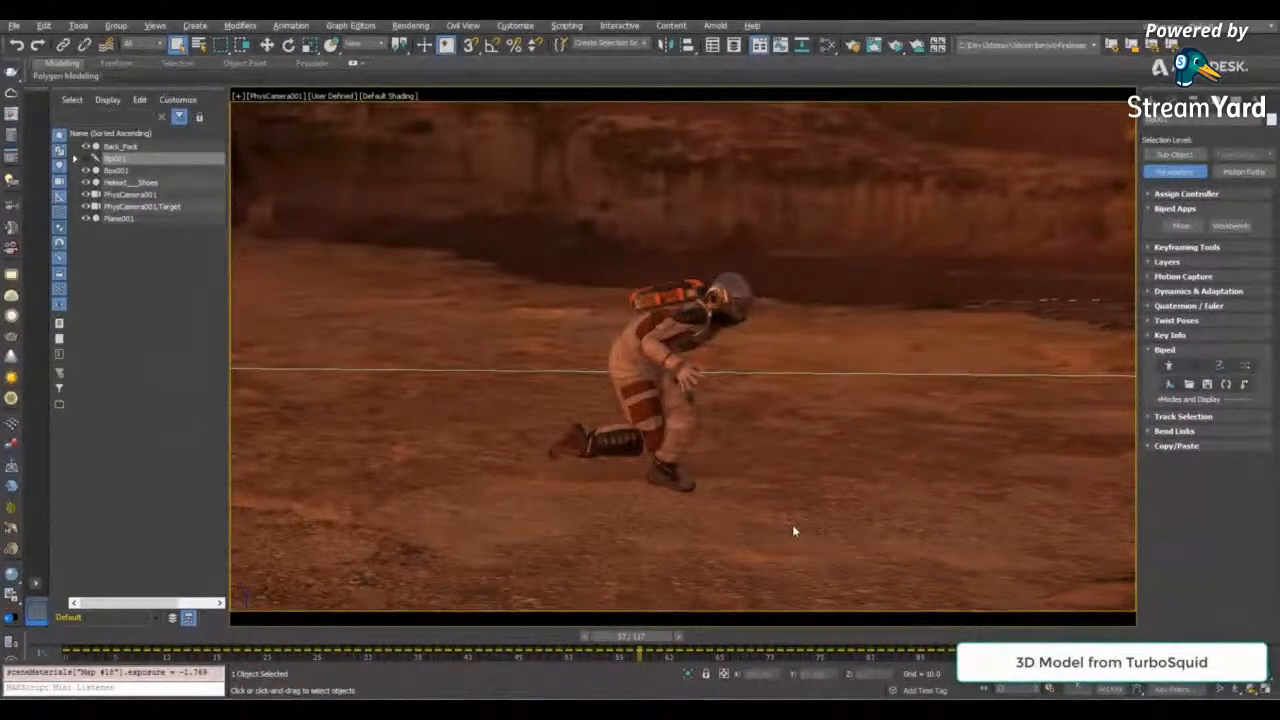
# - Return to the perspective view, frame the astronaut up close from the front, and rewind the animation to frame 0
pyautogui.press('p')
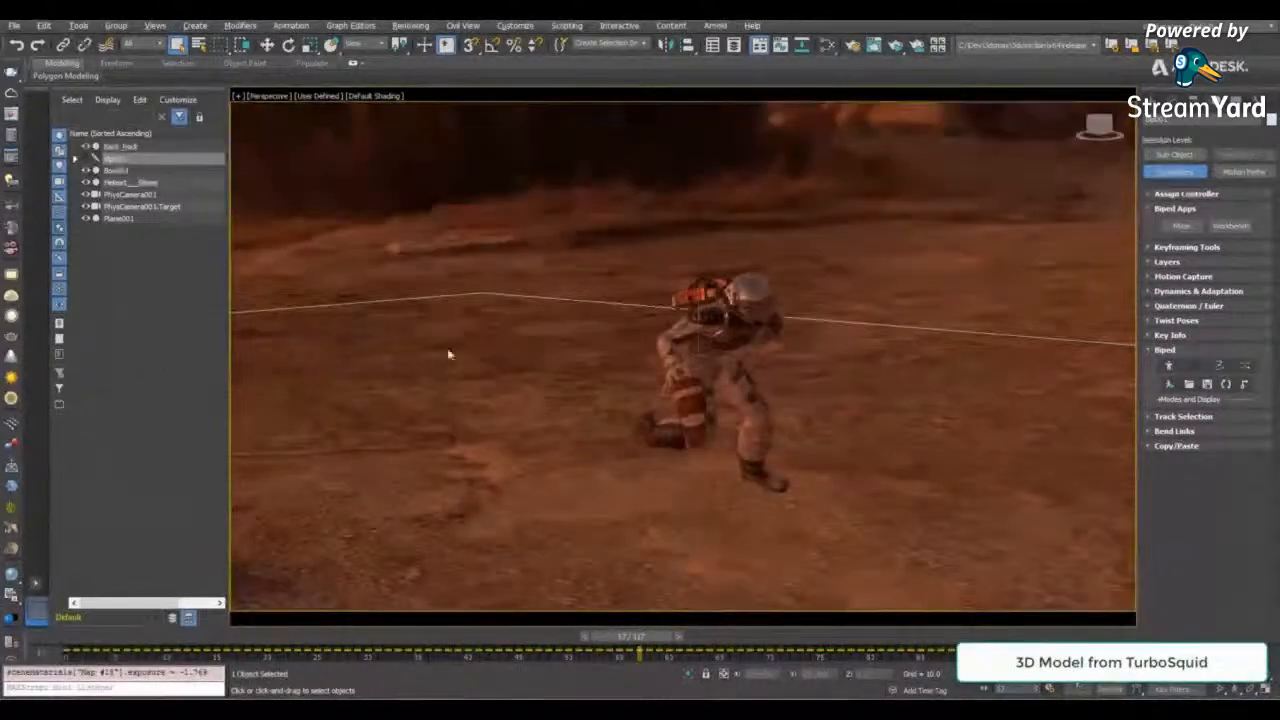
pyautogui.scroll(5, 737, 333)
pyautogui.keyDown('alt'); pyautogui.moveTo(706, 336); pyautogui.dragTo(740, 345, button='middle'); pyautogui.keyUp('alt')
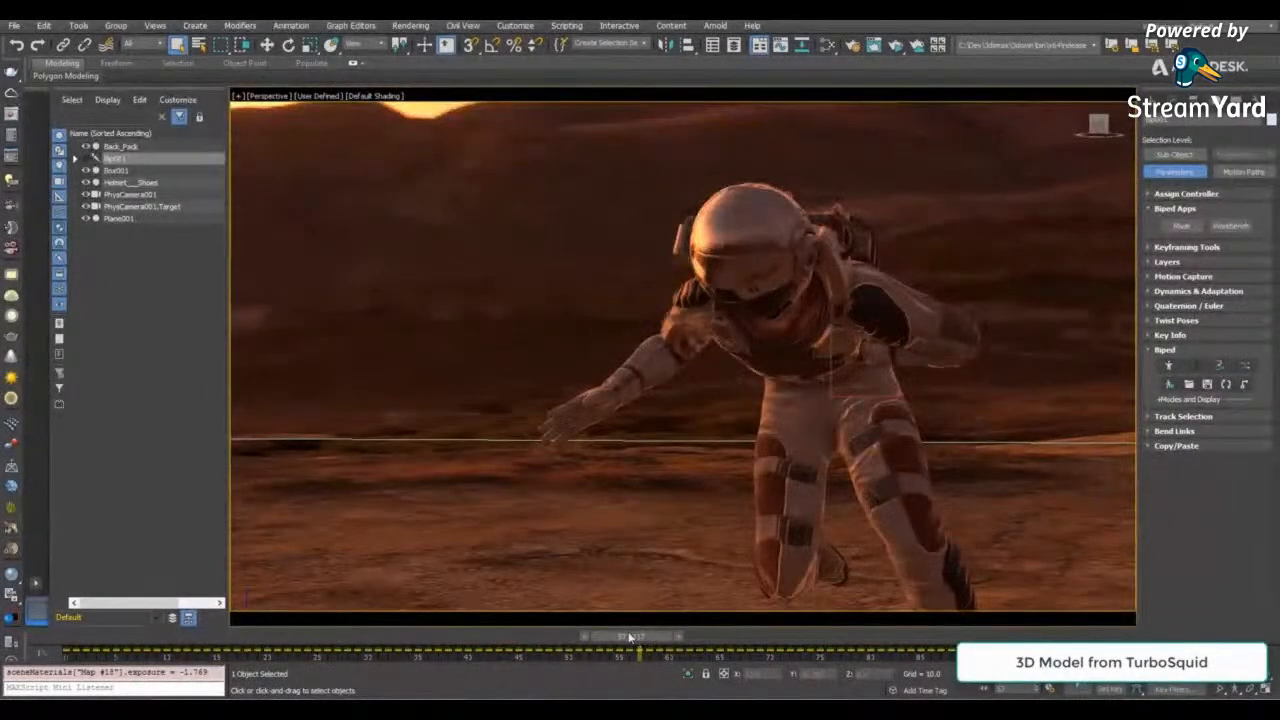
pyautogui.moveTo(630, 637); pyautogui.dragTo(287, 637)
pyautogui.moveTo(653, 338)
pyautogui.keyDown('alt'); pyautogui.mouseDown(button='middle')
pyautogui.moveTo(800, 362)
pyautogui.moveTo(650, 330)
pyautogui.mouseUp(button='middle'); pyautogui.keyUp('alt')
pyautogui.moveTo(286, 637); pyautogui.dragTo(78, 637)
pyautogui.moveTo(388, 428); pyautogui.dragTo(676, 438, button='middle')
# - Start an ActiveShade render of the astronaut, move its window aside, and zoom in on the rendered helmet and hands
pyautogui.hotkey('shift', 'q')
pyautogui.moveTo(622, 199); pyautogui.dragTo(950, 136)
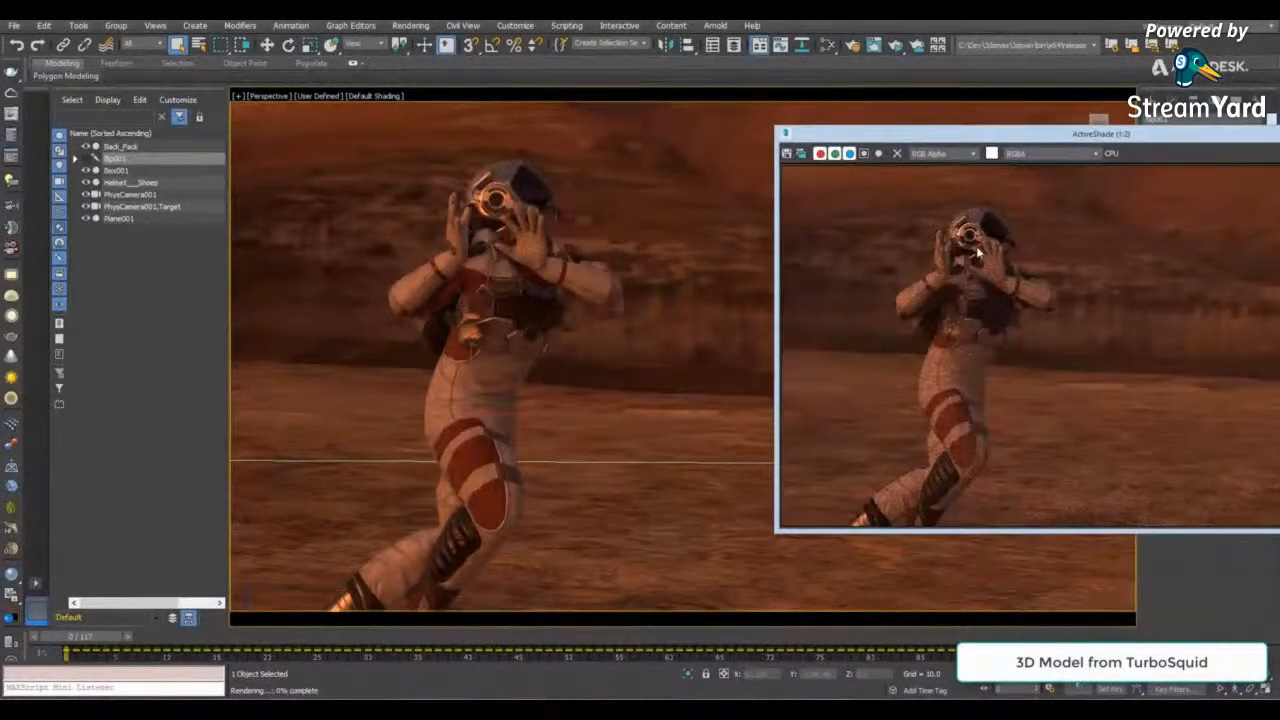
pyautogui.scroll(1, 988, 252)
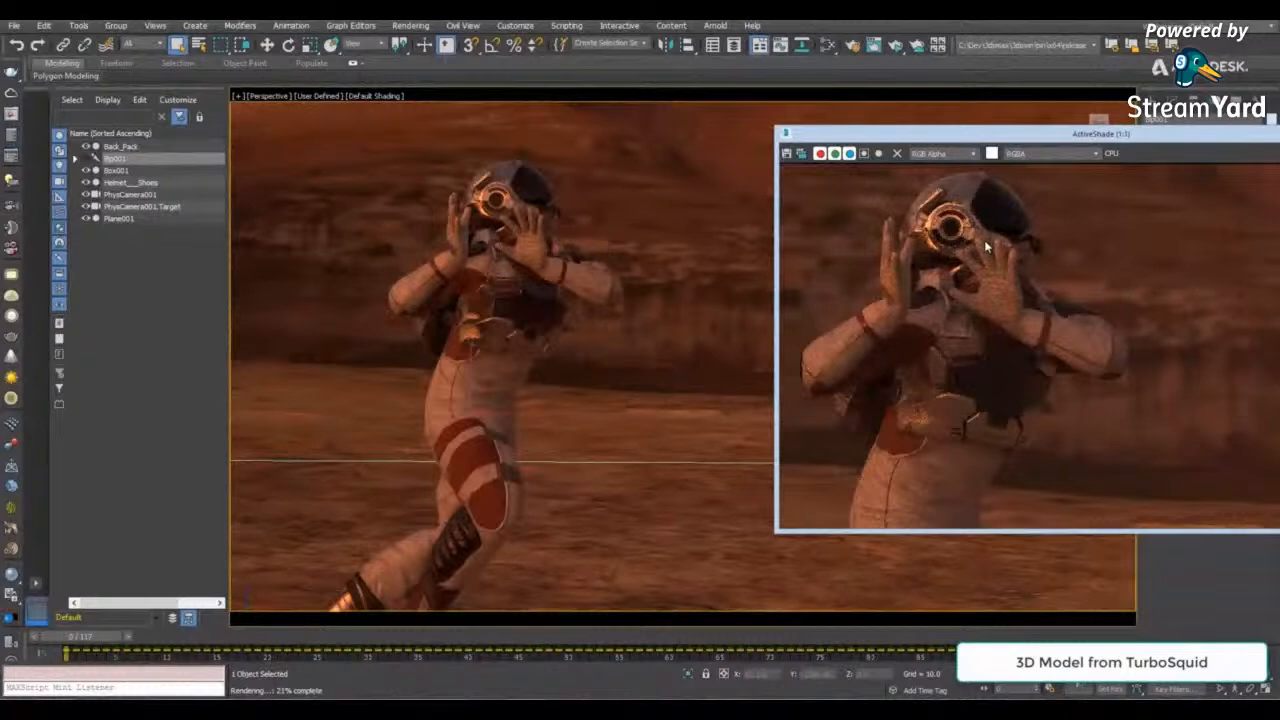
pyautogui.moveTo(985, 246); pyautogui.dragTo(1067, 279, button='middle')
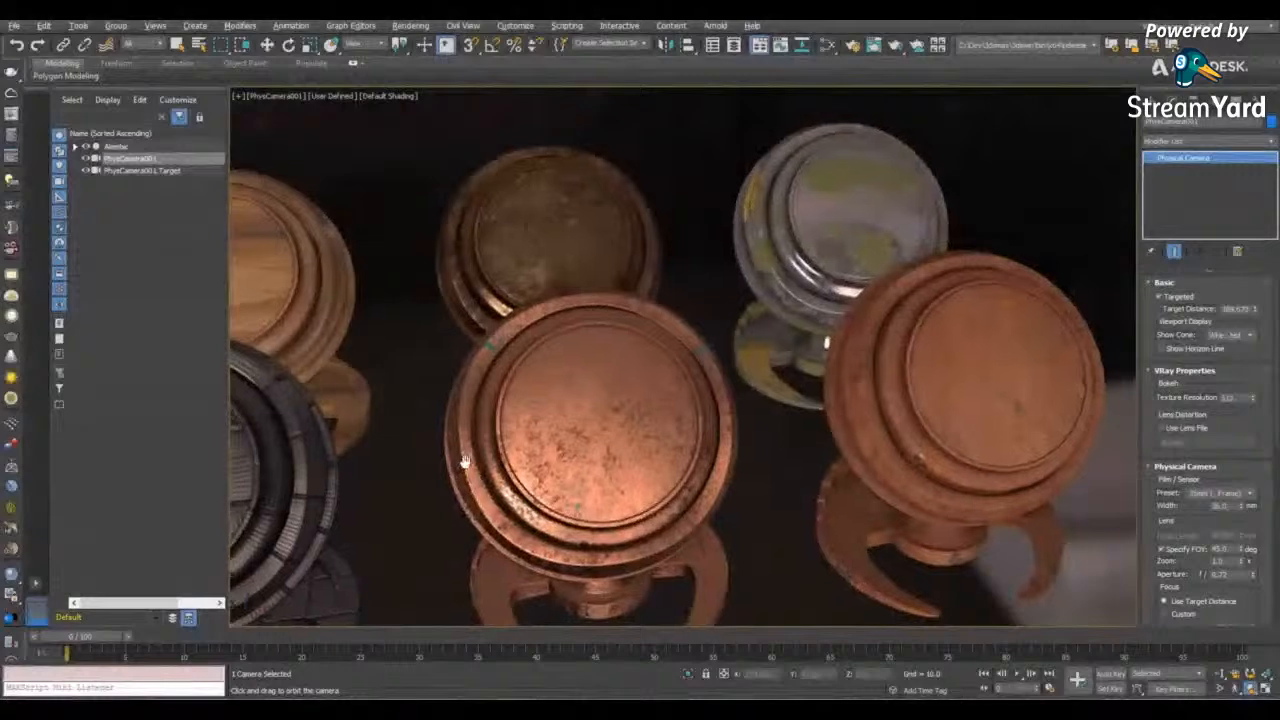
# - Add a PBR Material (Metal/Rough) and a PBR Material (Spec/Gloss) to the Slate Material Editor view
pyautogui.moveTo(770, 418); pyautogui.dragTo(1007, 425)
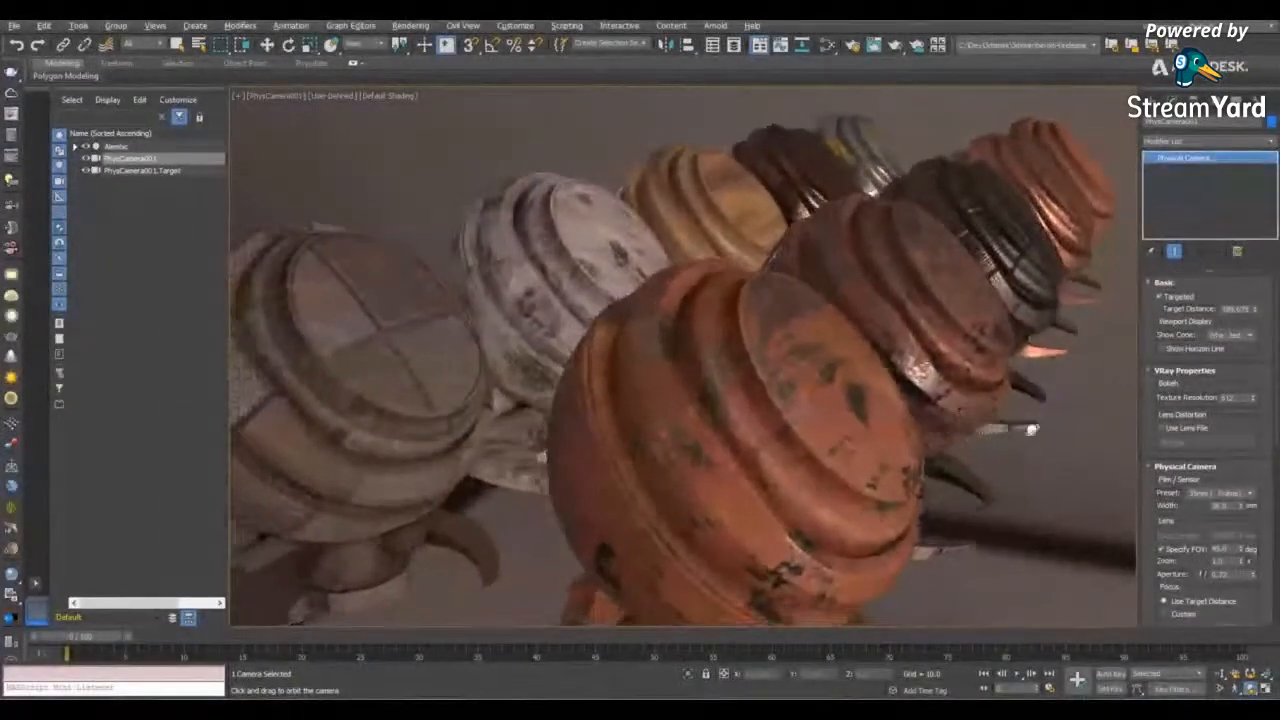
pyautogui.click(828, 45)
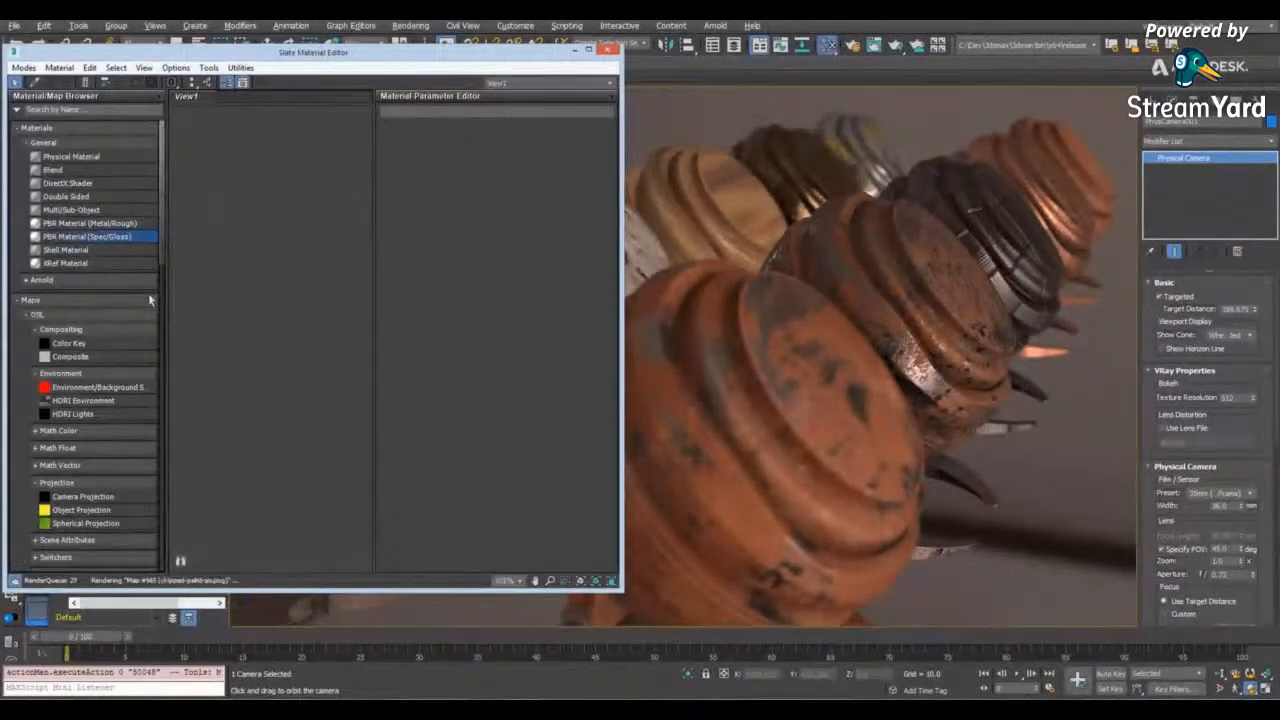
pyautogui.moveTo(90, 223); pyautogui.dragTo(292, 165)
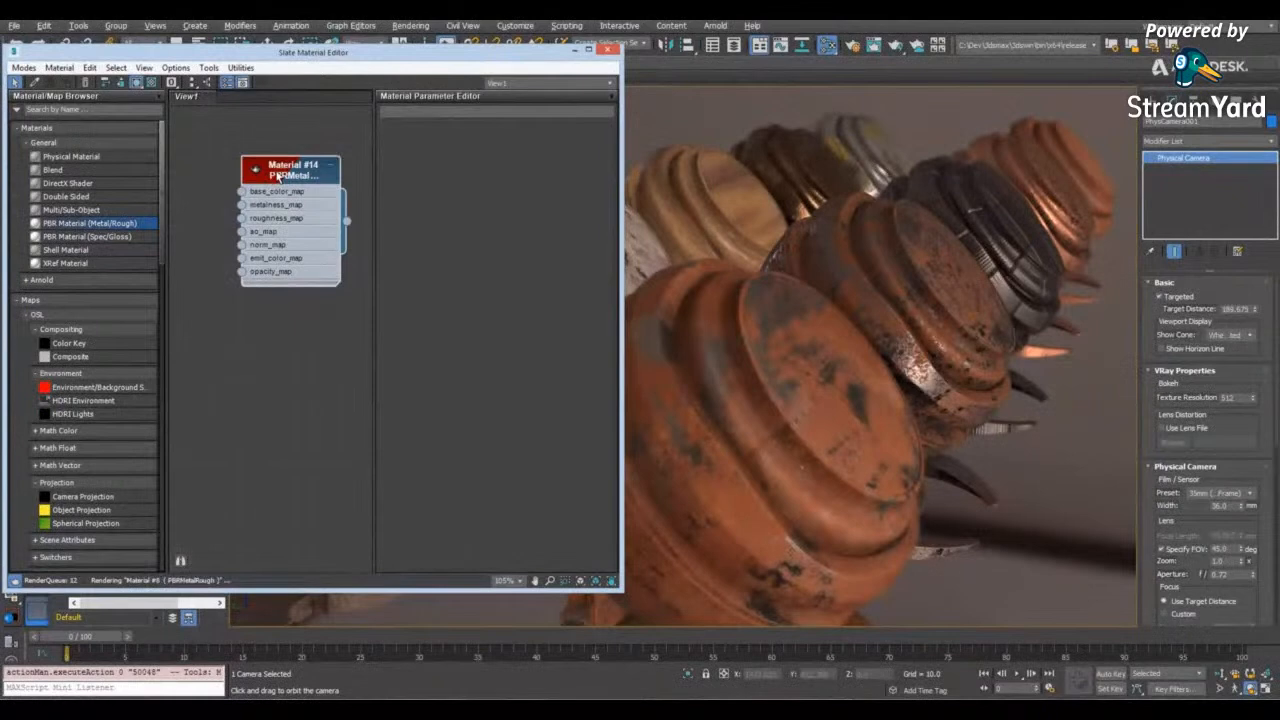
pyautogui.moveTo(90, 236); pyautogui.dragTo(284, 373)
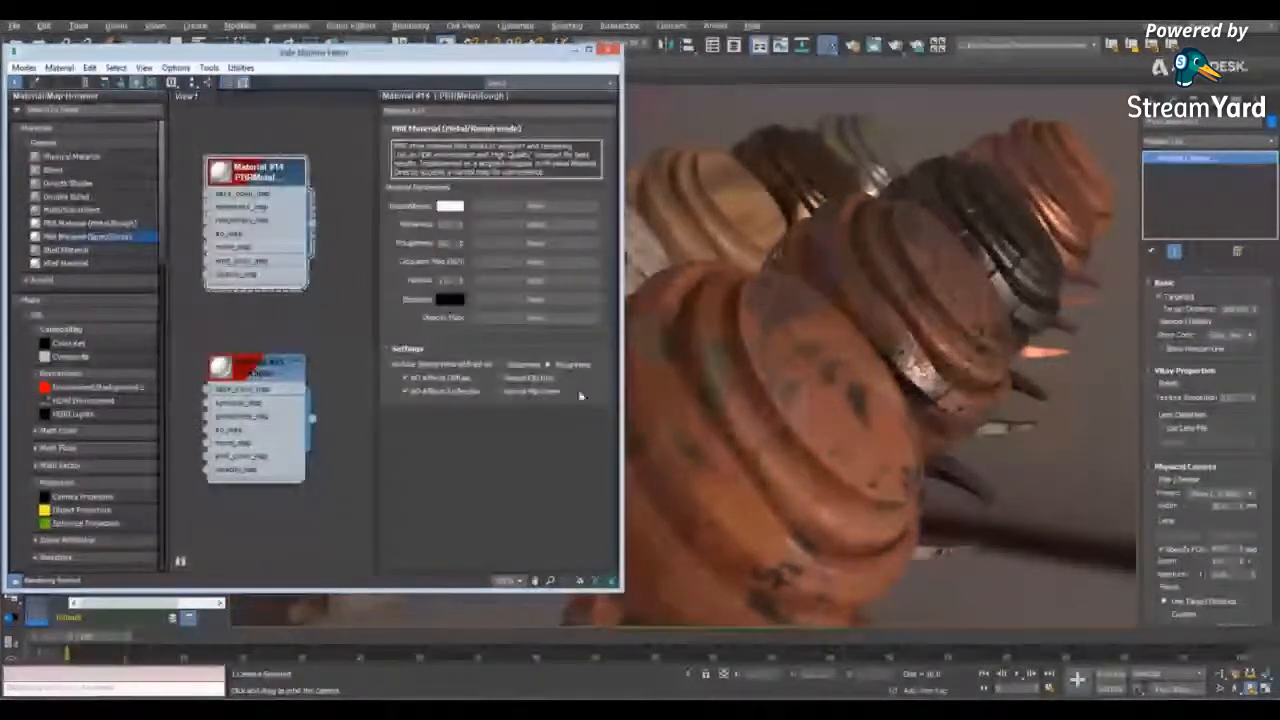
pyautogui.click(255, 370)
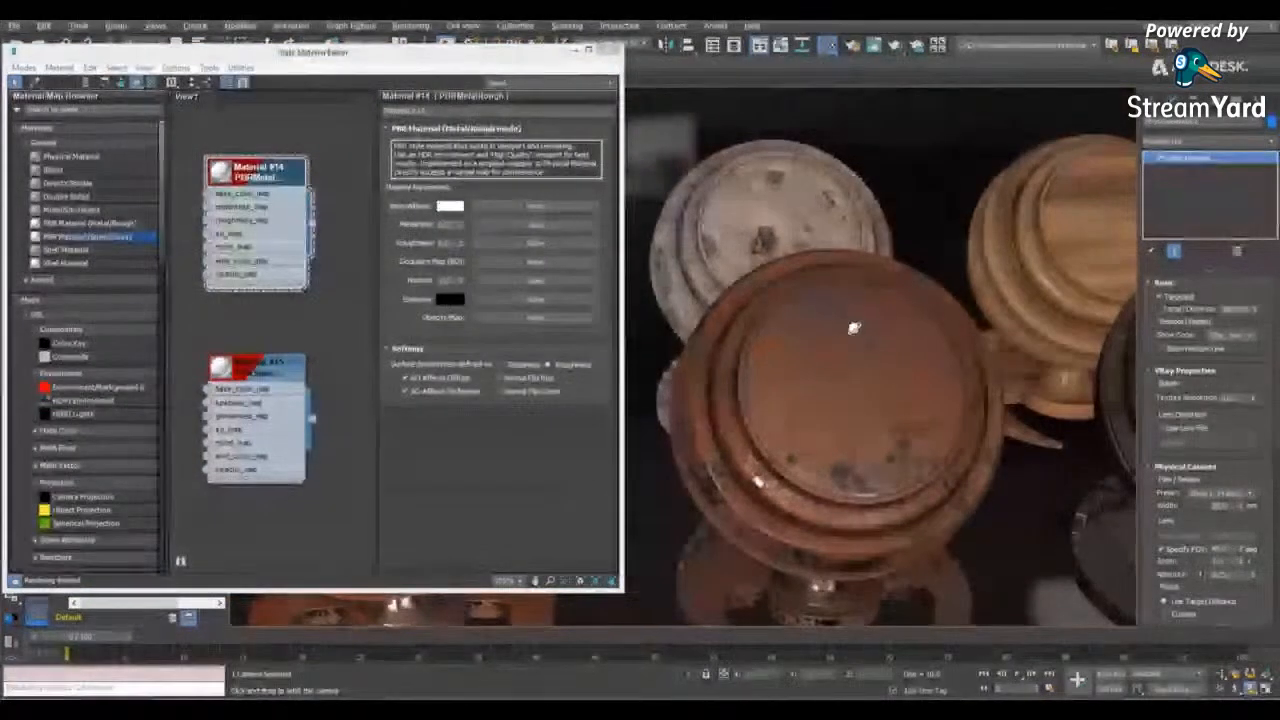
pyautogui.moveTo(854, 328); pyautogui.dragTo(833, 338)
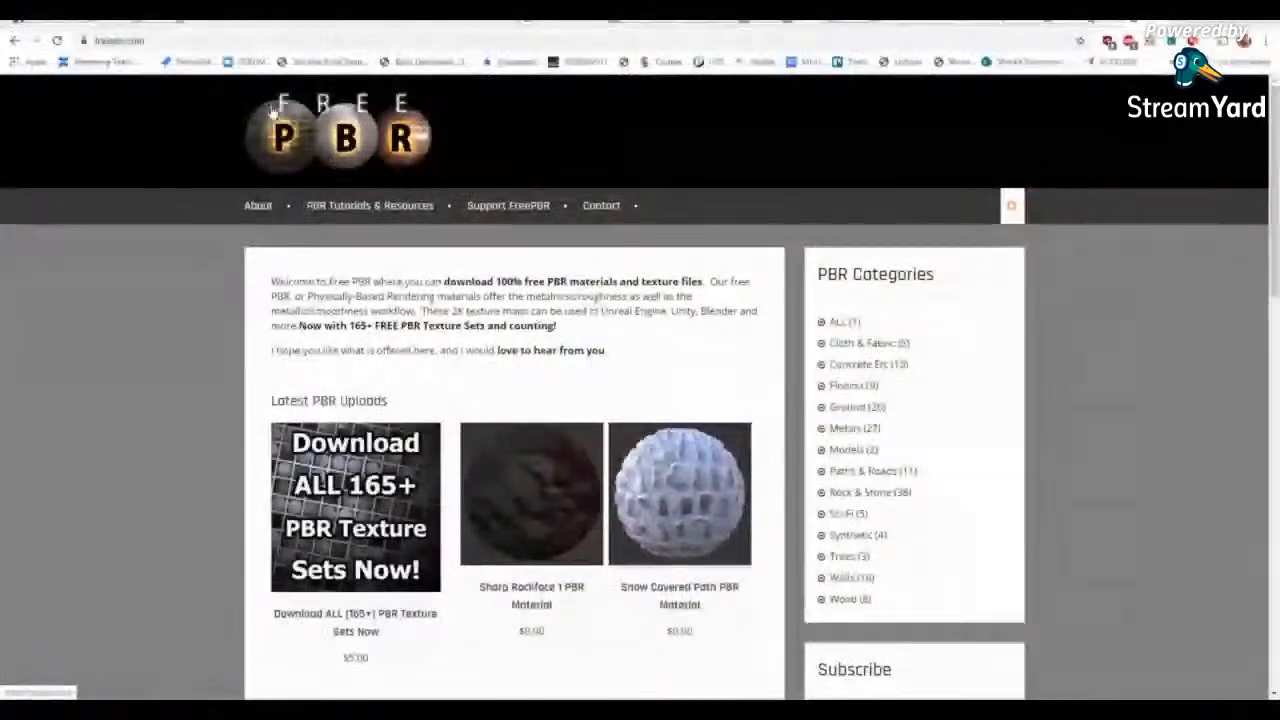
# - On freepbr.com, go to page 2 of the Metals category and download the Unreal texture set of Rusted Iron PBR Metal Material Alt
pyautogui.click(855, 428)
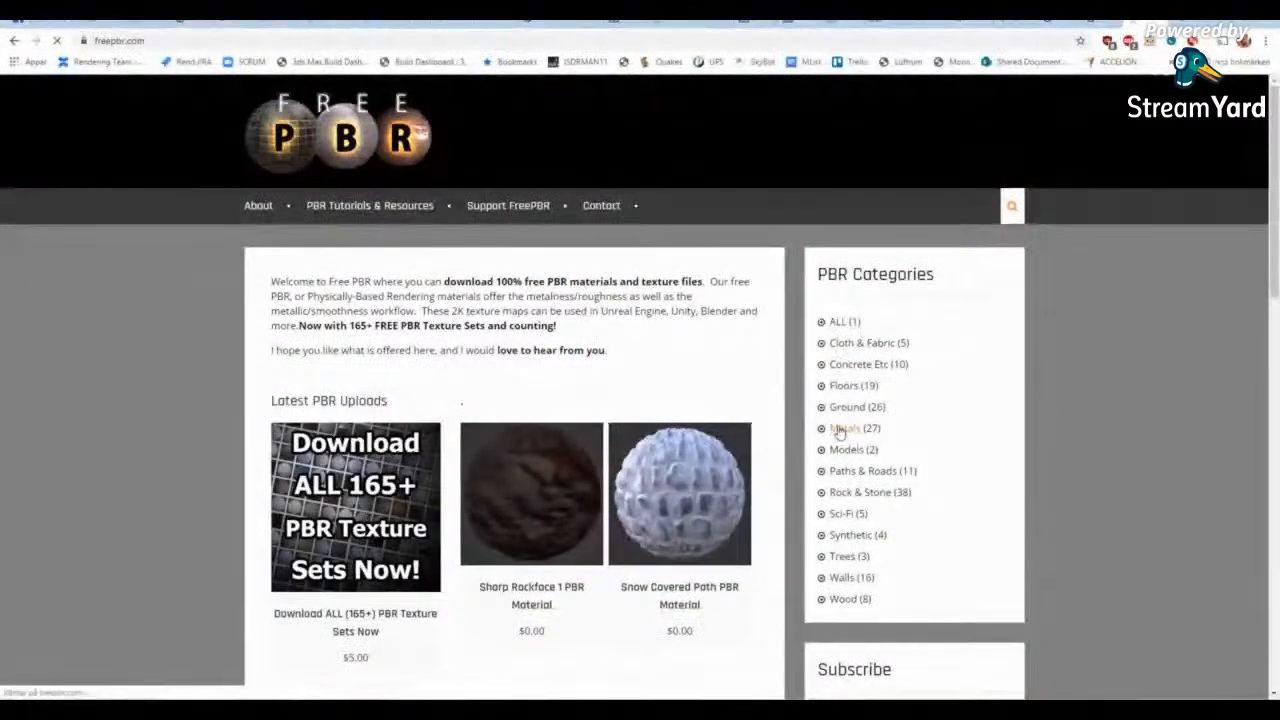
pyautogui.scroll(-7, 546, 408)
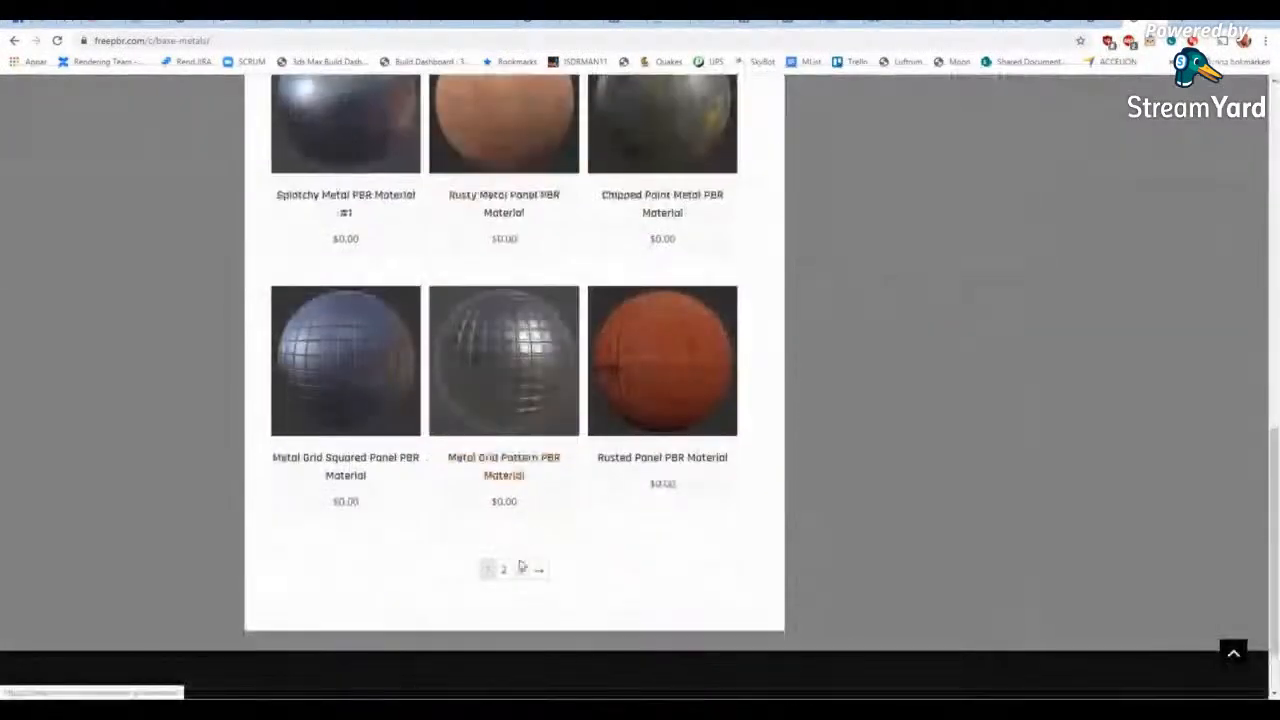
pyautogui.click(510, 570)
pyautogui.scroll(-3, 574, 370)
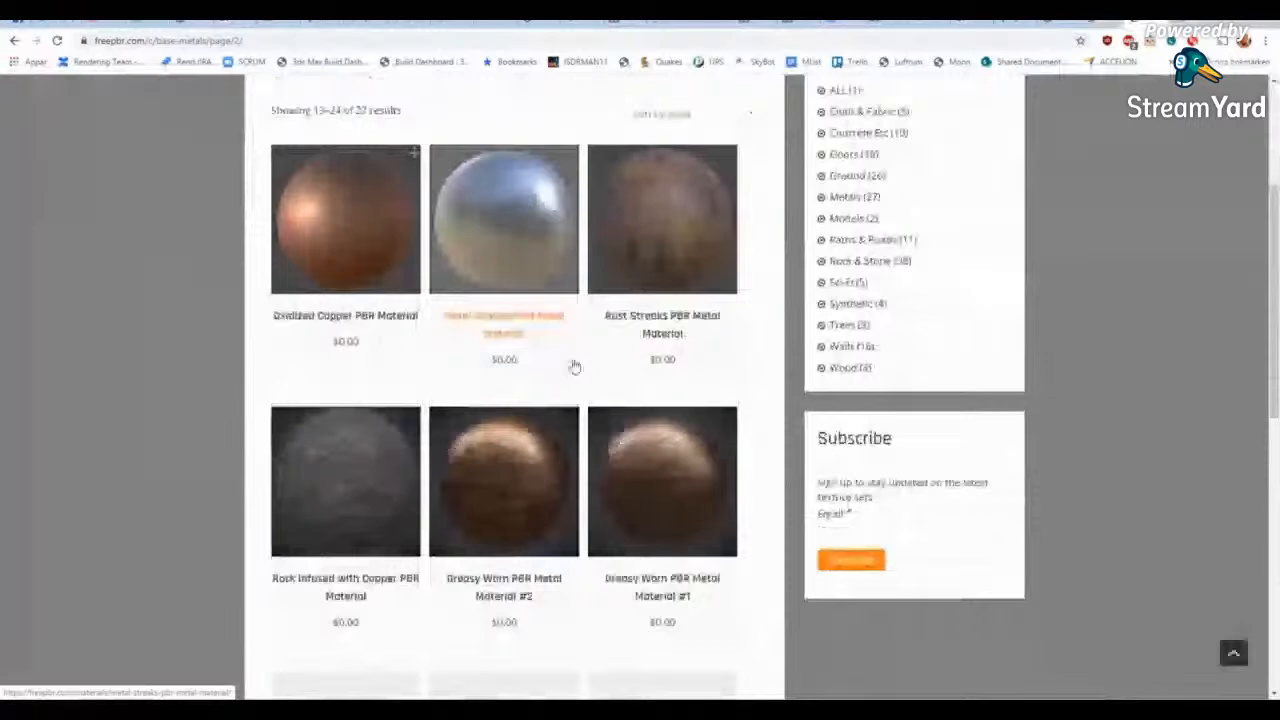
pyautogui.click(575, 367)
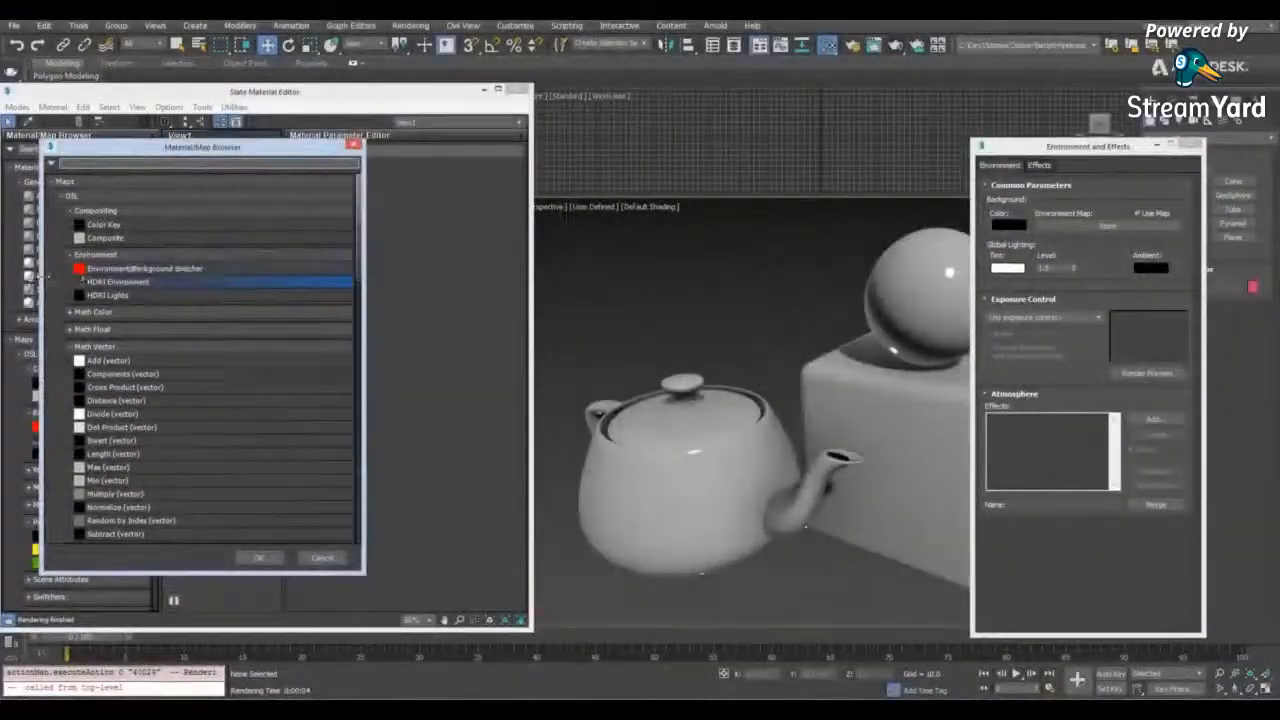
pyautogui.doubleClick(103, 283)
pyautogui.click(738, 546)
pyautogui.click(1188, 145)
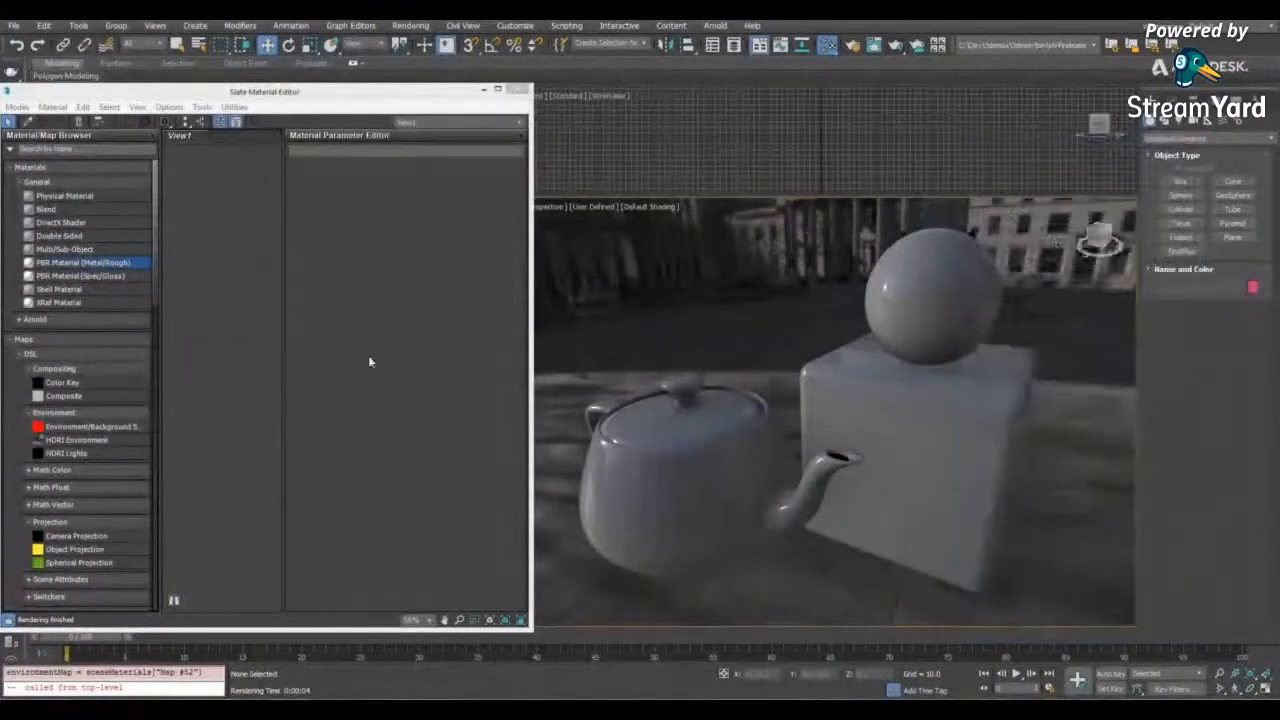
# - Assign a new PBR Material (Metal/Rough) to the teapot, sphere and box, and load the rustediron2 basecolor, metallic, normal and roughness maps
pyautogui.moveTo(1047, 261); pyautogui.dragTo(631, 585)
pyautogui.moveTo(53, 266); pyautogui.dragTo(200, 282)
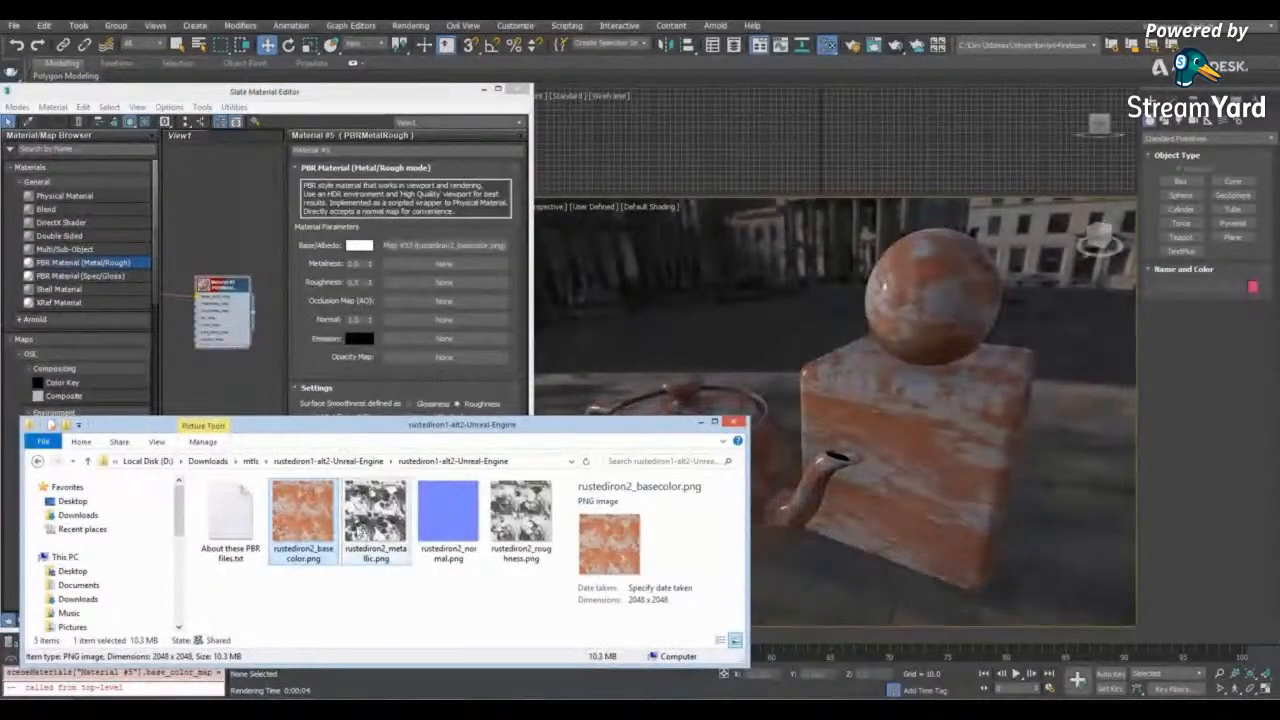
pyautogui.moveTo(375, 515); pyautogui.dragTo(435, 264)
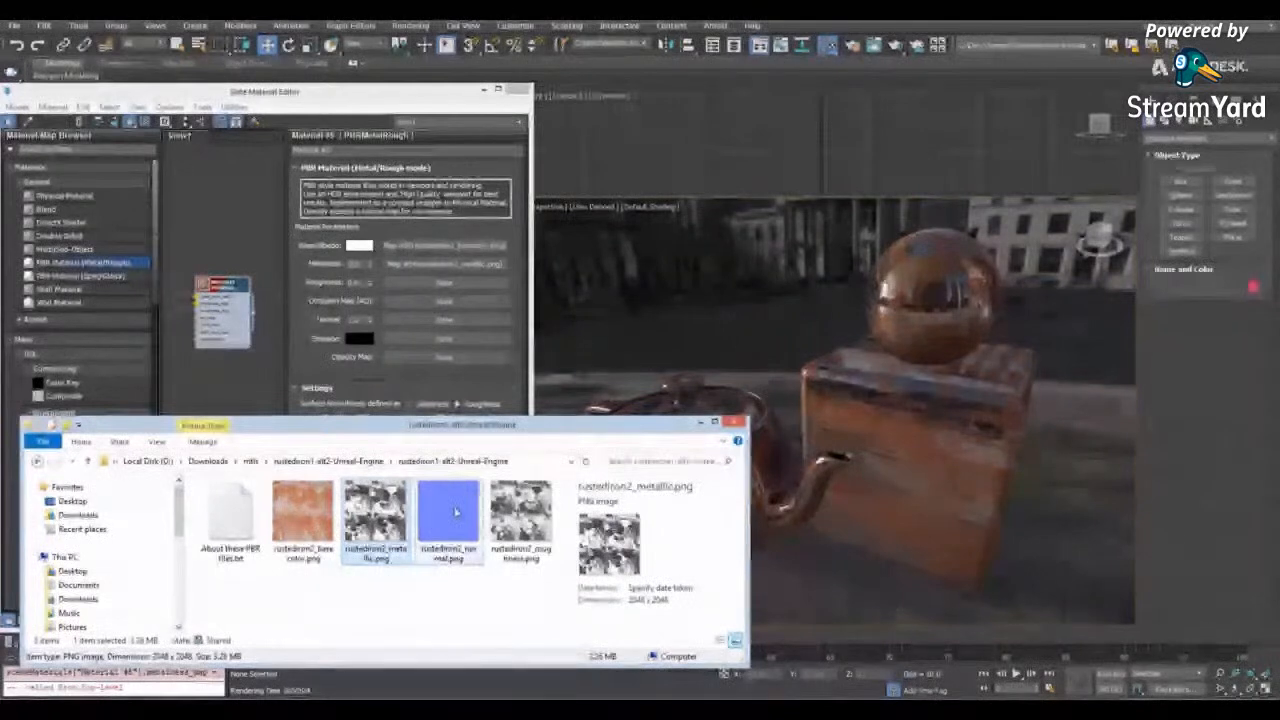
pyautogui.click(520, 515)
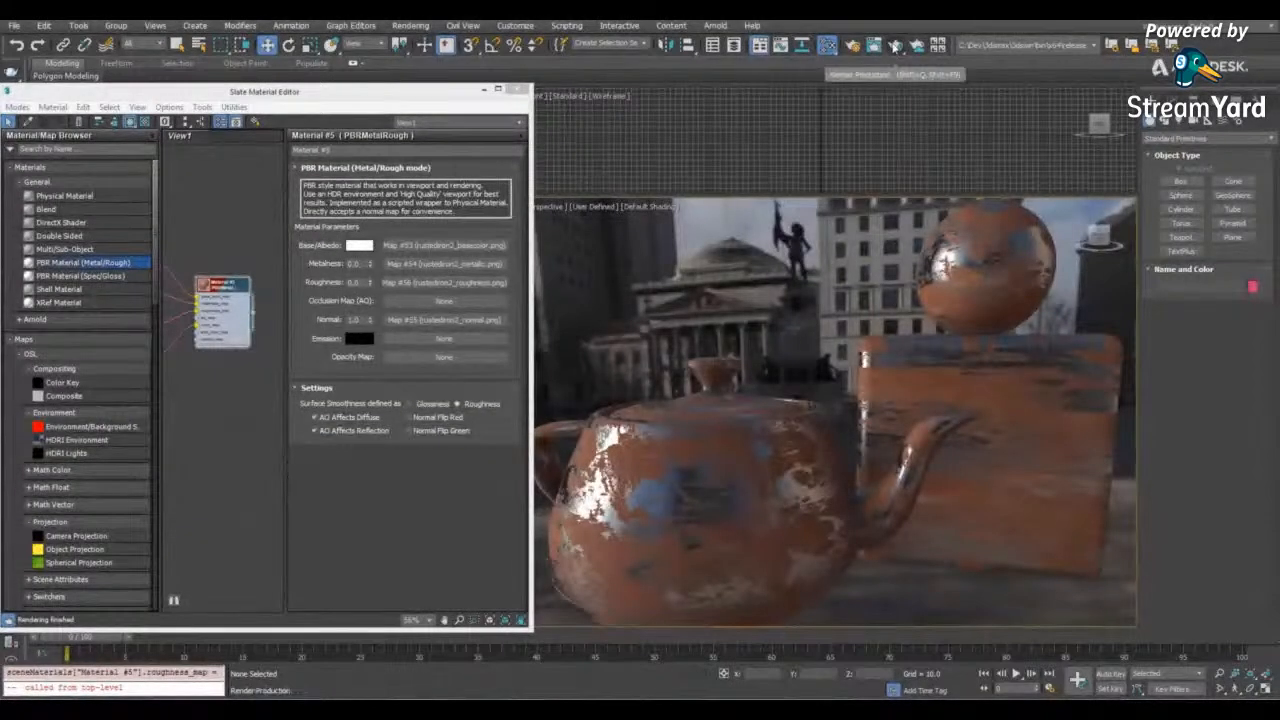
# - Start an ActiveShade render of the rusted teapot, sphere and box, move its window aside, and orbit the scene to examine the material
pyautogui.click(895, 45)
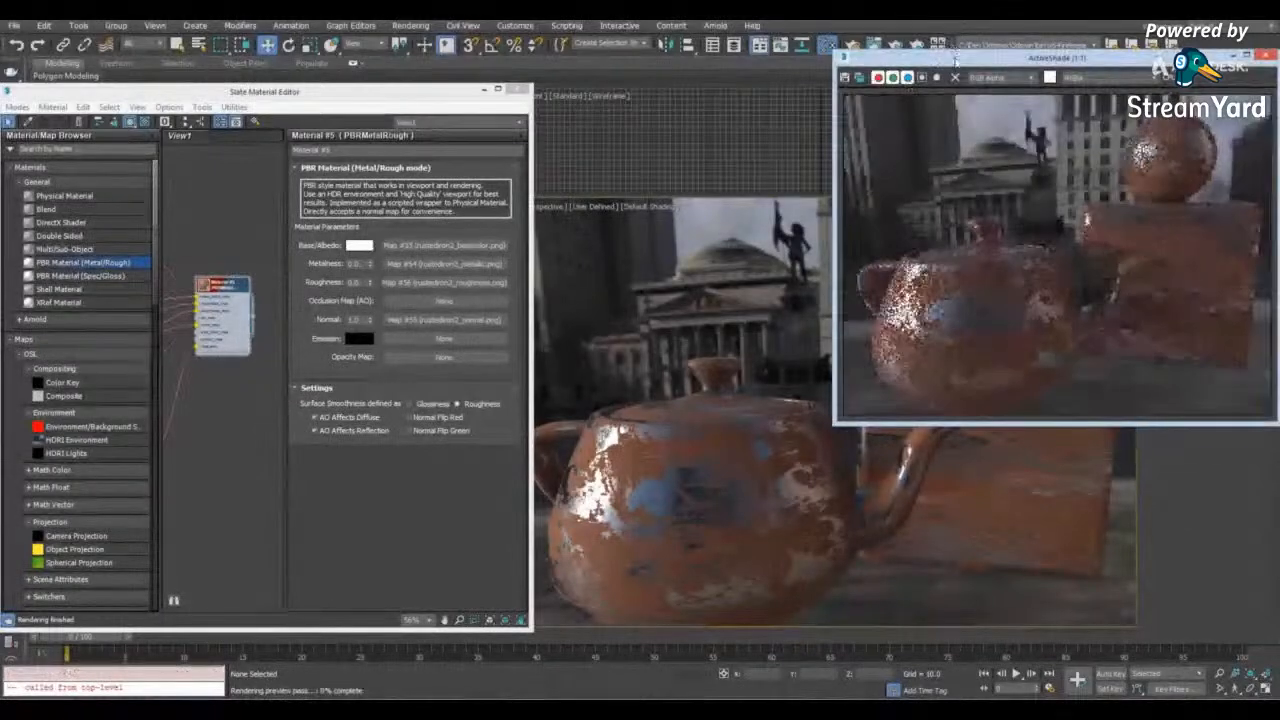
pyautogui.moveTo(955, 59); pyautogui.dragTo(308, 130)
pyautogui.keyDown('alt'); pyautogui.moveTo(745, 405); pyautogui.dragTo(886, 446, button='middle'); pyautogui.keyUp('alt')
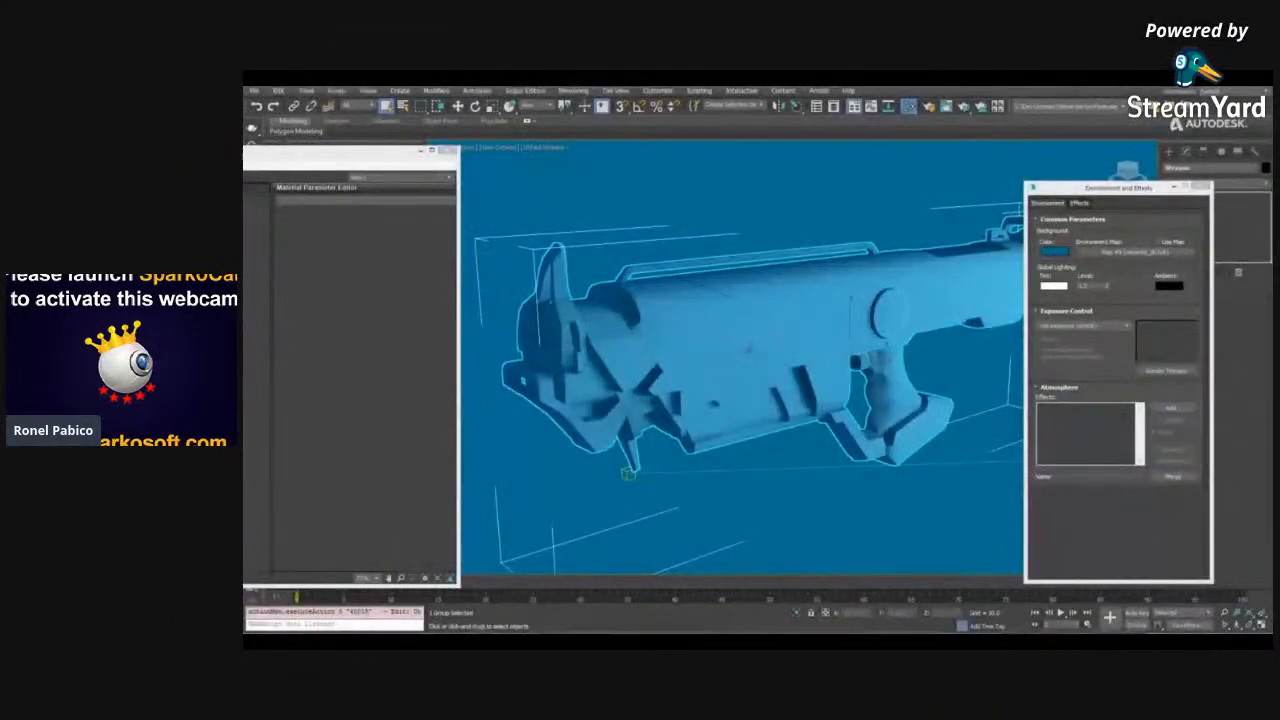
pyautogui.keyDown('alt'); pyautogui.moveTo(748, 350); pyautogui.dragTo(734, 394, button='middle'); pyautogui.keyUp('alt')
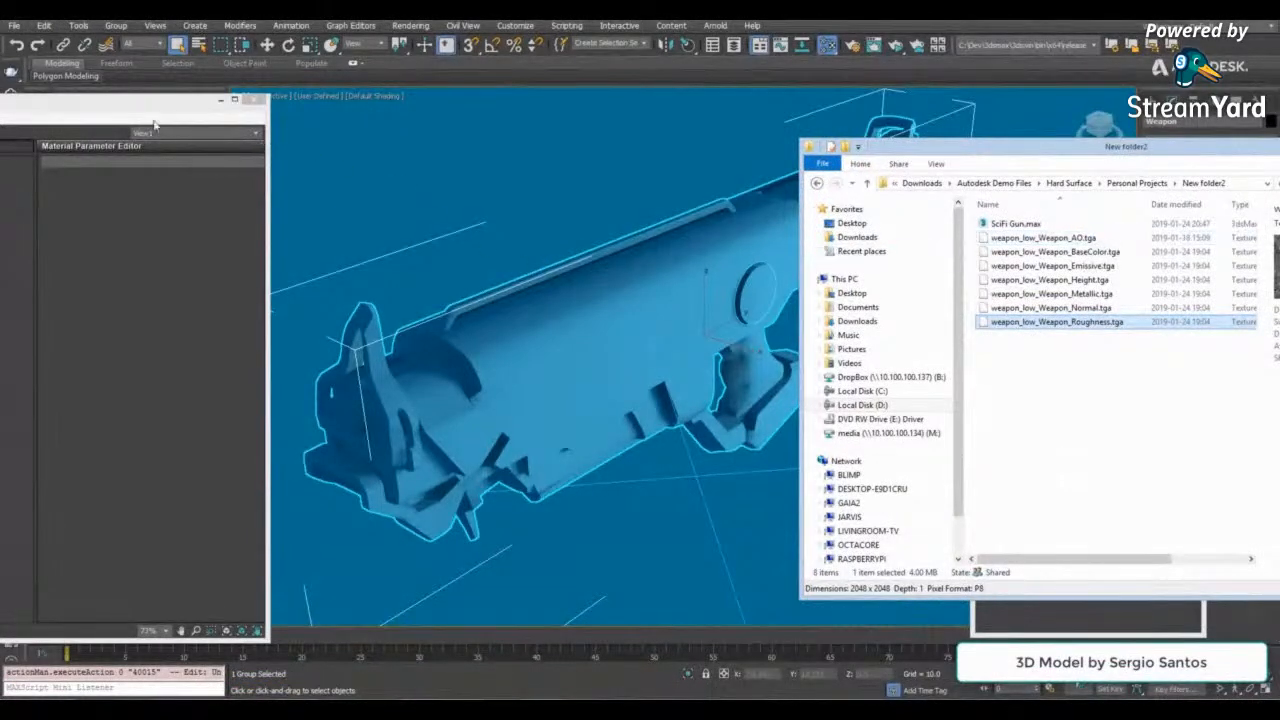
# - Enable the environment map and assign a new PBR Material (Metal/Rough) to the sci-fi weapon
pyautogui.click(149, 105)
pyautogui.click(1160, 214)
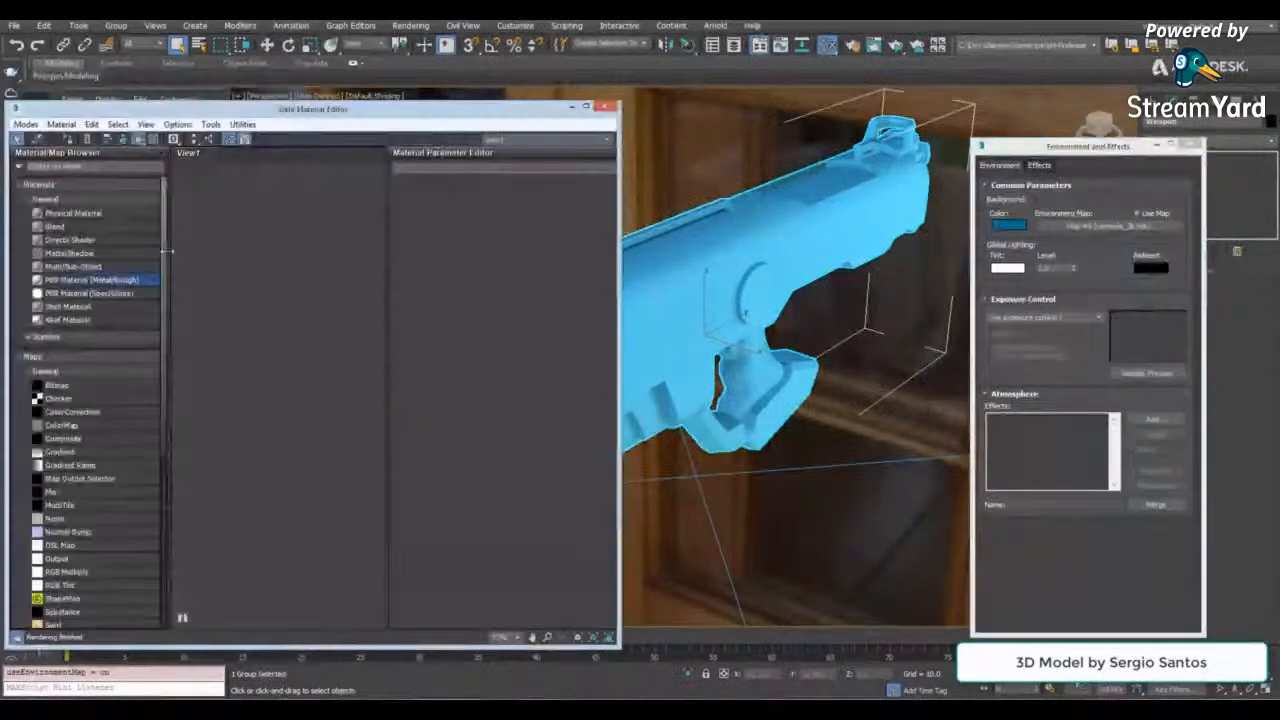
pyautogui.moveTo(90, 280); pyautogui.dragTo(720, 278)
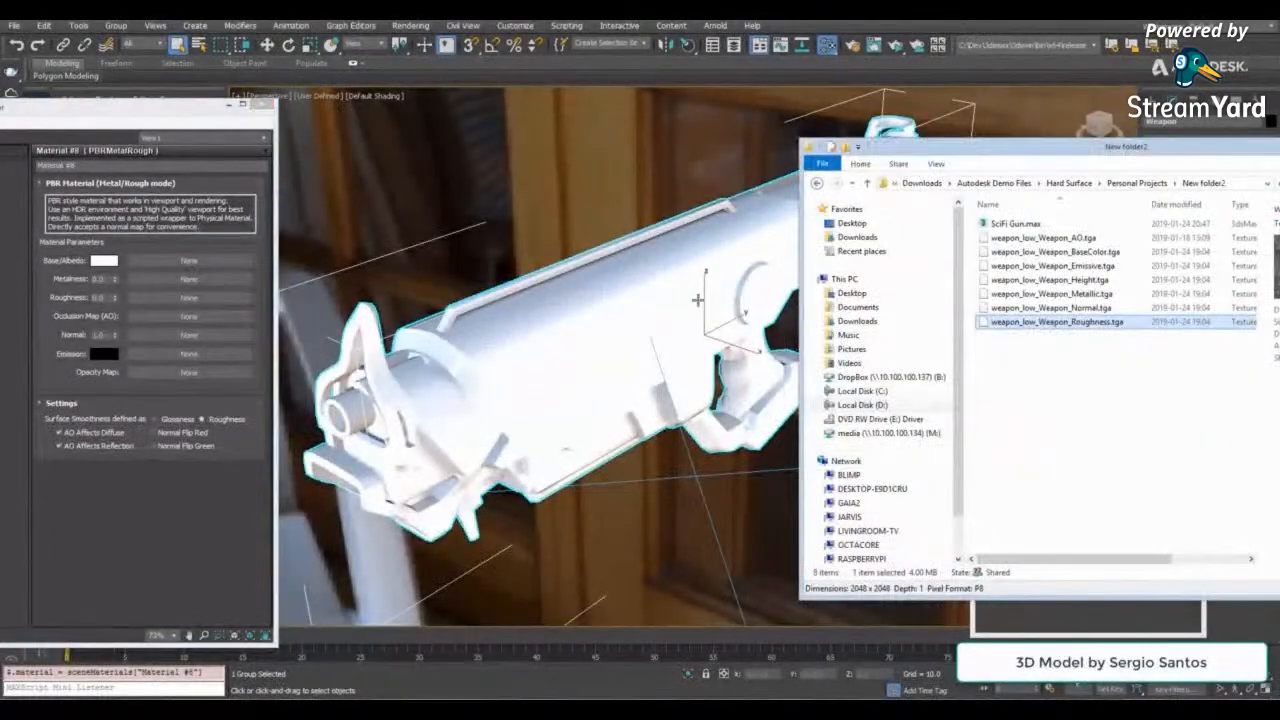
# - Load the weapon_low_Weapon AO, BaseColor, Emissive, Metallic, Normal and Roughness textures into the matching material map slots
pyautogui.moveTo(1043, 238); pyautogui.dragTo(208, 317)
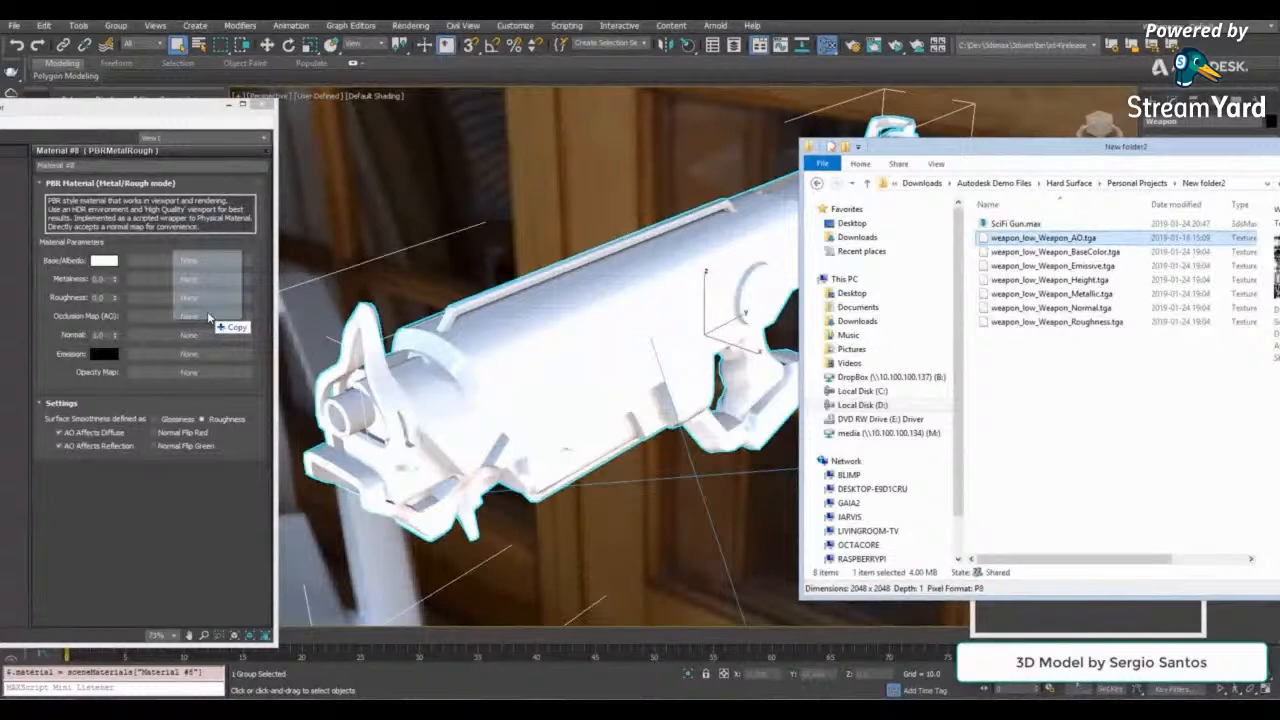
pyautogui.moveTo(1052, 266); pyautogui.dragTo(189, 358)
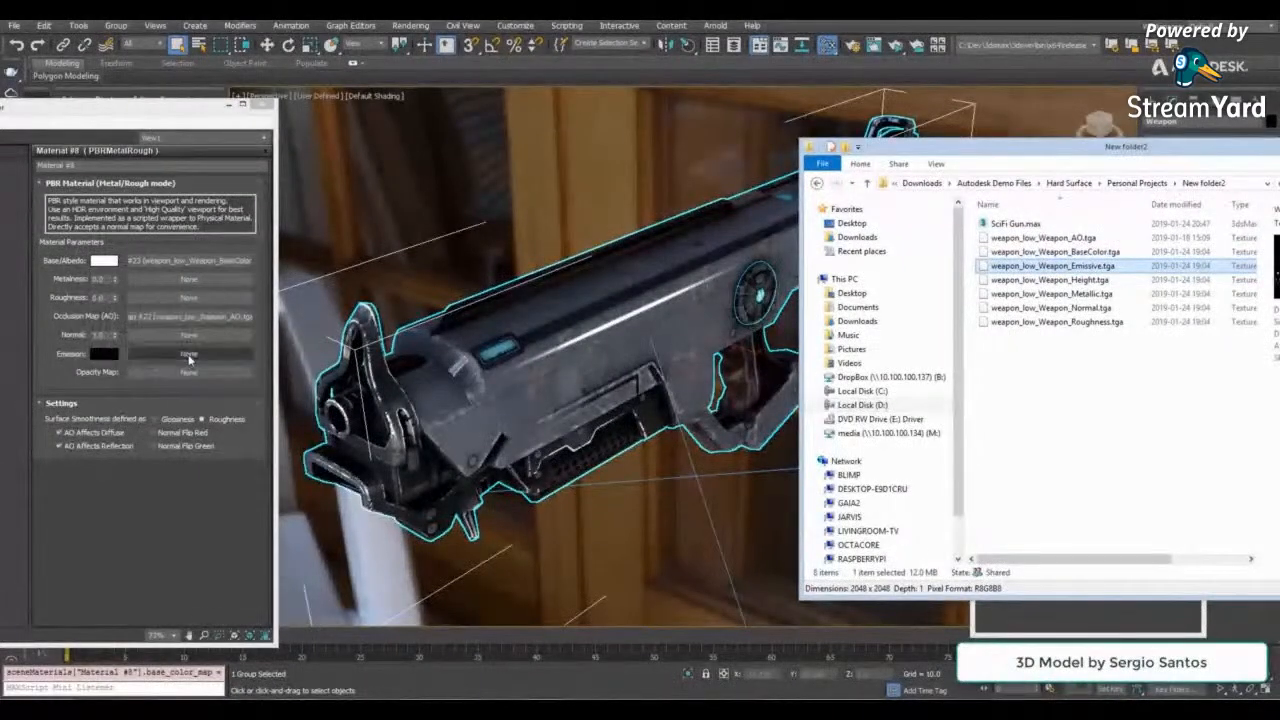
pyautogui.moveTo(1078, 295); pyautogui.dragTo(211, 337)
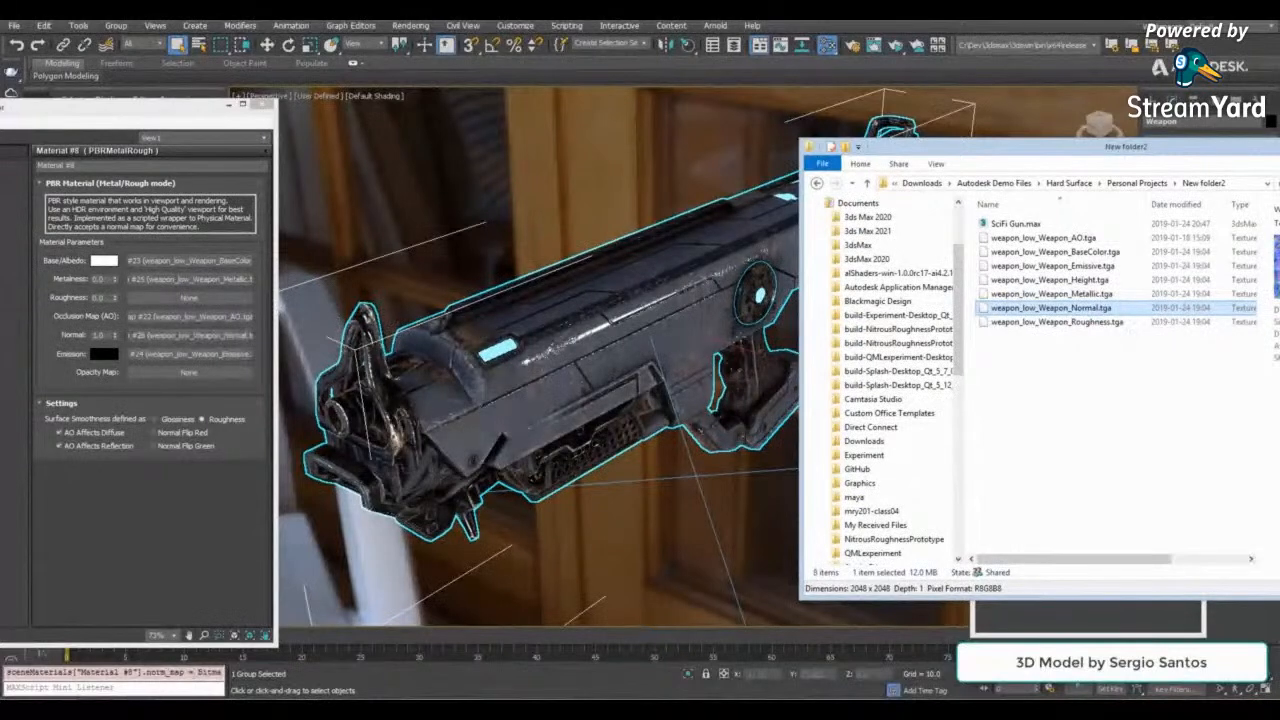
pyautogui.moveTo(1040, 322); pyautogui.dragTo(228, 300)
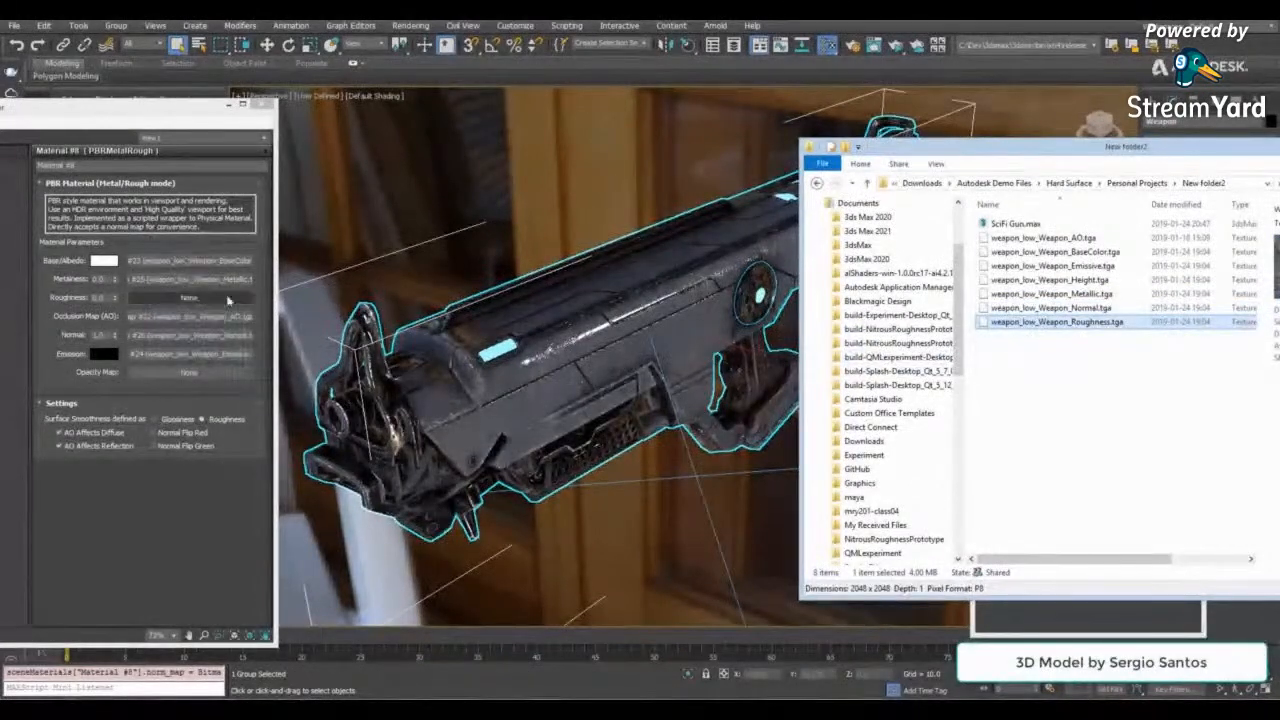
pyautogui.moveTo(228, 300); pyautogui.dragTo(228, 300)
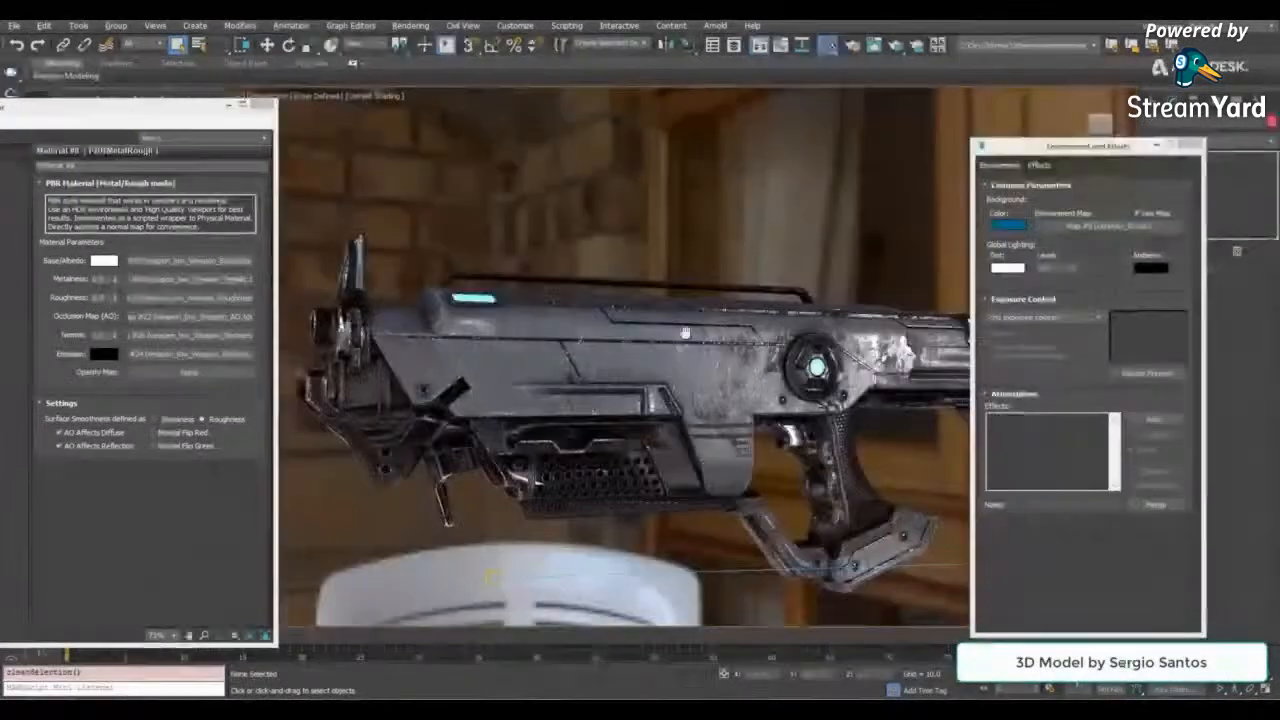
pyautogui.keyDown('alt'); pyautogui.moveTo(690, 335); pyautogui.dragTo(500, 520, button='middle'); pyautogui.keyUp('alt')
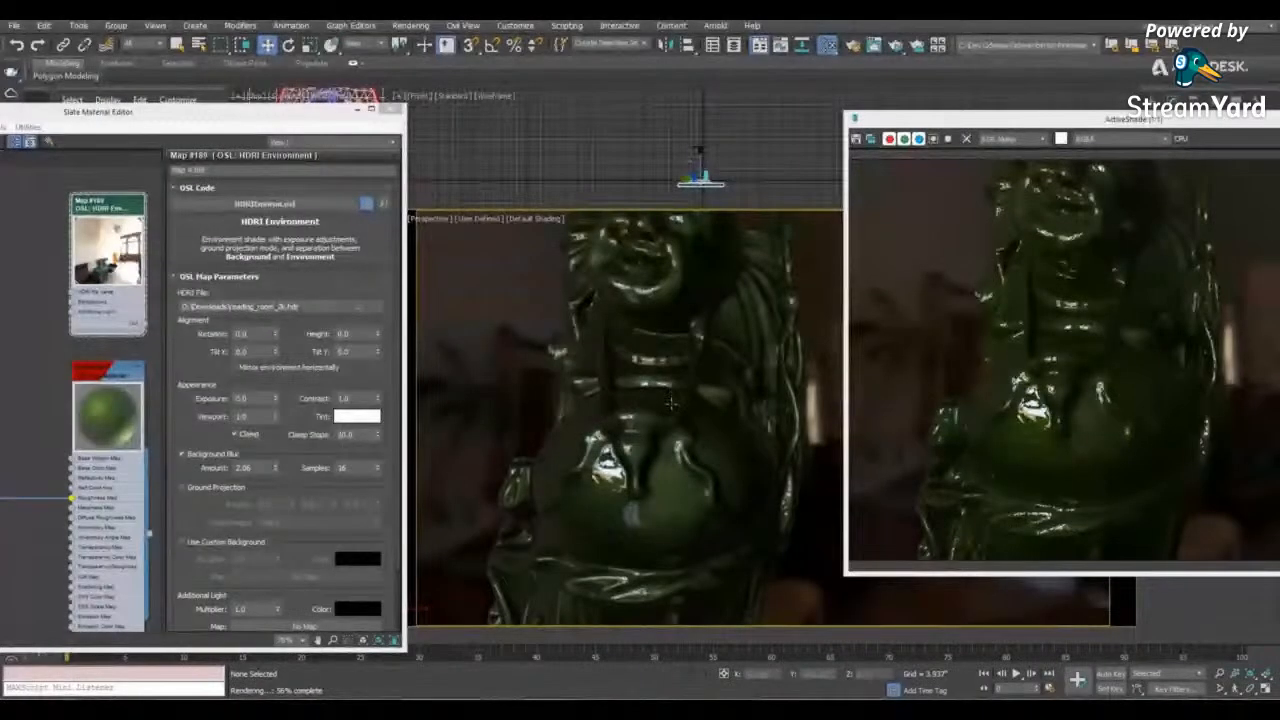
# - Orbit and zoom around the green Buddha statue to examine its belly and the red teapot in the ActiveShade render
pyautogui.keyDown('alt'); pyautogui.moveTo(670, 404); pyautogui.dragTo(597, 461, button='middle'); pyautogui.keyUp('alt')
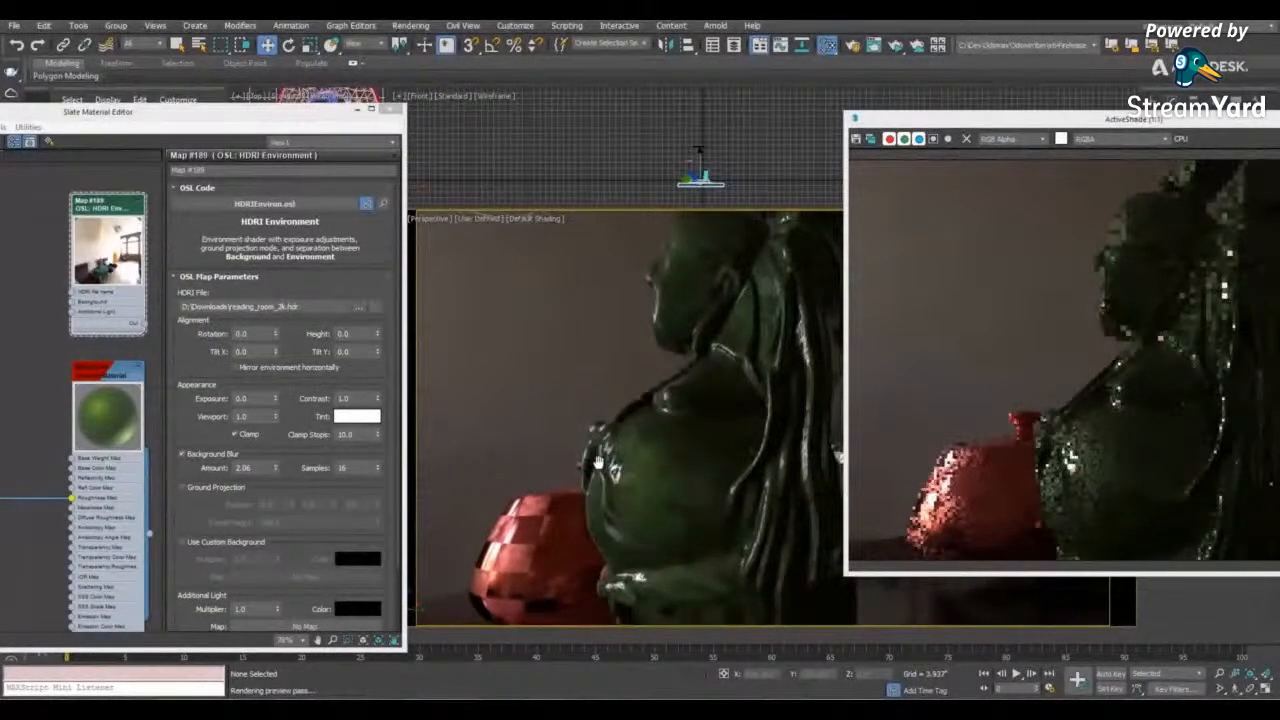
pyautogui.scroll(3, 597, 461)
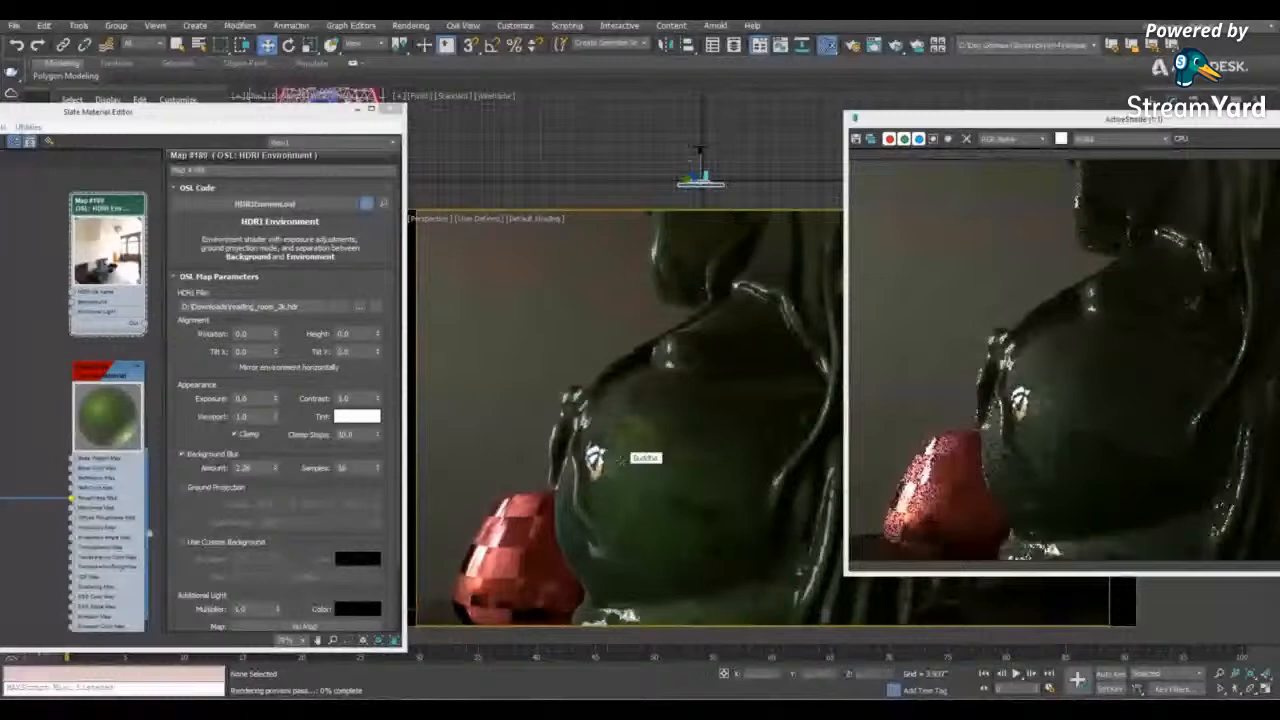
pyautogui.keyDown('alt'); pyautogui.moveTo(621, 459); pyautogui.dragTo(800, 473, button='middle'); pyautogui.keyUp('alt')
pyautogui.scroll(-4, 800, 473)
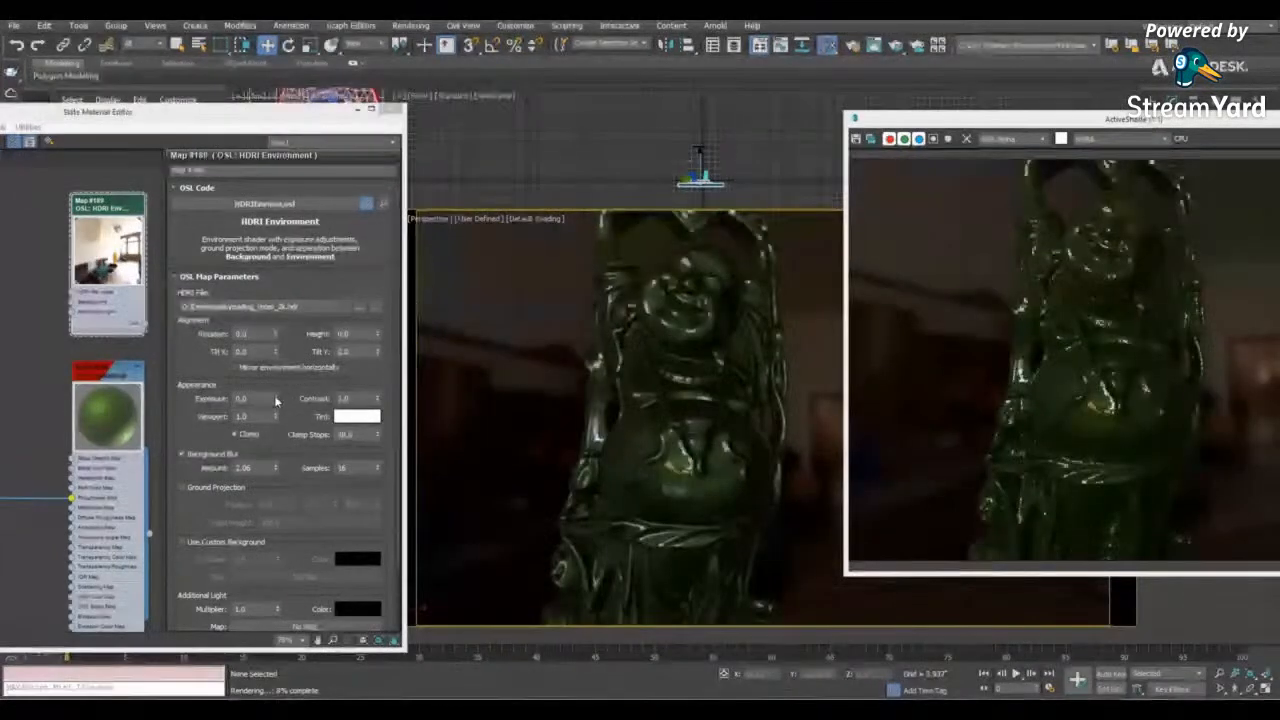
# - Lower the HDRI Environment map's exposure to about -0.75 and reveal its additional light settings
pyautogui.moveTo(275, 398); pyautogui.dragTo(275, 445)
pyautogui.moveTo(395, 260); pyautogui.dragTo(395, 326)
pyautogui.moveTo(173, 120); pyautogui.dragTo(395, 118)
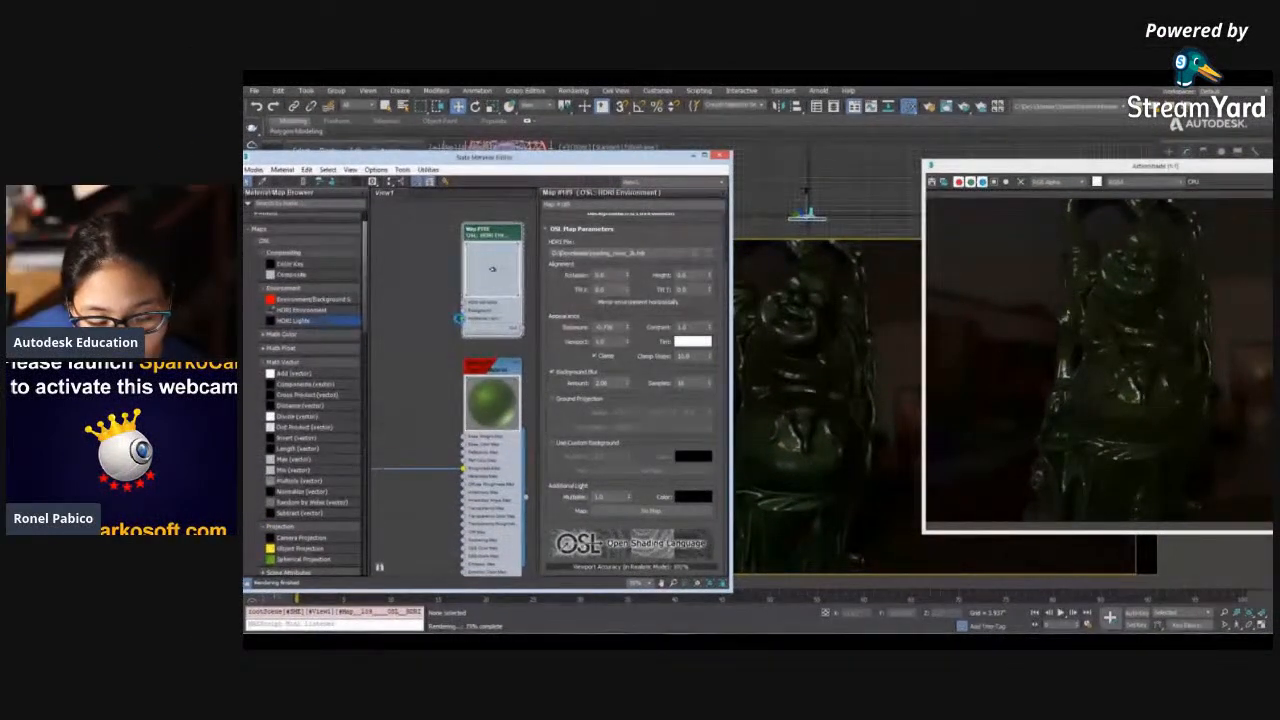
# - Load reflectiveUmbrella.hdr as the light file of the HDRI Lights map feeding the environment's additional light
pyautogui.click(386, 166)
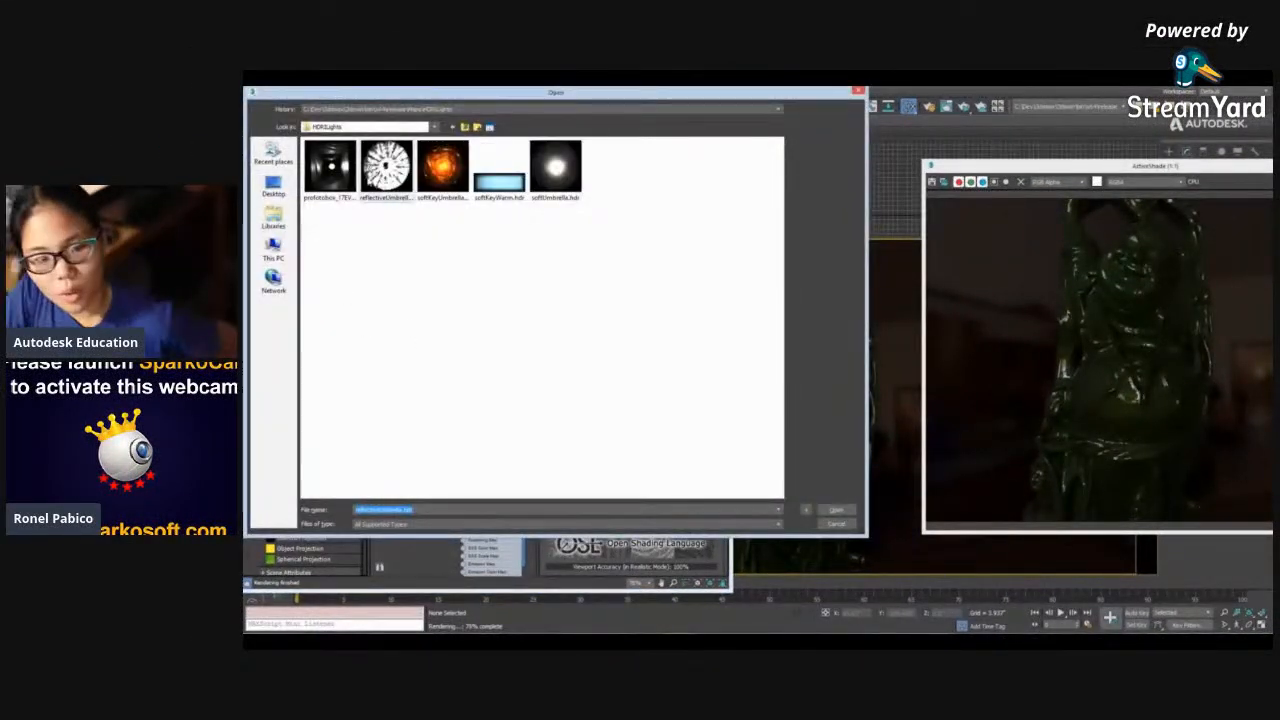
pyautogui.click(832, 510)
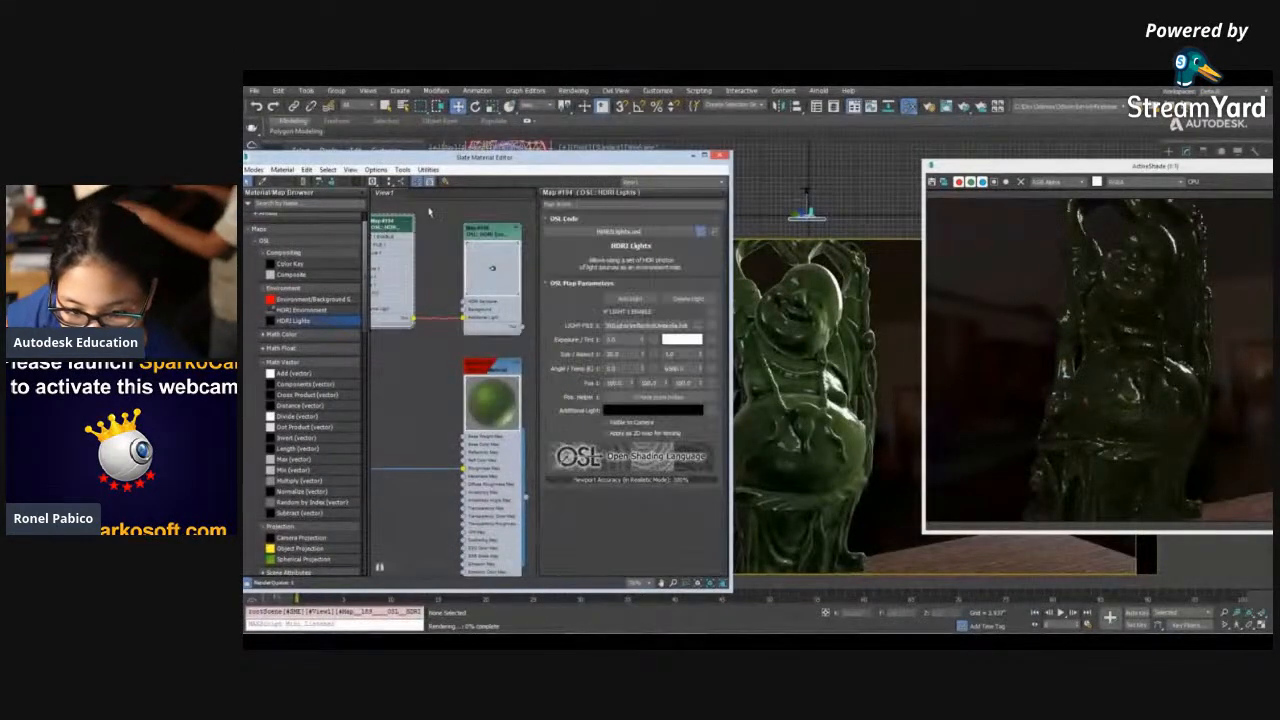
pyautogui.moveTo(619, 162); pyautogui.dragTo(583, 162)
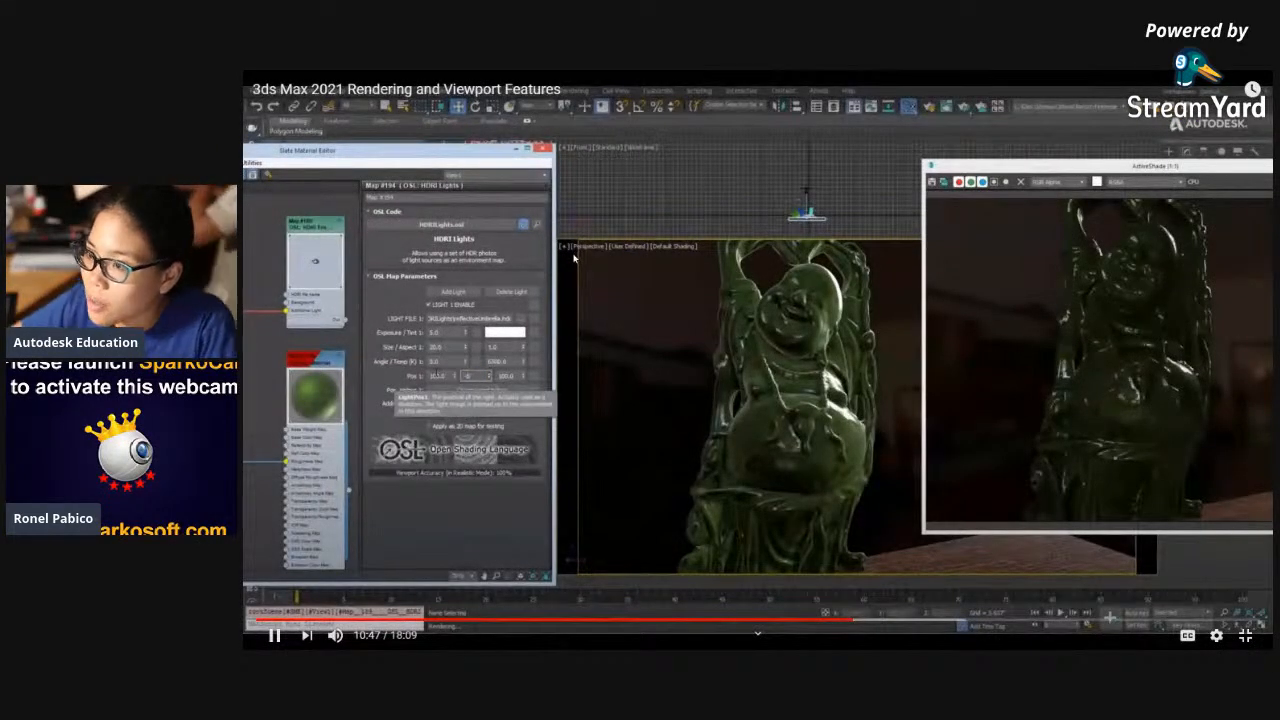
# - Leave the full-screen video, switch to the Autodesk Community Philippines Facebook page, and open its Videos and Events sections
pyautogui.press('Escape')
pyautogui.click(567, 79)
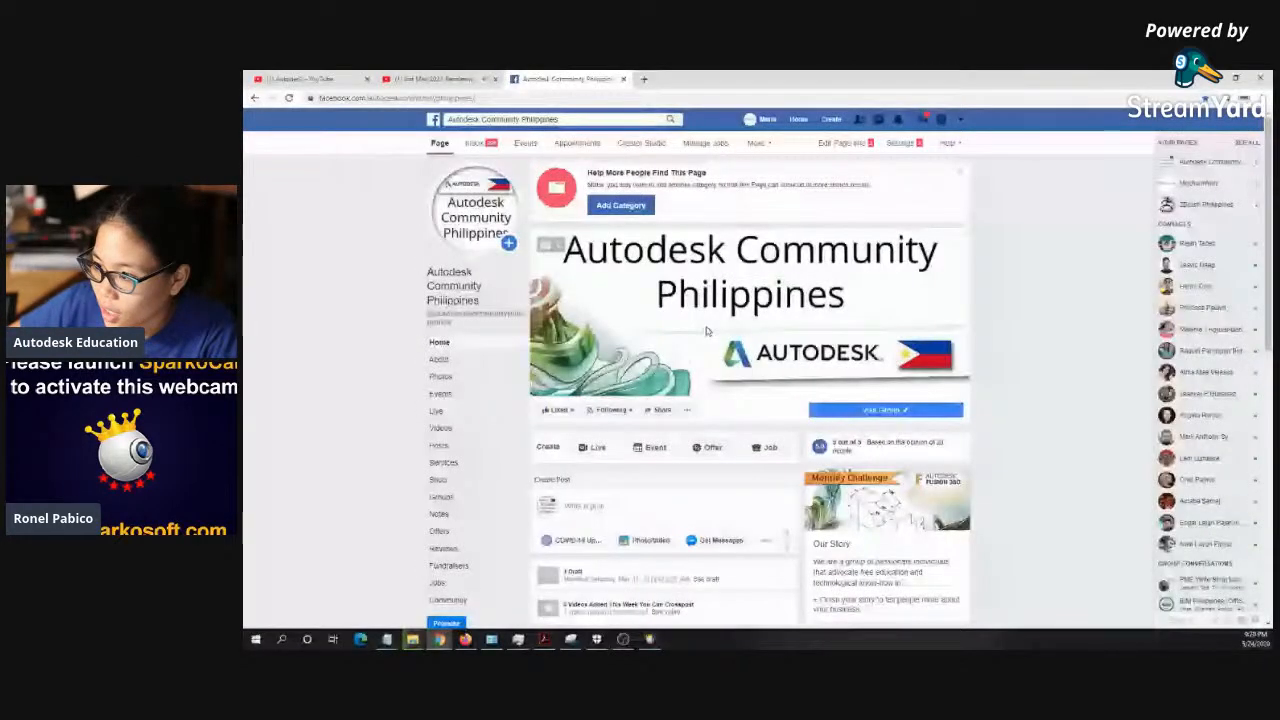
pyautogui.click(441, 428)
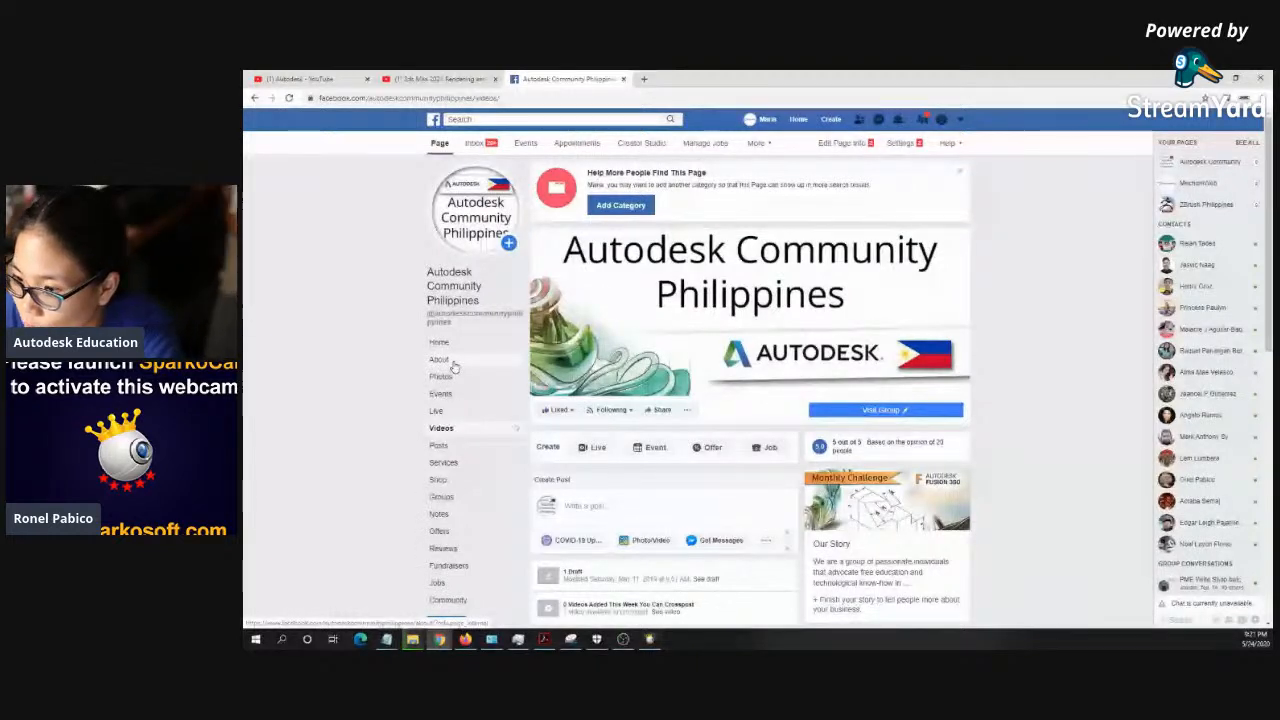
pyautogui.click(471, 396)
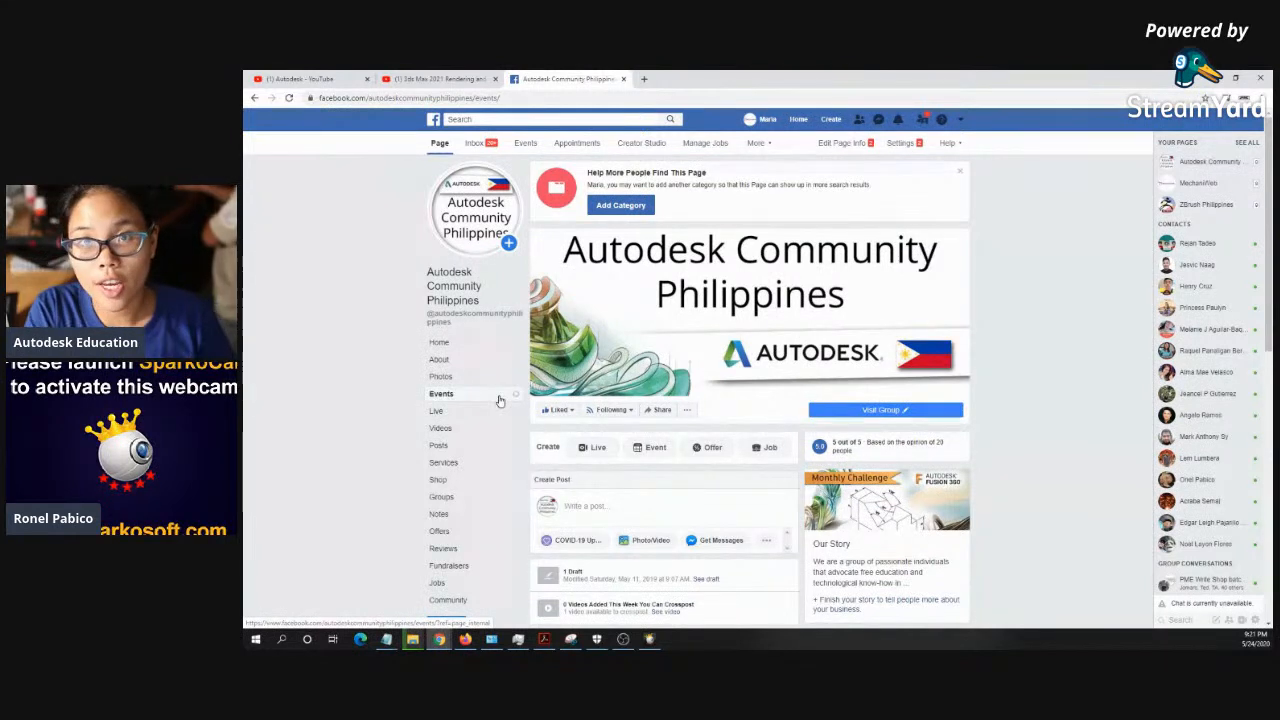
# - Close the 3ds Max 2021 Rendering and Viewport Features video, check the Autodesk YouTube channel, and return to the Facebook page
pyautogui.click(432, 79)
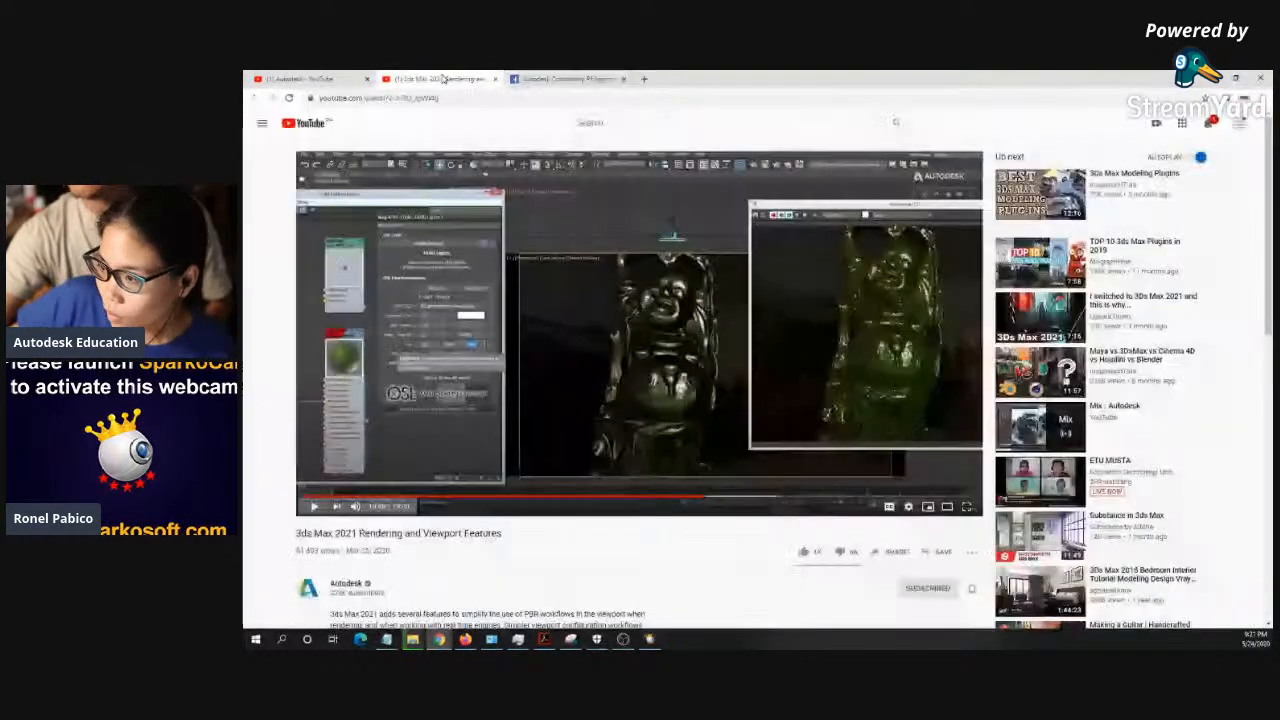
pyautogui.middleClick(428, 80)
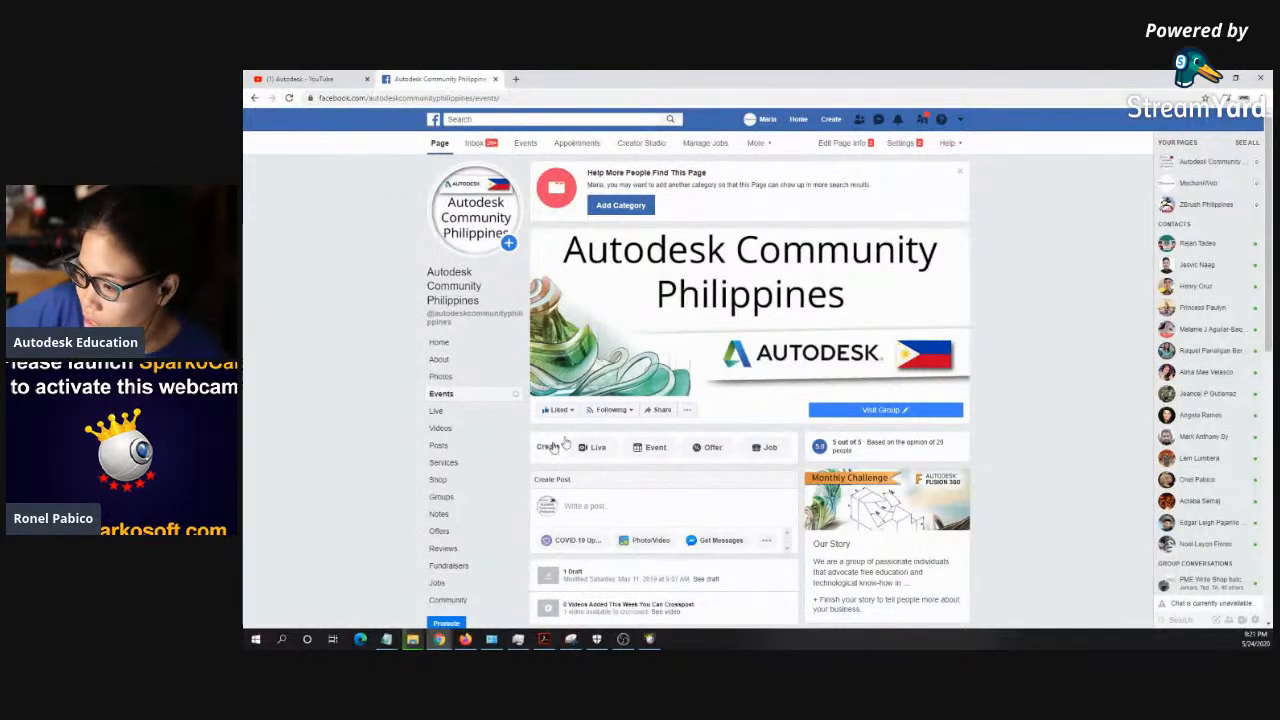
pyautogui.click(285, 78)
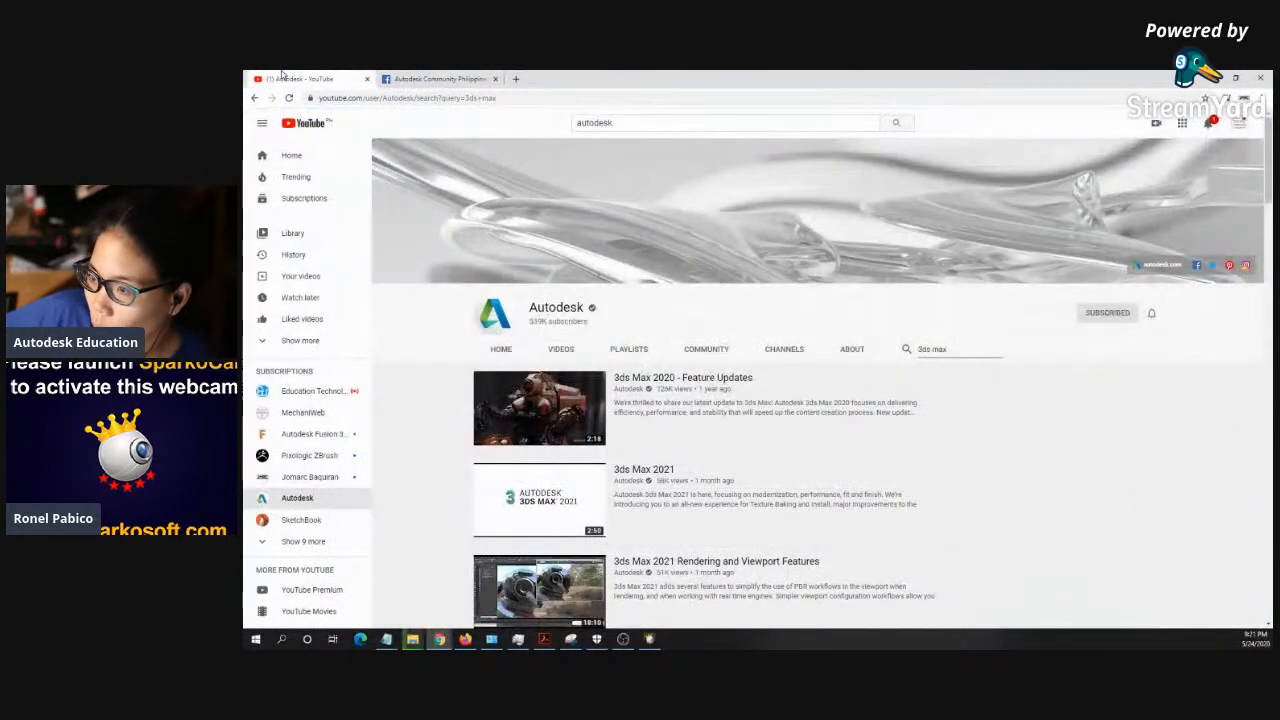
pyautogui.click(436, 79)
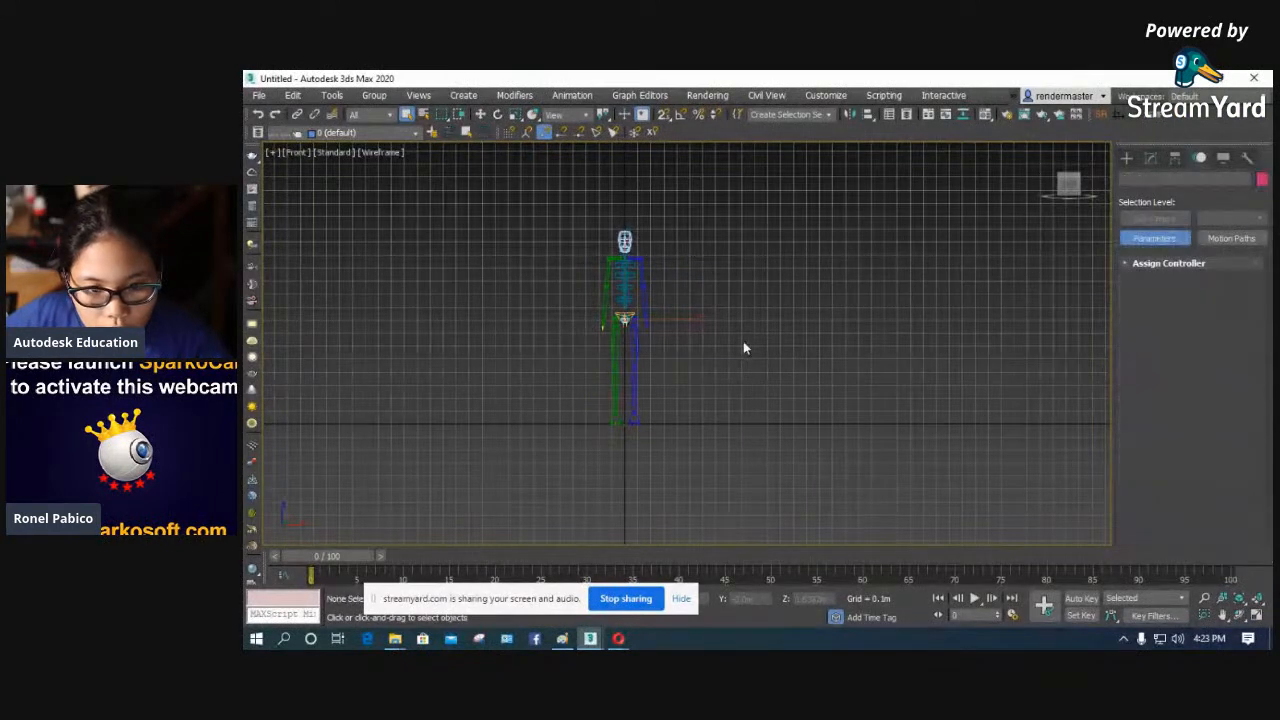
# - In 3ds Max 2020, select the entire biped skeleton in the front view and delete it
pyautogui.moveTo(715, 450); pyautogui.dragTo(508, 188)
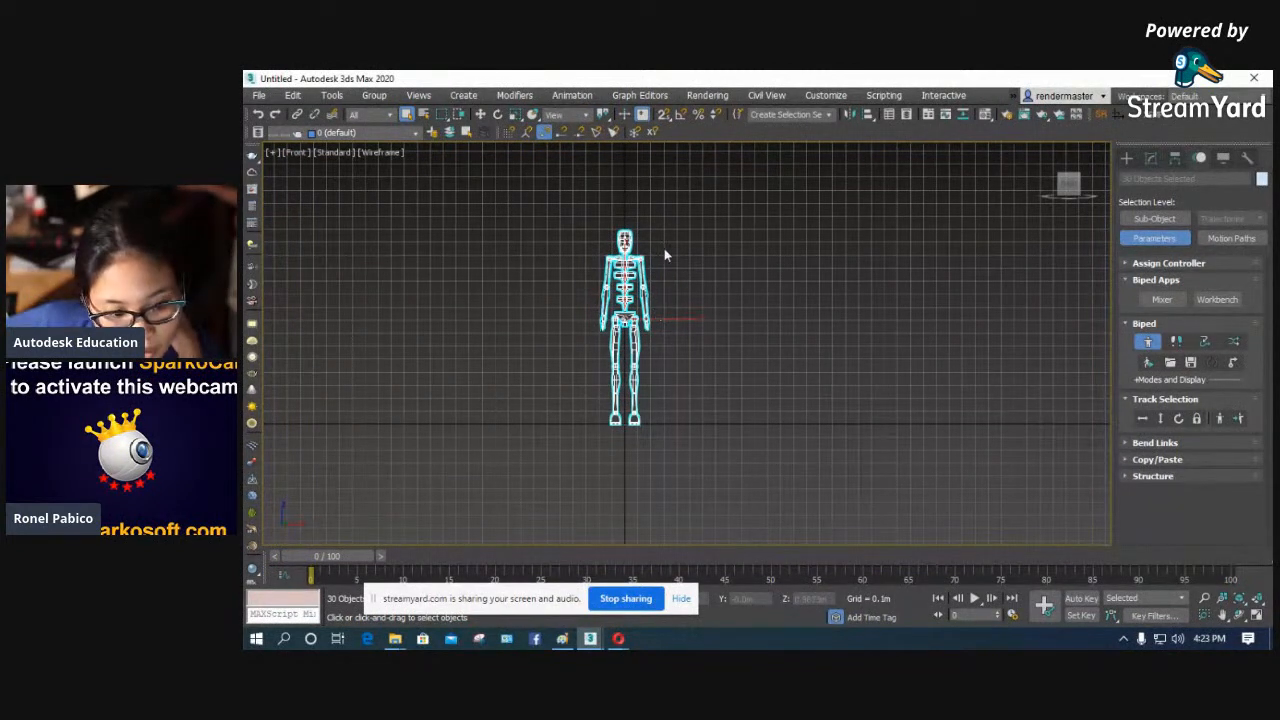
pyautogui.press('Delete')
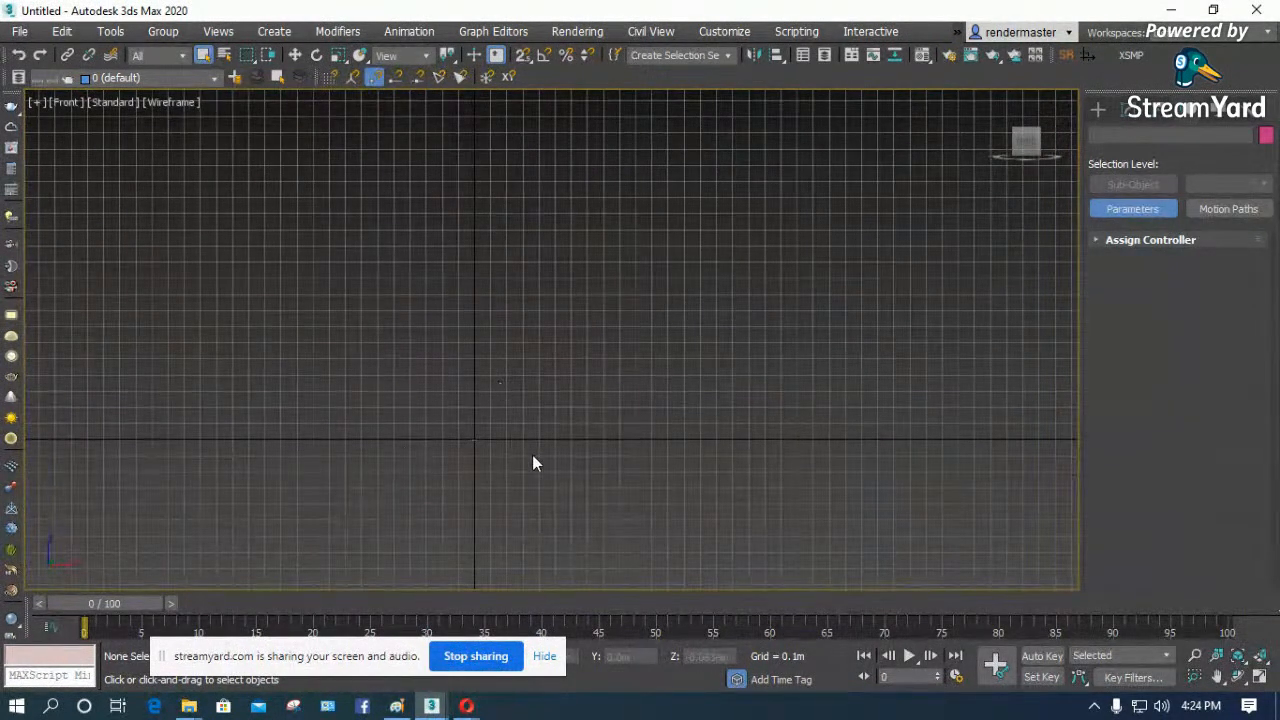
# - Switch to the iNTERIOR.max scene and look closely at the living room furniture in the top view
pyautogui.moveTo(431, 706)
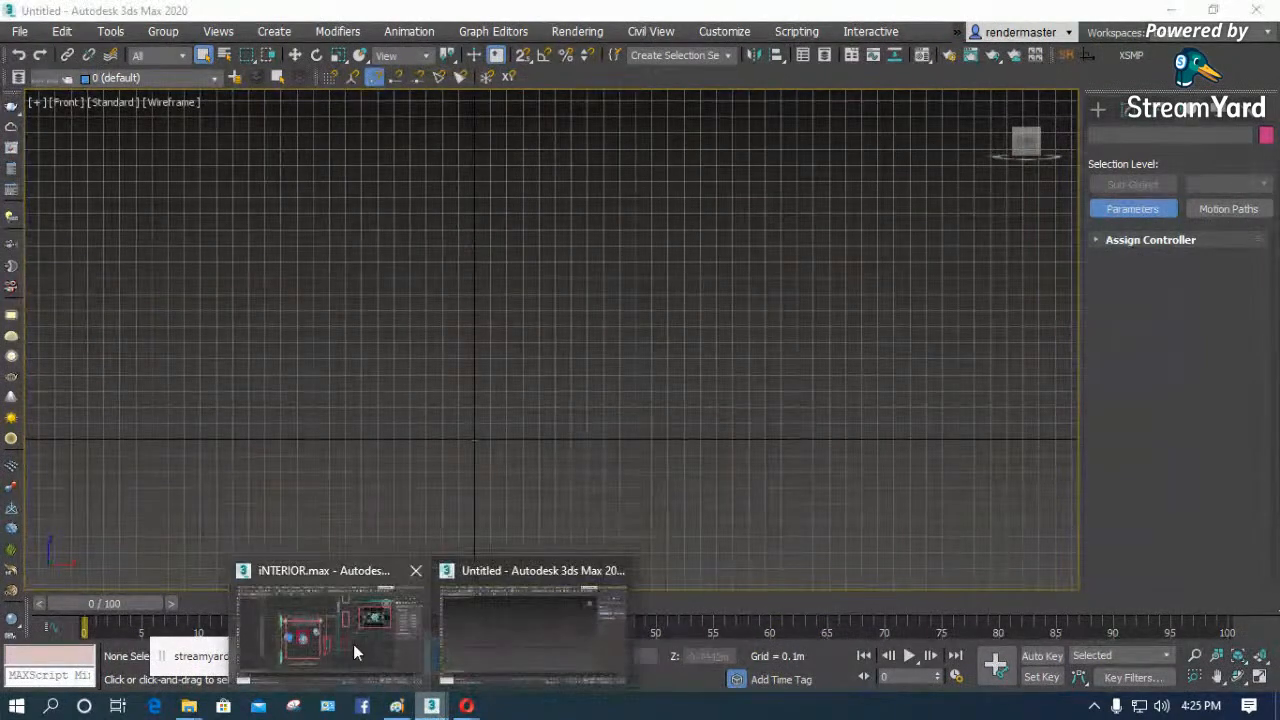
pyautogui.click(357, 650)
pyautogui.scroll(4, 415, 314)
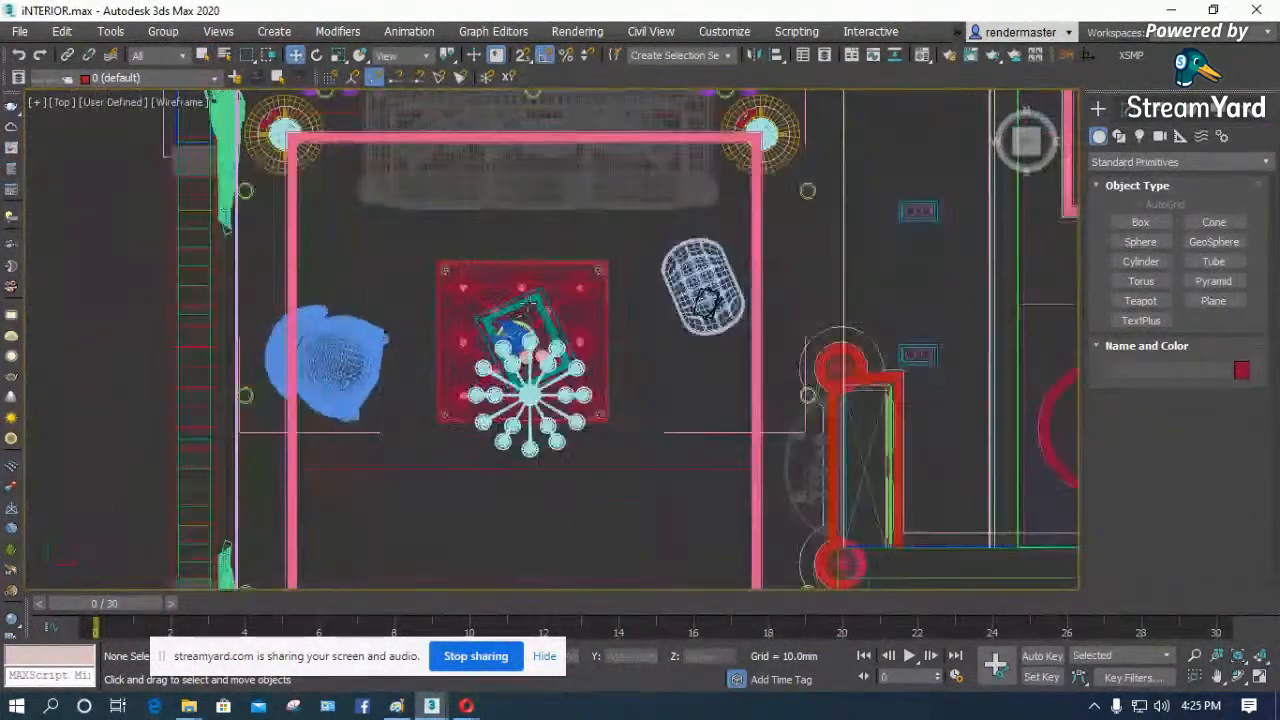
pyautogui.scroll(-2, 415, 314)
pyautogui.scroll(2, 415, 314)
# - Select the blue armchair, the square coffee table and the sofa one after another in the living room
pyautogui.click(415, 314)
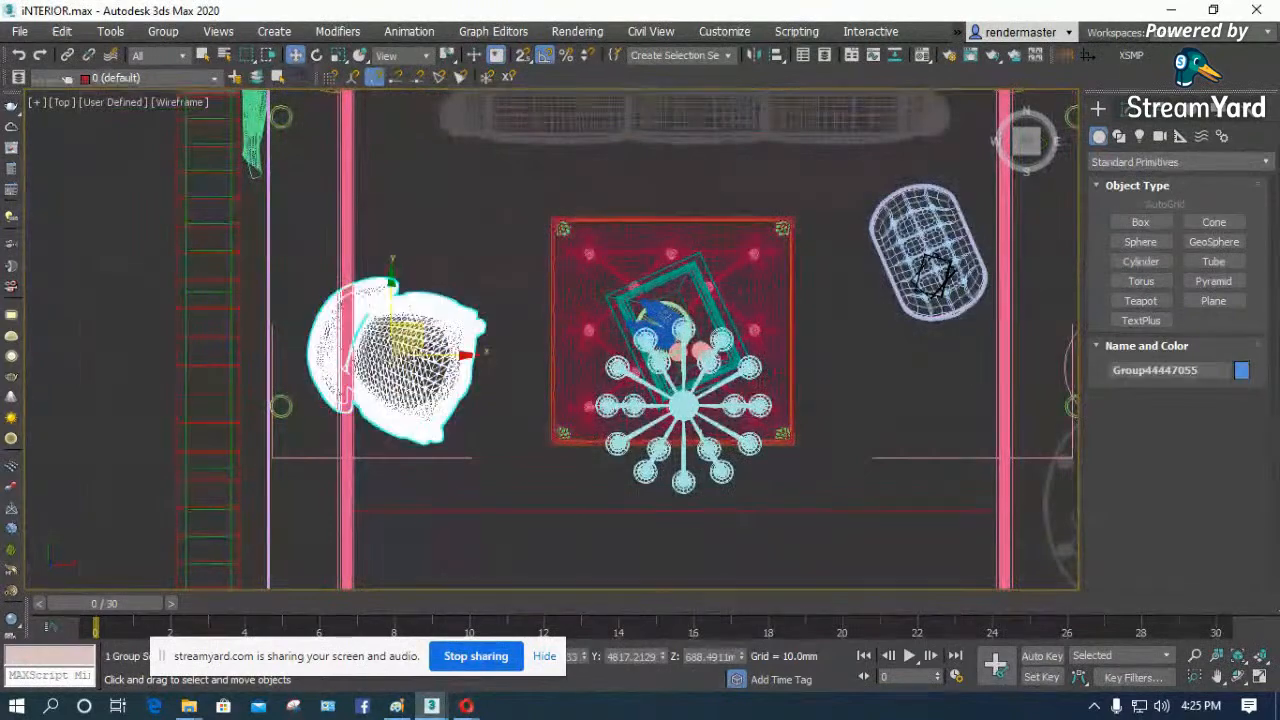
pyautogui.scroll(-2, 408, 360)
pyautogui.scroll(5, 640, 312)
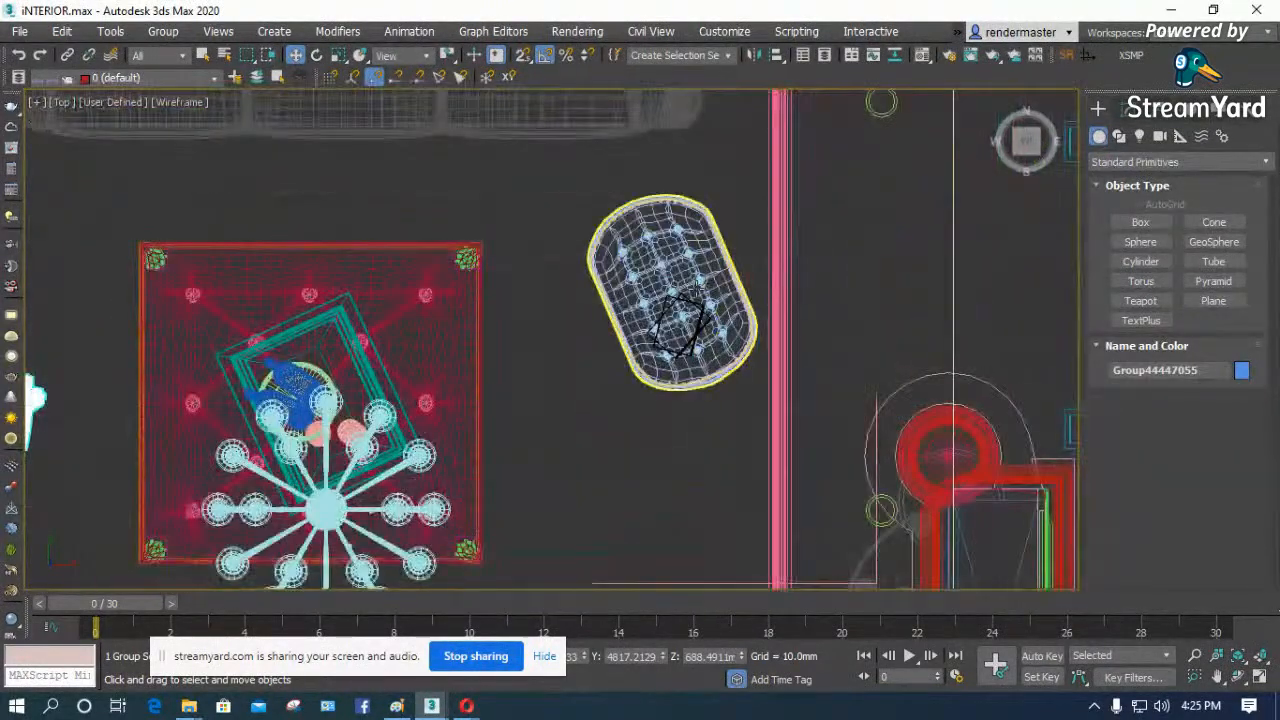
pyautogui.scroll(-3, 530, 406)
pyautogui.click(483, 370)
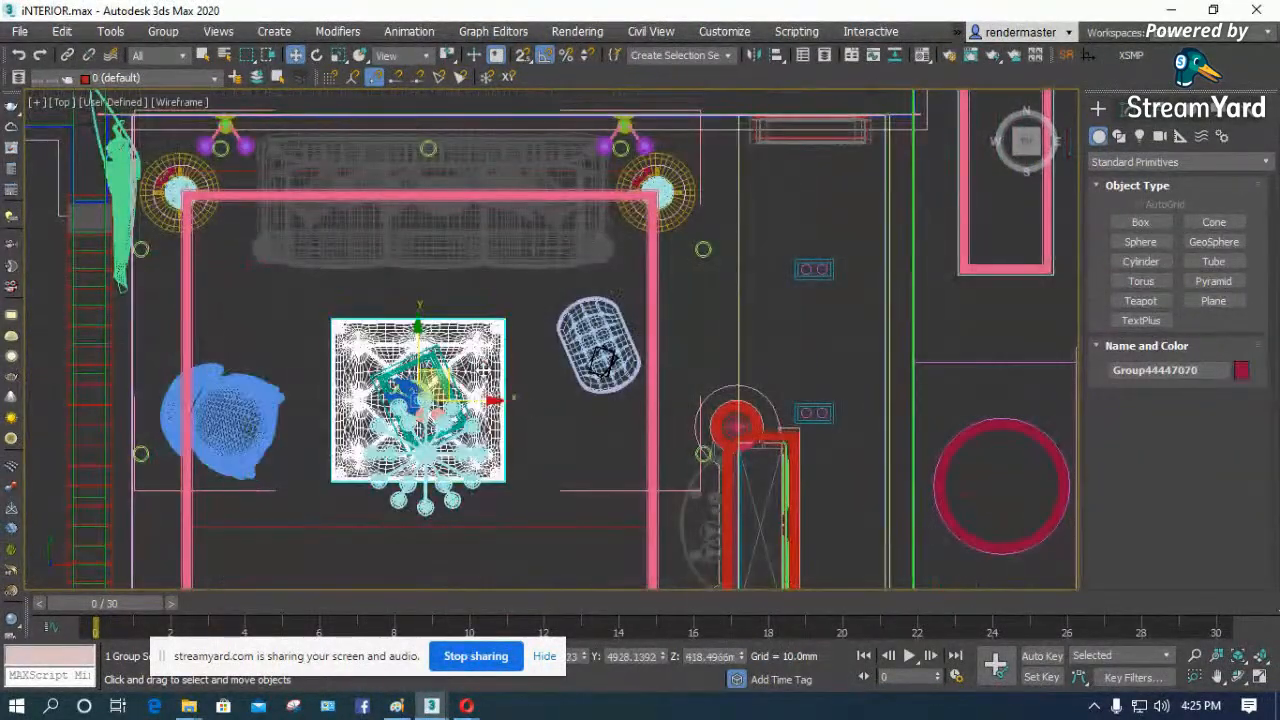
pyautogui.click(462, 243)
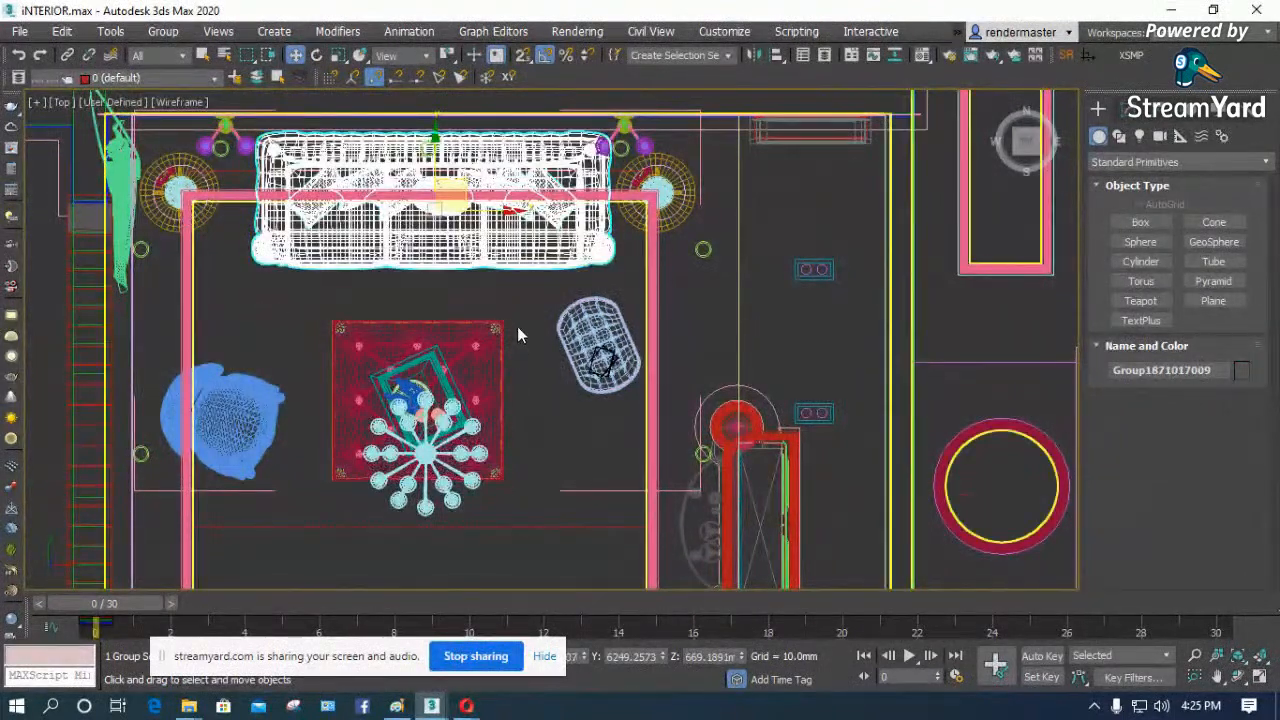
# - Orbit the interior scene from the top view into a tilted view to examine the living room model
pyautogui.scroll(-4, 517, 343)
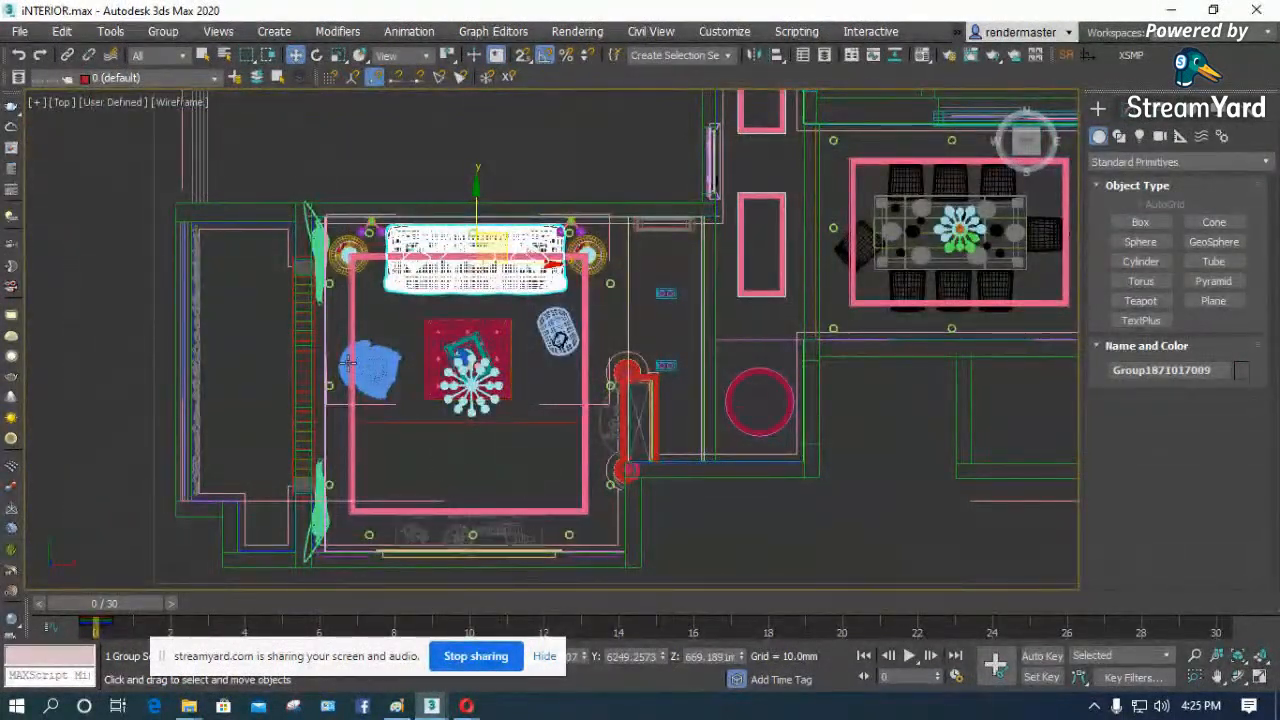
pyautogui.scroll(3, 559, 405)
pyautogui.scroll(-3, 573, 457)
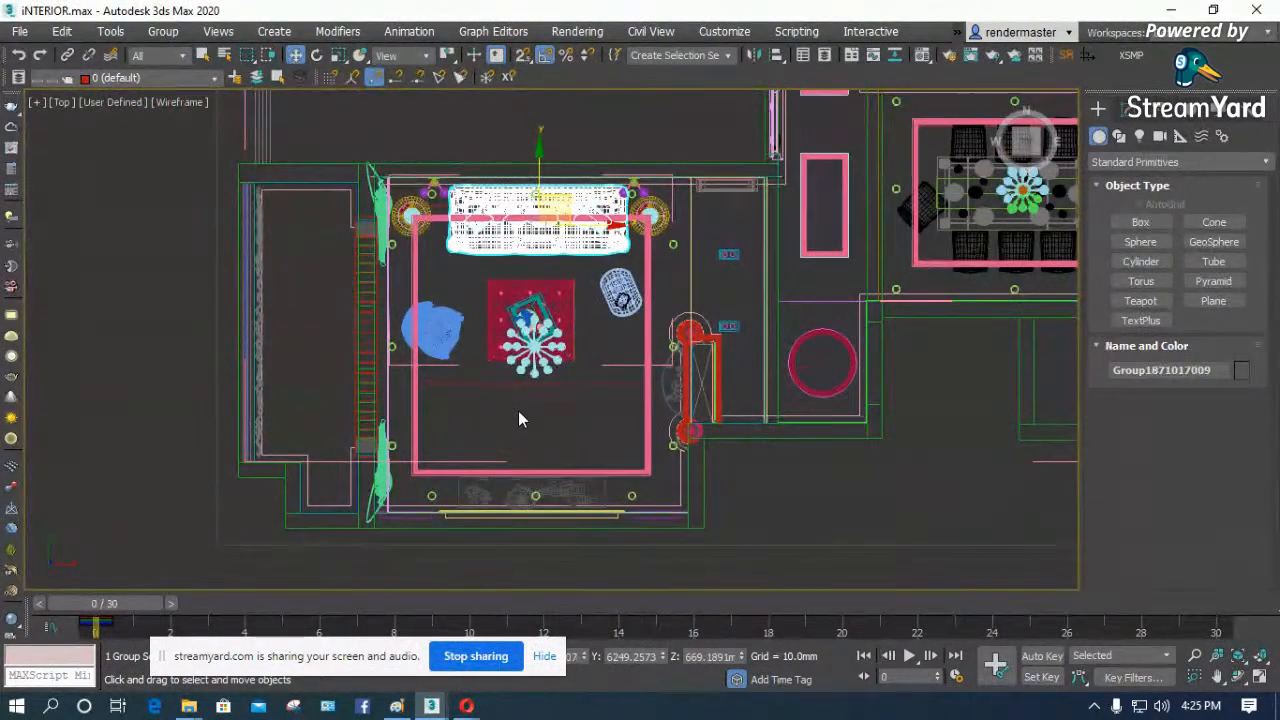
pyautogui.click(1240, 678)
pyautogui.moveTo(556, 392); pyautogui.dragTo(585, 287)
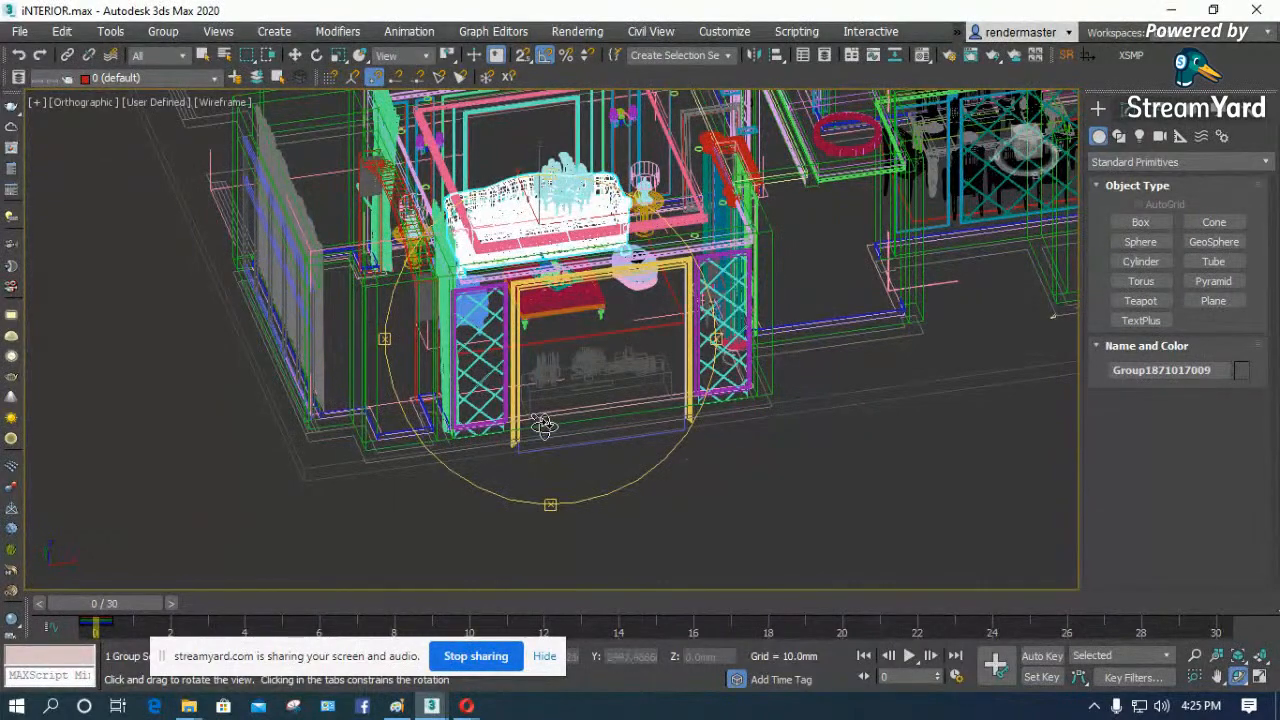
# - Switch to the Opera browser, search the web for "chaosgroup" in a new tab and open the Chaos Group website
pyautogui.moveTo(466, 706)
pyautogui.click(376, 640)
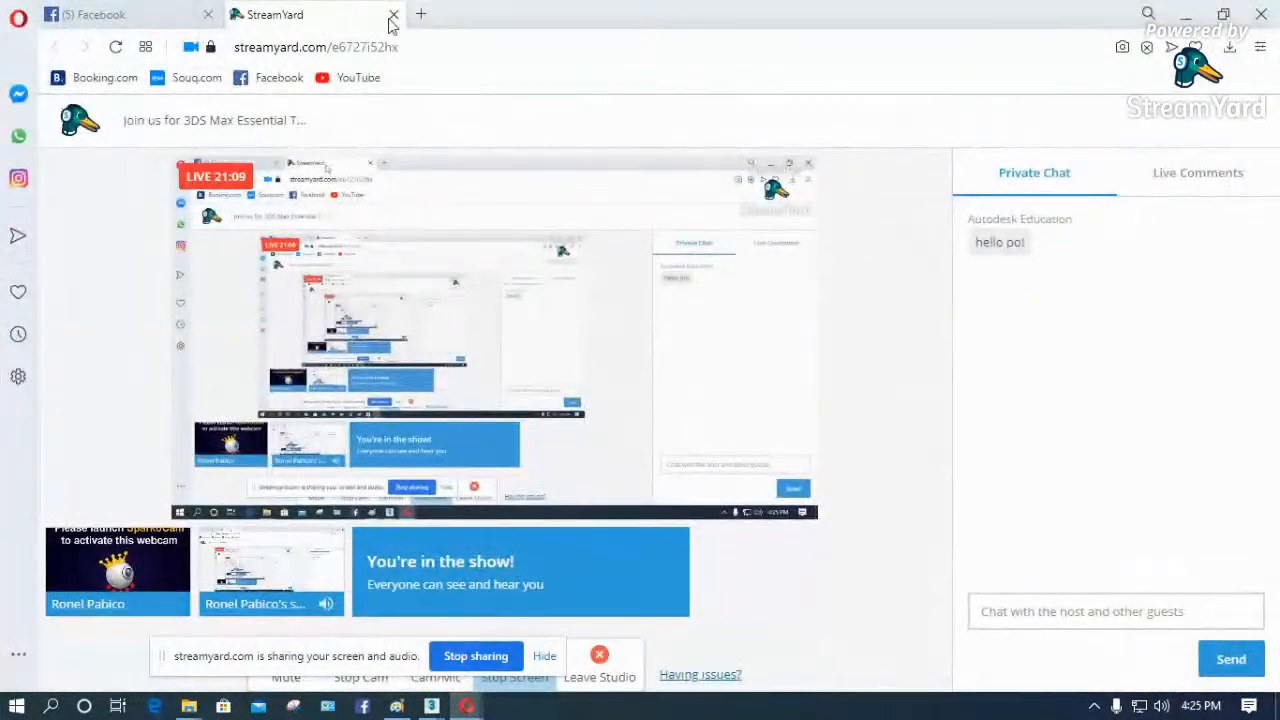
pyautogui.click(422, 15)
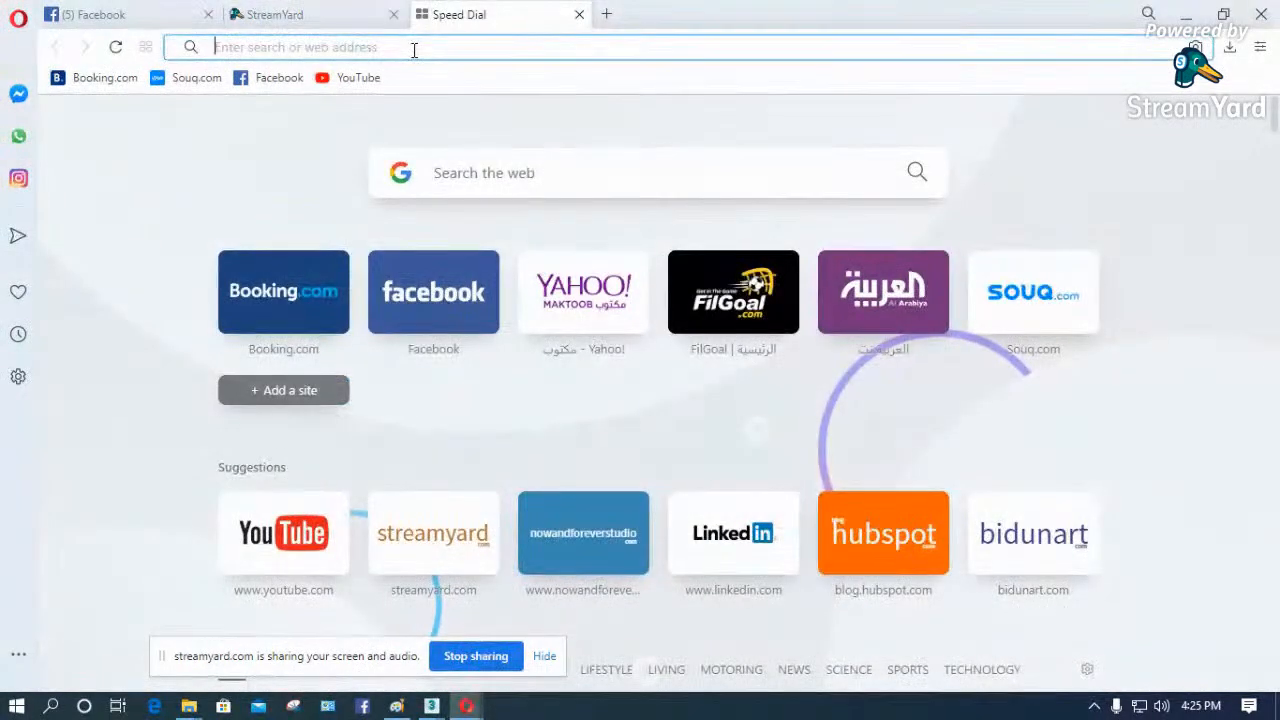
pyautogui.write('chaosg')
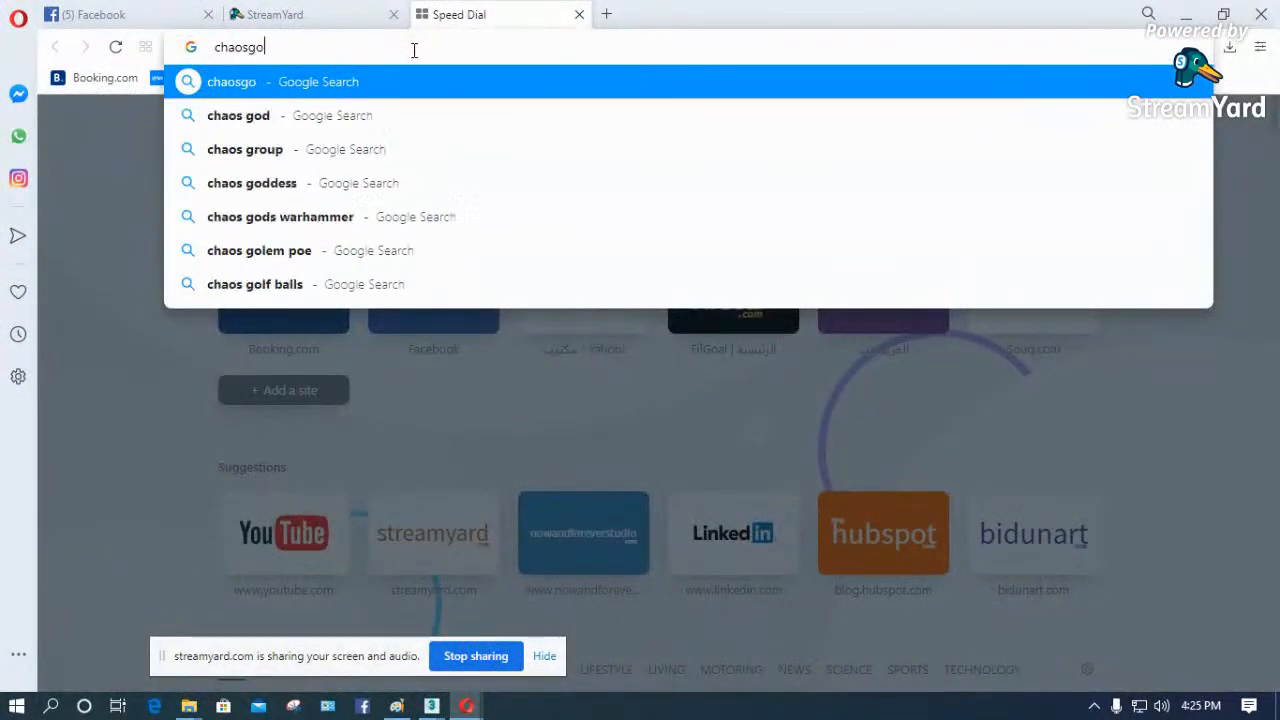
pyautogui.write('roup')
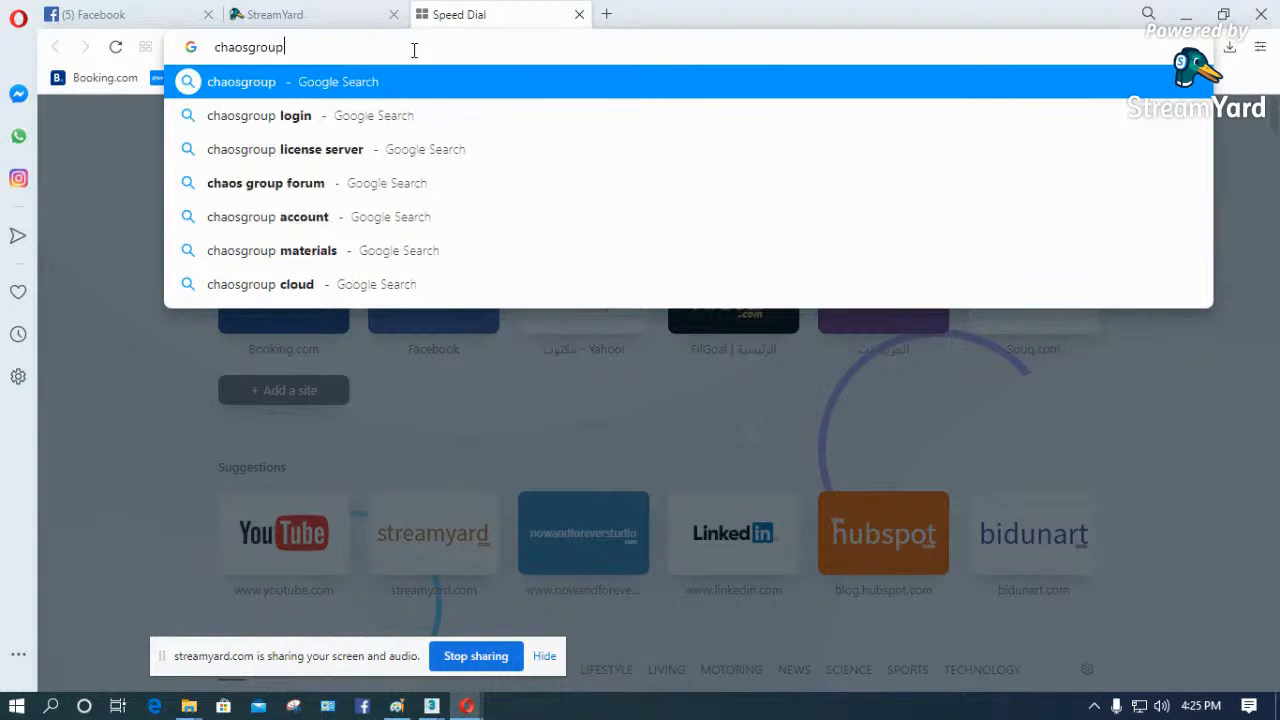
pyautogui.press('Return')
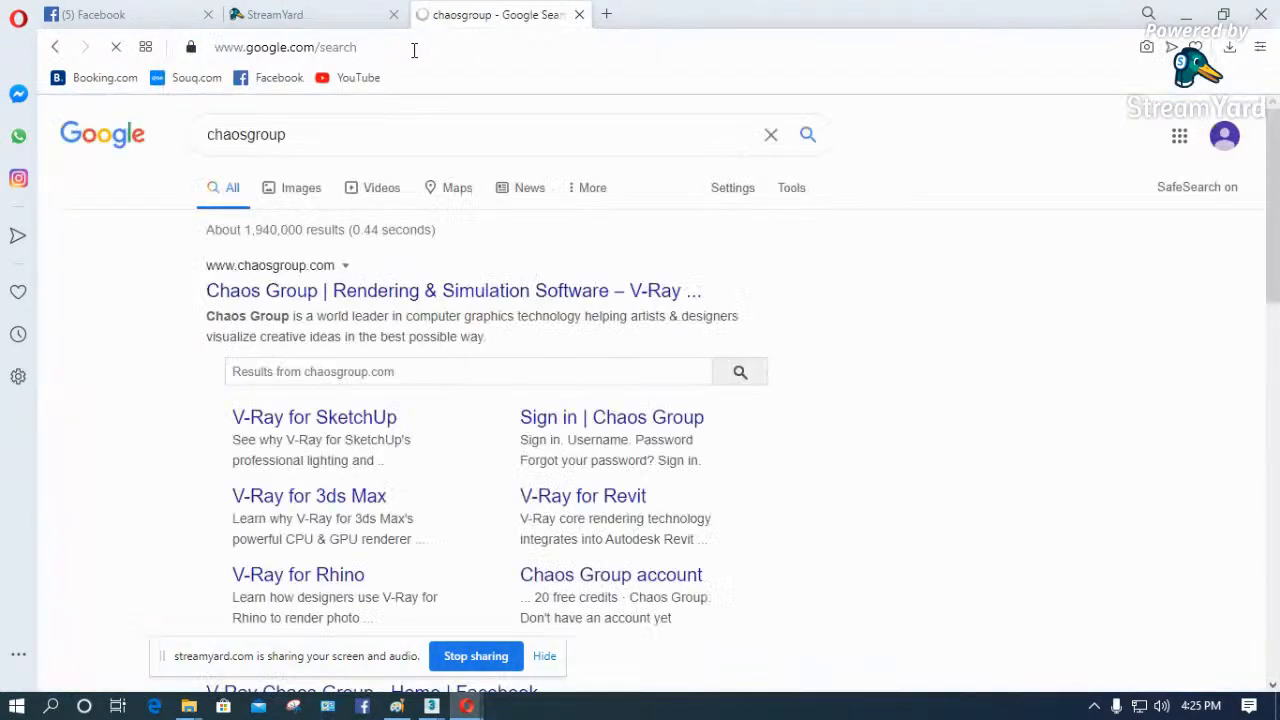
pyautogui.click(325, 290)
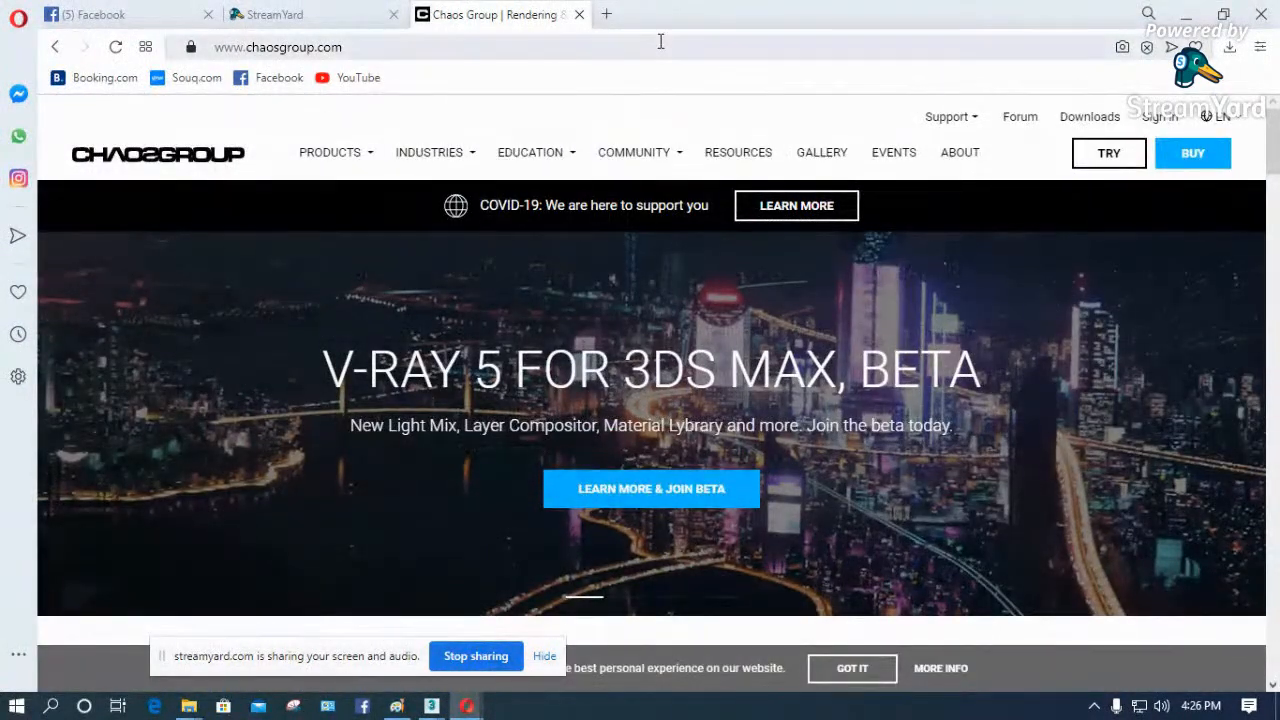
# - Go to the Chaos Group downloads sign-in page, look at the account creation form and return to sign-in
pyautogui.moveTo(634, 152)
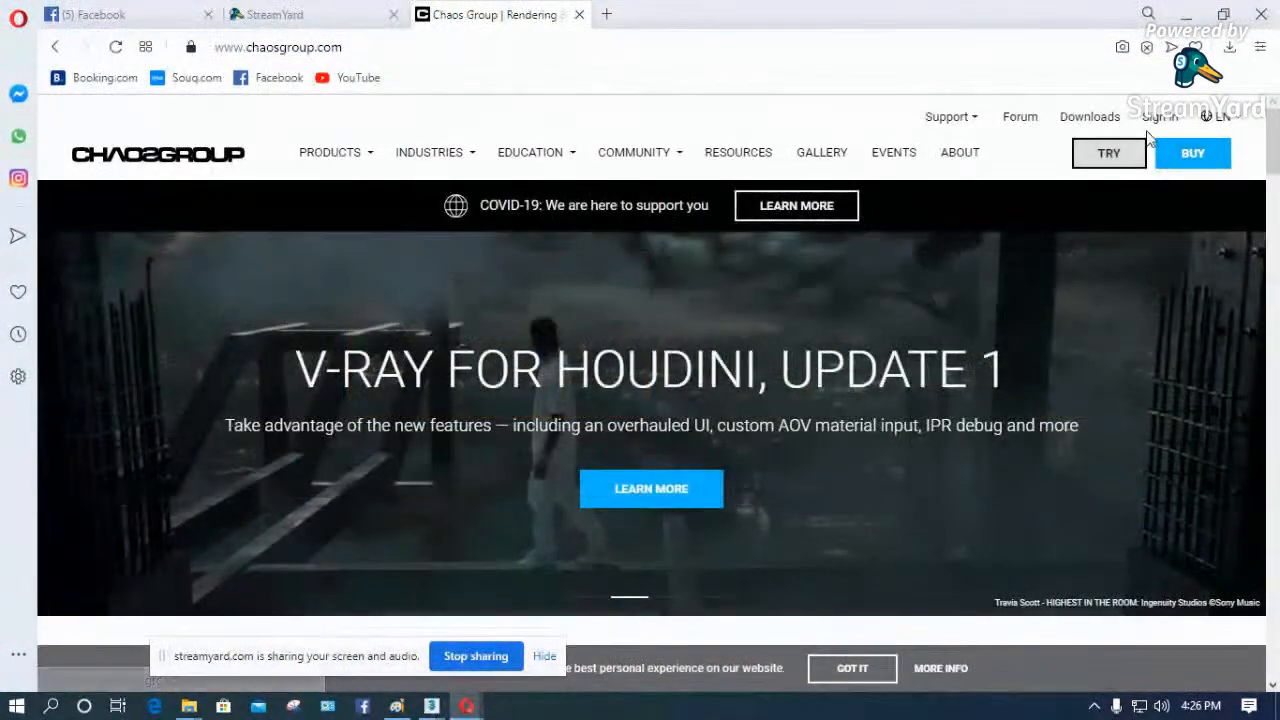
pyautogui.click(1090, 117)
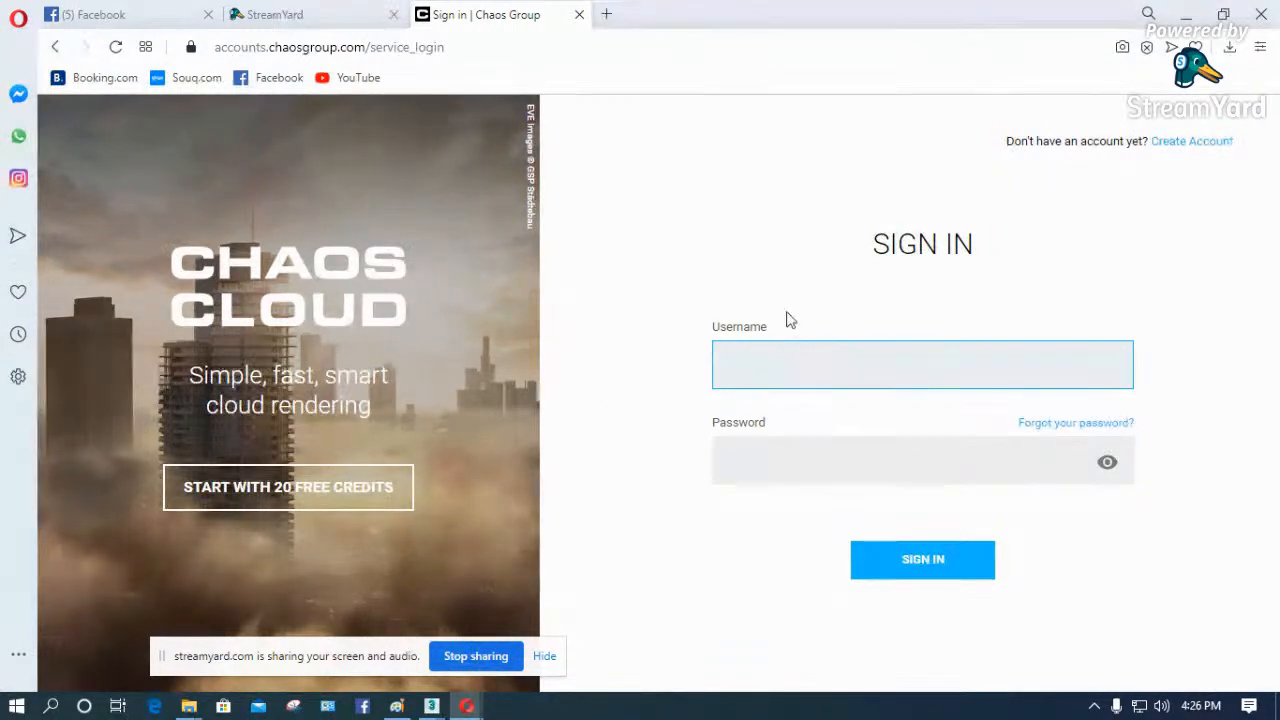
pyautogui.click(1190, 142)
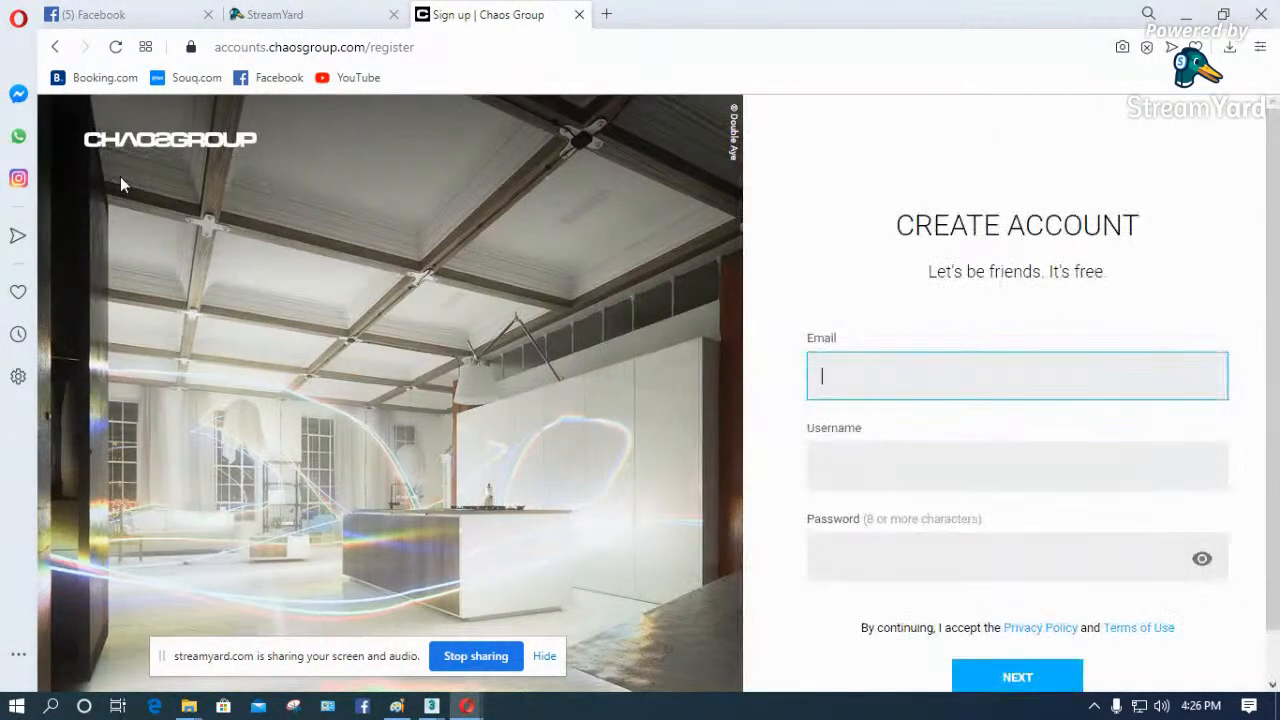
pyautogui.click(54, 48)
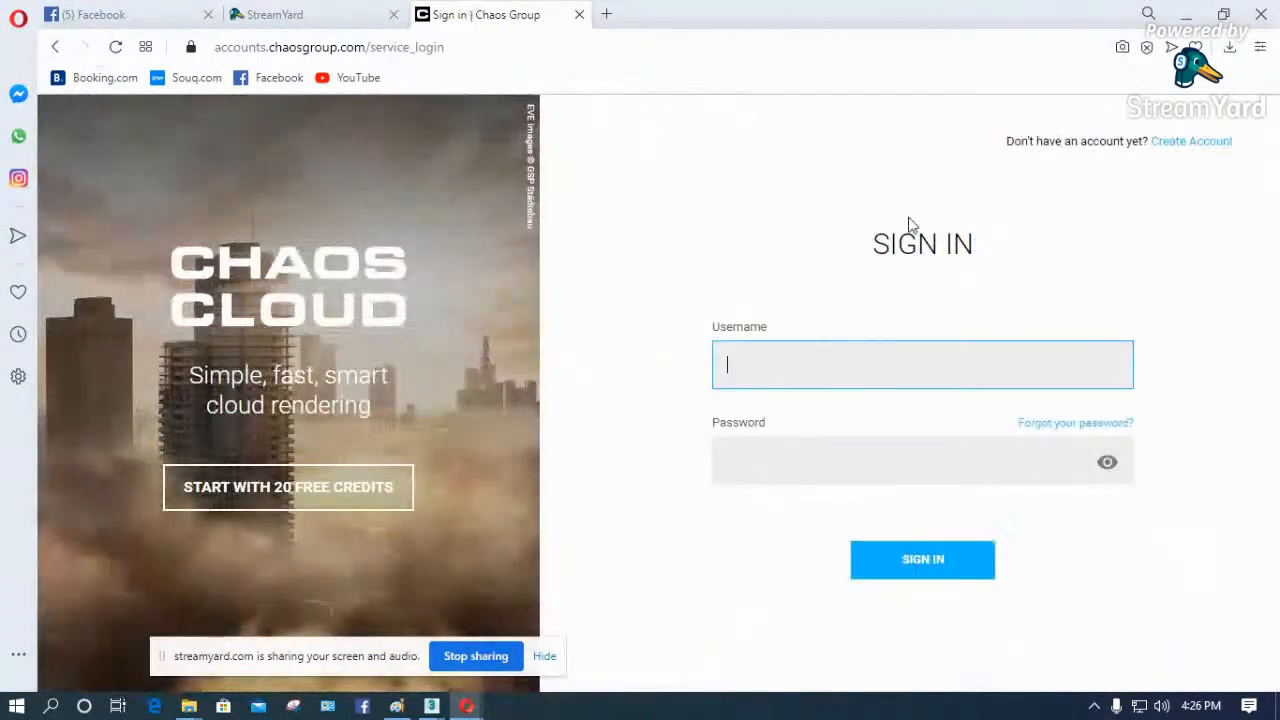
# - Sign in to the Chaos Group account with the account e-mail as username and the account password
pyautogui.click(809, 363)
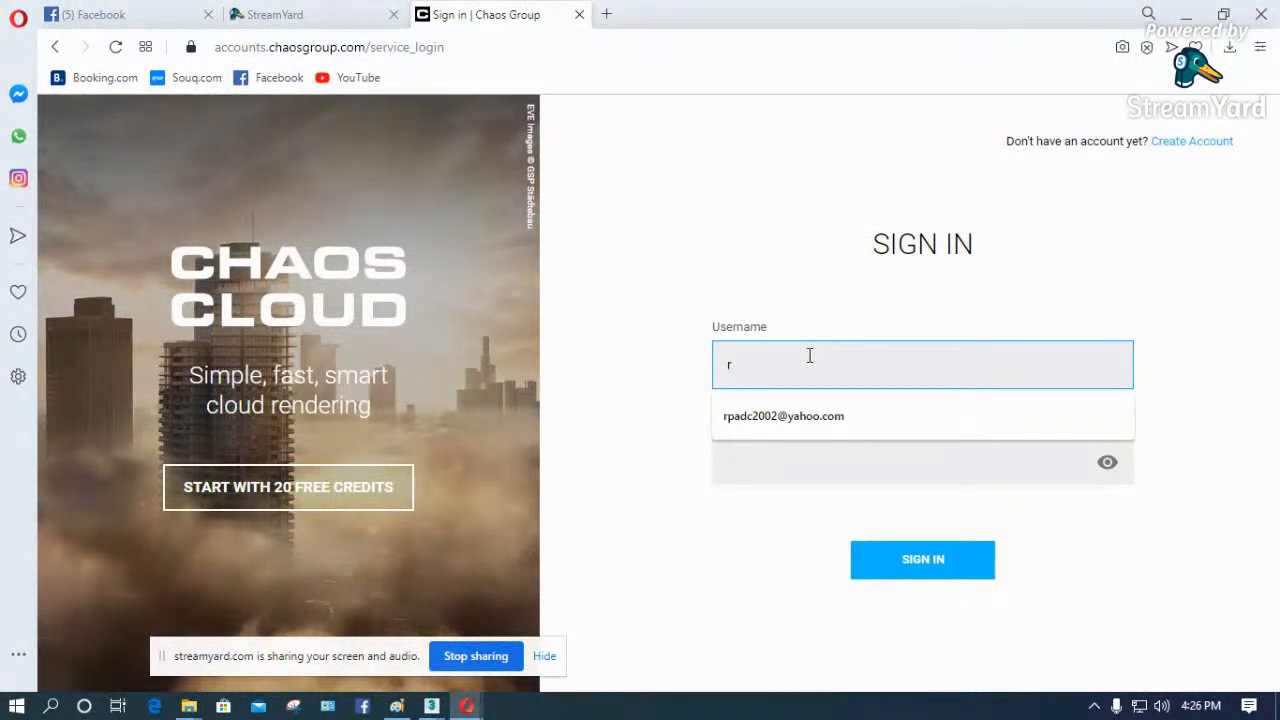
pyautogui.write('r')
pyautogui.click(794, 416)
pyautogui.click(792, 458)
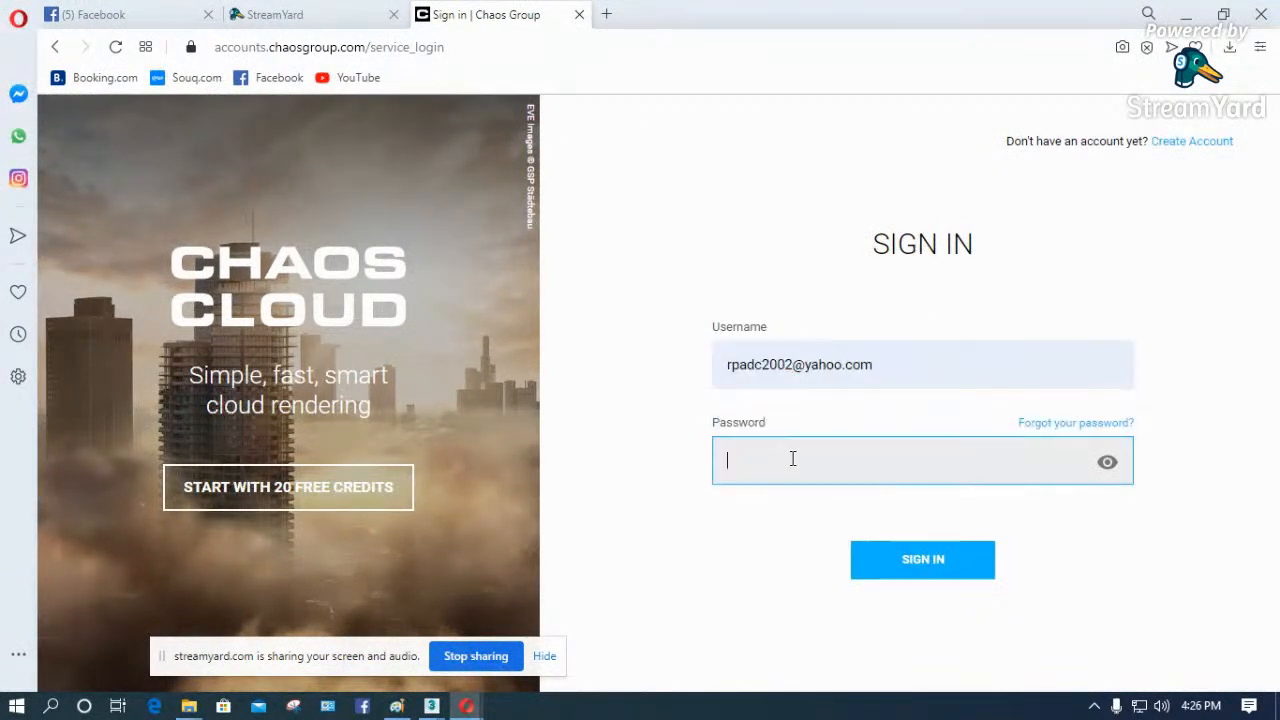
pyautogui.write('••••••••••')
pyautogui.press('Return')
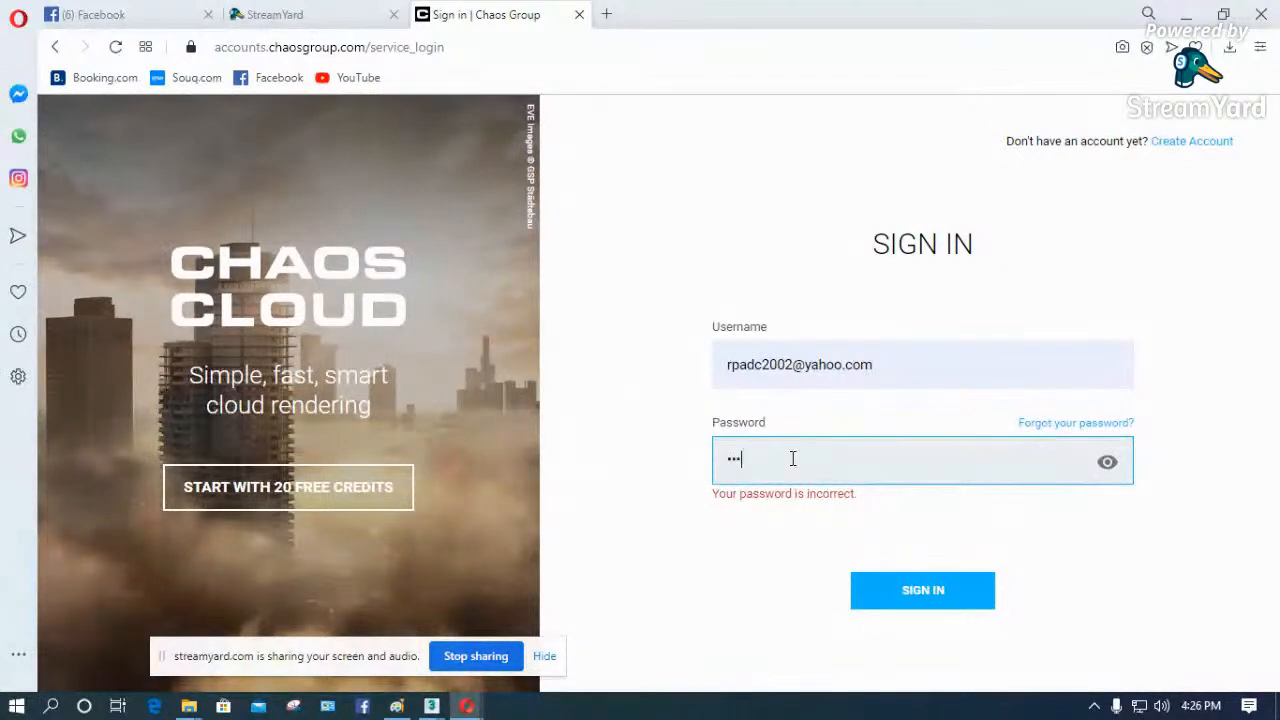
pyautogui.write('•••••••')
pyautogui.press('Return')
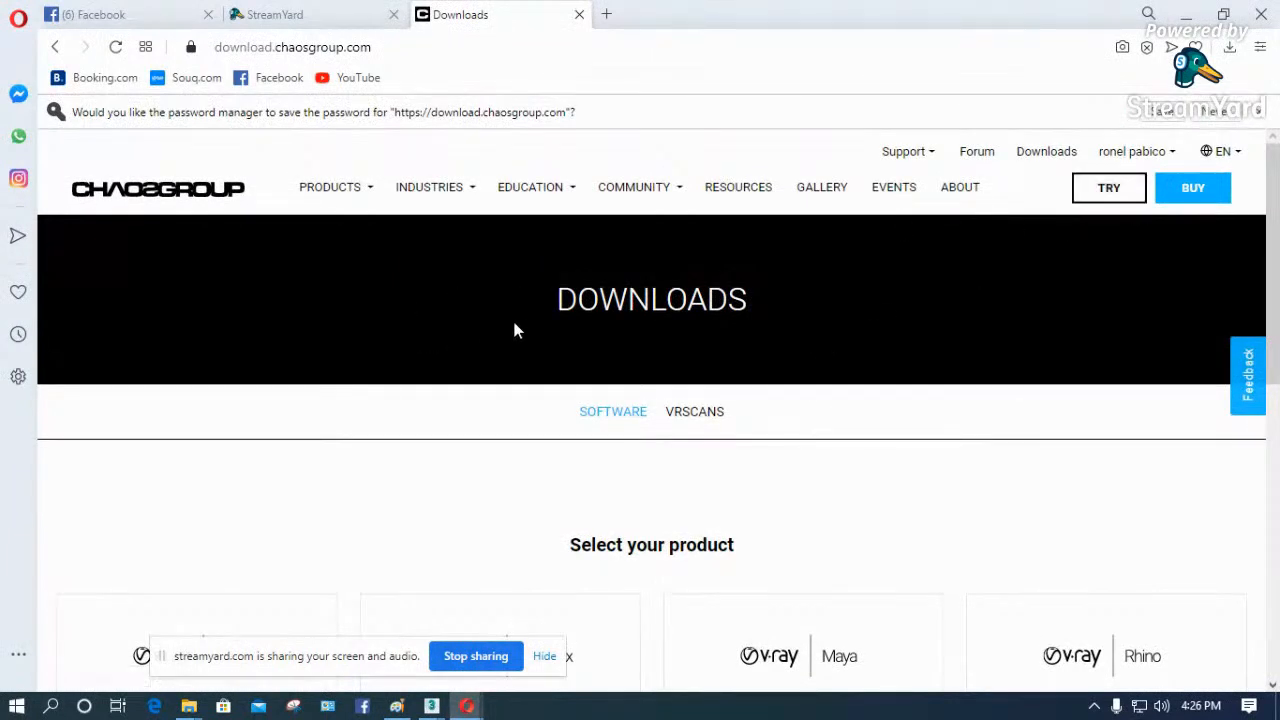
# - Choose V-Ray for 3ds Max from the download products and look through the host platform versions
pyautogui.scroll(-3, 520, 330)
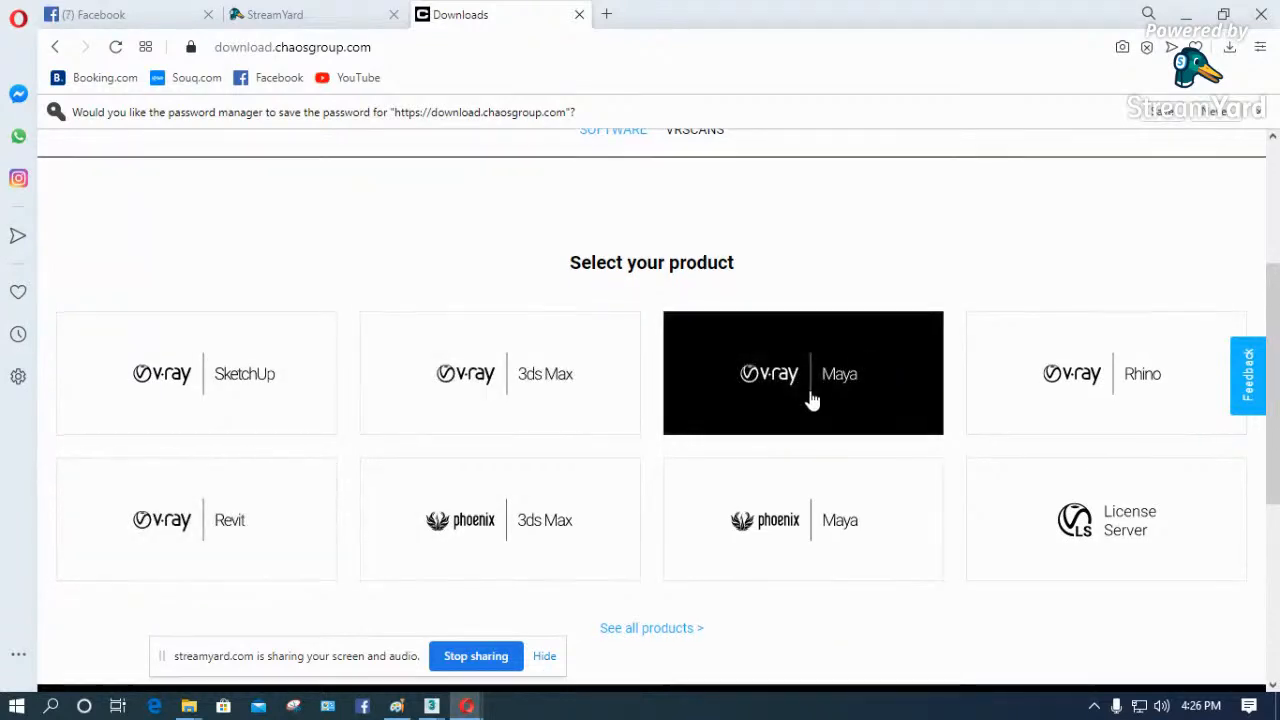
pyautogui.scroll(-1, 810, 400)
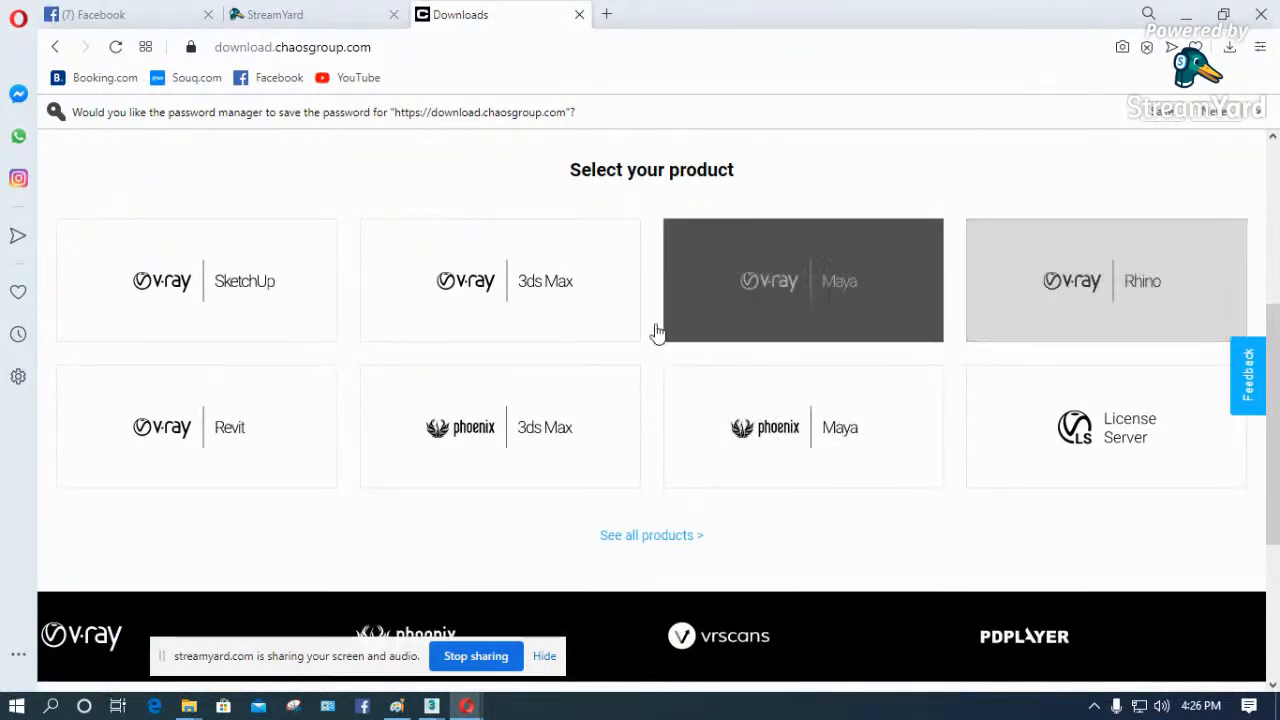
pyautogui.click(512, 290)
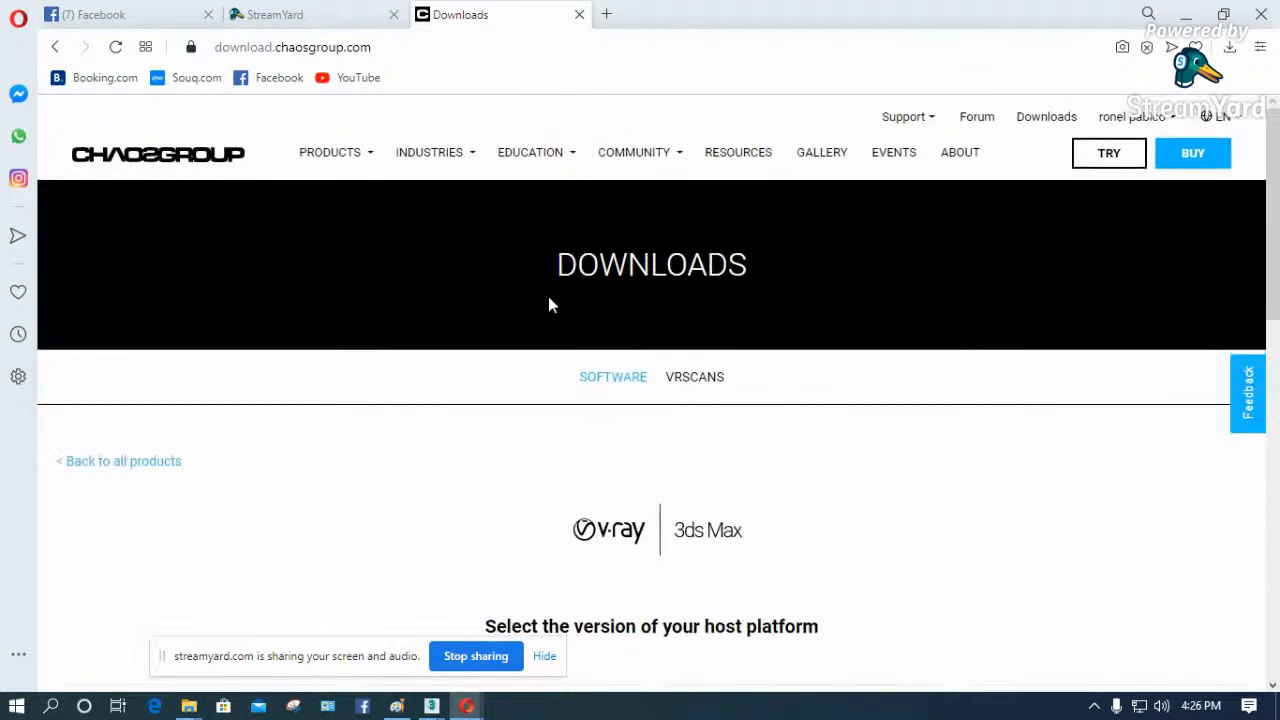
pyautogui.scroll(-4, 696, 320)
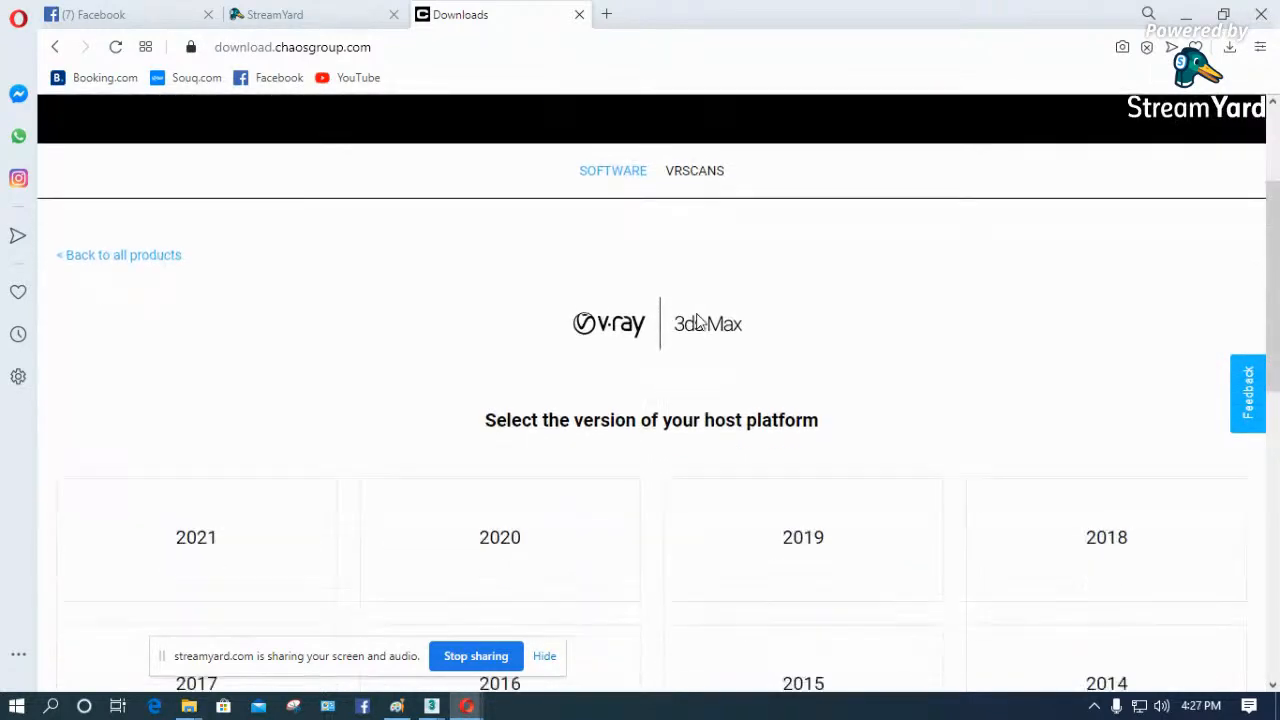
pyautogui.scroll(-1, 698, 277)
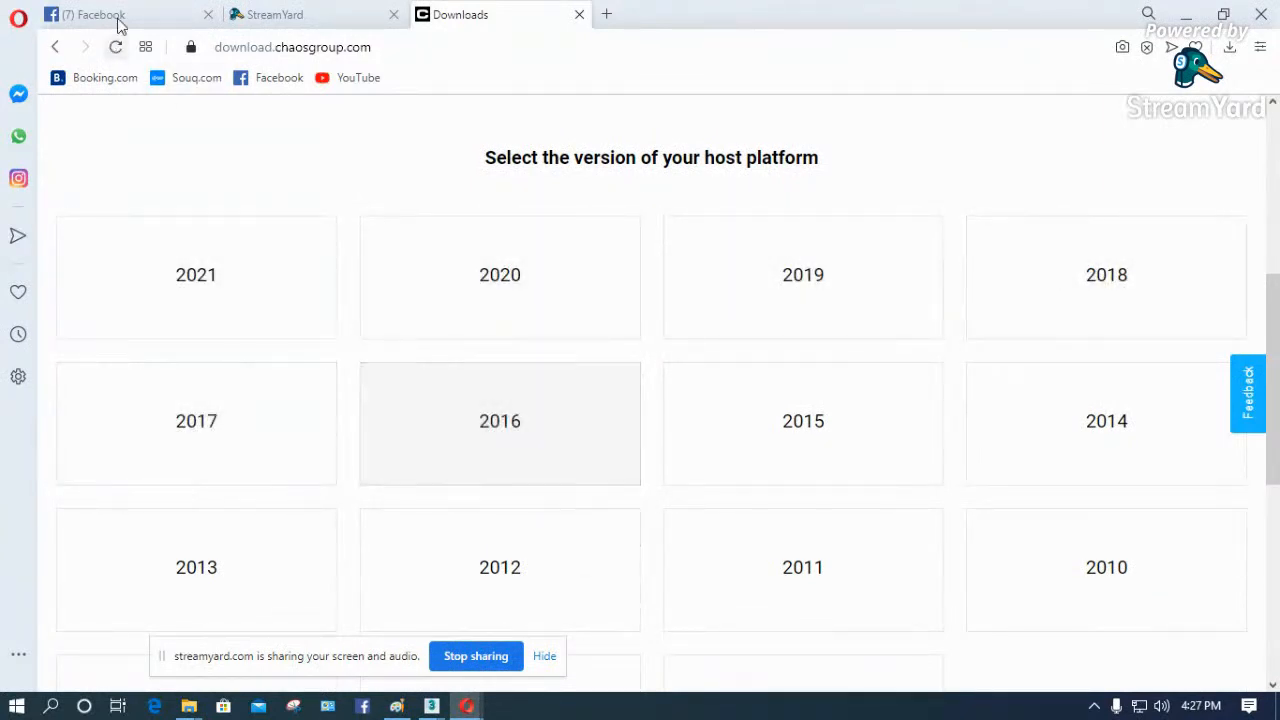
# - Check the version of the untitled 3ds Max window, and list all V-Ray versions for host platform 2020
pyautogui.moveTo(433, 710)
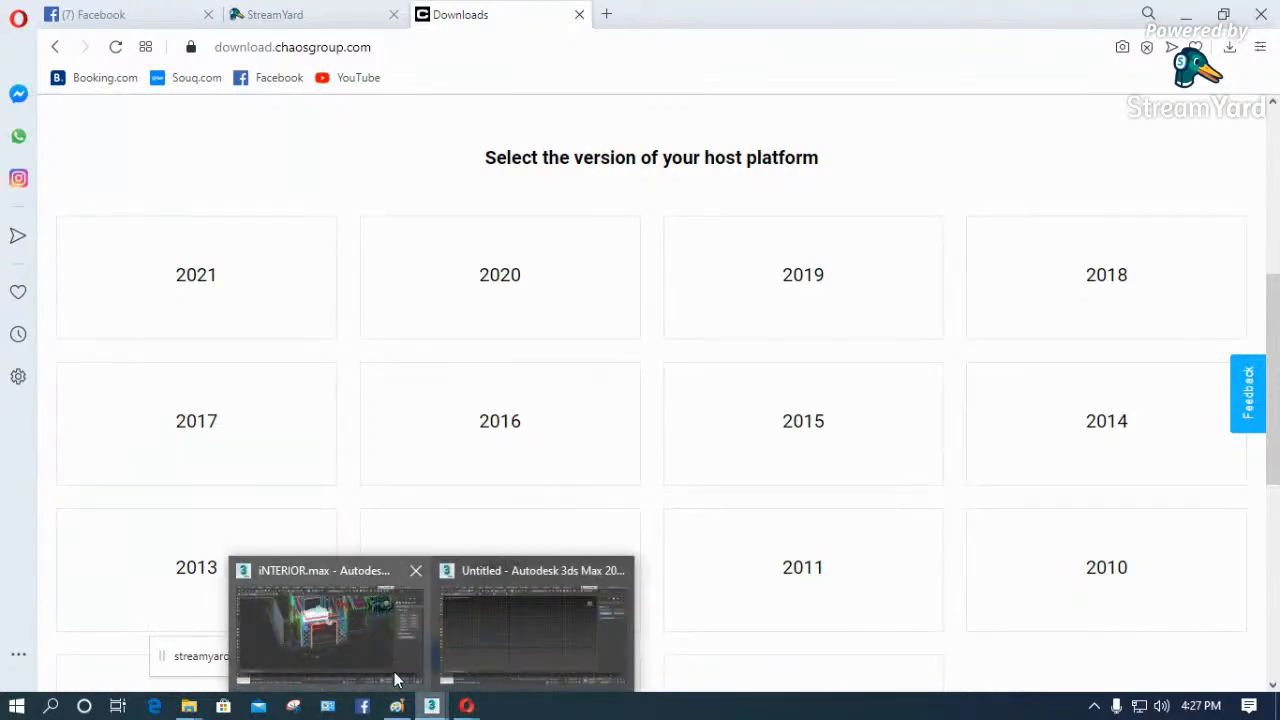
pyautogui.click(491, 629)
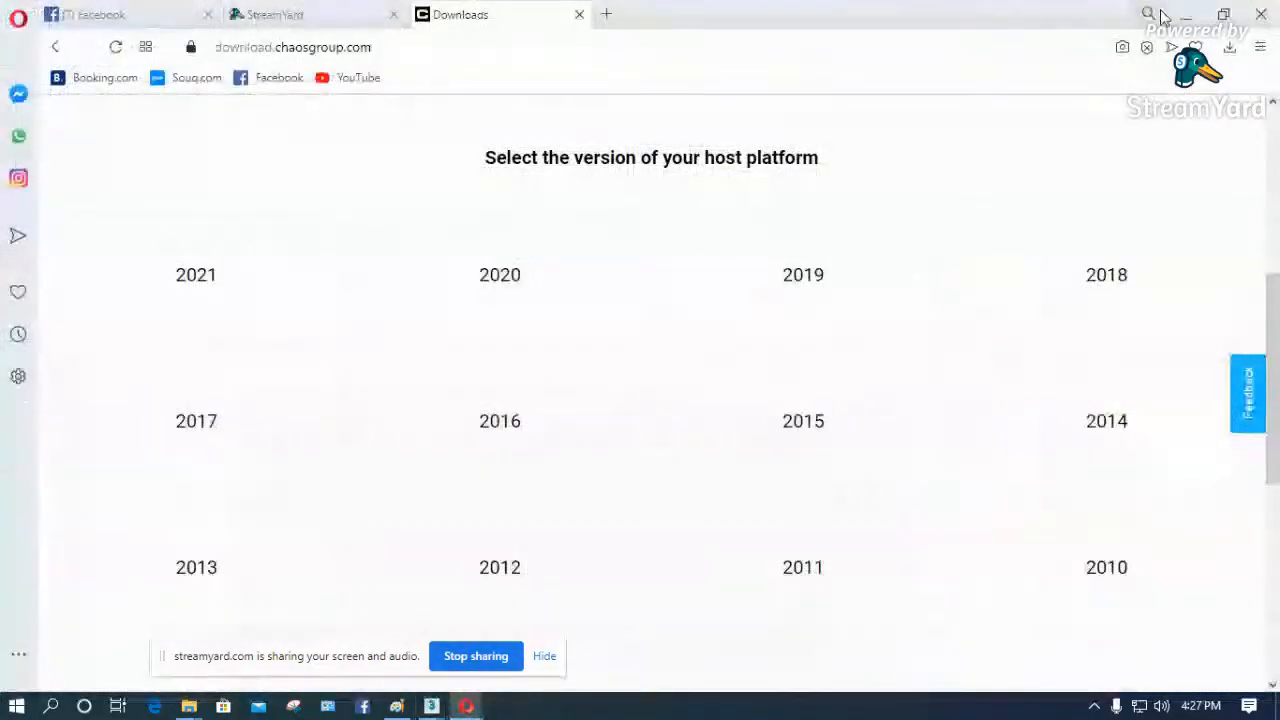
pyautogui.click(1171, 10)
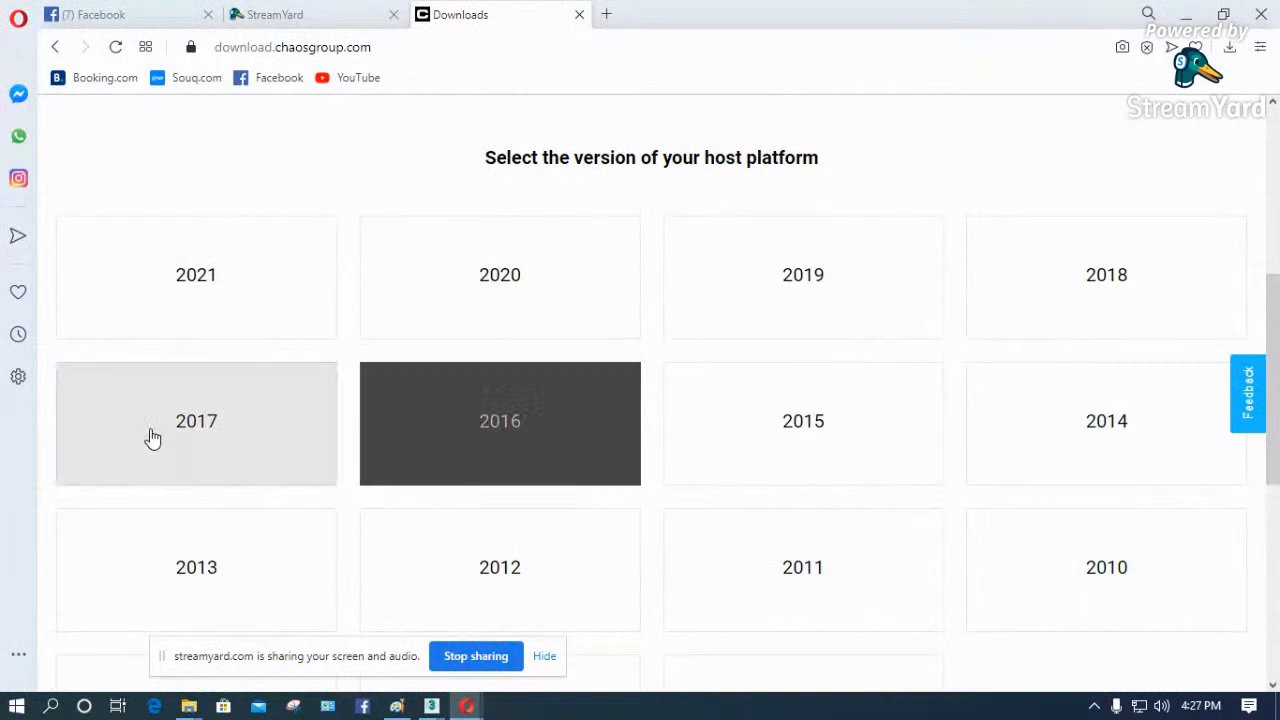
pyautogui.click(541, 291)
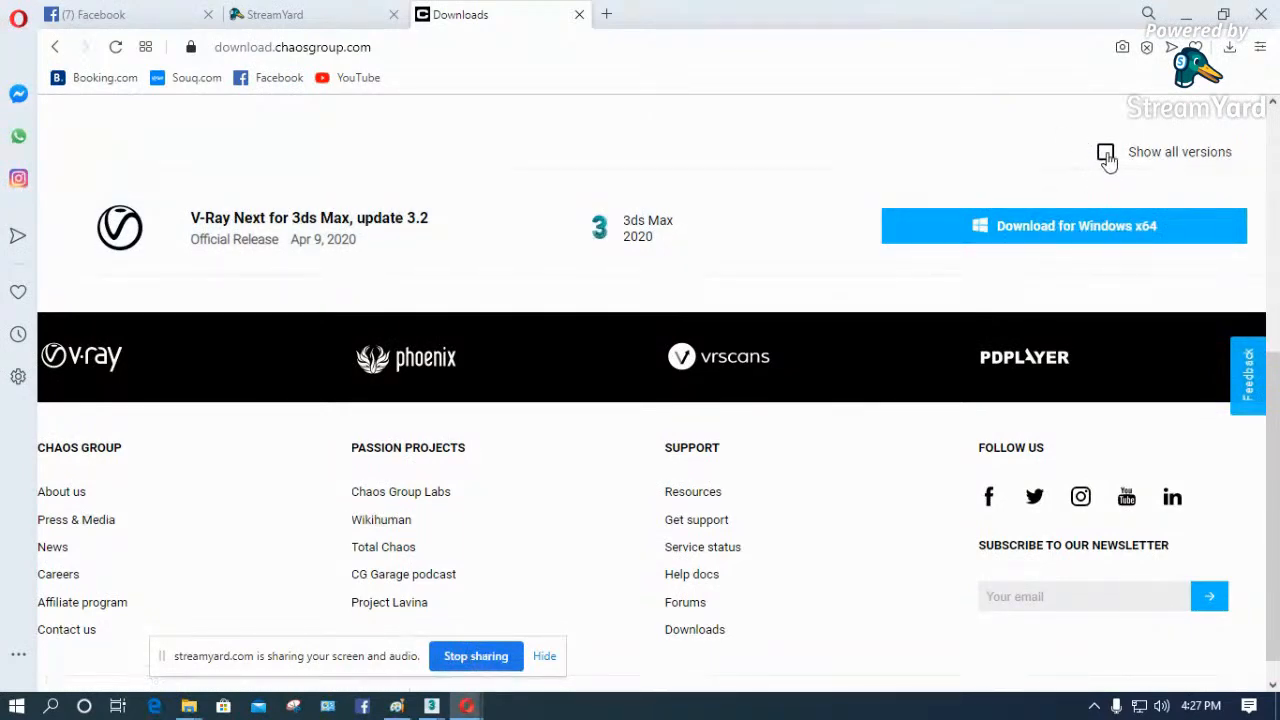
pyautogui.click(1105, 153)
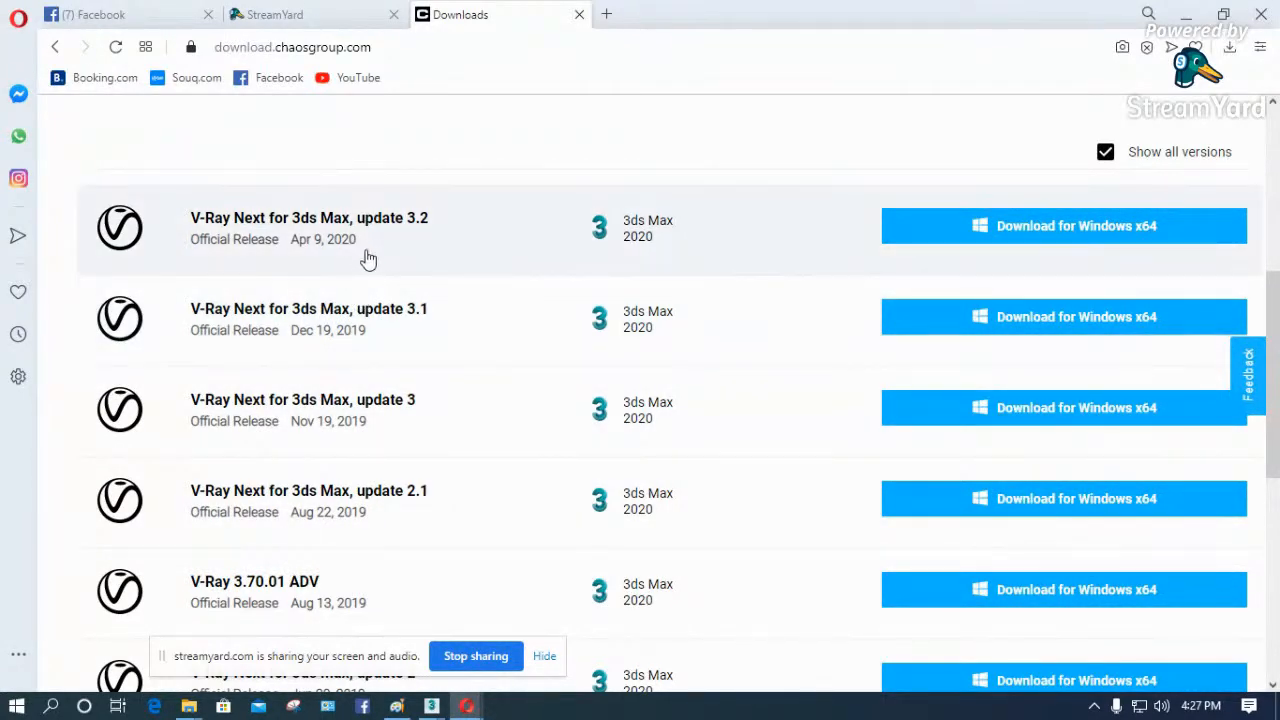
# - Look through the V-Ray releases offered for 3ds Max 2020, comparing their update names and release dates
pyautogui.scroll(-4, 368, 258)
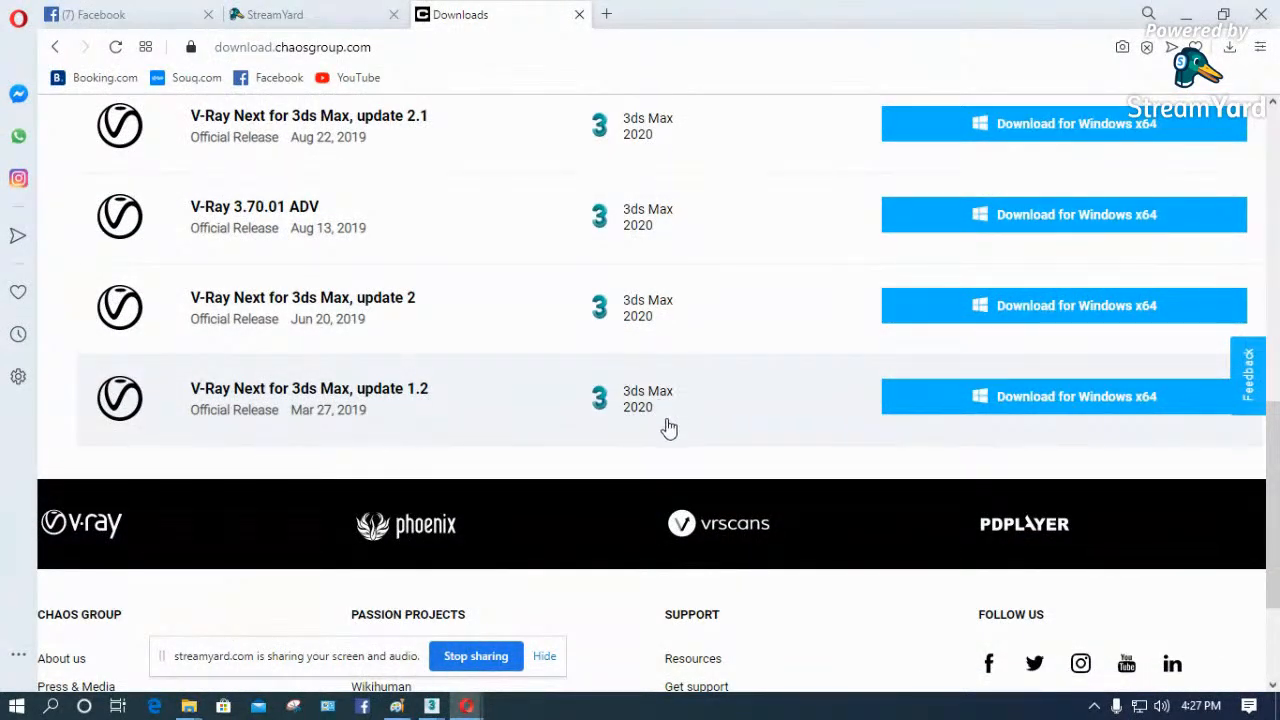
pyautogui.scroll(3, 652, 425)
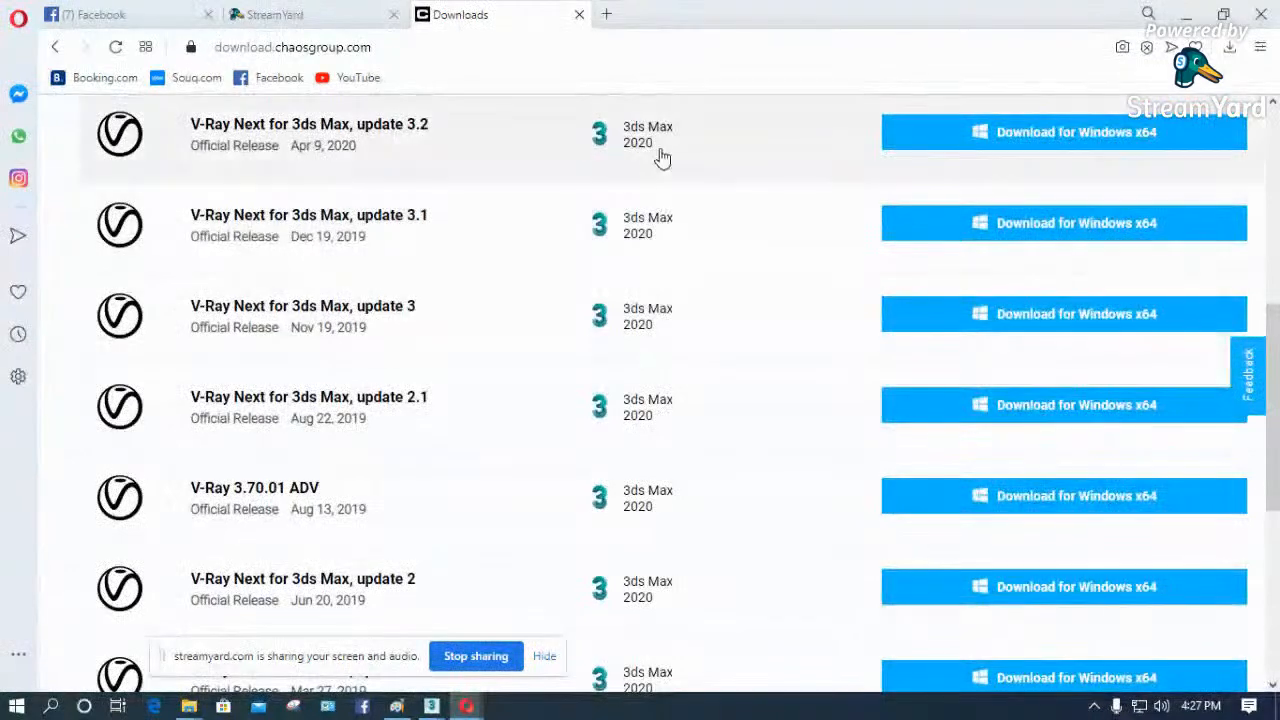
pyautogui.scroll(-1, 650, 198)
pyautogui.scroll(-3, 650, 198)
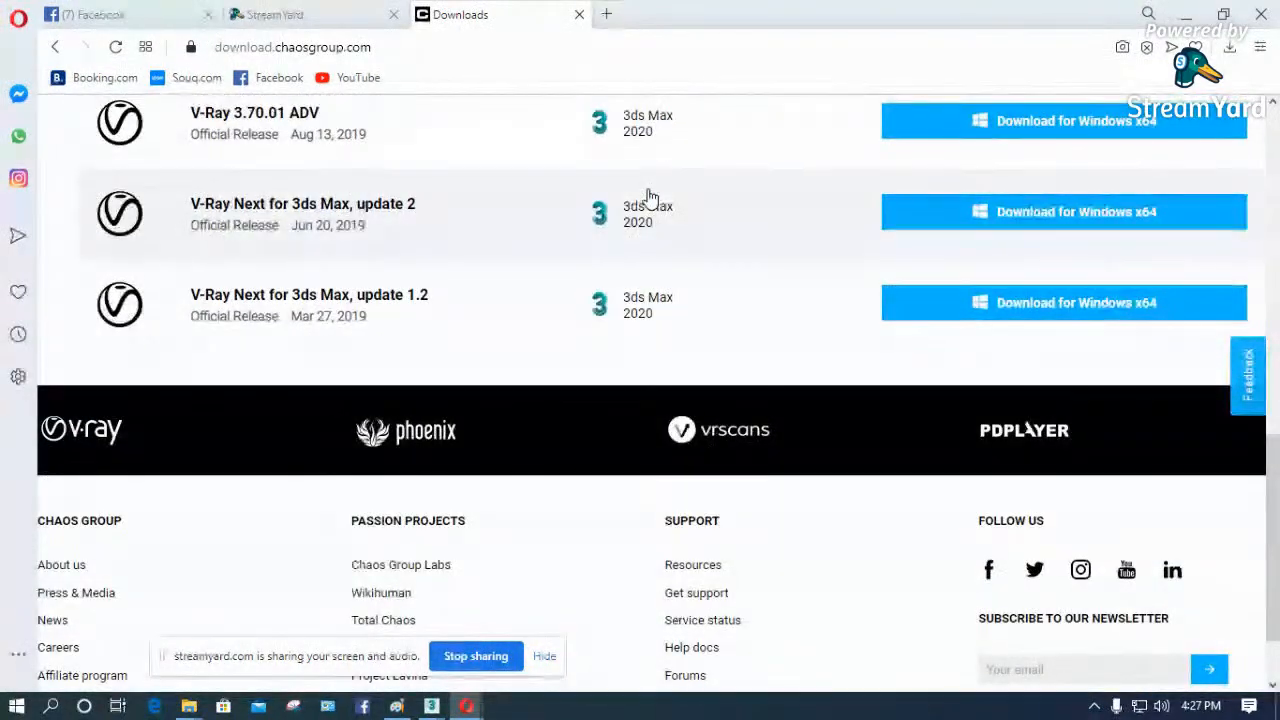
pyautogui.scroll(7, 648, 210)
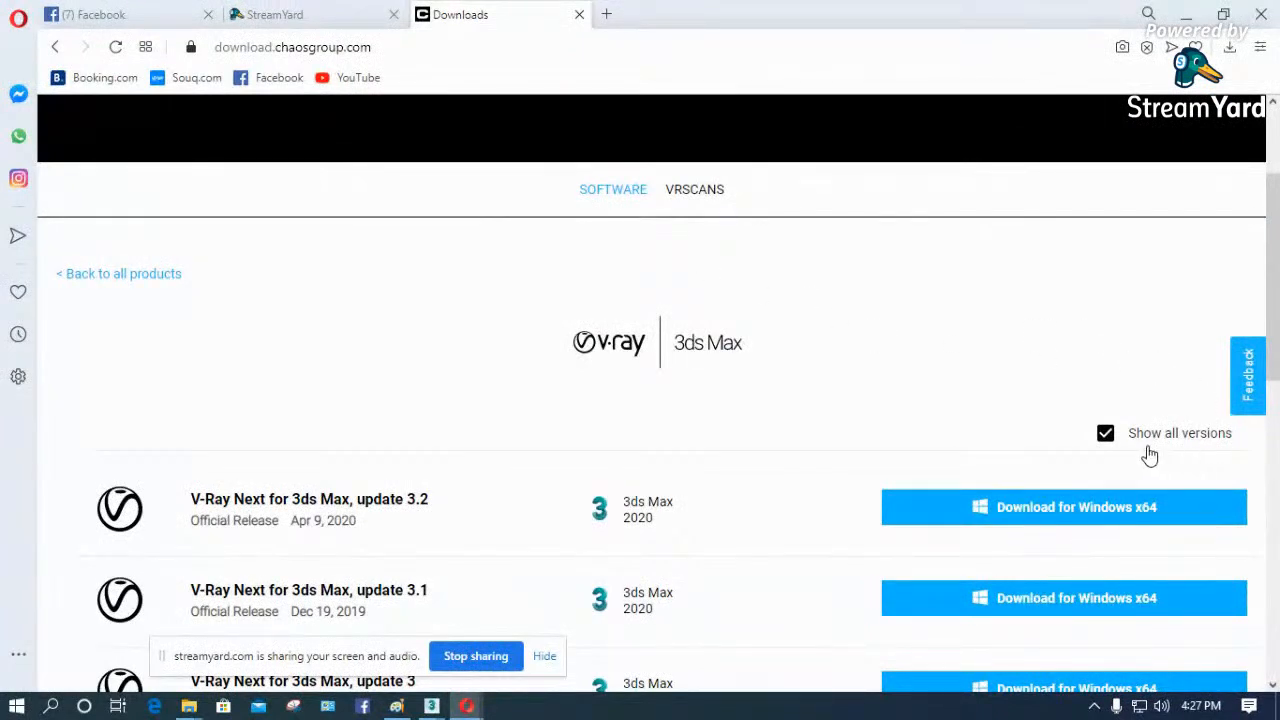
pyautogui.scroll(2, 1128, 450)
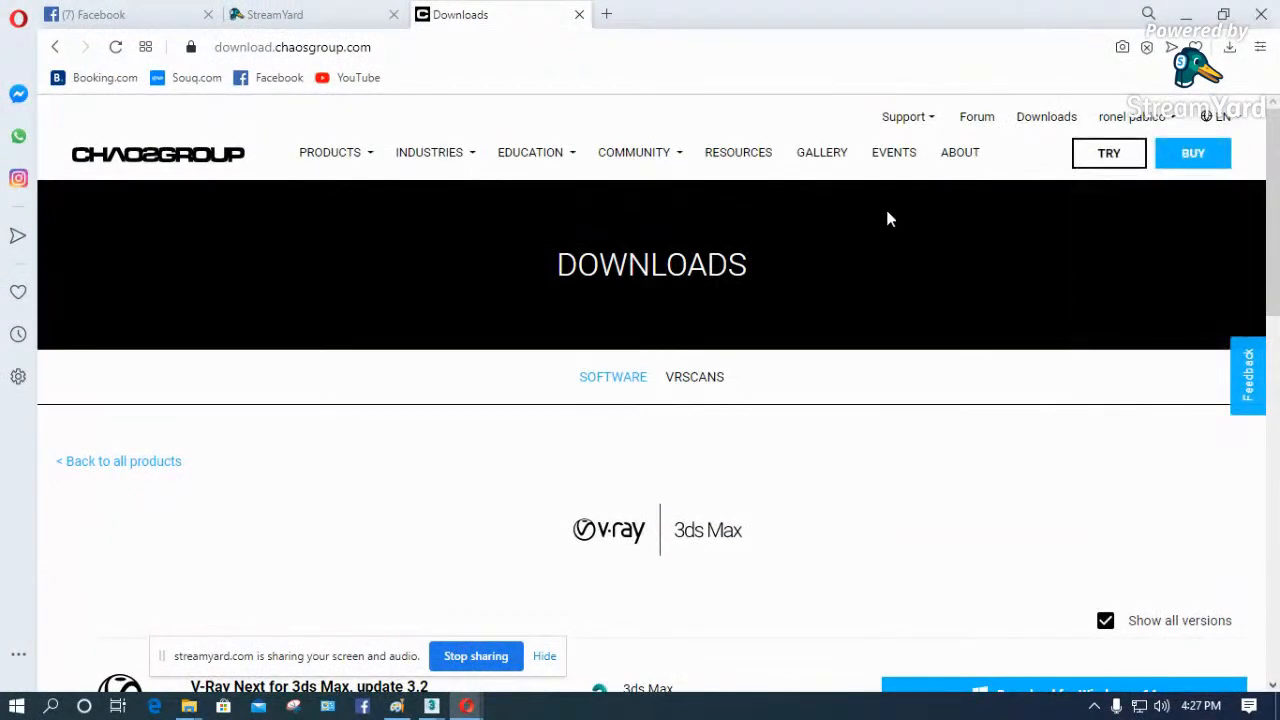
pyautogui.scroll(-4, 880, 350)
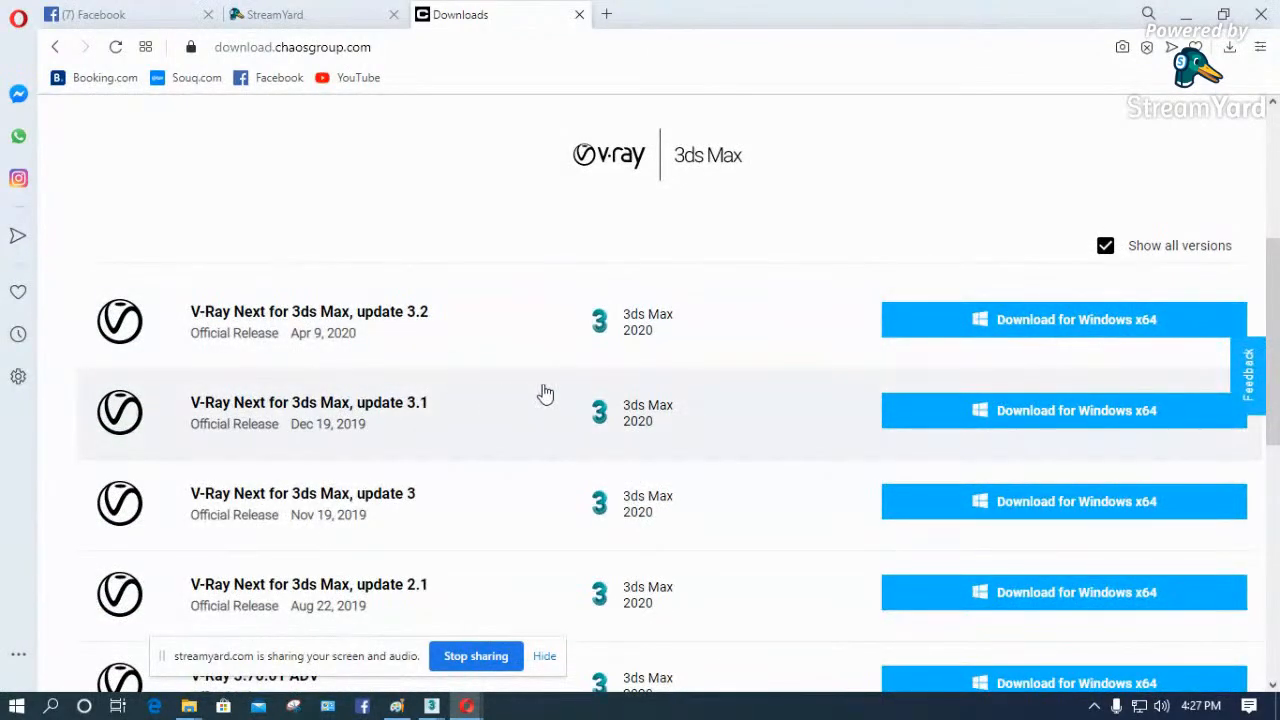
pyautogui.scroll(-4, 545, 393)
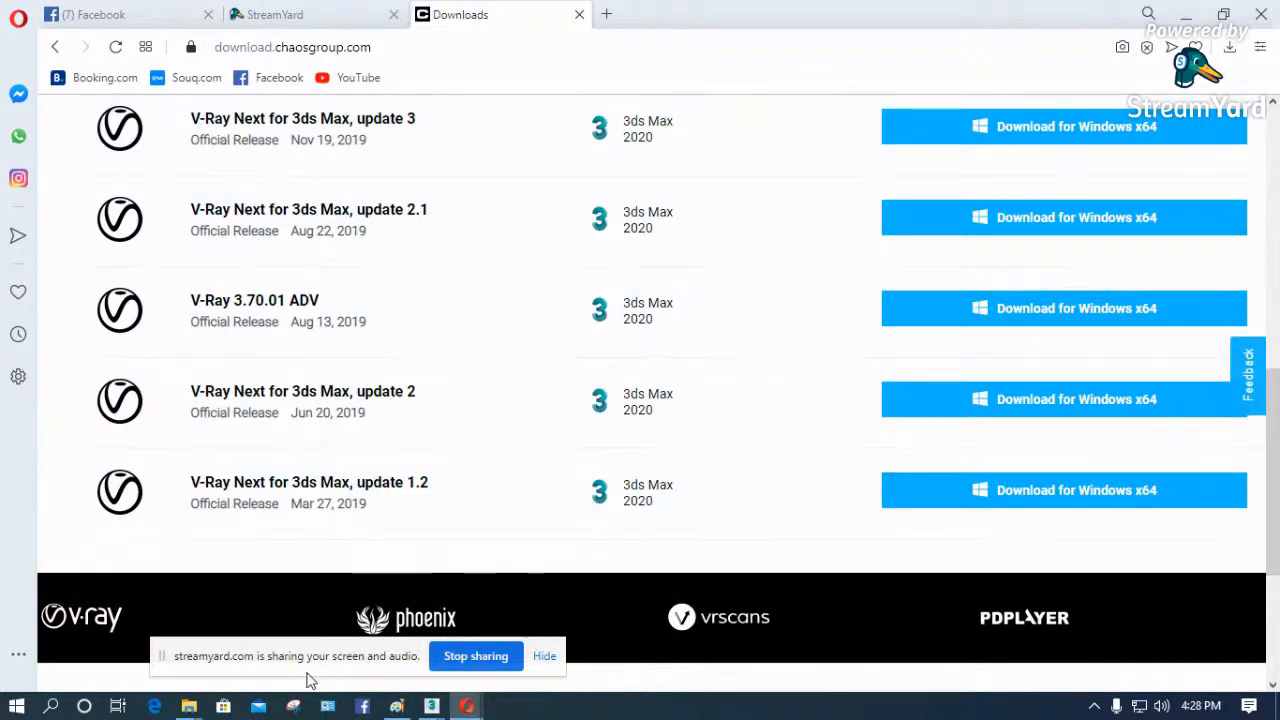
# - Switch to File Explorer and view the system properties of This PC
pyautogui.moveTo(195, 710)
pyautogui.click(192, 704)
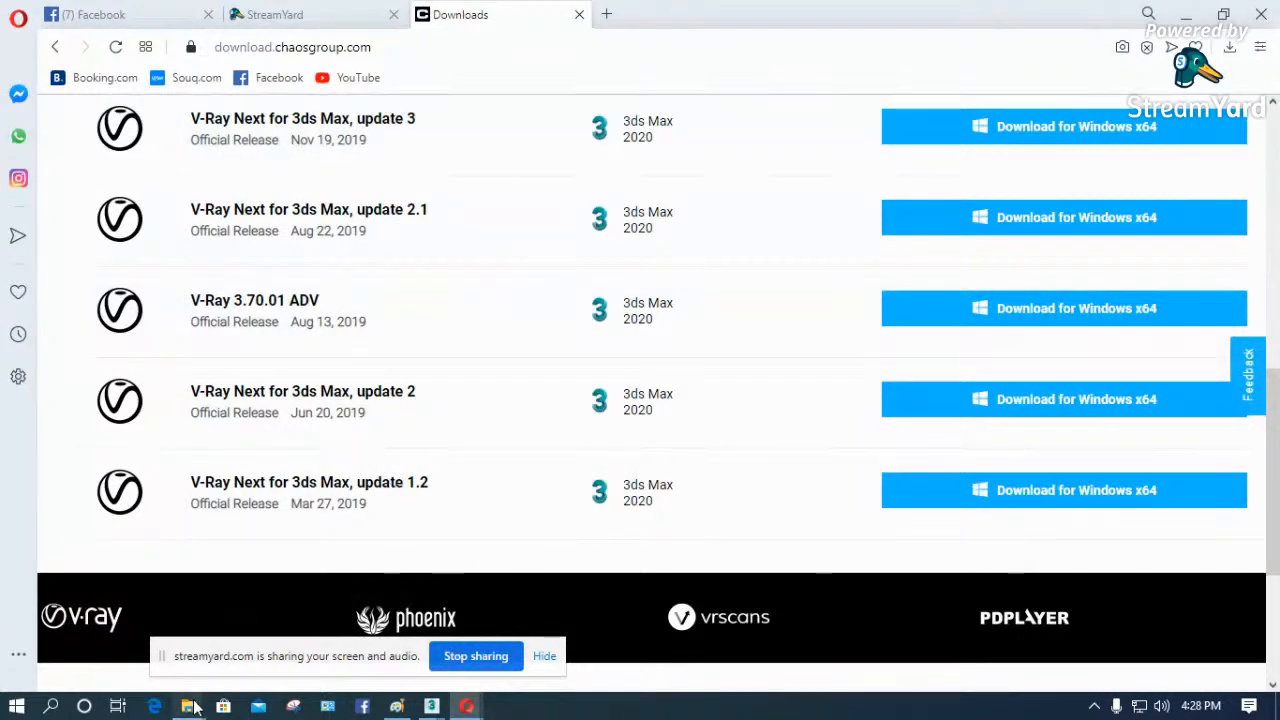
pyautogui.click(100, 620)
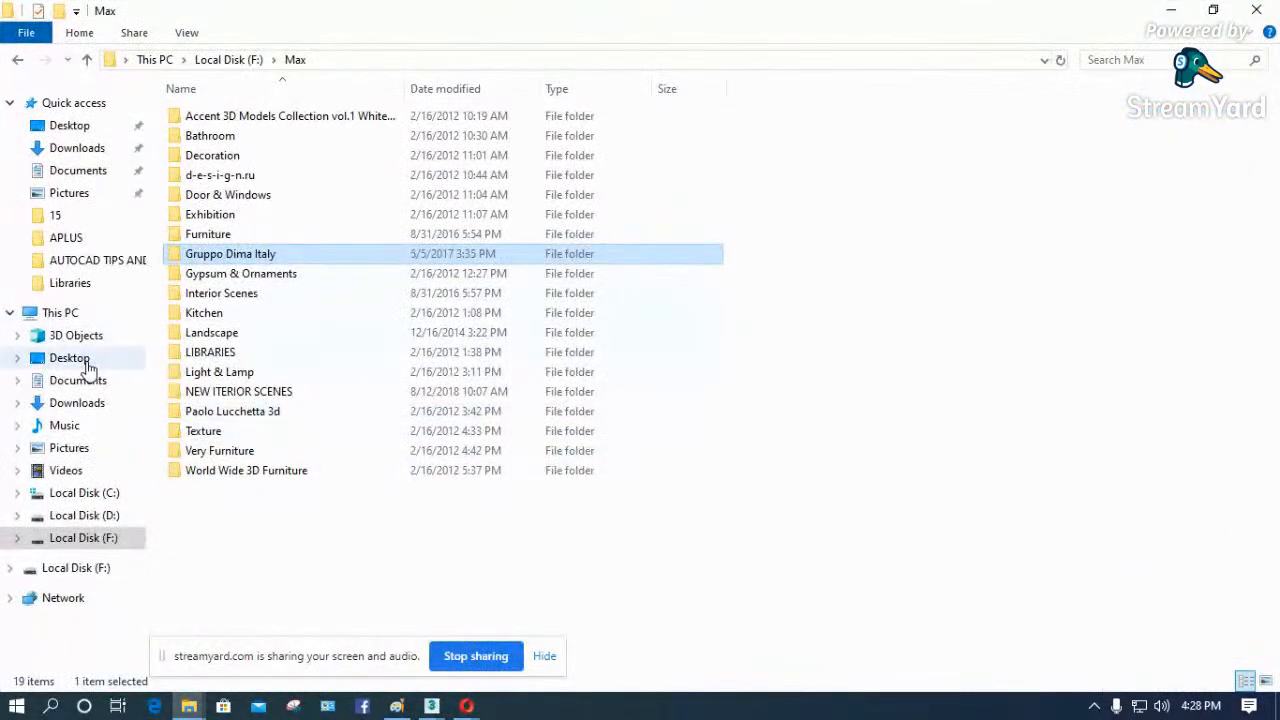
pyautogui.click(86, 318)
pyautogui.rightClick(86, 318)
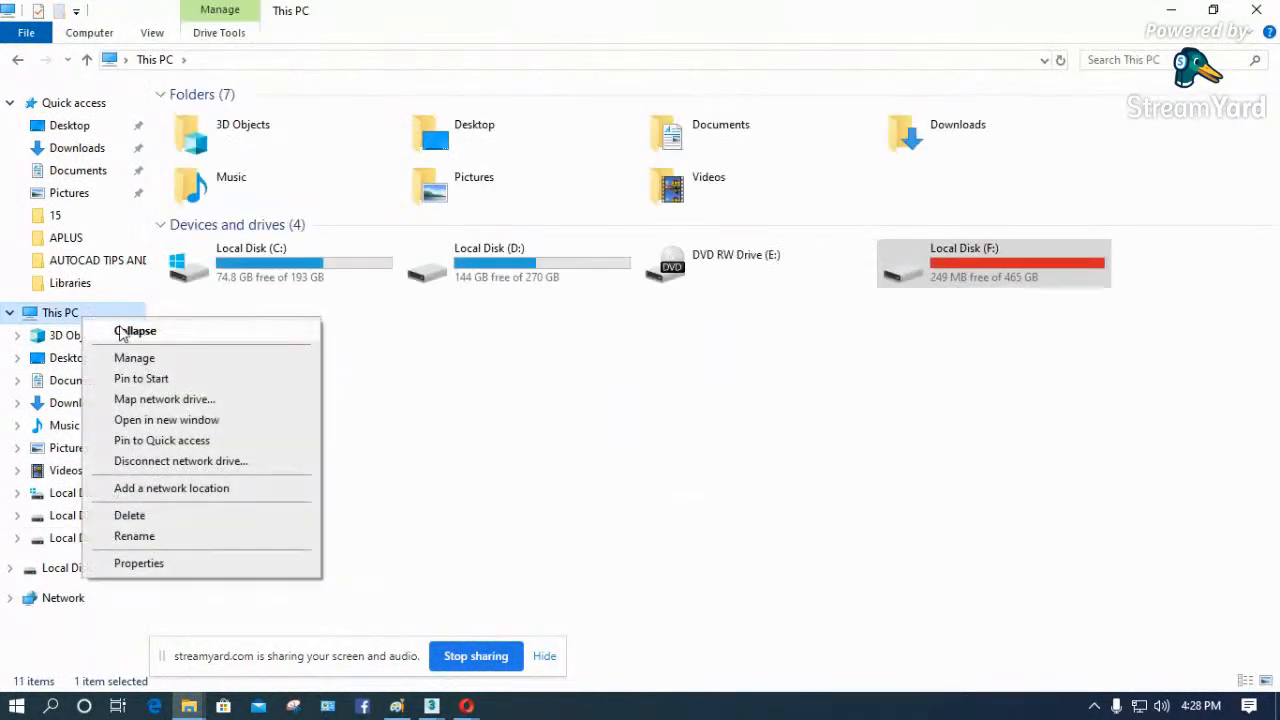
pyautogui.click(157, 563)
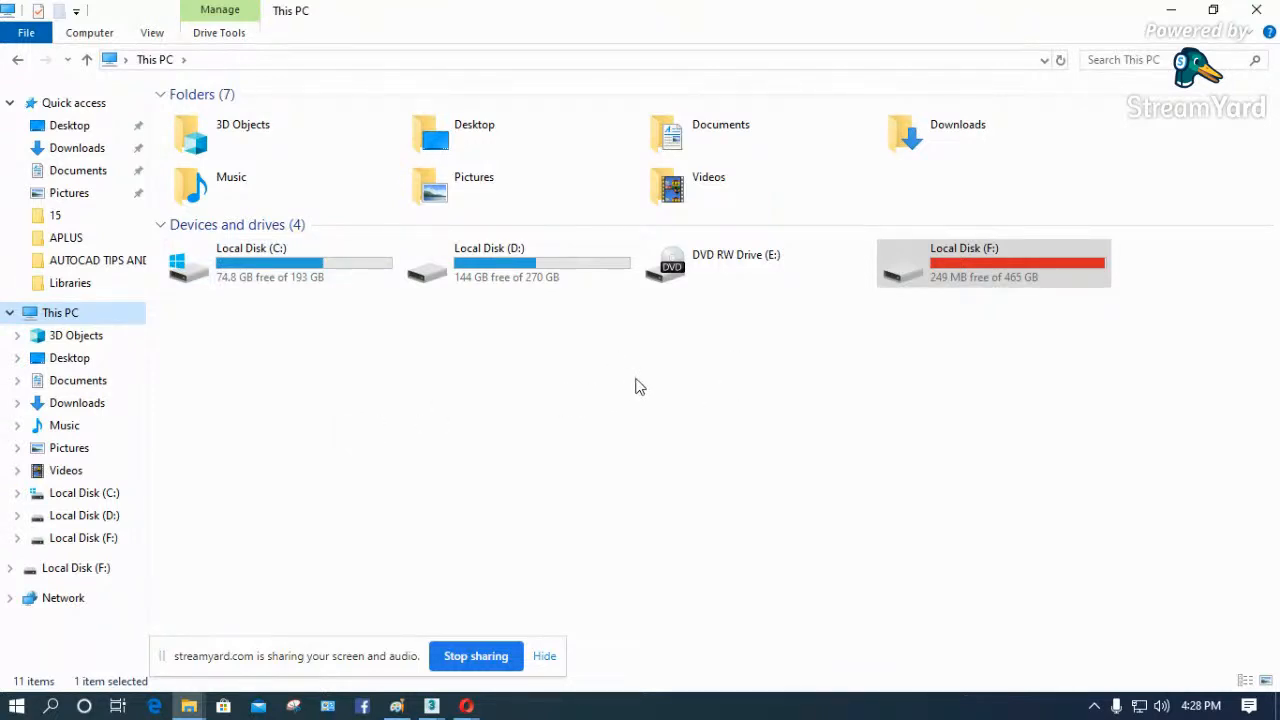
# - View the properties of This PC and of Local Disk (C:)
pyautogui.click(538, 395)
pyautogui.click(86, 317)
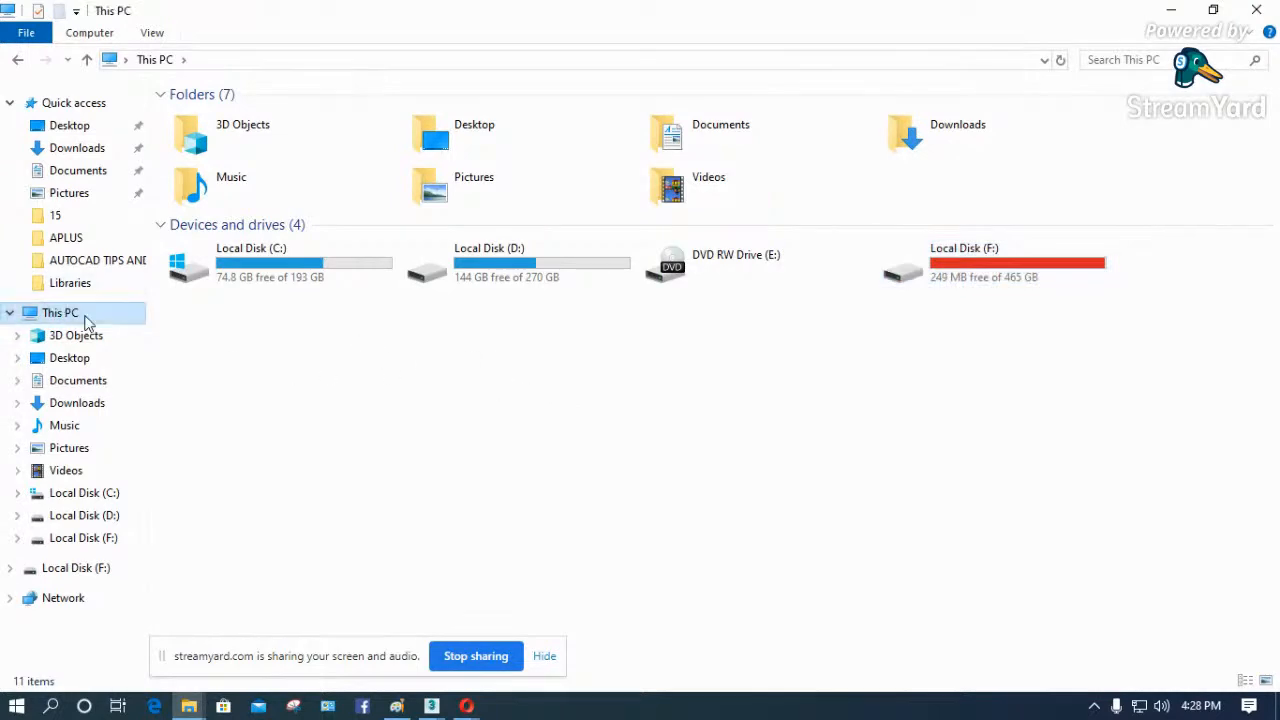
pyautogui.rightClick(86, 319)
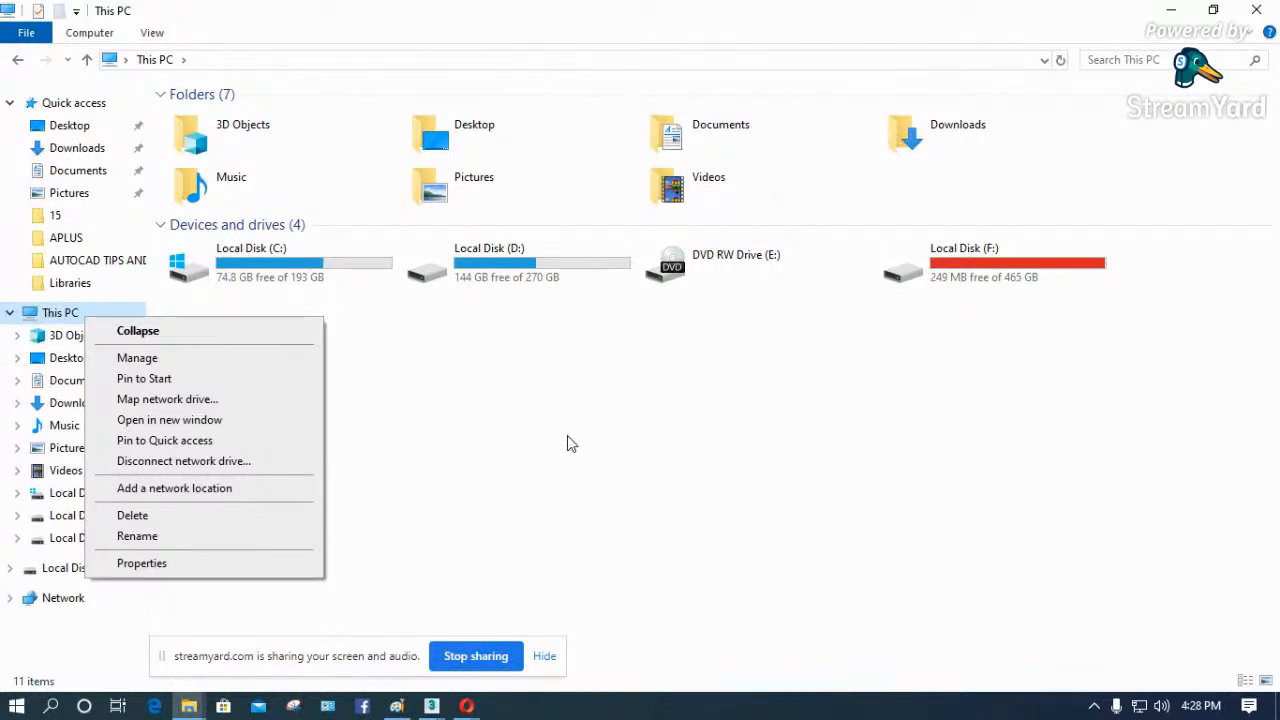
pyautogui.click(165, 565)
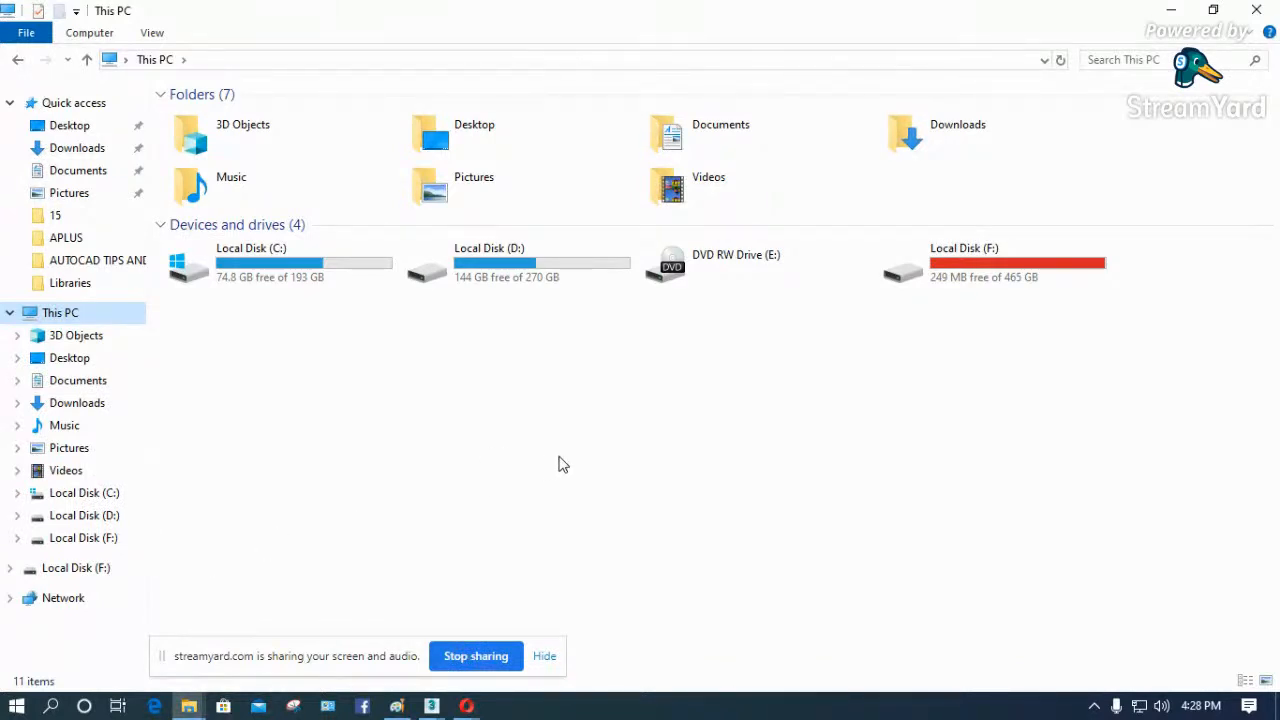
pyautogui.rightClick(326, 276)
pyautogui.click(381, 616)
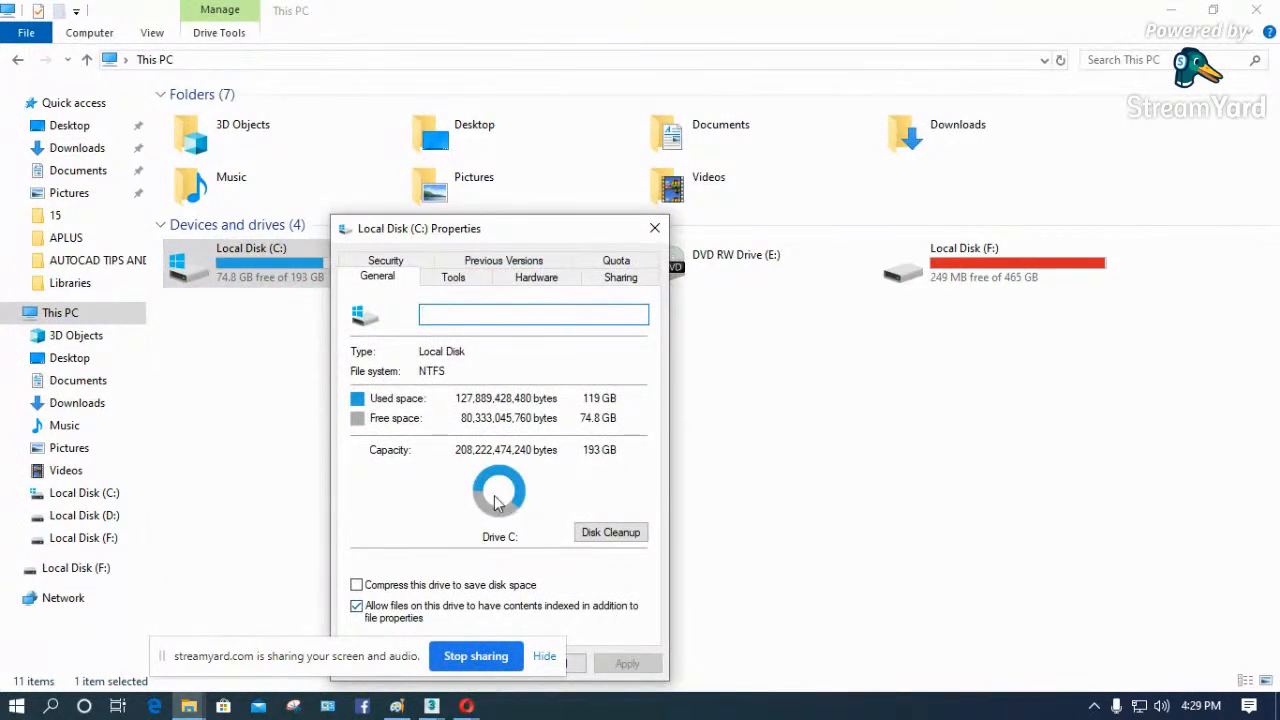
# - Request the properties of This PC again, minimize File Explorer and close the Local Disk (C:) properties
pyautogui.click(80, 315)
pyautogui.rightClick(80, 313)
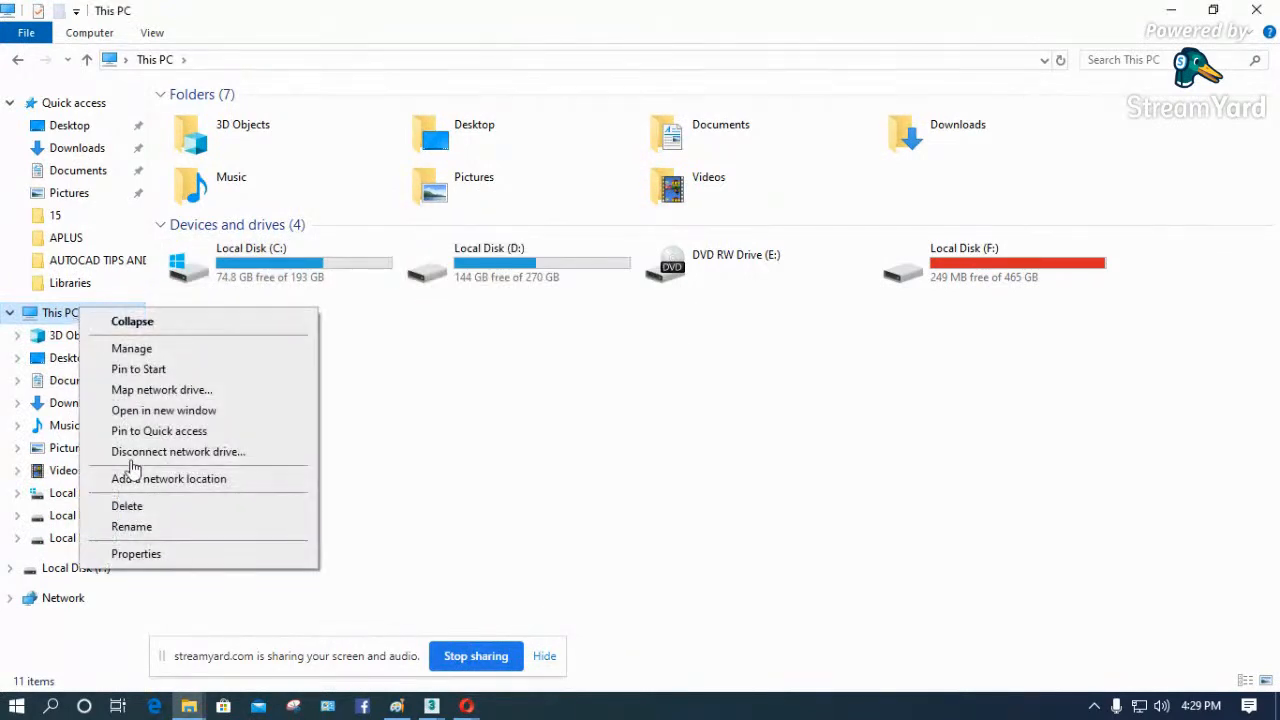
pyautogui.click(136, 553)
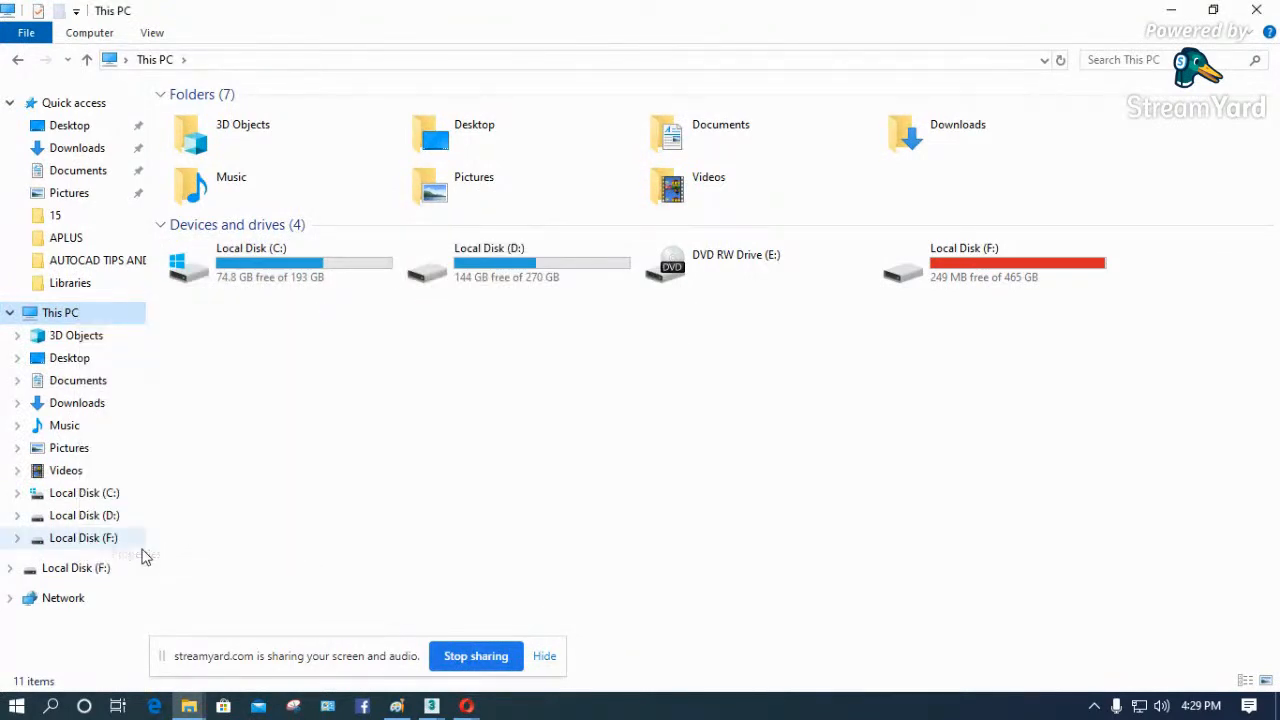
pyautogui.click(1170, 11)
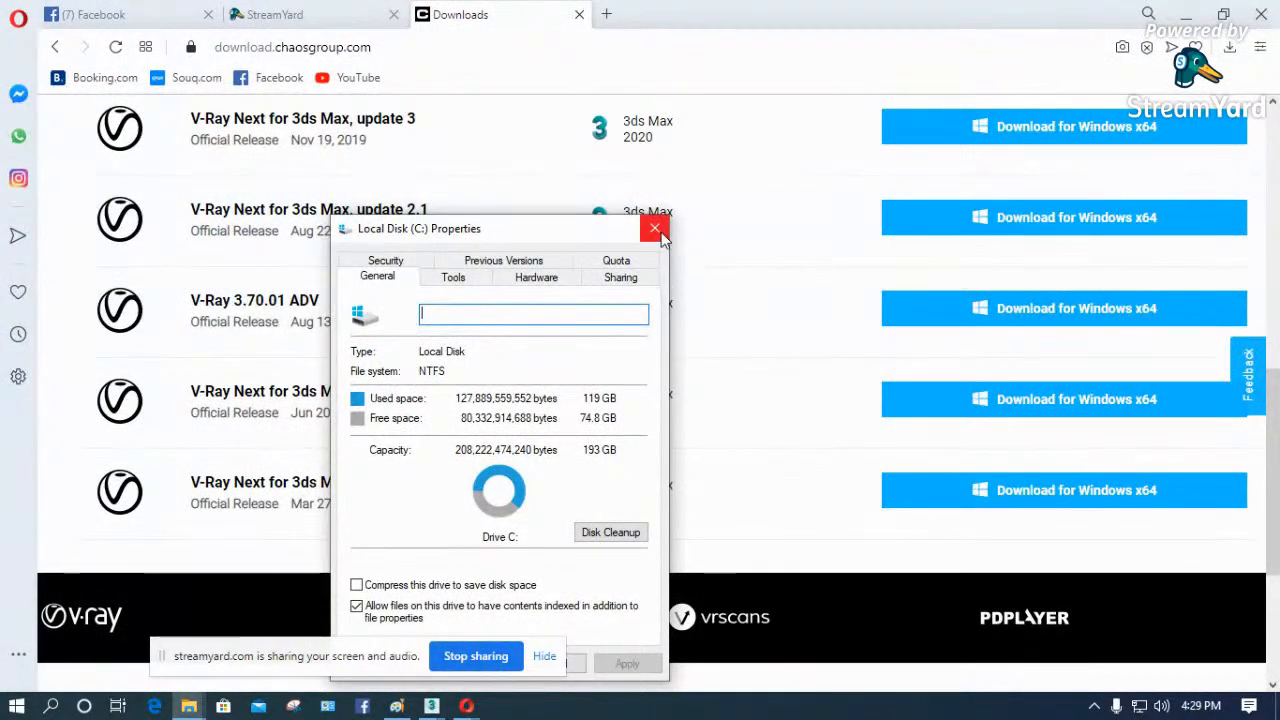
pyautogui.click(655, 229)
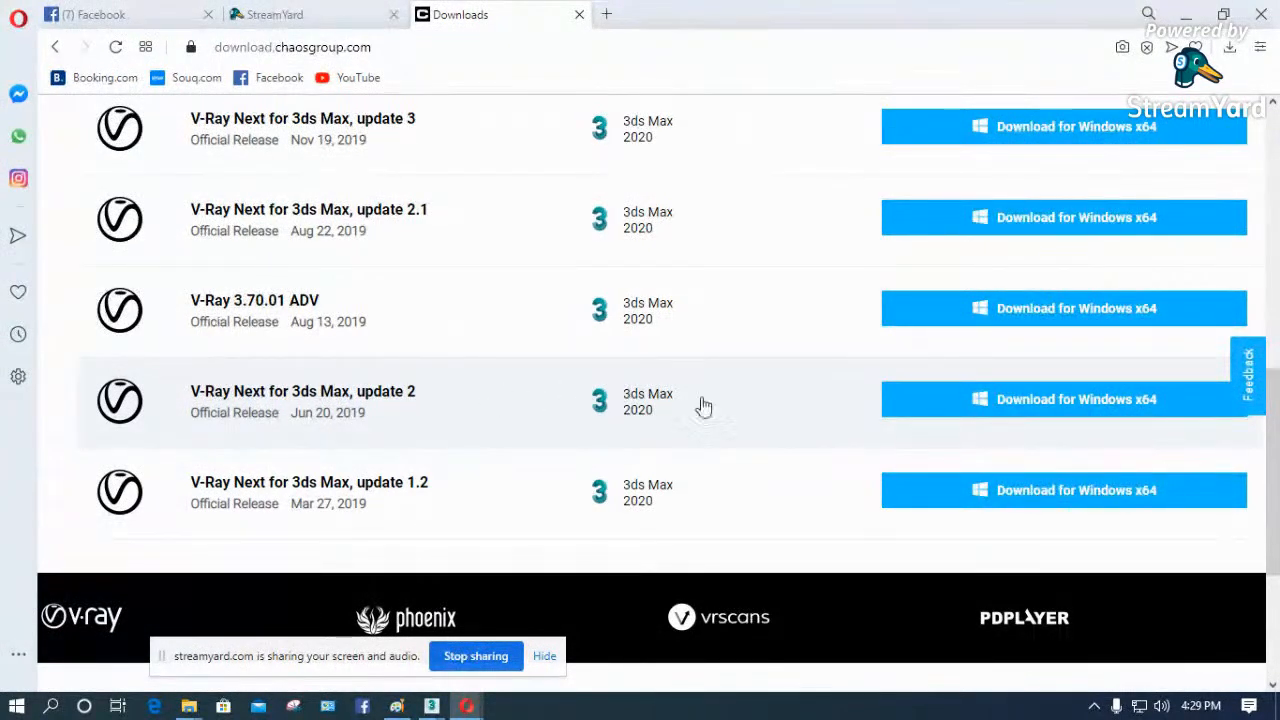
# - Review the V-Ray releases for 3ds Max 2020 from update 3.2 down to update 1.2
pyautogui.scroll(3, 1108, 430)
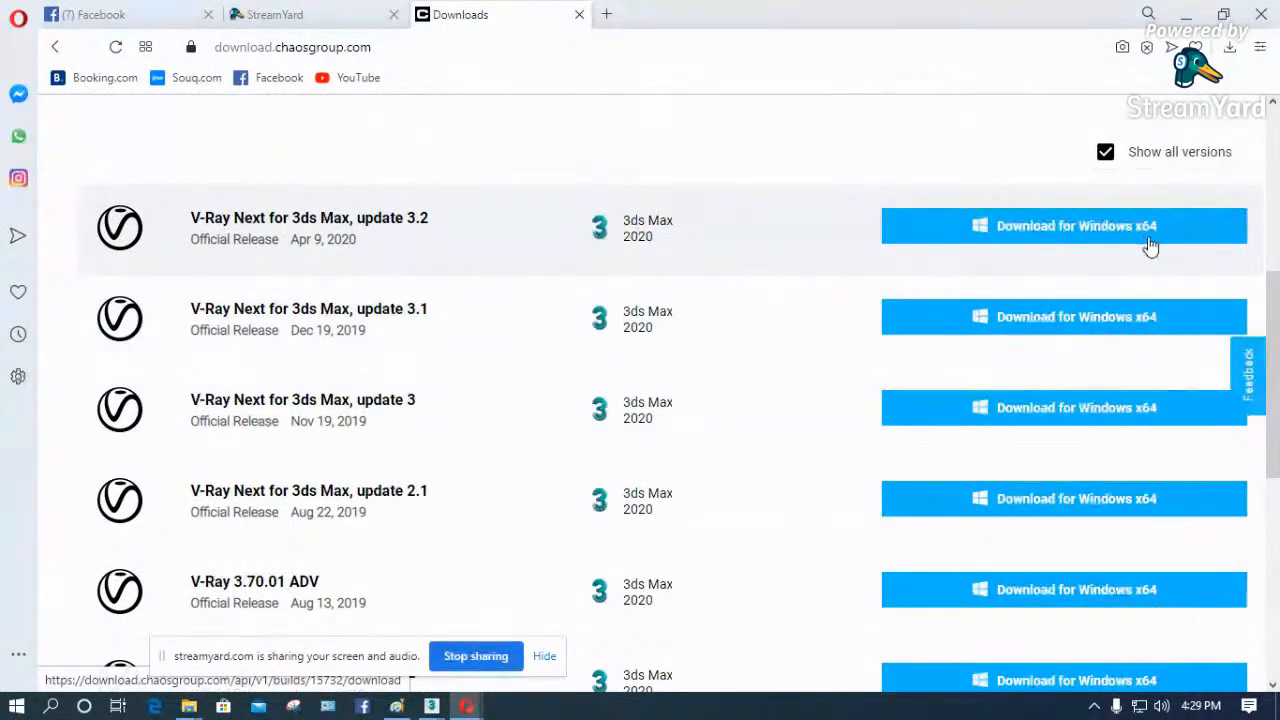
pyautogui.scroll(-4, 1090, 370)
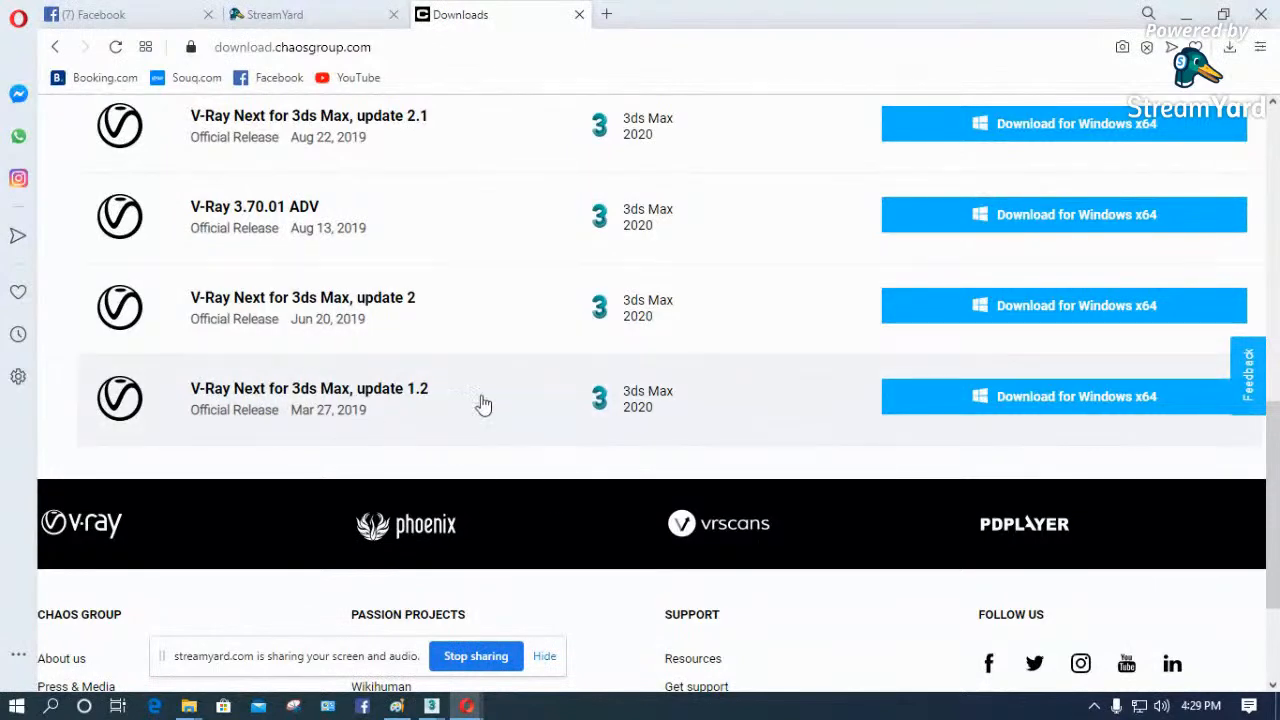
pyautogui.scroll(2, 849, 305)
pyautogui.scroll(3, 849, 305)
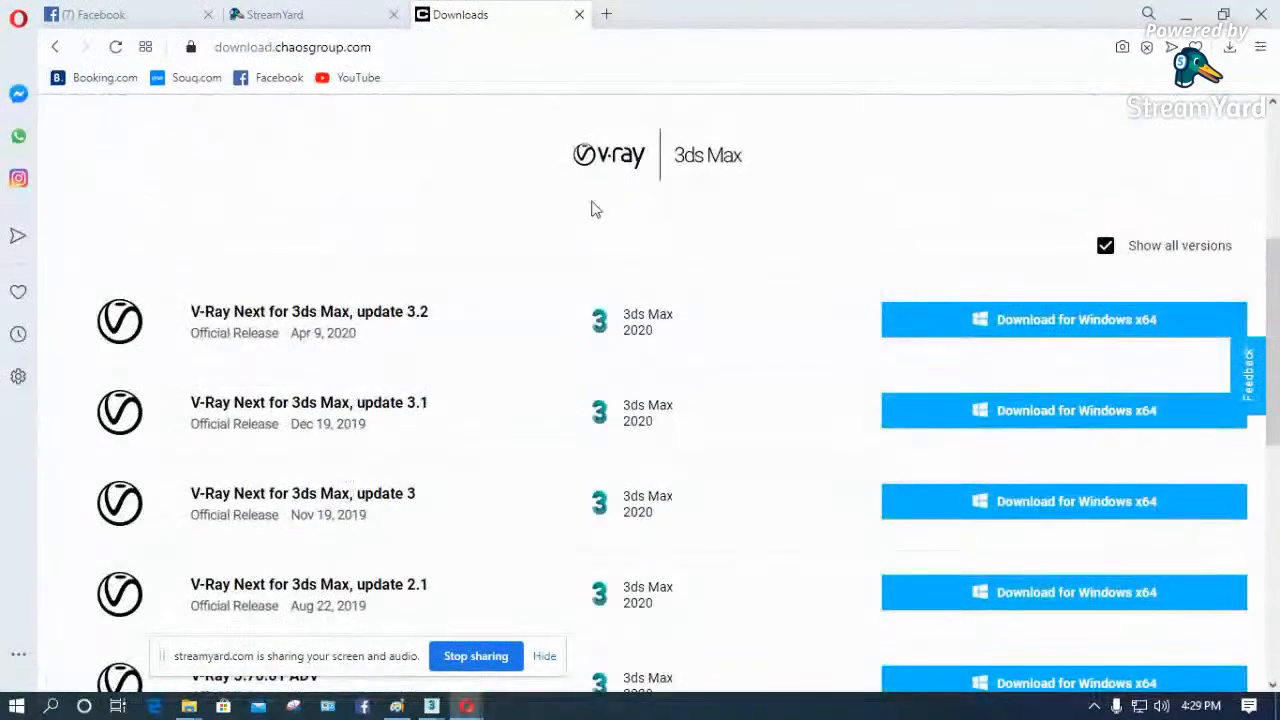
pyautogui.scroll(4, 950, 225)
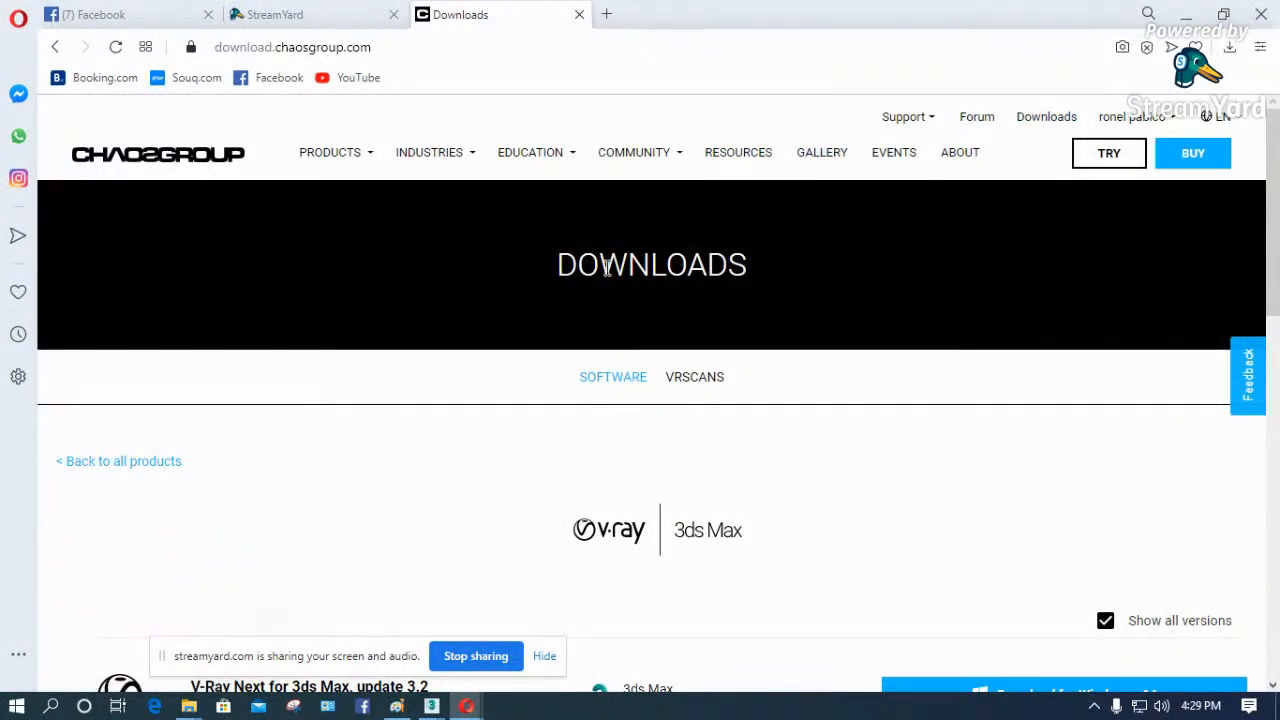
# - Open the Chaos Group gallery and browse its interior and architecture renderings
pyautogui.click(821, 156)
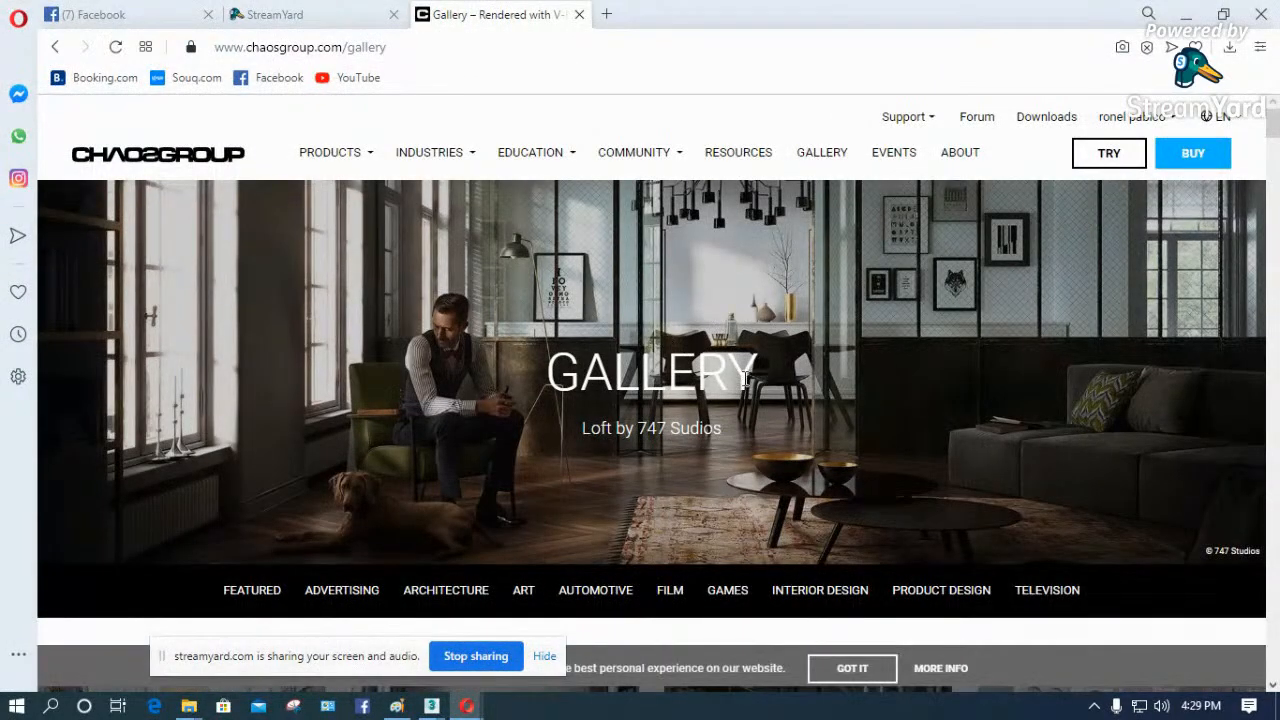
pyautogui.scroll(-6, 658, 308)
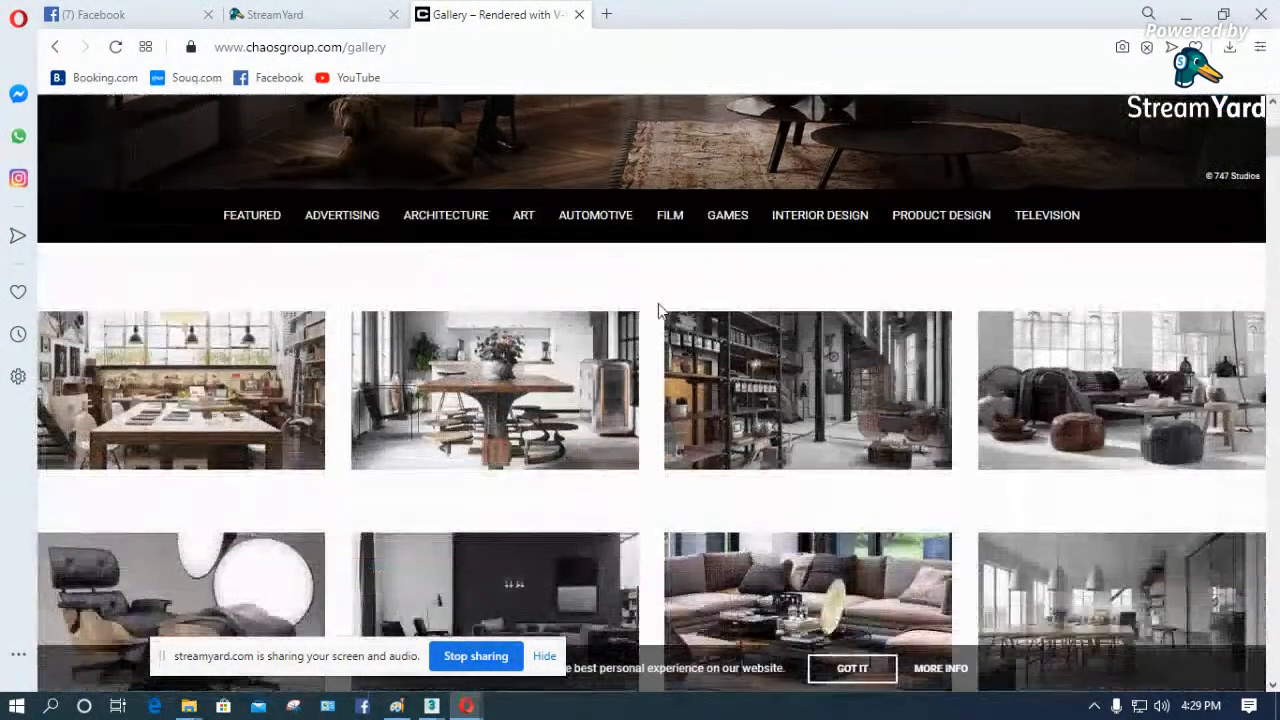
pyautogui.scroll(-3, 490, 400)
pyautogui.scroll(-1, 490, 400)
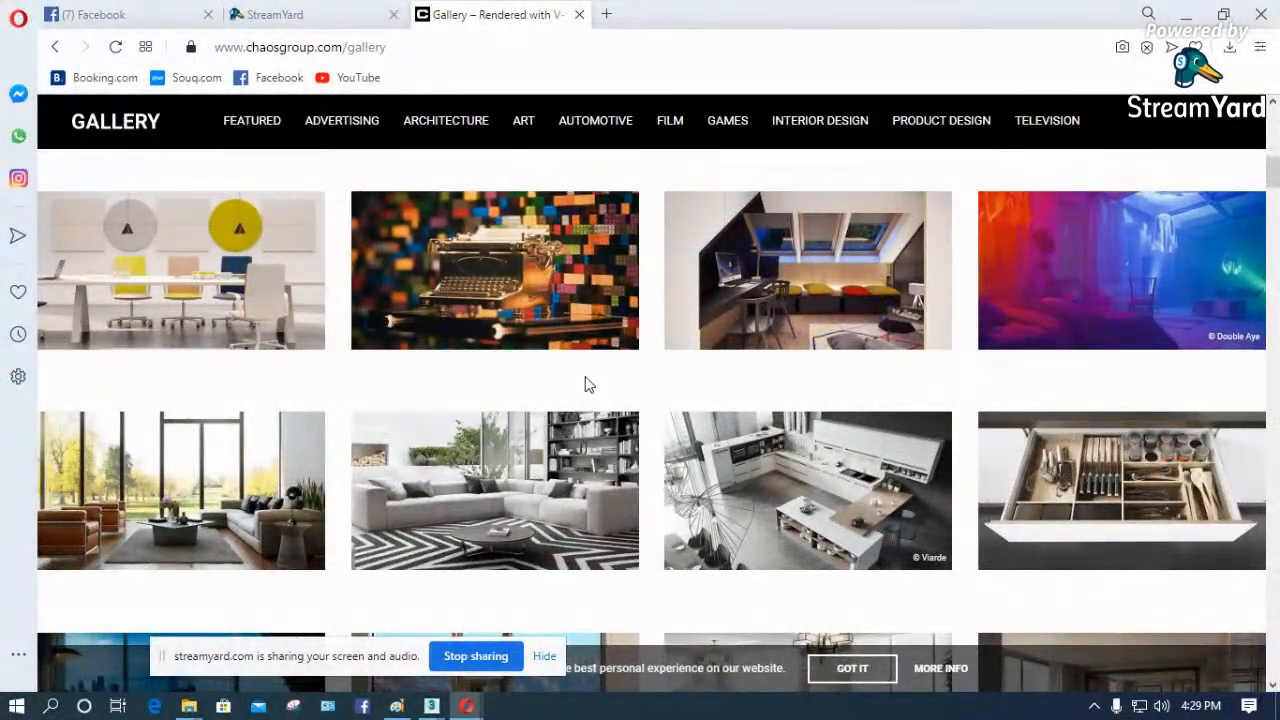
pyautogui.scroll(-2, 597, 383)
pyautogui.scroll(-3, 1038, 470)
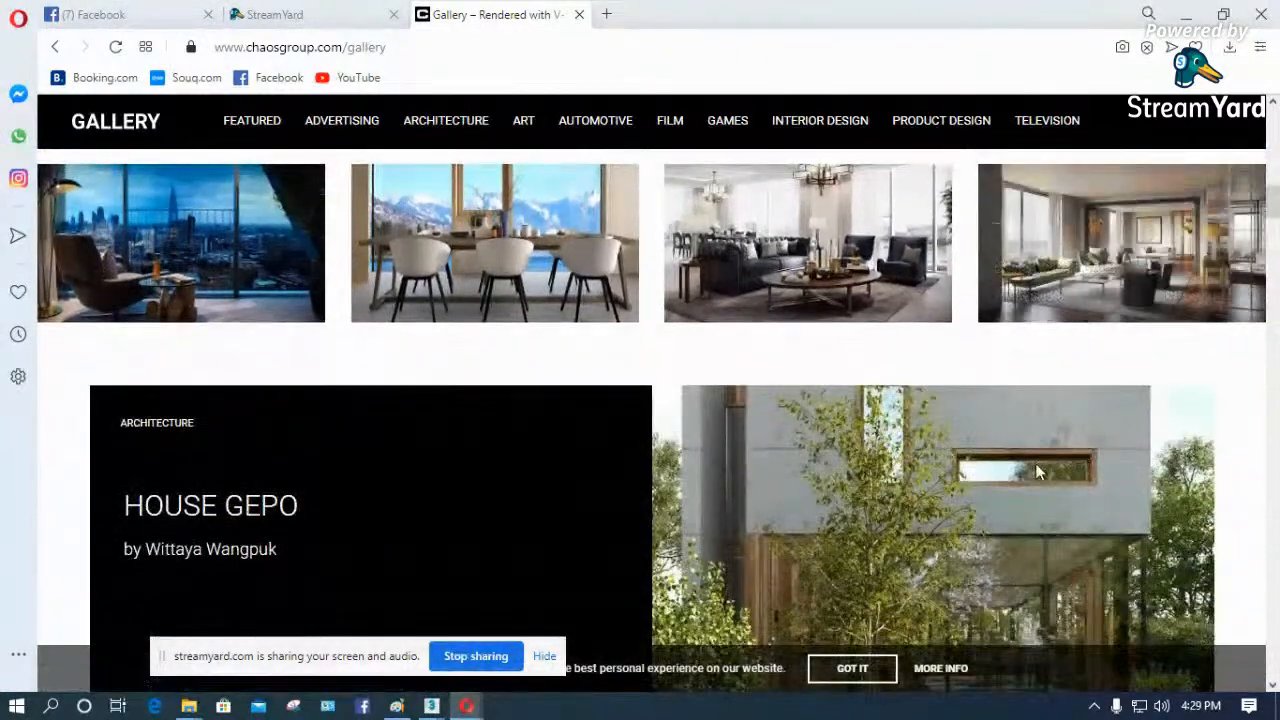
pyautogui.scroll(-5, 1038, 470)
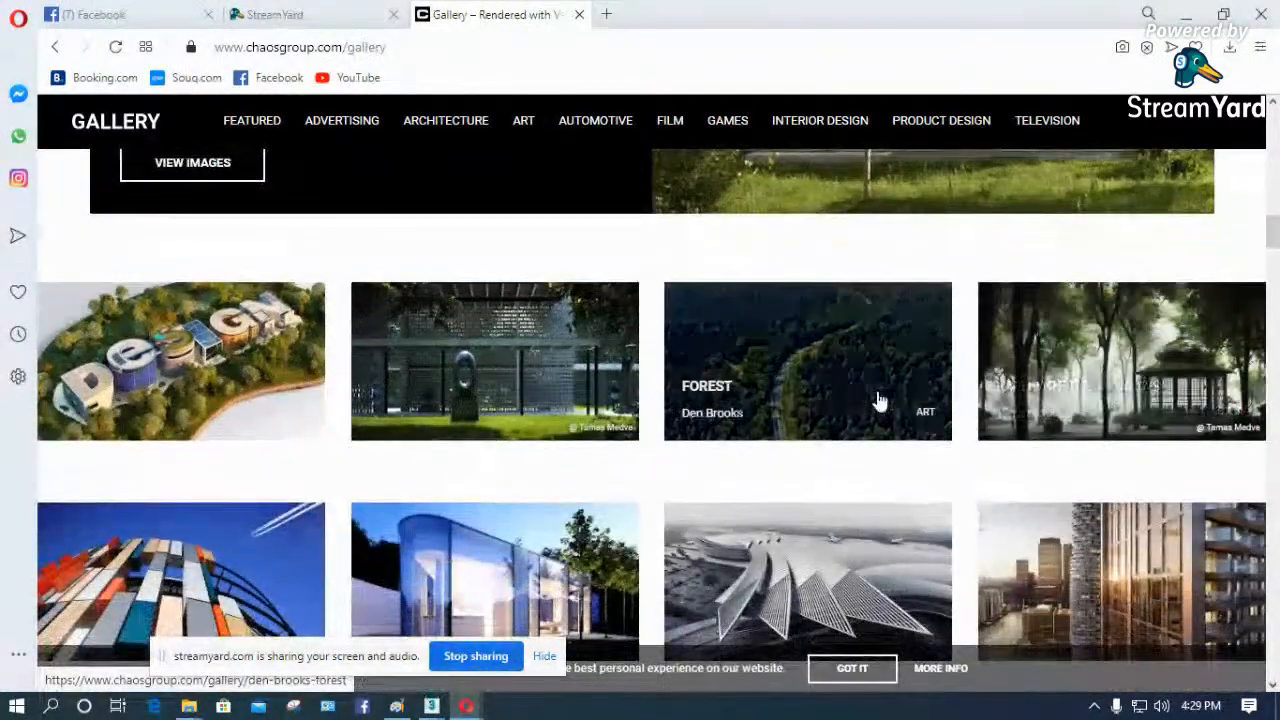
pyautogui.scroll(-3, 945, 485)
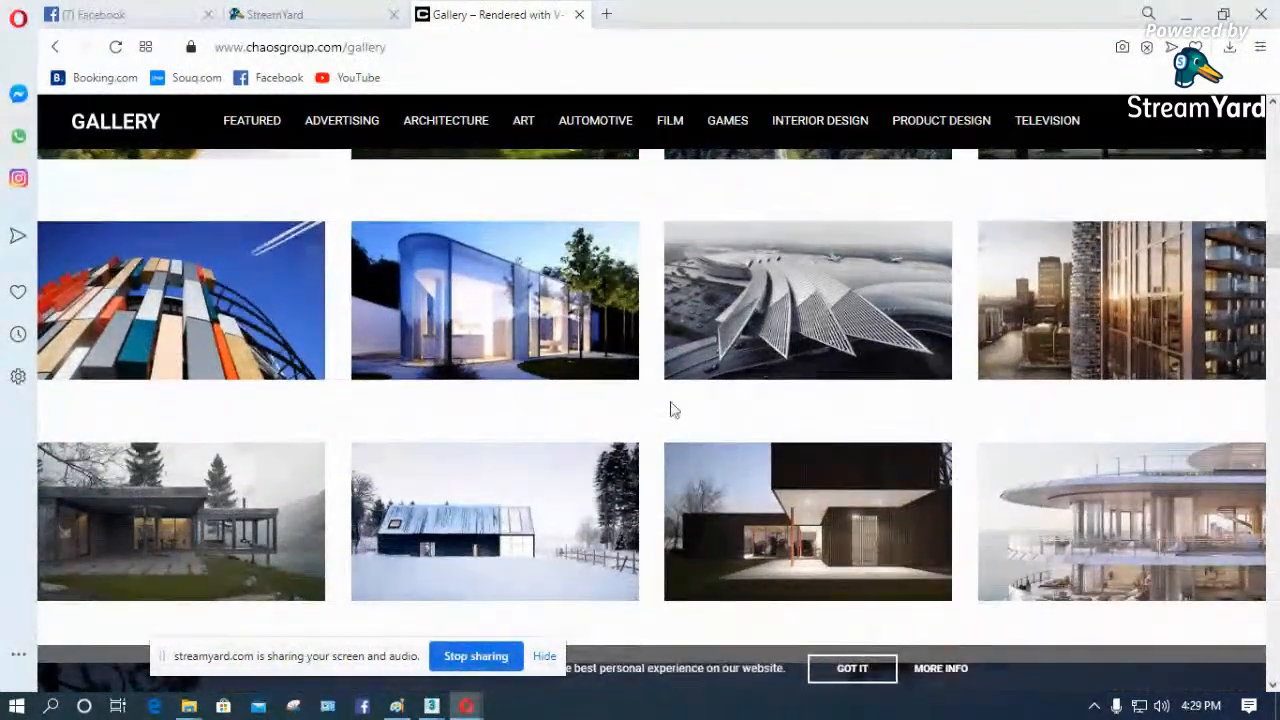
# - Close the gallery page, minimize the browser and switch to the untitled 3ds Max scene
pyautogui.click(579, 14)
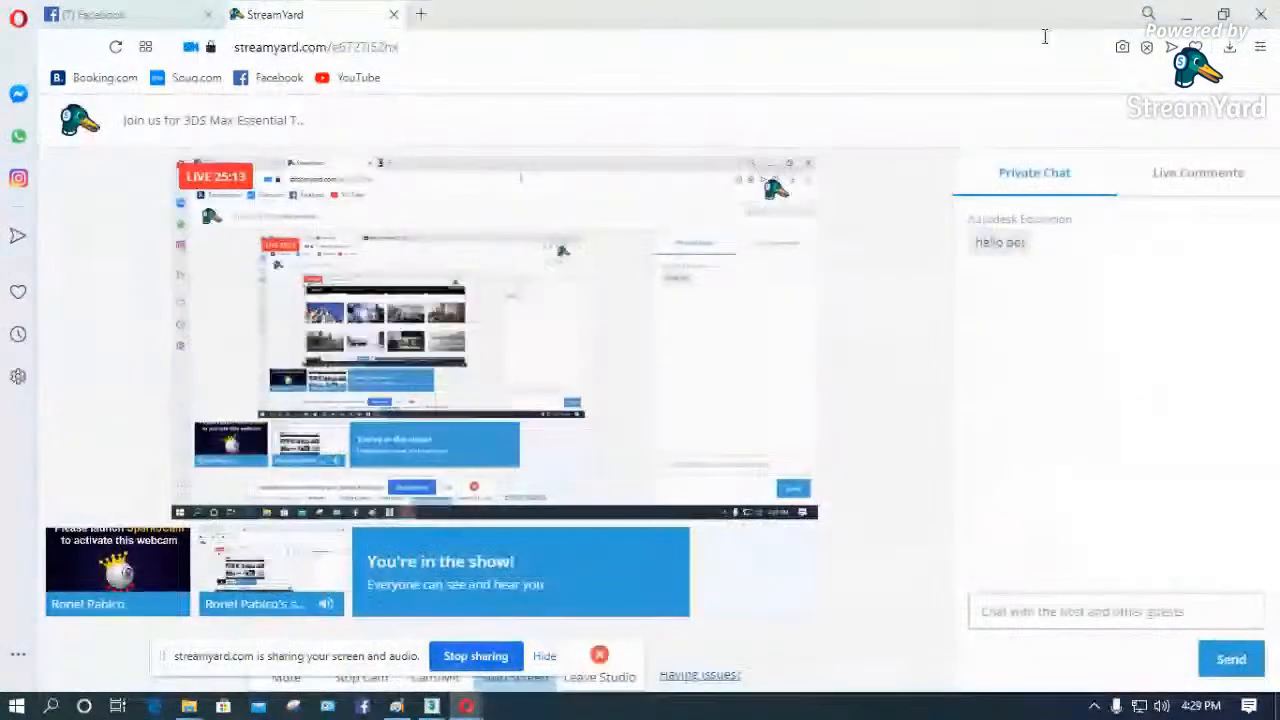
pyautogui.click(1185, 14)
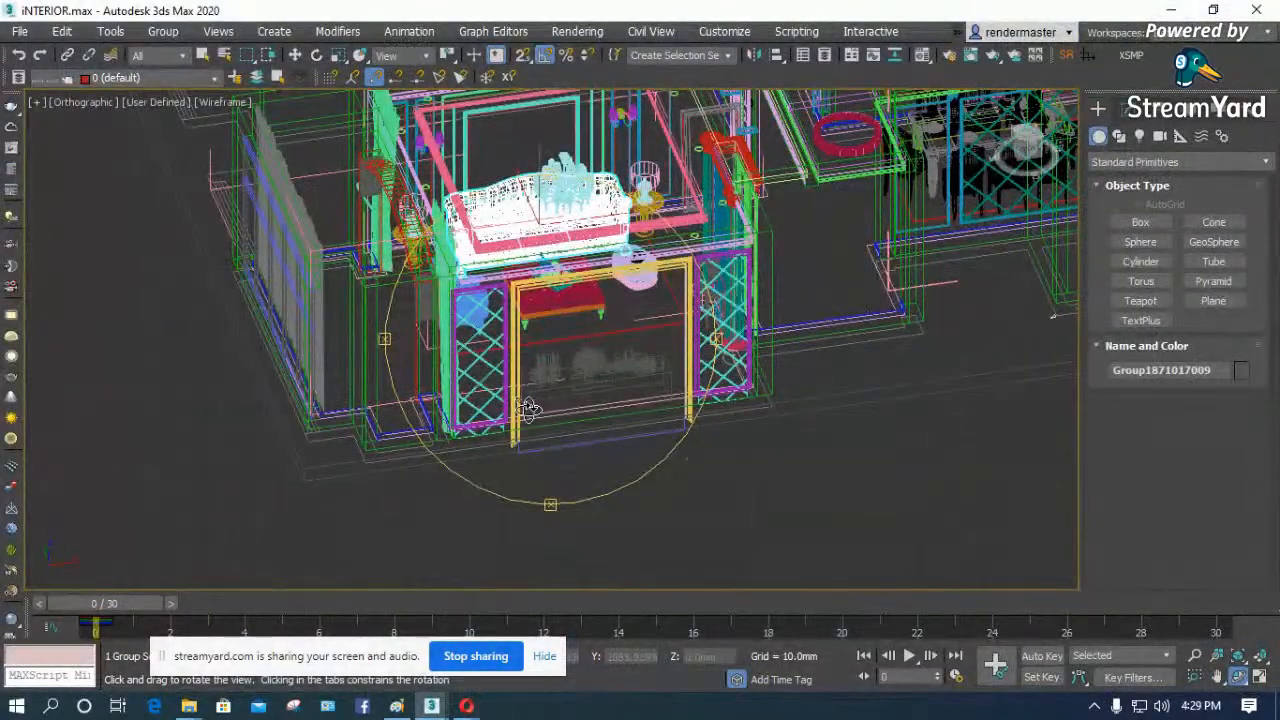
pyautogui.moveTo(440, 712)
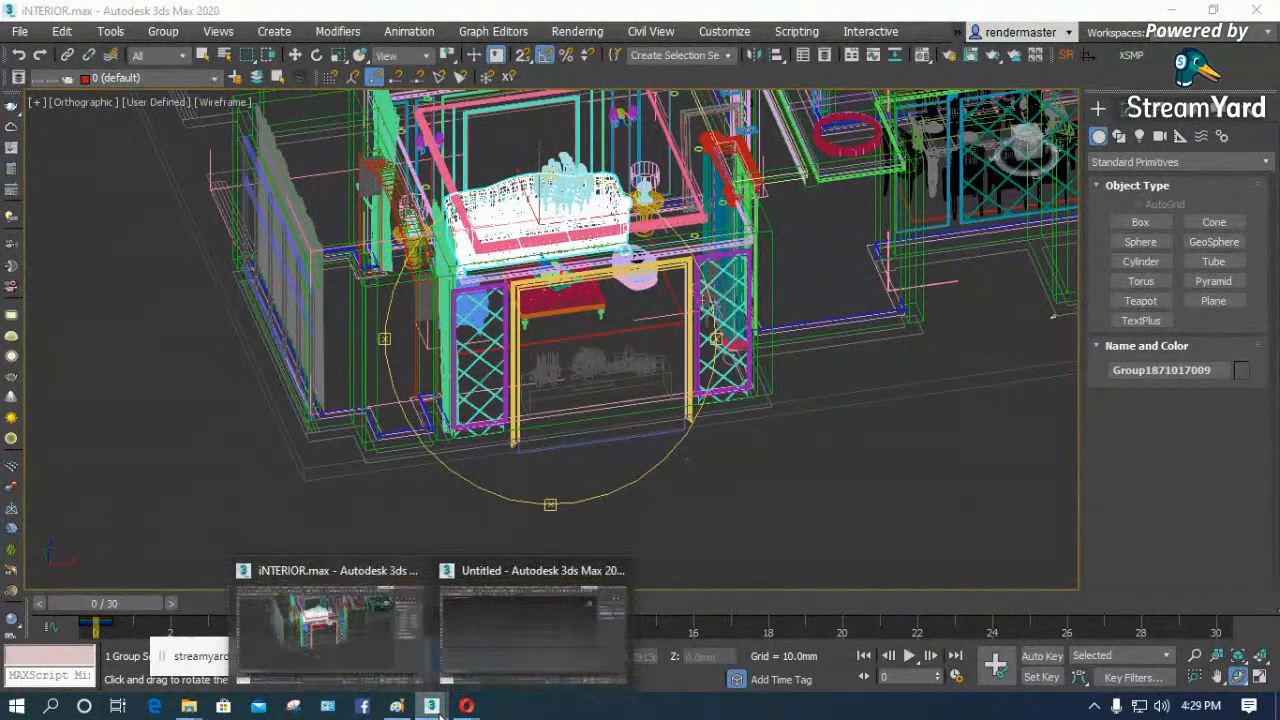
pyautogui.click(510, 630)
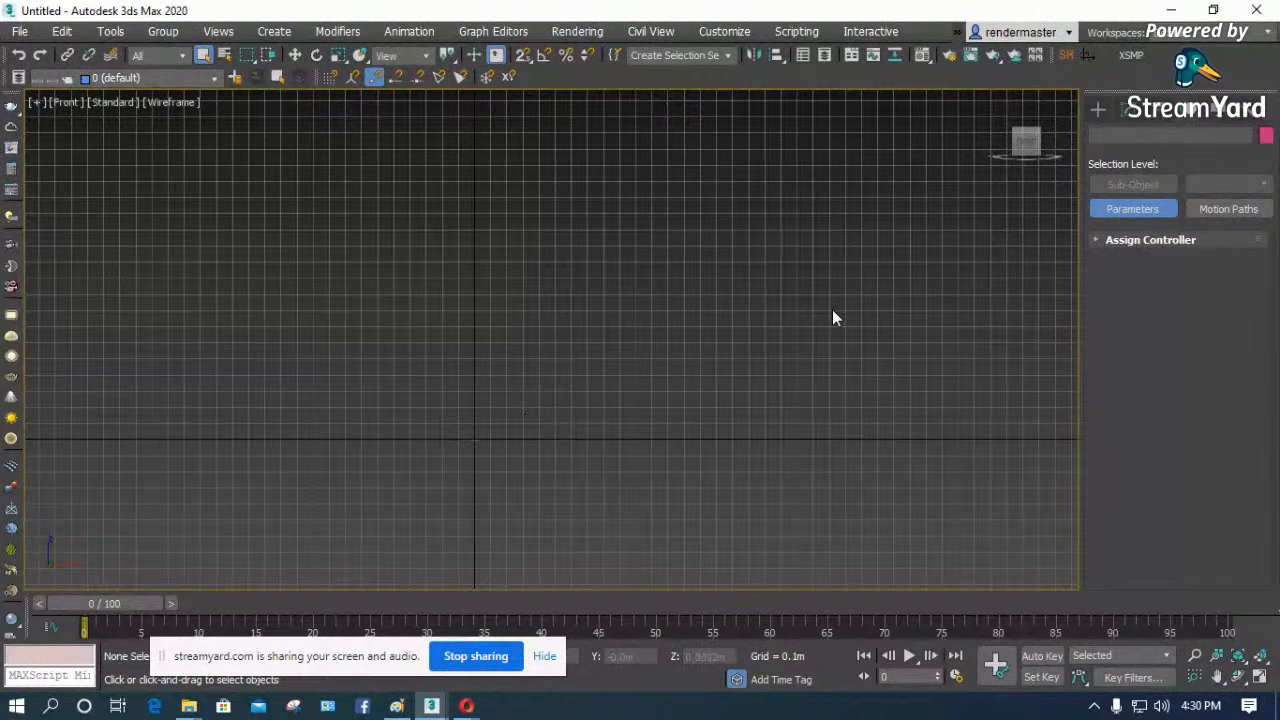
# - Show the VRay category of helper objects available for creation
pyautogui.click(1097, 110)
pyautogui.click(1121, 161)
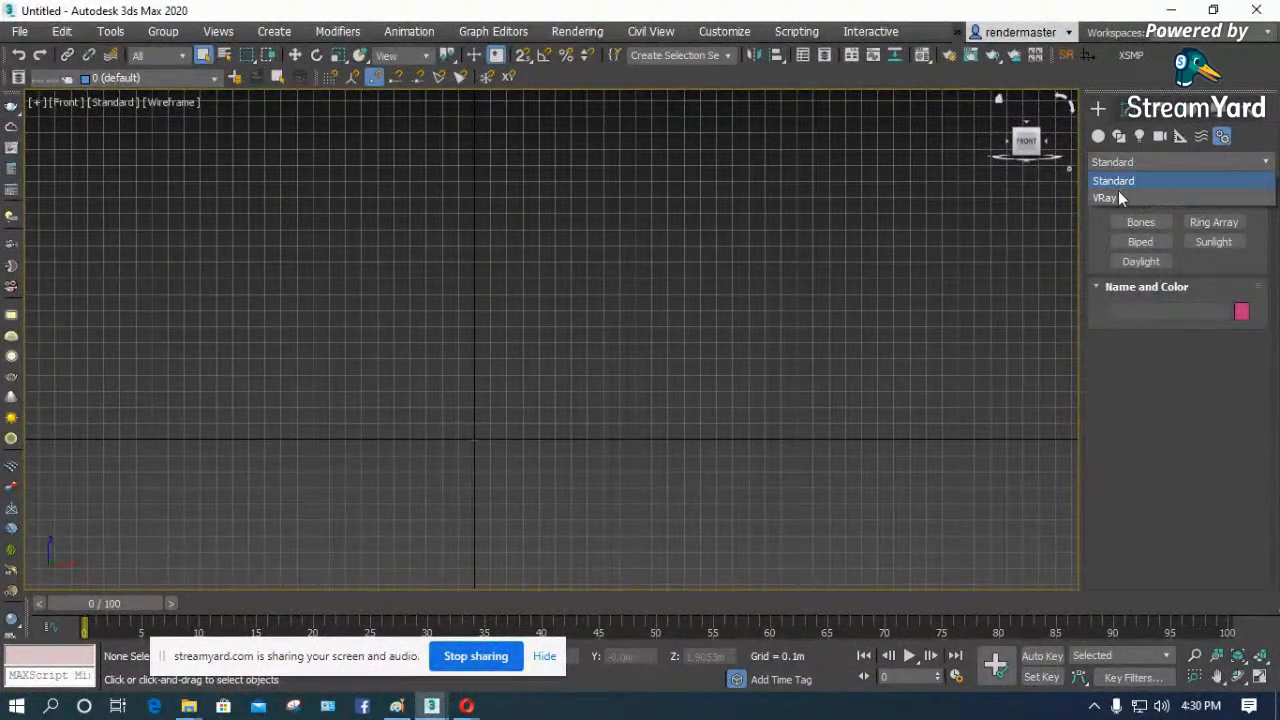
pyautogui.click(1118, 196)
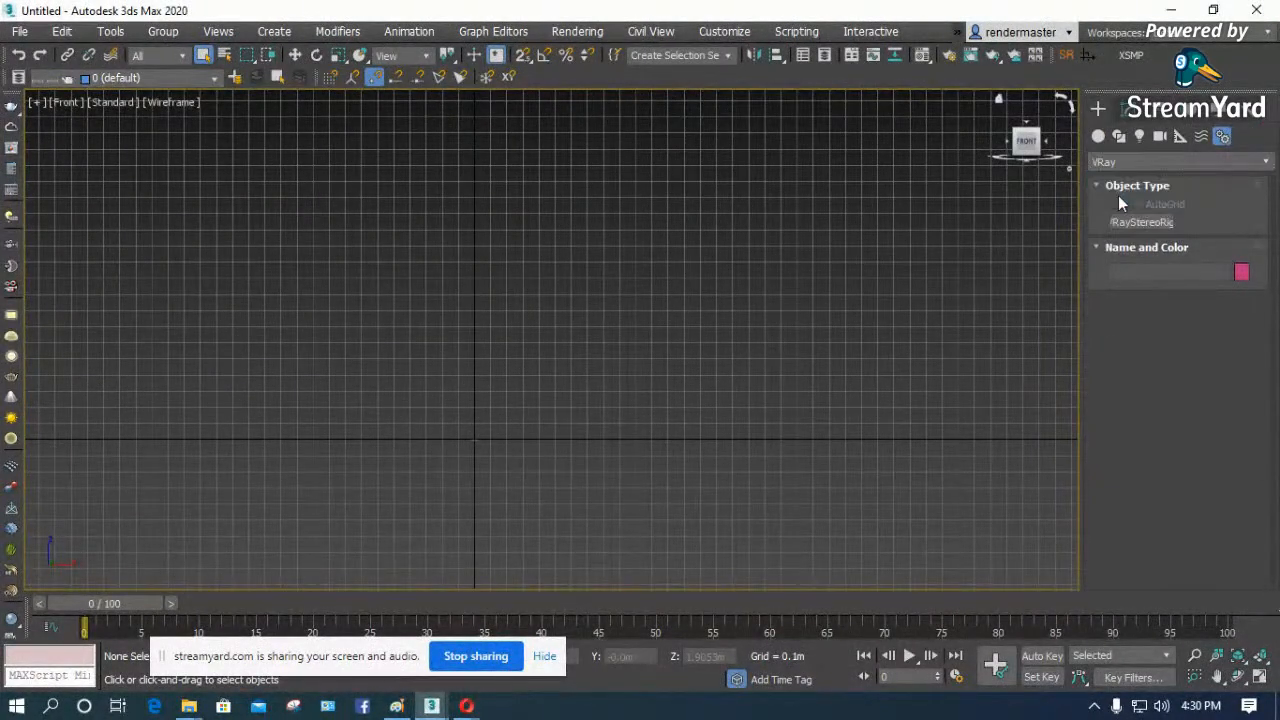
# - Create a standard primitive teapot with a radius of about 0.12 m near the Front view's origin
pyautogui.click(1099, 136)
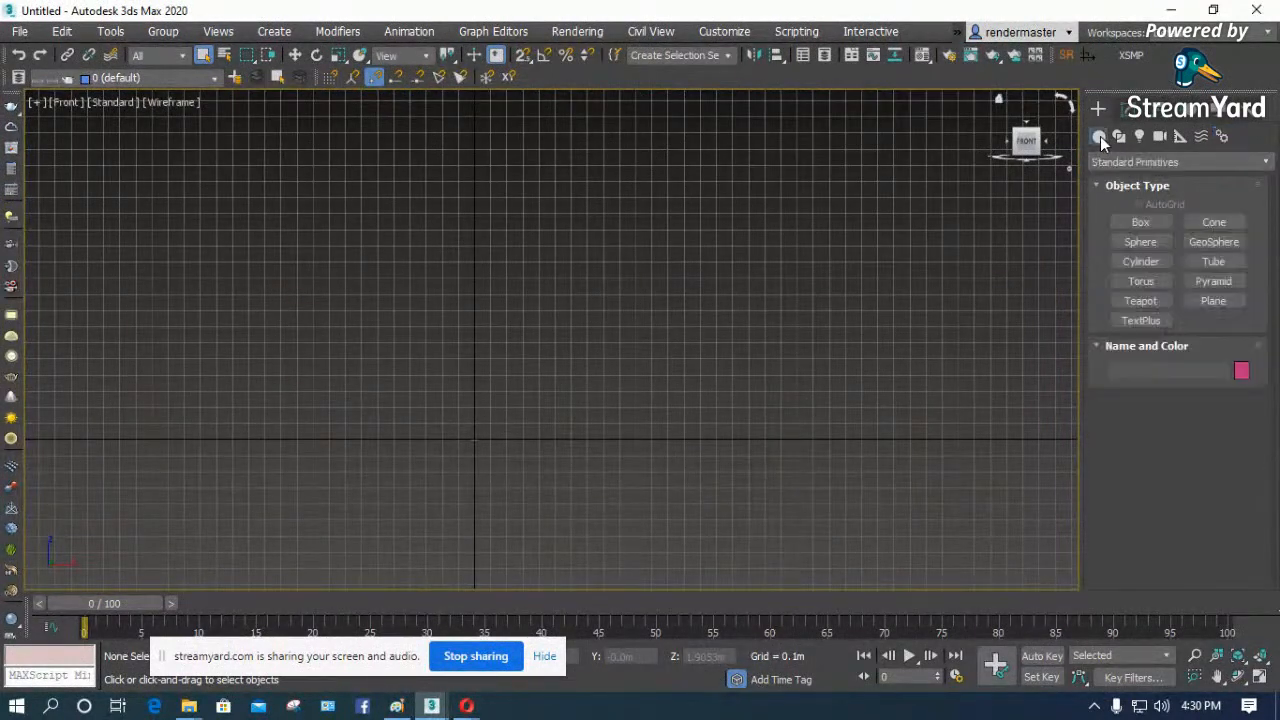
pyautogui.click(1141, 301)
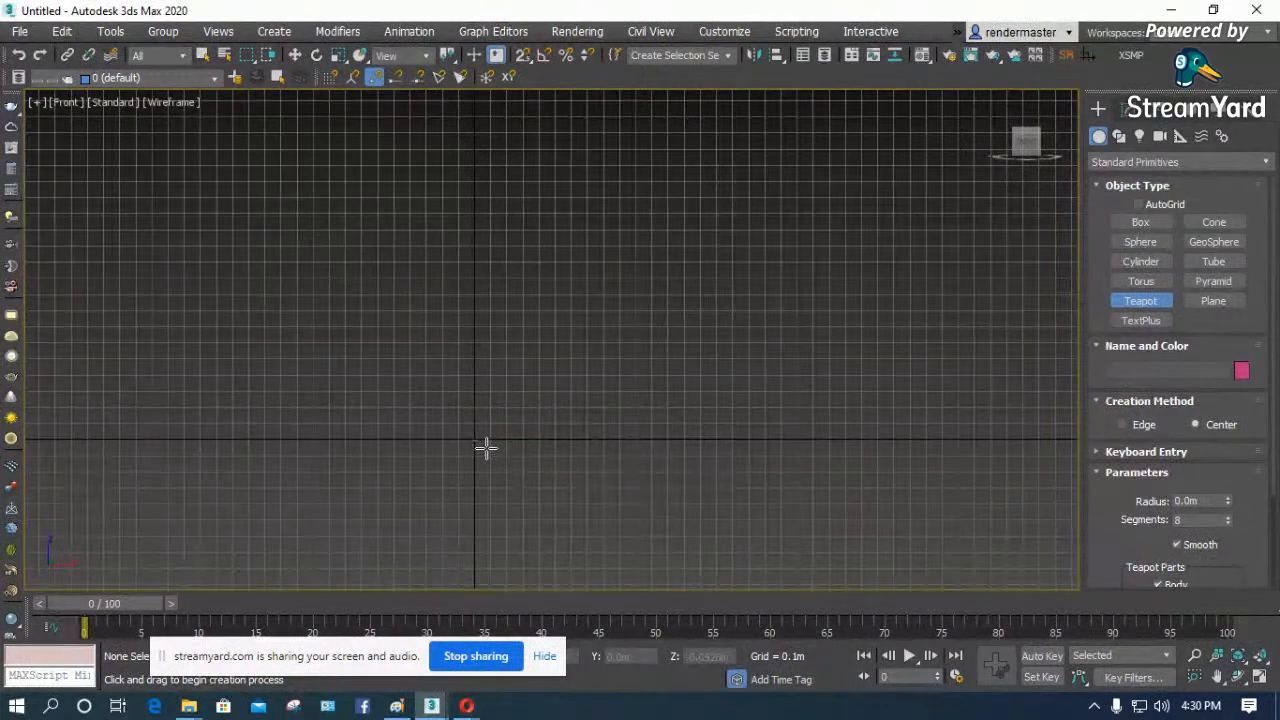
pyautogui.moveTo(471, 436); pyautogui.dragTo(484, 450)
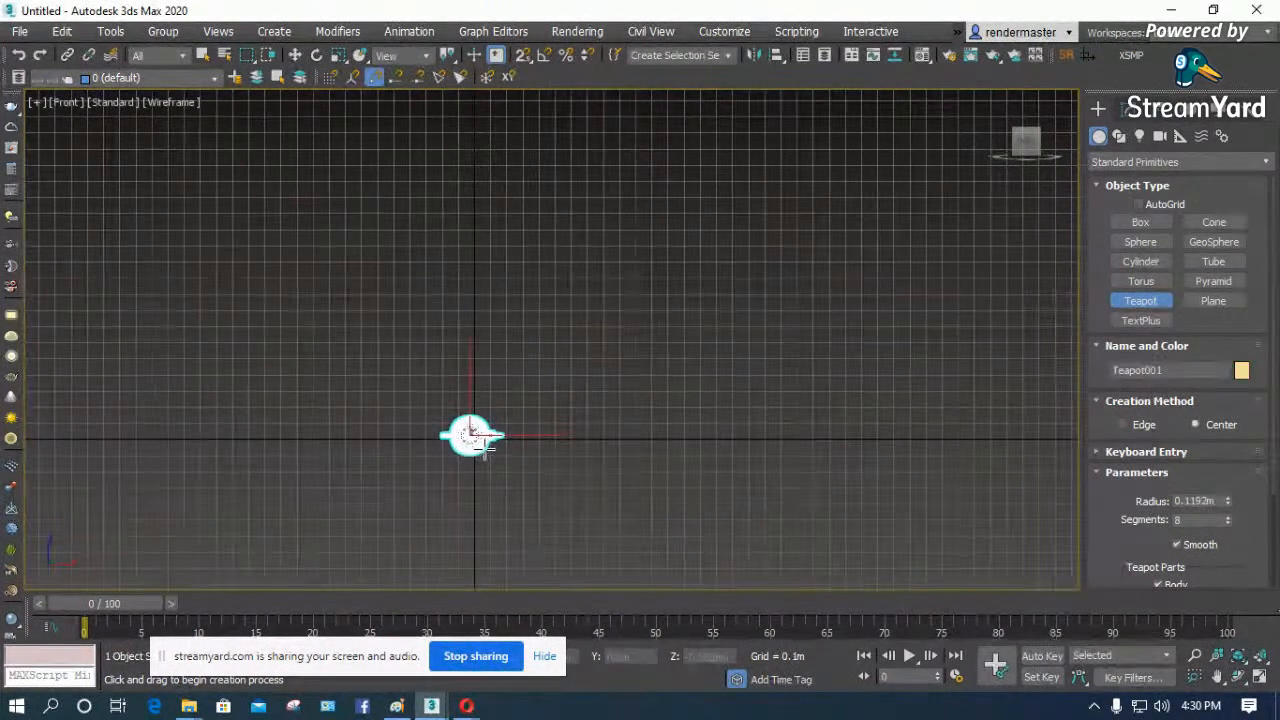
pyautogui.press('z')
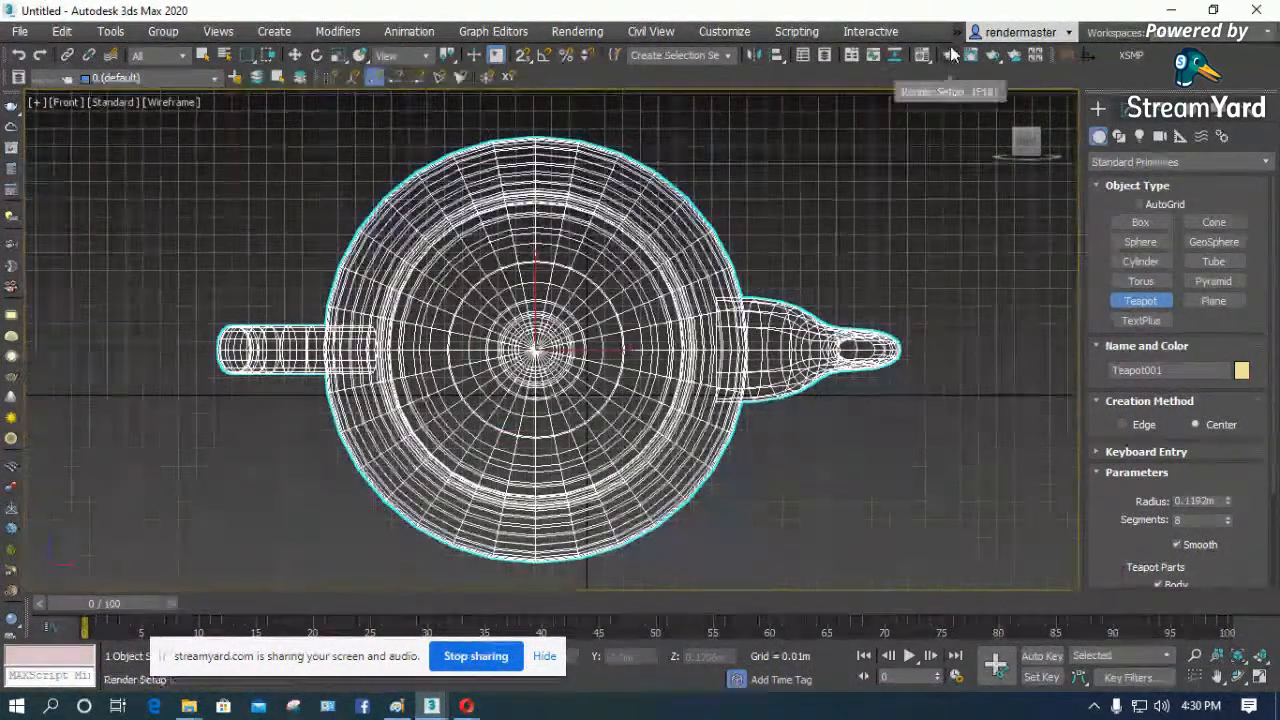
# - Maximize the Orthographic viewport and orbit it to view the teapot upright from slightly above
pyautogui.click(1259, 678)
pyautogui.click(1239, 678)
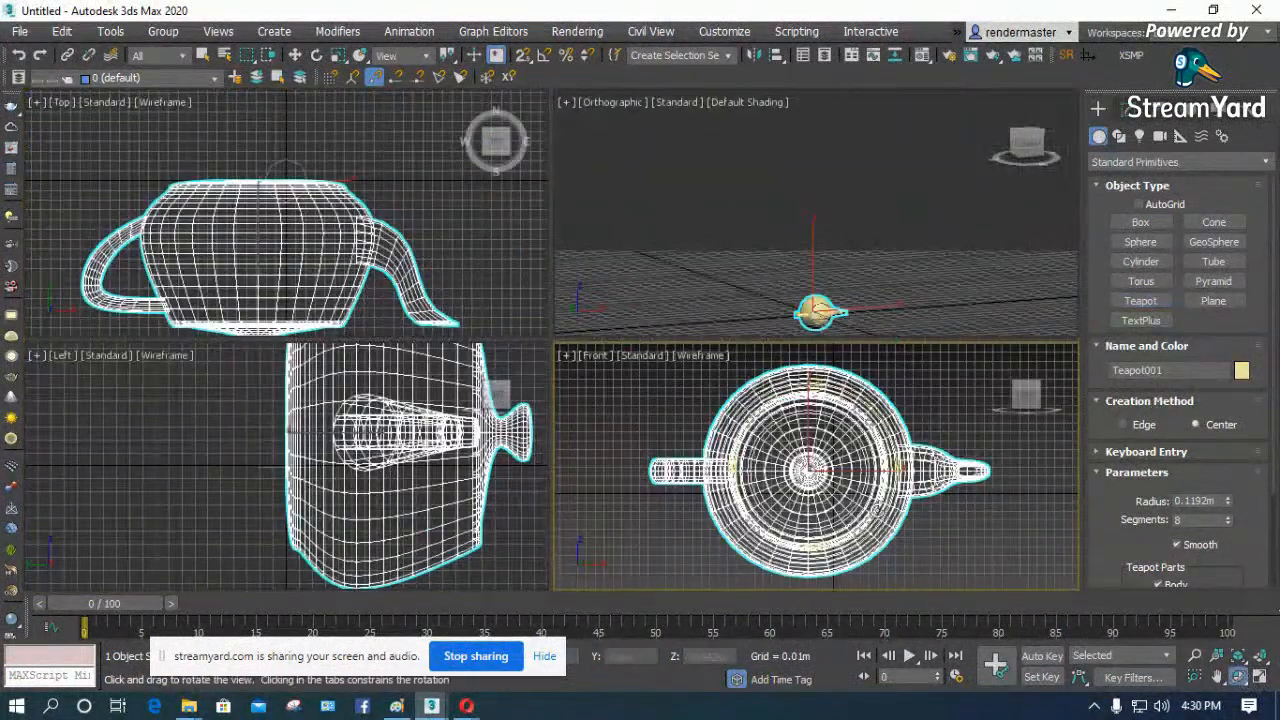
pyautogui.click(753, 219)
pyautogui.click(1260, 678)
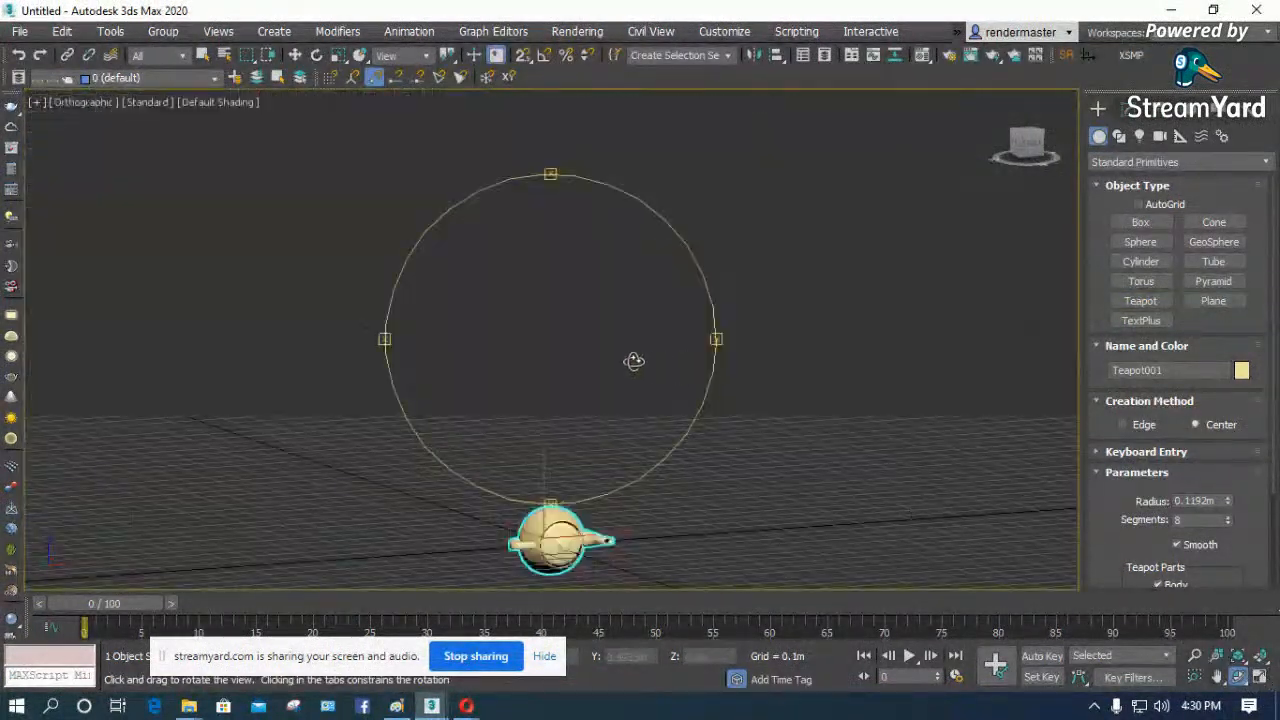
pyautogui.moveTo(634, 363); pyautogui.dragTo(554, 369)
pyautogui.moveTo(560, 477); pyautogui.dragTo(573, 519)
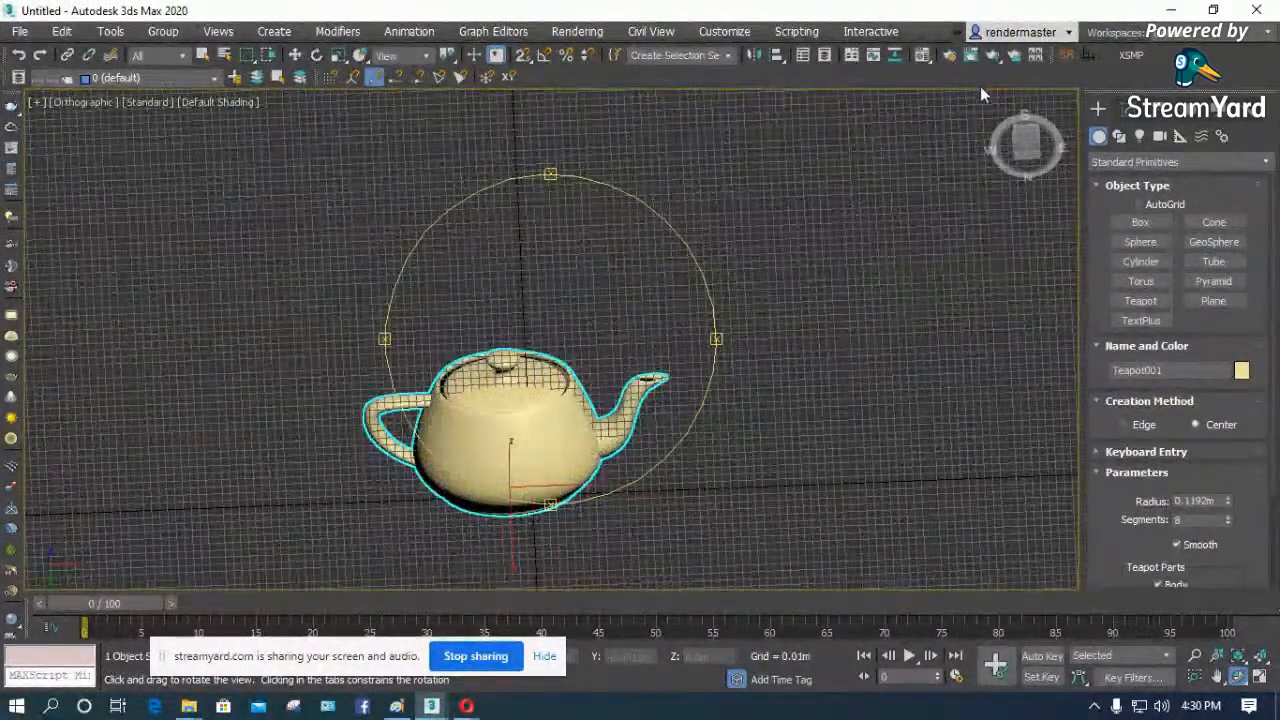
# - Try to render the teapot in A360 Cloud Rendering Mode and dismiss the render message
pyautogui.click(1012, 61)
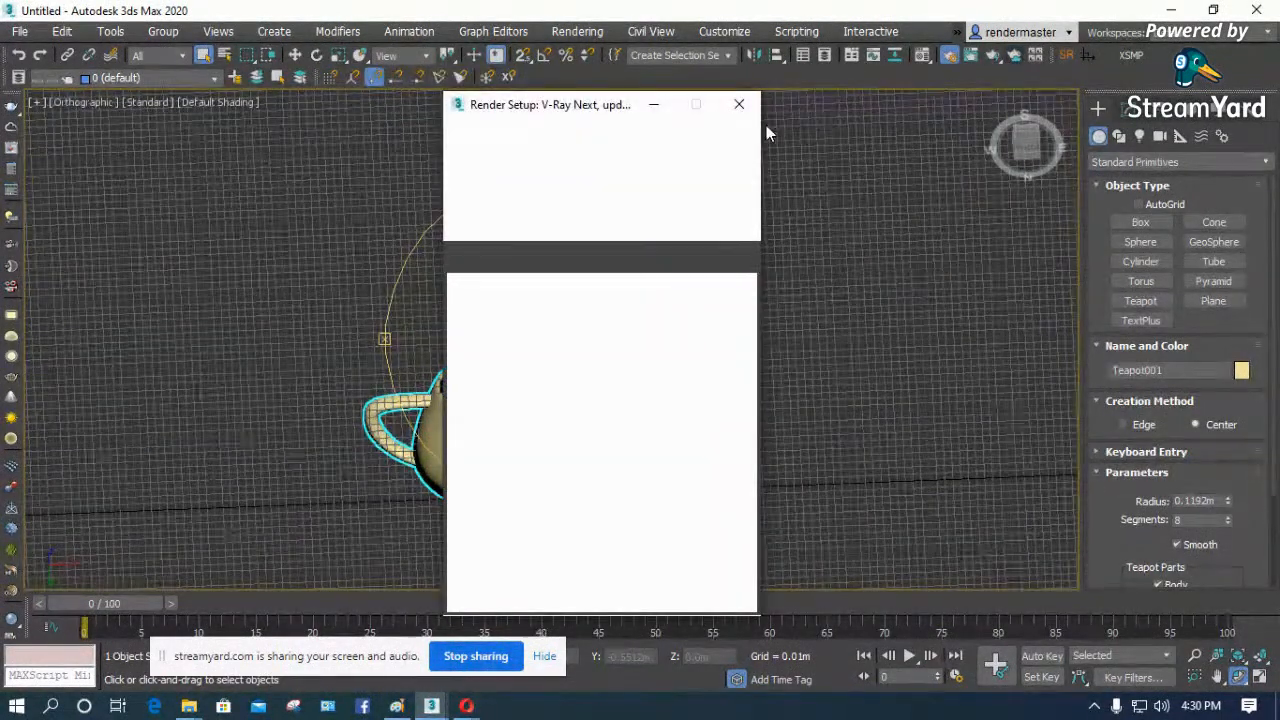
pyautogui.click(737, 142)
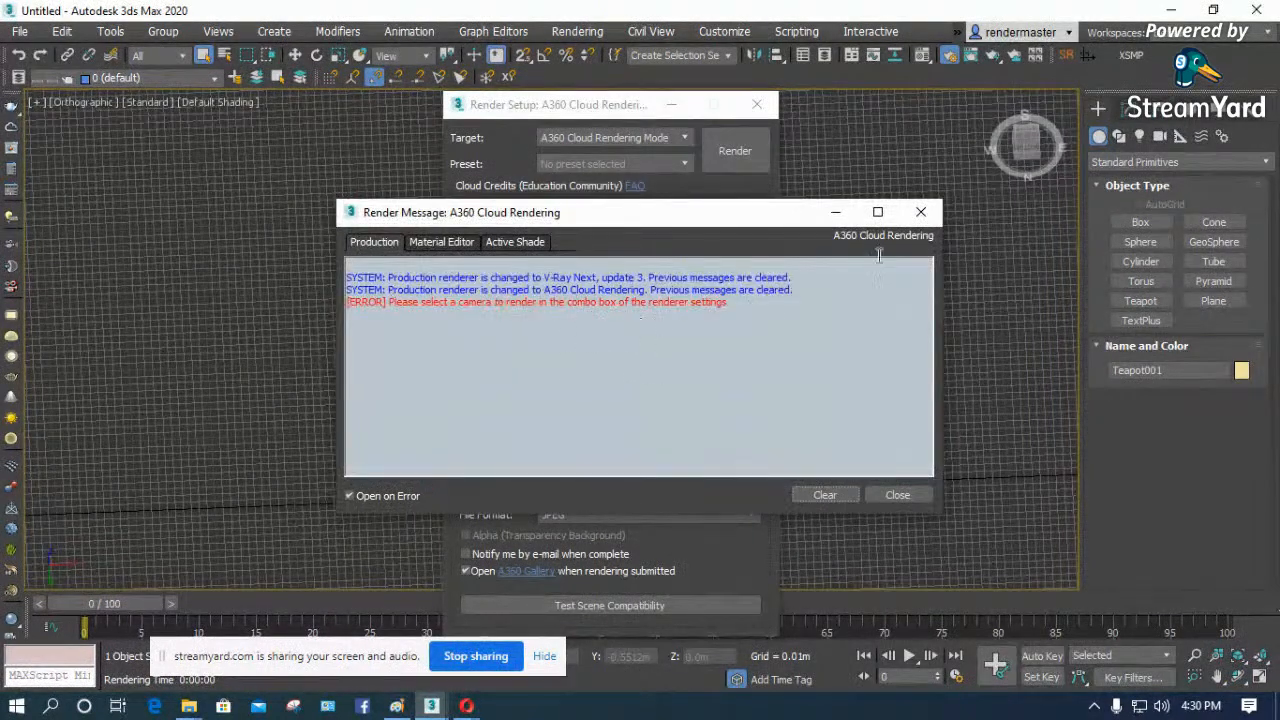
pyautogui.click(920, 212)
# - Set the render target to Production Rendering Mode and render the teapot with V-Ray
pyautogui.click(680, 141)
pyautogui.click(674, 146)
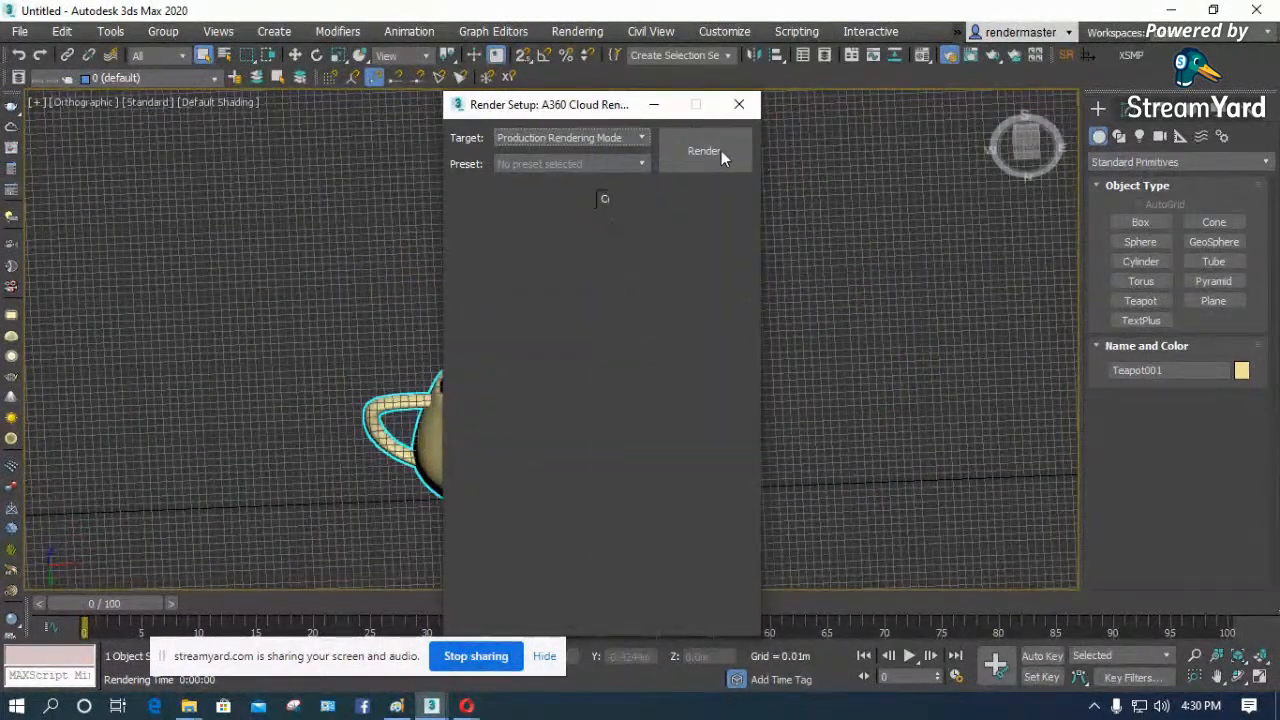
pyautogui.click(707, 150)
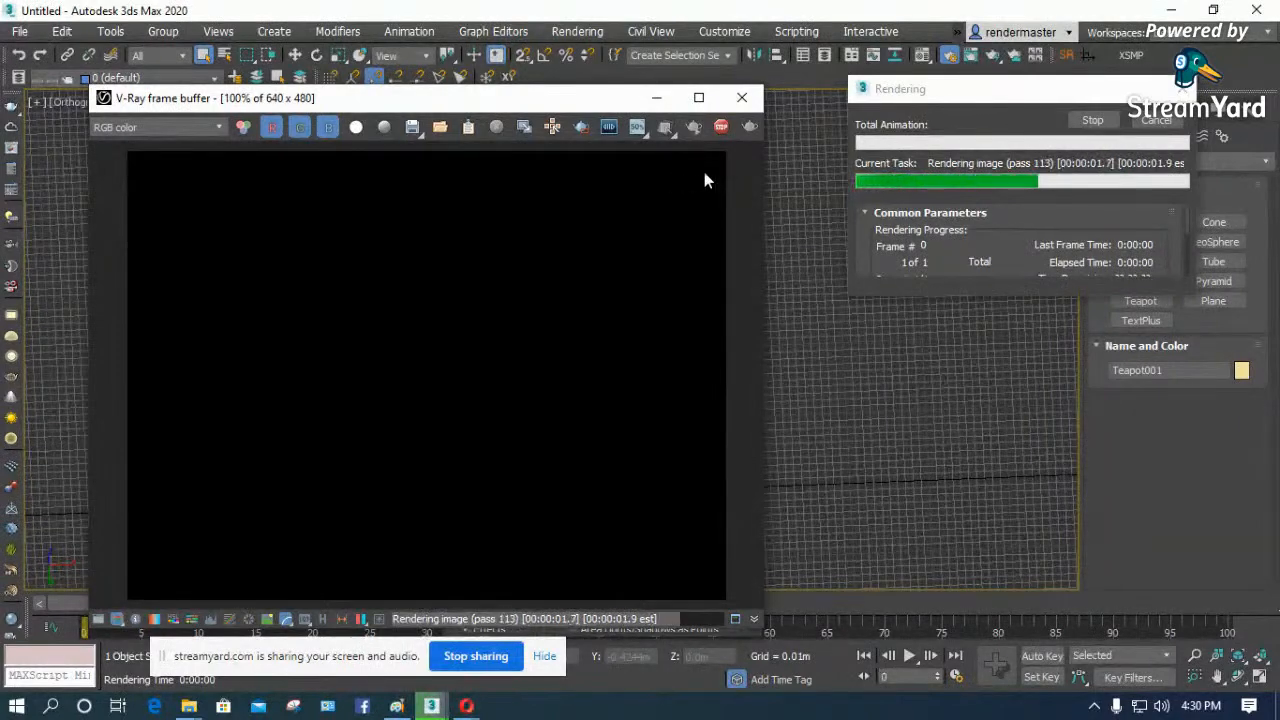
# - Close the V-Ray frame buffer and Render Setup windows and delete the teapot in the Top view
pyautogui.click(741, 98)
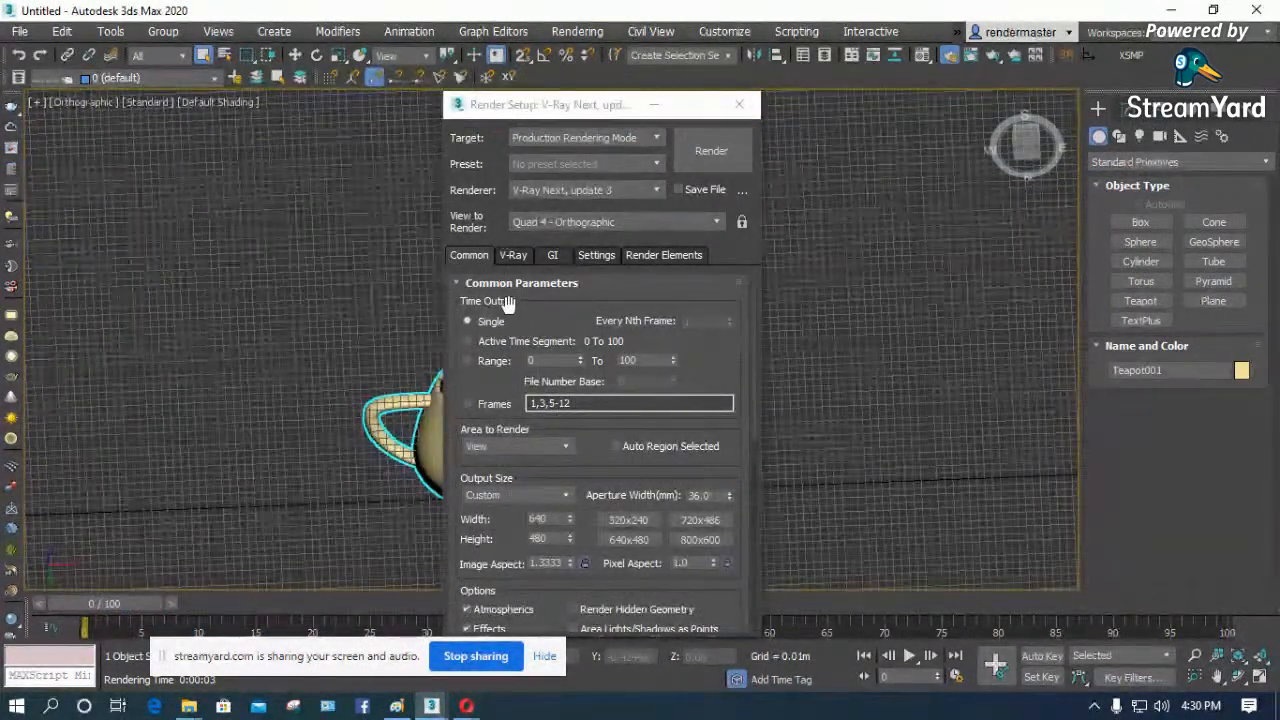
pyautogui.click(729, 113)
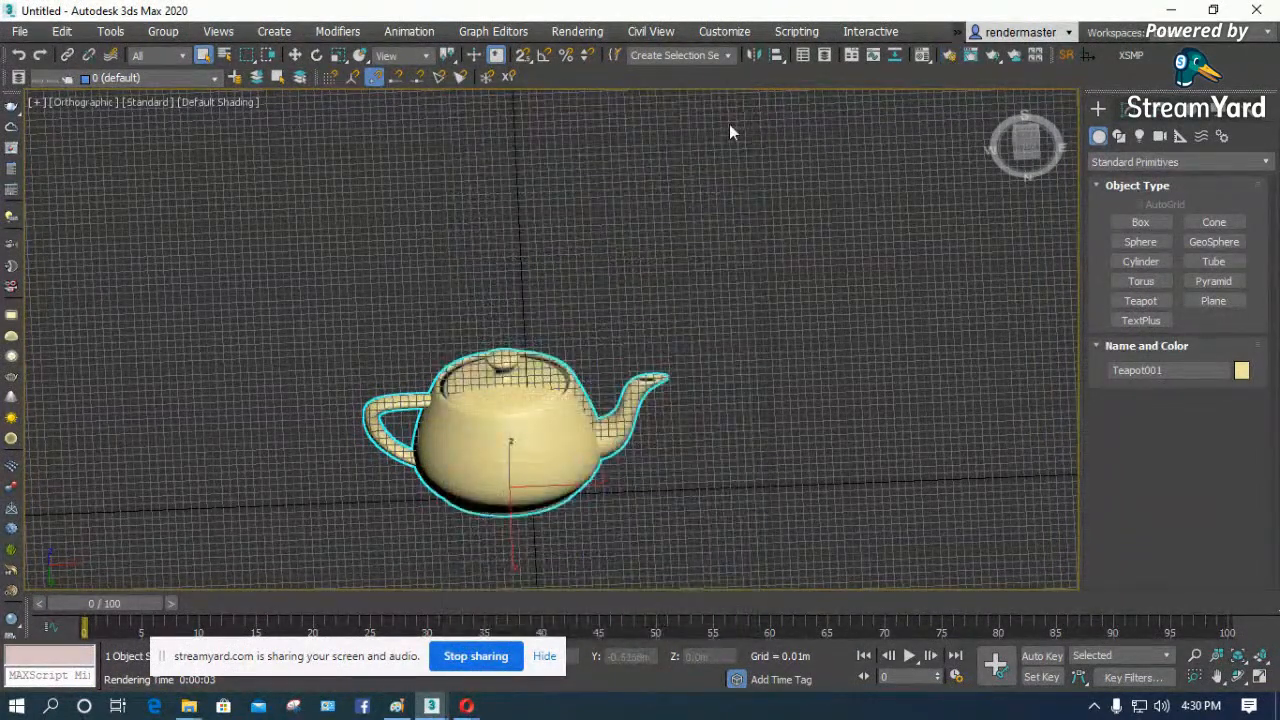
pyautogui.click(527, 264)
pyautogui.press('t')
pyautogui.press('z')
pyautogui.scroll(-5, 485, 275)
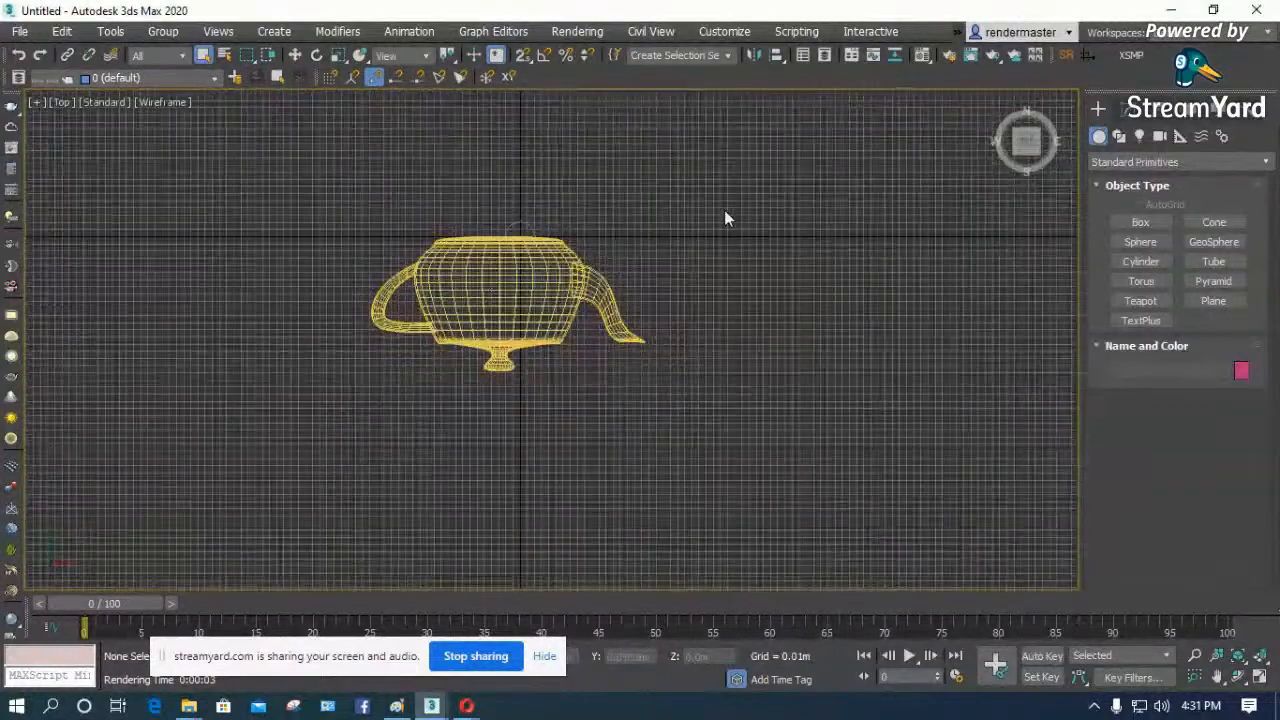
pyautogui.moveTo(724, 217); pyautogui.dragTo(286, 432)
pyautogui.press('Delete')
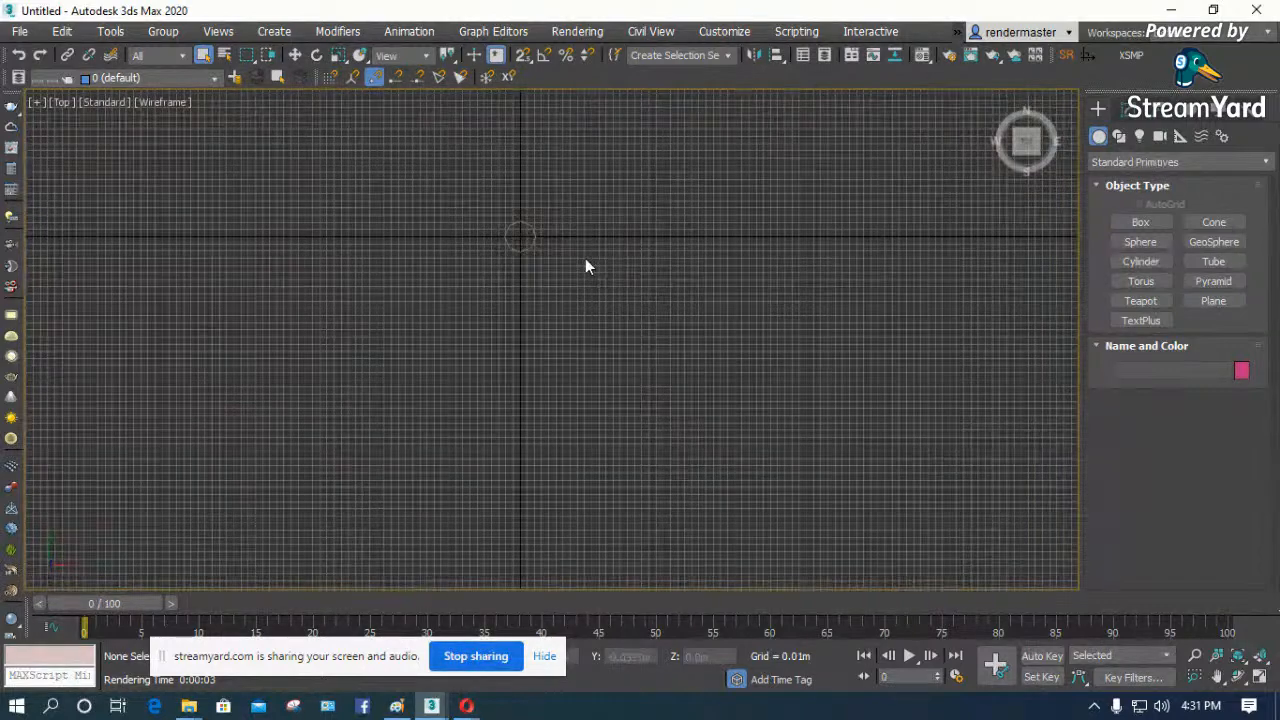
# - Reset the scene without saving the changes
pyautogui.click(295, 55)
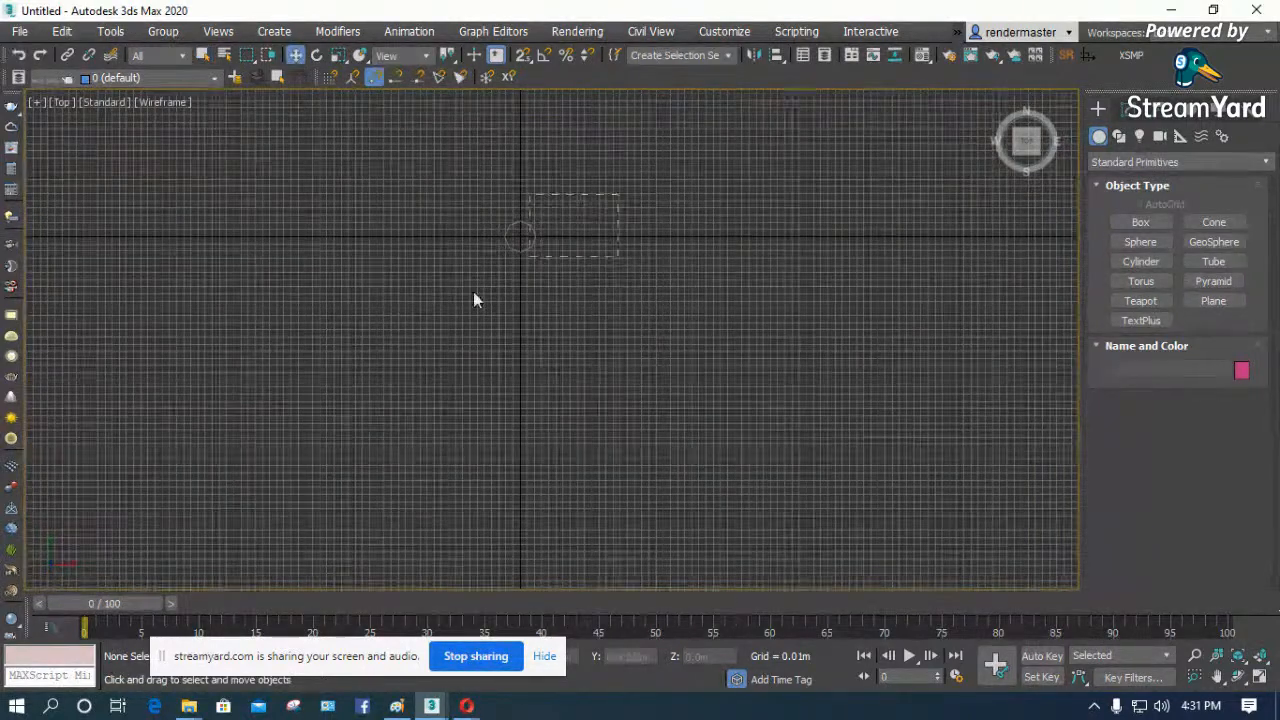
pyautogui.scroll(3, 520, 268)
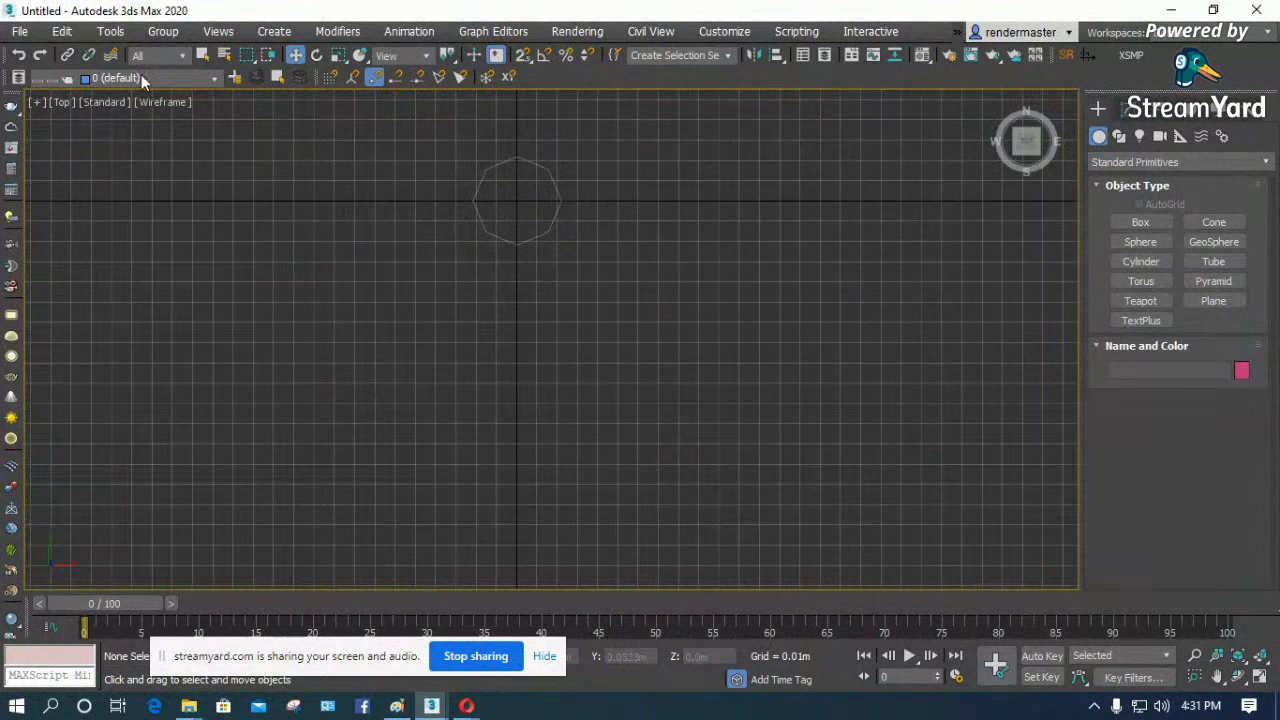
pyautogui.scroll(4, 555, 182)
pyautogui.scroll(-3, 514, 206)
pyautogui.click(18, 33)
pyautogui.click(46, 84)
pyautogui.click(640, 383)
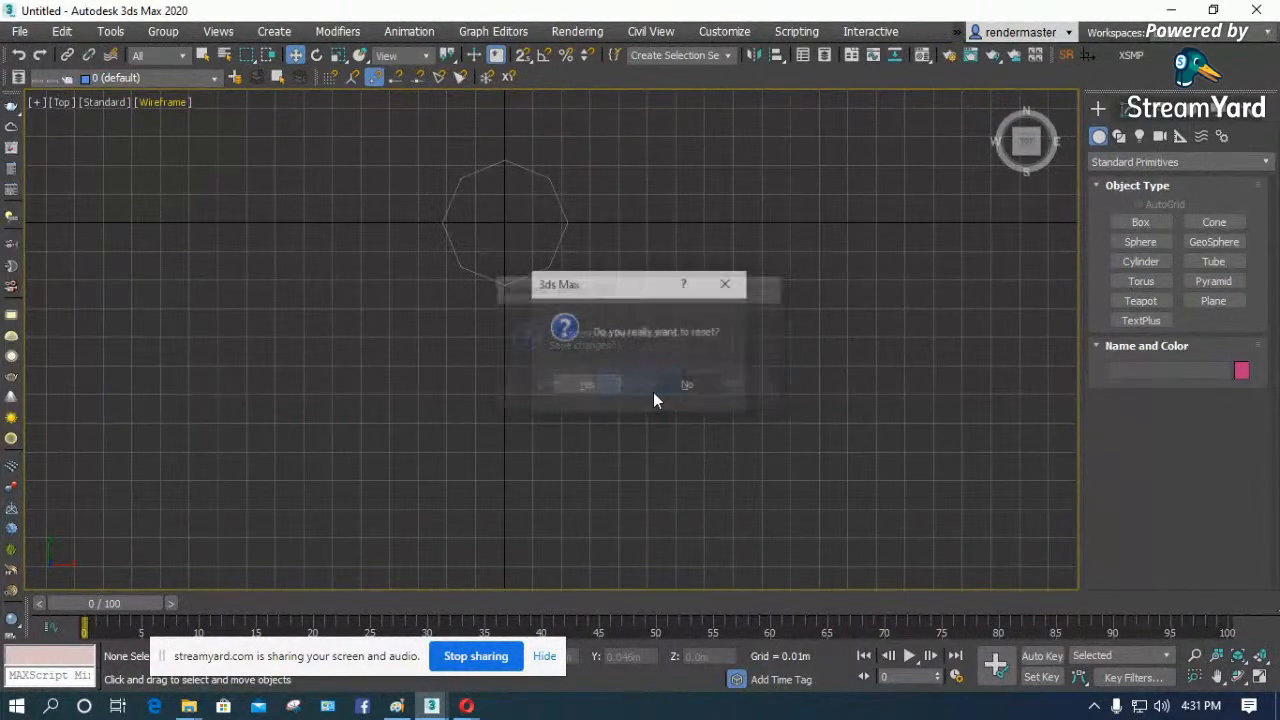
pyautogui.click(584, 383)
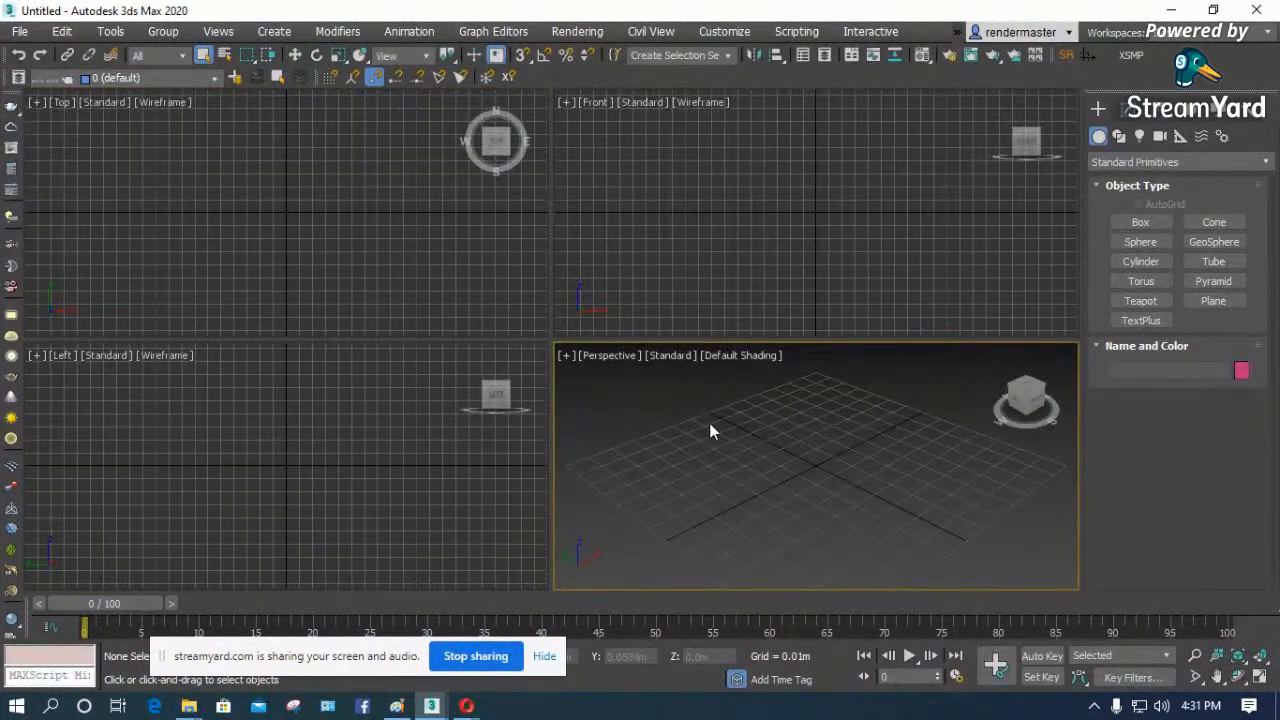
# - Create a standard primitive box about 0.07 m wide and 0.03 m high around the Top view's origin
pyautogui.click(355, 198)
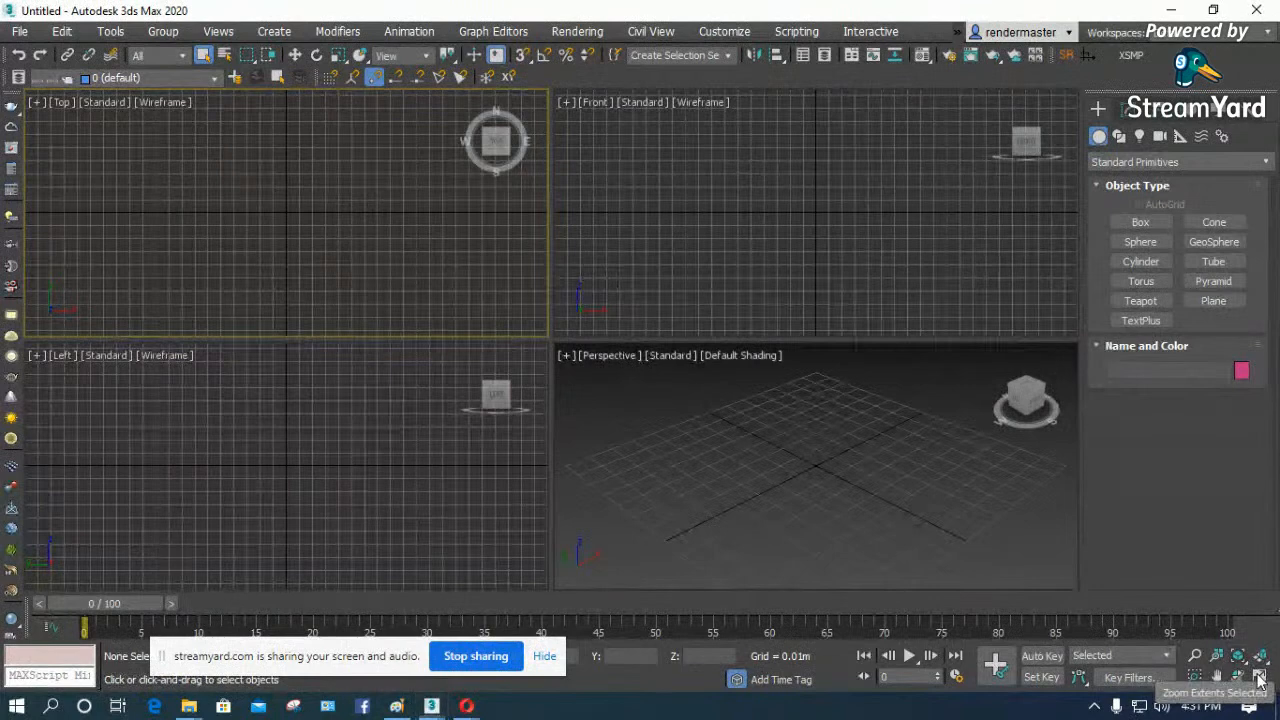
pyautogui.click(1140, 222)
pyautogui.moveTo(244, 189); pyautogui.dragTo(338, 246)
pyautogui.click(331, 202)
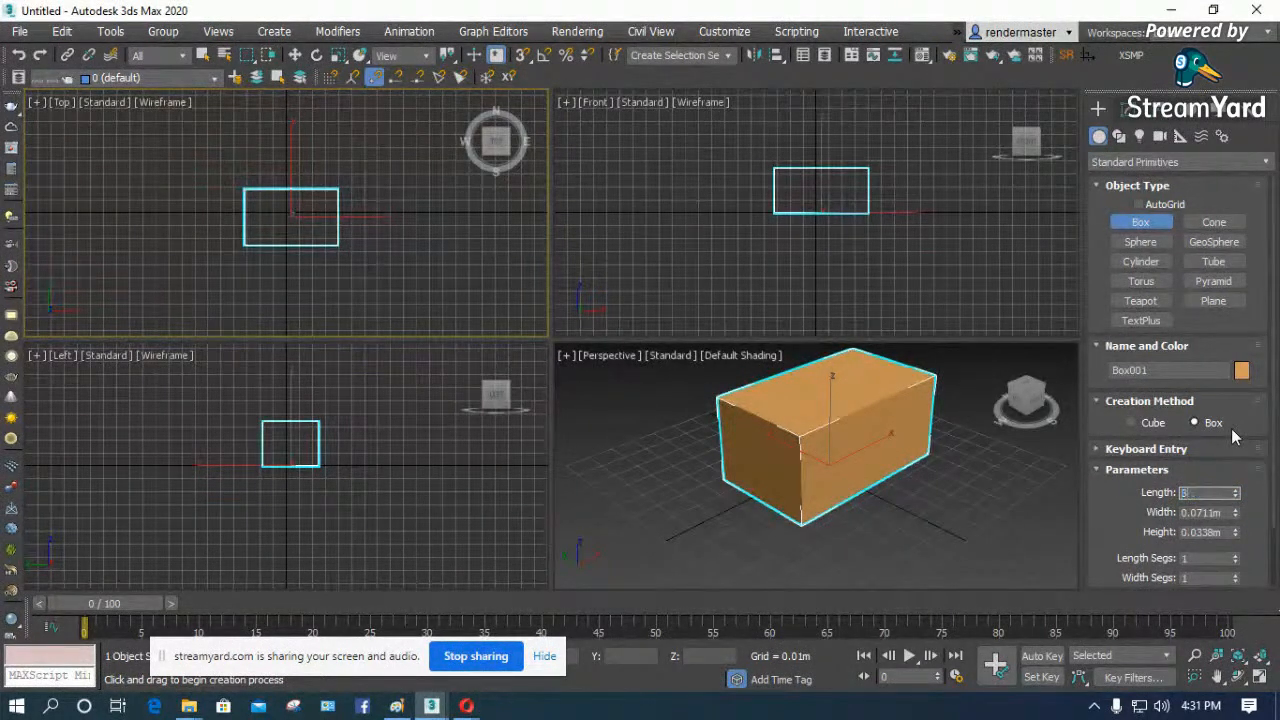
# - Set the box's length to 8 m, width to 10 m and height to 3 m
pyautogui.press('Return')
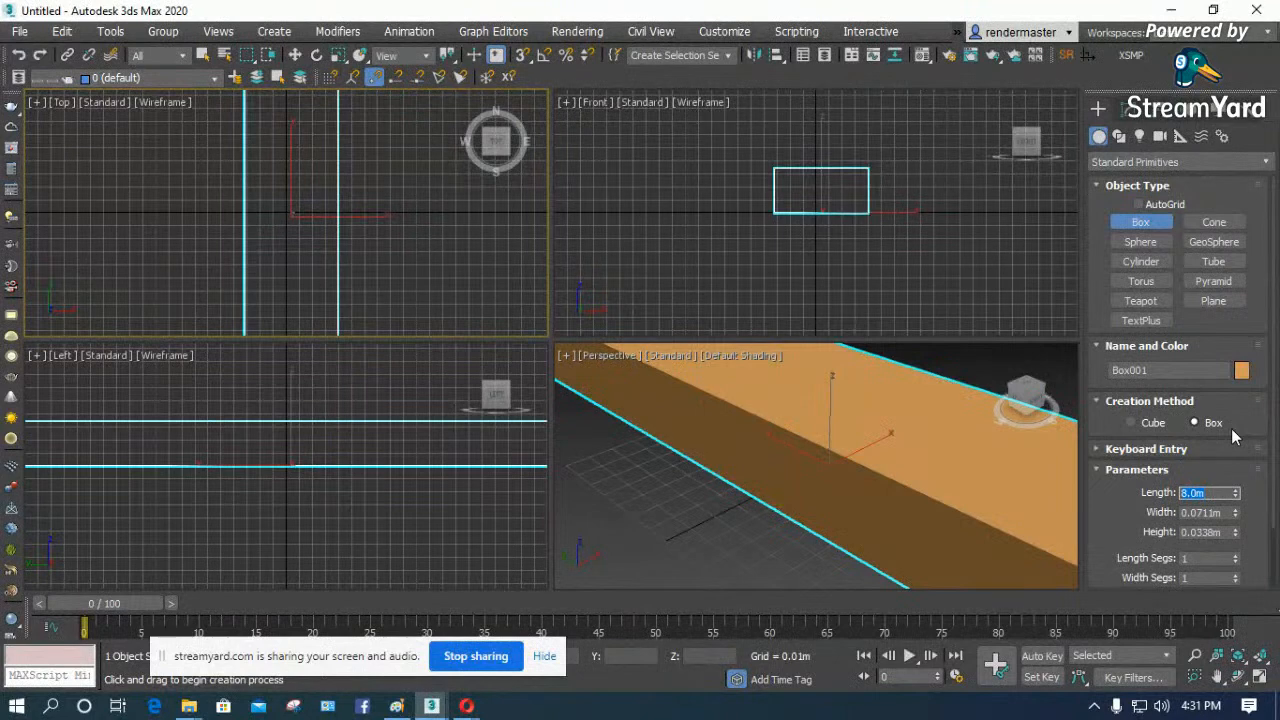
pyautogui.press('Tab')
pyautogui.write('4')
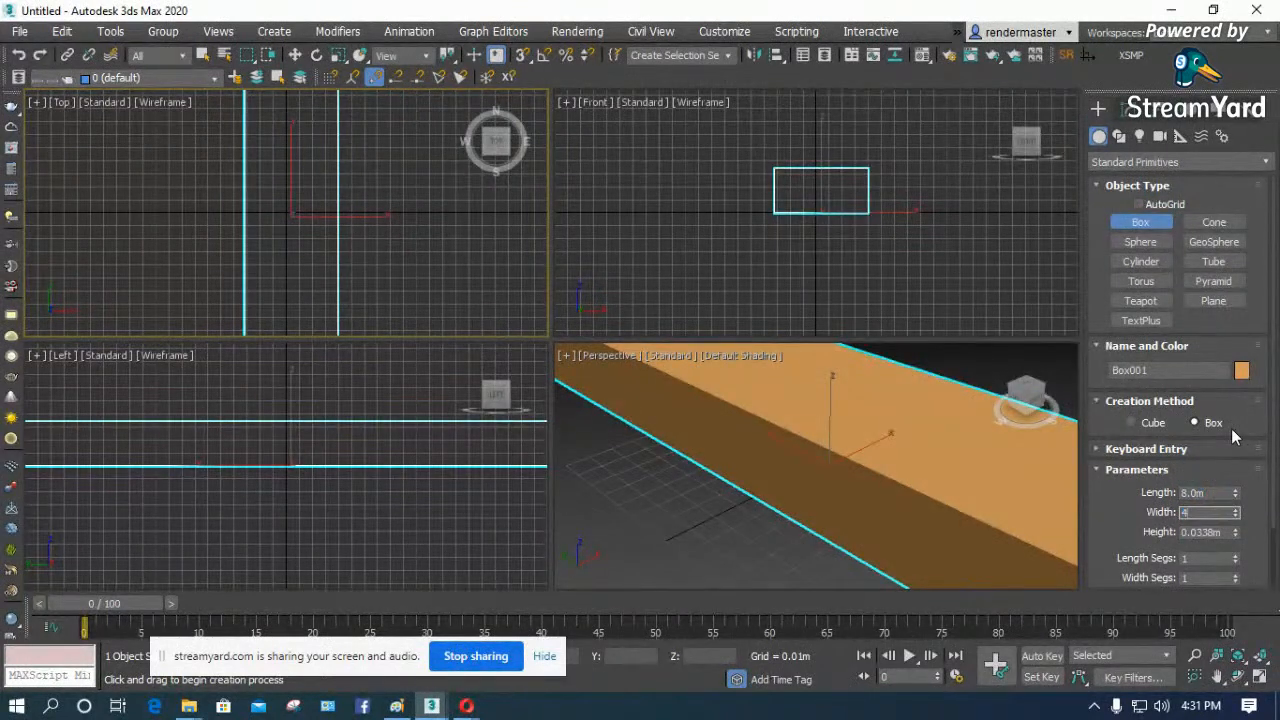
pyautogui.write('0')
pyautogui.press('Return')
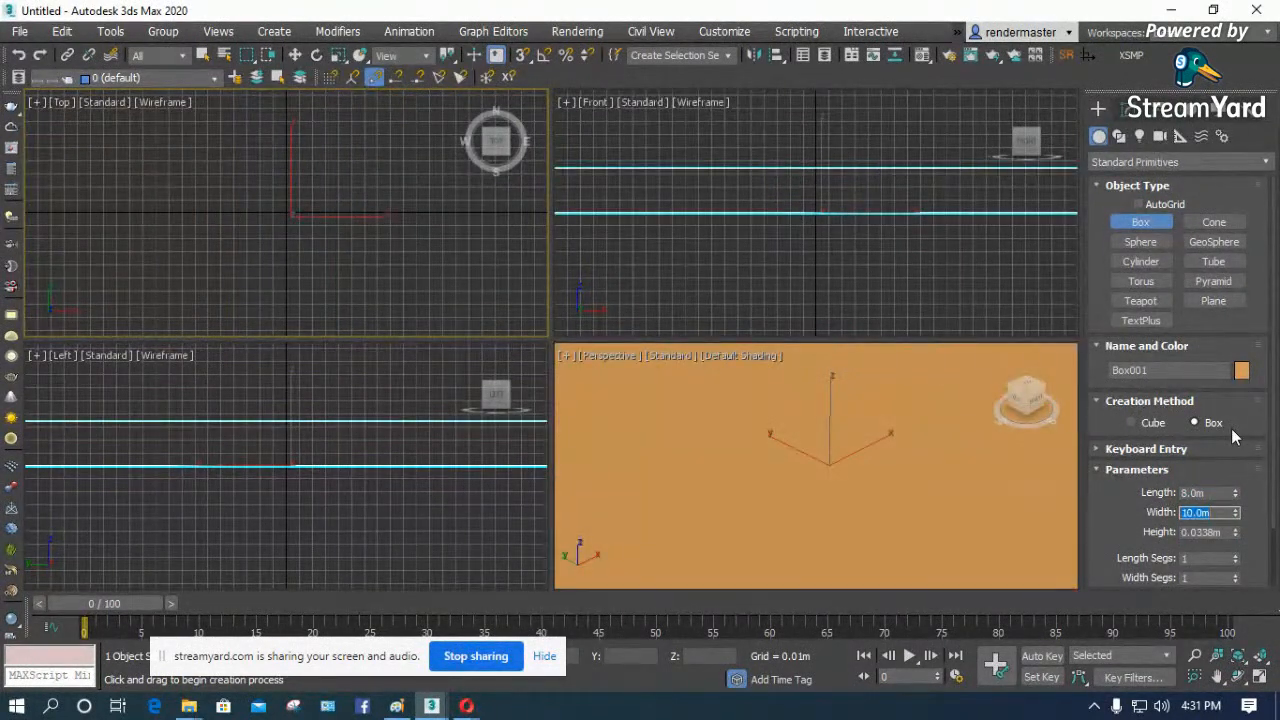
pyautogui.click(1222, 532)
pyautogui.write('2')
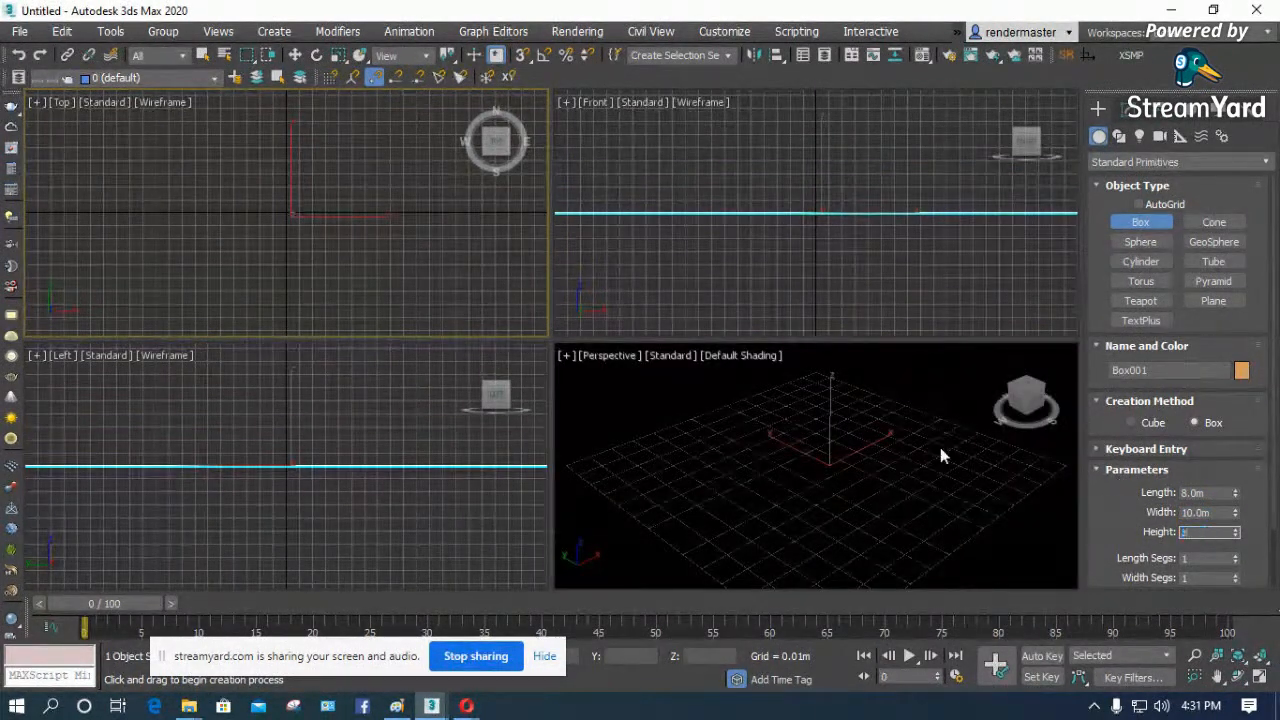
pyautogui.click(841, 434)
pyautogui.press('z')
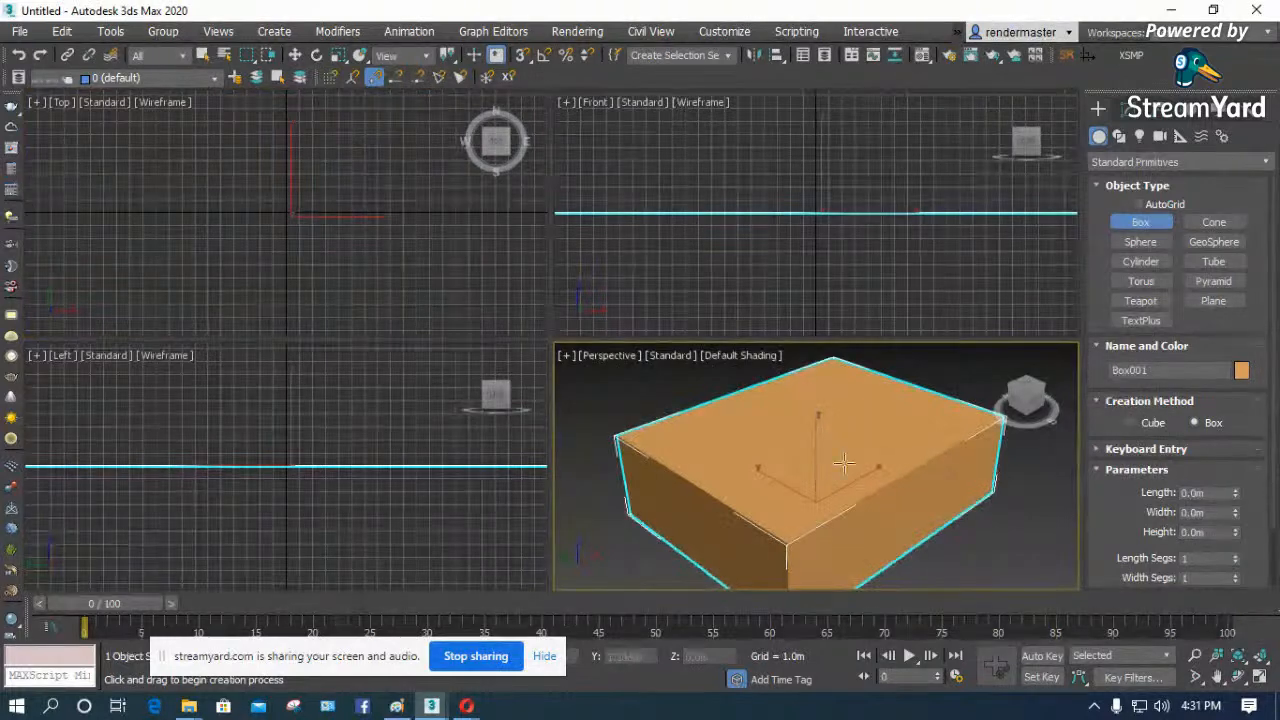
pyautogui.rightClick(965, 469)
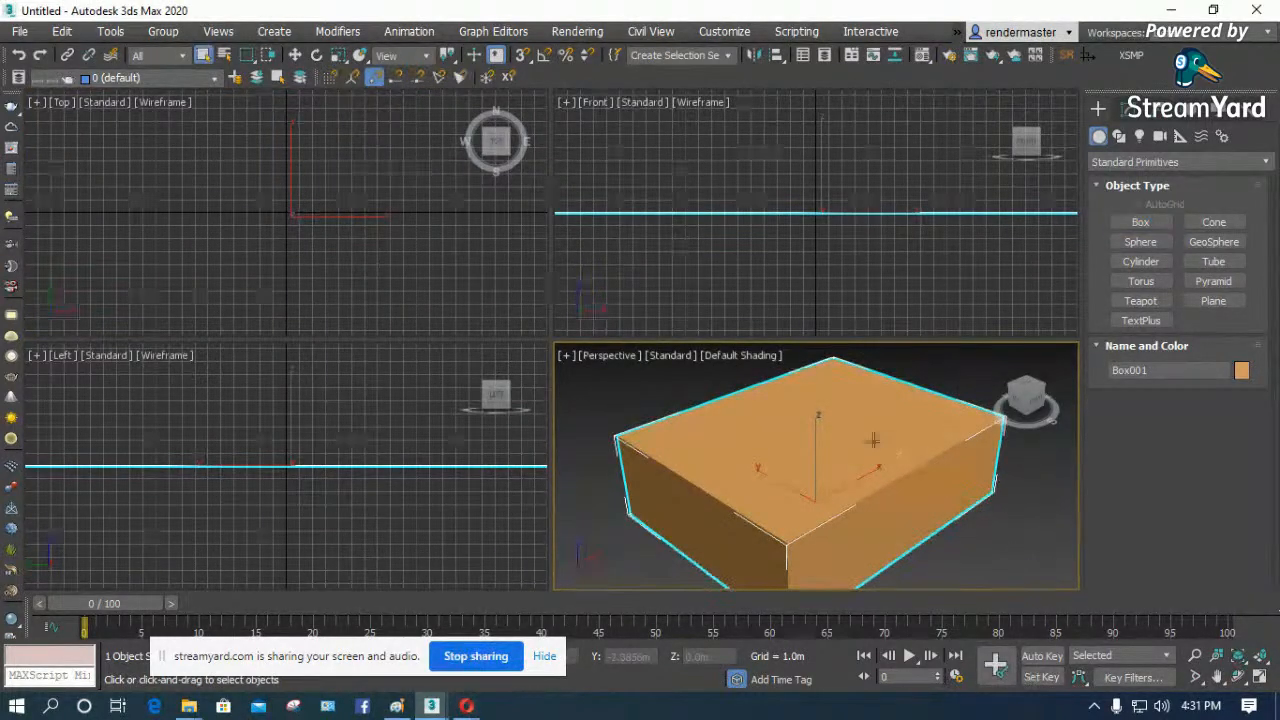
pyautogui.click(1122, 108)
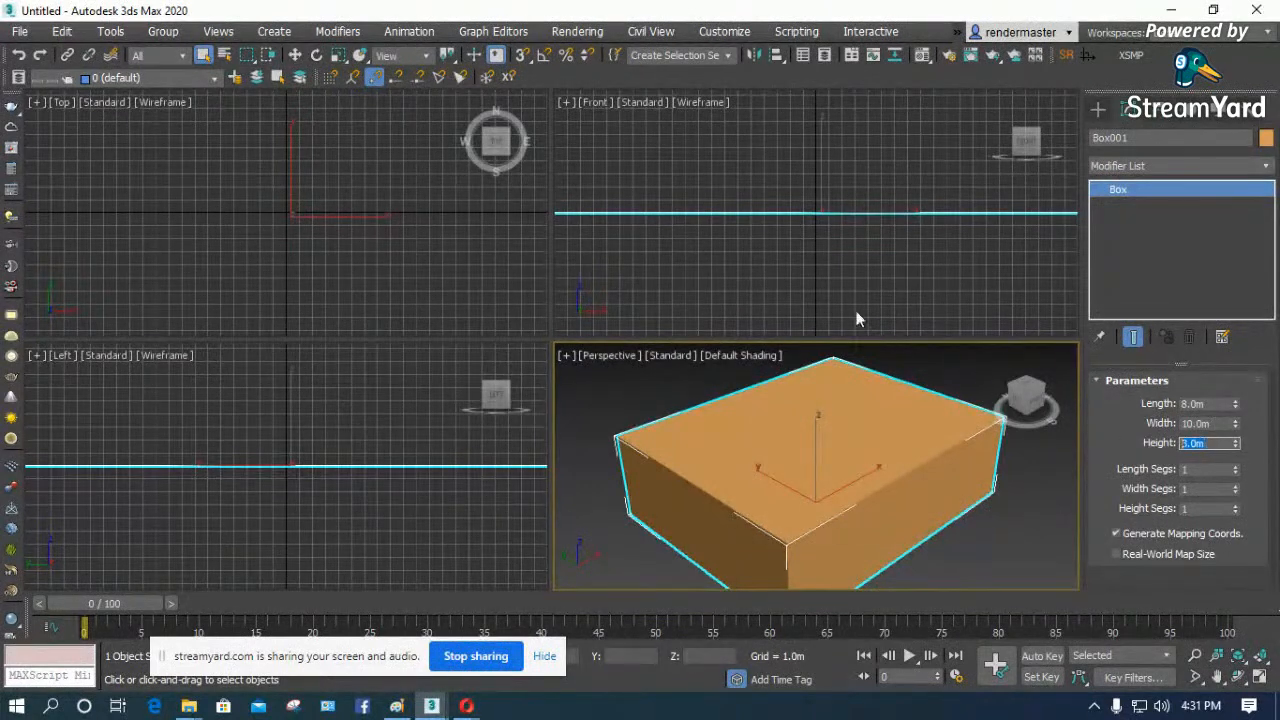
# - Display the box shaded in the Top view and set its width to 12 m
pyautogui.click(828, 287)
pyautogui.press('t')
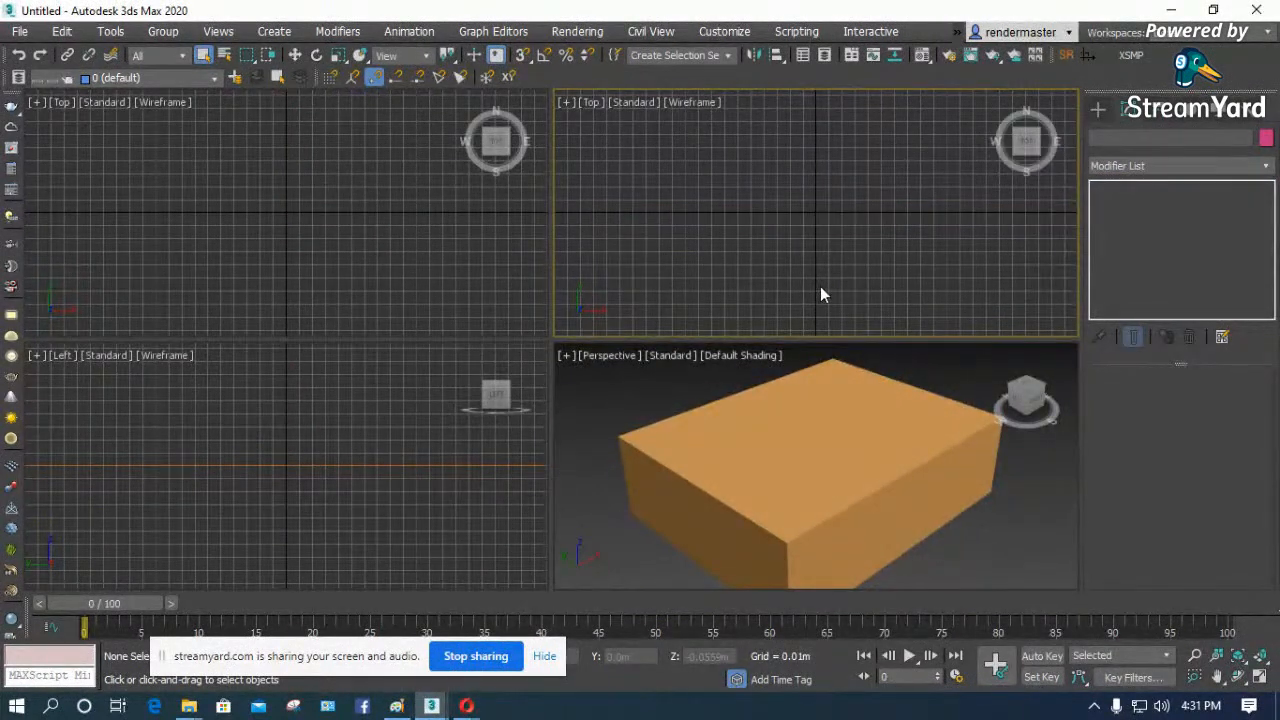
pyautogui.click(431, 281)
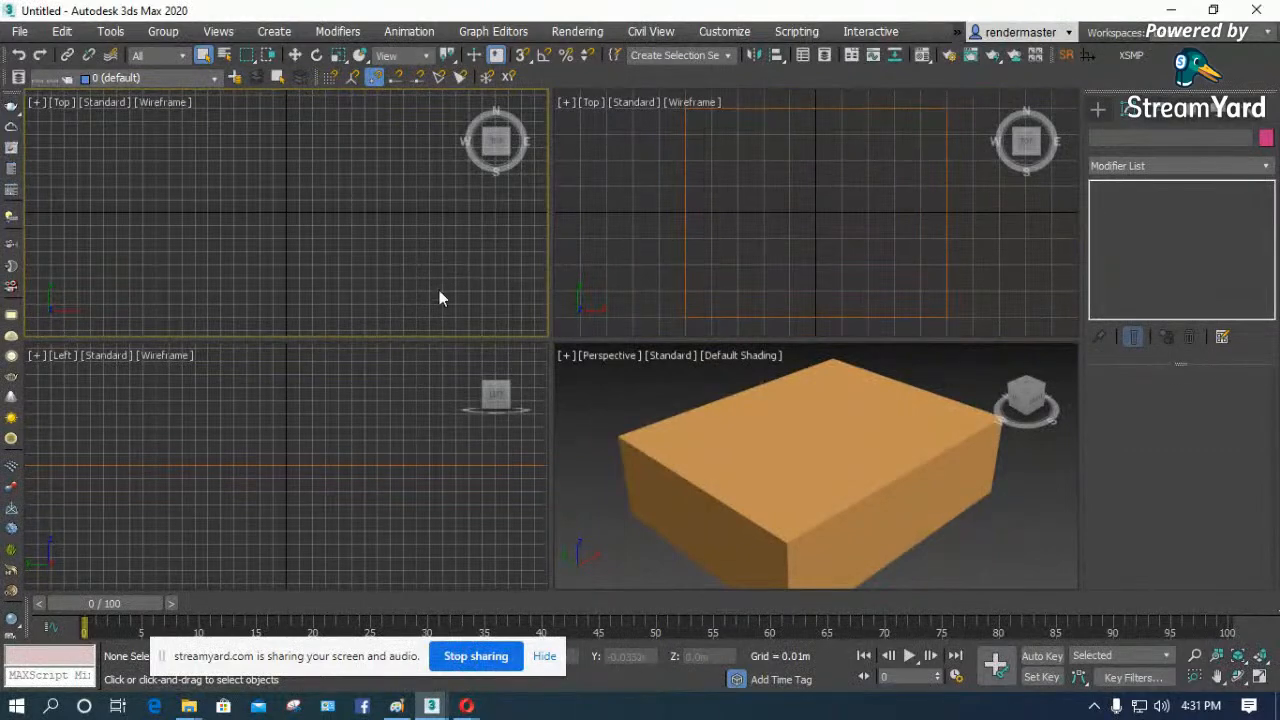
pyautogui.press('z')
pyautogui.click(381, 236)
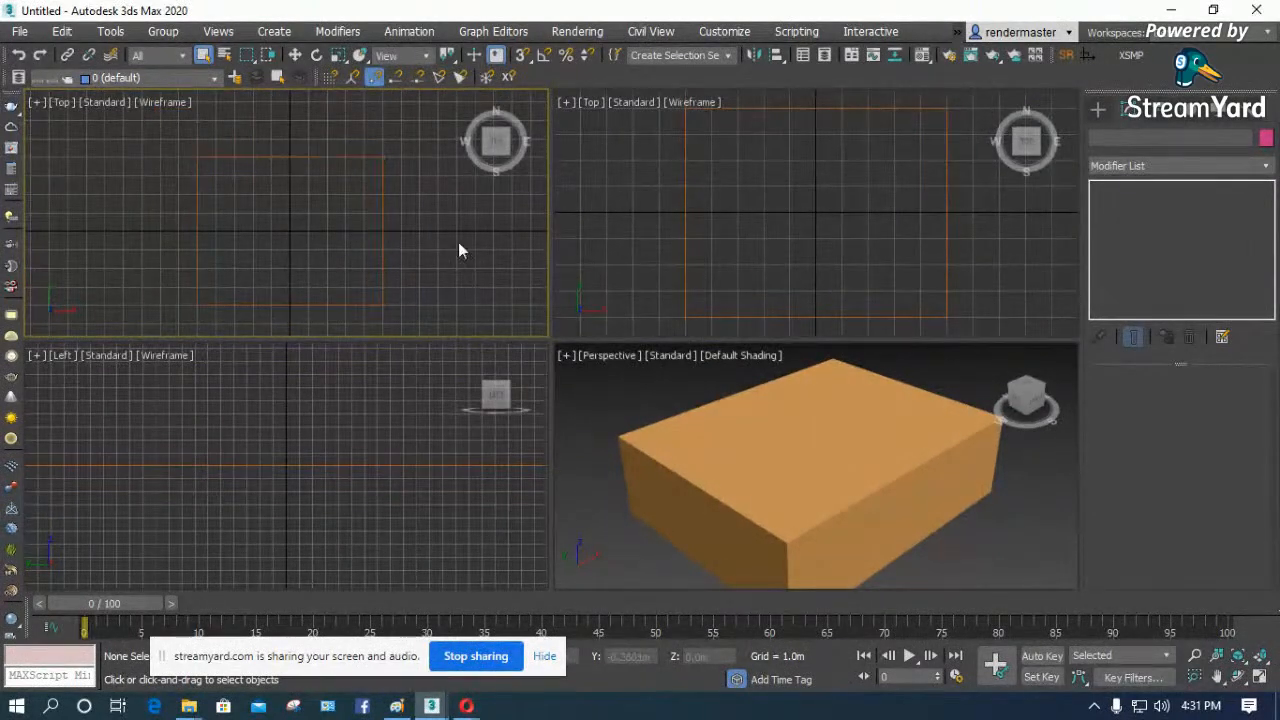
pyautogui.click(312, 243)
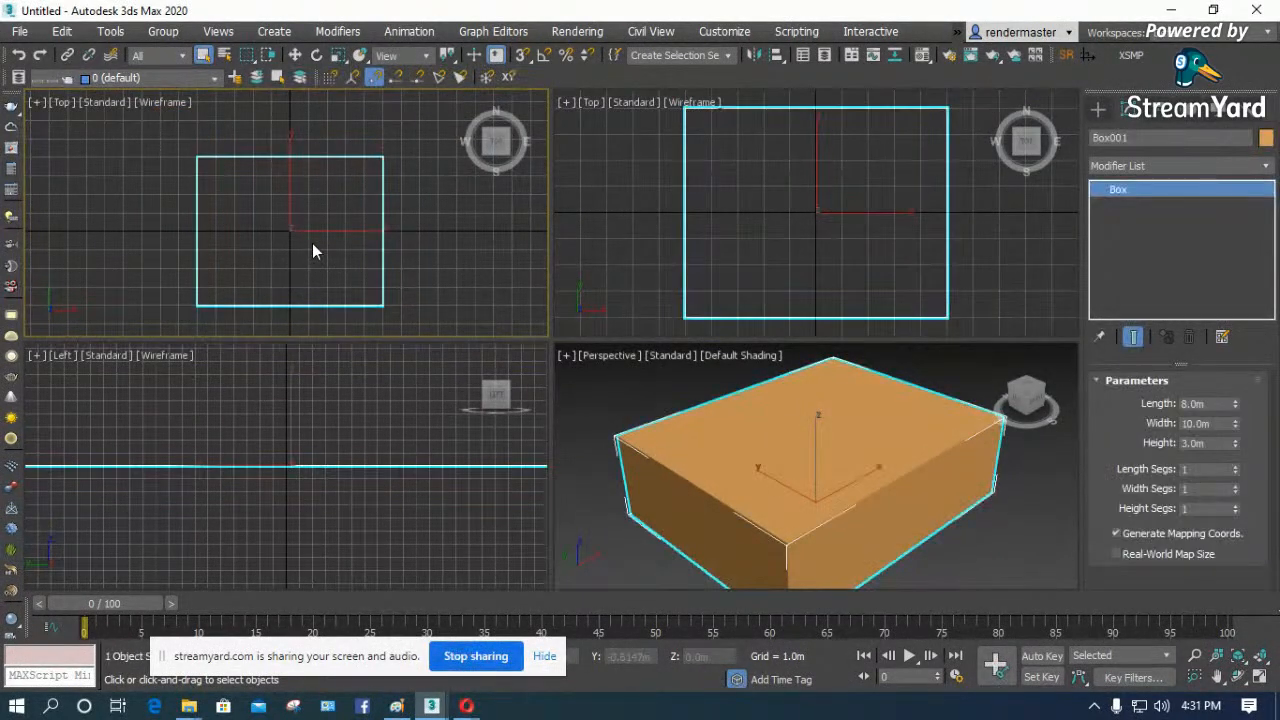
pyautogui.press('F3')
pyautogui.doubleClick(1200, 423)
pyautogui.write('12')
pyautogui.press('Return')
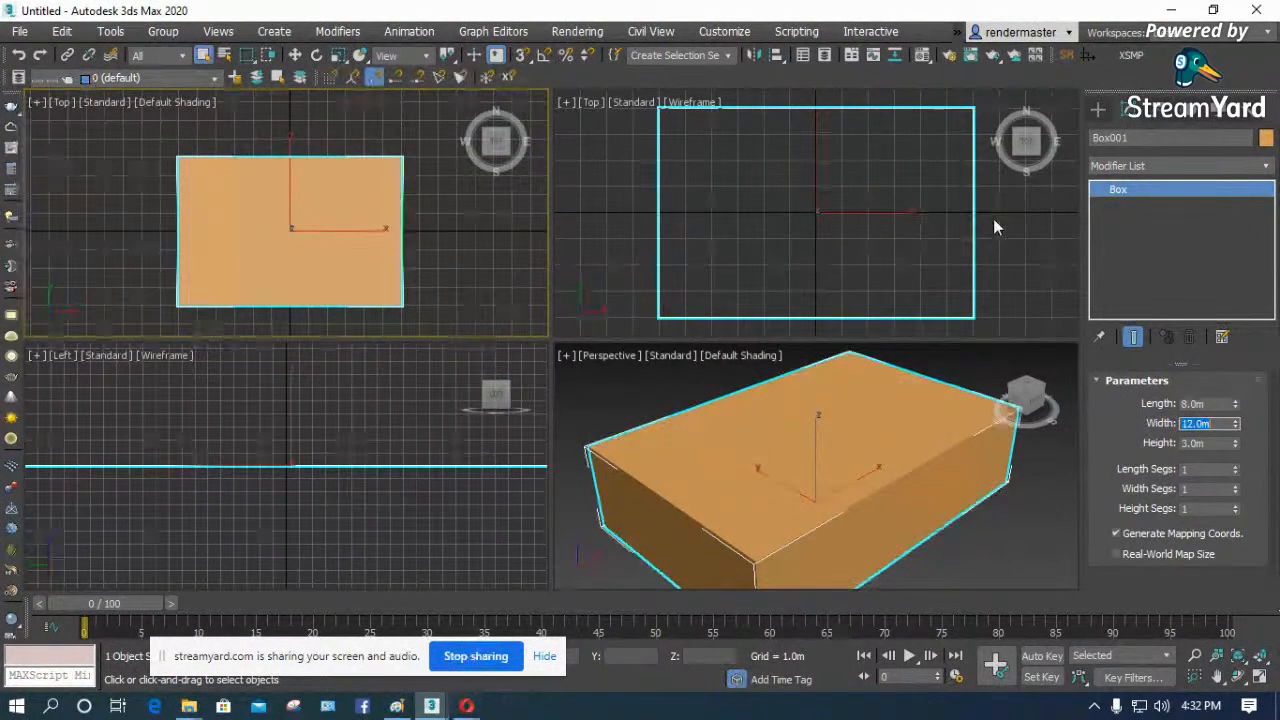
# - Place a target camera in the wireframe Top view, aimed from the box's lower-left corner to its upper-right corner
pyautogui.click(1119, 162)
pyautogui.click(1101, 108)
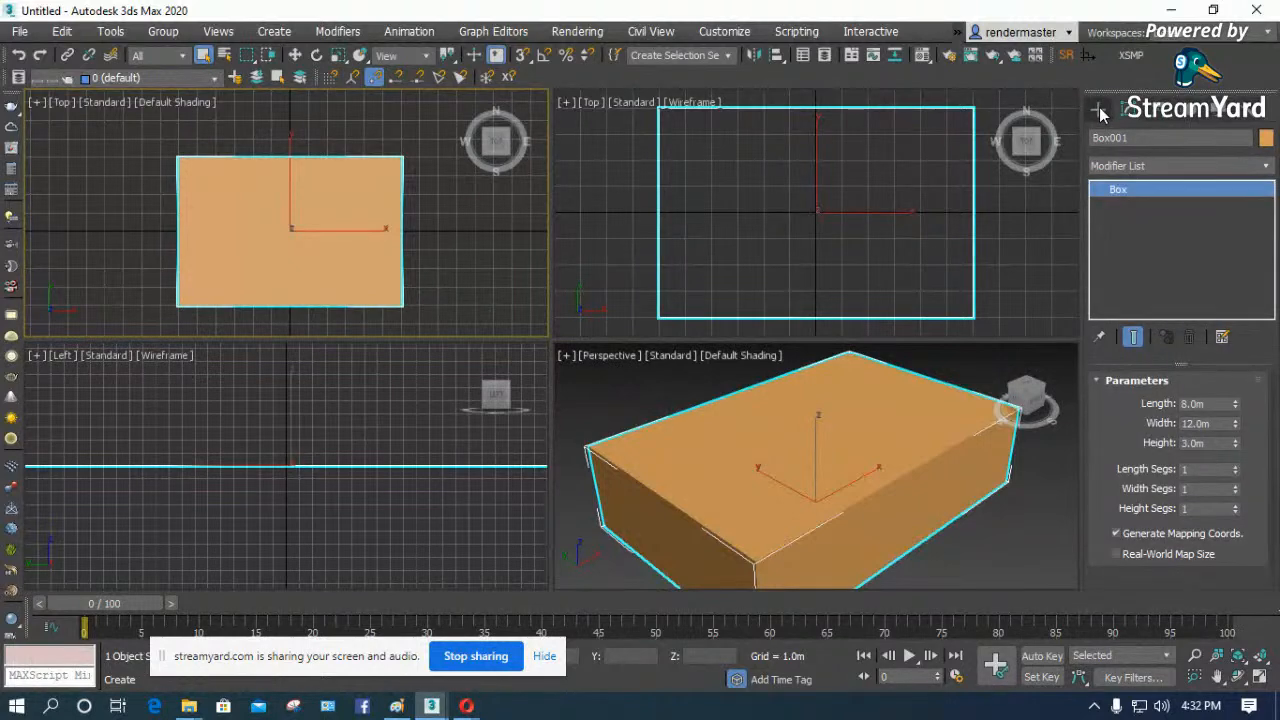
pyautogui.click(1100, 110)
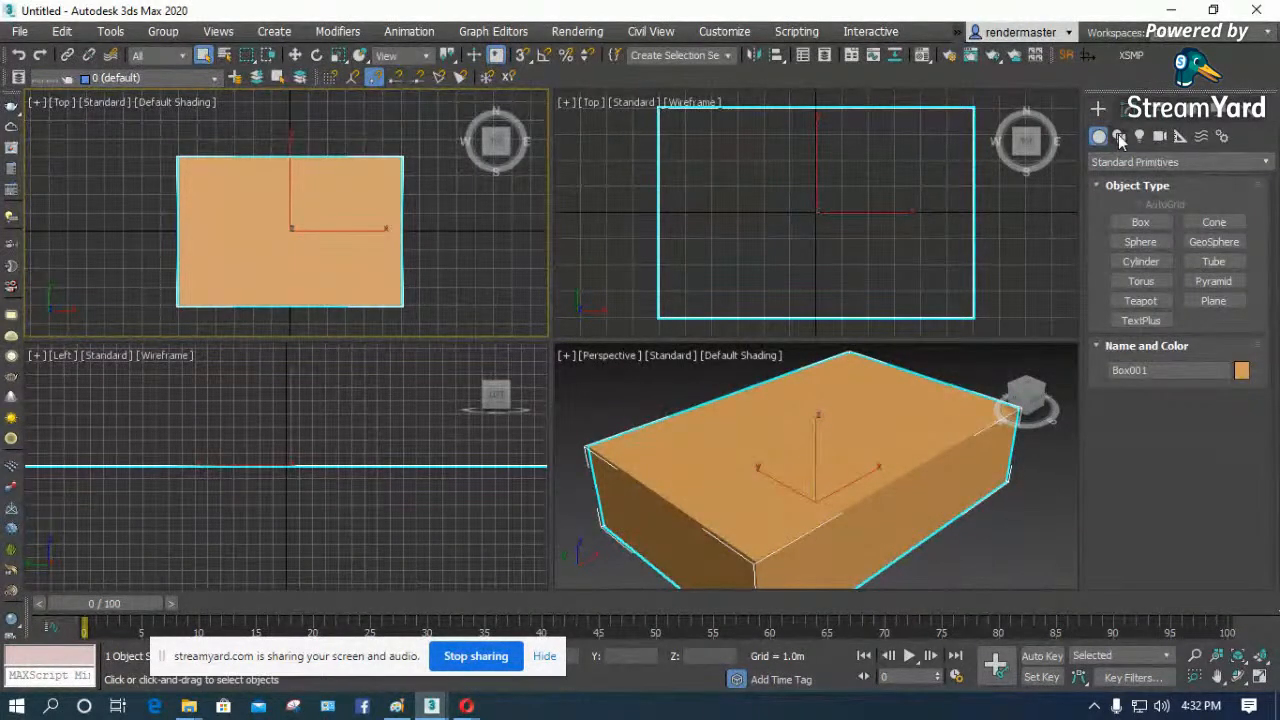
pyautogui.click(1160, 138)
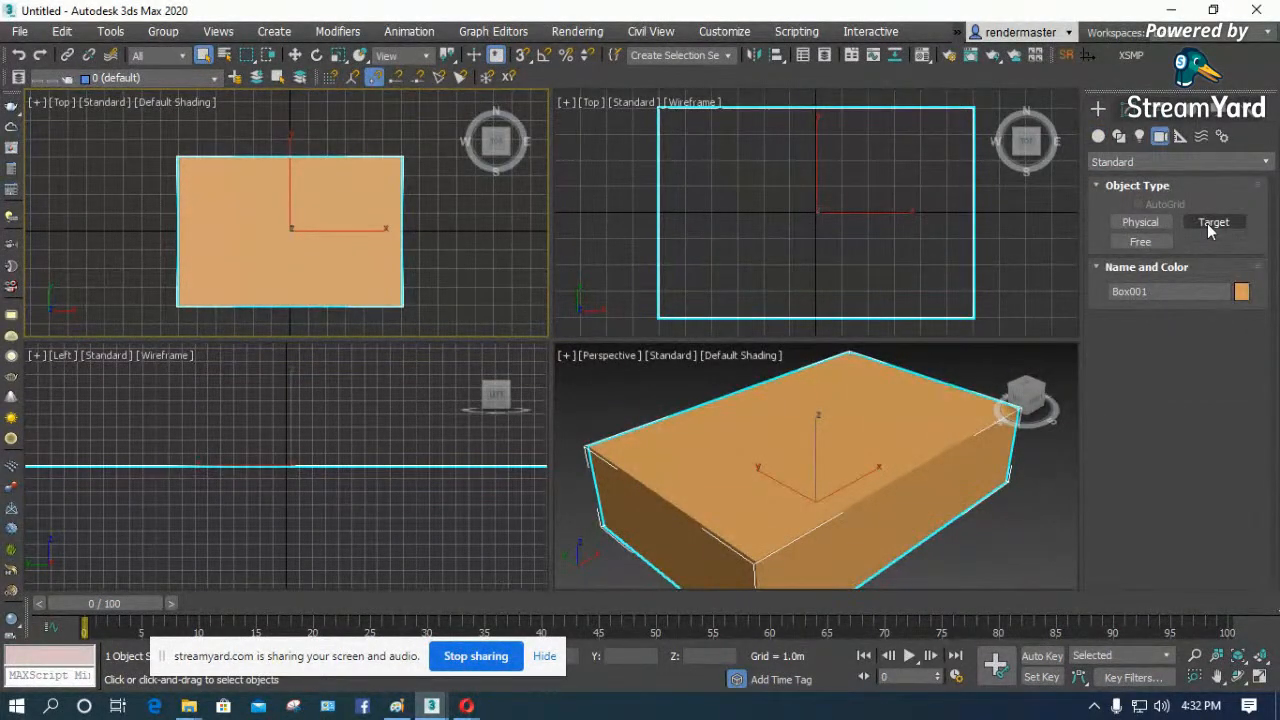
pyautogui.click(1210, 223)
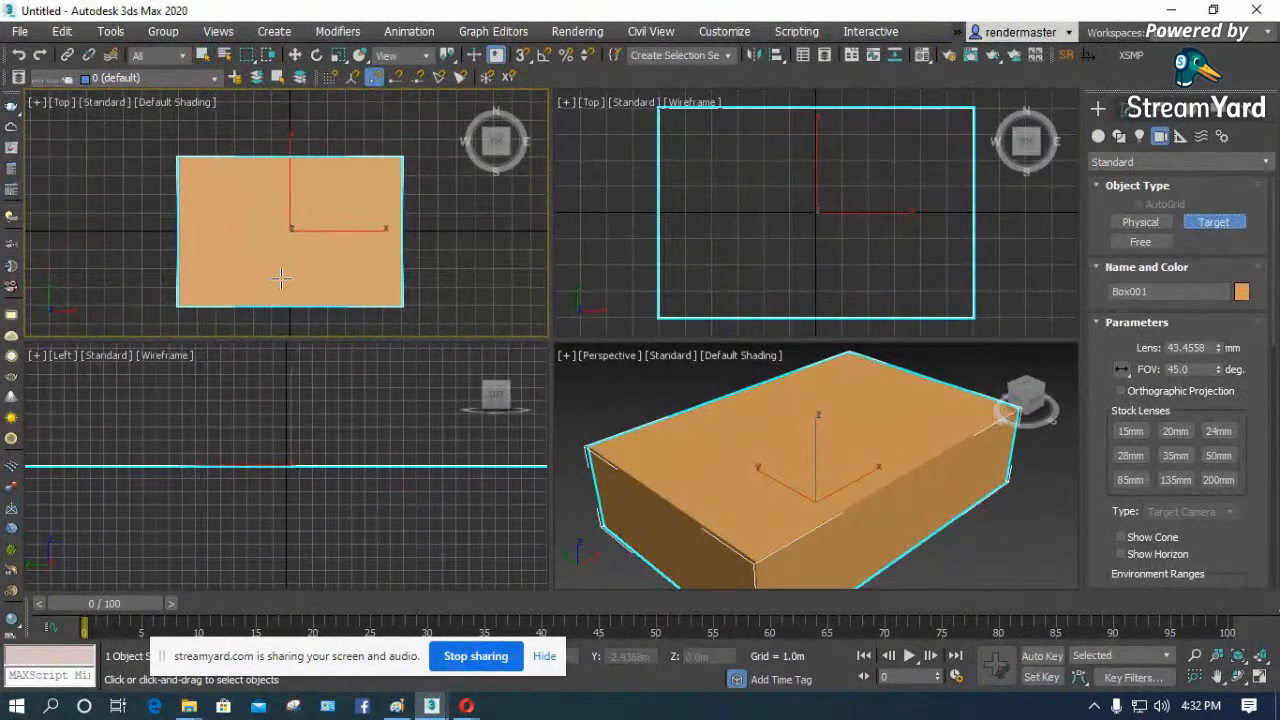
pyautogui.press('F3')
pyautogui.moveTo(201, 283); pyautogui.dragTo(400, 170)
# - Raise the camera to about 1.24 m and its target to about 1.19 m in the Front view
pyautogui.click(295, 54)
pyautogui.click(649, 229)
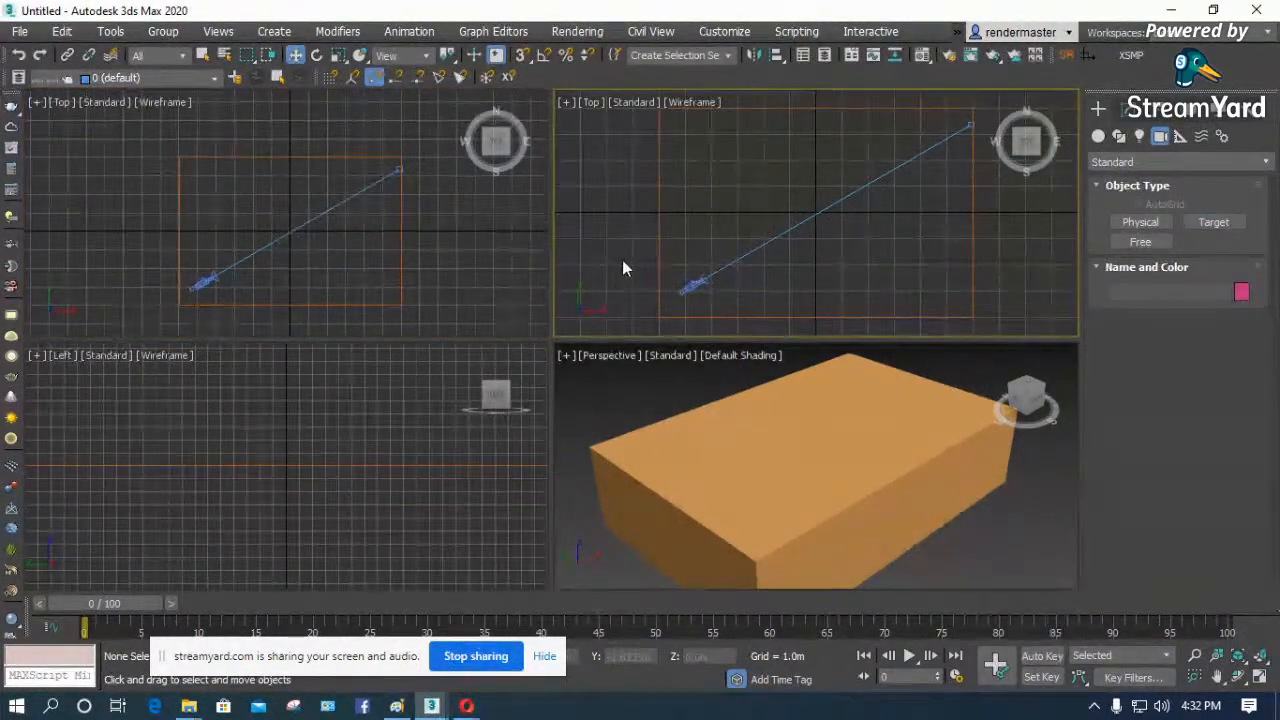
pyautogui.press('f')
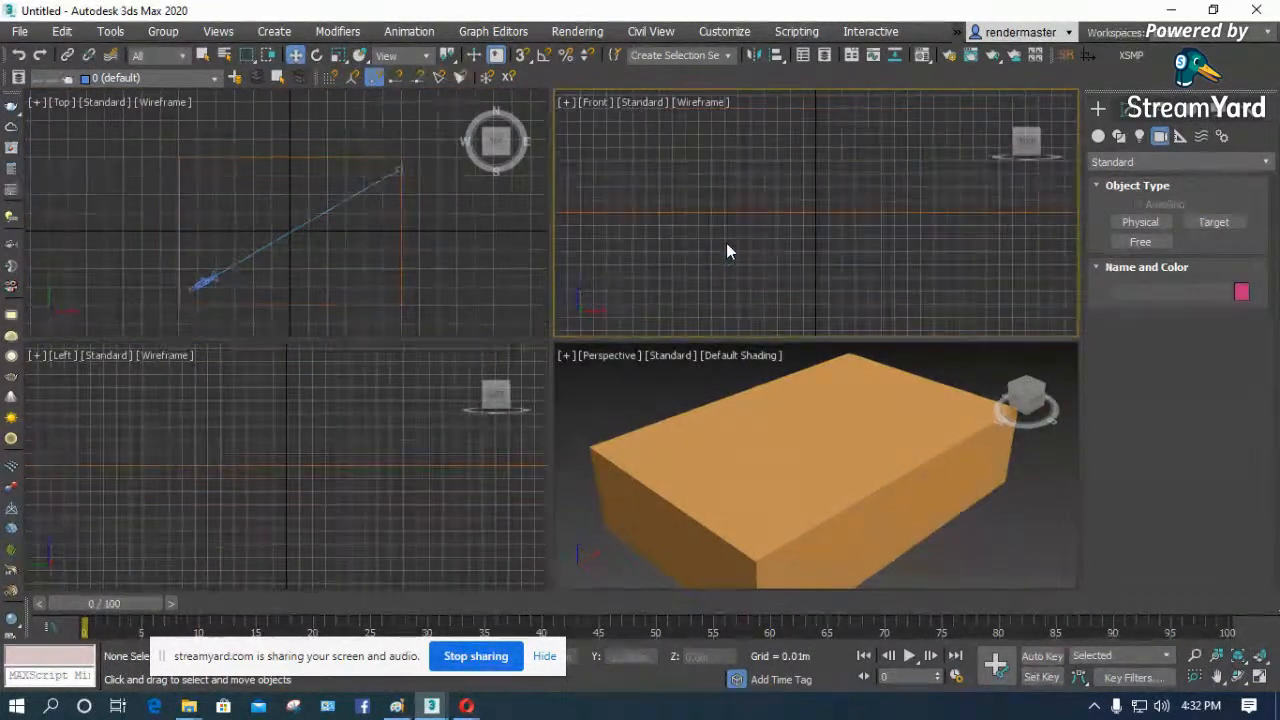
pyautogui.click(640, 264)
pyautogui.moveTo(641, 216); pyautogui.dragTo(640, 171)
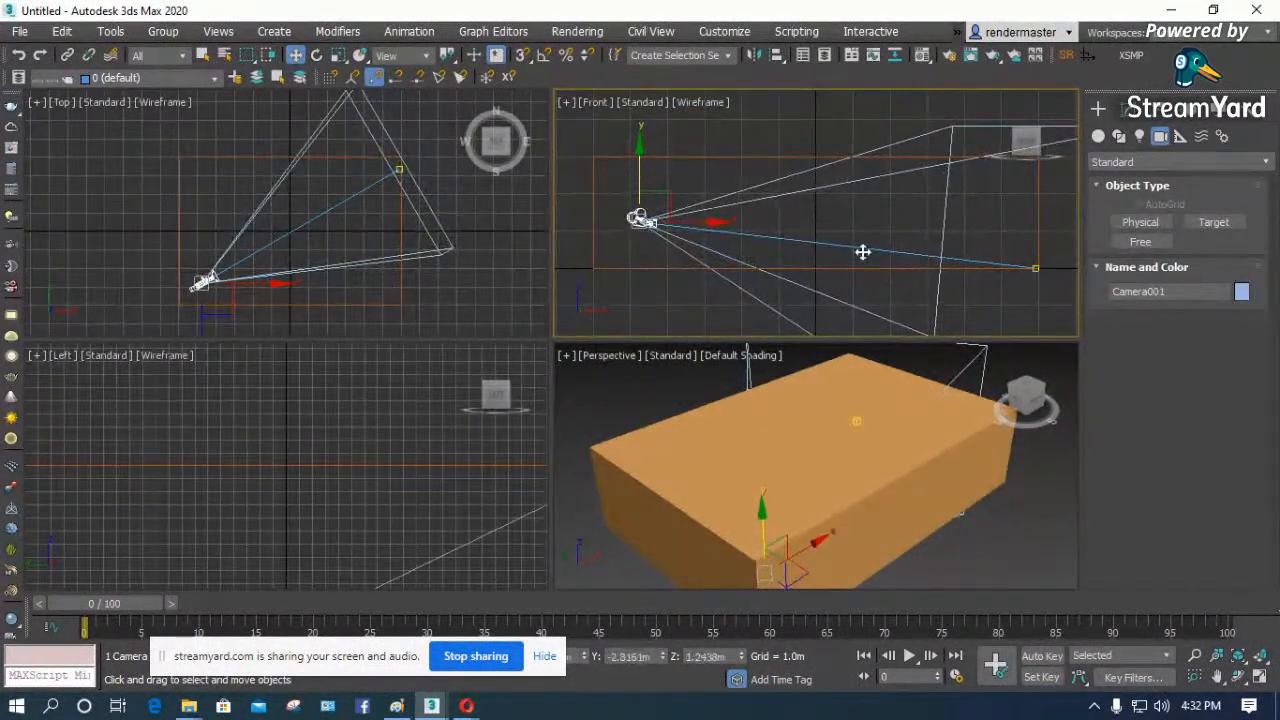
pyautogui.click(1036, 270)
pyautogui.moveTo(1040, 215); pyautogui.dragTo(1040, 170)
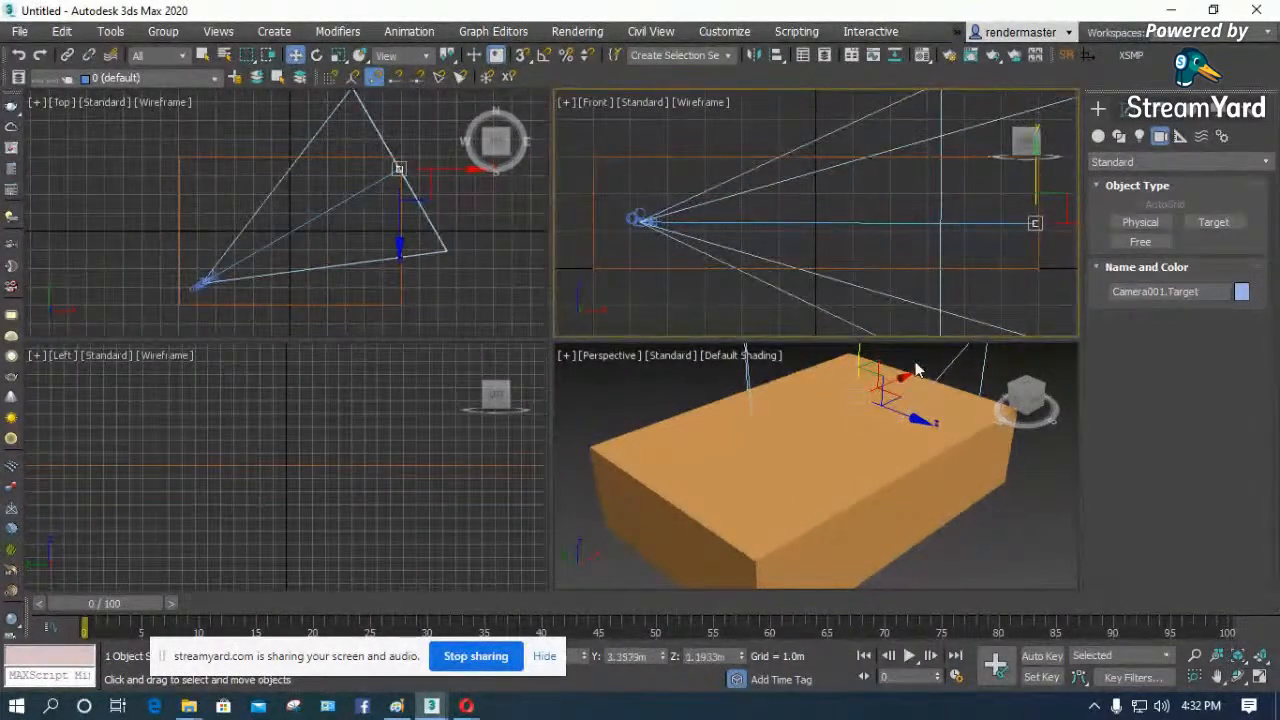
# - Switch the Perspective viewport to the Camera001 view, maximize it and display it in wireframe
pyautogui.click(766, 470)
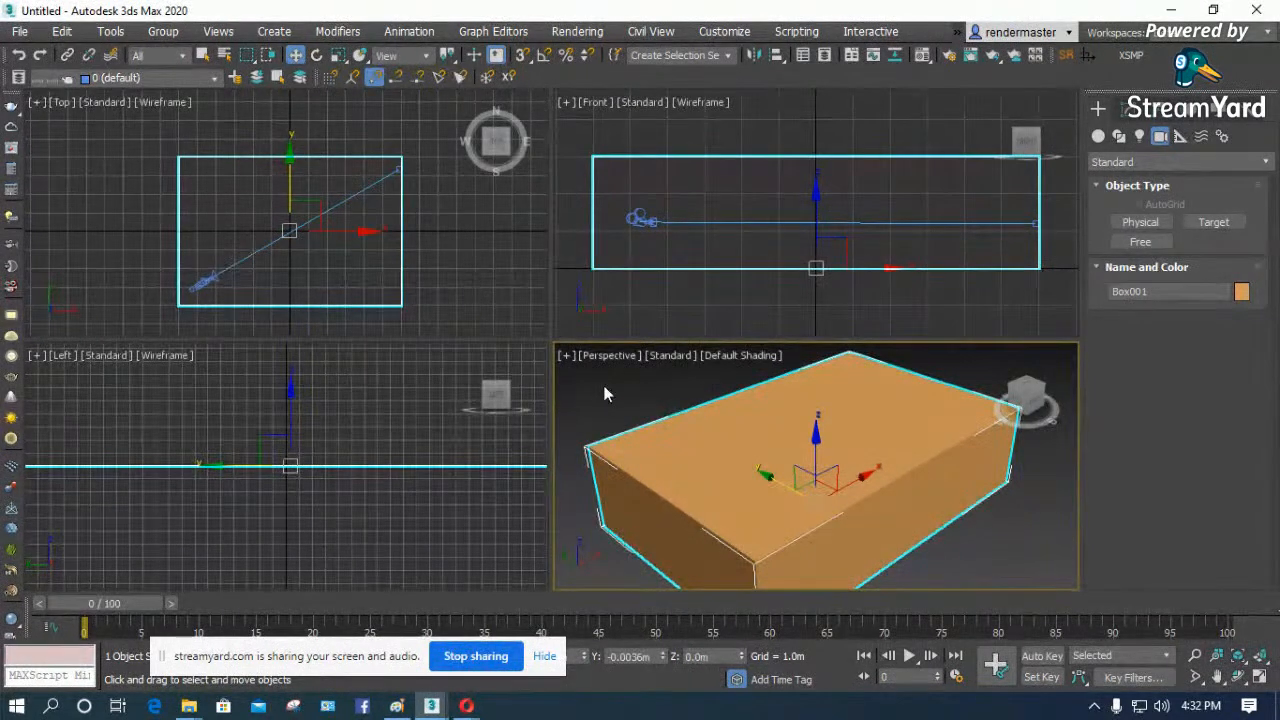
pyautogui.click(648, 390)
pyautogui.press('c')
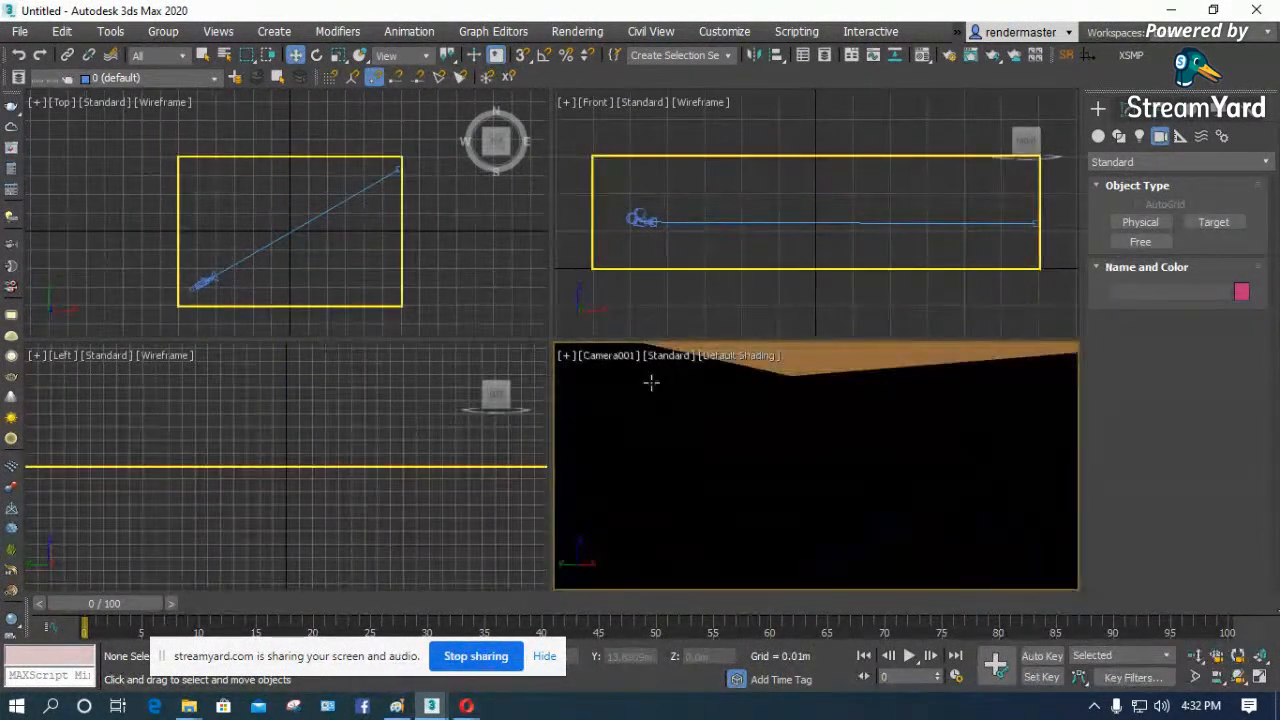
pyautogui.click(1259, 677)
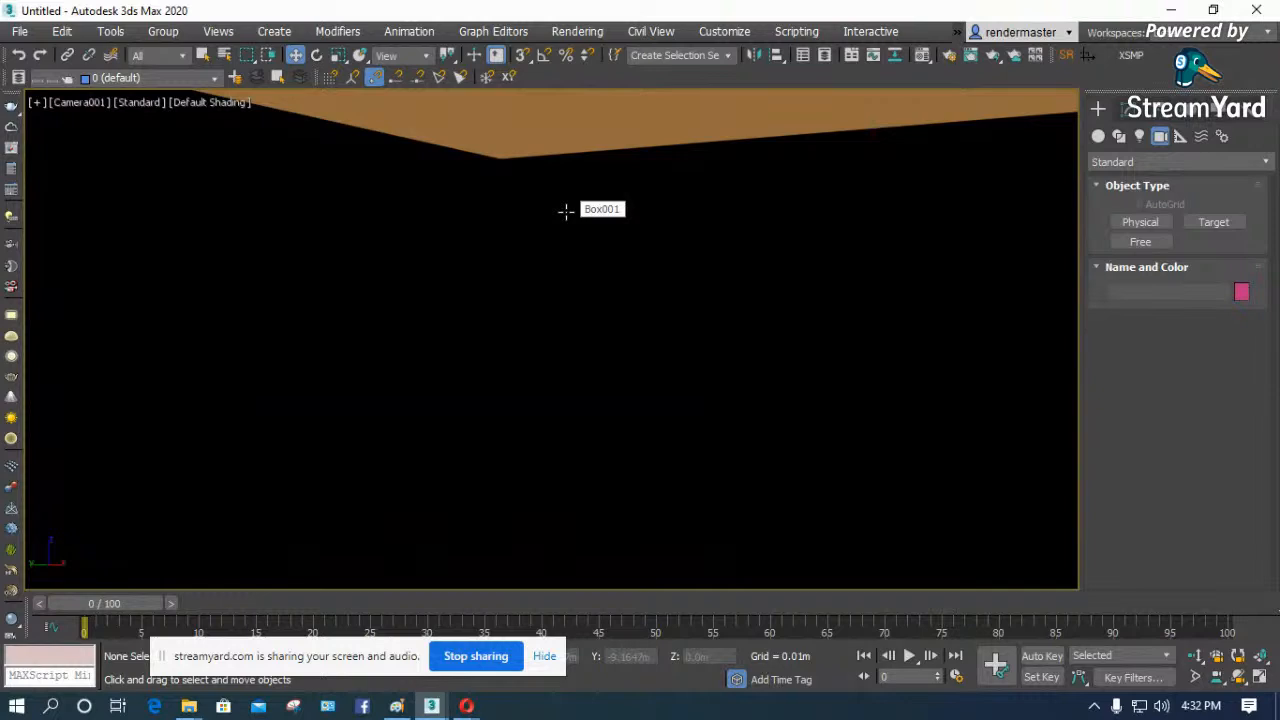
pyautogui.click(613, 133)
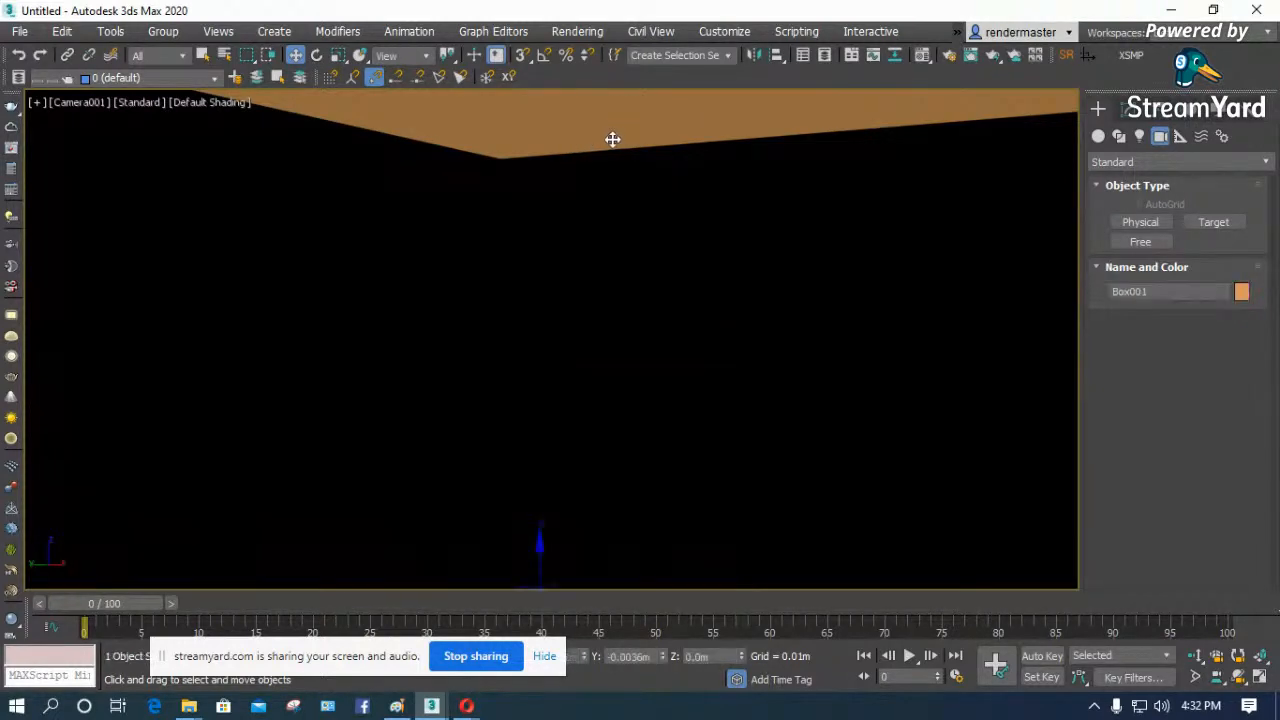
pyautogui.press('F3')
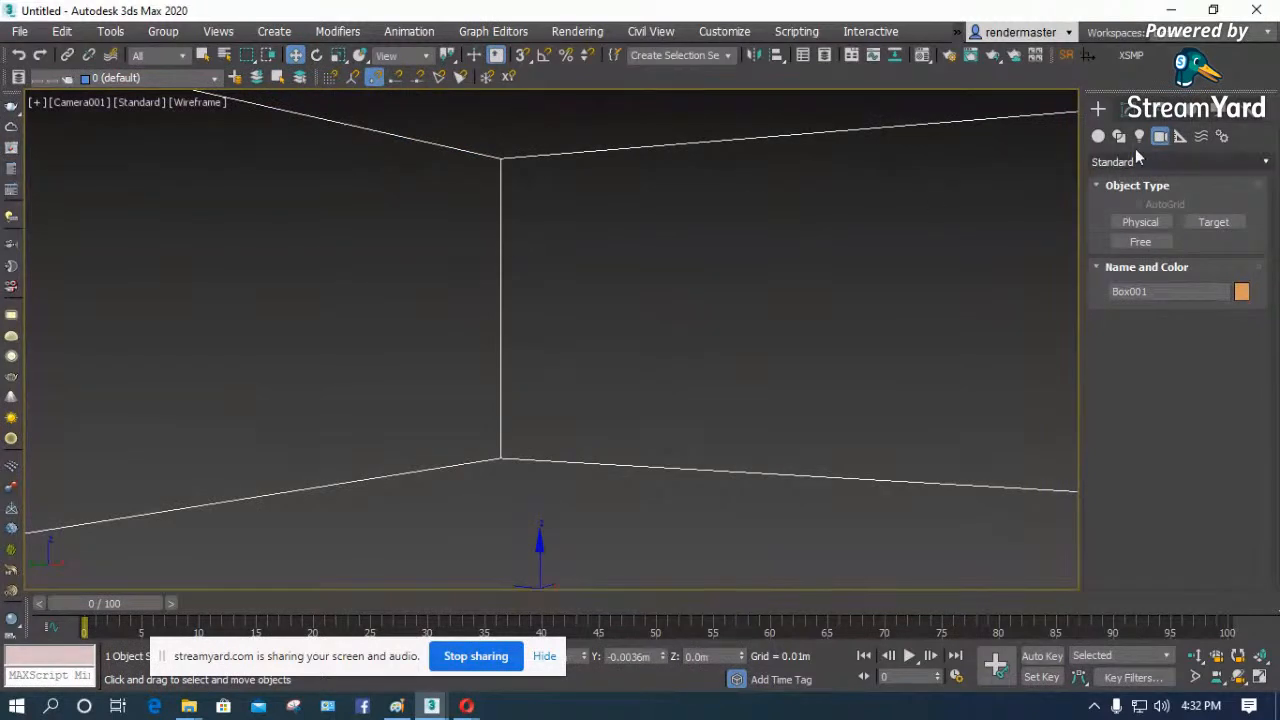
# - Apply a Normal modifier to the box to flip its normals, and shade the Camera001 view
pyautogui.click(1120, 108)
pyautogui.click(1144, 162)
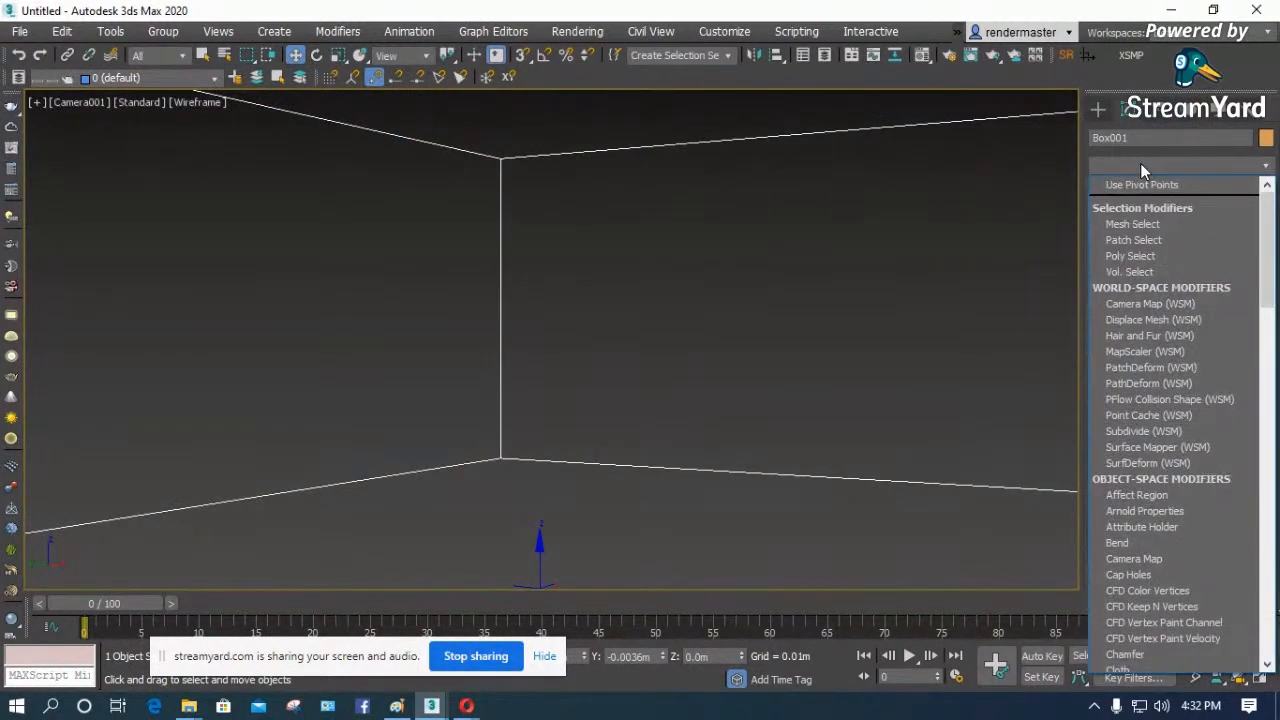
pyautogui.press('n')
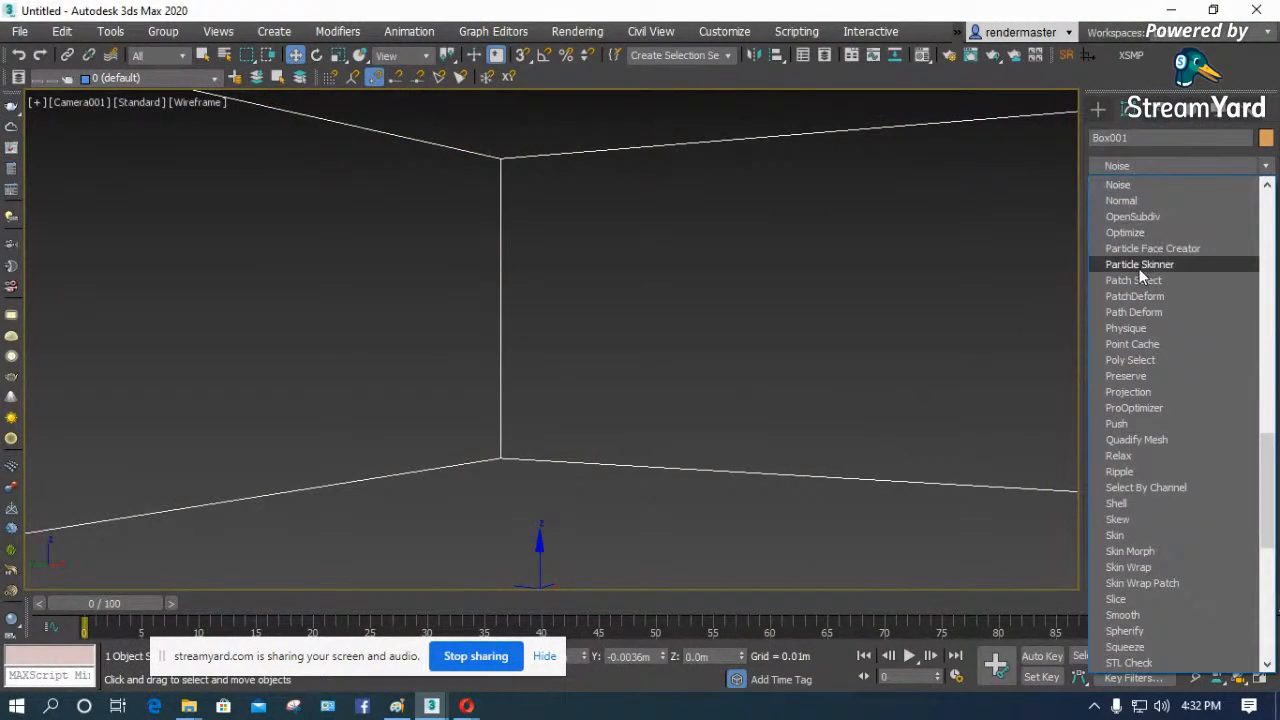
pyautogui.click(1128, 203)
pyautogui.click(848, 268)
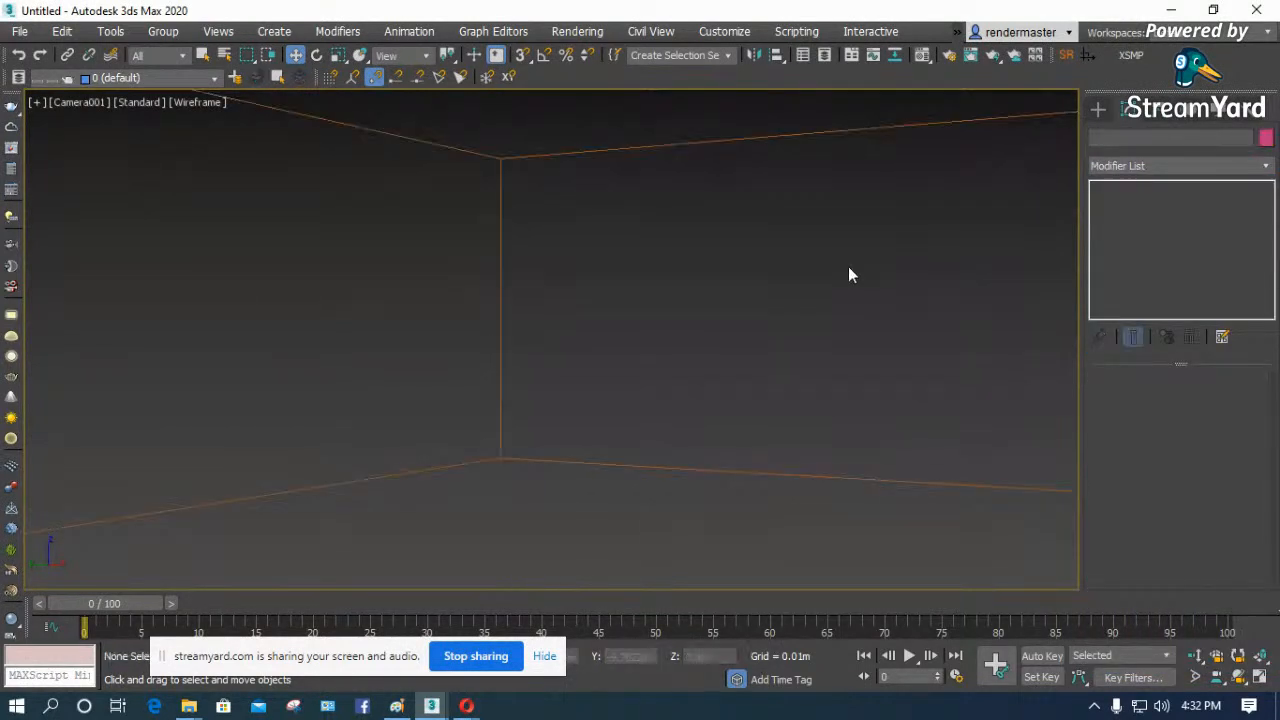
pyautogui.press('F3')
pyautogui.click(622, 274)
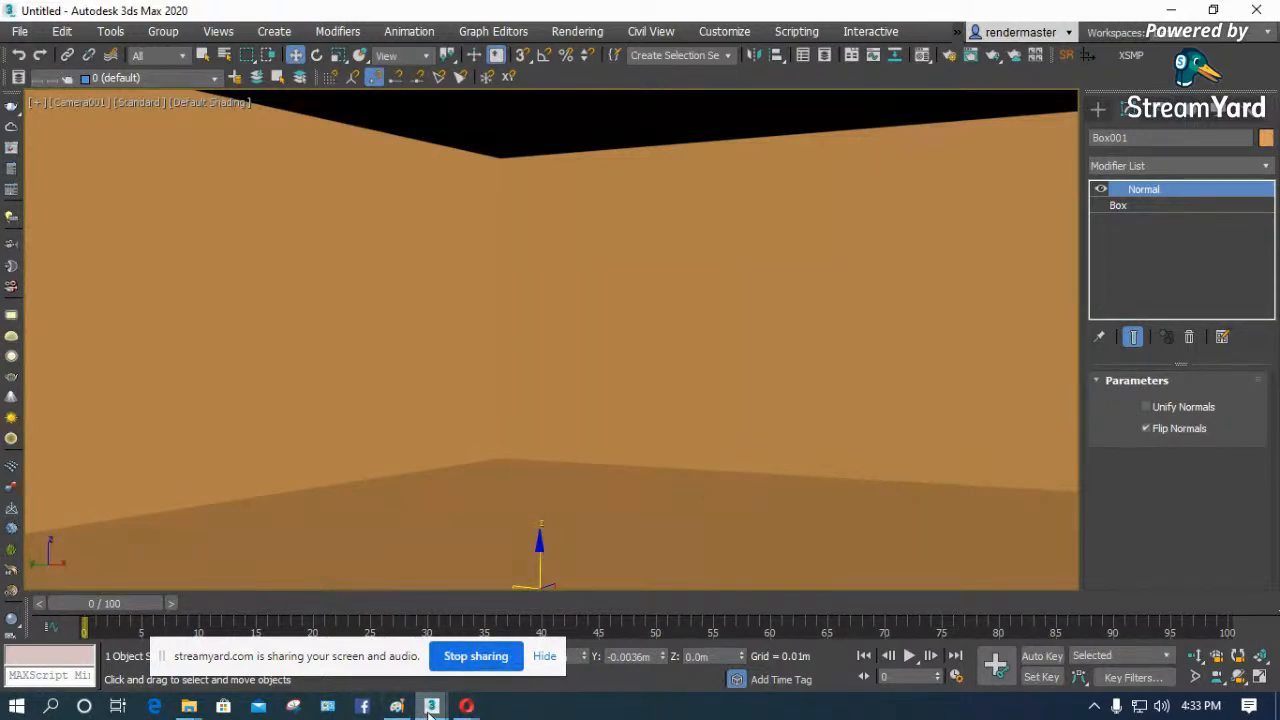
# - Switch to the iNTERIOR.max scene and examine its furniture layout in the Top view
pyautogui.moveTo(431, 706)
pyautogui.click(370, 580)
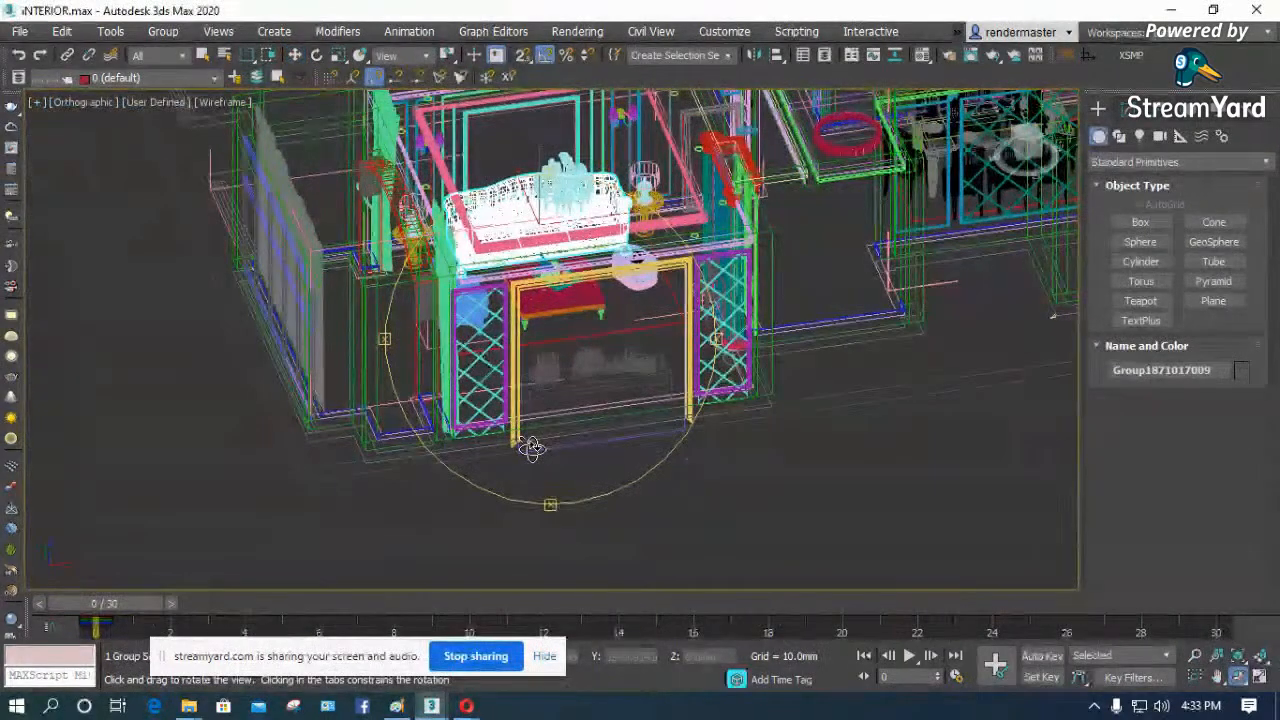
pyautogui.press('t')
pyautogui.press('z')
pyautogui.scroll(-5, 600, 400)
pyautogui.scroll(4, 600, 345)
pyautogui.press('w')
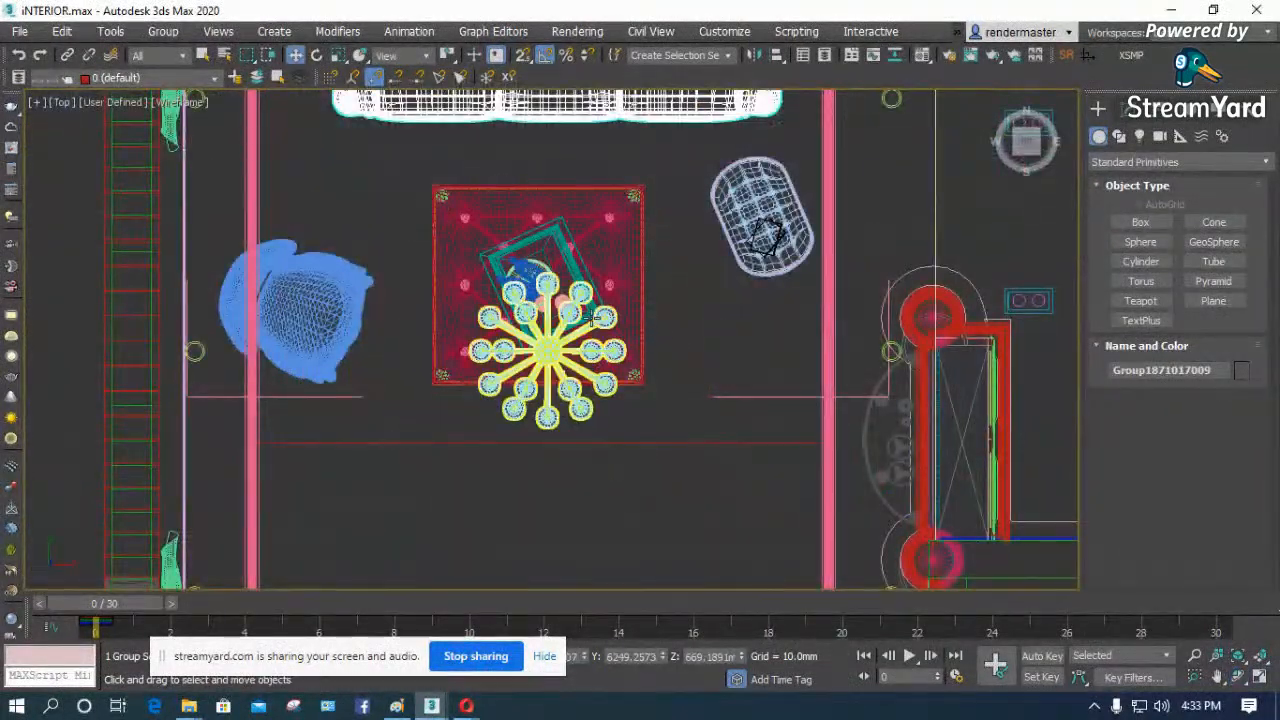
# - Return to the untitled box scene, switch to the Top view and hide the grid
pyautogui.moveTo(431, 706)
pyautogui.click(487, 637)
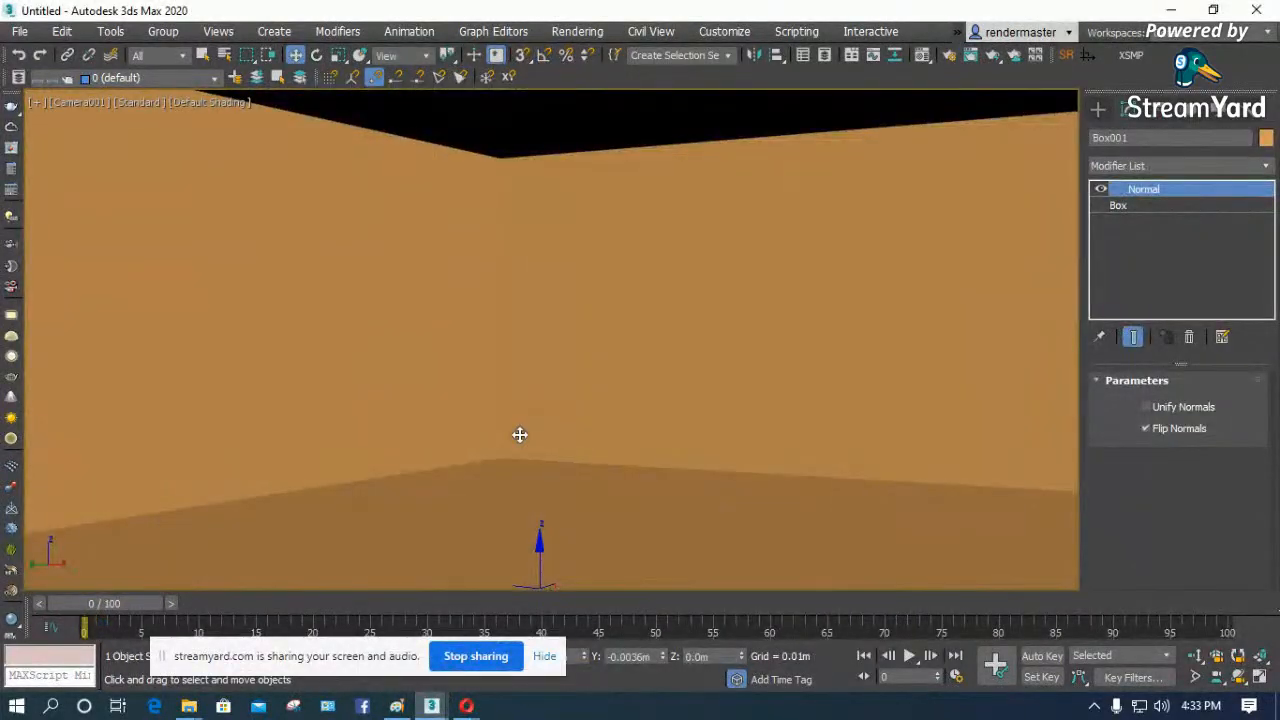
pyautogui.press('t')
pyautogui.press('z')
pyautogui.click(913, 339)
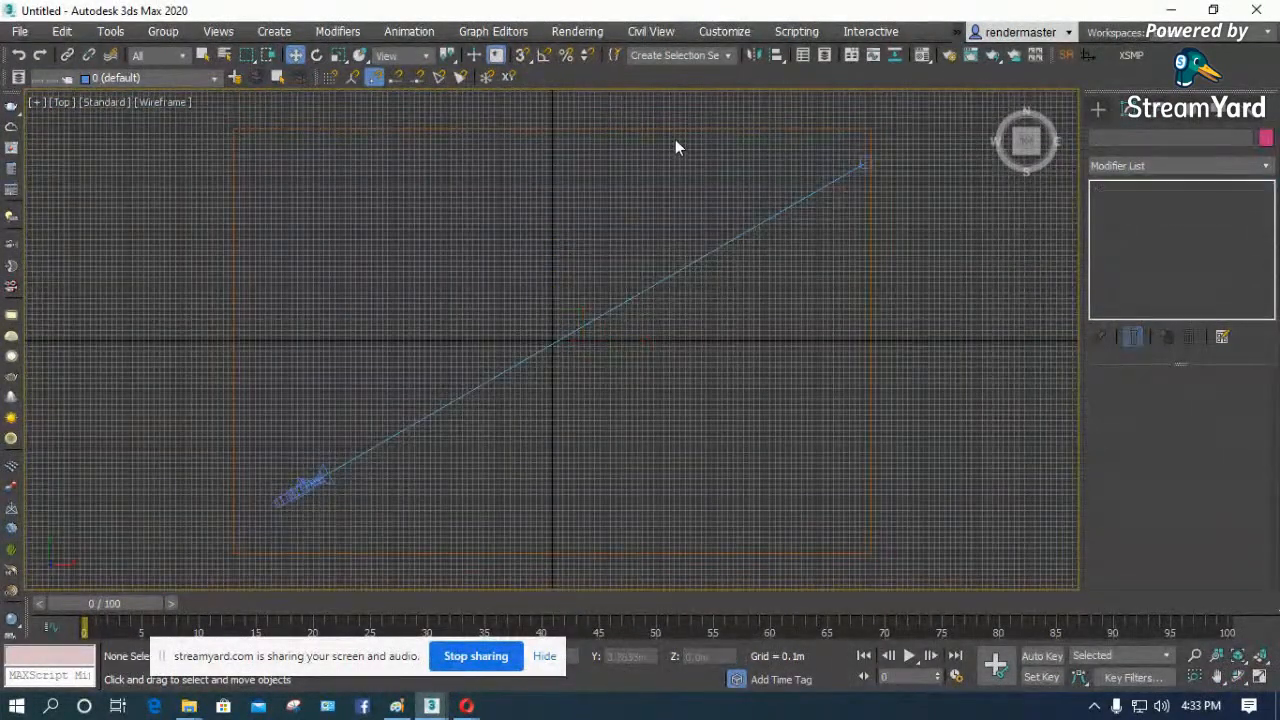
pyautogui.press('g')
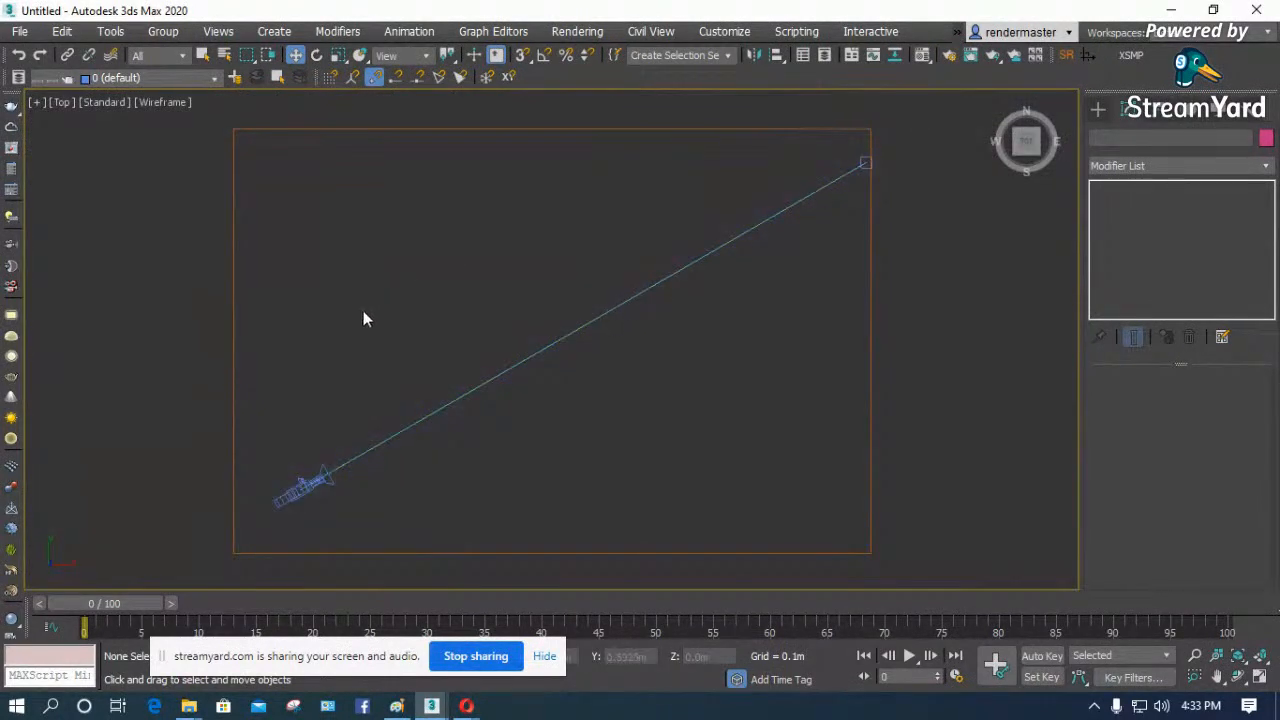
pyautogui.scroll(-2, 363, 319)
pyautogui.scroll(2, 603, 242)
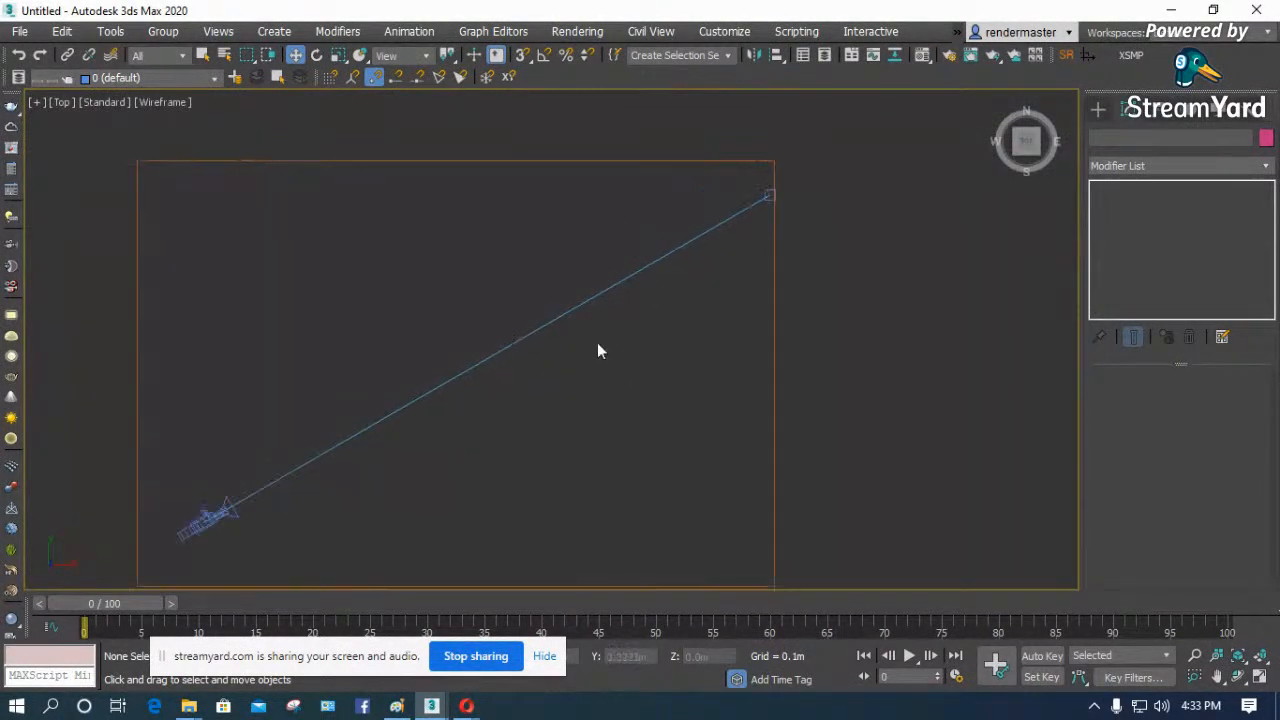
pyautogui.click(19, 31)
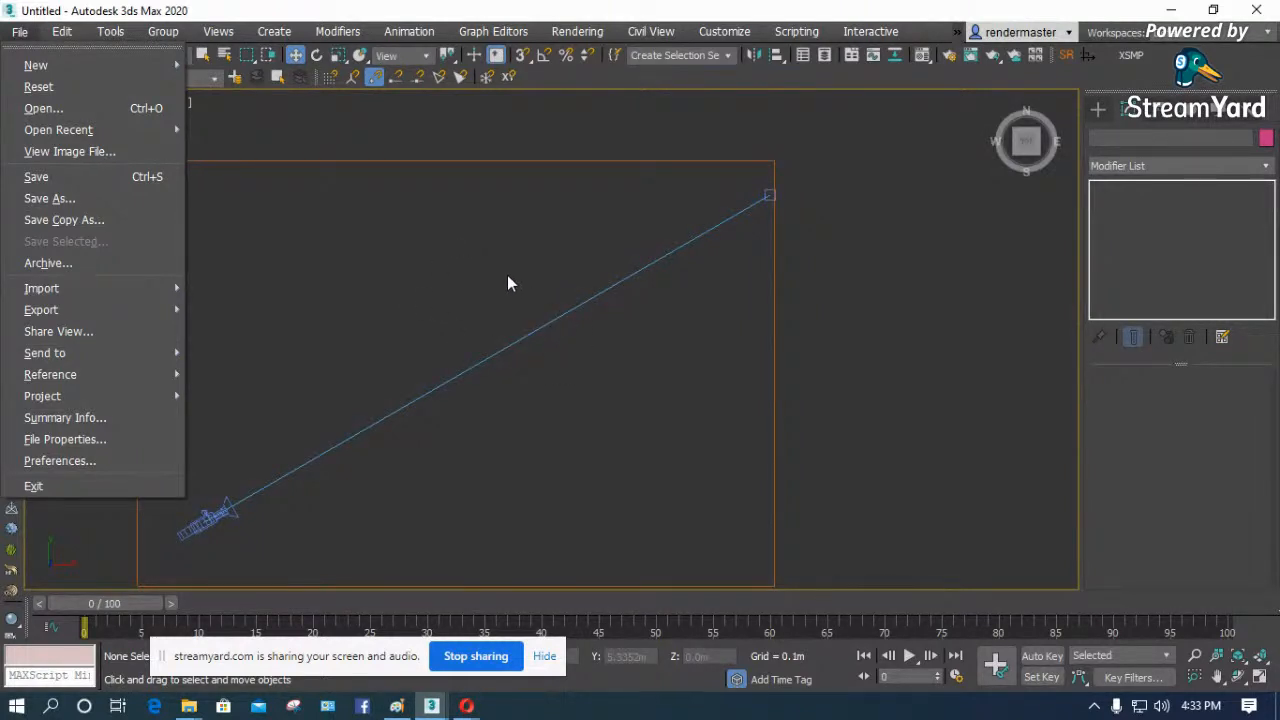
pyautogui.click(64, 112)
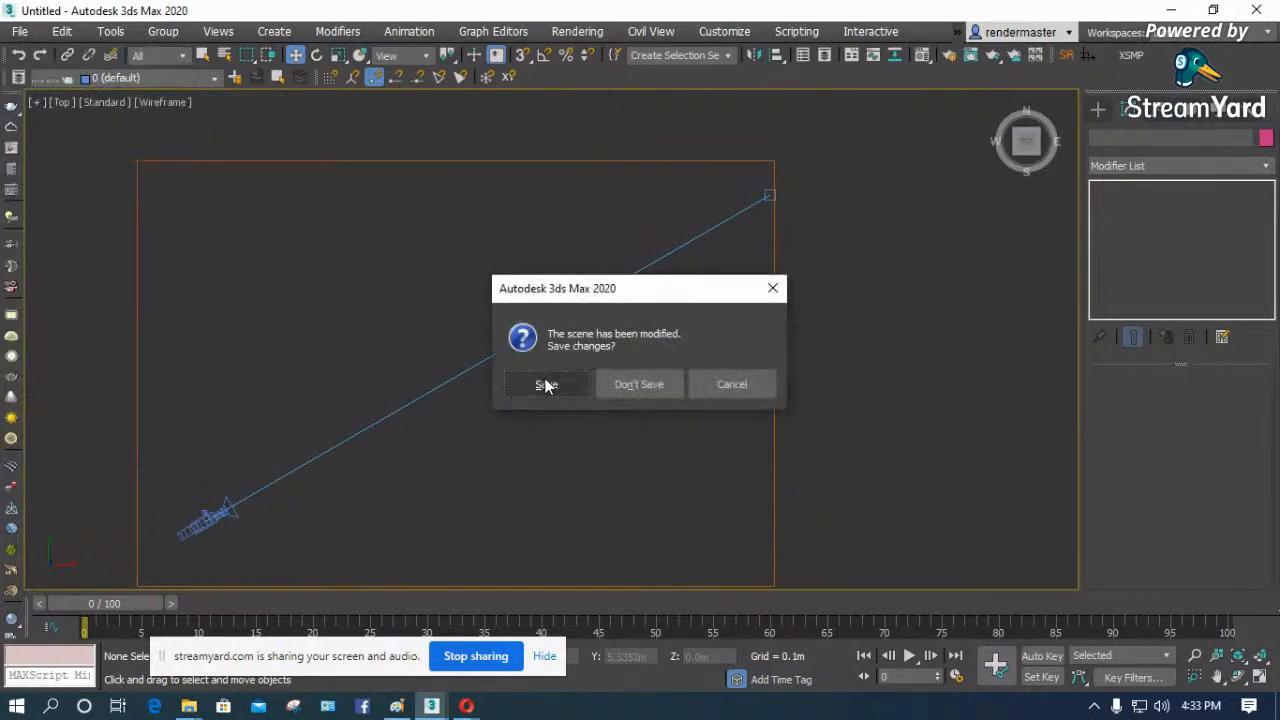
pyautogui.click(732, 390)
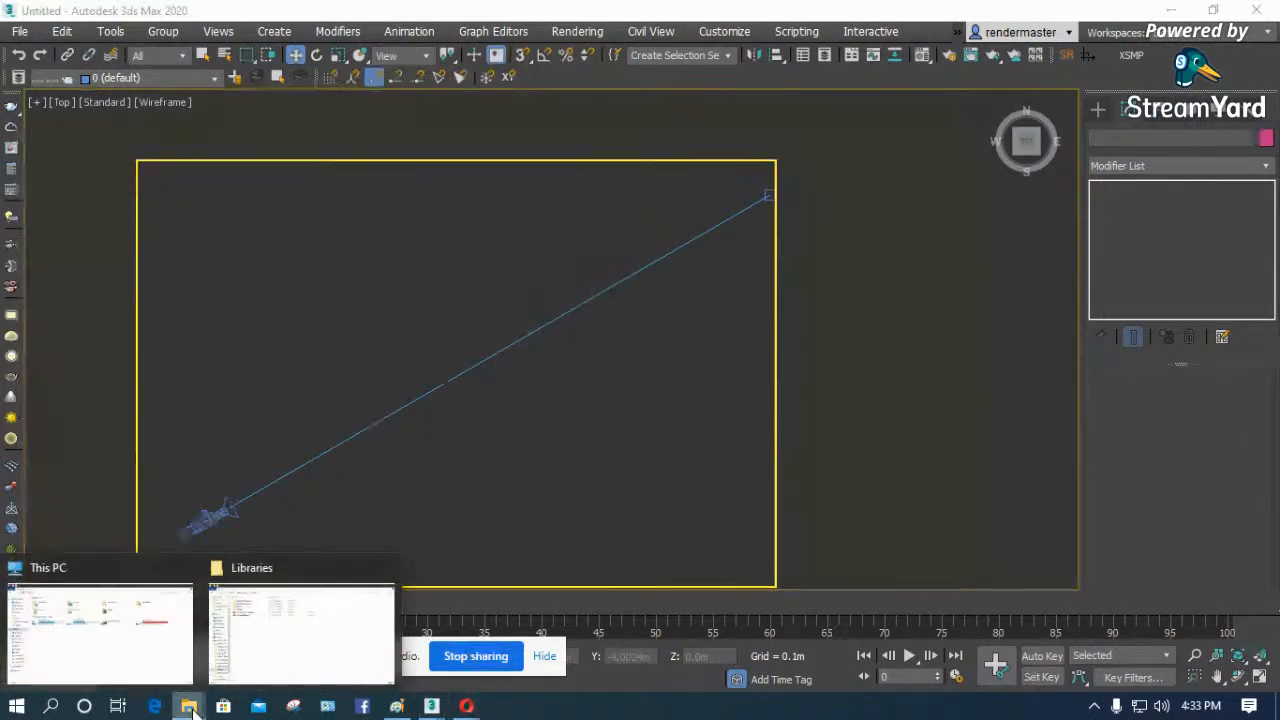
pyautogui.click(161, 657)
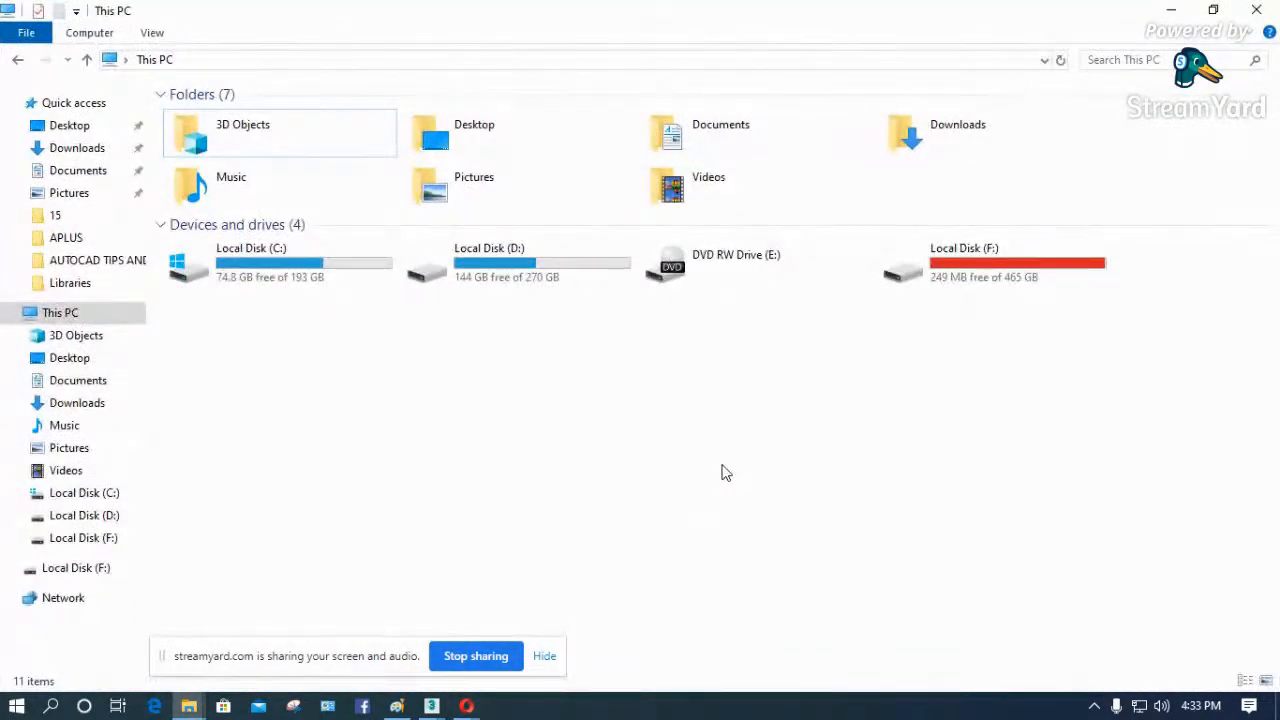
# - Switch to the Opera browser, search for 3dmodelfree in a new tab and open the 3DModelFree.com site
pyautogui.click(466, 706)
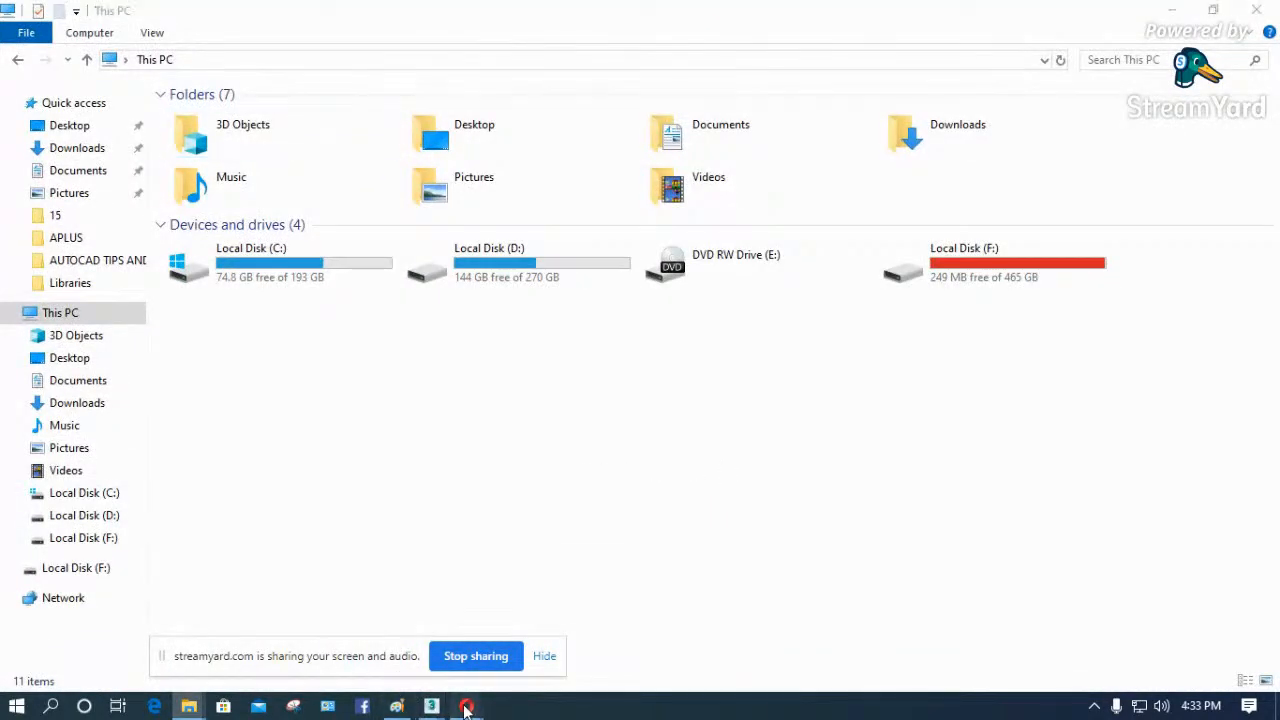
pyautogui.click(417, 677)
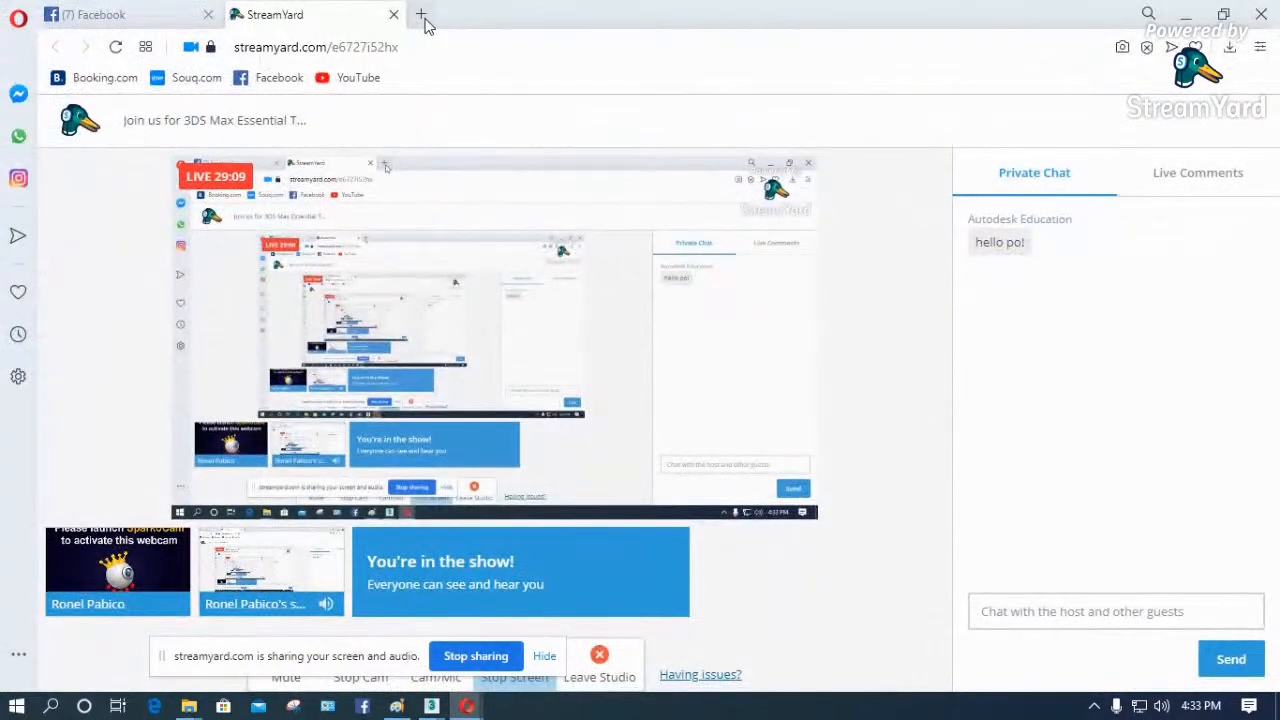
pyautogui.click(423, 14)
pyautogui.write('3d')
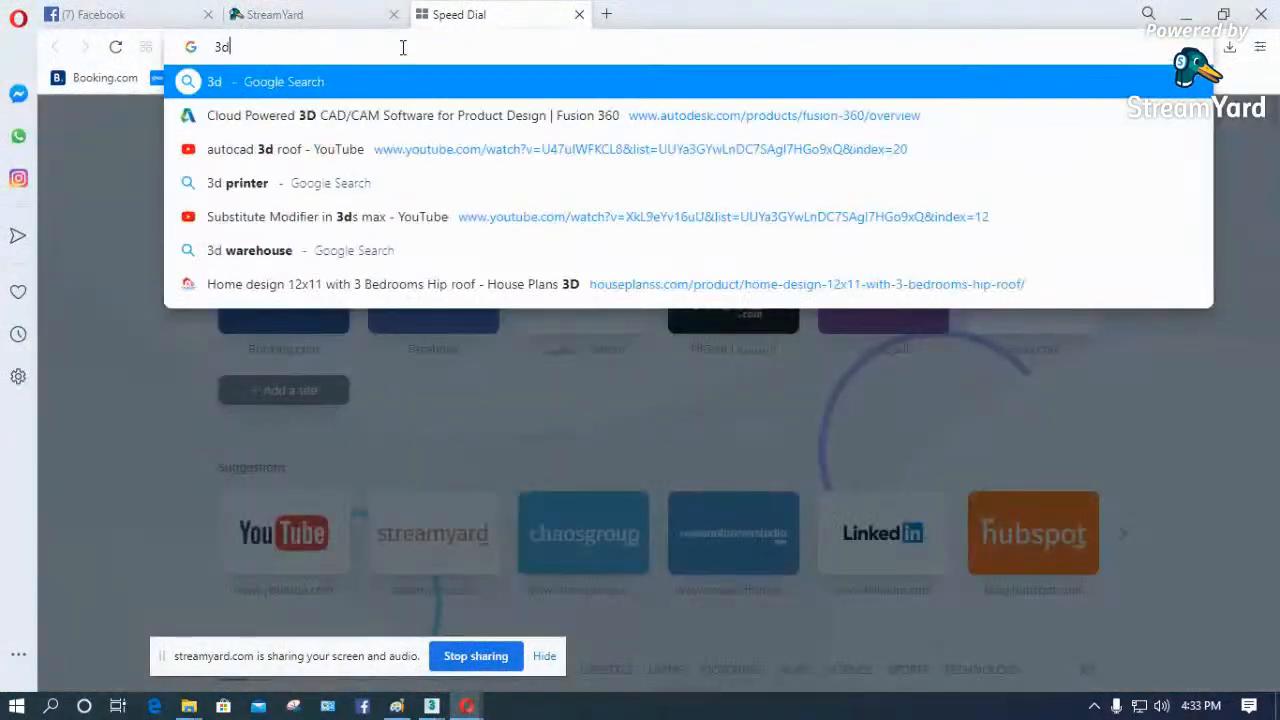
pyautogui.write('model')
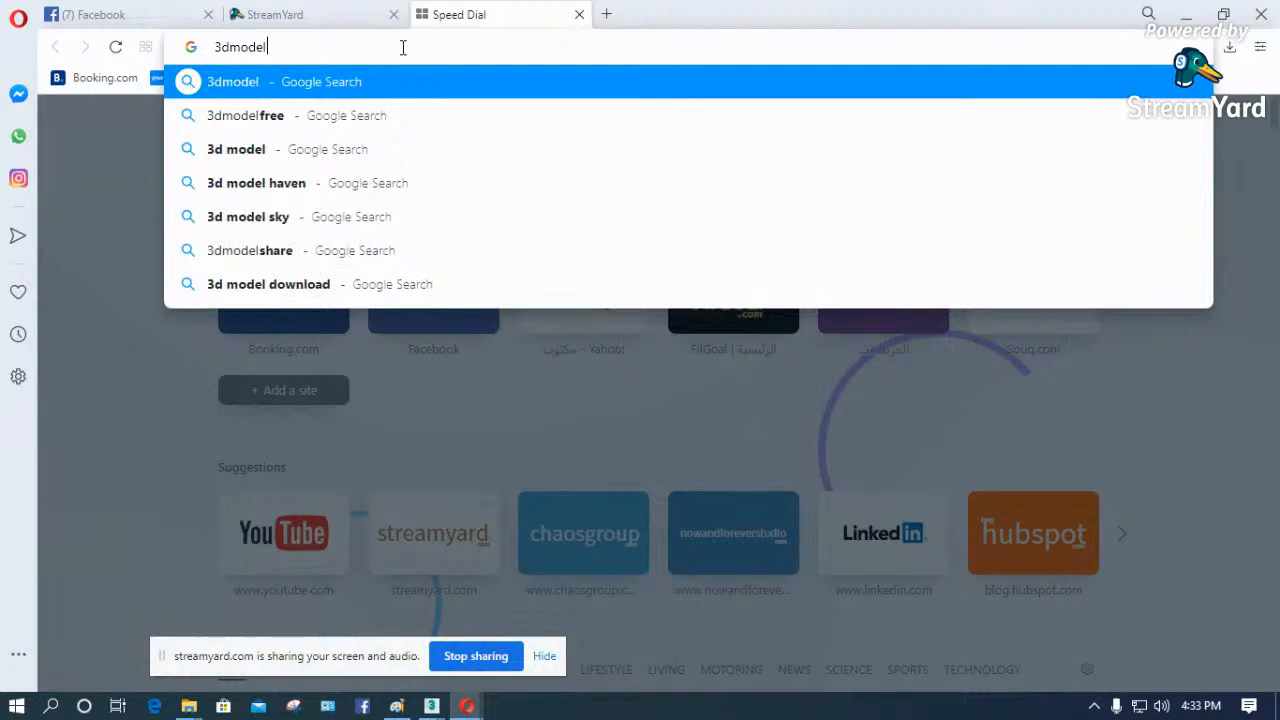
pyautogui.click(270, 116)
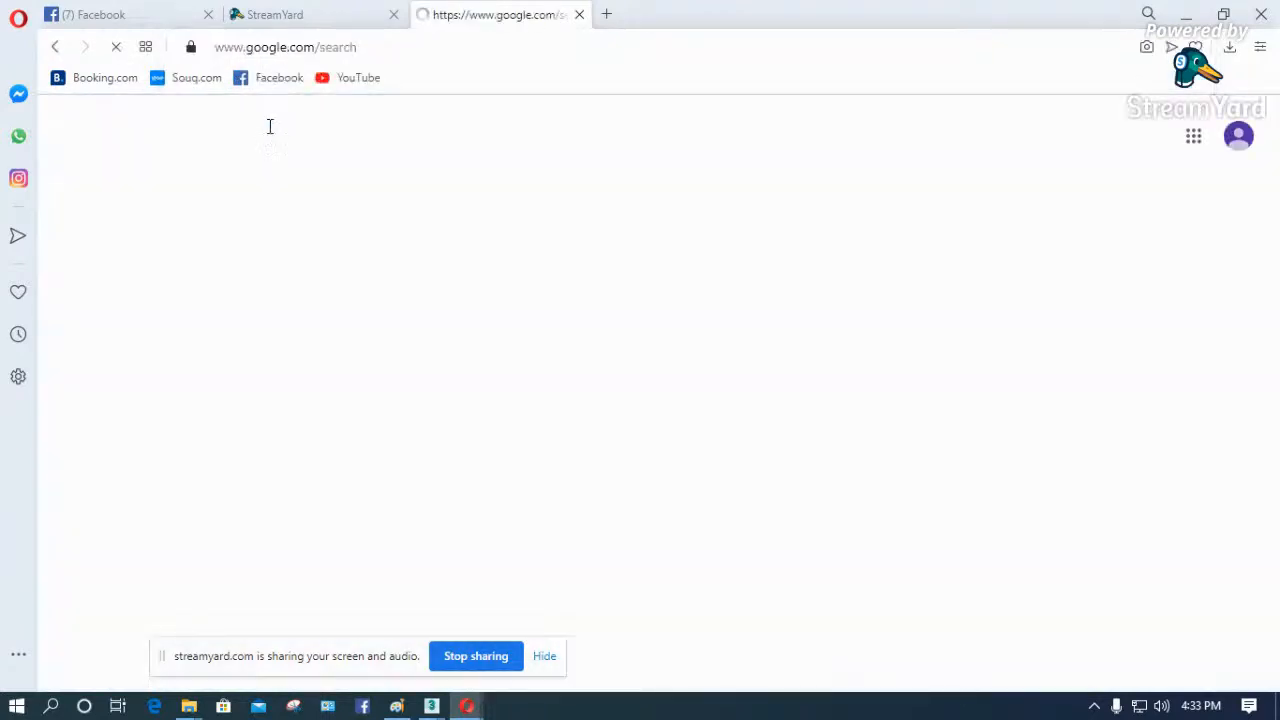
pyautogui.click(349, 291)
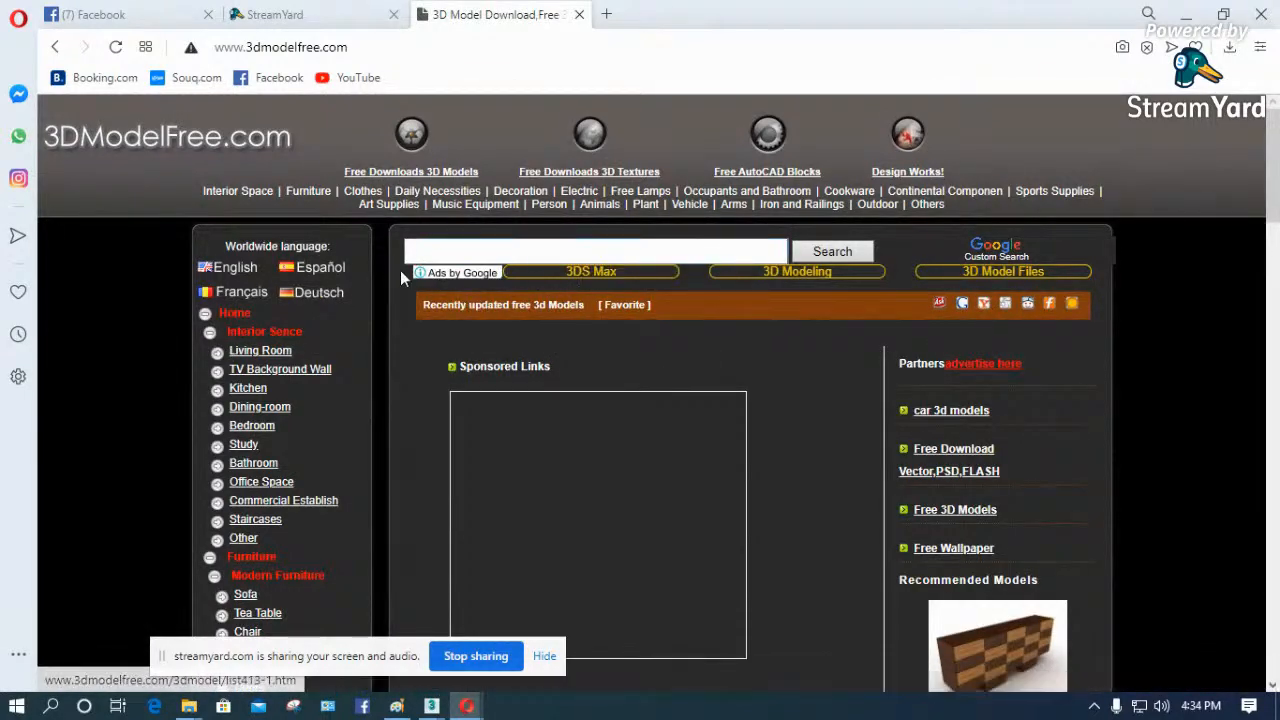
# - Open the Living Room category under the interior scenes and look through its models
pyautogui.click(262, 352)
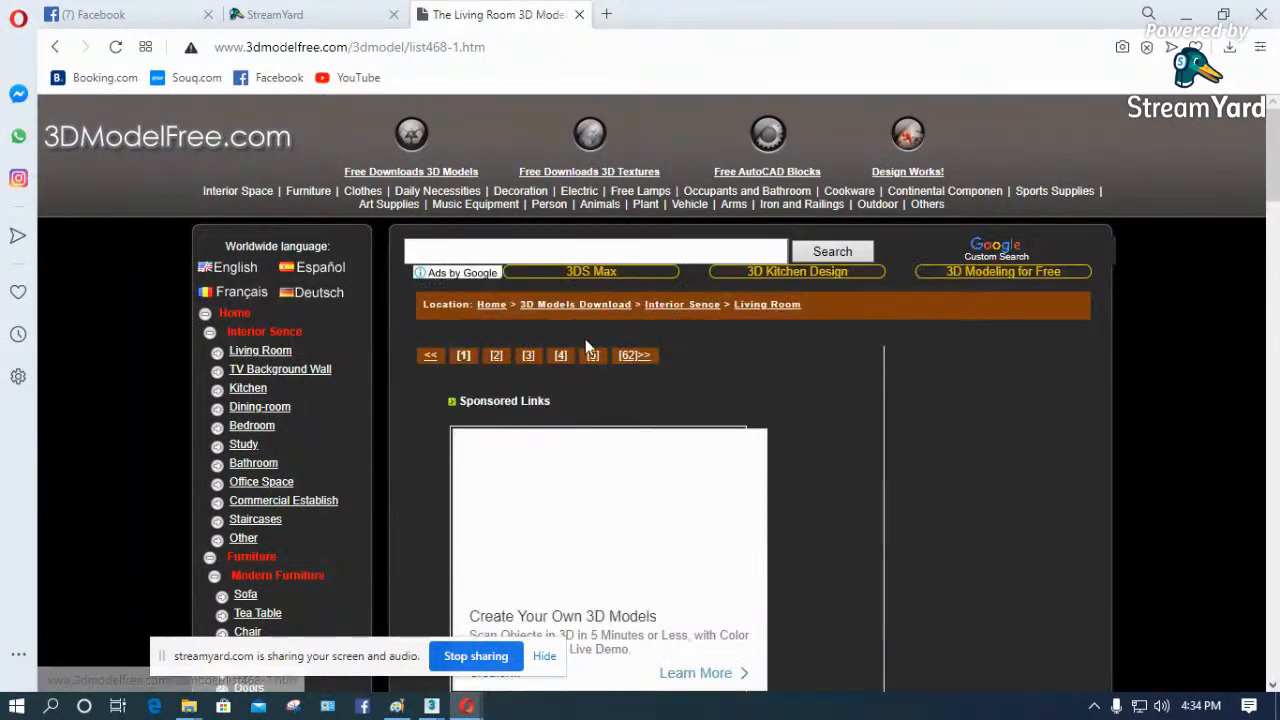
pyautogui.scroll(-7, 612, 428)
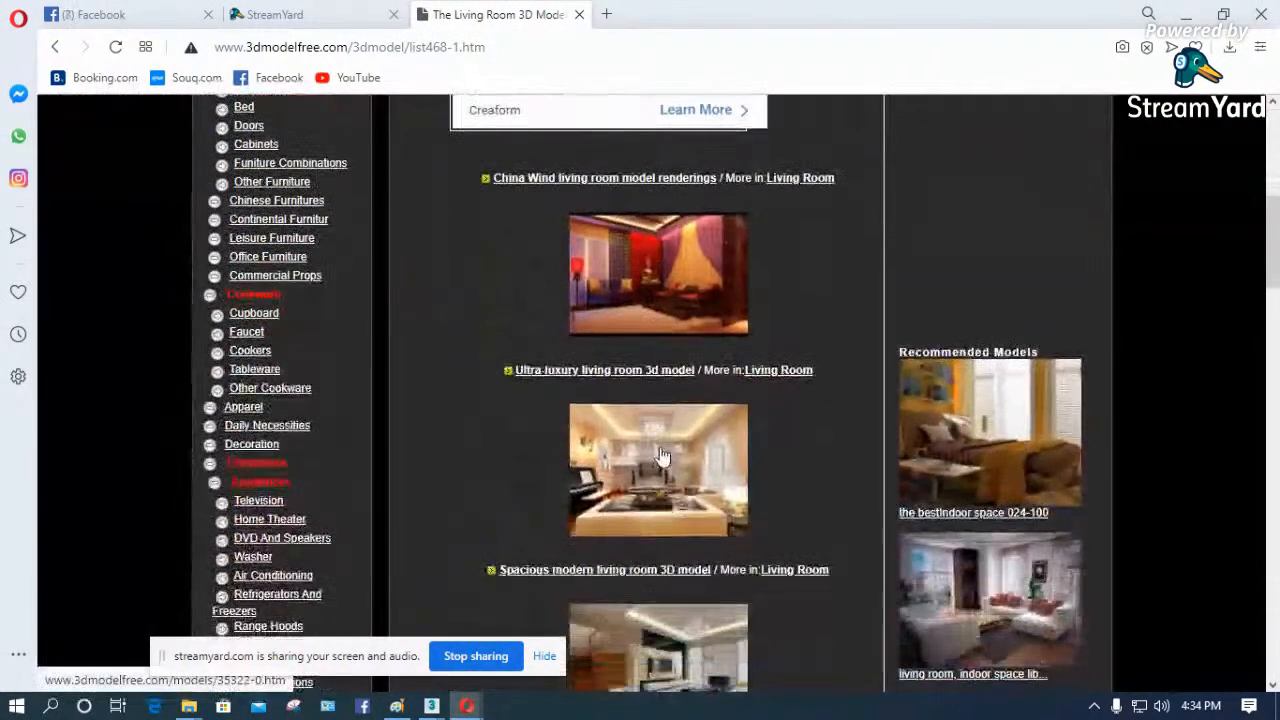
pyautogui.scroll(-4, 686, 463)
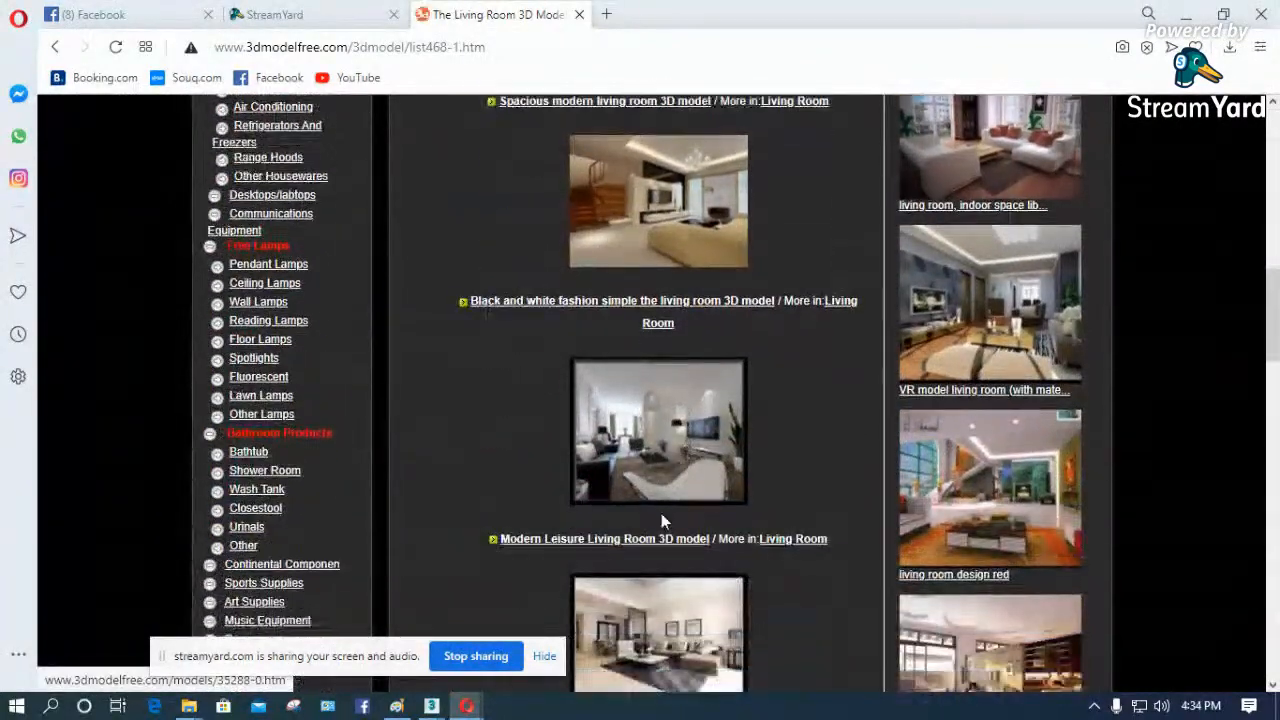
pyautogui.scroll(5, 586, 471)
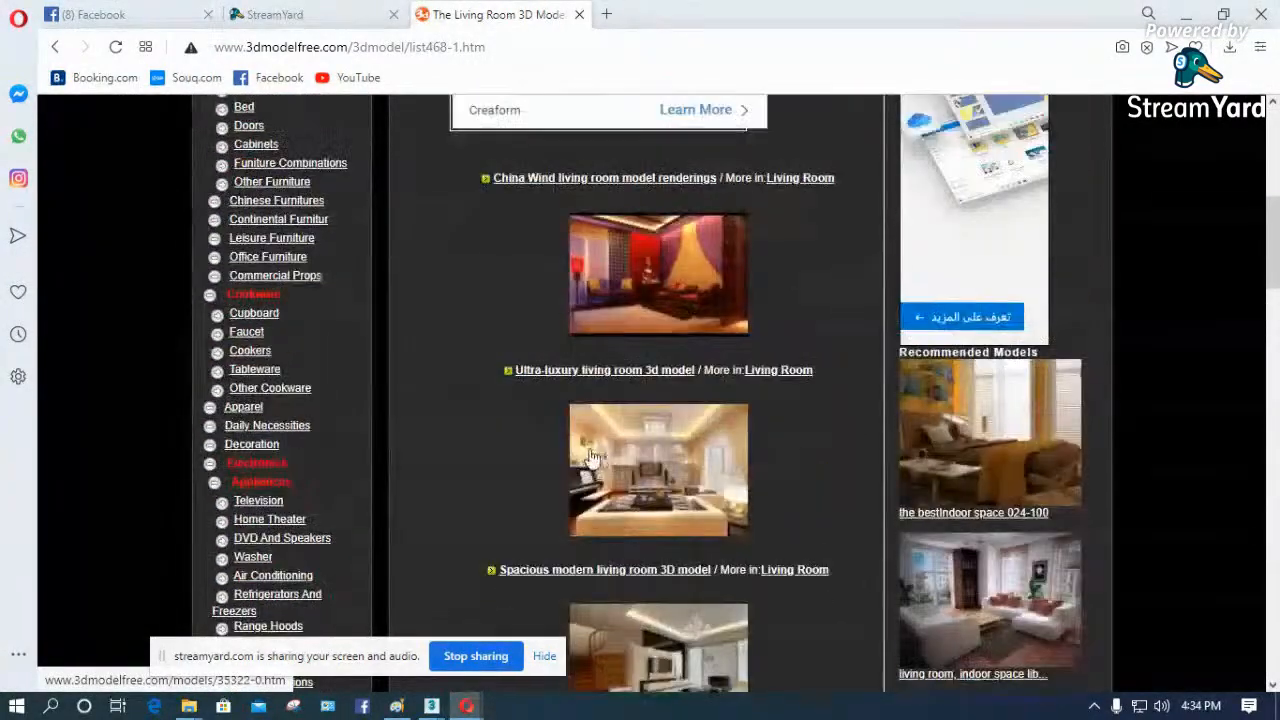
pyautogui.scroll(6, 463, 420)
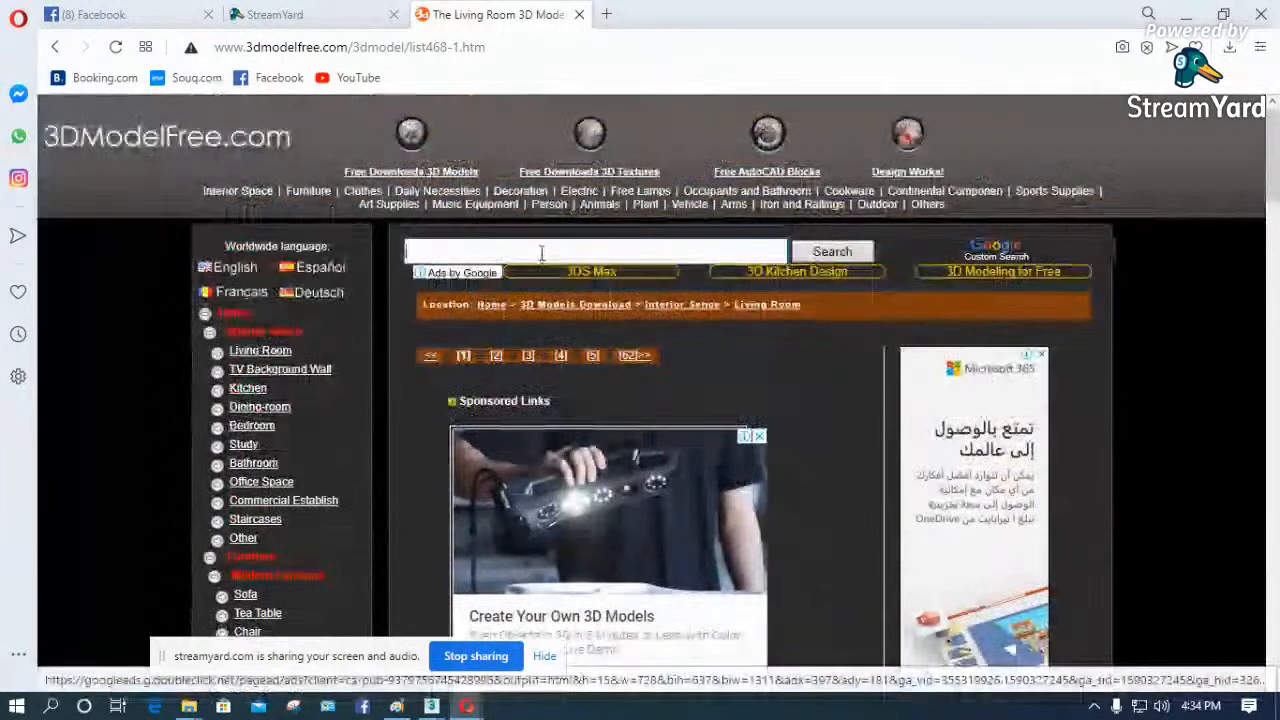
# - Search the site for sofa and look through the results
pyautogui.click(541, 252)
pyautogui.write('sofa')
pyautogui.press('Return')
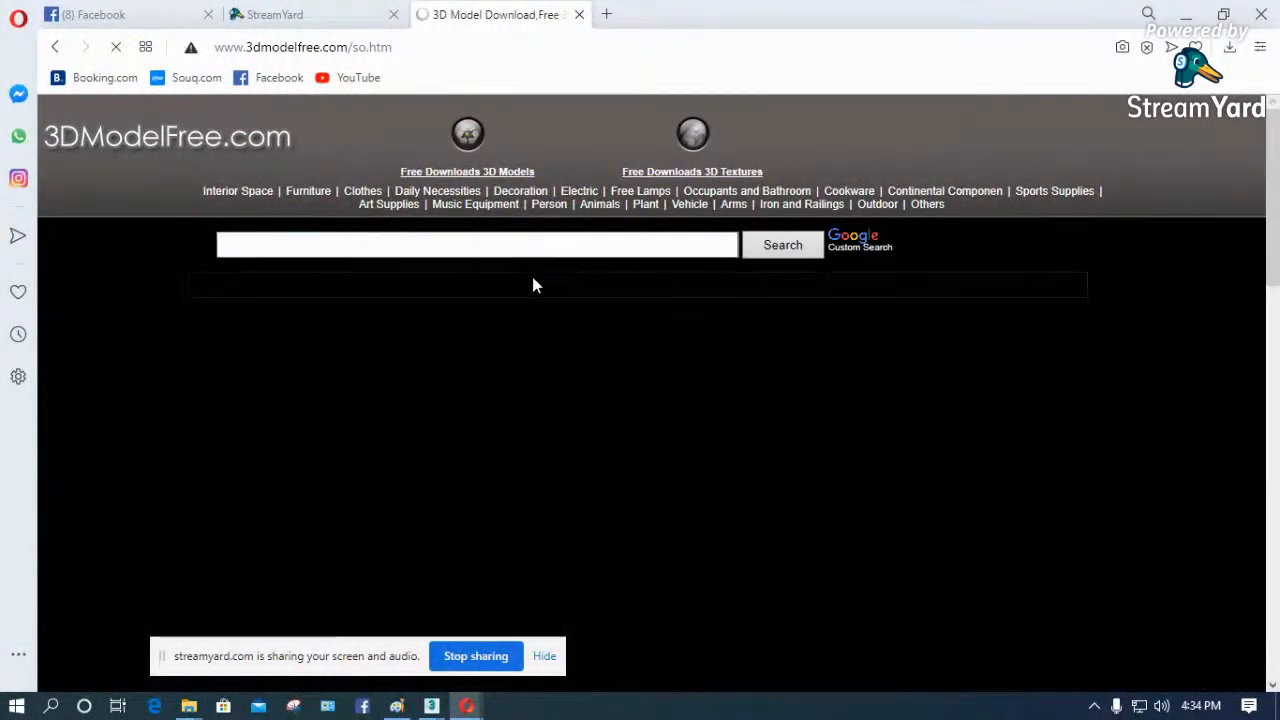
pyautogui.scroll(-6, 491, 325)
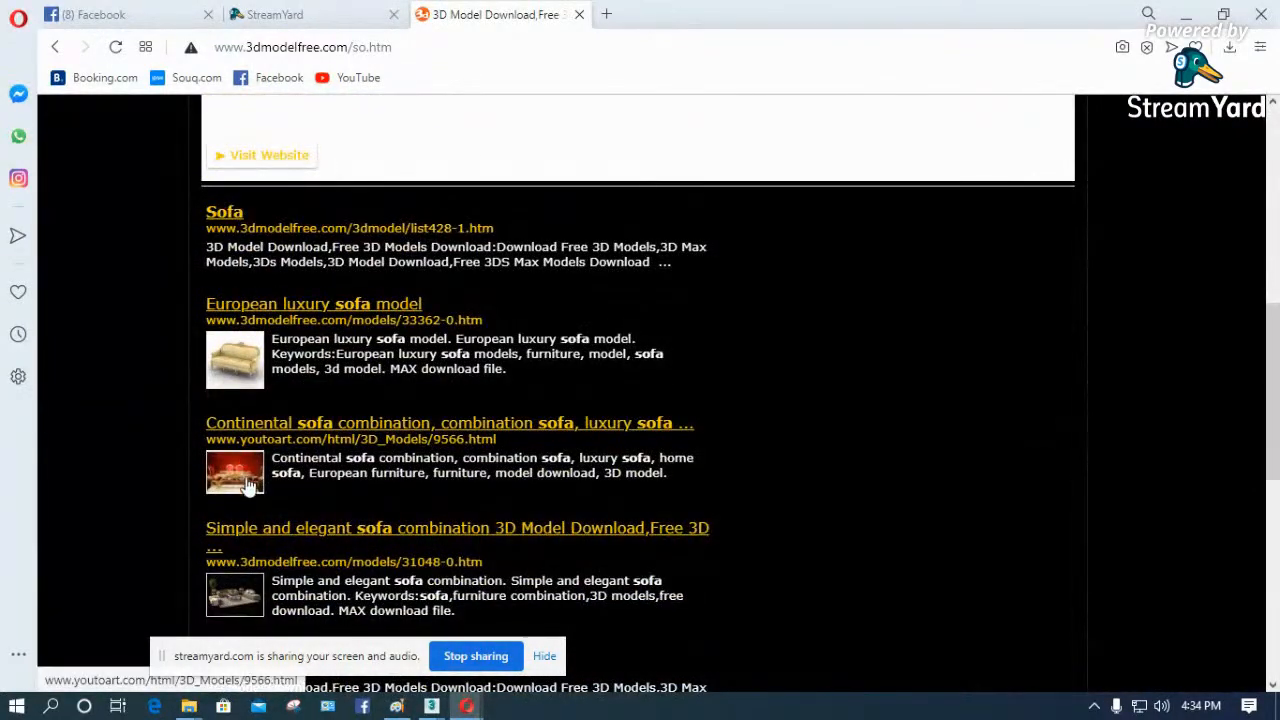
pyautogui.scroll(-4, 259, 524)
pyautogui.scroll(5, 276, 428)
pyautogui.scroll(6, 280, 400)
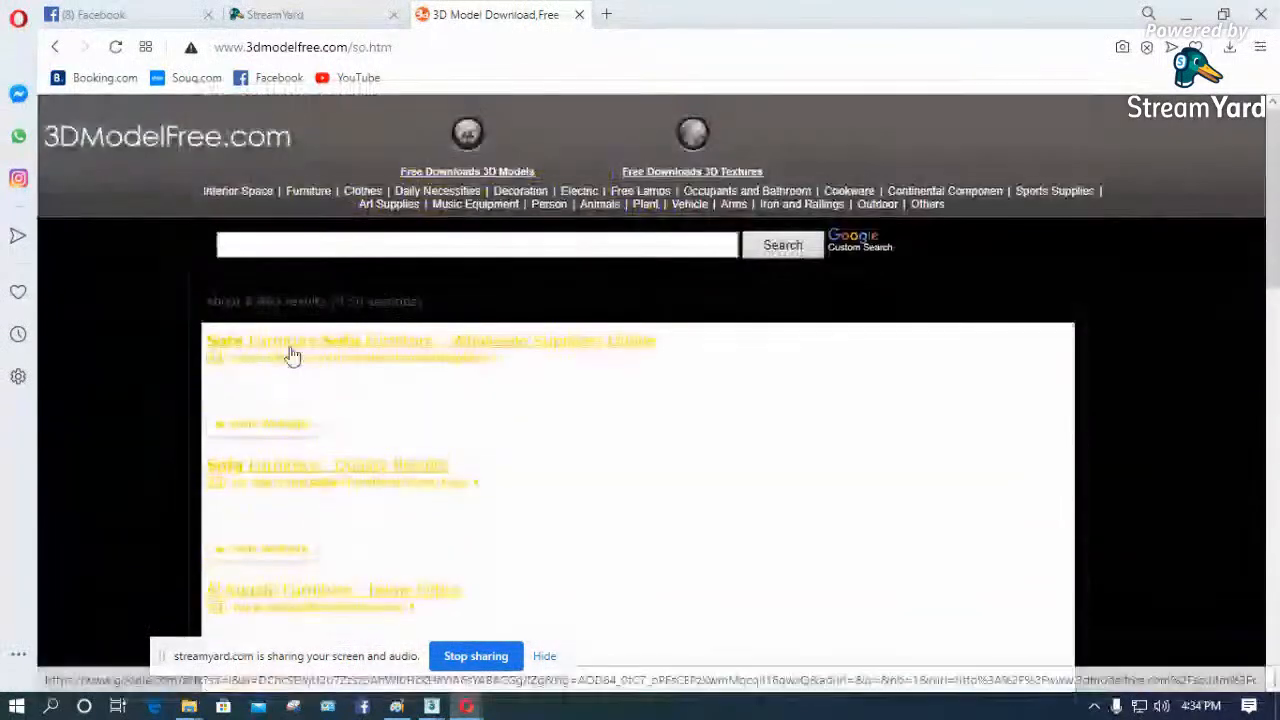
# - Return to the Living Room listing and open the Sofa category under Modern Furniture
pyautogui.click(56, 48)
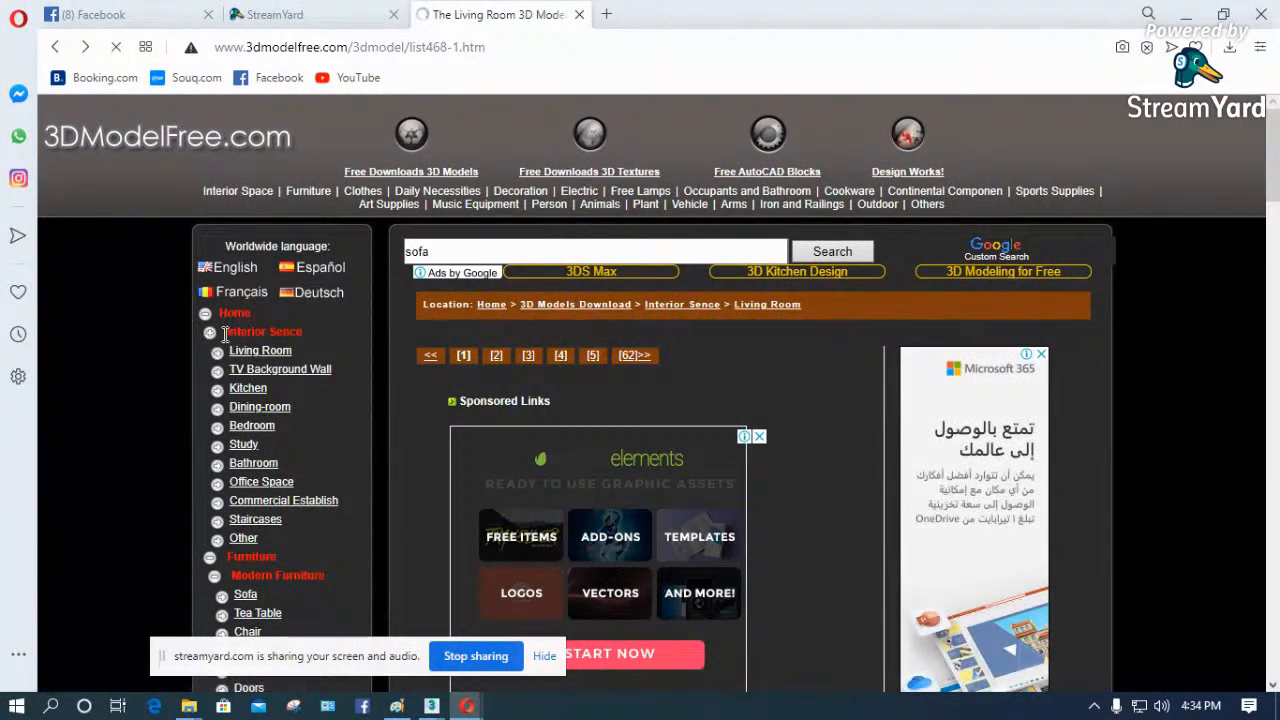
pyautogui.scroll(-3, 303, 395)
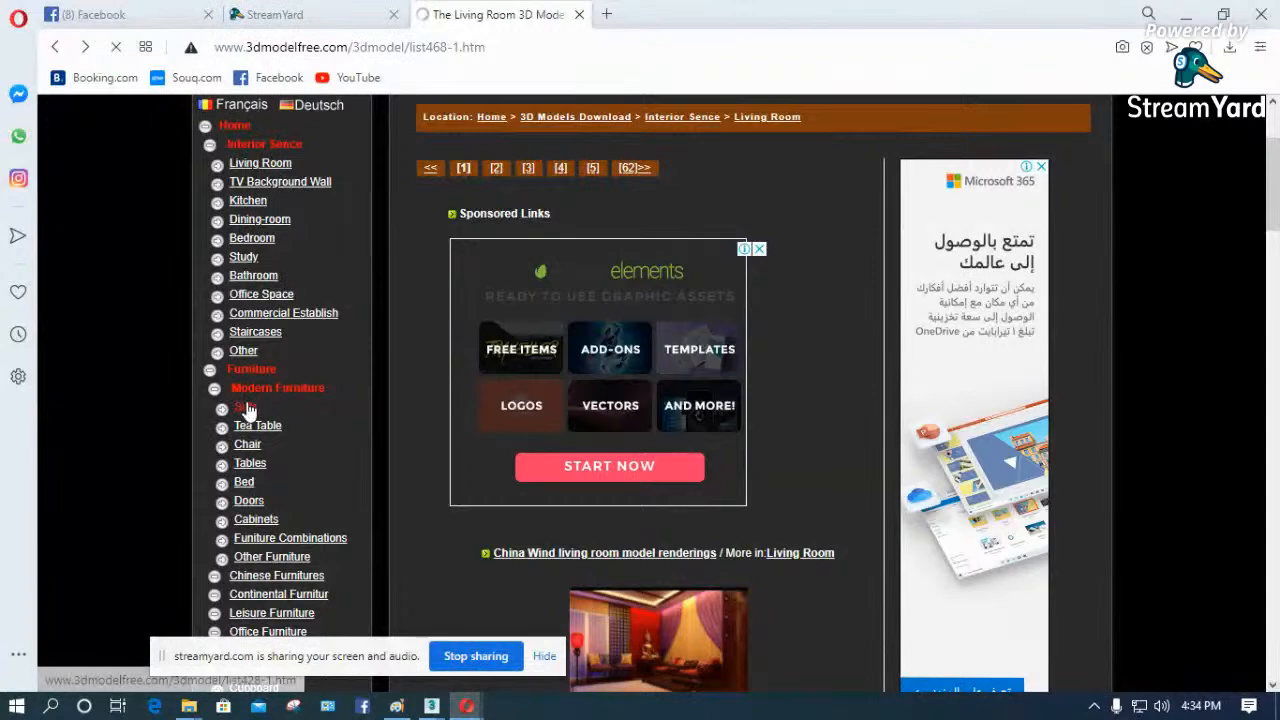
pyautogui.click(245, 408)
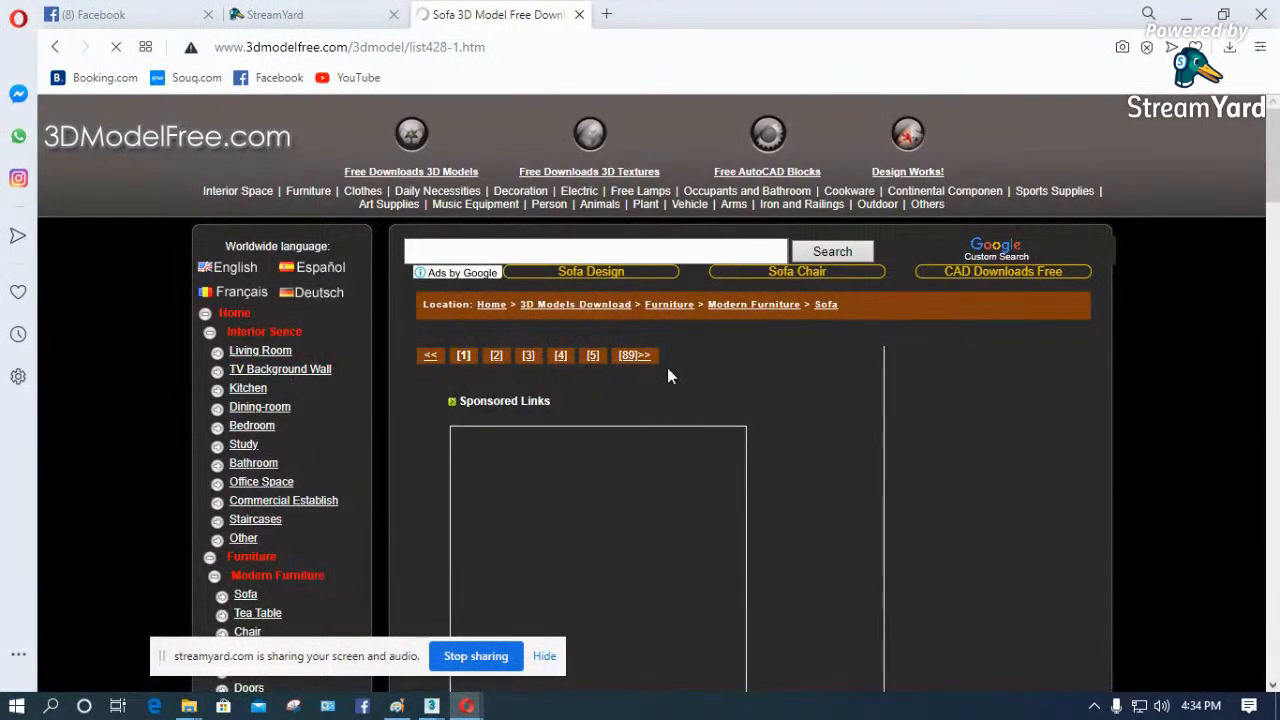
# - Look through the sofa models on the first page of the Sofa category
pyautogui.scroll(-2, 669, 370)
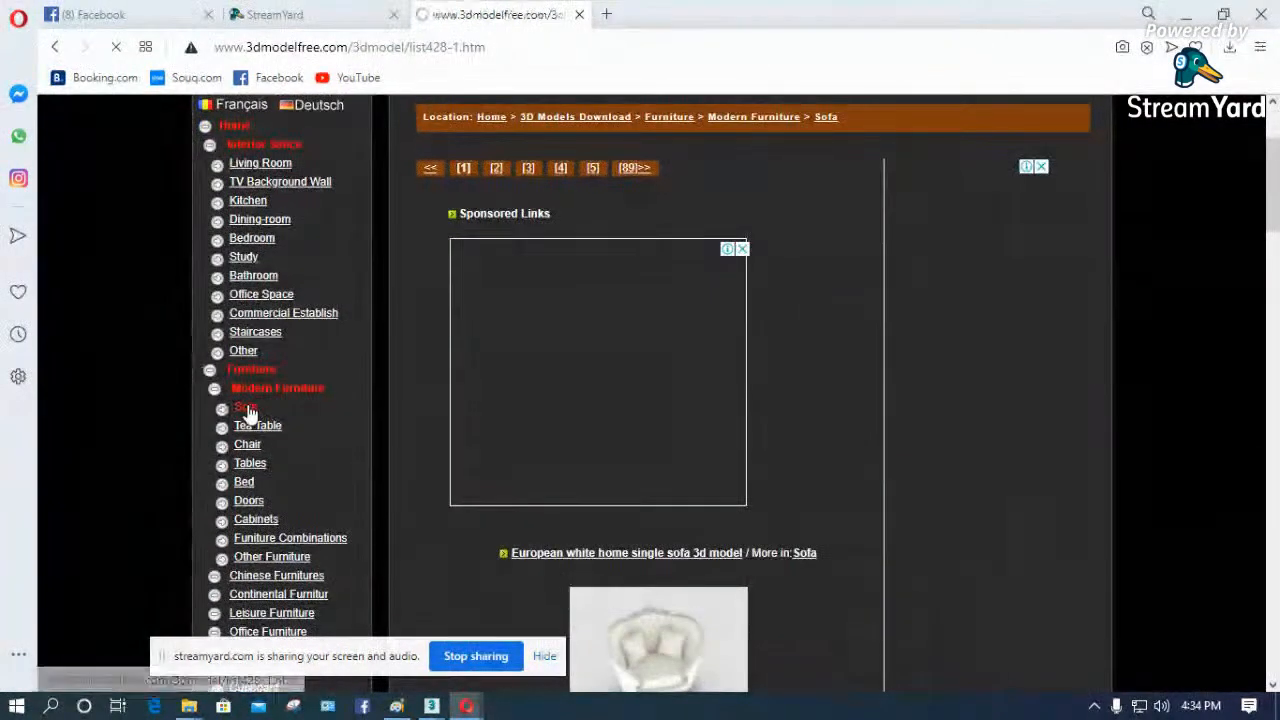
pyautogui.scroll(-6, 697, 425)
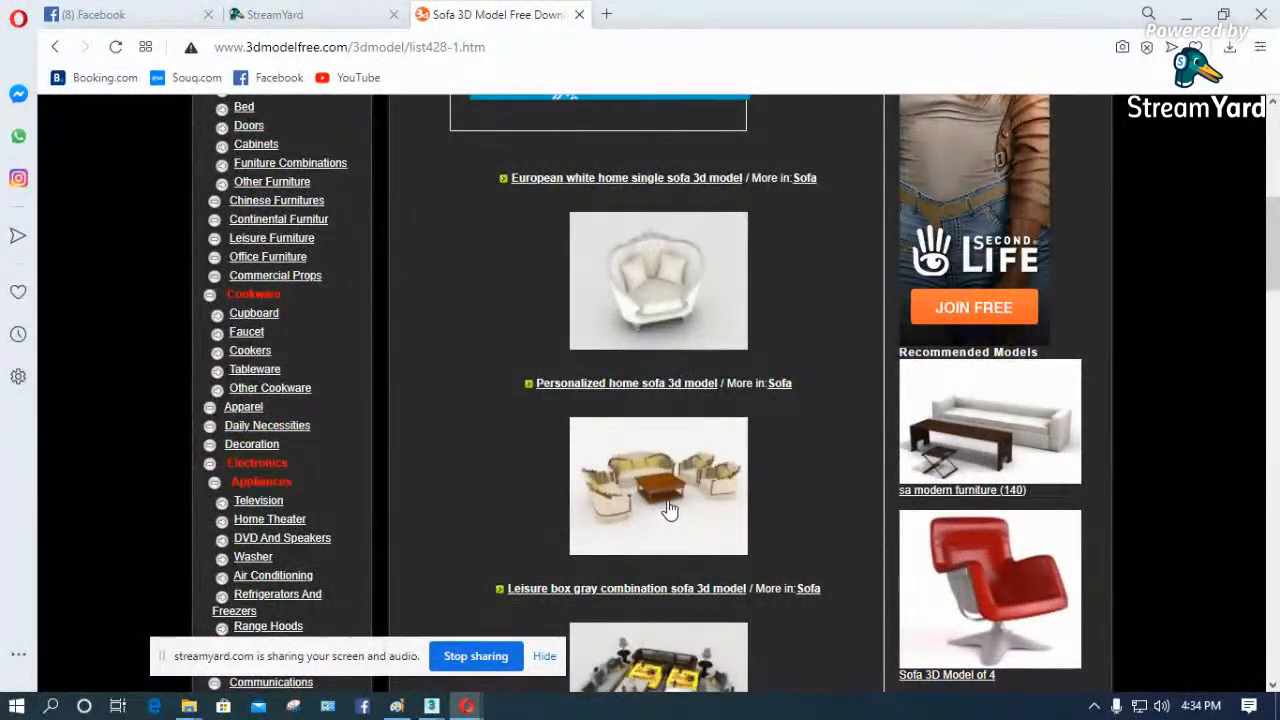
pyautogui.scroll(-4, 669, 510)
pyautogui.scroll(-2, 686, 520)
pyautogui.scroll(-2, 675, 520)
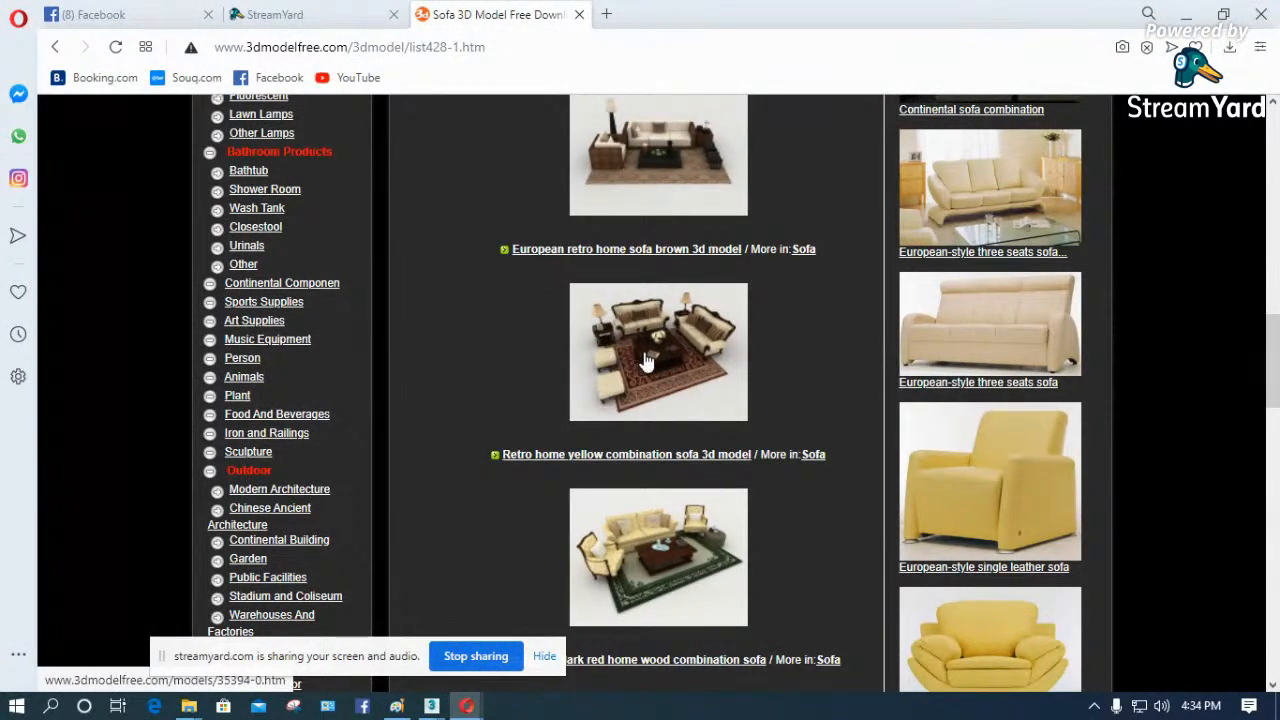
pyautogui.scroll(9, 688, 366)
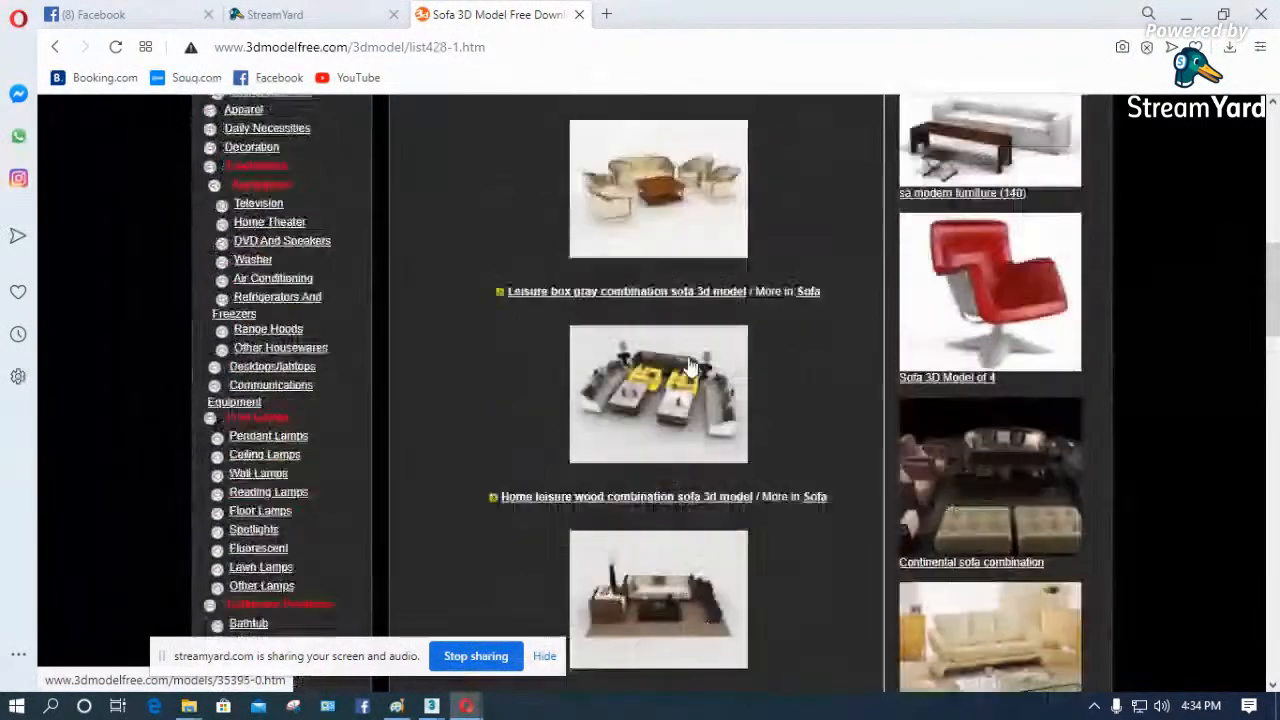
pyautogui.scroll(2, 688, 366)
pyautogui.scroll(-3, 760, 390)
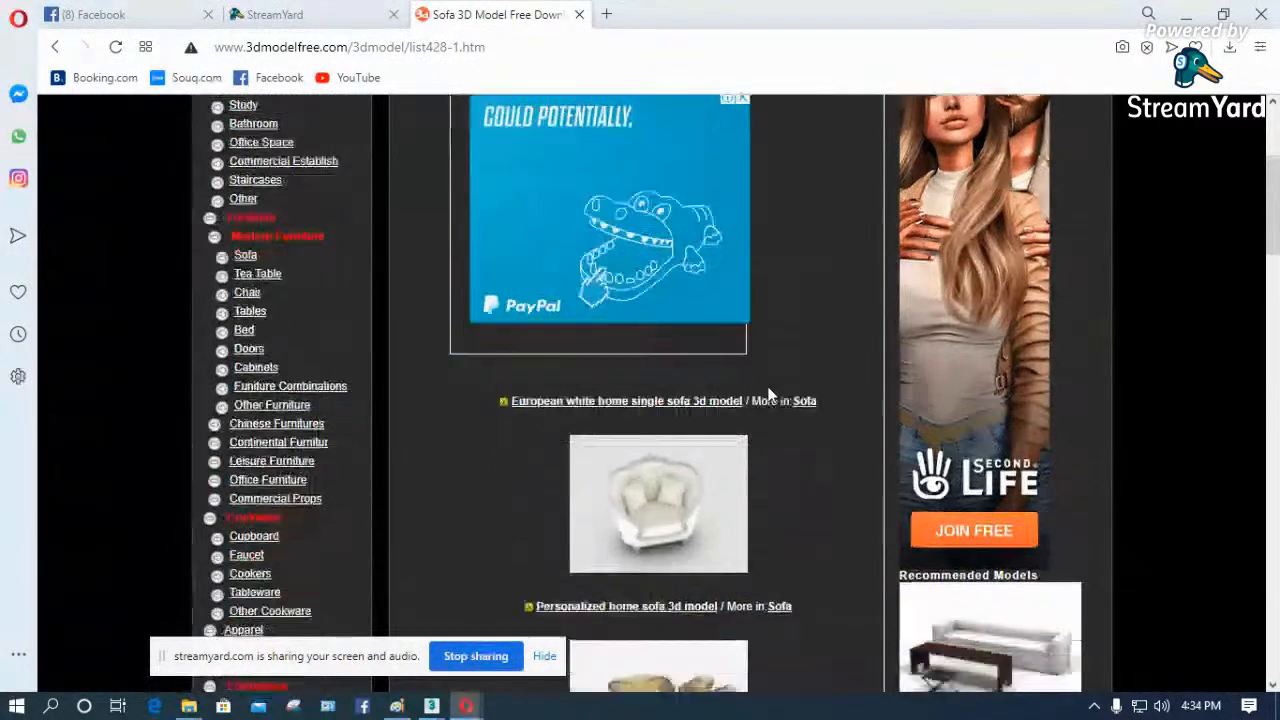
# - Find the European retro home sofa brown 3d model in the Sofa listing and open its model page
pyautogui.scroll(2, 729, 372)
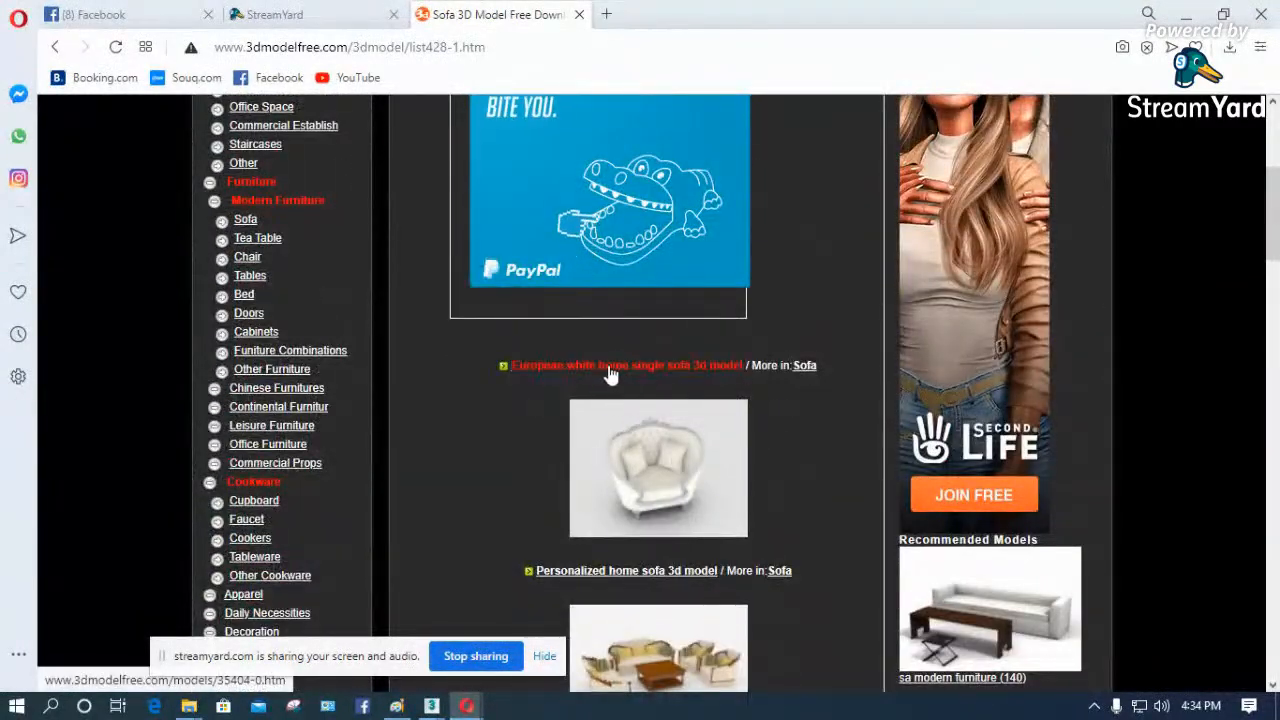
pyautogui.scroll(-1, 680, 380)
pyautogui.scroll(3, 674, 449)
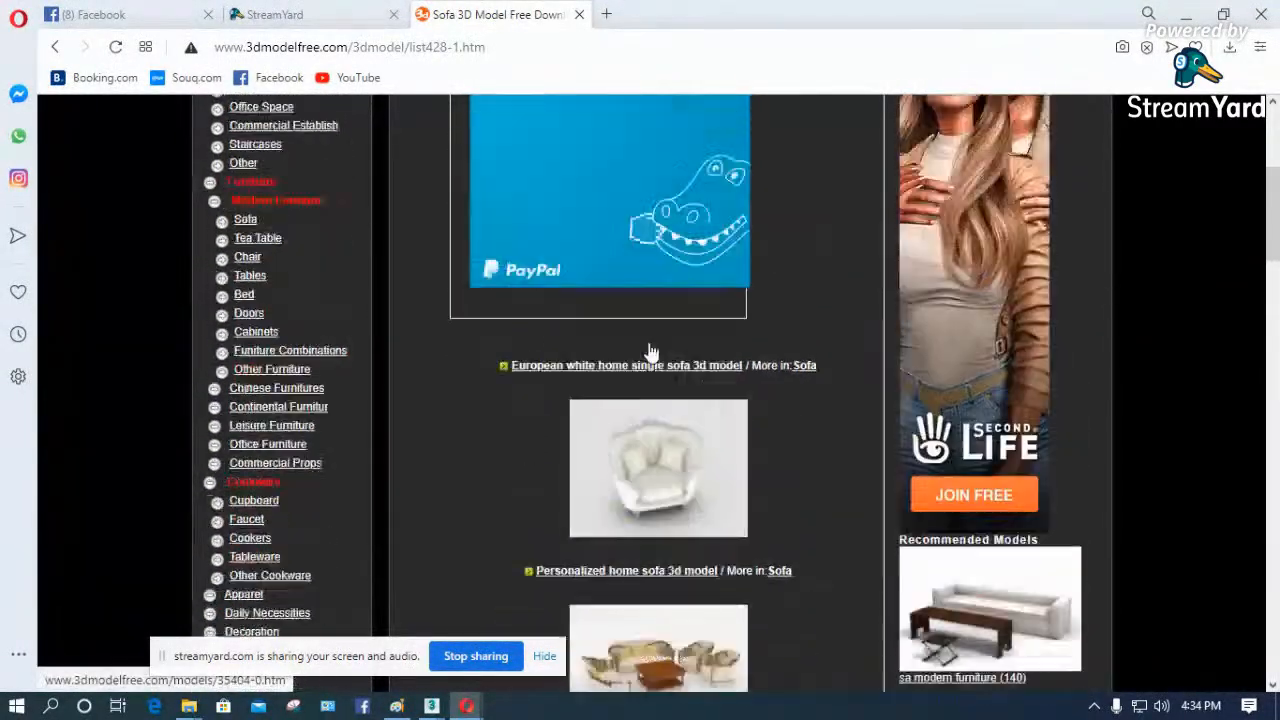
pyautogui.scroll(-8, 630, 280)
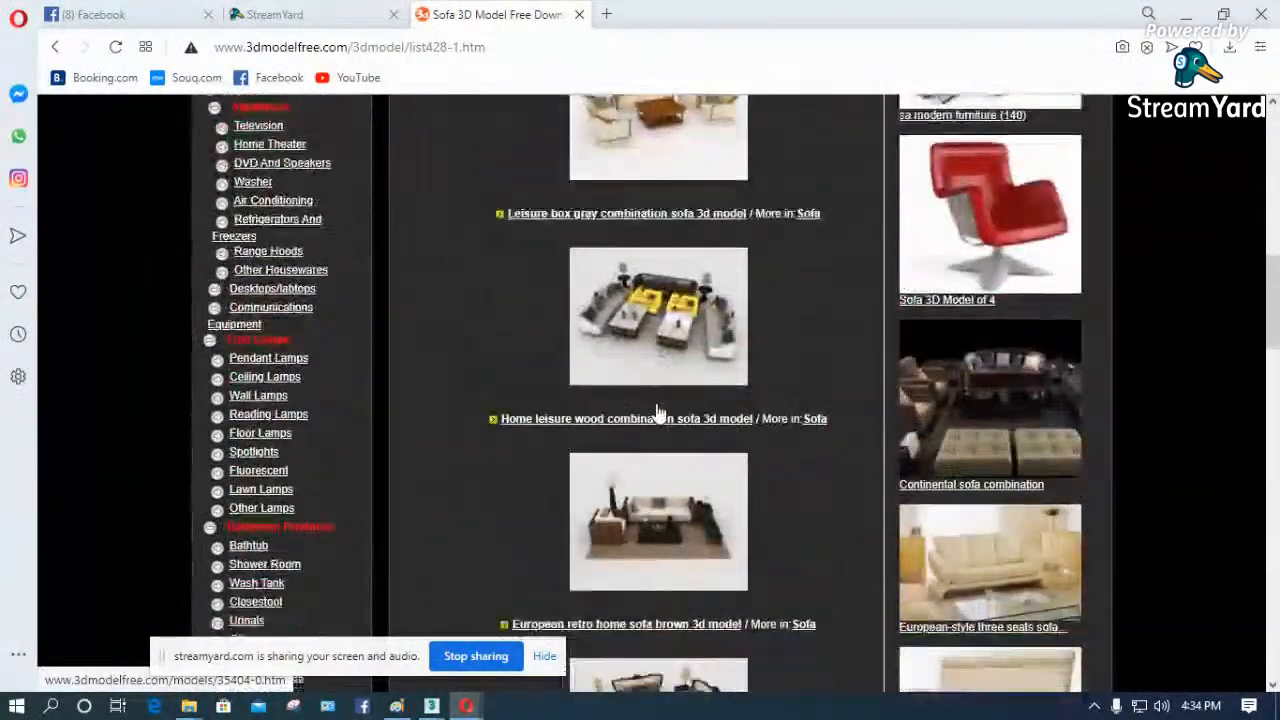
pyautogui.scroll(-2, 673, 410)
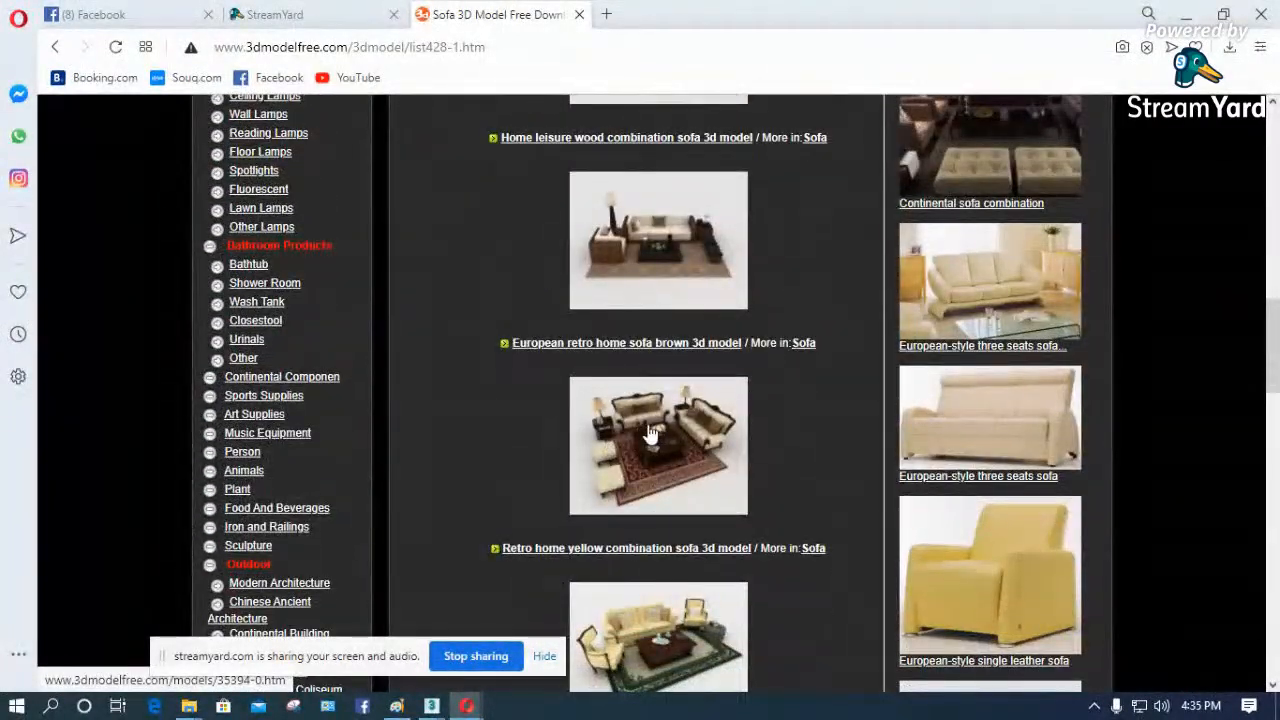
pyautogui.click(622, 343)
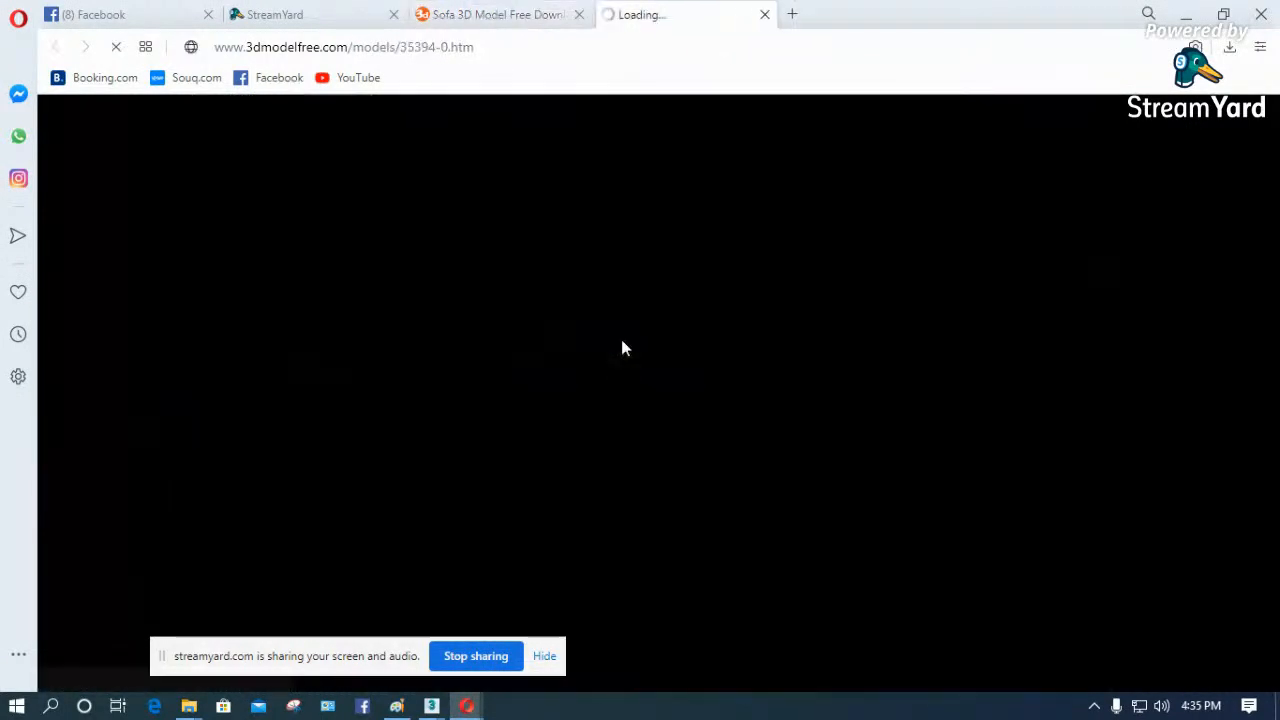
pyautogui.scroll(-4, 609, 393)
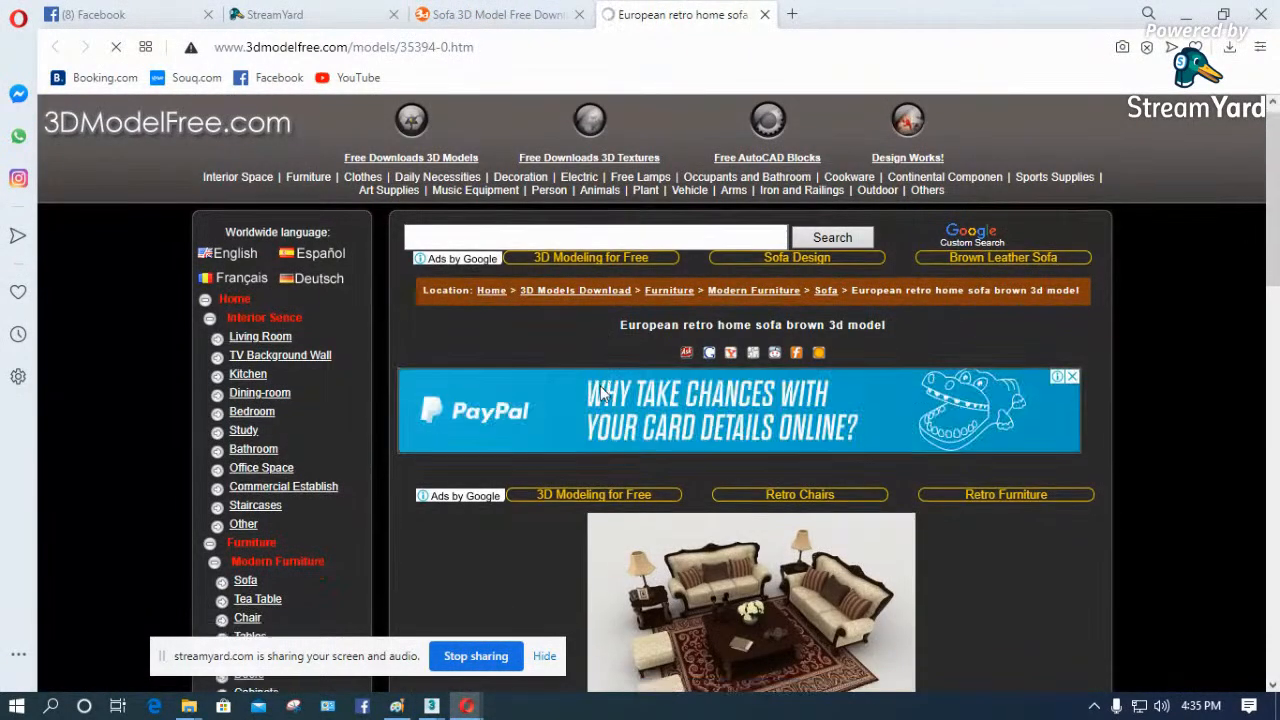
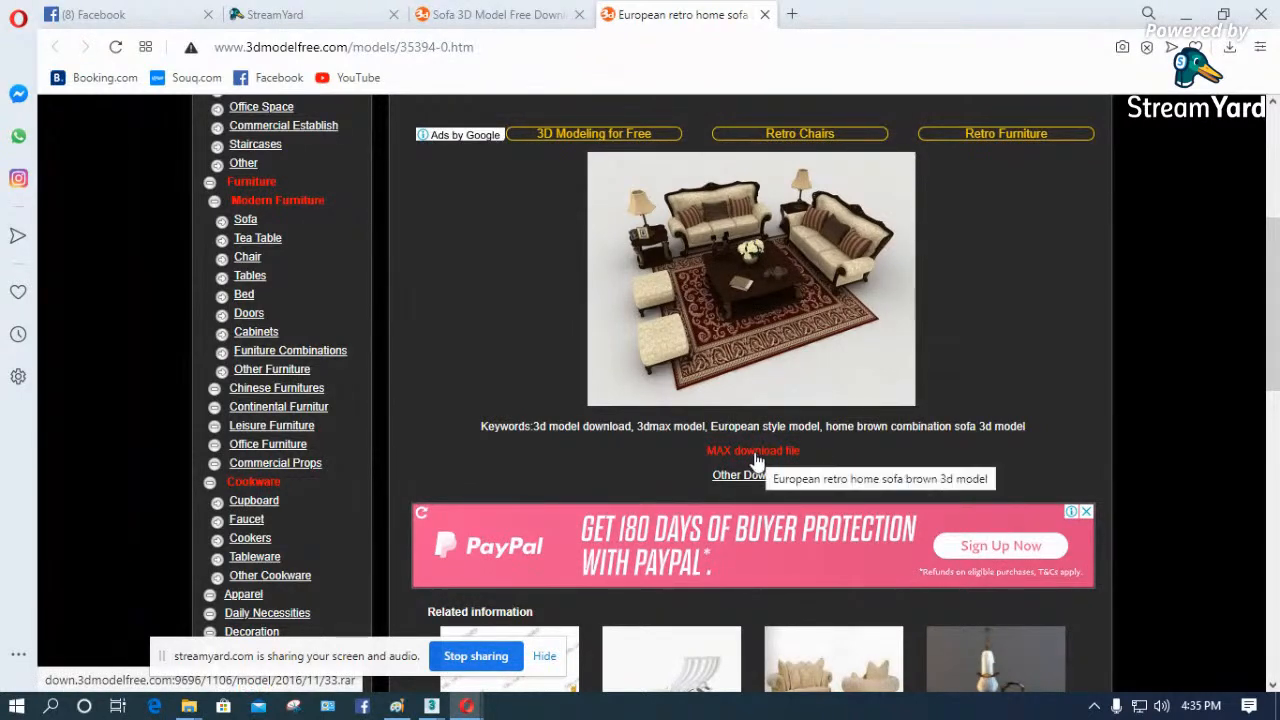
# - Try to download the MAX file of the European retro home sofa brown 3d model, then return to its model page
pyautogui.click(755, 452)
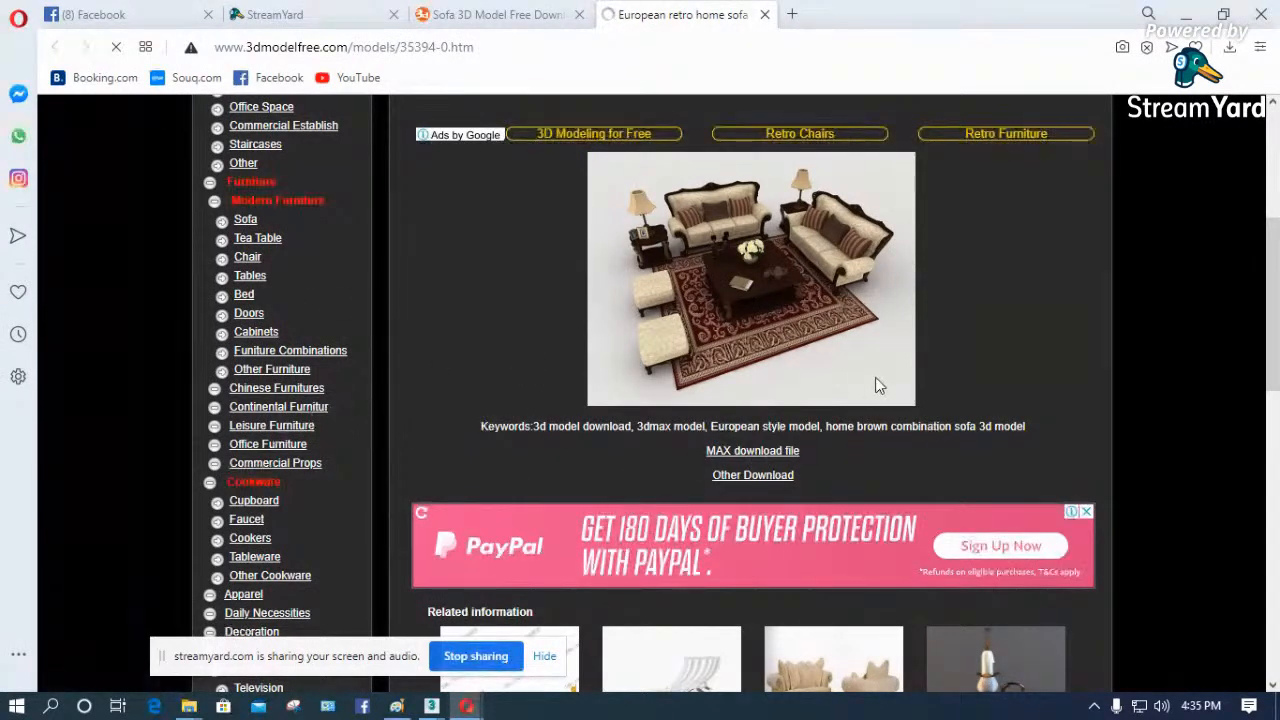
pyautogui.scroll(-4, 890, 375)
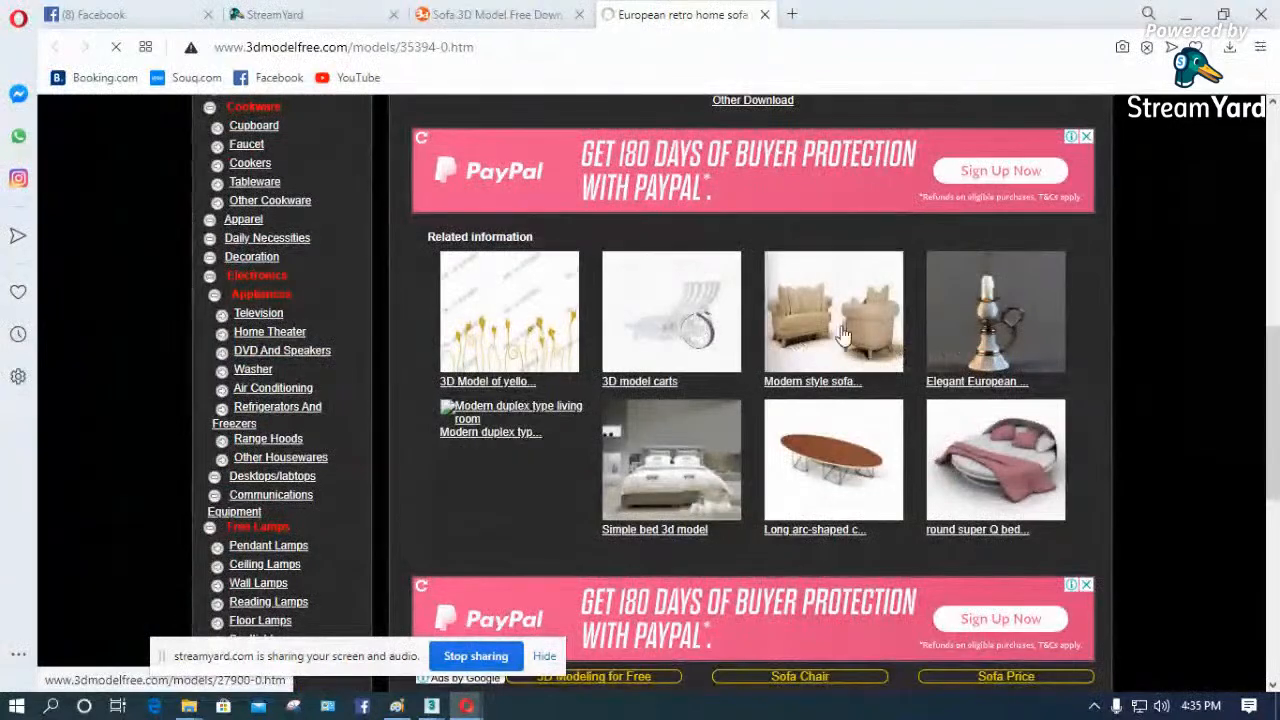
pyautogui.scroll(7, 456, 382)
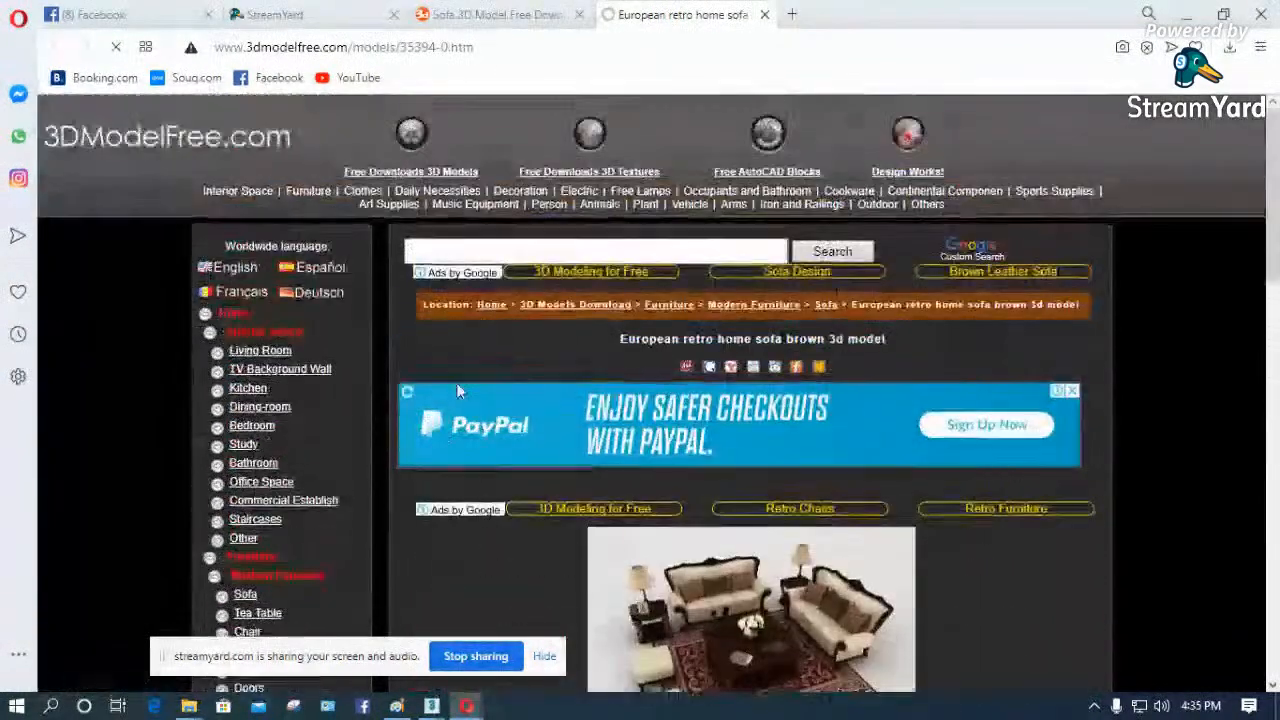
pyautogui.scroll(-3, 880, 451)
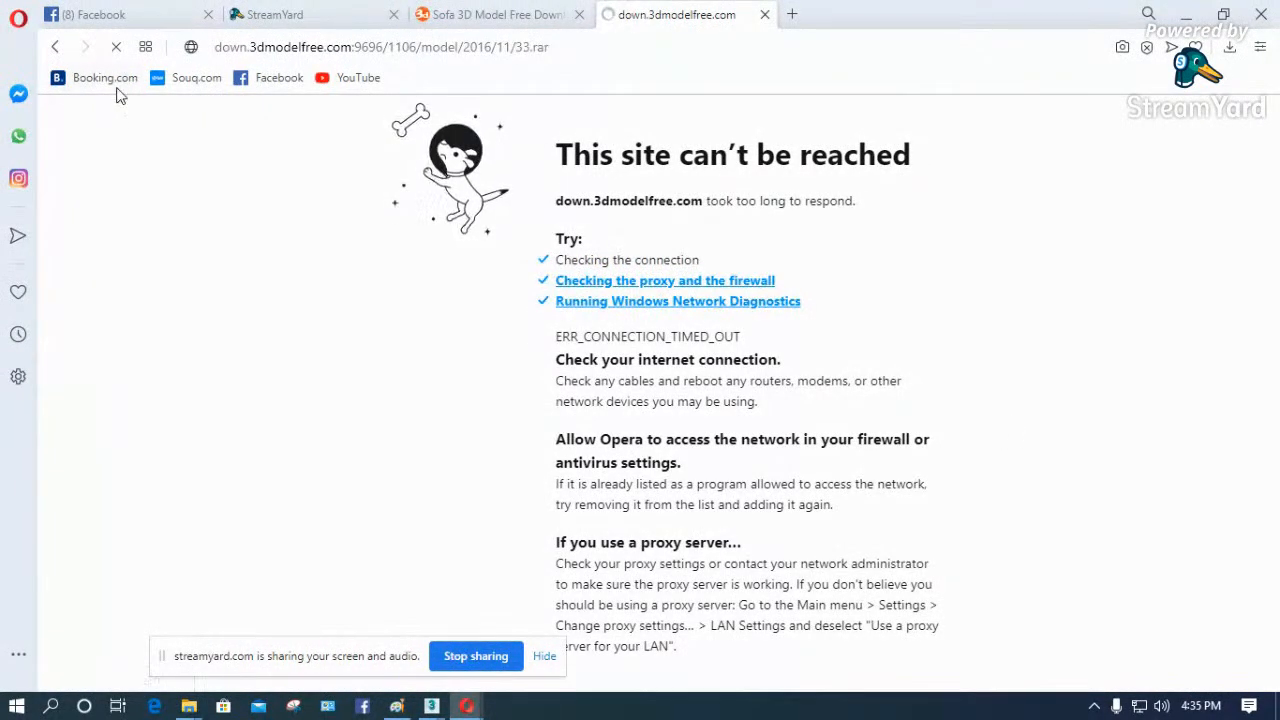
pyautogui.click(52, 48)
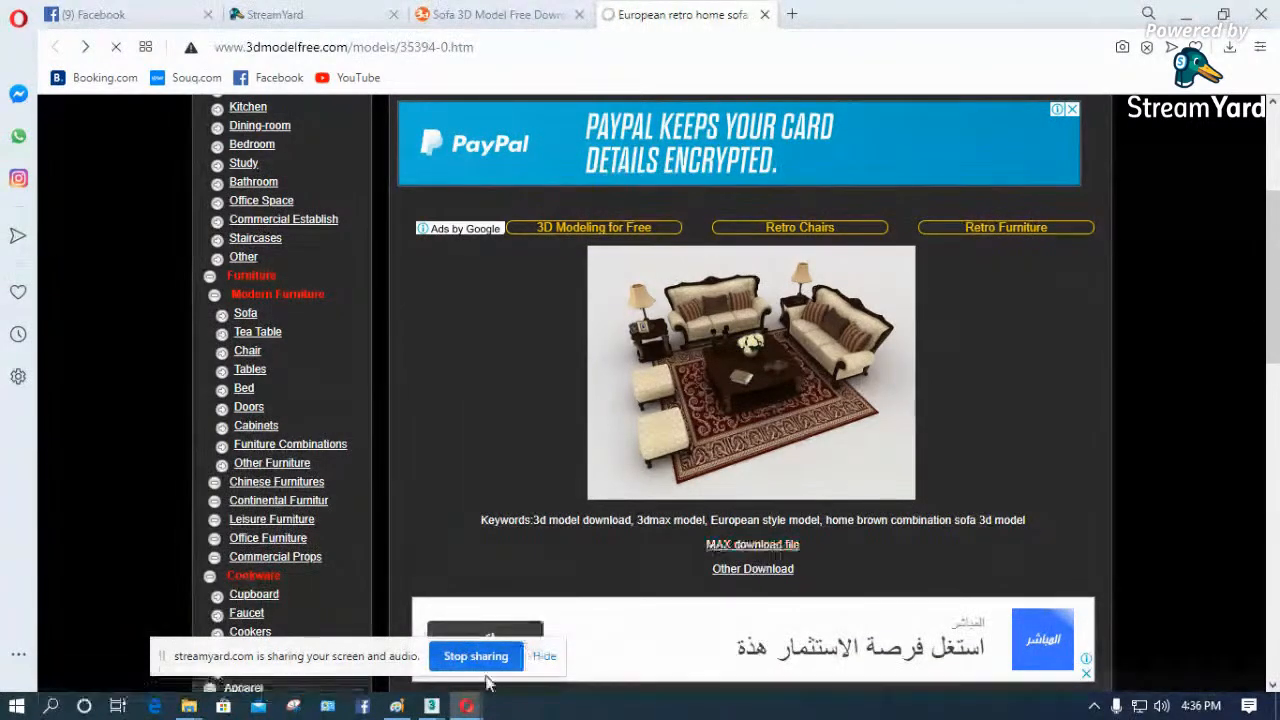
# - Switch to 3ds Max and hide the room box together with its camera
pyautogui.moveTo(431, 706)
pyautogui.click(491, 642)
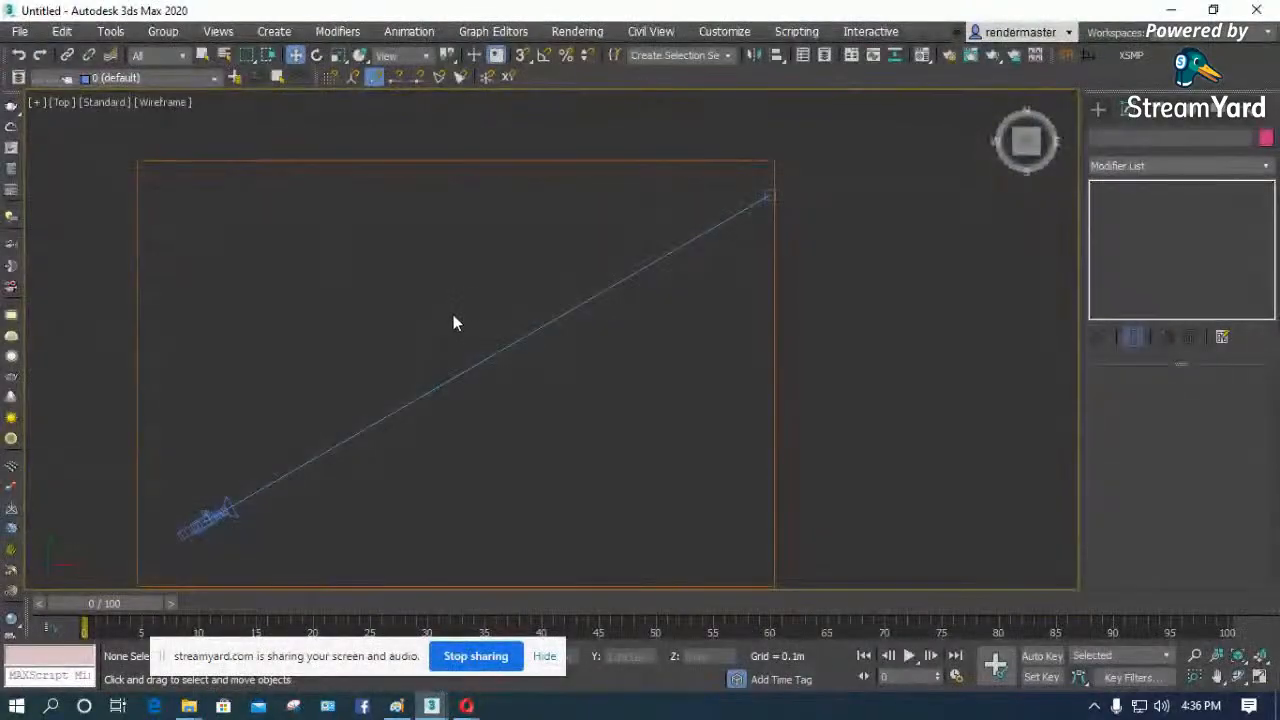
pyautogui.scroll(-3, 593, 245)
pyautogui.moveTo(375, 443); pyautogui.dragTo(449, 354)
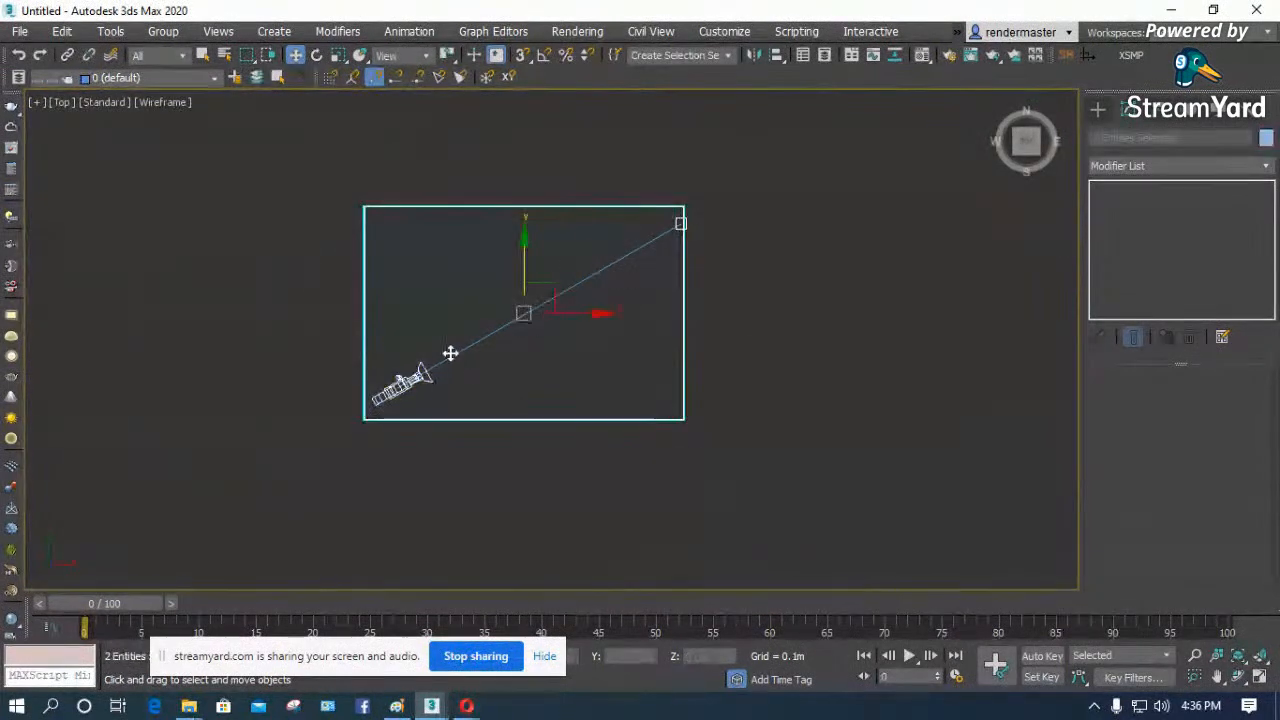
pyautogui.rightClick(447, 350)
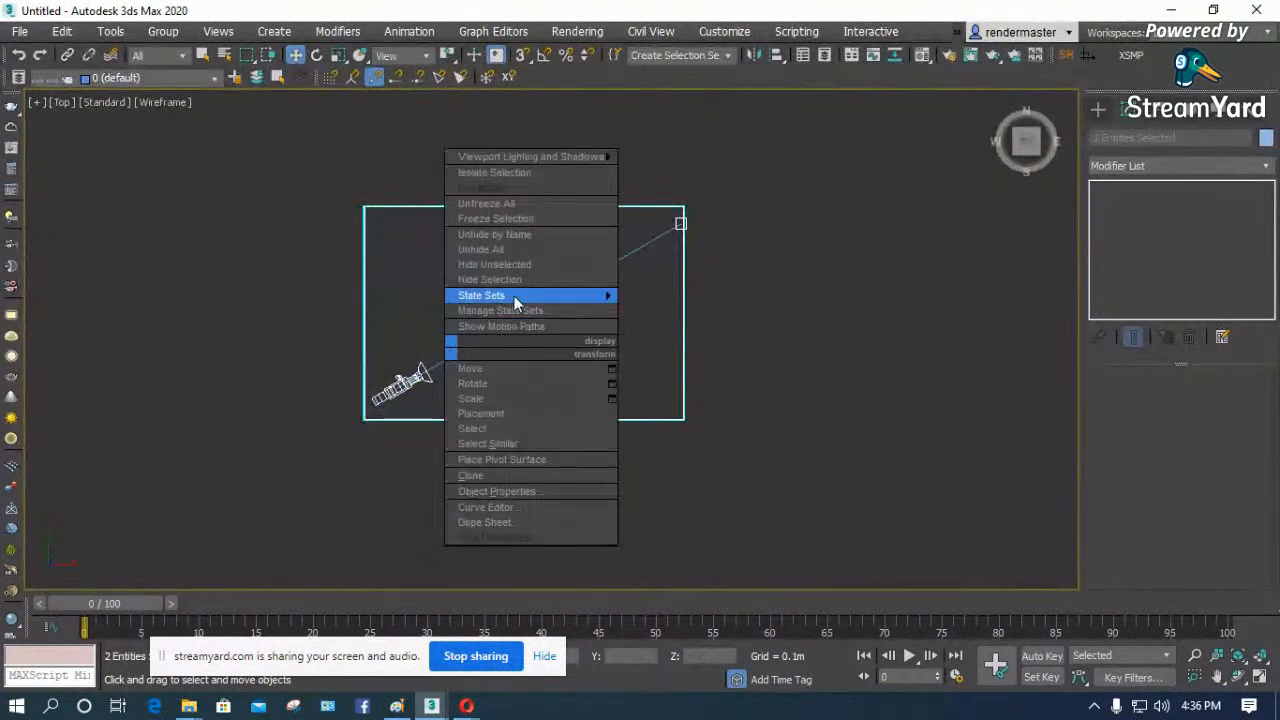
pyautogui.click(514, 172)
pyautogui.rightClick(515, 210)
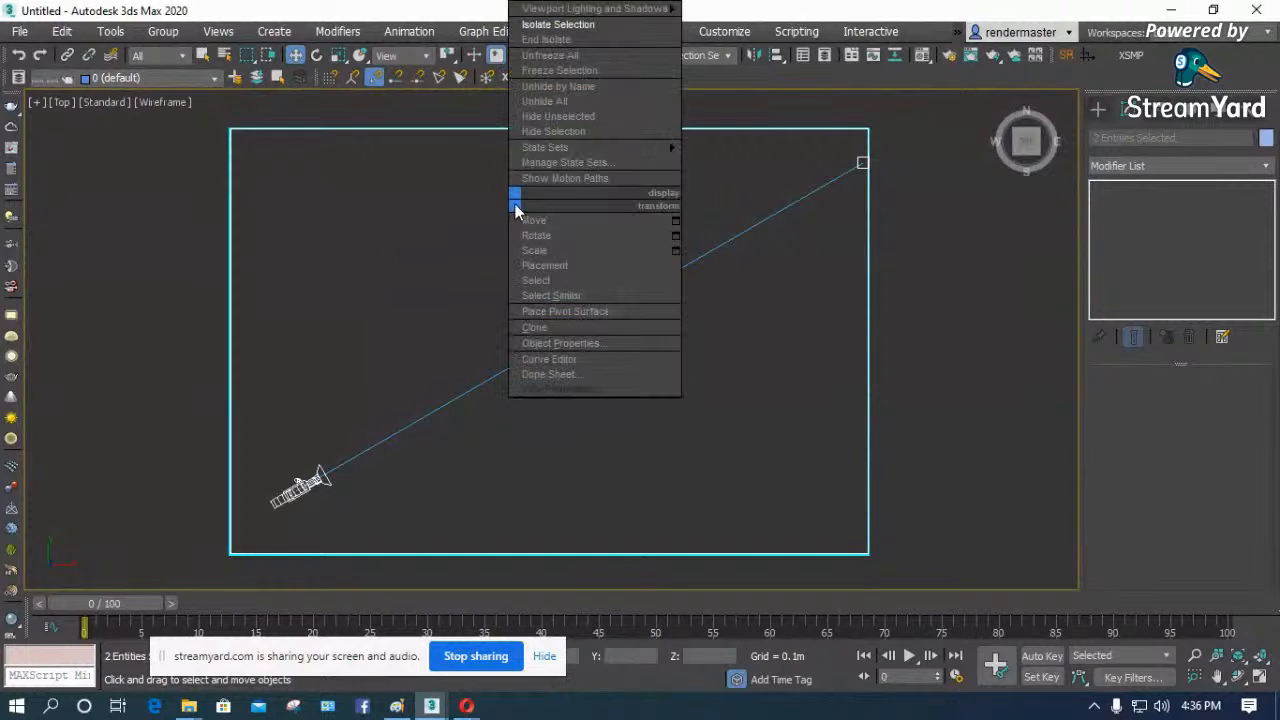
pyautogui.click(553, 131)
# - Create a standard primitive box about 1.16 m long and 2.86 m wide in the Top view, with a height of 0.45 m
pyautogui.click(1098, 110)
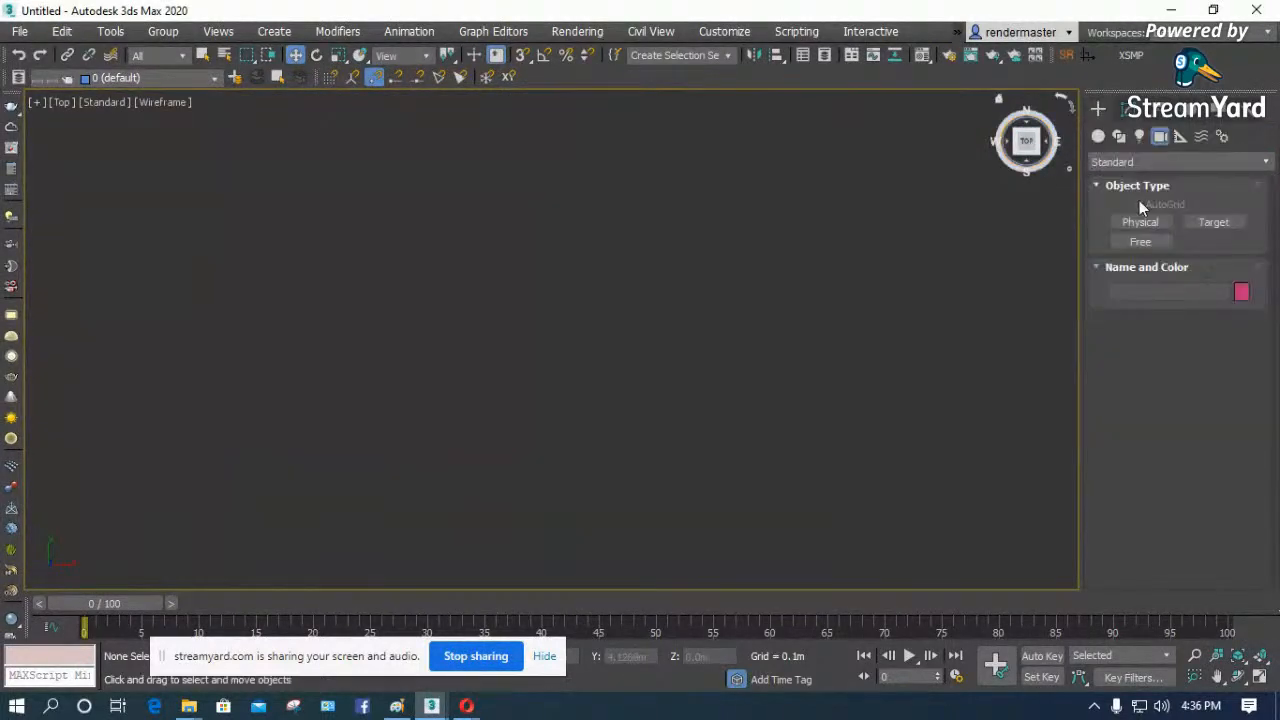
pyautogui.click(1128, 162)
pyautogui.click(1113, 181)
pyautogui.click(1100, 136)
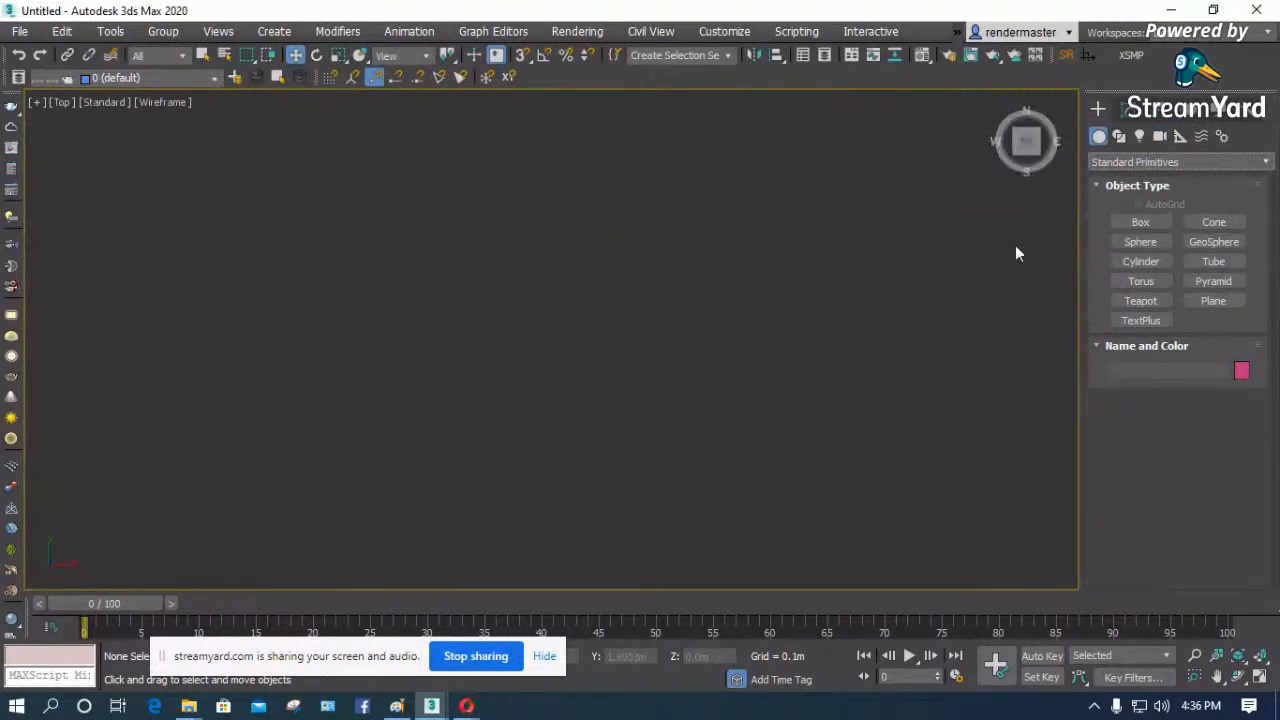
pyautogui.click(1122, 221)
pyautogui.moveTo(491, 272); pyautogui.dragTo(646, 336)
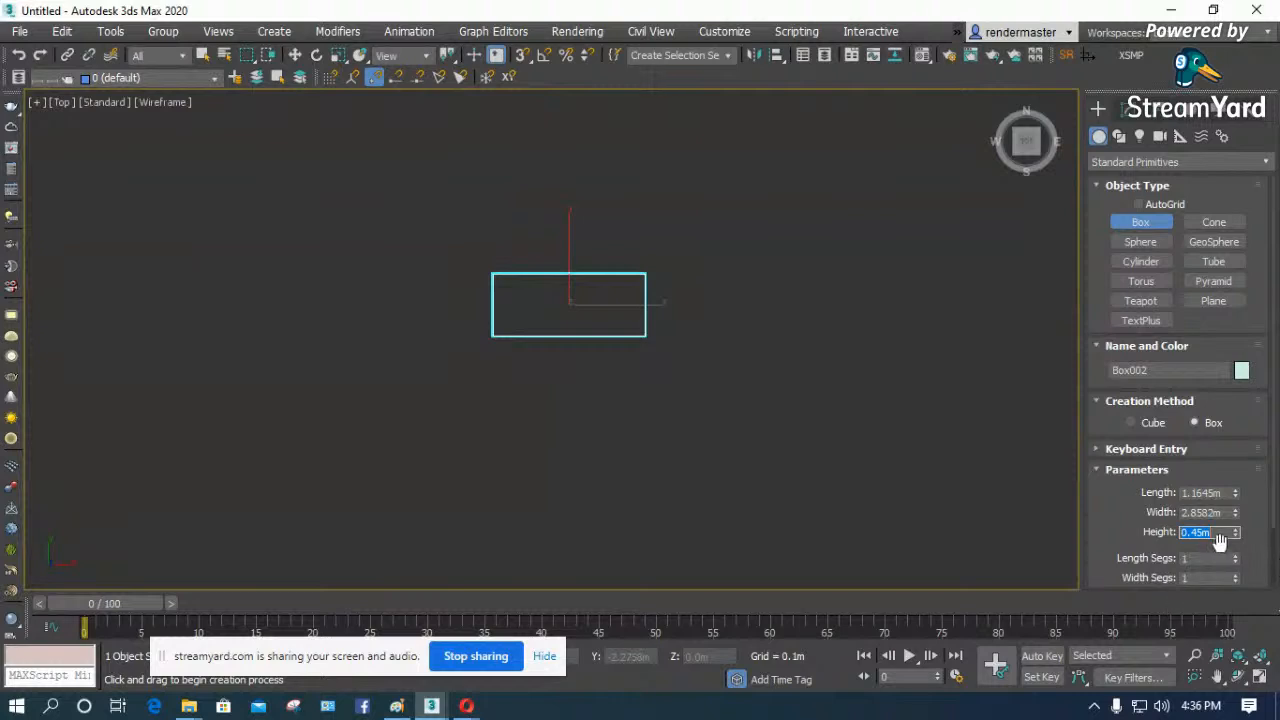
# - Set the new box's width to 1.8 m and its length to 0.85 m, and finish box creation
pyautogui.click(1228, 493)
pyautogui.click(1200, 511)
pyautogui.write('1.8')
pyautogui.press('Return')
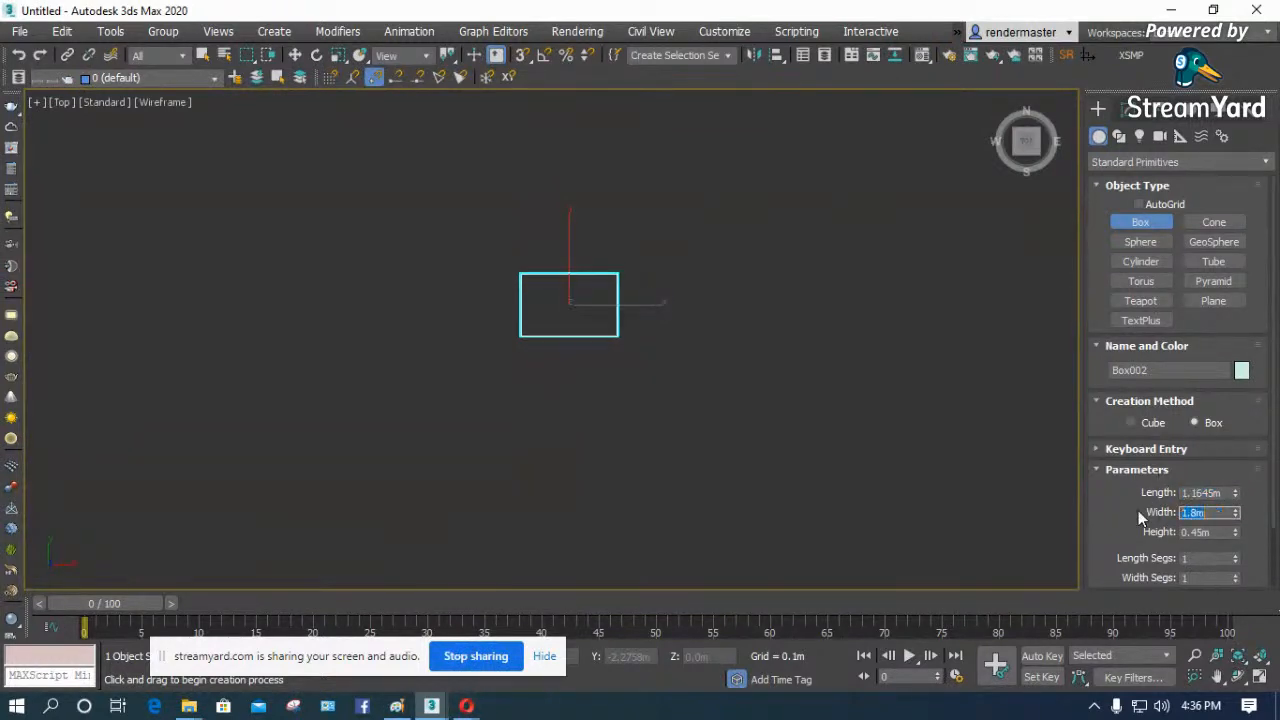
pyautogui.click(1226, 492)
pyautogui.write('.85')
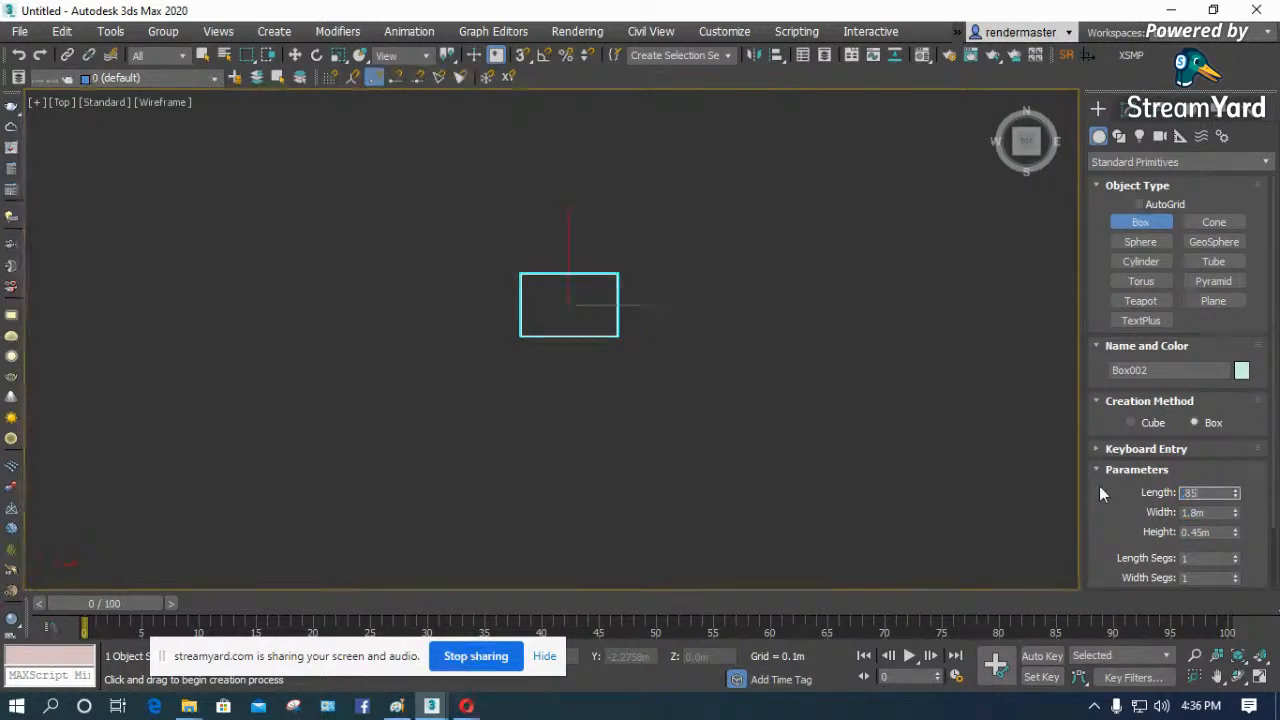
pyautogui.press('Return')
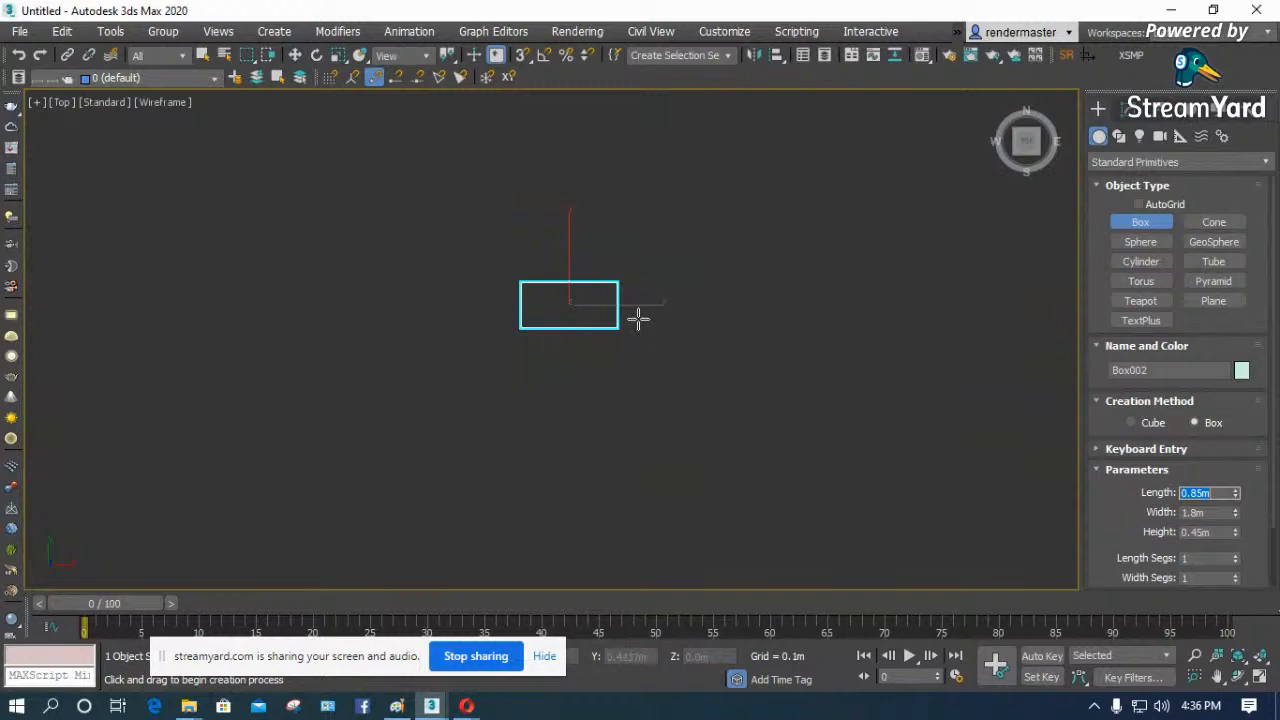
pyautogui.scroll(4, 636, 310)
pyautogui.press('w')
pyautogui.scroll(3, 345, 219)
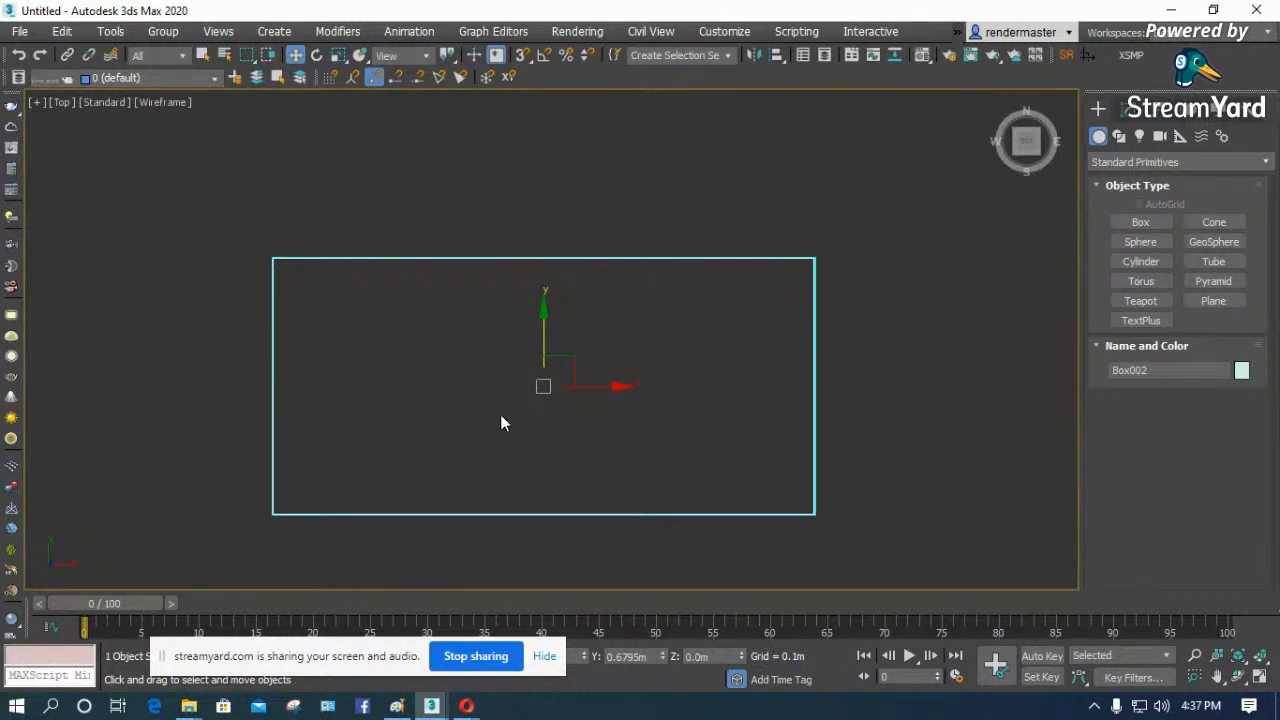
# - Check the box's length, width and height parameters, then deselect it and change the Top view to Perspective
pyautogui.click(594, 523)
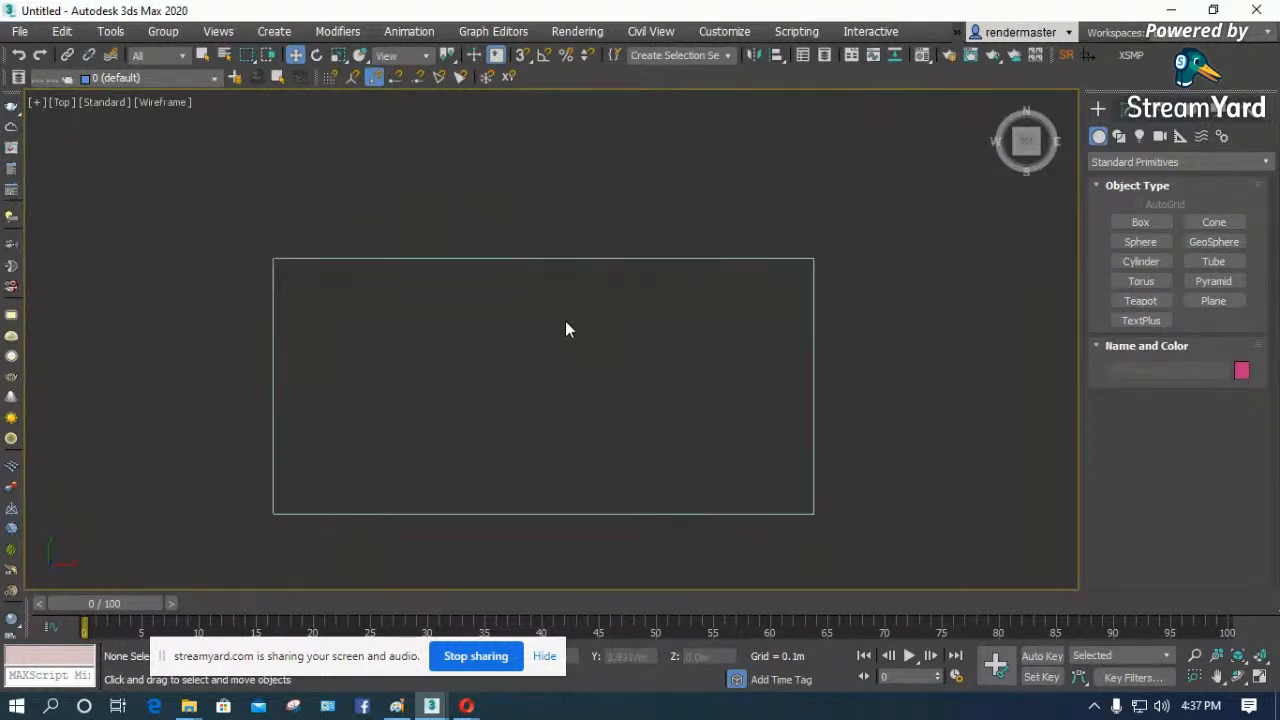
pyautogui.click(462, 258)
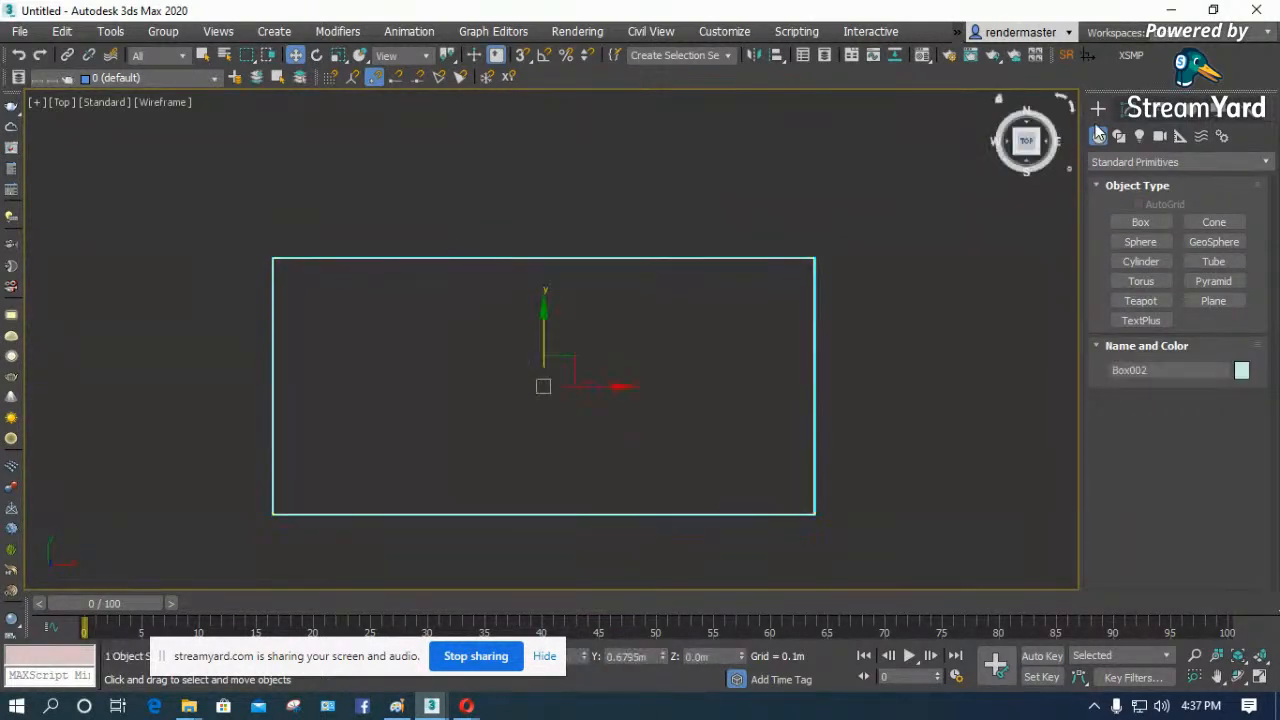
pyautogui.click(1128, 112)
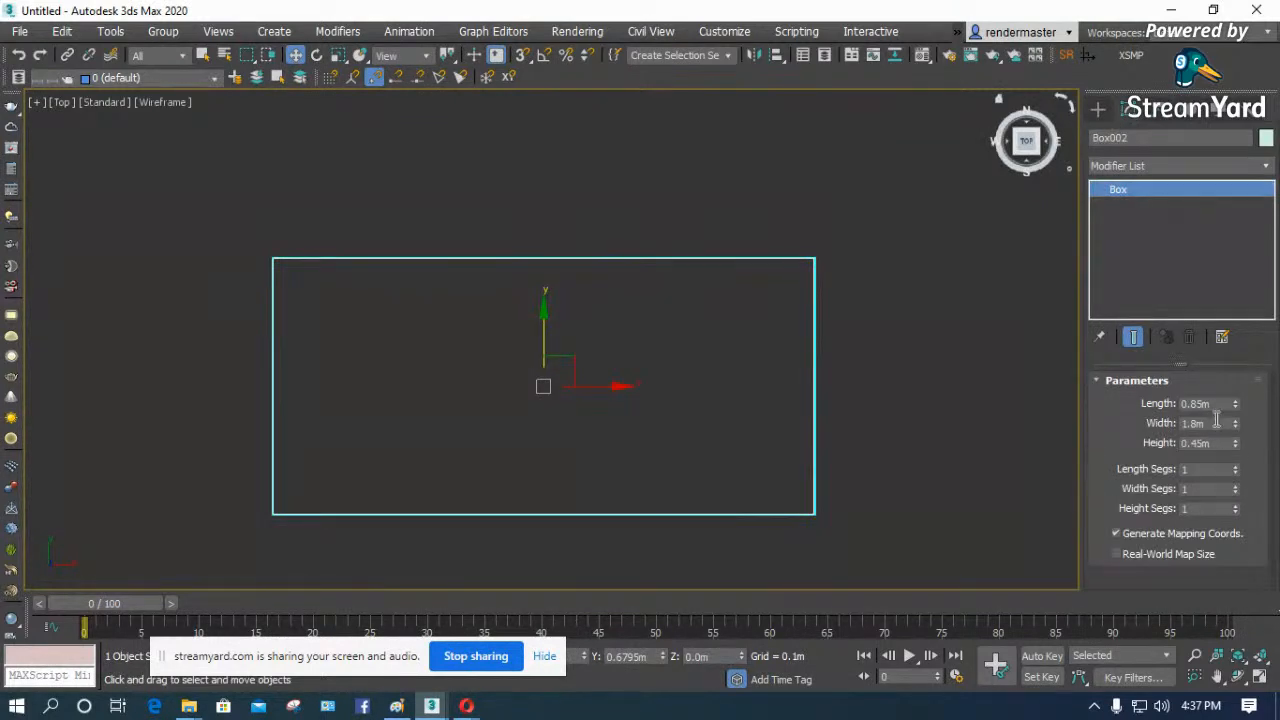
pyautogui.click(963, 496)
pyautogui.press('p')
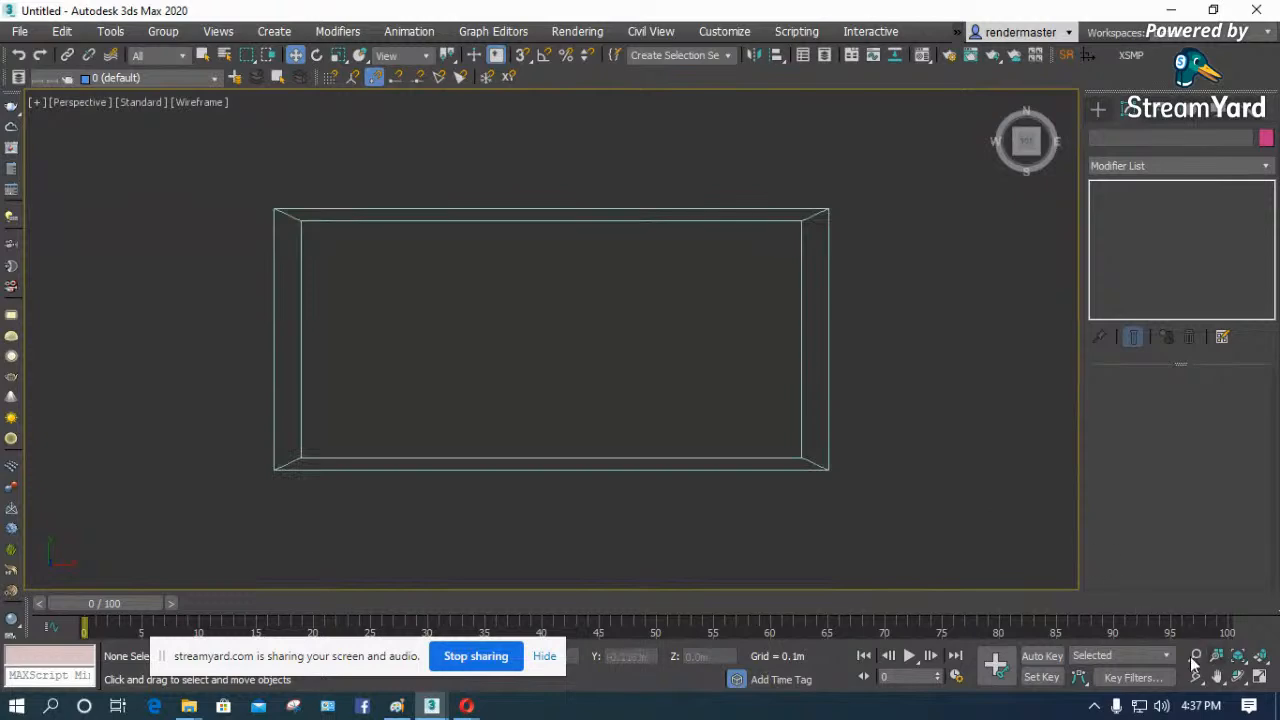
# - Close the failed download page and the Sofa listing in the browser, then return to 3ds Max
pyautogui.moveTo(464, 707)
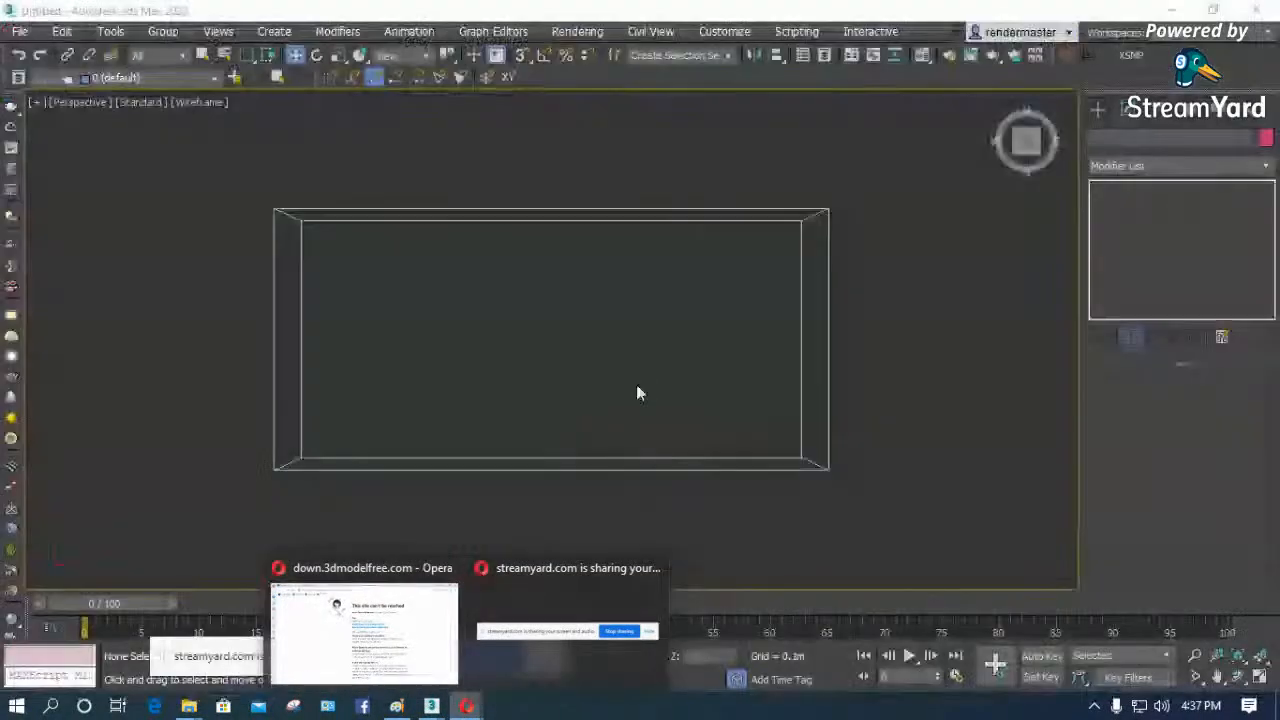
pyautogui.click(398, 635)
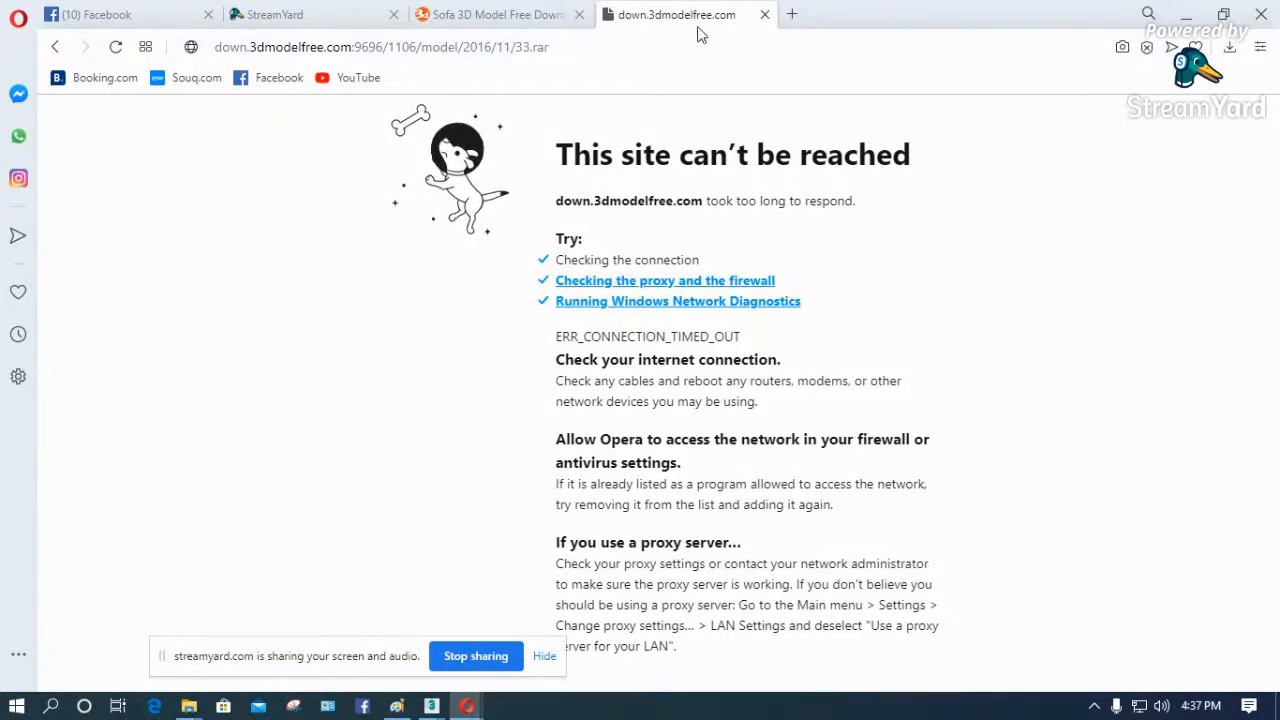
pyautogui.click(764, 15)
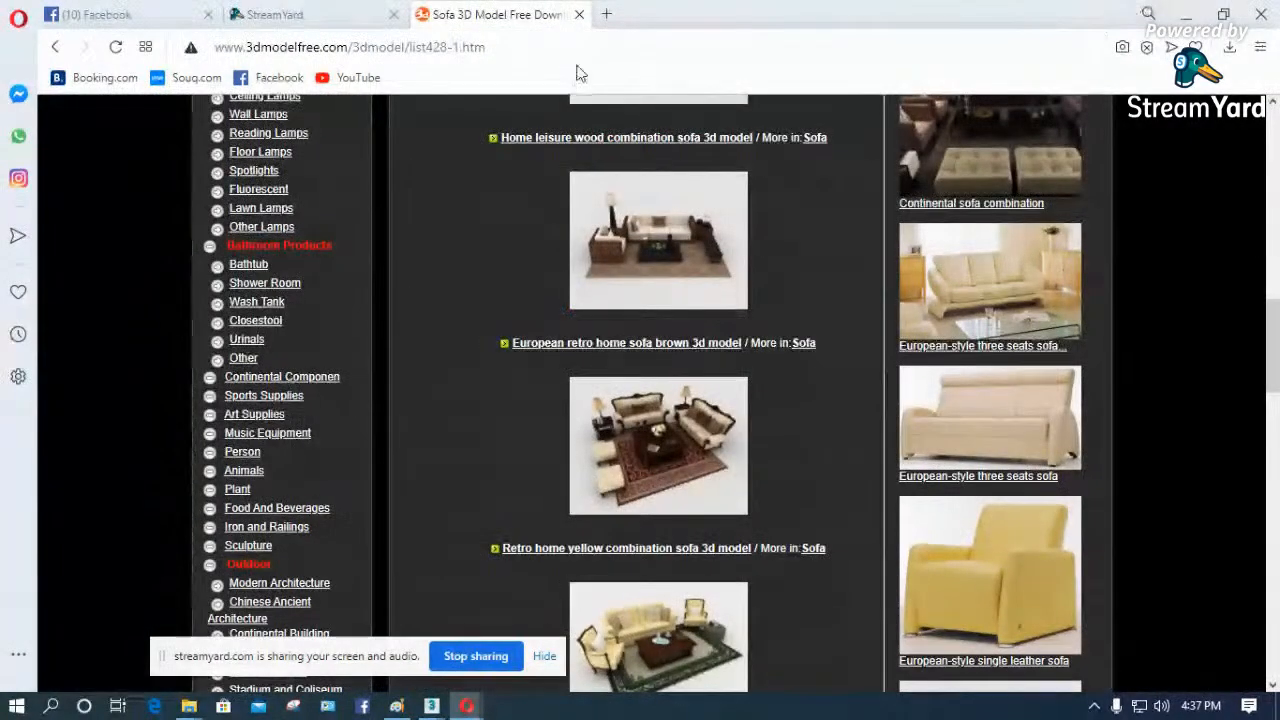
pyautogui.click(580, 15)
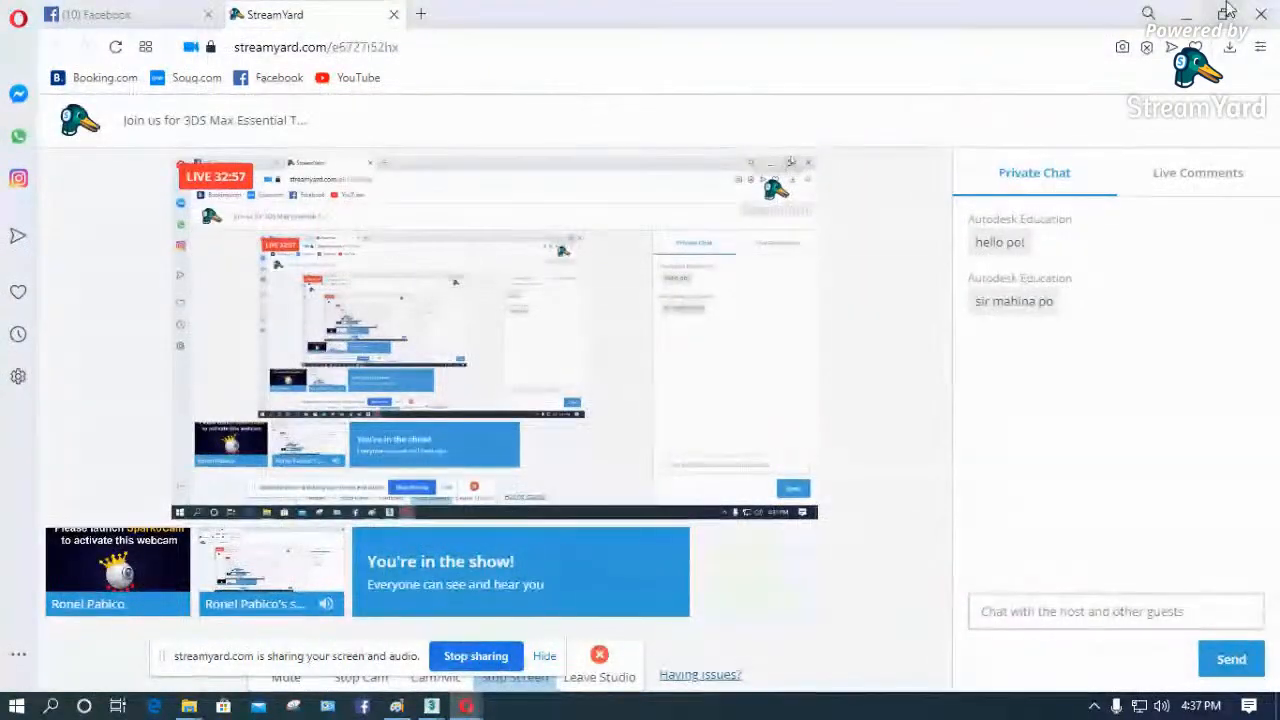
pyautogui.click(1183, 14)
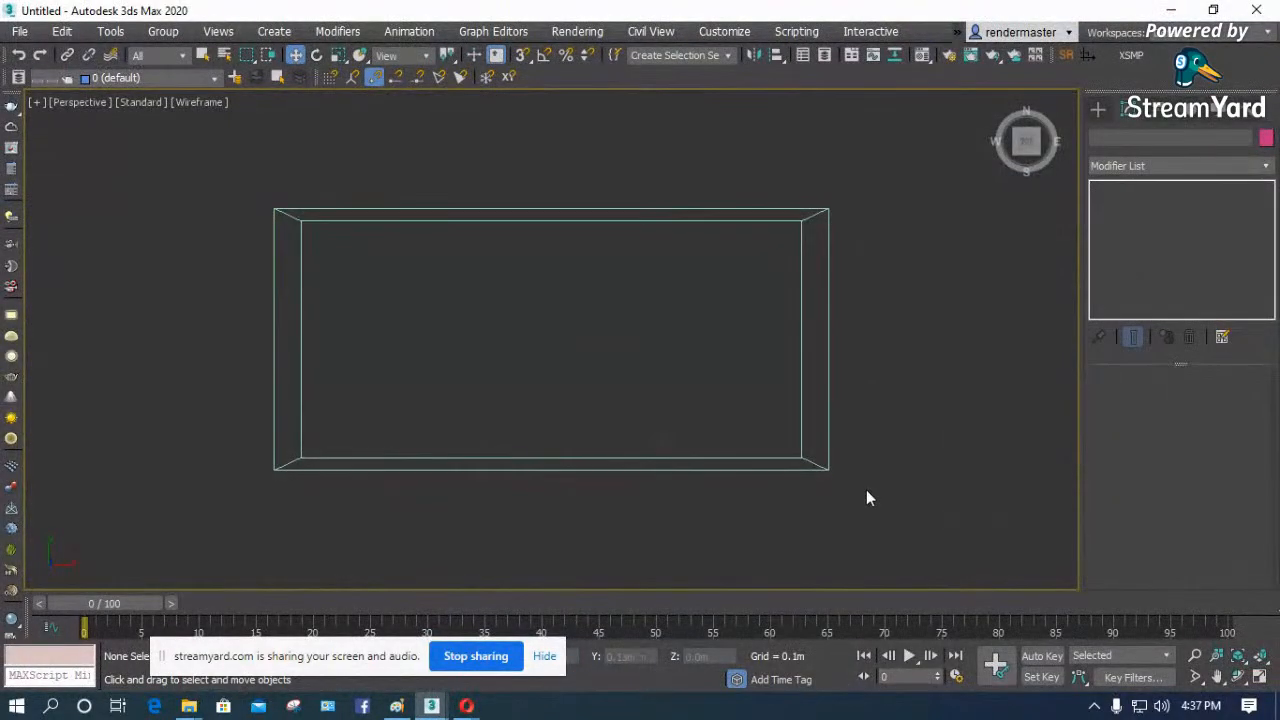
# - Orbit the perspective view to see the box from an angle, show it with default shading and select it
pyautogui.click(1240, 678)
pyautogui.moveTo(569, 354)
pyautogui.mouseDown()
pyautogui.moveTo(597, 257)
pyautogui.moveTo(626, 234)
pyautogui.moveTo(567, 264)
pyautogui.moveTo(585, 250)
pyautogui.mouseUp()
pyautogui.press('F3')
pyautogui.press('w')
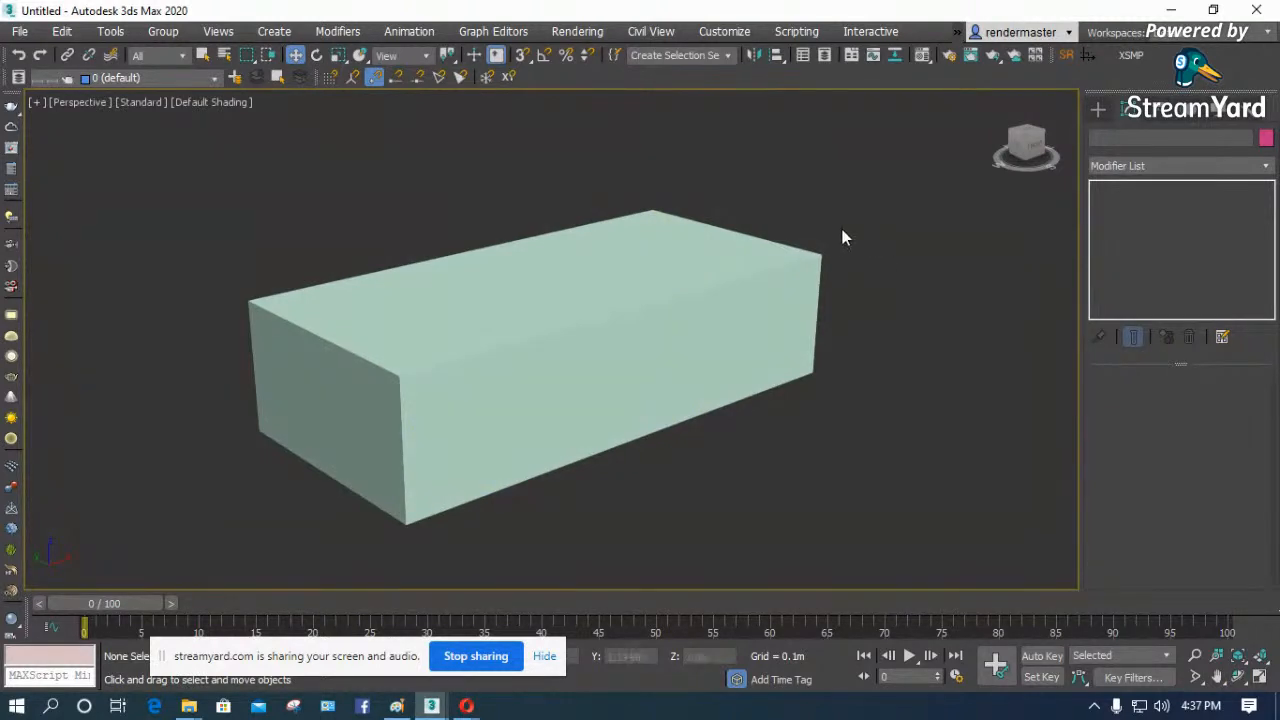
pyautogui.click(566, 351)
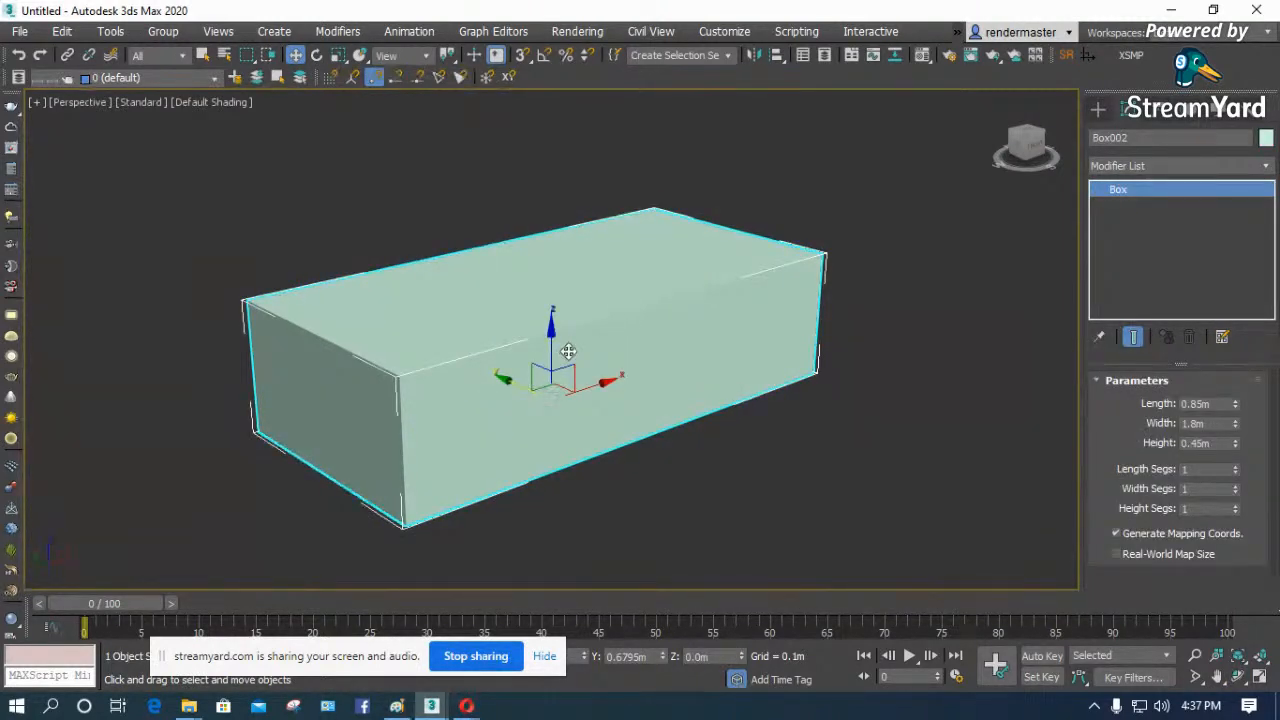
# - Switch to Paint and sketch a two-cushion sofa seat in orange perspective lines with a base strip below the cushions
pyautogui.click(397, 706)
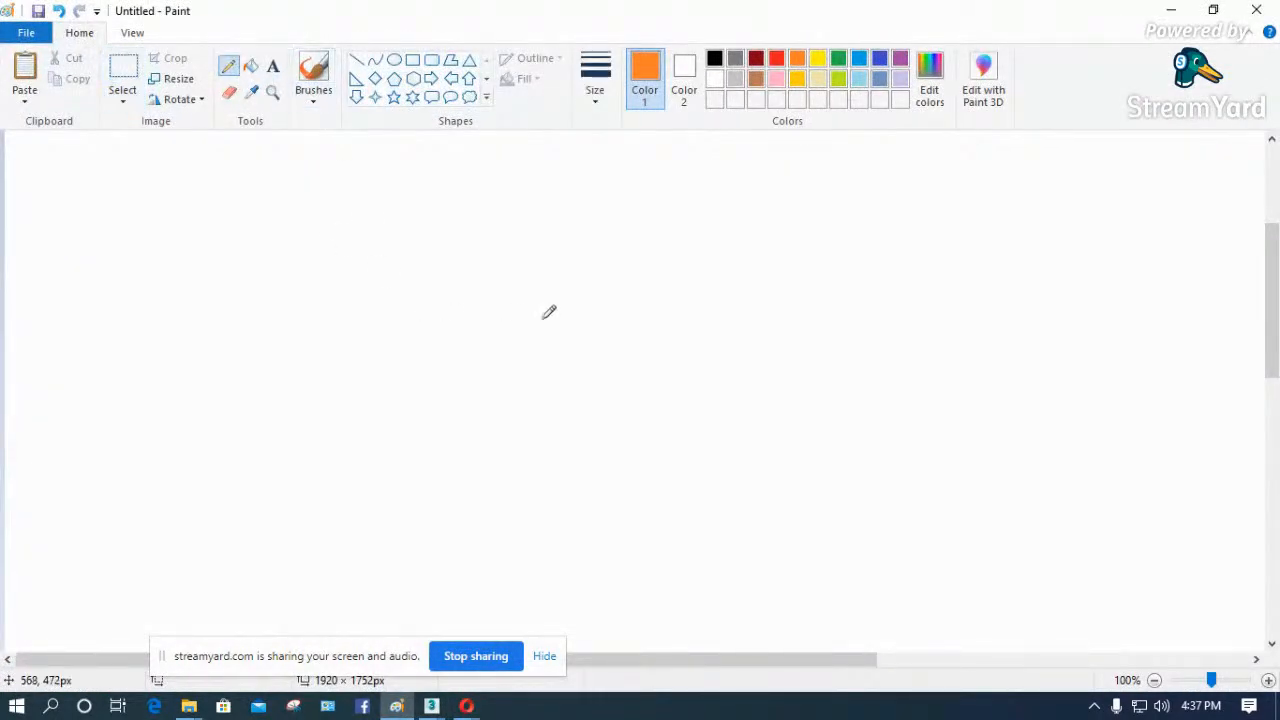
pyautogui.moveTo(724, 289)
pyautogui.mouseDown()
pyautogui.moveTo(533, 360)
pyautogui.moveTo(431, 340)
pyautogui.moveTo(426, 293)
pyautogui.moveTo(604, 226)
pyautogui.moveTo(729, 294)
pyautogui.moveTo(728, 314)
pyautogui.moveTo(626, 351)
pyautogui.moveTo(618, 335)
pyautogui.moveTo(622, 357)
pyautogui.moveTo(516, 399)
pyautogui.mouseUp()
pyautogui.moveTo(620, 326); pyautogui.dragTo(462, 264)
pyautogui.moveTo(729, 316)
pyautogui.mouseDown()
pyautogui.moveTo(740, 322)
pyautogui.moveTo(708, 349)
pyautogui.moveTo(513, 424)
pyautogui.mouseUp()
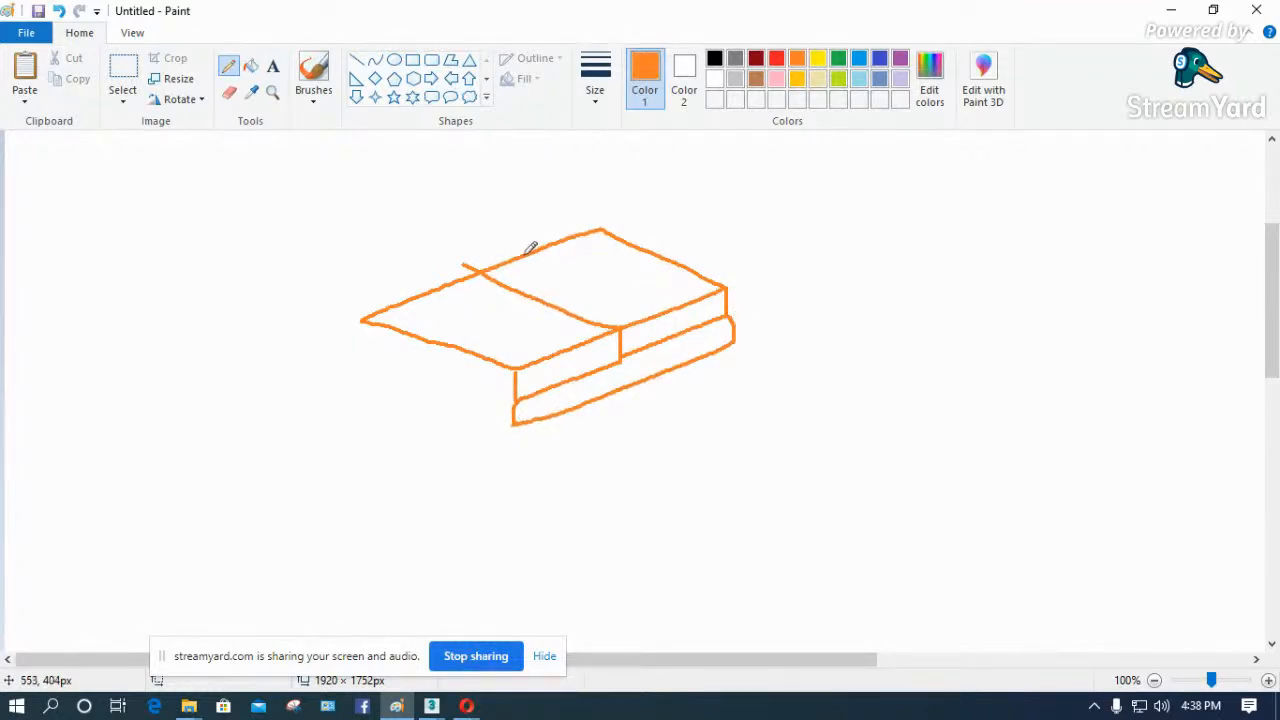
# - Sketch the far armrest beside the seat, with its front panel and the long edges of its top
pyautogui.moveTo(727, 287)
pyautogui.mouseDown()
pyautogui.moveTo(726, 262)
pyautogui.moveTo(767, 240)
pyautogui.moveTo(762, 326)
pyautogui.moveTo(740, 341)
pyautogui.mouseUp()
pyautogui.moveTo(727, 259); pyautogui.dragTo(608, 212)
pyautogui.moveTo(765, 237); pyautogui.dragTo(655, 196)
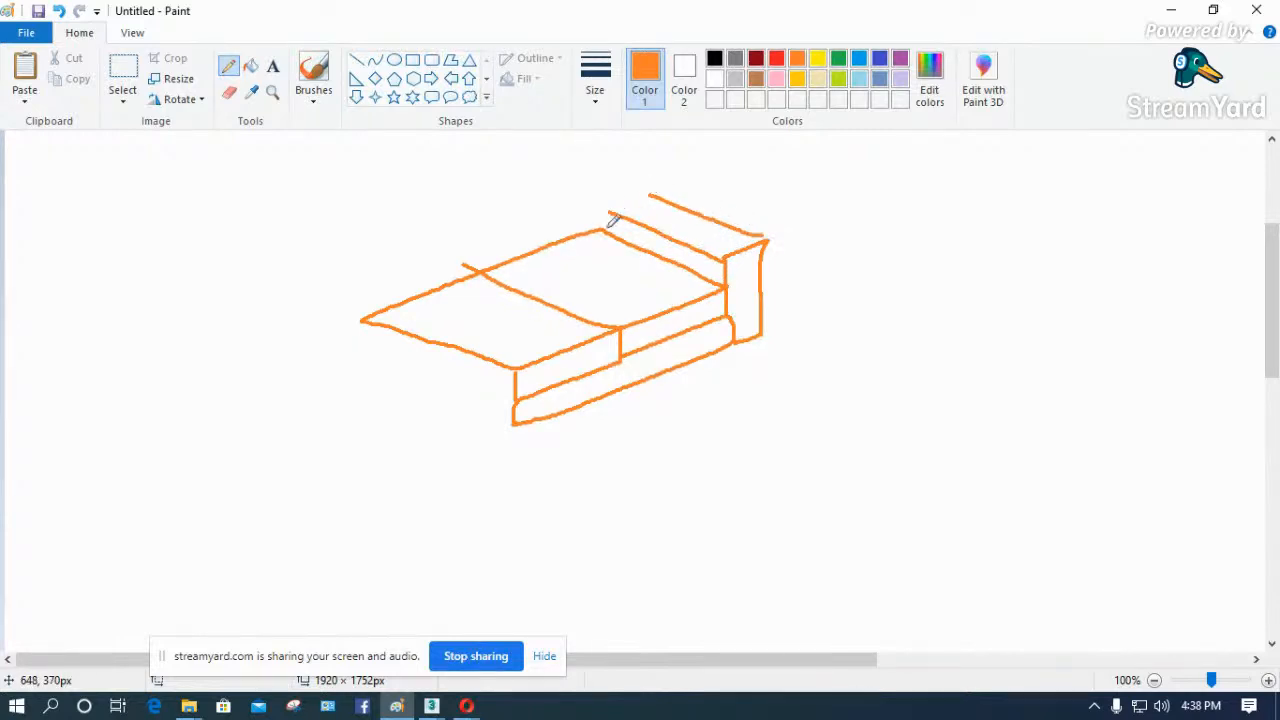
# - Sketch the near armrest at the other end of the seat, including its top, front panel and outer side
pyautogui.moveTo(521, 386)
pyautogui.mouseDown()
pyautogui.moveTo(520, 346)
pyautogui.moveTo(468, 364)
pyautogui.moveTo(406, 298)
pyautogui.mouseUp()
pyautogui.moveTo(465, 368)
pyautogui.mouseDown()
pyautogui.moveTo(323, 312)
pyautogui.moveTo(334, 405)
pyautogui.moveTo(461, 429)
pyautogui.moveTo(470, 462)
pyautogui.mouseUp()
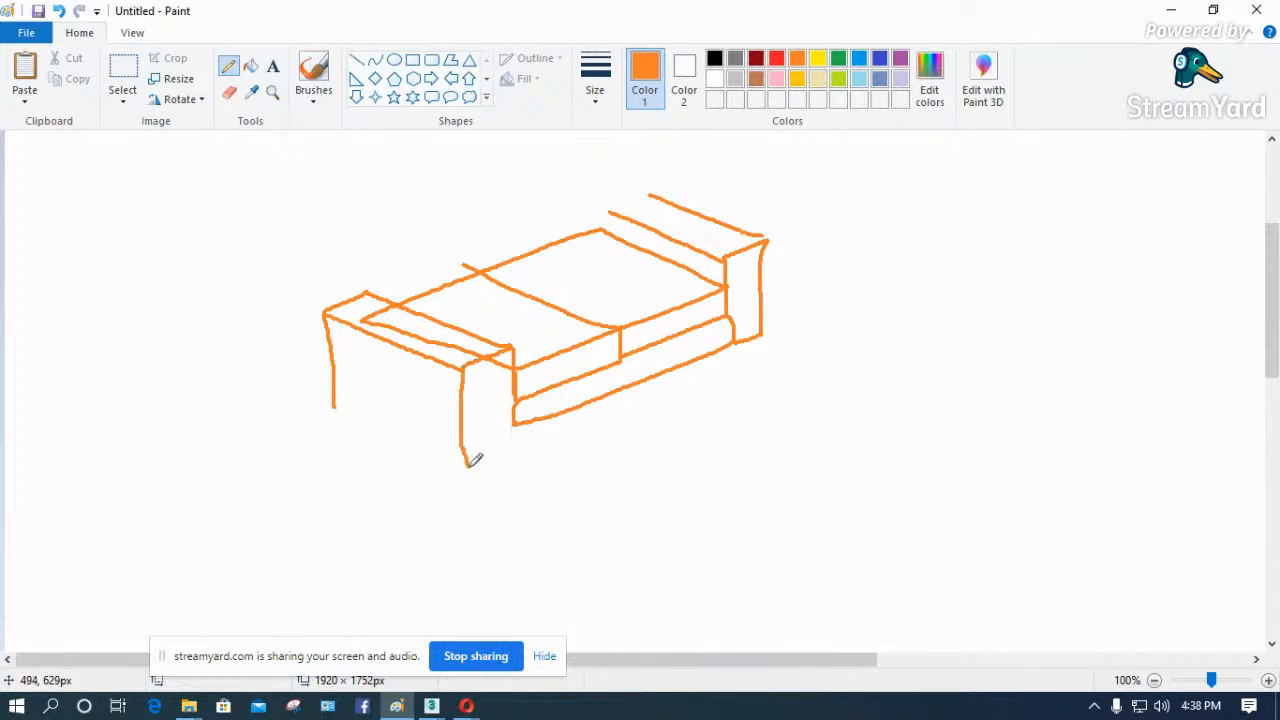
pyautogui.moveTo(518, 418)
pyautogui.mouseDown()
pyautogui.moveTo(500, 450)
pyautogui.moveTo(471, 464)
pyautogui.mouseUp()
pyautogui.moveTo(335, 404); pyautogui.dragTo(482, 469)
# - Add short feet beneath both armrests and complete the lower front edges of the sofa sketch
pyautogui.moveTo(735, 342)
pyautogui.mouseDown()
pyautogui.moveTo(734, 358)
pyautogui.moveTo(757, 336)
pyautogui.moveTo(702, 357)
pyautogui.moveTo(726, 366)
pyautogui.mouseUp()
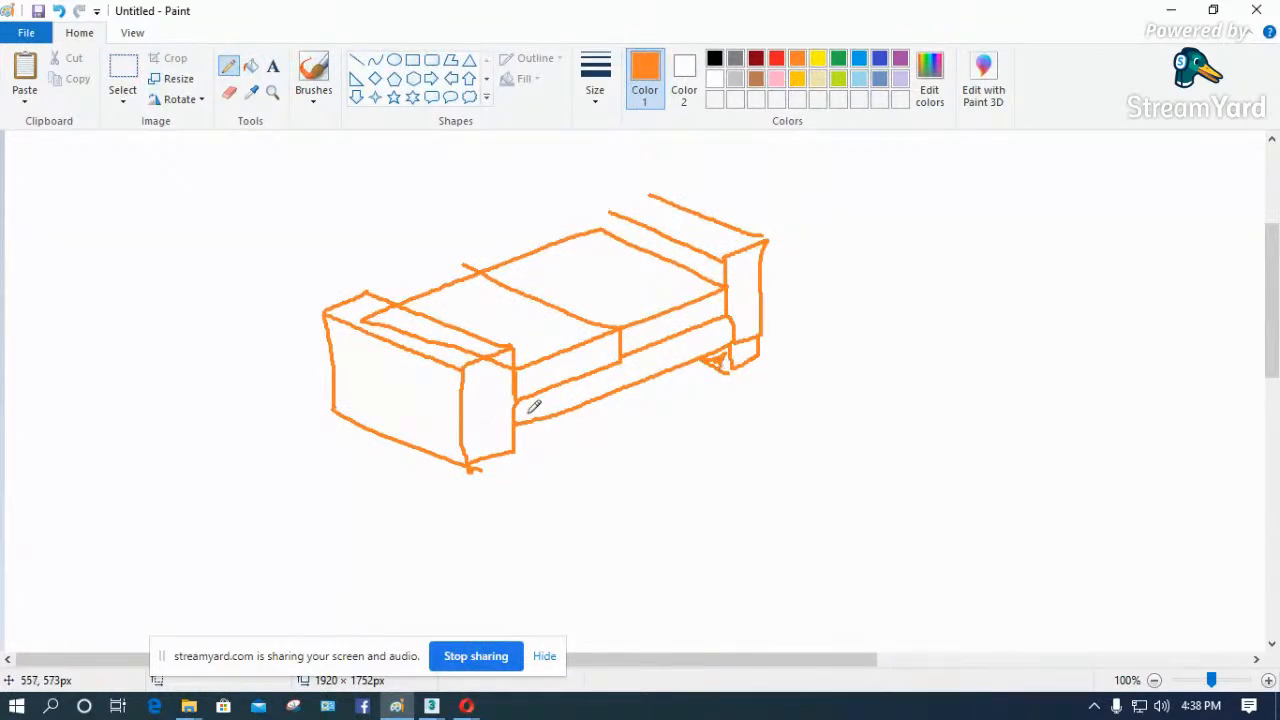
pyautogui.moveTo(505, 451); pyautogui.dragTo(516, 424)
pyautogui.moveTo(489, 469); pyautogui.dragTo(497, 455)
# - Sketch a slanted backrest with visible thickness behind the seat and close the rear end of the far armrest
pyautogui.moveTo(608, 222); pyautogui.dragTo(584, 156)
pyautogui.moveTo(395, 304)
pyautogui.mouseDown()
pyautogui.moveTo(366, 206)
pyautogui.moveTo(576, 144)
pyautogui.moveTo(503, 149)
pyautogui.moveTo(340, 199)
pyautogui.moveTo(360, 288)
pyautogui.mouseUp()
pyautogui.moveTo(657, 193); pyautogui.dragTo(598, 210)
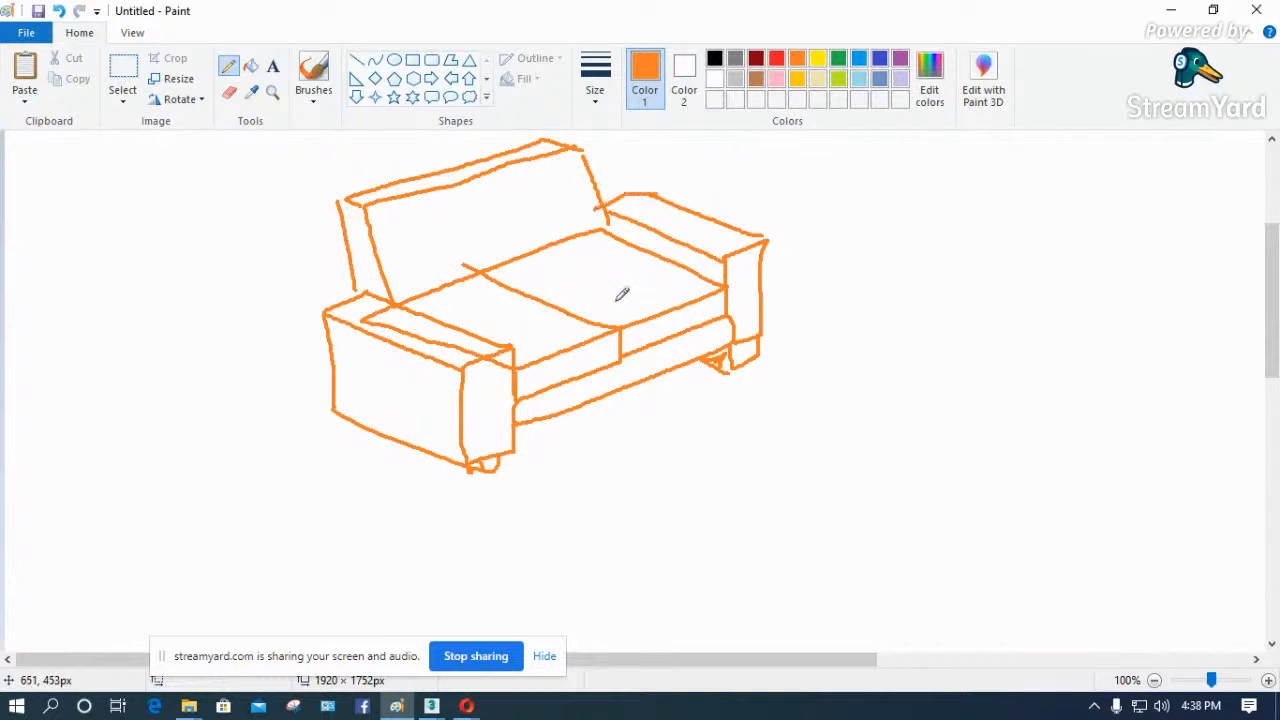
# - Add a red seat-height dimension of .45 beside the far armrest in the sofa sketch
pyautogui.click(776, 60)
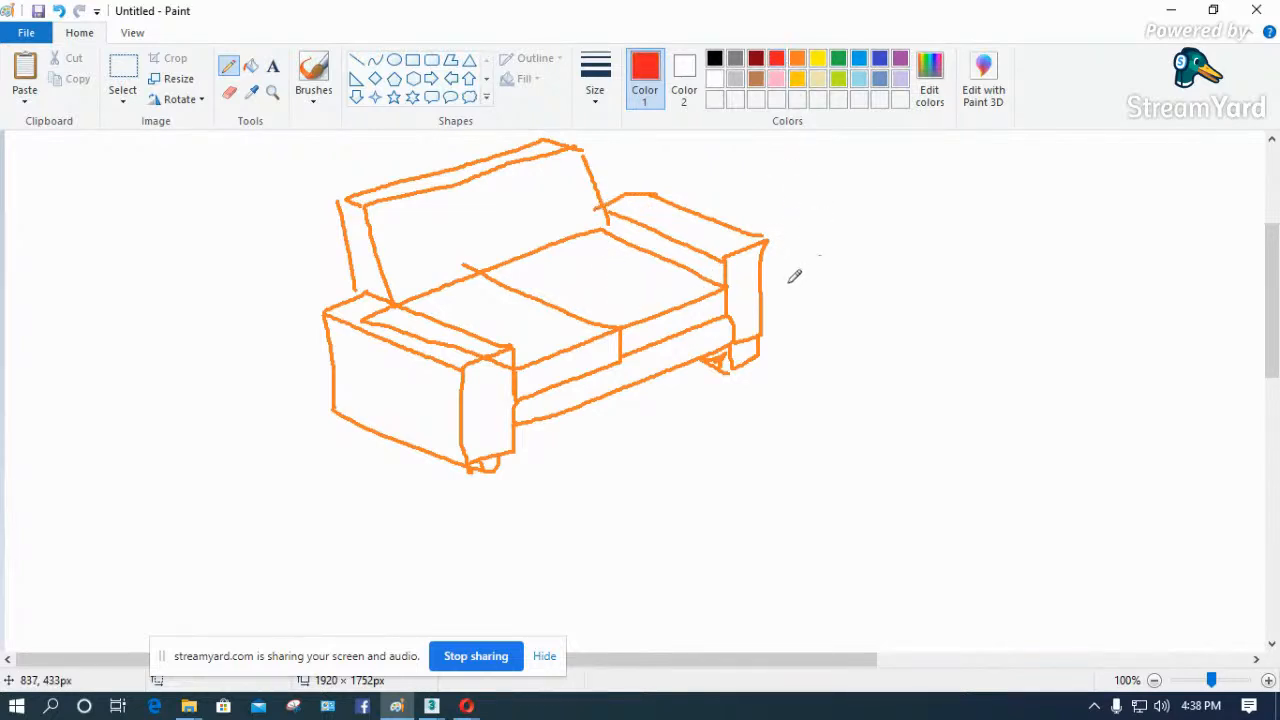
pyautogui.moveTo(741, 286); pyautogui.dragTo(820, 255)
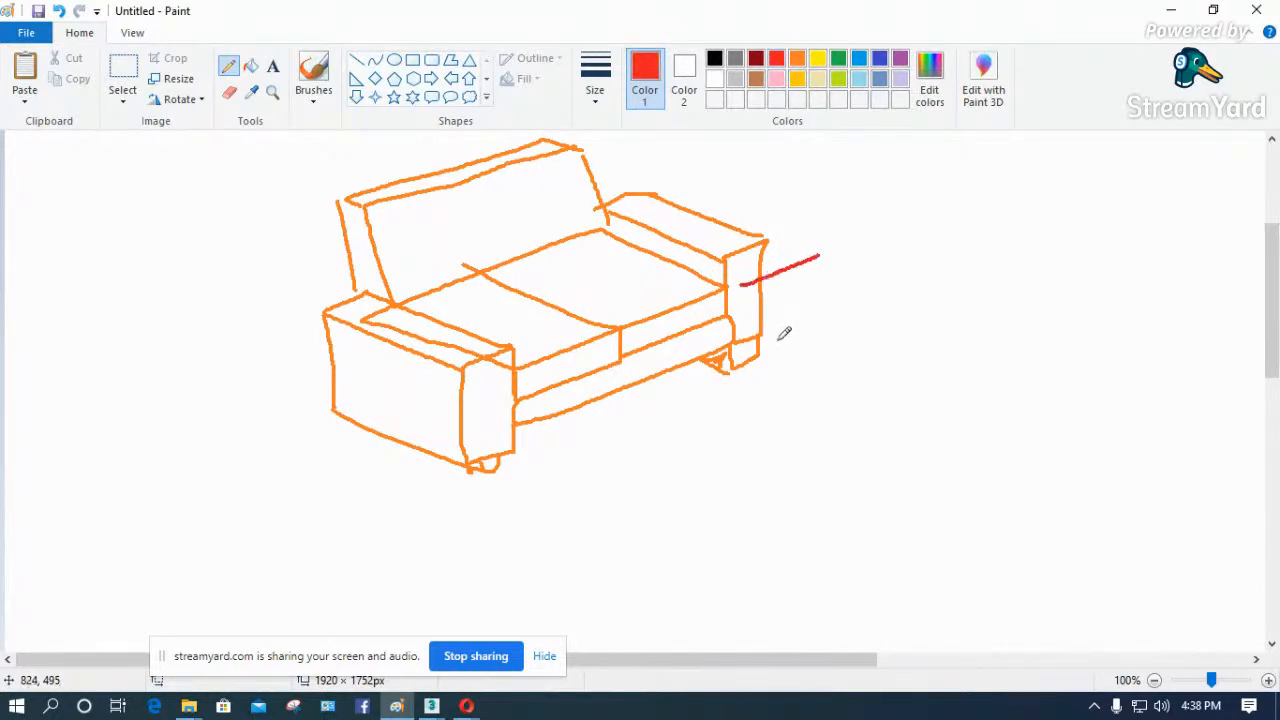
pyautogui.moveTo(770, 353); pyautogui.dragTo(815, 332)
pyautogui.moveTo(811, 241)
pyautogui.mouseDown()
pyautogui.moveTo(807, 343)
pyautogui.moveTo(807, 271)
pyautogui.moveTo(849, 296)
pyautogui.moveTo(872, 282)
pyautogui.mouseUp()
pyautogui.click(829, 284)
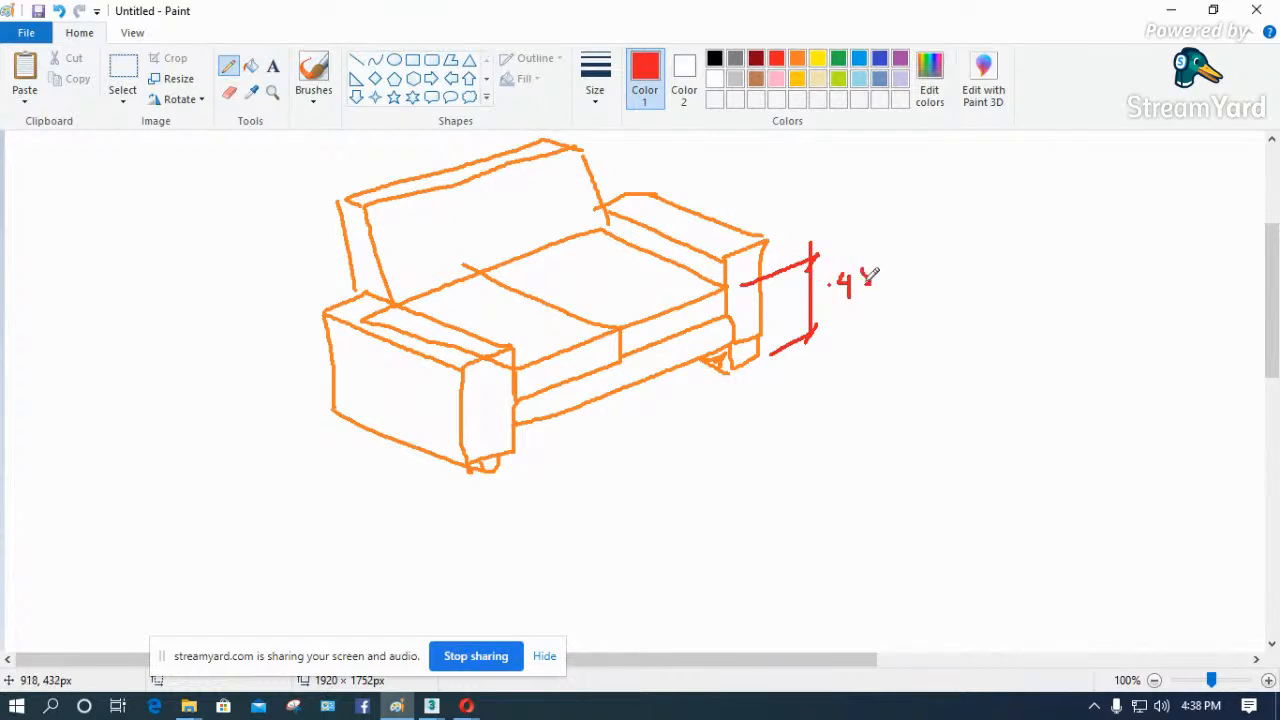
# - Draw red dimension lines along the sofa's front, marking the seat width 1.8 and the armrest width .15
pyautogui.moveTo(782, 366); pyautogui.dragTo(854, 400)
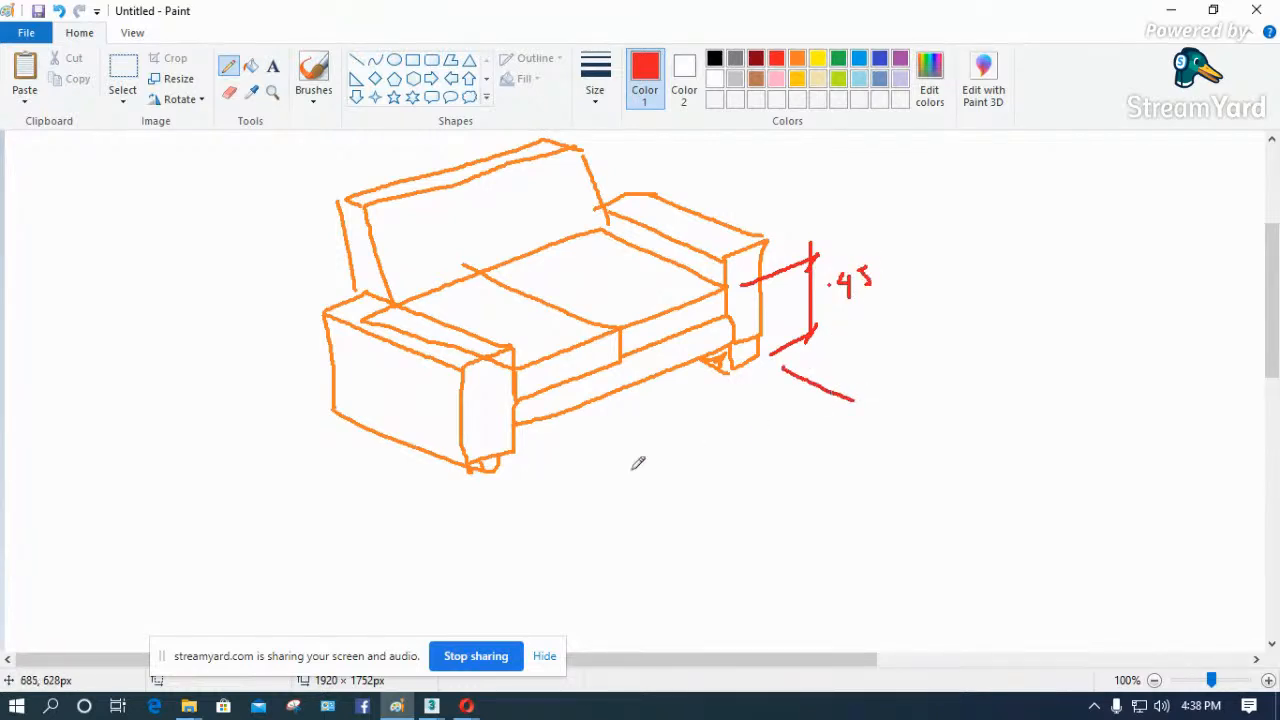
pyautogui.moveTo(746, 380); pyautogui.dragTo(808, 407)
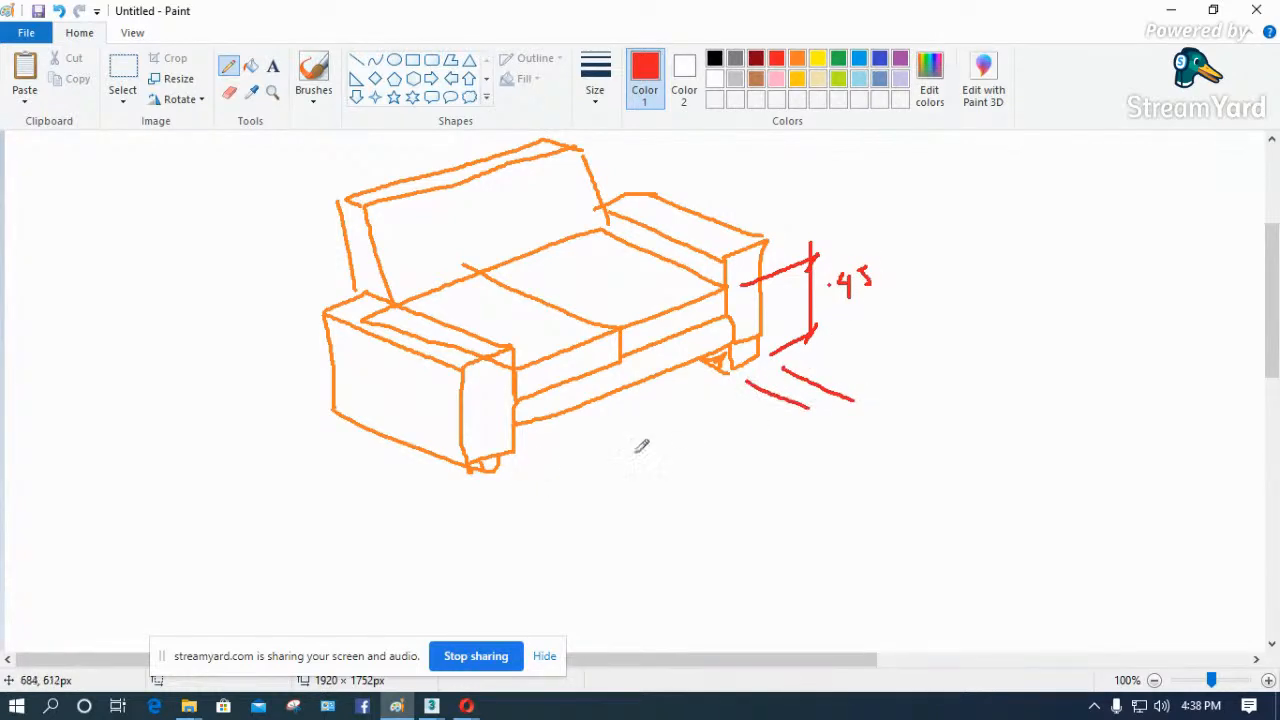
pyautogui.moveTo(525, 458); pyautogui.dragTo(582, 482)
pyautogui.moveTo(487, 483)
pyautogui.mouseDown()
pyautogui.moveTo(551, 510)
pyautogui.moveTo(872, 378)
pyautogui.moveTo(793, 425)
pyautogui.mouseUp()
pyautogui.moveTo(614, 458); pyautogui.dragTo(586, 490)
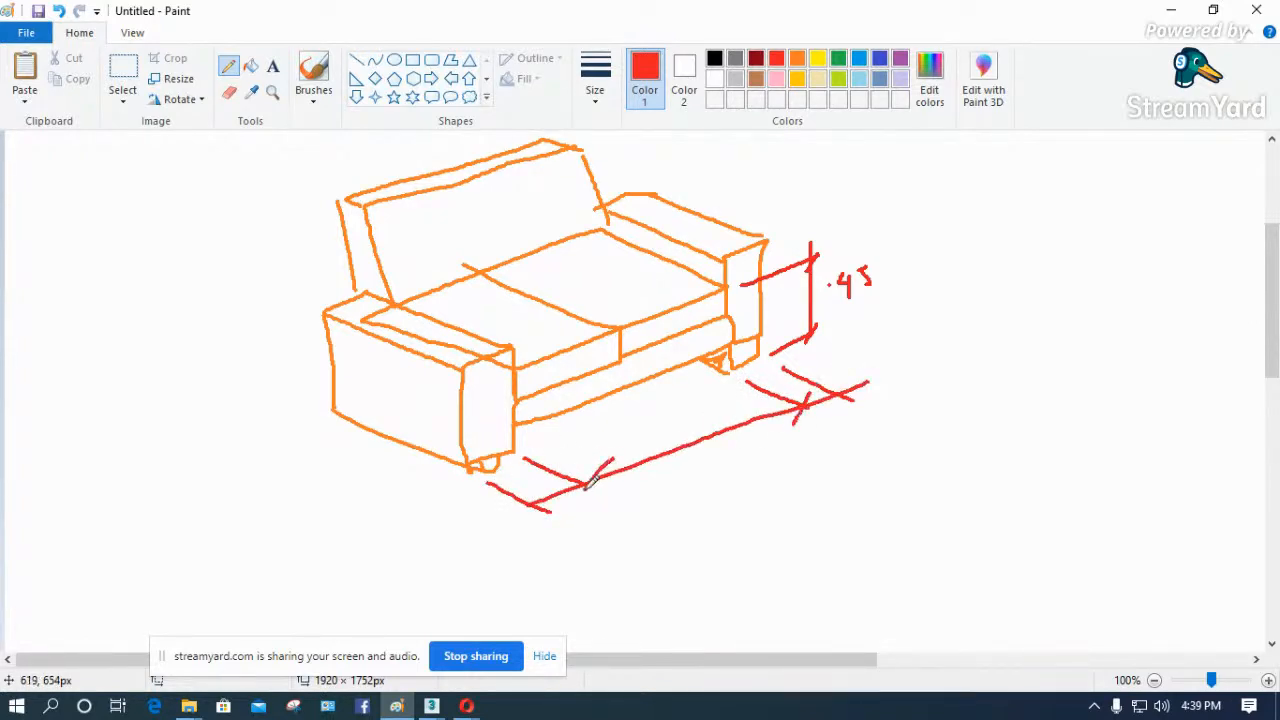
pyautogui.moveTo(633, 432)
pyautogui.mouseDown()
pyautogui.moveTo(633, 445)
pyautogui.moveTo(652, 440)
pyautogui.moveTo(661, 422)
pyautogui.mouseUp()
pyautogui.click(641, 442)
pyautogui.moveTo(831, 426)
pyautogui.mouseDown()
pyautogui.moveTo(853, 424)
pyautogui.moveTo(844, 435)
pyautogui.moveTo(852, 420)
pyautogui.mouseUp()
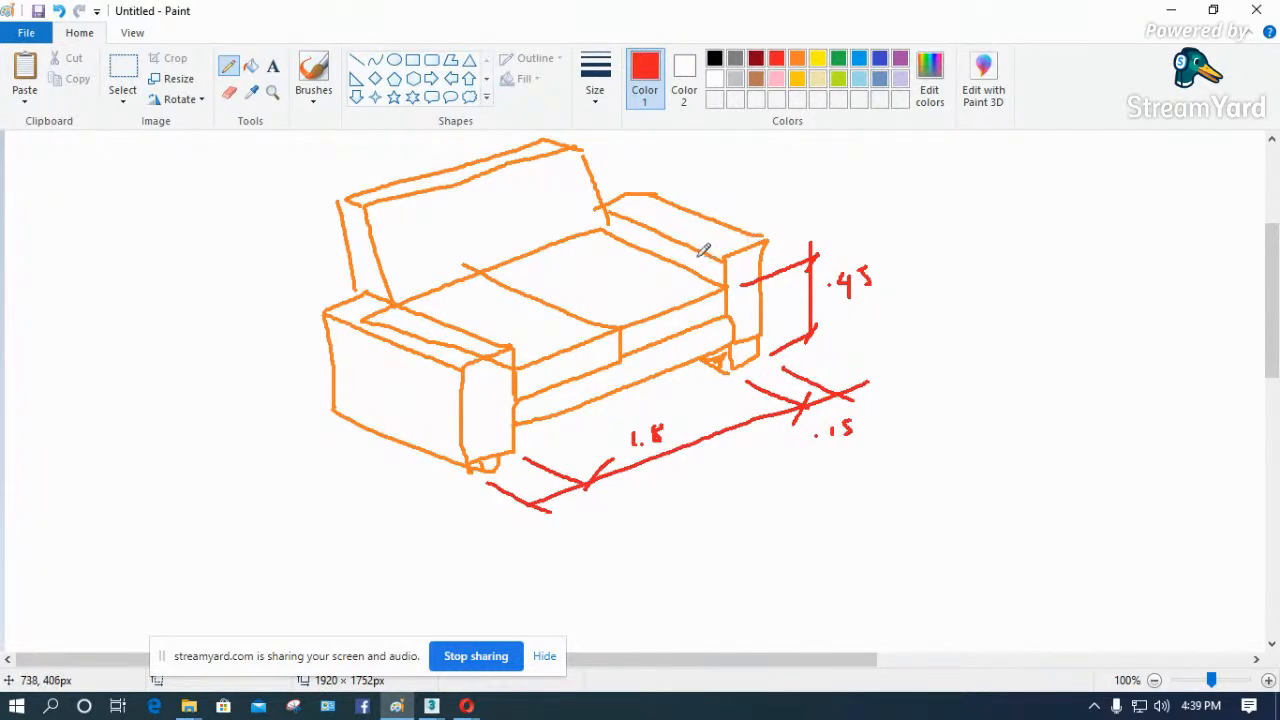
# - Mark the armrest's rise above the seat and dimension the far armrest's full height as .55
pyautogui.moveTo(685, 238); pyautogui.dragTo(686, 258)
pyautogui.moveTo(784, 232)
pyautogui.mouseDown()
pyautogui.moveTo(891, 185)
pyautogui.moveTo(882, 306)
pyautogui.moveTo(936, 274)
pyautogui.mouseUp()
pyautogui.click(925, 250)
pyautogui.moveTo(943, 228)
pyautogui.mouseDown()
pyautogui.moveTo(942, 248)
pyautogui.moveTo(953, 245)
pyautogui.mouseUp()
pyautogui.moveTo(958, 225); pyautogui.dragTo(966, 222)
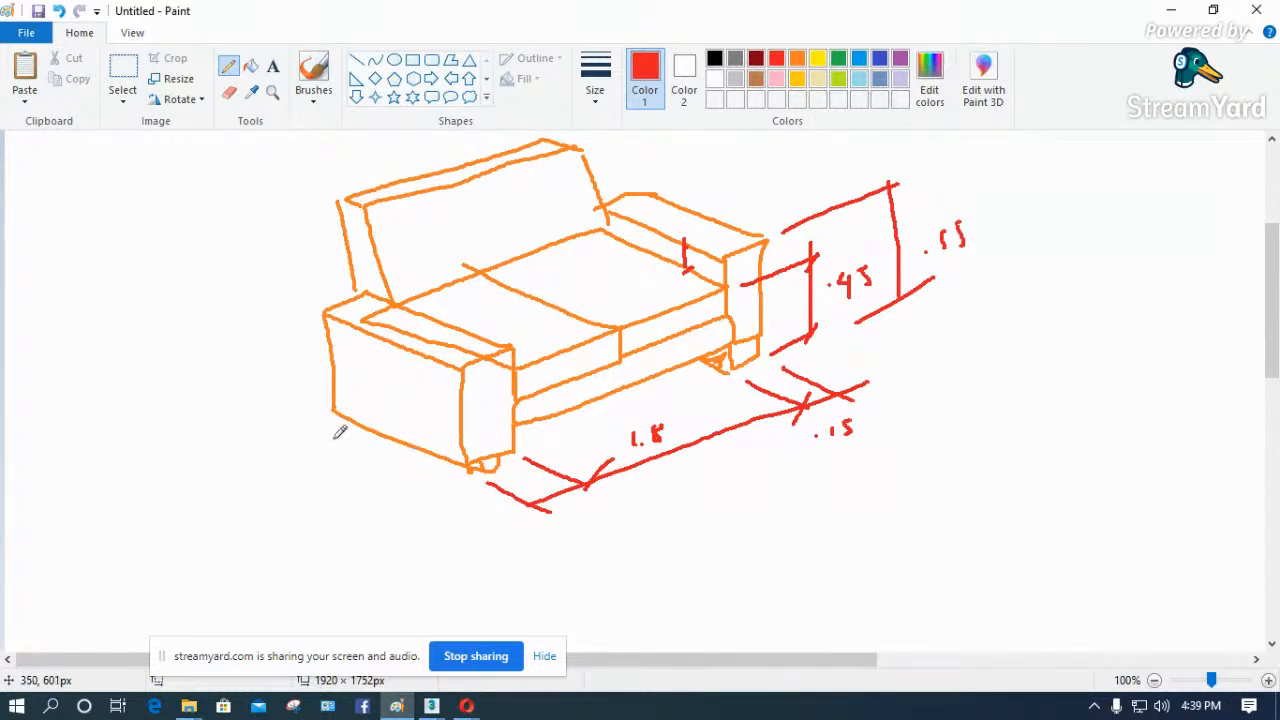
# - Dimension the sofa's overall height as .85 behind the near armrest and its depth as .85 beyond the far armrest
pyautogui.moveTo(326, 424)
pyautogui.mouseDown()
pyautogui.moveTo(270, 440)
pyautogui.moveTo(277, 227)
pyautogui.moveTo(255, 242)
pyautogui.moveTo(288, 232)
pyautogui.mouseUp()
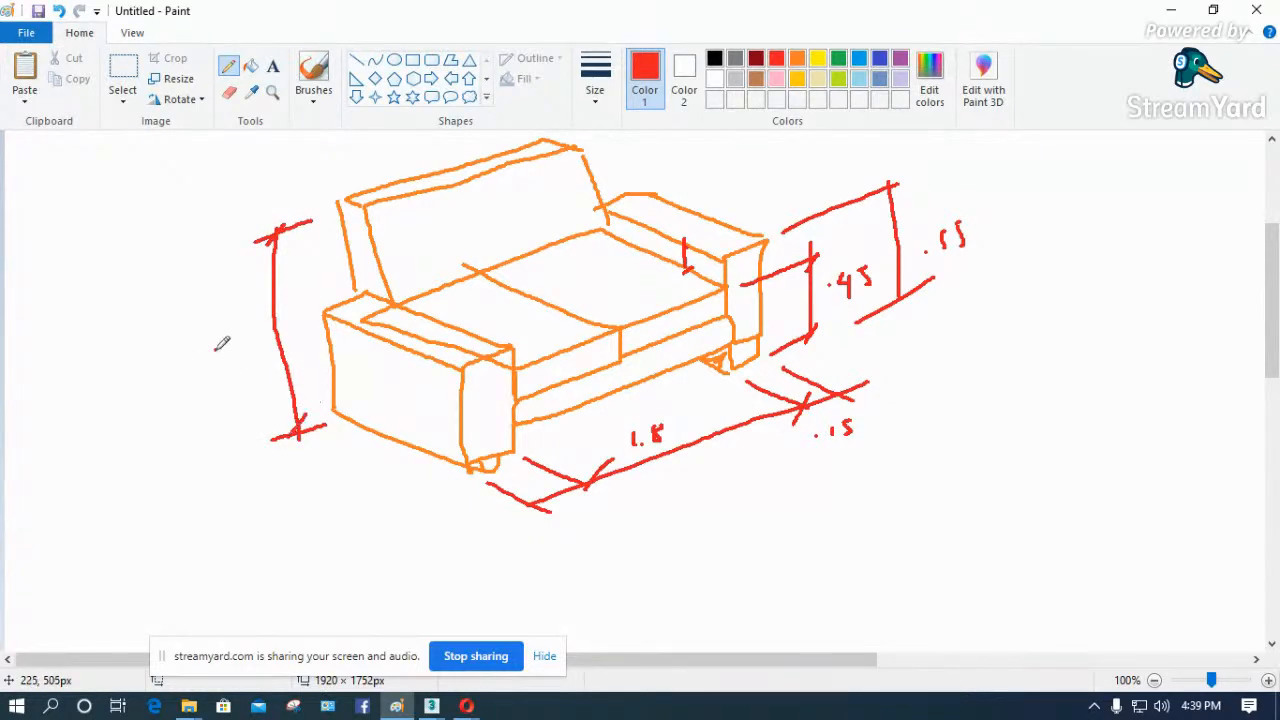
pyautogui.moveTo(238, 331)
pyautogui.mouseDown()
pyautogui.moveTo(234, 345)
pyautogui.moveTo(241, 318)
pyautogui.moveTo(255, 335)
pyautogui.mouseUp()
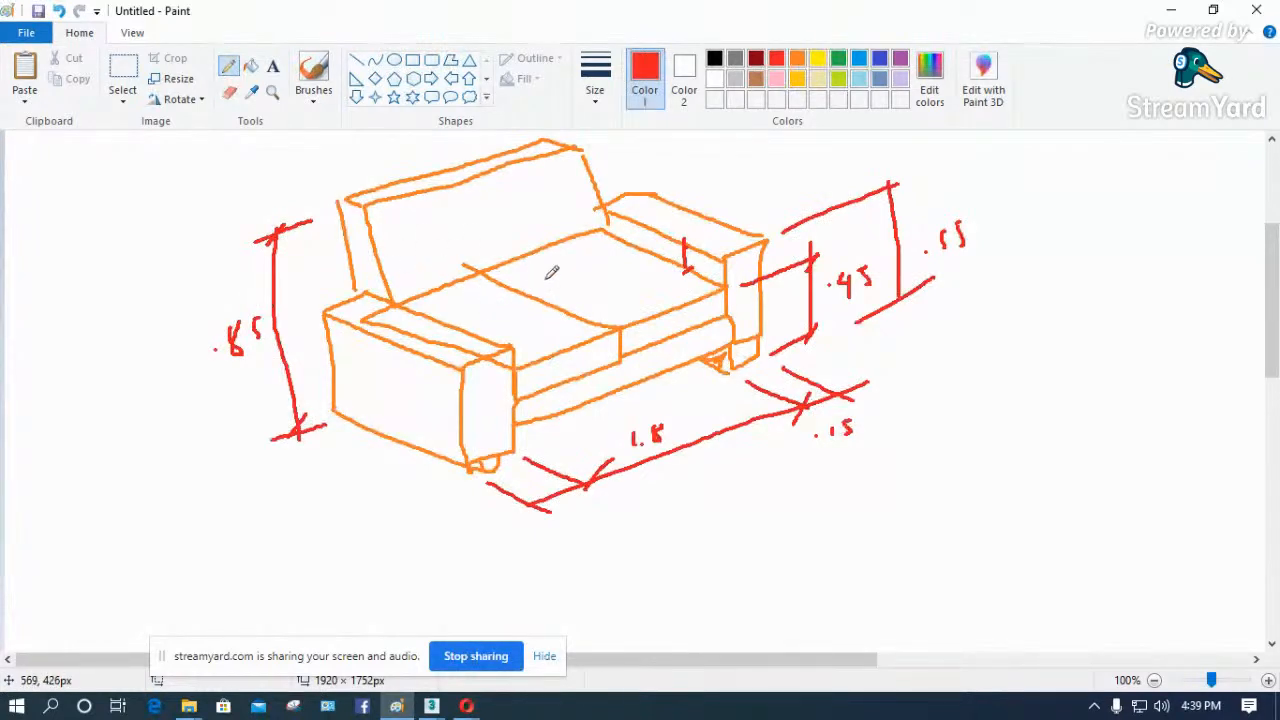
pyautogui.moveTo(648, 174); pyautogui.dragTo(721, 145)
pyautogui.moveTo(899, 186); pyautogui.dragTo(724, 143)
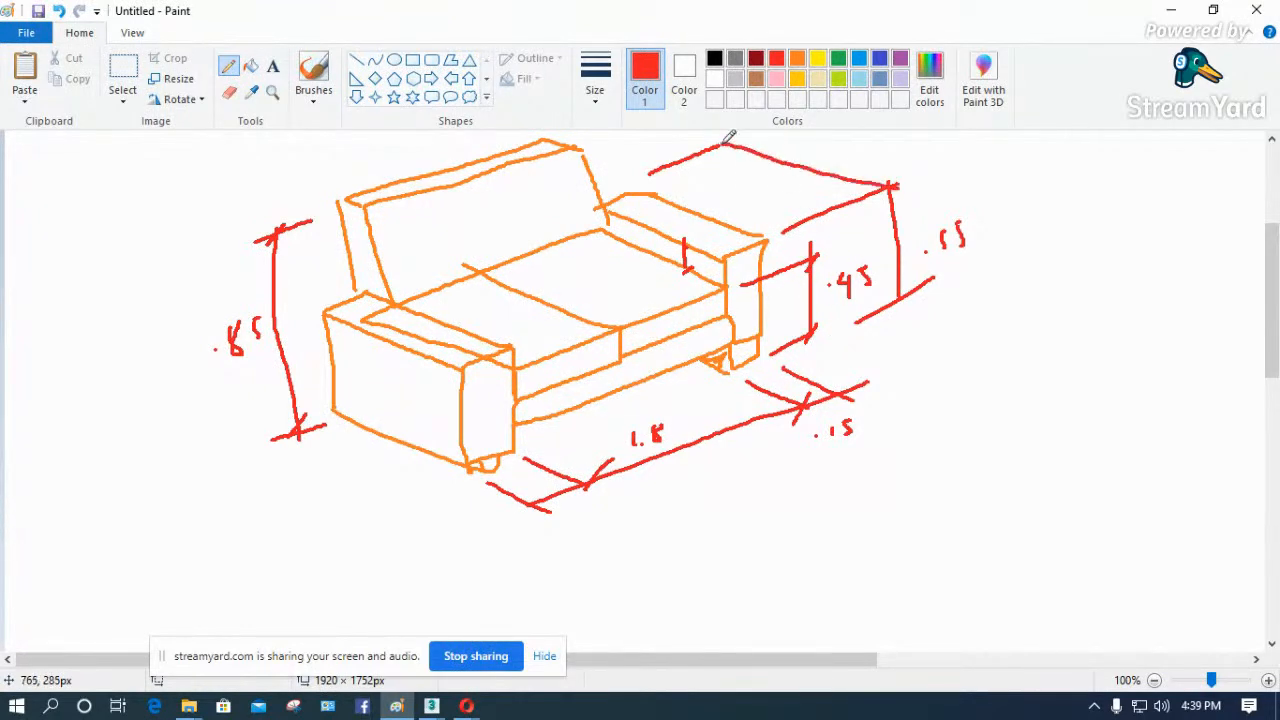
pyautogui.moveTo(855, 156)
pyautogui.mouseDown()
pyautogui.moveTo(852, 174)
pyautogui.moveTo(875, 148)
pyautogui.mouseUp()
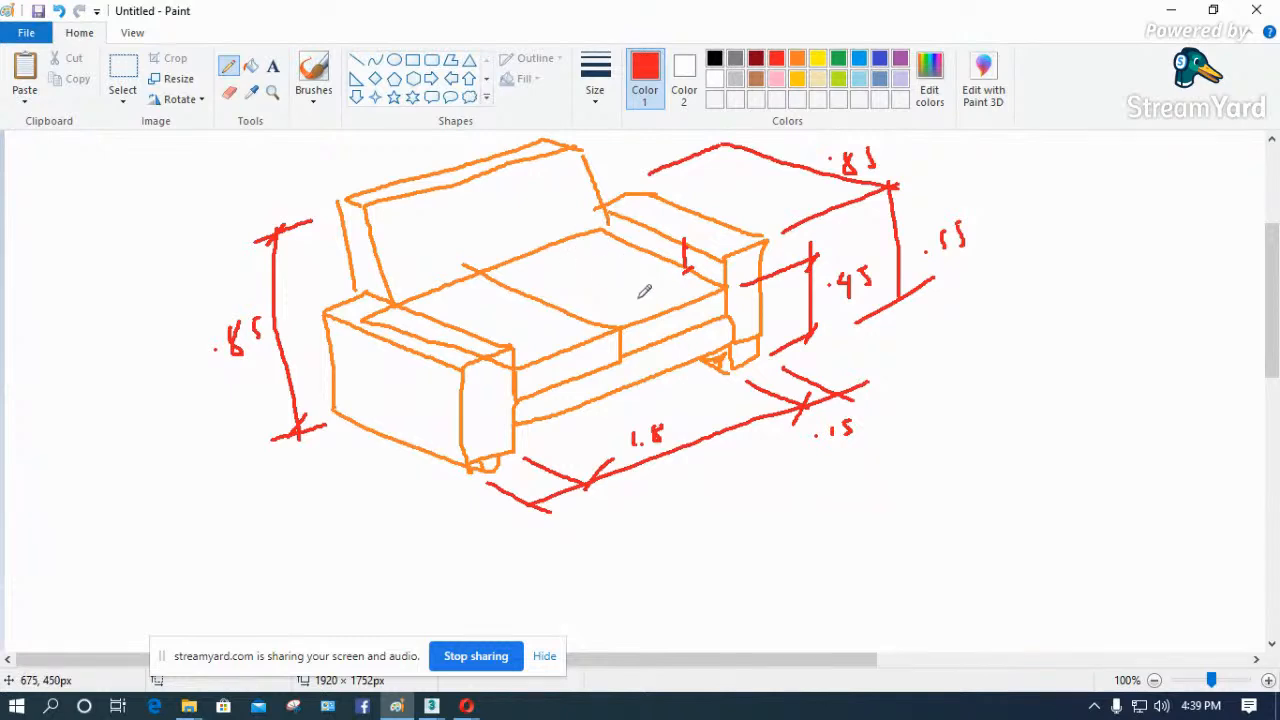
# - Label the seat depth .6 on the cushion and tick both ends of the line between the cushions
pyautogui.click(580, 282)
pyautogui.moveTo(604, 273)
pyautogui.mouseDown()
pyautogui.moveTo(594, 285)
pyautogui.moveTo(613, 283)
pyautogui.moveTo(596, 287)
pyautogui.mouseUp()
pyautogui.moveTo(490, 267); pyautogui.dragTo(486, 281)
pyautogui.moveTo(617, 321); pyautogui.dragTo(608, 336)
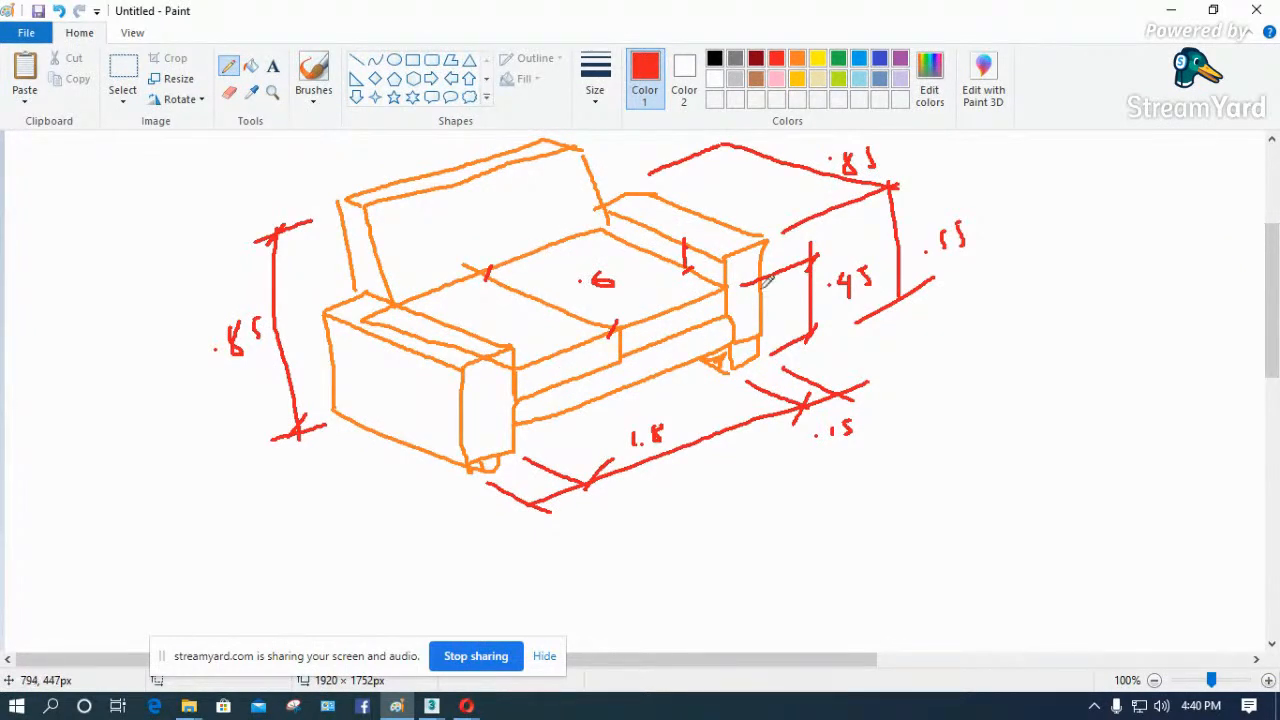
# - Switch from the Paint sketch back to the seat box in 3ds Max
pyautogui.click(1168, 12)
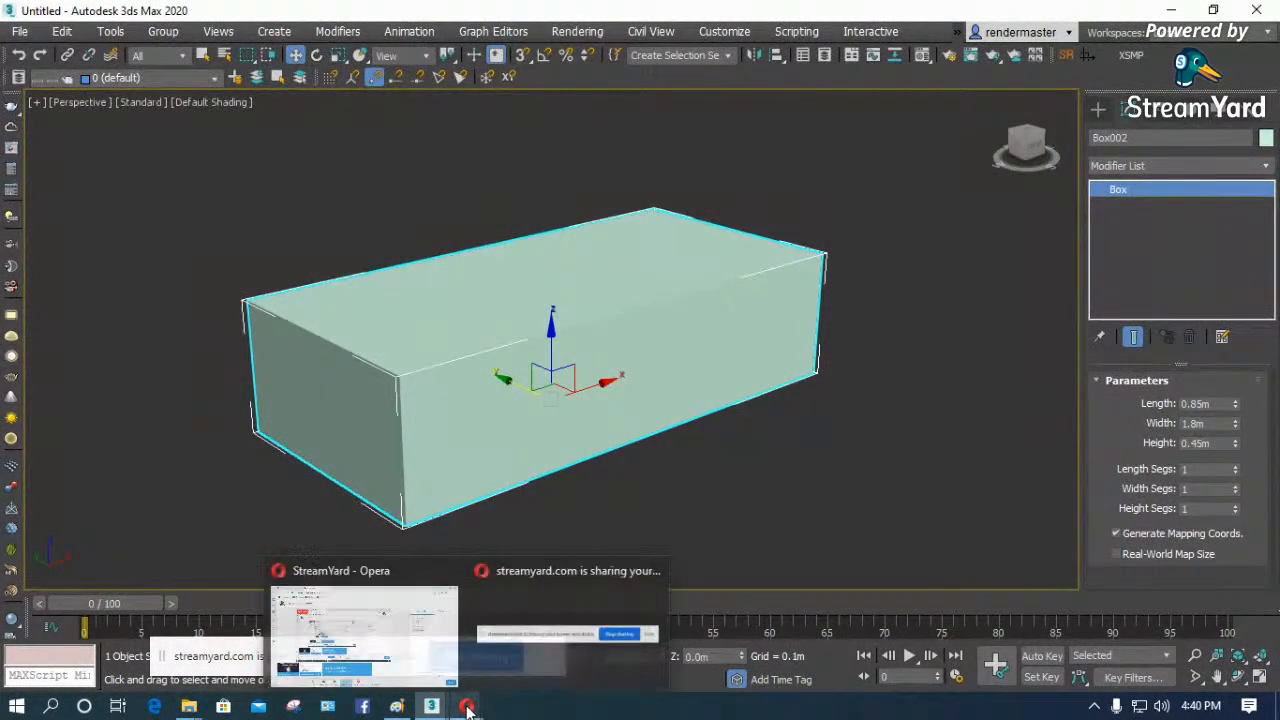
pyautogui.click(670, 458)
pyautogui.click(580, 429)
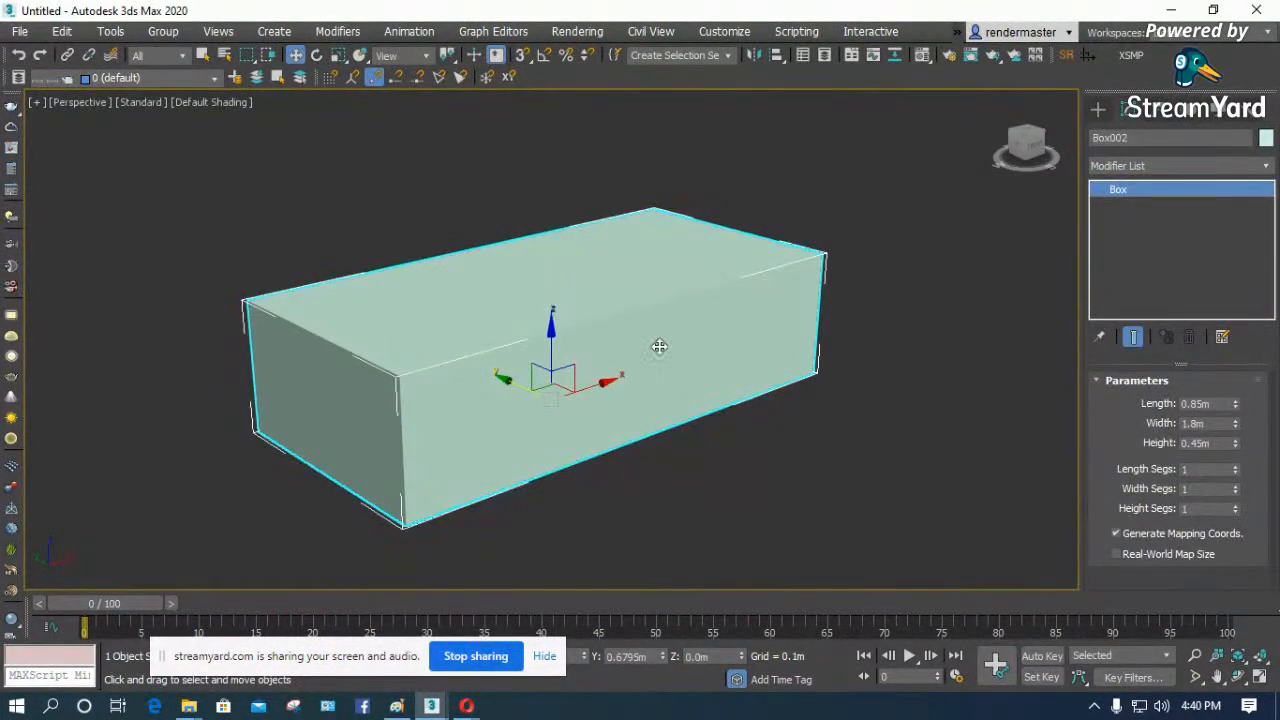
pyautogui.moveTo(467, 708)
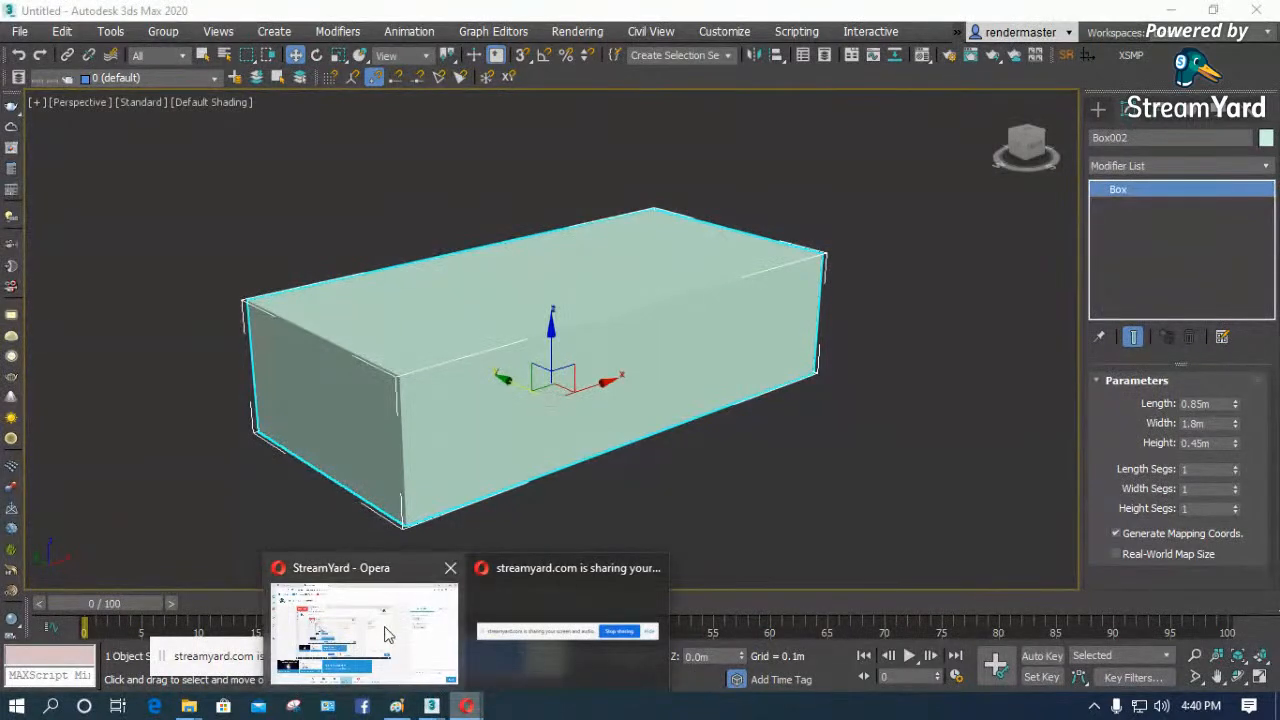
pyautogui.click(690, 431)
pyautogui.click(567, 409)
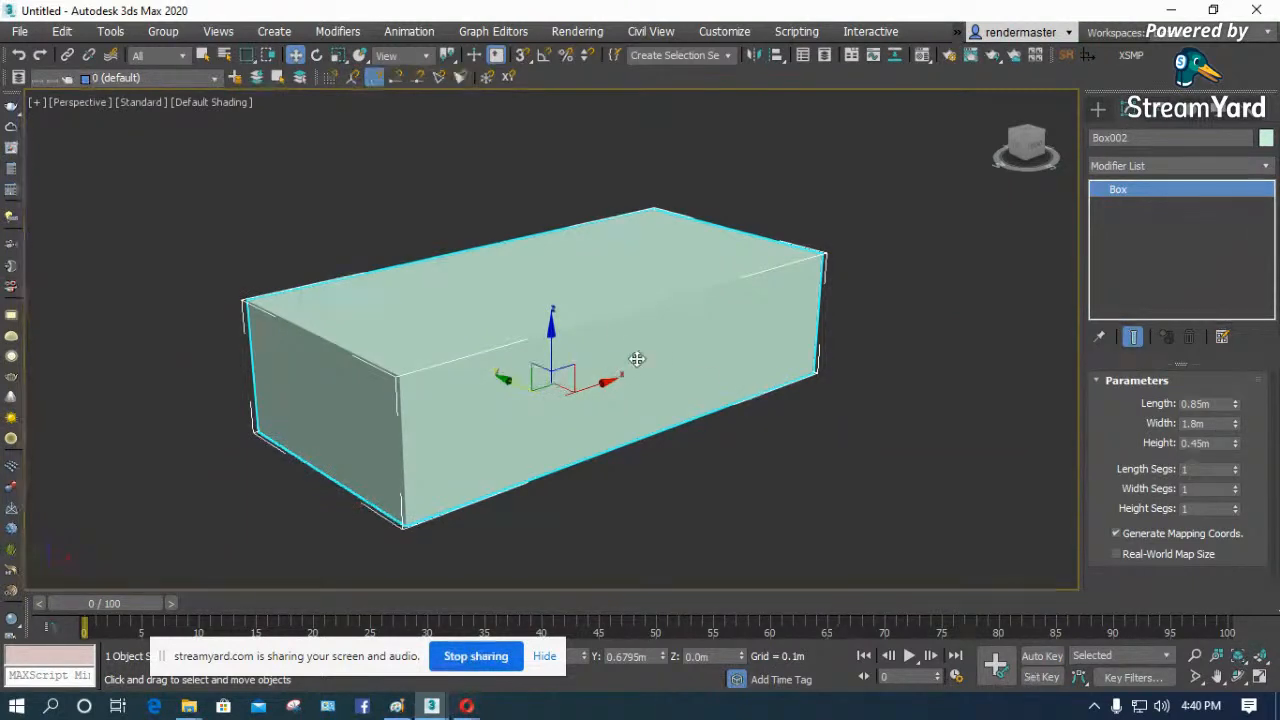
# - Enable See-Through display for the seat box in its object properties
pyautogui.rightClick(604, 348)
pyautogui.moveTo(663, 551)
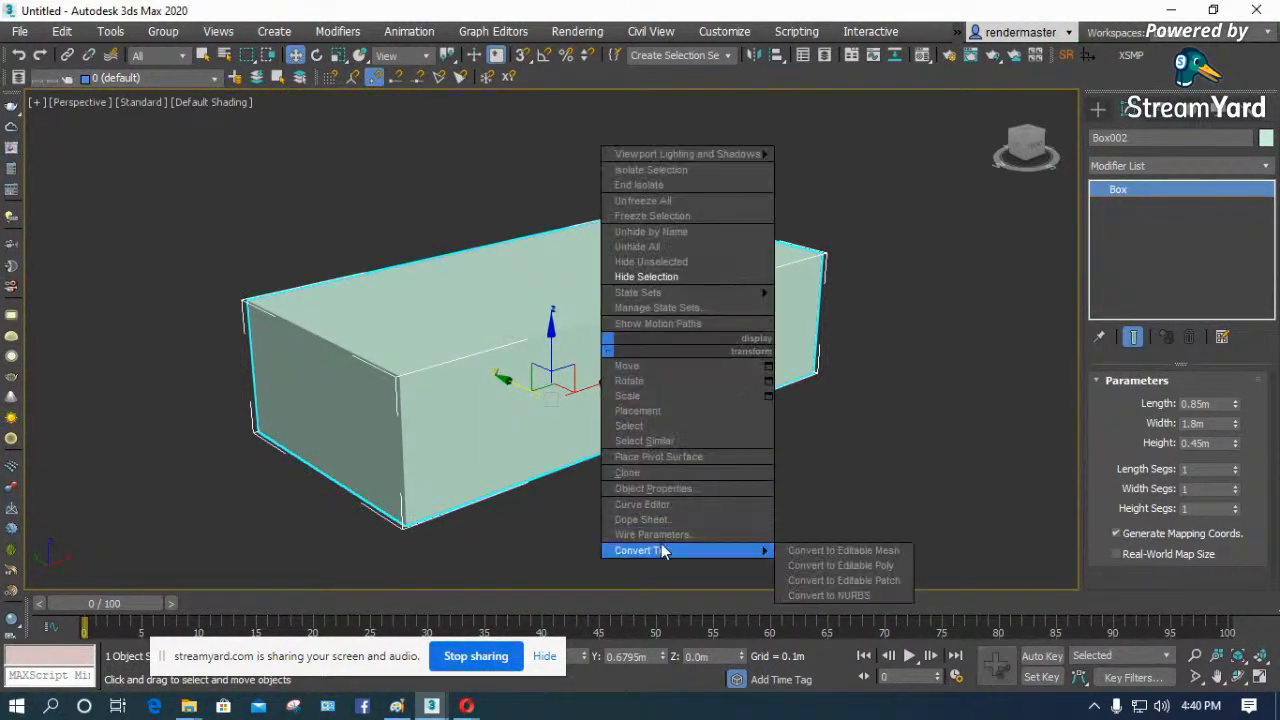
pyautogui.click(660, 488)
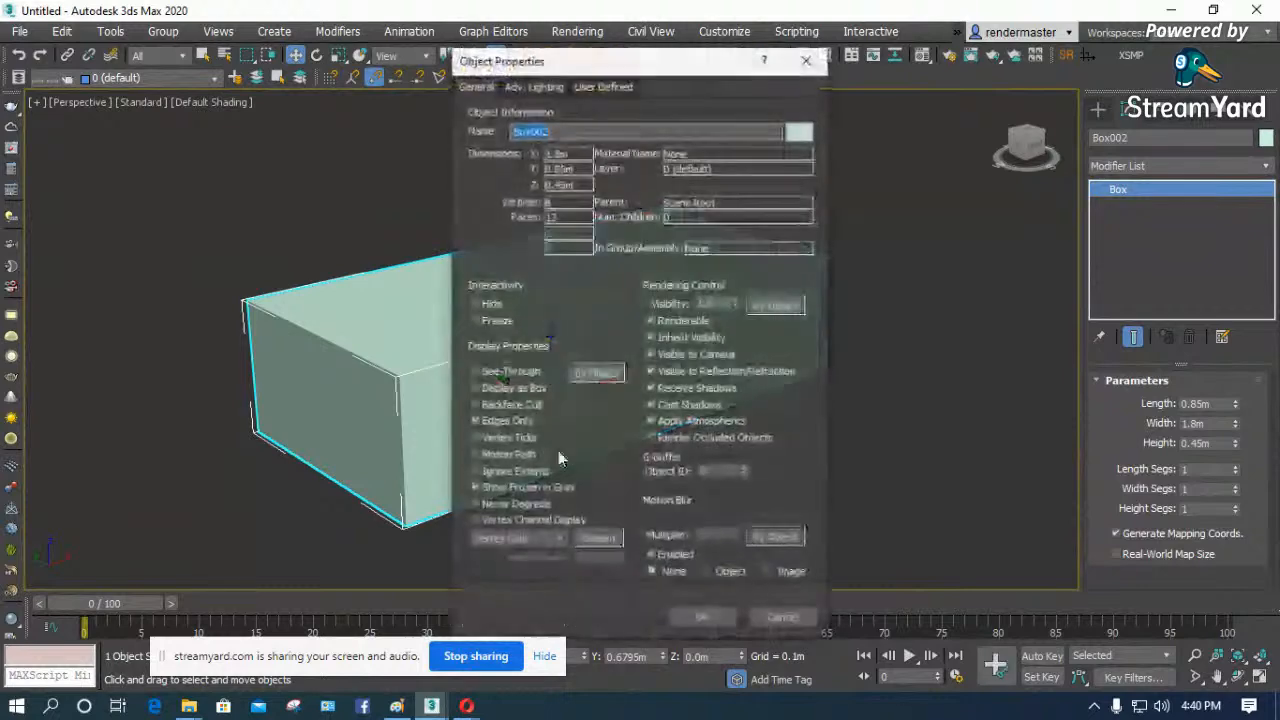
pyautogui.click(477, 371)
pyautogui.click(701, 617)
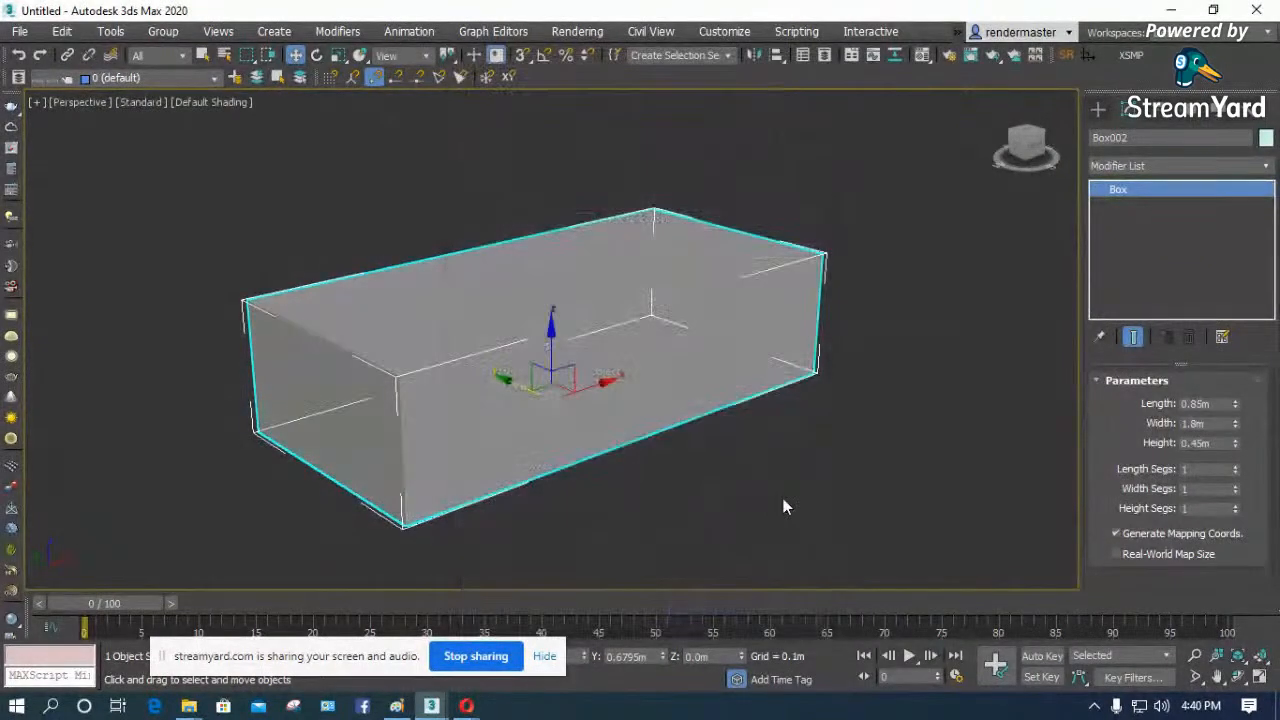
pyautogui.click(785, 507)
pyautogui.click(658, 406)
# - Clone the seat box in place as an independent copy, working in the Top view
pyautogui.press('t')
pyautogui.press('z')
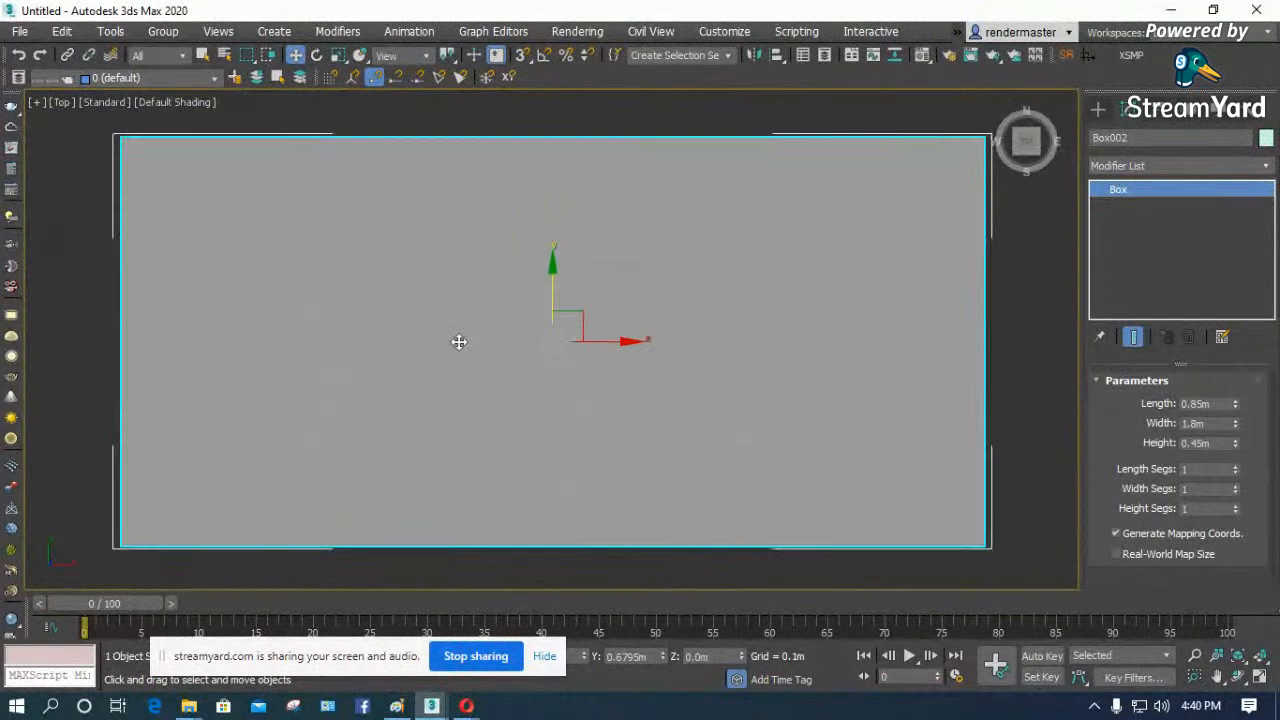
pyautogui.scroll(-2, 420, 337)
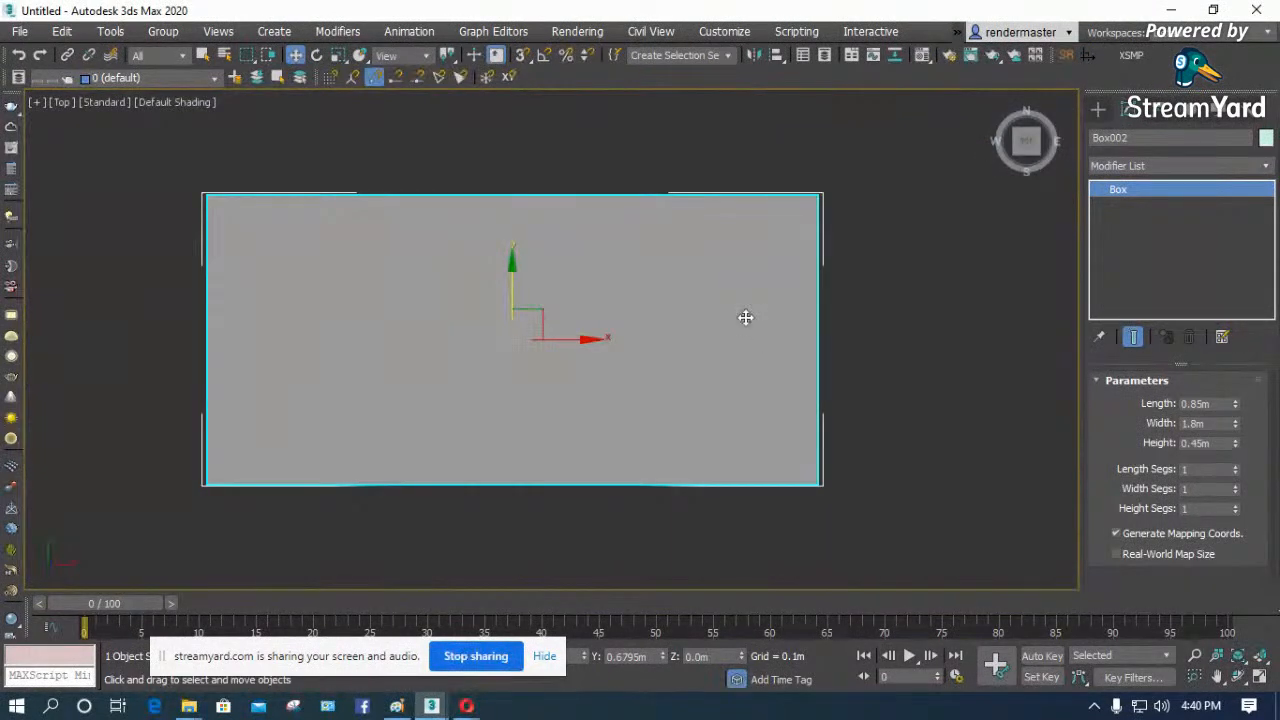
pyautogui.hotkey('ctrl', 'v')
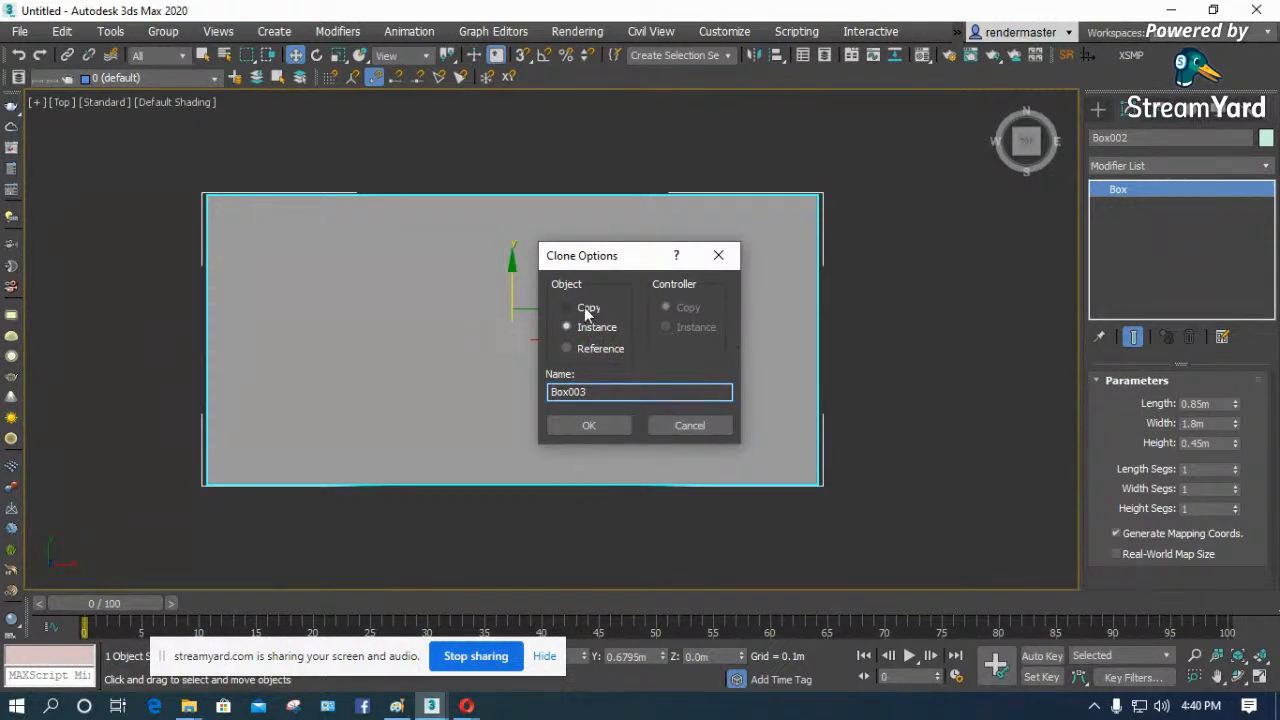
pyautogui.click(590, 424)
# - Resize the cloned box to 0.85 m length and 0.15 m width, and place it against the seat's right end
pyautogui.moveTo(1213, 404); pyautogui.dragTo(1158, 410)
pyautogui.write('1')
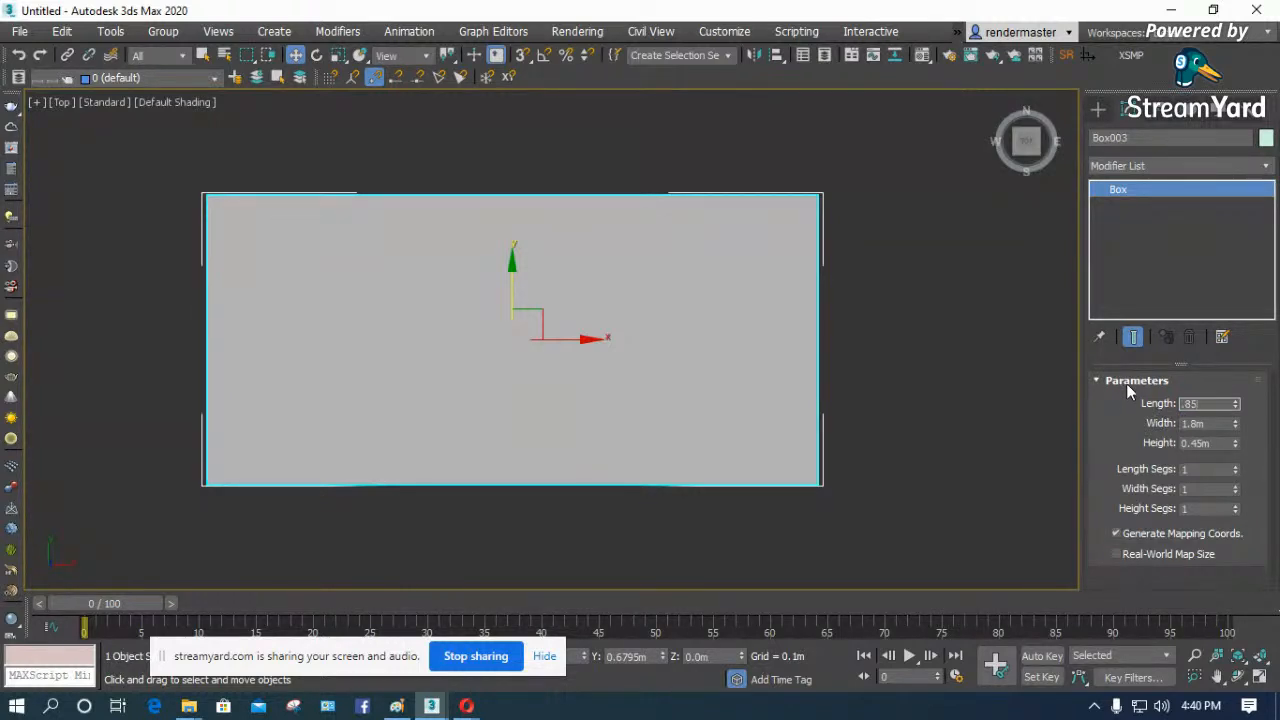
pyautogui.press('Tab')
pyautogui.write('0.15')
pyautogui.press('Return')
pyautogui.moveTo(583, 340); pyautogui.dragTo(906, 340)
# - Set the armrest box's length to 0.7 m and move it flush with the seat's front edge
pyautogui.doubleClick(1210, 403)
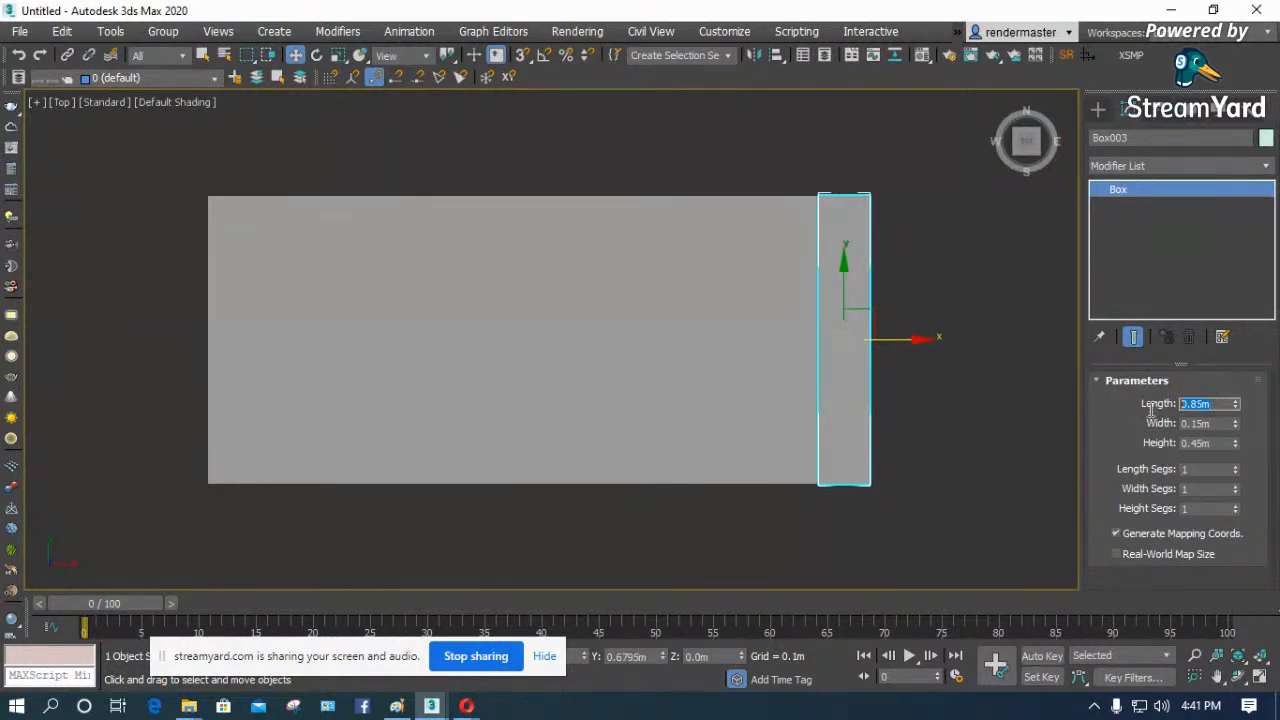
pyautogui.write('0.07')
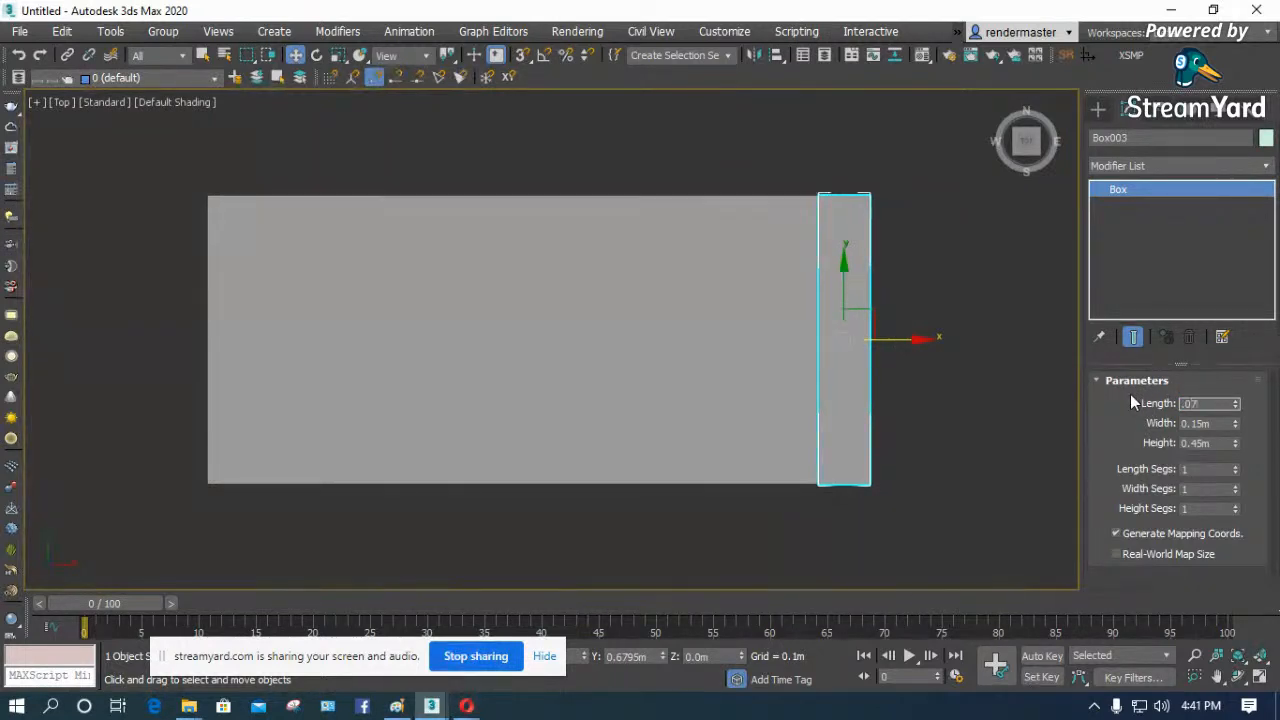
pyautogui.press('Return')
pyautogui.press('BackSpace')
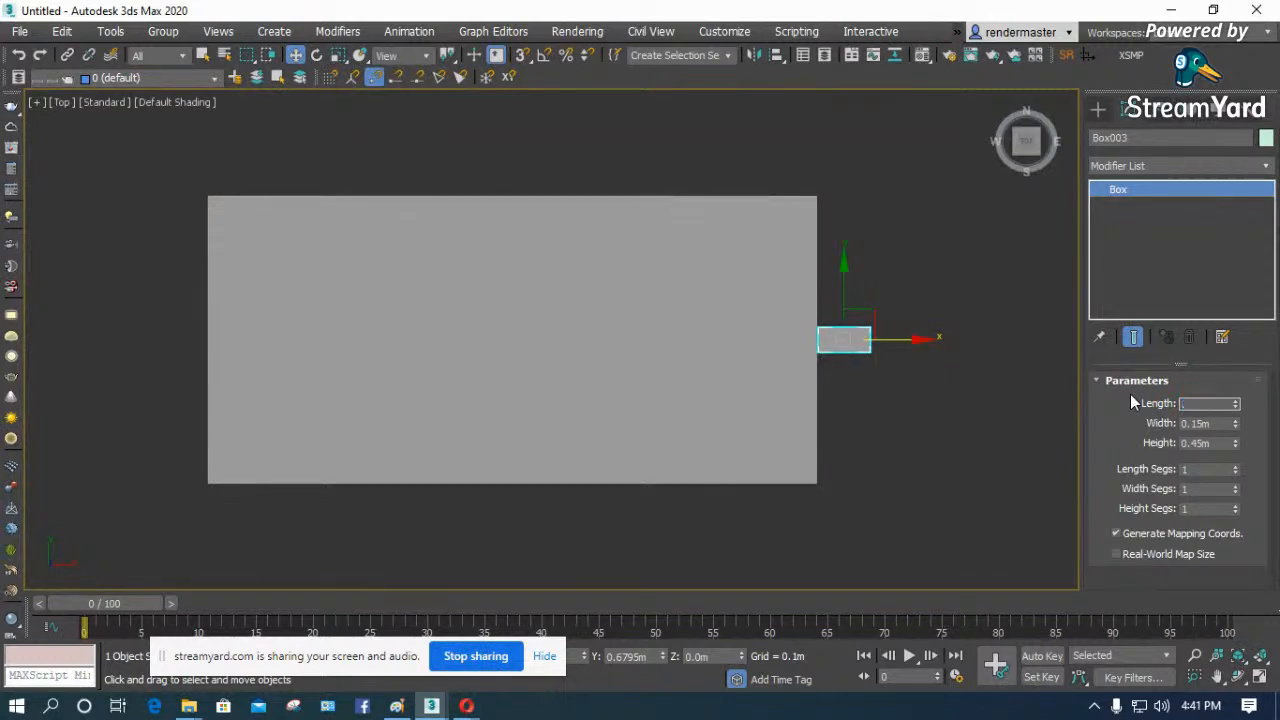
pyautogui.write('0.7')
pyautogui.press('Return')
pyautogui.moveTo(844, 266); pyautogui.dragTo(850, 304)
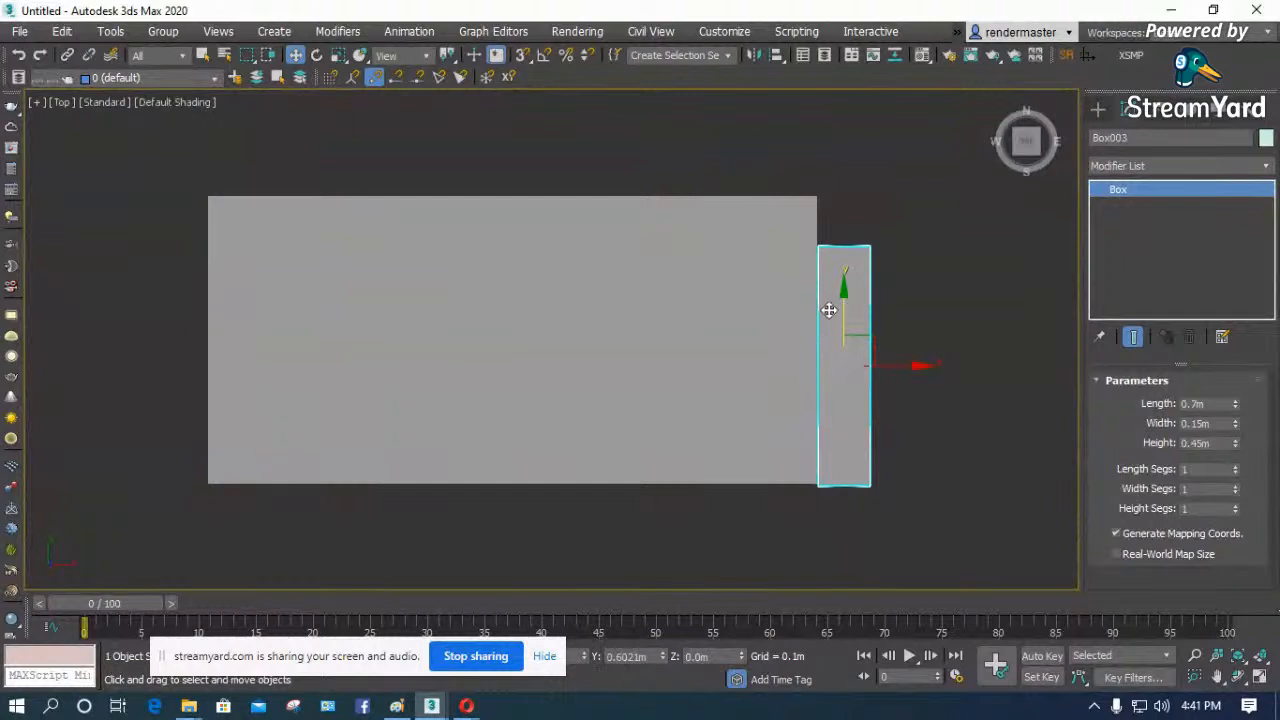
# - Make one copy of the armrest box and place it against the opposite end of the seat
pyautogui.moveTo(903, 366)
pyautogui.keyDown('shift'); pyautogui.mouseDown()
pyautogui.moveTo(619, 387)
pyautogui.moveTo(240, 391)
pyautogui.mouseUp(); pyautogui.keyUp('shift')
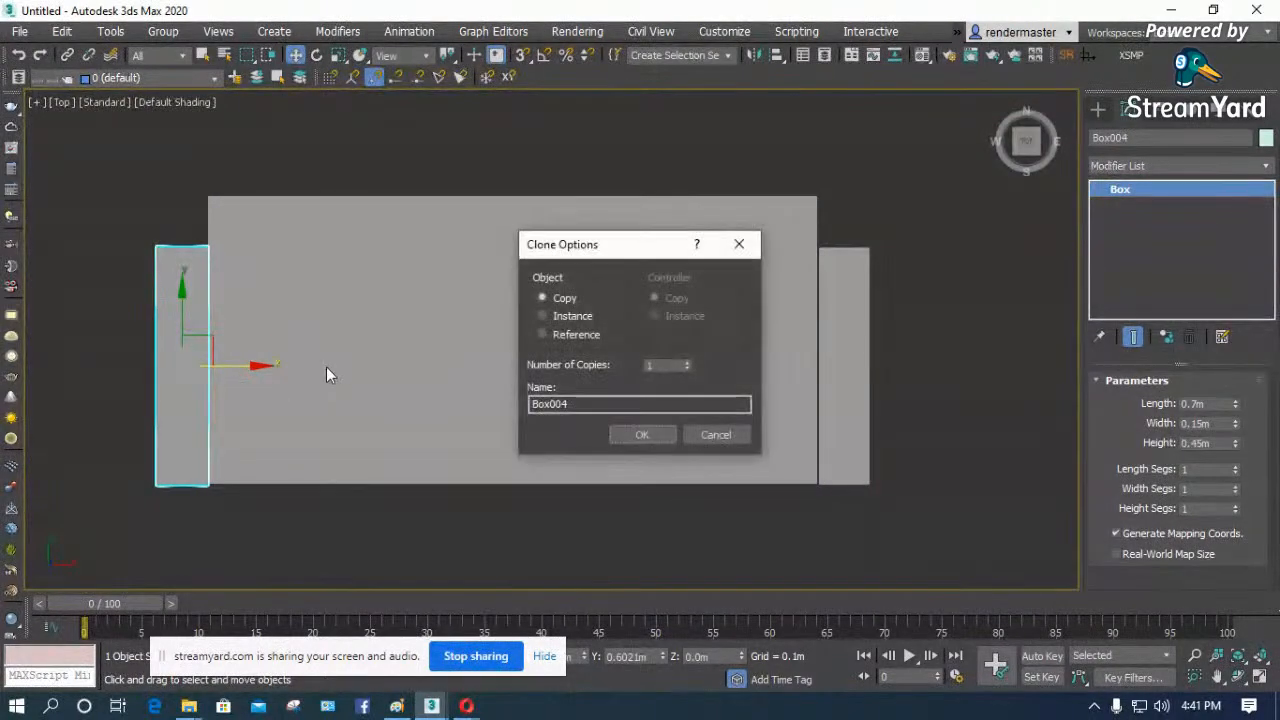
pyautogui.click(642, 434)
pyautogui.click(1238, 677)
pyautogui.moveTo(663, 474); pyautogui.dragTo(623, 262)
pyautogui.press('p')
pyautogui.scroll(-5, 84, 292)
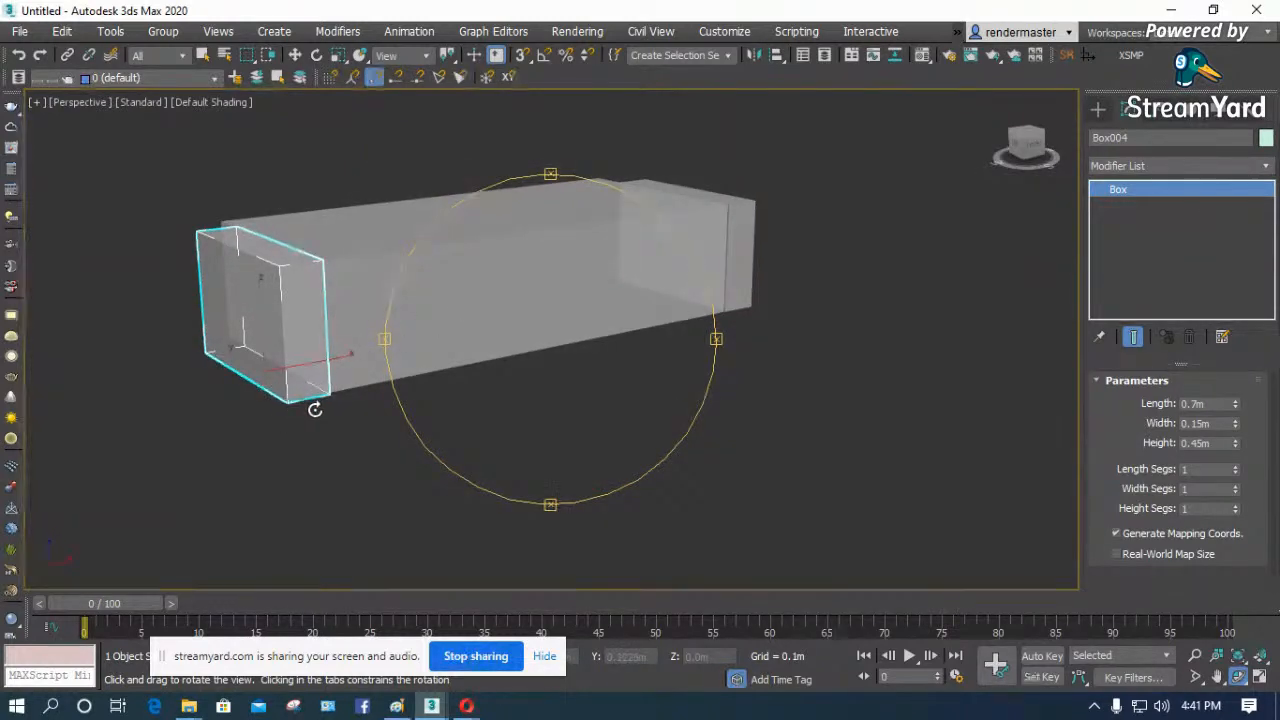
# - Raise both armrest boxes together by 0.1 m along Z using a relative offset
pyautogui.press('w')
pyautogui.keyDown('ctrl'); pyautogui.click(749, 256); pyautogui.keyUp('ctrl')
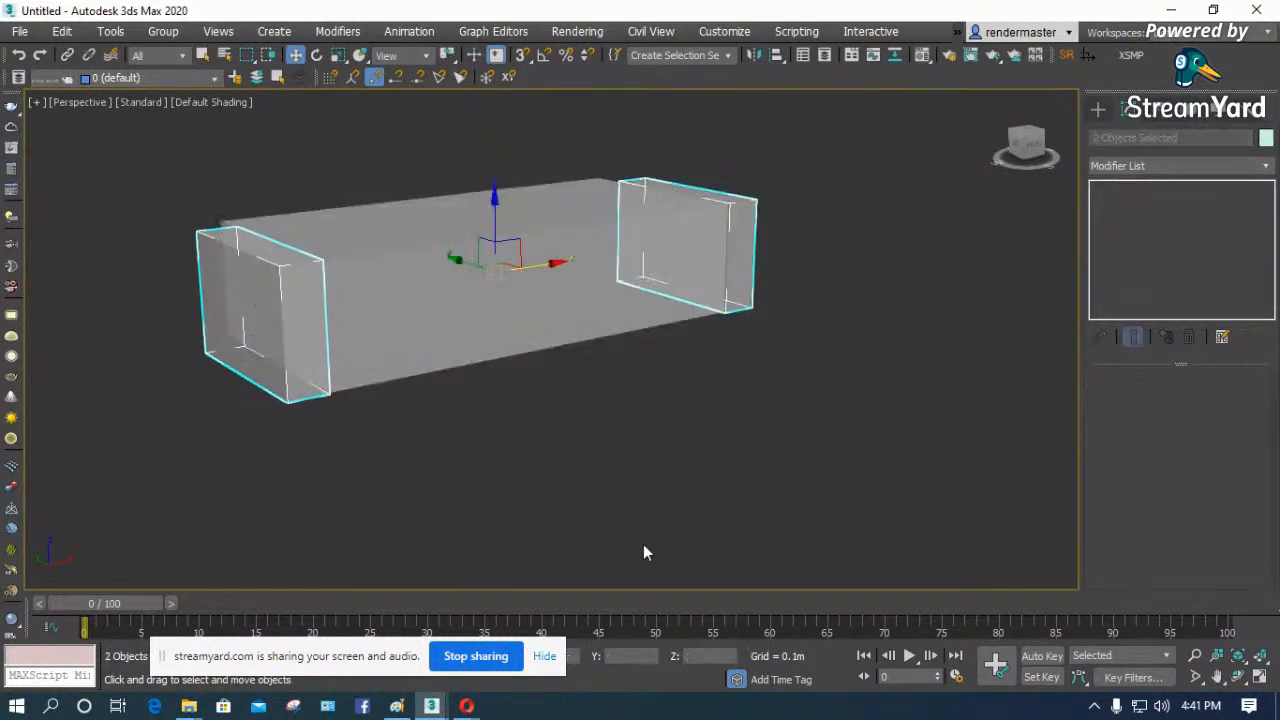
pyautogui.moveTo(330, 658); pyautogui.dragTo(252, 658)
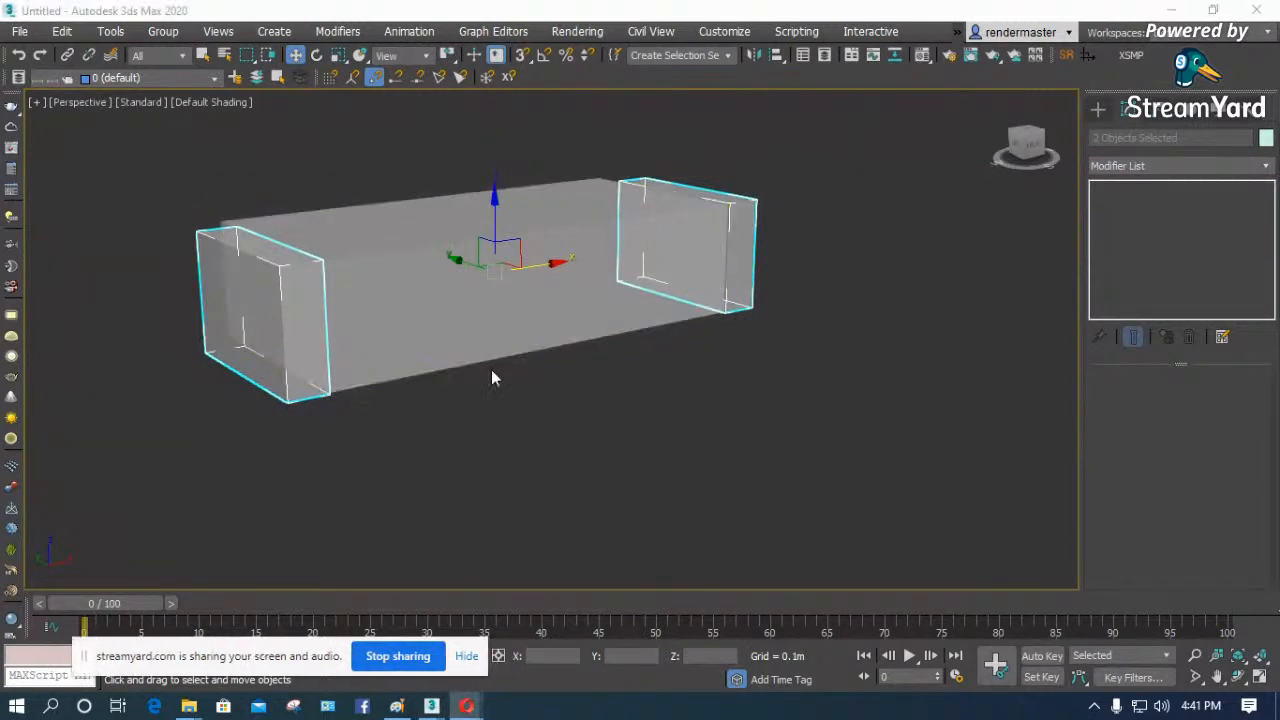
pyautogui.moveTo(288, 657); pyautogui.dragTo(1014, 582)
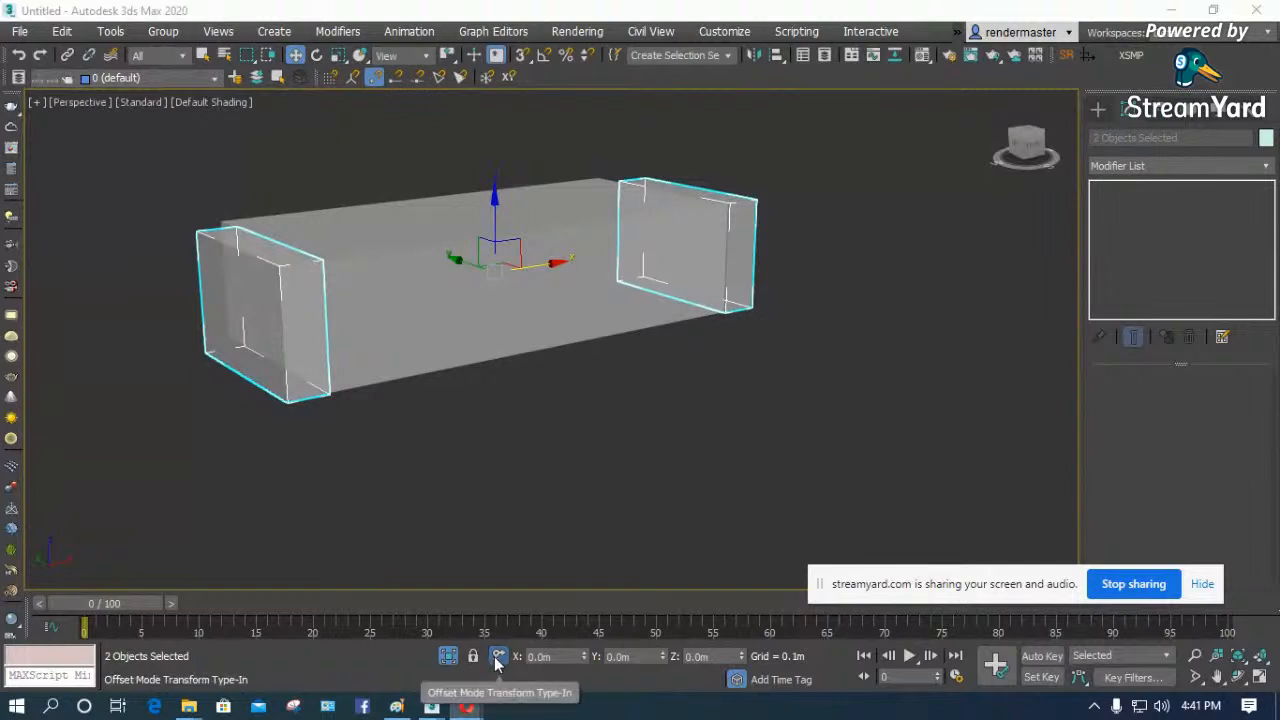
pyautogui.click(498, 657)
pyautogui.click(698, 656)
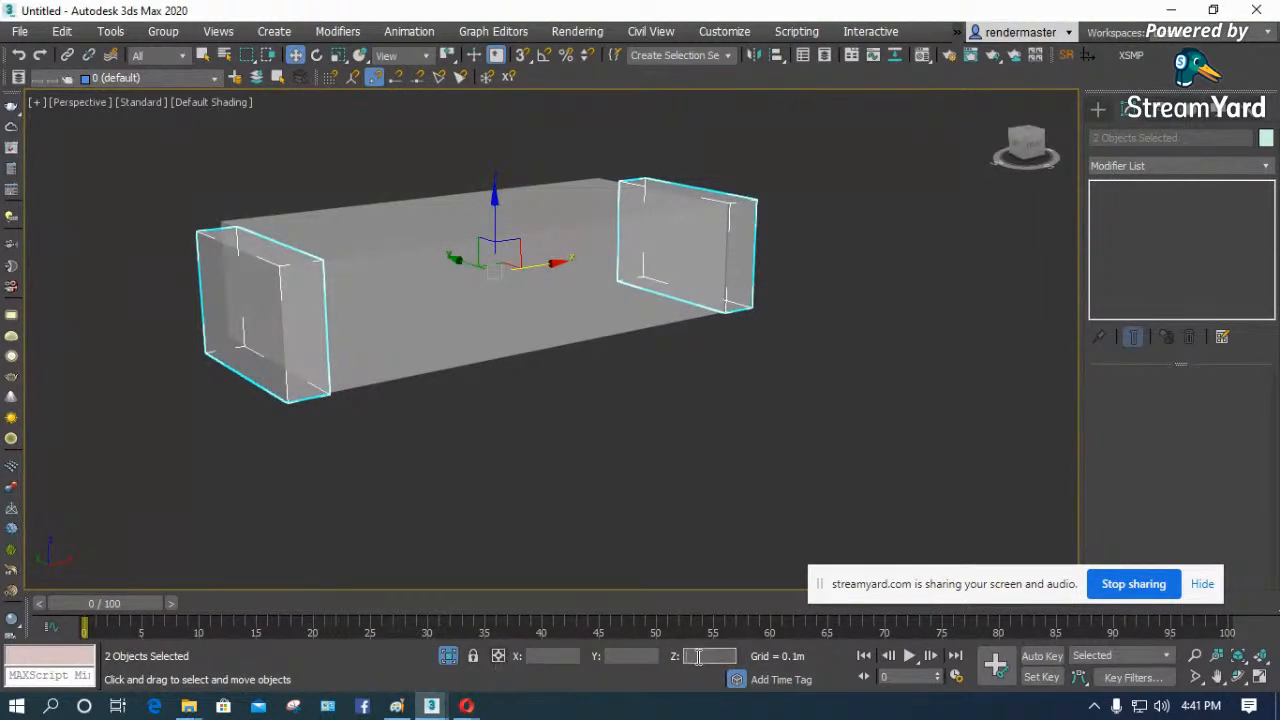
pyautogui.click(498, 658)
pyautogui.write('.1')
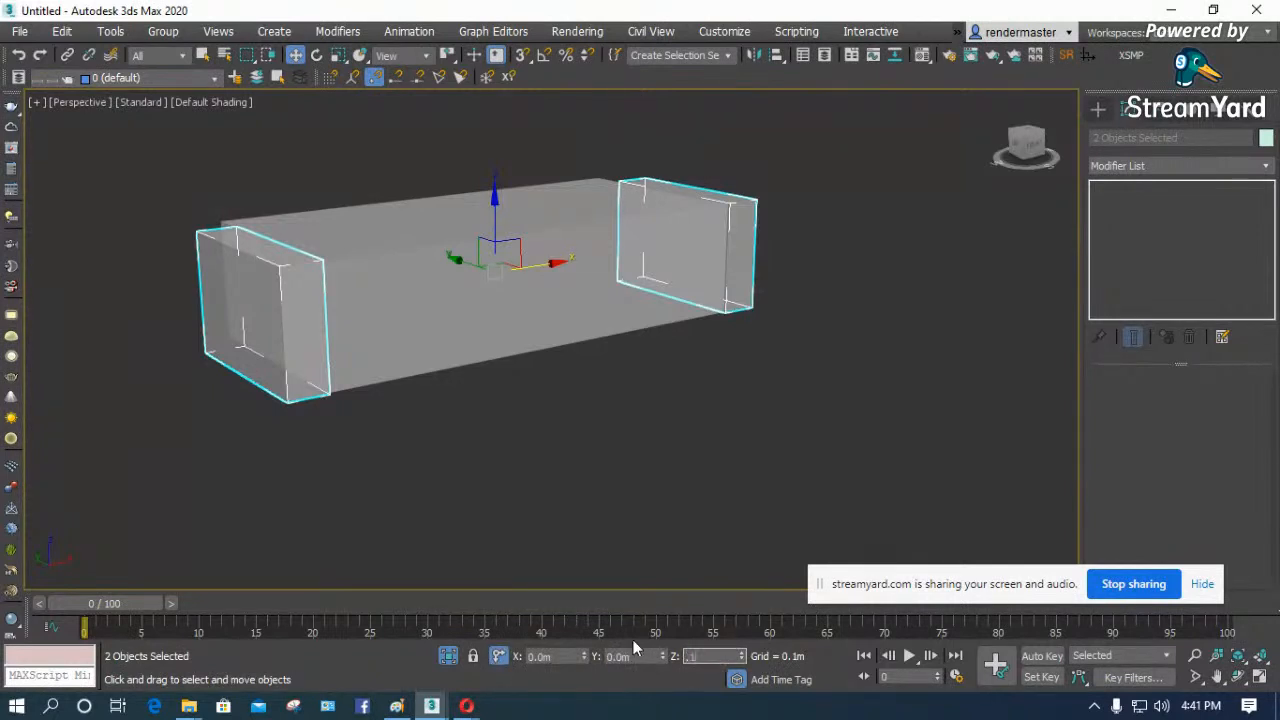
pyautogui.press('Return')
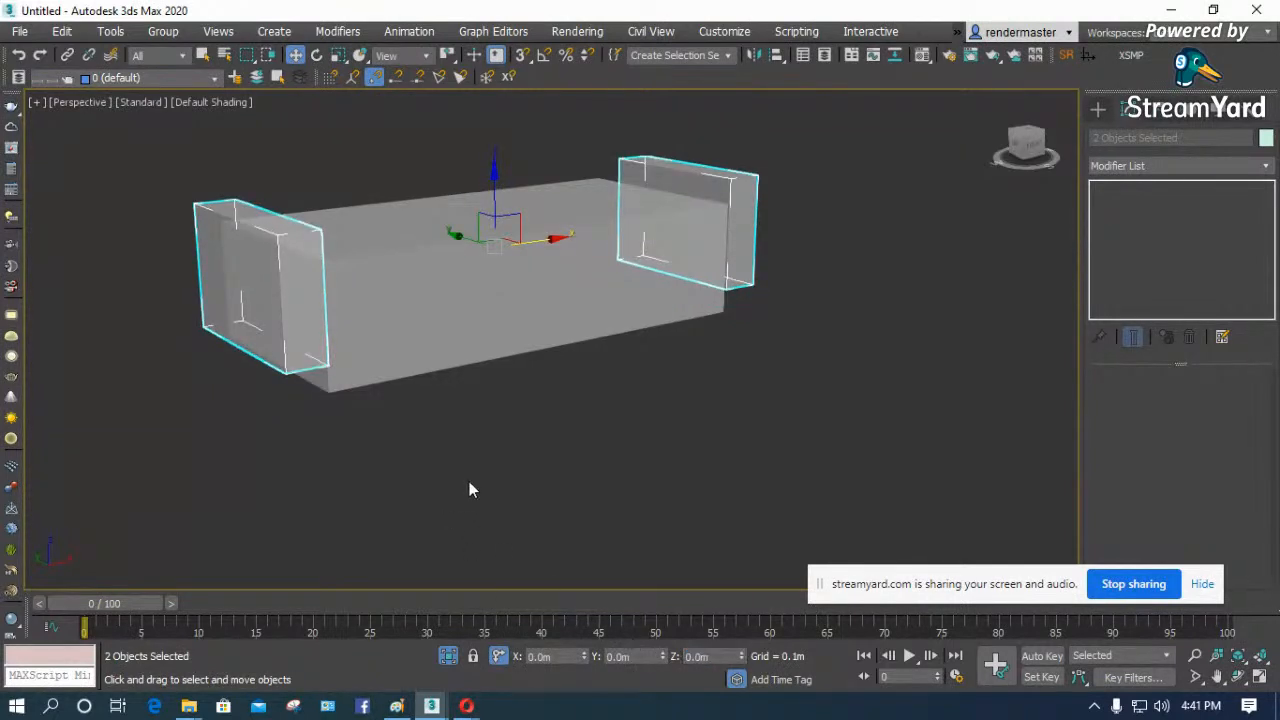
pyautogui.click(469, 483)
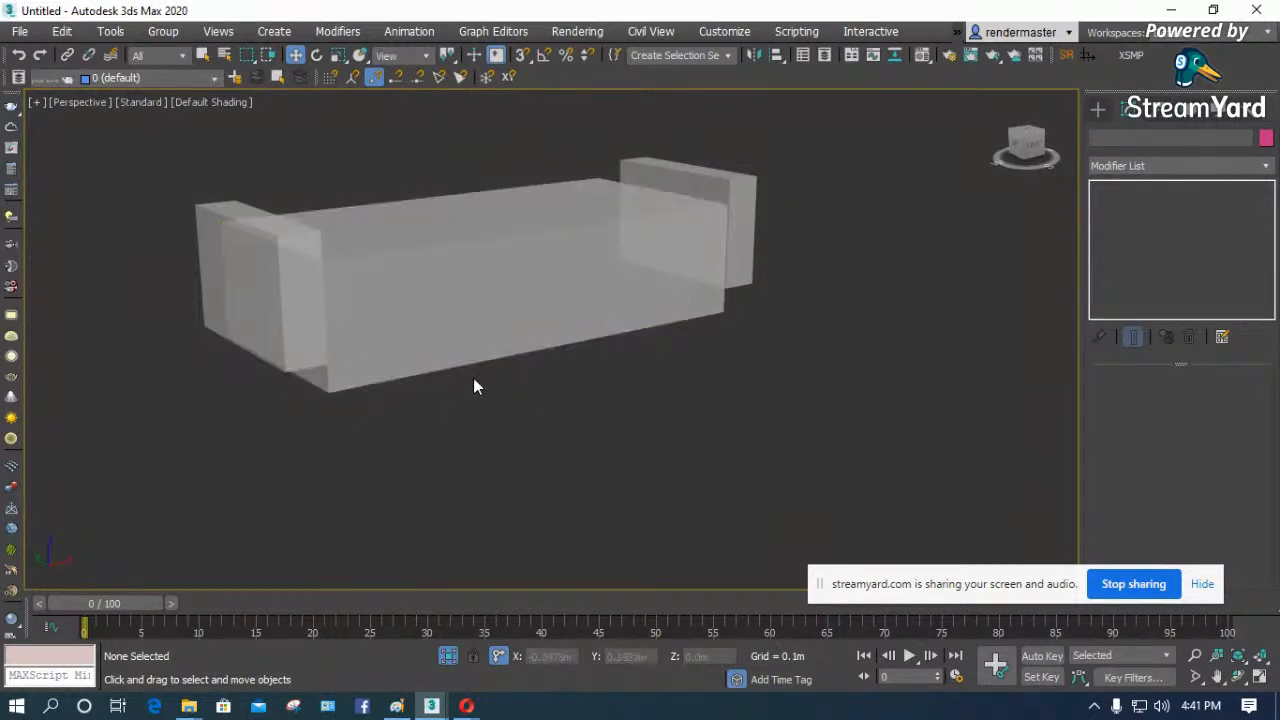
# - Turn off the See-Through display property for both armrest boxes
pyautogui.click(752, 238)
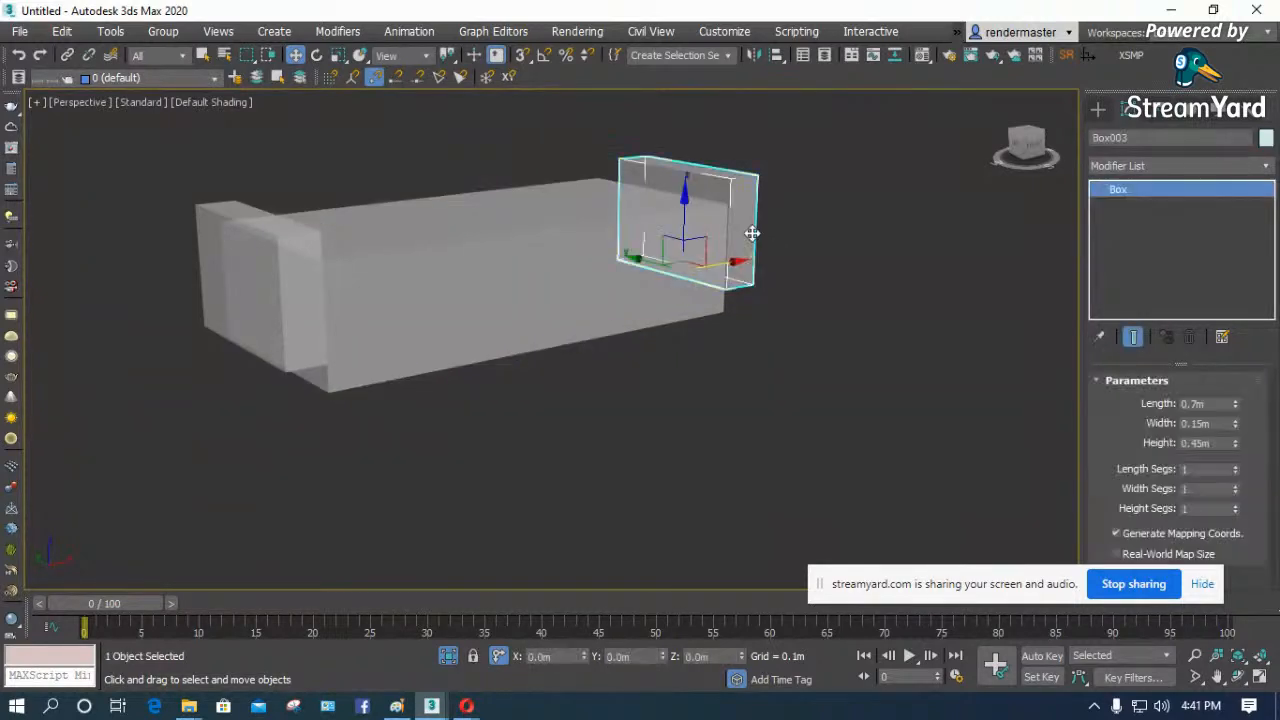
pyautogui.click(1212, 443)
pyautogui.click(430, 344)
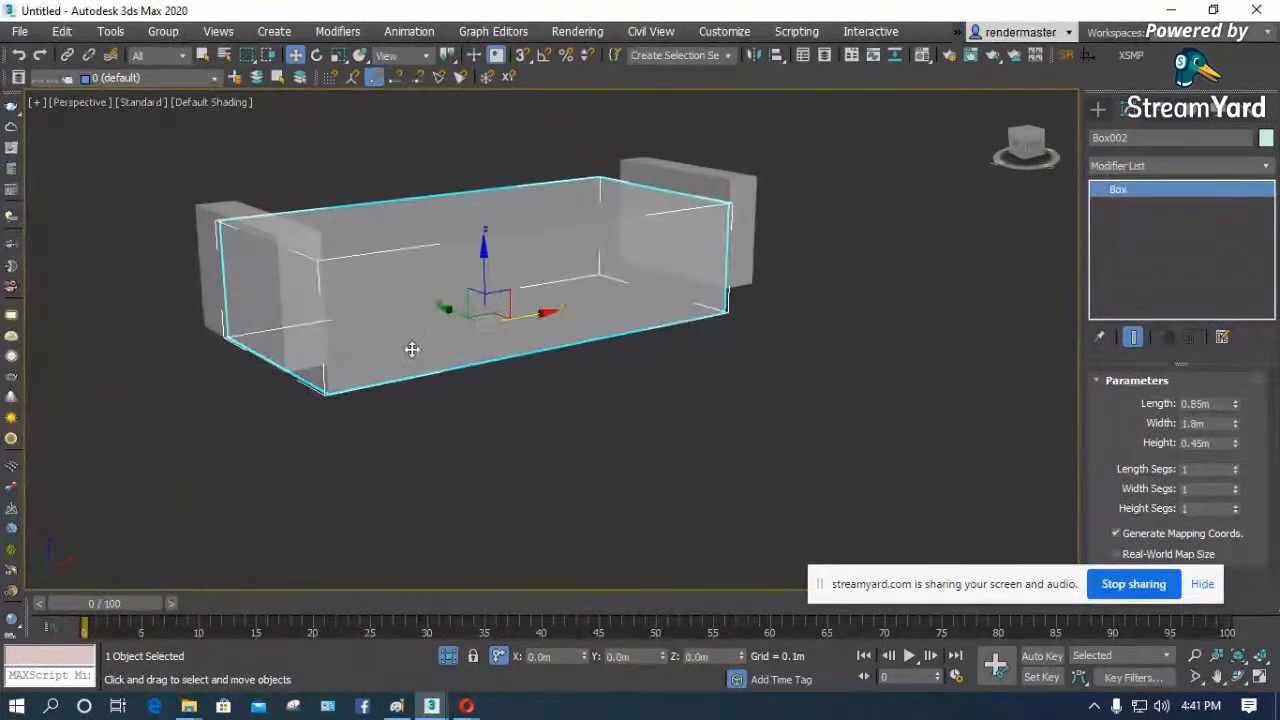
pyautogui.click(690, 225)
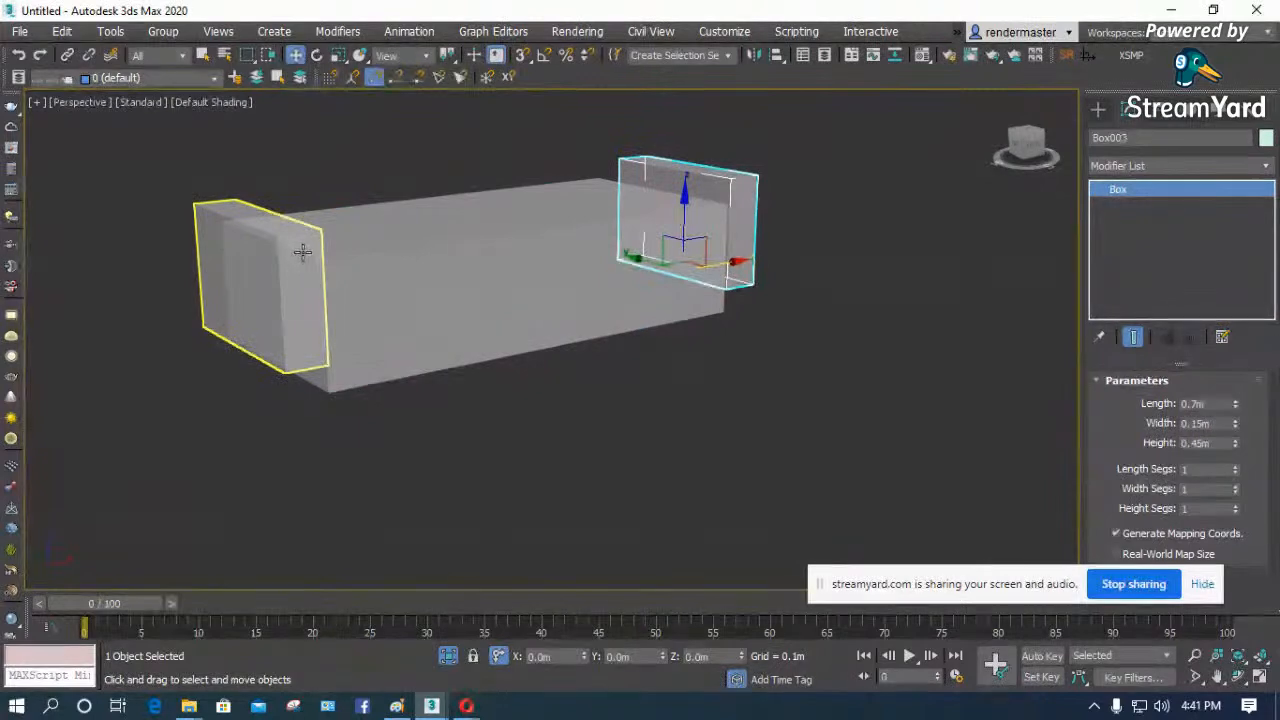
pyautogui.keyDown('ctrl'); pyautogui.click(294, 245); pyautogui.keyUp('ctrl')
pyautogui.rightClick(294, 245)
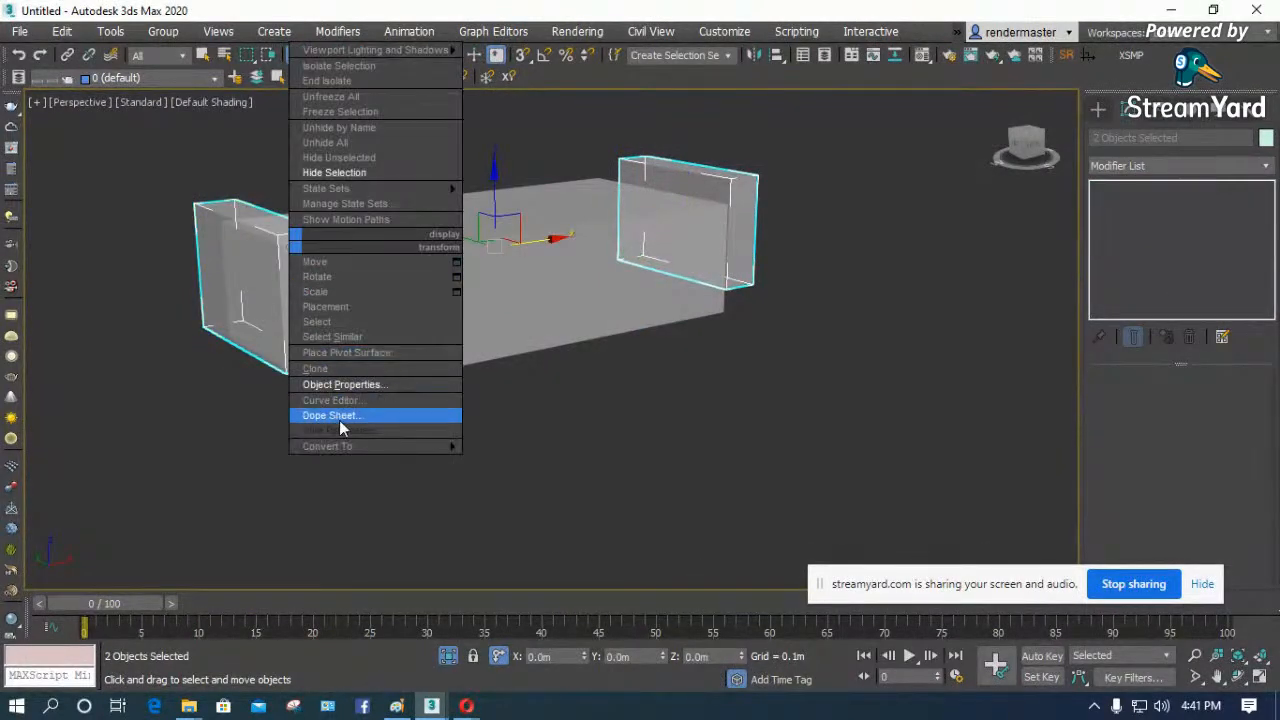
pyautogui.moveTo(350, 446)
pyautogui.click(355, 385)
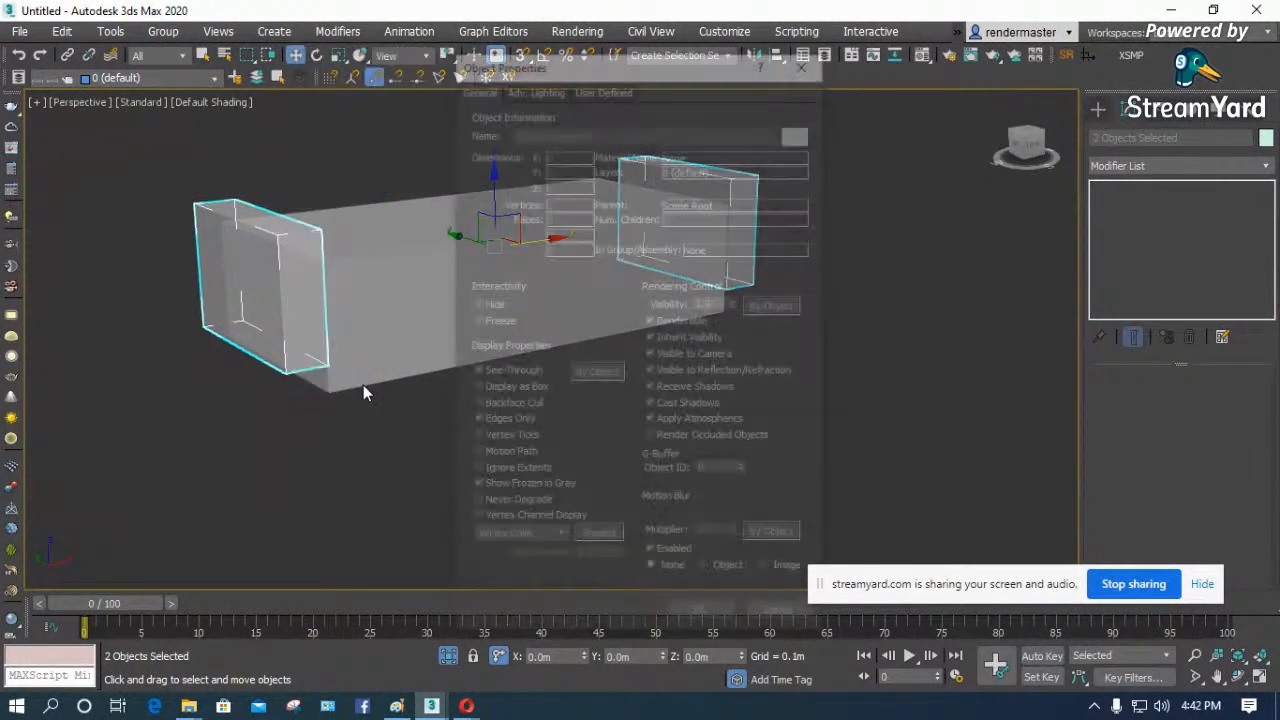
pyautogui.click(702, 617)
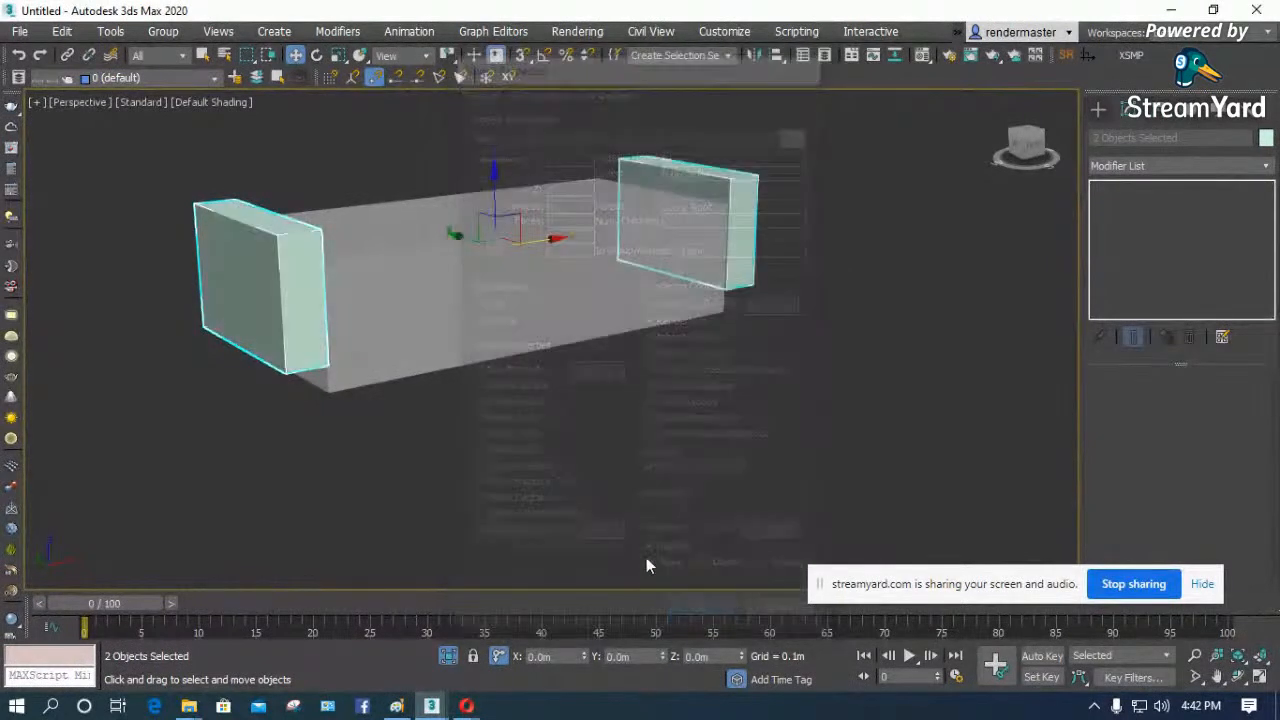
pyautogui.click(650, 472)
# - Assign the turquoise VRayMtl Material #1 to both armrest boxes
pyautogui.press('m')
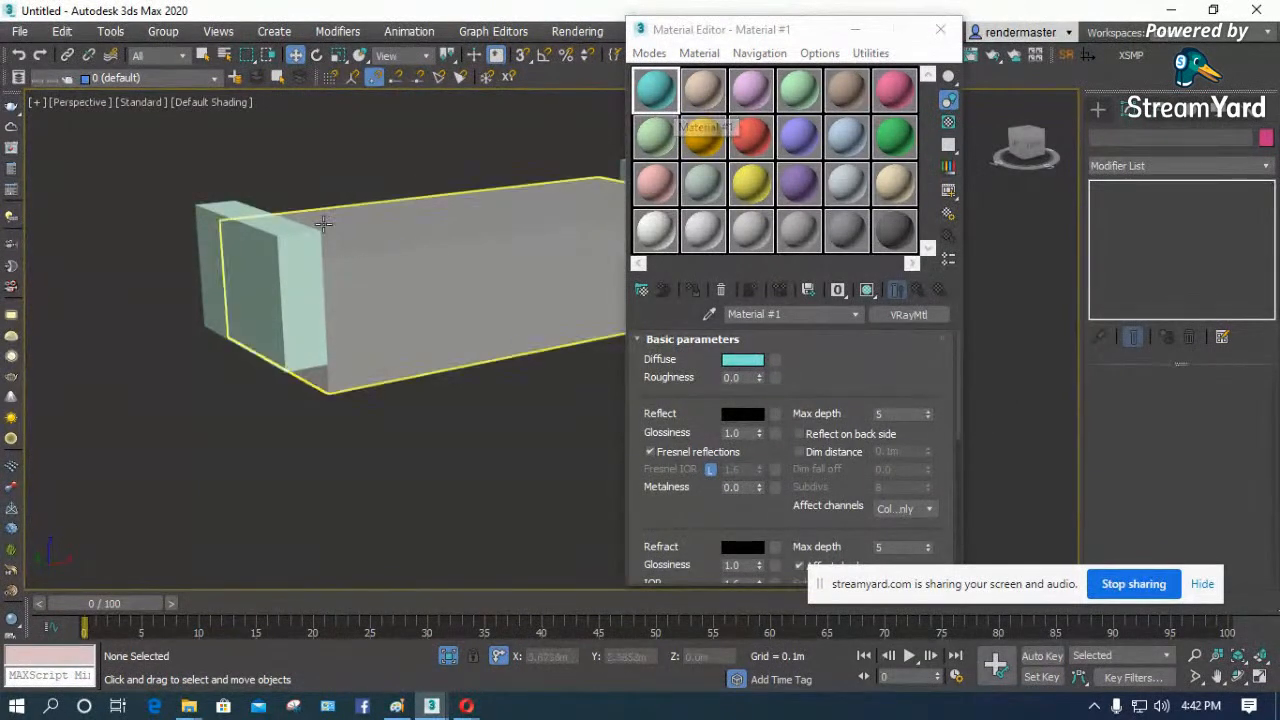
pyautogui.moveTo(655, 100); pyautogui.dragTo(284, 258)
pyautogui.moveTo(760, 29); pyautogui.dragTo(956, 106)
pyautogui.moveTo(860, 178); pyautogui.dragTo(715, 205)
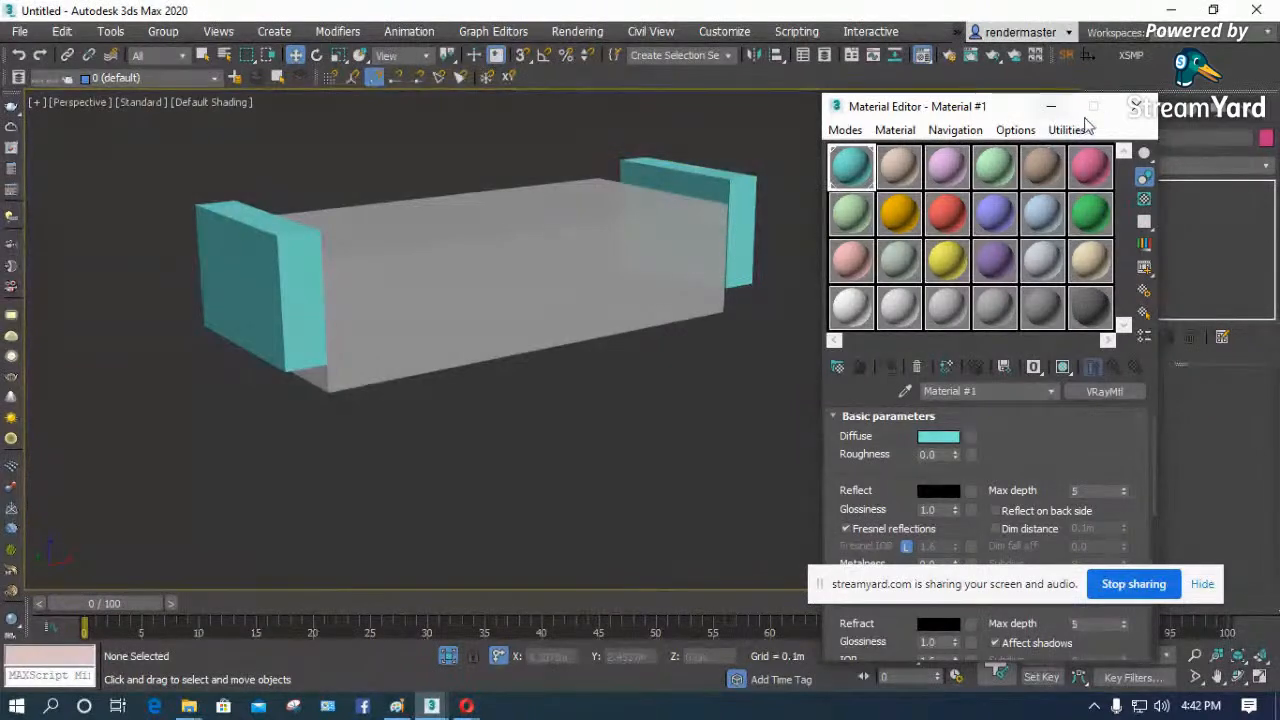
pyautogui.click(1131, 112)
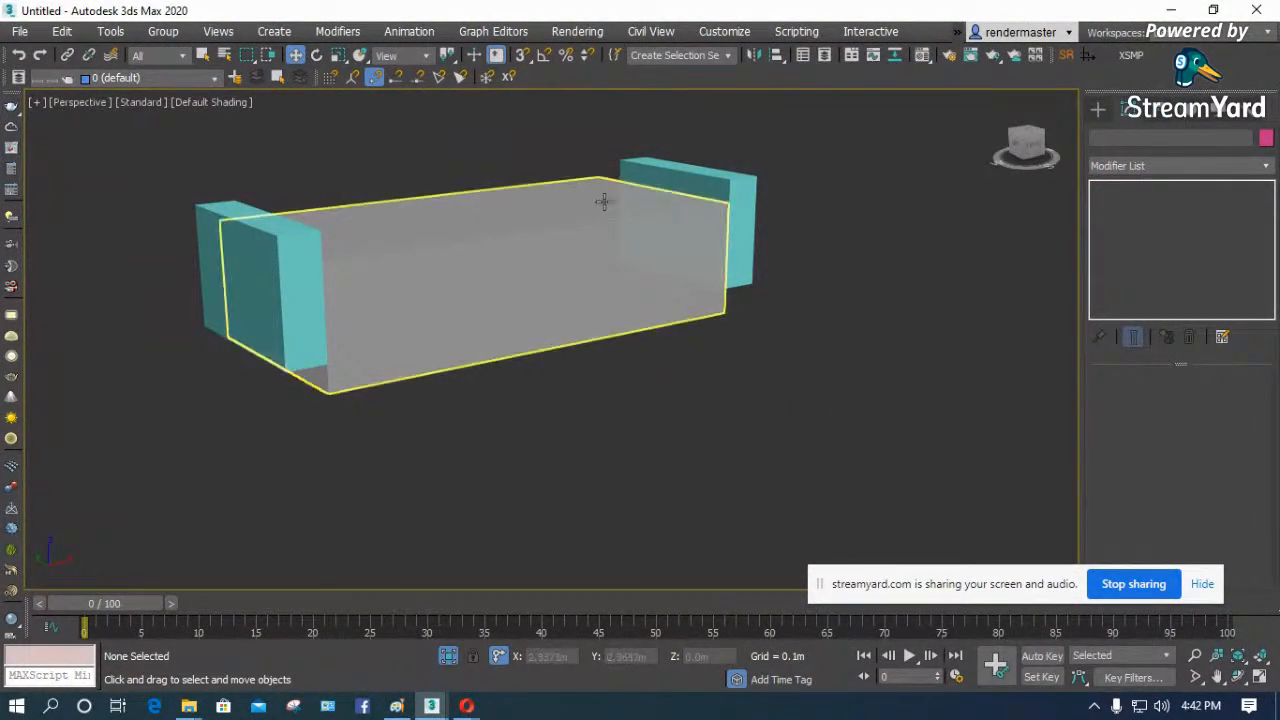
# - Try to raise the seat box with a 0.1 m Z offset while working in the Front view
pyautogui.click(440, 276)
pyautogui.press('t')
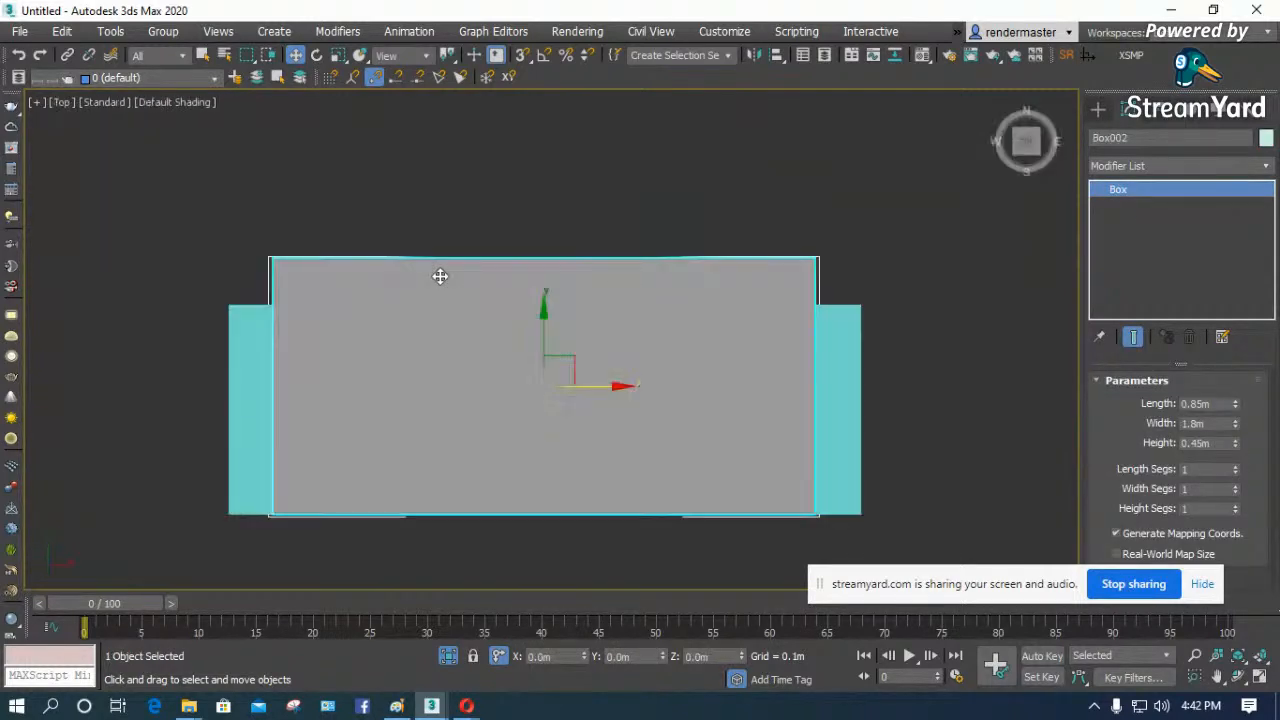
pyautogui.scroll(3, 380, 234)
pyautogui.scroll(-4, 380, 234)
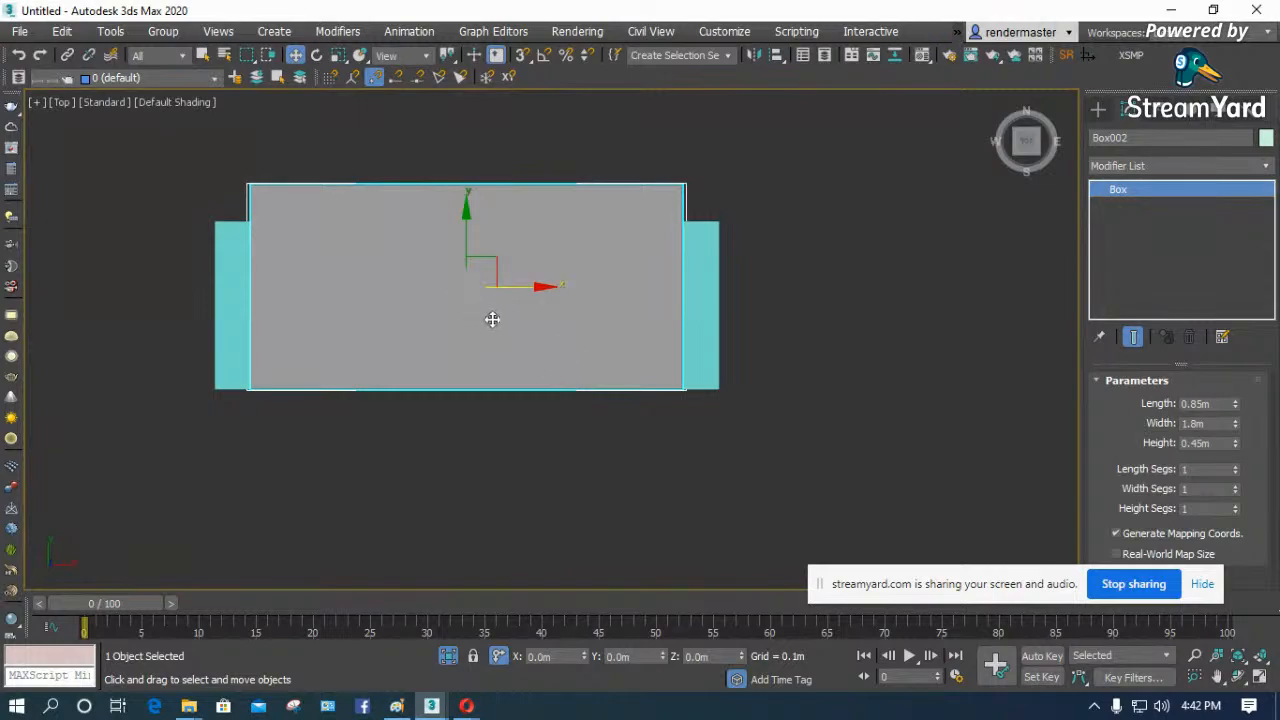
pyautogui.press('f')
pyautogui.press('z')
pyautogui.scroll(-4, 593, 287)
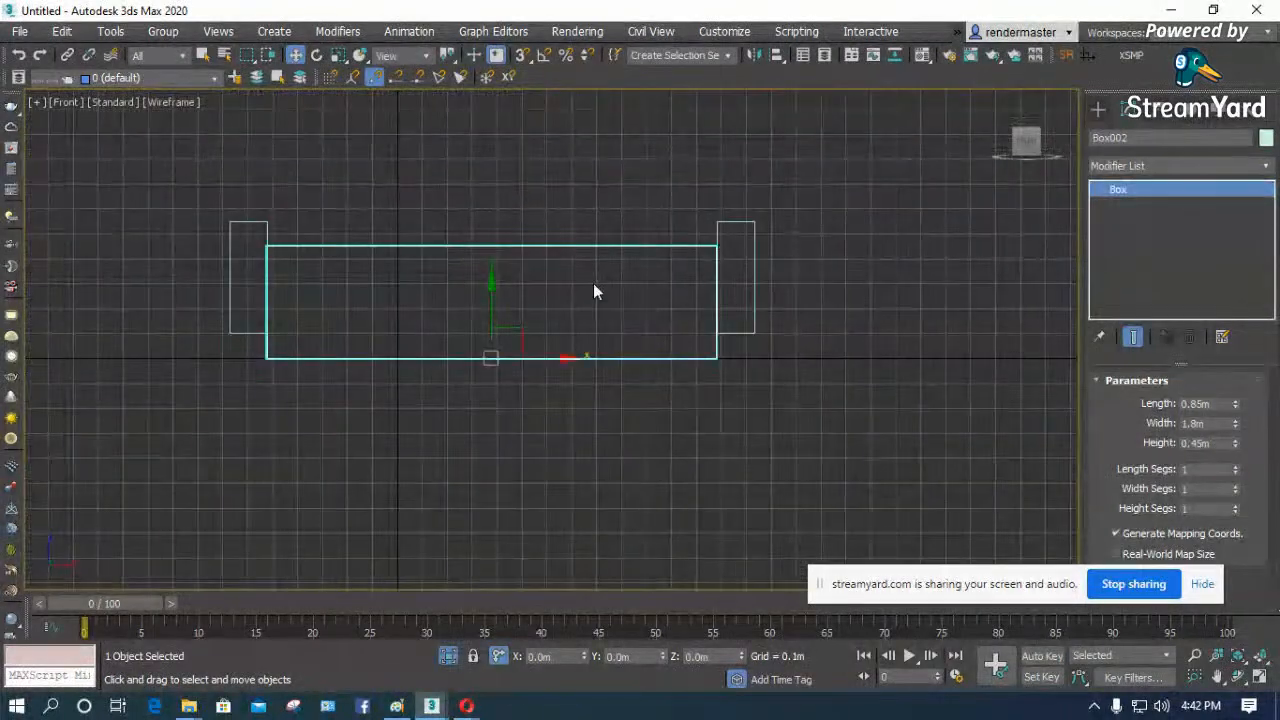
pyautogui.click(534, 287)
pyautogui.click(571, 248)
pyautogui.click(1214, 443)
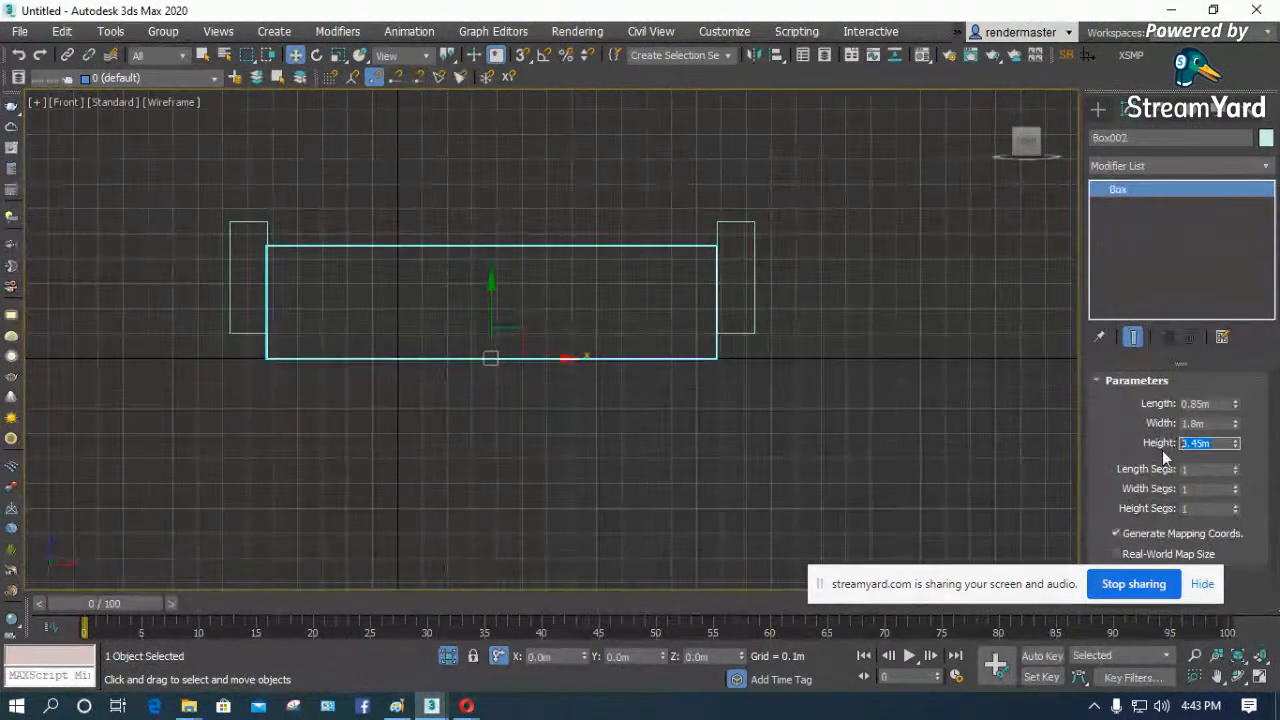
pyautogui.click(716, 662)
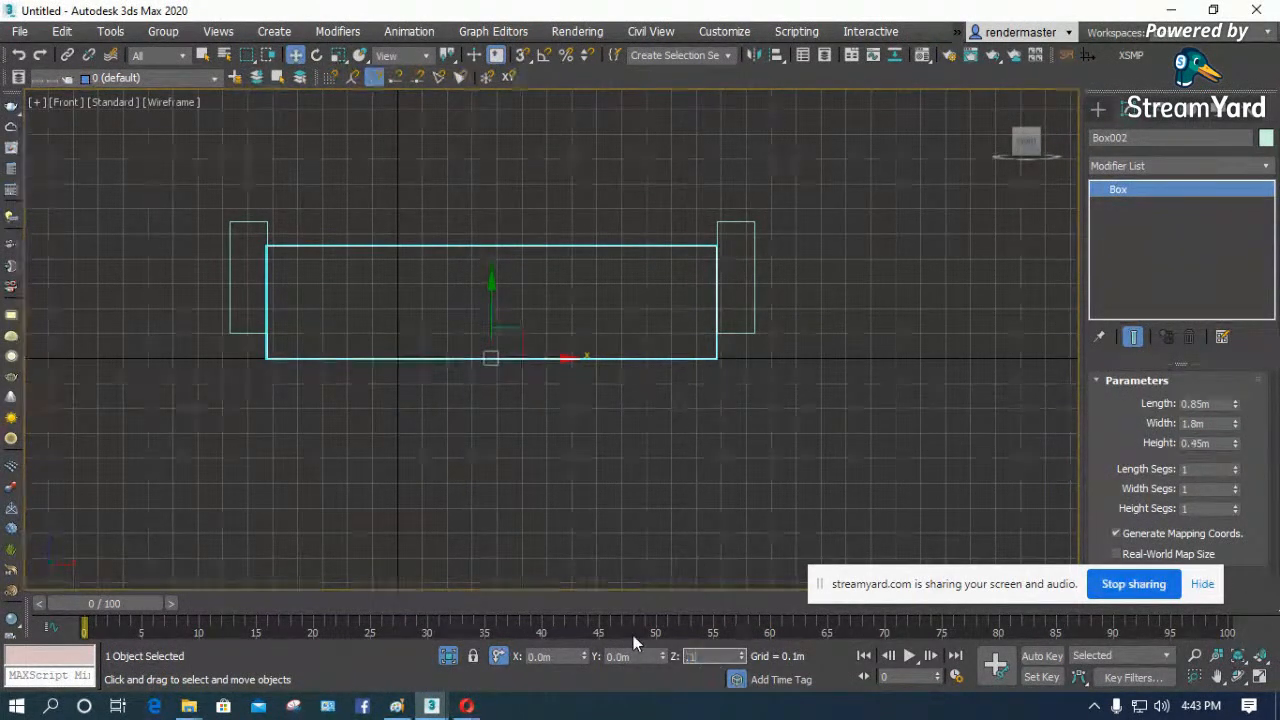
pyautogui.click(565, 492)
# - Shift the seat box 0.1 m along Y in the Top view, flush again with the armrests' front edges
pyautogui.press('t')
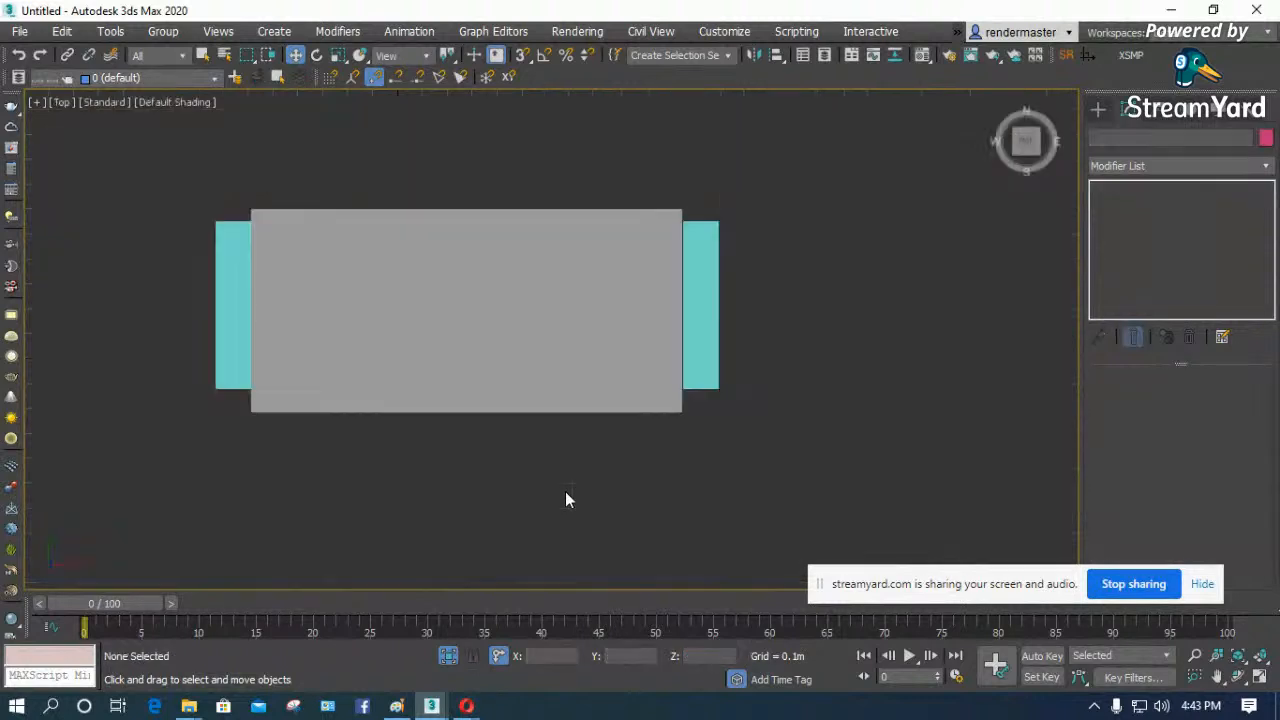
pyautogui.press('z')
pyautogui.click(536, 437)
pyautogui.click(715, 657)
pyautogui.click(646, 657)
pyautogui.write('.1')
pyautogui.press('Return')
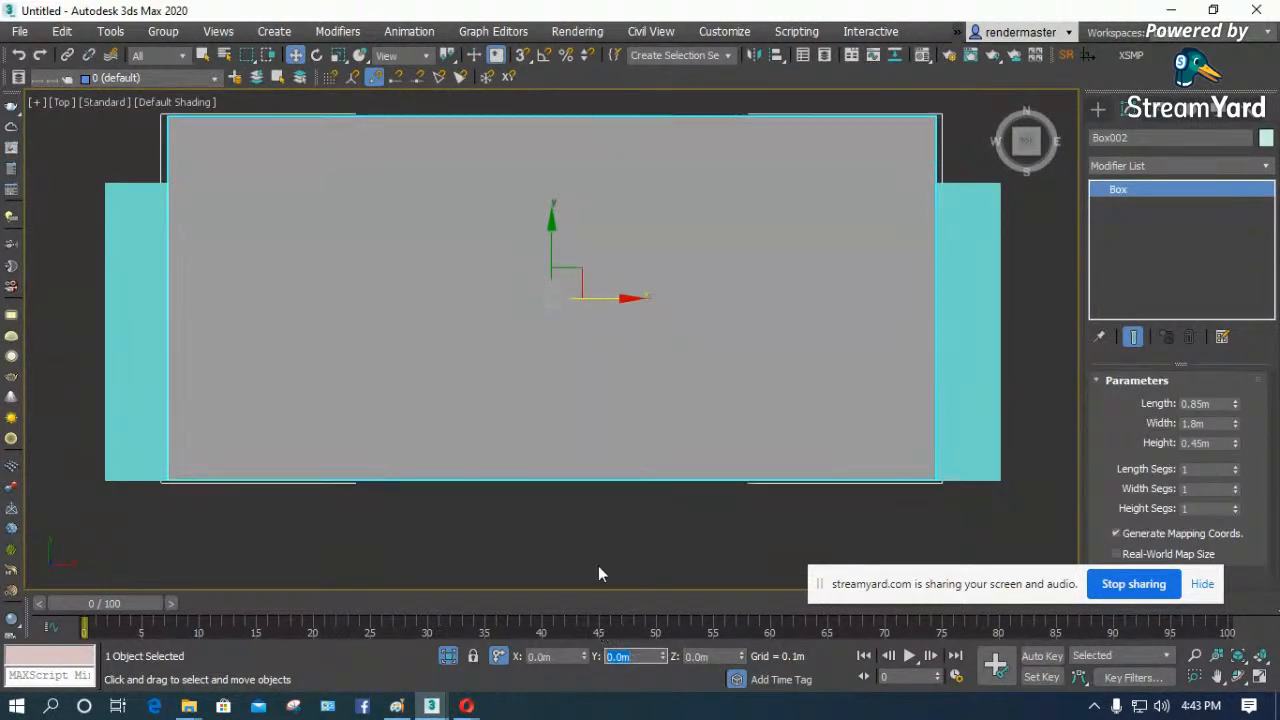
pyautogui.click(579, 531)
# - Hide the grid in the Front view and set the seat box's height to 0.1 m
pyautogui.press('f')
pyautogui.press('z')
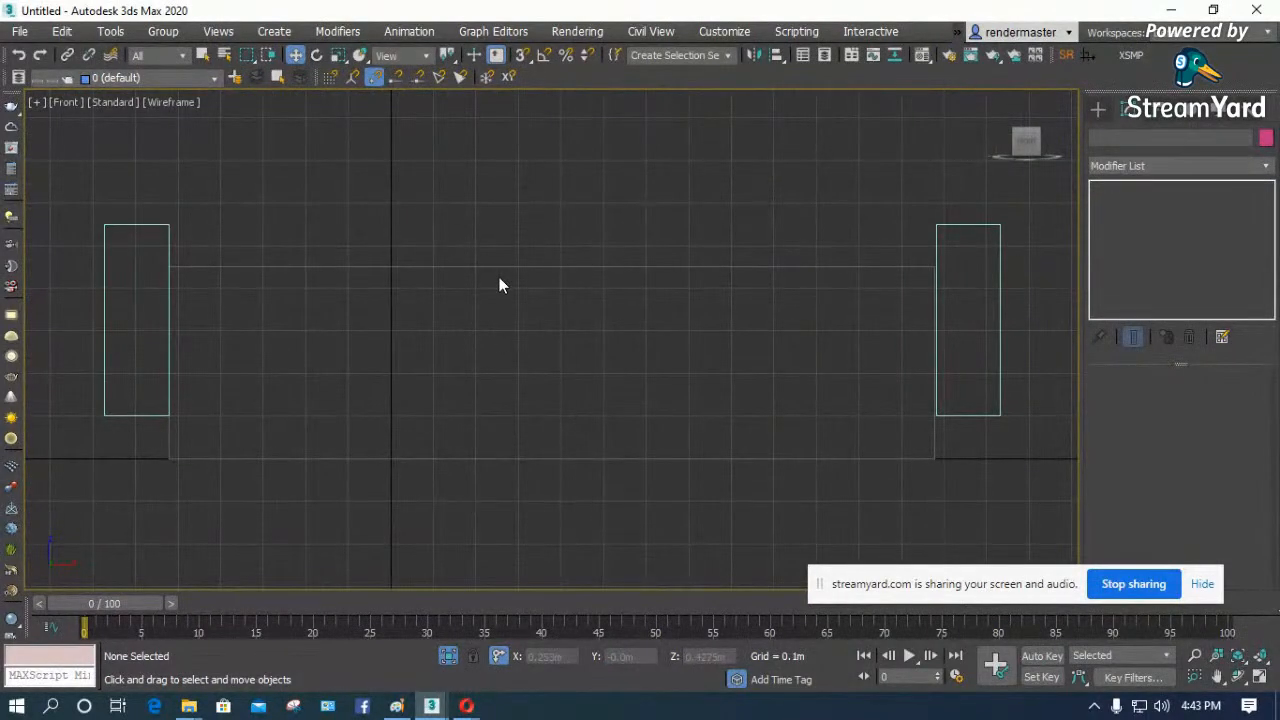
pyautogui.click(499, 279)
pyautogui.press('g')
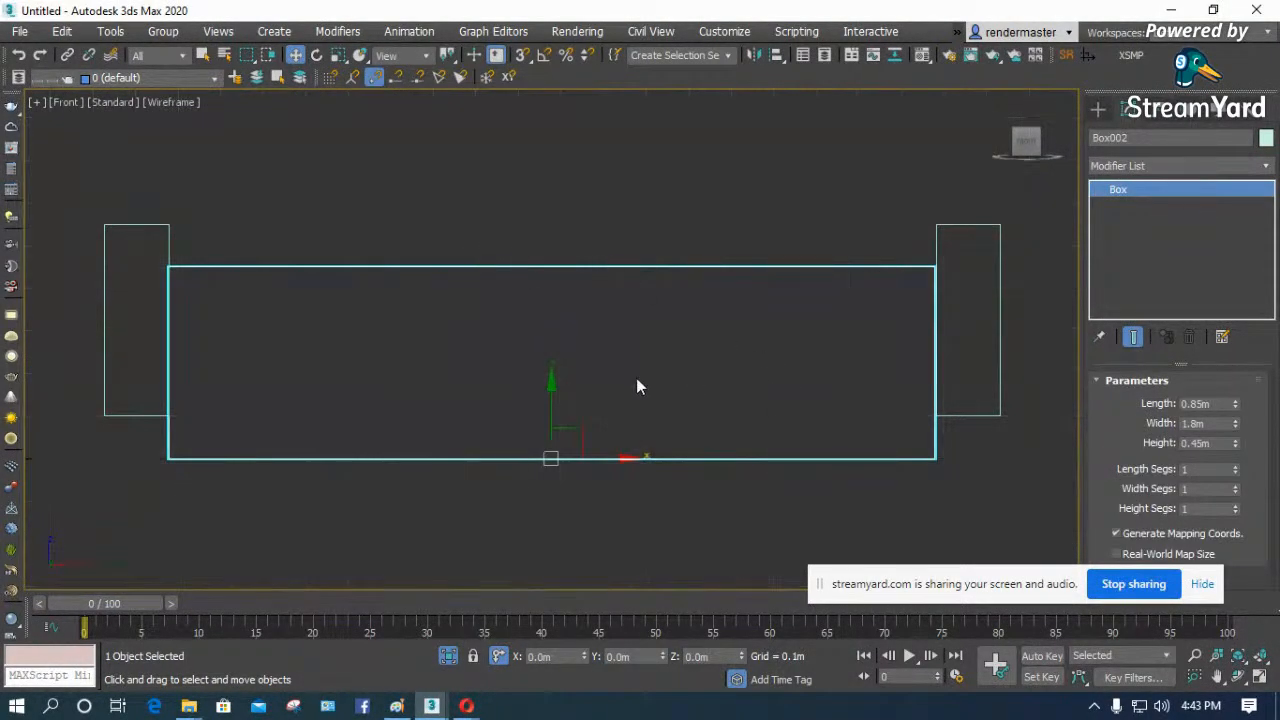
pyautogui.doubleClick(1184, 444)
pyautogui.write('0.1')
pyautogui.press('Return')
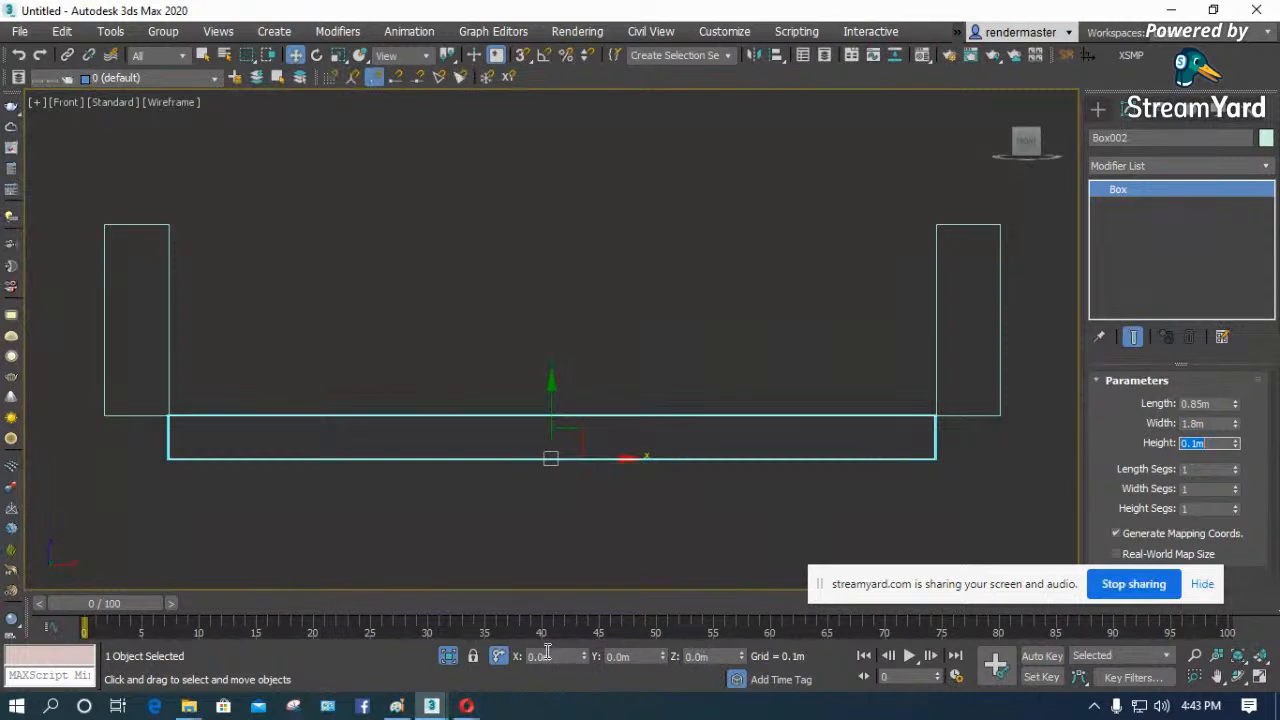
pyautogui.click(560, 554)
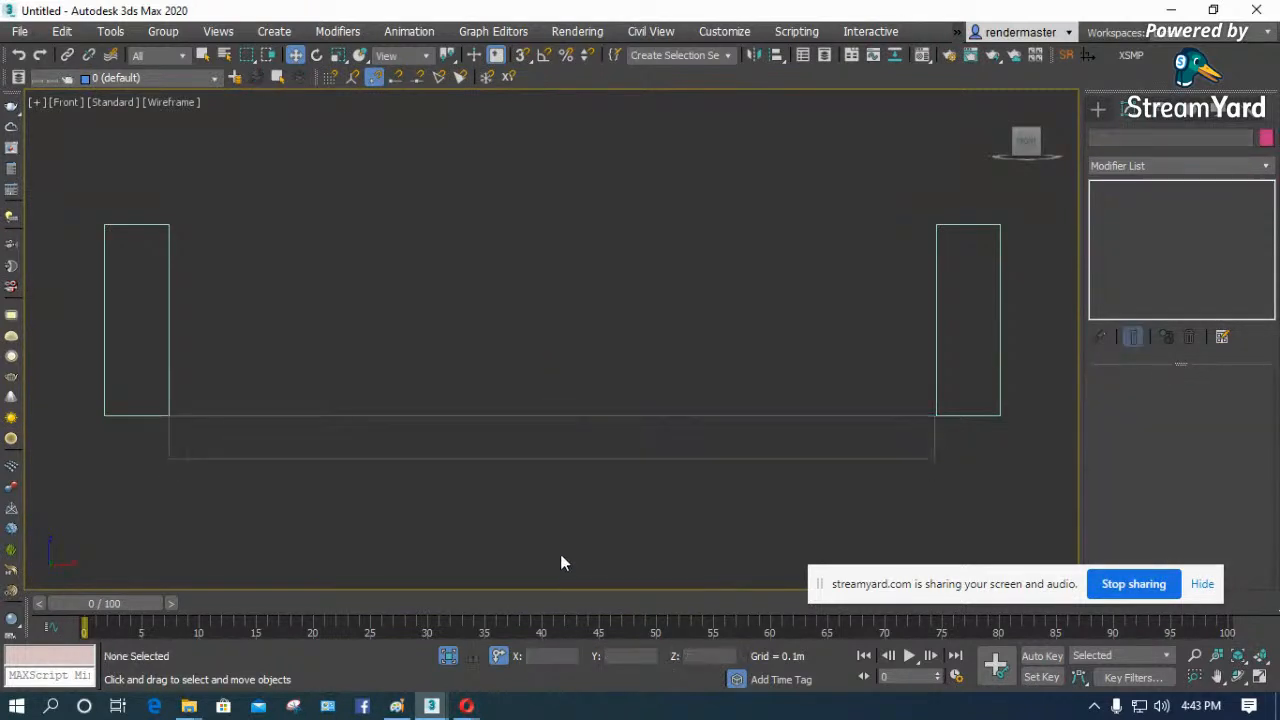
# - Raise the seat box along Z from the Top view so its base is level with the armrests' bottoms
pyautogui.press('t')
pyautogui.press('F3')
pyautogui.click(587, 431)
pyautogui.click(698, 658)
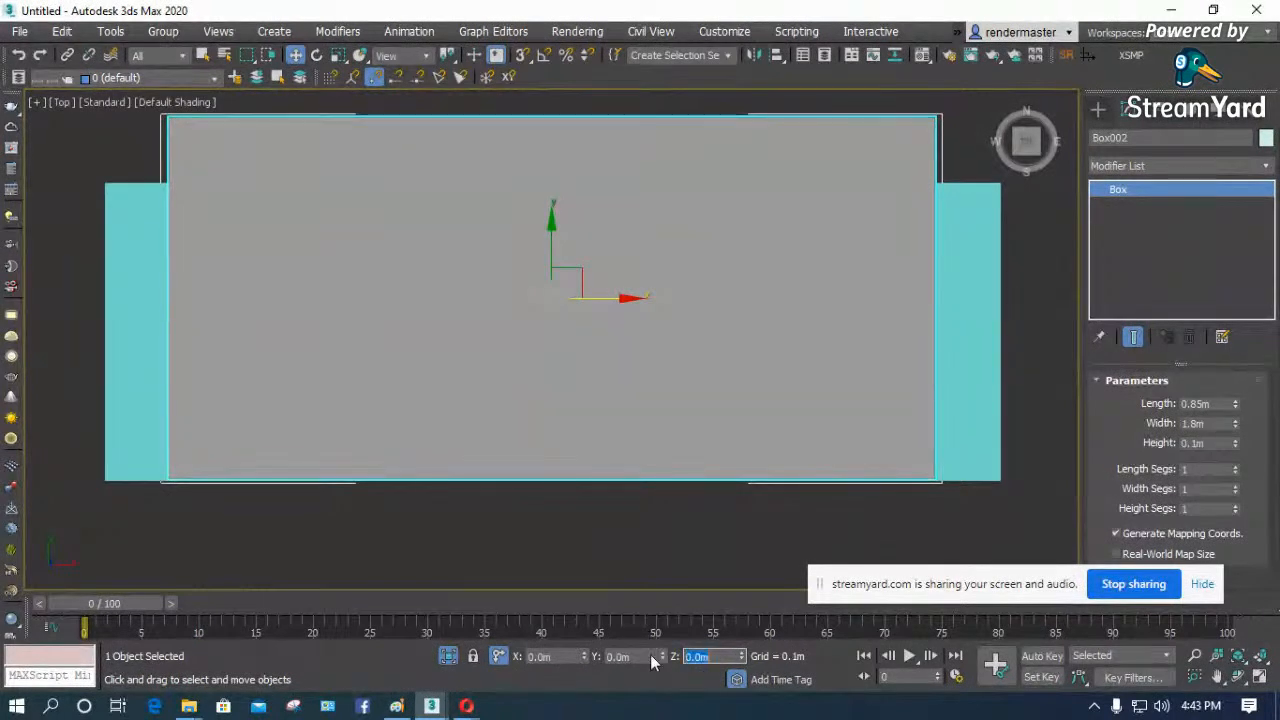
pyautogui.press('Return')
pyautogui.click(678, 545)
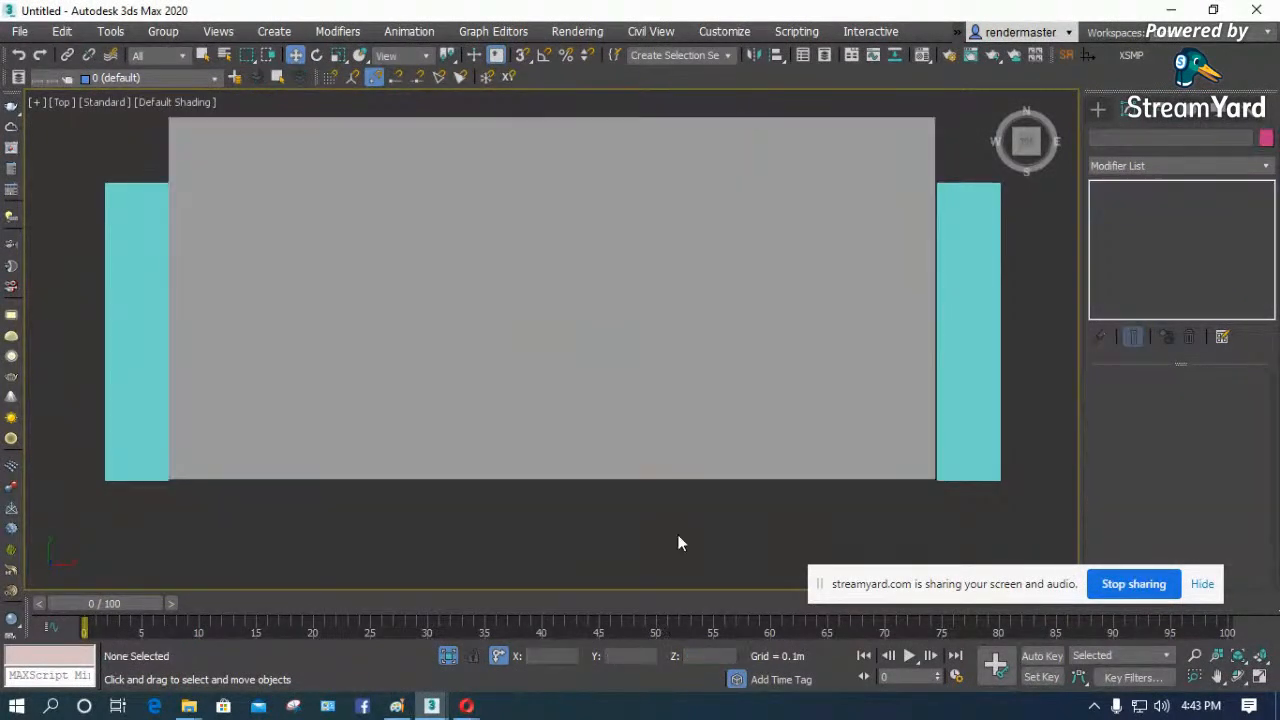
pyautogui.press('f')
pyautogui.press('F3')
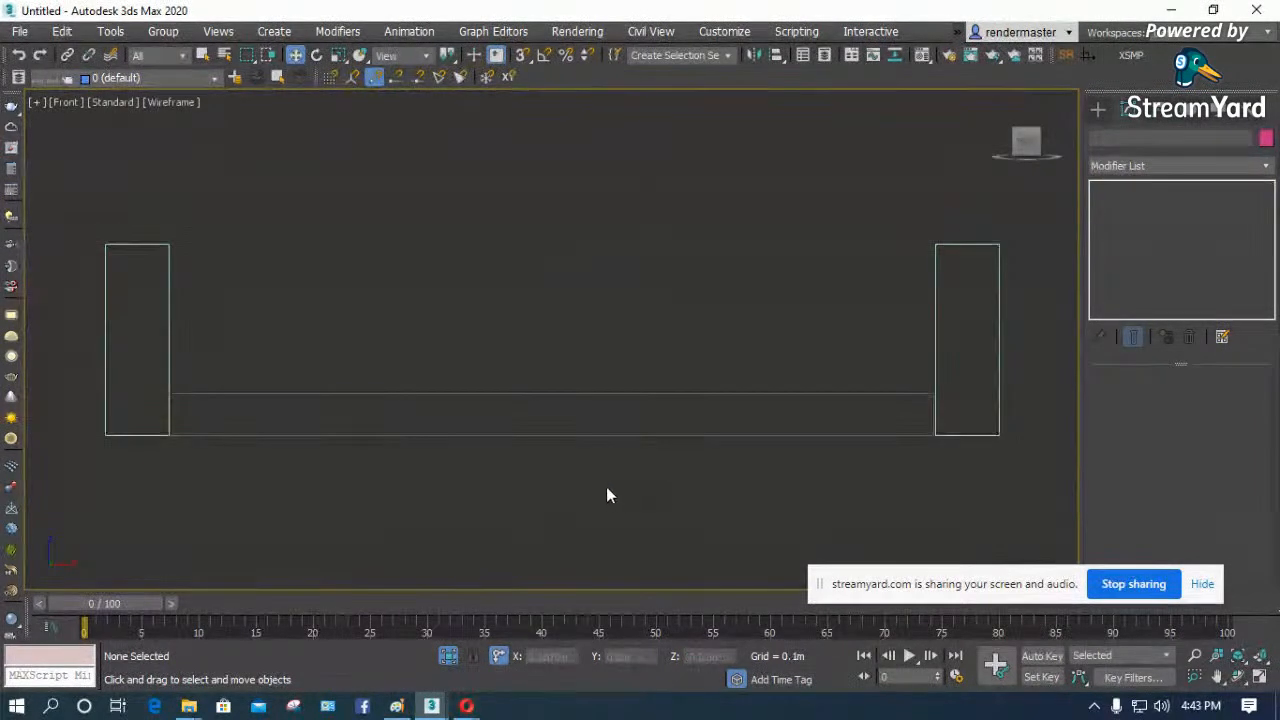
# - Clone the thin seat box in place, working in the Top view
pyautogui.click(619, 436)
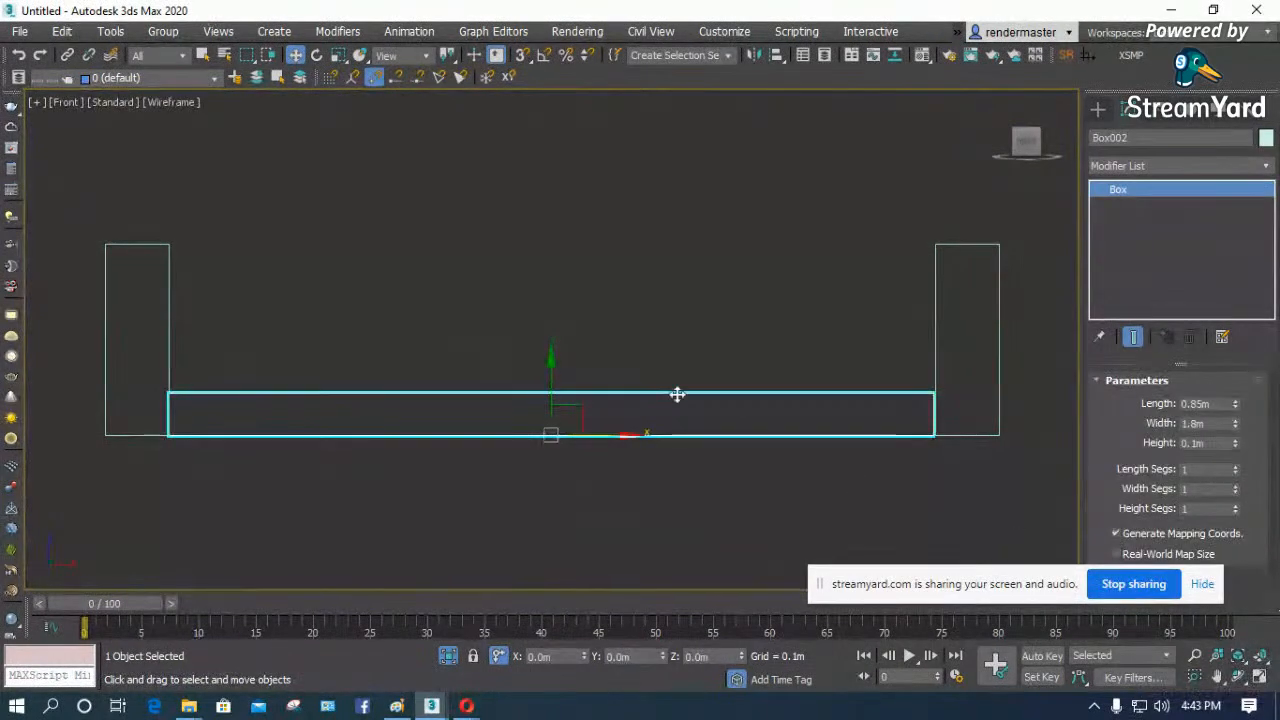
pyautogui.press('F3')
pyautogui.press('z')
pyautogui.click(1238, 677)
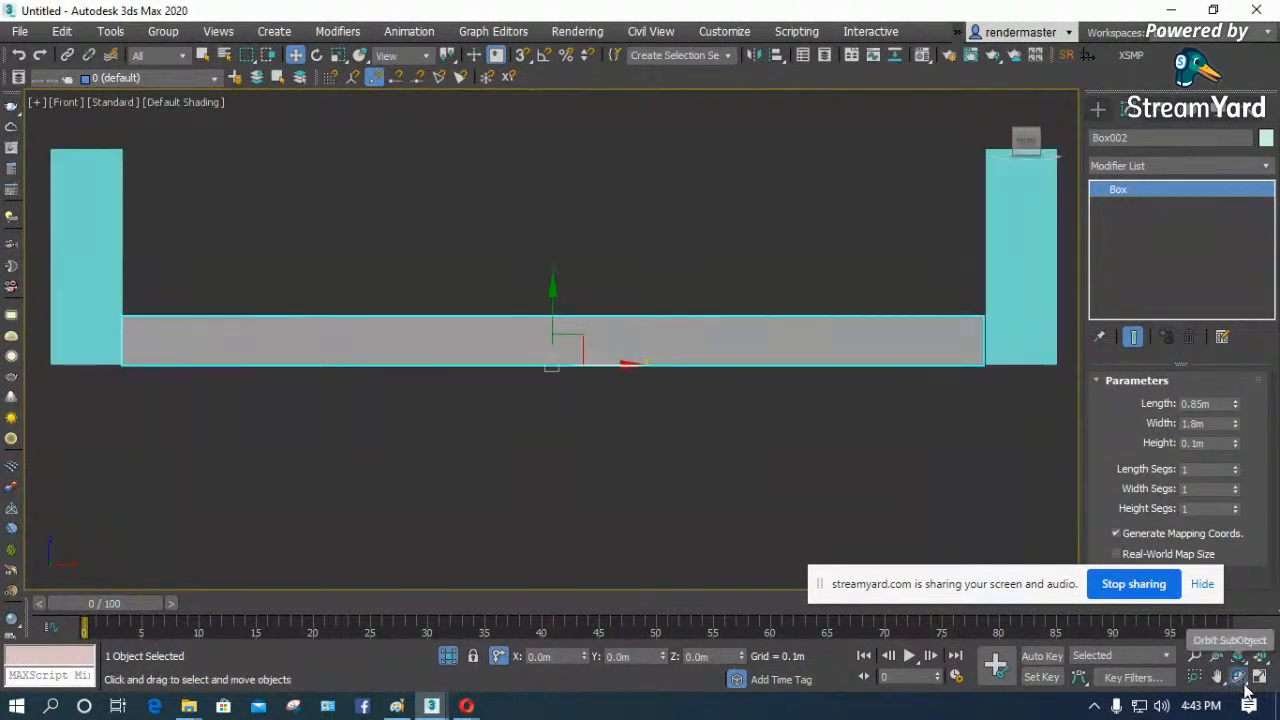
pyautogui.moveTo(449, 354); pyautogui.dragTo(517, 389)
pyautogui.press('t')
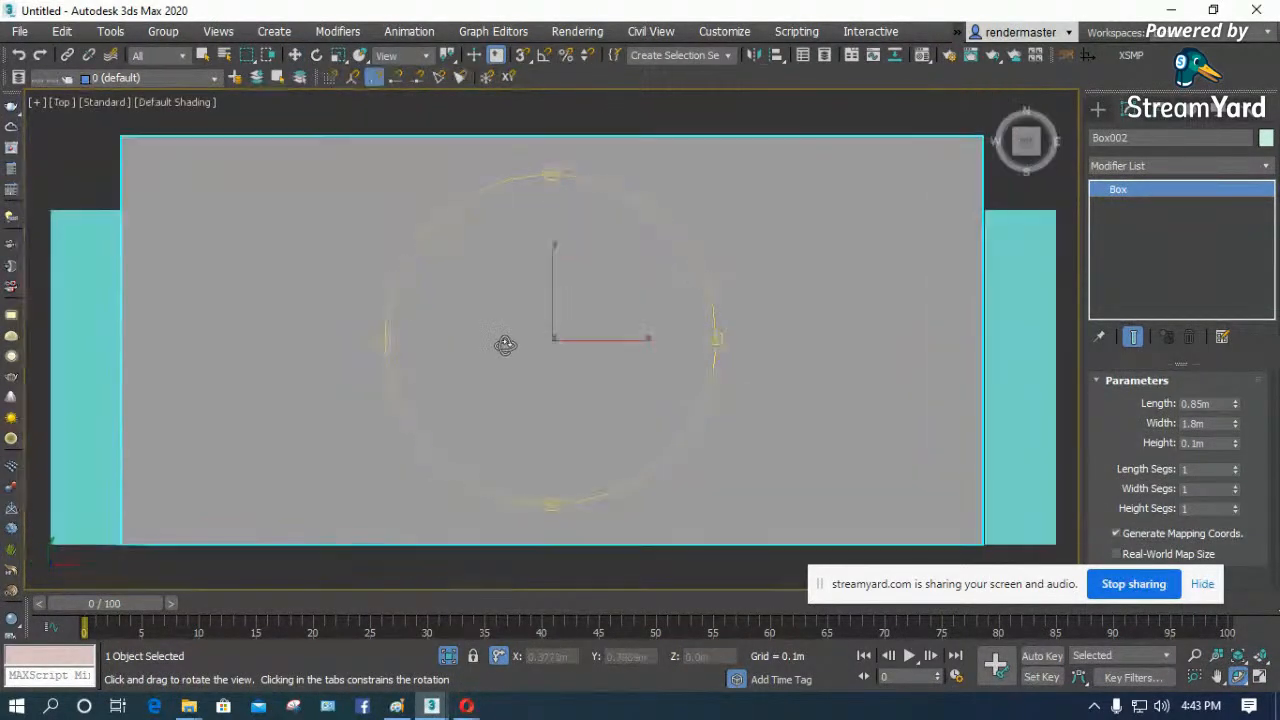
pyautogui.hotkey('ctrl', 'v')
pyautogui.click(588, 307)
pyautogui.click(588, 425)
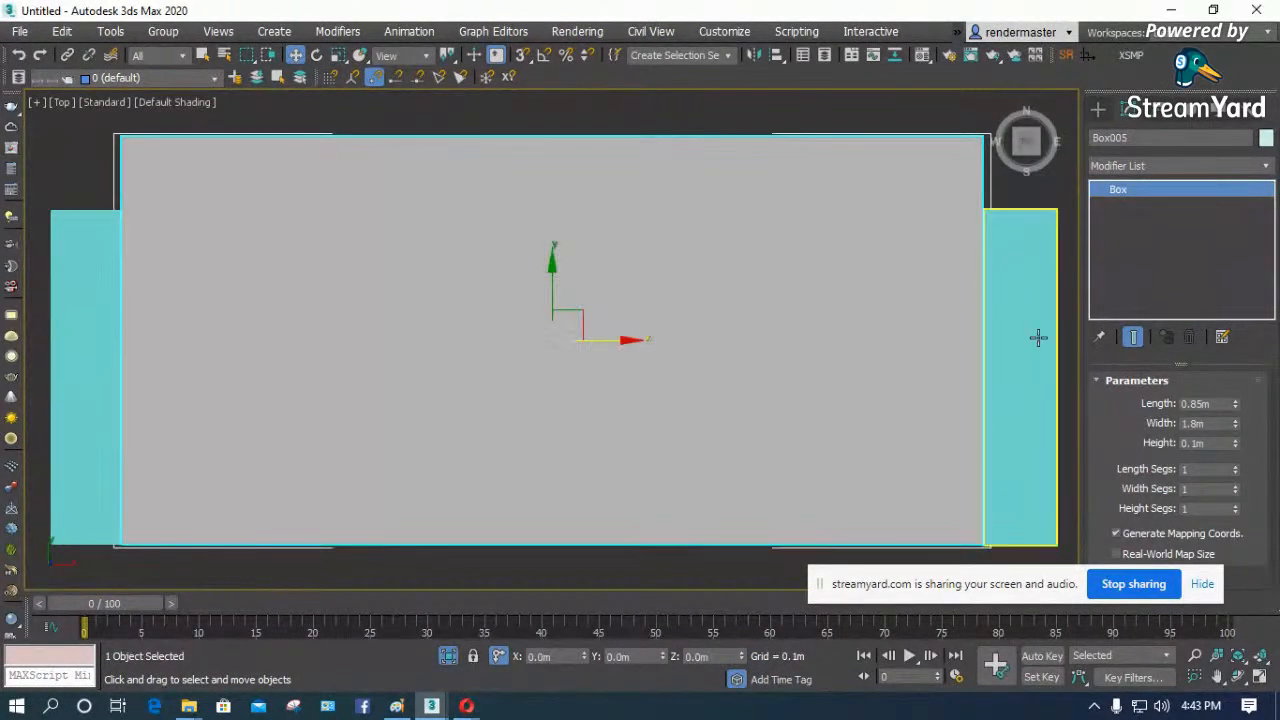
# - Set the length of the seat box's clone to 0.15 m
pyautogui.doubleClick(1212, 405)
pyautogui.write('0.15')
pyautogui.press('Return')
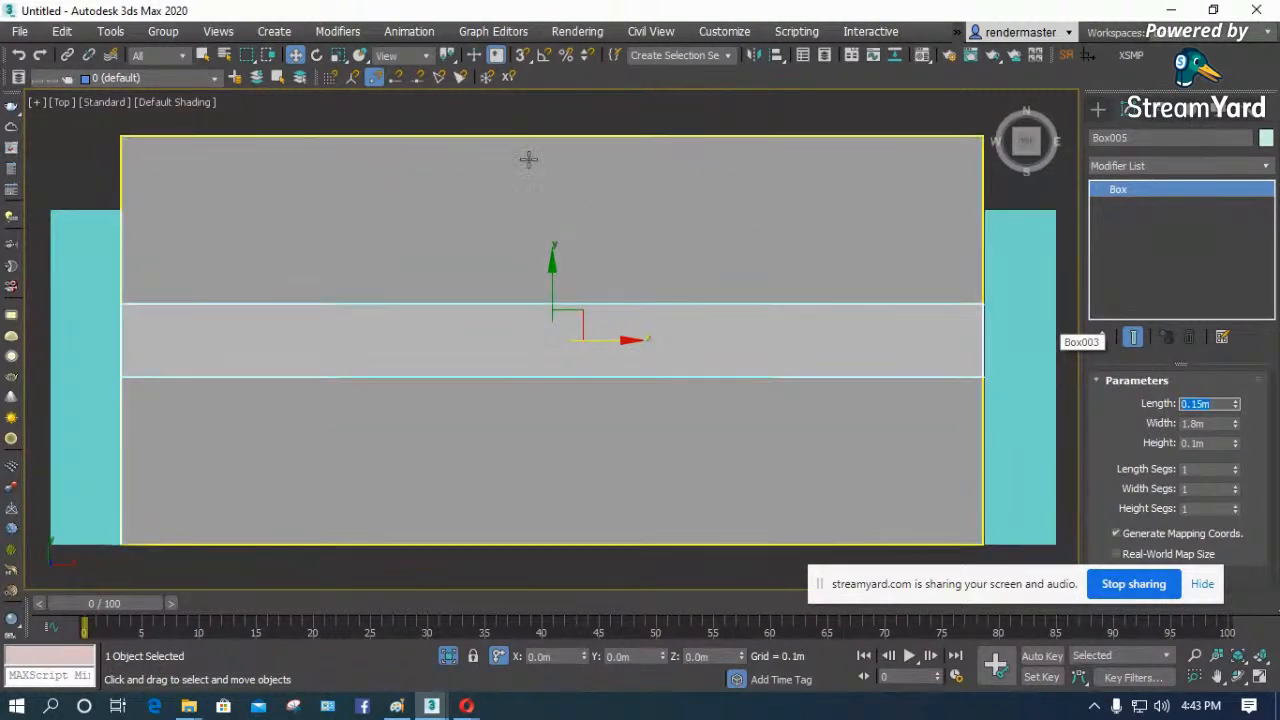
# - Move the 0.15 m deep box along Y to the seat box's rear edge
pyautogui.moveTo(552, 295); pyautogui.dragTo(546, 130)
# - Set the seat box's length to 0.6 m and shift it along Y toward the armrests' front ends
pyautogui.click(552, 304)
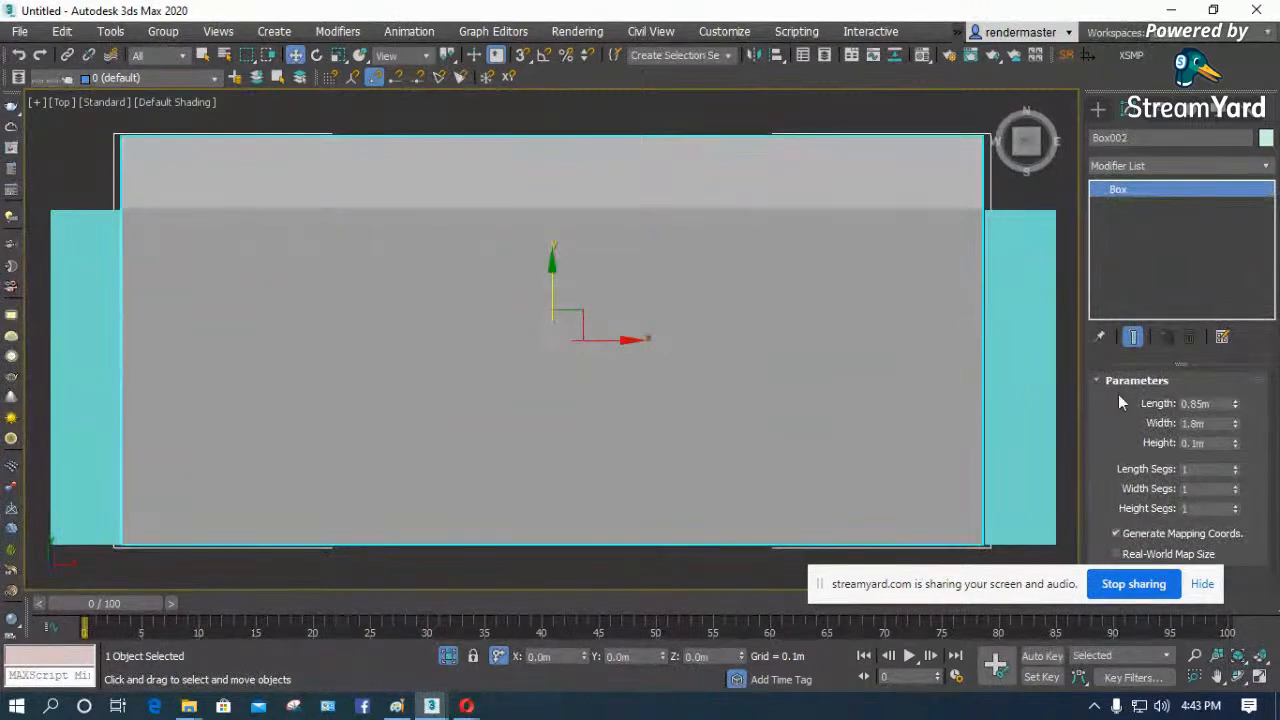
pyautogui.doubleClick(1203, 403)
pyautogui.write('.6')
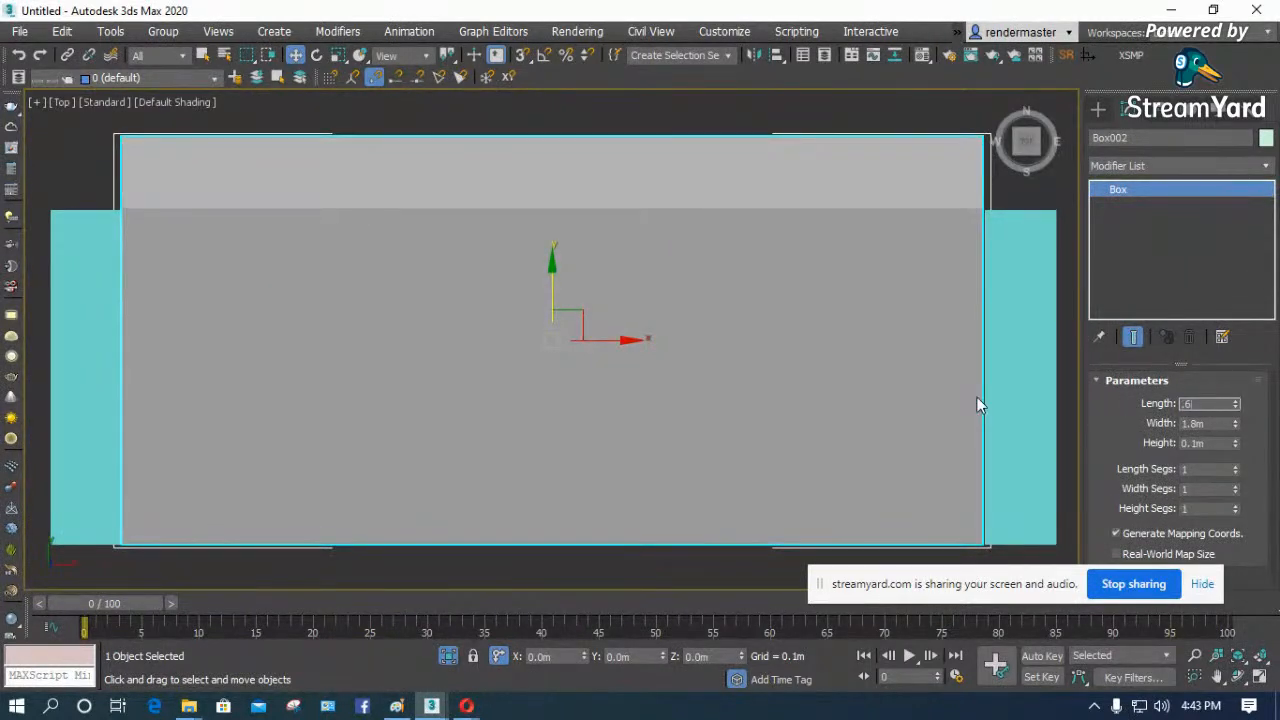
pyautogui.press('Return')
pyautogui.moveTo(554, 294); pyautogui.dragTo(563, 349)
# - Set the rear box's height to 0.8 m to form the backrest, working in the wireframe Left view
pyautogui.click(431, 170)
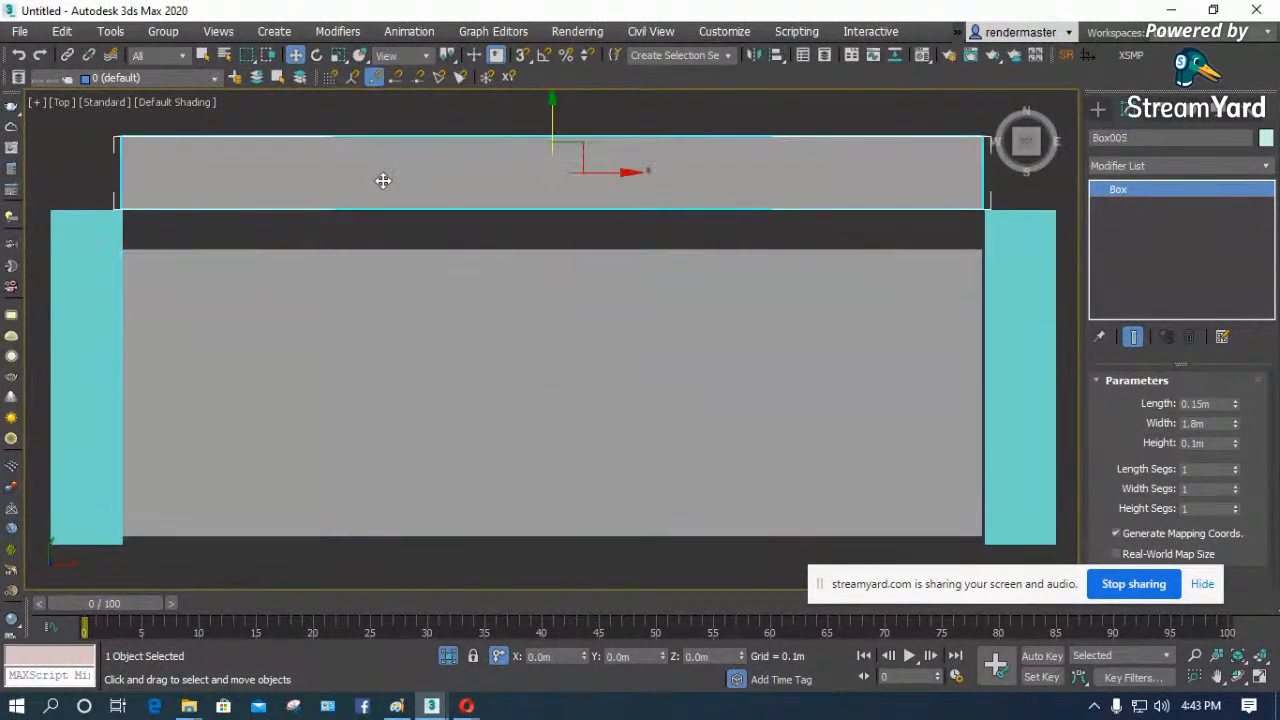
pyautogui.press('F3')
pyautogui.press('l')
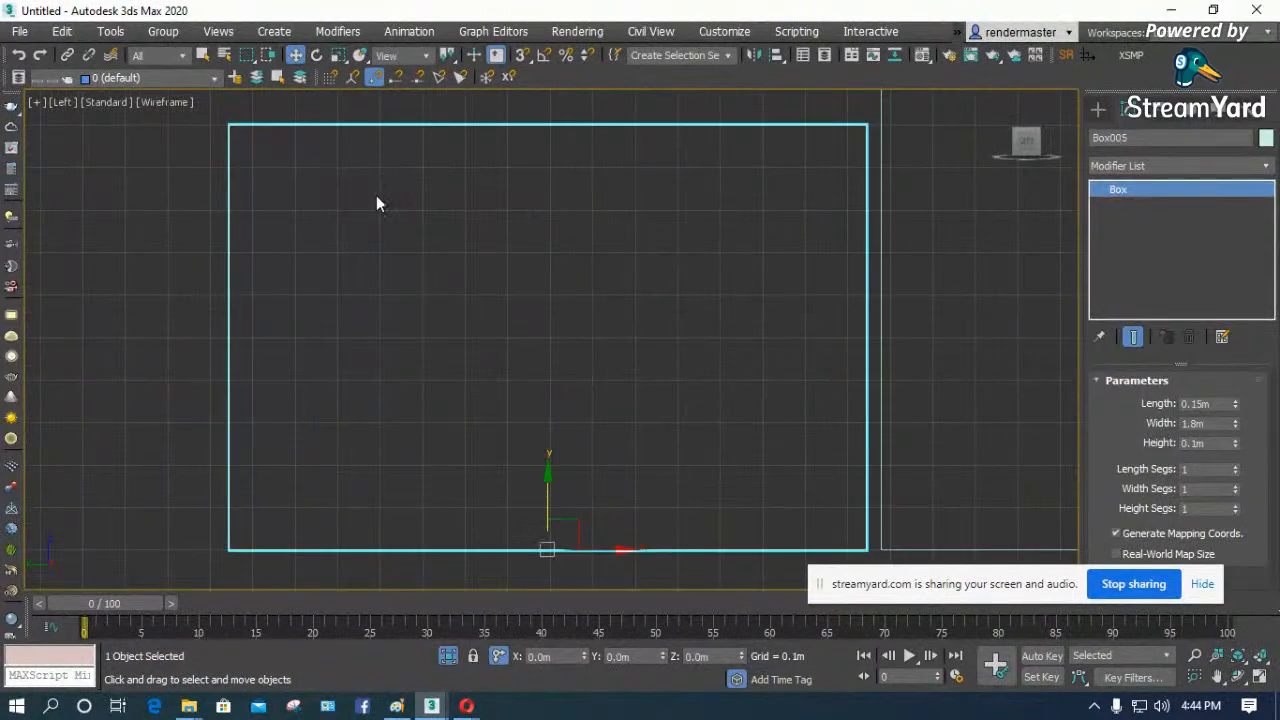
pyautogui.scroll(-2, 385, 200)
pyautogui.scroll(-5, 291, 449)
pyautogui.click(357, 484)
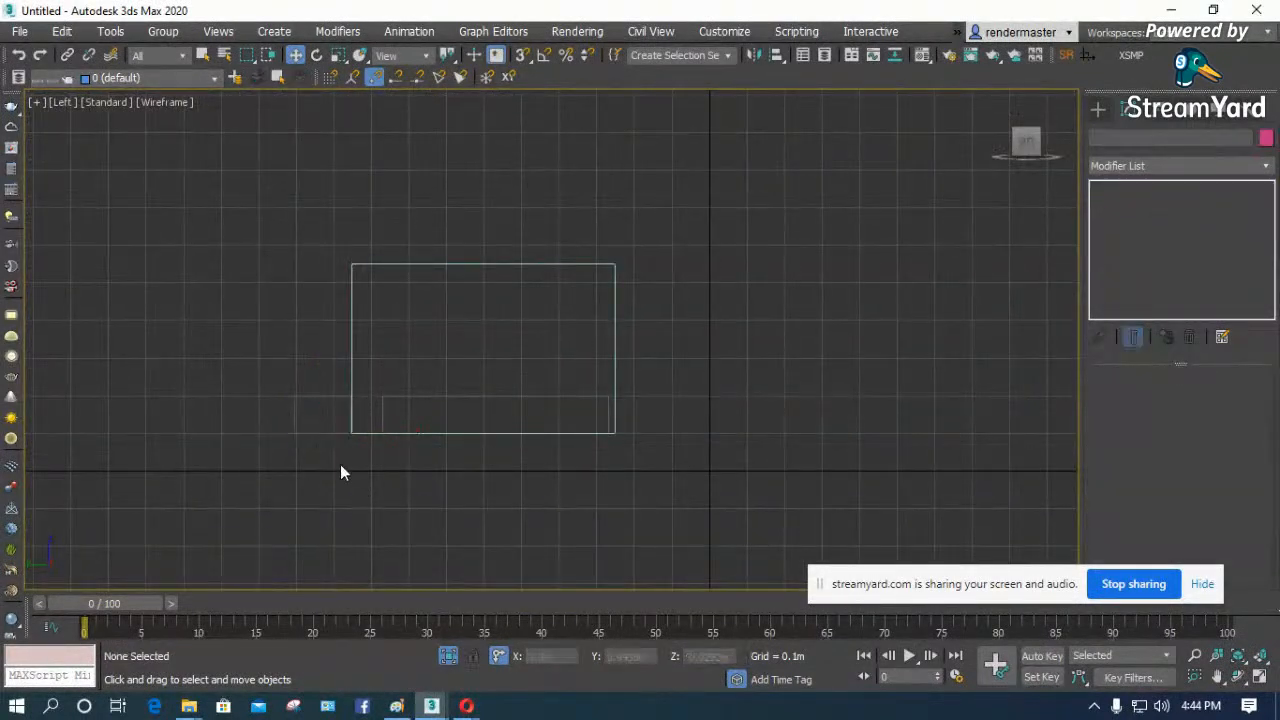
pyautogui.click(308, 396)
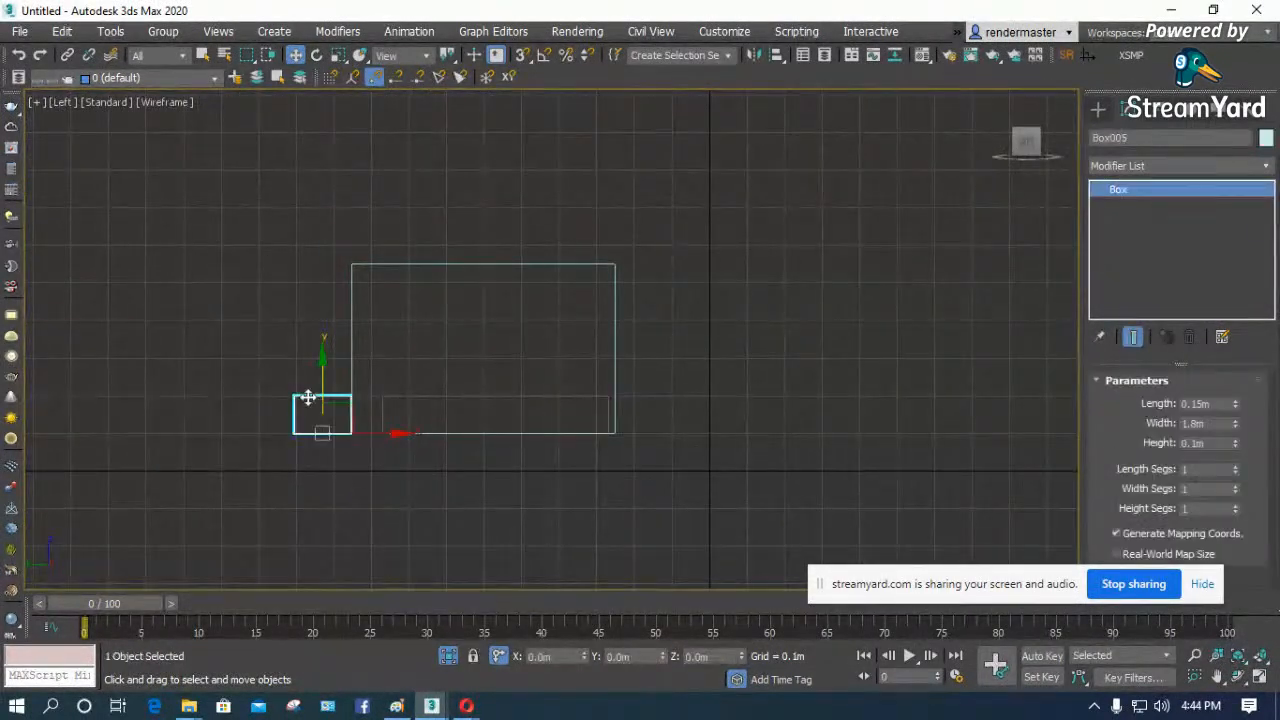
pyautogui.click(1216, 403)
pyautogui.click(1216, 443)
pyautogui.write('.8')
pyautogui.press('Return')
pyautogui.write('.8')
pyautogui.press('Return')
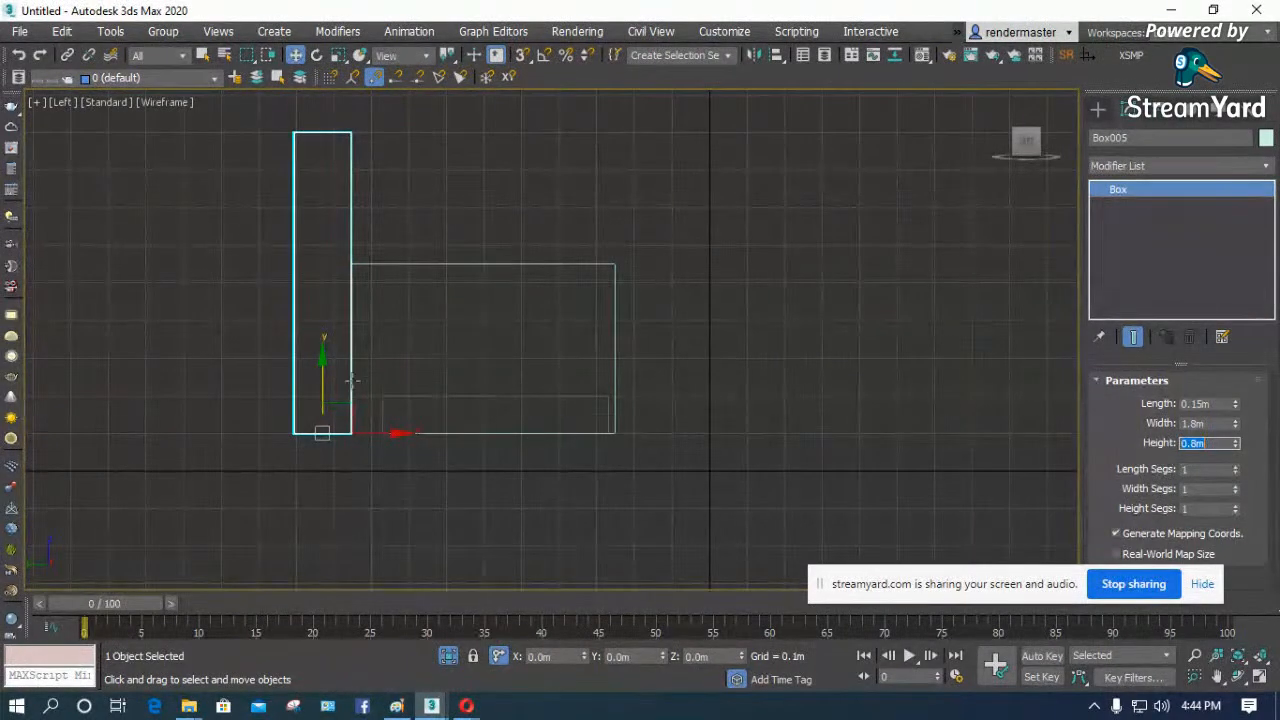
# - Hide the grid in the Left view and nudge the seat box closer to the armrests' front ends
pyautogui.scroll(2, 380, 400)
pyautogui.click(427, 391)
pyautogui.press('F3')
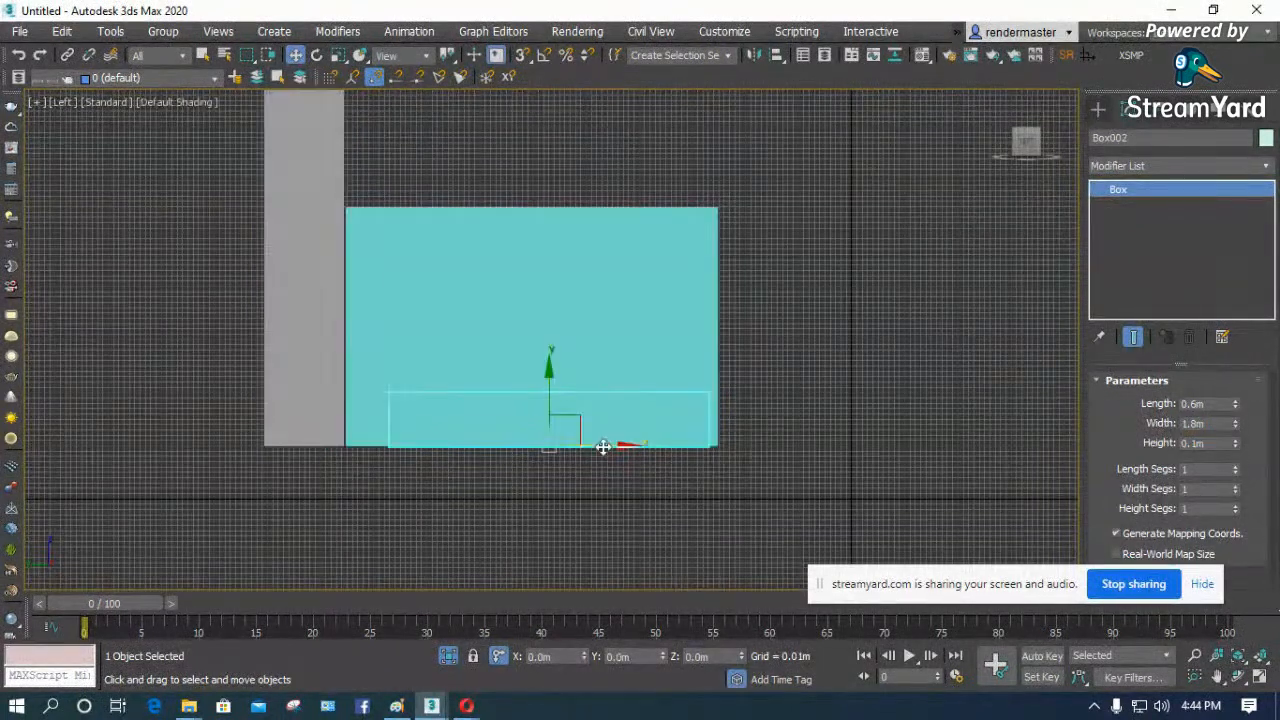
pyautogui.press('F3')
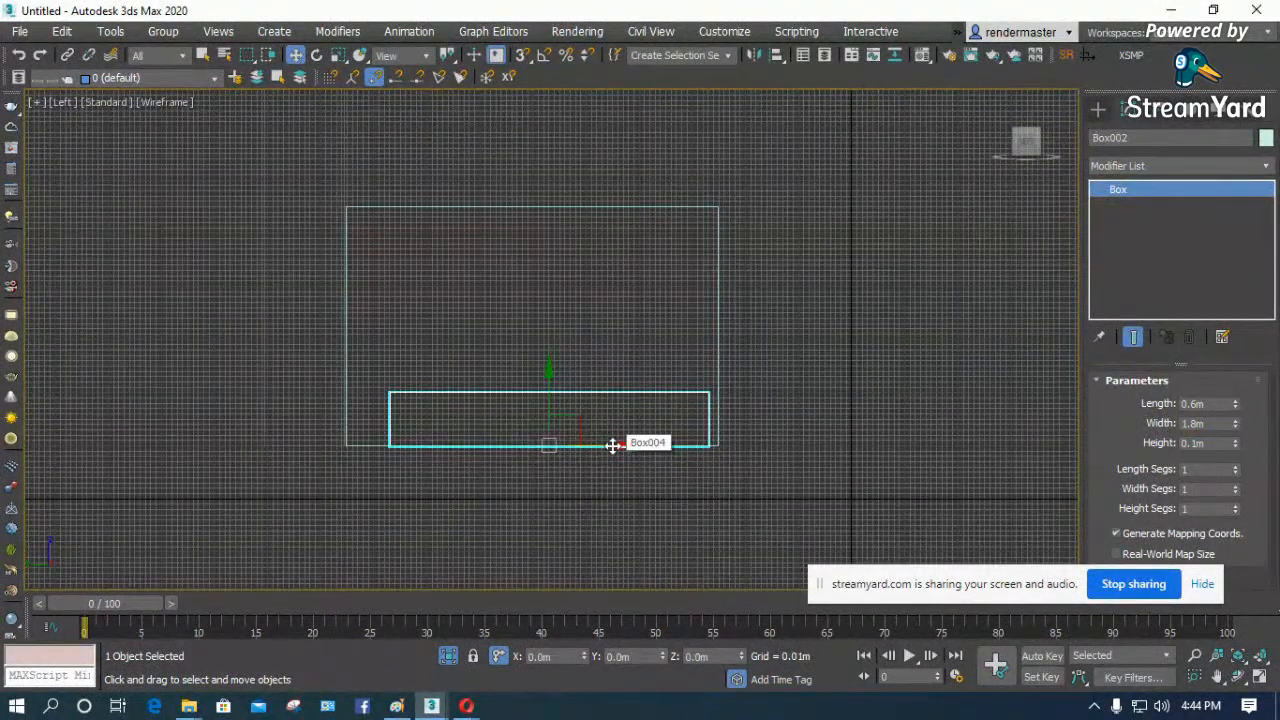
pyautogui.press('g')
pyautogui.click(603, 300)
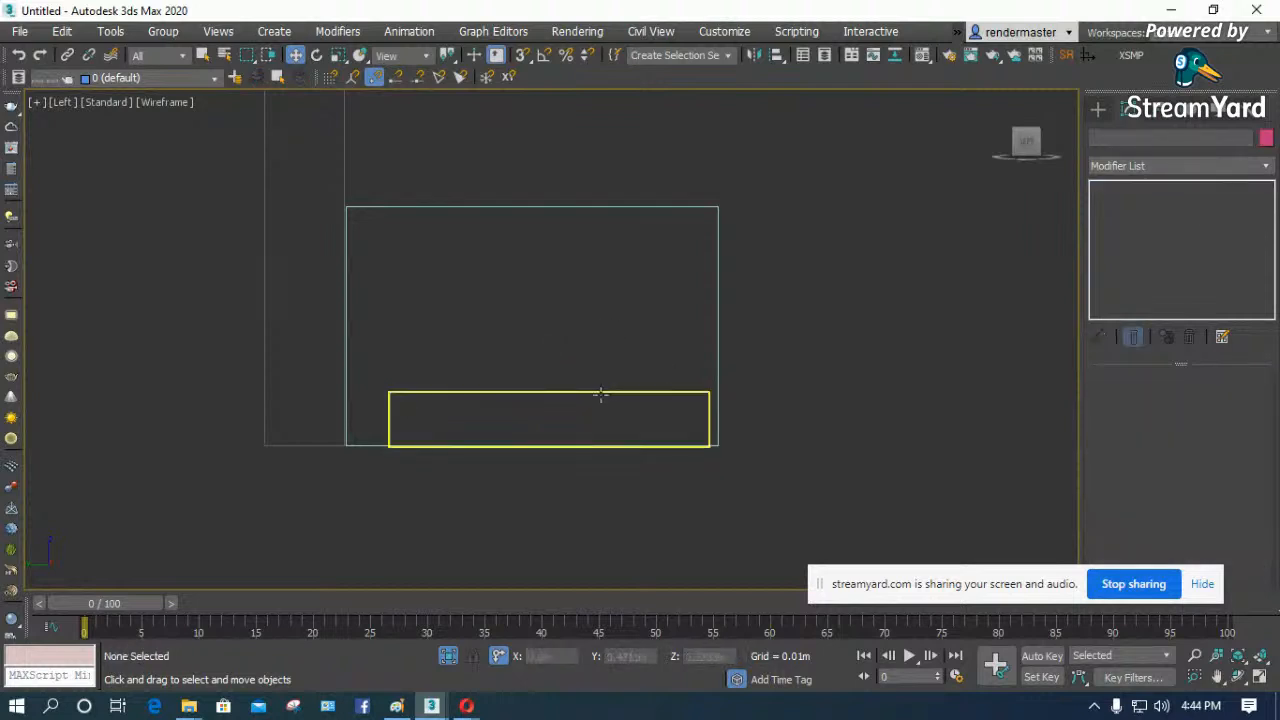
pyautogui.click(600, 394)
pyautogui.moveTo(609, 443); pyautogui.dragTo(612, 444)
pyautogui.click(449, 229)
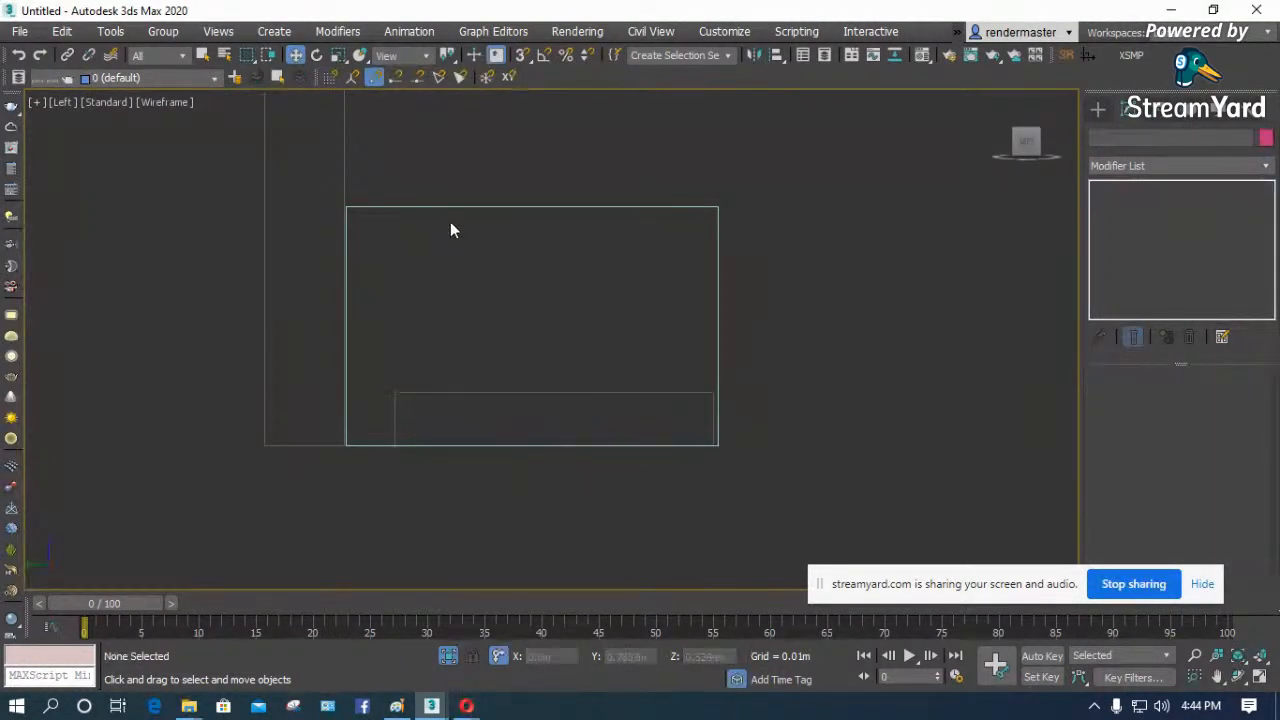
# - Convert both armrest boxes to editable polys
pyautogui.click(448, 214)
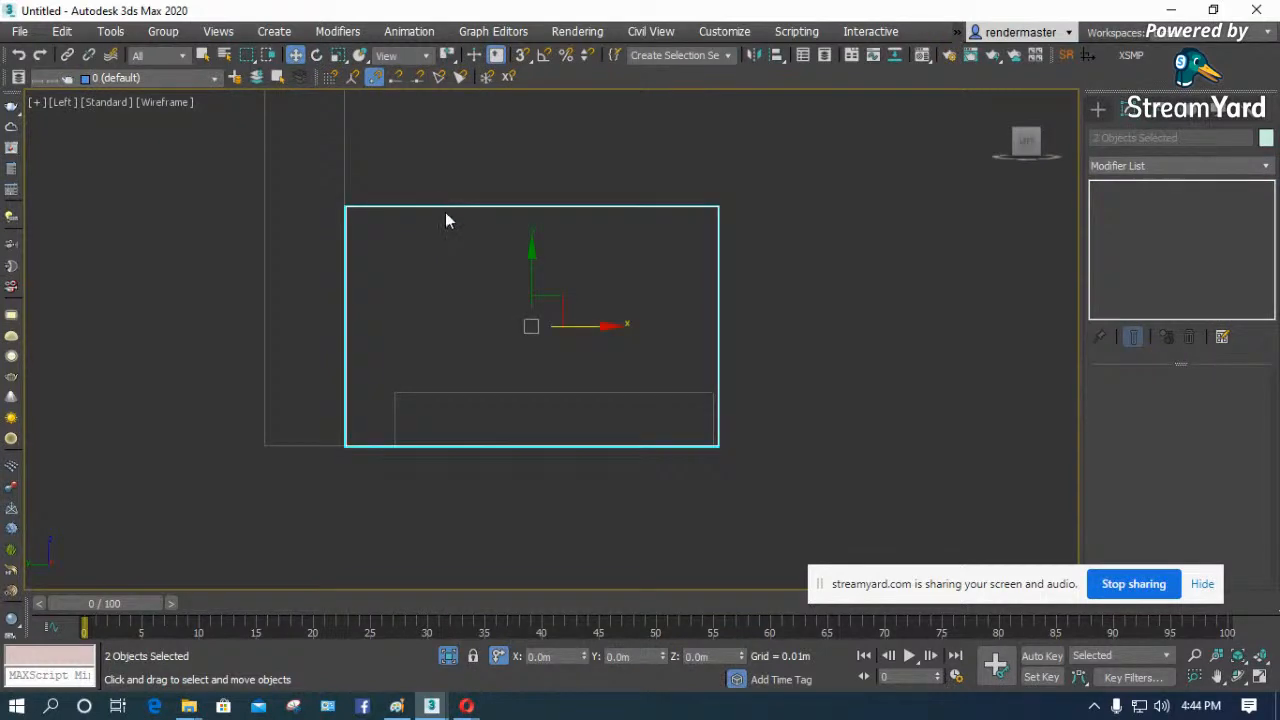
pyautogui.rightClick(456, 264)
pyautogui.moveTo(522, 459)
pyautogui.click(736, 472)
# - Attach the far armrest to the near one so both form a single editable poly
pyautogui.click(1238, 677)
pyautogui.moveTo(509, 337); pyautogui.dragTo(476, 334)
pyautogui.rightClick(476, 334)
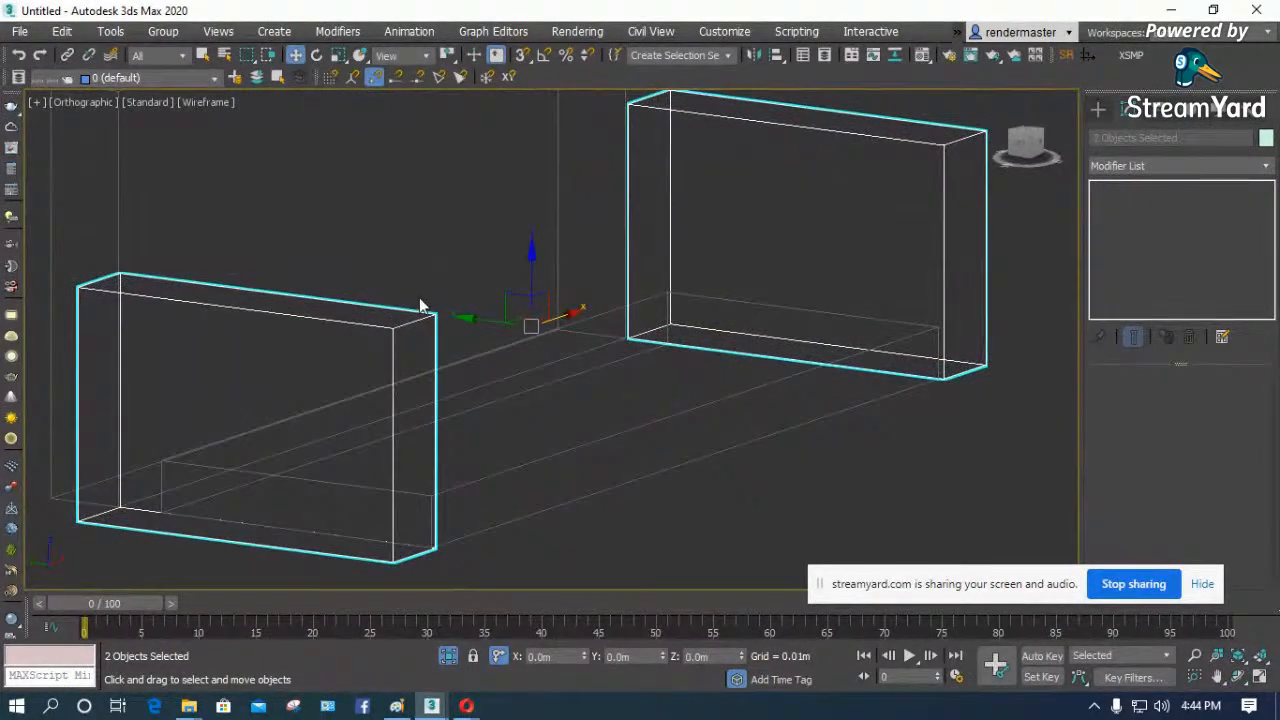
pyautogui.click(420, 305)
pyautogui.click(414, 327)
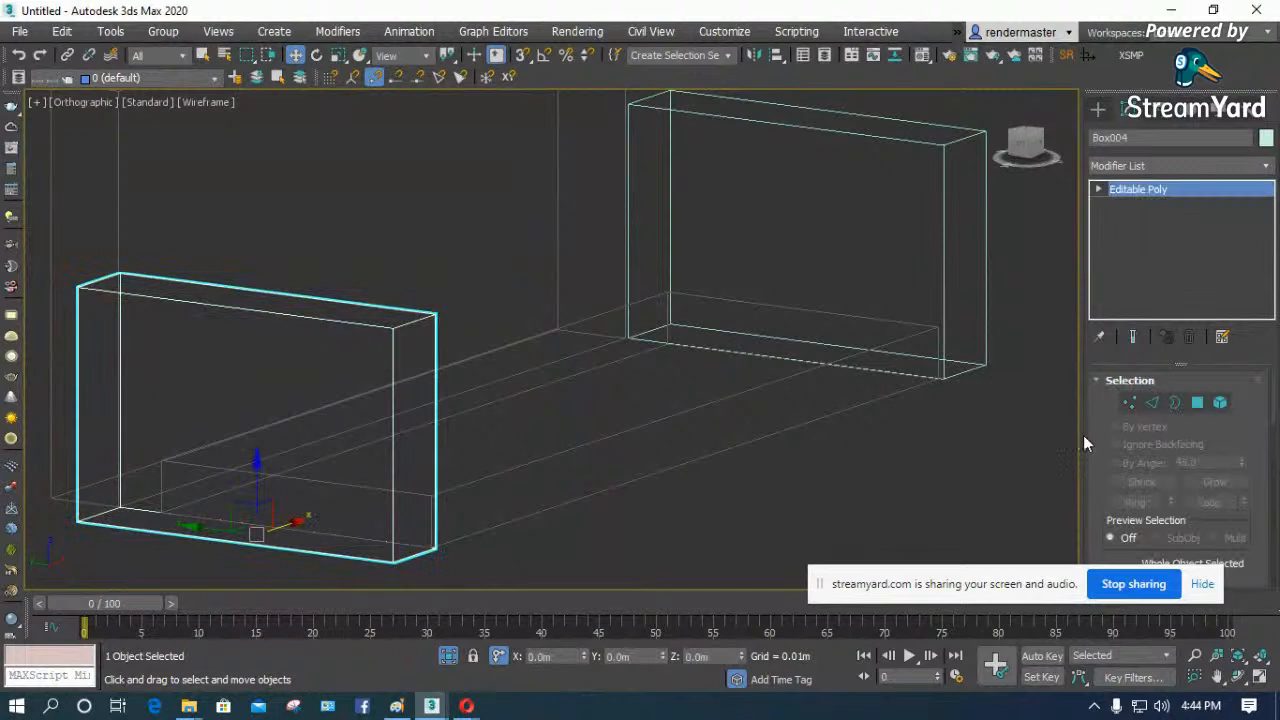
pyautogui.scroll(-5, 1094, 445)
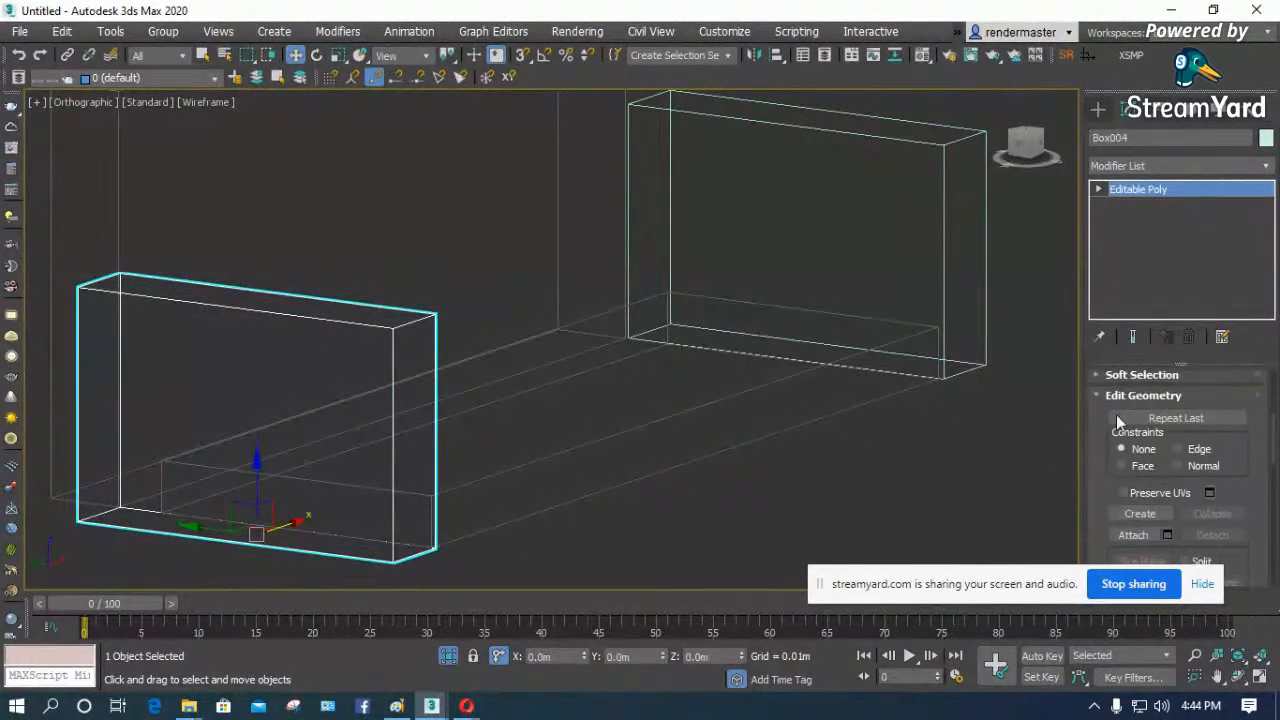
pyautogui.click(1133, 535)
pyautogui.click(984, 291)
# - Shorten the armrests by moving their rear vertices forward to the seat's rear edge in the Left view
pyautogui.click(1098, 189)
pyautogui.click(1134, 205)
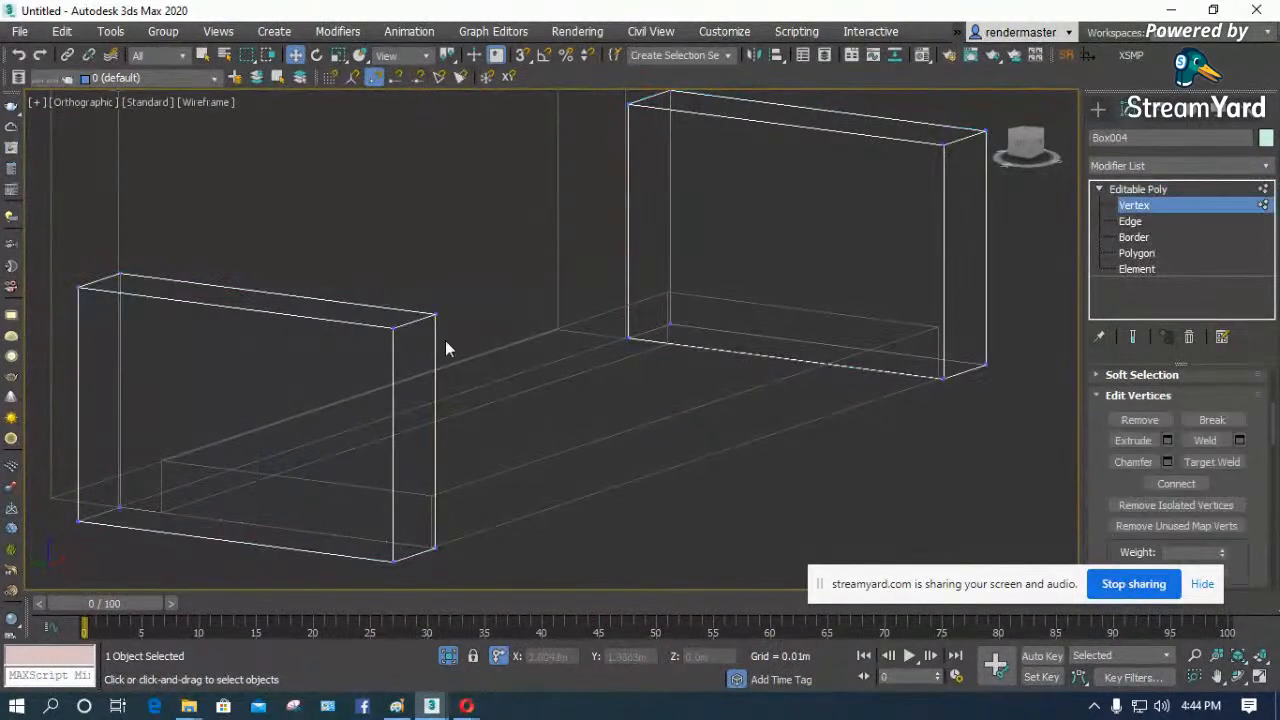
pyautogui.press('f')
pyautogui.press('l')
pyautogui.scroll(-5, 430, 355)
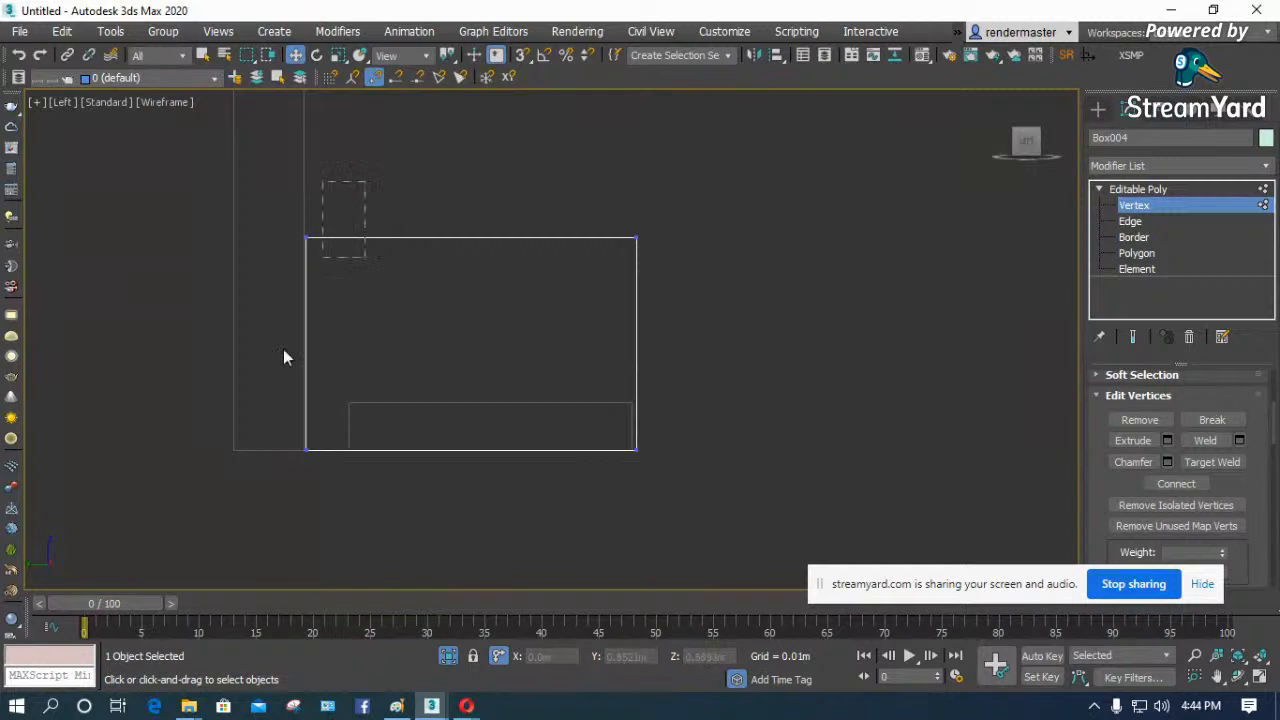
pyautogui.moveTo(357, 191); pyautogui.dragTo(282, 475)
pyautogui.moveTo(372, 344); pyautogui.dragTo(414, 349)
pyautogui.click(1136, 190)
# - Move the backrest box forward against the armrests' rear ends and convert it to an editable poly
pyautogui.moveTo(305, 449); pyautogui.dragTo(346, 449)
pyautogui.scroll(-3, 346, 449)
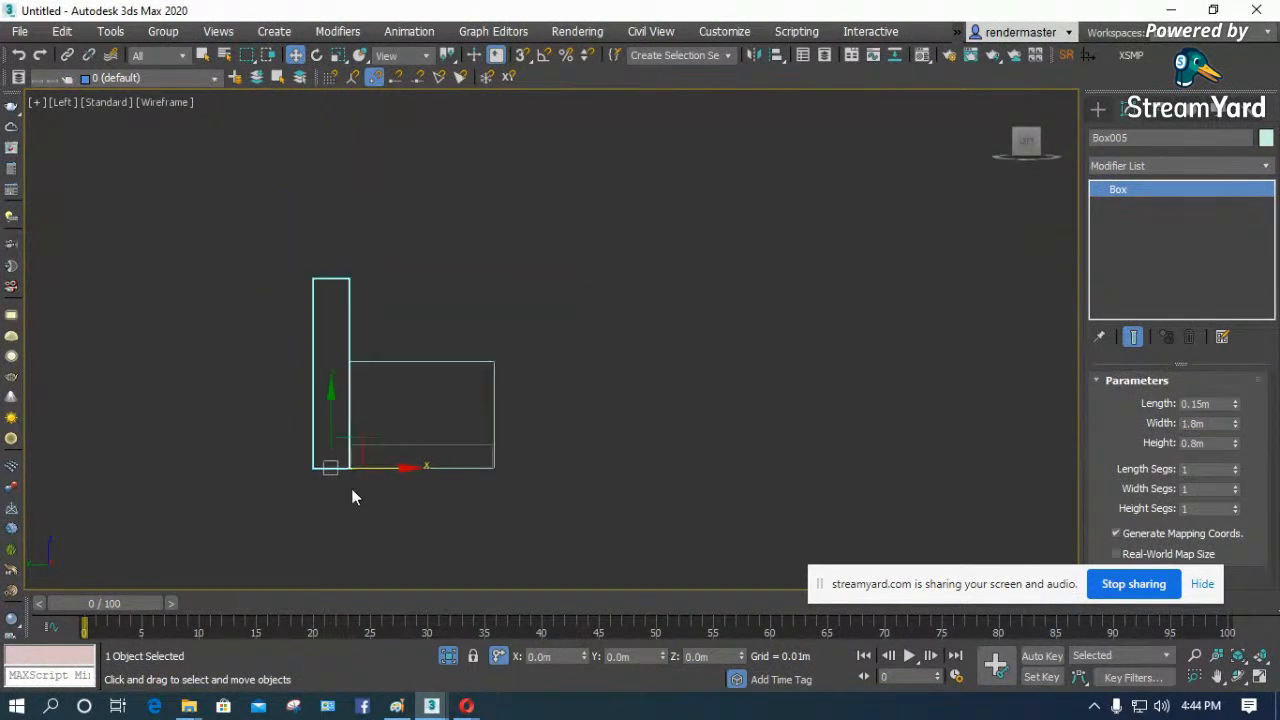
pyautogui.rightClick(340, 352)
pyautogui.moveTo(472, 552)
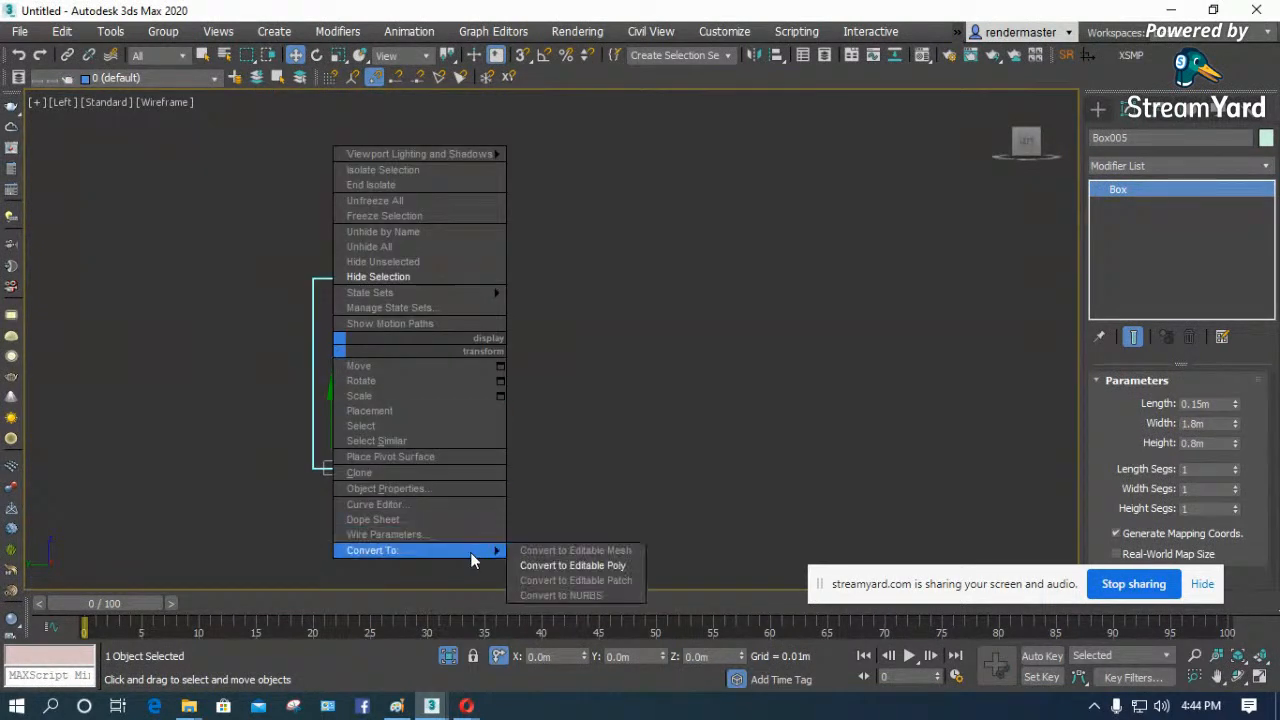
pyautogui.click(586, 566)
# - Slant the backrest's front face by moving its top front vertices backward and its bottom front vertices forward
pyautogui.click(1131, 402)
pyautogui.scroll(5, 333, 289)
pyautogui.moveTo(423, 221); pyautogui.dragTo(350, 290)
pyautogui.moveTo(432, 265); pyautogui.dragTo(403, 262)
pyautogui.click(293, 250)
pyautogui.scroll(-2, 295, 255)
pyautogui.scroll(-1, 327, 231)
pyautogui.scroll(3, 328, 443)
pyautogui.scroll(-2, 342, 362)
pyautogui.moveTo(341, 383)
pyautogui.mouseDown()
pyautogui.moveTo(375, 538)
pyautogui.moveTo(426, 491)
pyautogui.moveTo(414, 486)
pyautogui.mouseUp()
pyautogui.scroll(-2, 591, 478)
# - Examine the whole sofa in a shaded Perspective view and leave vertex editing on the backrest
pyautogui.click(1238, 677)
pyautogui.moveTo(610, 413); pyautogui.dragTo(517, 440)
pyautogui.scroll(5, 516, 440)
pyautogui.press('p')
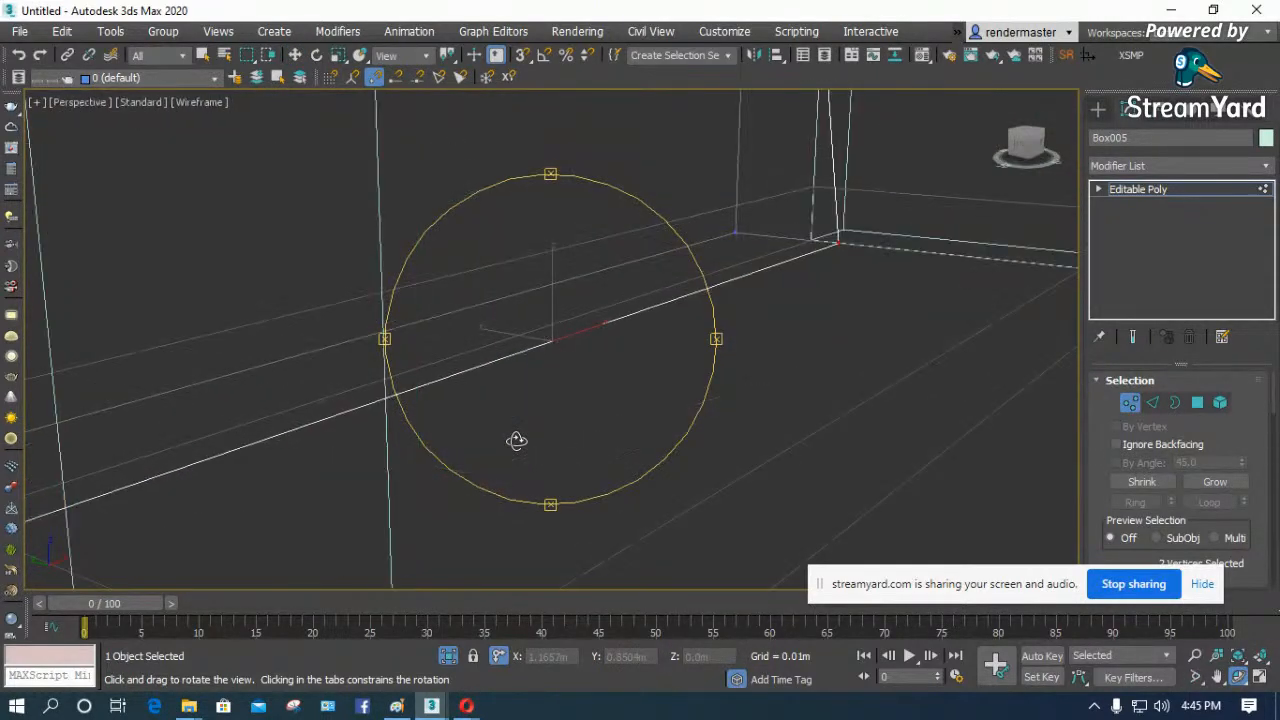
pyautogui.scroll(-2, 516, 440)
pyautogui.press('F3')
pyautogui.scroll(-4, 477, 368)
pyautogui.moveTo(493, 366); pyautogui.dragTo(566, 366)
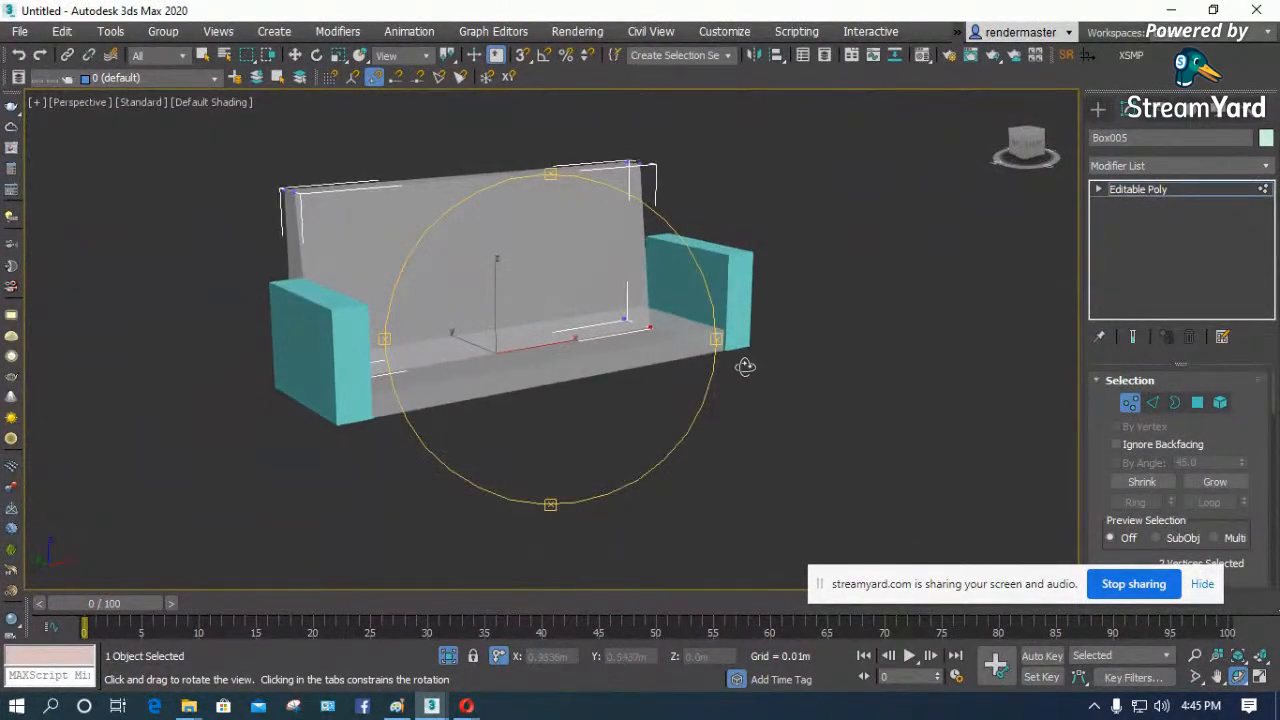
pyautogui.press('F3')
pyautogui.click(1130, 402)
pyautogui.press('F3')
# - Select the sofa parts and assign the teal V-Ray material, Material #1, to the selection
pyautogui.rightClick(643, 457)
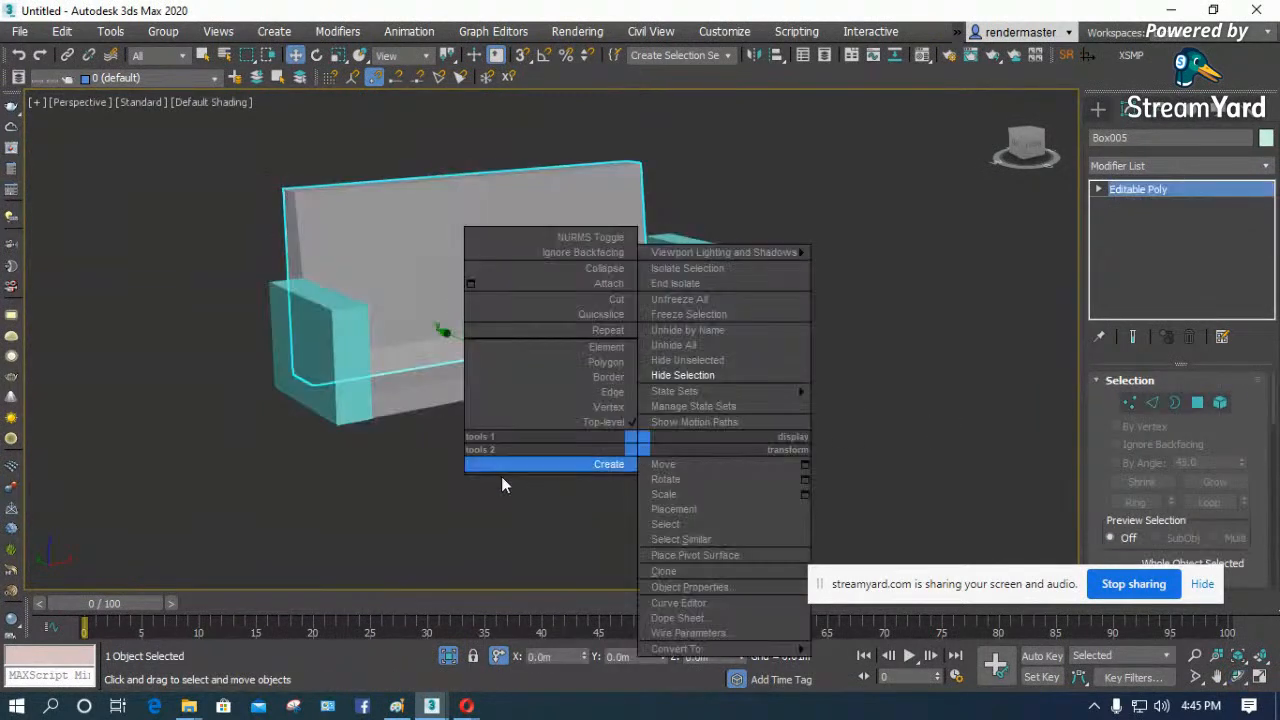
pyautogui.press('m')
pyautogui.moveTo(544, 451); pyautogui.dragTo(287, 90)
pyautogui.moveTo(845, 175); pyautogui.dragTo(528, 238)
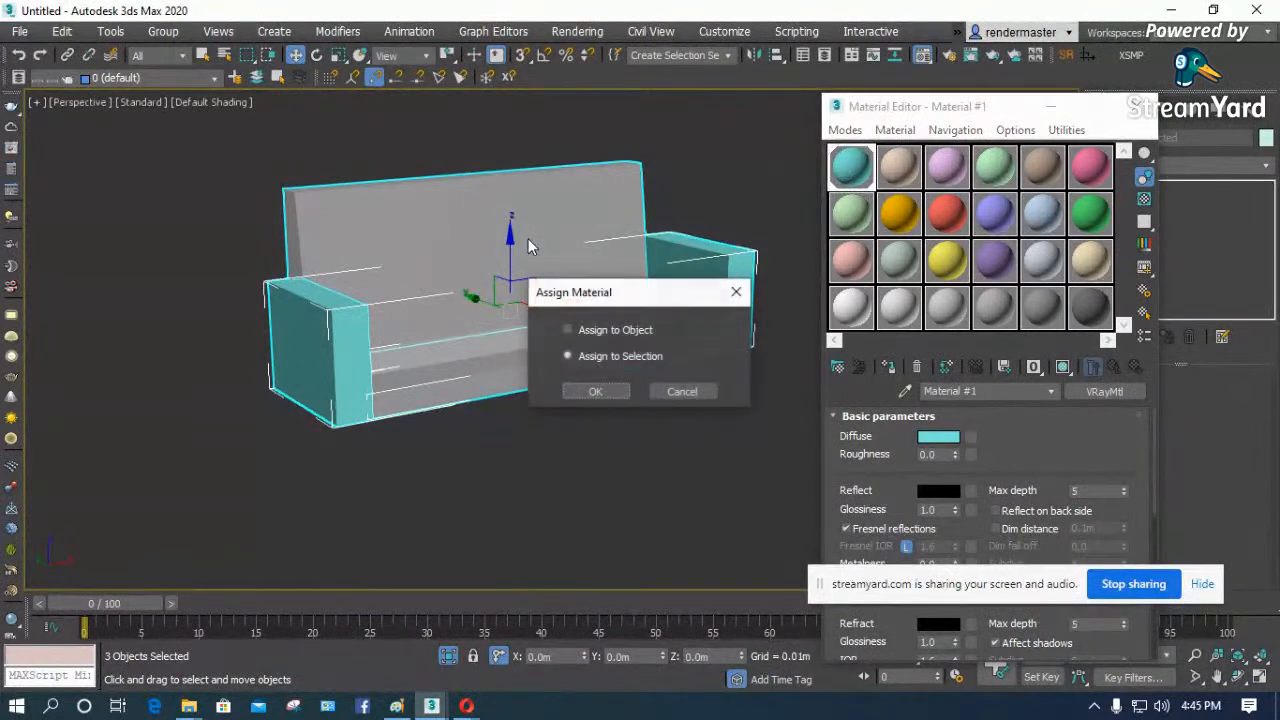
pyautogui.click(596, 392)
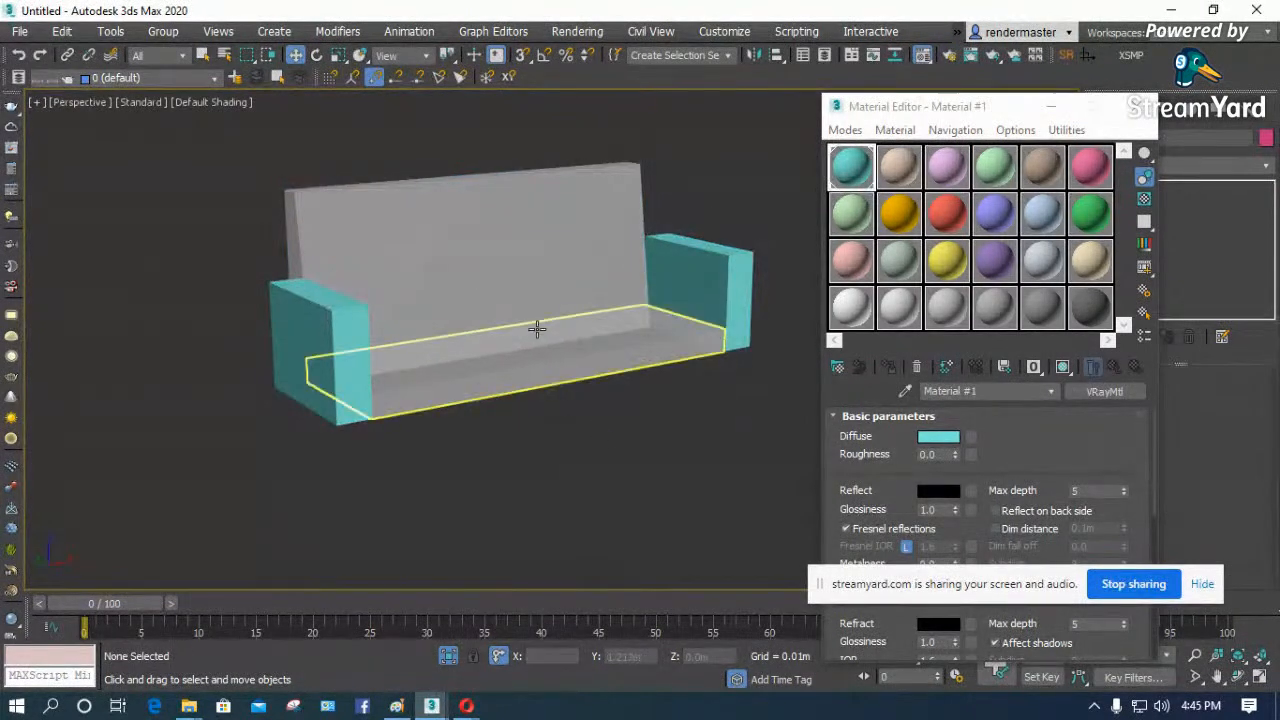
# - Turn off See-Through display for the backrest and seat, and close the Material Editor
pyautogui.rightClick(464, 280)
pyautogui.click(510, 411)
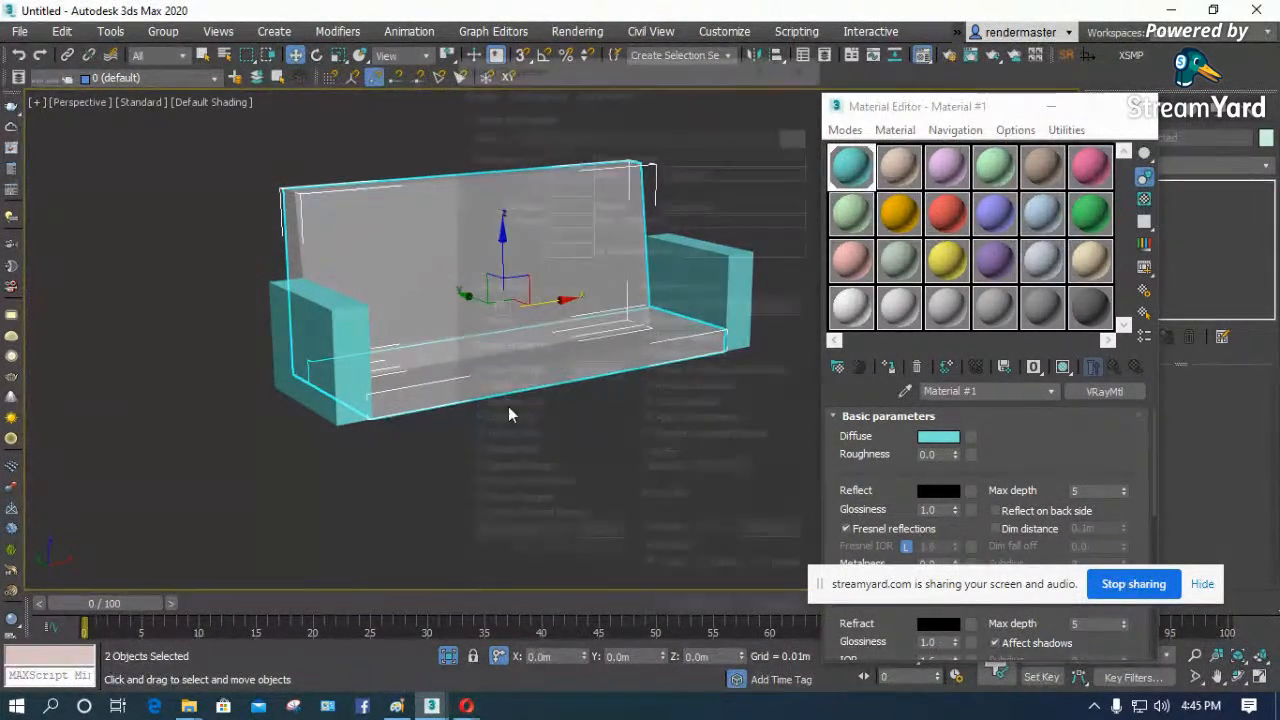
pyautogui.click(480, 371)
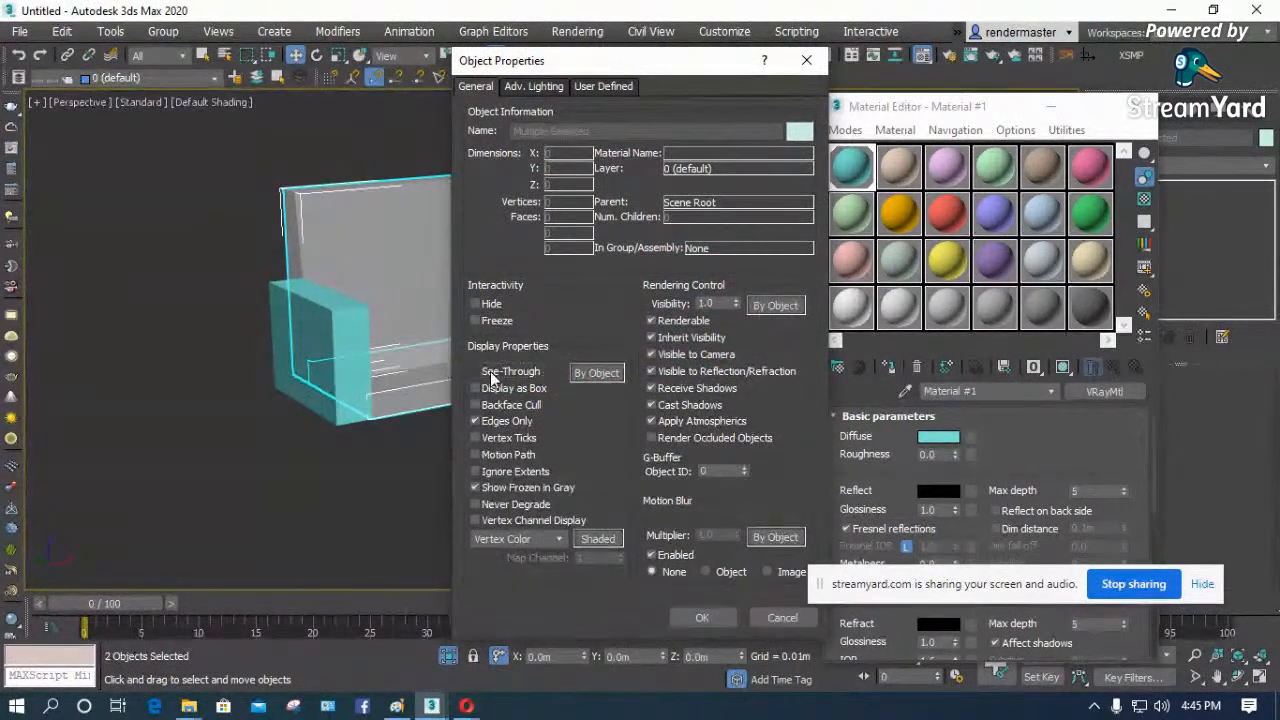
pyautogui.click(698, 615)
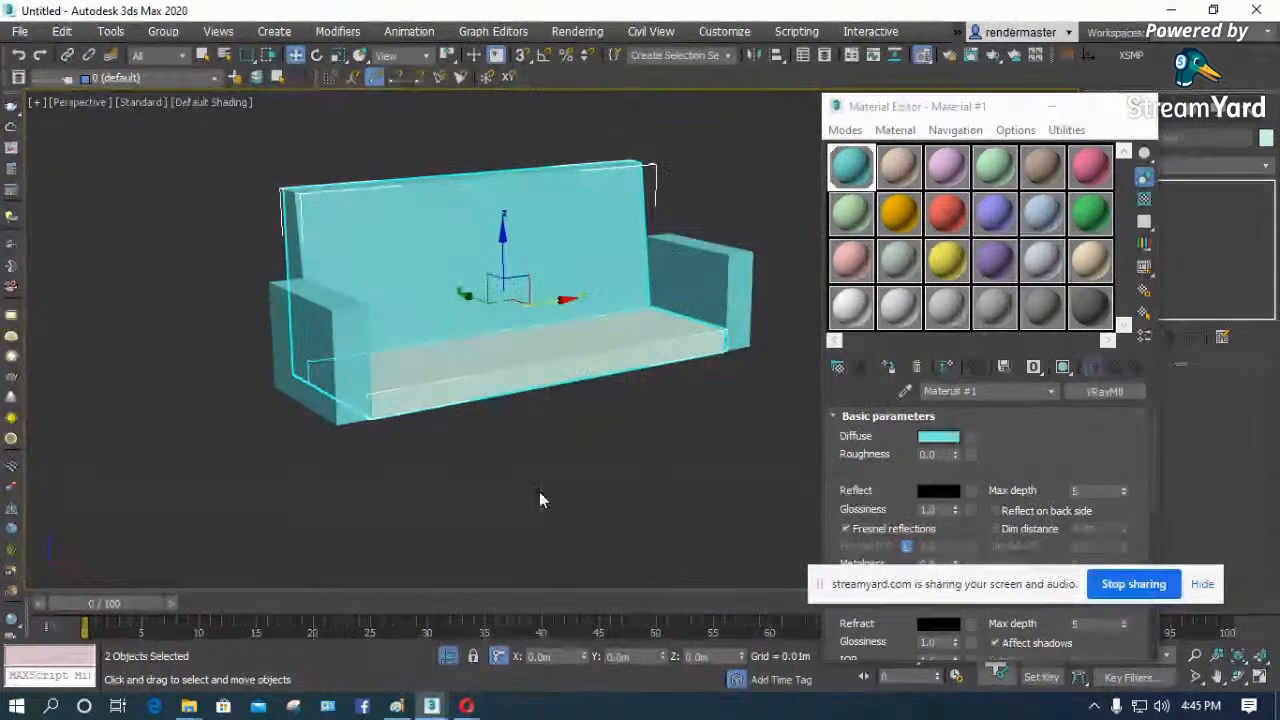
pyautogui.click(576, 428)
pyautogui.click(1139, 106)
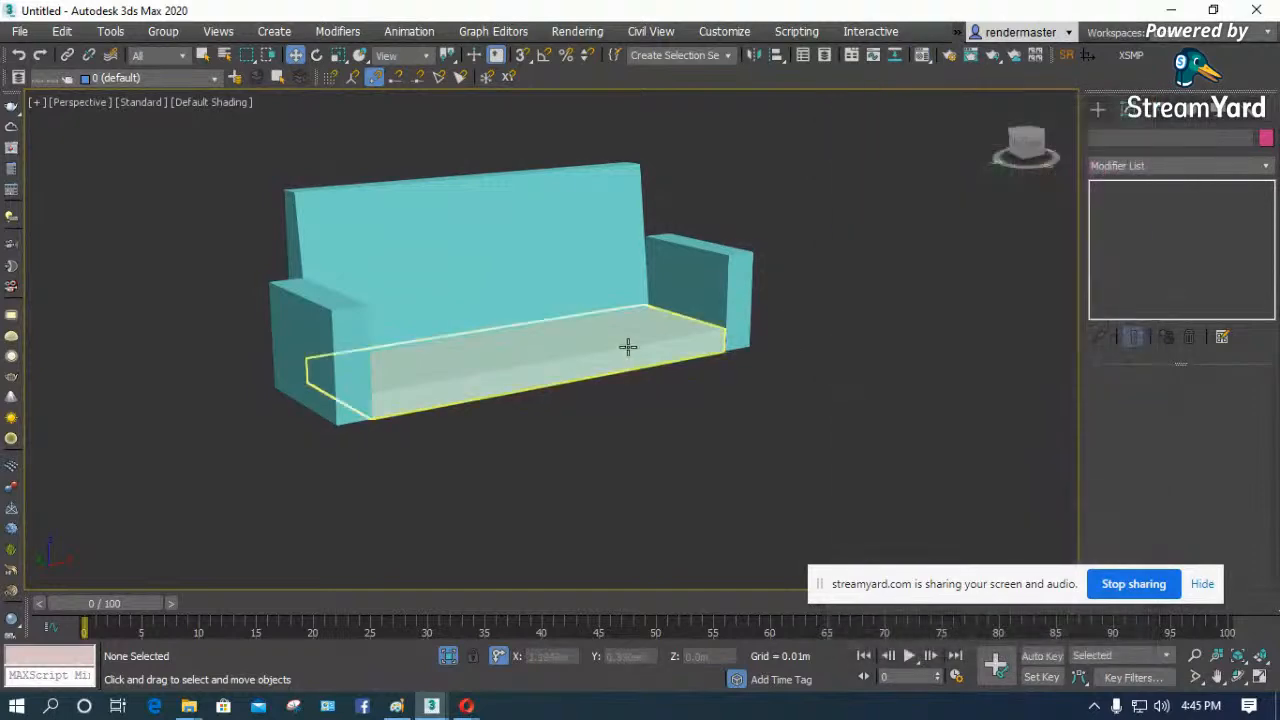
# - Switch to the Top view of the sofa and activate the ChamferBox tool from the extended primitives
pyautogui.click(622, 349)
pyautogui.press('t')
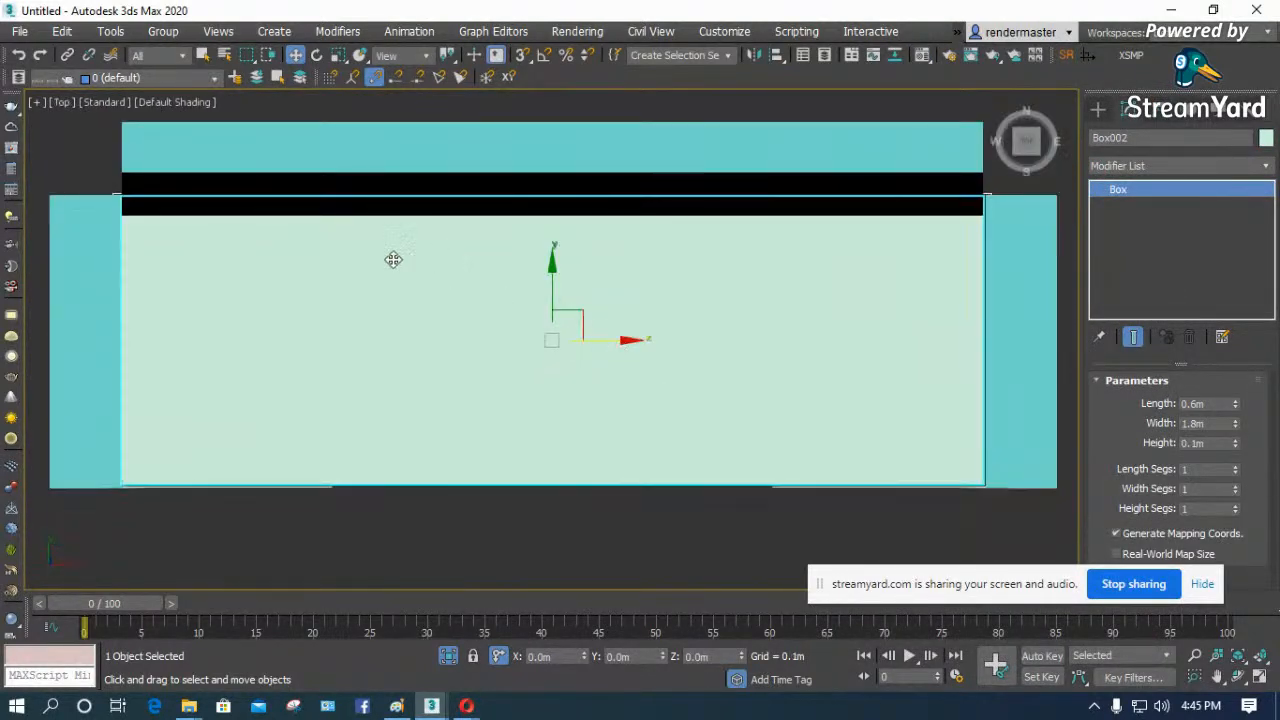
pyautogui.scroll(-2, 346, 266)
pyautogui.click(1098, 108)
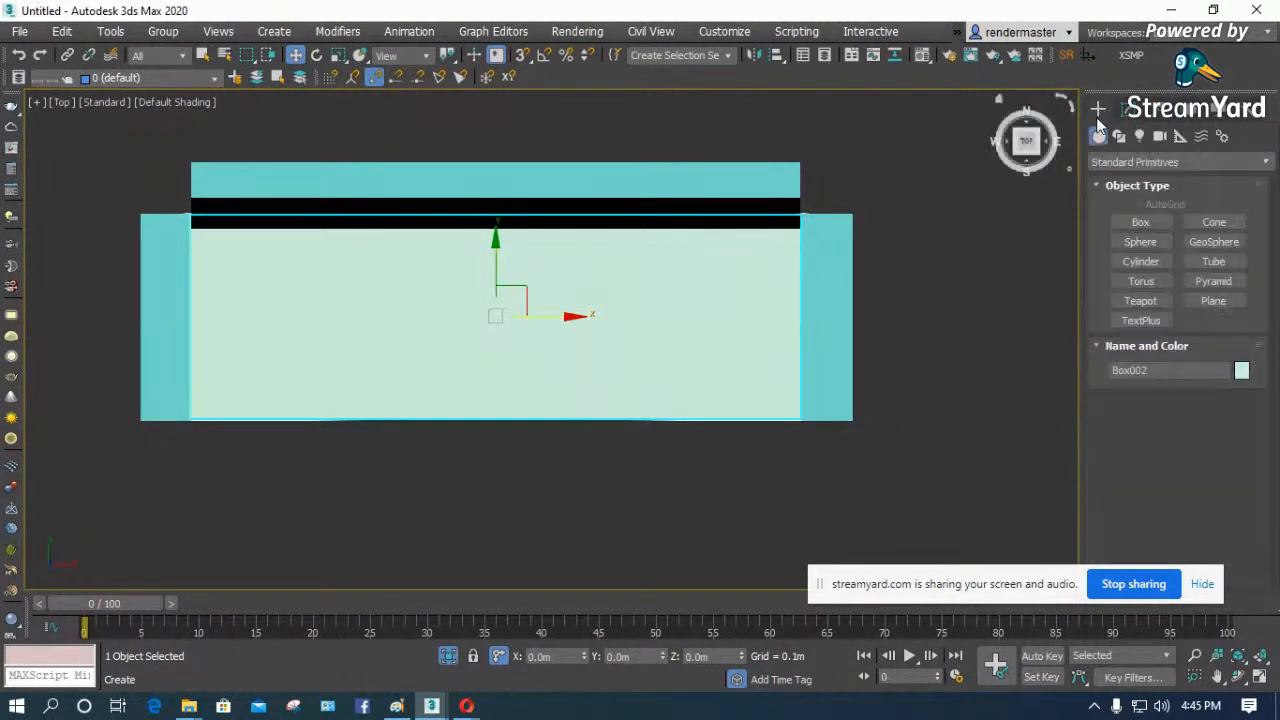
pyautogui.click(1143, 162)
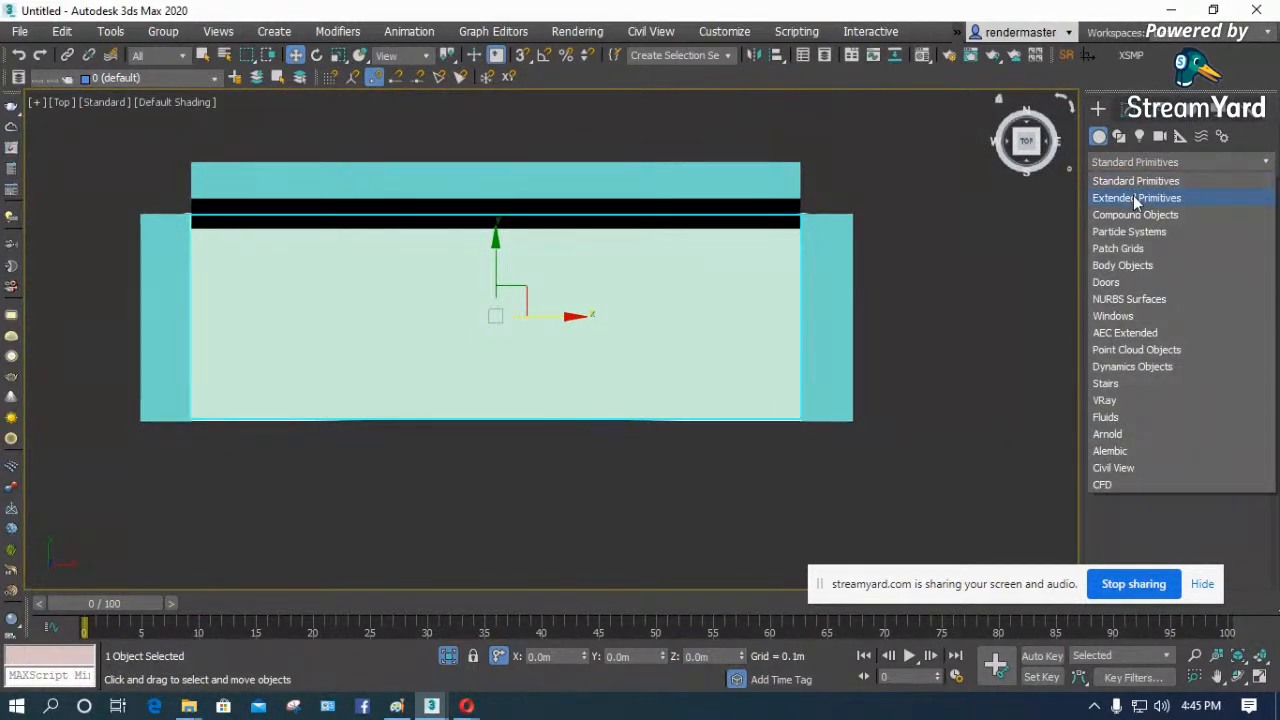
pyautogui.click(1136, 198)
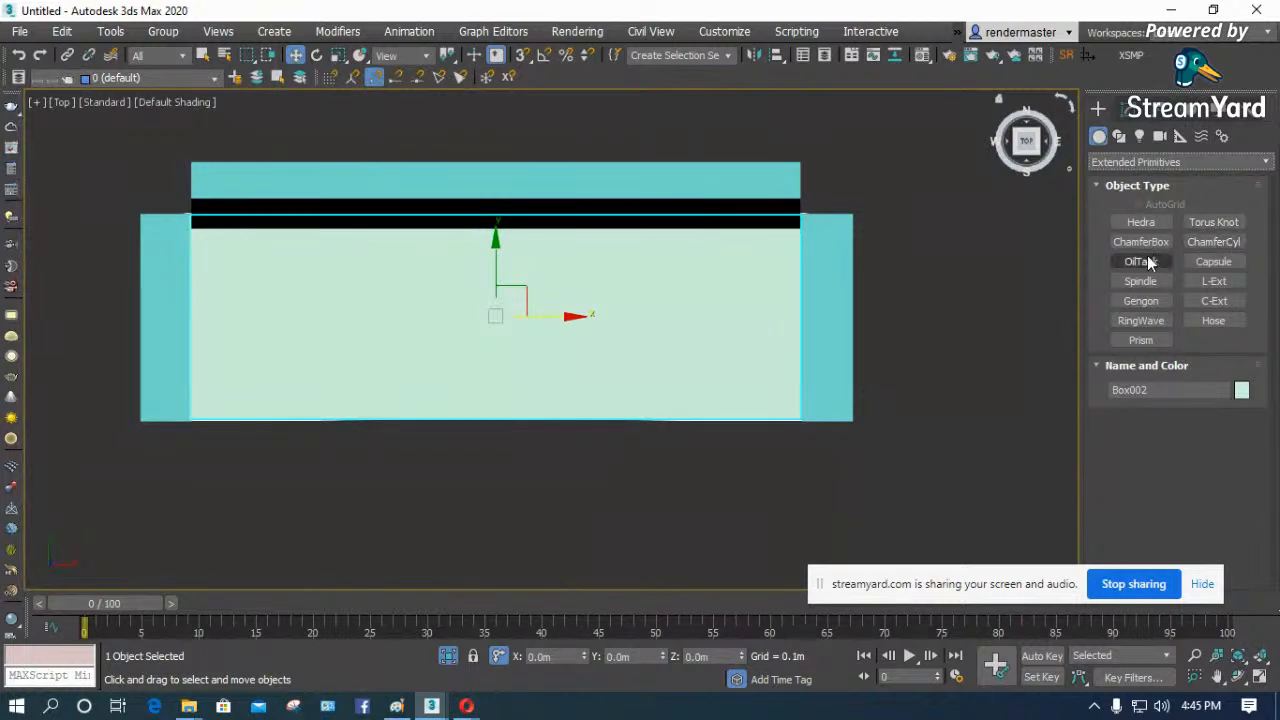
pyautogui.click(1147, 242)
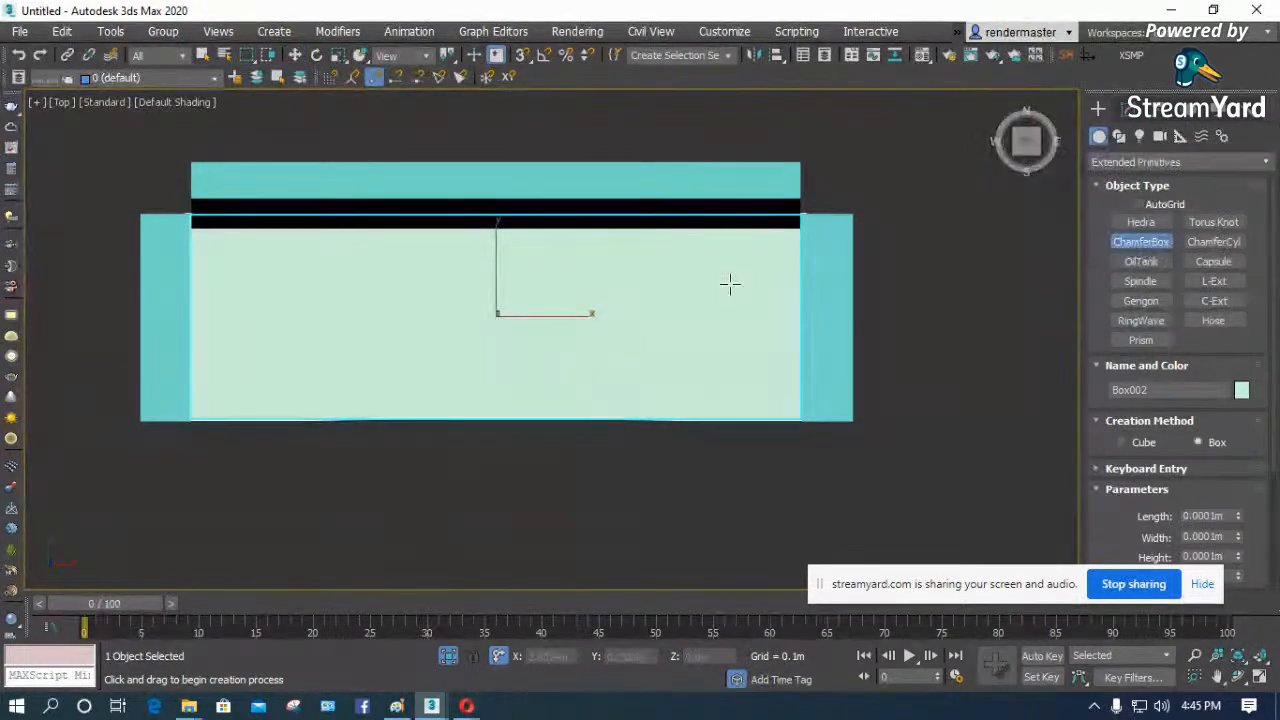
# - Try to draw a chamfer box about 0.54 m long, 0.82 m wide and 0.1 m high over the seat's left half
pyautogui.moveTo(199, 236); pyautogui.dragTo(471, 417)
pyautogui.press('F3')
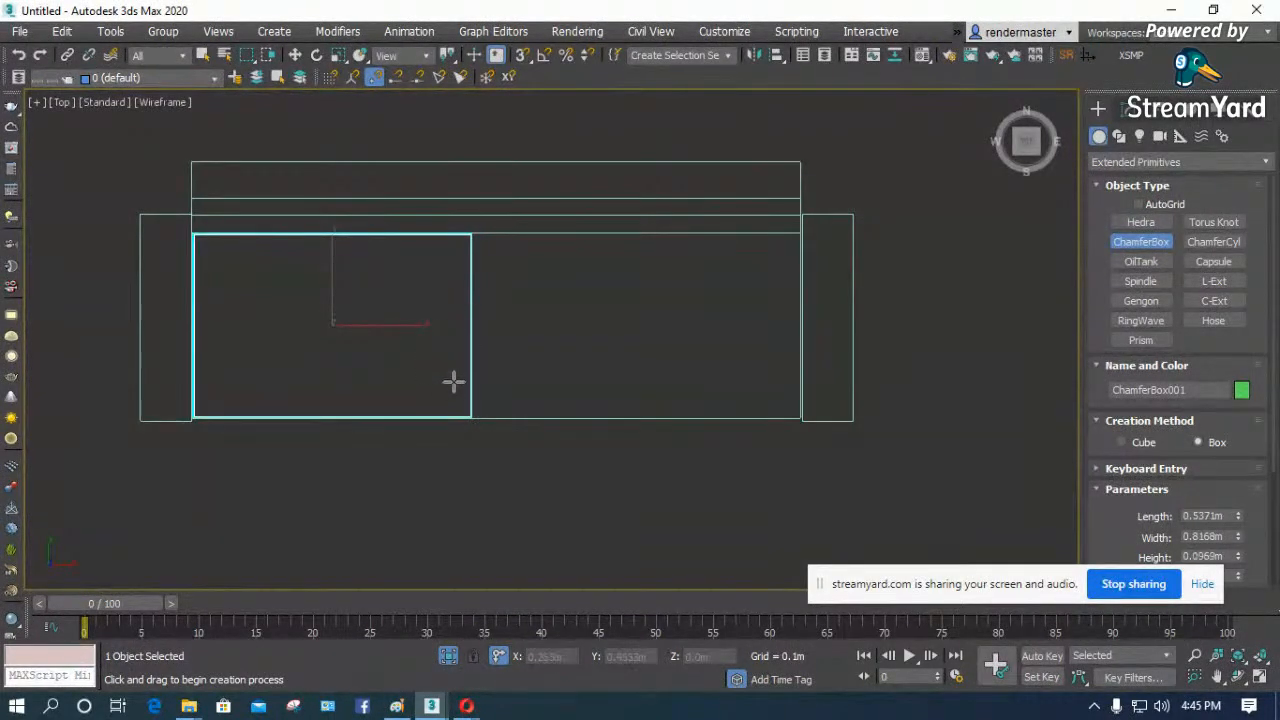
pyautogui.moveTo(897, 591); pyautogui.dragTo(633, 624)
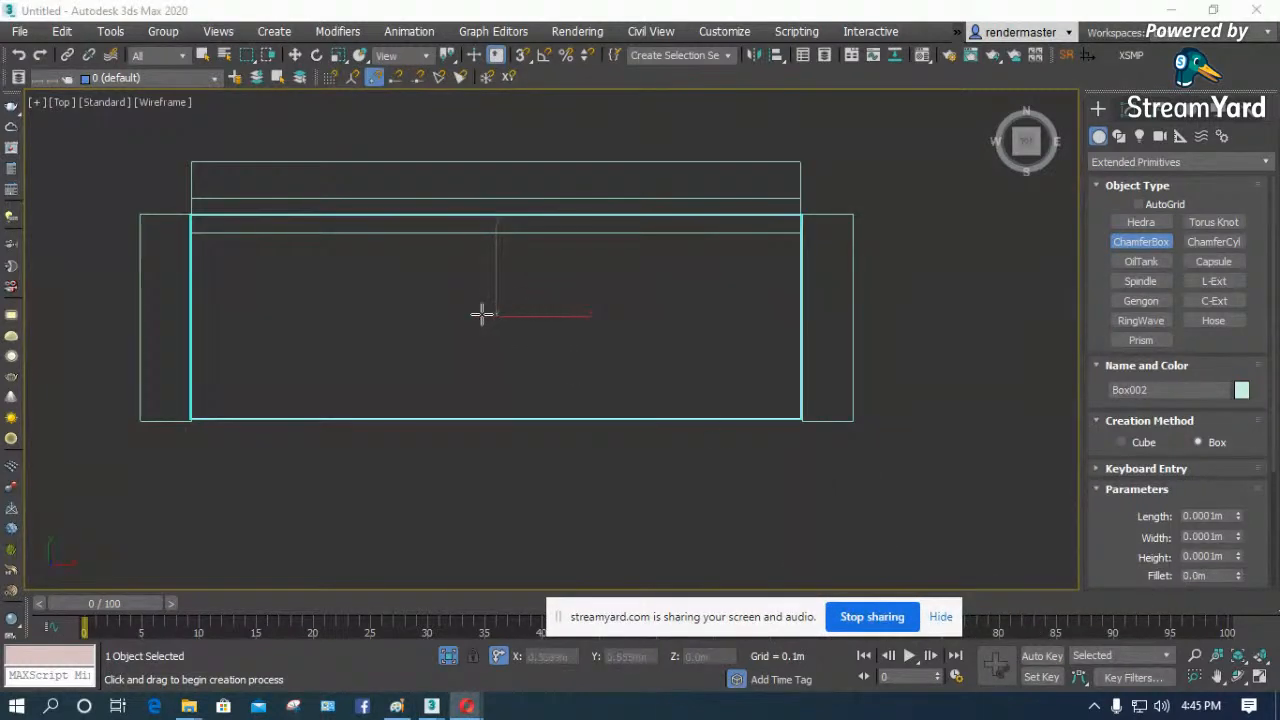
# - Draw a chamfer box about 0.61 m long, 0.9 m wide and 0.19 m high, with a fillet of about 0.014 m, over the seat's left half
pyautogui.rightClick(887, 247)
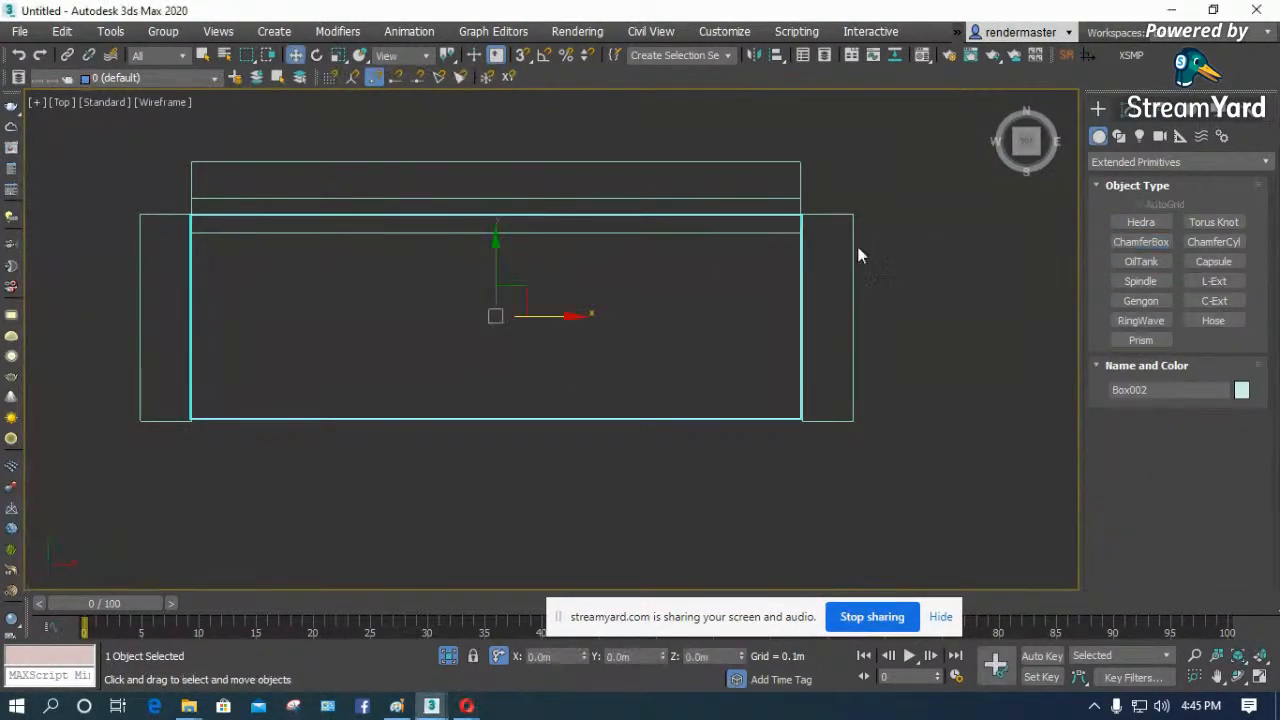
pyautogui.click(947, 271)
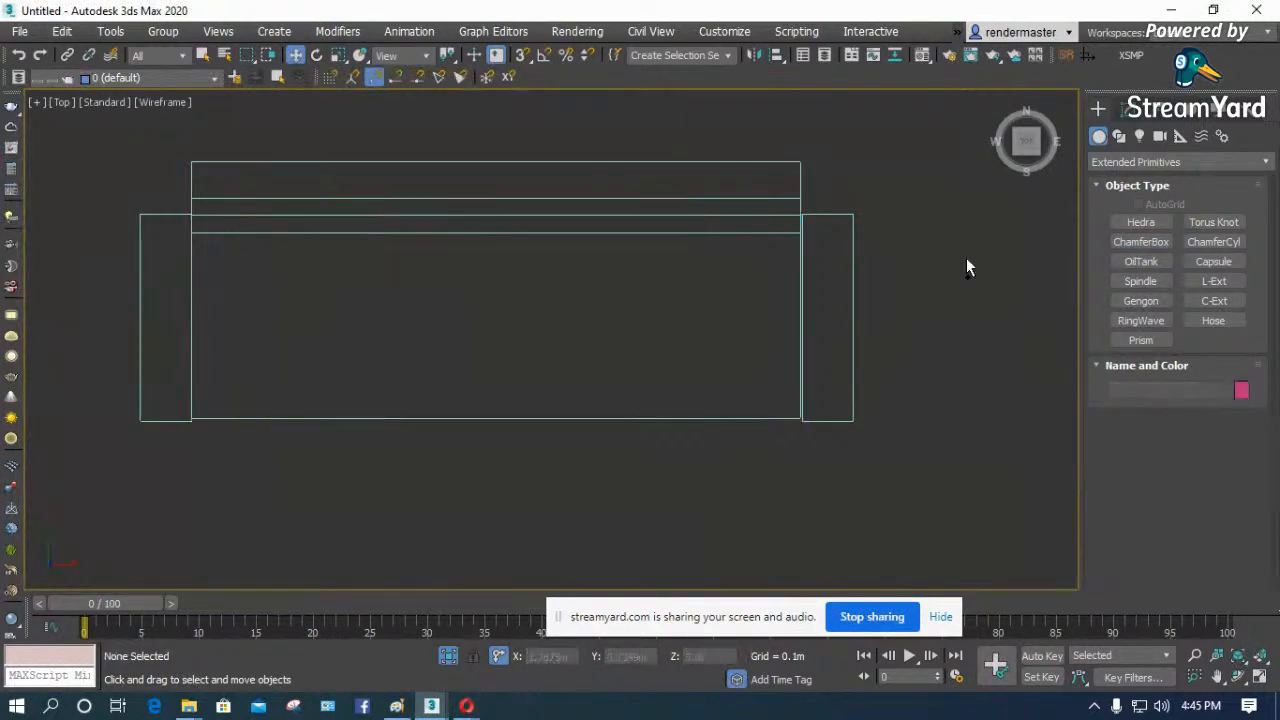
pyautogui.click(1148, 244)
pyautogui.moveTo(193, 214); pyautogui.dragTo(498, 422)
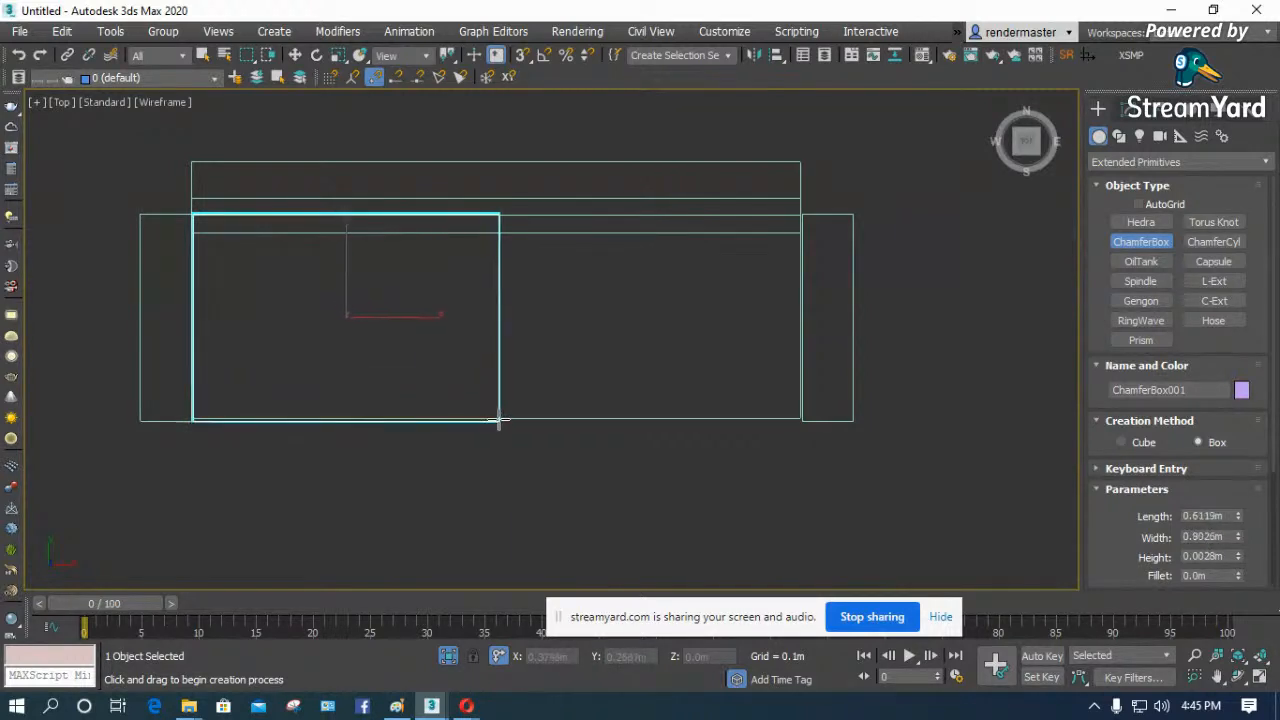
pyautogui.click(486, 357)
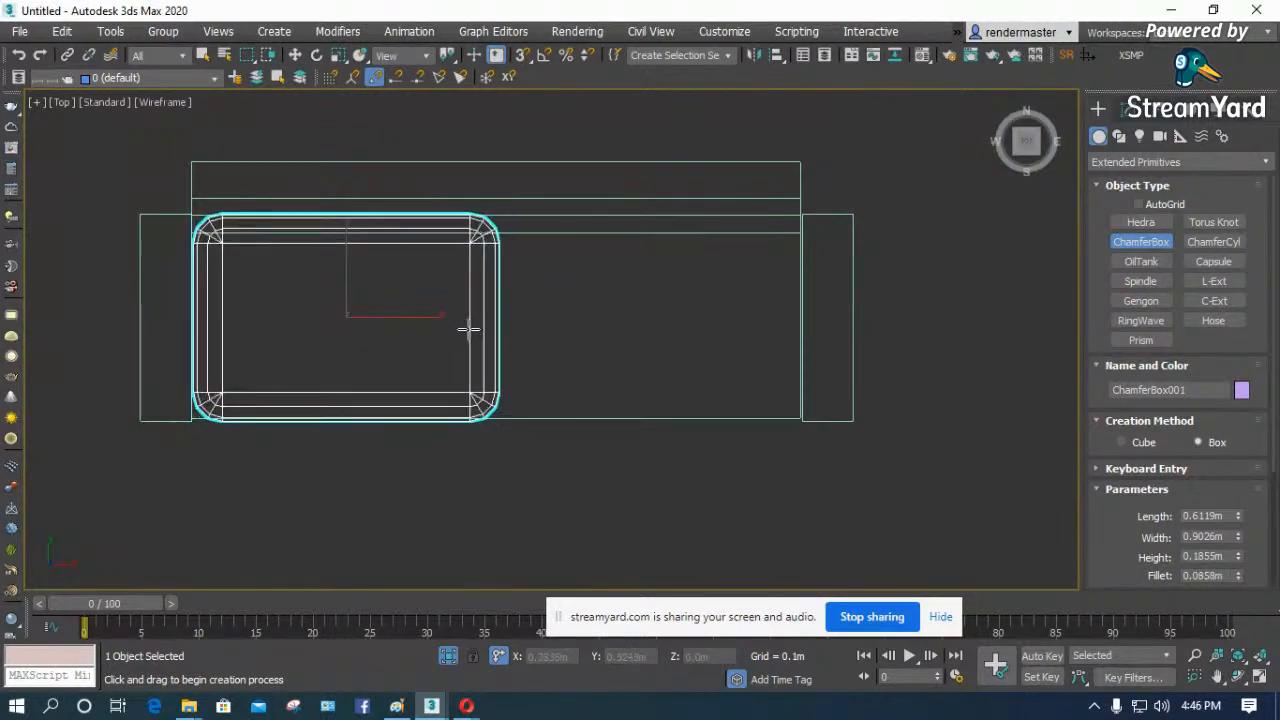
pyautogui.scroll(5, 483, 346)
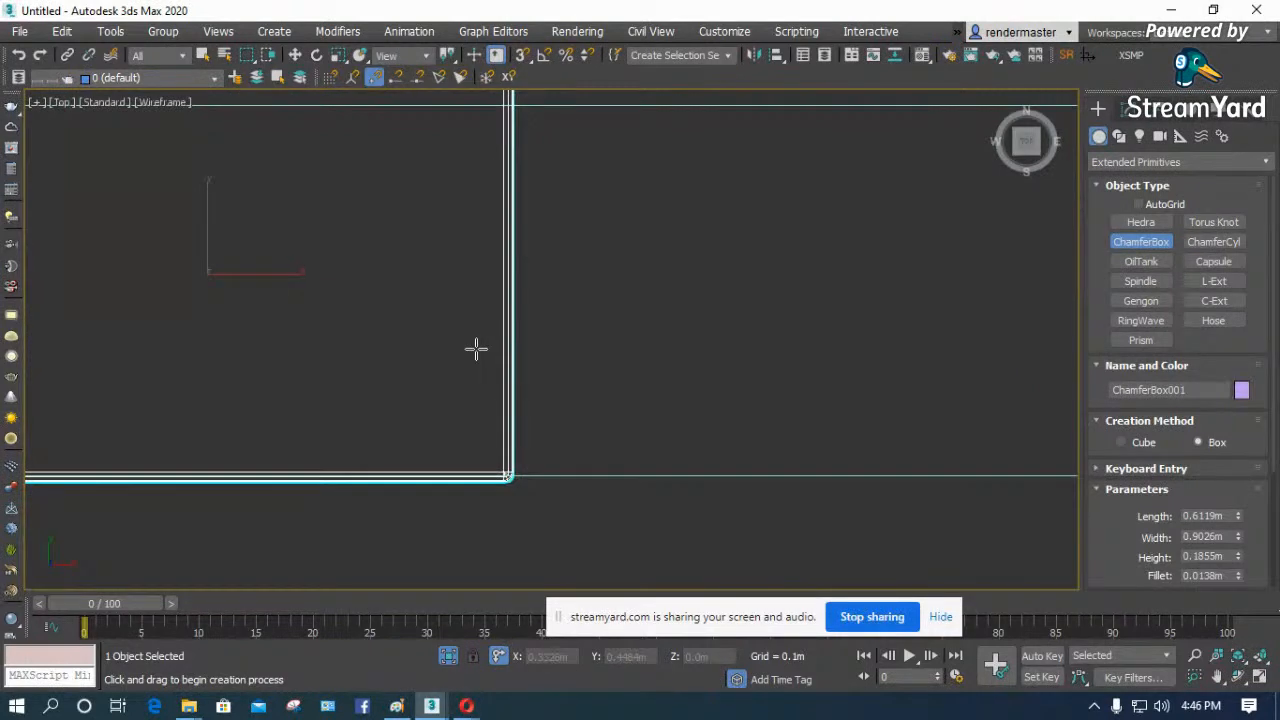
# - Raise the chamfer-box cushion vertically in the Left view so that it rests on top of the seat base
pyautogui.scroll(-4, 476, 348)
pyautogui.press('f')
pyautogui.scroll(4, 476, 348)
pyautogui.scroll(-5, 306, 449)
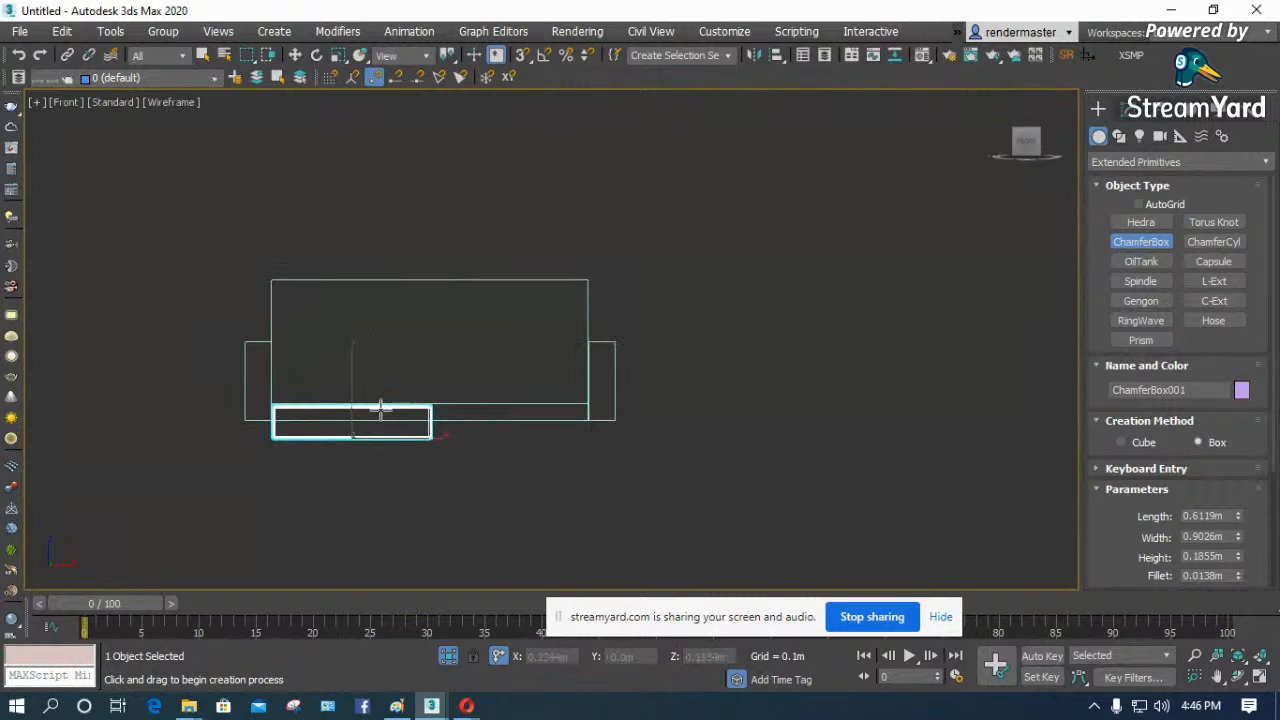
pyautogui.press('l')
pyautogui.press('z')
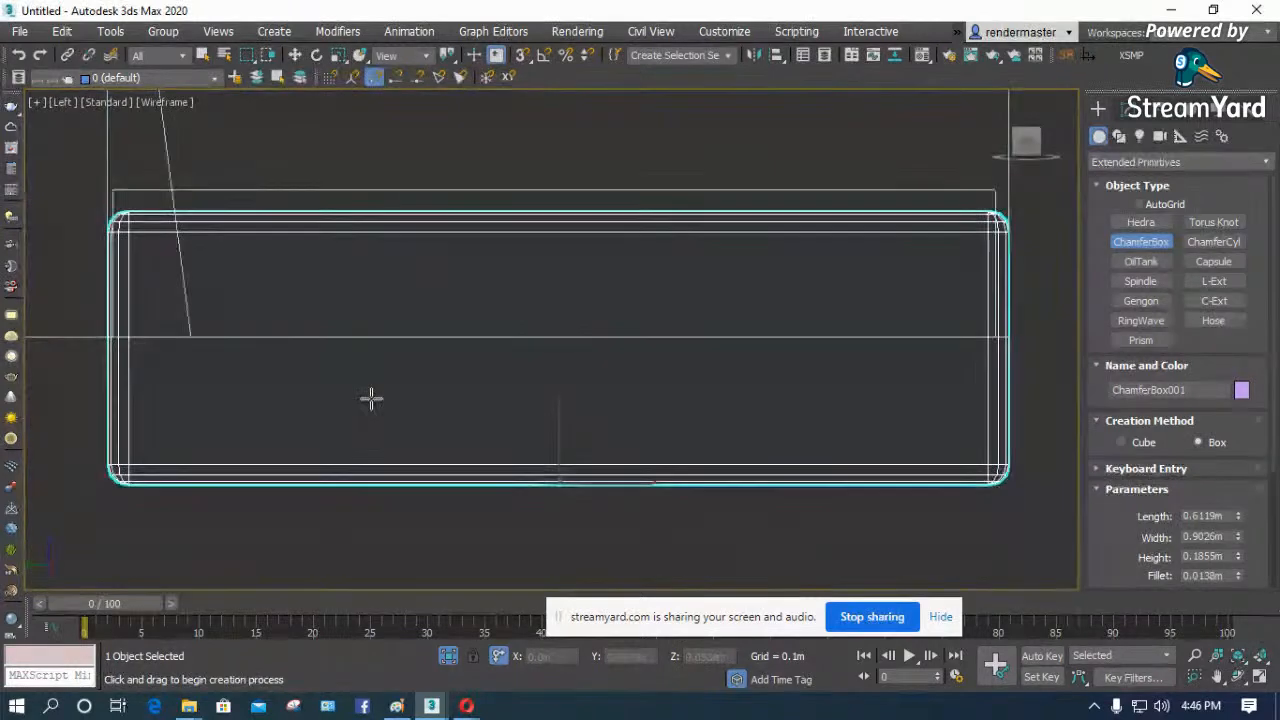
pyautogui.press('w')
pyautogui.scroll(-3, 420, 415)
pyautogui.moveTo(467, 401); pyautogui.dragTo(463, 257)
pyautogui.scroll(-1, 430, 400)
pyautogui.scroll(-1, 430, 399)
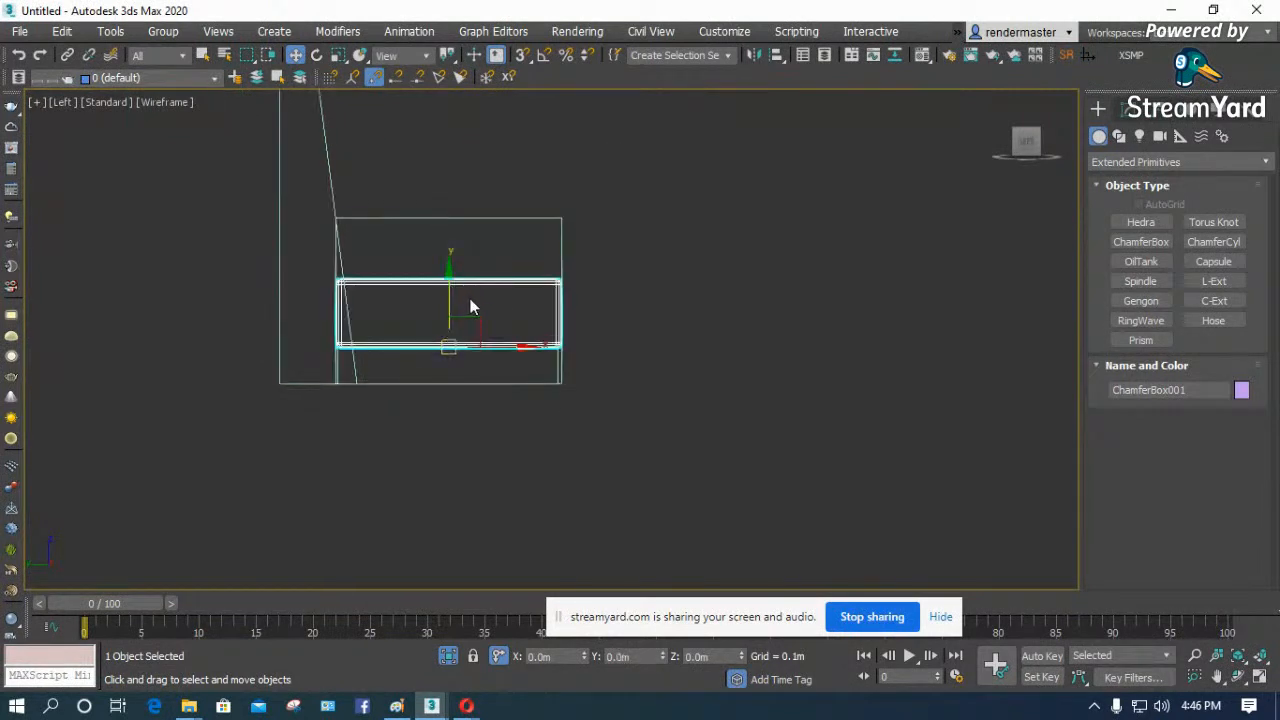
# - Set the seat cushion's height to 0.15 m
pyautogui.click(1120, 110)
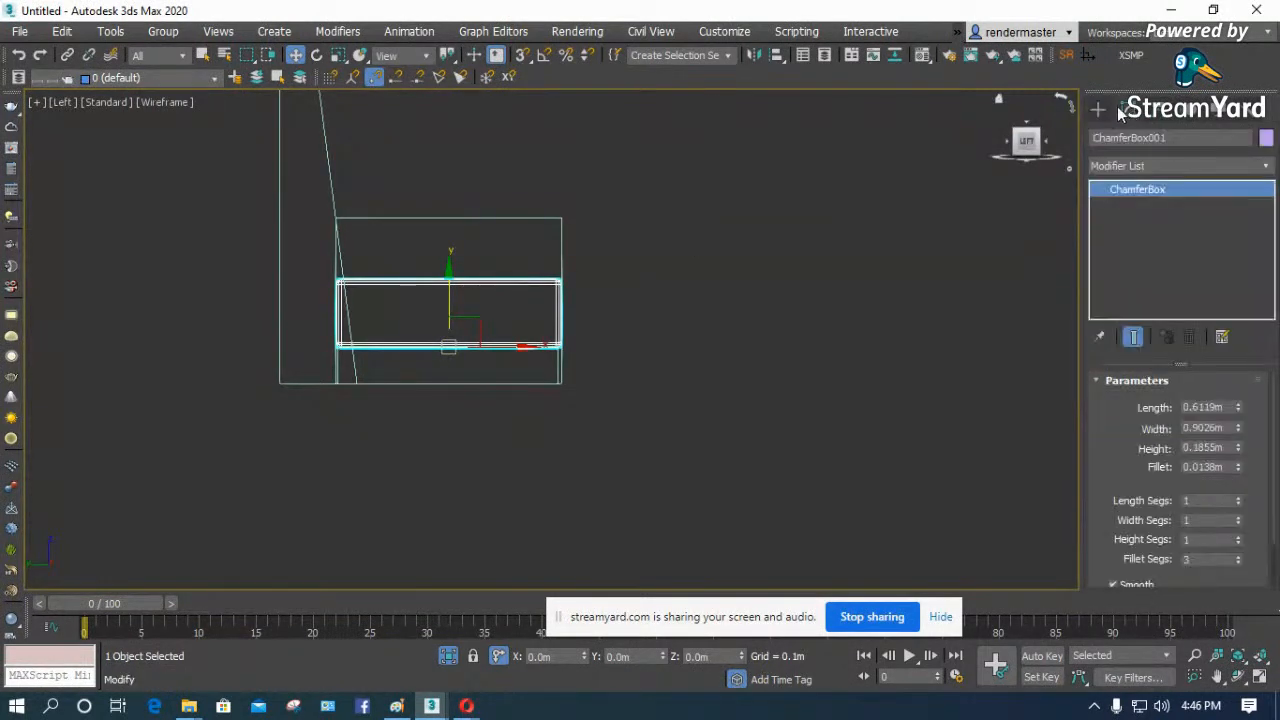
pyautogui.click(1229, 447)
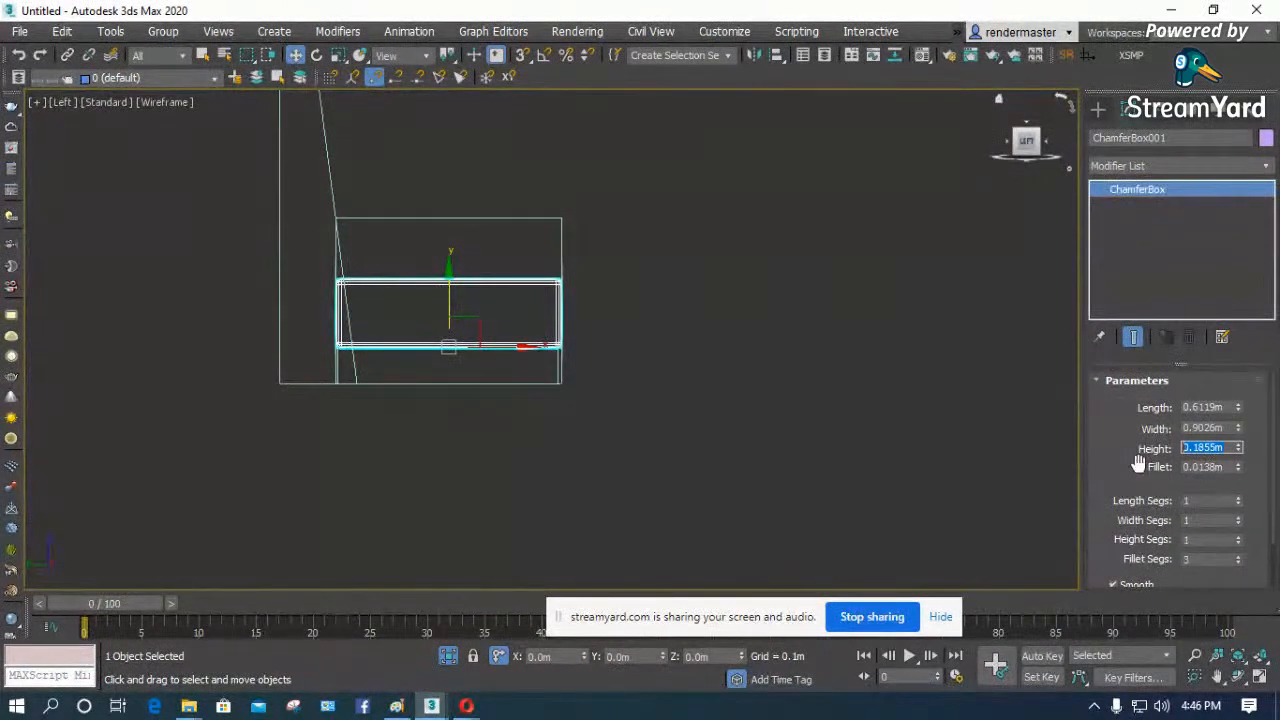
pyautogui.click(603, 470)
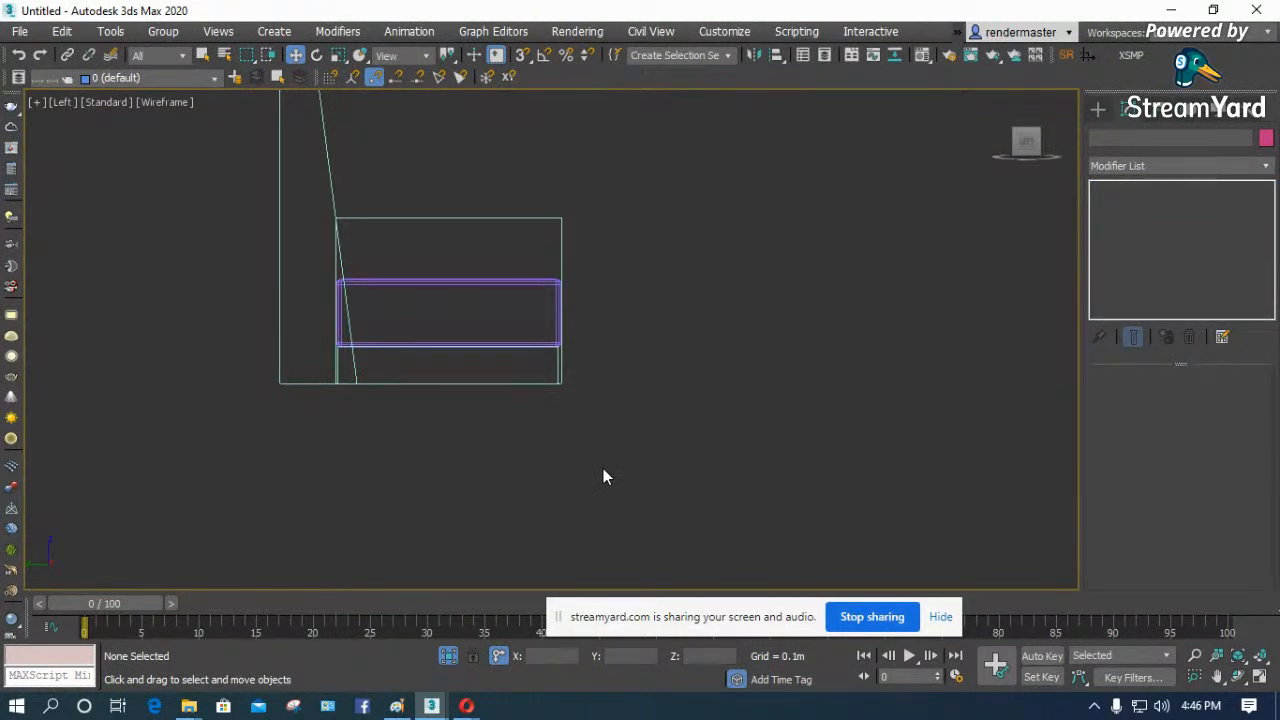
pyautogui.click(485, 276)
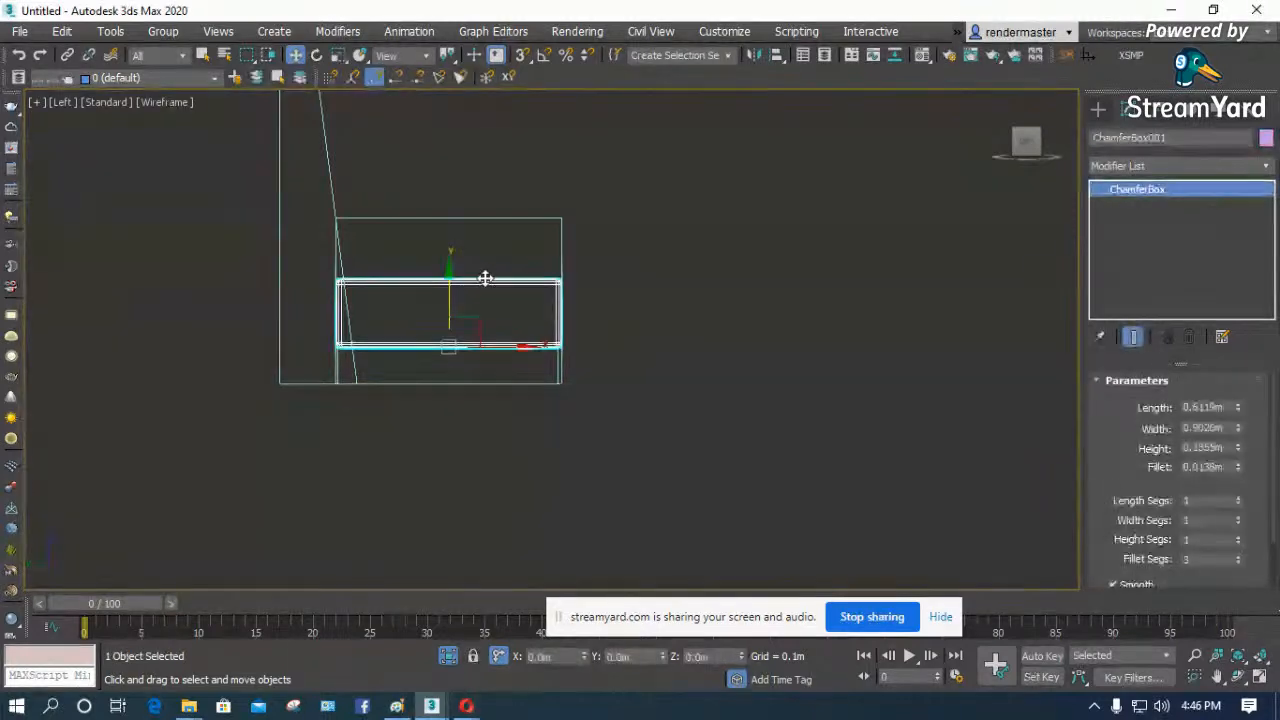
pyautogui.doubleClick(1205, 448)
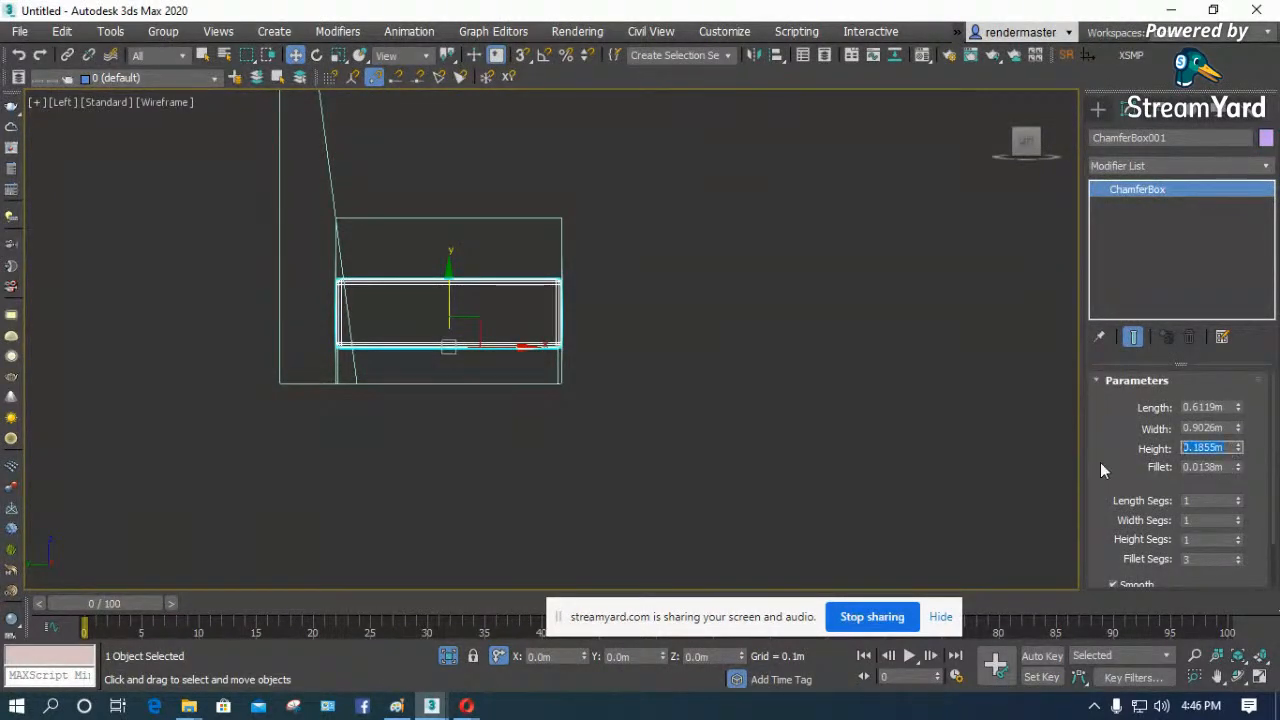
pyautogui.write('0.15')
pyautogui.press('Return')
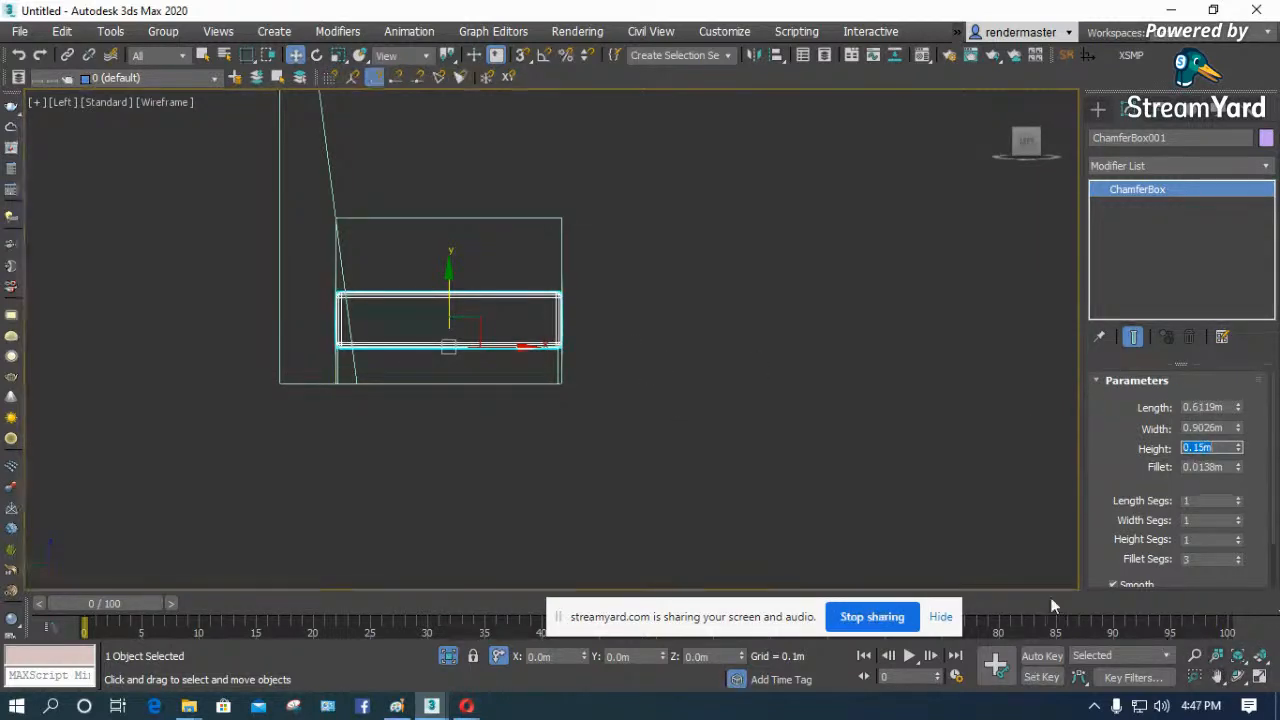
pyautogui.click(519, 383)
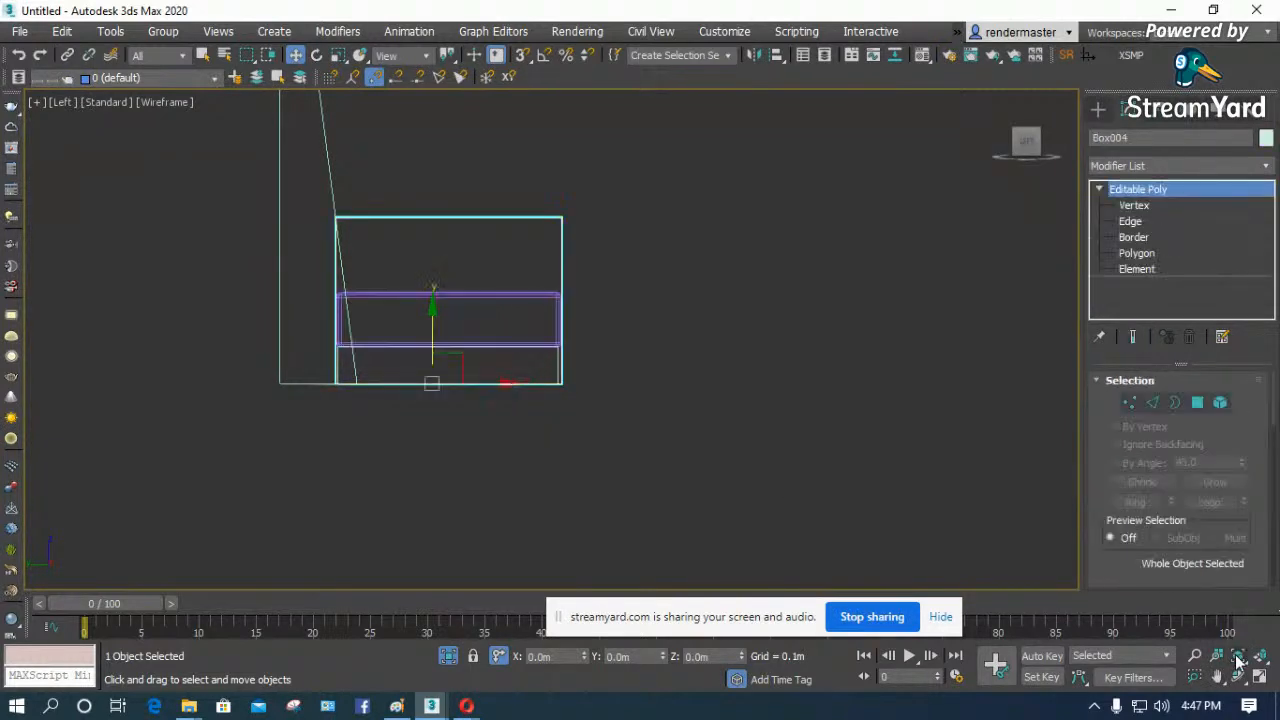
pyautogui.scroll(4, 378, 282)
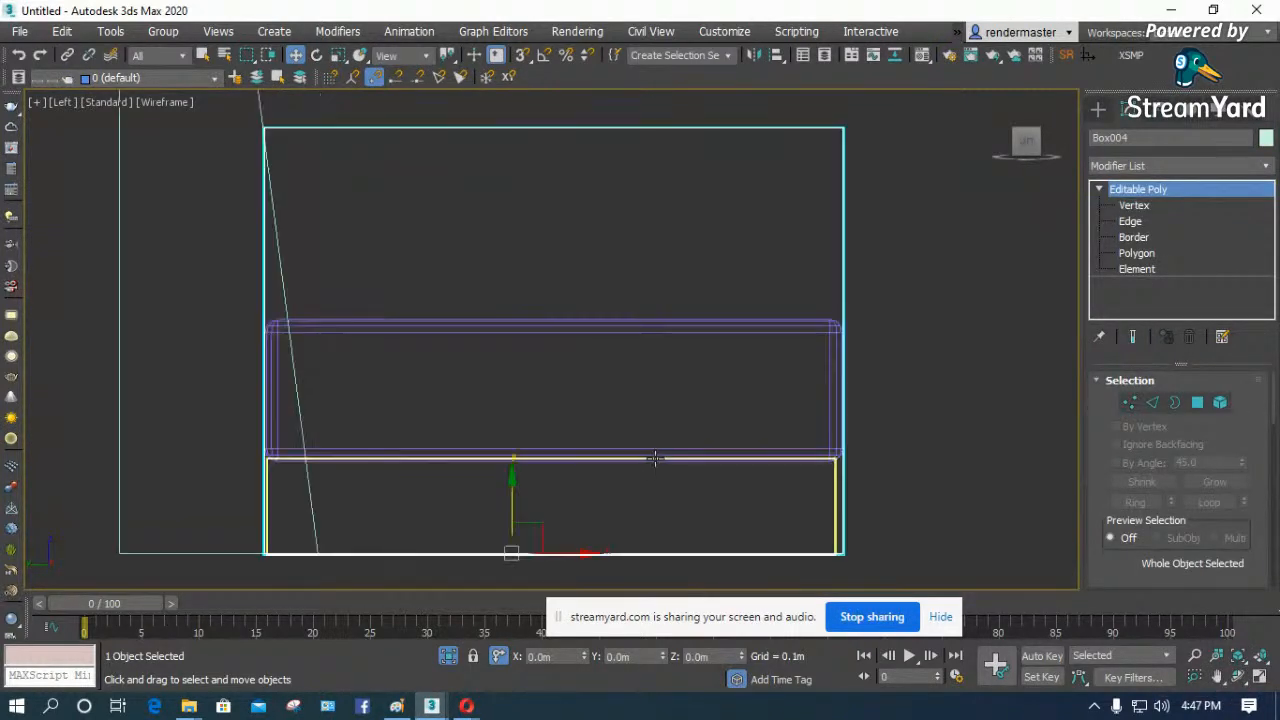
pyautogui.scroll(-3, 361, 312)
pyautogui.click(714, 403)
pyautogui.scroll(-2, 428, 302)
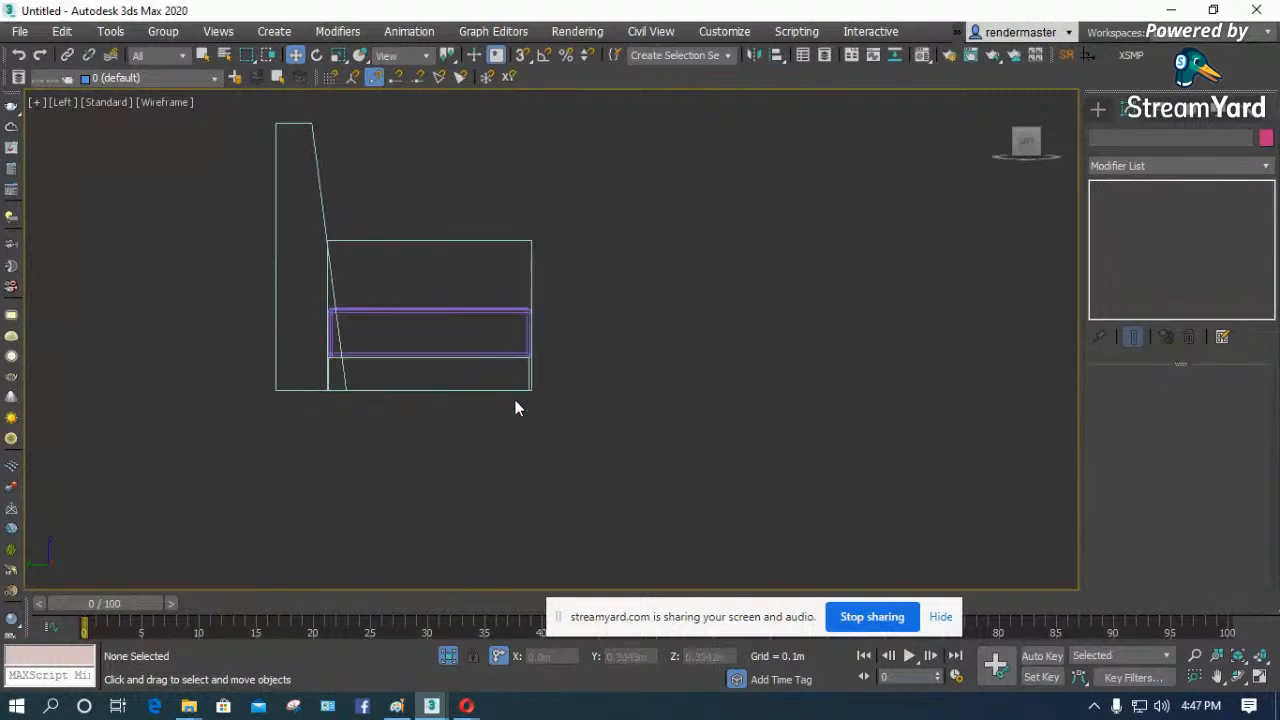
pyautogui.scroll(2, 530, 410)
# - In the Top view, draw a reference box about 0.15 m long and 0.16 m wide across the sofa's front edge and set its height to 0.45 m
pyautogui.press('t')
pyautogui.press('z')
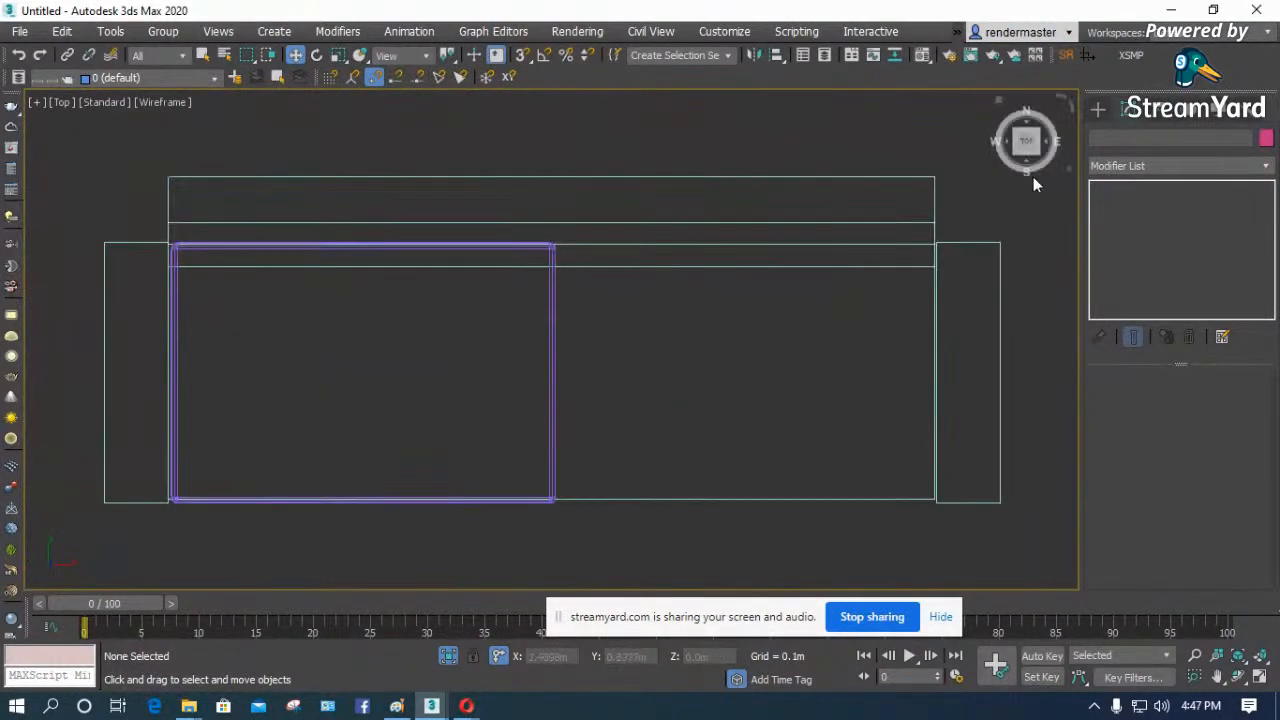
pyautogui.click(1098, 108)
pyautogui.click(1113, 162)
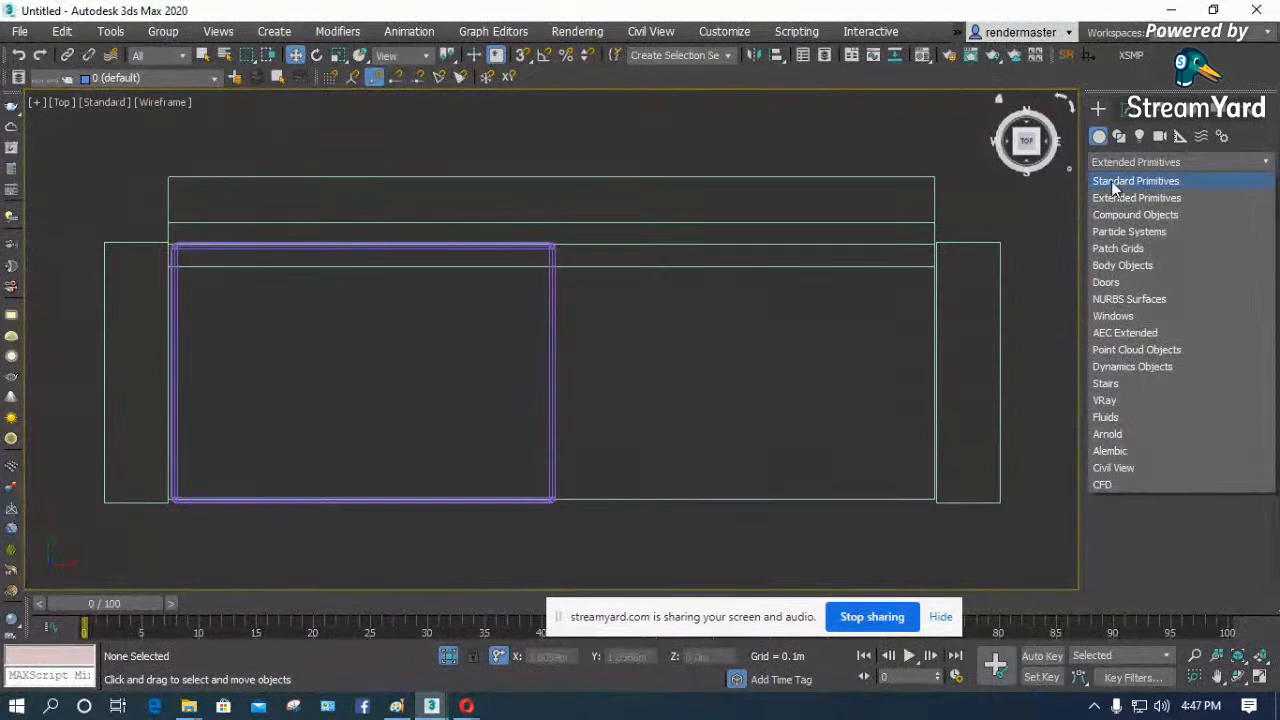
pyautogui.click(1118, 177)
pyautogui.click(1138, 225)
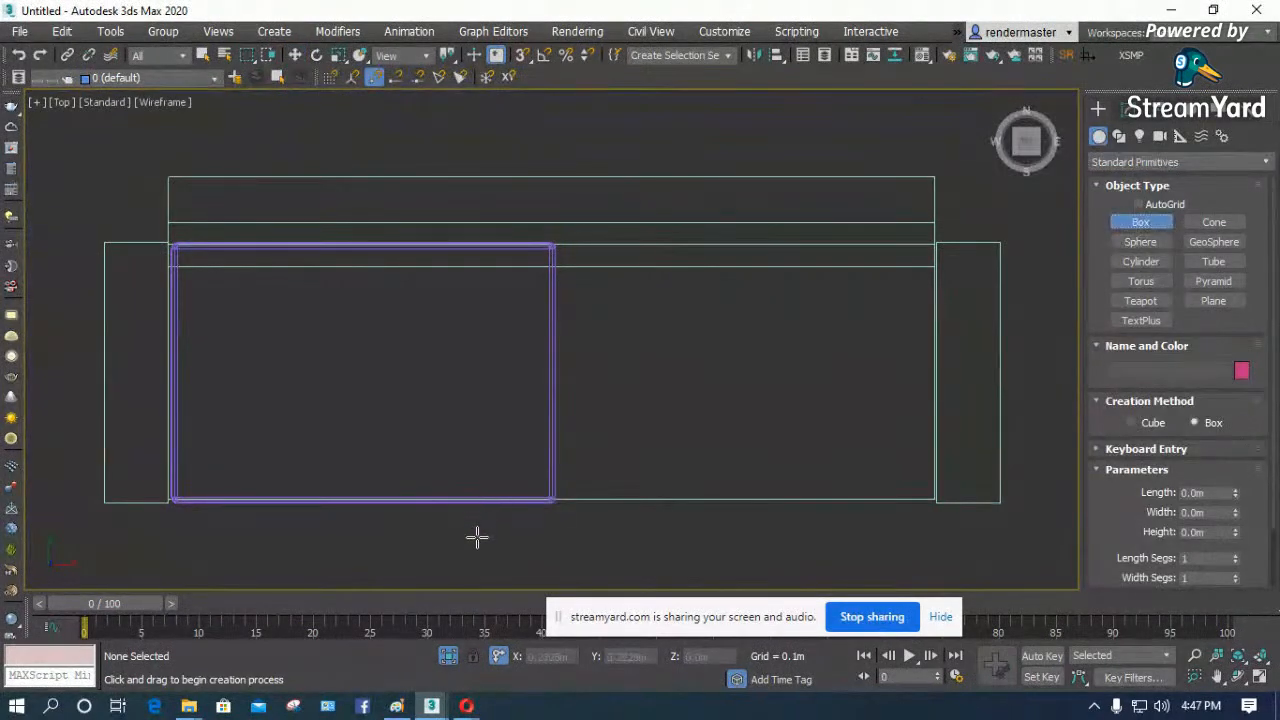
pyautogui.moveTo(477, 537); pyautogui.dragTo(409, 475)
pyautogui.click(412, 414)
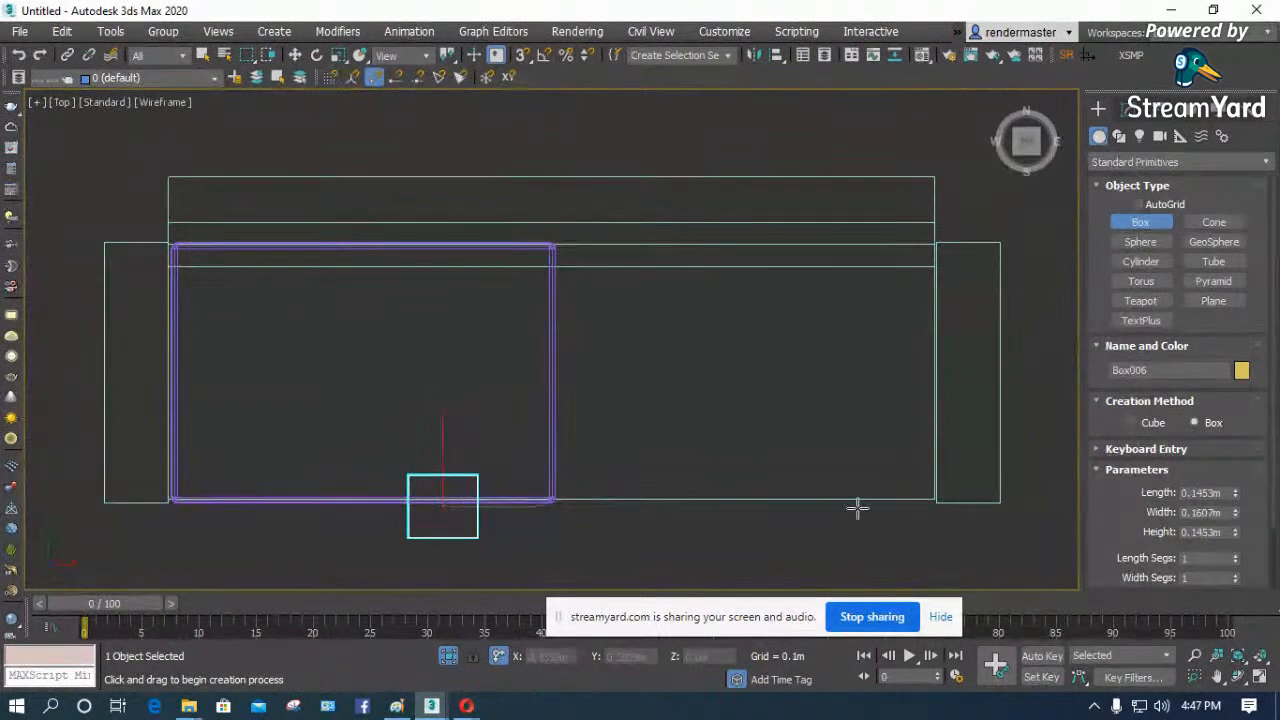
pyautogui.doubleClick(1228, 532)
pyautogui.write('0.45')
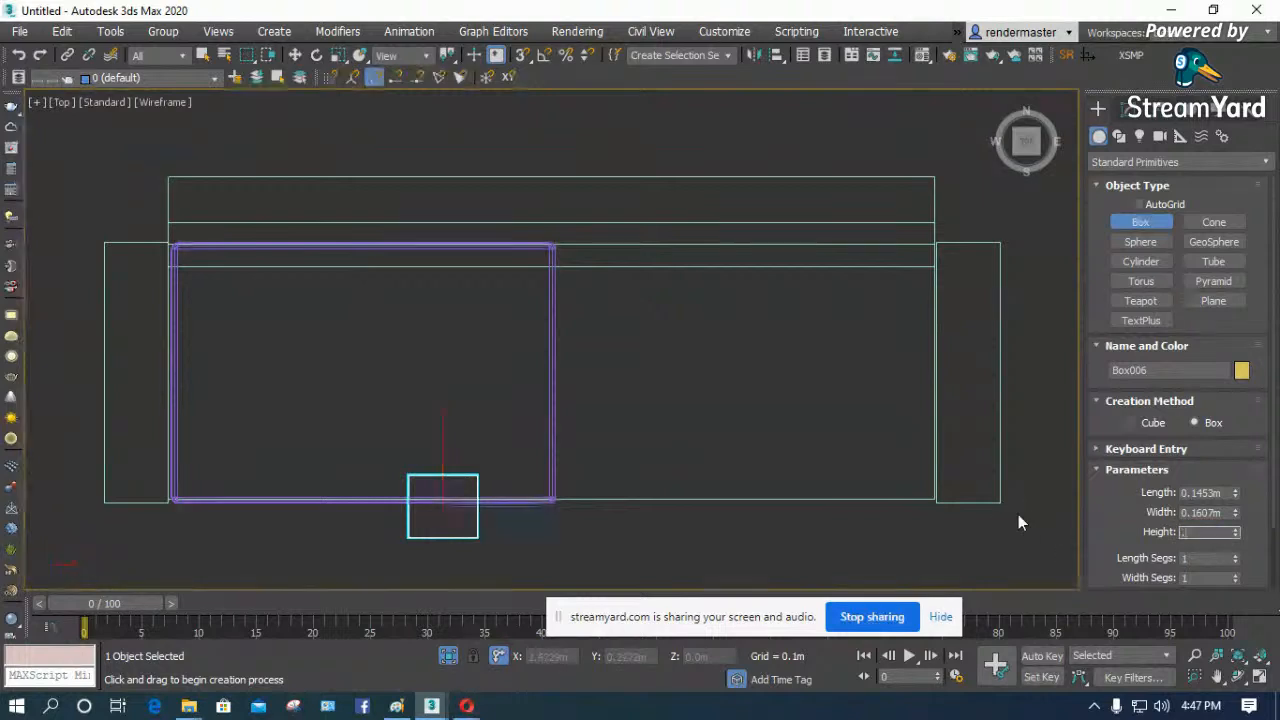
pyautogui.press('Return')
pyautogui.press('w')
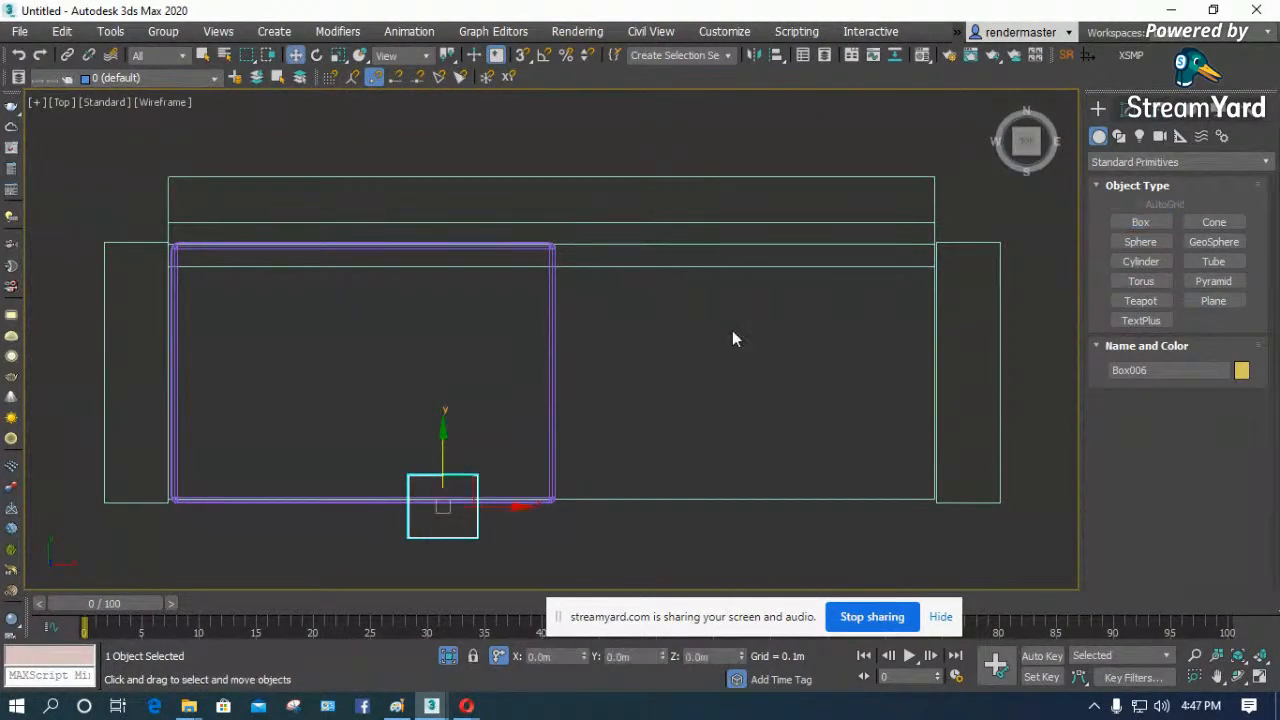
# - Reduce the reference box's height to 0.4 m and raise the cushion in the Left view until its top is about level with the box's top
pyautogui.press('l')
pyautogui.scroll(2, 531, 316)
pyautogui.scroll(-1, 488, 355)
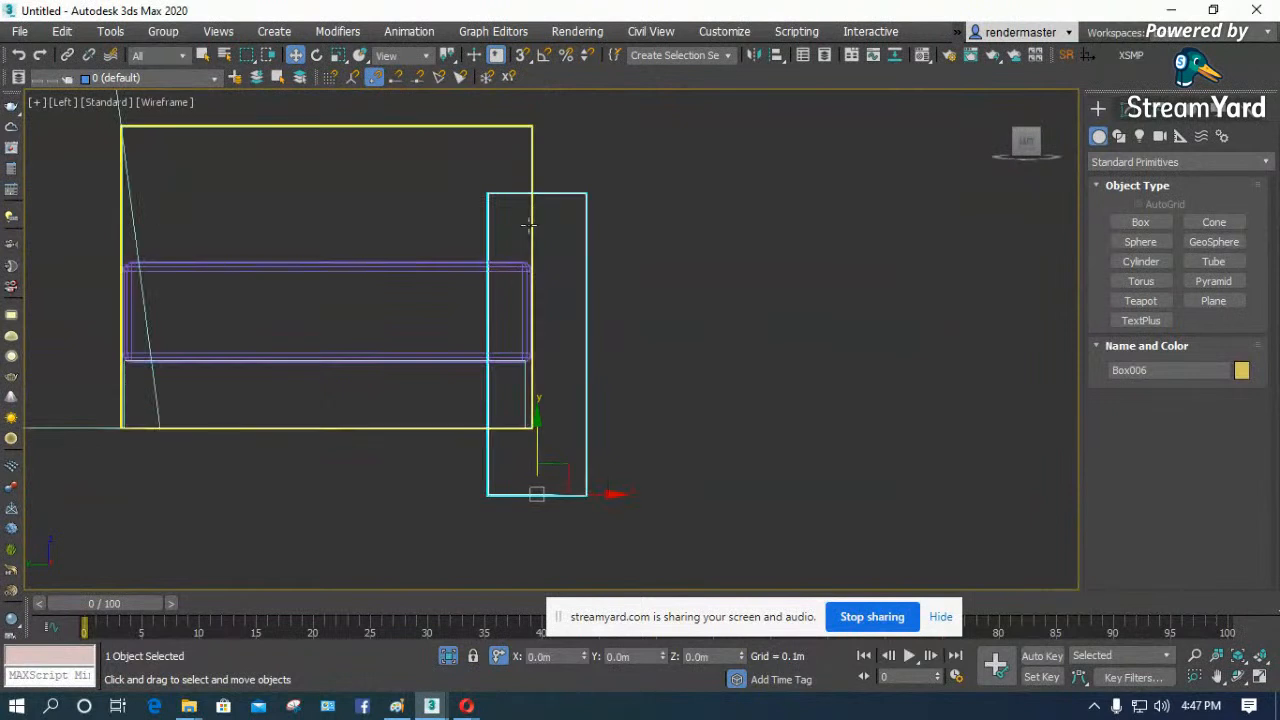
pyautogui.click(1128, 110)
pyautogui.doubleClick(1219, 443)
pyautogui.write('0.4')
pyautogui.press('Return')
pyautogui.click(443, 262)
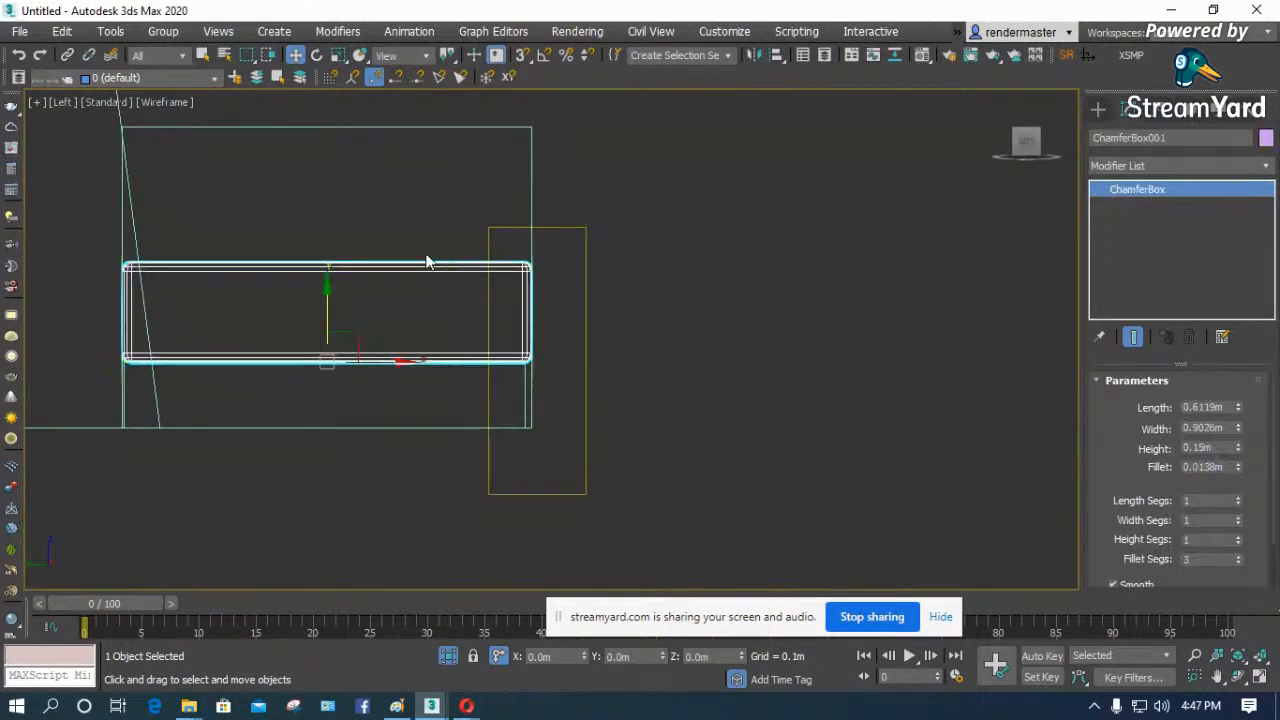
pyautogui.moveTo(322, 306); pyautogui.dragTo(323, 269)
# - Convert the seat base to Editable Poly and raise its four top vertices to meet the underside of the cushion
pyautogui.click(380, 360)
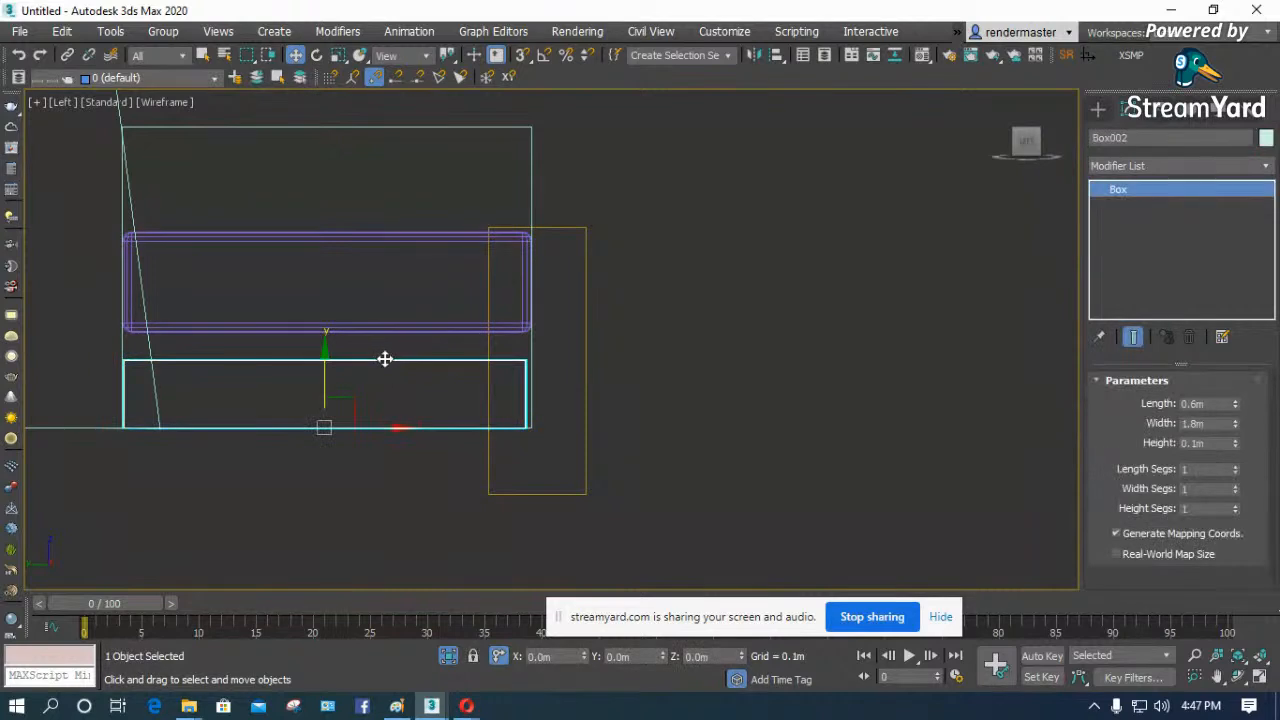
pyautogui.rightClick(383, 357)
pyautogui.moveTo(463, 555)
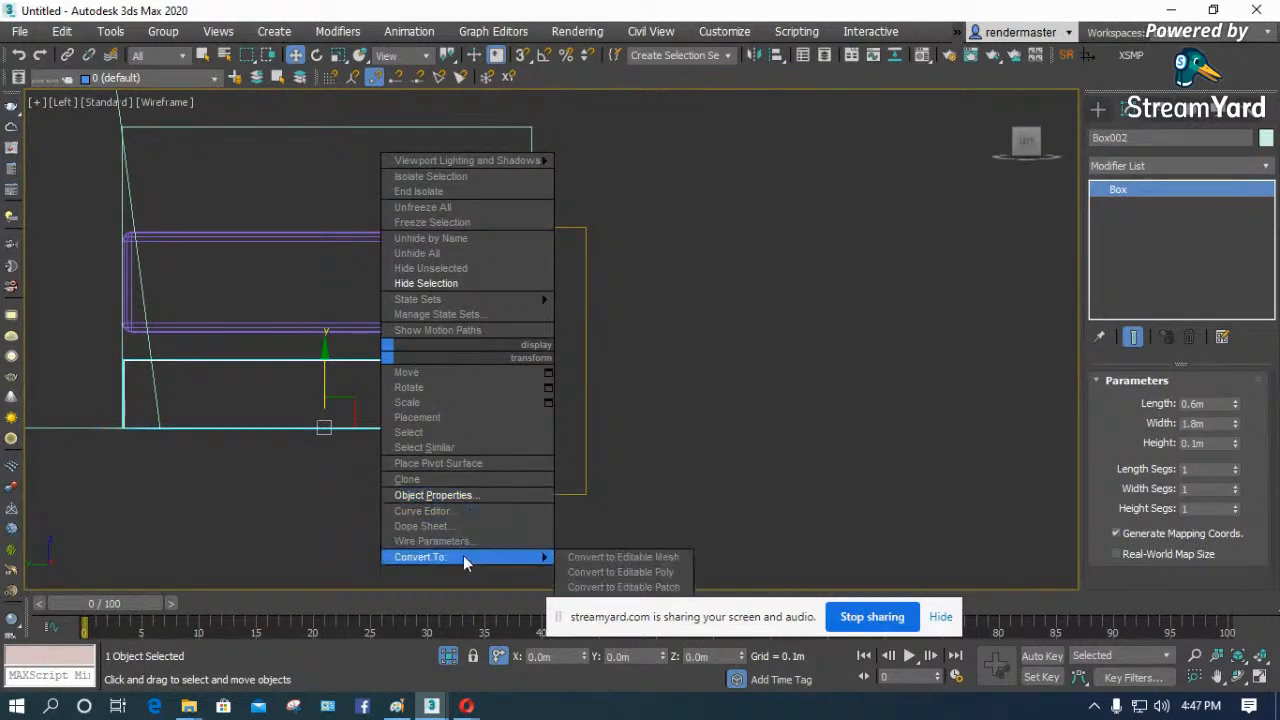
pyautogui.click(628, 572)
pyautogui.click(1129, 402)
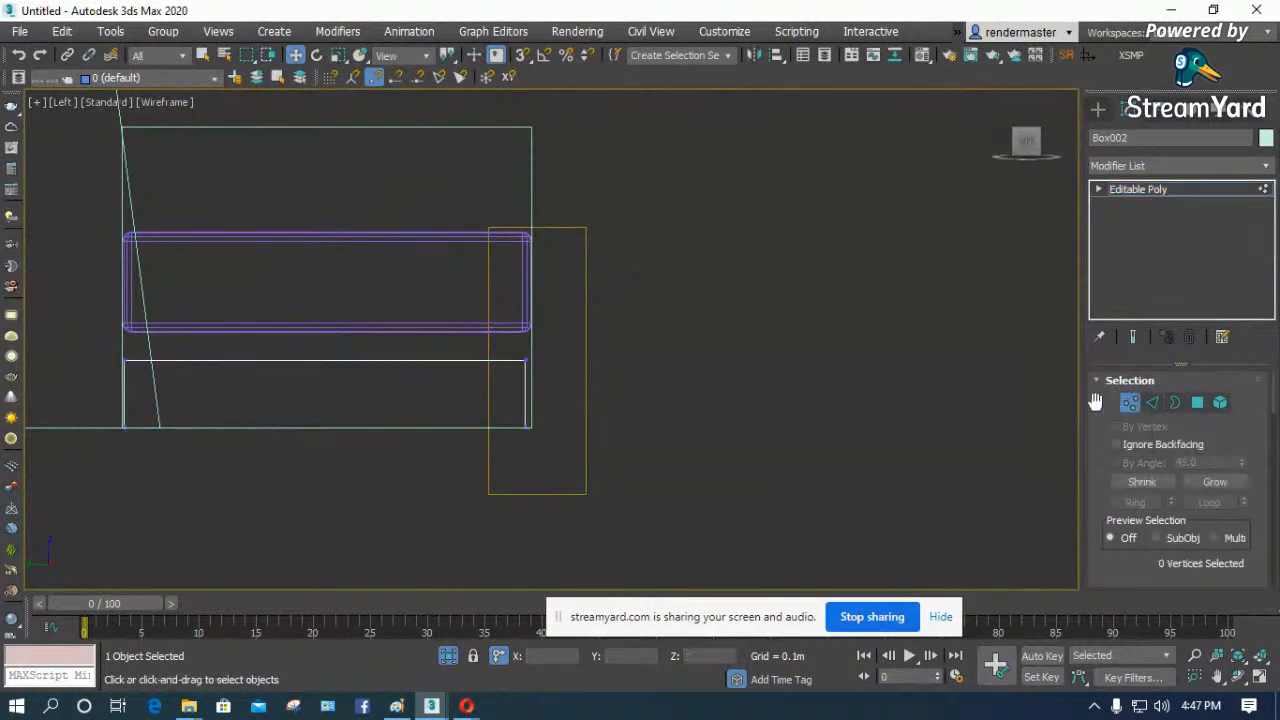
pyautogui.moveTo(684, 321); pyautogui.dragTo(68, 372)
pyautogui.moveTo(326, 314); pyautogui.dragTo(325, 283)
pyautogui.scroll(-3, 529, 363)
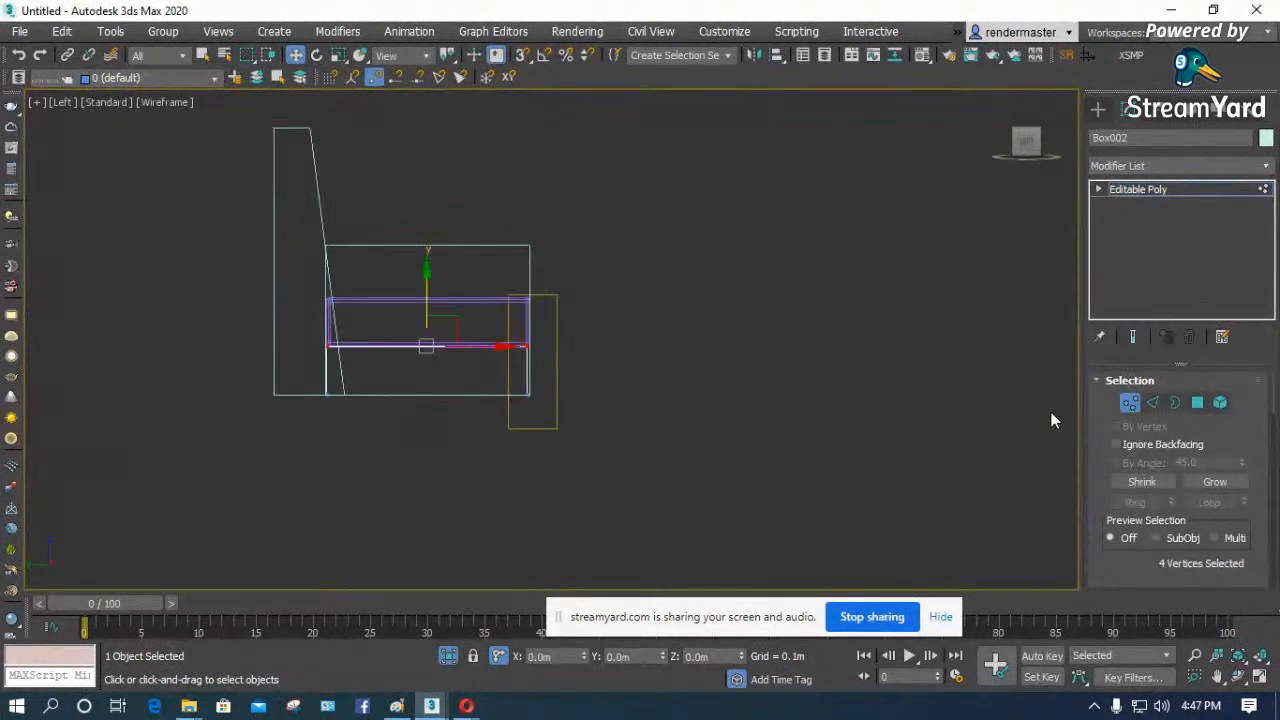
pyautogui.click(1129, 402)
# - Delete the reference box at the front of the sofa
pyautogui.click(600, 444)
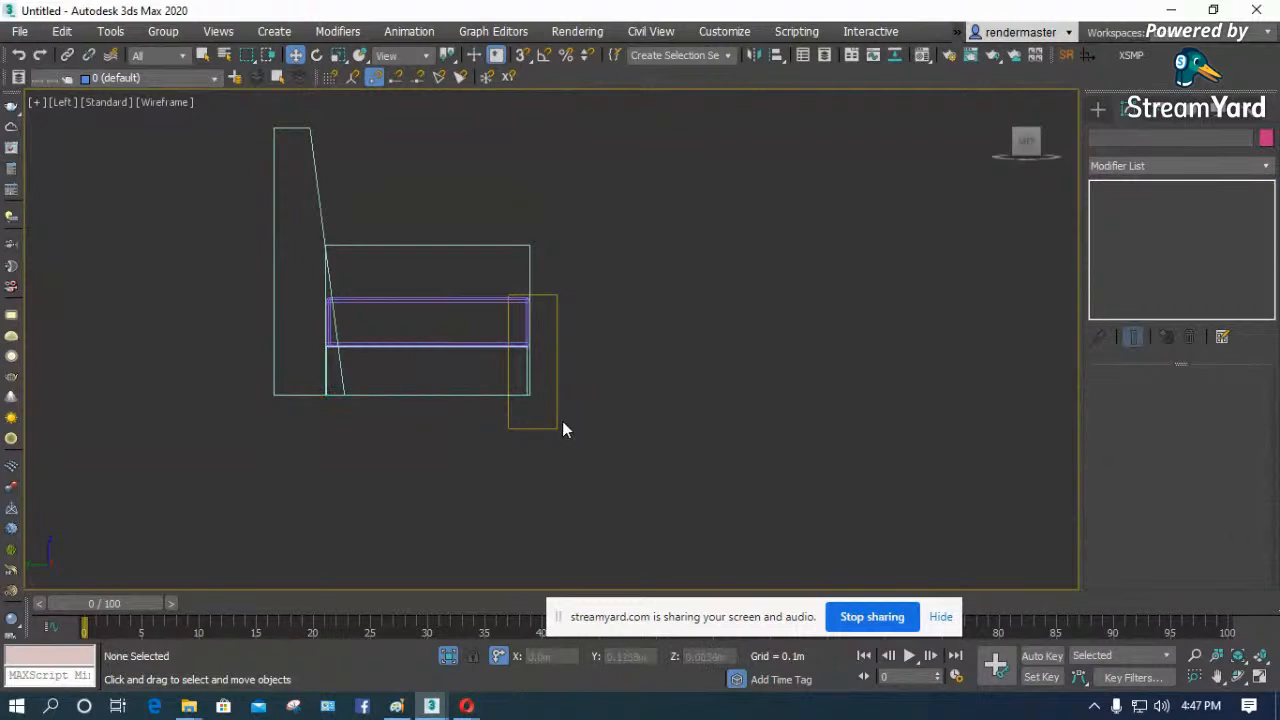
pyautogui.click(557, 425)
pyautogui.press('Delete')
# - In the Top view, create a cylinder leg about 0.04 m in radius and 0.22 m high, centre it near the left armrest's back end, and open its parameters
pyautogui.press('t')
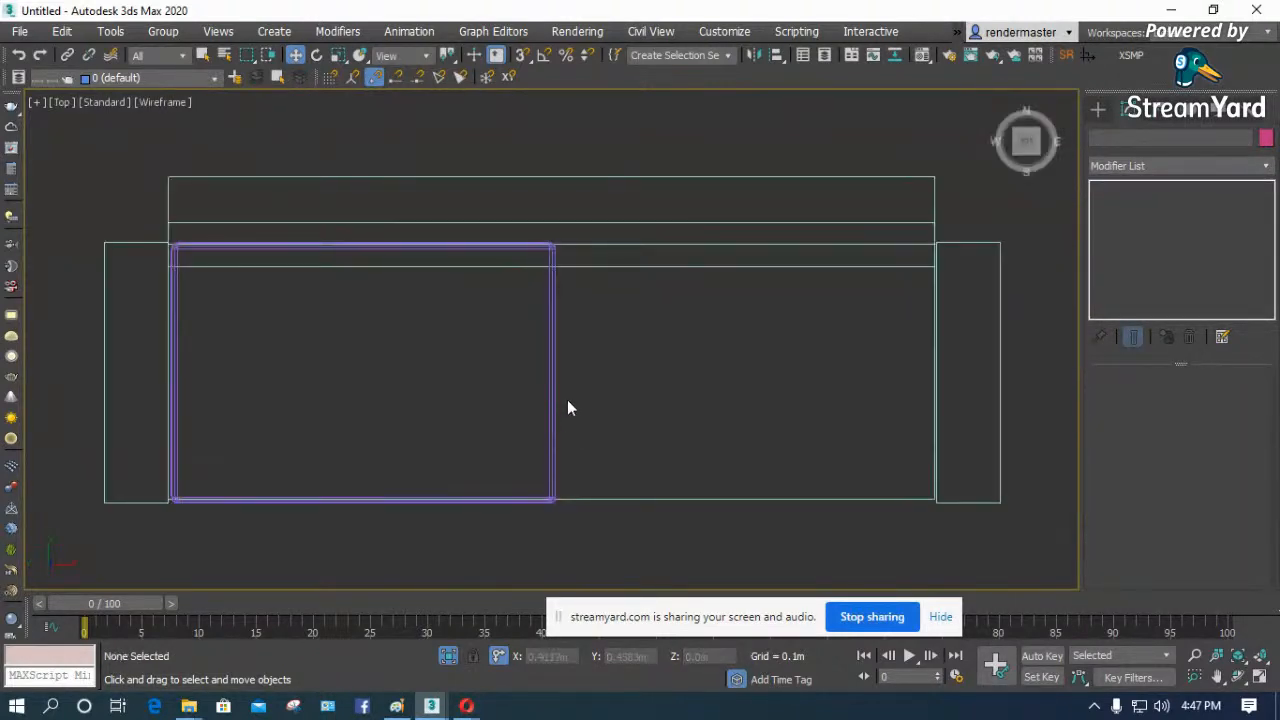
pyautogui.scroll(-3, 390, 300)
pyautogui.scroll(5, 150, 325)
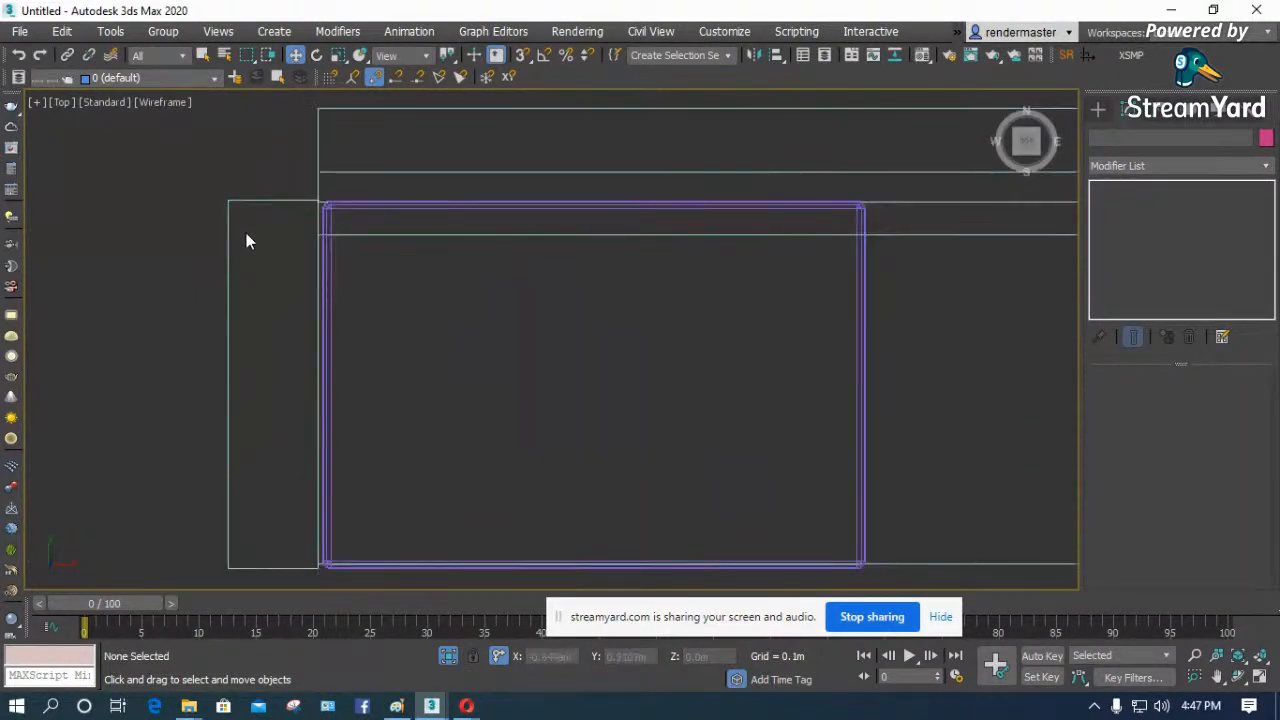
pyautogui.click(1098, 108)
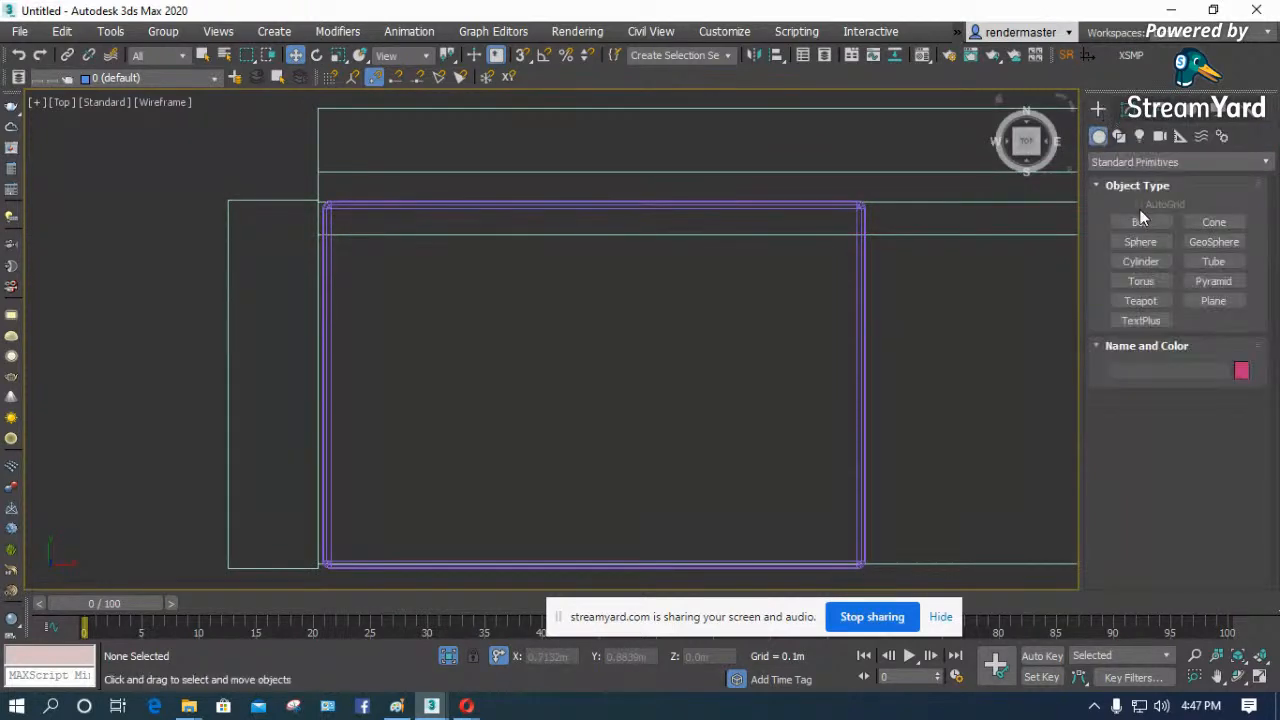
pyautogui.click(1145, 263)
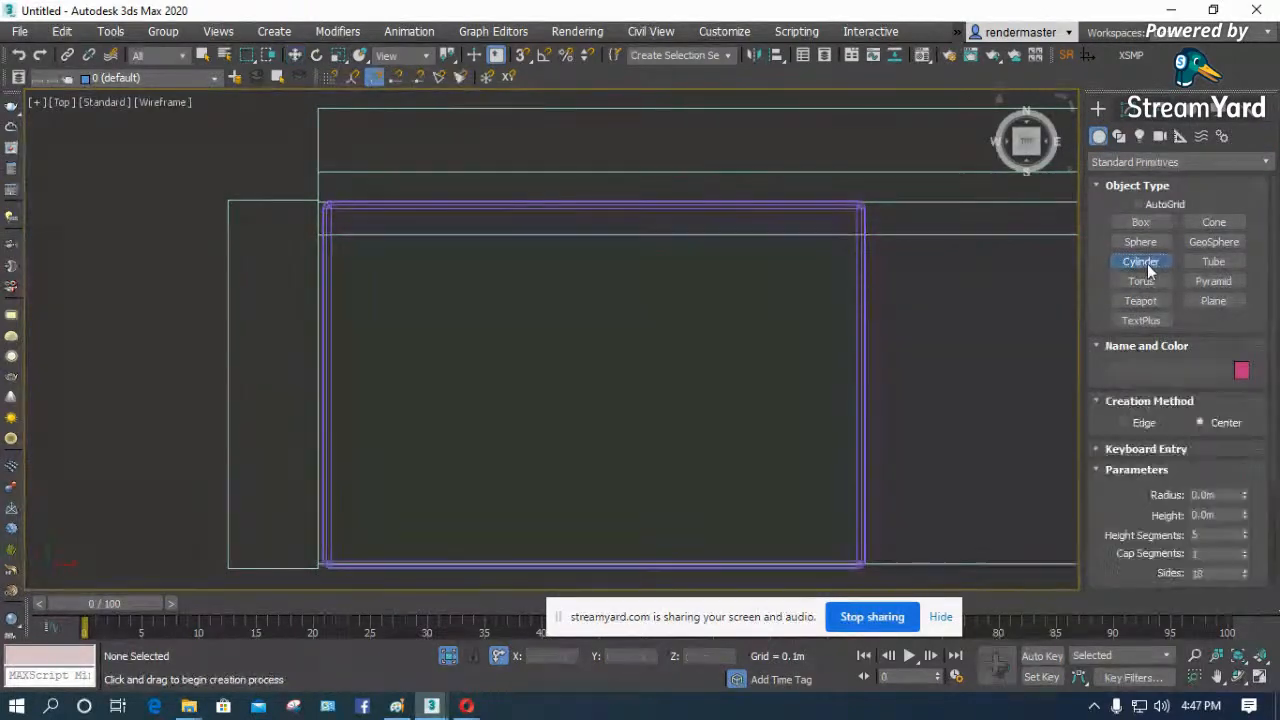
pyautogui.moveTo(268, 248); pyautogui.dragTo(280, 266)
pyautogui.click(266, 137)
pyautogui.click(296, 55)
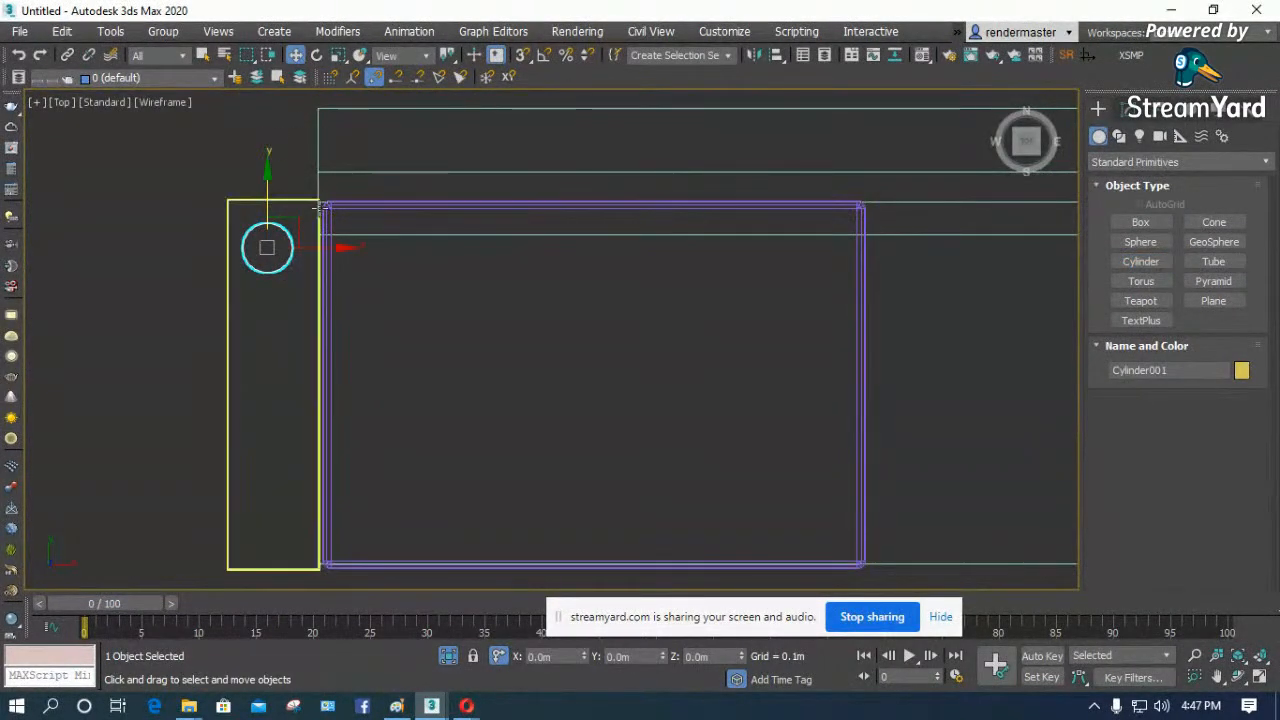
pyautogui.moveTo(300, 220); pyautogui.dragTo(306, 229)
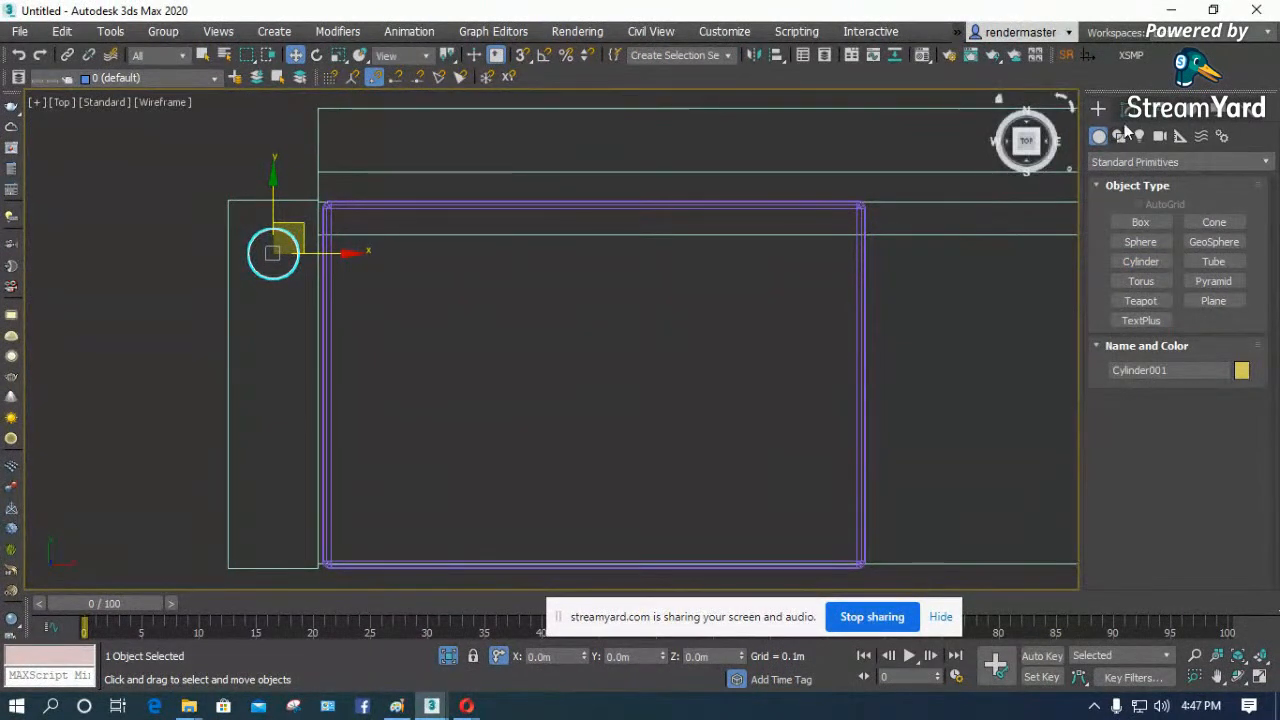
pyautogui.click(1118, 136)
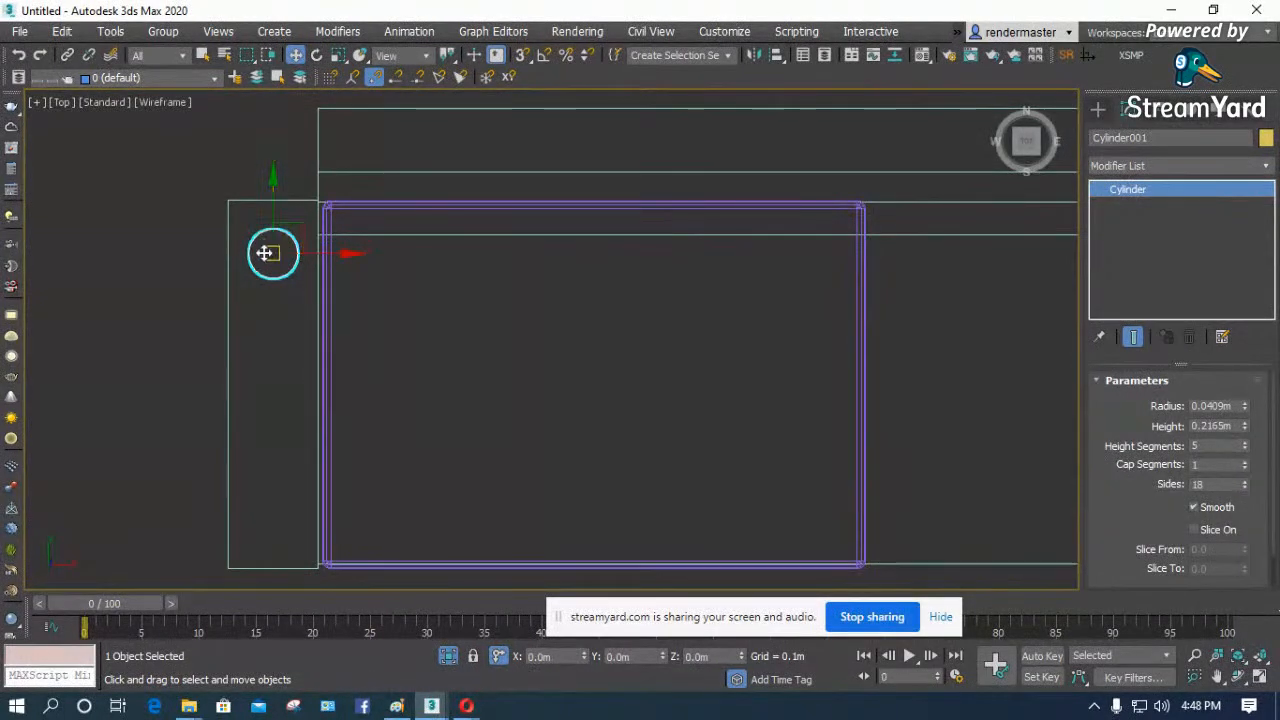
# - Try a radius of 0.05 m, 0.1 m and again 0.05 m on the cylinder leg
pyautogui.scroll(3, 265, 253)
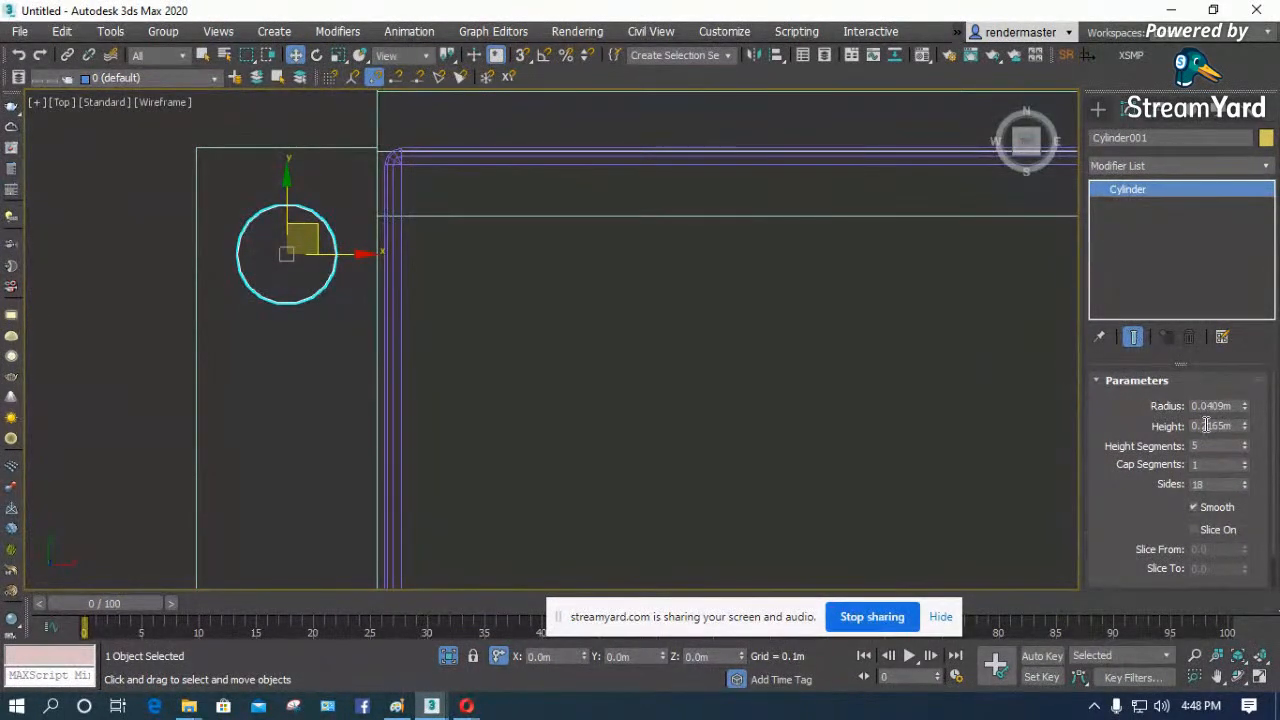
pyautogui.doubleClick(1237, 405)
pyautogui.write('0.05')
pyautogui.press('Return')
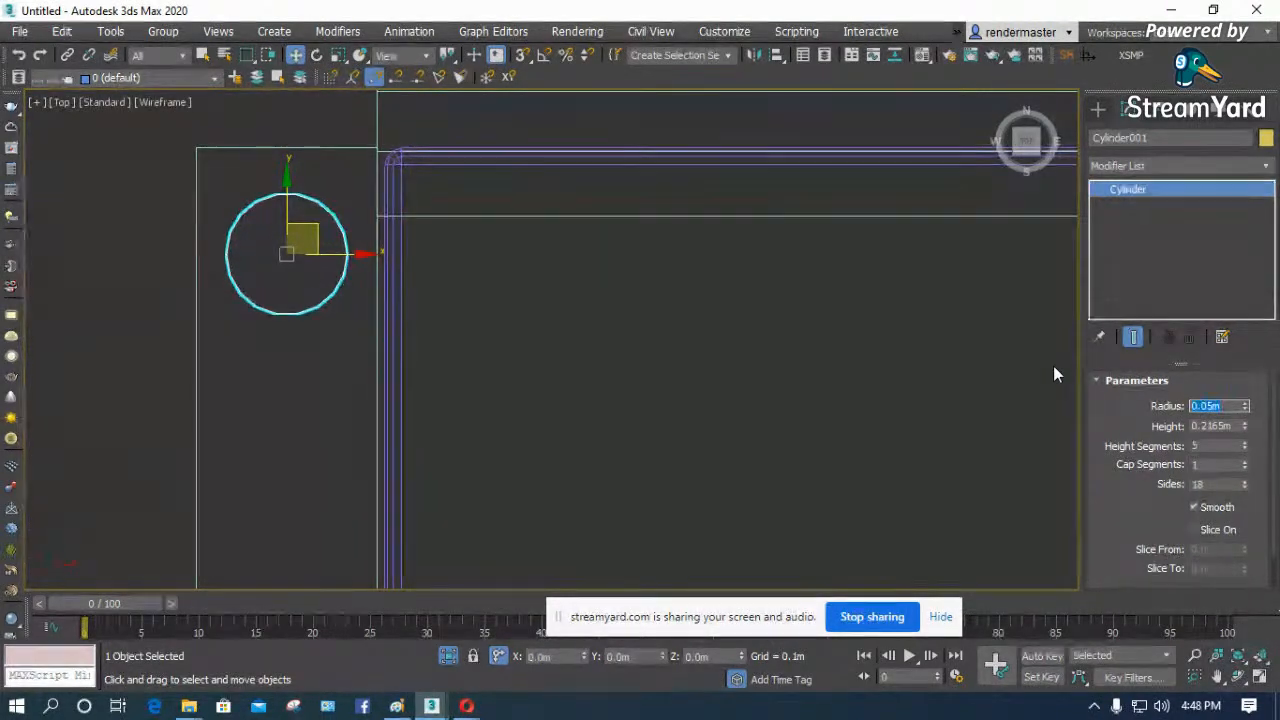
pyautogui.write('0.1')
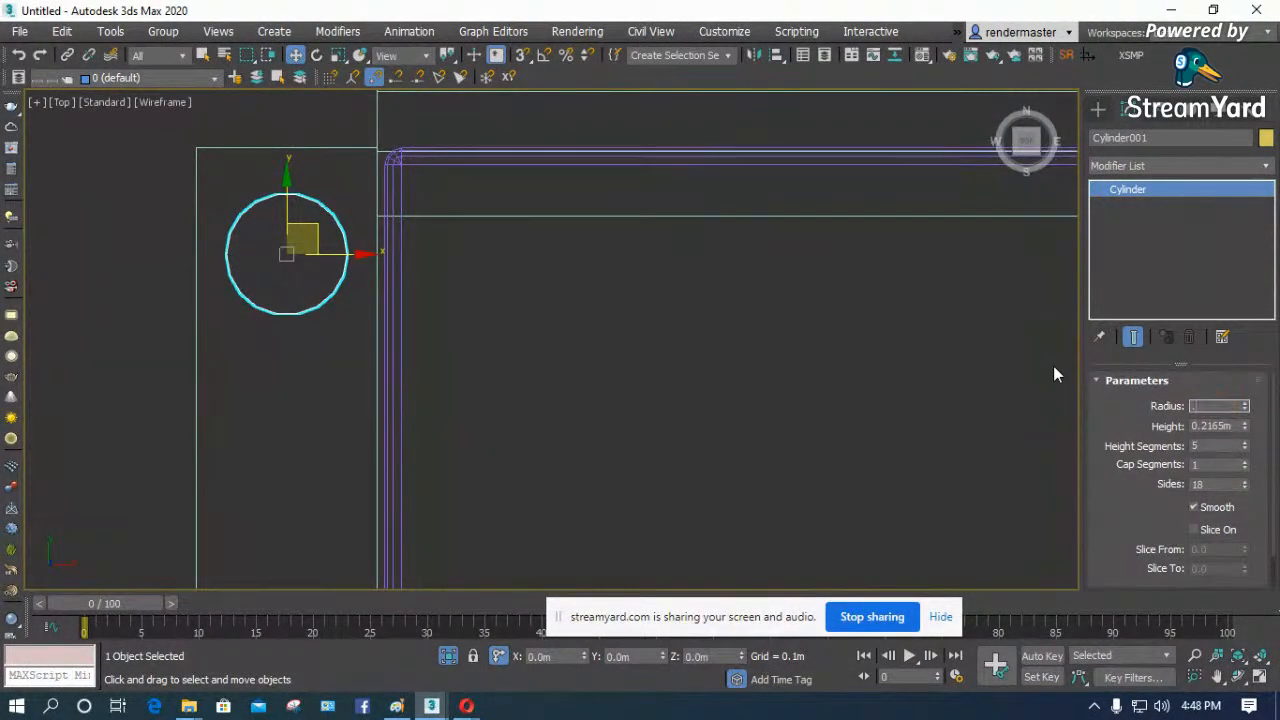
pyautogui.press('Return')
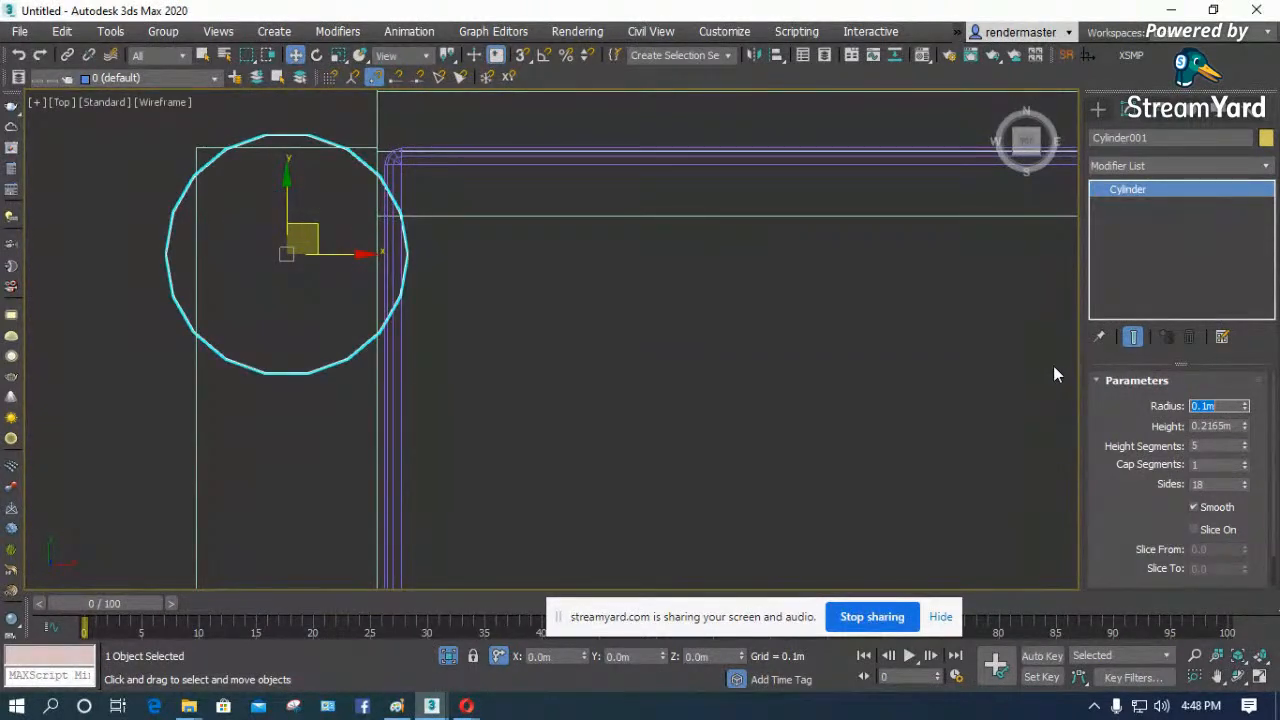
pyautogui.write('0.05')
pyautogui.press('Return')
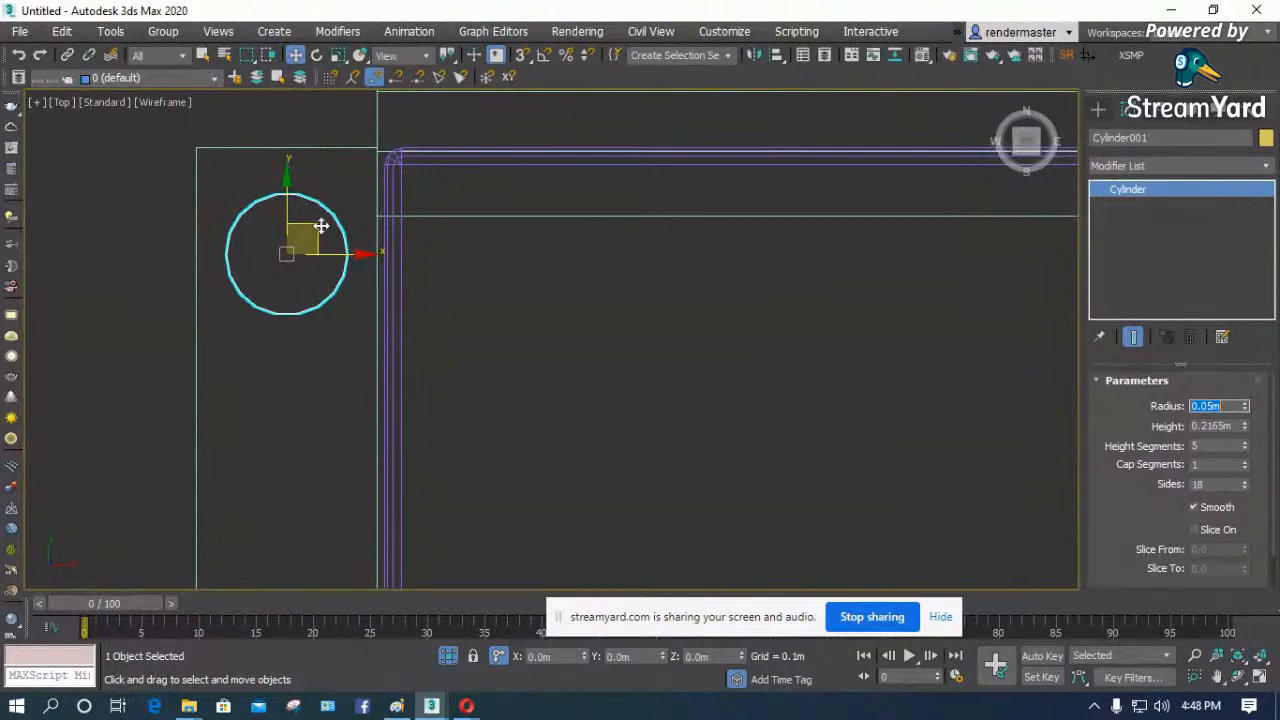
pyautogui.scroll(-6, 278, 180)
pyautogui.scroll(3, 287, 178)
pyautogui.scroll(2, 287, 178)
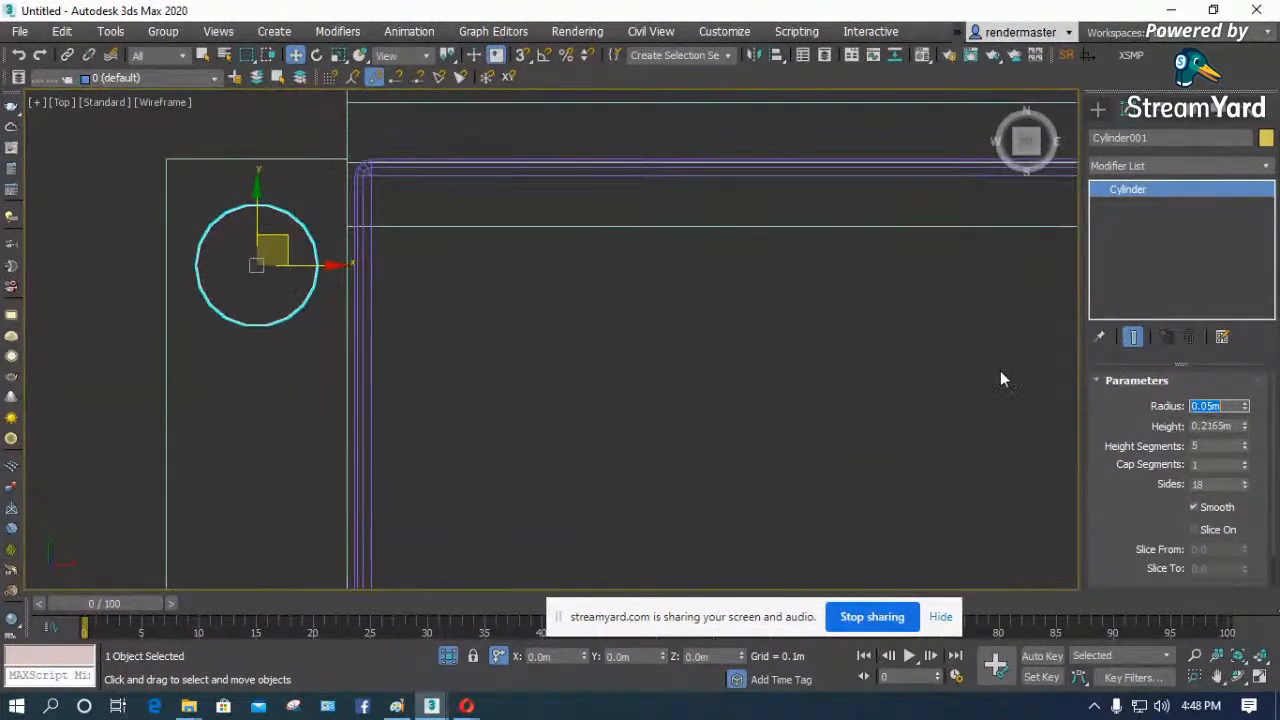
# - Set the cylinder leg's radius to 0.025 m and its height to 0.1 m
pyautogui.moveTo(1247, 413); pyautogui.dragTo(1257, 447)
pyautogui.doubleClick(1211, 407)
pyautogui.write('0.025')
pyautogui.press('Return')
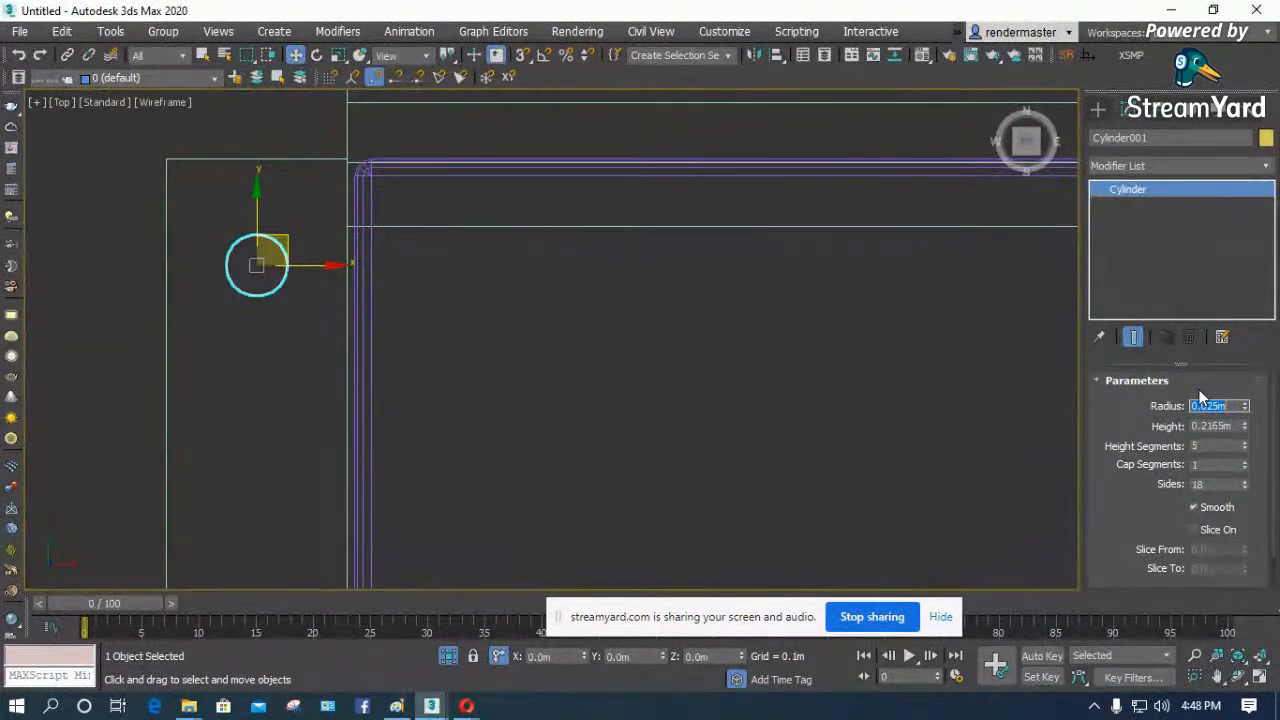
pyautogui.doubleClick(1236, 426)
pyautogui.write('.1')
pyautogui.press('Return')
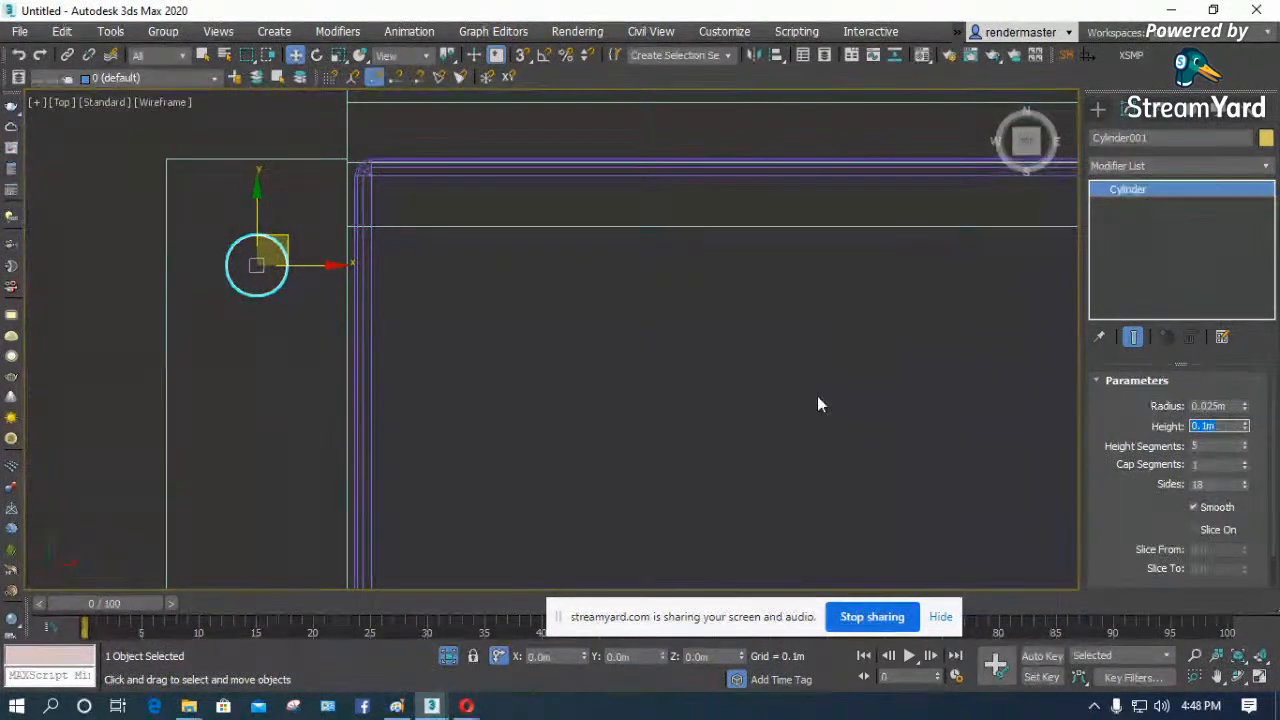
# - In the Front view, reduce the leg's height segments to 1 and convert it to Editable Poly
pyautogui.click(650, 375)
pyautogui.press('f')
pyautogui.press('z')
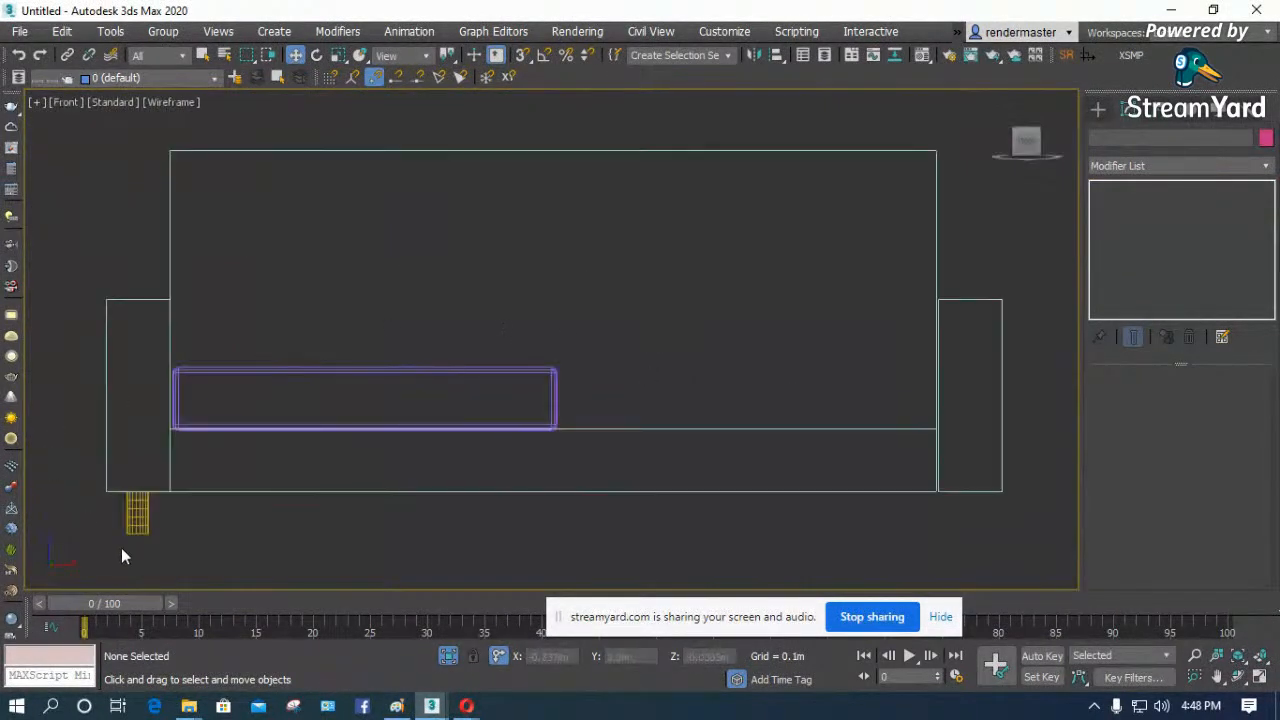
pyautogui.scroll(4, 121, 557)
pyautogui.click(133, 505)
pyautogui.press('z')
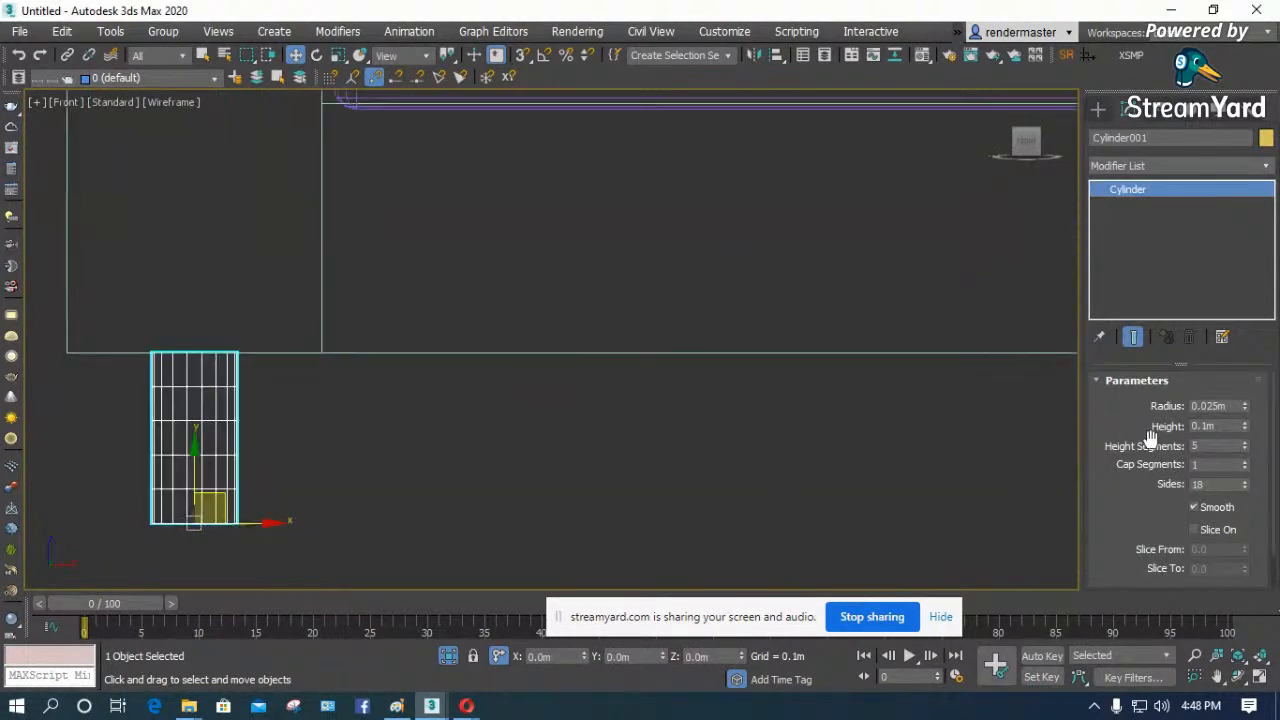
pyautogui.moveTo(1247, 452); pyautogui.dragTo(1249, 474)
pyautogui.rightClick(201, 433)
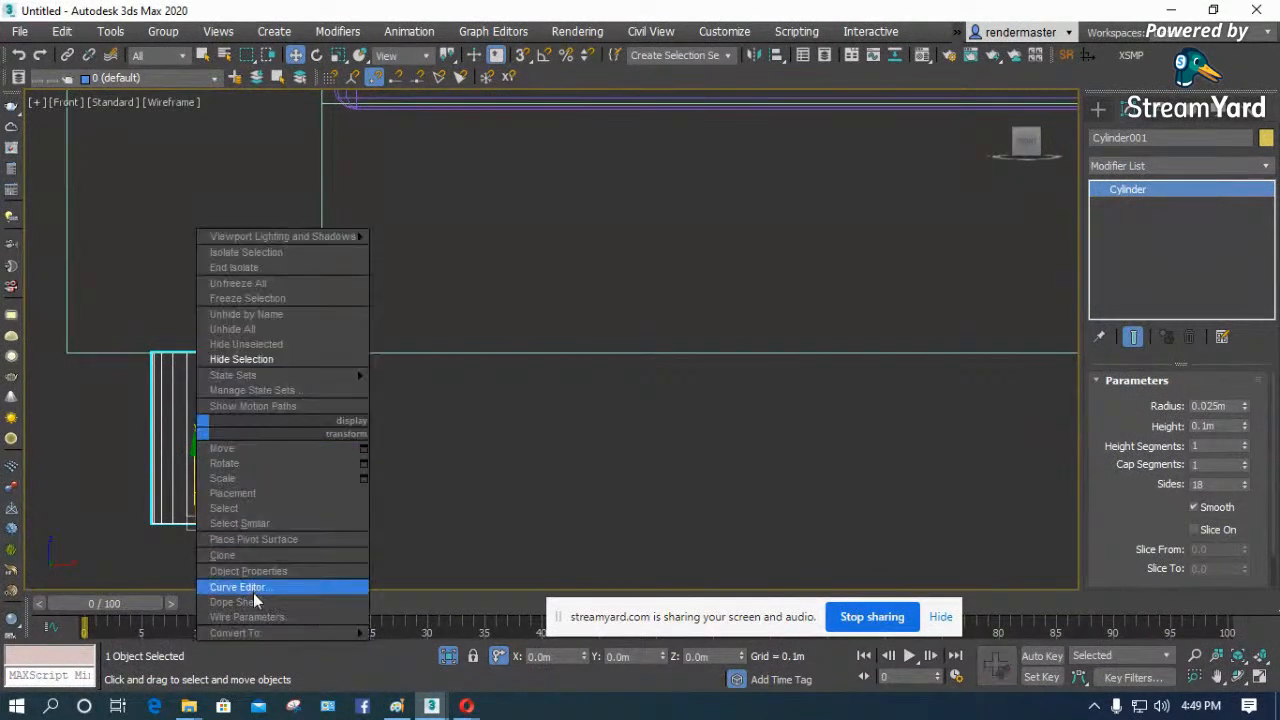
pyautogui.moveTo(265, 633)
pyautogui.click(432, 648)
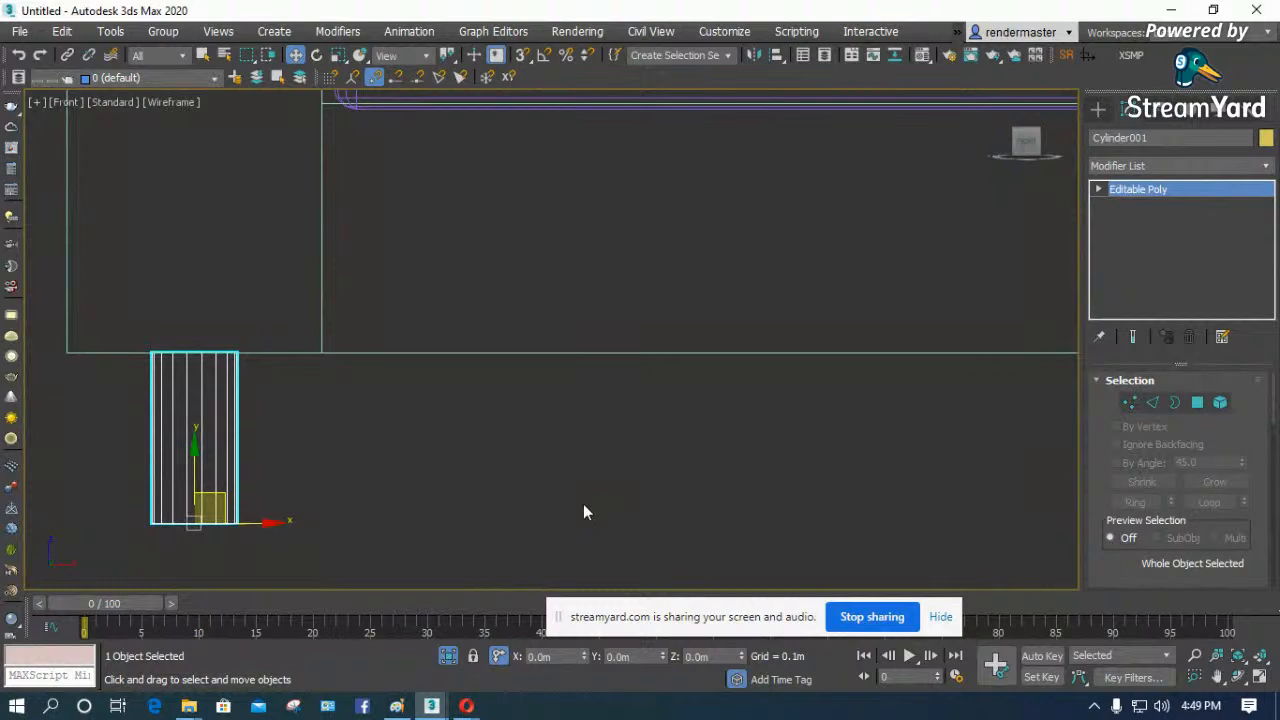
# - Select the leg's top cap at polygon level, check it from an angle, and activate Scale in the Top view
pyautogui.press('t')
pyautogui.click(1197, 403)
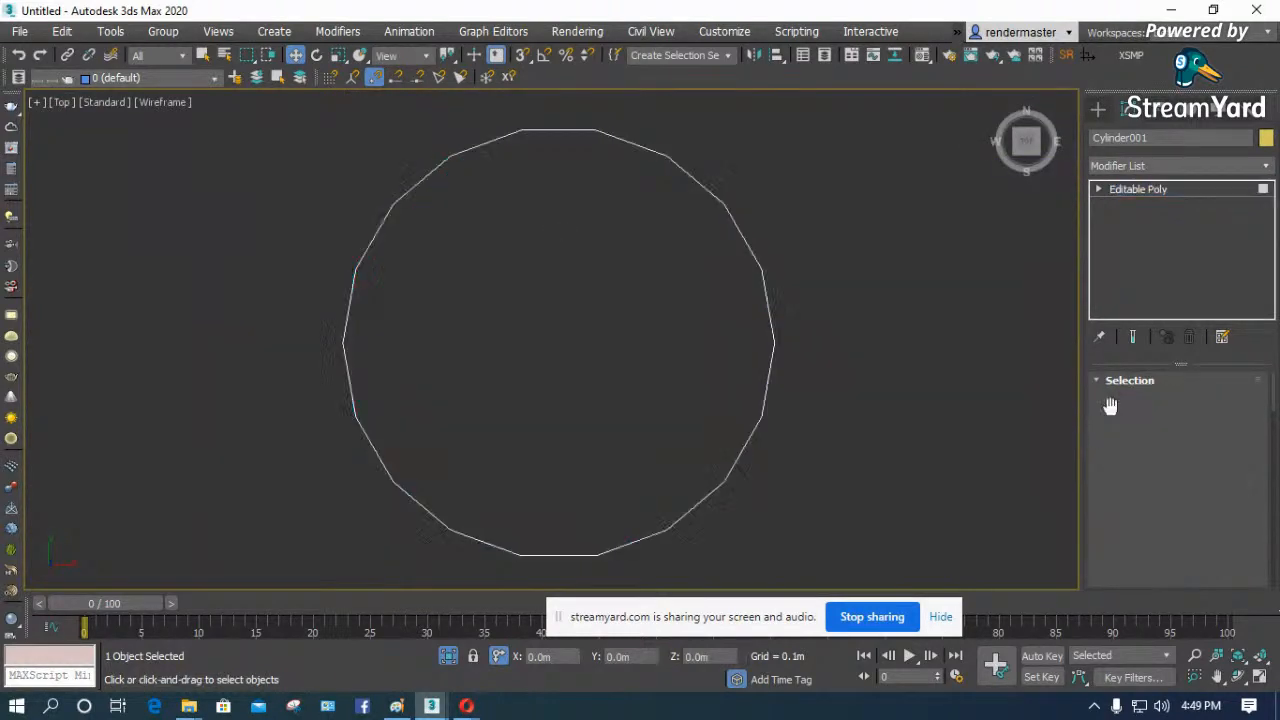
pyautogui.click(572, 346)
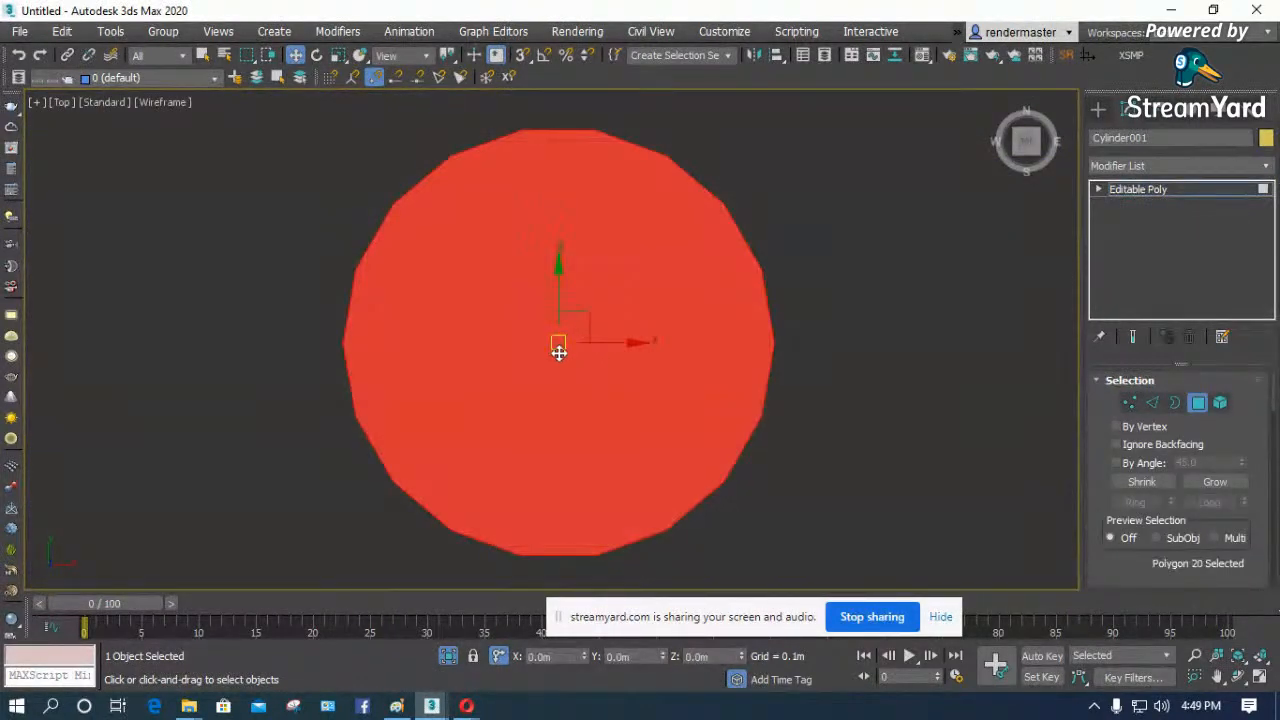
pyautogui.press('f')
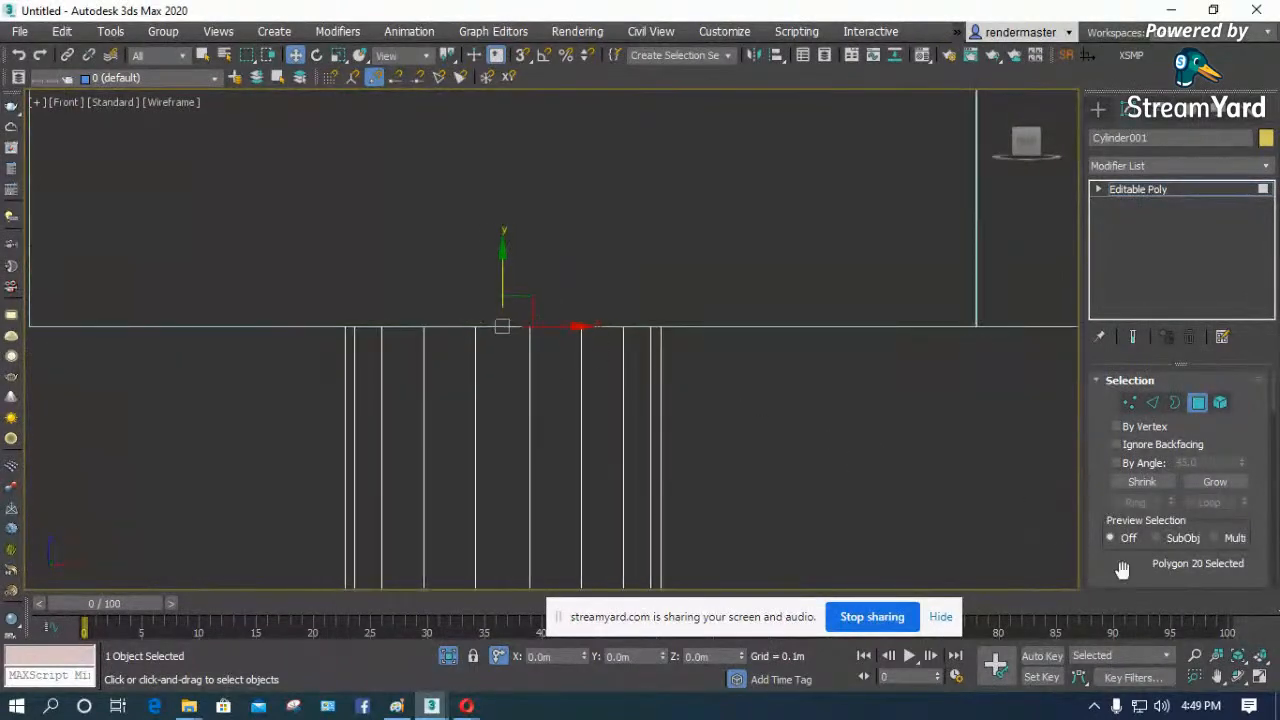
pyautogui.click(1238, 677)
pyautogui.moveTo(752, 489); pyautogui.dragTo(589, 417)
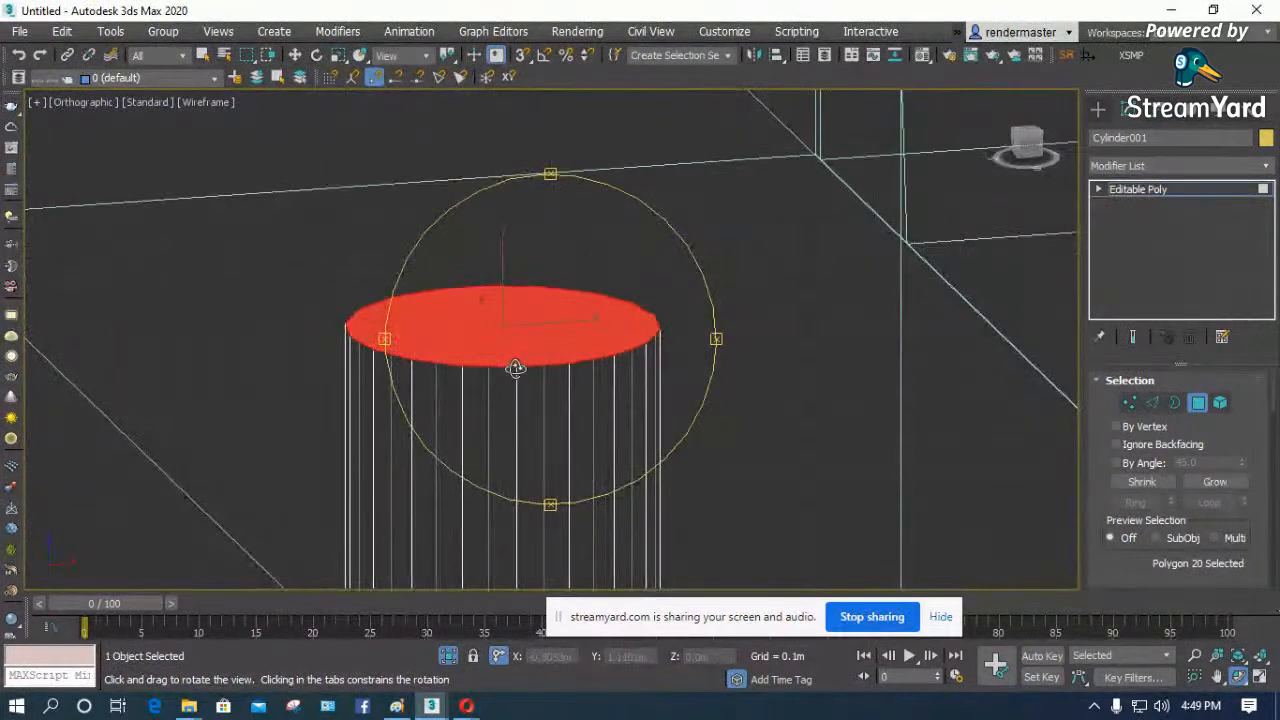
pyautogui.press('t')
pyautogui.press('z')
pyautogui.scroll(-2, 361, 261)
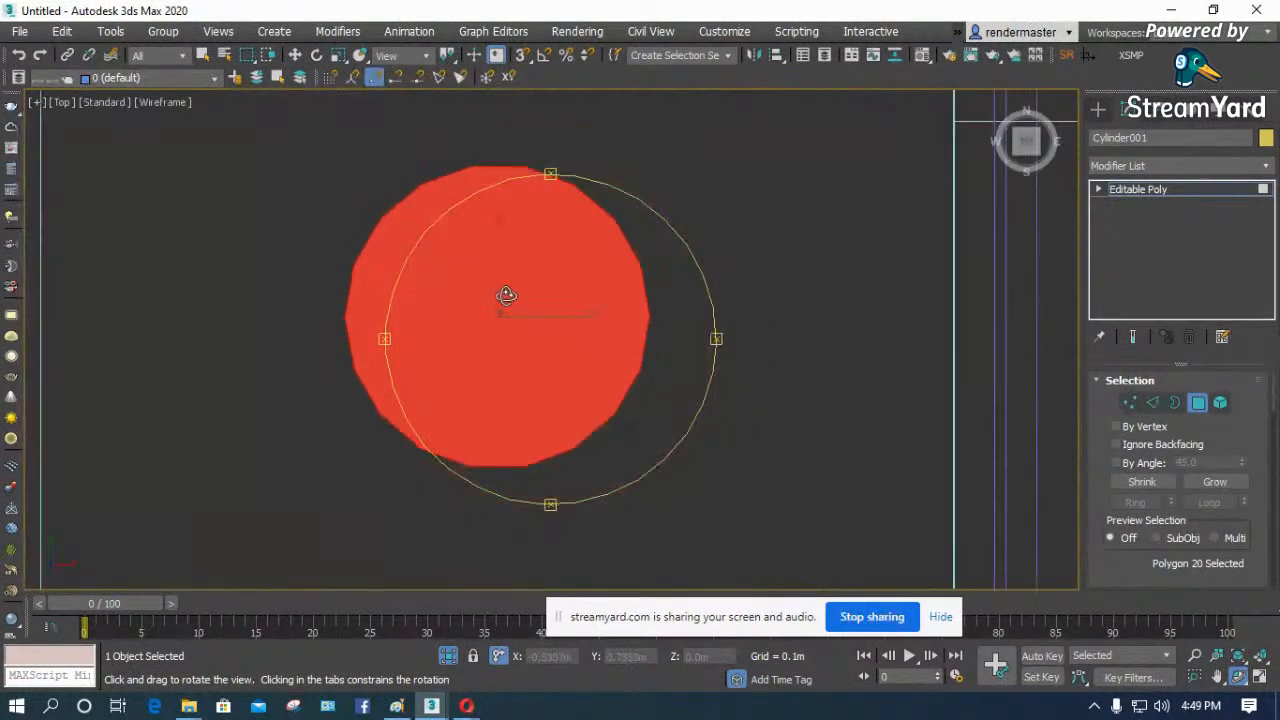
pyautogui.rightClick(540, 287)
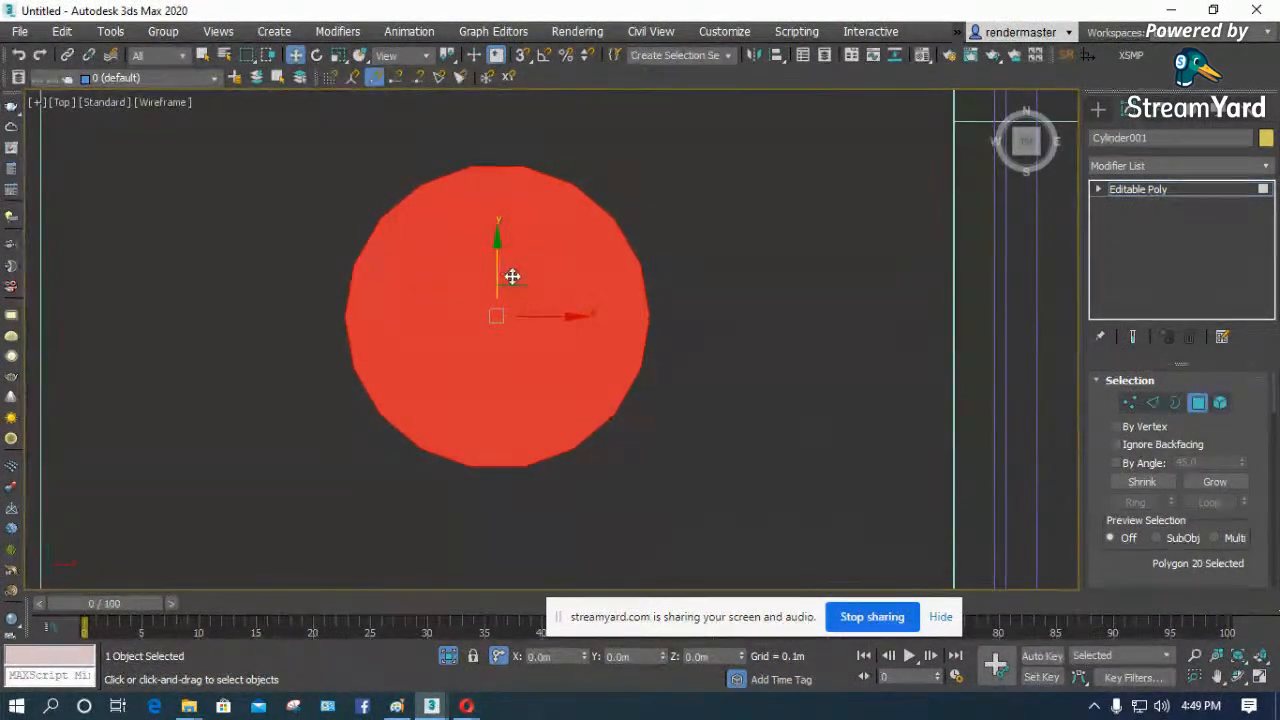
pyautogui.press('r')
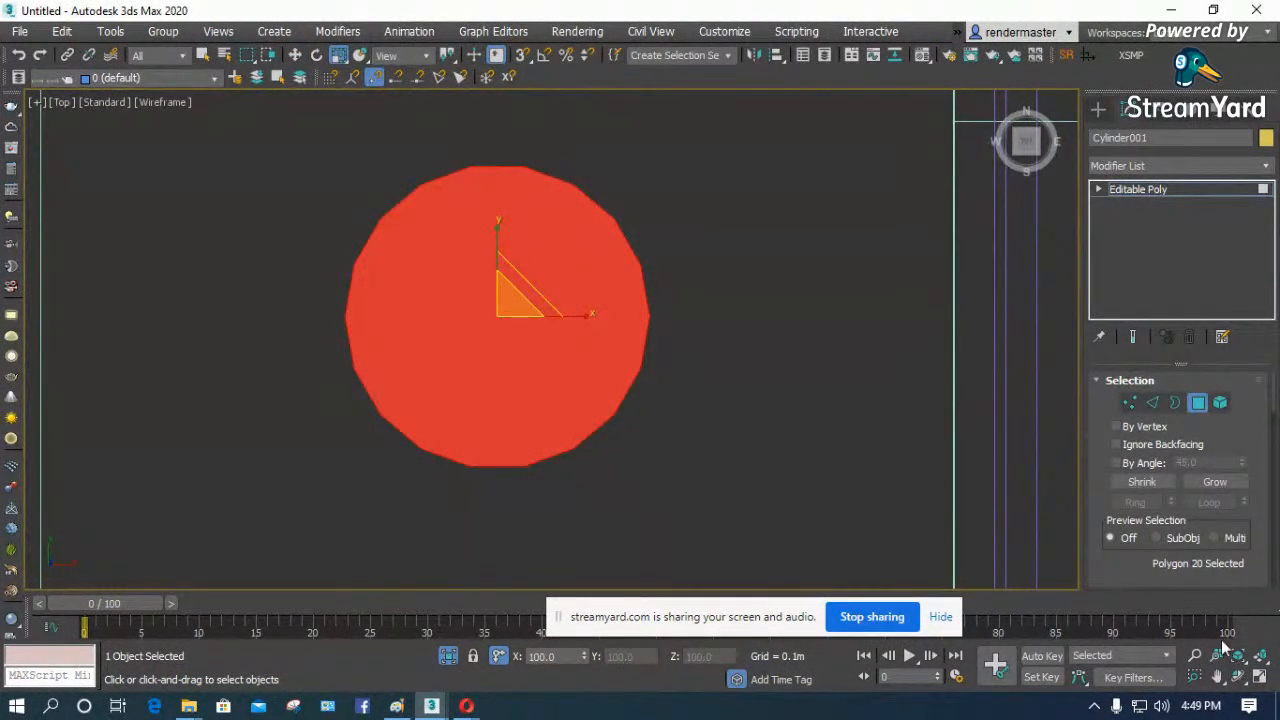
# - Show four viewports, changing the Camera view to Front and the Perspective view to Left around the leg
pyautogui.click(1260, 677)
pyautogui.click(874, 426)
pyautogui.click(891, 417)
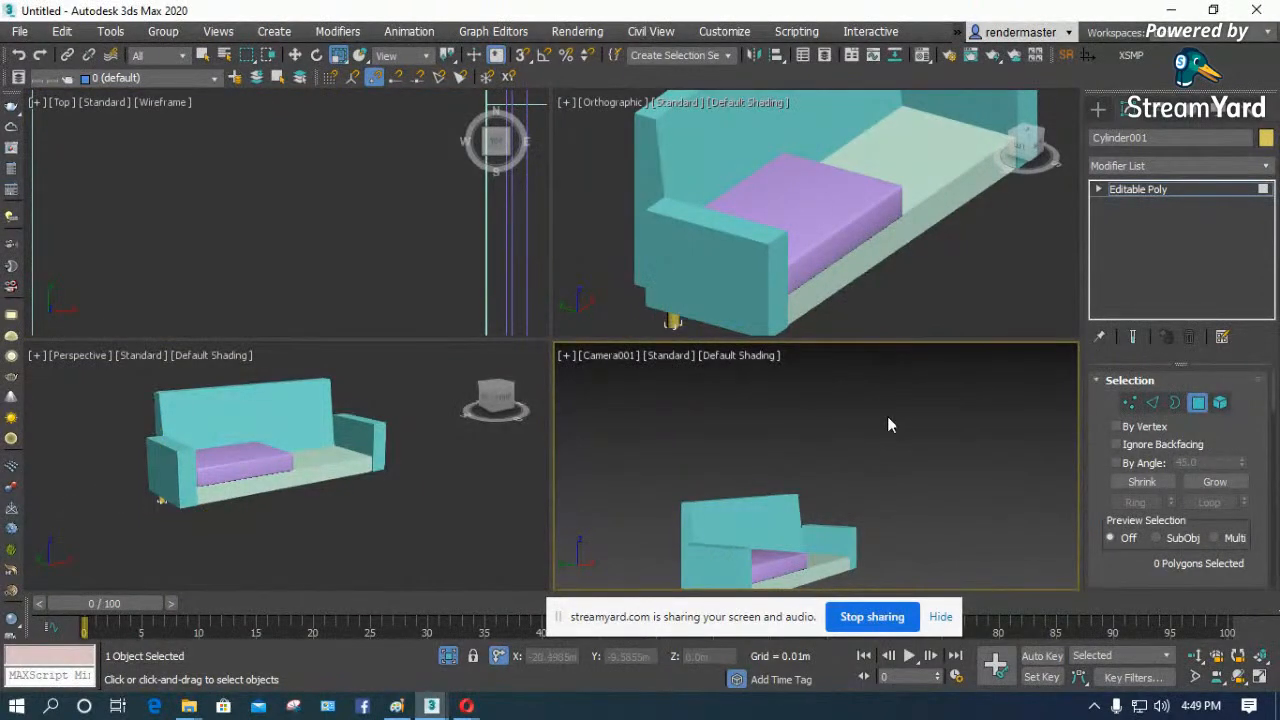
pyautogui.press('f')
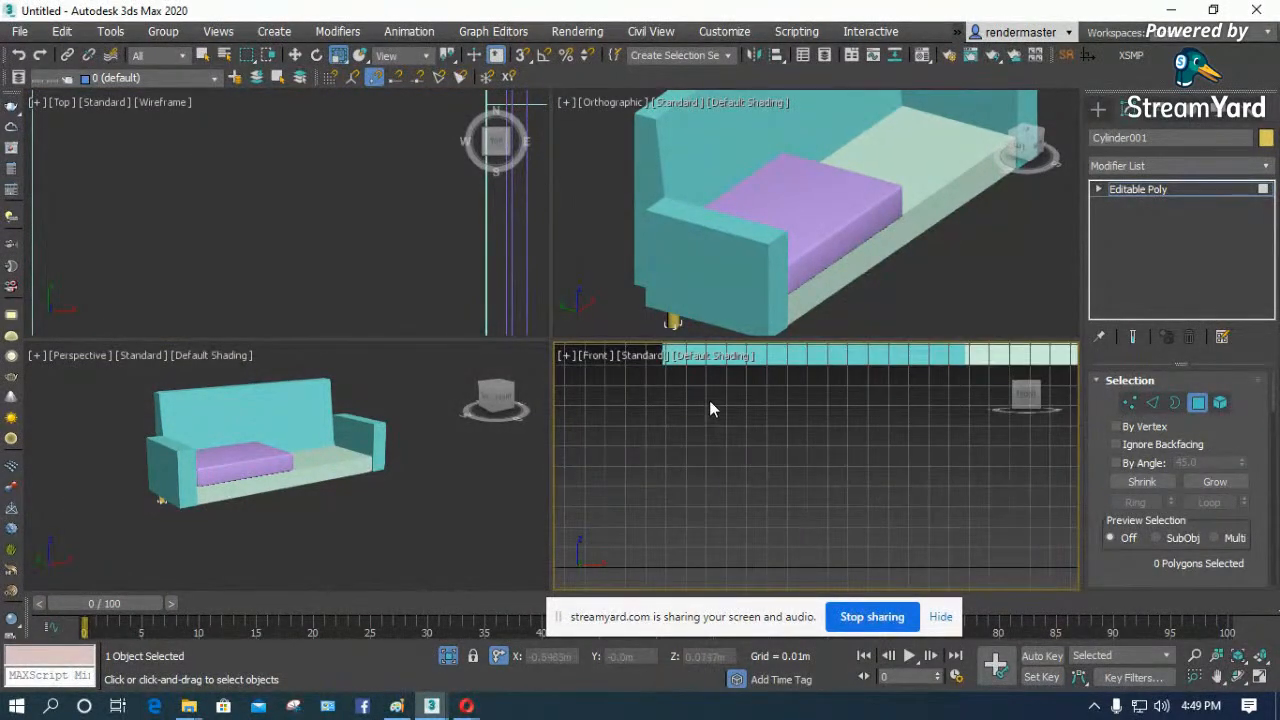
pyautogui.scroll(-3, 311, 385)
pyautogui.click(318, 499)
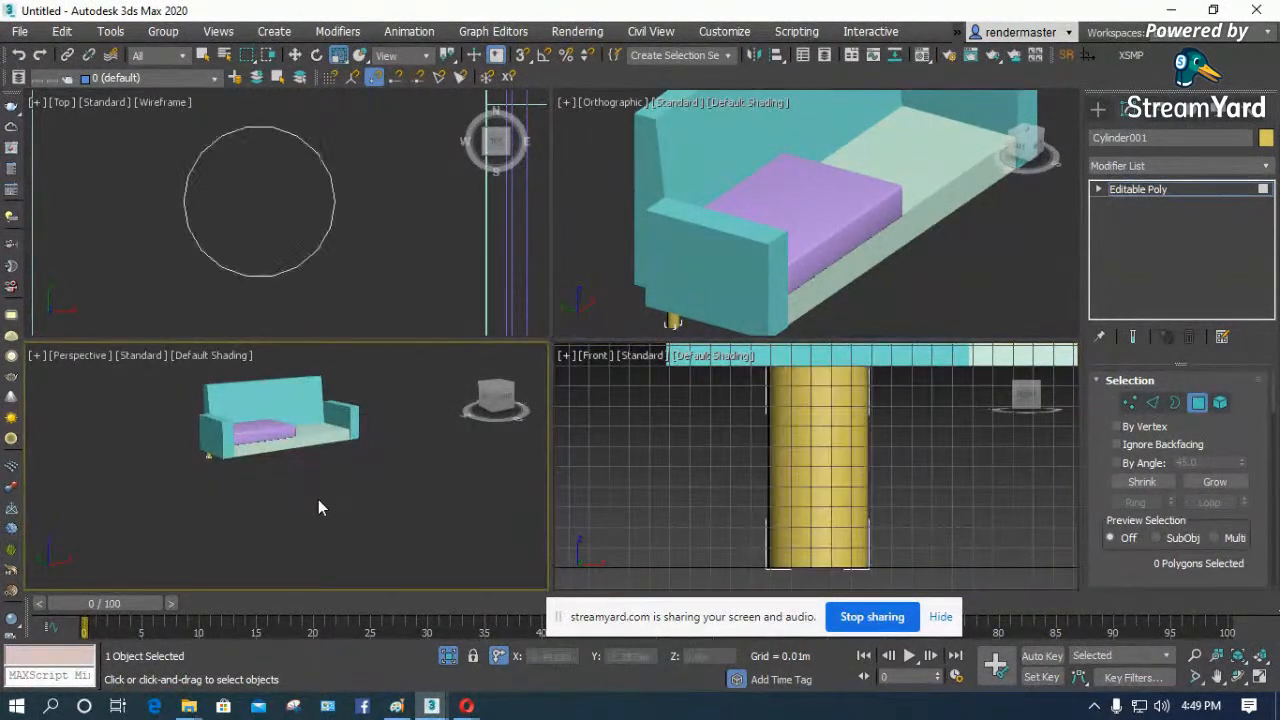
pyautogui.press('l')
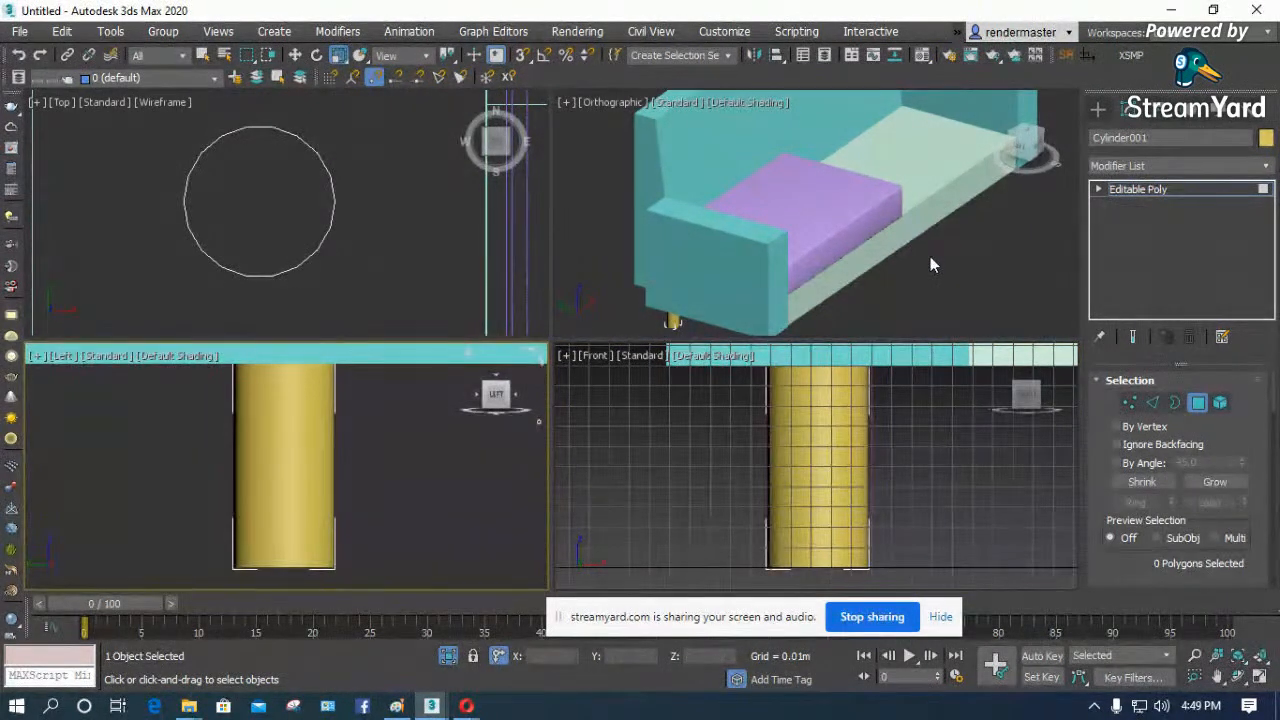
pyautogui.scroll(-3, 274, 512)
# - Switch the Front, Left and Orthographic views to wireframe around the leg and hide the Front view's grid
pyautogui.rightClick(960, 494)
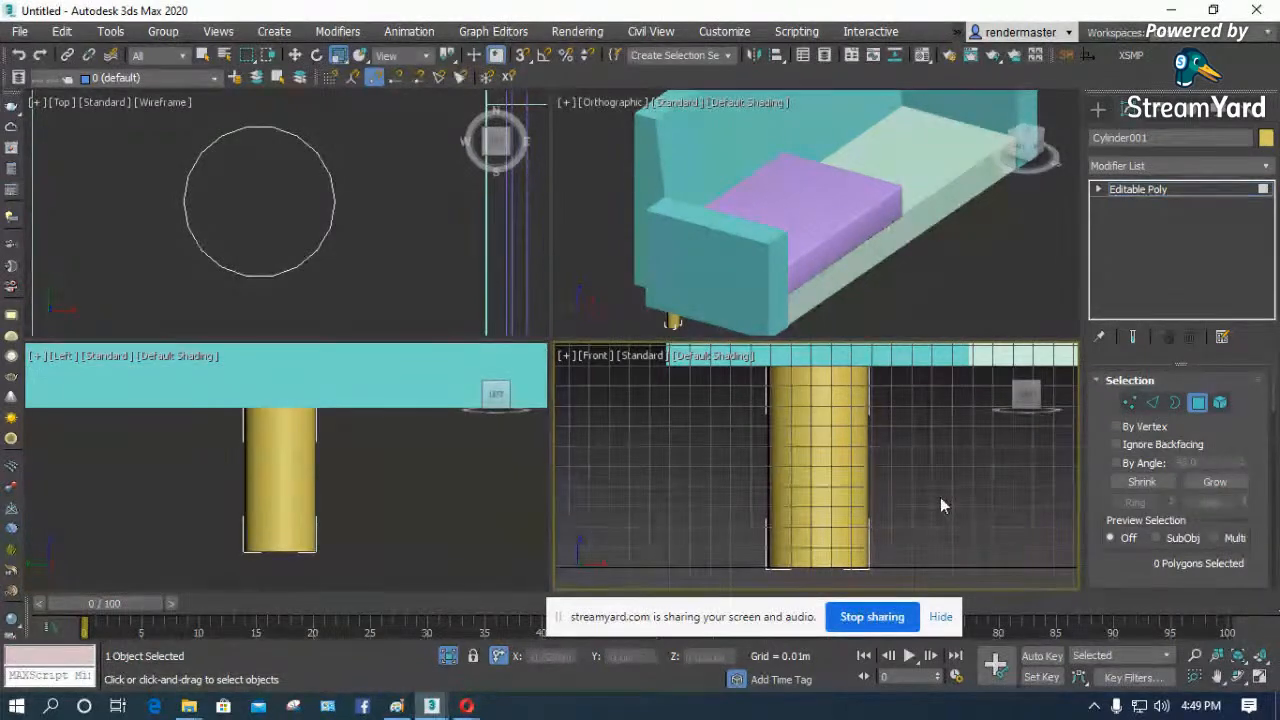
pyautogui.scroll(-3, 940, 500)
pyautogui.press('F3')
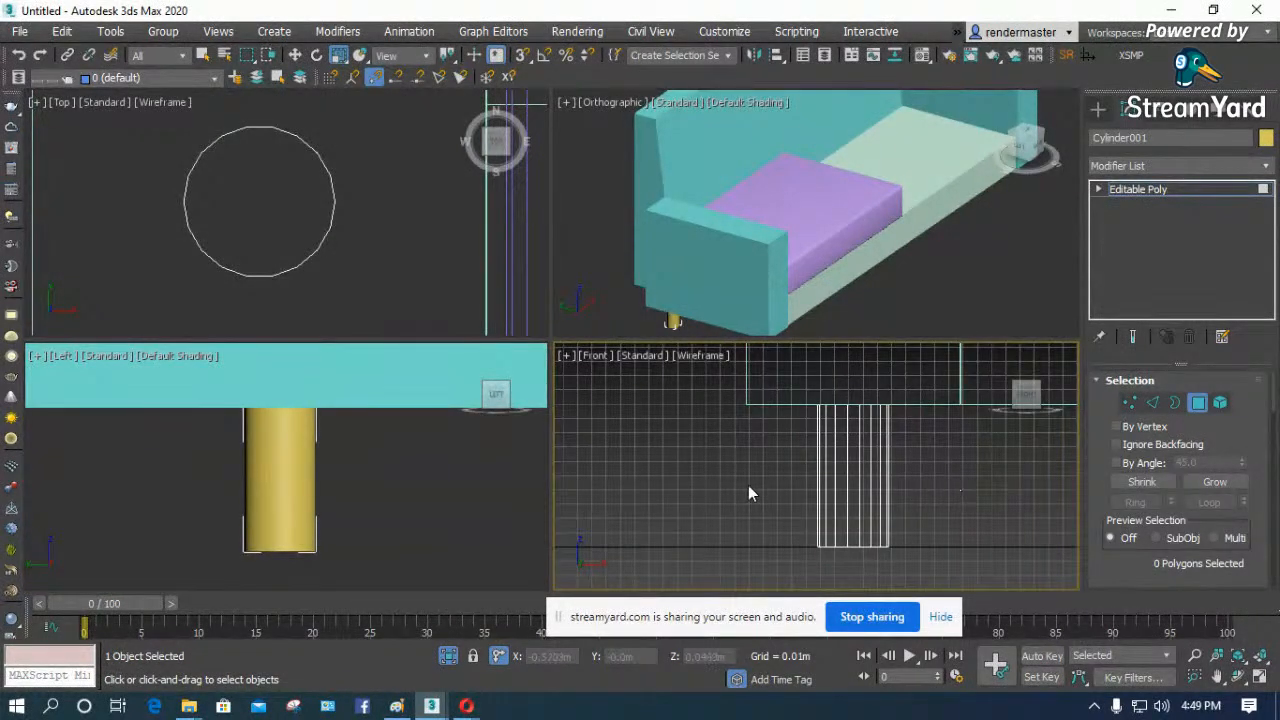
pyautogui.press('g')
pyautogui.rightClick(488, 499)
pyautogui.press('F3')
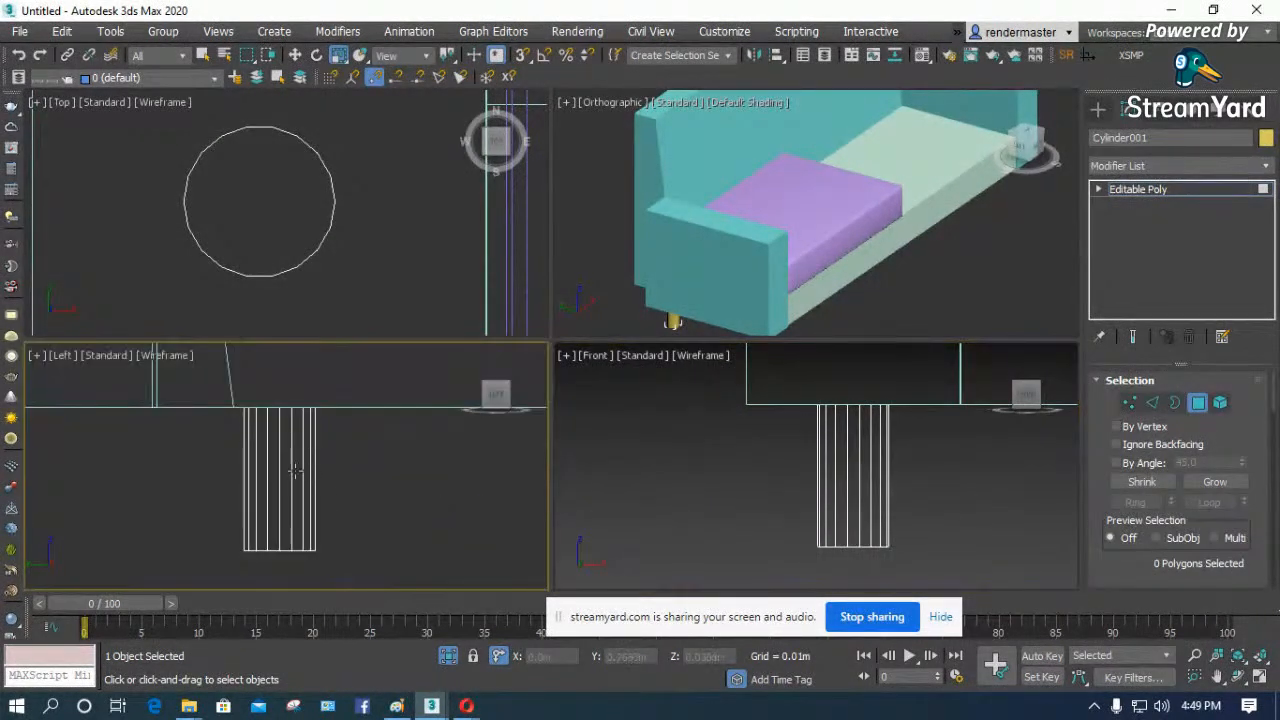
pyautogui.rightClick(891, 288)
pyautogui.scroll(3, 686, 324)
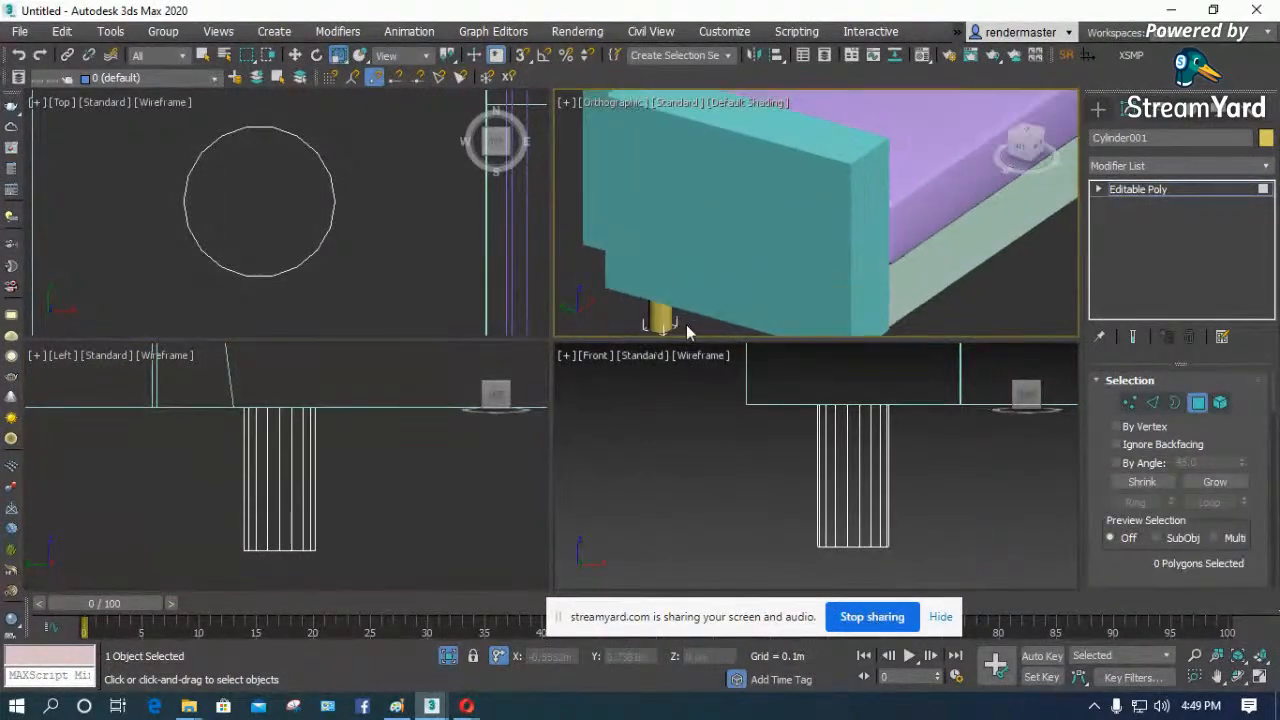
pyautogui.press('F3')
pyautogui.scroll(3, 670, 300)
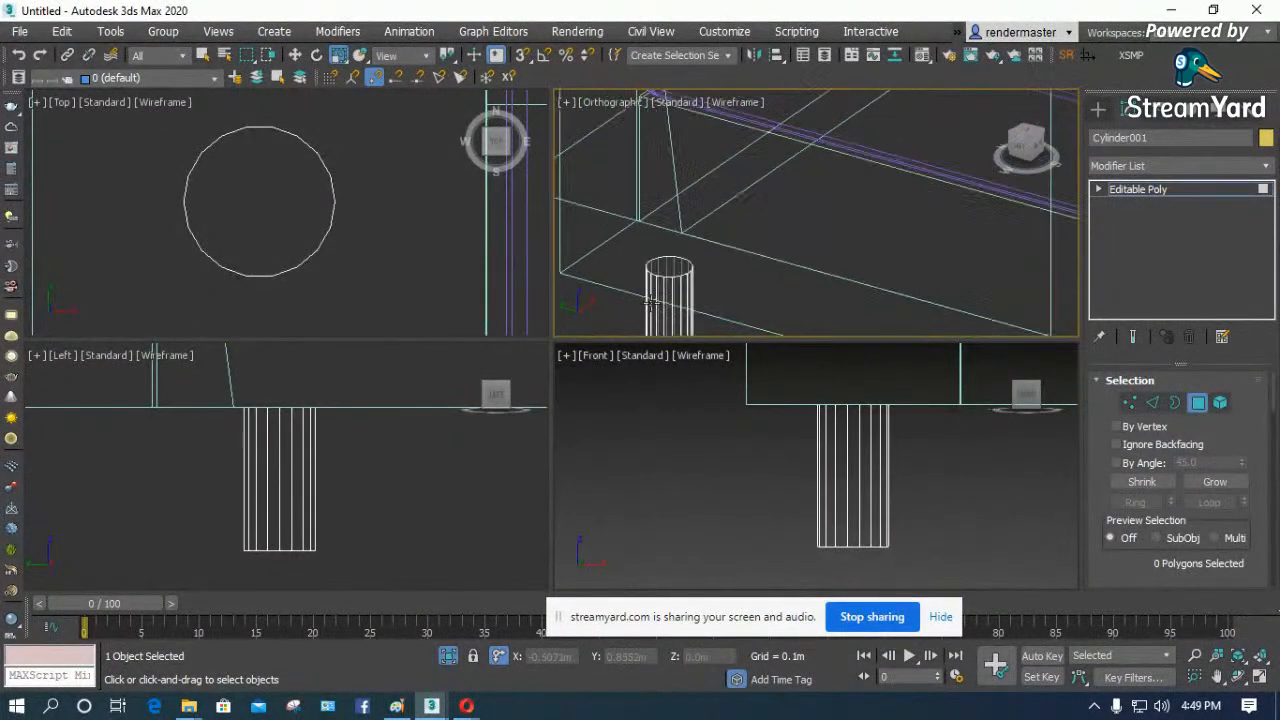
# - Scale up the leg's top polygon by about a third in the Top view for a downward taper, and deselect the leg
pyautogui.click(263, 170)
pyautogui.moveTo(273, 192); pyautogui.dragTo(283, 156)
pyautogui.scroll(-2, 329, 467)
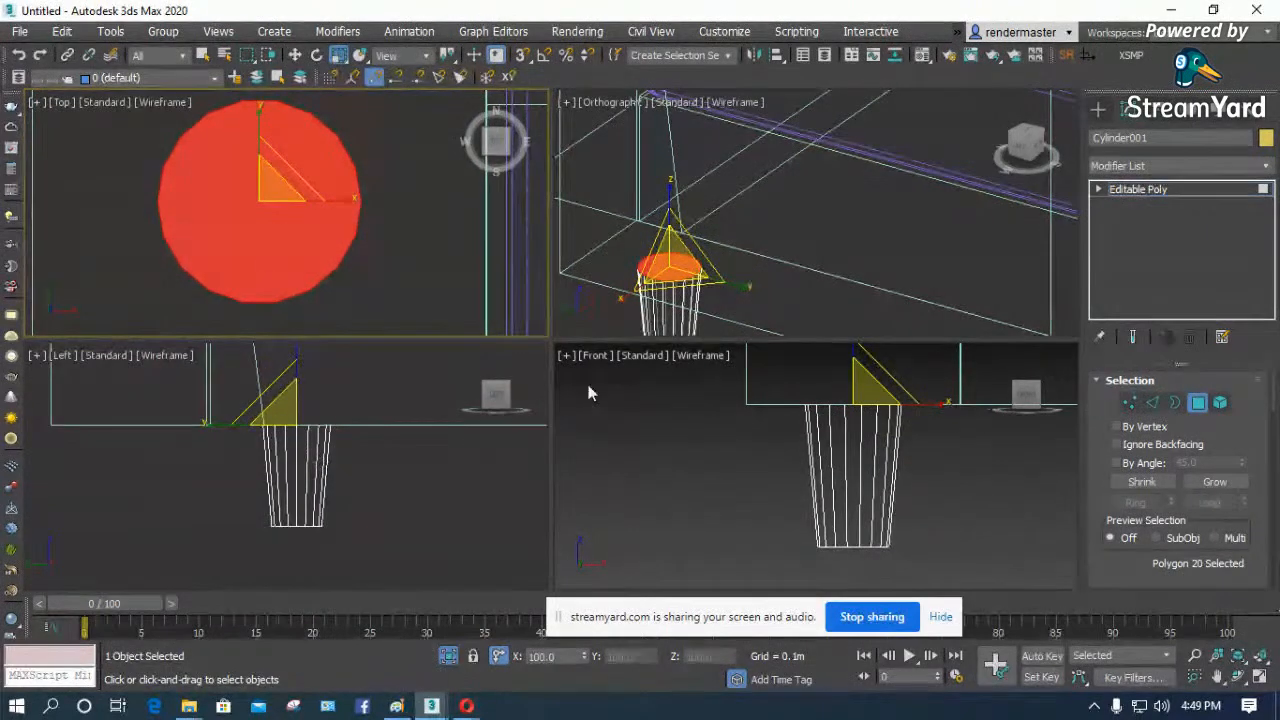
pyautogui.click(1197, 402)
pyautogui.click(437, 285)
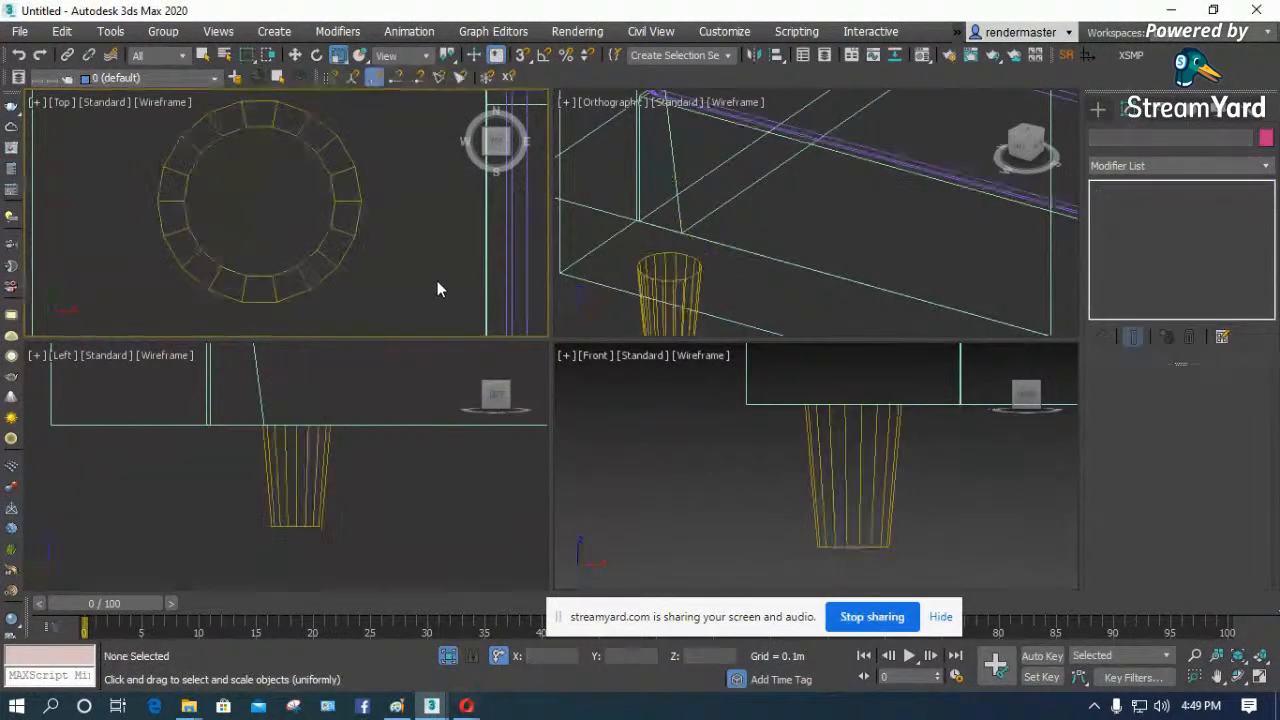
# - In the maximized Top view, clone the leg as an element near the front end of the left armrest
pyautogui.press('z')
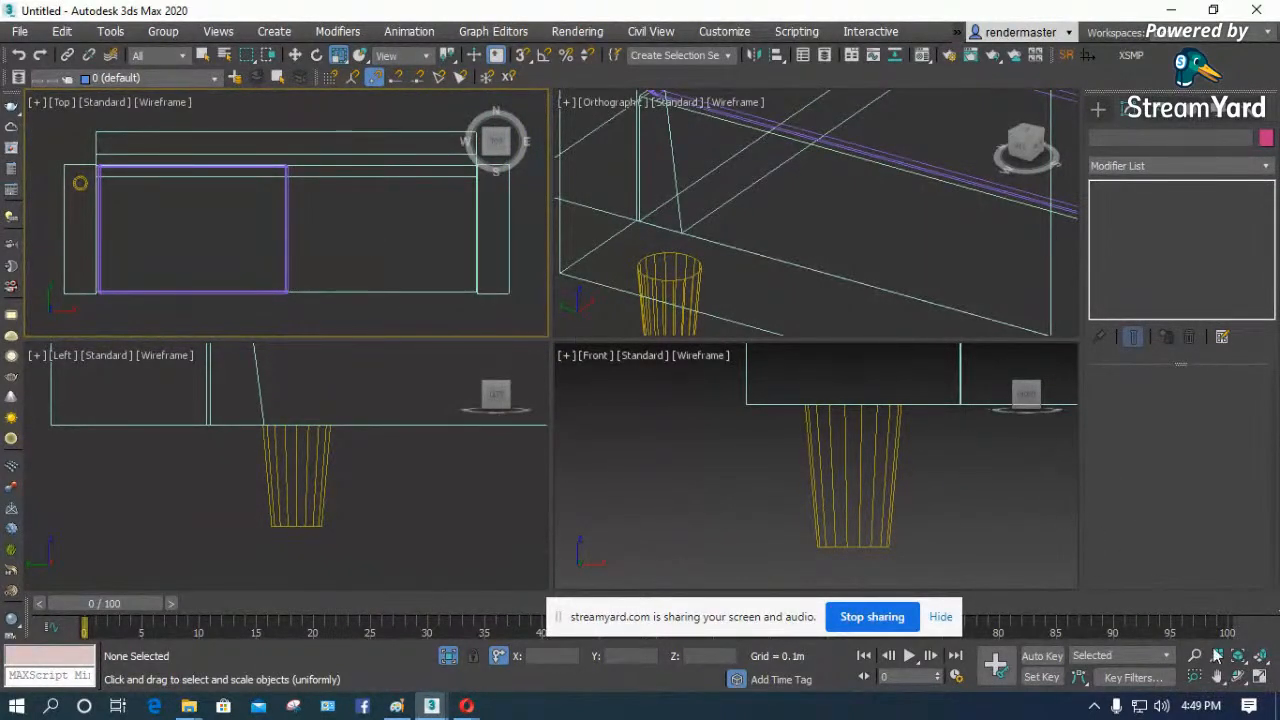
pyautogui.click(1262, 682)
pyautogui.click(136, 278)
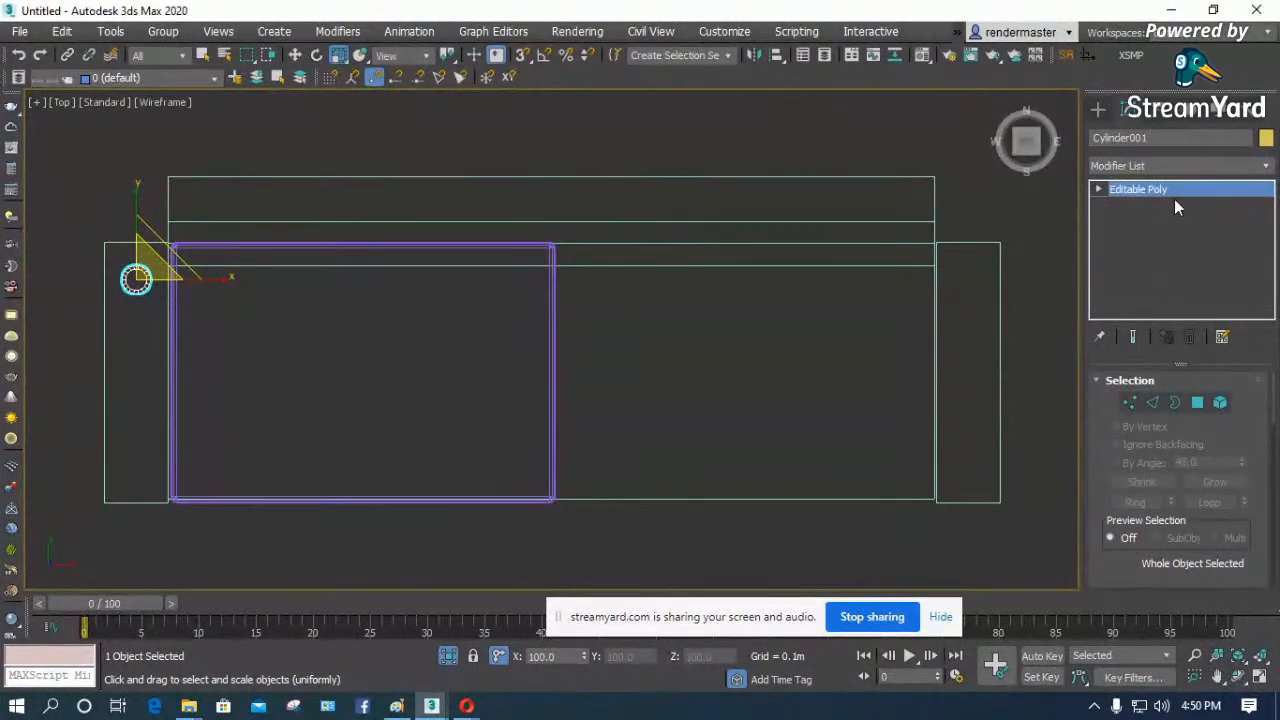
pyautogui.click(1221, 402)
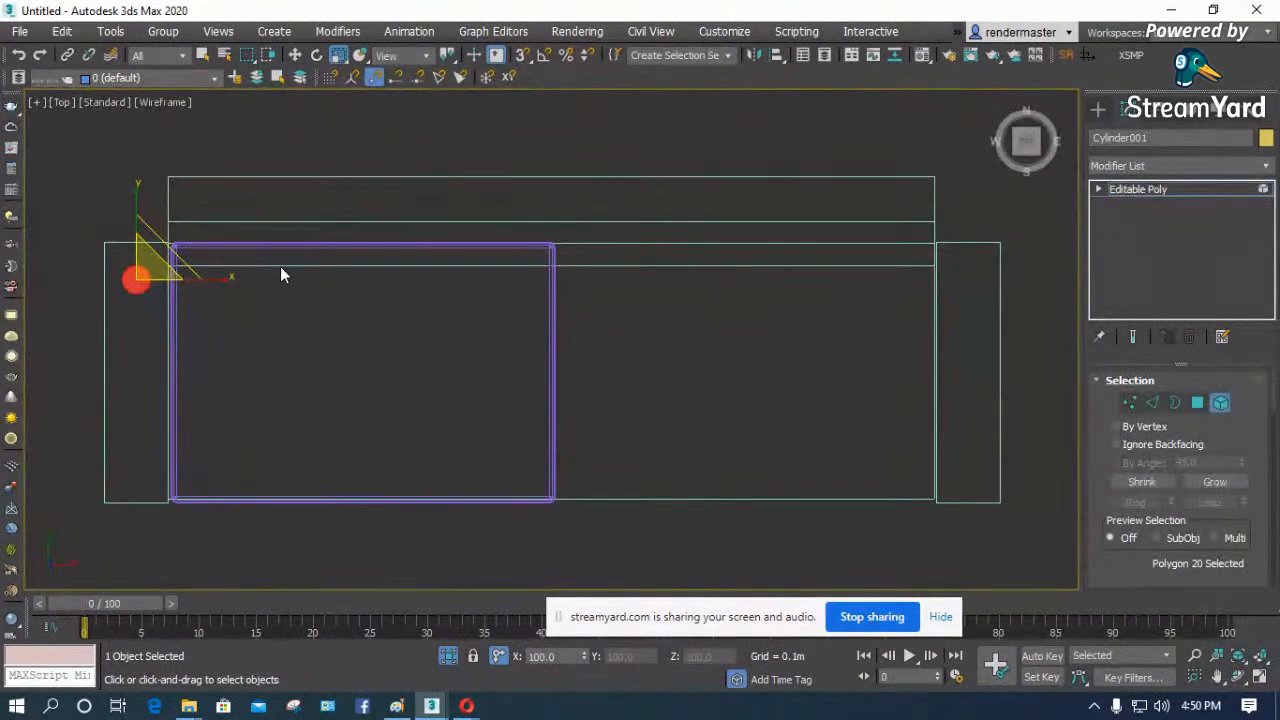
pyautogui.moveTo(72, 341); pyautogui.dragTo(72, 341)
pyautogui.press('w')
pyautogui.moveTo(137, 214); pyautogui.dragTo(140, 402)
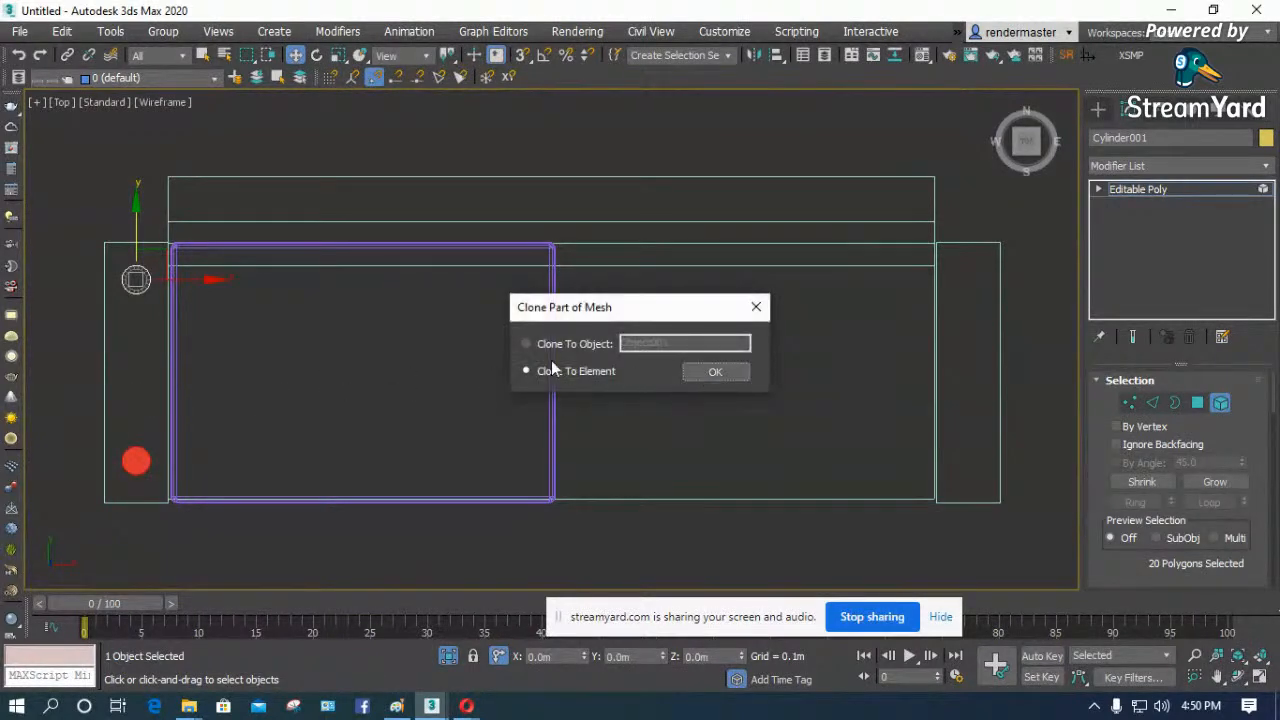
pyautogui.click(712, 376)
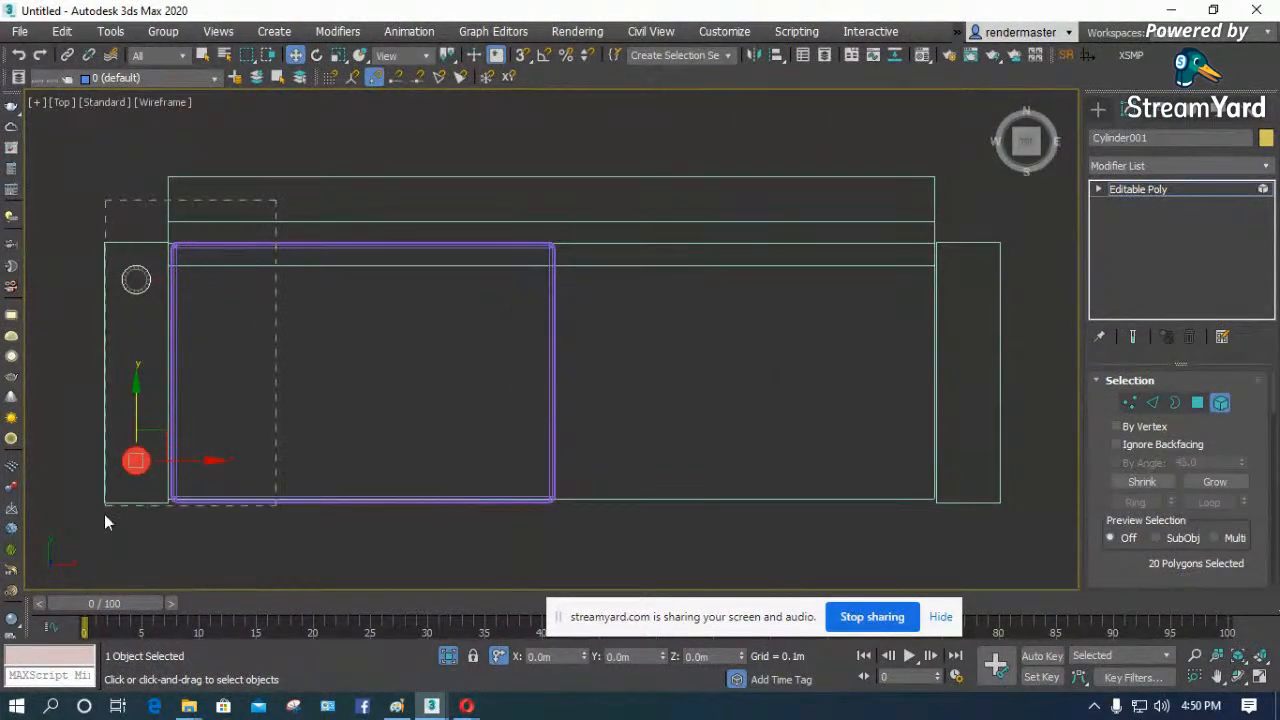
# - Clone both left armrest legs as an element under the right armrest in the Top view, and deselect the legs
pyautogui.moveTo(109, 506); pyautogui.dragTo(110, 510)
pyautogui.moveTo(213, 282)
pyautogui.keyDown('shift'); pyautogui.mouseDown()
pyautogui.moveTo(757, 289)
pyautogui.moveTo(1046, 271)
pyautogui.mouseUp(); pyautogui.keyUp('shift')
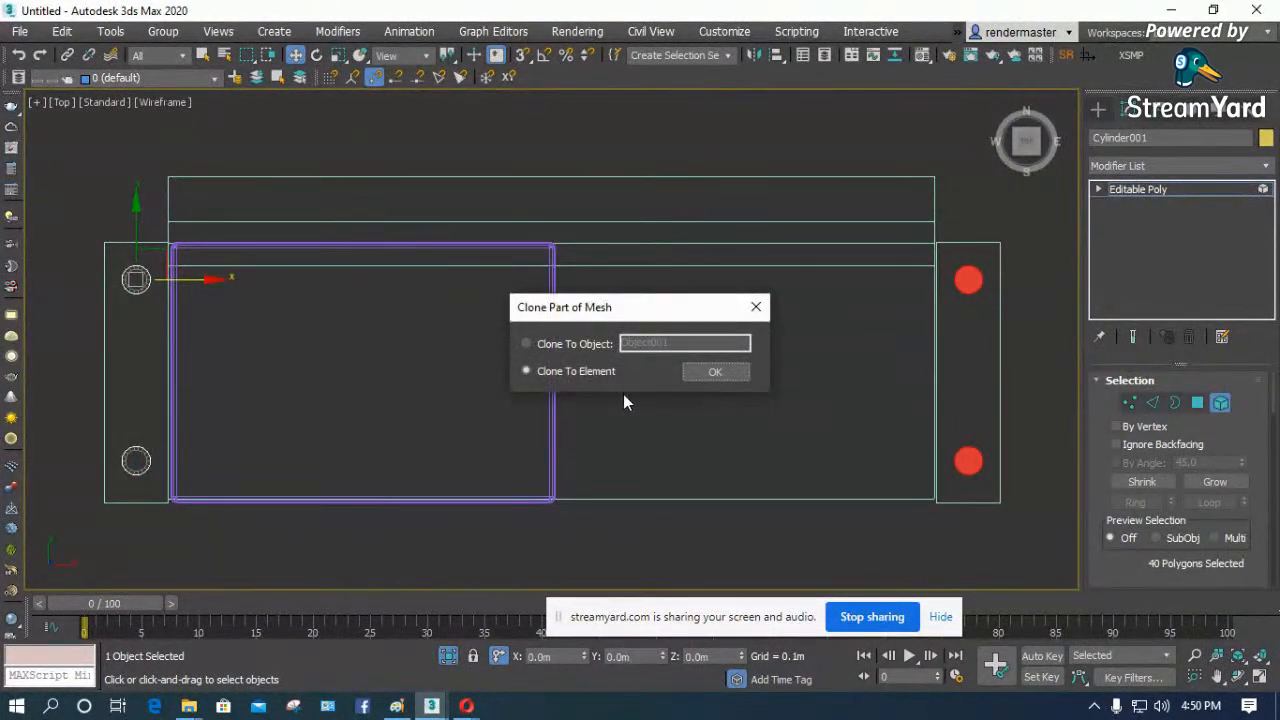
pyautogui.click(715, 371)
pyautogui.click(688, 400)
# - Show the sofa shaded in Perspective from a low front corner angle and leave element editing of the legs
pyautogui.press('p')
pyautogui.press('z')
pyautogui.press('F3')
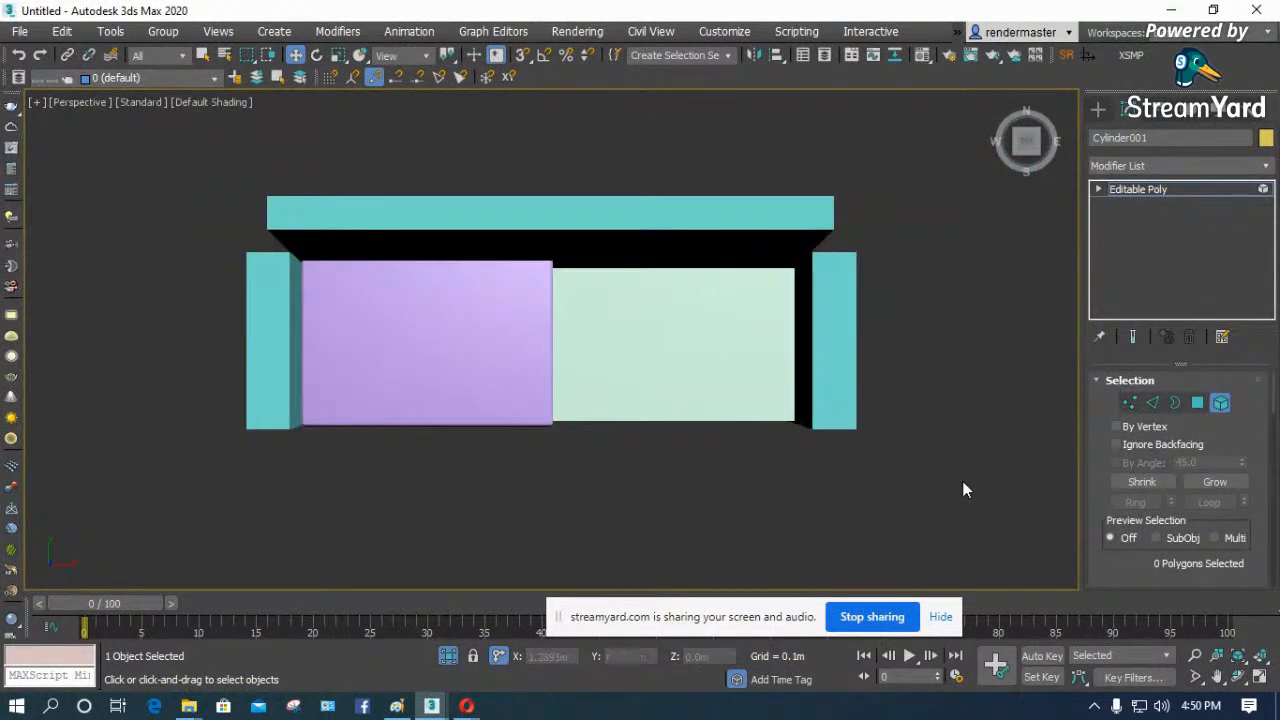
pyautogui.click(1238, 679)
pyautogui.moveTo(600, 391); pyautogui.dragTo(532, 305)
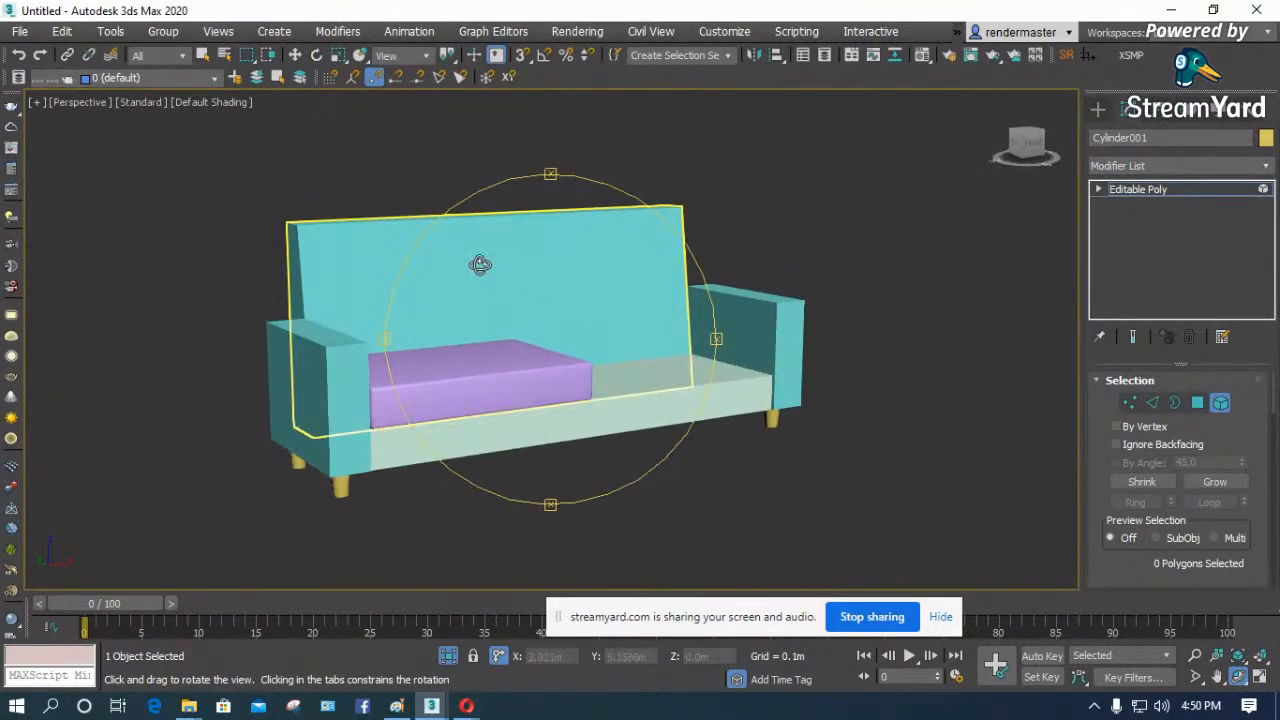
pyautogui.rightClick(764, 220)
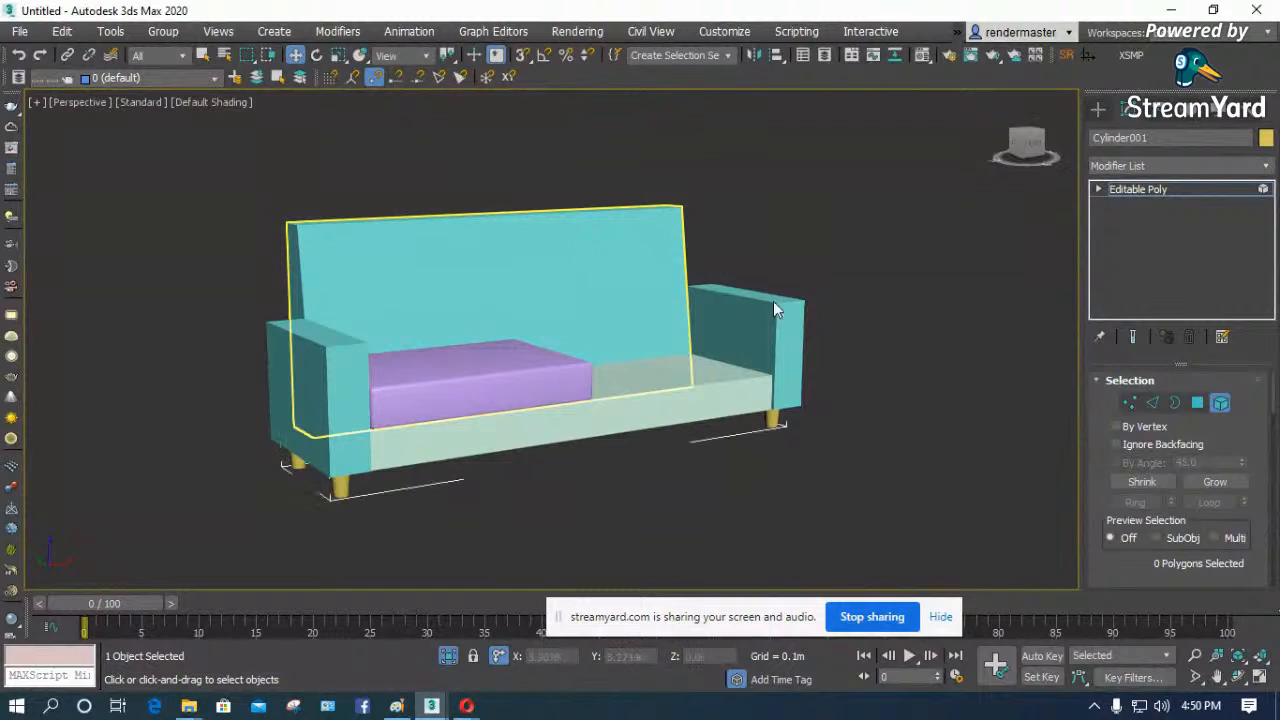
pyautogui.click(1220, 402)
# - Lower the sofa backrest's four top vertices slightly to shorten the backrest, and leave vertex editing
pyautogui.click(521, 246)
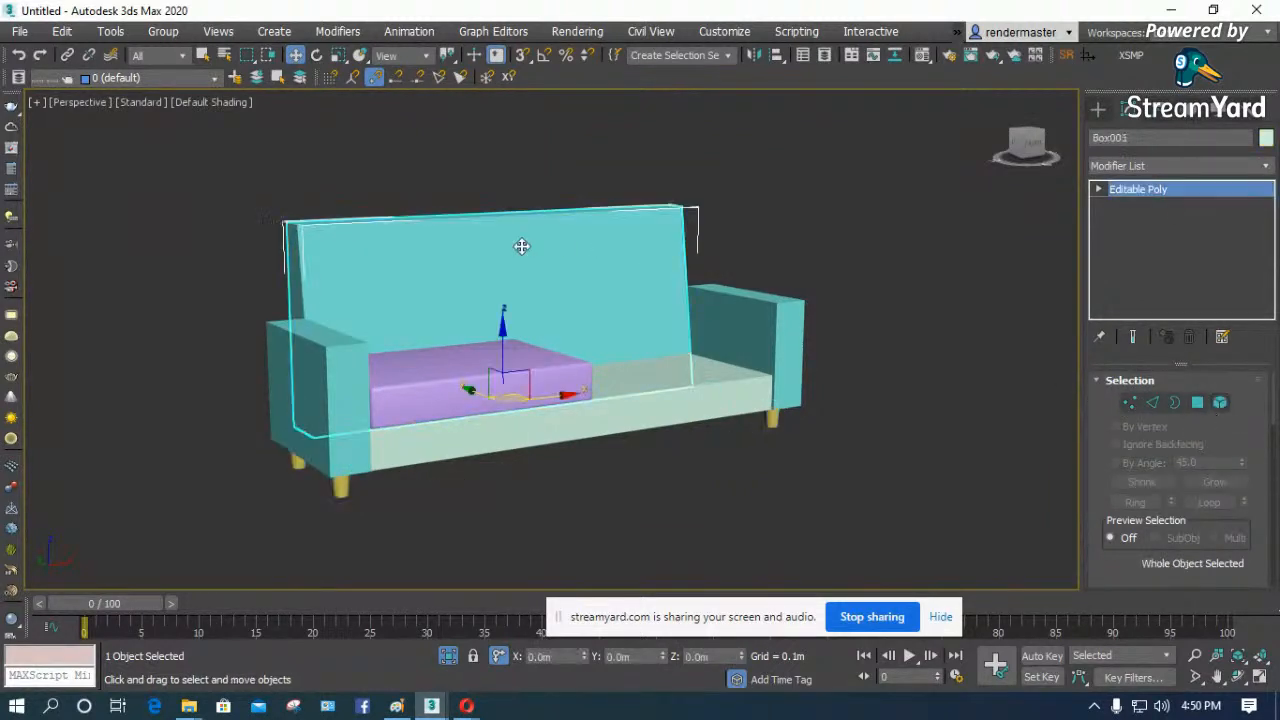
pyautogui.click(1129, 402)
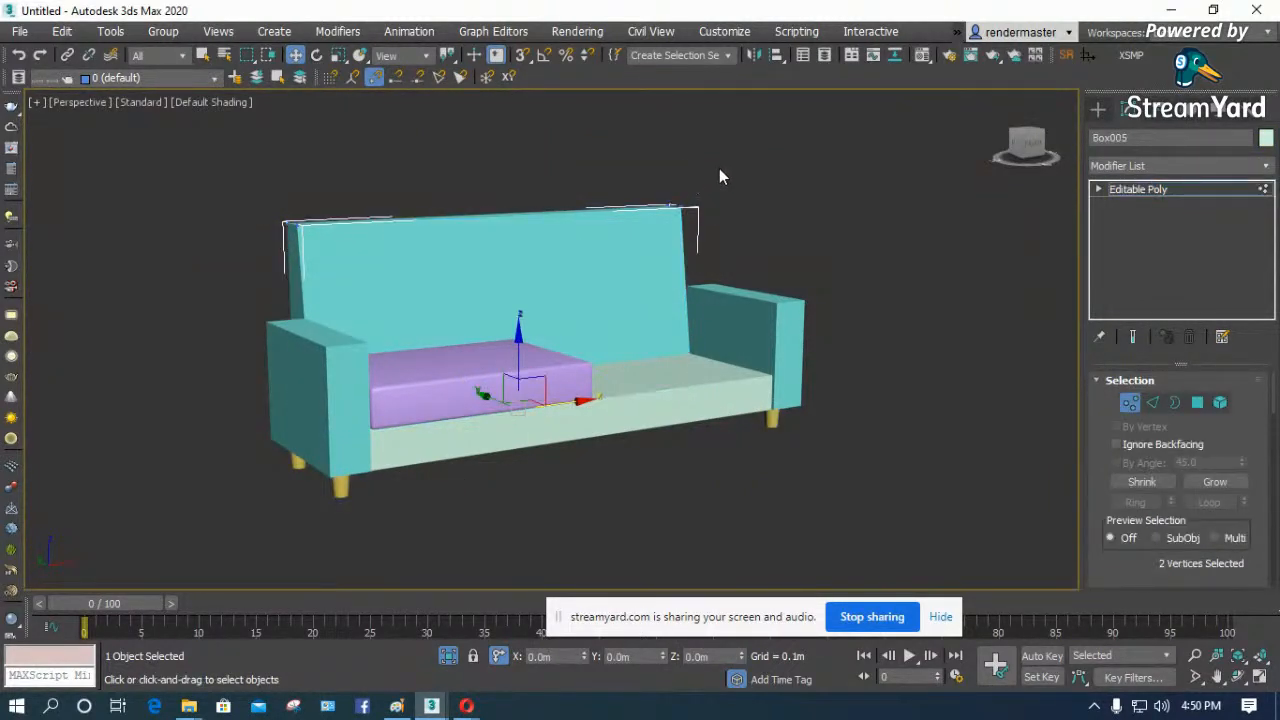
pyautogui.moveTo(258, 262); pyautogui.dragTo(258, 262)
pyautogui.moveTo(500, 158); pyautogui.dragTo(500, 184)
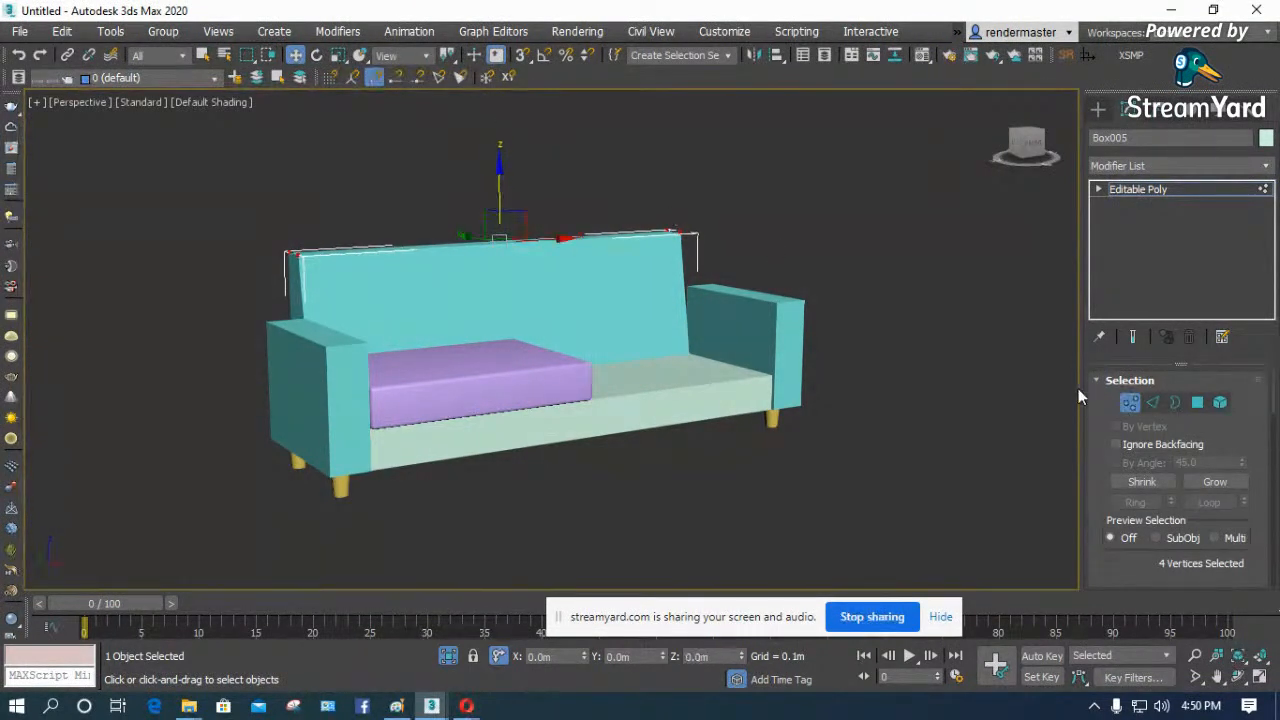
pyautogui.click(1129, 402)
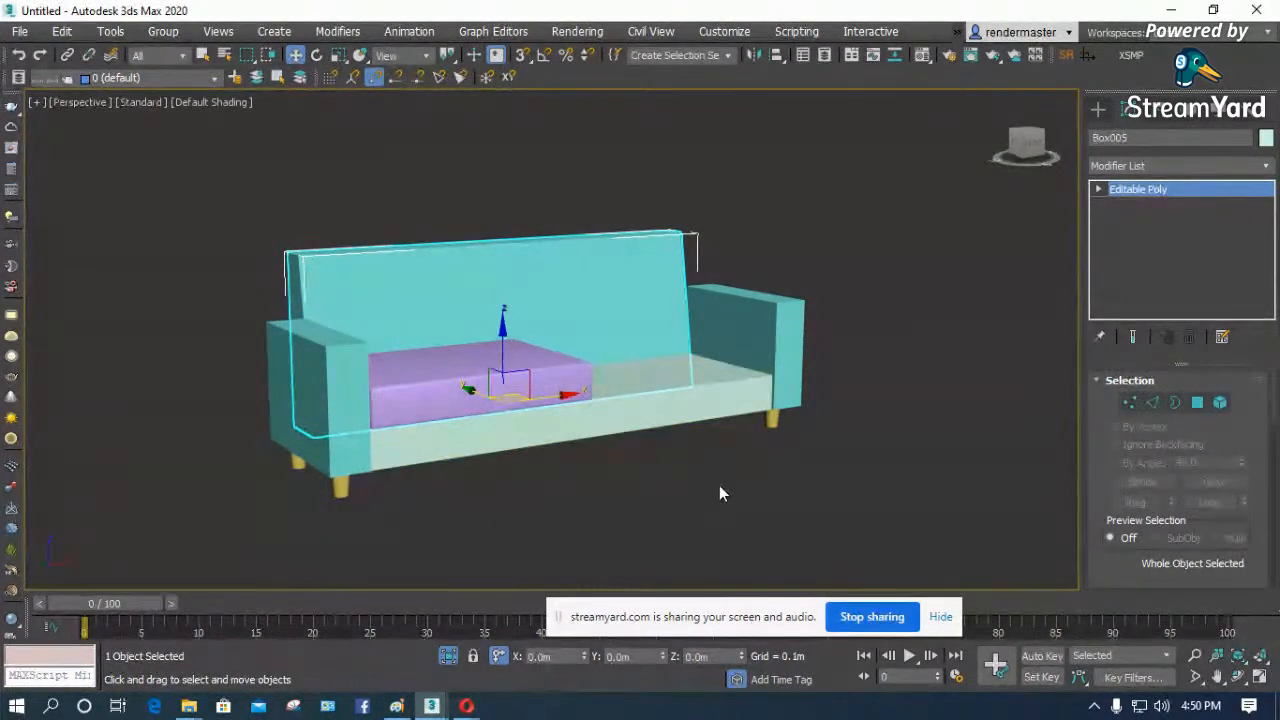
# - Select the sofa's armrests and show the near armrest's front corner up close, shaded with edged faces
pyautogui.click(570, 490)
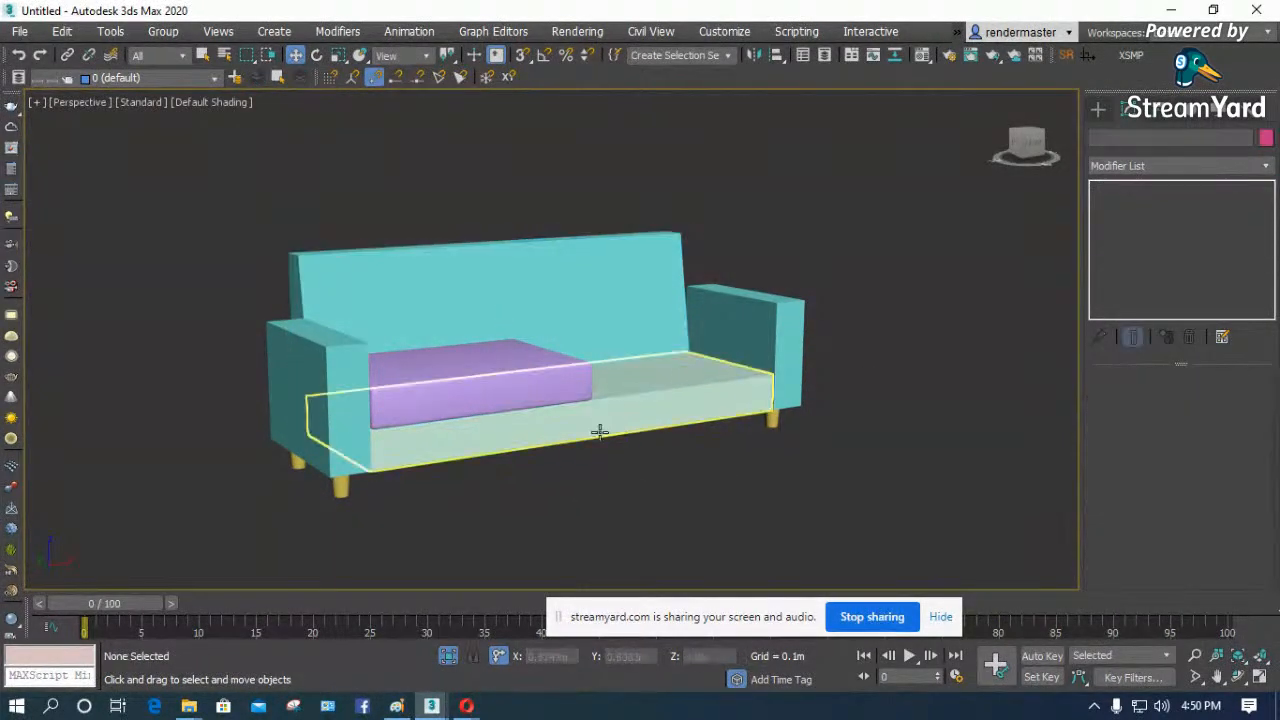
pyautogui.click(337, 343)
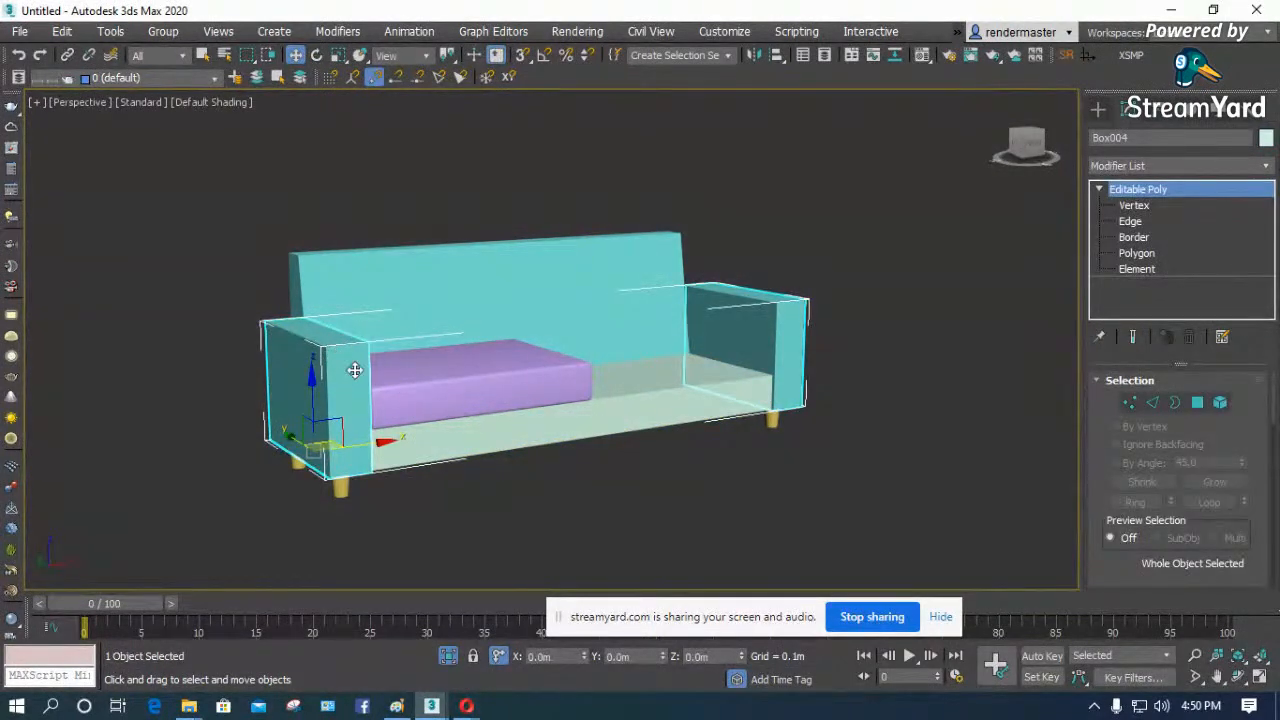
pyautogui.moveTo(337, 355); pyautogui.dragTo(339, 327, button='middle')
pyautogui.click(1238, 677)
pyautogui.moveTo(494, 394); pyautogui.dragTo(466, 414)
pyautogui.scroll(4, 334, 391)
pyautogui.scroll(2, 470, 373)
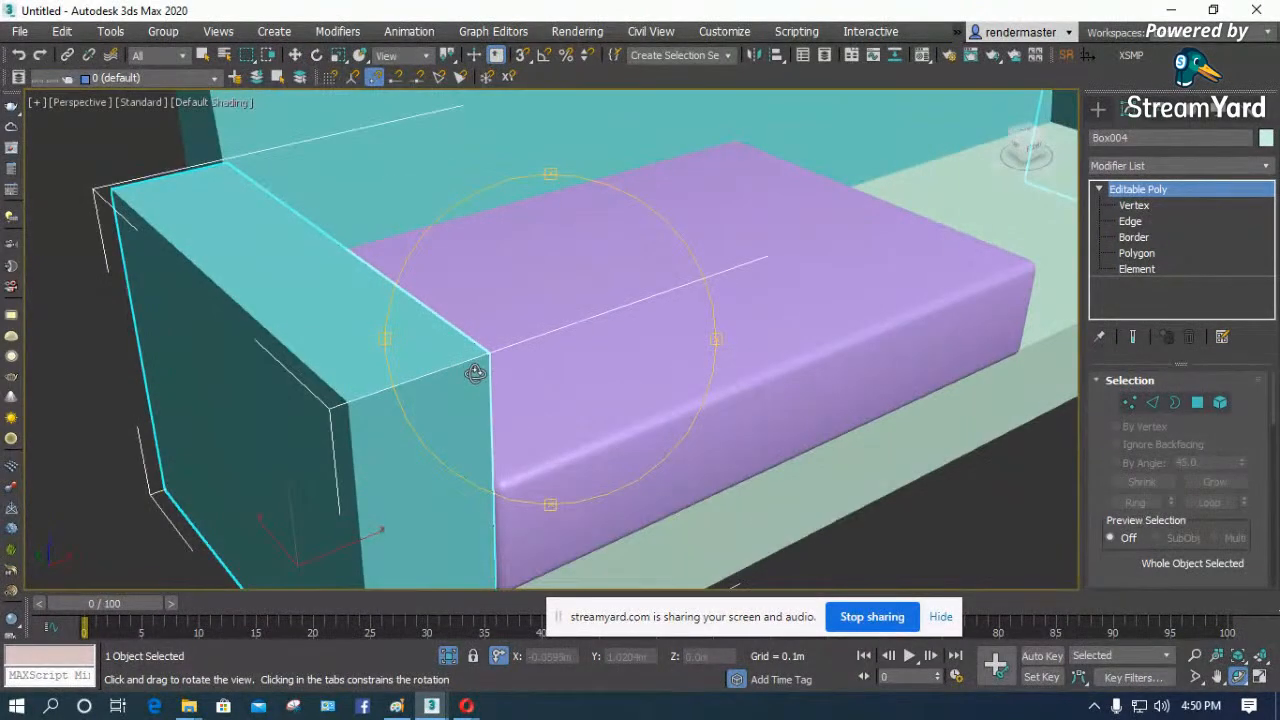
pyautogui.moveTo(489, 360)
pyautogui.mouseDown()
pyautogui.moveTo(465, 330)
pyautogui.moveTo(474, 300)
pyautogui.moveTo(500, 306)
pyautogui.moveTo(490, 390)
pyautogui.mouseUp()
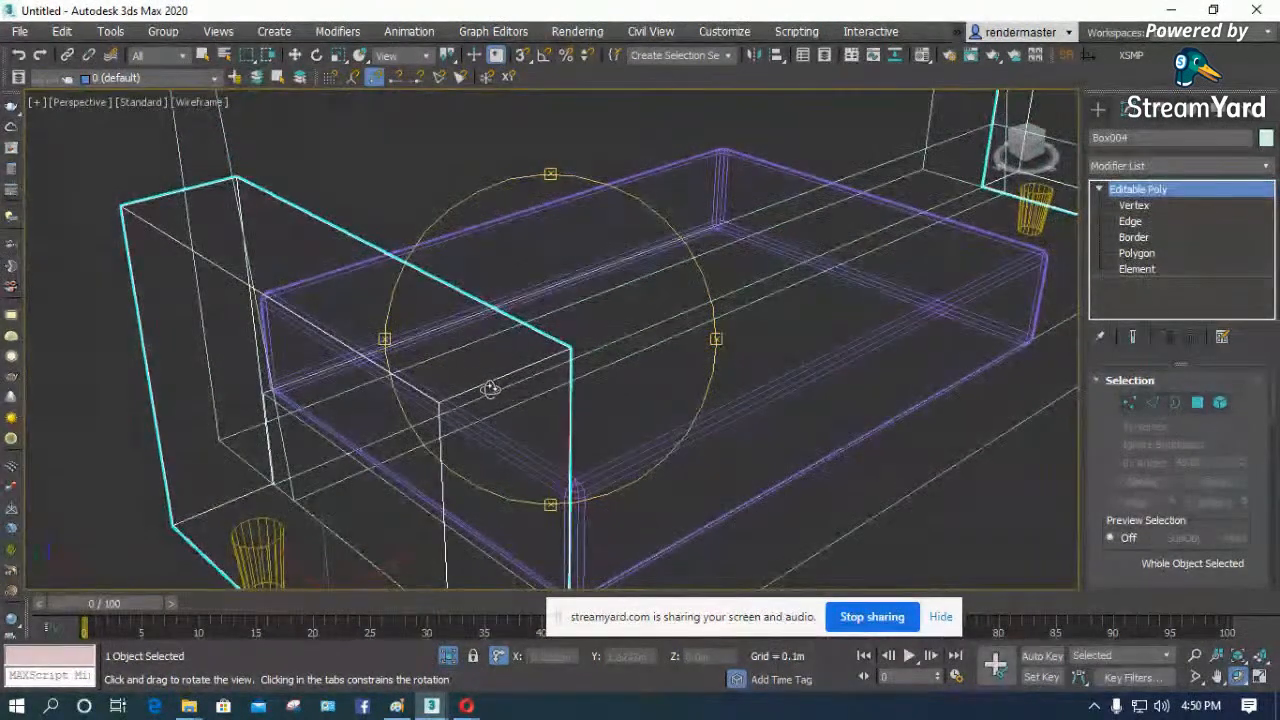
pyautogui.rightClick(492, 382)
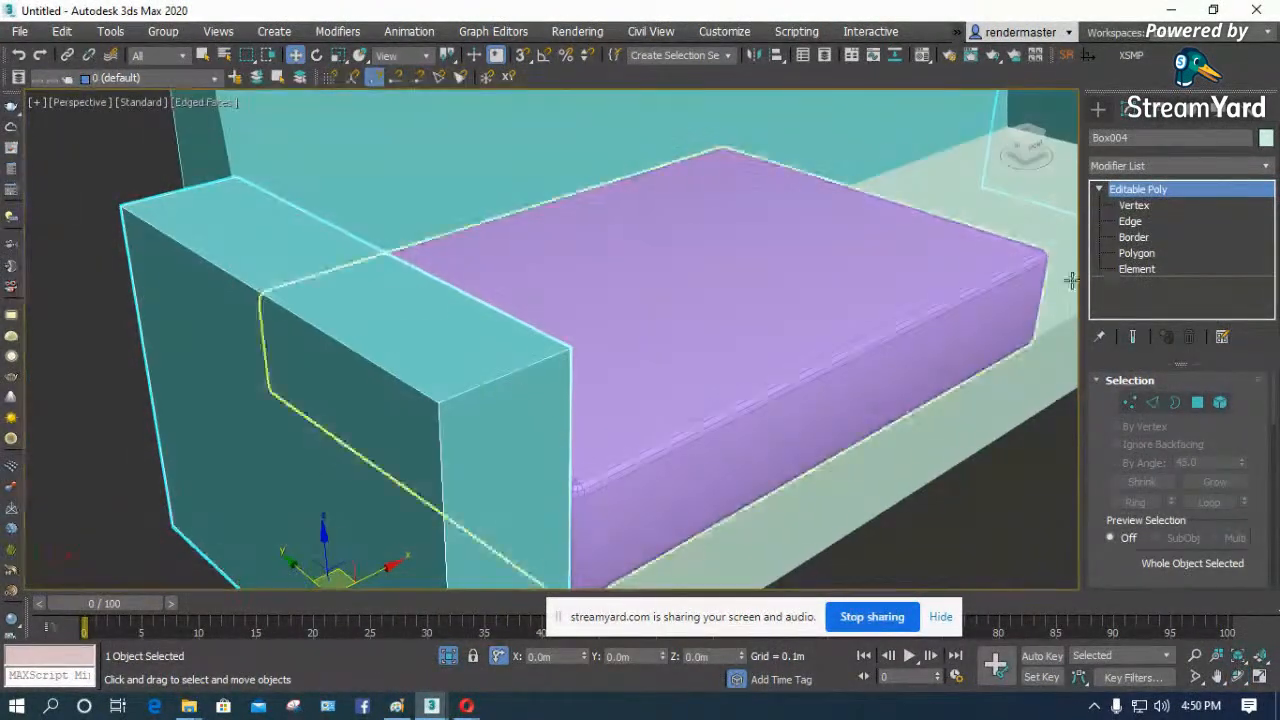
# - Select all edges of both armrests in edge editing
pyautogui.click(1131, 221)
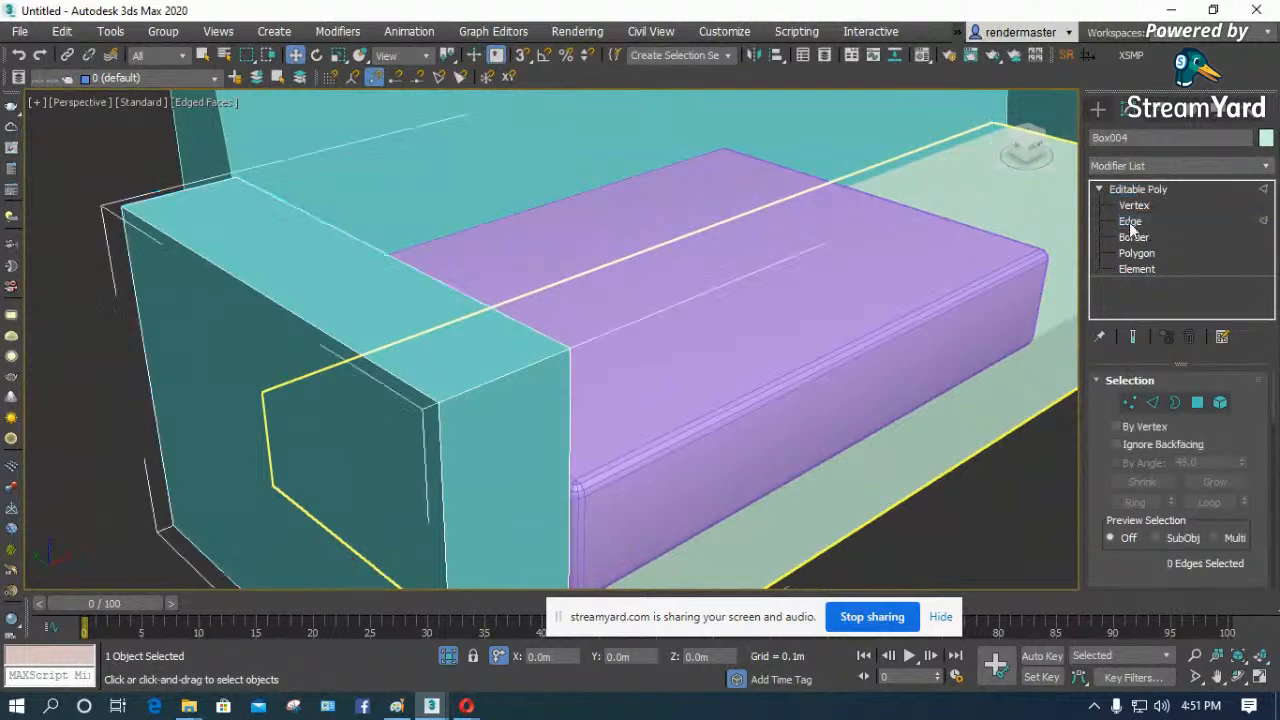
pyautogui.click(506, 368)
pyautogui.keyDown('ctrl'); pyautogui.click(390, 354); pyautogui.keyUp('ctrl')
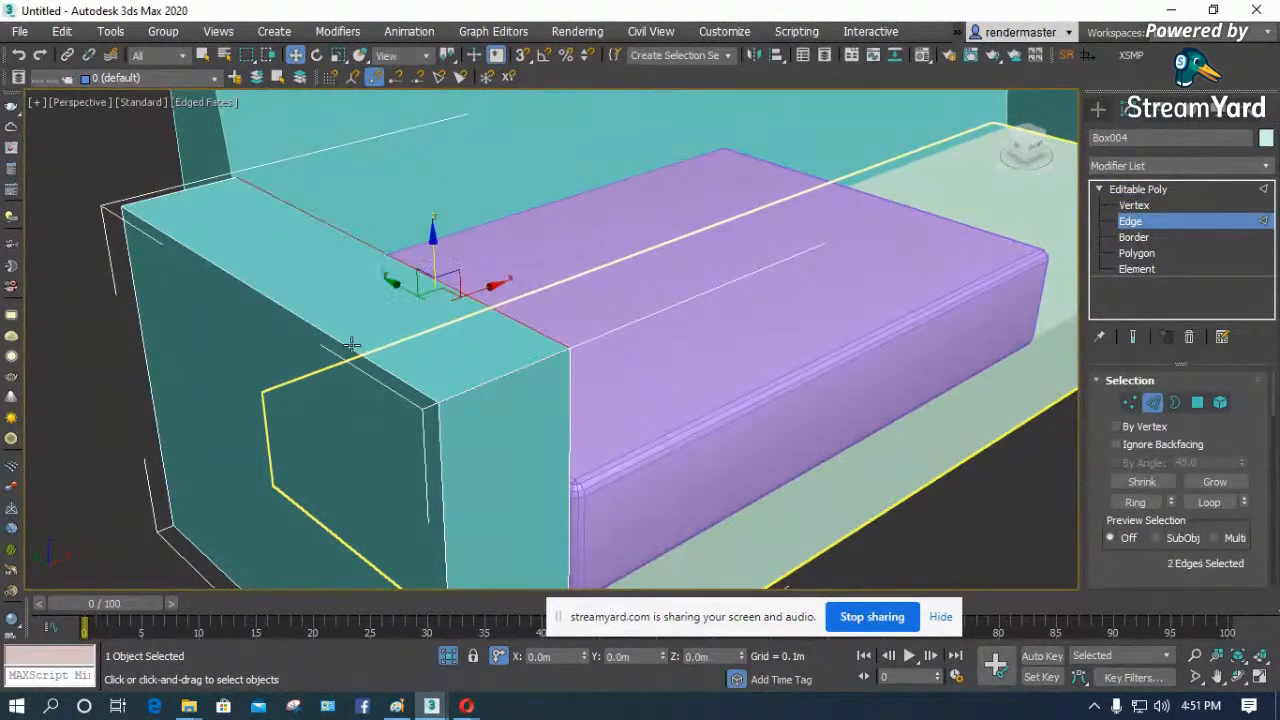
pyautogui.keyDown('ctrl'); pyautogui.click(352, 344); pyautogui.keyUp('ctrl')
pyautogui.keyDown('ctrl'); pyautogui.click(153, 197); pyautogui.keyUp('ctrl')
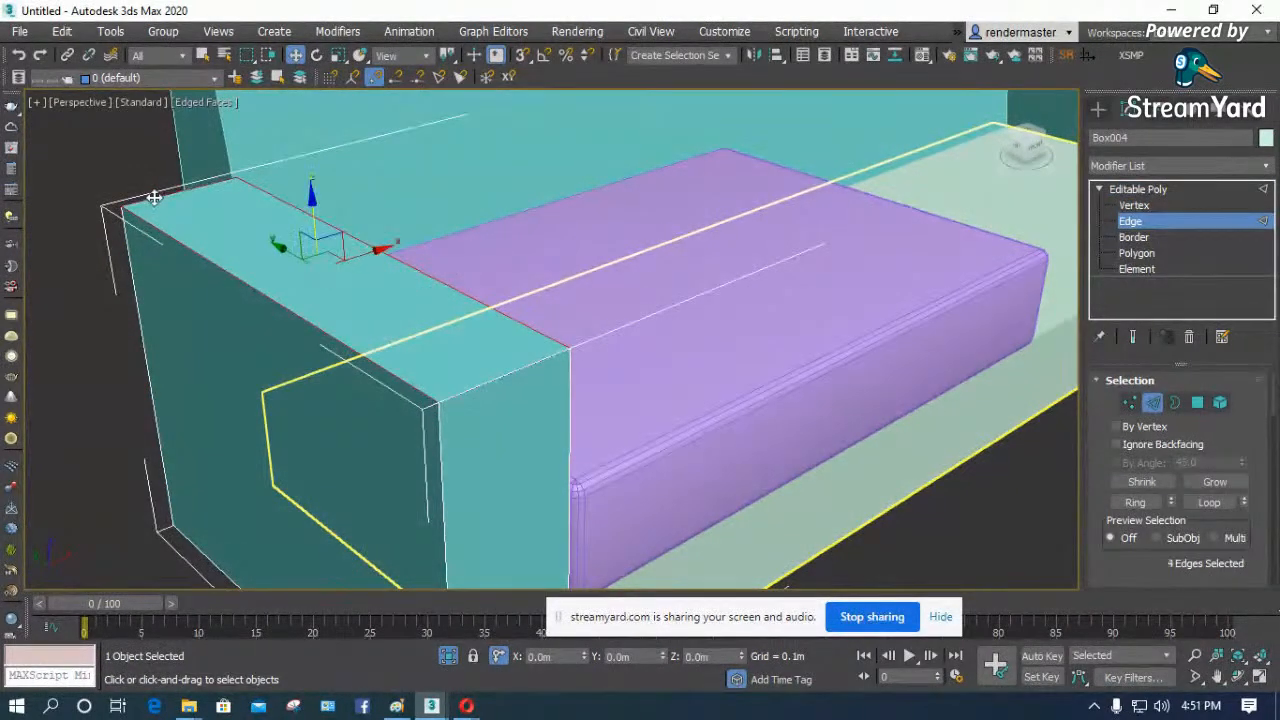
pyautogui.keyDown('ctrl'); pyautogui.click(133, 279); pyautogui.keyUp('ctrl')
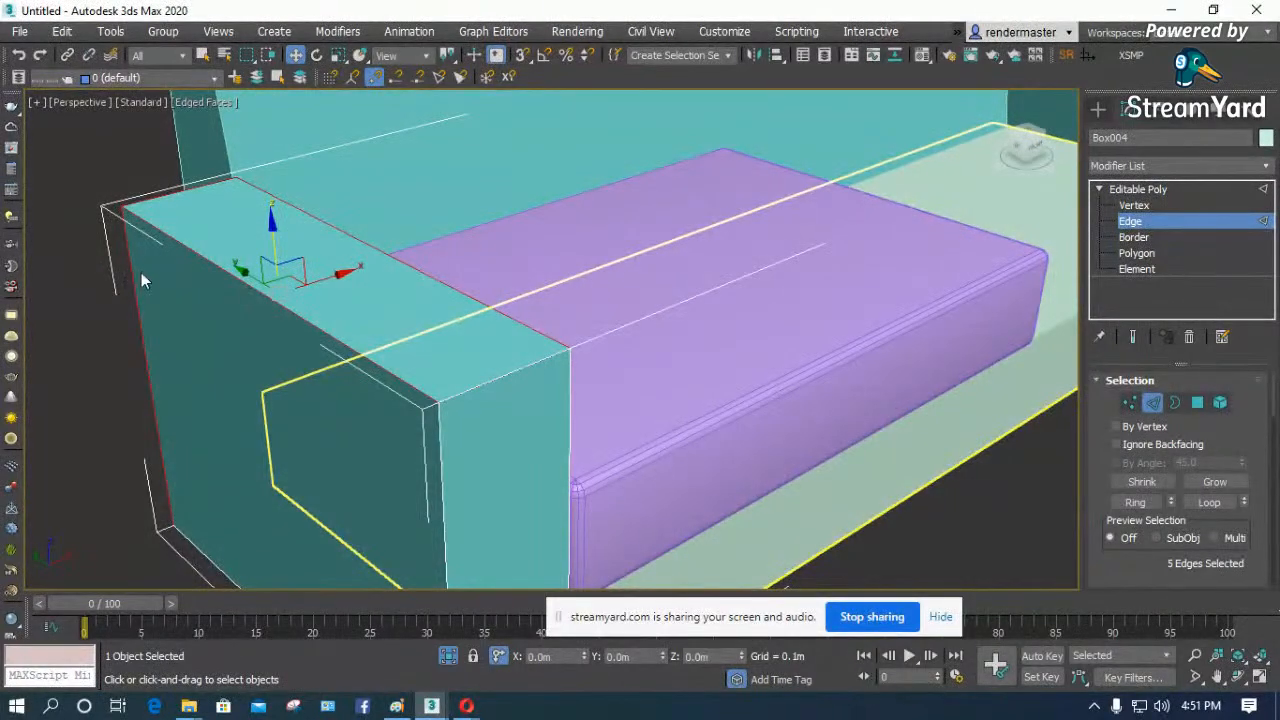
pyautogui.hotkey('ctrl', 'a')
pyautogui.scroll(-4, 355, 314)
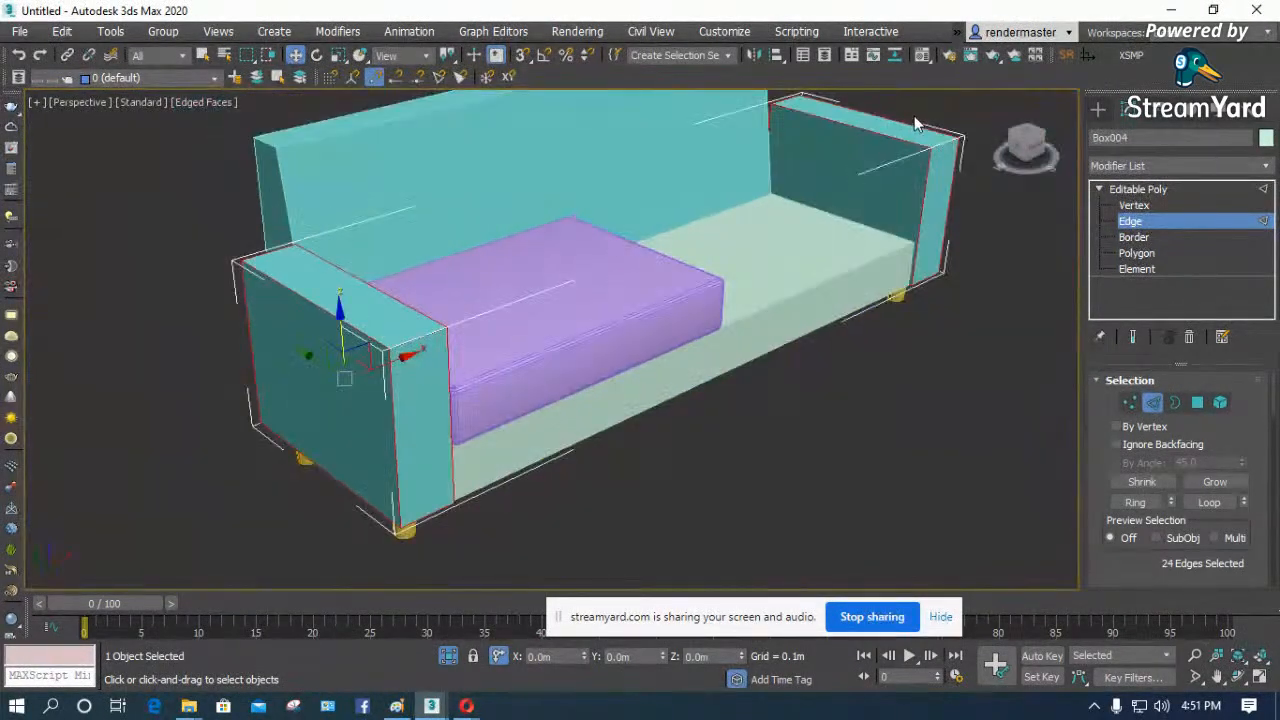
pyautogui.scroll(5, 422, 333)
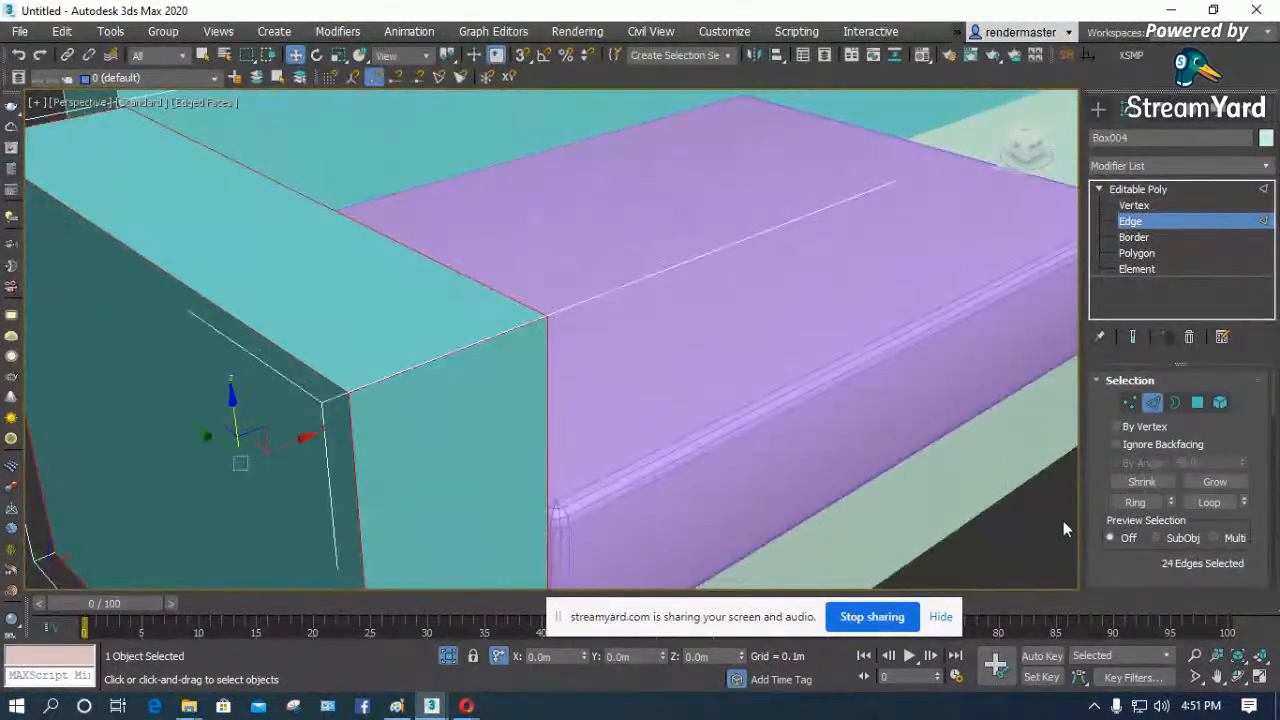
# - Chamfer the selected armrest edges by 0.014 m with 6 segments, and leave edge editing
pyautogui.moveTo(1108, 559); pyautogui.dragTo(1102, 333)
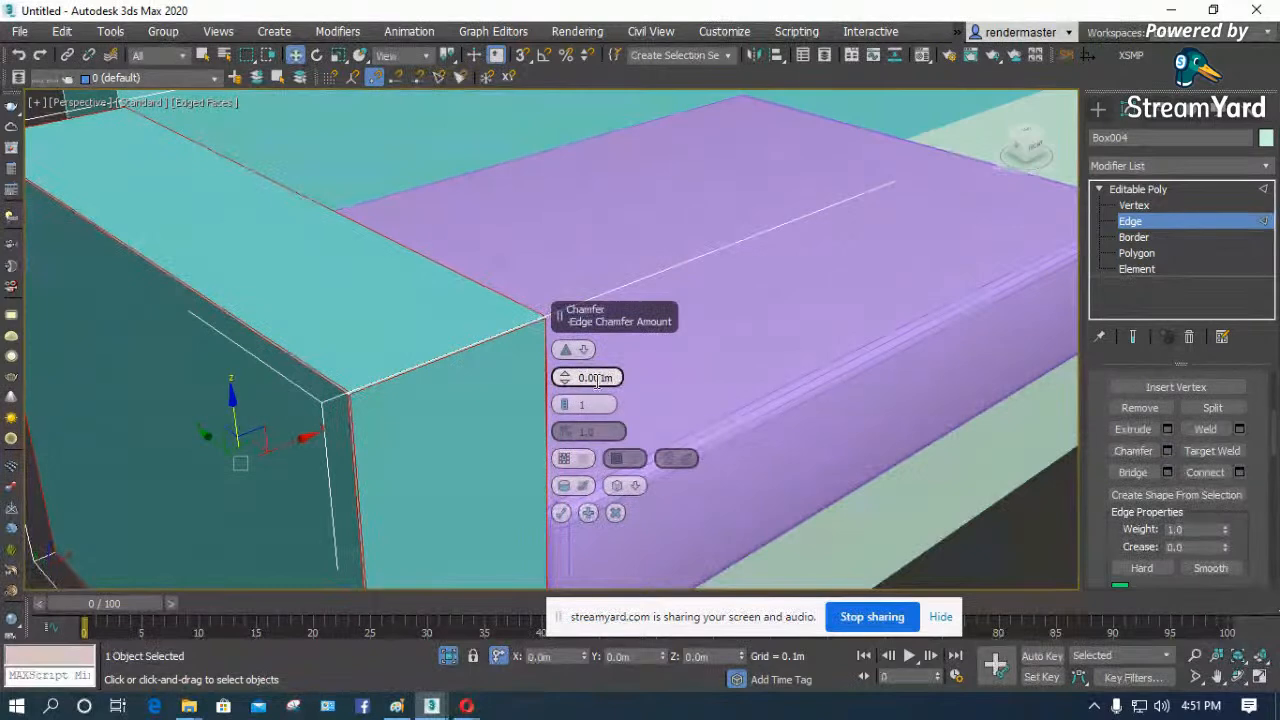
pyautogui.moveTo(565, 370)
pyautogui.mouseDown()
pyautogui.moveTo(563, 343)
pyautogui.moveTo(577, 377)
pyautogui.mouseUp()
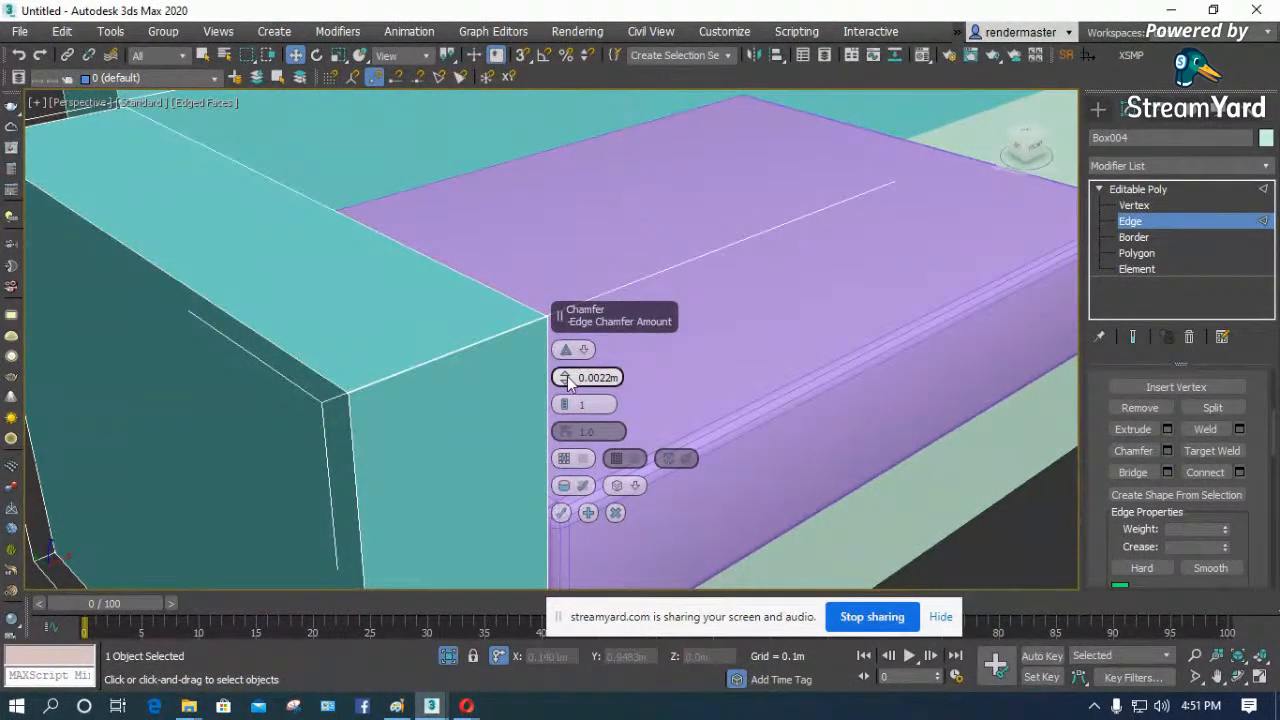
pyautogui.moveTo(565, 377); pyautogui.dragTo(563, 323)
pyautogui.moveTo(564, 404); pyautogui.dragTo(564, 398)
pyautogui.keyDown('alt'); pyautogui.moveTo(365, 388); pyautogui.dragTo(264, 383, button='middle'); pyautogui.keyUp('alt')
pyautogui.scroll(-4, 687, 230)
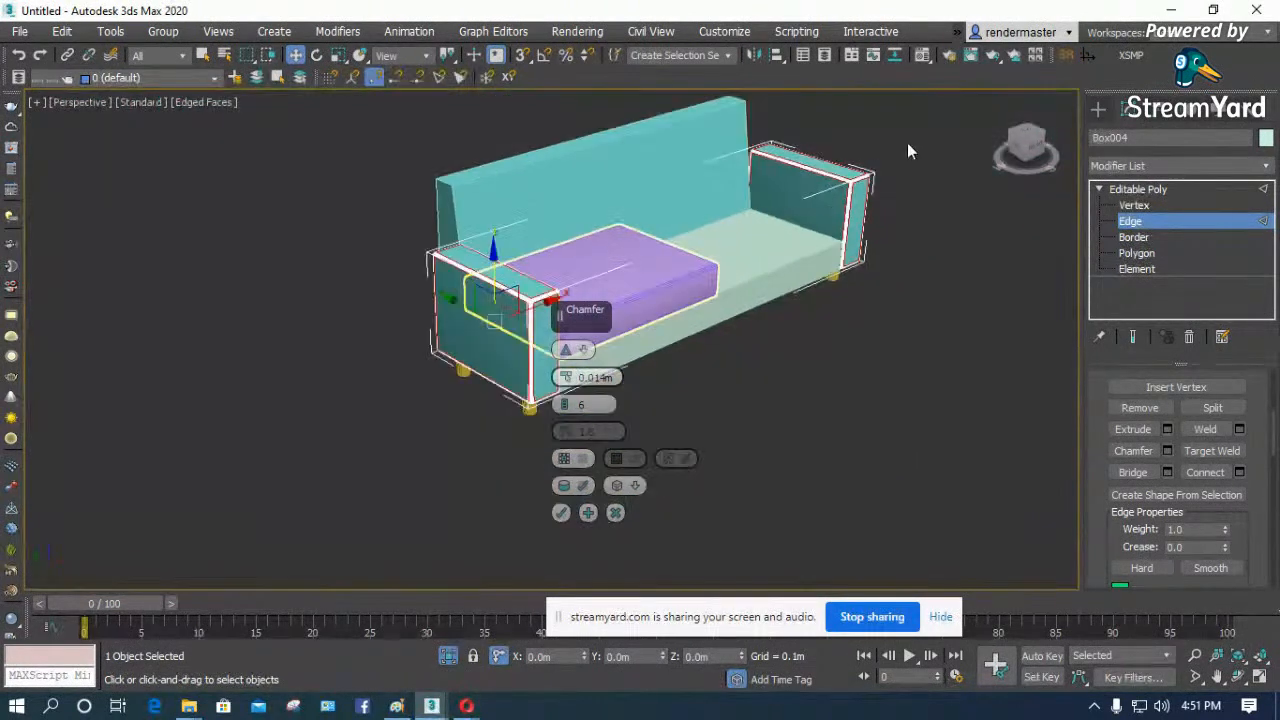
pyautogui.scroll(6, 905, 146)
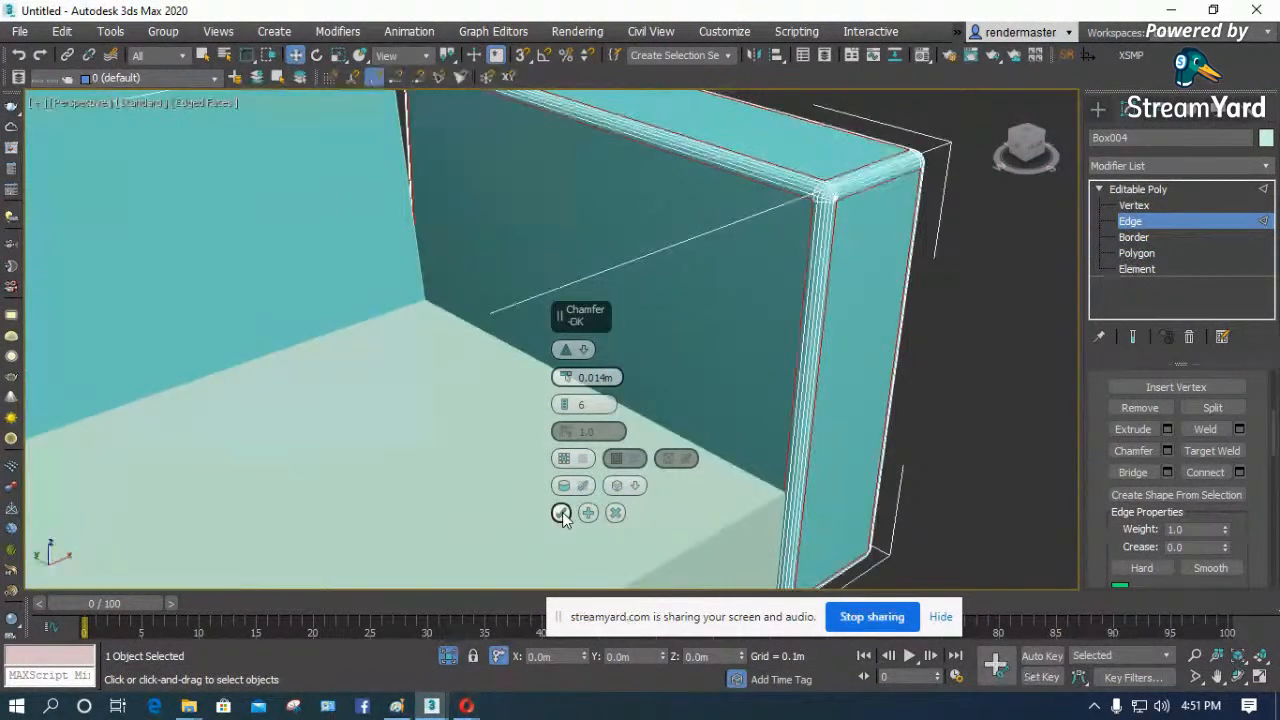
pyautogui.click(561, 513)
pyautogui.scroll(-6, 609, 354)
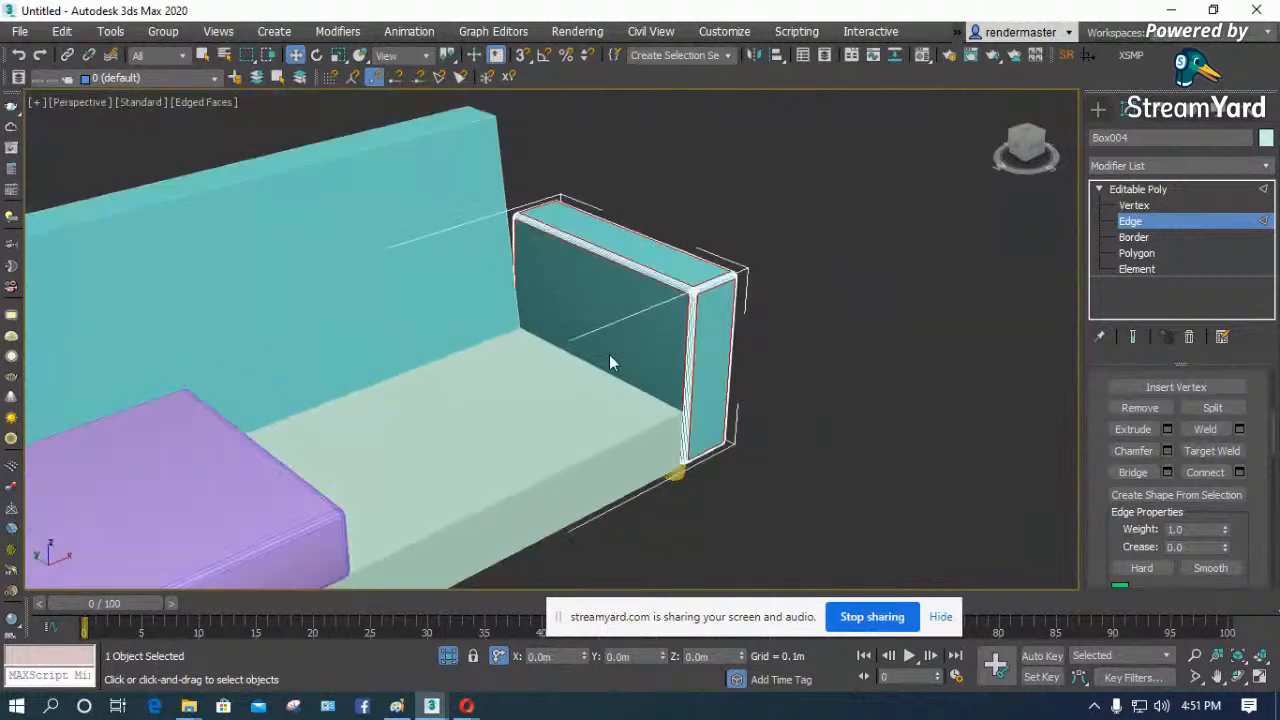
pyautogui.click(1138, 189)
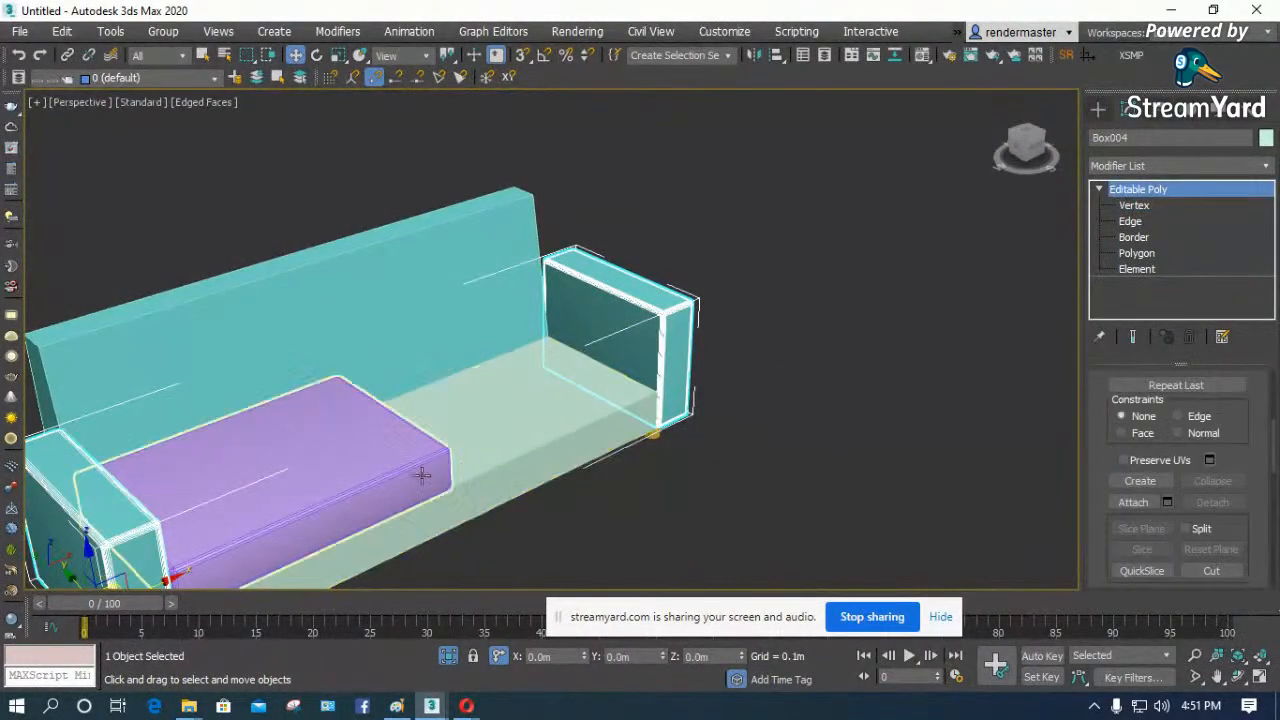
# - Inspect the purple seat cushion's rounded edges and its fillet settings
pyautogui.click(380, 484)
pyautogui.scroll(4, 231, 534)
pyautogui.scroll(5, 418, 468)
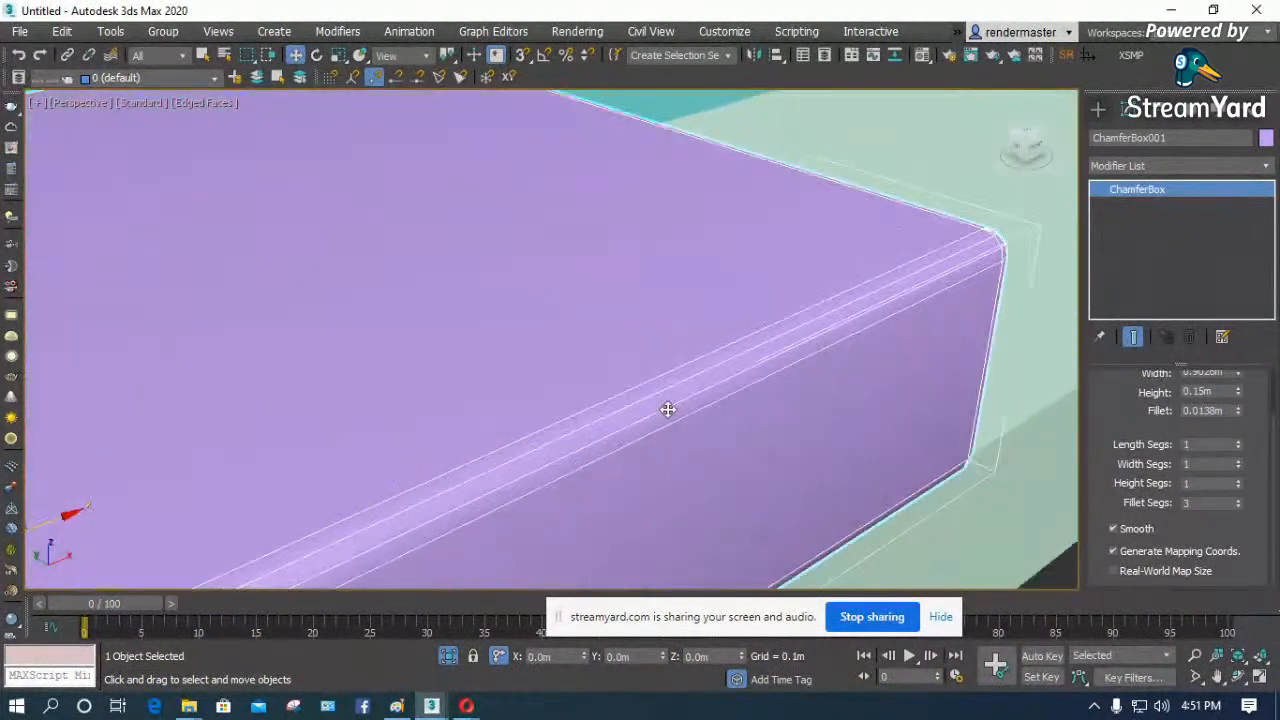
pyautogui.scroll(-8, 745, 355)
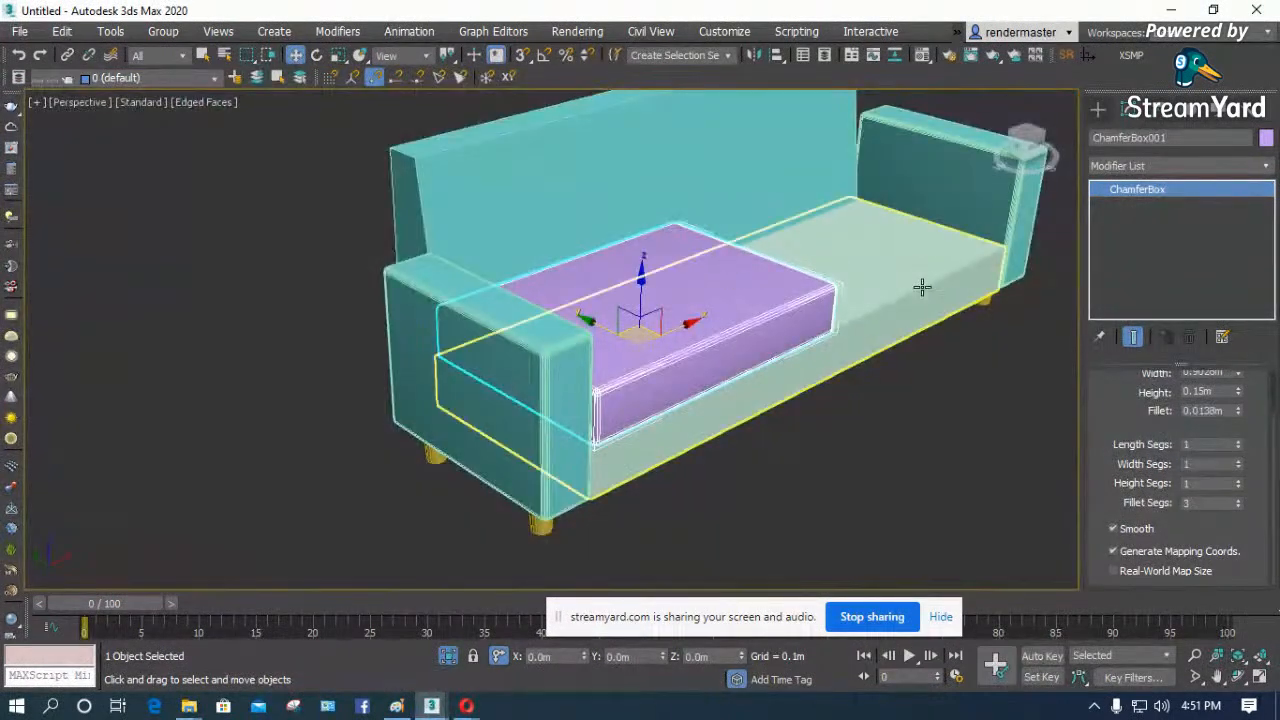
# - Select the front and both side top edges of the sofa's seat base in edge editing
pyautogui.click(945, 298)
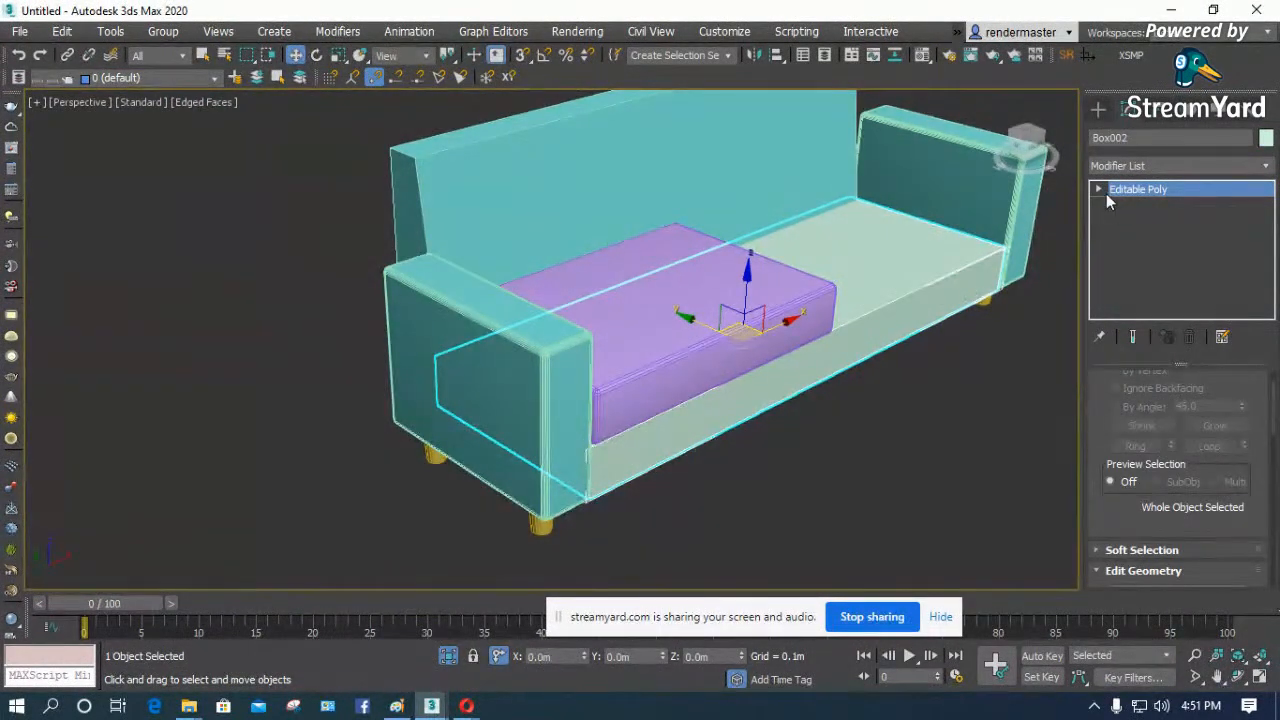
pyautogui.click(1099, 189)
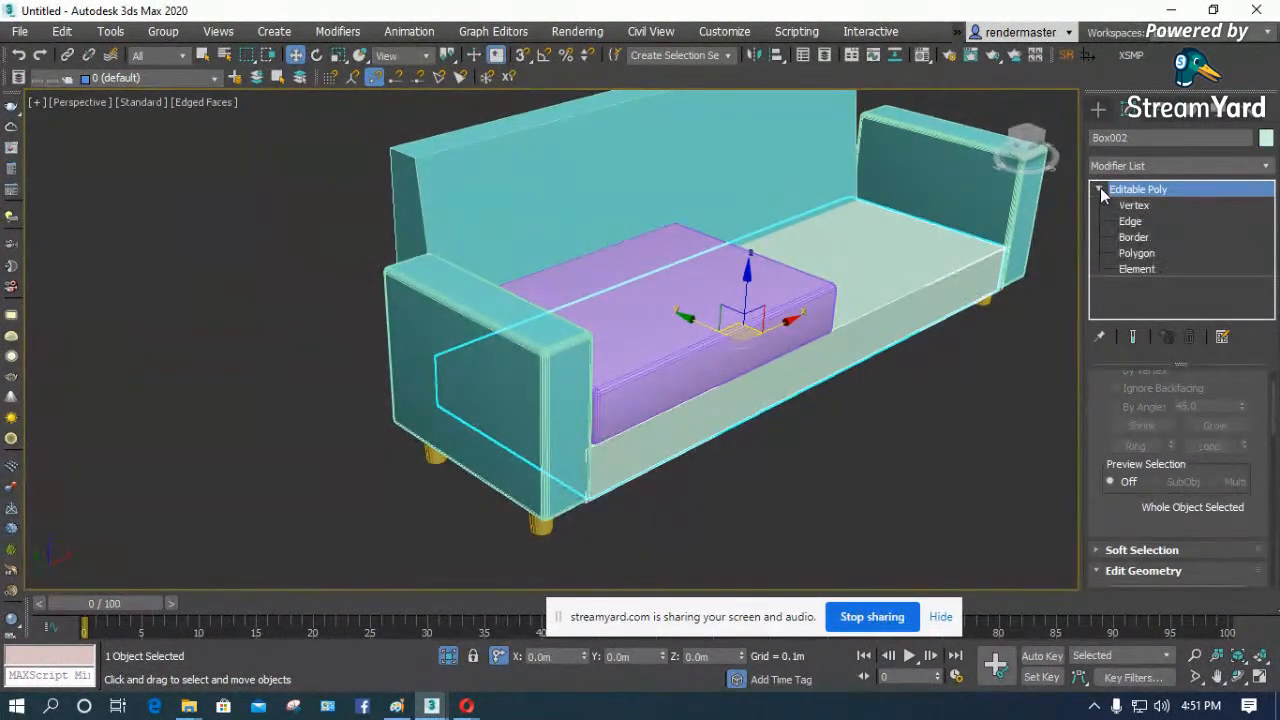
pyautogui.click(1147, 223)
pyautogui.click(959, 237)
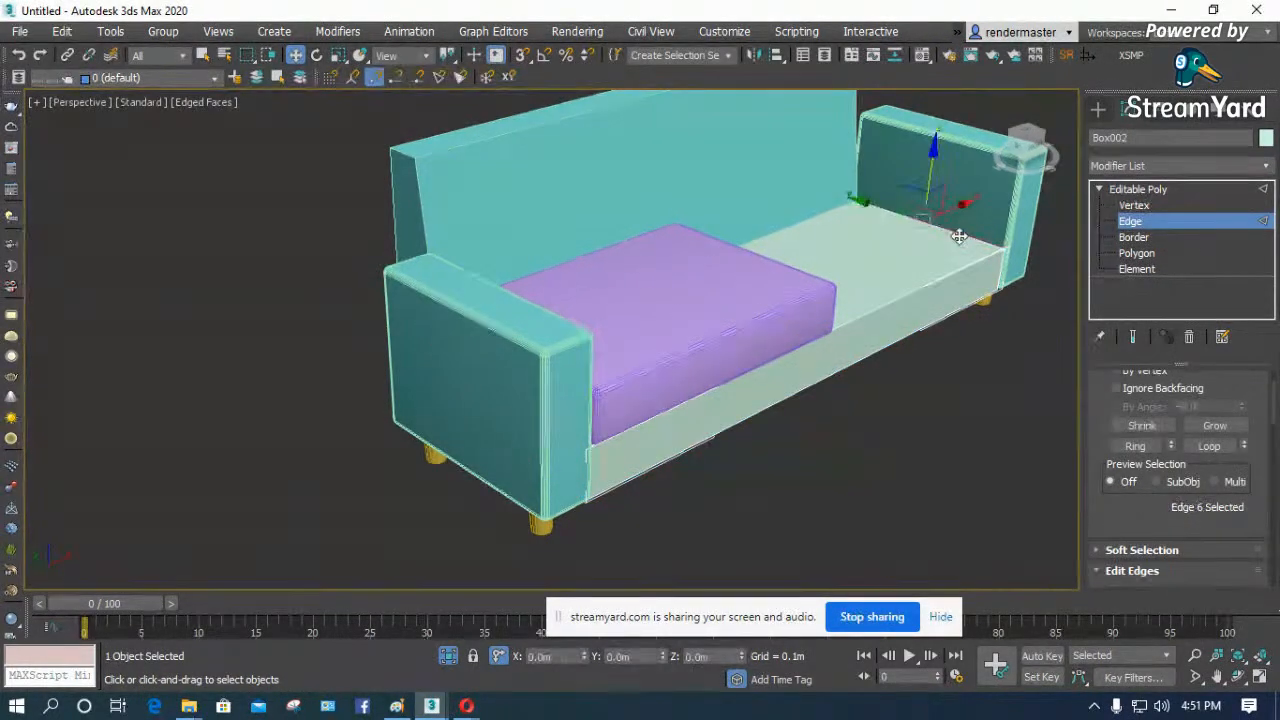
pyautogui.keyDown('ctrl'); pyautogui.click(809, 217); pyautogui.keyUp('ctrl')
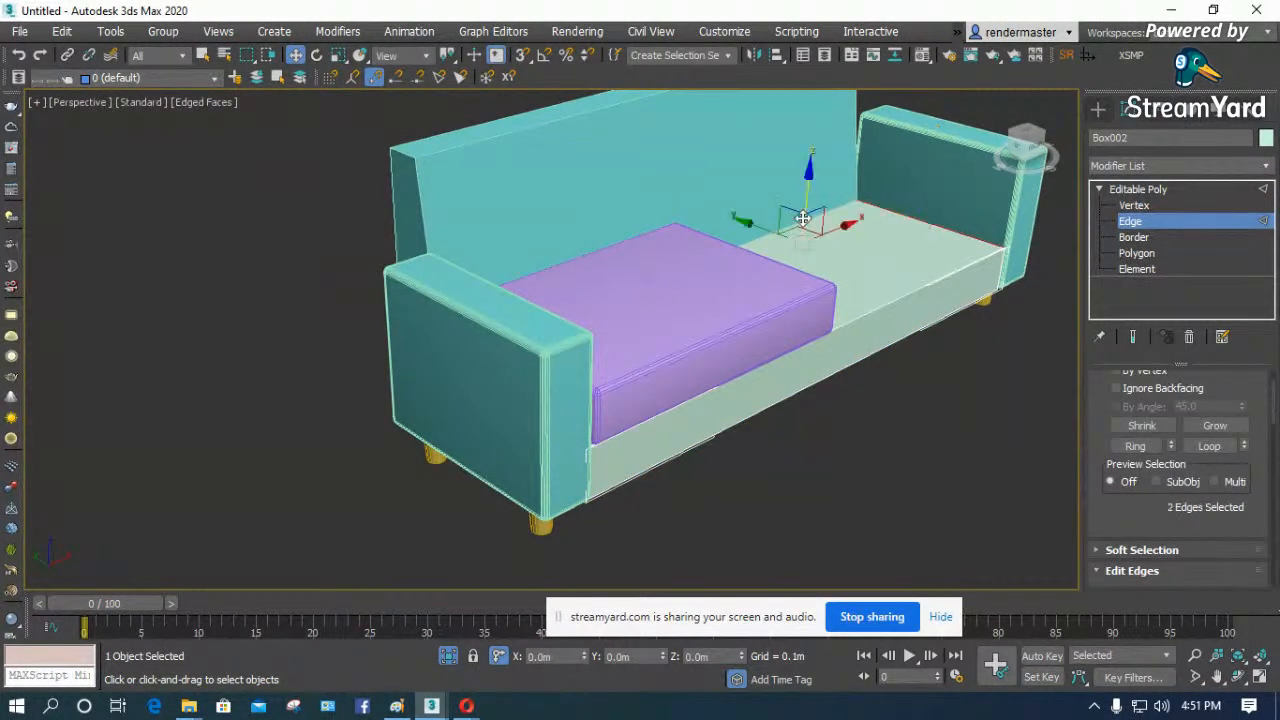
pyautogui.press('F3')
pyautogui.click(957, 231)
pyautogui.keyDown('ctrl'); pyautogui.click(937, 273); pyautogui.keyUp('ctrl')
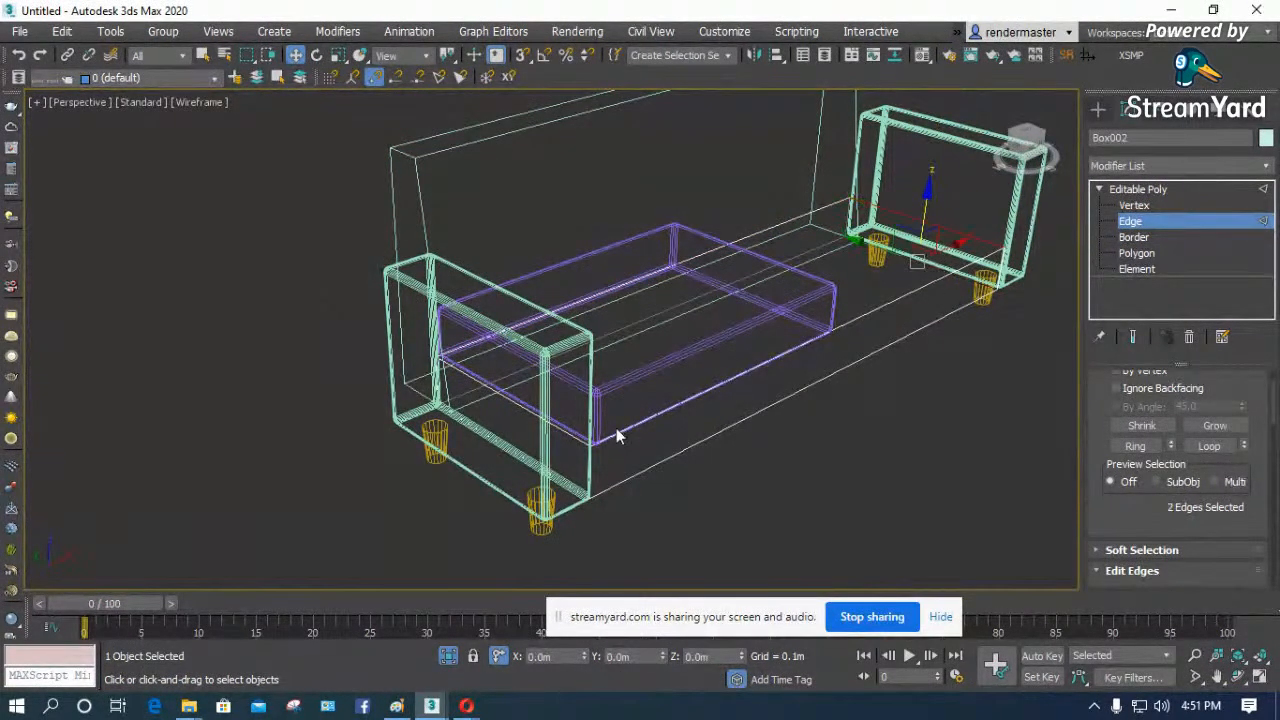
pyautogui.click(912, 291)
pyautogui.keyDown('ctrl'); pyautogui.click(960, 234); pyautogui.keyUp('ctrl')
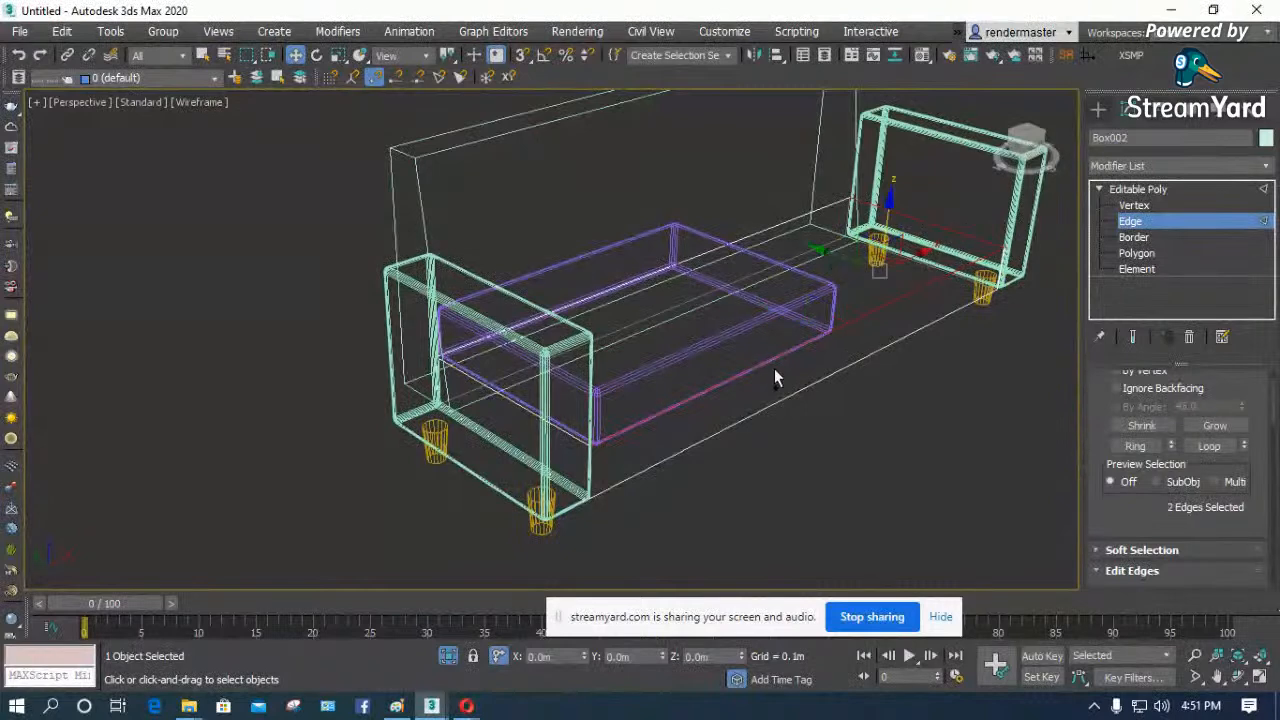
pyautogui.scroll(2, 576, 437)
pyautogui.keyDown('ctrl'); pyautogui.click(578, 434); pyautogui.keyUp('ctrl')
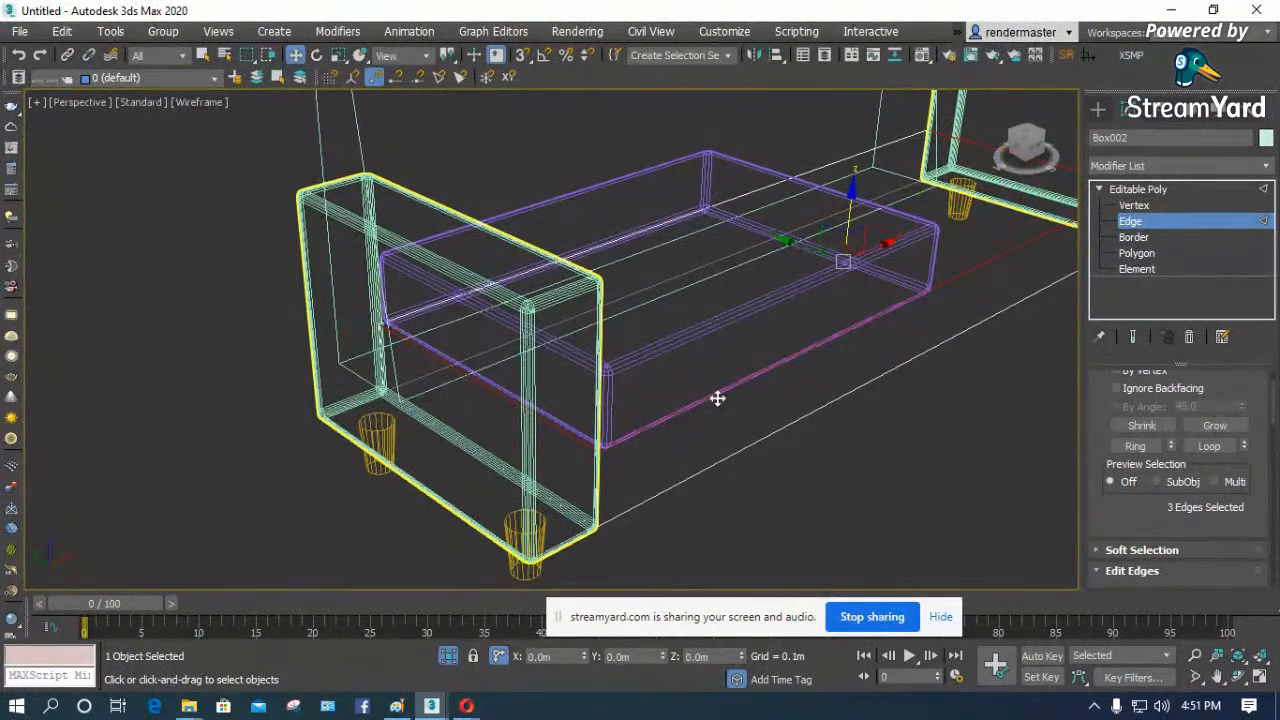
pyautogui.press('F3')
pyautogui.scroll(-2, 602, 378)
pyautogui.scroll(4, 870, 290)
pyautogui.scroll(-5, 1121, 515)
# - Chamfer the seat base's selected top edges by 0.0128 m with 4 segments, leave edge editing and deselect the base
pyautogui.click(1168, 413)
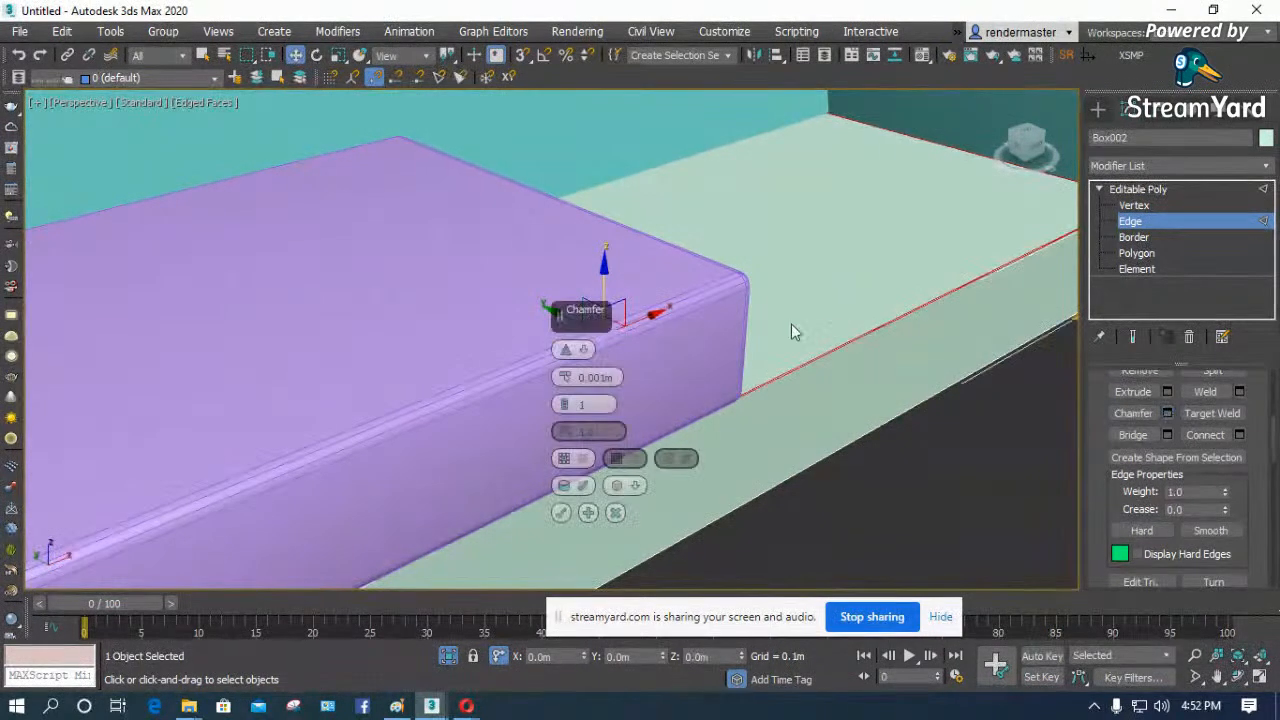
pyautogui.moveTo(566, 380); pyautogui.dragTo(566, 345)
pyautogui.moveTo(568, 406); pyautogui.dragTo(566, 345)
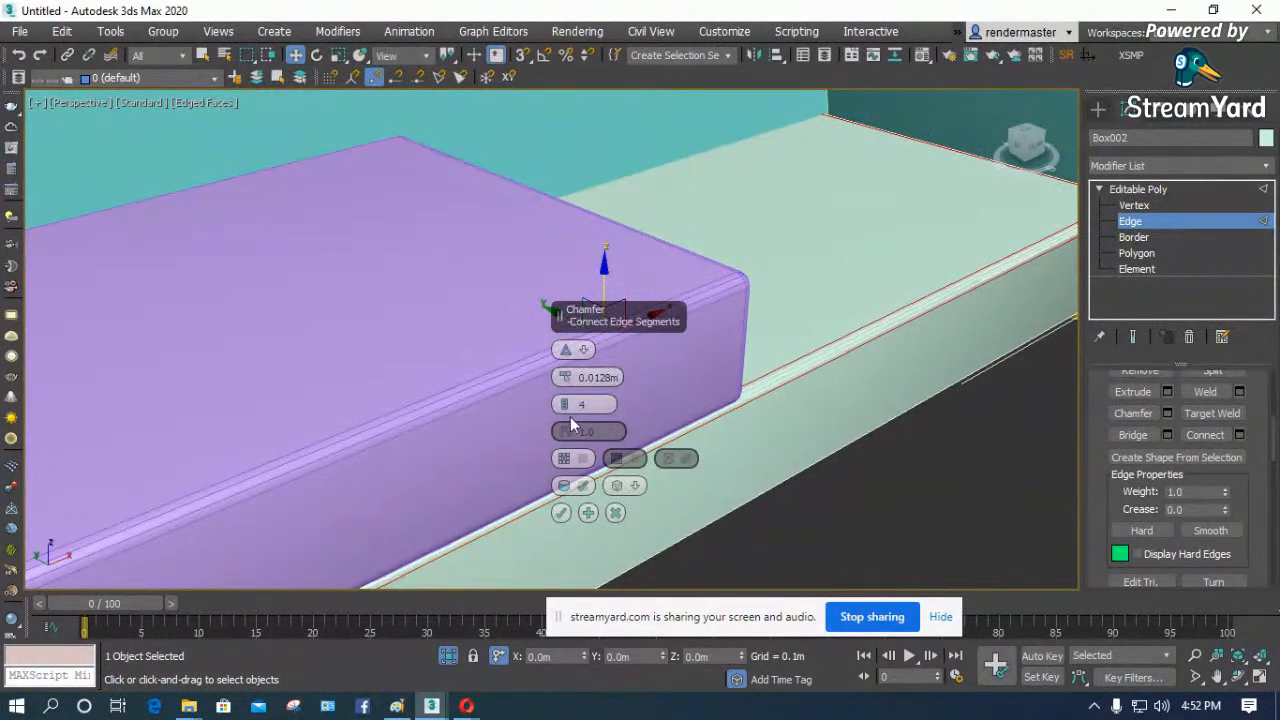
pyautogui.click(562, 514)
pyautogui.scroll(-5, 708, 400)
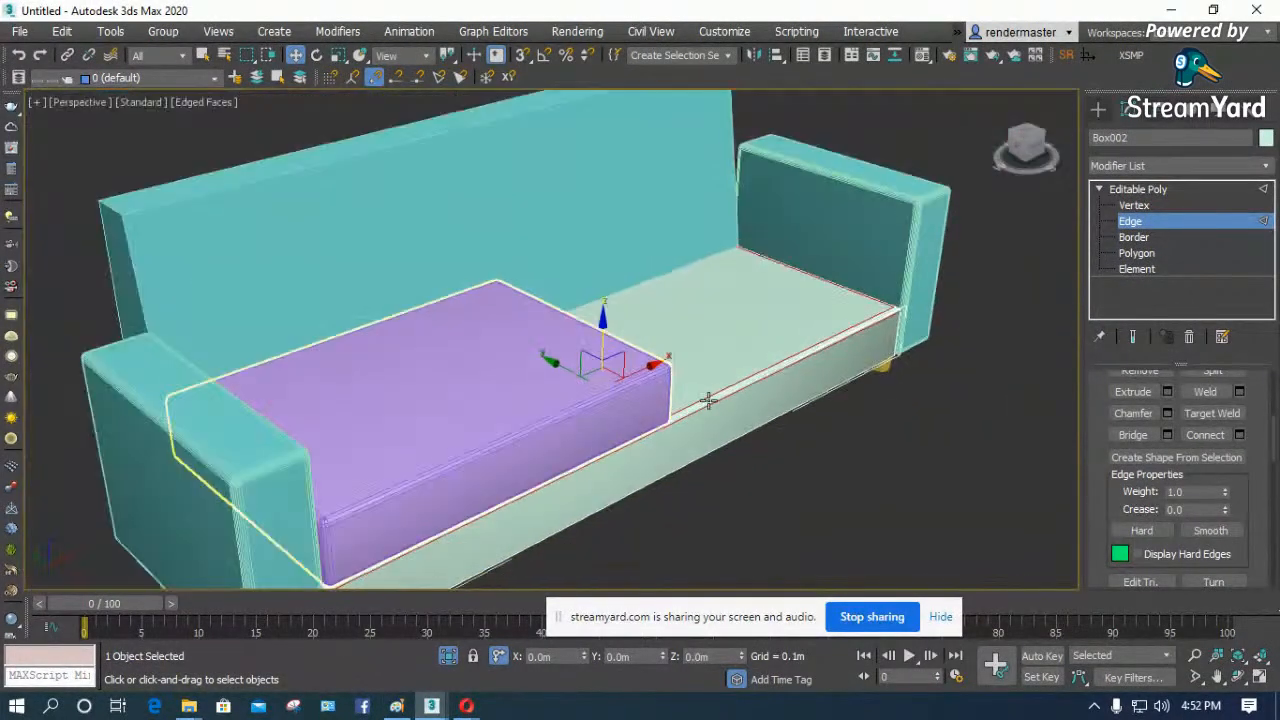
pyautogui.click(1132, 191)
pyautogui.click(949, 397)
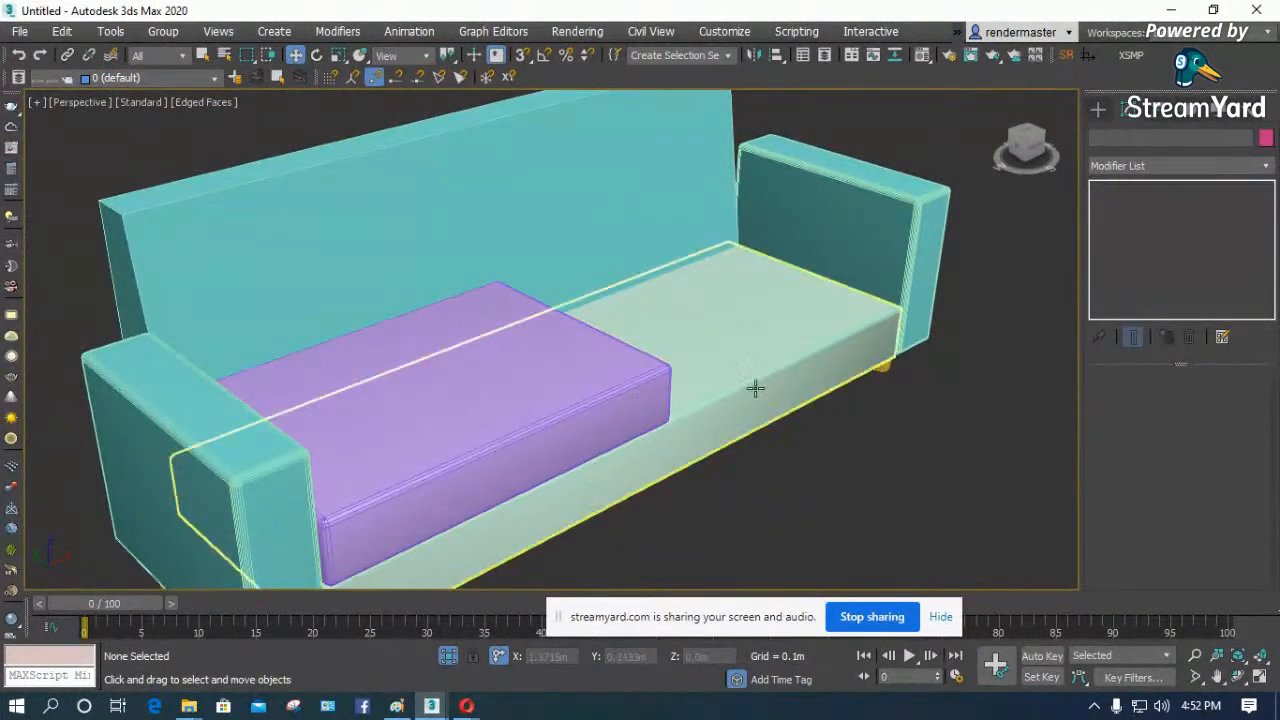
# - Set the purple seat cushion's length and width segments to 10 and height segments to 3, and deselect it
pyautogui.scroll(-3, 555, 386)
pyautogui.click(501, 392)
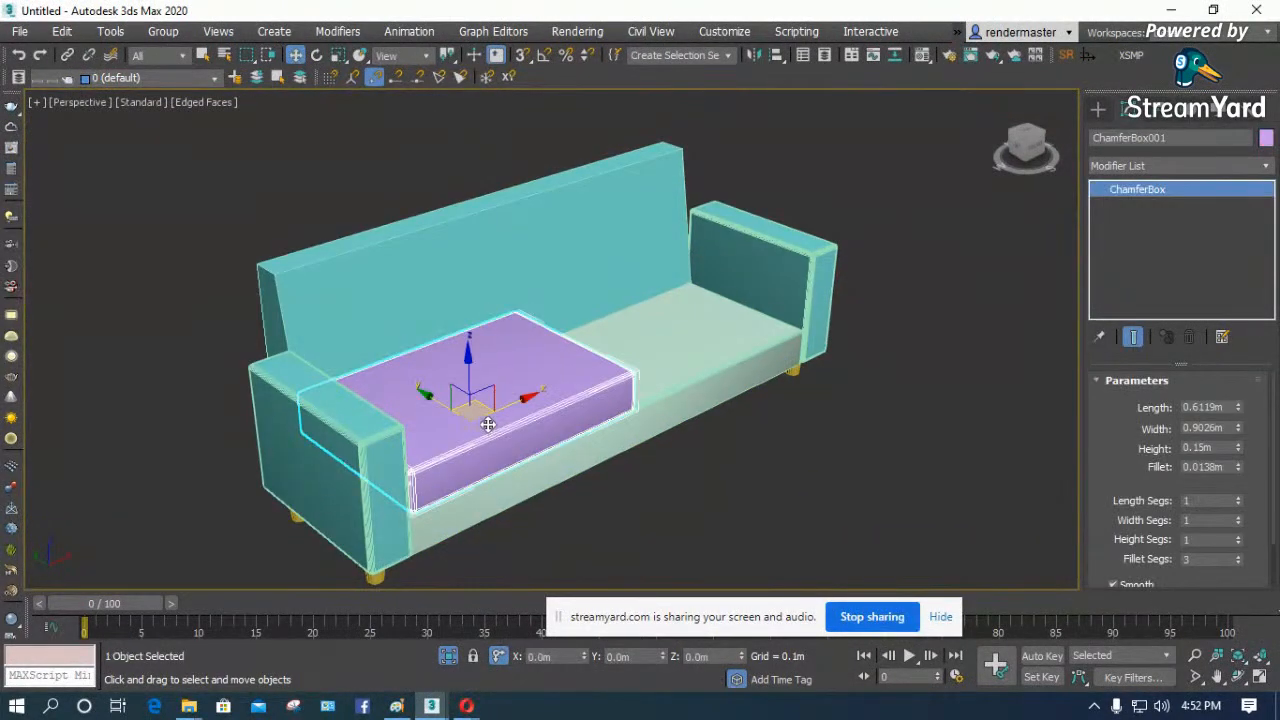
pyautogui.moveTo(1109, 453); pyautogui.dragTo(1109, 397)
pyautogui.moveTo(1237, 447); pyautogui.dragTo(1244, 487)
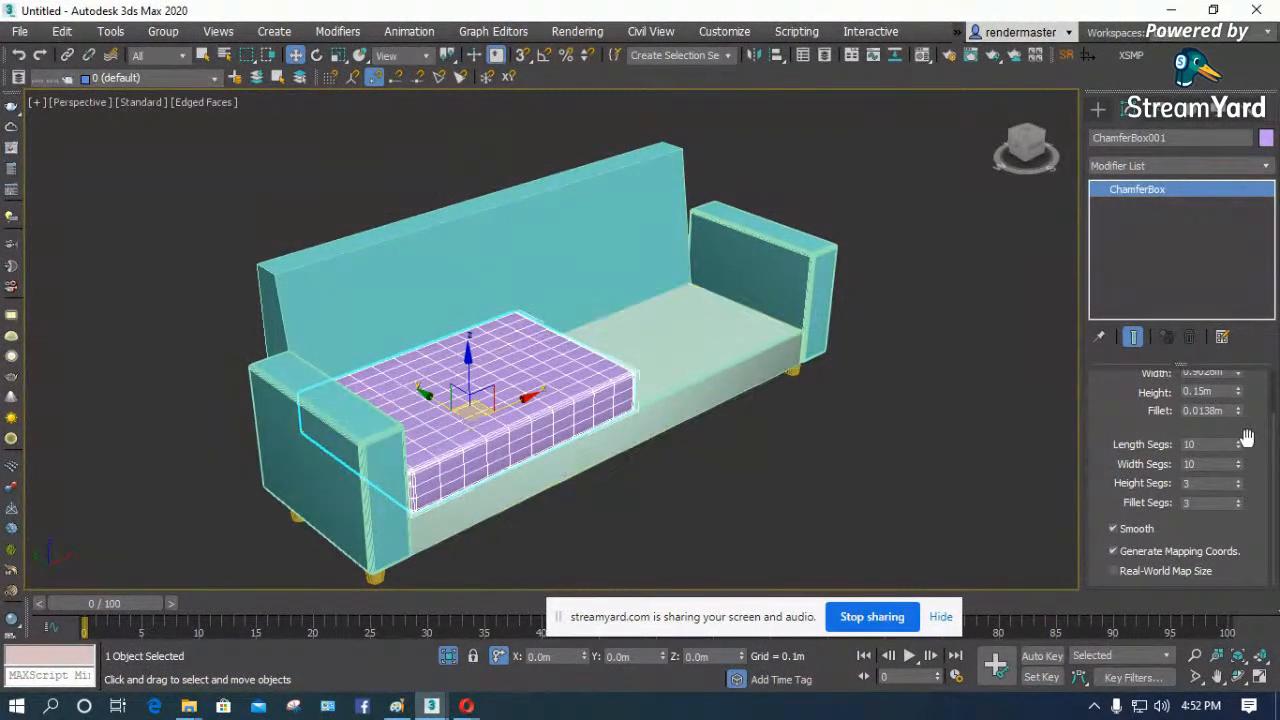
pyautogui.click(751, 470)
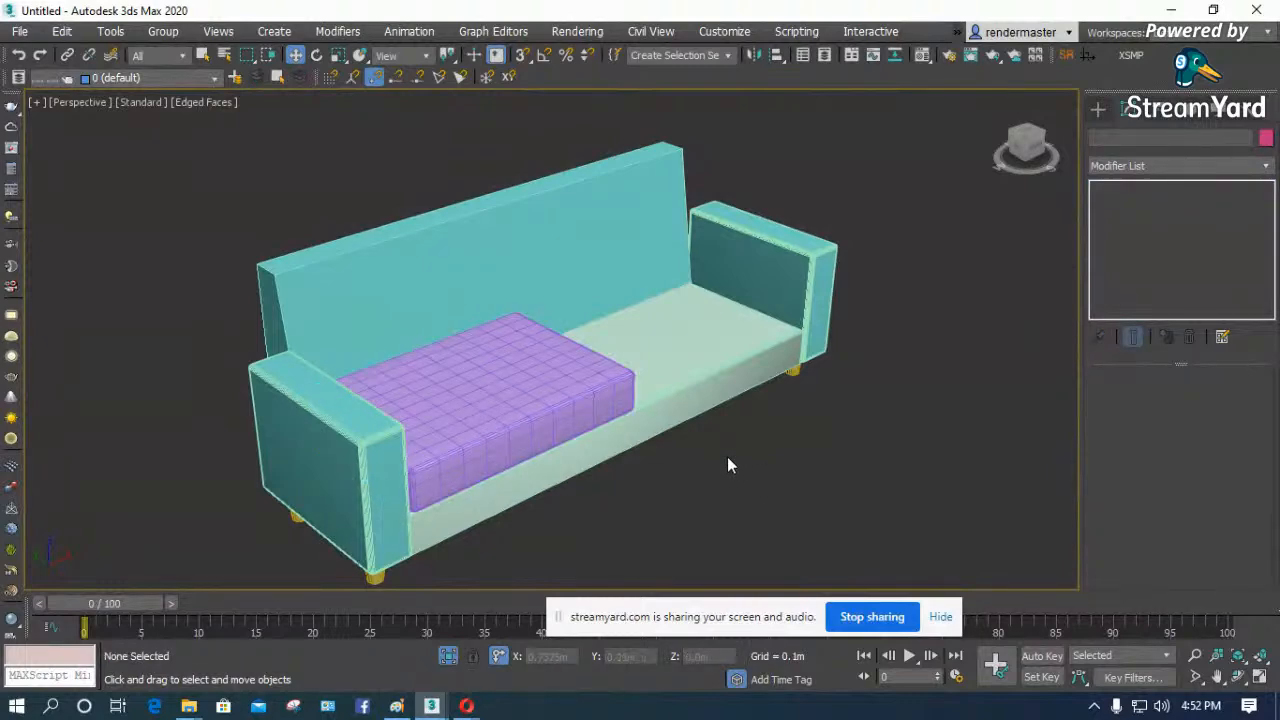
# - Shift the purple seat cushion about 0.0077 m sideways to sit against the inner face of the nearer armrest
pyautogui.press('f')
pyautogui.press('F3')
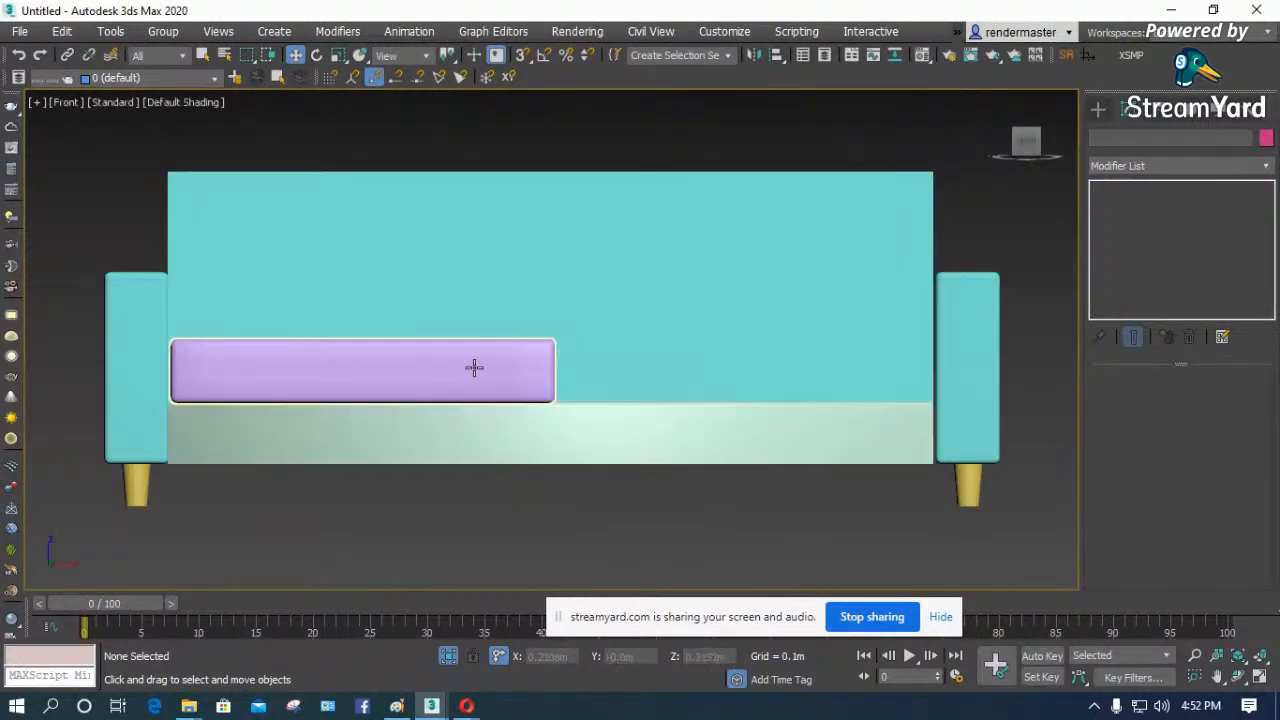
pyautogui.scroll(3, 215, 335)
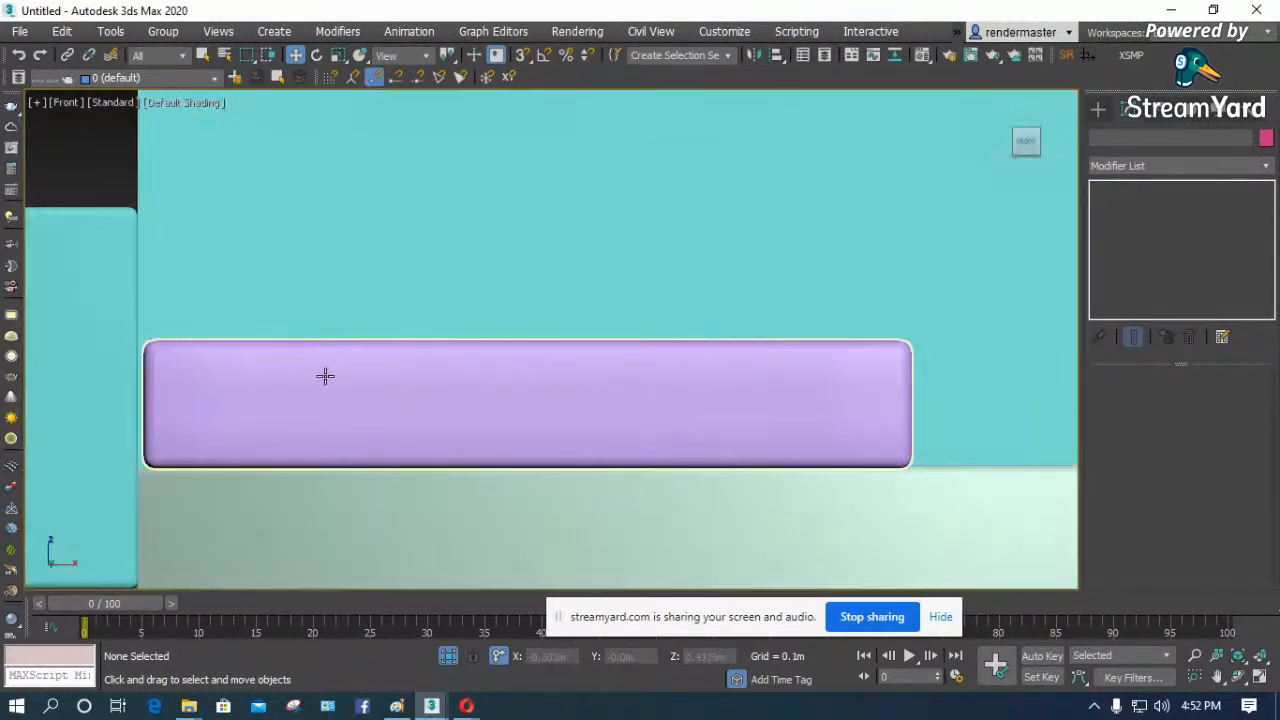
pyautogui.click(324, 376)
pyautogui.moveTo(597, 466); pyautogui.dragTo(594, 471)
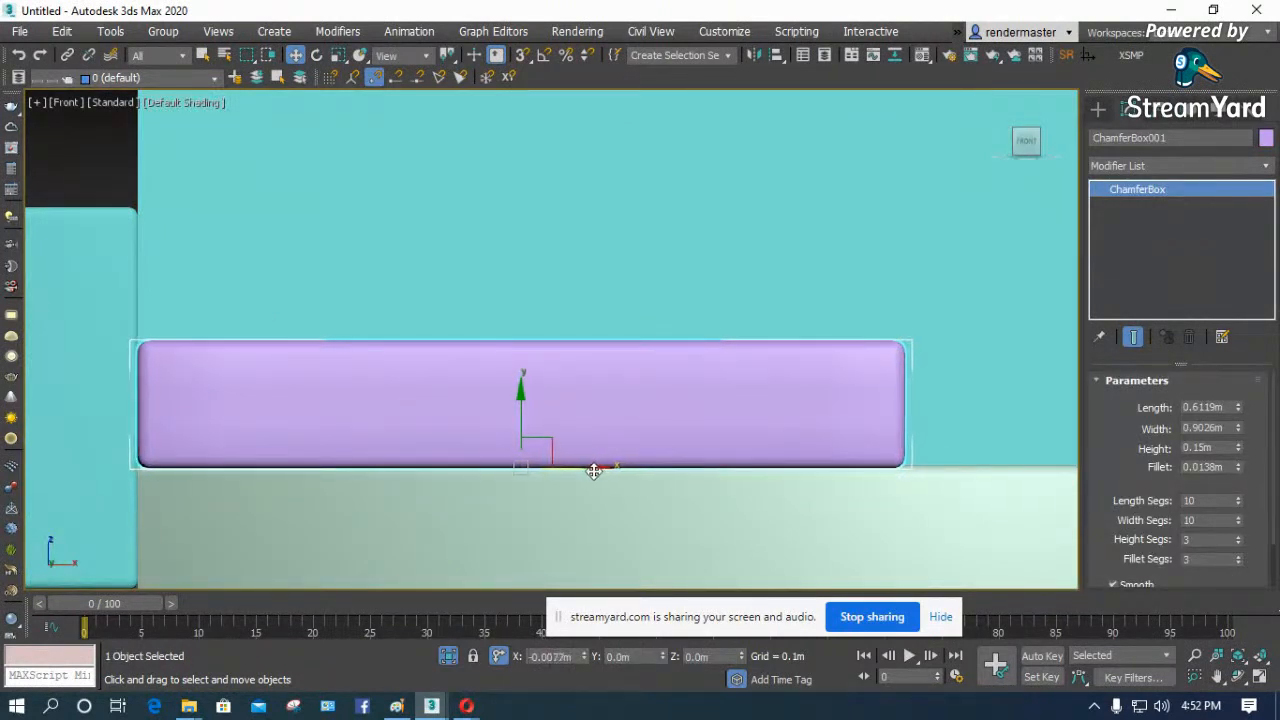
# - Set the seat cushion's length and width segments to 15 and its height segments to 5
pyautogui.press('F3')
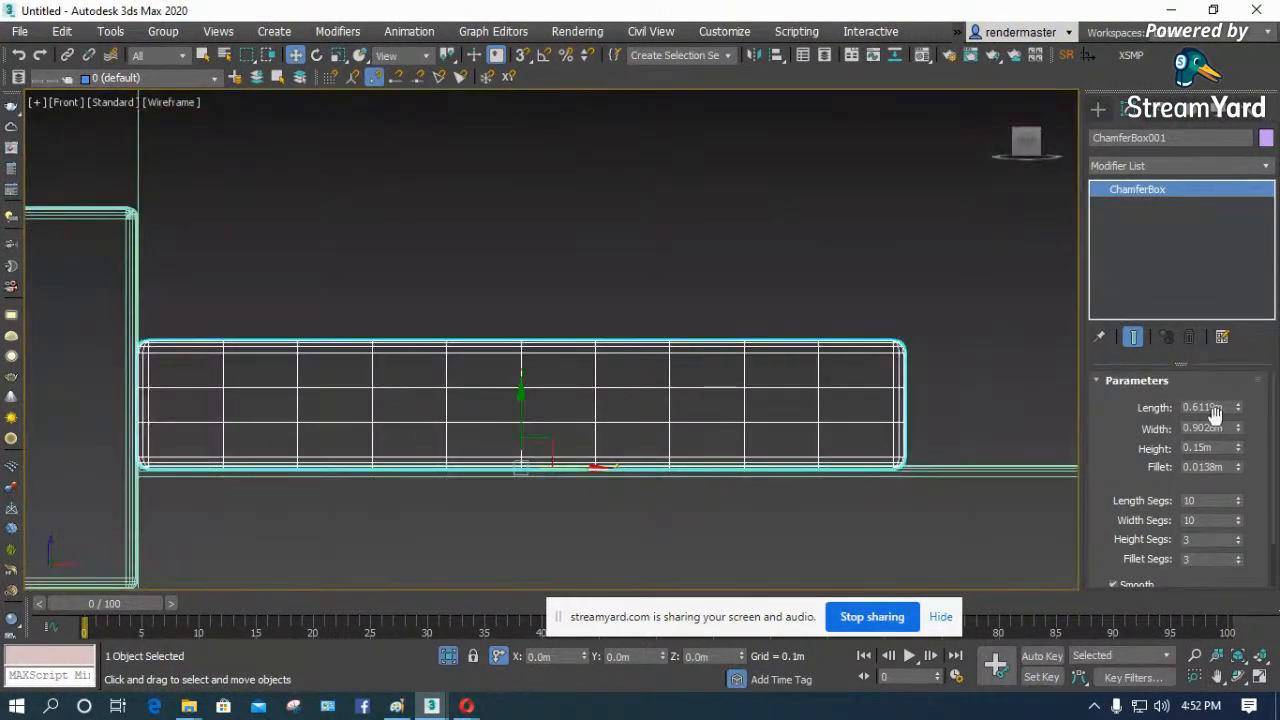
pyautogui.scroll(-2, 1097, 352)
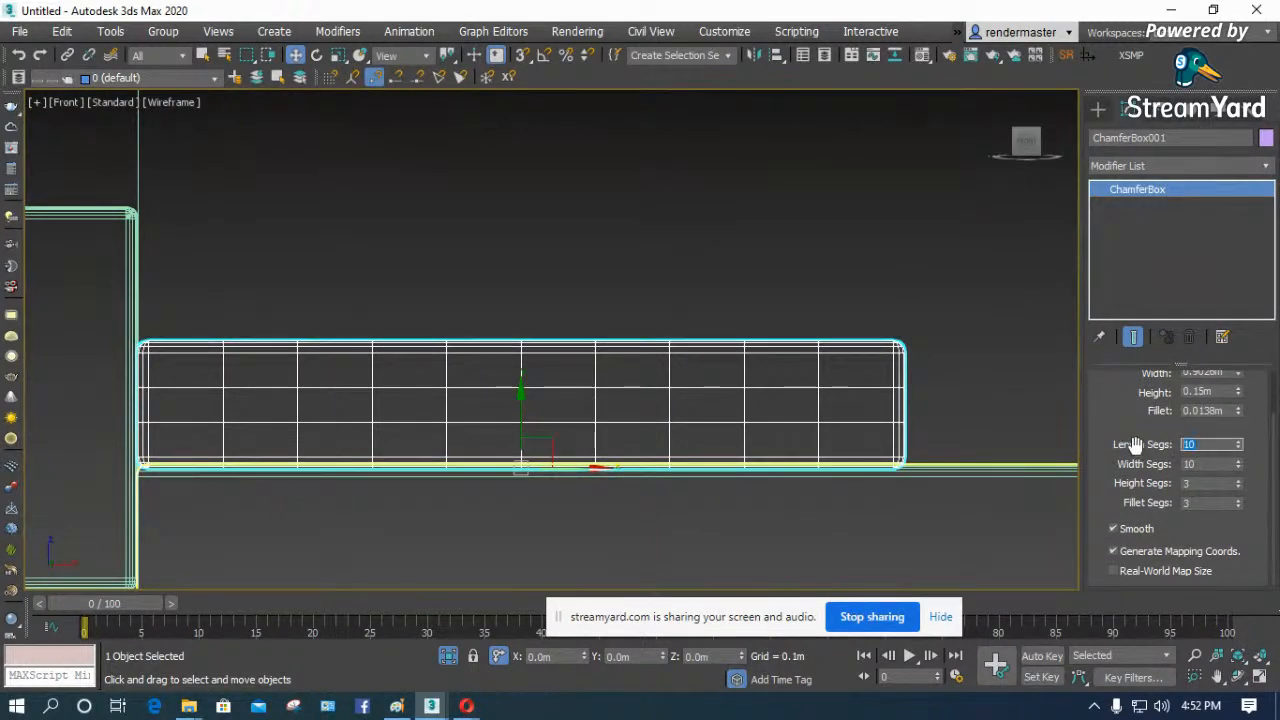
pyautogui.doubleClick(1212, 464)
pyautogui.write('15')
pyautogui.press('Return')
pyautogui.click(1238, 480)
pyautogui.click(1238, 480)
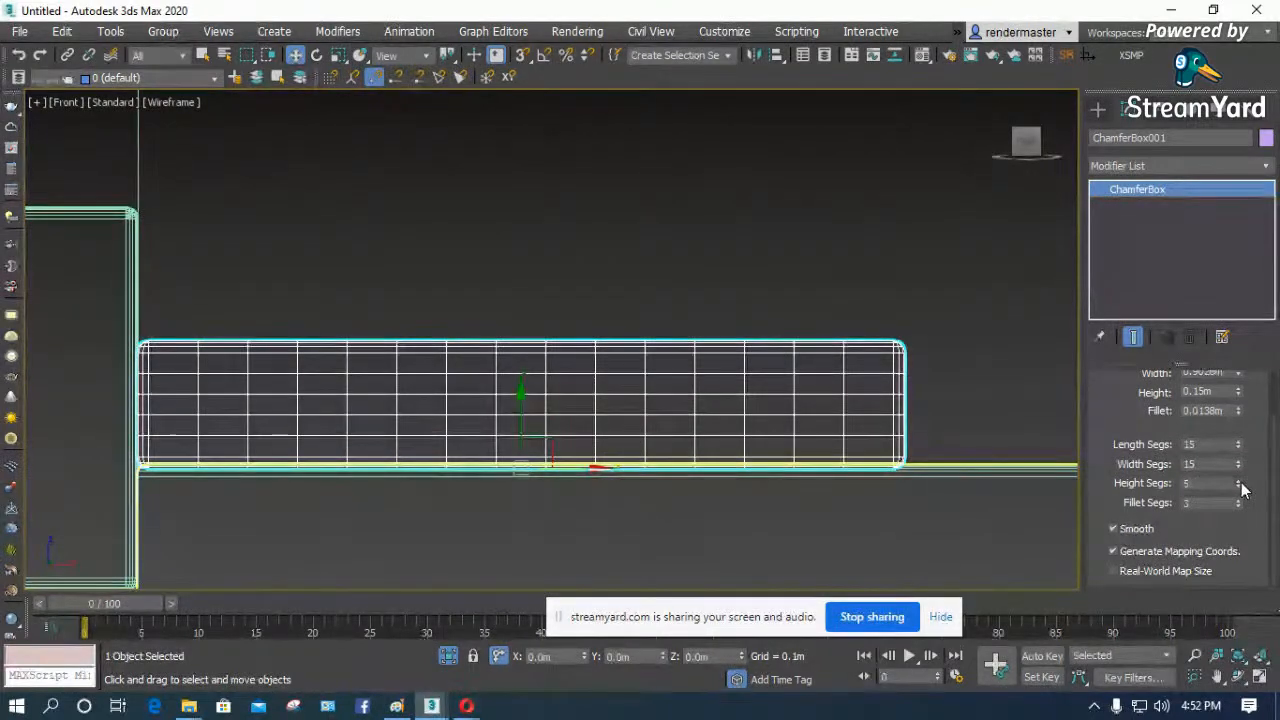
# - Add an FFD(box) modifier to the seat cushion and start editing its control points
pyautogui.click(1130, 166)
pyautogui.press('f')
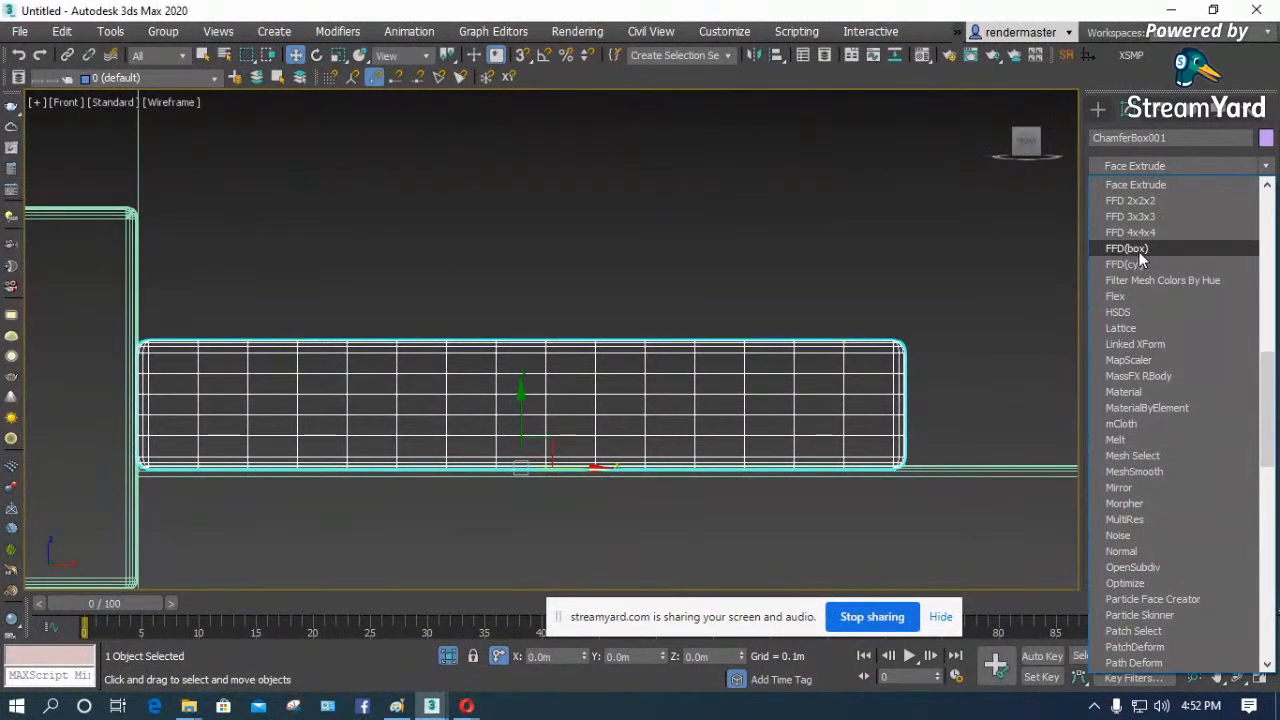
pyautogui.click(1138, 248)
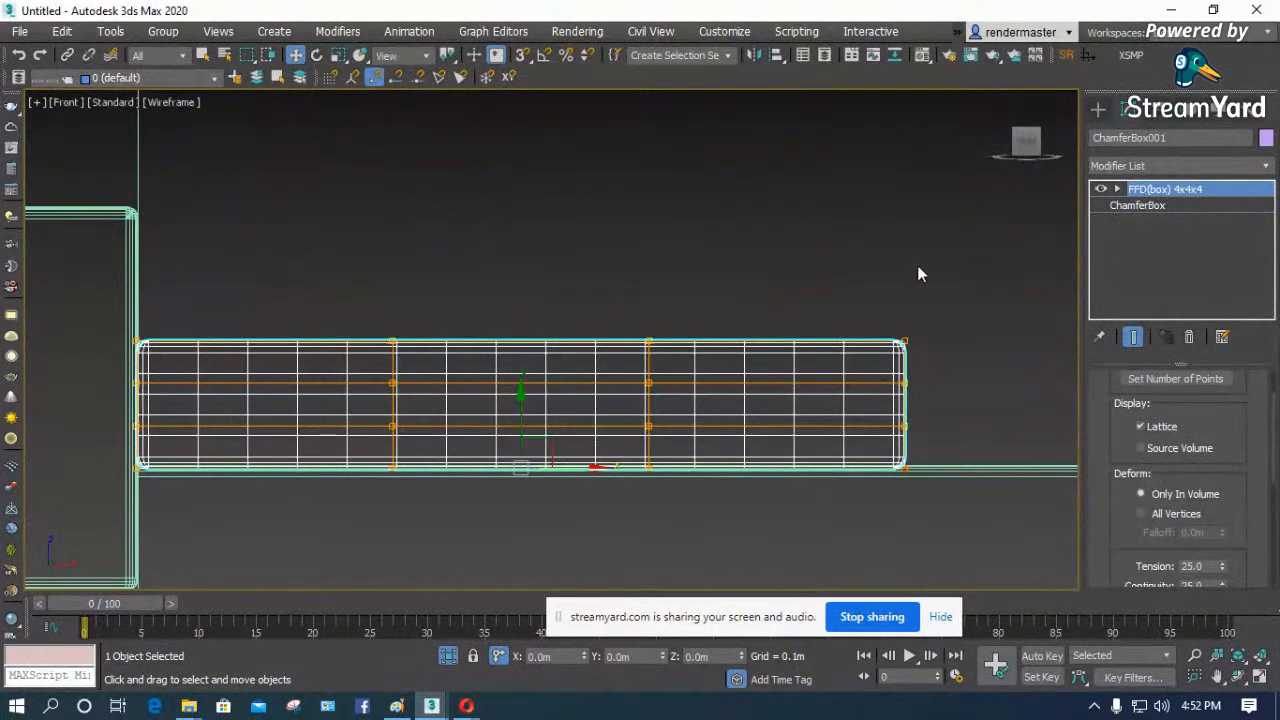
pyautogui.click(1117, 189)
pyautogui.click(1152, 205)
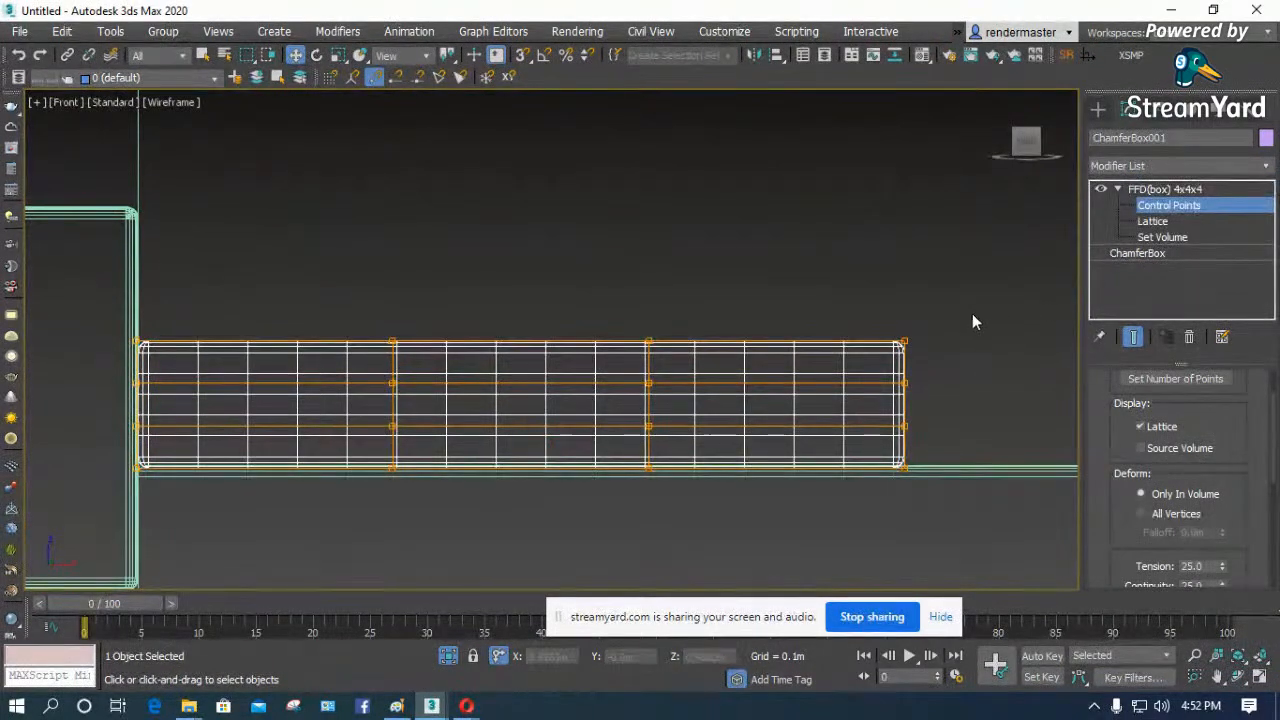
pyautogui.moveTo(873, 355); pyautogui.dragTo(875, 360)
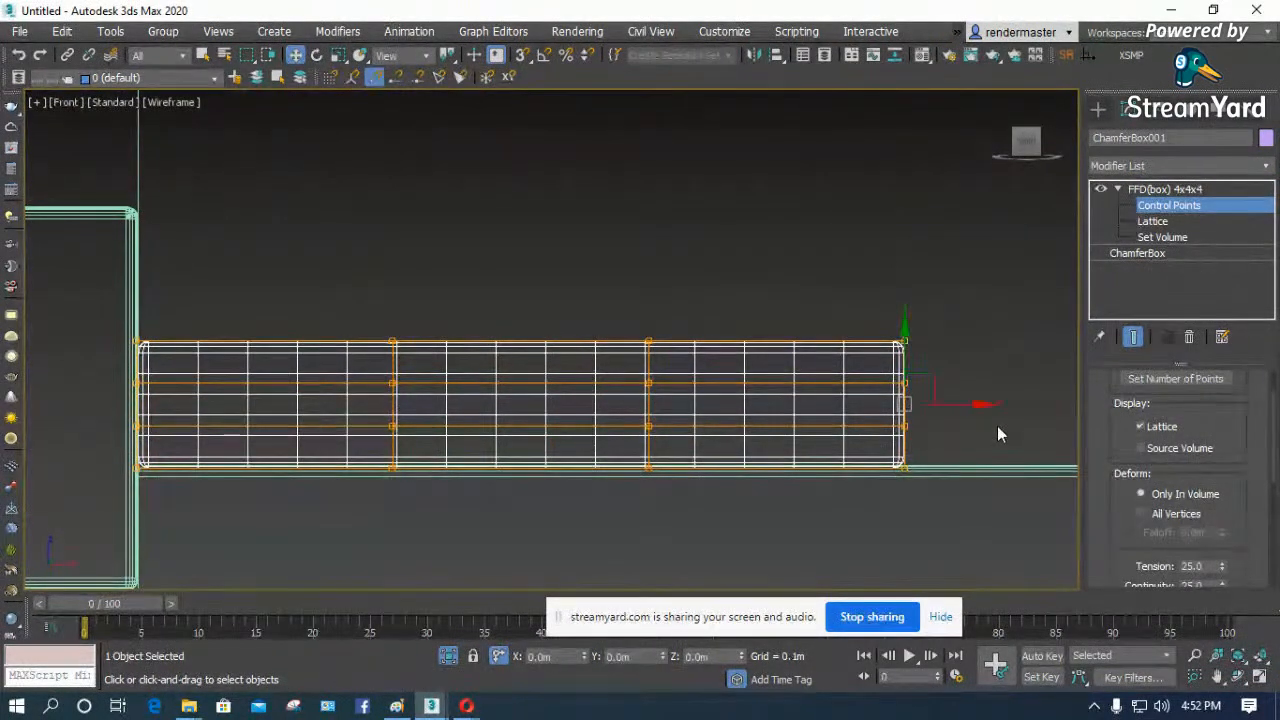
# - Set the FFD lattice's number of points to 6 in length, 6 in width and 4 in height
pyautogui.scroll(2, 992, 424)
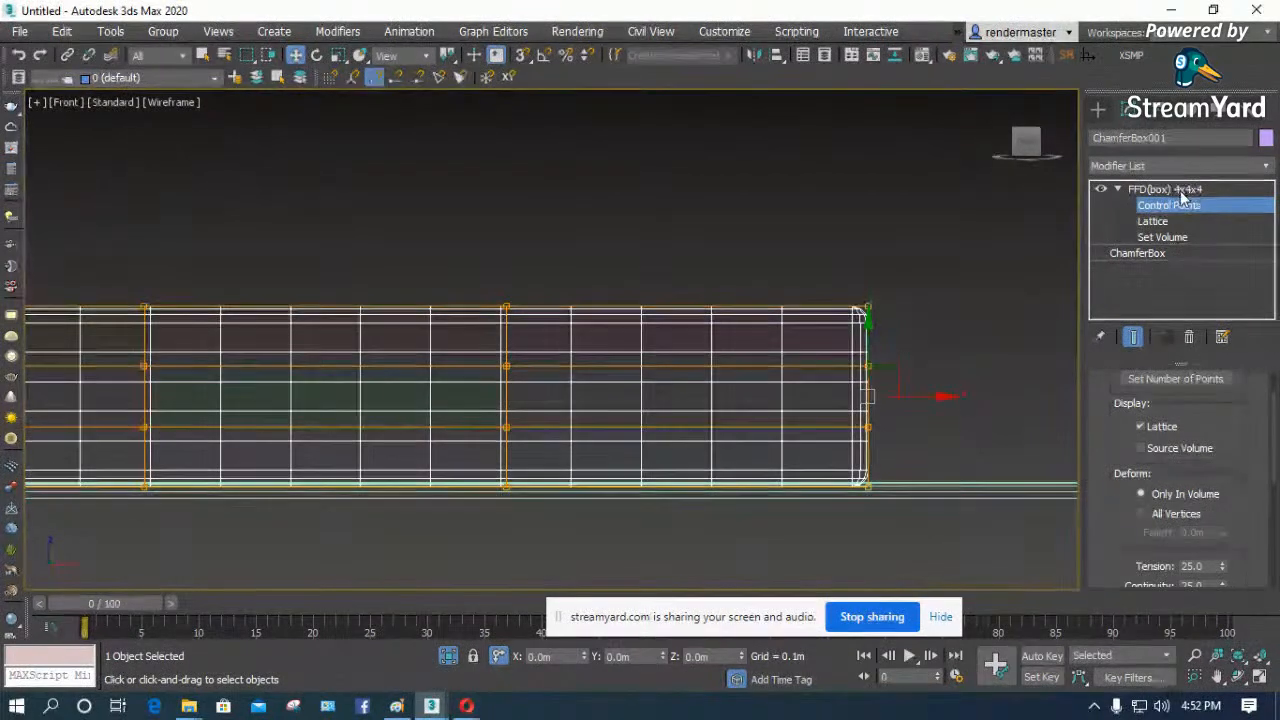
pyautogui.moveTo(1115, 403); pyautogui.dragTo(1116, 455)
pyautogui.click(1172, 431)
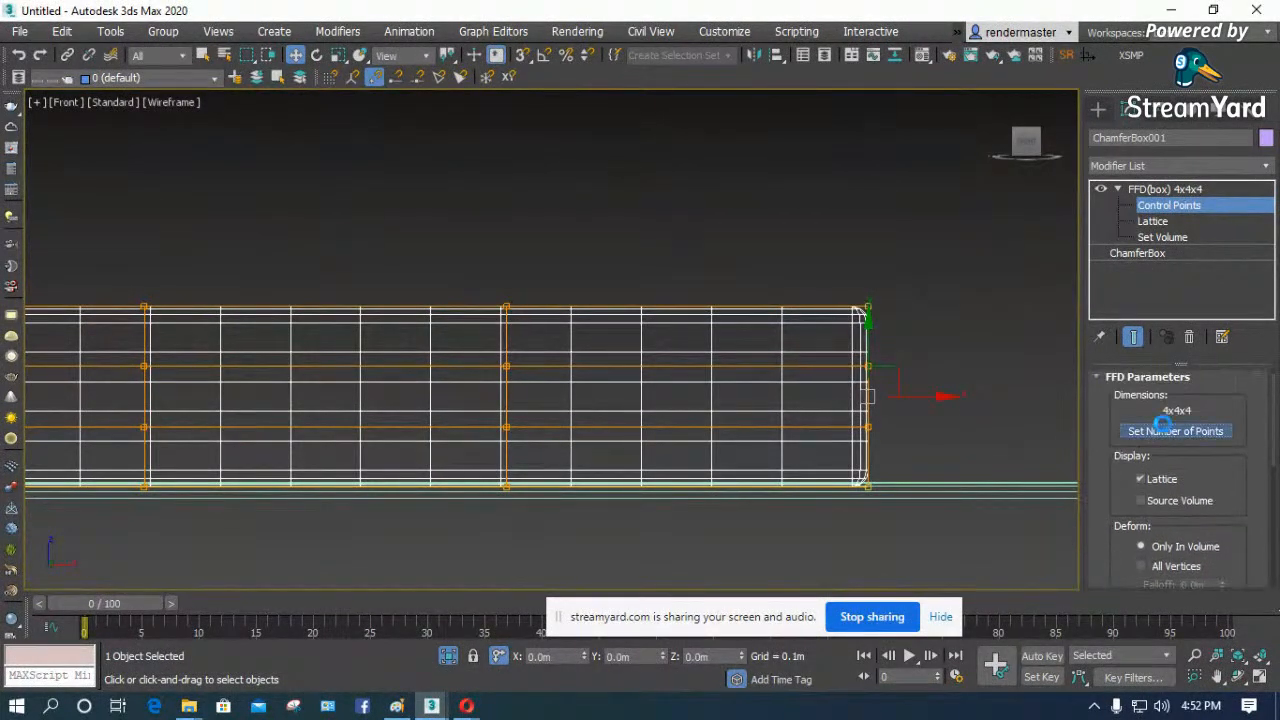
pyautogui.moveTo(611, 358); pyautogui.dragTo(582, 358)
pyautogui.write('6')
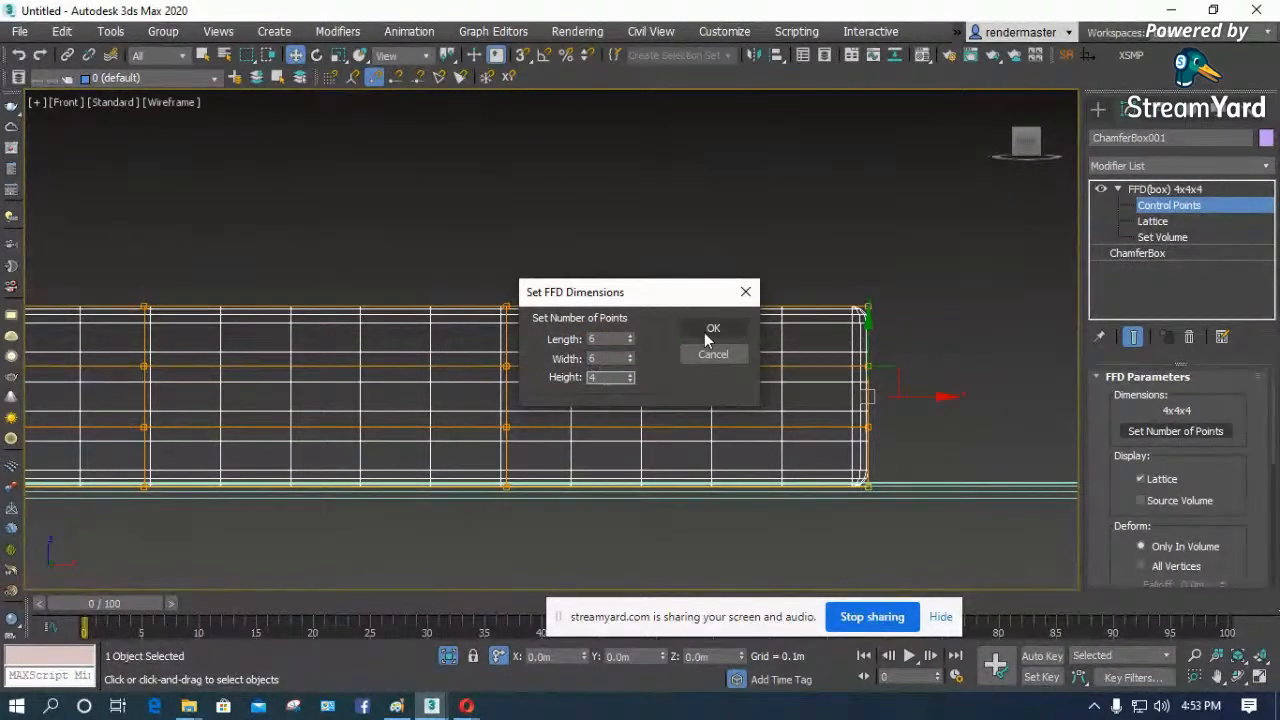
pyautogui.click(710, 330)
pyautogui.scroll(-3, 845, 343)
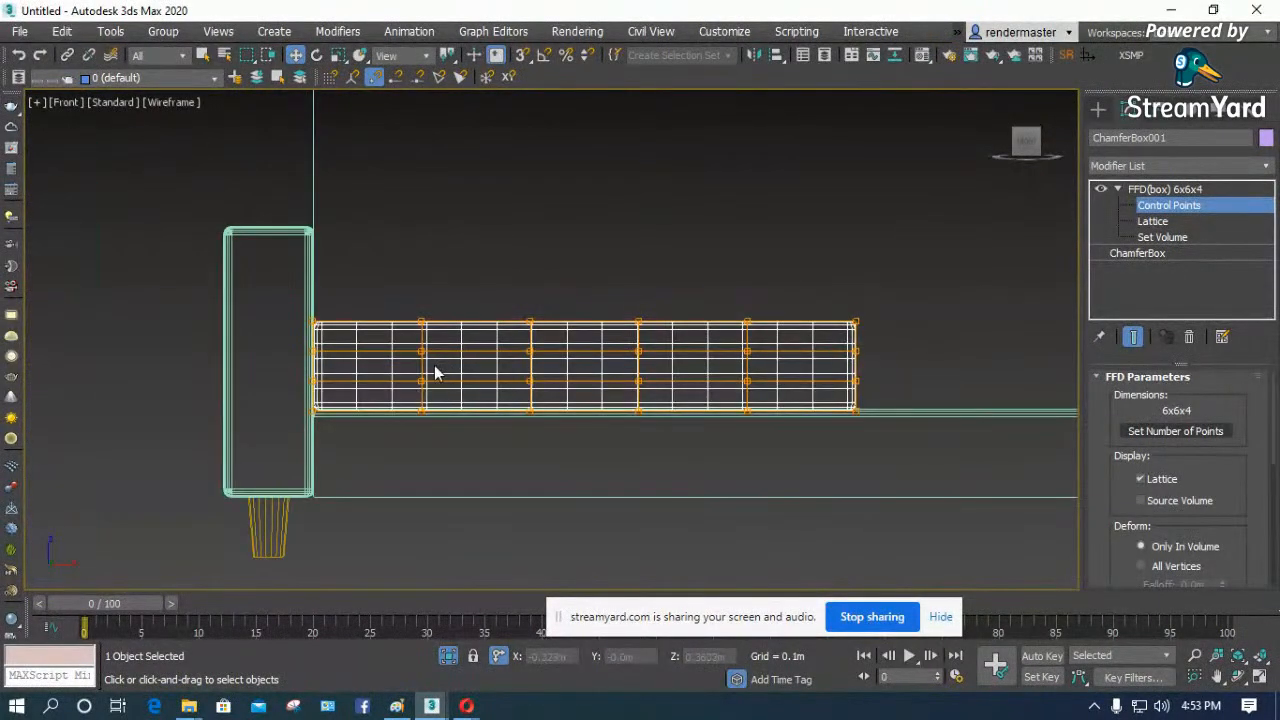
# - Select the control points at the cushion's end nearest the sofa's middle and scale them down vertically
pyautogui.scroll(2, 935, 370)
pyautogui.click(1163, 190)
pyautogui.click(1162, 208)
pyautogui.moveTo(796, 274); pyautogui.dragTo(861, 486)
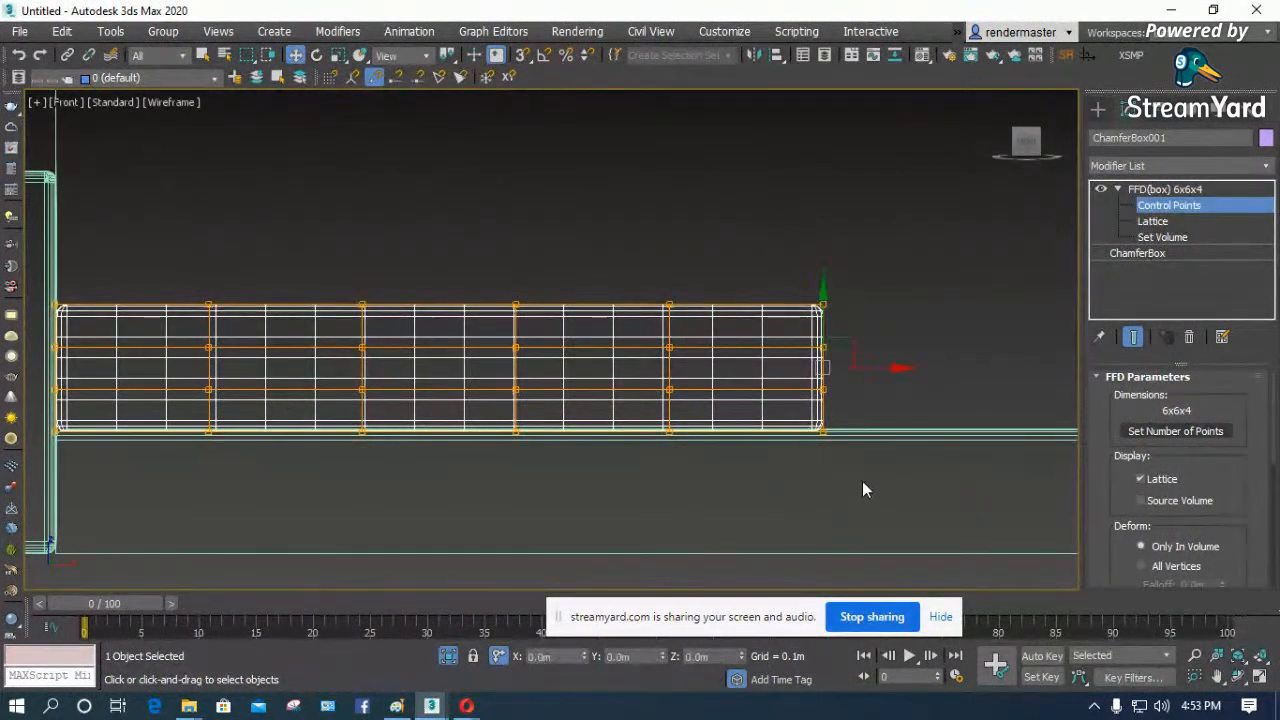
pyautogui.scroll(2, 842, 355)
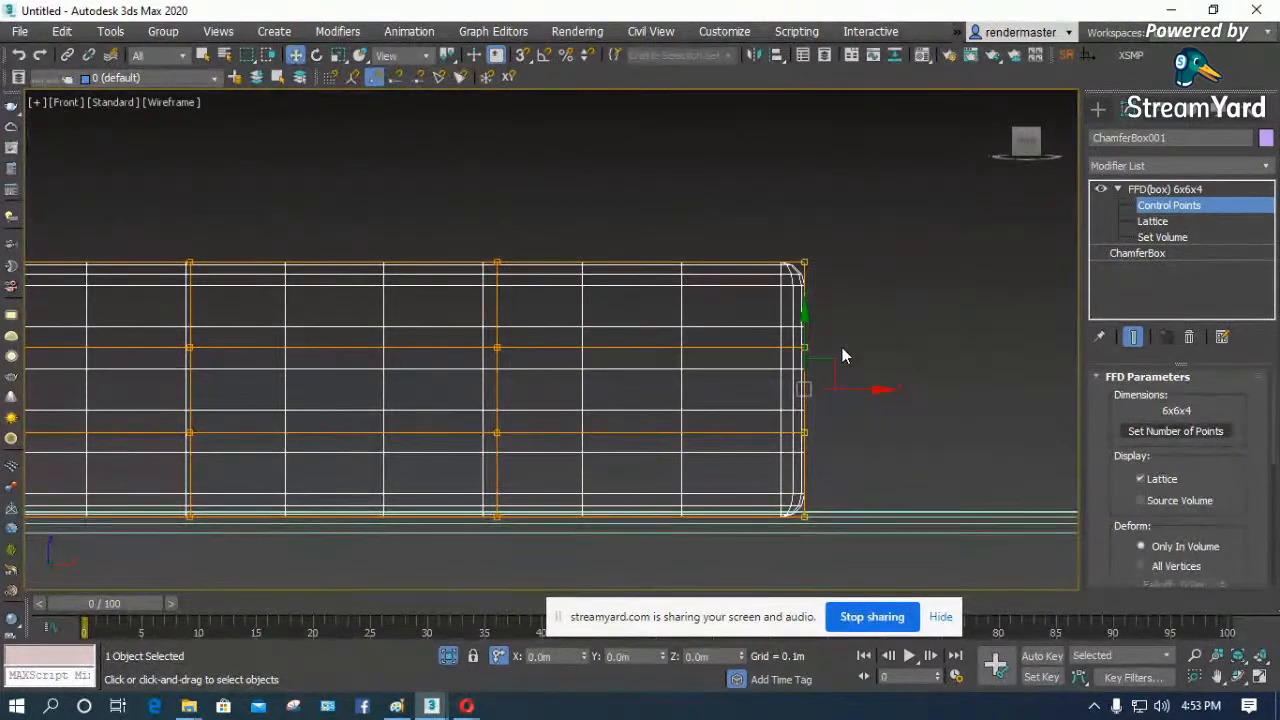
pyautogui.press('r')
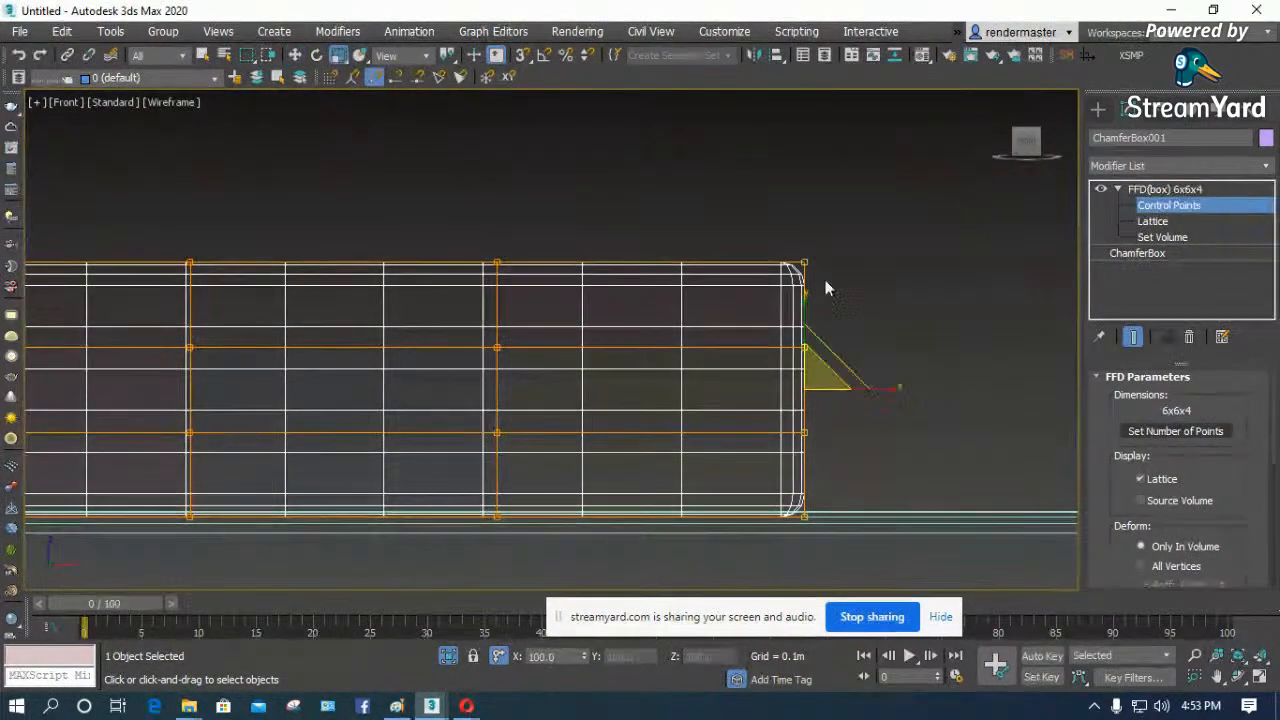
pyautogui.moveTo(806, 302); pyautogui.dragTo(806, 311)
# - Select the control points at the cushion's armrest end and scale them down vertically
pyautogui.scroll(-4, 880, 323)
pyautogui.scroll(2, 522, 350)
pyautogui.moveTo(485, 199); pyautogui.dragTo(414, 396)
pyautogui.scroll(3, 445, 314)
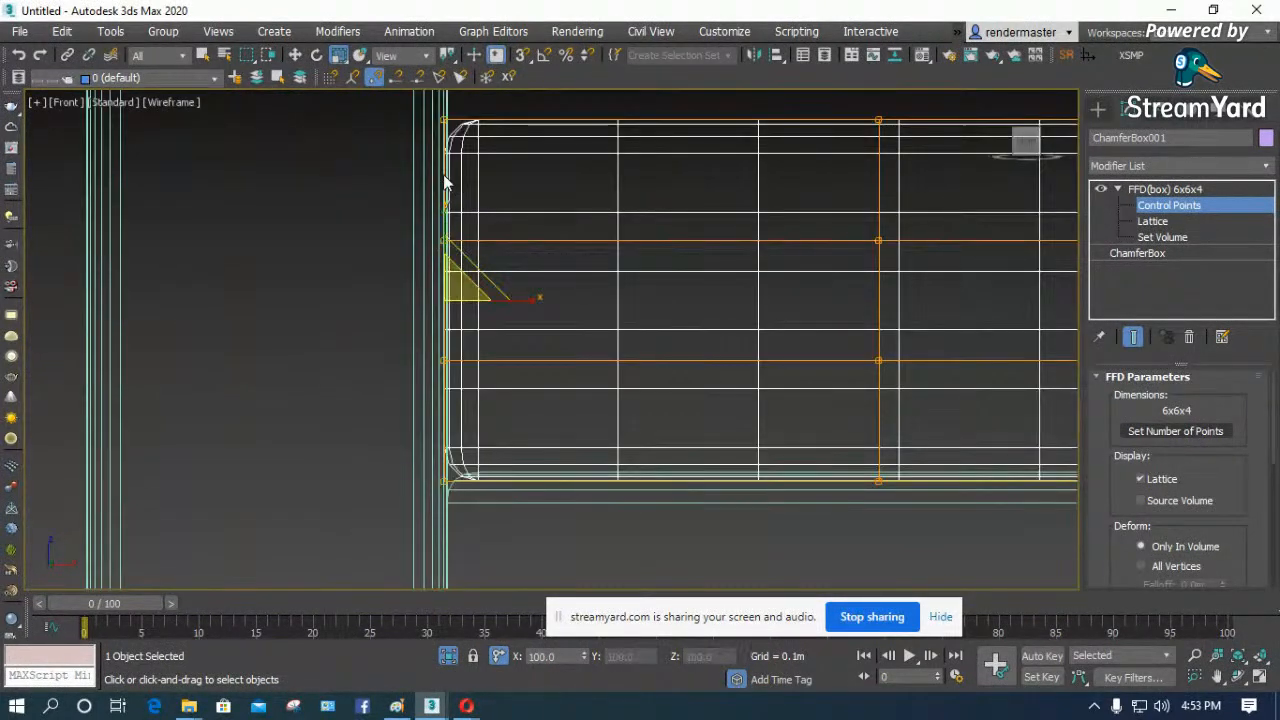
pyautogui.scroll(-2, 437, 277)
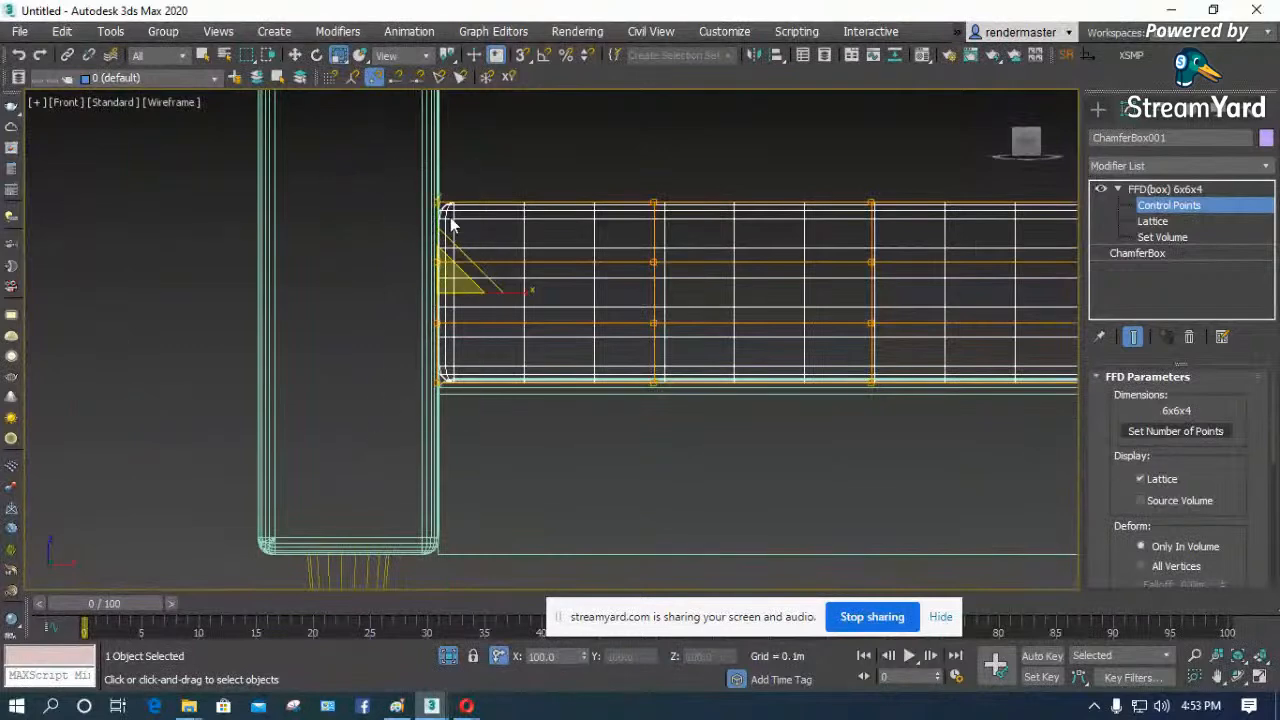
pyautogui.moveTo(437, 215); pyautogui.dragTo(435, 232)
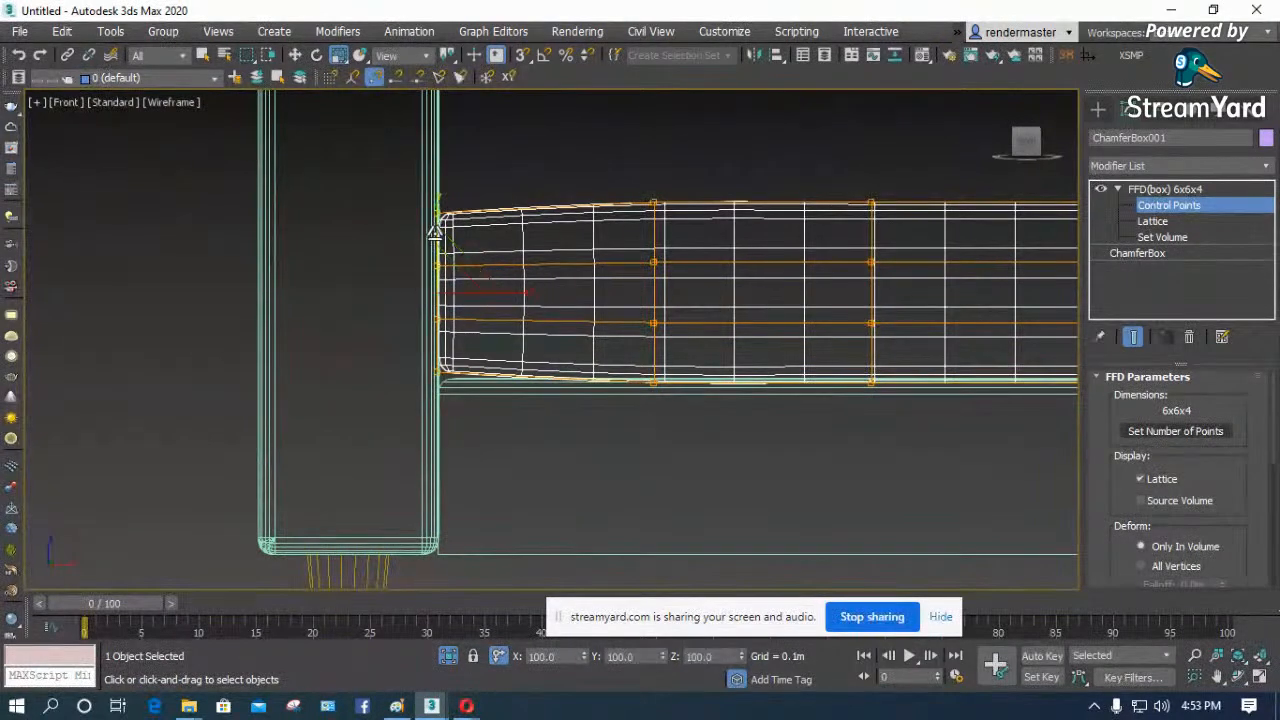
# - Lower the cushion's top control points near the front edge in progressively wider groups so the top curves down forward
pyautogui.press('l')
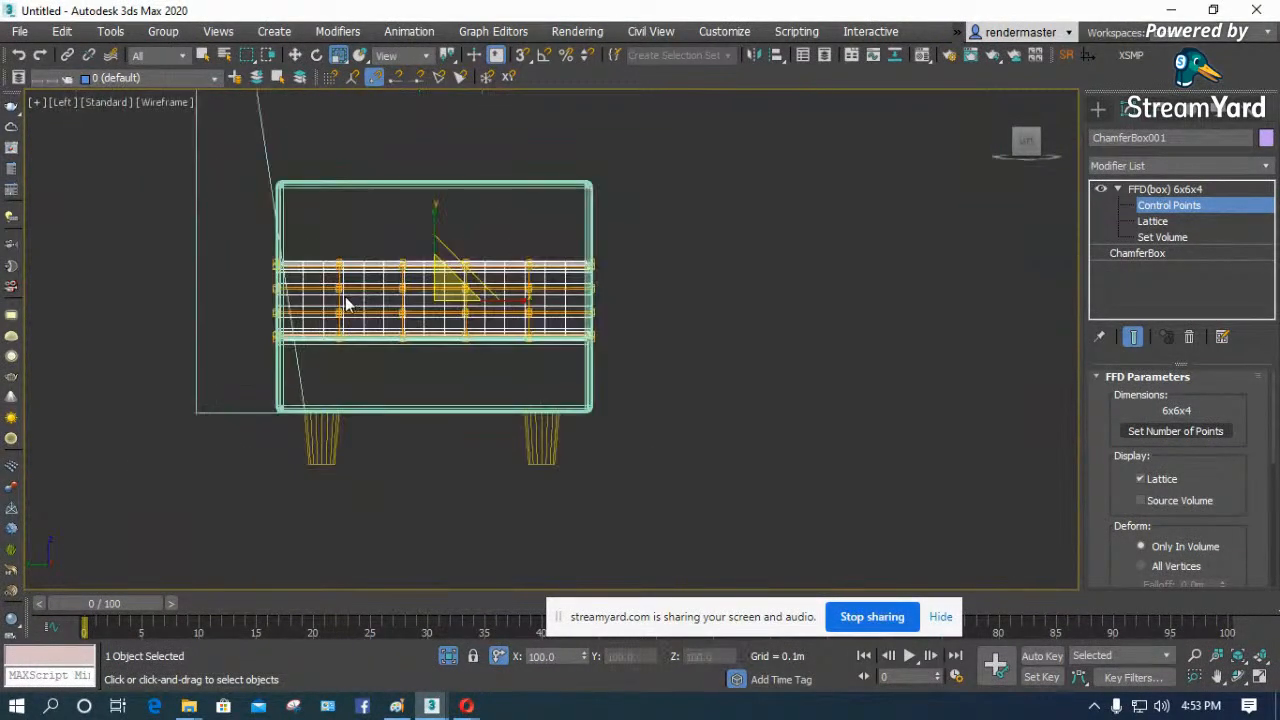
pyautogui.scroll(2, 647, 213)
pyautogui.scroll(4, 631, 257)
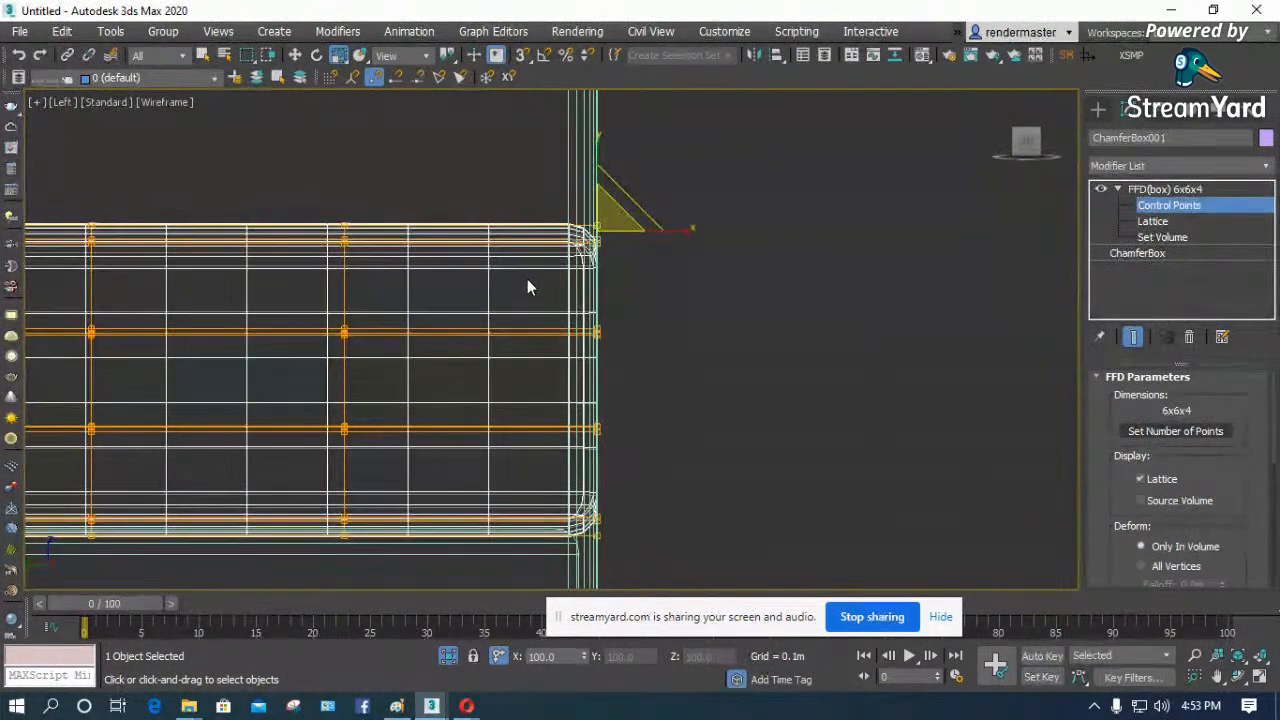
pyautogui.press('w')
pyautogui.moveTo(592, 188); pyautogui.dragTo(595, 215)
pyautogui.scroll(-2, 629, 301)
pyautogui.keyDown('ctrl'); pyautogui.moveTo(382, 283); pyautogui.dragTo(381, 282); pyautogui.keyUp('ctrl')
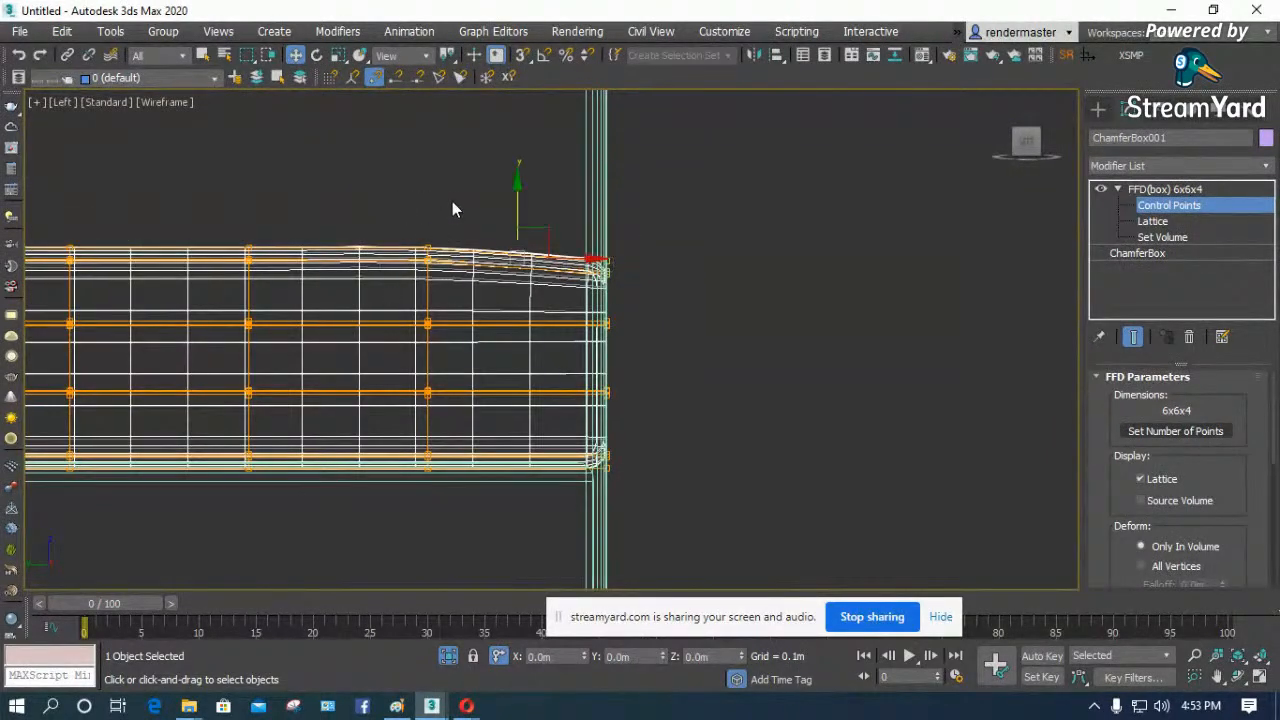
pyautogui.moveTo(517, 192); pyautogui.dragTo(517, 201)
pyautogui.keyDown('ctrl'); pyautogui.moveTo(267, 218); pyautogui.dragTo(240, 268); pyautogui.keyUp('ctrl')
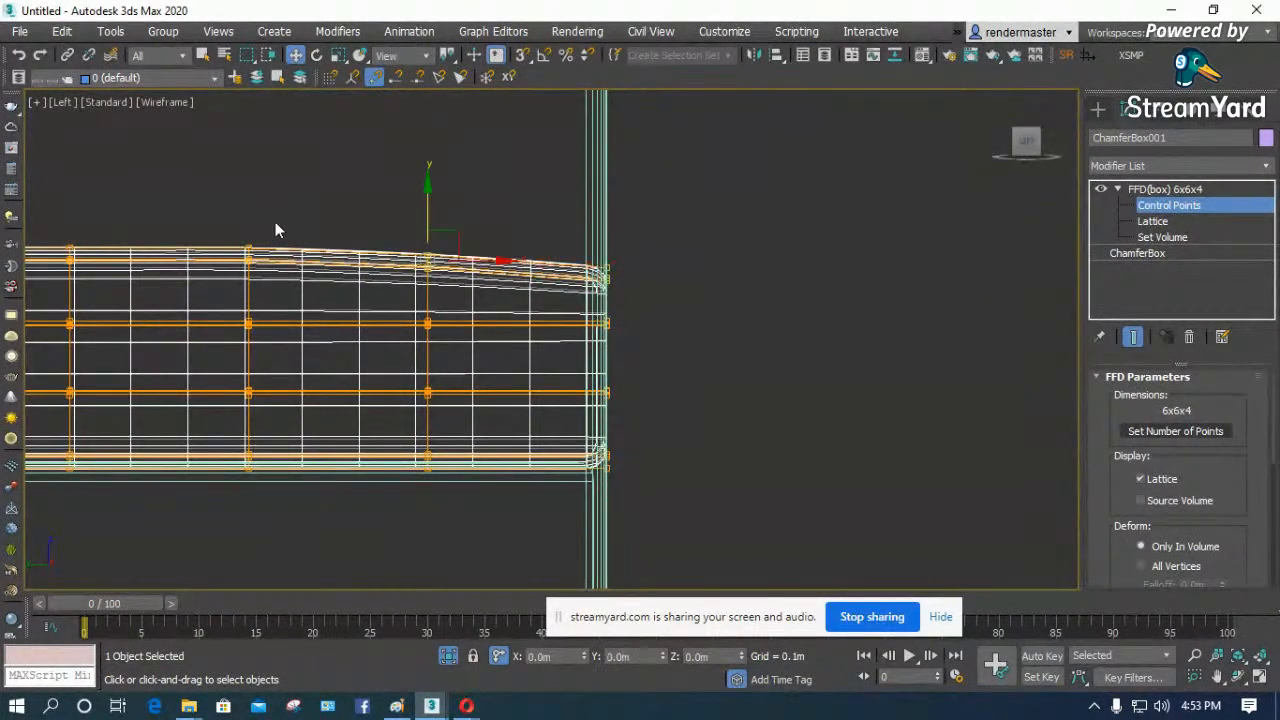
pyautogui.scroll(-2, 592, 241)
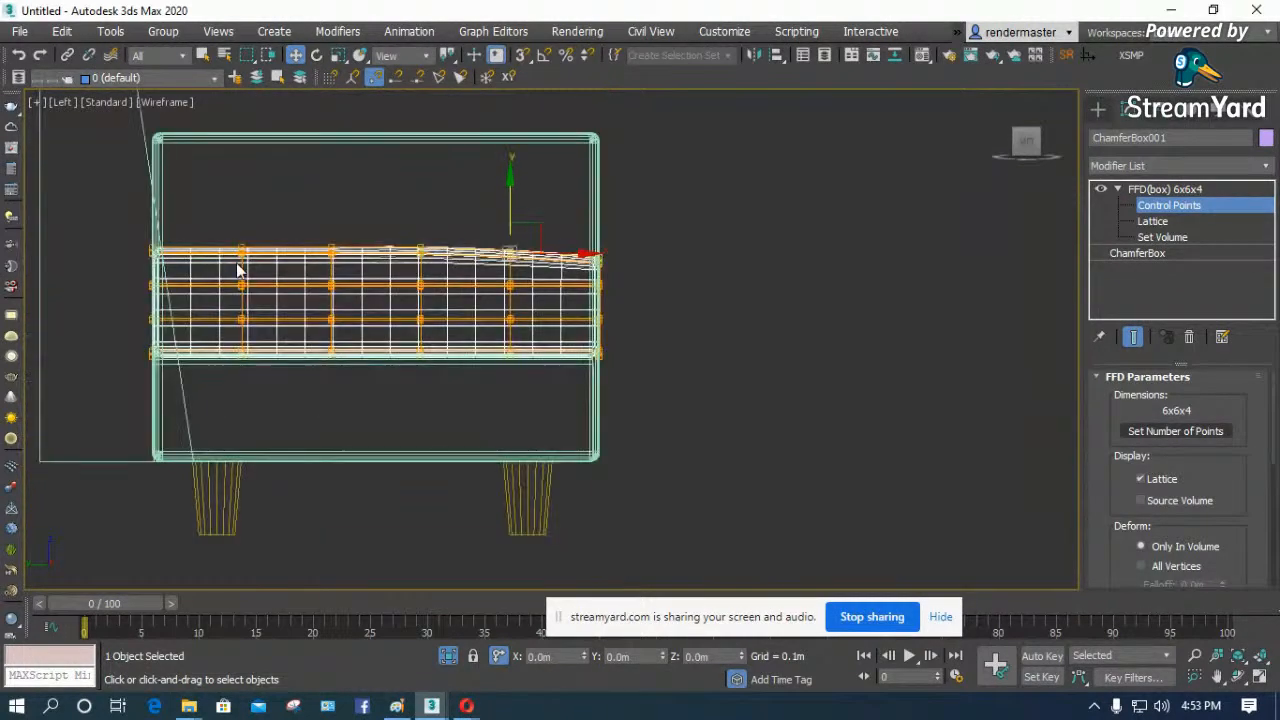
# - Lower the cushion's rear top control points, then the two rearmost top columns by about 0.003 m
pyautogui.scroll(1, 133, 264)
pyautogui.moveTo(221, 200); pyautogui.dragTo(146, 261)
pyautogui.moveTo(161, 198); pyautogui.dragTo(161, 204)
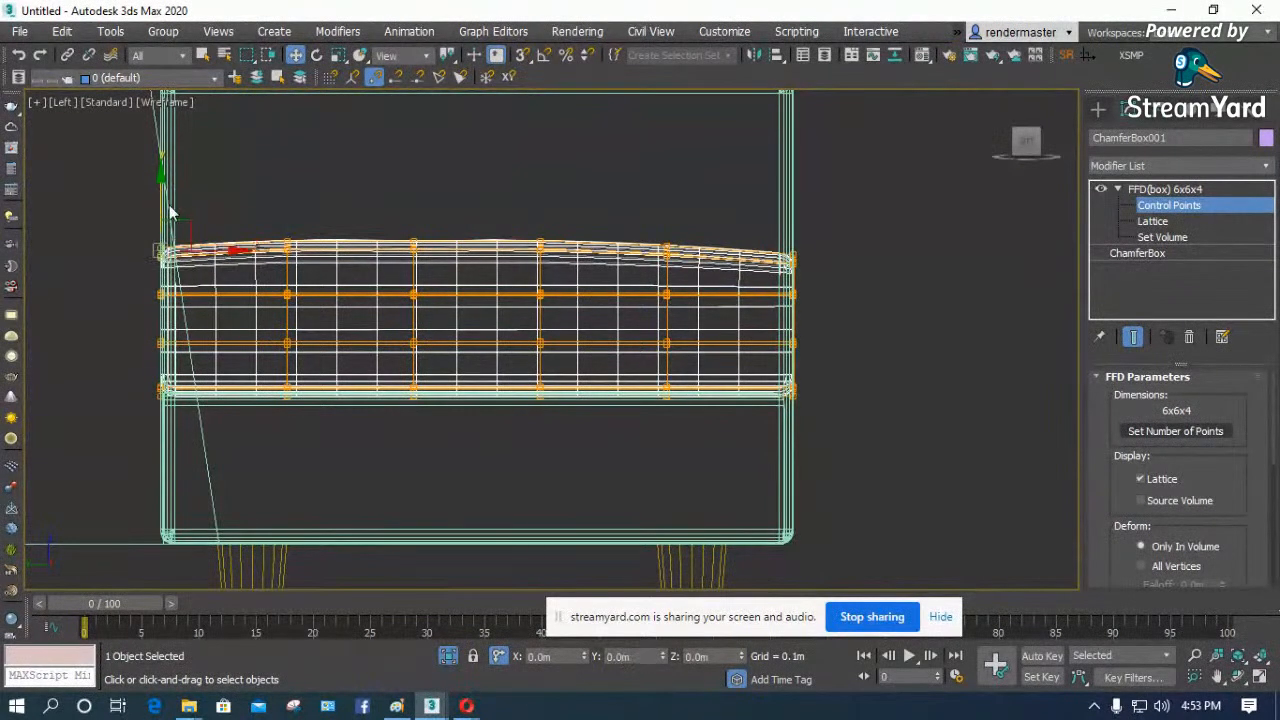
pyautogui.keyDown('ctrl'); pyautogui.moveTo(279, 252); pyautogui.dragTo(278, 255); pyautogui.keyUp('ctrl')
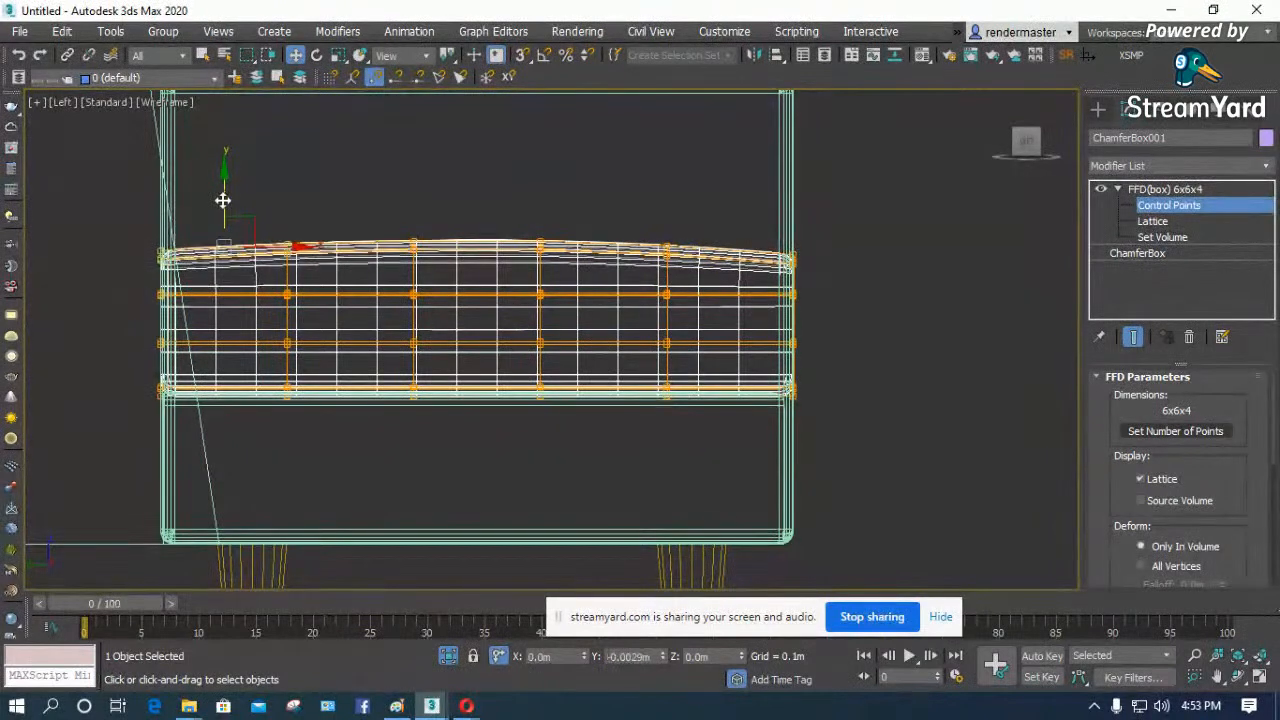
# - Move all control points of the cushion's front face inward by about 0.004 m
pyautogui.scroll(-2, 69, 283)
pyautogui.scroll(2, 605, 335)
pyautogui.click(565, 376)
pyautogui.scroll(3, 565, 376)
pyautogui.scroll(-3, 595, 467)
pyautogui.scroll(1, 450, 438)
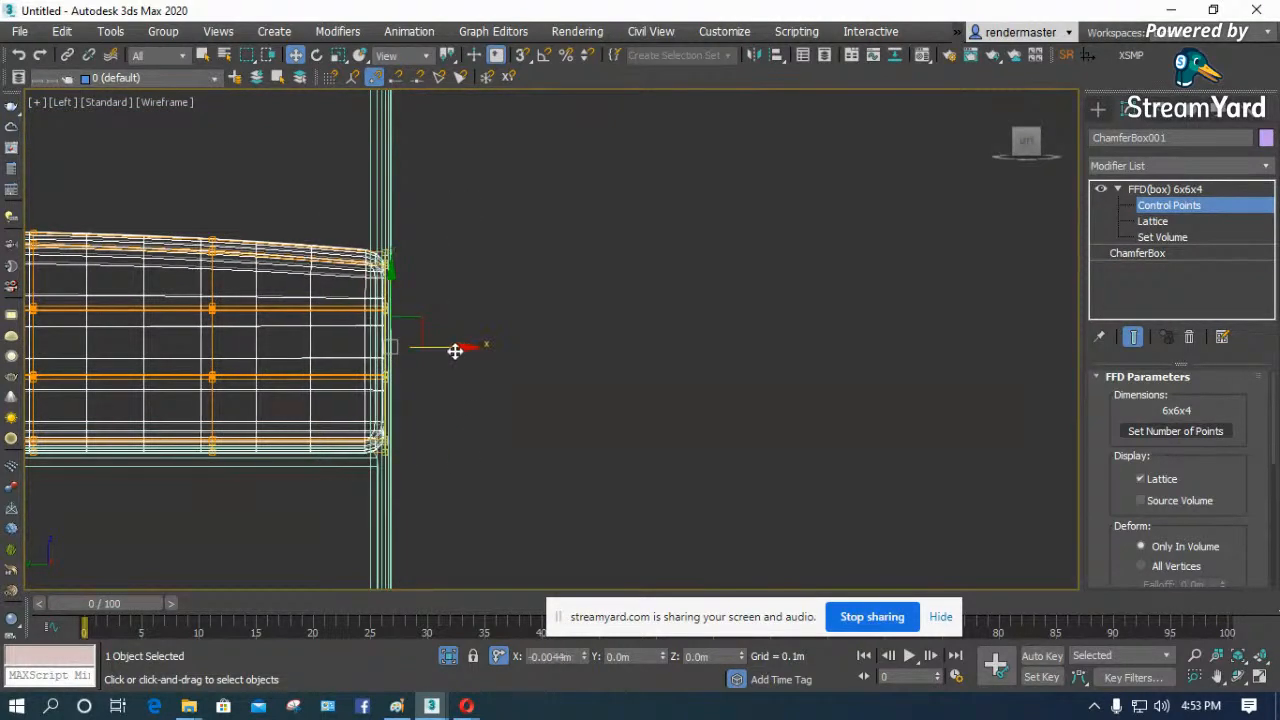
pyautogui.scroll(3, 431, 291)
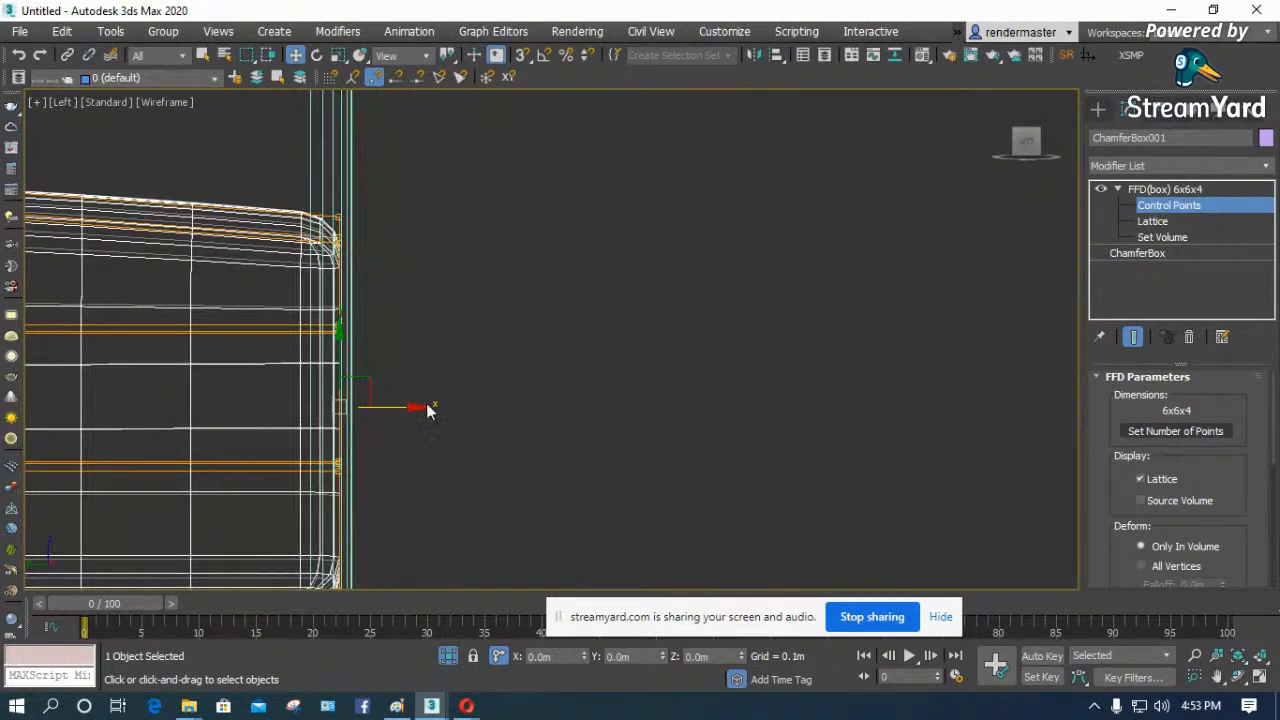
# - Select the two middle rows of front control points and push them outward to bulge the cushion's front face
pyautogui.scroll(-1, 429, 412)
pyautogui.moveTo(335, 461); pyautogui.dragTo(335, 465)
pyautogui.moveTo(423, 400); pyautogui.dragTo(428, 400)
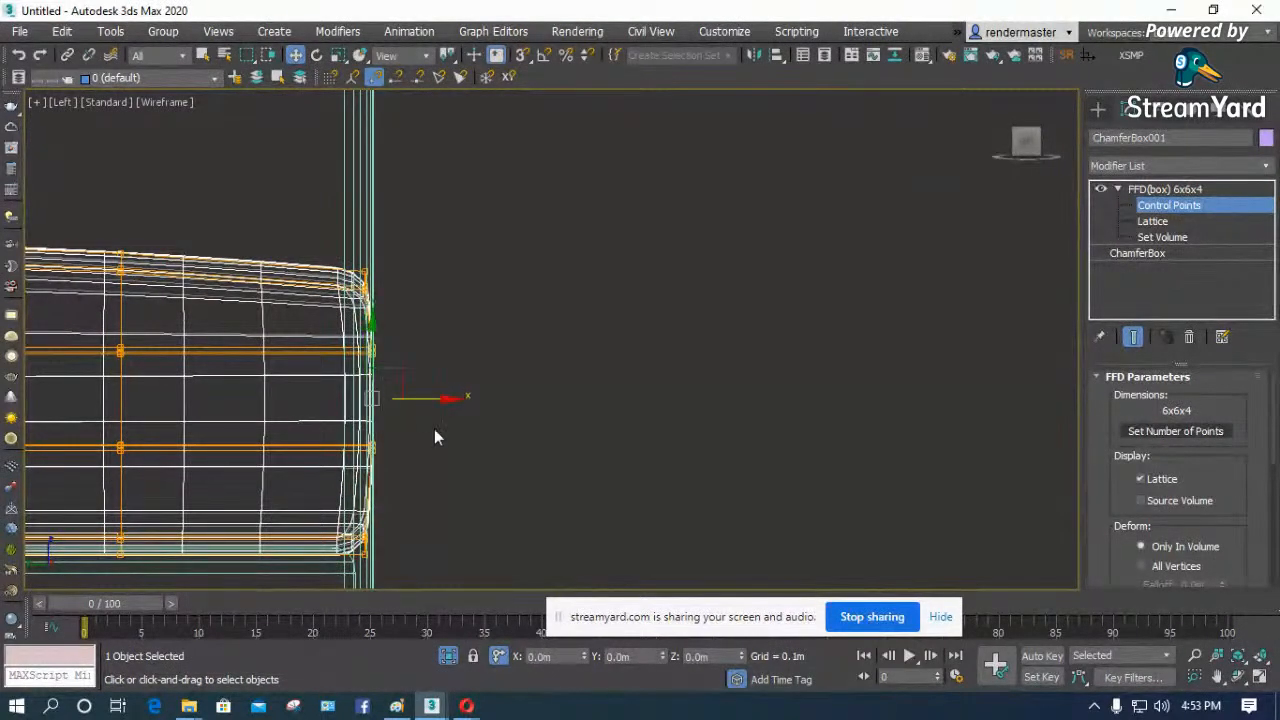
# - Inspect the seat cushion's deformed shape in shaded display from an angle and from the front
pyautogui.click(1238, 677)
pyautogui.press('z')
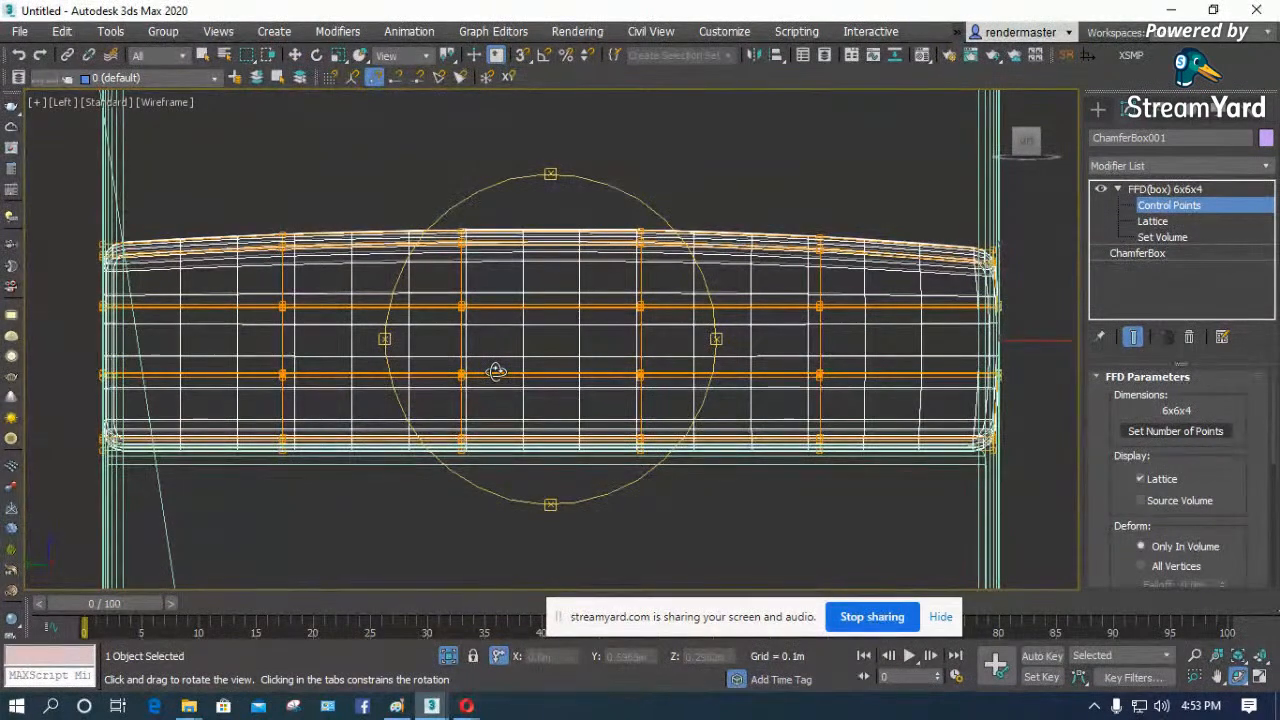
pyautogui.moveTo(493, 371); pyautogui.dragTo(396, 386)
pyautogui.scroll(-5, 460, 366)
pyautogui.moveTo(572, 372); pyautogui.dragTo(563, 351)
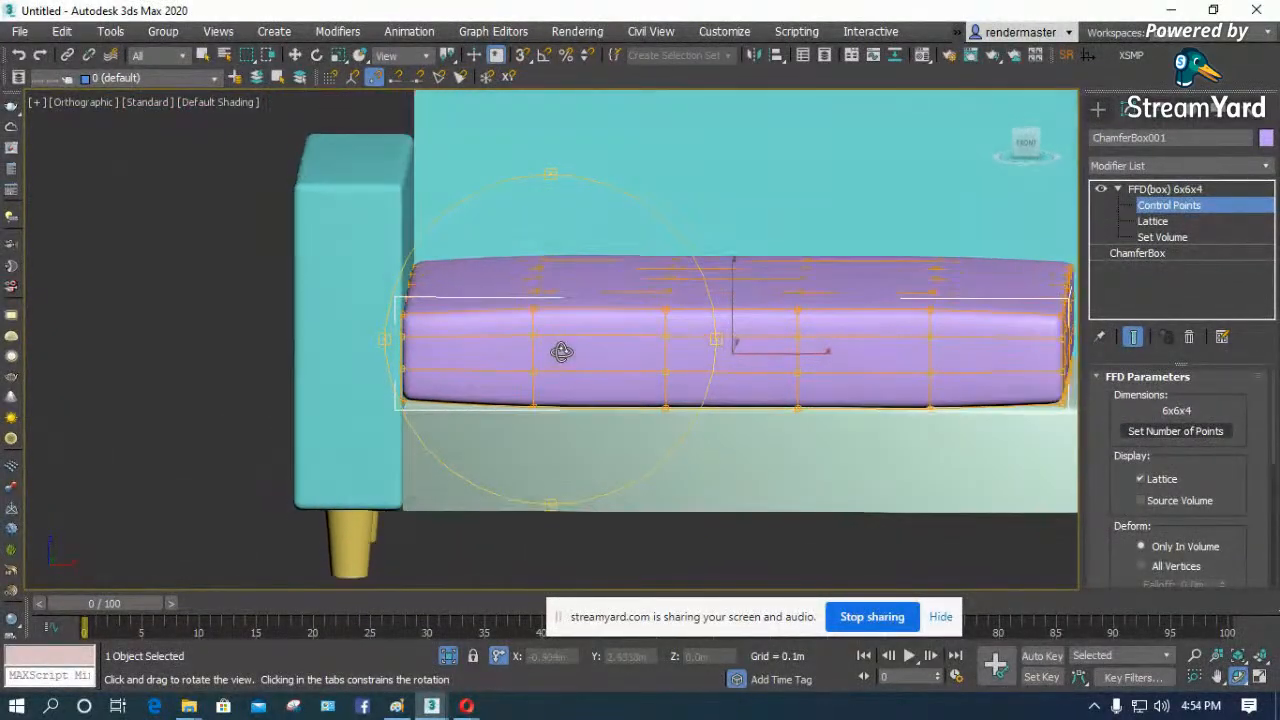
pyautogui.press('f')
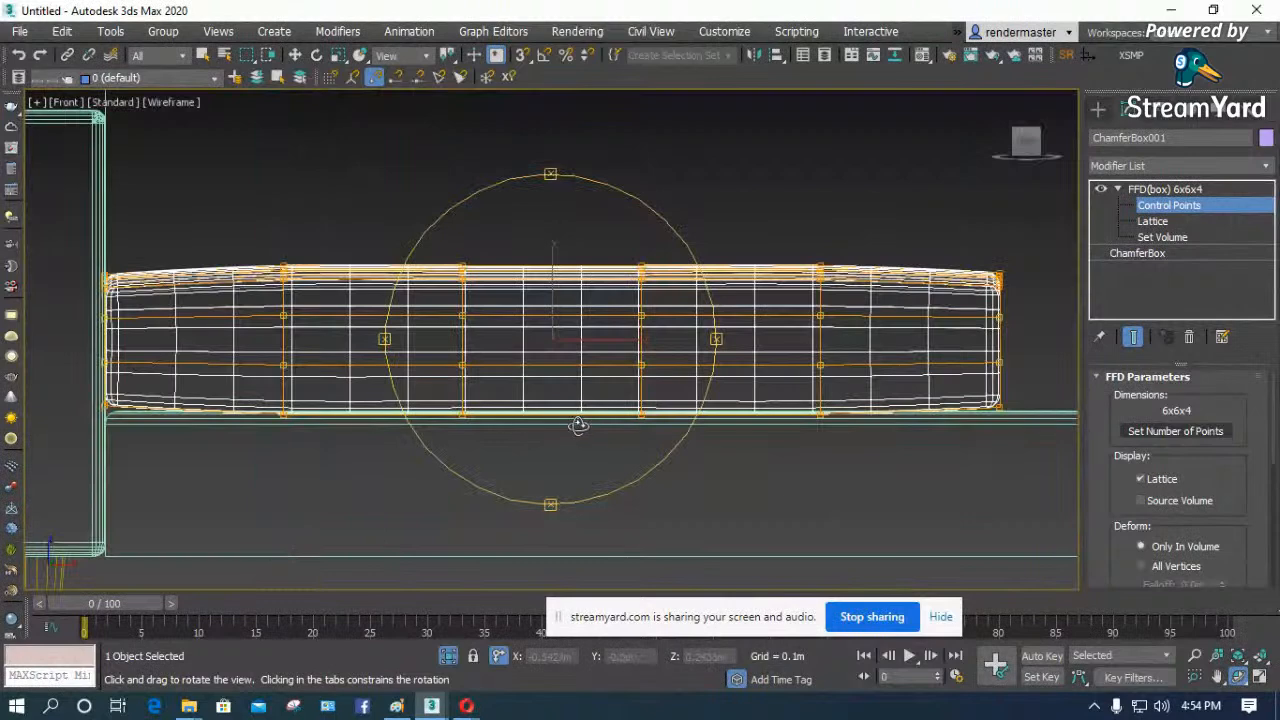
pyautogui.press('F3')
pyautogui.press('F3')
# - Fine-tune the lattice control points at the cushion's lower and upper end corners in the front view, and leave control point editing
pyautogui.press('w')
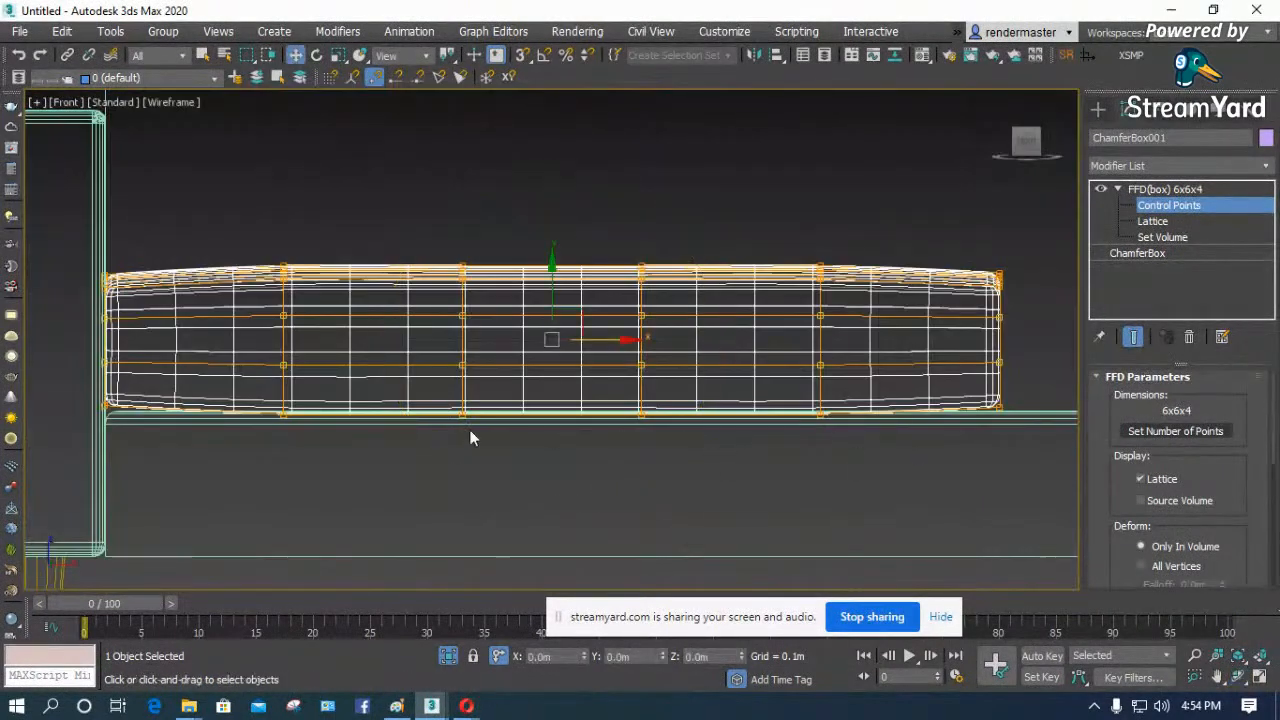
pyautogui.scroll(3, 107, 414)
pyautogui.scroll(2, 51, 450)
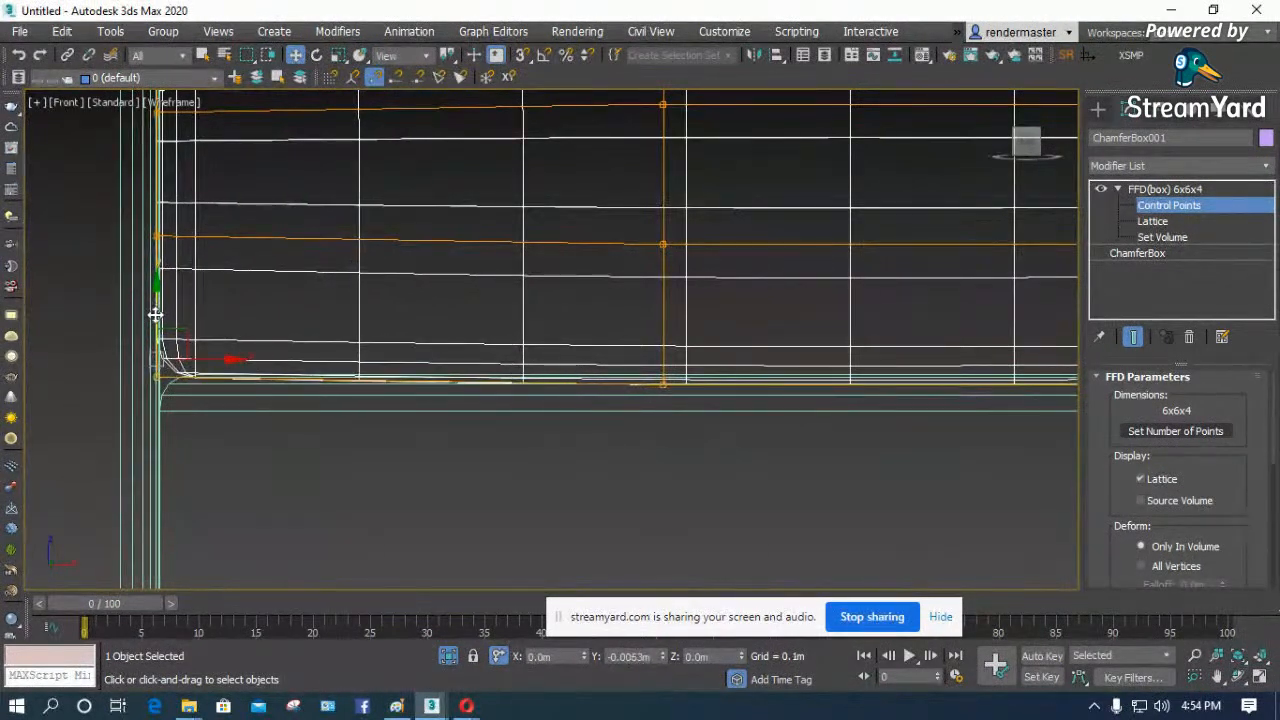
pyautogui.scroll(-3, 30, 407)
pyautogui.scroll(-3, 30, 407)
pyautogui.scroll(3, 916, 399)
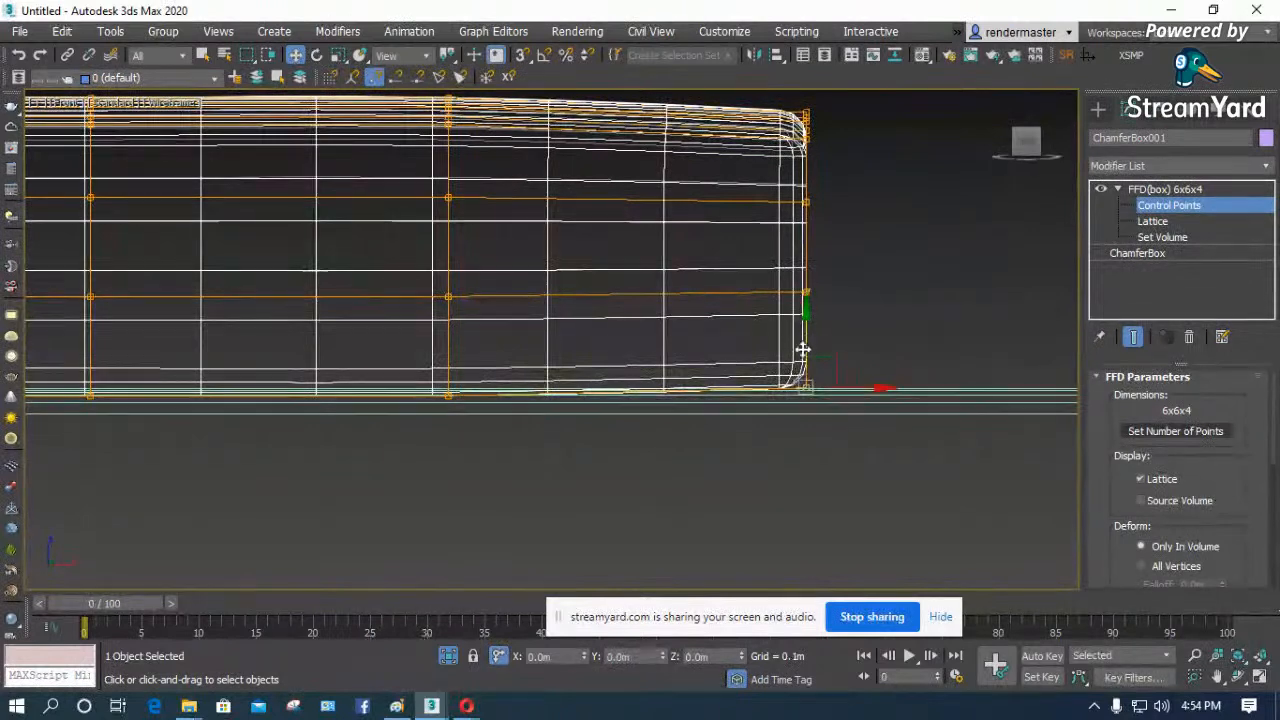
pyautogui.scroll(-2, 808, 335)
pyautogui.moveTo(827, 216); pyautogui.dragTo(744, 294)
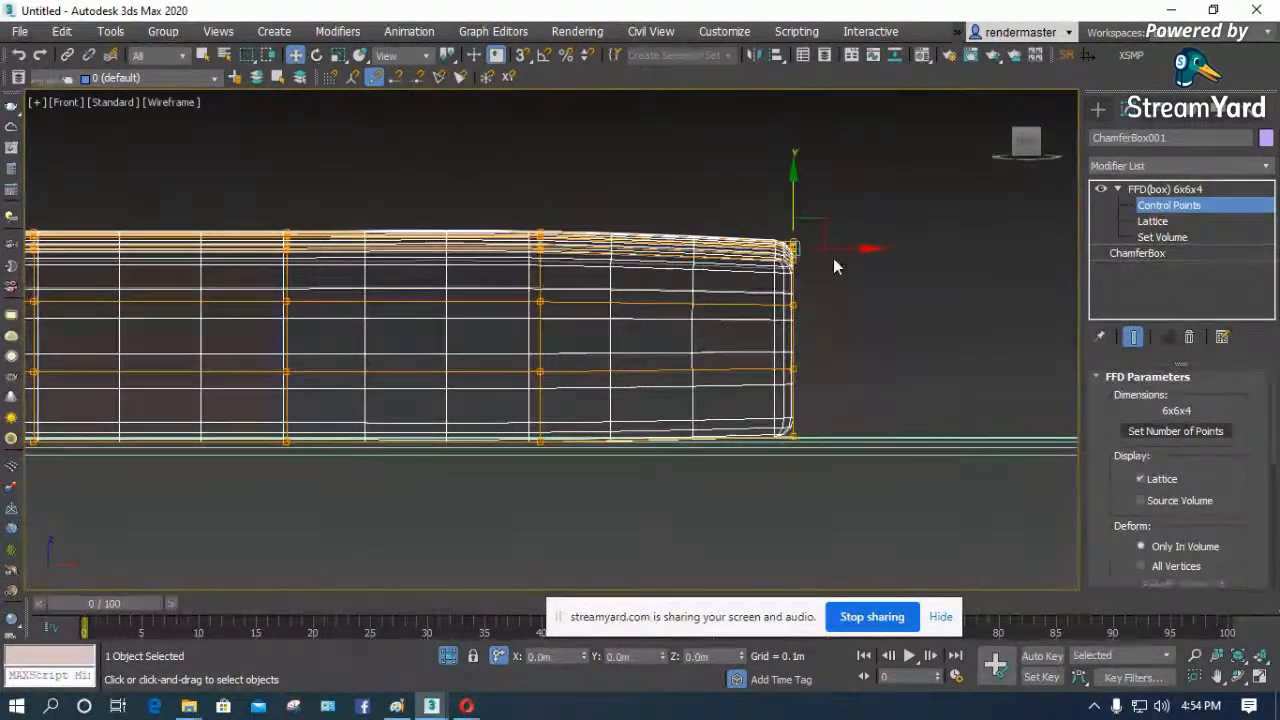
pyautogui.scroll(-2, 1062, 276)
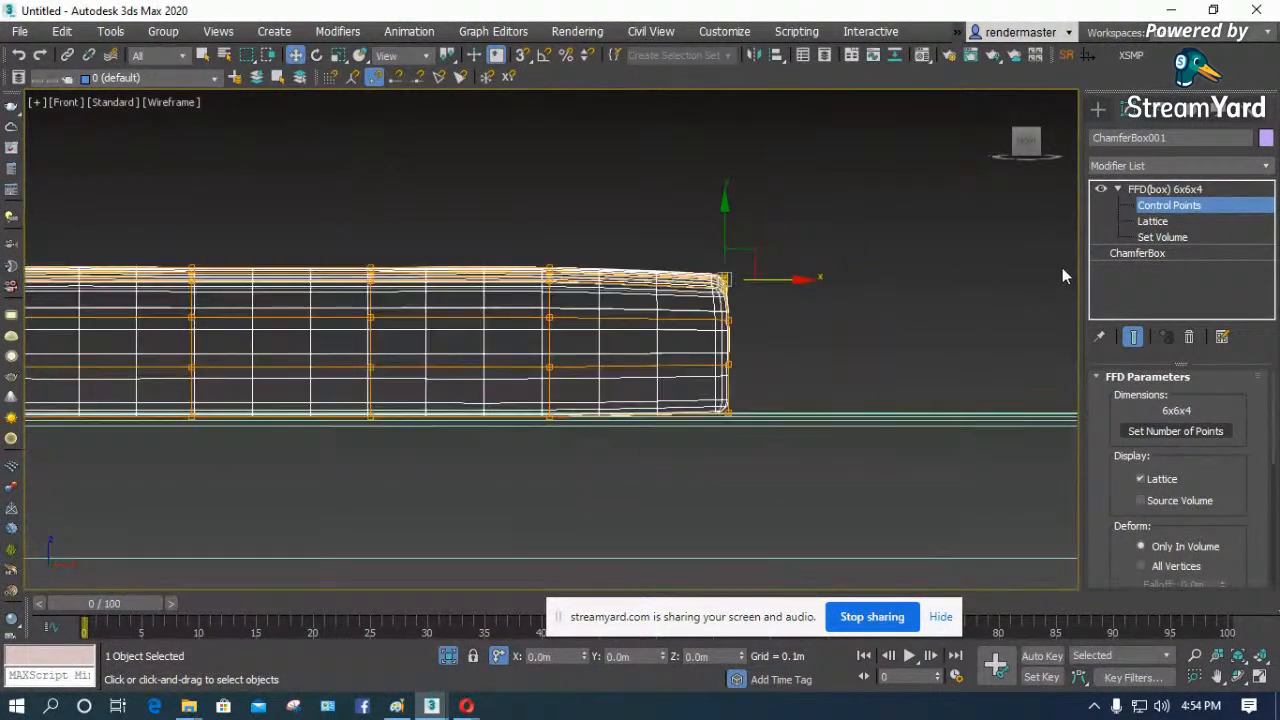
pyautogui.click(1143, 190)
# - Deselect the cushion and inspect the whole sofa in shaded display from above and in perspective
pyautogui.click(946, 305)
pyautogui.press('t')
pyautogui.press('z')
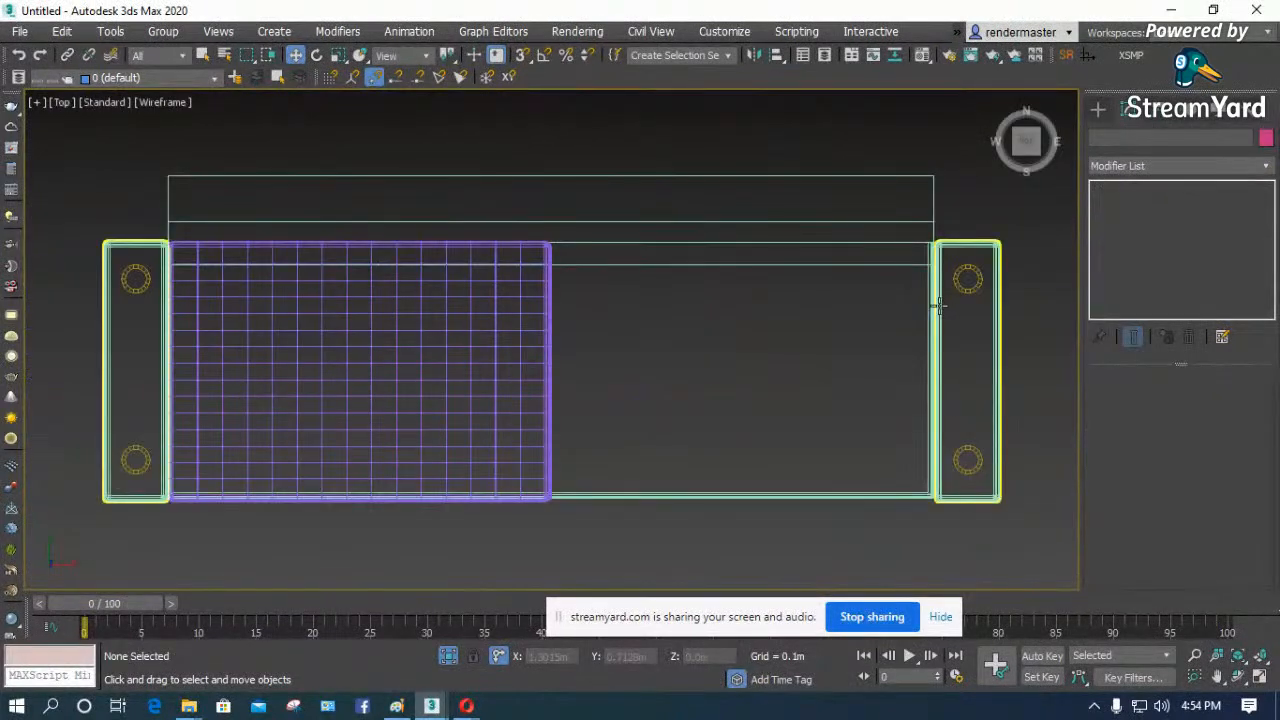
pyautogui.press('F3')
pyautogui.click(1237, 677)
pyautogui.moveTo(557, 387); pyautogui.dragTo(525, 268)
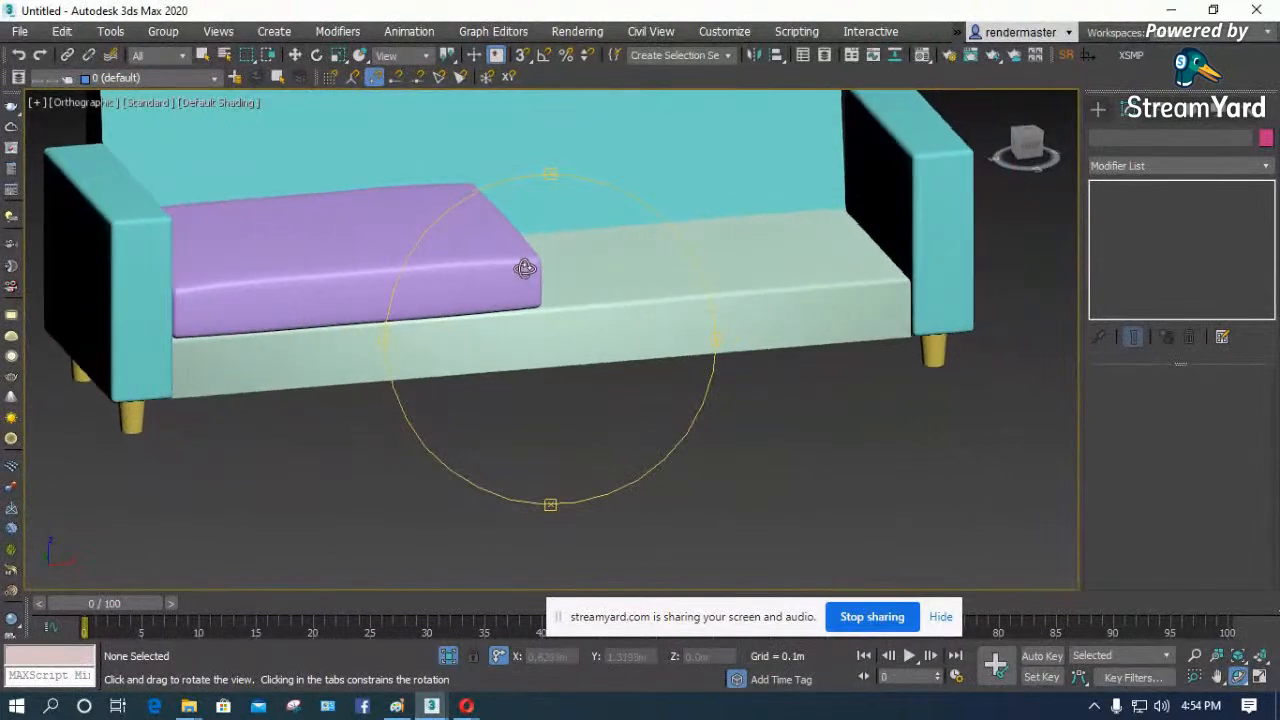
pyautogui.press('p')
pyautogui.scroll(1, 547, 289)
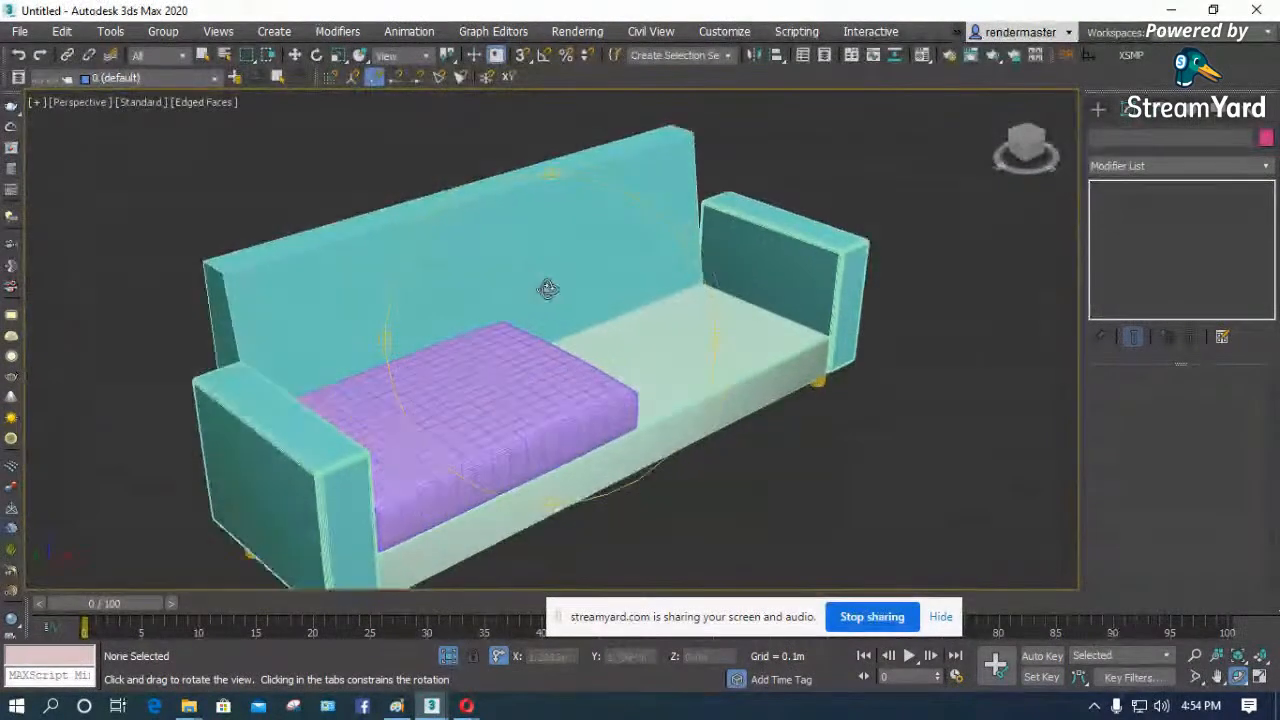
pyautogui.moveTo(516, 373); pyautogui.dragTo(497, 367)
pyautogui.rightClick(497, 368)
# - Copy the seat cushion once along the X axis onto the empty half of the sofa base
pyautogui.click(497, 369)
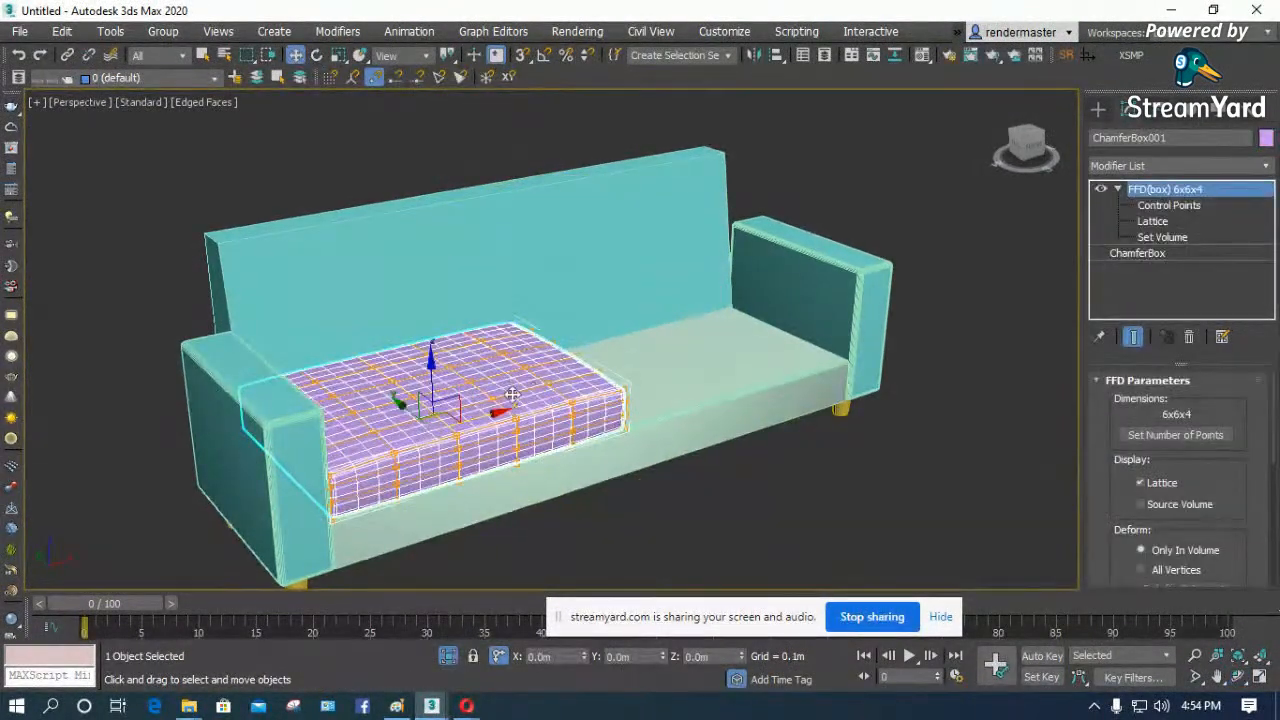
pyautogui.moveTo(497, 416)
pyautogui.keyDown('shift'); pyautogui.mouseDown()
pyautogui.moveTo(762, 316)
pyautogui.moveTo(752, 313)
pyautogui.mouseUp(); pyautogui.keyUp('shift')
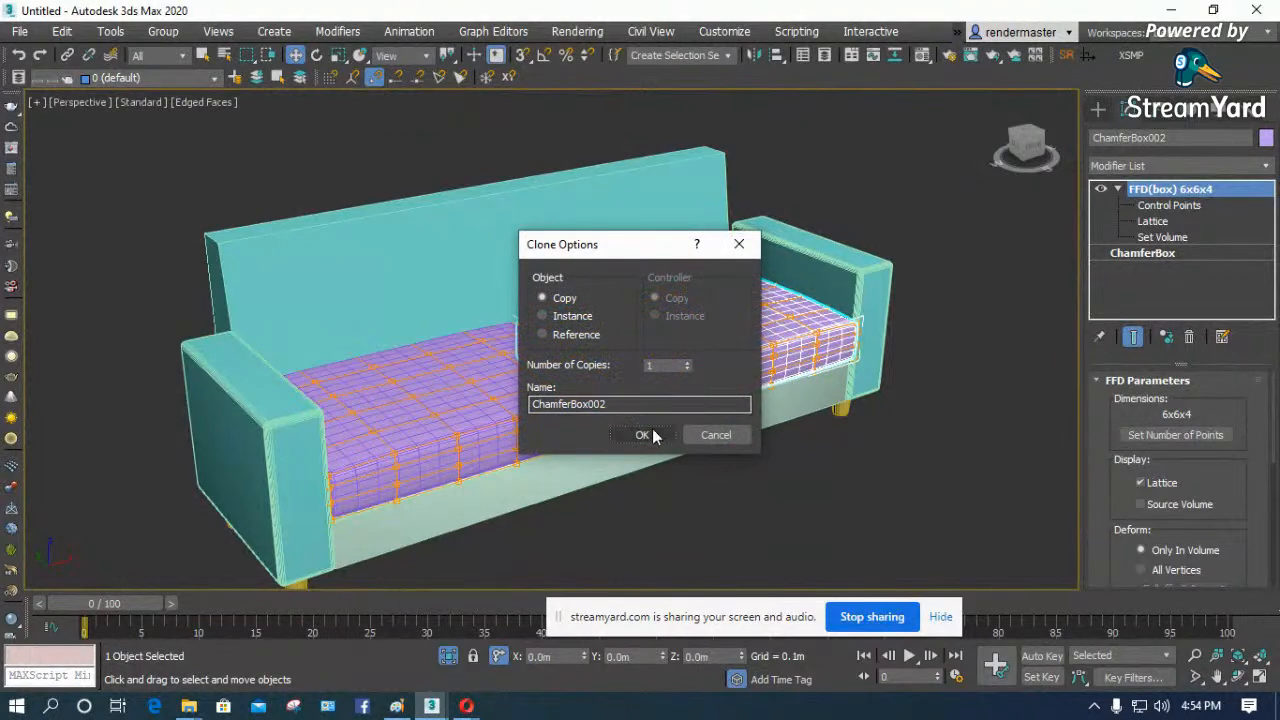
pyautogui.click(642, 434)
pyautogui.click(810, 450)
pyautogui.click(705, 373)
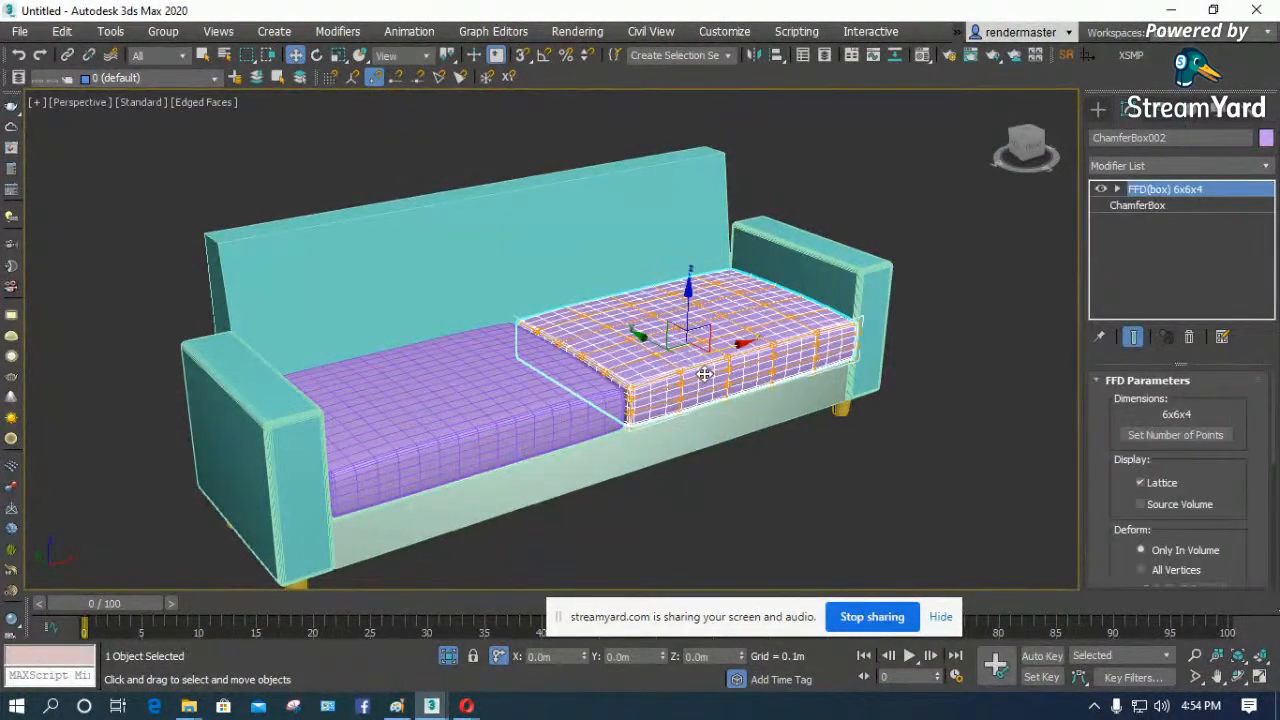
# - Examine how the copied cushion fits between the first cushion and the armrest, from above and at an angle
pyautogui.press('t')
pyautogui.scroll(5, 491, 337)
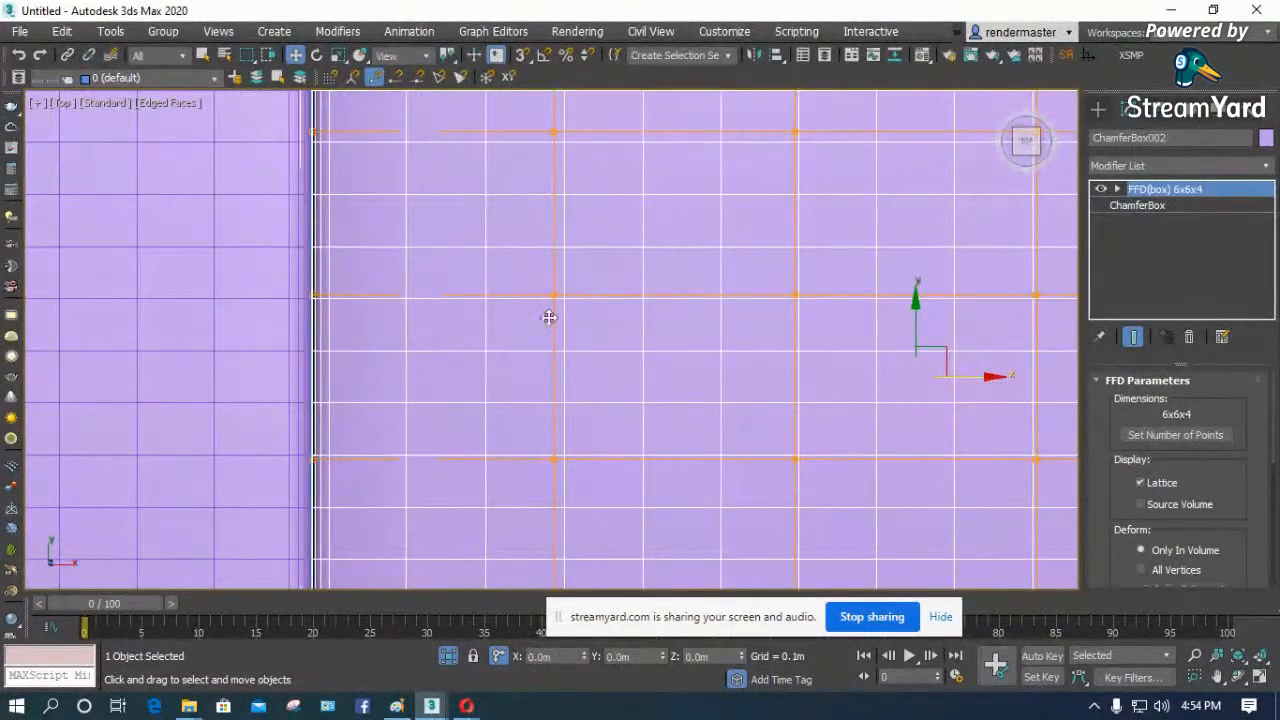
pyautogui.scroll(-6, 526, 317)
pyautogui.scroll(4, 251, 320)
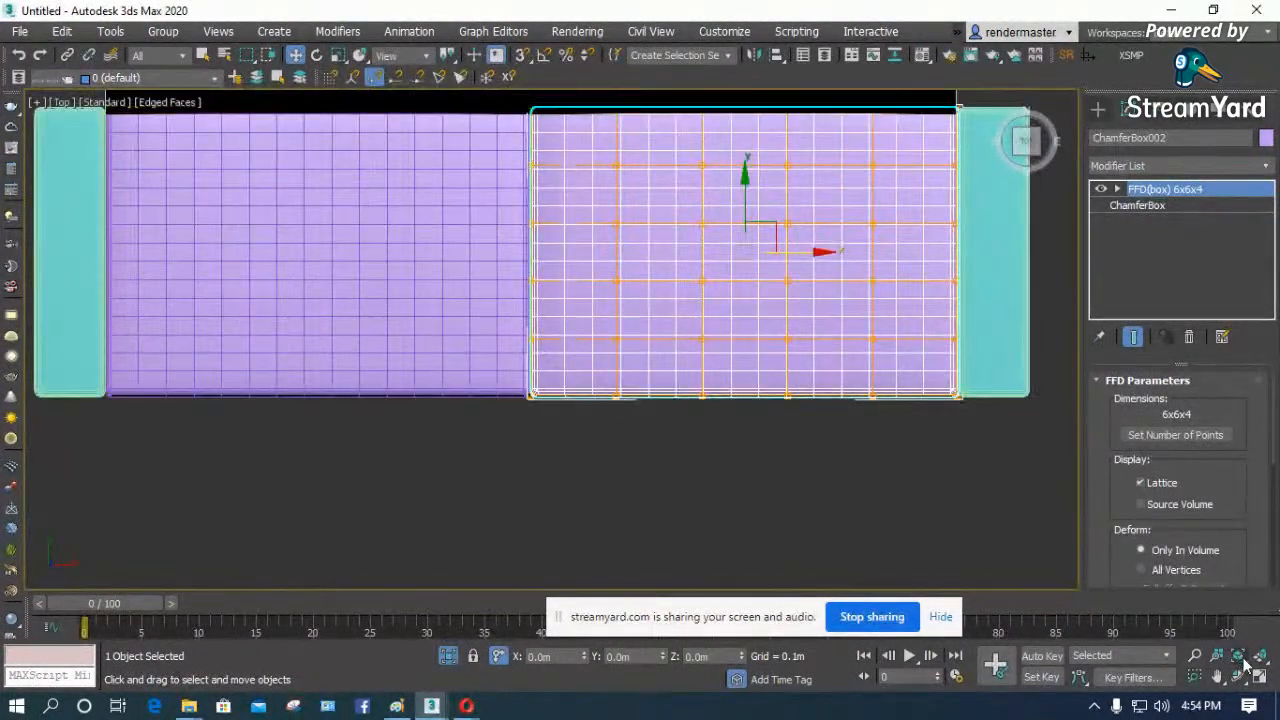
pyautogui.click(1216, 657)
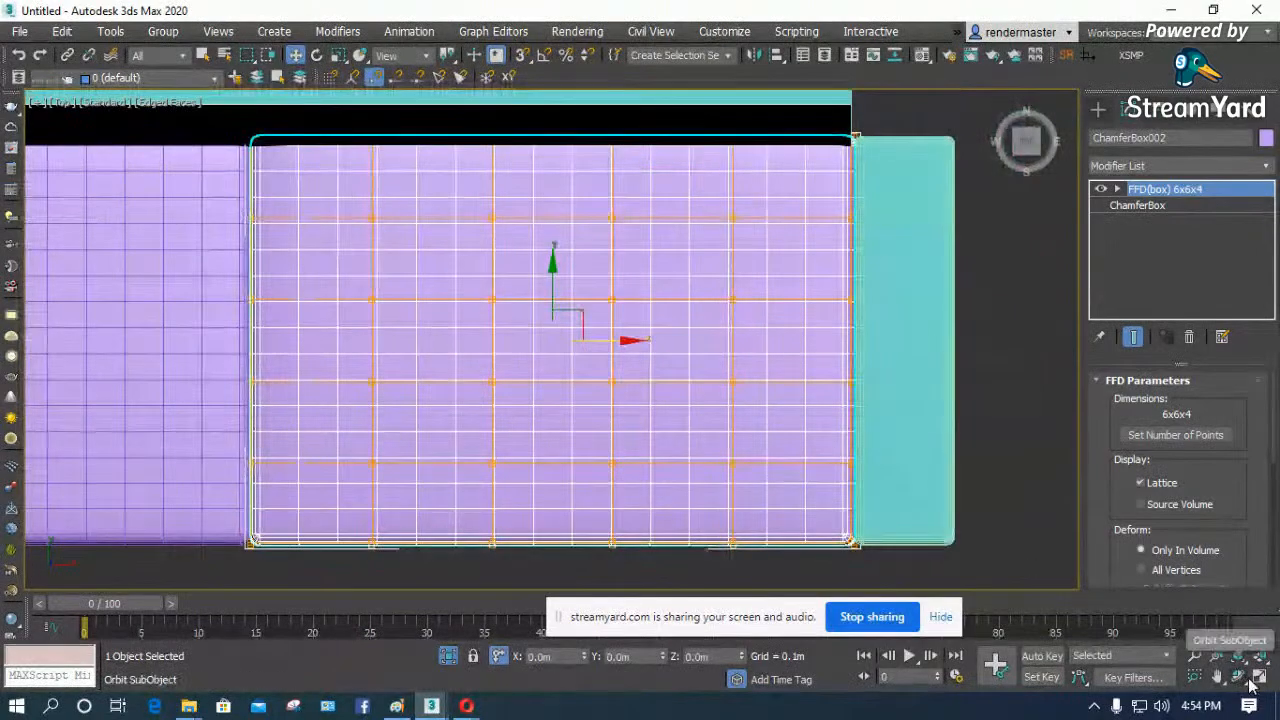
pyautogui.moveTo(629, 409); pyautogui.dragTo(650, 249)
pyautogui.scroll(-5, 650, 249)
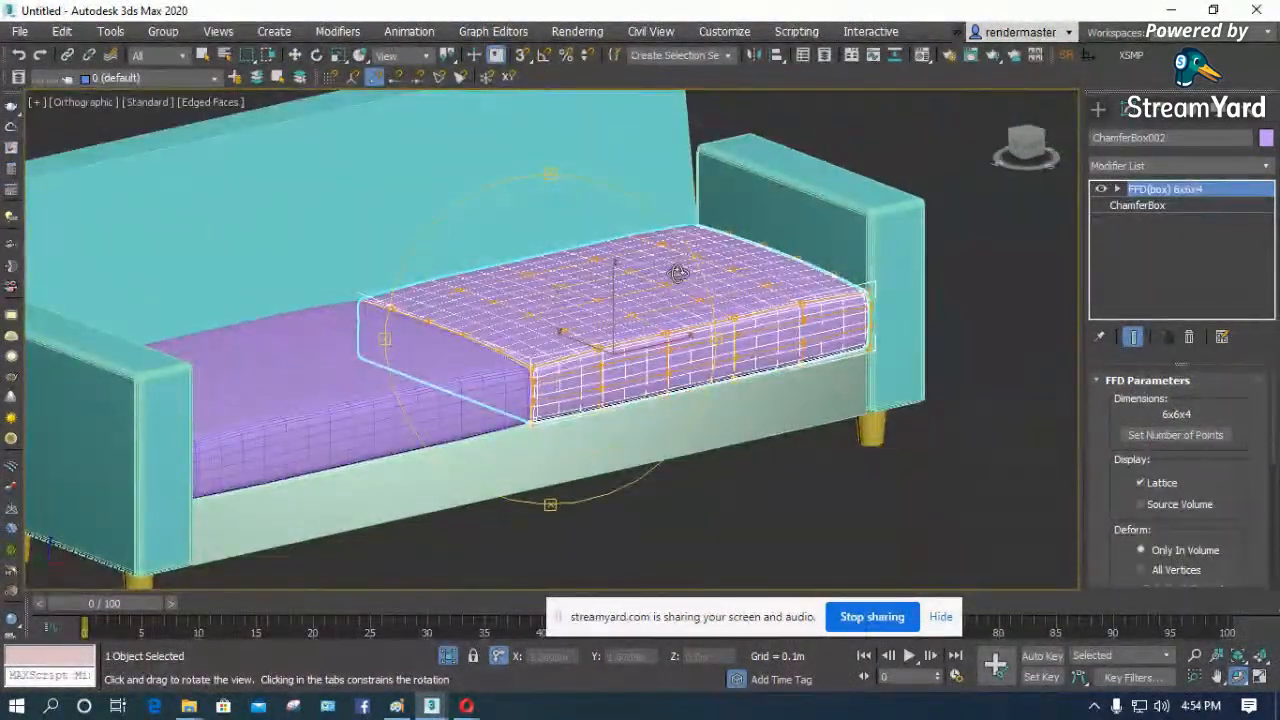
# - Select a long edge within the rounded top front edge of the armrest beside the first cushion
pyautogui.scroll(5, 101, 403)
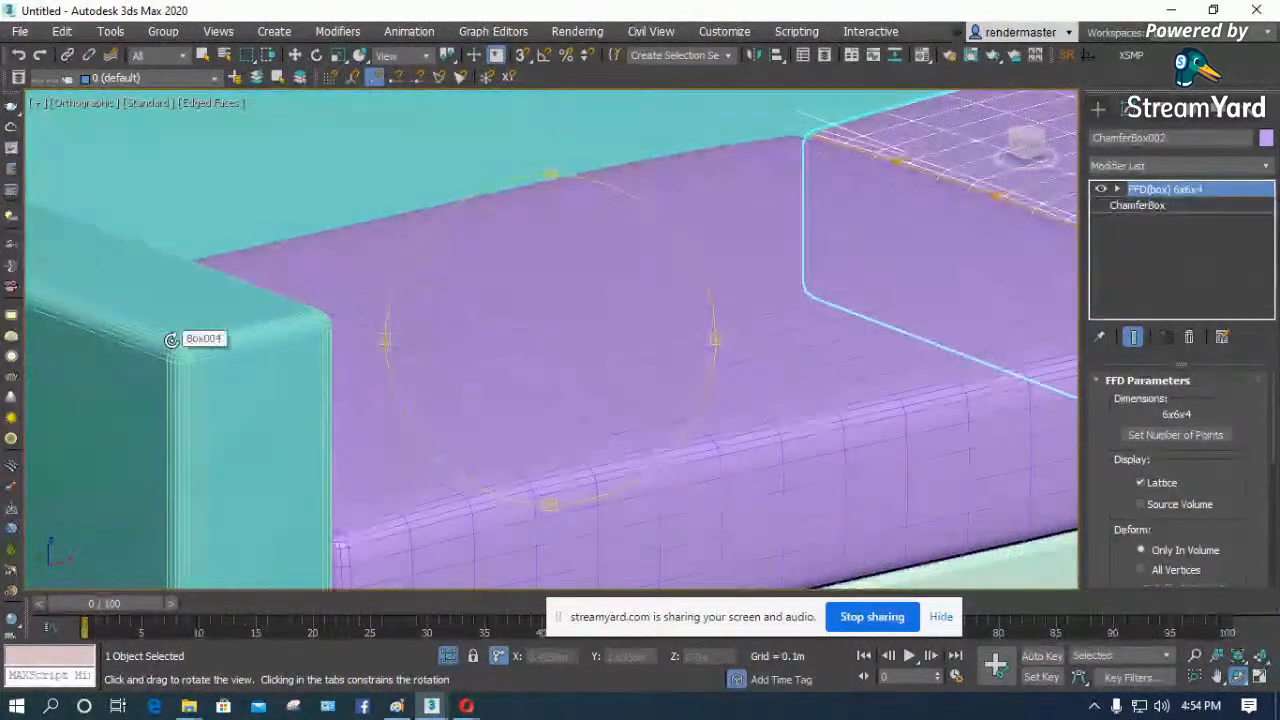
pyautogui.scroll(5, 127, 356)
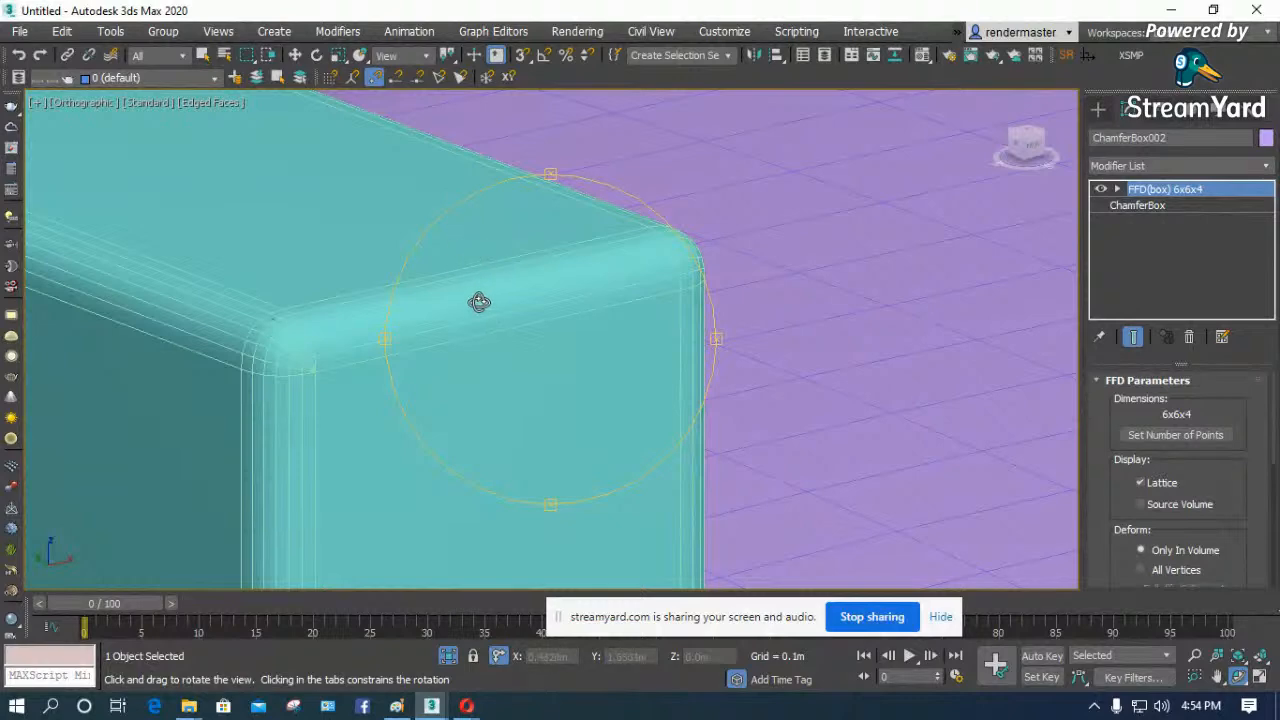
pyautogui.rightClick(353, 251)
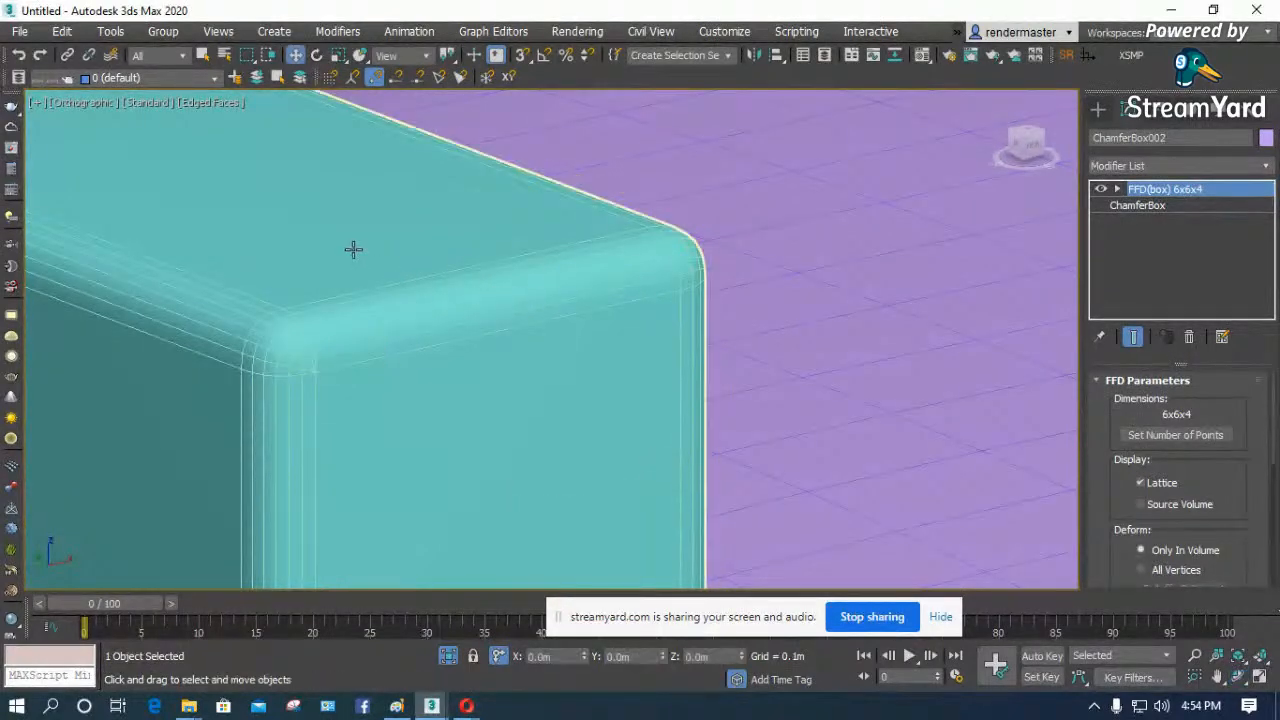
pyautogui.click(353, 250)
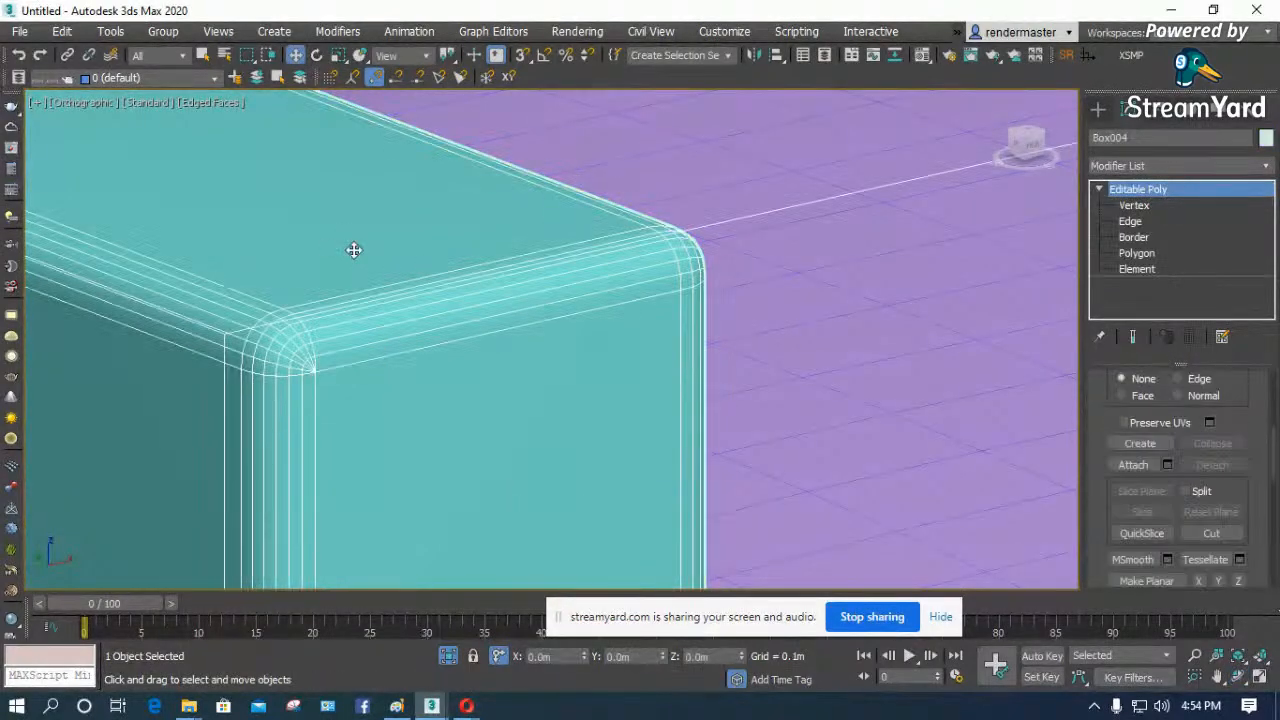
pyautogui.click(1131, 221)
pyautogui.scroll(2, 304, 338)
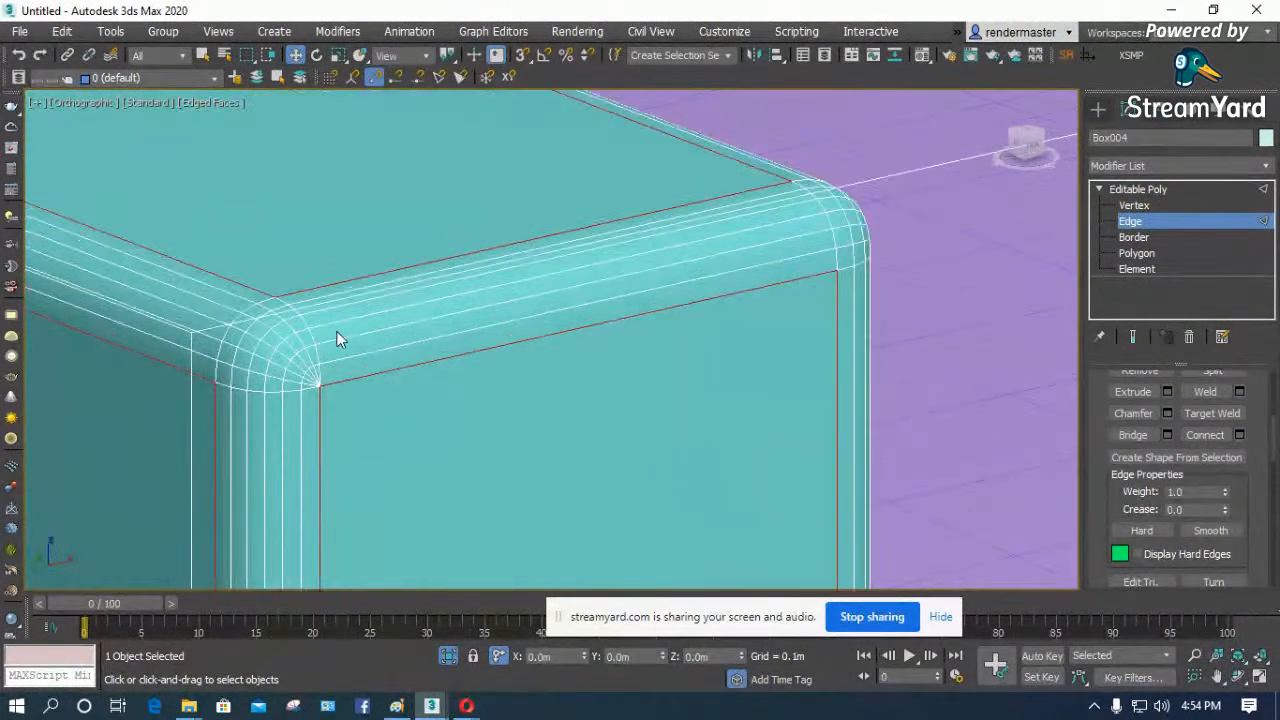
pyautogui.click(341, 322)
# - Add the matching edge along the armrest's outer top side to the selection, and leave edge editing
pyautogui.scroll(3, 330, 322)
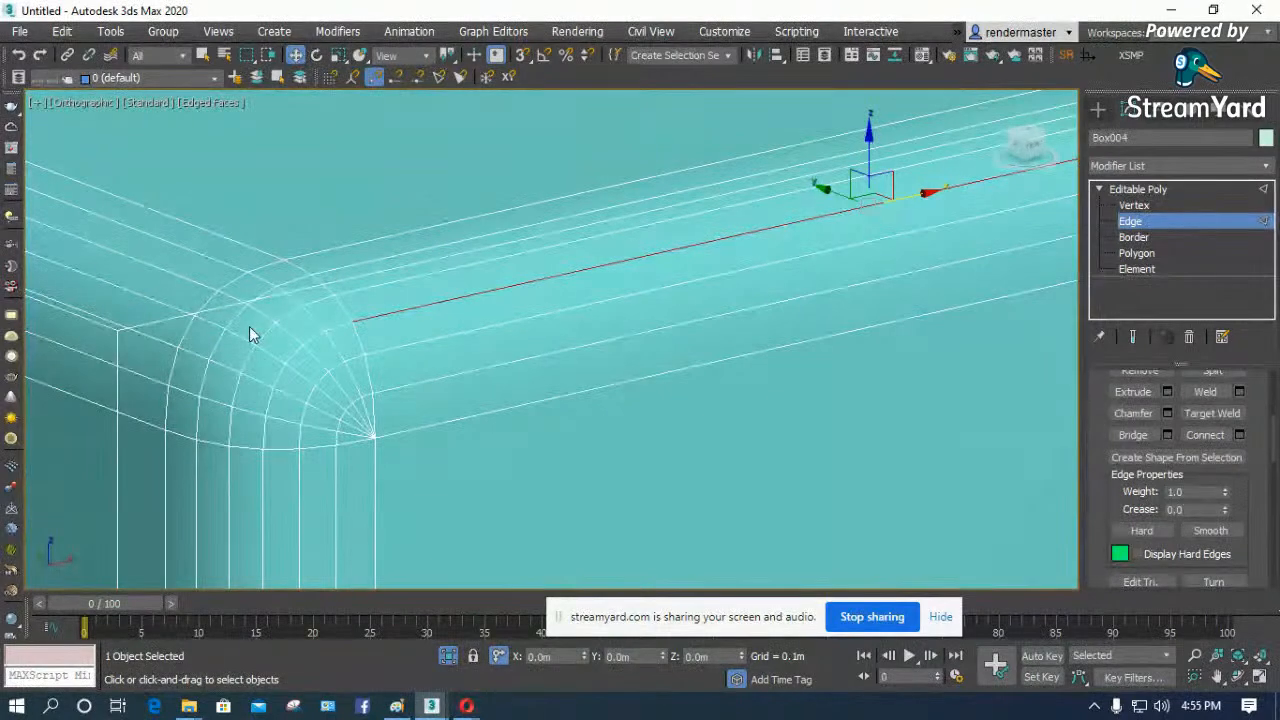
pyautogui.scroll(-3, 335, 393)
pyautogui.scroll(1, 462, 412)
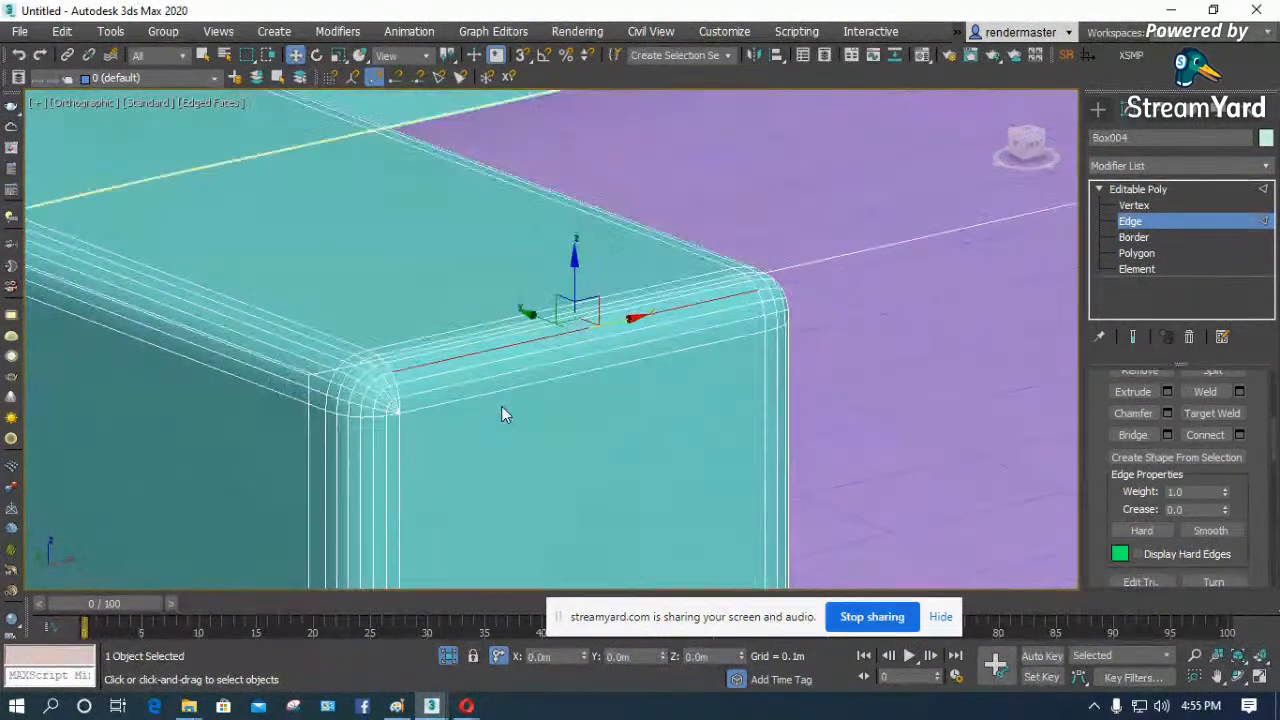
pyautogui.scroll(2, 300, 365)
pyautogui.scroll(2, 308, 371)
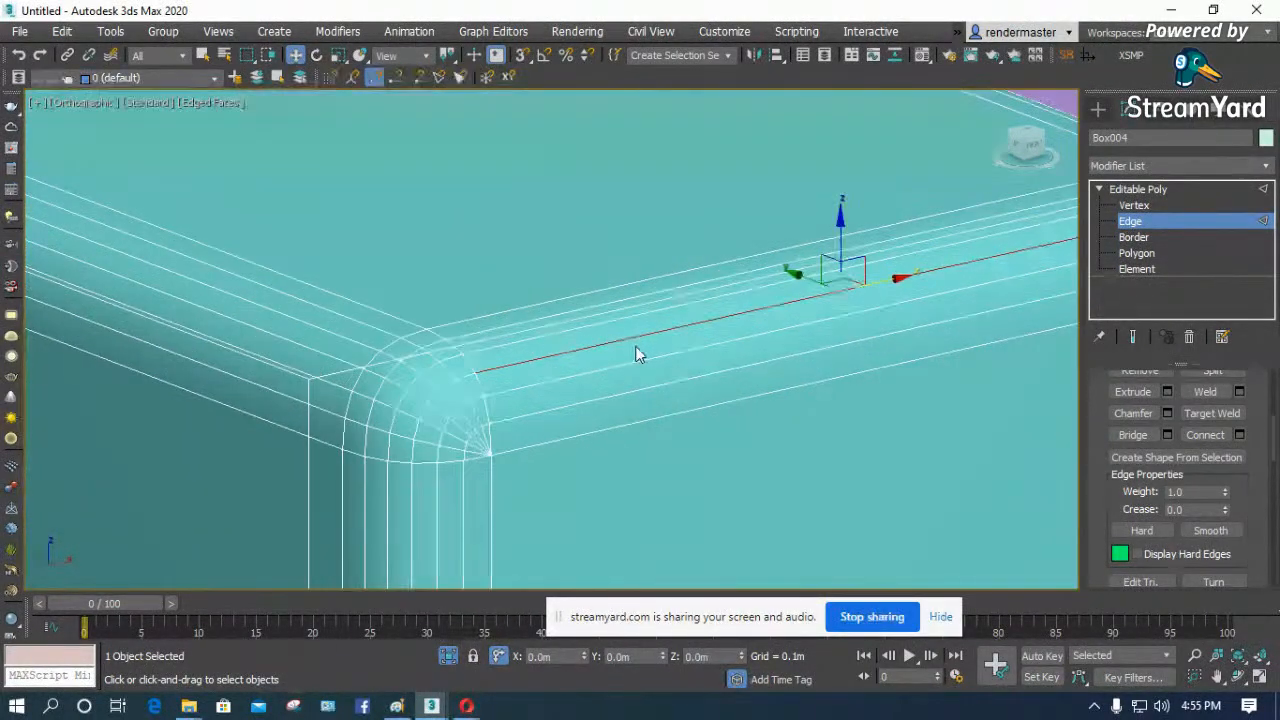
pyautogui.scroll(2, 467, 364)
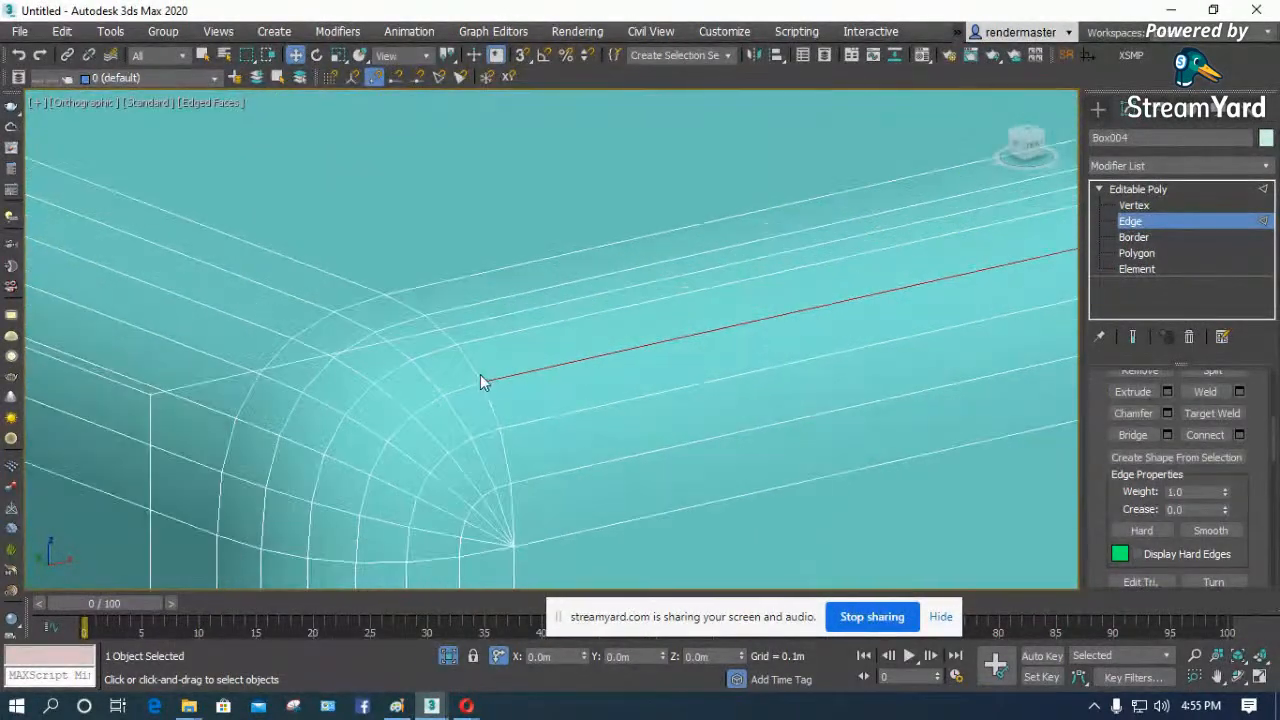
pyautogui.keyDown('ctrl'); pyautogui.click(253, 326); pyautogui.keyUp('ctrl')
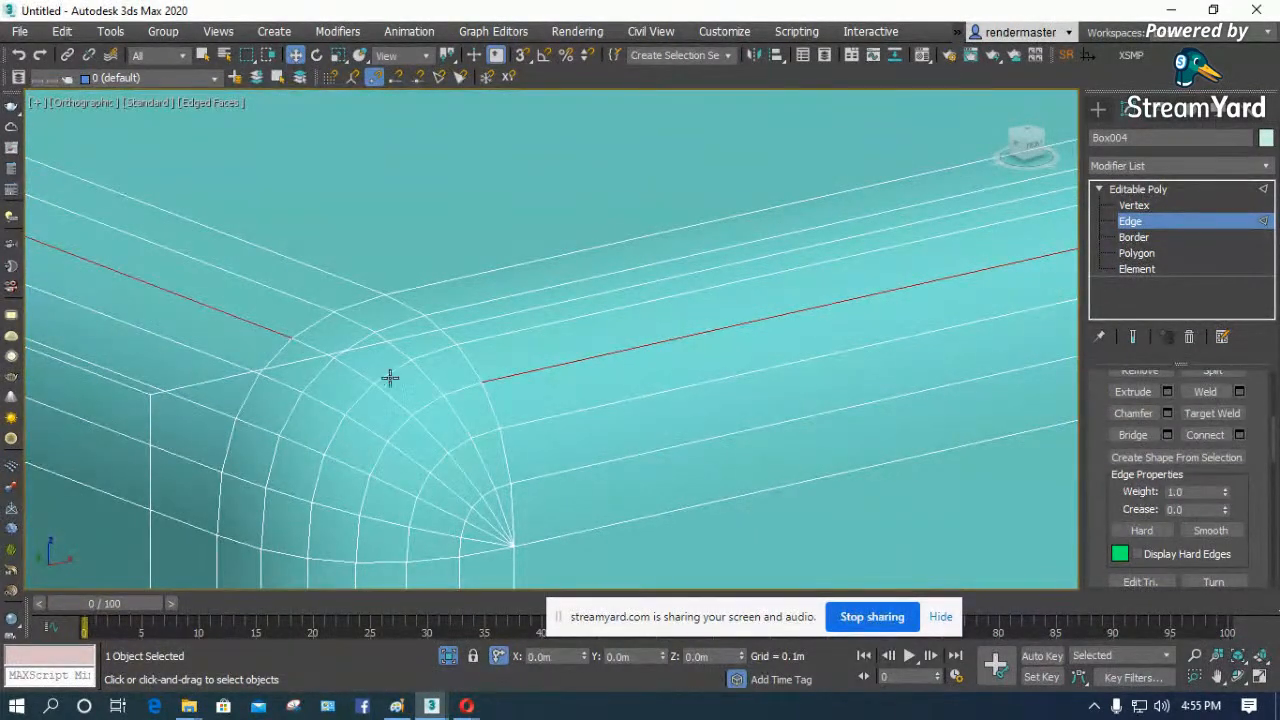
pyautogui.scroll(-4, 445, 376)
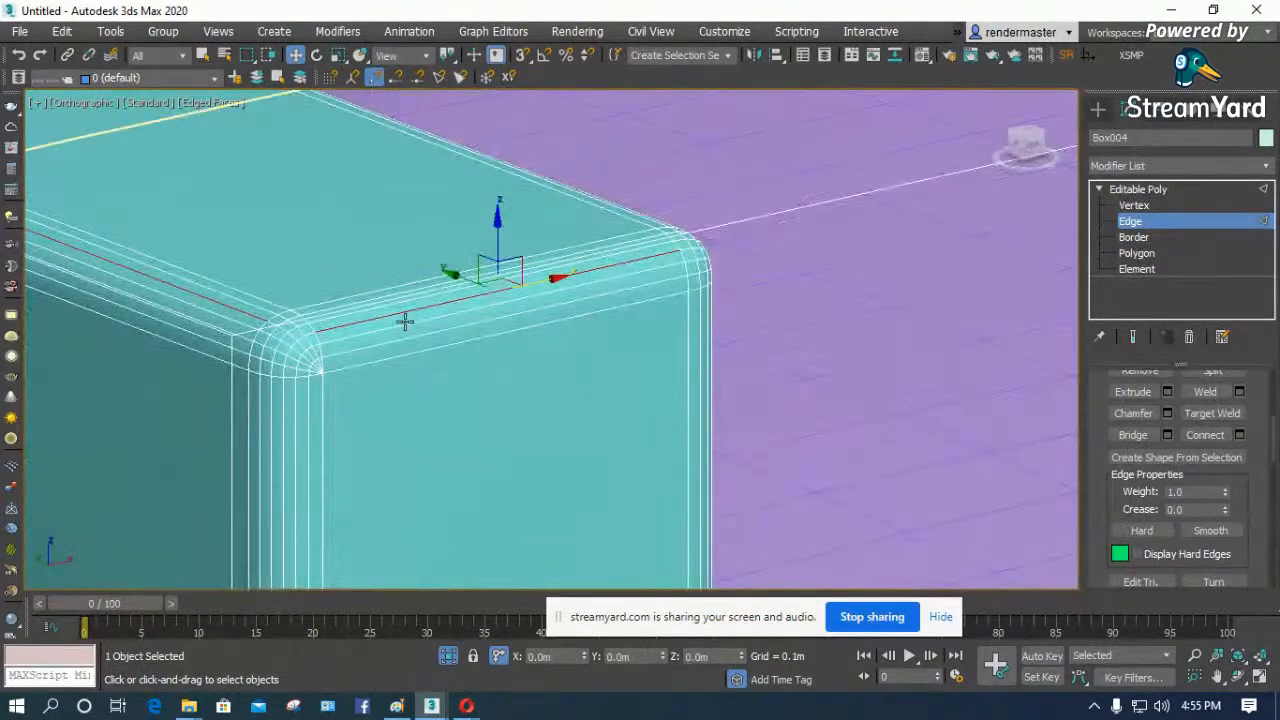
pyautogui.scroll(-2, 285, 336)
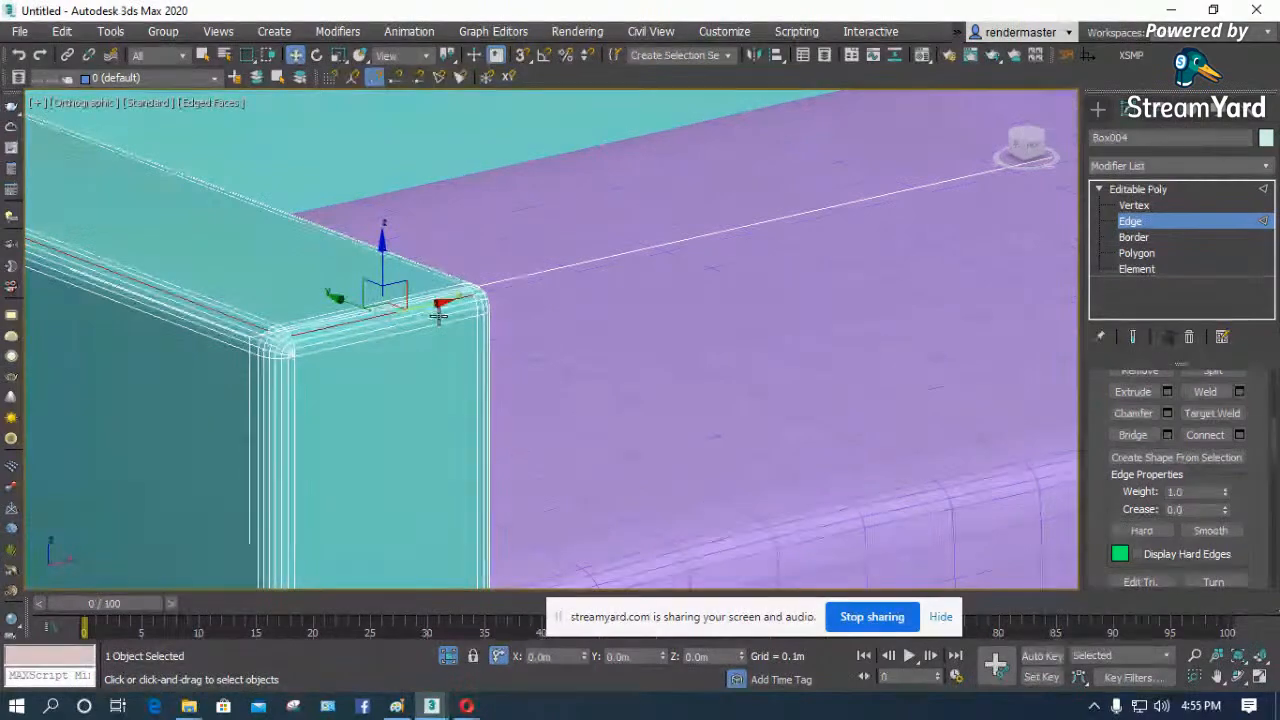
pyautogui.scroll(-2, 438, 316)
pyautogui.click(1140, 189)
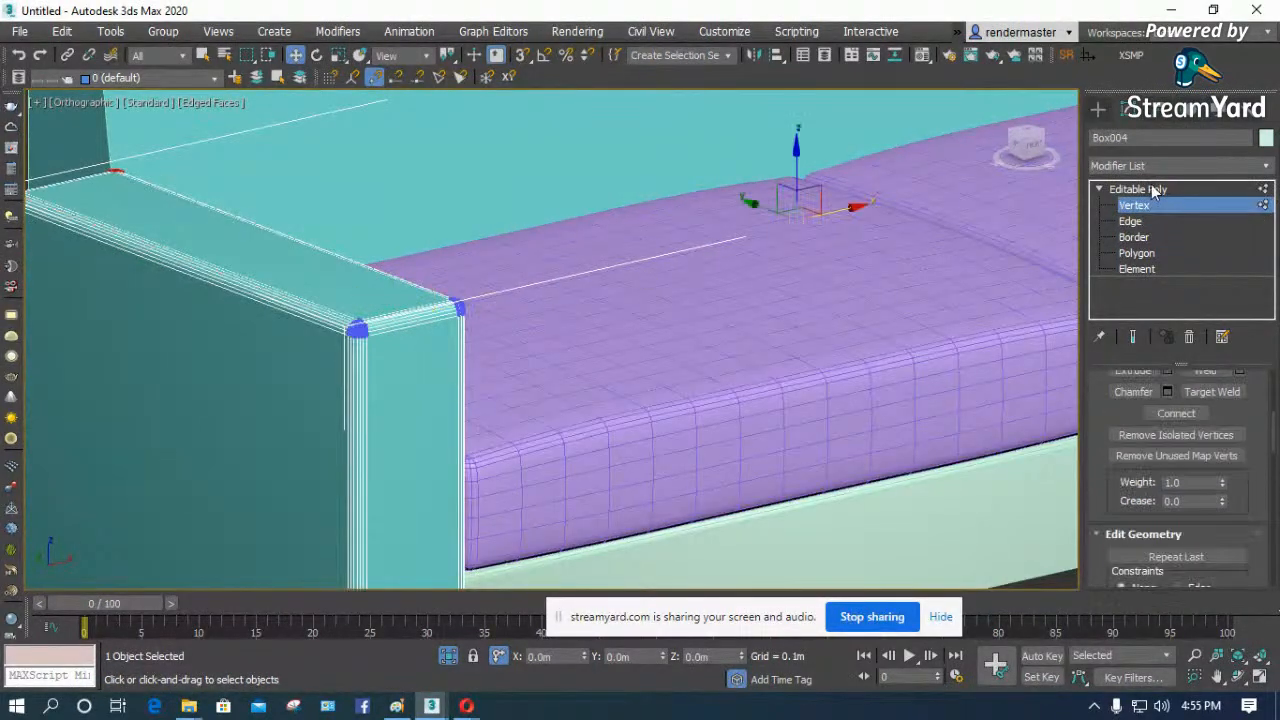
# - Convert the first seat cushion to an Editable Poly
pyautogui.click(791, 397)
pyautogui.scroll(2, 831, 397)
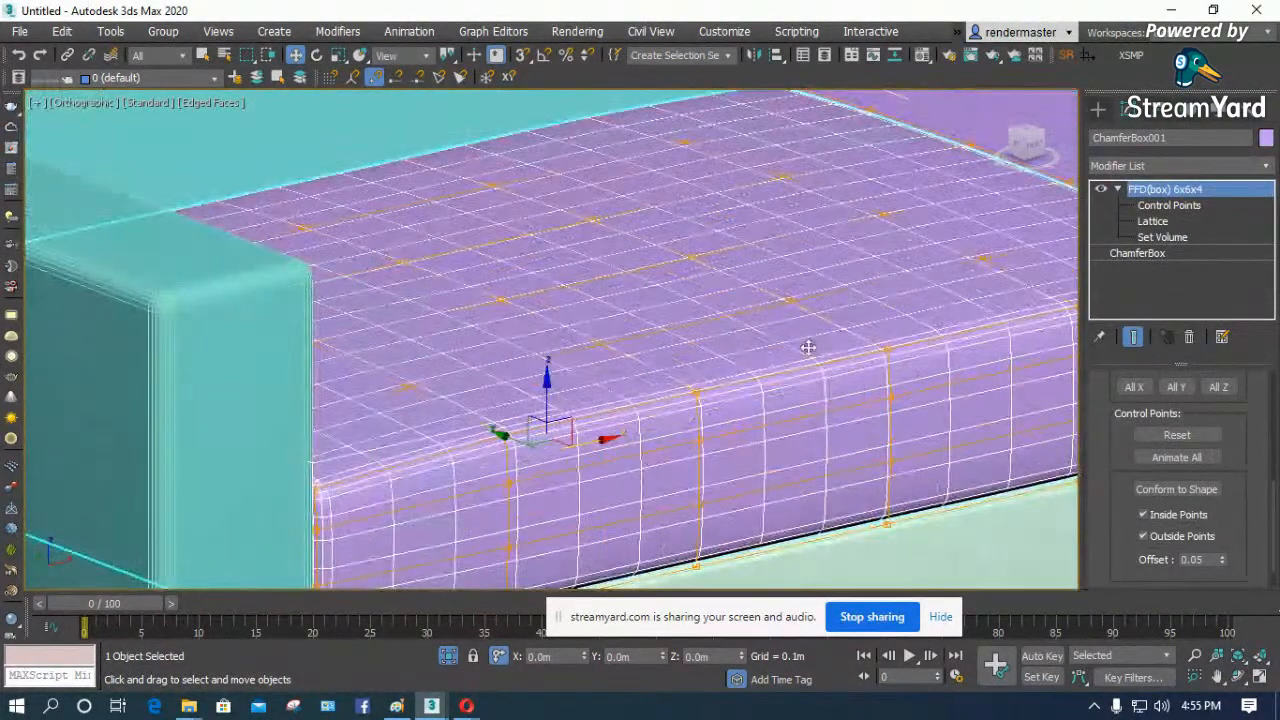
pyautogui.rightClick(631, 357)
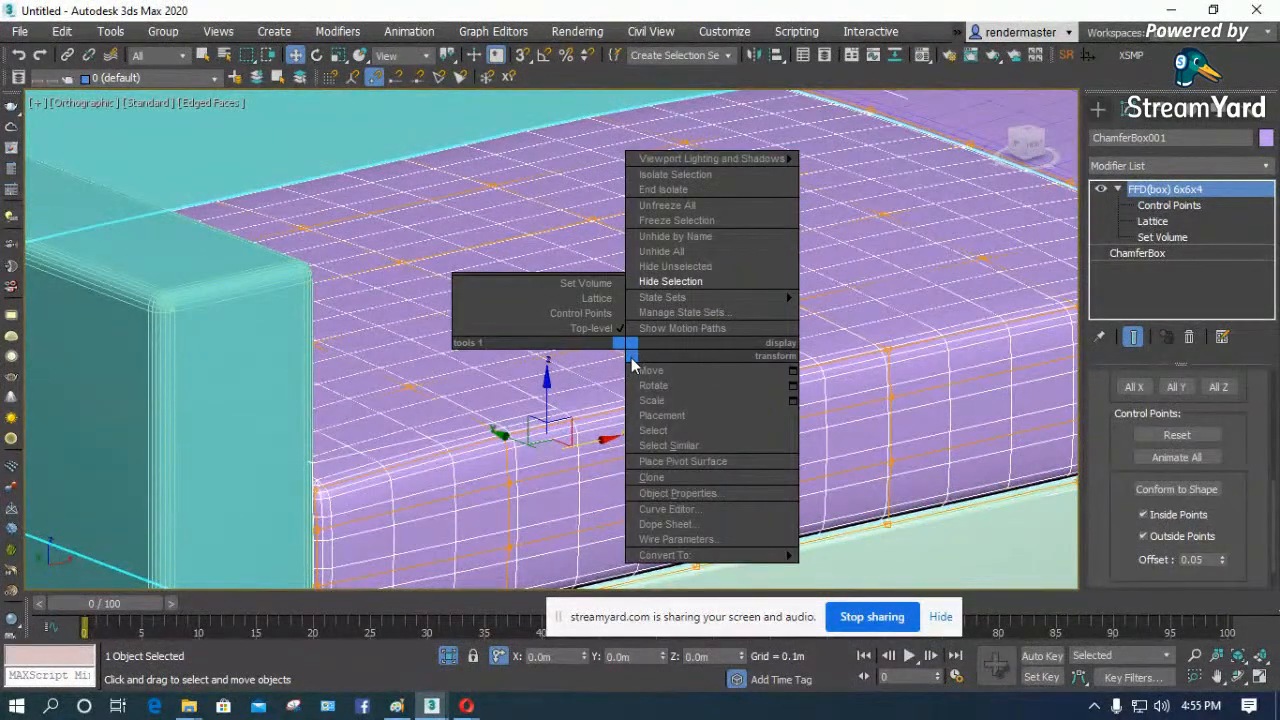
pyautogui.rightClick(466, 428)
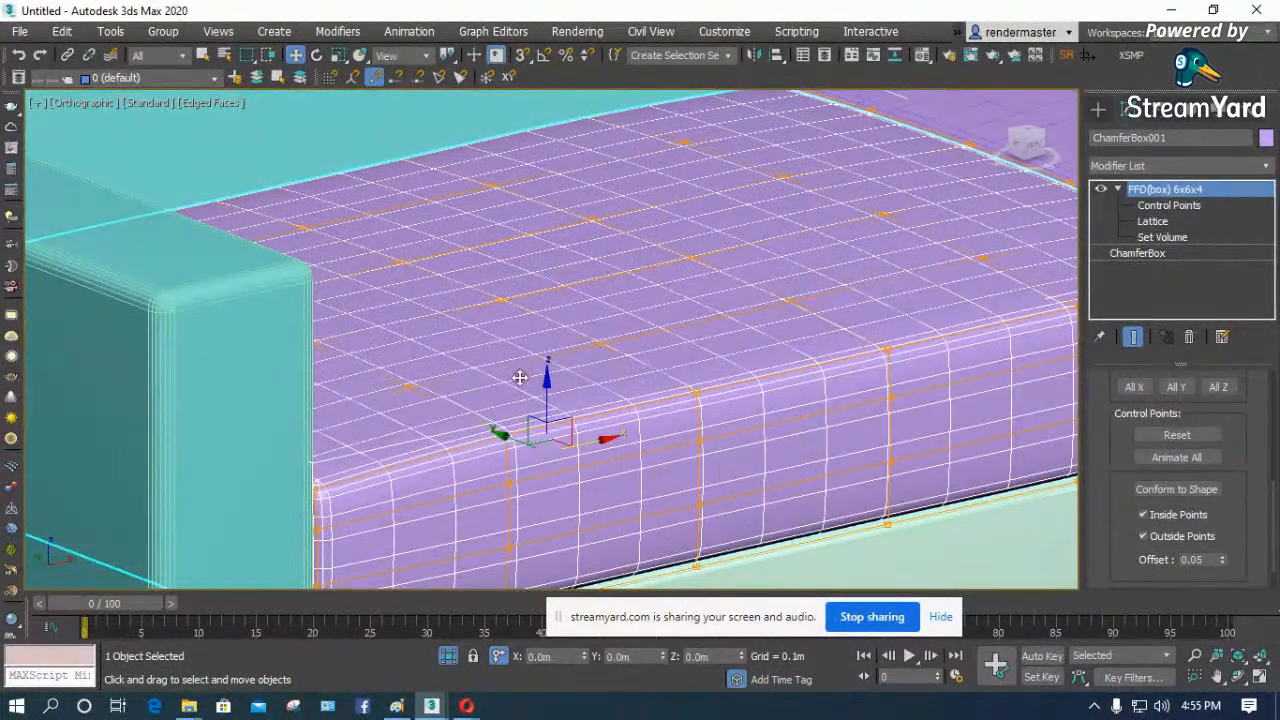
pyautogui.rightClick(530, 368)
pyautogui.moveTo(650, 575)
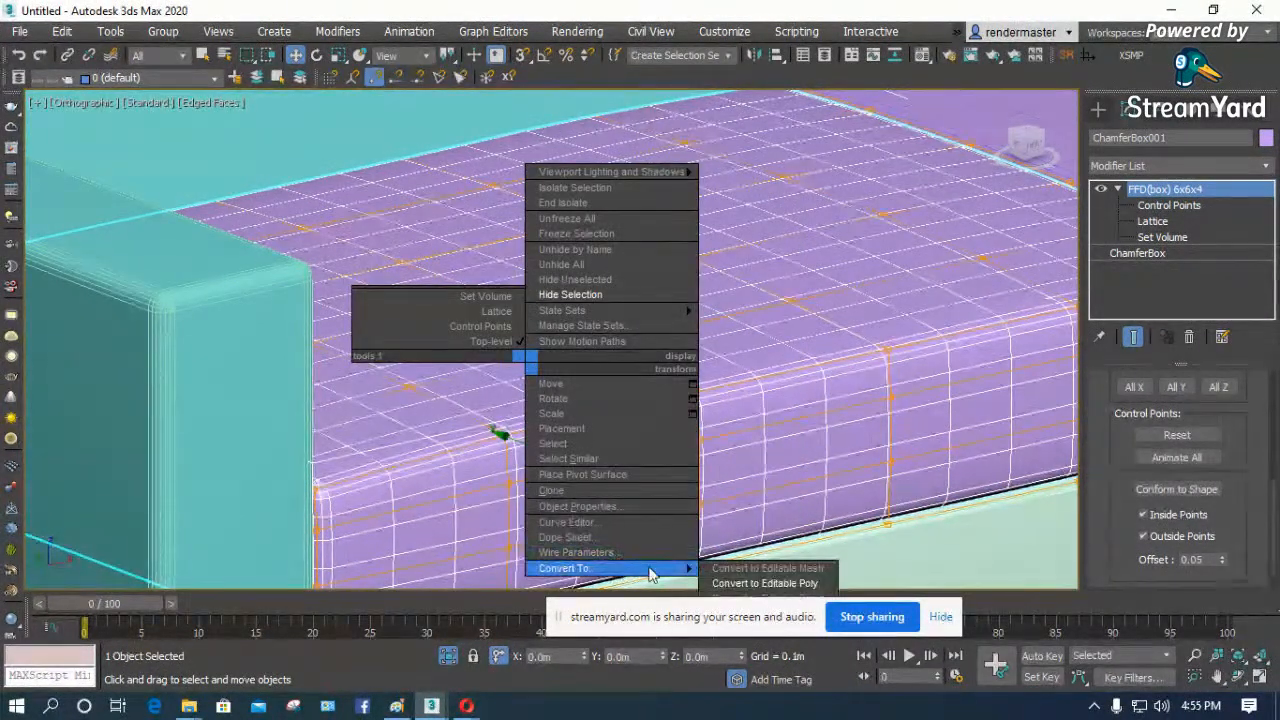
pyautogui.click(770, 584)
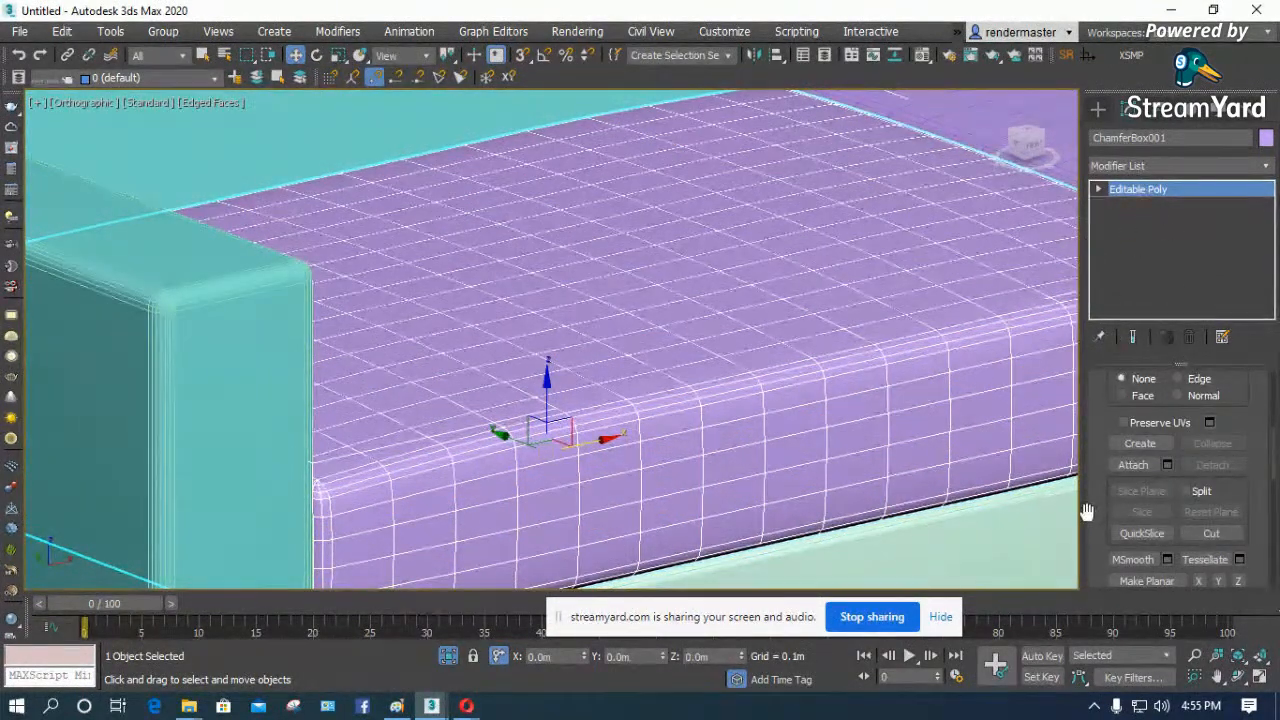
# - Select the full lengthwise edge within the first seat cushion's rounded top front edge
pyautogui.click(1098, 189)
pyautogui.click(1130, 221)
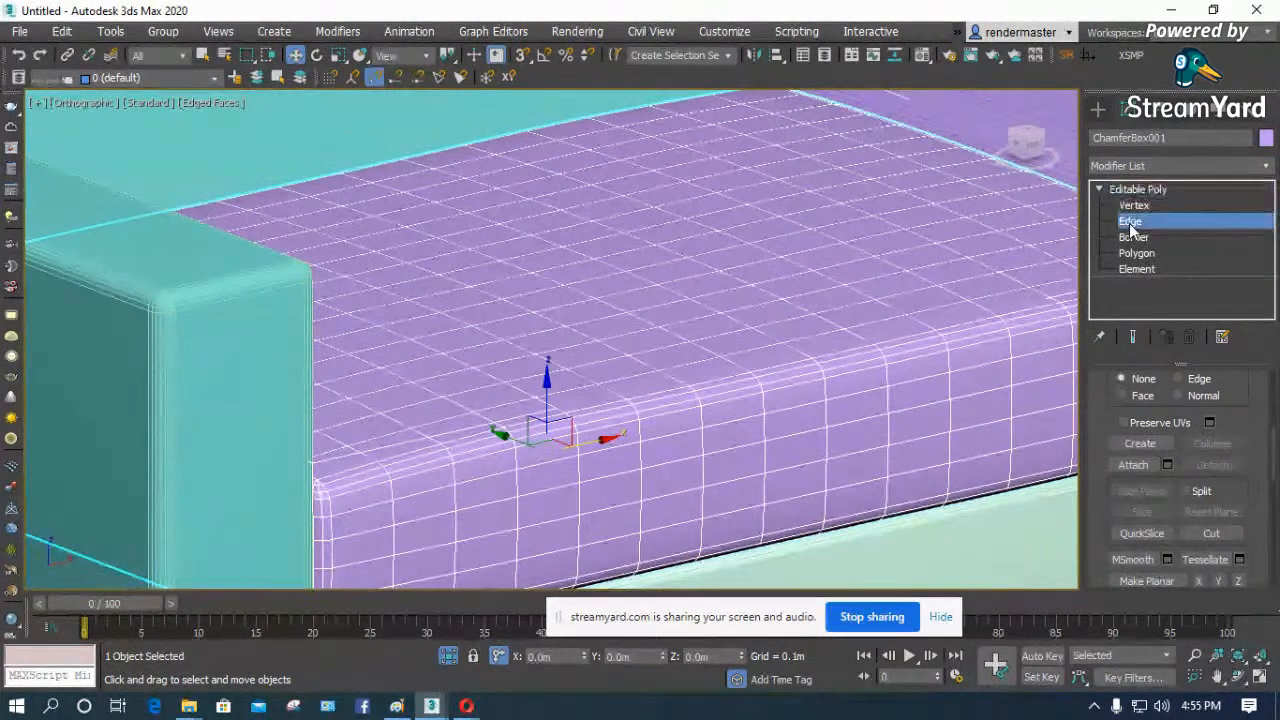
pyautogui.scroll(5, 576, 428)
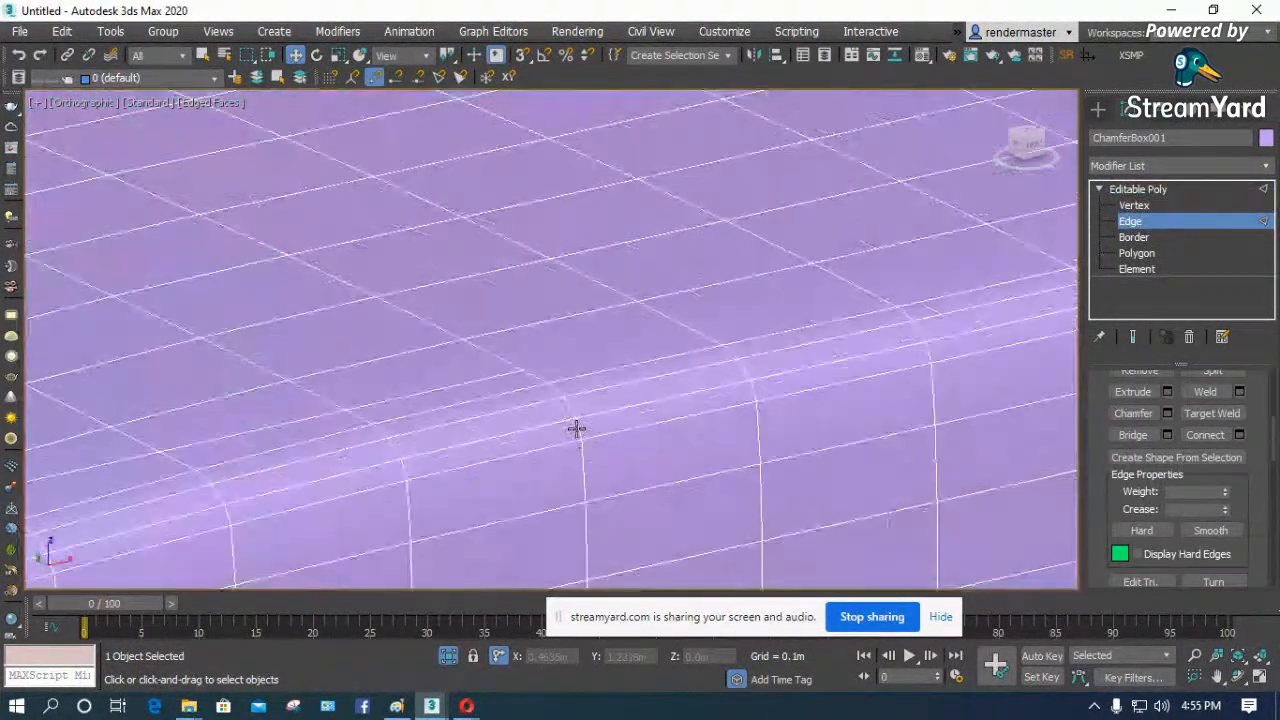
pyautogui.doubleClick(632, 407)
pyautogui.scroll(-5, 600, 427)
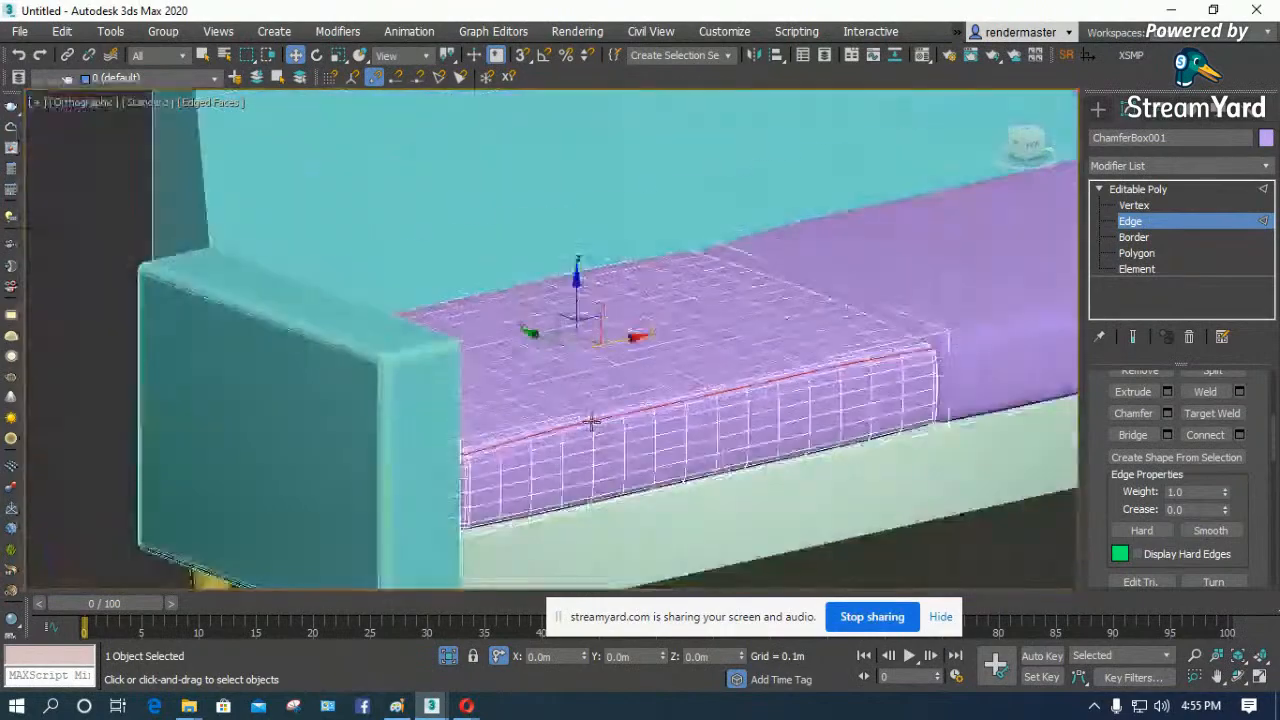
pyautogui.scroll(4, 935, 335)
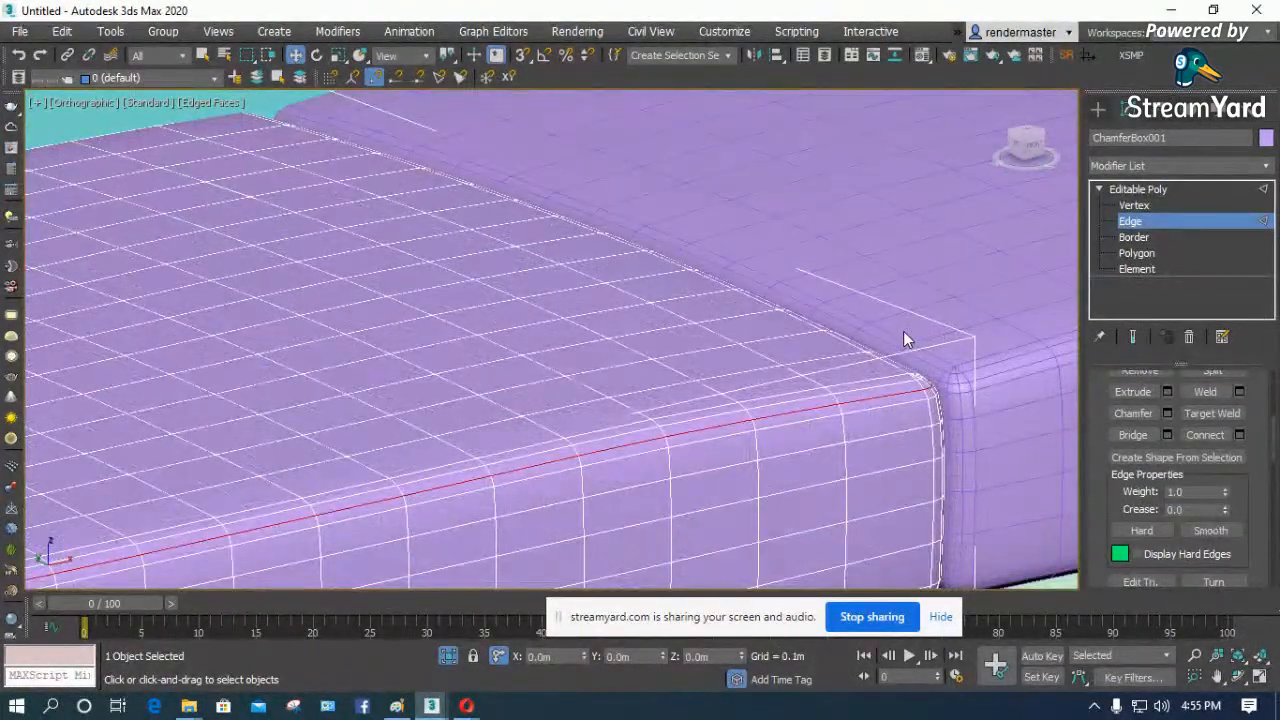
pyautogui.scroll(-5, 903, 340)
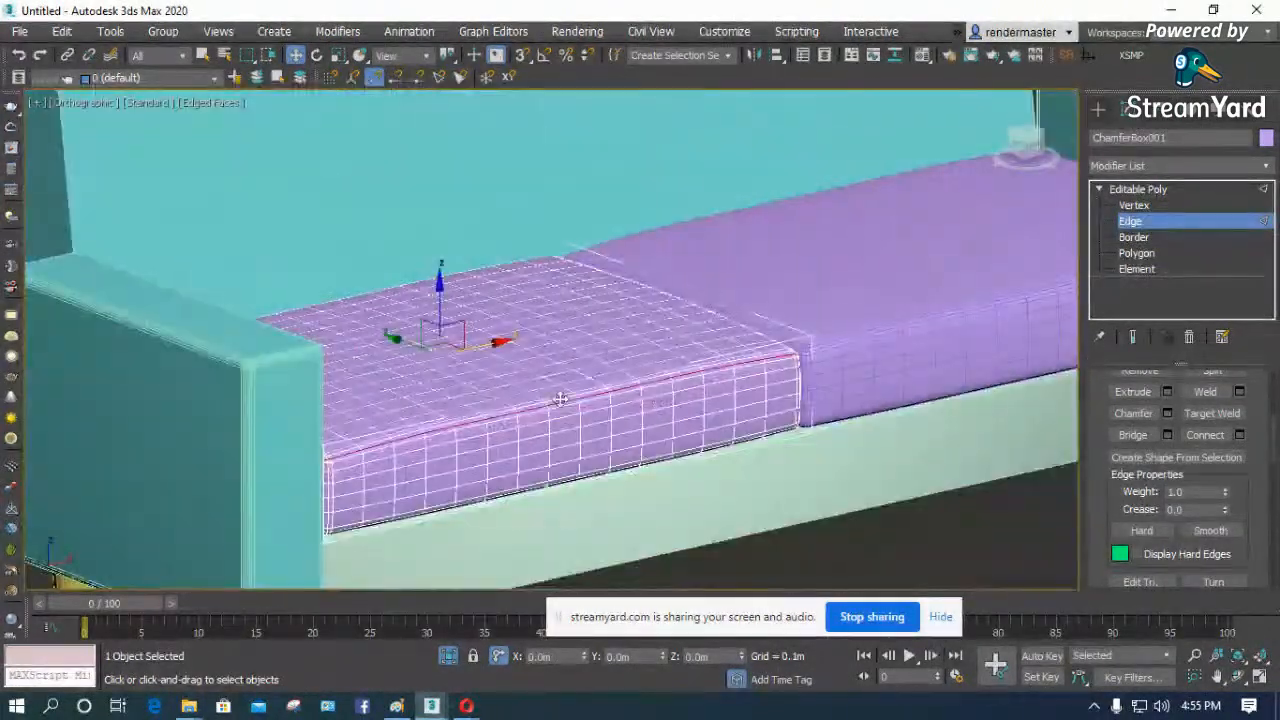
pyautogui.scroll(3, 560, 398)
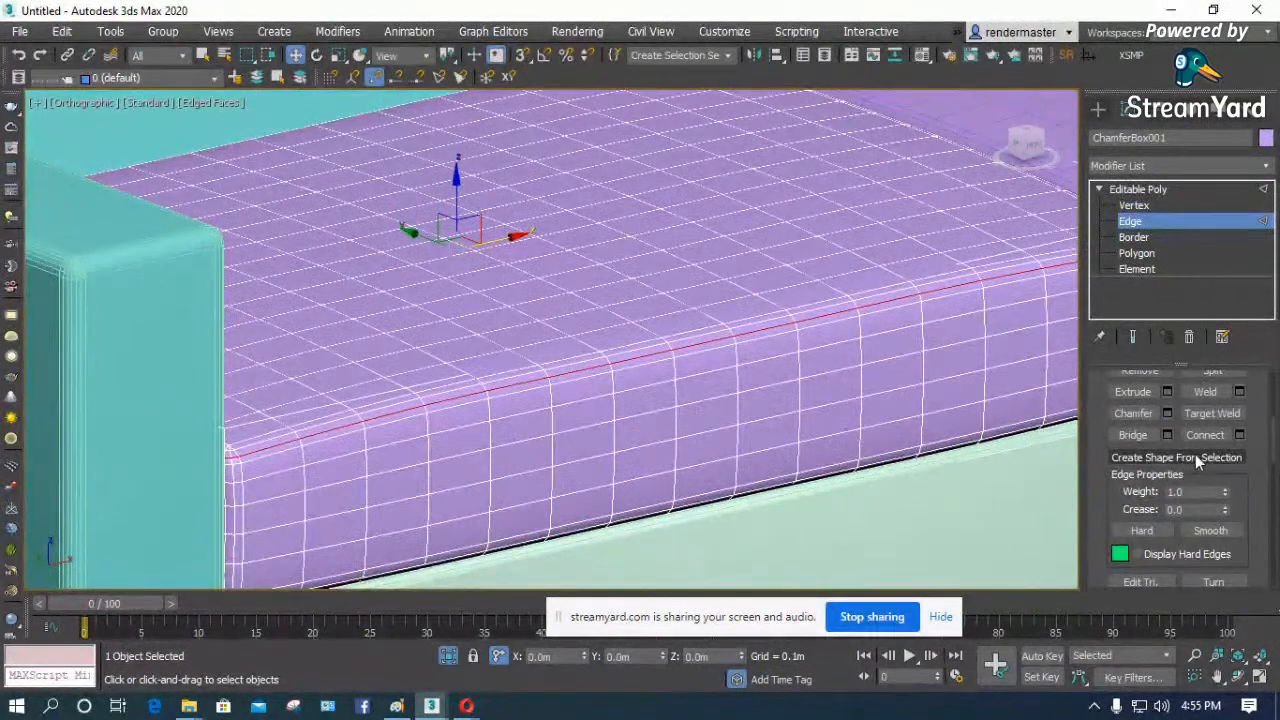
# - Create a linear shape from the cushion's selected front edge and leave edge editing
pyautogui.click(1195, 457)
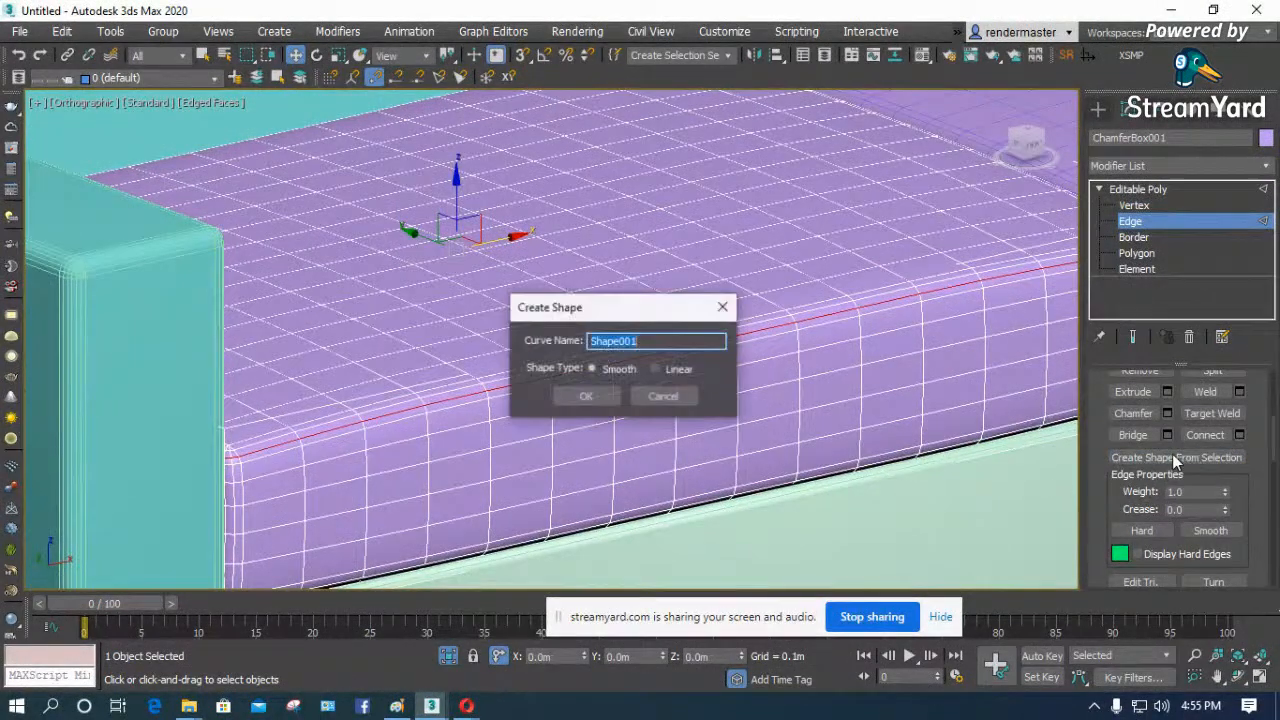
pyautogui.click(667, 375)
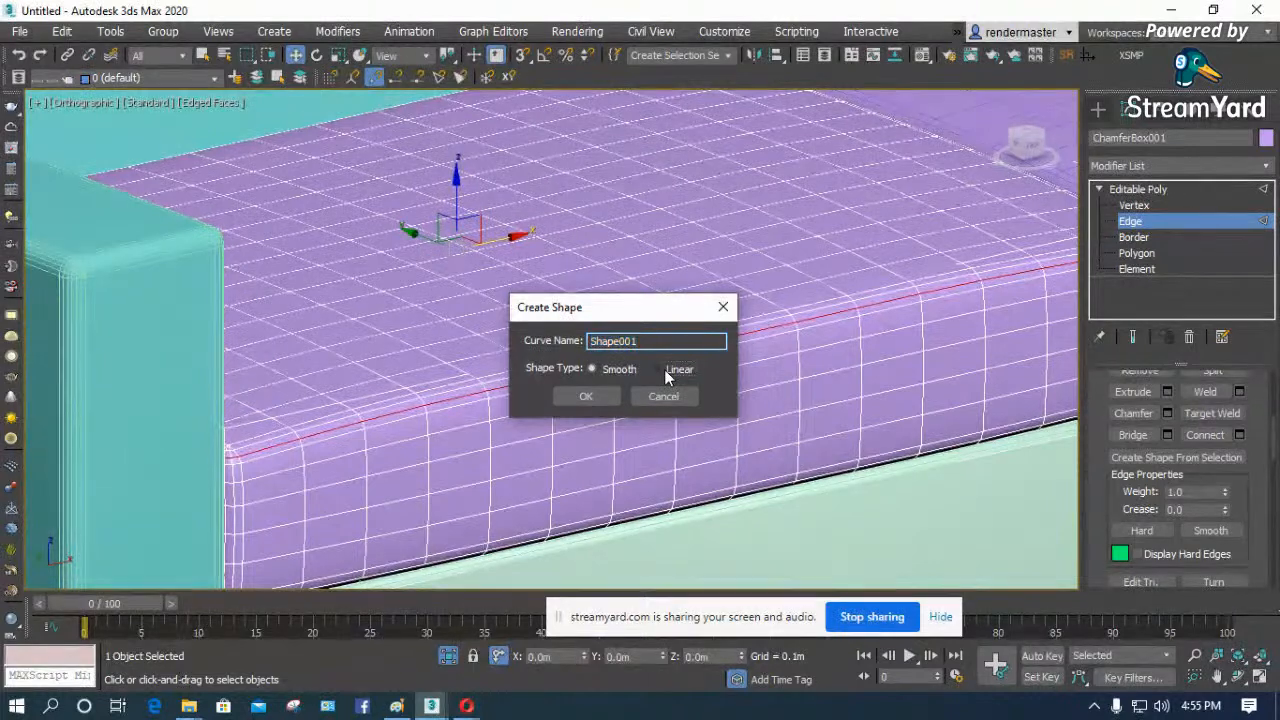
pyautogui.click(590, 397)
pyautogui.scroll(5, 777, 357)
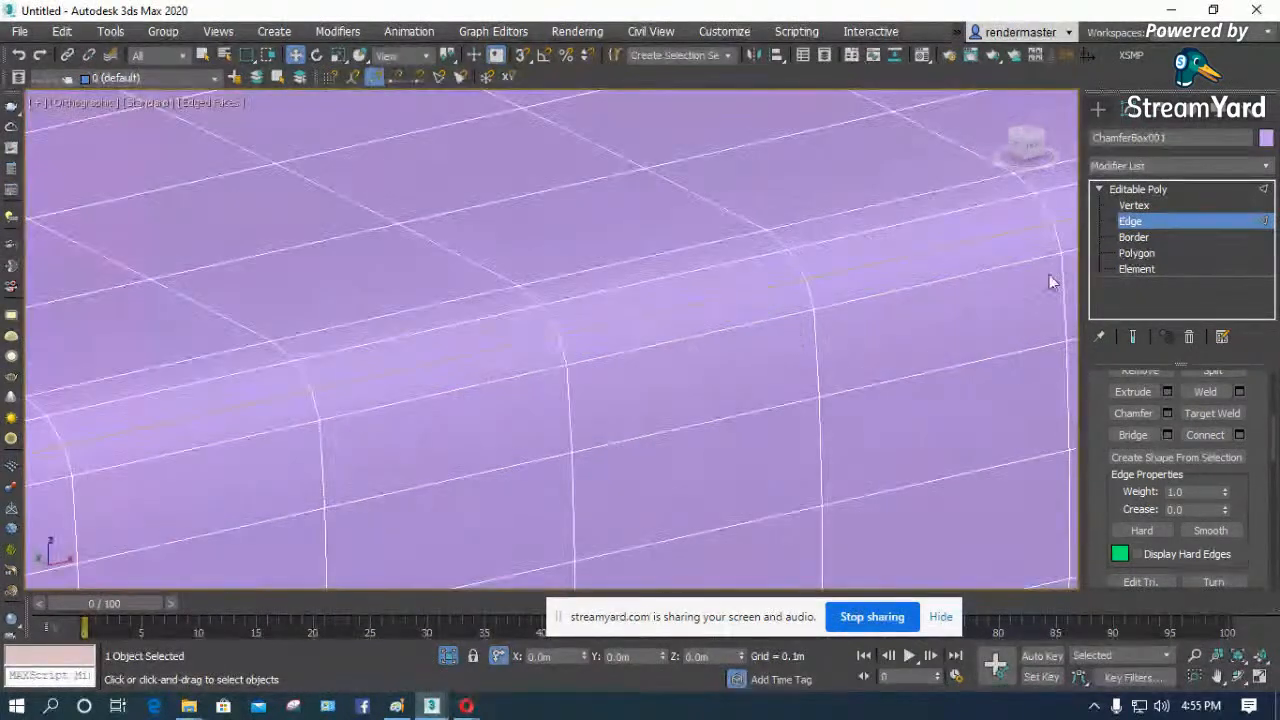
pyautogui.click(1140, 190)
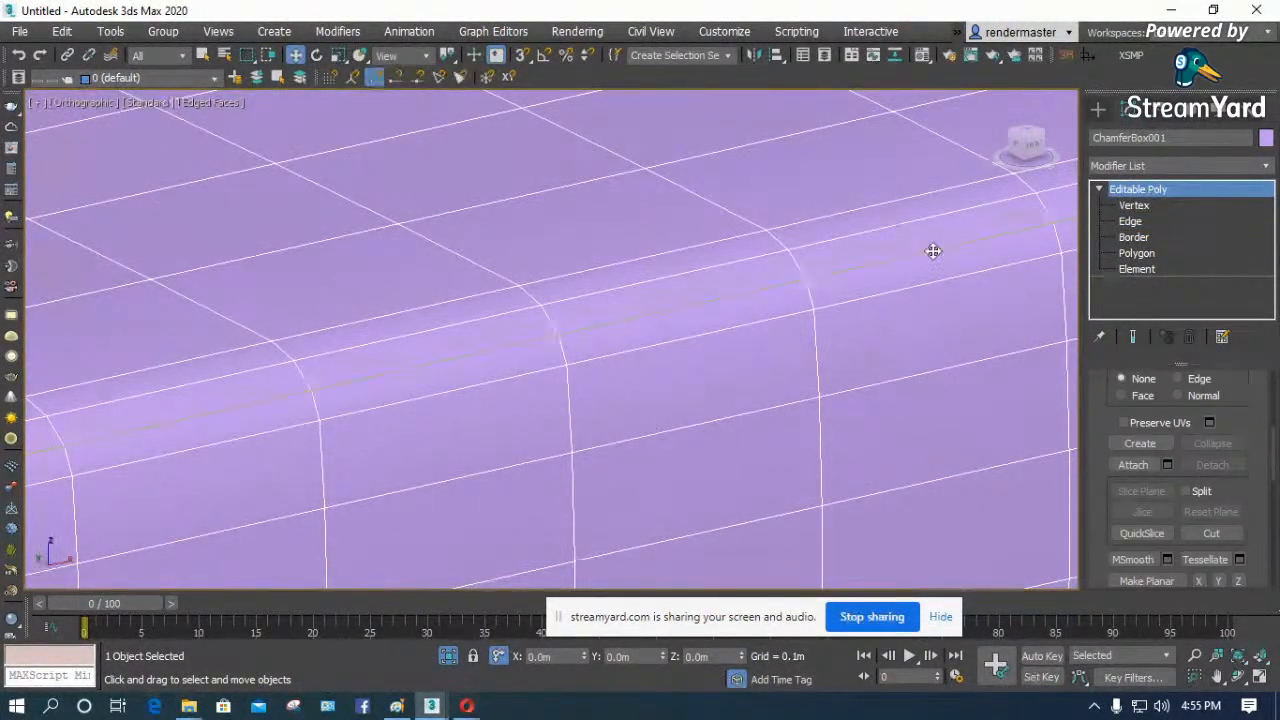
# - Select the new edge spline, display it as solid in the viewport and set its radial thickness to about 0.0049 m
pyautogui.press('F3')
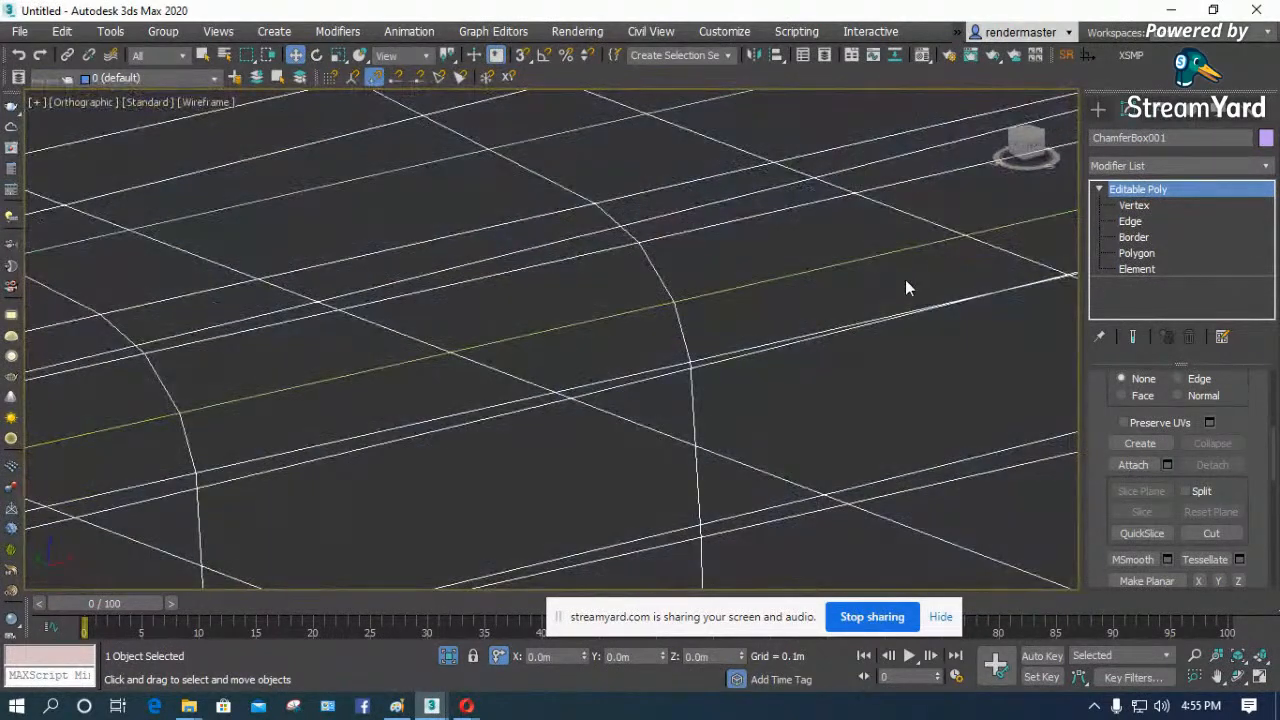
pyautogui.click(905, 279)
pyautogui.click(897, 254)
pyautogui.press('F3')
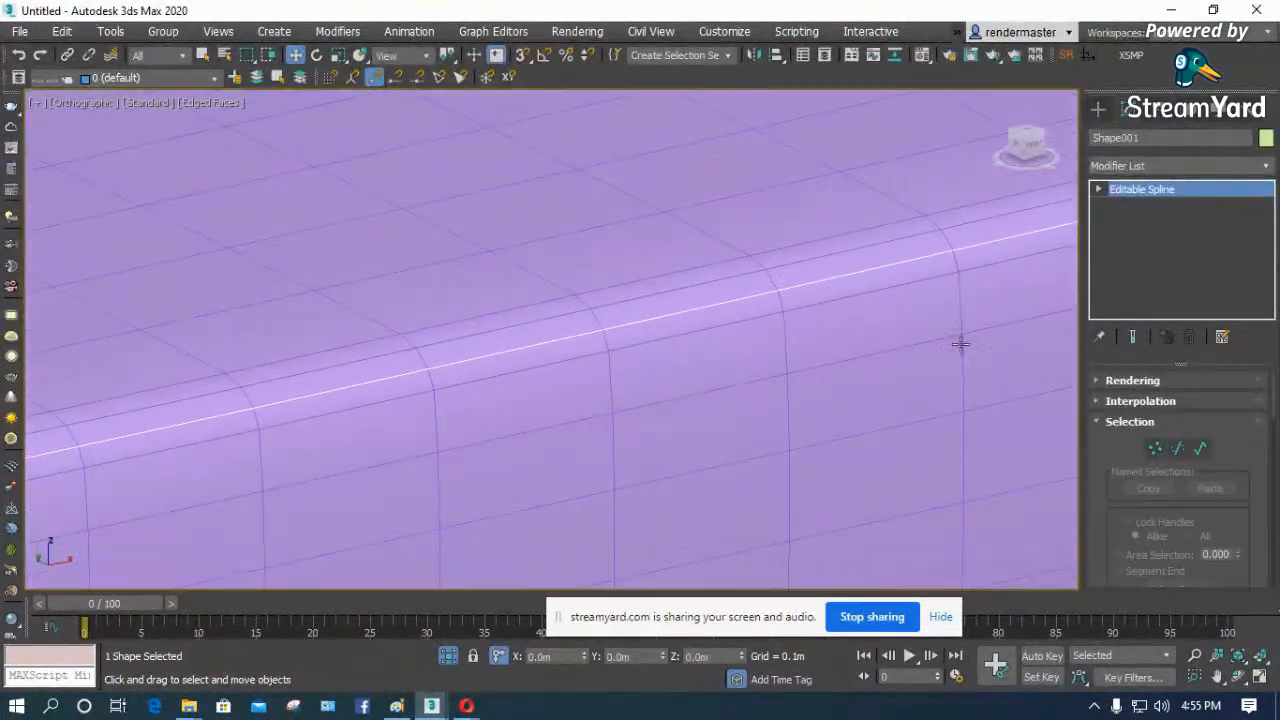
pyautogui.click(1131, 381)
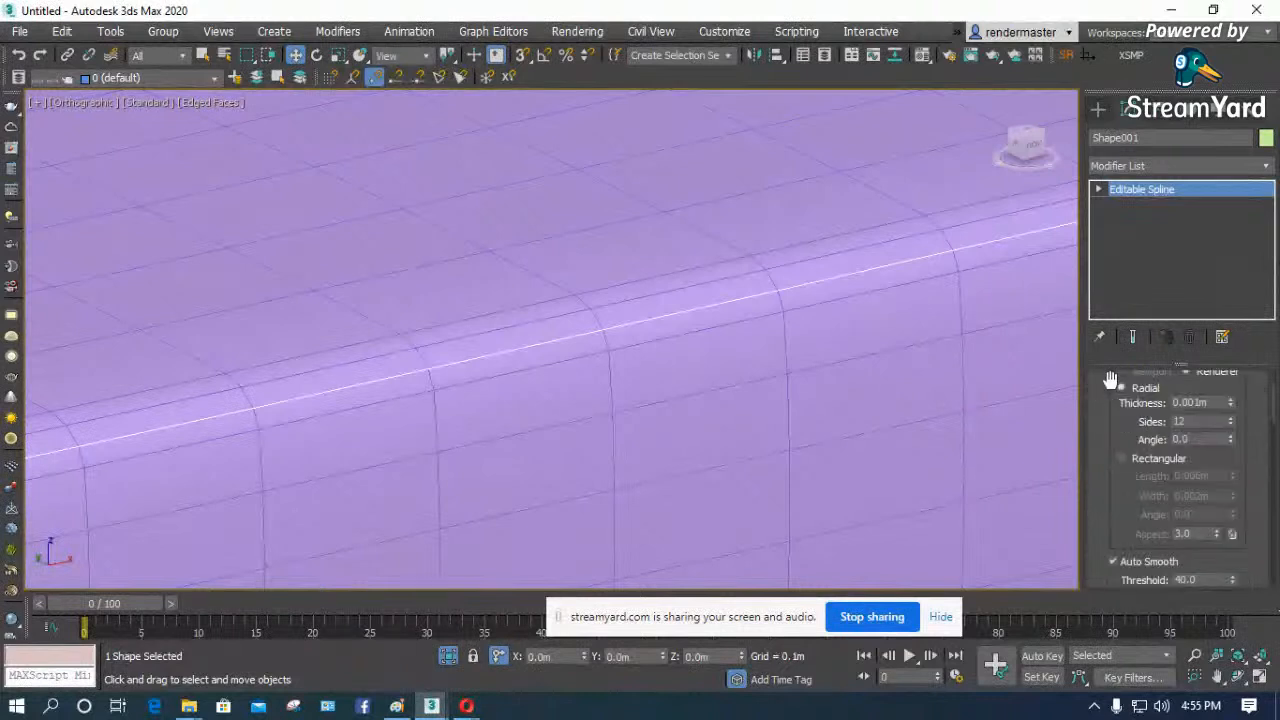
pyautogui.scroll(3, 1128, 393)
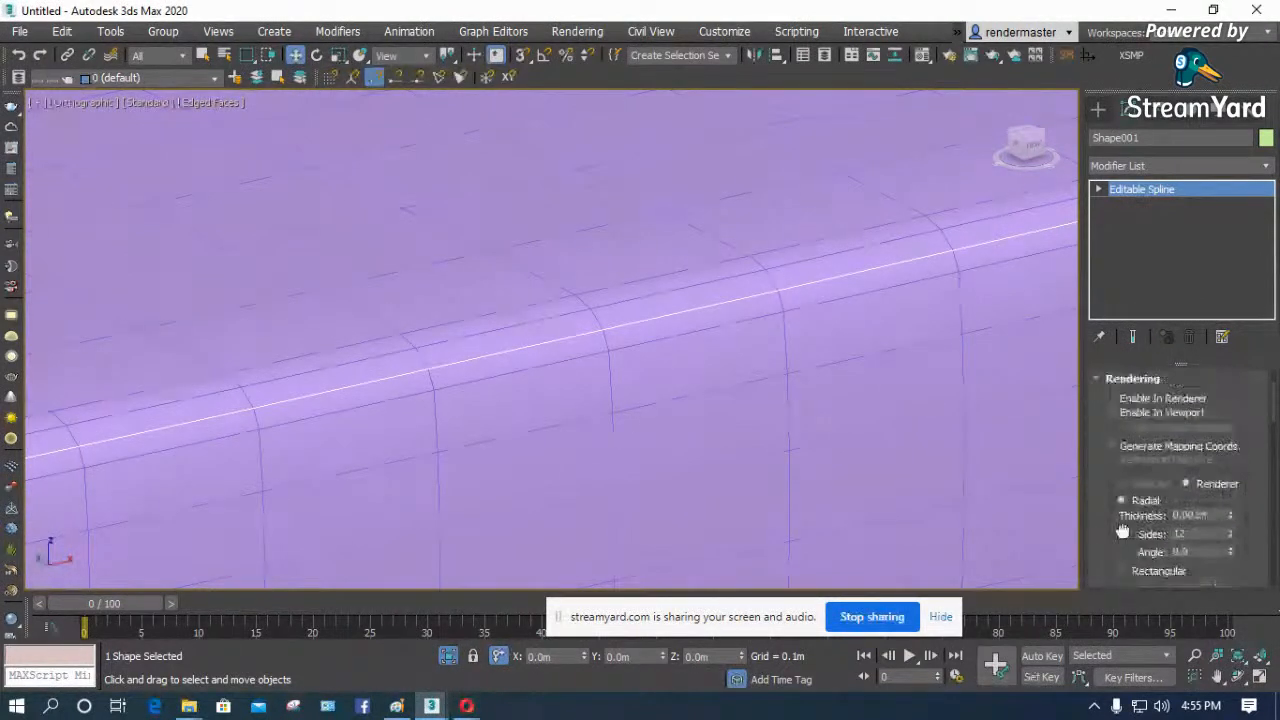
pyautogui.click(1145, 414)
pyautogui.moveTo(1110, 524); pyautogui.dragTo(1111, 468)
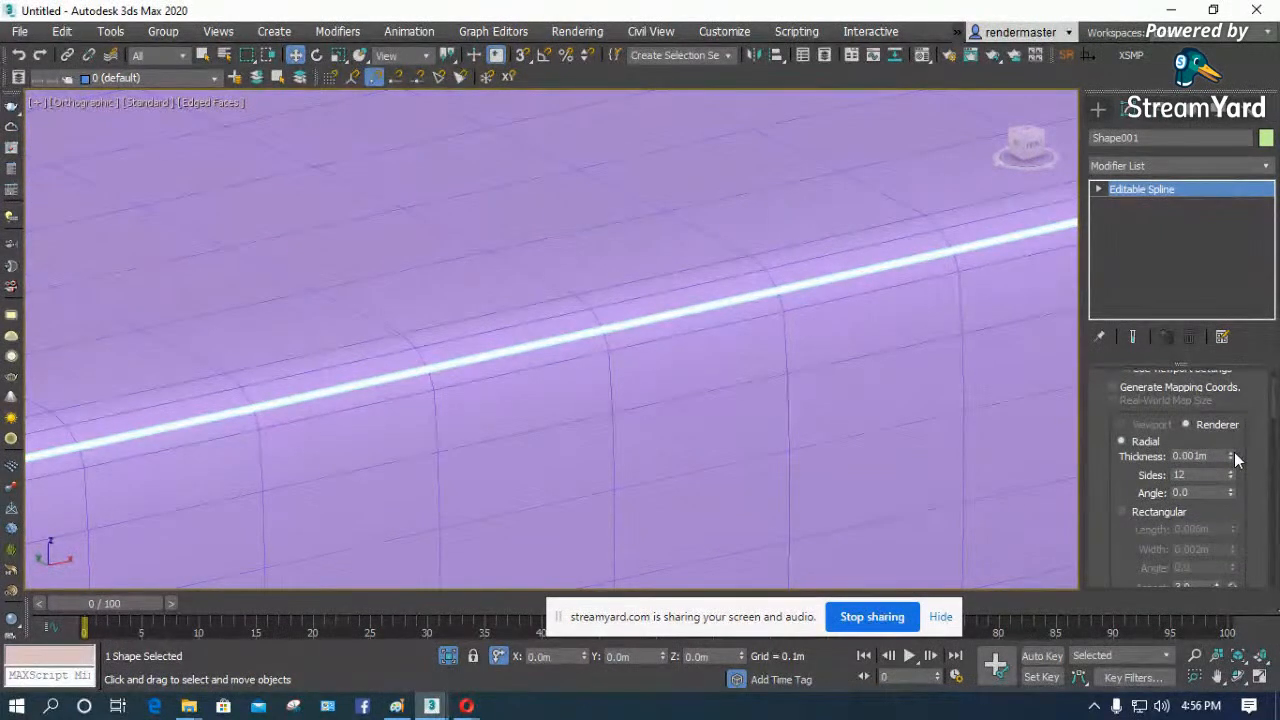
pyautogui.moveTo(1230, 418); pyautogui.dragTo(1205, 194)
pyautogui.scroll(-6, 528, 357)
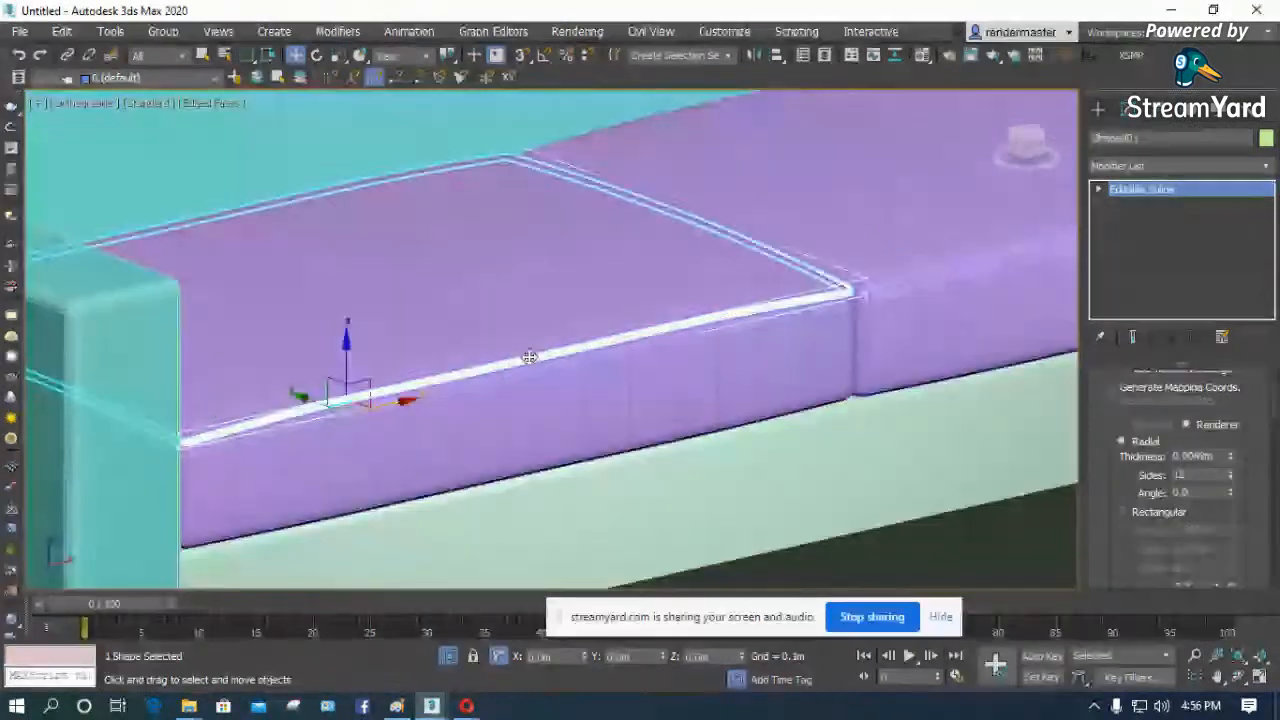
# - Attach the thickened front-edge spline to the first seat cushion
pyautogui.scroll(3, 799, 323)
pyautogui.click(817, 332)
pyautogui.scroll(4, 580, 306)
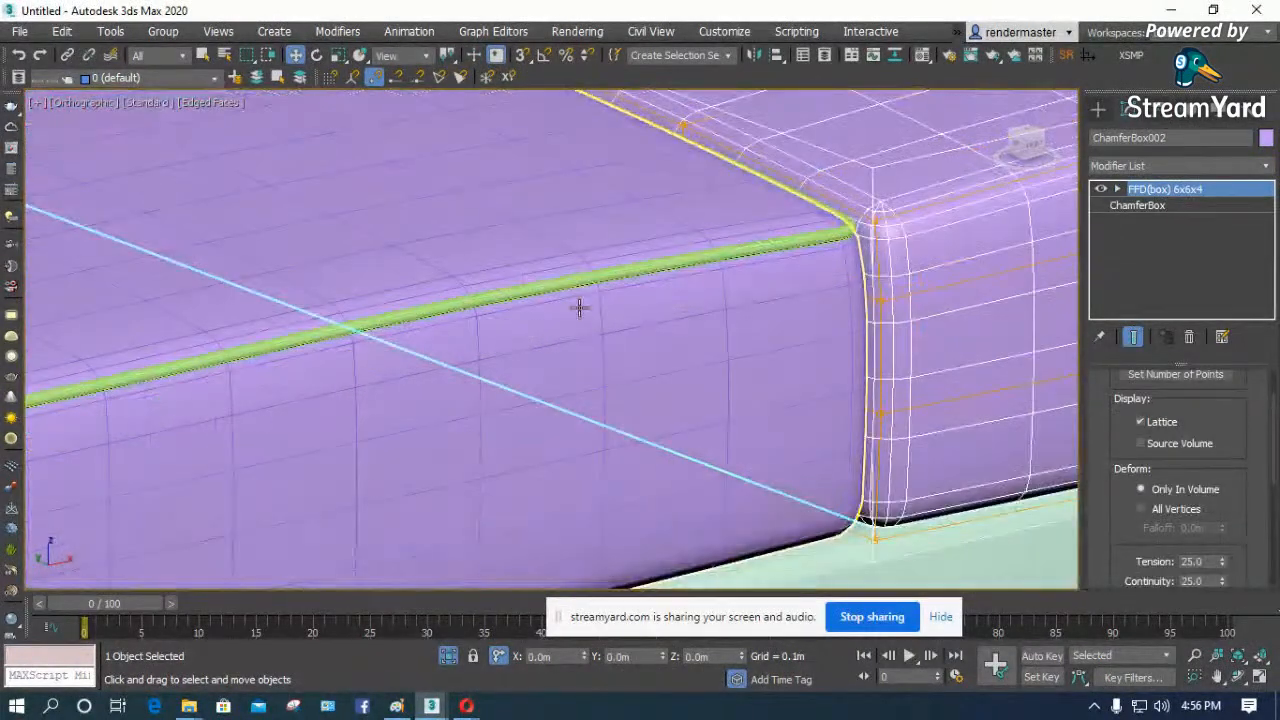
pyautogui.click(557, 251)
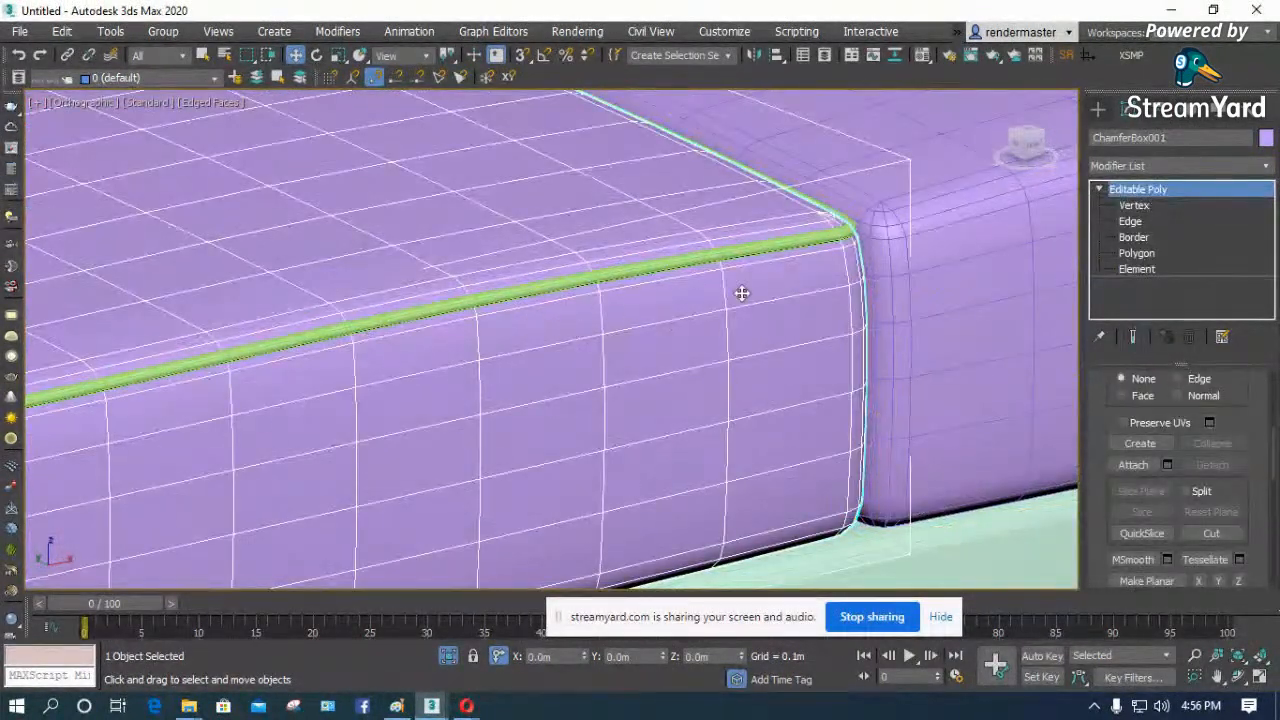
pyautogui.click(1128, 466)
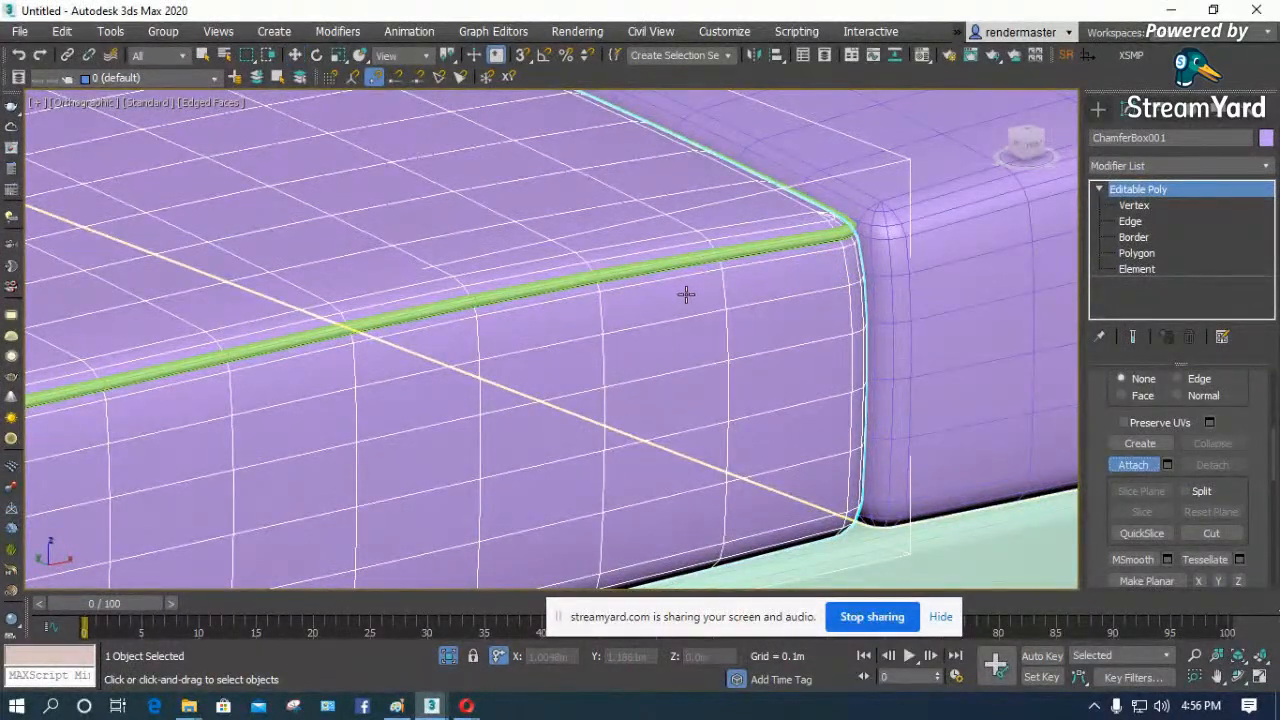
pyautogui.click(663, 266)
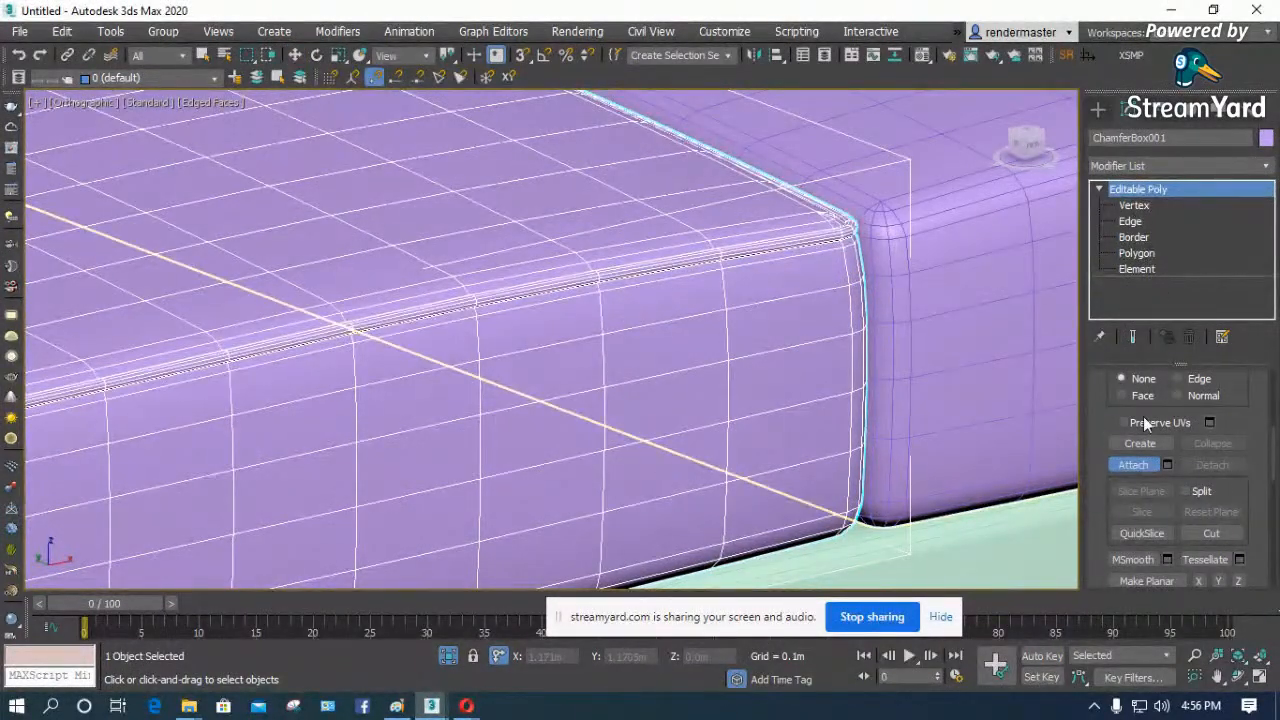
pyautogui.click(1145, 468)
# - Delete the old second seat cushion that has no edge piping
pyautogui.click(938, 326)
pyautogui.scroll(-4, 574, 357)
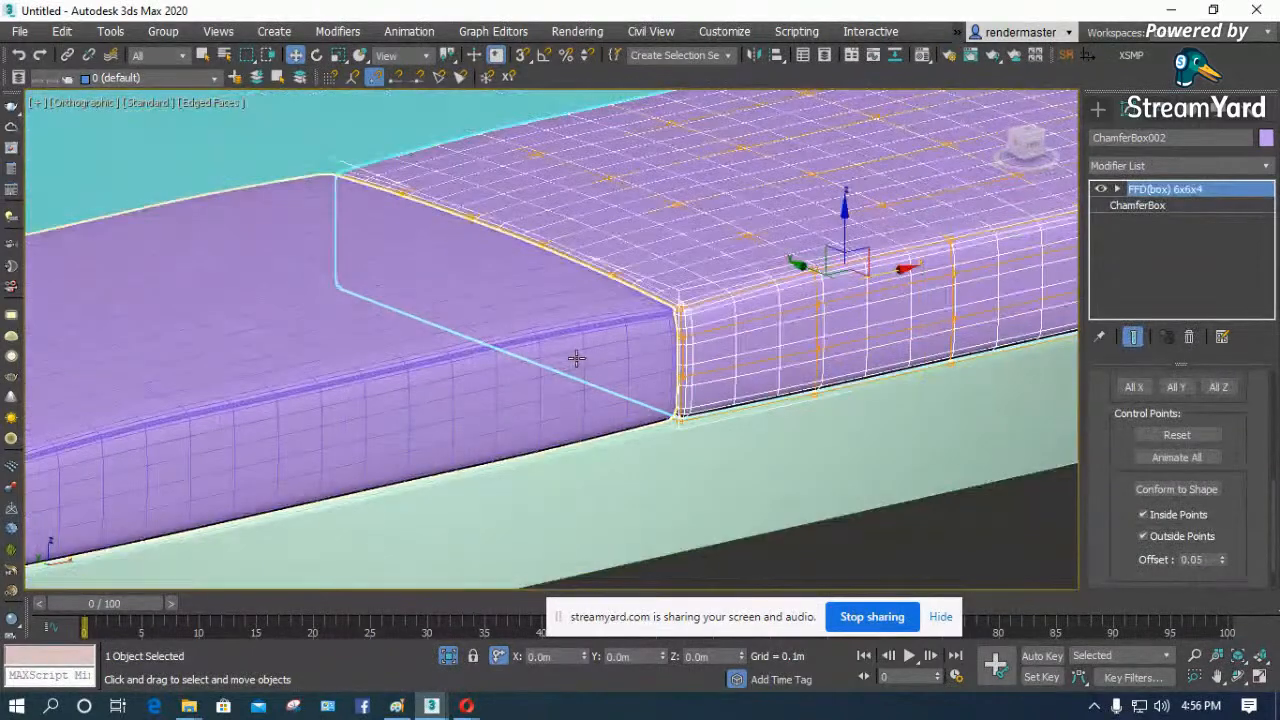
pyautogui.press('Delete')
# - Make one independent copy of the piped seat cushion along the X axis, toward the far armrest
pyautogui.click(542, 376)
pyautogui.scroll(-2, 439, 414)
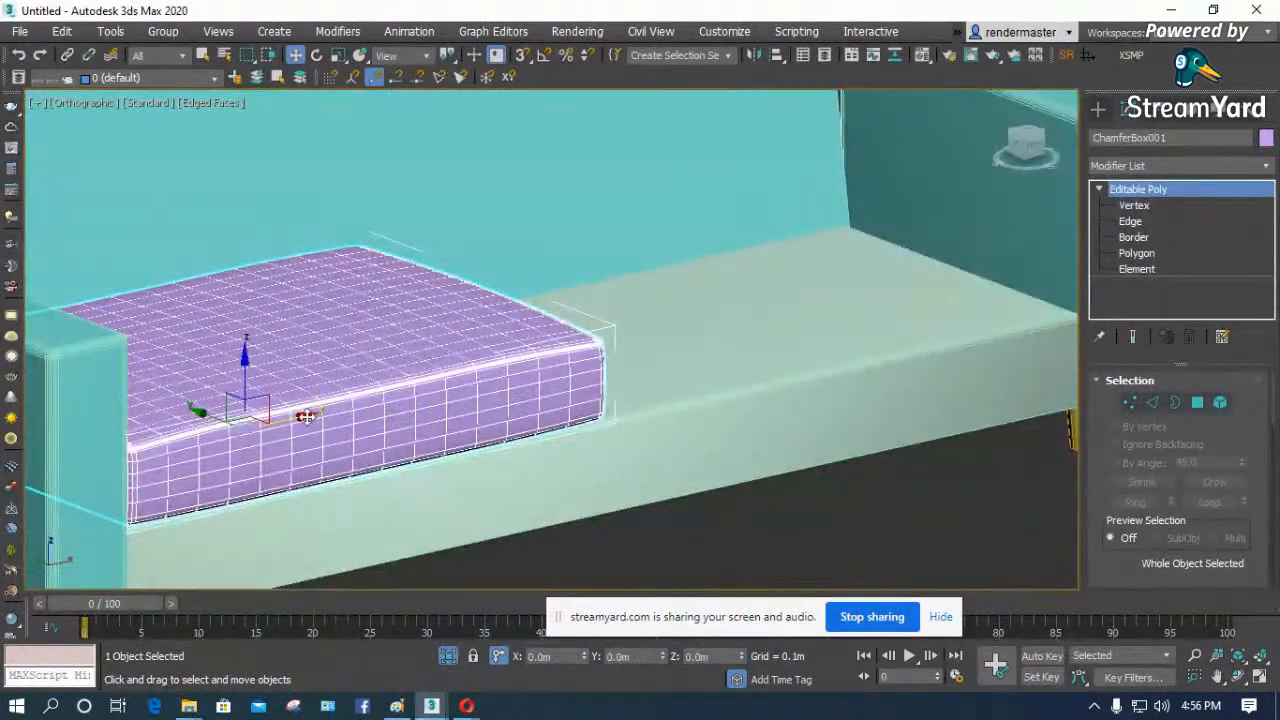
pyautogui.keyDown('shift'); pyautogui.moveTo(417, 397); pyautogui.dragTo(925, 292); pyautogui.keyUp('shift')
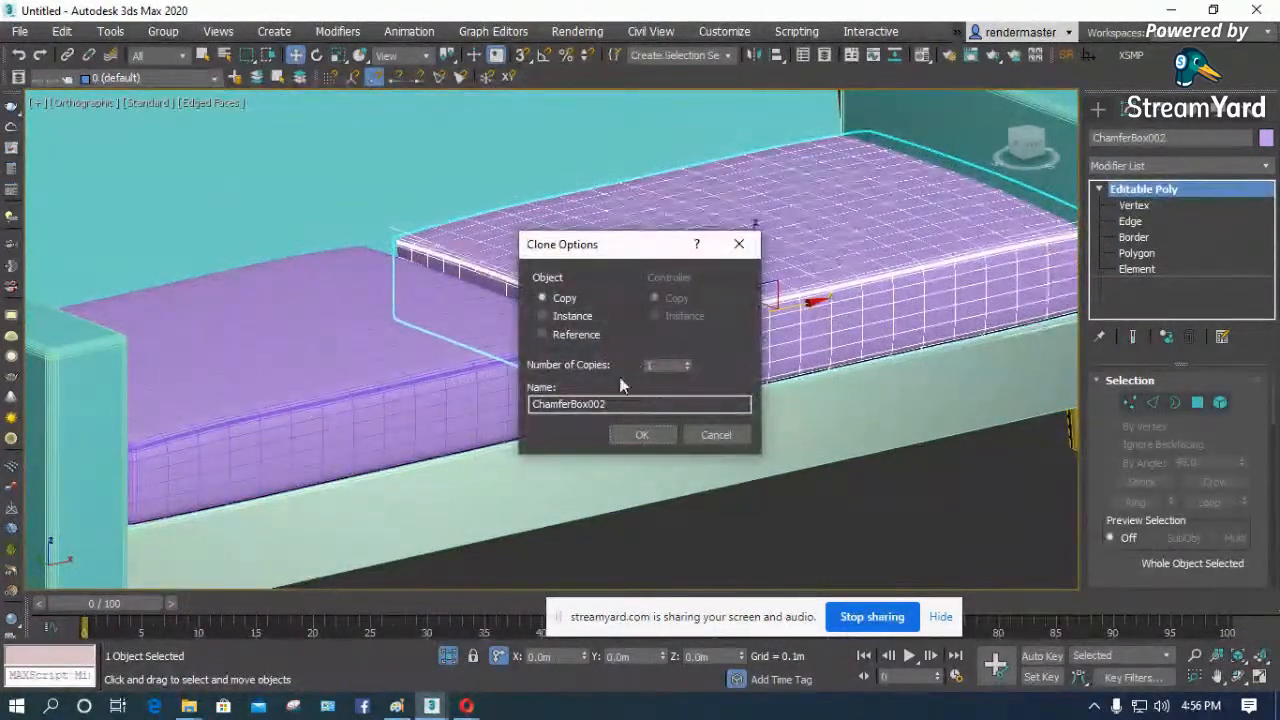
pyautogui.click(644, 434)
# - Align the copied cushion in the front view so it fits between the first cushion and the far armrest
pyautogui.press('f')
pyautogui.press('z')
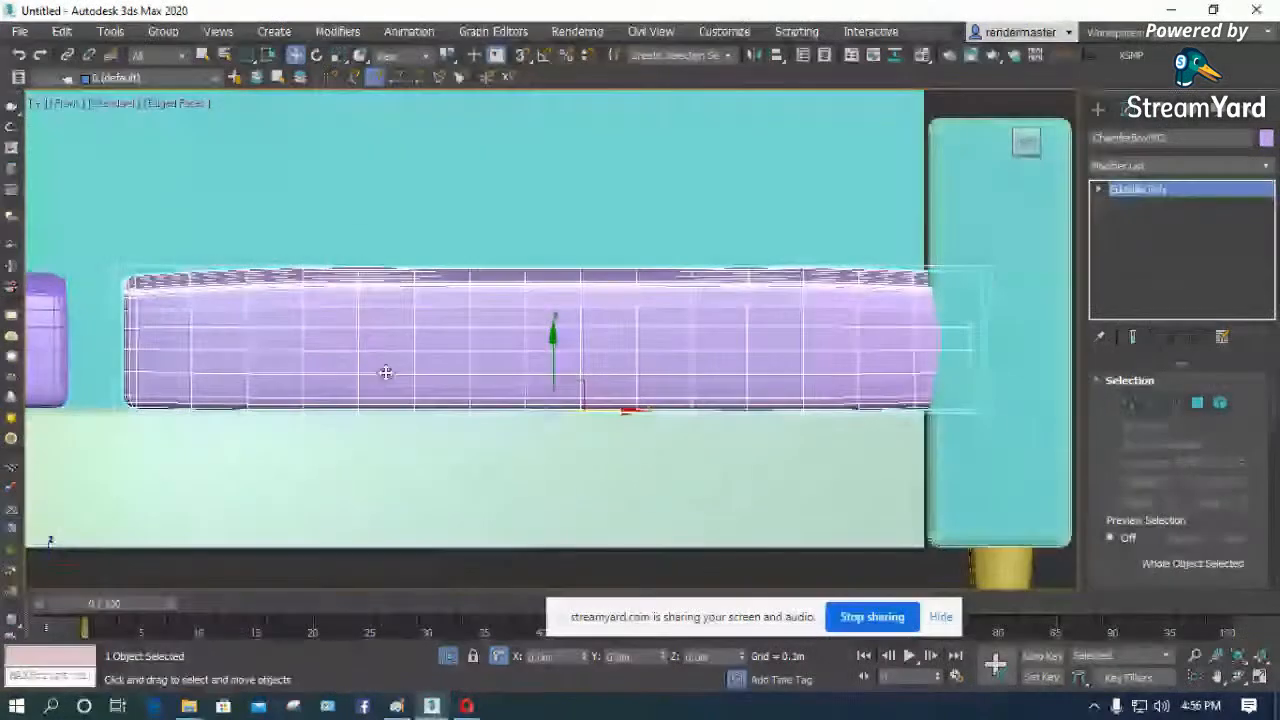
pyautogui.click(640, 413)
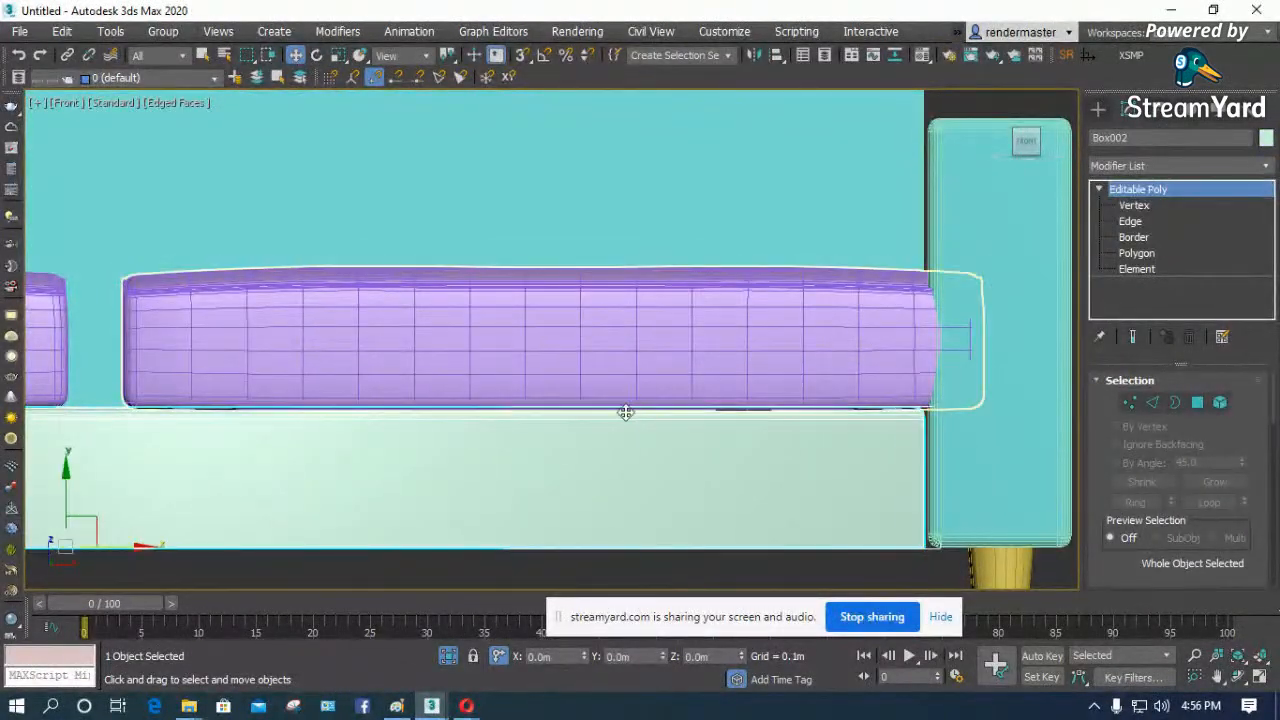
pyautogui.click(614, 395)
pyautogui.scroll(-5, 620, 413)
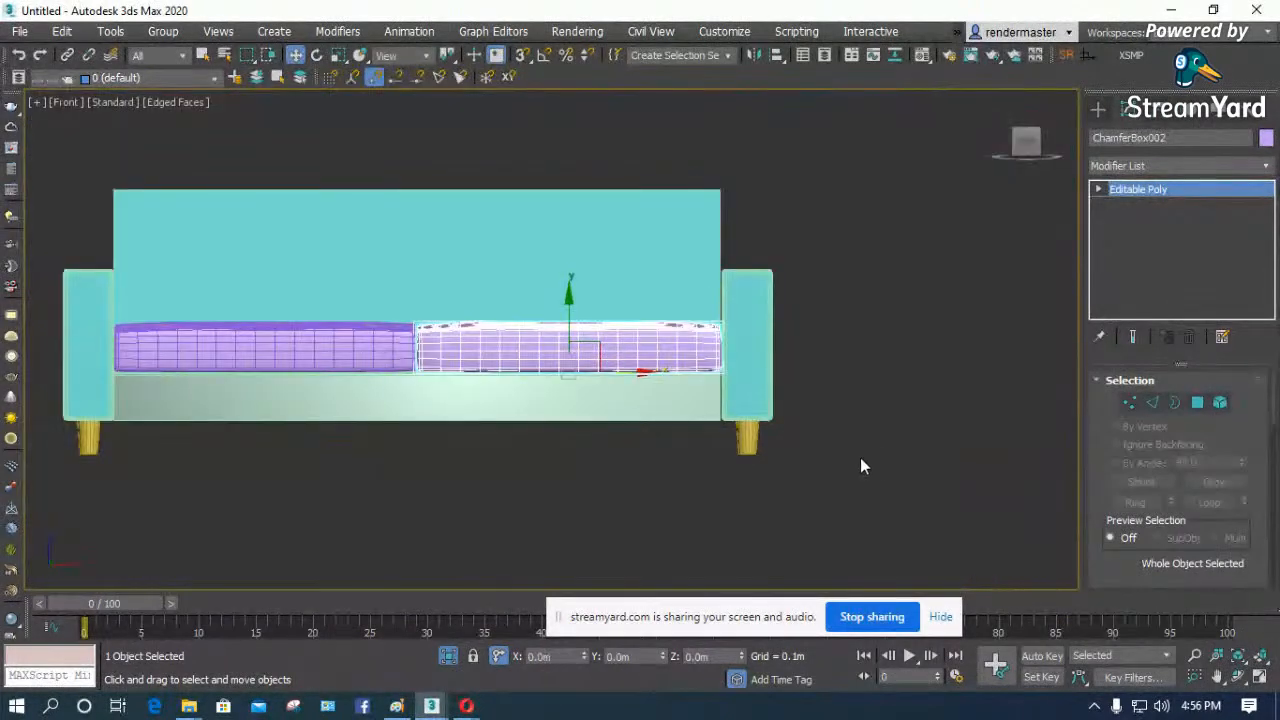
# - Apply the turquoise Material #1 to the sofa's seat base in an angled perspective view
pyautogui.press('p')
pyautogui.press('z')
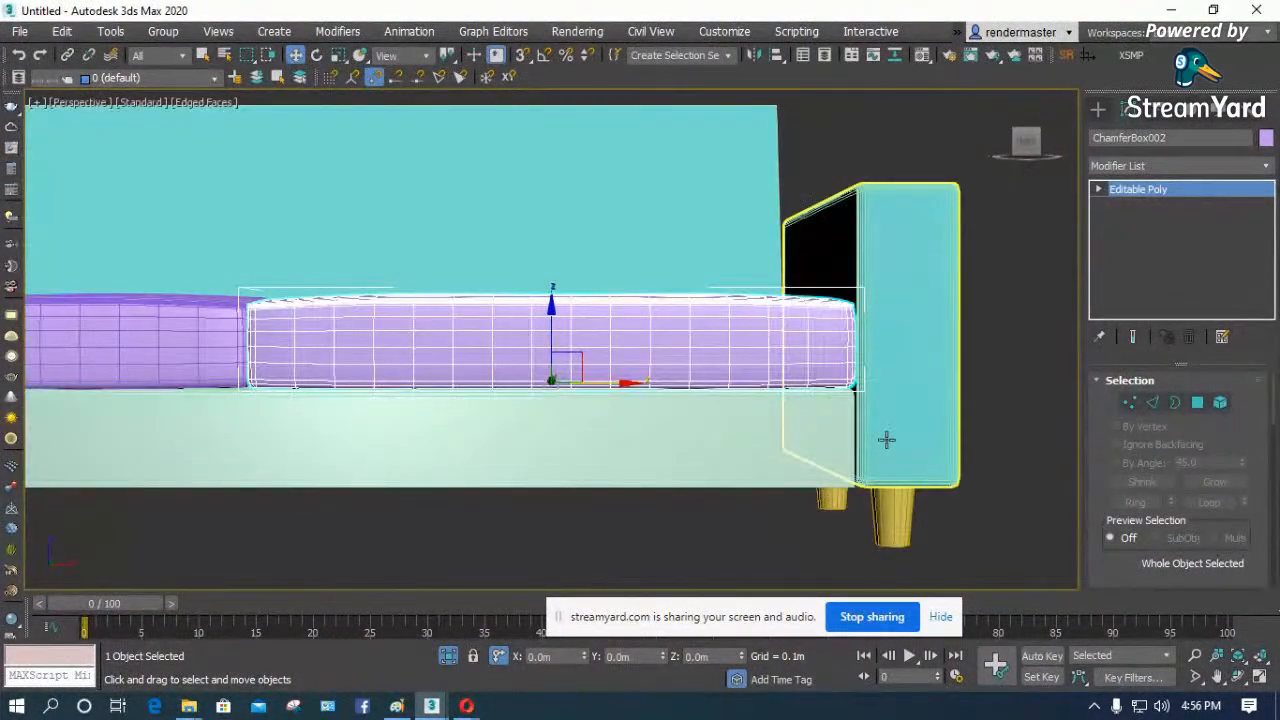
pyautogui.click(1238, 677)
pyautogui.scroll(-4, 623, 351)
pyautogui.moveTo(623, 351); pyautogui.dragTo(670, 385)
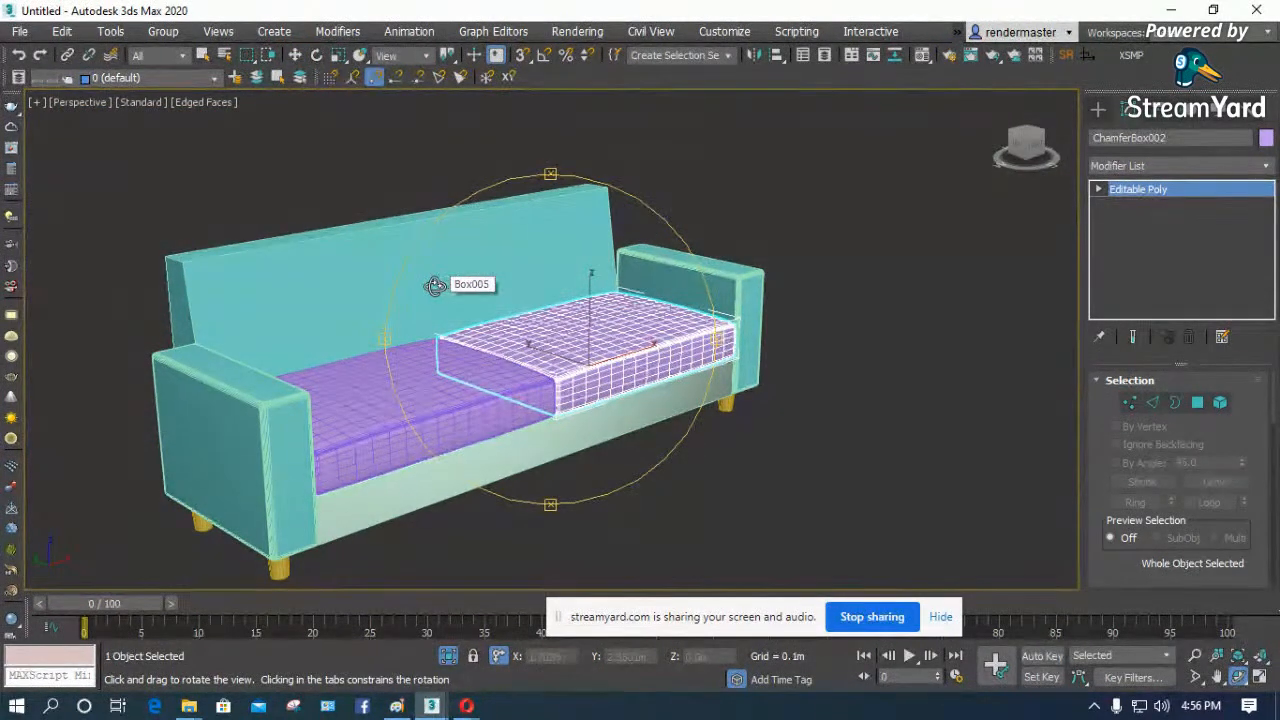
pyautogui.moveTo(491, 375); pyautogui.dragTo(497, 379)
pyautogui.press('w')
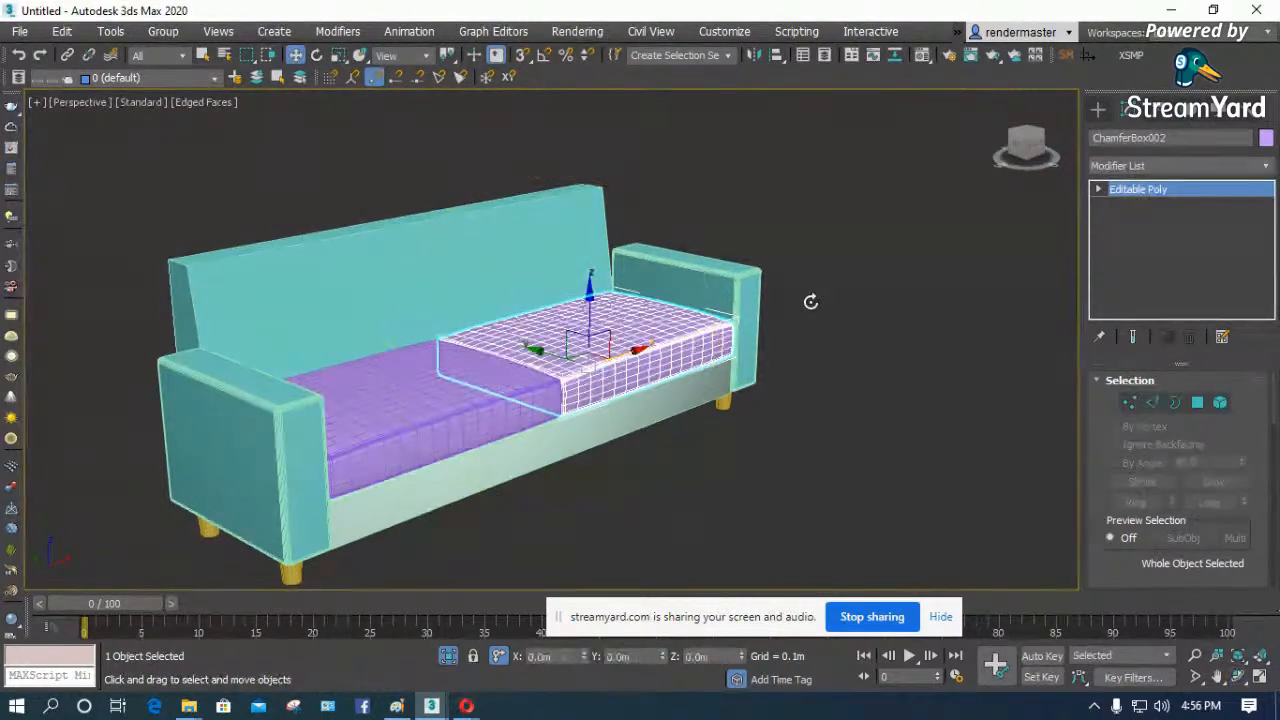
pyautogui.press('m')
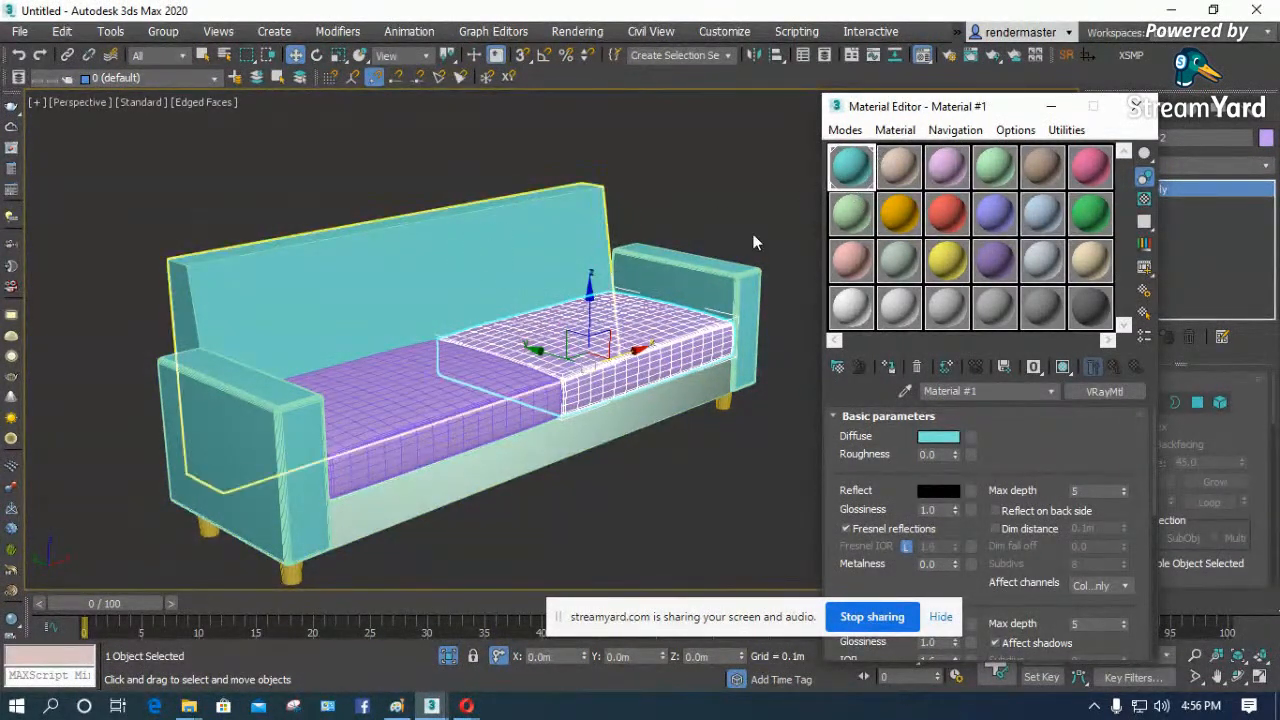
pyautogui.moveTo(858, 178); pyautogui.dragTo(688, 422)
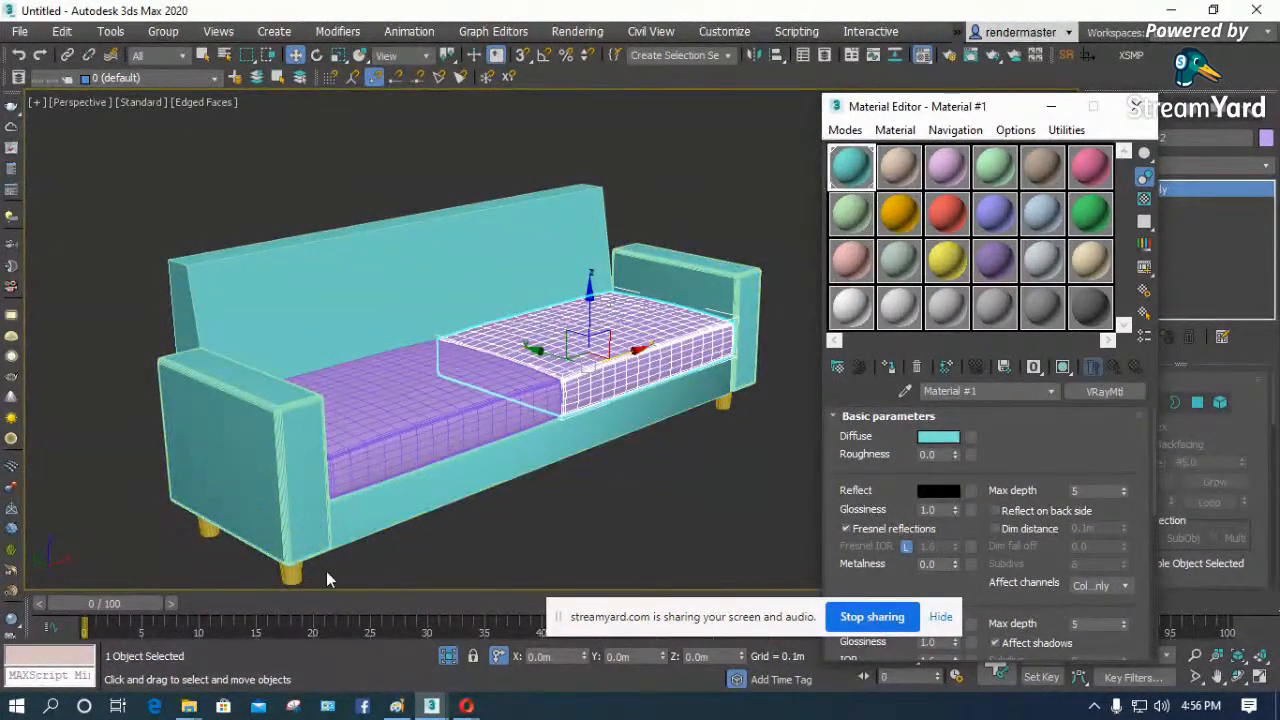
# - Apply the beige Material #2 to the sofa legs and clear the selection
pyautogui.click(293, 572)
pyautogui.click(900, 170)
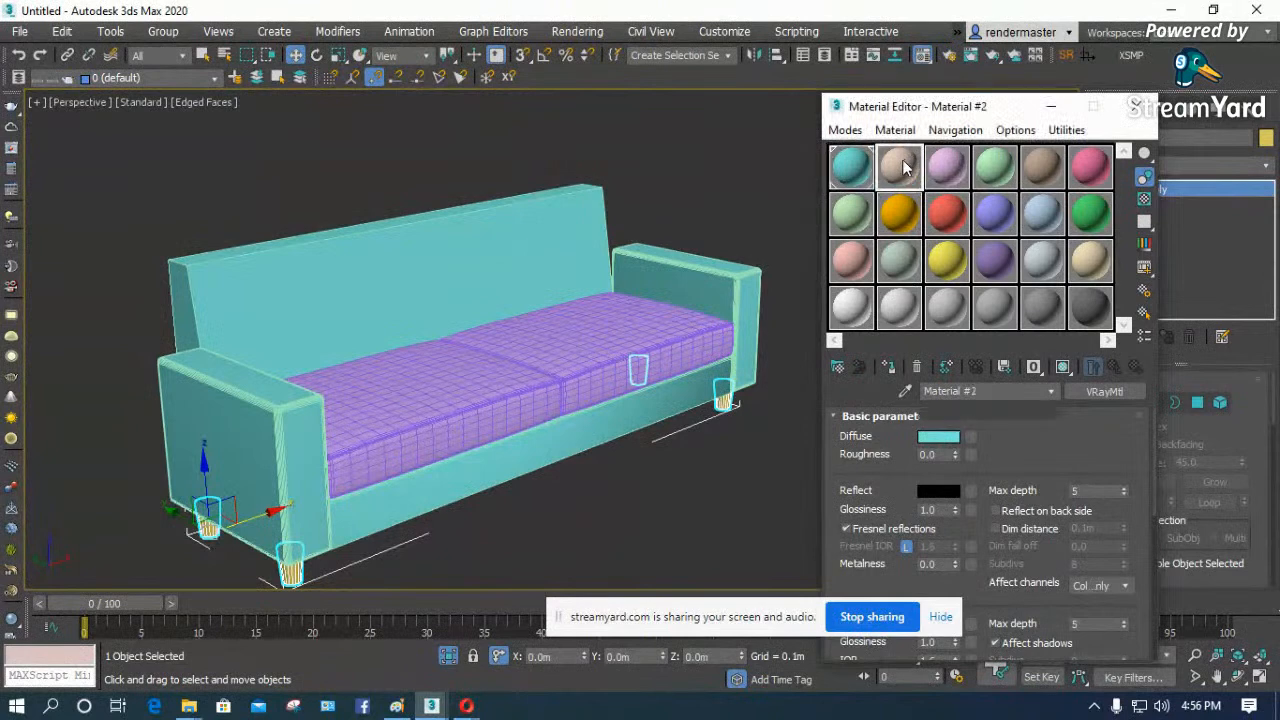
pyautogui.moveTo(771, 422); pyautogui.dragTo(724, 415)
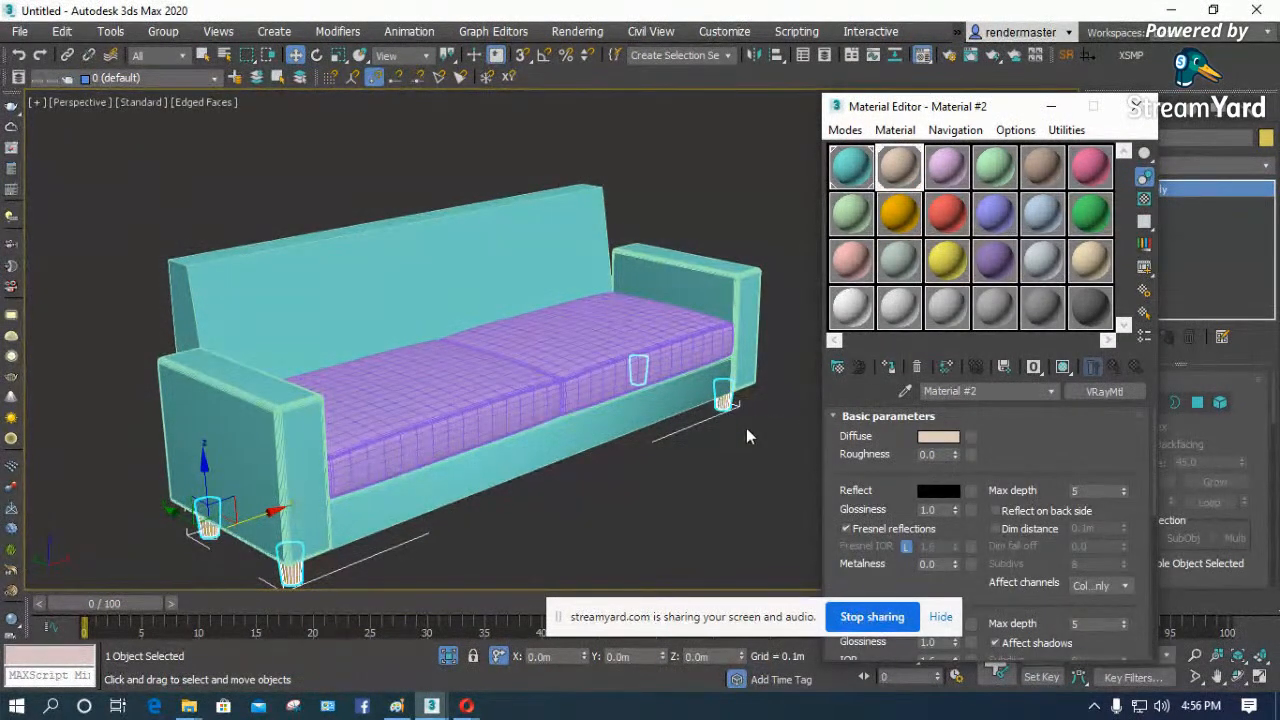
pyautogui.click(754, 446)
# - Select the sofa's backrest, activate the turquoise Material #1 sample, and rename the material as fabric
pyautogui.click(471, 254)
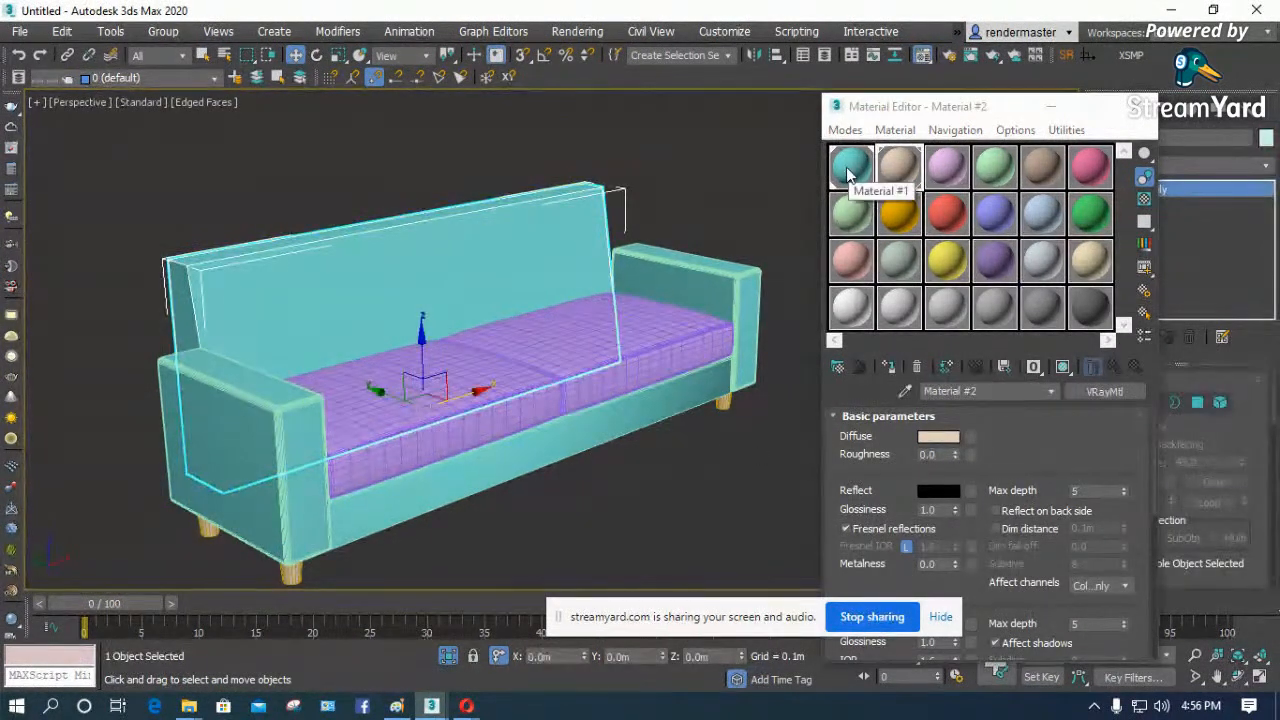
pyautogui.moveTo(851, 170); pyautogui.dragTo(1062, 447)
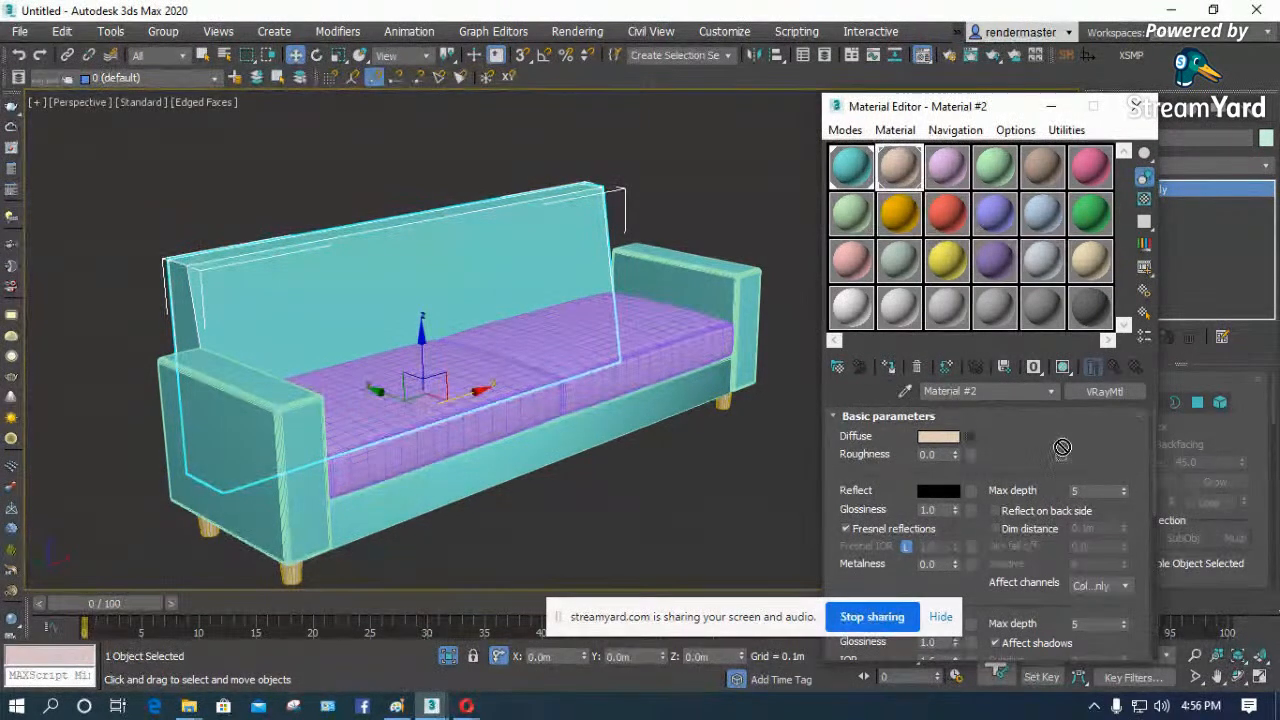
pyautogui.click(849, 167)
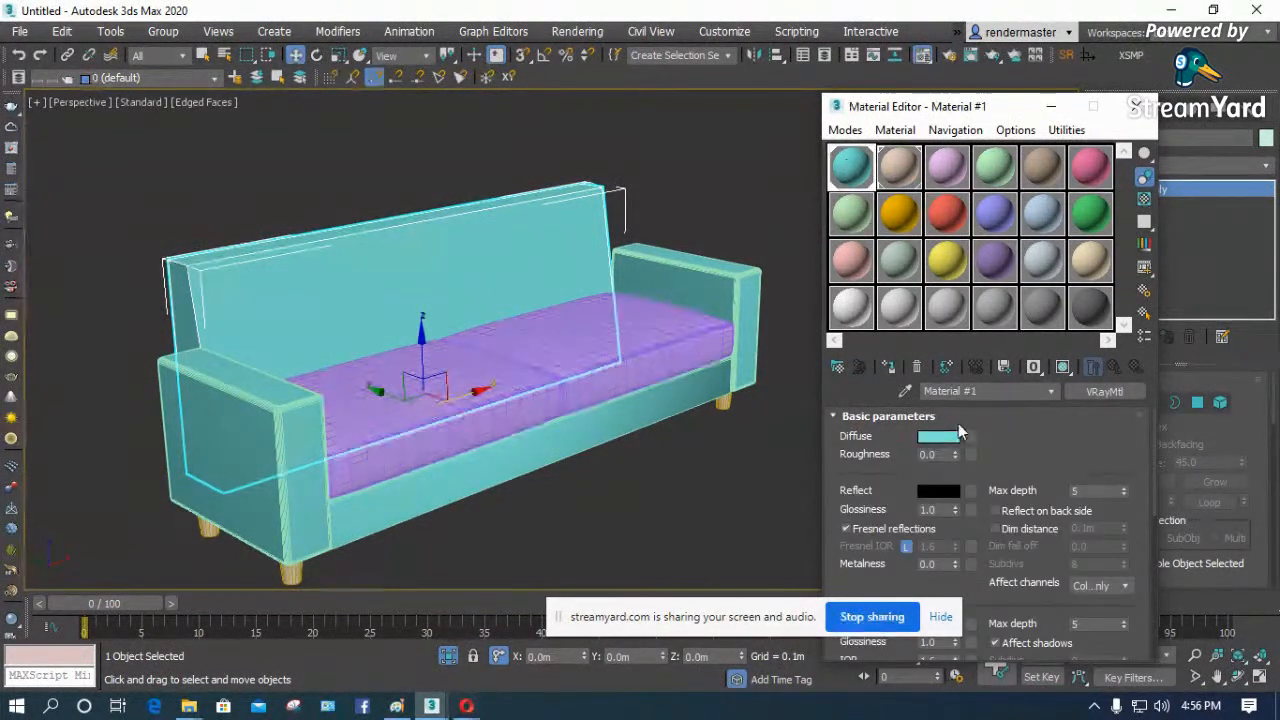
pyautogui.moveTo(995, 391); pyautogui.dragTo(880, 391)
pyautogui.write('fabric')
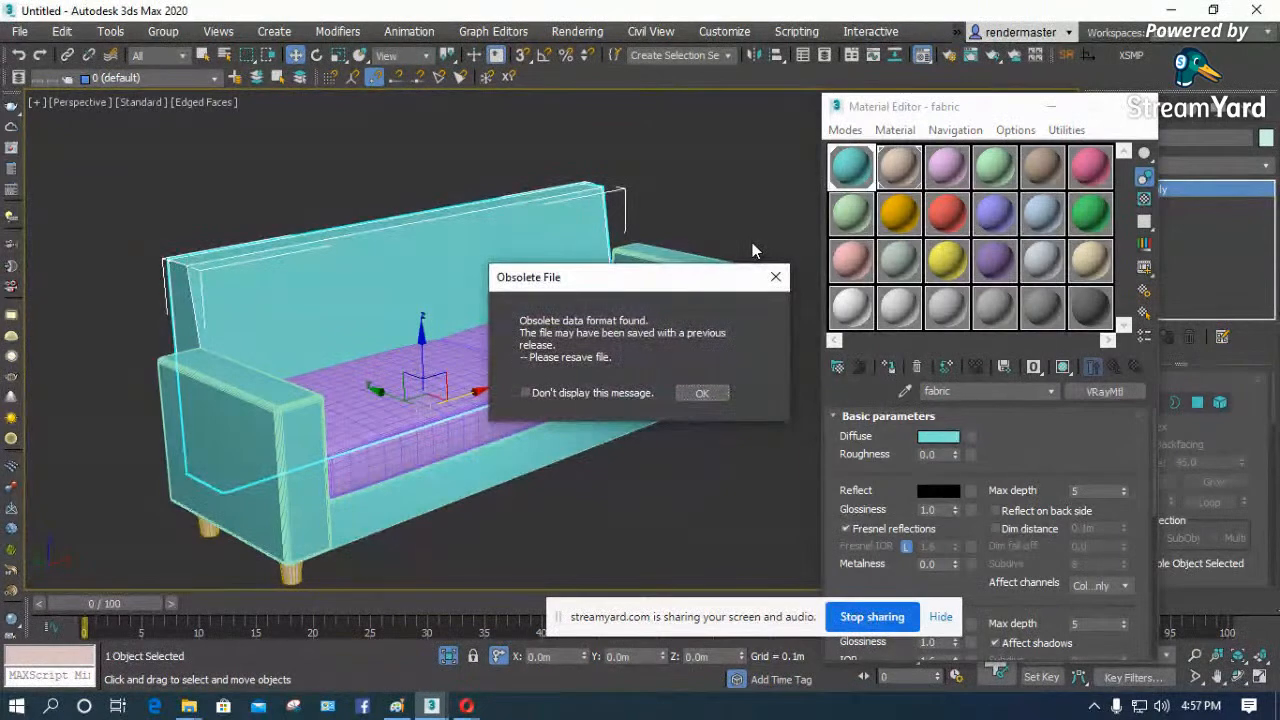
# - Choose the Bitmap type from the General maps for the fabric material's diffuse map
pyautogui.click(702, 393)
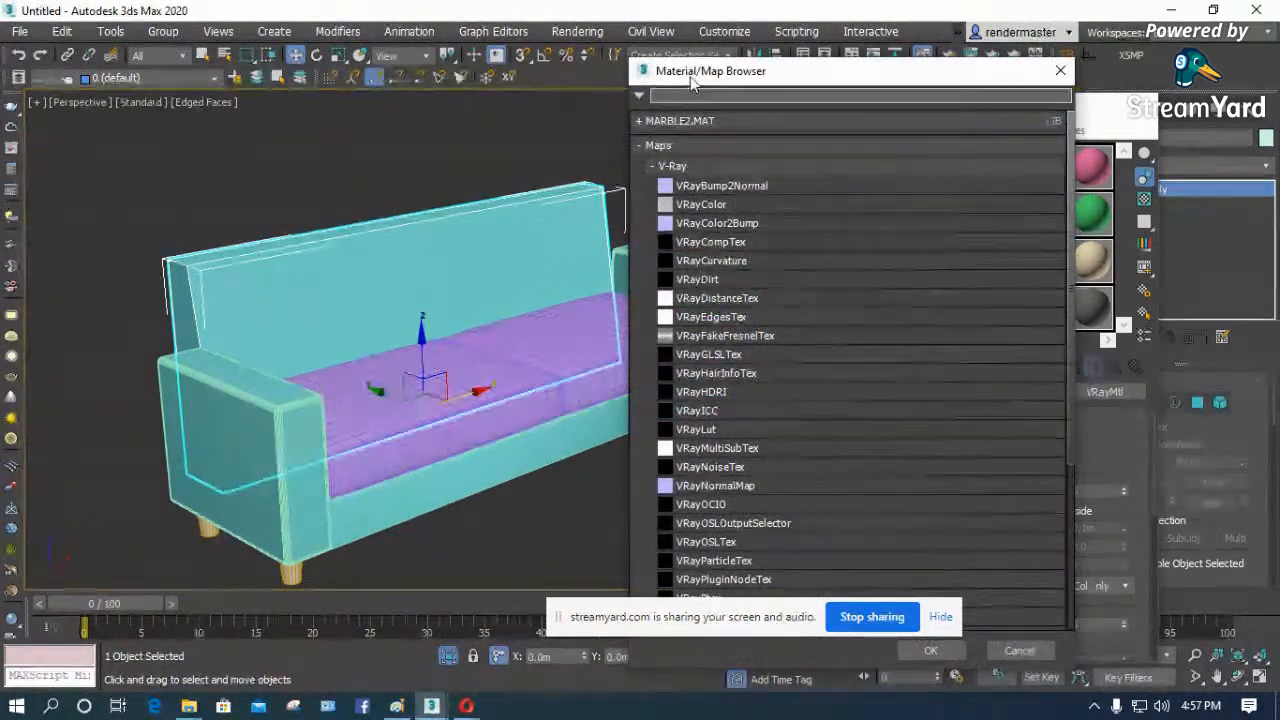
pyautogui.moveTo(705, 78); pyautogui.dragTo(420, 57)
pyautogui.click(386, 146)
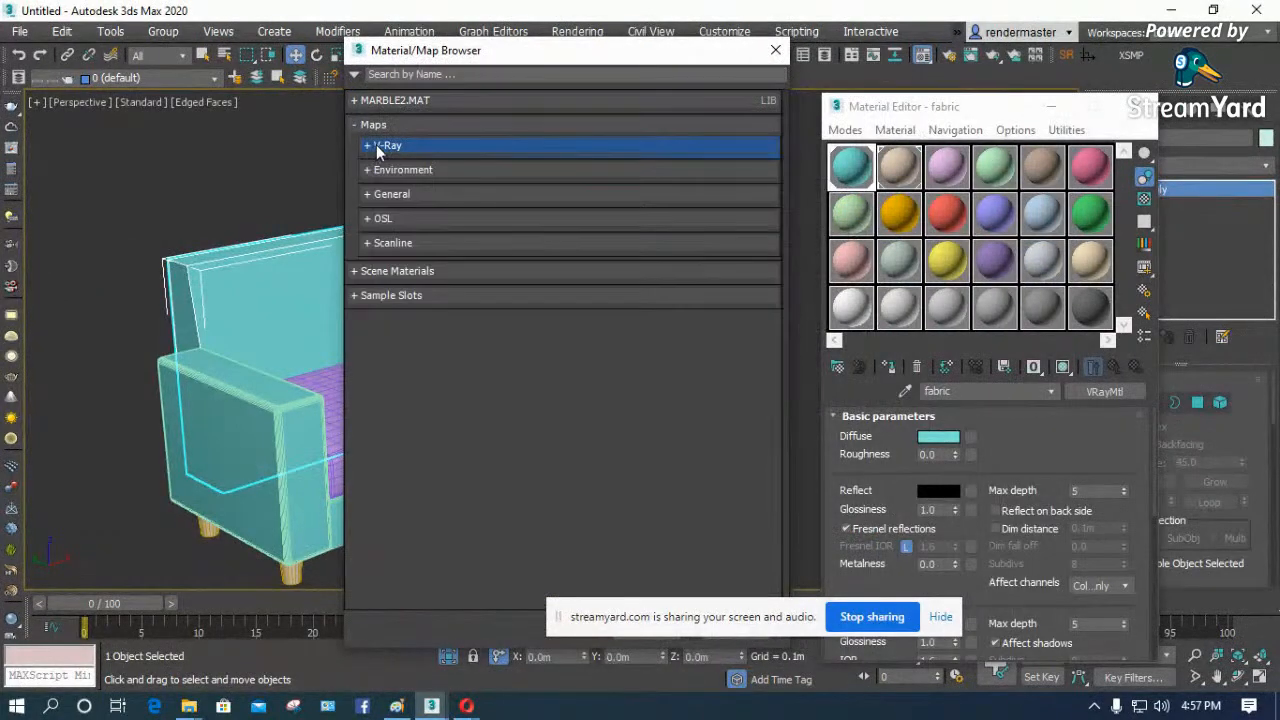
pyautogui.click(379, 195)
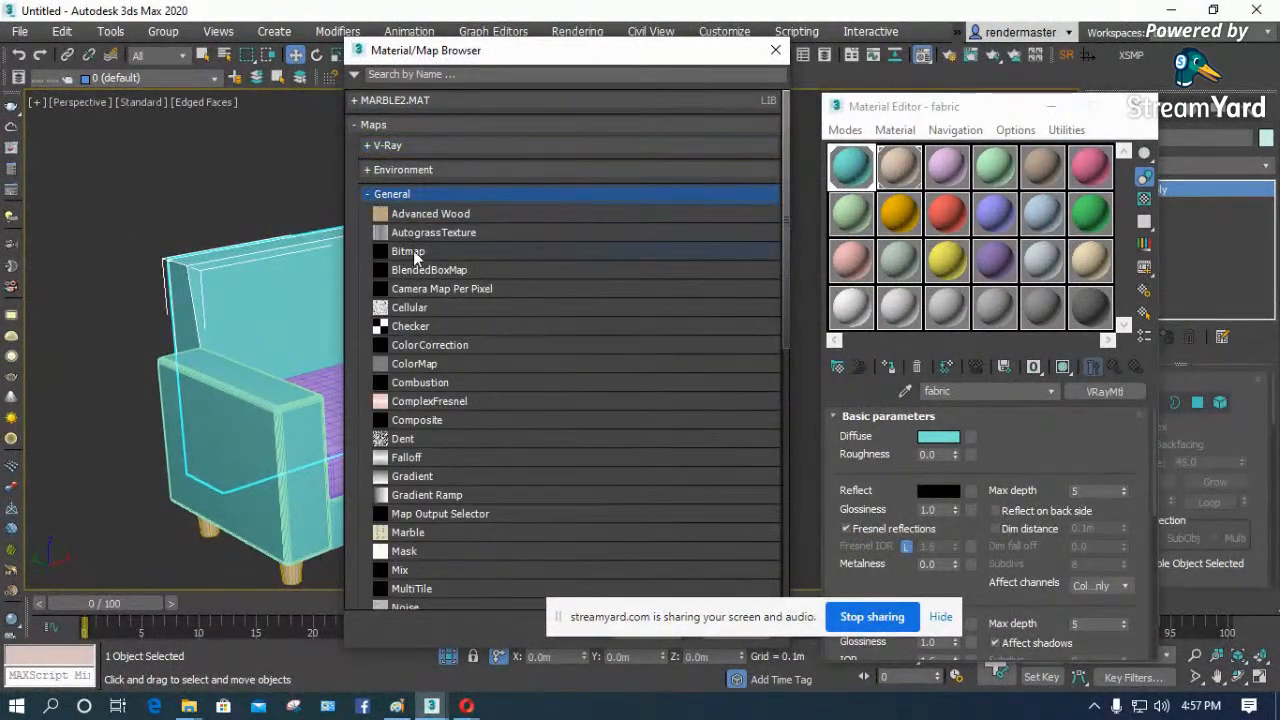
pyautogui.doubleClick(413, 250)
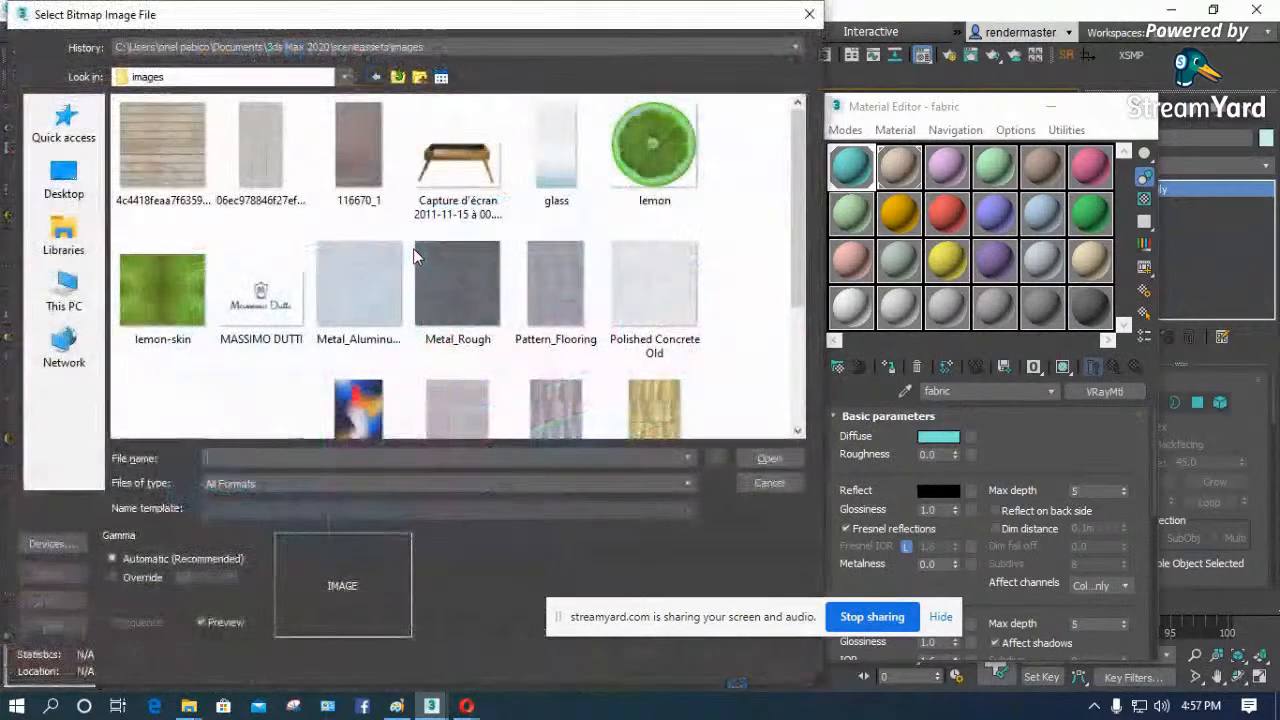
# - Load the image 062898 from D:\Libraries\MAPS 1\fabrics as the diffuse bitmap, show it in the viewport, and close the Material Editor
pyautogui.click(421, 46)
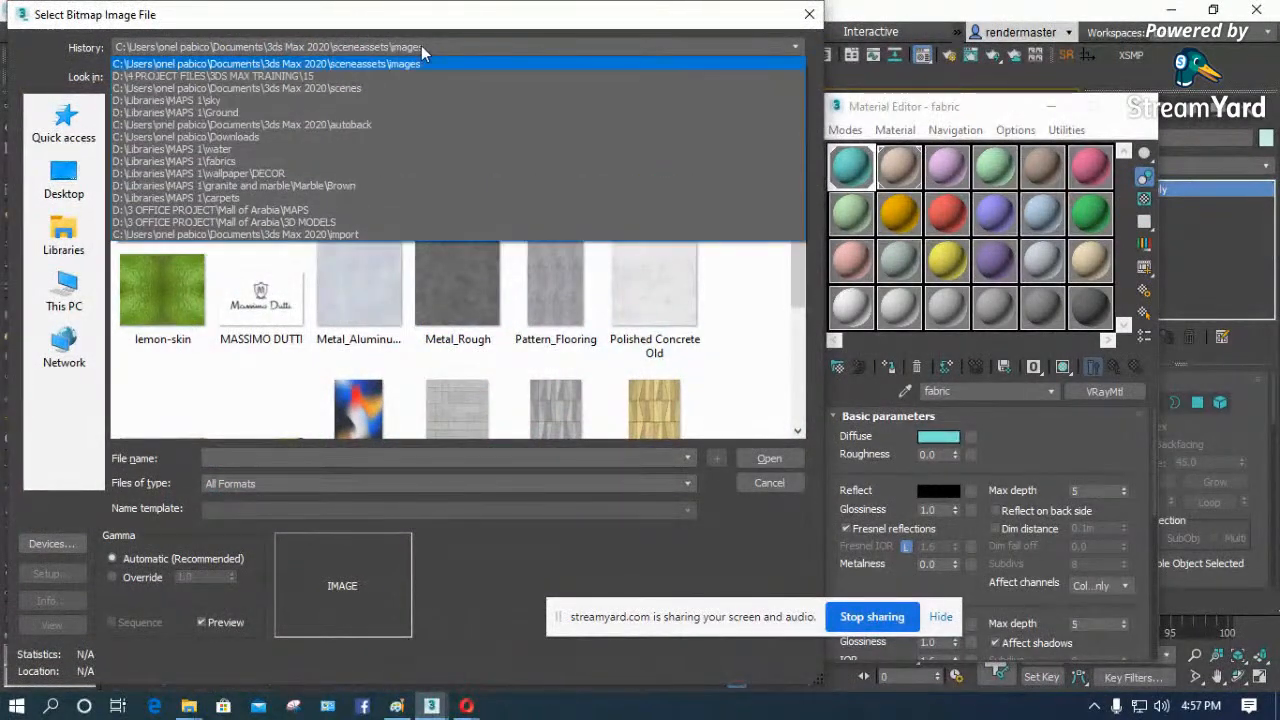
pyautogui.click(230, 164)
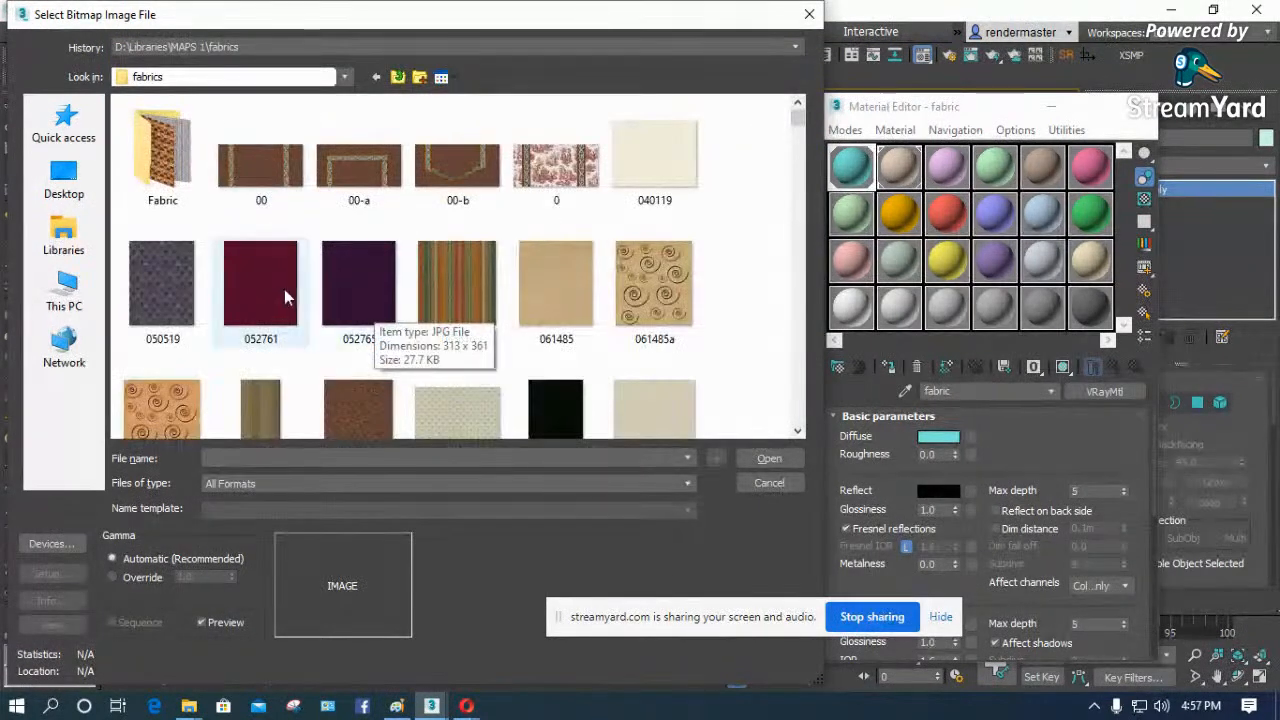
pyautogui.scroll(-3, 285, 294)
pyautogui.click(352, 225)
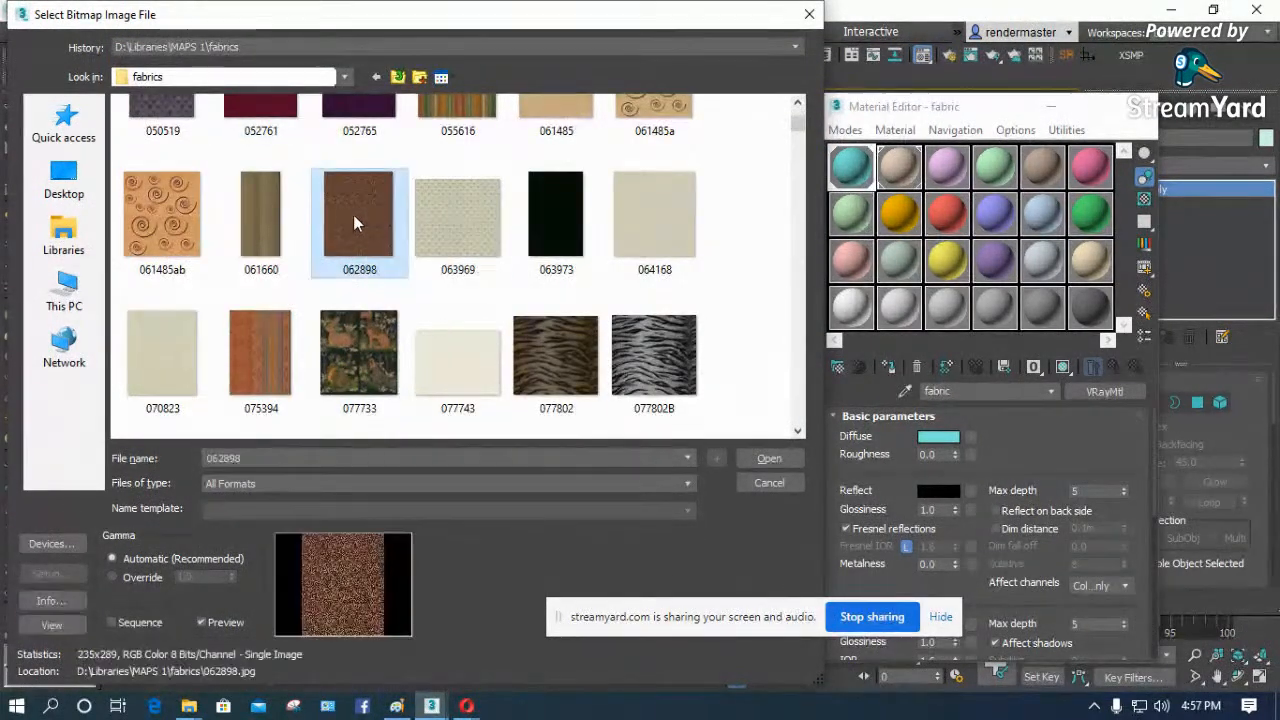
pyautogui.click(765, 459)
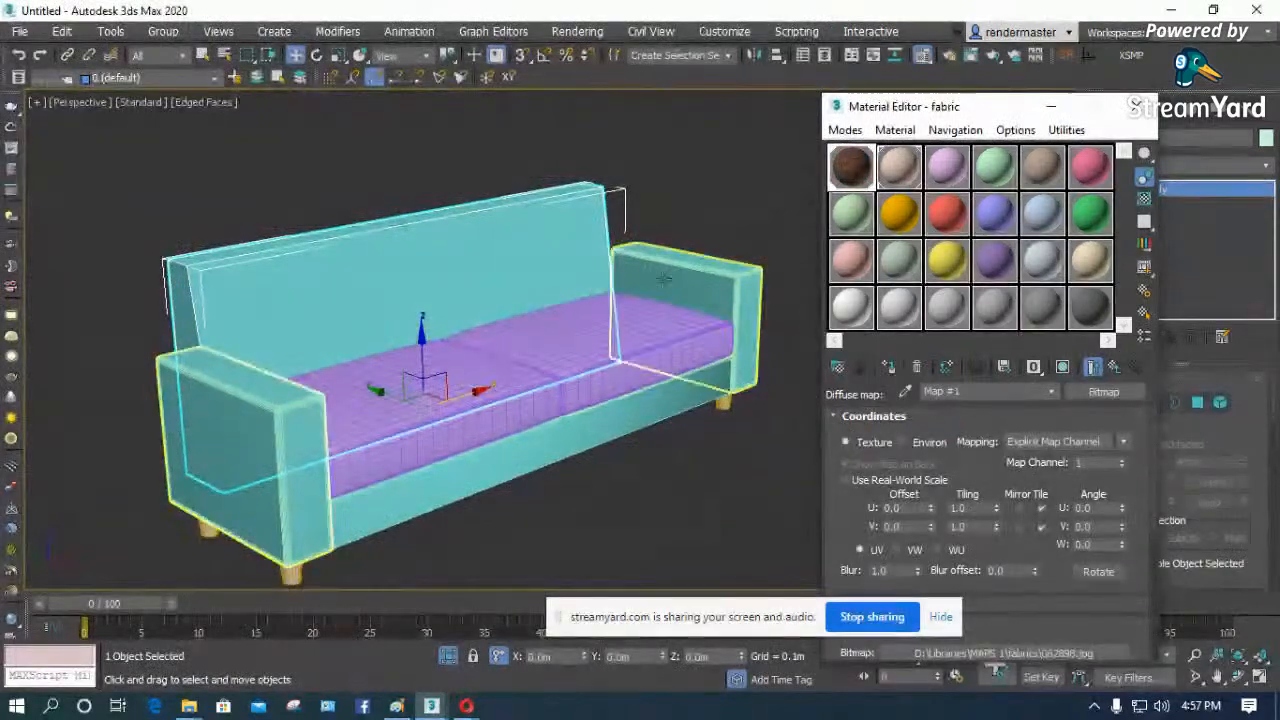
pyautogui.click(1064, 368)
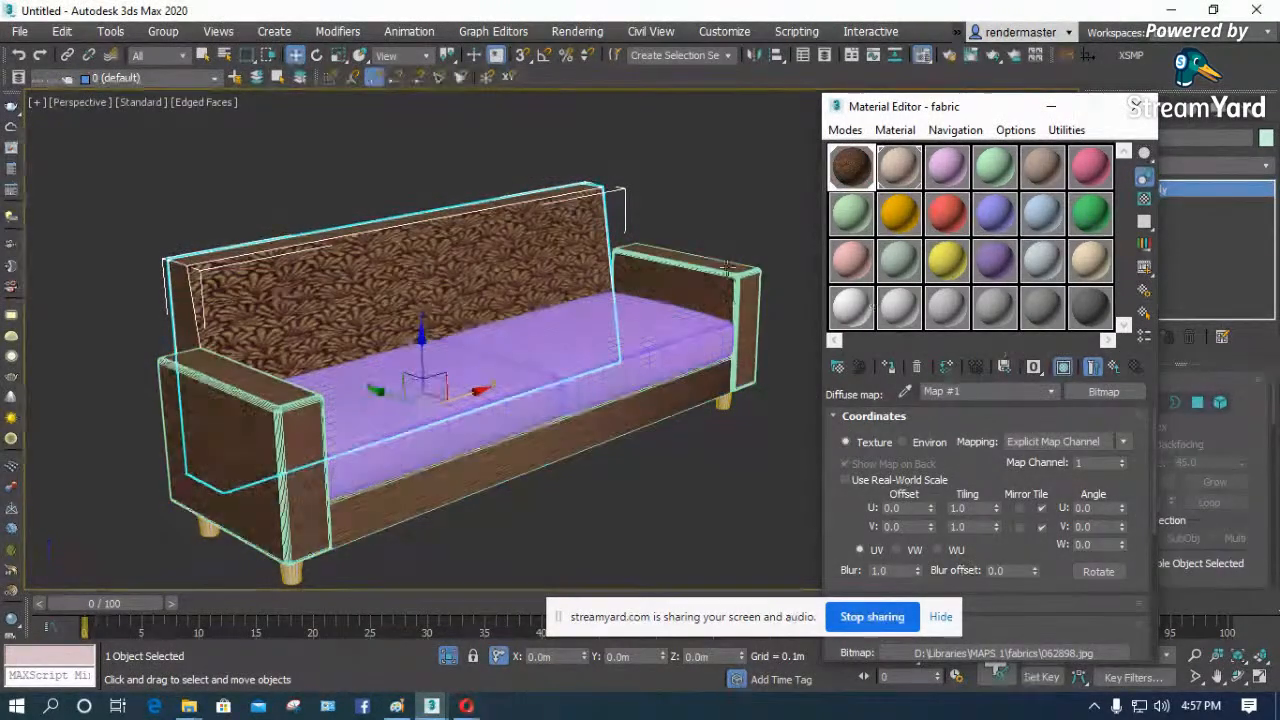
pyautogui.scroll(3, 701, 480)
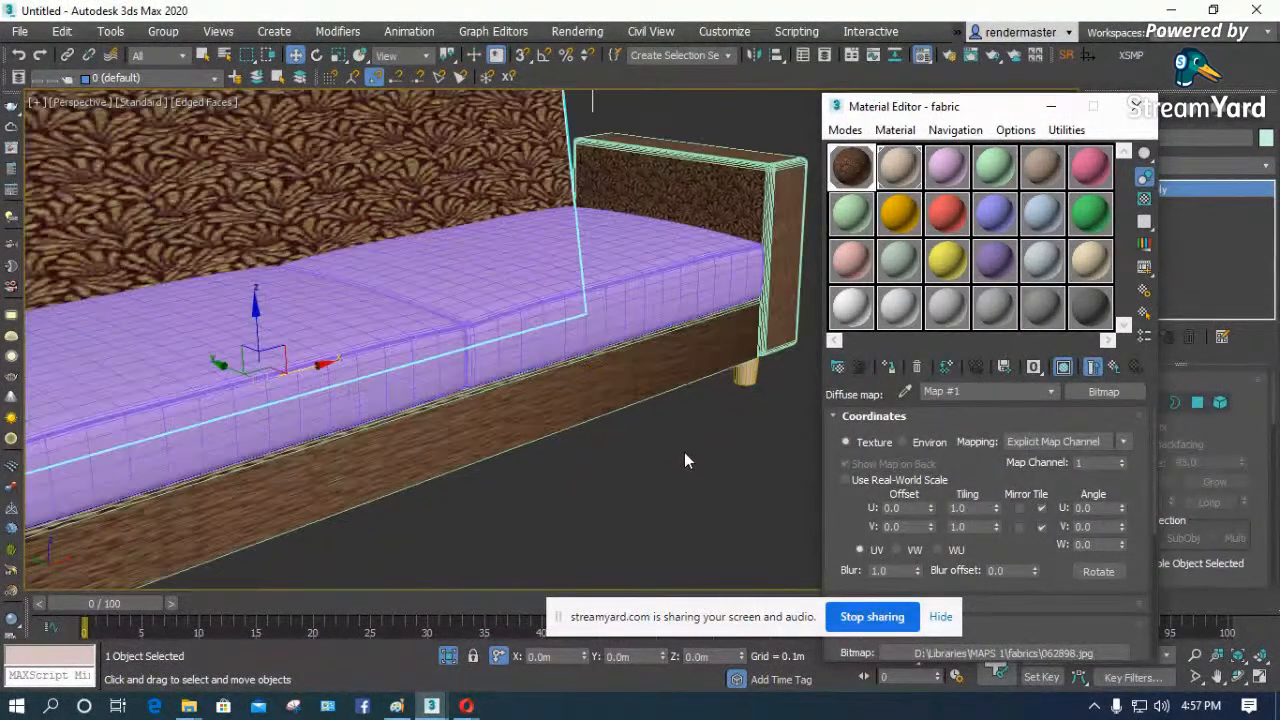
pyautogui.click(1136, 104)
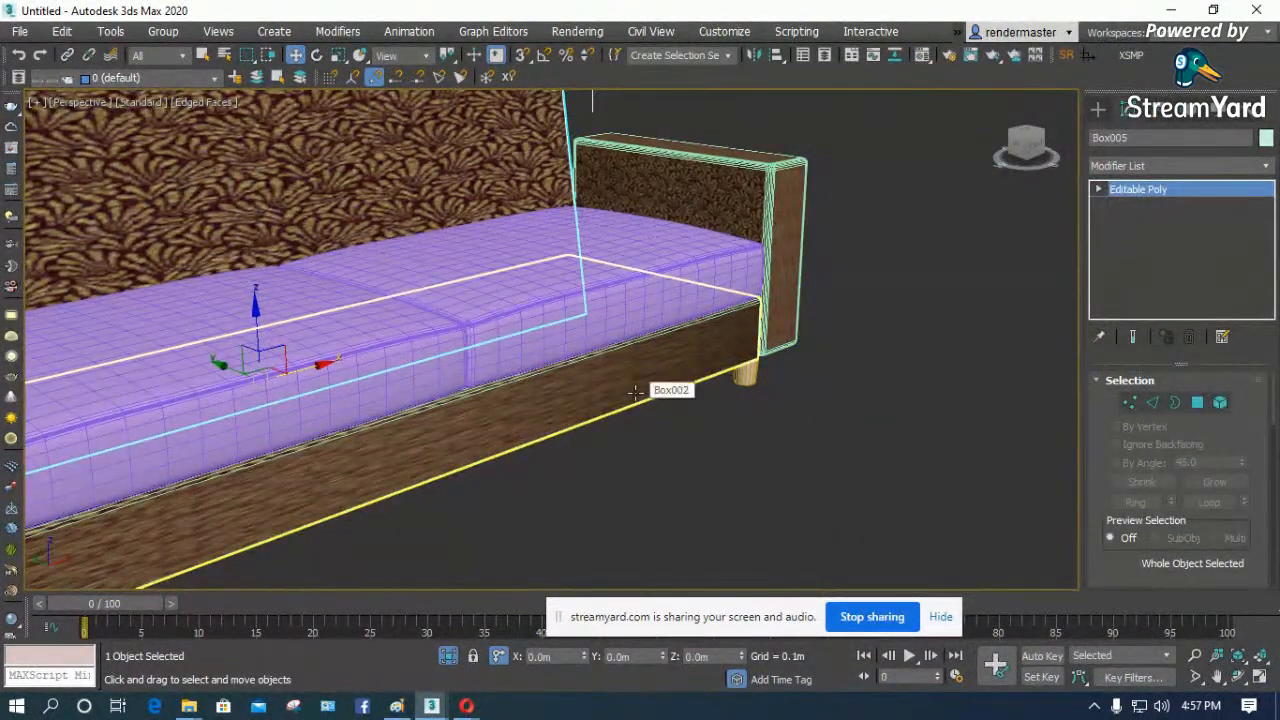
# - Apply a MapScaler (WSM) modifier to the sofa's backrest
pyautogui.scroll(-4, 636, 392)
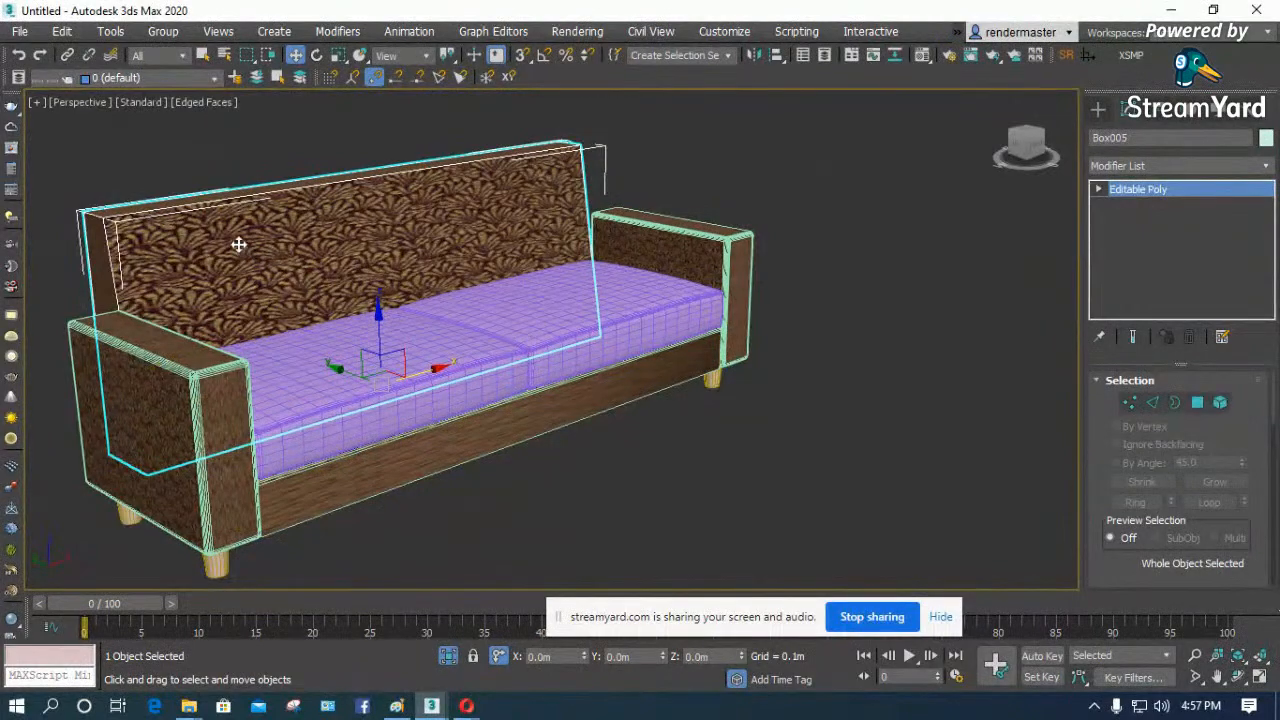
pyautogui.scroll(5, 52, 227)
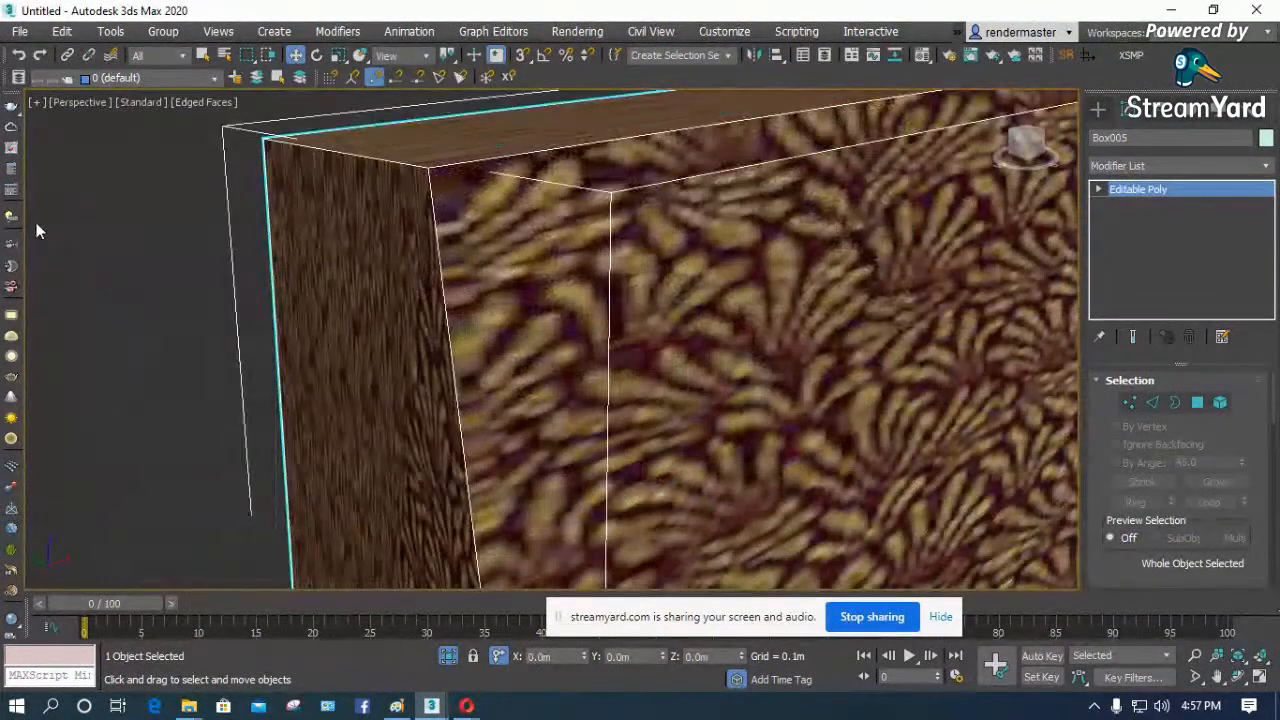
pyautogui.scroll(-3, 38, 229)
pyautogui.click(1148, 163)
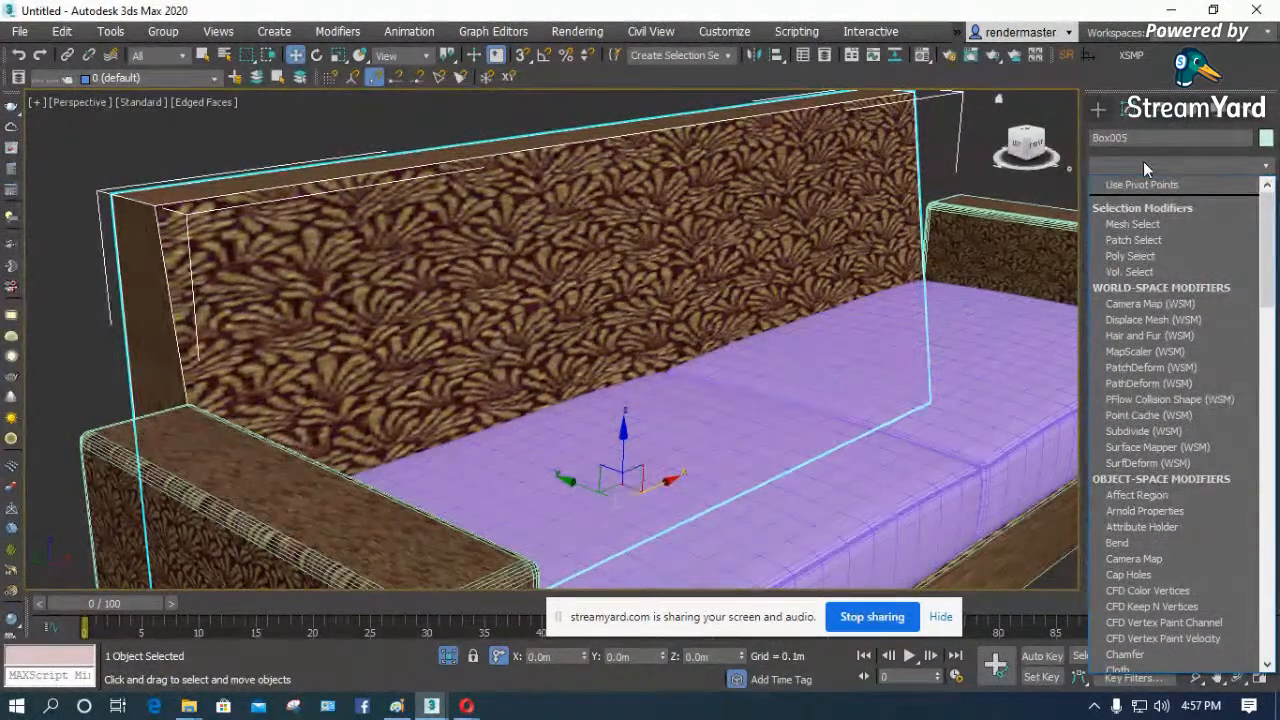
pyautogui.press('m')
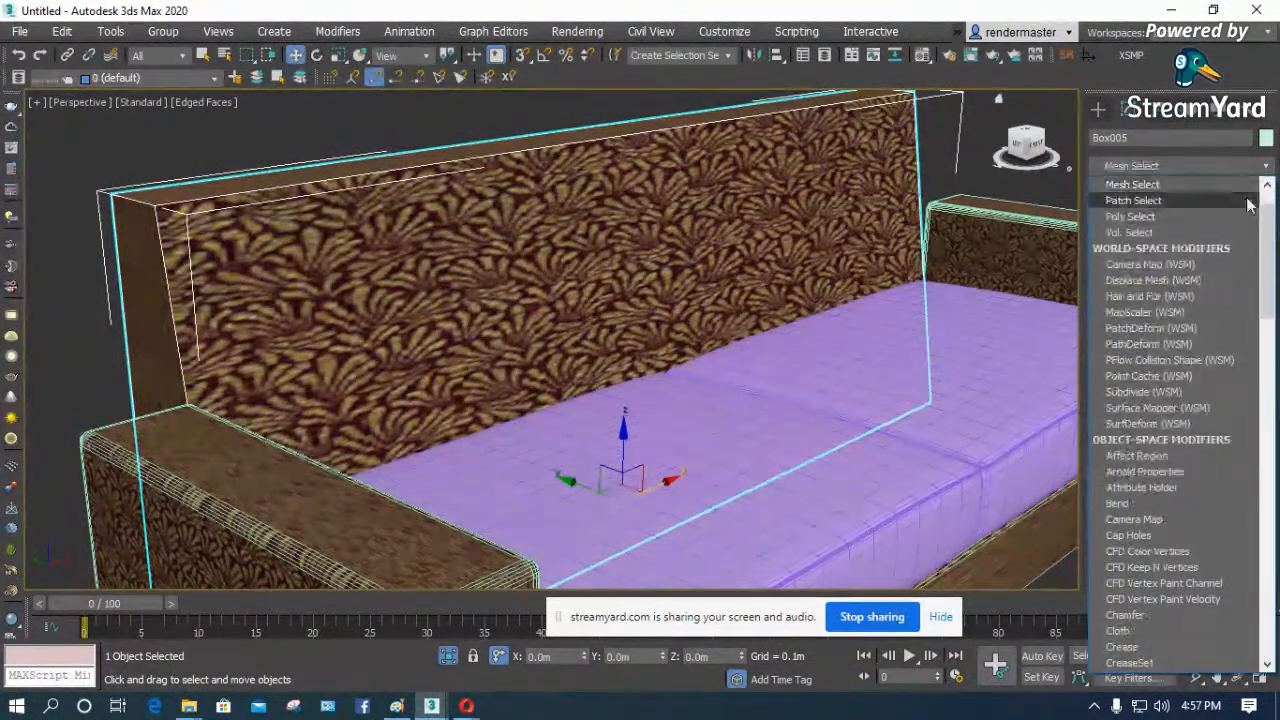
pyautogui.press('m')
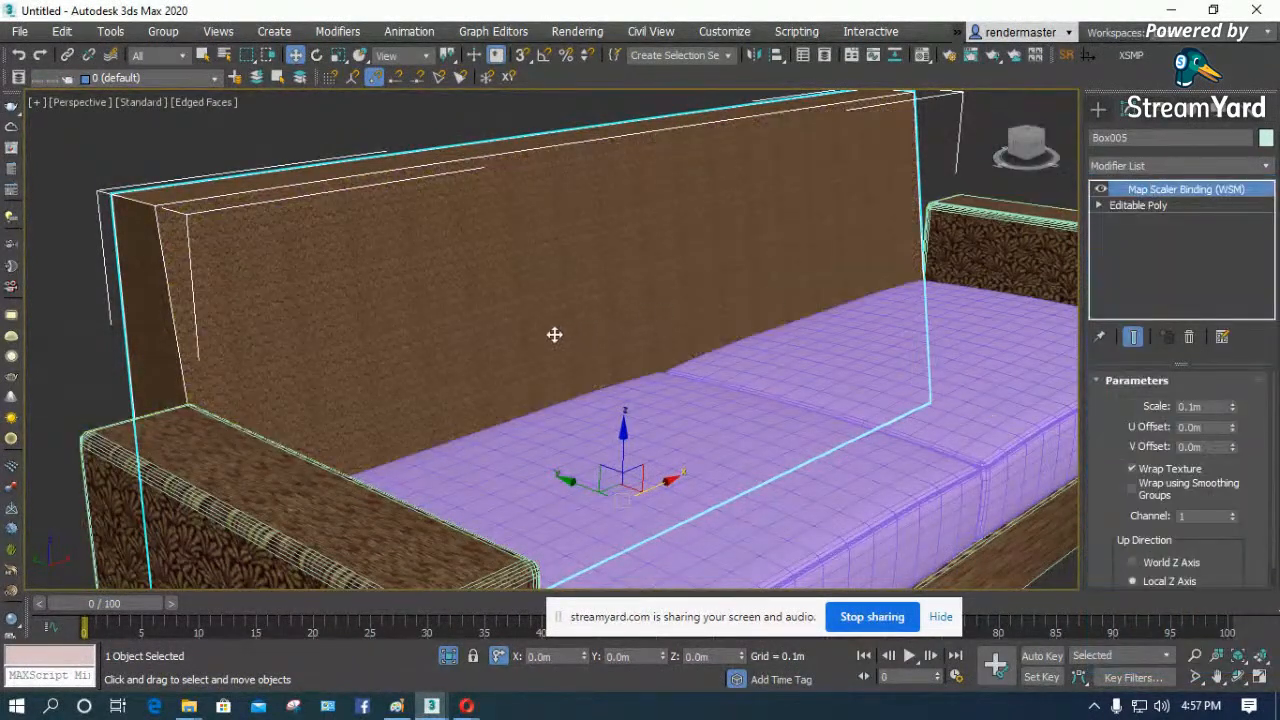
pyautogui.scroll(-5, 362, 296)
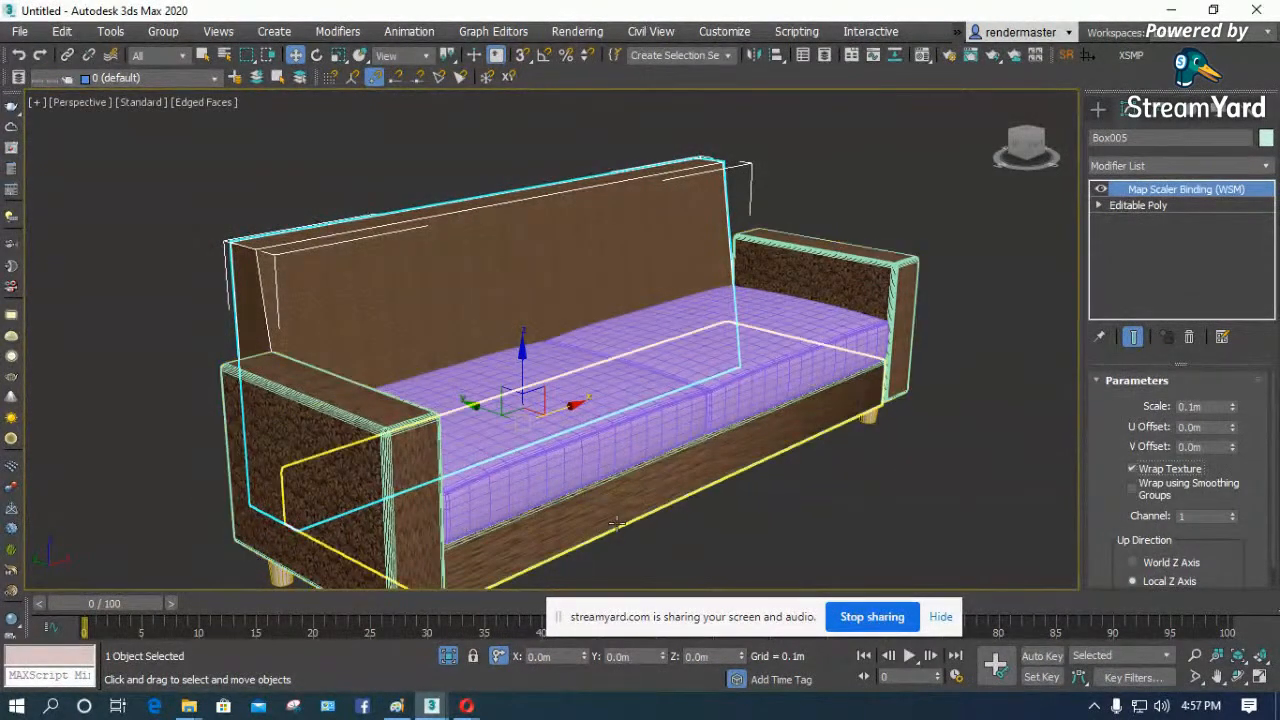
pyautogui.scroll(3, 555, 519)
pyautogui.click(898, 406)
pyautogui.click(894, 378)
pyautogui.rightClick(1157, 205)
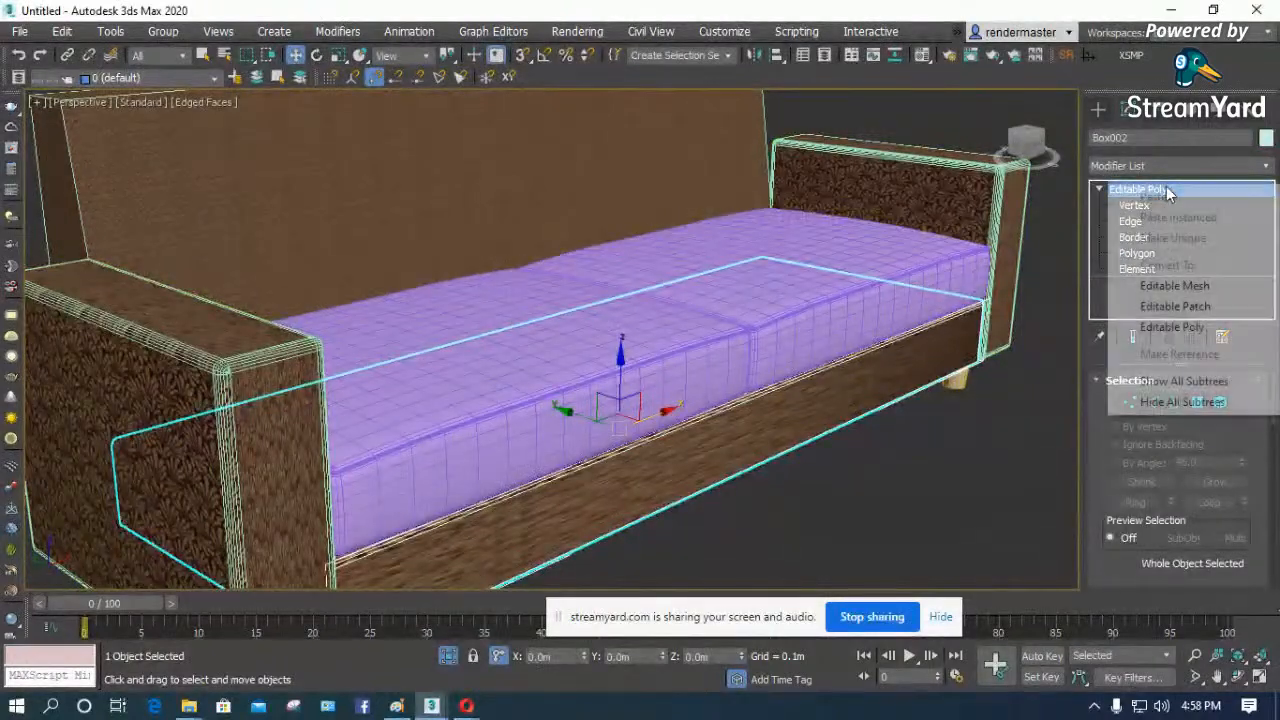
pyautogui.click(1097, 215)
pyautogui.click(1157, 188)
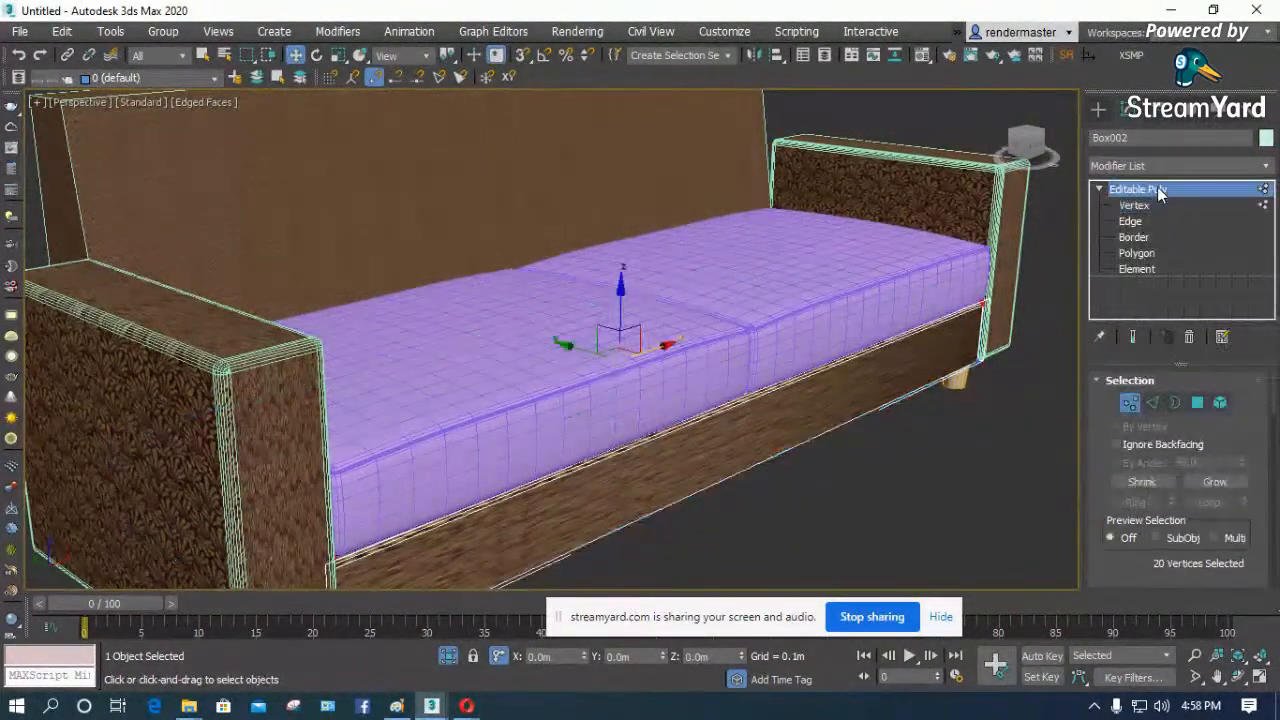
# - Replace the backrest's Map Scaler Binding (WSM) with a UVW Map modifier
pyautogui.click(690, 147)
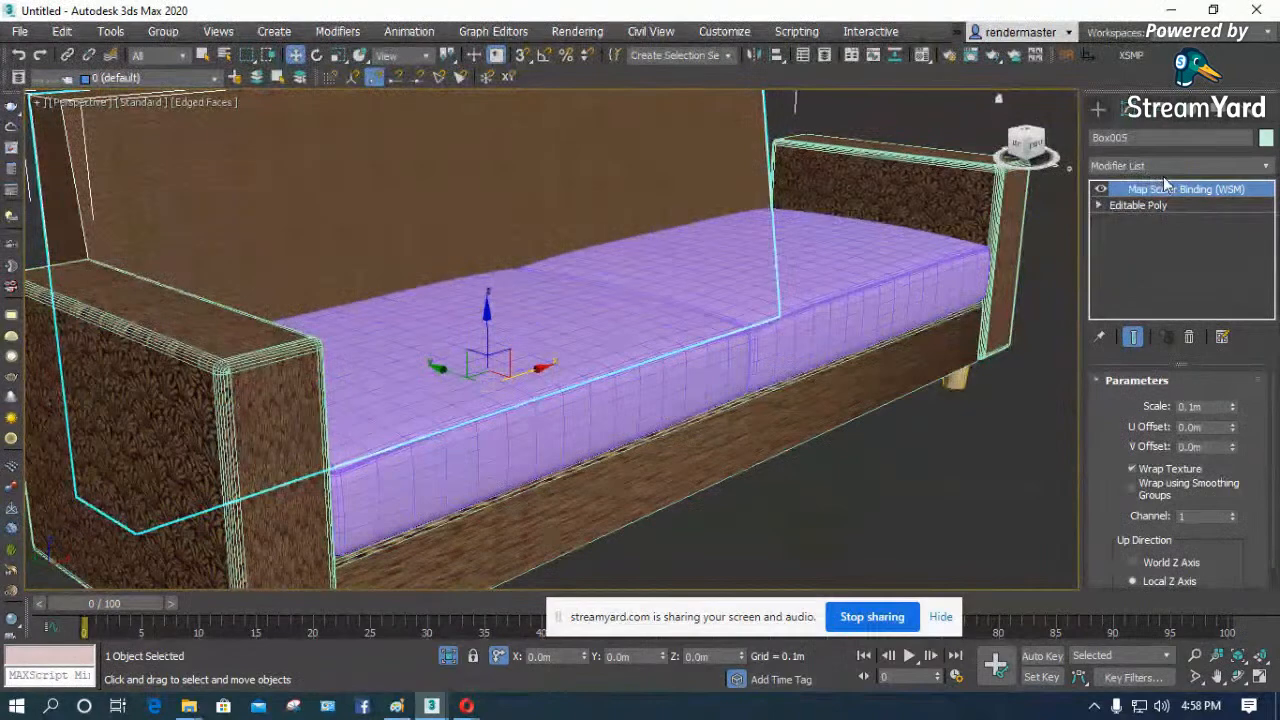
pyautogui.click(1190, 337)
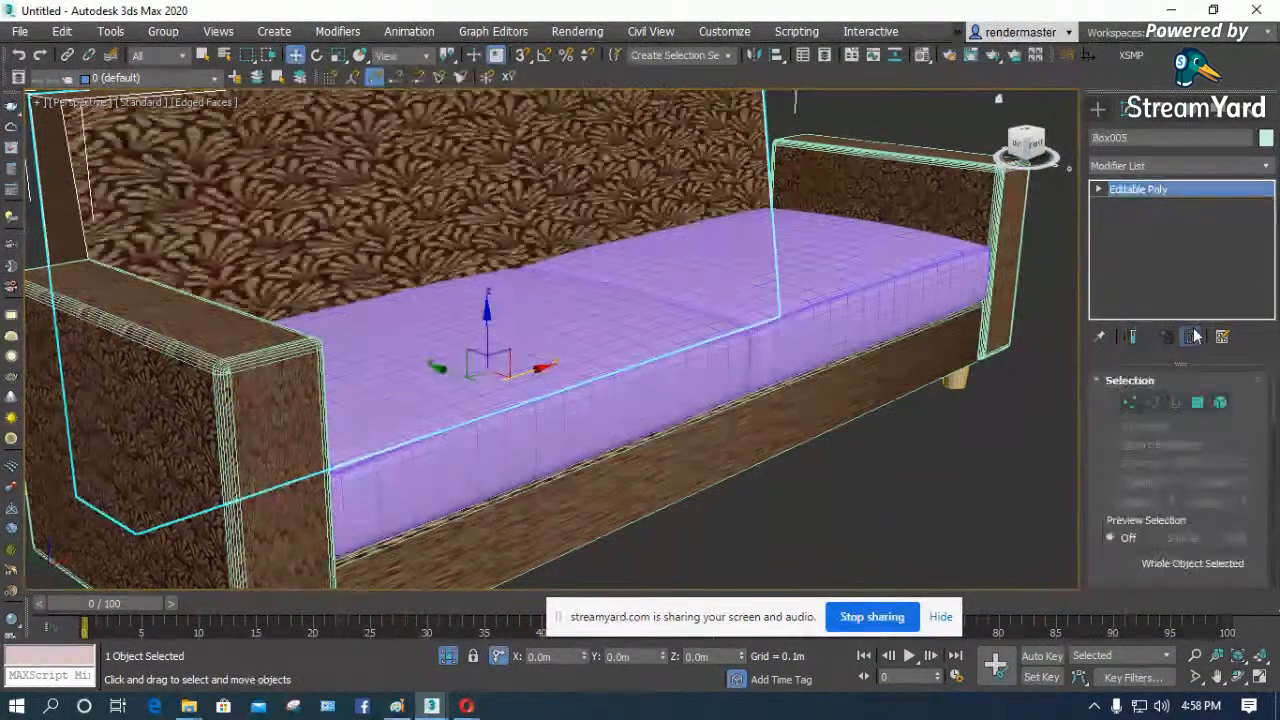
pyautogui.click(1172, 165)
pyautogui.press('u')
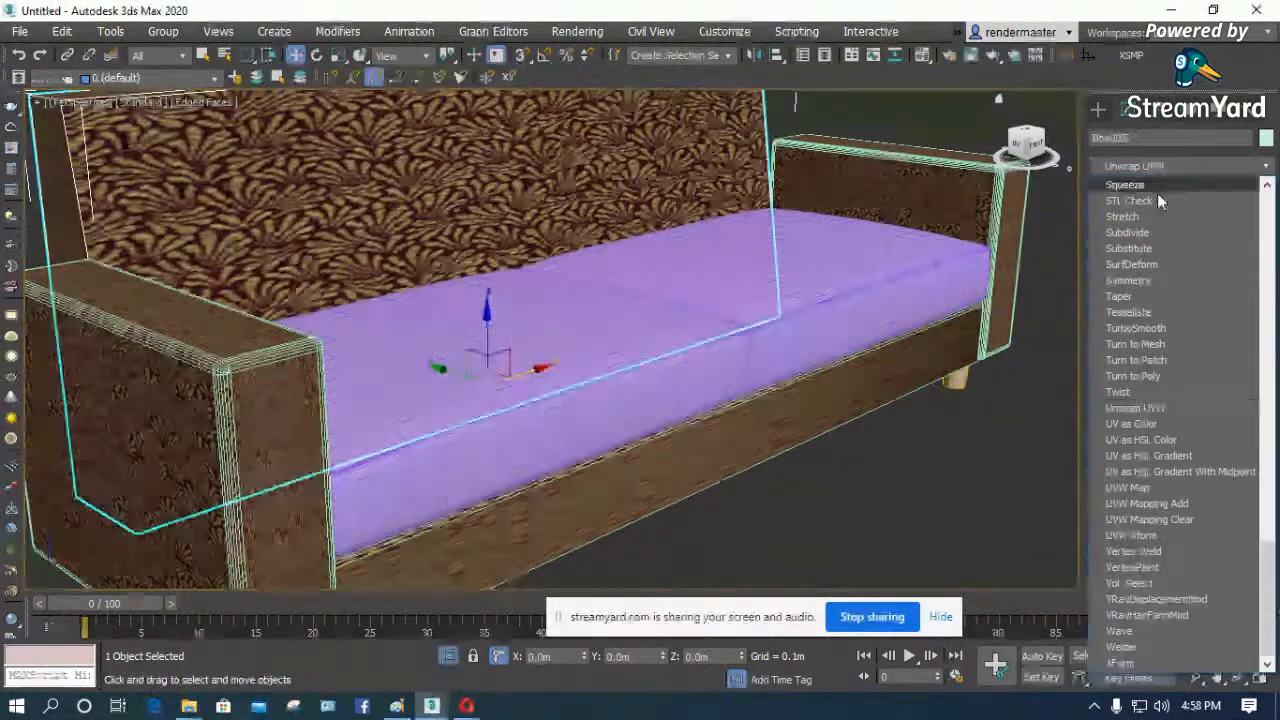
pyautogui.click(1140, 489)
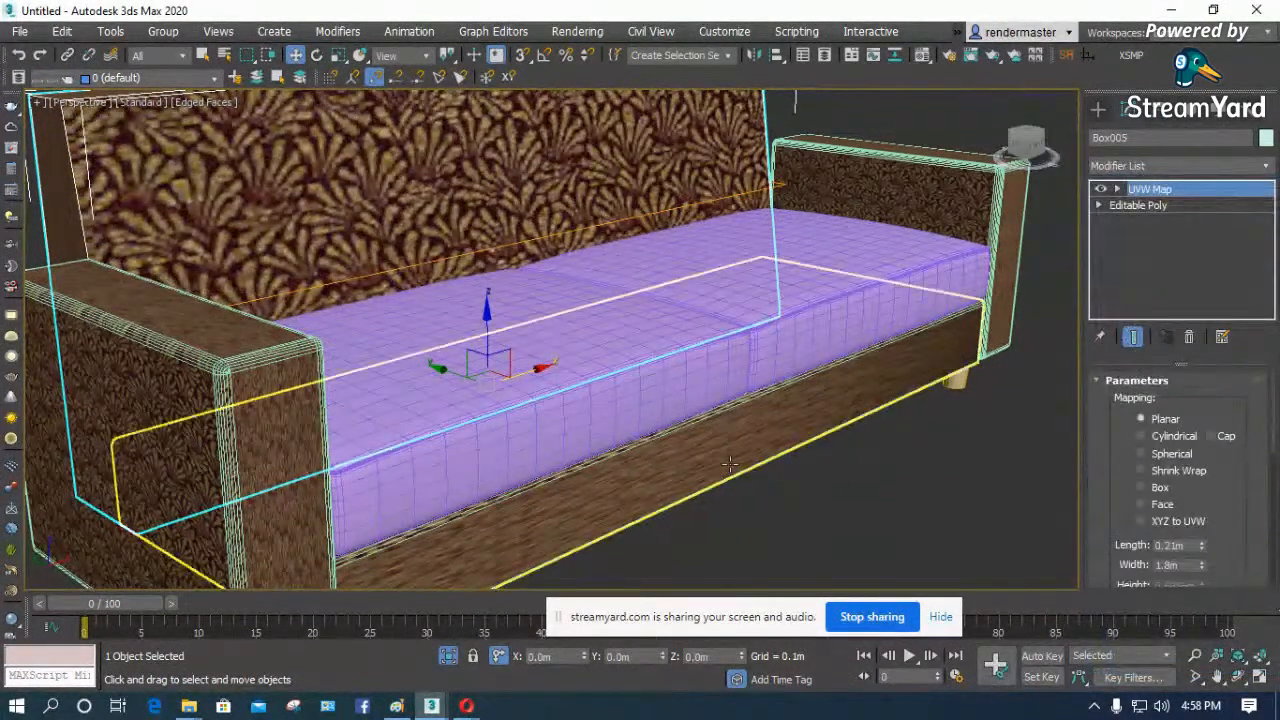
# - Move the backrest upward along the Z axis and undo the move
pyautogui.click(944, 500)
pyautogui.click(693, 186)
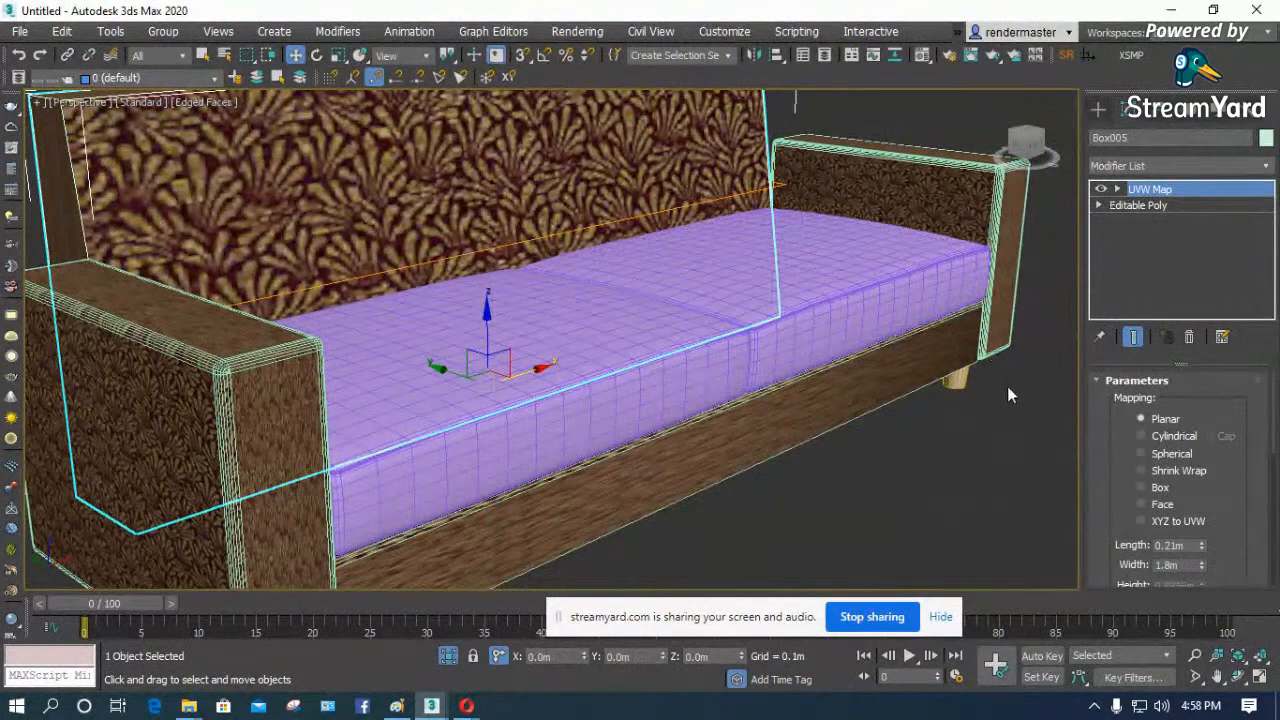
pyautogui.scroll(-4, 342, 275)
pyautogui.moveTo(408, 269); pyautogui.dragTo(407, 200)
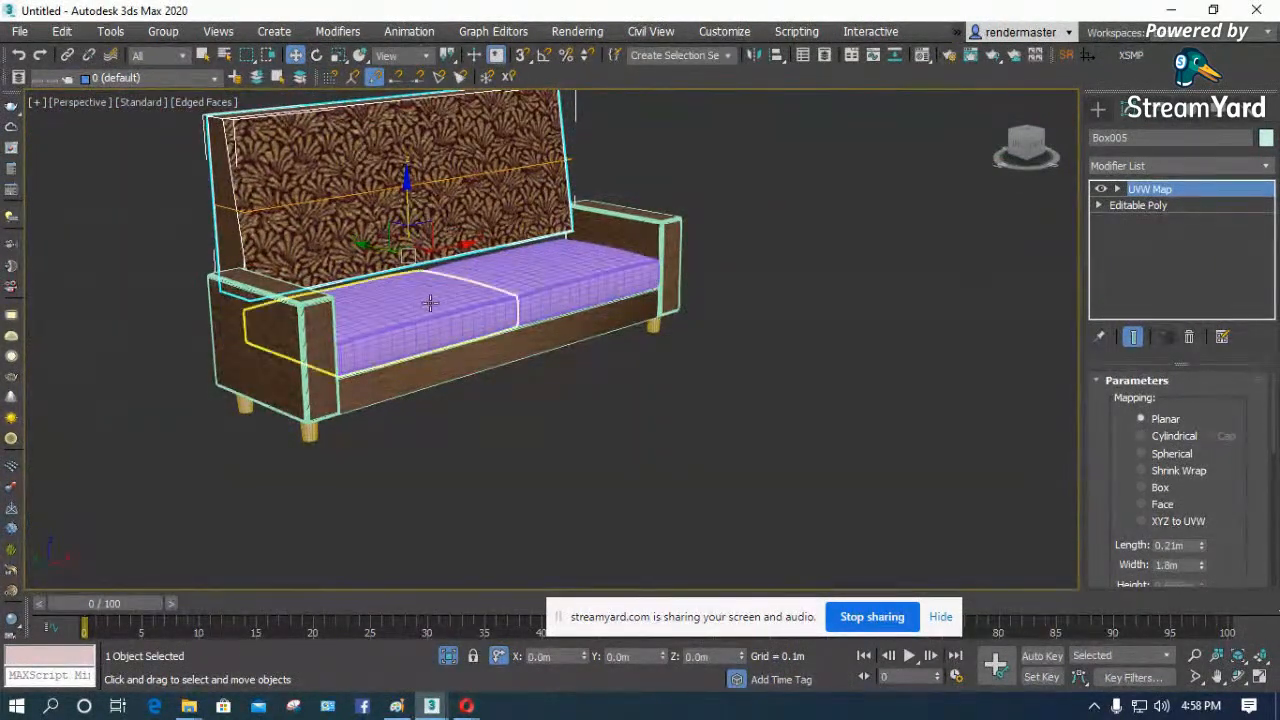
pyautogui.hotkey('ctrl', 'z')
pyautogui.scroll(4, 260, 354)
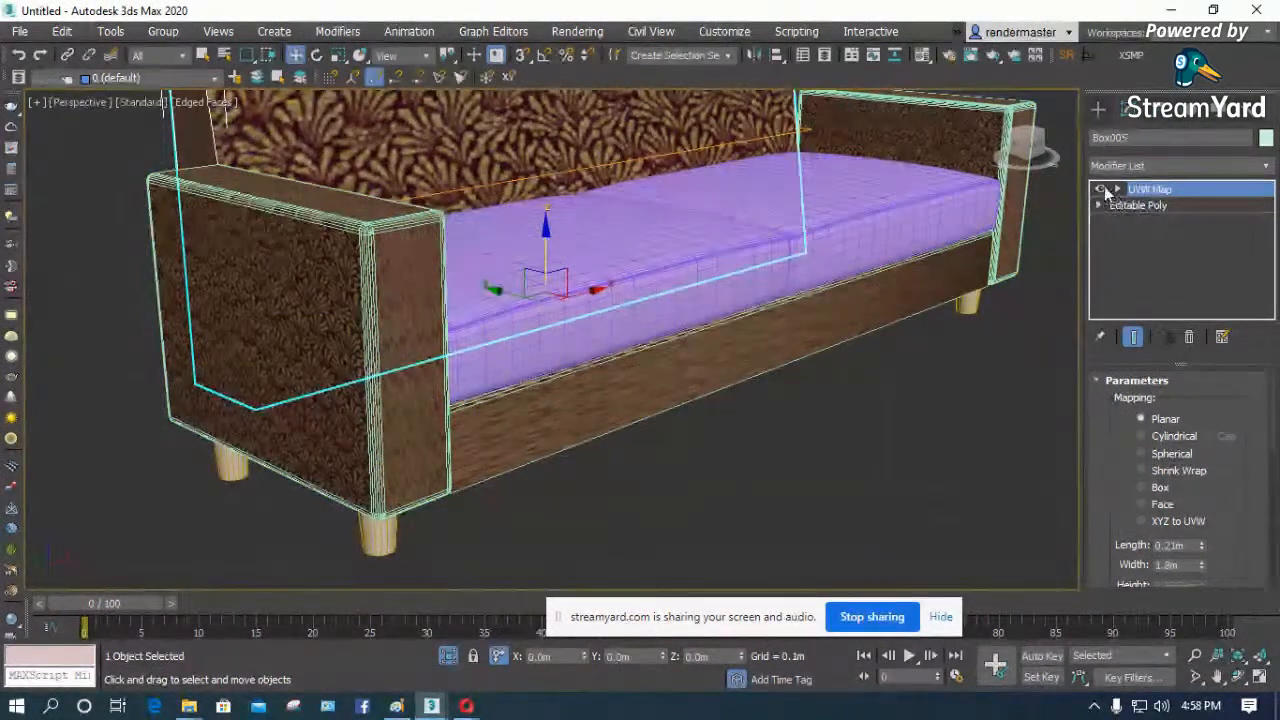
# - Turn off the backrest's UVW Map and attach the armrests and seat base to its Editable Poly
pyautogui.click(901, 409)
pyautogui.click(554, 130)
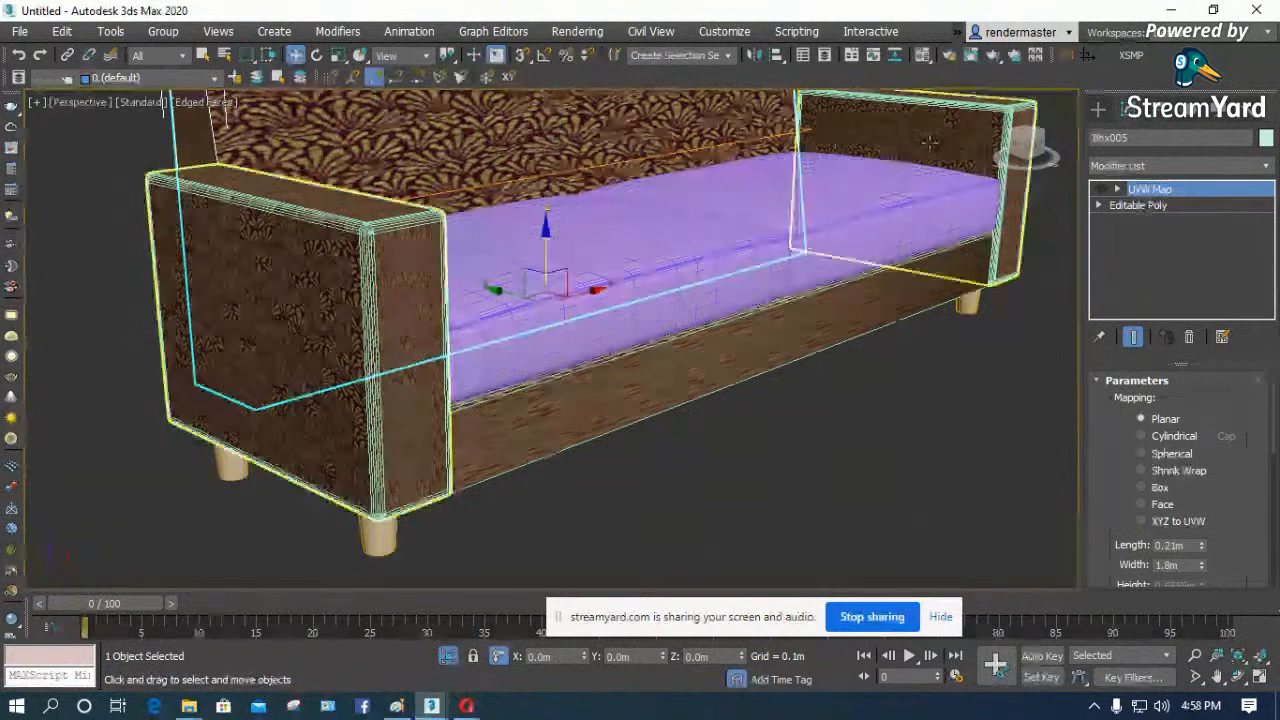
pyautogui.click(1143, 205)
pyautogui.scroll(-4, 1120, 470)
pyautogui.click(1133, 538)
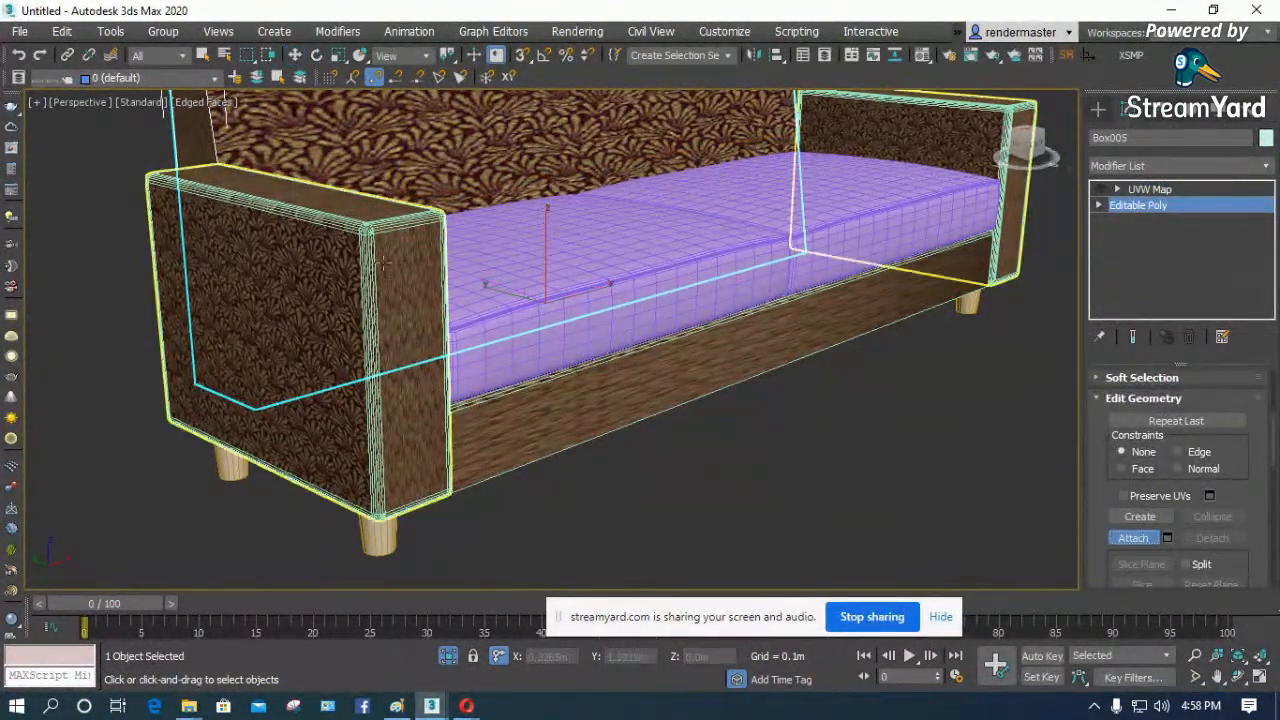
pyautogui.click(921, 160)
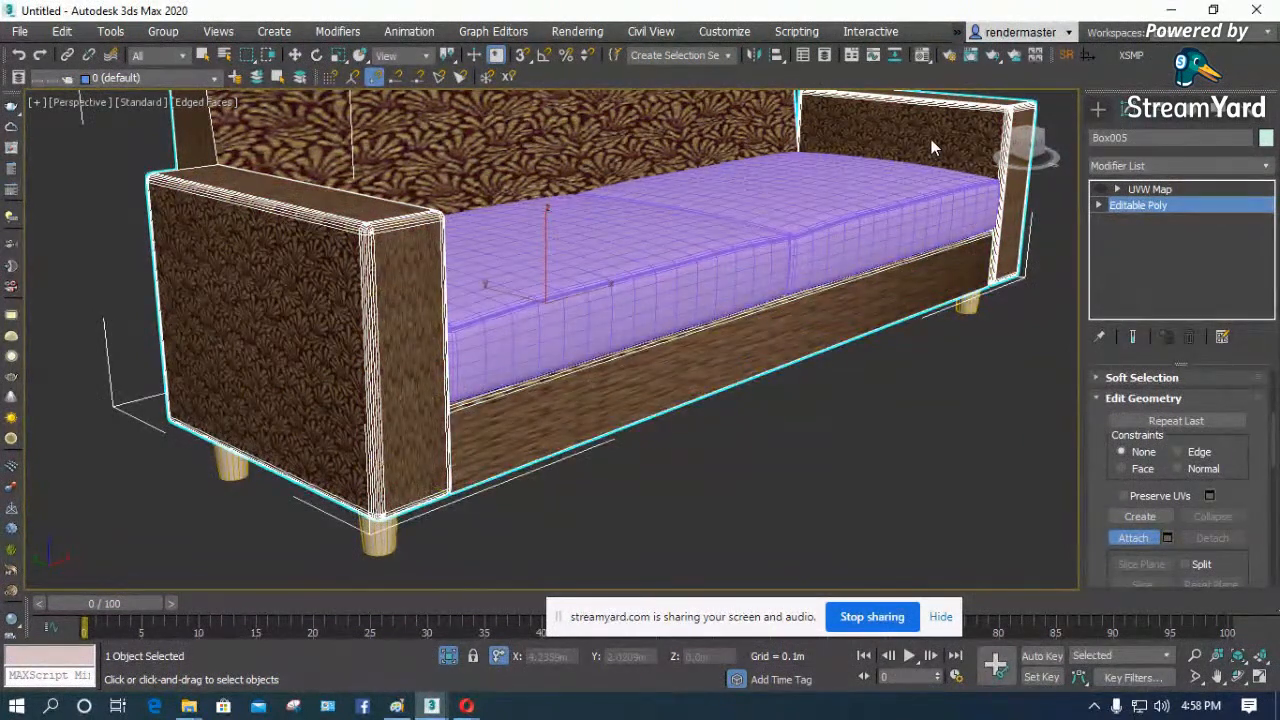
# - Turn the UVW Map modifier back on for the combined sofa body
pyautogui.click(1149, 189)
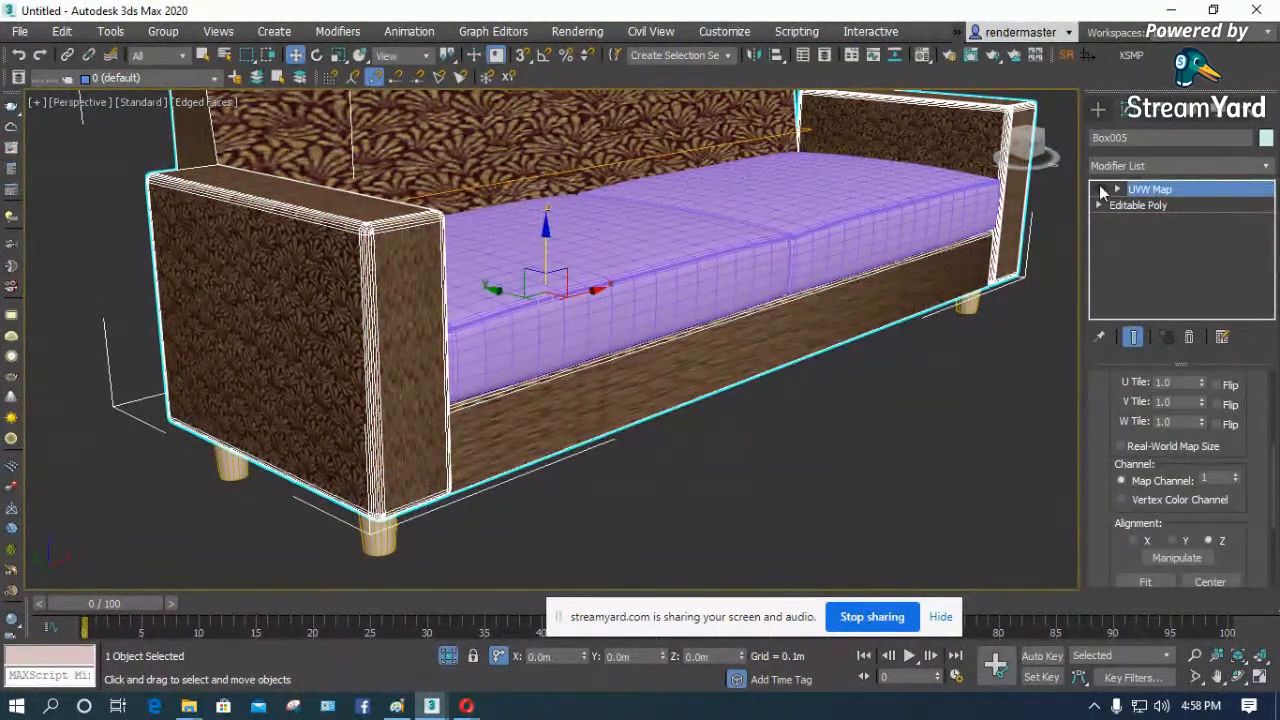
pyautogui.click(1045, 324)
pyautogui.click(743, 151)
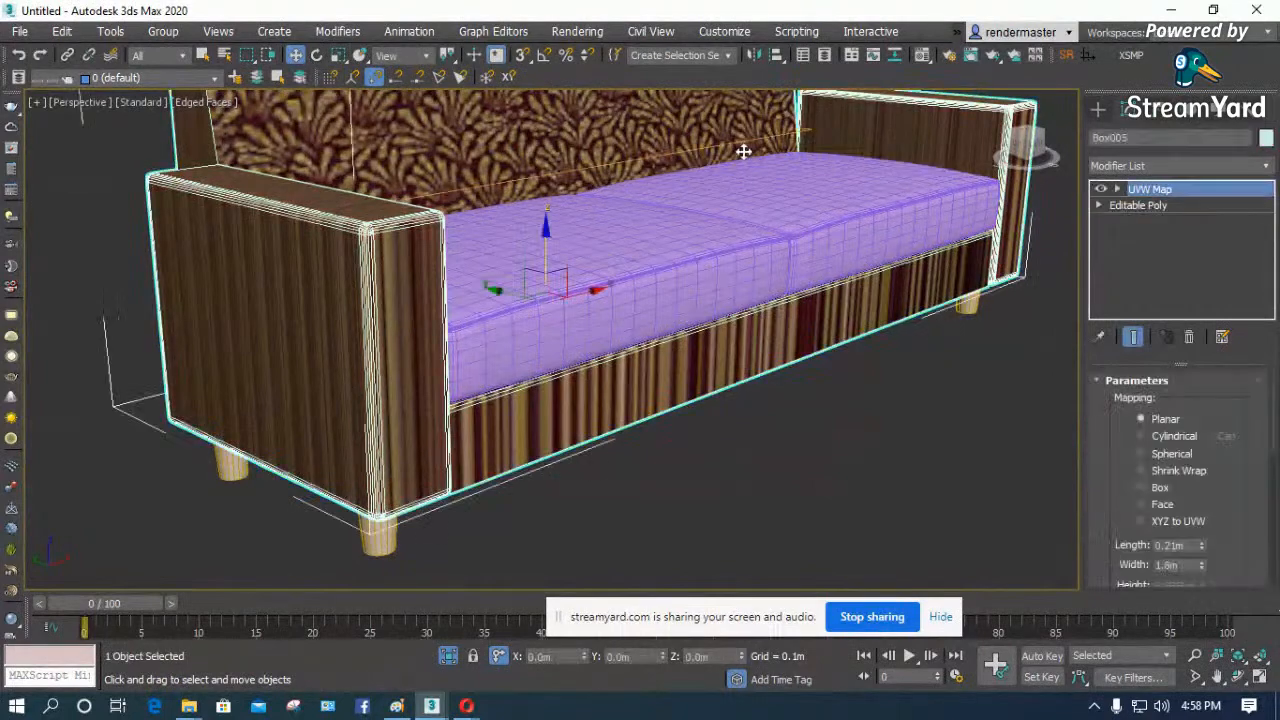
# - Replace the sofa body's UVW Map with a fresh UVW Map modifier set to Box mapping
pyautogui.click(1189, 339)
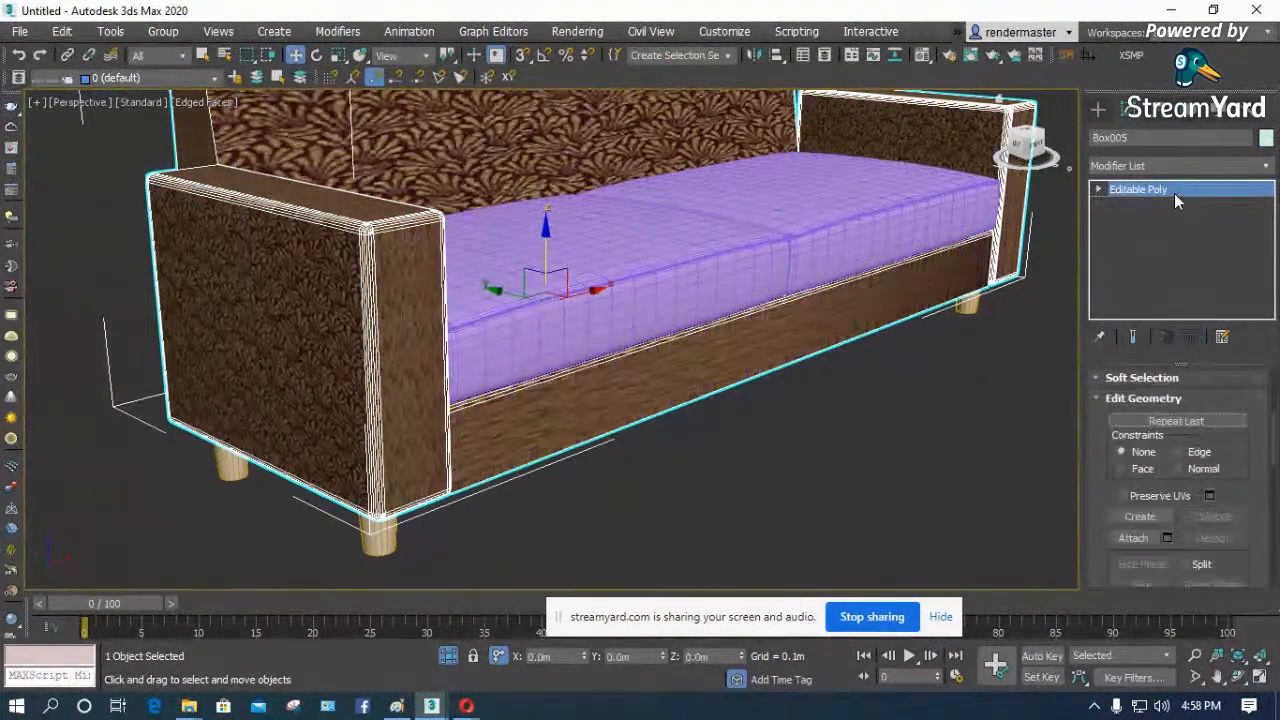
pyautogui.click(1165, 167)
pyautogui.scroll(-15, 1165, 168)
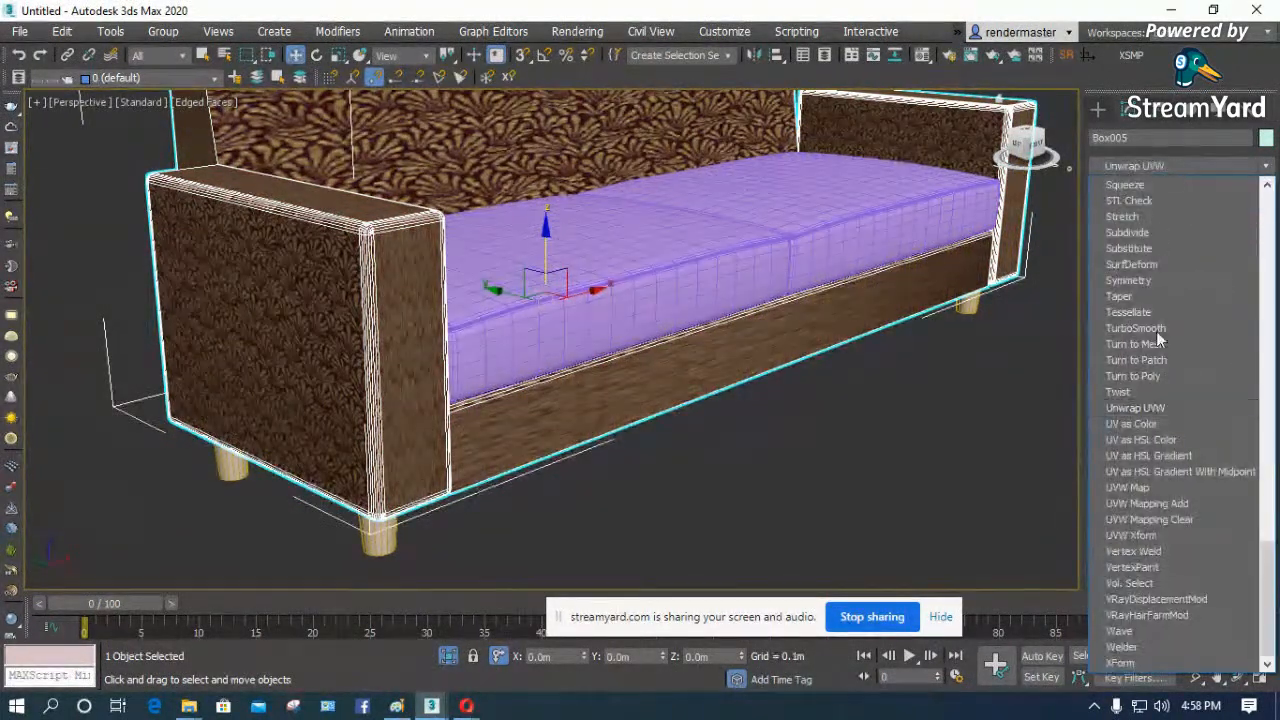
pyautogui.click(1136, 486)
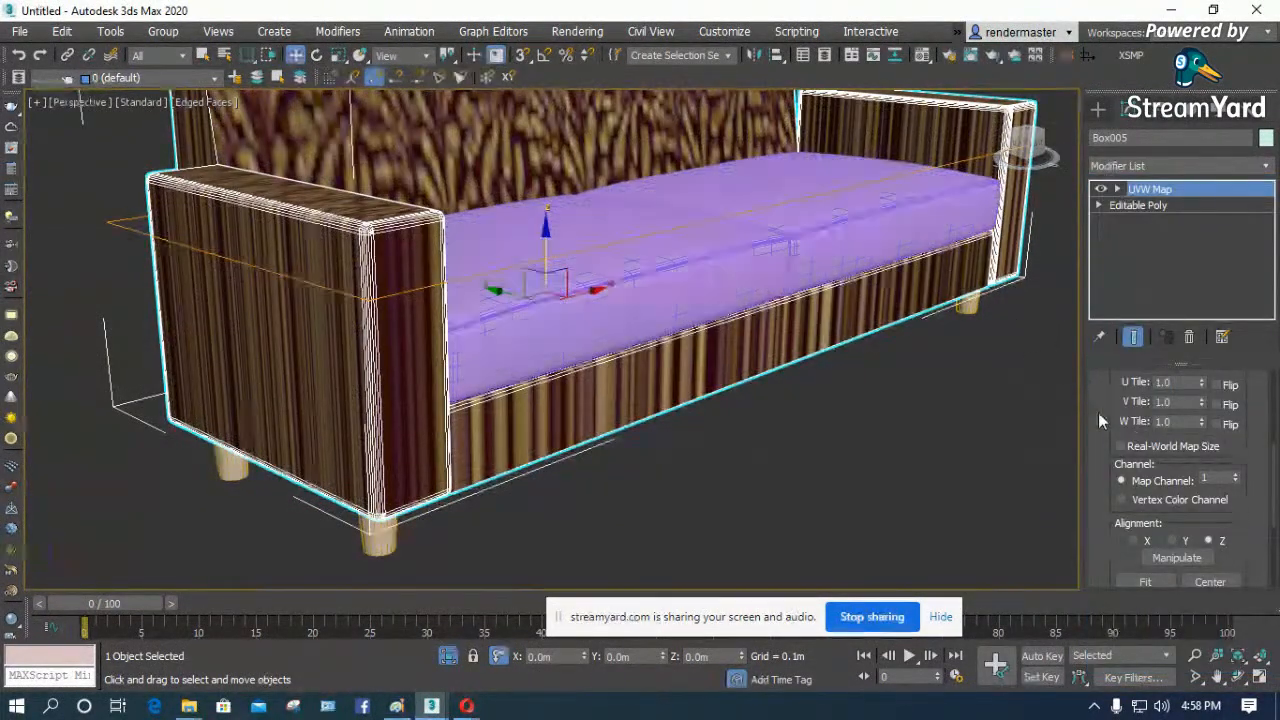
pyautogui.moveTo(1114, 431); pyautogui.dragTo(1113, 530)
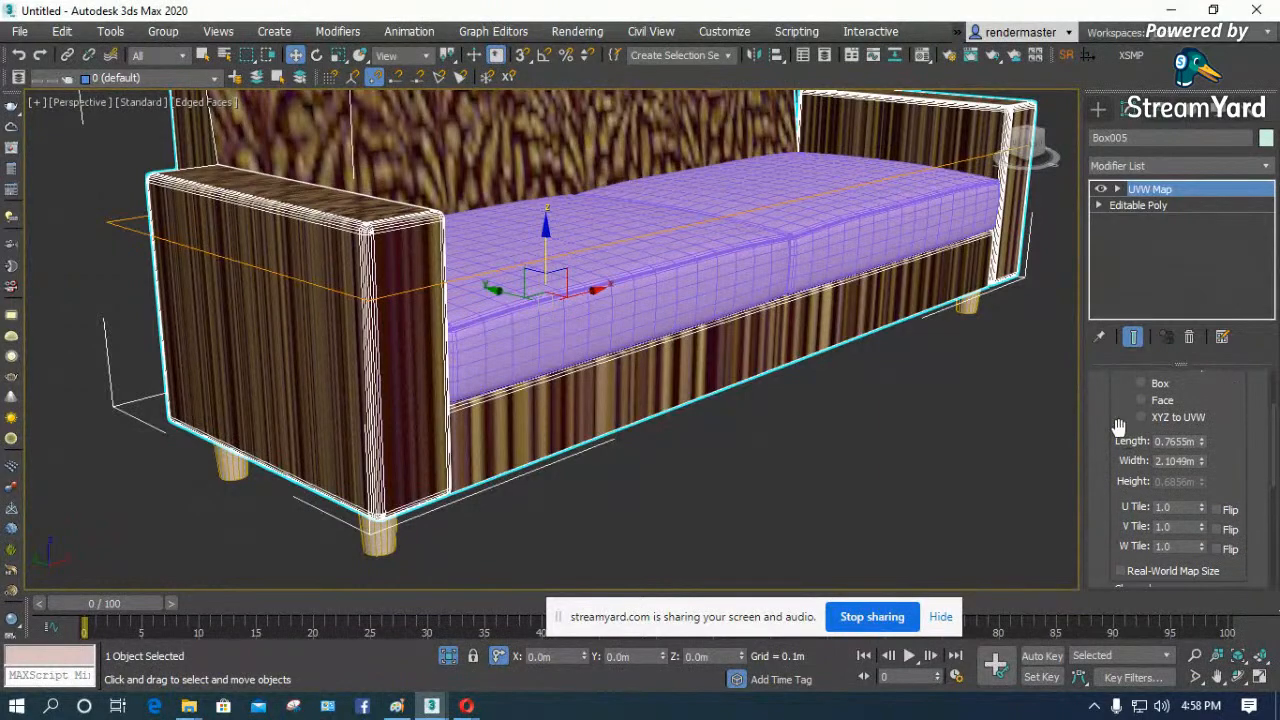
pyautogui.moveTo(1118, 429); pyautogui.dragTo(1128, 483)
pyautogui.click(1157, 446)
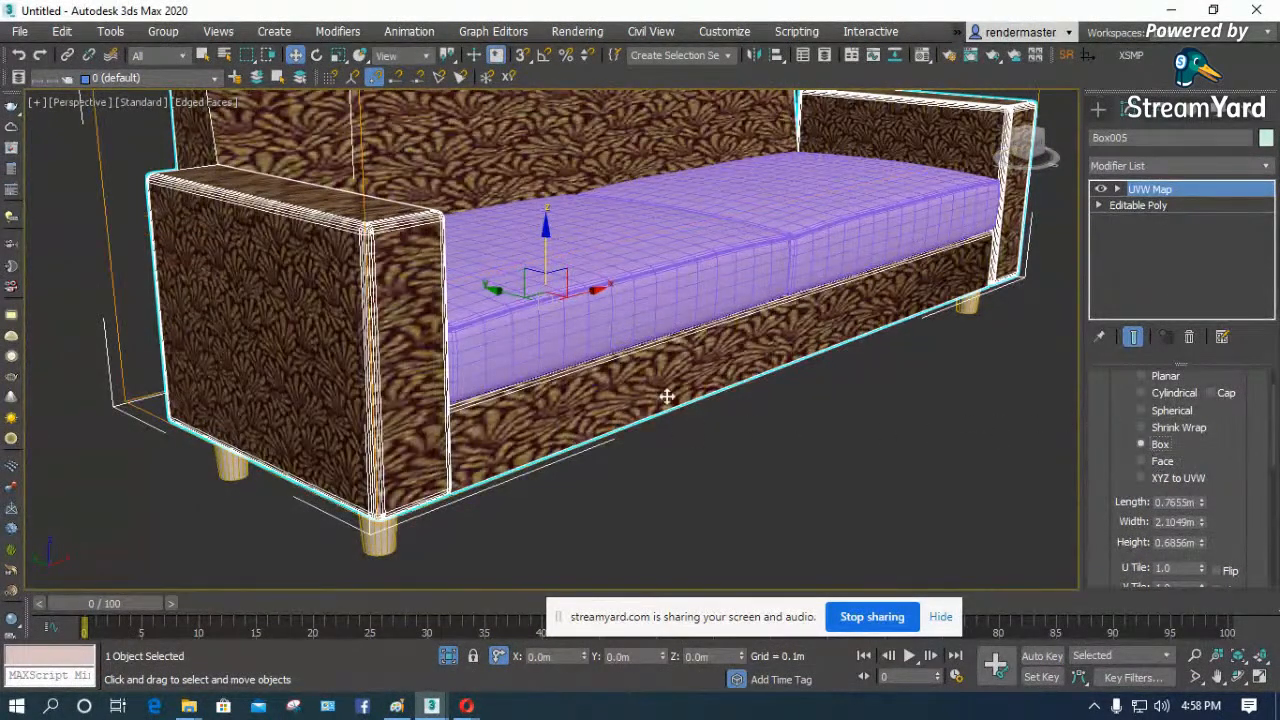
# - Turn on Real-World Map Size in the sofa body's UVW Map modifier
pyautogui.scroll(-3, 582, 407)
pyautogui.moveTo(1101, 479); pyautogui.dragTo(1101, 416)
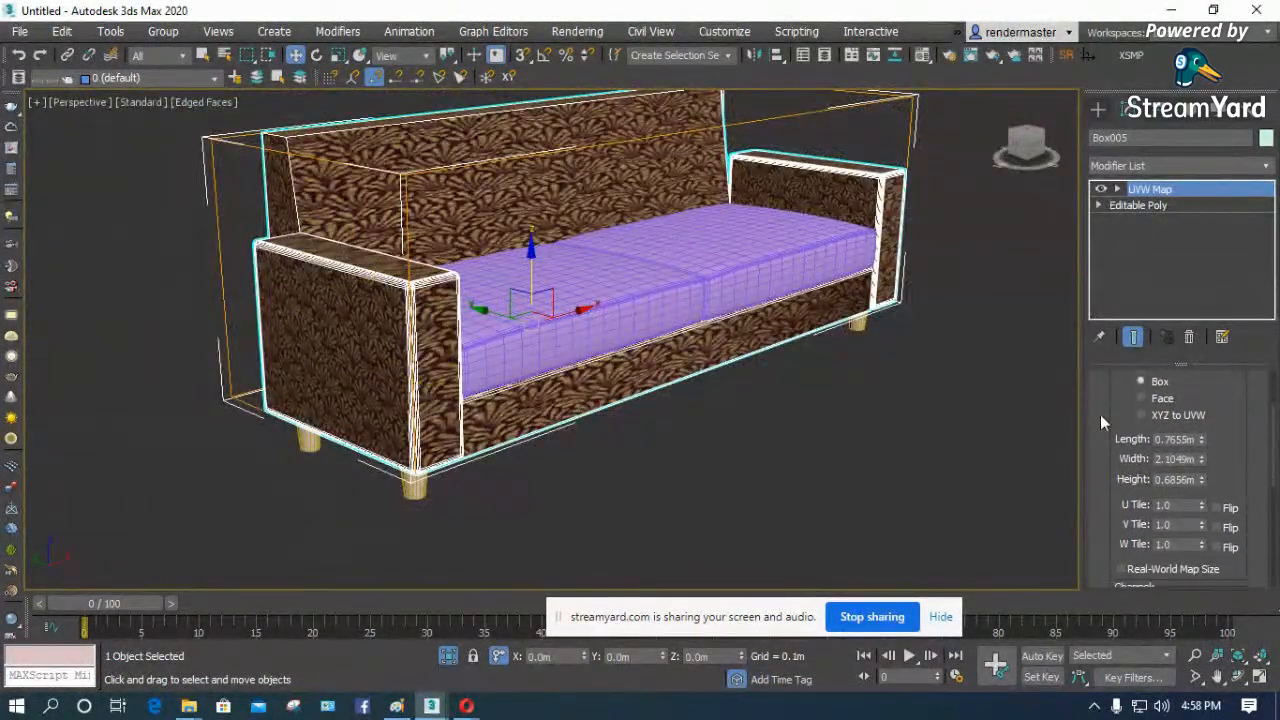
pyautogui.scroll(-2, 1133, 527)
pyautogui.click(1121, 544)
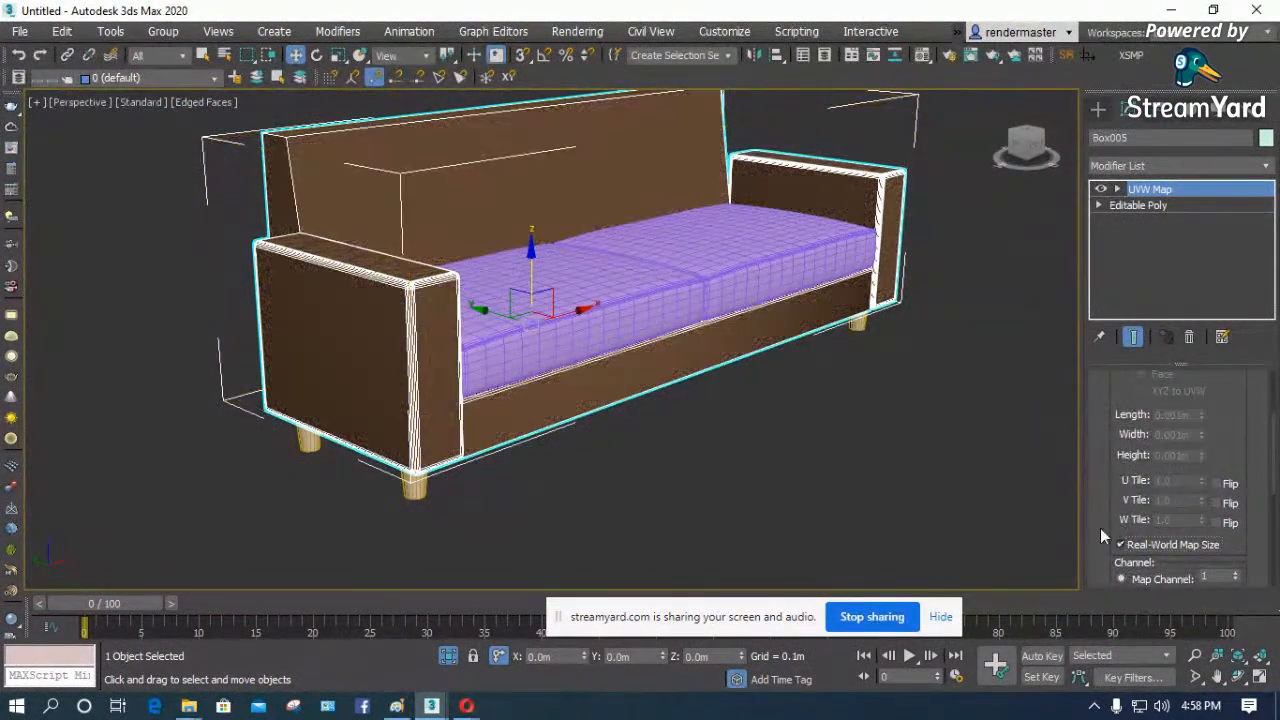
# - Give the fabric material's diffuse bitmap a real-world size of 1 m in width and height
pyautogui.click(848, 453)
pyautogui.press('m')
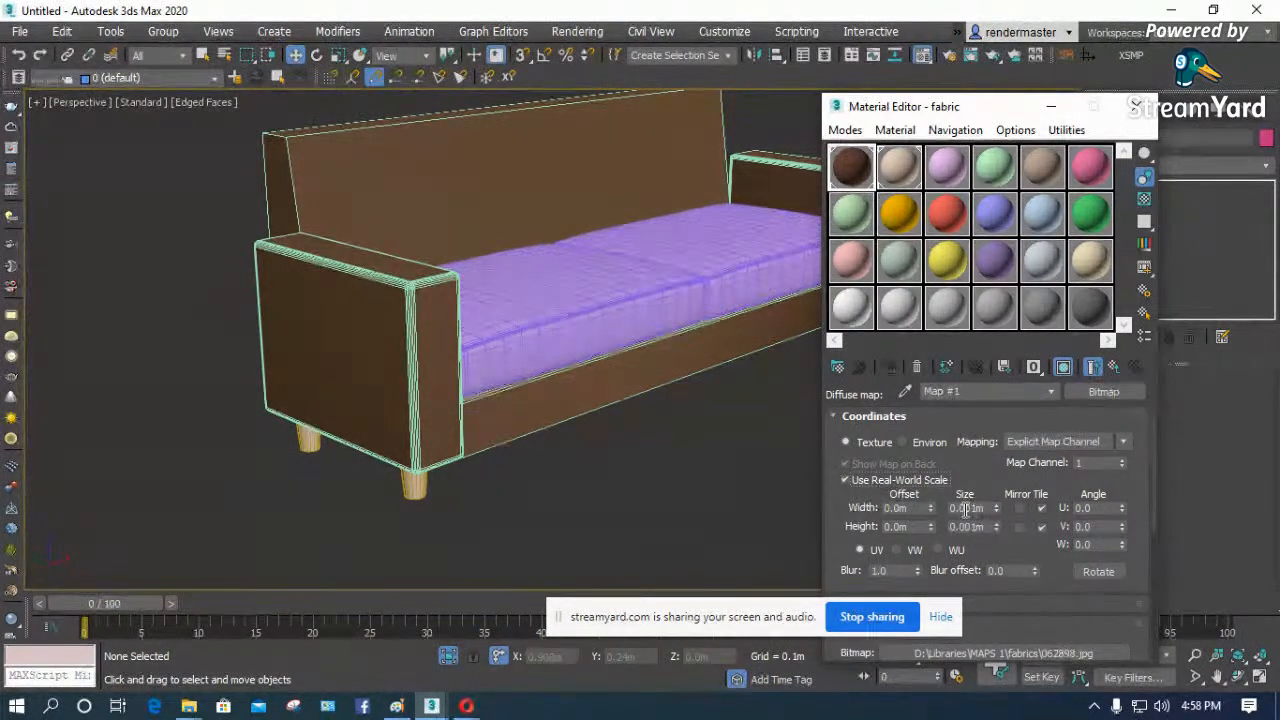
pyautogui.press('Tab')
pyautogui.write('1')
pyautogui.press('Return')
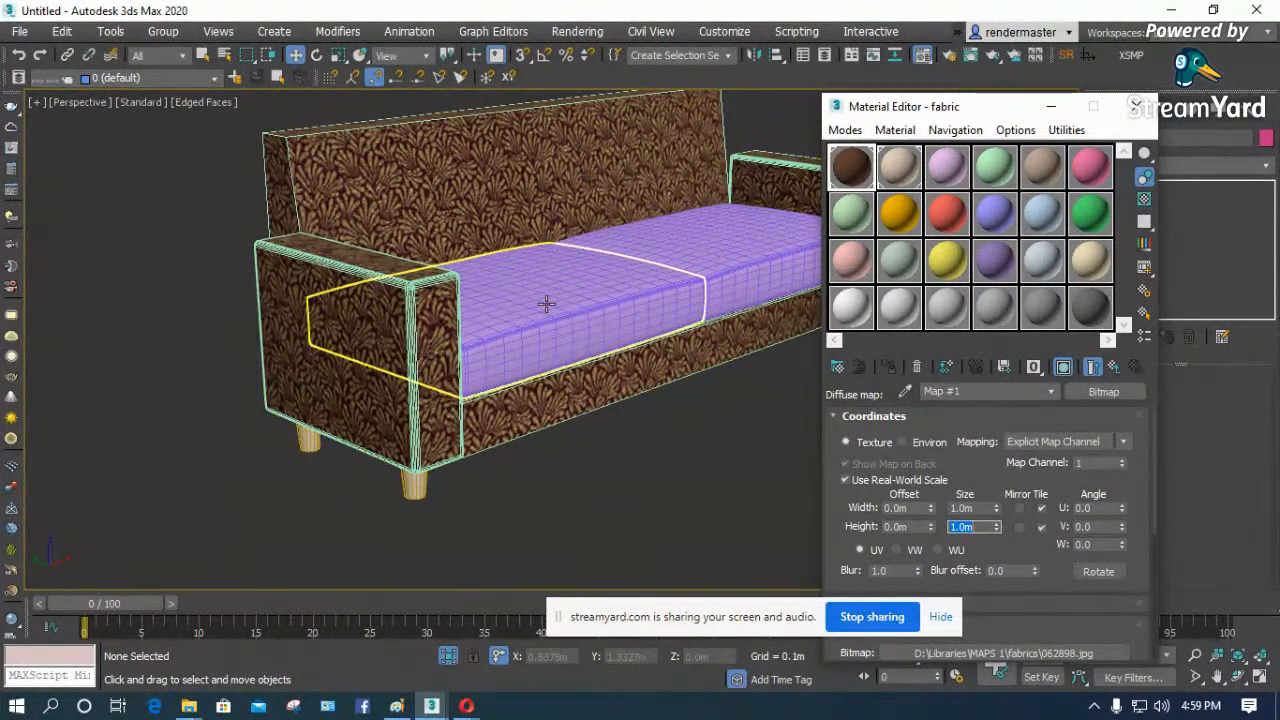
pyautogui.scroll(3, 543, 300)
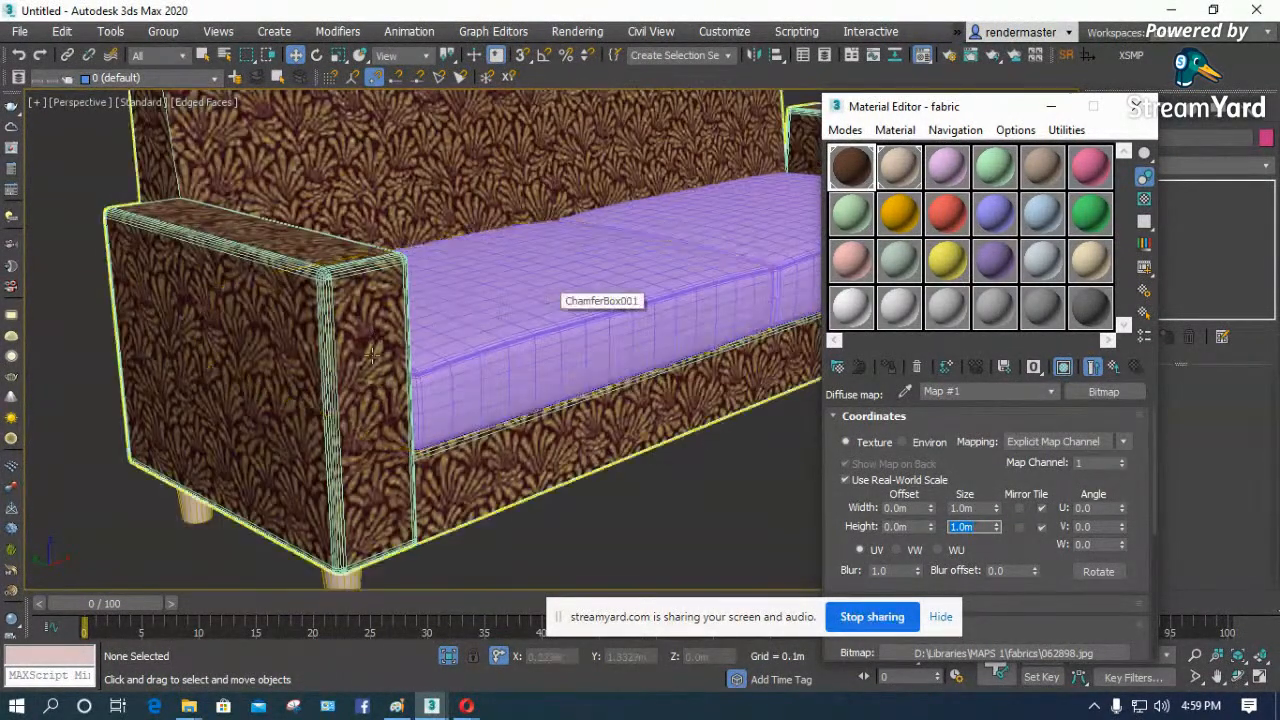
# - Reduce the fabric bitmap's real-world width and height to 0.5 m each
pyautogui.click(998, 511)
pyautogui.moveTo(964, 509); pyautogui.dragTo(1002, 506)
pyautogui.press('BackSpace')
pyautogui.press('BackSpace')
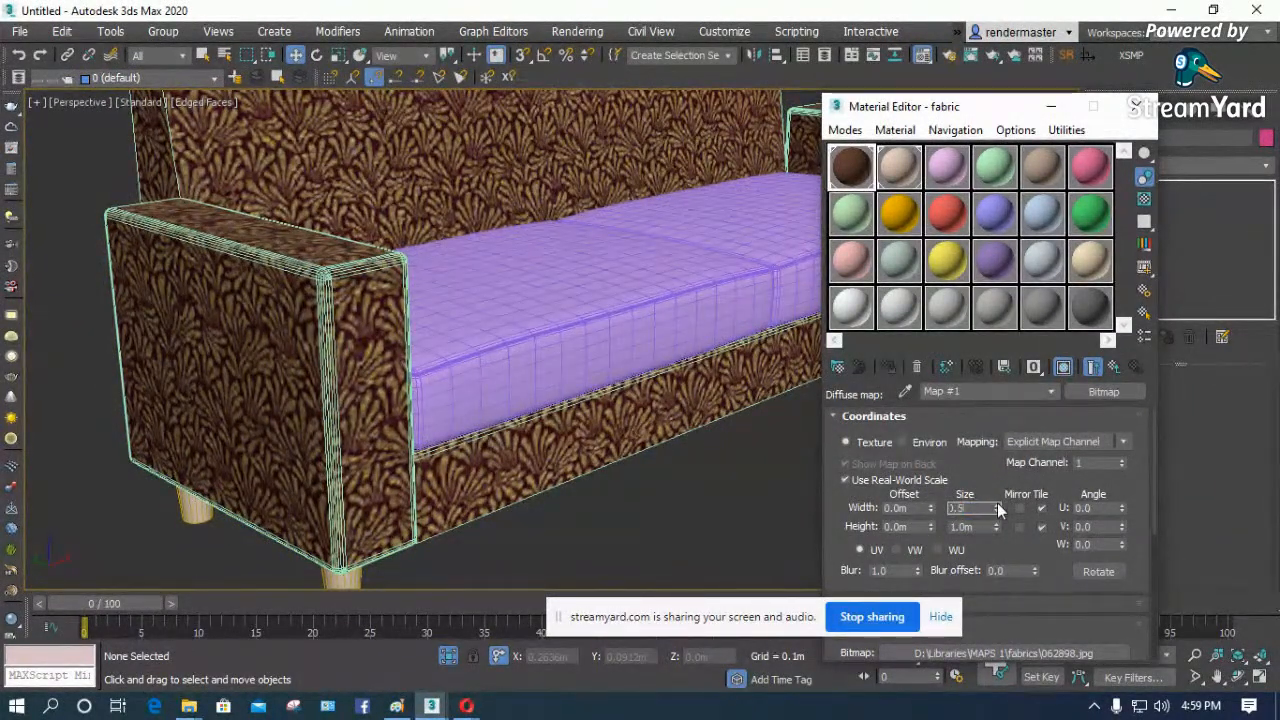
pyautogui.press('Return')
pyautogui.press('Tab')
pyautogui.write('.')
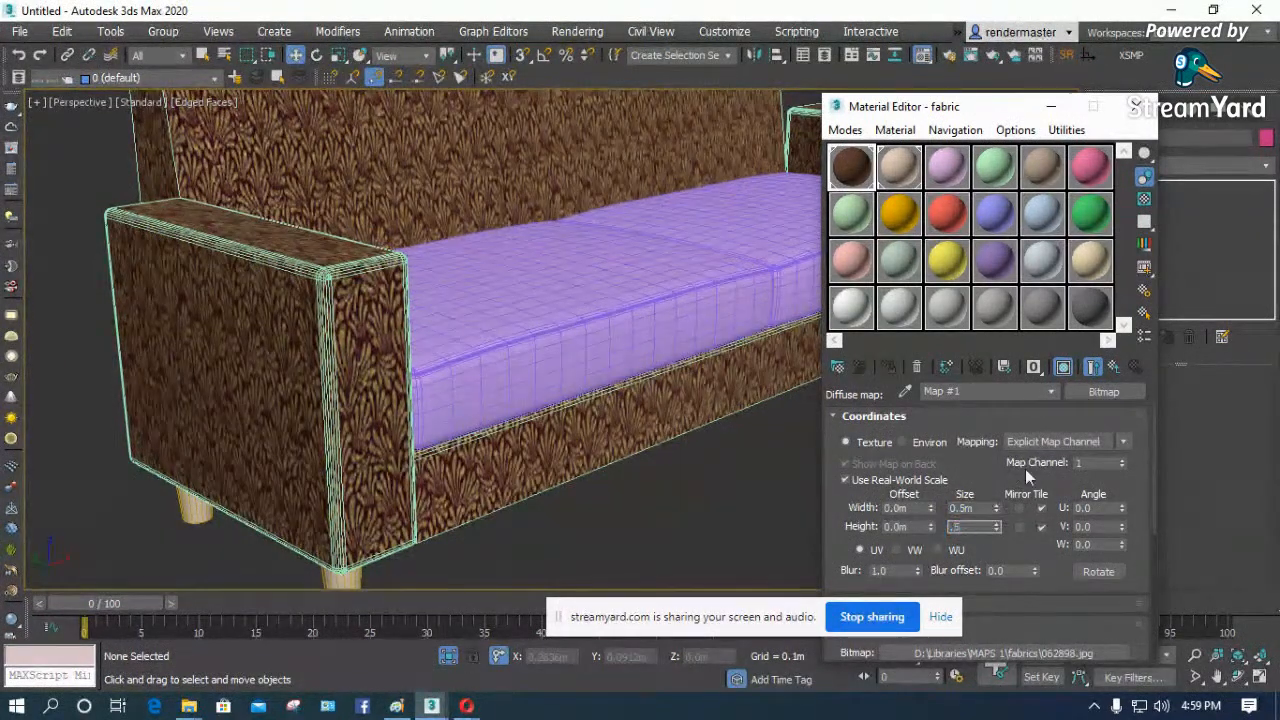
pyautogui.write('5')
pyautogui.press('Return')
pyautogui.scroll(-4, 250, 456)
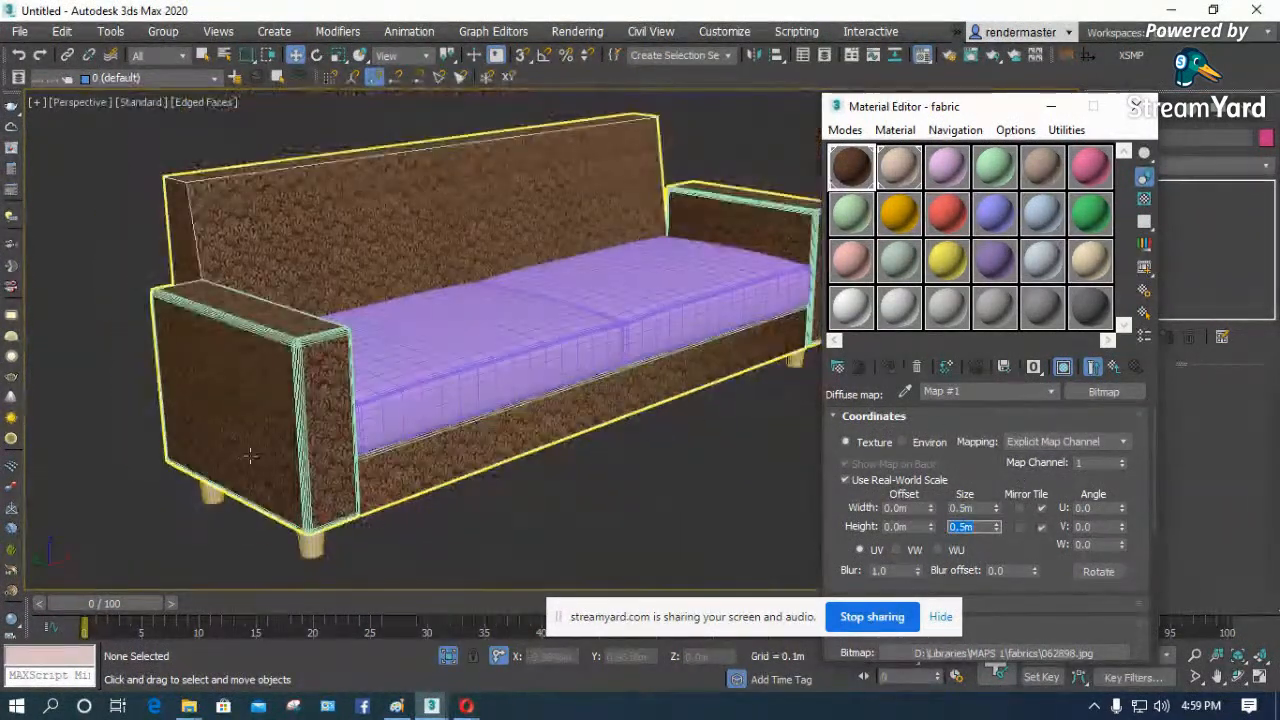
# - Load the fabric image 160199 as the diffuse bitmap of the second V-Ray material for the seat cushions
pyautogui.click(556, 331)
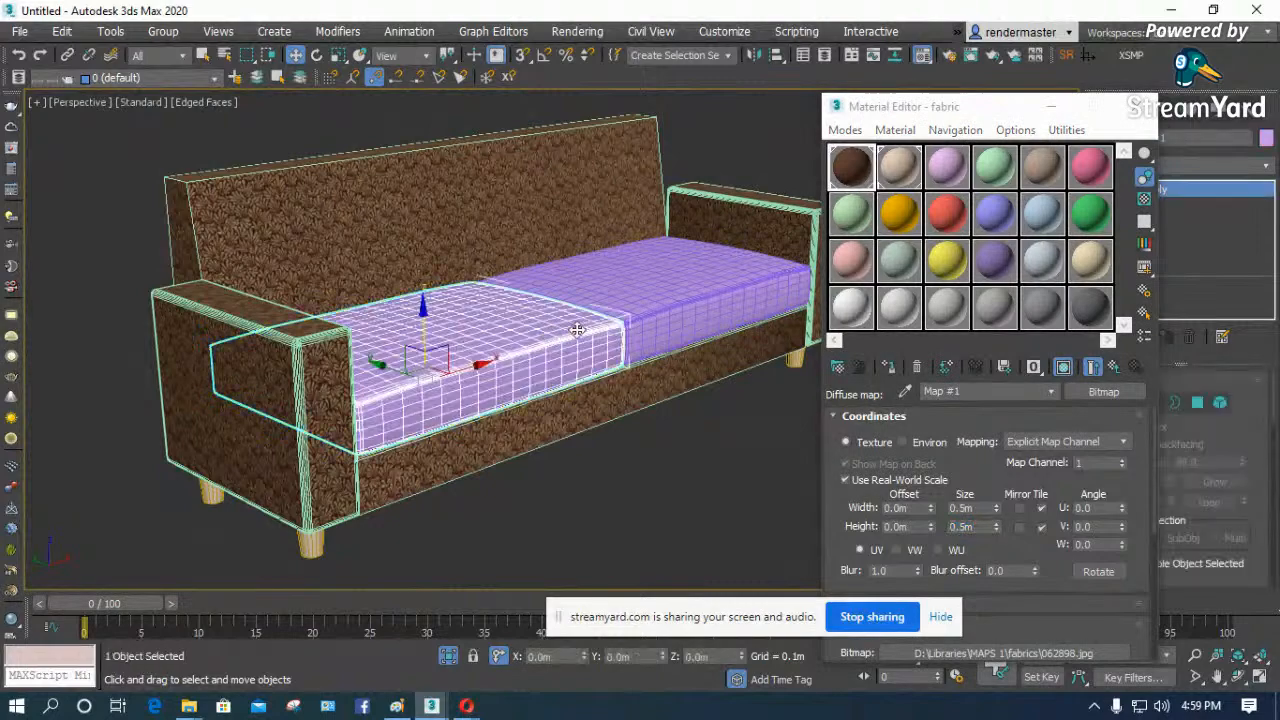
pyautogui.click(900, 168)
pyautogui.click(973, 437)
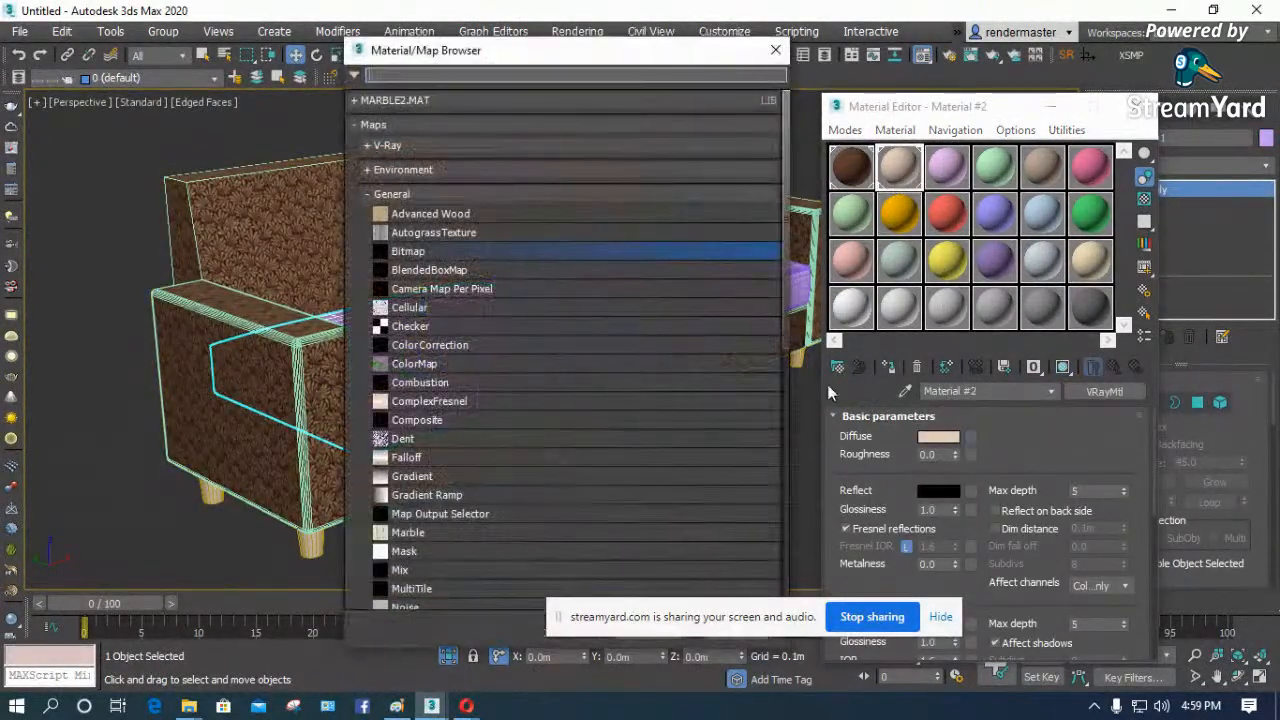
pyautogui.doubleClick(417, 246)
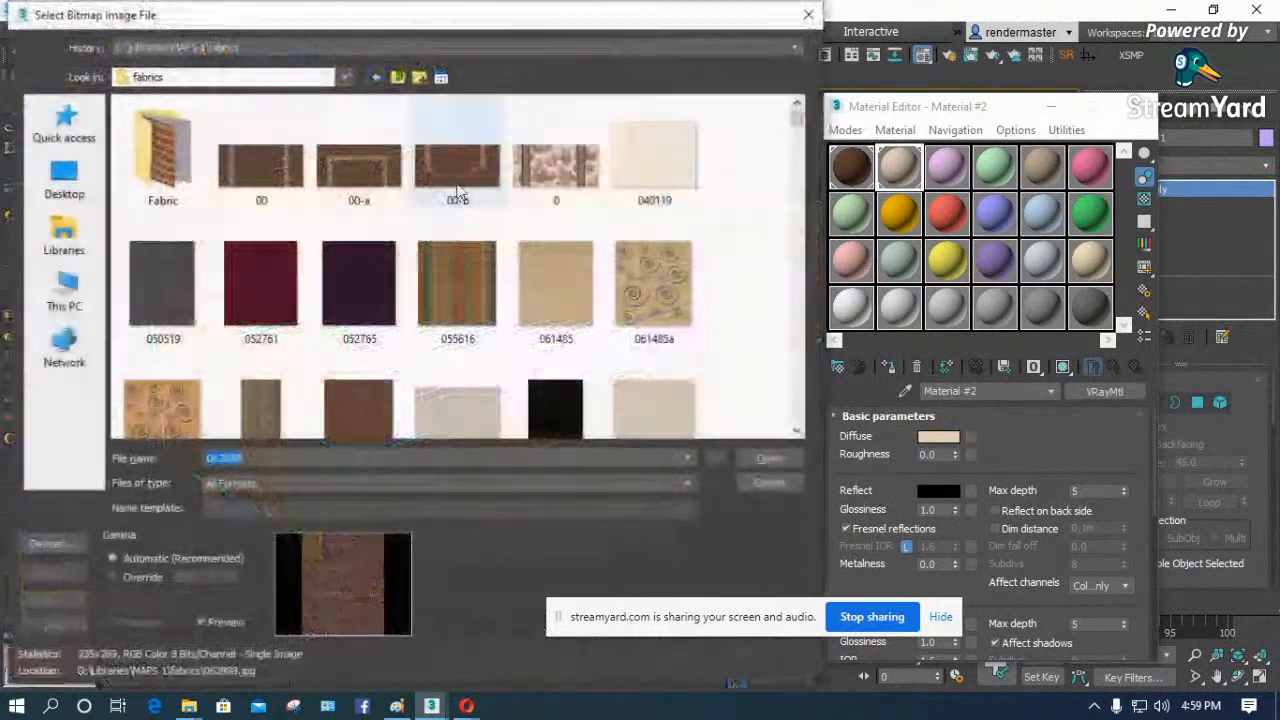
pyautogui.moveTo(505, 17); pyautogui.dragTo(1004, 24)
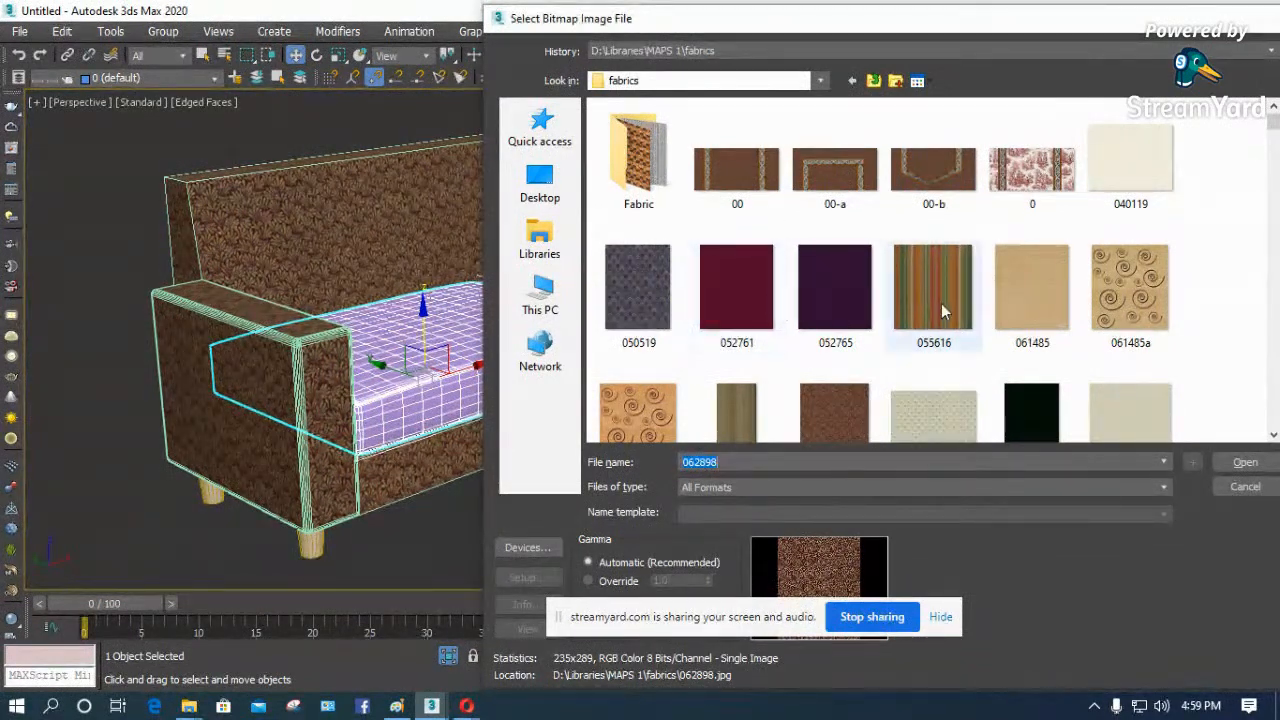
pyautogui.scroll(-10, 941, 311)
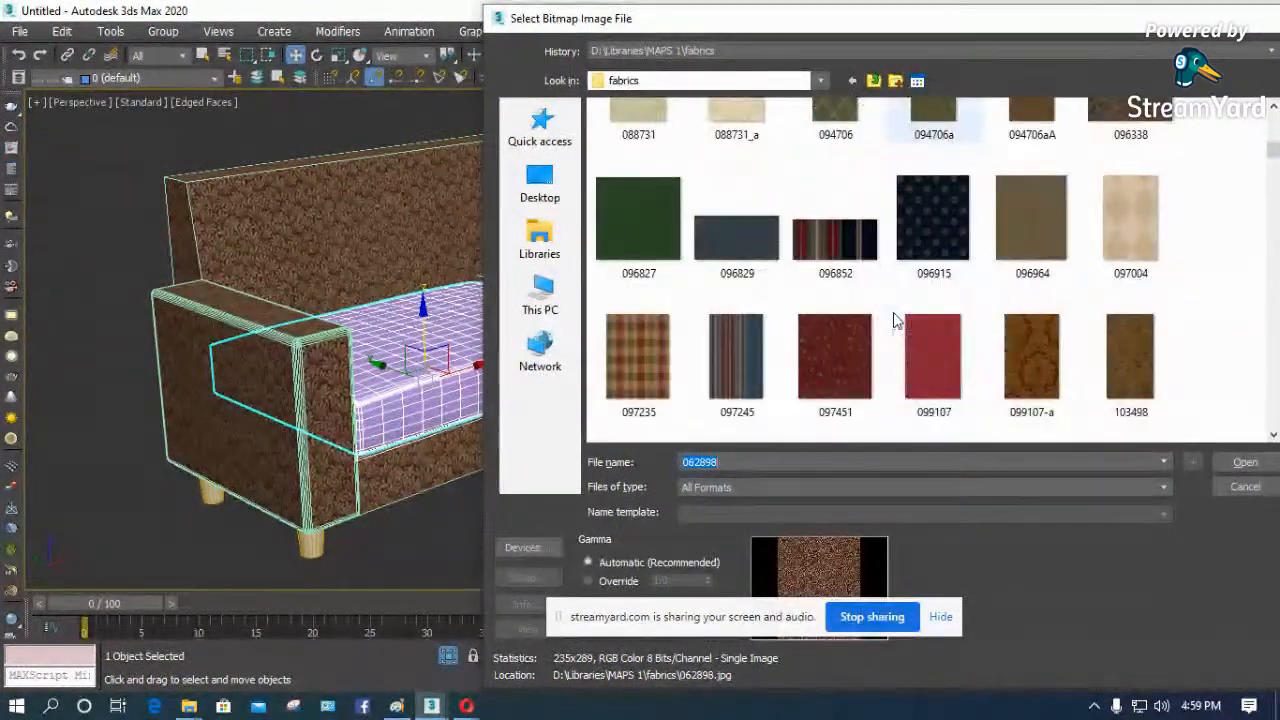
pyautogui.scroll(-5, 896, 320)
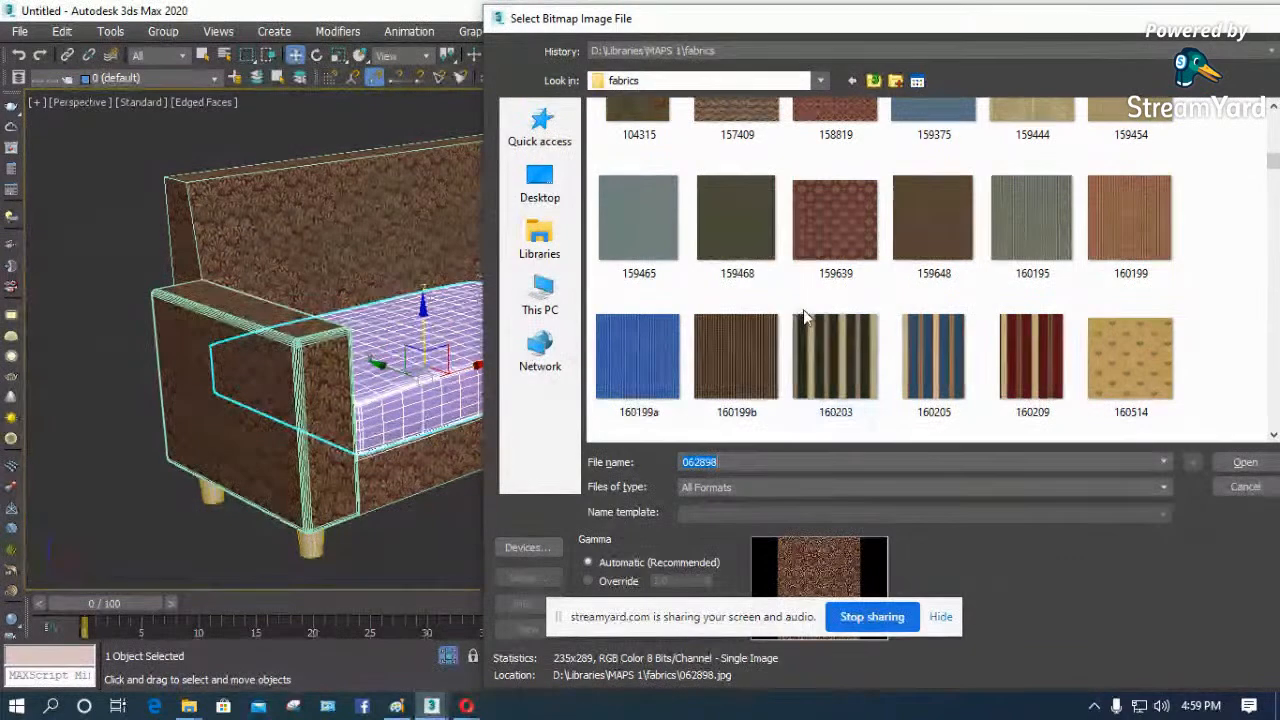
pyautogui.scroll(-2, 808, 316)
pyautogui.scroll(2, 811, 316)
pyautogui.click(1145, 246)
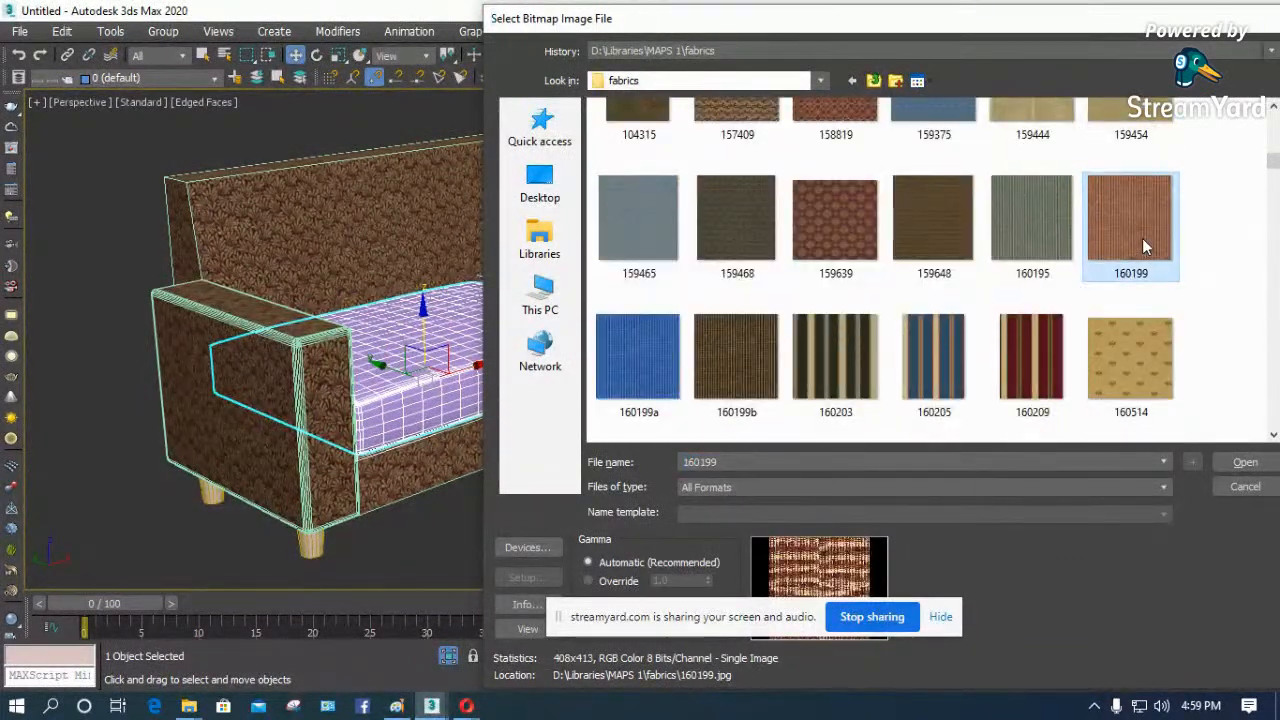
pyautogui.doubleClick(1145, 246)
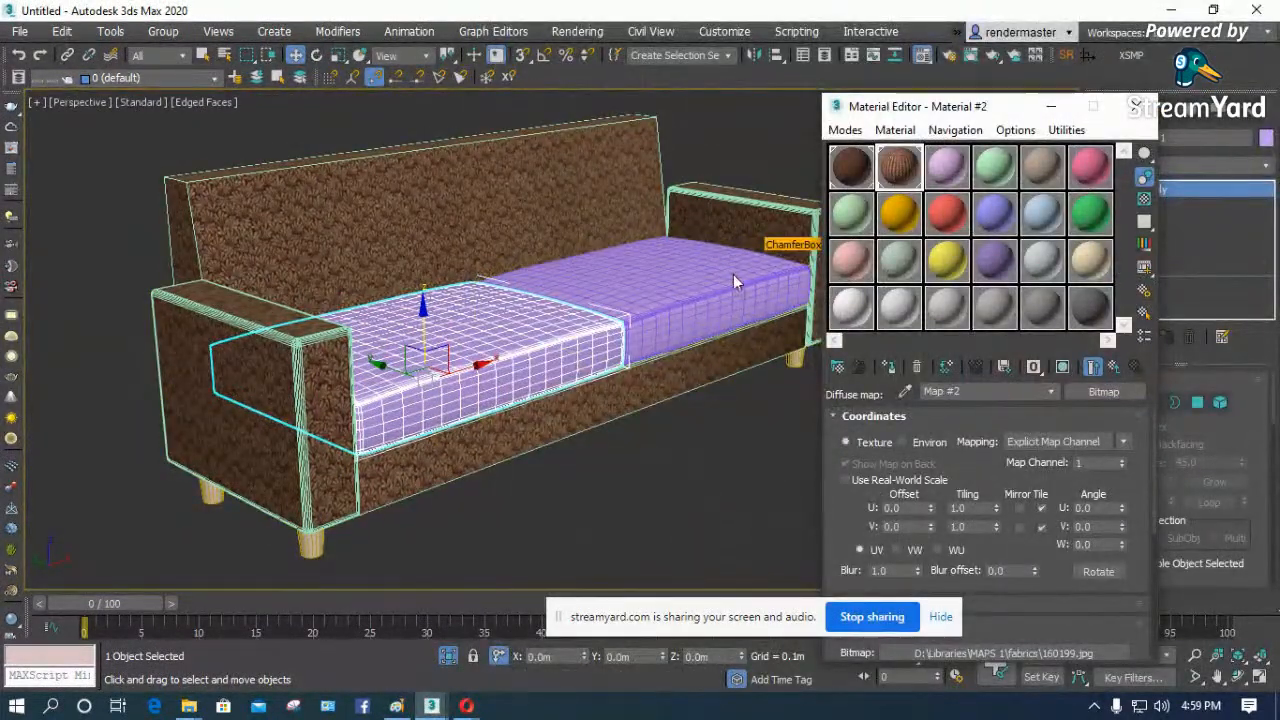
# - Apply the second material to the seat cushions and copy the sofa body's UVW Map modifier onto both cushions
pyautogui.moveTo(734, 277); pyautogui.dragTo(733, 279)
pyautogui.moveTo(894, 168); pyautogui.dragTo(567, 345)
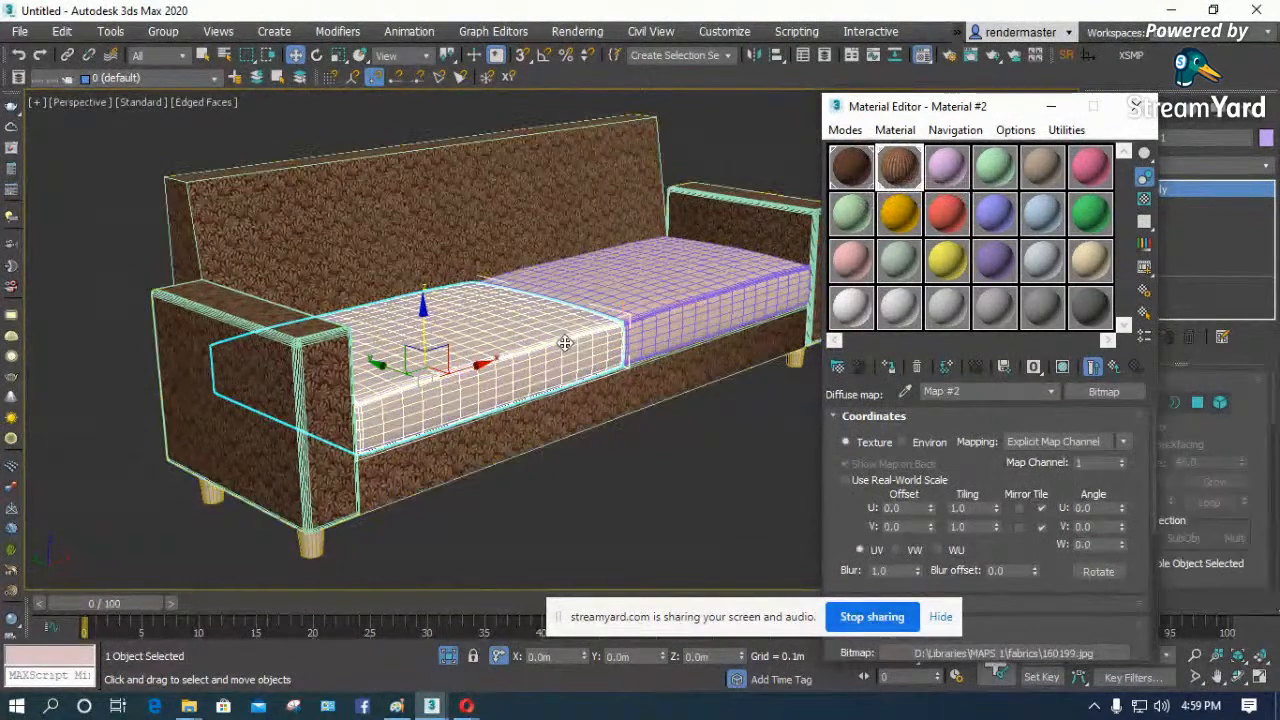
pyautogui.click(542, 207)
pyautogui.click(1141, 105)
pyautogui.moveTo(1150, 190); pyautogui.dragTo(728, 284)
pyautogui.click(728, 284)
pyautogui.moveTo(1158, 192); pyautogui.dragTo(563, 342)
pyautogui.click(848, 411)
# - Show the cushion material's map in the viewport and turn on Use Real-World Scale for its bitmap
pyautogui.scroll(4, 574, 325)
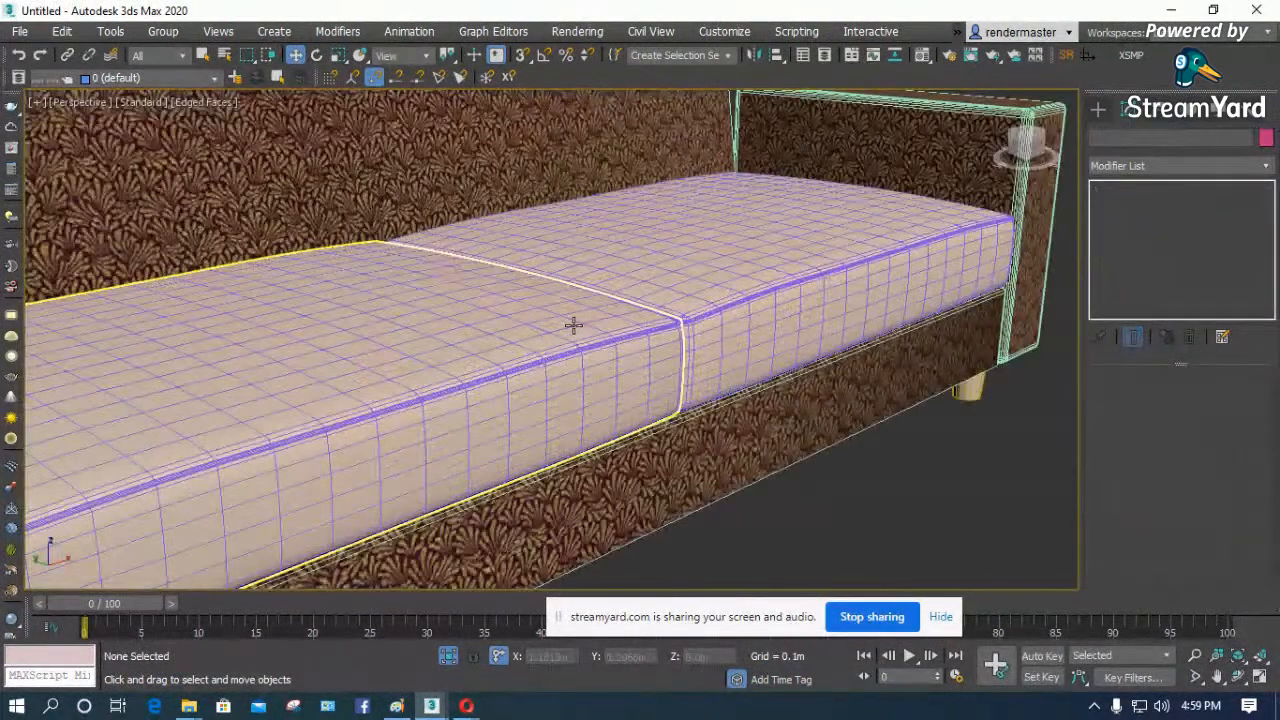
pyautogui.press('m')
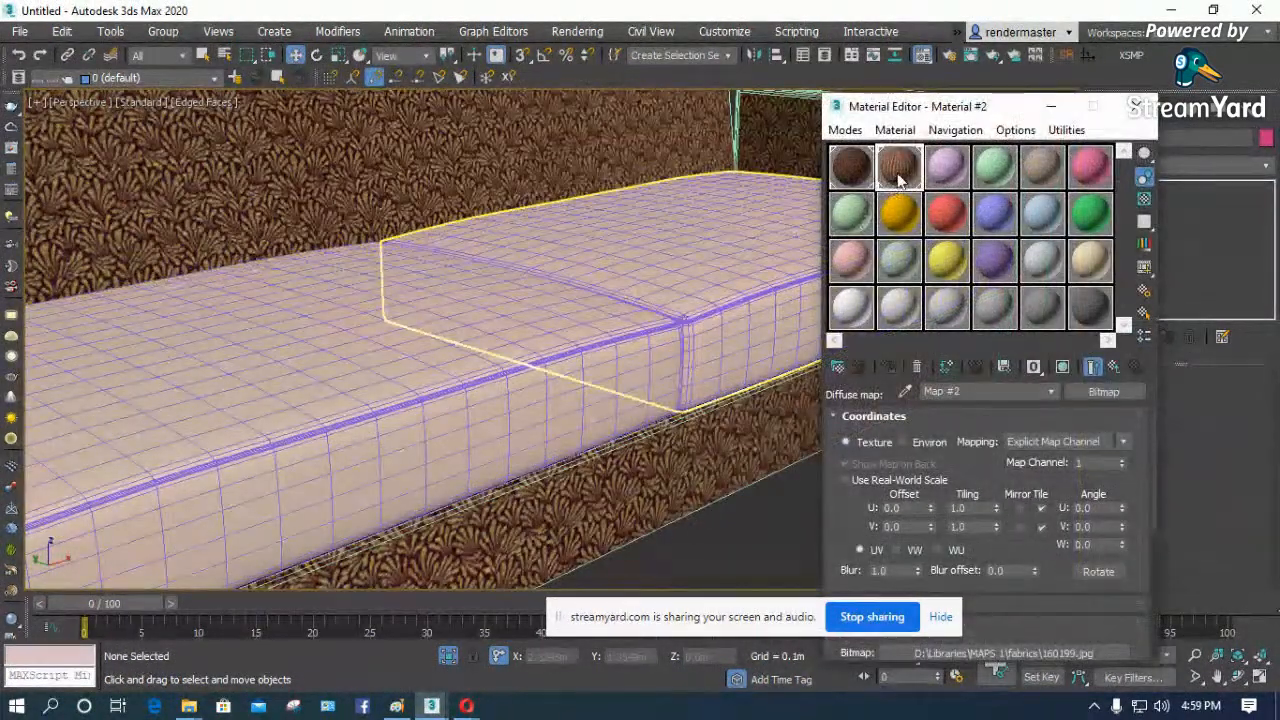
pyautogui.click(1066, 367)
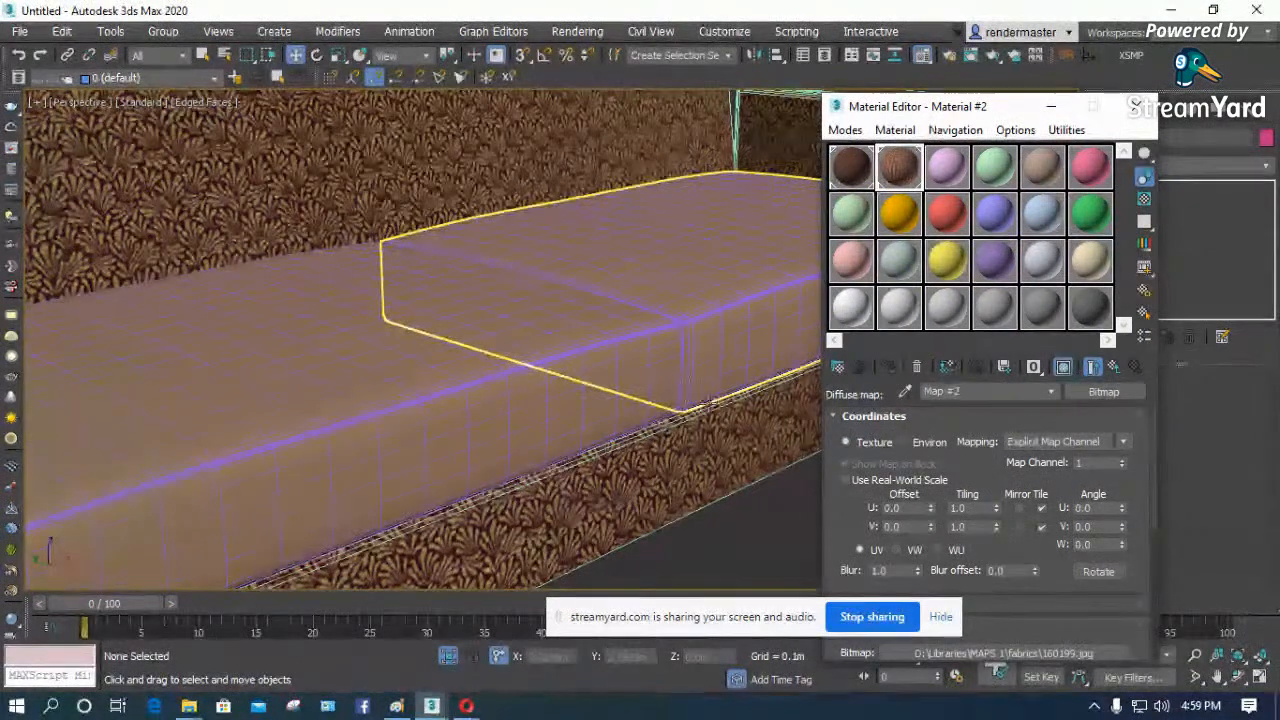
pyautogui.click(868, 482)
# - Check the cushion material's bitmap file and the parameters of the front seat cushion's UVW Map modifier
pyautogui.click(623, 309)
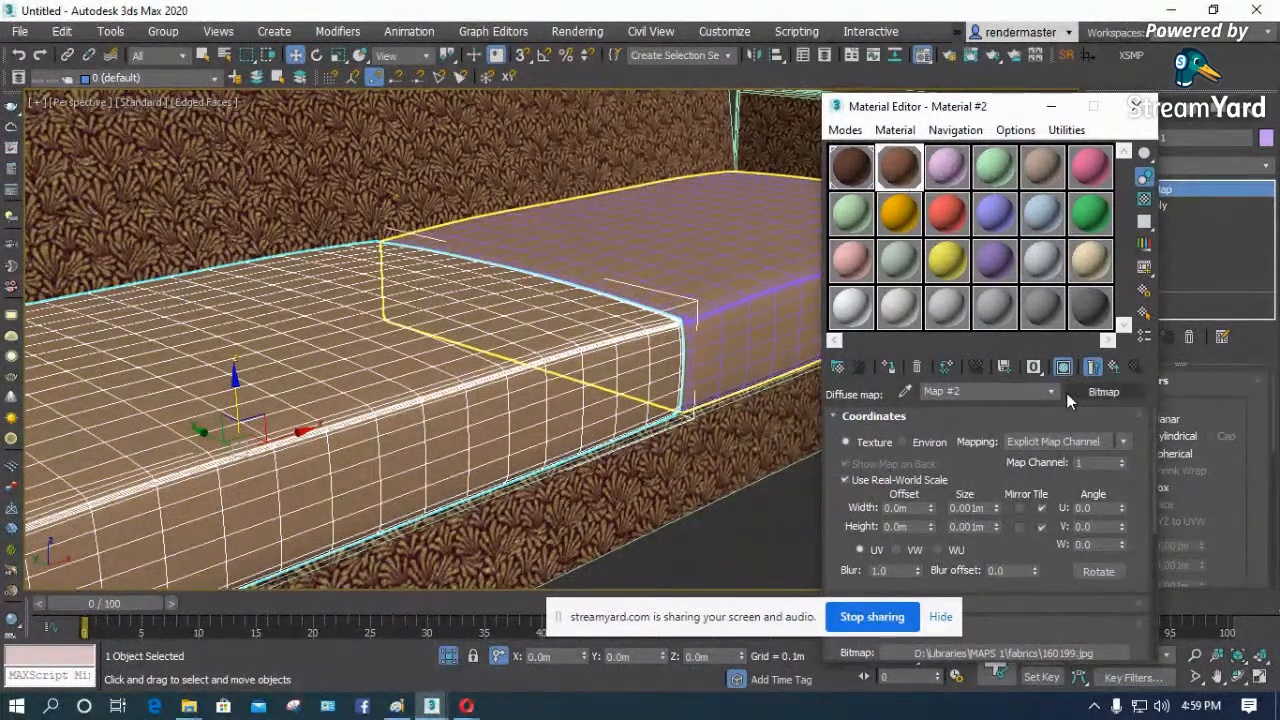
pyautogui.moveTo(985, 106); pyautogui.dragTo(879, 16)
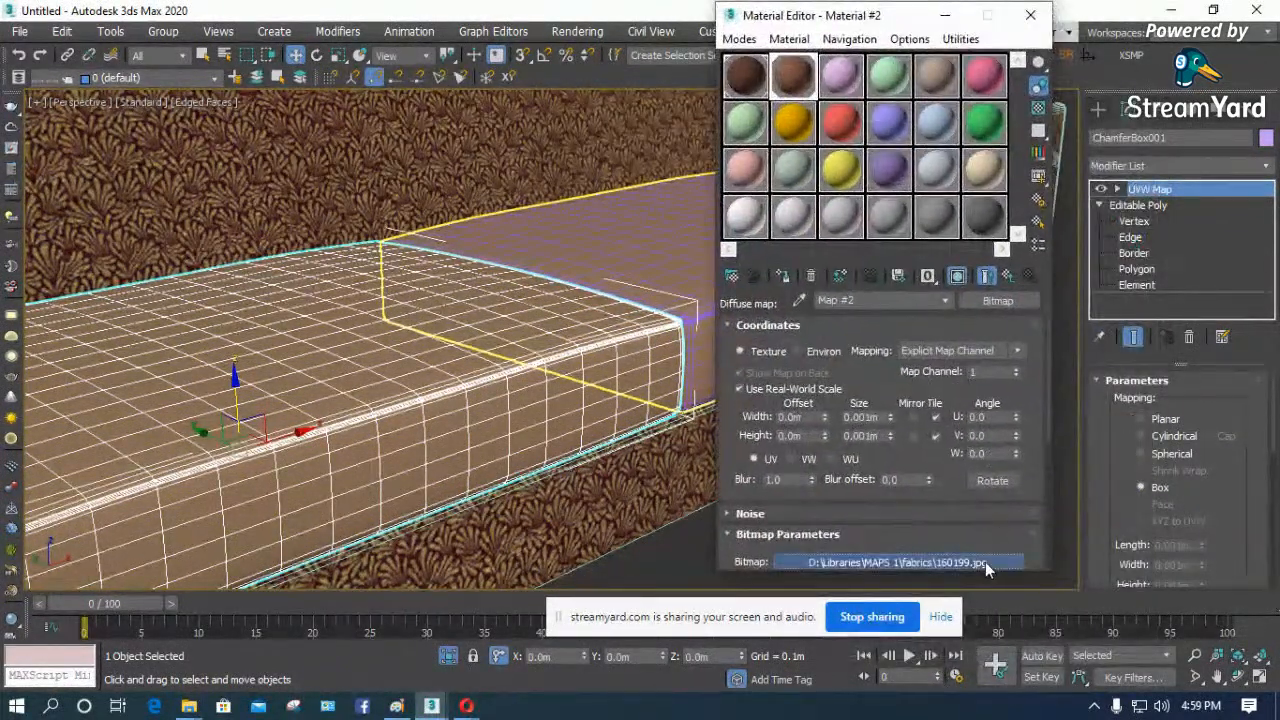
pyautogui.click(985, 562)
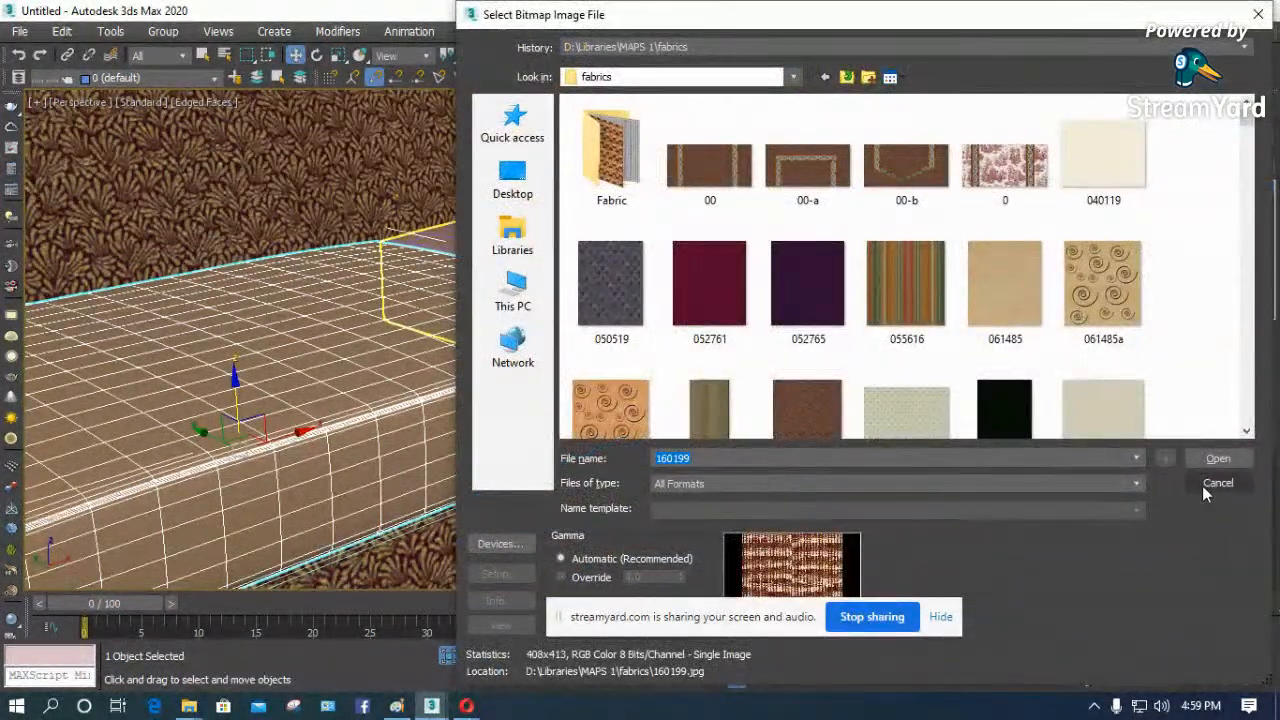
pyautogui.click(1210, 484)
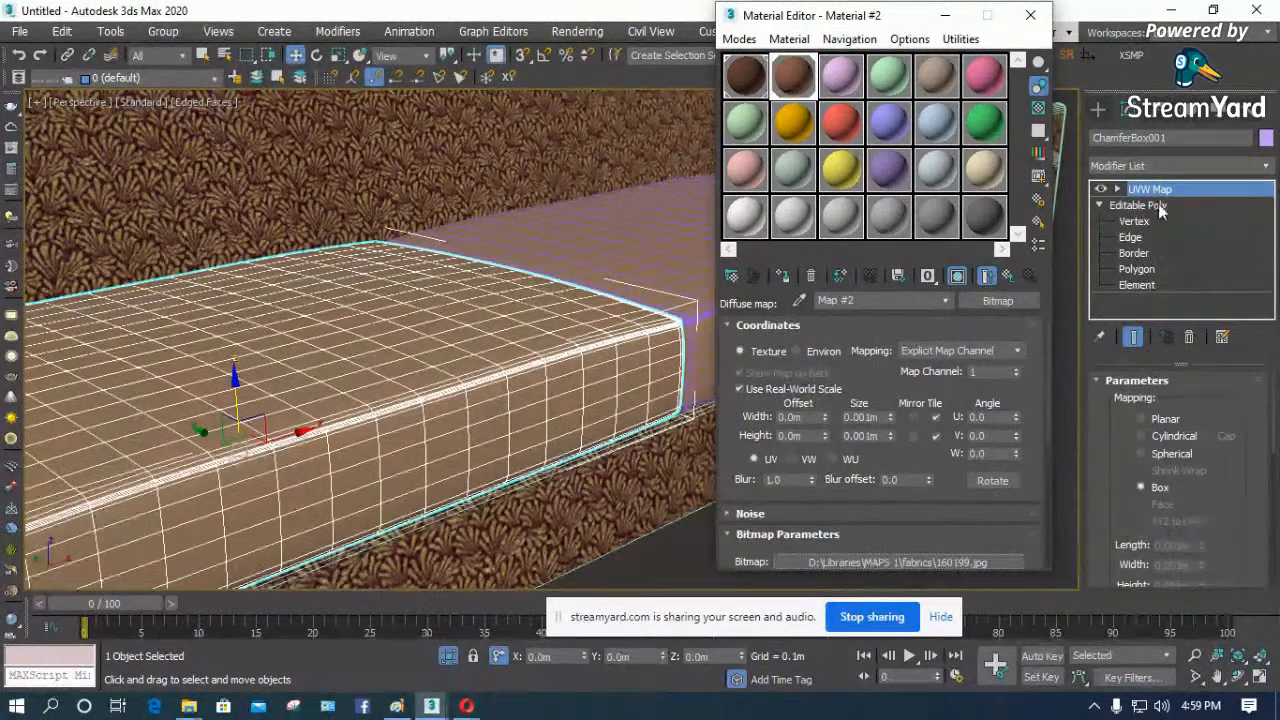
pyautogui.click(1030, 15)
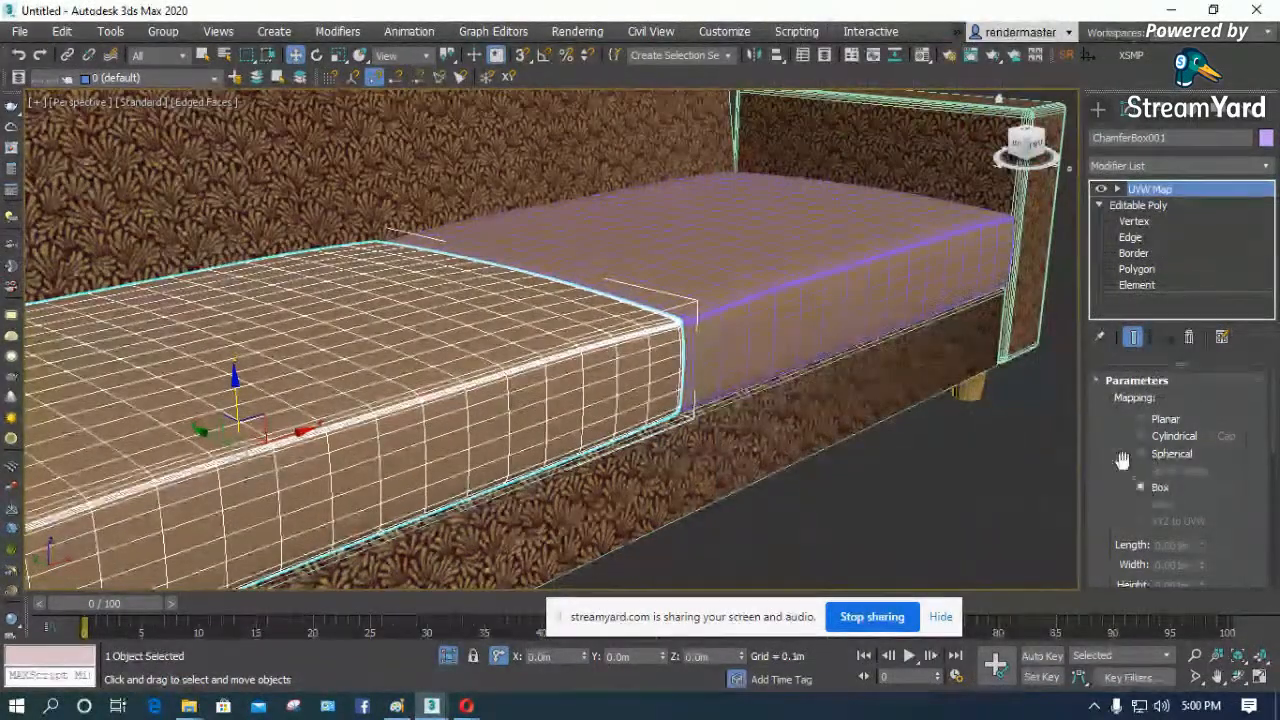
pyautogui.scroll(-3, 1140, 480)
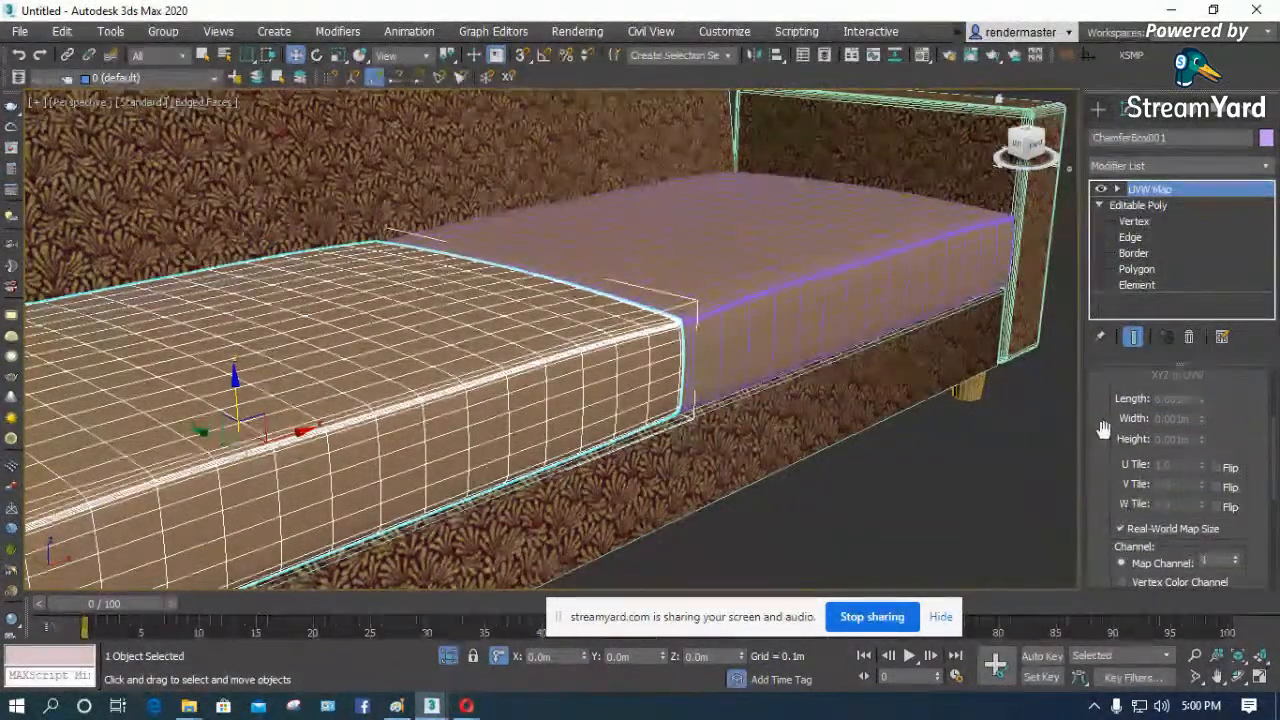
pyautogui.moveTo(1103, 429); pyautogui.dragTo(1094, 550)
# - Turn off edged faces in the perspective view to inspect the cushions' shaded surface
pyautogui.click(990, 530)
pyautogui.scroll(4, 568, 380)
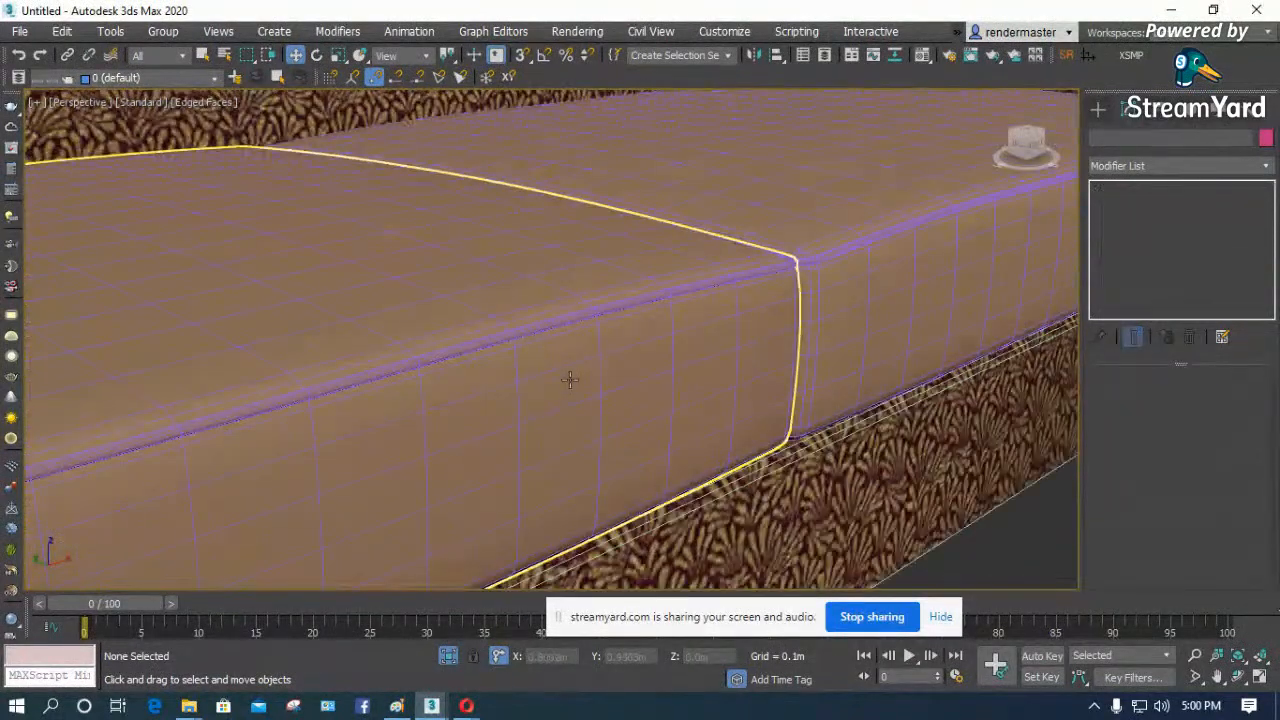
pyautogui.press('F3')
pyautogui.press('F3')
pyautogui.press('F4')
pyautogui.scroll(-6, 615, 366)
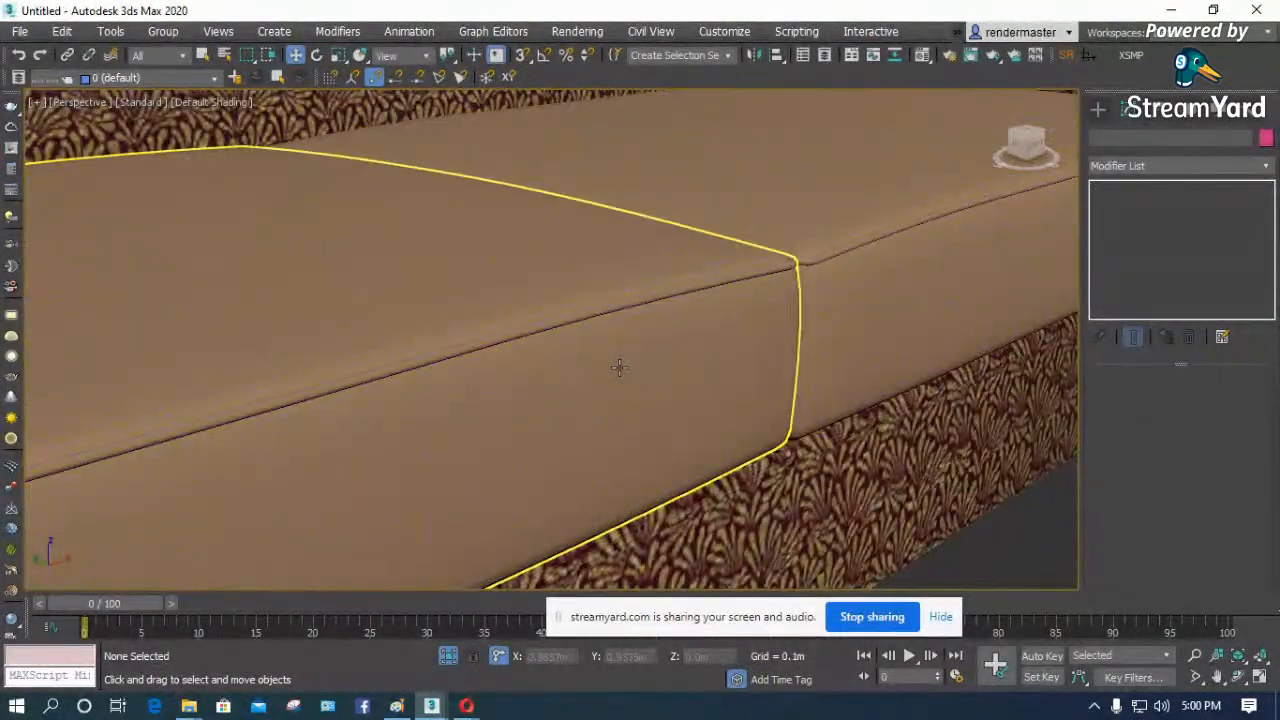
# - Set the front seat cushion bitmap's real-world size to 1 m wide and 0.1 m high and inspect the fabric up close
pyautogui.click(508, 321)
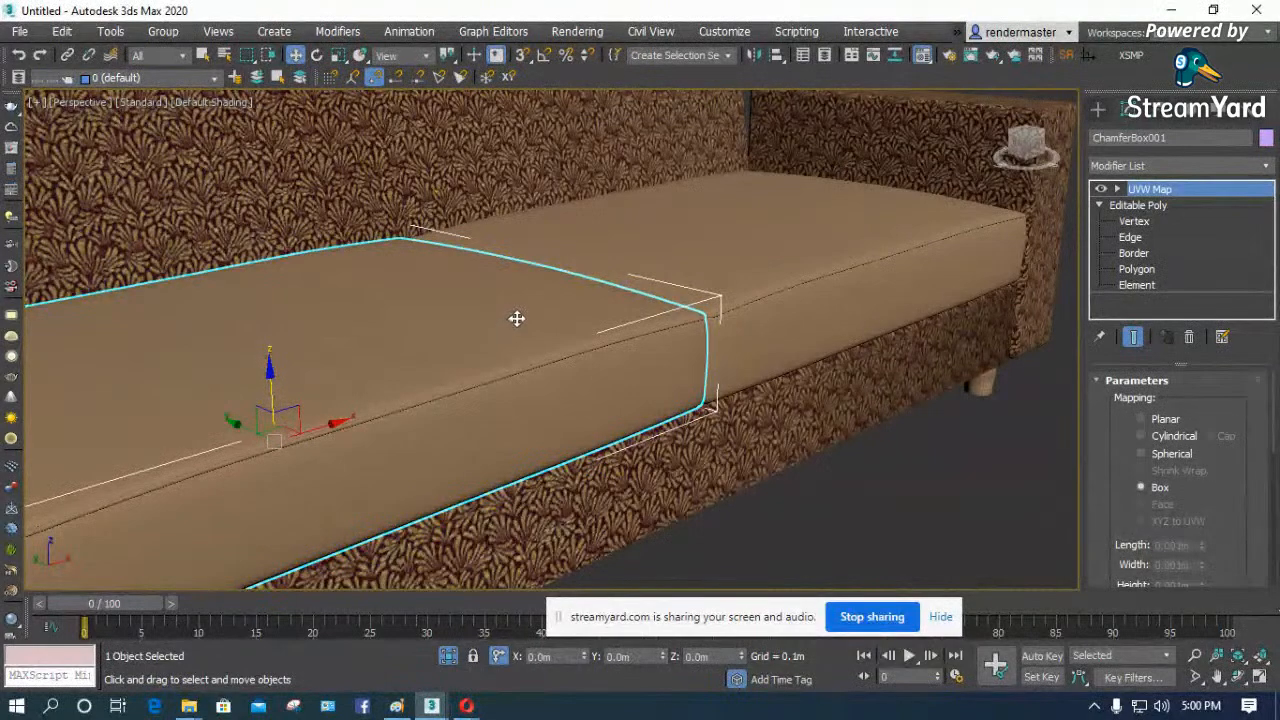
pyautogui.press('m')
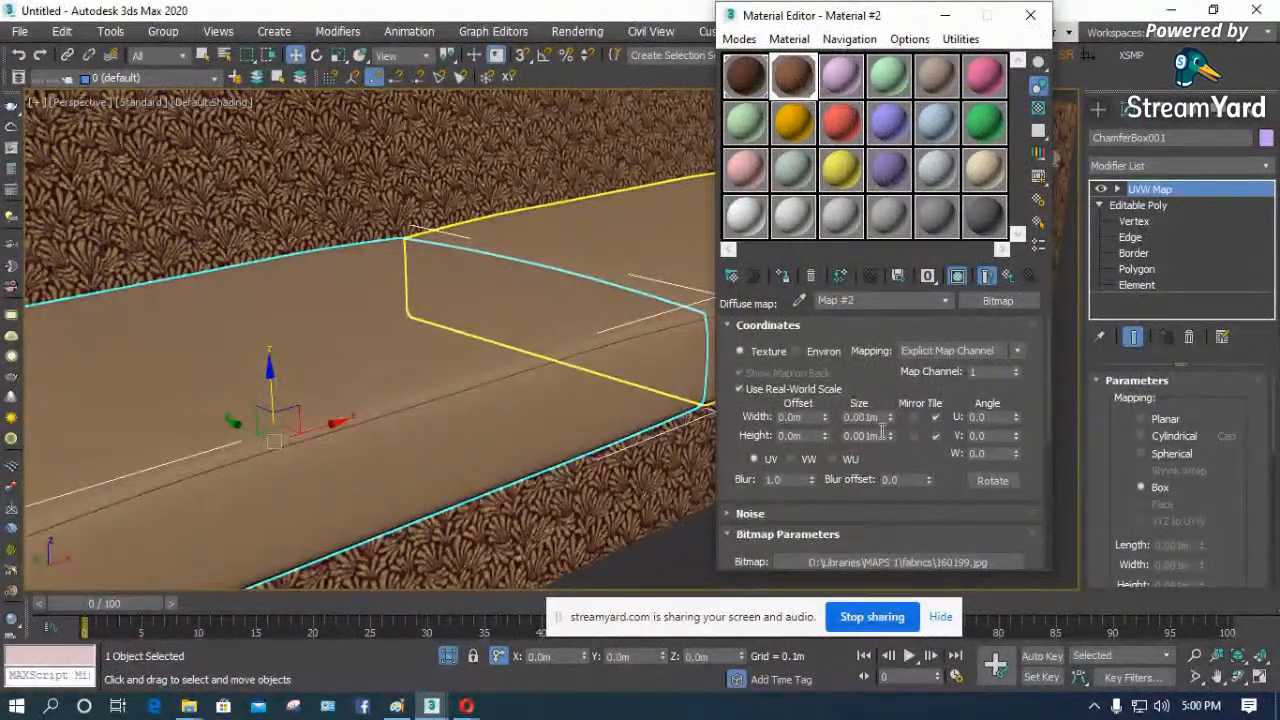
pyautogui.write('1')
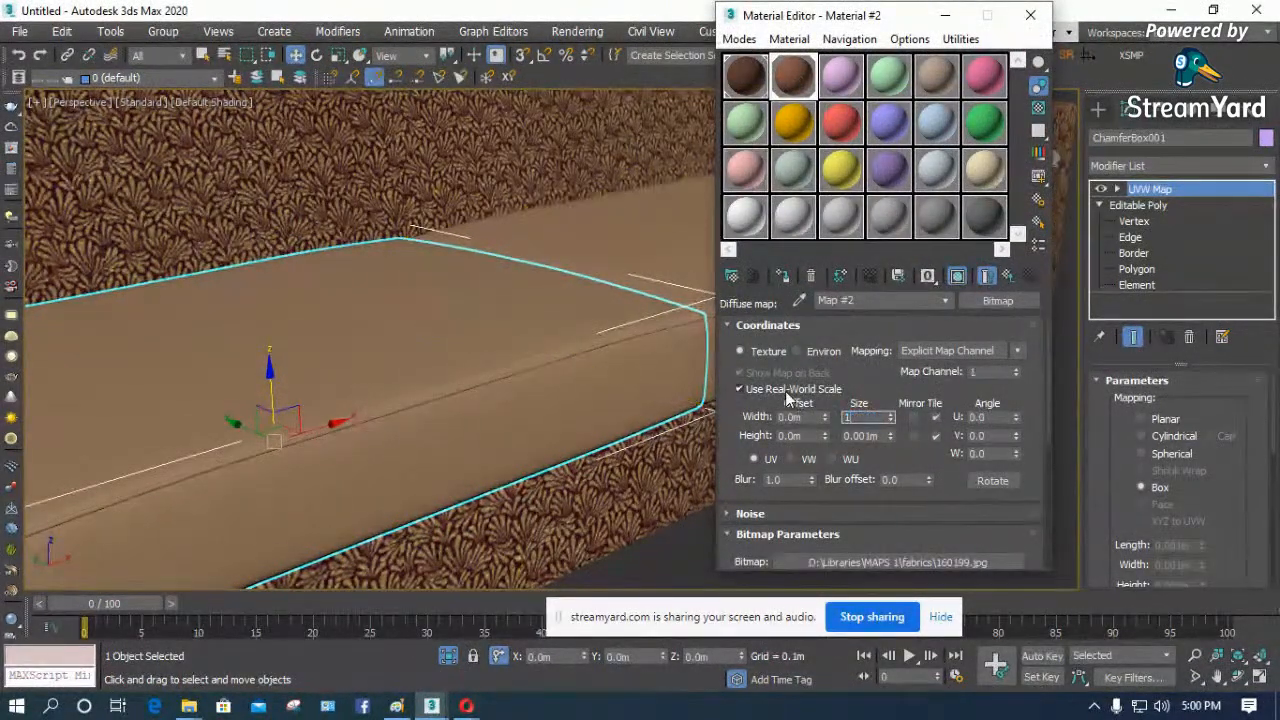
pyautogui.press('Tab')
pyautogui.write('0.1')
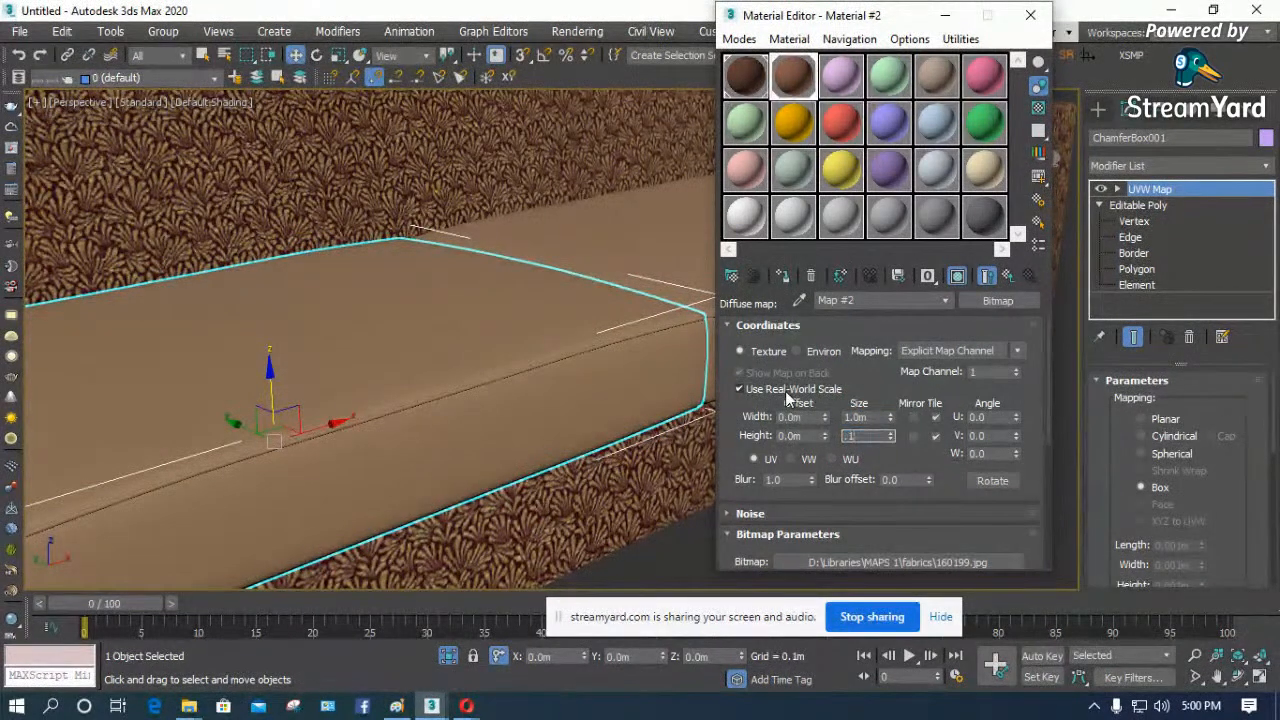
pyautogui.press('Return')
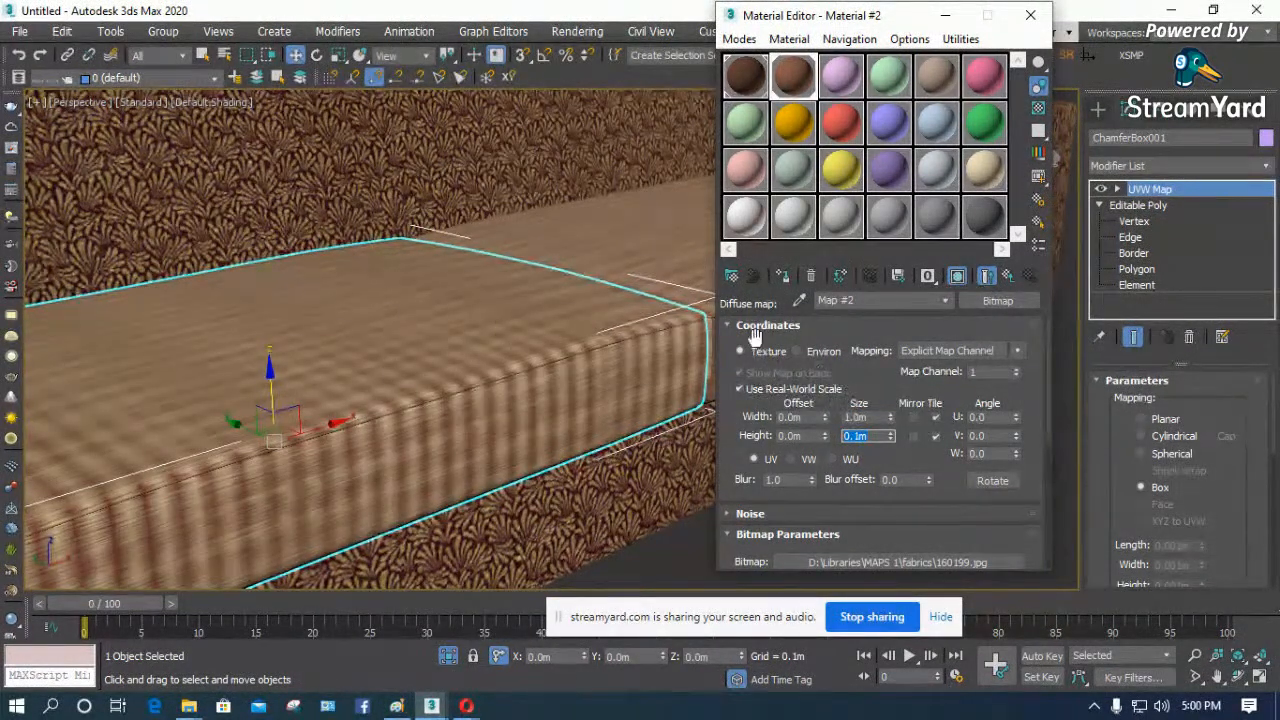
pyautogui.keyDown('alt'); pyautogui.moveTo(323, 371); pyautogui.dragTo(374, 381, button='middle'); pyautogui.keyUp('alt')
pyautogui.keyDown('alt'); pyautogui.moveTo(434, 343); pyautogui.dragTo(437, 371, button='middle'); pyautogui.keyUp('alt')
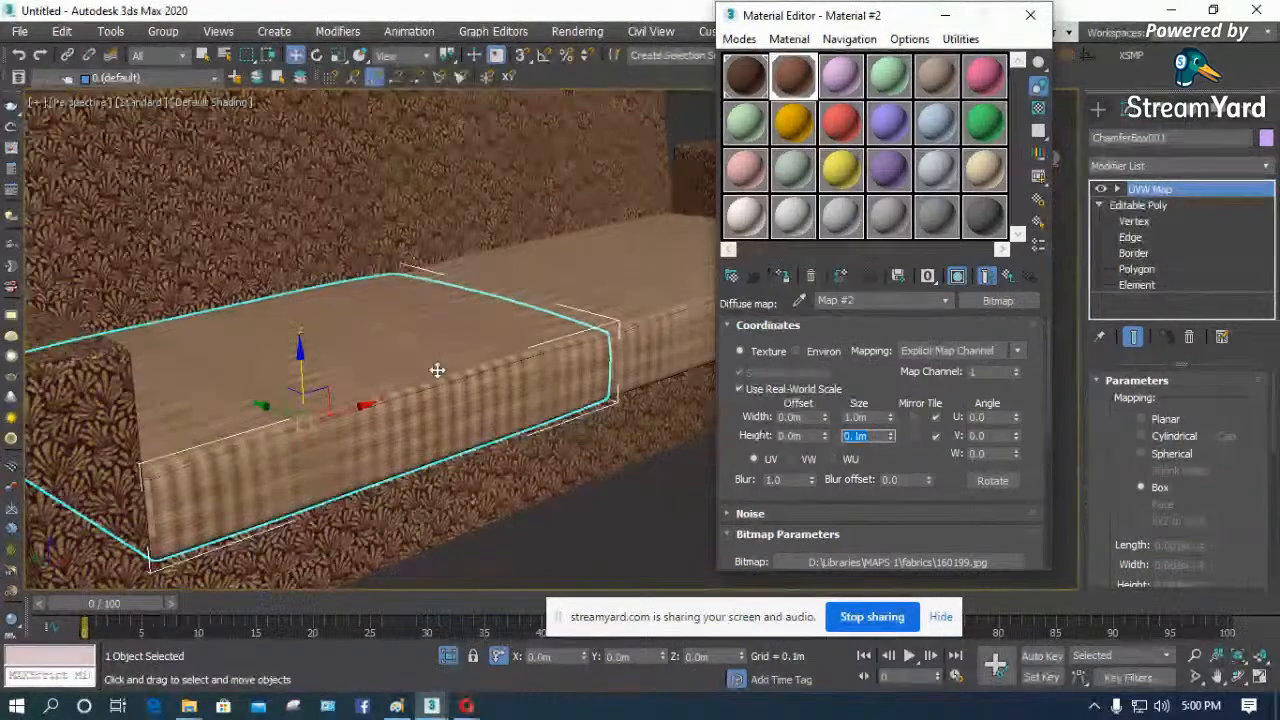
pyautogui.scroll(6, 514, 354)
pyautogui.scroll(-3, 440, 391)
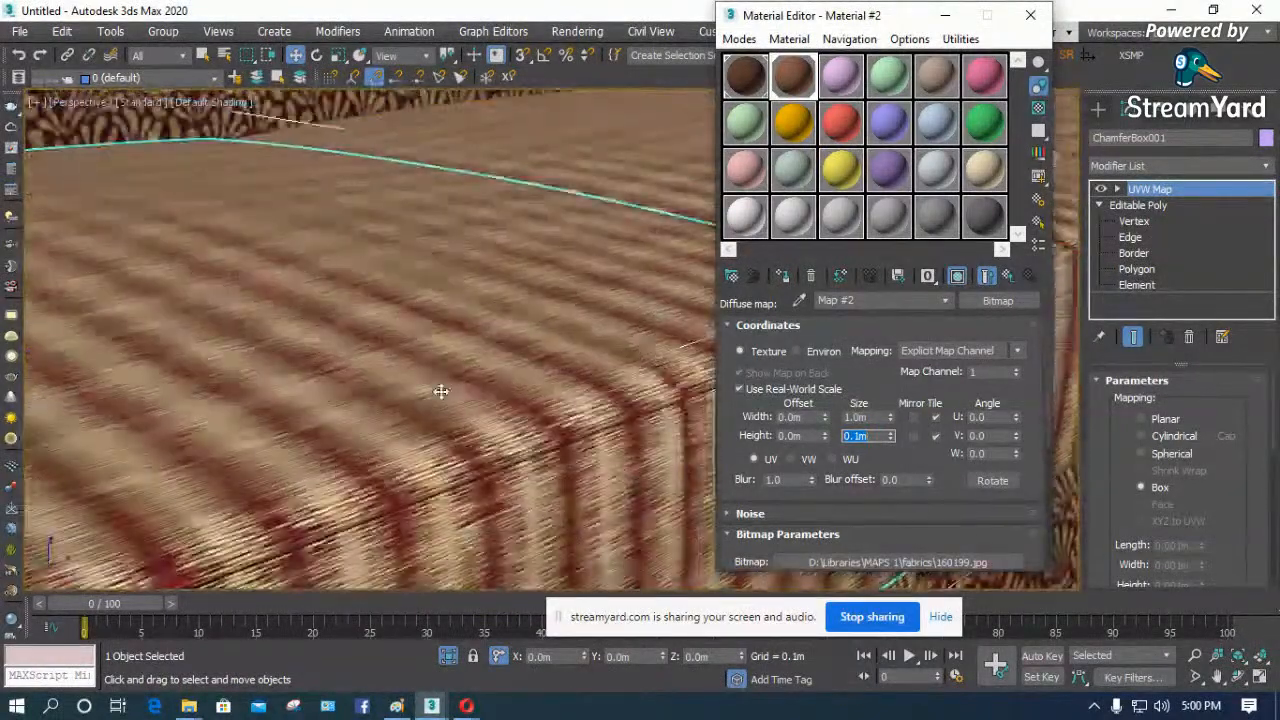
pyautogui.scroll(2, 545, 496)
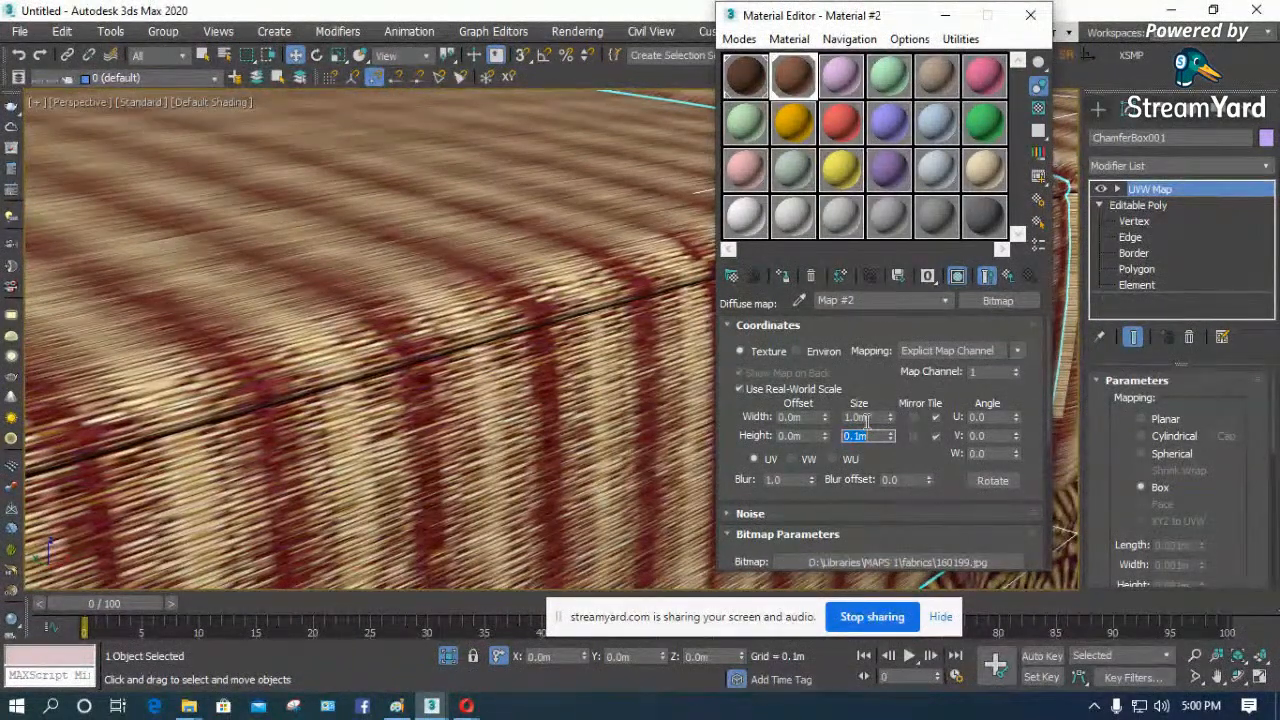
# - Try a 1 m height for the cushion bitmap, and settle on 0.5 m for both its width and height
pyautogui.write('1')
pyautogui.press('Return')
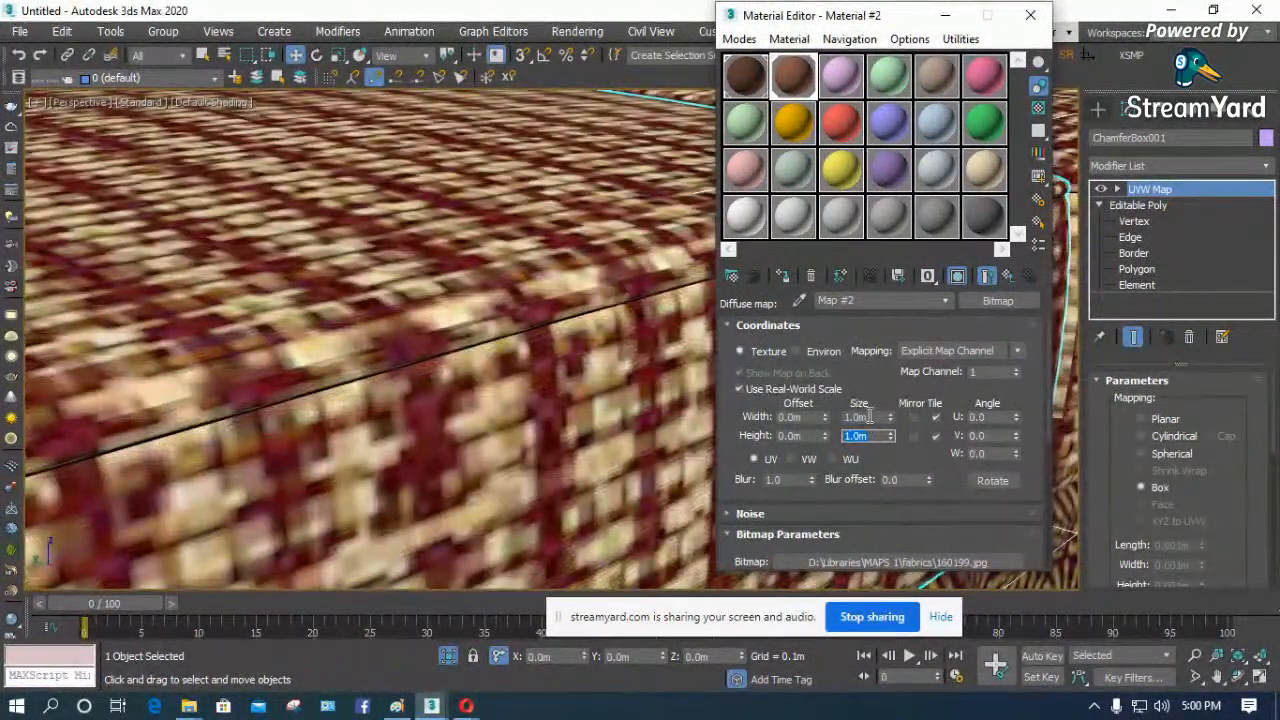
pyautogui.scroll(-3, 529, 323)
pyautogui.write('.5')
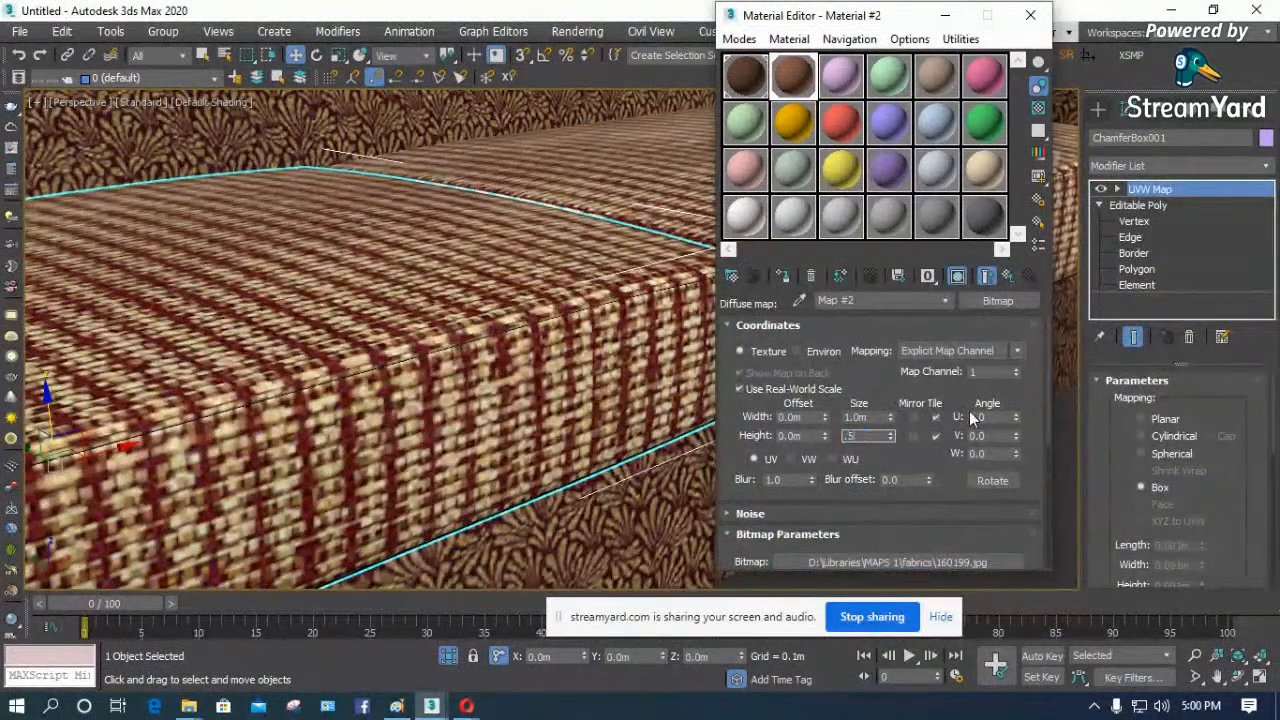
pyautogui.press('Return')
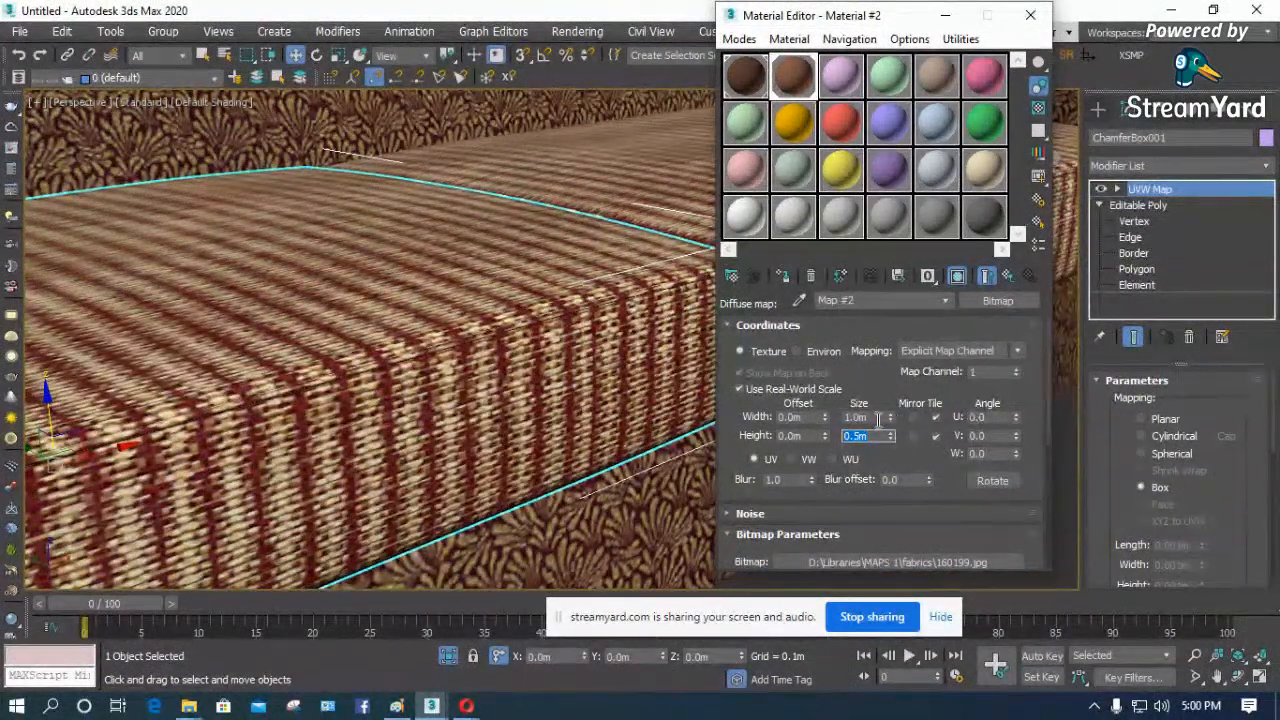
pyautogui.write('.5')
pyautogui.press('Return')
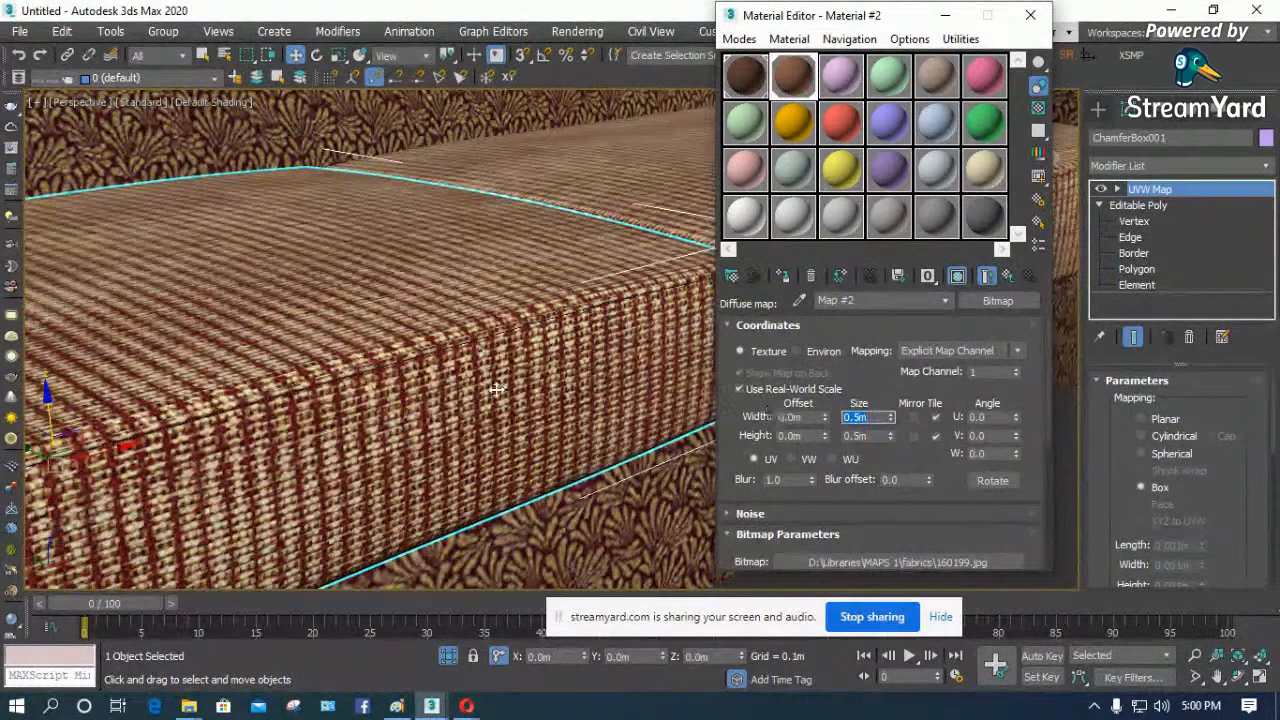
# - Inspect the fabric scale on both seat cushions and review the cushion material's diffuse bitmap settings
pyautogui.scroll(-5, 441, 403)
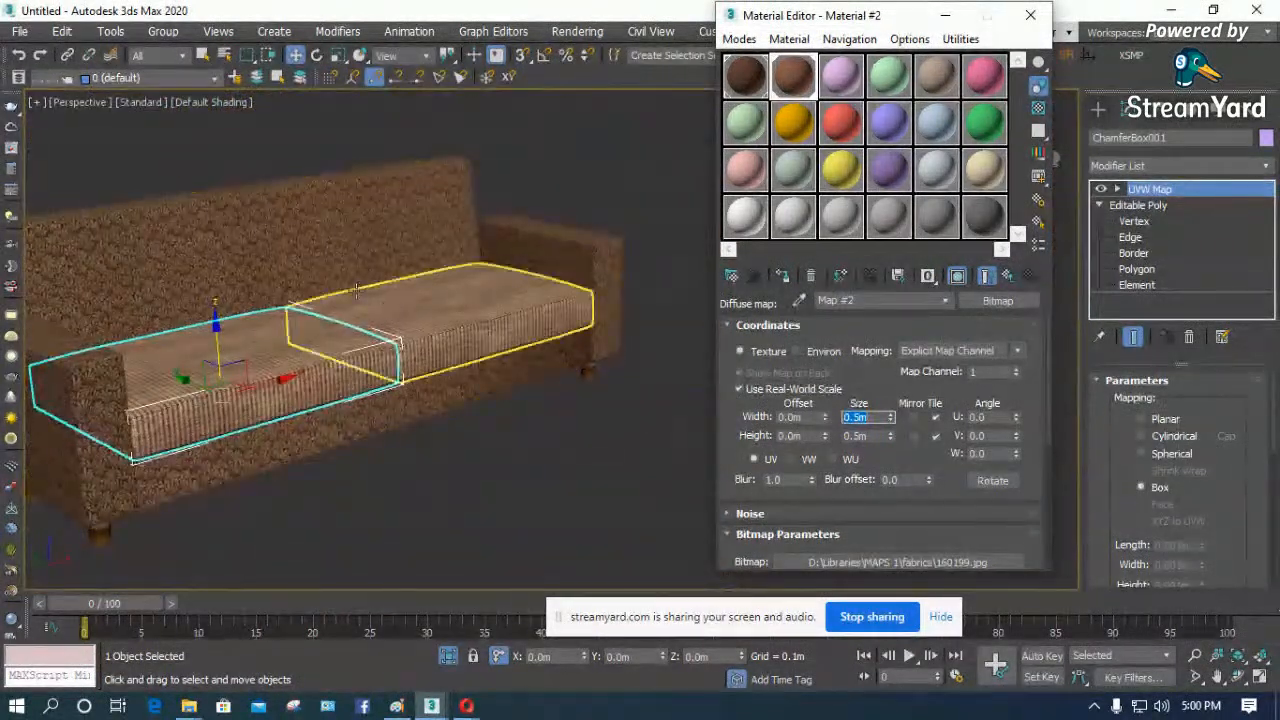
pyautogui.scroll(3, 485, 265)
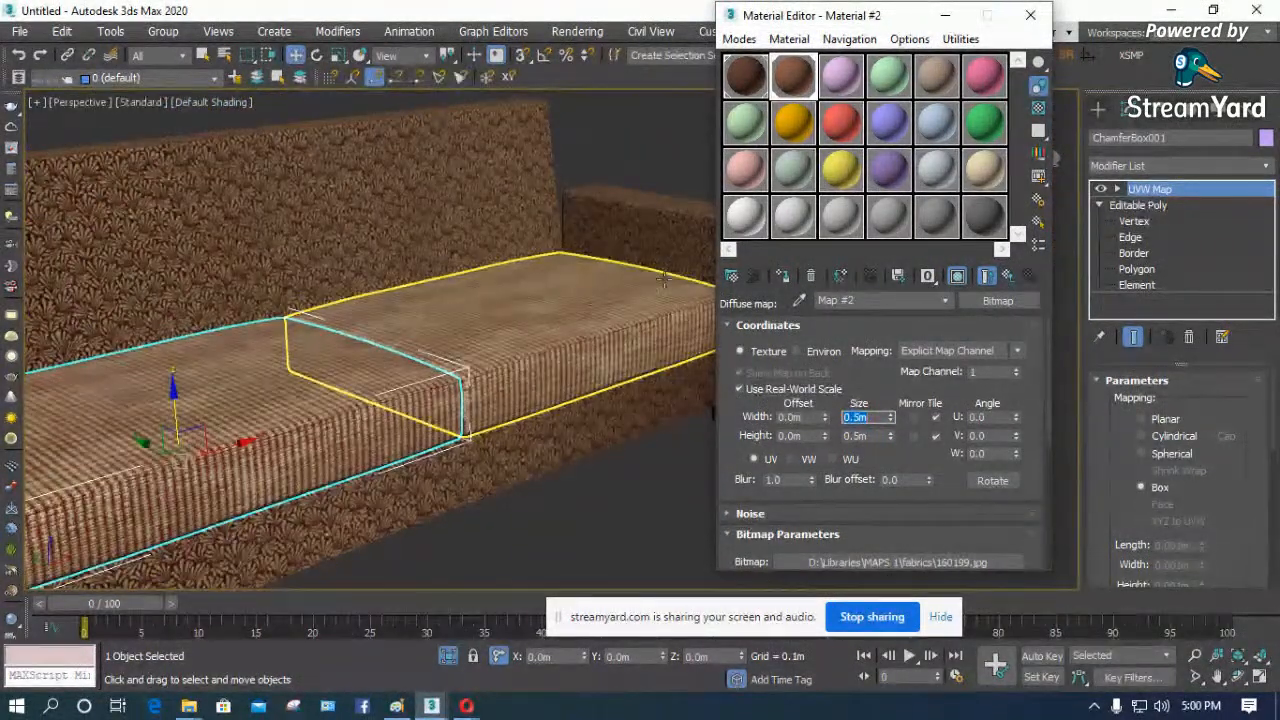
pyautogui.scroll(-3, 274, 357)
pyautogui.scroll(10, 300, 300)
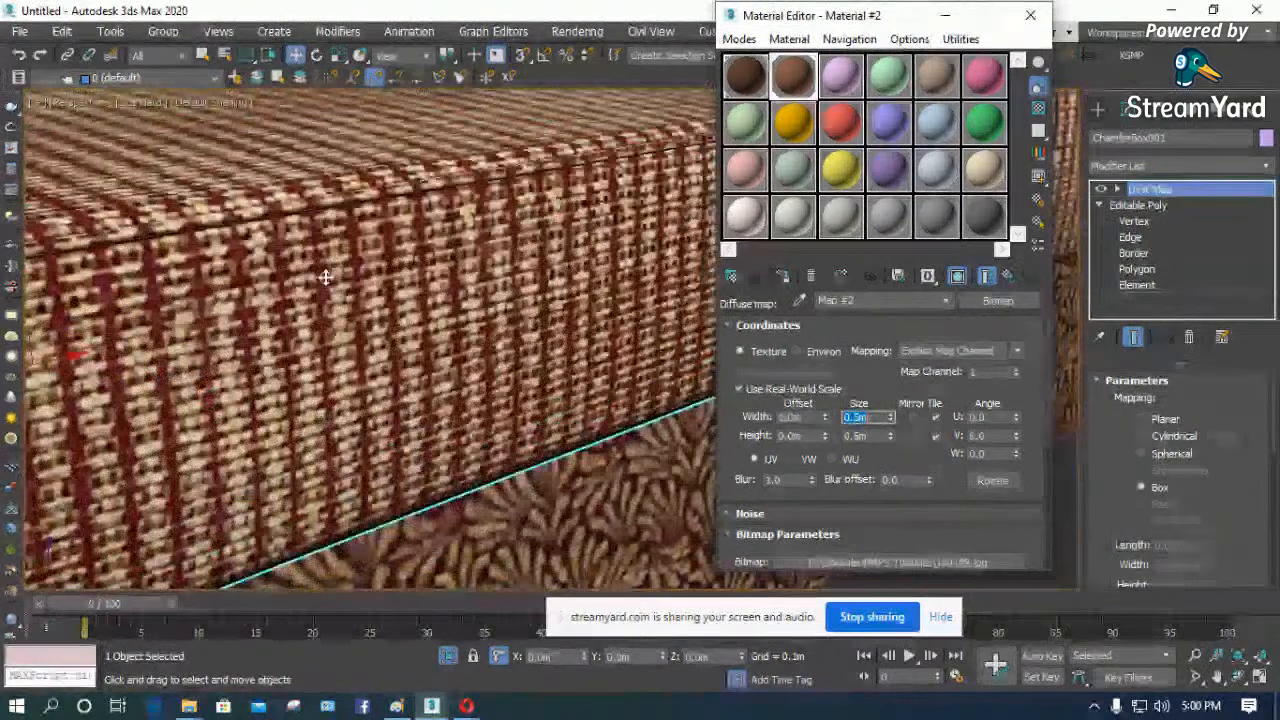
pyautogui.scroll(-5, 325, 255)
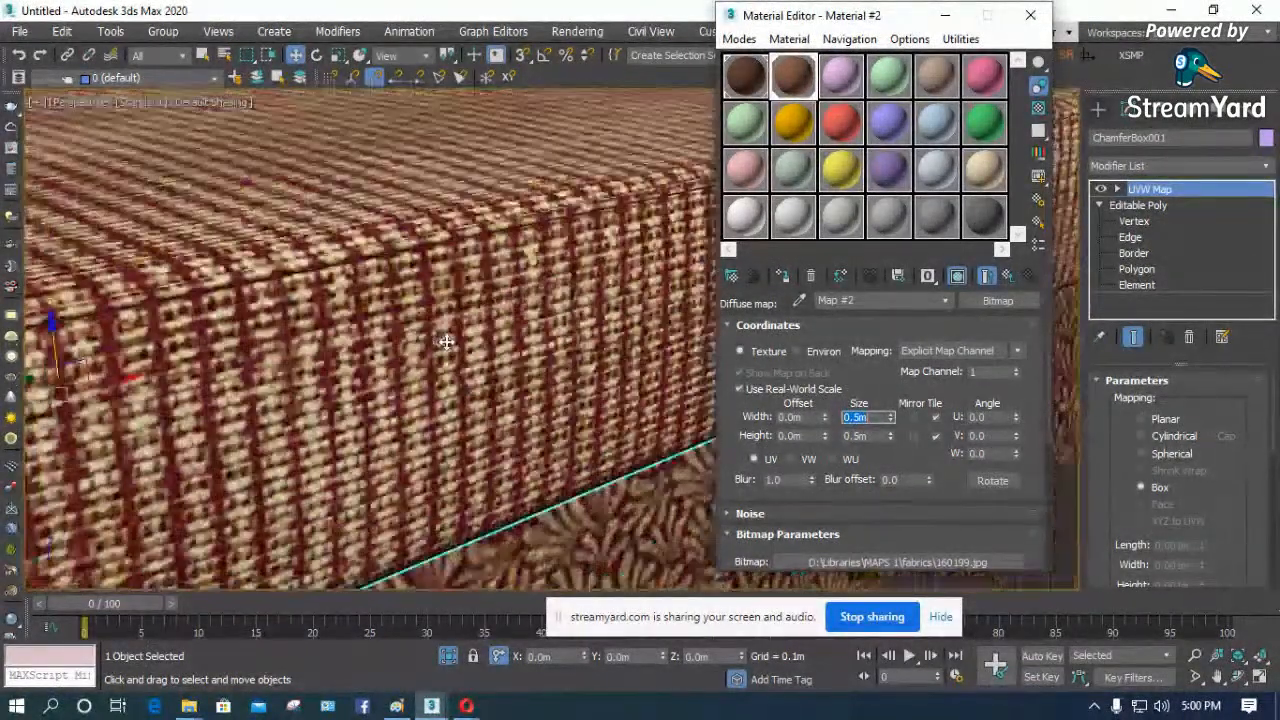
pyautogui.click(1007, 276)
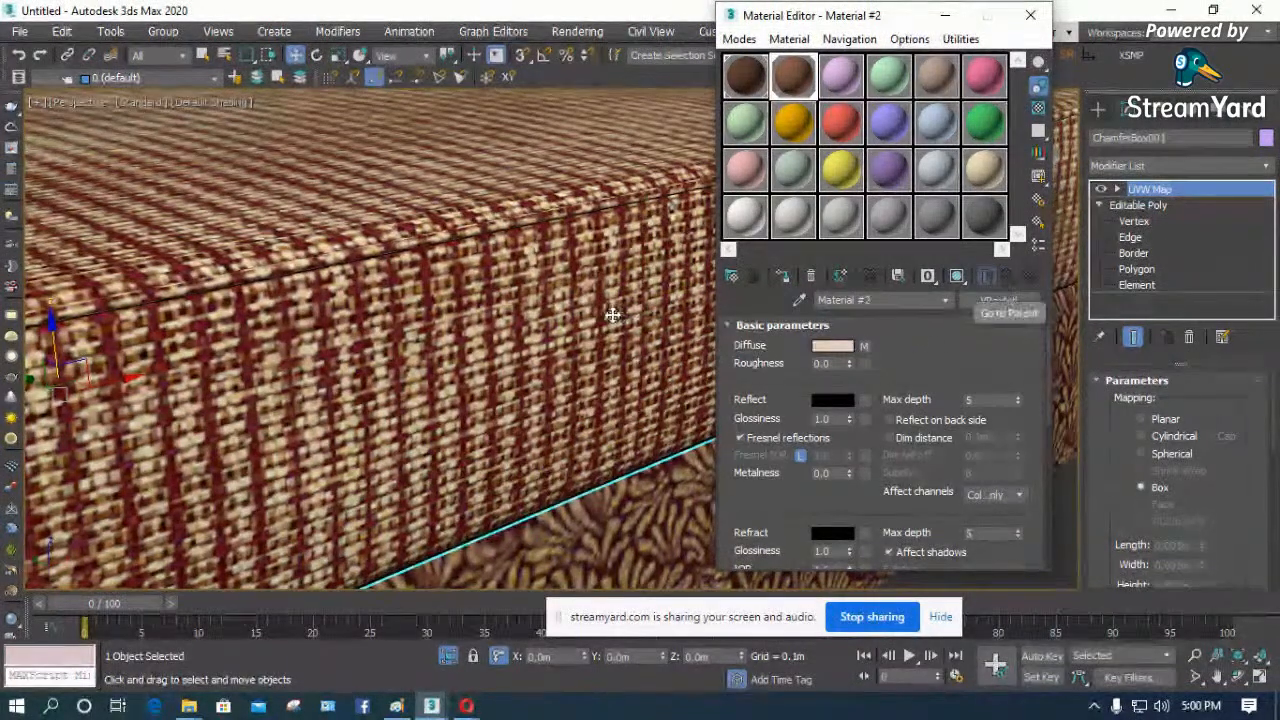
pyautogui.click(866, 346)
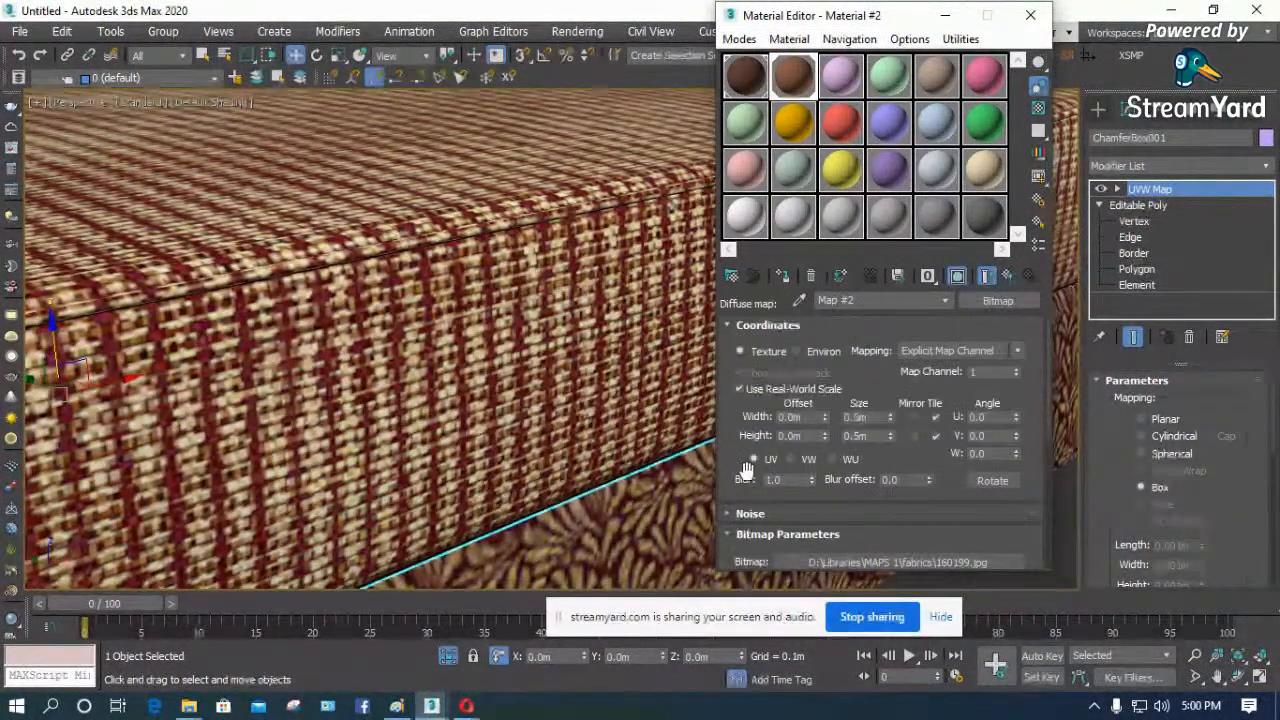
pyautogui.scroll(-8, 746, 467)
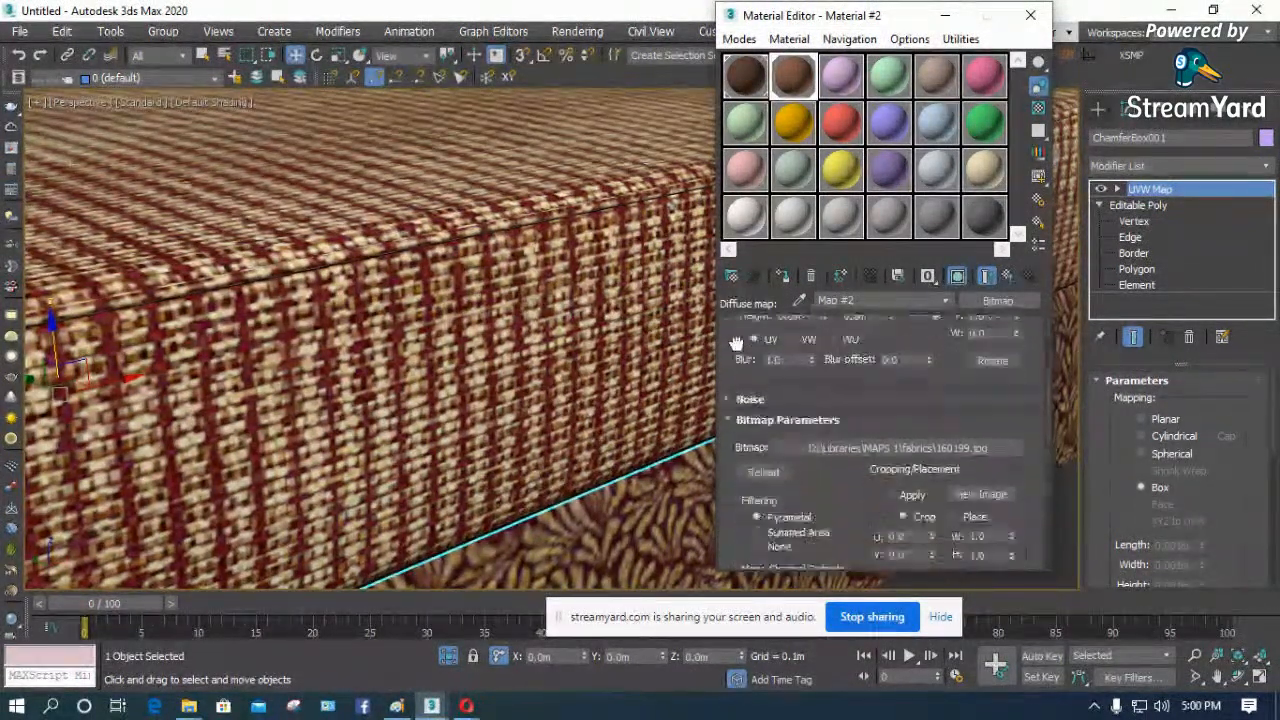
pyautogui.click(1010, 281)
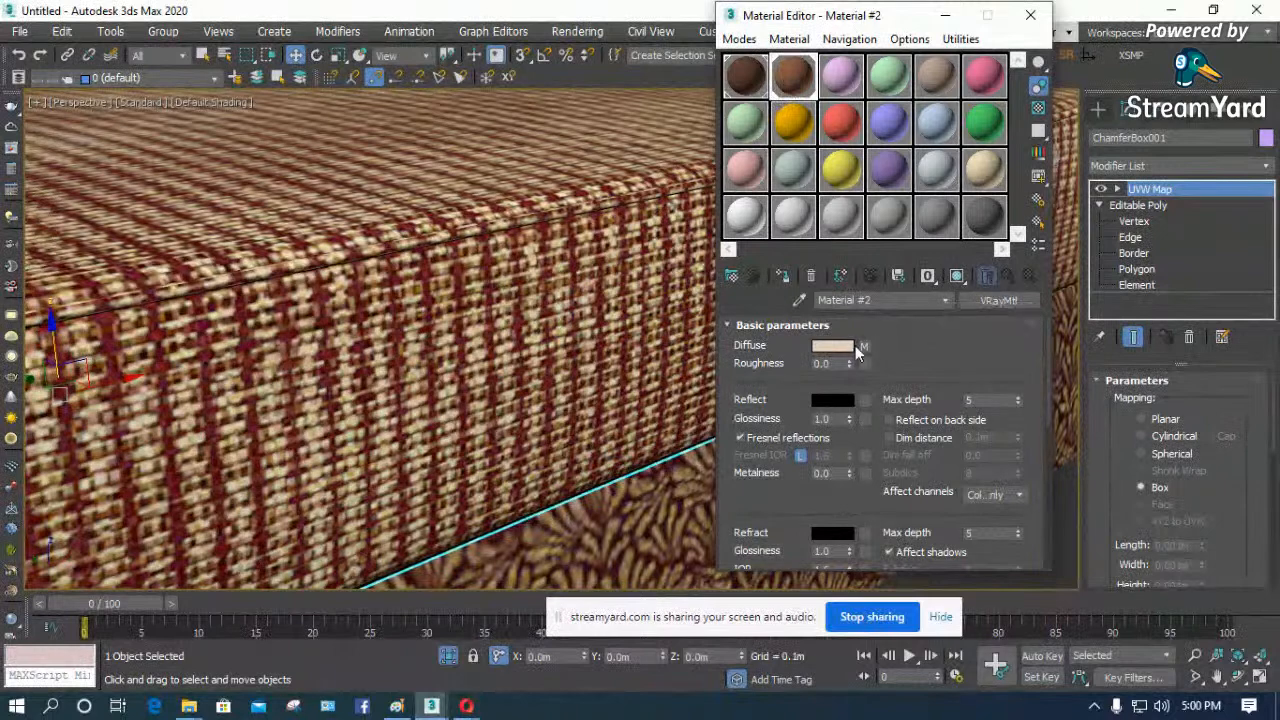
# - Copy the cushion material's diffuse map into its Bump slot as an independent copy and close the Material Editor
pyautogui.scroll(-10, 762, 487)
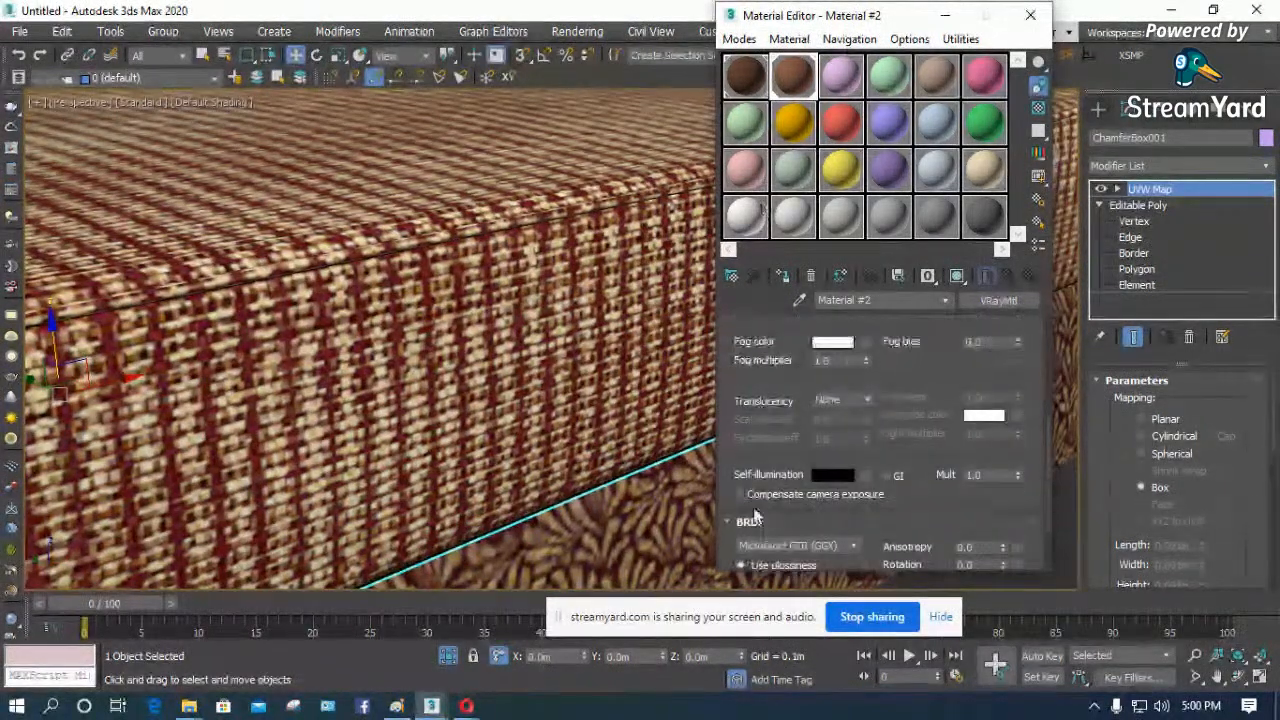
pyautogui.scroll(-10, 736, 460)
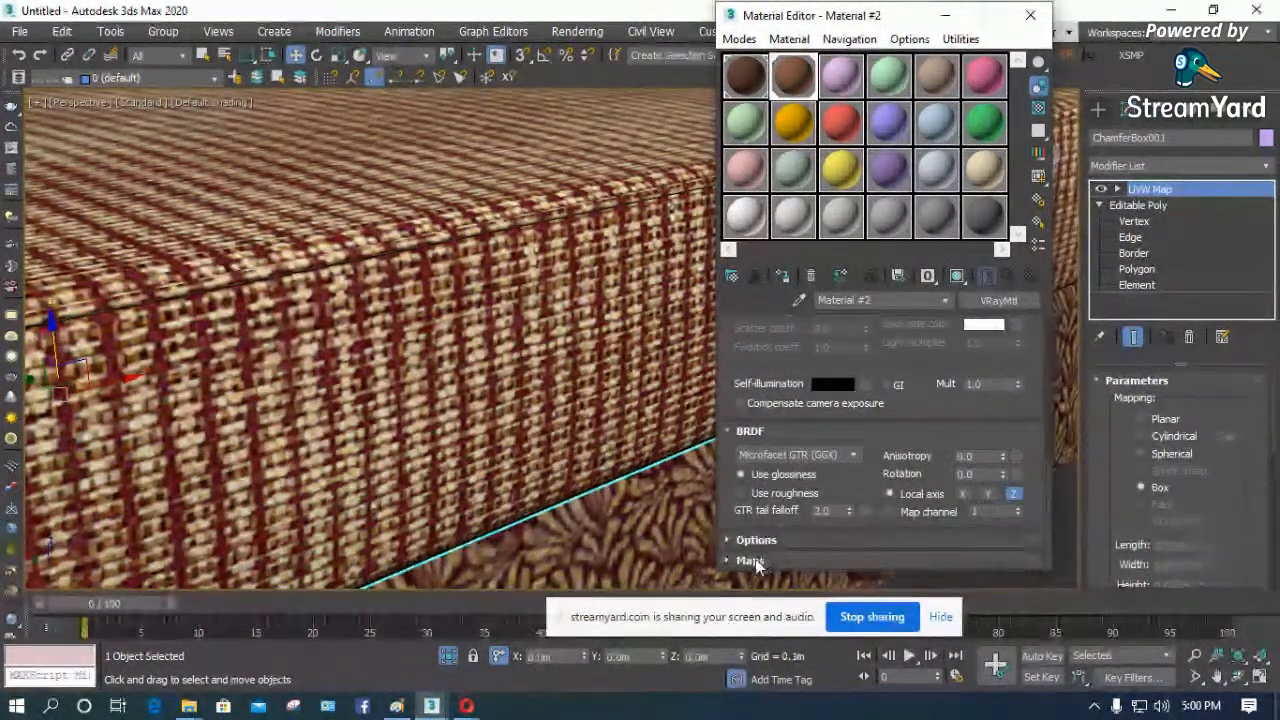
pyautogui.moveTo(746, 362); pyautogui.dragTo(753, 450)
pyautogui.click(923, 374)
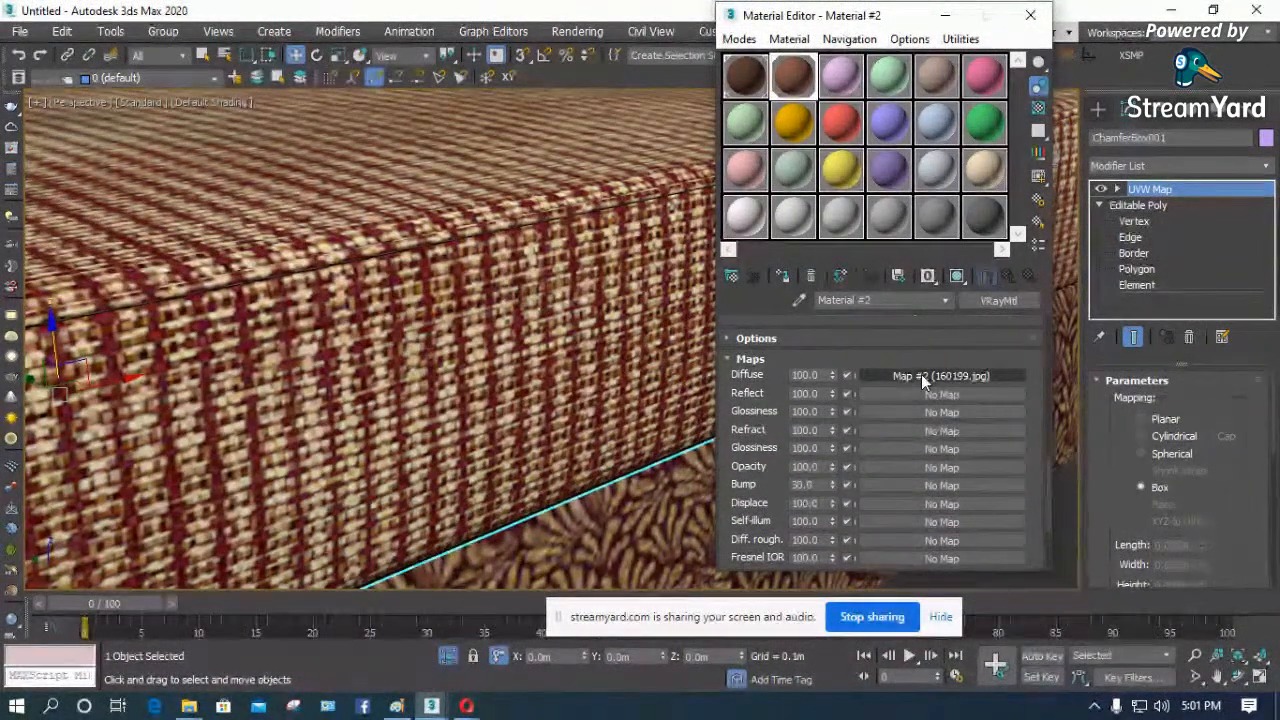
pyautogui.moveTo(904, 485); pyautogui.dragTo(904, 485)
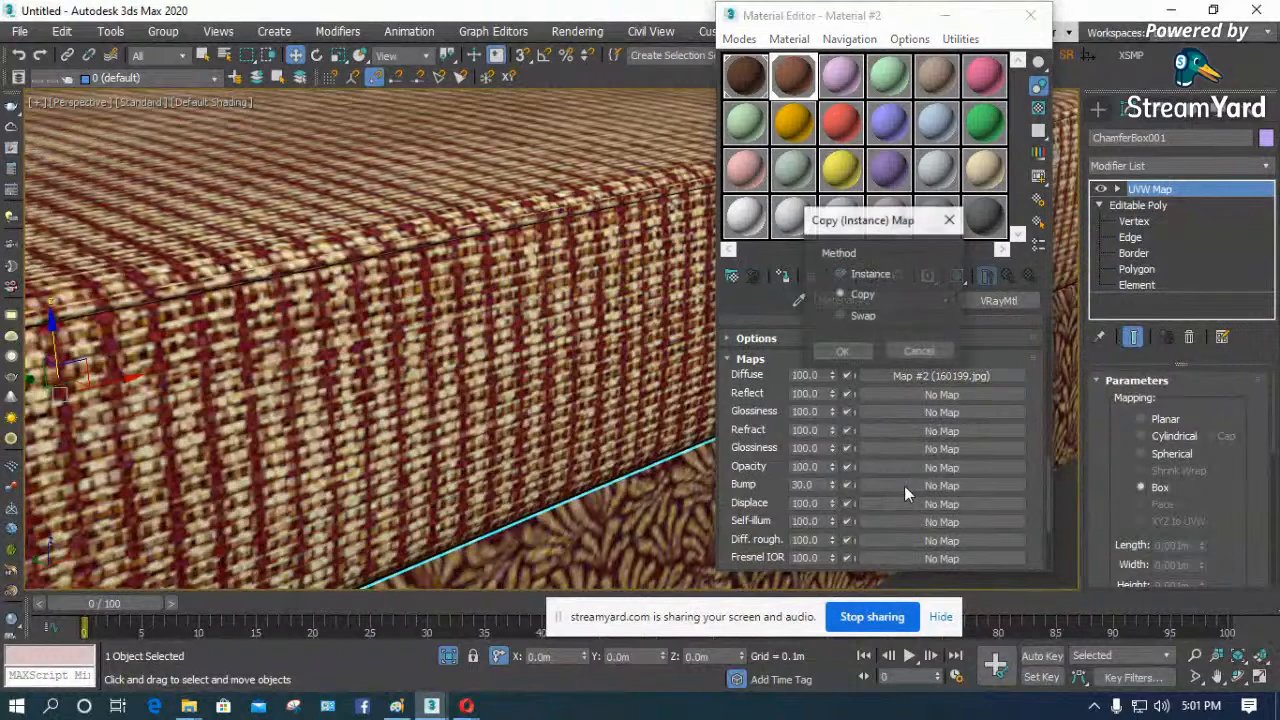
pyautogui.click(840, 294)
pyautogui.click(844, 353)
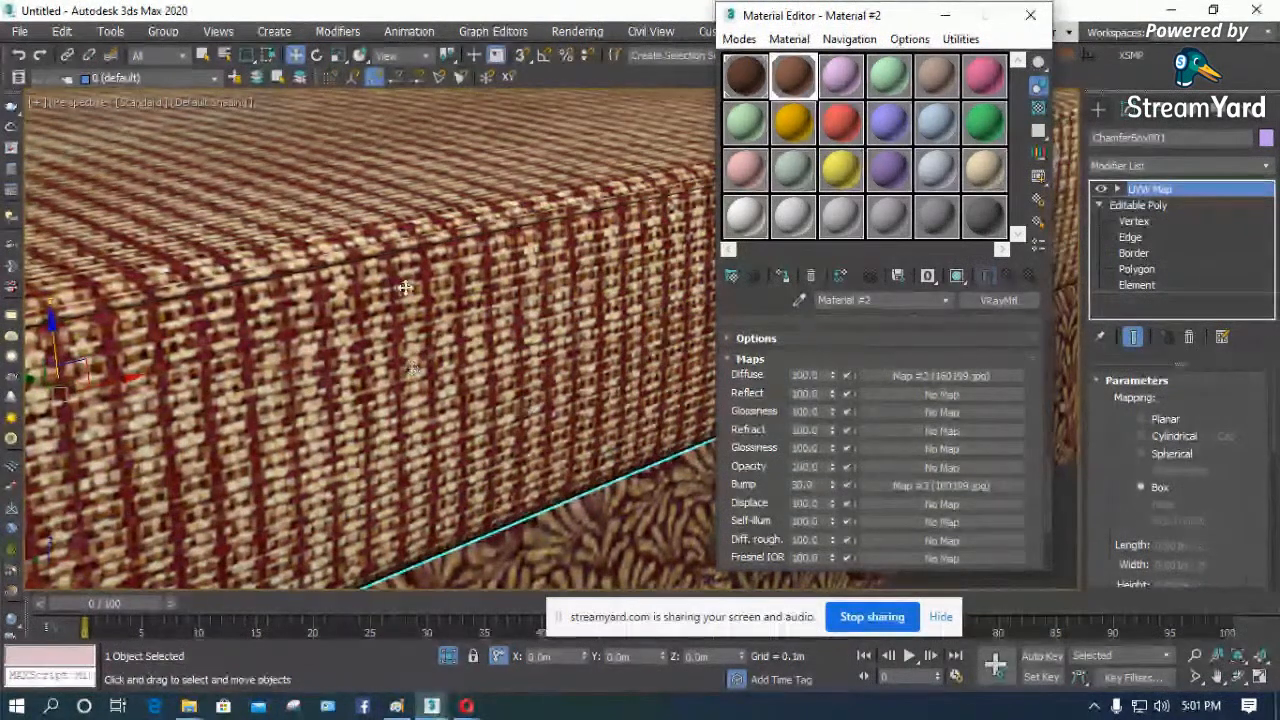
pyautogui.click(1030, 15)
pyautogui.keyDown('alt'); pyautogui.moveTo(414, 294); pyautogui.dragTo(628, 328, button='middle'); pyautogui.keyUp('alt')
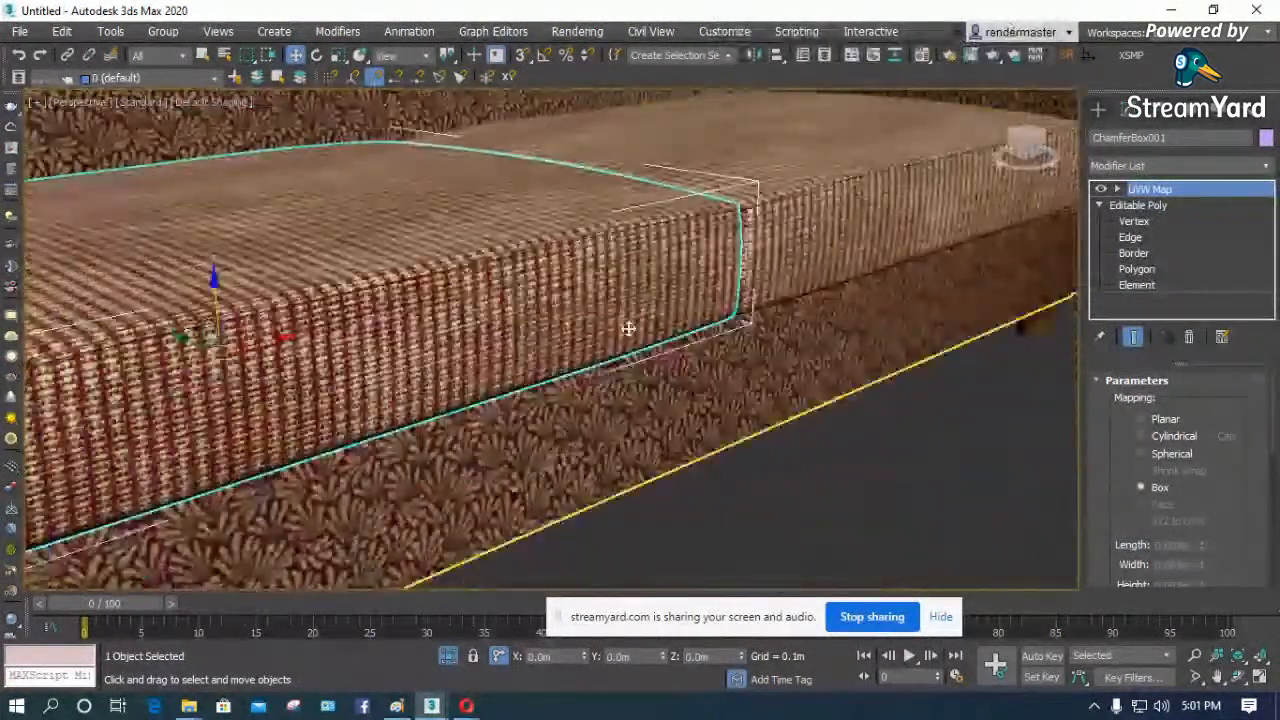
pyautogui.scroll(-5, 500, 277)
pyautogui.moveTo(398, 251); pyautogui.dragTo(553, 344, button='middle')
pyautogui.scroll(4, 553, 344)
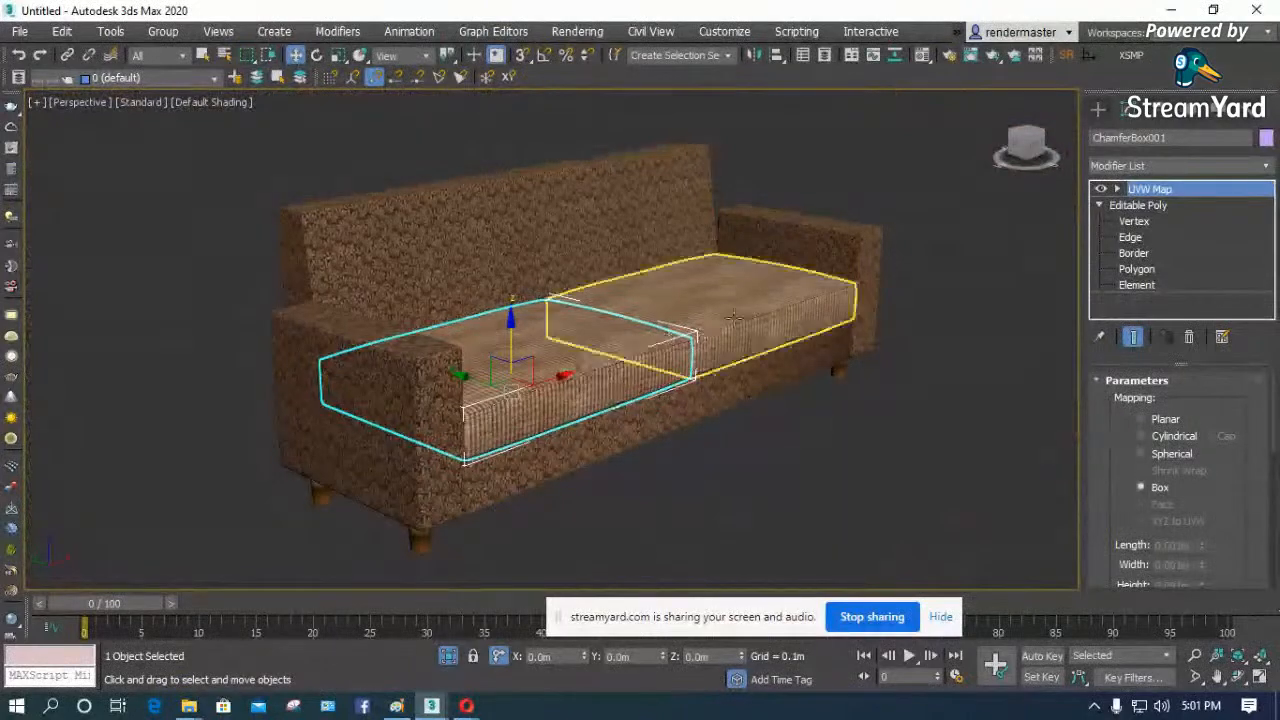
# - Clear the selection and show the whole sofa from the top view
pyautogui.click(830, 427)
pyautogui.press('t')
pyautogui.scroll(-3, 453, 288)
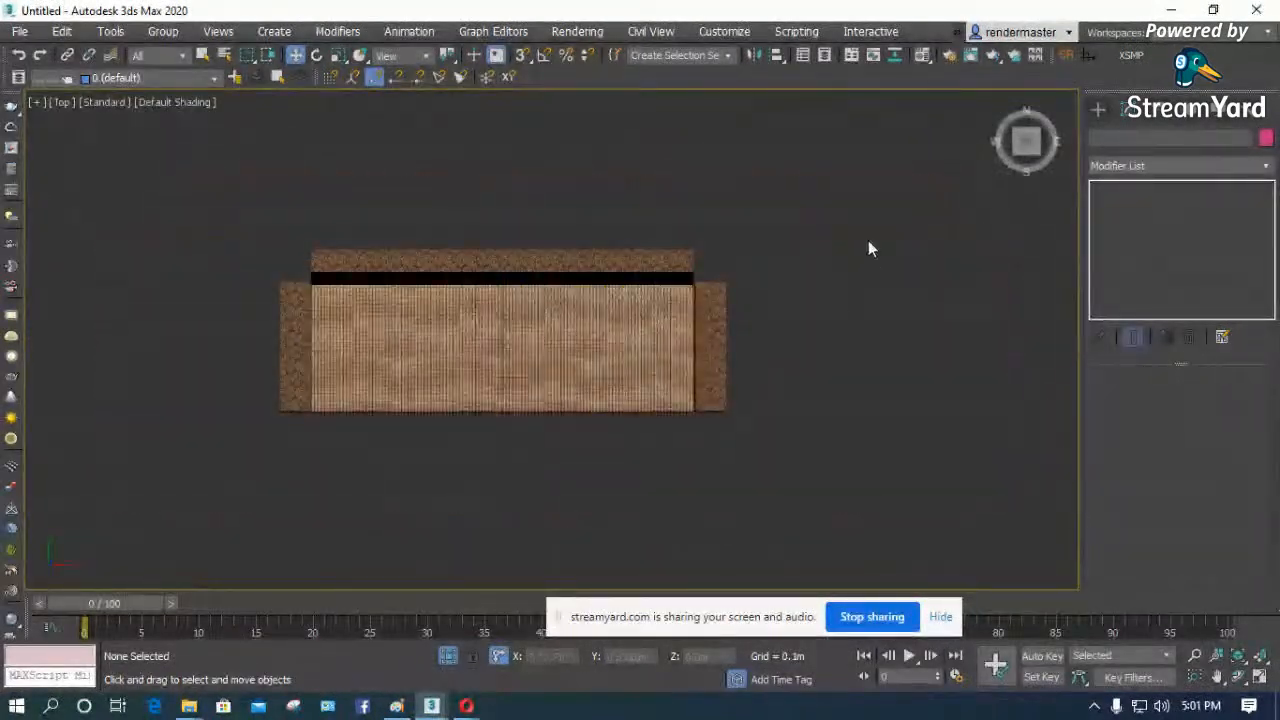
pyautogui.click(1098, 108)
pyautogui.click(1159, 136)
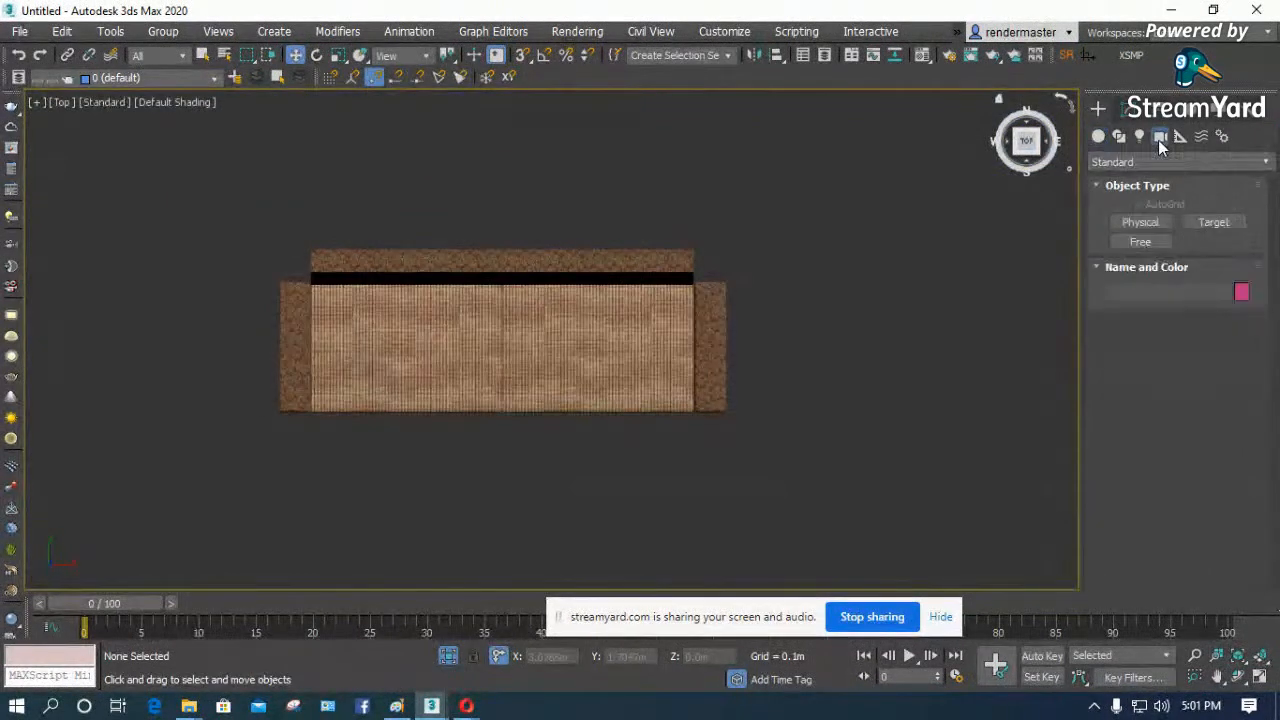
pyautogui.click(1145, 160)
pyautogui.click(1125, 186)
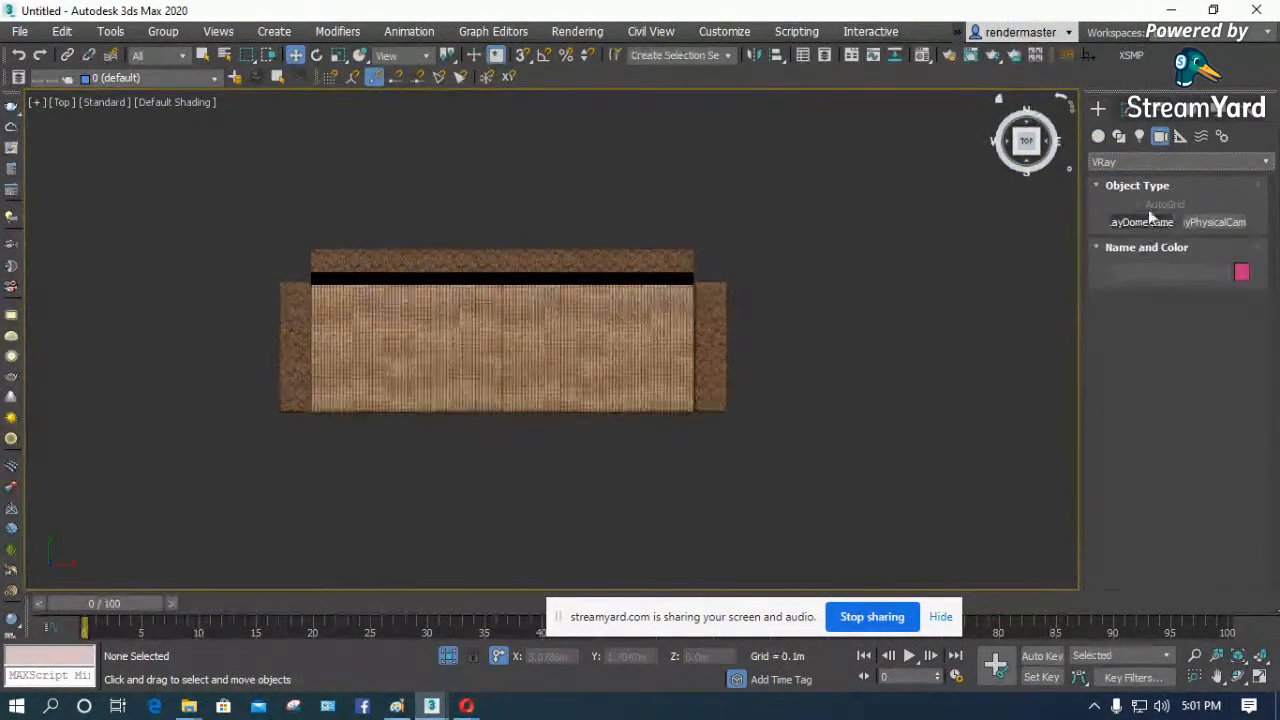
pyautogui.click(1154, 160)
# - Create a plane-type VRayLight about 1.17 m by 0.67 m in front of the sofa's right end
pyautogui.click(1142, 137)
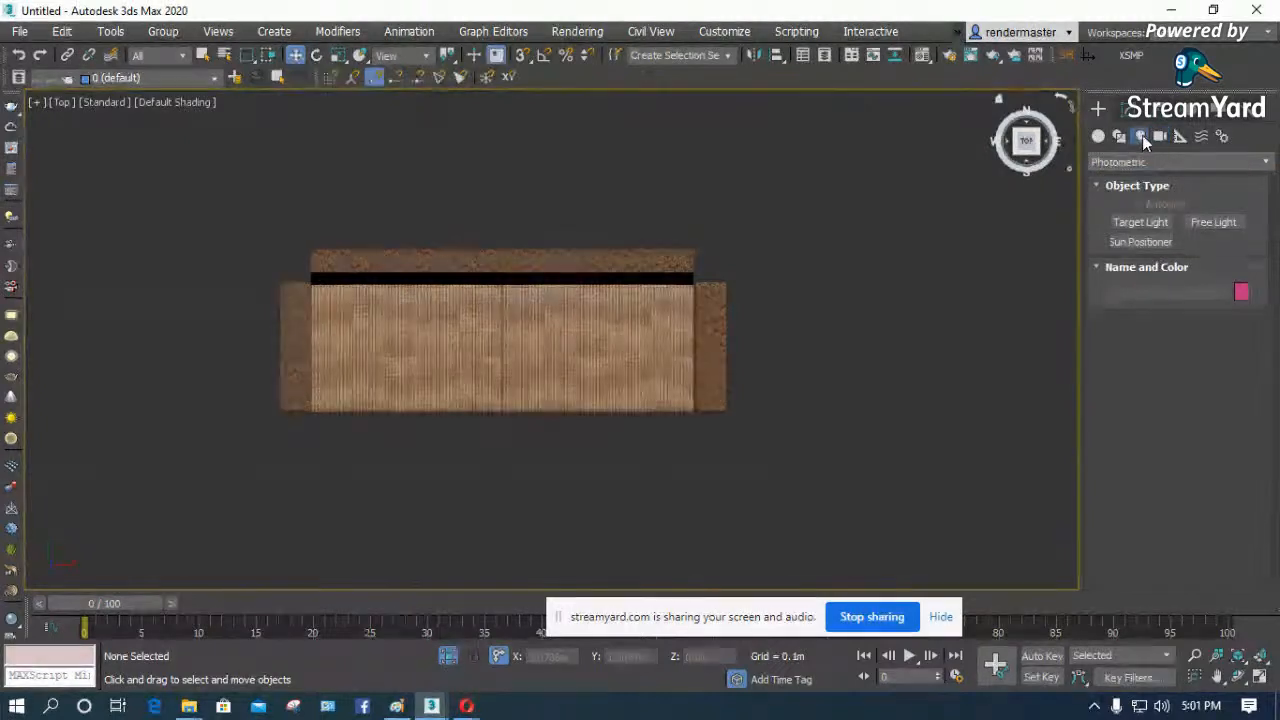
pyautogui.click(1143, 161)
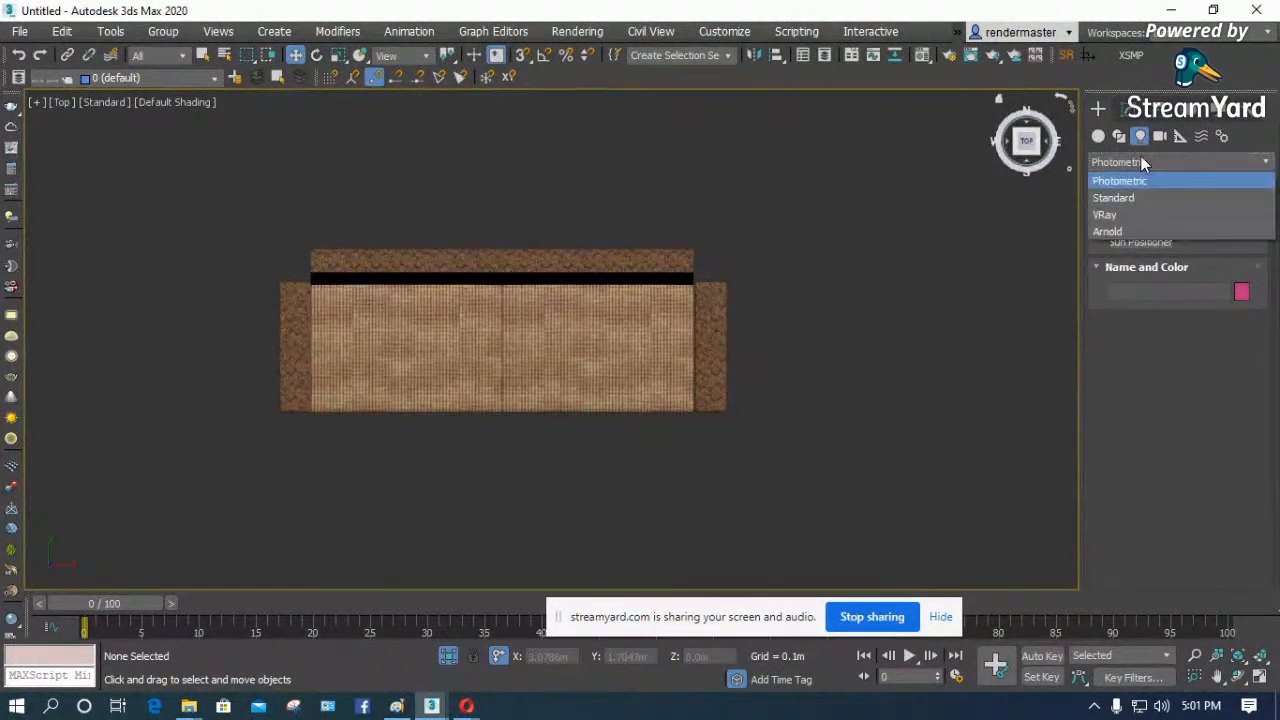
pyautogui.click(1121, 213)
pyautogui.click(1122, 228)
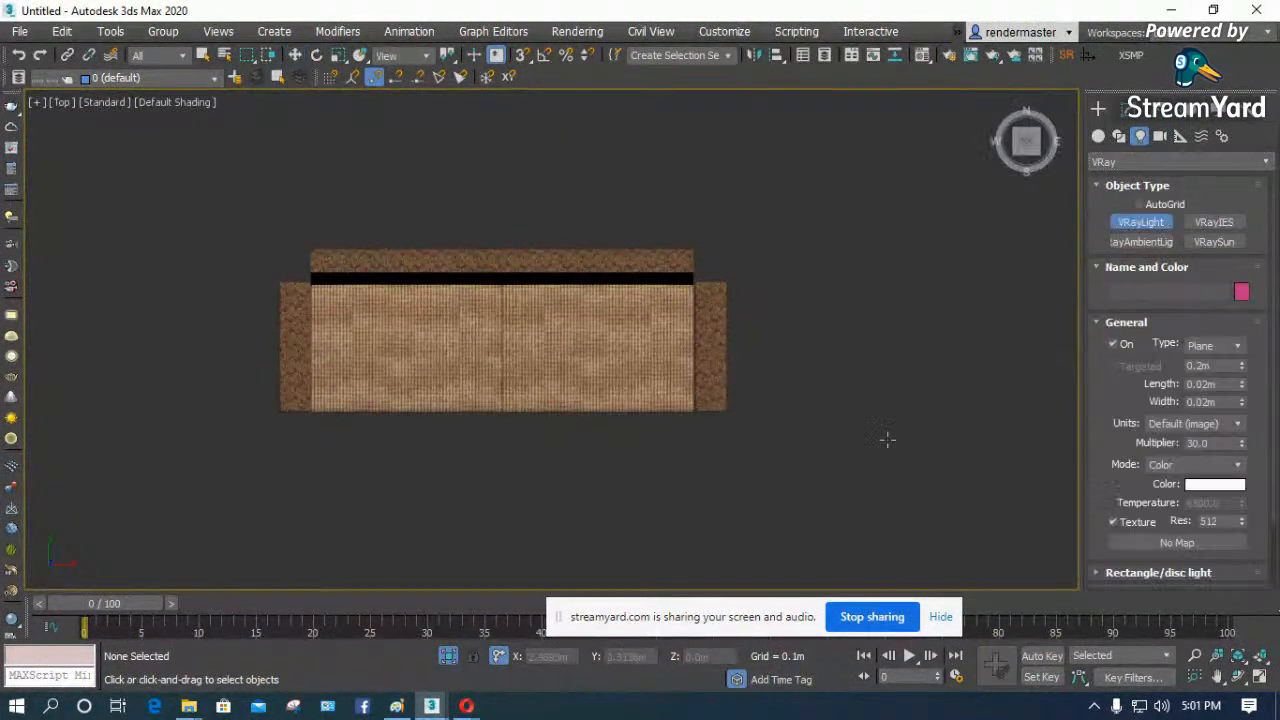
pyautogui.moveTo(894, 441); pyautogui.dragTo(646, 566)
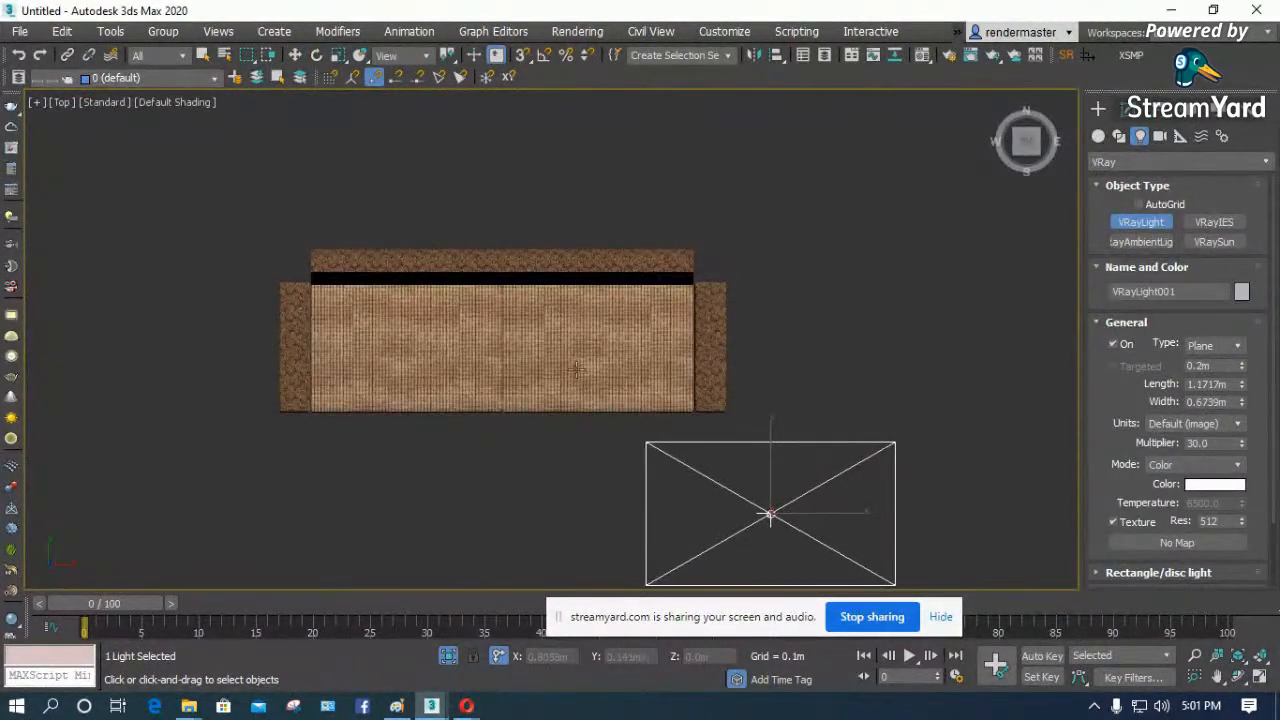
pyautogui.scroll(-3, 531, 272)
pyautogui.press('e')
pyautogui.moveTo(743, 391); pyautogui.dragTo(671, 457)
pyautogui.moveTo(740, 360); pyautogui.dragTo(754, 374)
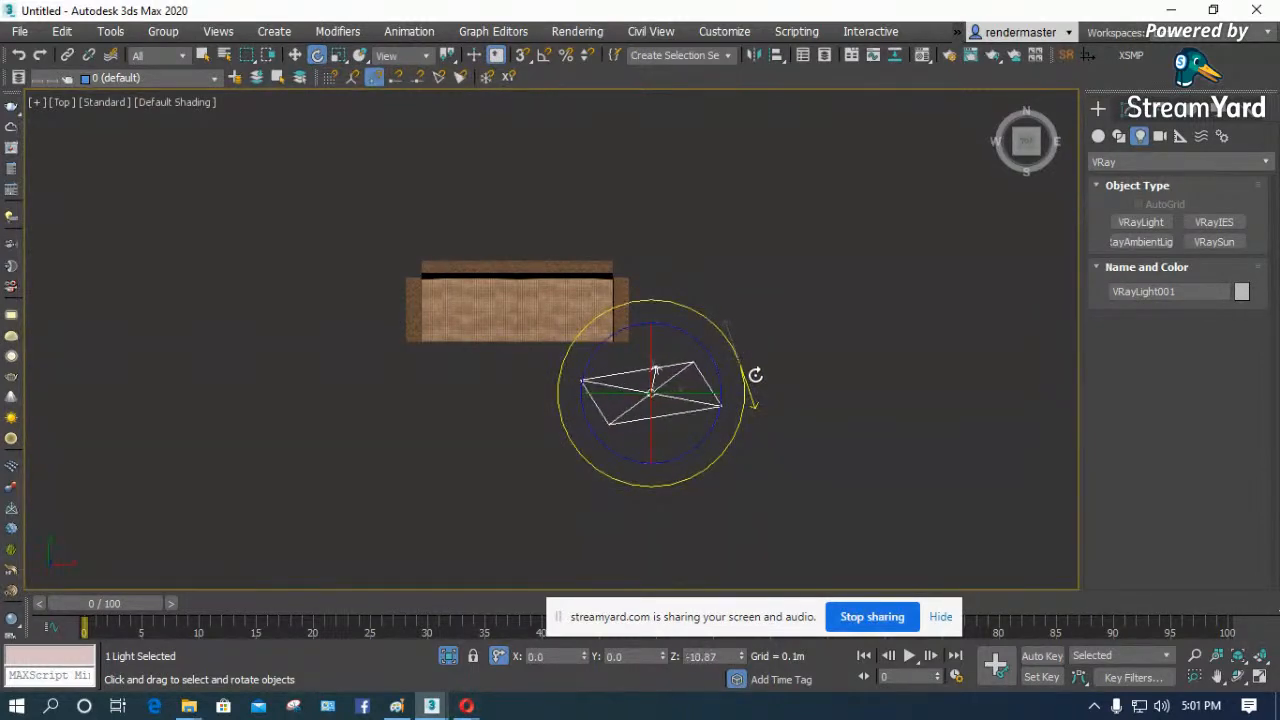
pyautogui.hotkey('ctrl', 'z')
pyautogui.hotkey('ctrl', 'z')
pyautogui.hotkey('ctrl', 'z')
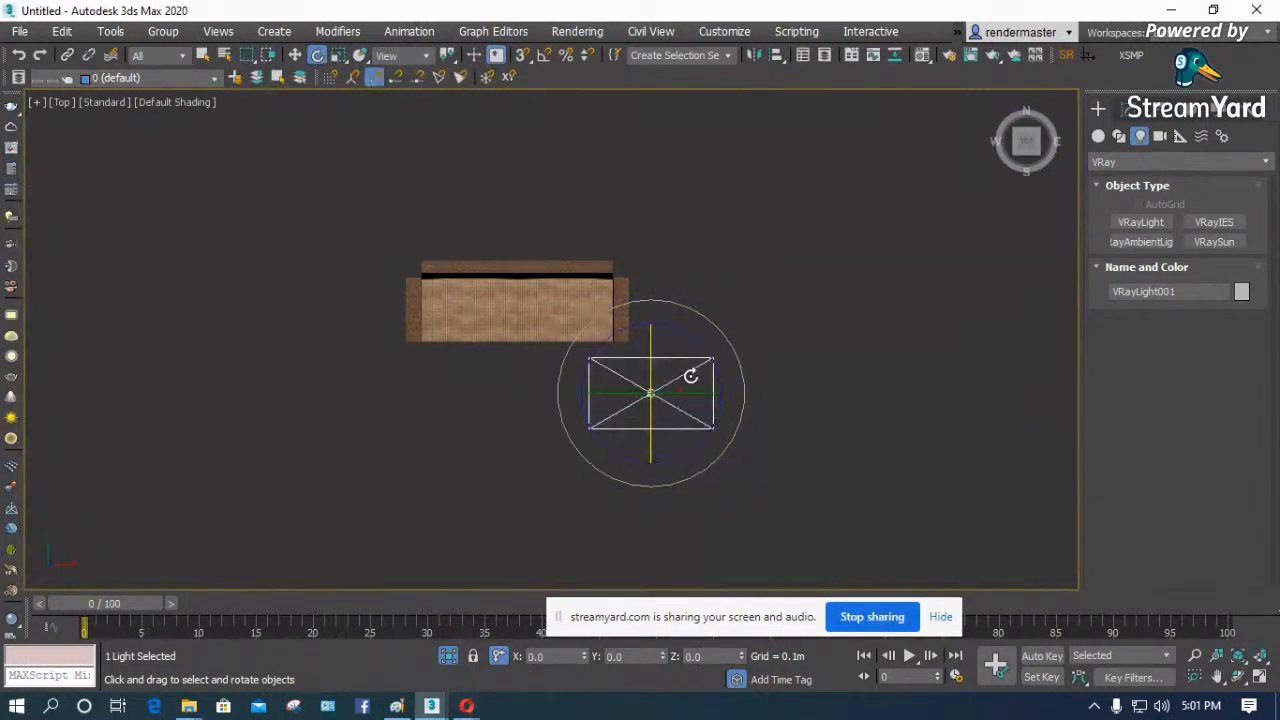
# - Rotate the plane light upright, aim it diagonally at the sofa, and move it farther out from the right end
pyautogui.moveTo(651, 363); pyautogui.dragTo(669, 526)
pyautogui.moveTo(743, 400); pyautogui.dragTo(737, 347)
pyautogui.press('w')
# - Clone the light as one independent copy in front of the sofa's left end and rotate it to face the sofa
pyautogui.moveTo(686, 366)
pyautogui.mouseDown()
pyautogui.moveTo(789, 428)
pyautogui.moveTo(380, 447)
pyautogui.mouseUp()
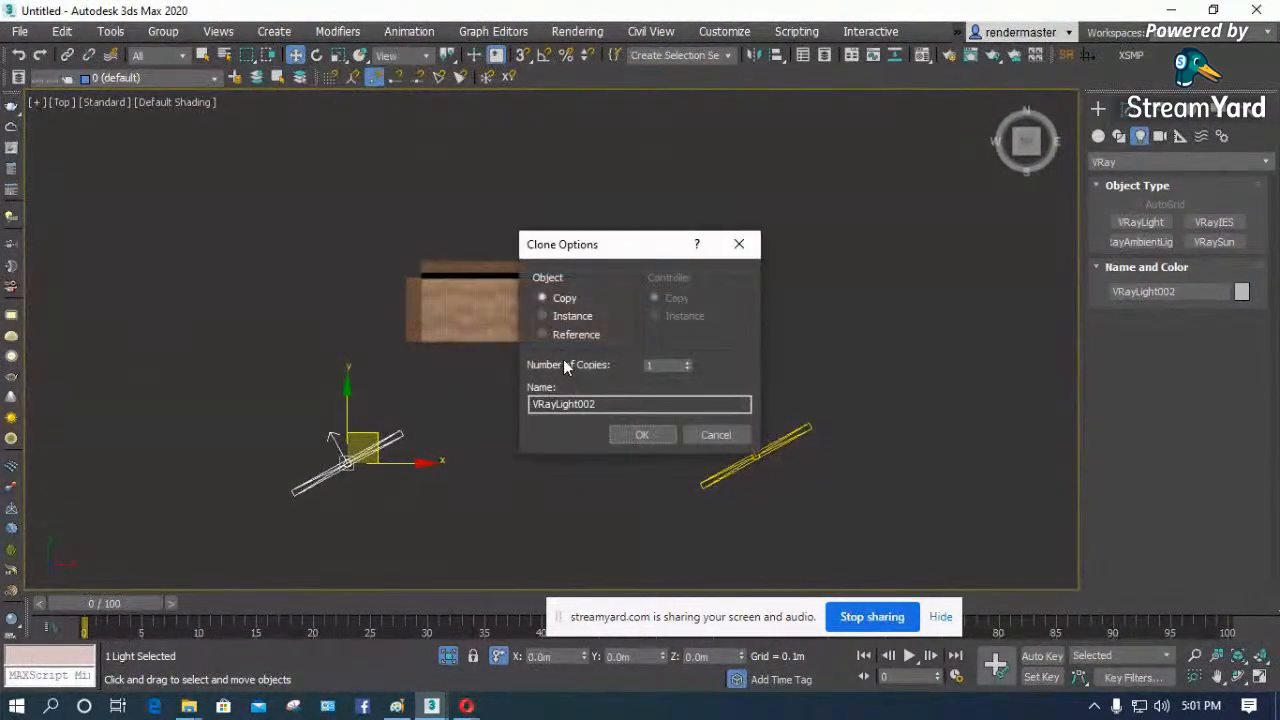
pyautogui.click(642, 434)
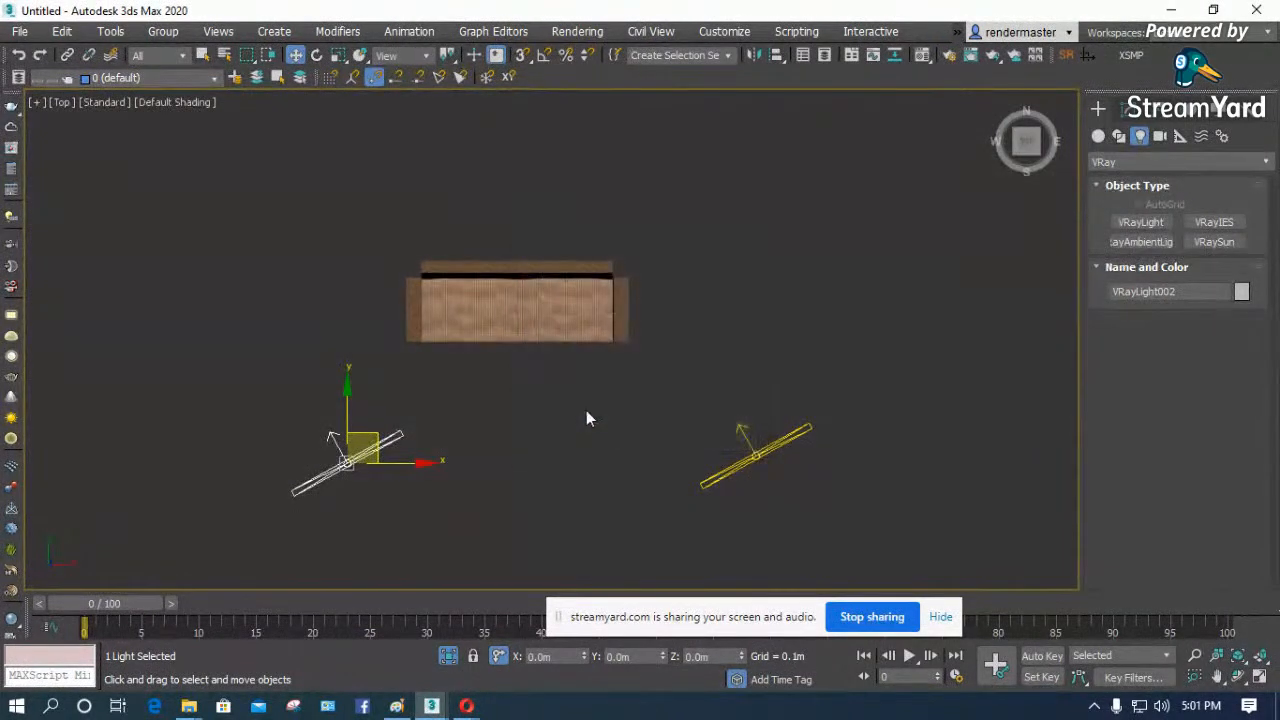
pyautogui.press('e')
pyautogui.moveTo(423, 400); pyautogui.dragTo(481, 516)
pyautogui.click(1127, 110)
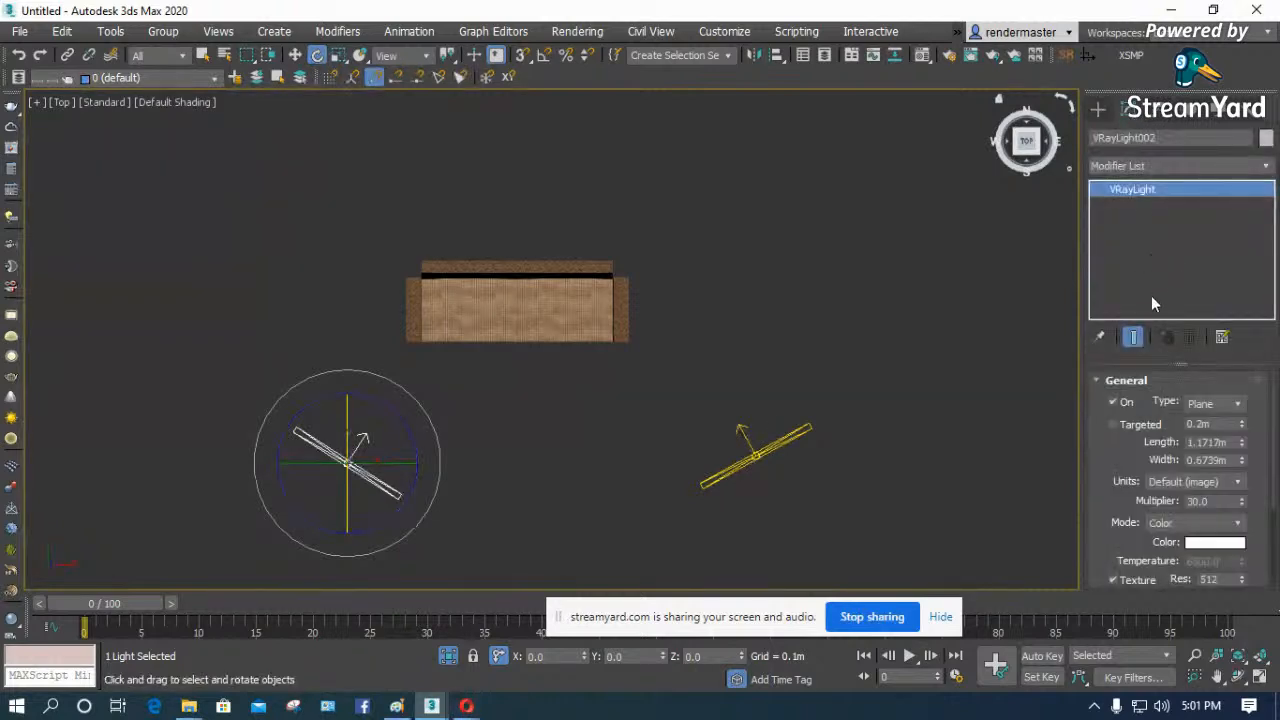
pyautogui.click(915, 393)
# - Select both VRayLights in the front view and raise them to about the height of the sofa's backrest and above
pyautogui.press('p')
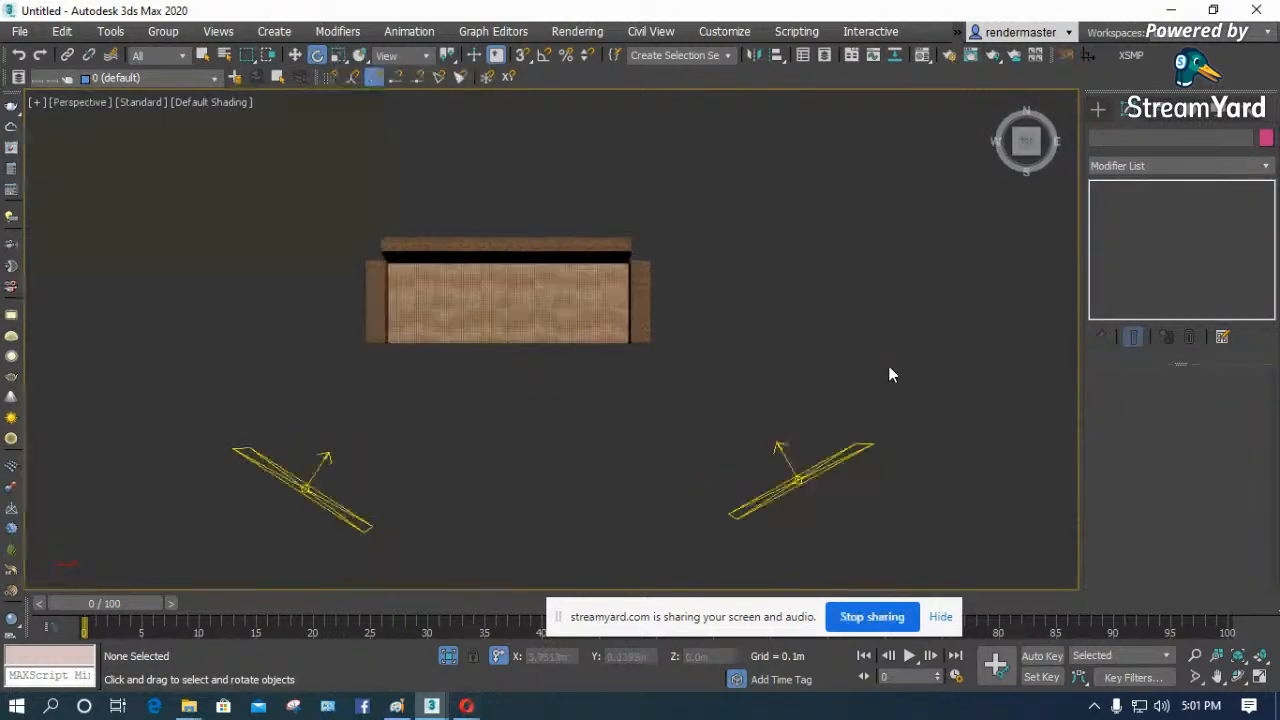
pyautogui.keyDown('alt'); pyautogui.moveTo(888, 371); pyautogui.dragTo(875, 384, button='middle'); pyautogui.keyUp('alt')
pyautogui.click(1238, 676)
pyautogui.moveTo(569, 397); pyautogui.dragTo(608, 388)
pyautogui.rightClick(608, 388)
pyautogui.press('f')
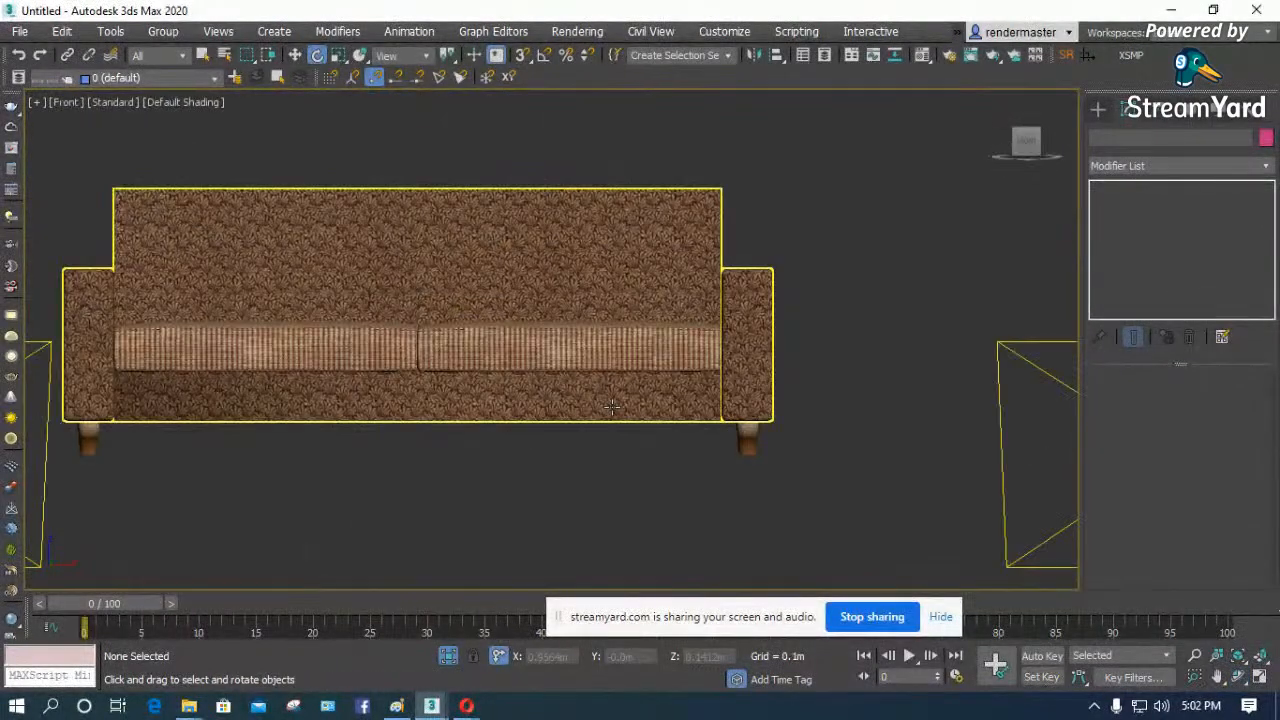
pyautogui.press('z')
pyautogui.click(934, 440)
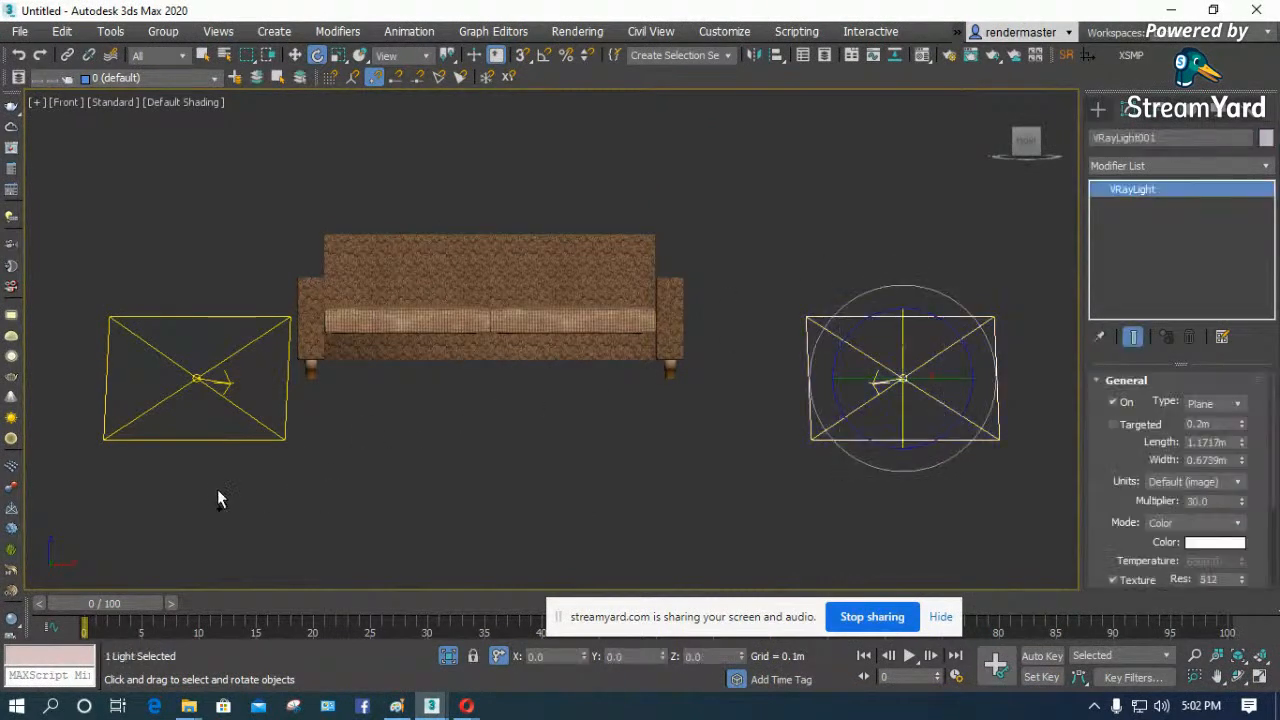
pyautogui.keyDown('ctrl'); pyautogui.click(112, 325); pyautogui.keyUp('ctrl')
pyautogui.scroll(-3, 236, 455)
pyautogui.press('w')
pyautogui.moveTo(394, 414); pyautogui.dragTo(394, 333)
pyautogui.click(421, 460)
pyautogui.scroll(3, 360, 380)
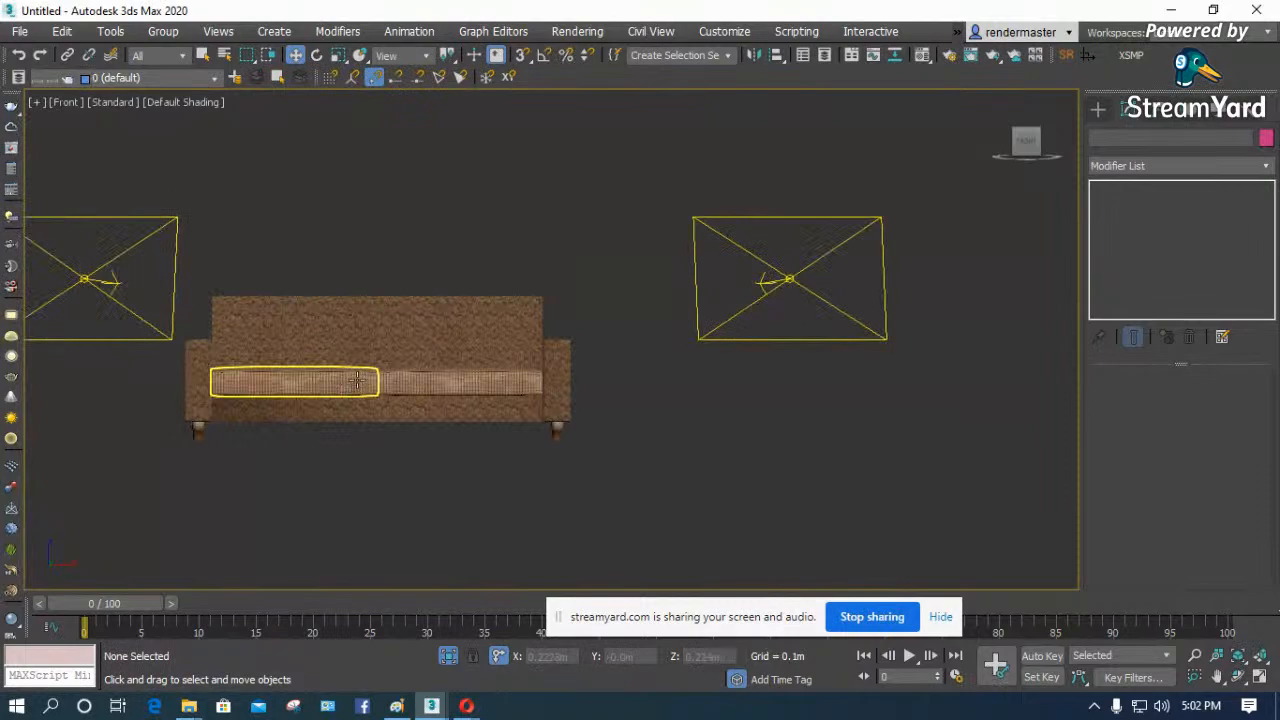
# - Move the left VRayLight along X in the perspective view until it stands by the sofa's right armrest
pyautogui.click(361, 380)
pyautogui.press('p')
pyautogui.press('z')
pyautogui.scroll(-2, 529, 391)
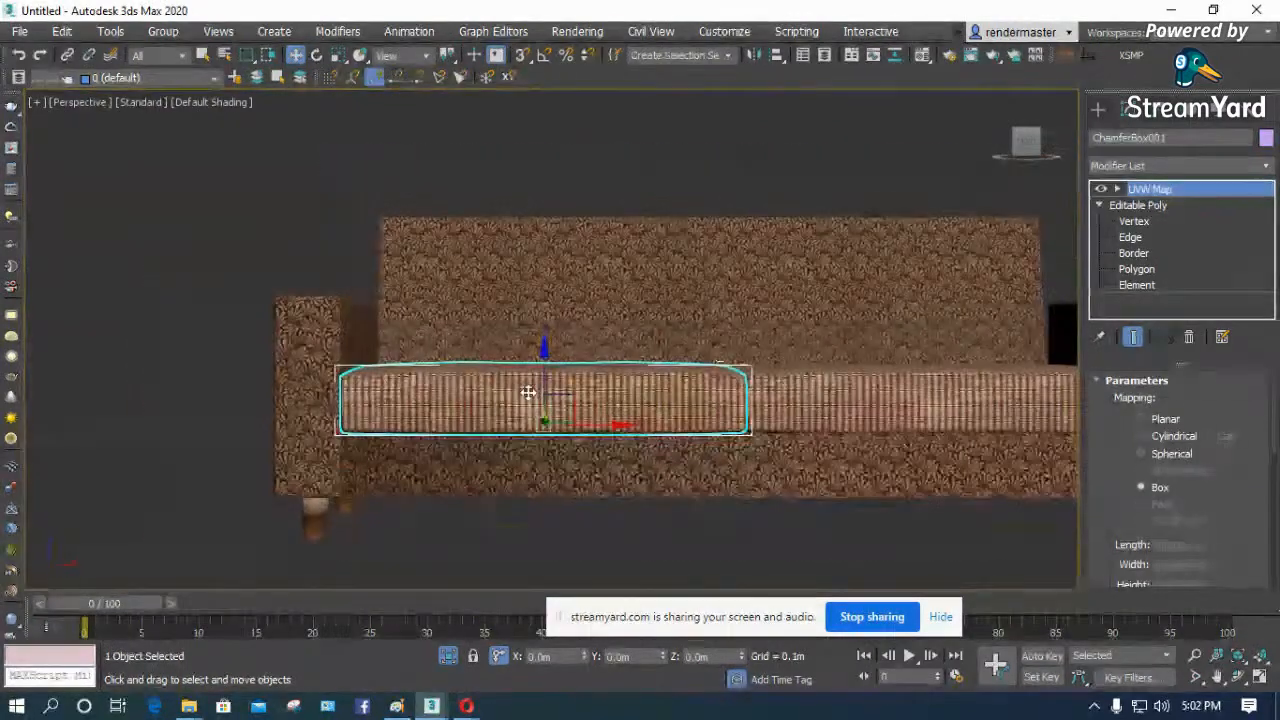
pyautogui.click(1238, 677)
pyautogui.moveTo(533, 394)
pyautogui.mouseDown()
pyautogui.moveTo(603, 391)
pyautogui.moveTo(529, 399)
pyautogui.mouseUp()
pyautogui.scroll(-10, 529, 399)
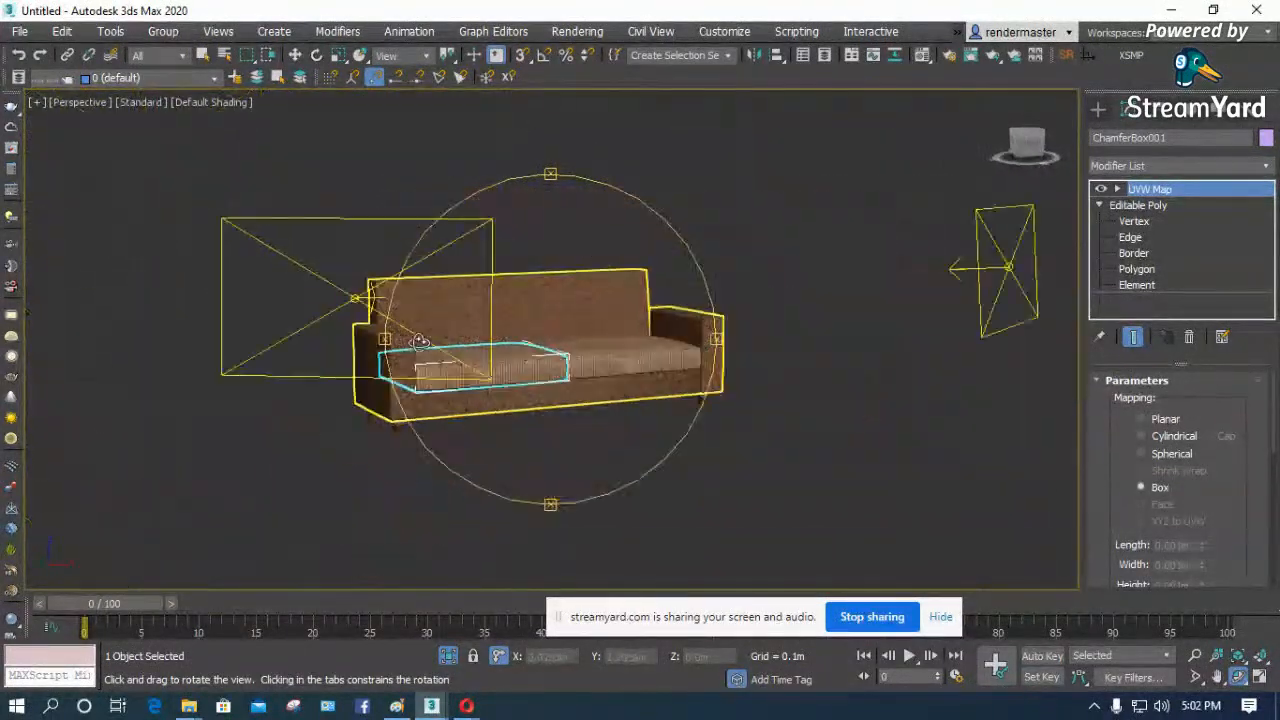
pyautogui.rightClick(361, 325)
pyautogui.click(361, 325)
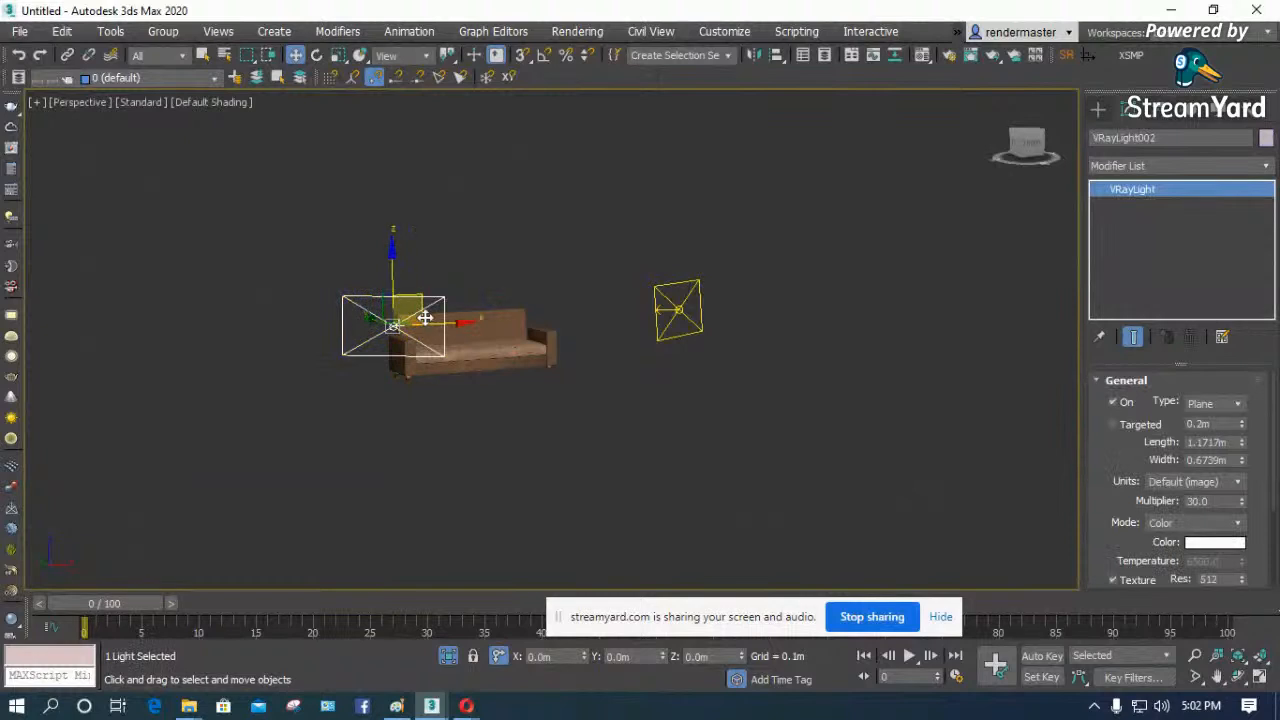
pyautogui.moveTo(428, 318); pyautogui.dragTo(602, 318)
pyautogui.scroll(5, 441, 401)
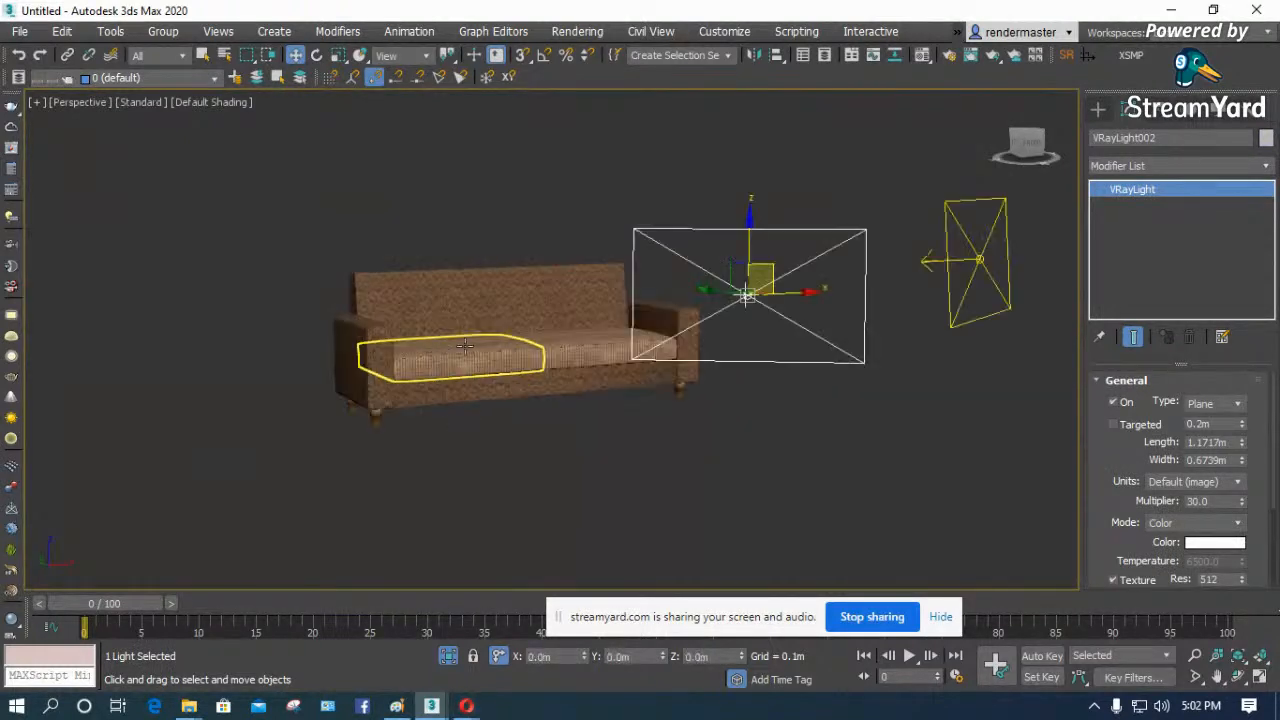
# - Frame the sofa close up at an angle in perspective, test-render it with V-Ray, and cancel the render
pyautogui.click(1236, 679)
pyautogui.moveTo(576, 325); pyautogui.dragTo(617, 325)
pyautogui.moveTo(344, 414); pyautogui.dragTo(357, 363)
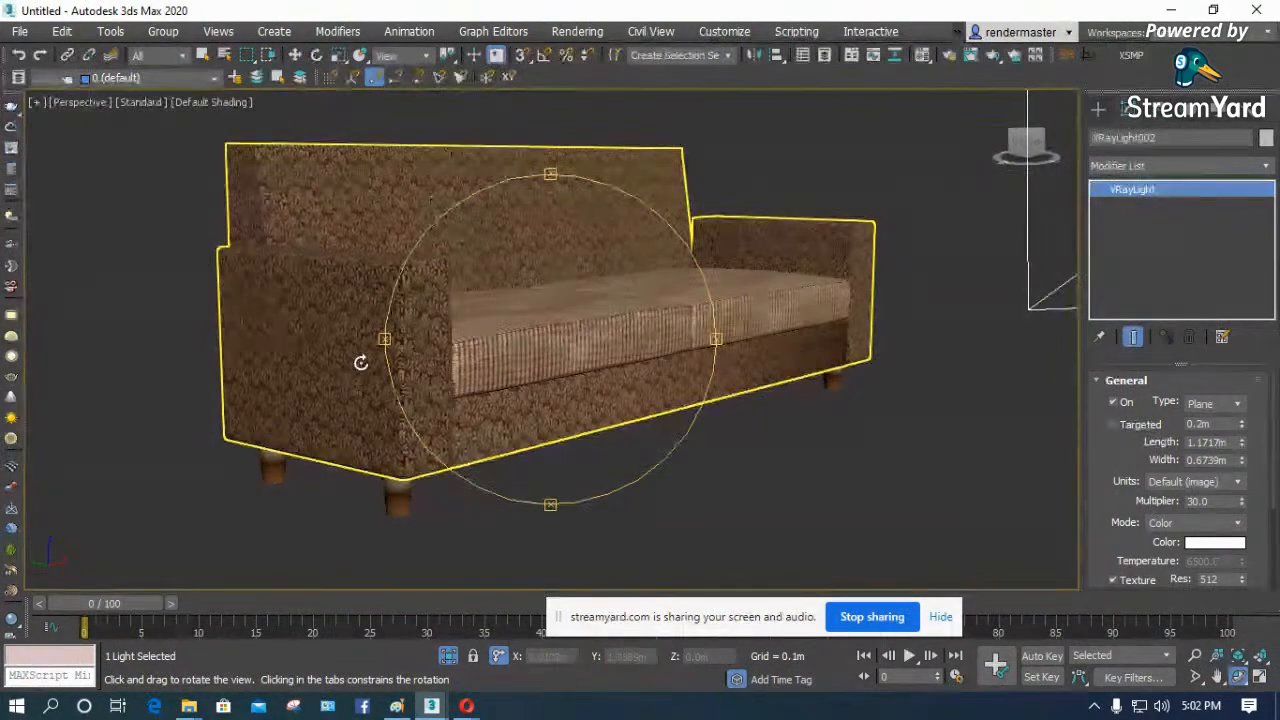
pyautogui.click(993, 58)
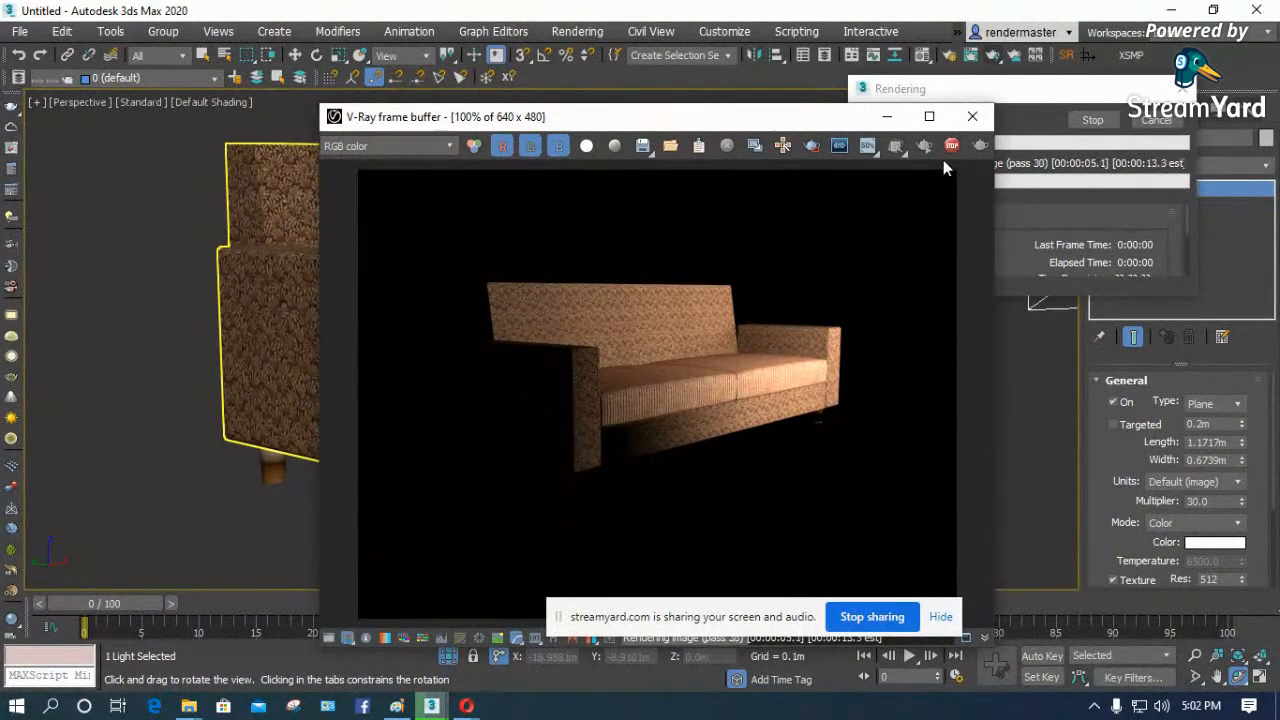
pyautogui.click(972, 116)
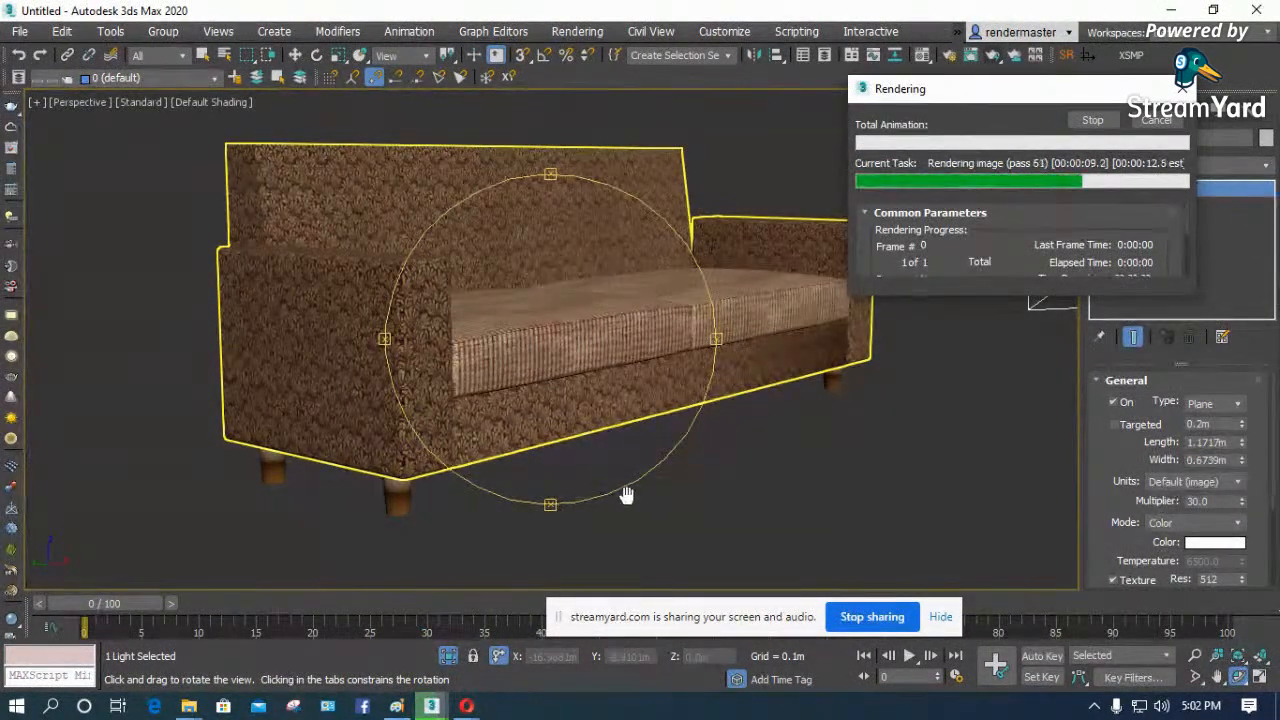
pyautogui.click(1165, 121)
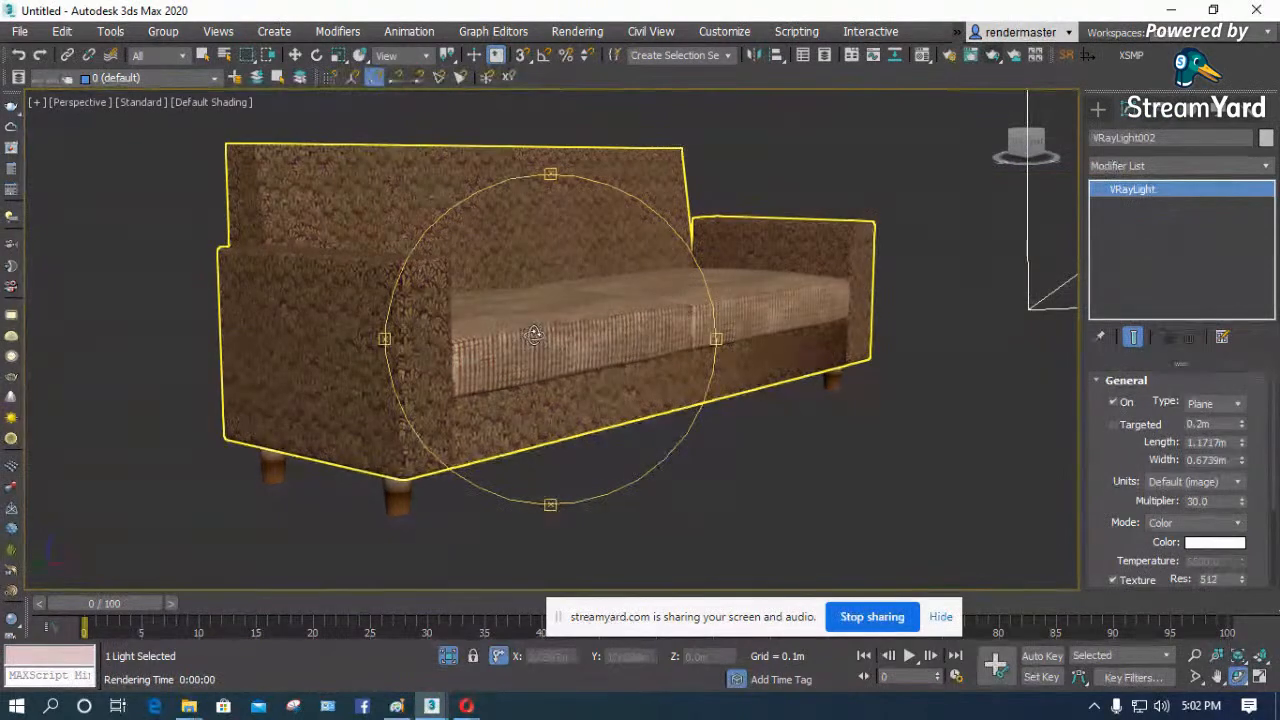
# - Switch to the browser to check the StreamYard broadcast, and return to 3ds Max
pyautogui.click(466, 706)
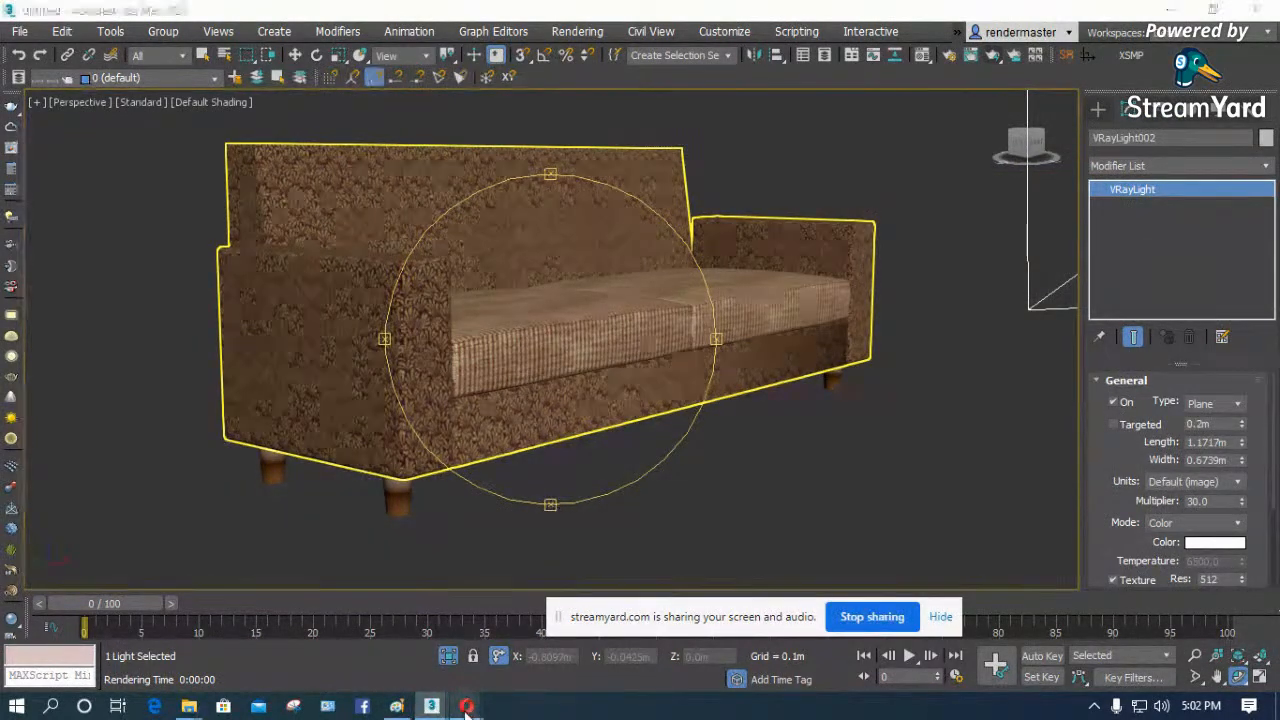
pyautogui.click(364, 628)
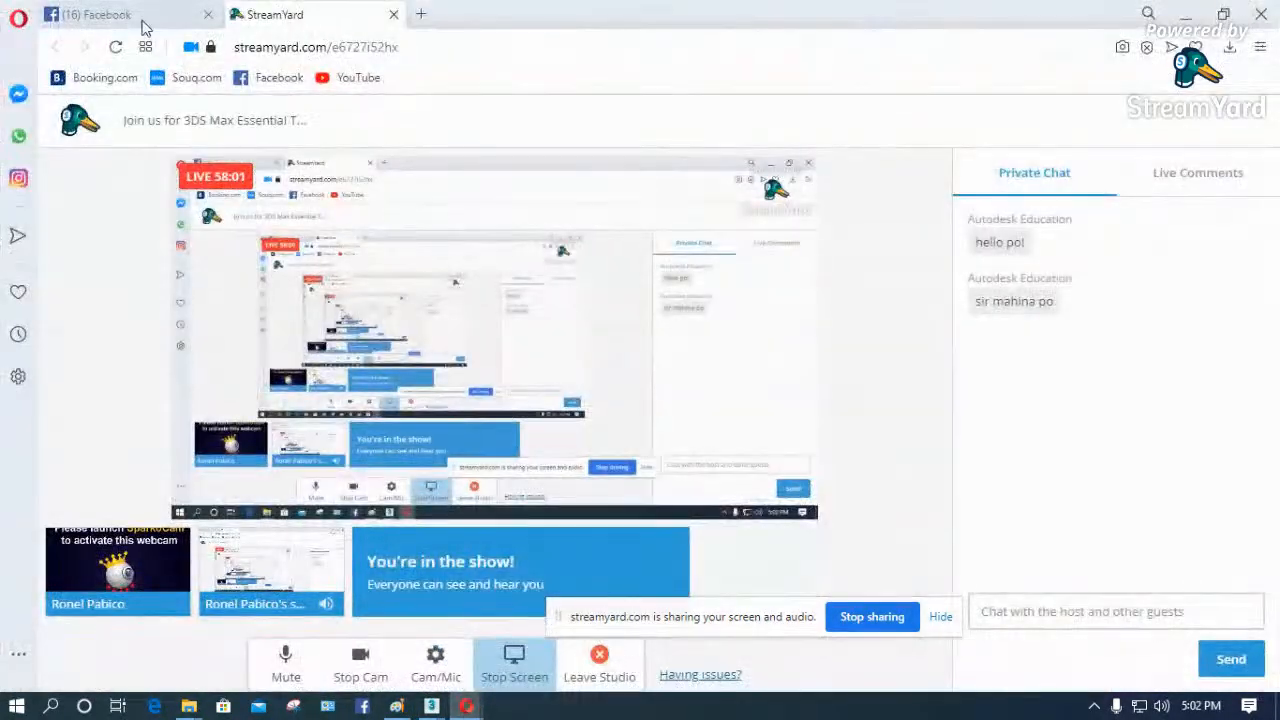
pyautogui.click(1185, 14)
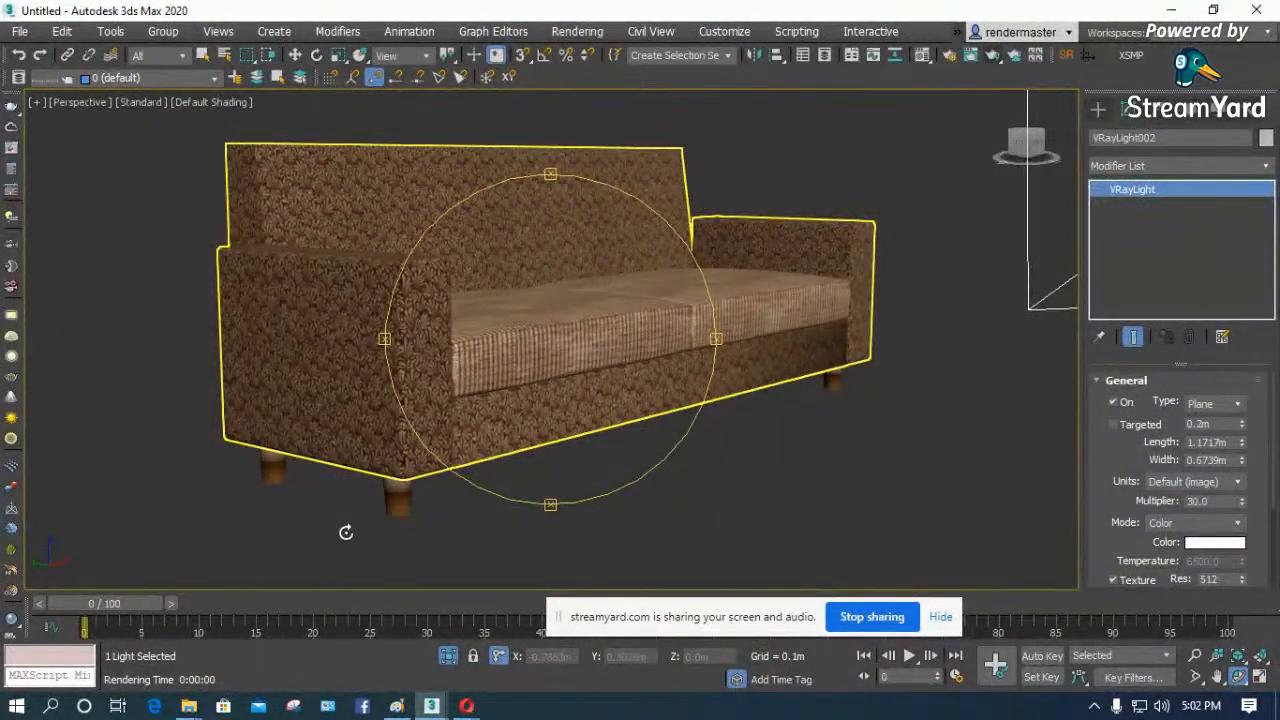
# - Select the whole sofa and both lights in the top view and delete them
pyautogui.press('t')
pyautogui.press('z')
pyautogui.press('w')
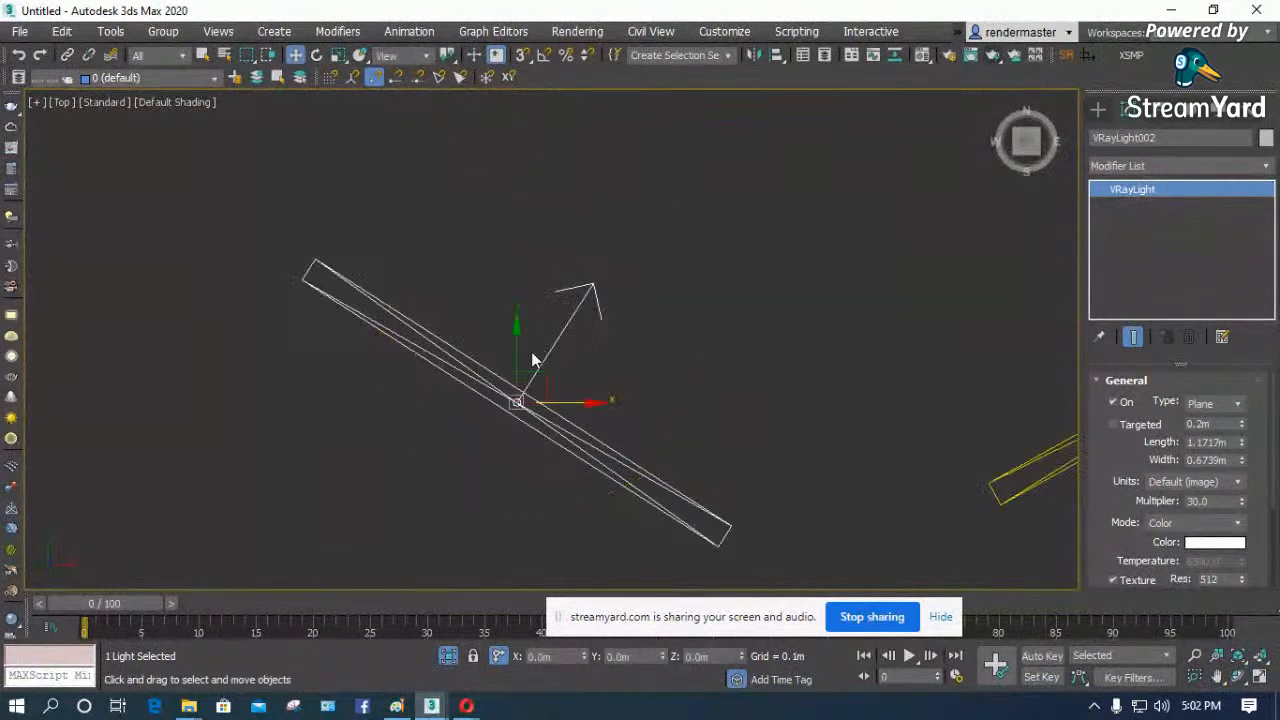
pyautogui.scroll(-7, 234, 373)
pyautogui.moveTo(543, 223); pyautogui.dragTo(113, 499)
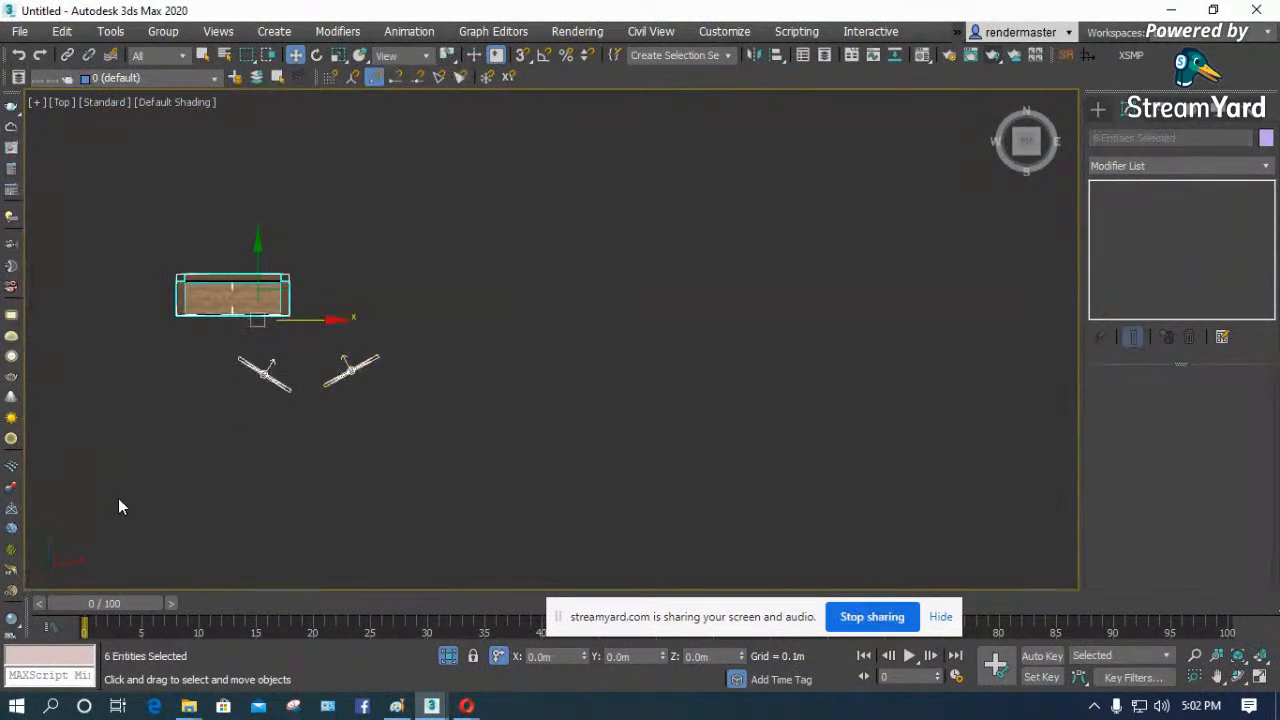
pyautogui.press('Delete')
# - End the isolation mode and unhide all objects to bring back the room
pyautogui.rightClick(361, 365)
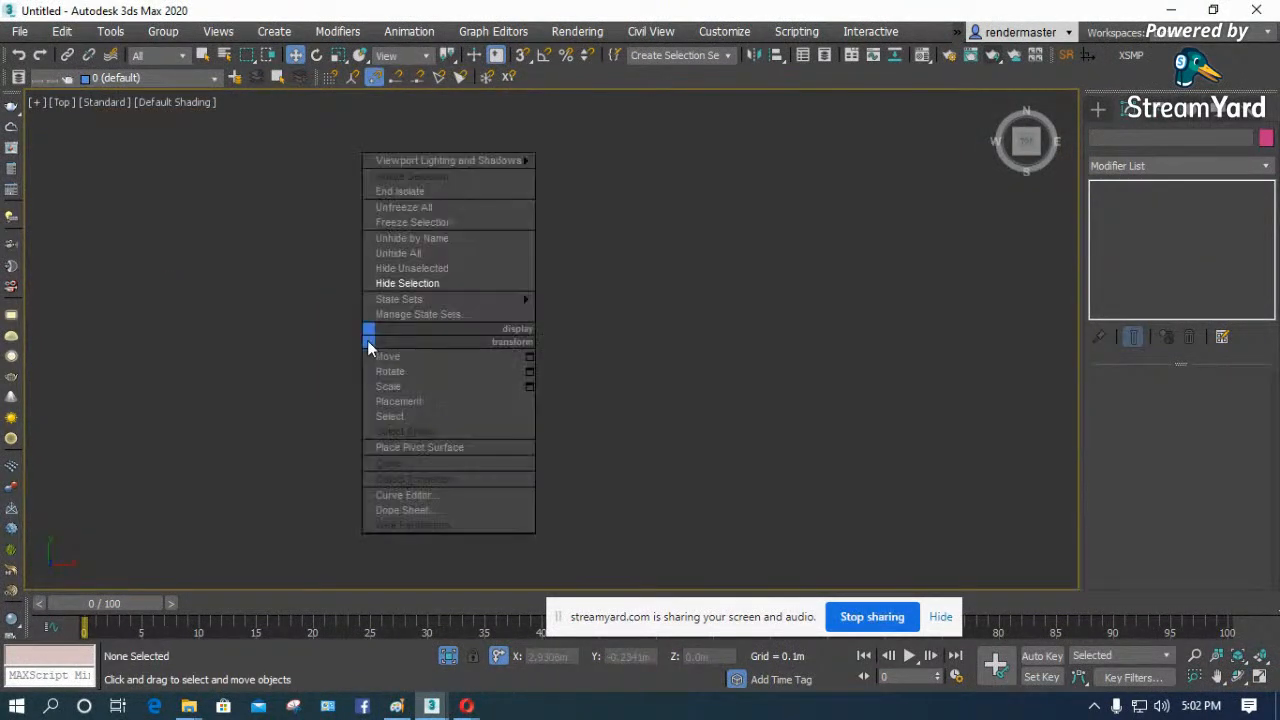
pyautogui.click(412, 195)
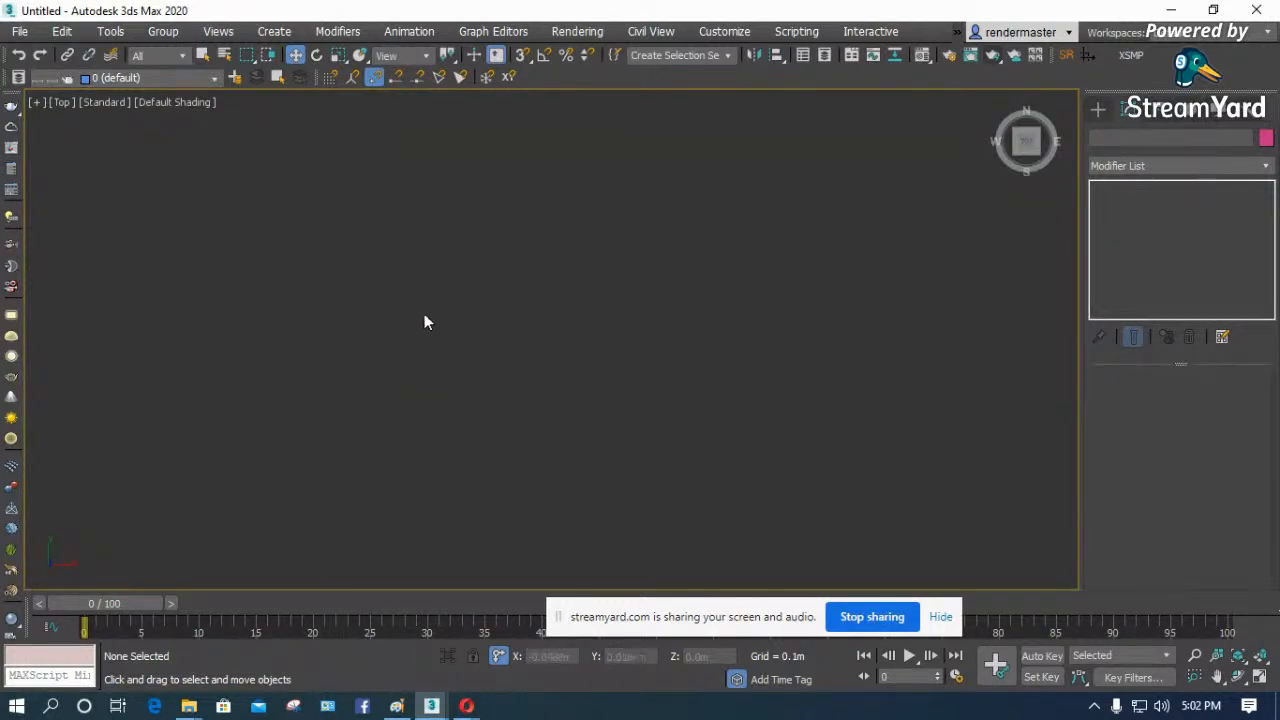
pyautogui.rightClick(418, 272)
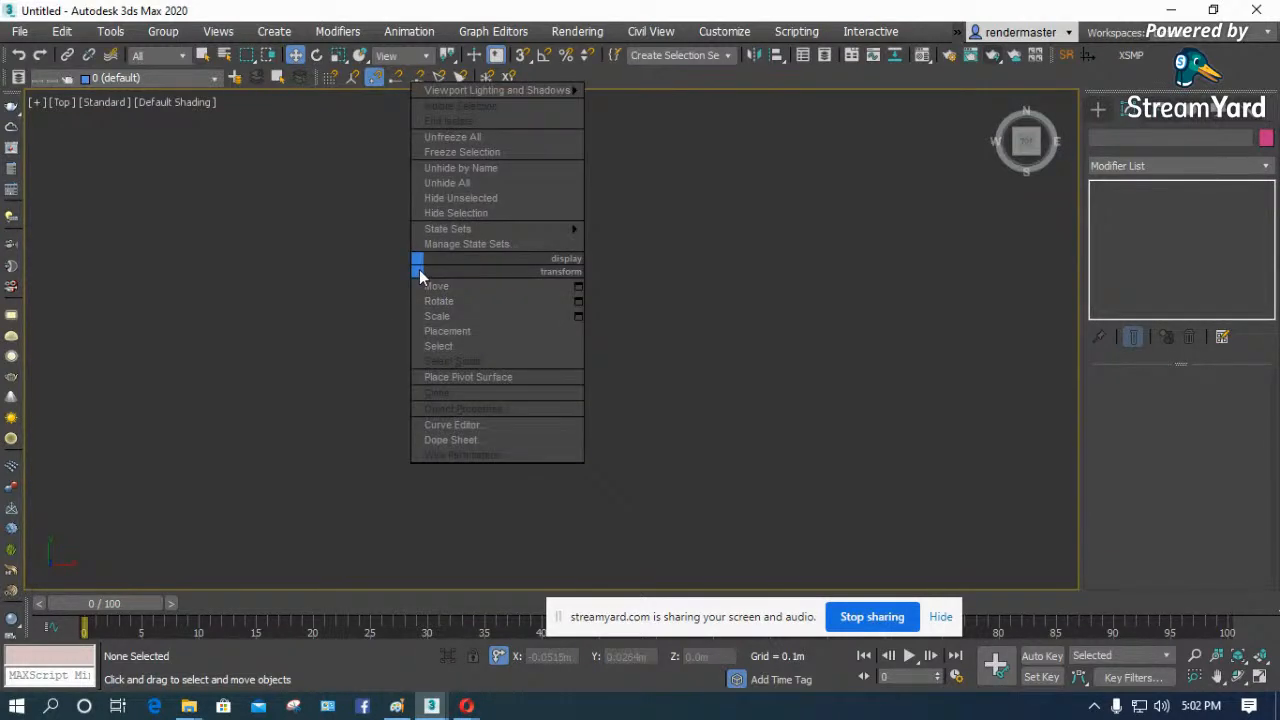
pyautogui.click(447, 182)
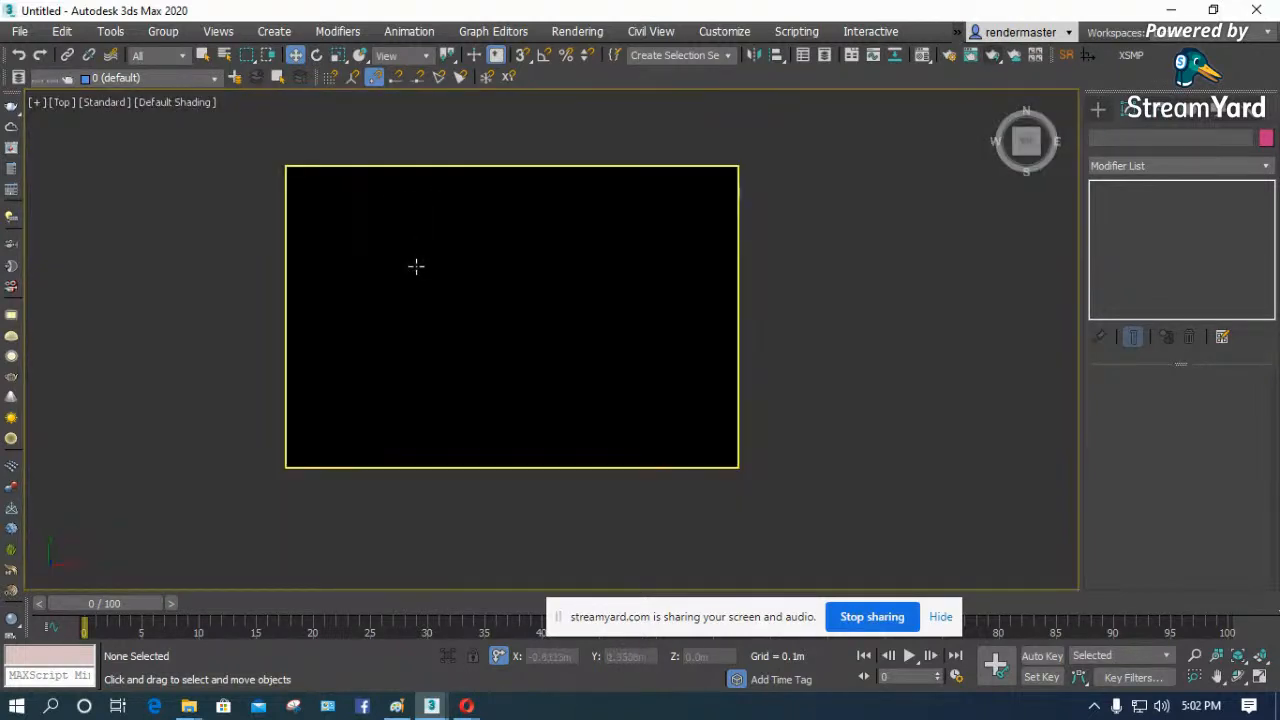
# - Select the room's target camera and show the room through it in default shading
pyautogui.press('F3')
pyautogui.click(348, 418)
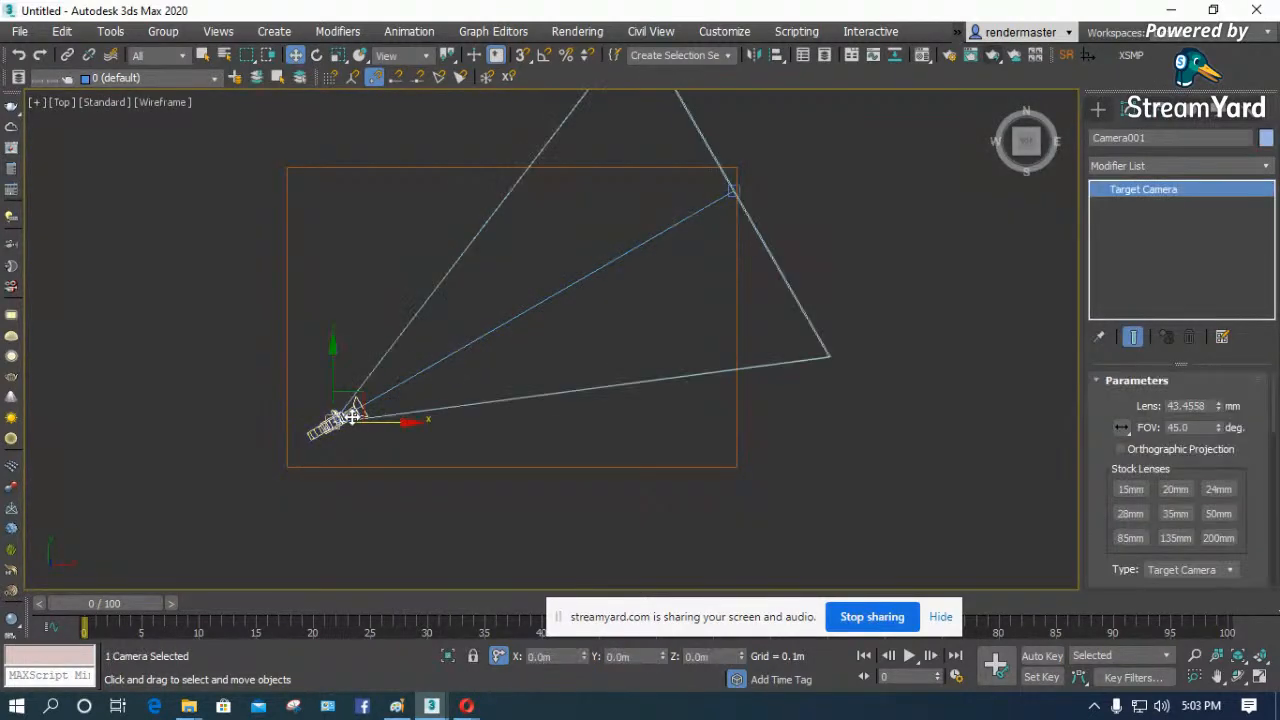
pyautogui.press('c')
pyautogui.press('F3')
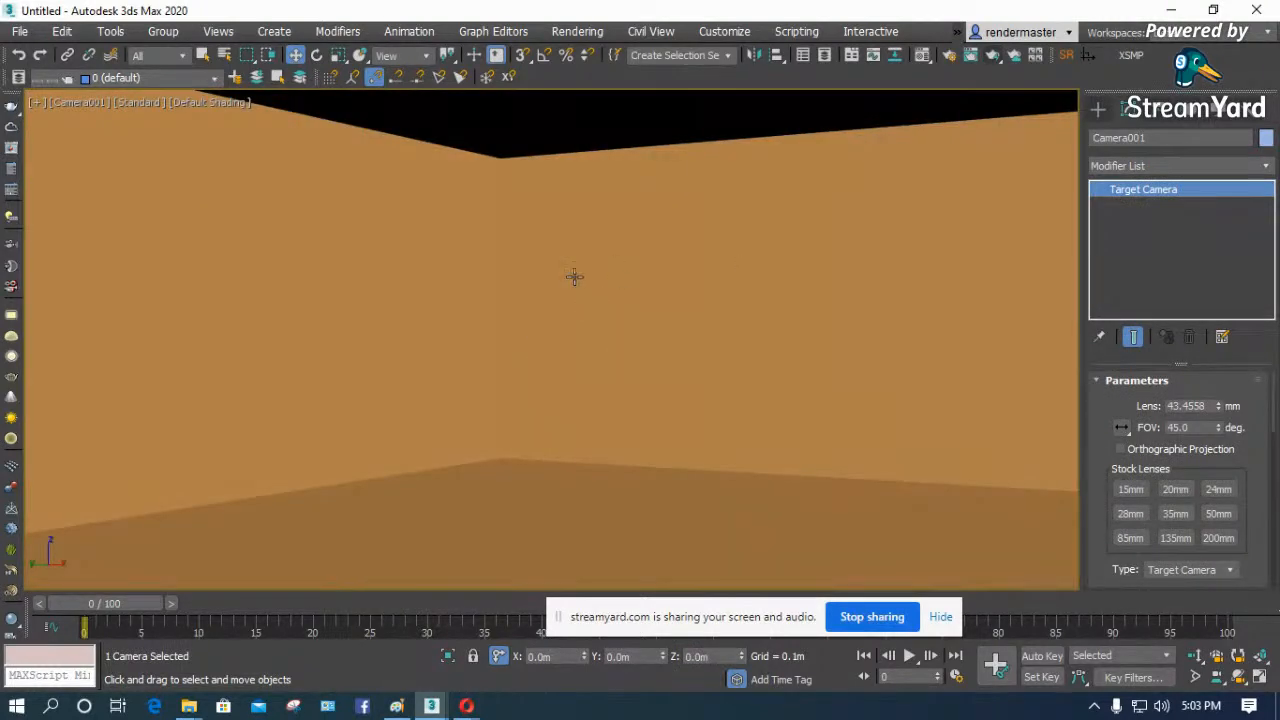
# - Switch to File Explorer and open the Furniture folder inside the Max folder on Local Disk (F:)
pyautogui.moveTo(188, 706)
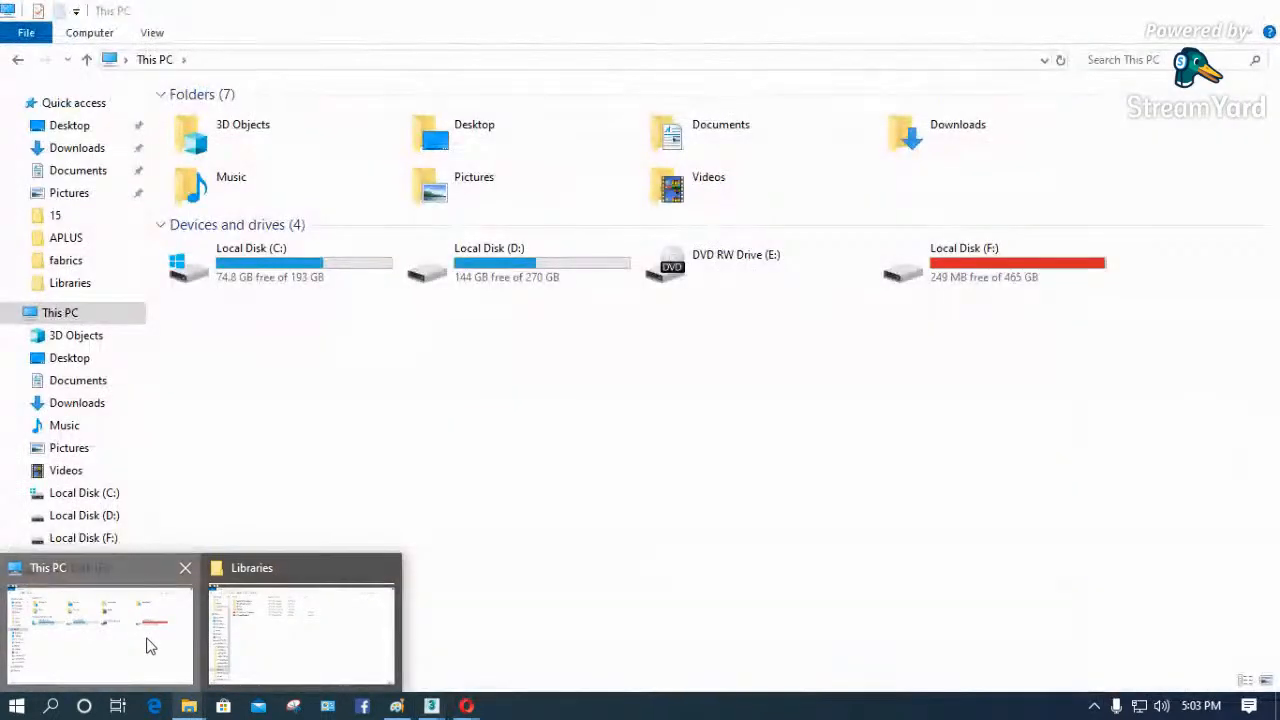
pyautogui.click(146, 646)
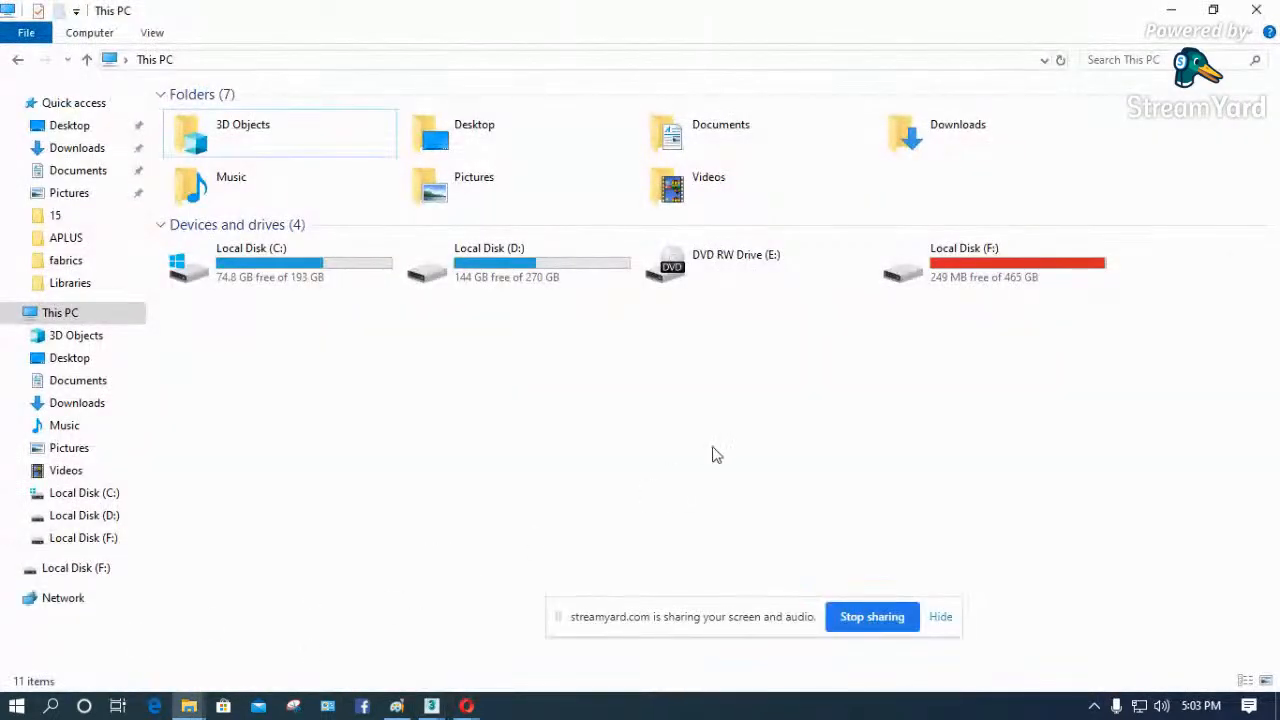
pyautogui.moveTo(713, 617); pyautogui.dragTo(823, 643)
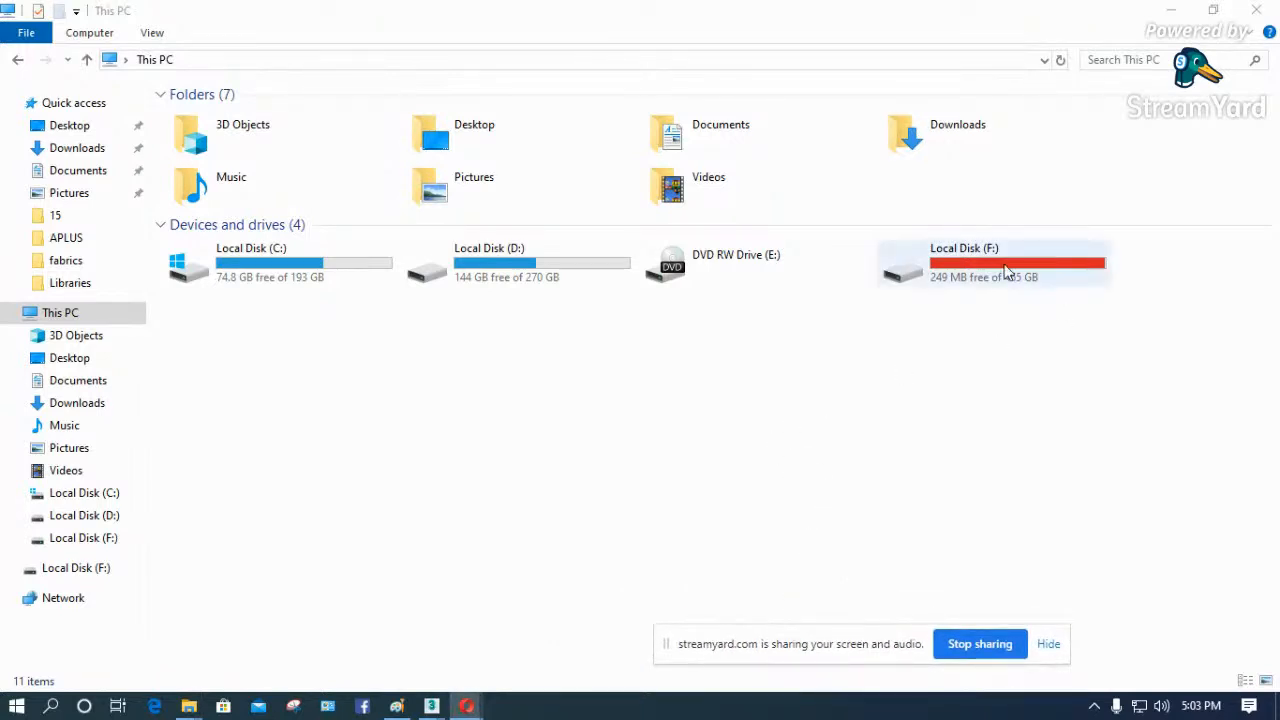
pyautogui.click(937, 268)
pyautogui.doubleClick(997, 265)
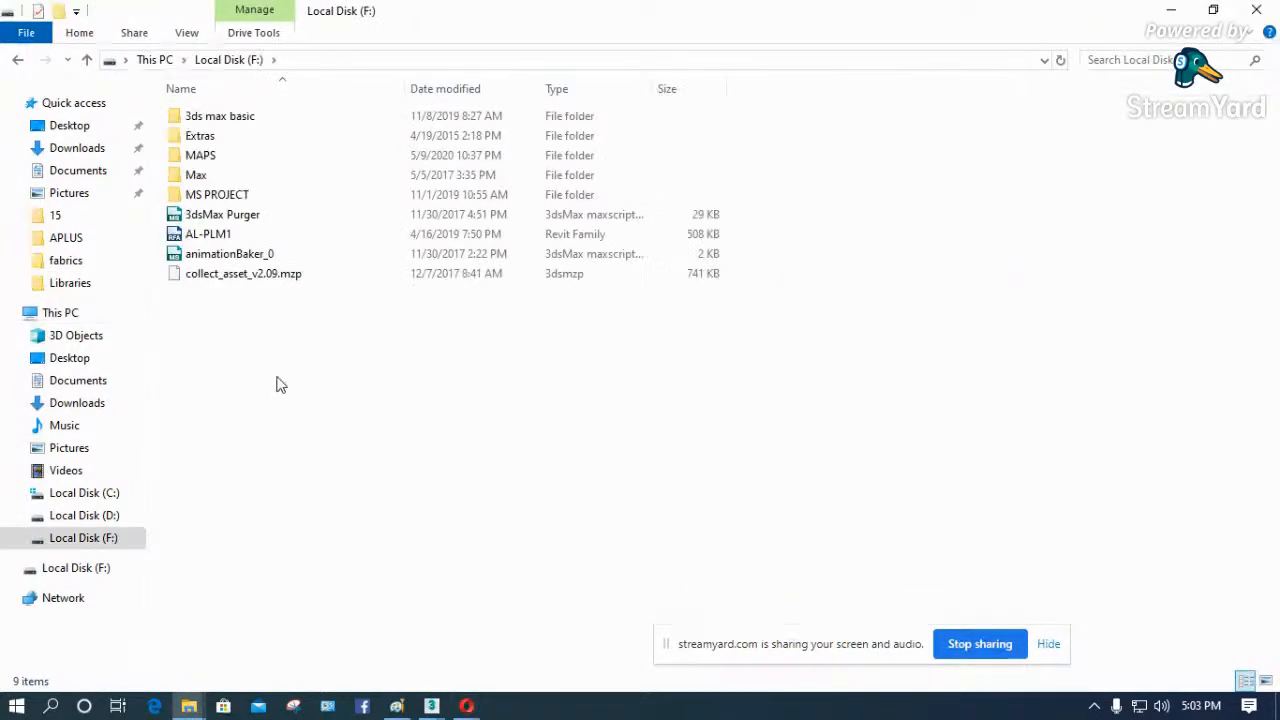
pyautogui.click(199, 177)
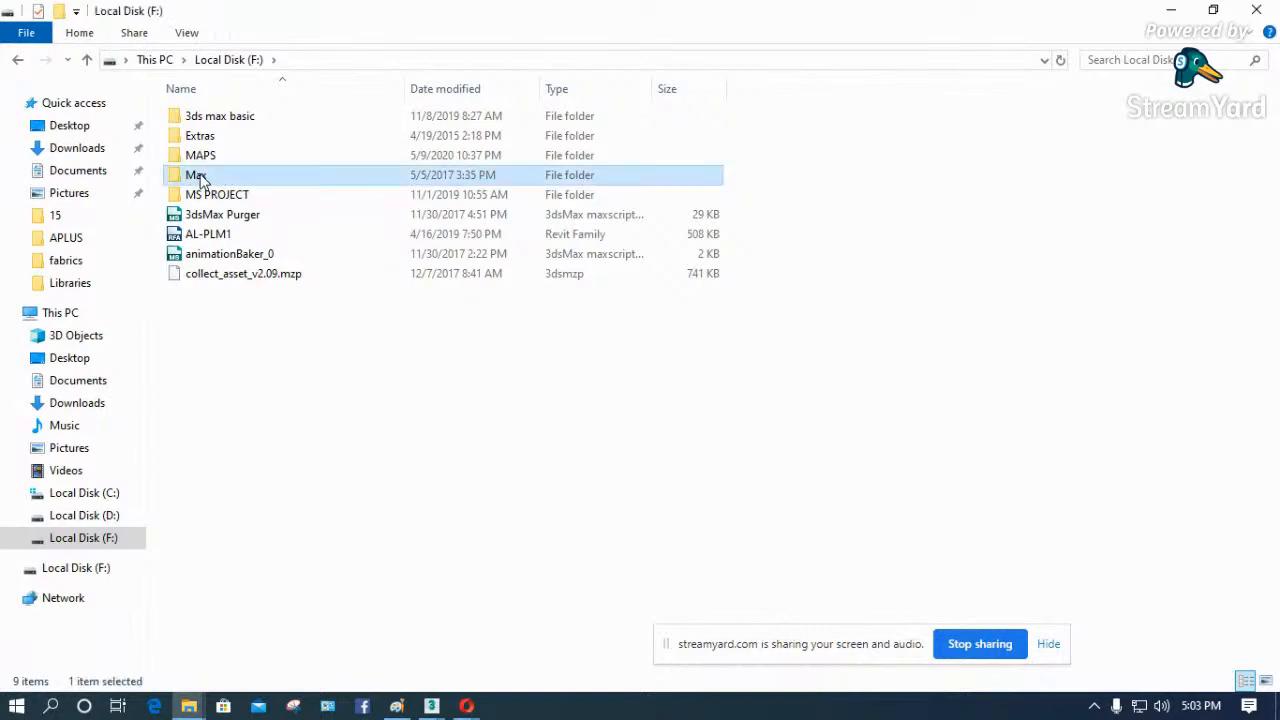
pyautogui.doubleClick(199, 177)
pyautogui.click(211, 237)
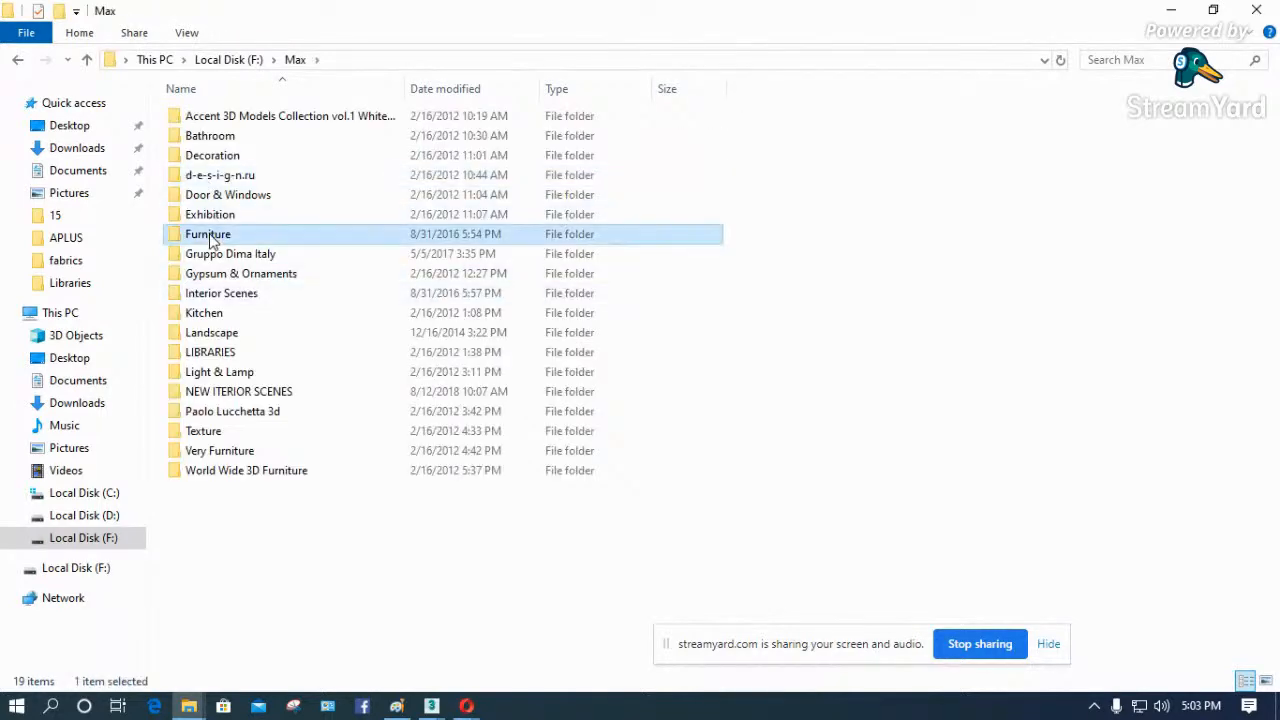
# - Look through the furniture collection thumbnails and open the preview image Perfect-Sofa-Vol9
pyautogui.scroll(-3, 290, 265)
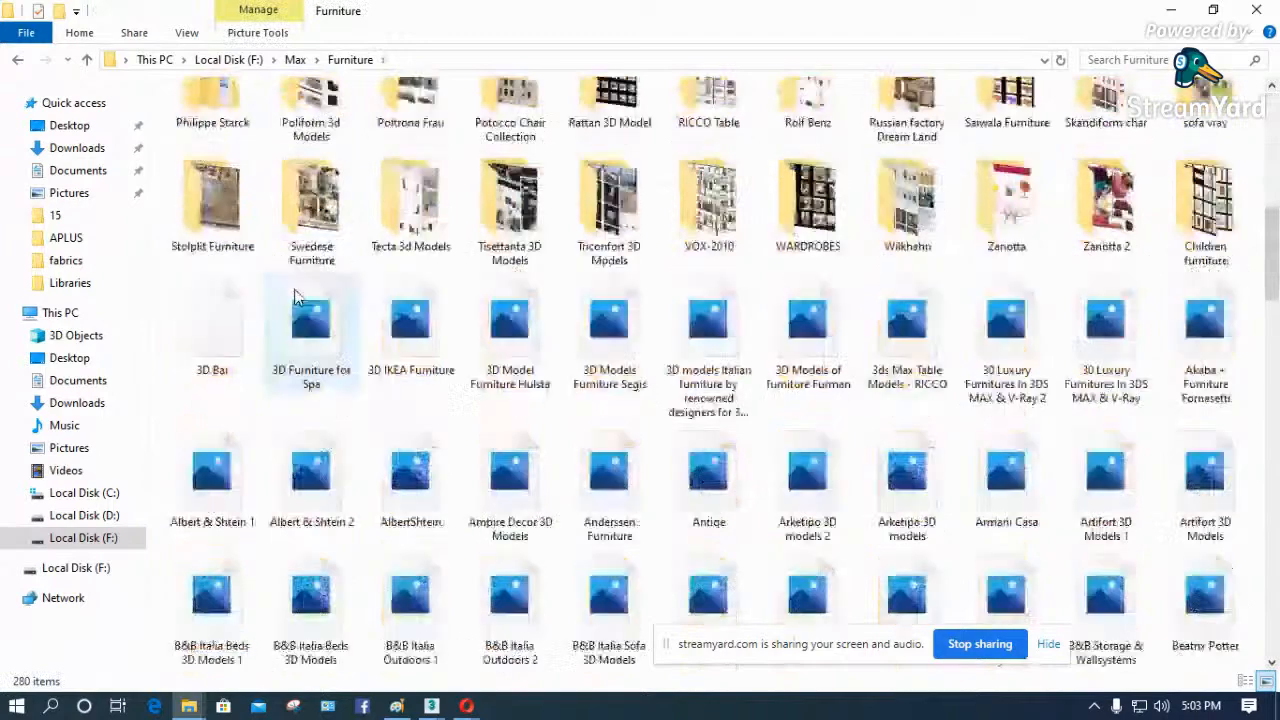
pyautogui.scroll(-5, 305, 300)
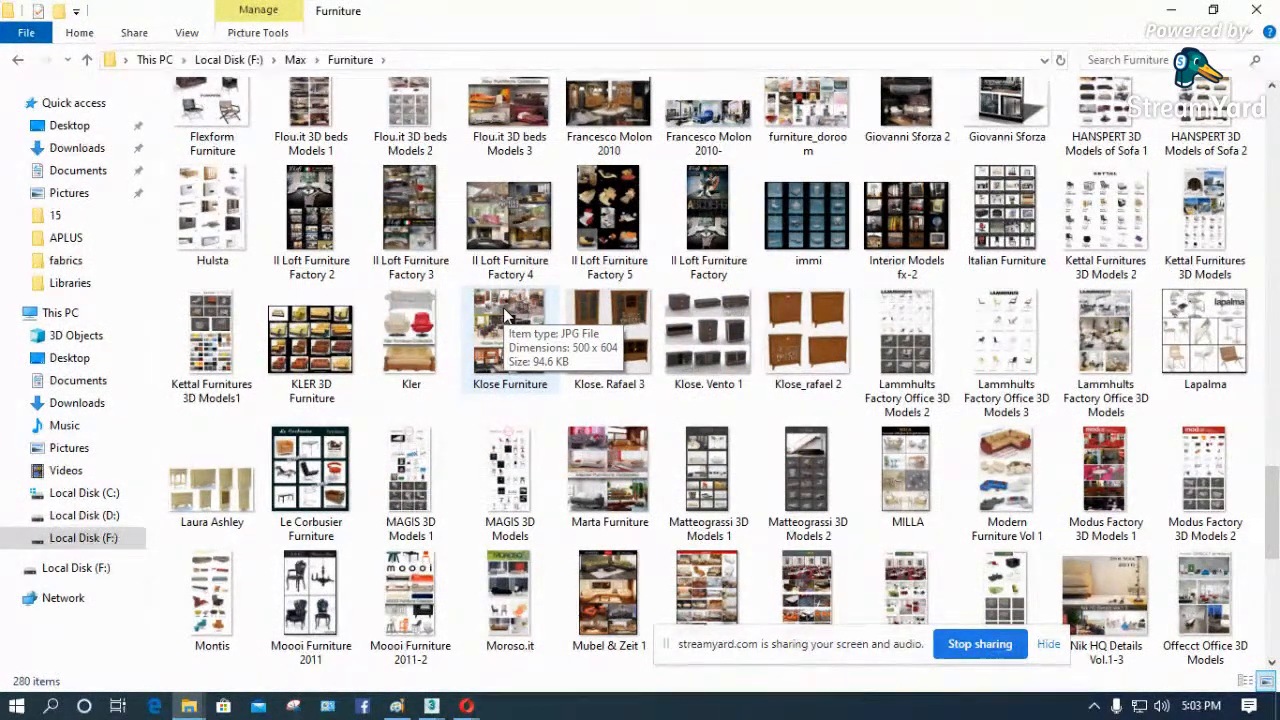
pyautogui.scroll(5, 620, 266)
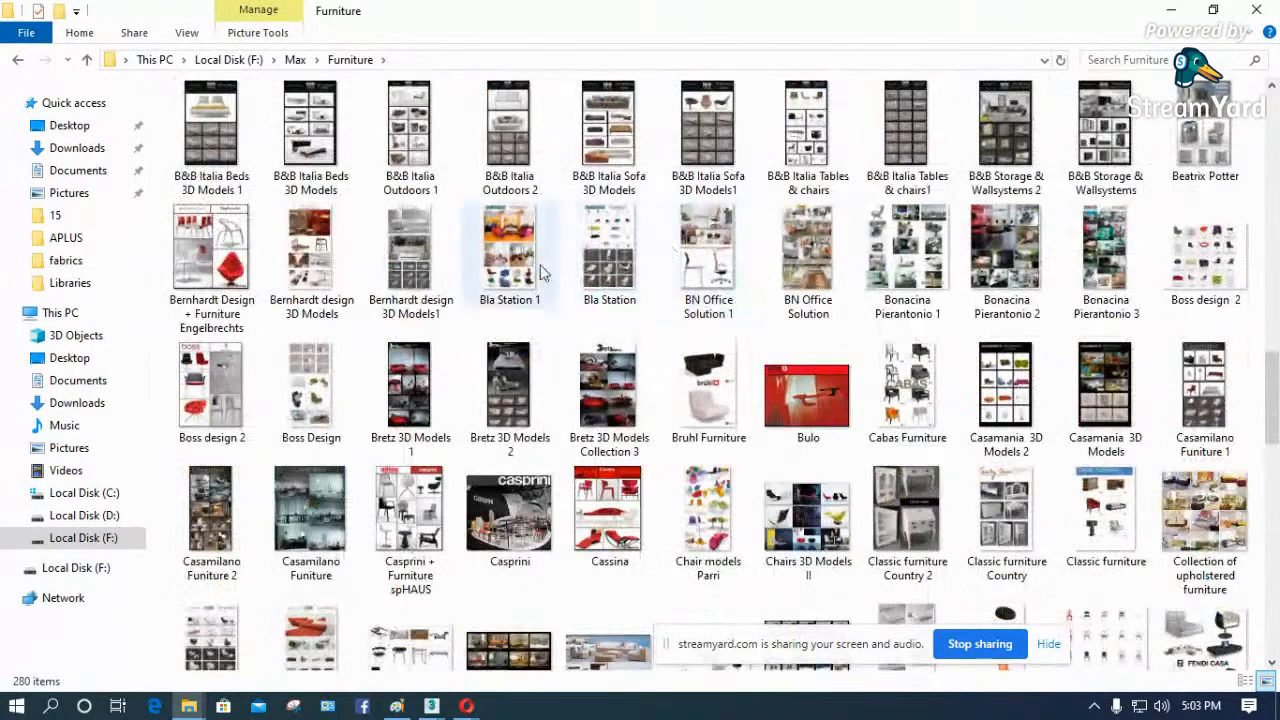
pyautogui.scroll(-5, 540, 272)
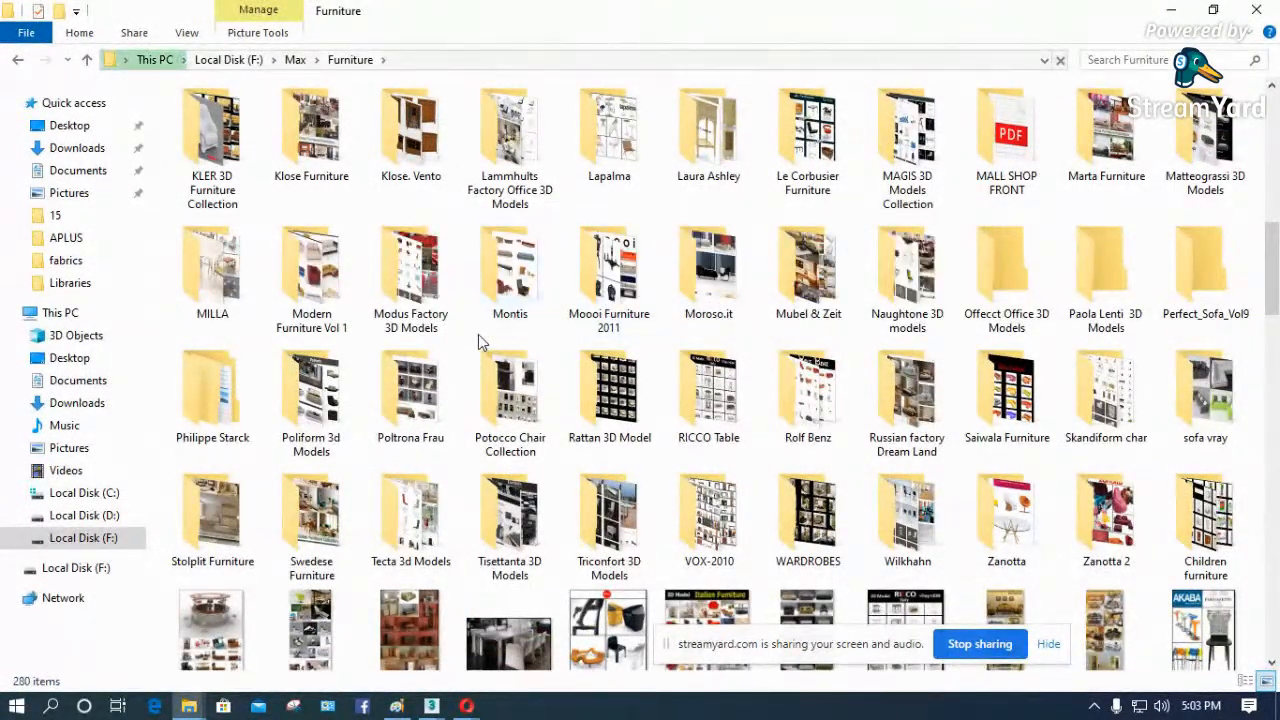
pyautogui.scroll(-15, 478, 334)
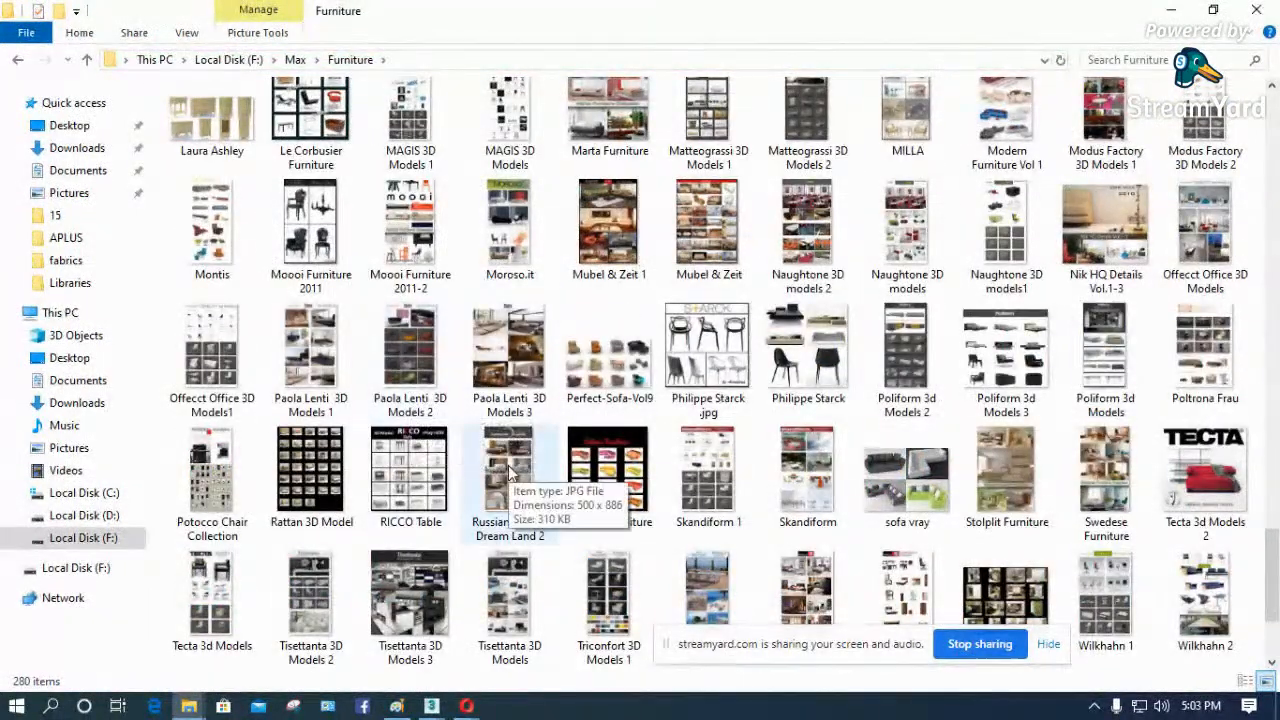
pyautogui.doubleClick(600, 378)
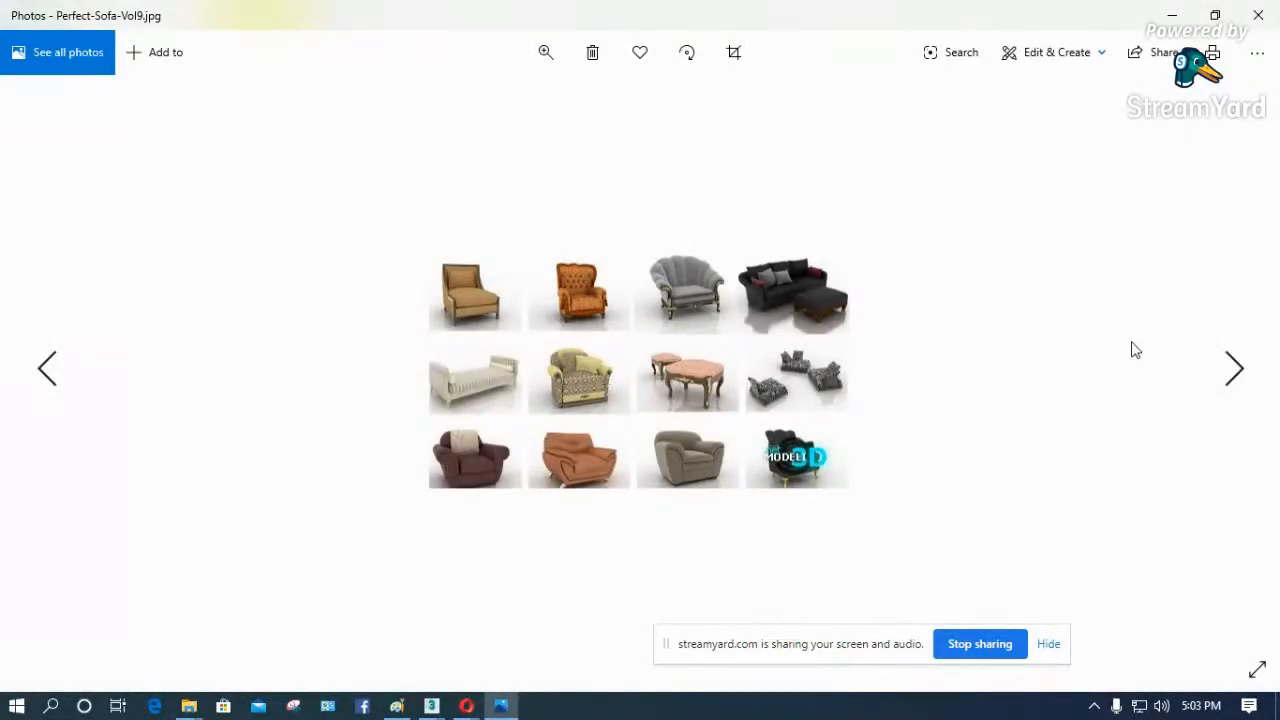
# - Browse the subsequent catalogue previews, including Philippe Starck and Poliform, and return to the Poltrona Frau sheet to examine its models
pyautogui.press('Right')
pyautogui.press('Right')
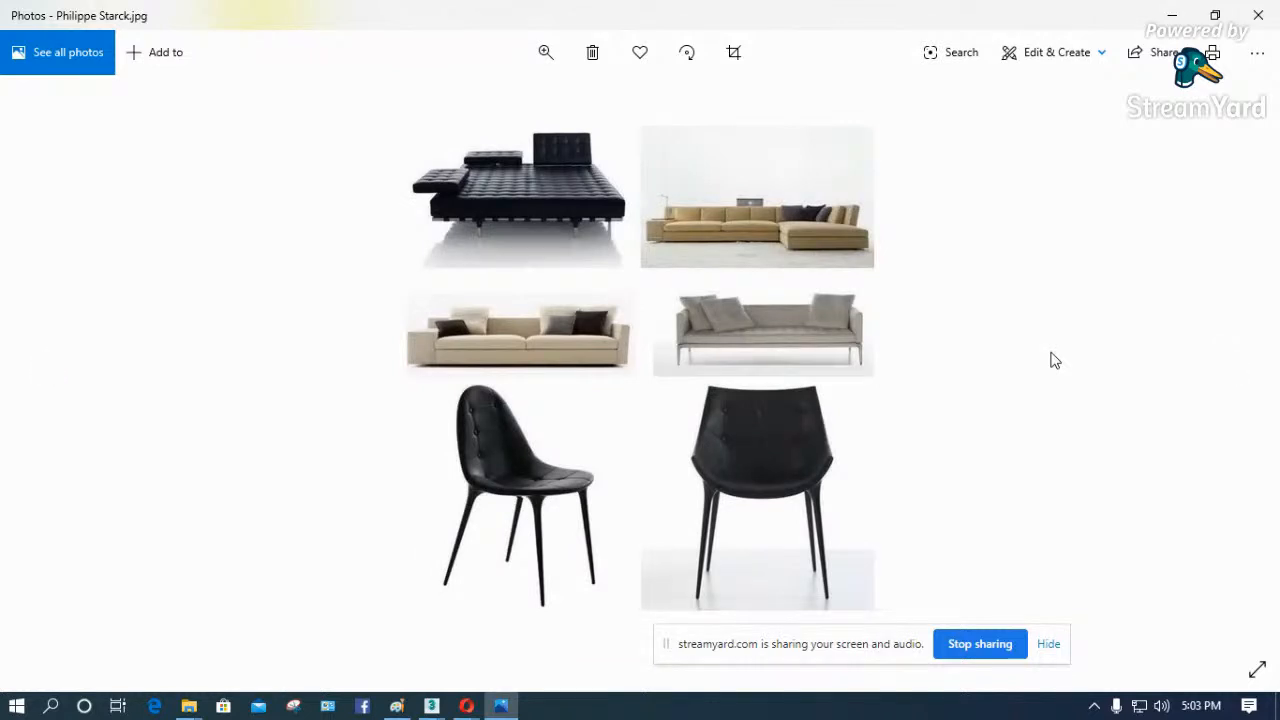
pyautogui.press('Right')
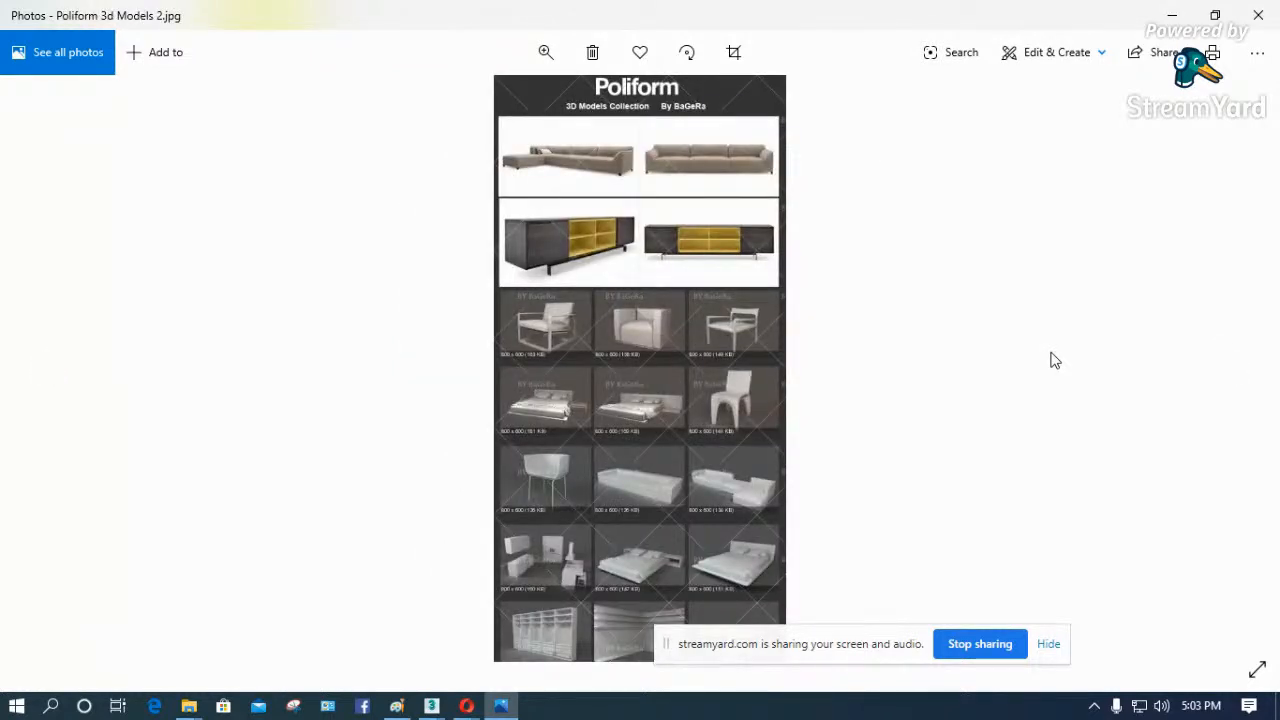
pyautogui.press('Right')
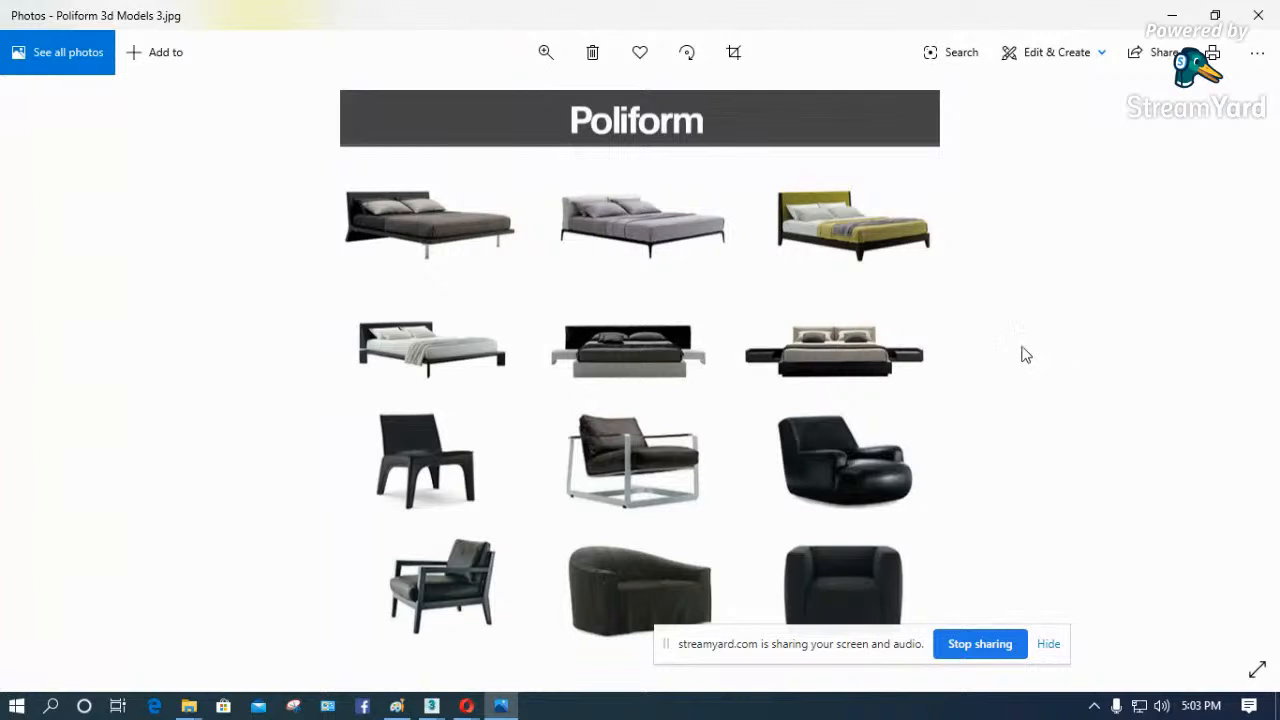
pyautogui.press('Right')
pyautogui.press('Right')
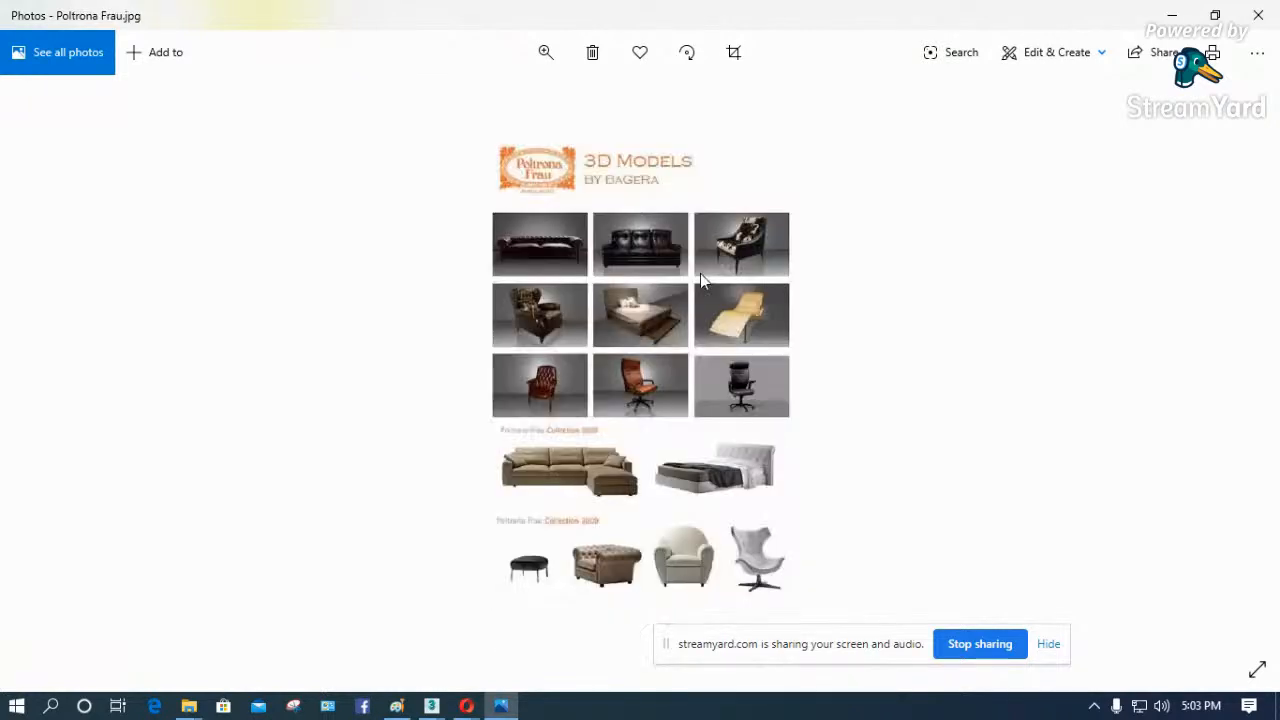
pyautogui.press('Right')
pyautogui.press('Right')
pyautogui.press('Left')
pyautogui.press('Left')
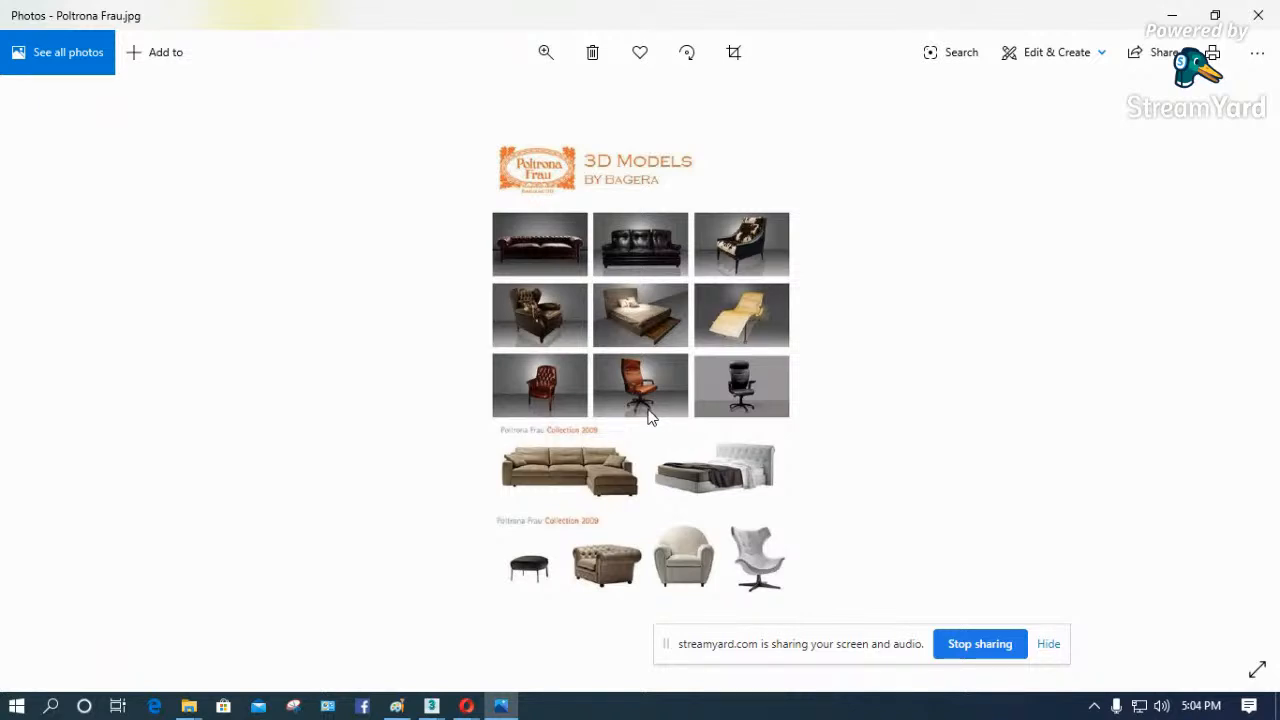
# - Browse the furniture catalogue previews after Poltrona Frau, through Potocco, Dream Land, Saiwala and sofa vray to the Stolplit Furniture sheet
pyautogui.press('Right')
pyautogui.press('Right')
pyautogui.press('Right')
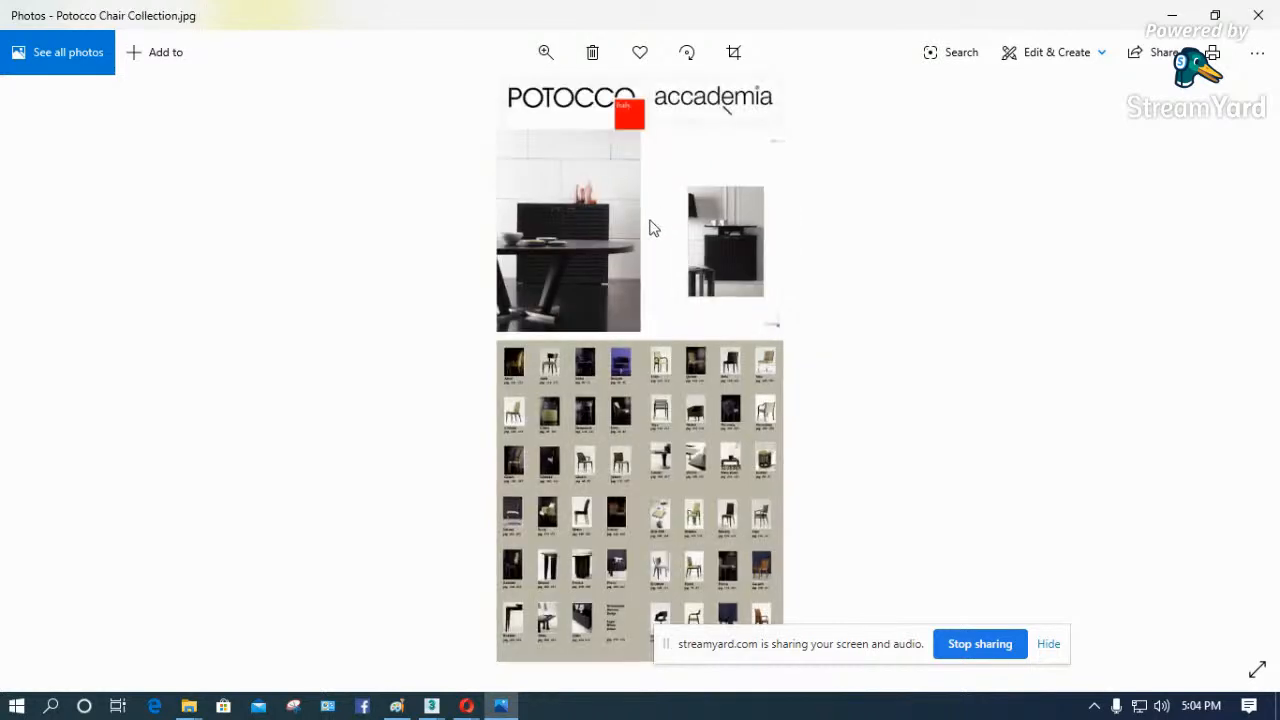
pyautogui.press('Right')
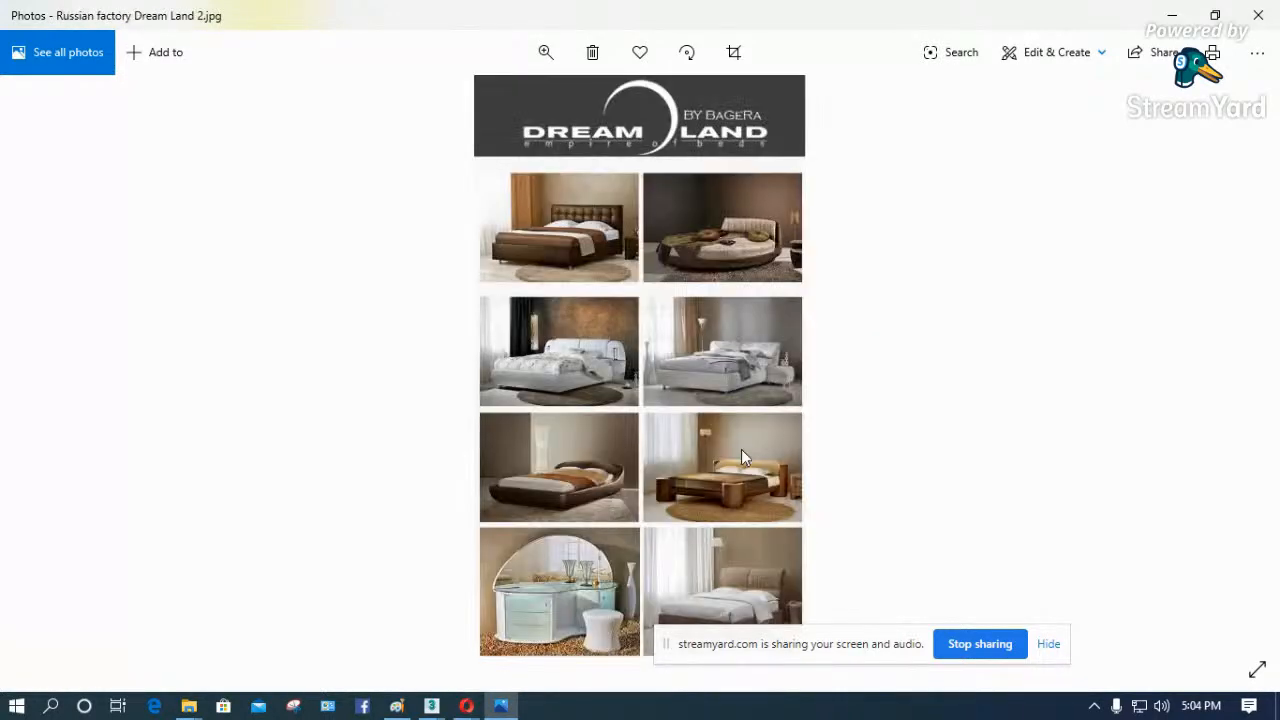
pyautogui.press('Right')
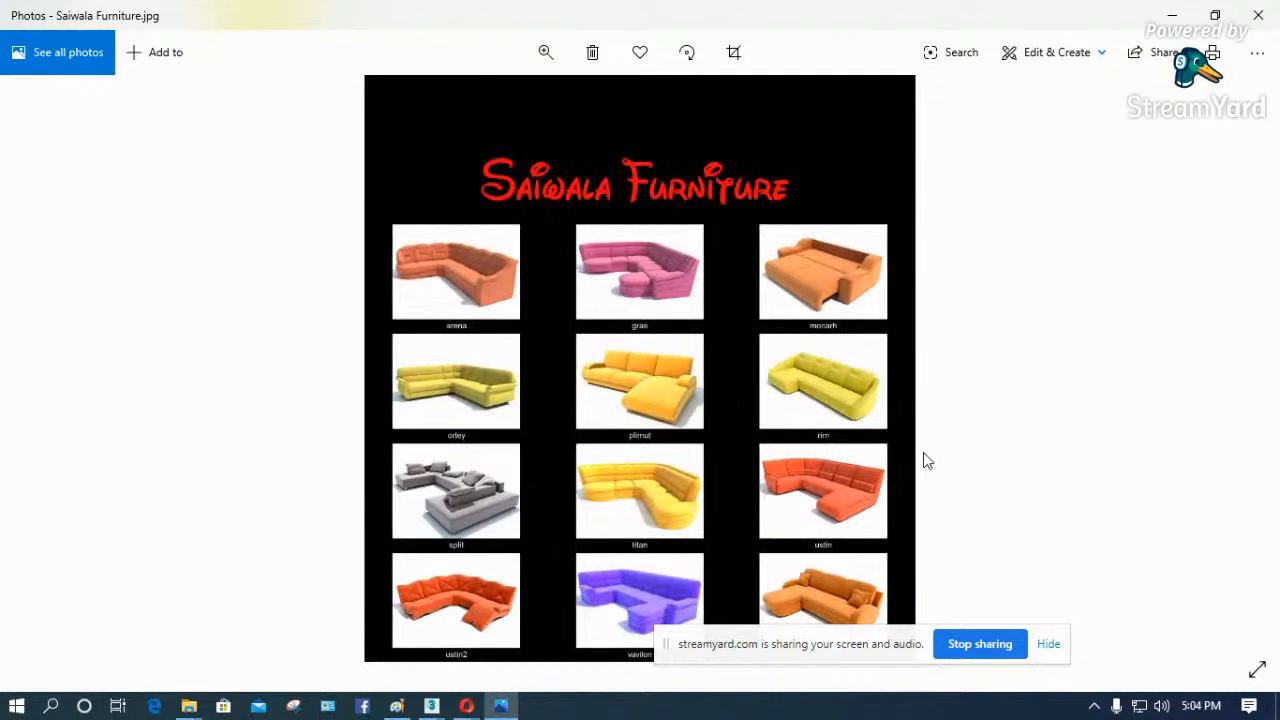
pyautogui.press('Right')
pyautogui.press('Right')
pyautogui.press('Right')
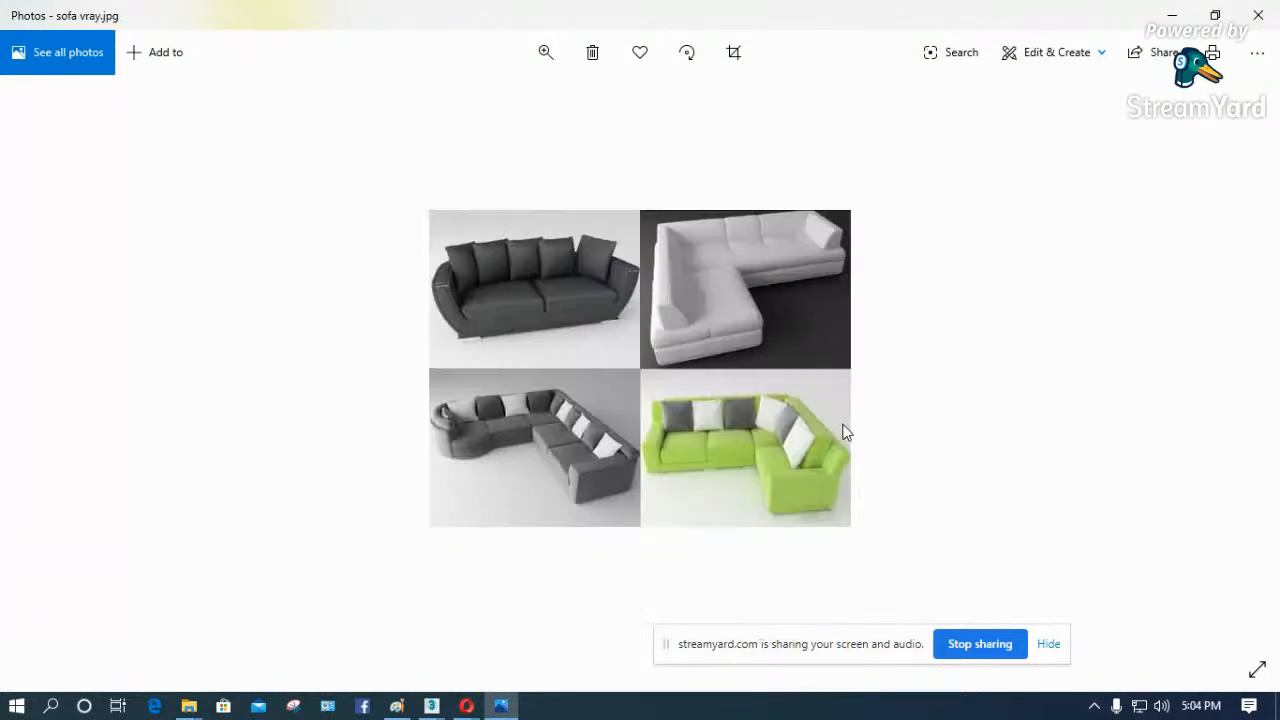
pyautogui.press('Right')
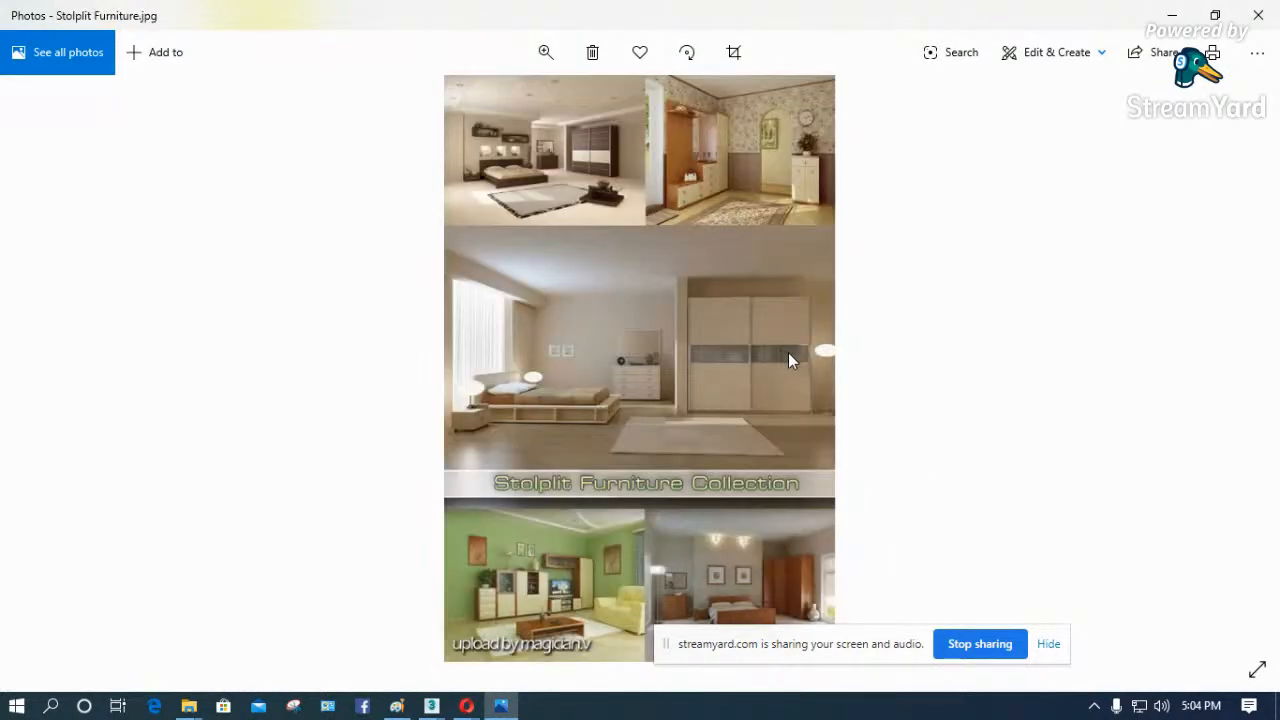
# - Continue through the Tecta, Tisettanta and Triconfort model previews to the VOX-2010 1 sheet
pyautogui.press('Right')
pyautogui.press('Right')
pyautogui.press('Right')
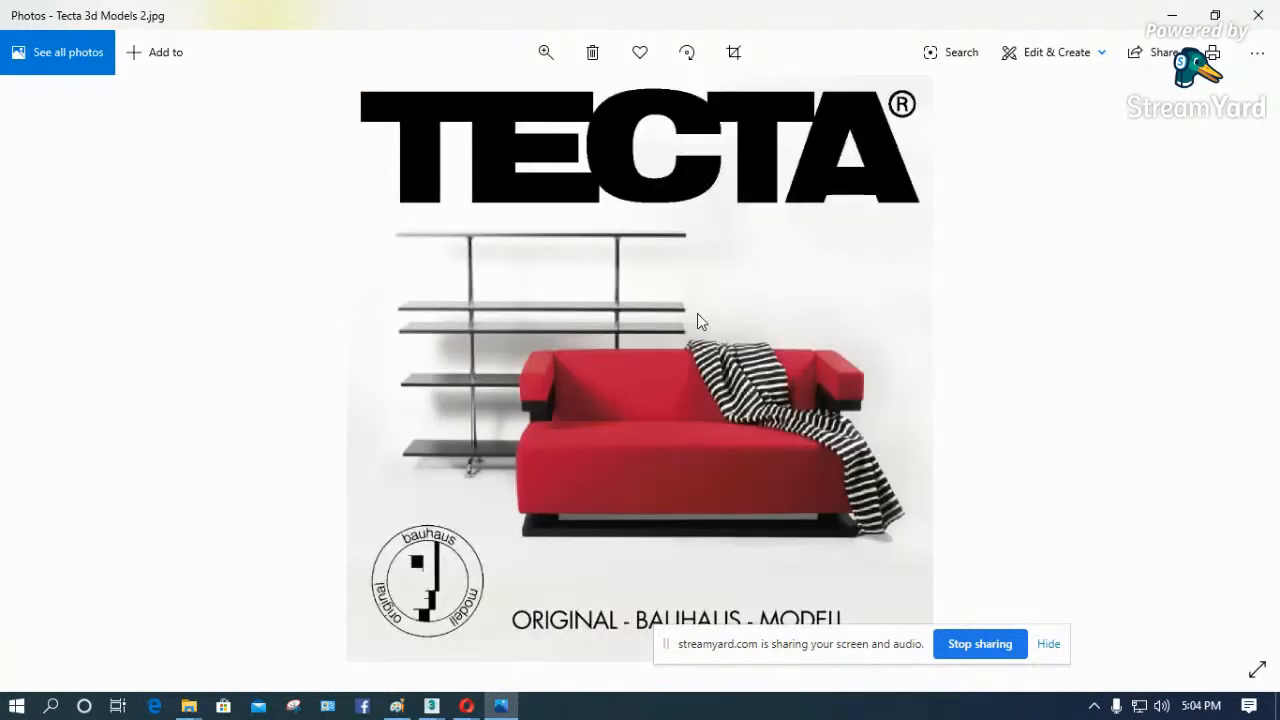
pyautogui.press('Right')
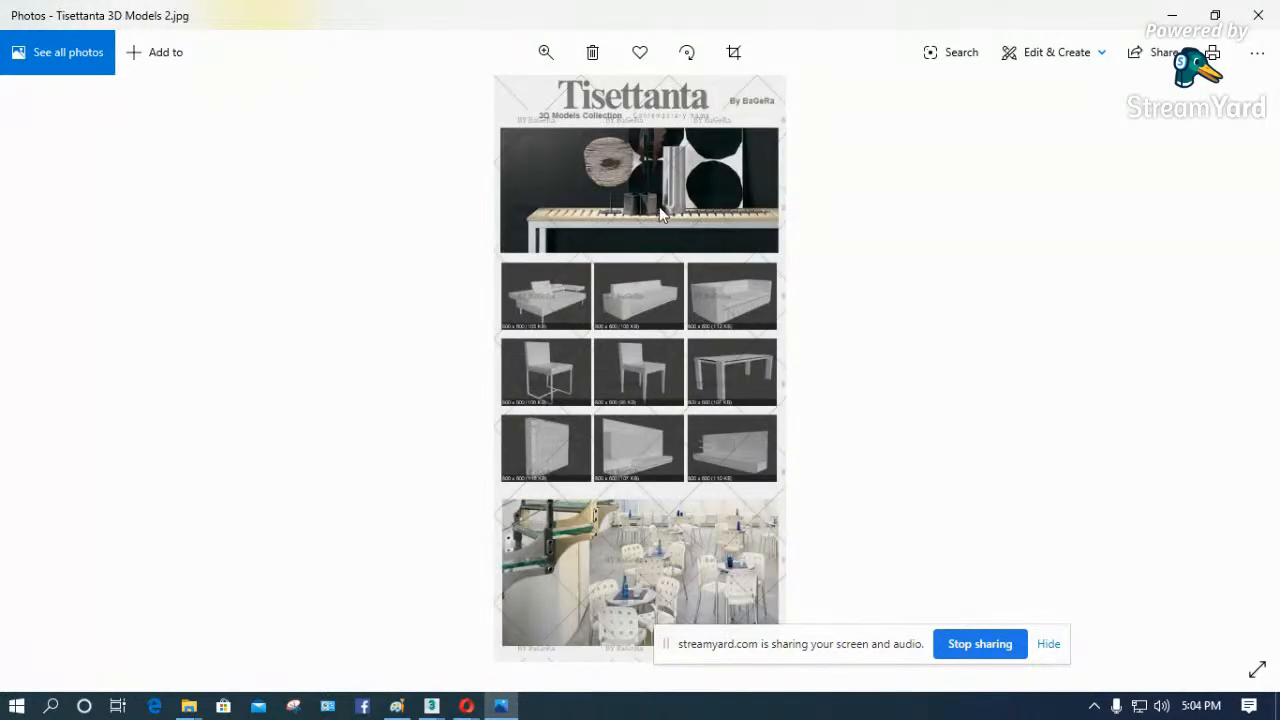
pyautogui.press('Right')
pyautogui.press('Right')
pyautogui.press('Right')
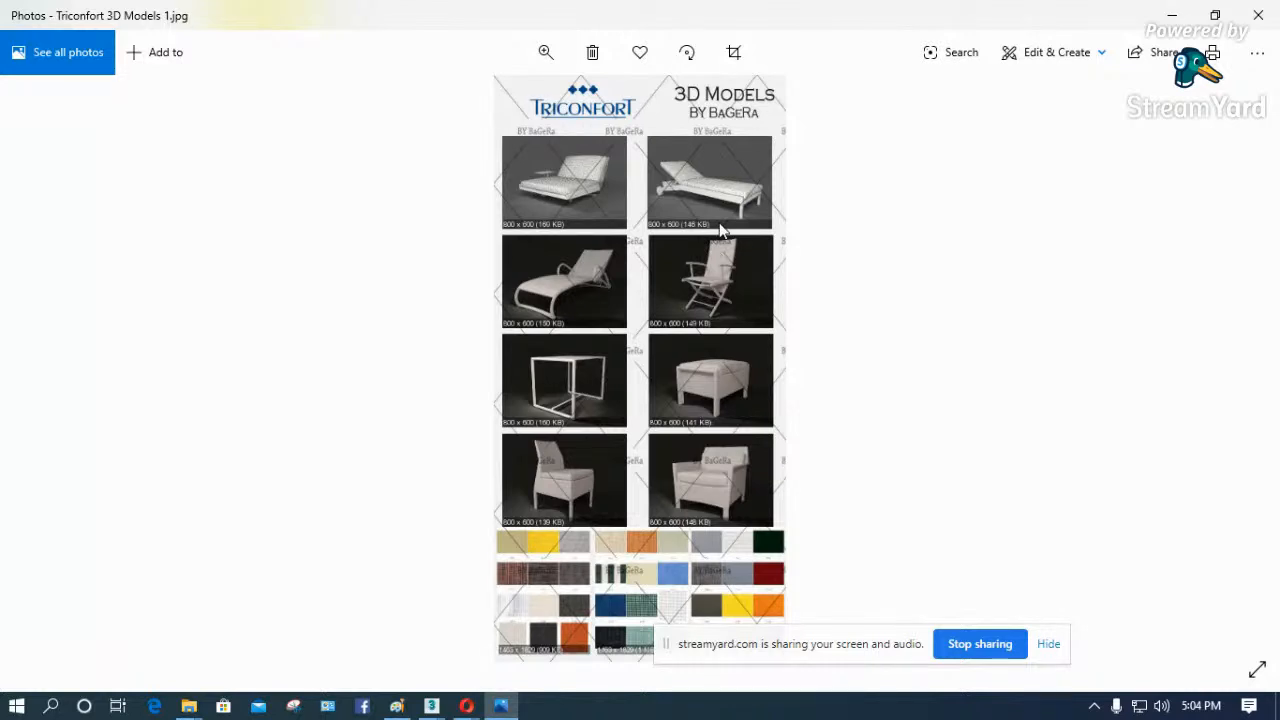
pyautogui.press('Right')
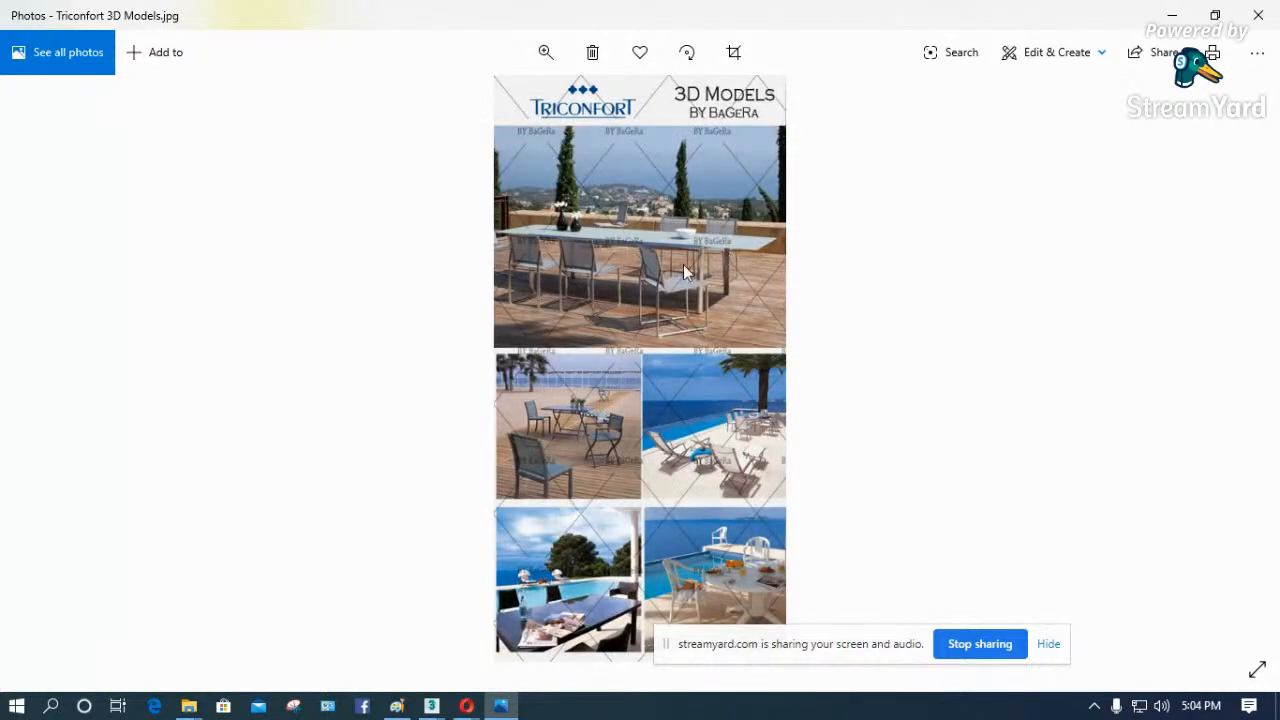
pyautogui.press('Right')
# - Look through the remaining catalogue previews, from VOX-2010 2 through WARDROBES and Wilkhahn to the final Zanotta sheet
pyautogui.press('Right')
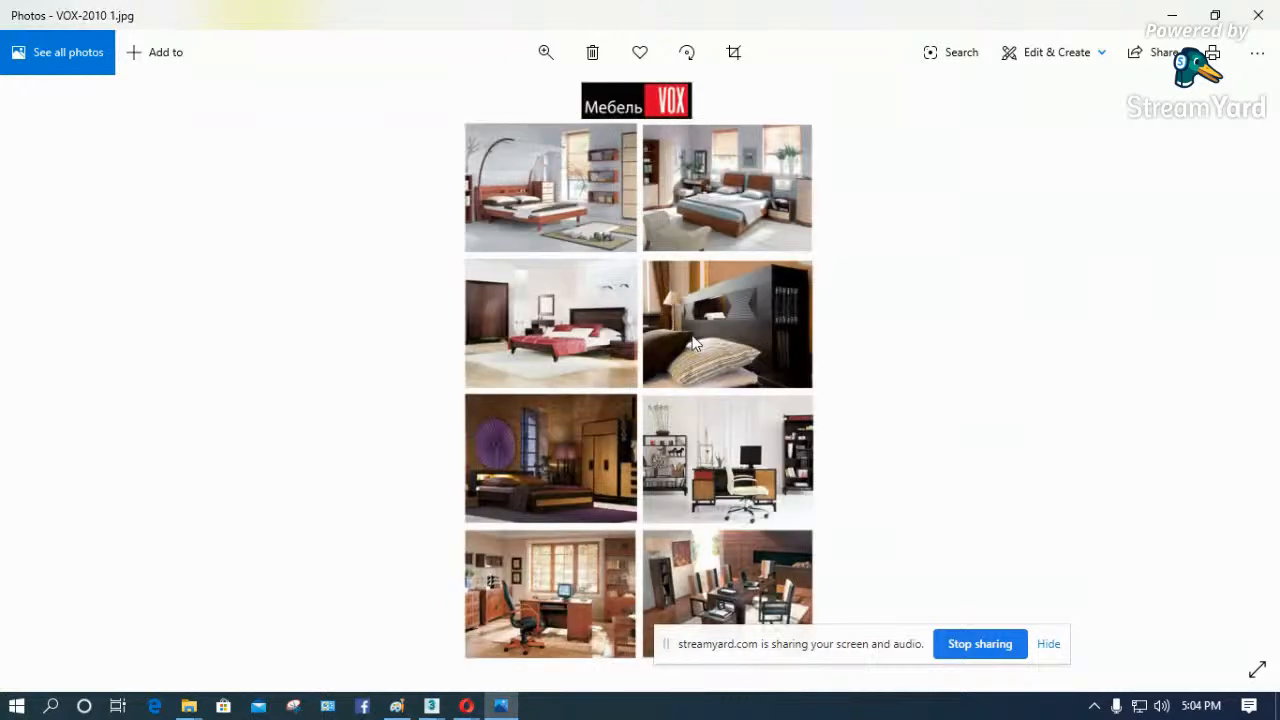
pyautogui.press('Right')
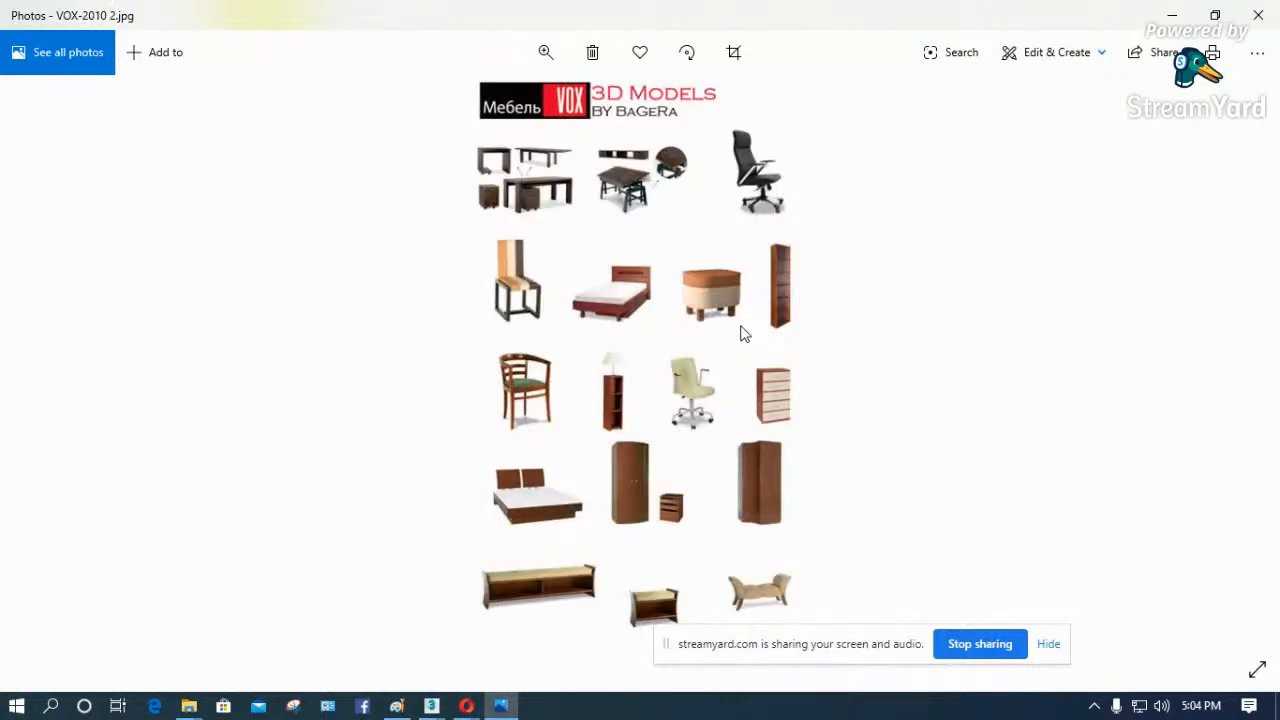
pyautogui.press('Right')
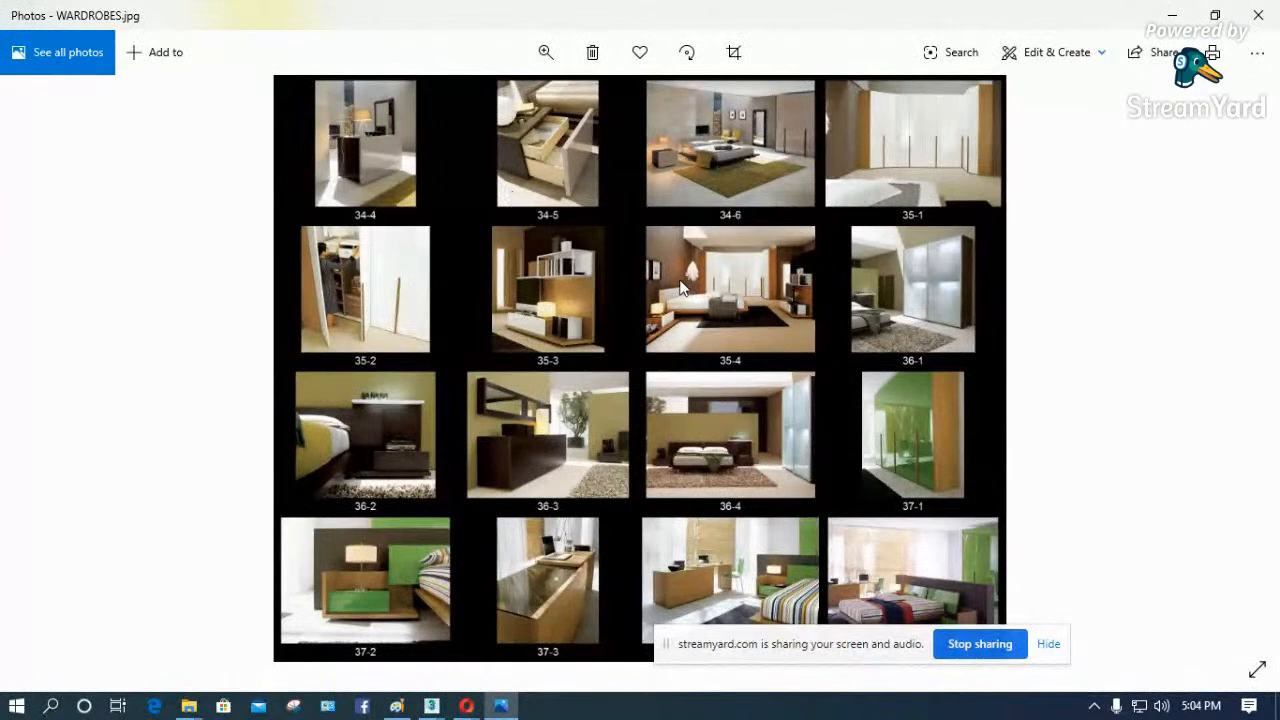
pyautogui.press('Right')
pyautogui.press('Right')
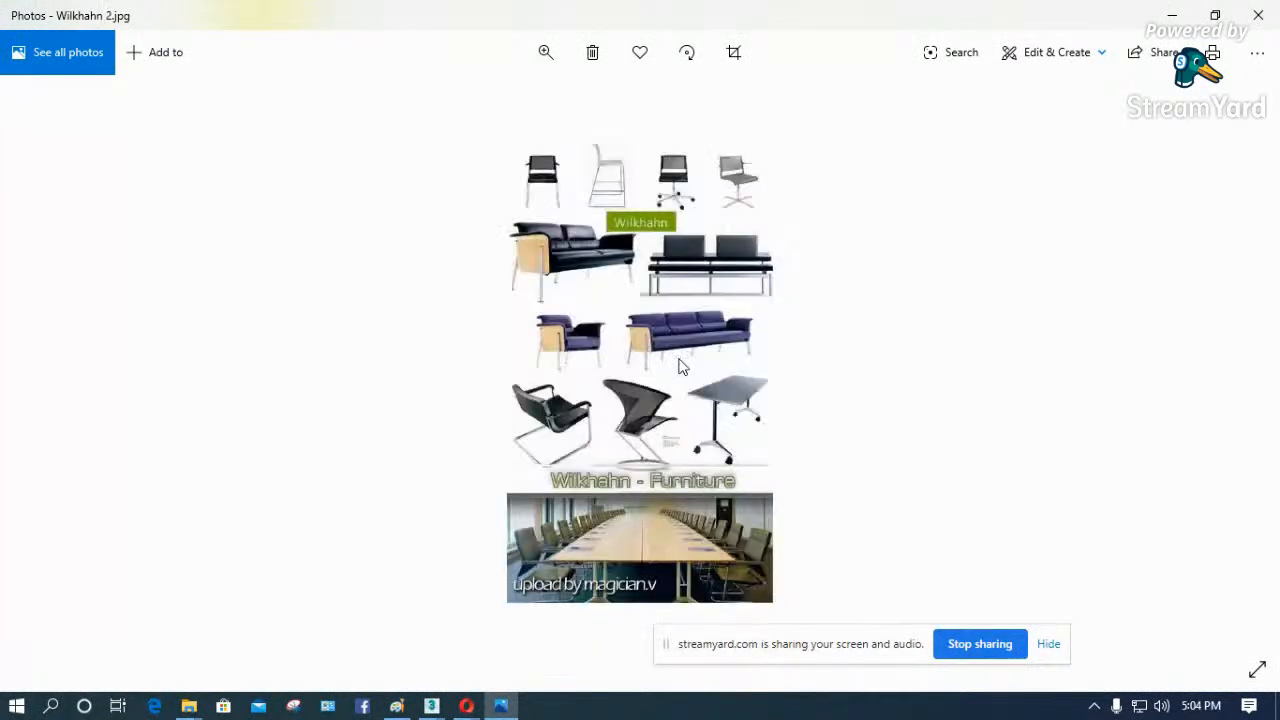
pyautogui.press('Right')
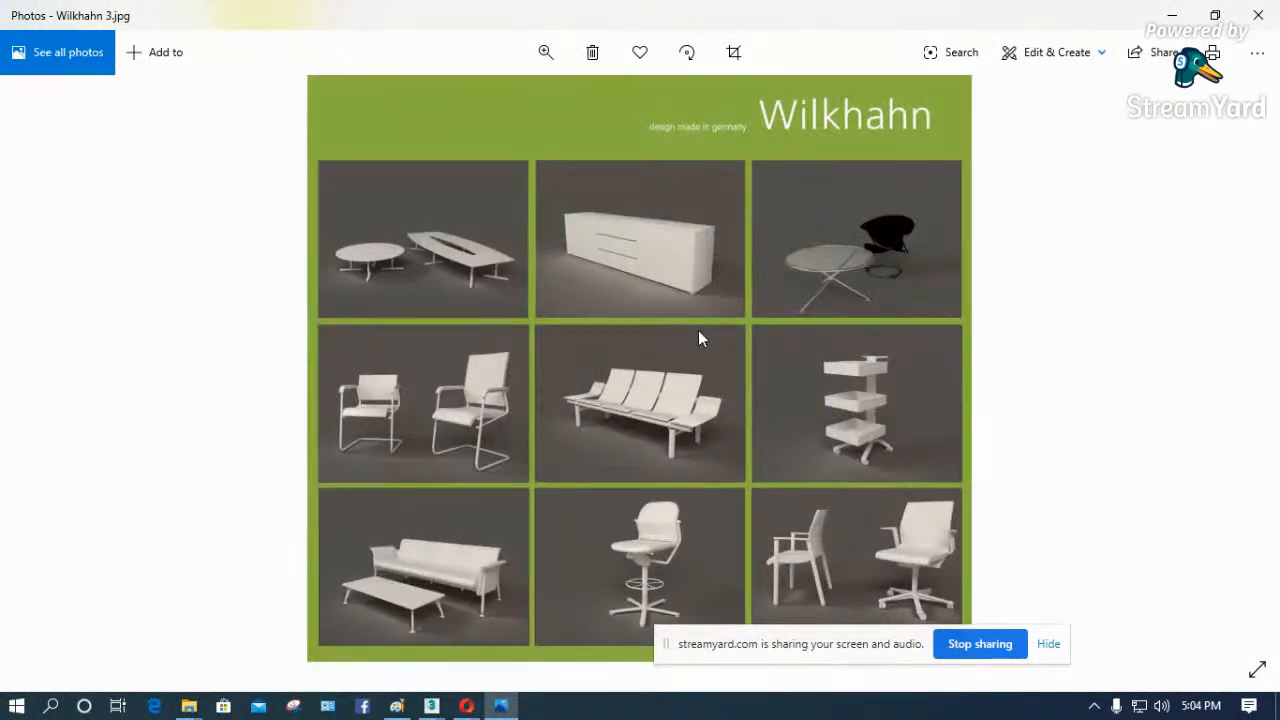
pyautogui.press('Right')
pyautogui.press('Right')
pyautogui.press('Right')
pyautogui.press('Right')
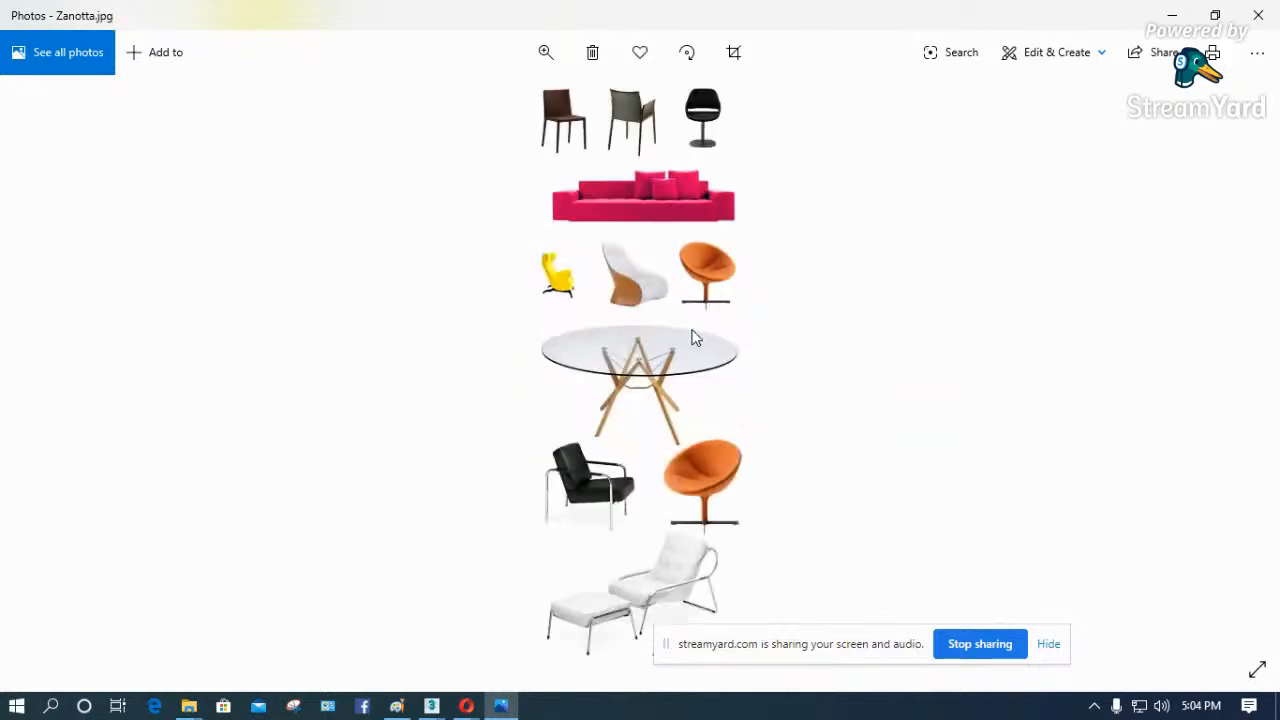
pyautogui.press('Right')
pyautogui.press('Right')
pyautogui.press('Right')
pyautogui.press('Right')
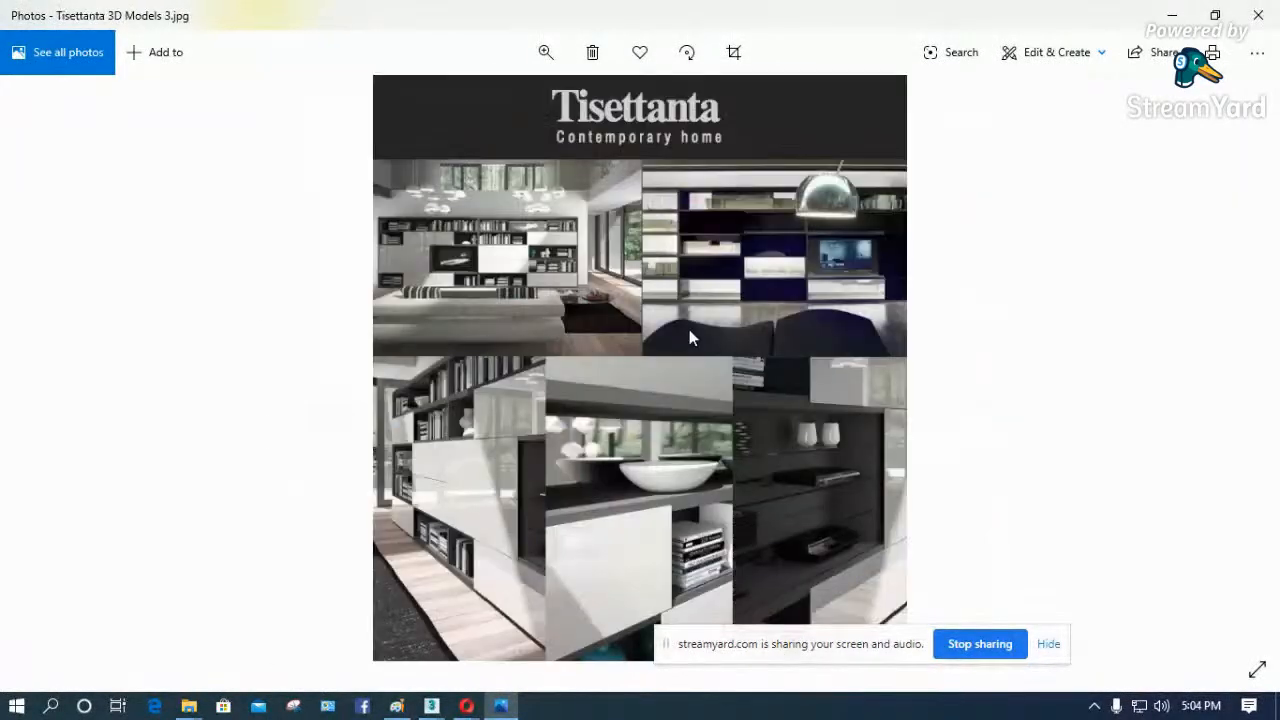
pyautogui.press('Right')
pyautogui.press('Right')
# - Close the image preview and open the d-e-s-i-g-n.ru folder inside the Max folder on Local Disk (F:)
pyautogui.click(1258, 16)
pyautogui.click(188, 706)
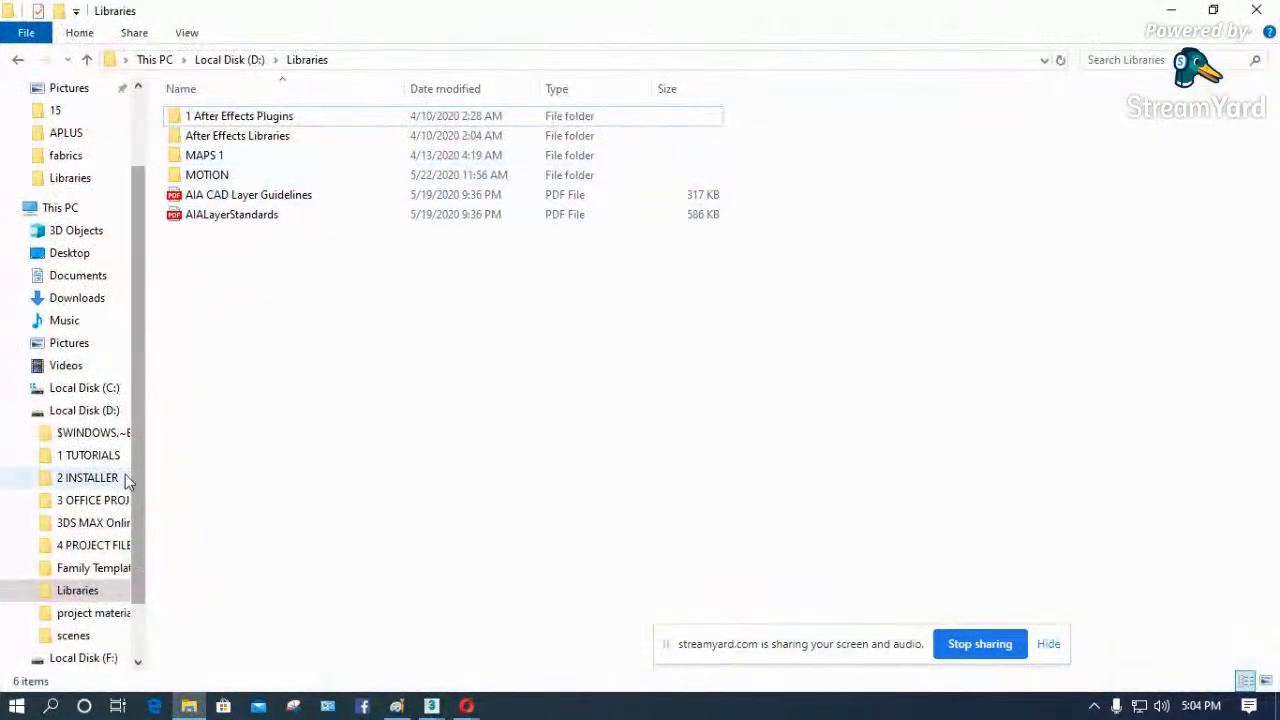
pyautogui.click(100, 411)
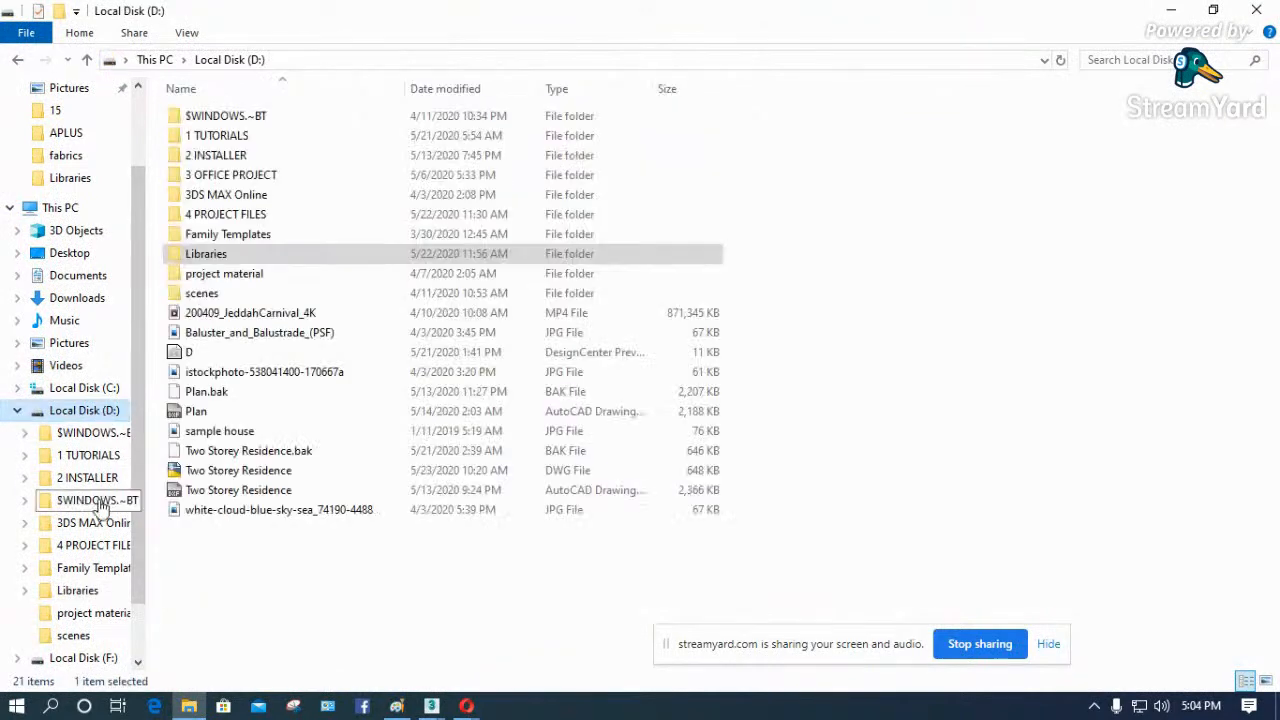
pyautogui.click(84, 658)
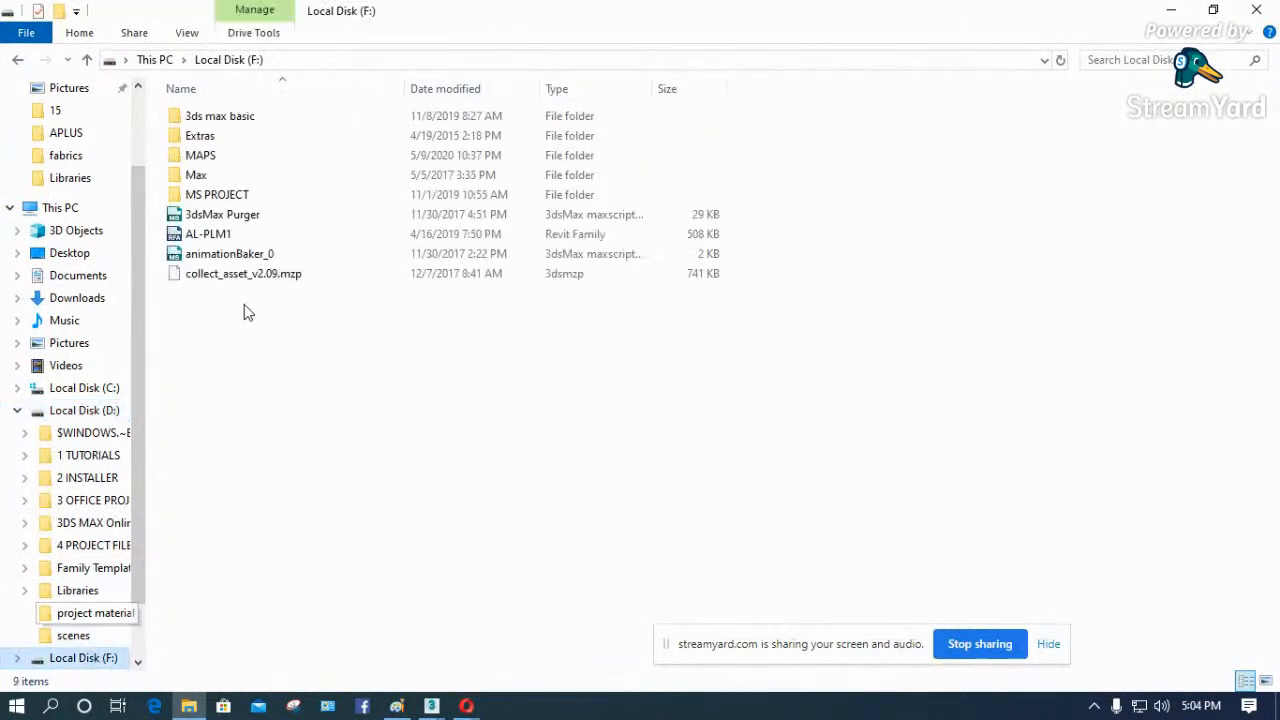
pyautogui.click(227, 196)
pyautogui.click(229, 198)
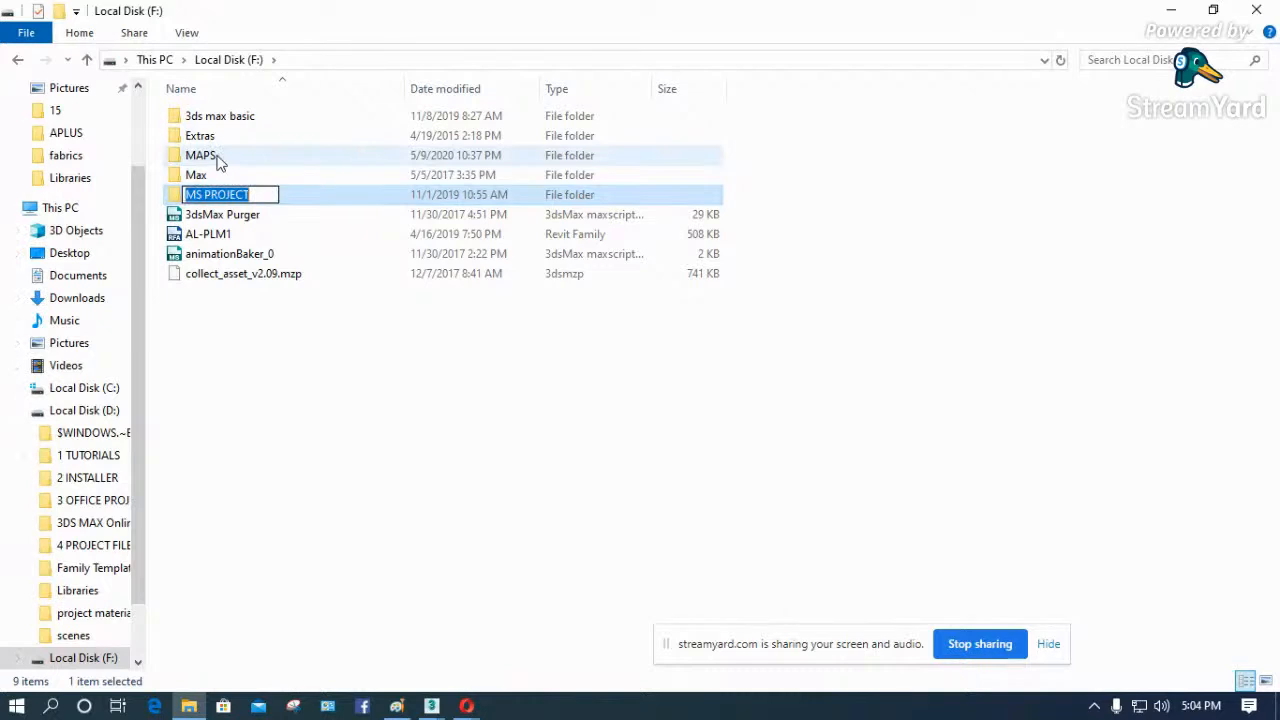
pyautogui.doubleClick(200, 176)
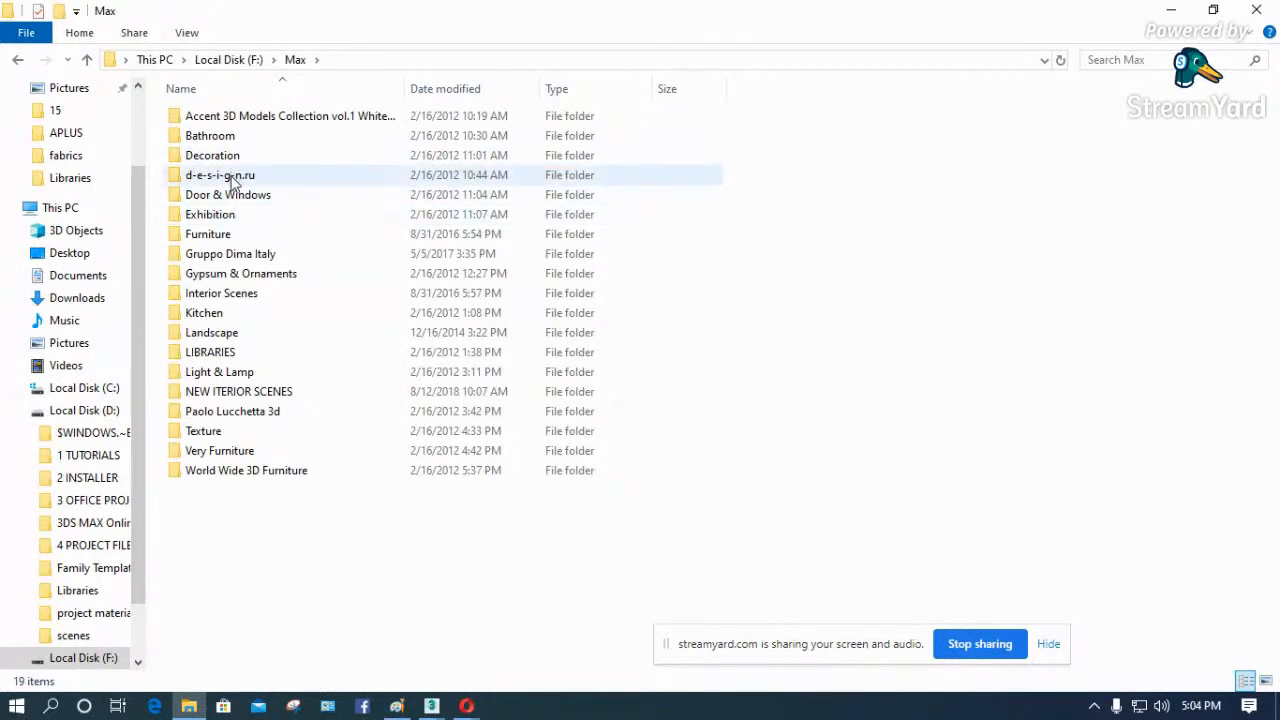
pyautogui.doubleClick(233, 178)
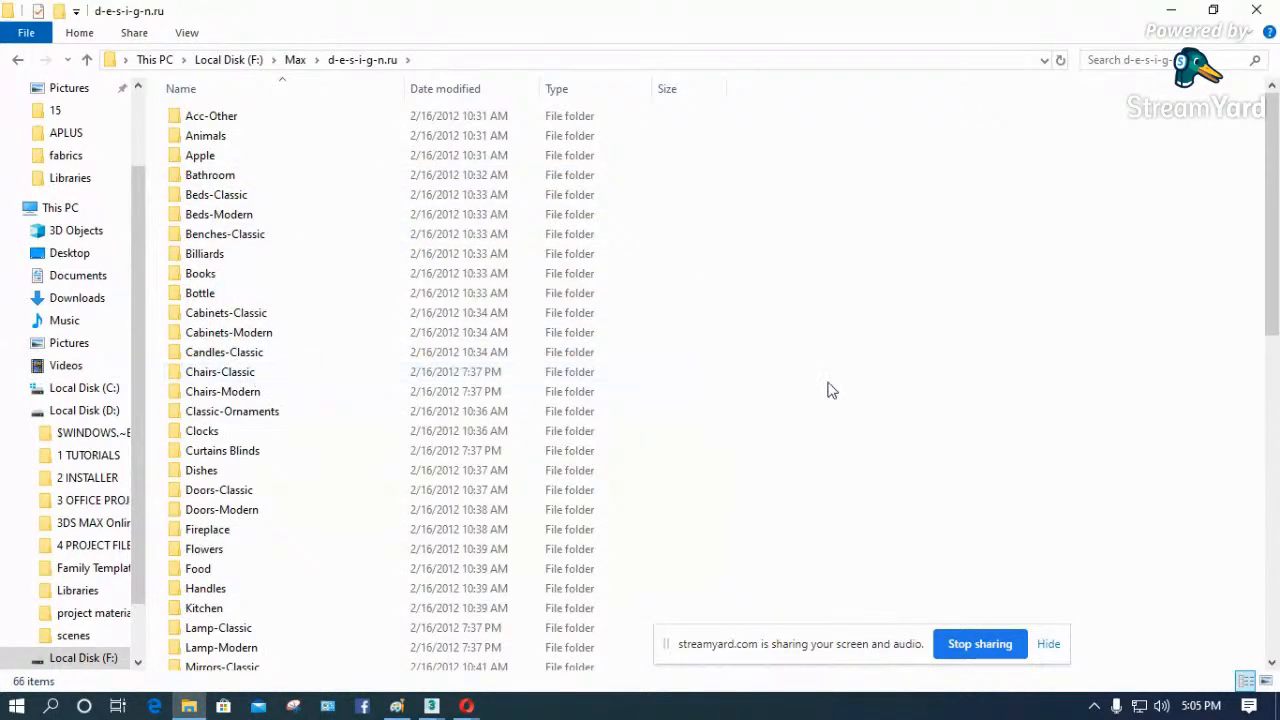
# - Open the search subfolder of Sofas-Modern and enlarge its preview thumbnails
pyautogui.press('s')
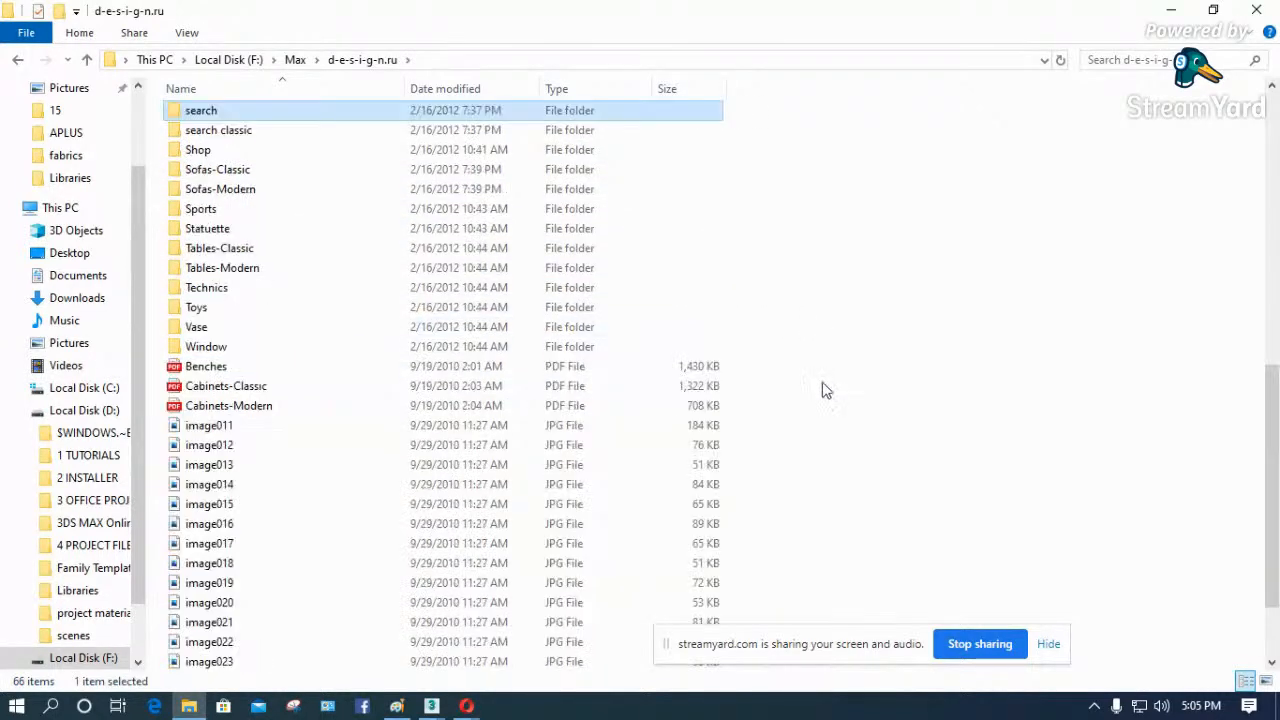
pyautogui.doubleClick(214, 190)
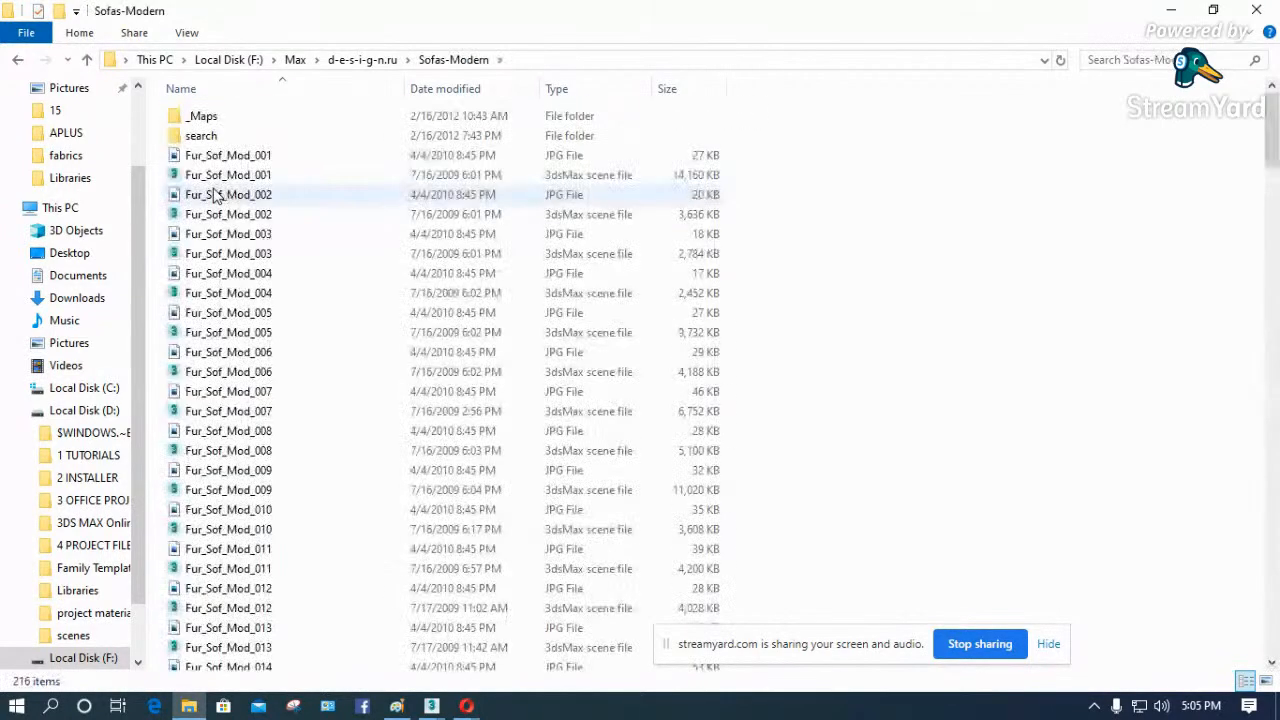
pyautogui.doubleClick(218, 139)
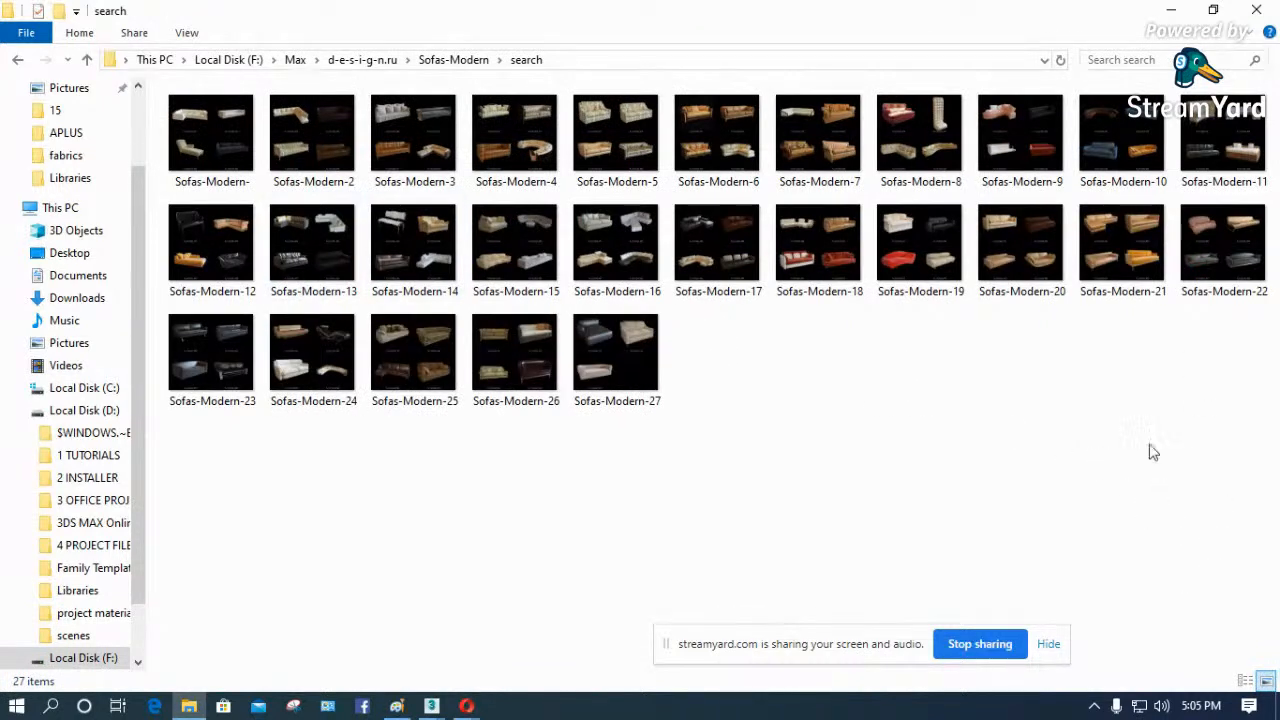
pyautogui.rightClick(936, 478)
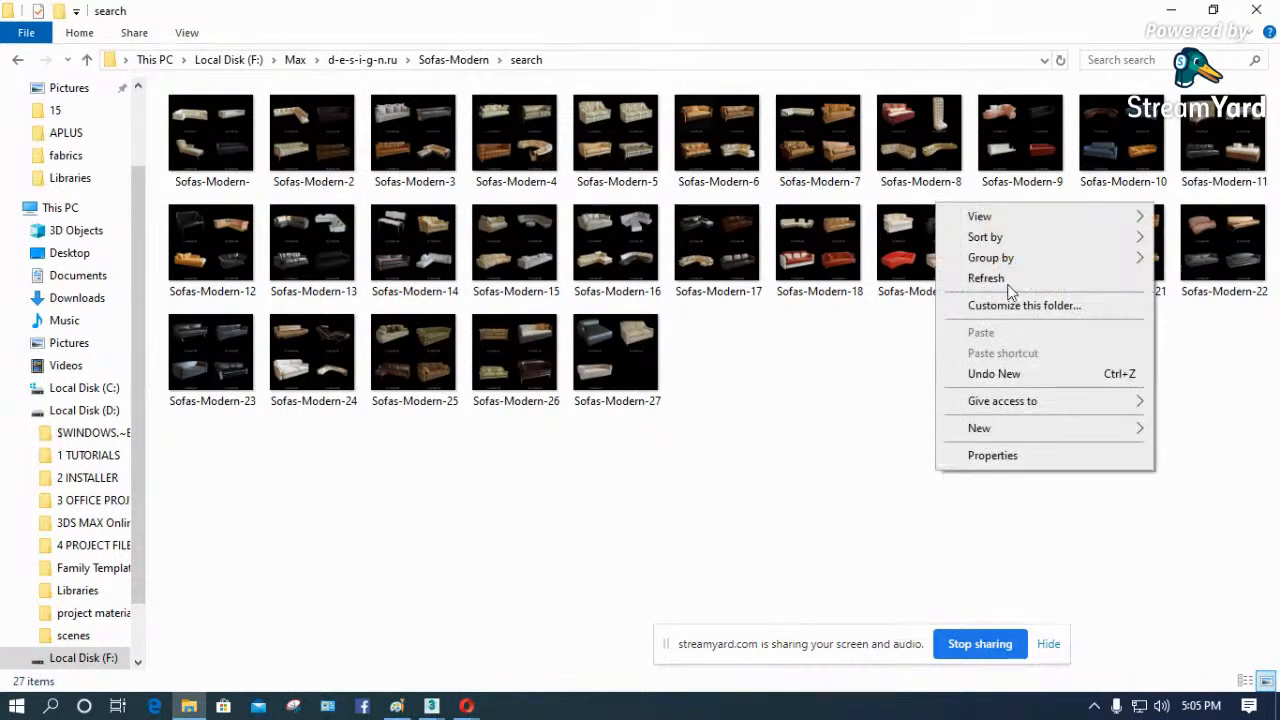
pyautogui.moveTo(999, 218)
pyautogui.click(834, 214)
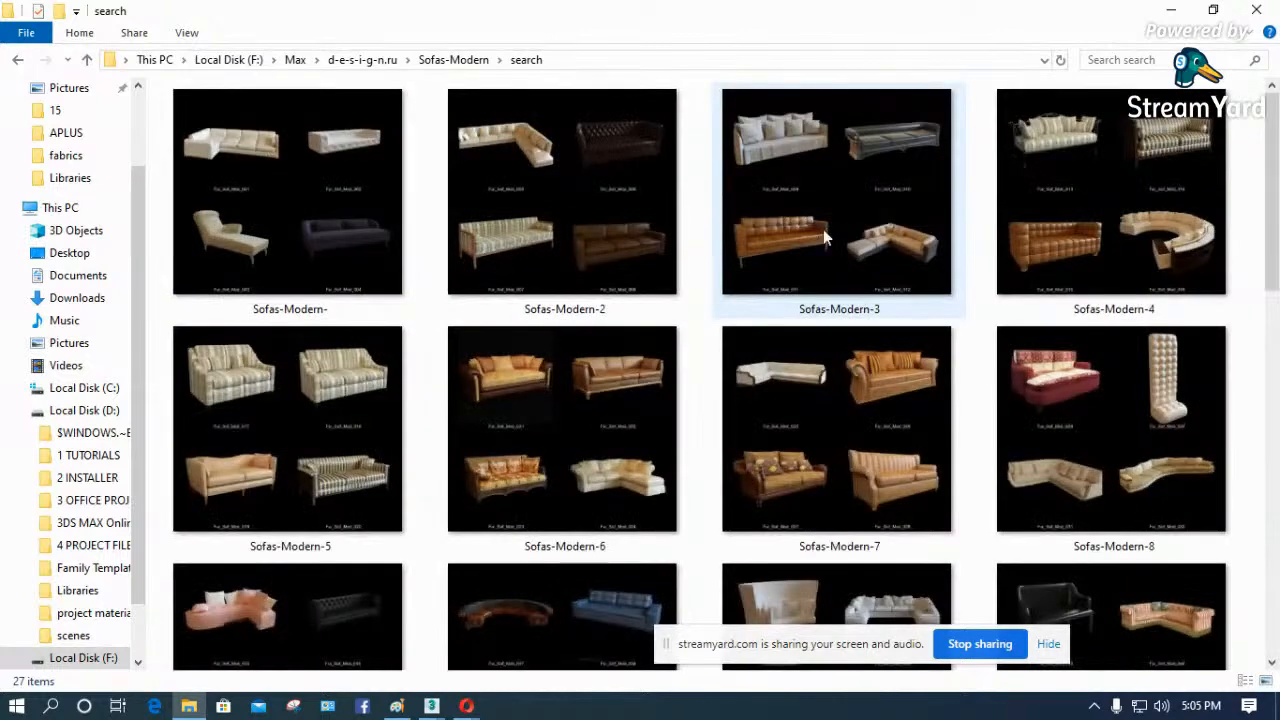
# - Examine the sofa models and file names on the Sofas-Modern- preview sheet, then return to the Sofas-Modern folder
pyautogui.moveTo(246, 193)
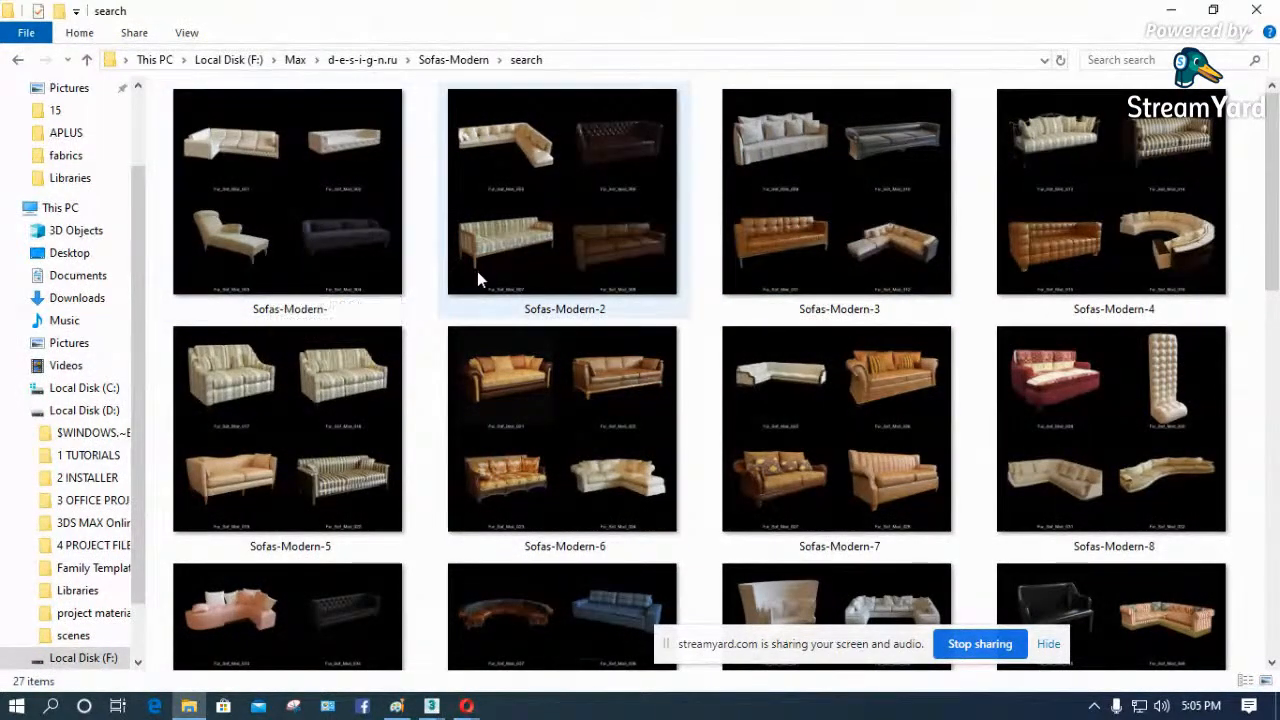
pyautogui.click(284, 180)
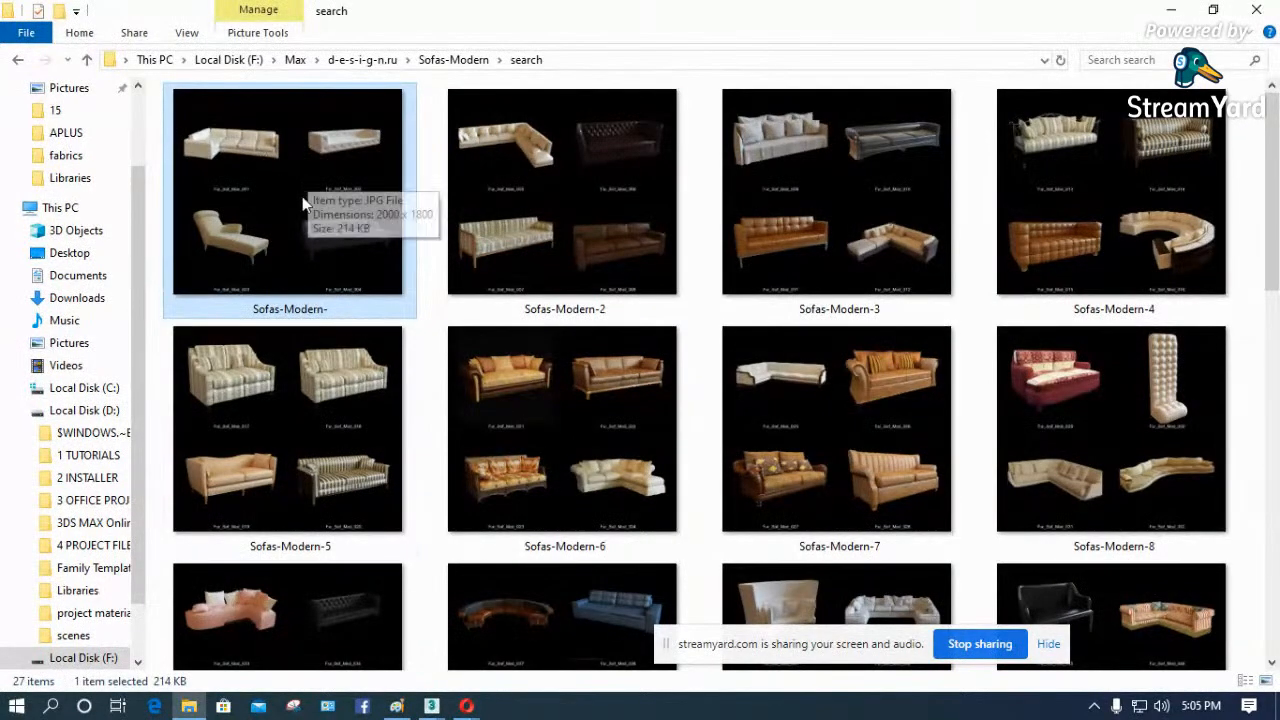
pyautogui.doubleClick(249, 183)
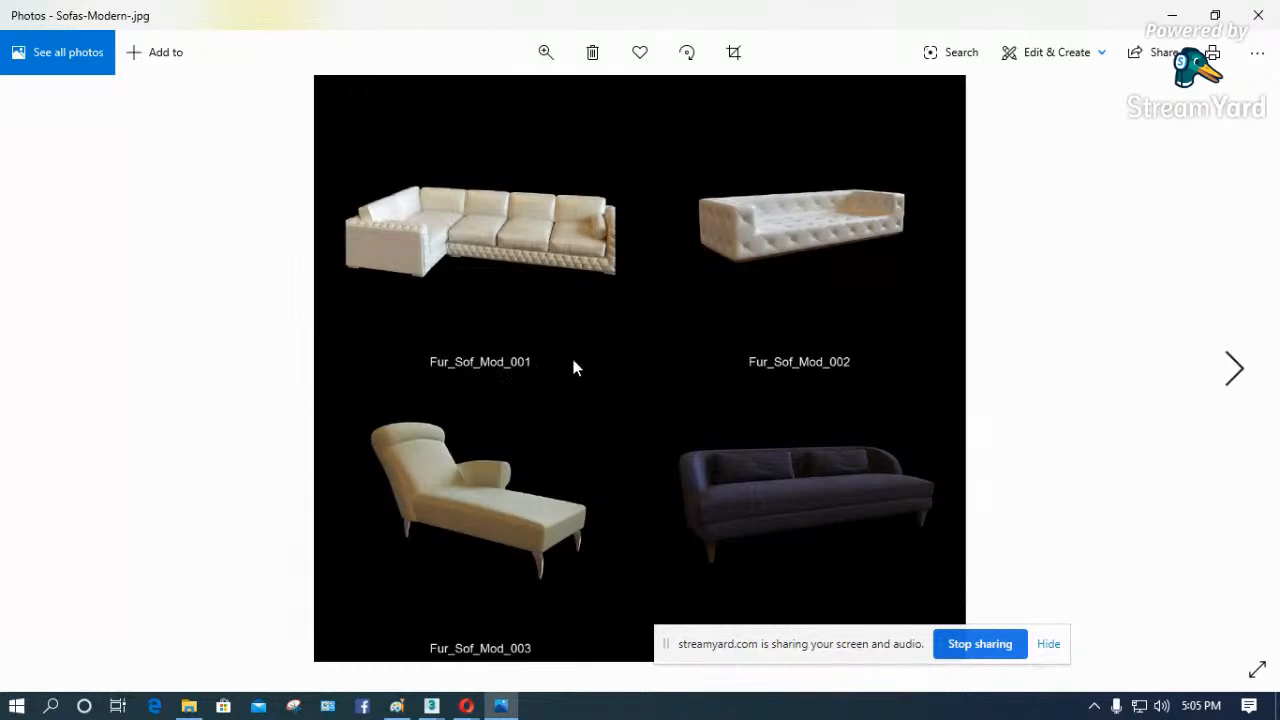
pyautogui.click(1258, 15)
pyautogui.click(441, 63)
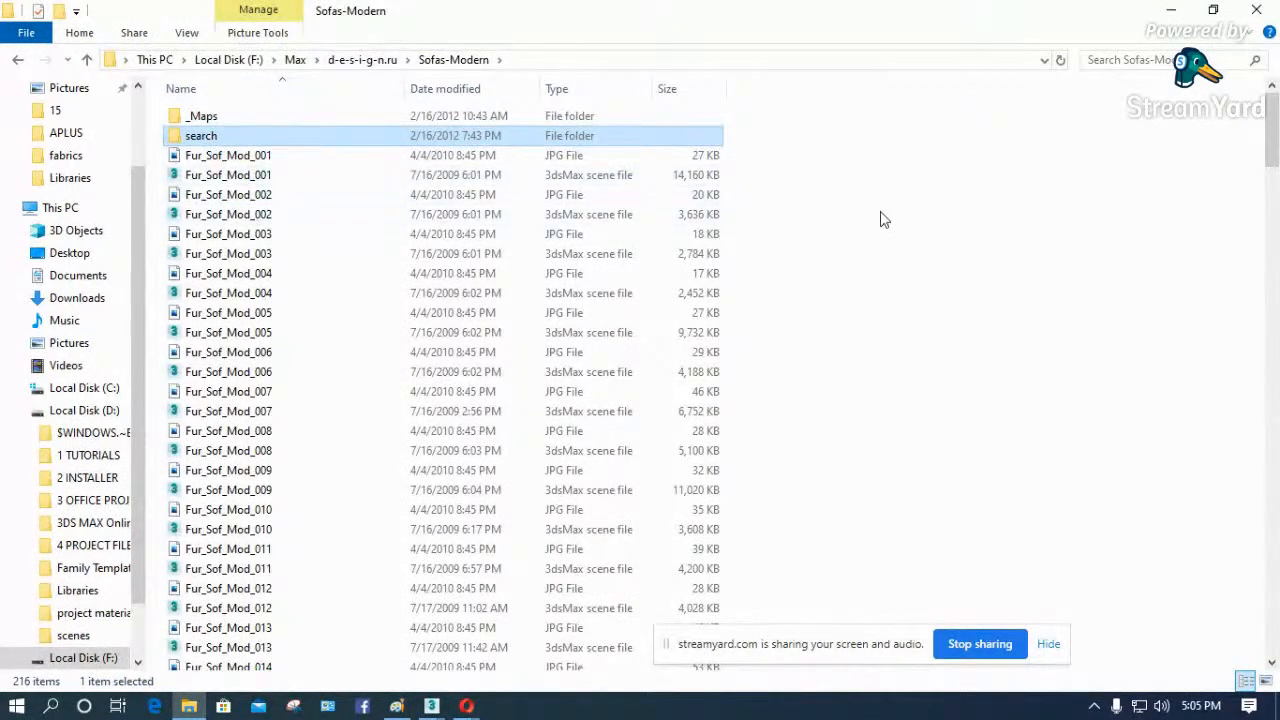
# - Open the Fur_Sof_Mod_001 3ds Max scene from the Sofas-Modern folder and switch to 3ds Max
pyautogui.doubleClick(250, 176)
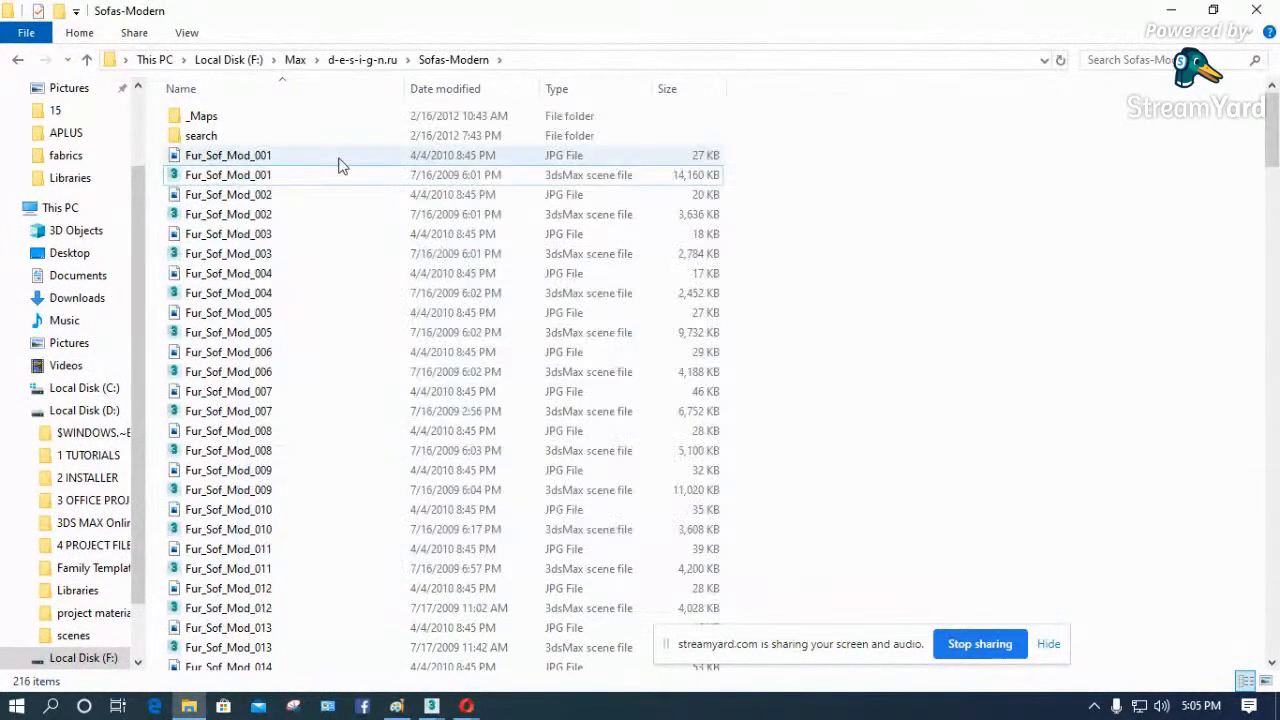
pyautogui.moveTo(232, 176); pyautogui.dragTo(640, 390)
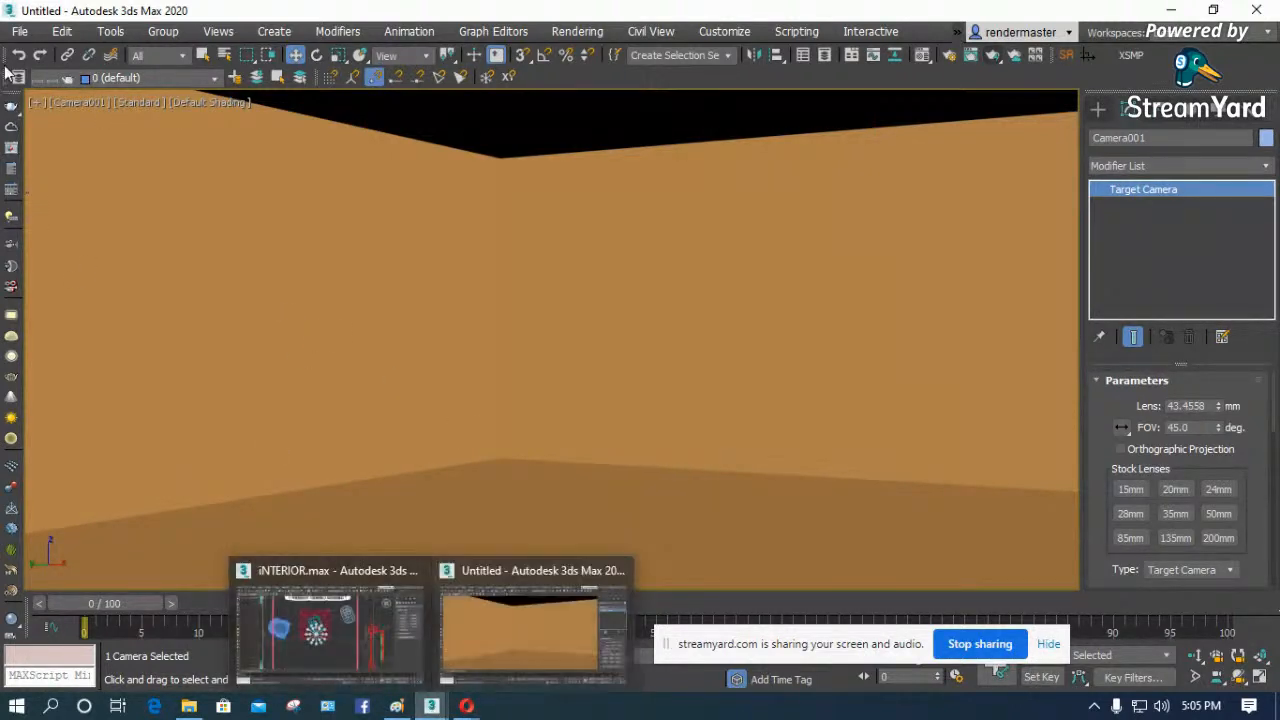
# - Start merging a file into the untitled room scene and browse to the Max folder on Local Disk (F:)
pyautogui.click(21, 32)
pyautogui.moveTo(68, 290)
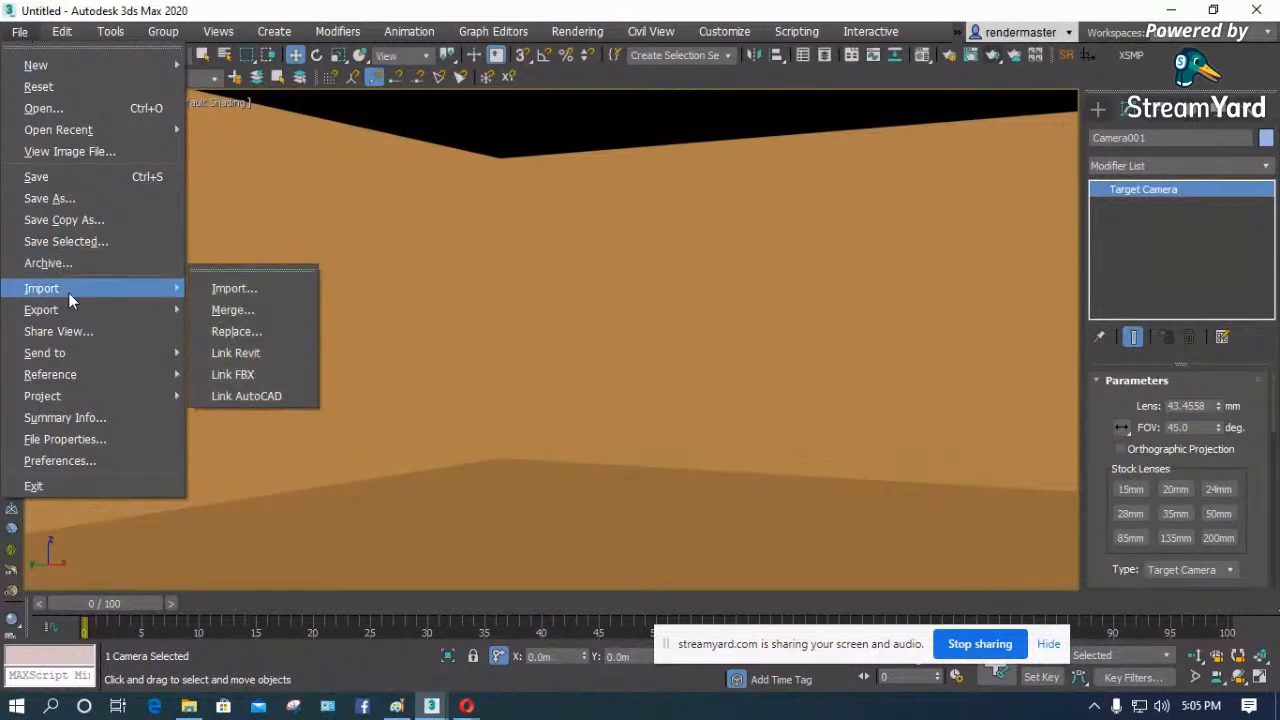
pyautogui.click(233, 312)
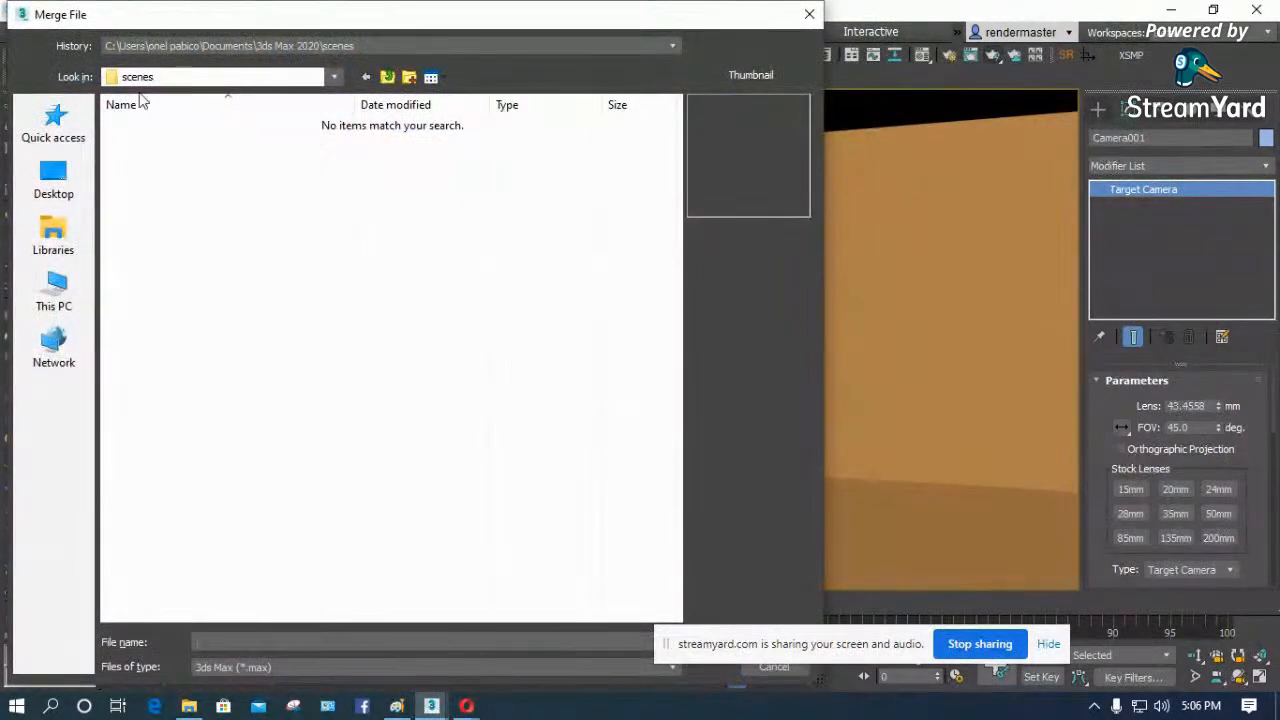
pyautogui.click(207, 47)
pyautogui.click(213, 320)
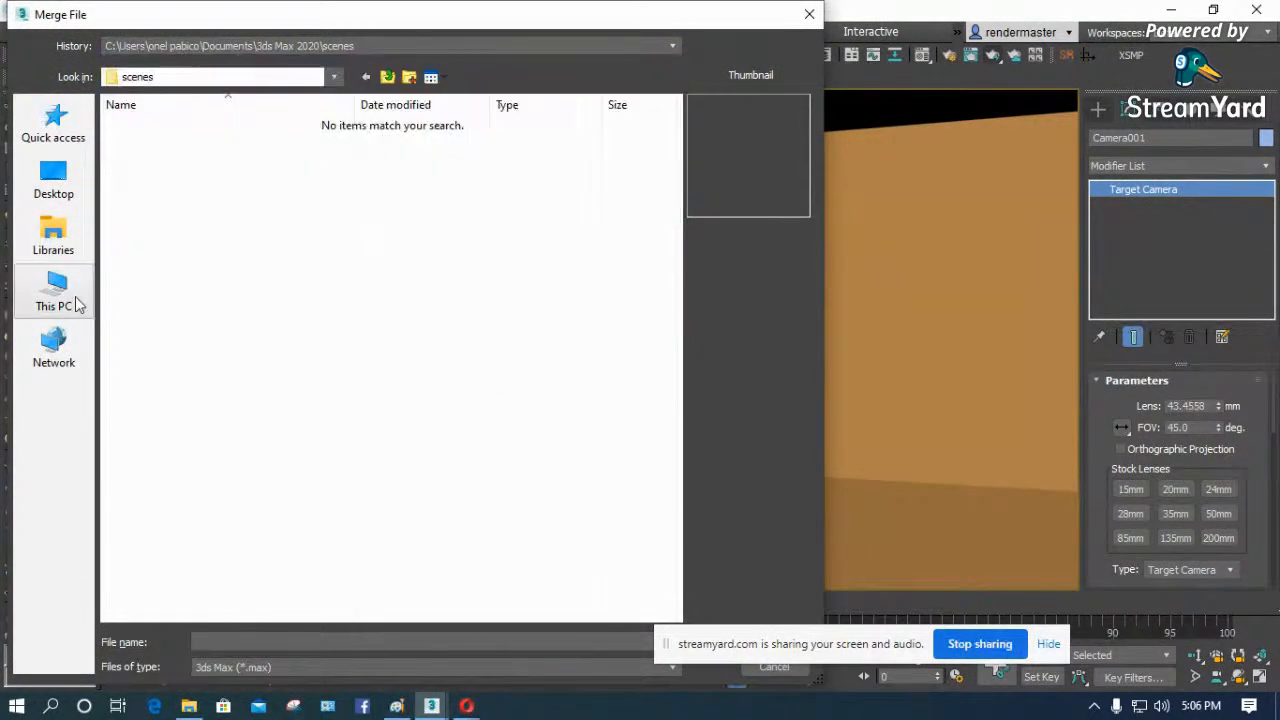
pyautogui.click(55, 292)
pyautogui.click(405, 370)
pyautogui.click(415, 420)
pyautogui.doubleClick(415, 420)
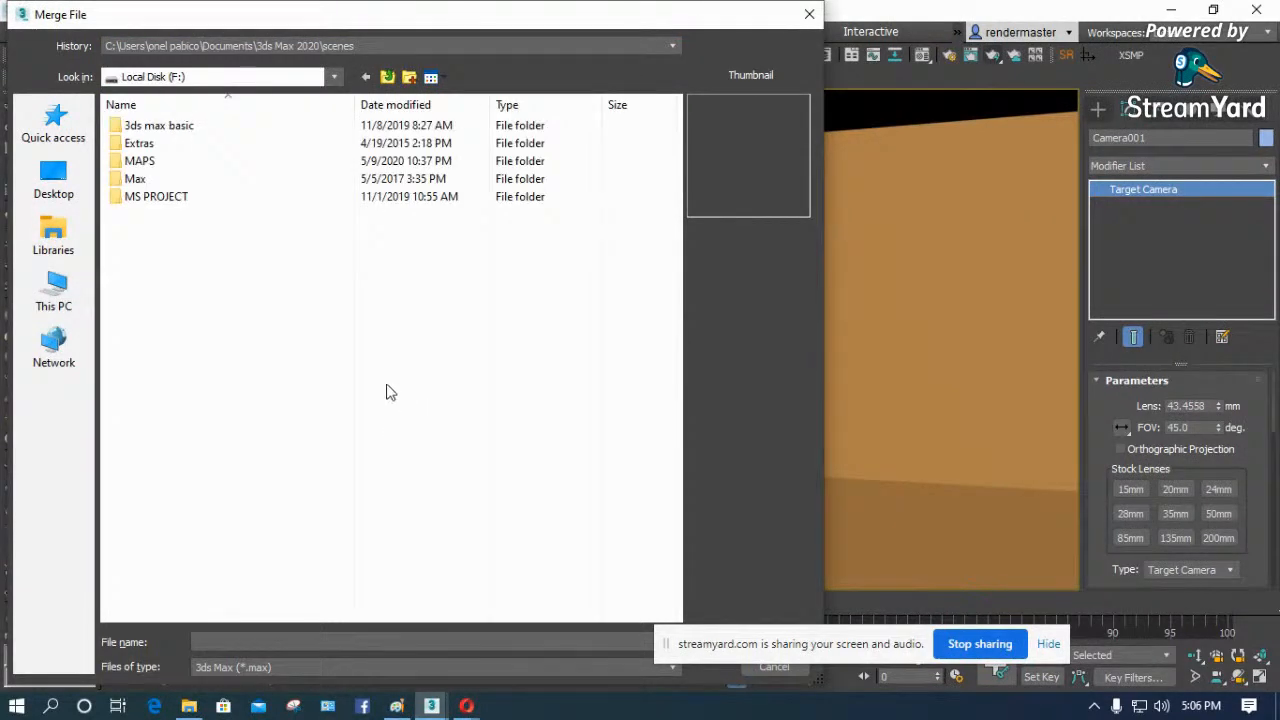
pyautogui.doubleClick(138, 178)
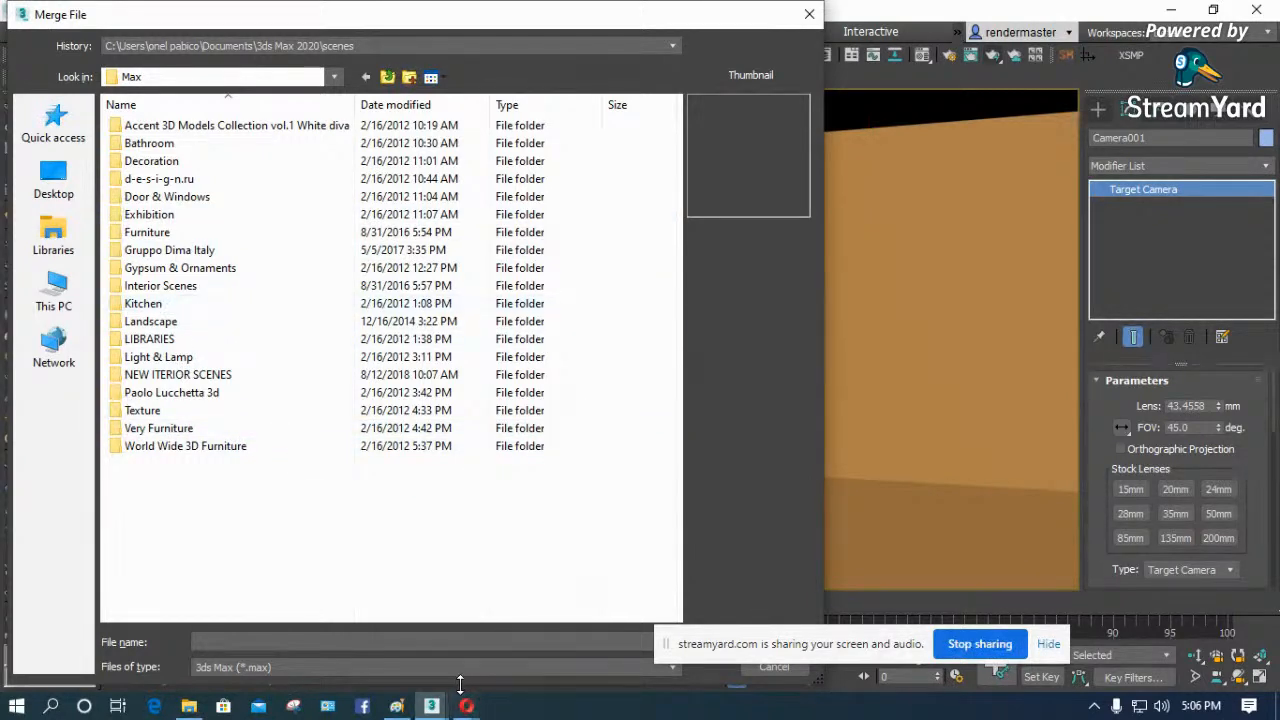
# - Switch to the Fur_Sof_Mod_001 scene and finish loading it, accepting disabled gamma correction and V-Ray's updated features, and continuing without the missing files
pyautogui.click(431, 706)
pyautogui.click(599, 625)
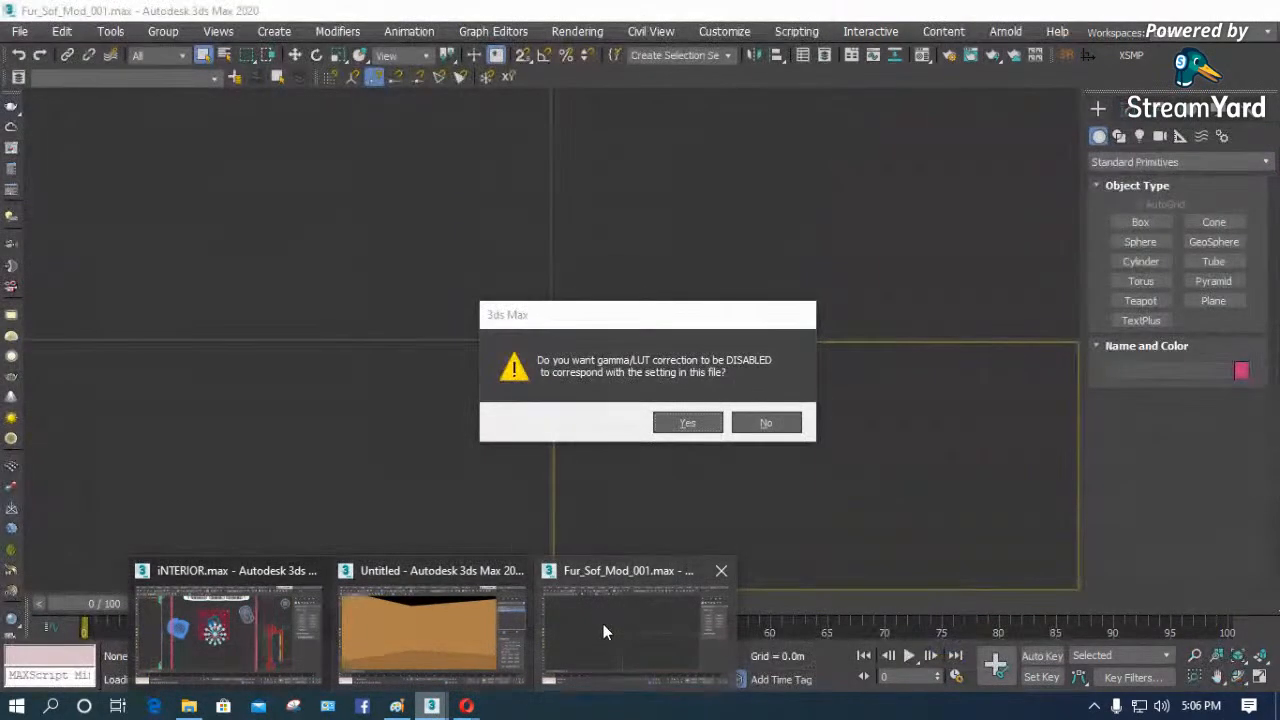
pyautogui.click(703, 424)
pyautogui.click(789, 461)
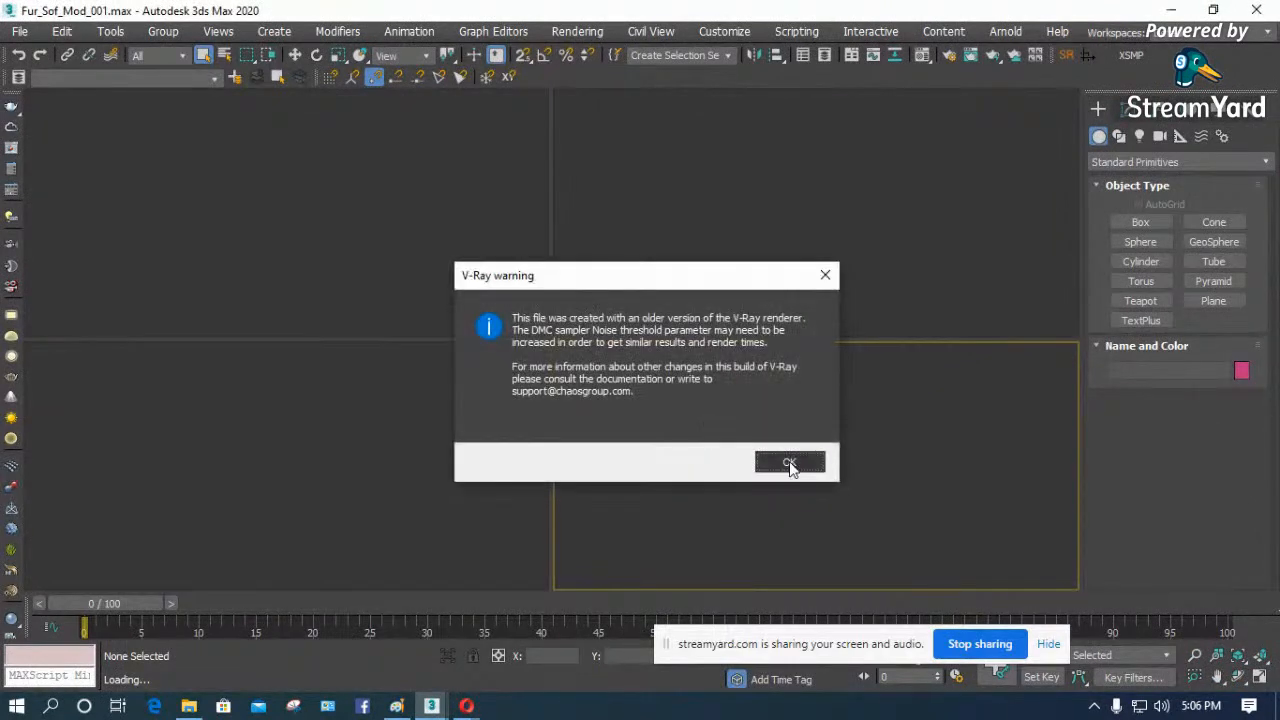
pyautogui.click(725, 458)
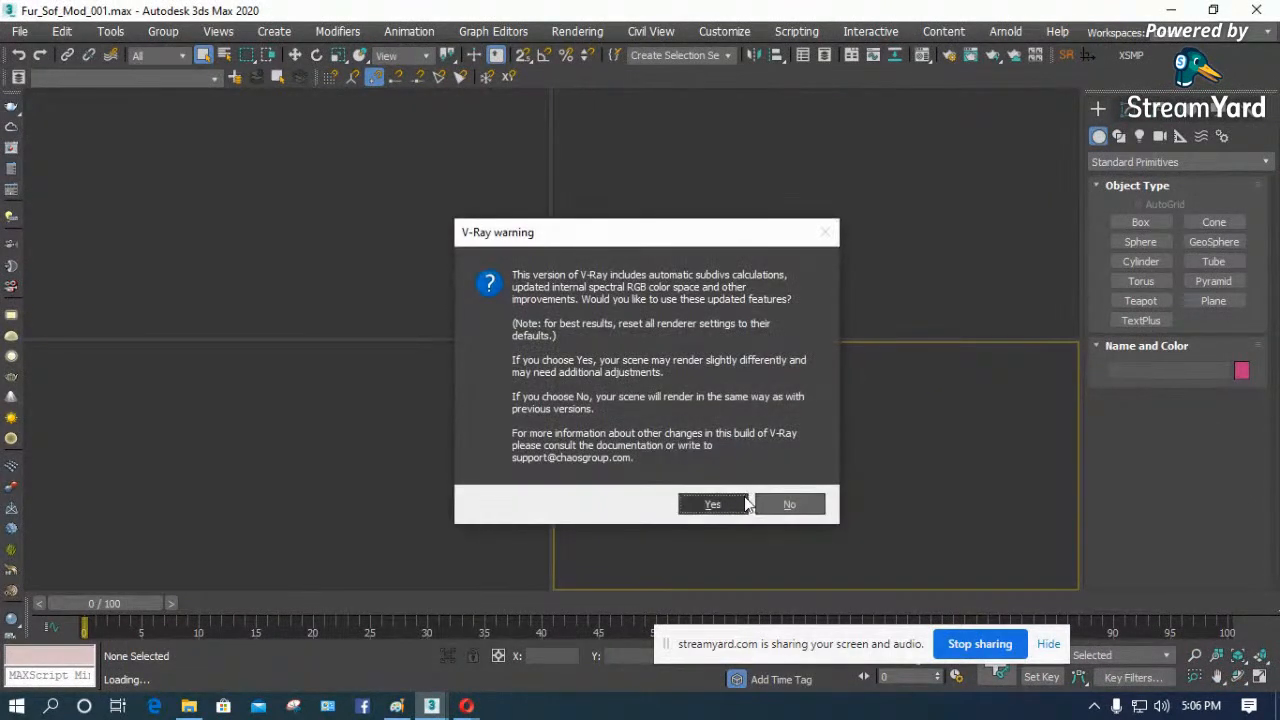
pyautogui.click(725, 503)
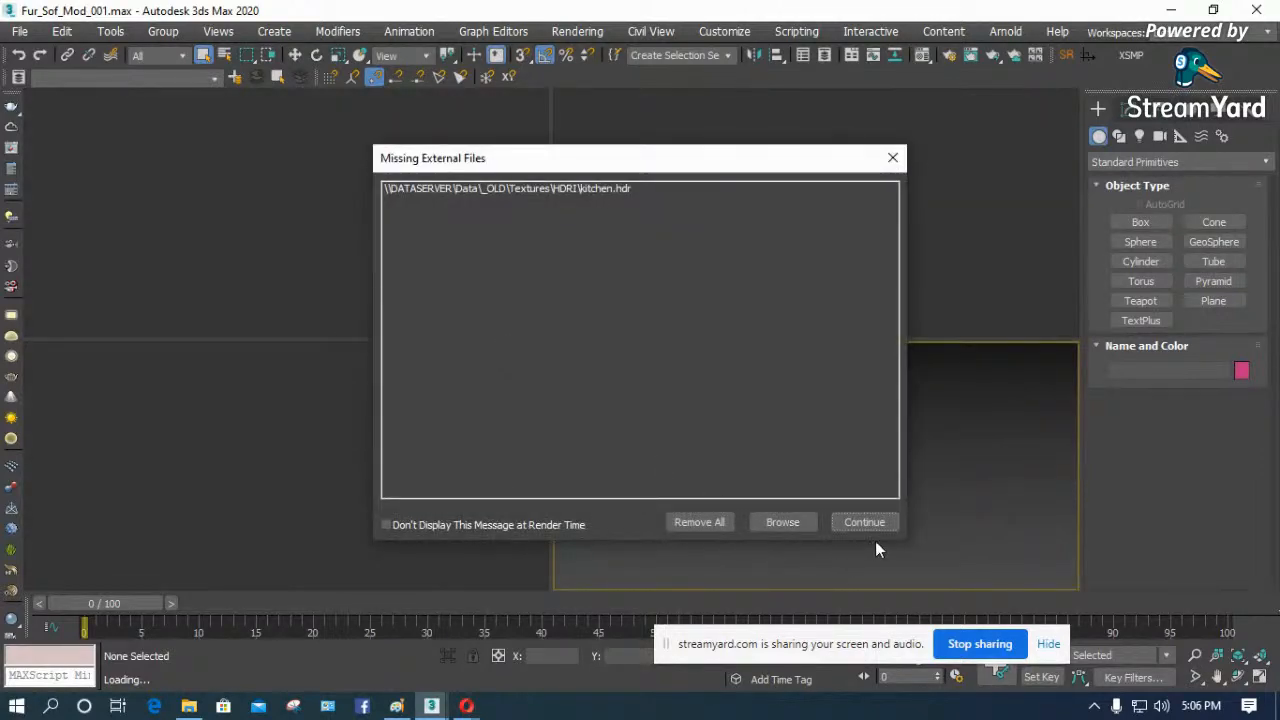
pyautogui.click(860, 520)
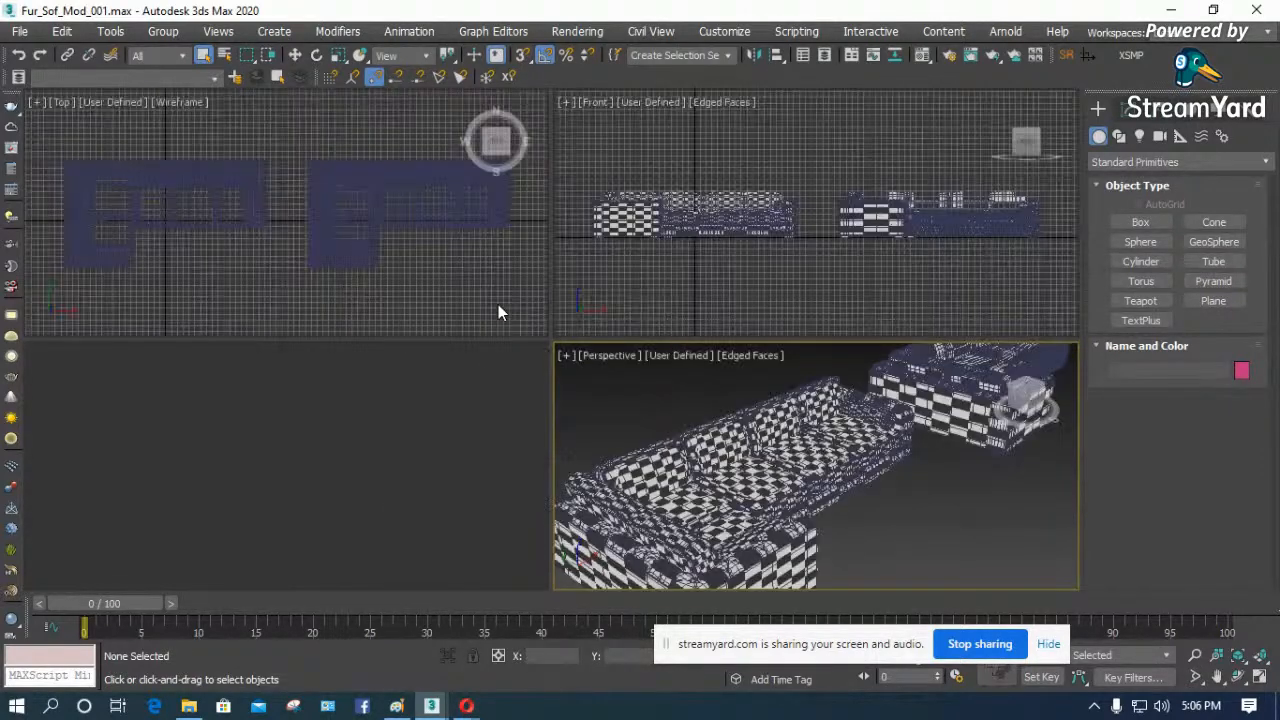
# - Maximize the Perspective viewport and examine the braided trim and mesh of the two corner sofas up close
pyautogui.click(1259, 677)
pyautogui.scroll(10, 614, 438)
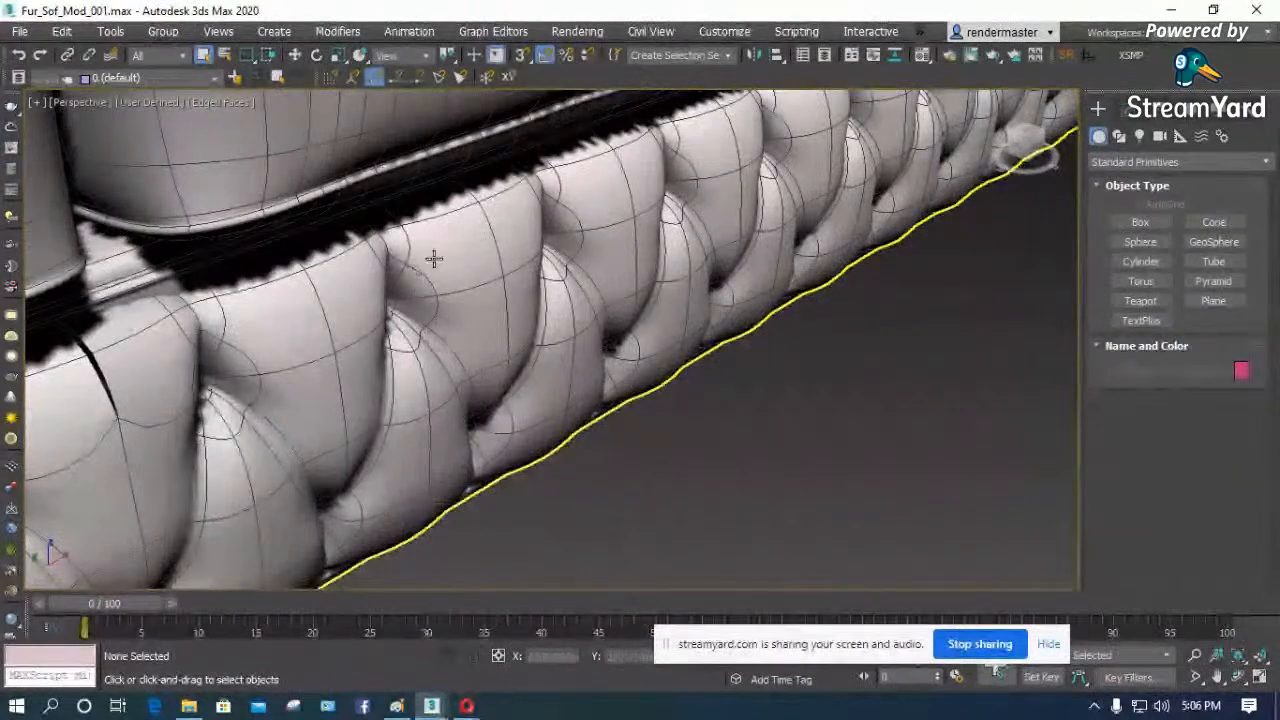
pyautogui.scroll(-2, 428, 260)
pyautogui.scroll(3, 415, 300)
pyautogui.scroll(-10, 408, 287)
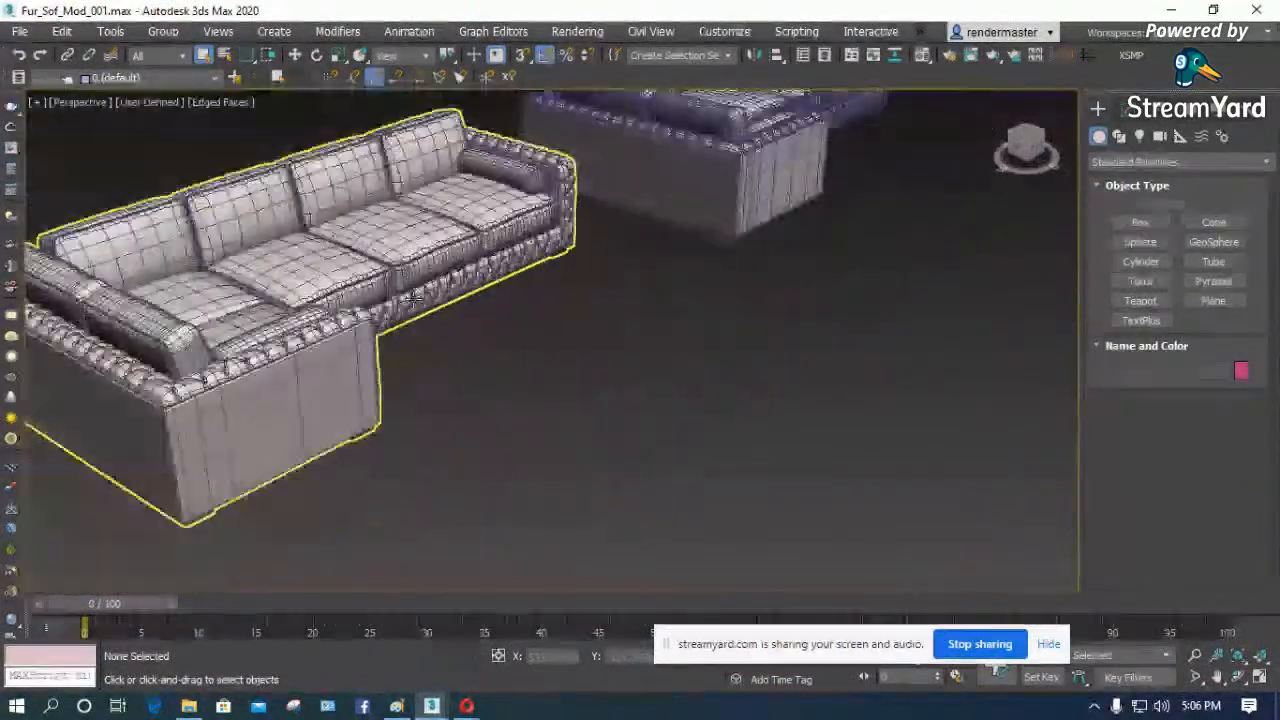
pyautogui.scroll(4, 540, 228)
pyautogui.scroll(-8, 709, 289)
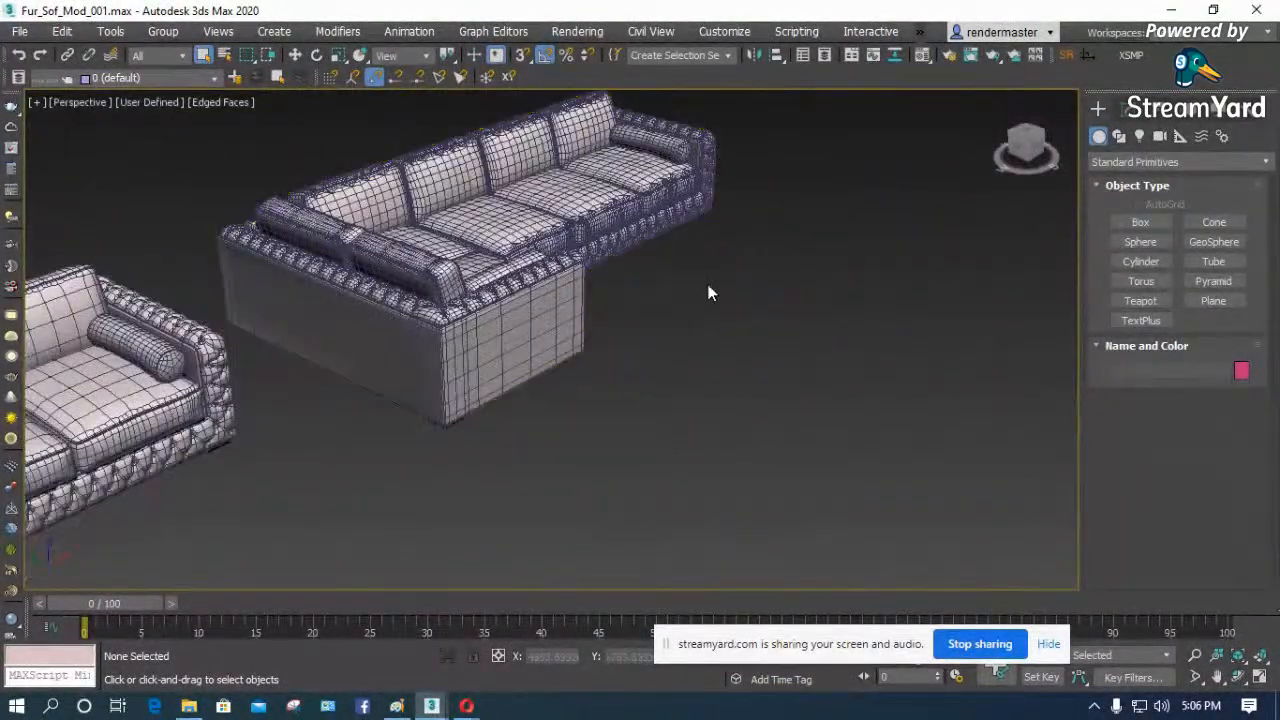
# - Select the grouped corner sofa and frame it in the Top view
pyautogui.click(418, 346)
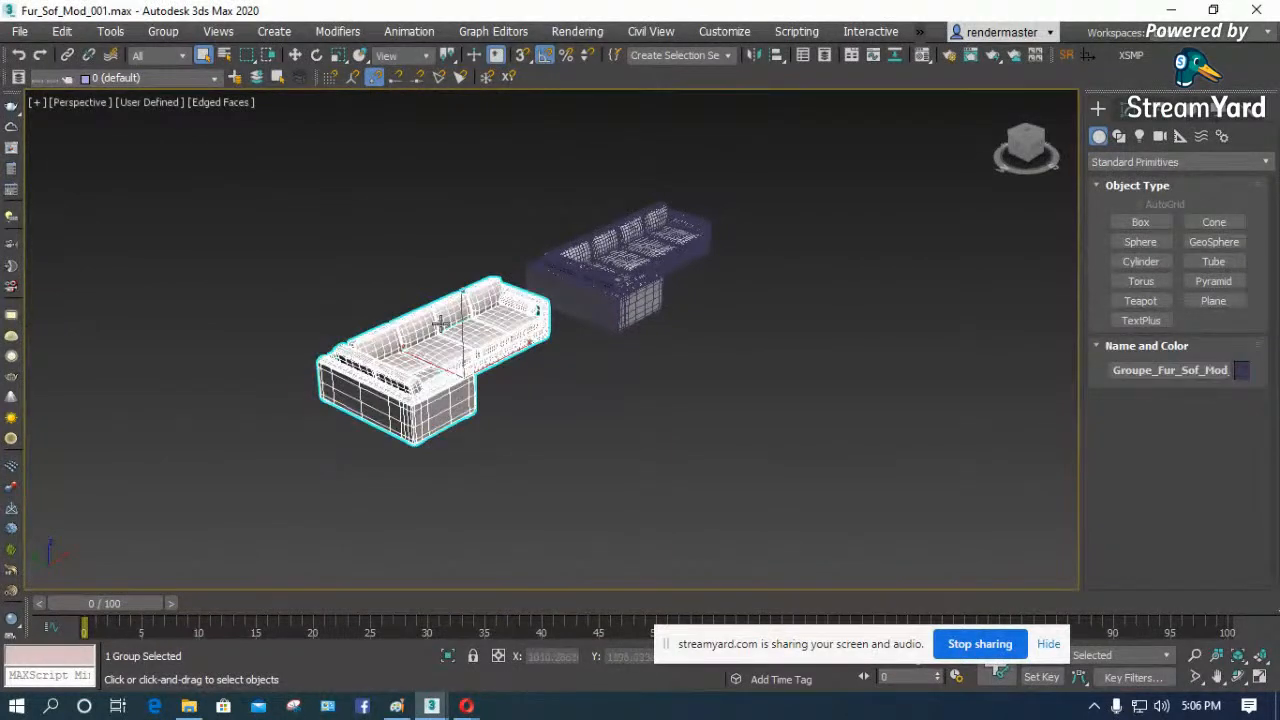
pyautogui.press('t')
pyautogui.press('z')
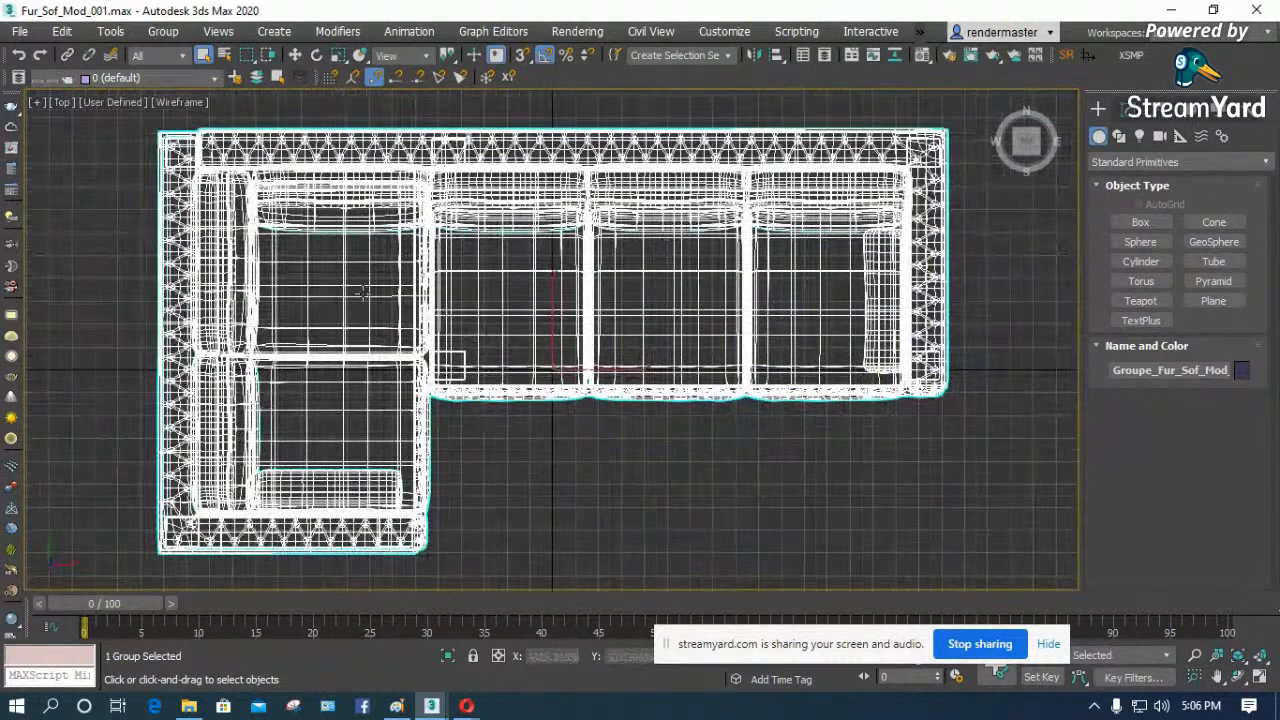
pyautogui.click(517, 450)
pyautogui.click(543, 391)
# - Review the file formats offered by Export Selected for the sofa group, then cancel the export
pyautogui.click(22, 32)
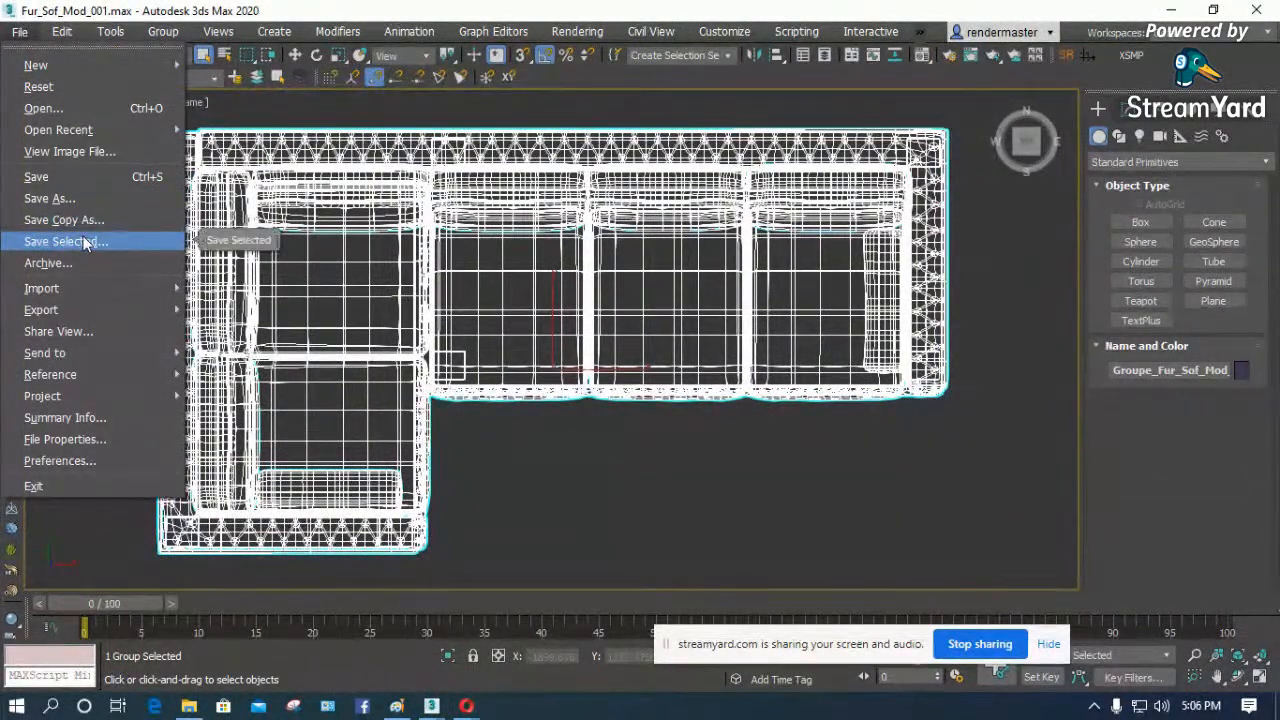
pyautogui.moveTo(88, 311)
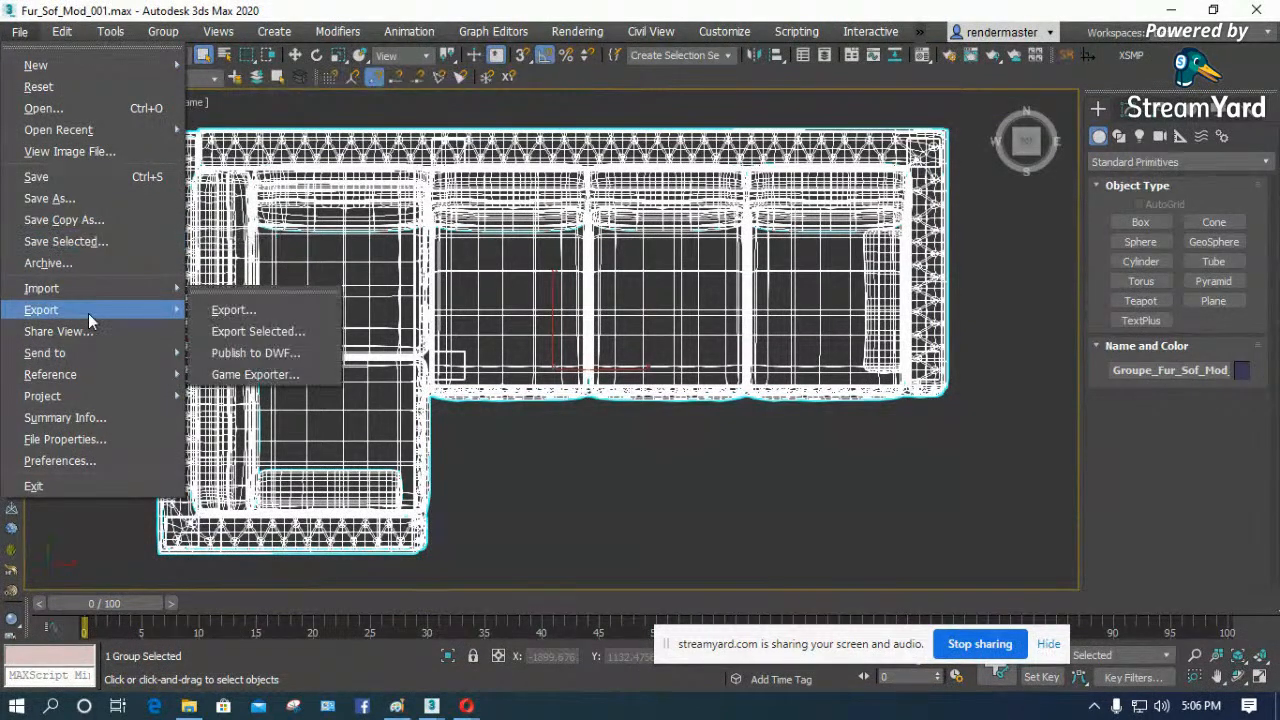
pyautogui.click(285, 332)
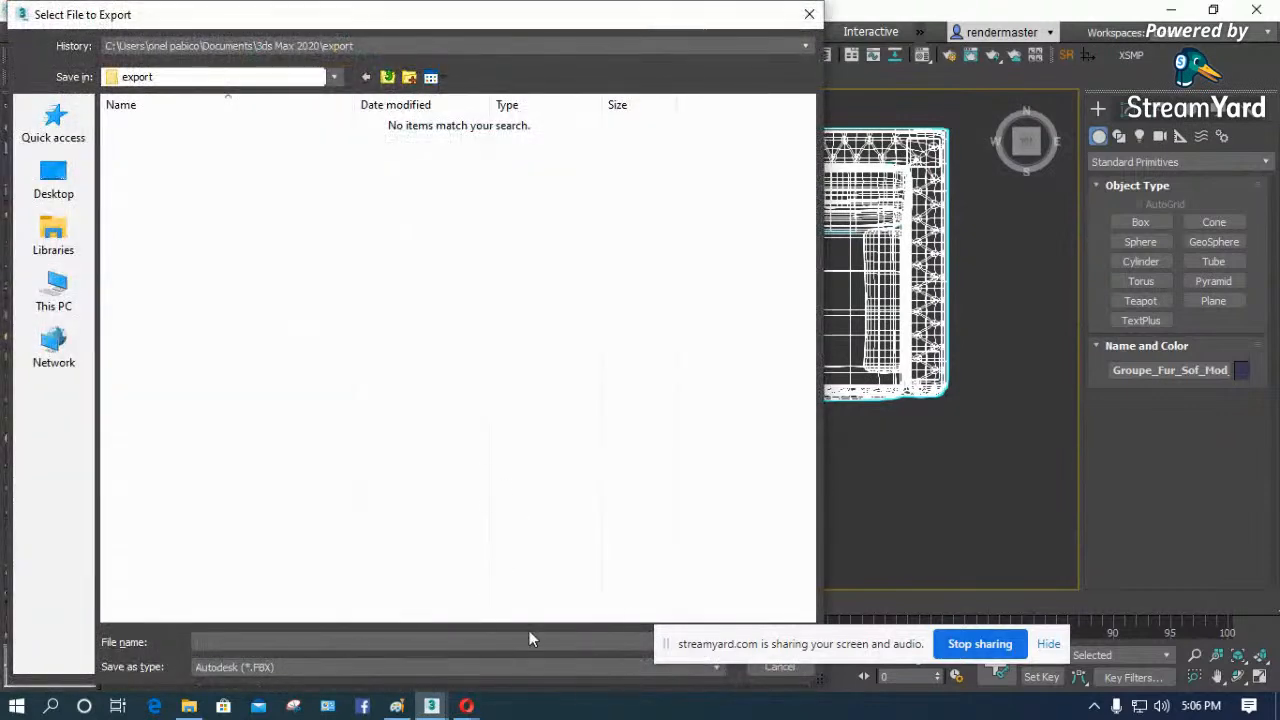
pyautogui.moveTo(601, 8)
pyautogui.mouseDown()
pyautogui.moveTo(598, 114)
pyautogui.moveTo(583, 19)
pyautogui.mouseUp()
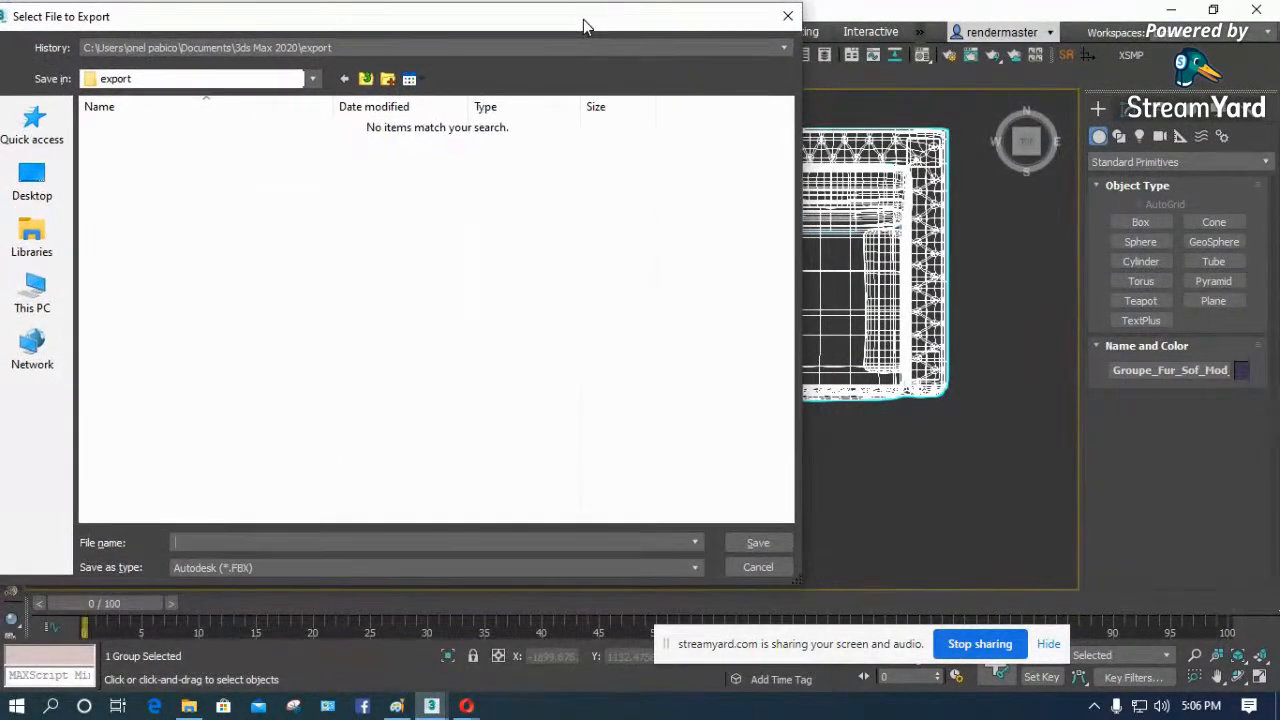
pyautogui.click(694, 567)
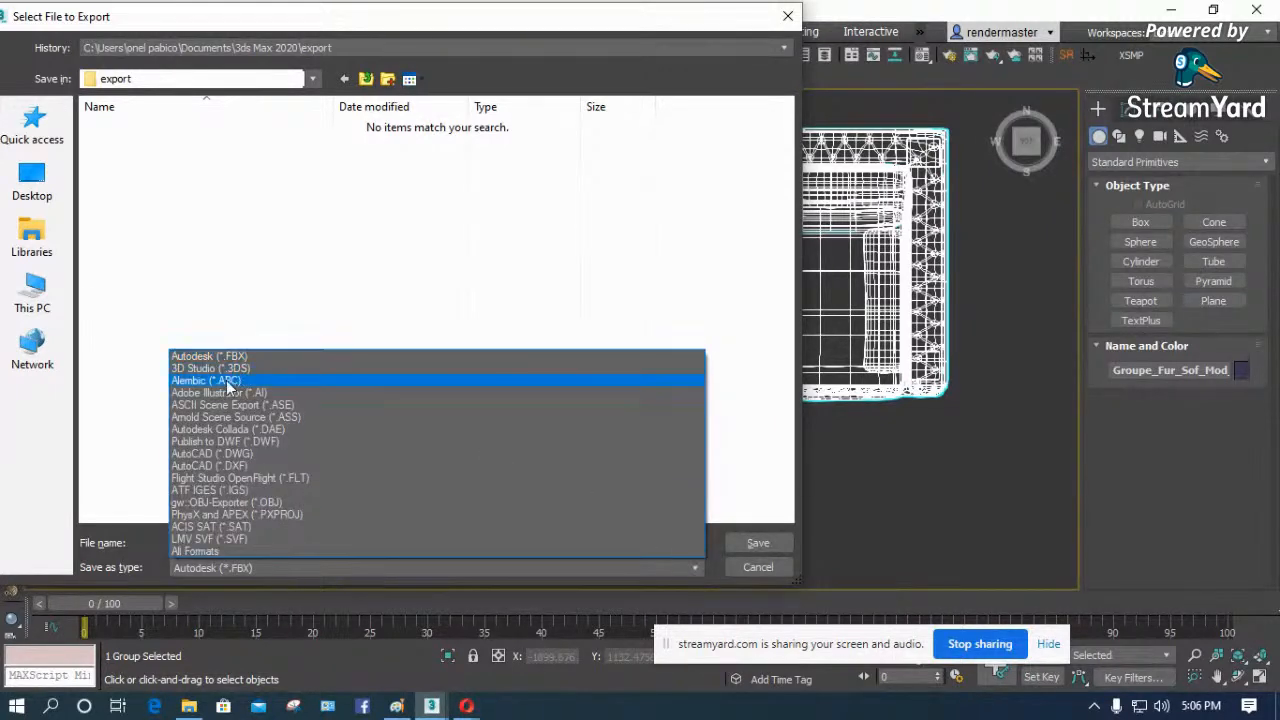
pyautogui.click(510, 357)
pyautogui.click(759, 568)
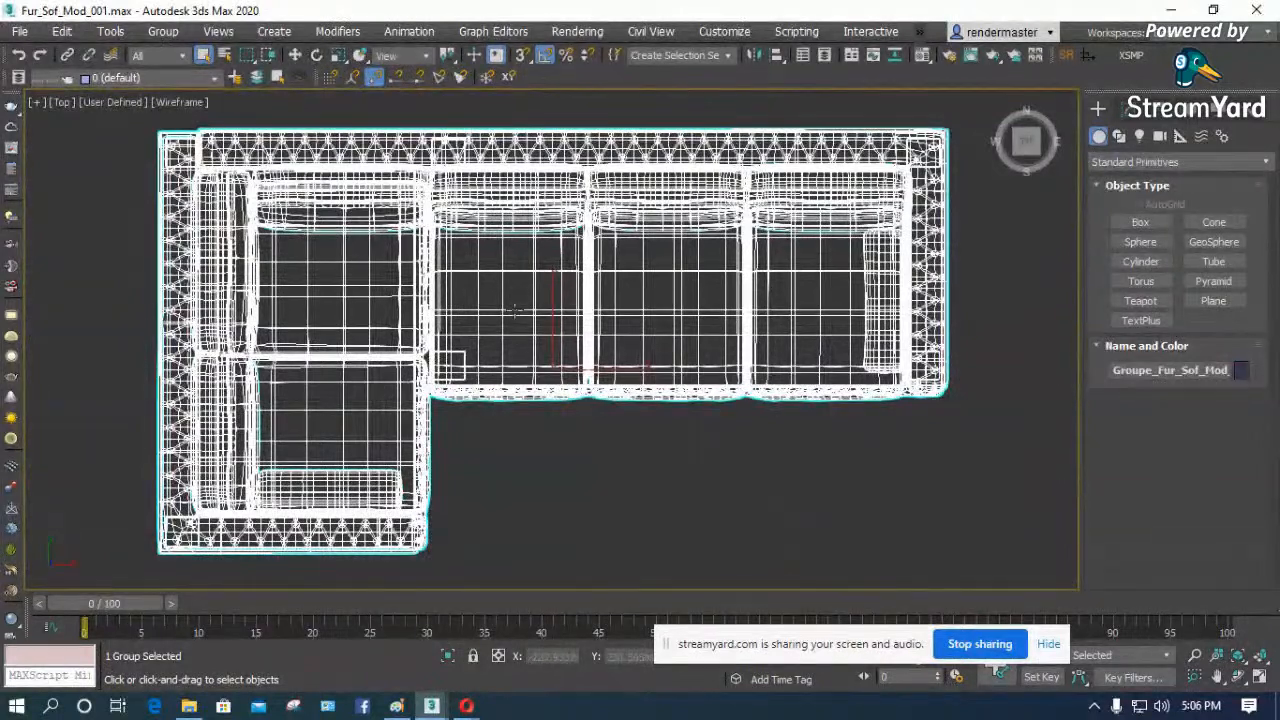
# - Select the second, collapsed corner sofa in the Top view
pyautogui.click(31, 36)
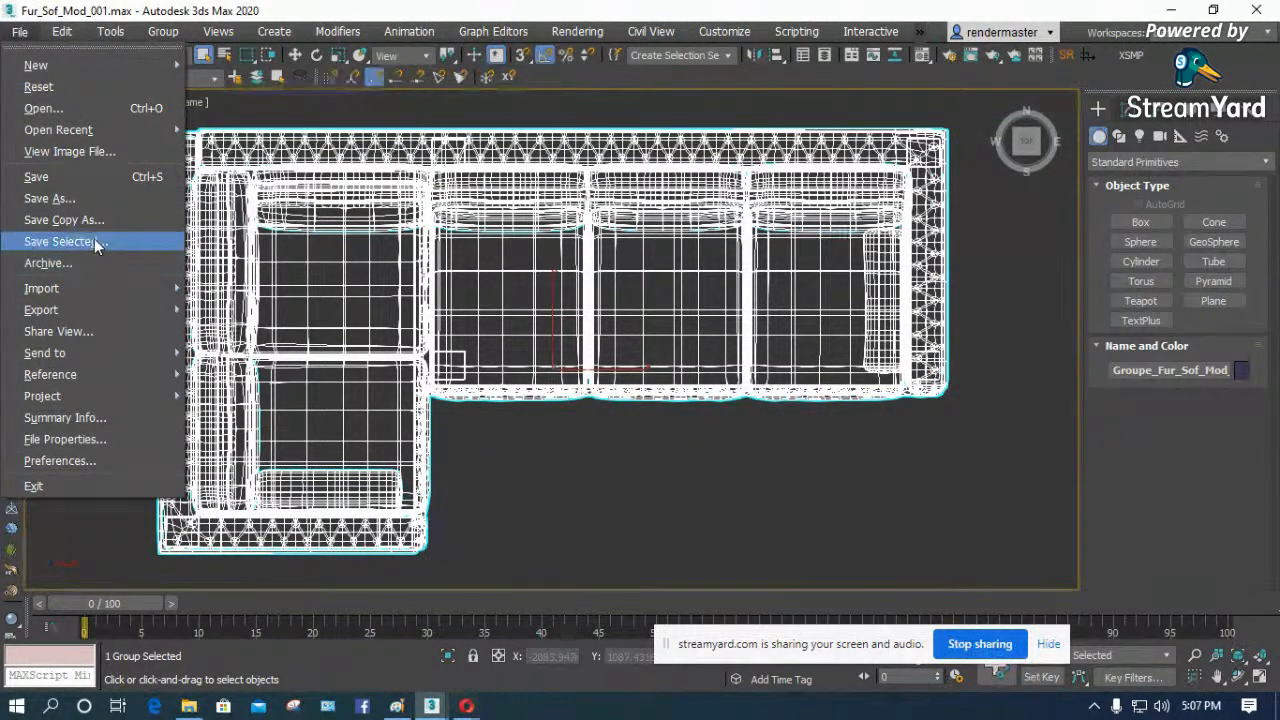
pyautogui.click(518, 463)
pyautogui.scroll(-3, 349, 365)
pyautogui.click(736, 350)
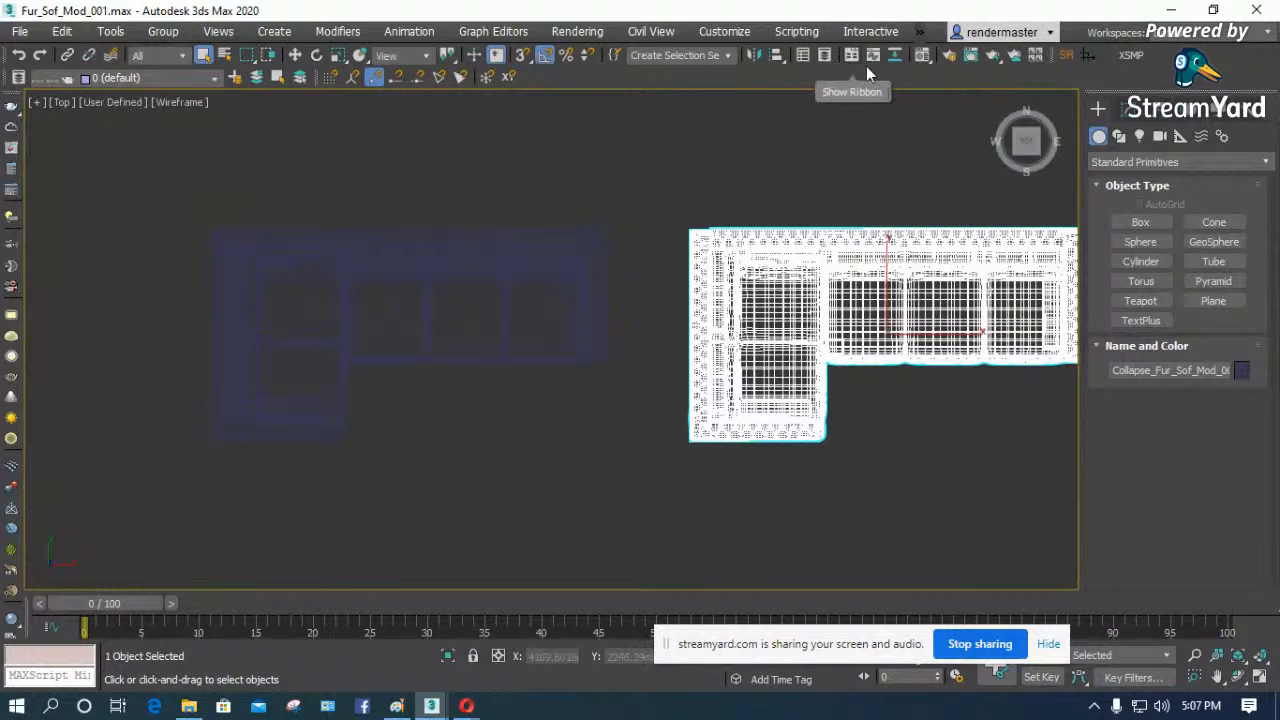
# - Run the zOffTy Tools-Copitor_10 script from the scripts folder
pyautogui.click(796, 31)
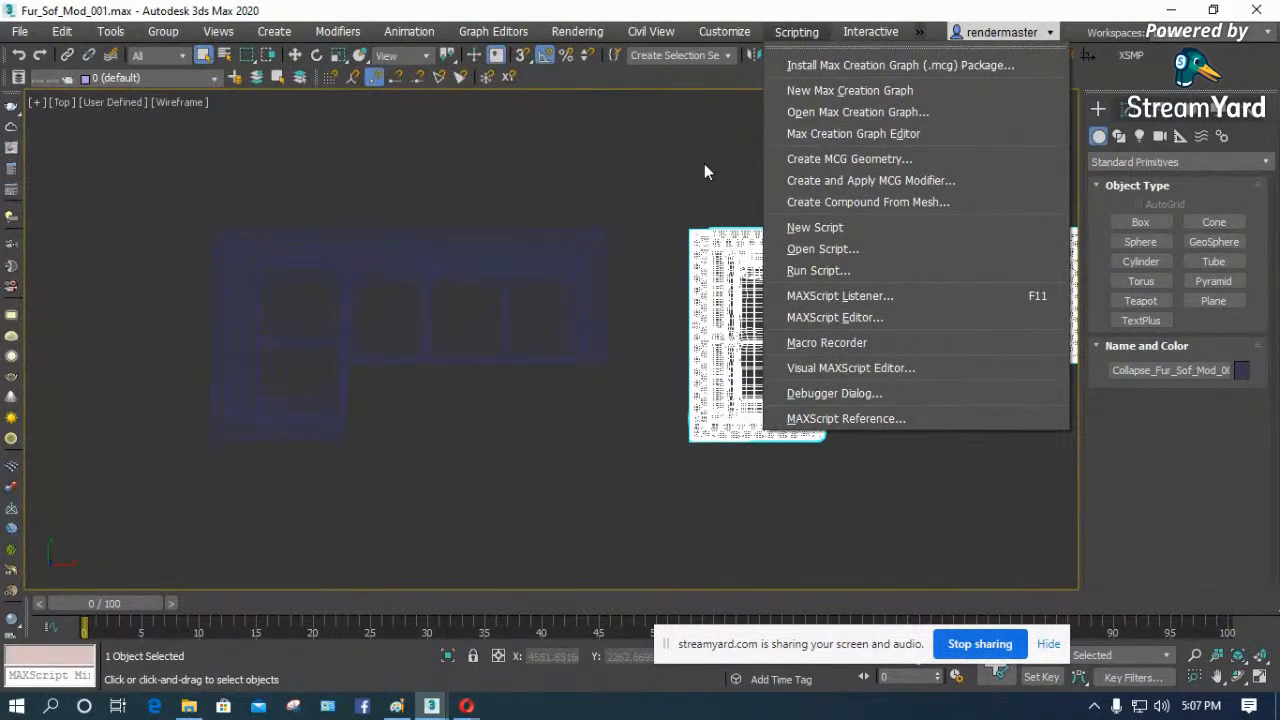
pyautogui.click(633, 191)
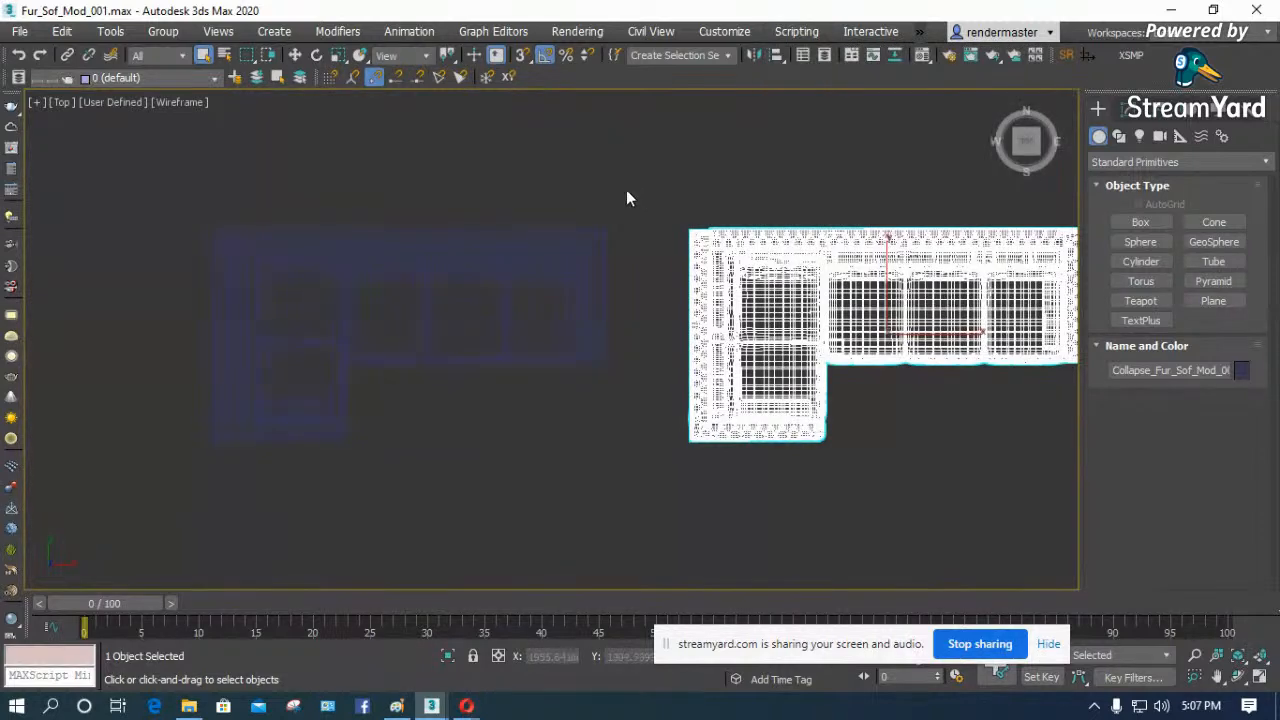
pyautogui.click(796, 31)
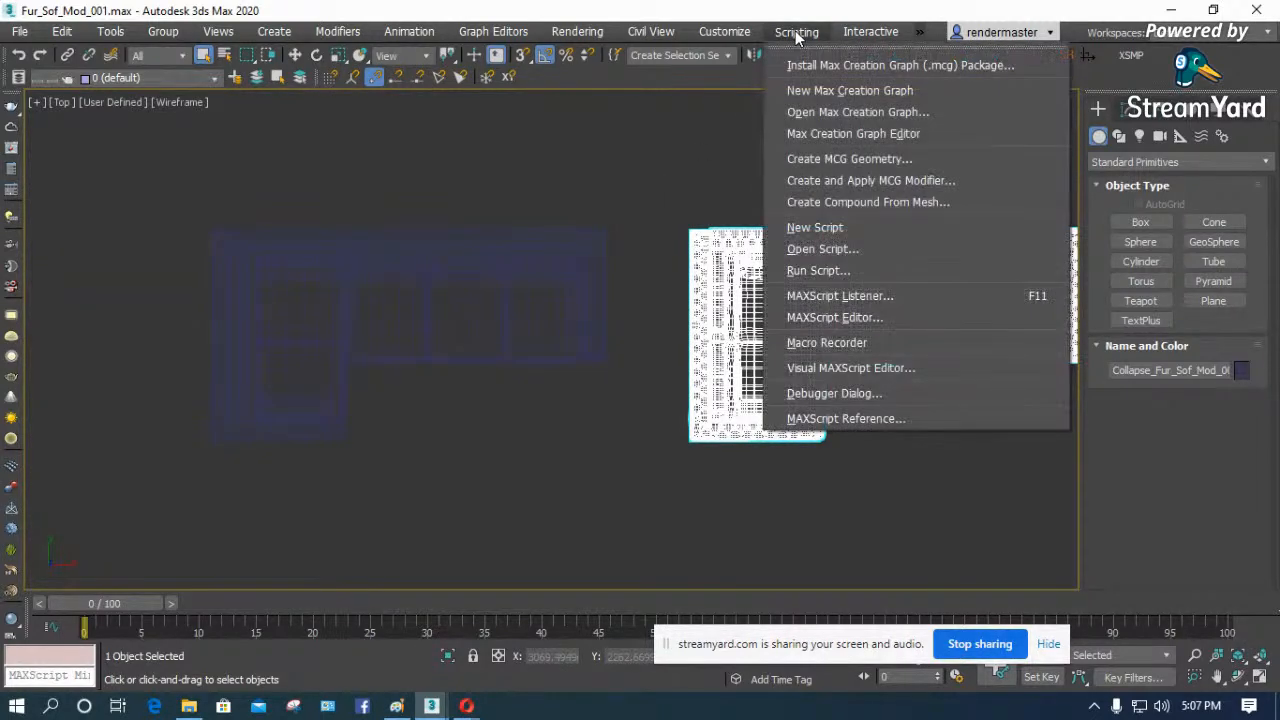
pyautogui.click(836, 269)
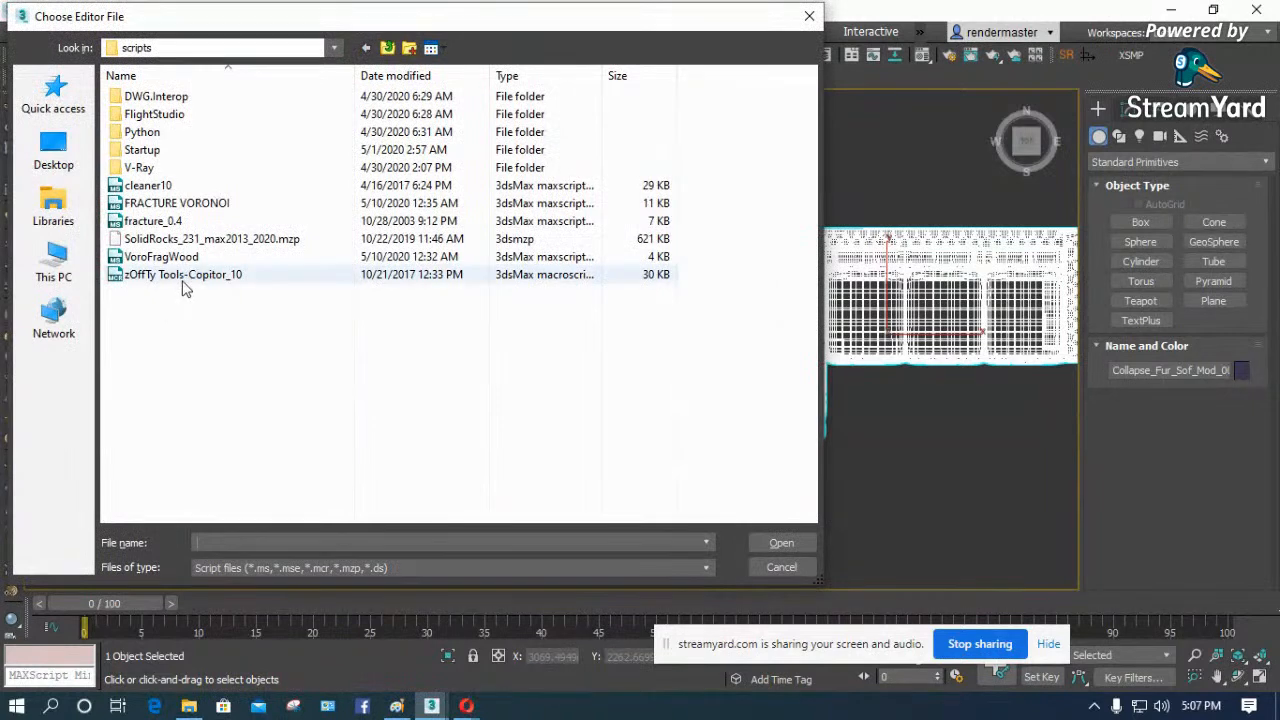
pyautogui.click(184, 278)
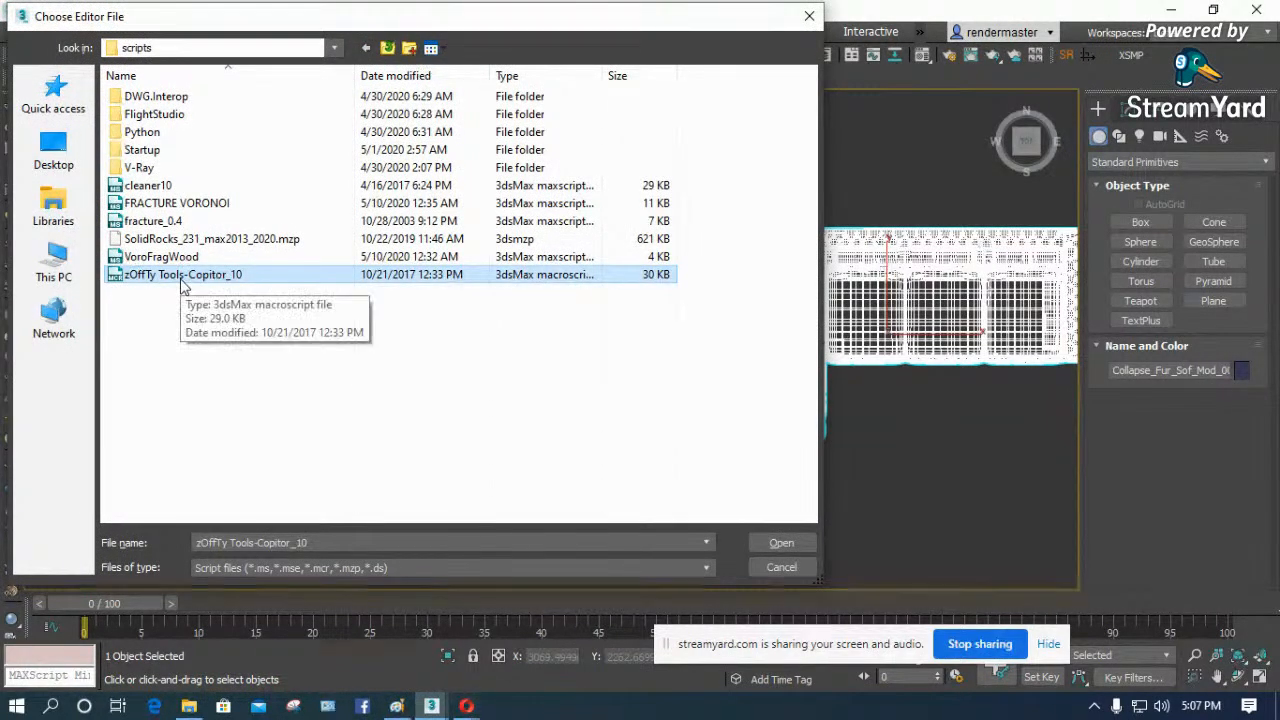
pyautogui.rightClick(180, 278)
pyautogui.click(157, 336)
pyautogui.click(184, 279)
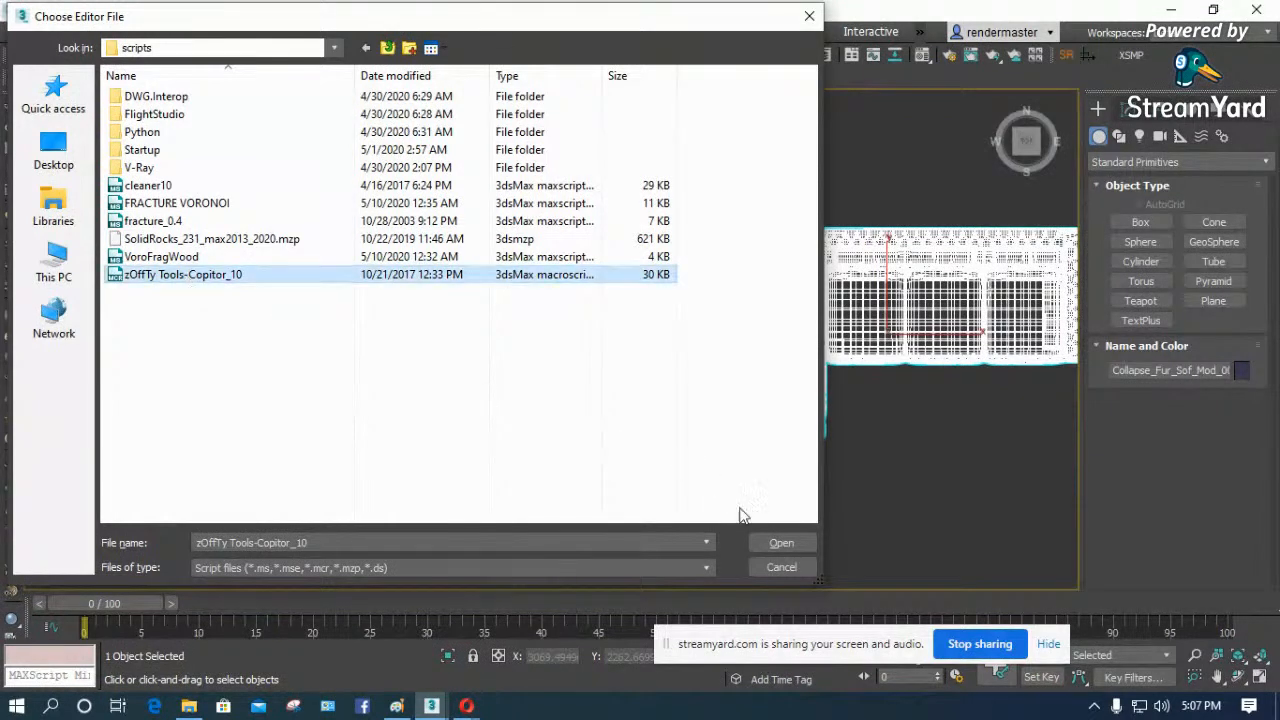
pyautogui.click(781, 542)
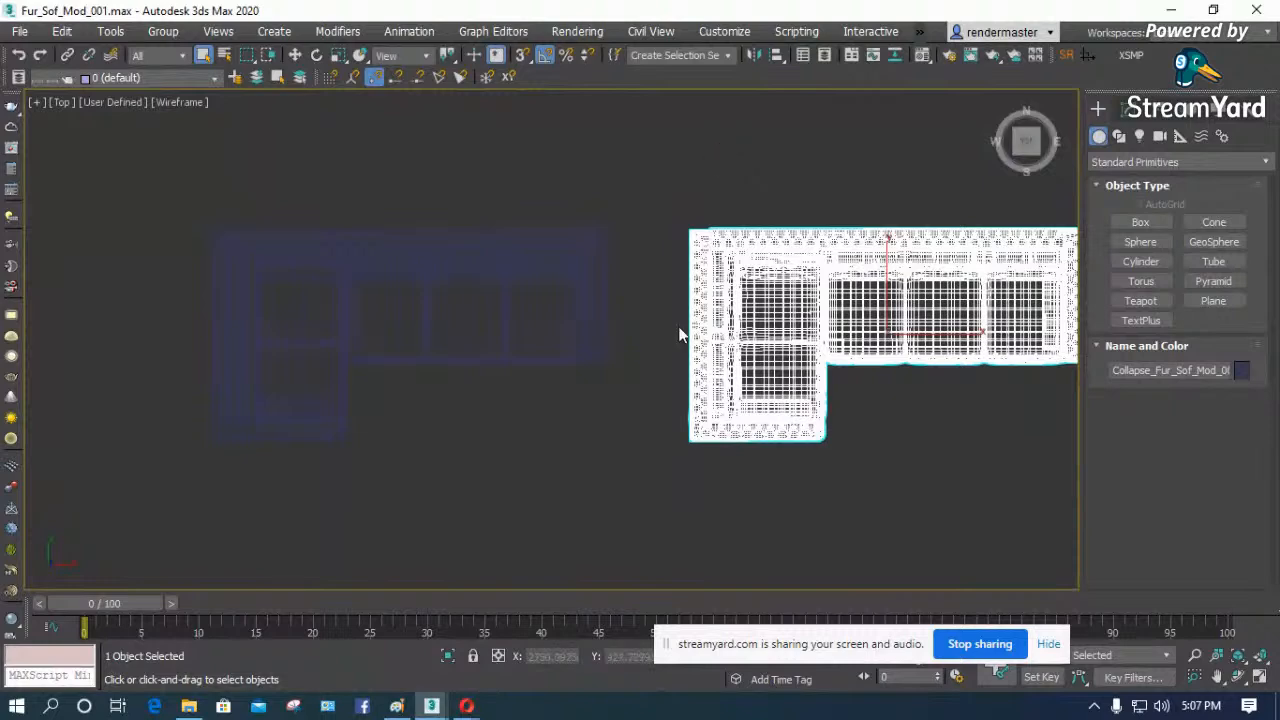
# - Switch to the Opera browser, search the web for scriptspot and open the ScriptSpot website
pyautogui.moveTo(466, 706)
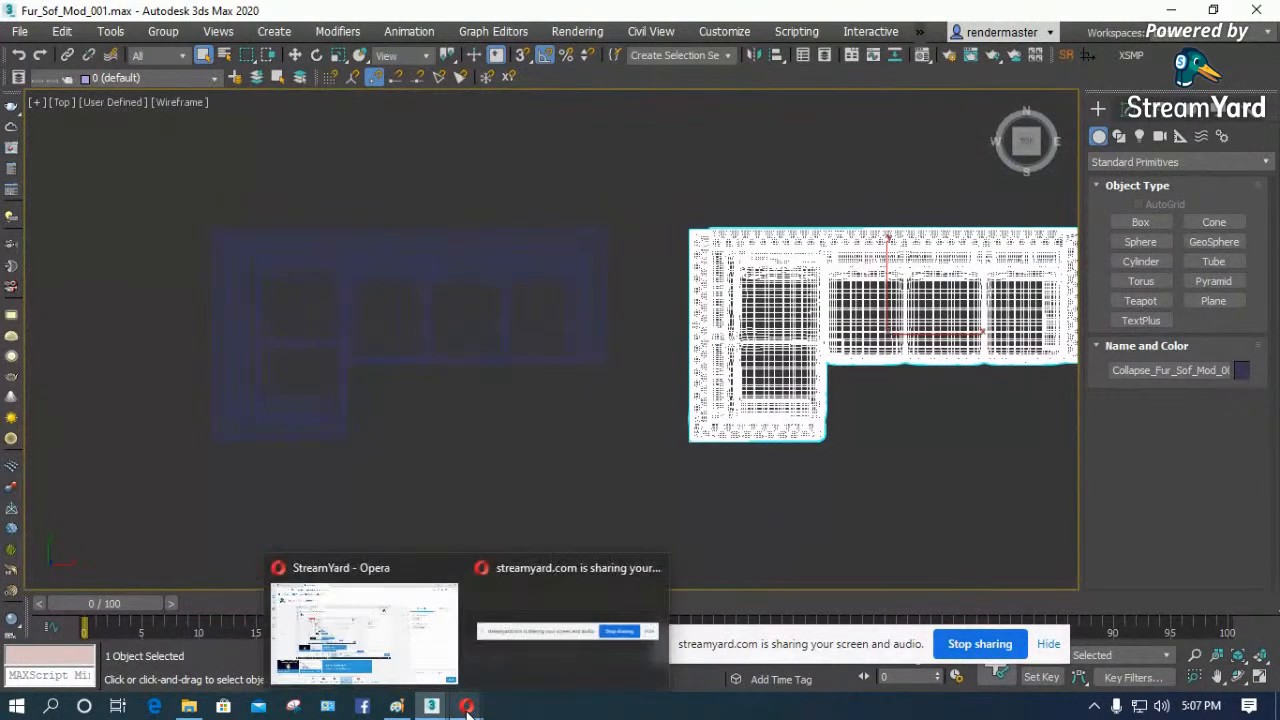
pyautogui.click(411, 632)
pyautogui.click(420, 14)
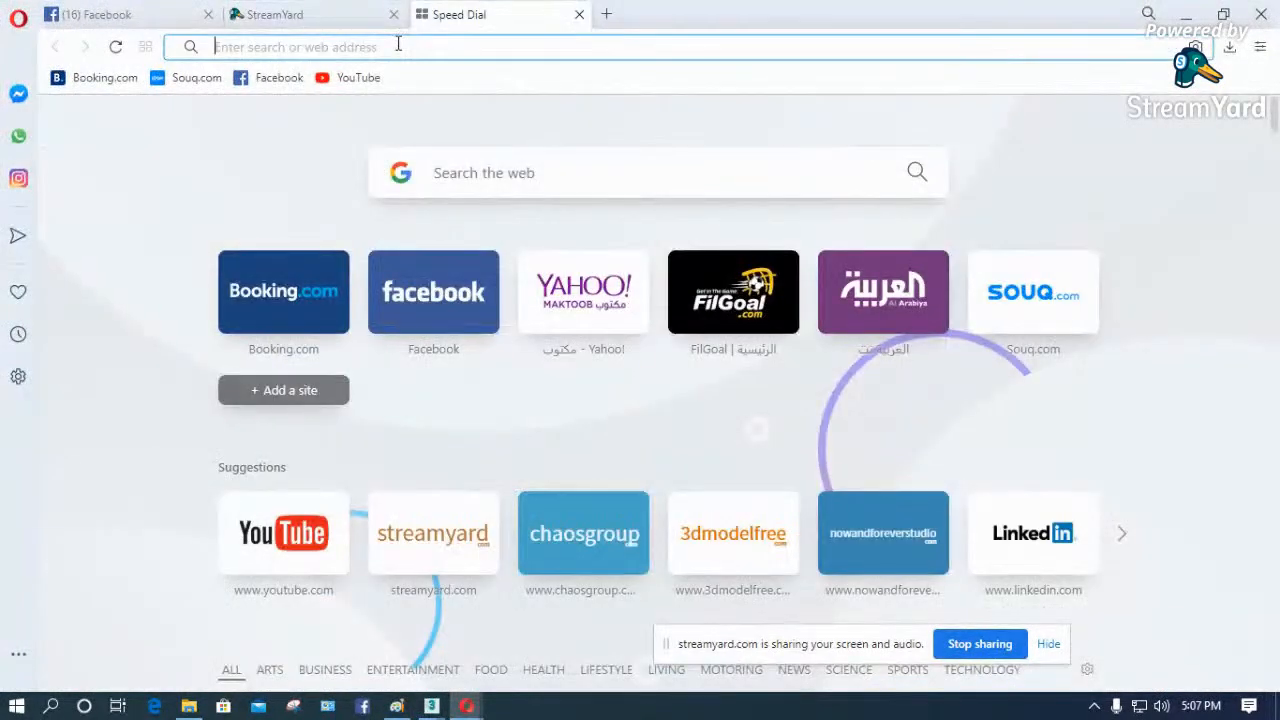
pyautogui.write('script')
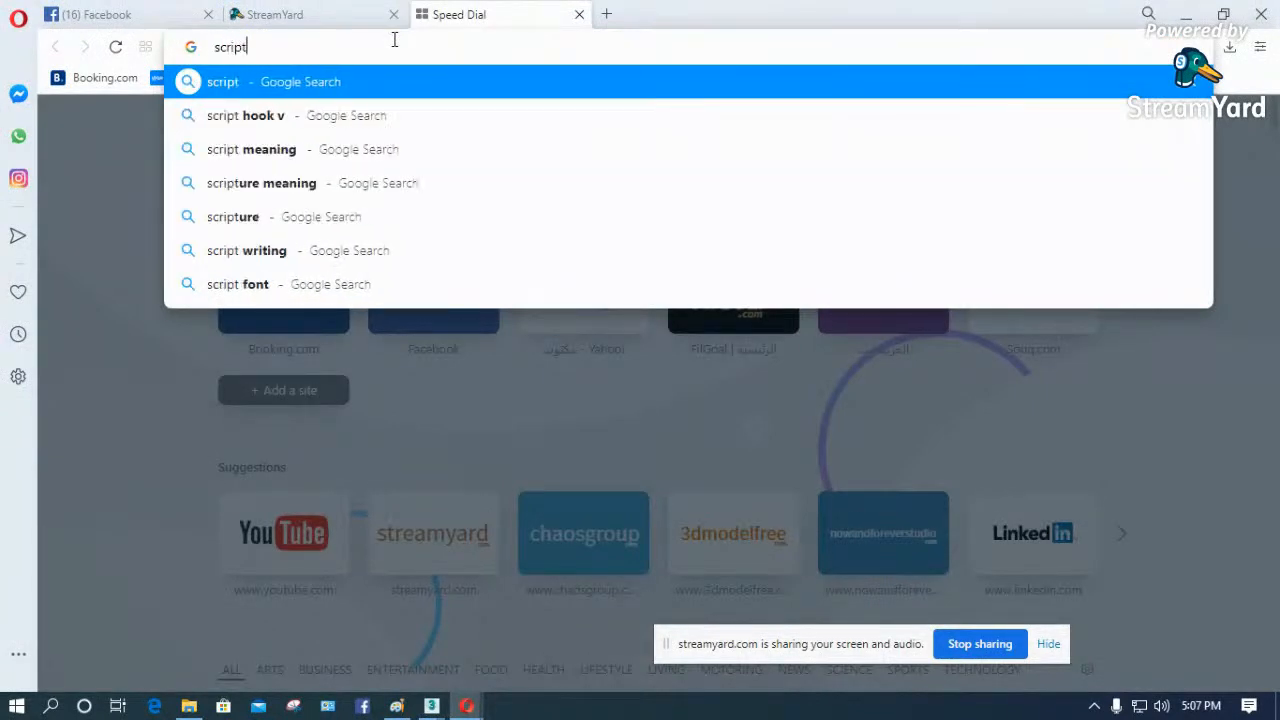
pyautogui.write('spot')
pyautogui.press('Return')
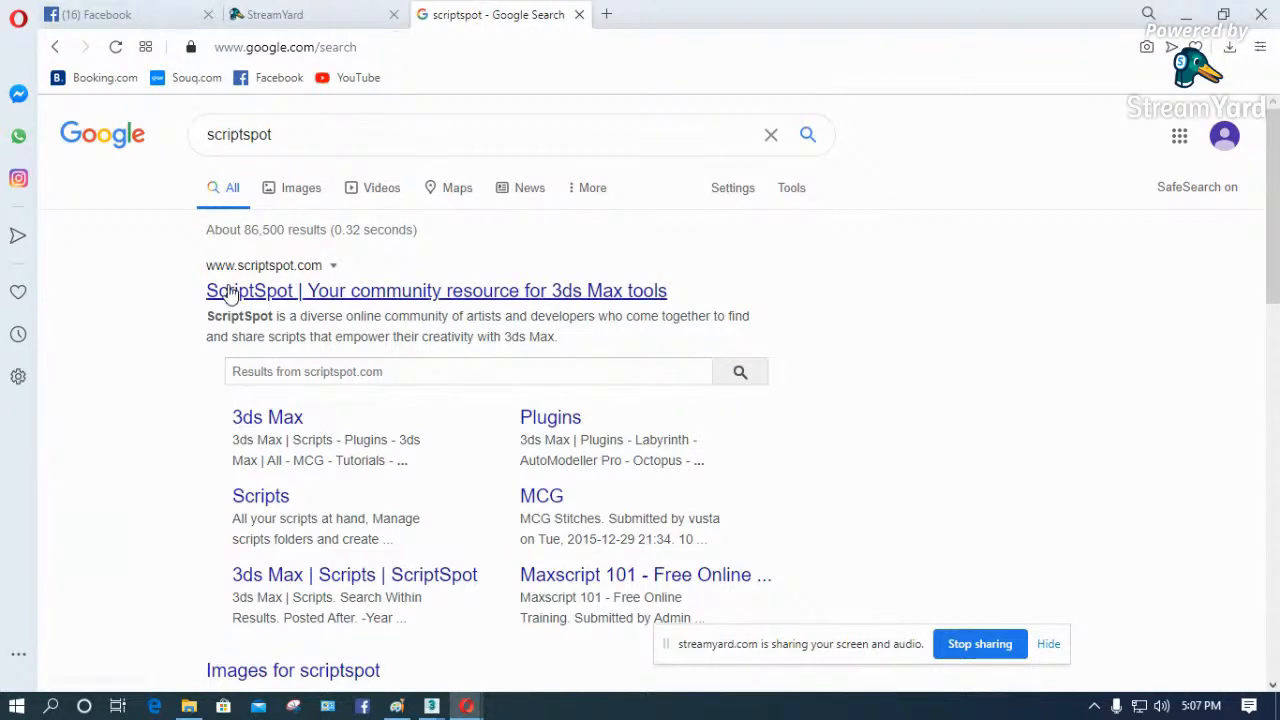
pyautogui.click(290, 290)
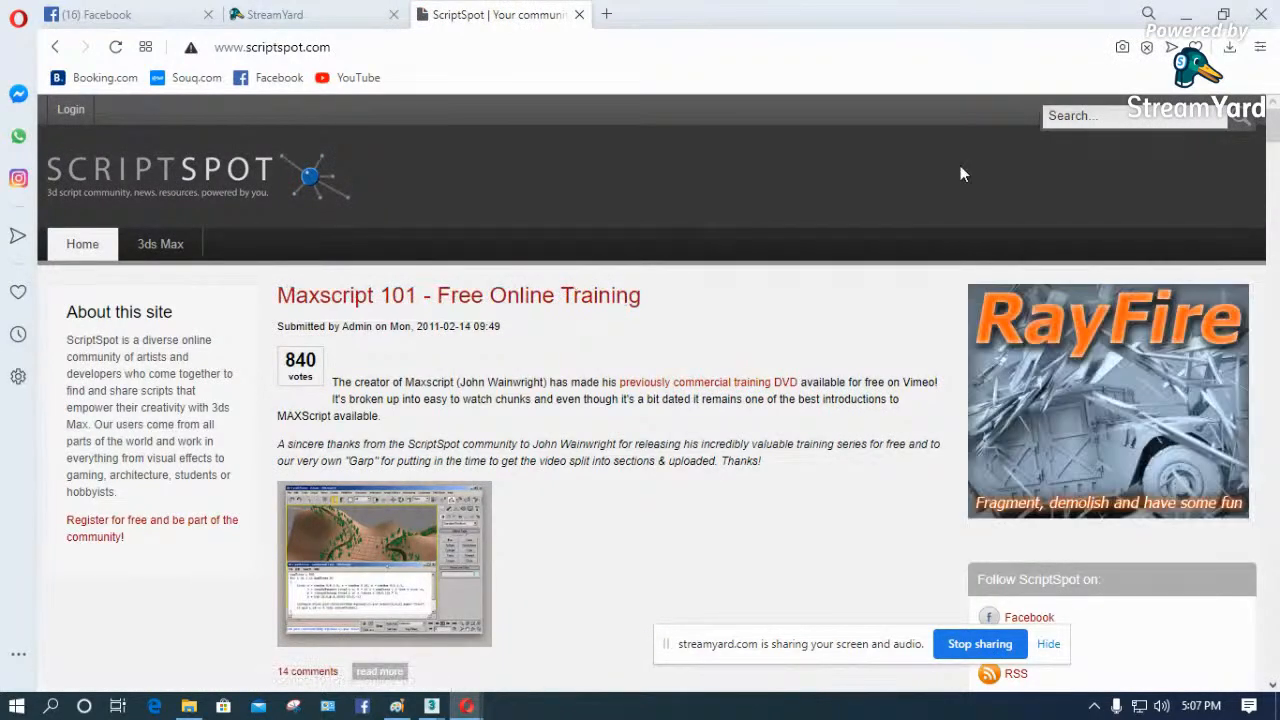
# - Search ScriptSpot for copitor, open the Copitor script page and review its description, version requirement and download links
pyautogui.click(1132, 114)
pyautogui.write('copitor')
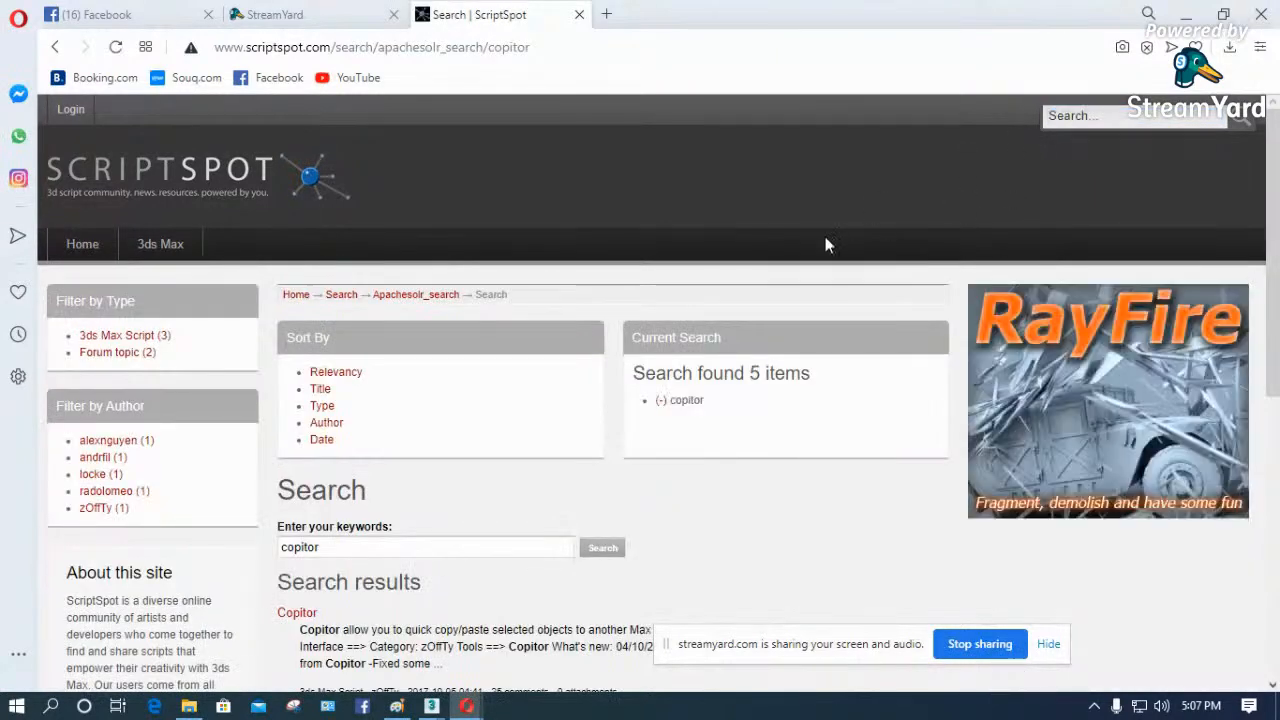
pyautogui.scroll(-1, 647, 311)
pyautogui.scroll(-2, 647, 311)
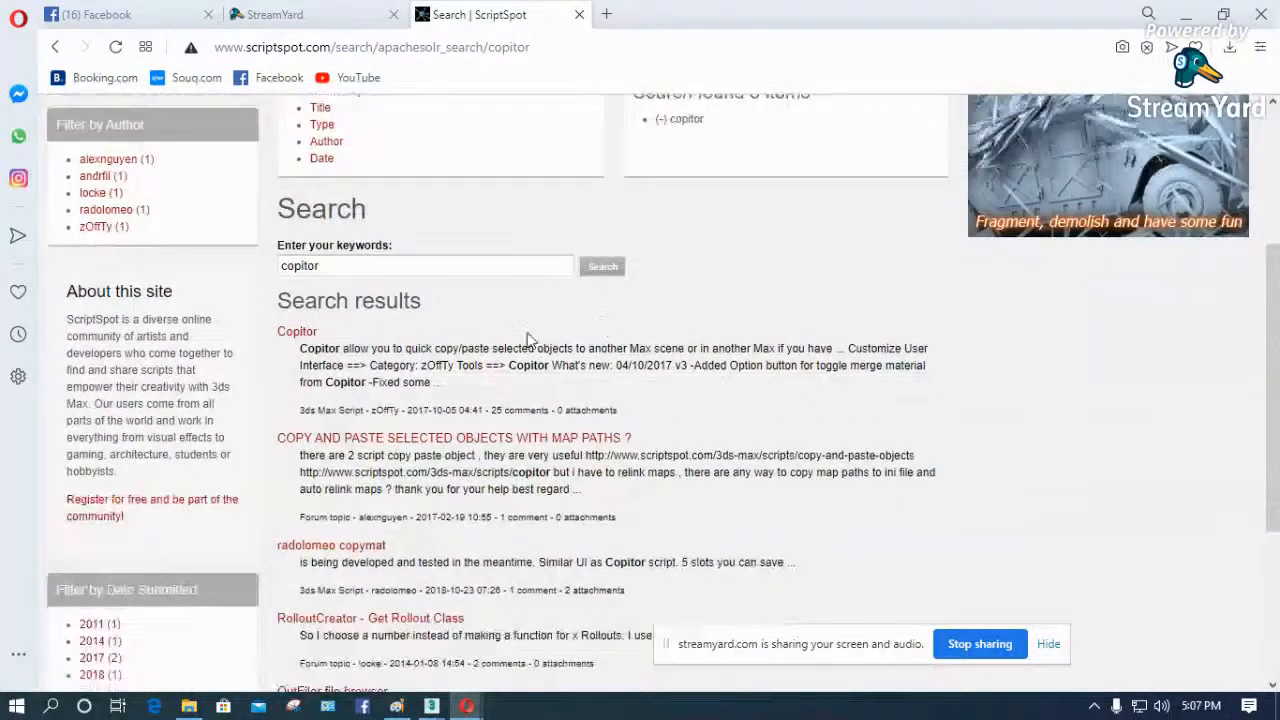
pyautogui.click(306, 336)
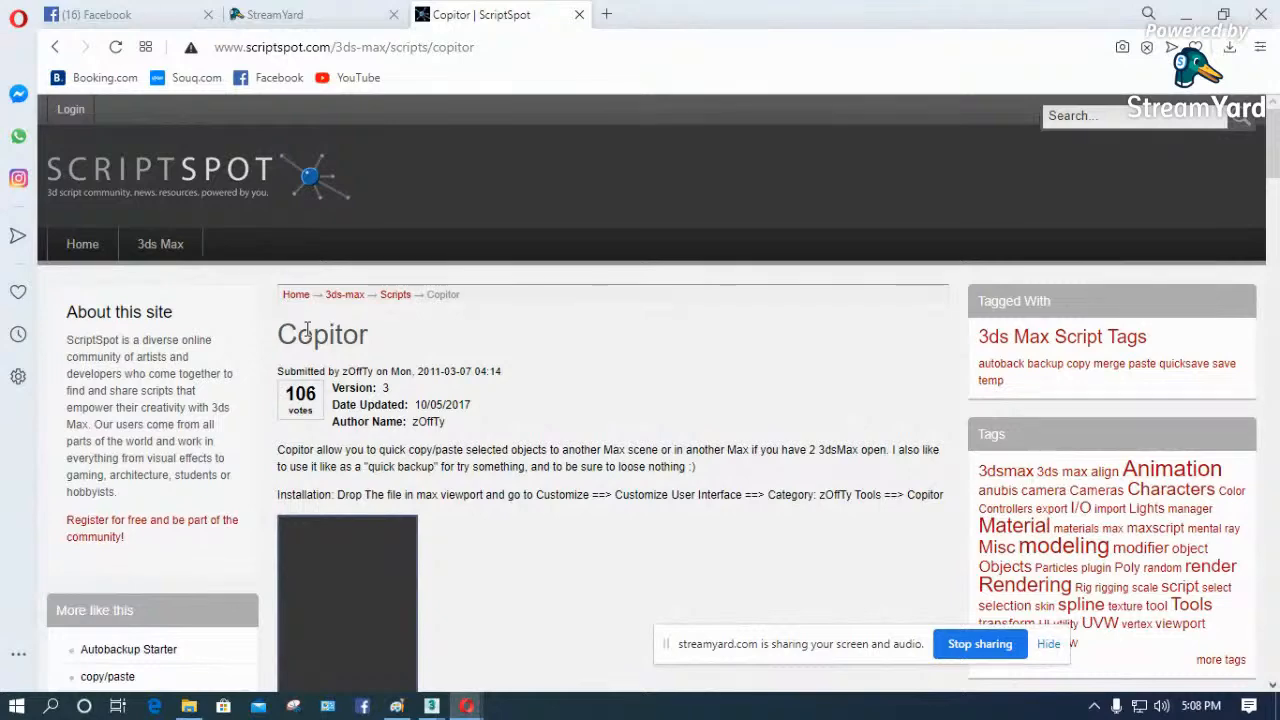
pyautogui.scroll(-3, 465, 430)
pyautogui.scroll(-15, 462, 424)
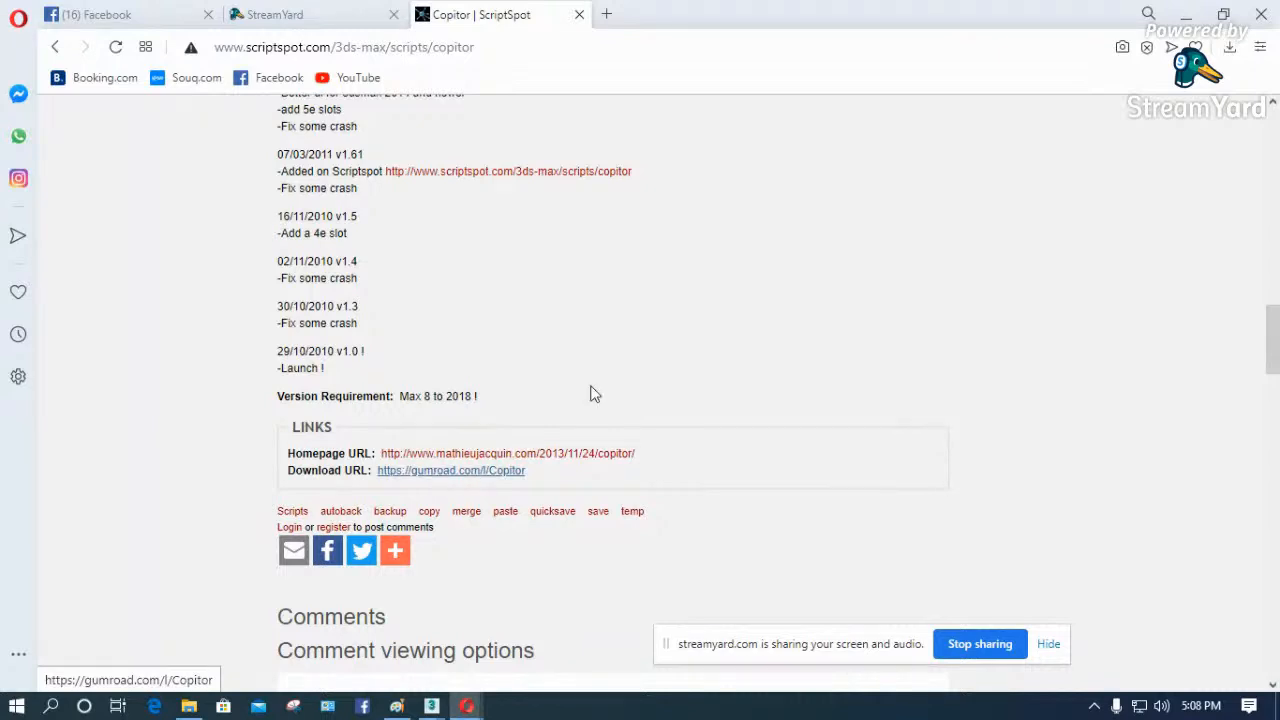
pyautogui.click(1185, 14)
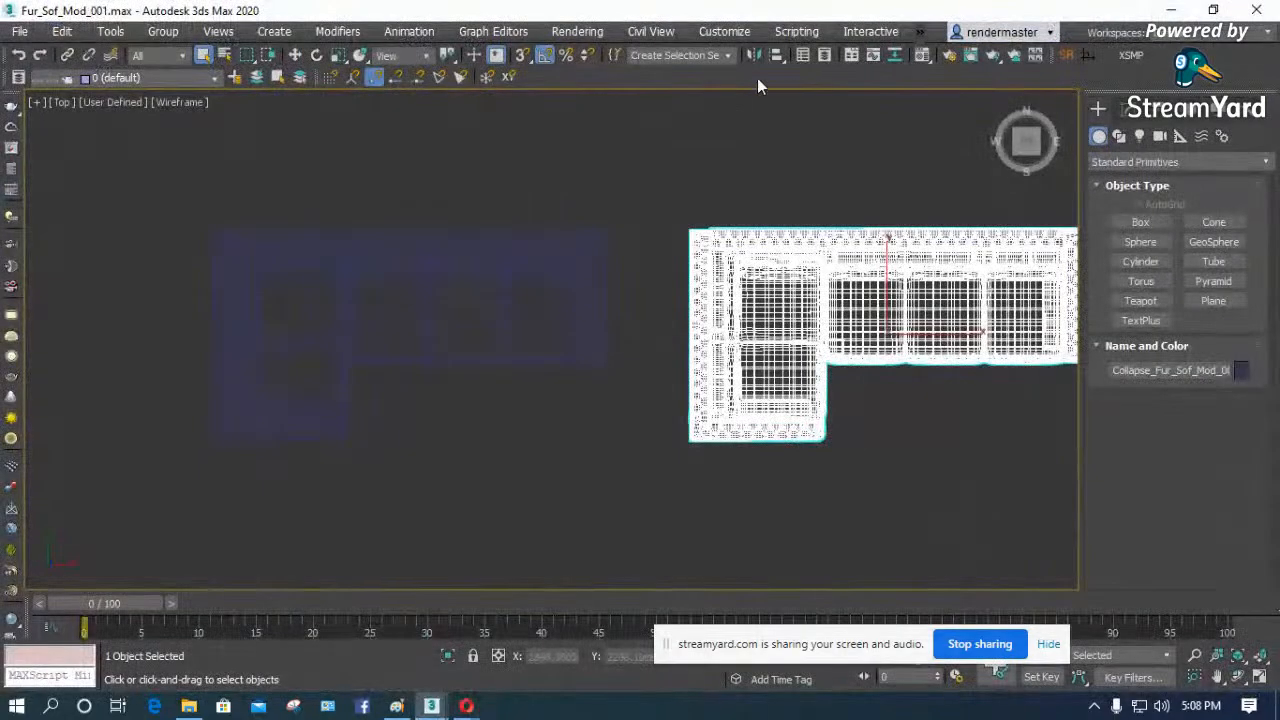
# - Check the Downloads folder for script files and run zOffTy Tools-Copitor_10 from the 3ds Max scripts folder
pyautogui.click(800, 32)
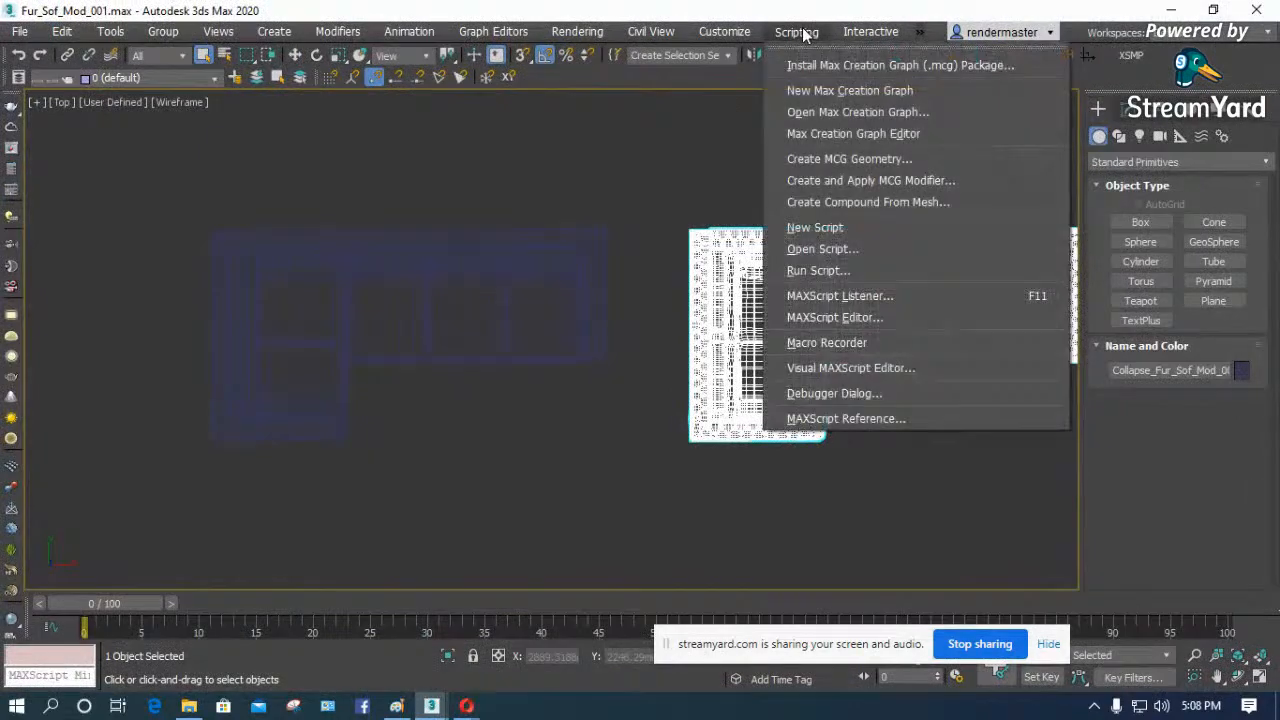
pyautogui.click(829, 271)
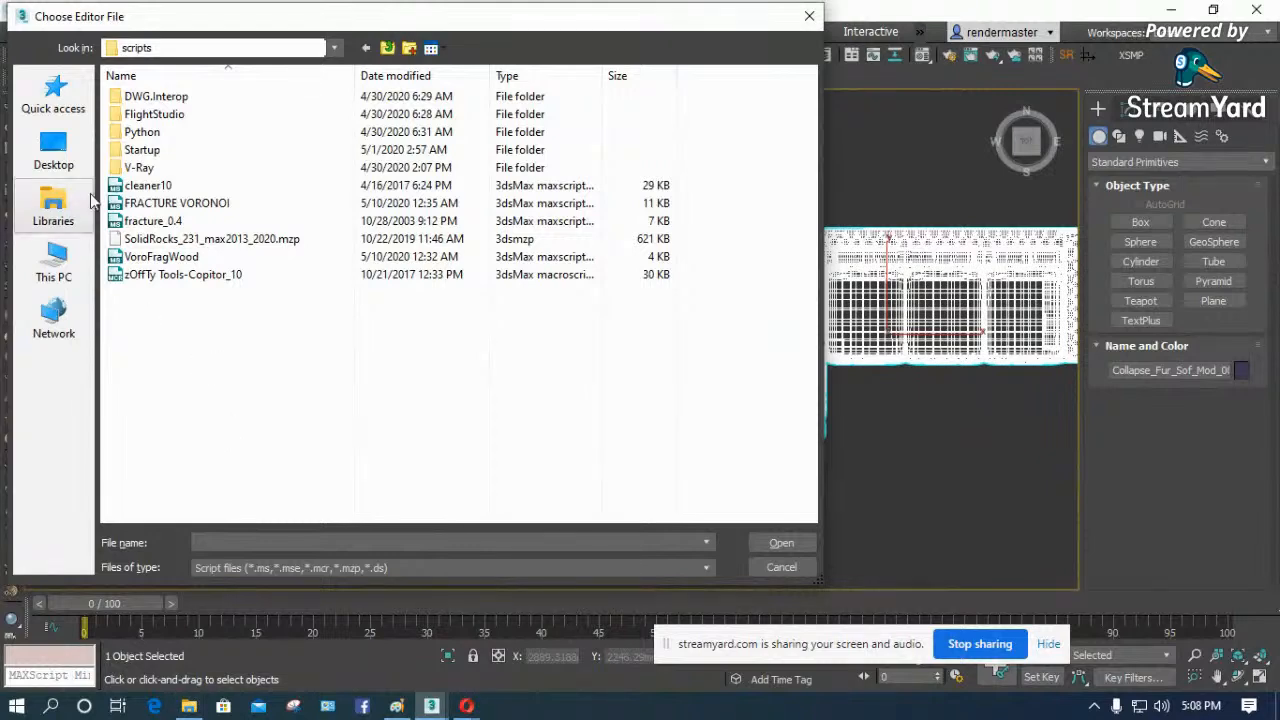
pyautogui.click(189, 706)
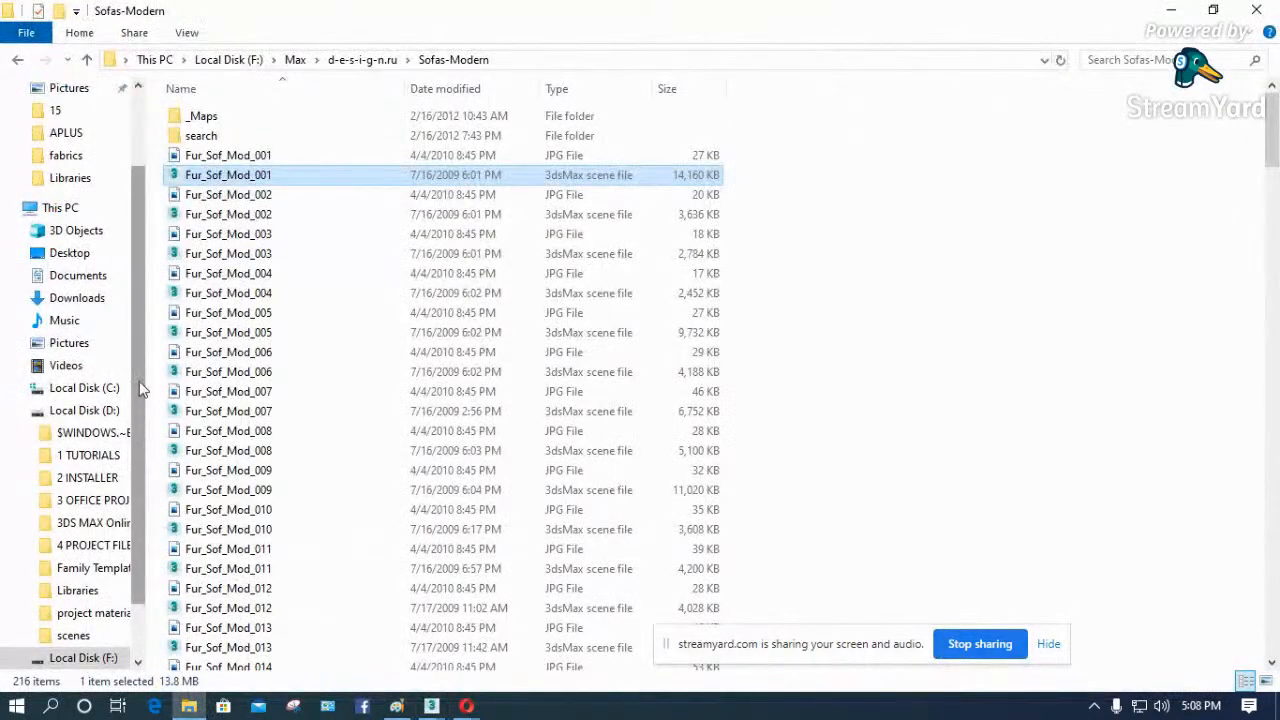
pyautogui.click(80, 299)
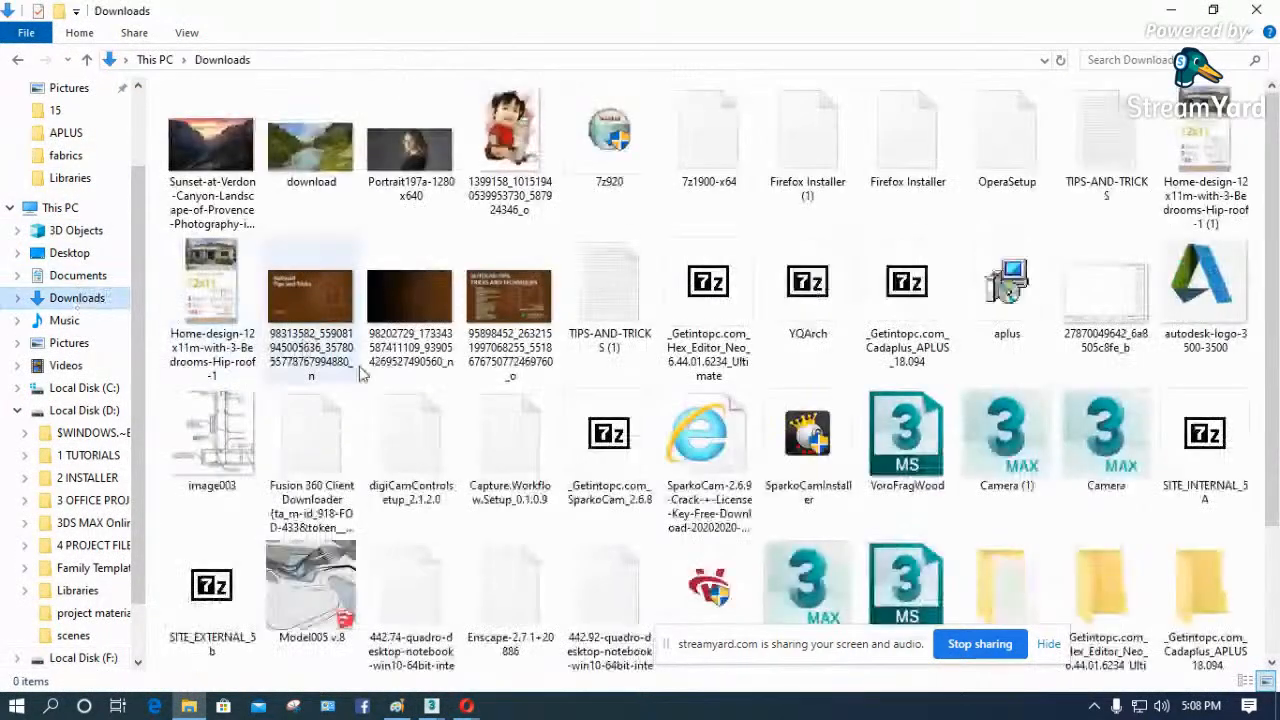
pyautogui.scroll(-2, 1122, 500)
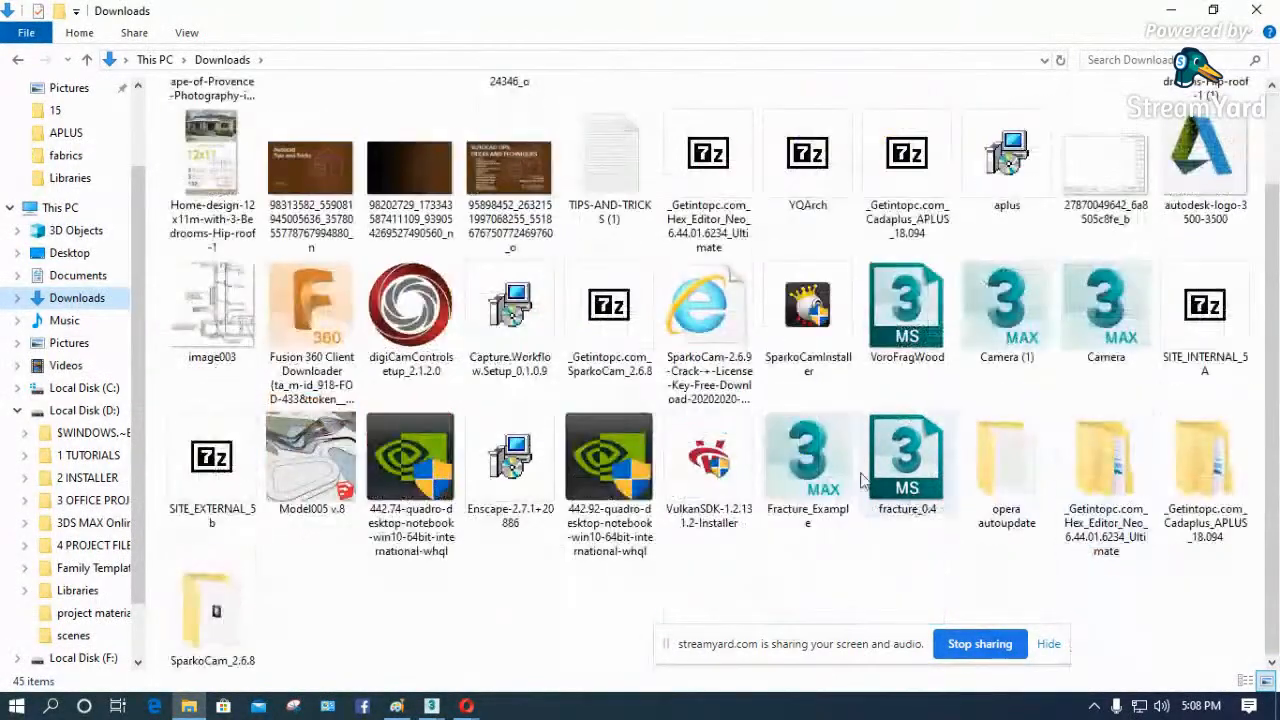
pyautogui.click(855, 484)
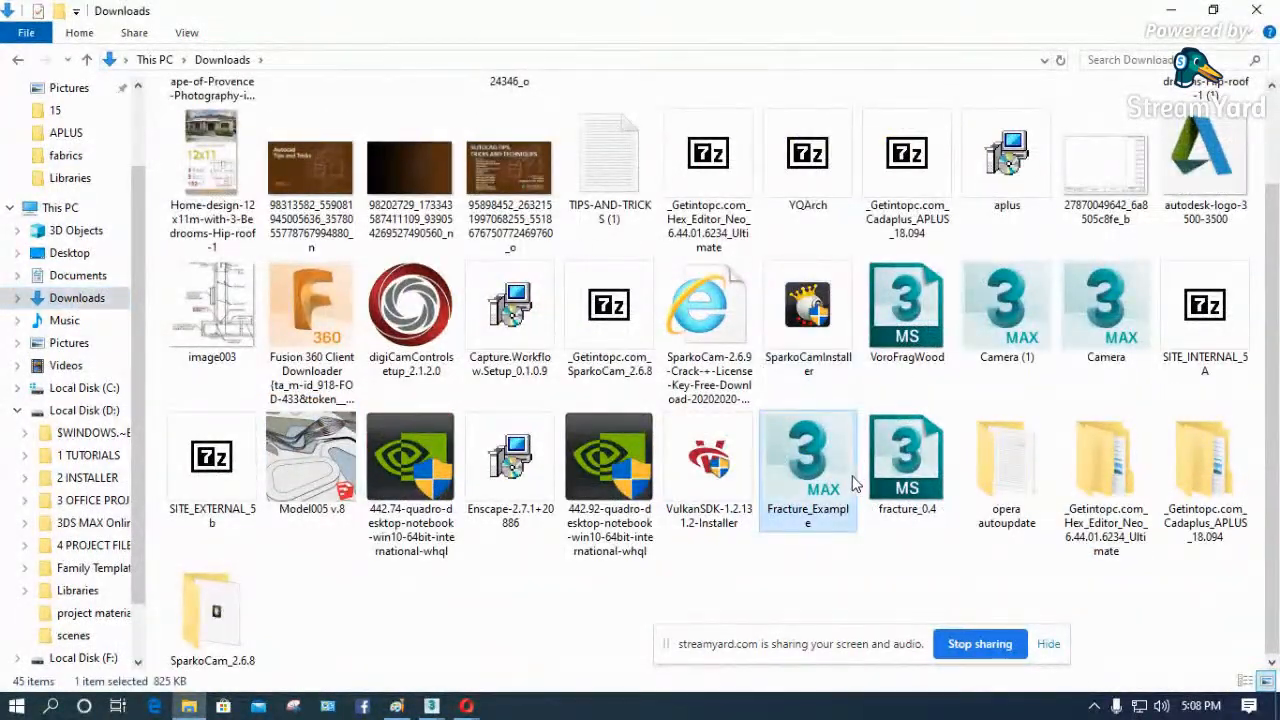
pyautogui.click(1172, 12)
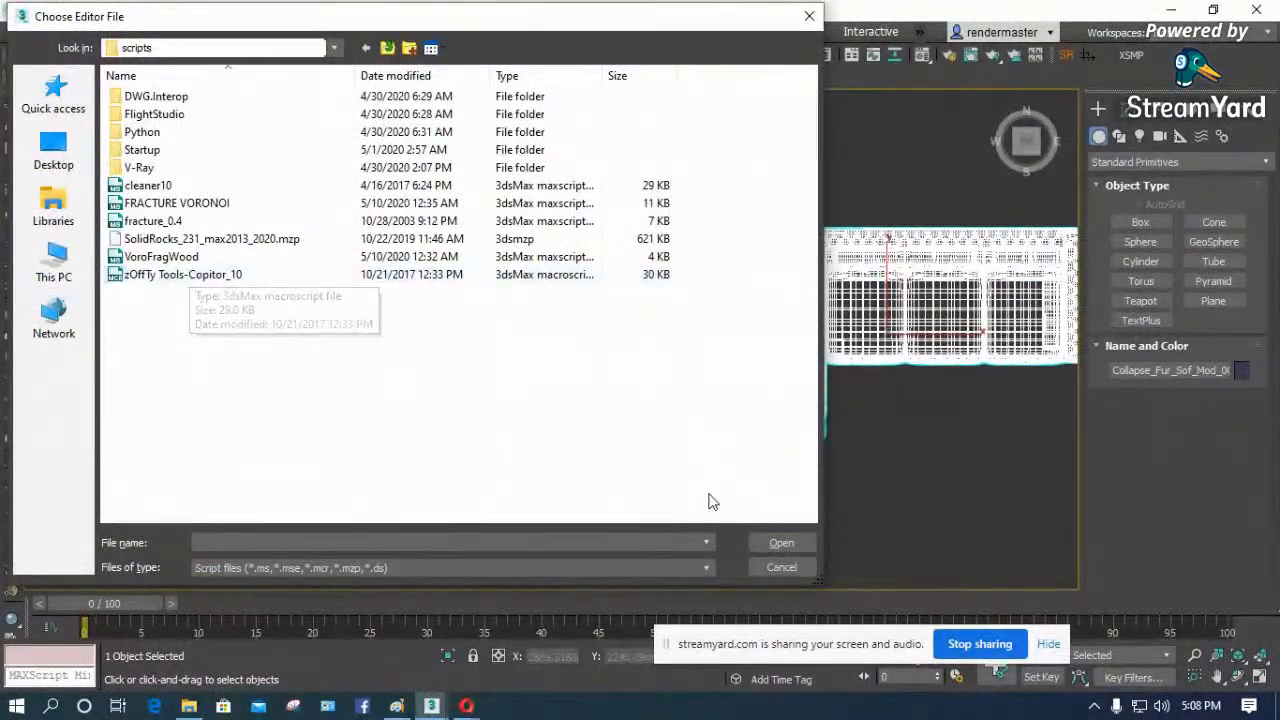
pyautogui.click(180, 275)
pyautogui.click(796, 543)
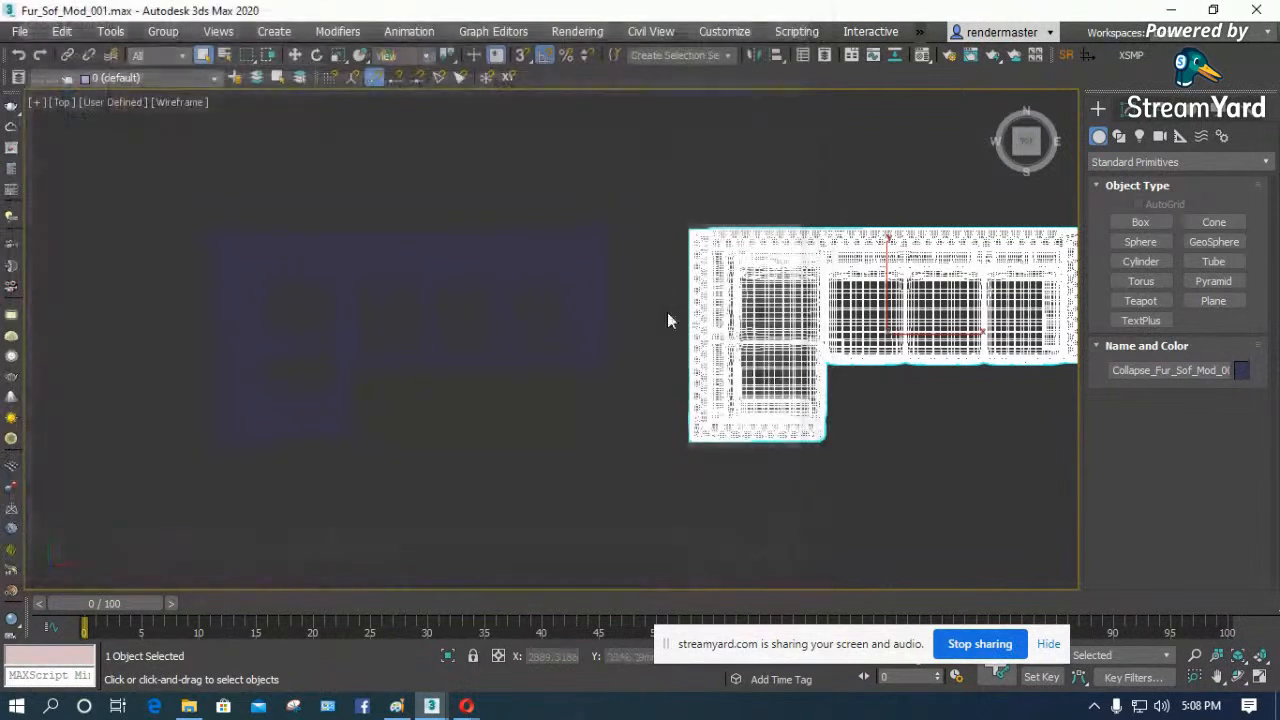
# - Add the Copitor action from the zOffTy Tools category to the main toolbar and close the interface customization
pyautogui.rightClick(1095, 77)
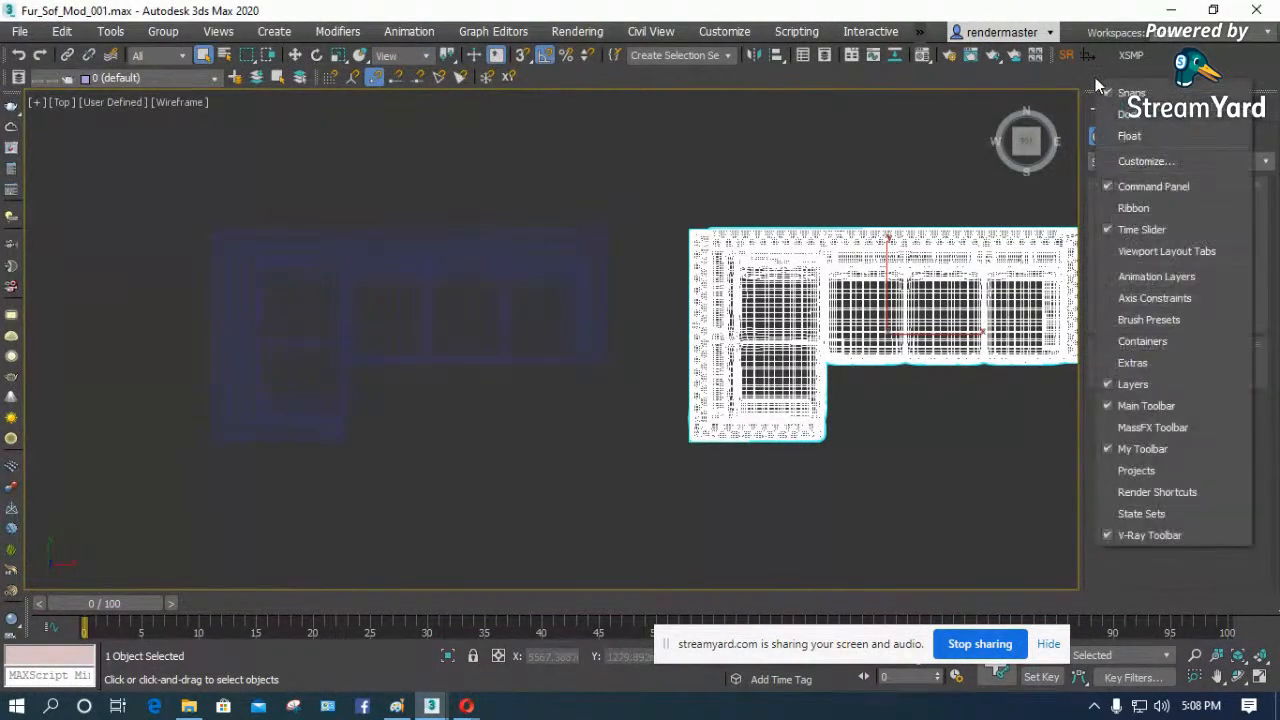
pyautogui.click(1138, 156)
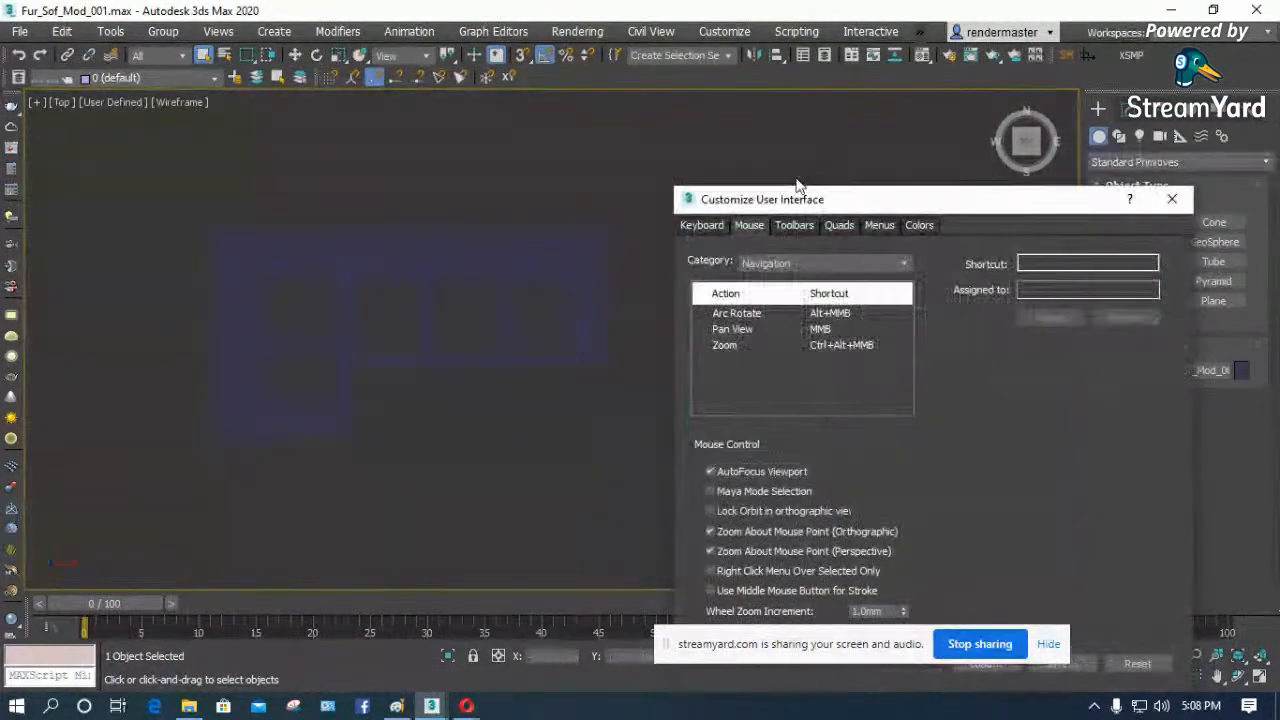
pyautogui.moveTo(772, 202); pyautogui.dragTo(445, 90)
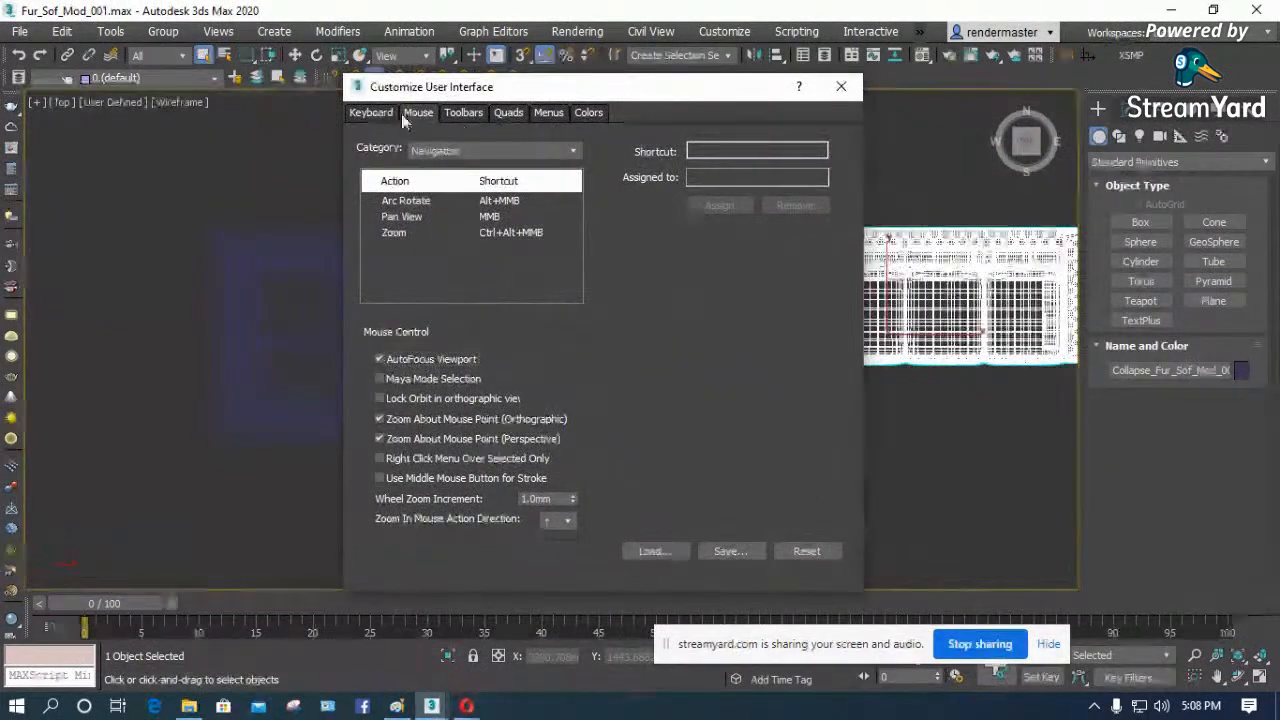
pyautogui.click(473, 115)
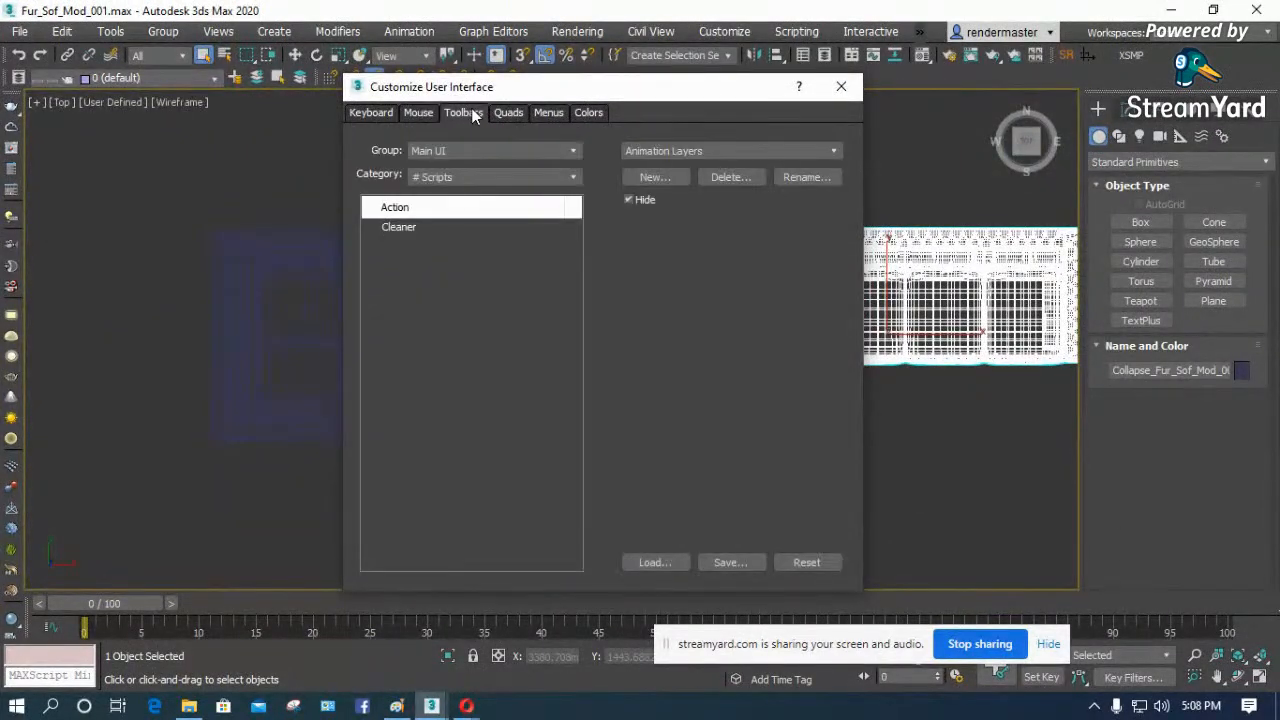
pyautogui.click(446, 177)
pyautogui.moveTo(580, 246); pyautogui.dragTo(567, 497)
pyautogui.click(440, 548)
pyautogui.moveTo(408, 228); pyautogui.dragTo(470, 234)
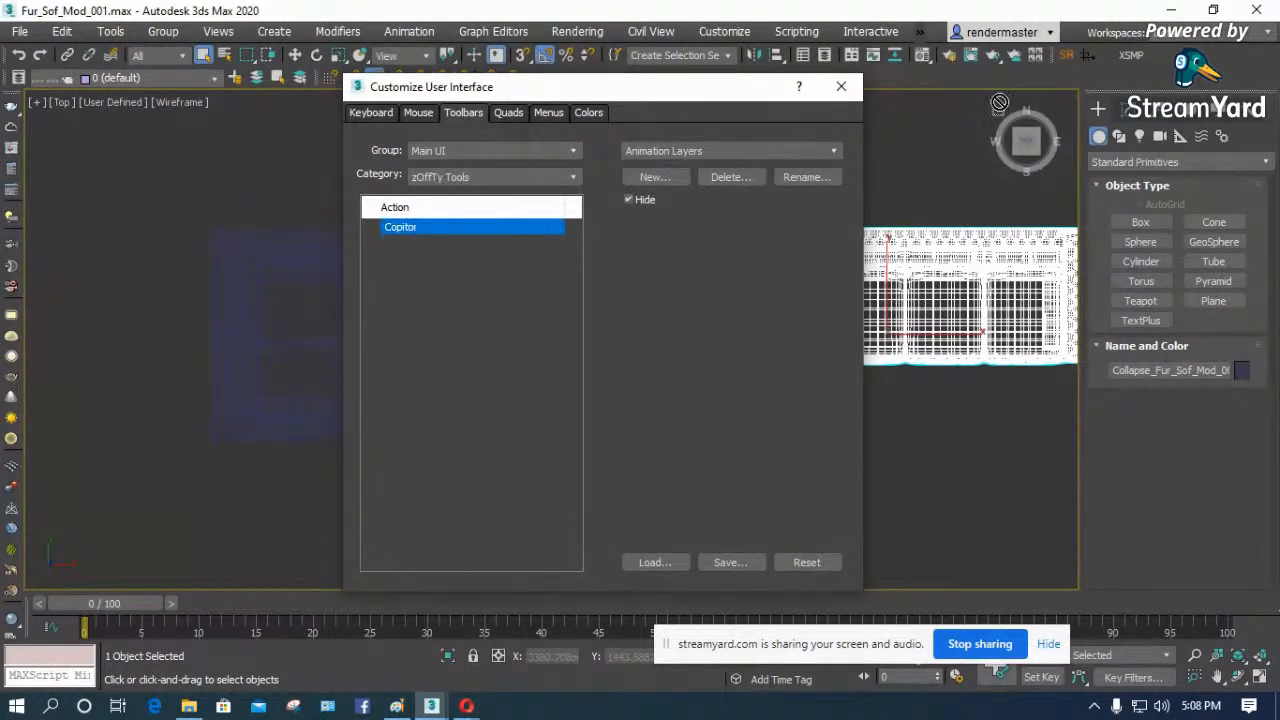
pyautogui.moveTo(1097, 62); pyautogui.dragTo(1105, 56)
pyautogui.click(841, 86)
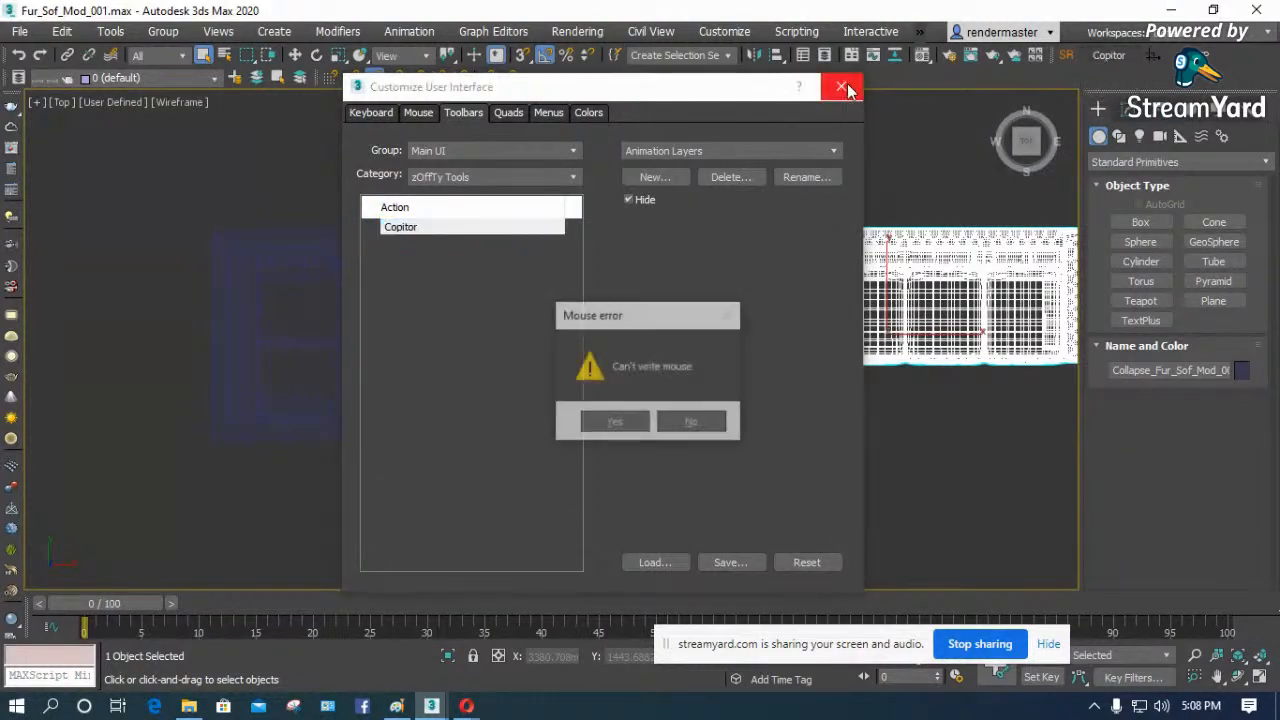
pyautogui.click(692, 423)
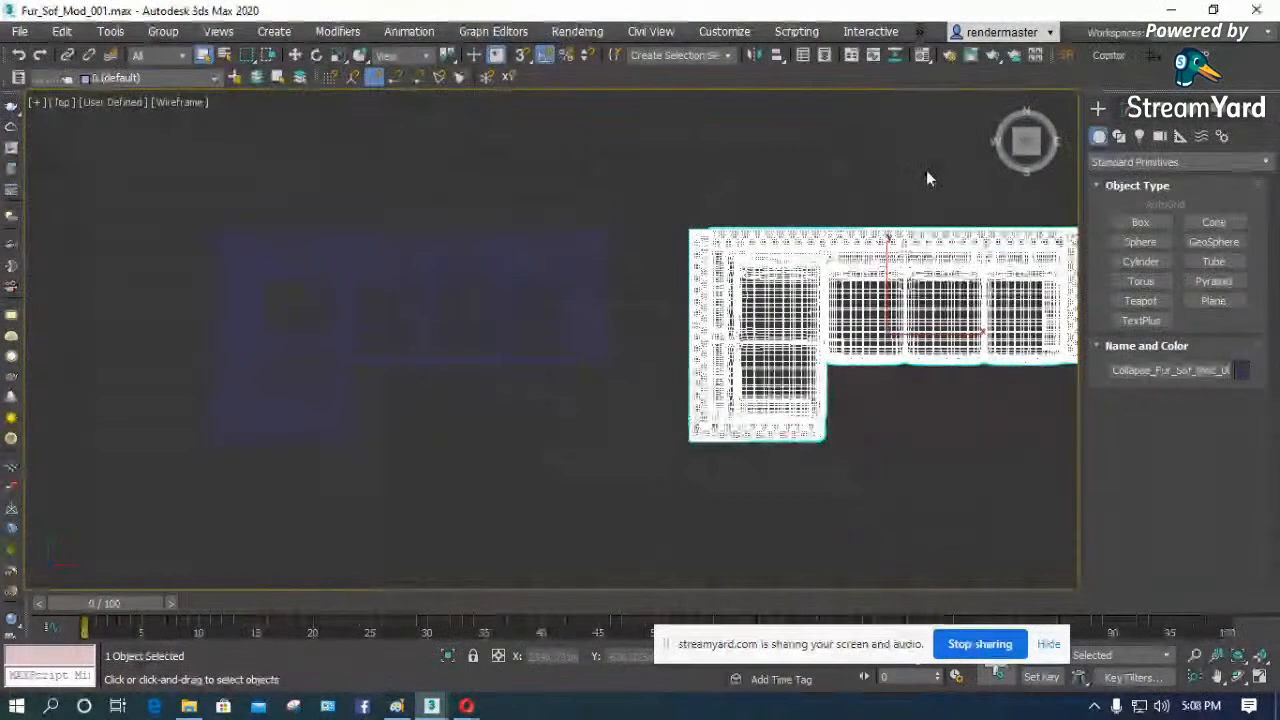
# - Launch Copitor, reselect the collapsed corner sofa and copy it into the Copy/Paste 1 slot
pyautogui.click(1106, 60)
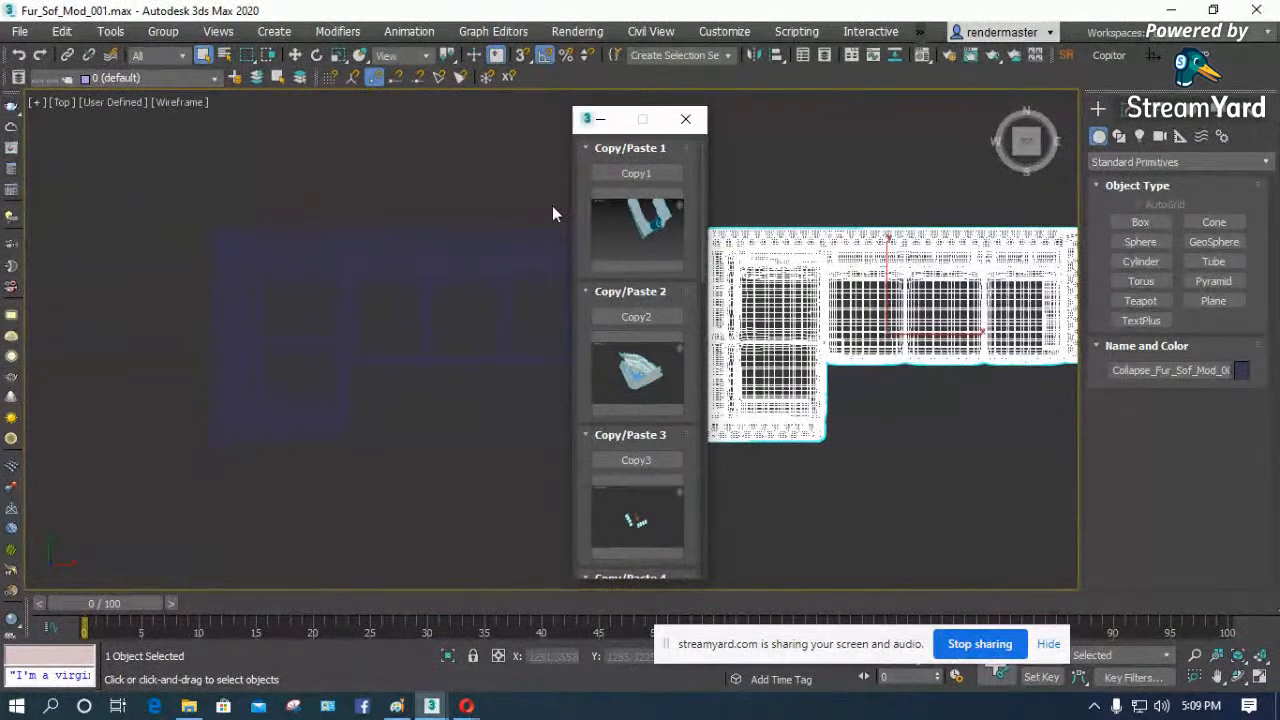
pyautogui.click(880, 360)
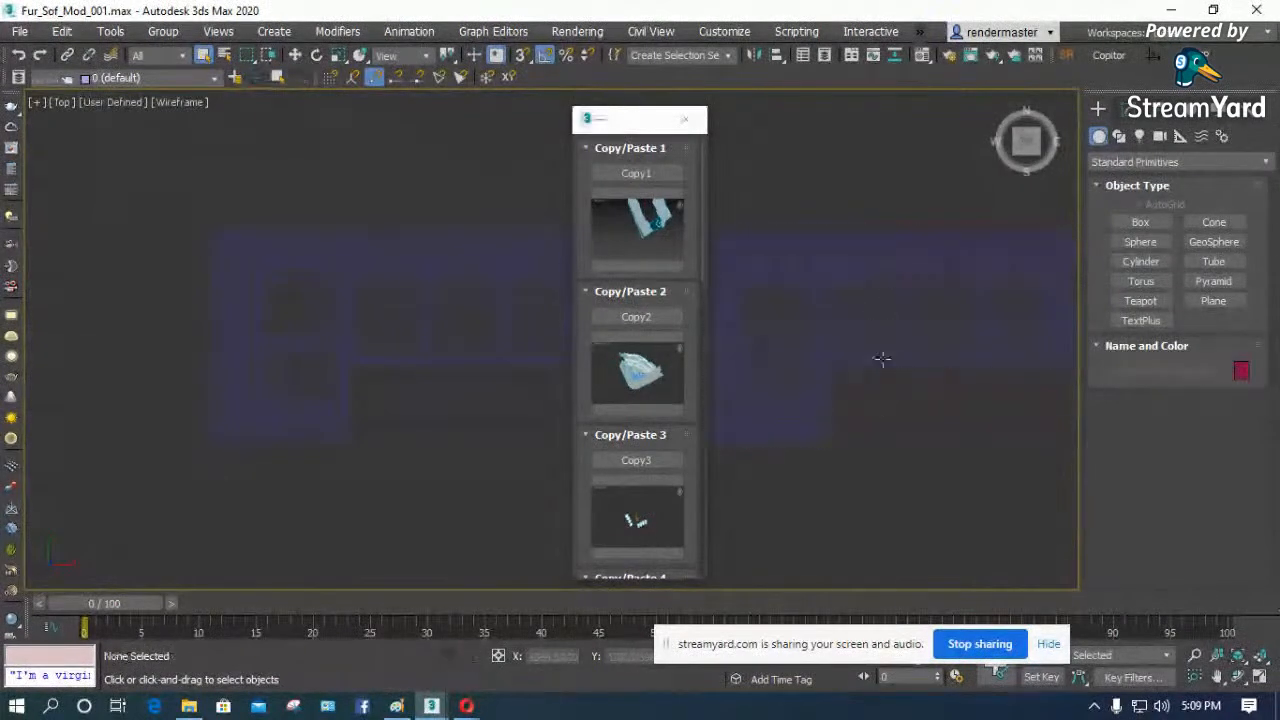
pyautogui.click(886, 304)
pyautogui.scroll(-2, 620, 488)
pyautogui.scroll(-3, 620, 491)
pyautogui.scroll(4, 668, 412)
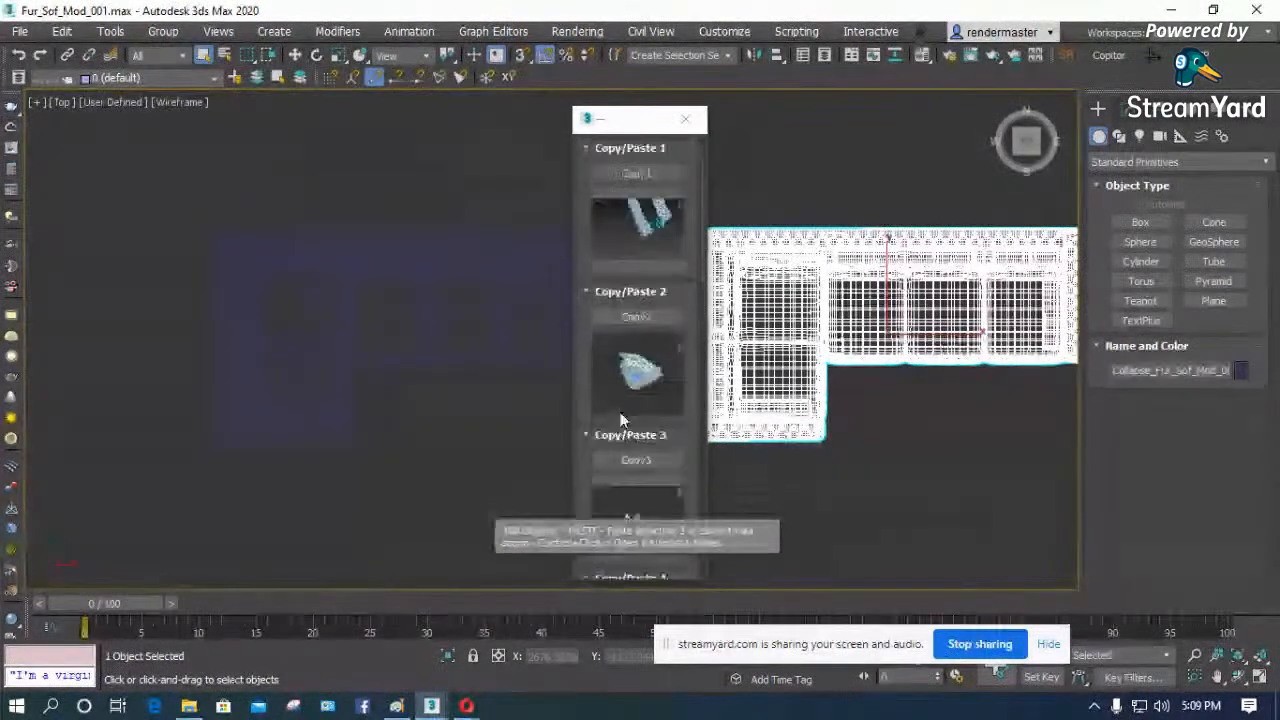
pyautogui.click(636, 172)
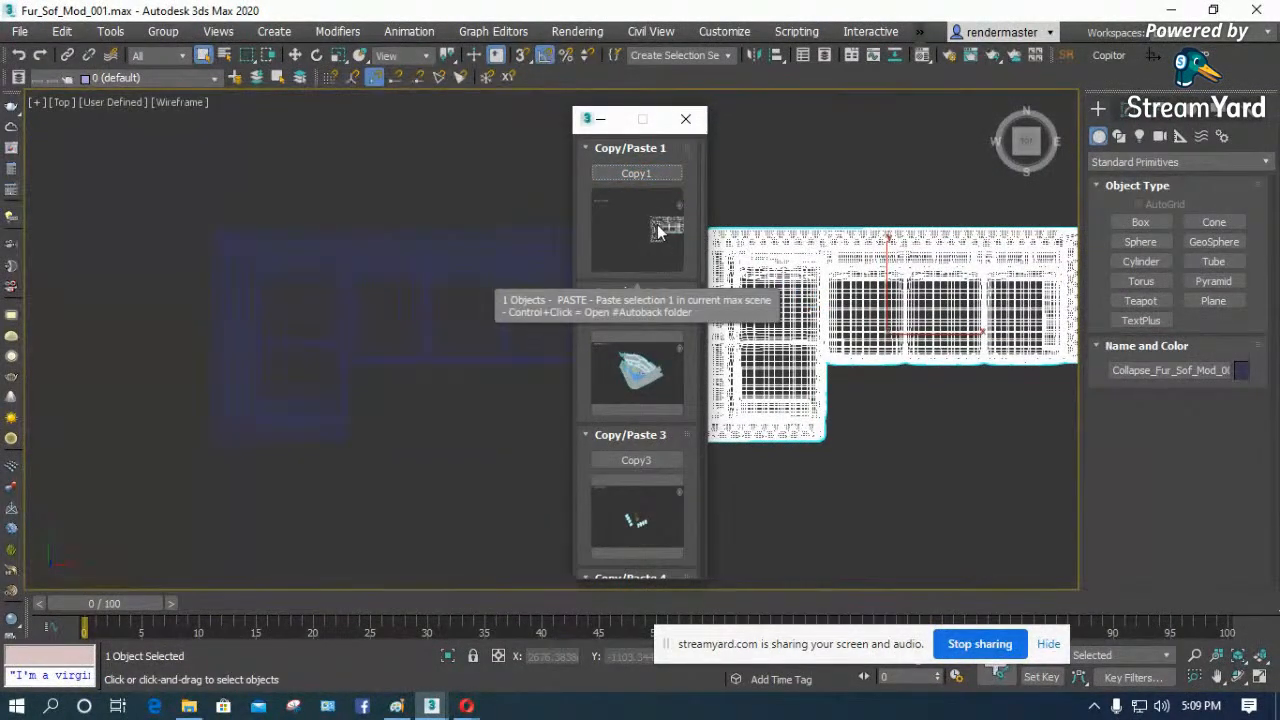
# - Close the Fur_Sof_Mod_001 scene and cancel the open Merge File dialog in the untitled room scene
pyautogui.press('Delete')
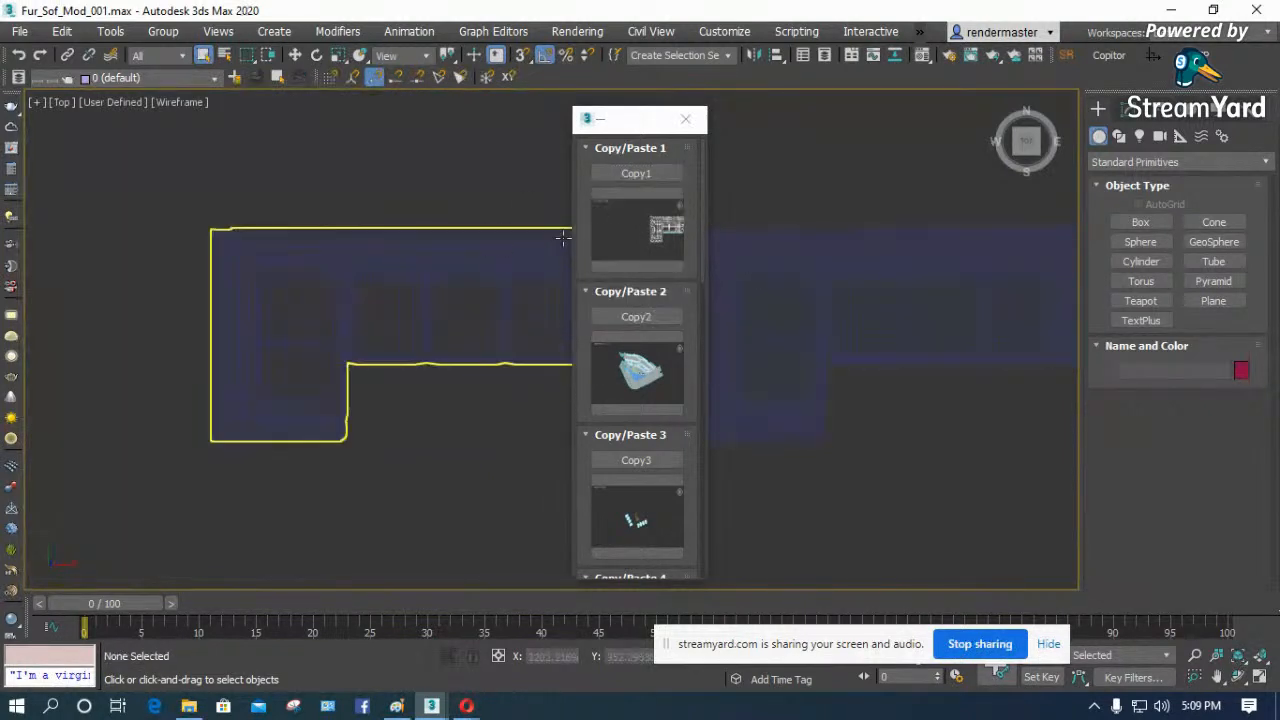
pyautogui.click(1260, 10)
pyautogui.click(634, 383)
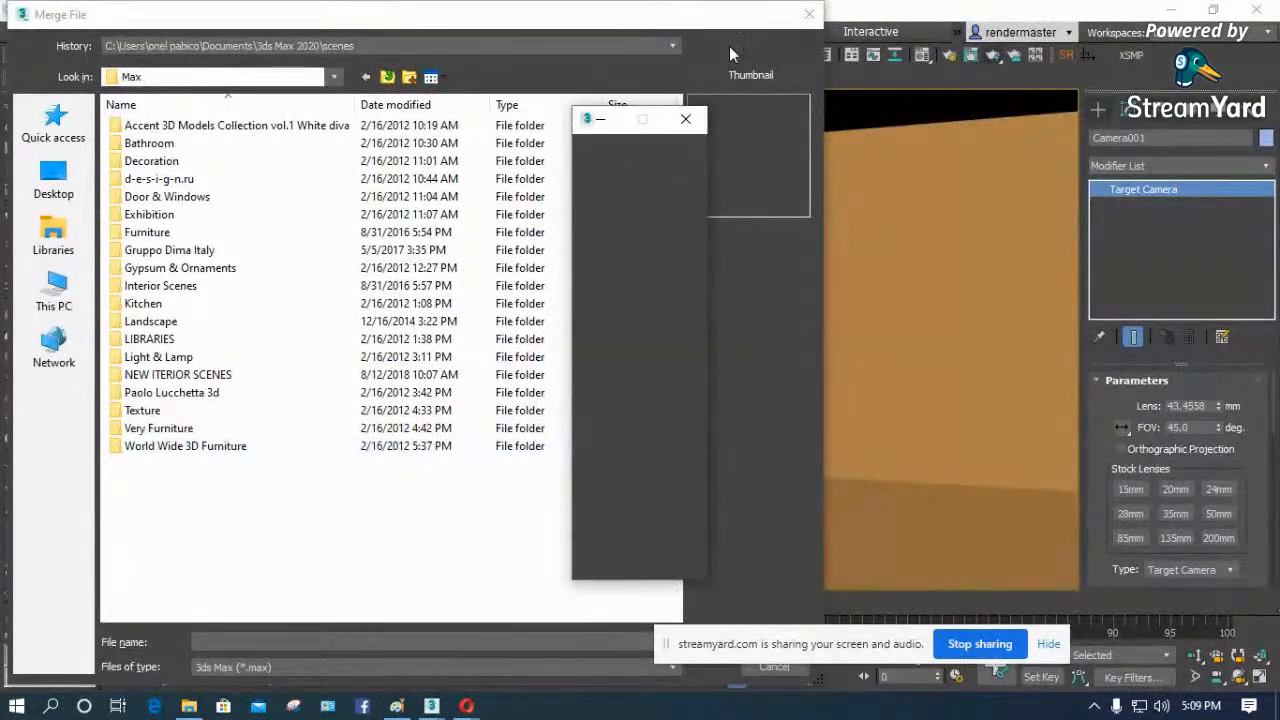
pyautogui.click(811, 16)
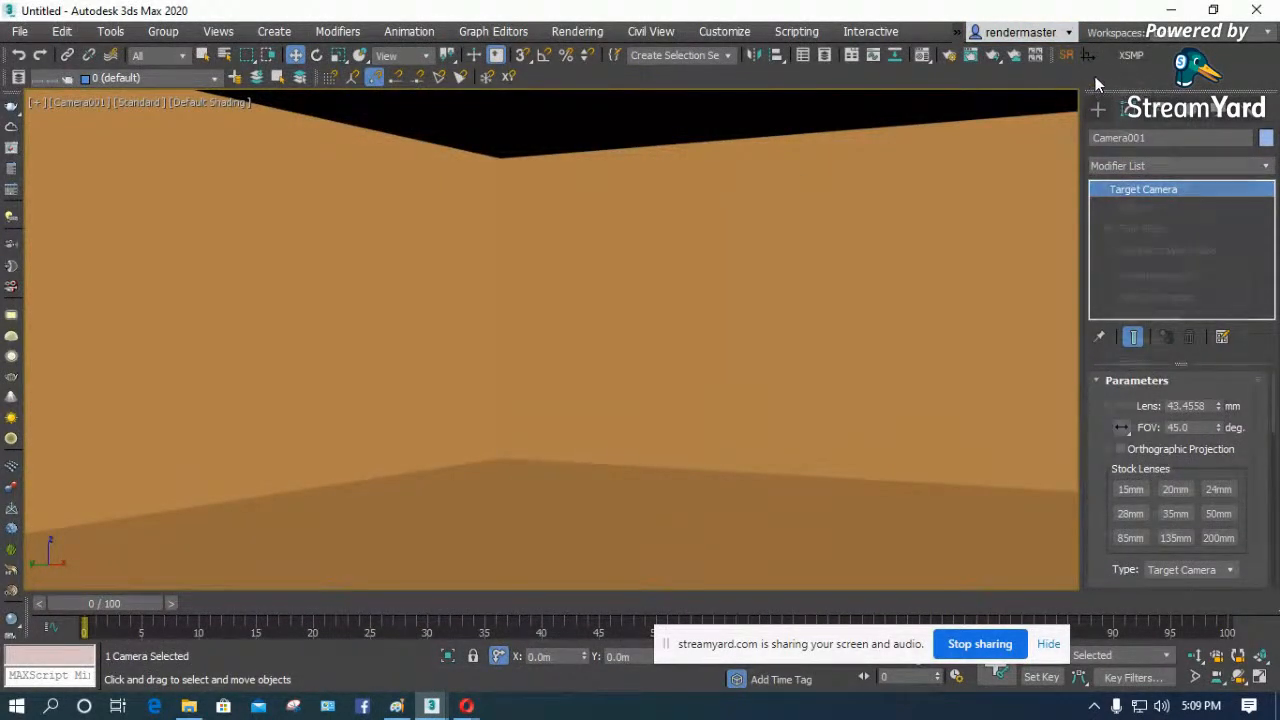
# - Add the Copitor action from the zOffTy Tools category to the main toolbar and close the interface customization
pyautogui.rightClick(1095, 76)
pyautogui.click(1148, 162)
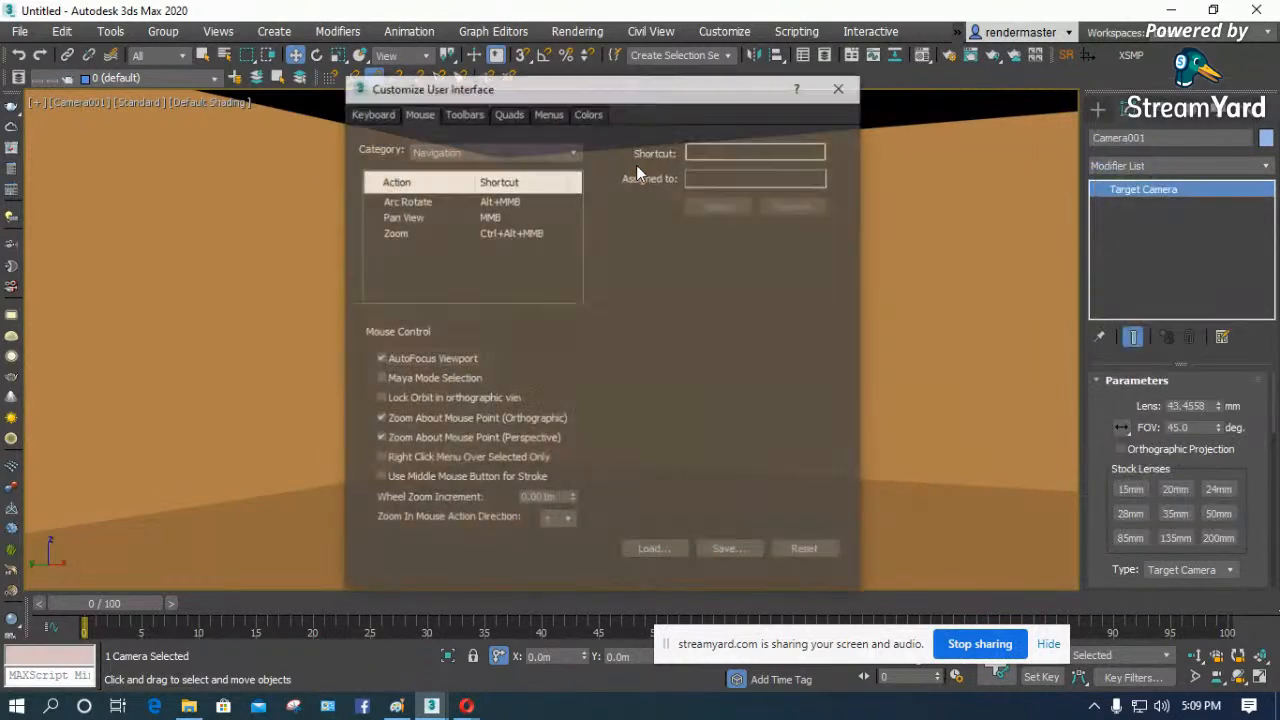
pyautogui.click(463, 112)
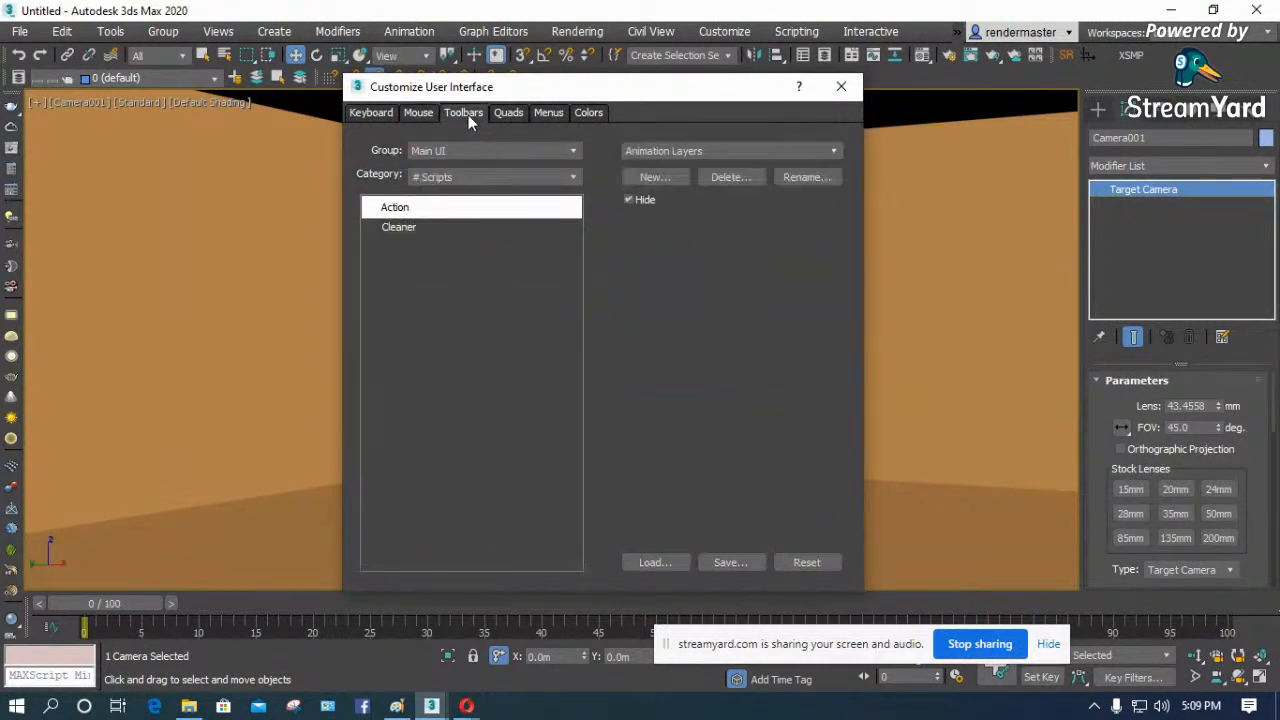
pyautogui.click(560, 177)
pyautogui.moveTo(577, 270); pyautogui.dragTo(579, 523)
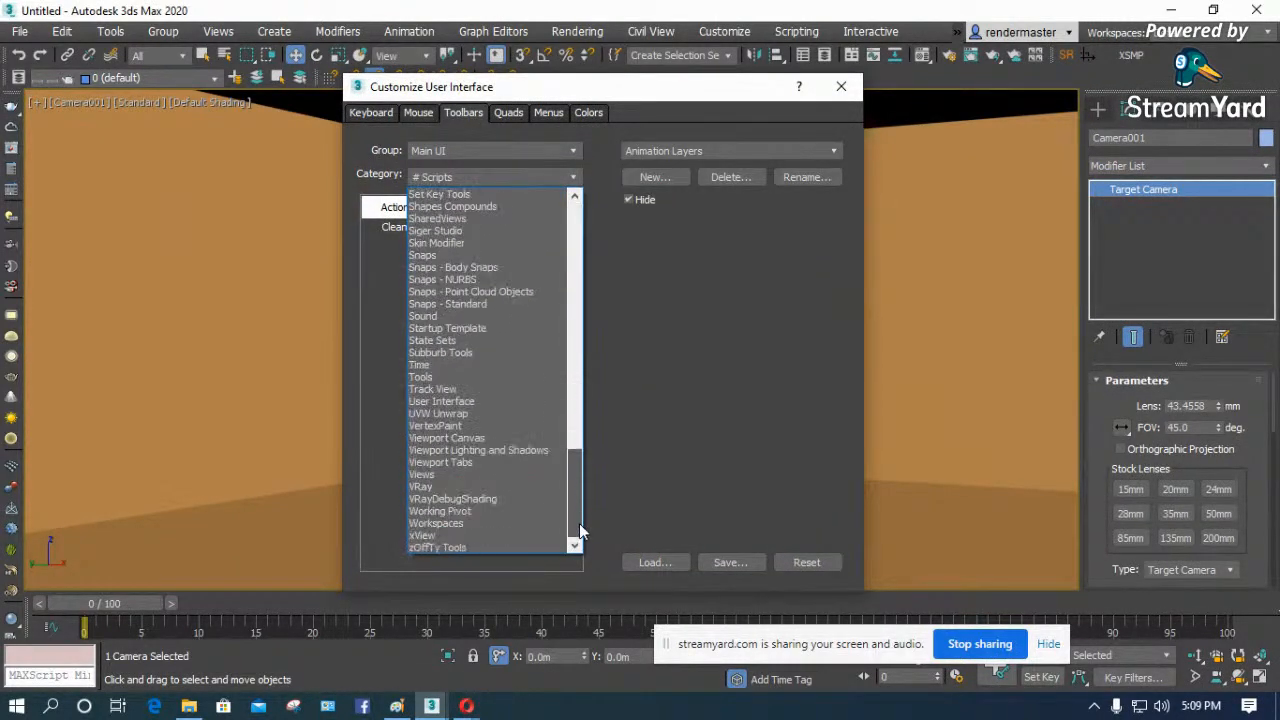
pyautogui.click(469, 540)
pyautogui.moveTo(418, 228); pyautogui.dragTo(433, 234)
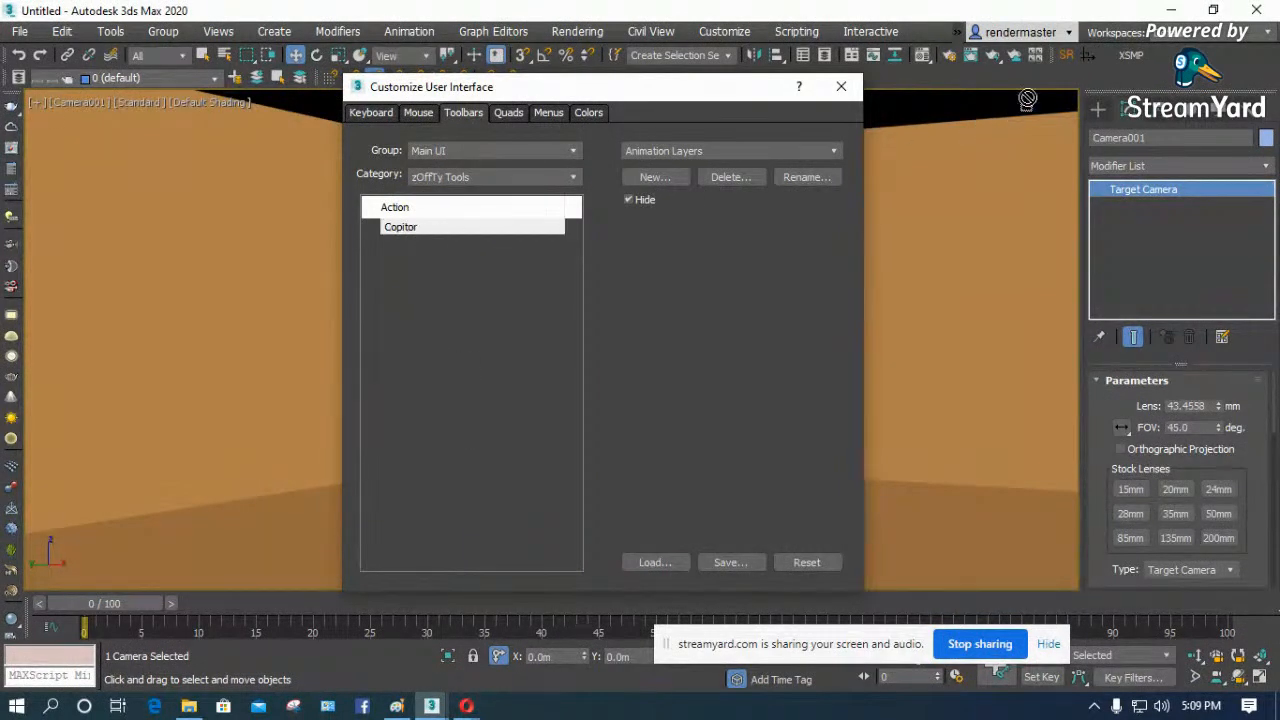
pyautogui.moveTo(1101, 48); pyautogui.dragTo(1102, 48)
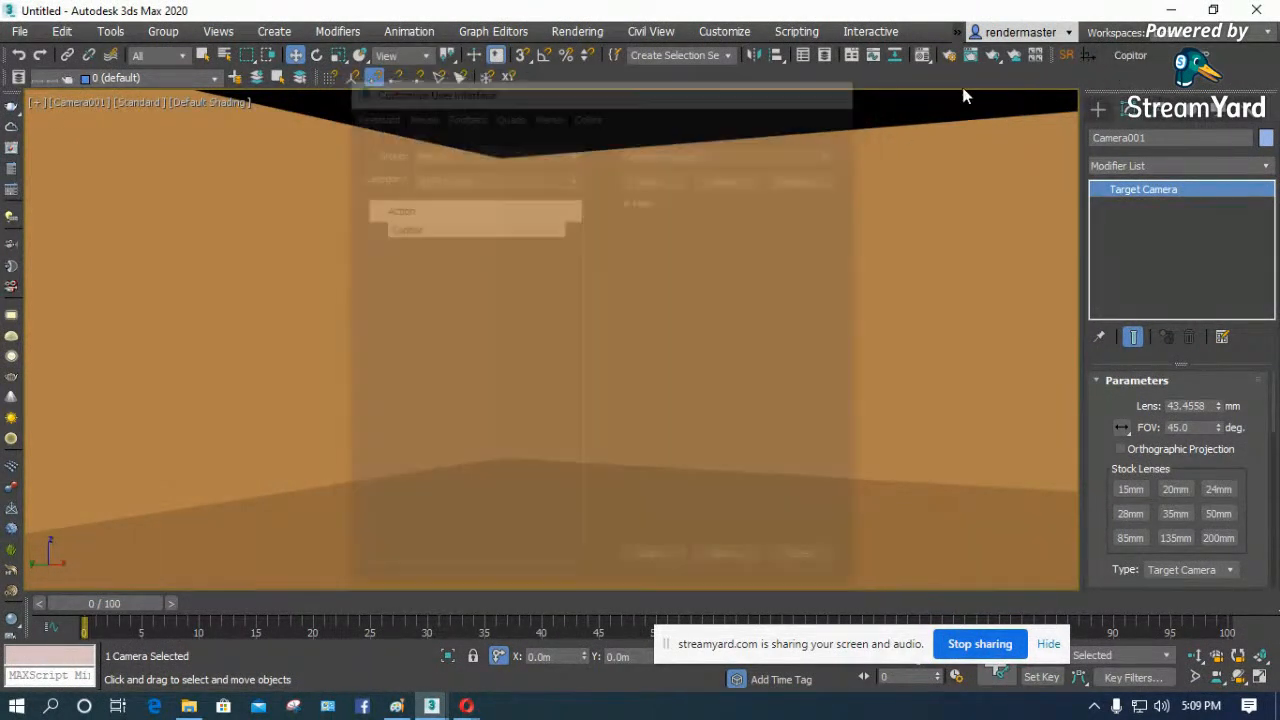
pyautogui.press('Escape')
# - Launch Copitor, paste the sofa from the Copy/Paste 1 slot into the room and close the Copitor window
pyautogui.click(1122, 58)
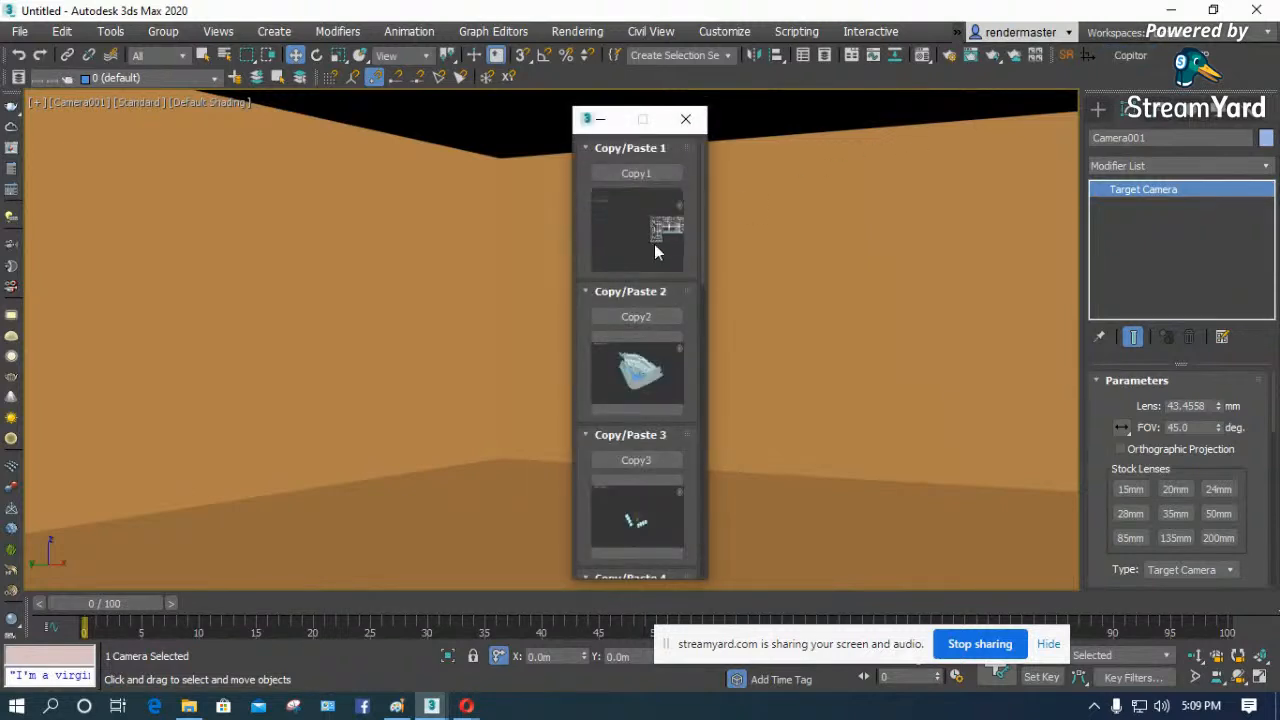
pyautogui.click(658, 226)
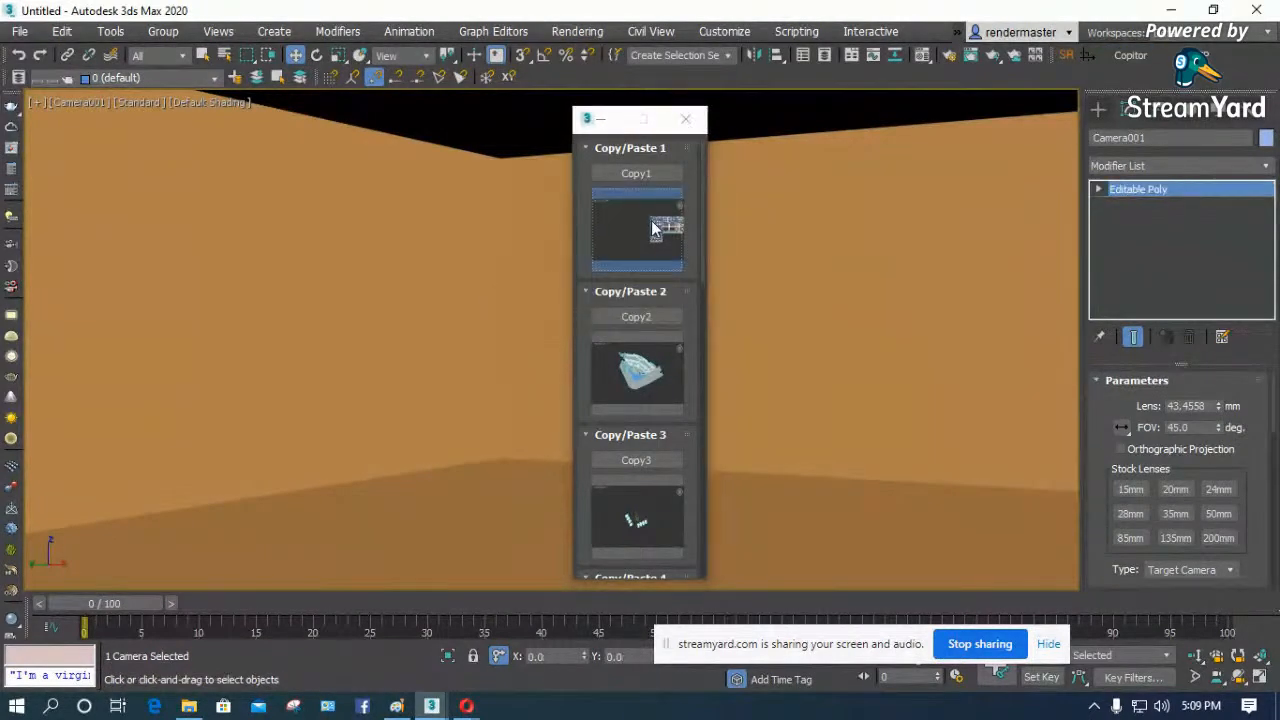
pyautogui.click(685, 119)
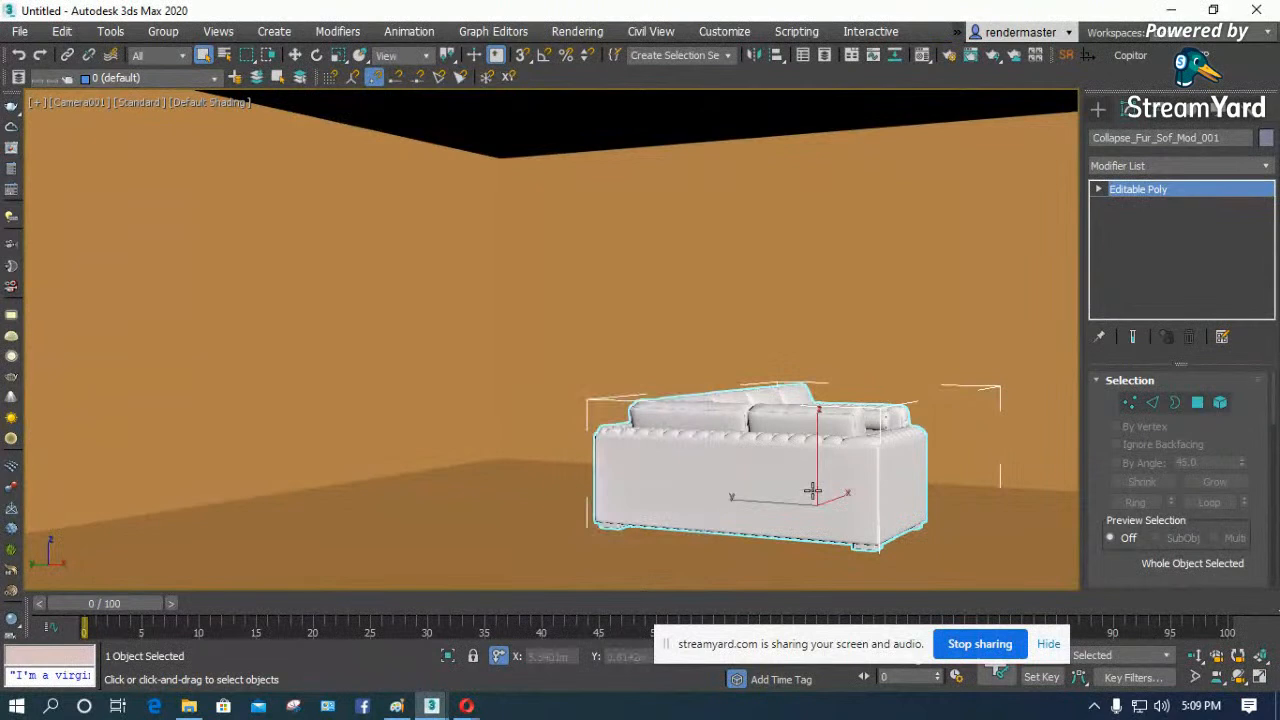
# - Move the pasted corner sofa against the room's back wall in the Top wireframe view
pyautogui.press('t')
pyautogui.scroll(-5, 540, 390)
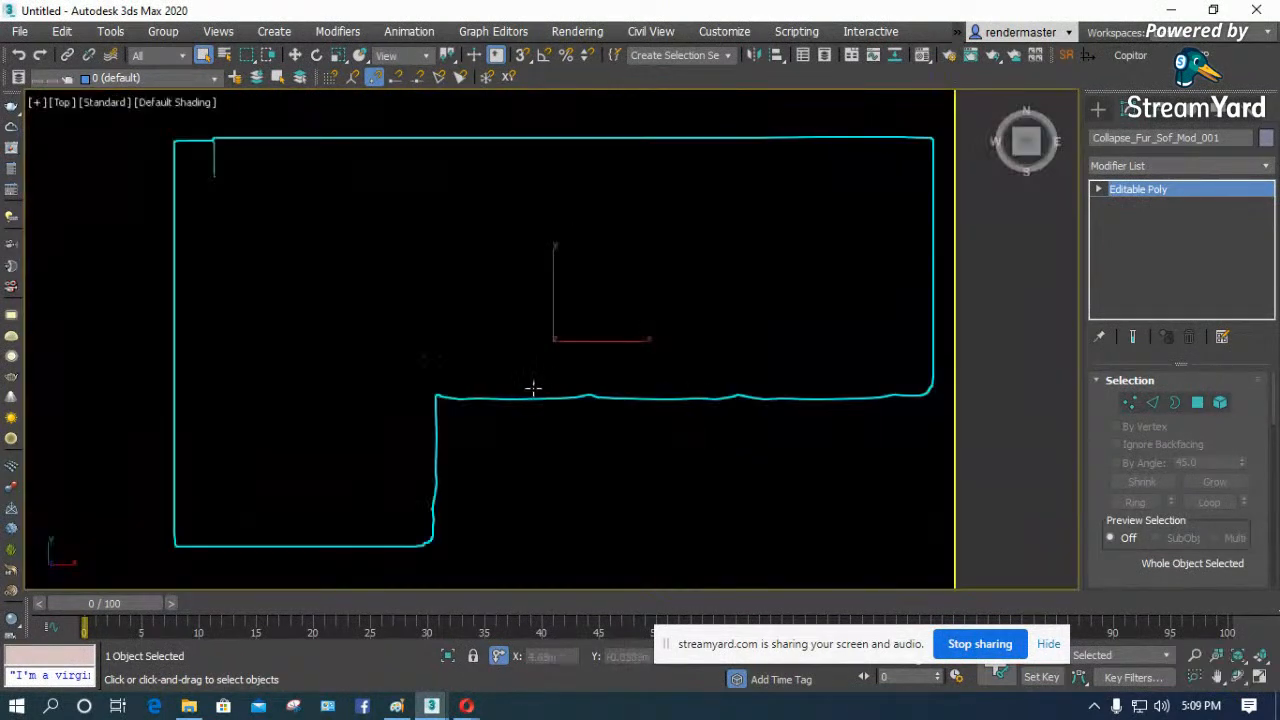
pyautogui.press('F3')
pyautogui.scroll(4, 562, 394)
pyautogui.press('w')
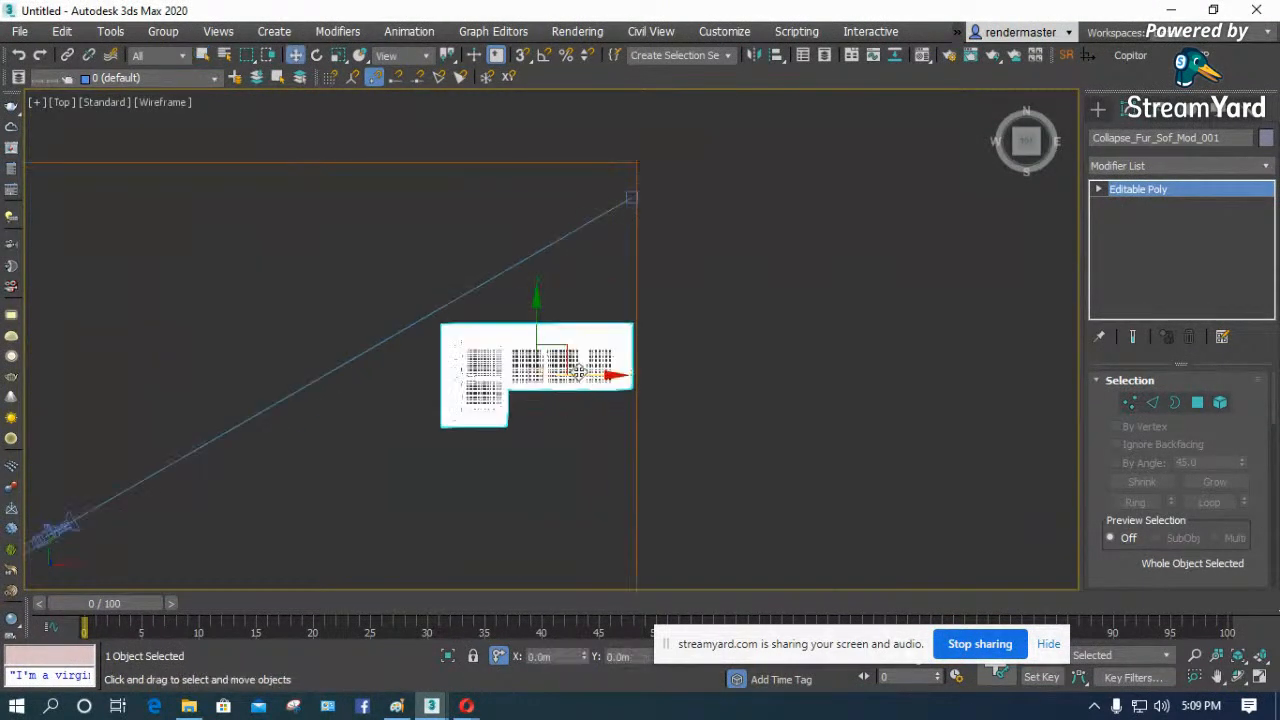
pyautogui.moveTo(569, 347); pyautogui.dragTo(433, 201)
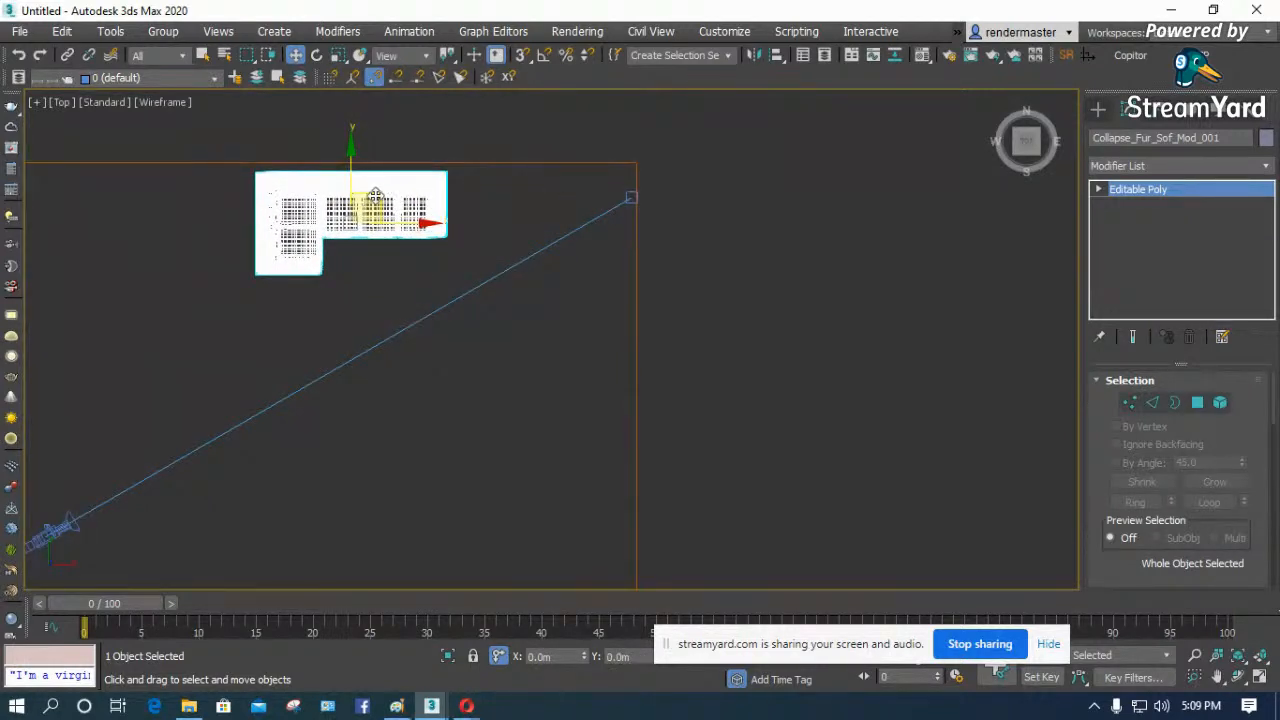
pyautogui.scroll(3, 370, 200)
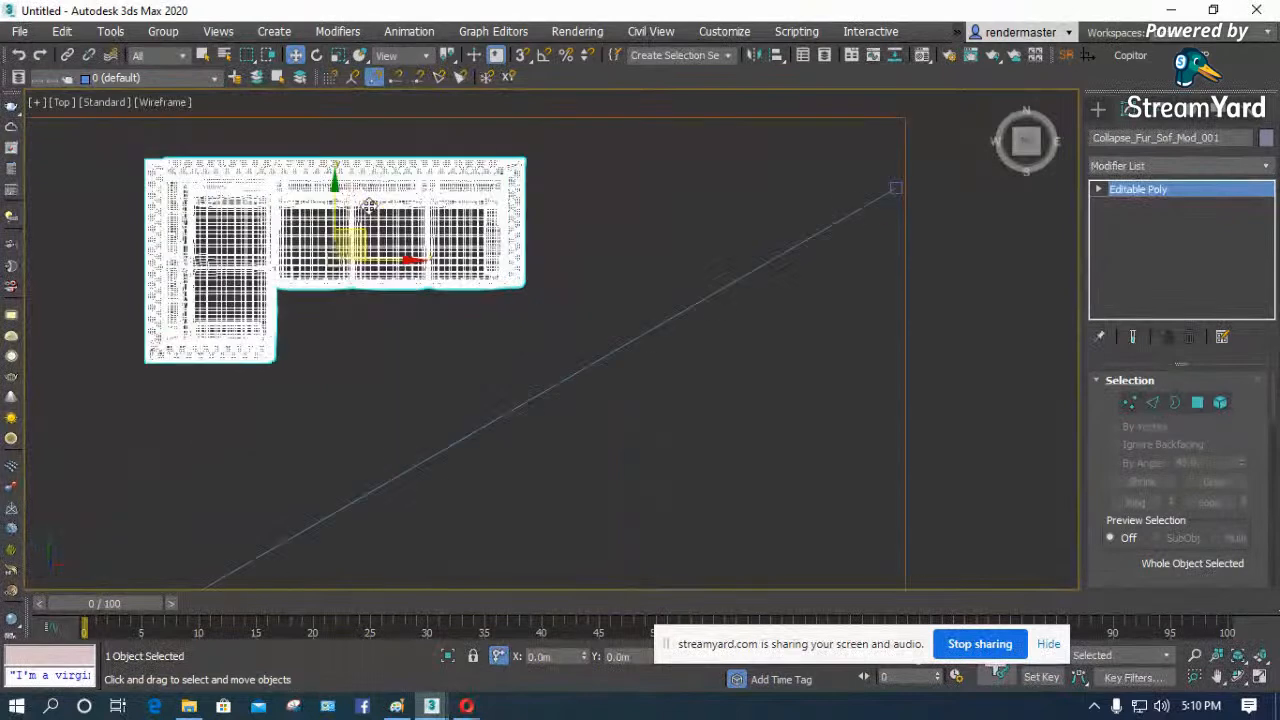
# - Mirror the sofa about X with No Clone, move it along X toward the room corner and return to the shaded camera view
pyautogui.click(753, 61)
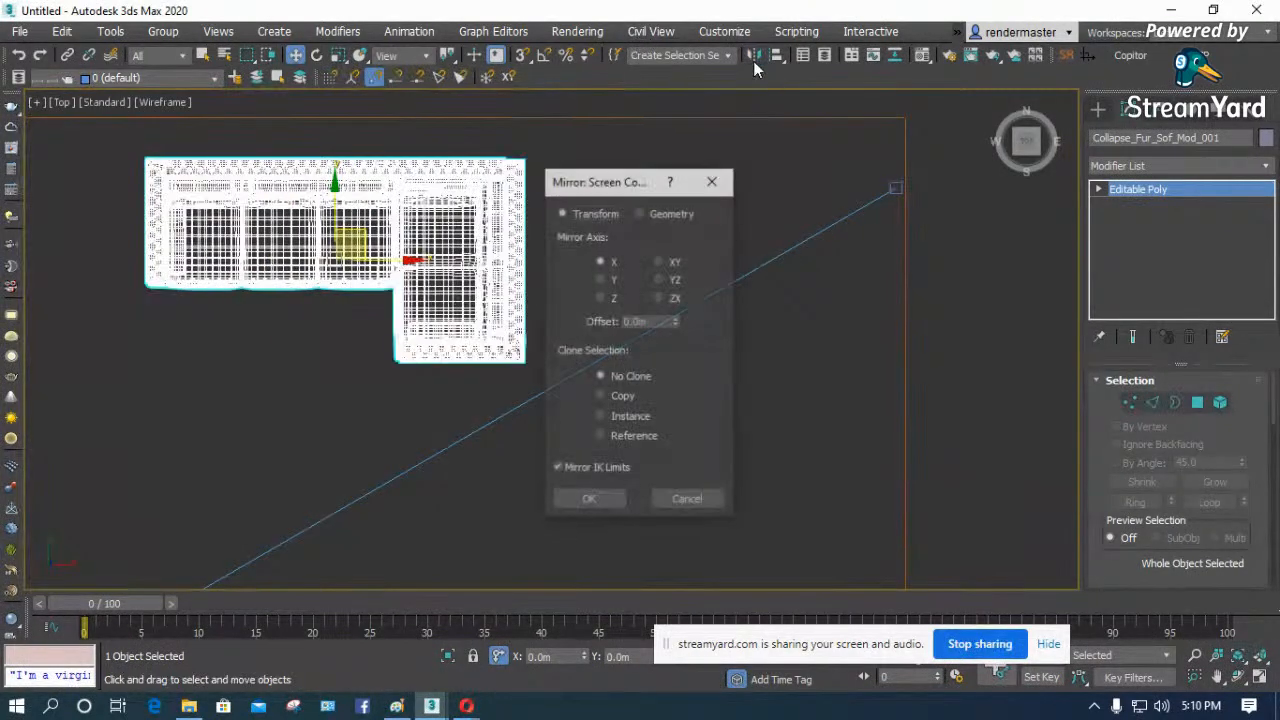
pyautogui.click(589, 500)
pyautogui.moveTo(405, 259); pyautogui.dragTo(665, 260)
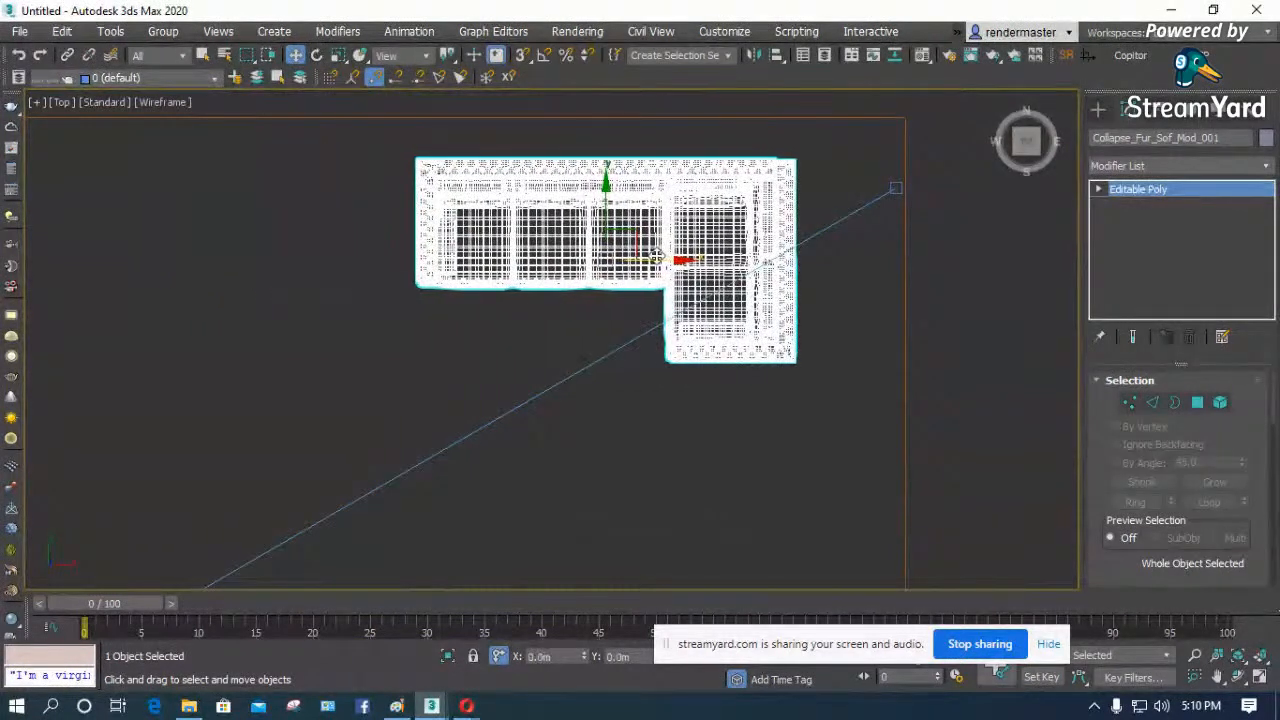
pyautogui.press('c')
pyautogui.press('F3')
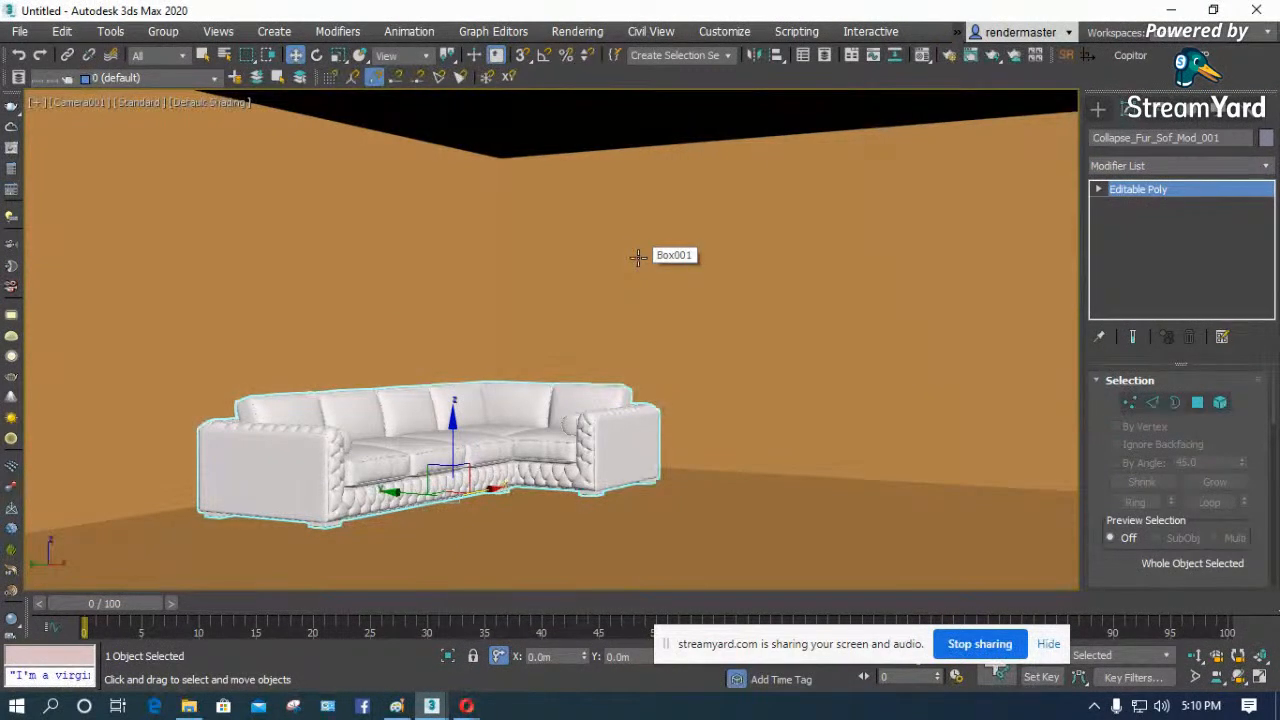
# - Start merging a file into the scene and browse to Local Disk (F:)
pyautogui.click(20, 31)
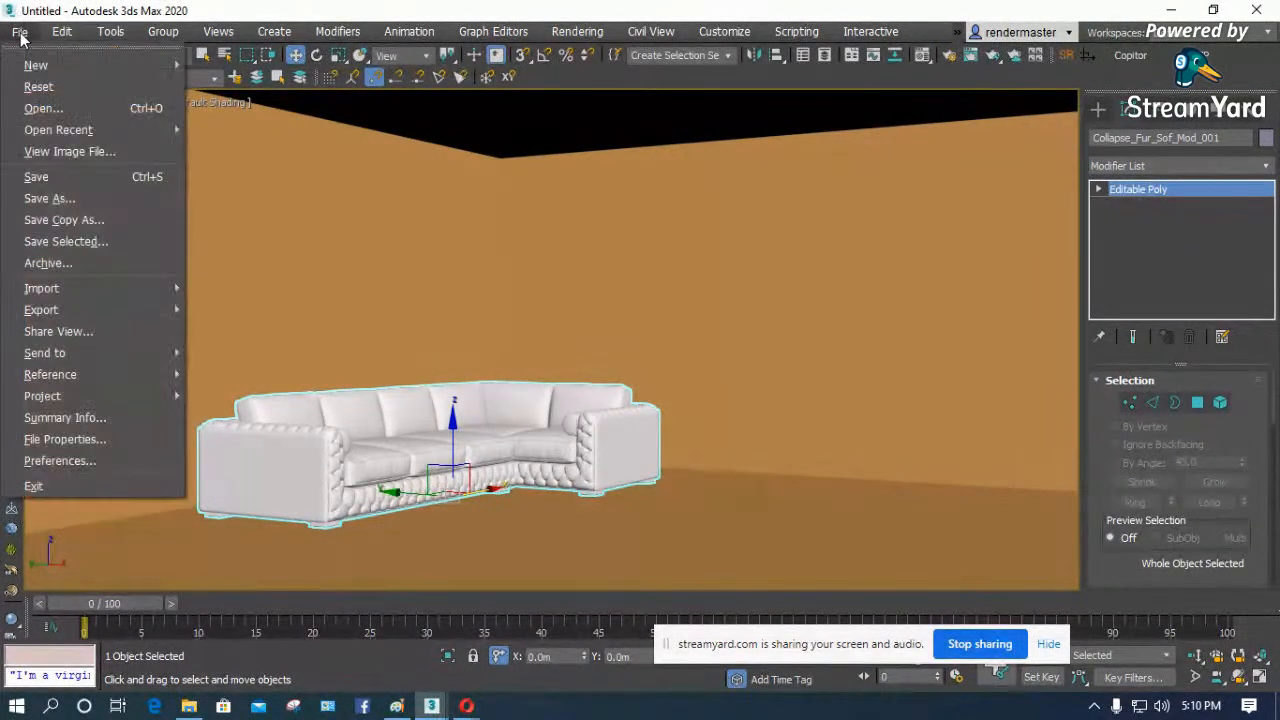
pyautogui.moveTo(57, 286)
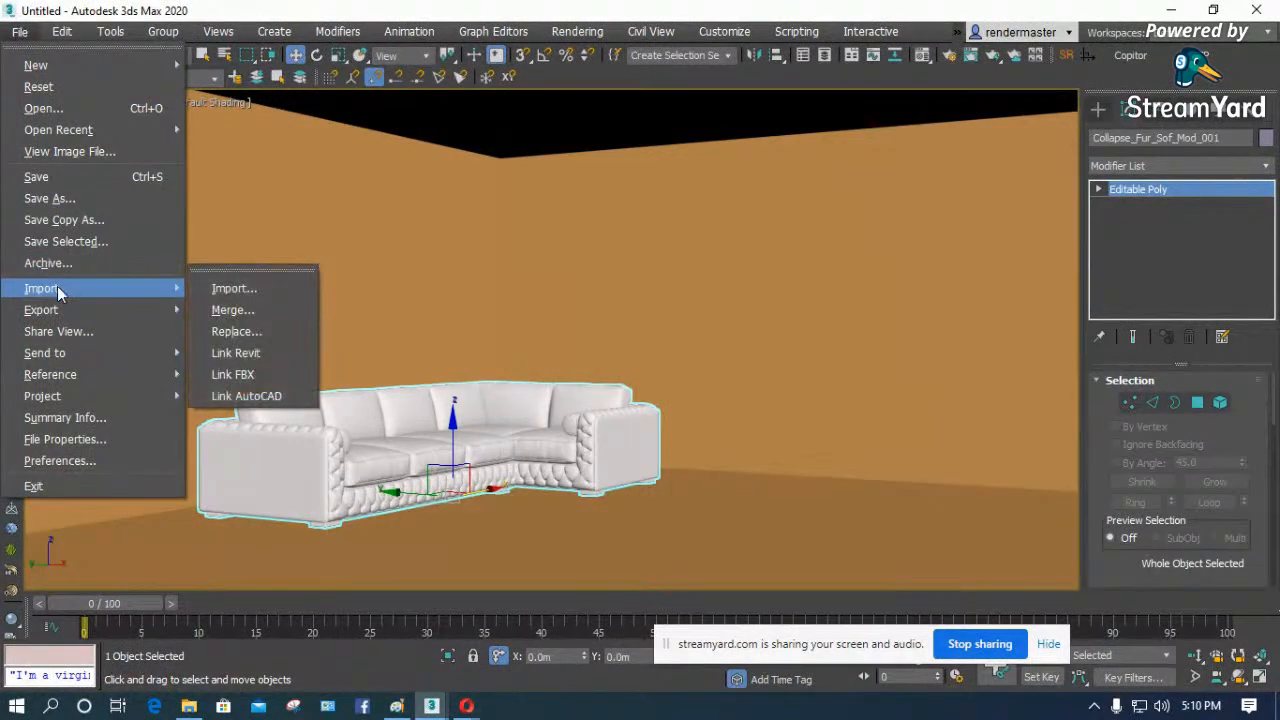
pyautogui.click(236, 309)
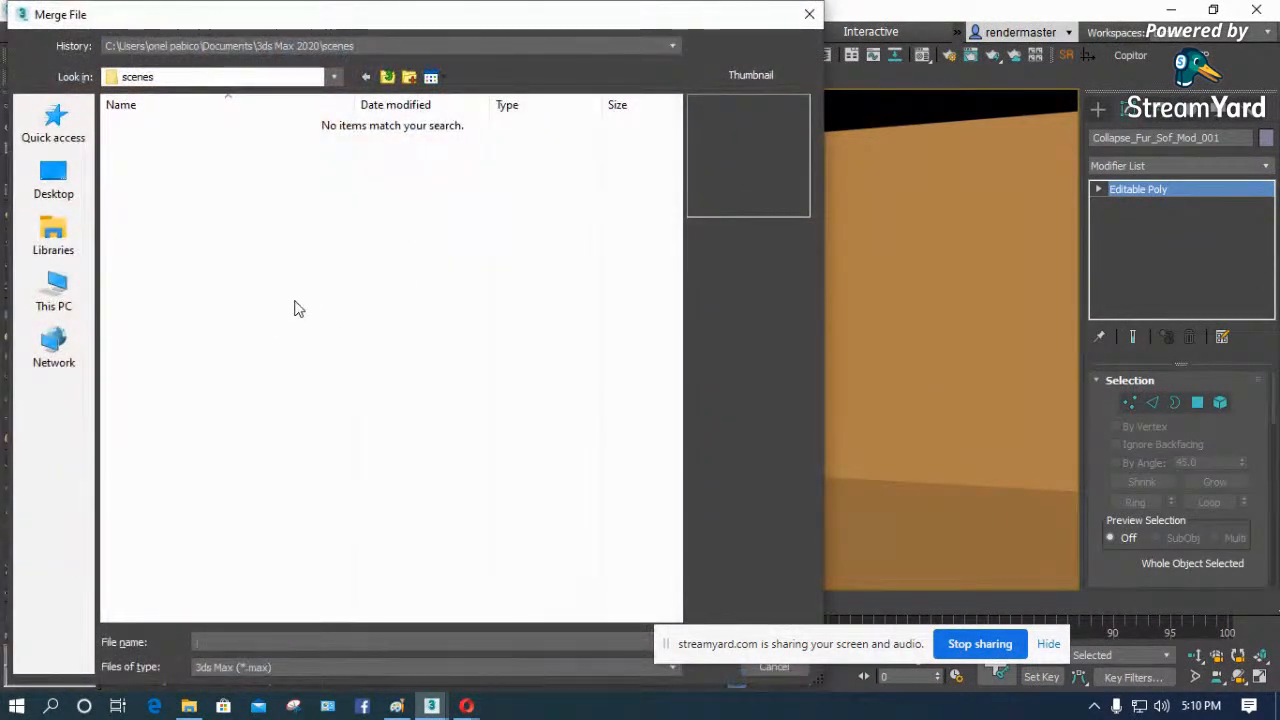
pyautogui.click(341, 45)
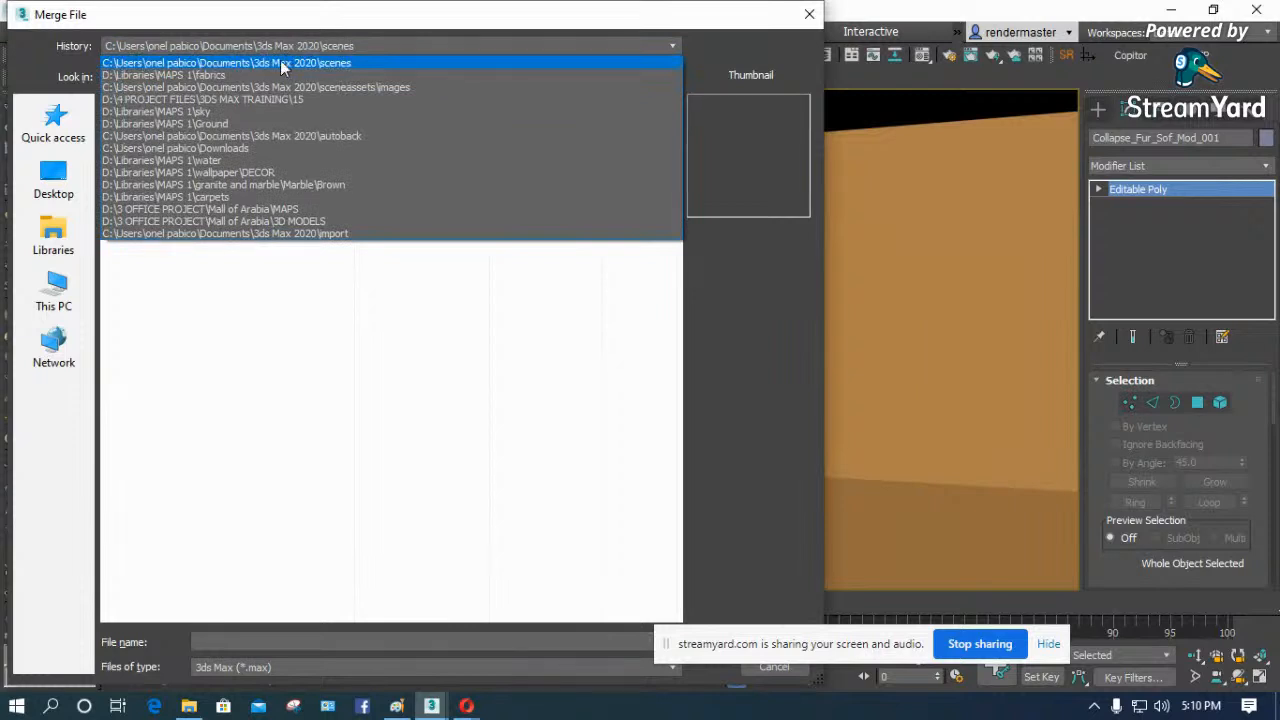
pyautogui.click(222, 246)
pyautogui.click(74, 302)
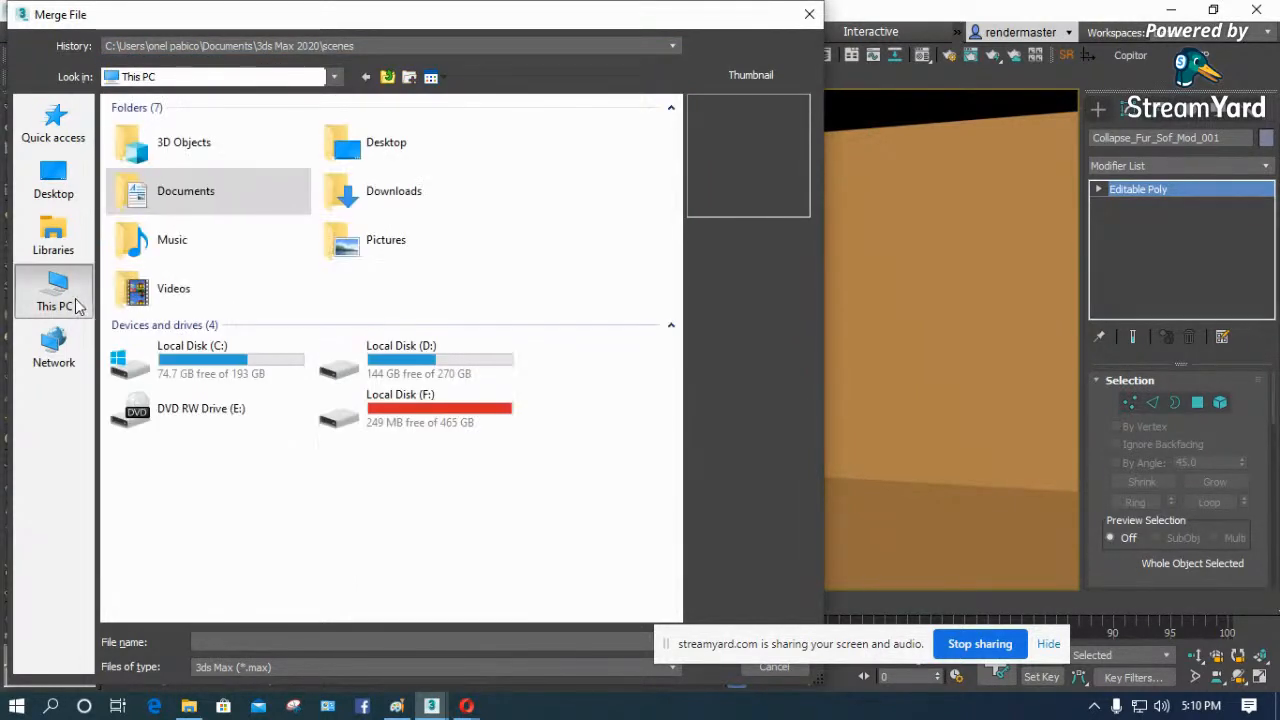
pyautogui.doubleClick(405, 398)
# - Browse through the Max and d-e-s-i-g-n.ru folders to the Sofas-Modern library folder
pyautogui.click(164, 202)
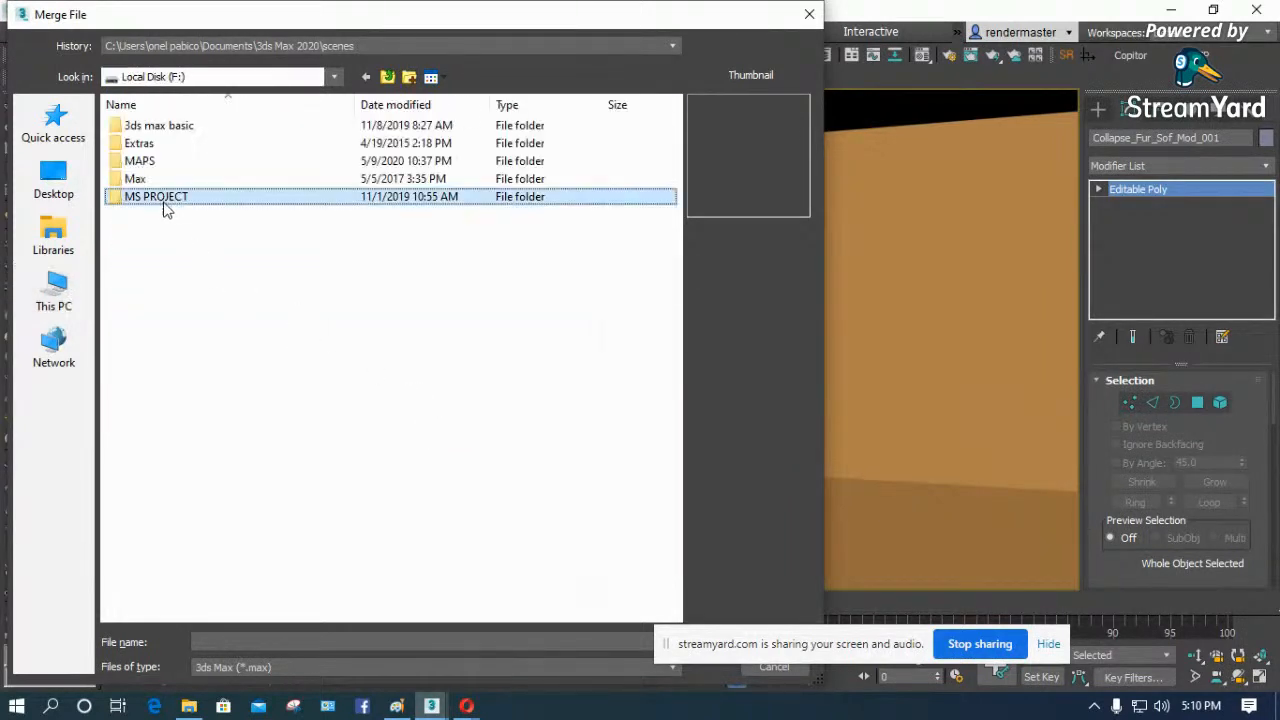
pyautogui.doubleClick(140, 178)
pyautogui.click(175, 182)
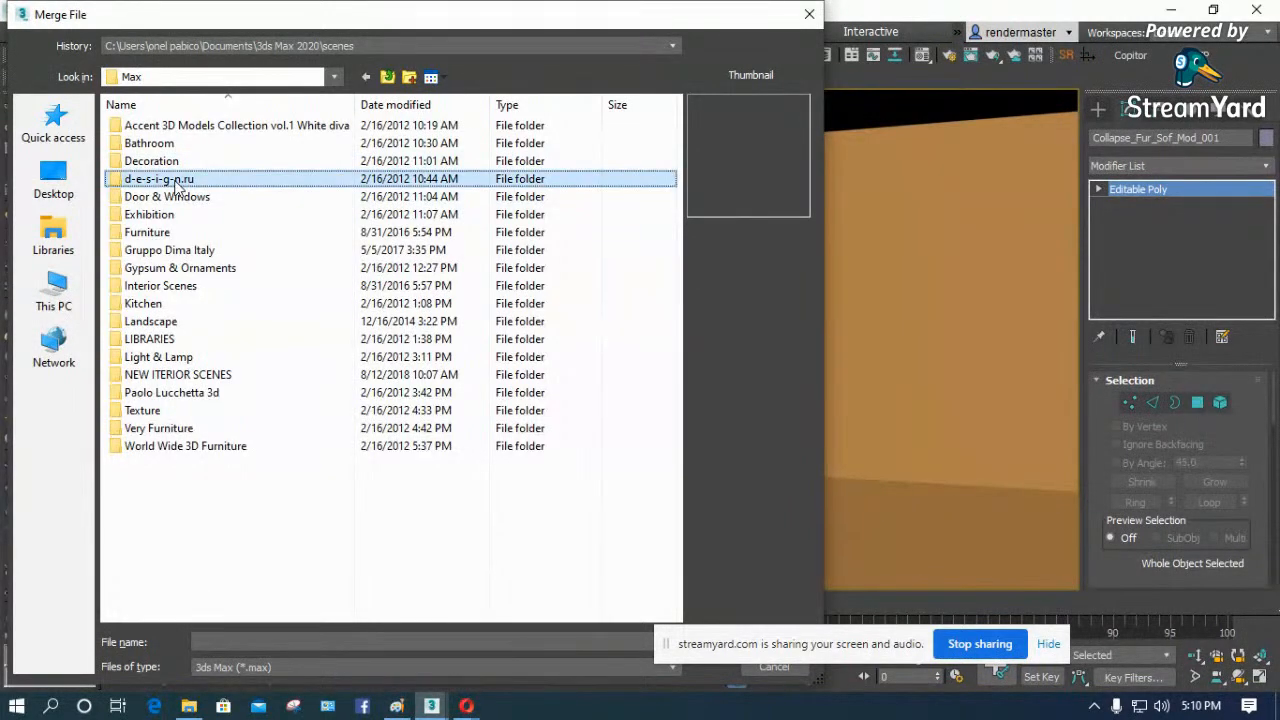
pyautogui.doubleClick(175, 180)
pyautogui.scroll(-6, 190, 372)
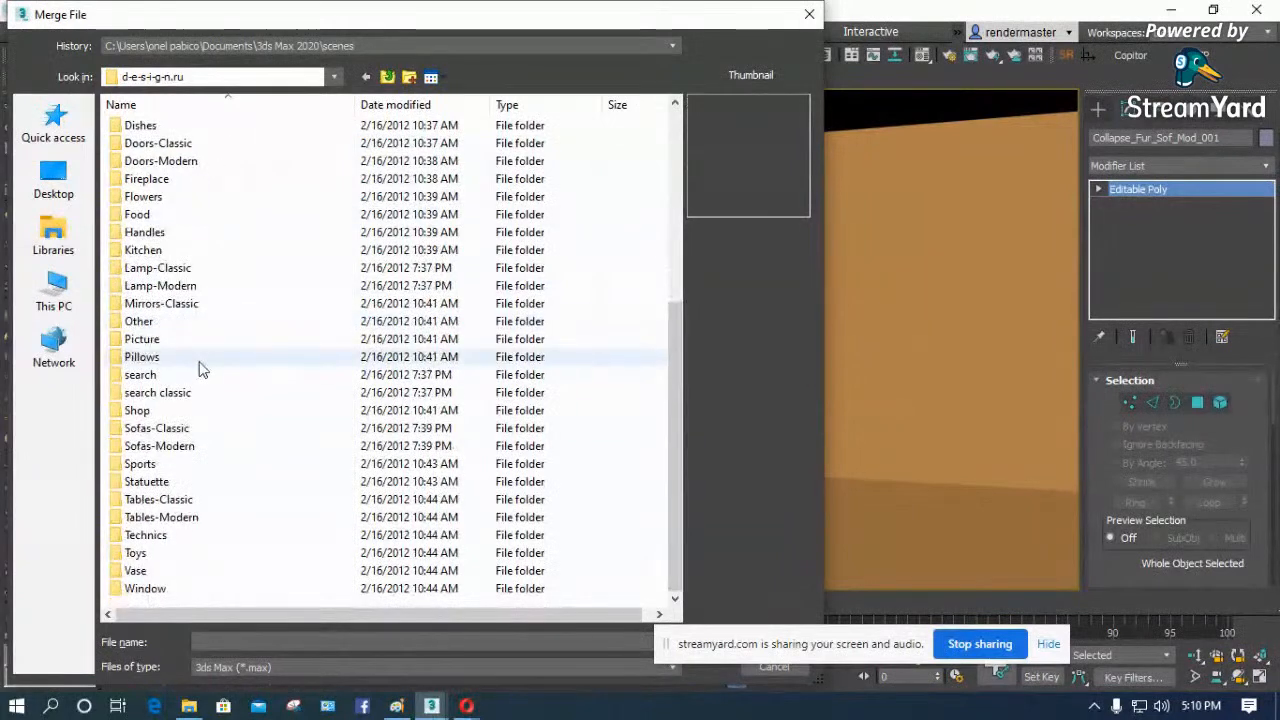
pyautogui.click(195, 374)
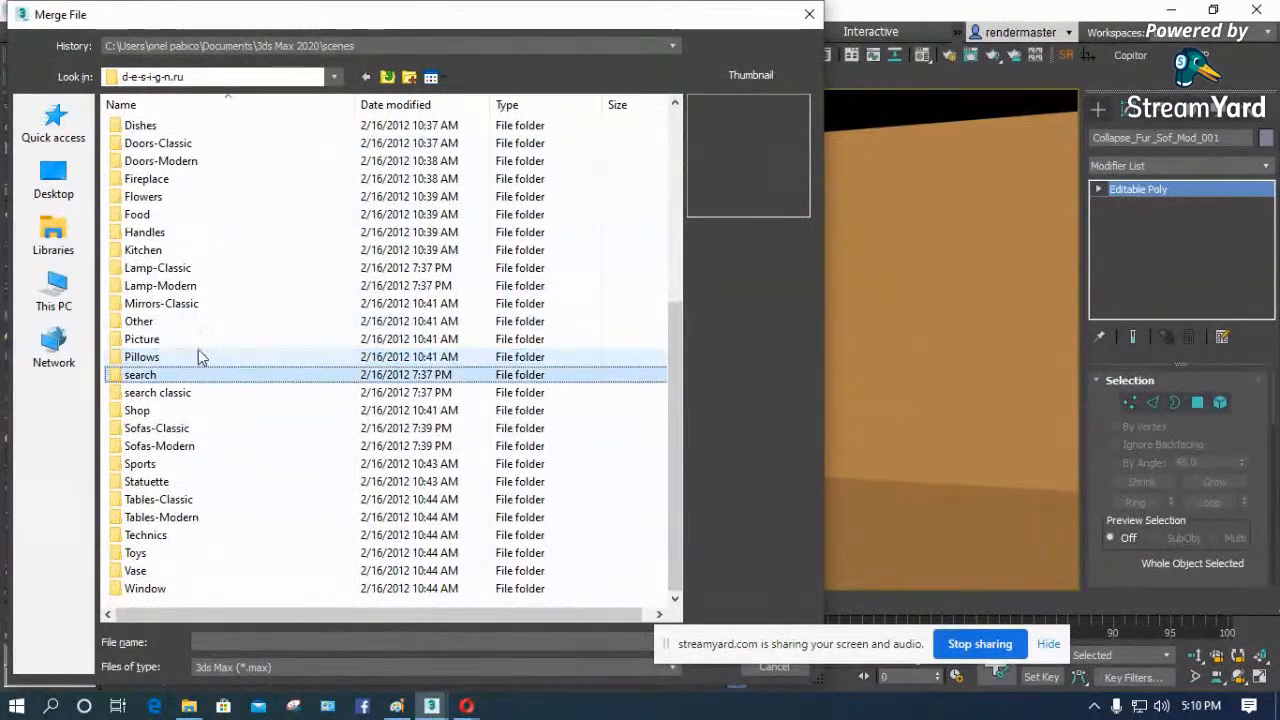
pyautogui.doubleClick(157, 446)
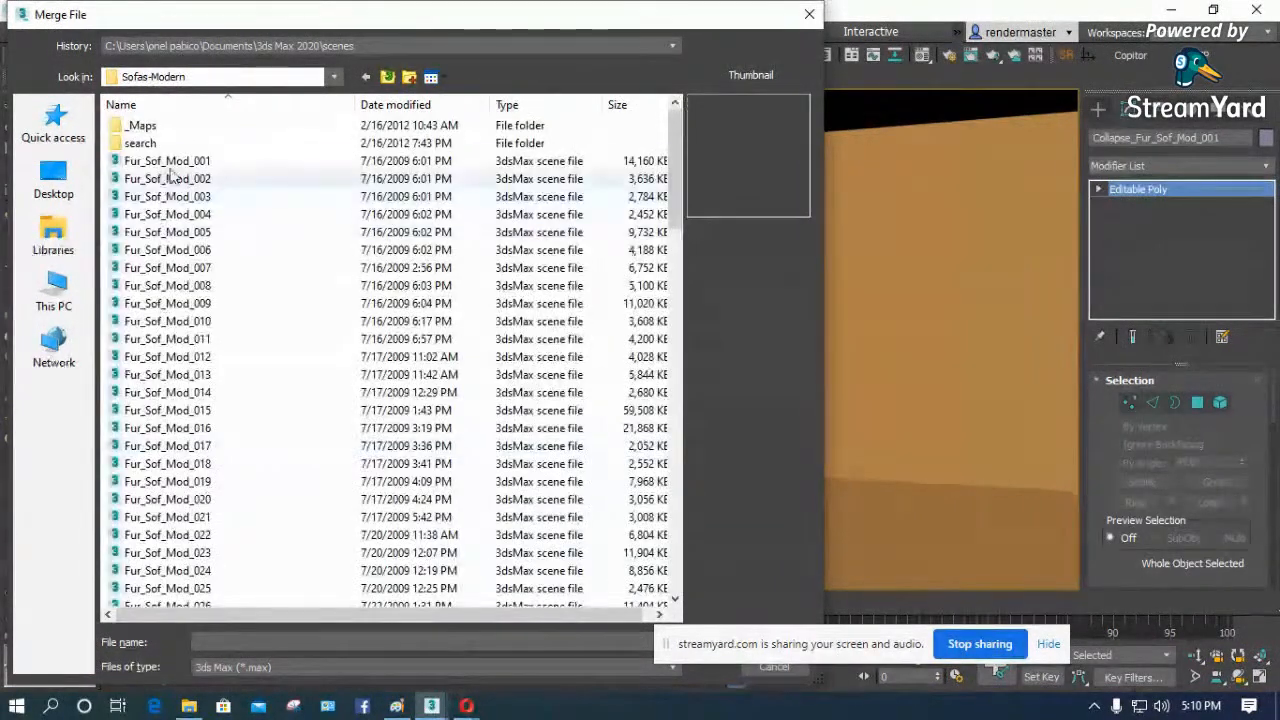
# - Choose Fur_Sof_Mod_001 as the file to merge and open it, moving the screen-sharing bar out of the way
pyautogui.click(172, 163)
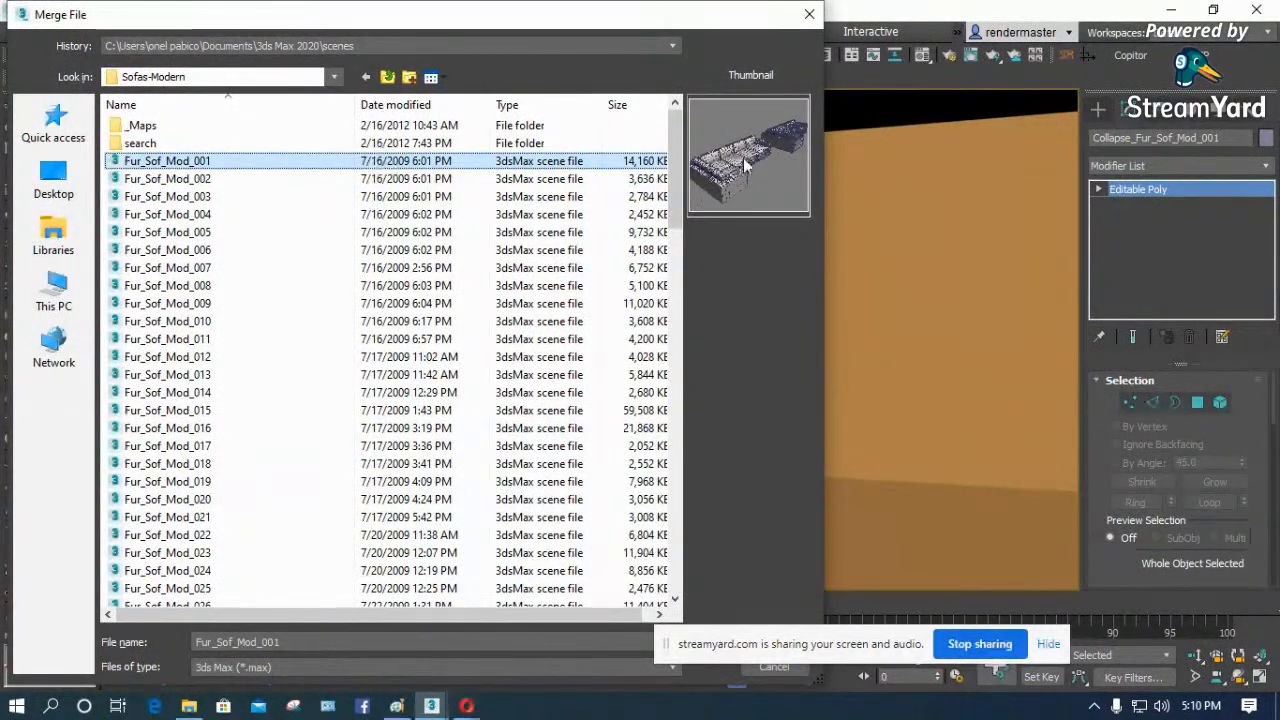
pyautogui.moveTo(835, 638); pyautogui.dragTo(1021, 625)
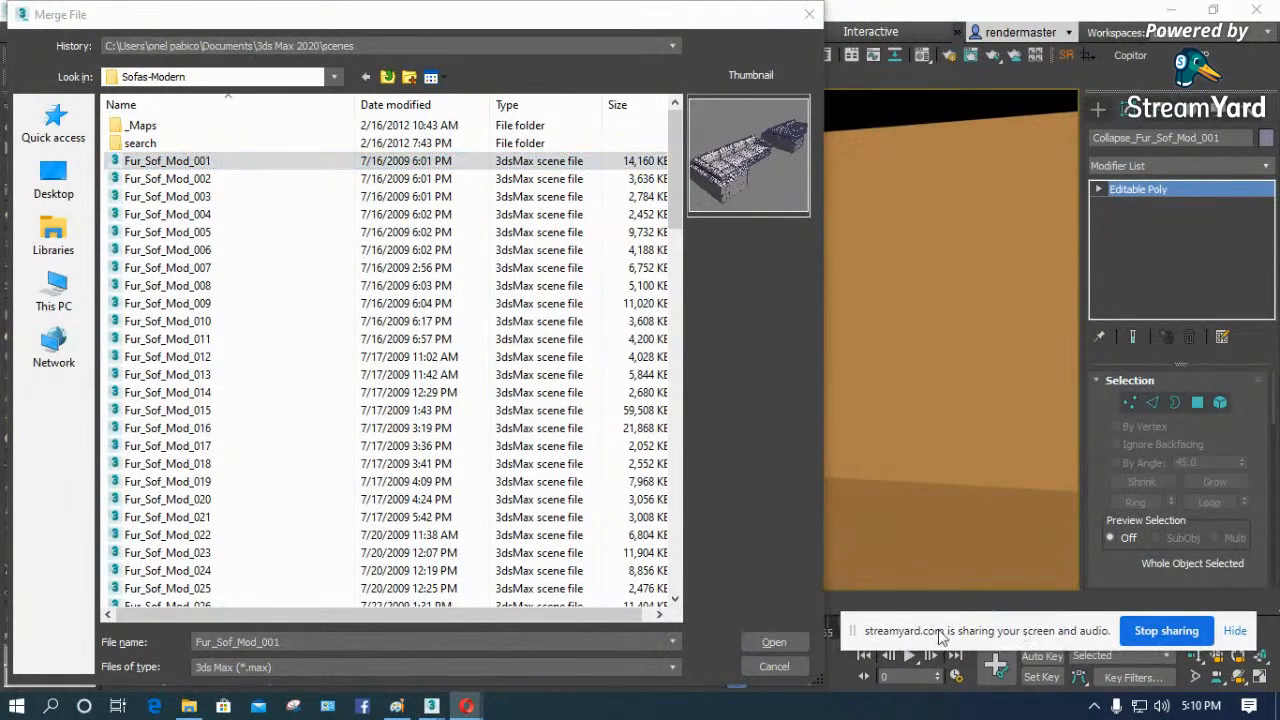
pyautogui.click(774, 642)
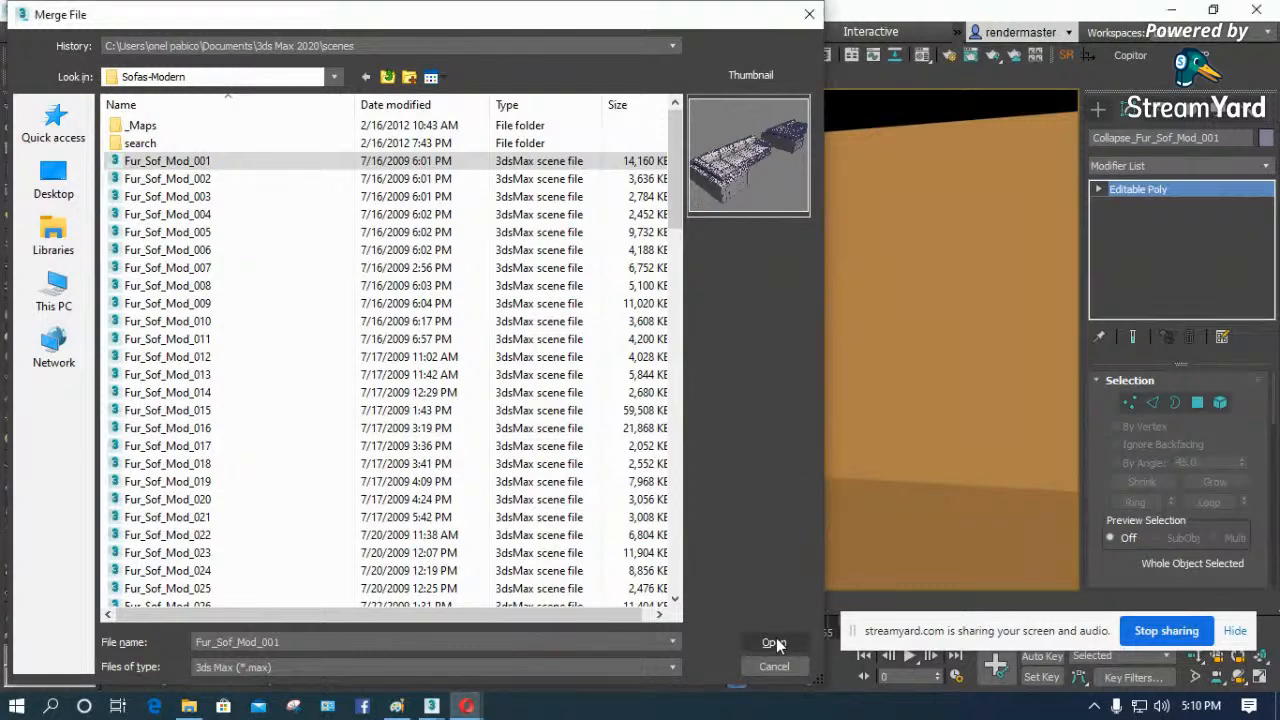
# - Merge the group Groupe_Fur_Sof_Mod_001 and auto-rename its duplicate leather_09 material
pyautogui.moveTo(622, 137); pyautogui.dragTo(353, 159)
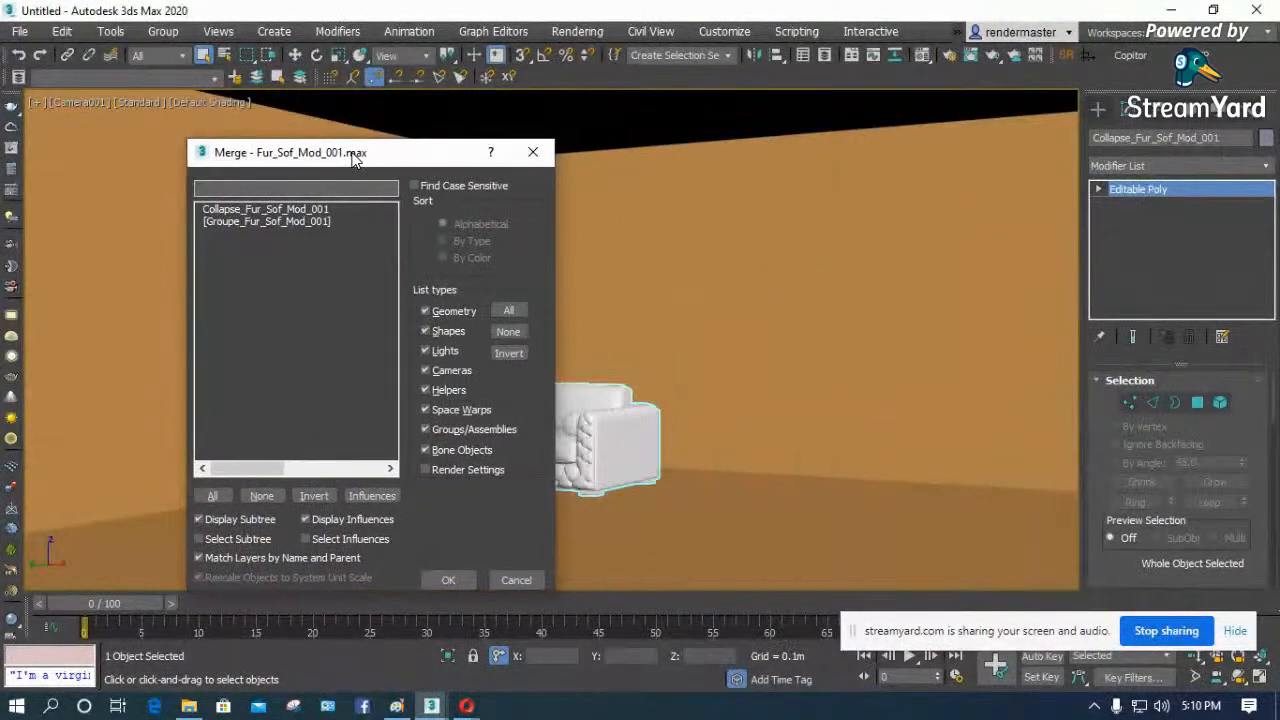
pyautogui.click(236, 224)
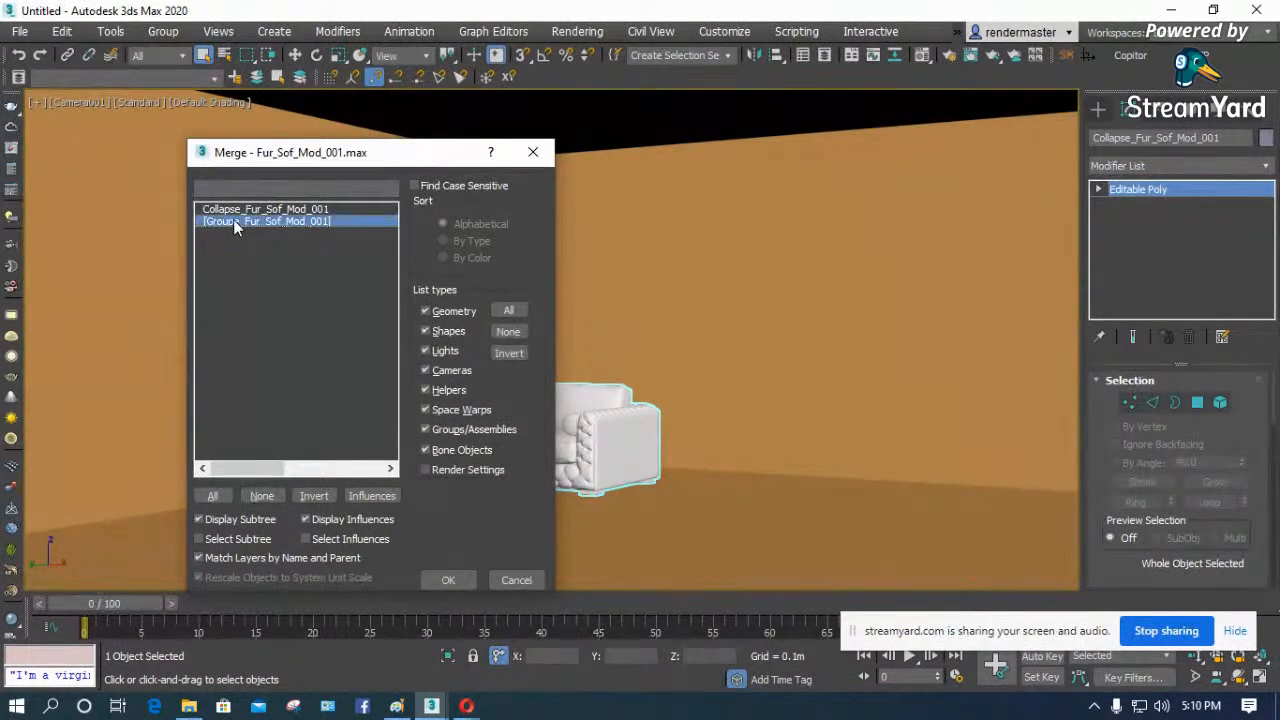
pyautogui.click(452, 580)
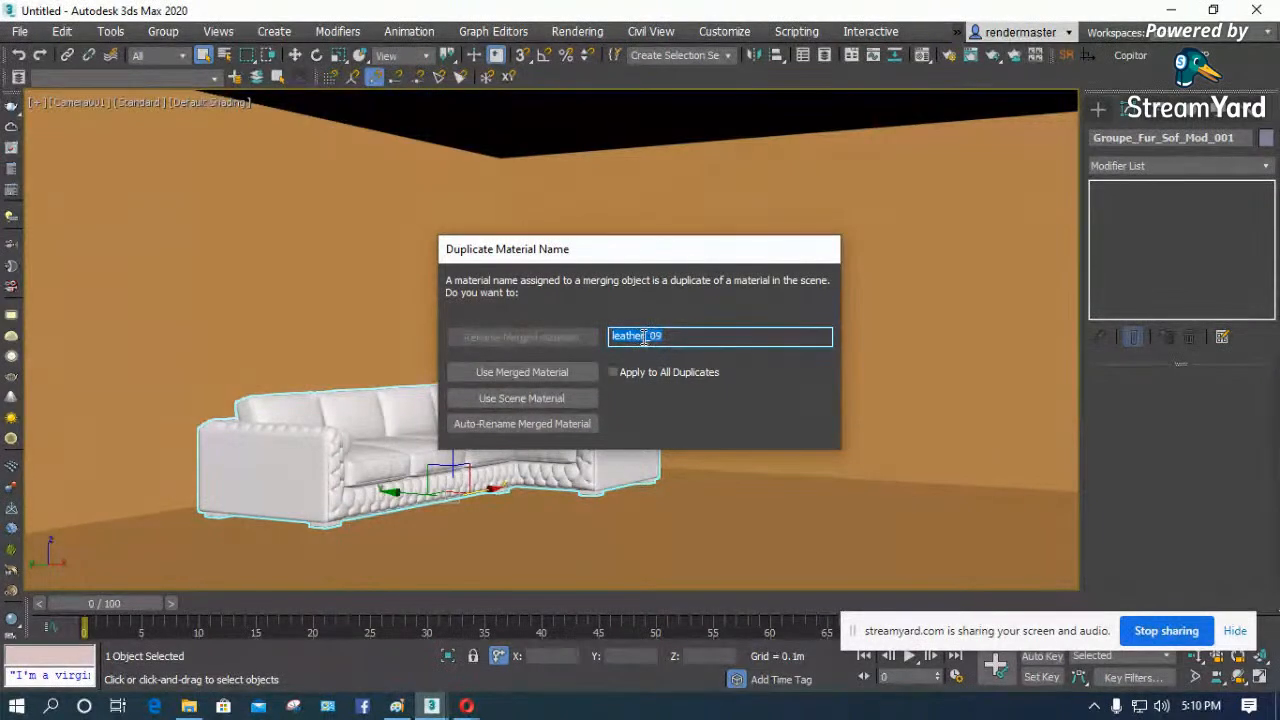
pyautogui.moveTo(662, 255); pyautogui.dragTo(790, 213)
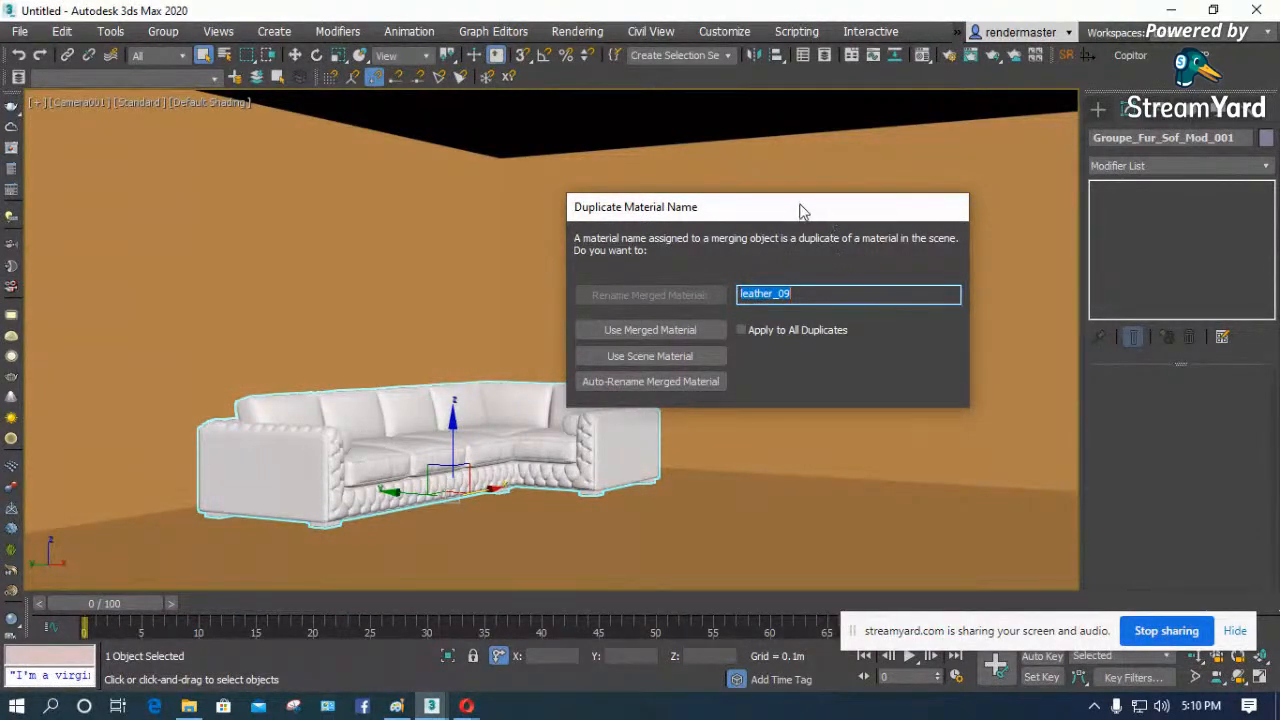
pyautogui.click(699, 381)
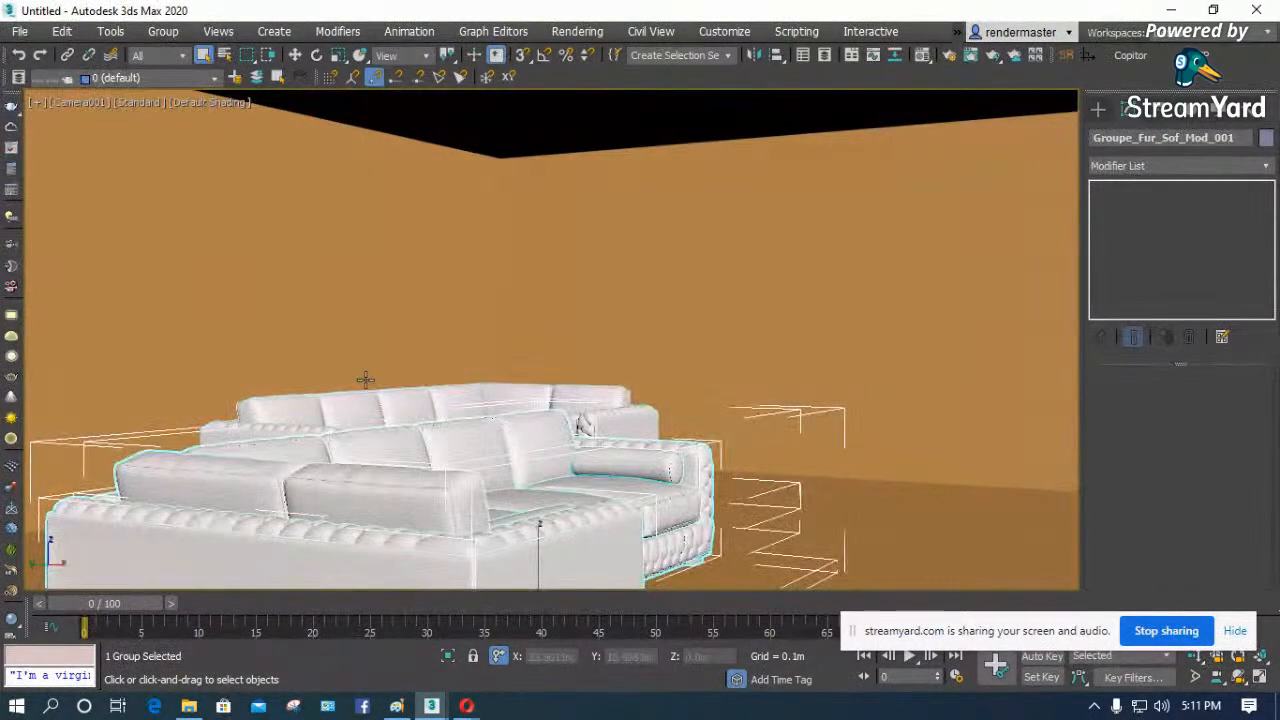
# - Move the merged sofa group against the back wall beside the mirrored sofa in the Top wireframe view and return to the camera view
pyautogui.press('t')
pyautogui.press('F3')
pyautogui.press('z')
pyautogui.scroll(-10, 366, 375)
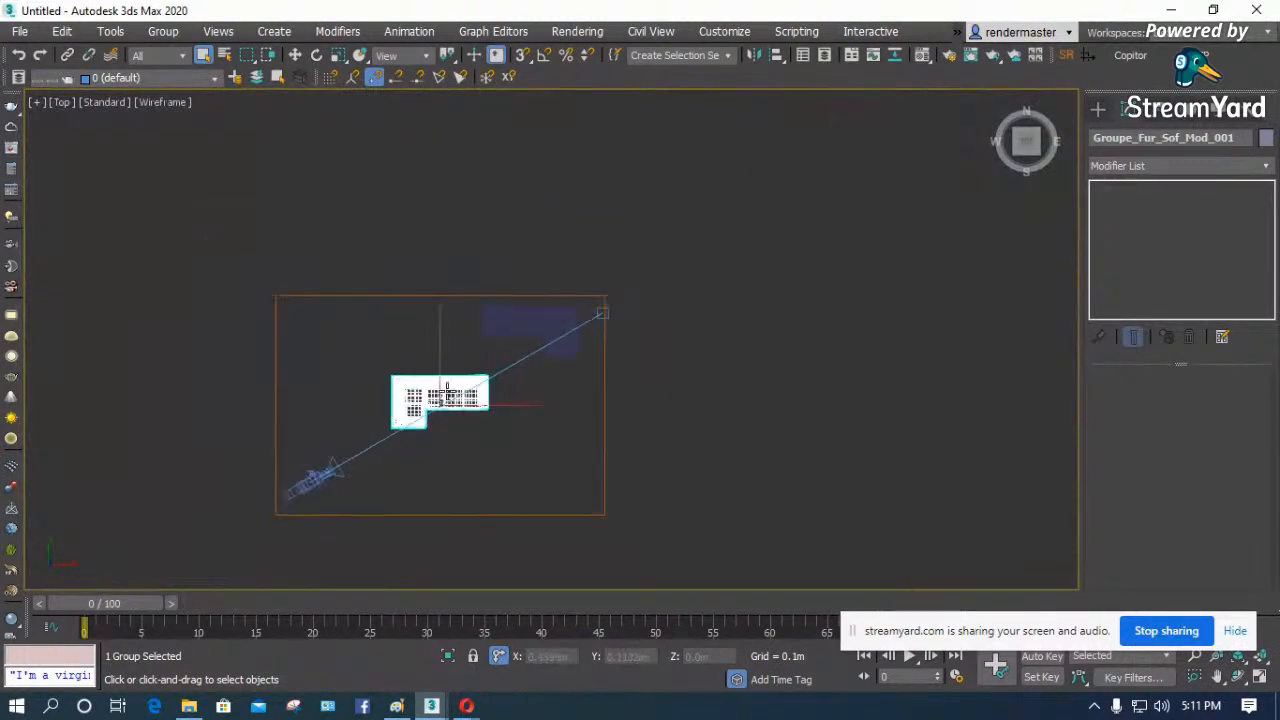
pyautogui.scroll(5, 446, 387)
pyautogui.press('e')
pyautogui.press('w')
pyautogui.moveTo(485, 428); pyautogui.dragTo(410, 235)
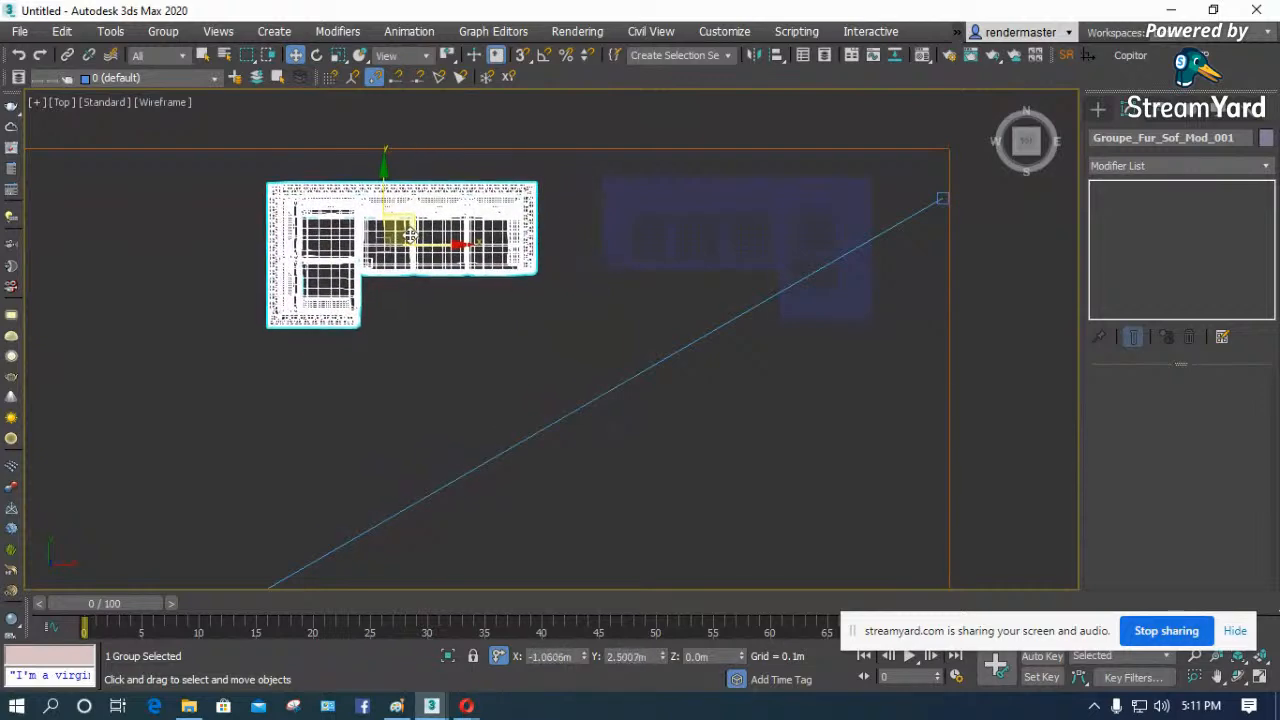
pyautogui.press('c')
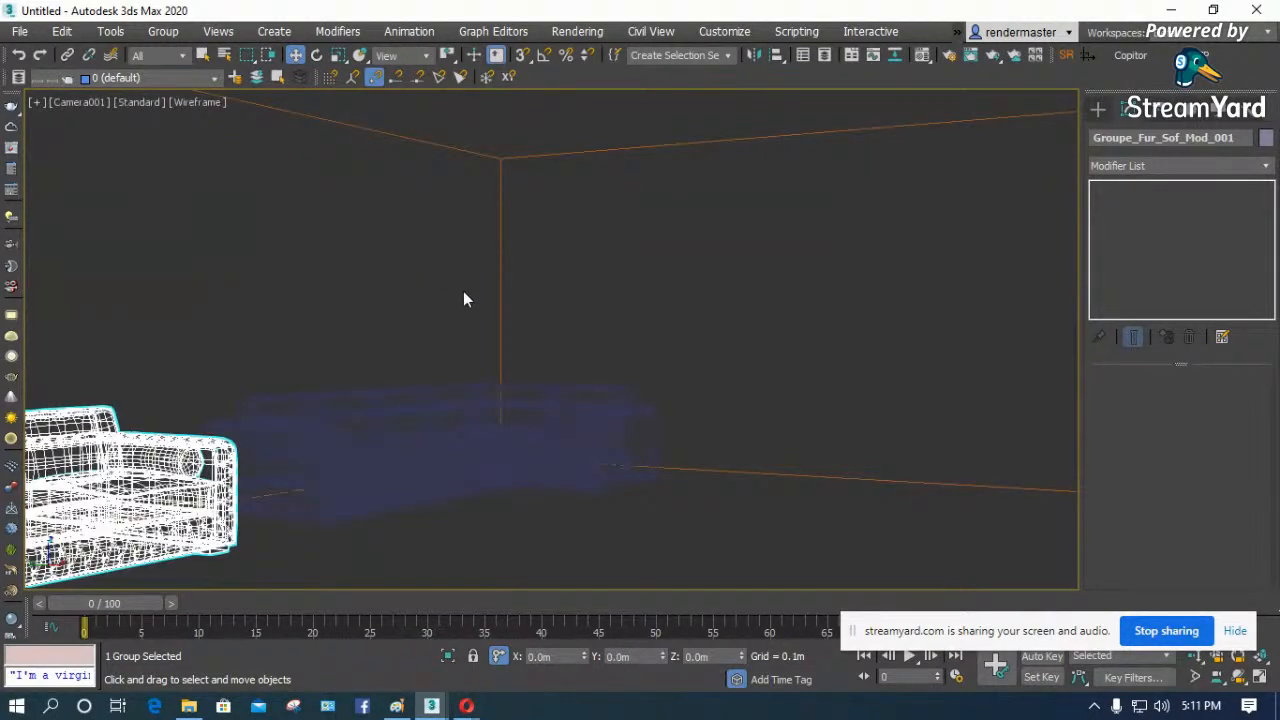
# - Shade the camera view and delete both sofas from the room
pyautogui.press('F3')
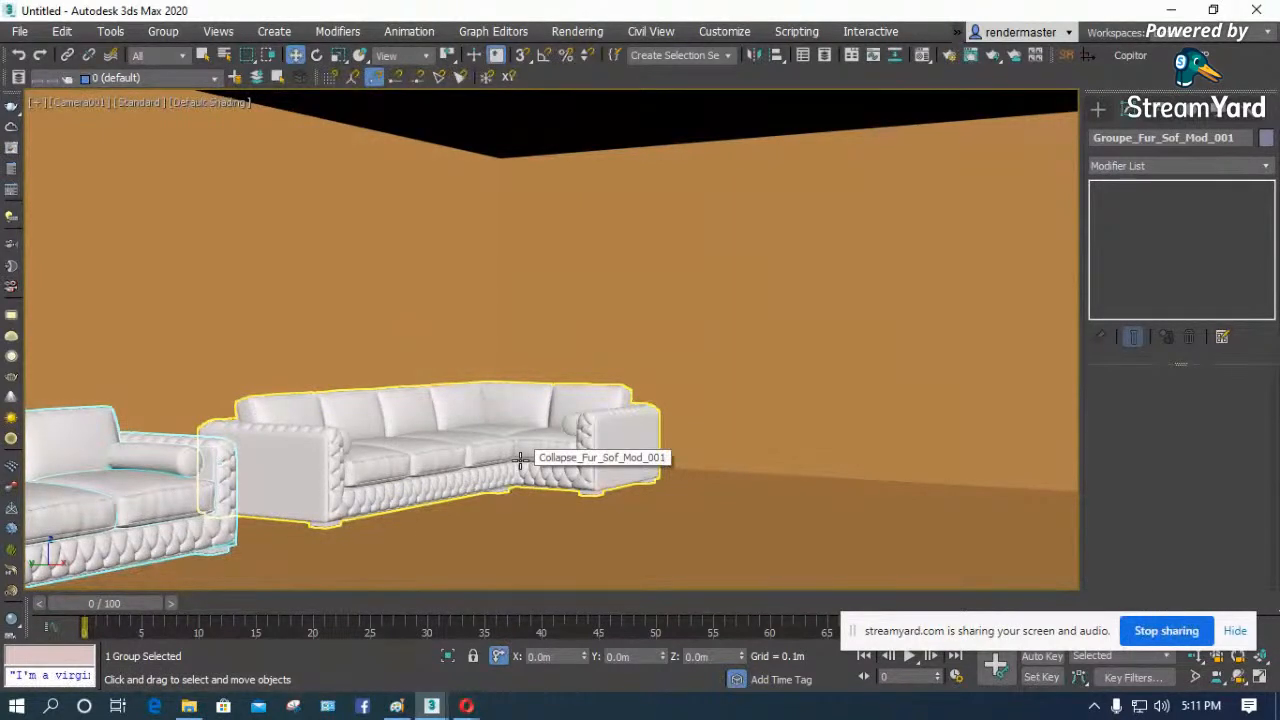
pyautogui.click(440, 457)
pyautogui.press('Delete')
pyautogui.click(151, 506)
pyautogui.press('Delete')
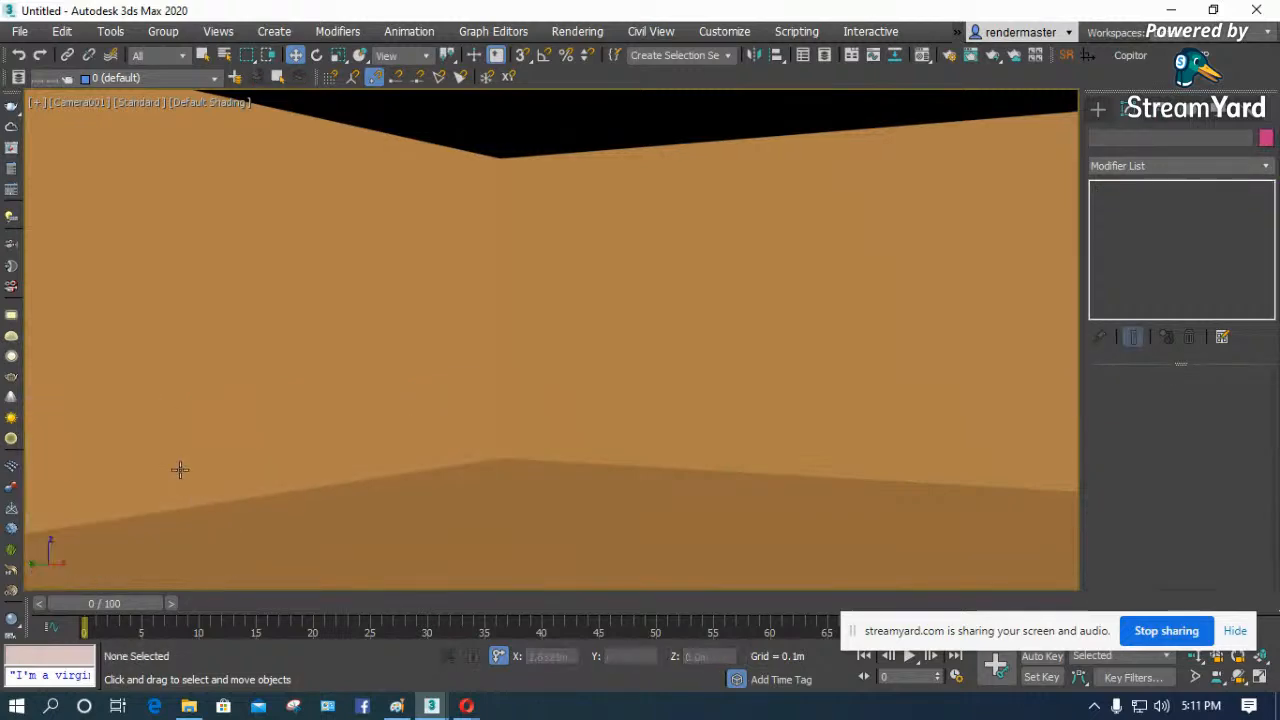
# - Apply the white VRayMtl Material #19 to the room box
pyautogui.click(414, 377)
pyautogui.press('m')
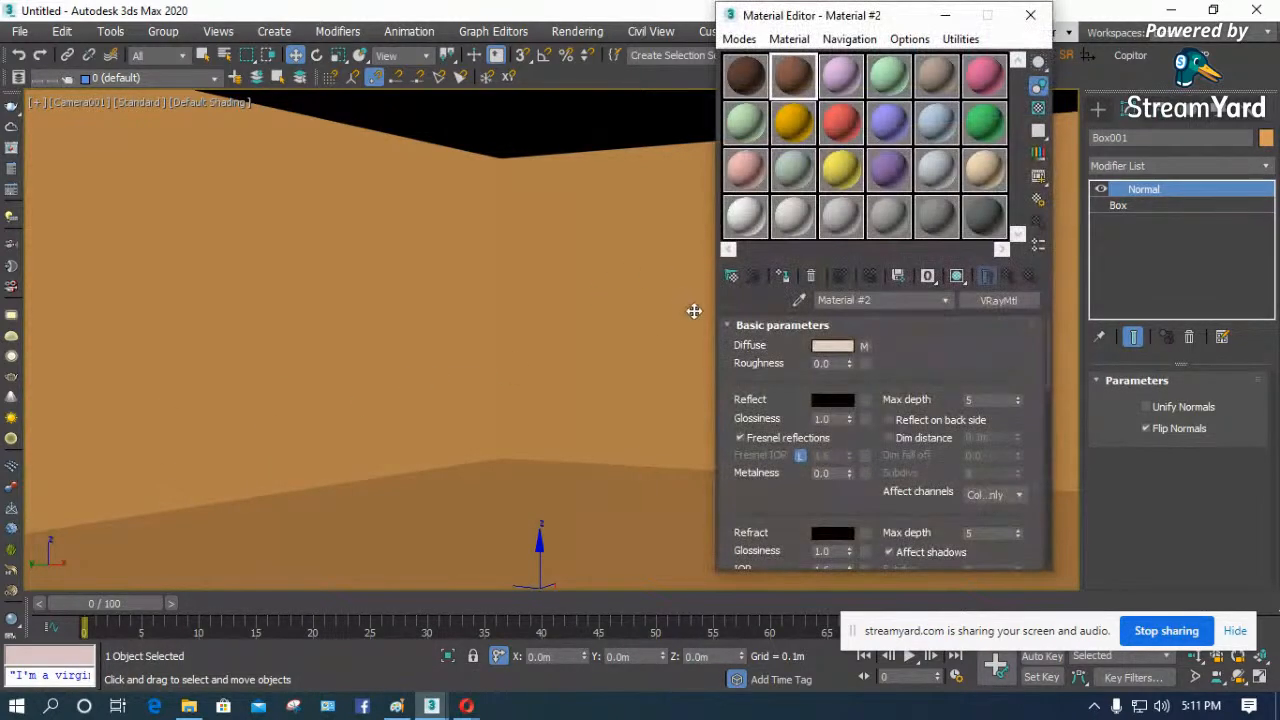
pyautogui.click(742, 224)
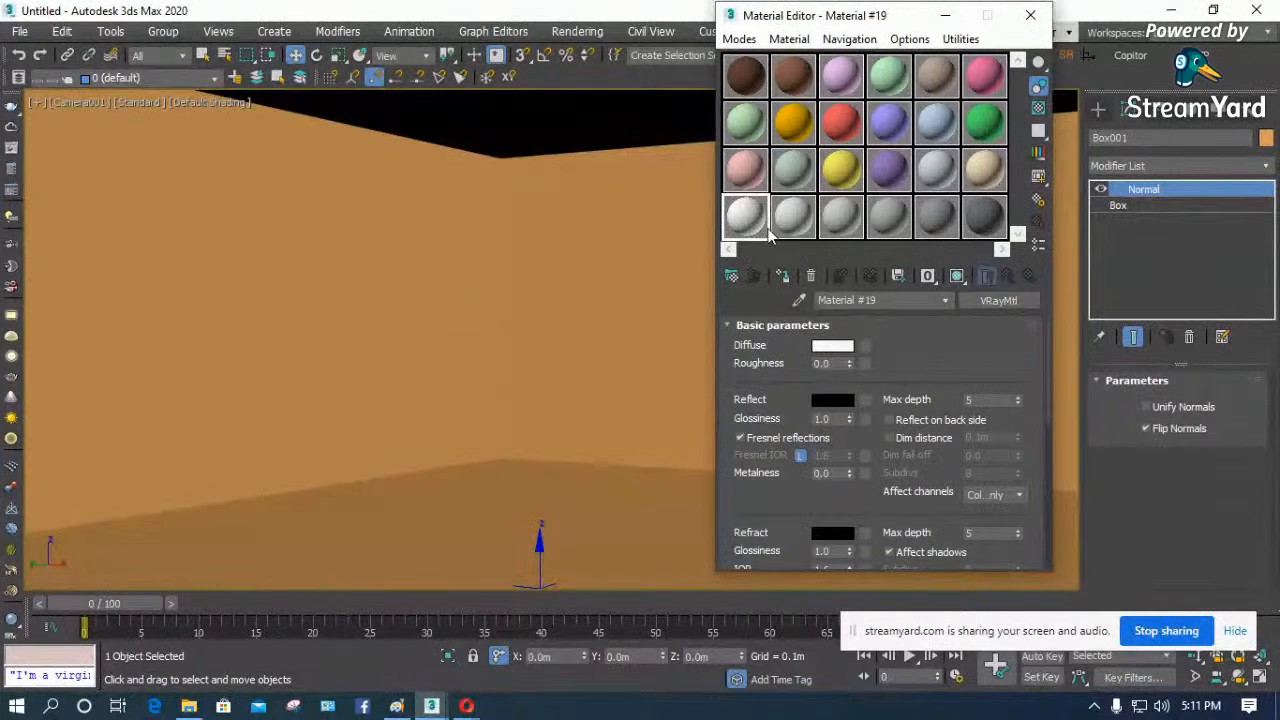
pyautogui.moveTo(658, 257); pyautogui.dragTo(385, 346)
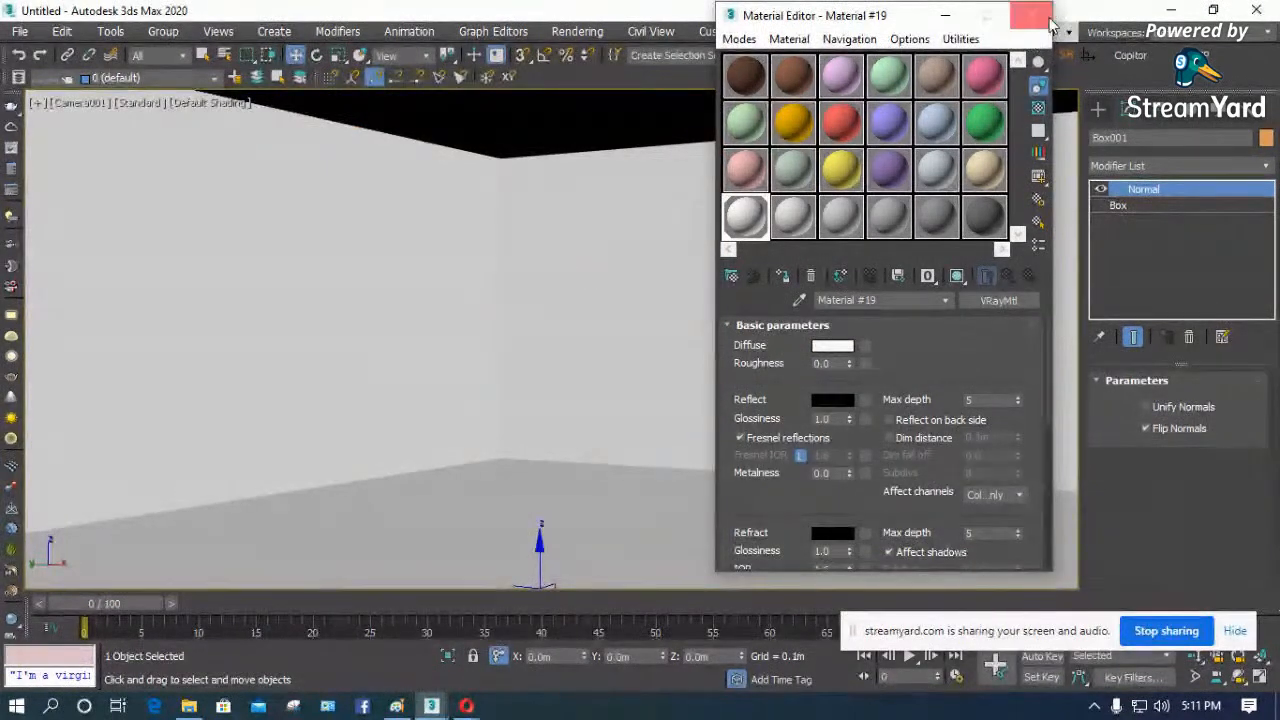
pyautogui.click(598, 245)
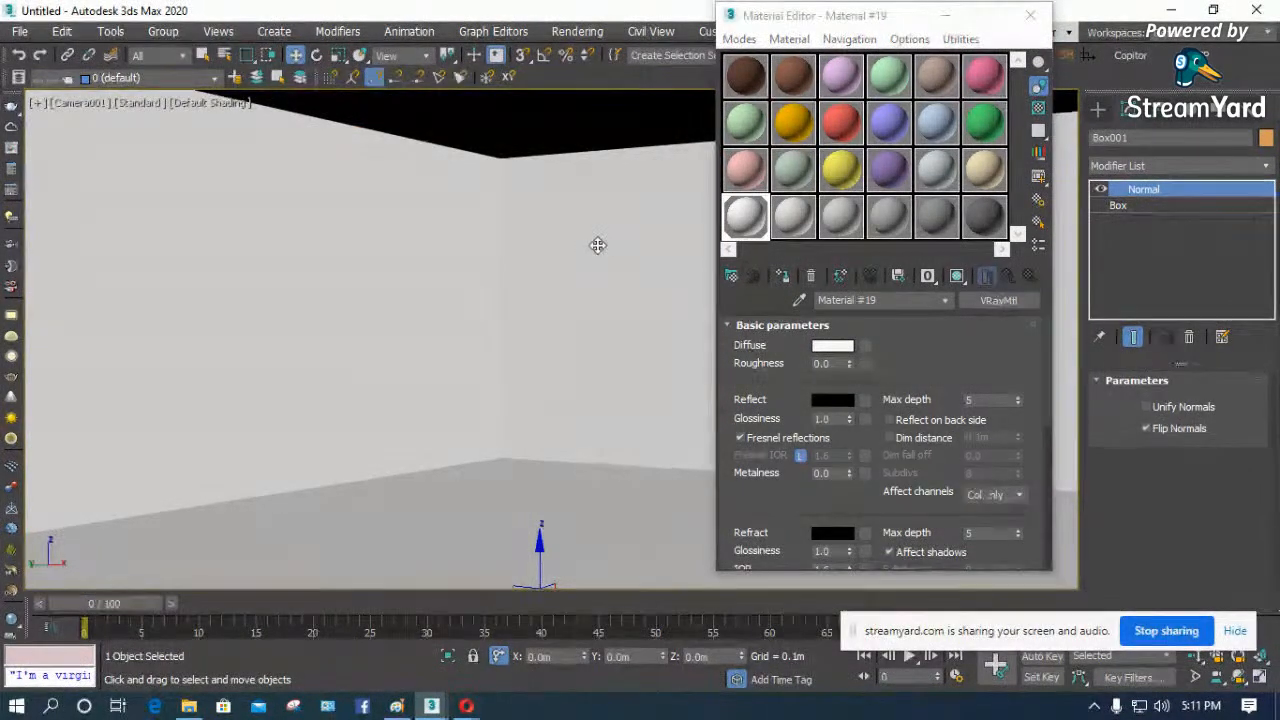
# - Convert the room box to an editable poly
pyautogui.rightClick(492, 486)
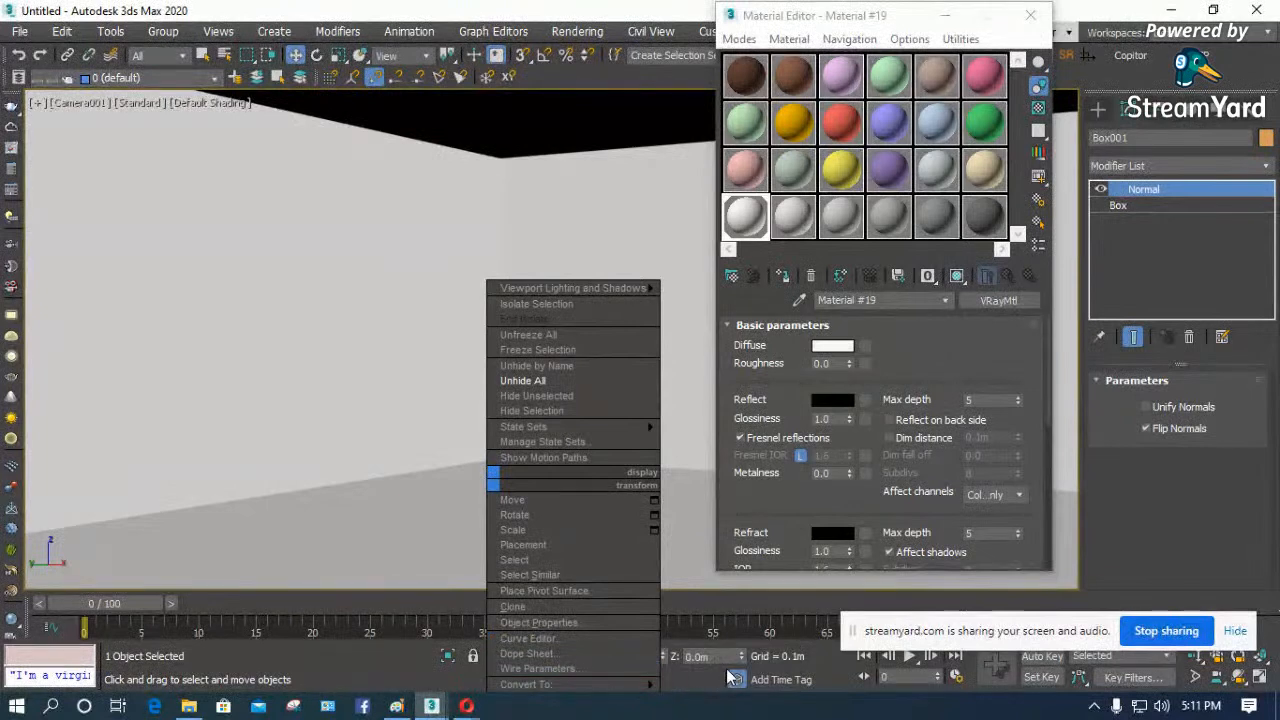
pyautogui.moveTo(640, 684)
pyautogui.click(700, 669)
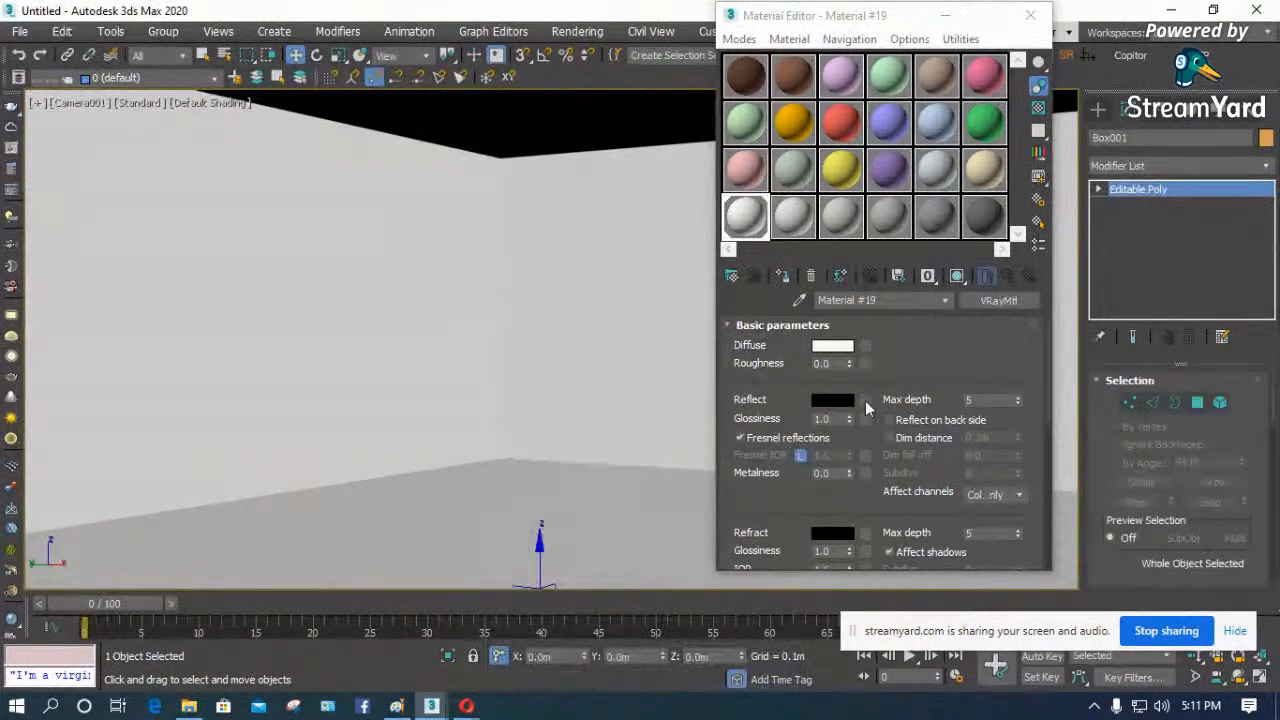
# - Set the diffuse colour of the pink Material #13 to red with RGB 204, 0, 0
pyautogui.click(745, 170)
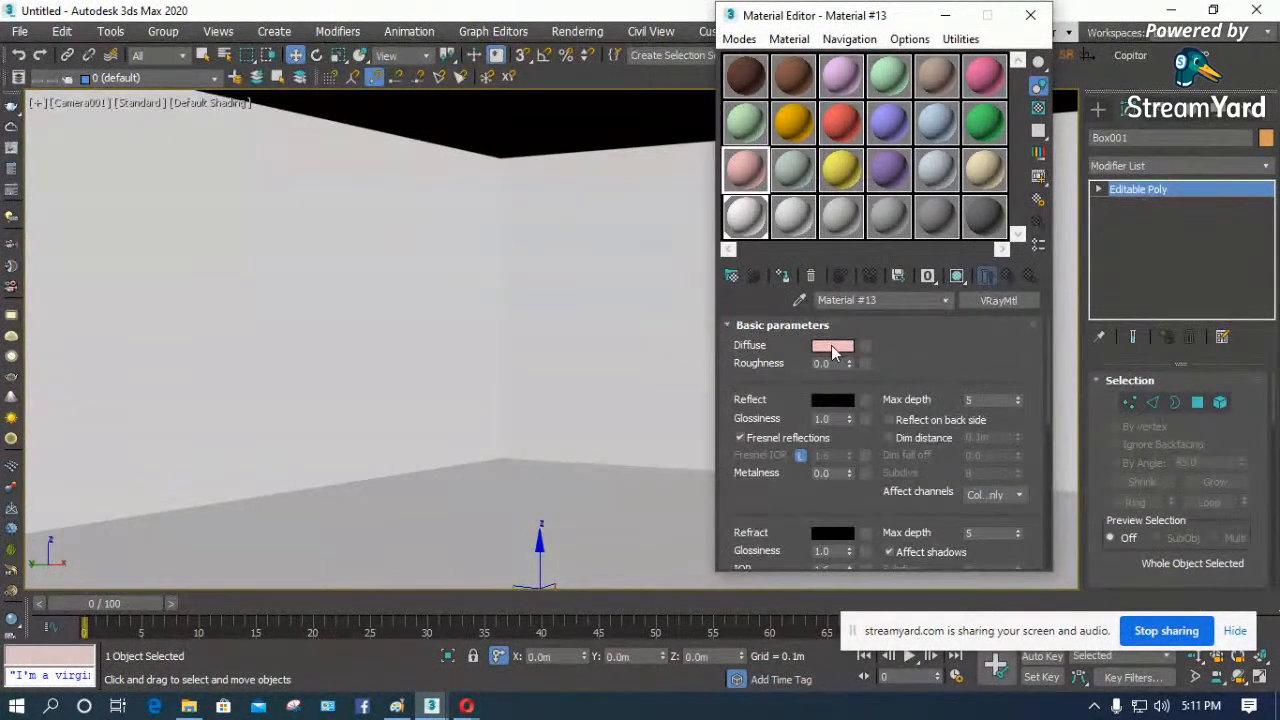
pyautogui.click(832, 345)
pyautogui.moveTo(549, 198); pyautogui.dragTo(548, 116)
pyautogui.click(692, 290)
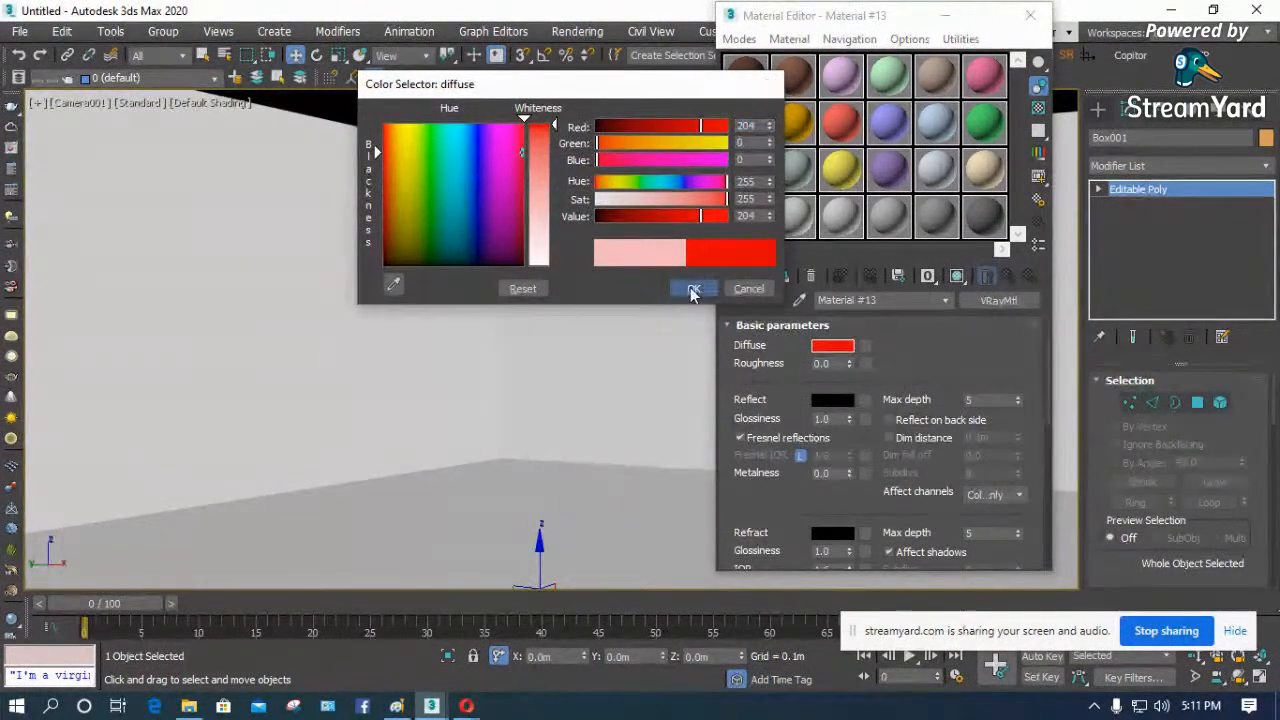
# - Try applying the red material to the whole room box and undo the assignment
pyautogui.moveTo(778, 190); pyautogui.dragTo(651, 273)
pyautogui.moveTo(448, 522); pyautogui.dragTo(447, 523)
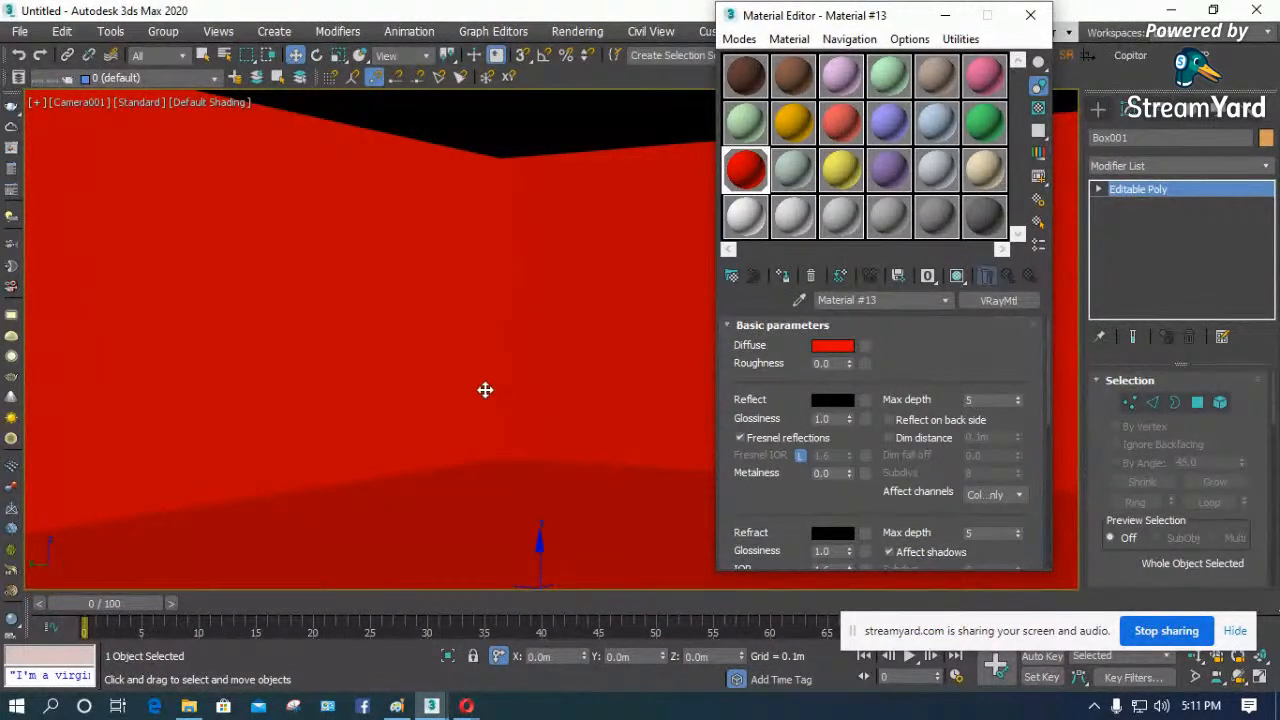
pyautogui.hotkey('ctrl', 'z')
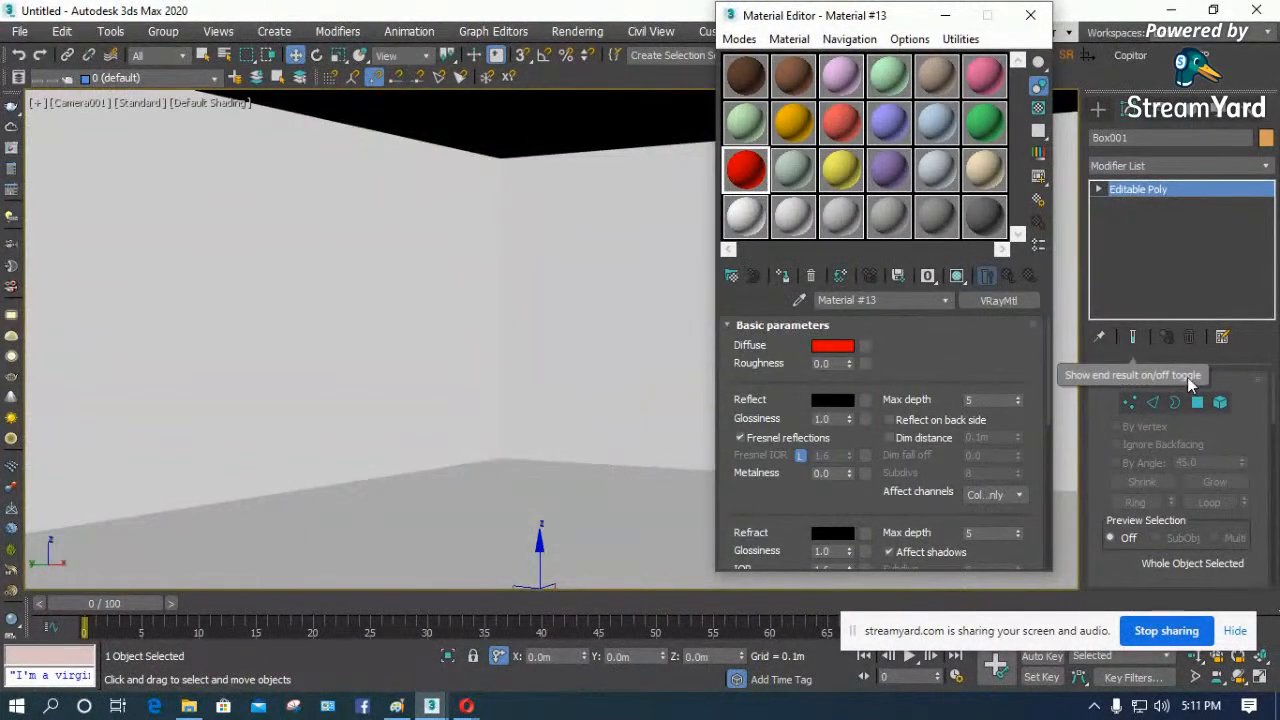
# - Detach the room's floor polygon as a separate object and leave polygon editing
pyautogui.click(1198, 402)
pyautogui.click(566, 536)
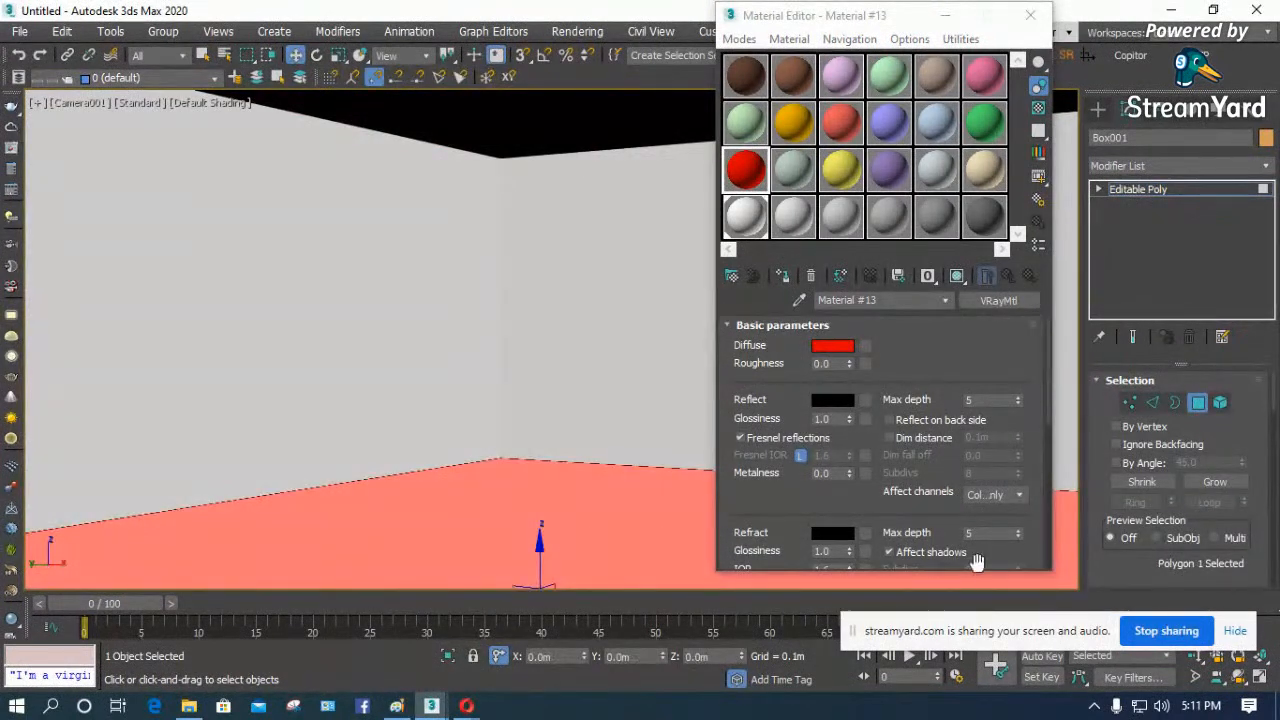
pyautogui.scroll(-5, 1094, 563)
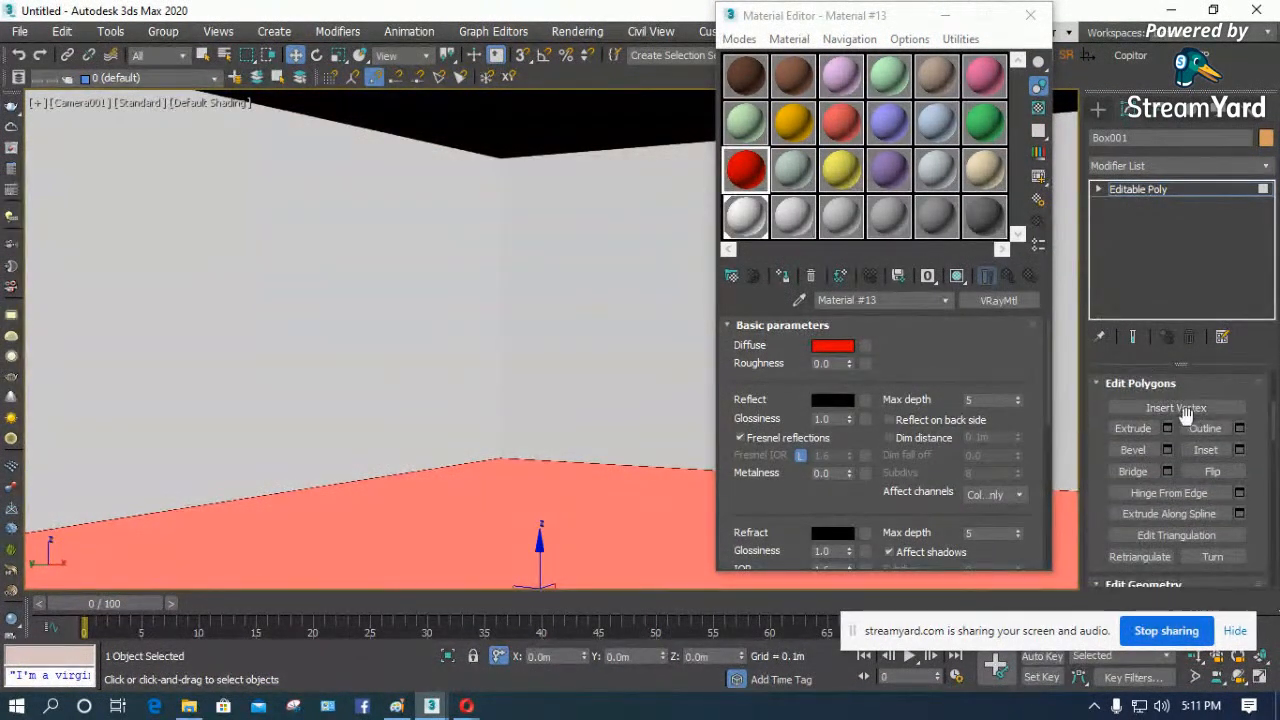
pyautogui.scroll(-3, 1099, 508)
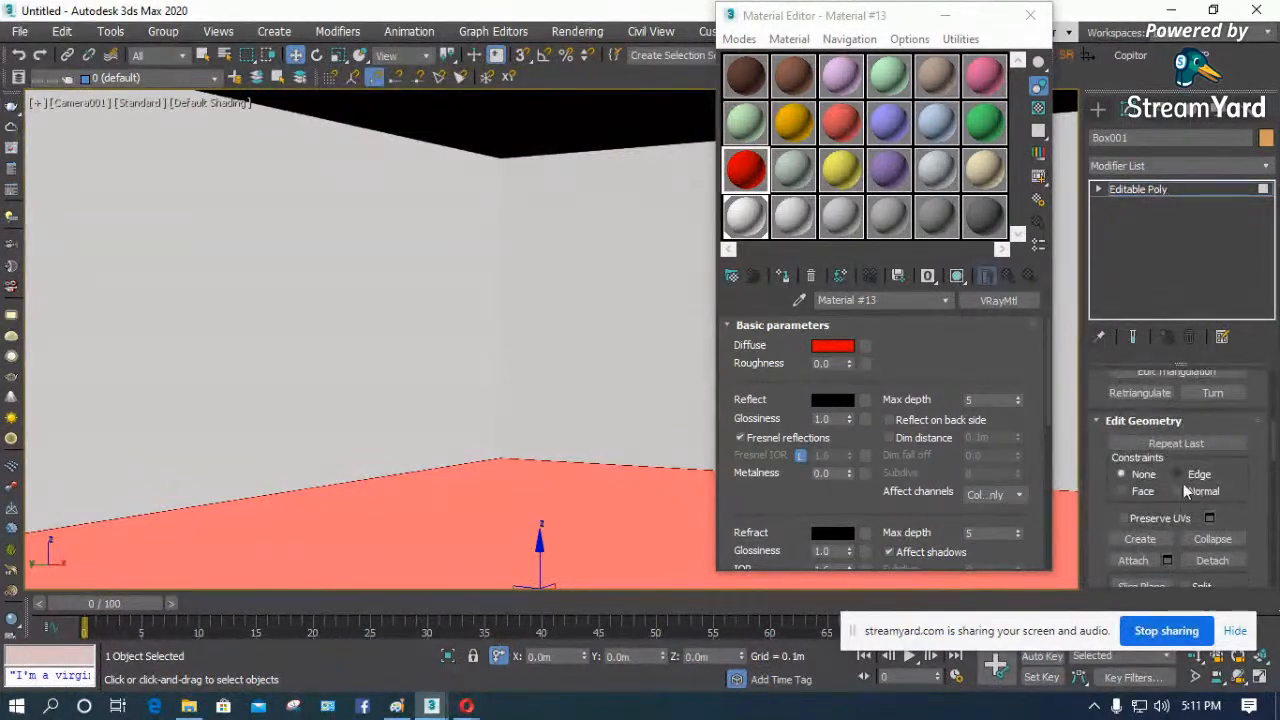
pyautogui.click(1212, 560)
pyautogui.click(684, 379)
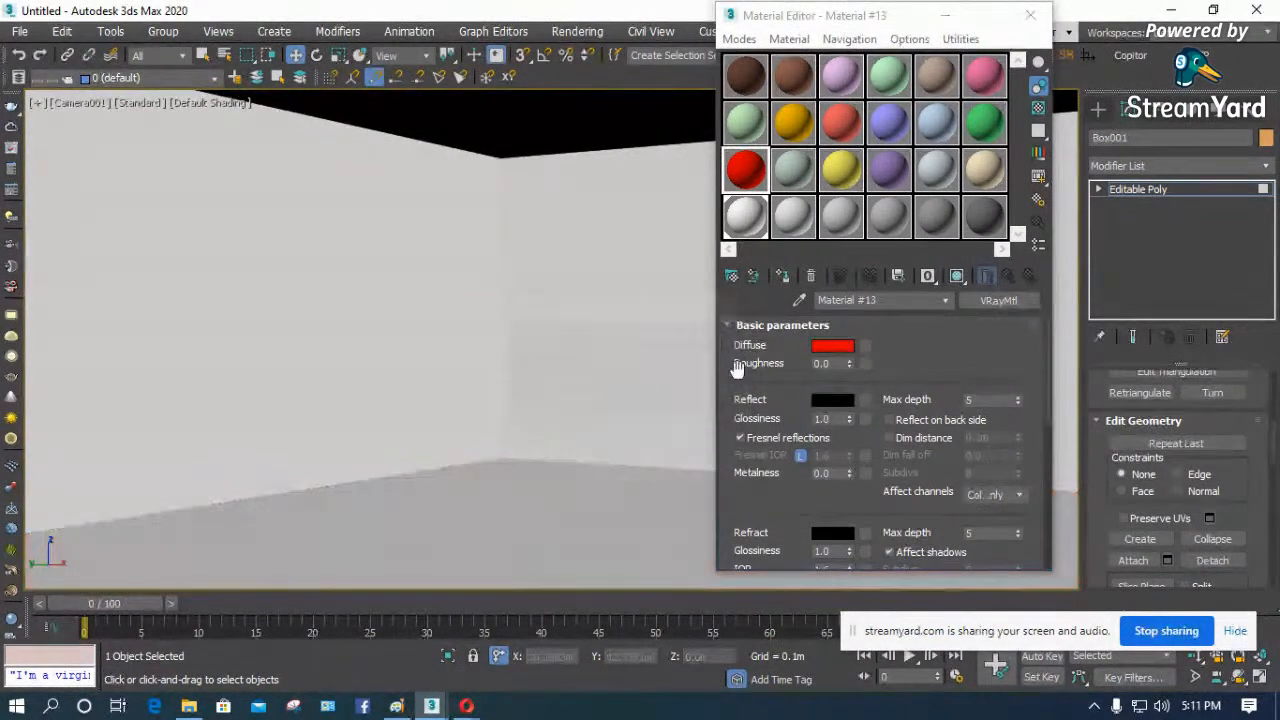
pyautogui.click(1104, 190)
pyautogui.click(1112, 190)
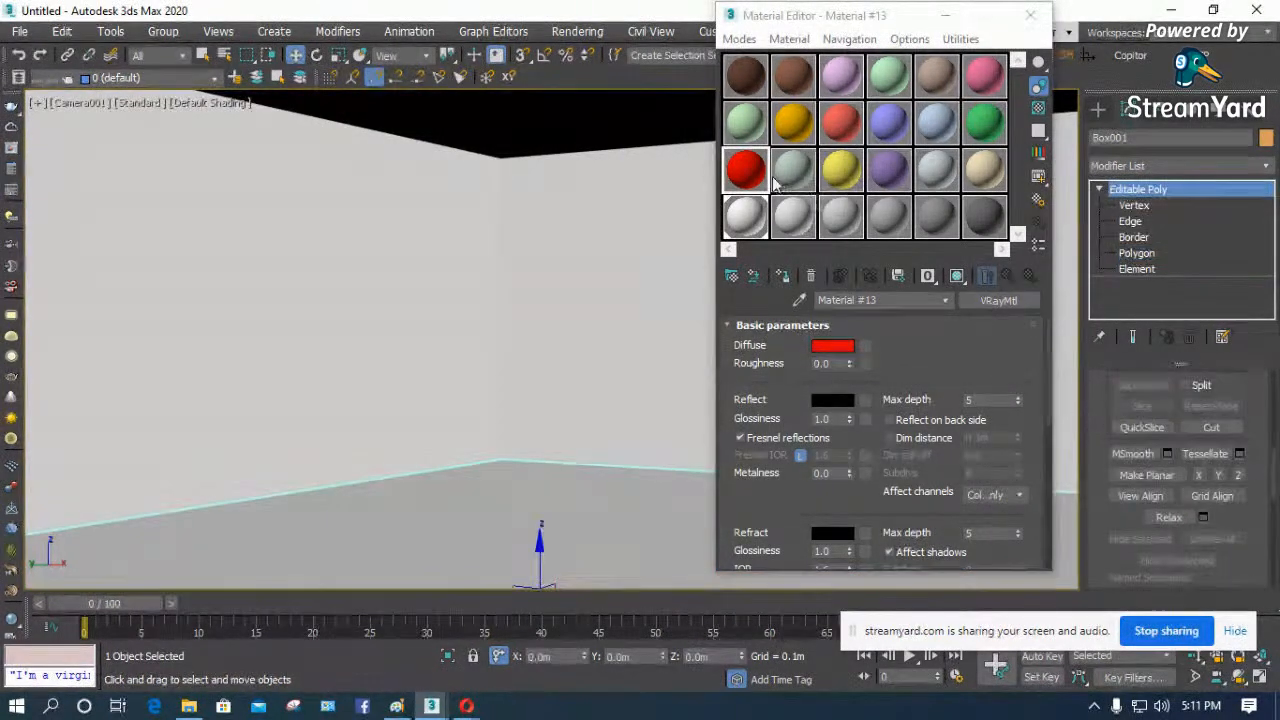
# - Apply the red Material #13 to the detached floor and close the Material Editor
pyautogui.moveTo(513, 514); pyautogui.dragTo(517, 506)
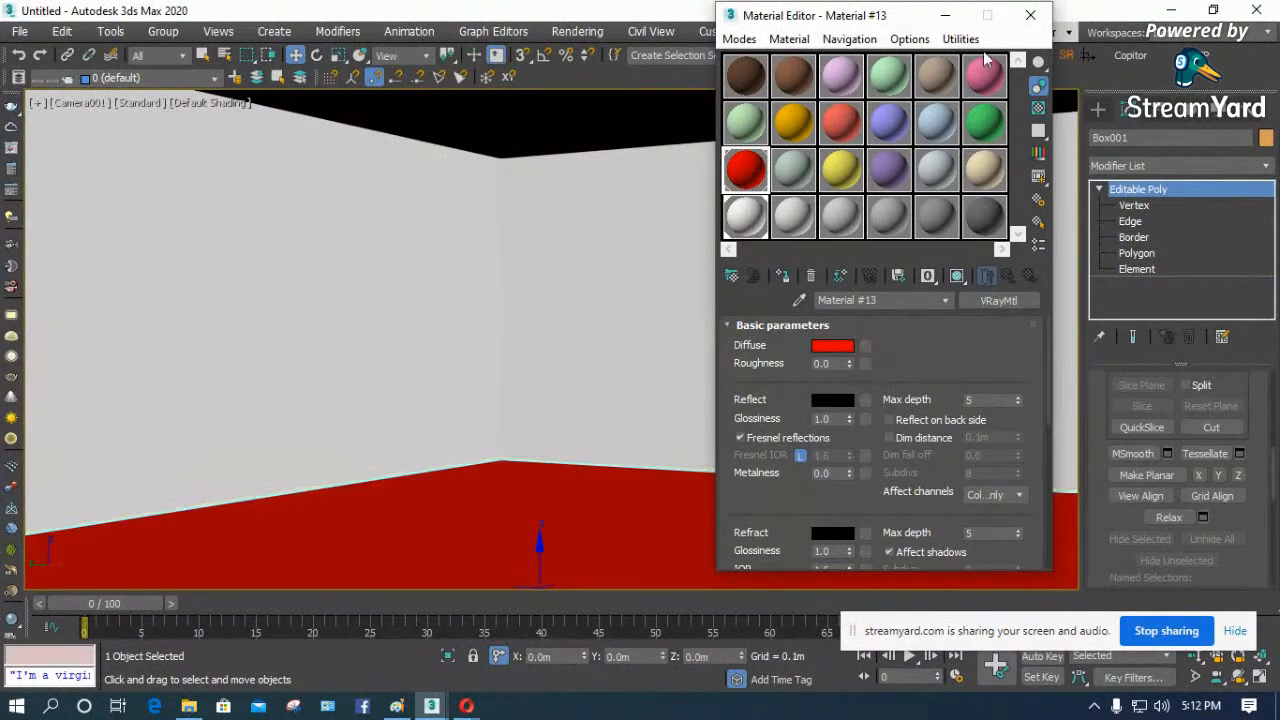
pyautogui.click(1030, 15)
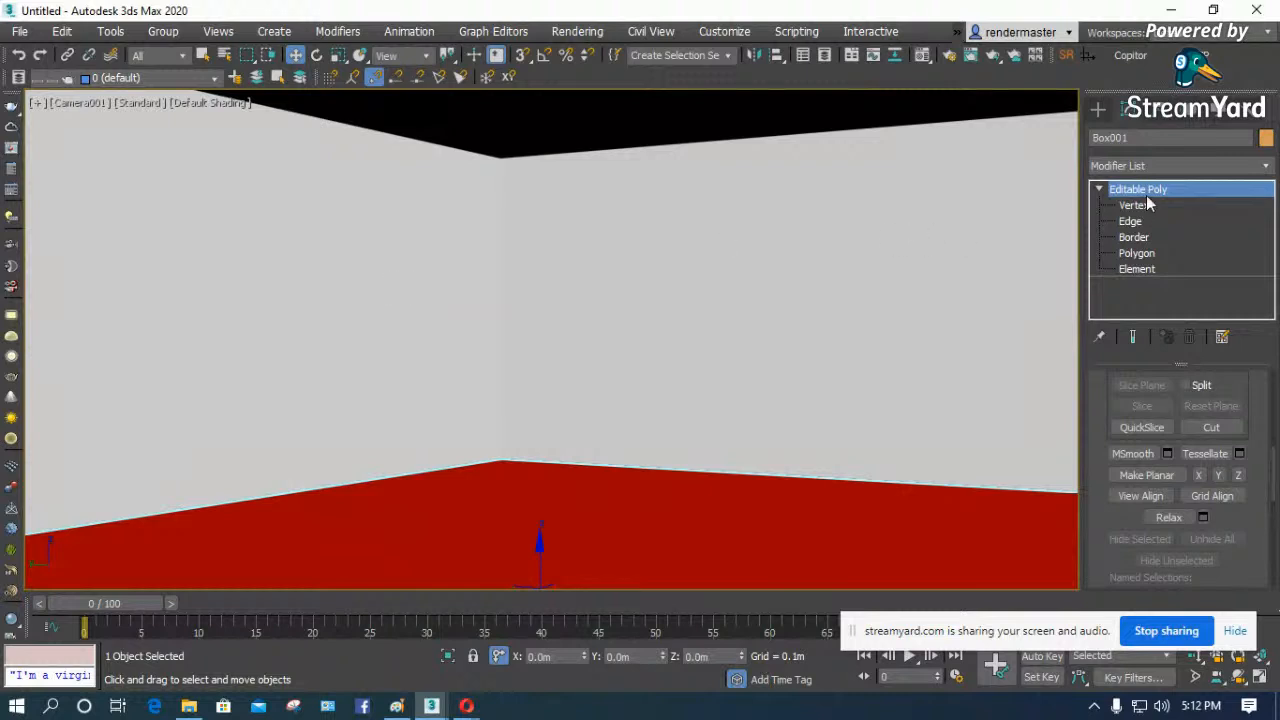
pyautogui.click(1101, 190)
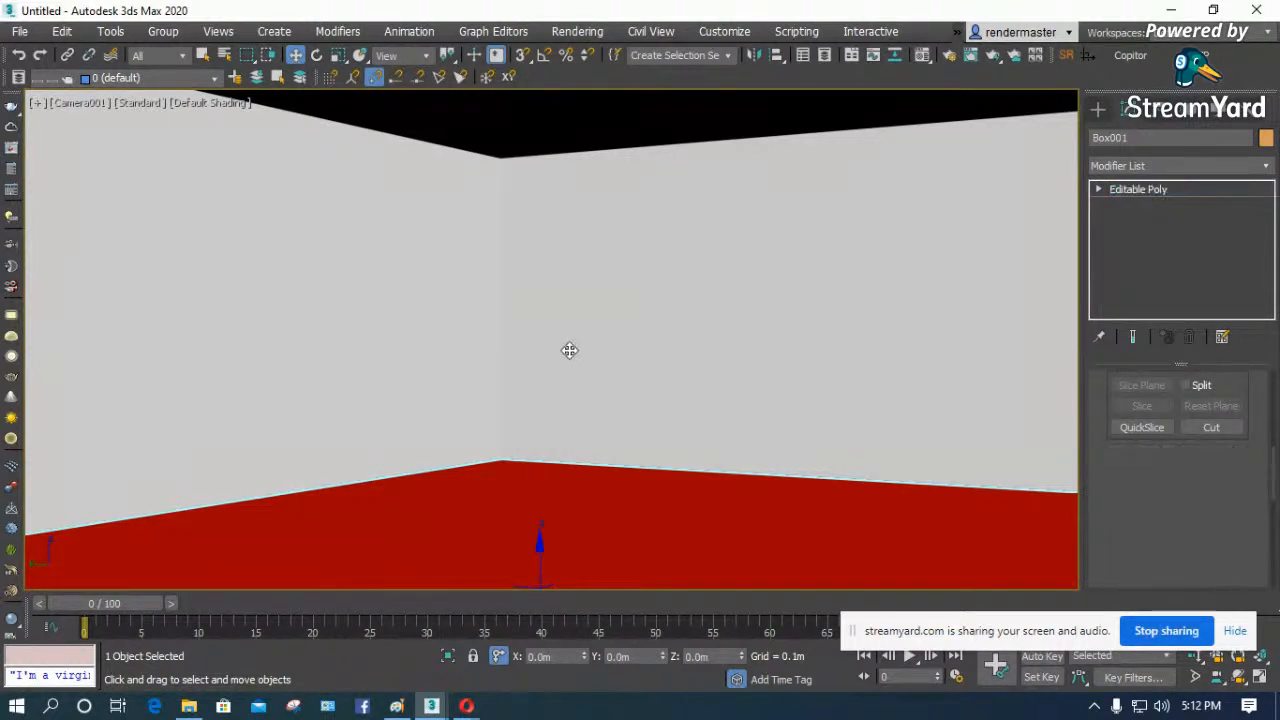
# - Connect the two vertical edges of the room's long side wall with two horizontal segments, pinched apart toward floor and ceiling
pyautogui.press('F3')
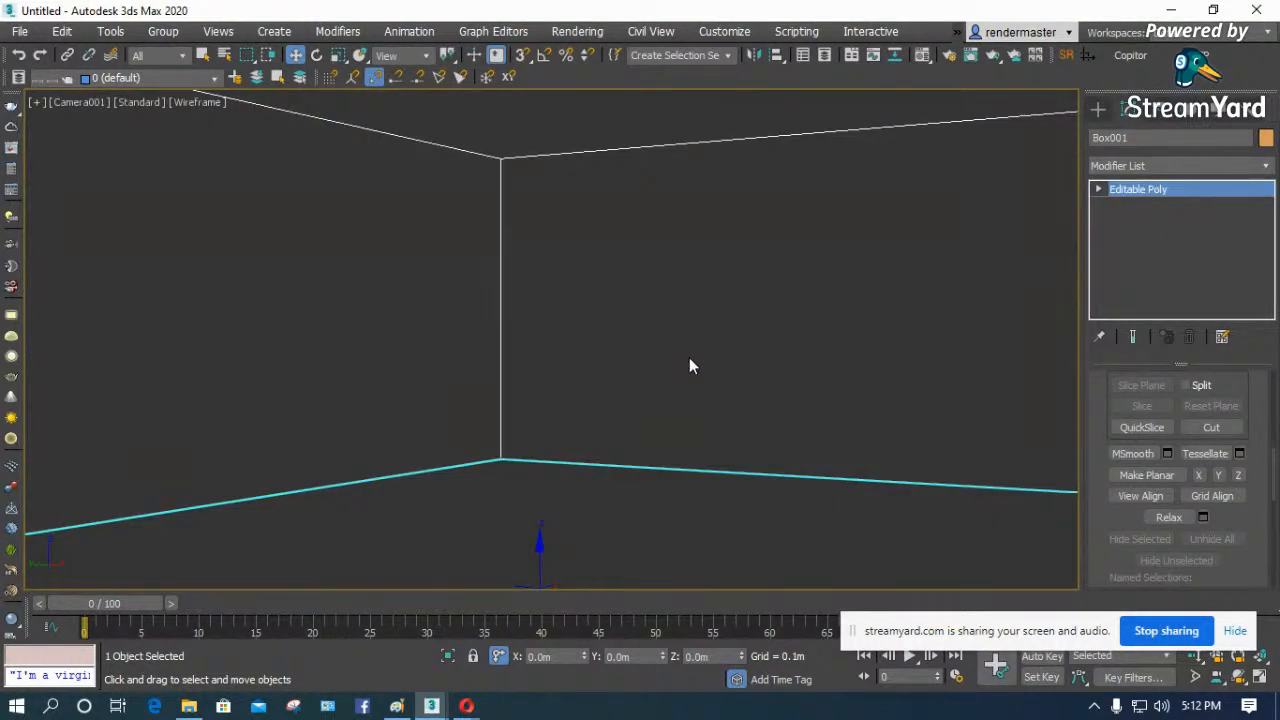
pyautogui.click(1099, 190)
pyautogui.click(1130, 221)
pyautogui.click(499, 326)
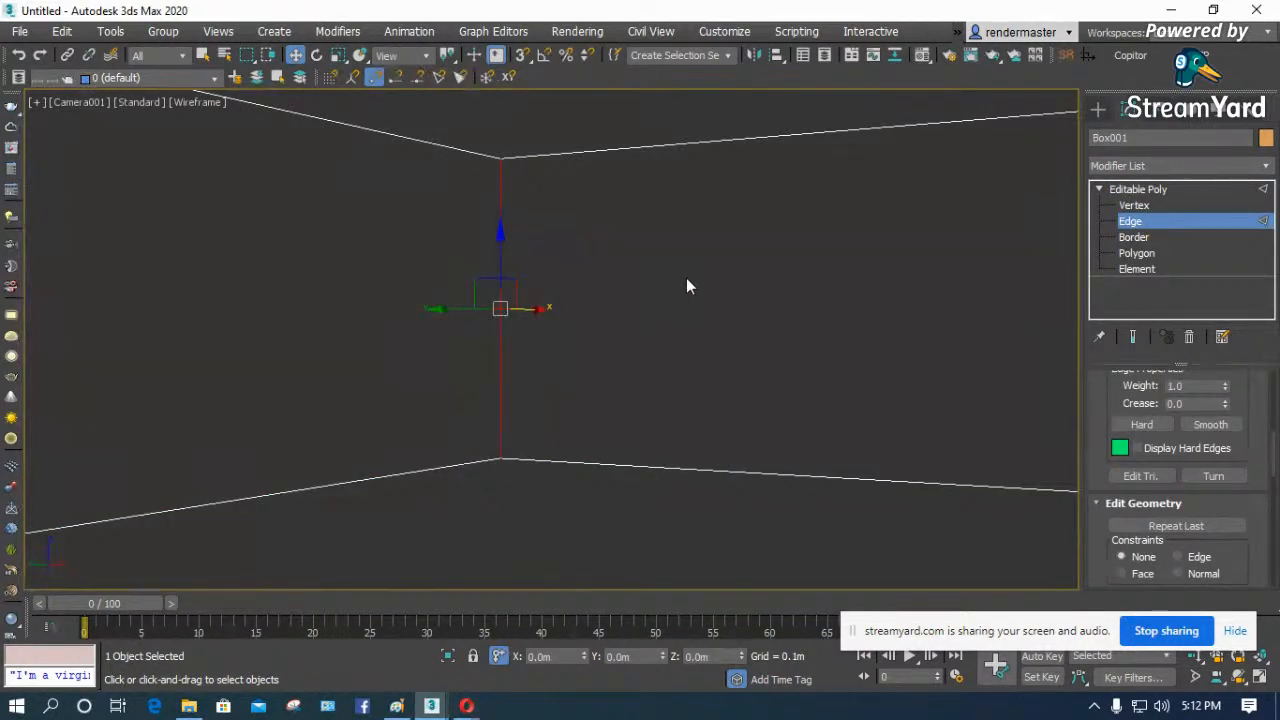
pyautogui.press('p')
pyautogui.press('z')
pyautogui.scroll(-6, 508, 286)
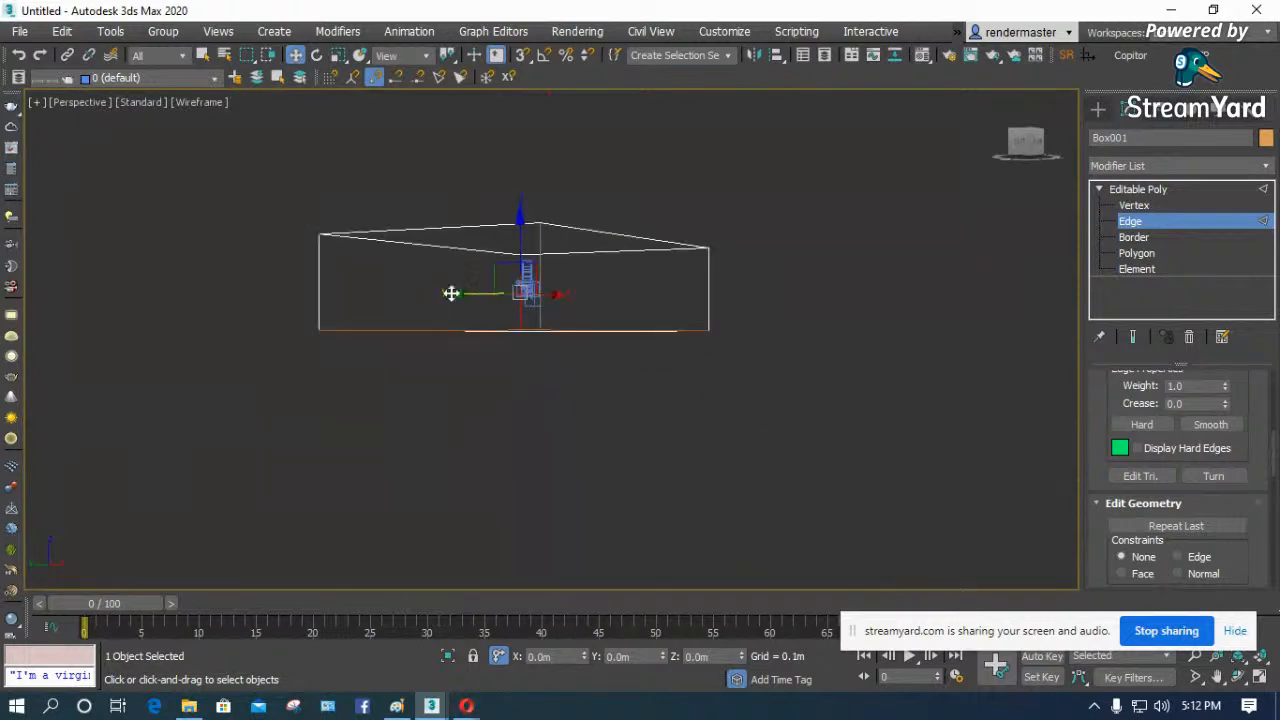
pyautogui.scroll(3, 385, 298)
pyautogui.keyDown('ctrl'); pyautogui.moveTo(338, 297); pyautogui.dragTo(107, 322); pyautogui.keyUp('ctrl')
pyautogui.moveTo(1103, 463); pyautogui.dragTo(1072, 601)
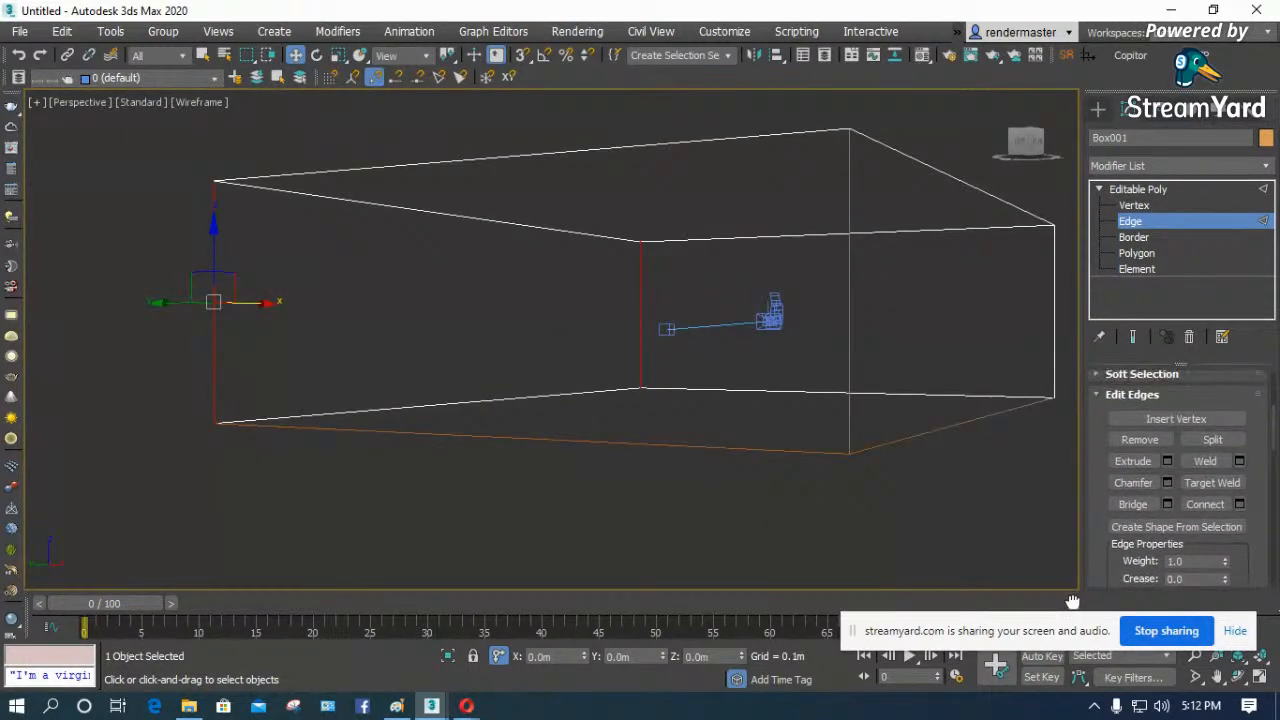
pyautogui.click(1239, 504)
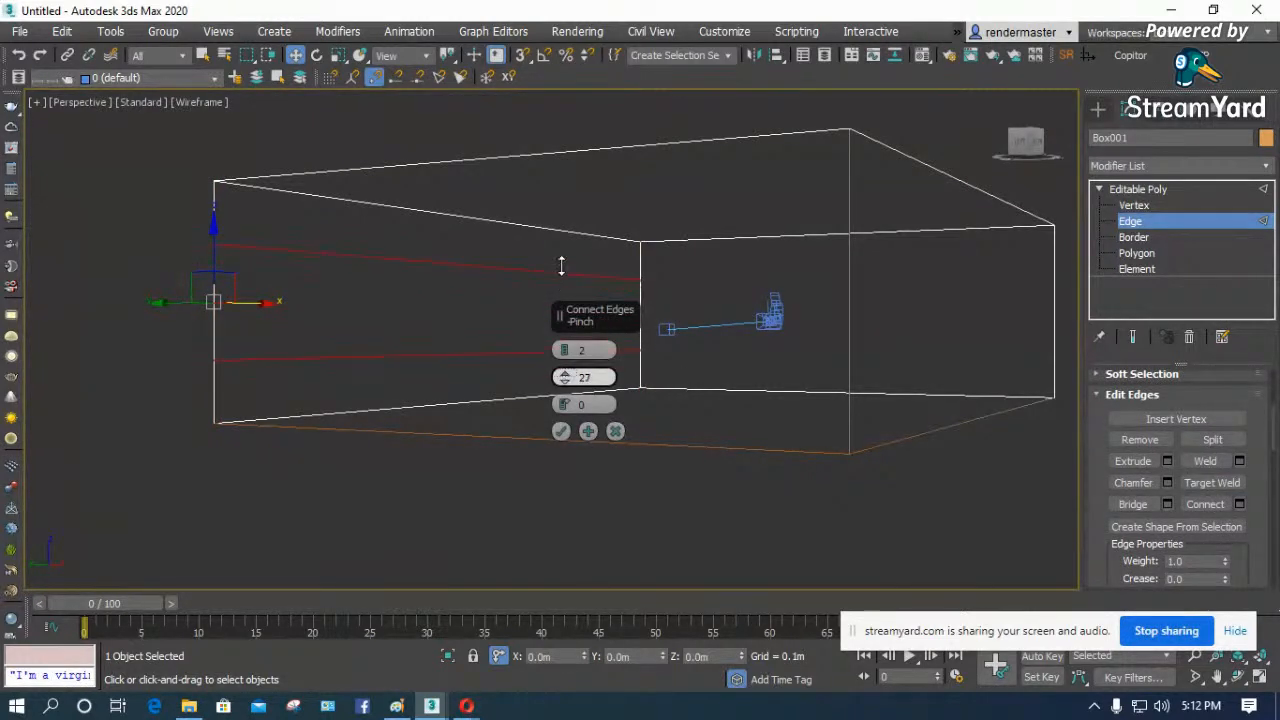
pyautogui.moveTo(559, 196); pyautogui.dragTo(564, 232)
pyautogui.click(561, 431)
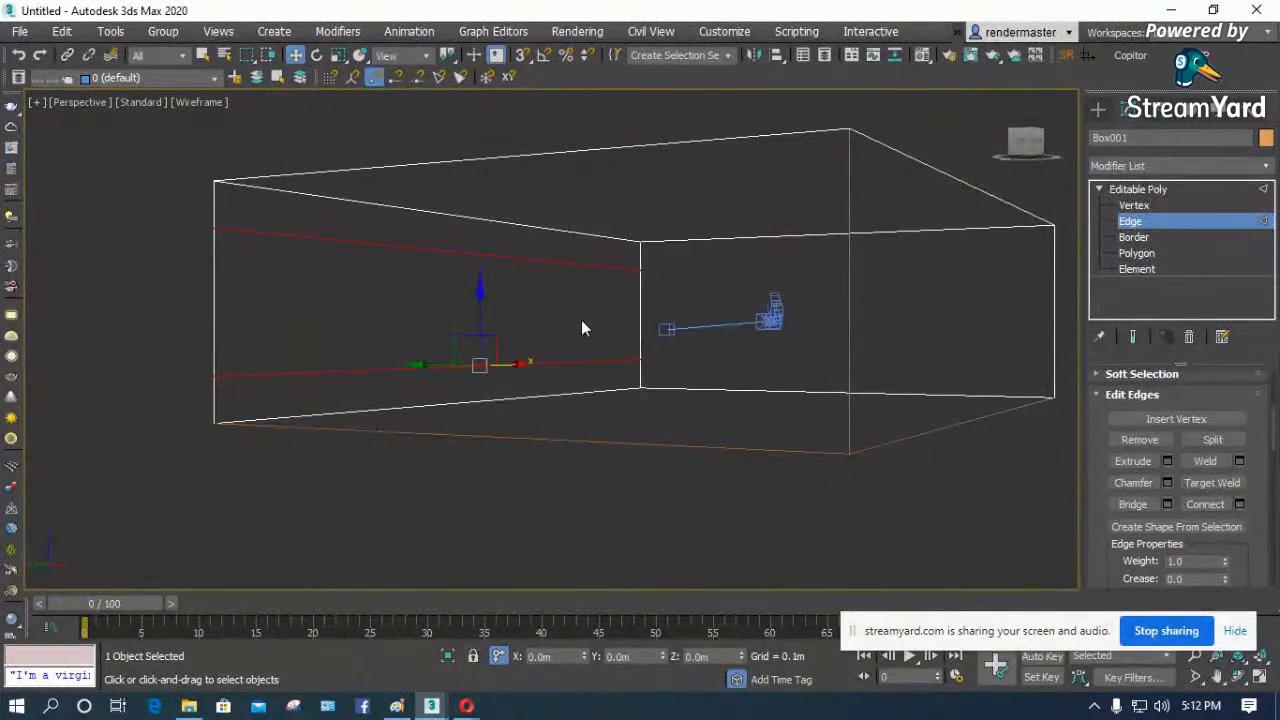
# - Connect the wall's two new horizontal edges with three vertical edges, using a pinch of -55
pyautogui.scroll(3, 586, 318)
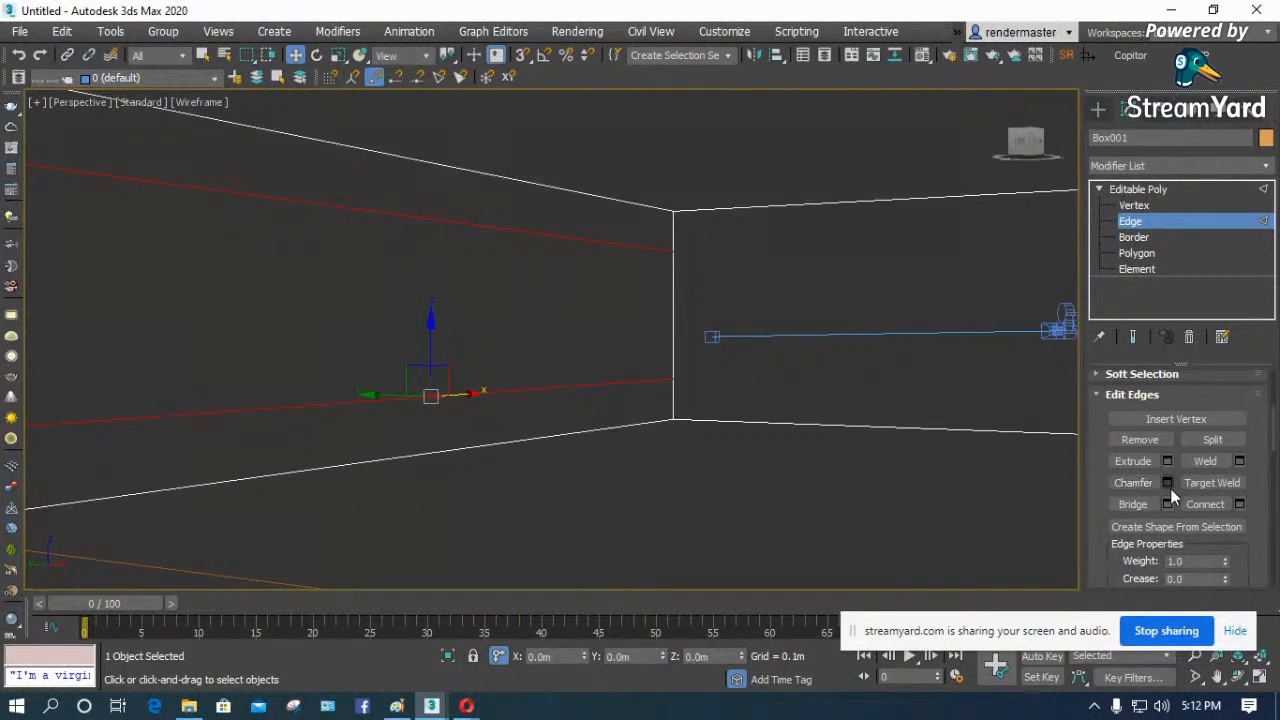
pyautogui.click(1239, 504)
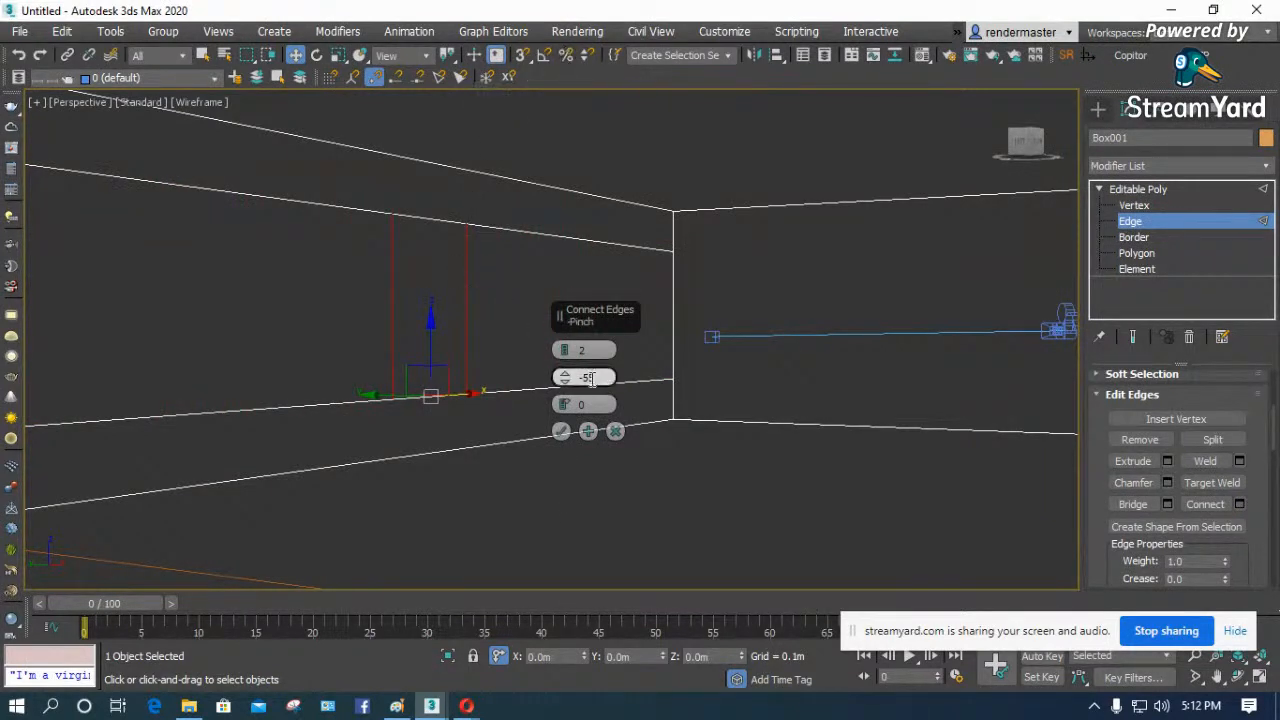
pyautogui.click(561, 430)
# - Move the three vertical edges along the wall toward the room corner in the Front view, and return to the camera view
pyautogui.press('l')
pyautogui.press('z')
pyautogui.scroll(-10, 468, 308)
pyautogui.scroll(4, 496, 324)
pyautogui.press('f')
pyautogui.press('z')
pyautogui.scroll(-5, 511, 322)
pyautogui.click(588, 333)
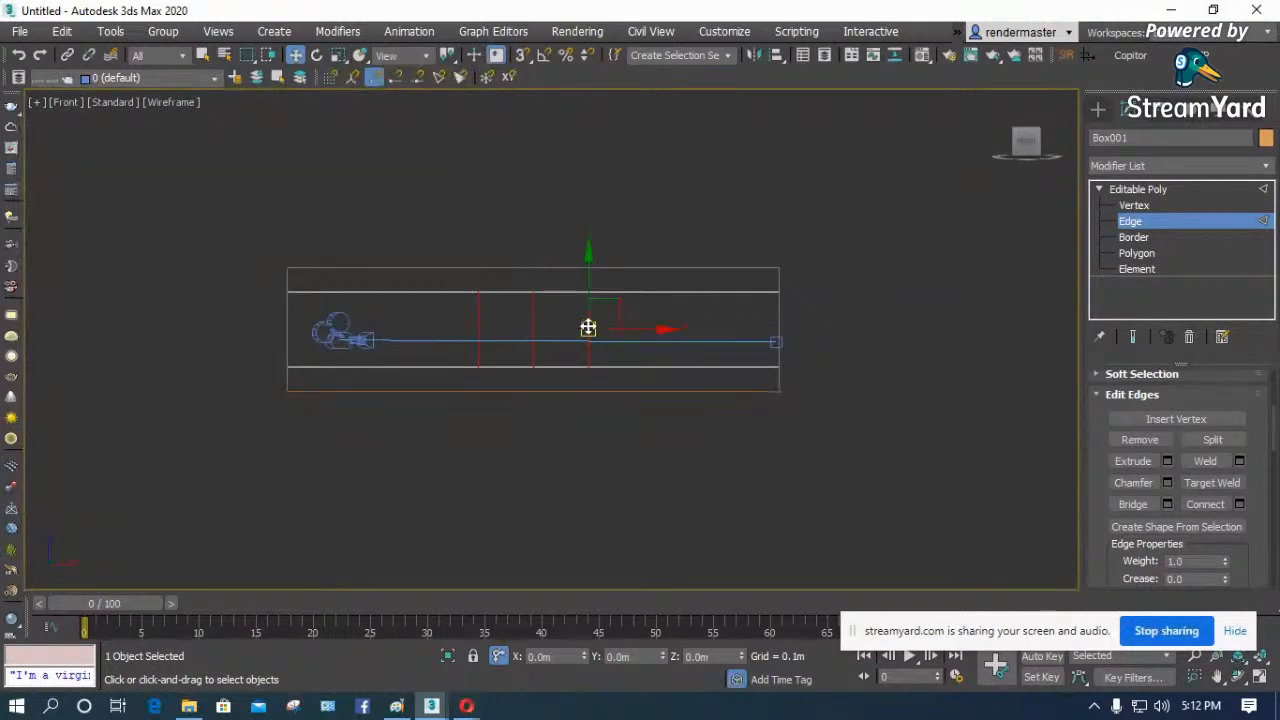
pyautogui.scroll(3, 640, 325)
pyautogui.moveTo(657, 298); pyautogui.dragTo(278, 325)
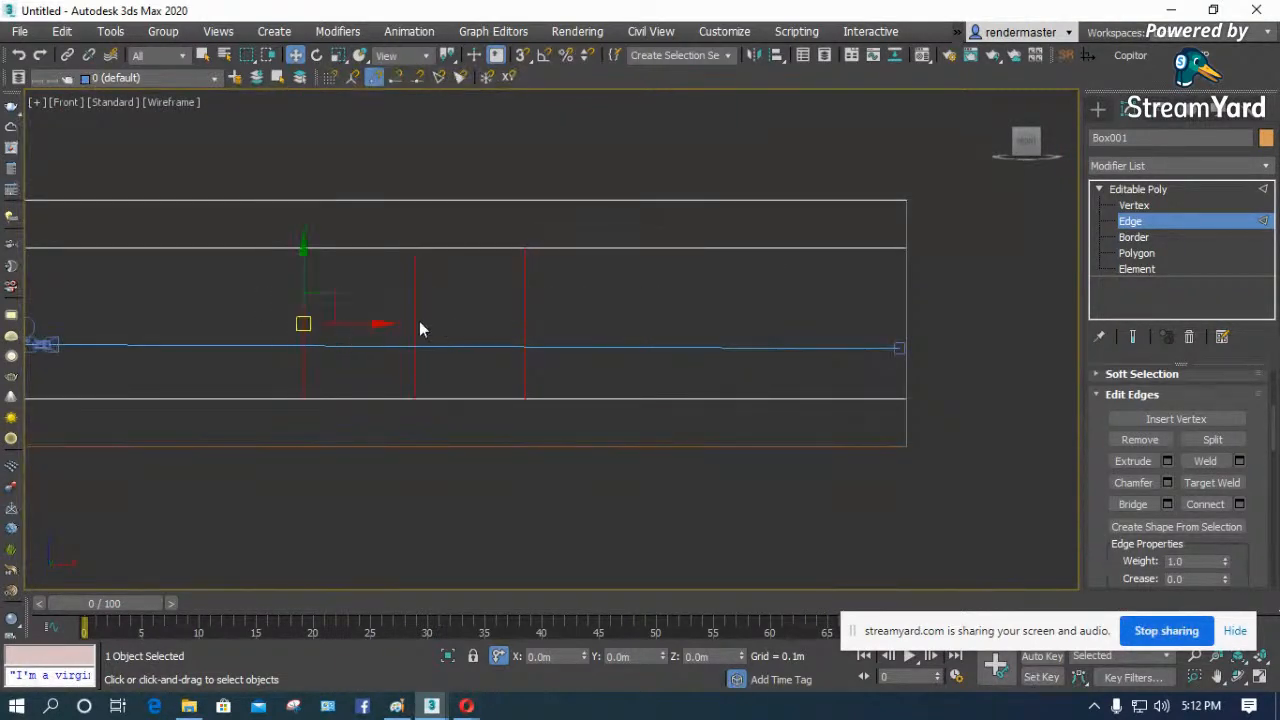
pyautogui.moveTo(481, 325); pyautogui.dragTo(722, 329)
pyautogui.press('c')
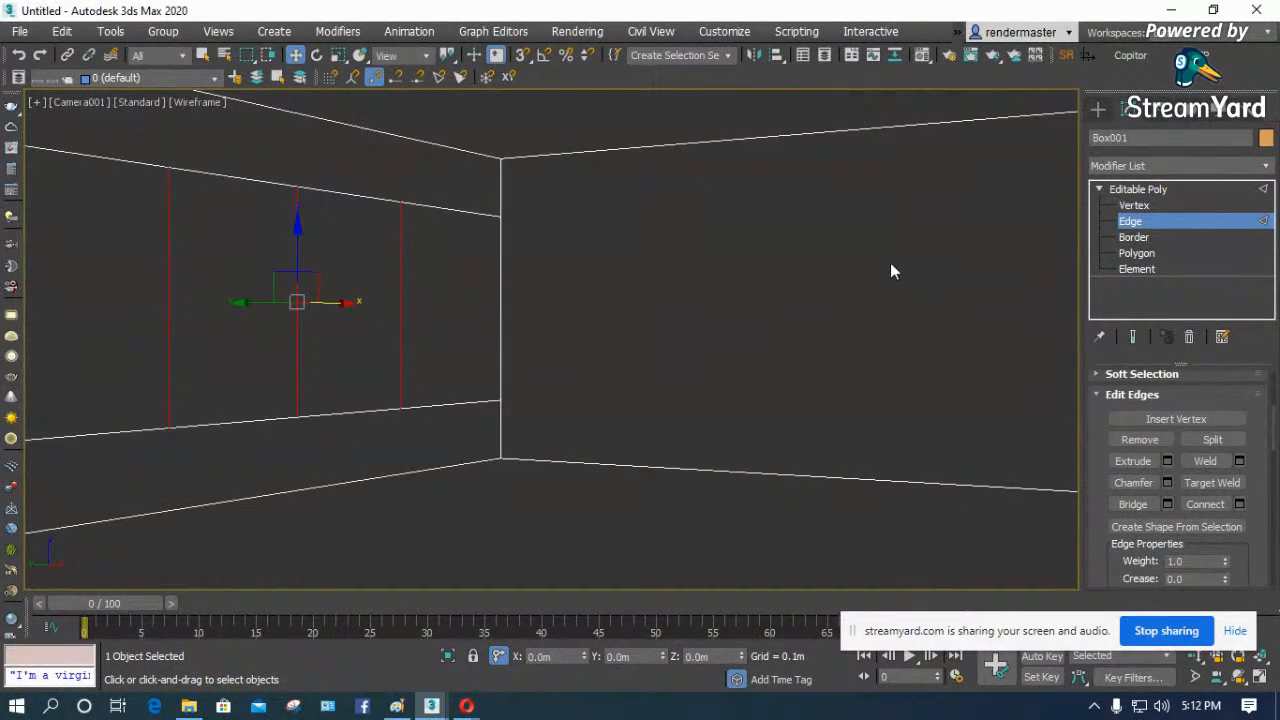
# - Select the two adjoining window polygons on the side wall in the shaded camera view and extrude them slightly outward
pyautogui.press('F3')
pyautogui.click(1136, 253)
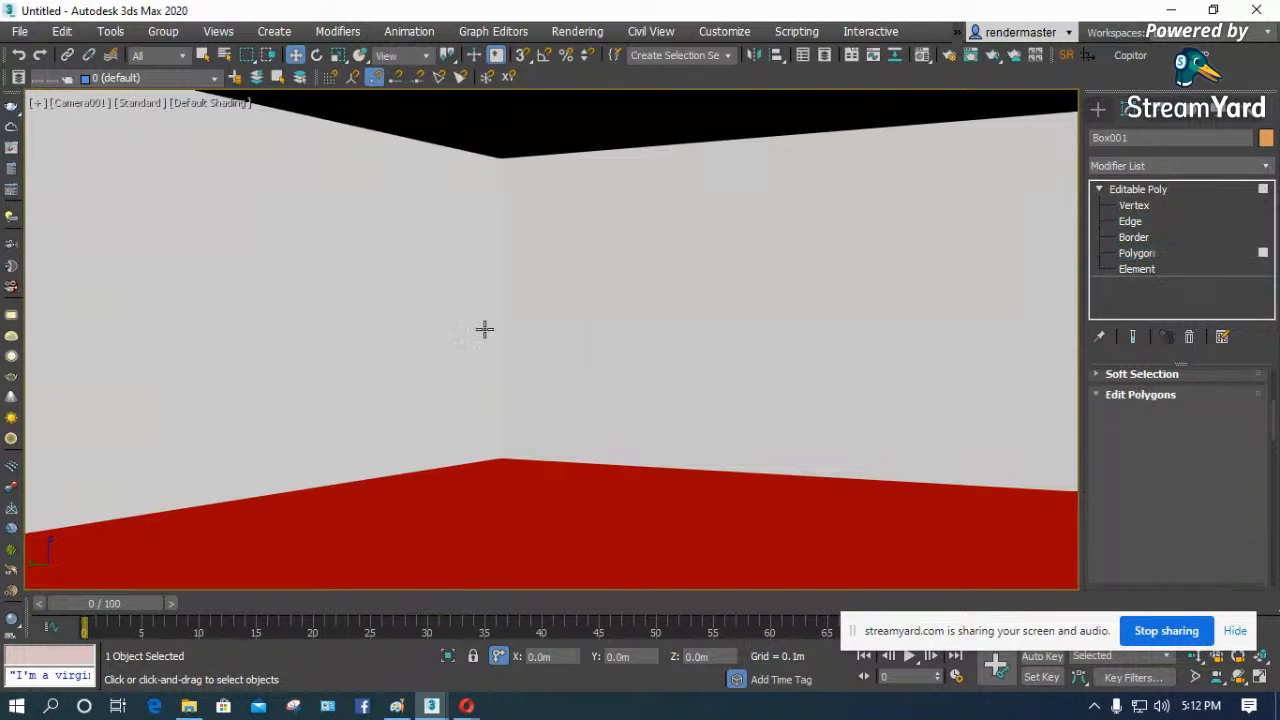
pyautogui.click(357, 320)
pyautogui.keyDown('ctrl'); pyautogui.click(259, 317); pyautogui.keyUp('ctrl')
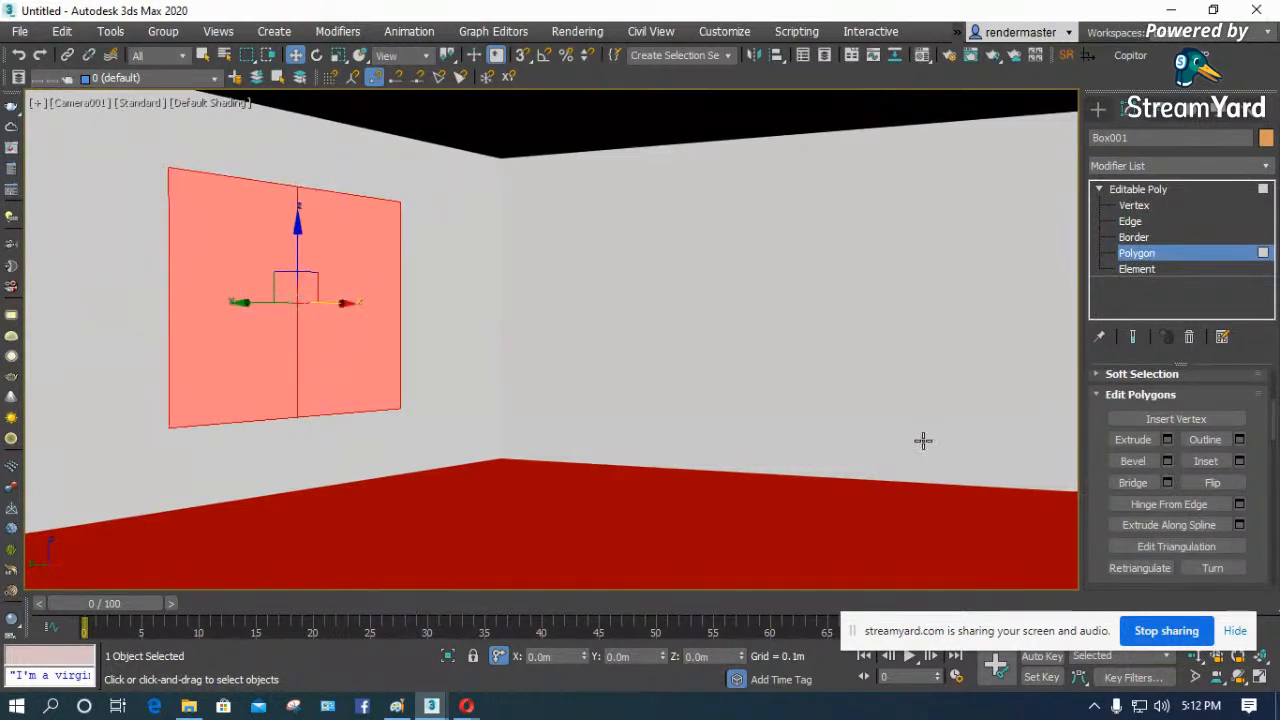
pyautogui.click(1133, 439)
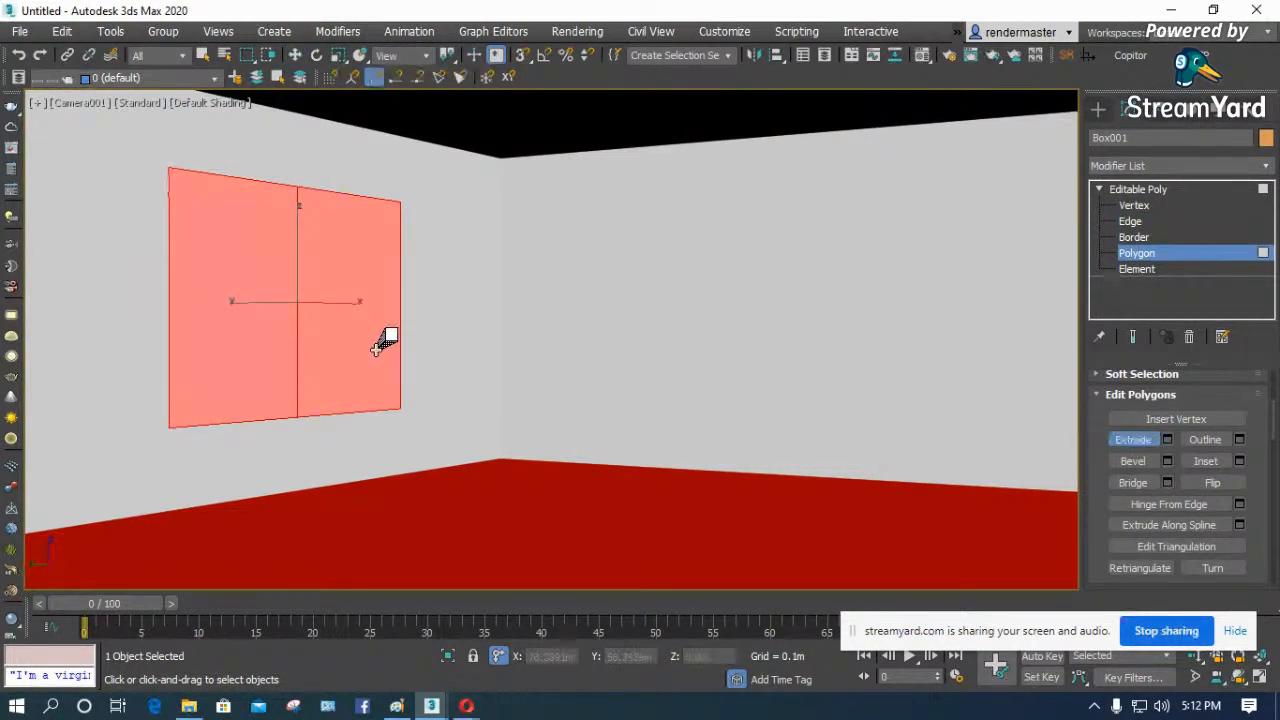
pyautogui.moveTo(379, 353); pyautogui.dragTo(389, 366)
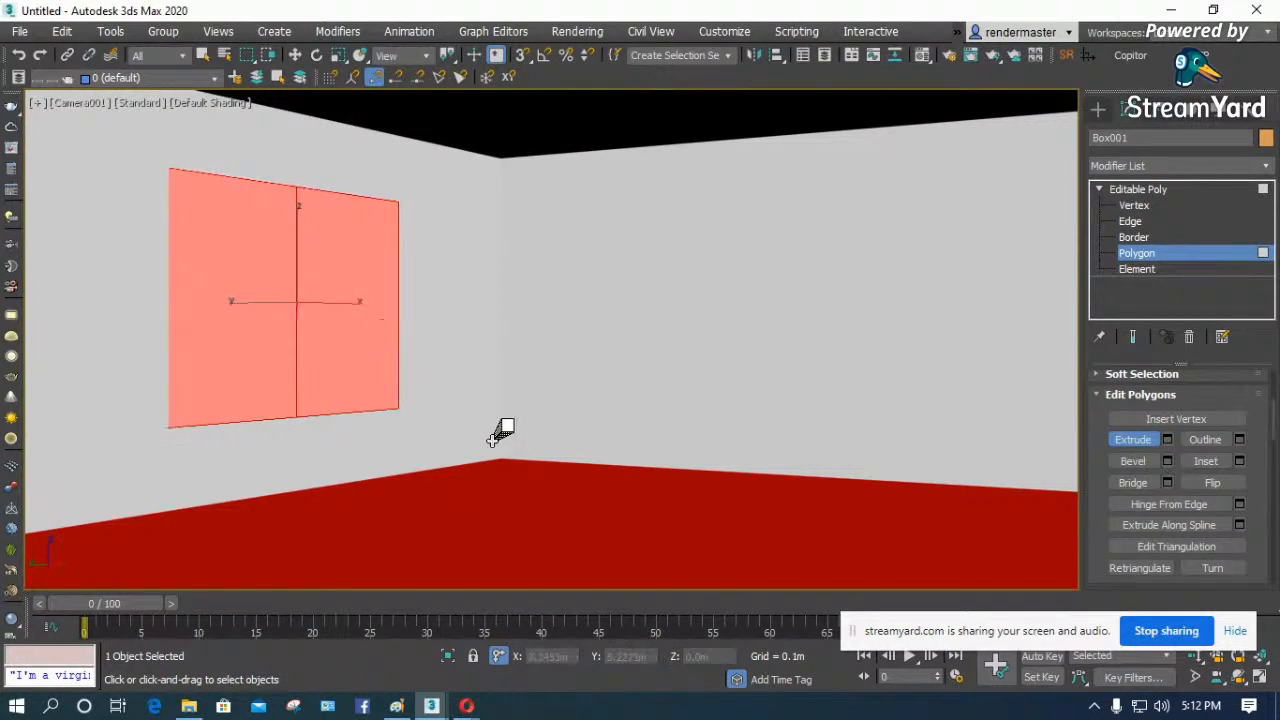
pyautogui.press('F4')
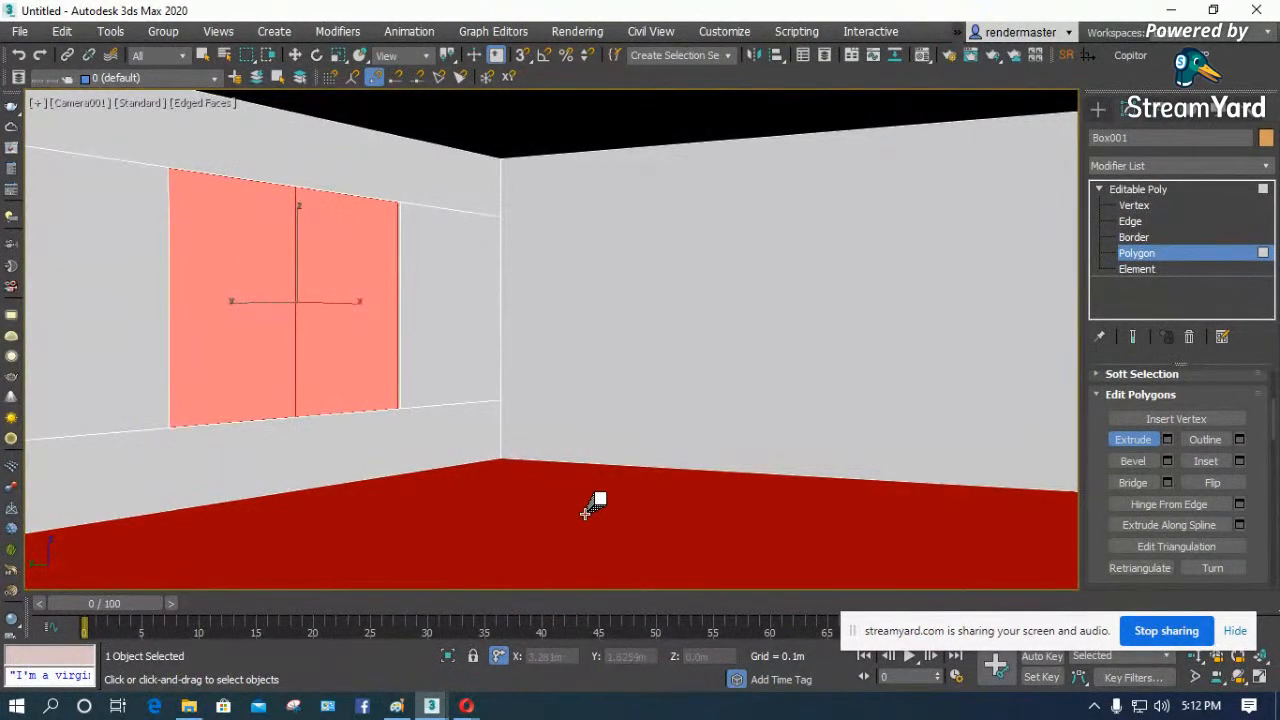
pyautogui.moveTo(371, 334); pyautogui.dragTo(855, 710)
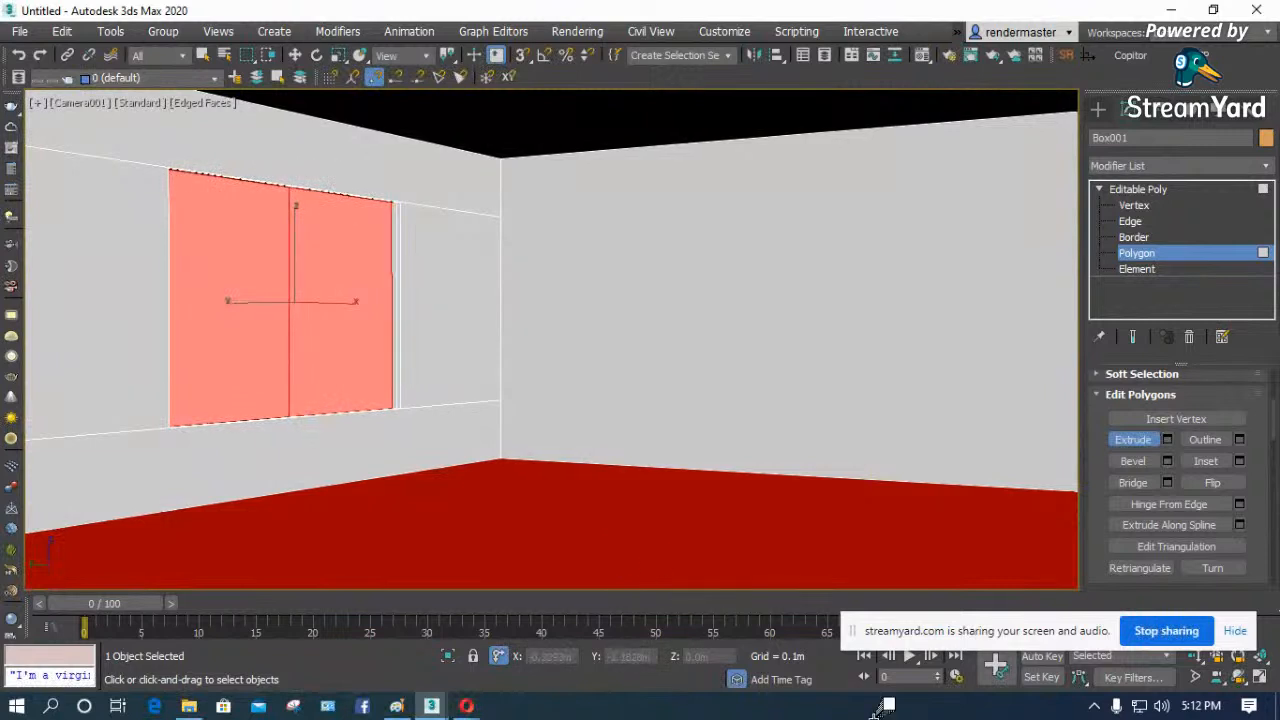
pyautogui.hotkey('ctrl', 'z')
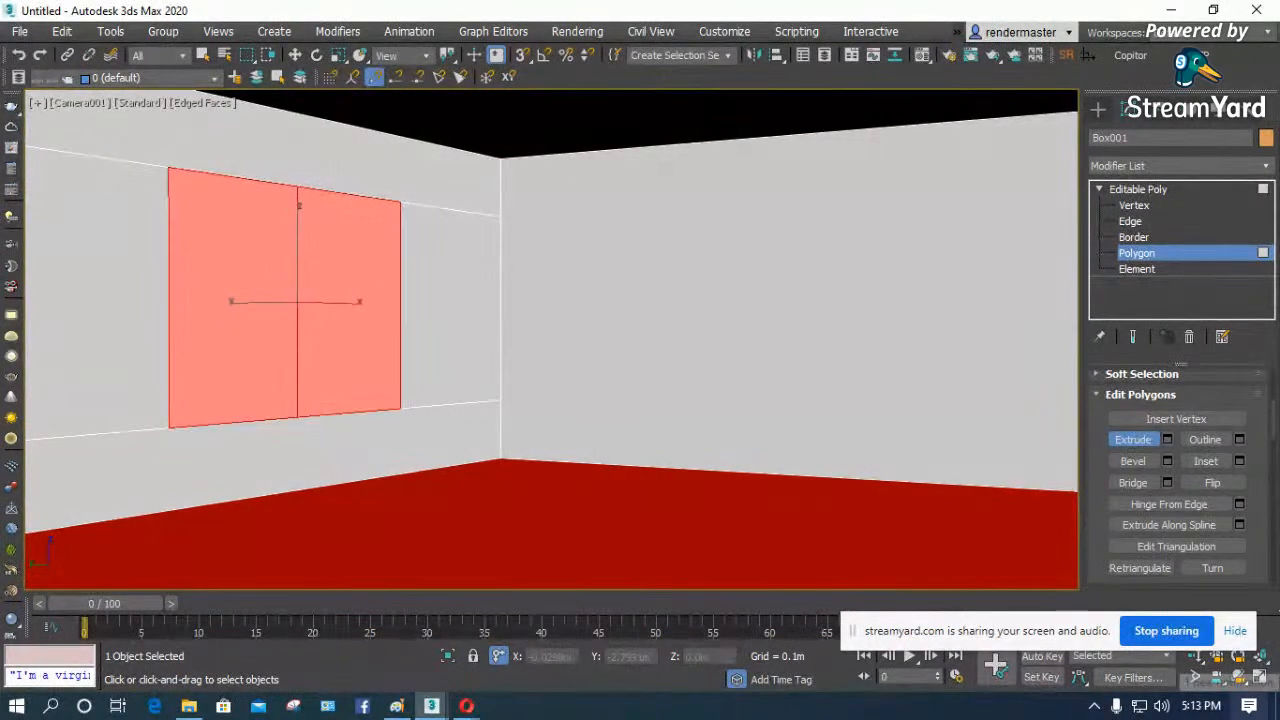
# - Extrude the two selected window polygons outward, then delete them to leave an opening and exit polygon editing
pyautogui.click(1166, 440)
pyautogui.moveTo(564, 377); pyautogui.dragTo(572, 220)
pyautogui.click(561, 404)
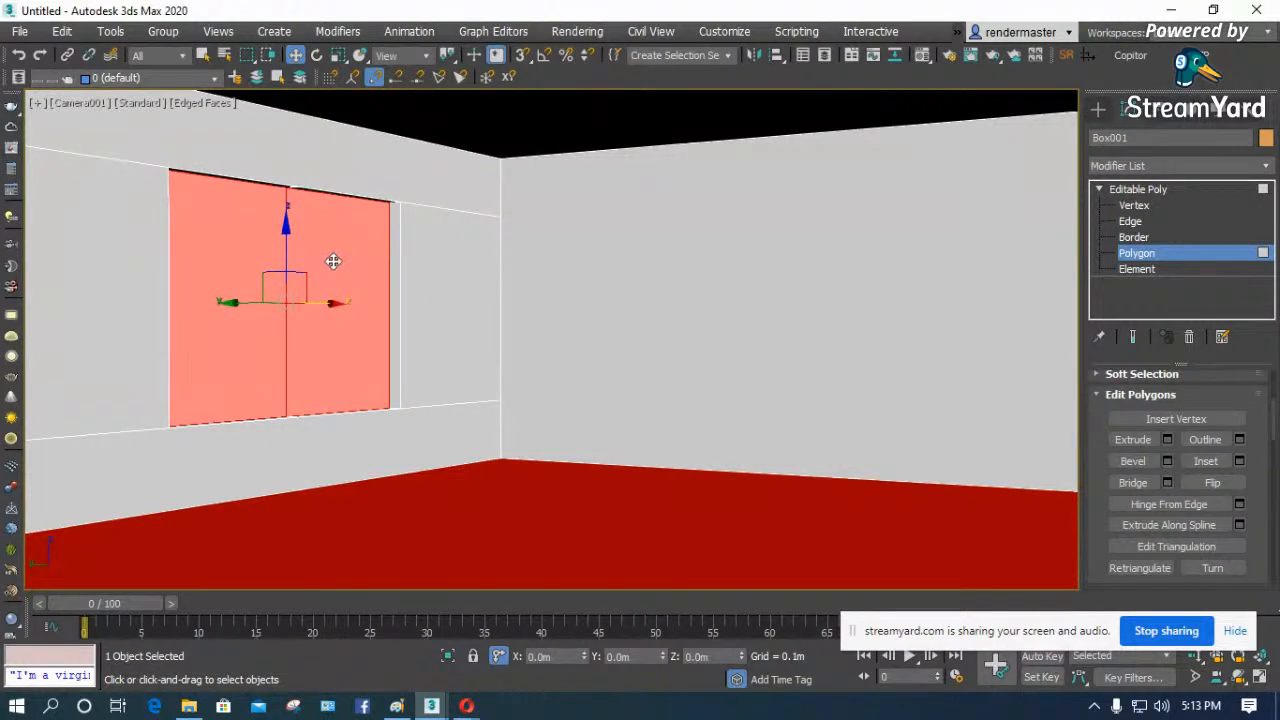
pyautogui.press('Delete')
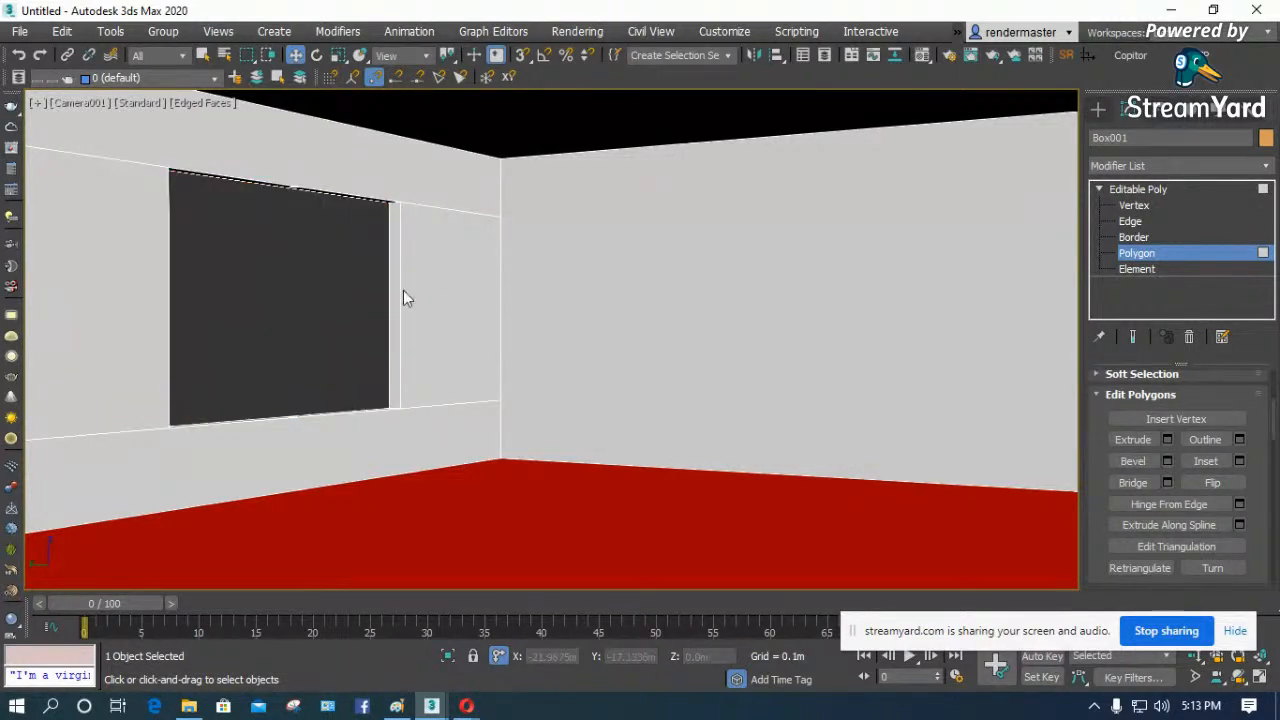
pyautogui.click(1138, 190)
pyautogui.click(330, 304)
# - Place a VRaySun in the Top view outside the window wall, aimed straight through the window across the room
pyautogui.press('t')
pyautogui.press('z')
pyautogui.press('F3')
pyautogui.scroll(-3, 390, 391)
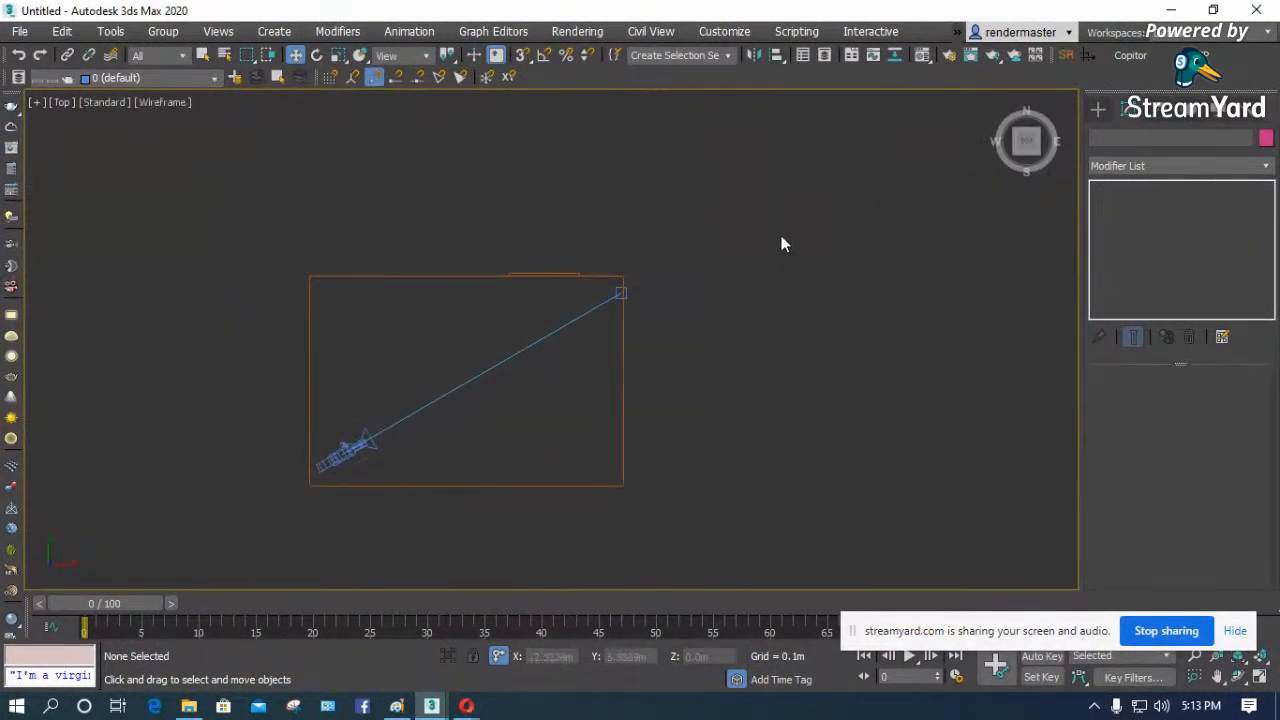
pyautogui.click(1098, 108)
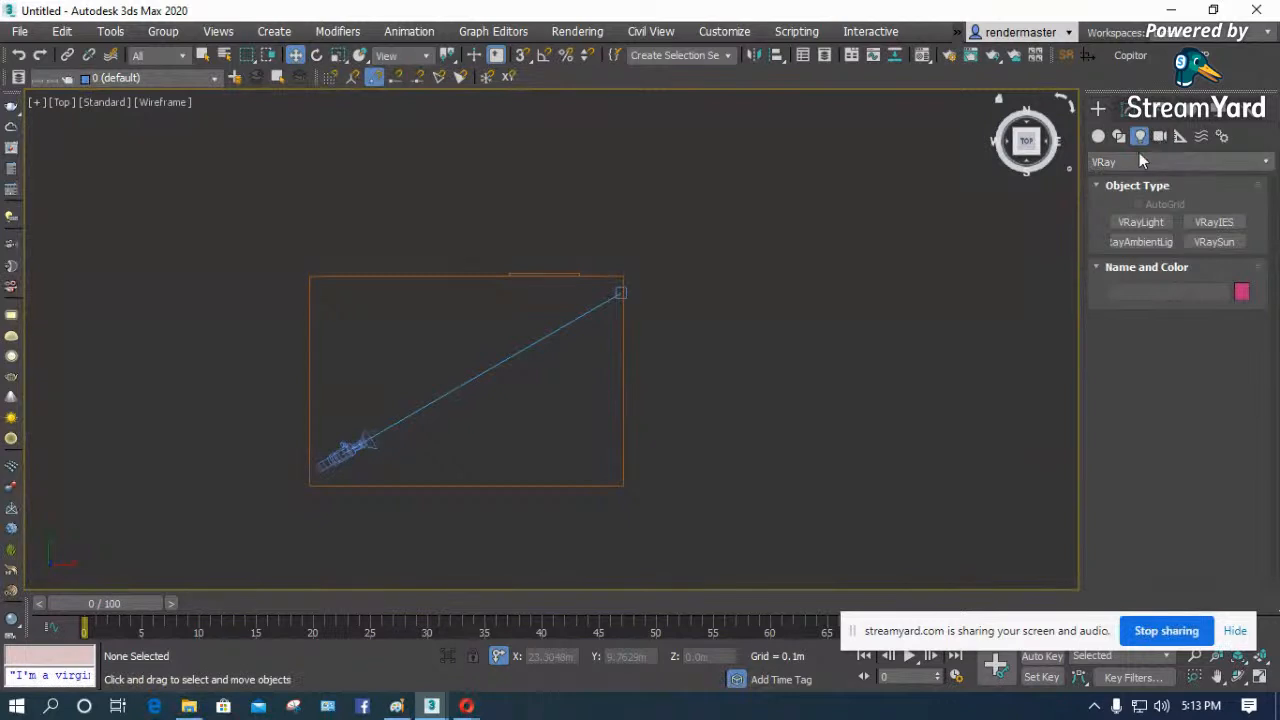
pyautogui.click(1143, 162)
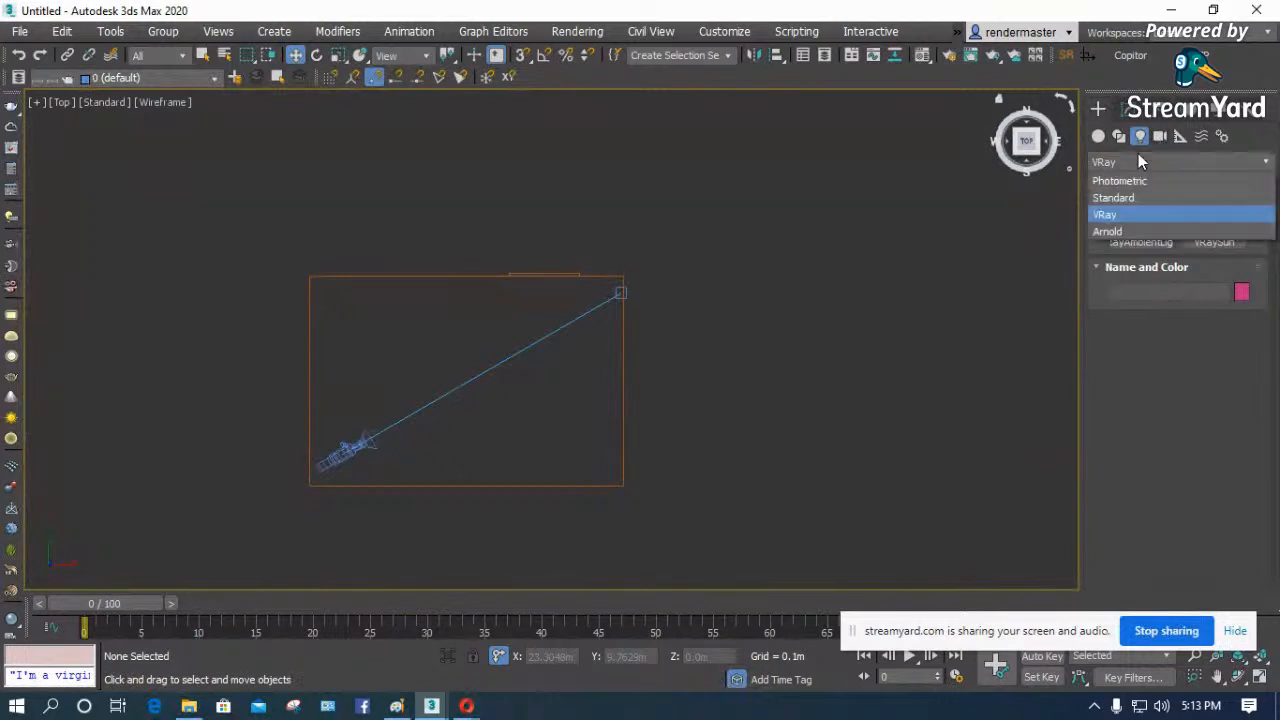
pyautogui.click(1120, 216)
pyautogui.click(1214, 242)
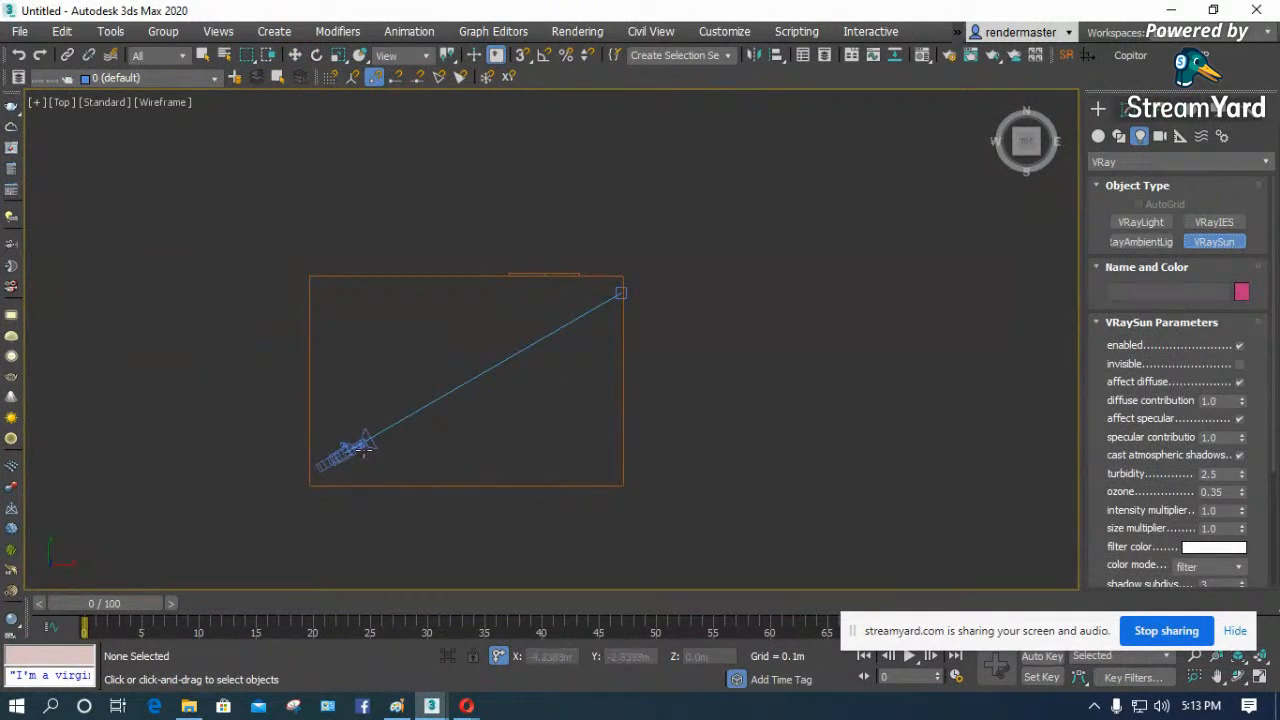
pyautogui.moveTo(541, 136); pyautogui.dragTo(547, 549)
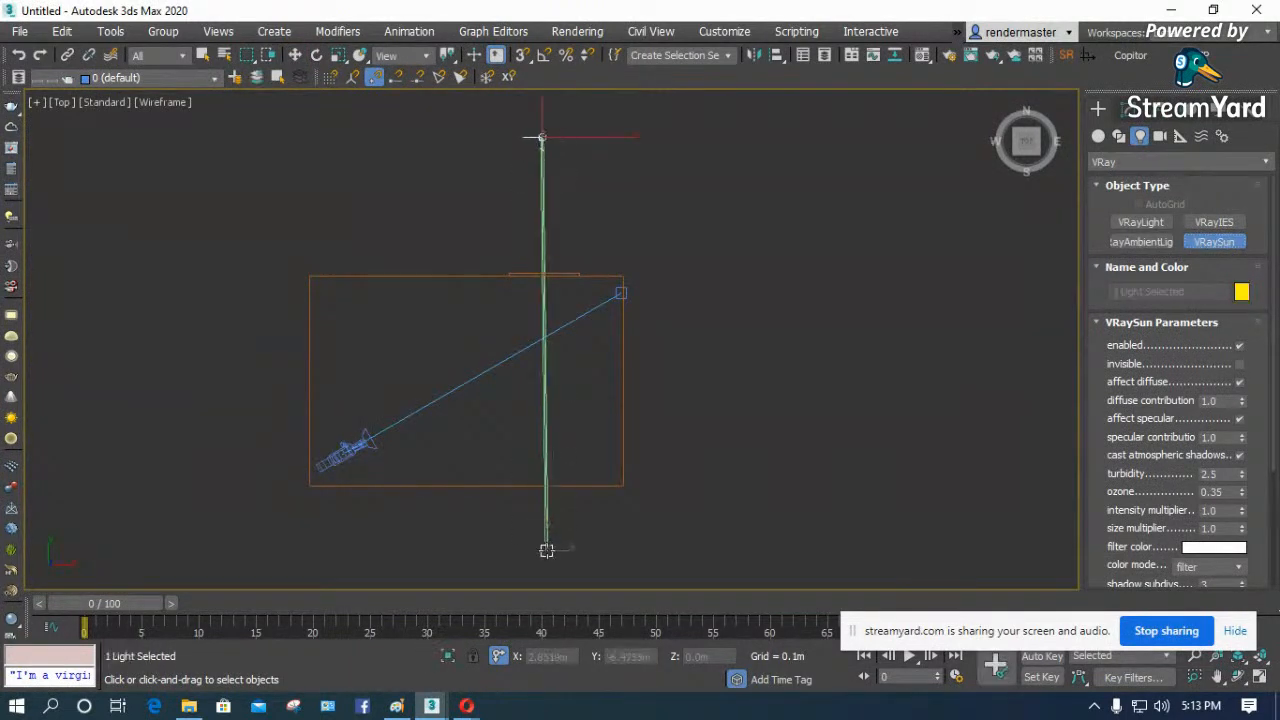
pyautogui.click(714, 419)
# - Raise the VRaySun well above the room's height in the Left view
pyautogui.press('f')
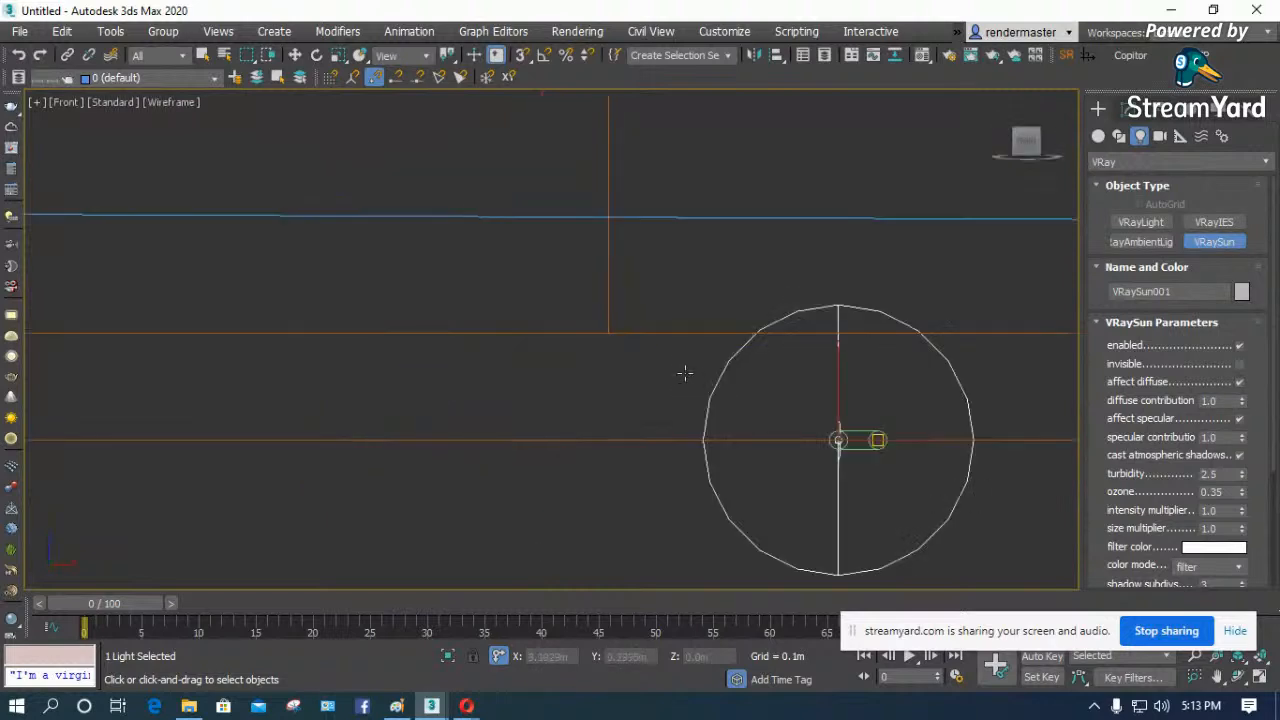
pyautogui.press('z')
pyautogui.scroll(-4, 461, 365)
pyautogui.press('l')
pyautogui.scroll(2, 534, 371)
pyautogui.scroll(-4, 380, 405)
pyautogui.scroll(2, 223, 382)
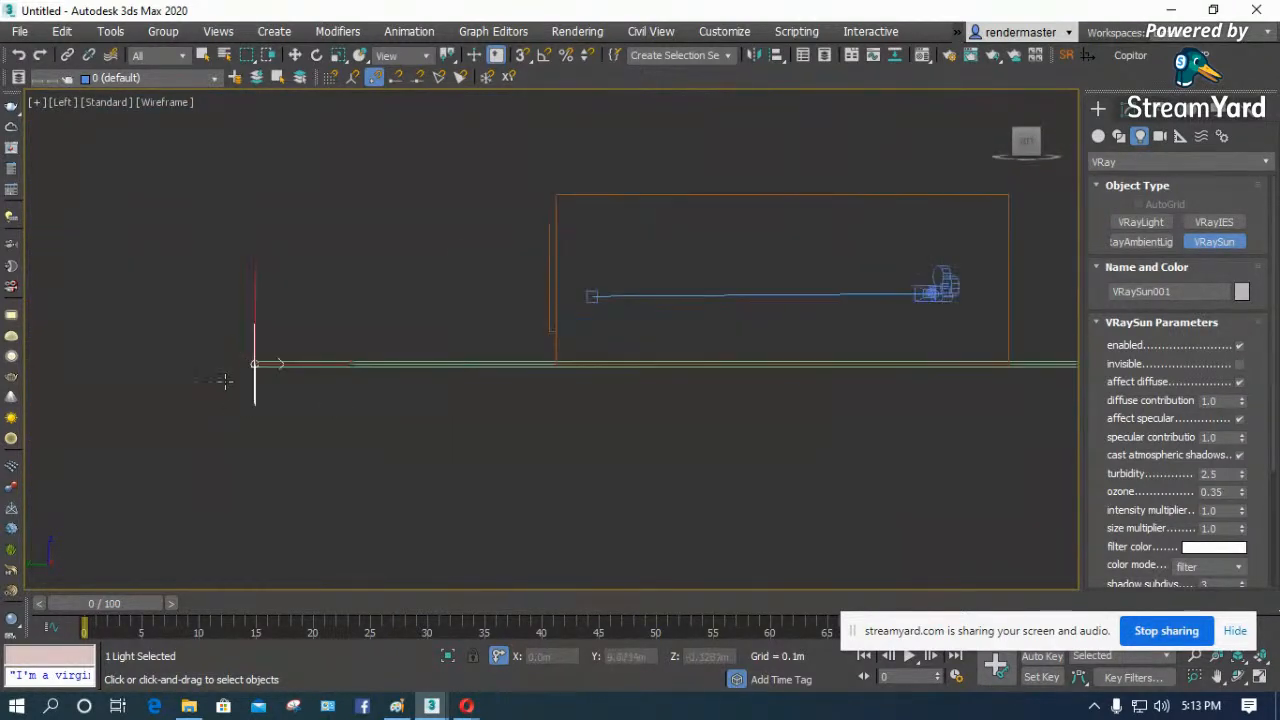
pyautogui.scroll(2, 239, 375)
pyautogui.press('w')
pyautogui.scroll(-2, 285, 421)
pyautogui.moveTo(273, 339); pyautogui.dragTo(274, 151)
# - Move the sun's target below the room floor, raise the sun slightly closer to the window, and return to the camera view
pyautogui.scroll(-3, 249, 360)
pyautogui.click(710, 363)
pyautogui.moveTo(742, 349); pyautogui.dragTo(583, 394)
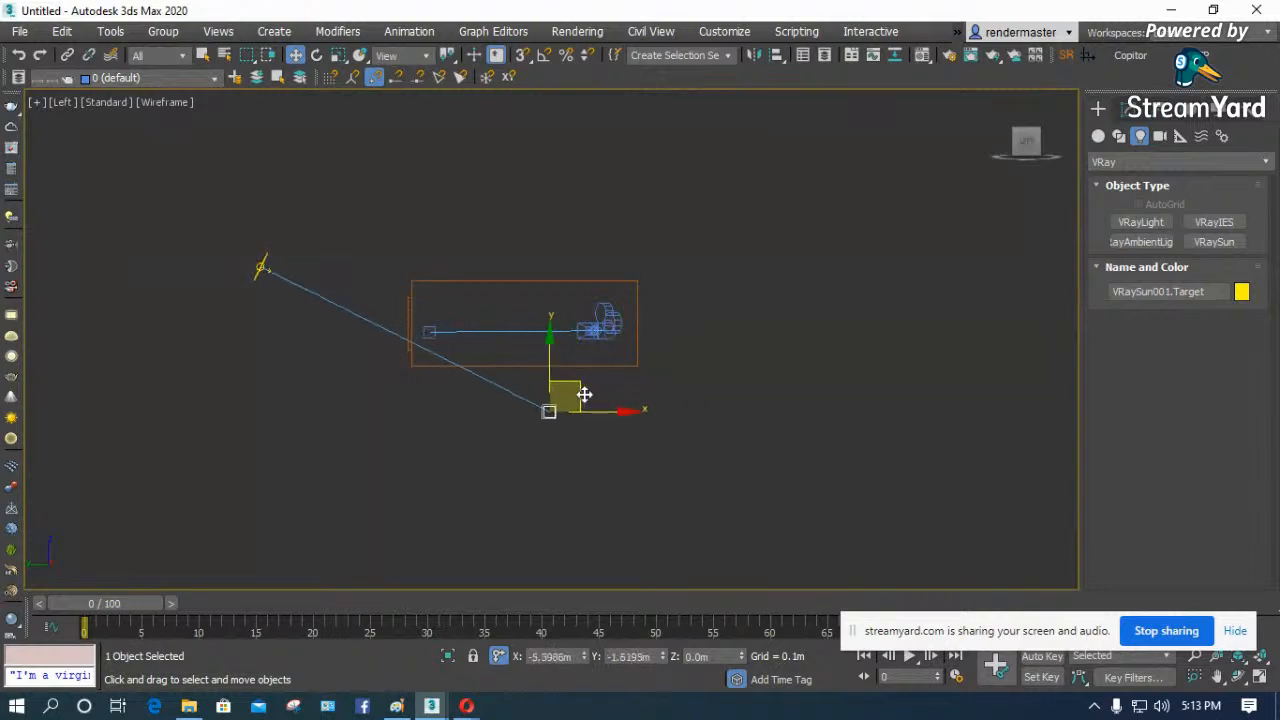
pyautogui.moveTo(262, 266); pyautogui.dragTo(286, 222)
pyautogui.click(457, 434)
pyautogui.press('c')
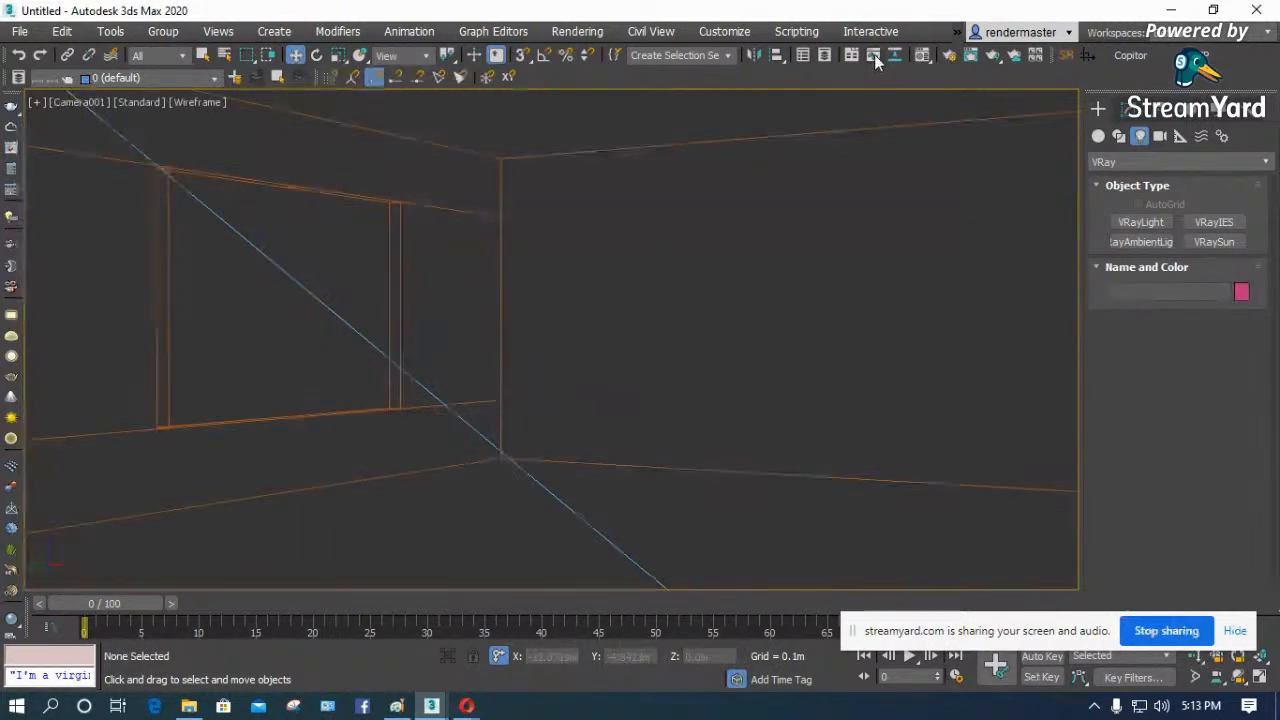
# - Render the camera view and move the V-Ray frame buffer aside
pyautogui.click(997, 51)
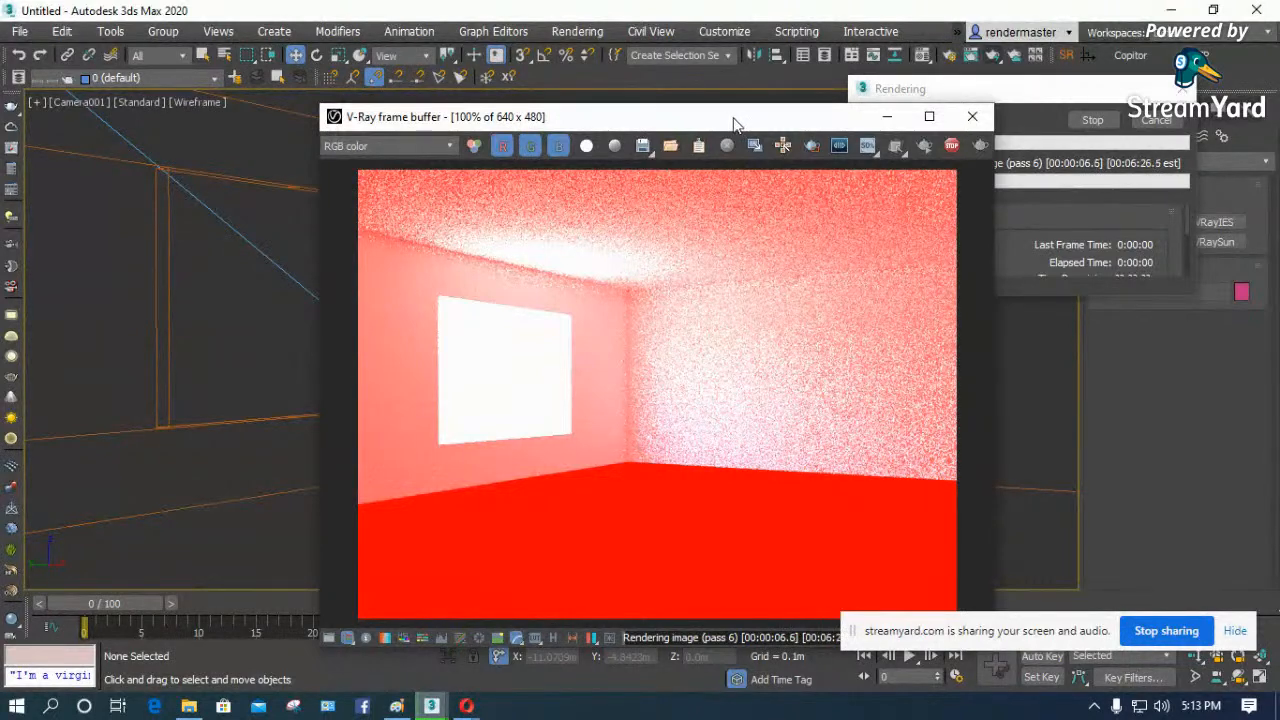
pyautogui.moveTo(733, 122); pyautogui.dragTo(568, 96)
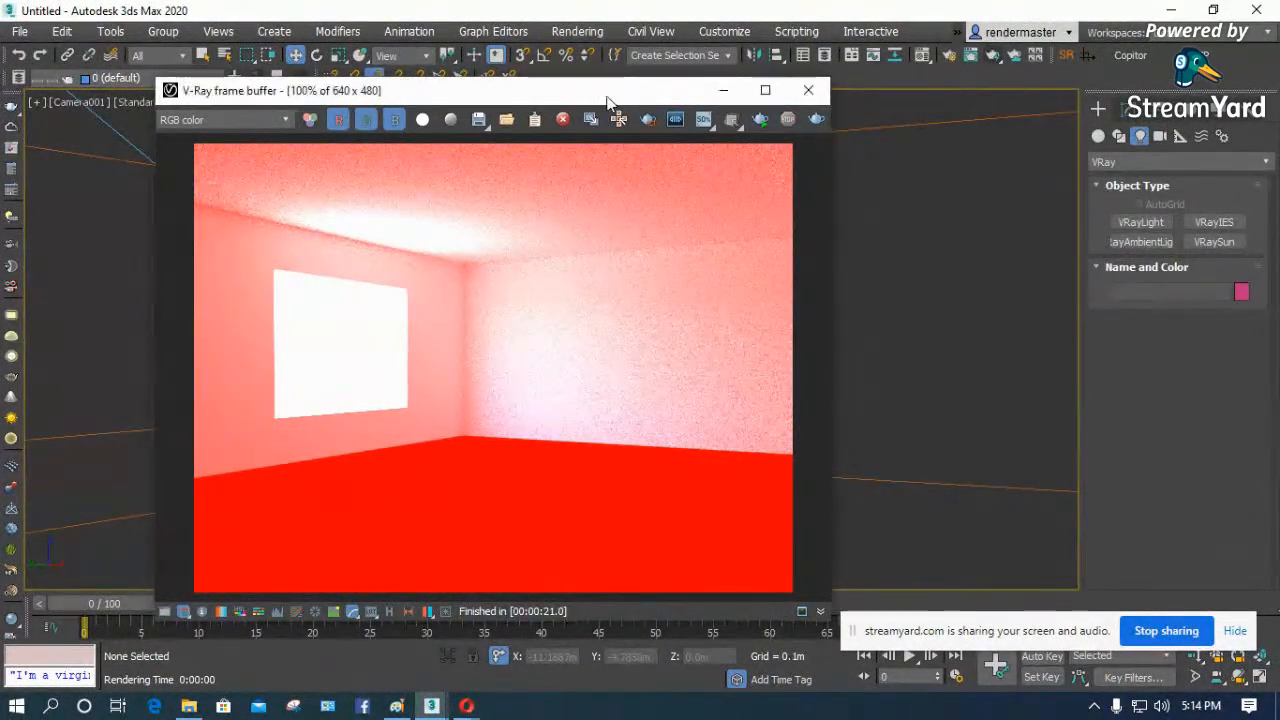
pyautogui.moveTo(607, 95); pyautogui.dragTo(495, 96)
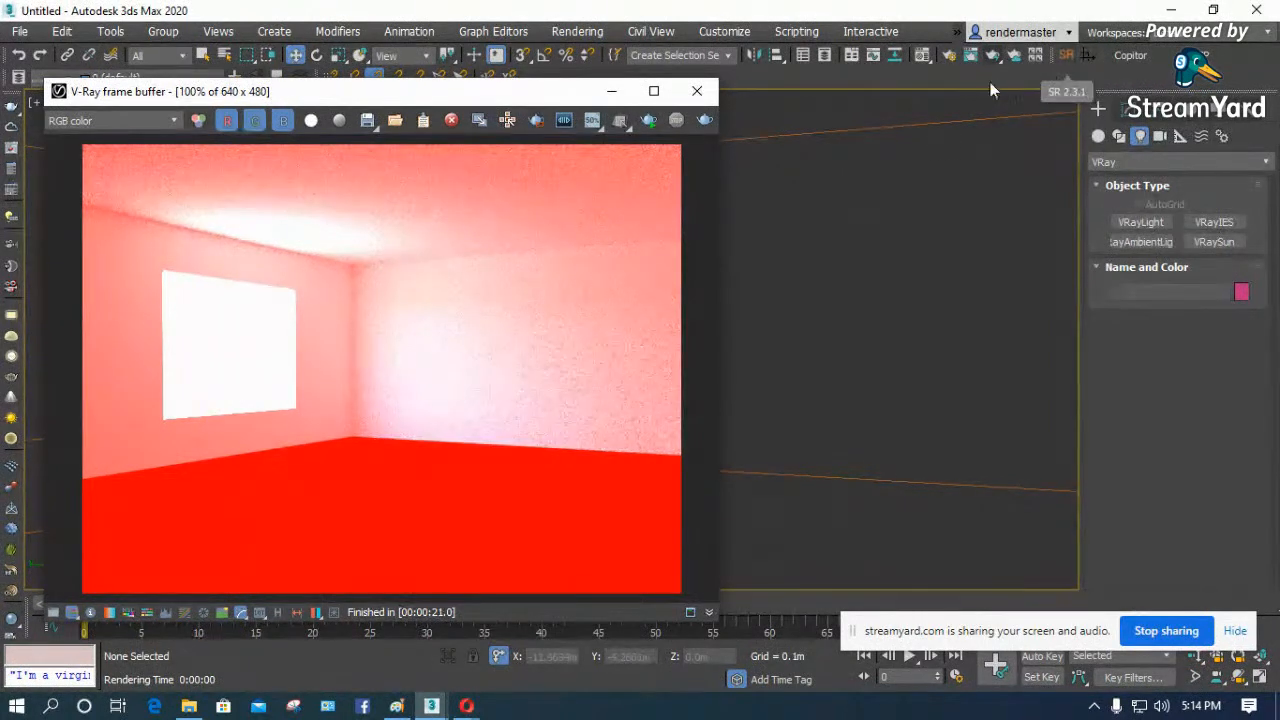
# - Launch SolidRocks, render the camera view with its Interior preset, and close the frame buffer
pyautogui.click(1063, 55)
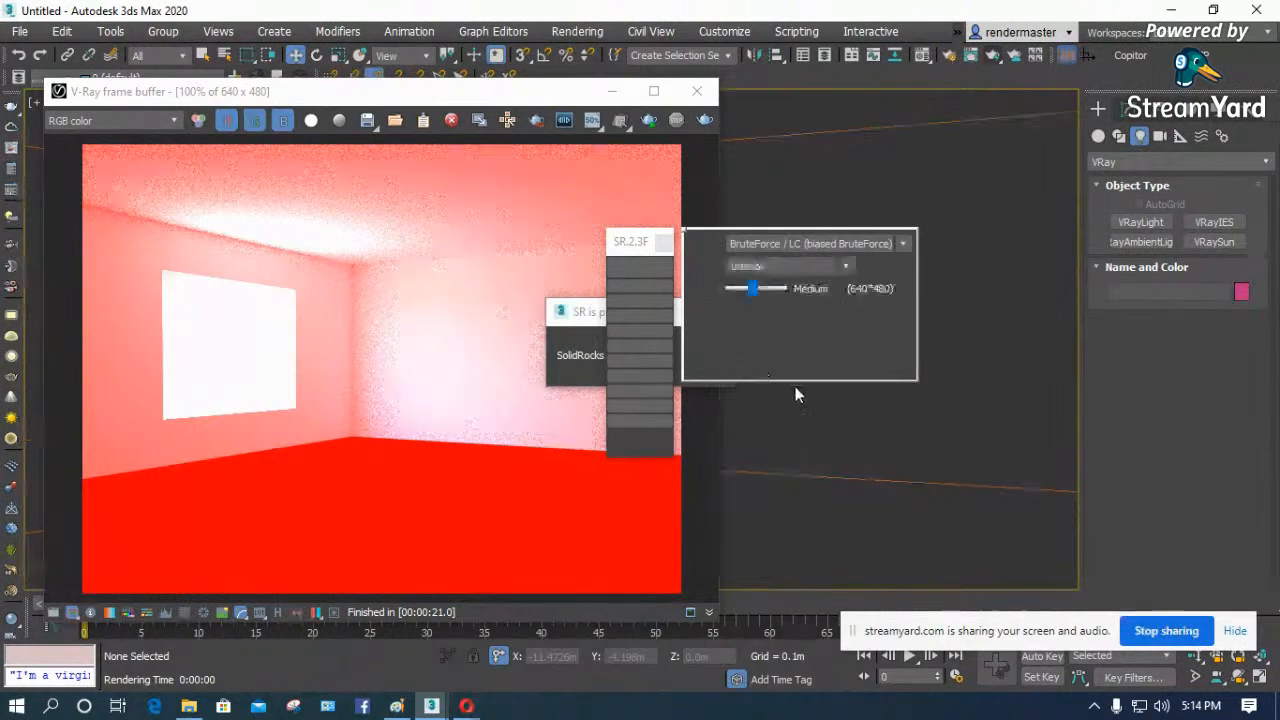
pyautogui.moveTo(632, 245); pyautogui.dragTo(922, 146)
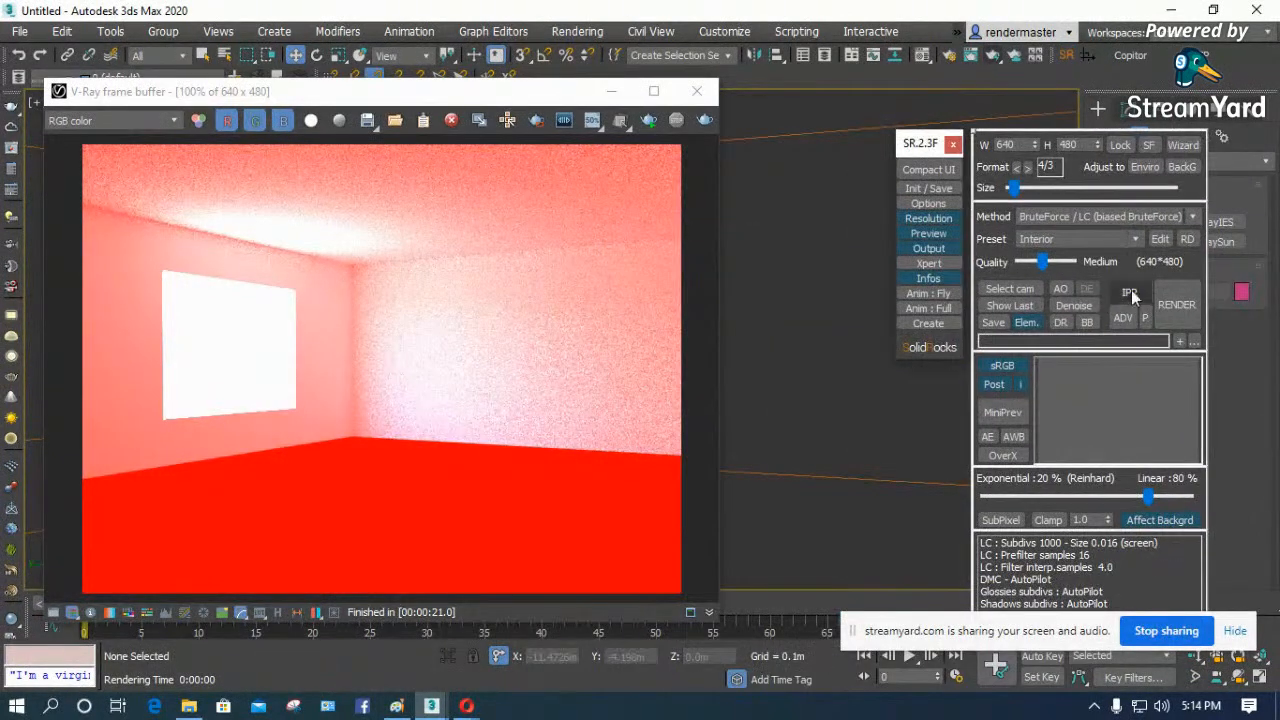
pyautogui.click(1165, 307)
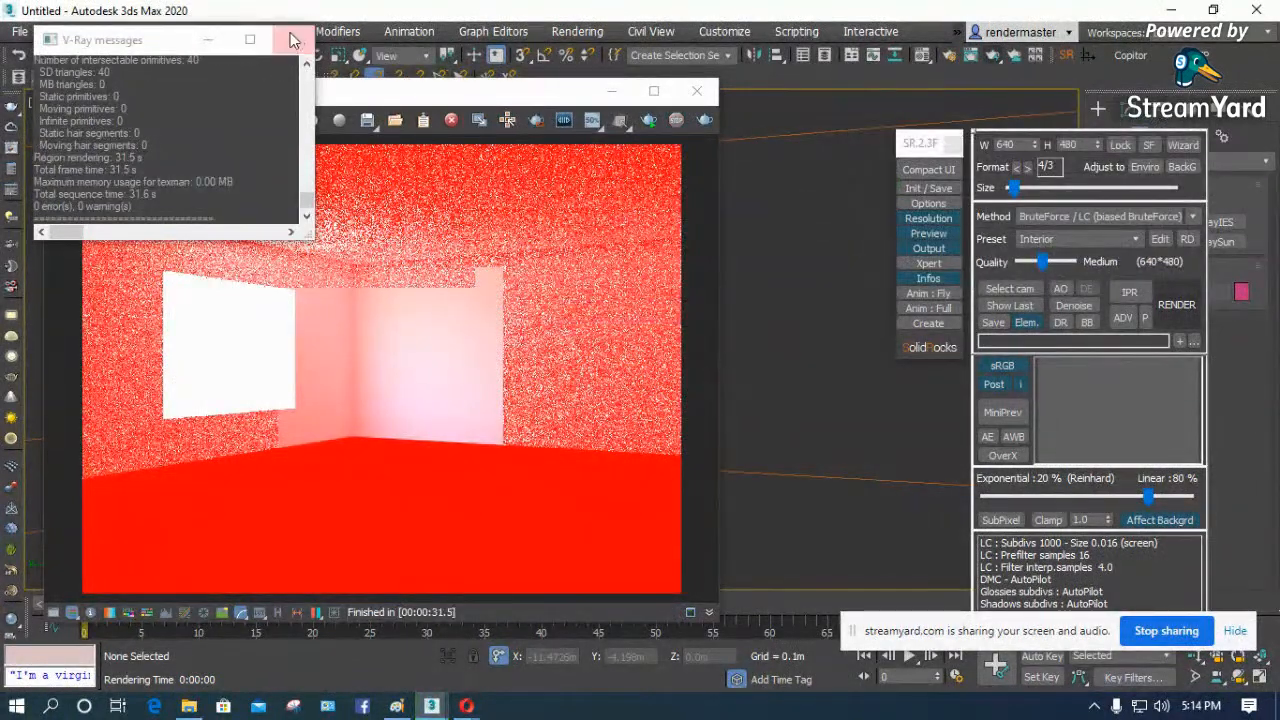
pyautogui.click(495, 128)
pyautogui.click(697, 90)
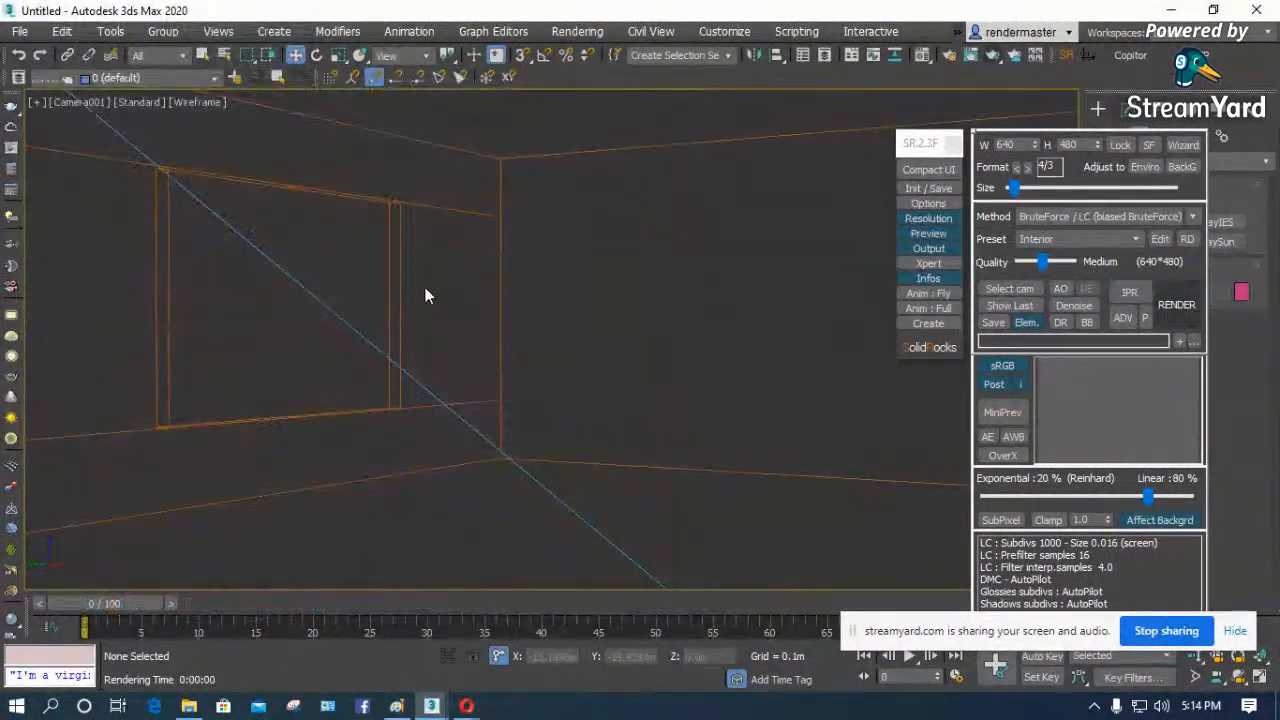
# - Delete the VRaySun in the Top view
pyautogui.press('t')
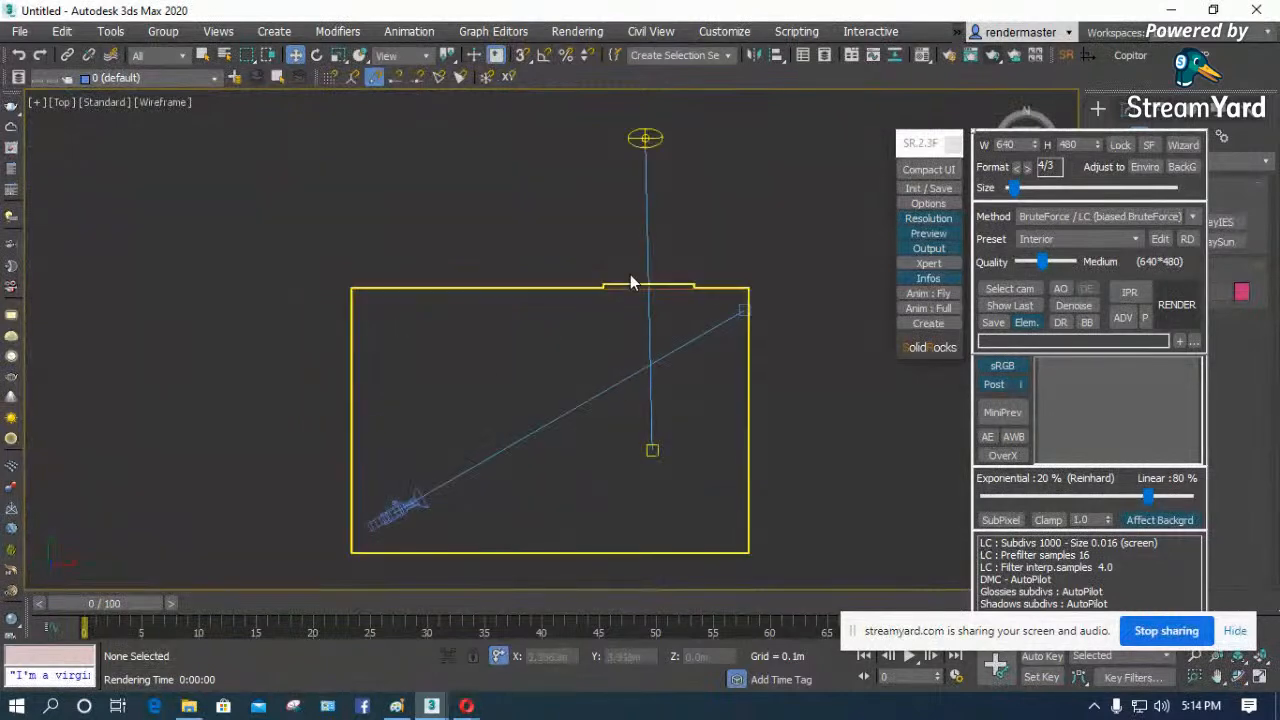
pyautogui.click(649, 207)
pyautogui.press('Delete')
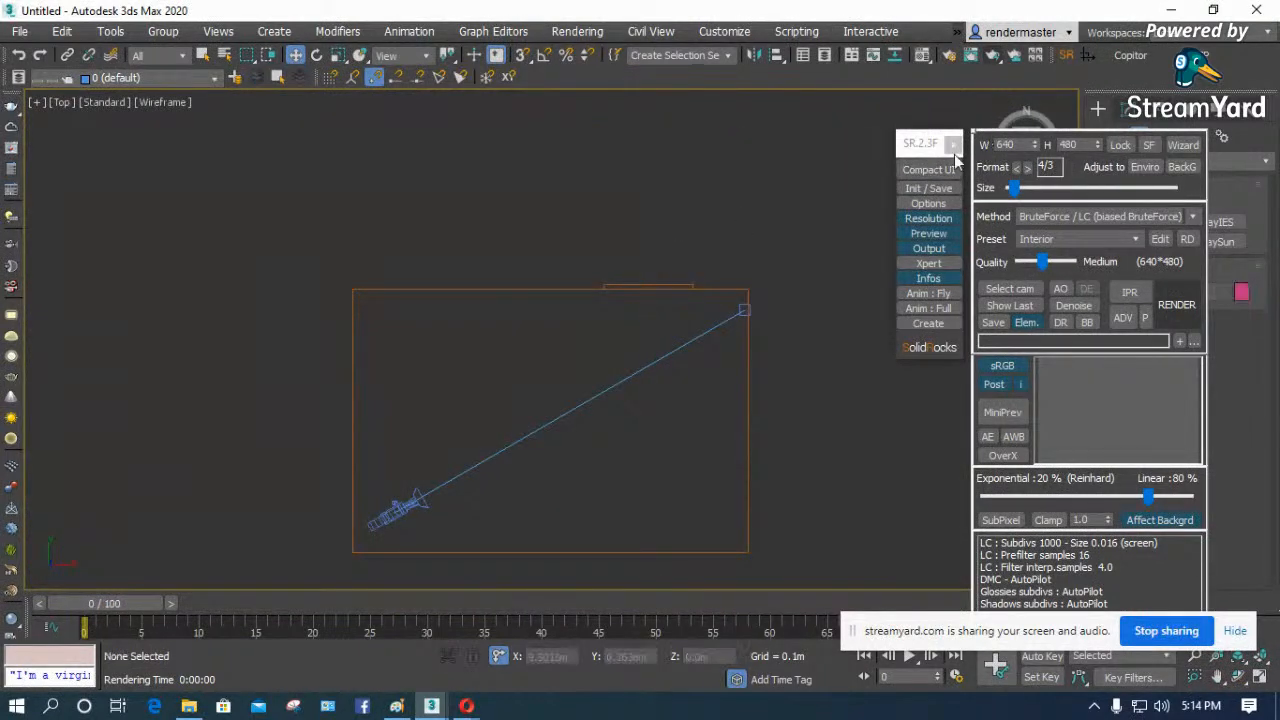
# - Compact the SolidRocks interface and place a standard Target Direct light in the Top view, aimed through the window, deleting the stray second light
pyautogui.click(928, 169)
pyautogui.click(1140, 162)
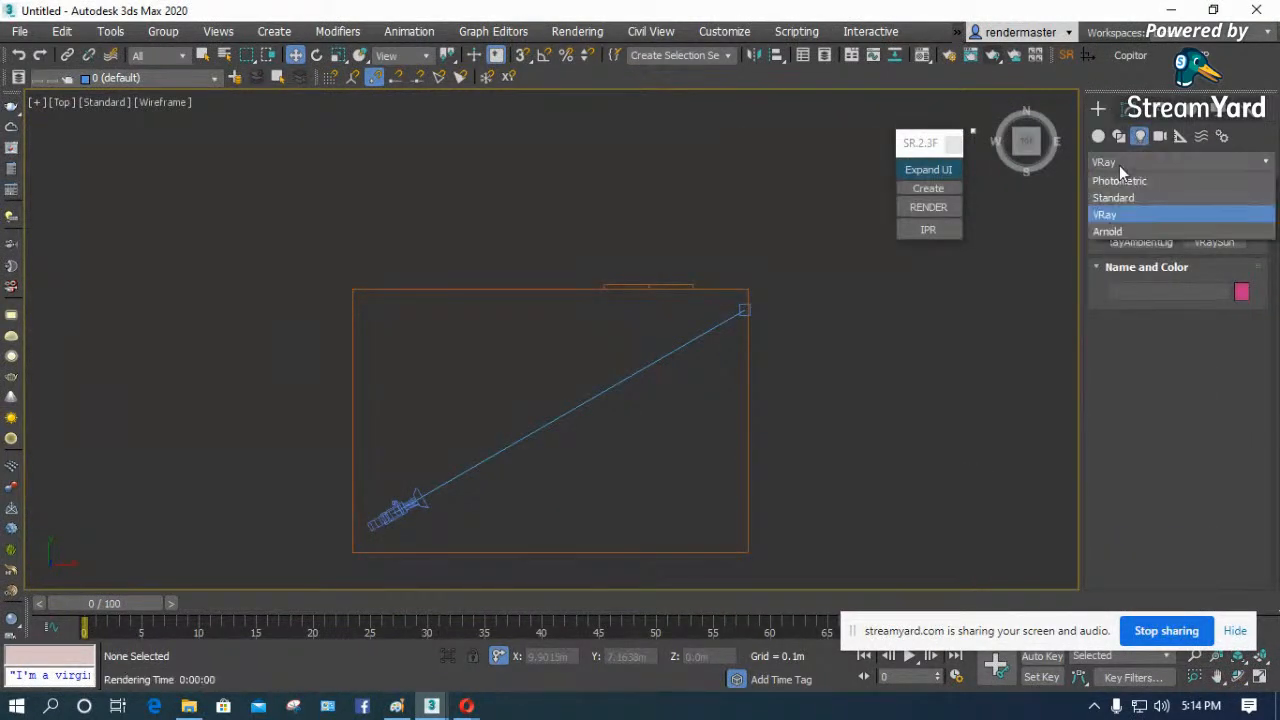
pyautogui.click(1120, 198)
pyautogui.click(1148, 243)
pyautogui.moveTo(641, 117); pyautogui.dragTo(645, 568)
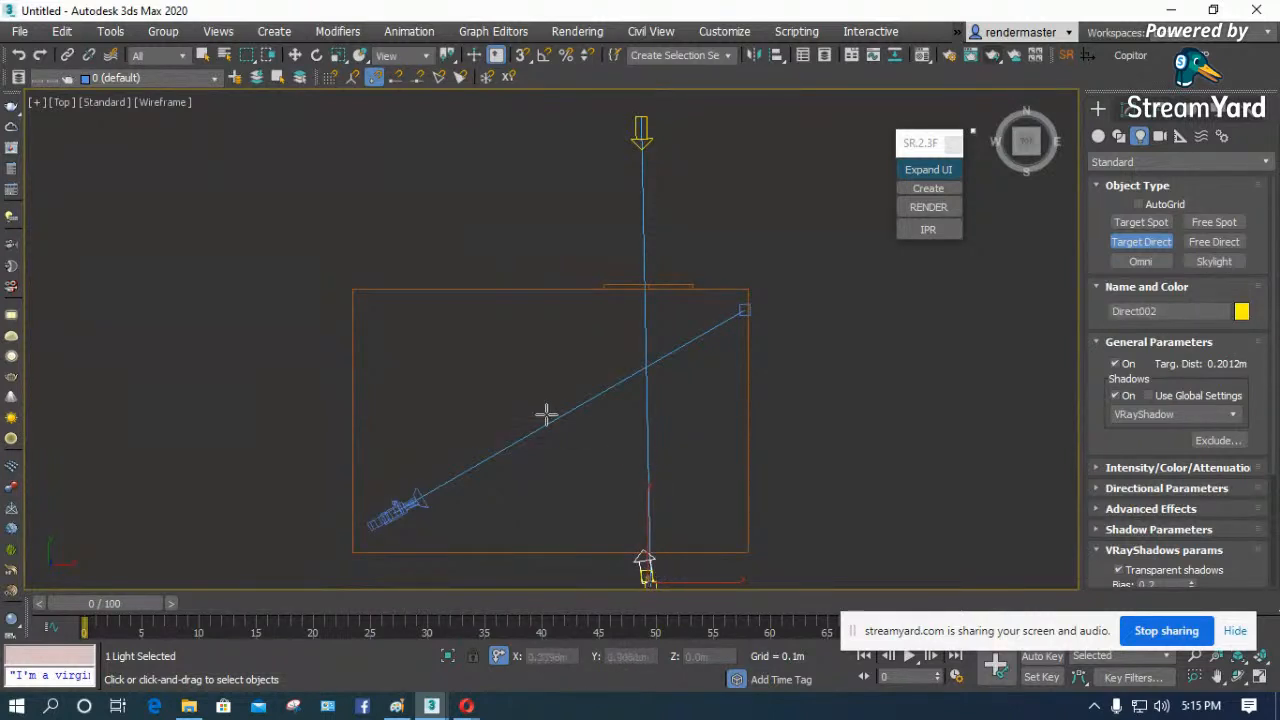
pyautogui.scroll(-2, 546, 414)
pyautogui.press('Delete')
pyautogui.press('w')
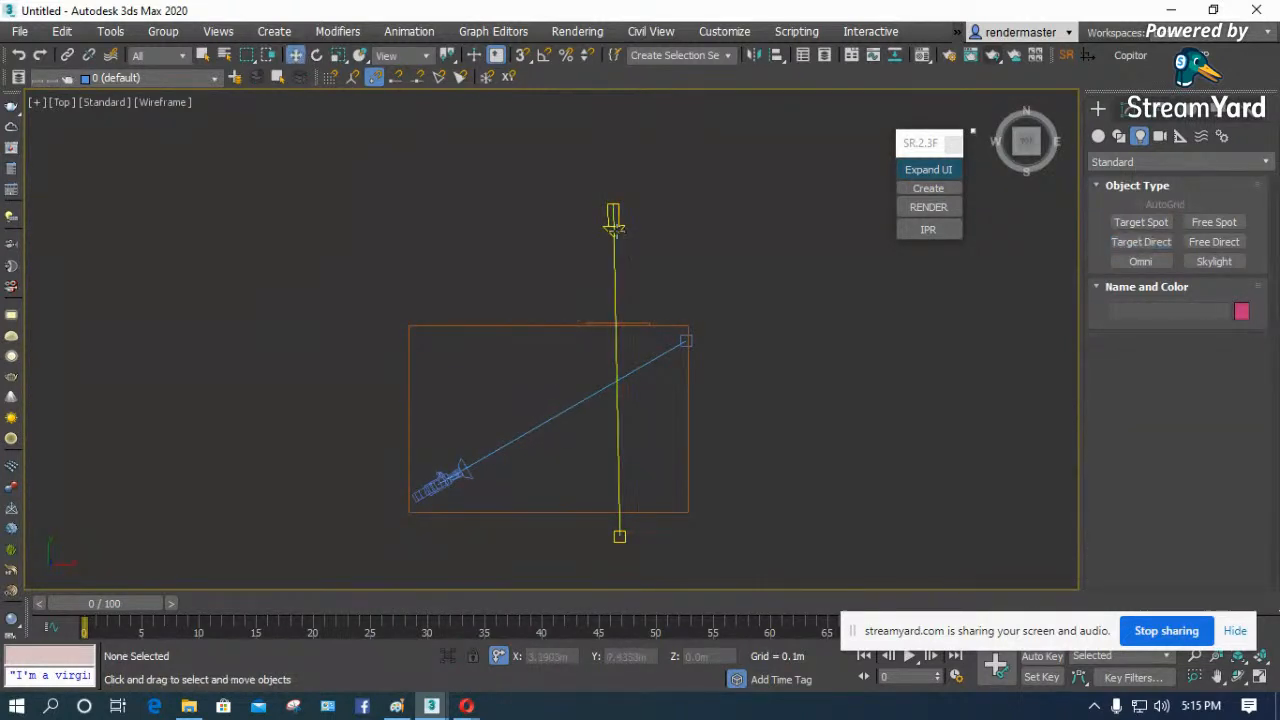
# - Raise the direct light above the room in the Left view and move its target below the floor so it aims through the window
pyautogui.click(614, 229)
pyautogui.press('l')
pyautogui.scroll(-2, 427, 417)
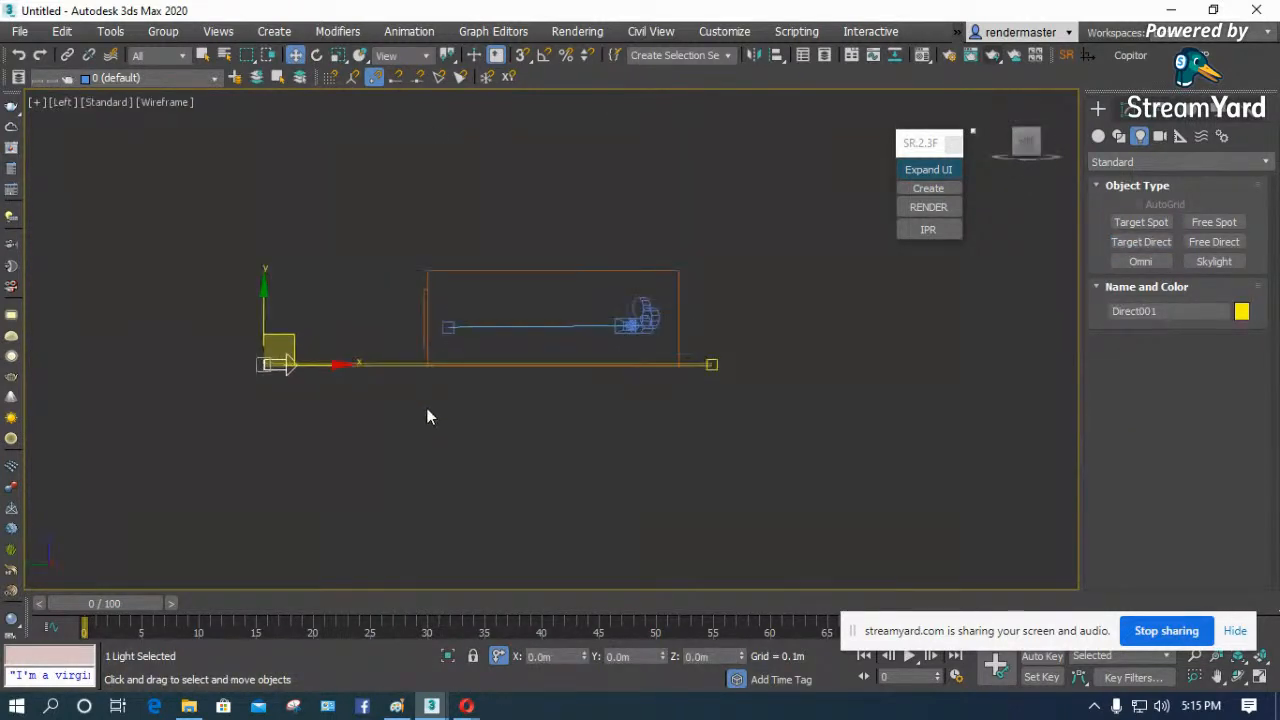
pyautogui.moveTo(263, 312); pyautogui.dragTo(263, 157)
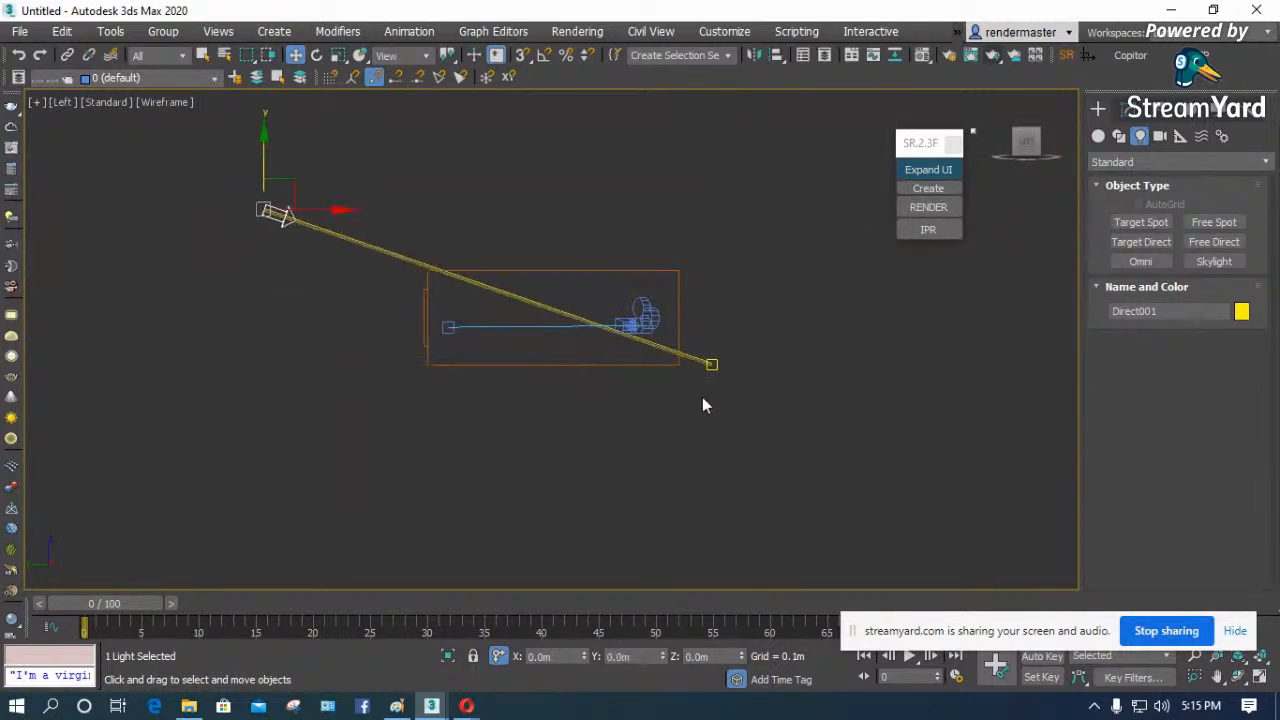
pyautogui.click(711, 364)
pyautogui.moveTo(737, 349); pyautogui.dragTo(619, 413)
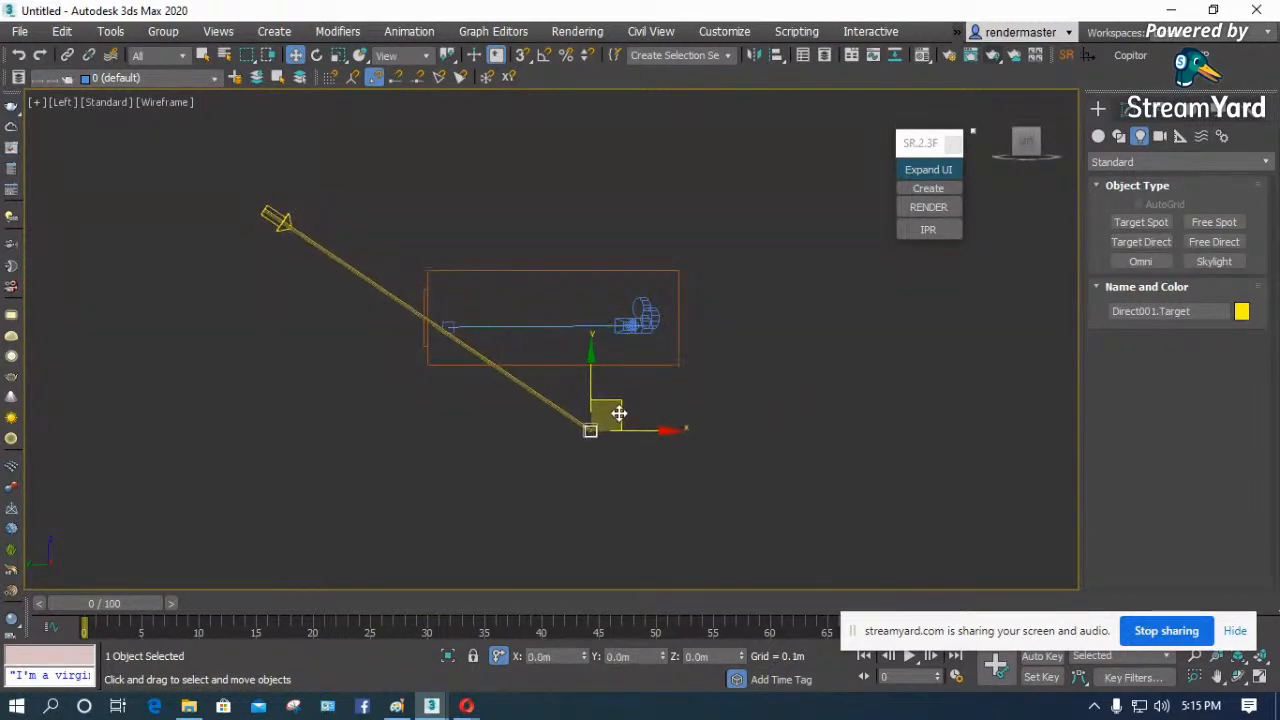
# - Review the direct light's general parameters and render the camera view with SolidRocks
pyautogui.click(278, 219)
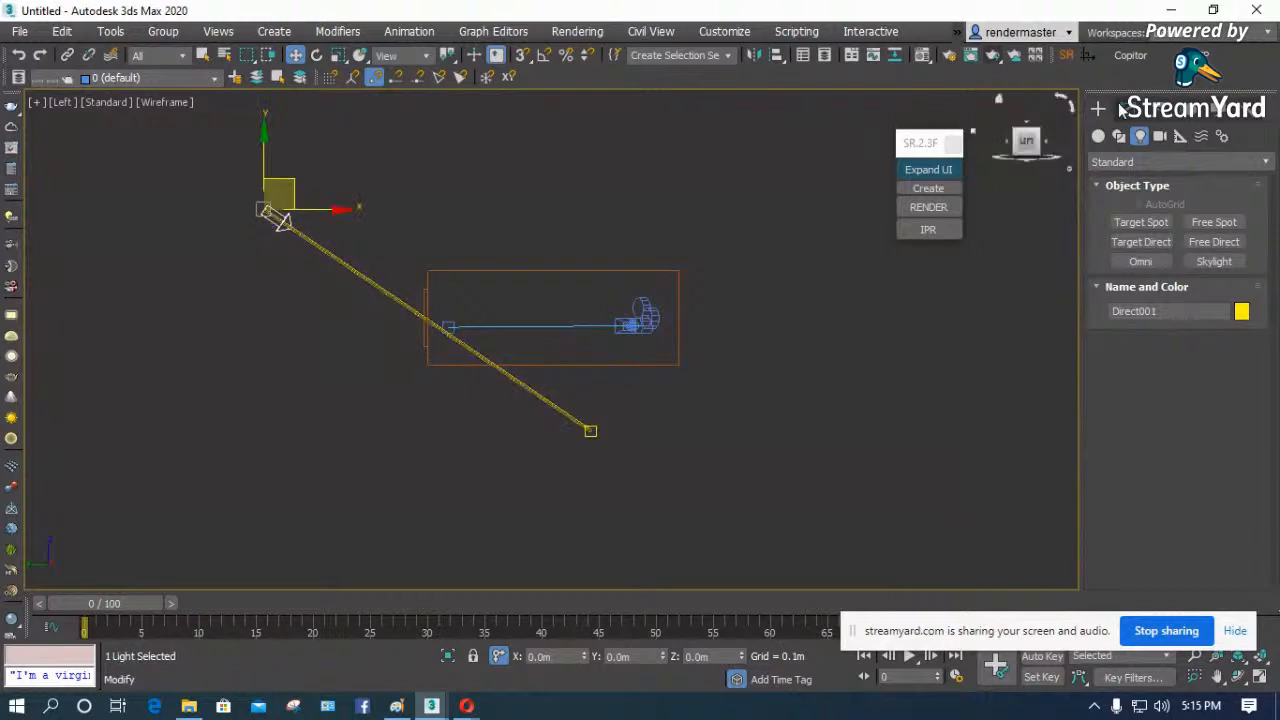
pyautogui.click(1122, 108)
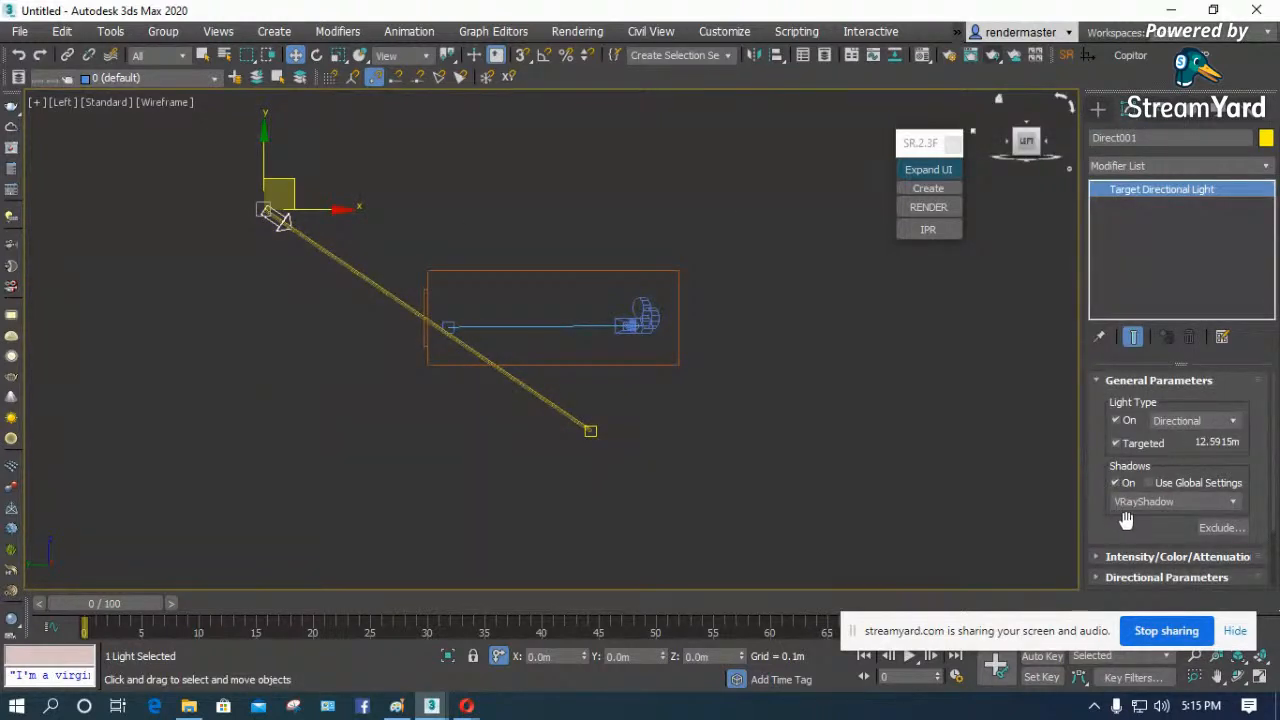
pyautogui.click(831, 378)
pyautogui.press('c')
pyautogui.click(927, 206)
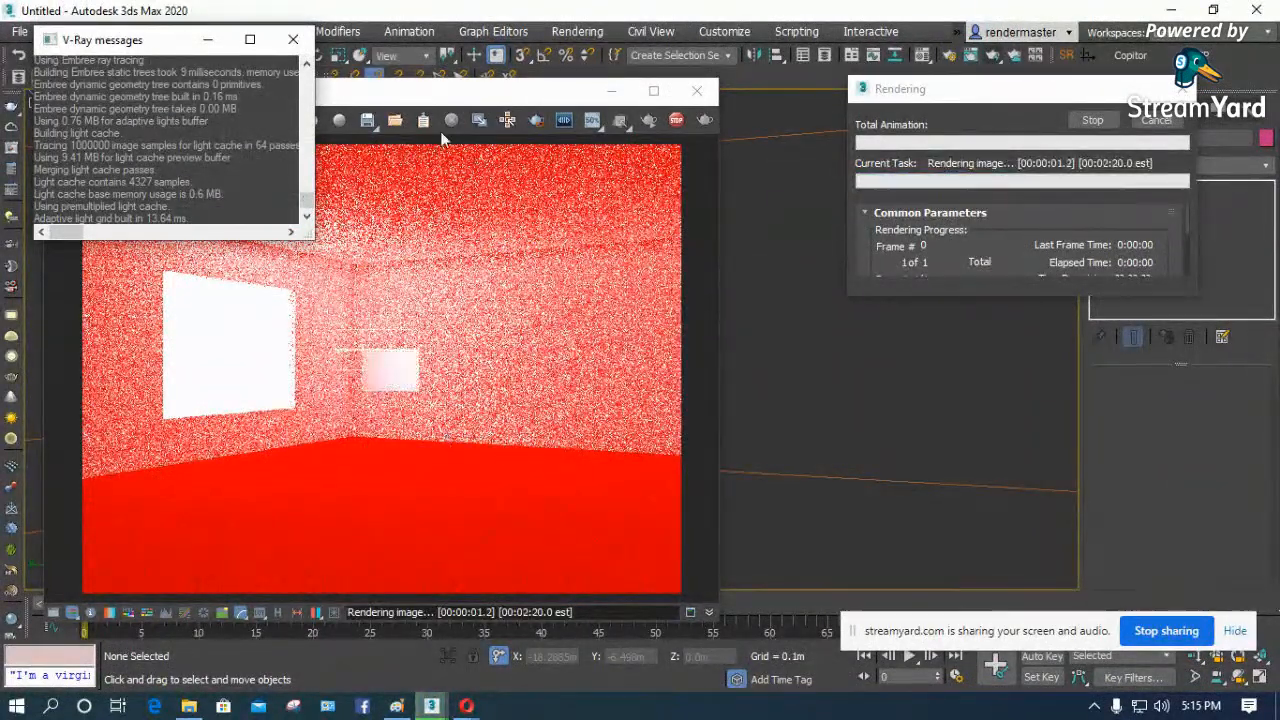
# - Turn on mouse tracking for the render buckets in the V-Ray frame buffer, then close the frame buffer
pyautogui.moveTo(434, 94); pyautogui.dragTo(506, 96)
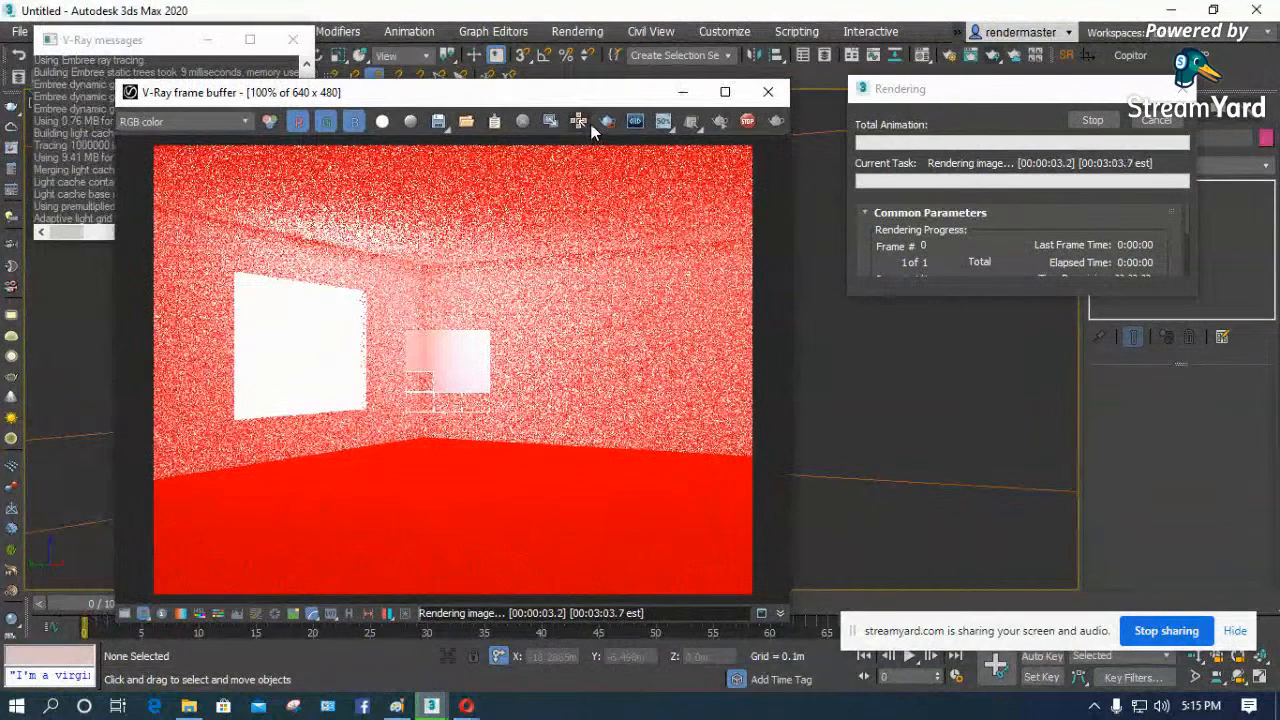
pyautogui.click(580, 122)
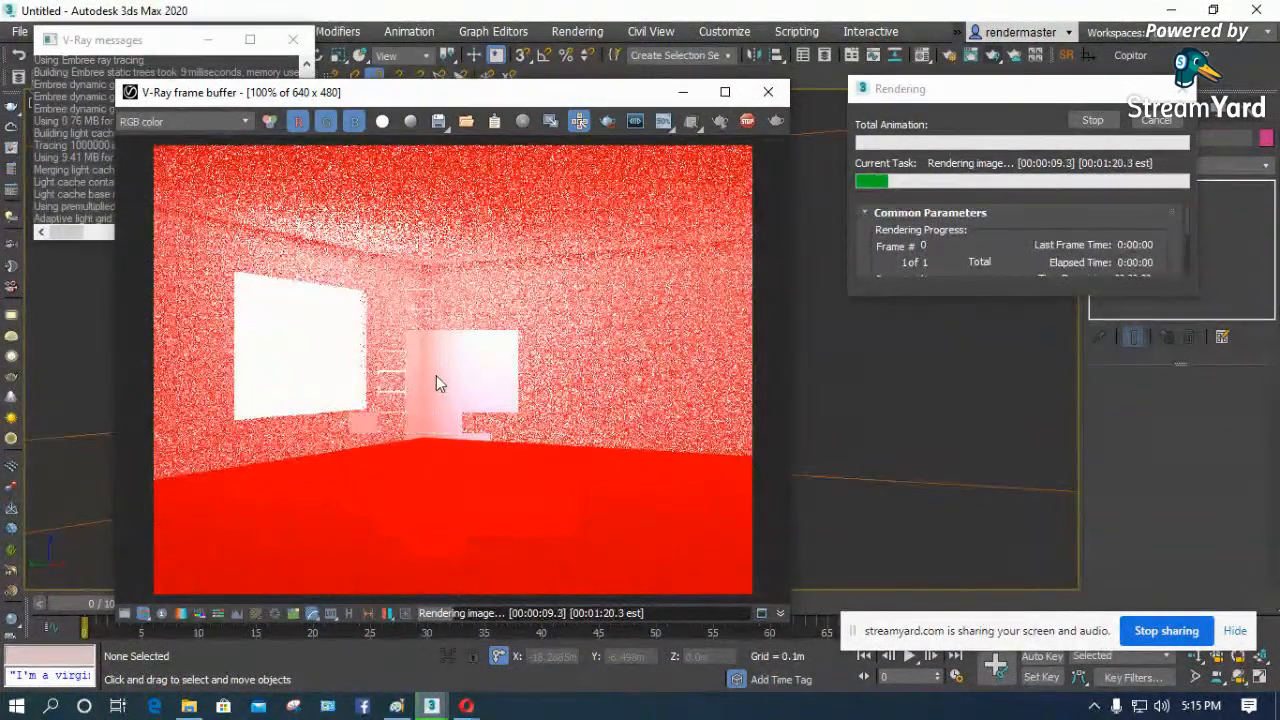
pyautogui.click(768, 91)
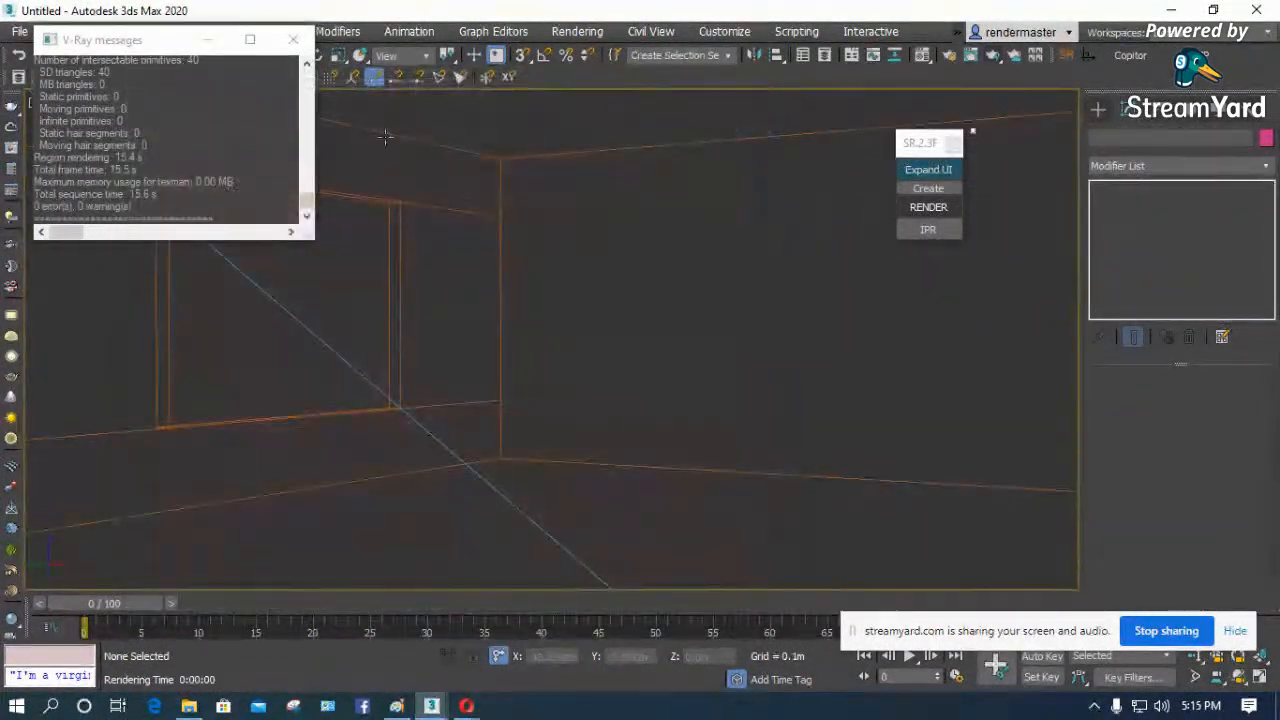
# - Add a Shell modifier to the room box and set its outer amount to 0.1 m
pyautogui.click(502, 175)
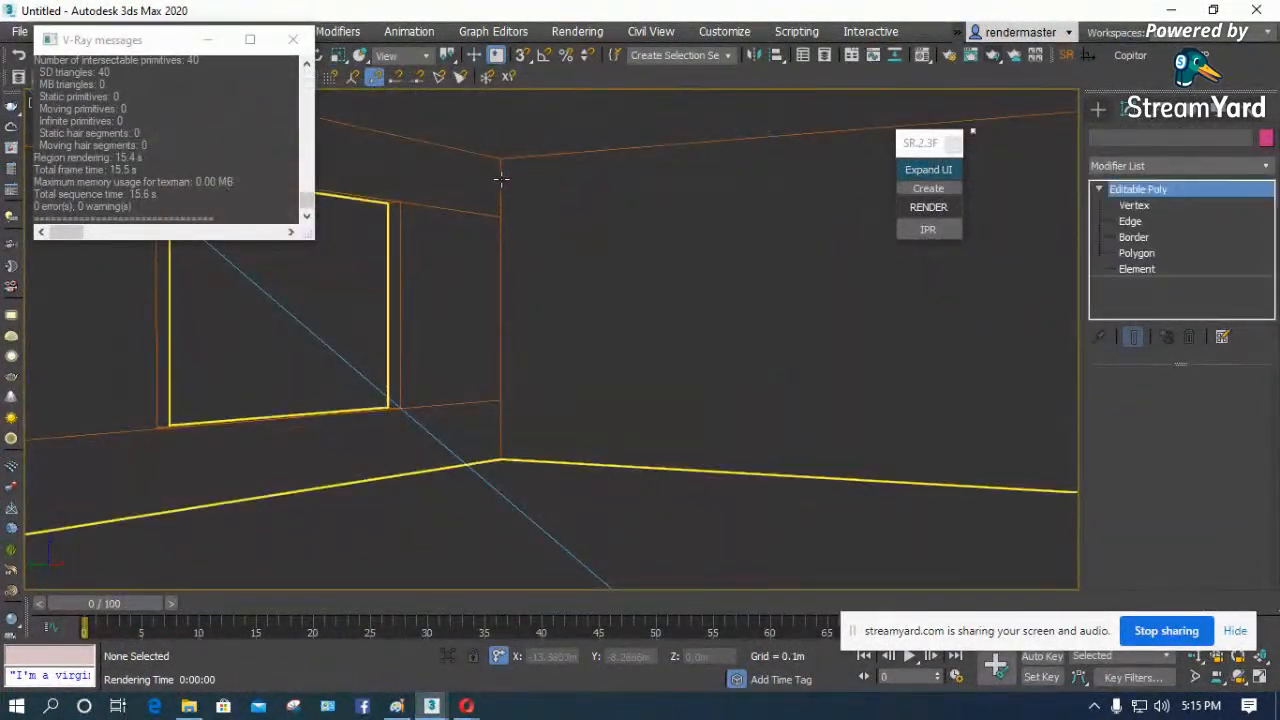
pyautogui.click(1157, 166)
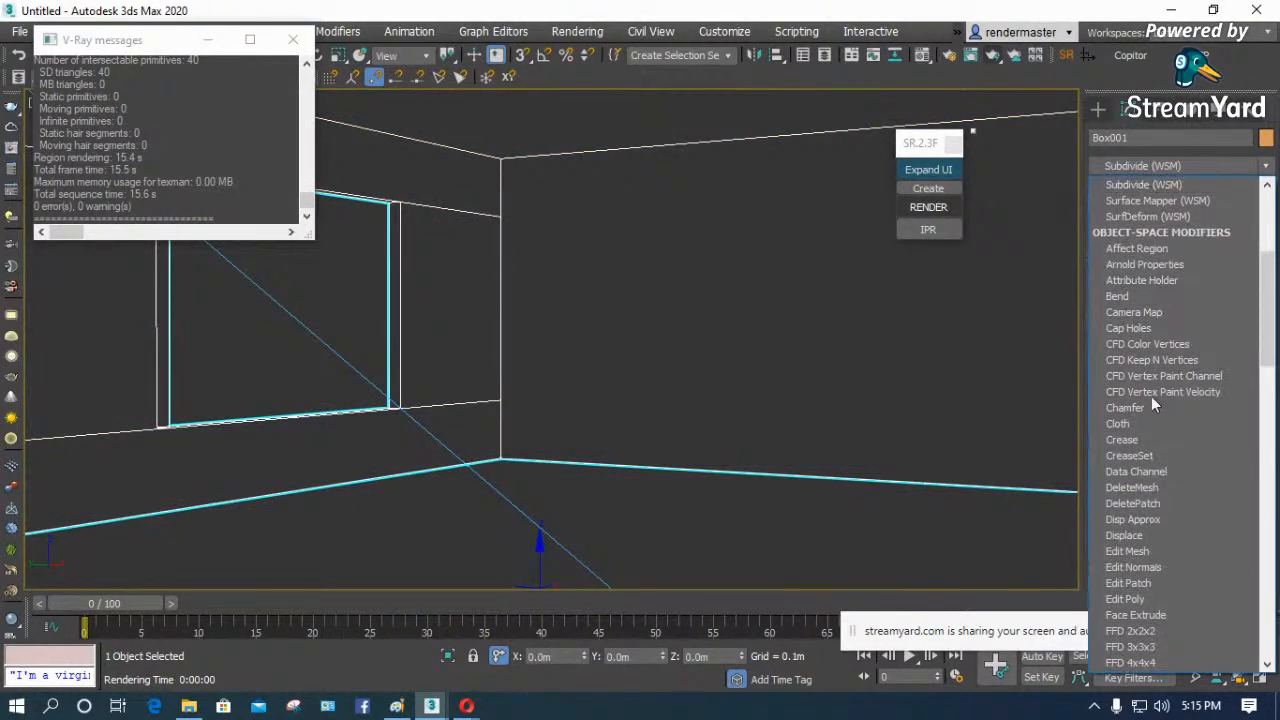
pyautogui.press('s')
pyautogui.press('s')
pyautogui.press('s')
pyautogui.click(1127, 206)
pyautogui.click(1127, 202)
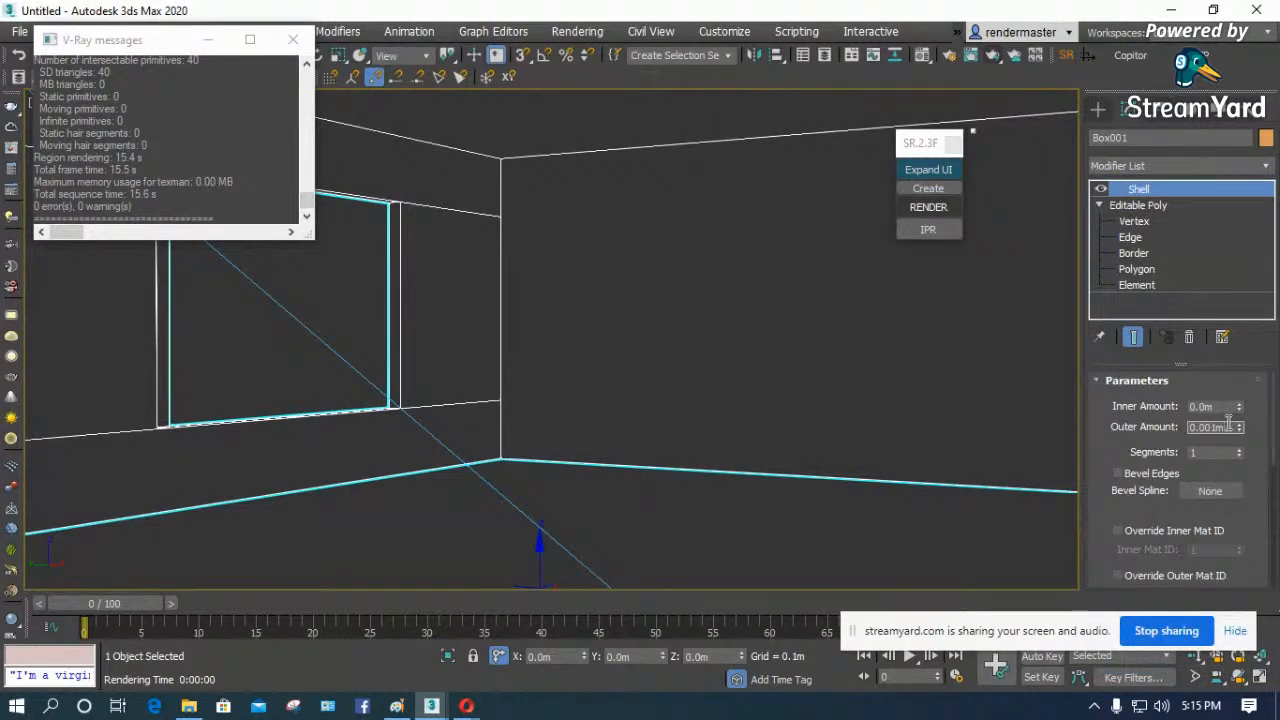
pyautogui.write('0.1')
pyautogui.press('Return')
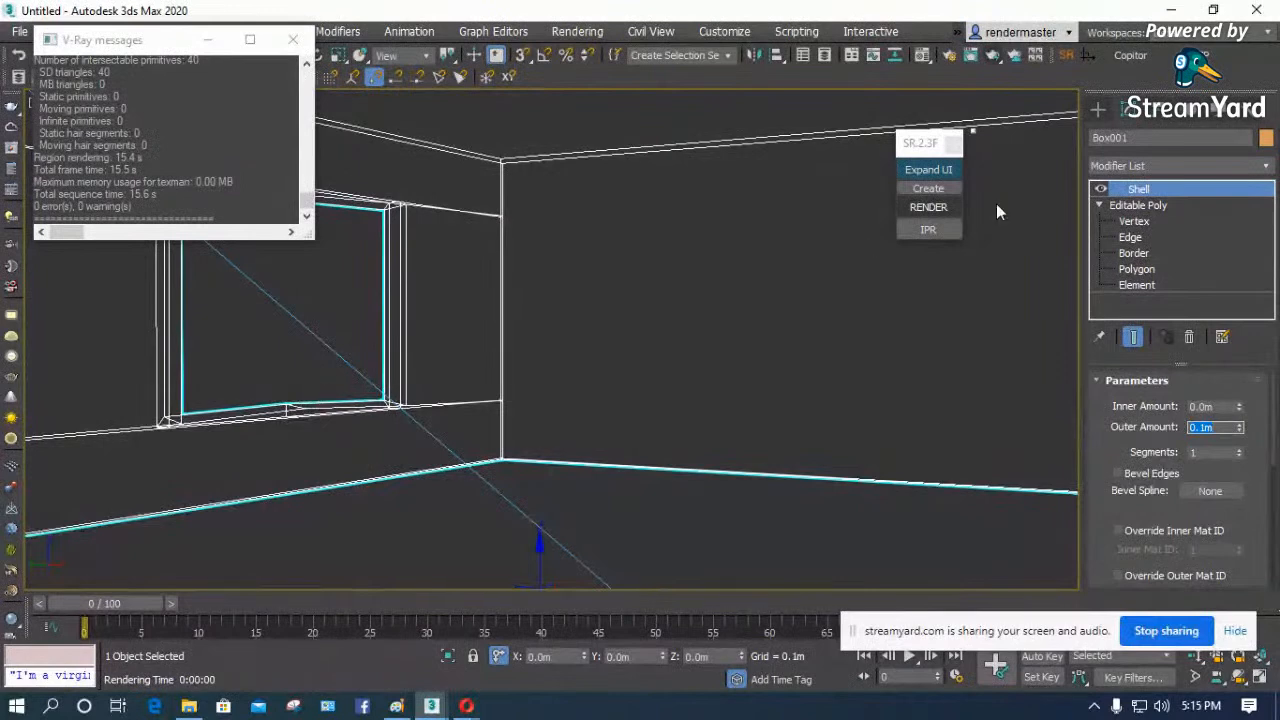
# - Try to remove the two middle vertices on the window opening's lower ledge, and undo the removal
pyautogui.click(1134, 221)
pyautogui.moveTo(329, 366); pyautogui.dragTo(256, 440)
pyautogui.moveTo(1106, 543); pyautogui.dragTo(1106, 373)
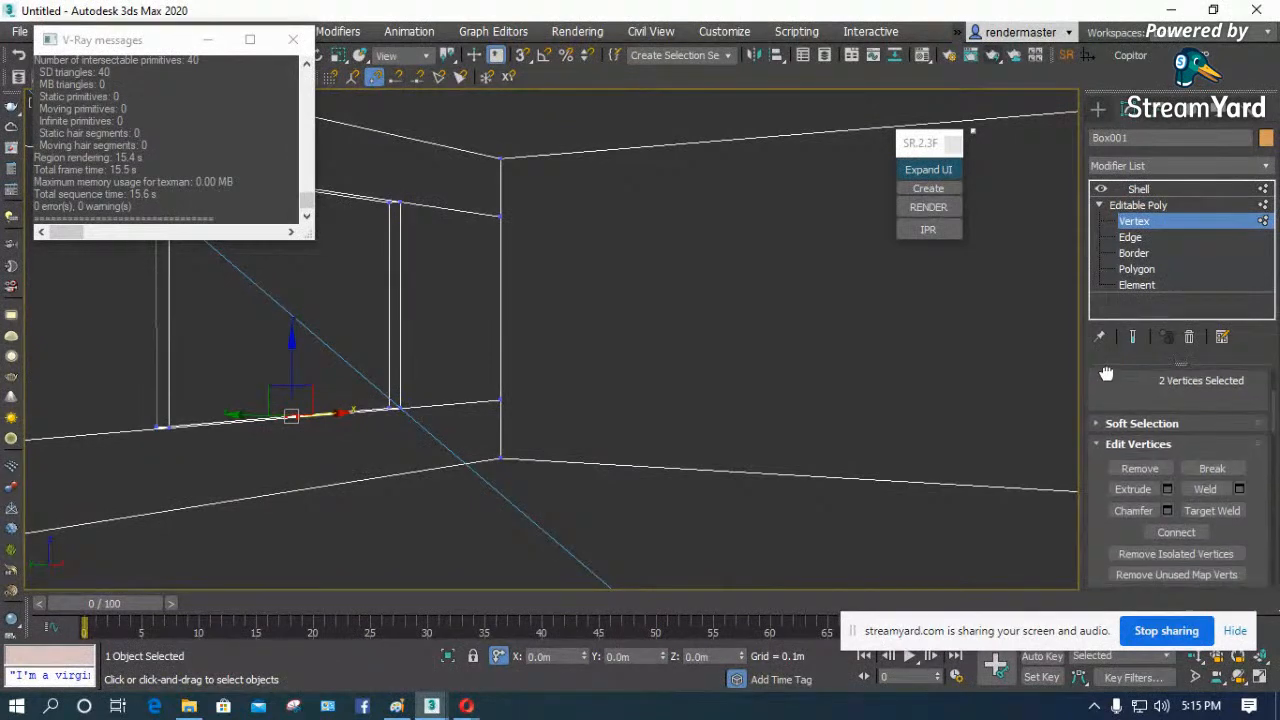
pyautogui.click(1154, 473)
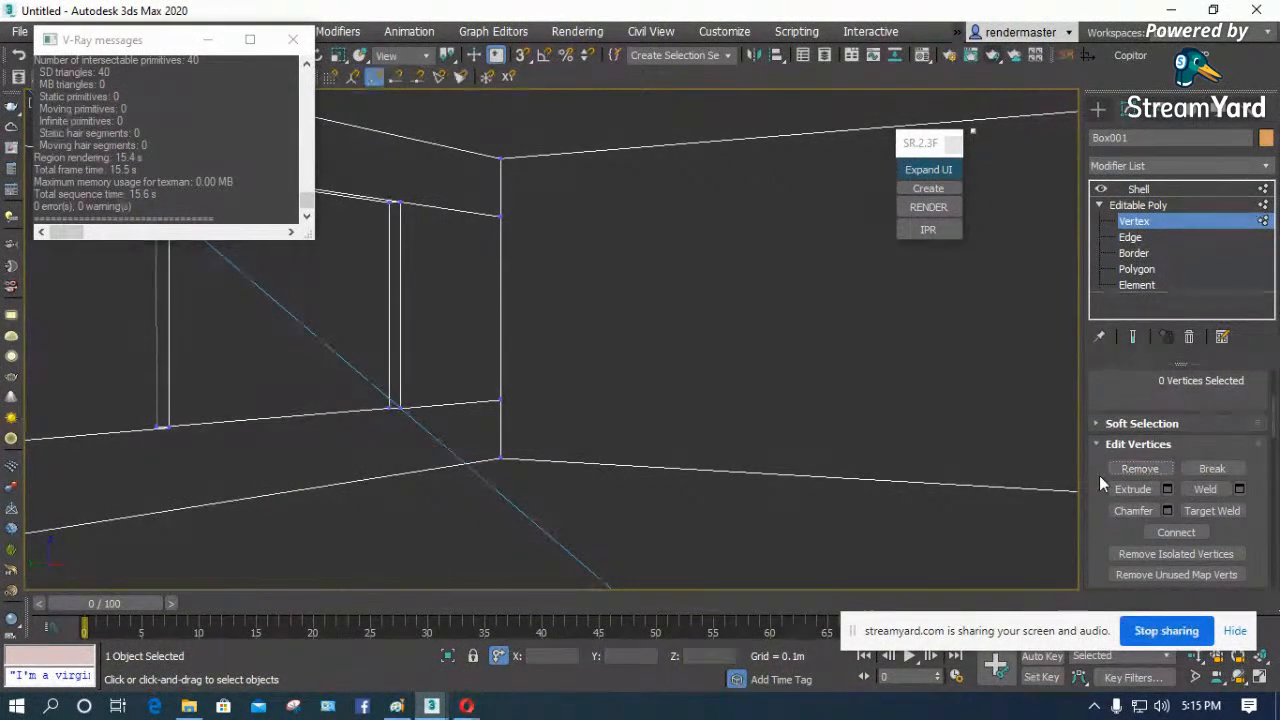
pyautogui.hotkey('ctrl', 'z')
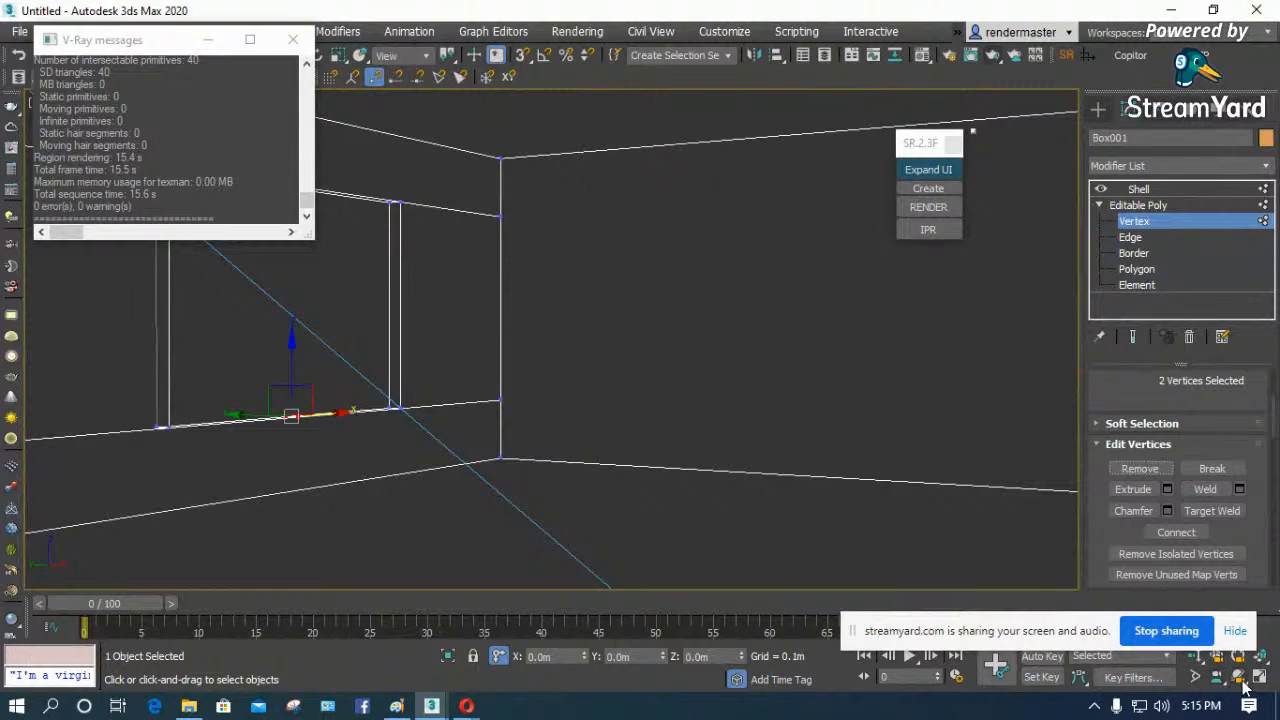
# - Remove the short middle edge across the window opening's lower ledge in the room's Editable Poly
pyautogui.click(527, 340)
pyautogui.press('z')
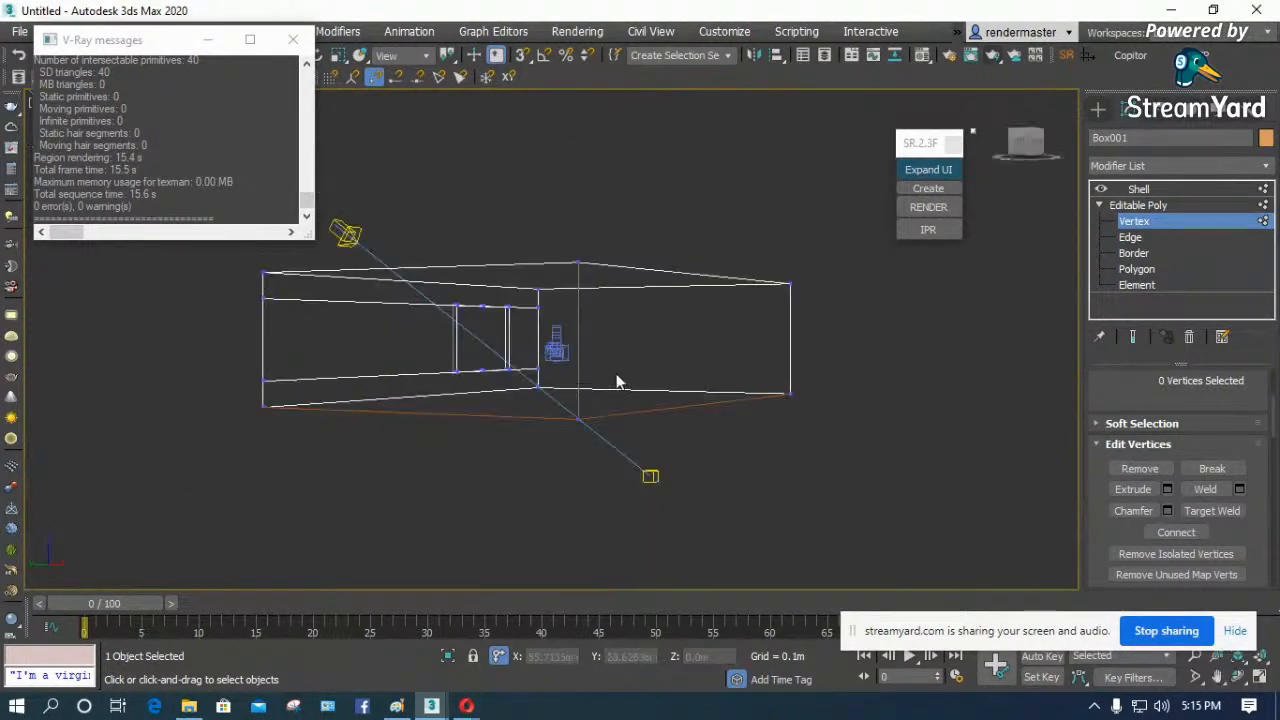
pyautogui.hotkey('ctrl', 'r')
pyautogui.moveTo(580, 372); pyautogui.dragTo(564, 424)
pyautogui.scroll(9, 486, 276)
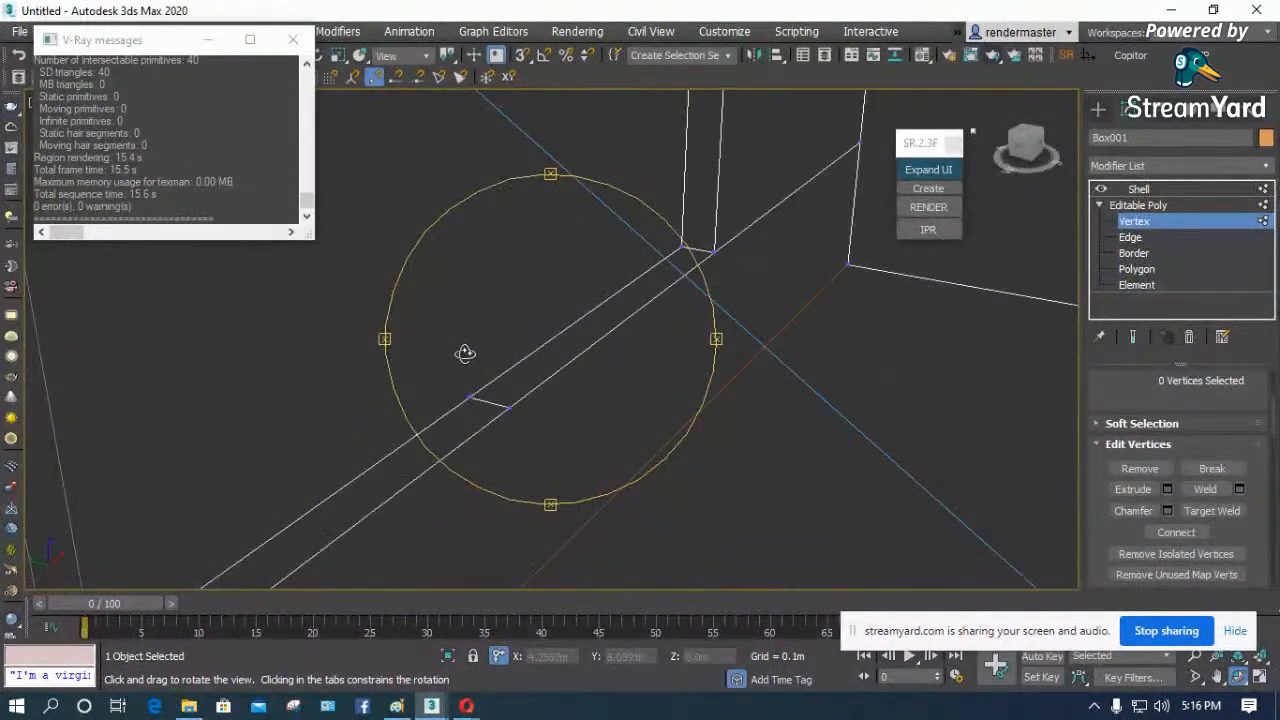
pyautogui.rightClick(465, 354)
pyautogui.click(1136, 238)
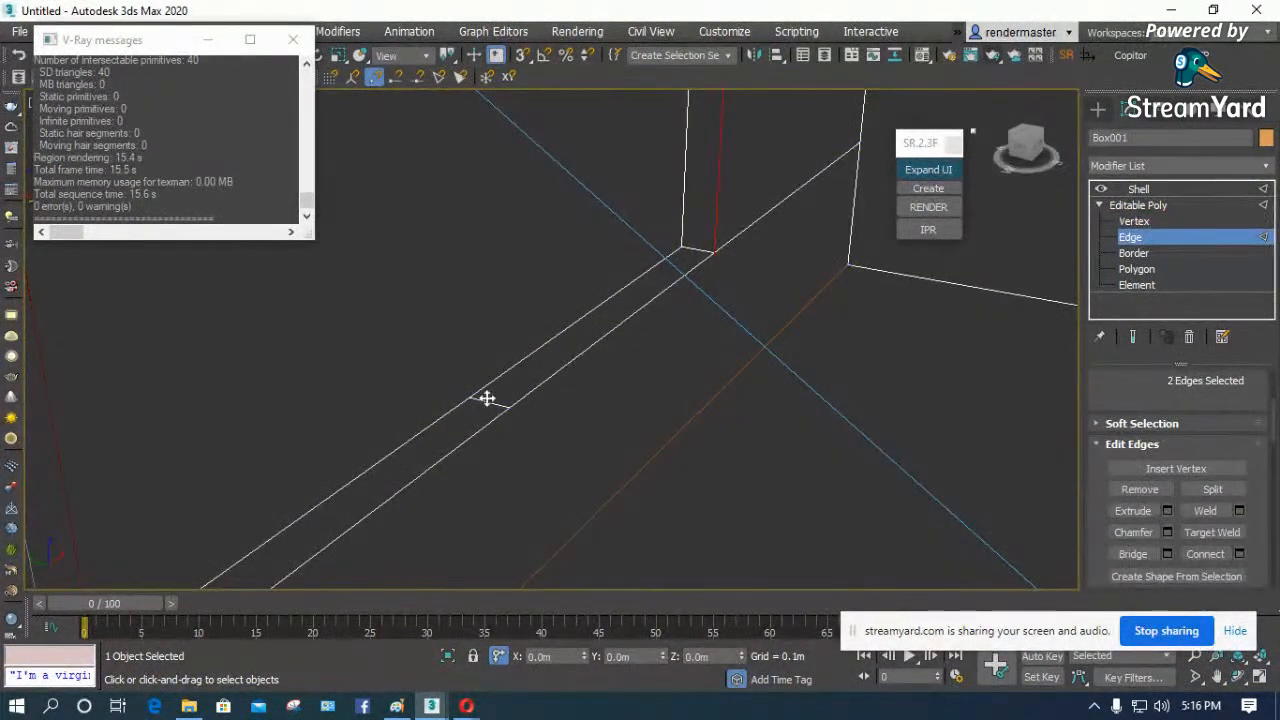
pyautogui.click(1138, 489)
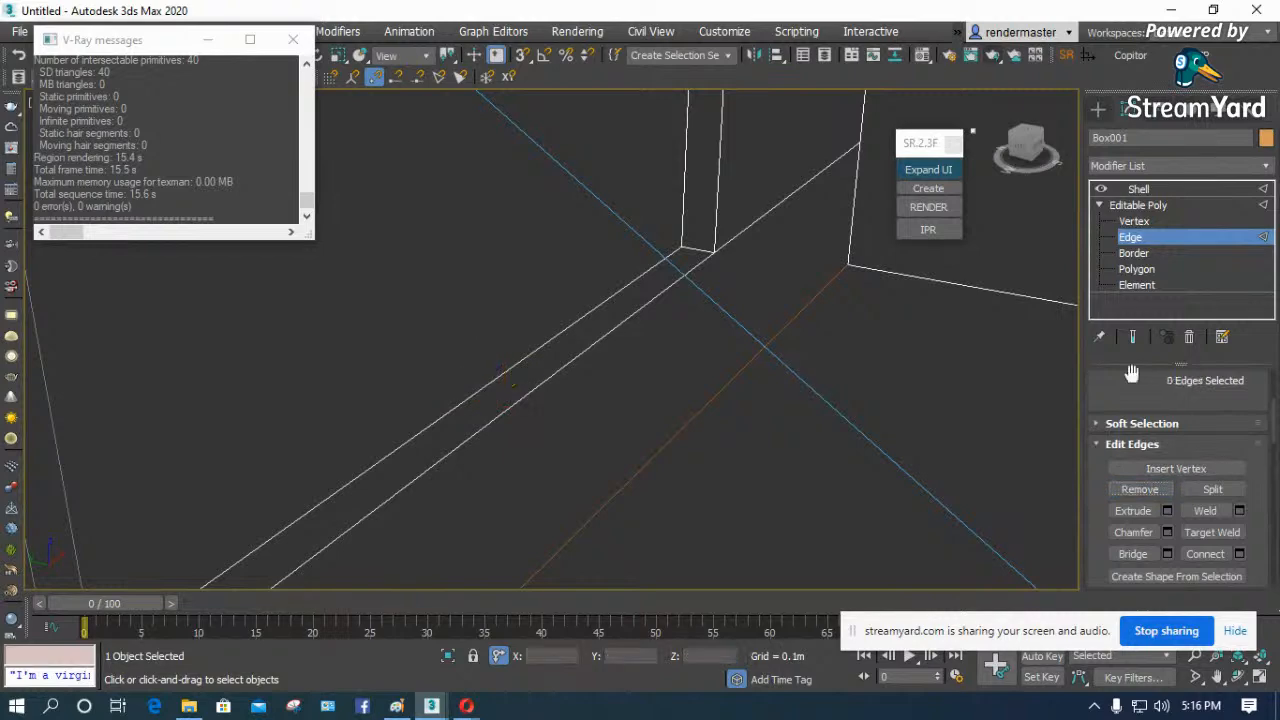
# - Remove the leftover middle vertices on the lower window ledge and return to the Shell level in the camera view
pyautogui.click(1134, 221)
pyautogui.moveTo(543, 471); pyautogui.dragTo(408, 357)
pyautogui.click(1130, 470)
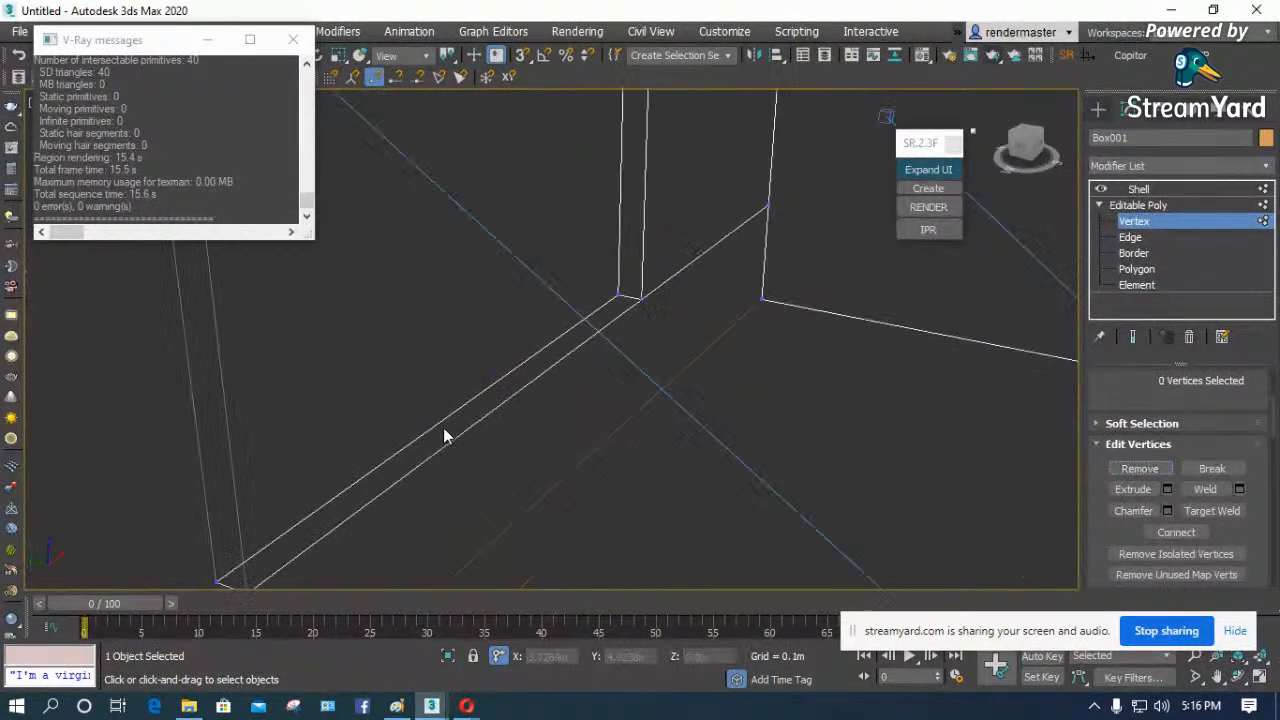
pyautogui.click(1162, 206)
pyautogui.click(1138, 190)
pyautogui.press('c')
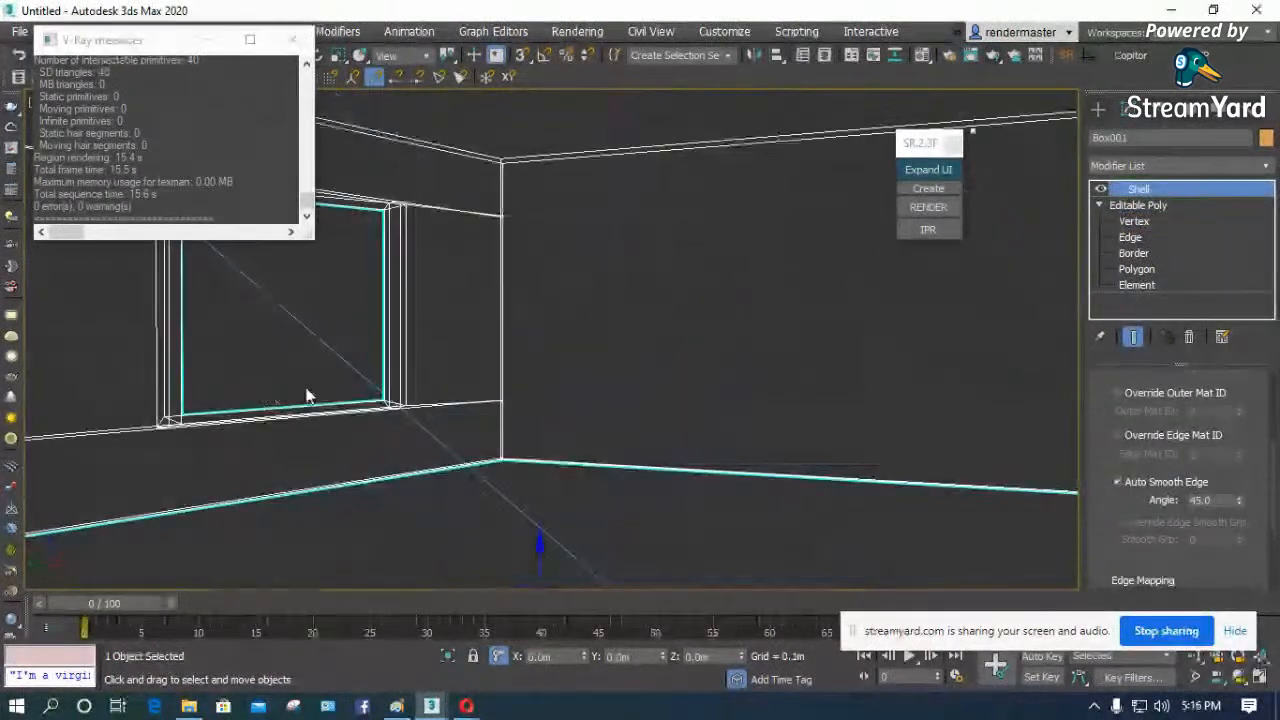
# - Test render the camera view with SolidRocks, and close the frame buffer, the V-Ray messages window and SolidRocks
pyautogui.click(932, 206)
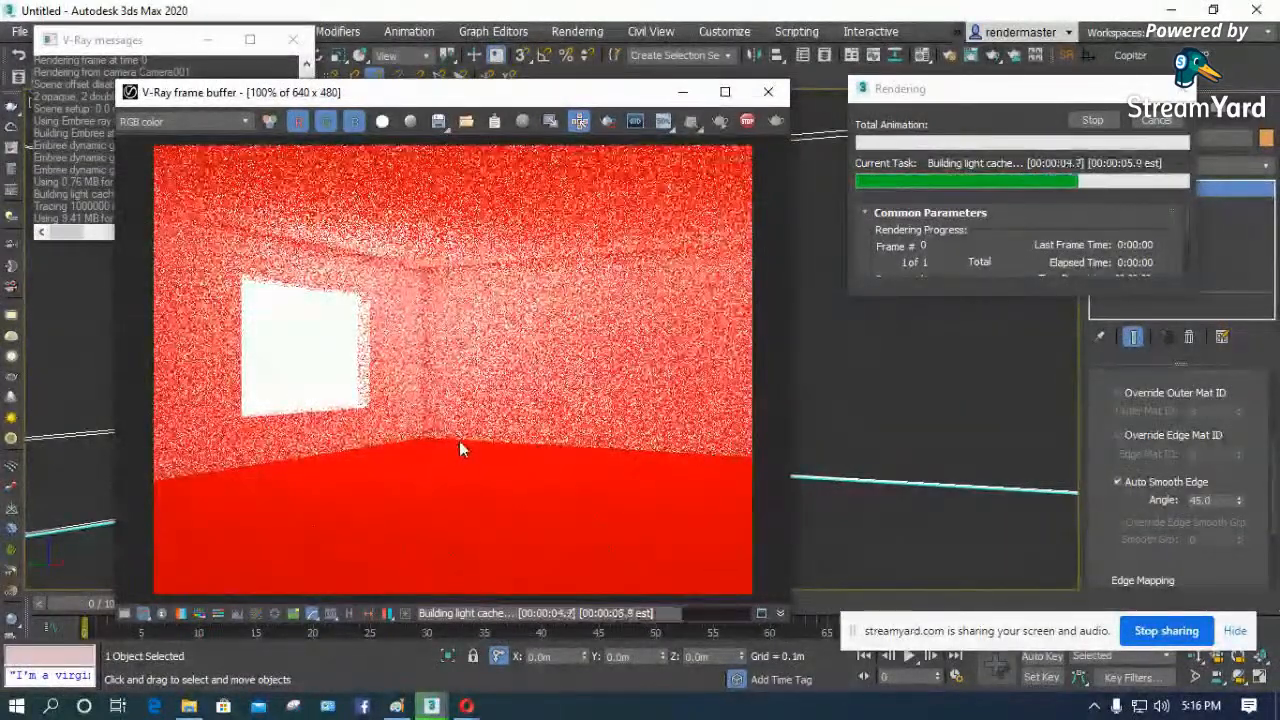
pyautogui.click(768, 93)
pyautogui.click(293, 40)
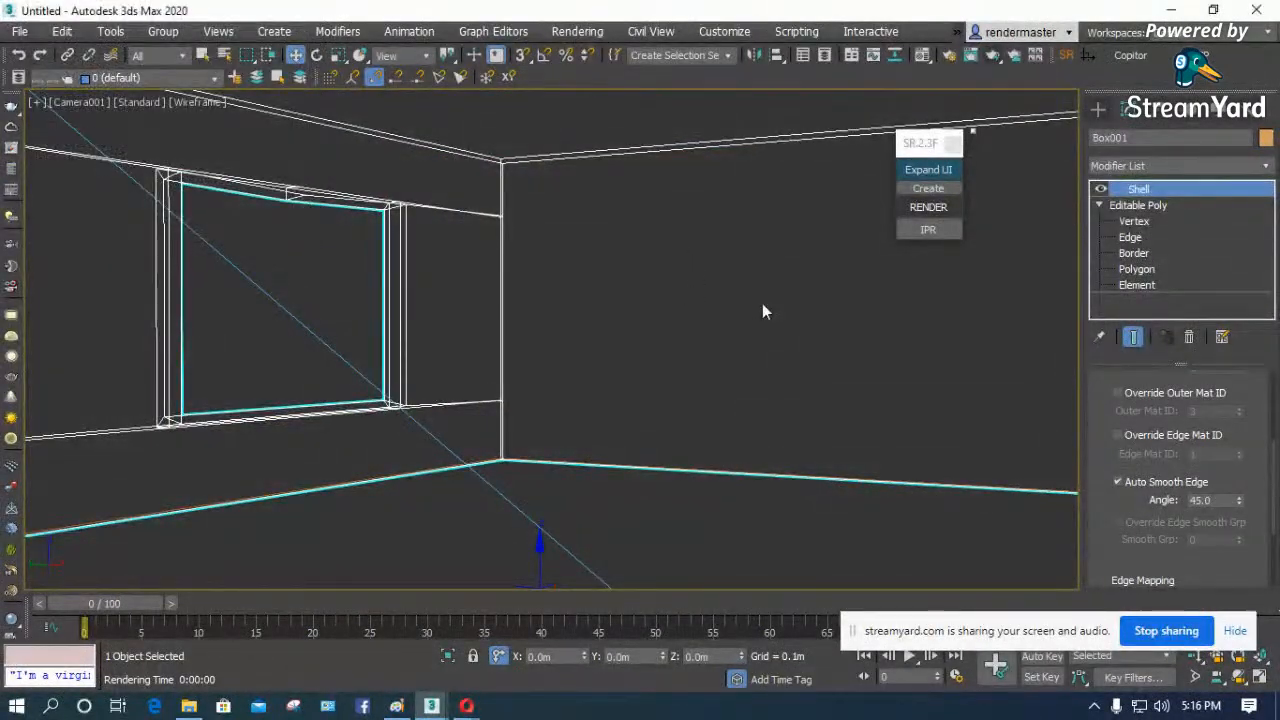
pyautogui.click(952, 143)
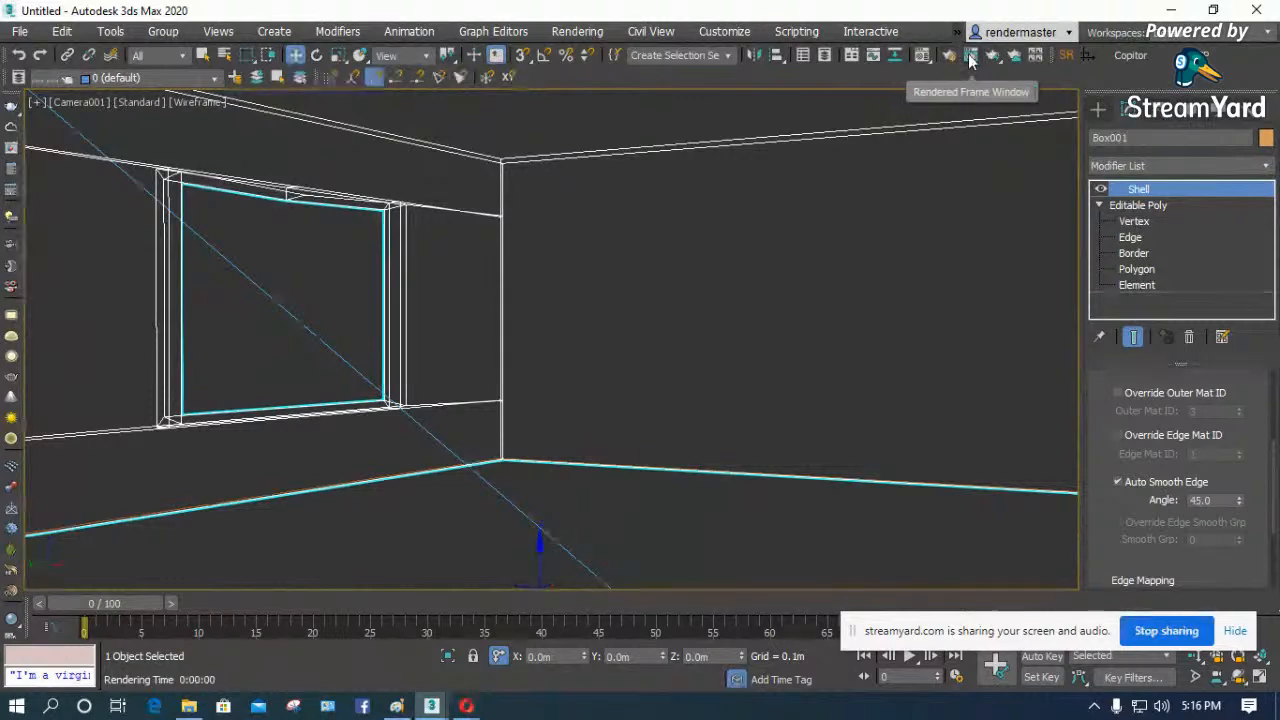
# - Set the render output size to 800 x 600 in Render Setup, clear the object selection and minimize the dialog
pyautogui.click(970, 55)
pyautogui.click(698, 401)
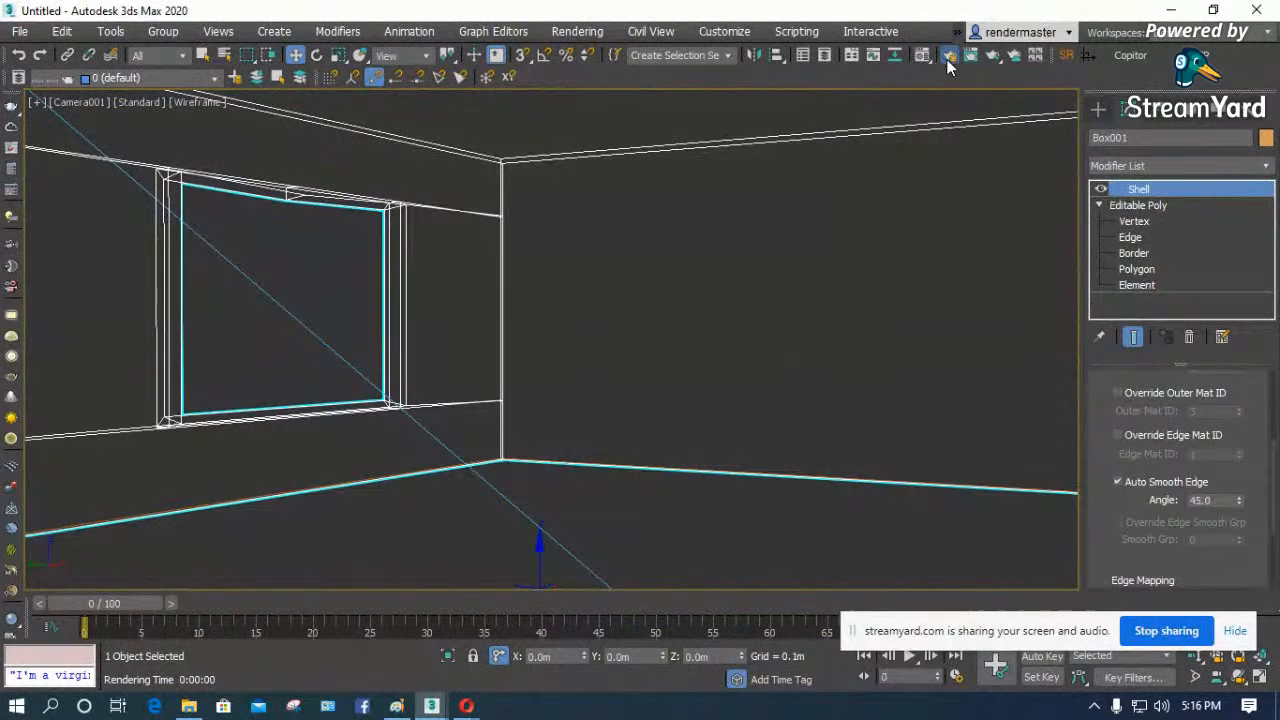
pyautogui.click(948, 57)
pyautogui.moveTo(624, 107); pyautogui.dragTo(698, 39)
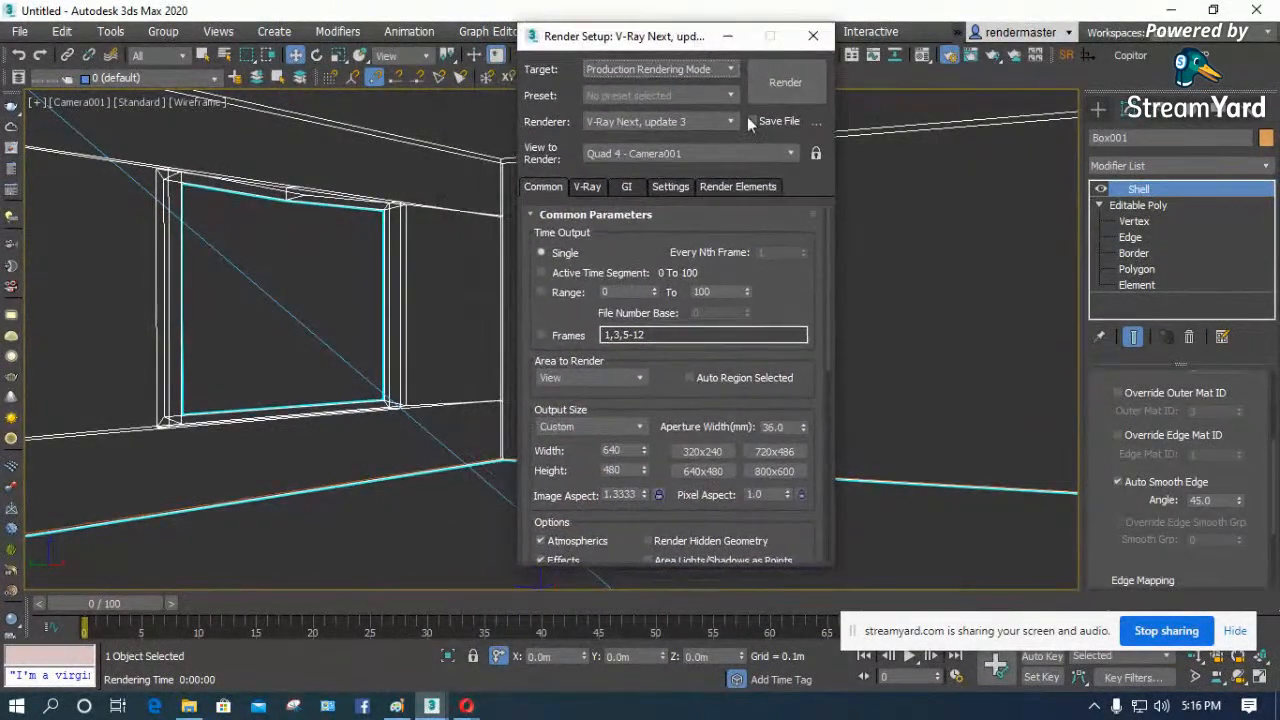
pyautogui.moveTo(528, 294); pyautogui.dragTo(528, 222)
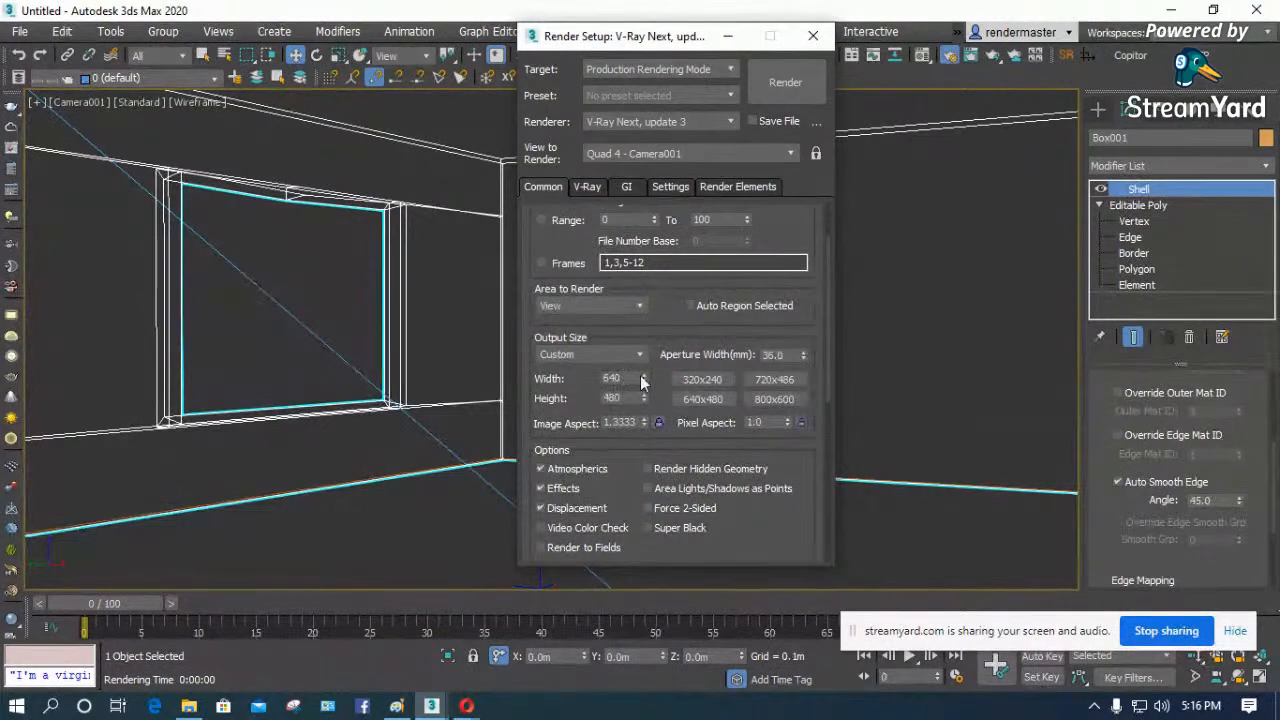
pyautogui.click(604, 354)
pyautogui.click(604, 354)
pyautogui.click(604, 354)
pyautogui.click(628, 368)
pyautogui.click(774, 399)
pyautogui.hotkey('ctrl', 'd')
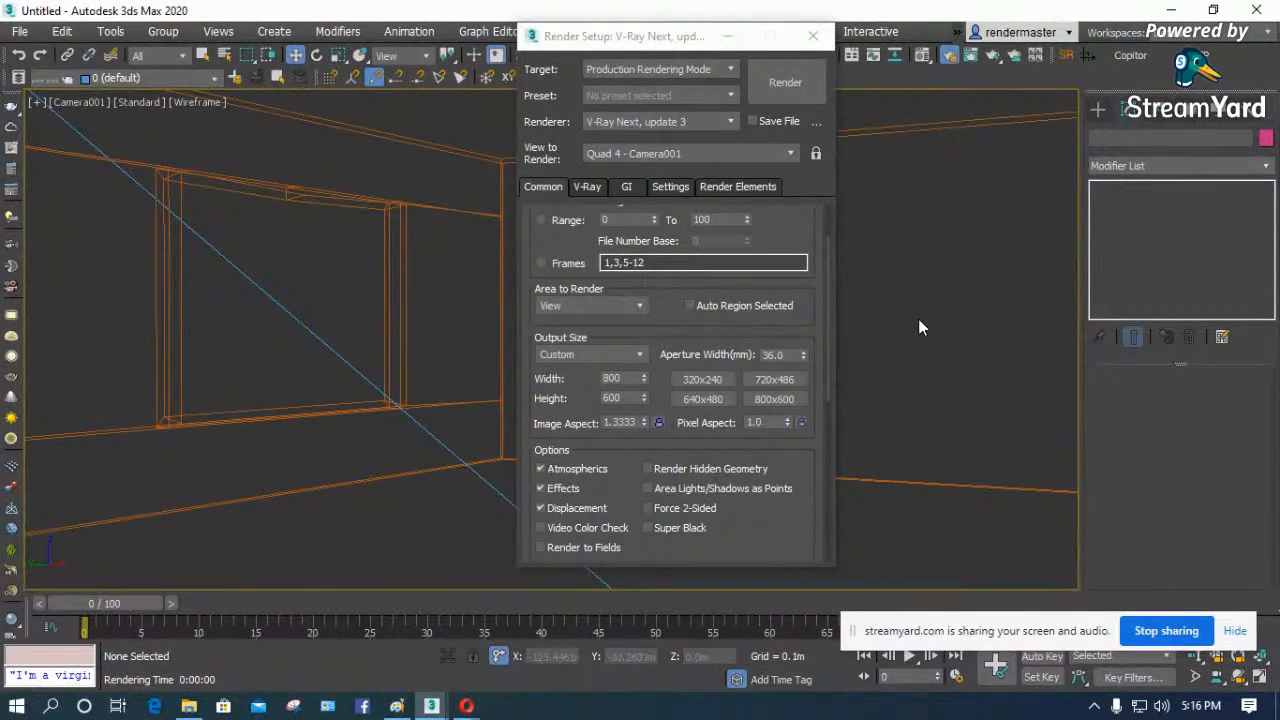
pyautogui.click(730, 38)
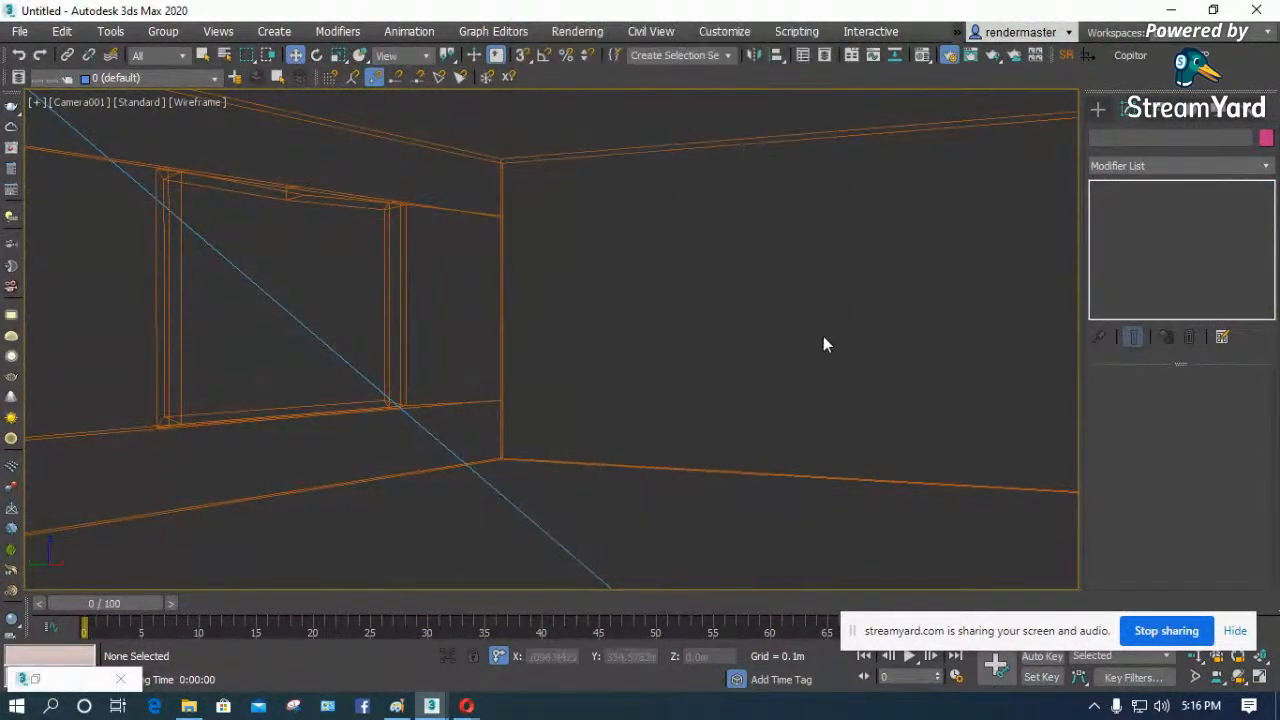
# - Show safe frames and edged-faces shading in the camera view, and select the two middle vertices on the window's top edge
pyautogui.hotkey('shift', 'f')
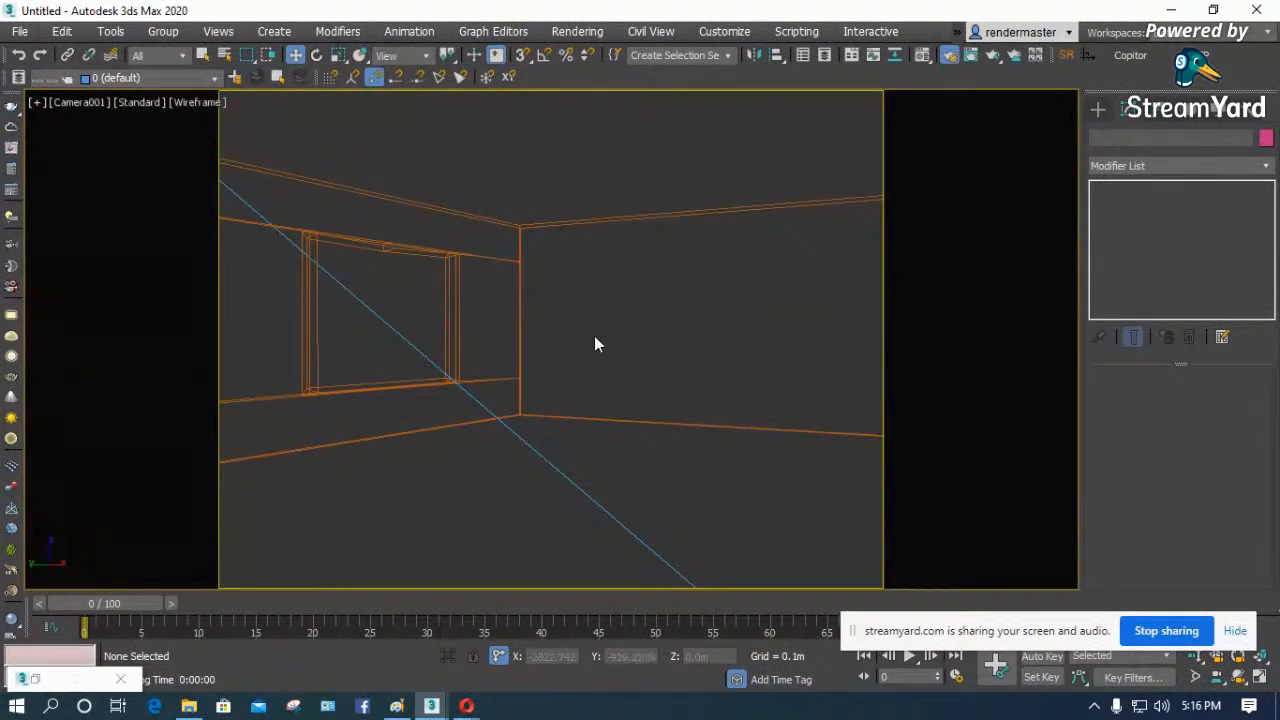
pyautogui.press('F3')
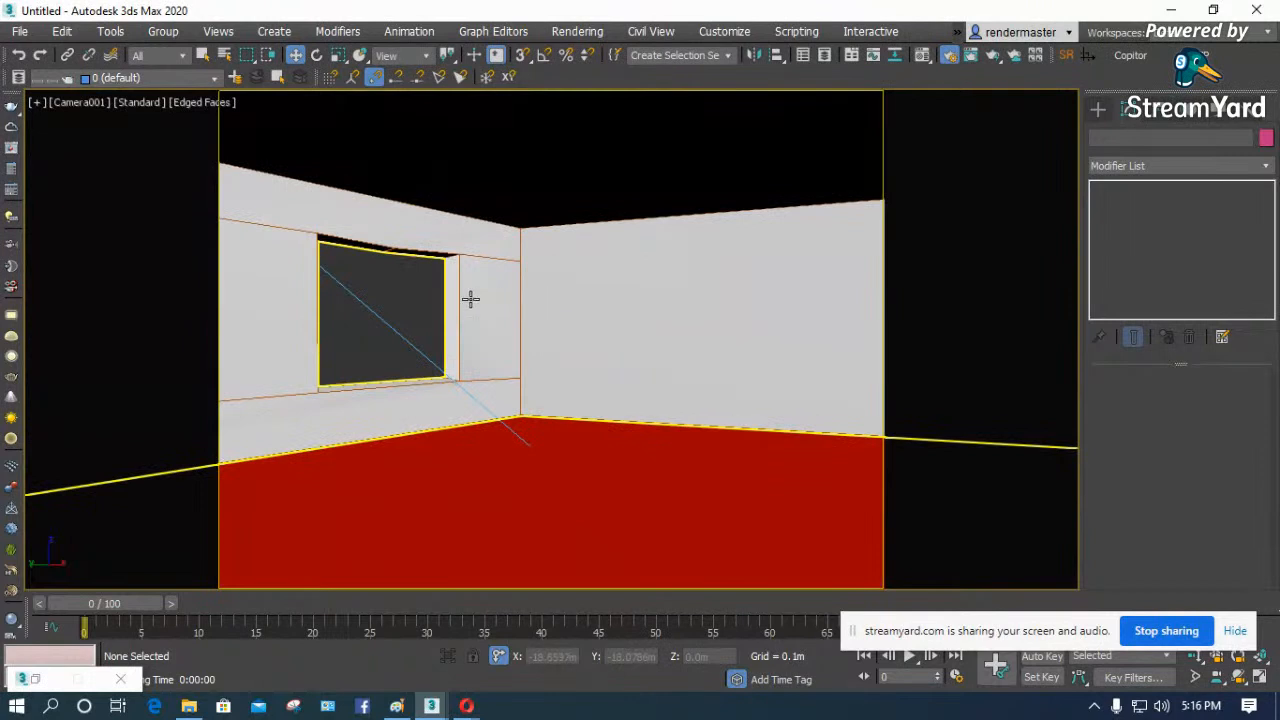
pyautogui.click(389, 243)
pyautogui.click(1136, 221)
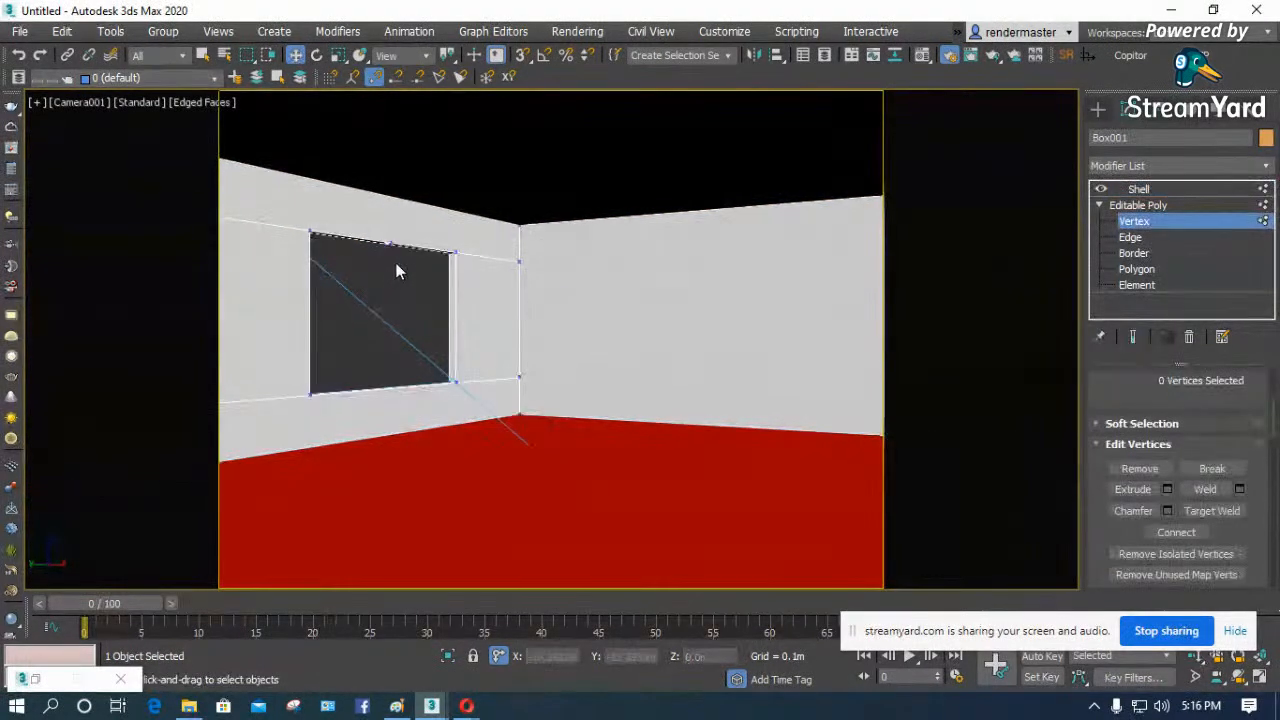
pyautogui.moveTo(377, 222); pyautogui.dragTo(376, 217)
pyautogui.click(1138, 189)
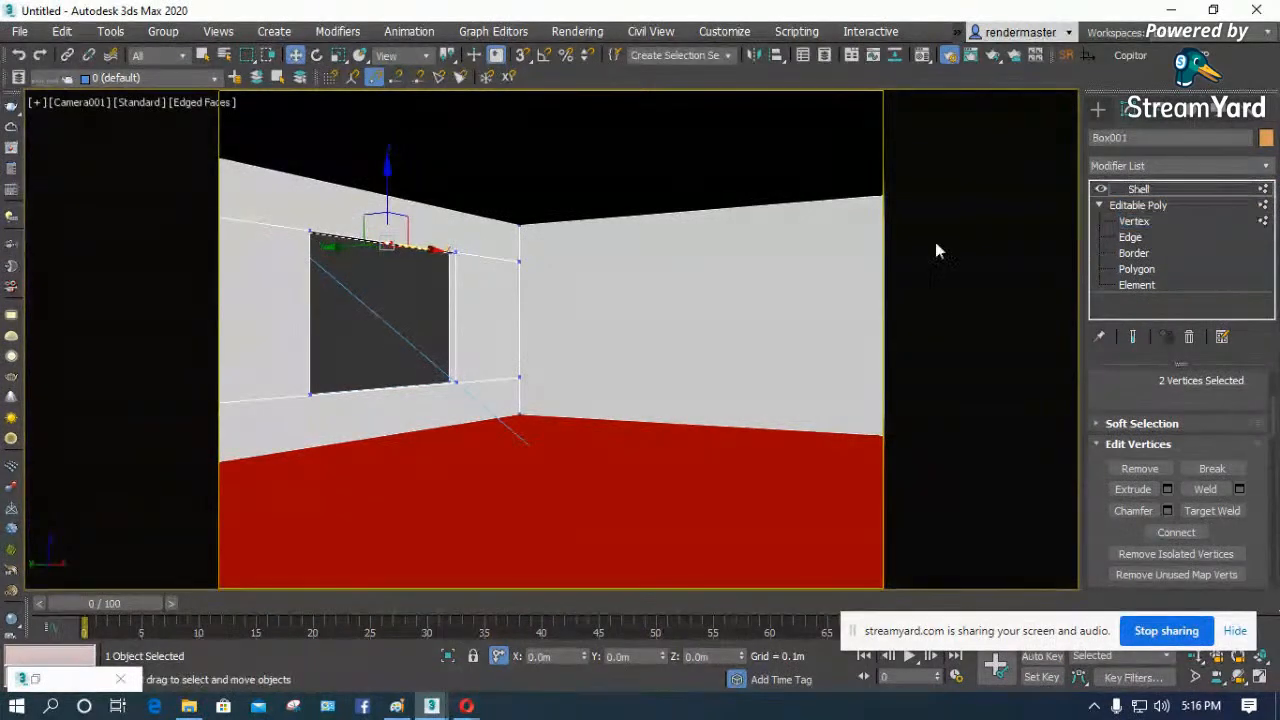
# - Remove the short middle edge across the window opening's upper ledge, working in the Perspective view
pyautogui.press('p')
pyautogui.press('z')
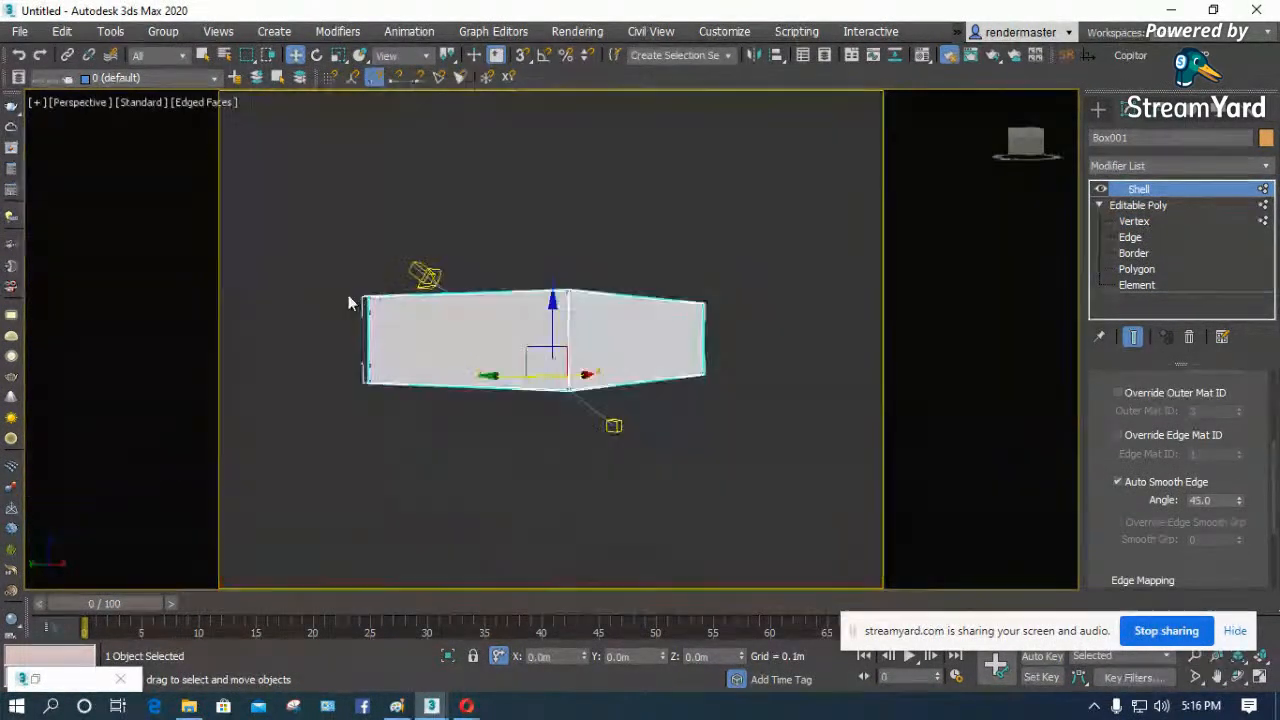
pyautogui.click(1240, 680)
pyautogui.moveTo(560, 400); pyautogui.dragTo(460, 258)
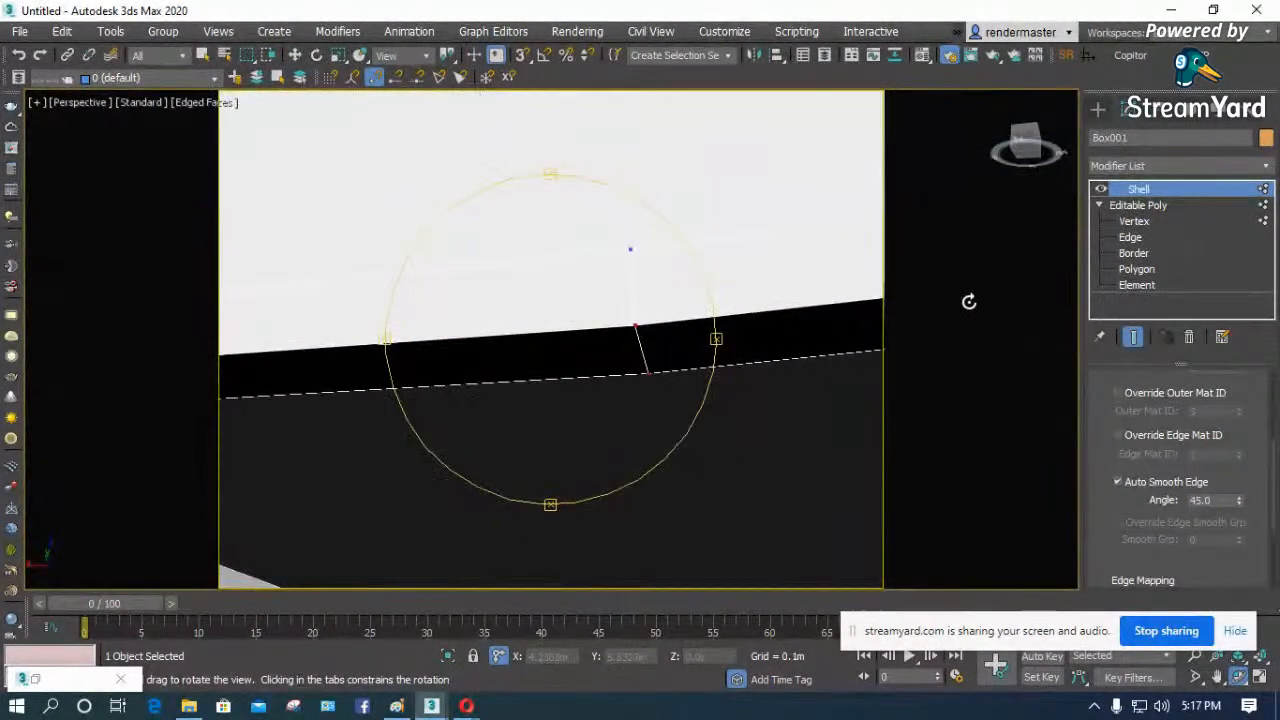
pyautogui.click(1130, 237)
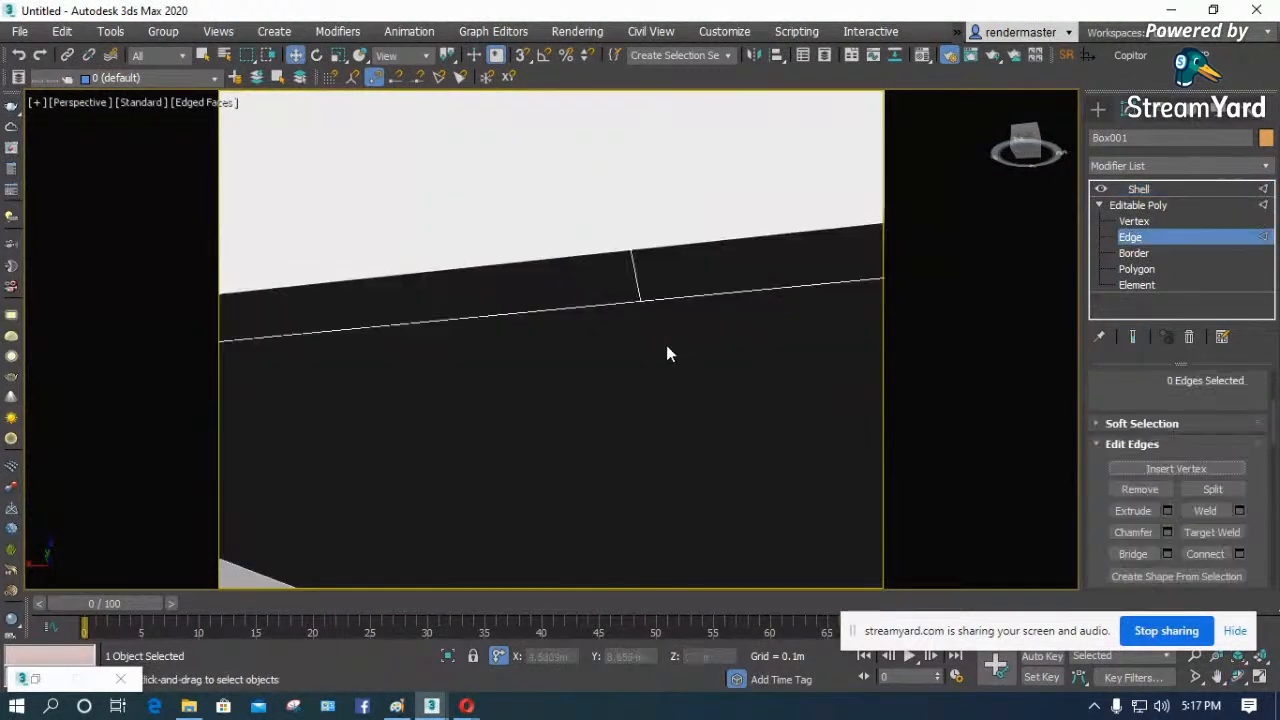
pyautogui.click(632, 268)
pyautogui.click(1140, 489)
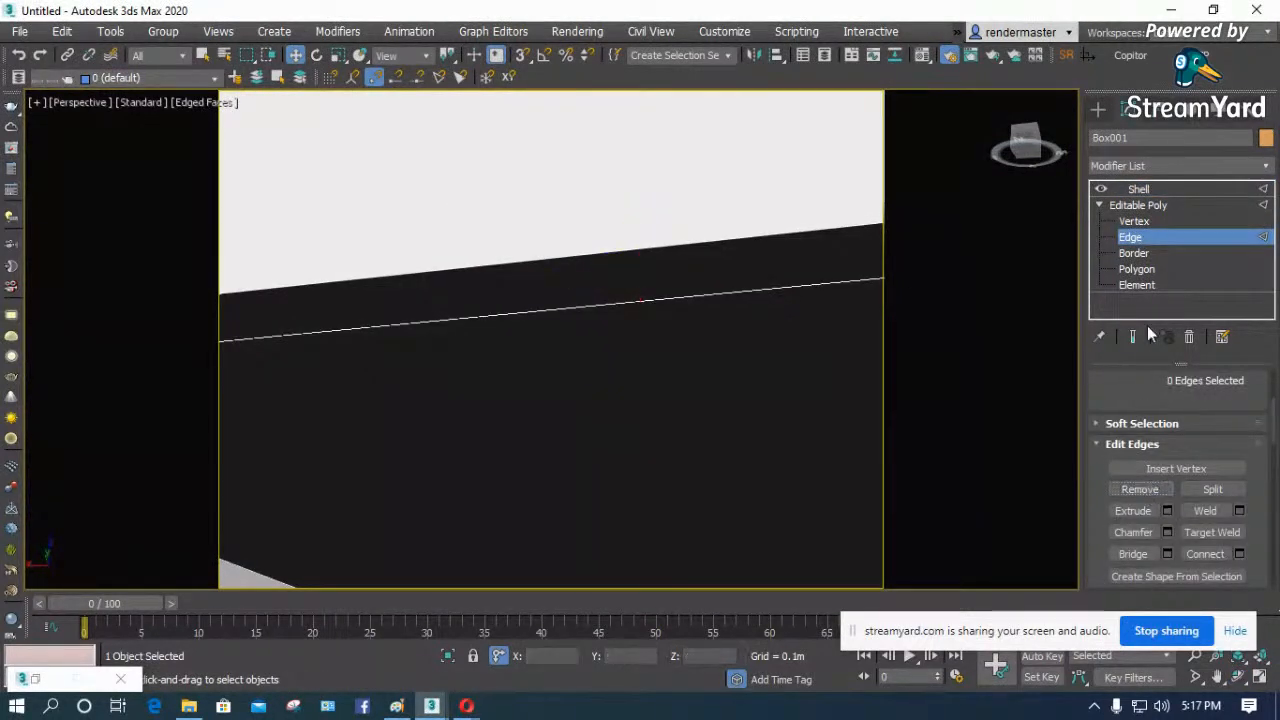
# - Remove the two leftover middle vertices on the upper window ledge and return to the Shell level in the camera view
pyautogui.click(1136, 222)
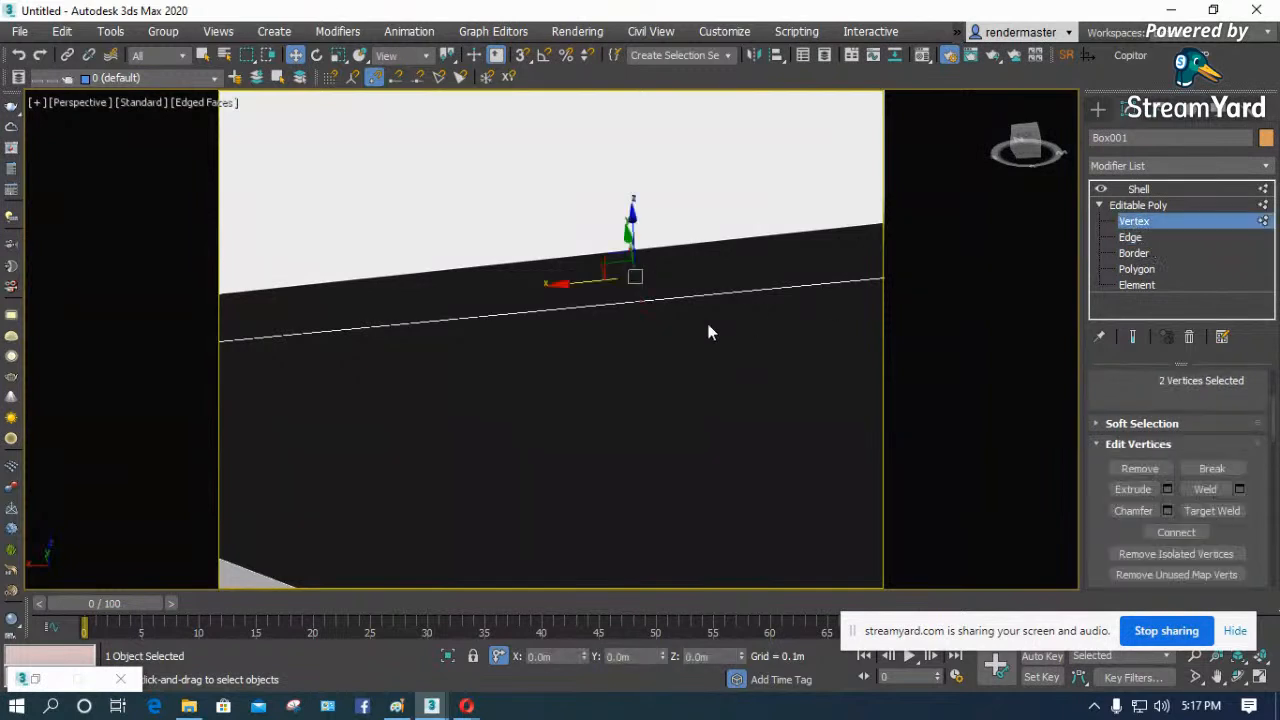
pyautogui.click(1149, 467)
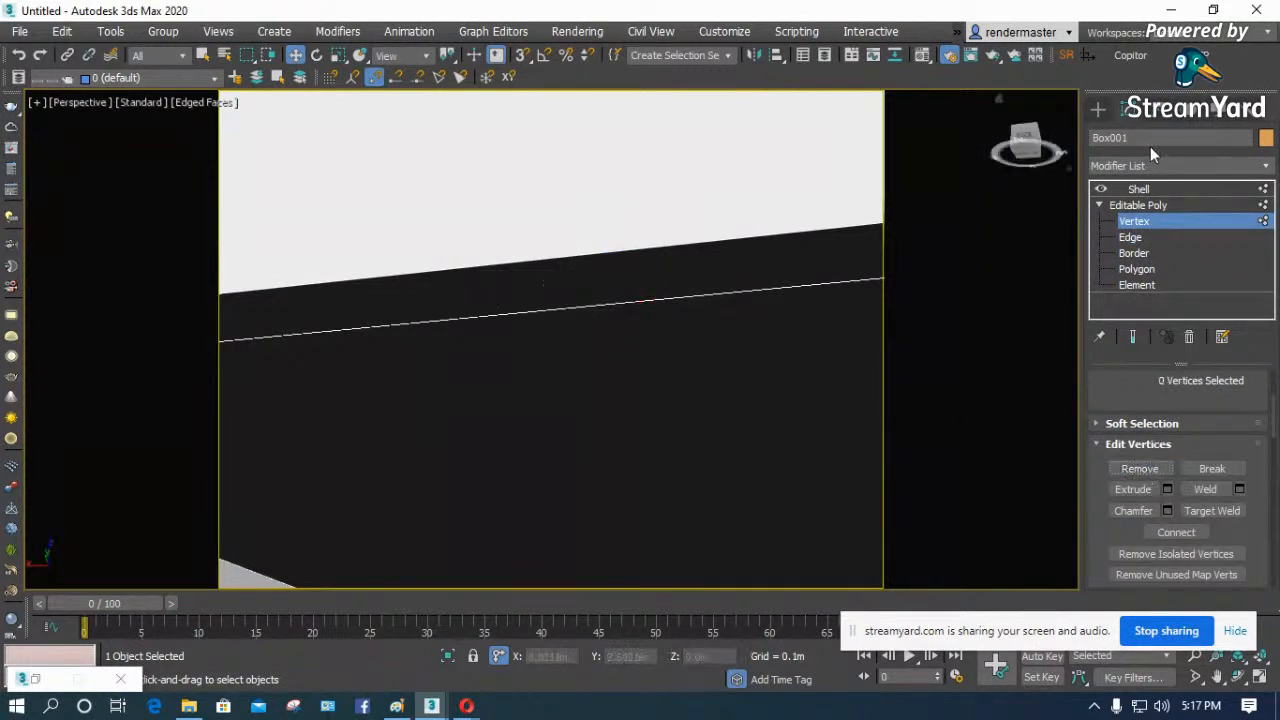
pyautogui.click(1139, 189)
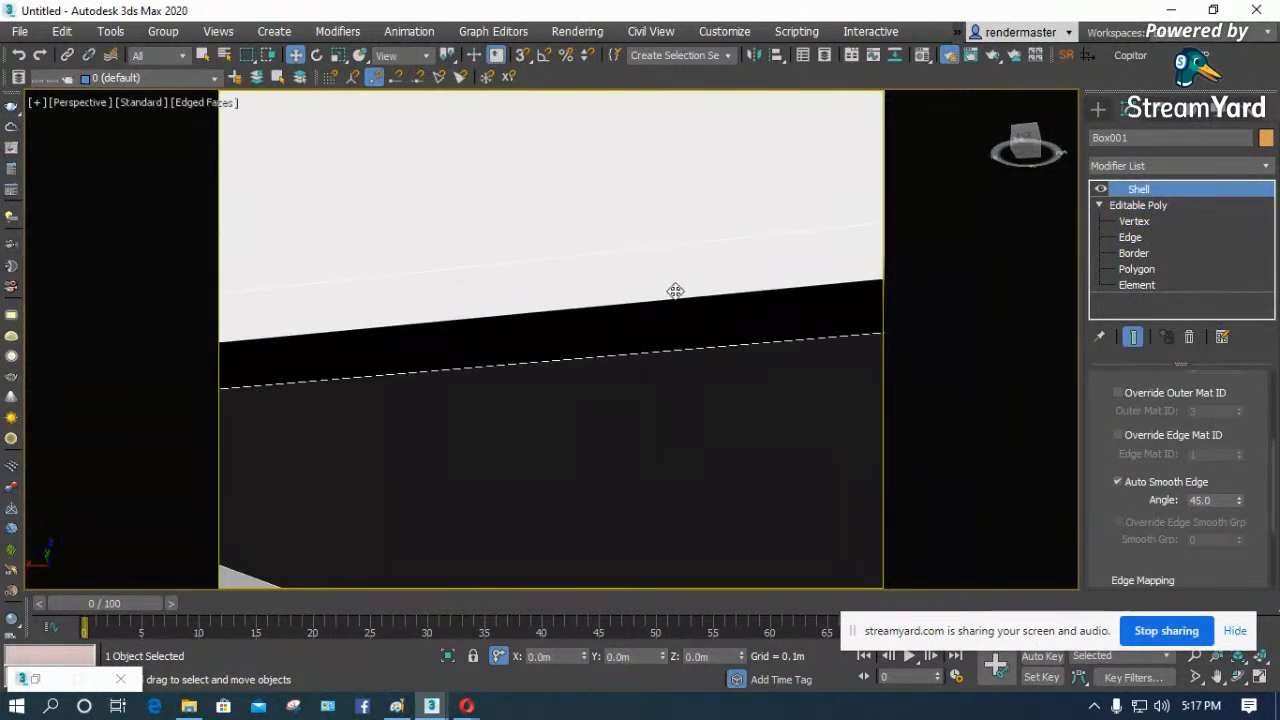
pyautogui.scroll(-3, 533, 368)
pyautogui.press('c')
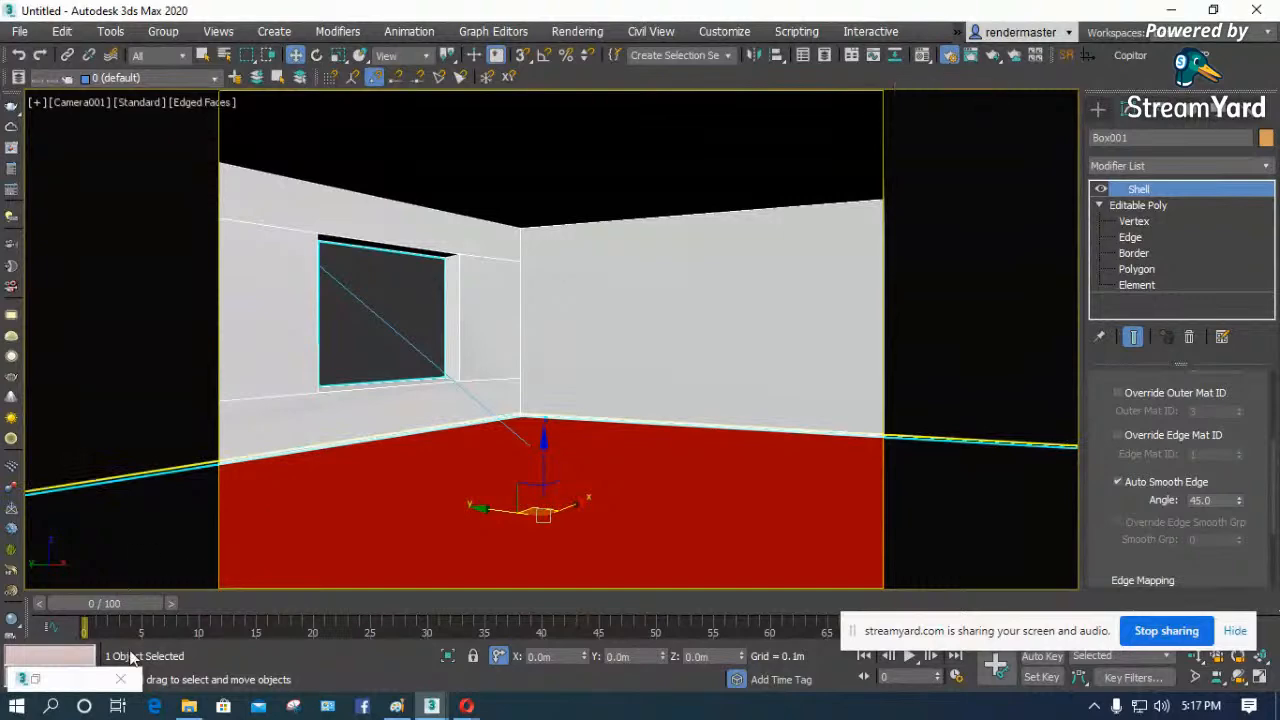
# - View the last rendered camera frame in the Rendered Frame Window and close it
pyautogui.click(436, 707)
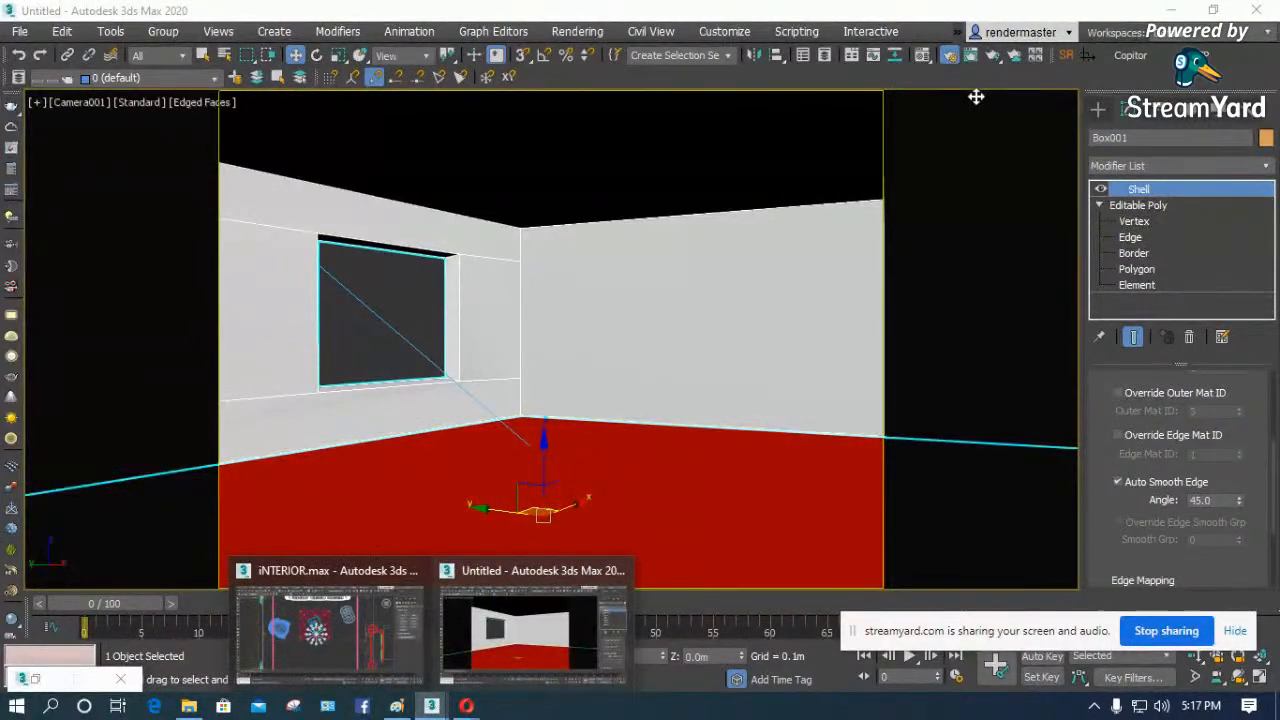
pyautogui.click(971, 57)
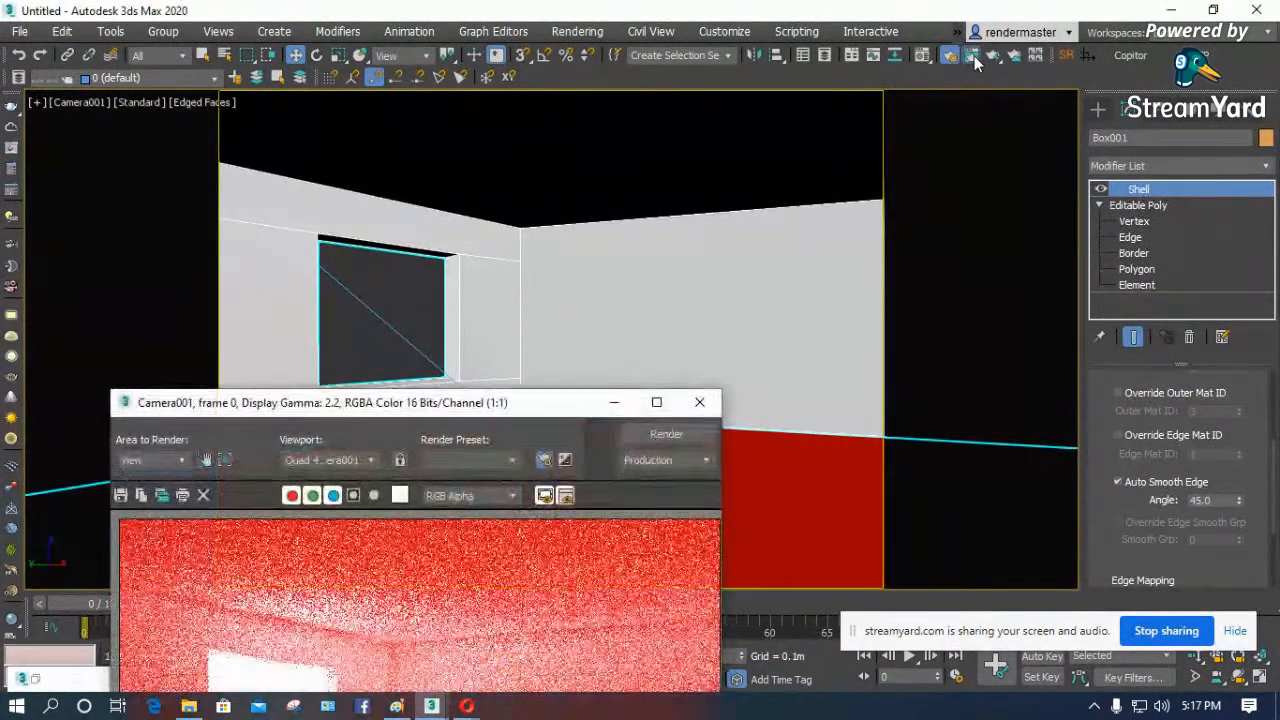
pyautogui.click(699, 402)
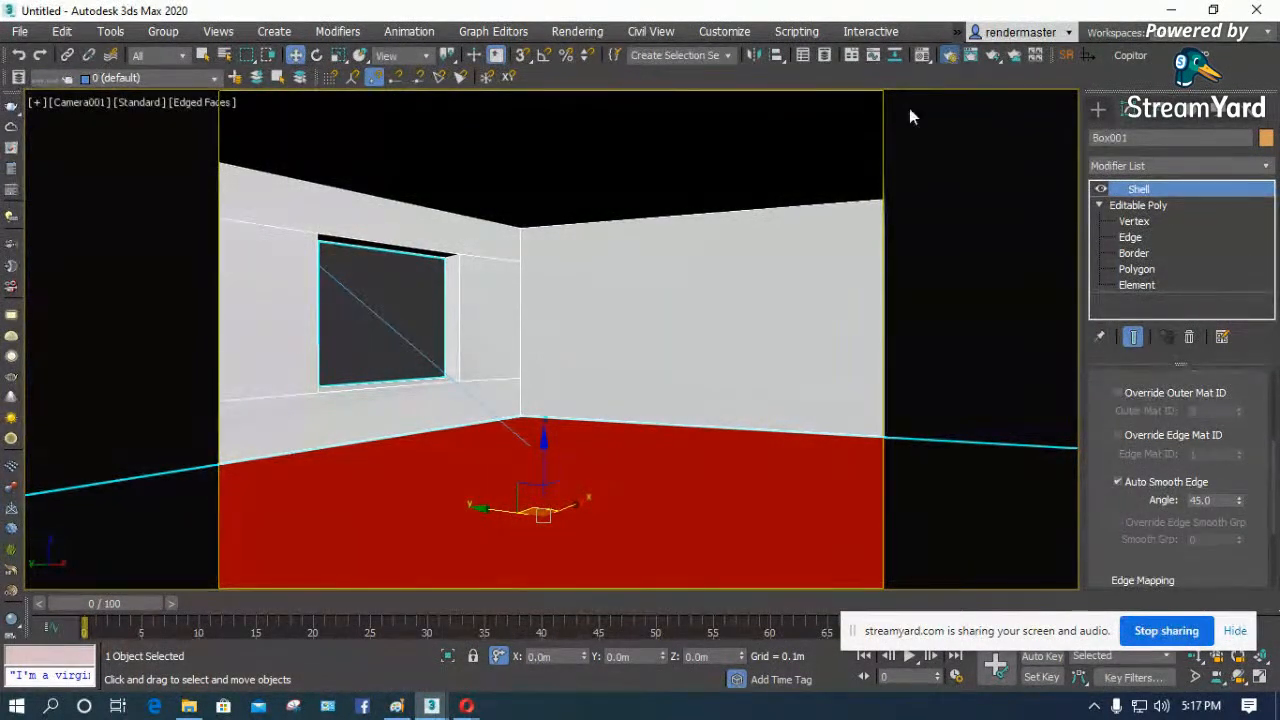
# - Set the output width to 1000 in the Render Setup common parameters
pyautogui.click(946, 58)
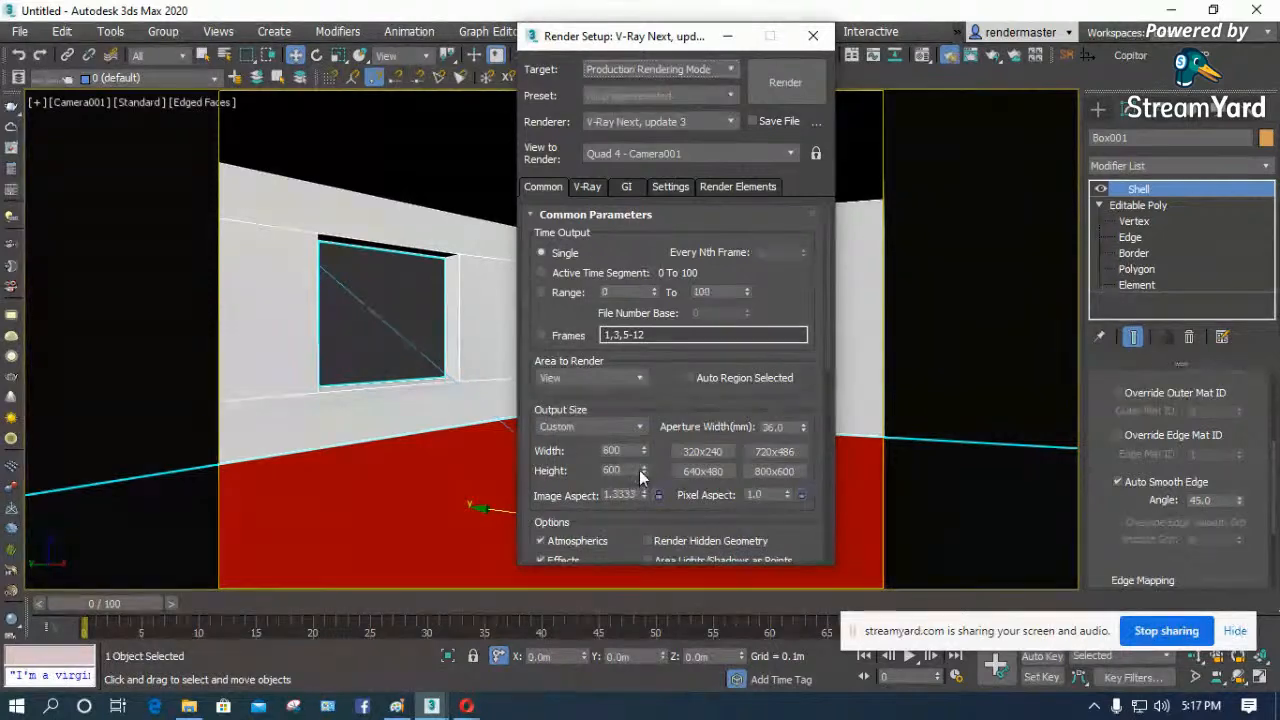
pyautogui.moveTo(684, 42); pyautogui.dragTo(610, 646)
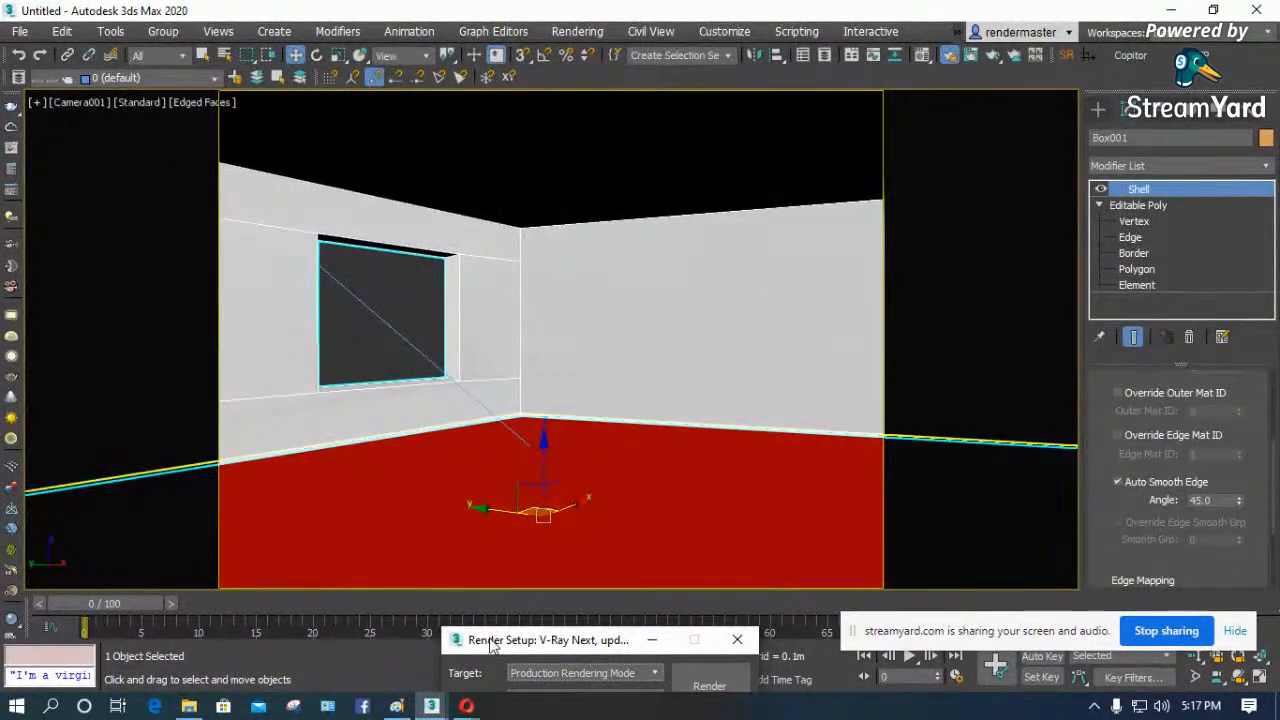
pyautogui.moveTo(493, 645); pyautogui.dragTo(550, 40)
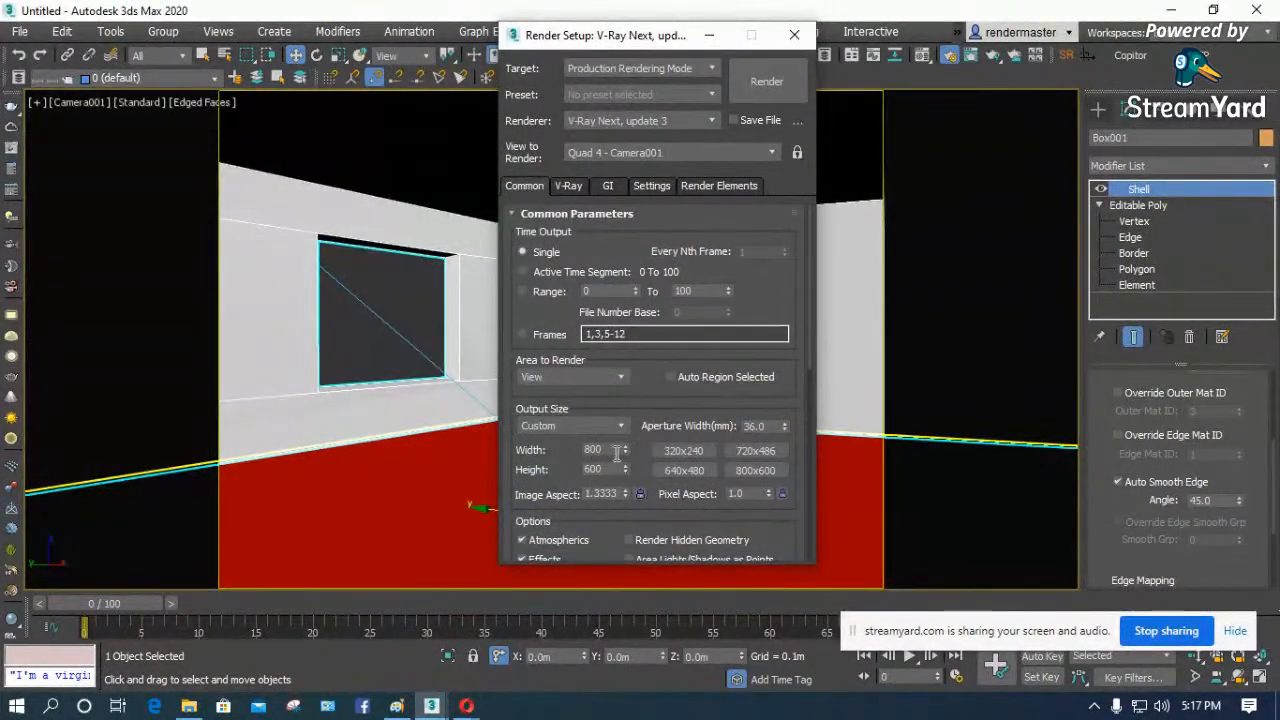
pyautogui.write('1')
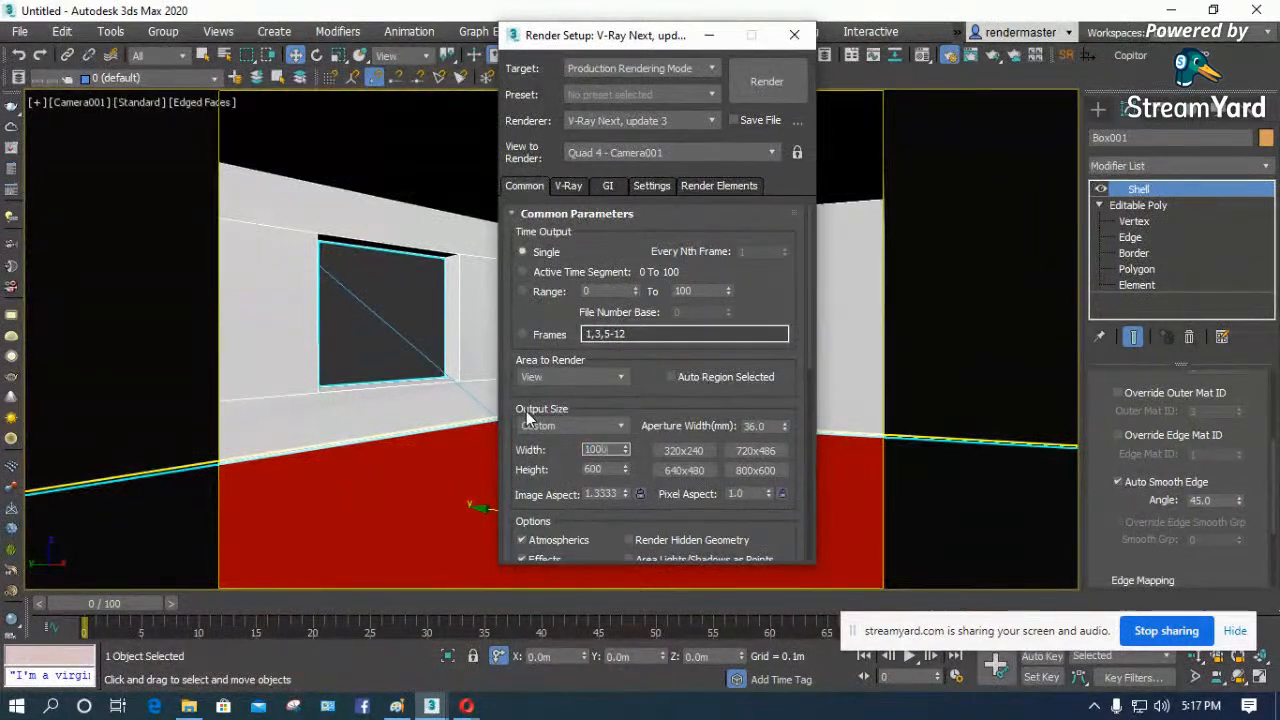
pyautogui.write('000')
pyautogui.press('Return')
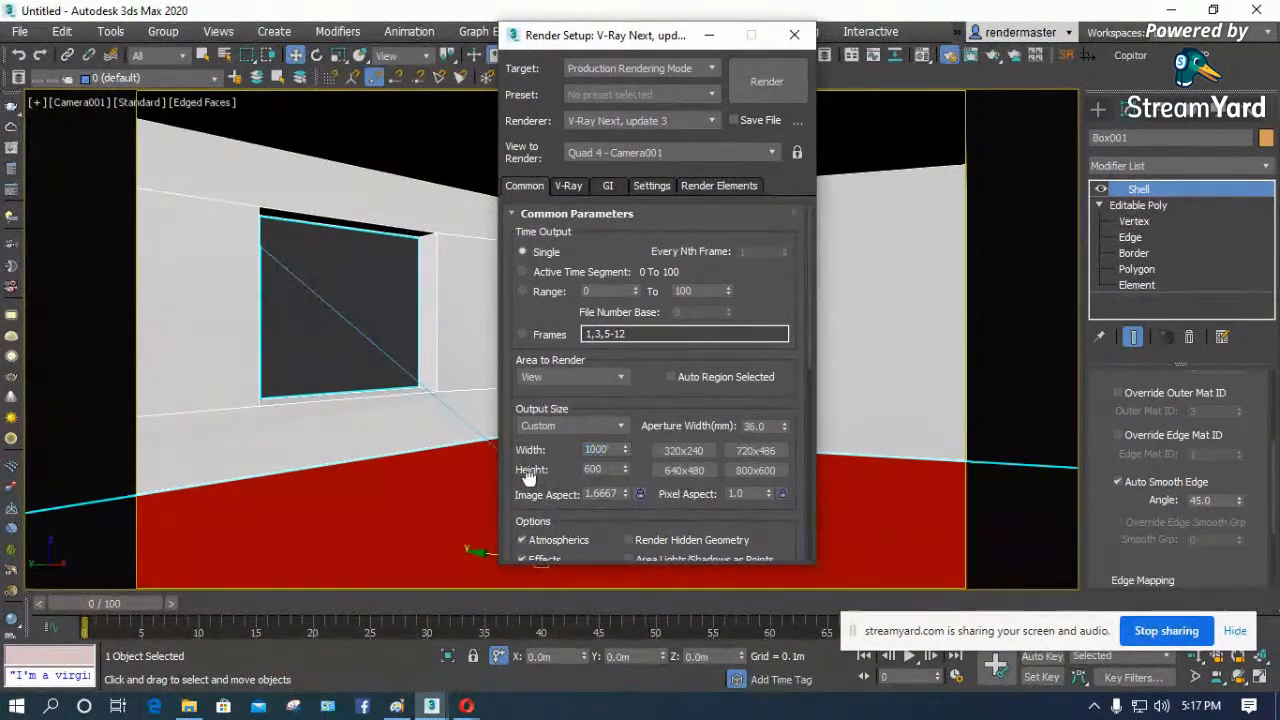
# - In the V-Ray render settings, collapse the IPR options and Image sampler rollouts and expand the Frame buffer rollout
pyautogui.scroll(-5, 595, 470)
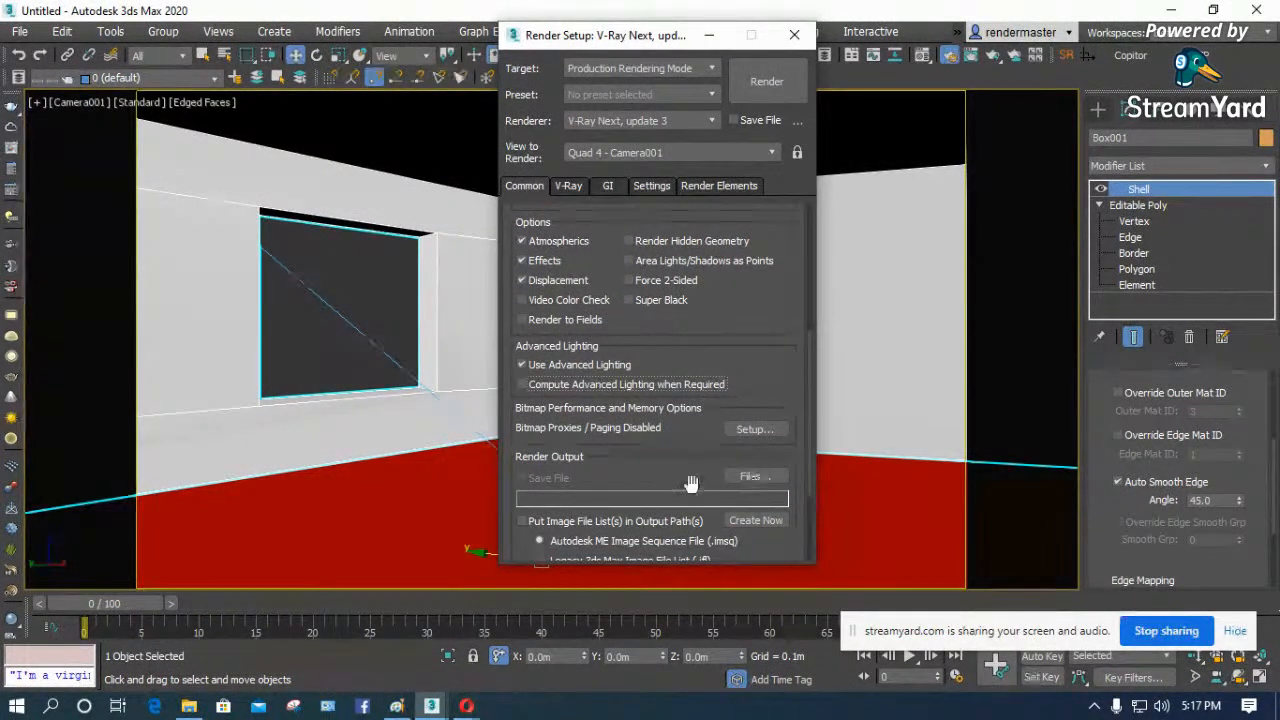
pyautogui.scroll(4, 763, 293)
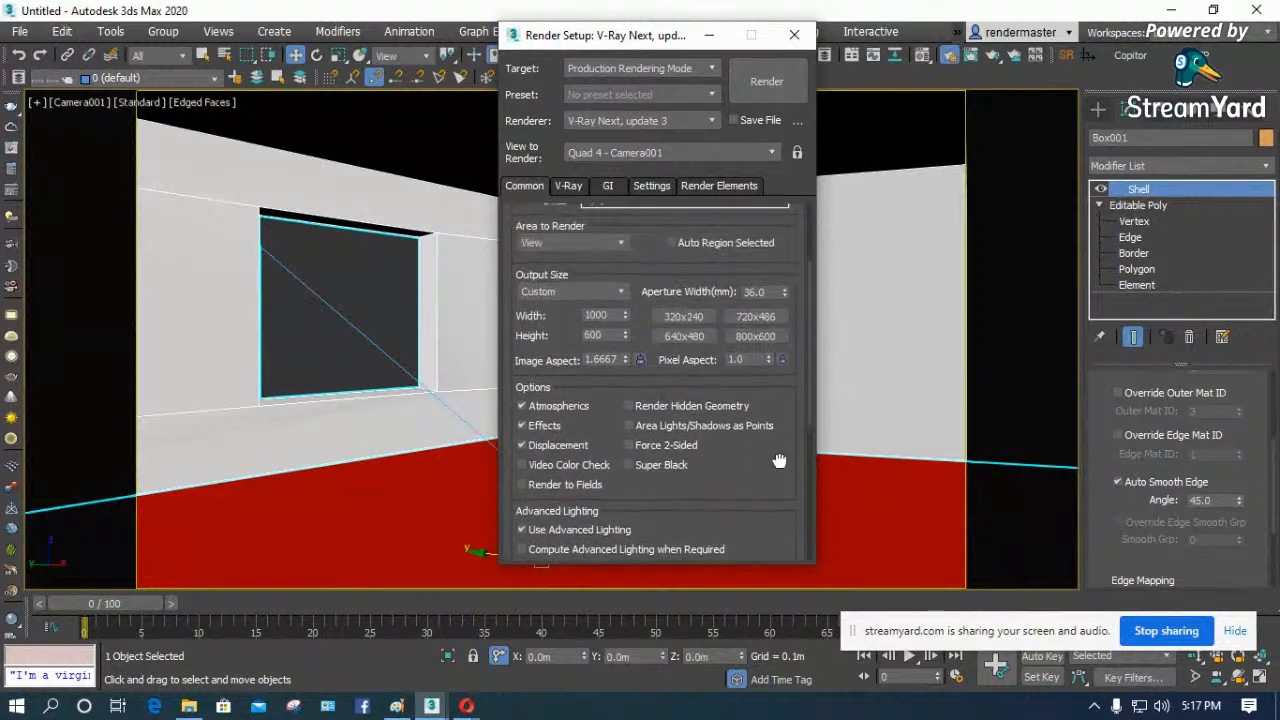
pyautogui.click(568, 187)
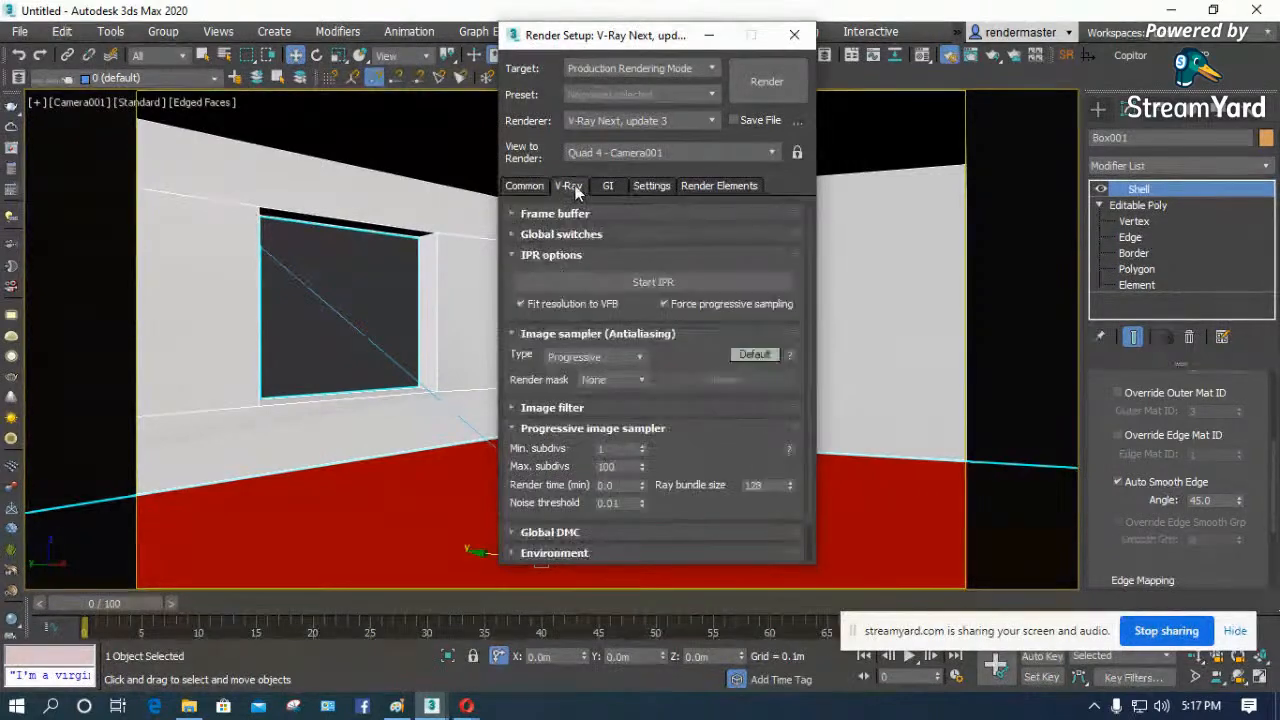
pyautogui.click(514, 255)
pyautogui.click(515, 275)
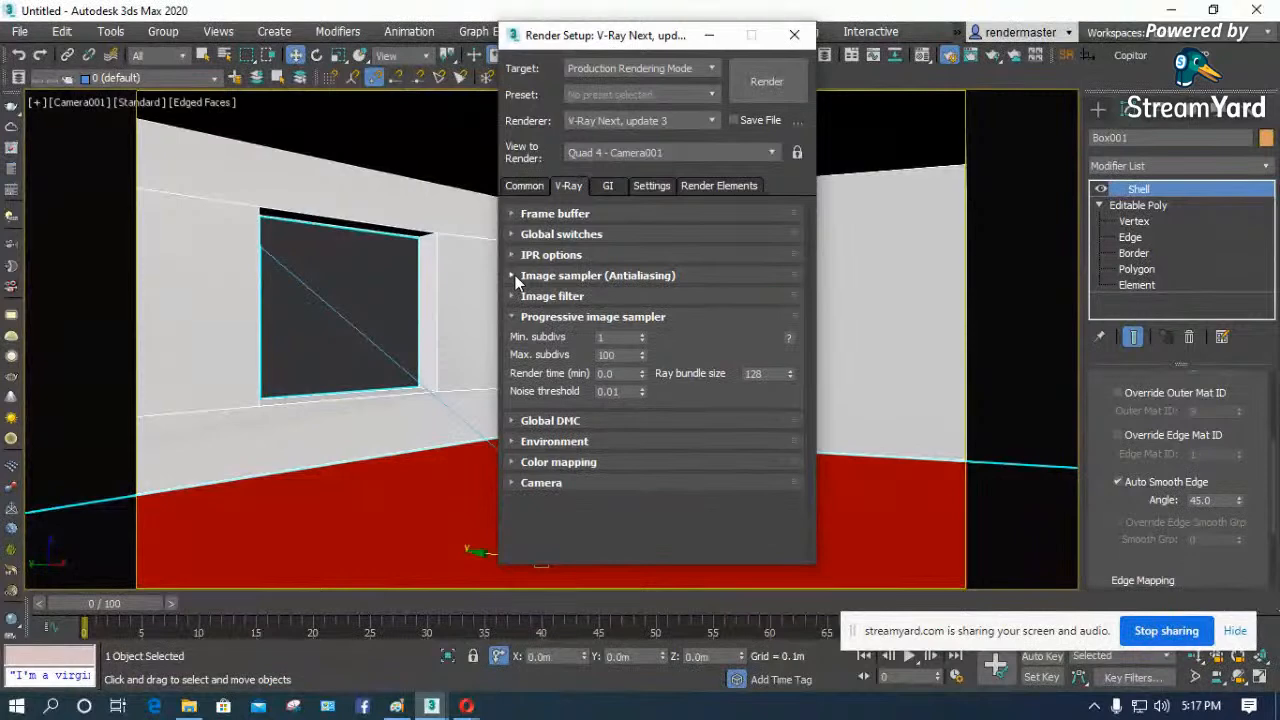
pyautogui.click(513, 212)
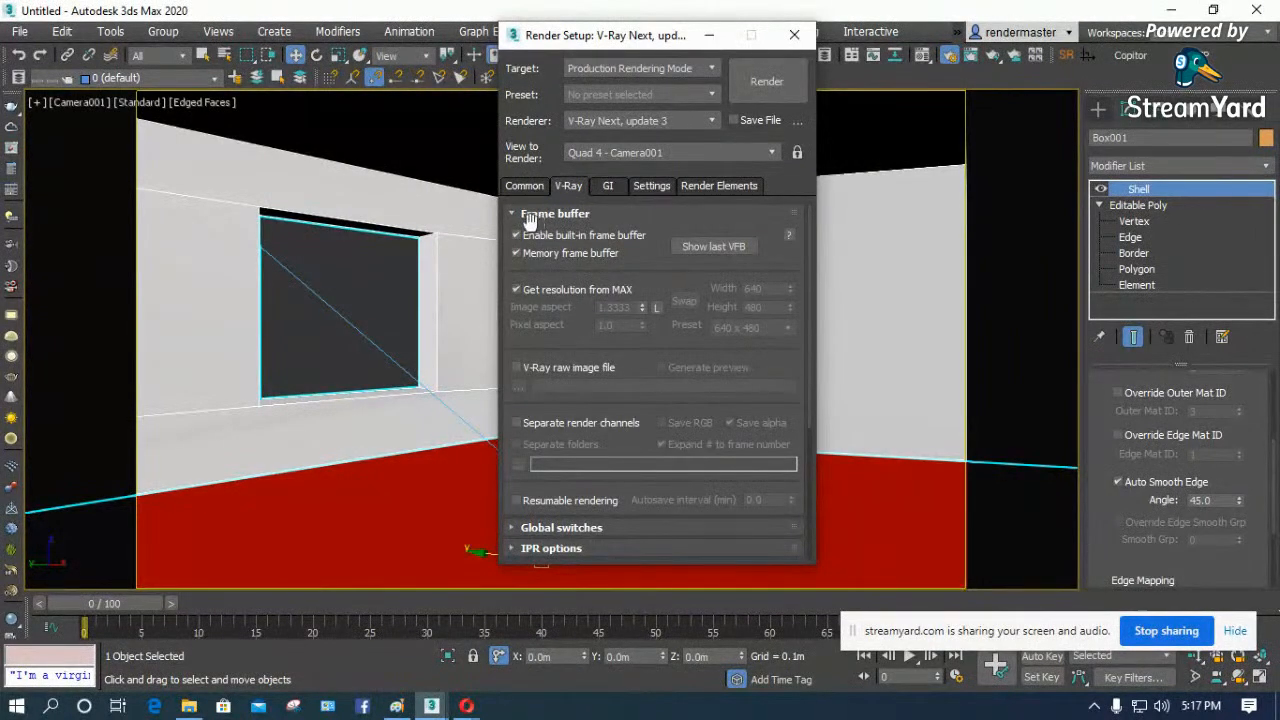
# - Bring up SolidRocks and render the camera view with the BruteForce / LC method, Interior preset and Medium quality
pyautogui.moveTo(636, 37); pyautogui.dragTo(634, 220)
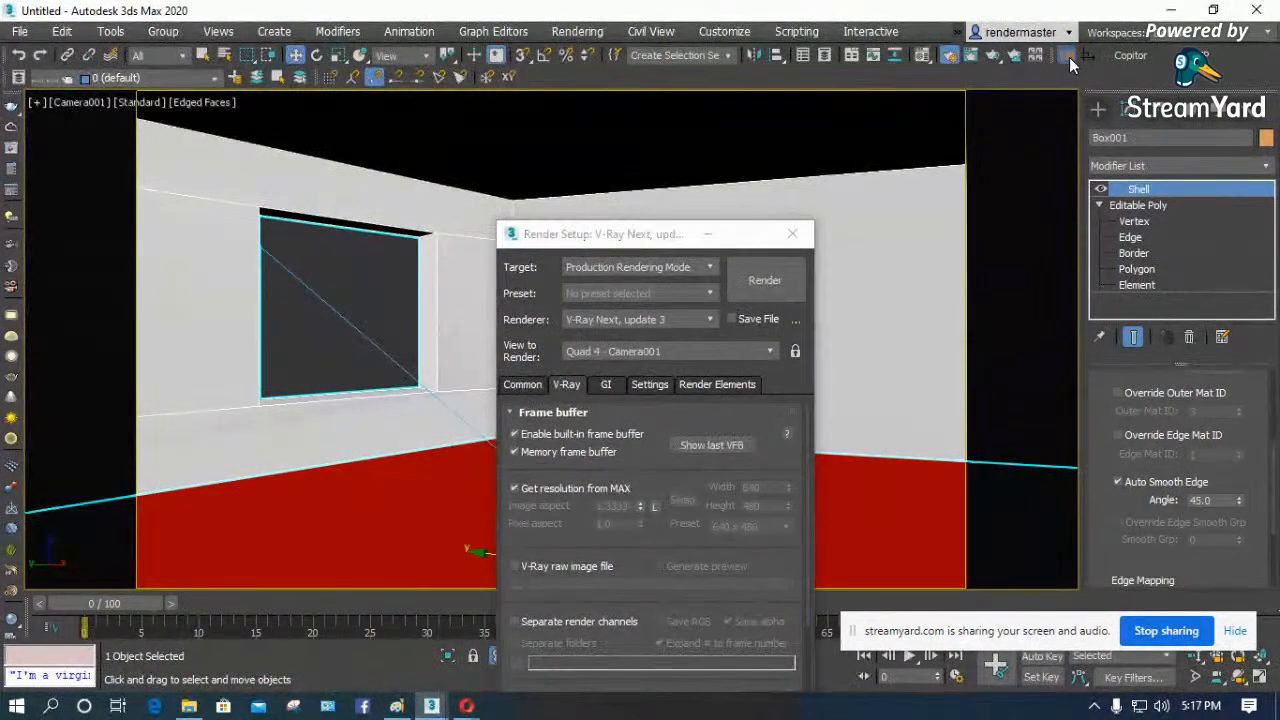
pyautogui.click(1067, 57)
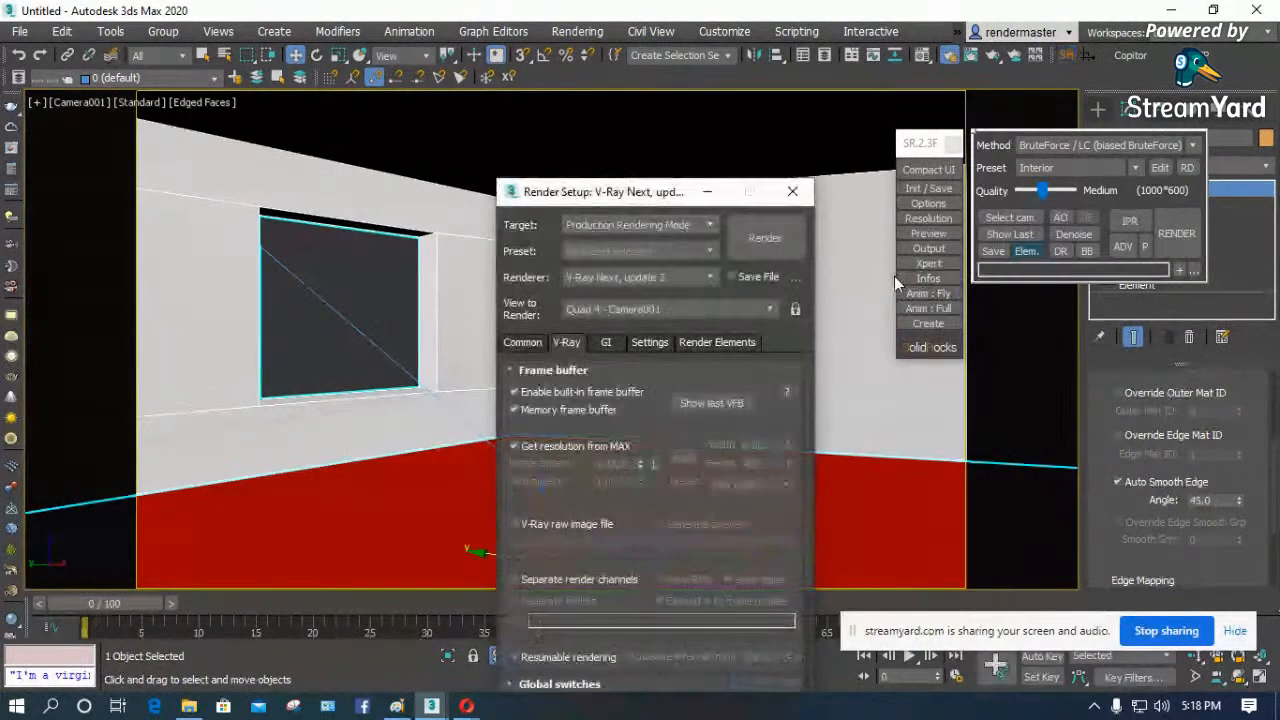
pyautogui.click(1176, 233)
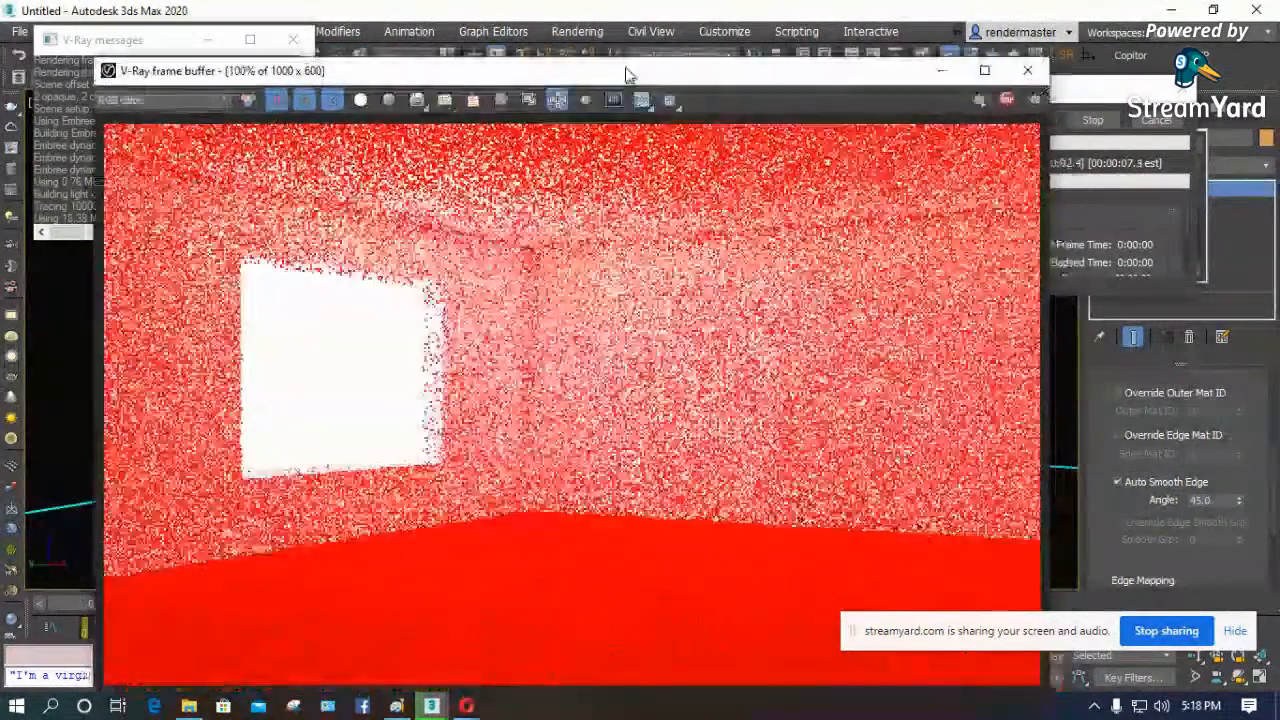
# - Show the color corrections in the V-Ray frame buffer, enable Exposure, and close the frame buffer
pyautogui.moveTo(627, 75); pyautogui.dragTo(596, 22)
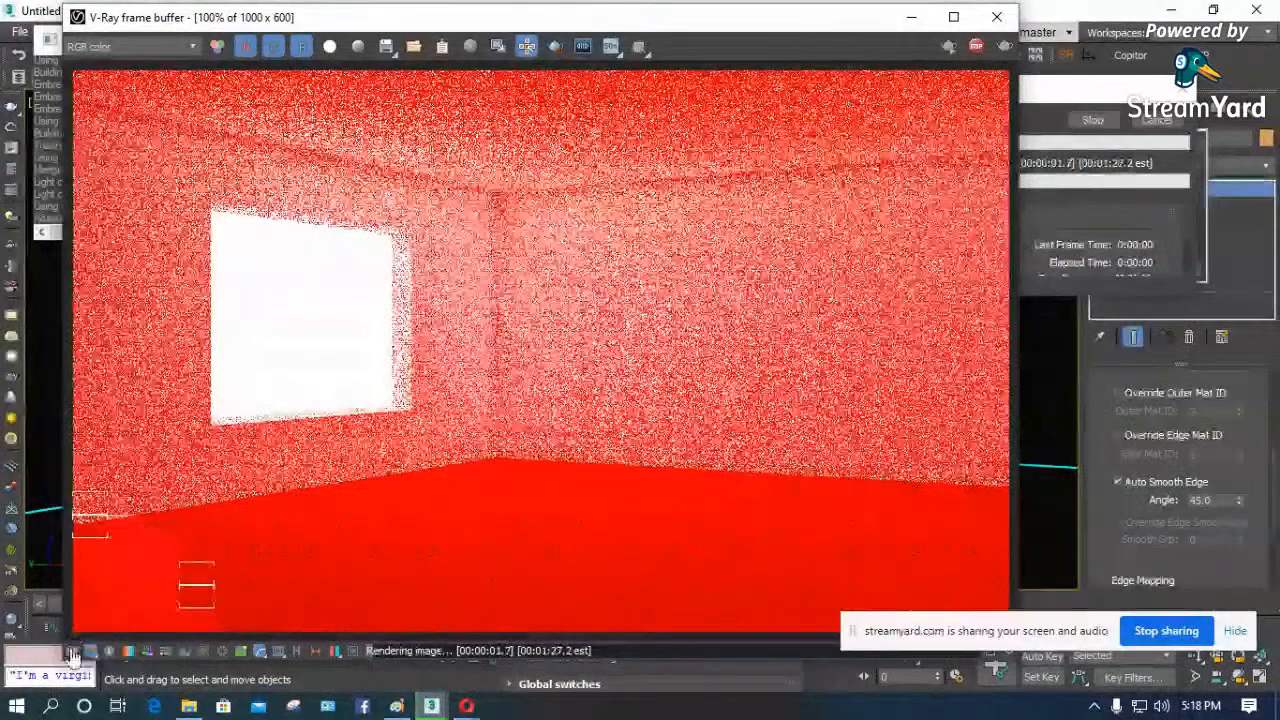
pyautogui.click(72, 652)
pyautogui.click(1031, 70)
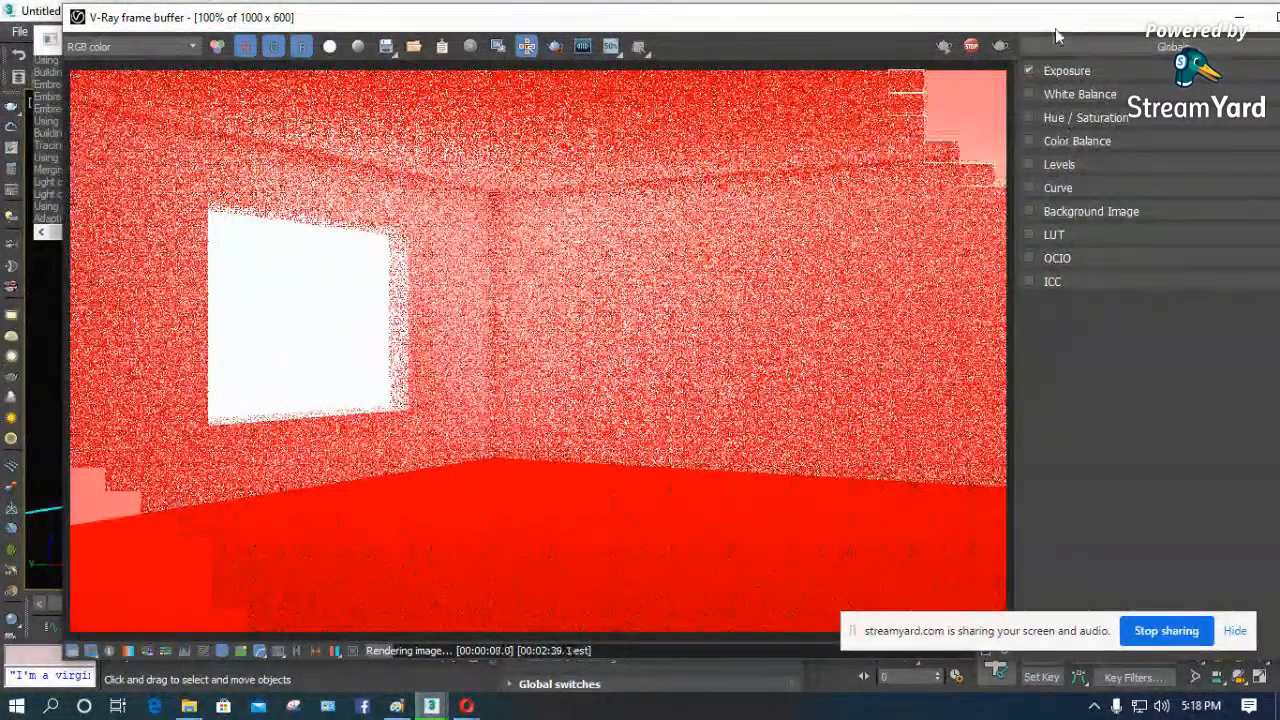
pyautogui.moveTo(1055, 28); pyautogui.dragTo(975, 66)
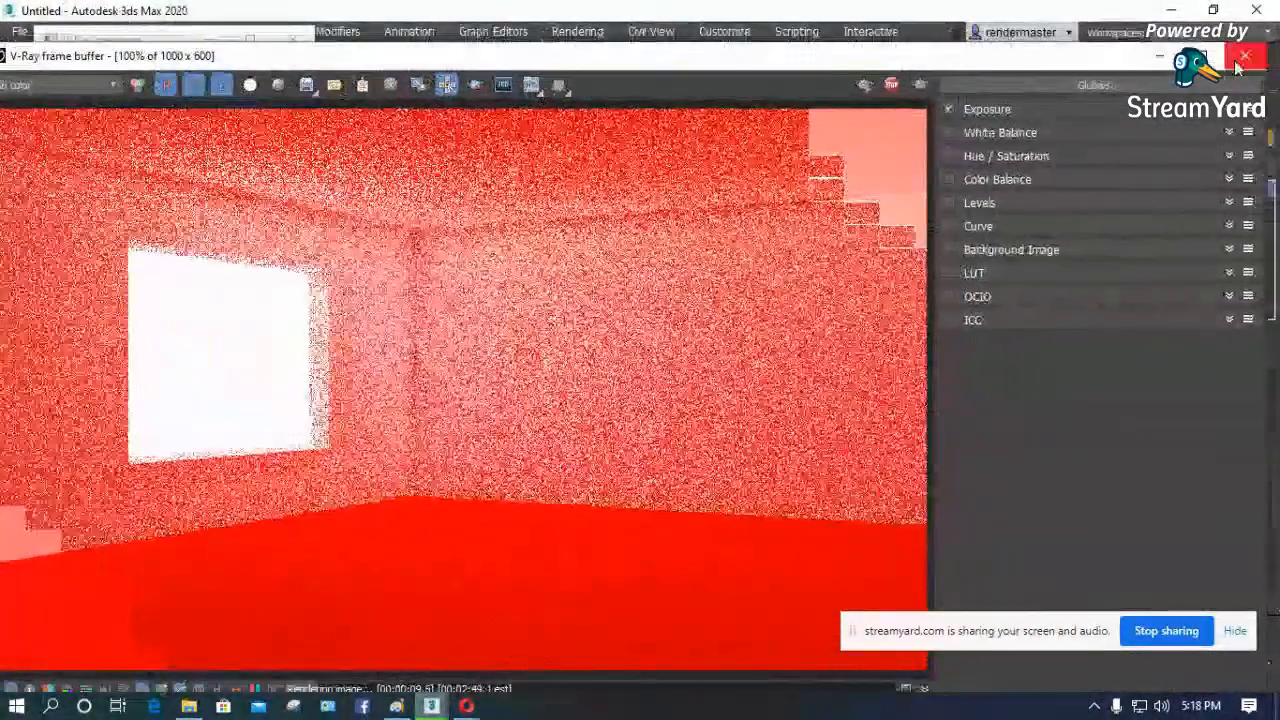
pyautogui.click(1251, 60)
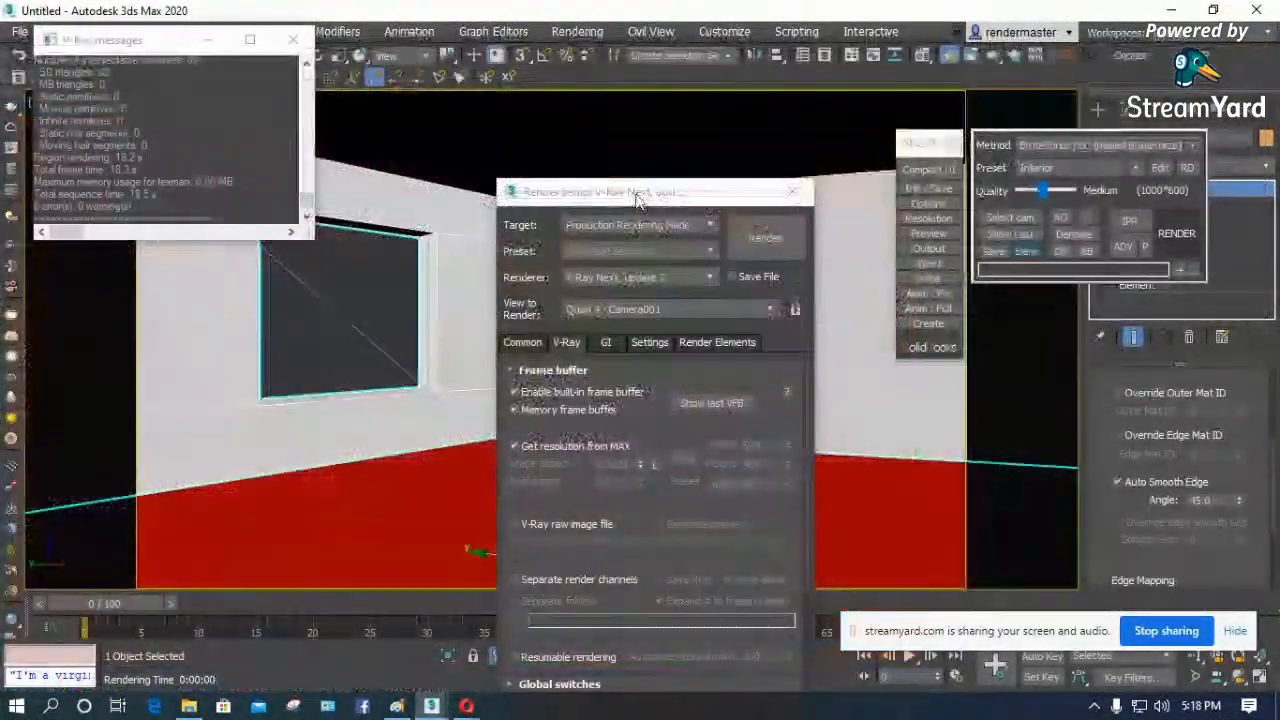
# - Turn off Get resolution from MAX, compare the V-Ray frame buffer size with the common output size, and turn the option back on
pyautogui.moveTo(637, 199); pyautogui.dragTo(644, 50)
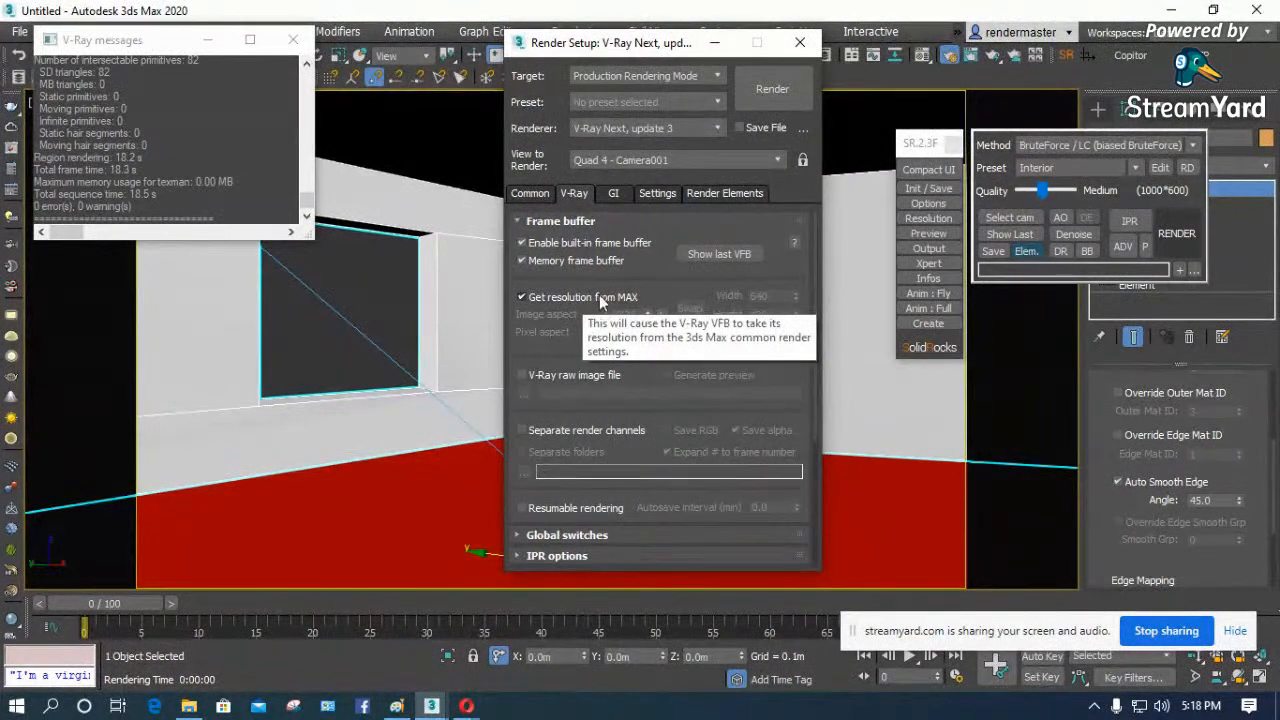
pyautogui.click(530, 194)
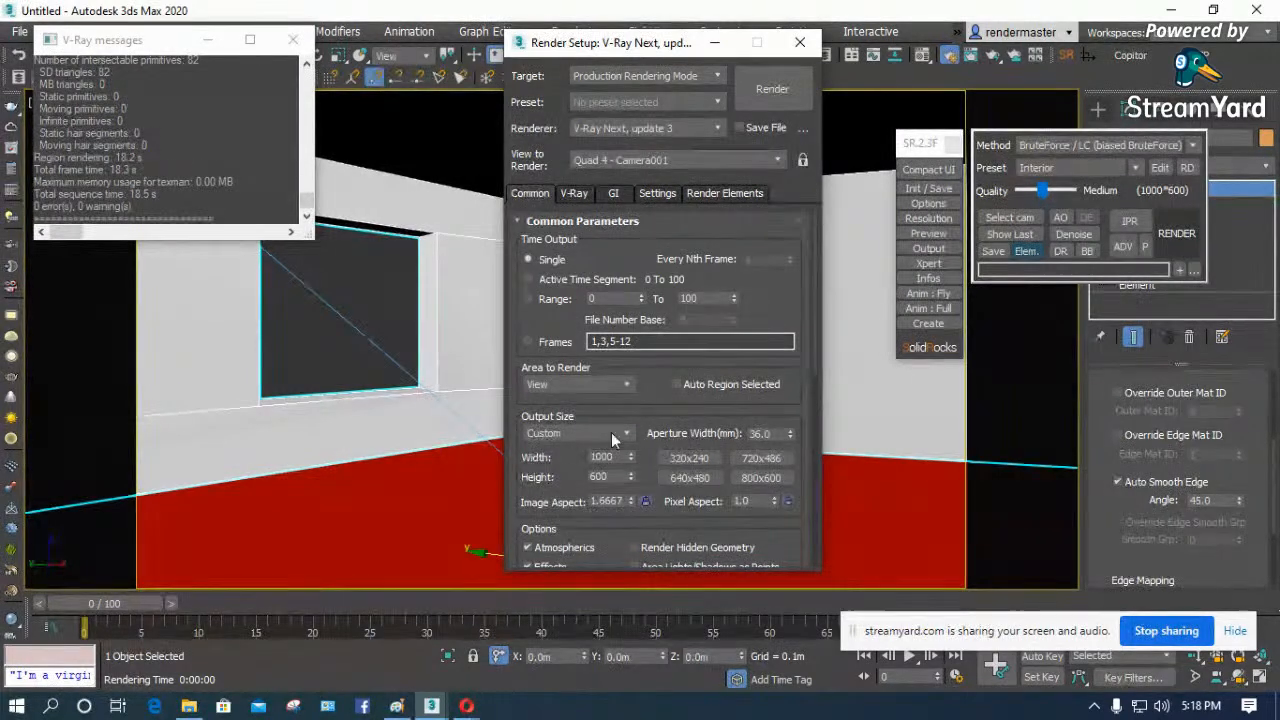
pyautogui.click(578, 196)
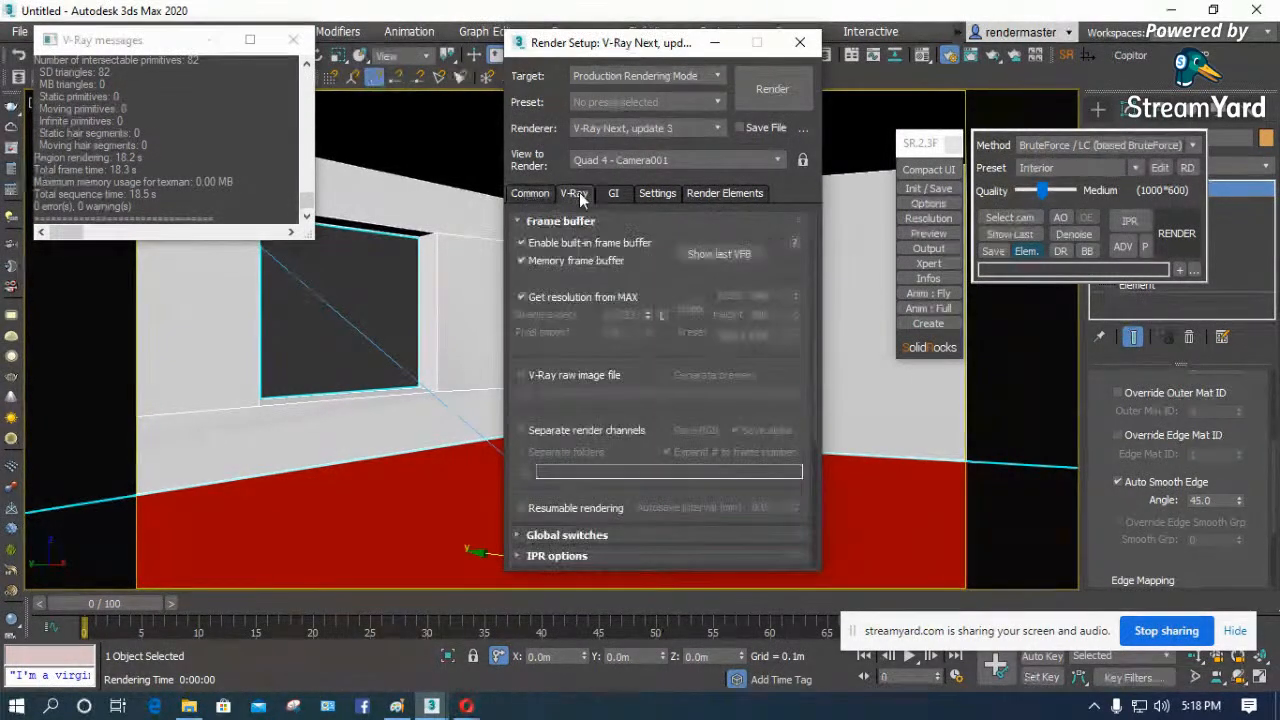
pyautogui.click(522, 297)
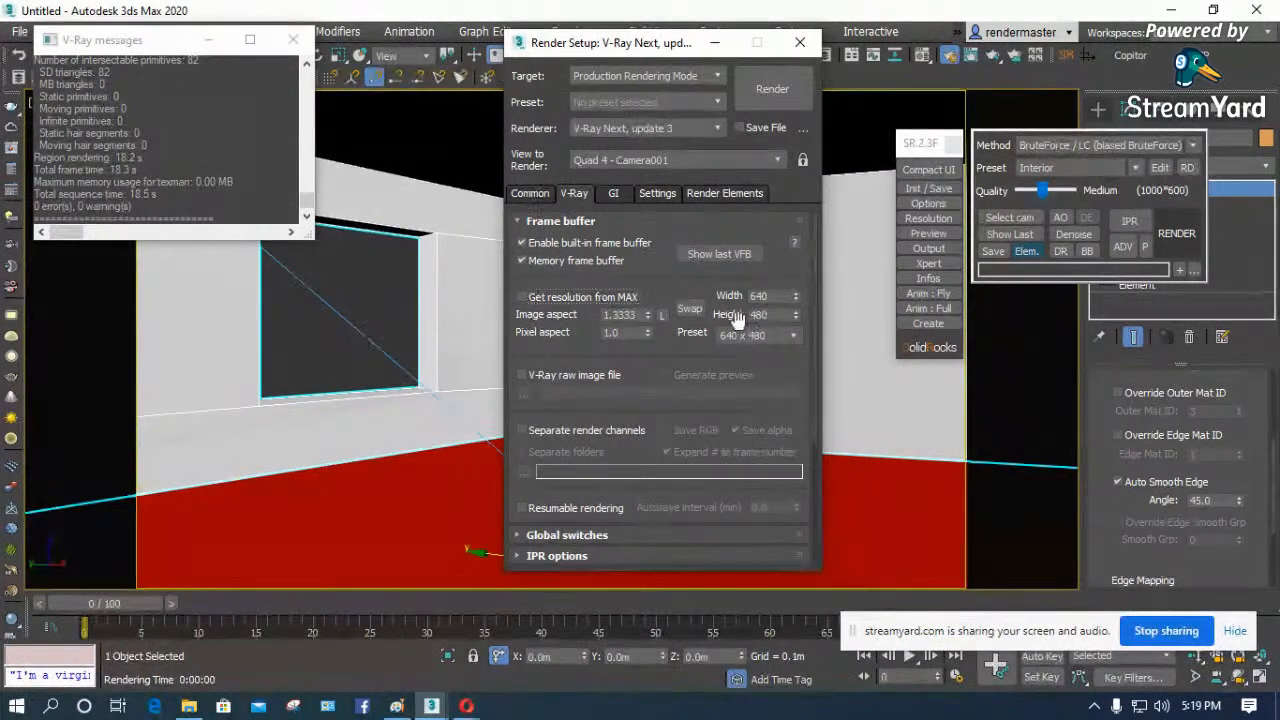
pyautogui.click(536, 193)
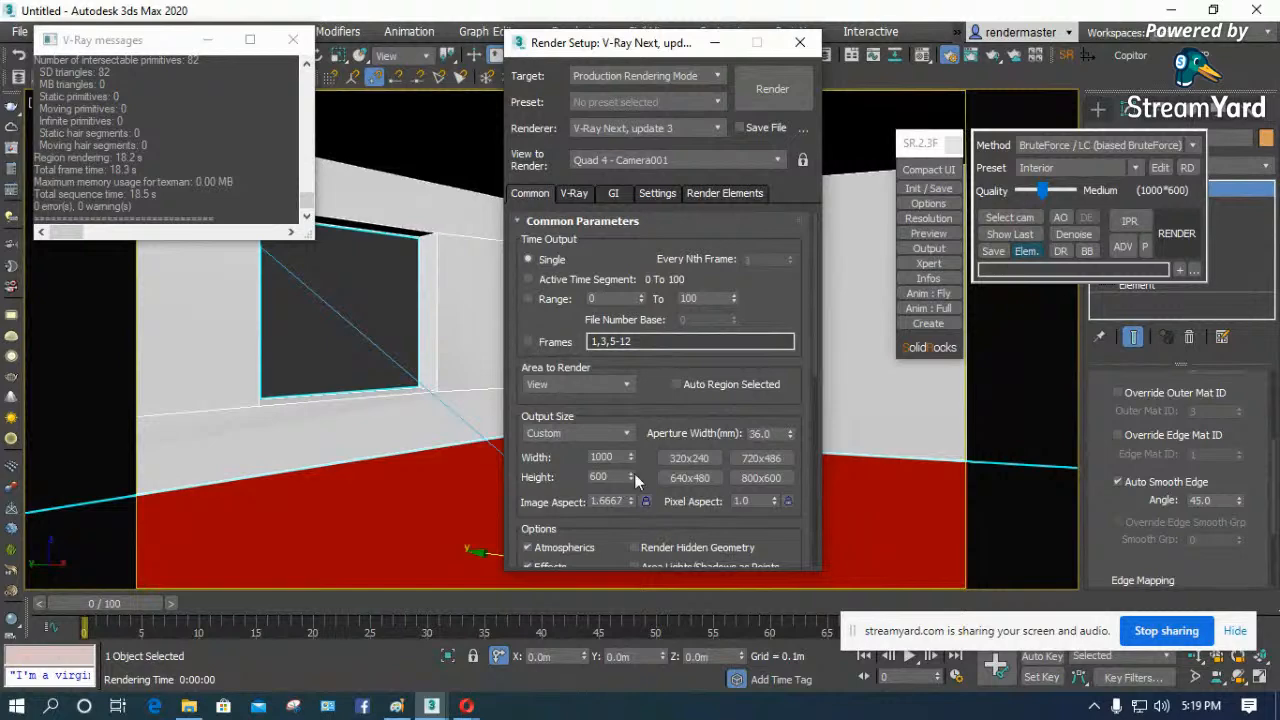
pyautogui.click(574, 195)
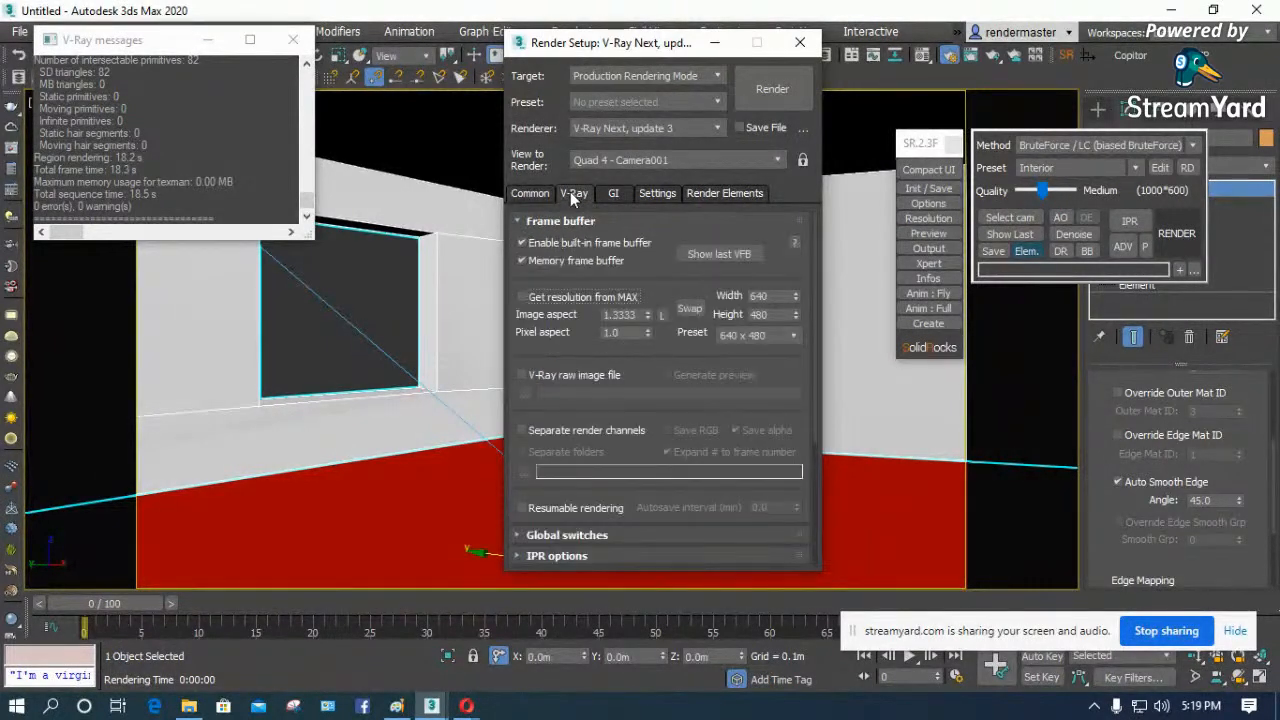
pyautogui.click(521, 297)
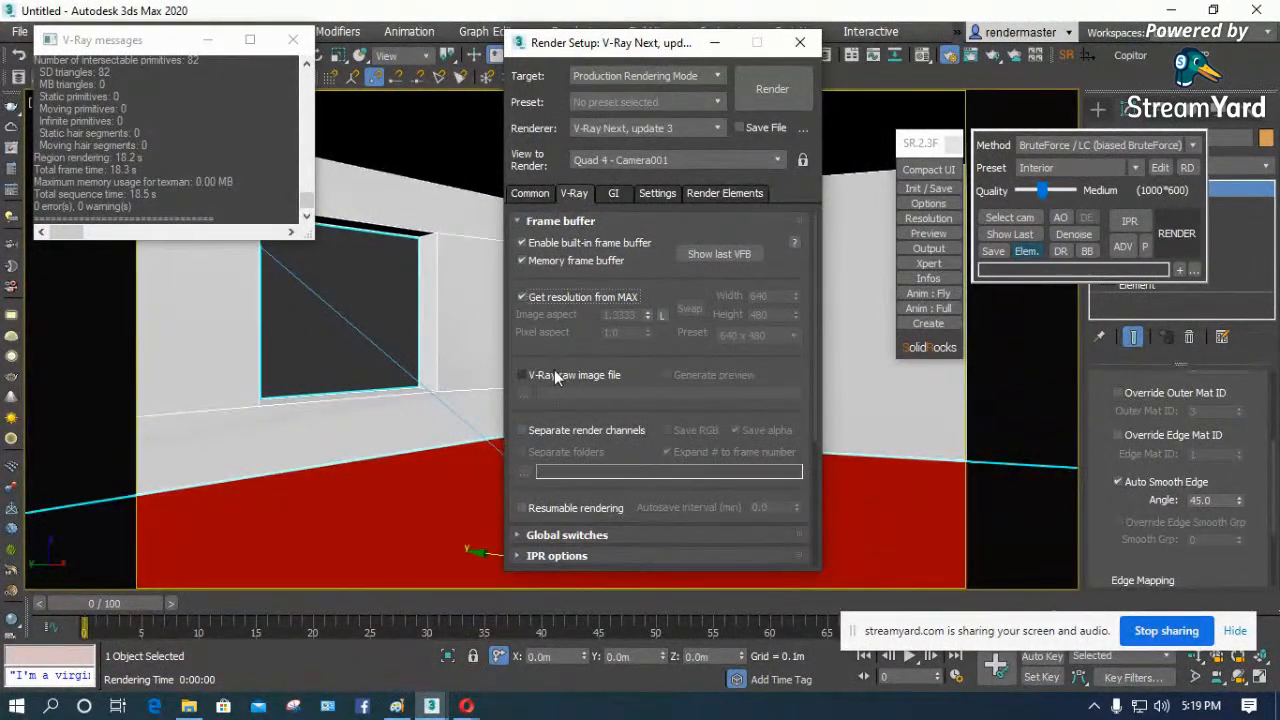
# - Try out the V-Ray raw image file output with Generate preview enabled, and switch the raw image output off again
pyautogui.scroll(-2, 554, 369)
pyautogui.click(522, 332)
pyautogui.click(668, 332)
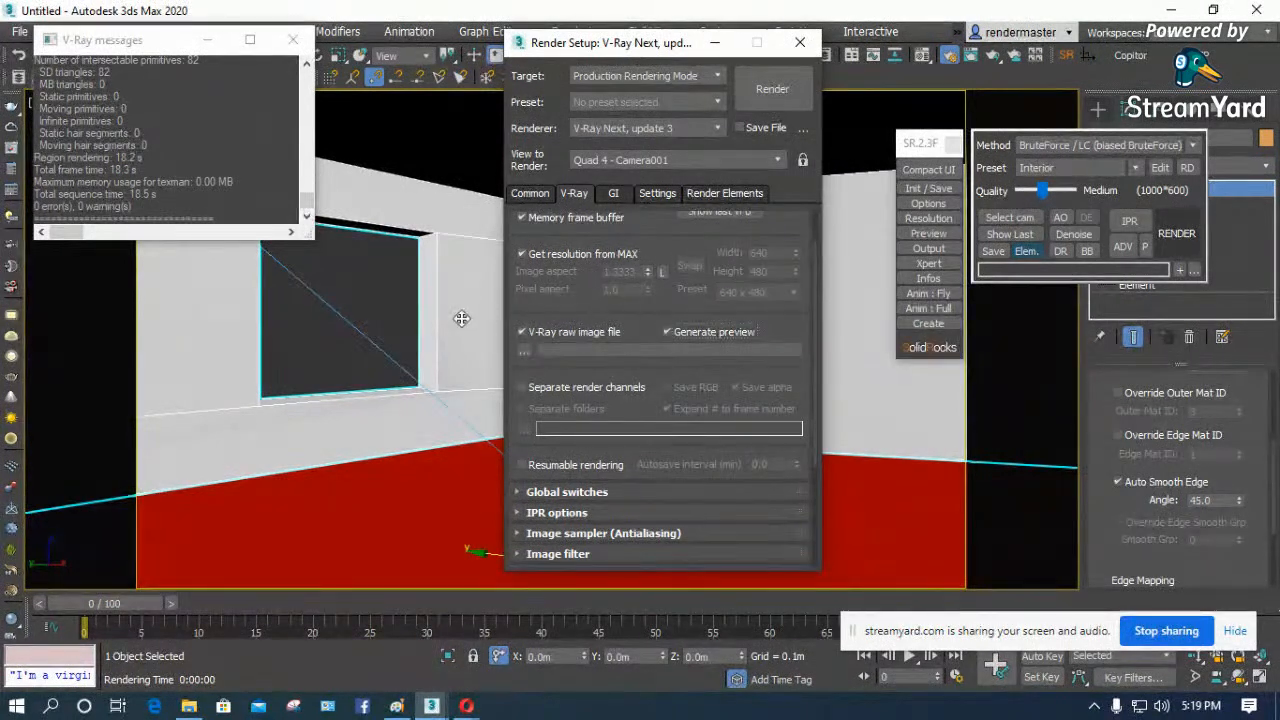
pyautogui.click(525, 335)
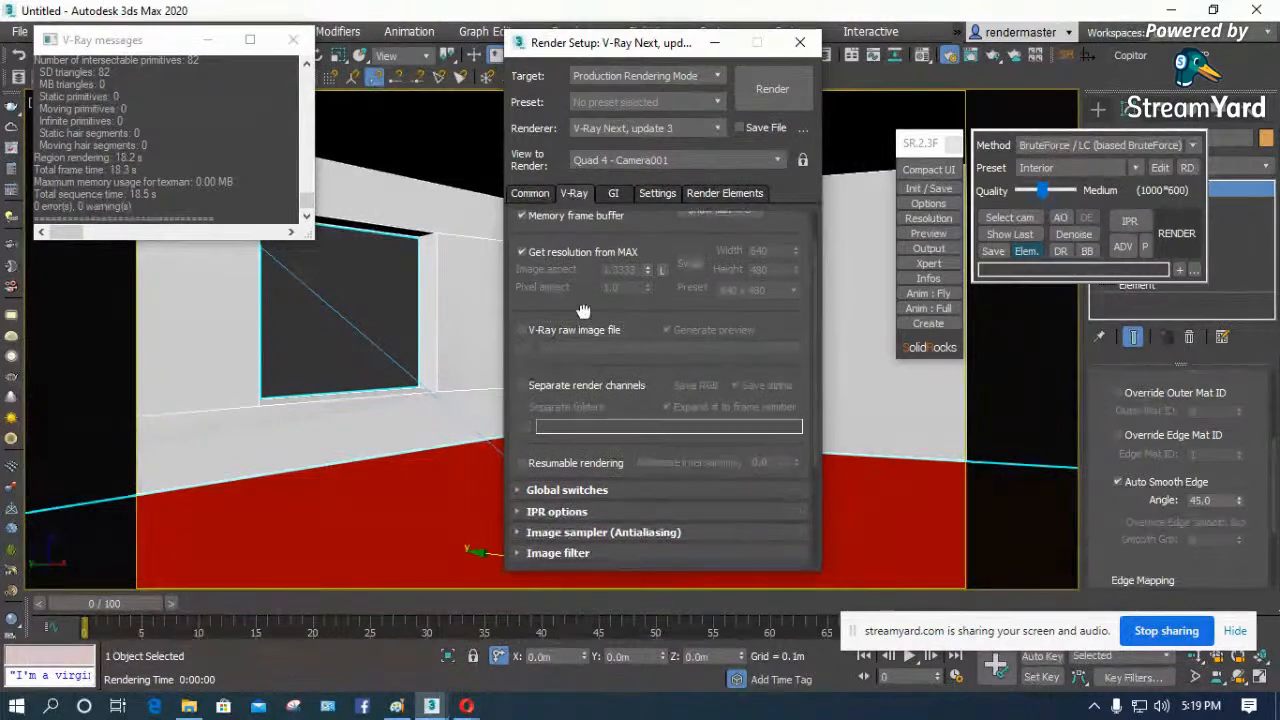
# - Expand the Global switches rollout and cycle its settings mode to Expert
pyautogui.moveTo(583, 312); pyautogui.dragTo(590, 197)
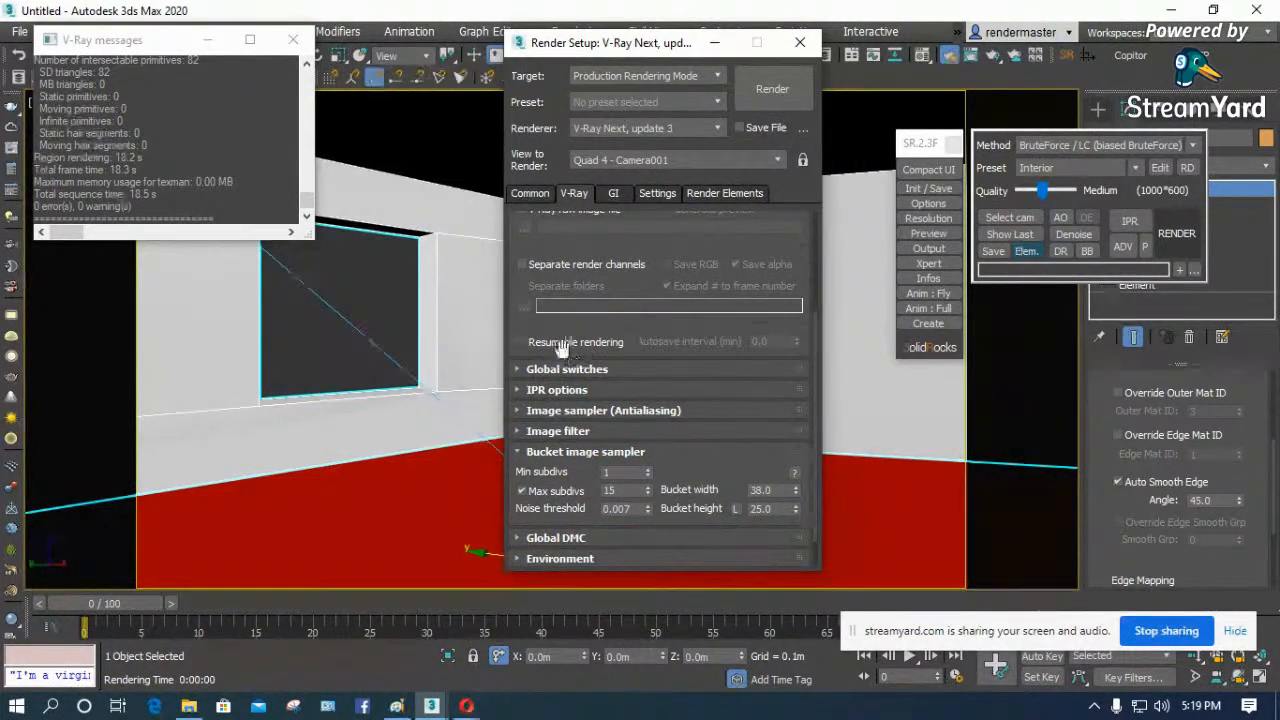
pyautogui.click(518, 368)
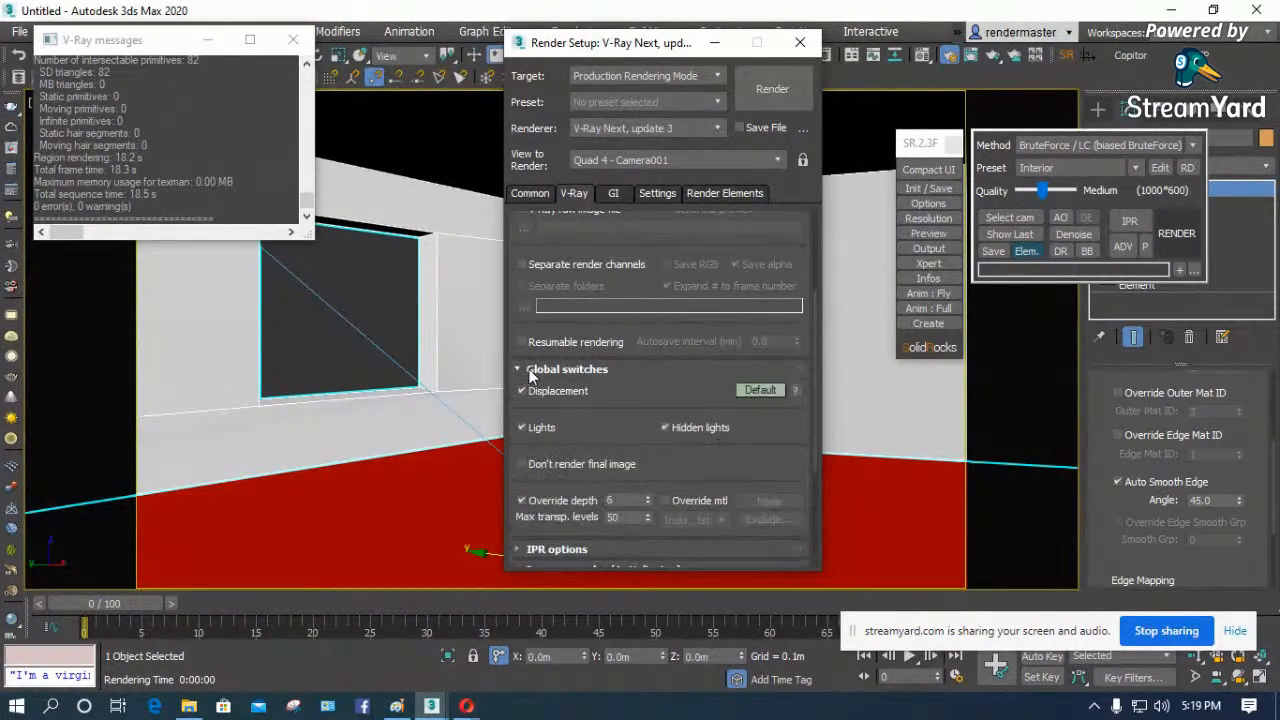
pyautogui.moveTo(603, 412); pyautogui.dragTo(708, 383)
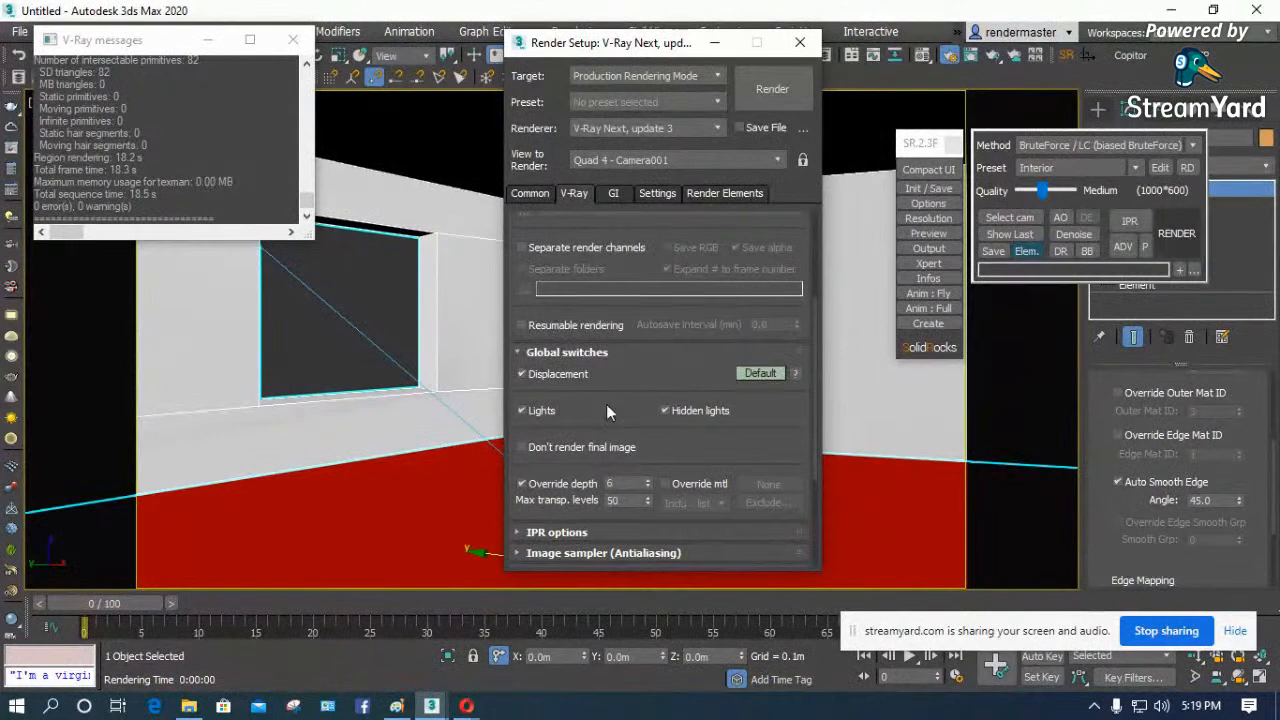
pyautogui.click(762, 373)
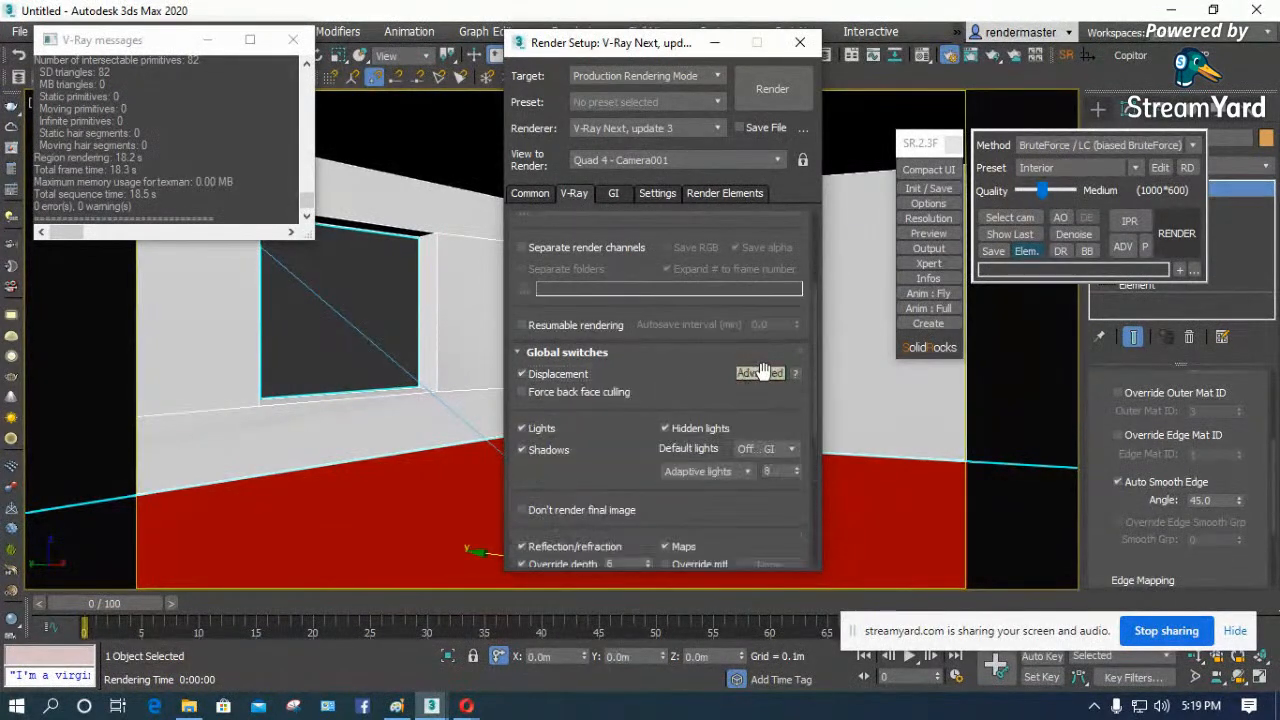
pyautogui.click(762, 374)
pyautogui.click(755, 378)
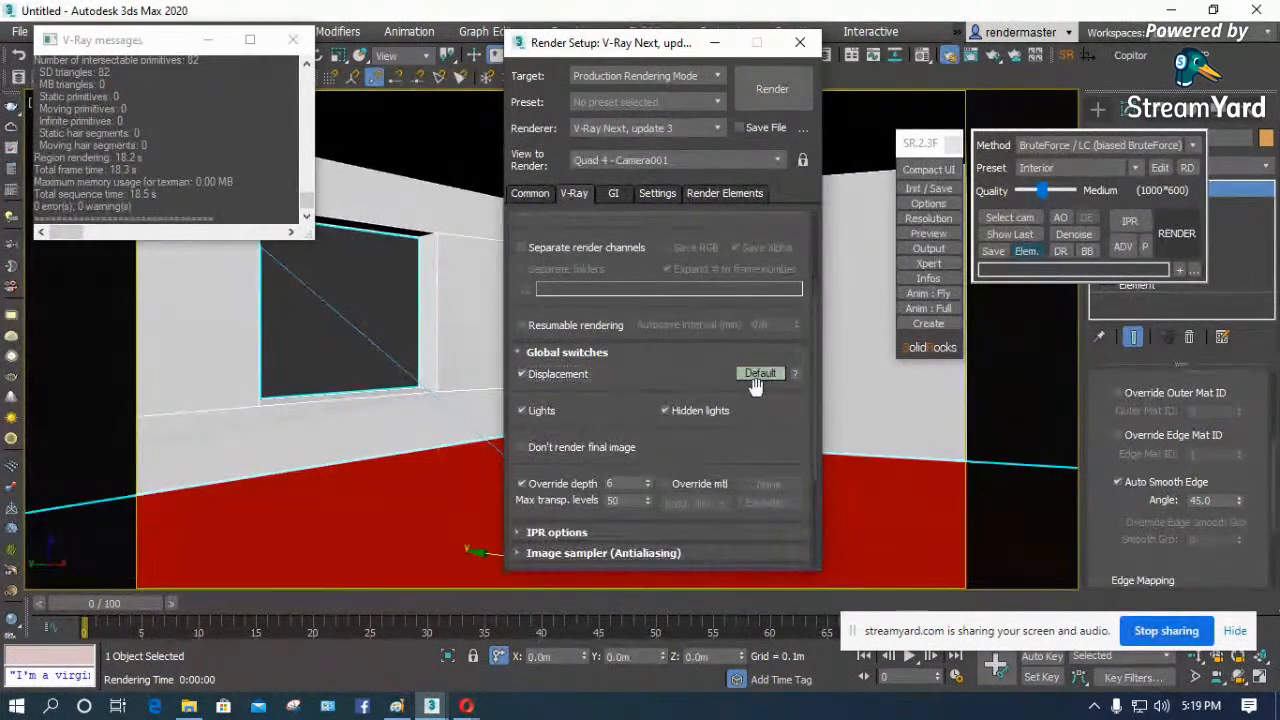
pyautogui.click(760, 372)
pyautogui.click(760, 374)
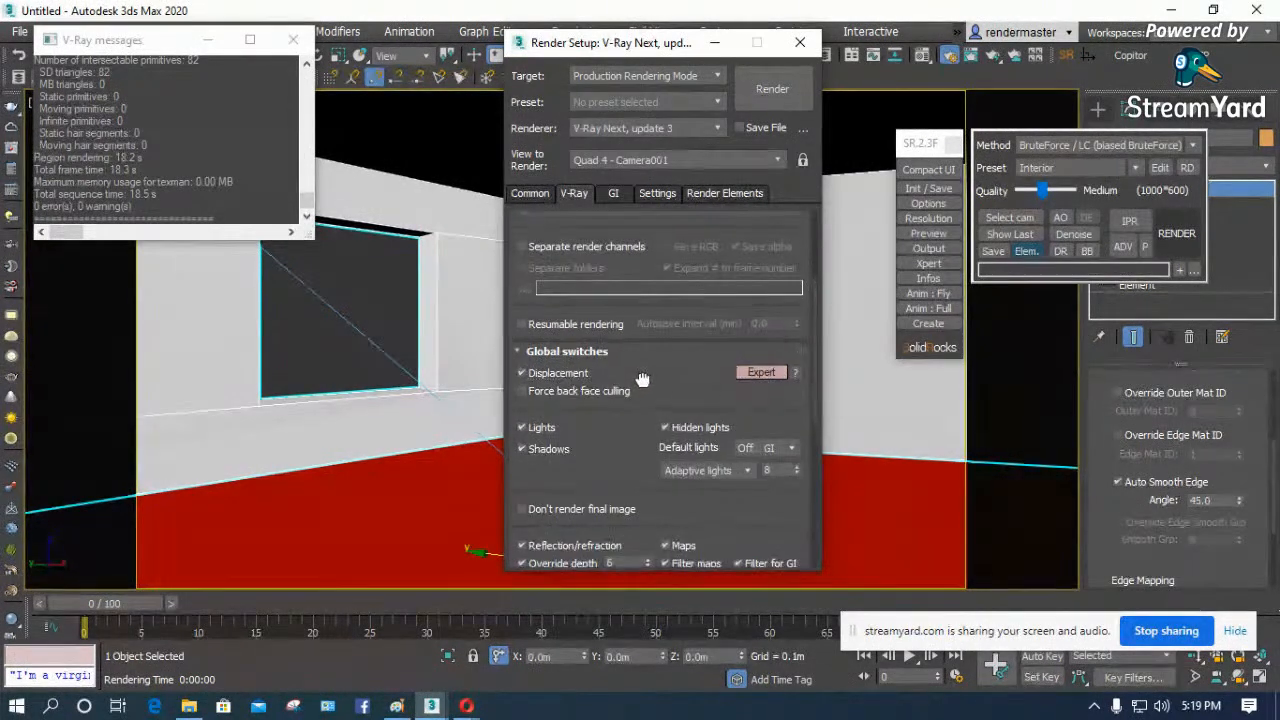
# - Turn off Lights in the Global switches while keeping Shadows enabled, and run a test render of the camera view
pyautogui.moveTo(640, 380); pyautogui.dragTo(638, 273)
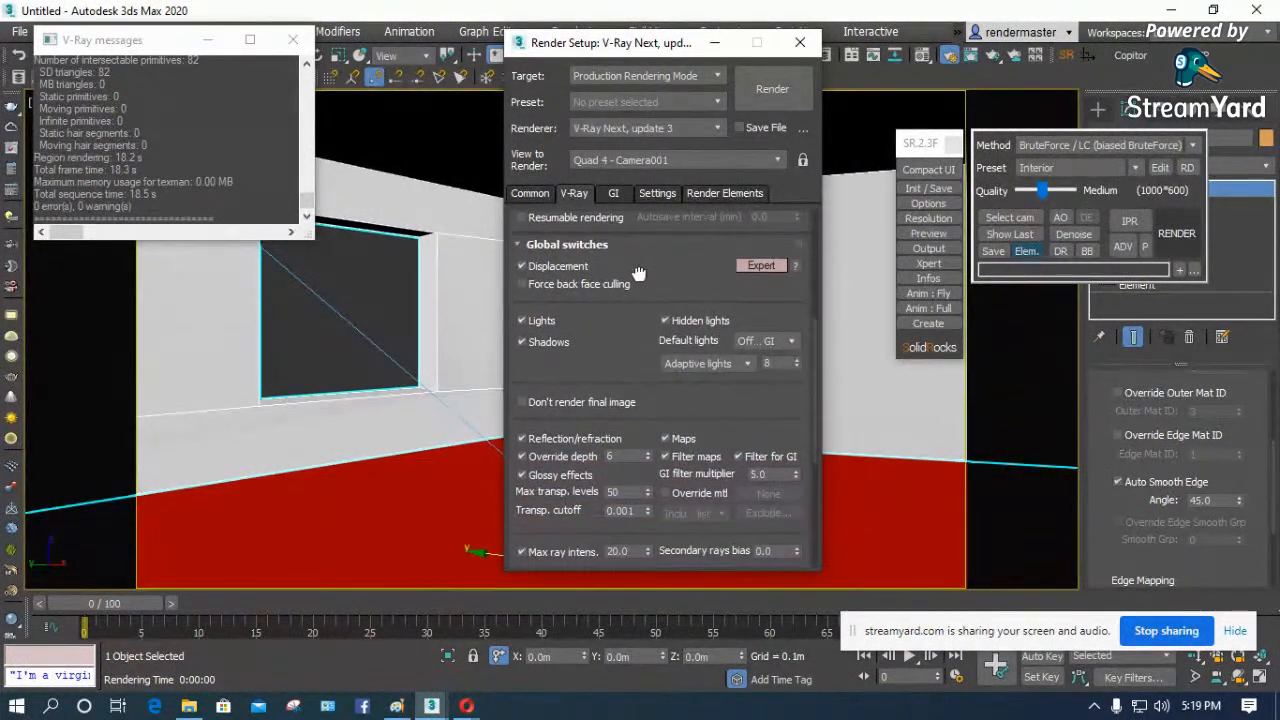
pyautogui.click(542, 342)
pyautogui.click(537, 323)
pyautogui.click(534, 324)
pyautogui.click(521, 342)
pyautogui.click(776, 89)
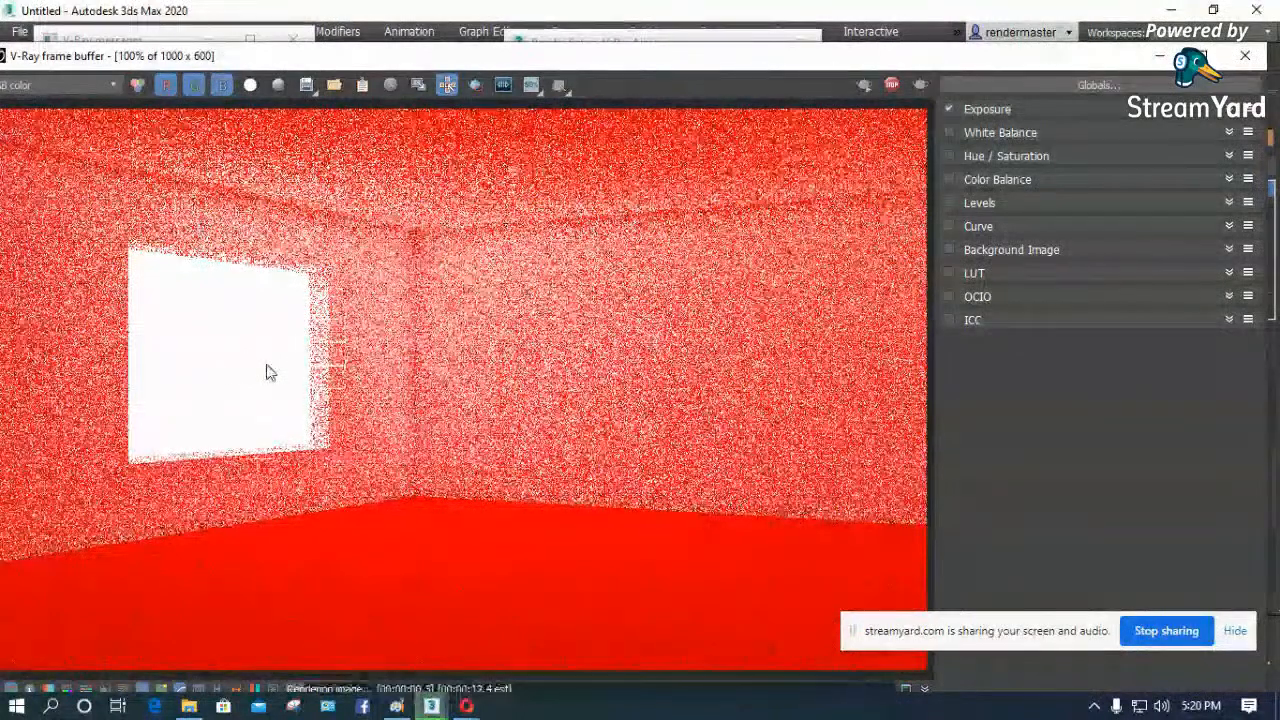
pyautogui.press('Escape')
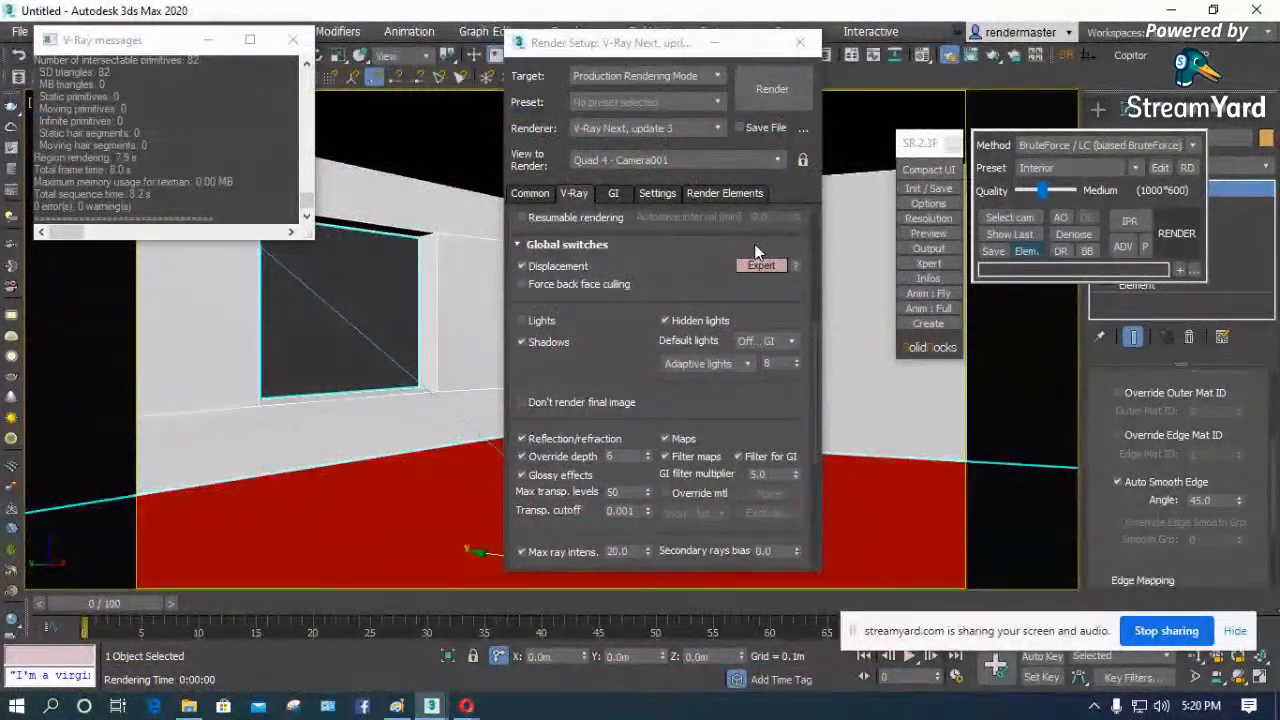
# - Disable the environment map in the Environment settings and test render the room with the Lights switch still off
pyautogui.press('8')
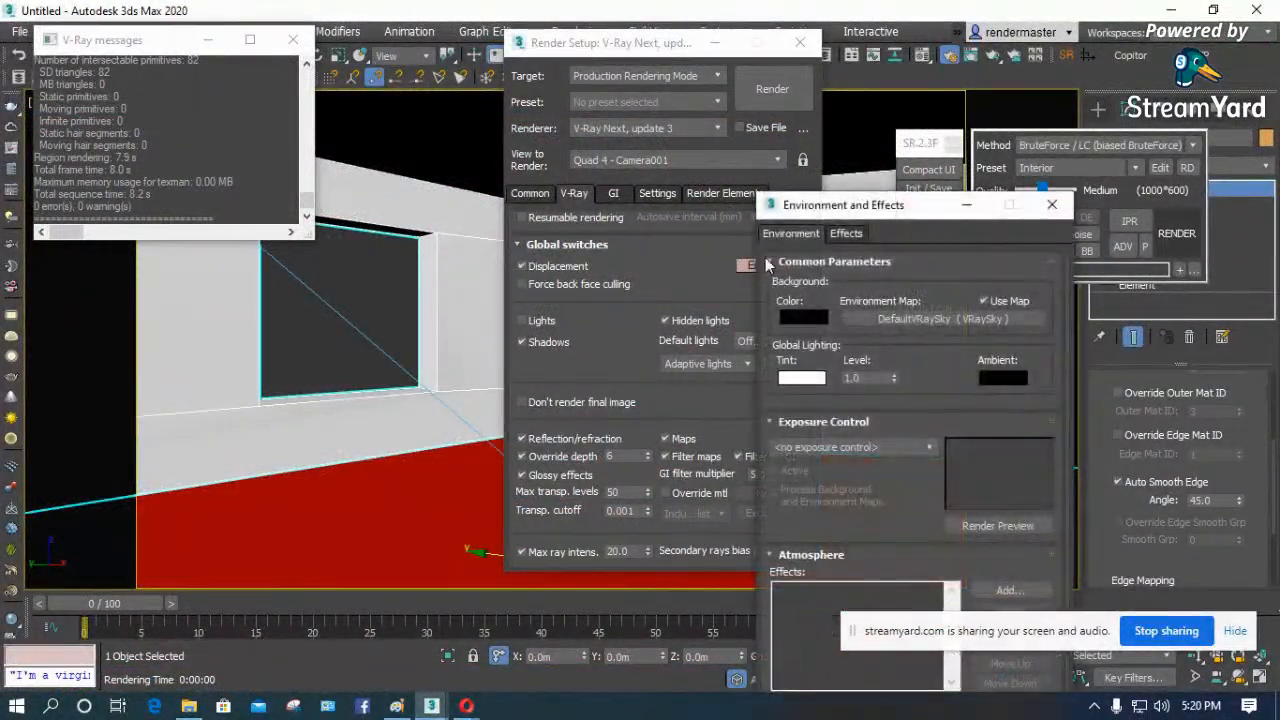
pyautogui.click(984, 301)
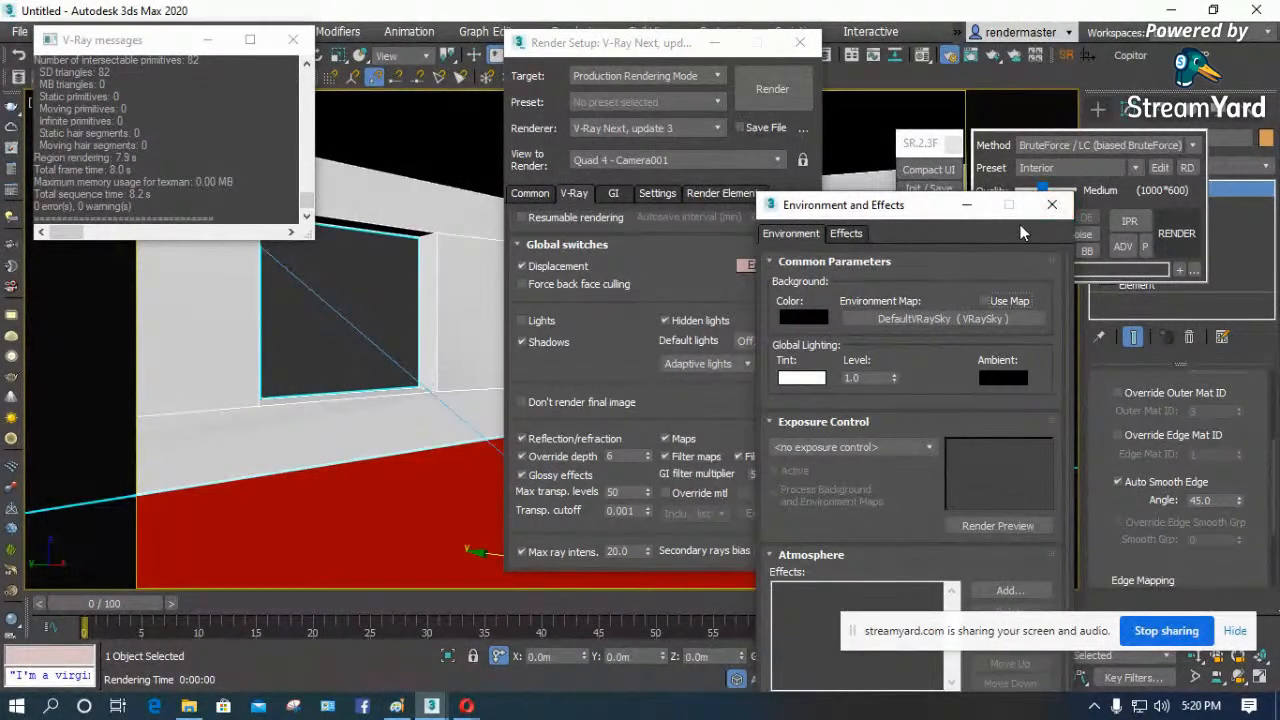
pyautogui.click(798, 96)
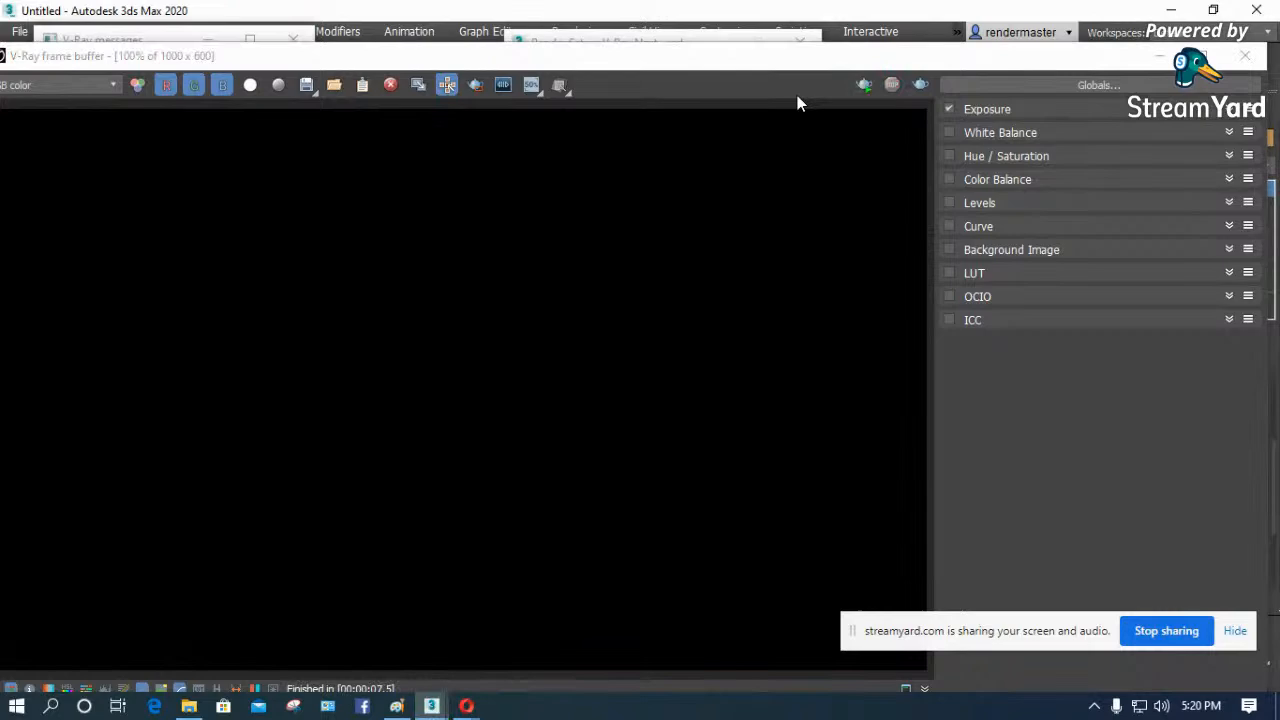
pyautogui.click(1249, 58)
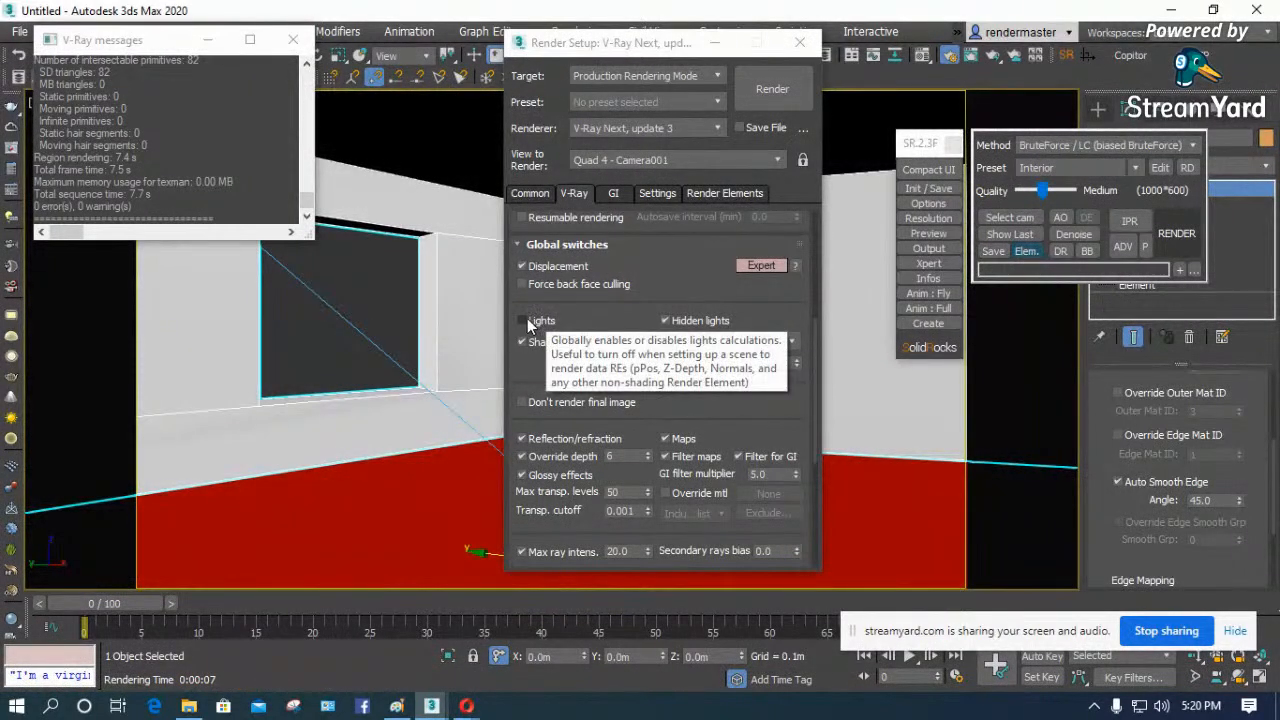
# - Turn Lights back on in the Global switches, render the room again, and close the frame buffer
pyautogui.click(521, 320)
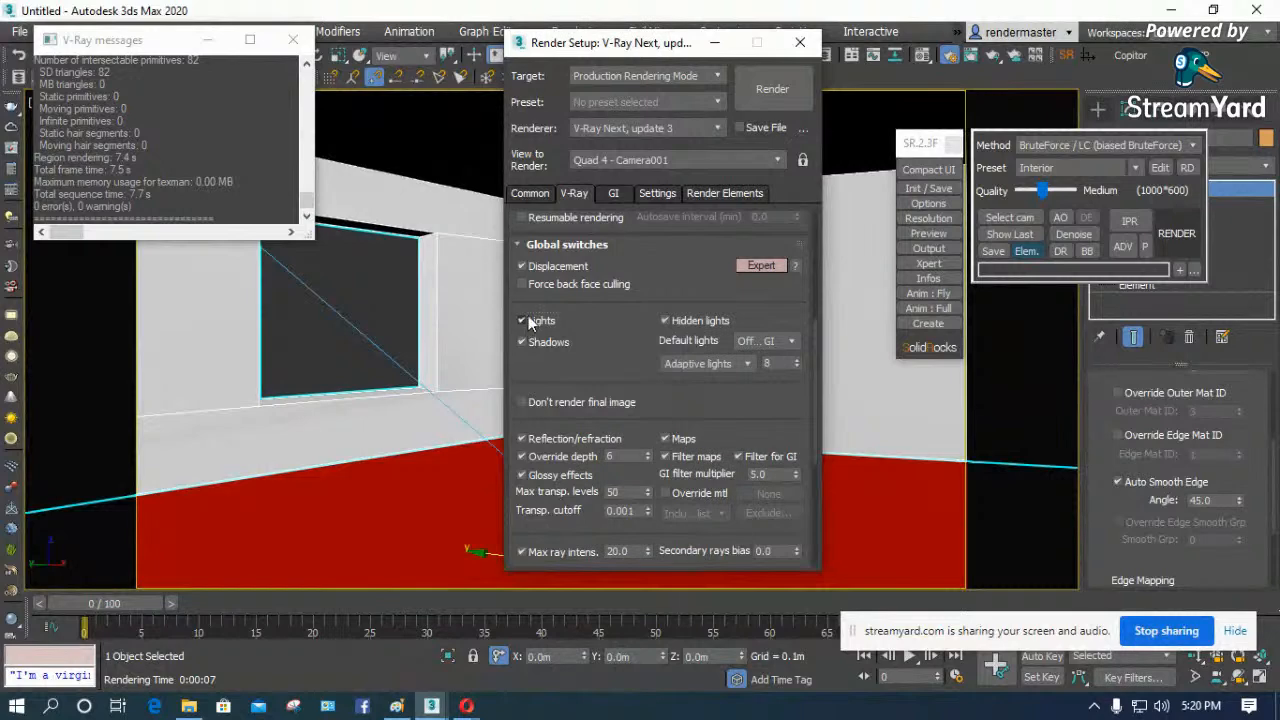
pyautogui.click(769, 93)
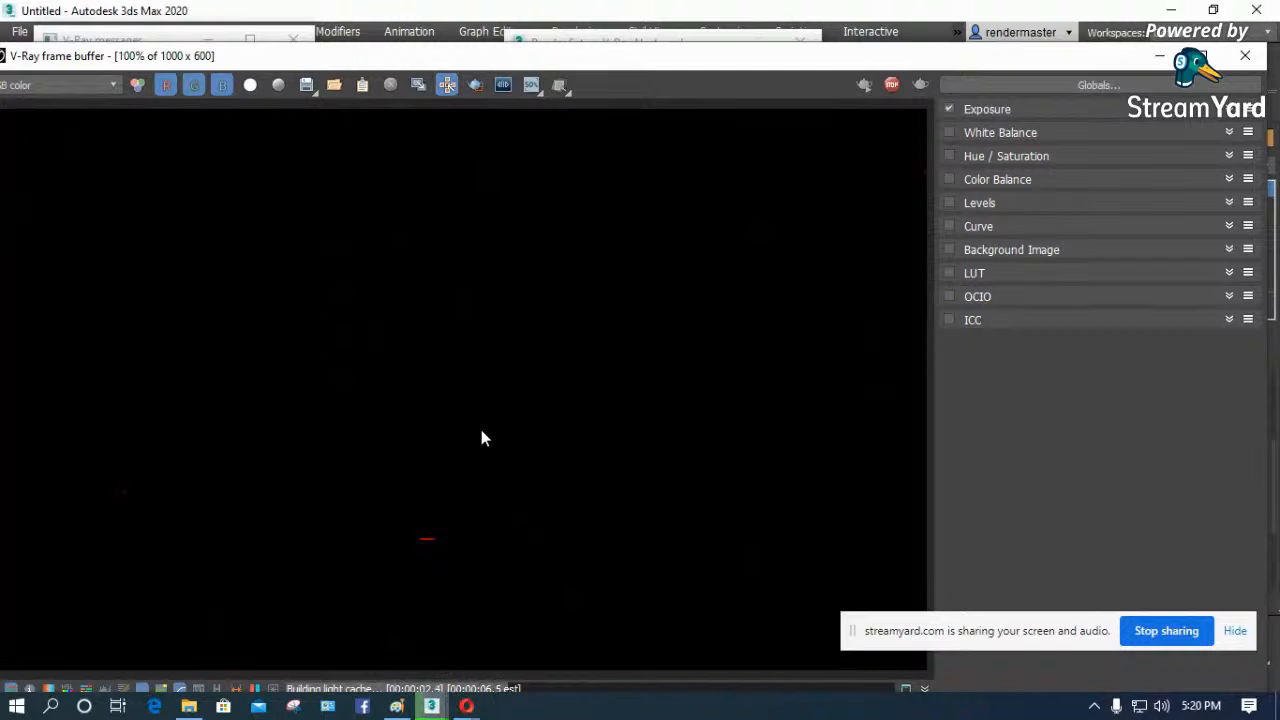
pyautogui.scroll(-1, 548, 418)
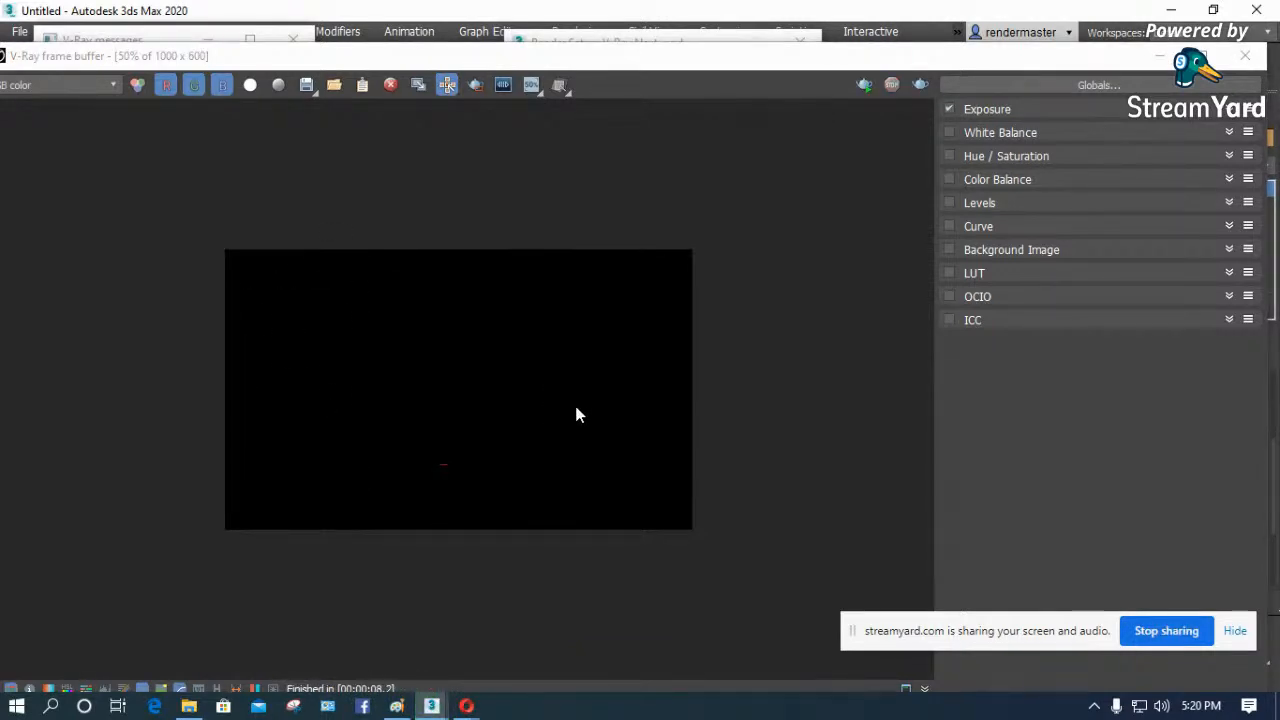
pyautogui.click(1246, 57)
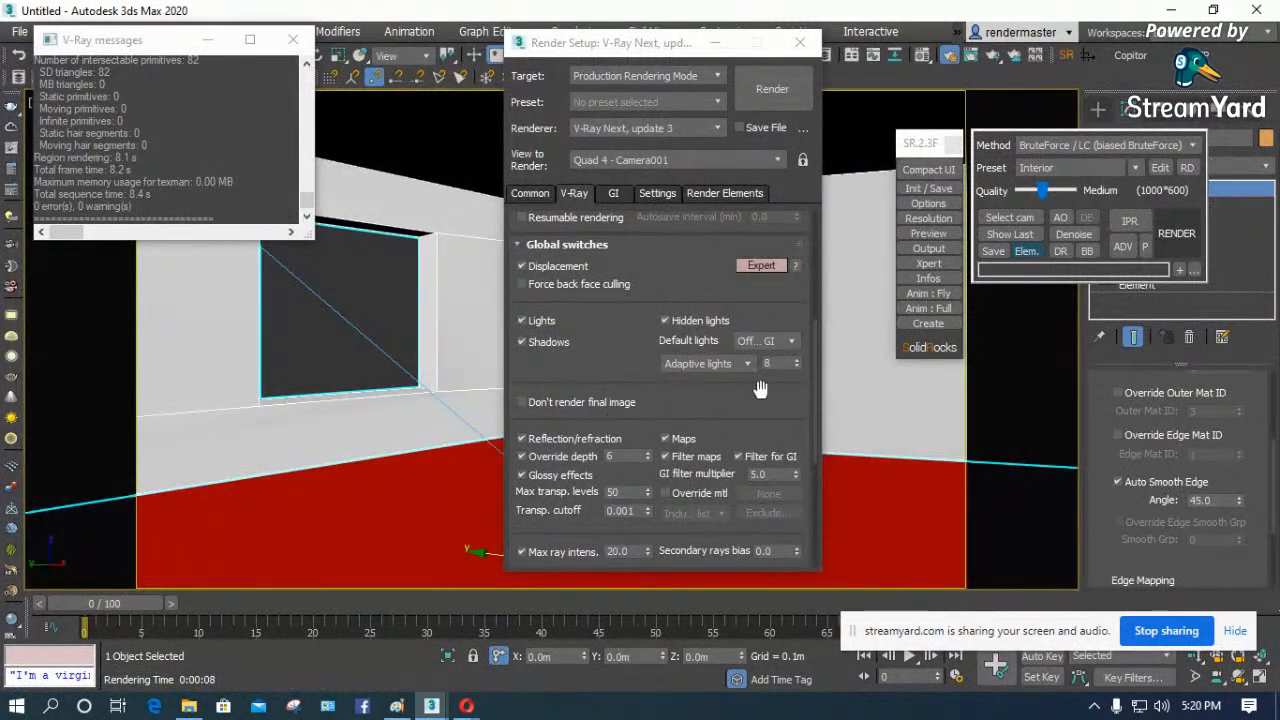
# - Close Render Setup and switch from the camera view to the front view with nothing selected
pyautogui.click(800, 42)
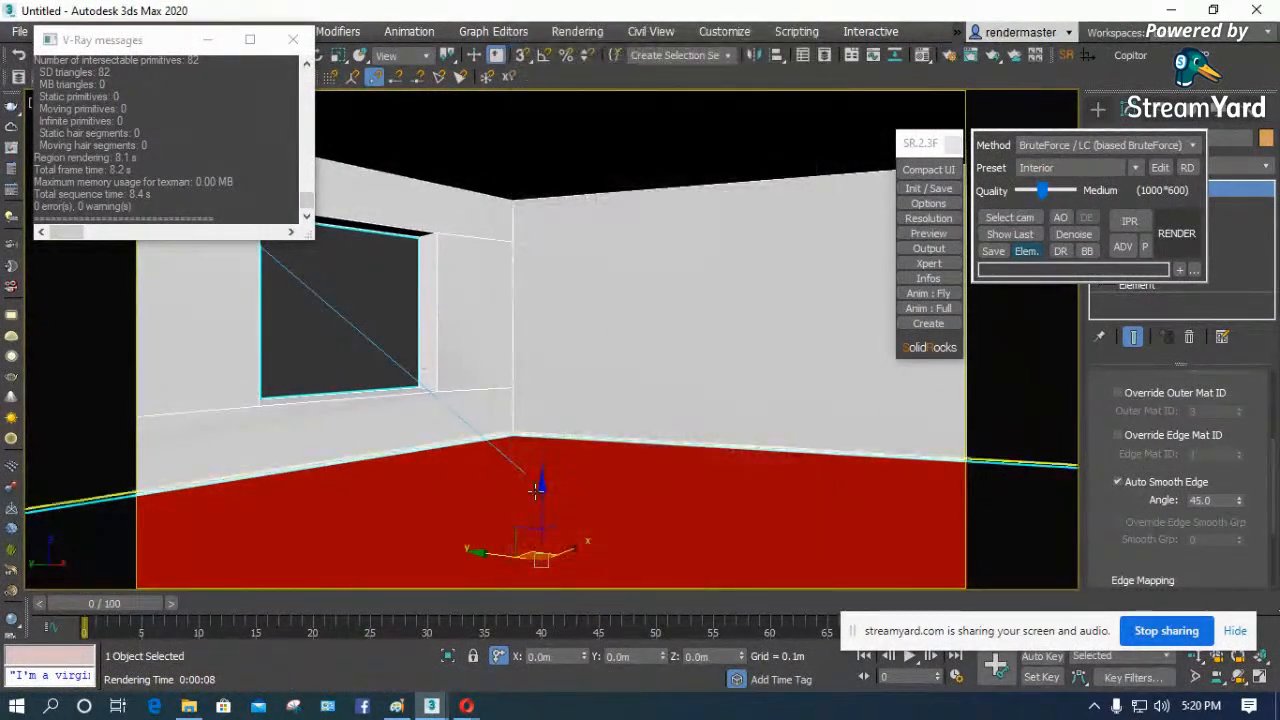
pyautogui.click(387, 332)
pyautogui.press('f')
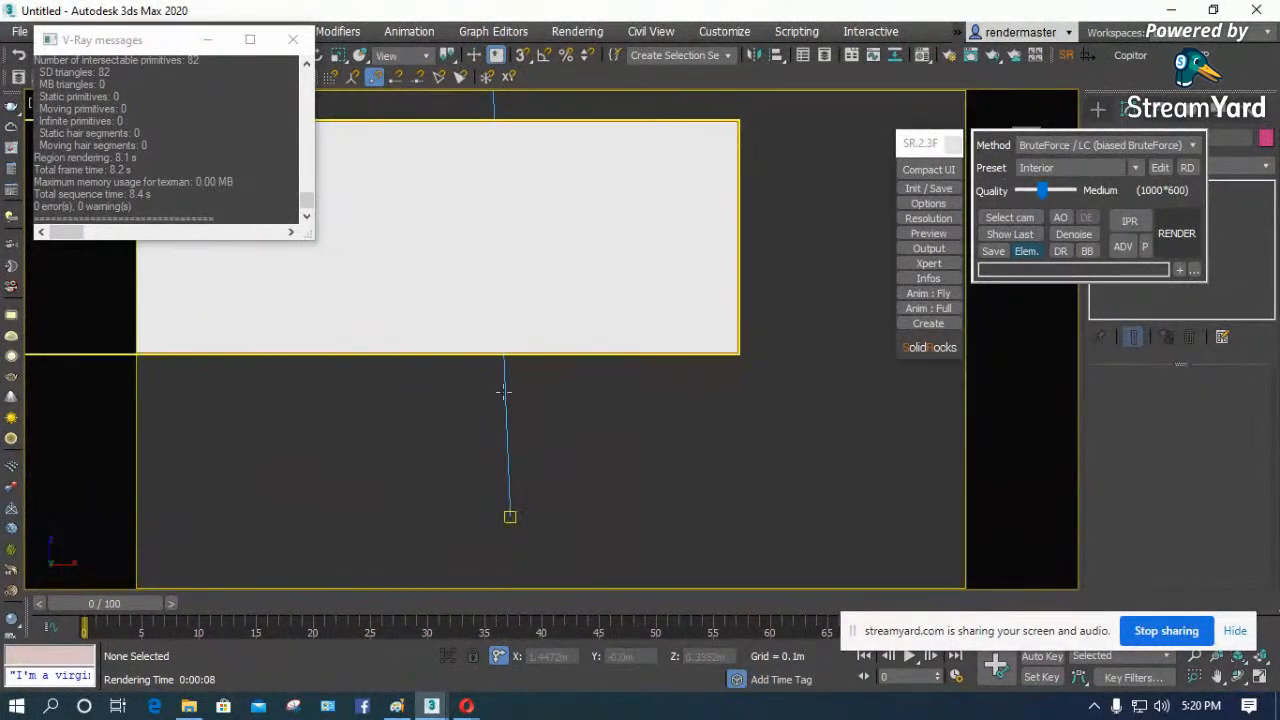
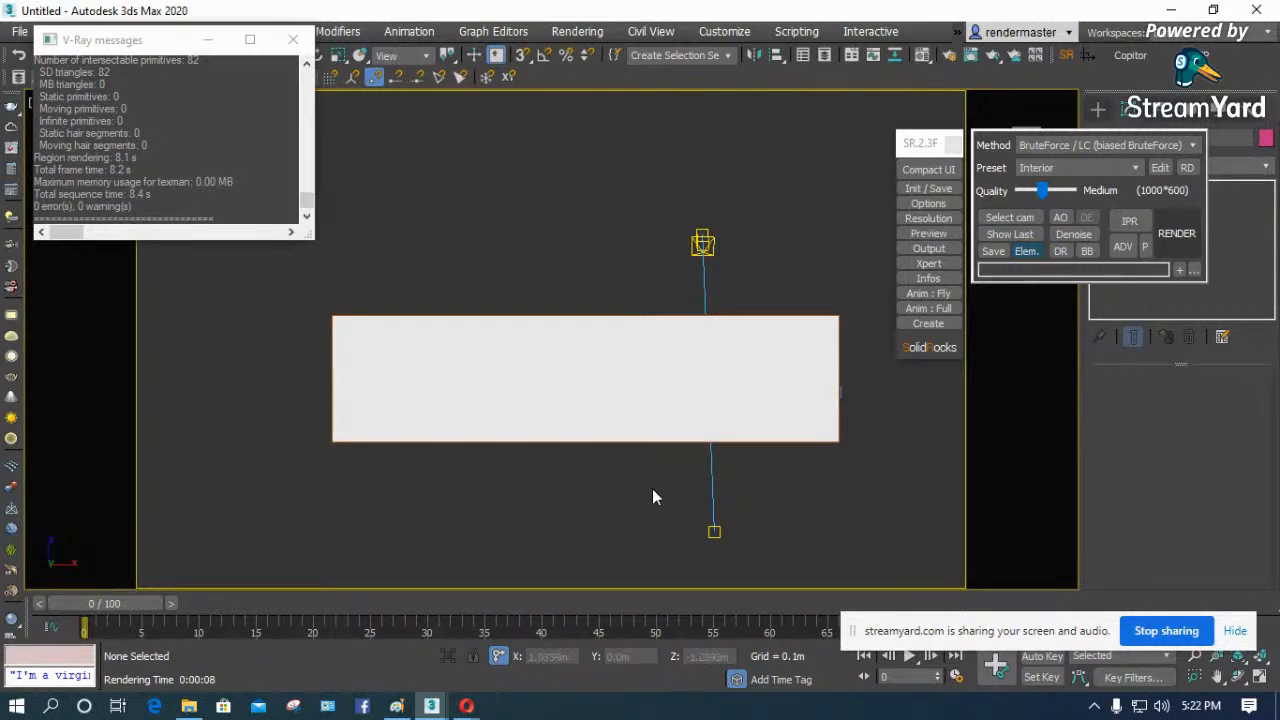
# - Select the target directional light in the Left view and expand its Directional Parameters
pyautogui.press('l')
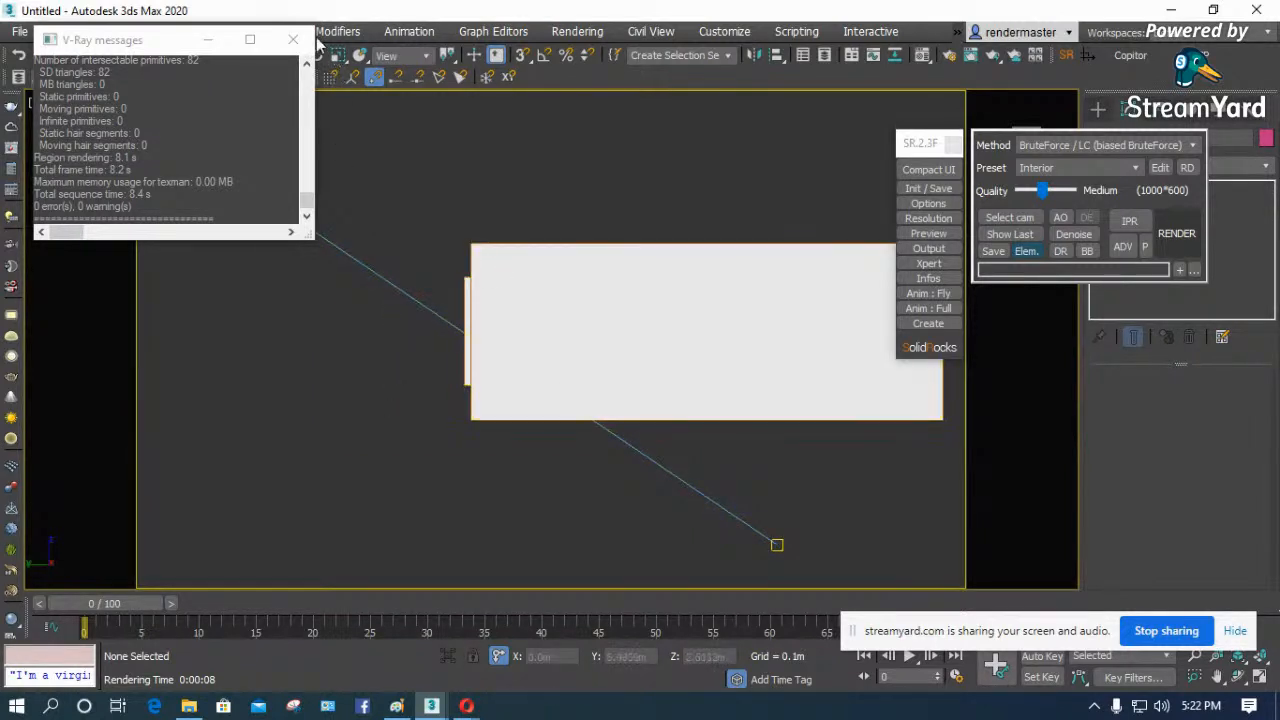
pyautogui.click(208, 40)
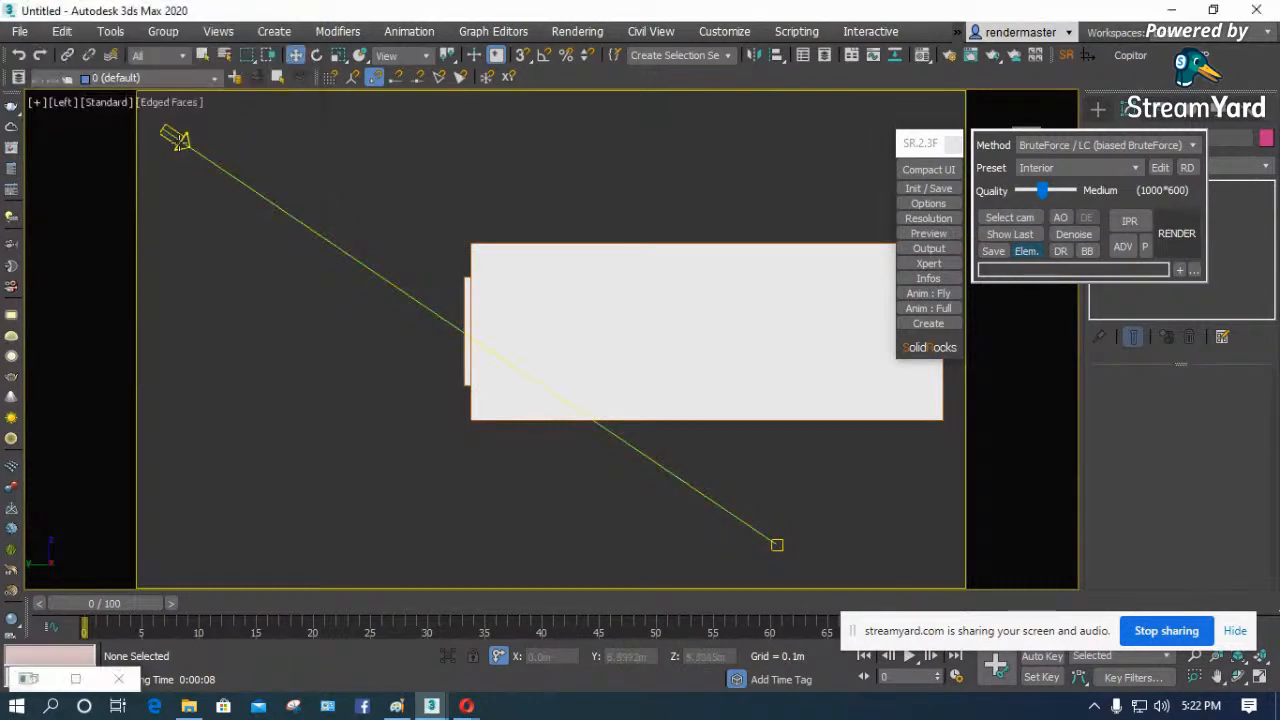
pyautogui.click(178, 140)
pyautogui.moveTo(1088, 517); pyautogui.dragTo(1105, 370)
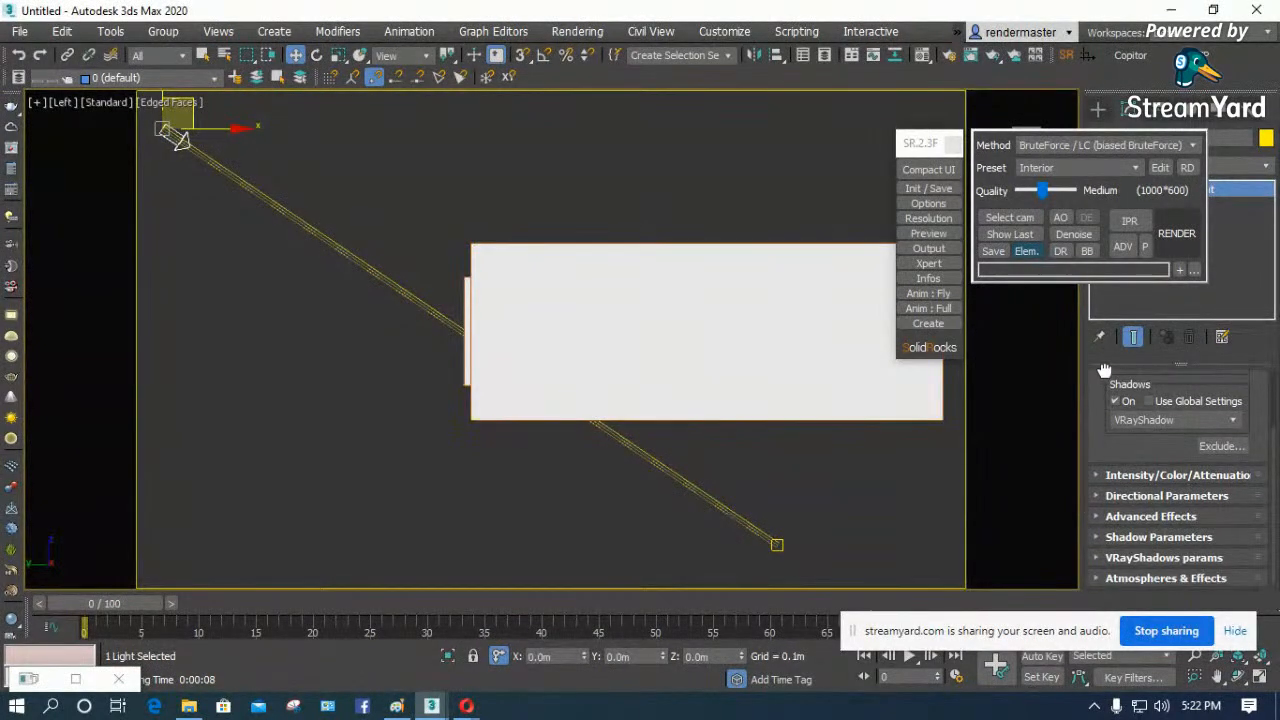
pyautogui.click(1105, 498)
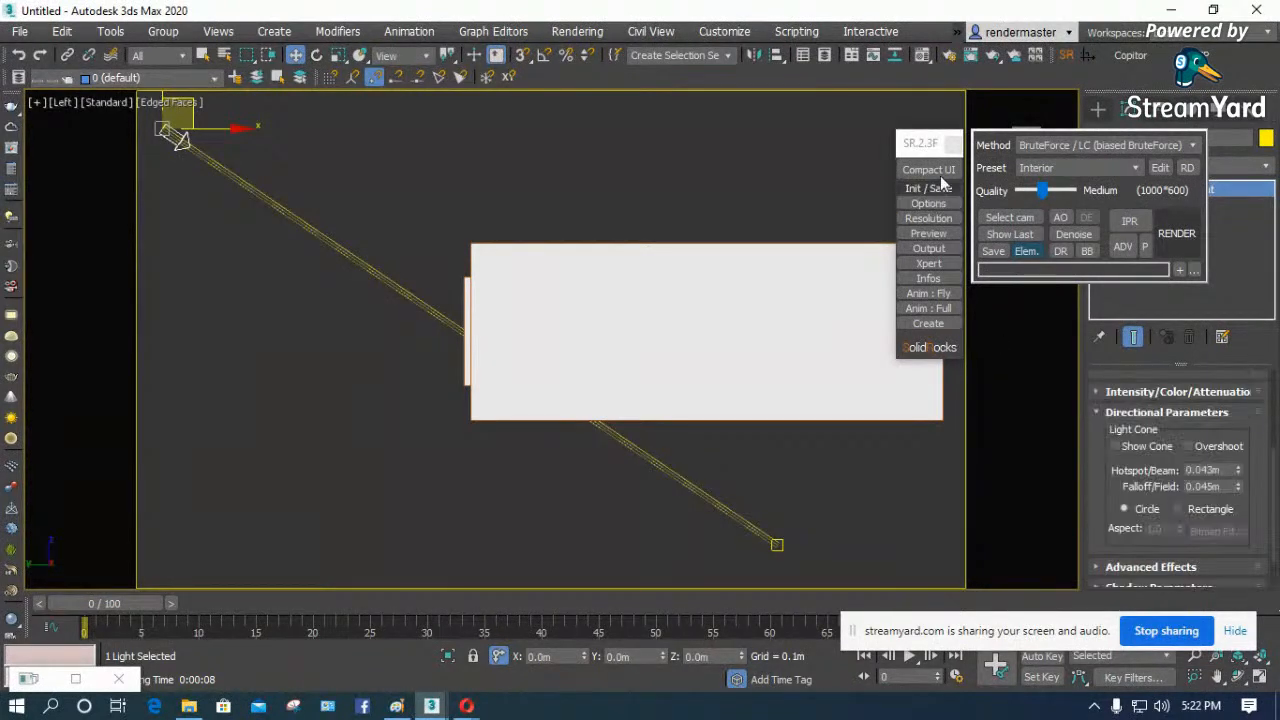
pyautogui.click(952, 145)
pyautogui.moveTo(1103, 489); pyautogui.dragTo(1102, 350)
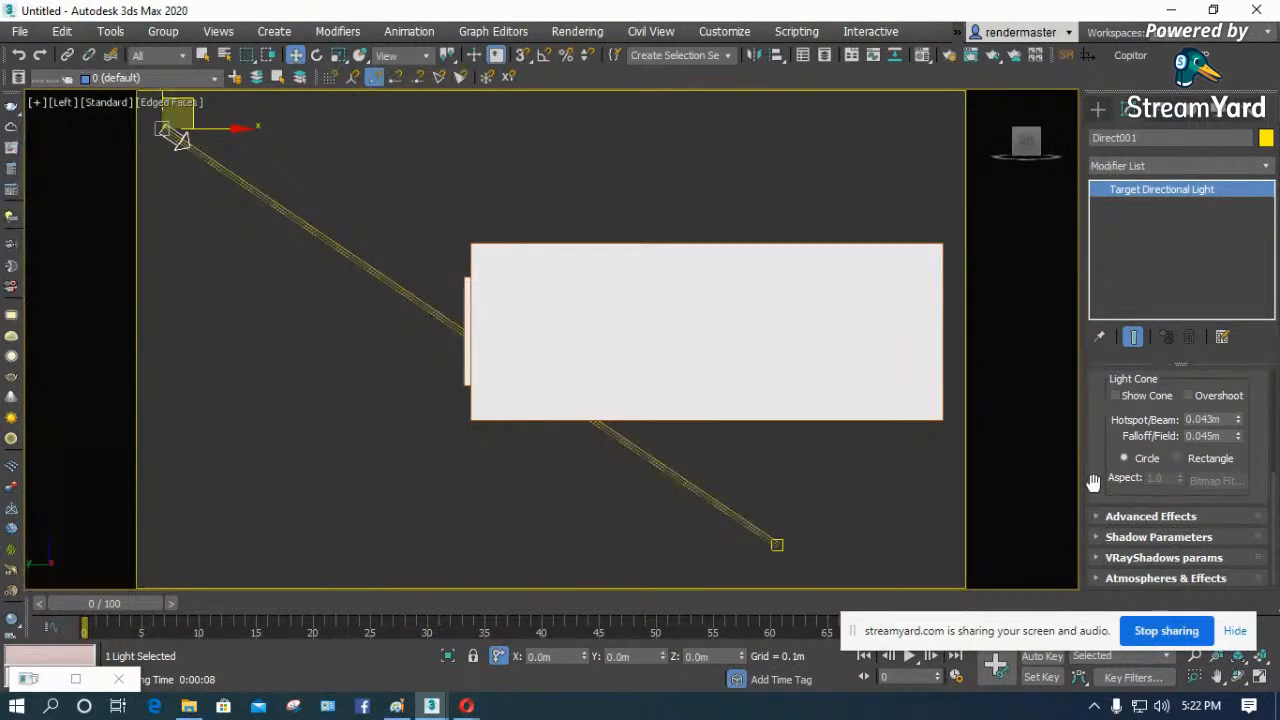
pyautogui.moveTo(1097, 481); pyautogui.dragTo(1098, 522)
# - Set the directional light's Hotspot/Beam to 20 m and its Falloff/Field to 20 m
pyautogui.moveTo(1242, 466); pyautogui.dragTo(1242, 390)
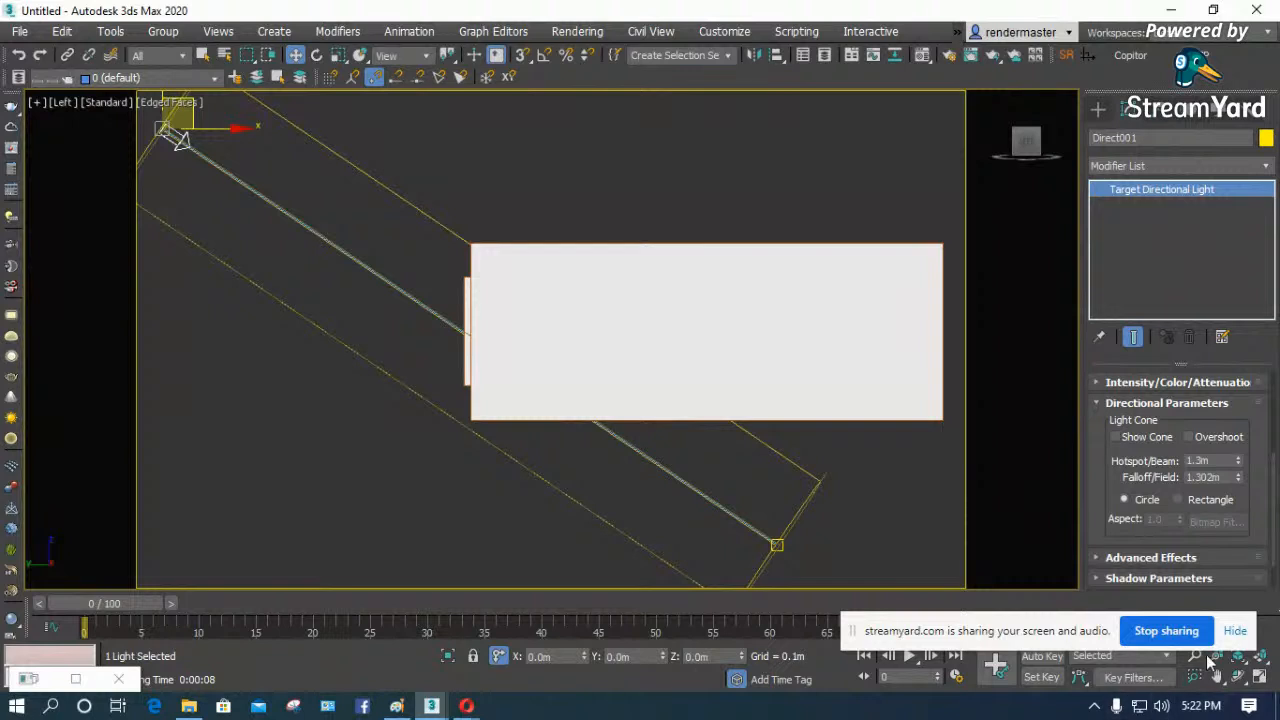
pyautogui.moveTo(1240, 466); pyautogui.dragTo(1240, 705)
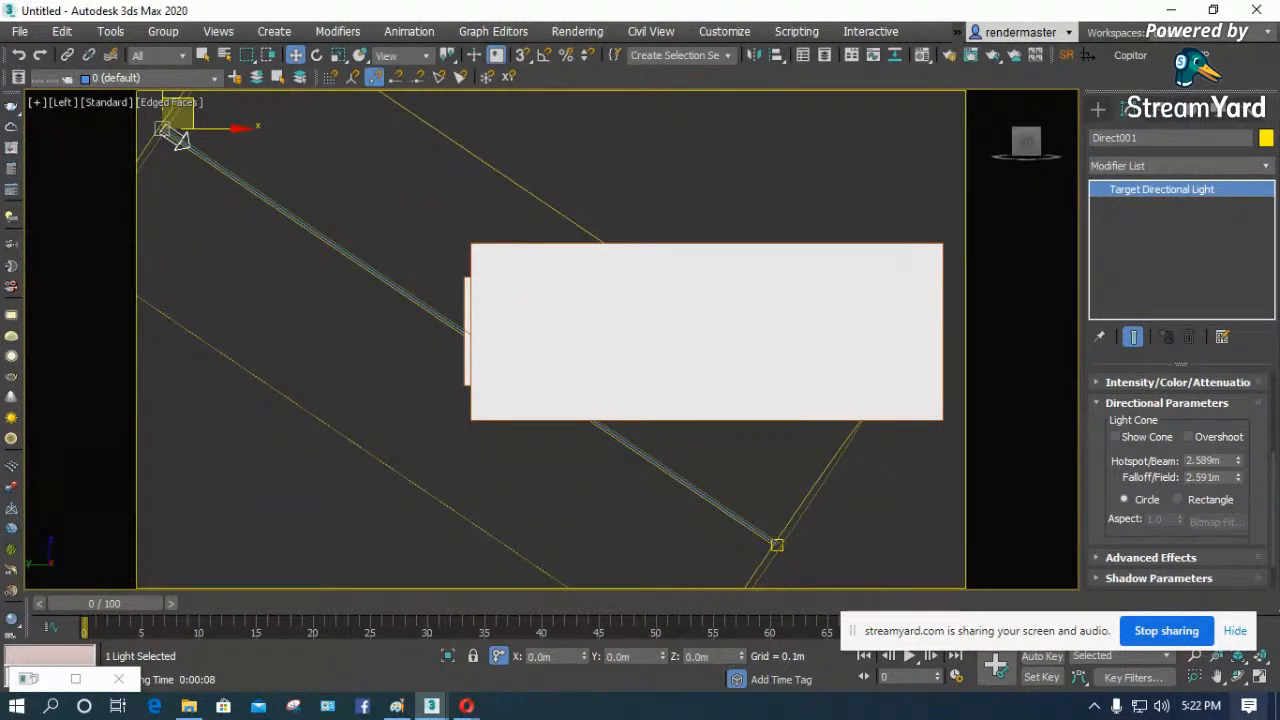
pyautogui.doubleClick(1227, 460)
pyautogui.write('20')
pyautogui.press('Return')
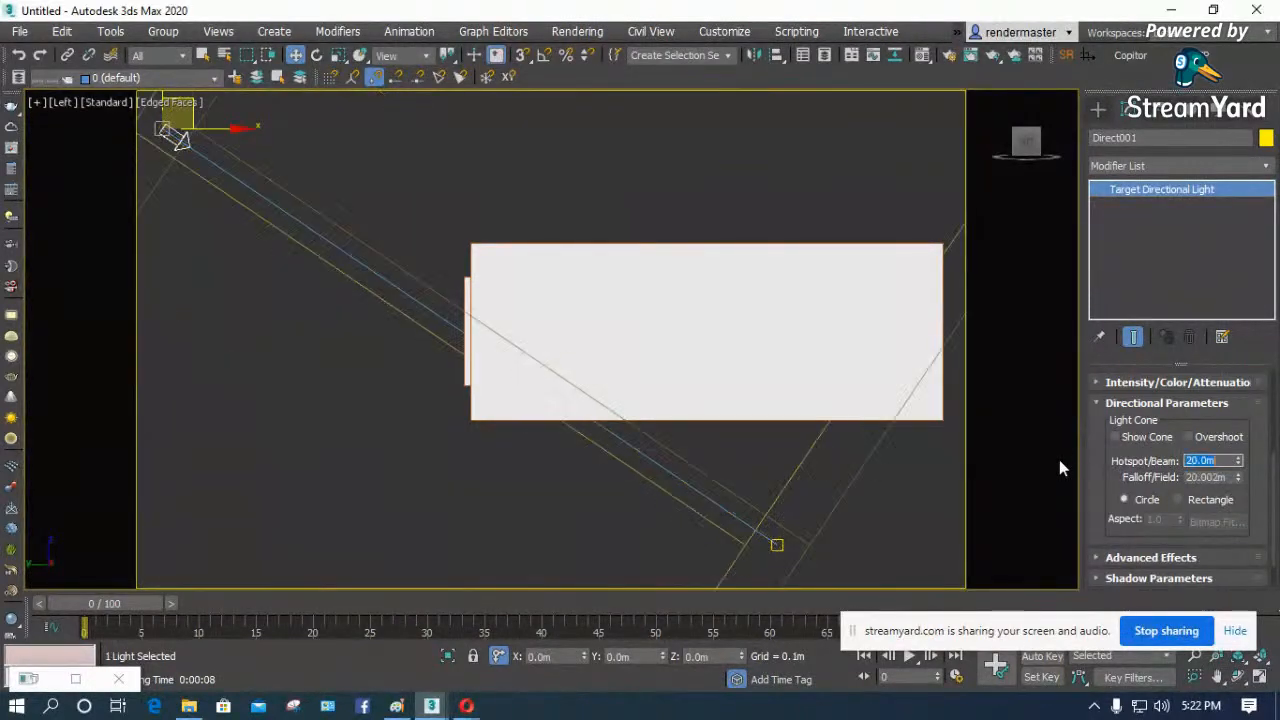
pyautogui.doubleClick(1227, 478)
pyautogui.write('20')
pyautogui.press('Return')
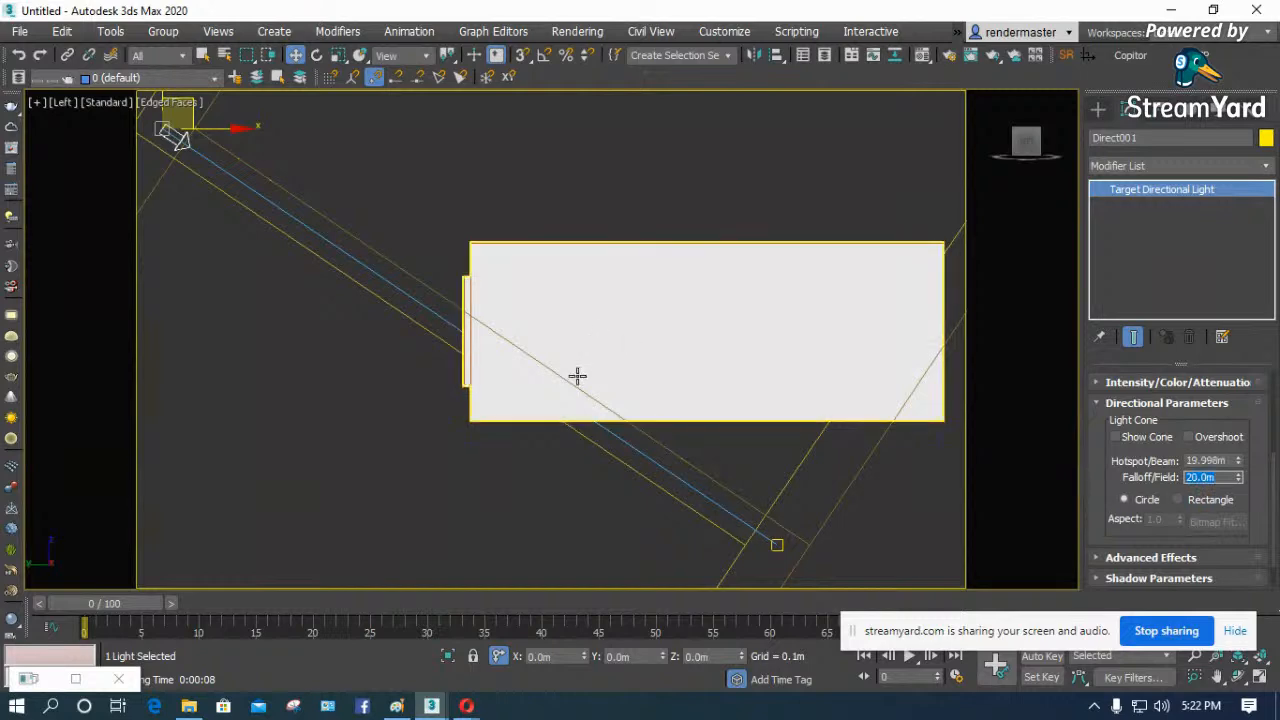
# - Test-render the Camera001 view with the SolidRocks Interior preset, then close the frame buffer
pyautogui.click(426, 457)
pyautogui.scroll(-2, 423, 443)
pyautogui.press('c')
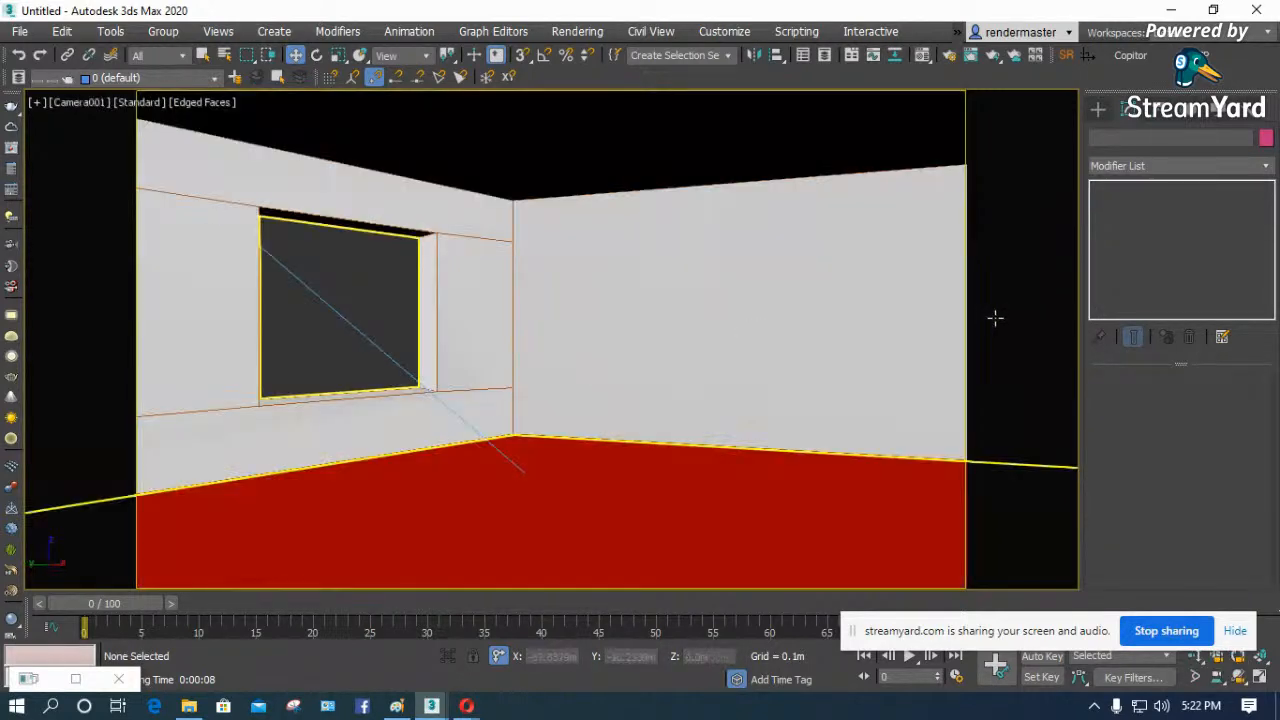
pyautogui.click(1068, 54)
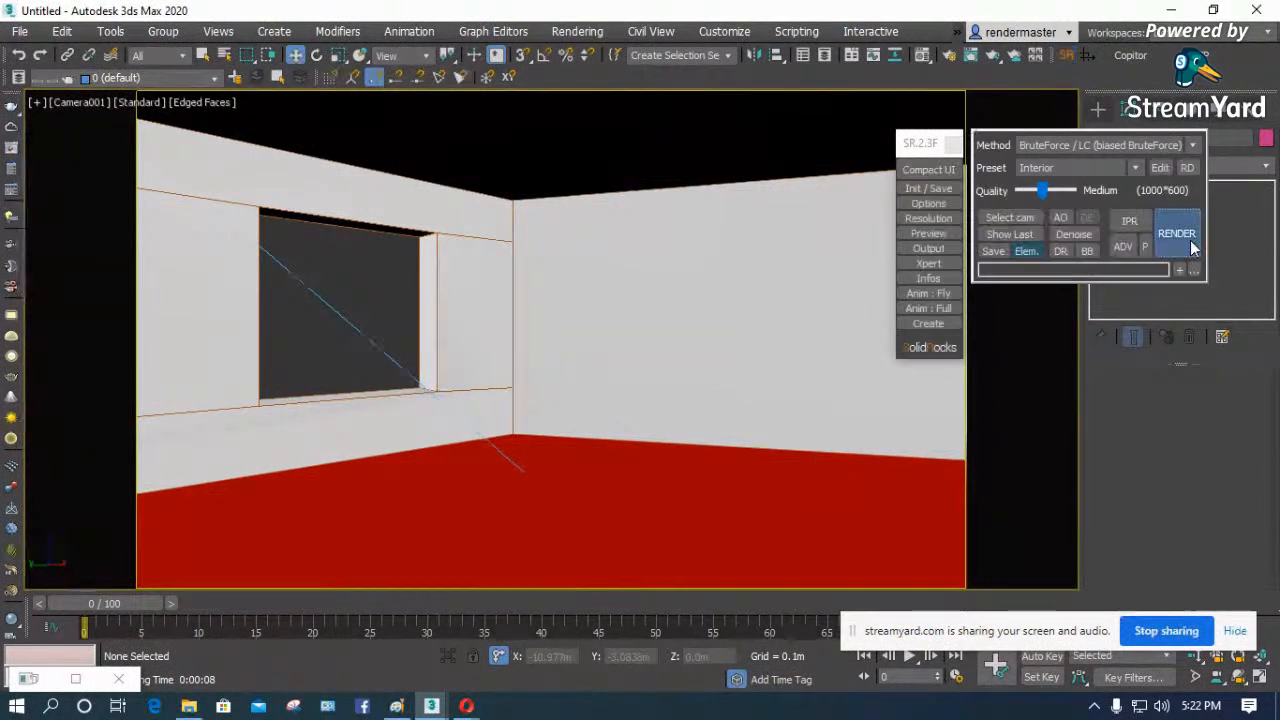
pyautogui.click(1190, 248)
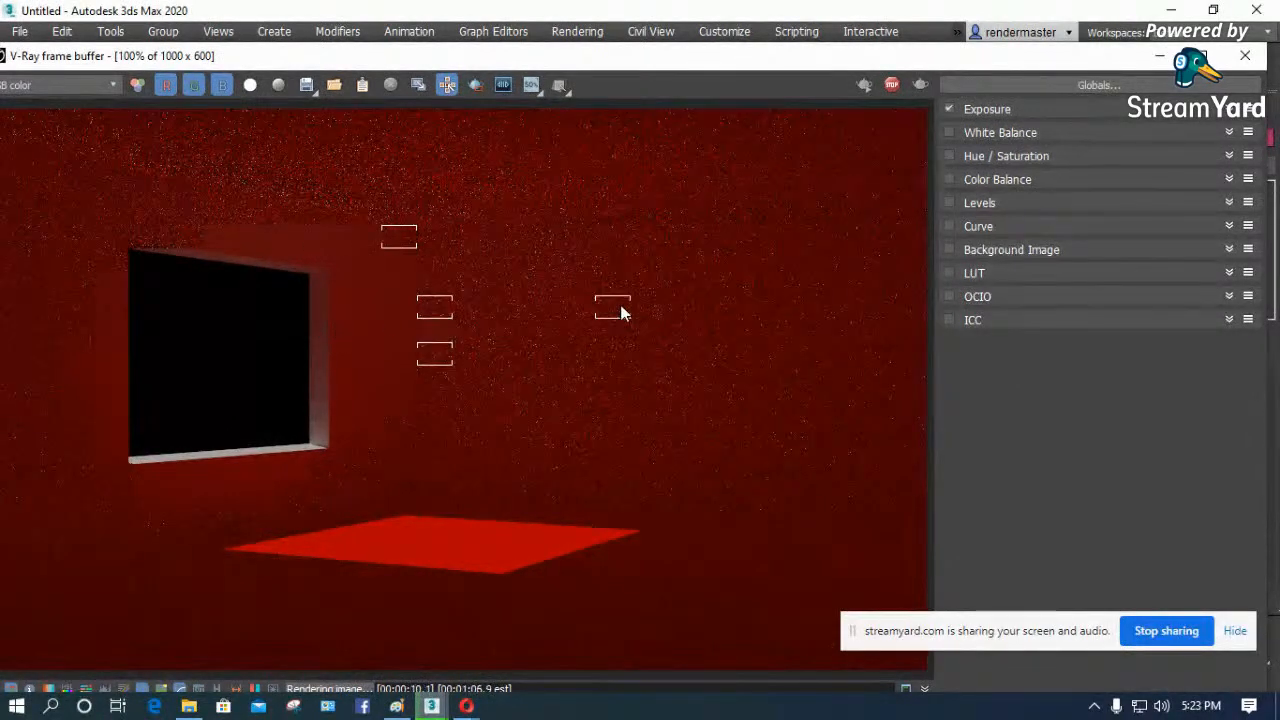
pyautogui.click(1245, 57)
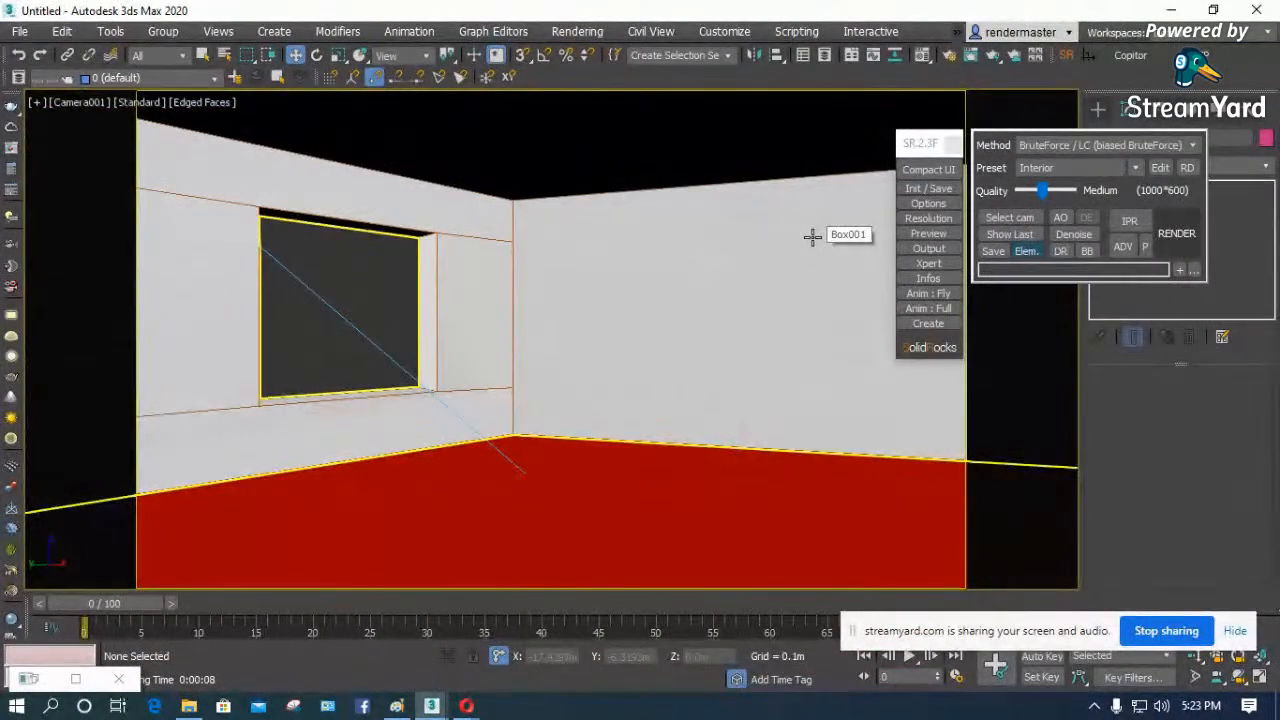
# - Set the environment background color to a light blue in Environment and Effects
pyautogui.click(712, 174)
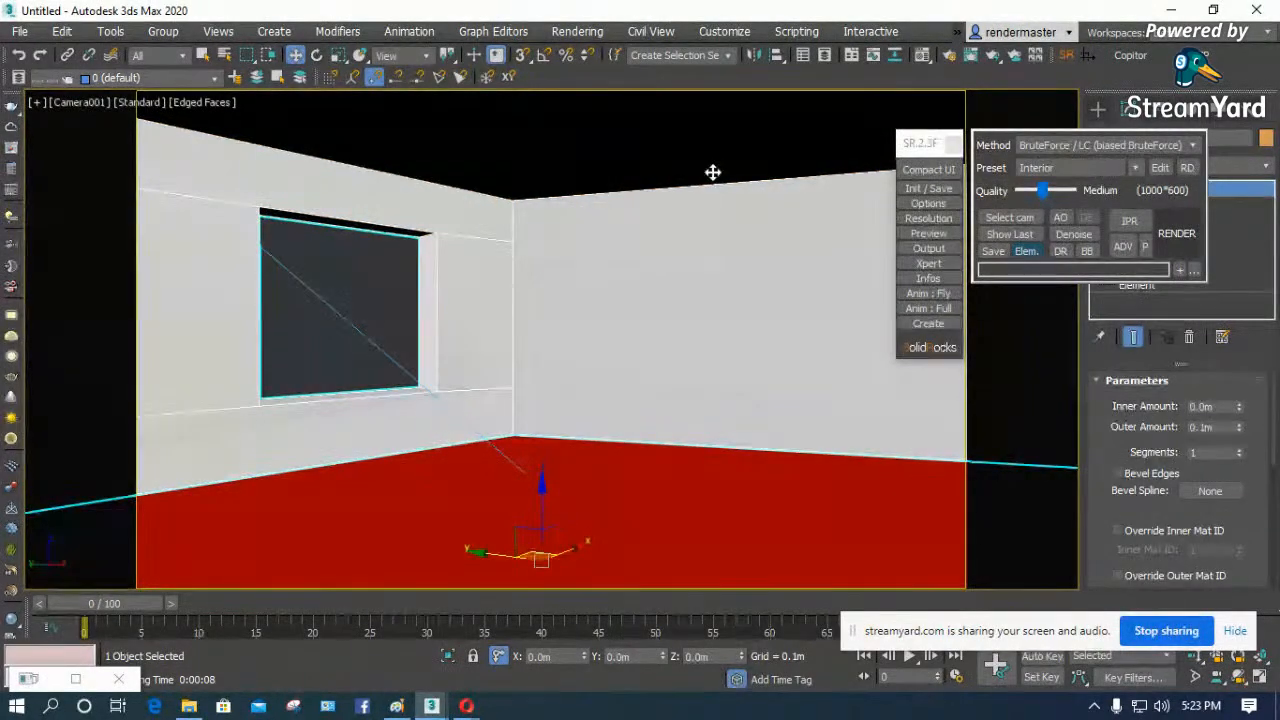
pyautogui.press('8')
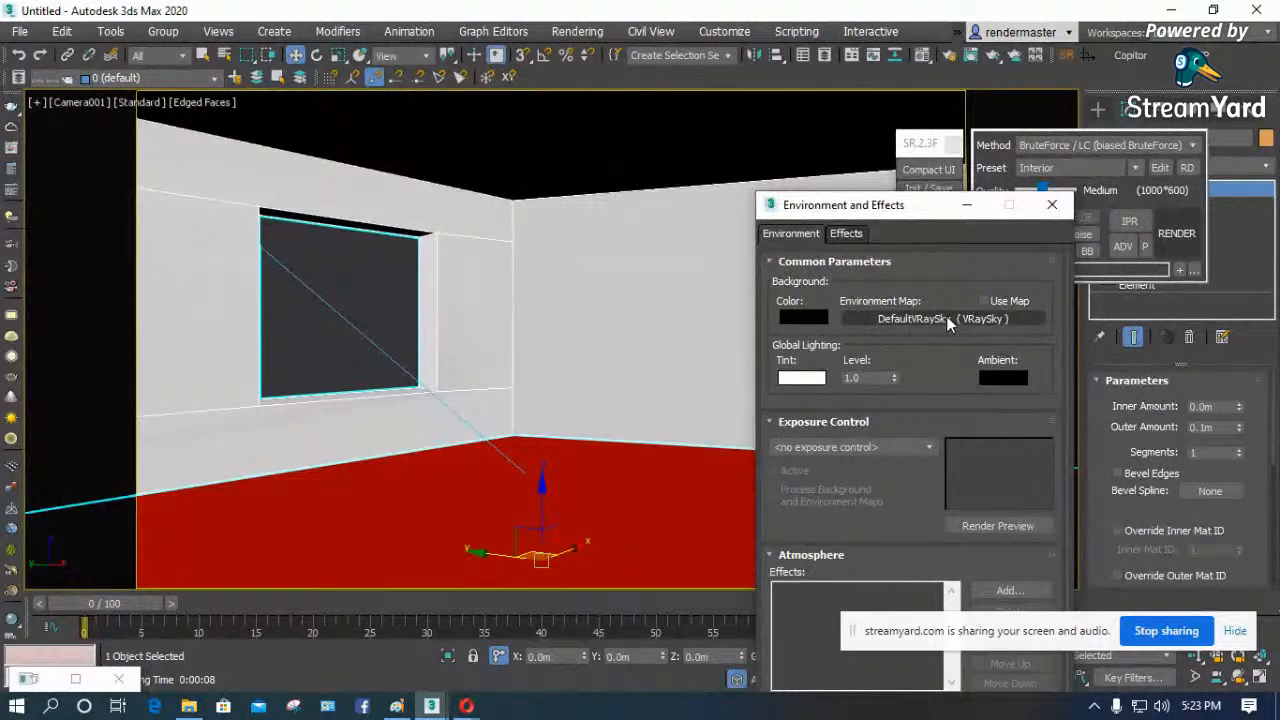
pyautogui.moveTo(900, 209); pyautogui.dragTo(843, 155)
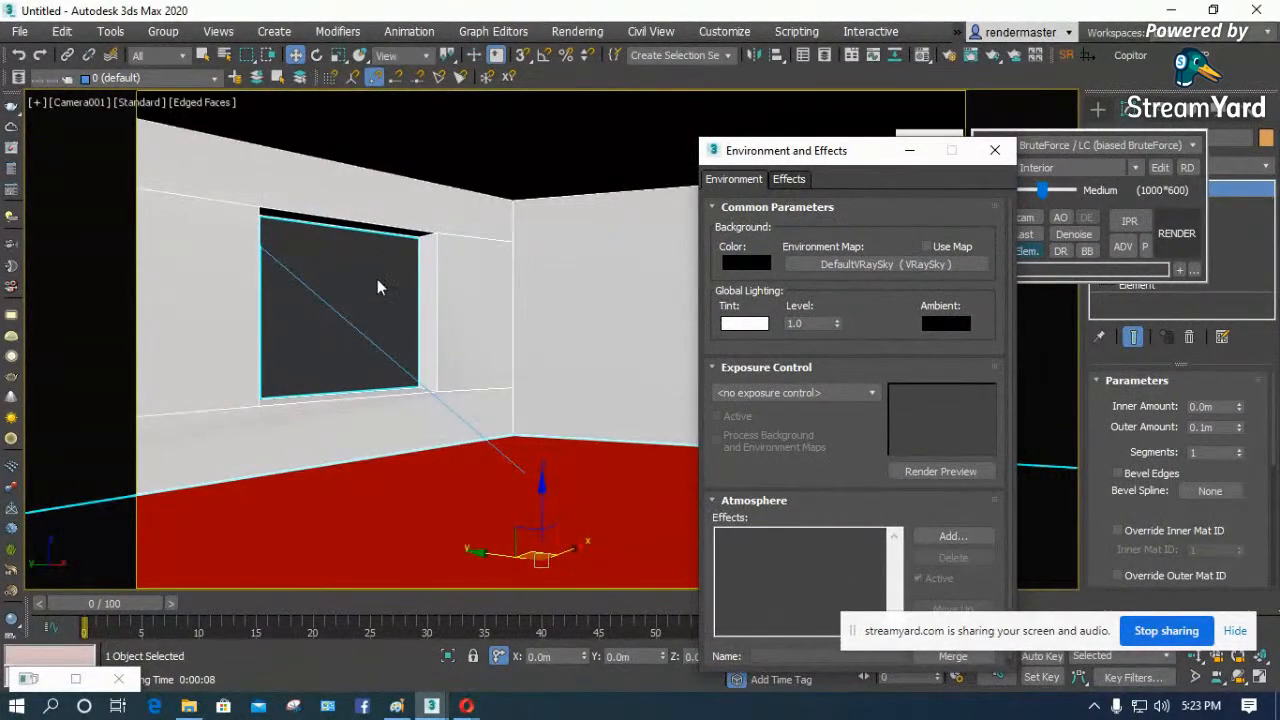
pyautogui.click(745, 264)
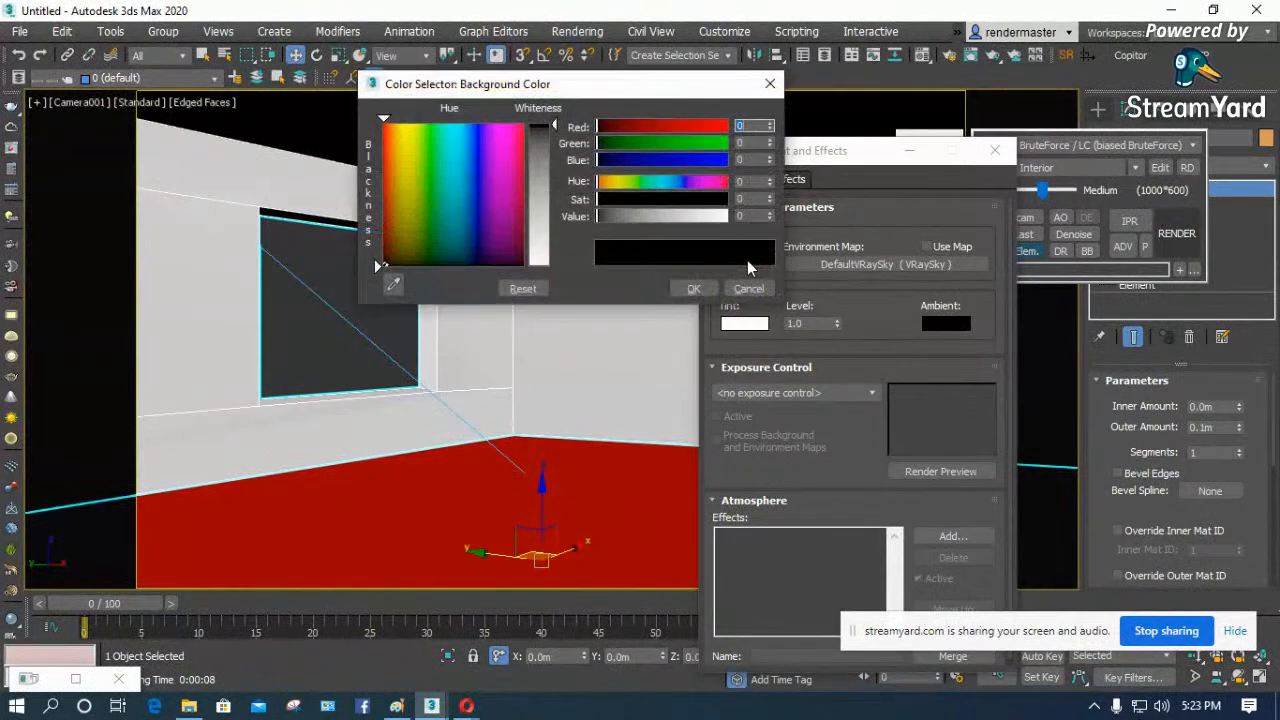
pyautogui.click(469, 193)
pyautogui.click(539, 174)
pyautogui.click(678, 283)
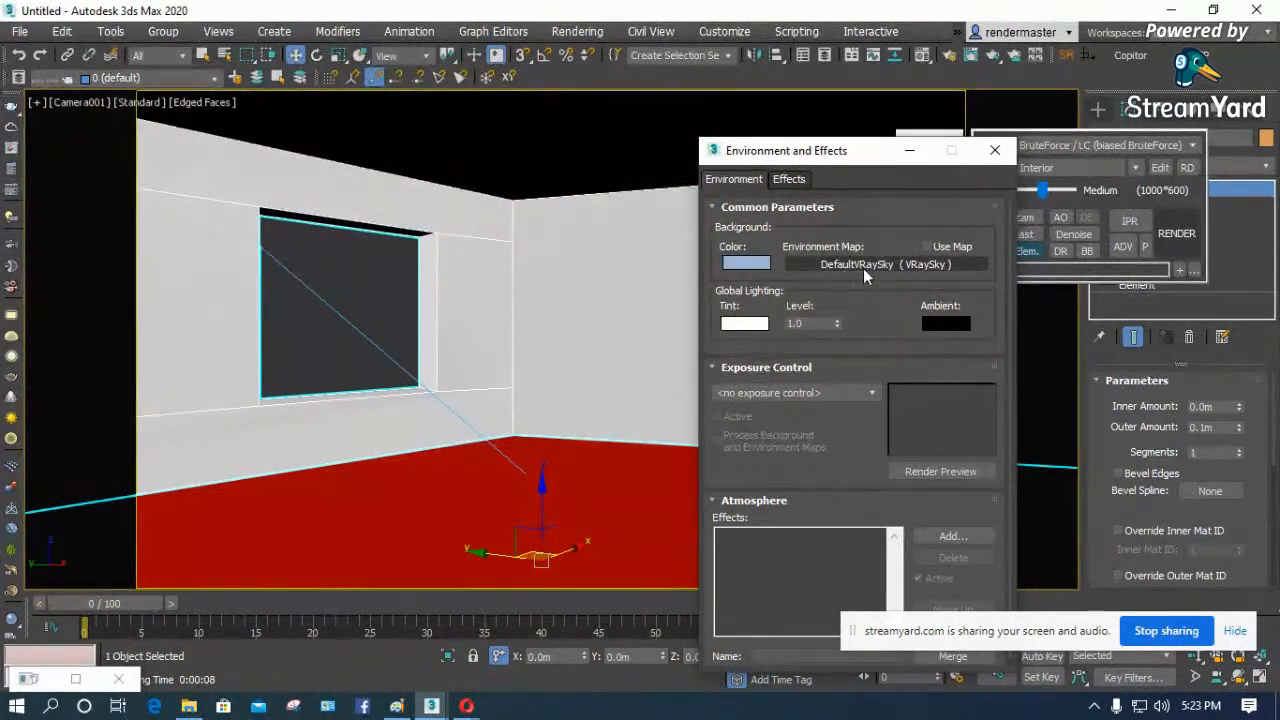
# - Replace the environment map with a Bitmap using desert.jpg from the MAPS 1\Backgrounds folder
pyautogui.click(872, 263)
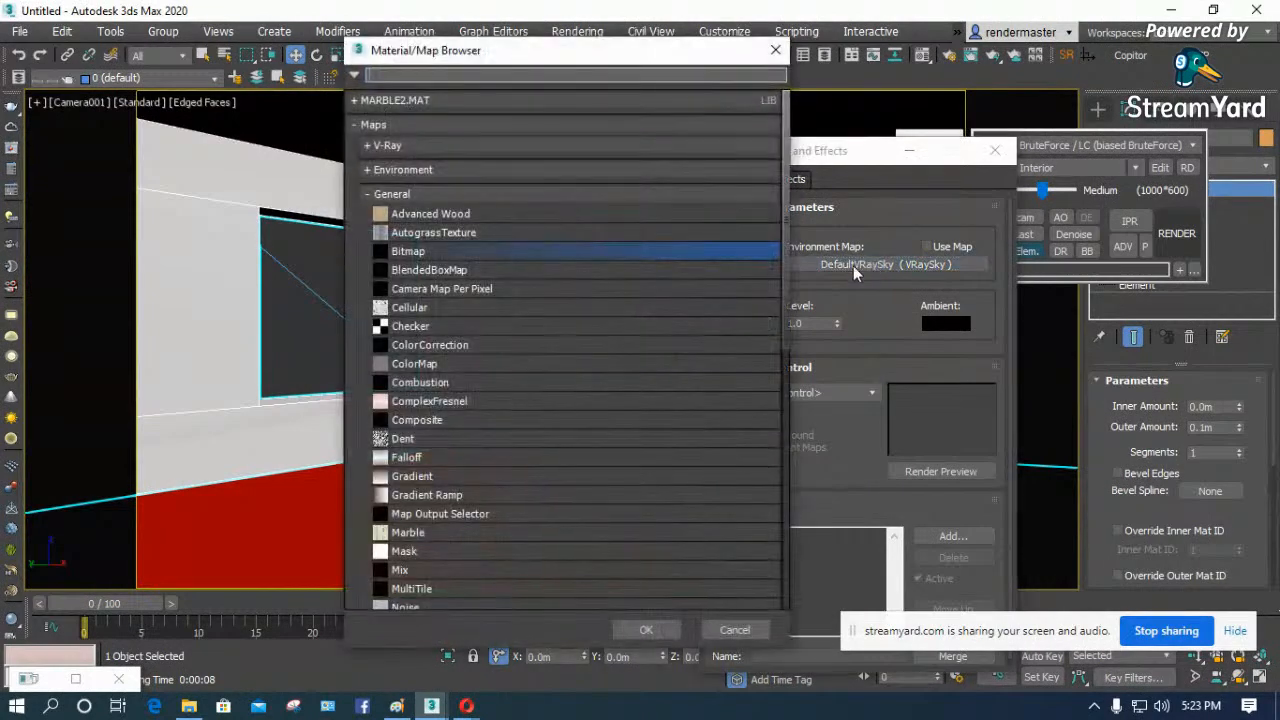
pyautogui.doubleClick(415, 252)
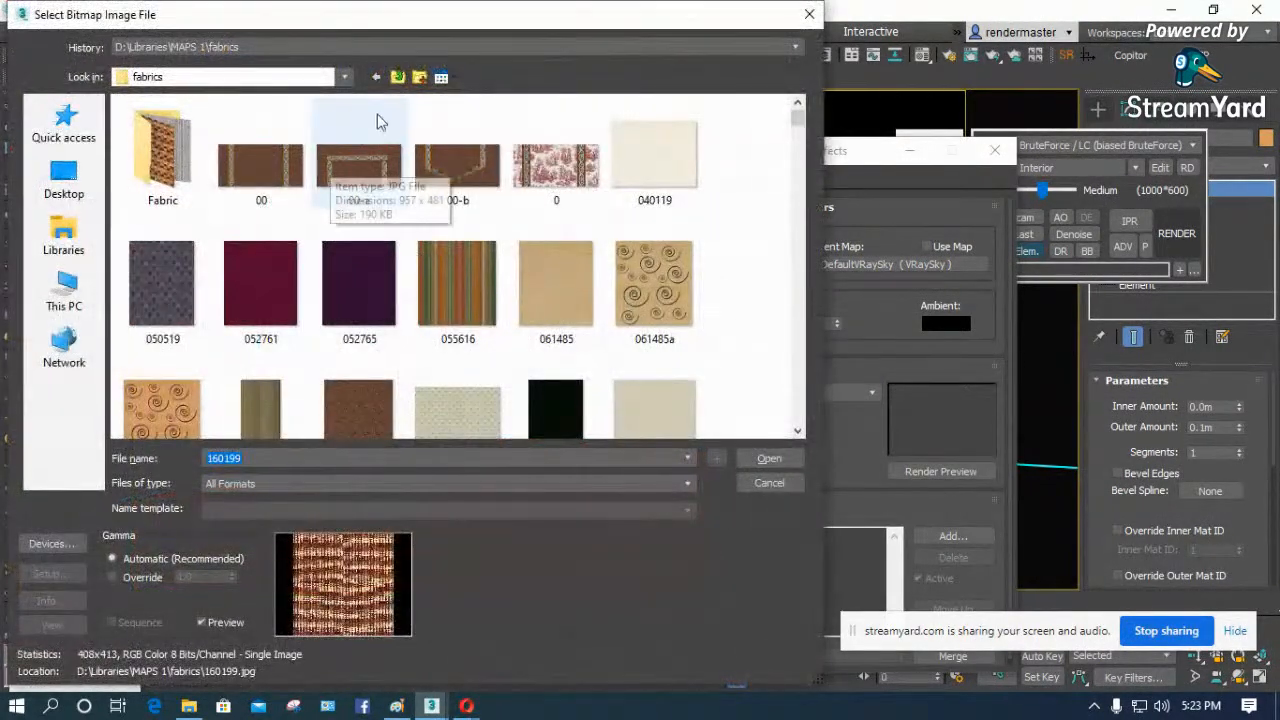
pyautogui.click(398, 78)
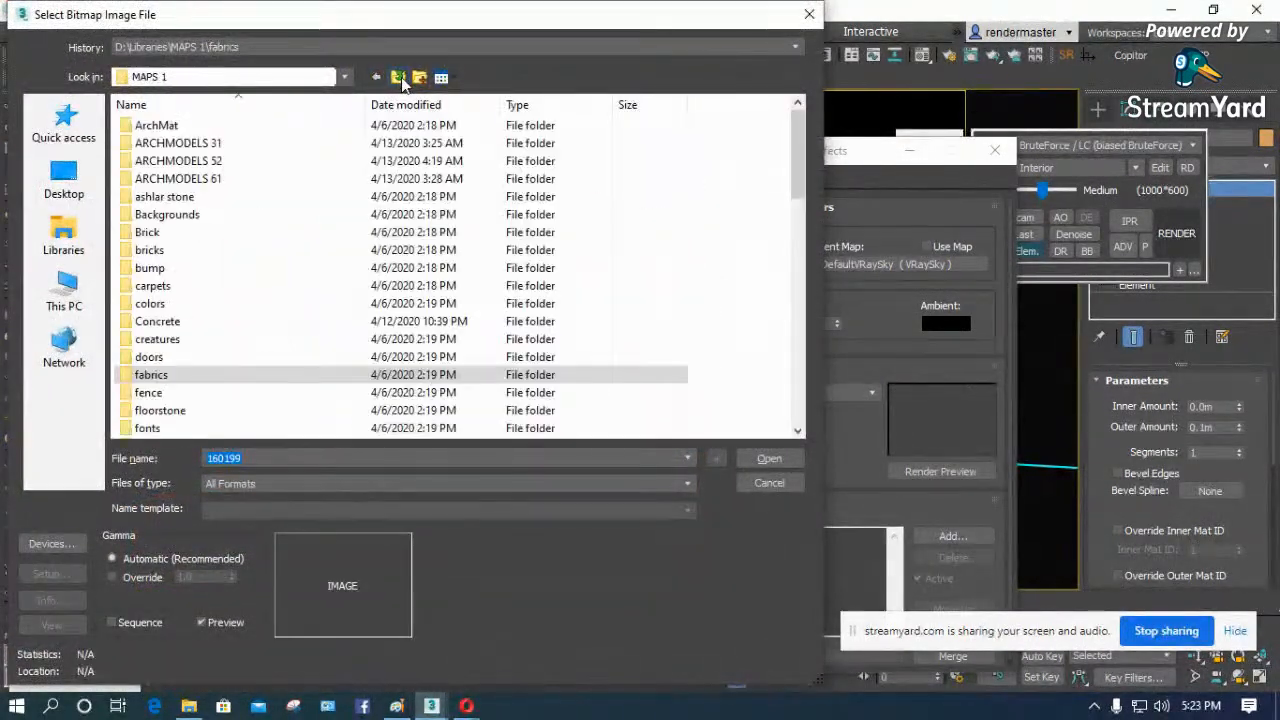
pyautogui.doubleClick(191, 215)
pyautogui.scroll(-2, 655, 285)
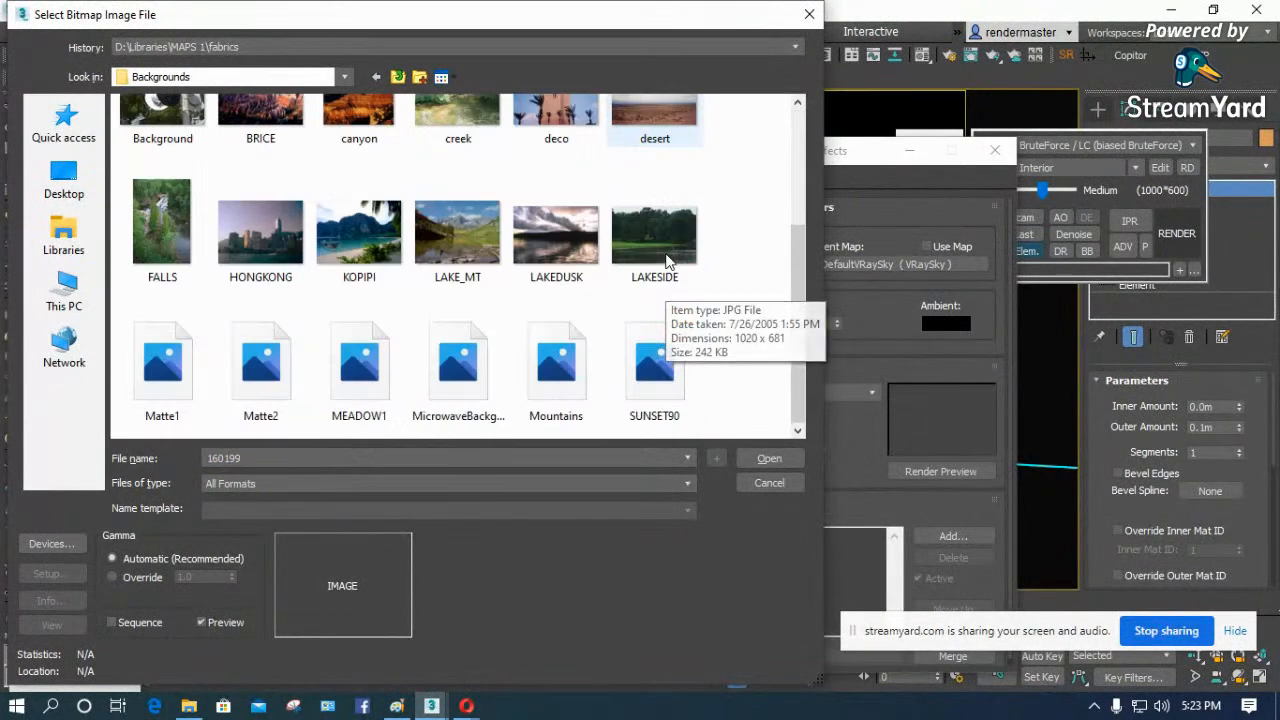
pyautogui.click(557, 371)
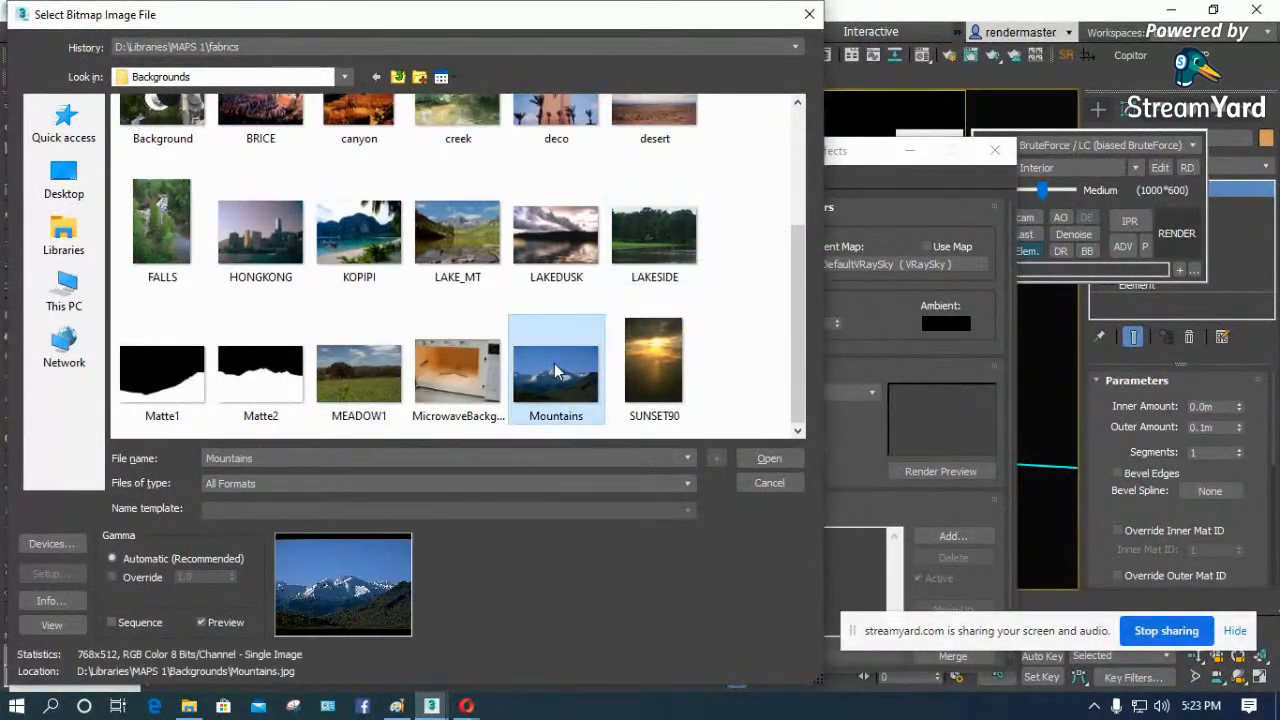
pyautogui.scroll(2, 557, 371)
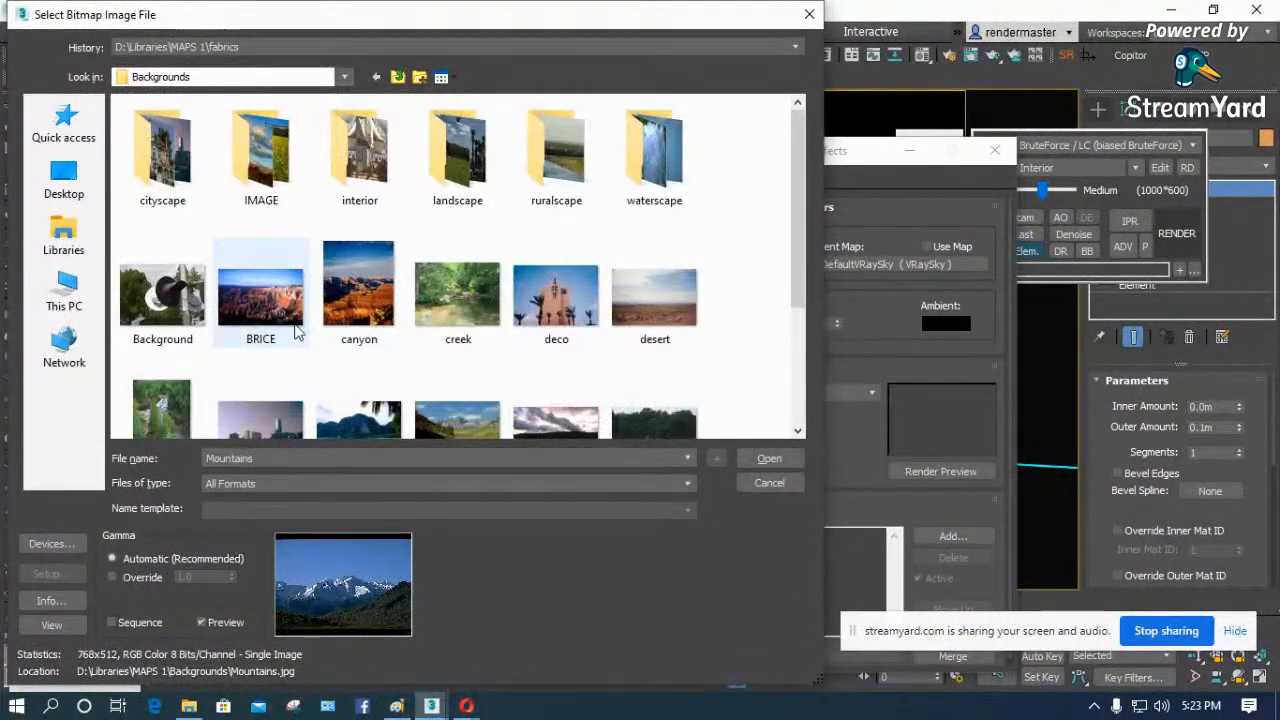
pyautogui.click(651, 303)
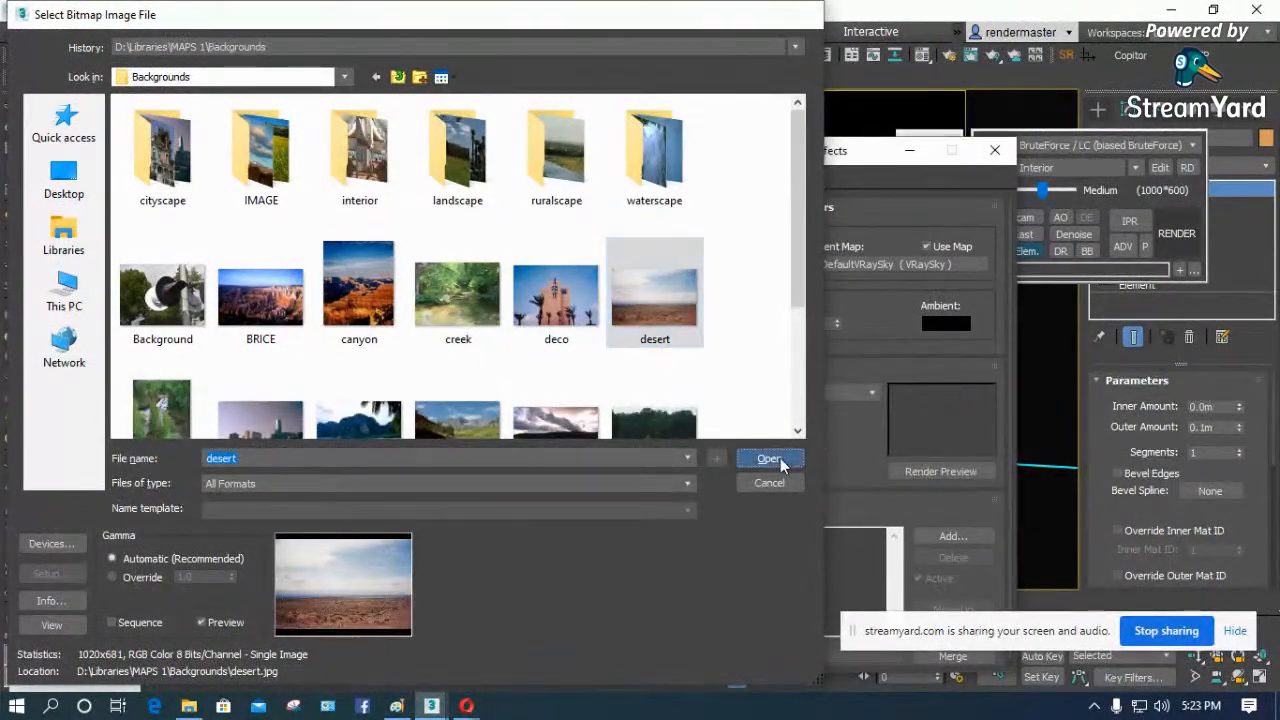
pyautogui.click(769, 458)
# - Place the desert.jpg environment map as an instance in the last sample slot of the Material Editor
pyautogui.moveTo(862, 157); pyautogui.dragTo(803, 127)
pyautogui.press('m')
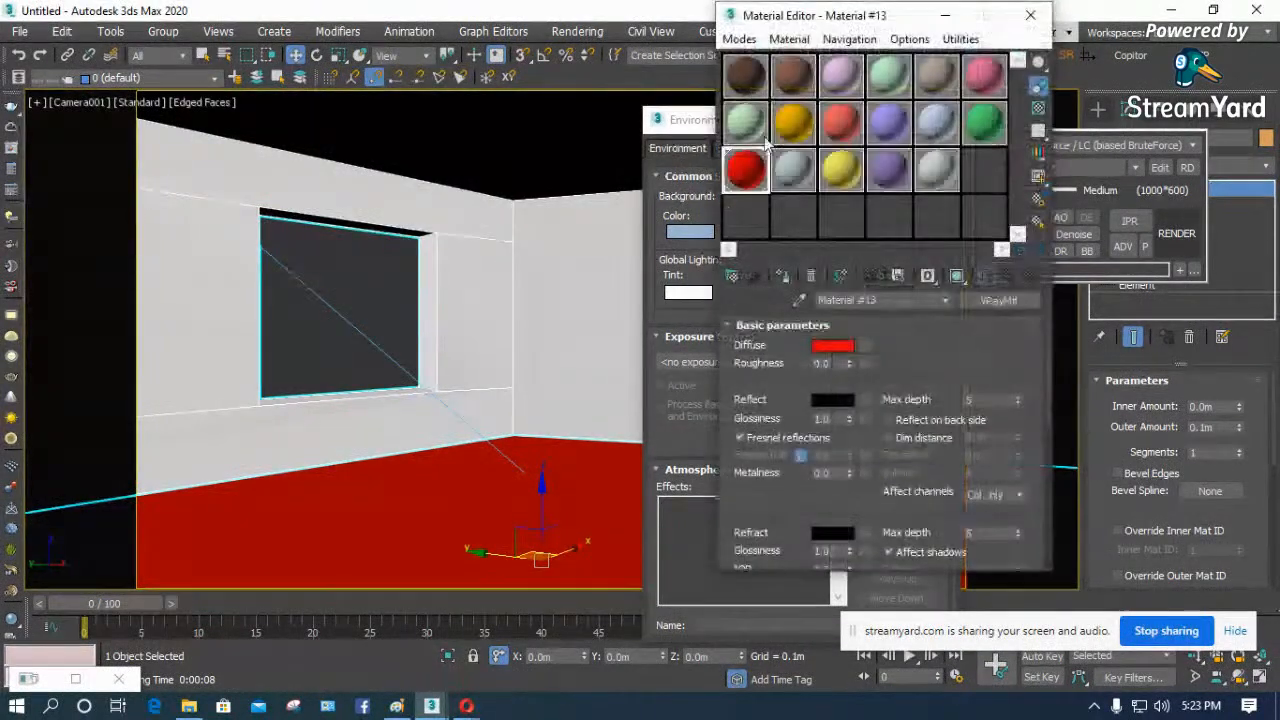
pyautogui.moveTo(755, 21); pyautogui.dragTo(293, 72)
pyautogui.moveTo(829, 233); pyautogui.dragTo(522, 272)
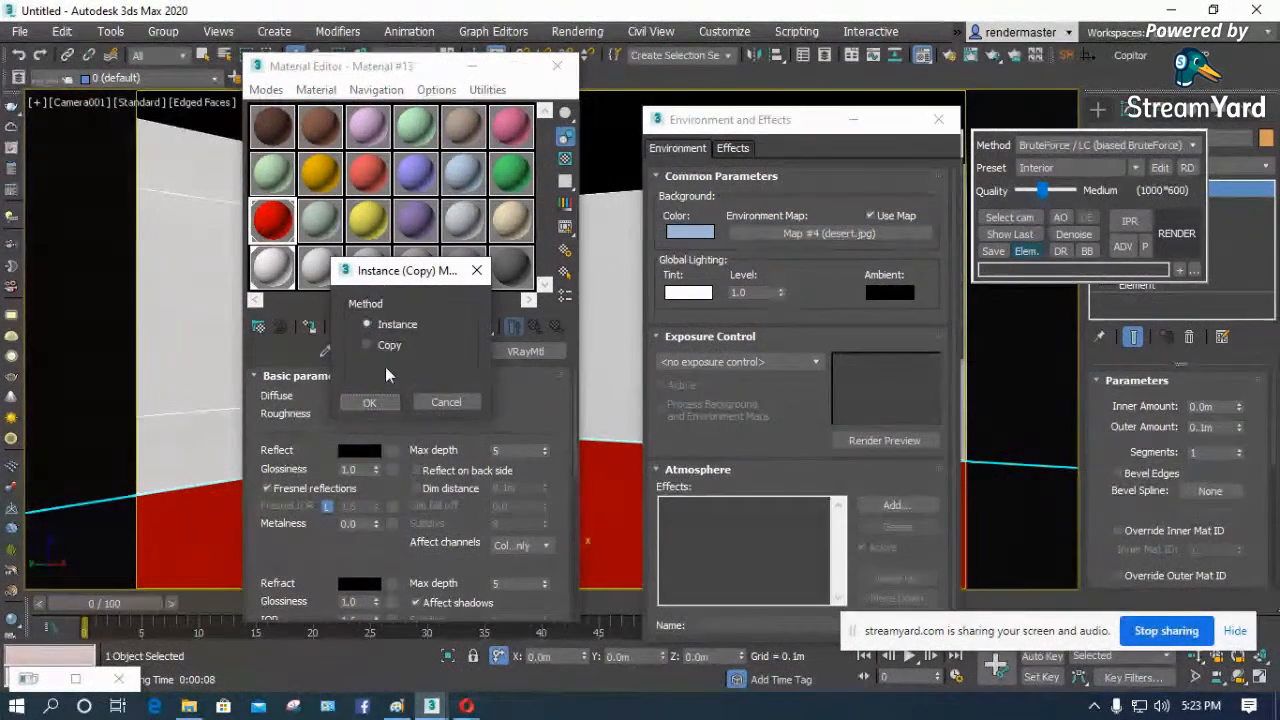
pyautogui.click(369, 400)
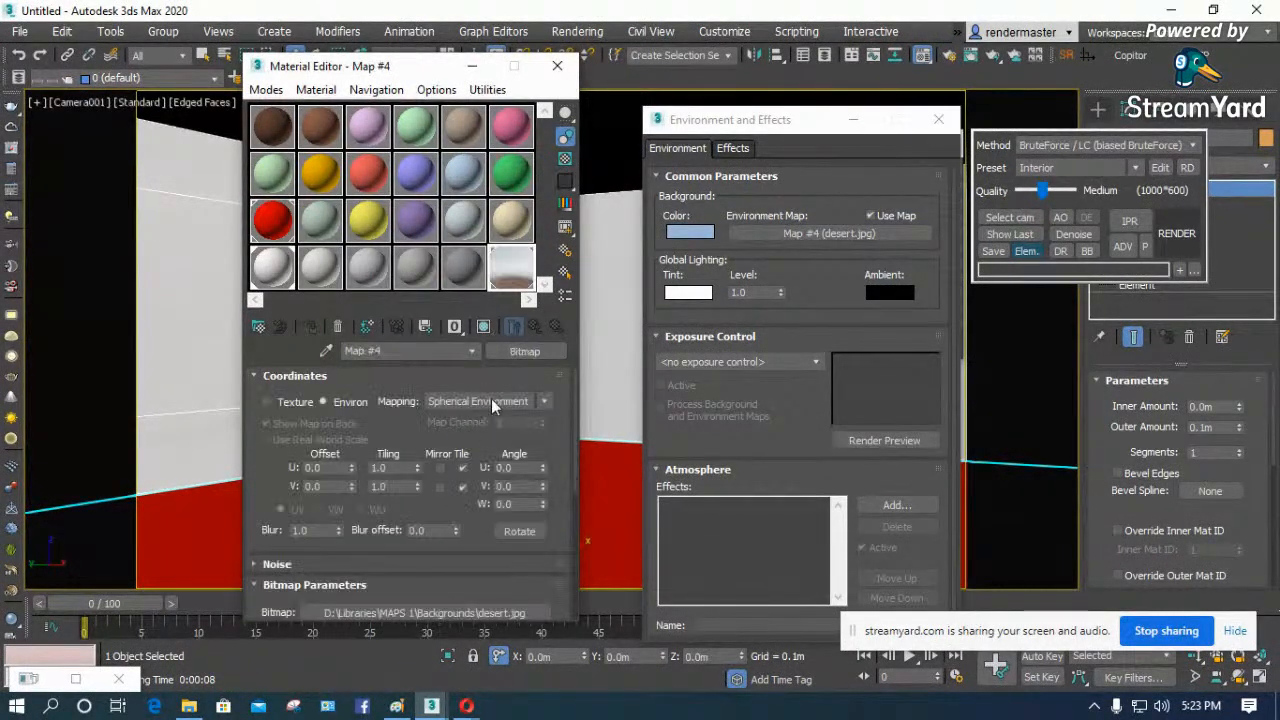
# - Set the desert map's environment mapping to Screen, then close the Material Editor and the environment settings
pyautogui.click(488, 403)
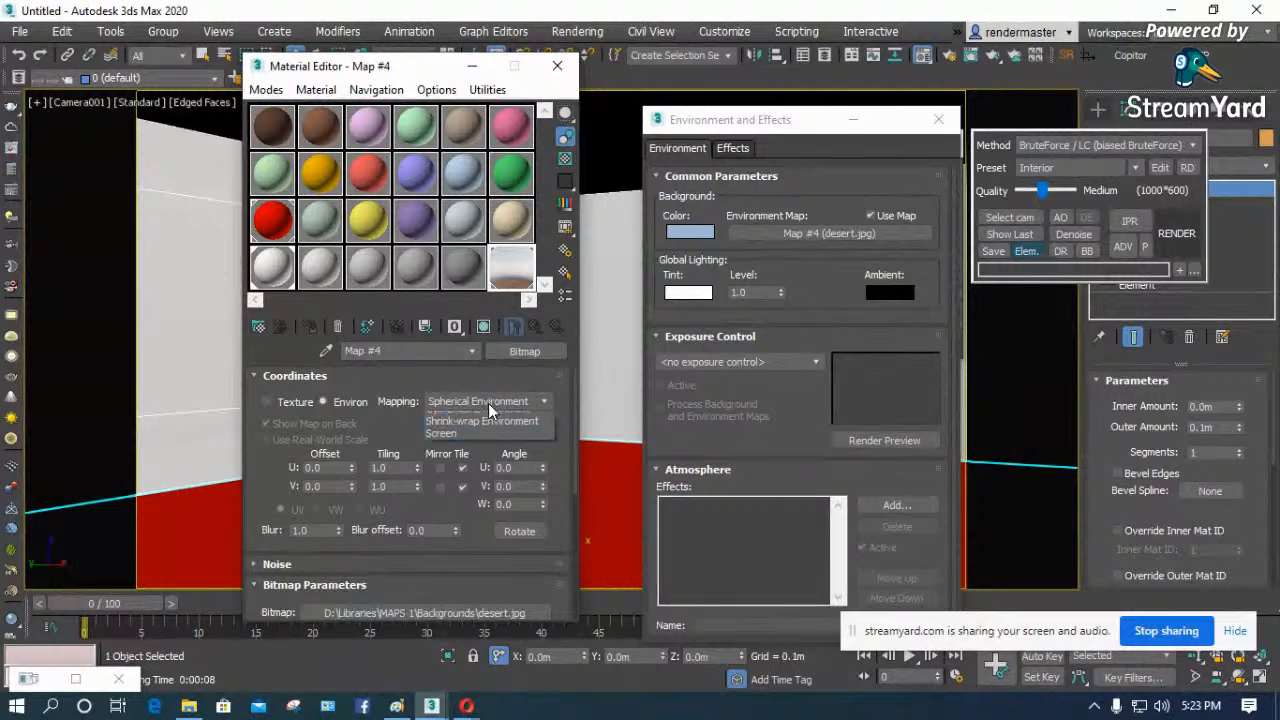
pyautogui.click(476, 441)
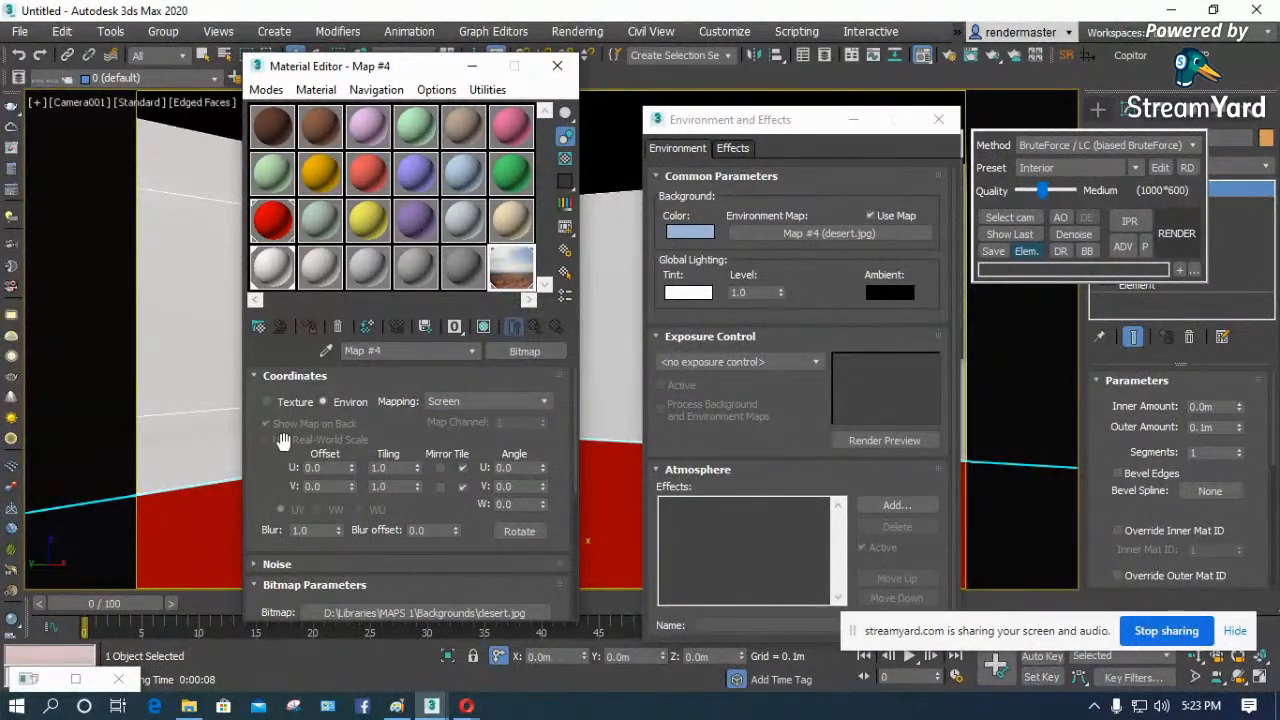
pyautogui.scroll(-3, 283, 441)
pyautogui.scroll(3, 305, 452)
pyautogui.click(557, 65)
pyautogui.click(938, 119)
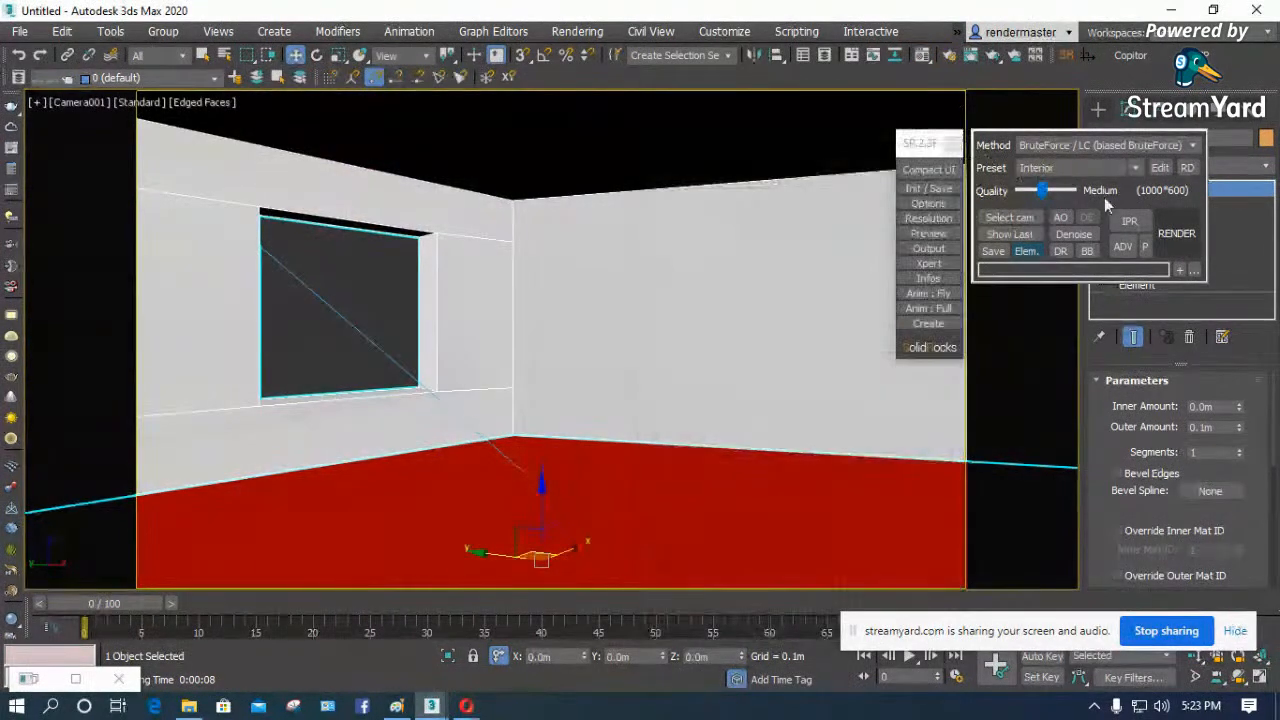
# - Render the camera view with the desert background, switching the Follow mouse bucket option off and on again
pyautogui.click(1176, 233)
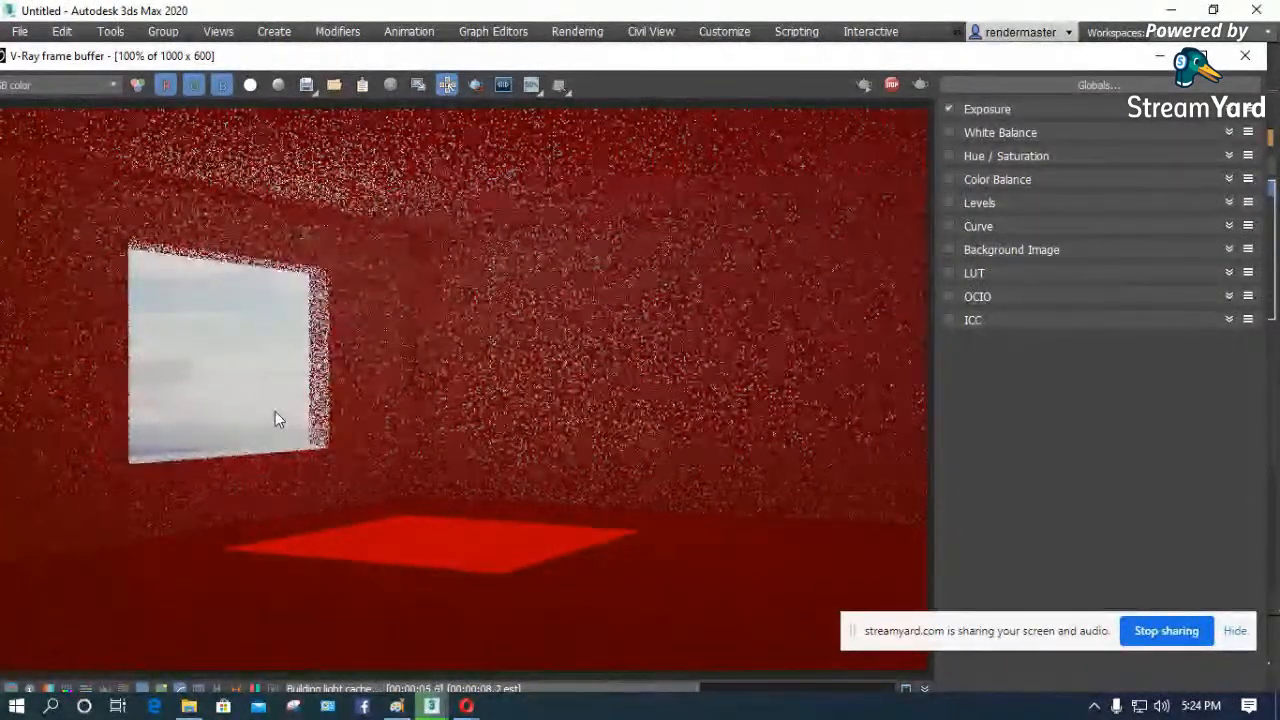
pyautogui.moveTo(422, 57); pyautogui.dragTo(517, 40)
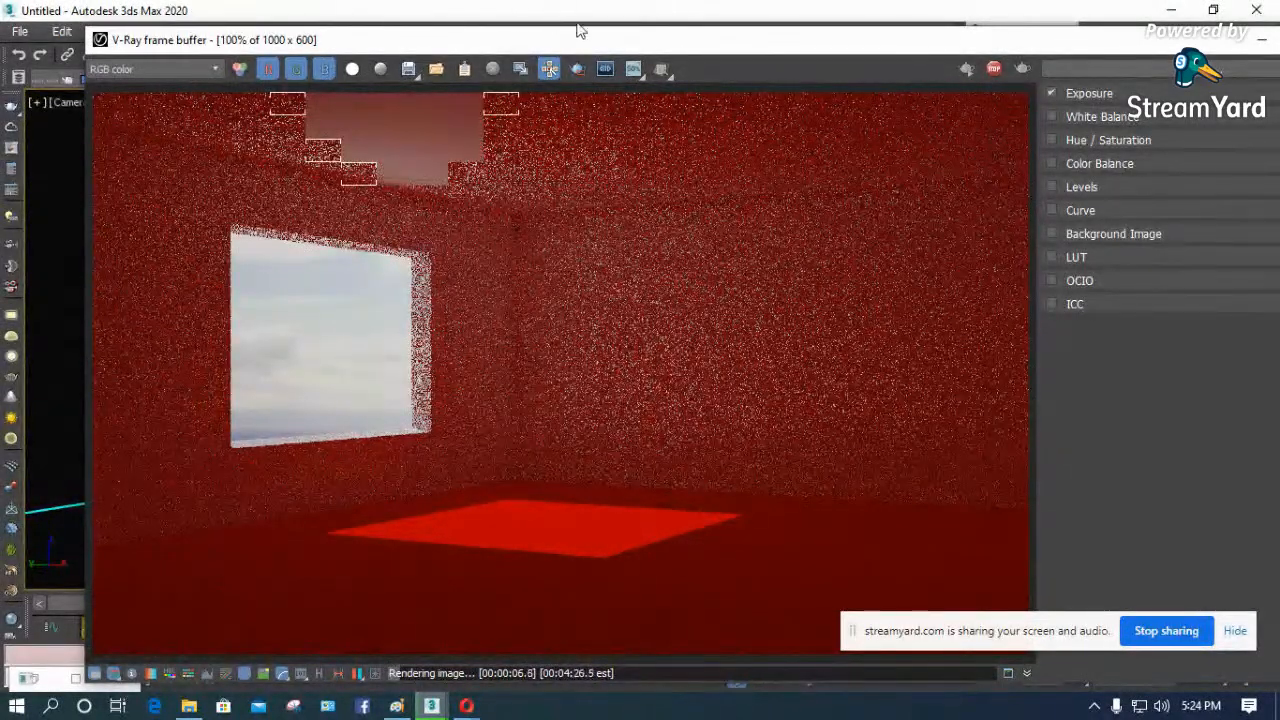
pyautogui.click(549, 71)
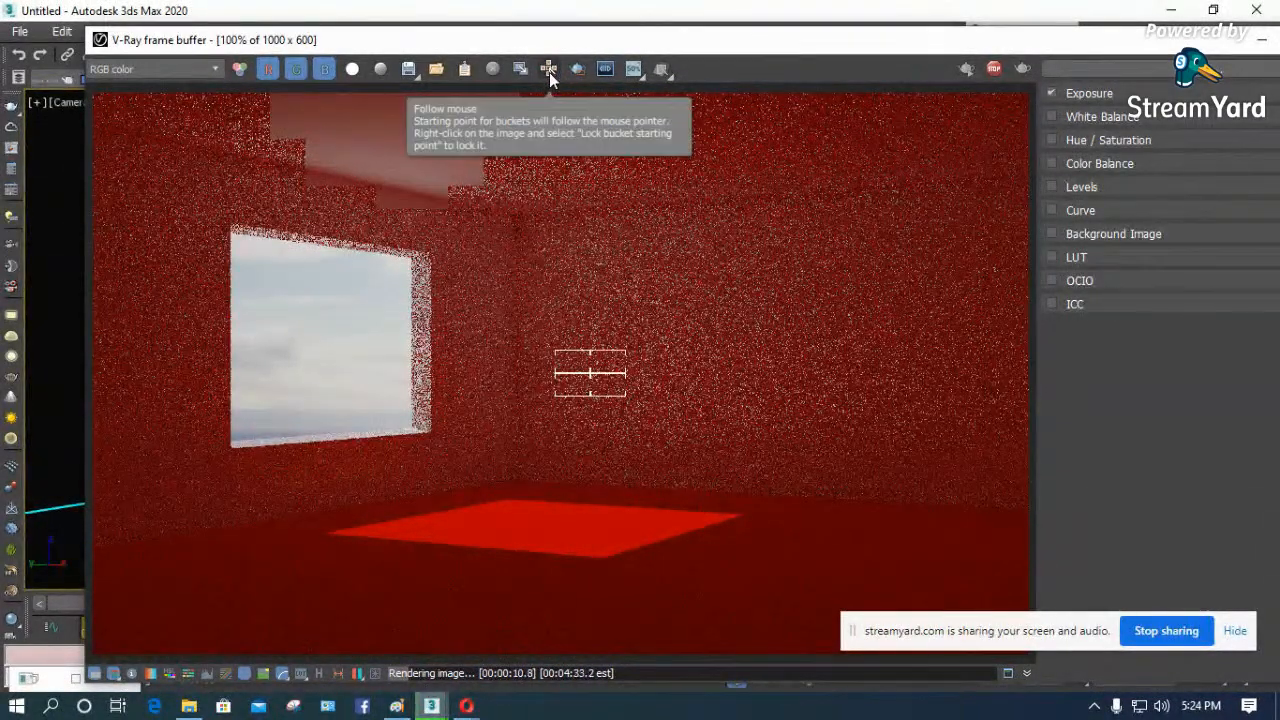
pyautogui.click(549, 69)
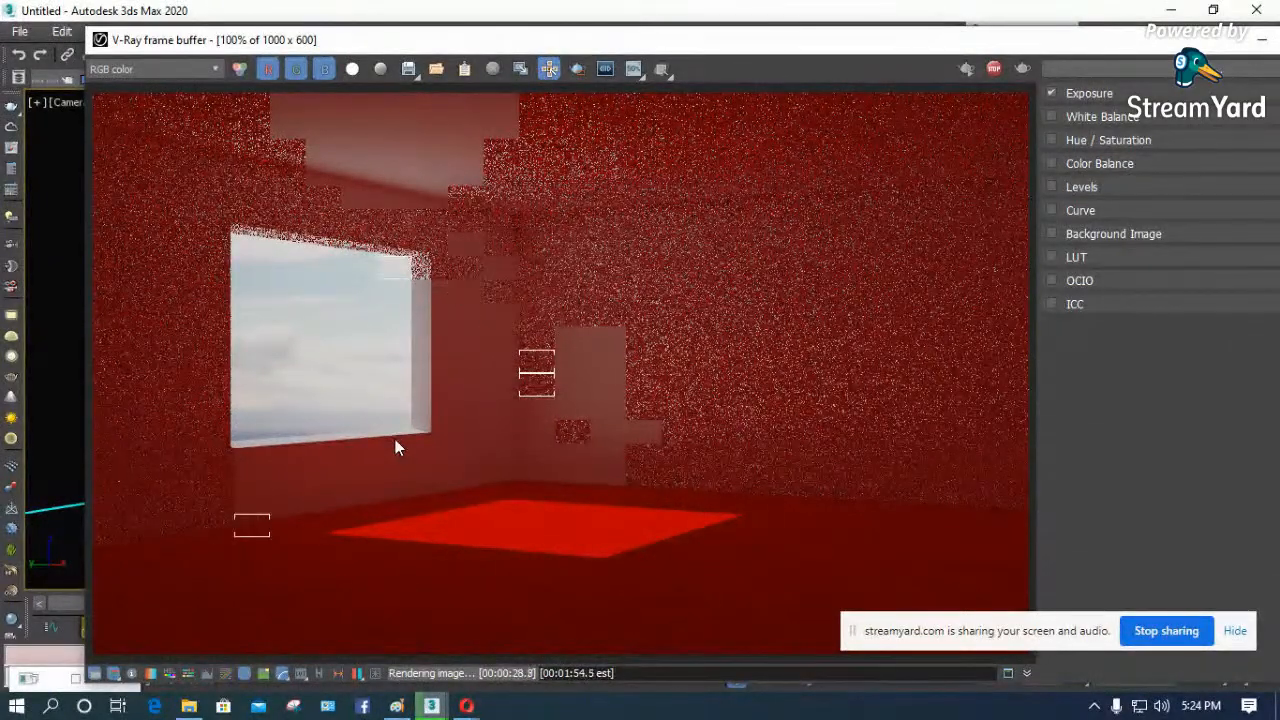
# - Raise the exposure correction of the V-Ray frame buffer to about 2 to brighten the room render
pyautogui.moveTo(1043, 40); pyautogui.dragTo(939, 36)
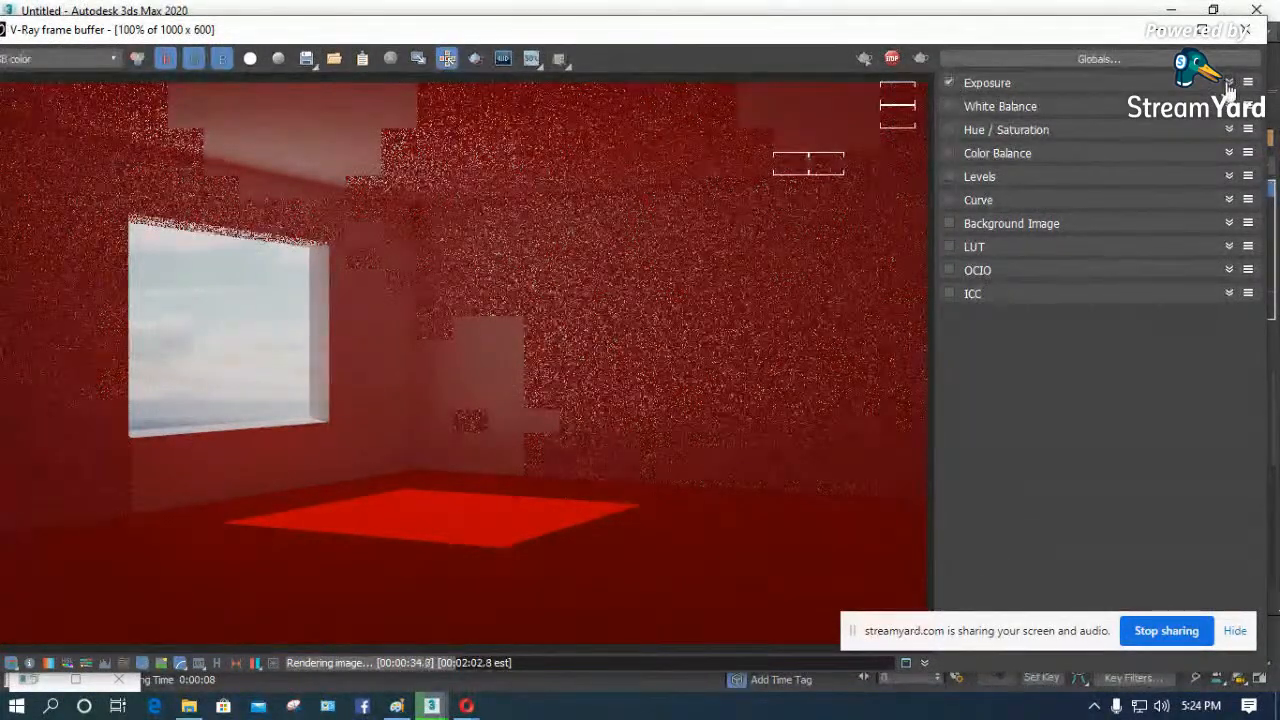
pyautogui.click(1020, 86)
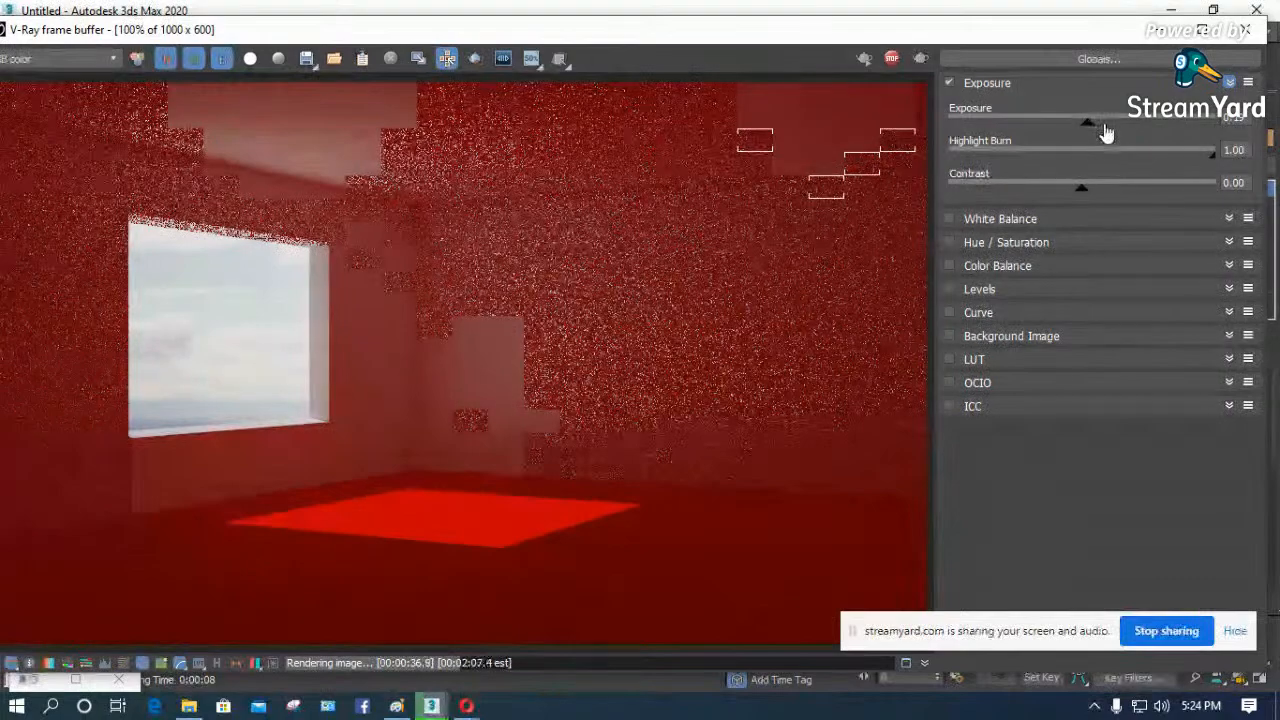
pyautogui.moveTo(1094, 126); pyautogui.dragTo(1135, 124)
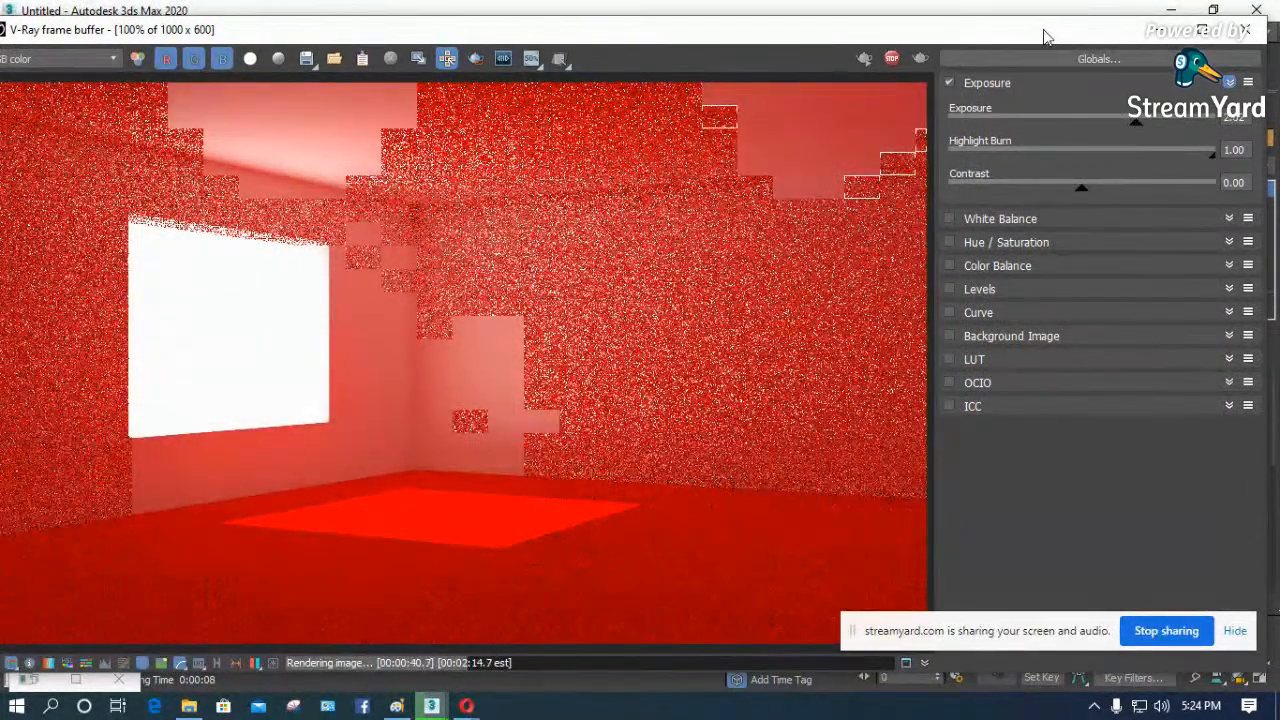
pyautogui.moveTo(1048, 30); pyautogui.dragTo(1110, 25)
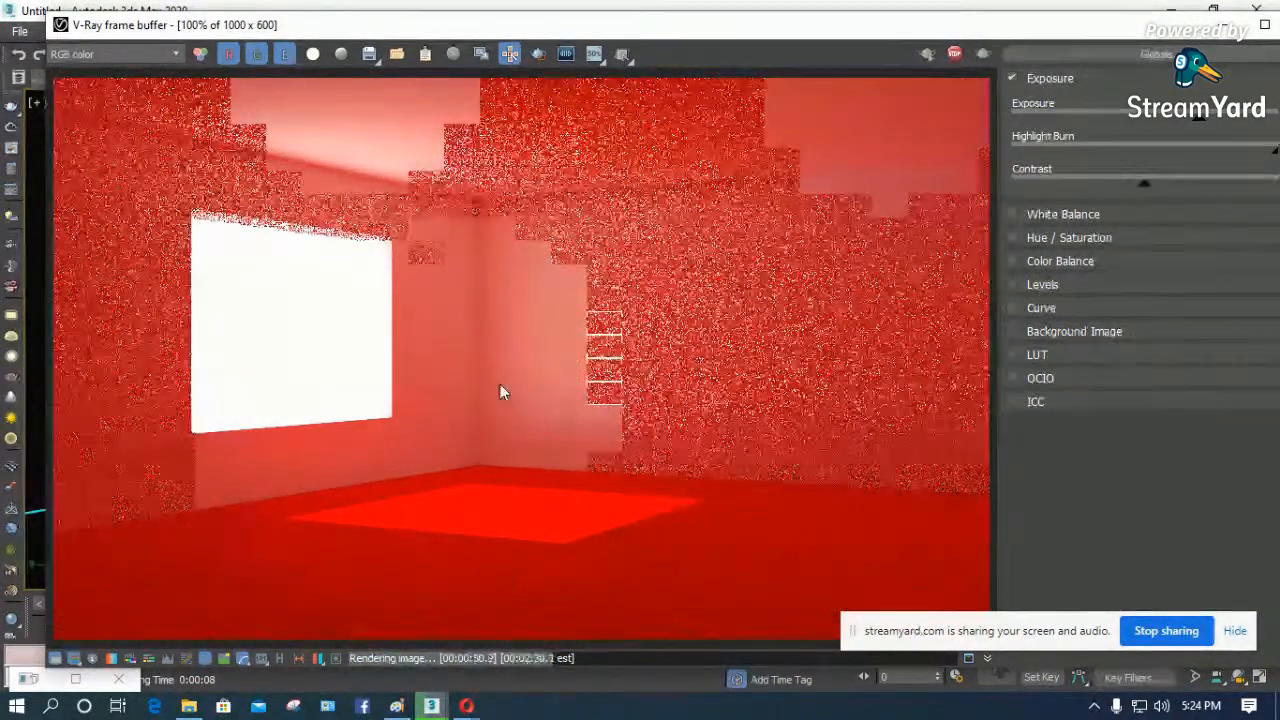
# - Examine the wall corner and the ceiling edge above the window in the V-Ray render at up to 400% magnification
pyautogui.scroll(1, 500, 388)
pyautogui.scroll(1, 503, 390)
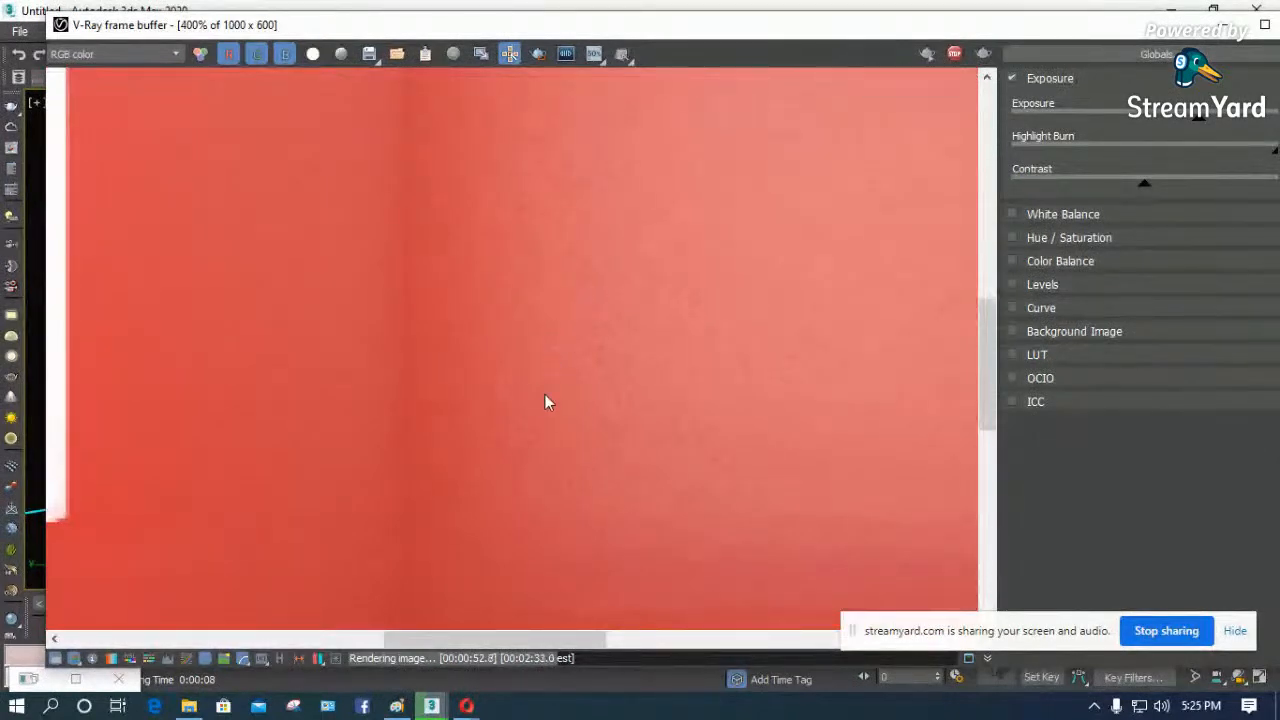
pyautogui.scroll(-1, 573, 348)
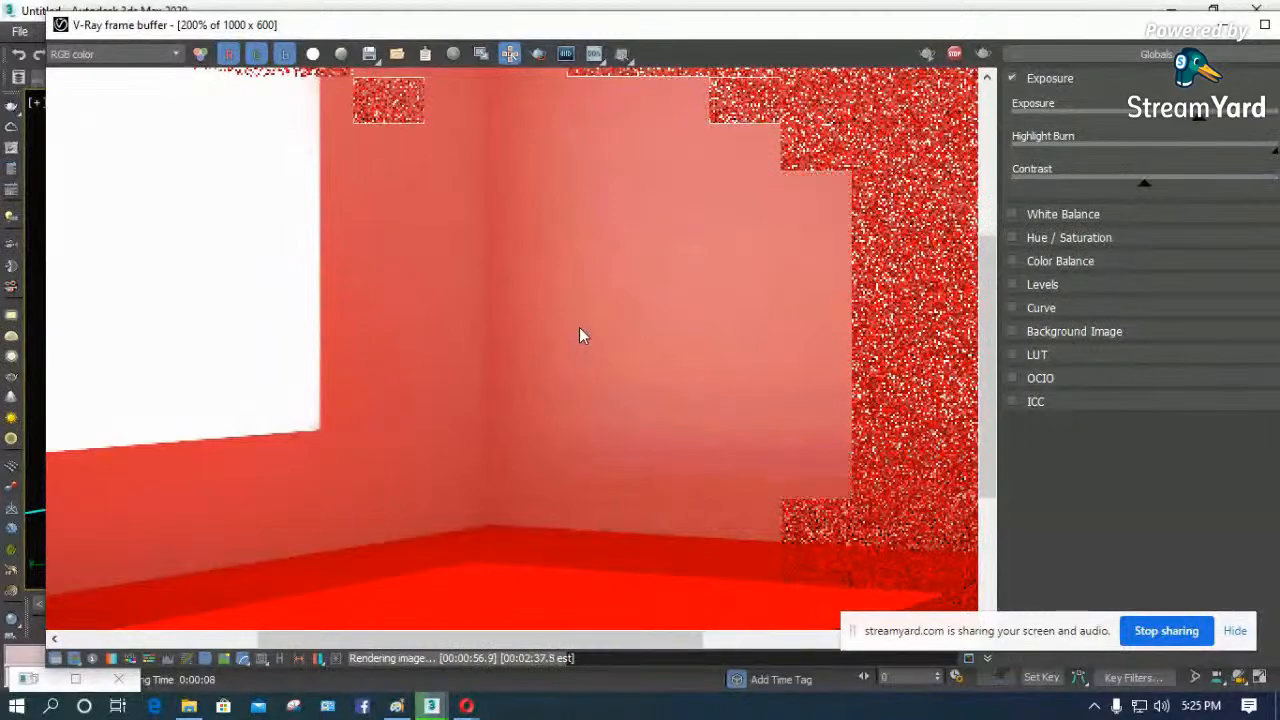
pyautogui.scroll(-1, 588, 321)
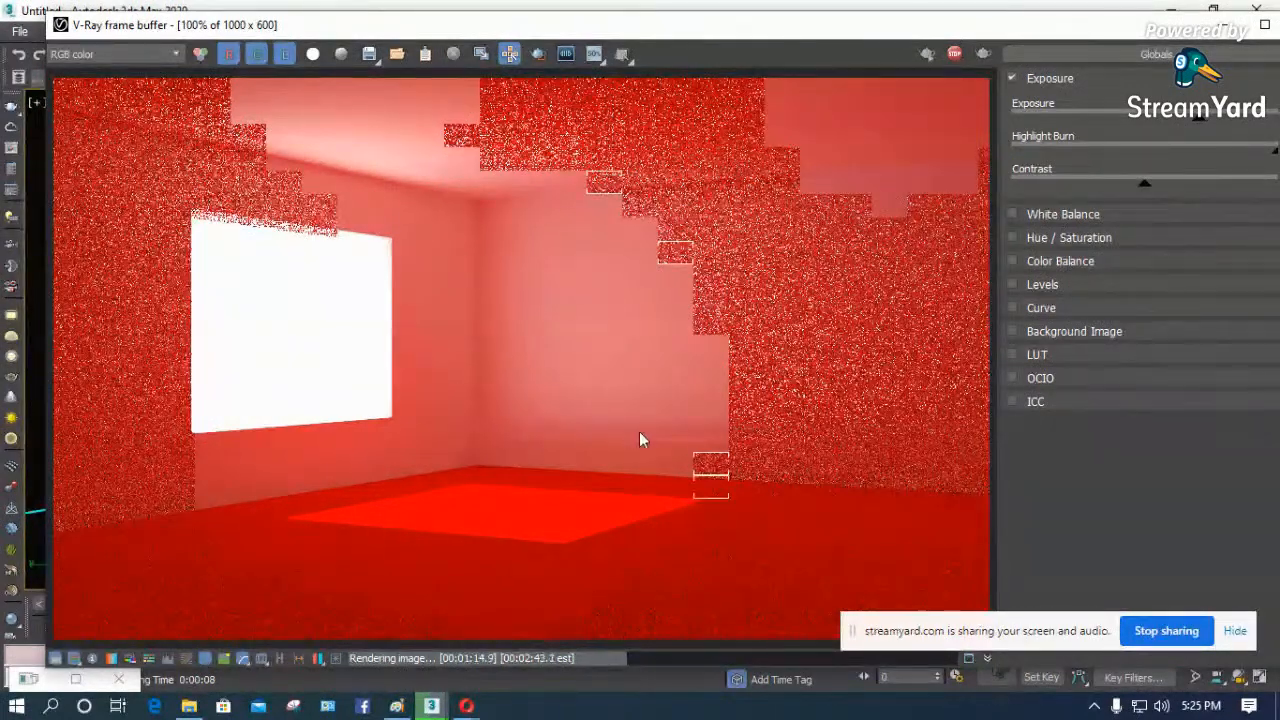
pyautogui.scroll(4, 405, 158)
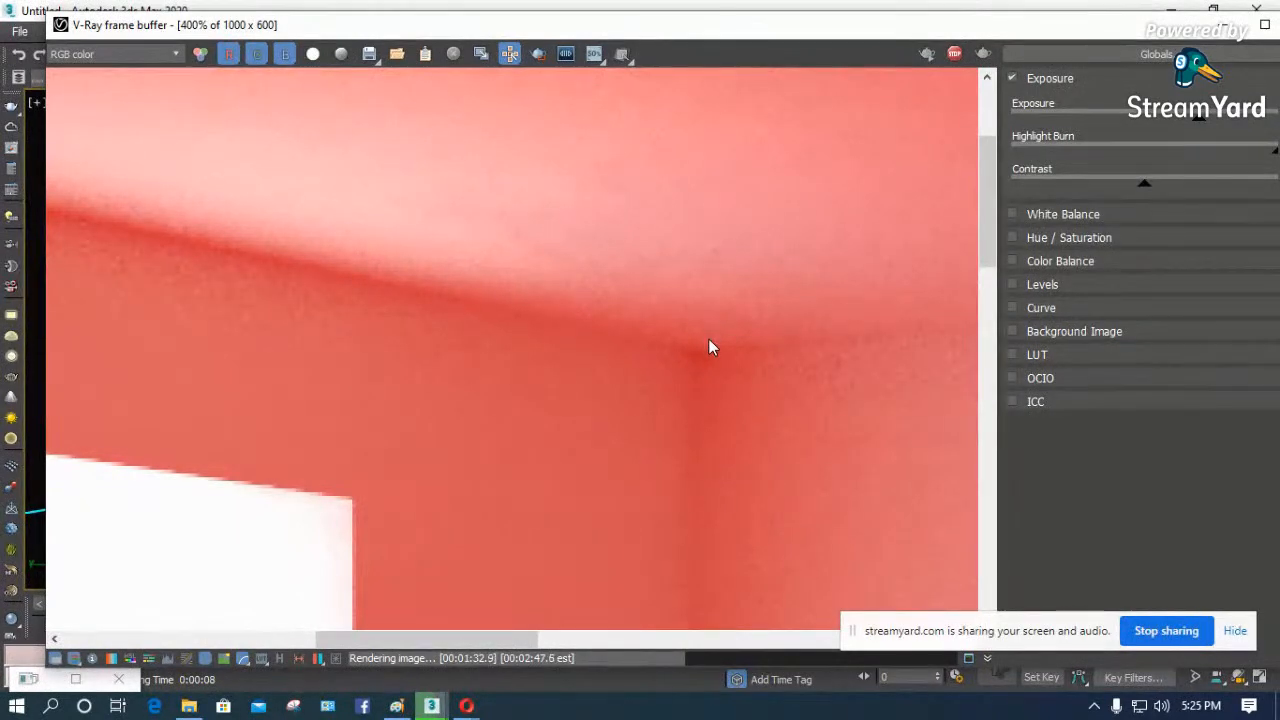
pyautogui.scroll(-1, 708, 340)
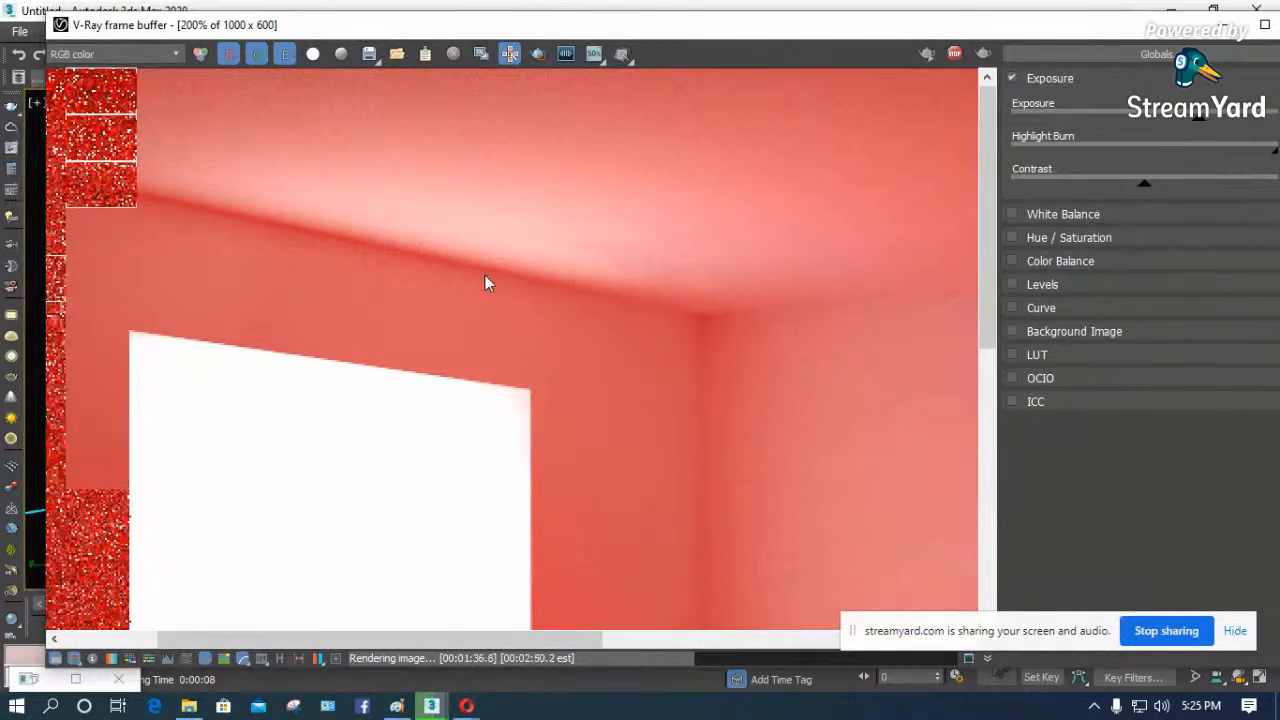
pyautogui.scroll(-1, 485, 277)
pyautogui.scroll(2, 282, 114)
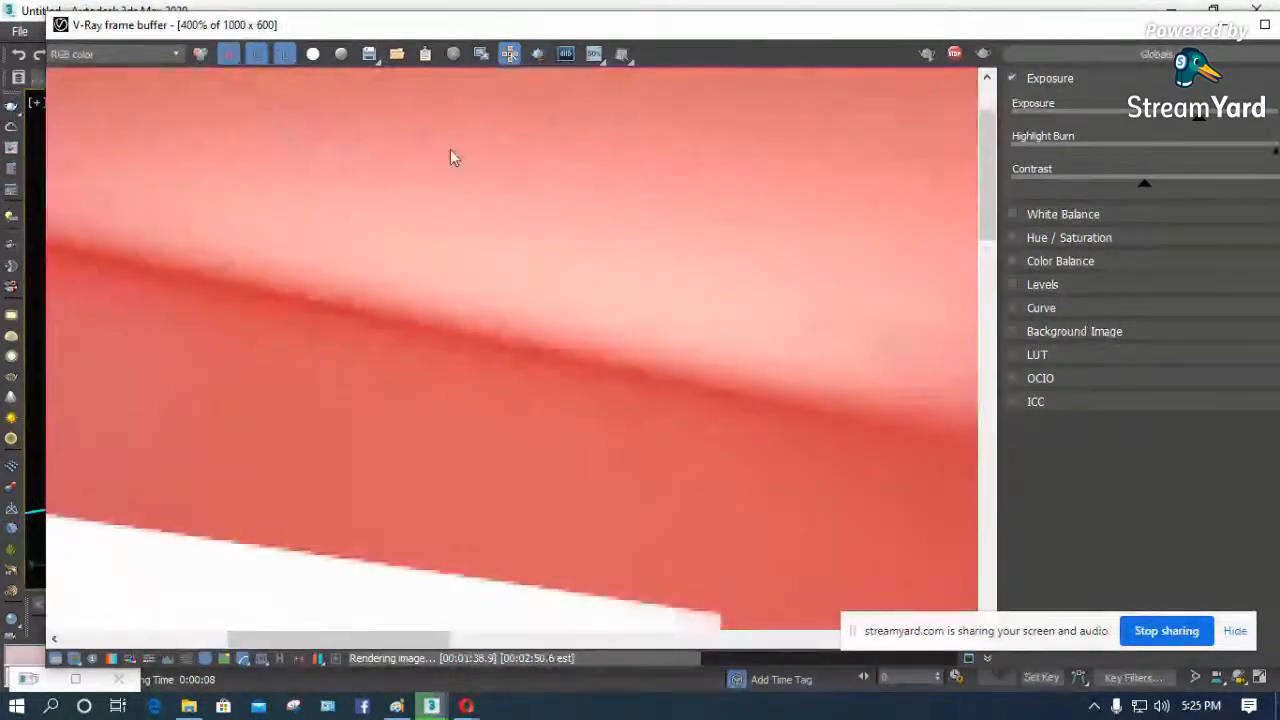
pyautogui.scroll(-1, 548, 230)
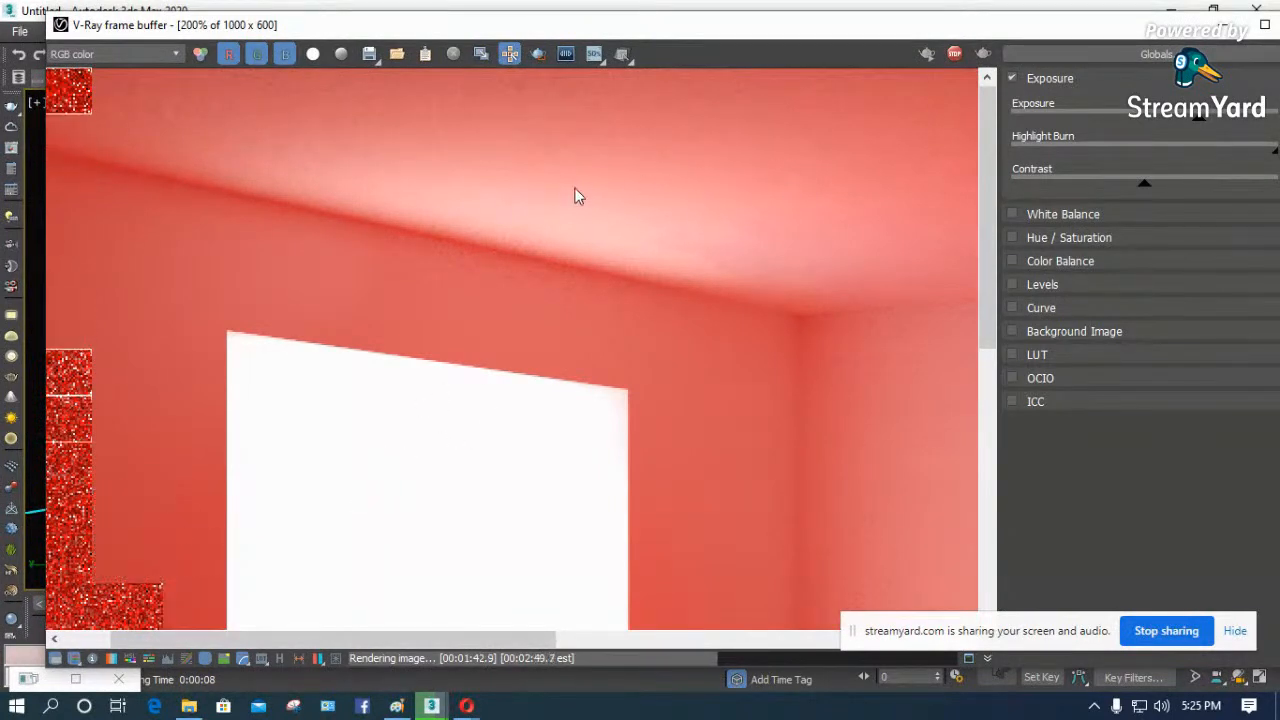
pyautogui.scroll(-1, 518, 222)
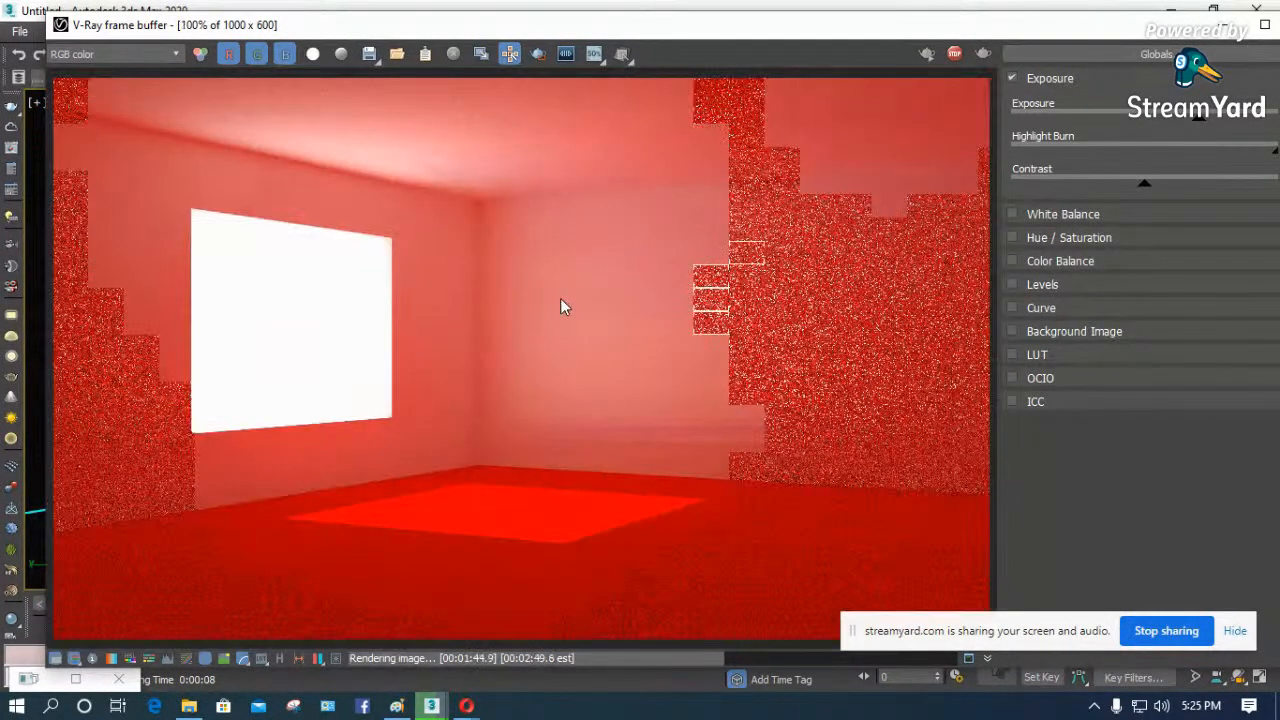
# - Stop the running render, inspect the wall corner beside the window at 200%, and minimize the V-Ray frame buffer
pyautogui.moveTo(684, 27); pyautogui.dragTo(735, 394)
pyautogui.moveTo(657, 394); pyautogui.dragTo(658, 541)
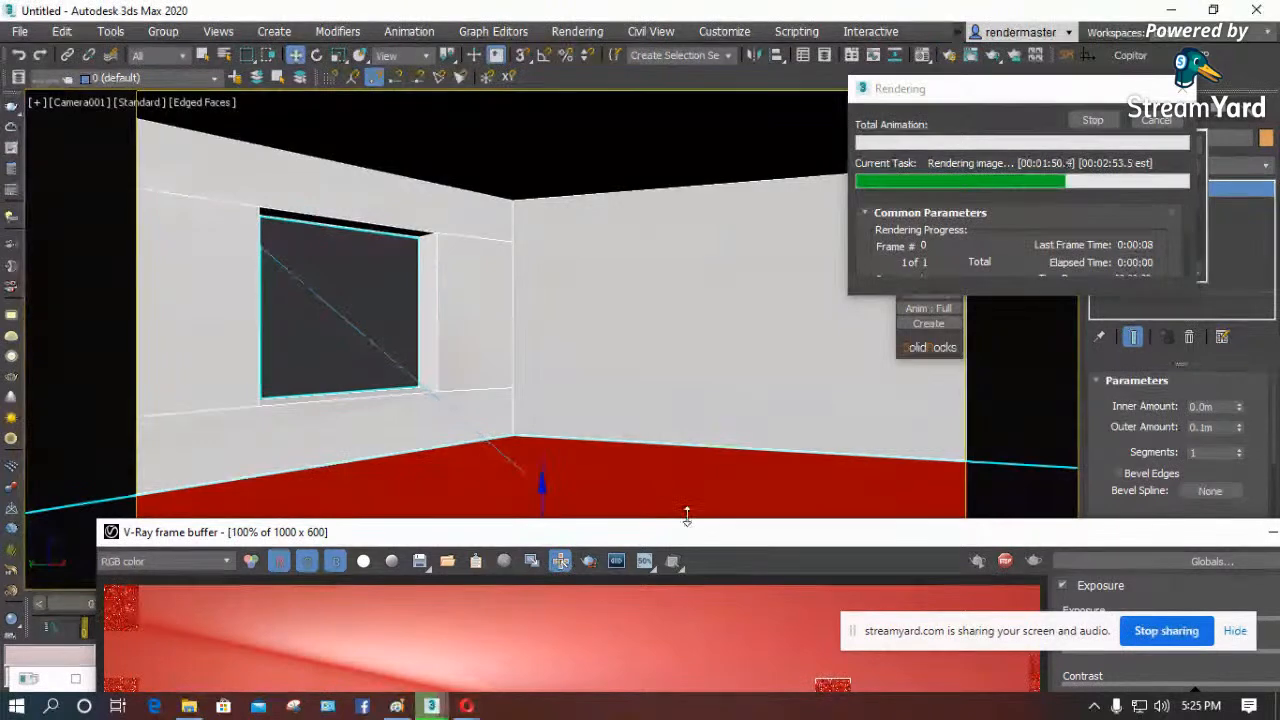
pyautogui.moveTo(700, 535); pyautogui.dragTo(663, 69)
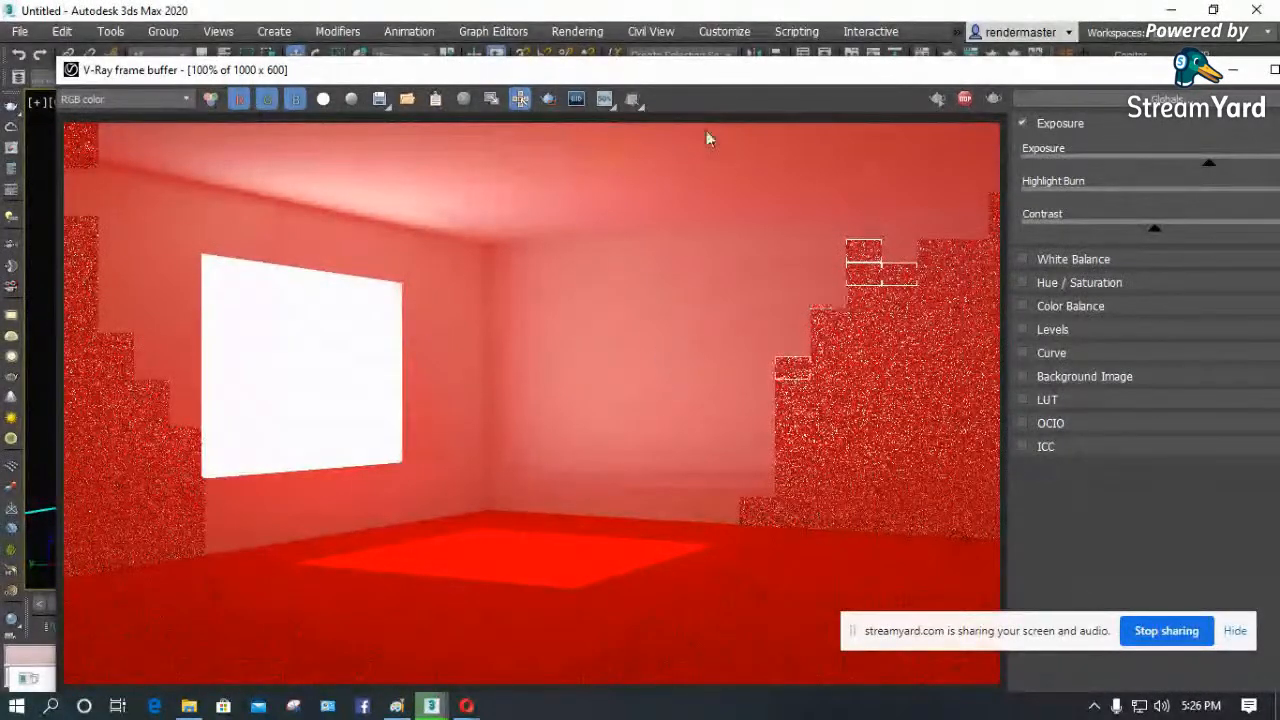
pyautogui.moveTo(727, 72); pyautogui.dragTo(740, 21)
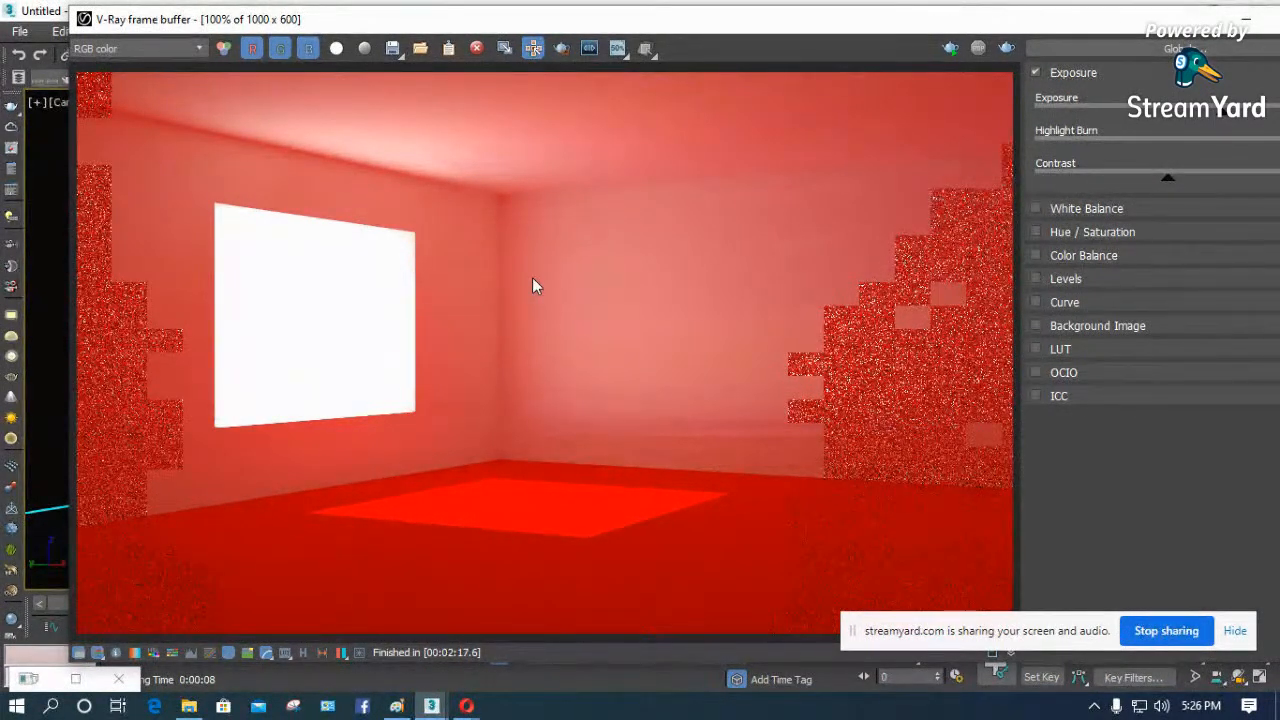
pyautogui.scroll(1, 532, 277)
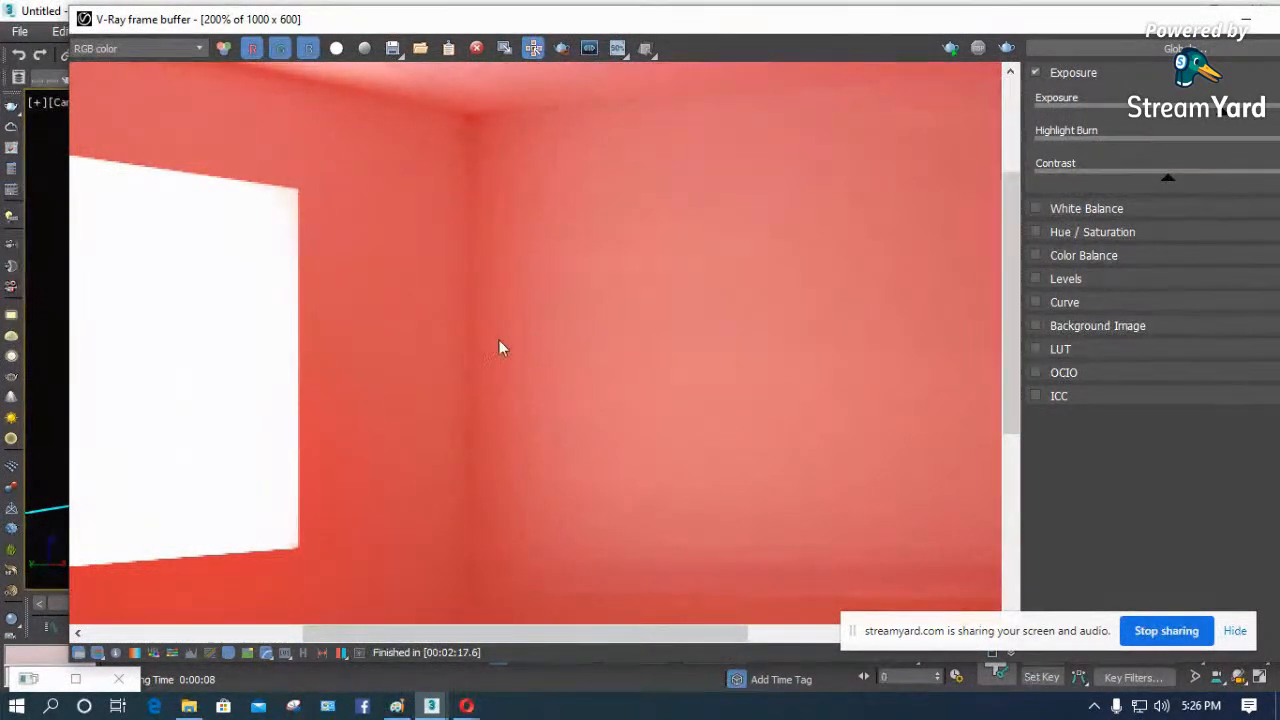
pyautogui.moveTo(1008, 27); pyautogui.dragTo(955, 92)
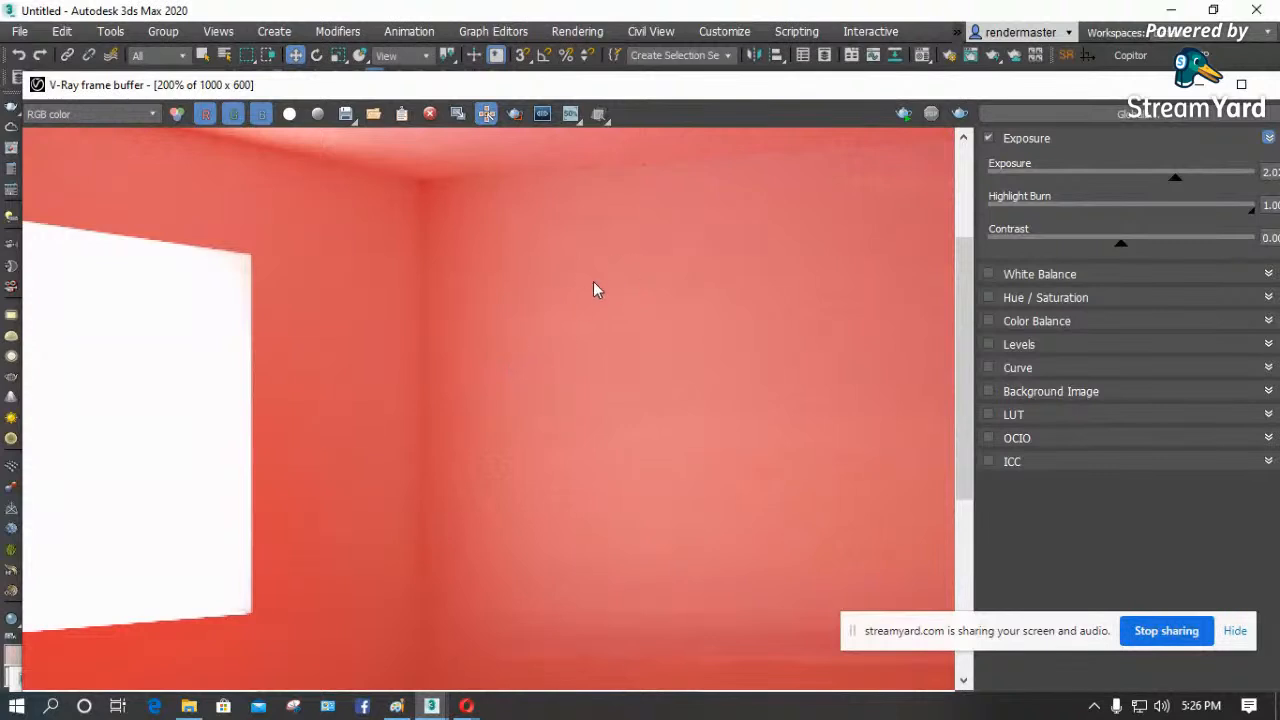
pyautogui.click(1204, 86)
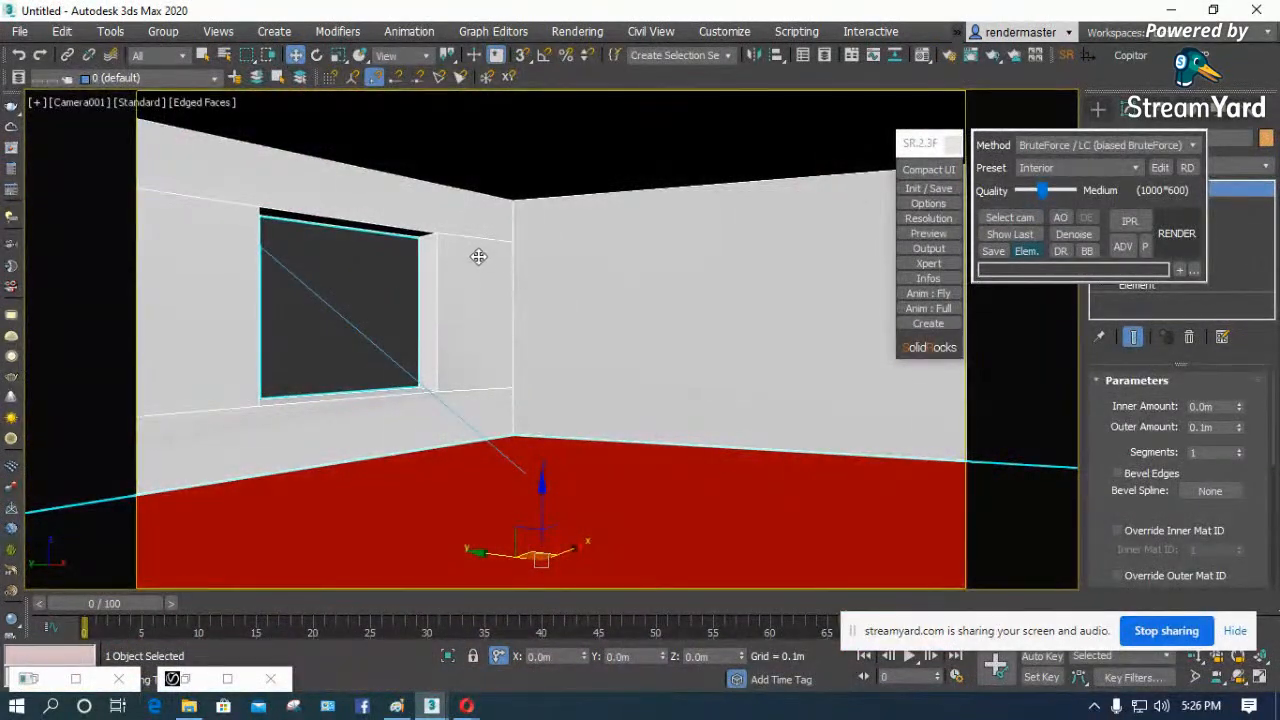
# - Collapse the SolidRocks panel to its compact interface and open the Render Elements settings in Render Setup
pyautogui.click(929, 170)
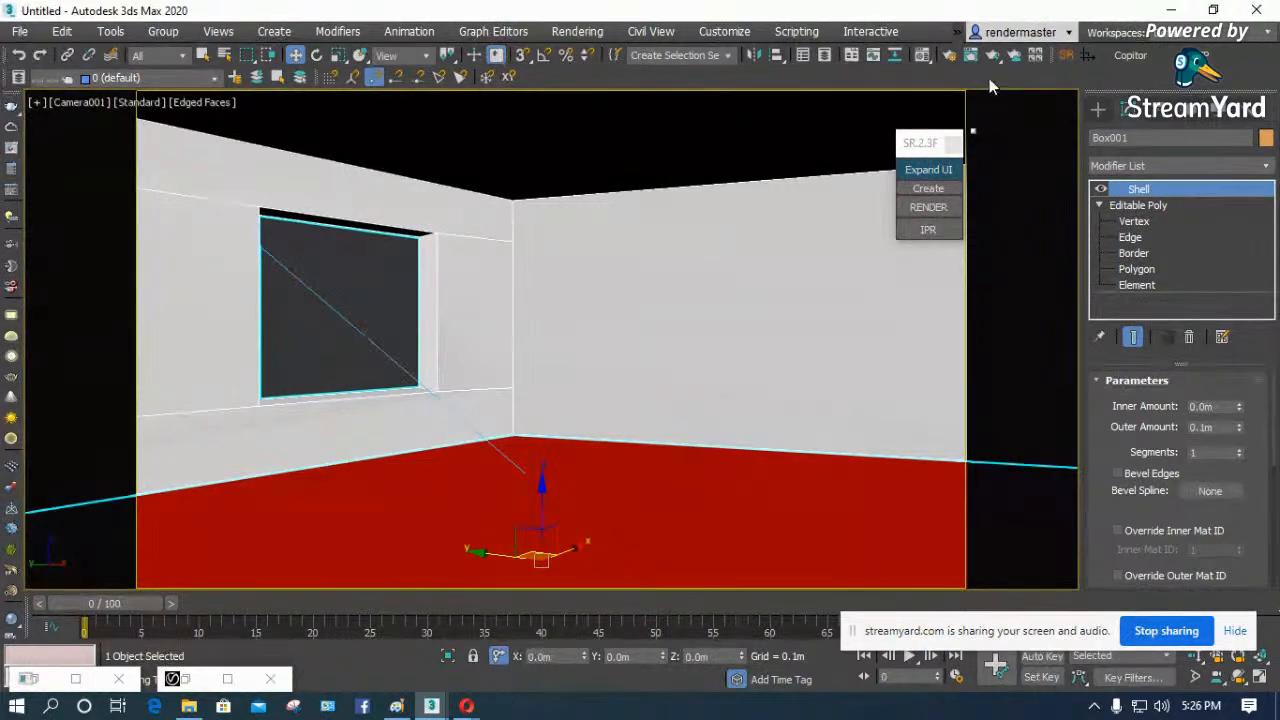
pyautogui.click(950, 57)
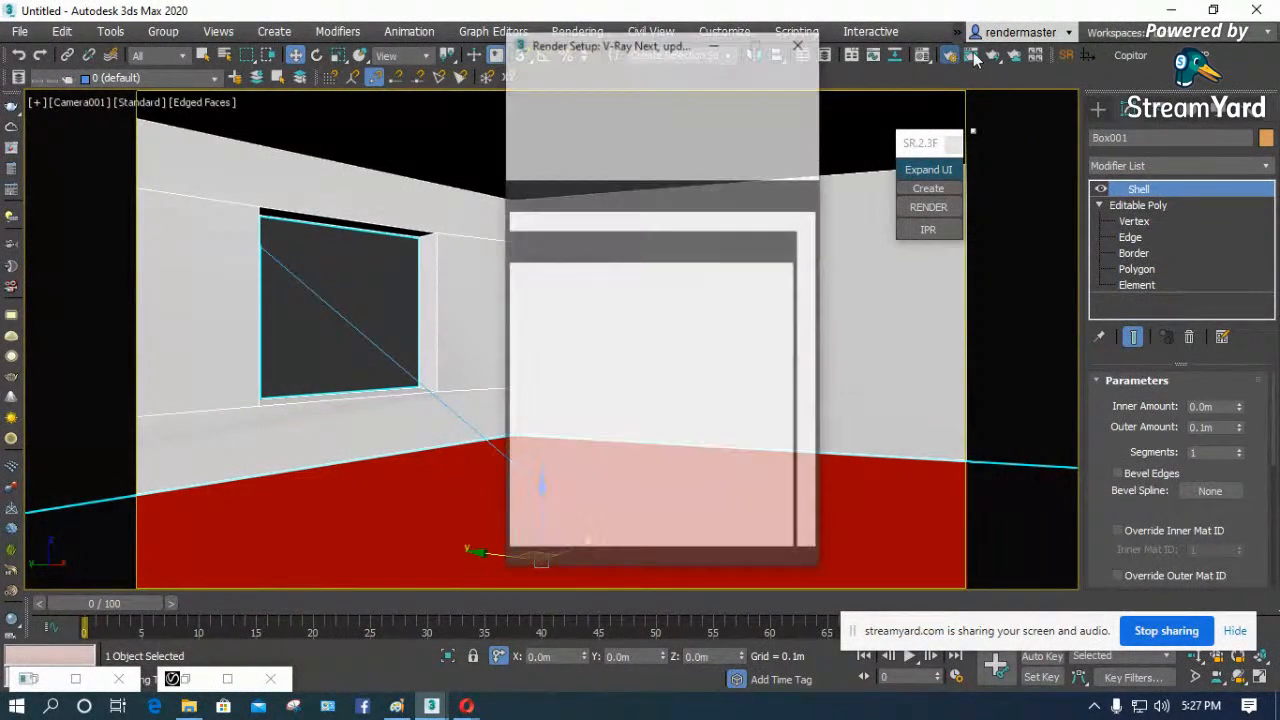
pyautogui.moveTo(650, 50); pyautogui.dragTo(482, 112)
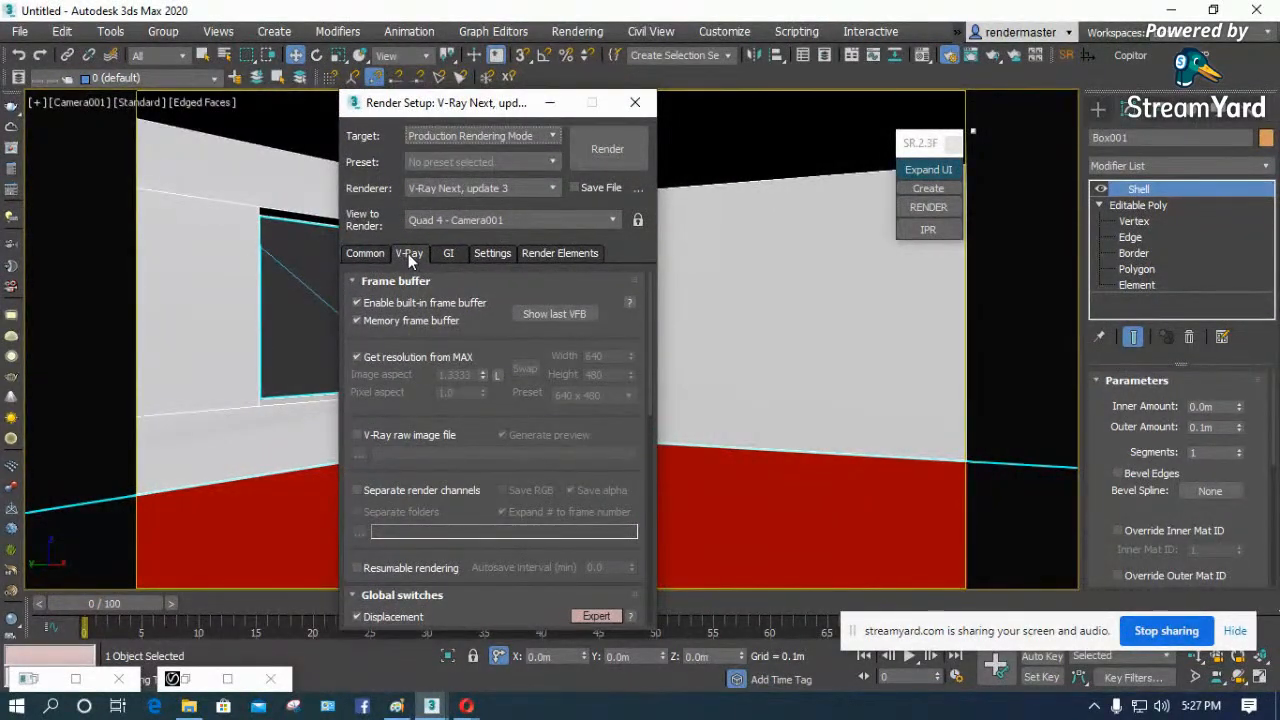
pyautogui.click(559, 253)
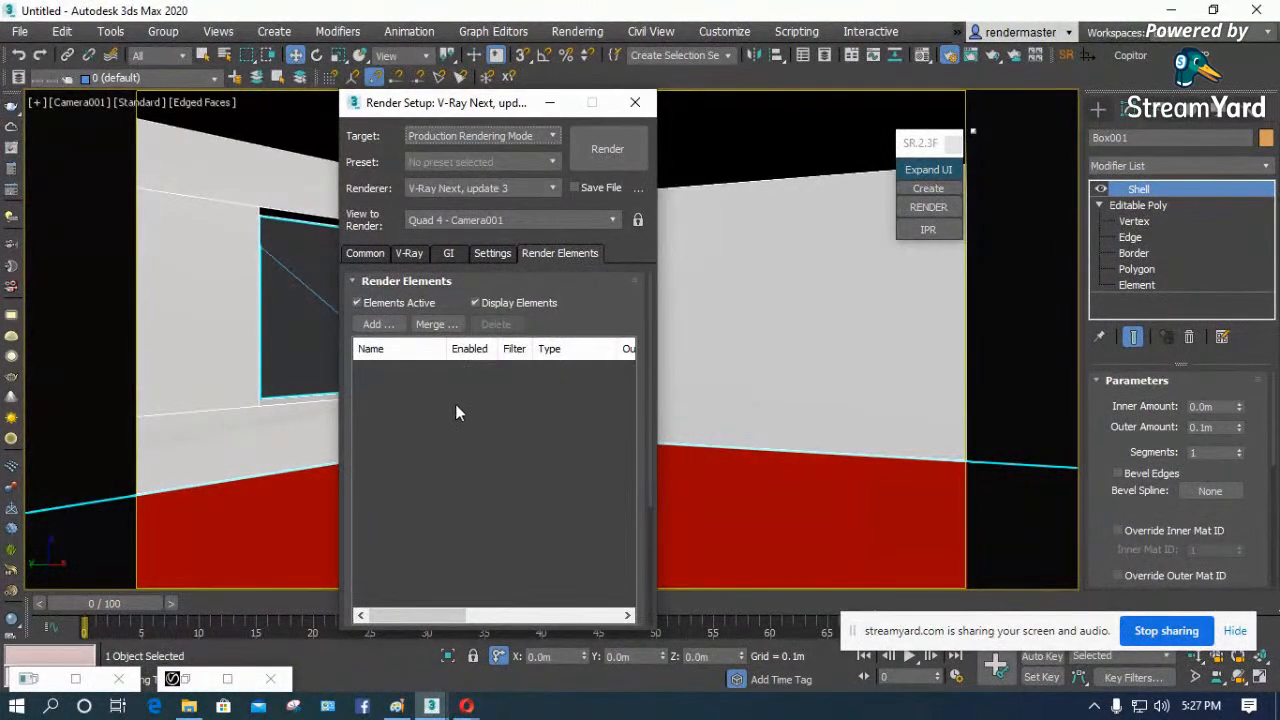
# - Add the VRayRenderID, VRayWireColor and VRayObjectID render elements to the scene
pyautogui.click(380, 326)
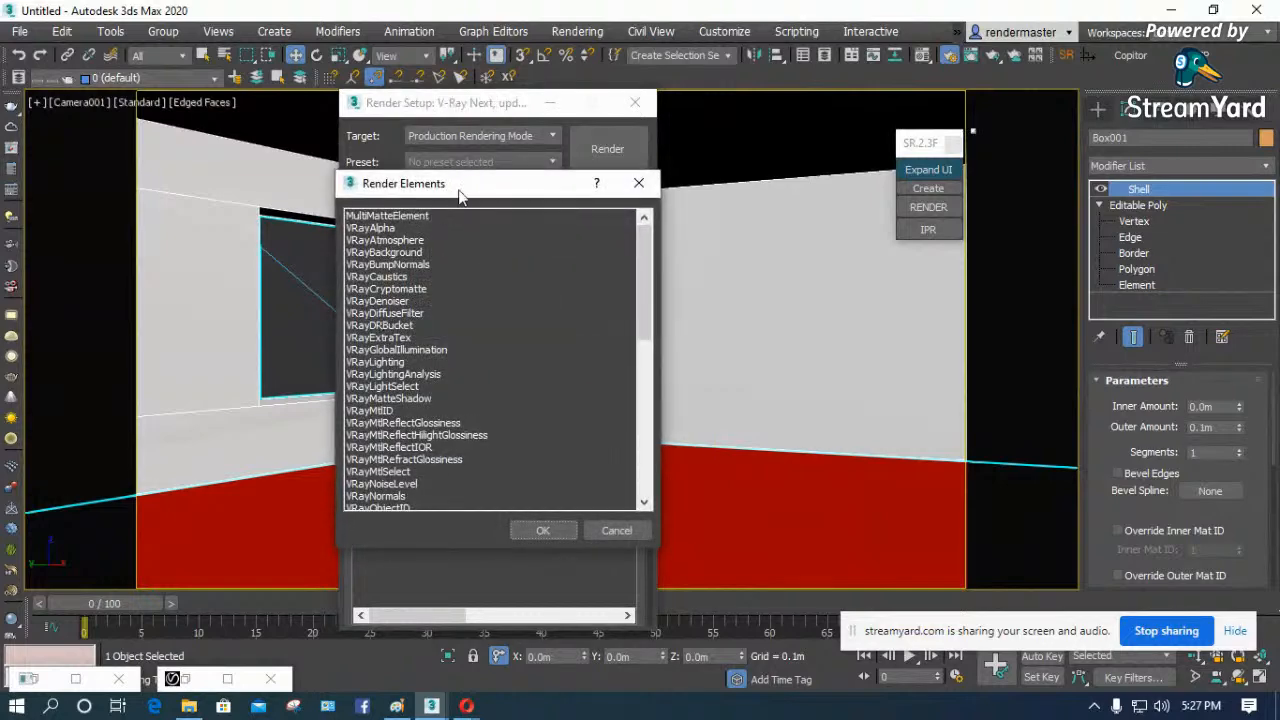
pyautogui.moveTo(463, 192); pyautogui.dragTo(724, 157)
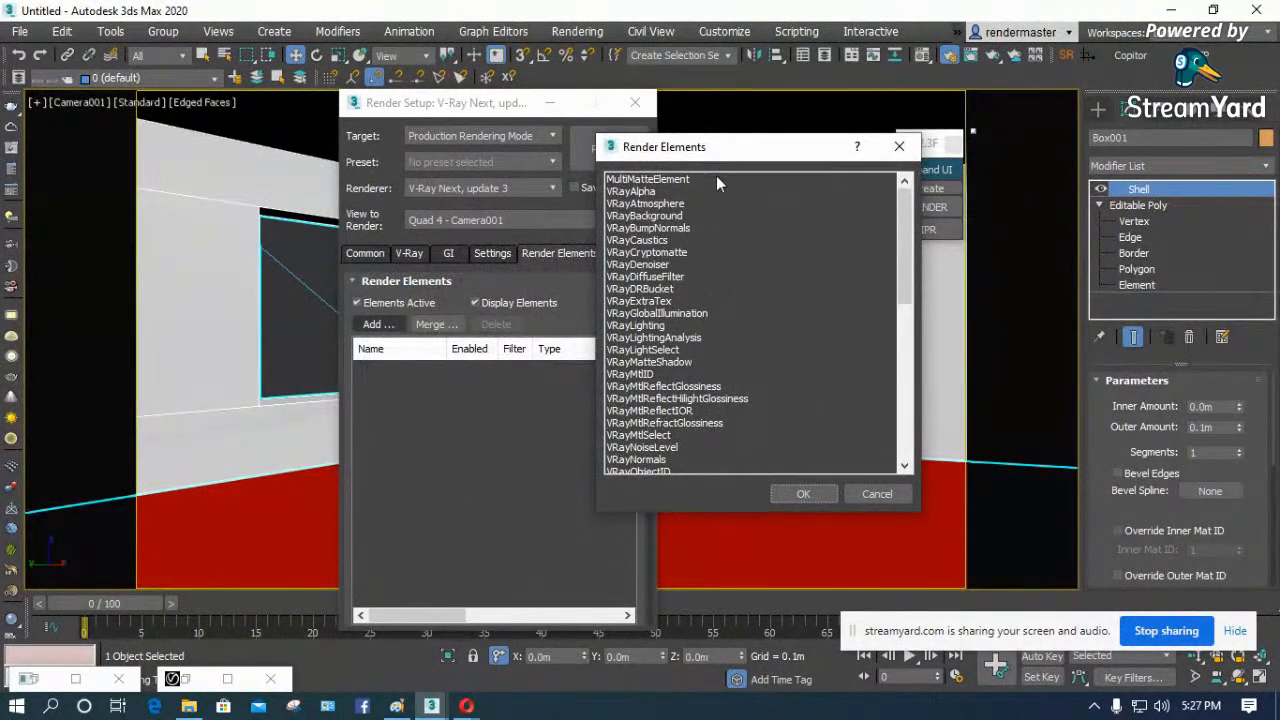
pyautogui.scroll(-5, 710, 290)
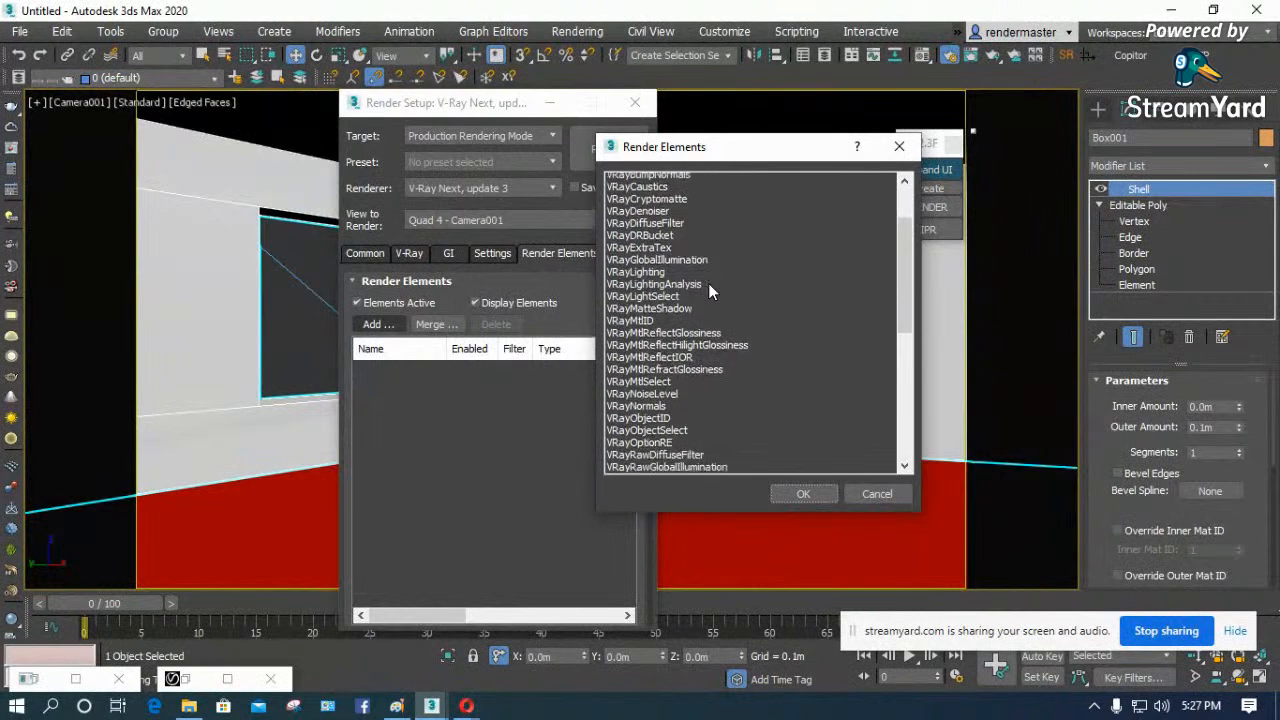
pyautogui.scroll(-6, 692, 408)
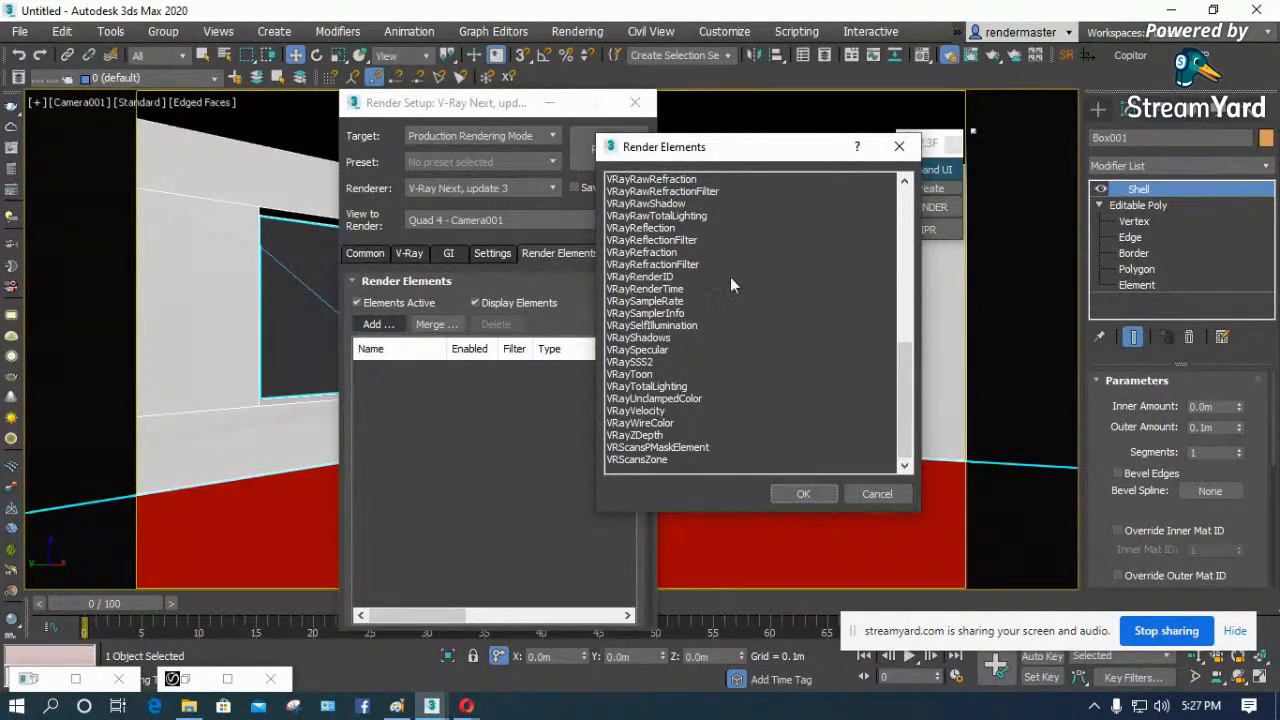
pyautogui.click(655, 277)
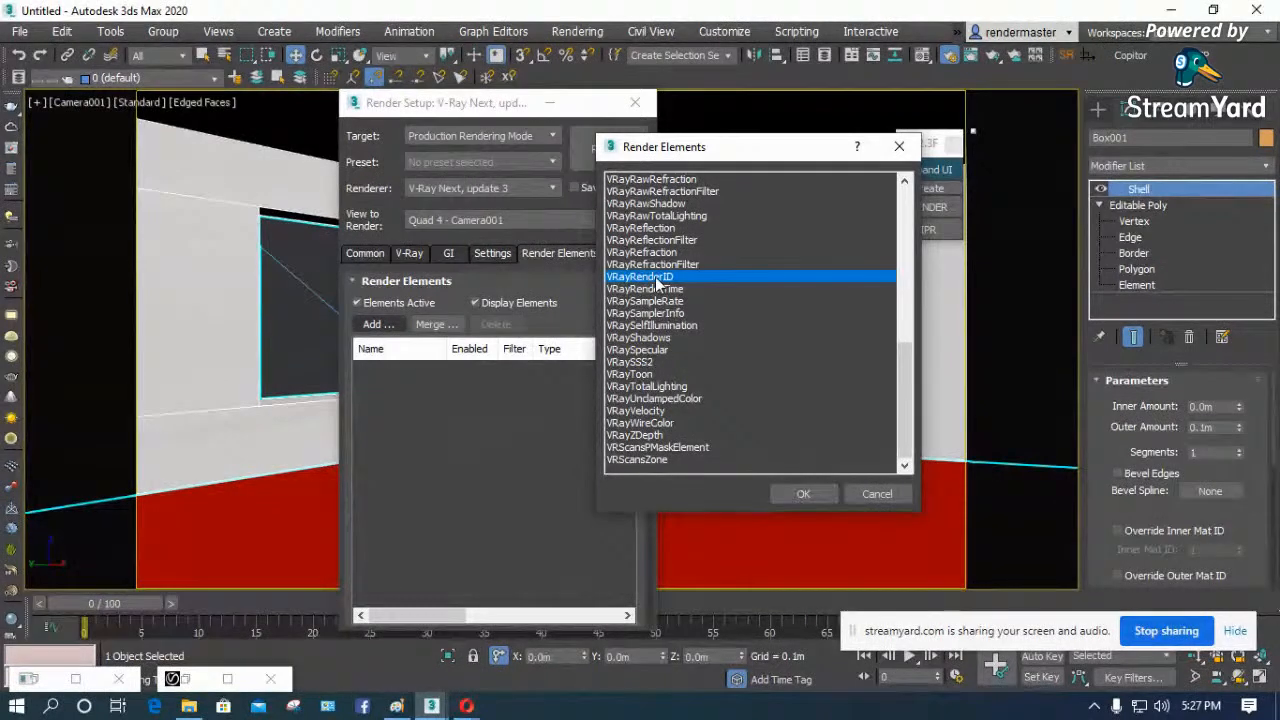
pyautogui.keyDown('ctrl'); pyautogui.click(652, 423); pyautogui.keyUp('ctrl')
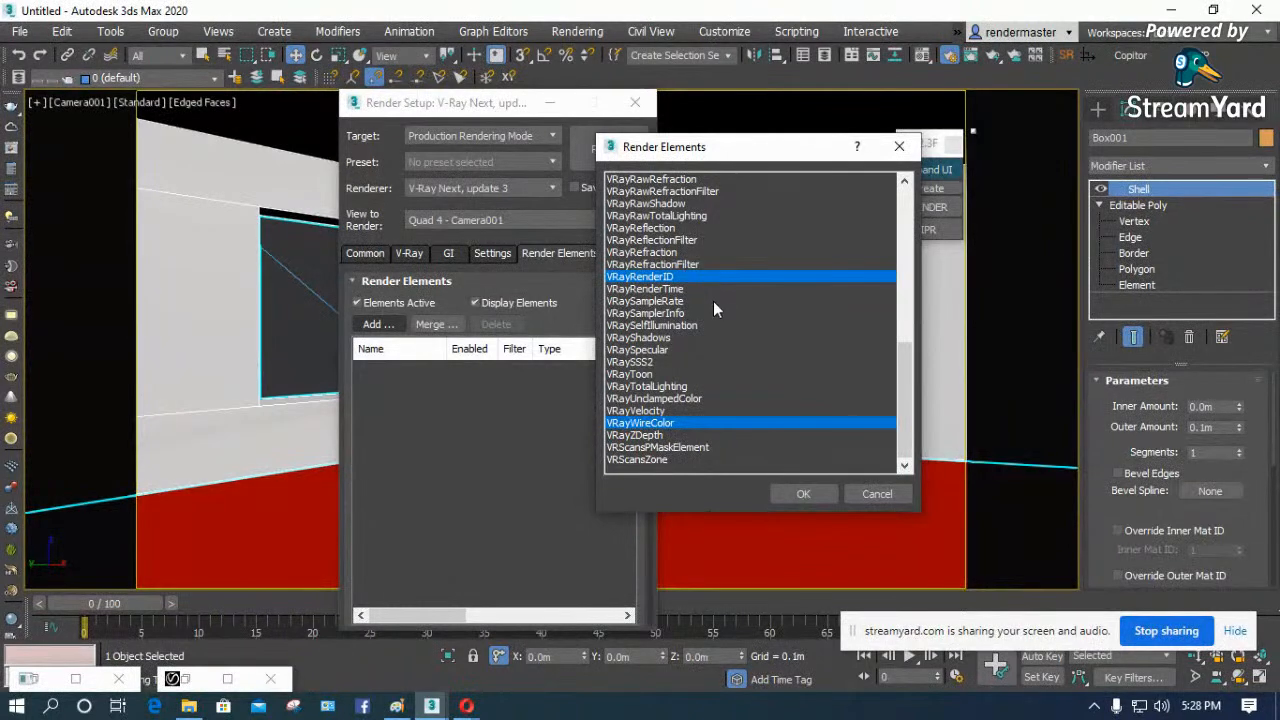
pyautogui.scroll(4, 713, 301)
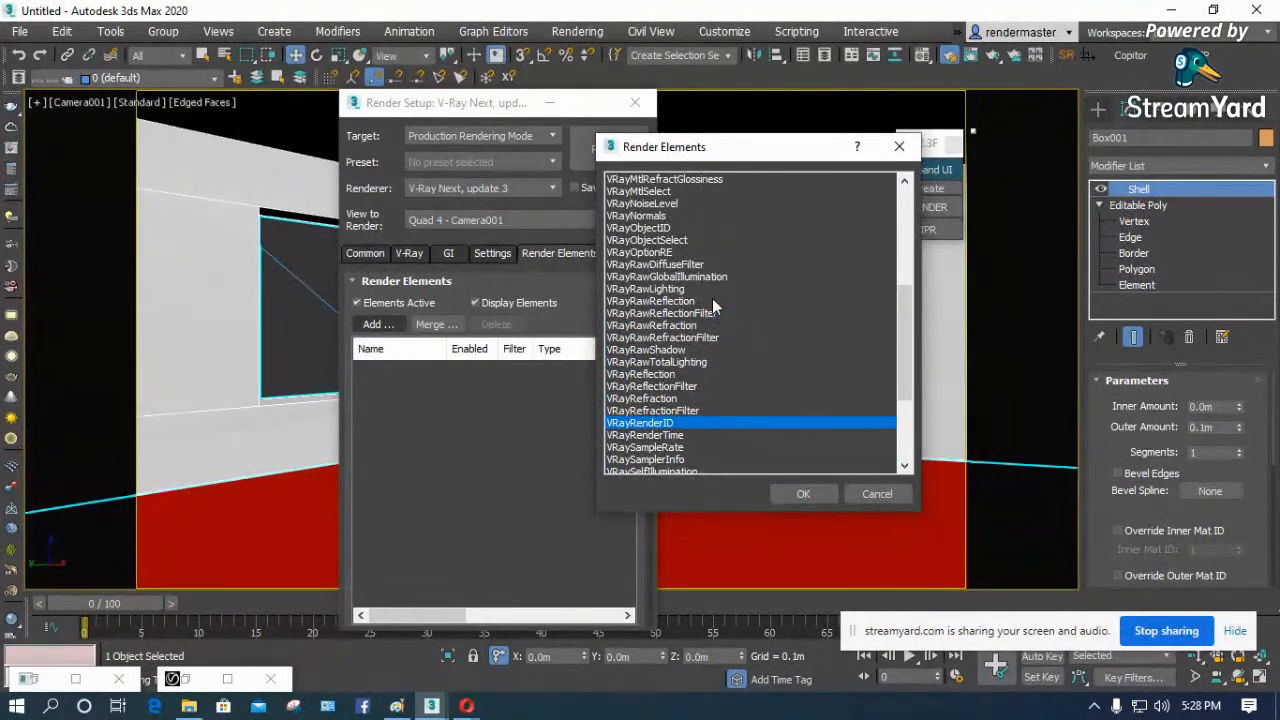
pyautogui.keyDown('ctrl'); pyautogui.click(658, 228); pyautogui.keyUp('ctrl')
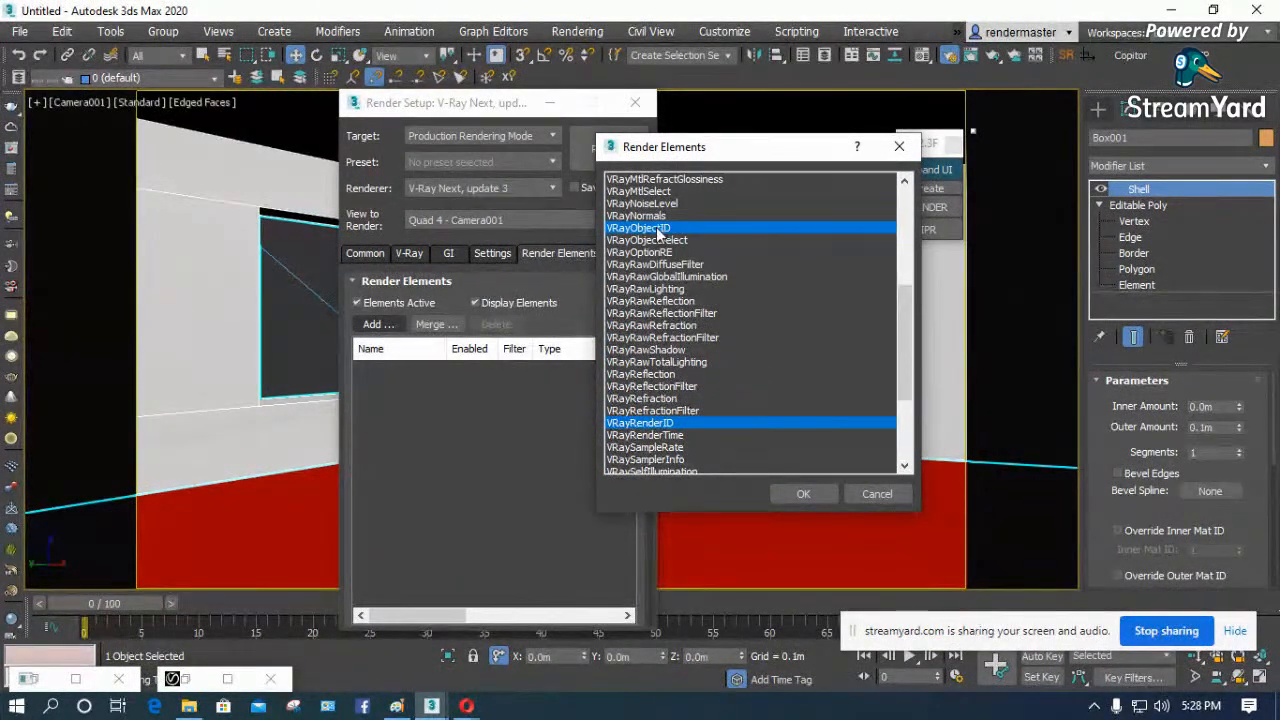
pyautogui.scroll(-4, 670, 270)
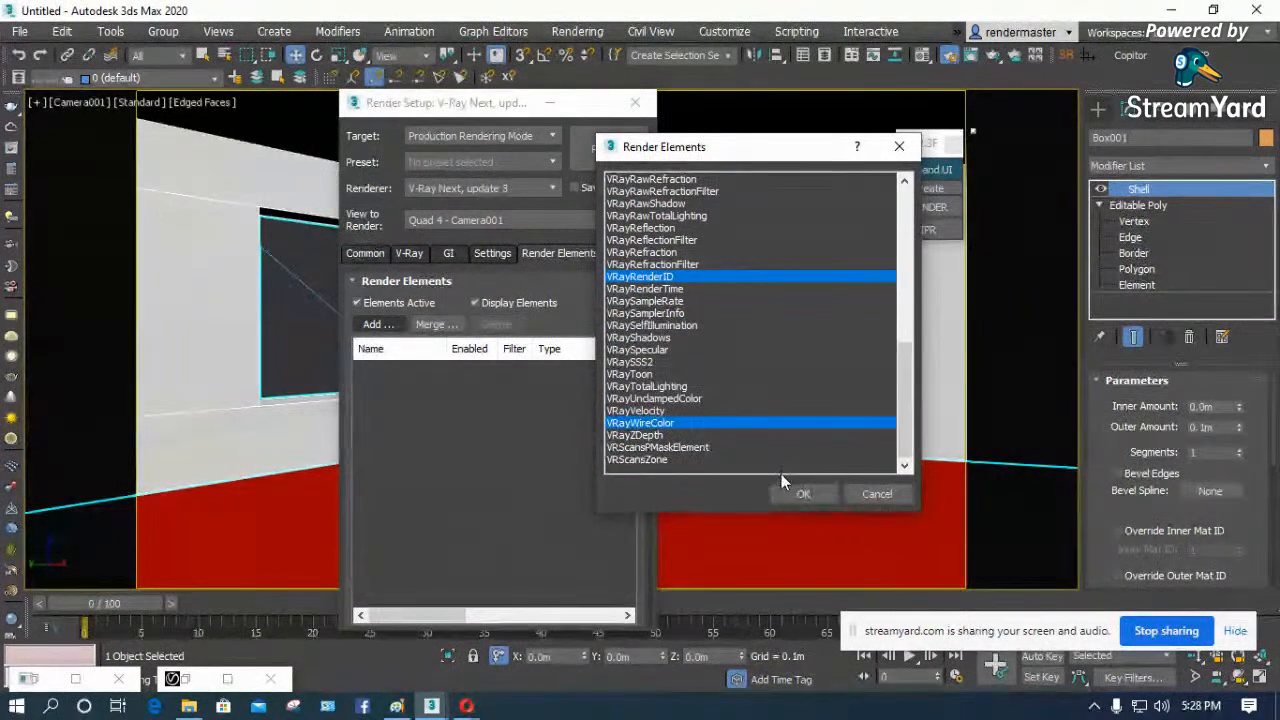
pyautogui.click(804, 495)
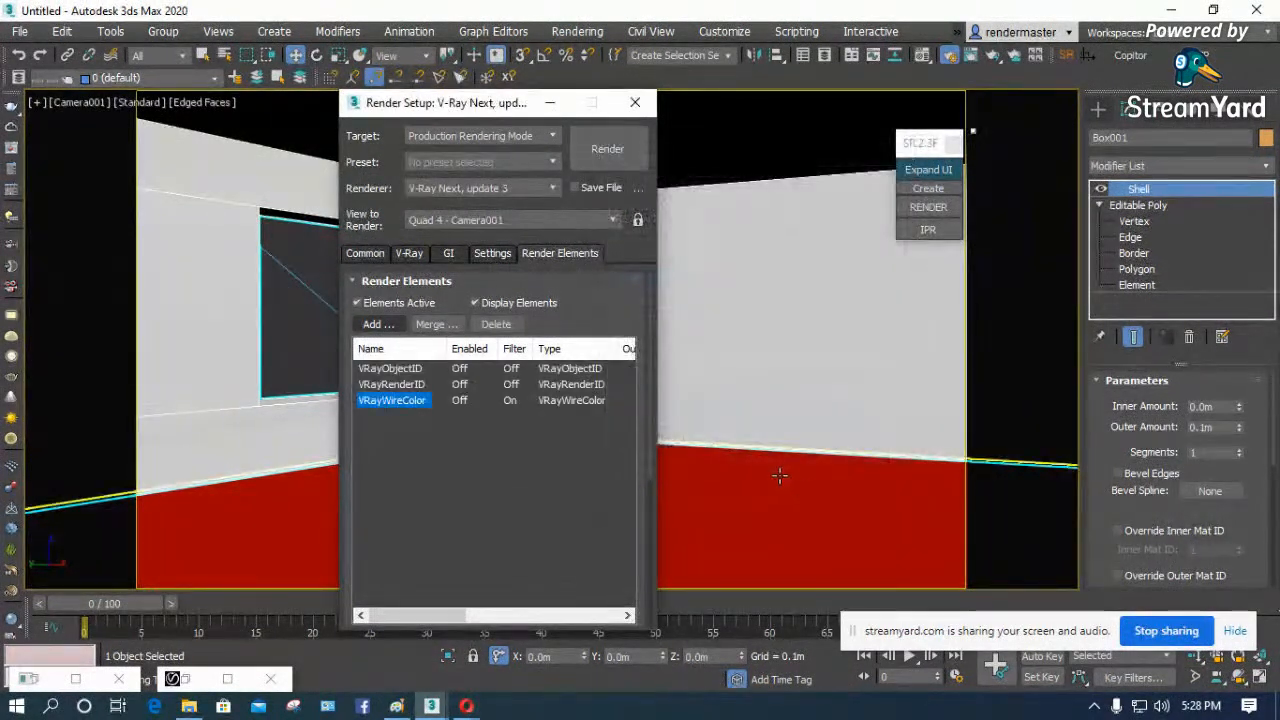
# - Look through the available render elements and add VRayDenoiser to the scene's render elements list
pyautogui.click(372, 322)
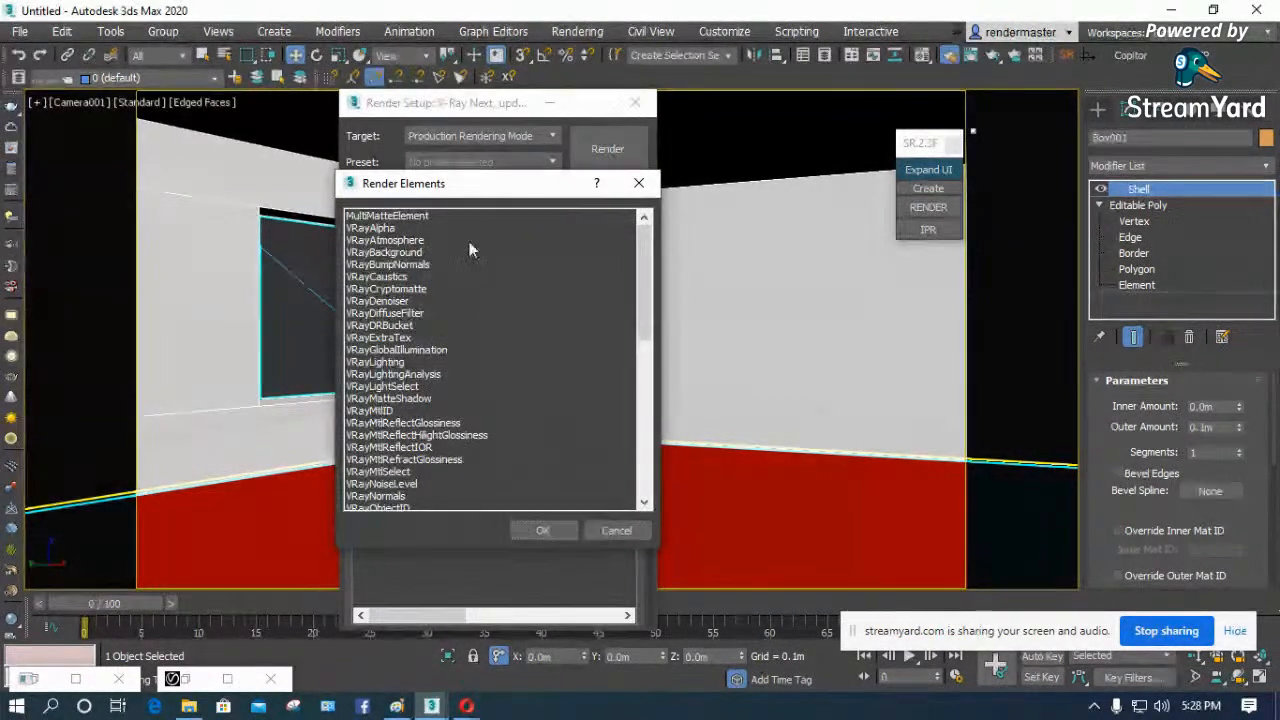
pyautogui.moveTo(500, 190); pyautogui.dragTo(743, 163)
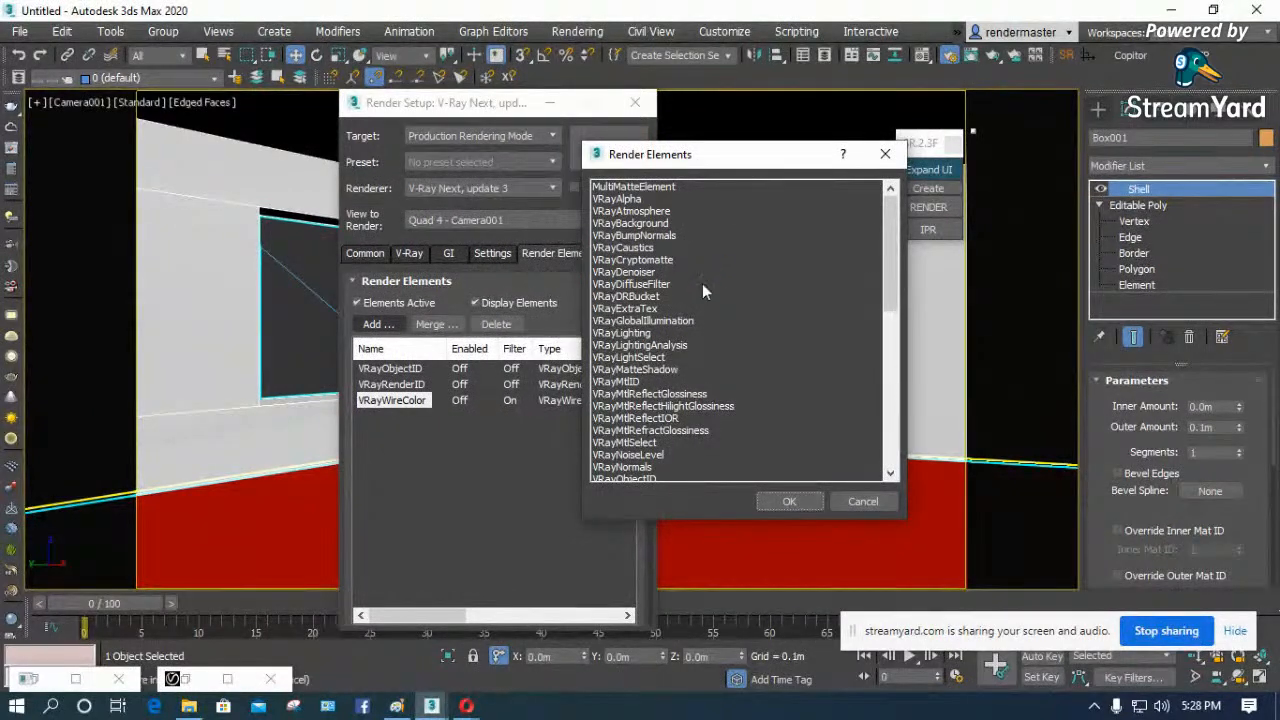
pyautogui.scroll(-3, 701, 317)
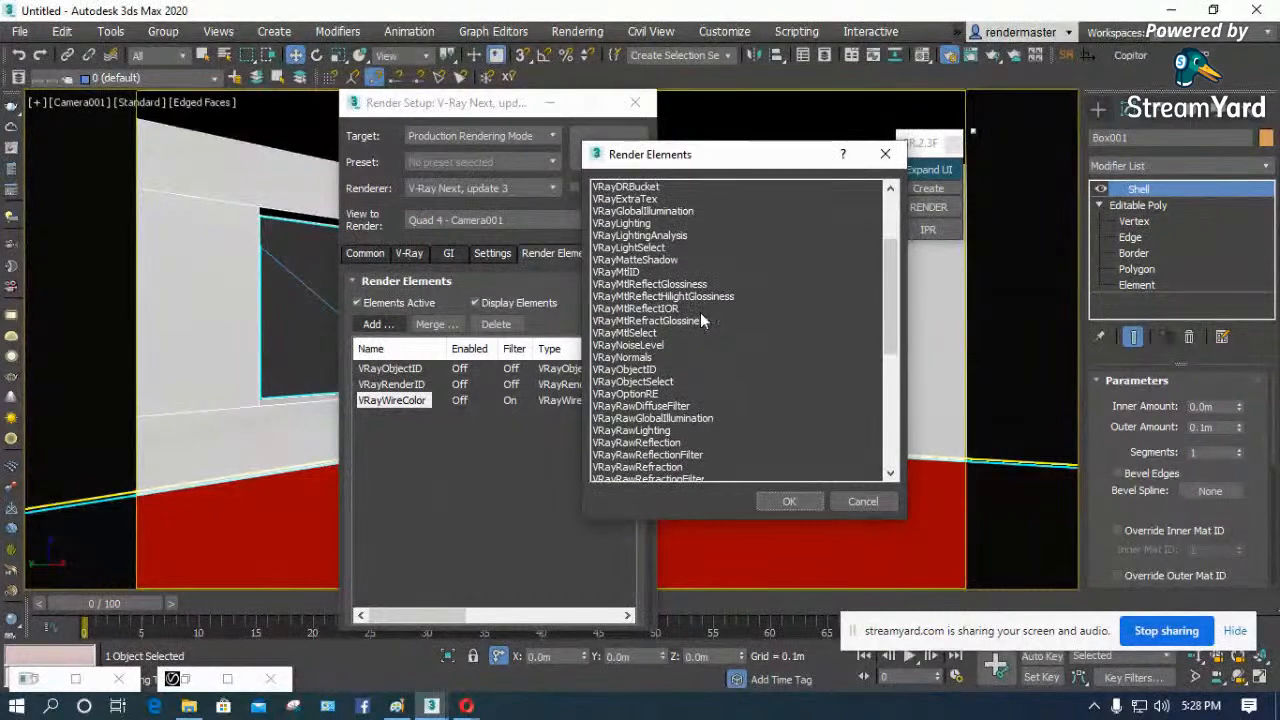
pyautogui.scroll(-3, 701, 318)
pyautogui.scroll(-2, 718, 418)
pyautogui.scroll(-1, 718, 418)
pyautogui.scroll(-3, 708, 431)
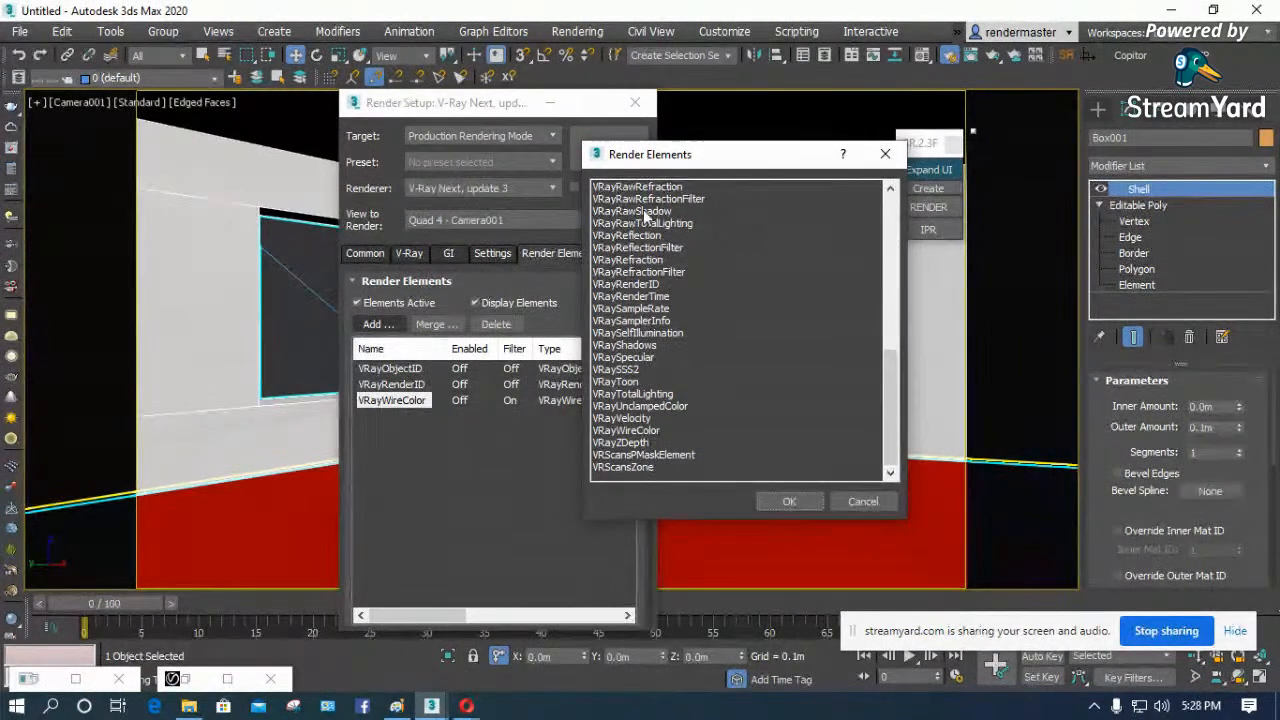
pyautogui.scroll(3, 643, 208)
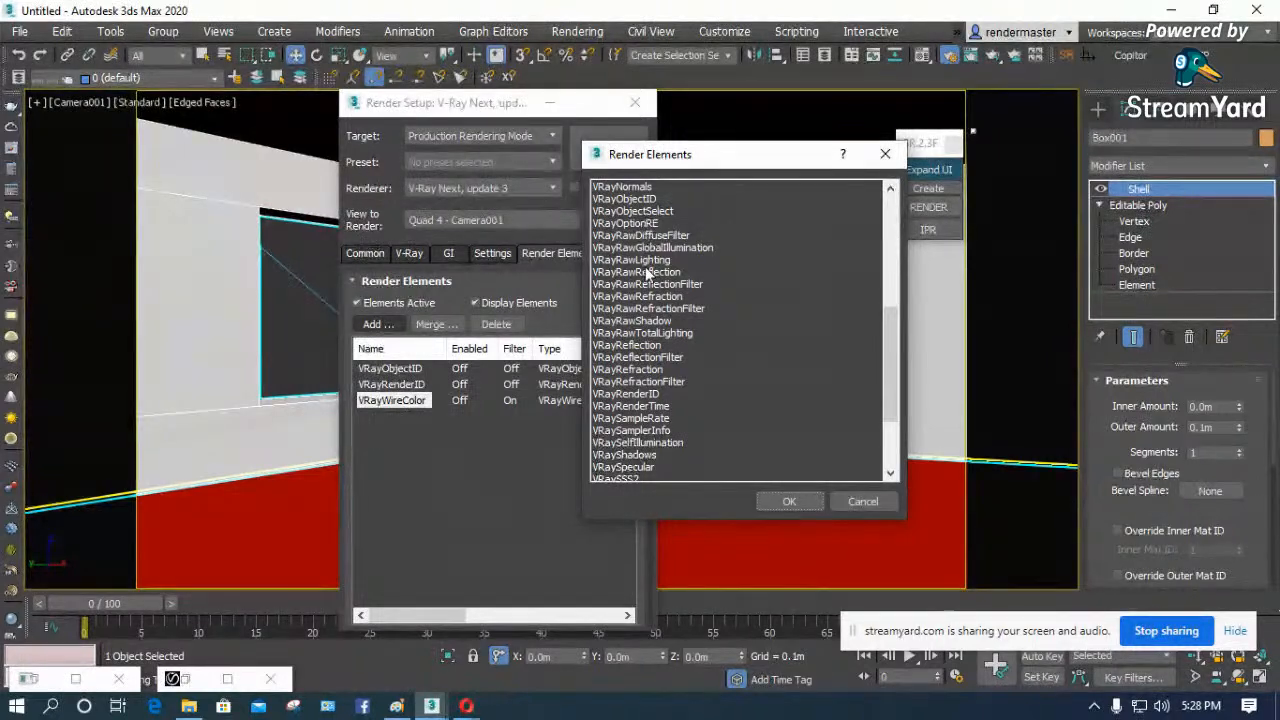
pyautogui.scroll(1, 646, 265)
pyautogui.scroll(3, 650, 240)
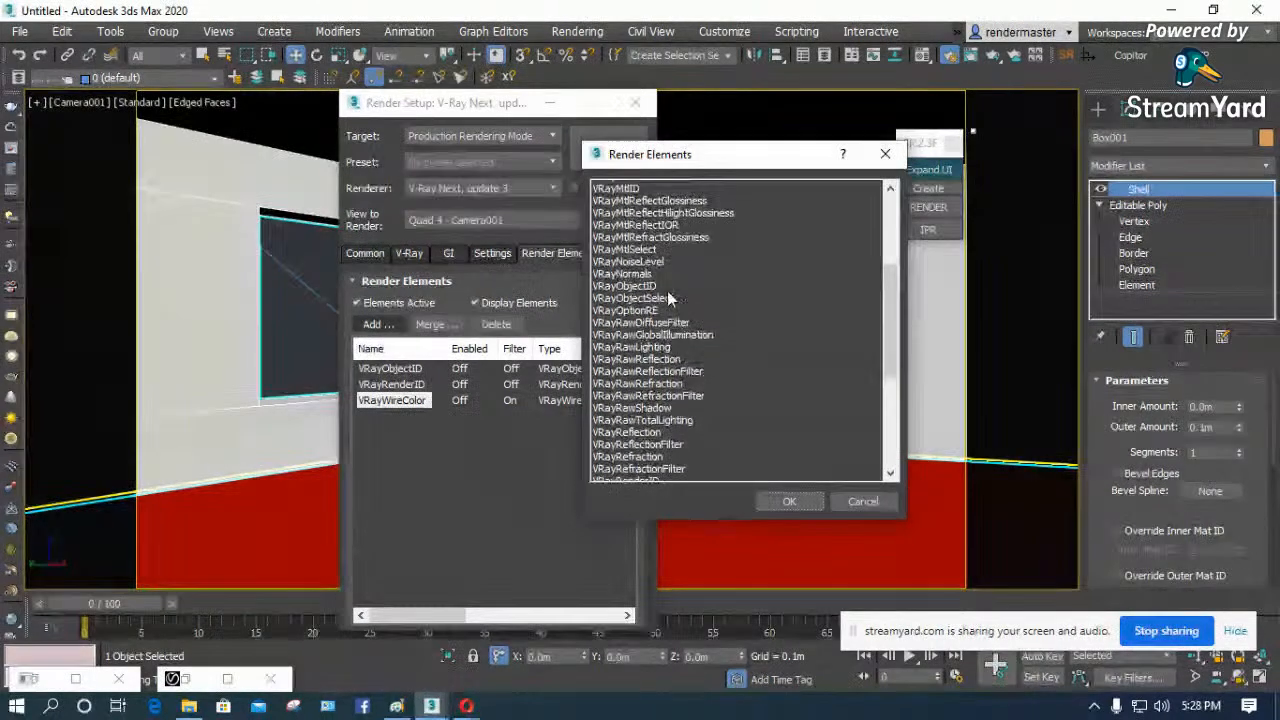
pyautogui.scroll(3, 663, 268)
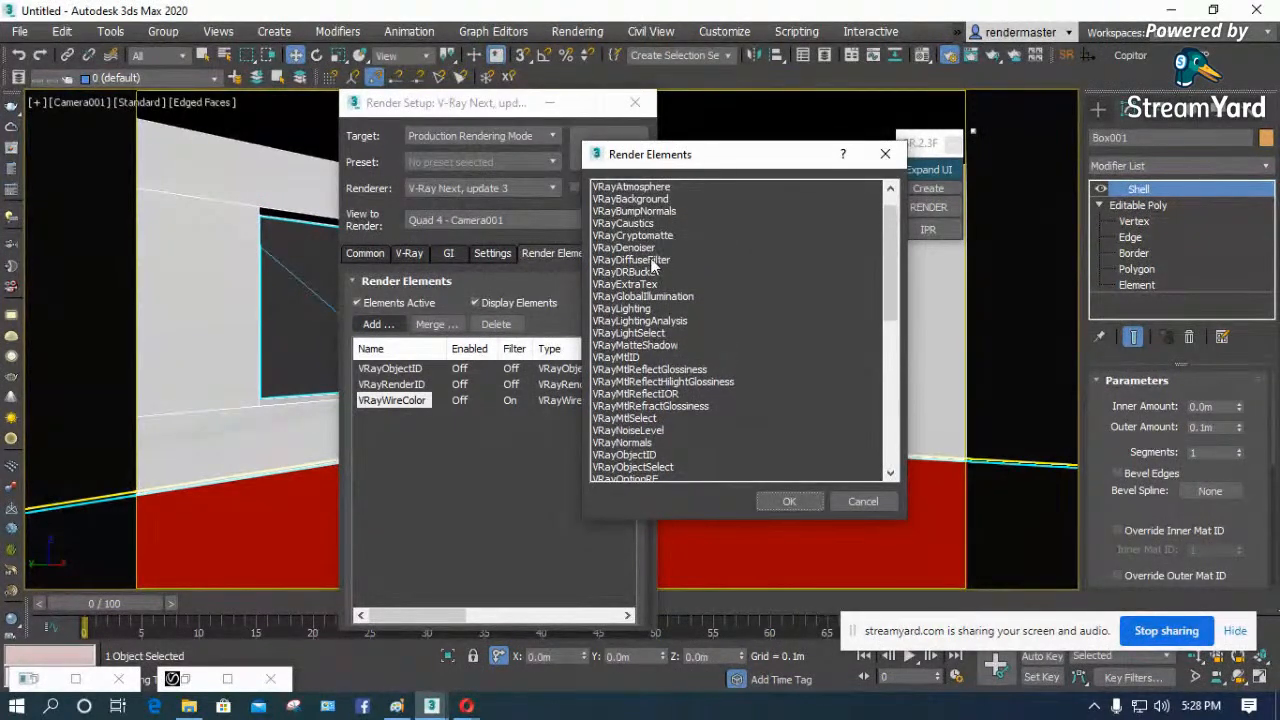
pyautogui.click(626, 249)
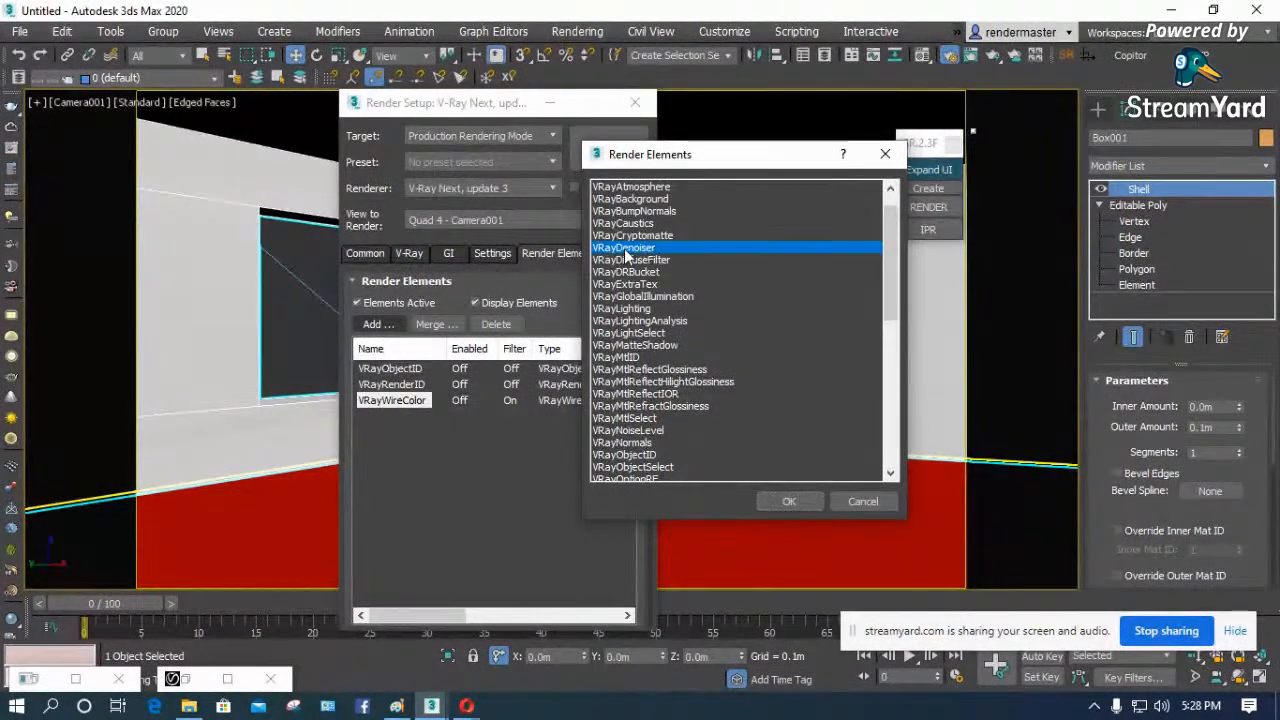
pyautogui.click(789, 501)
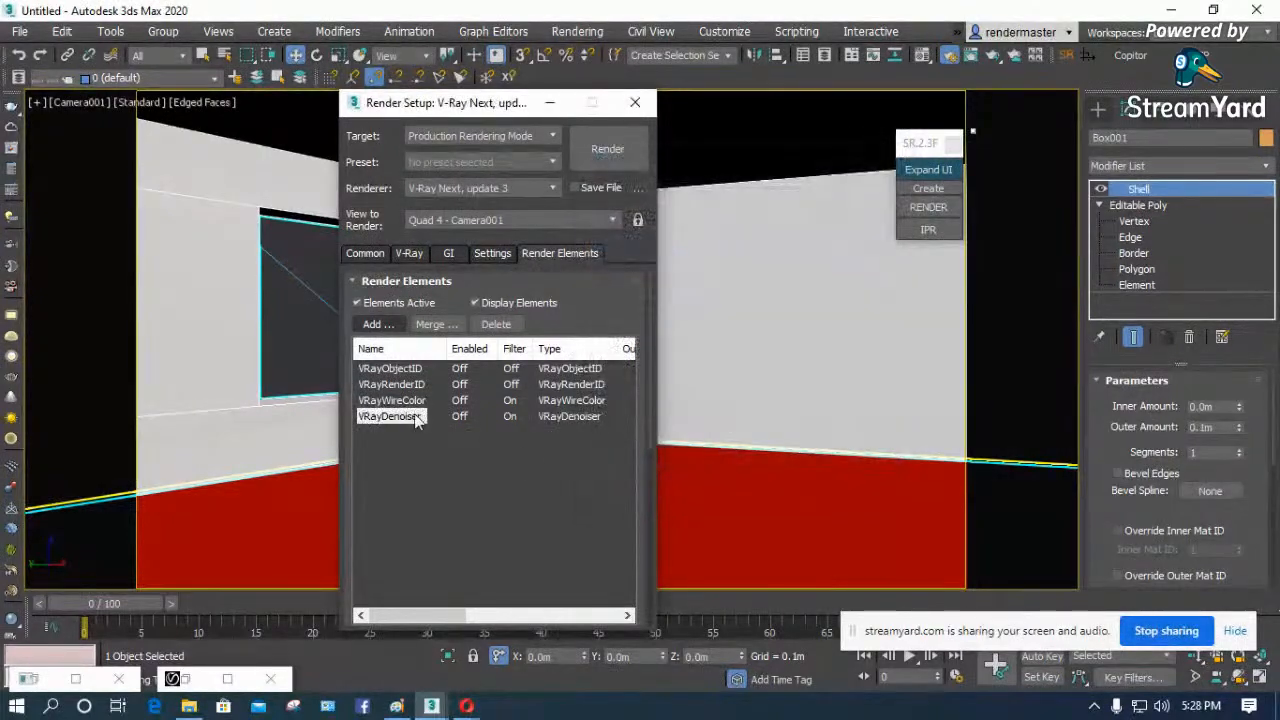
# - Add a VRayReflection render element and delete it again from the render elements list
pyautogui.click(378, 324)
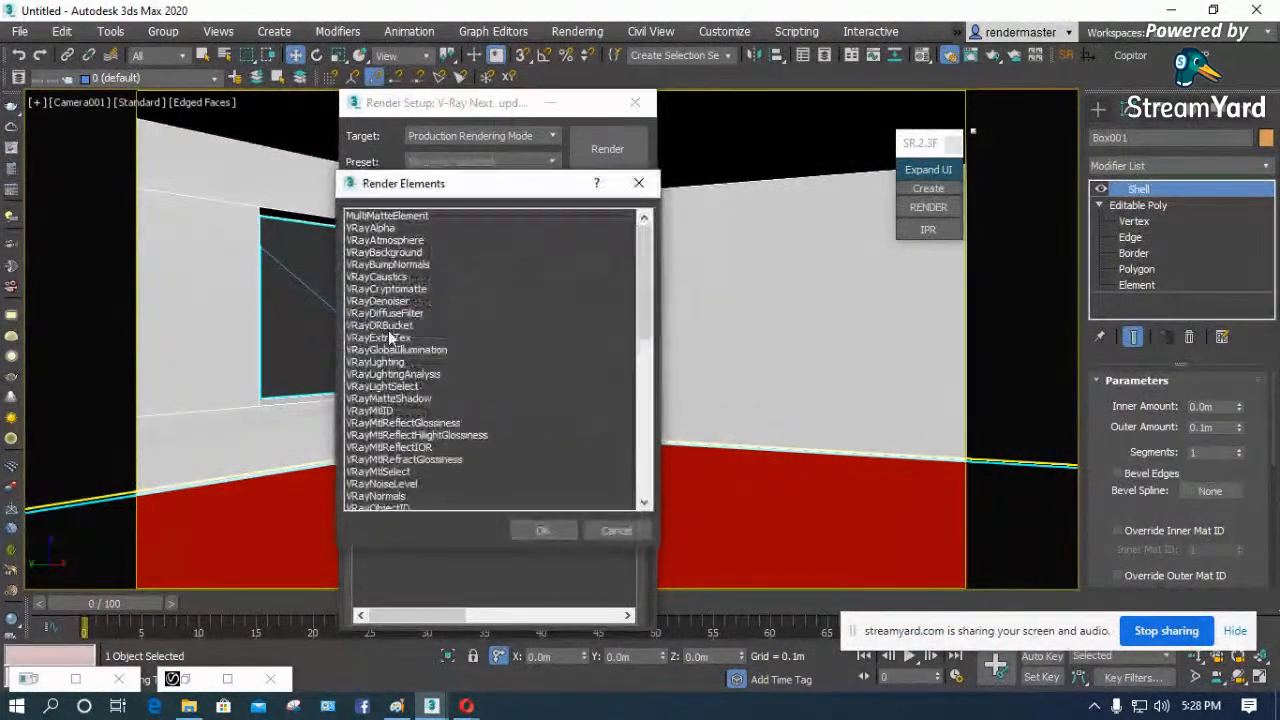
pyautogui.moveTo(505, 197); pyautogui.dragTo(838, 207)
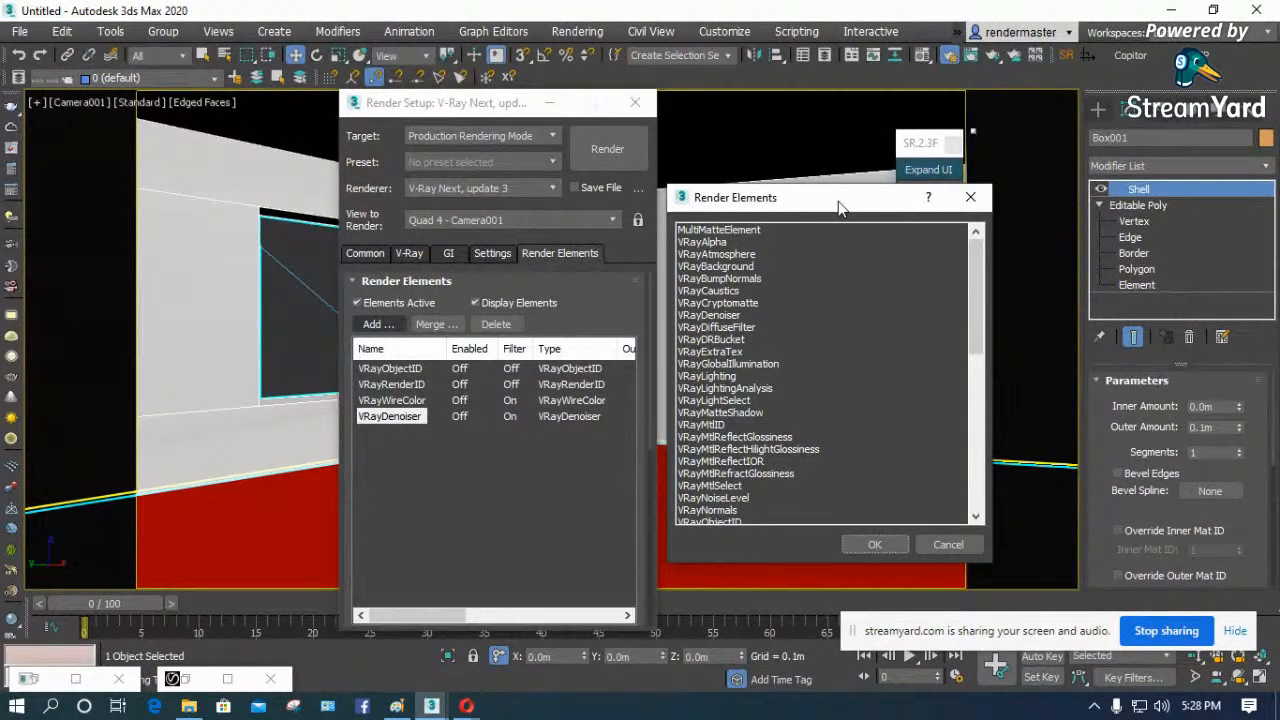
pyautogui.moveTo(789, 200); pyautogui.dragTo(785, 113)
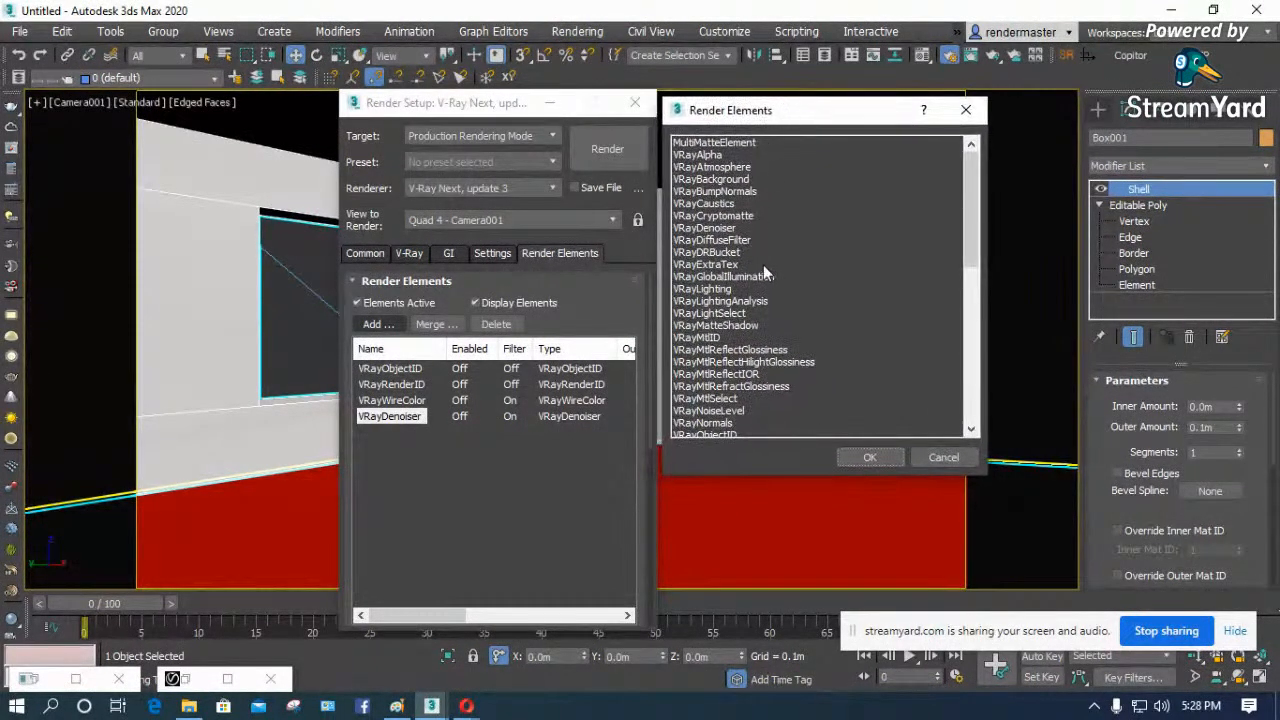
pyautogui.click(712, 289)
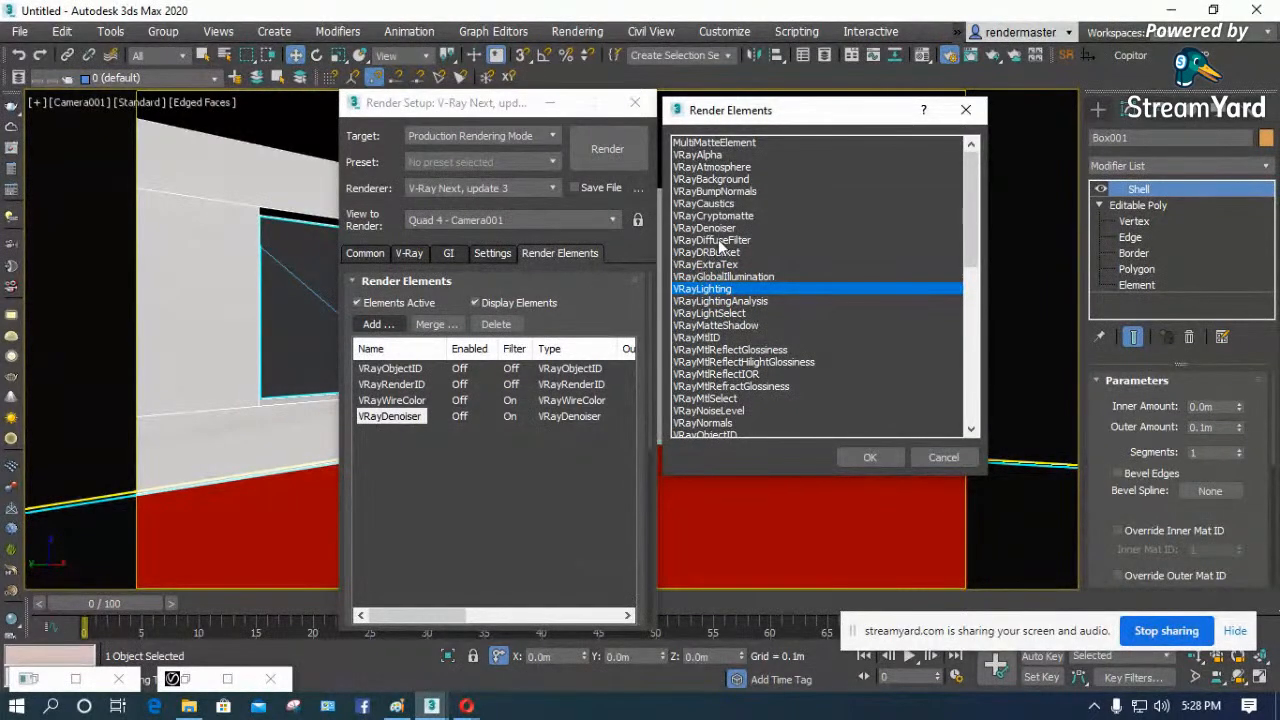
pyautogui.click(712, 240)
pyautogui.scroll(-3, 790, 330)
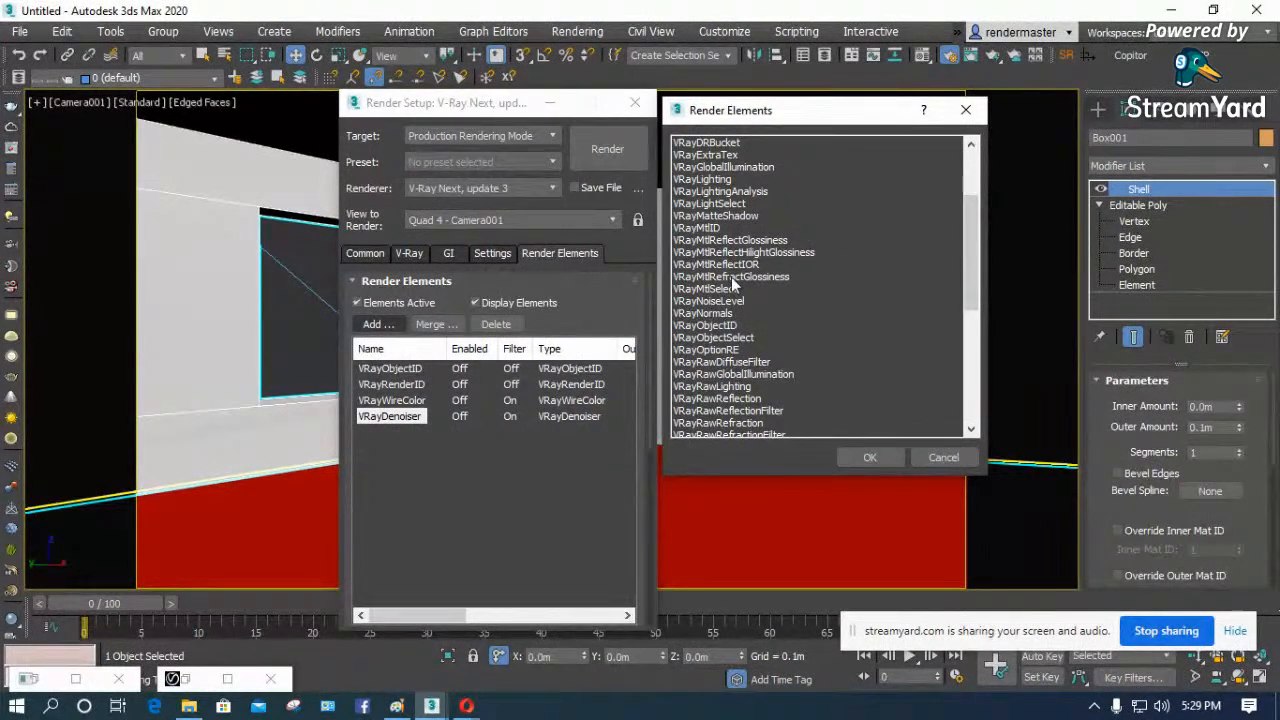
pyautogui.scroll(-2, 740, 290)
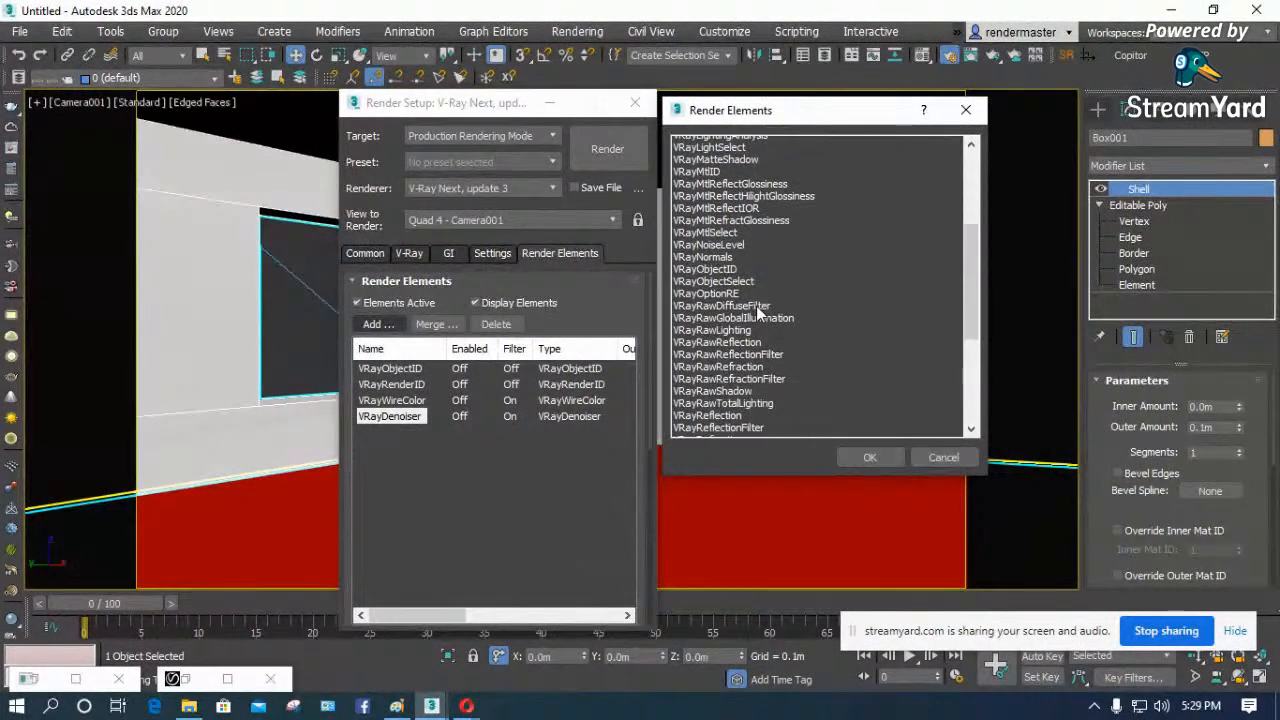
pyautogui.doubleClick(718, 398)
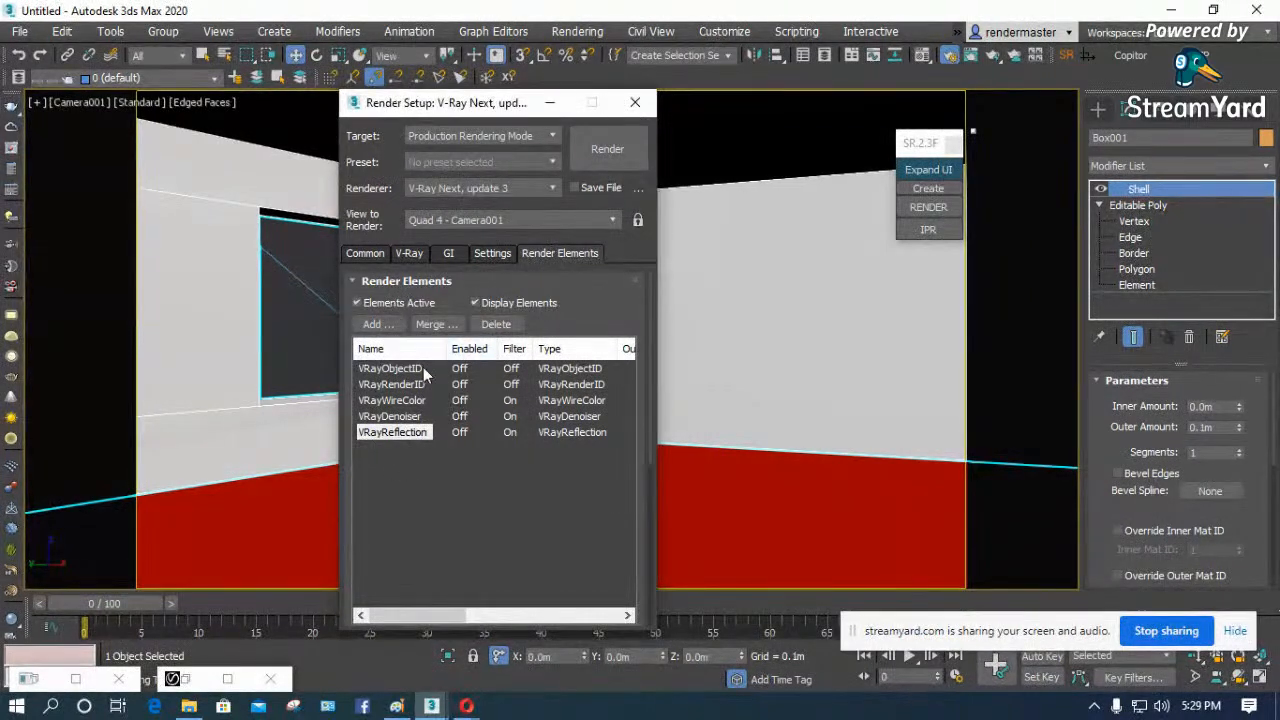
pyautogui.click(496, 325)
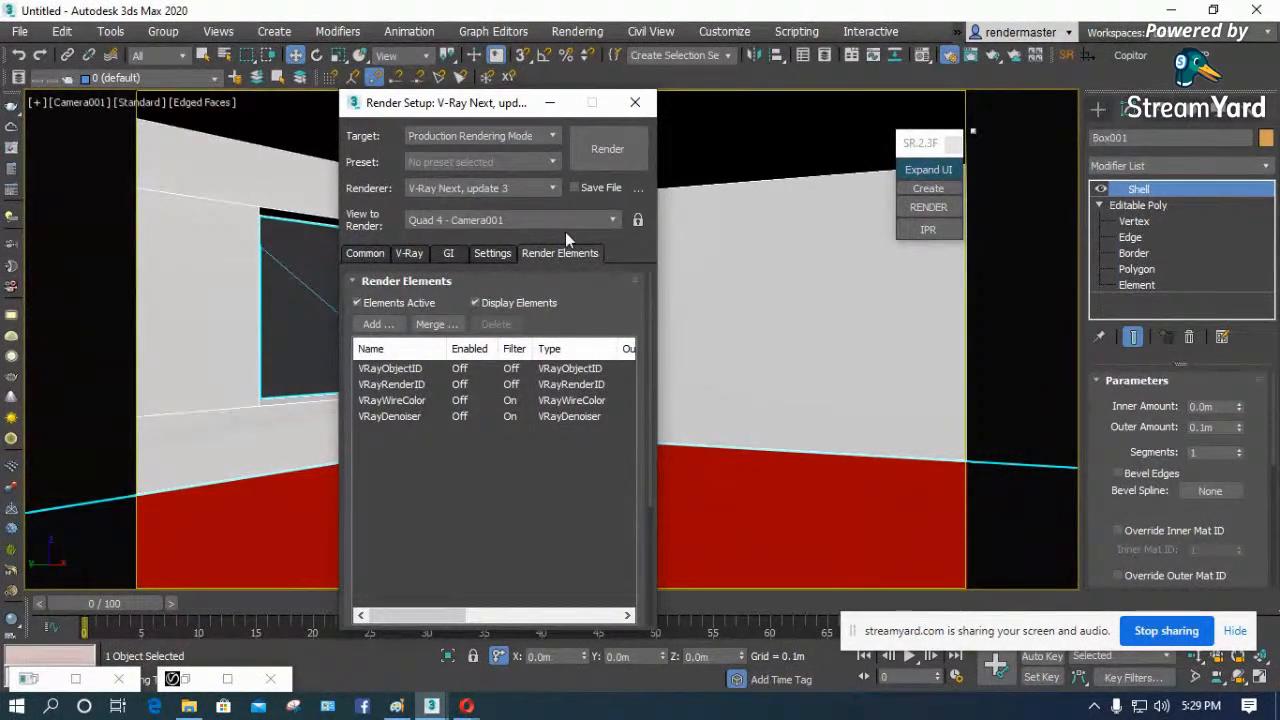
# - Start a V-Ray render of the camera view and show the whole image at 100% in the frame buffer
pyautogui.click(935, 205)
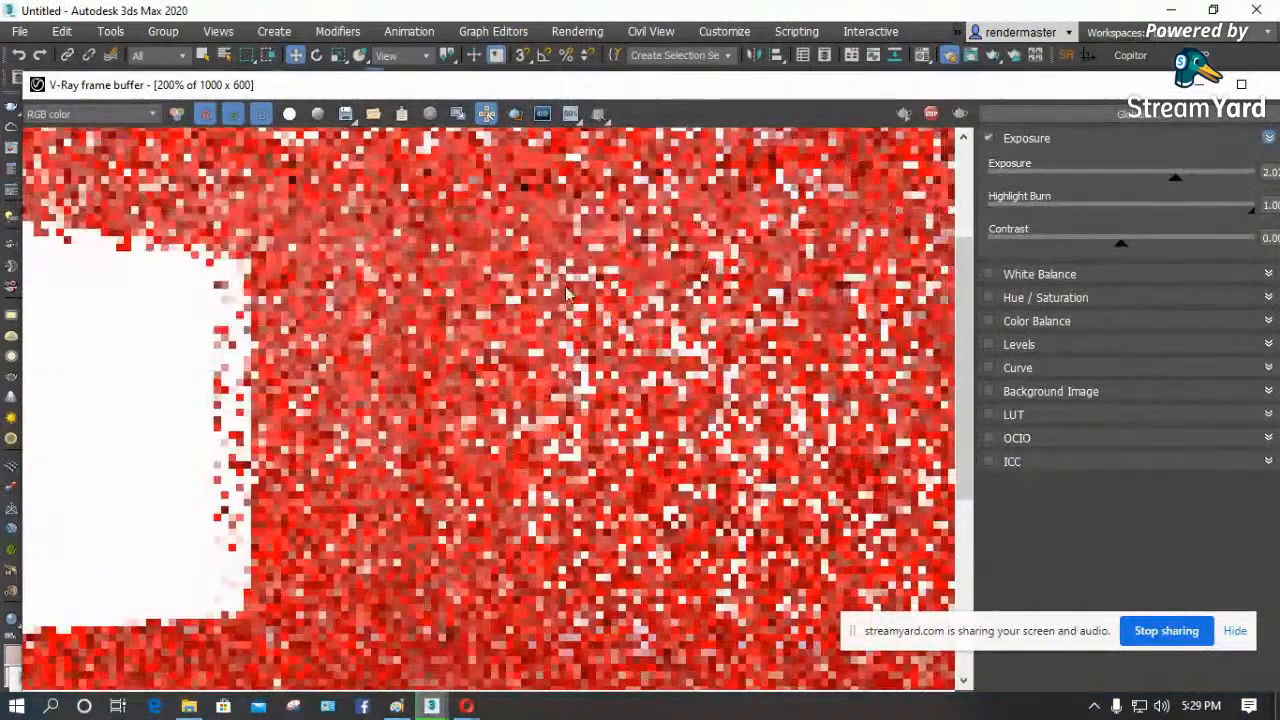
pyautogui.scroll(-1, 683, 281)
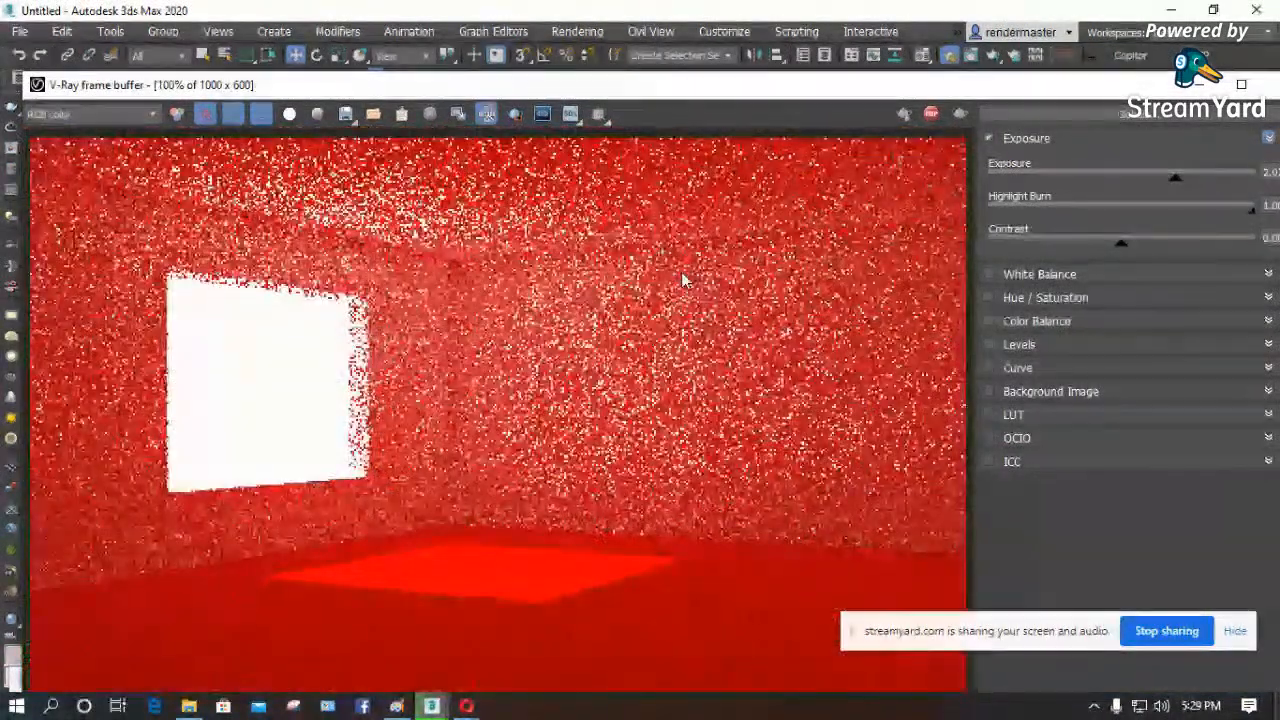
pyautogui.moveTo(684, 85); pyautogui.dragTo(769, 74)
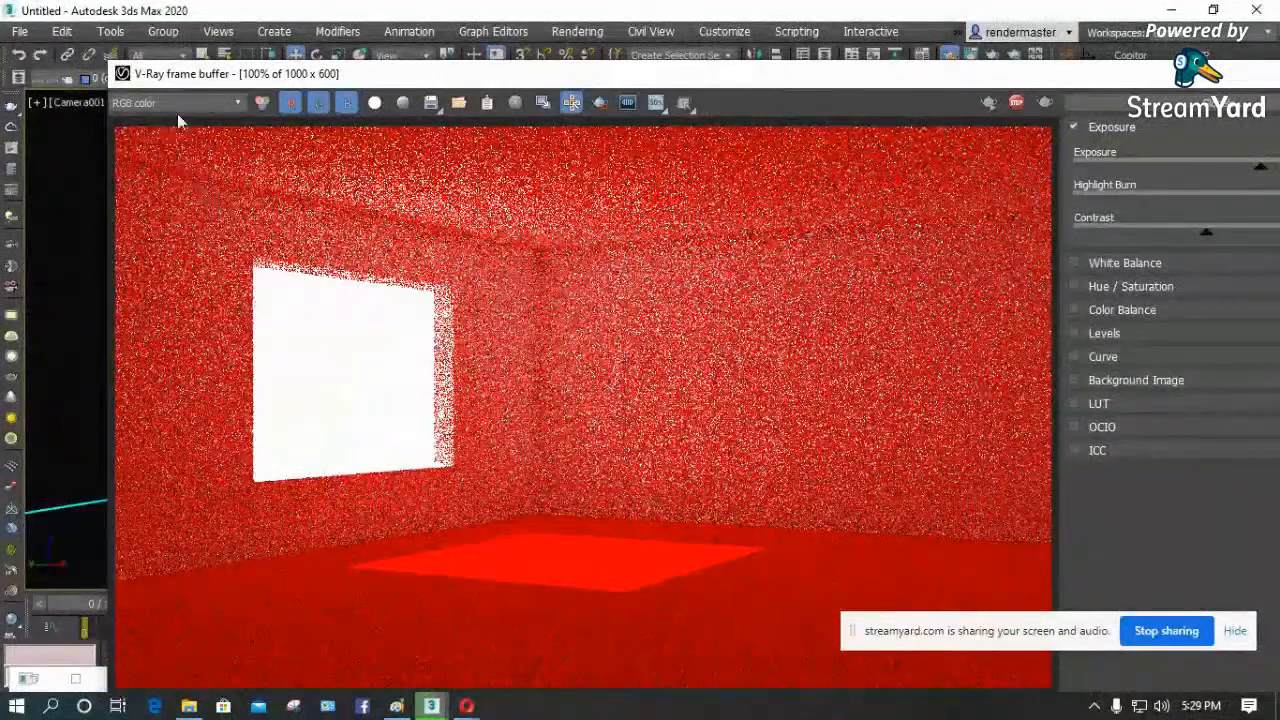
# - Review the VRayObjectID, VRayRenderID and VRayWireColor channels of the running render and return to RGB color
pyautogui.click(238, 103)
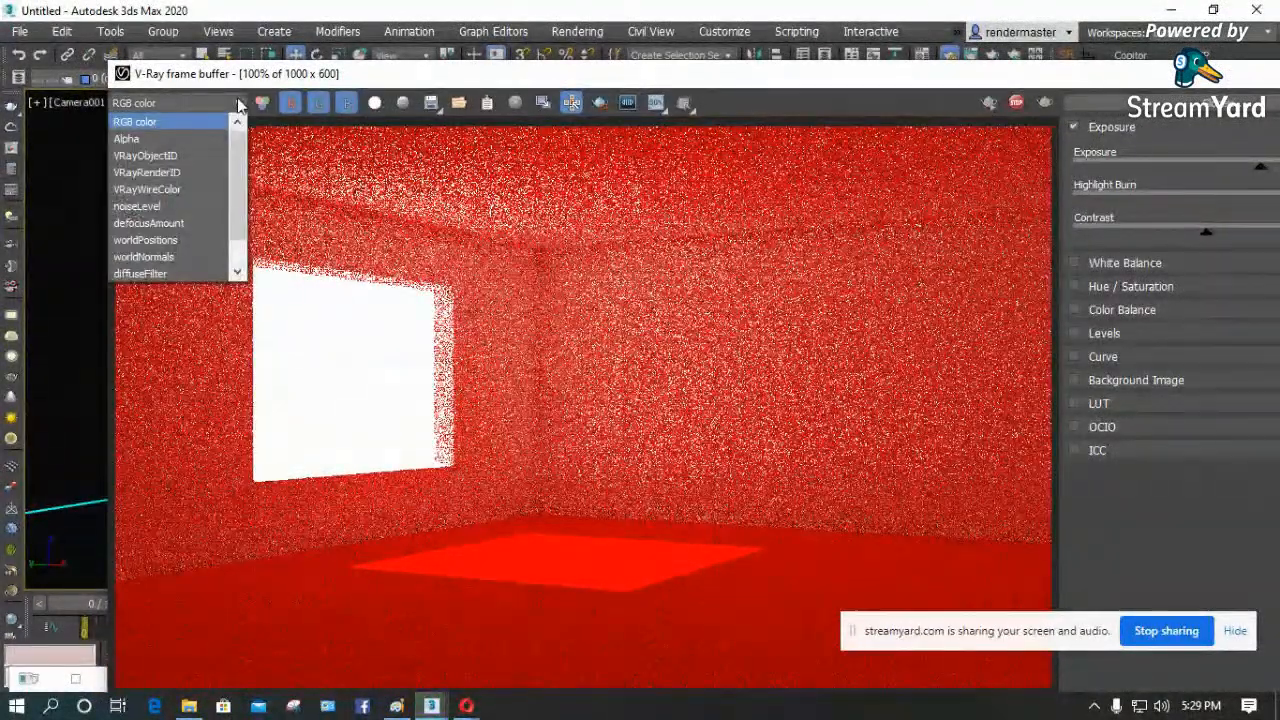
pyautogui.click(145, 156)
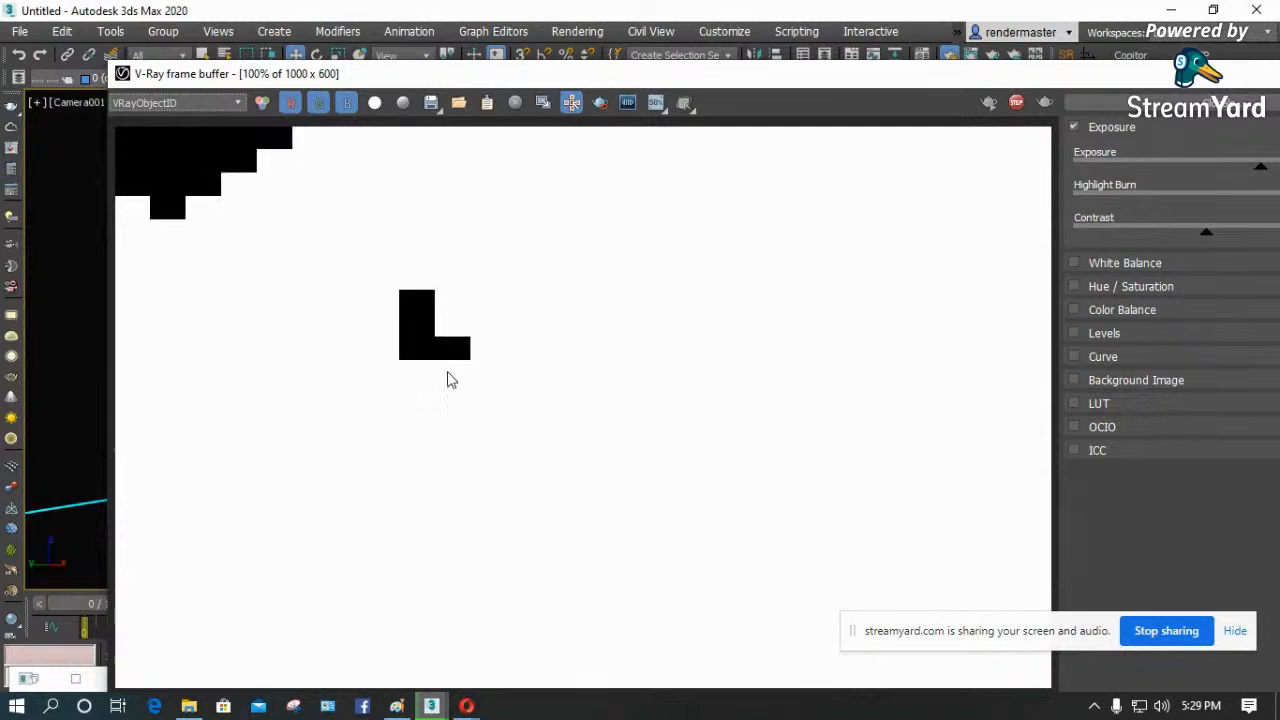
pyautogui.click(220, 105)
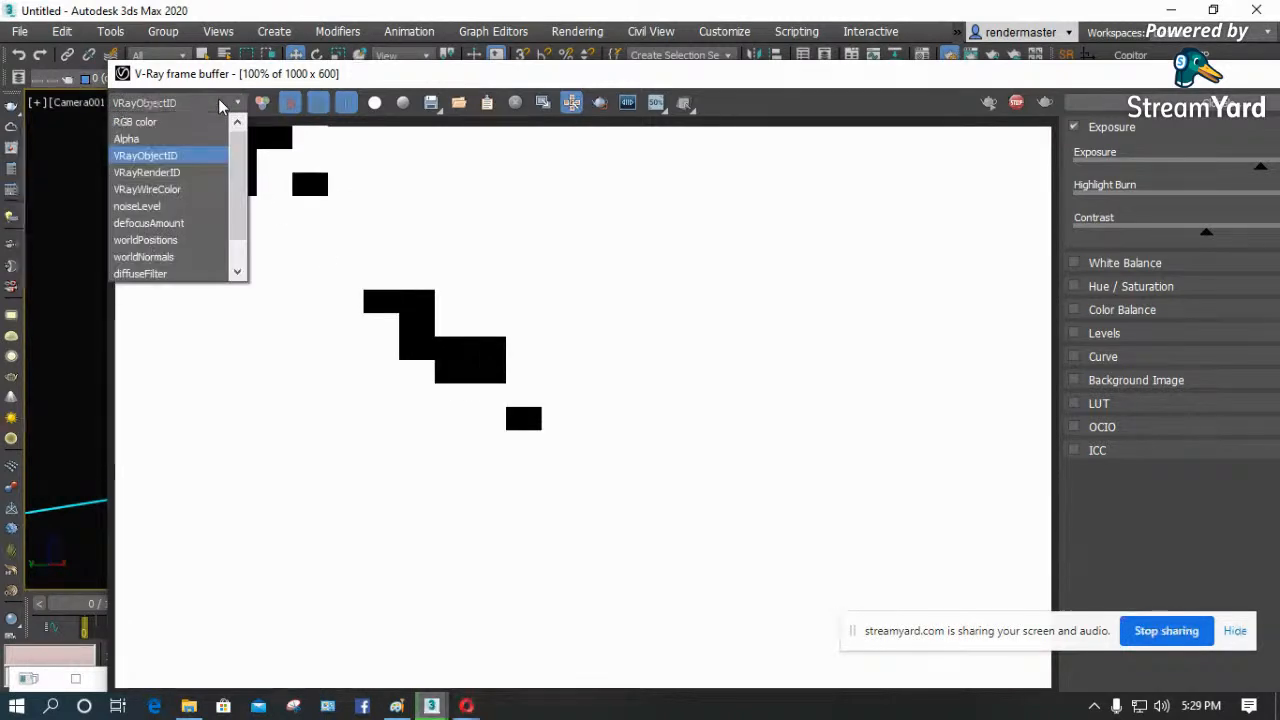
pyautogui.click(168, 172)
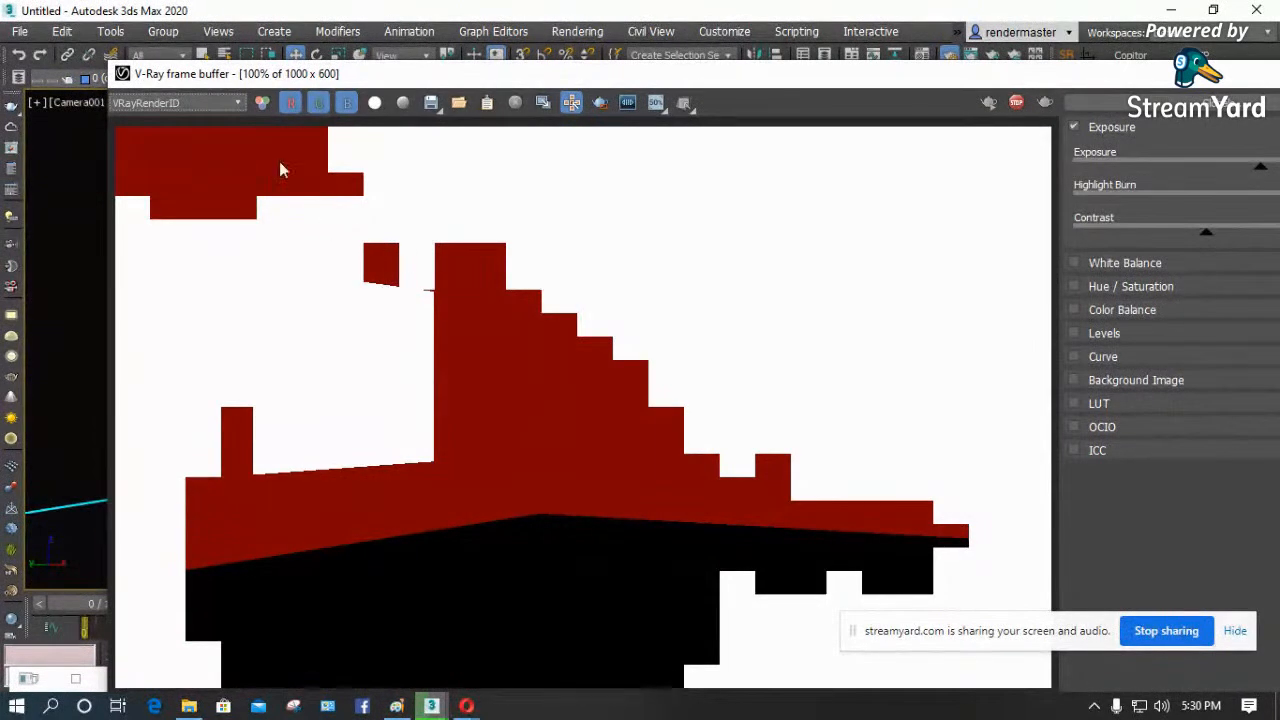
pyautogui.click(201, 103)
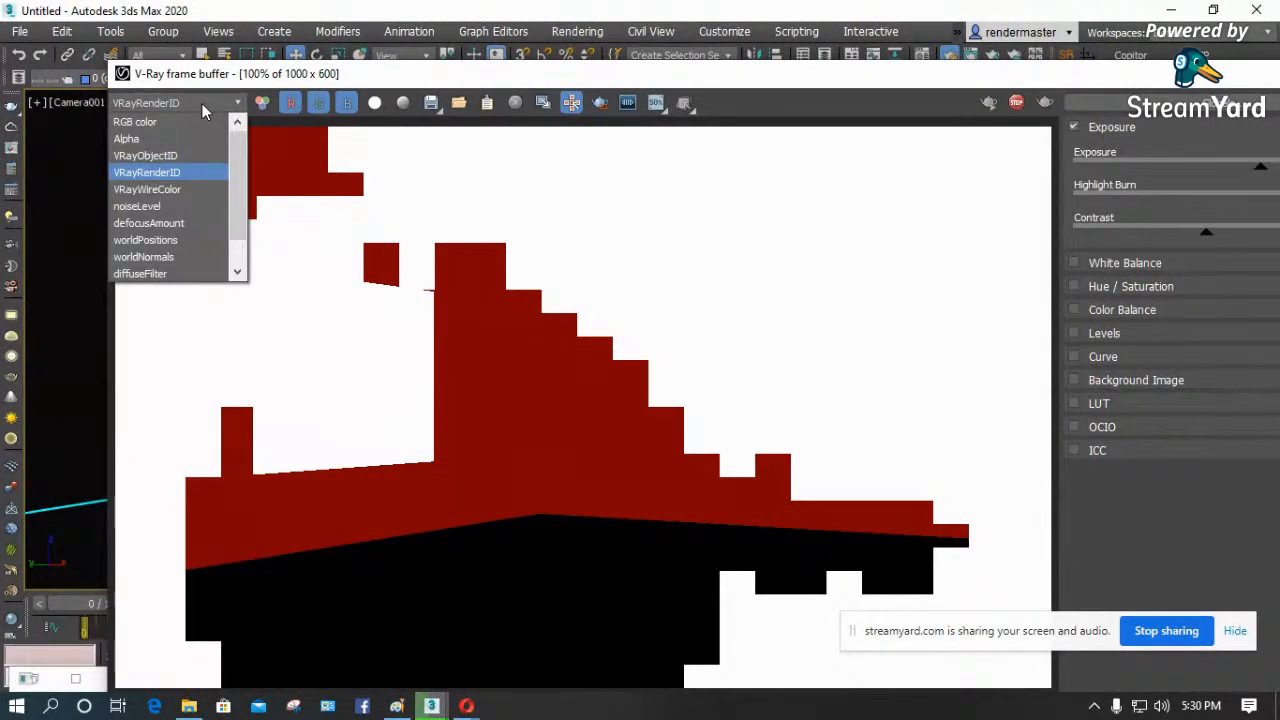
pyautogui.click(171, 188)
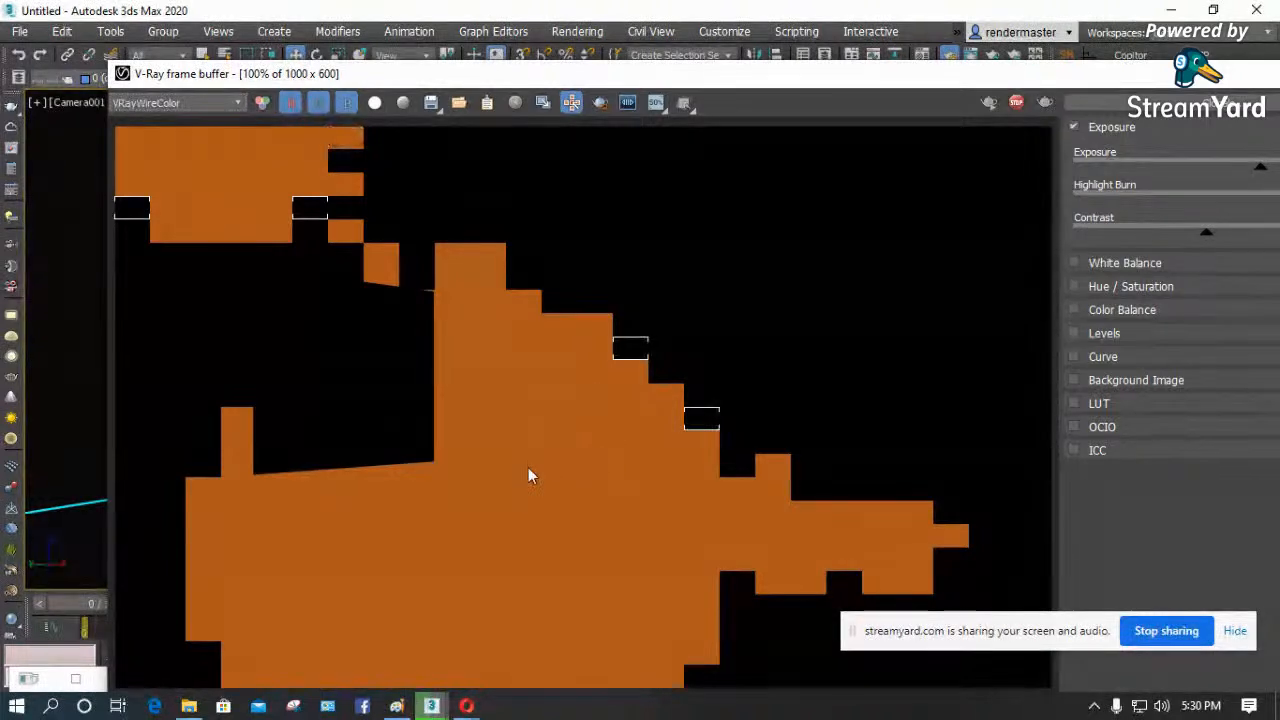
pyautogui.click(199, 104)
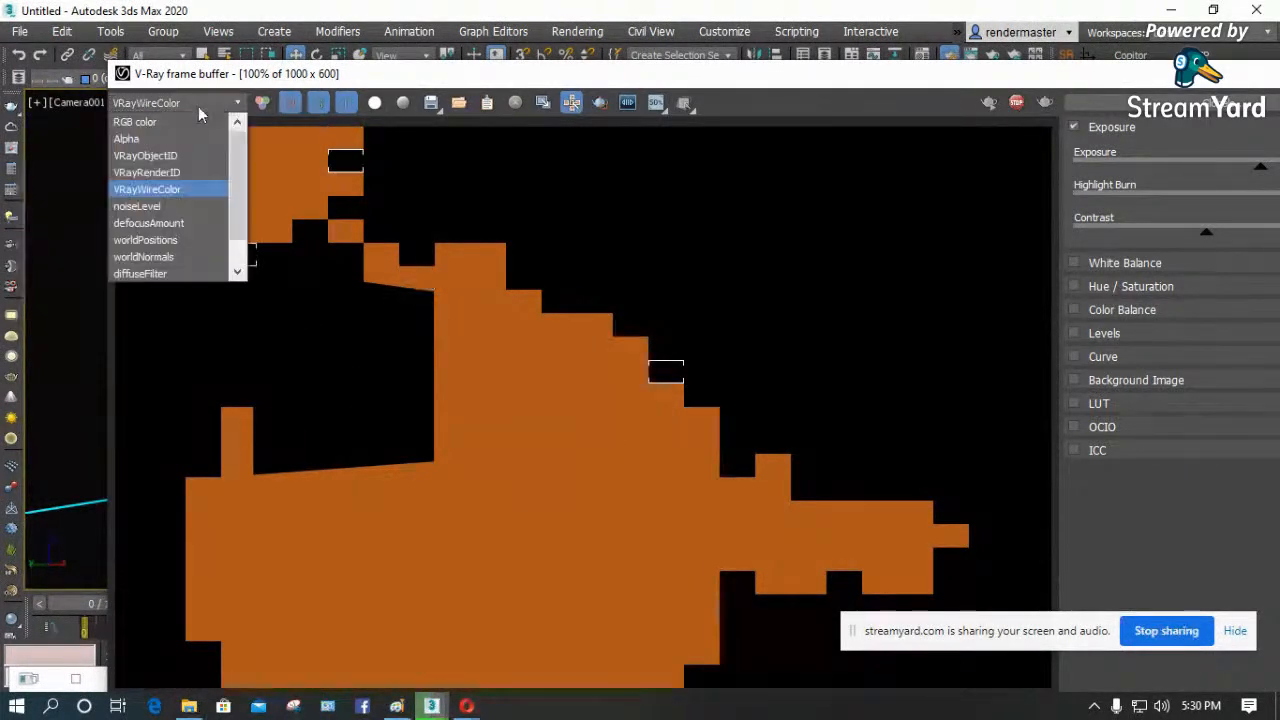
pyautogui.click(177, 173)
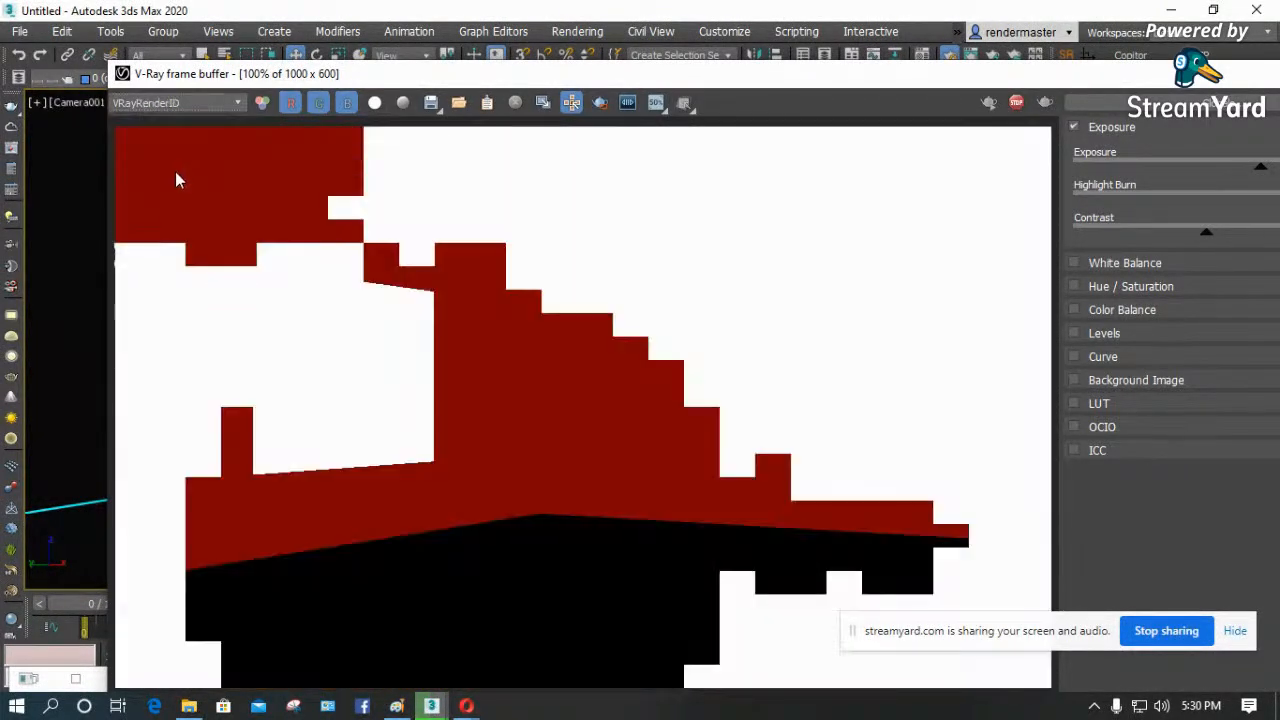
pyautogui.click(179, 100)
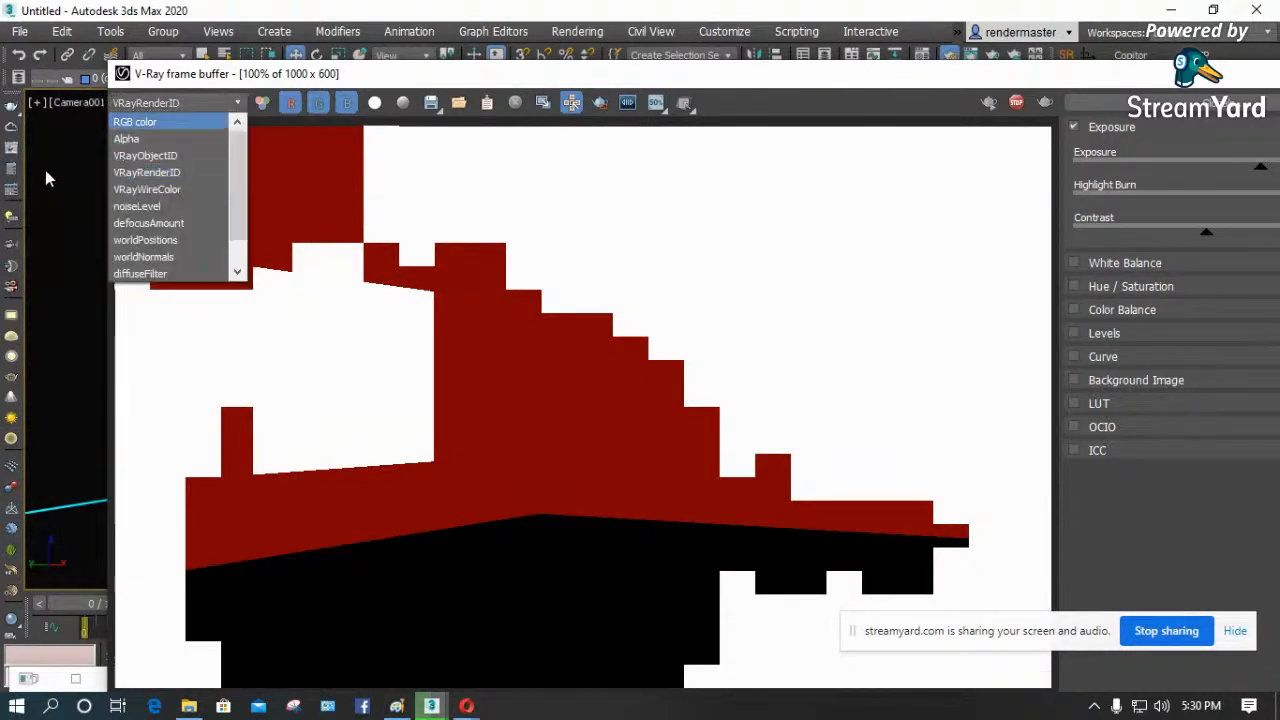
pyautogui.click(137, 121)
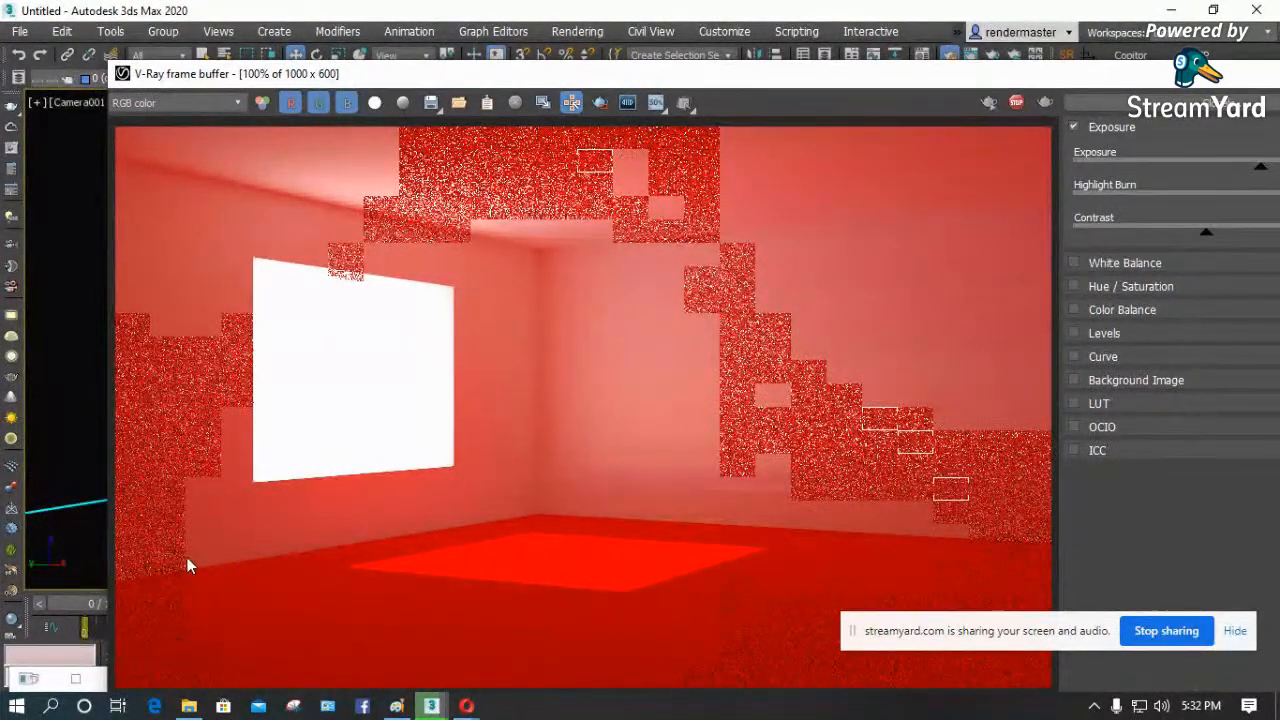
# - Check the render elements list in Render Setup, close it, and inspect the denoised room corner beside the window at 200%
pyautogui.moveTo(779, 79); pyautogui.dragTo(768, 21)
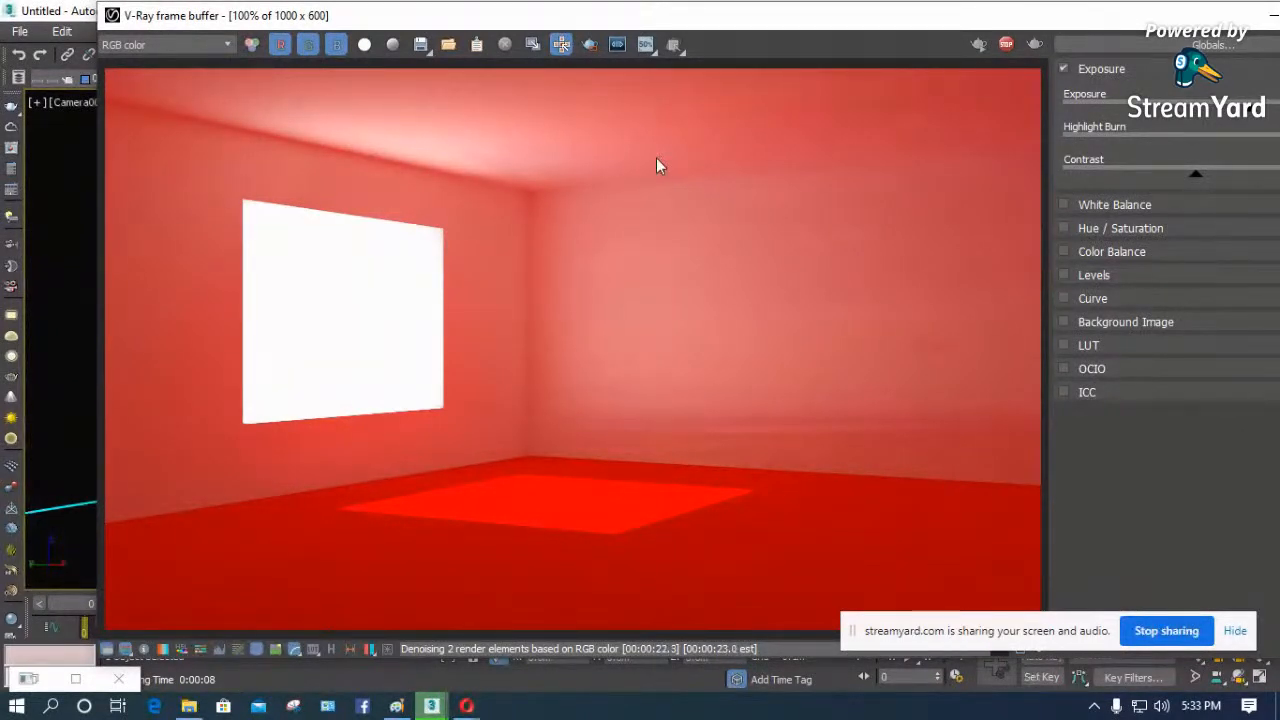
pyautogui.press('F10')
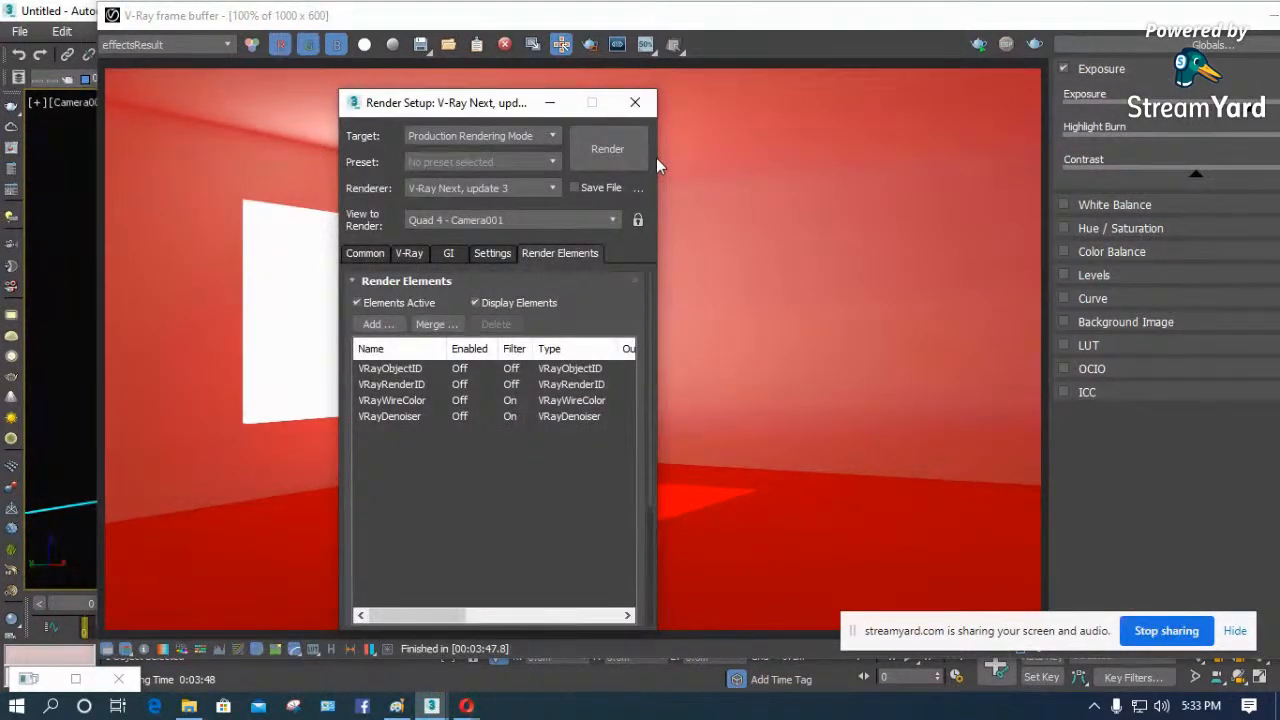
pyautogui.moveTo(480, 106); pyautogui.dragTo(865, 77)
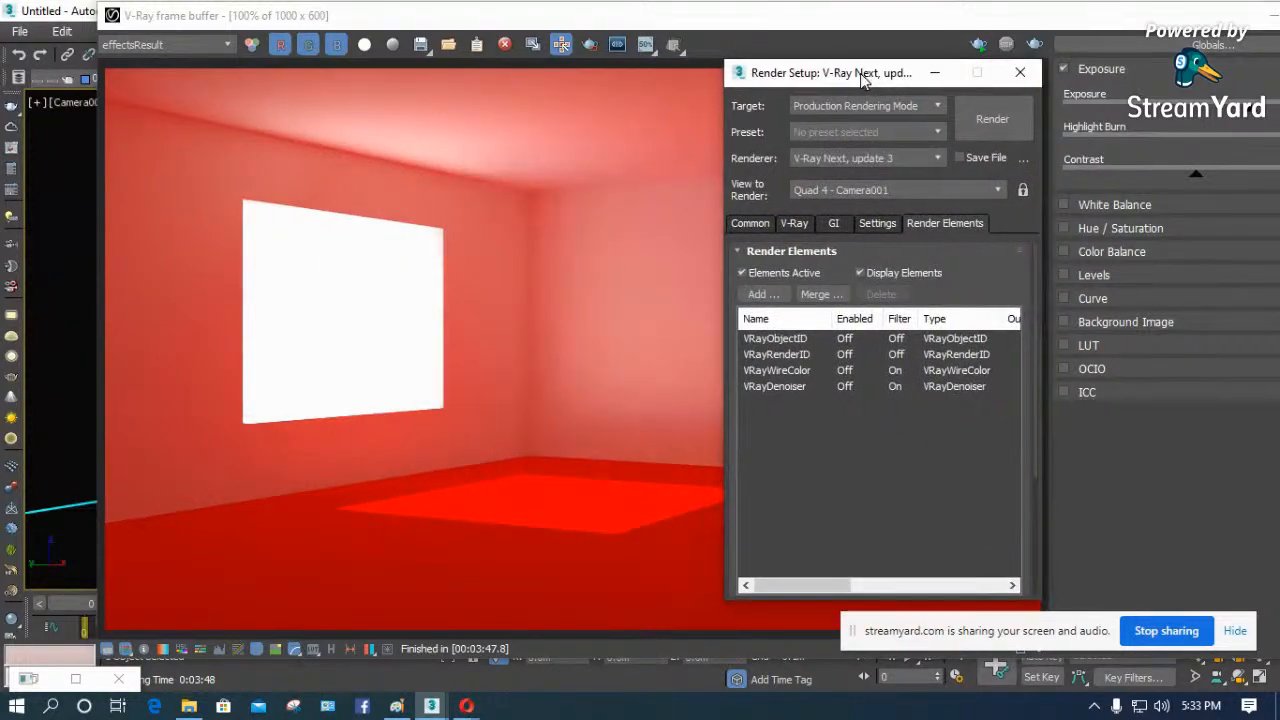
pyautogui.click(1020, 75)
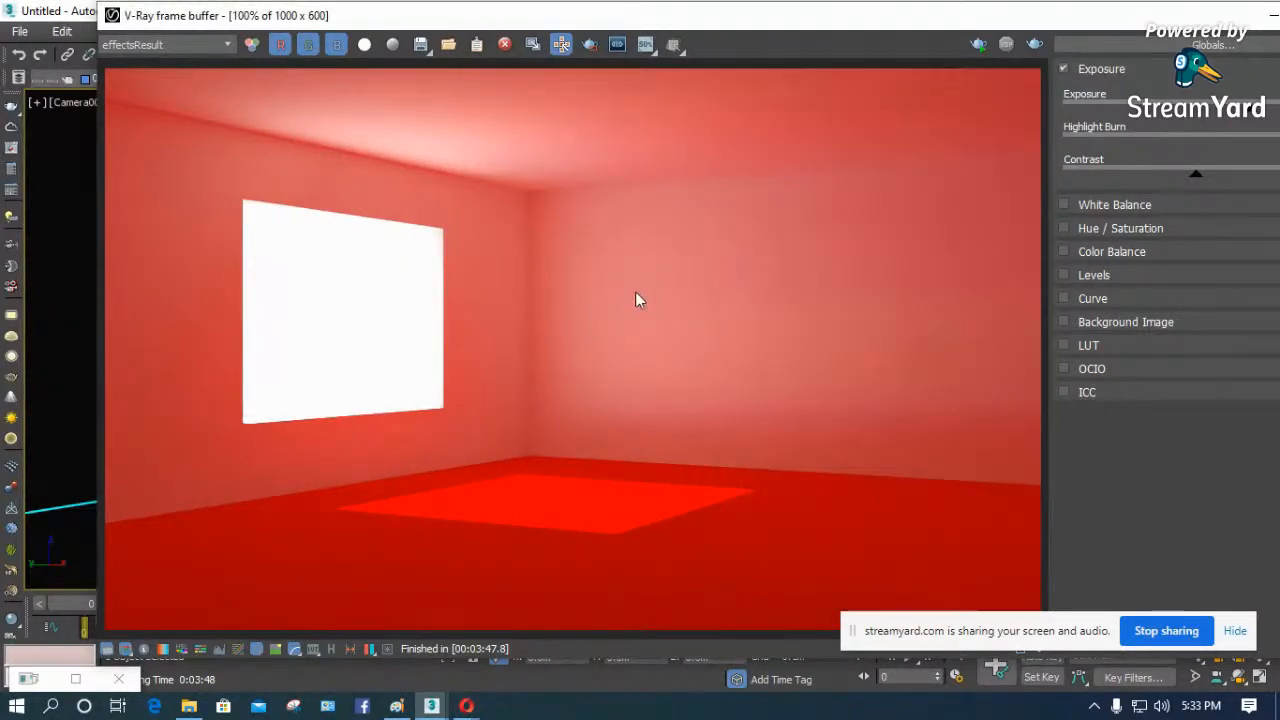
pyautogui.scroll(2, 398, 119)
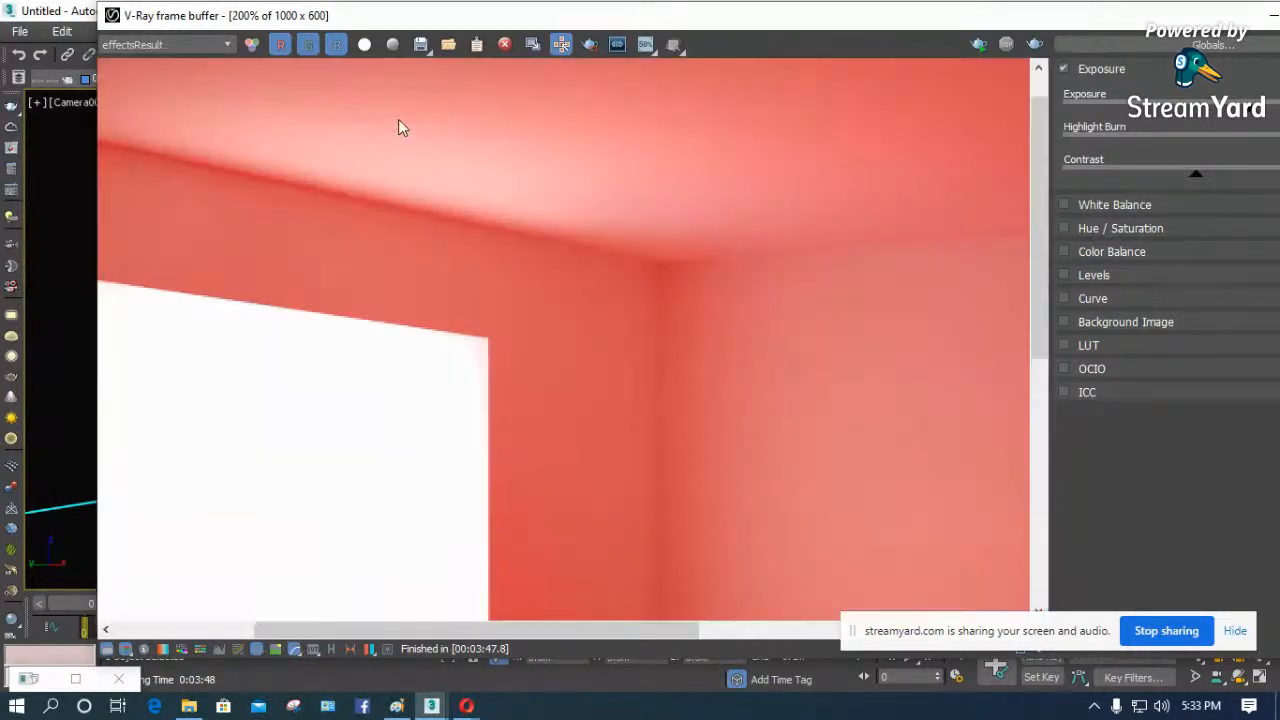
# - Inspect the denoised effectsResult image at 100% and 200% around the back wall, and reposition the frame buffer window
pyautogui.scroll(-2, 508, 222)
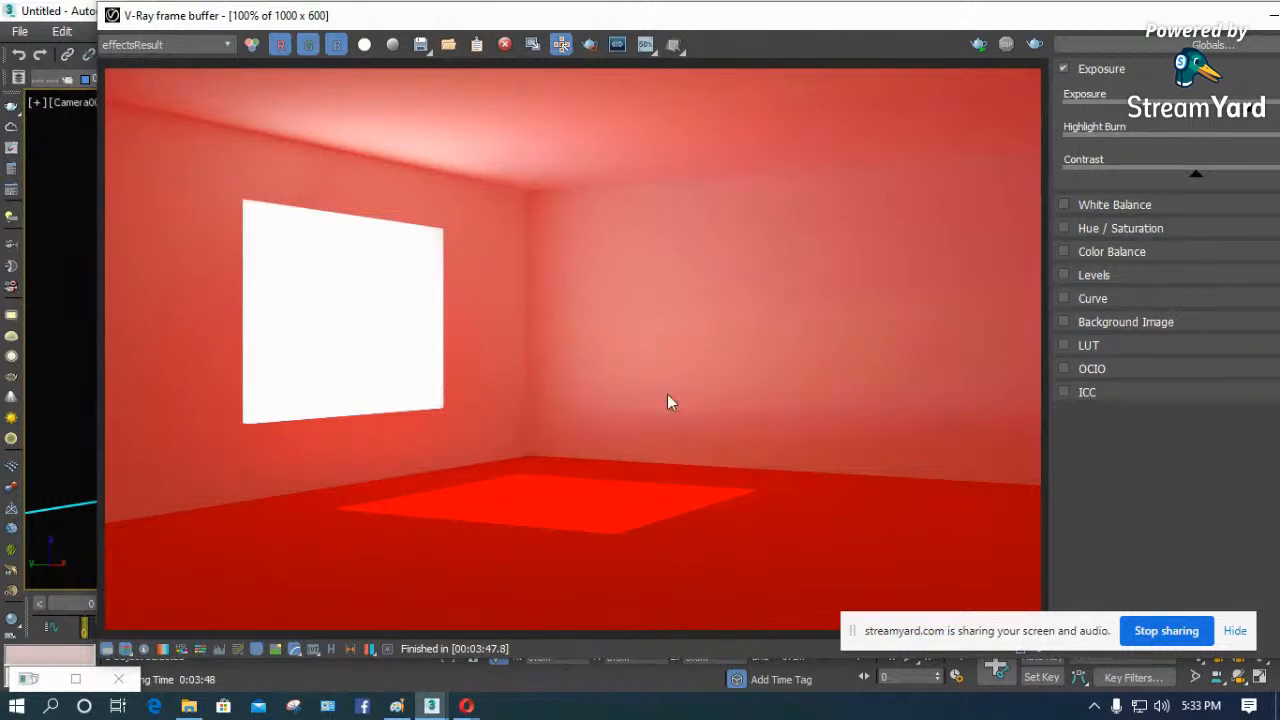
pyautogui.scroll(-1, 575, 396)
pyautogui.scroll(2, 537, 366)
pyautogui.scroll(-1, 763, 278)
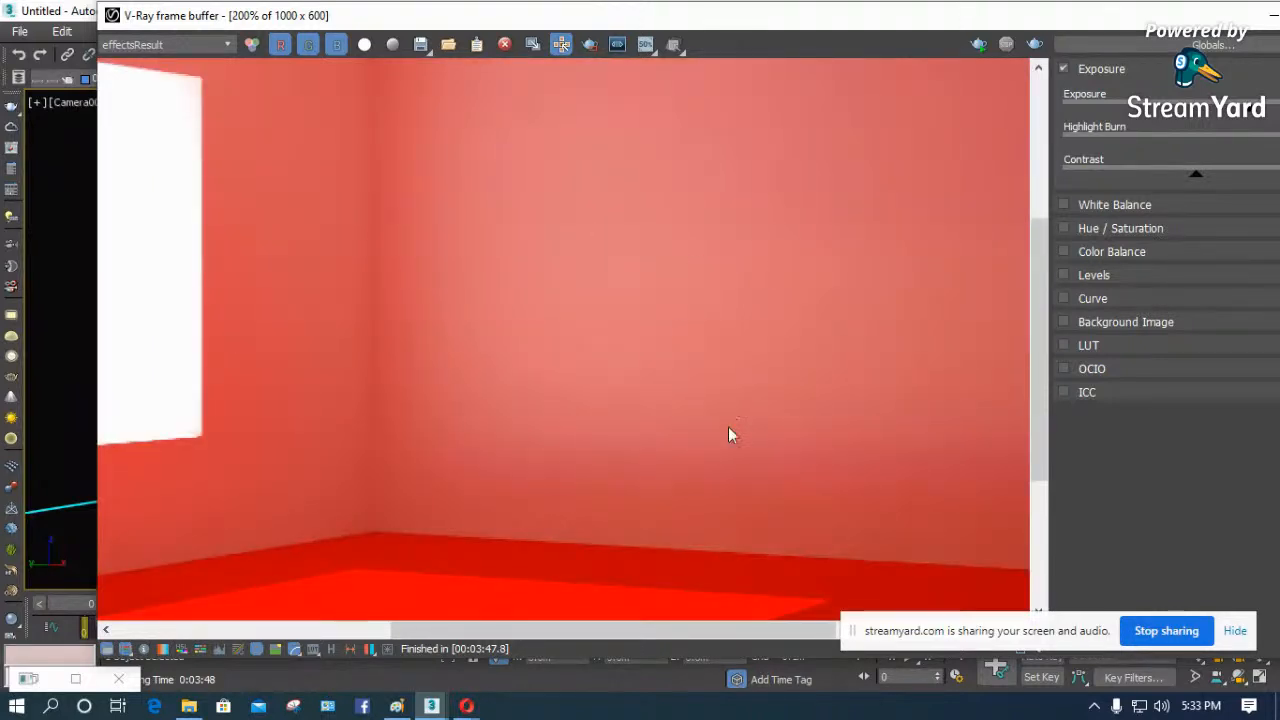
pyautogui.scroll(-1, 727, 420)
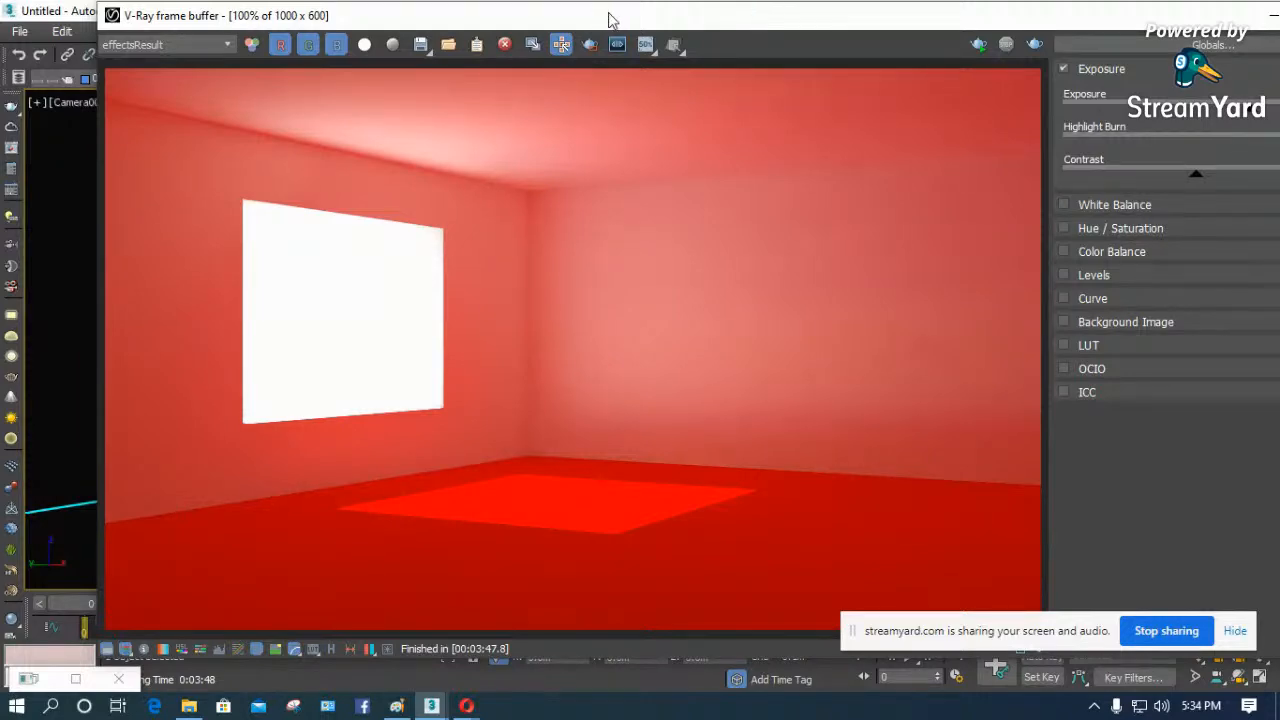
pyautogui.moveTo(609, 15); pyautogui.dragTo(603, 166)
pyautogui.click(663, 114)
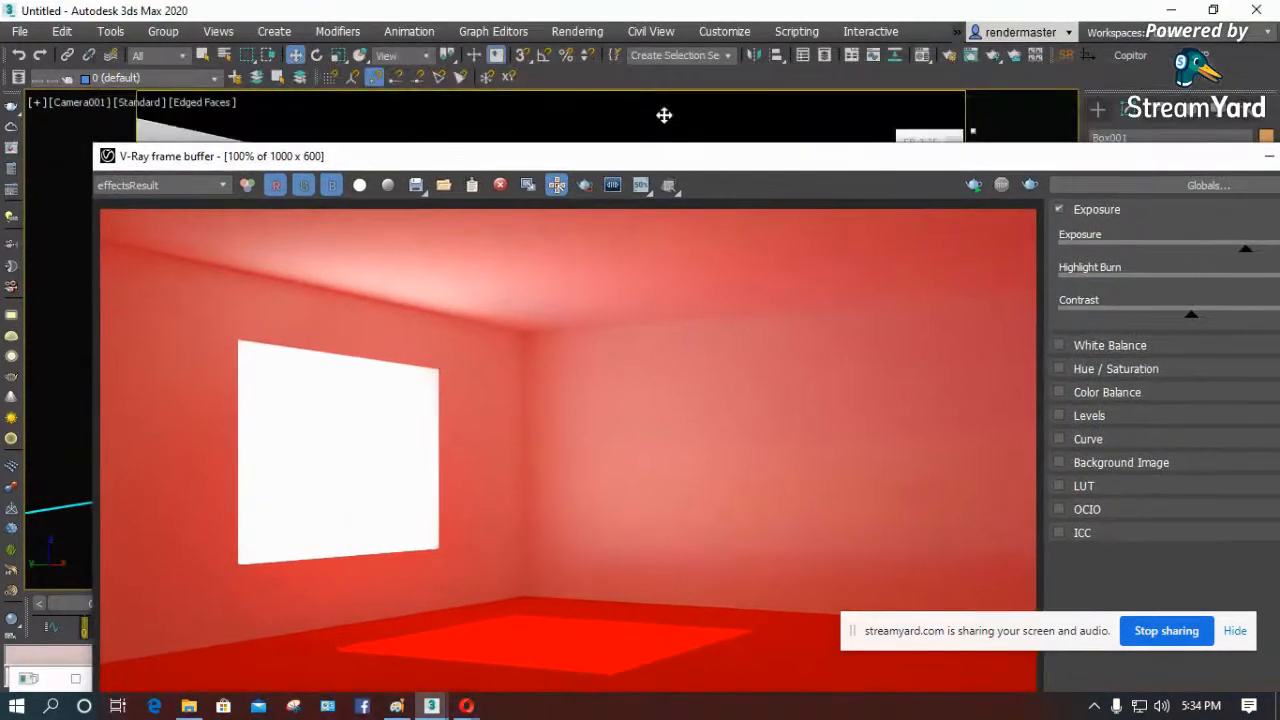
pyautogui.moveTo(705, 166); pyautogui.dragTo(746, 66)
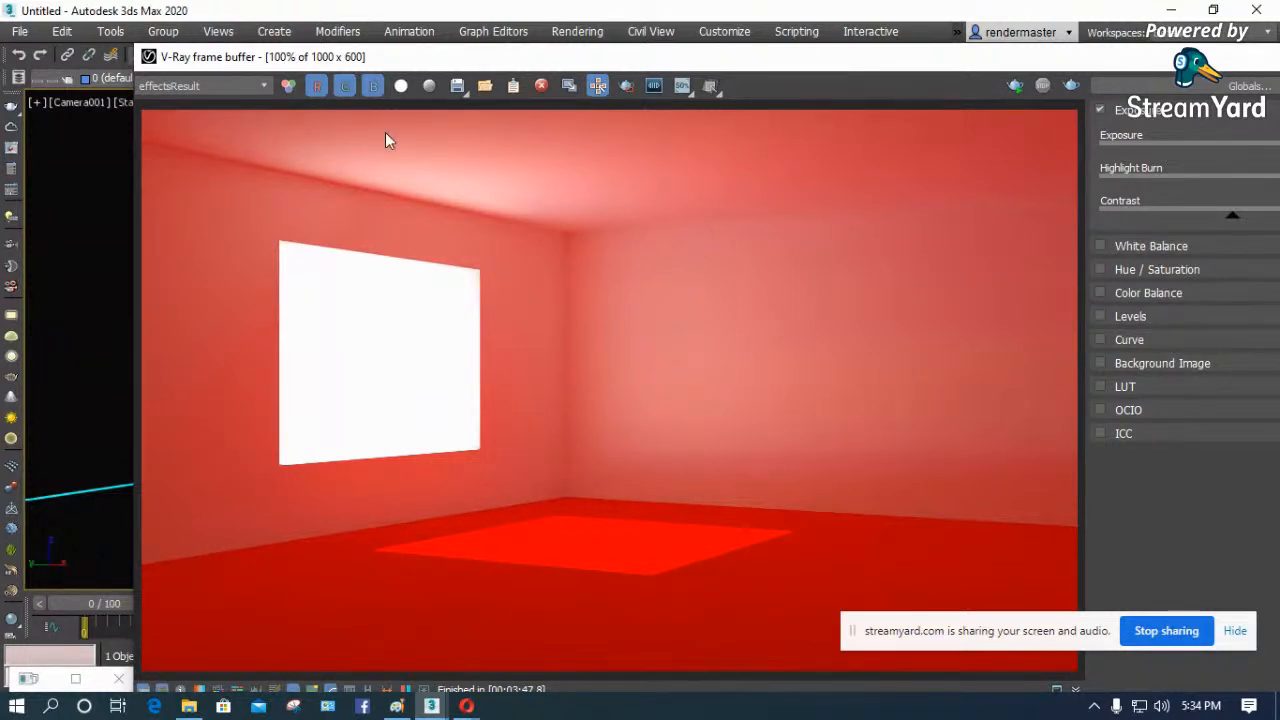
# - Display the RGB color channel and inspect the noise on the back wall and ceiling corner at up to 1600% magnification
pyautogui.click(221, 81)
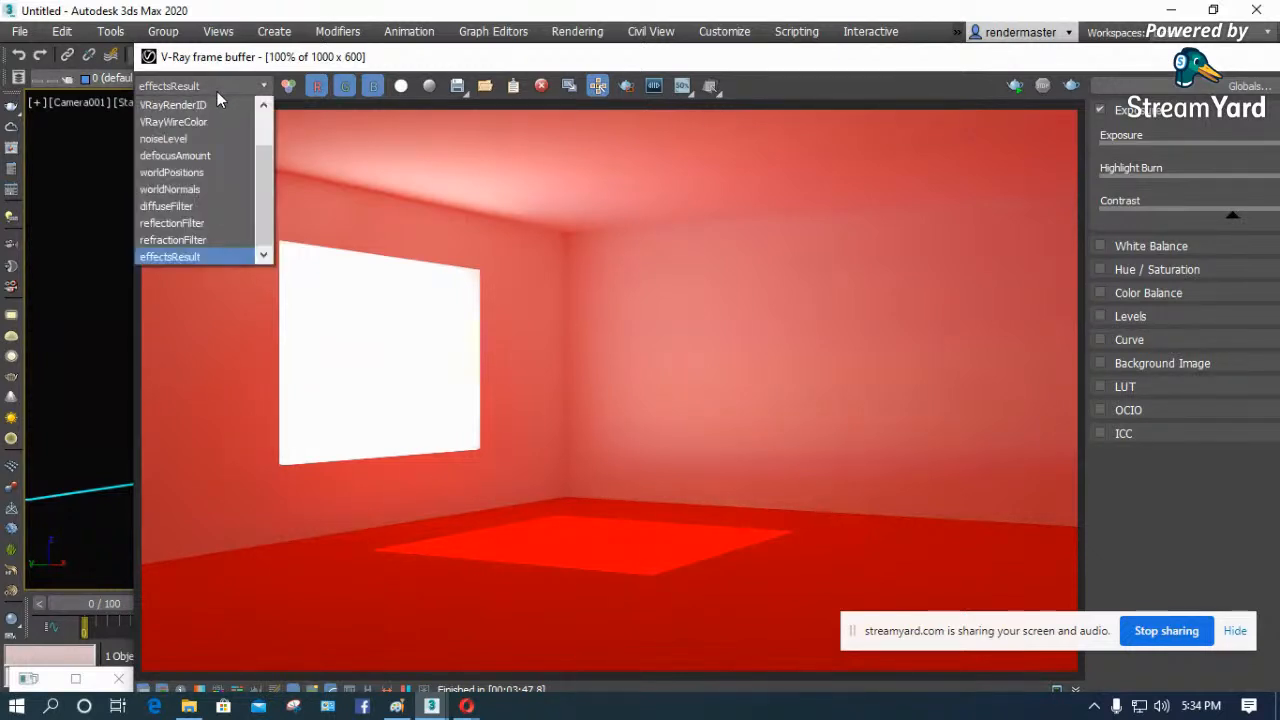
pyautogui.scroll(1, 260, 118)
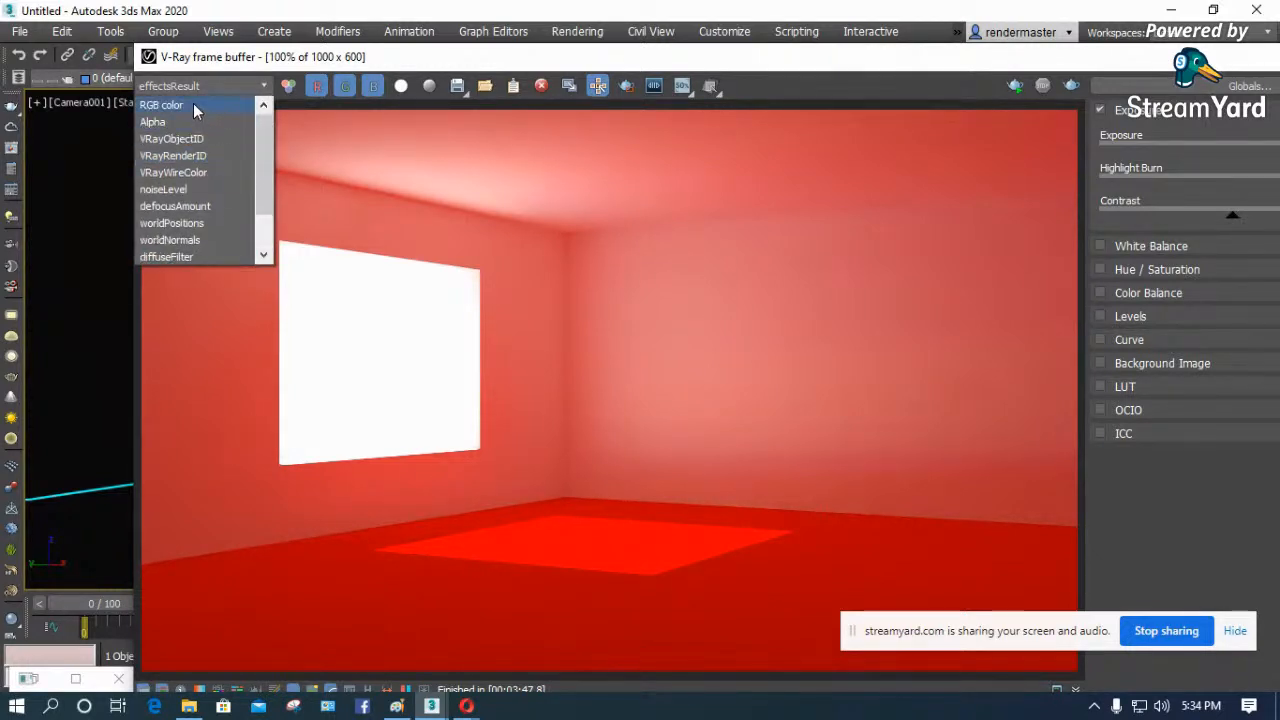
pyautogui.click(193, 105)
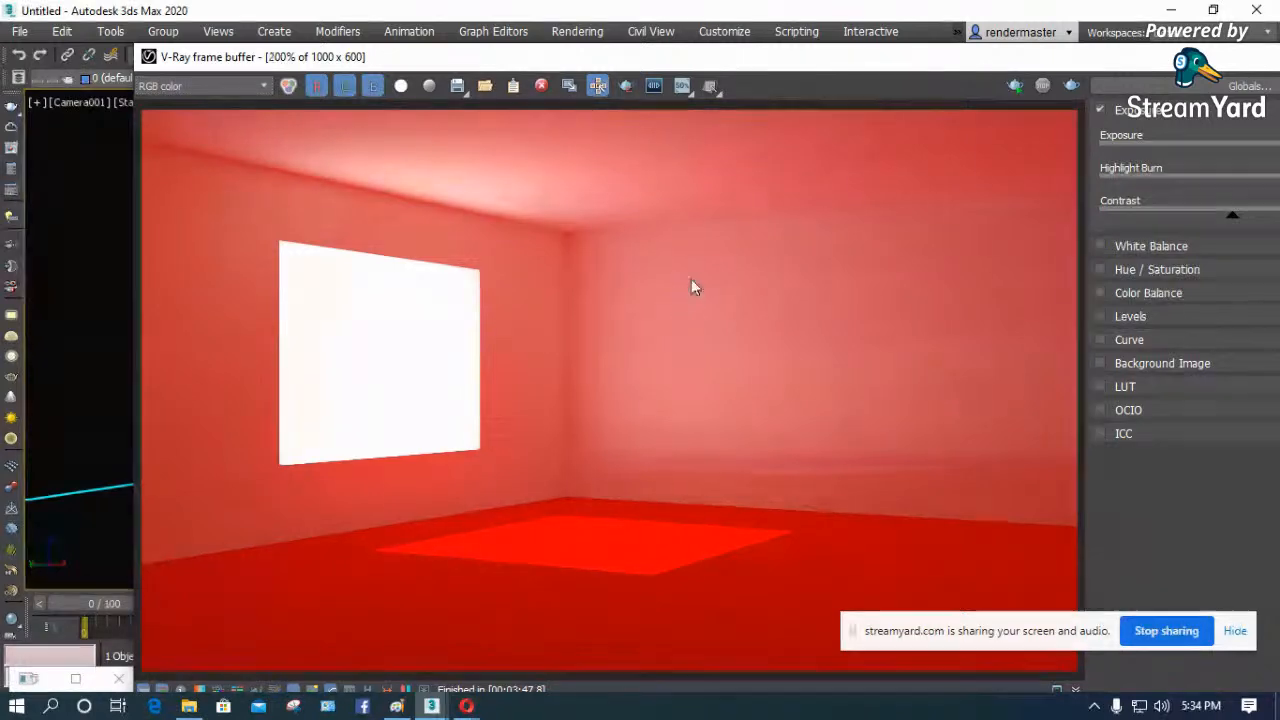
pyautogui.scroll(2, 691, 279)
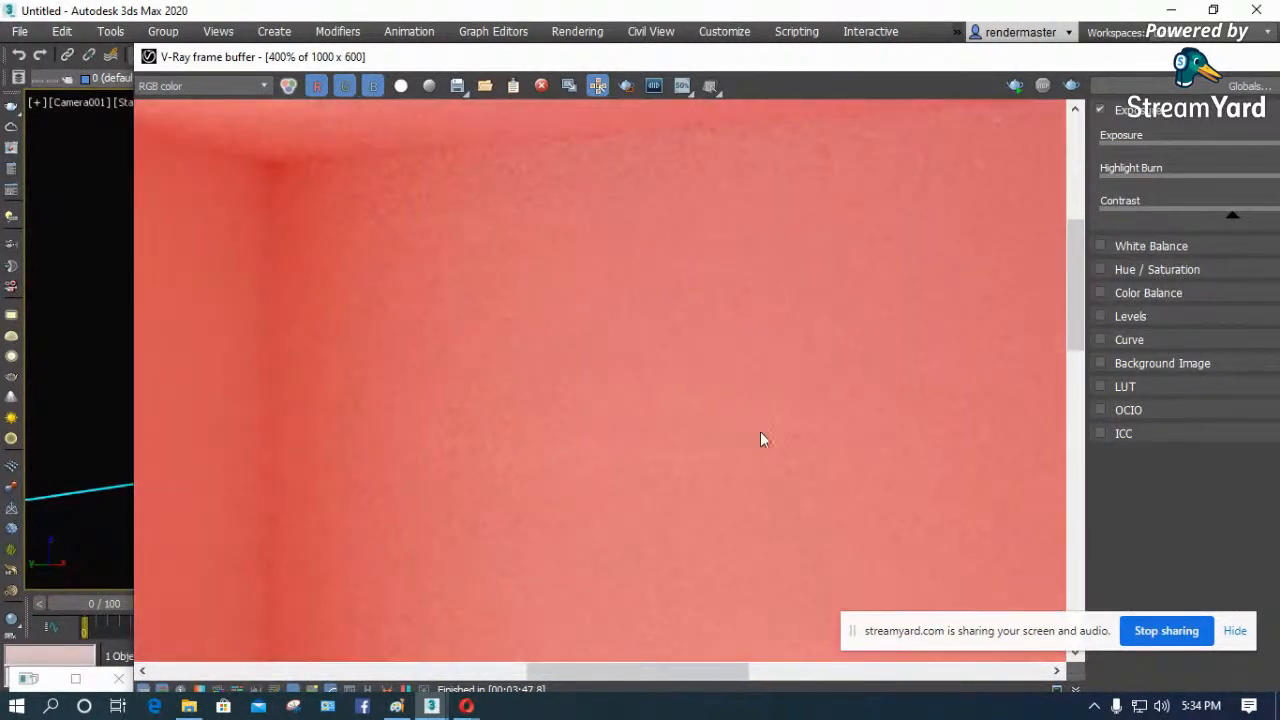
pyautogui.scroll(-2, 760, 440)
pyautogui.scroll(4, 611, 189)
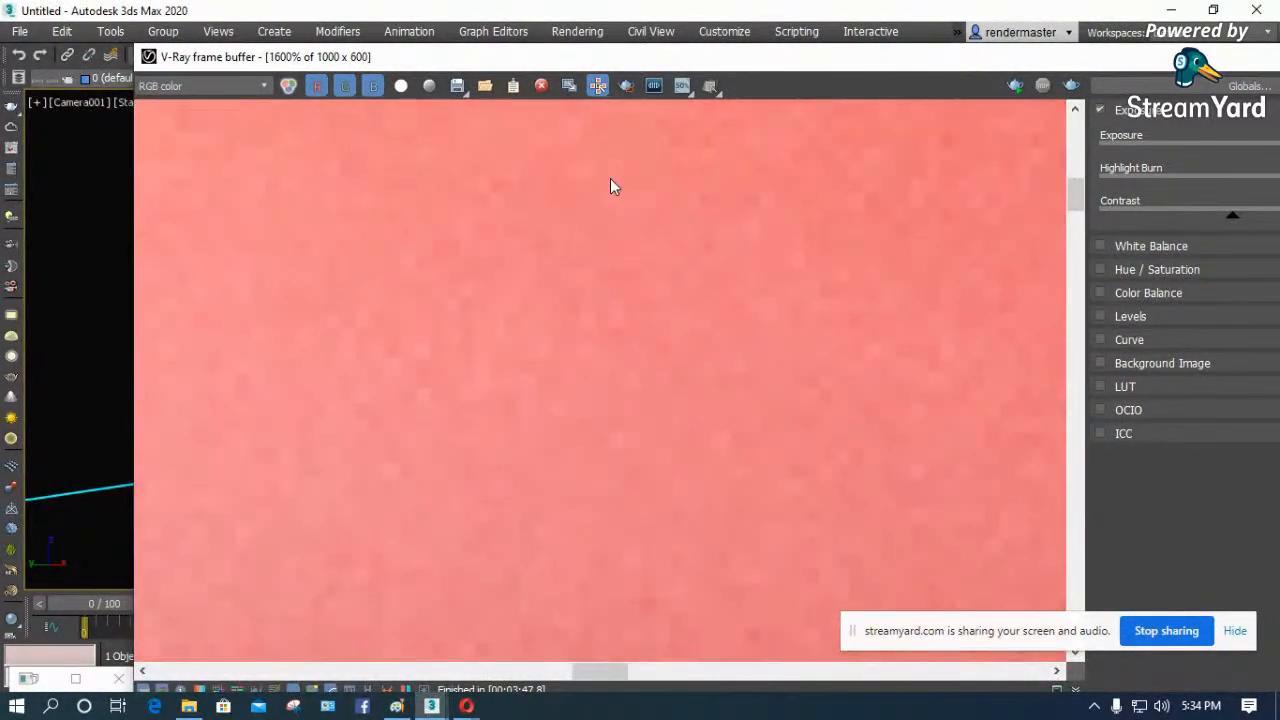
pyautogui.scroll(-2, 699, 248)
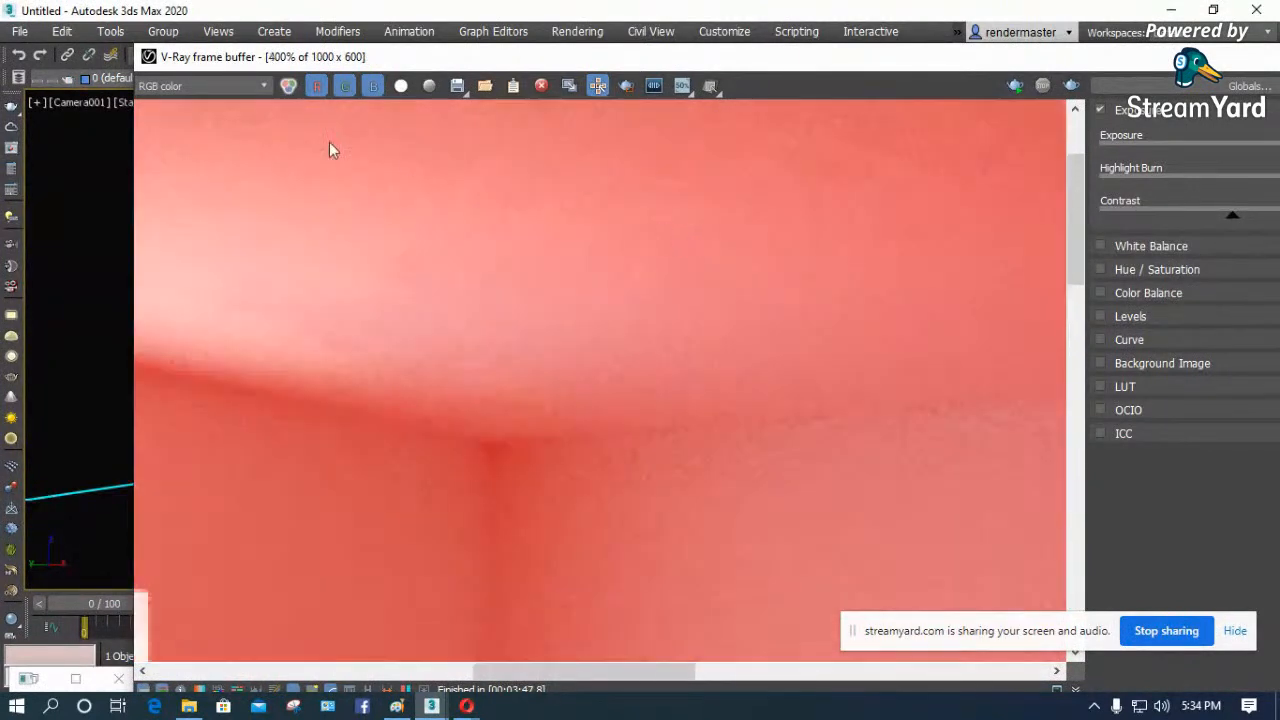
# - Return the frame buffer to the effectsResult channel at 100% to compare the denoised image, then minimize the frame buffer
pyautogui.click(229, 87)
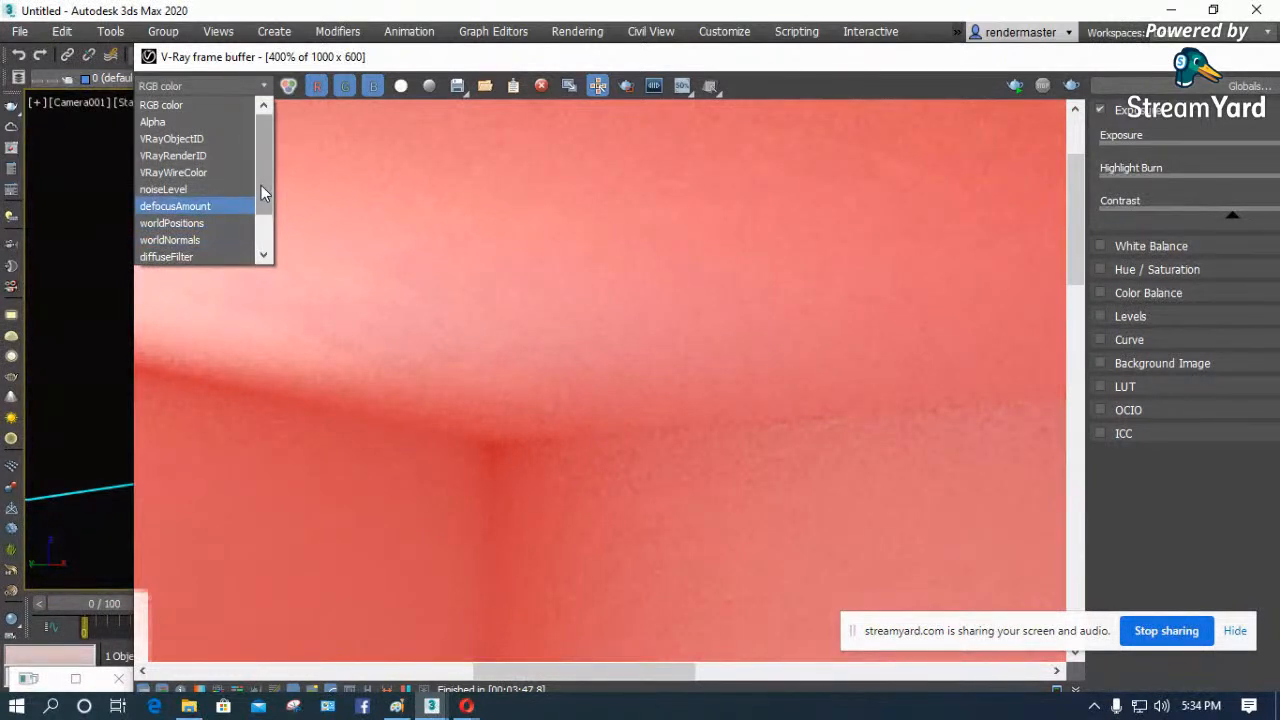
pyautogui.scroll(-1, 263, 240)
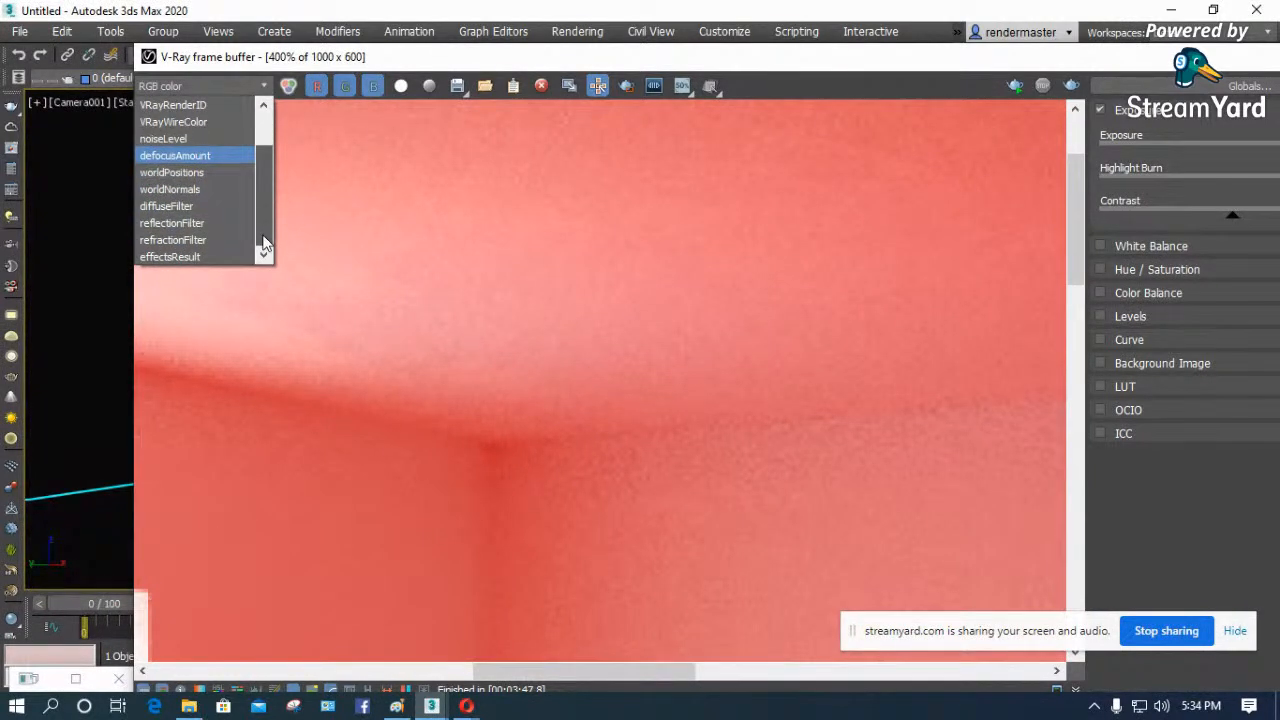
pyautogui.click(192, 259)
pyautogui.scroll(-3, 679, 320)
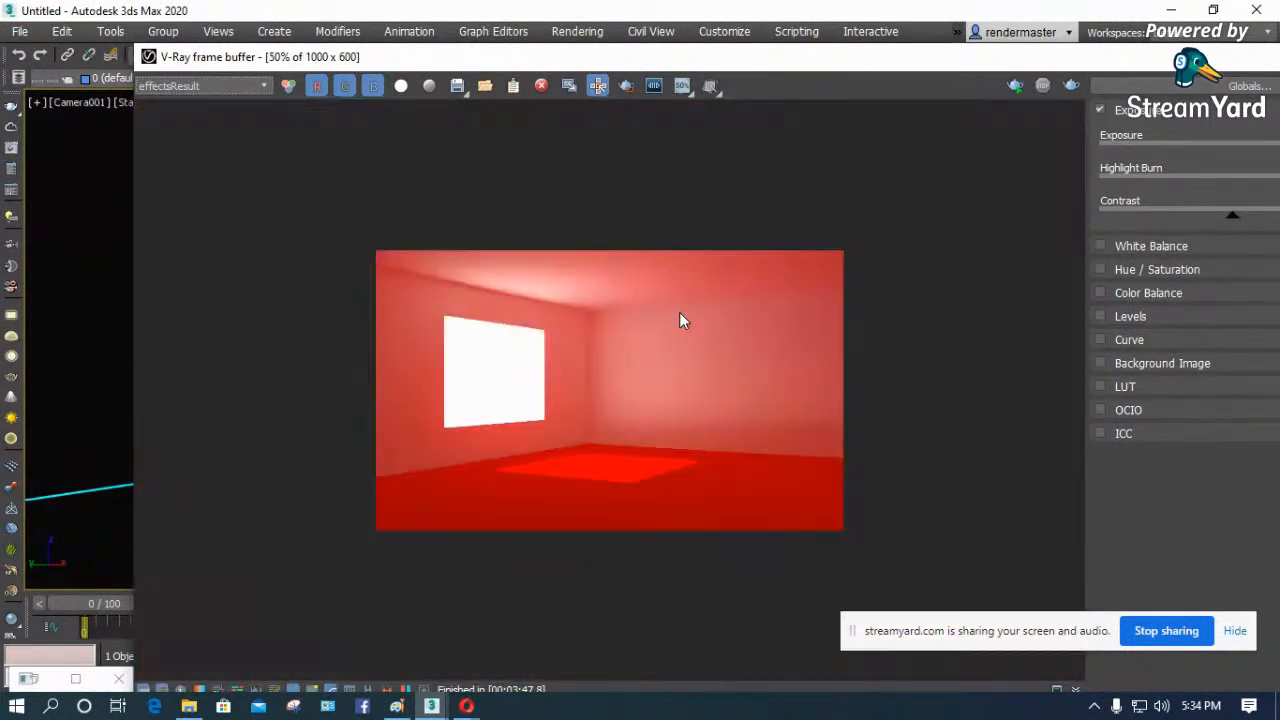
pyautogui.scroll(1, 621, 358)
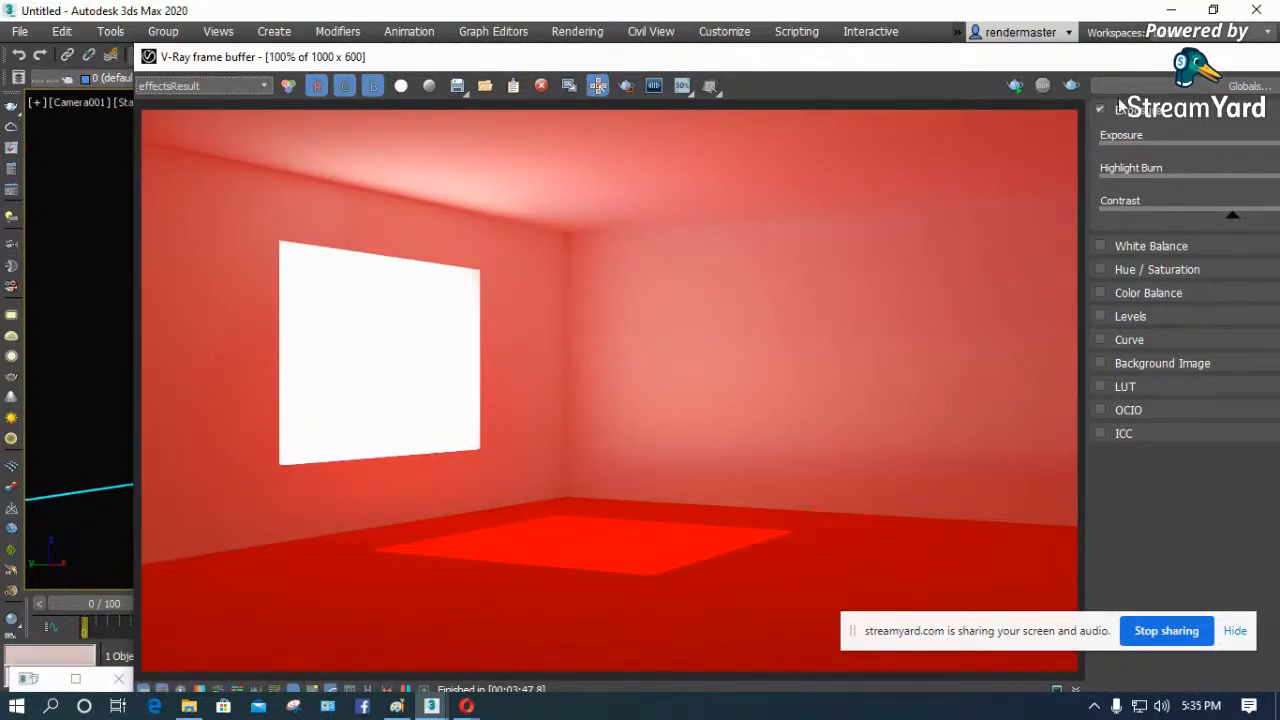
pyautogui.moveTo(1167, 61); pyautogui.dragTo(832, 101)
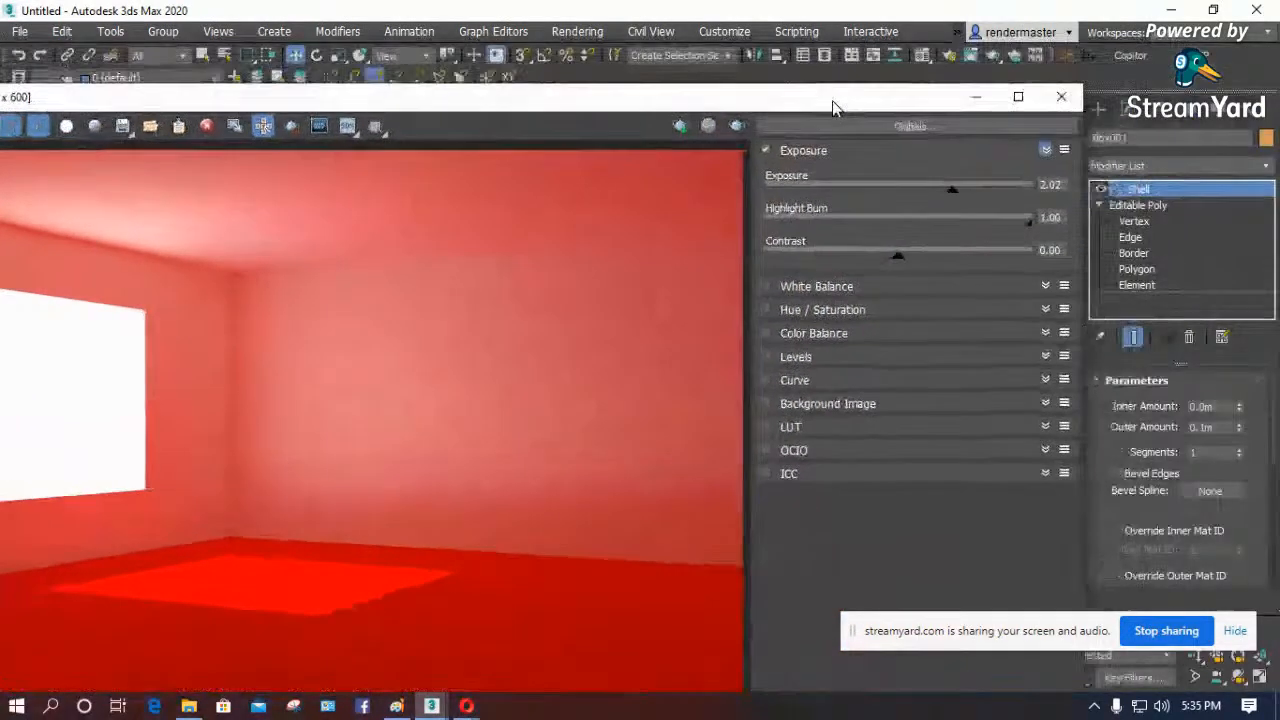
pyautogui.click(977, 97)
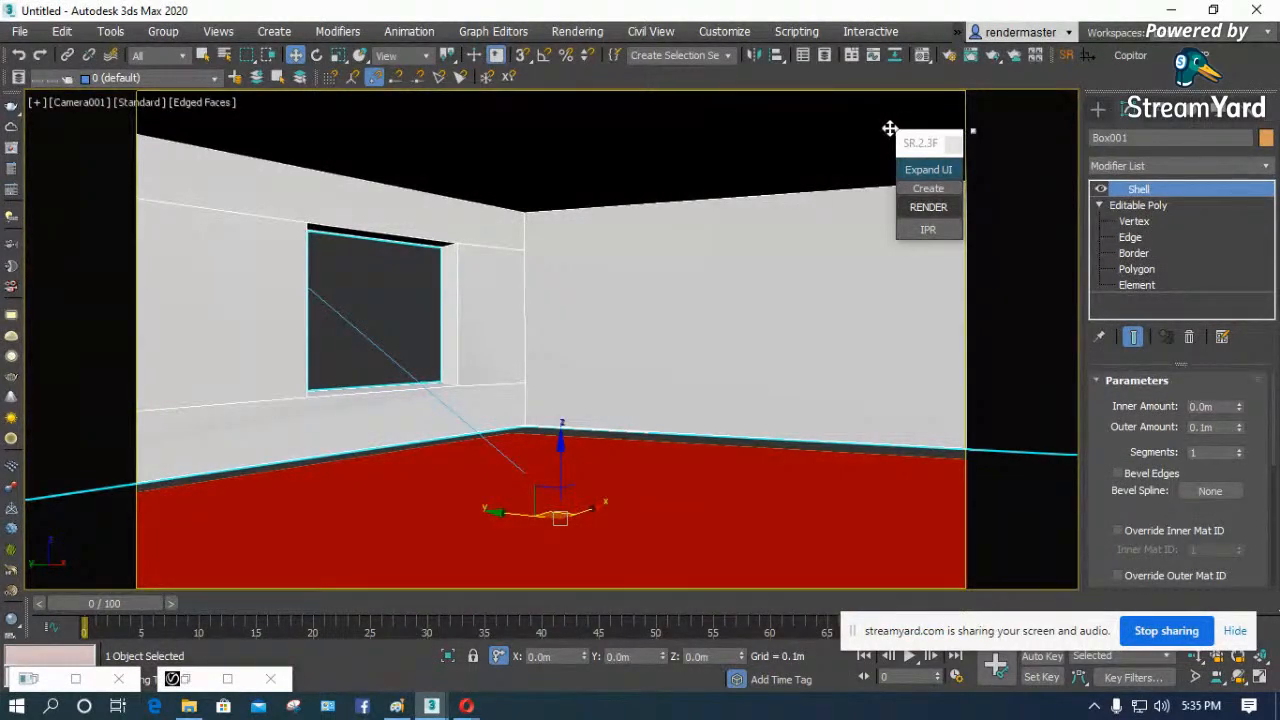
# - Review the output size, frame buffer and global switches settings in Render Setup and minimize its window
pyautogui.click(950, 54)
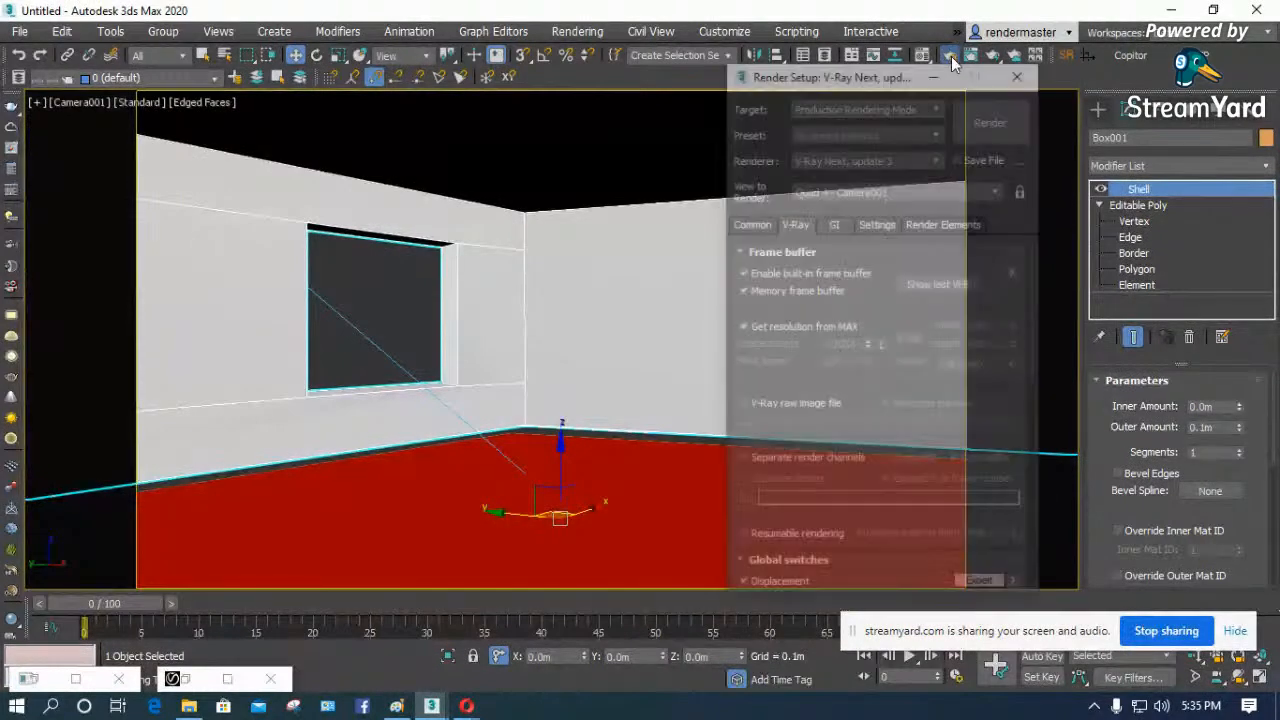
pyautogui.moveTo(872, 81); pyautogui.dragTo(540, 37)
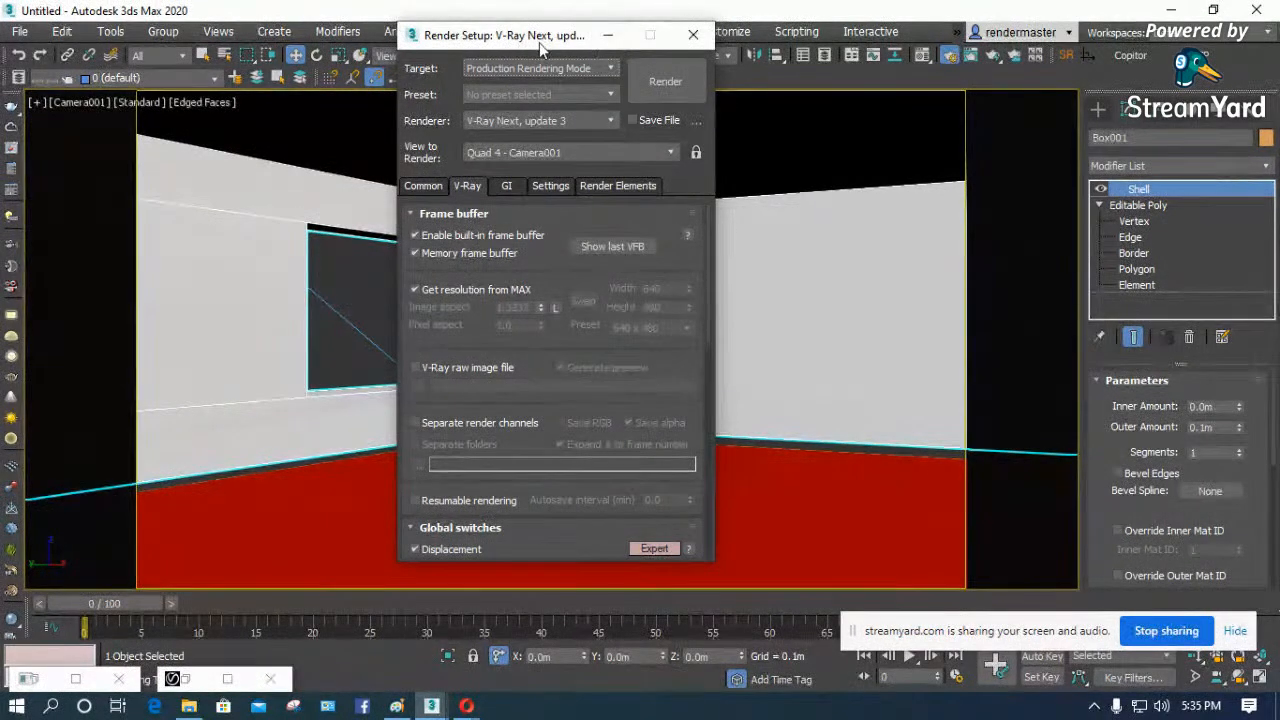
pyautogui.click(694, 36)
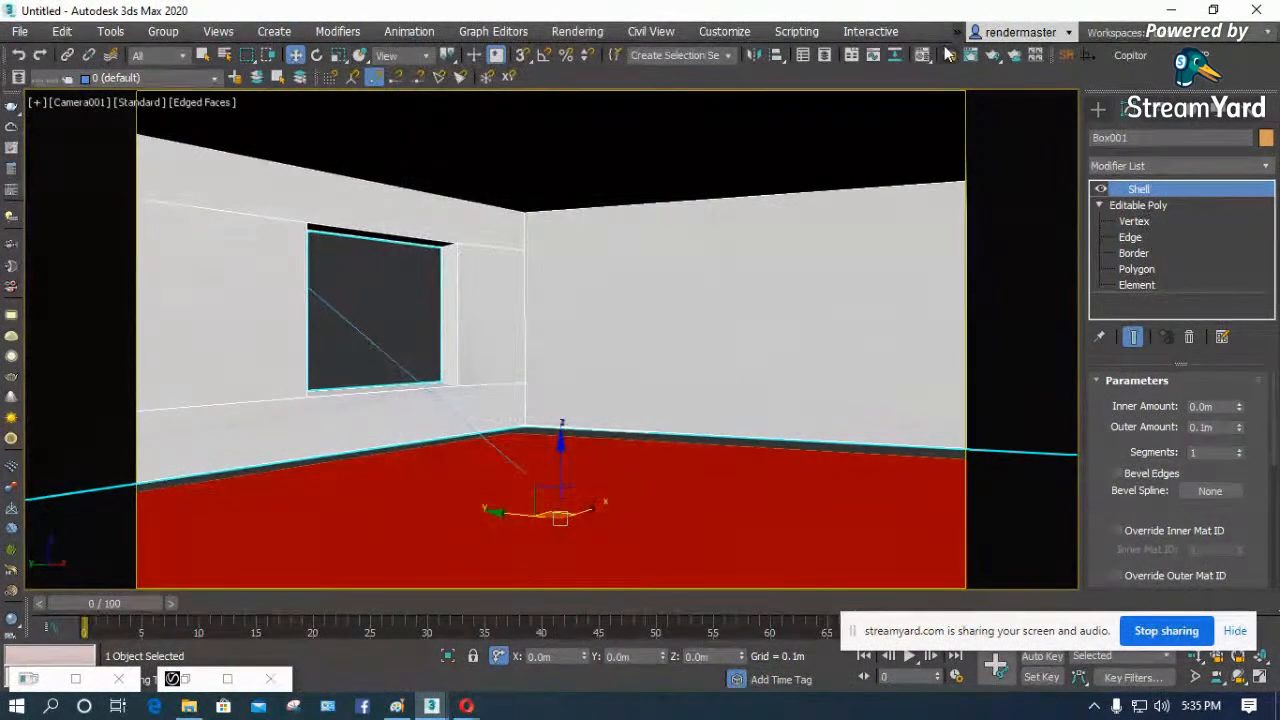
pyautogui.click(950, 57)
pyautogui.moveTo(550, 37); pyautogui.dragTo(684, 37)
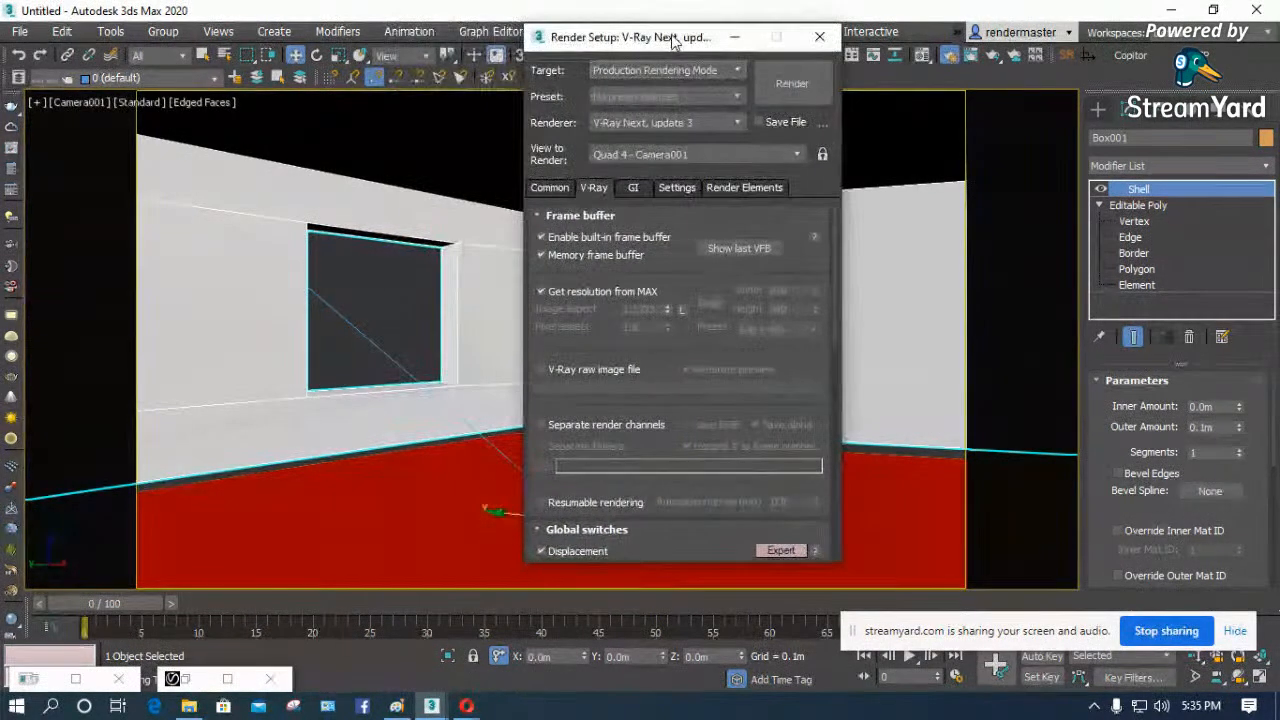
pyautogui.click(553, 189)
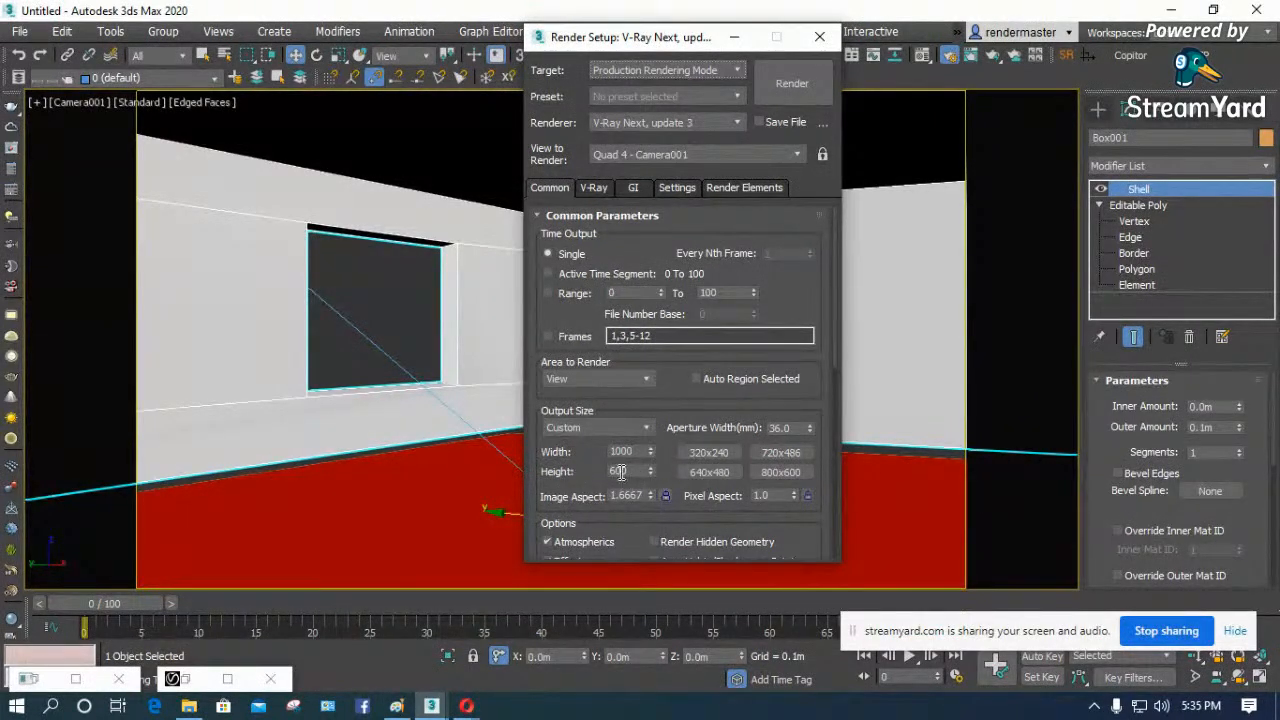
pyautogui.click(596, 189)
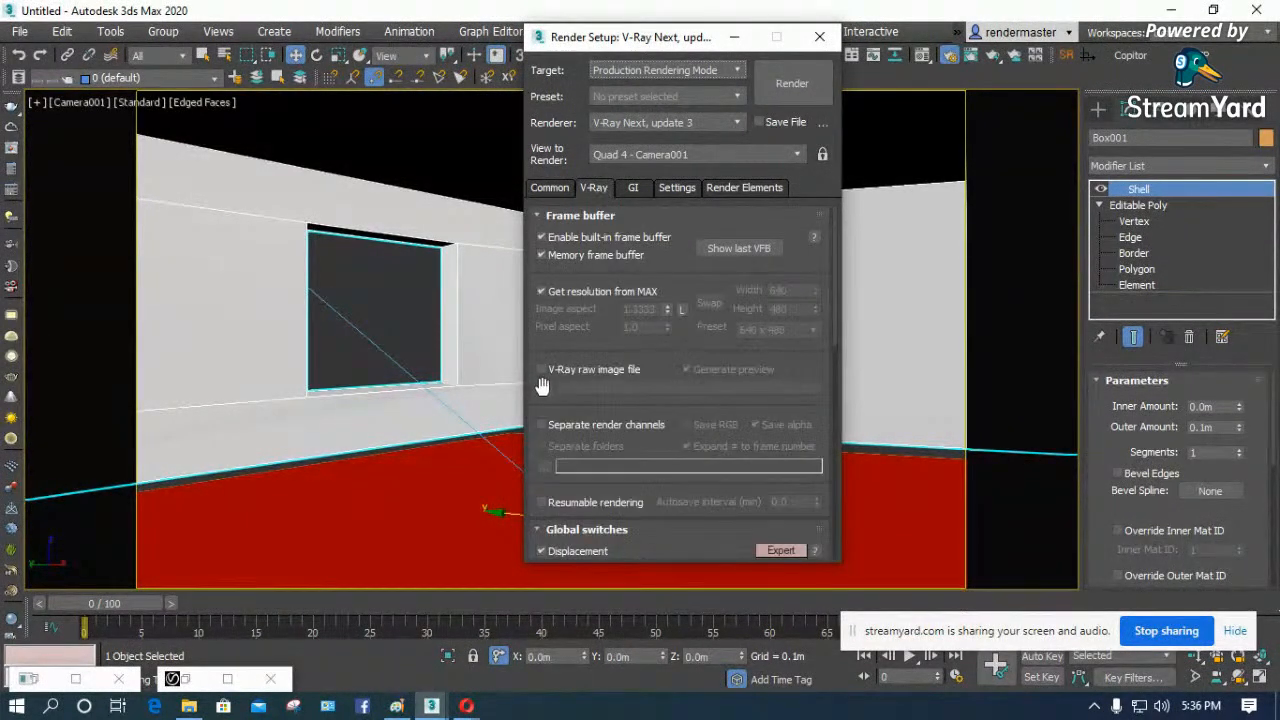
pyautogui.moveTo(577, 366); pyautogui.dragTo(600, 187)
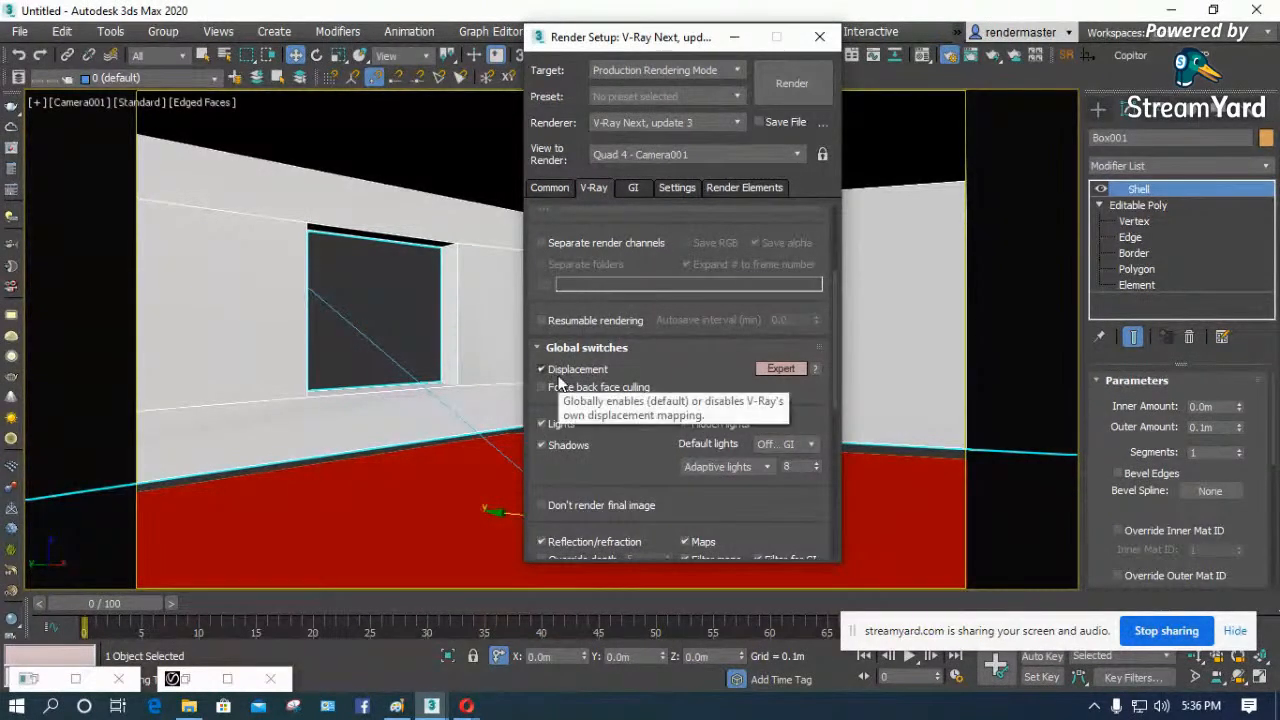
pyautogui.click(735, 37)
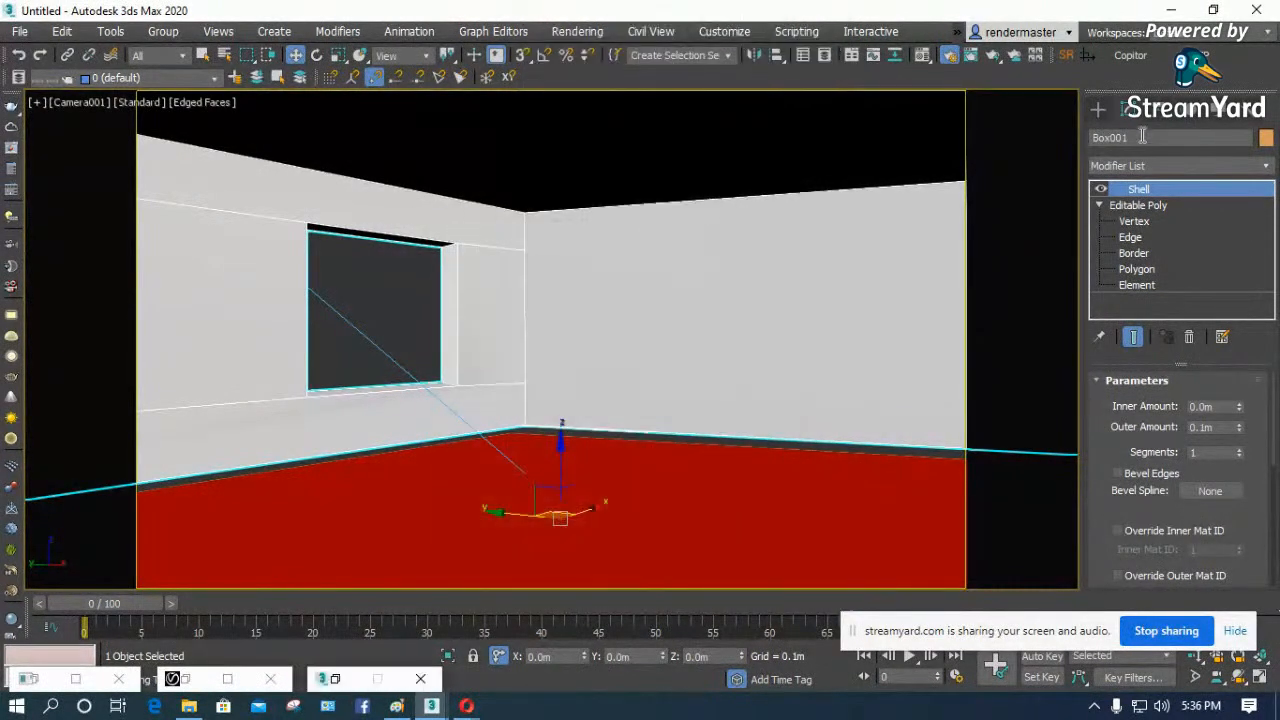
# - Isolate the selected room object in the camera view and end the isolation, twice in a row
pyautogui.click(1098, 109)
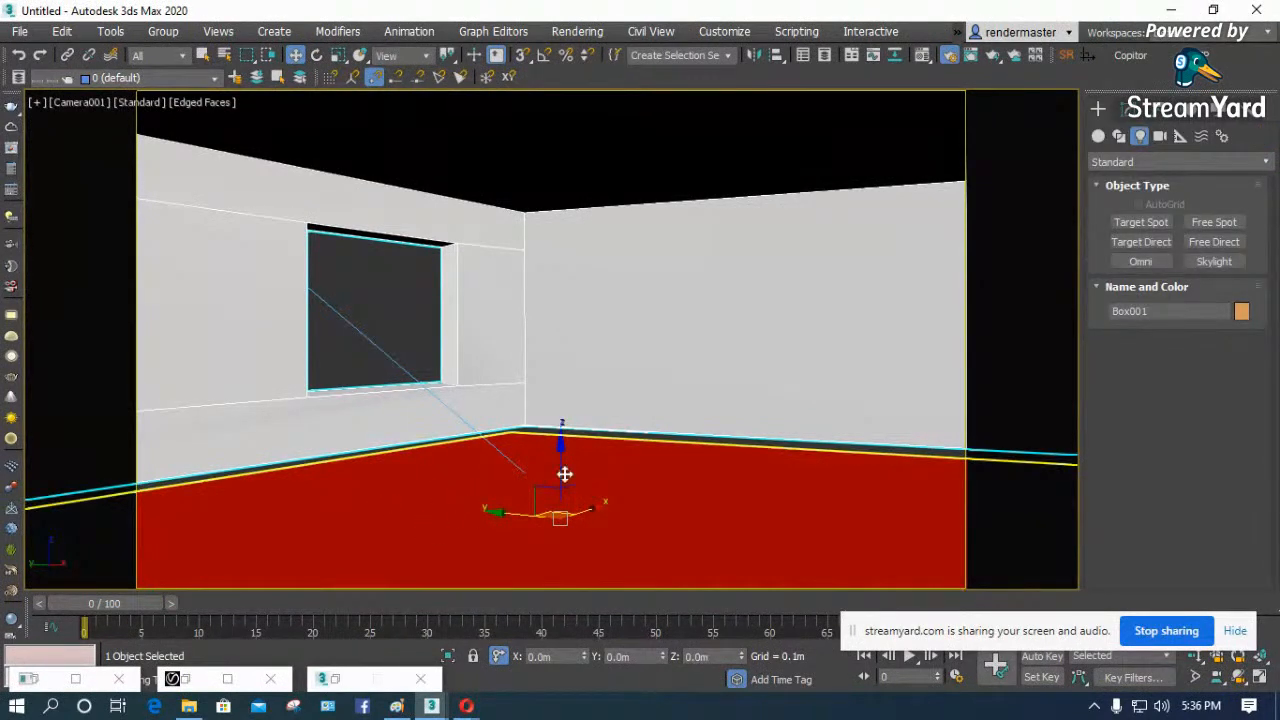
pyautogui.rightClick(611, 481)
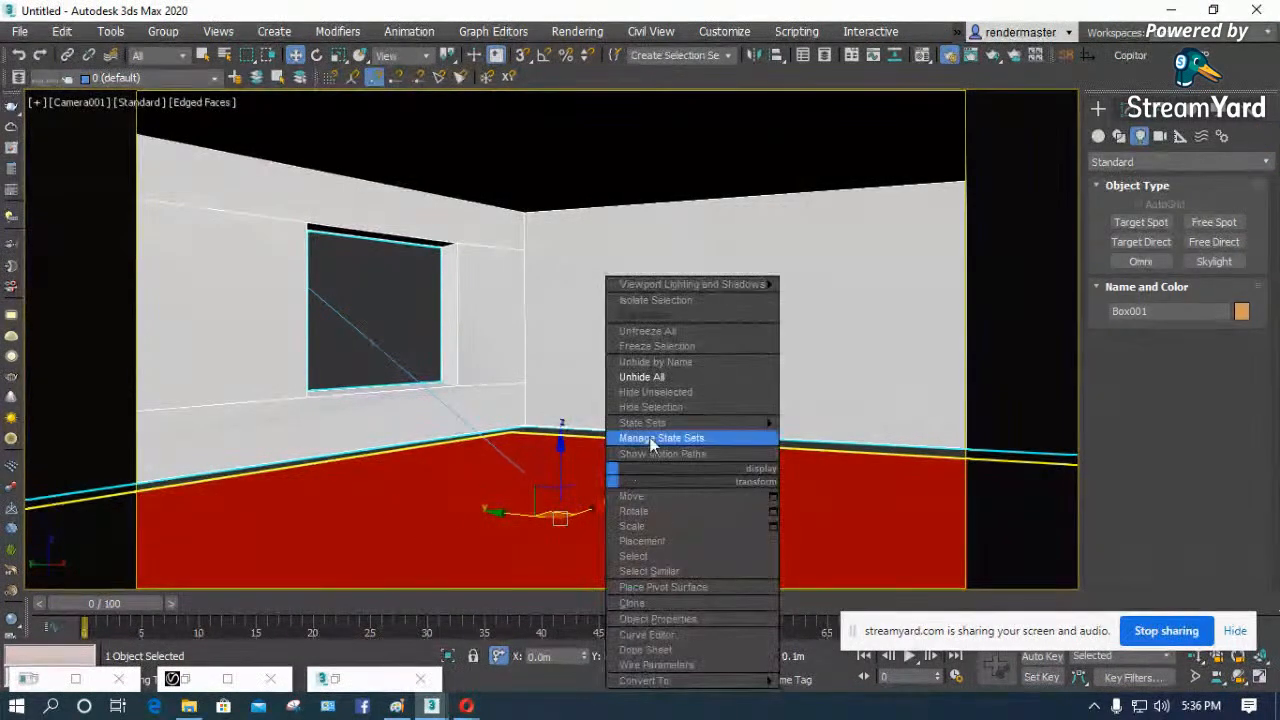
pyautogui.click(656, 296)
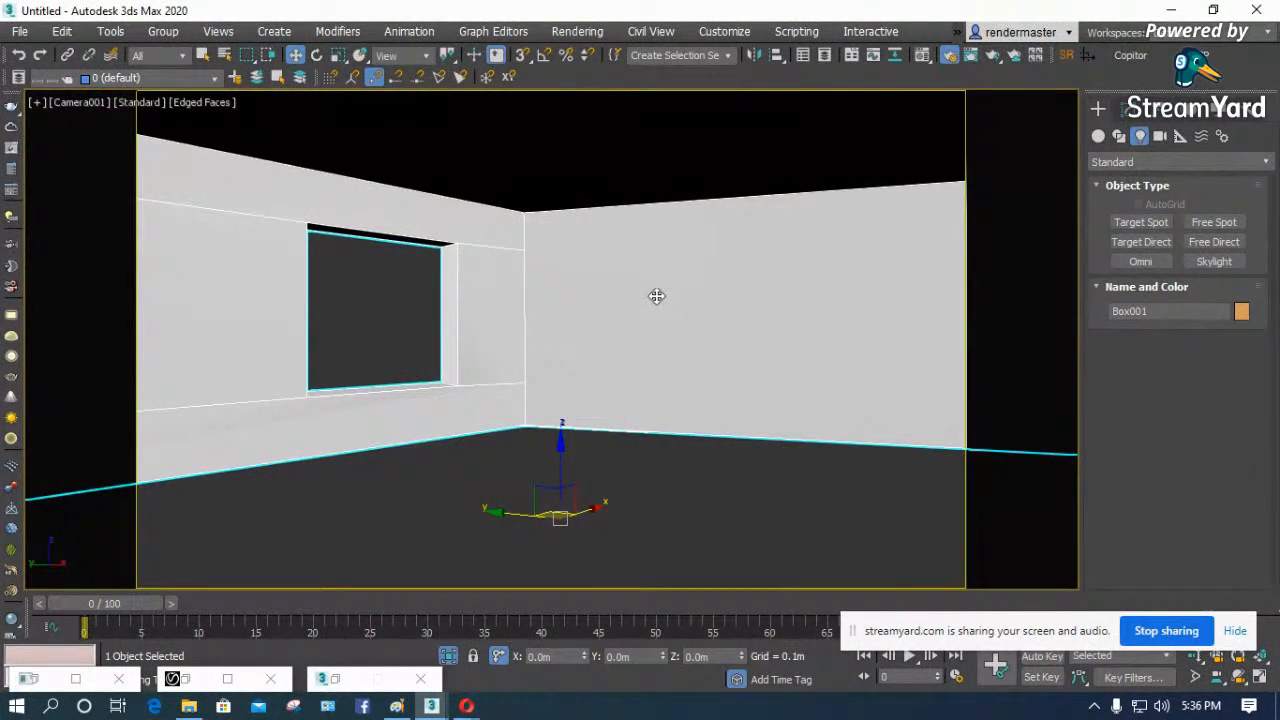
pyautogui.rightClick(552, 455)
pyautogui.click(581, 287)
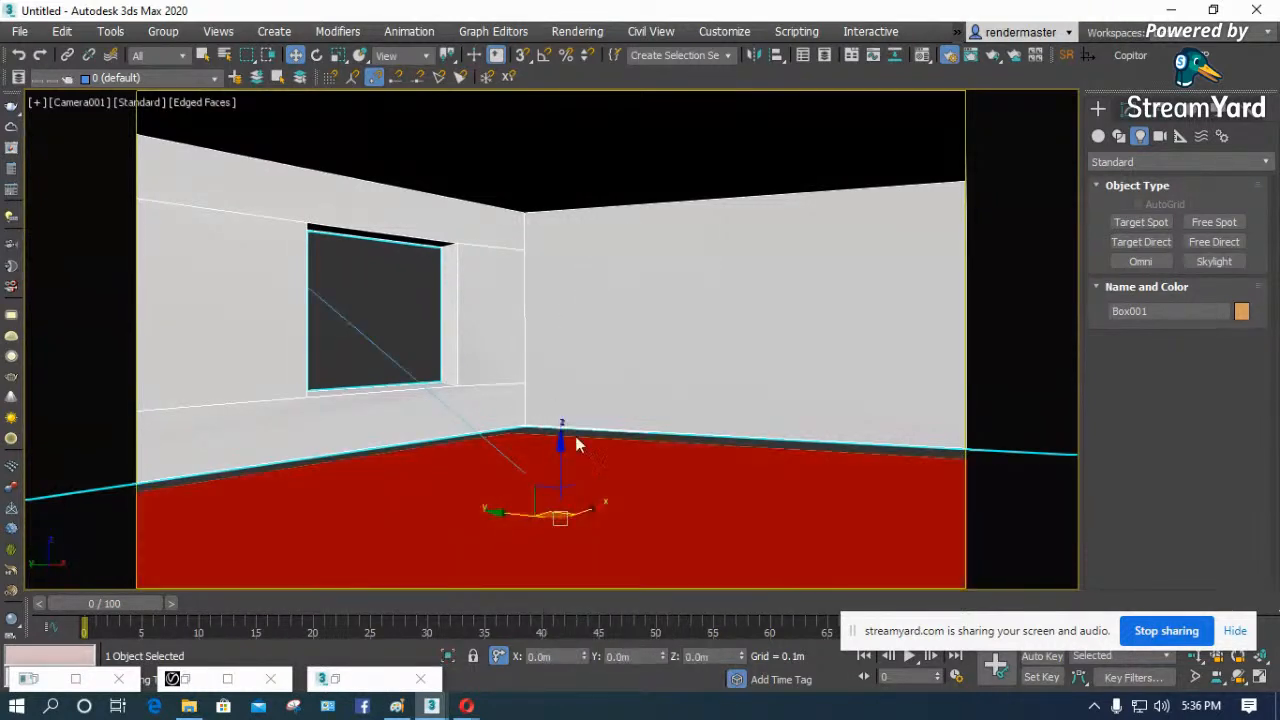
pyautogui.rightClick(600, 458)
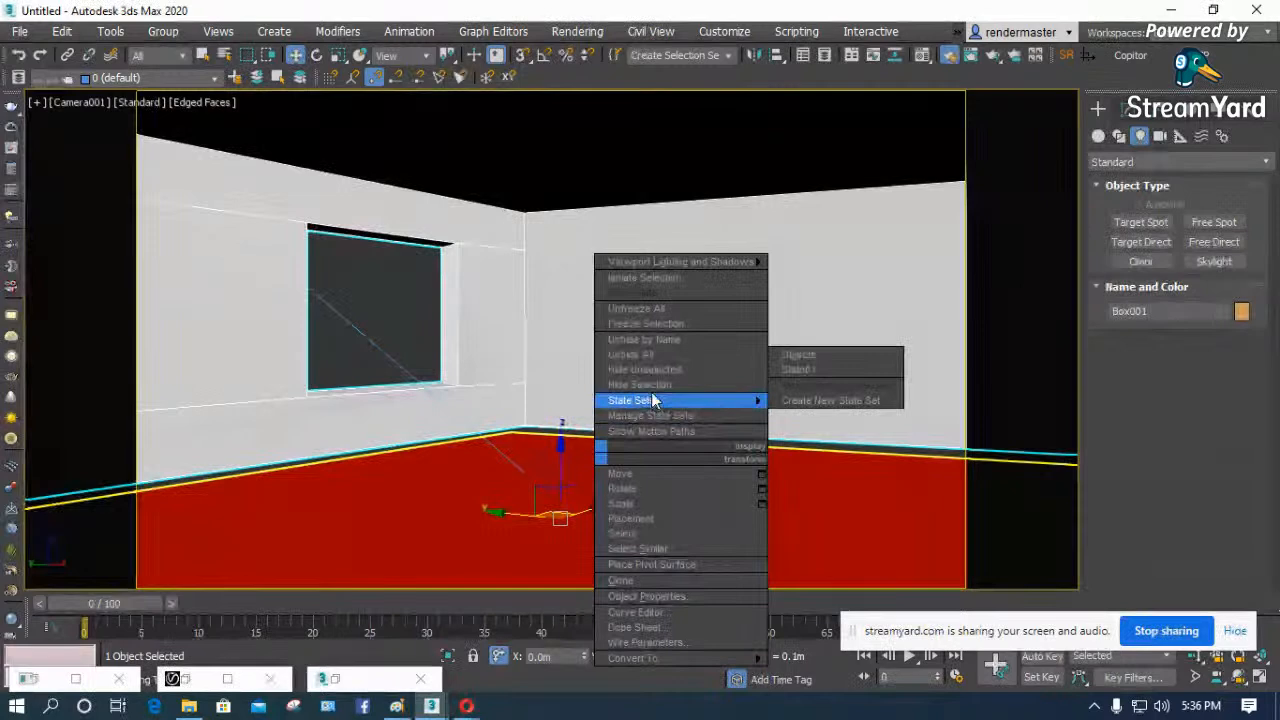
pyautogui.click(670, 285)
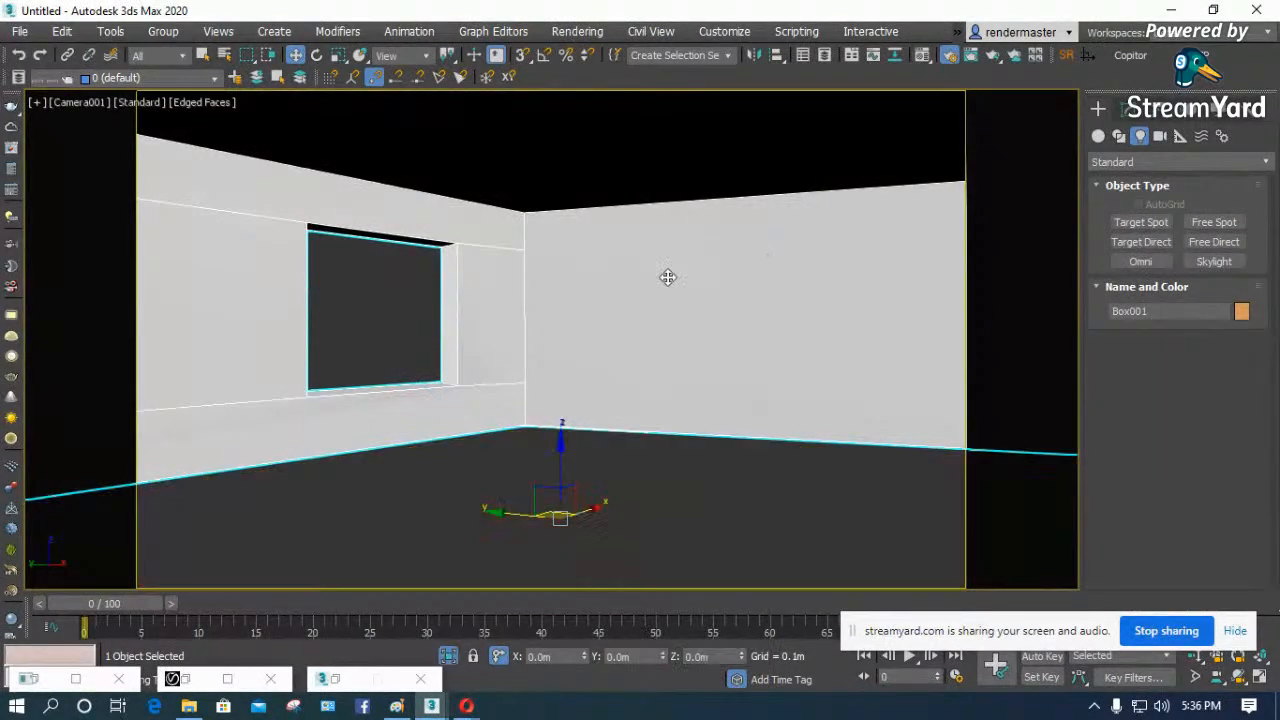
pyautogui.rightClick(564, 482)
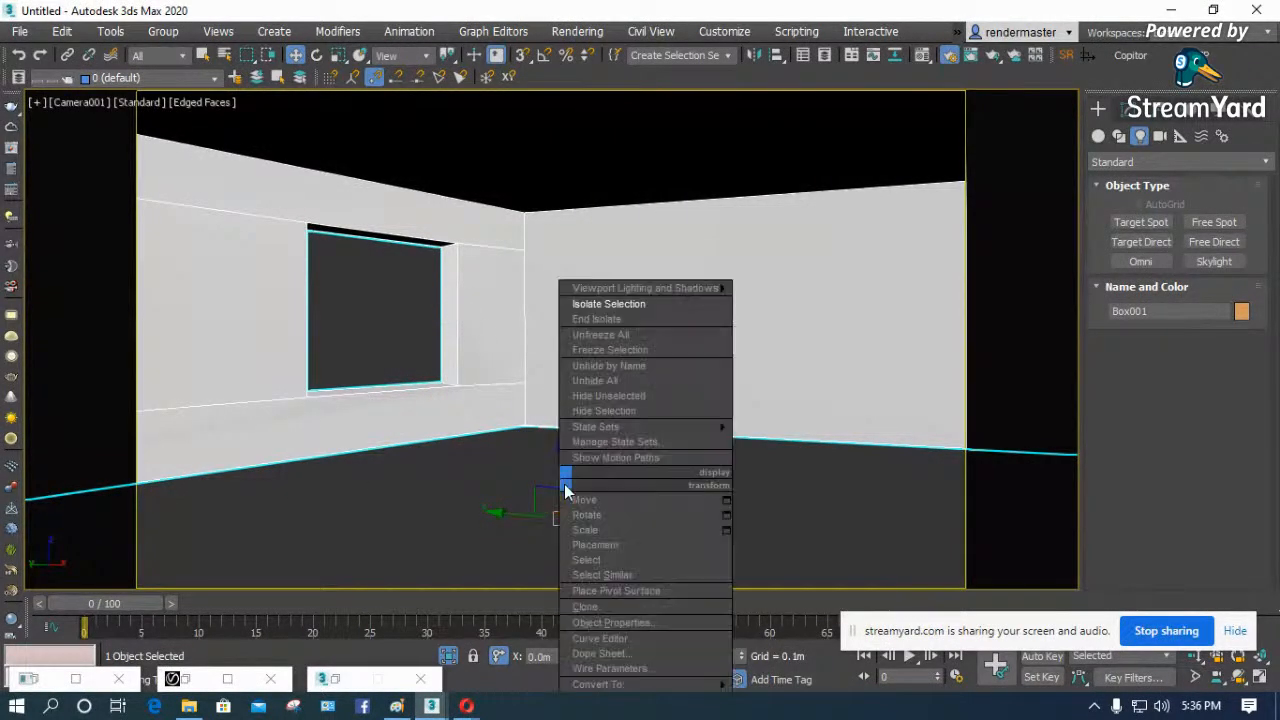
pyautogui.click(611, 318)
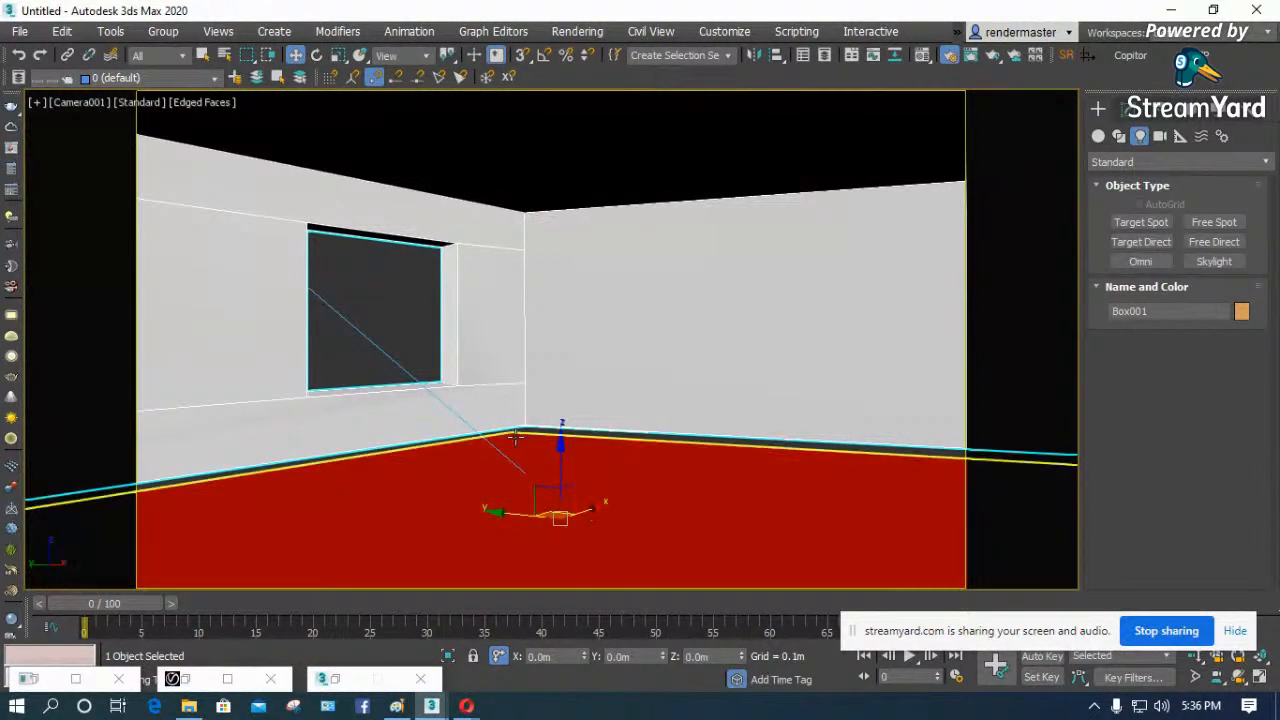
# - Inspect the room in a wireframe front view, select the floor object at its base and return to the camera view
pyautogui.press('f')
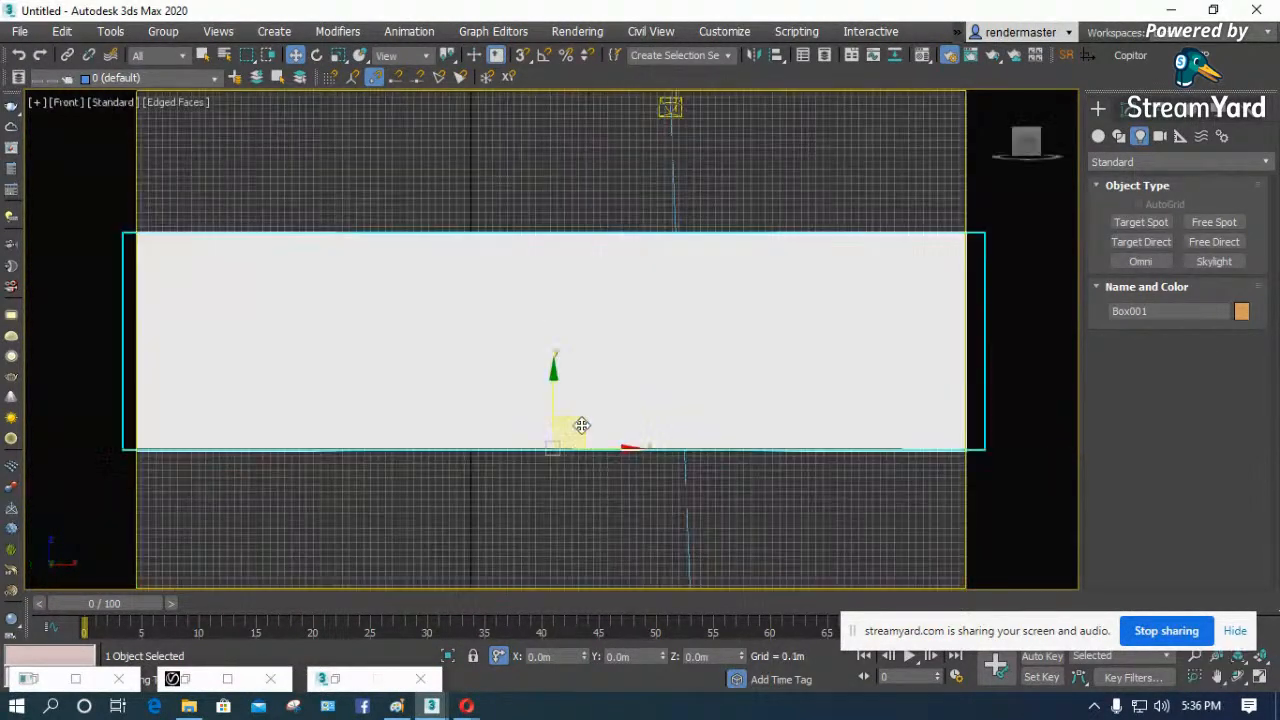
pyautogui.click(510, 514)
pyautogui.press('F3')
pyautogui.scroll(3, 369, 461)
pyautogui.scroll(-3, 722, 406)
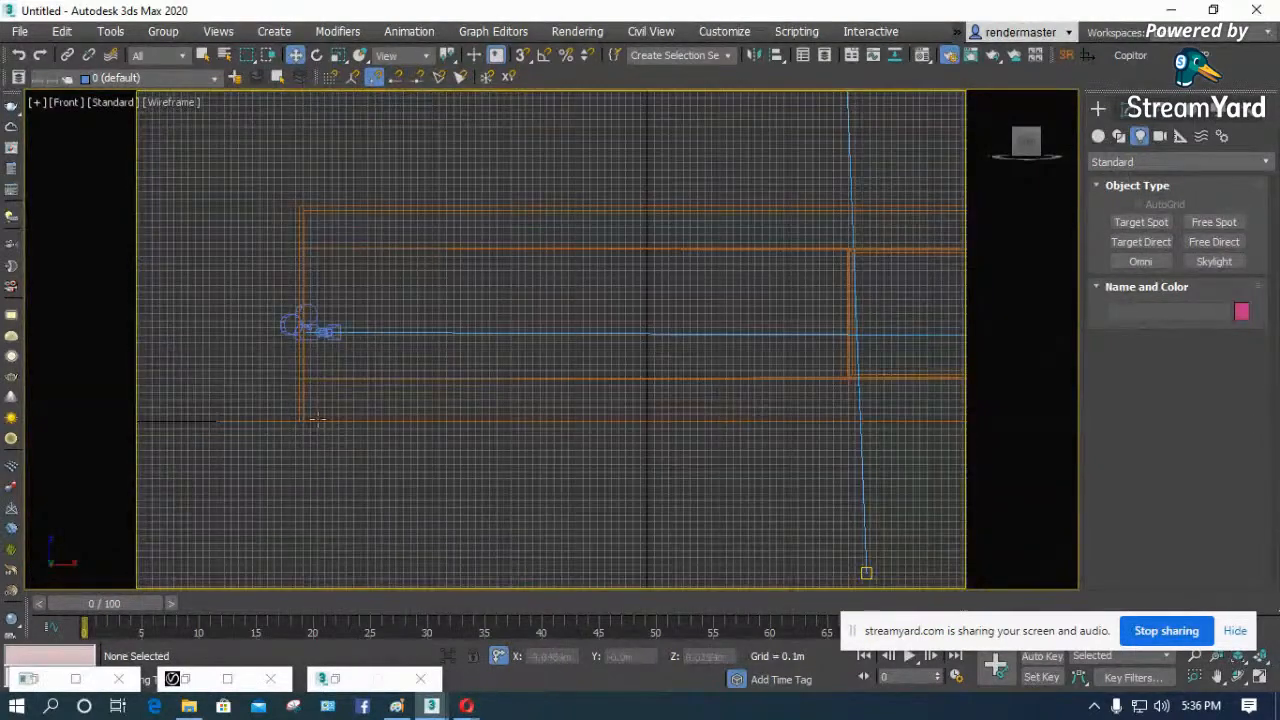
pyautogui.scroll(3, 289, 395)
pyautogui.click(281, 446)
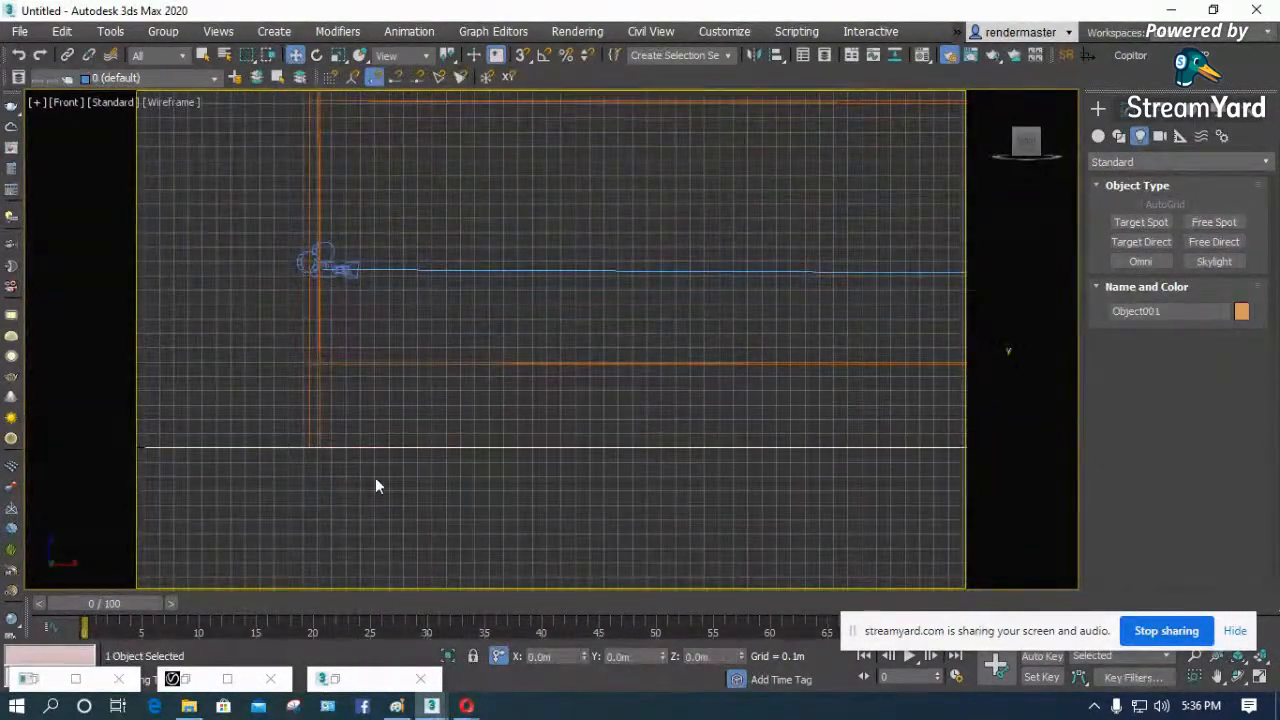
pyautogui.press('c')
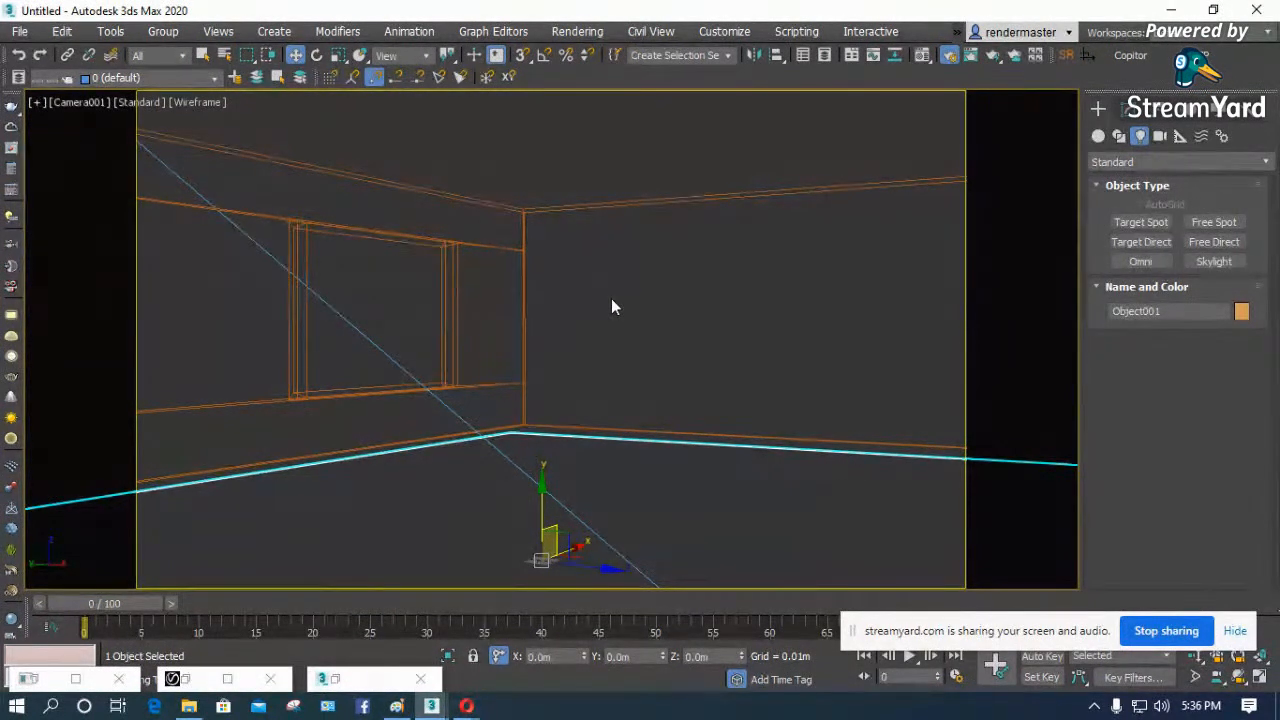
# - Draw a plane about 5.94 m long and 4.82 m wide beside the room in the top view
pyautogui.press('t')
pyautogui.press('z')
pyautogui.click(966, 329)
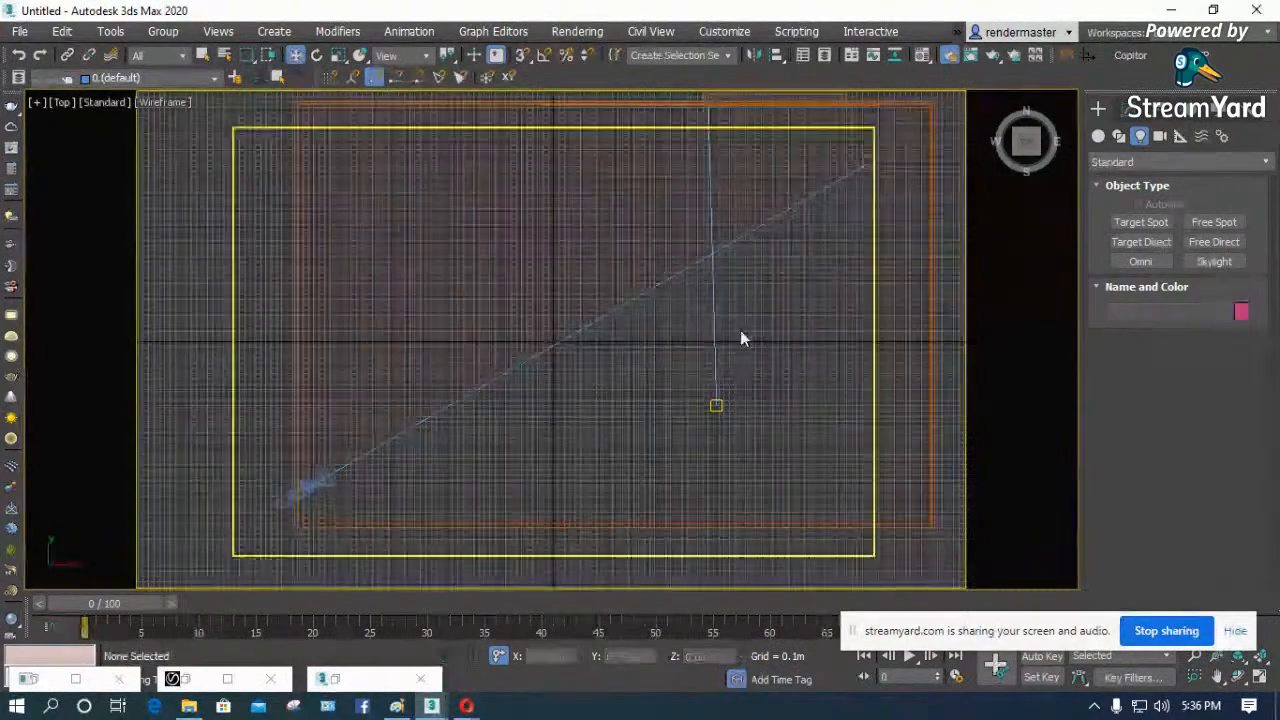
pyautogui.scroll(-3, 950, 325)
pyautogui.moveTo(950, 325); pyautogui.dragTo(628, 335, button='middle')
pyautogui.click(1098, 137)
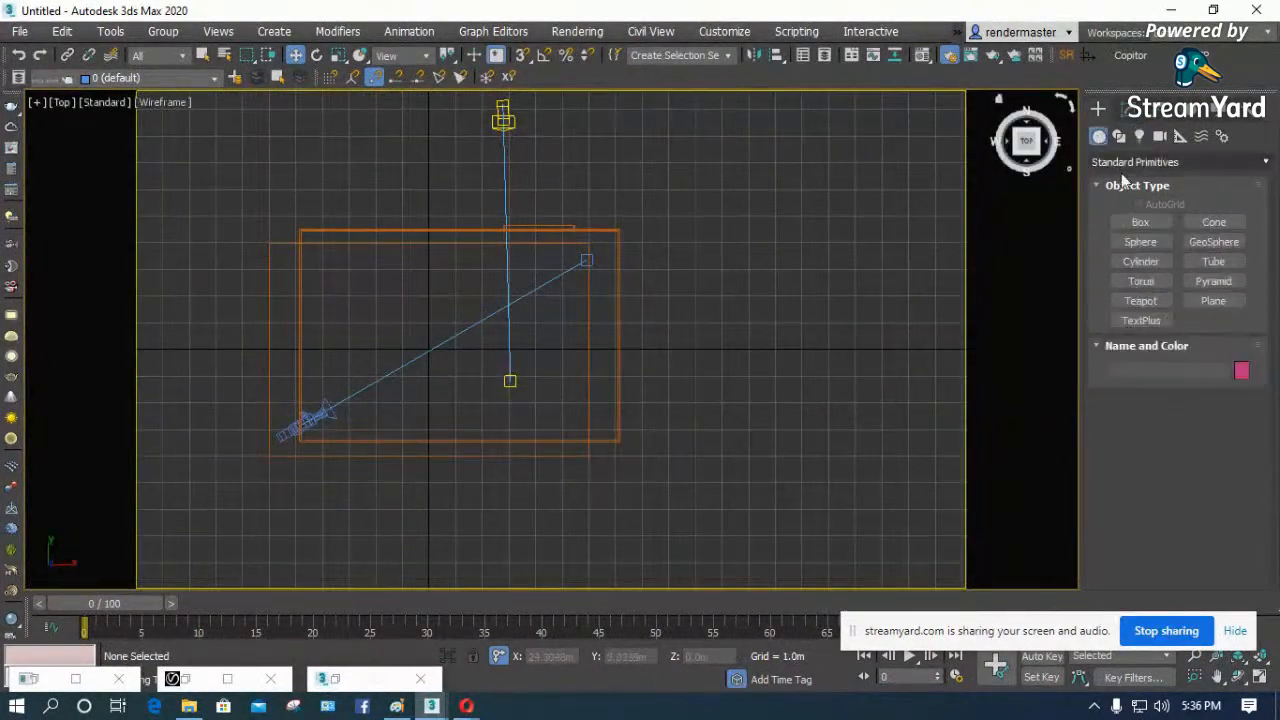
pyautogui.click(1139, 222)
pyautogui.moveTo(836, 298); pyautogui.dragTo(701, 457)
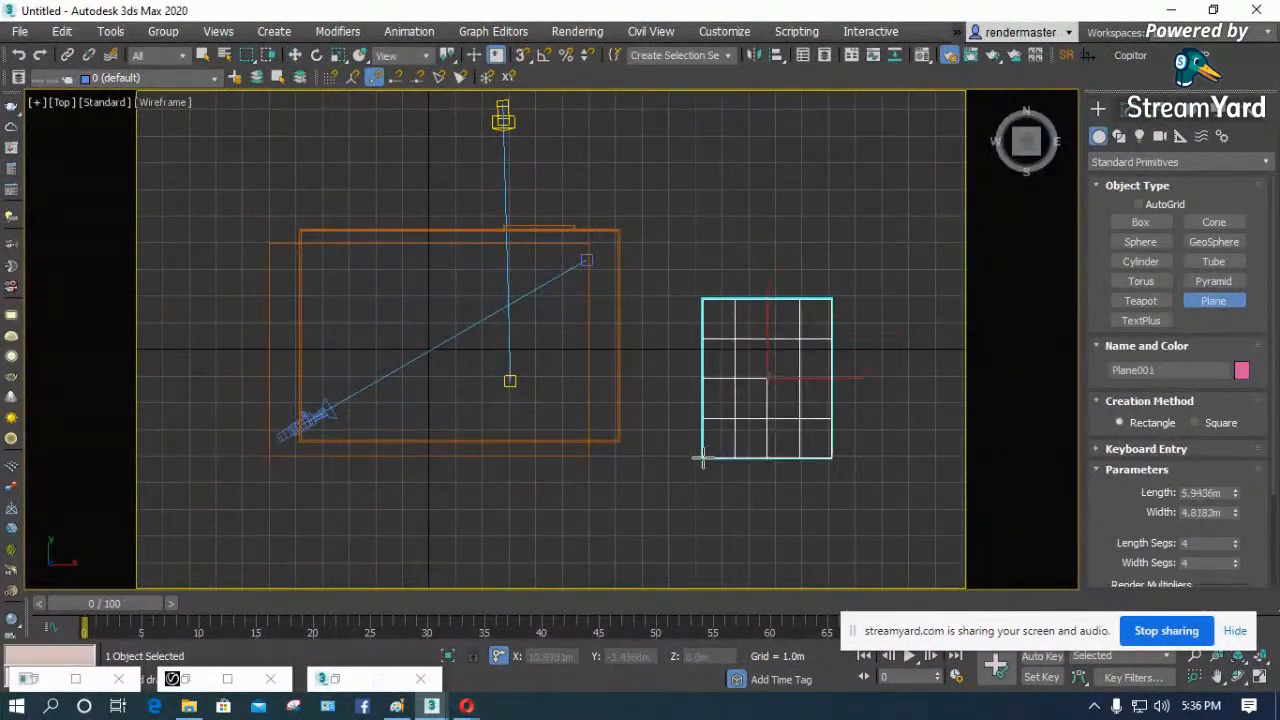
pyautogui.rightClick(757, 394)
# - Isolate the new plane and show it shaded in an angled perspective view
pyautogui.rightClick(755, 389)
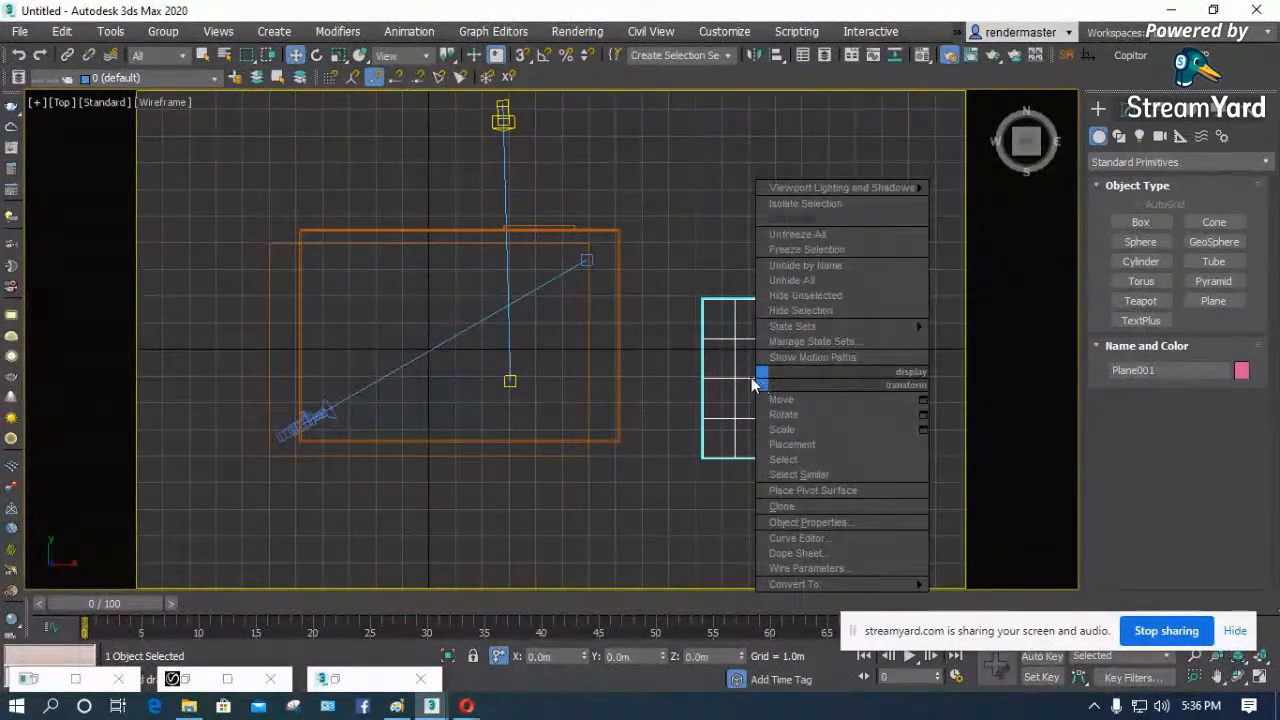
pyautogui.click(810, 203)
pyautogui.click(801, 291)
pyautogui.press('p')
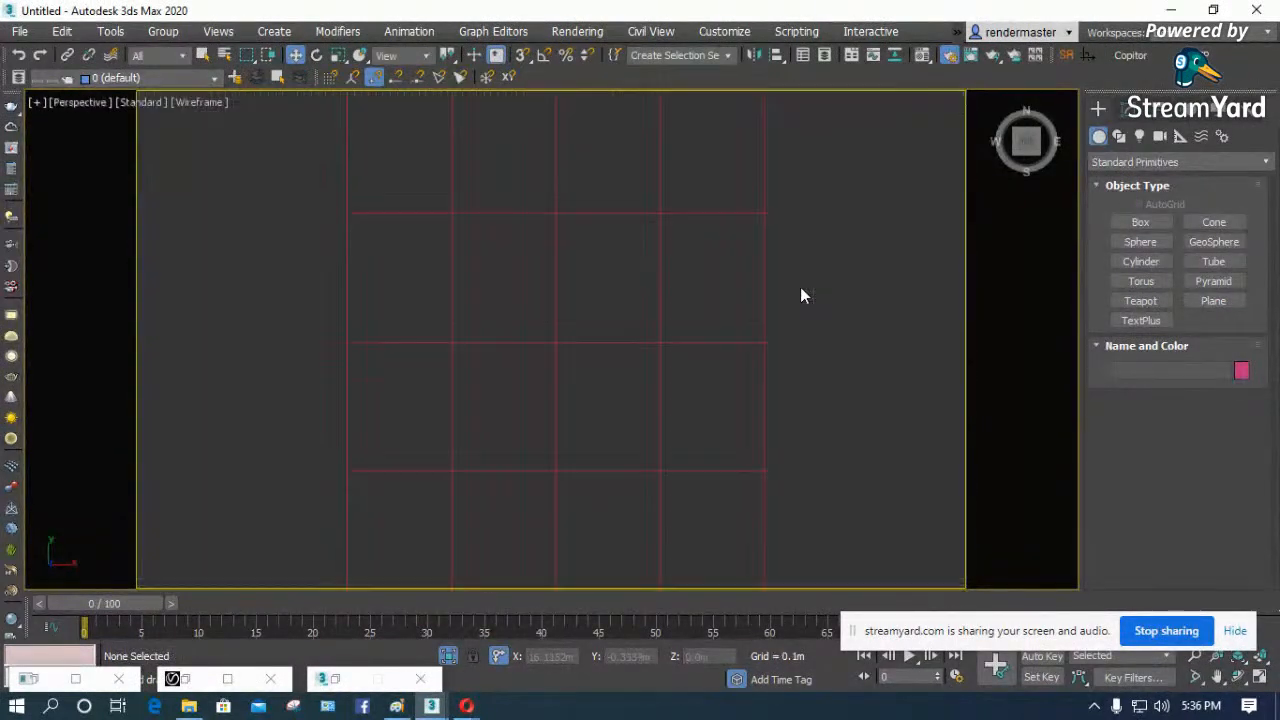
pyautogui.press('F3')
pyautogui.click(1238, 677)
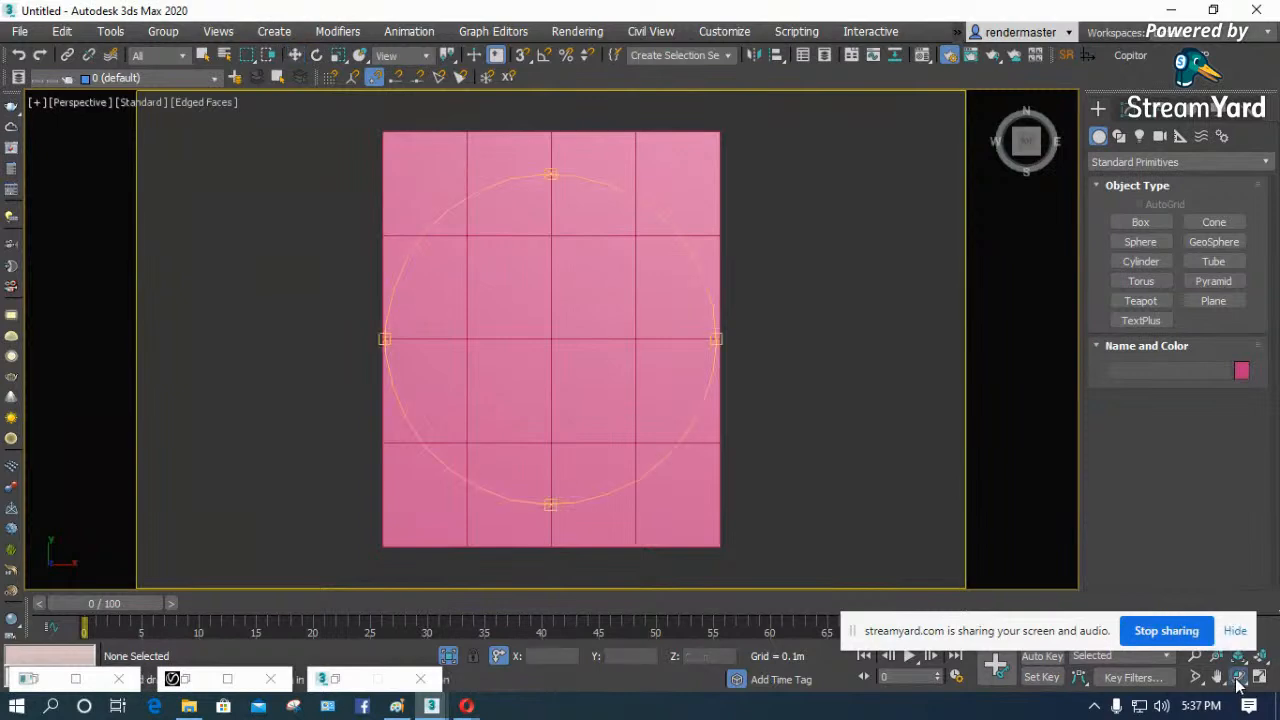
pyautogui.moveTo(594, 326); pyautogui.dragTo(500, 433)
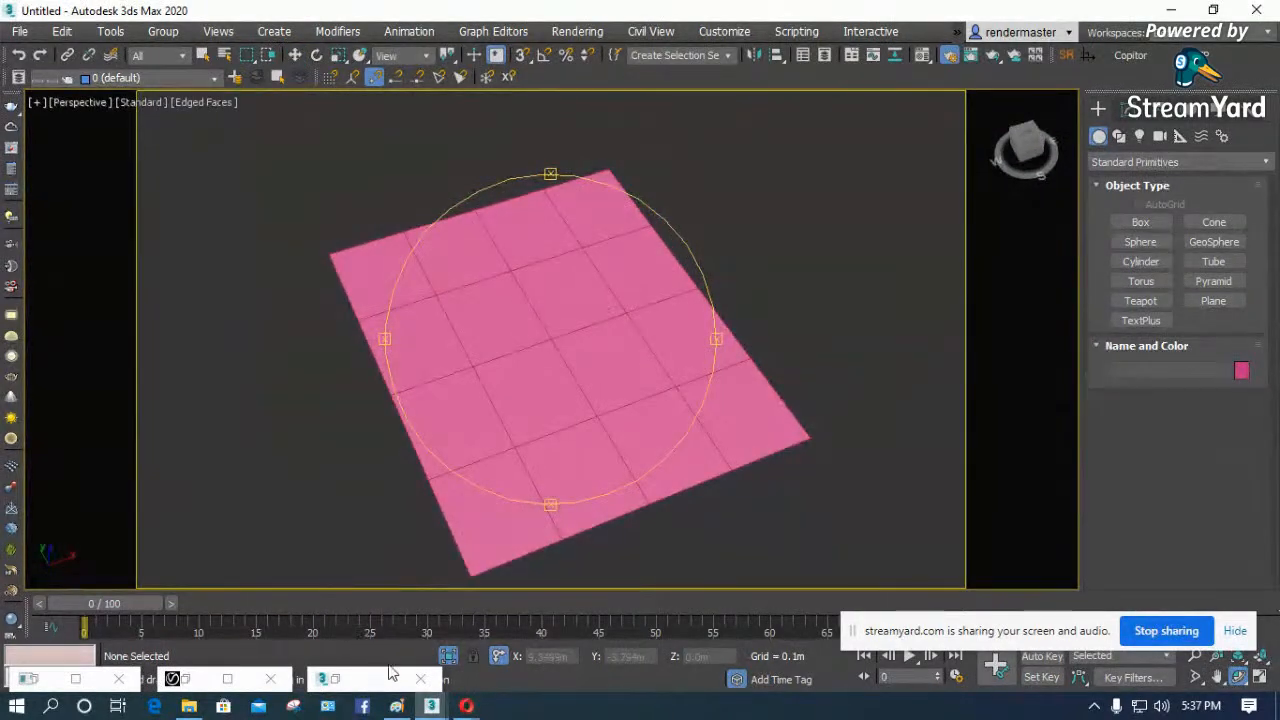
# - Check the last render in the V-Ray frame buffer and the V-Ray messages log, minimizing each window
pyautogui.click(228, 680)
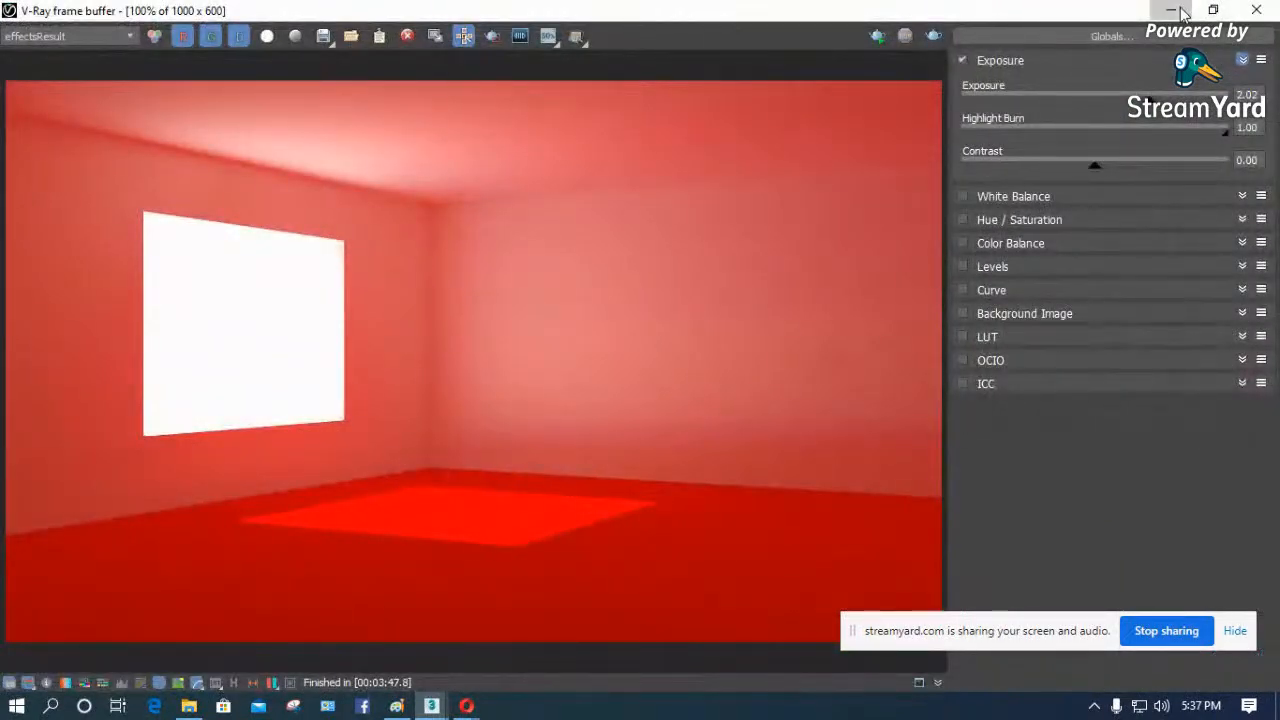
pyautogui.click(1171, 10)
pyautogui.click(76, 680)
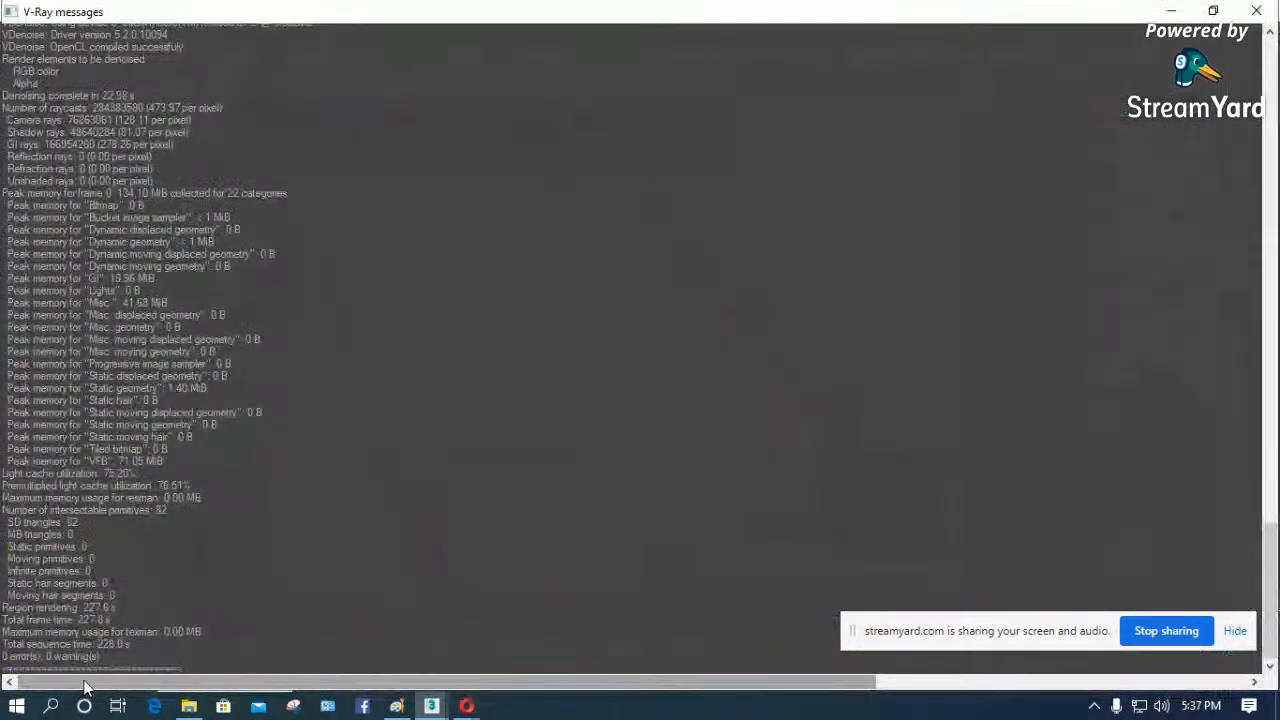
pyautogui.click(1160, 10)
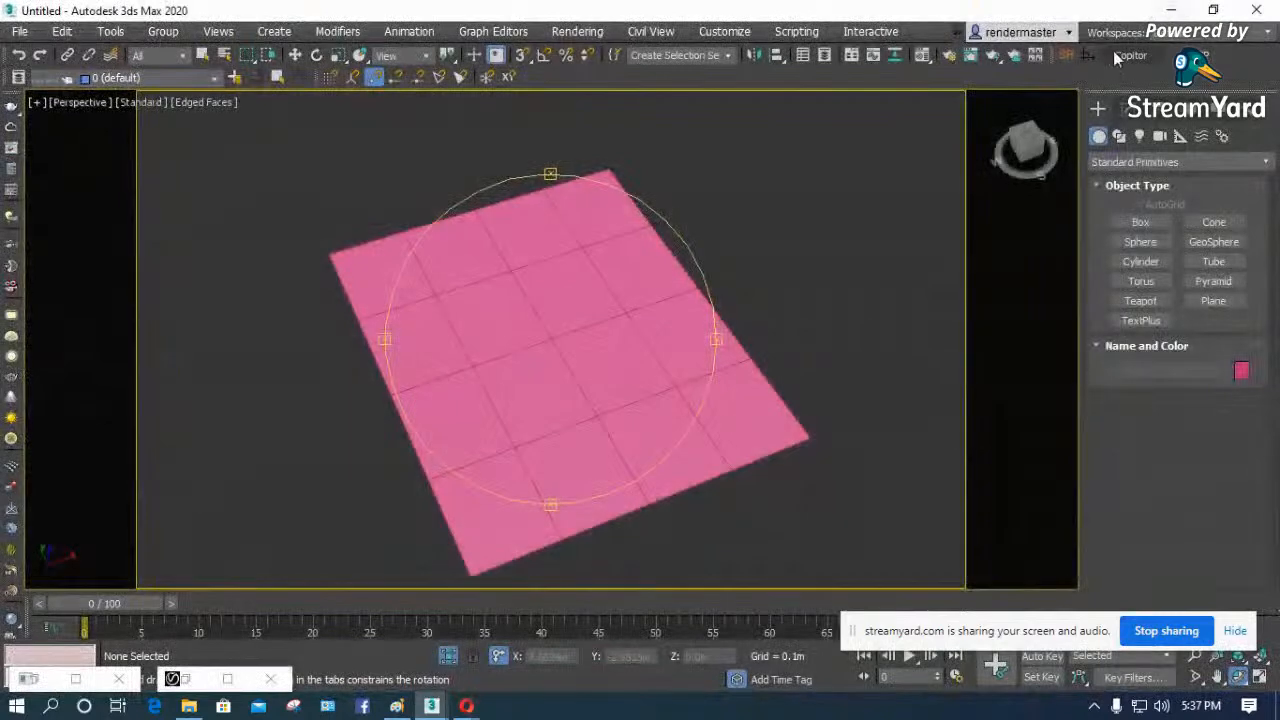
# - Review the V-Ray frame buffer and global switches settings in Render Setup and close it
pyautogui.click(950, 57)
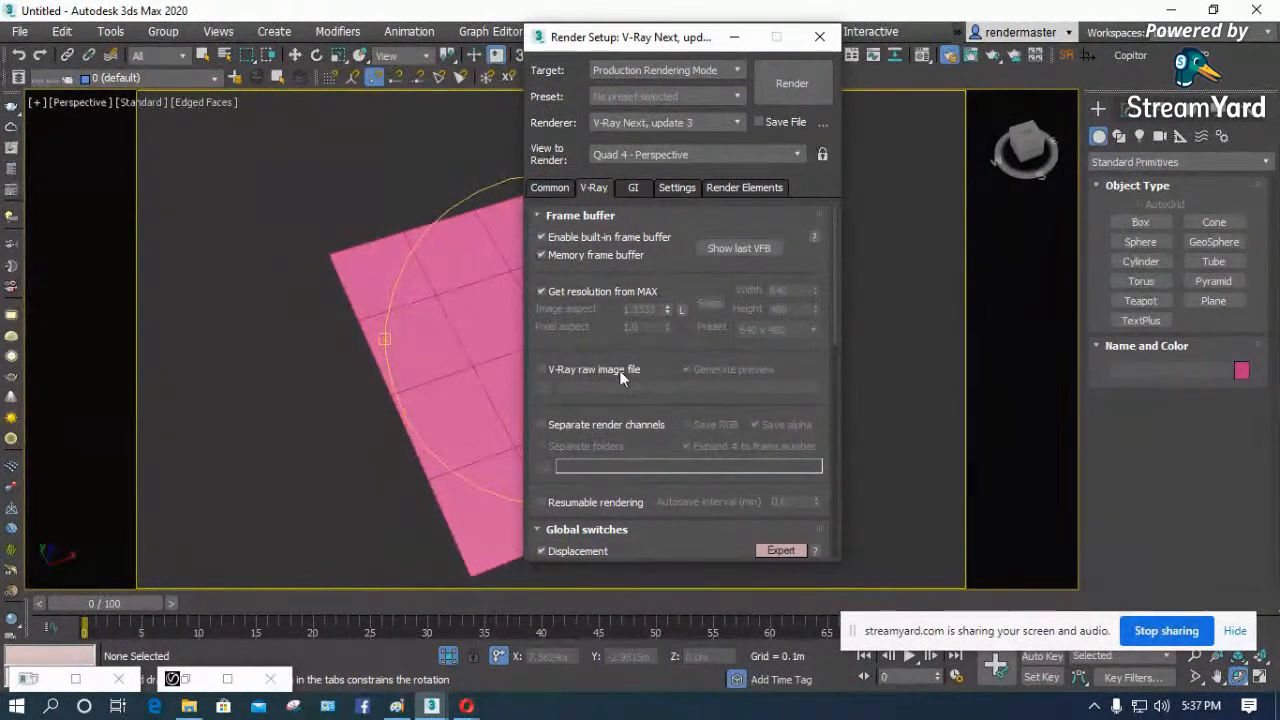
pyautogui.moveTo(609, 435); pyautogui.dragTo(604, 265)
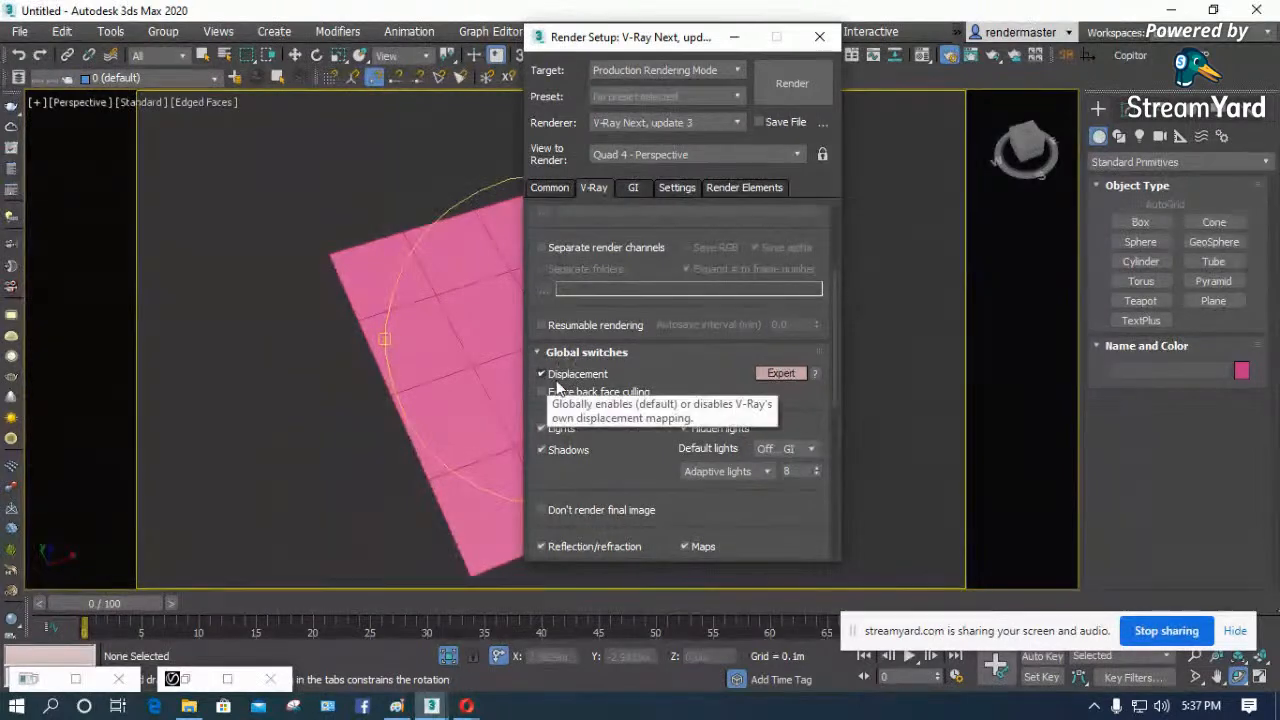
pyautogui.click(820, 38)
# - Select the plane and look through the available modifiers and the VRay geometry object types
pyautogui.press('w')
pyautogui.click(597, 323)
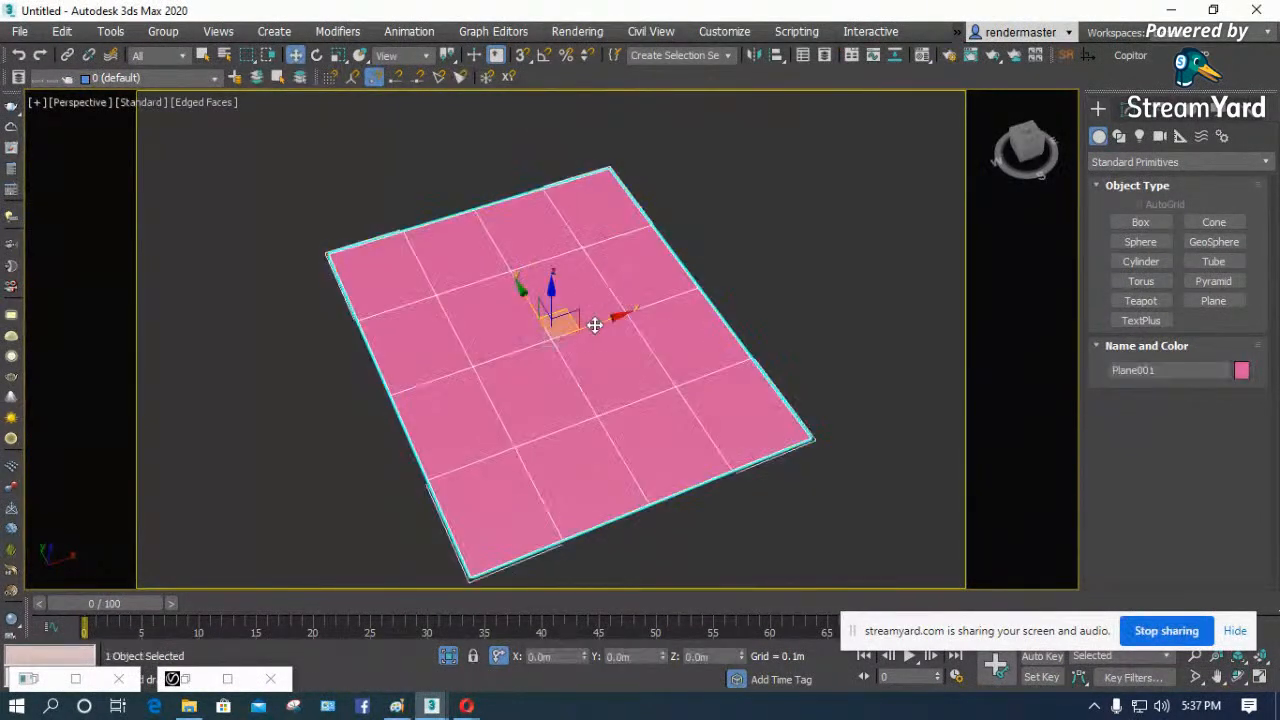
pyautogui.click(1126, 109)
pyautogui.click(1150, 166)
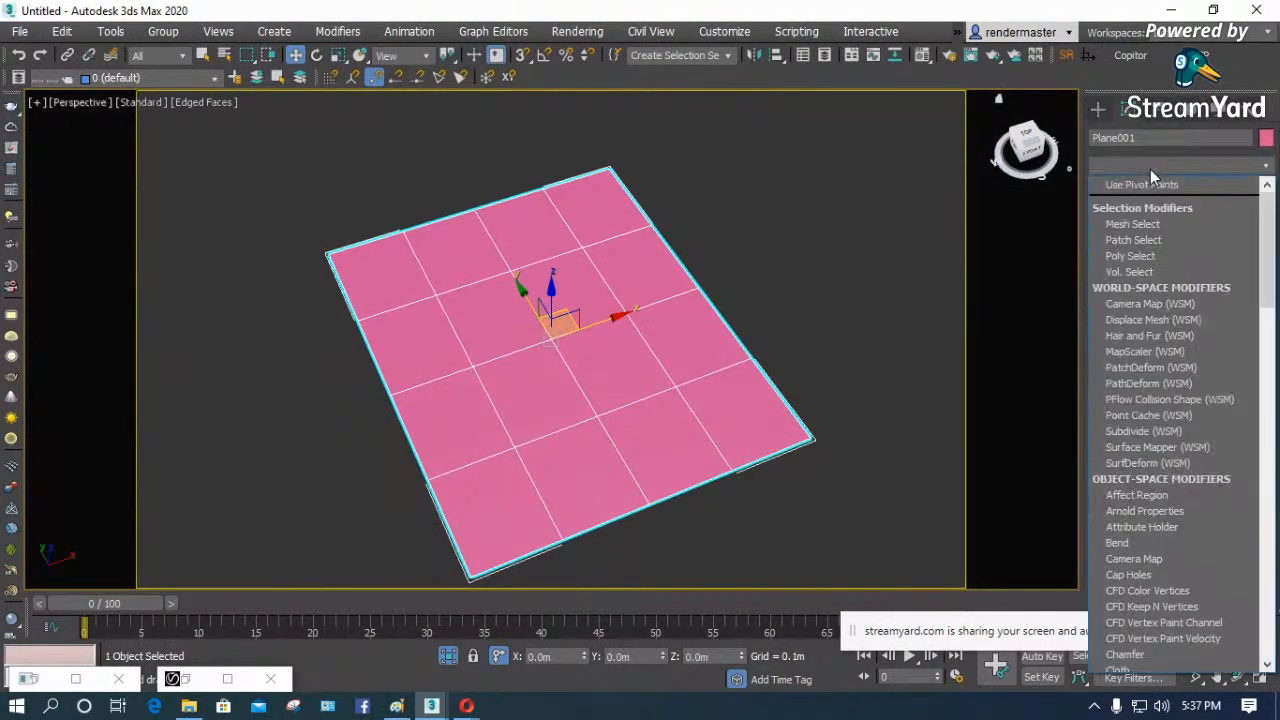
pyautogui.click(1105, 115)
pyautogui.click(1105, 115)
pyautogui.click(1112, 162)
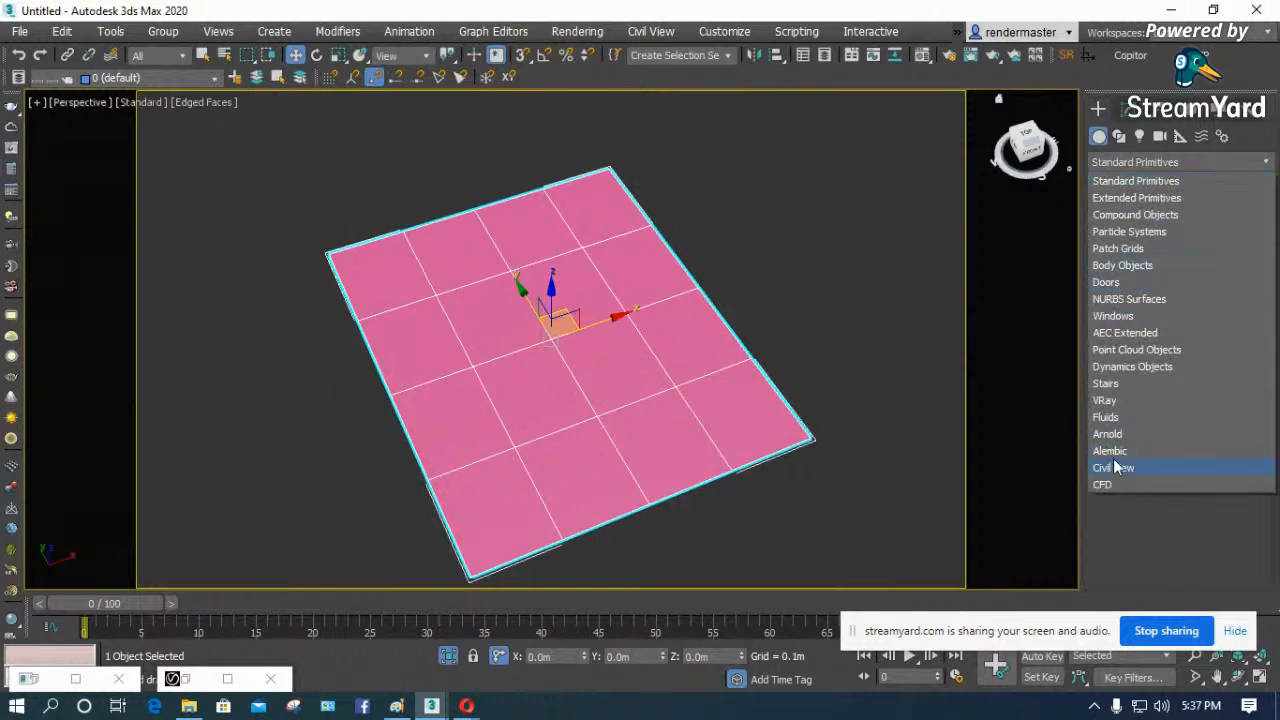
pyautogui.click(1116, 401)
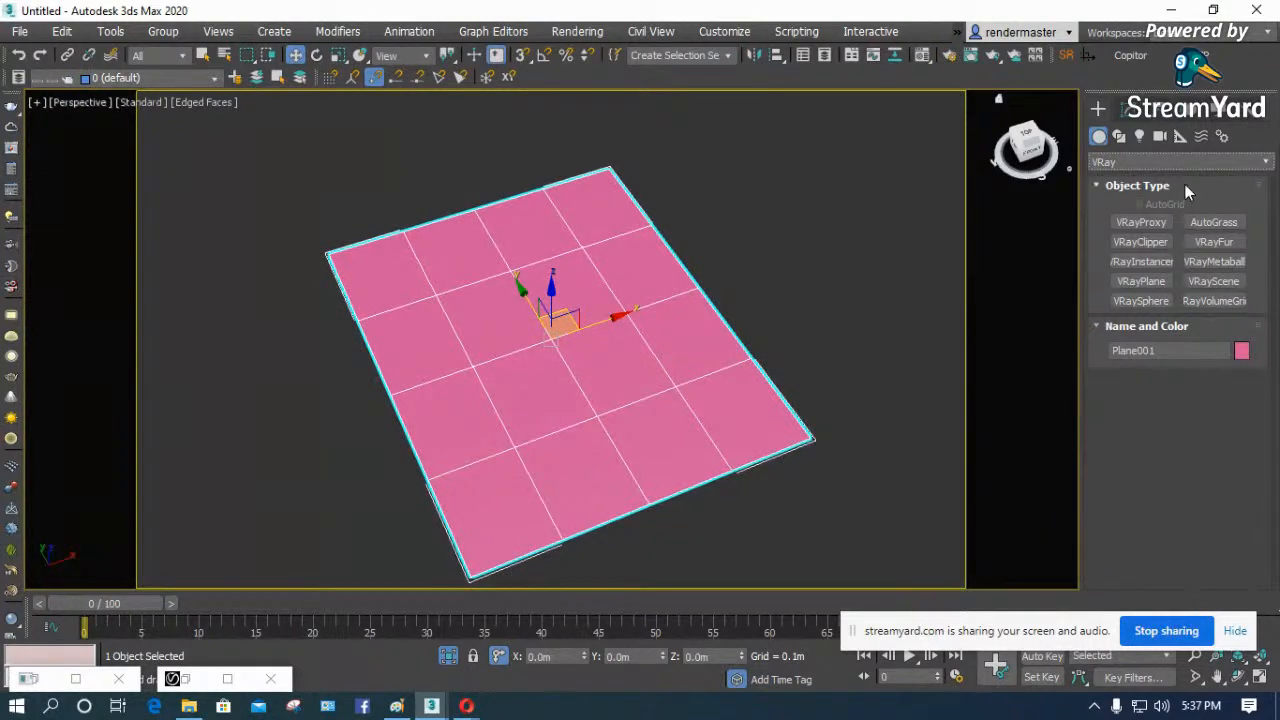
pyautogui.click(1130, 160)
# - Apply a VRayDisplacementMod modifier to the plane
pyautogui.click(1124, 110)
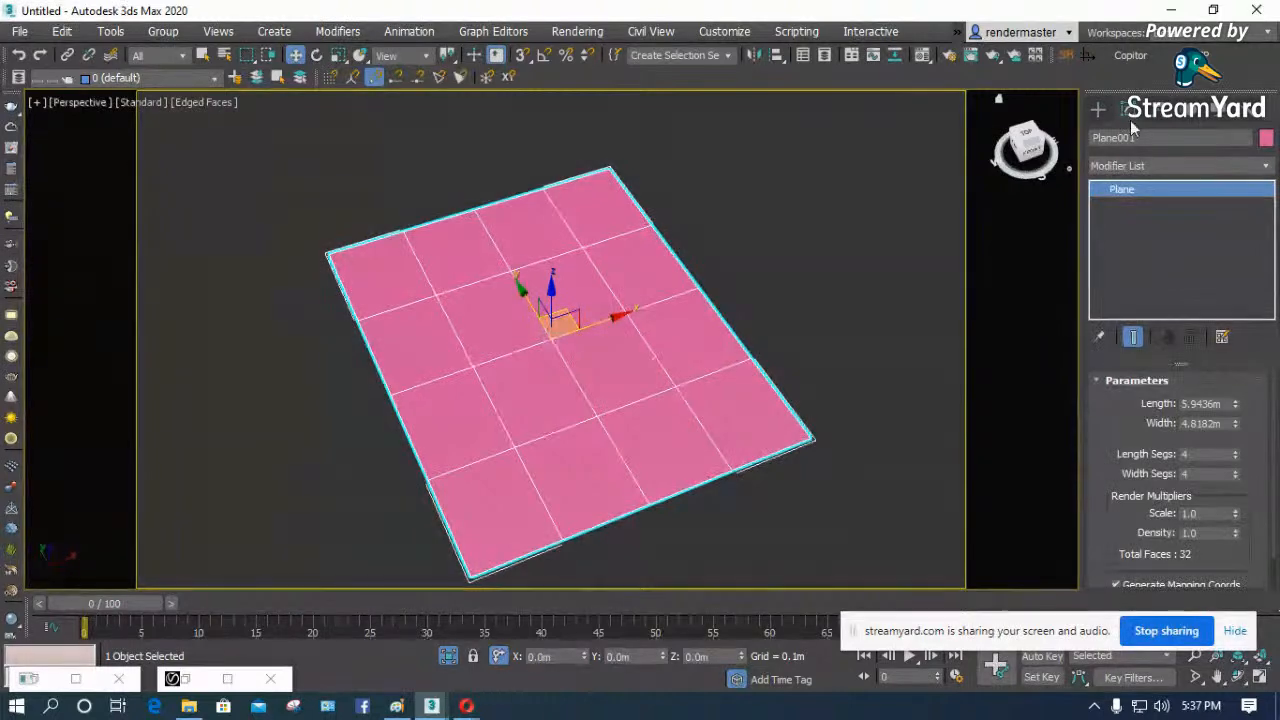
pyautogui.click(1143, 165)
pyautogui.press('d')
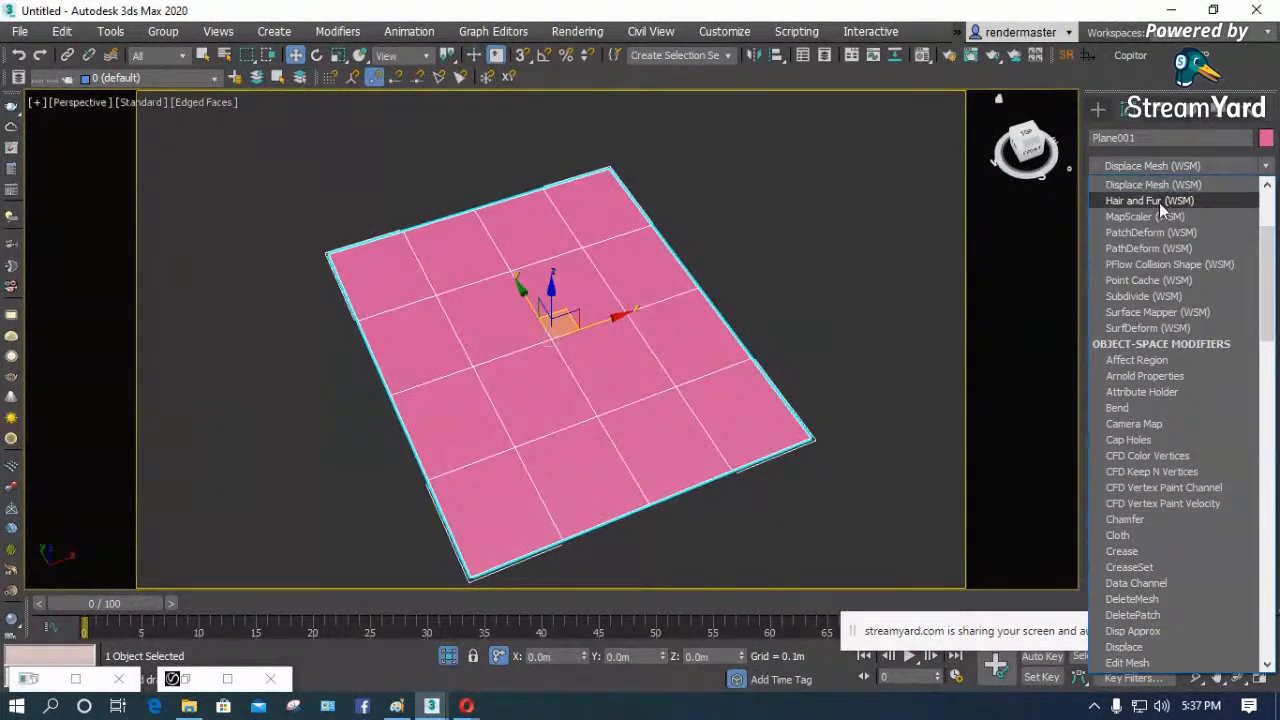
pyautogui.scroll(-2, 1163, 421)
pyautogui.scroll(-13, 1164, 425)
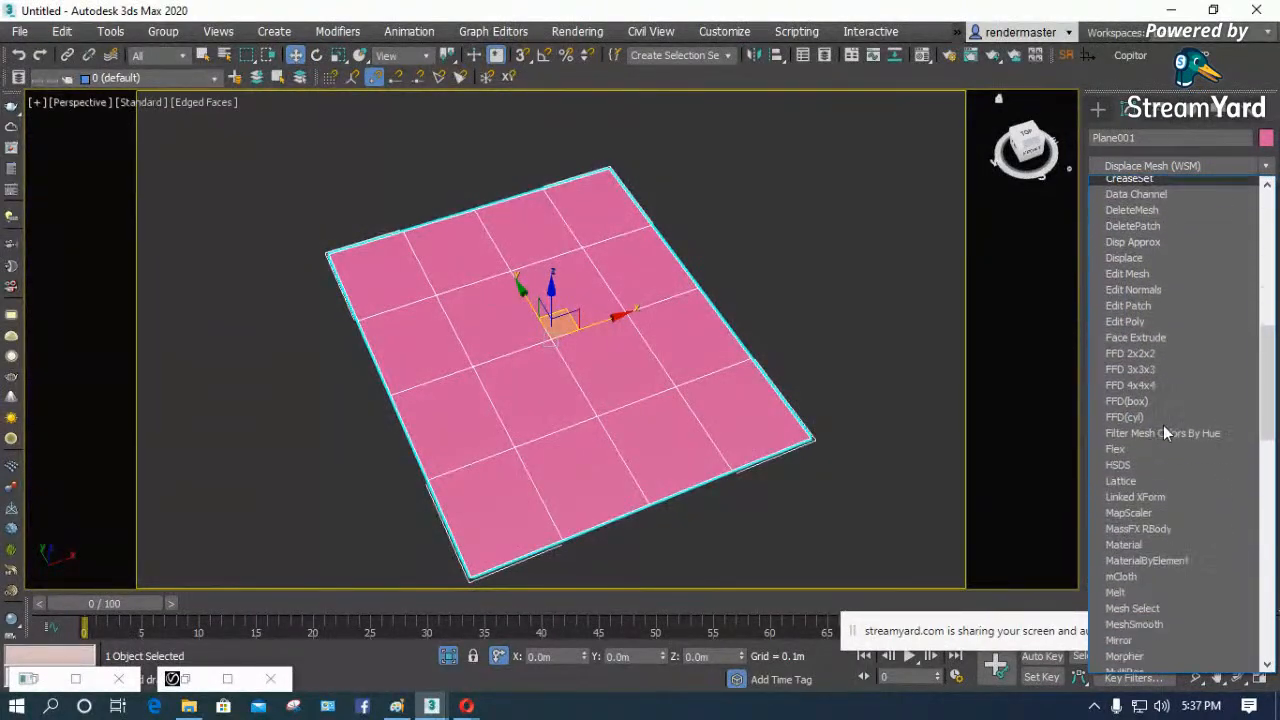
pyautogui.scroll(-15, 1163, 425)
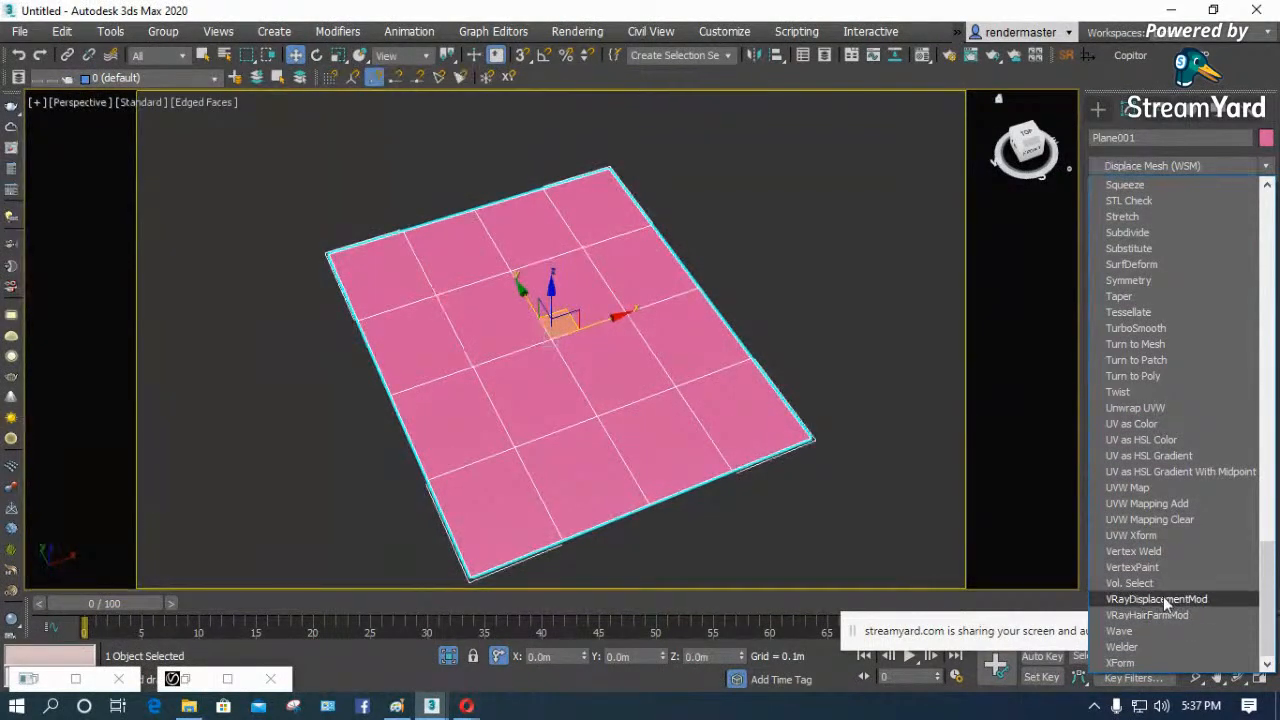
pyautogui.click(1160, 598)
# - Assign a Noise map as the displacement modifier's texmap
pyautogui.click(1149, 517)
pyautogui.scroll(-5, 469, 385)
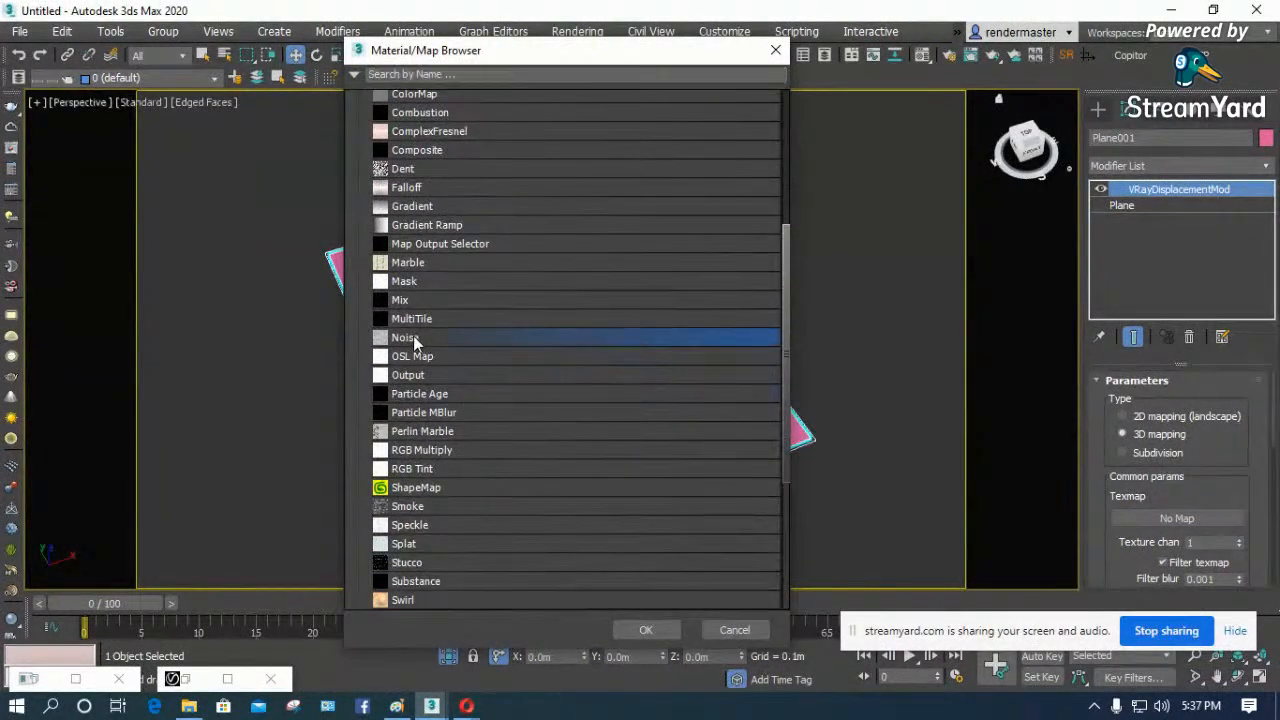
pyautogui.doubleClick(408, 339)
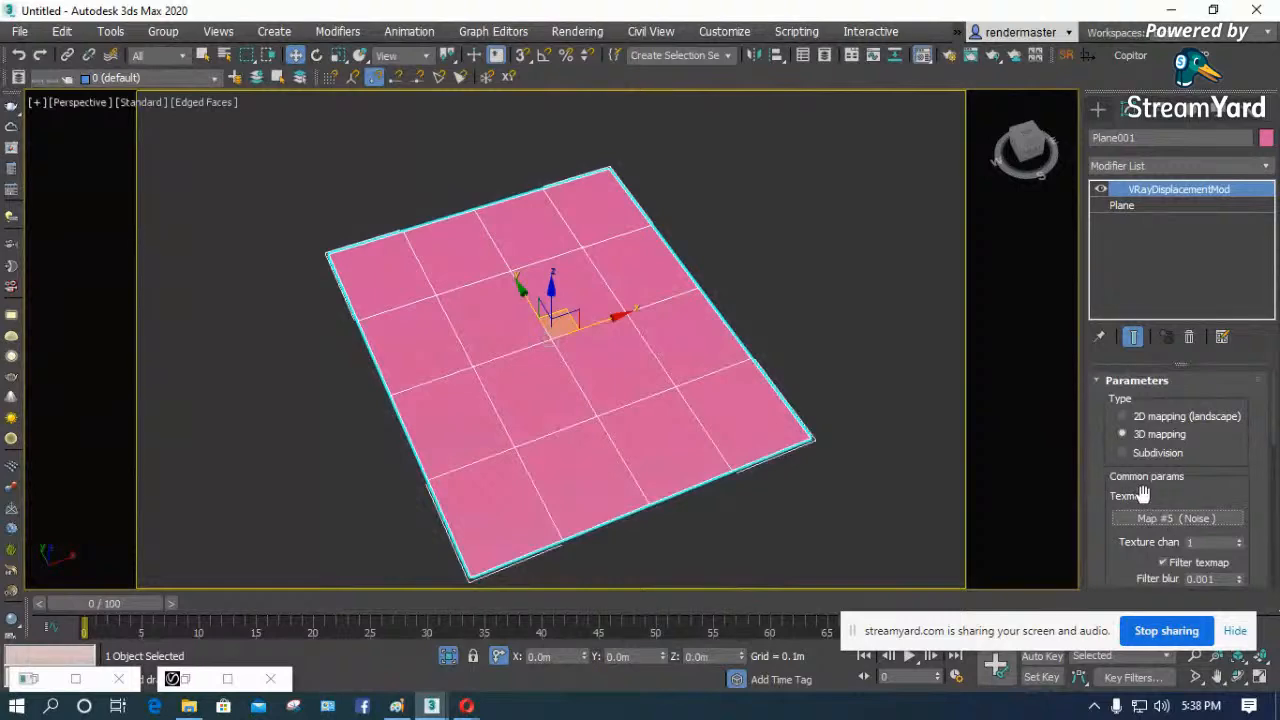
# - Place the displacement's Noise map as an instance in the Material Editor slot above the desert background map
pyautogui.click(922, 54)
pyautogui.moveTo(1176, 518); pyautogui.dragTo(513, 220)
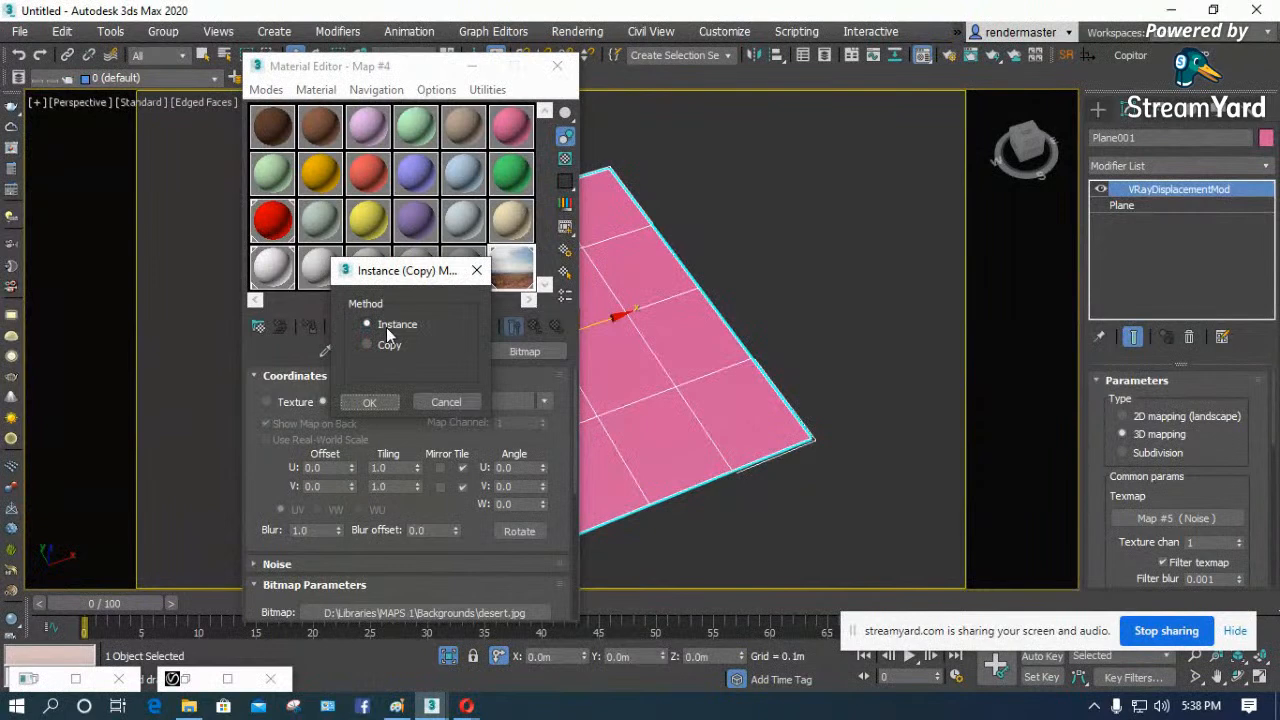
pyautogui.click(374, 404)
pyautogui.click(500, 226)
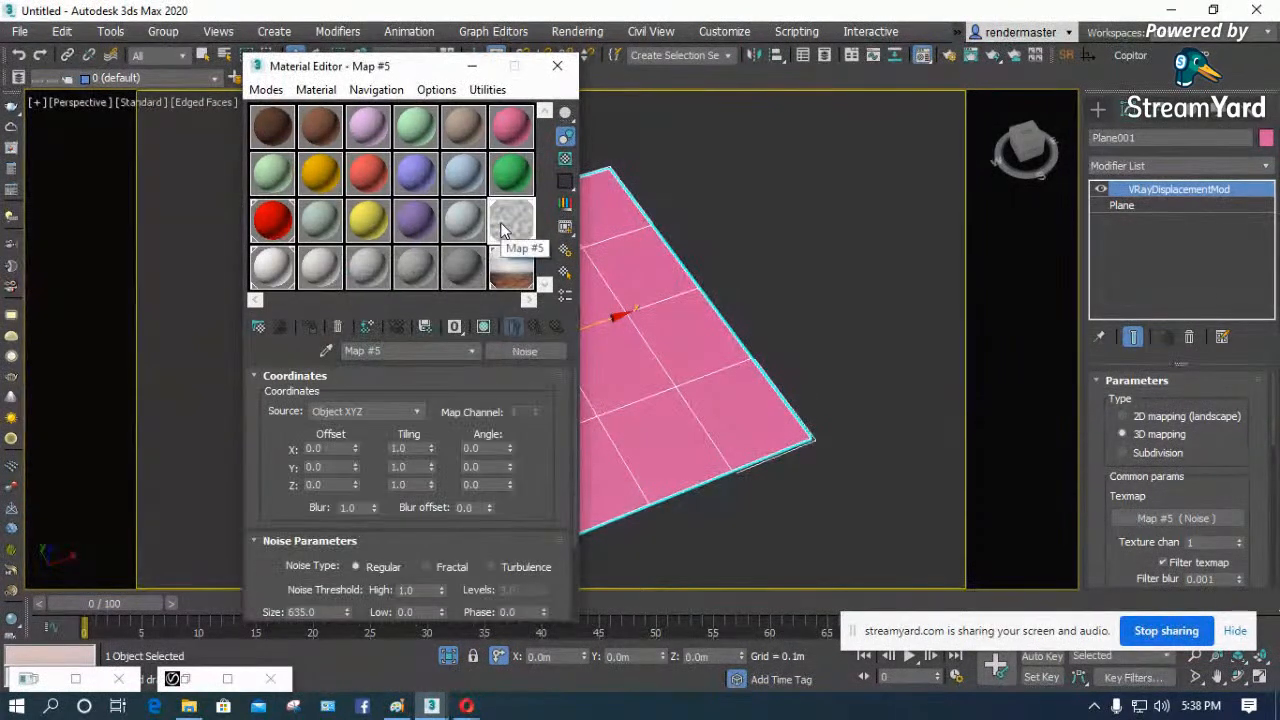
# - Set the Noise map's size to 0.1 and close the Material Editor
pyautogui.moveTo(279, 481); pyautogui.dragTo(281, 290)
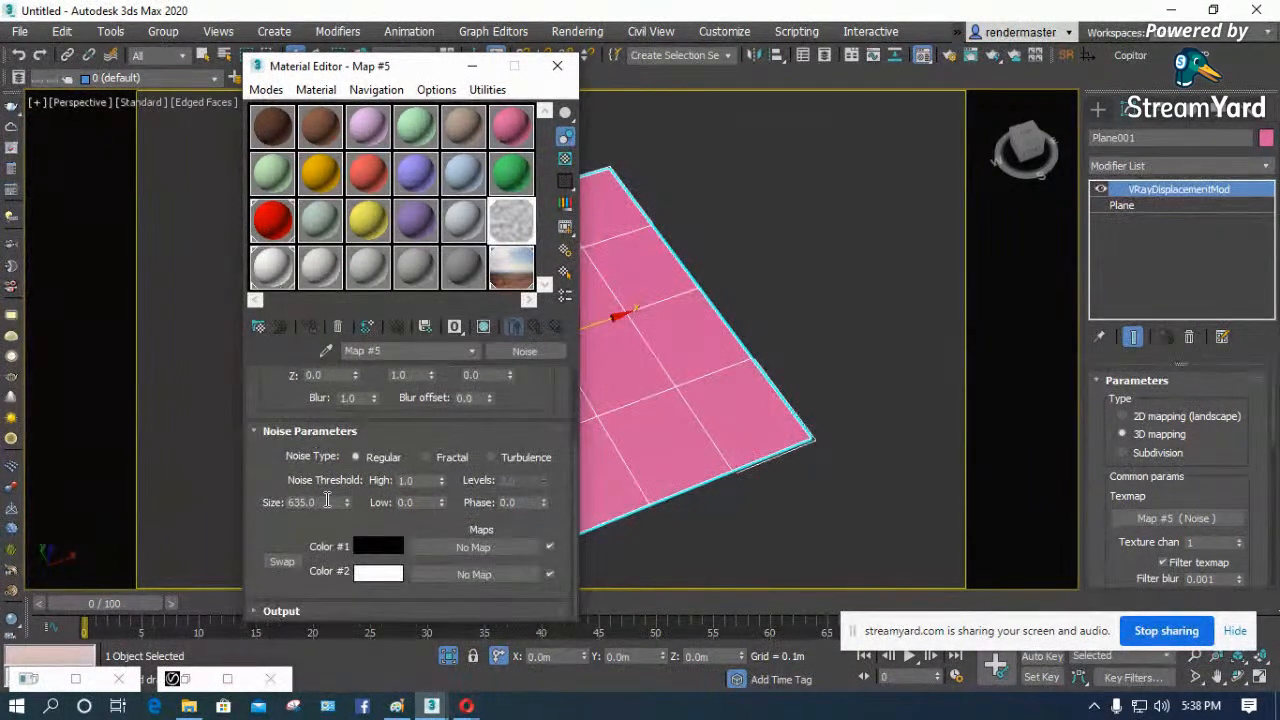
pyautogui.write('0.1')
pyautogui.press('Return')
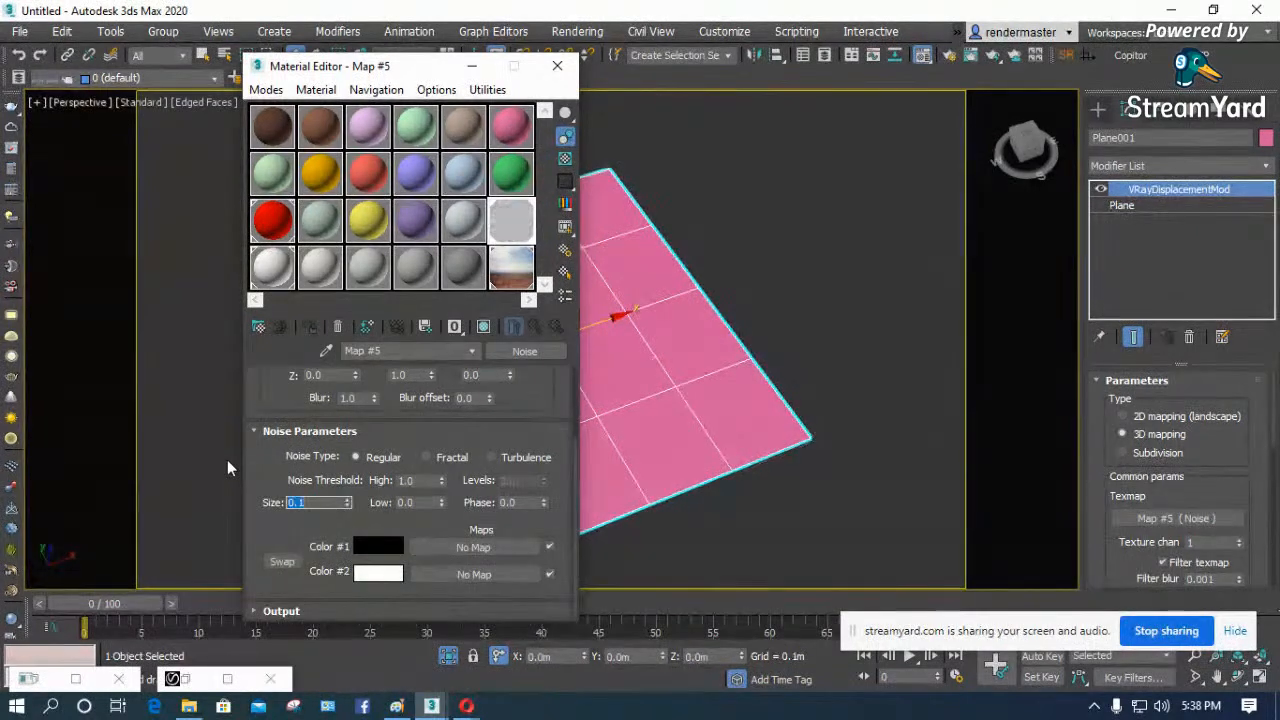
pyautogui.click(557, 66)
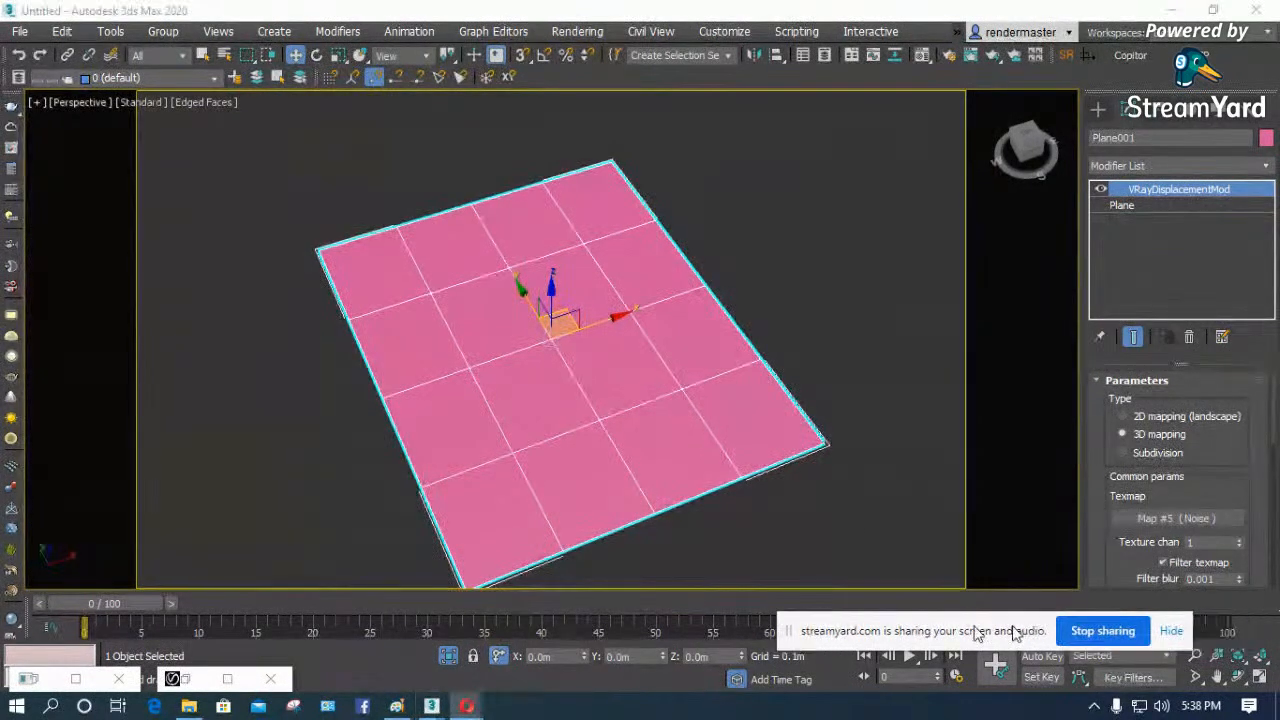
# - Orbit to a lower angle on the plane, run a test render from SolidRocks and close the frame buffer
pyautogui.click(1238, 677)
pyautogui.moveTo(543, 357); pyautogui.dragTo(600, 365)
pyautogui.click(1067, 56)
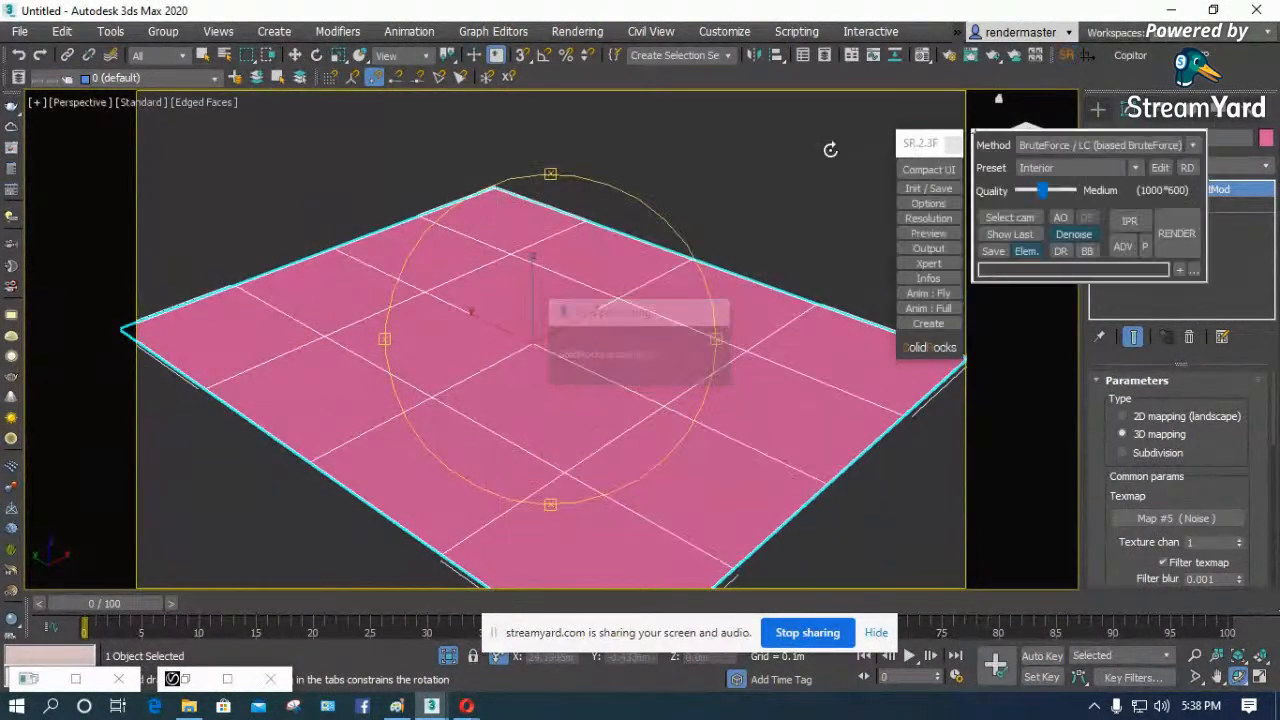
pyautogui.click(1162, 236)
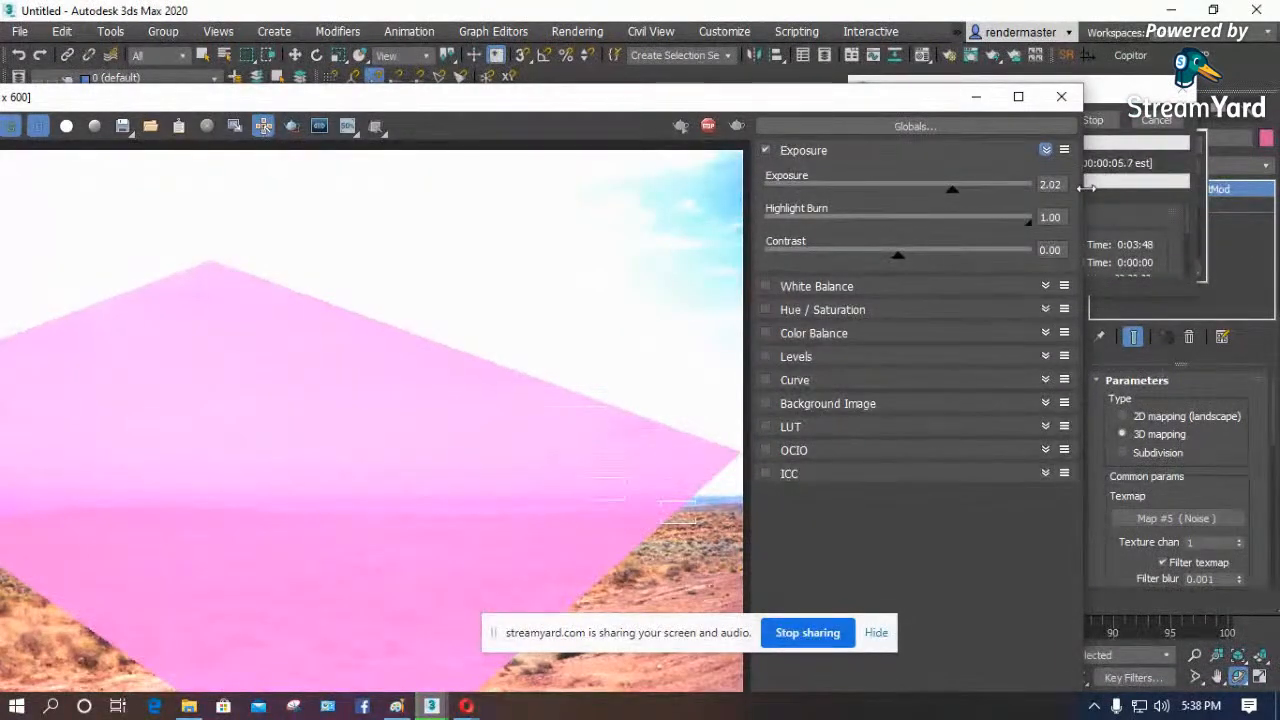
pyautogui.click(1061, 96)
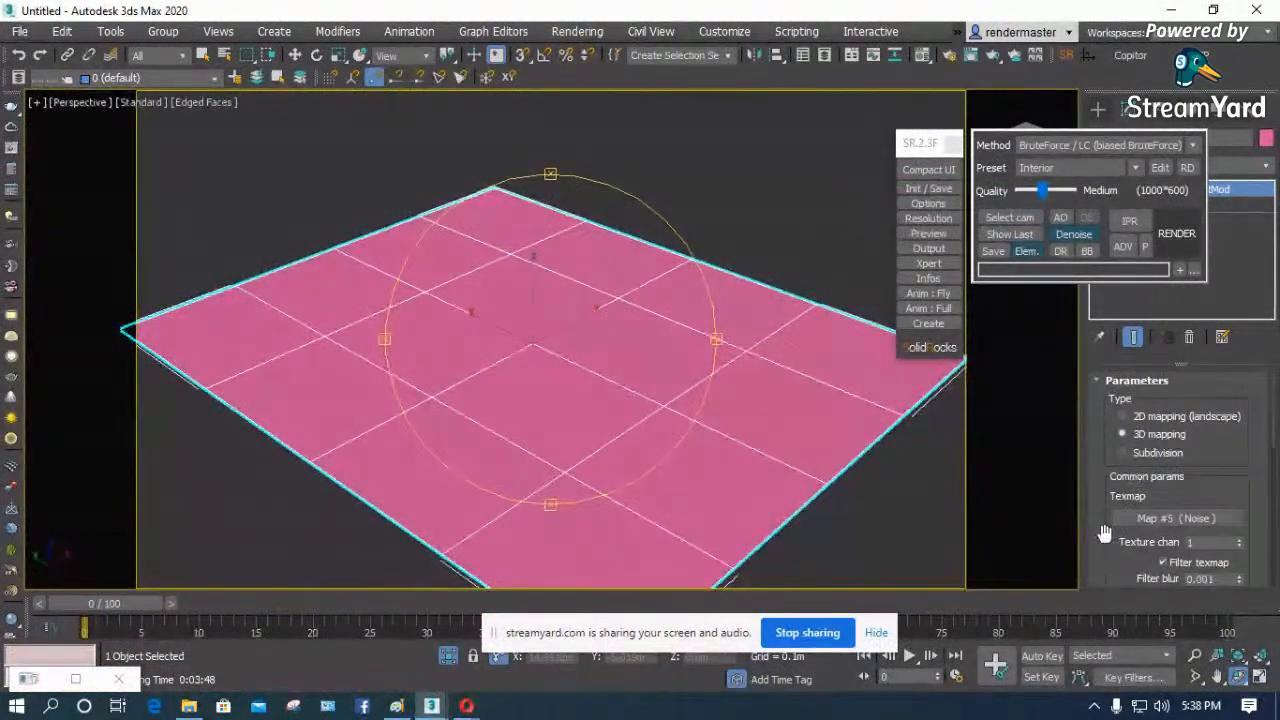
# - Set the displacement modifier's Amount to 0.3 m, run a test render and close the frame buffer
pyautogui.scroll(-3, 1115, 515)
pyautogui.scroll(-1, 1115, 520)
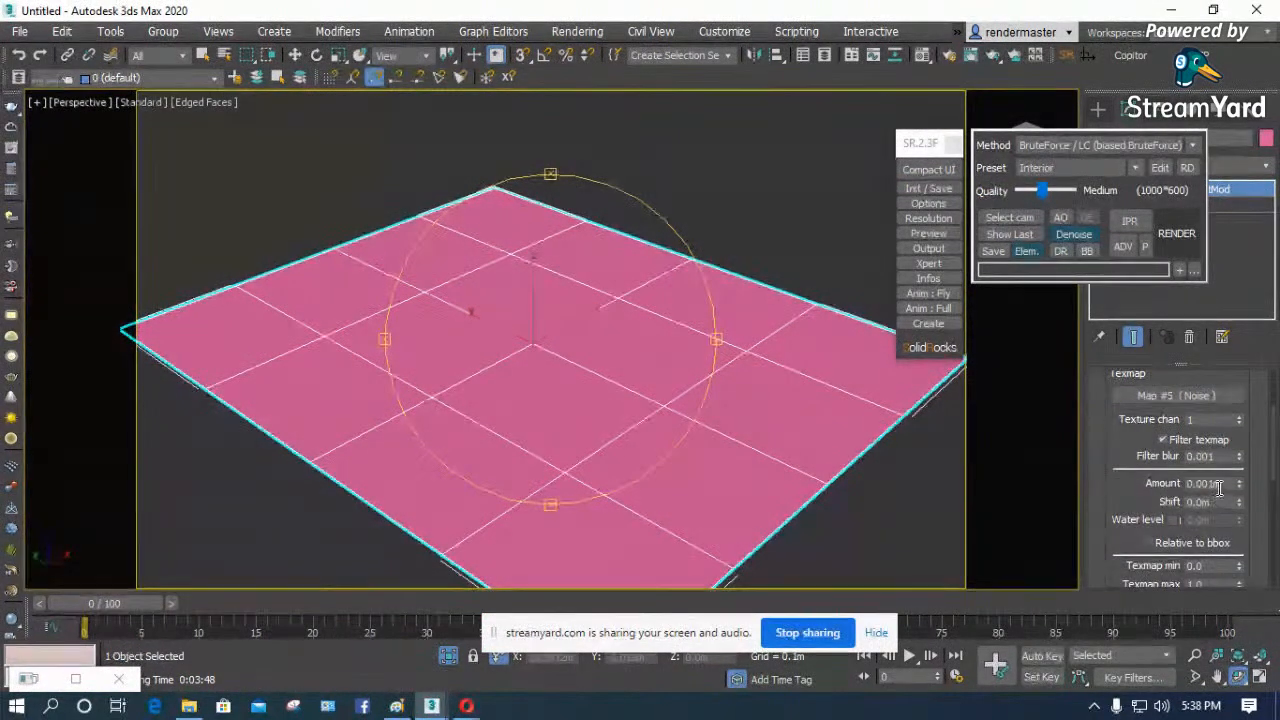
pyautogui.moveTo(1242, 400); pyautogui.dragTo(1242, 328)
pyautogui.doubleClick(1226, 483)
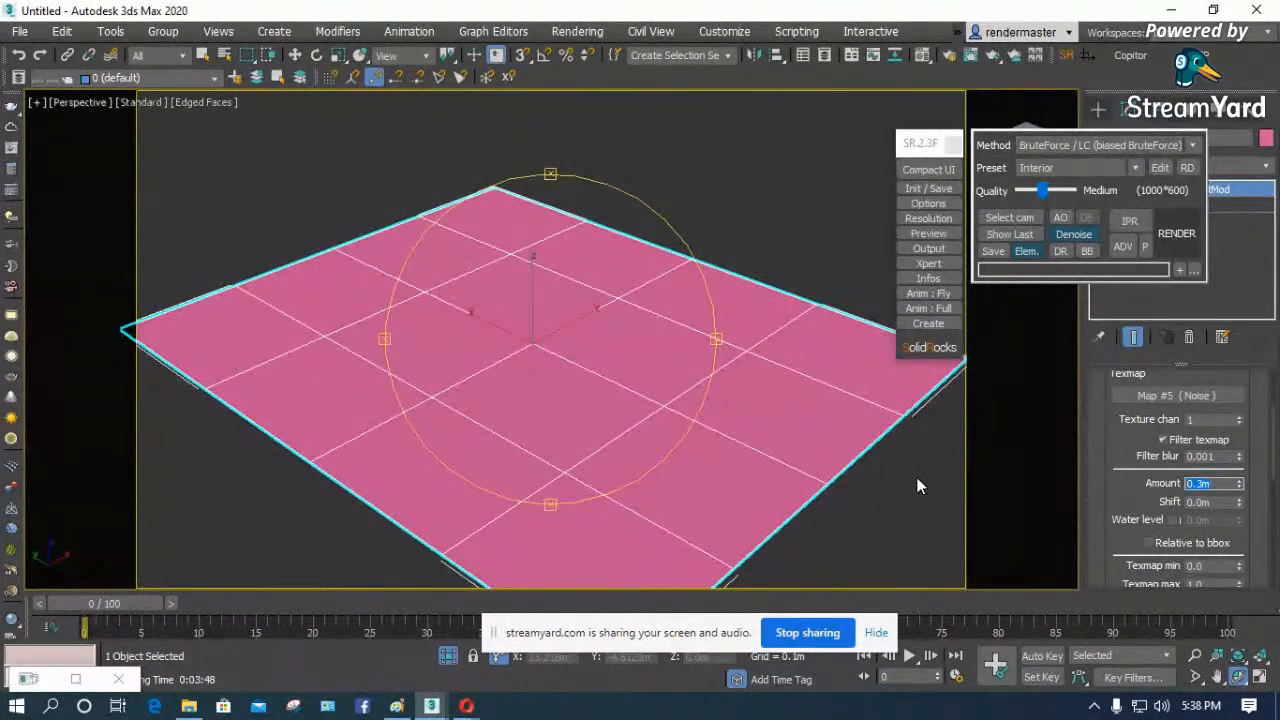
pyautogui.click(1176, 232)
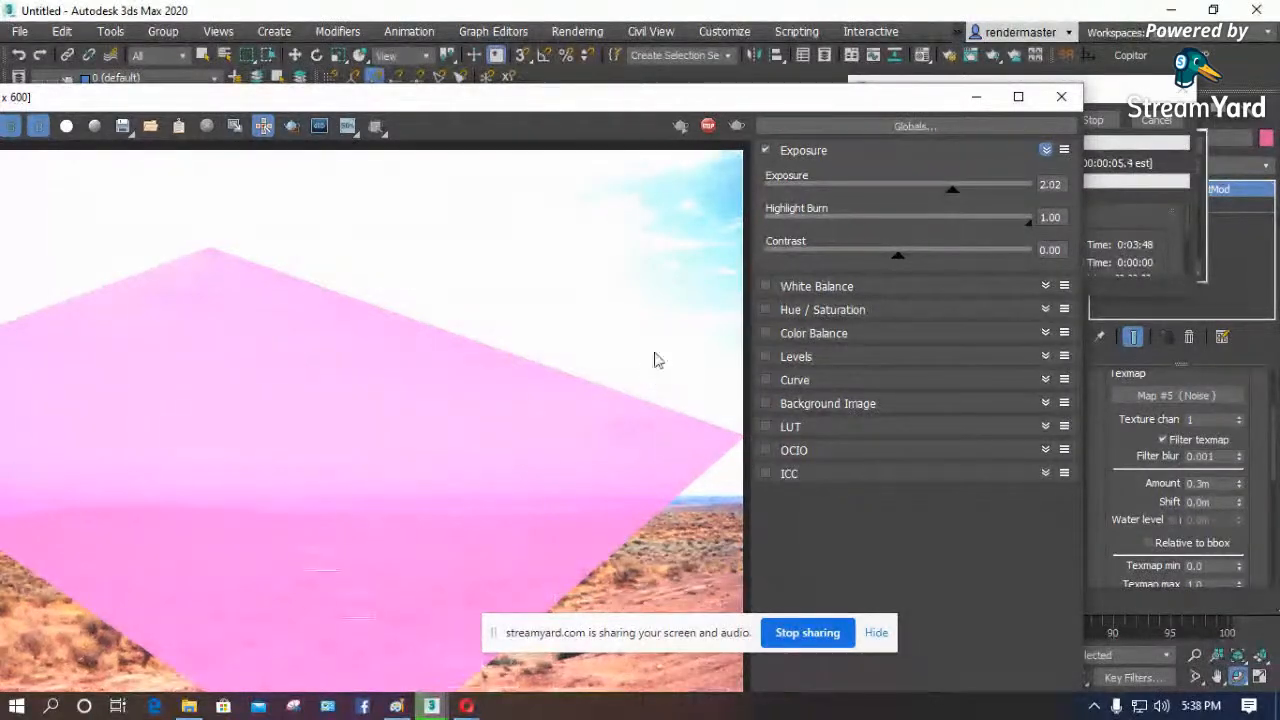
pyautogui.click(1061, 96)
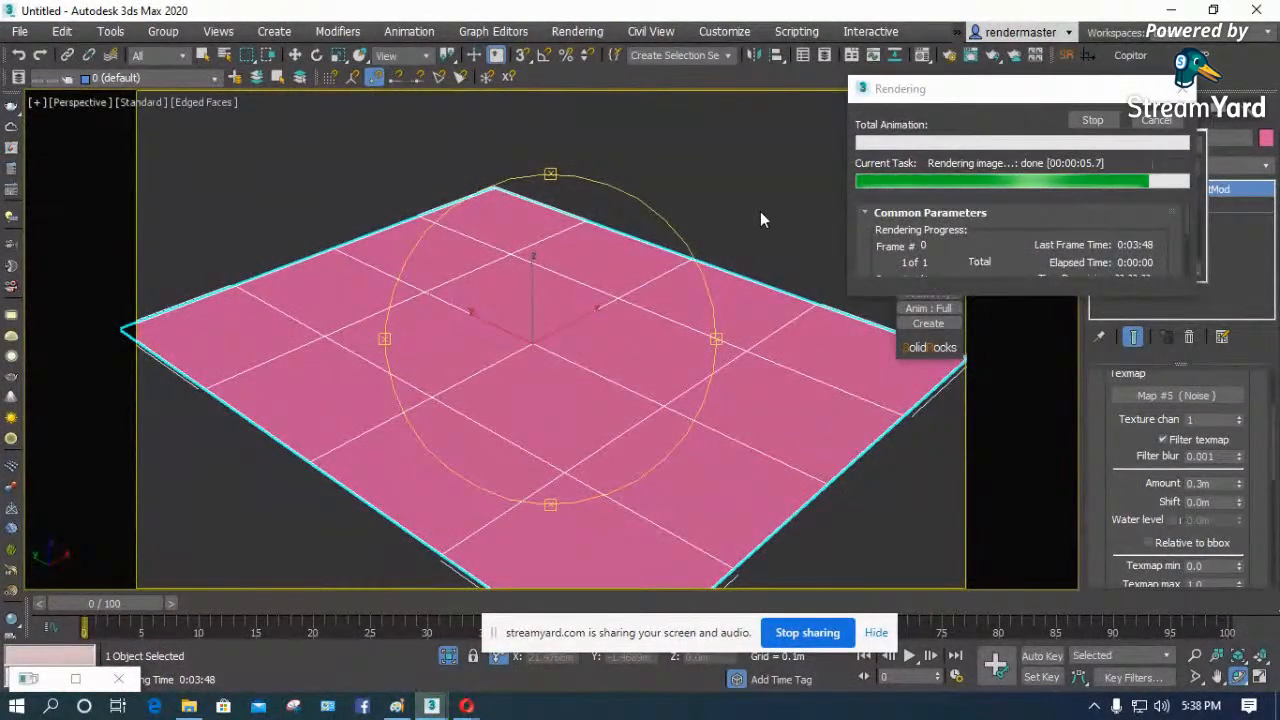
# - Turn off the environment map and set the background color to black in the Environment settings
pyautogui.press('8')
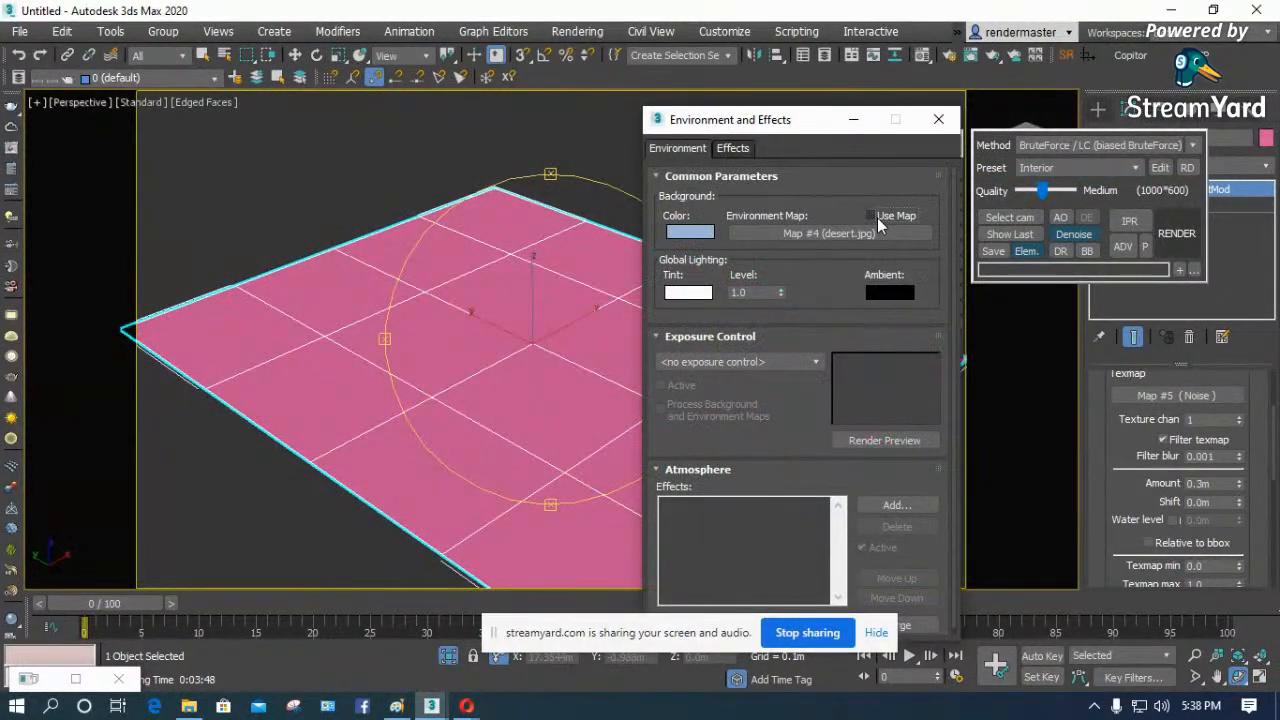
pyautogui.click(690, 232)
pyautogui.click(548, 263)
pyautogui.moveTo(614, 217); pyautogui.dragTo(594, 218)
pyautogui.click(695, 290)
pyautogui.click(938, 119)
# - Set the displacement Amount to 1.0 m, test render the plane from a lower angle and close the frame buffer
pyautogui.keyDown('alt'); pyautogui.moveTo(593, 284); pyautogui.dragTo(593, 260, button='middle'); pyautogui.keyUp('alt')
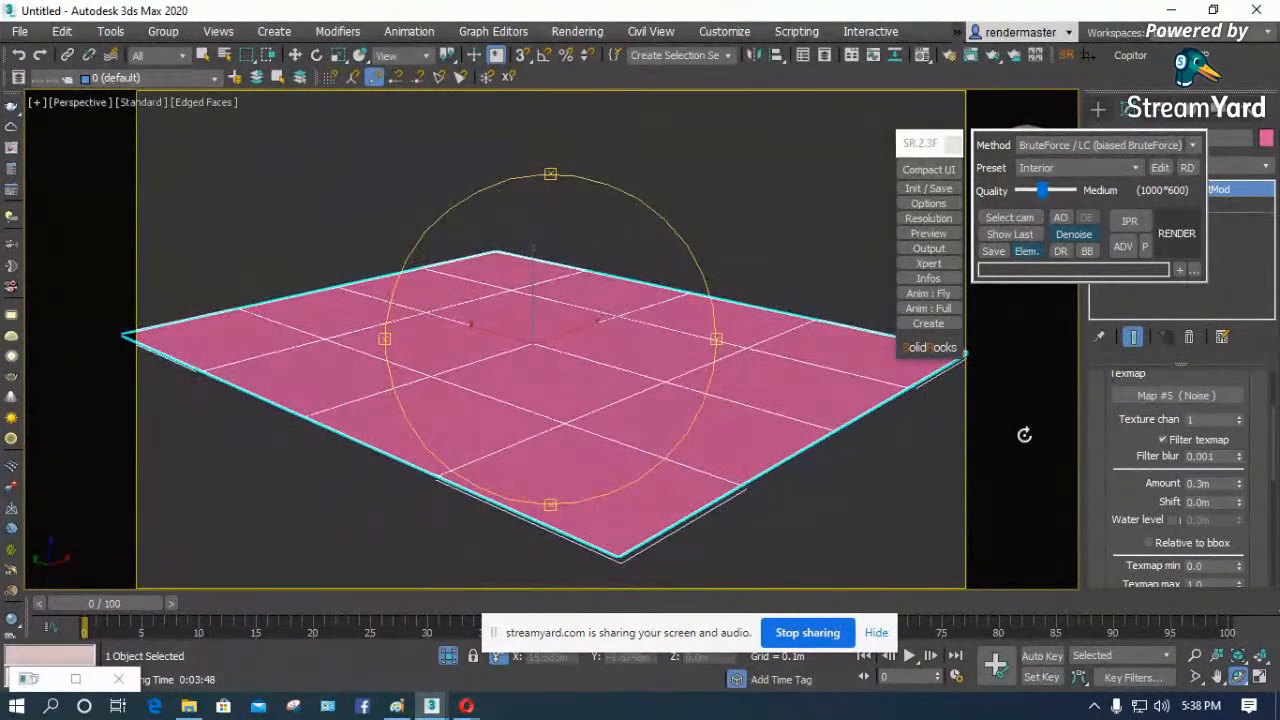
pyautogui.moveTo(1137, 441); pyautogui.dragTo(1143, 349)
pyautogui.moveTo(1127, 487); pyautogui.dragTo(1123, 384)
pyautogui.moveTo(1123, 539); pyautogui.dragTo(1122, 660)
pyautogui.moveTo(1115, 408); pyautogui.dragTo(1118, 490)
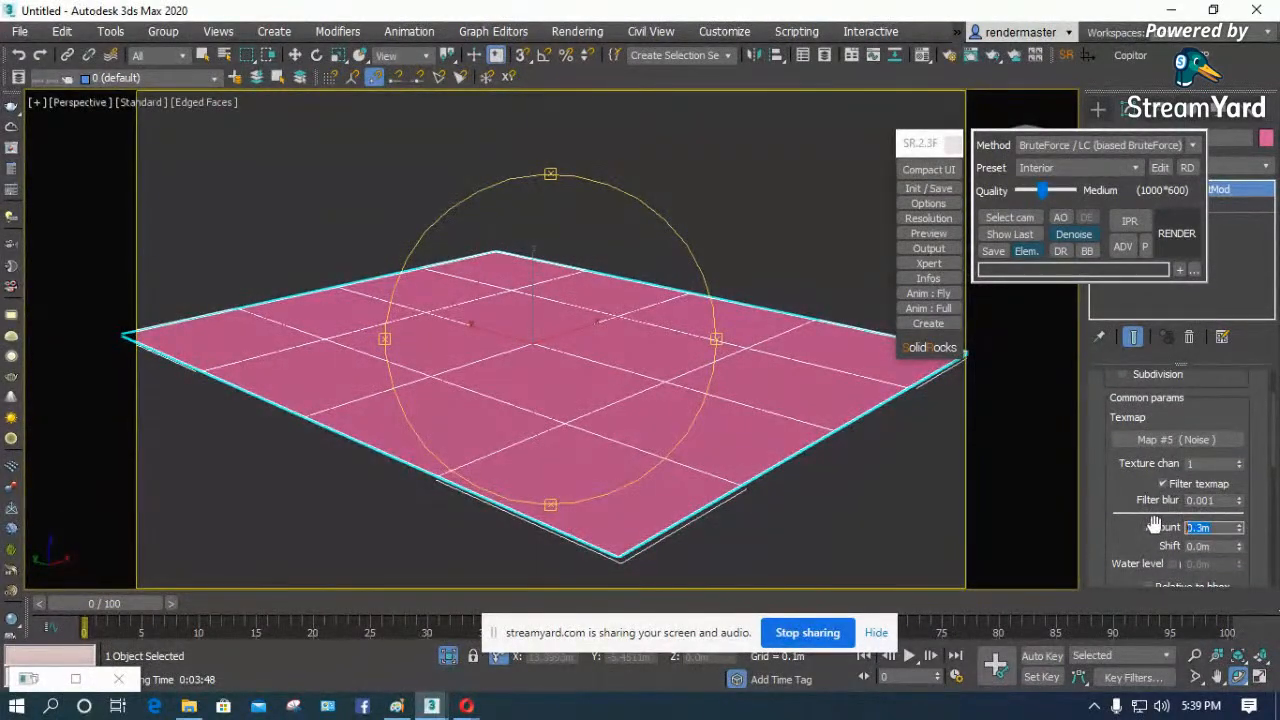
pyautogui.write('1')
pyautogui.press('Return')
pyautogui.click(1176, 231)
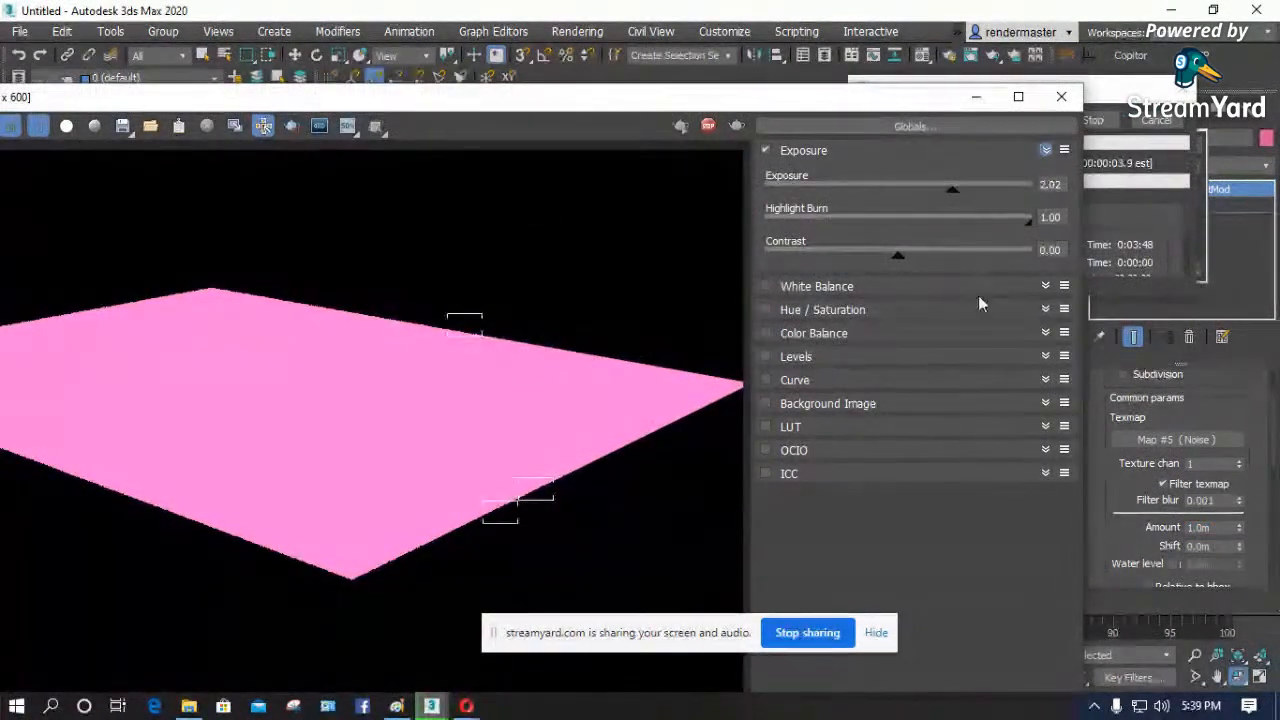
pyautogui.click(1062, 98)
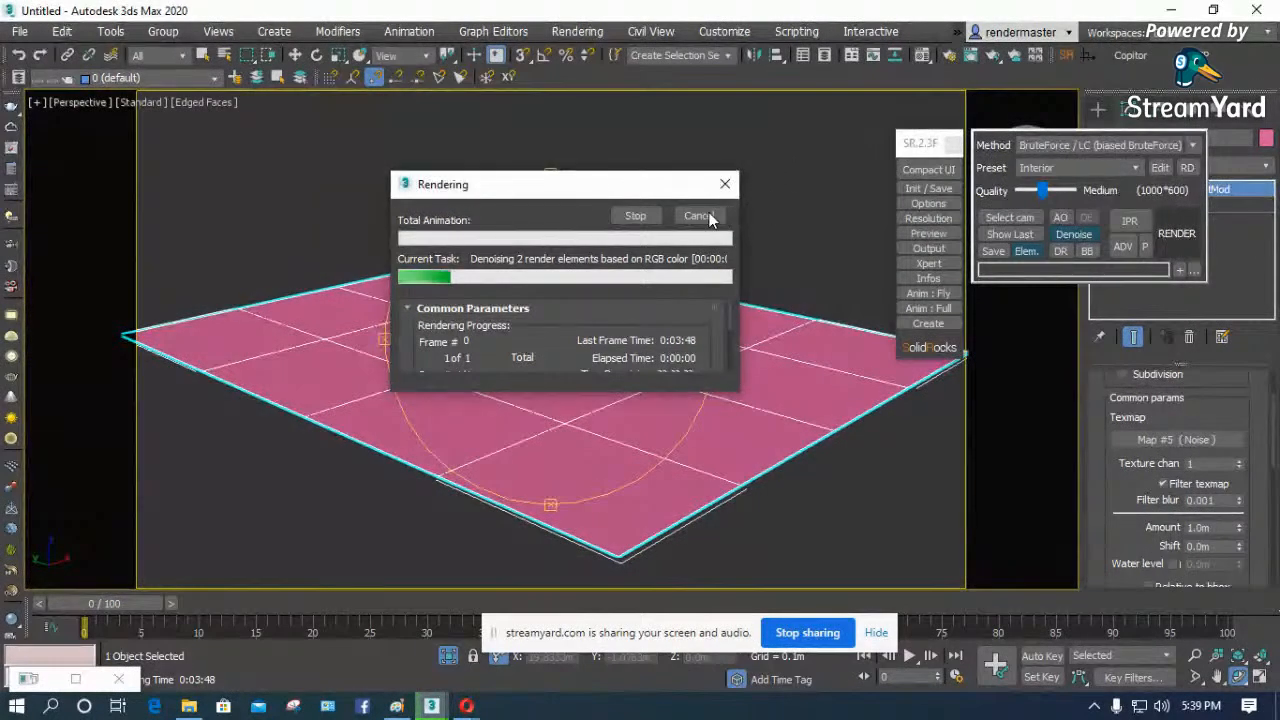
# - Check that Displacement is enabled in the V-Ray Global switches and minimize Render Setup
pyautogui.click(950, 54)
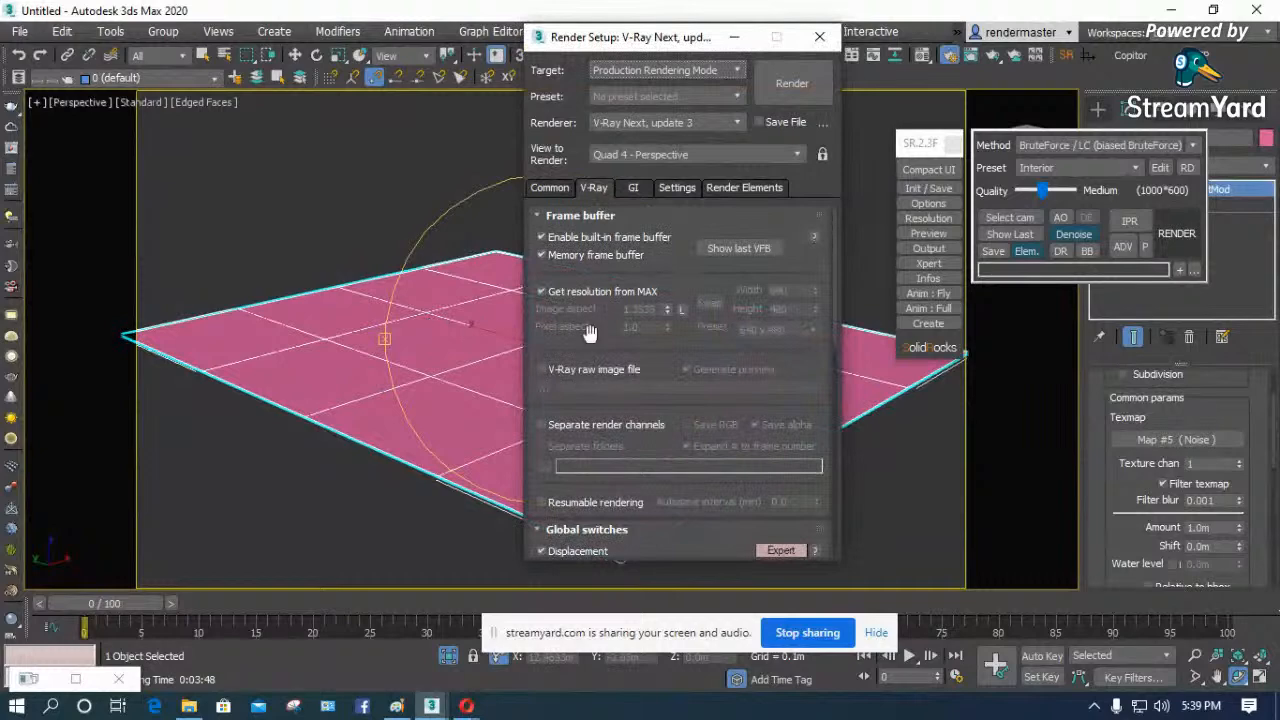
pyautogui.scroll(-5, 555, 410)
pyautogui.click(568, 366)
pyautogui.click(568, 368)
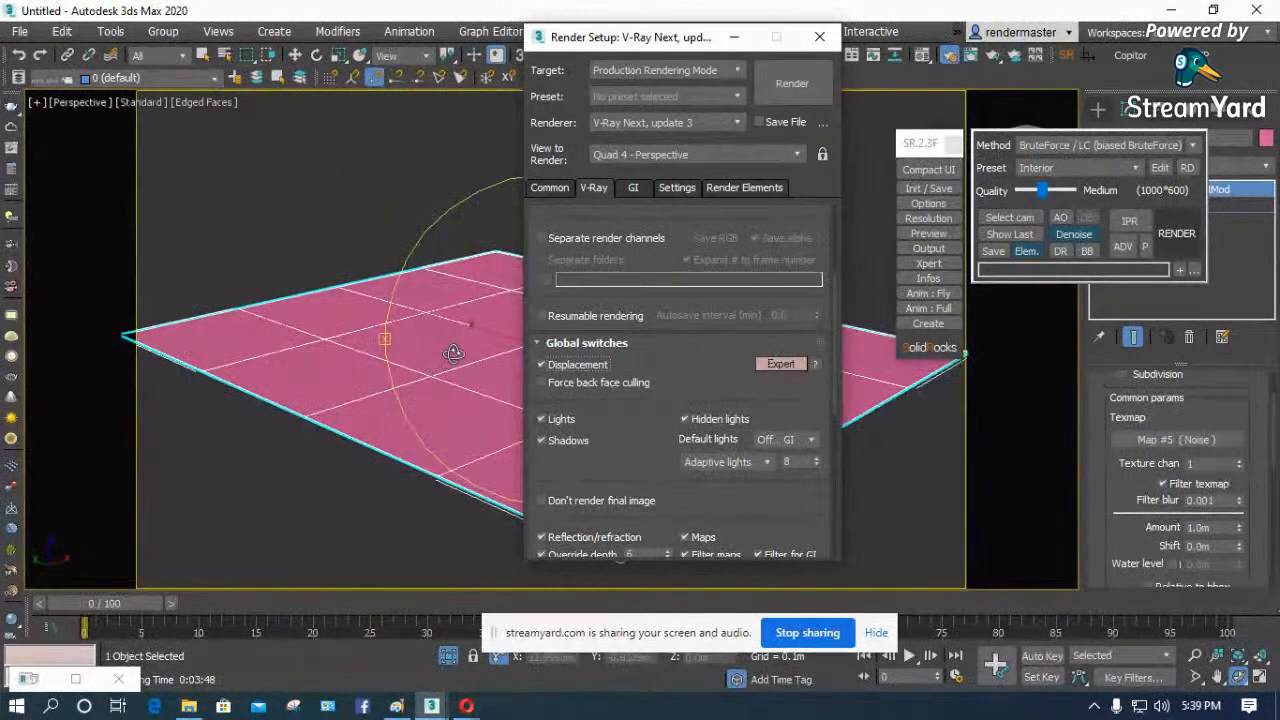
pyautogui.click(734, 37)
# - Change the displacement type to 2D mapping (landscape), run a test render and close the frame buffer
pyautogui.moveTo(928, 143); pyautogui.dragTo(687, 116)
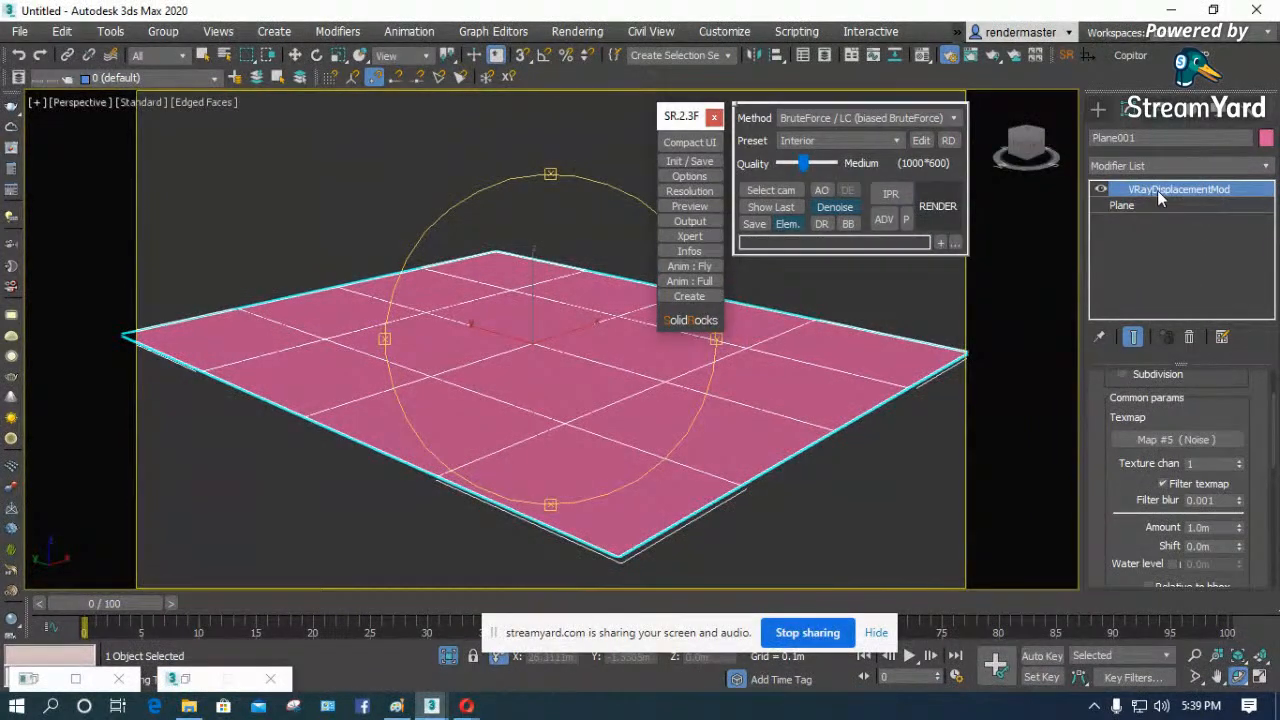
pyautogui.moveTo(1114, 476); pyautogui.dragTo(1116, 556)
pyautogui.click(1140, 417)
pyautogui.click(937, 207)
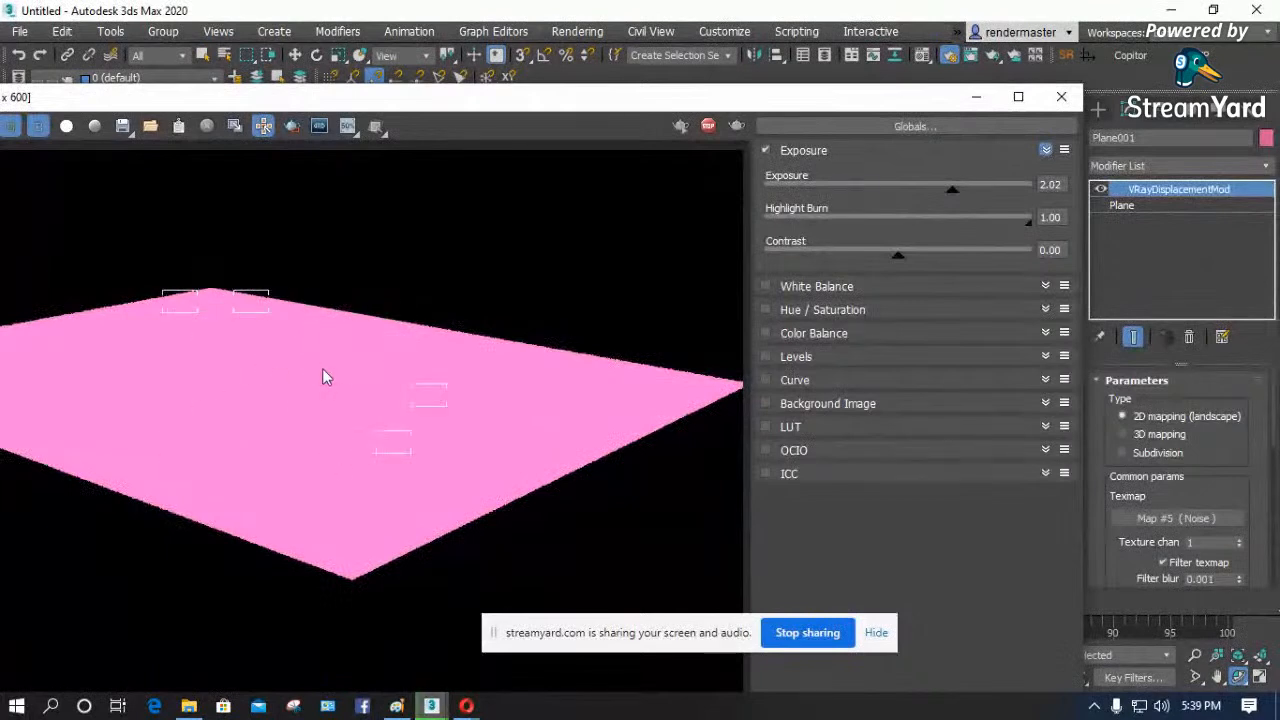
pyautogui.click(1062, 97)
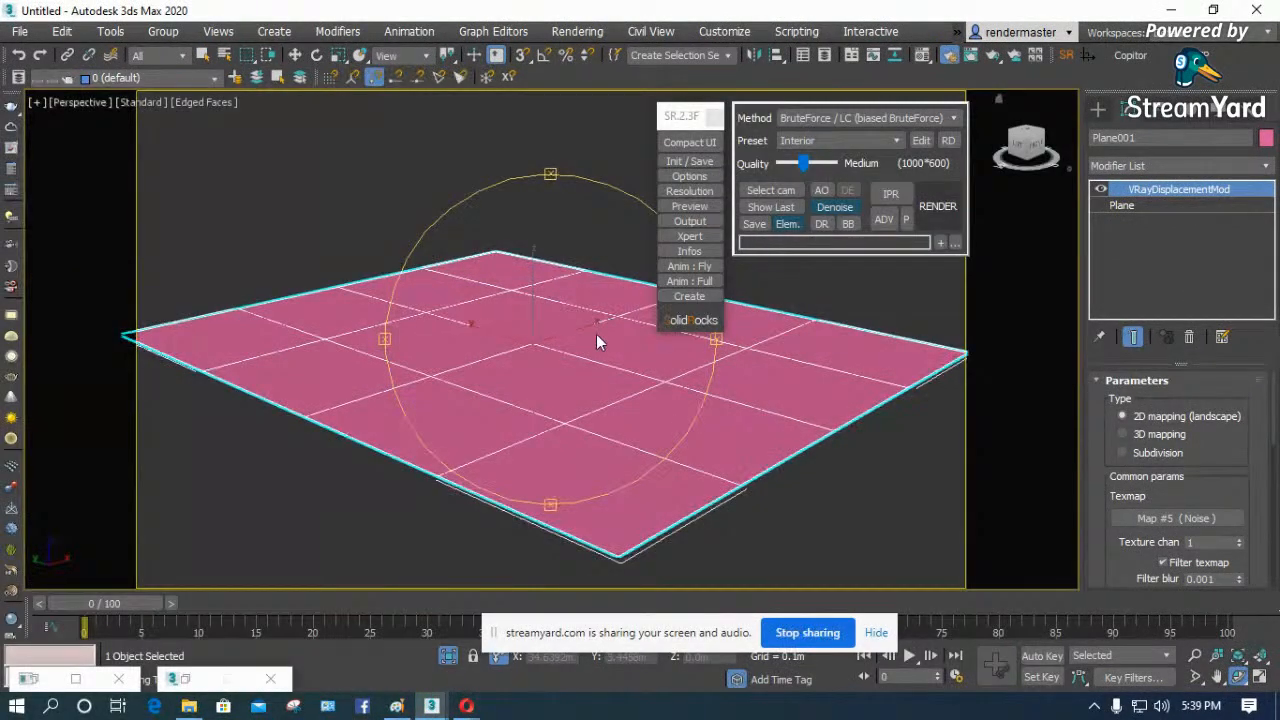
# - Reopen Render Setup and recheck the Displacement option in the V-Ray Global switches
pyautogui.moveTo(431, 708)
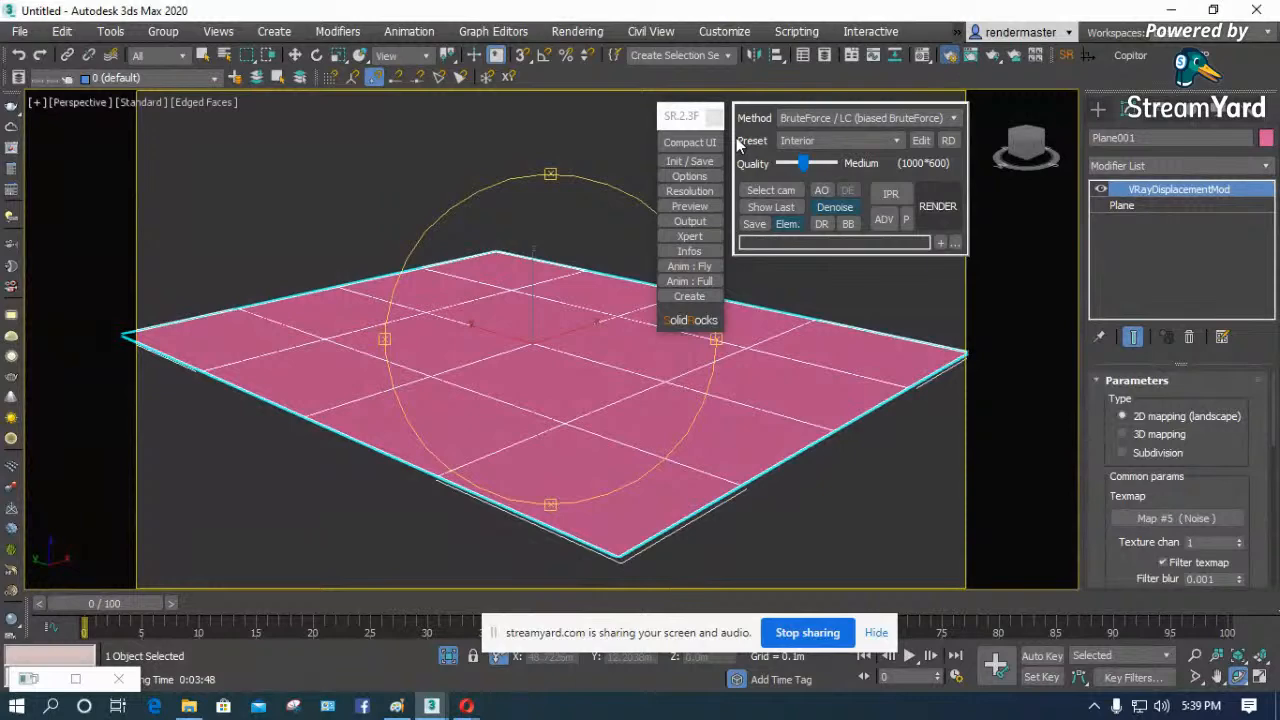
pyautogui.press('F10')
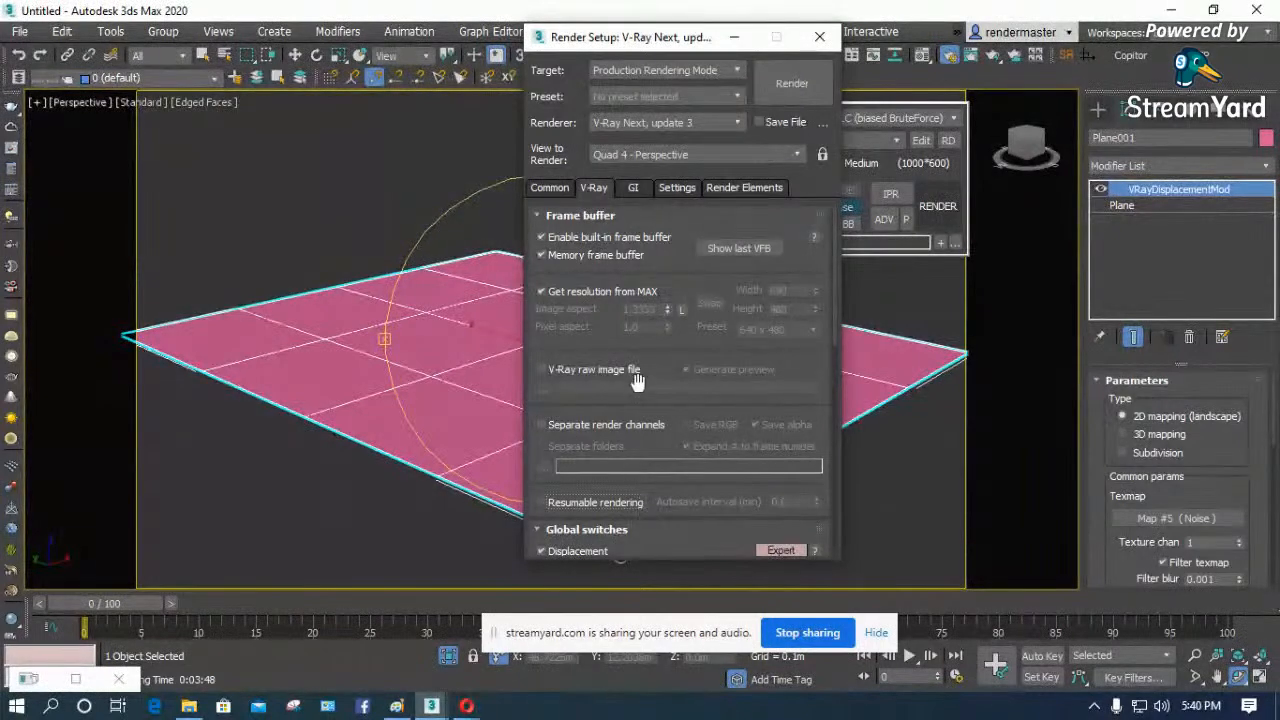
pyautogui.moveTo(633, 414); pyautogui.dragTo(627, 190)
pyautogui.click(575, 330)
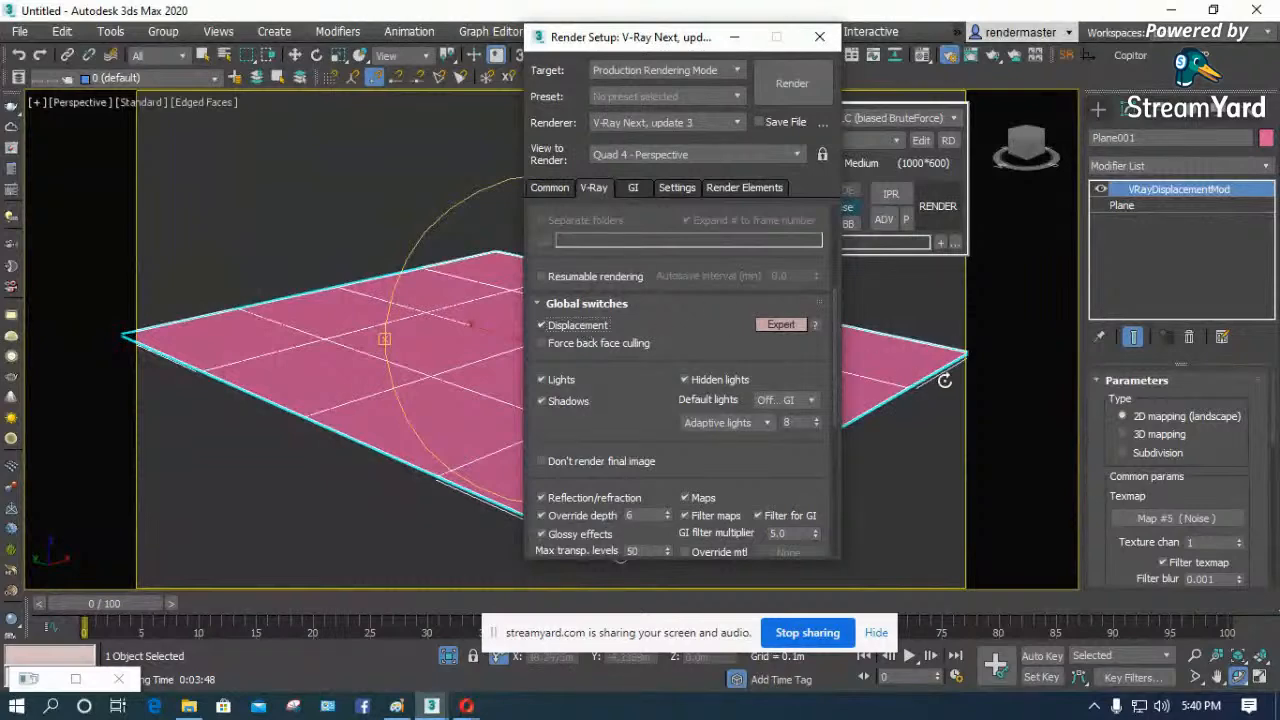
pyautogui.click(1032, 370)
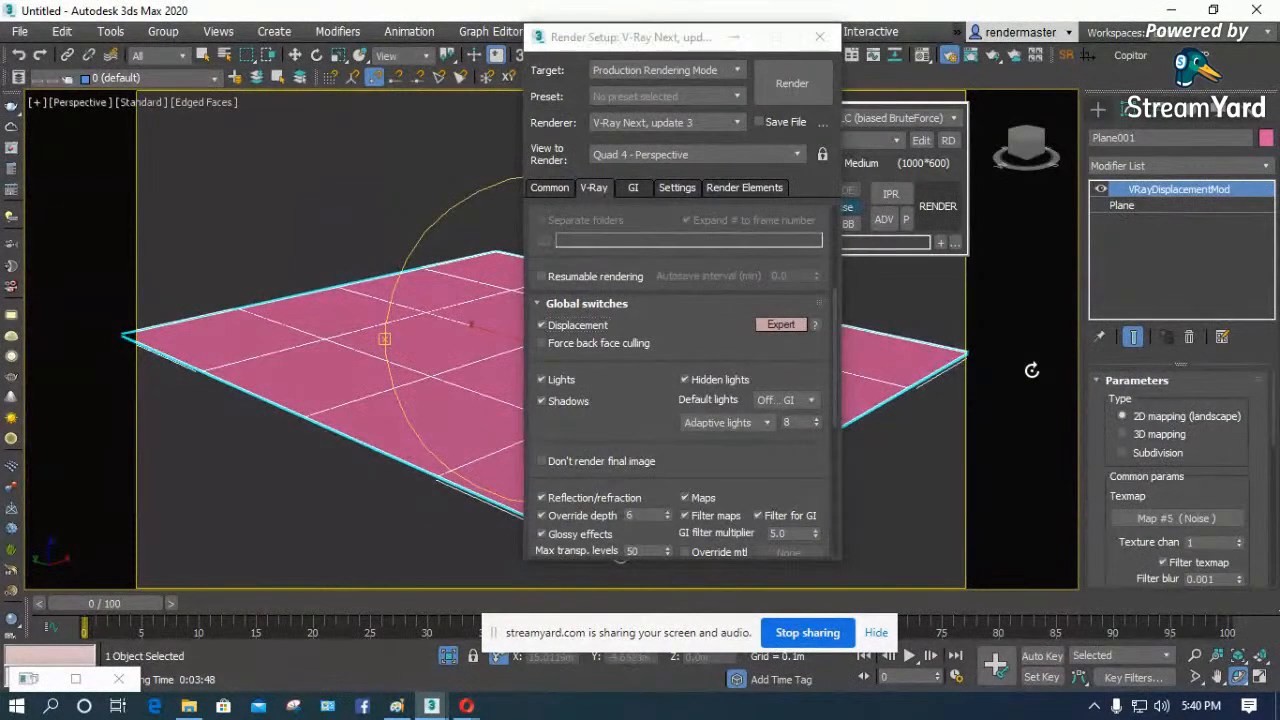
# - Inspect the Noise map's coordinates and noise parameters in the Material Editor
pyautogui.press('m')
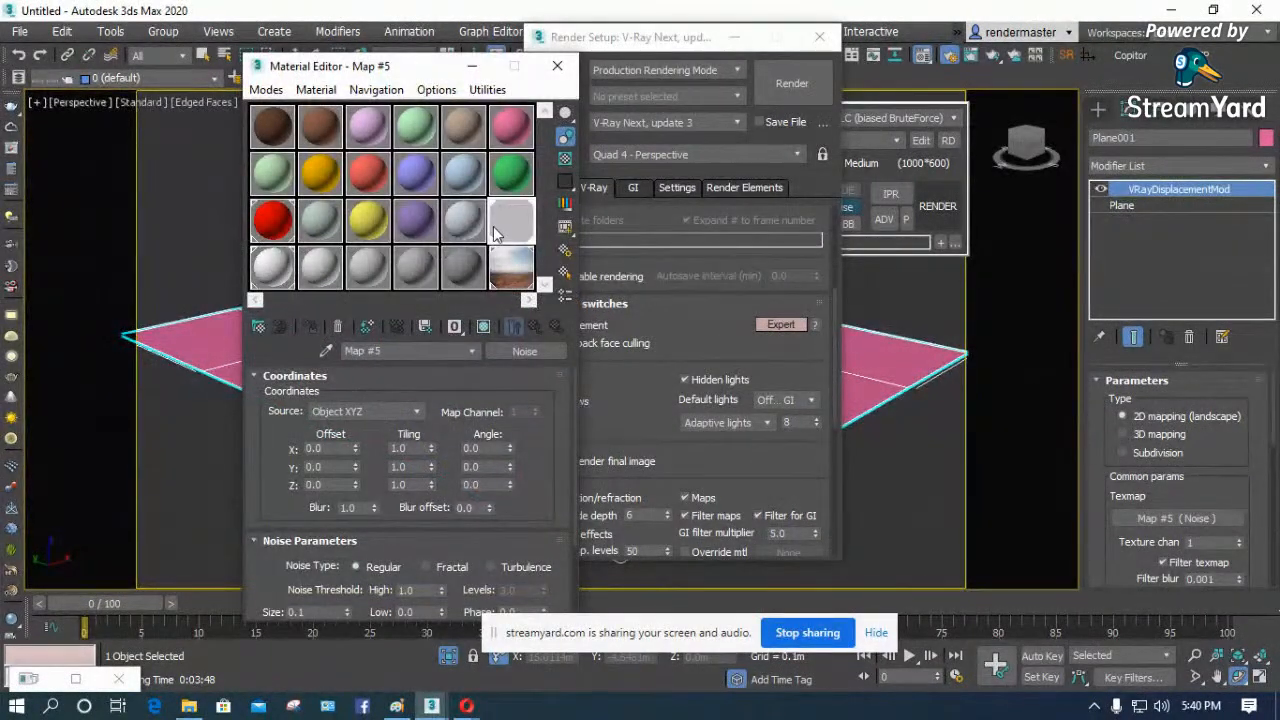
pyautogui.moveTo(274, 561); pyautogui.dragTo(276, 366)
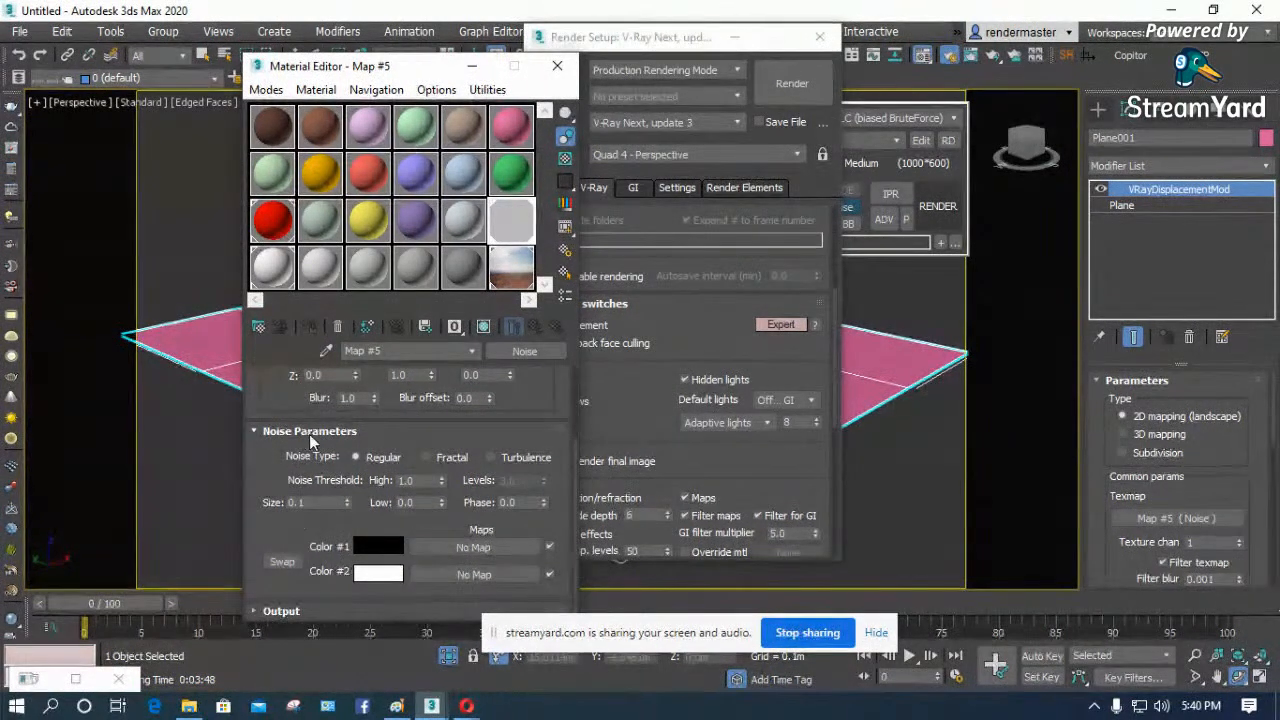
pyautogui.click(483, 326)
pyautogui.click(277, 431)
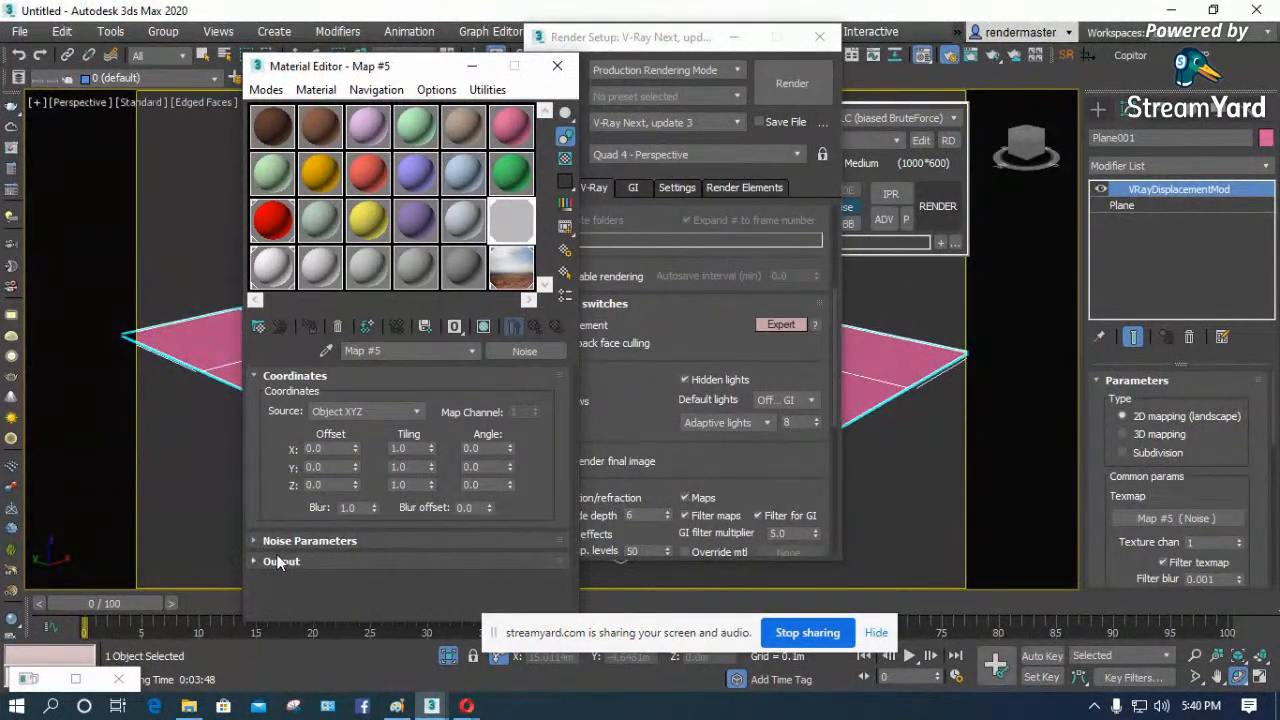
pyautogui.click(257, 379)
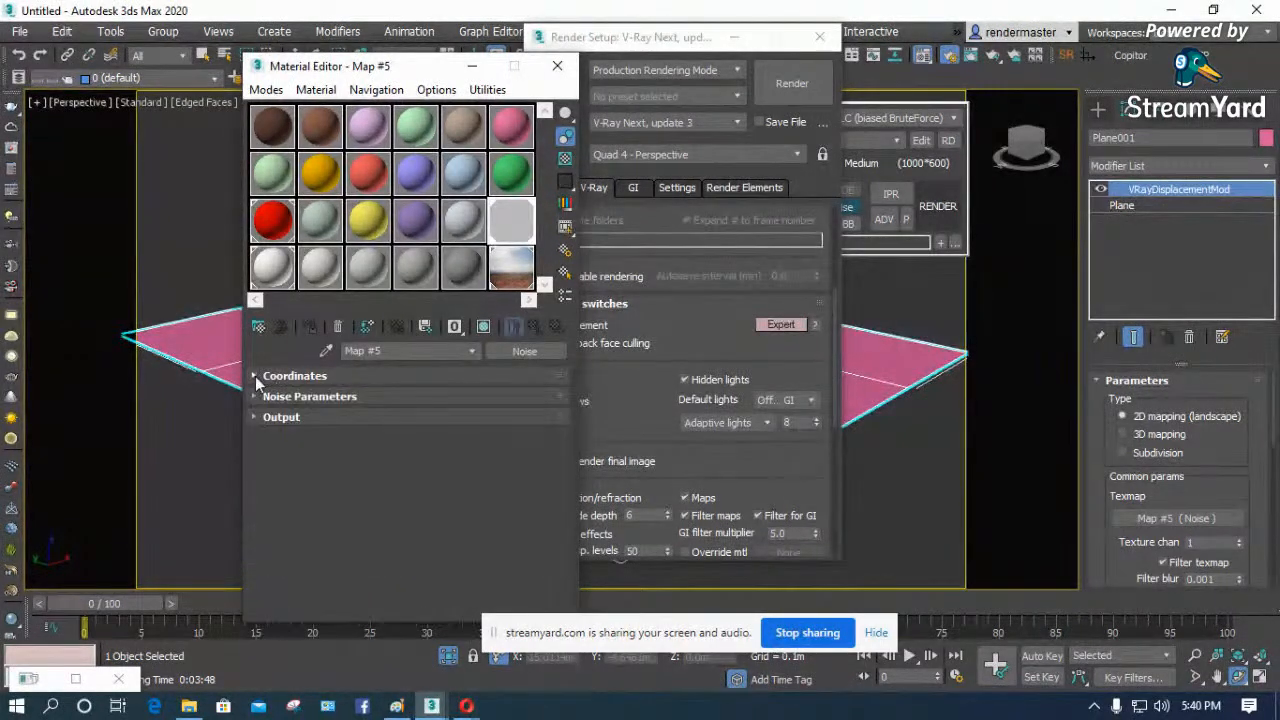
pyautogui.click(265, 377)
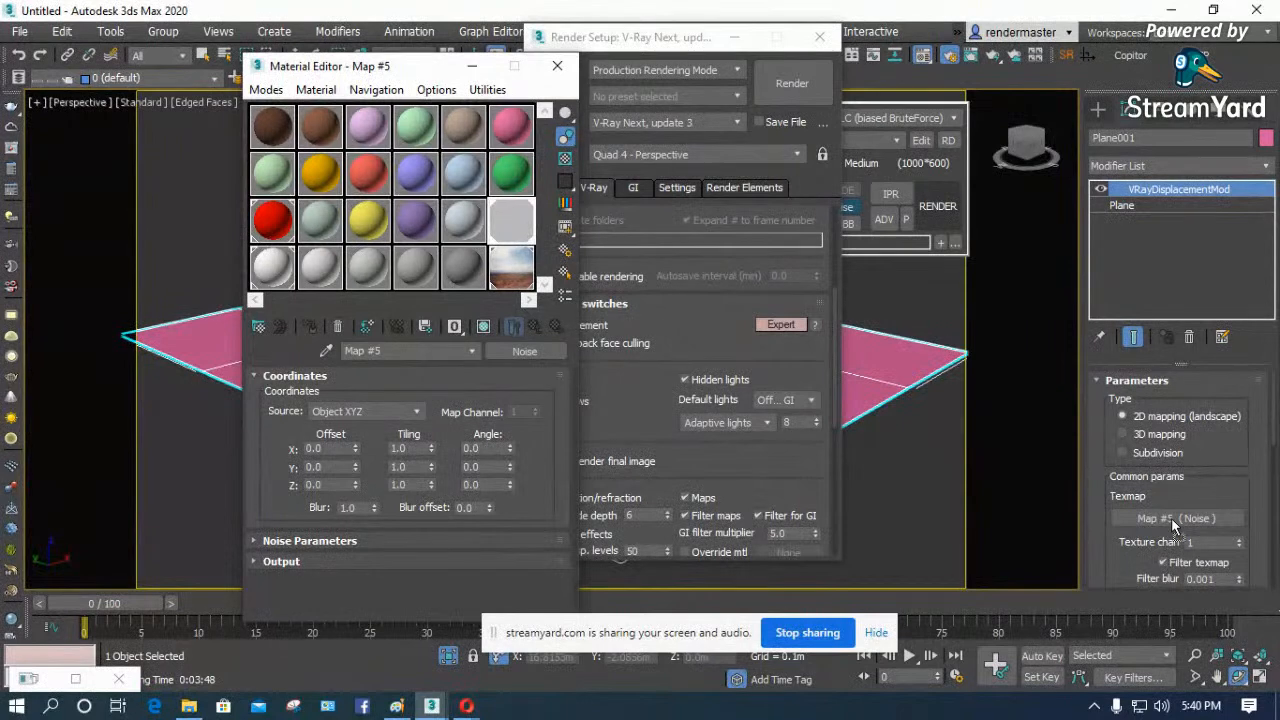
# - Link the displacement's Noise map to its Material Editor slot again as an instance, run another test render and close the frame buffer
pyautogui.moveTo(1172, 520); pyautogui.dragTo(1171, 519)
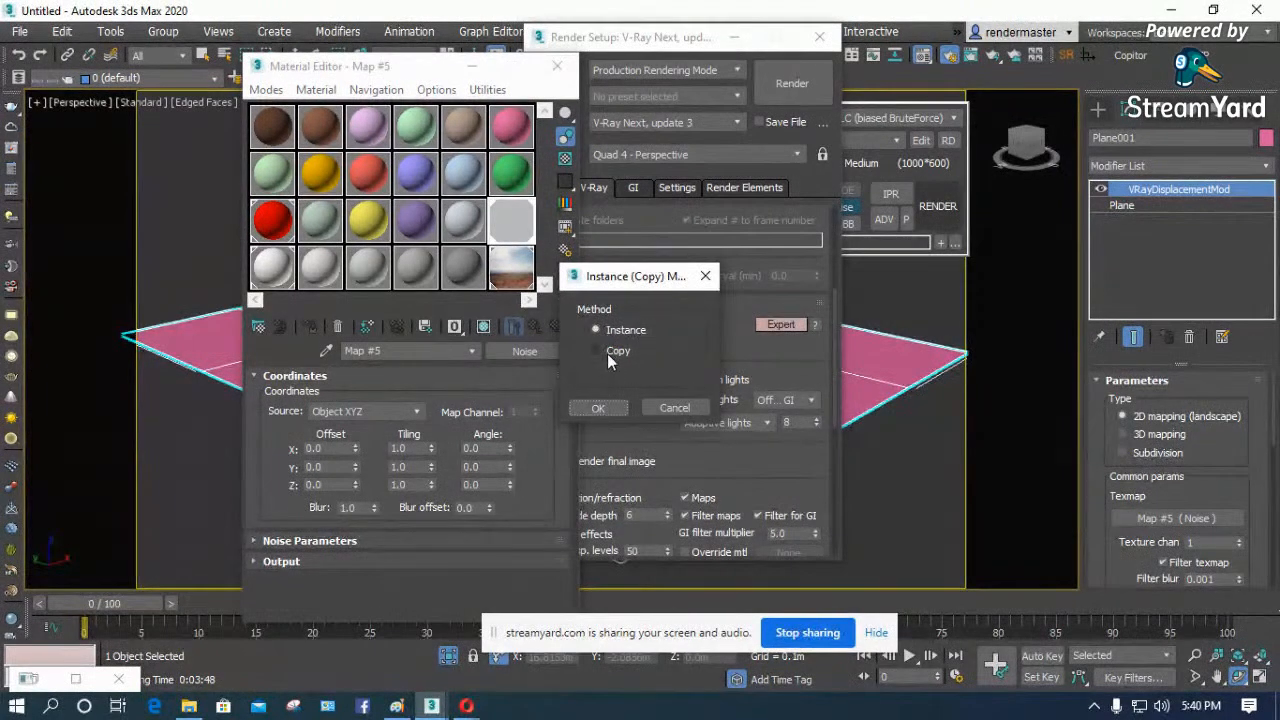
pyautogui.click(600, 408)
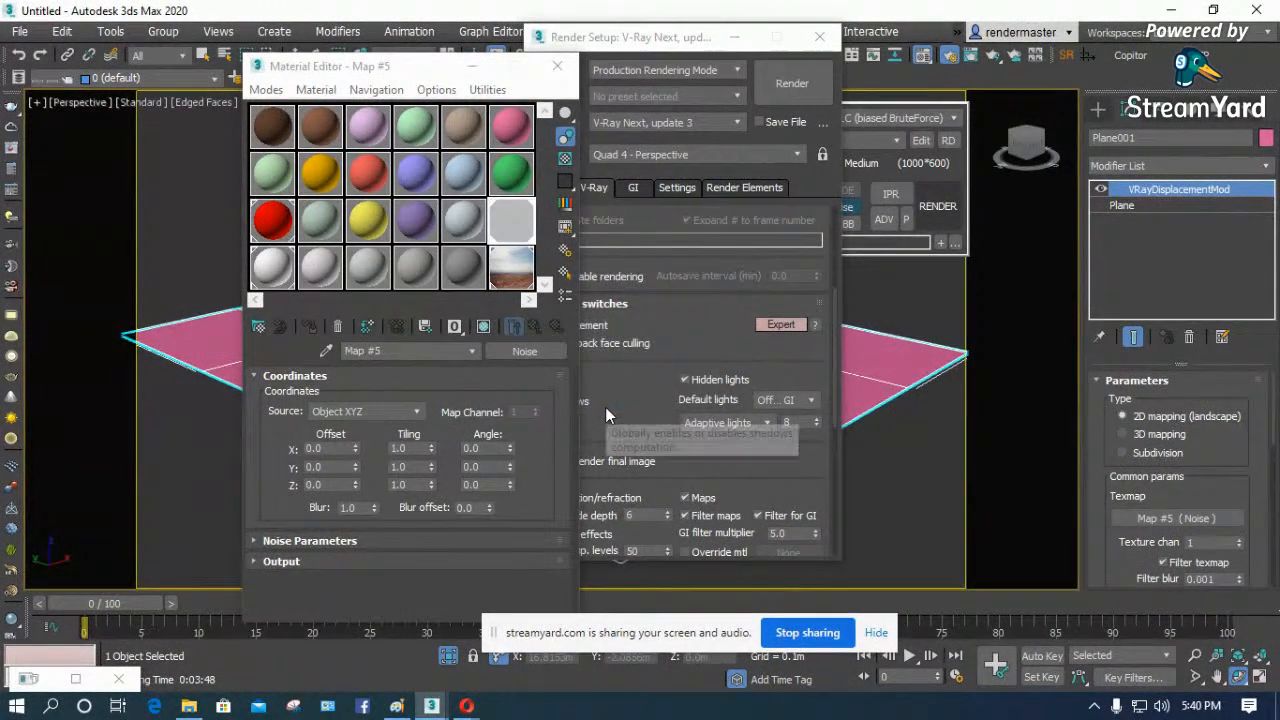
pyautogui.click(557, 65)
pyautogui.click(768, 86)
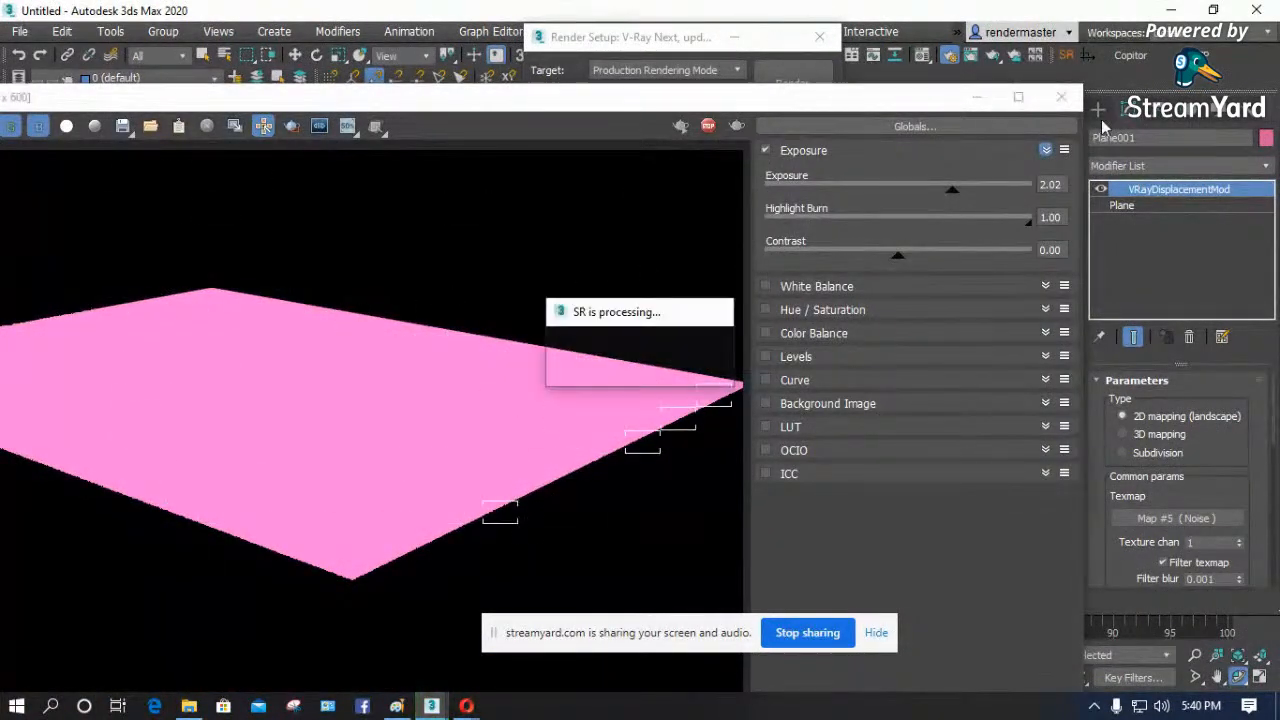
pyautogui.click(1062, 97)
# - Review the displacement modifier's amount, 2D mapping settings and the V-Ray Global switches
pyautogui.scroll(-3, 1100, 405)
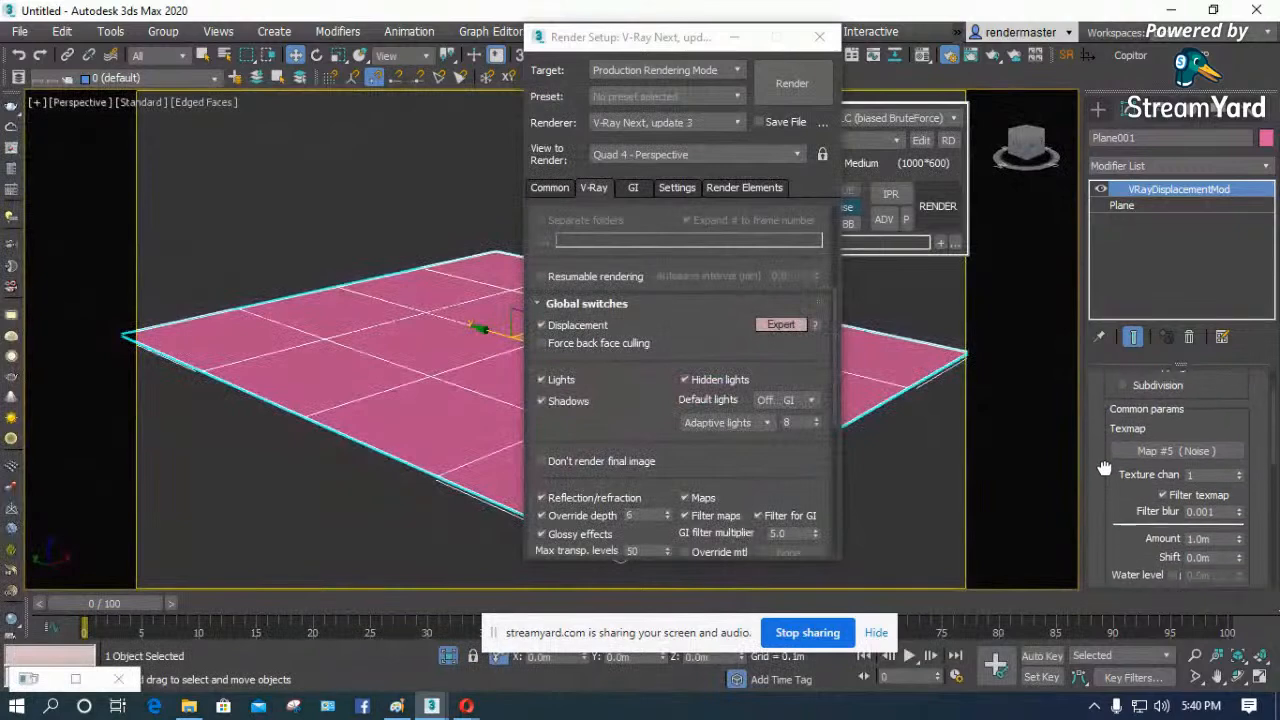
pyautogui.moveTo(1100, 406); pyautogui.dragTo(1101, 375)
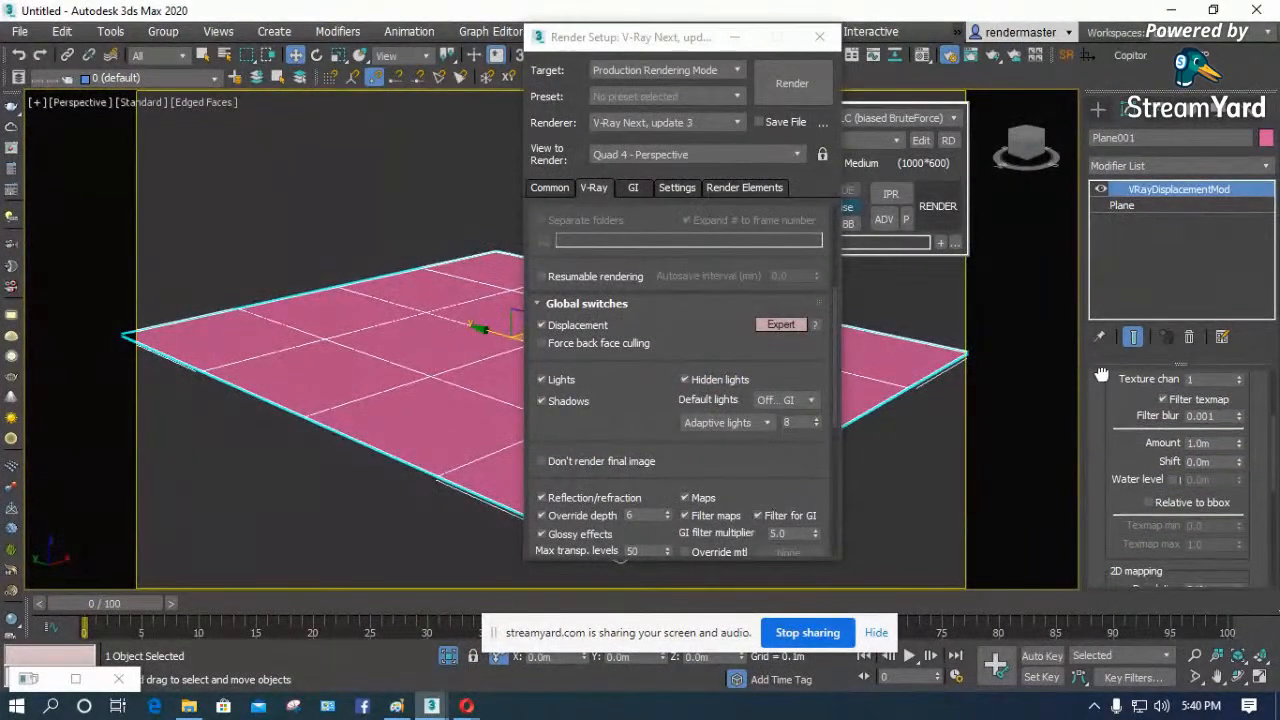
pyautogui.scroll(-3, 1120, 410)
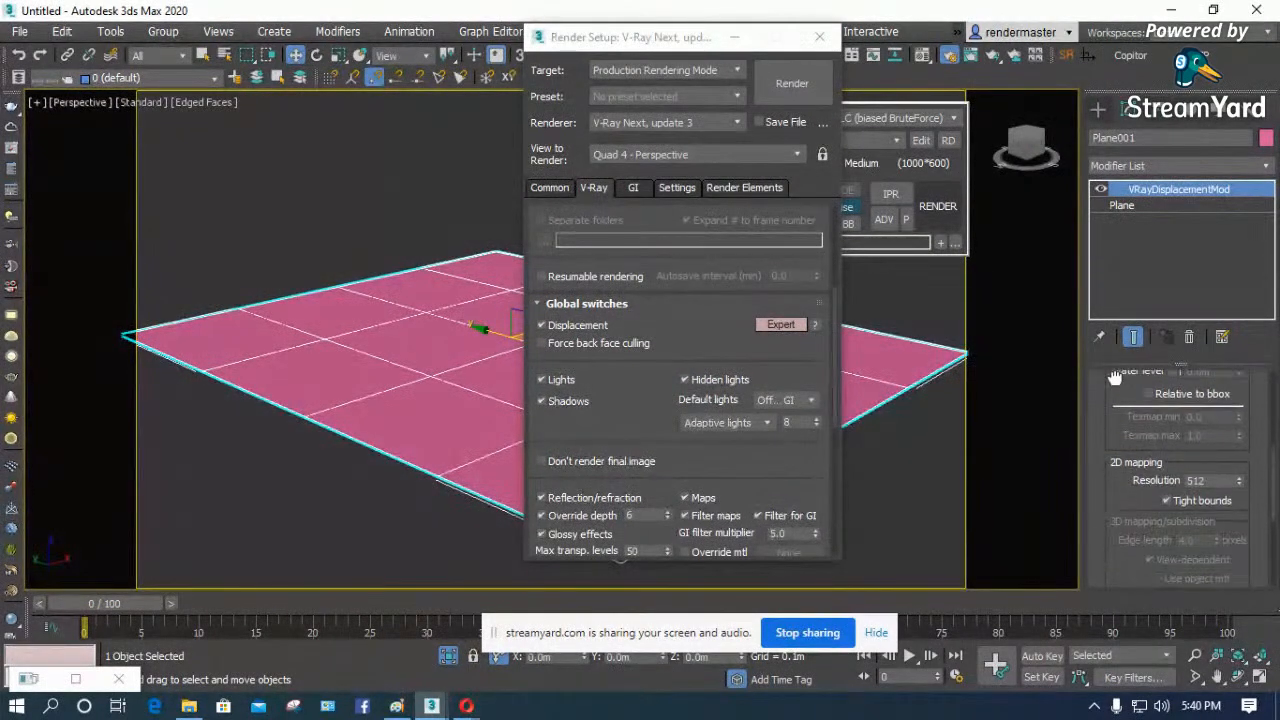
pyautogui.scroll(4, 1115, 400)
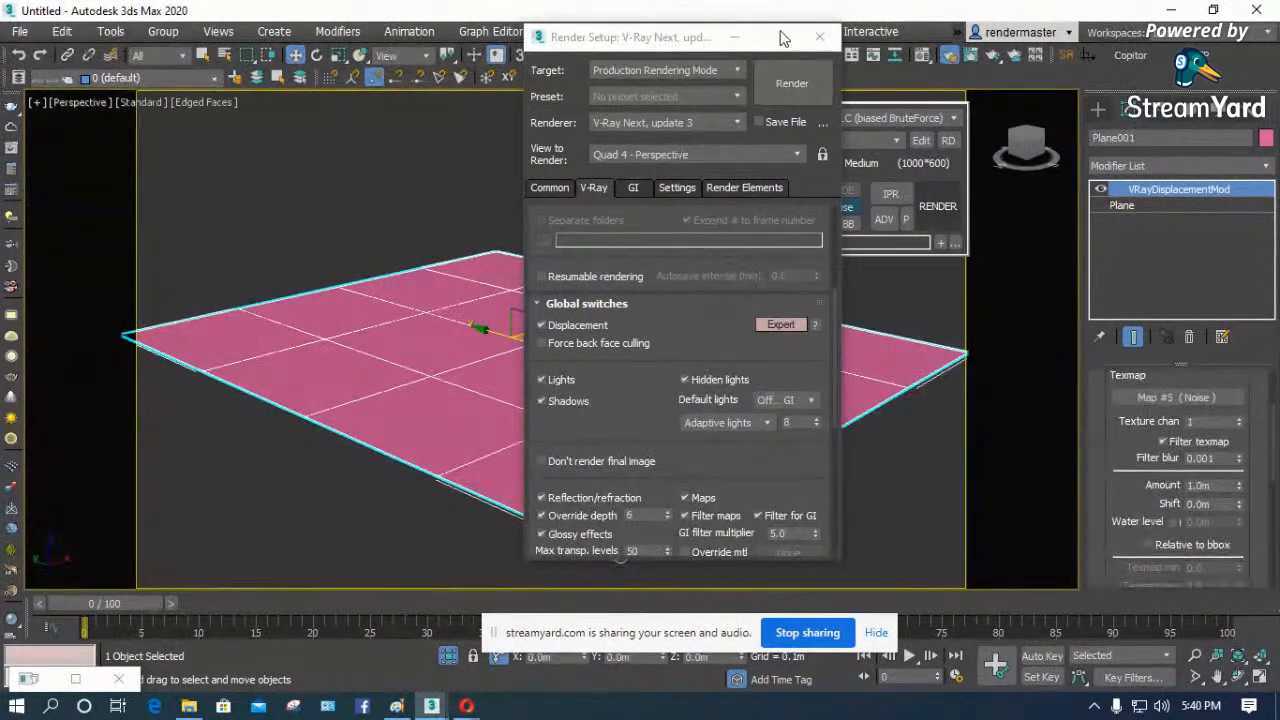
pyautogui.click(649, 335)
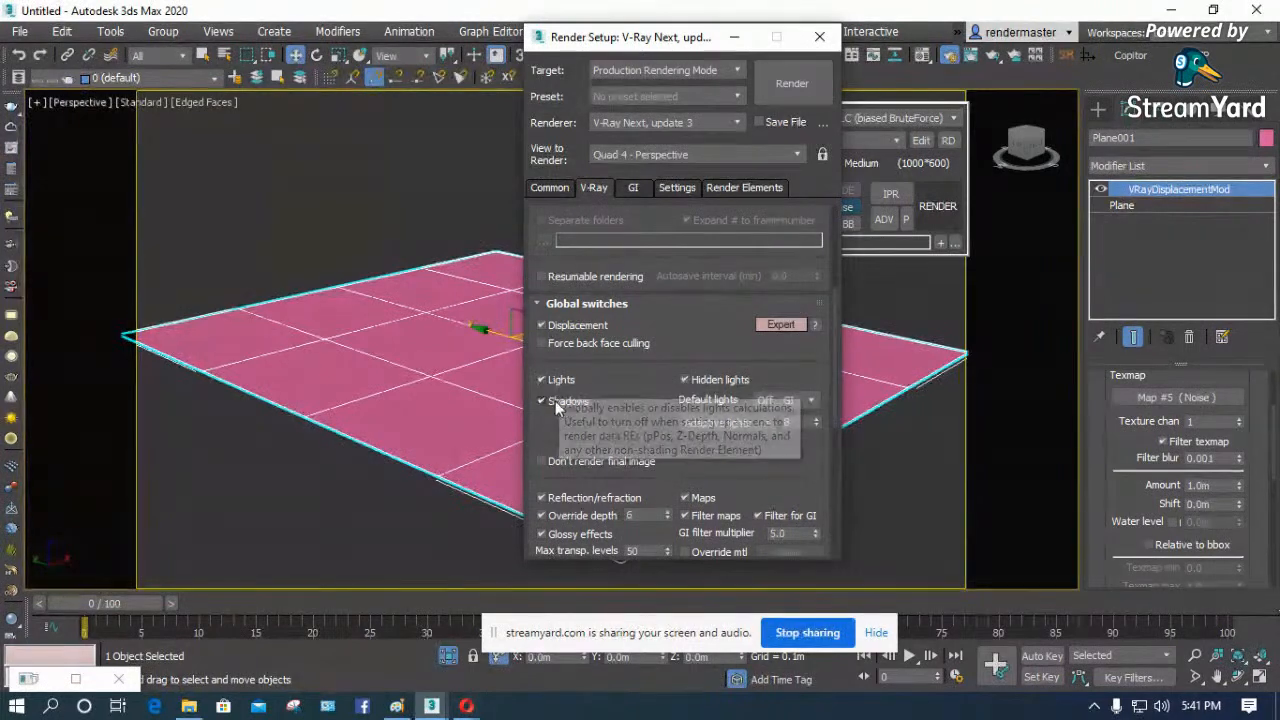
# - Create a standard primitive box about 0.55 m long, 0.62 m wide and 1.25 m high on the plane
pyautogui.click(1098, 108)
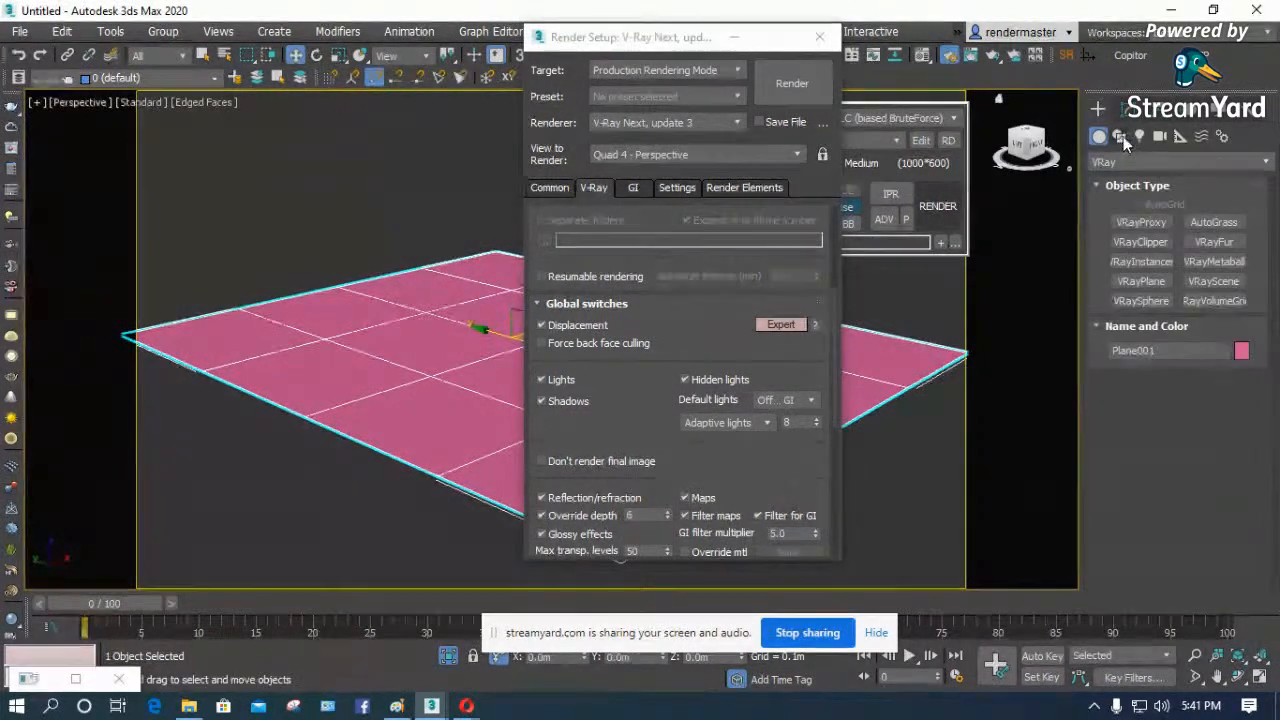
pyautogui.click(1120, 137)
pyautogui.click(1118, 162)
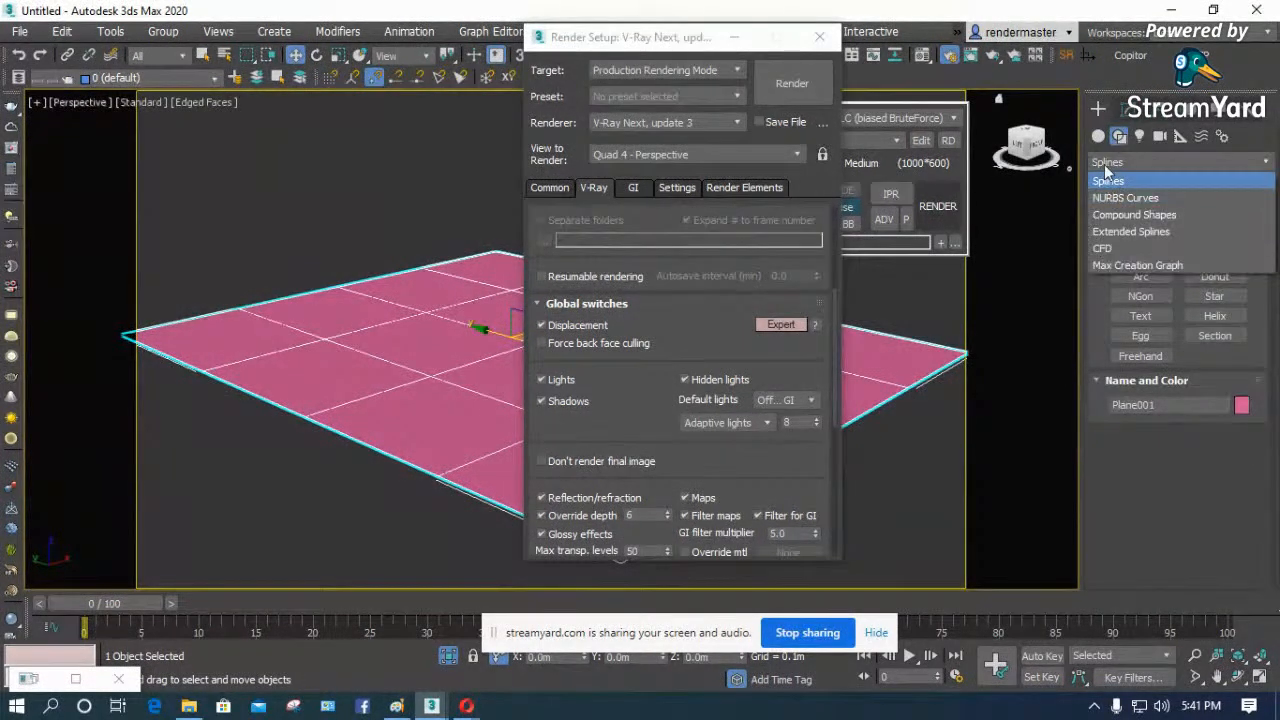
pyautogui.click(1098, 136)
pyautogui.click(1116, 160)
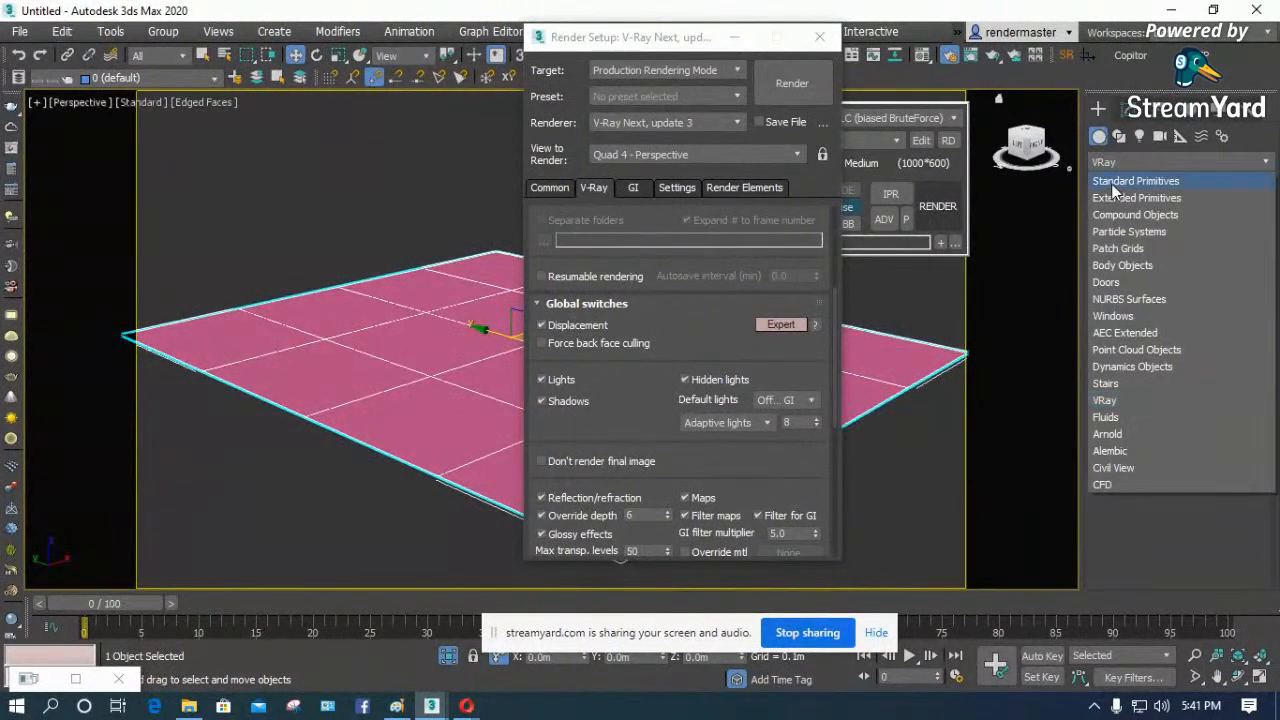
pyautogui.click(1113, 182)
pyautogui.click(1141, 222)
pyautogui.moveTo(422, 331); pyautogui.dragTo(450, 362)
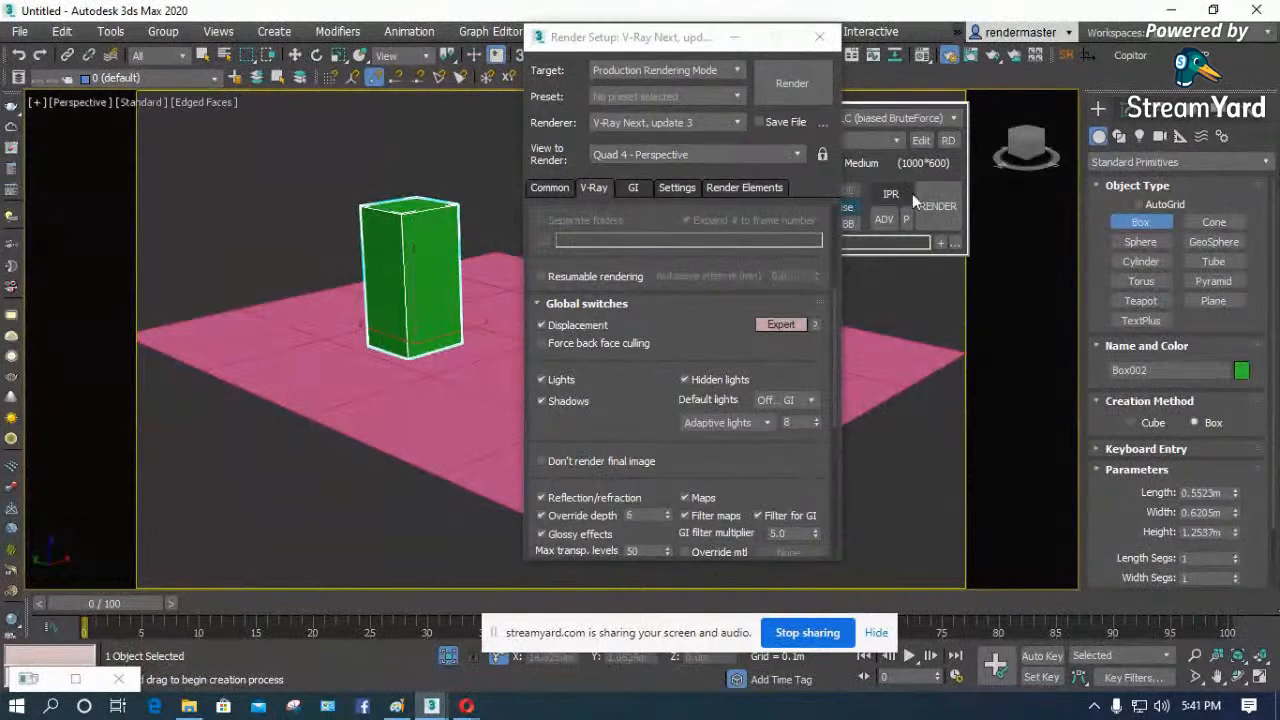
# - Render the perspective view, hide the frame buffer's color corrections and shrink its window to sit beside Render Setup
pyautogui.click(796, 94)
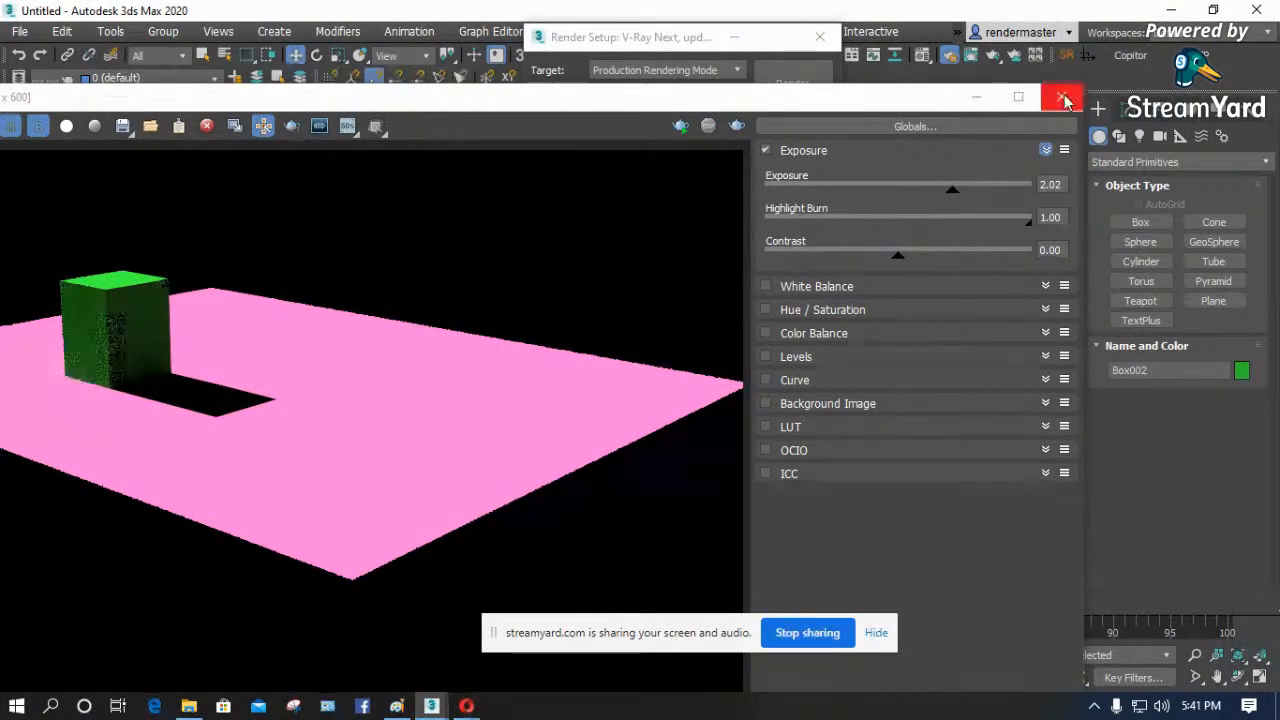
pyautogui.moveTo(797, 101); pyautogui.dragTo(977, 54)
pyautogui.doubleClick(985, 52)
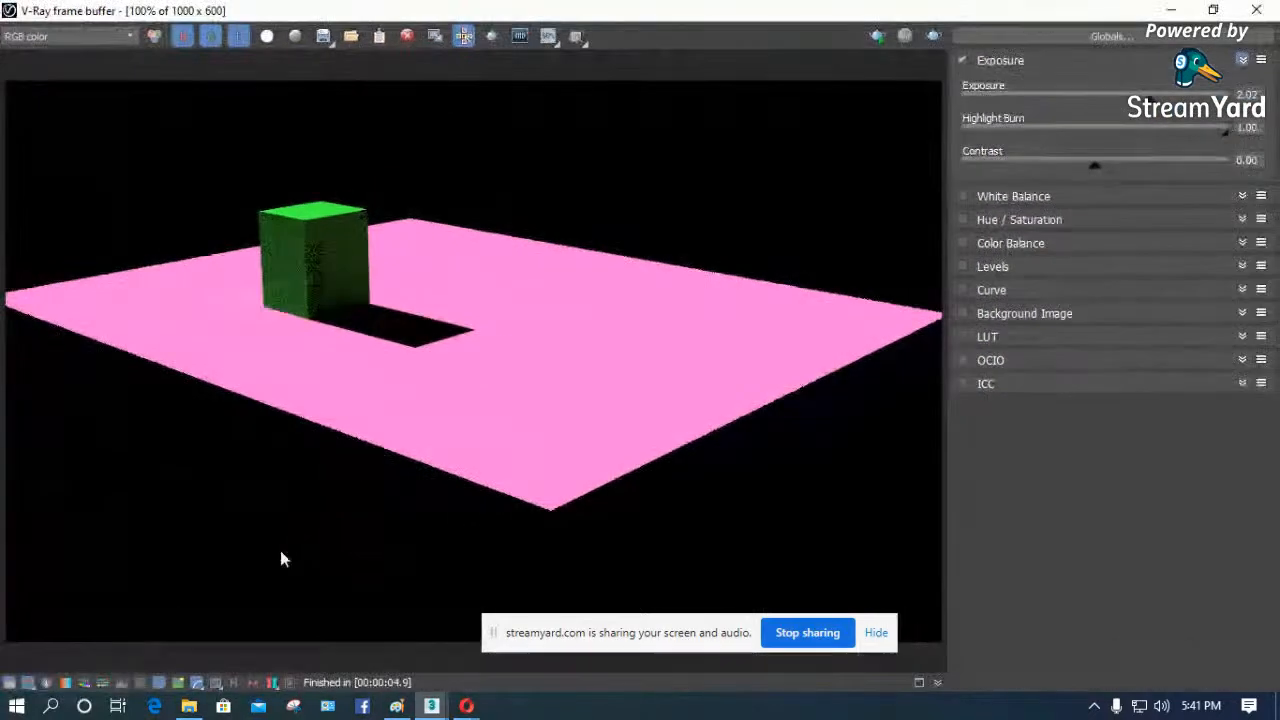
pyautogui.click(10, 683)
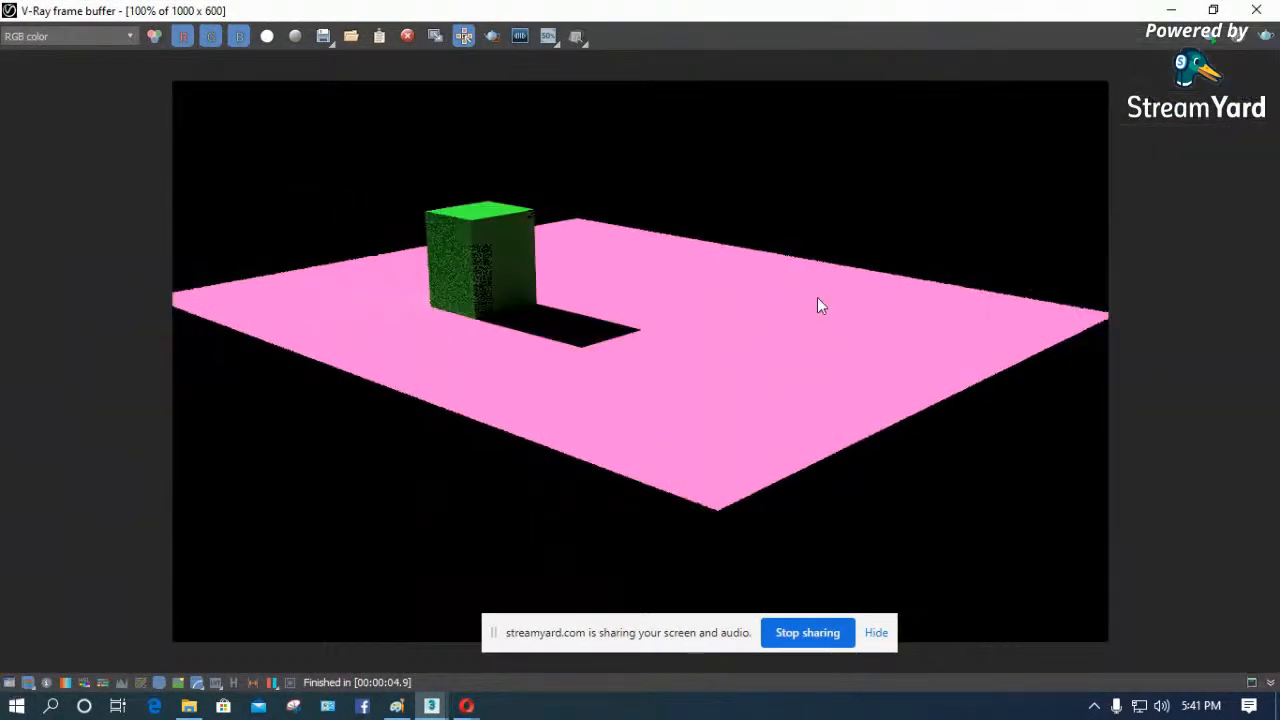
pyautogui.click(1213, 9)
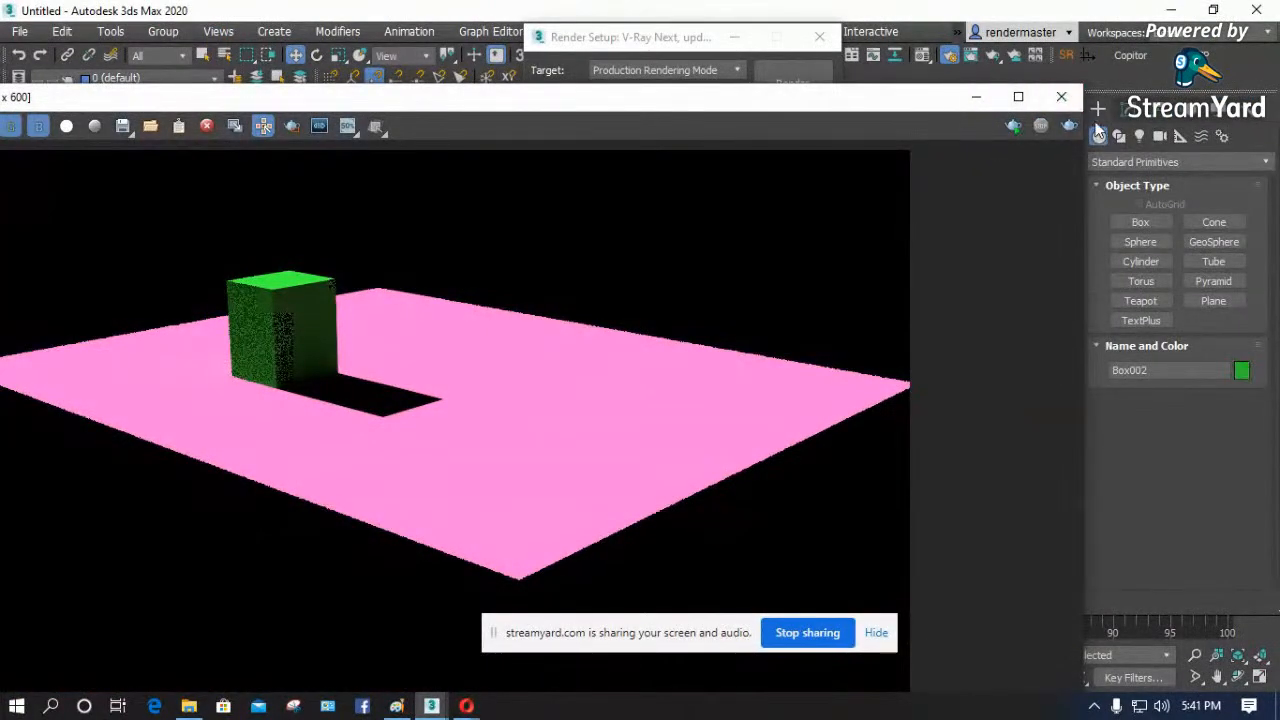
pyautogui.moveTo(1079, 108); pyautogui.dragTo(343, 110)
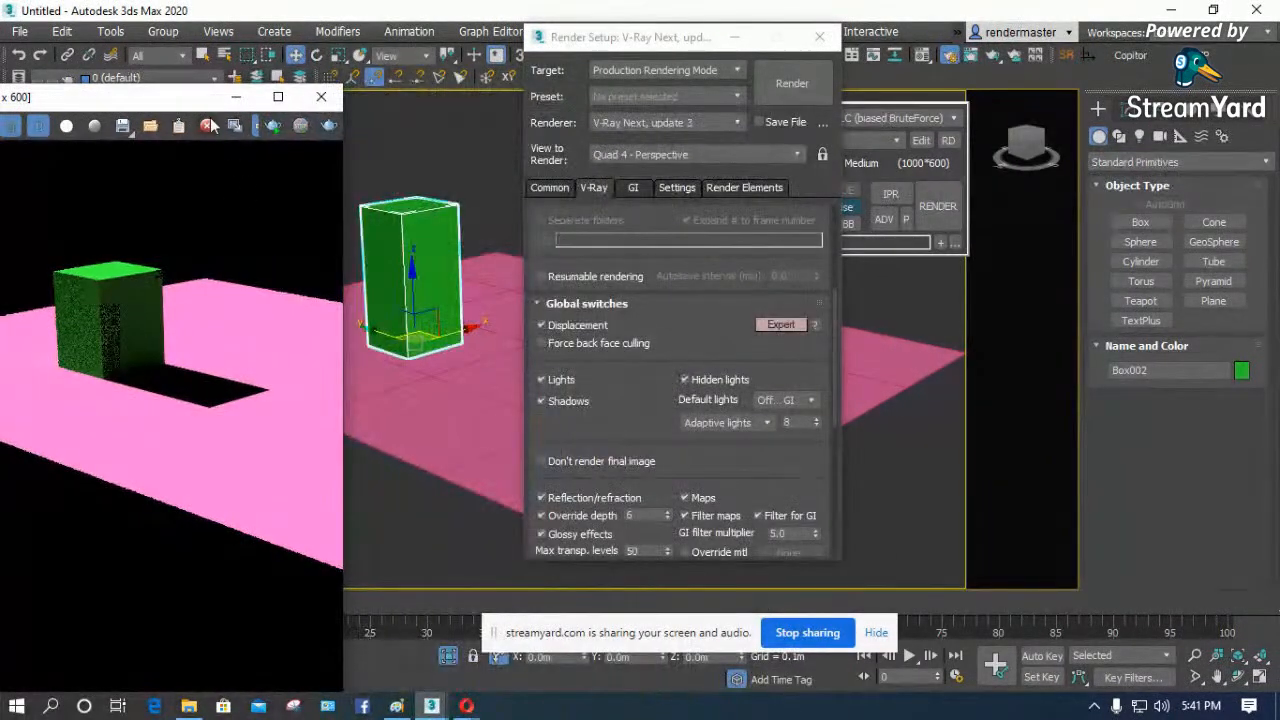
pyautogui.moveTo(203, 90); pyautogui.dragTo(243, 180)
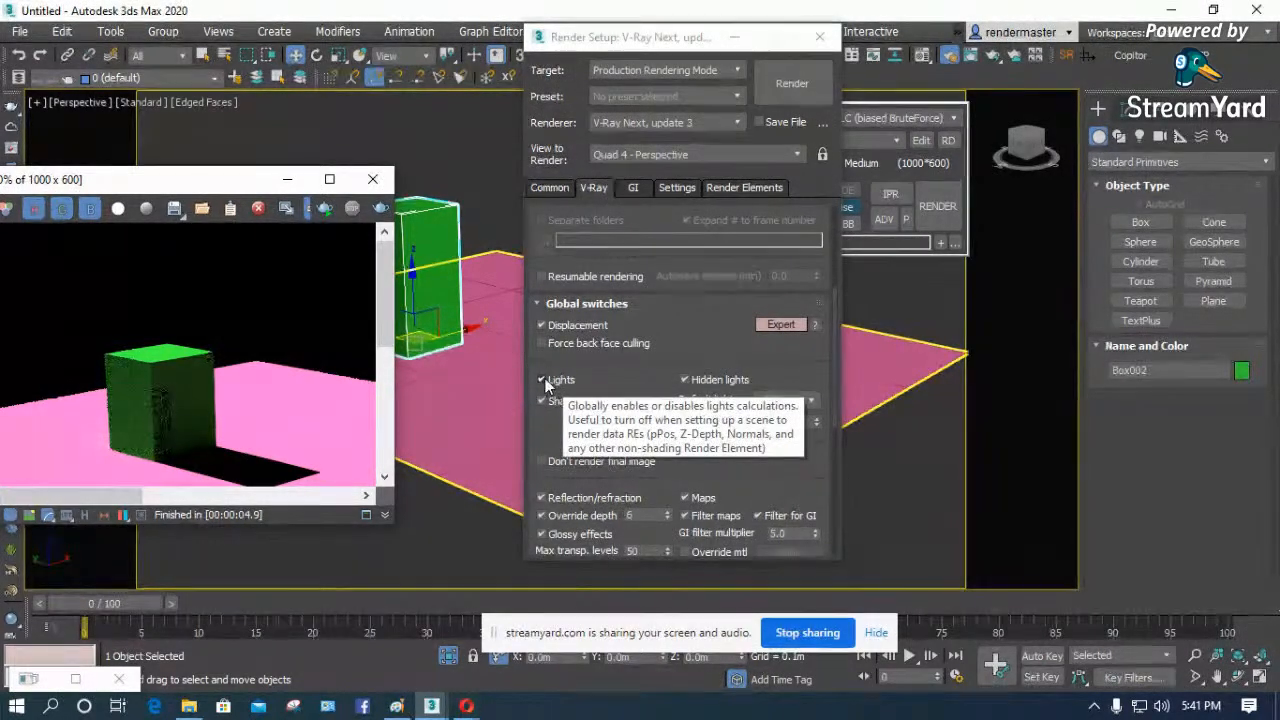
# - Run a test render with Lights disabled in the V-Ray Global switches, enlarge the frame buffer slightly and re-enable Lights
pyautogui.click(544, 378)
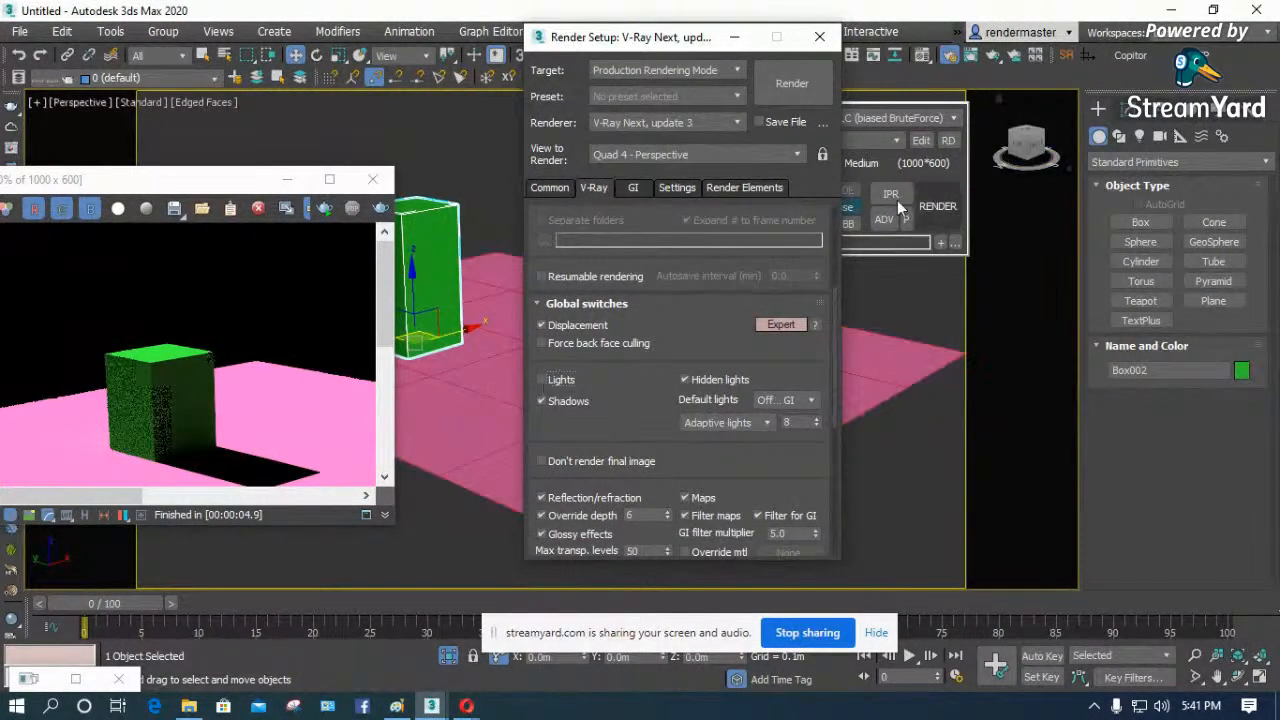
pyautogui.click(792, 84)
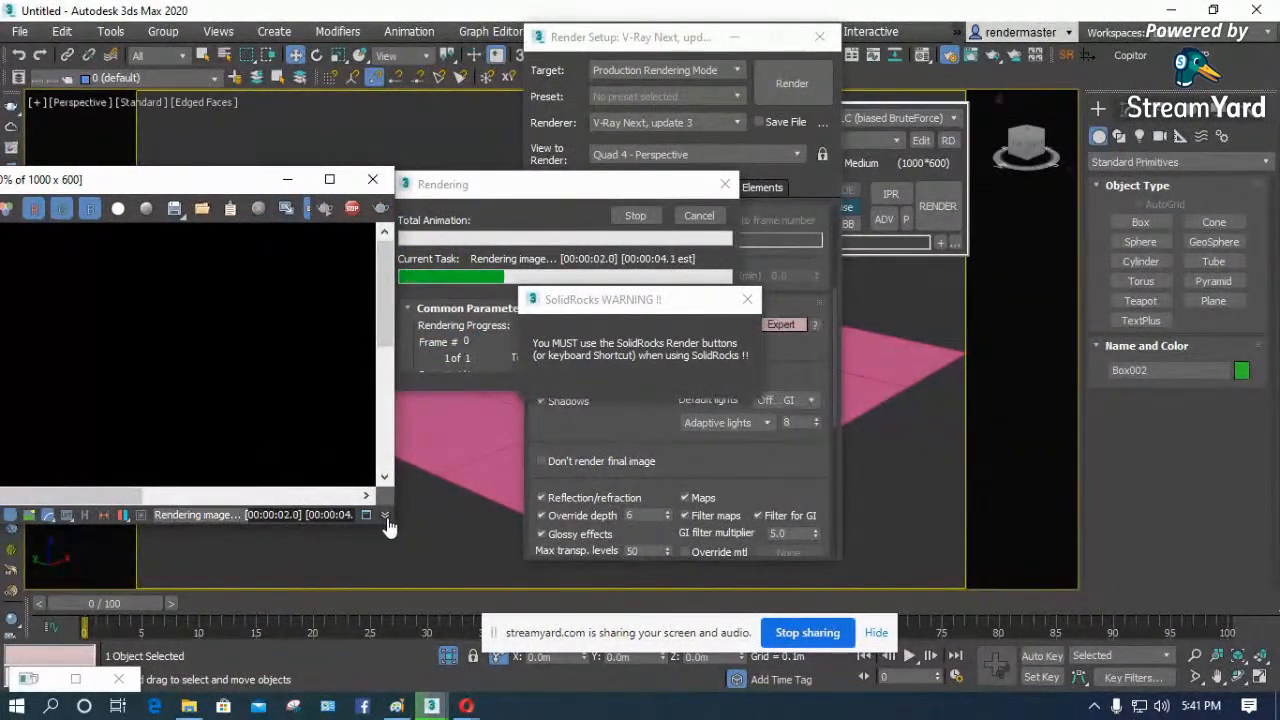
pyautogui.moveTo(388, 528); pyautogui.dragTo(437, 610)
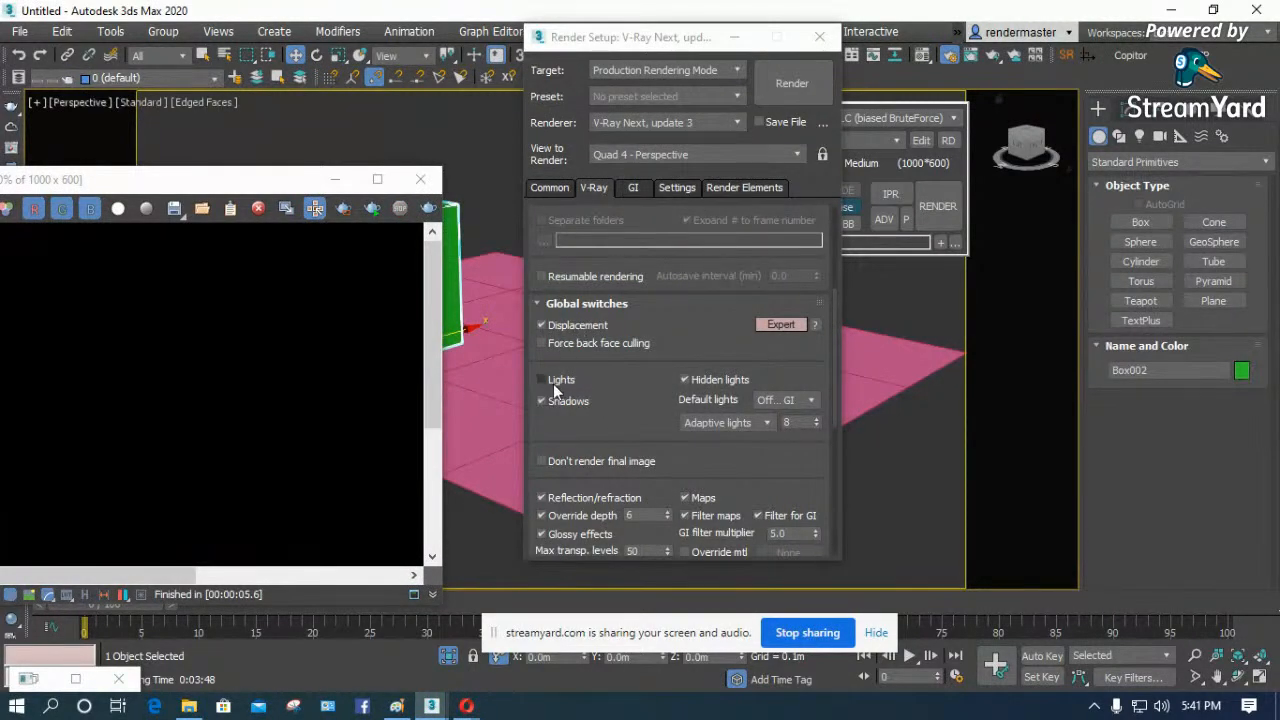
pyautogui.click(552, 379)
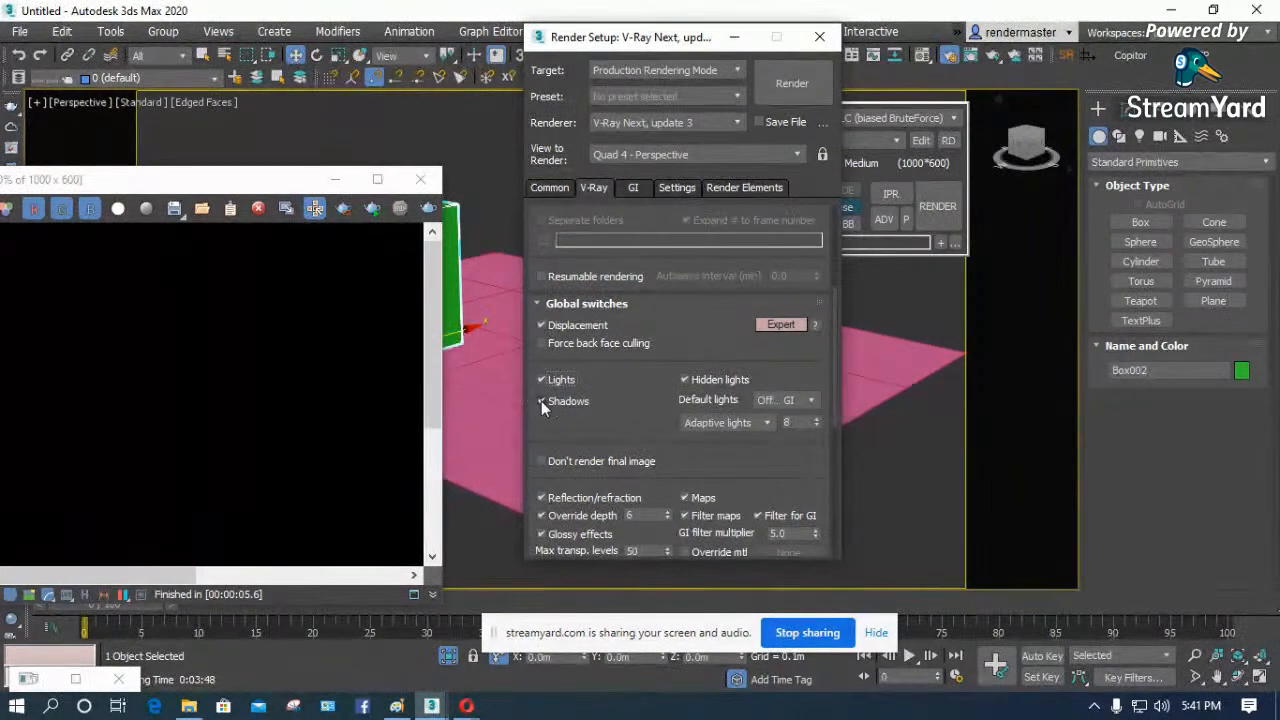
# - Run a test render with Shadows disabled in the Global switches, narrow the frame buffer beside Render Setup and re-enable Shadows
pyautogui.click(541, 401)
pyautogui.click(937, 206)
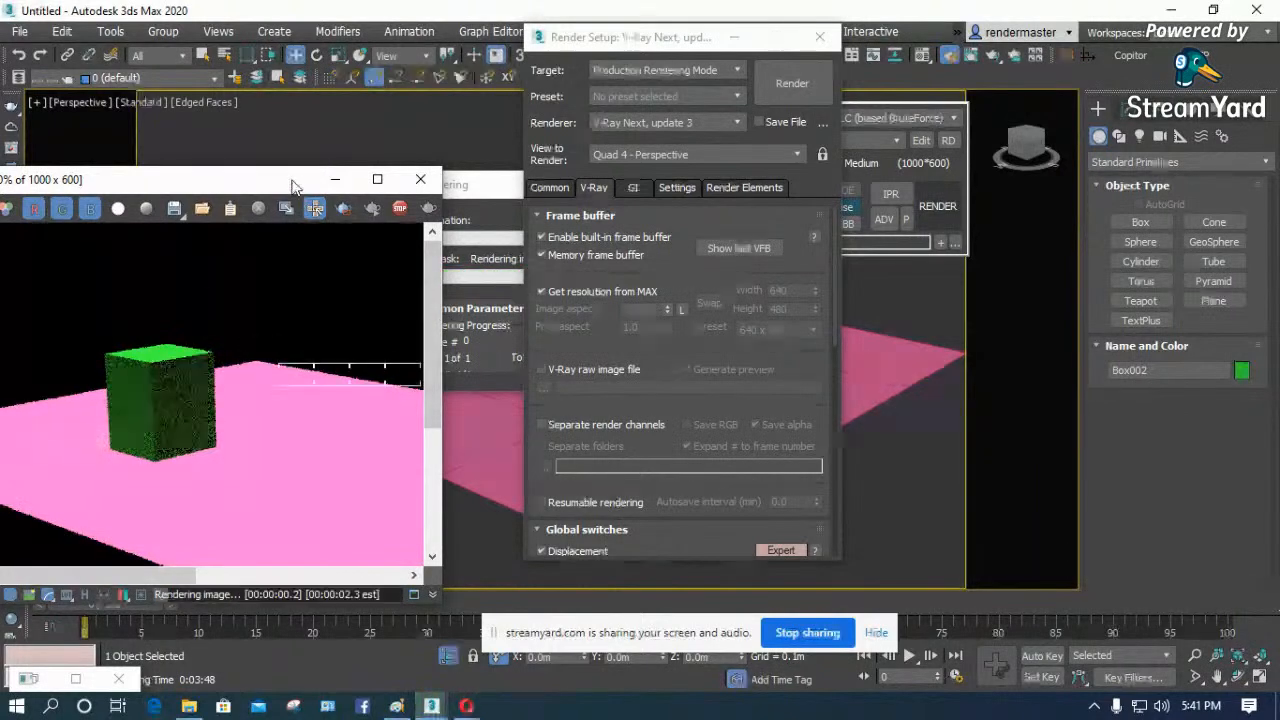
pyautogui.moveTo(295, 188); pyautogui.dragTo(388, 141)
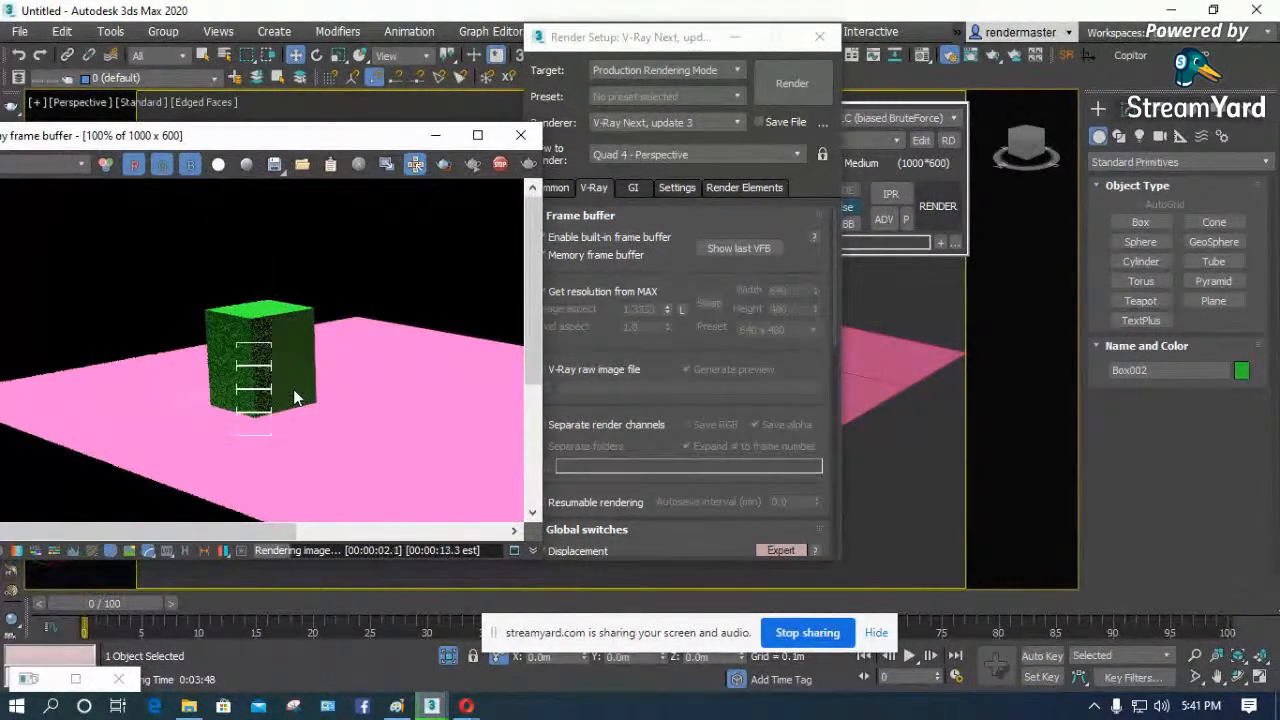
pyautogui.moveTo(542, 352); pyautogui.dragTo(345, 348)
pyautogui.click(599, 372)
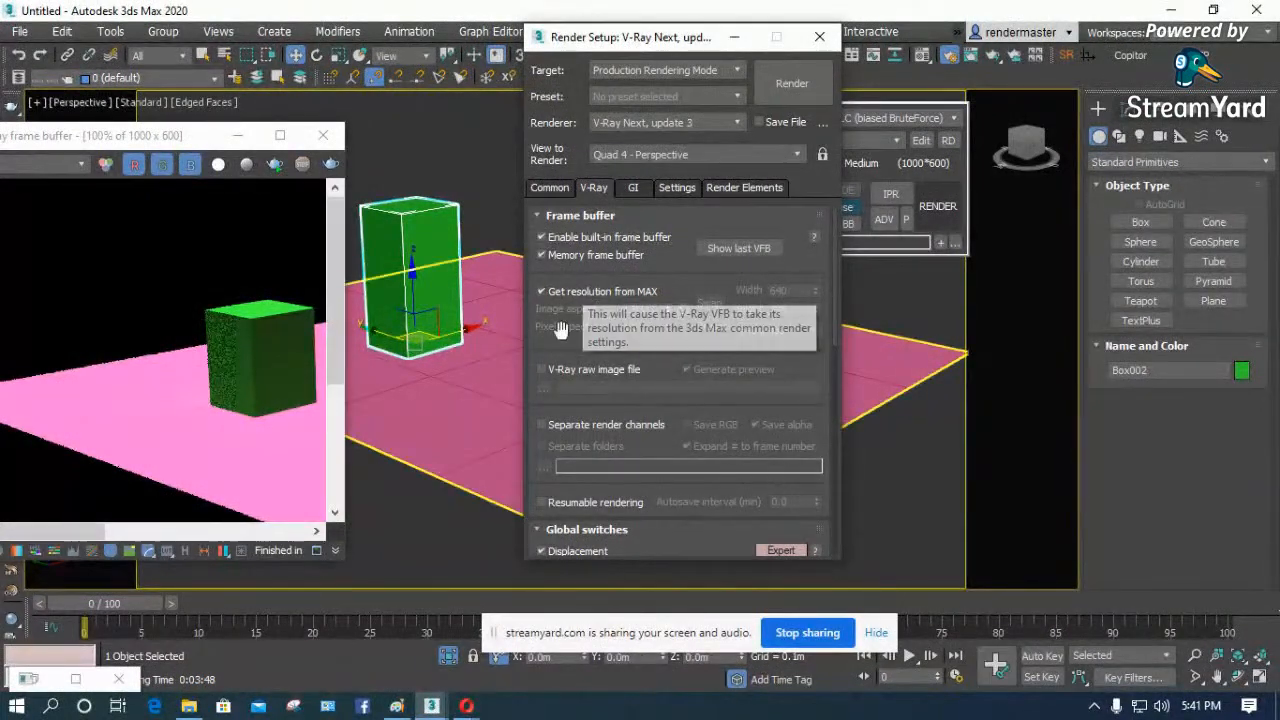
pyautogui.scroll(-3, 585, 341)
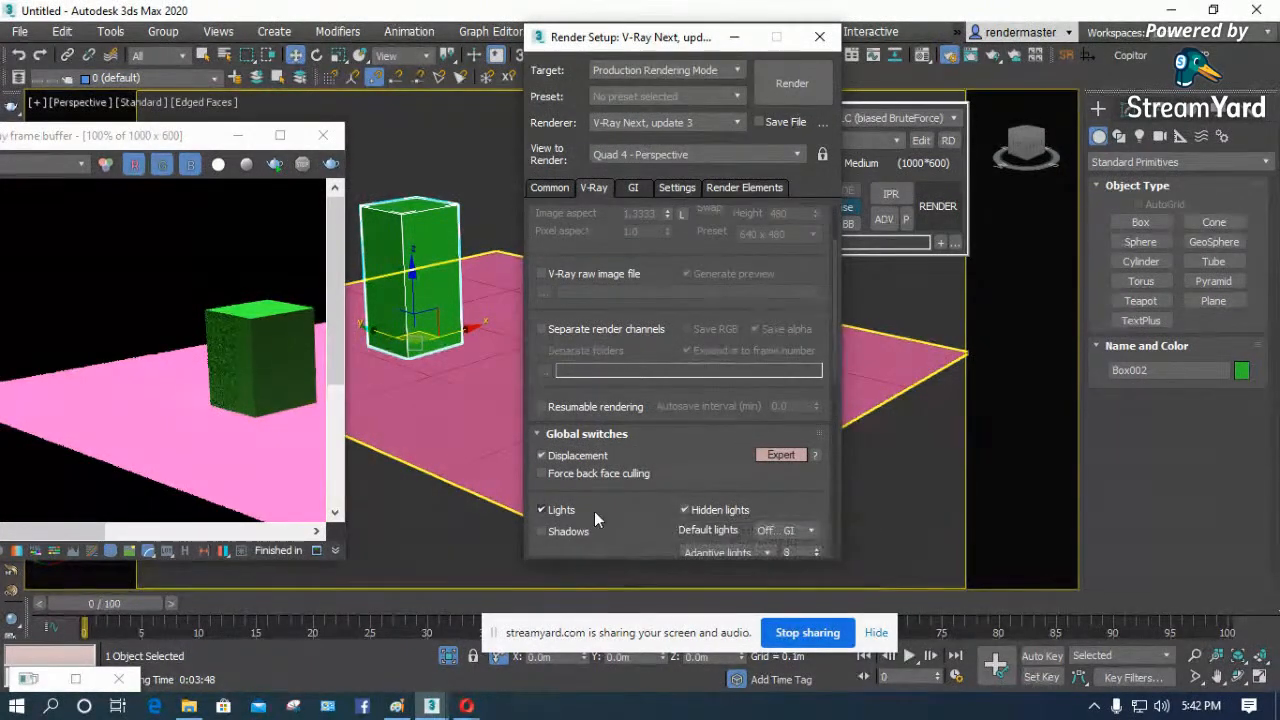
pyautogui.click(560, 532)
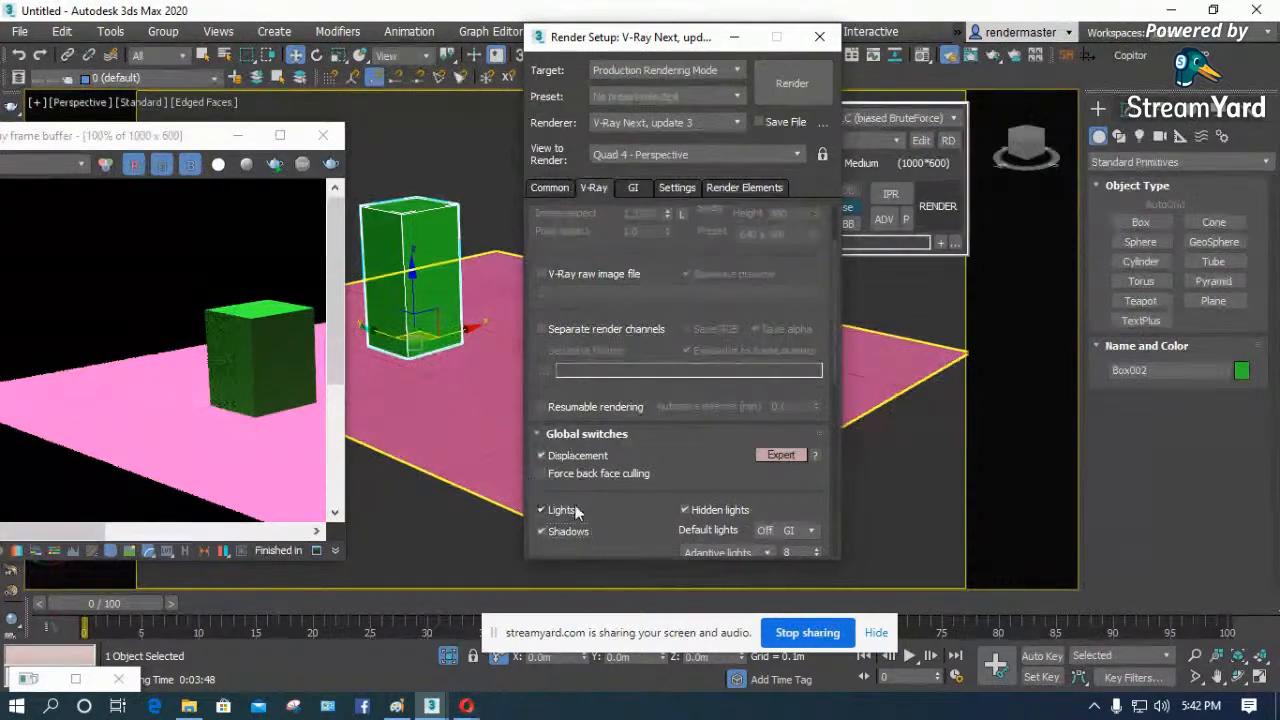
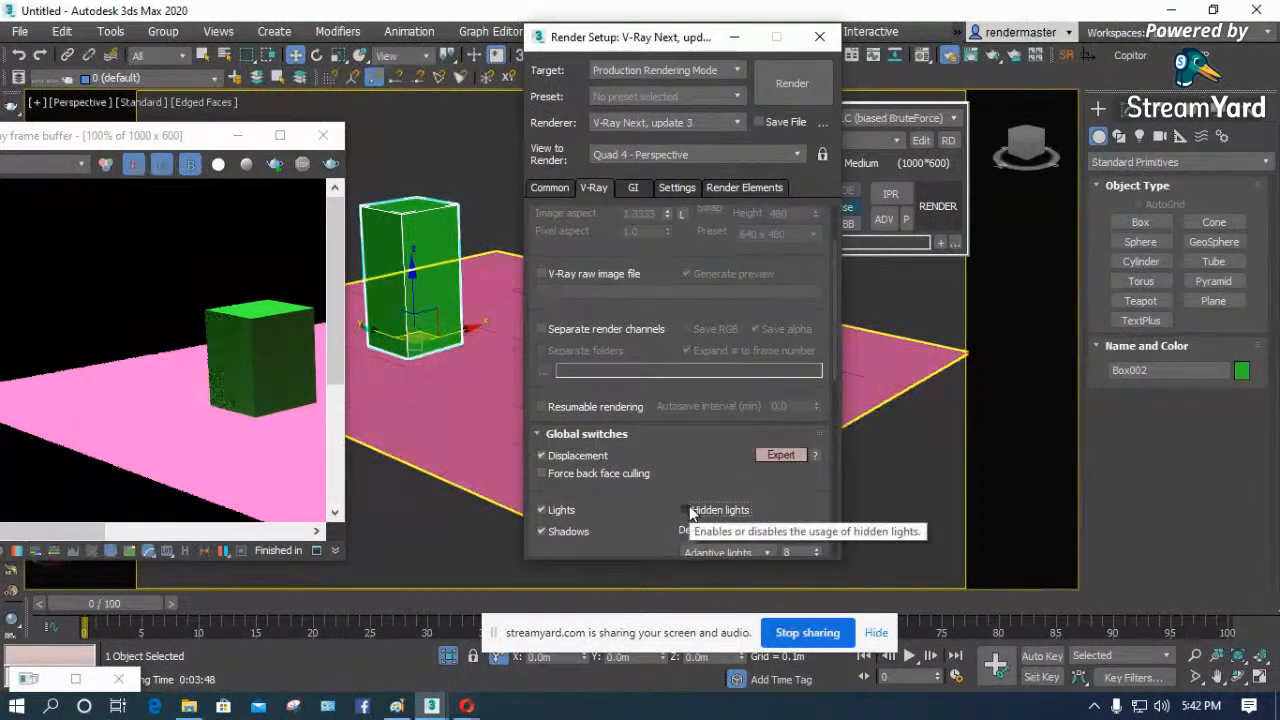
# - Toggle Lights and Hidden lights in the V-Ray Global switches, leaving both enabled
pyautogui.click(686, 510)
pyautogui.click(624, 514)
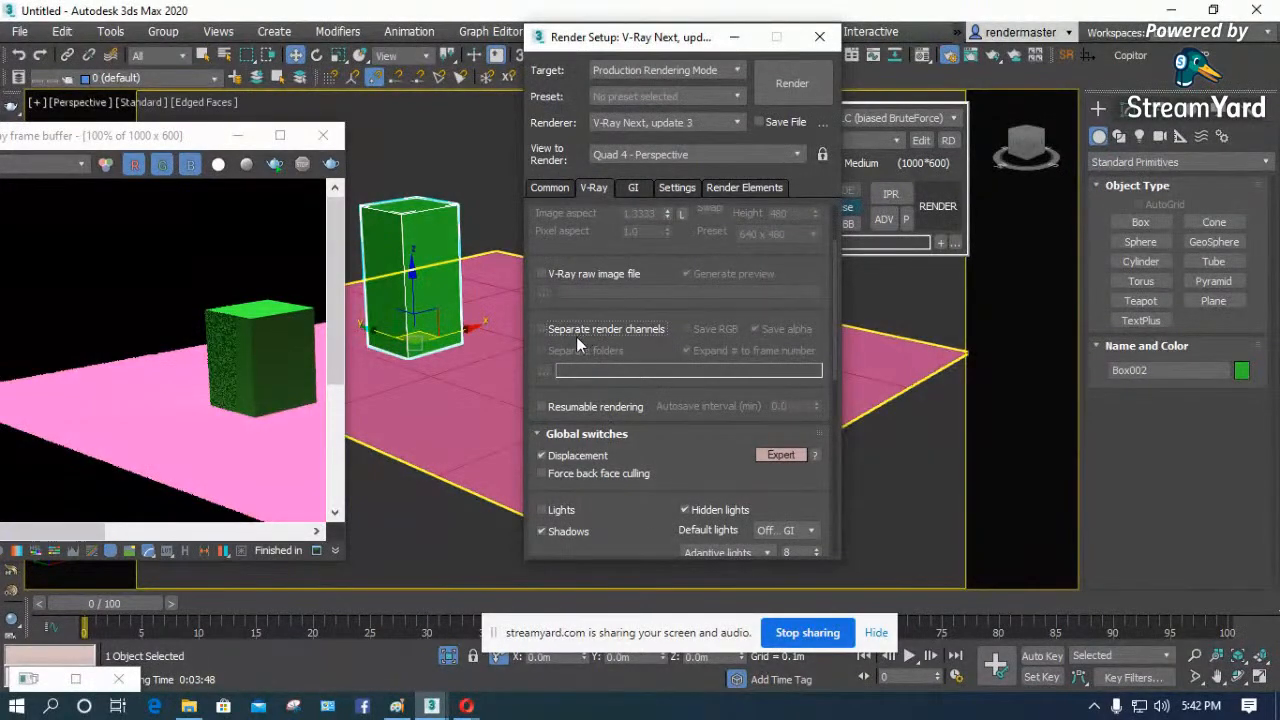
pyautogui.scroll(-4, 580, 350)
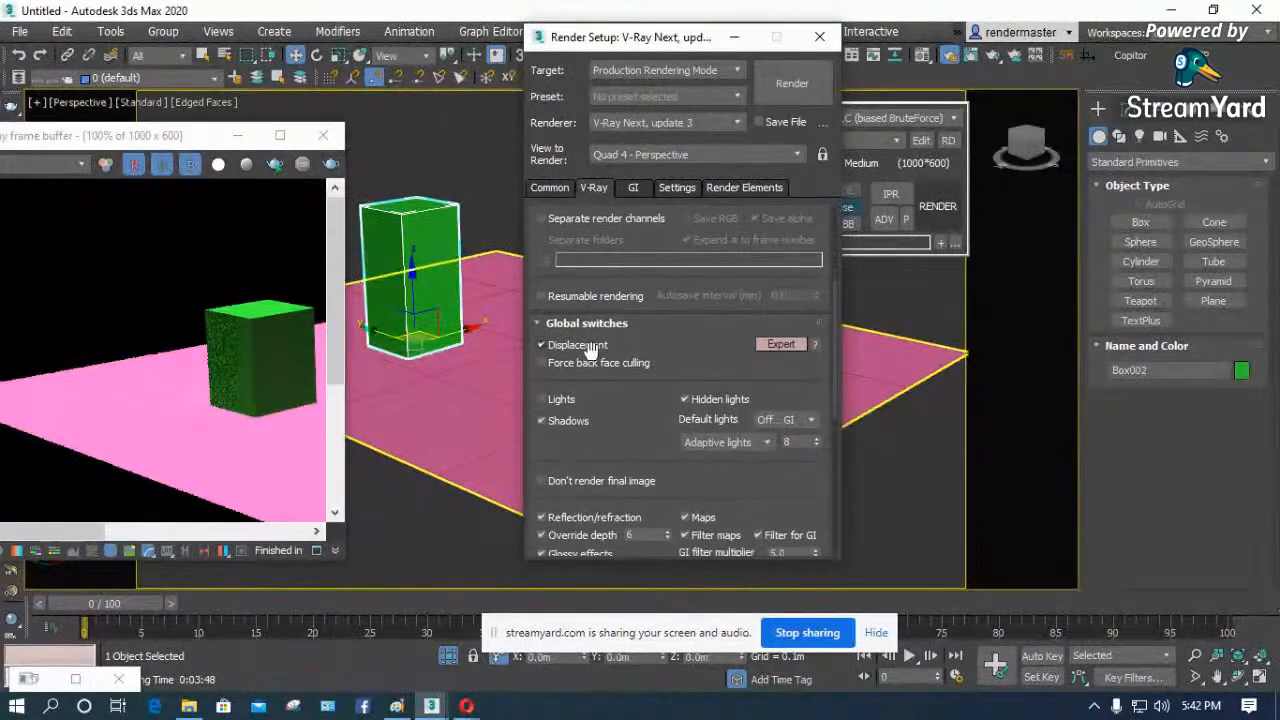
pyautogui.click(546, 399)
pyautogui.moveTo(646, 431); pyautogui.dragTo(630, 268)
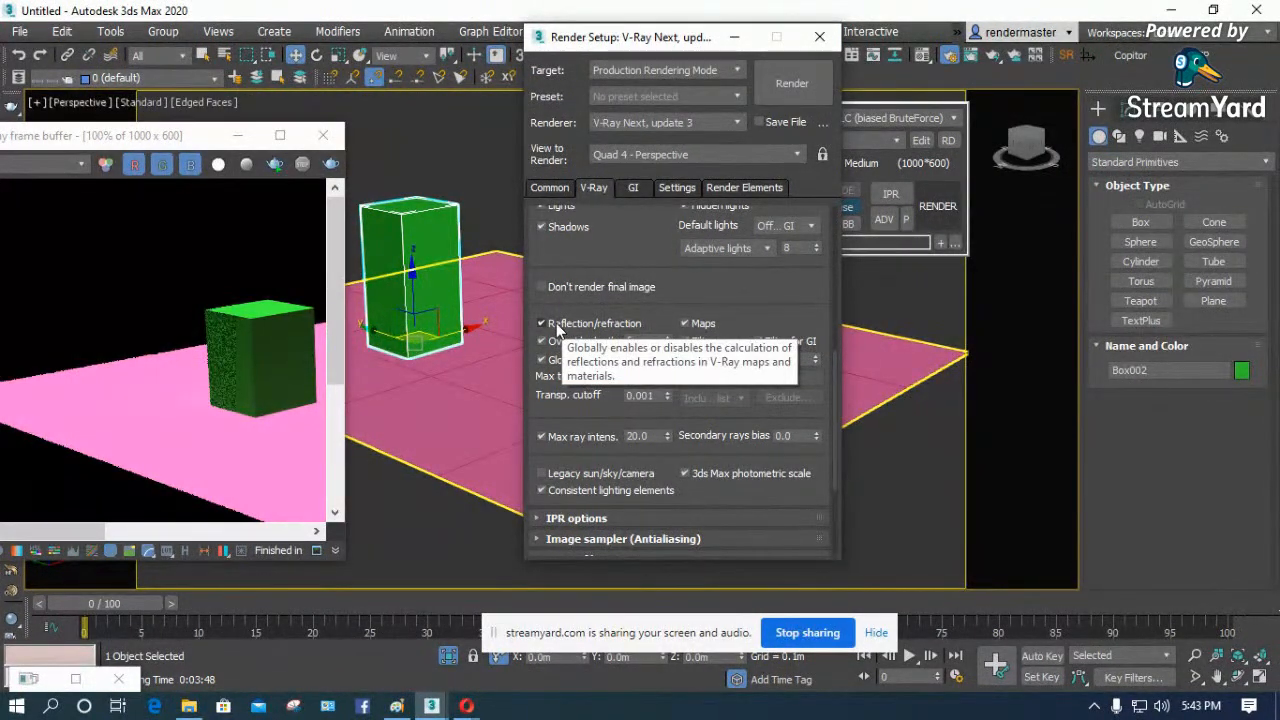
# - Select the plane, move Render Setup and the frame buffer clear of the viewport, and open the Material Editor
pyautogui.click(446, 372)
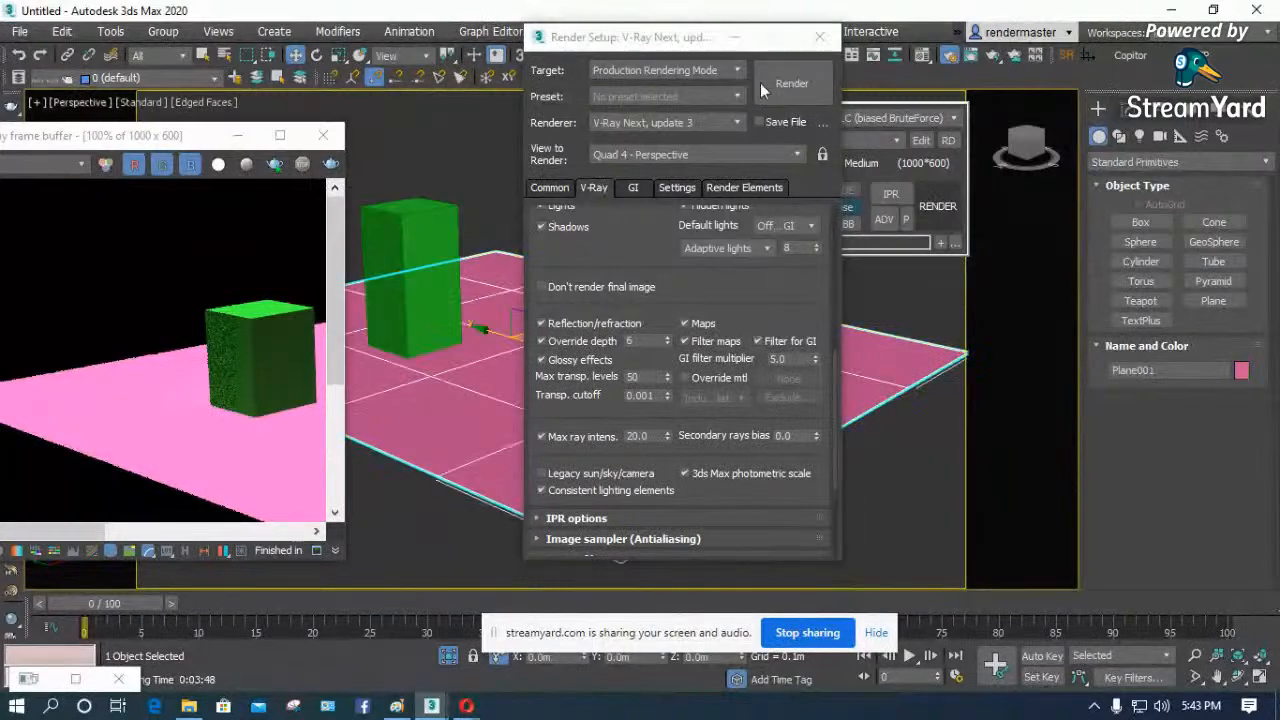
pyautogui.moveTo(693, 45); pyautogui.dragTo(1070, 66)
pyautogui.click(381, 216)
pyautogui.moveTo(211, 145); pyautogui.dragTo(241, 485)
pyautogui.press('m')
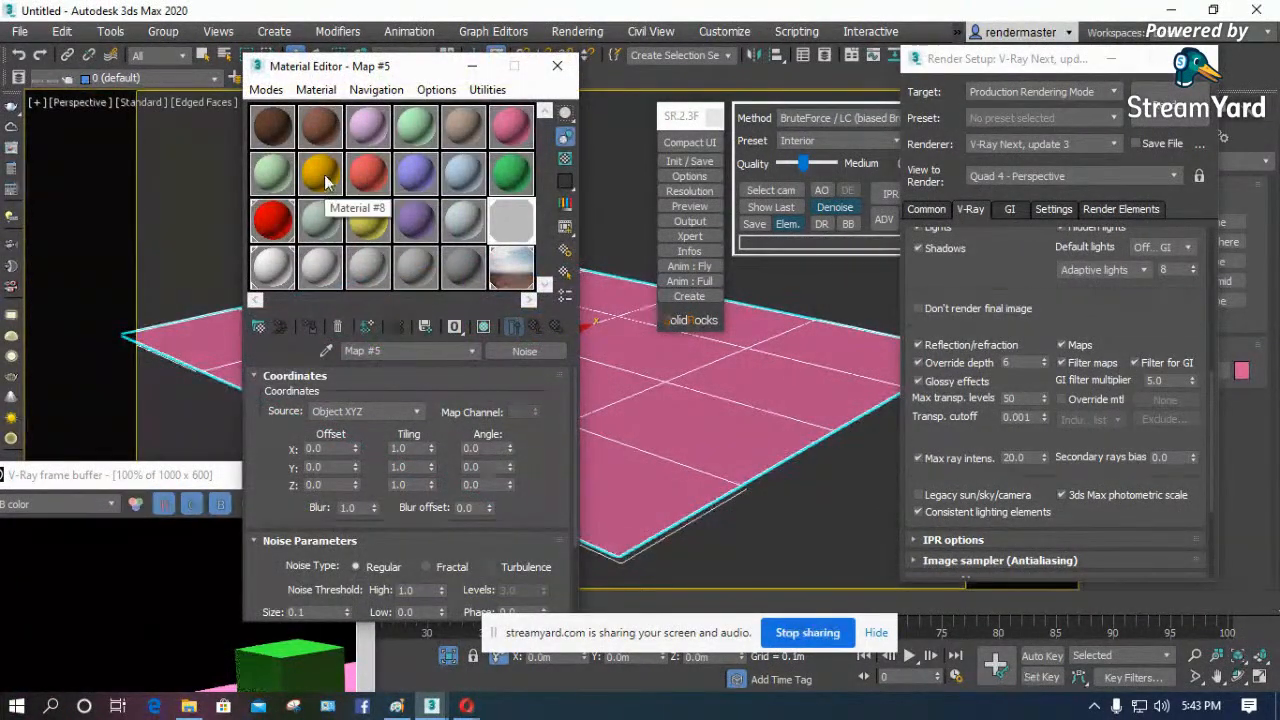
# - Set the reflection color of the plane's pink material, Material #6, to a light grey
pyautogui.moveTo(511, 132); pyautogui.dragTo(635, 412)
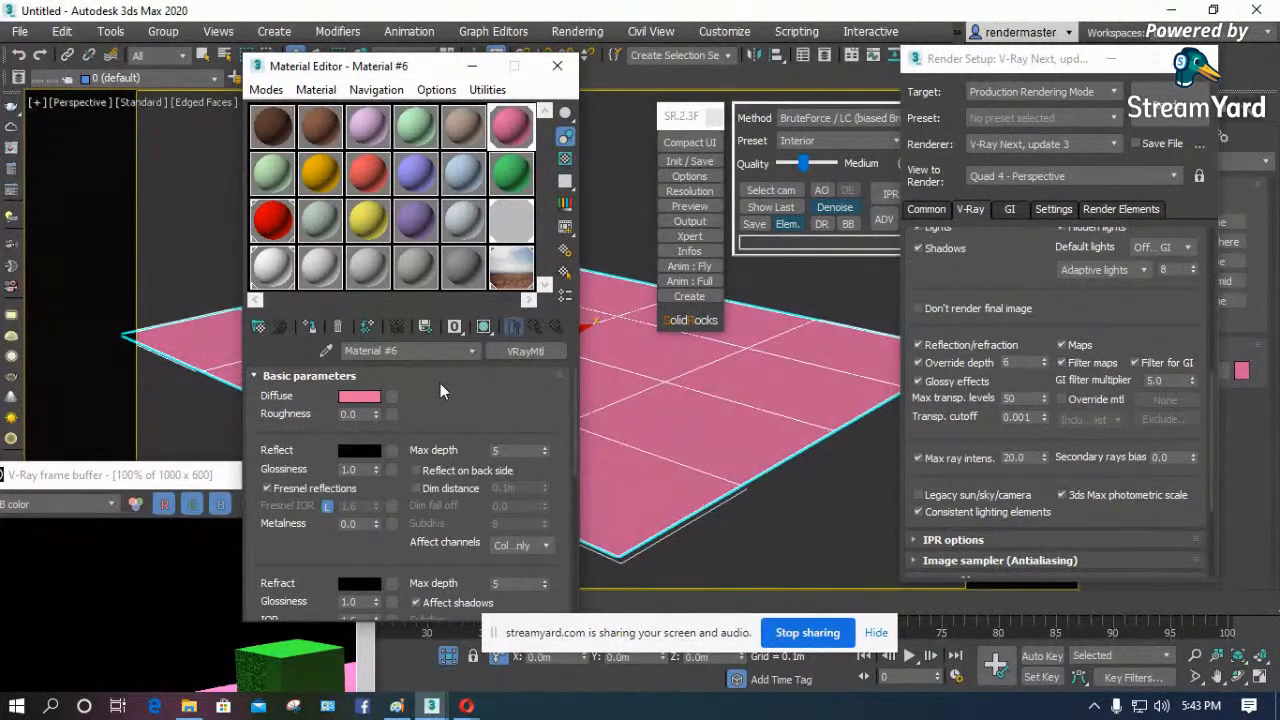
pyautogui.moveTo(436, 400); pyautogui.dragTo(407, 331)
pyautogui.moveTo(271, 377); pyautogui.dragTo(277, 438)
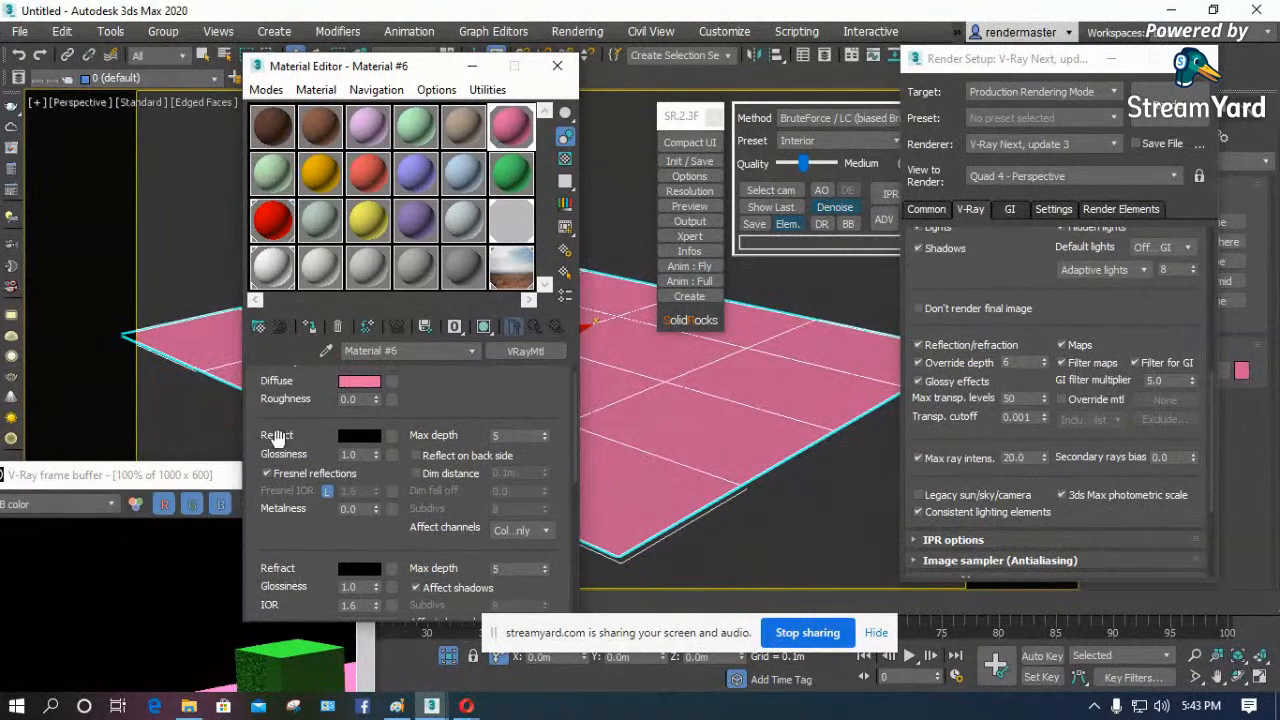
pyautogui.click(362, 437)
pyautogui.moveTo(531, 236); pyautogui.dragTo(535, 228)
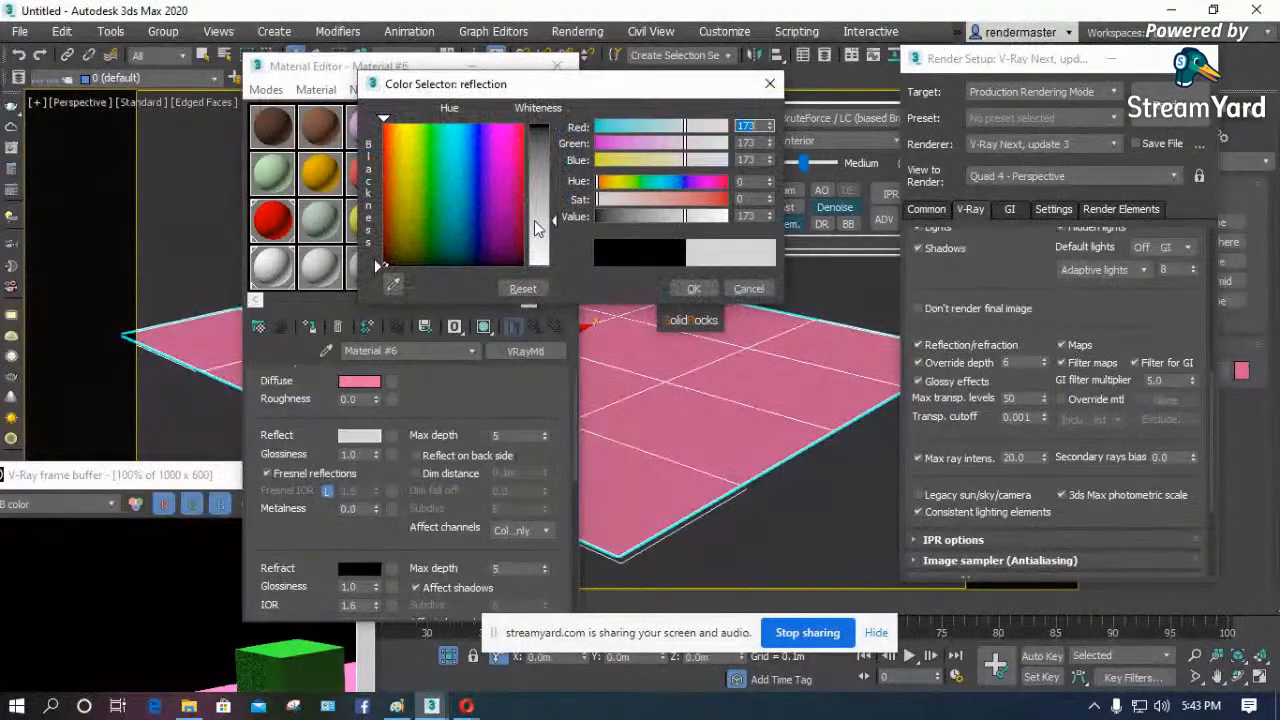
pyautogui.click(690, 288)
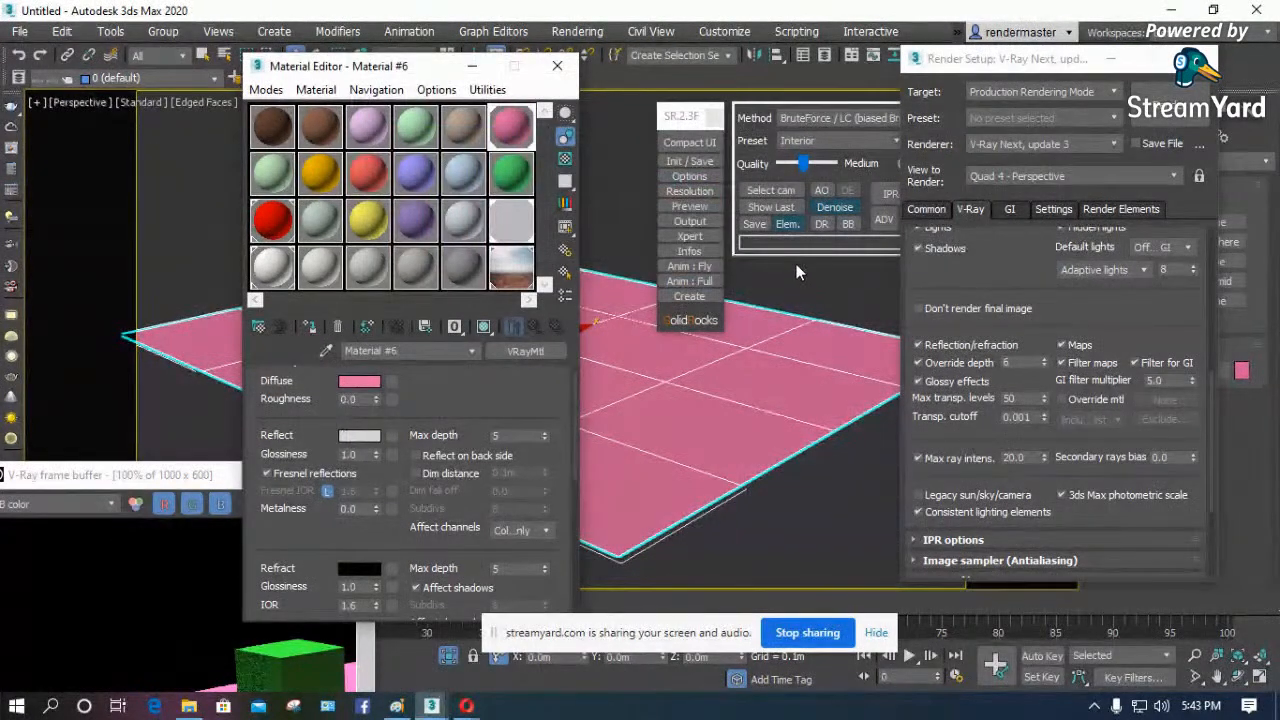
# - Render the perspective view, inspect the plane's surface near the box and move the frame buffer aside
pyautogui.click(1160, 108)
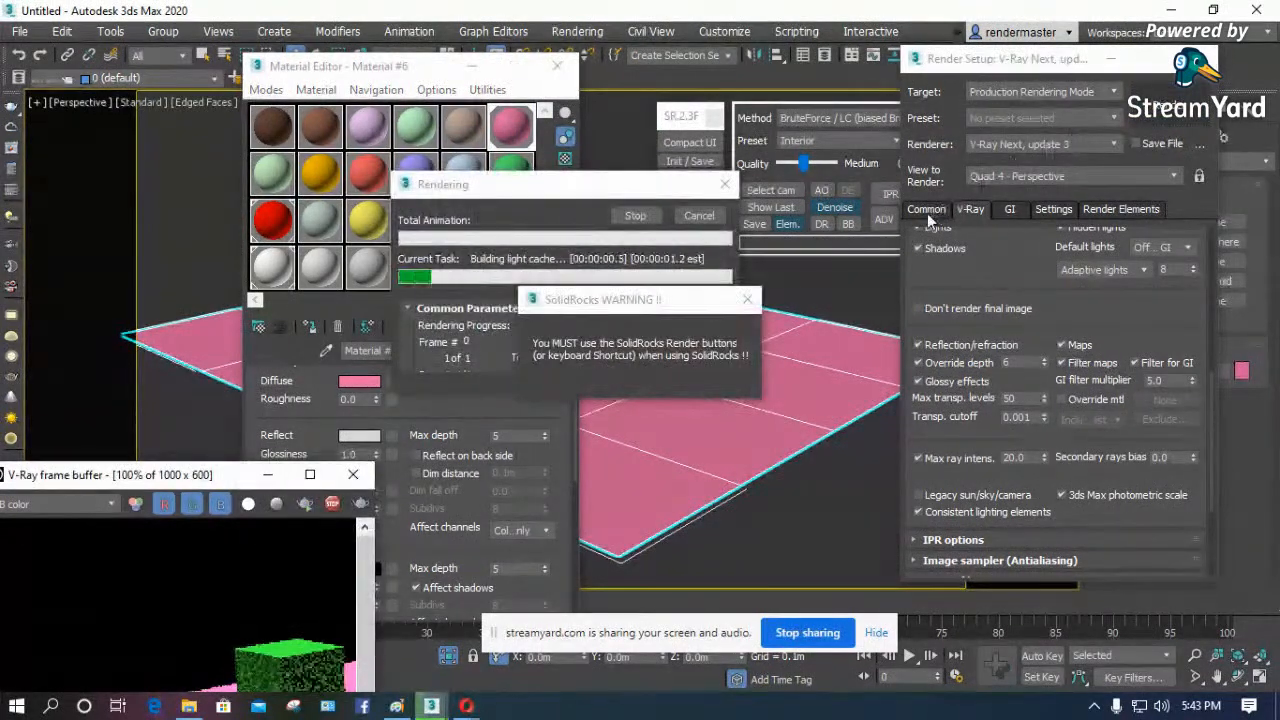
pyautogui.moveTo(225, 474); pyautogui.dragTo(505, 134)
pyautogui.scroll(1, 590, 468)
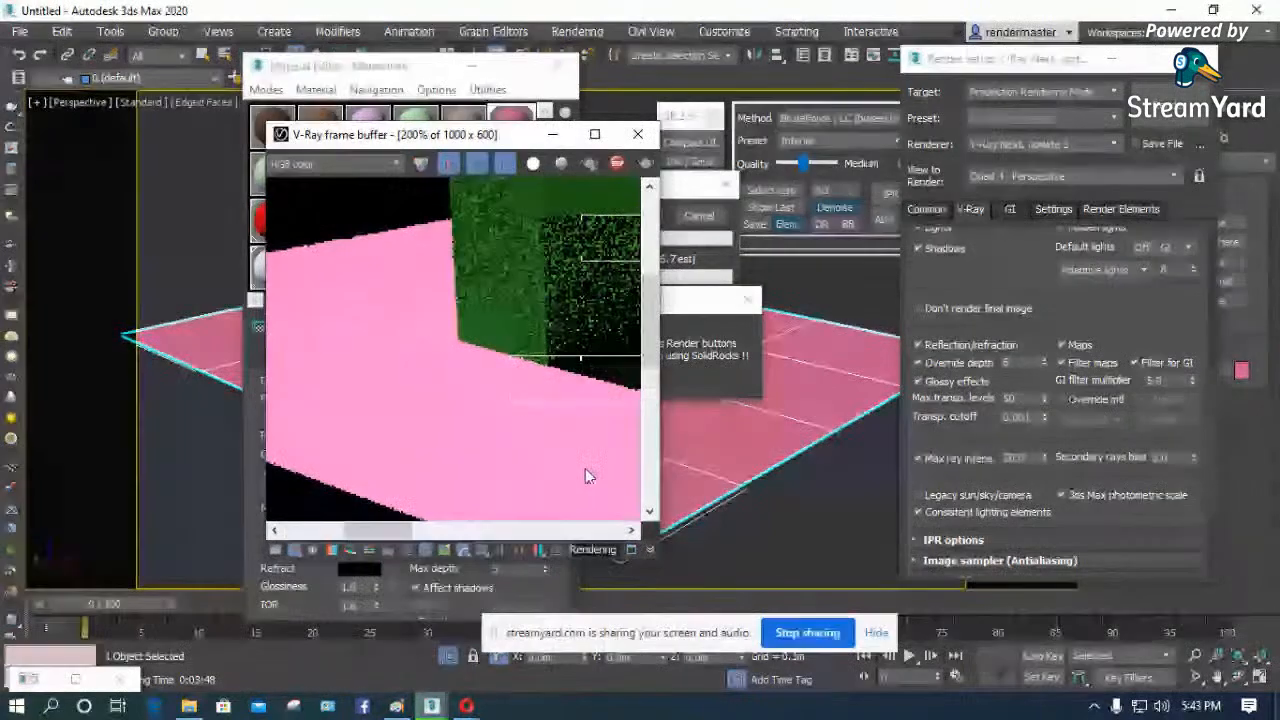
pyautogui.scroll(1, 480, 429)
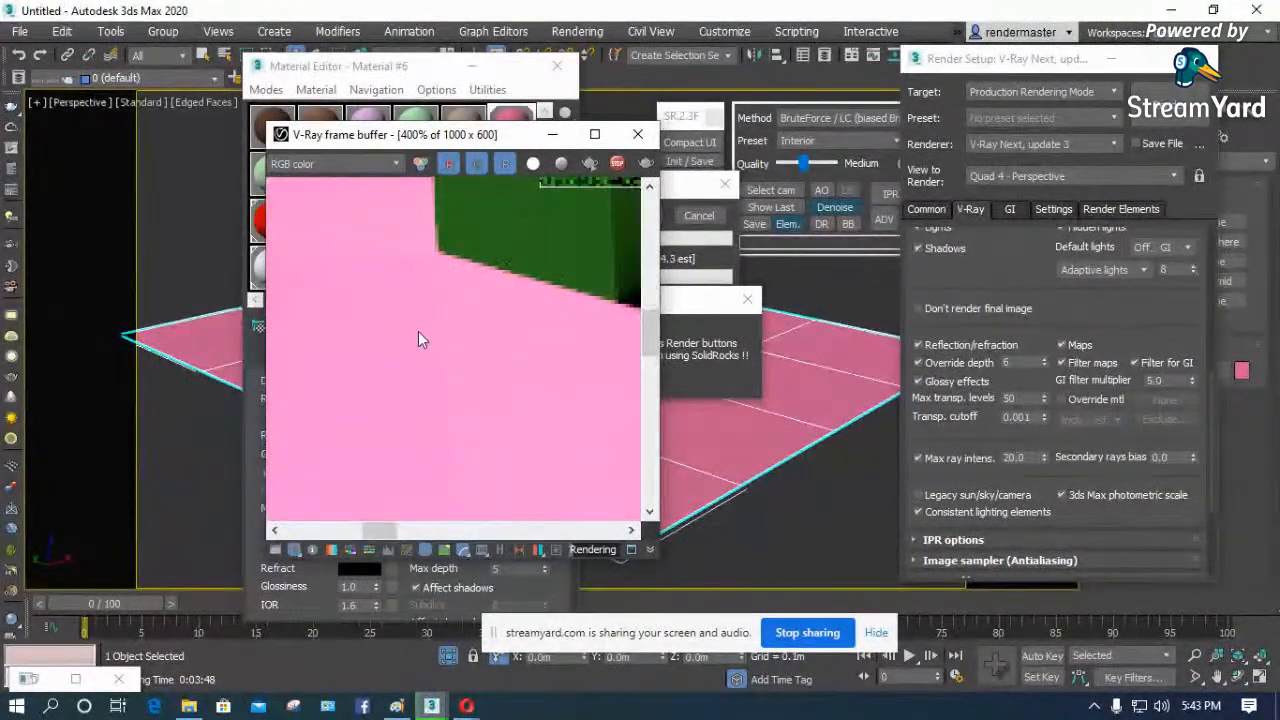
pyautogui.scroll(-2, 419, 340)
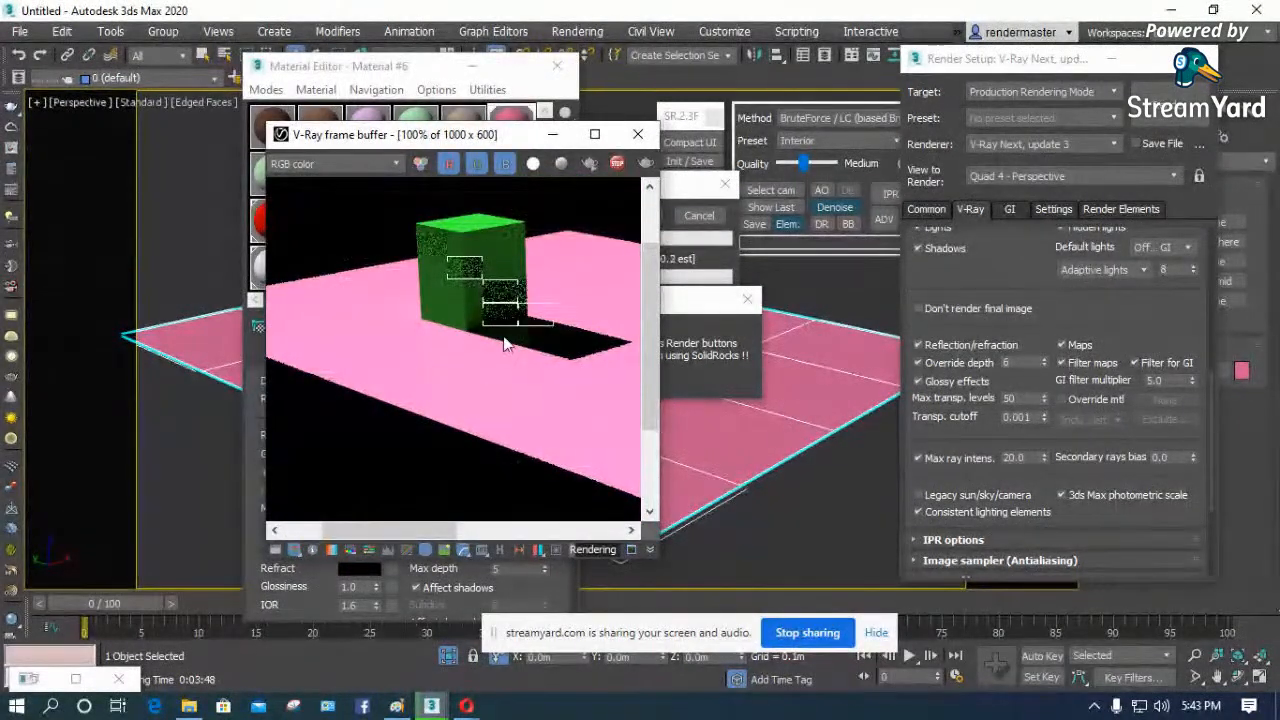
pyautogui.moveTo(522, 140); pyautogui.dragTo(266, 230)
# - Disable Fresnel reflections on the plane's material, run a test render of the reflection and cancel it after inspection
pyautogui.click(383, 72)
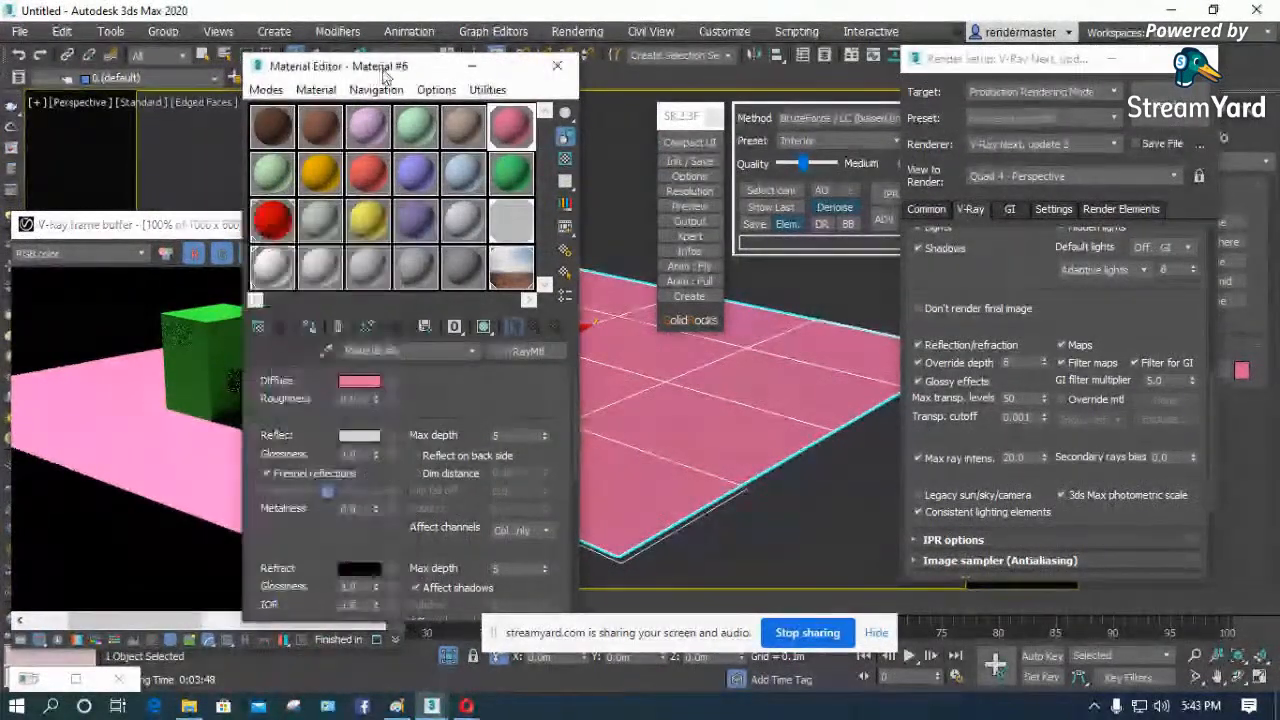
pyautogui.moveTo(383, 70); pyautogui.dragTo(730, 18)
pyautogui.click(642, 423)
pyautogui.moveTo(275, 226); pyautogui.dragTo(395, 76)
pyautogui.click(508, 105)
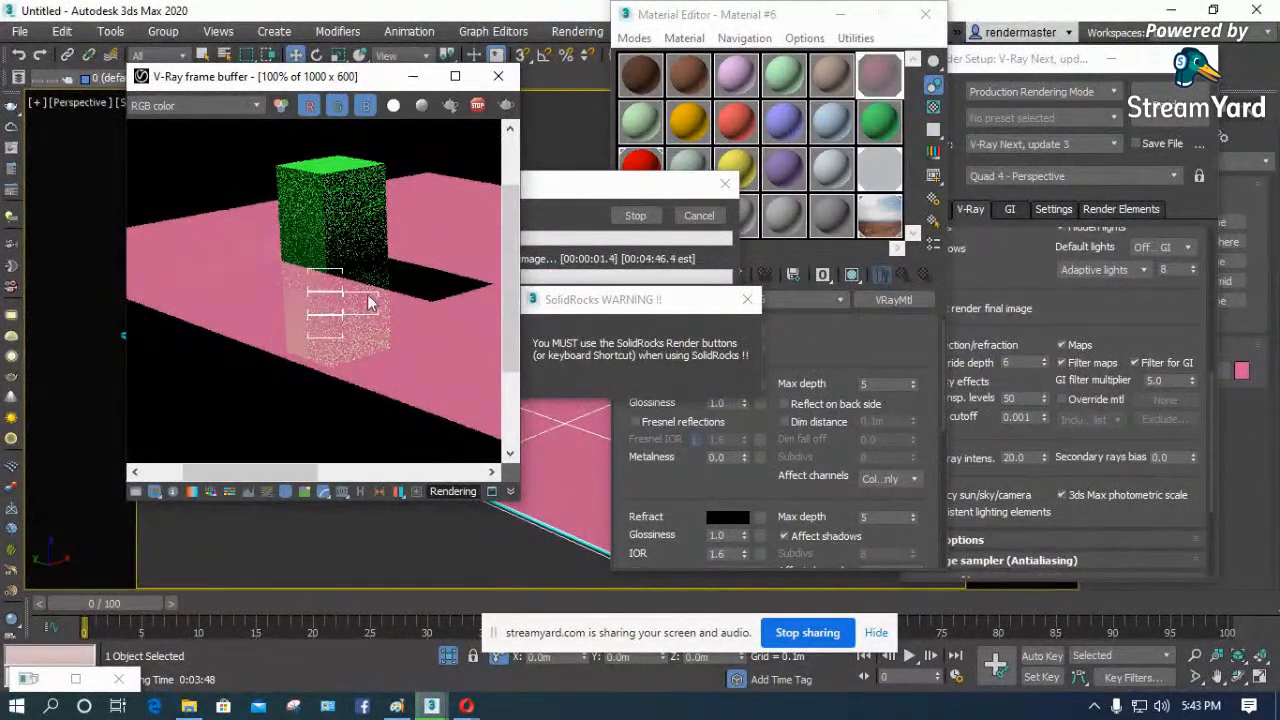
pyautogui.scroll(1, 315, 220)
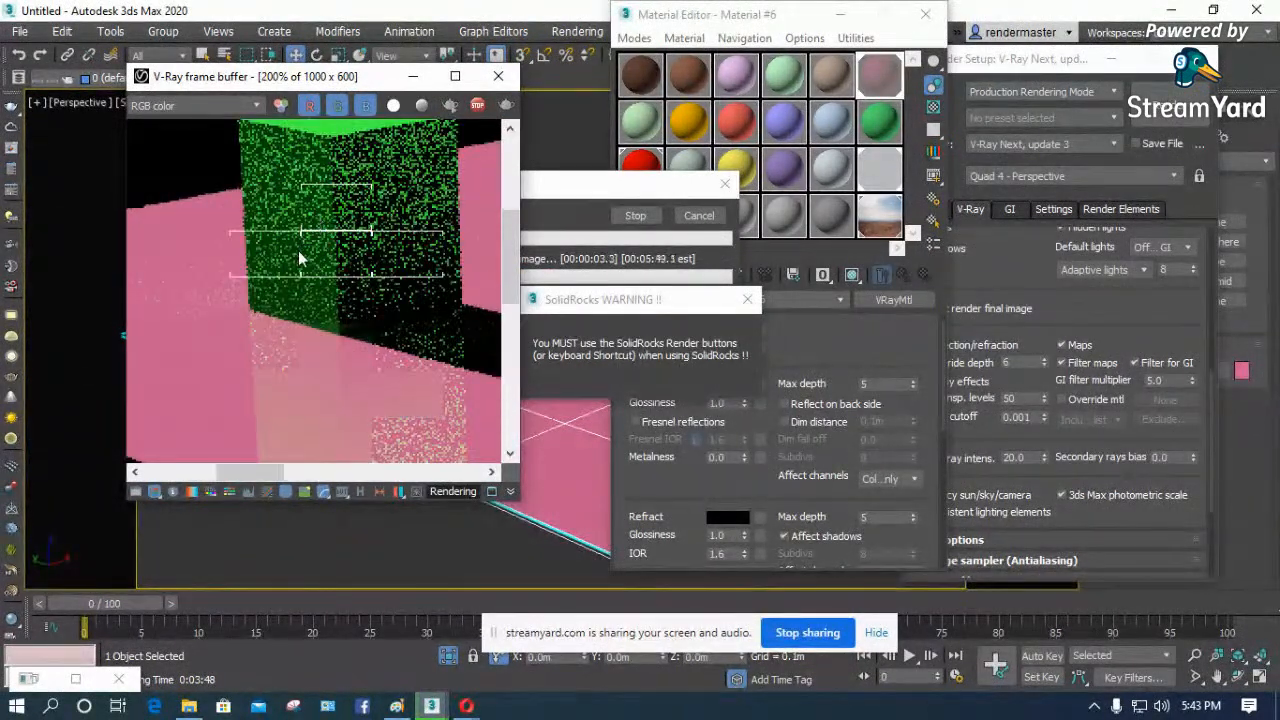
pyautogui.click(699, 216)
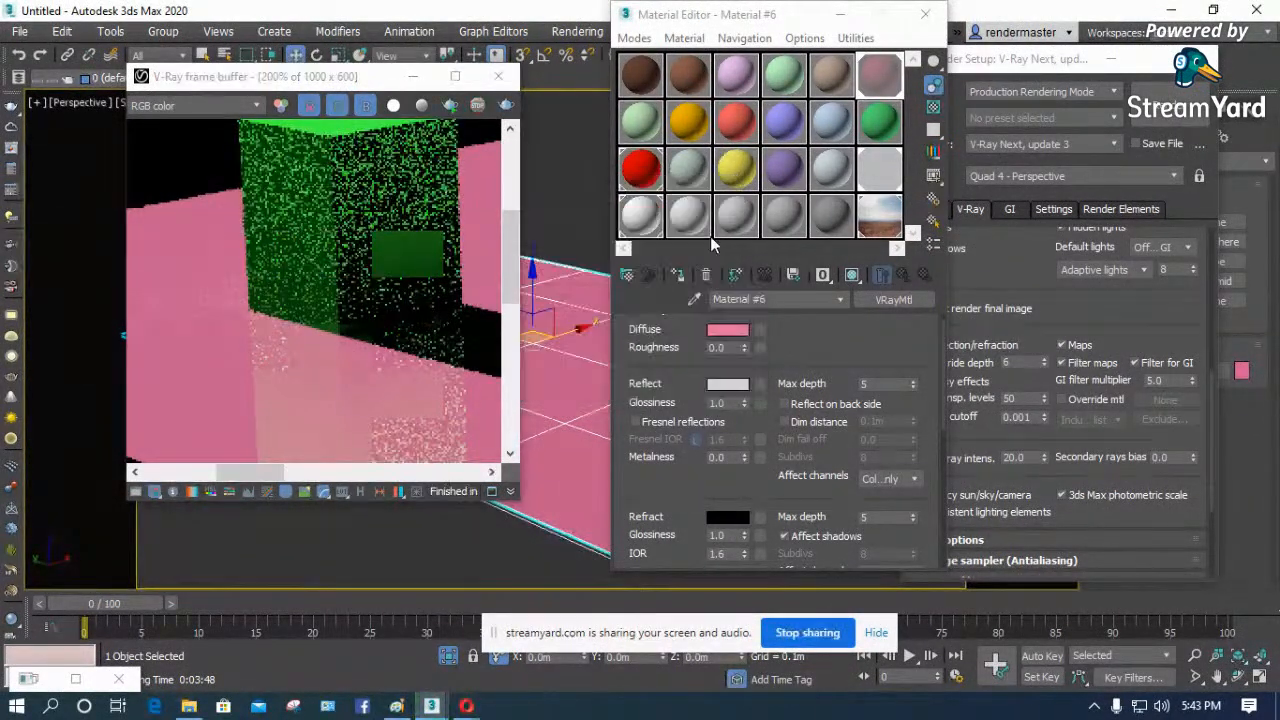
# - Close the Material Editor, run a test render with Reflection/refraction disabled in the Global switches, and re-enable Reflection/refraction
pyautogui.click(925, 15)
pyautogui.scroll(1, 996, 285)
pyautogui.moveTo(996, 285); pyautogui.dragTo(985, 256)
pyautogui.click(934, 336)
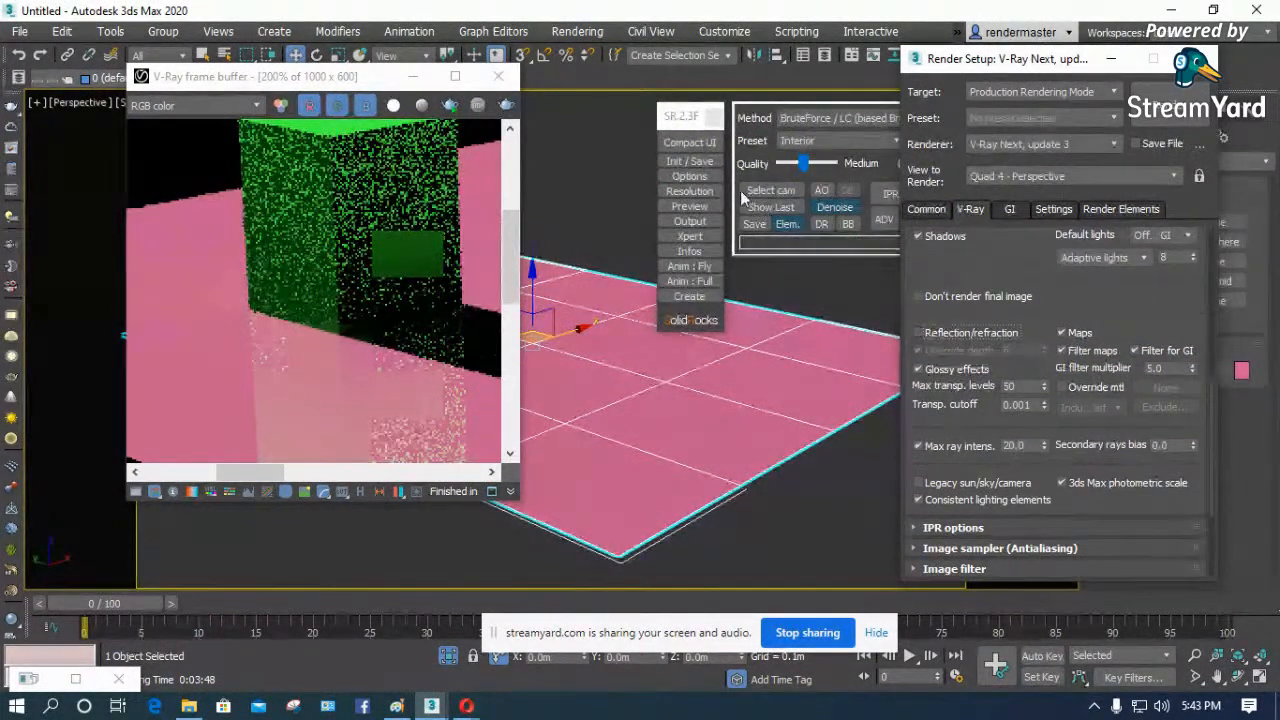
pyautogui.click(1170, 108)
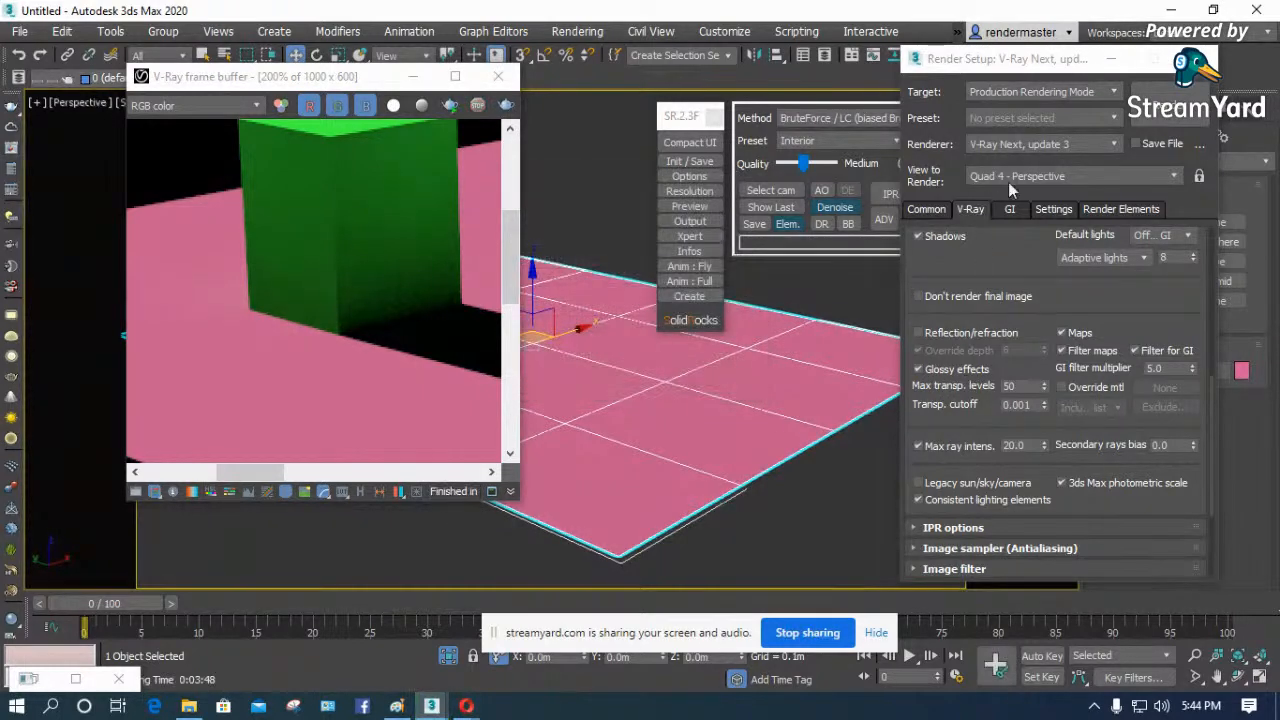
pyautogui.moveTo(993, 68); pyautogui.dragTo(822, 56)
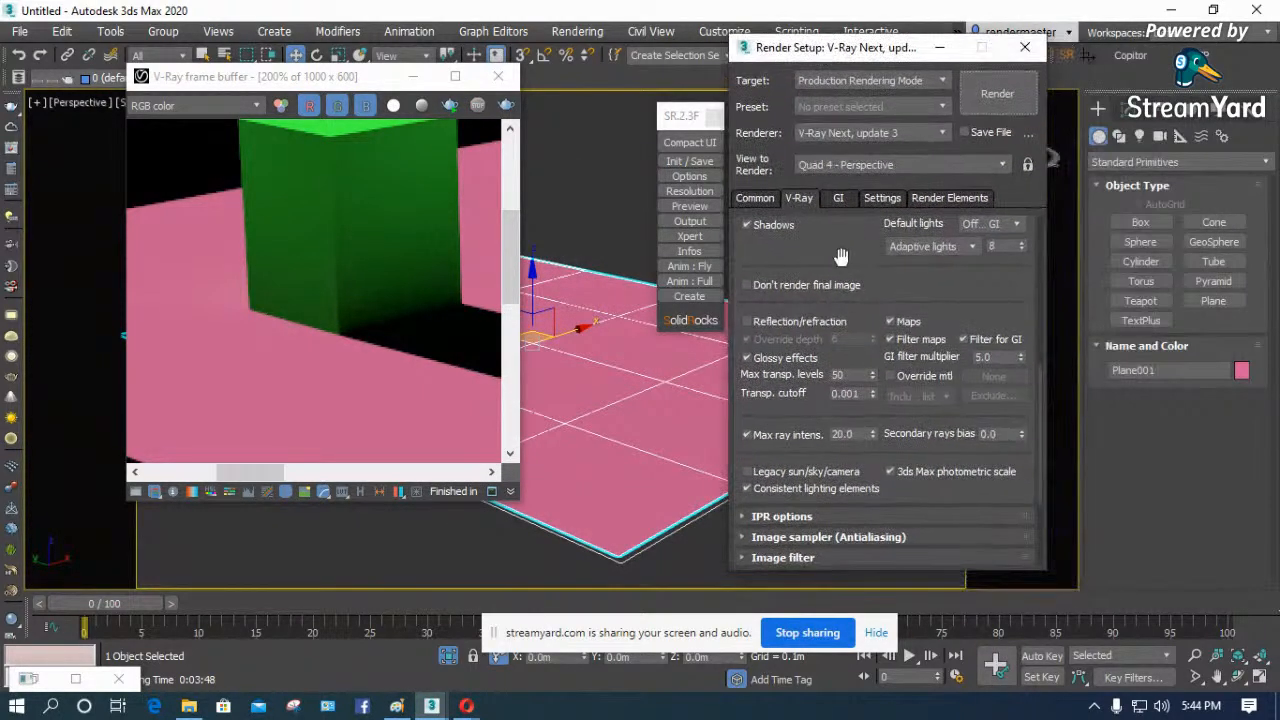
pyautogui.click(764, 321)
pyautogui.moveTo(807, 253); pyautogui.dragTo(845, 325)
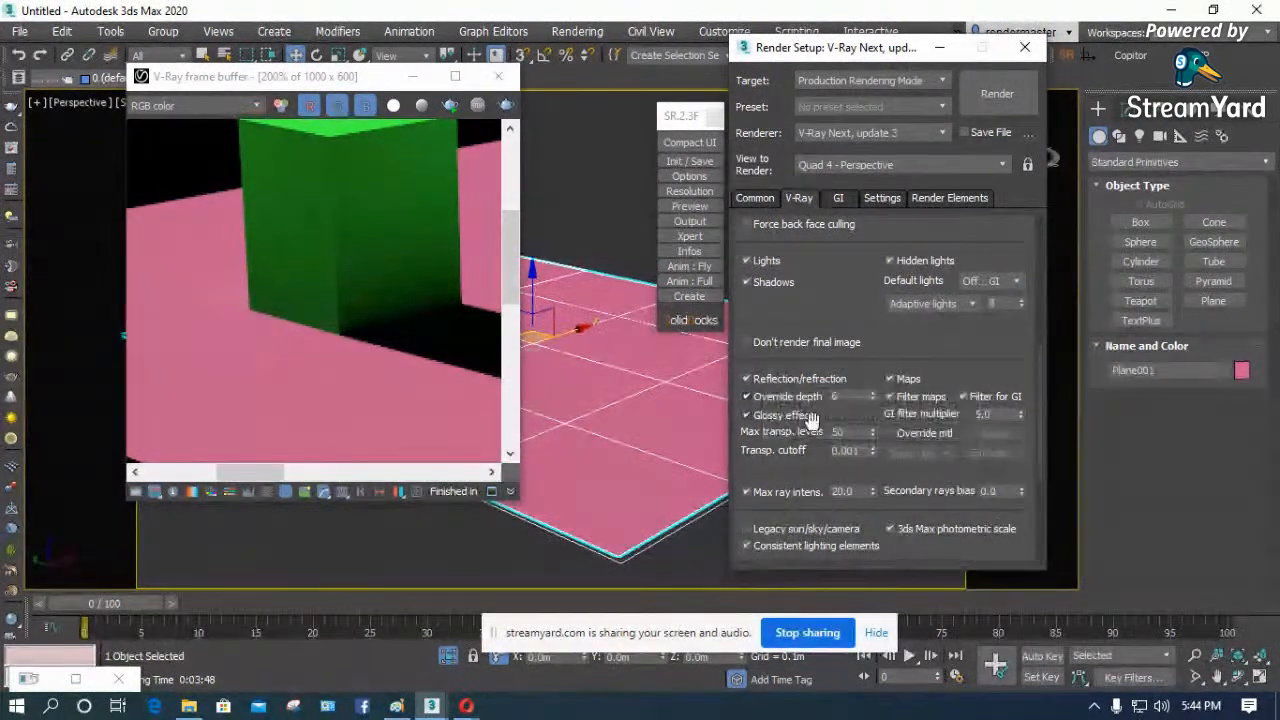
# - Select the plane, reopen its material and choose a Bitmap as the diffuse map
pyautogui.click(600, 398)
pyautogui.moveTo(318, 78); pyautogui.dragTo(214, 410)
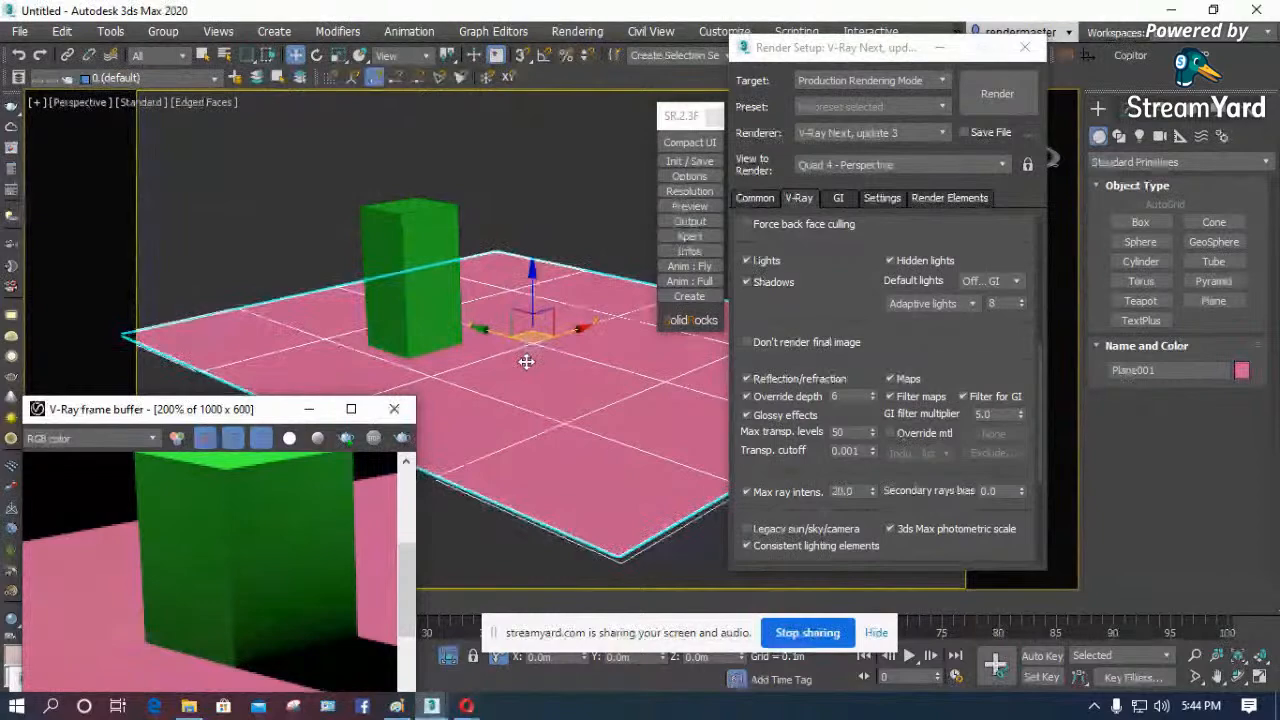
pyautogui.click(526, 359)
pyautogui.press('m')
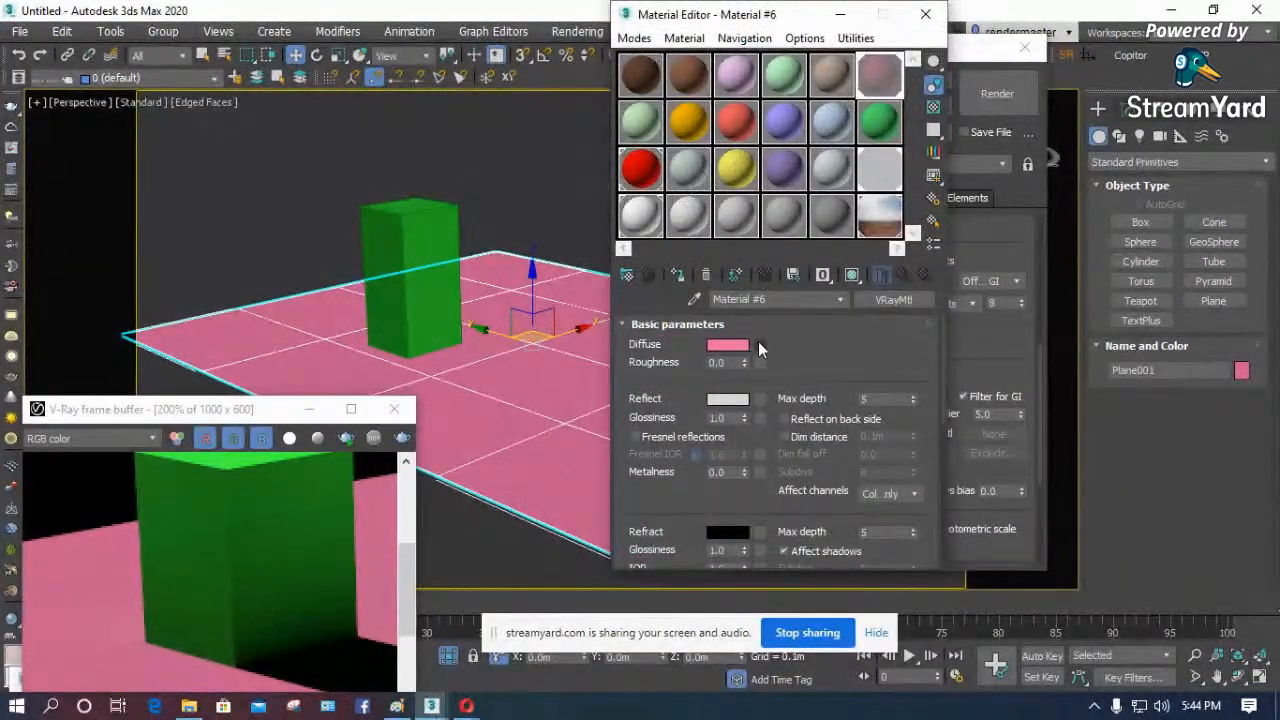
pyautogui.click(757, 344)
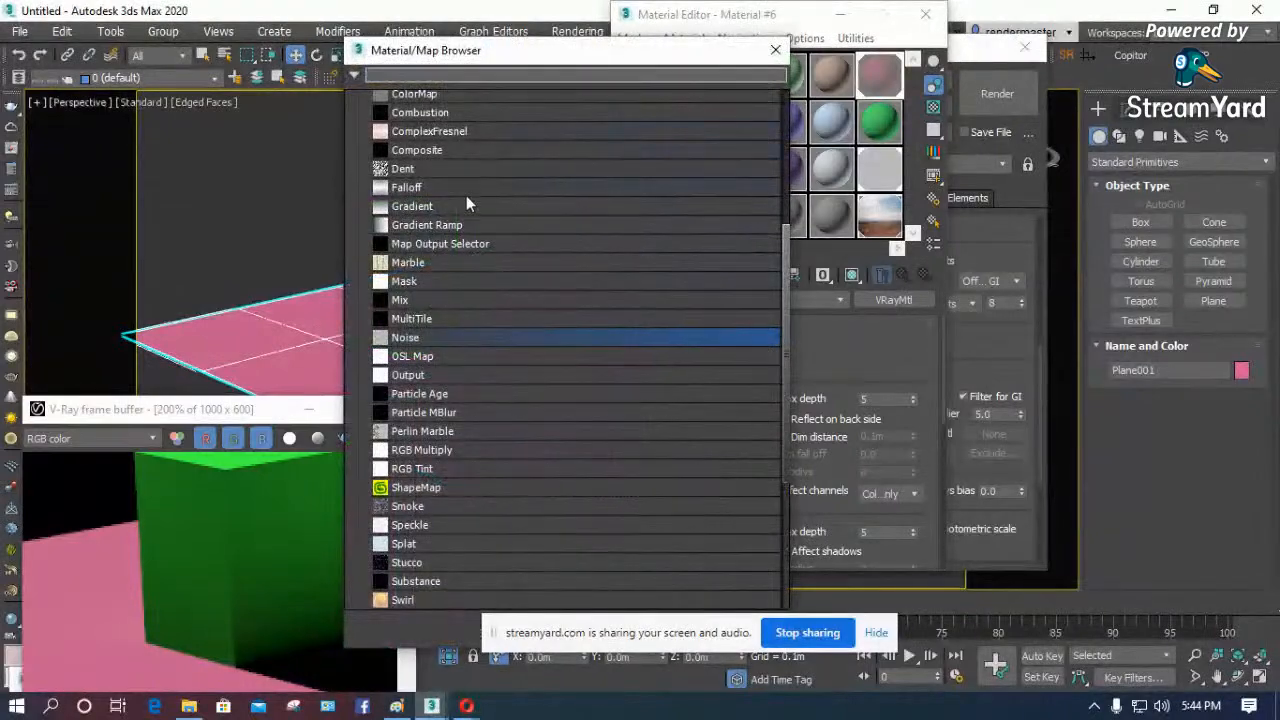
pyautogui.scroll(5, 433, 177)
pyautogui.press('Escape')
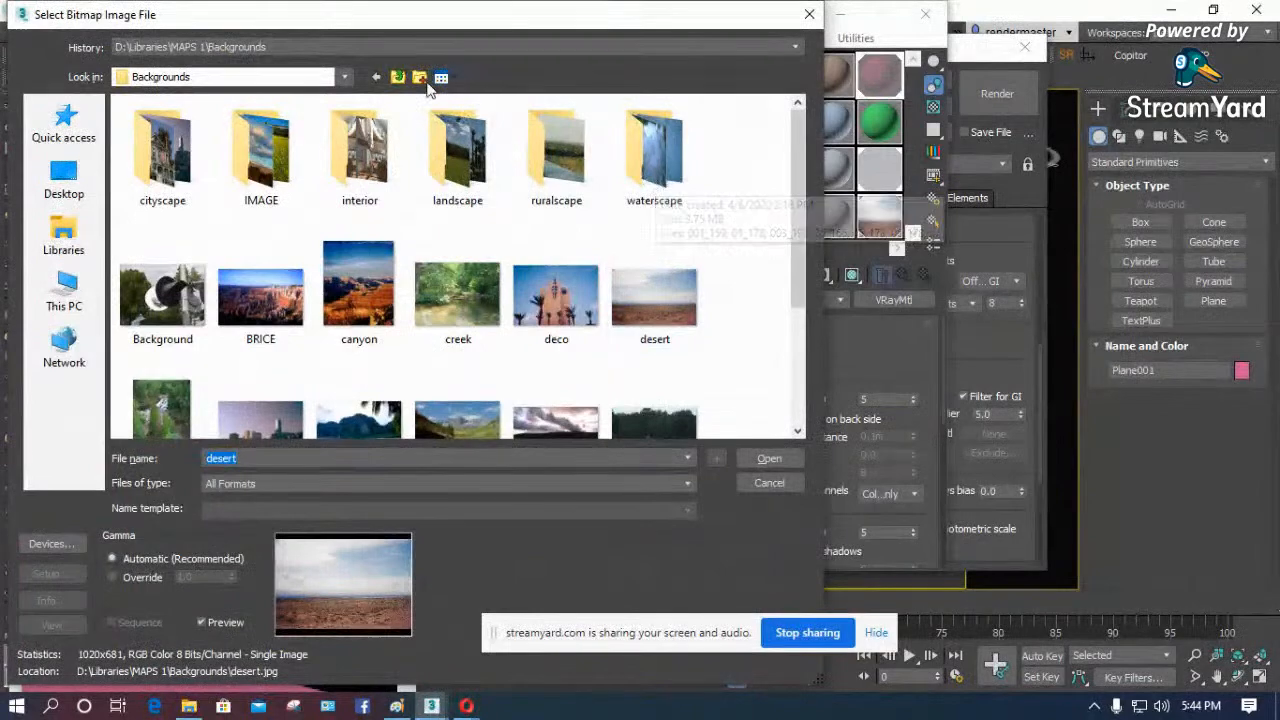
# - Load beechwood_rosewood from the MAPS 1 Wood folder as the diffuse bitmap and show it on the plane in the viewport
pyautogui.click(398, 77)
pyautogui.click(634, 252)
pyautogui.press('w')
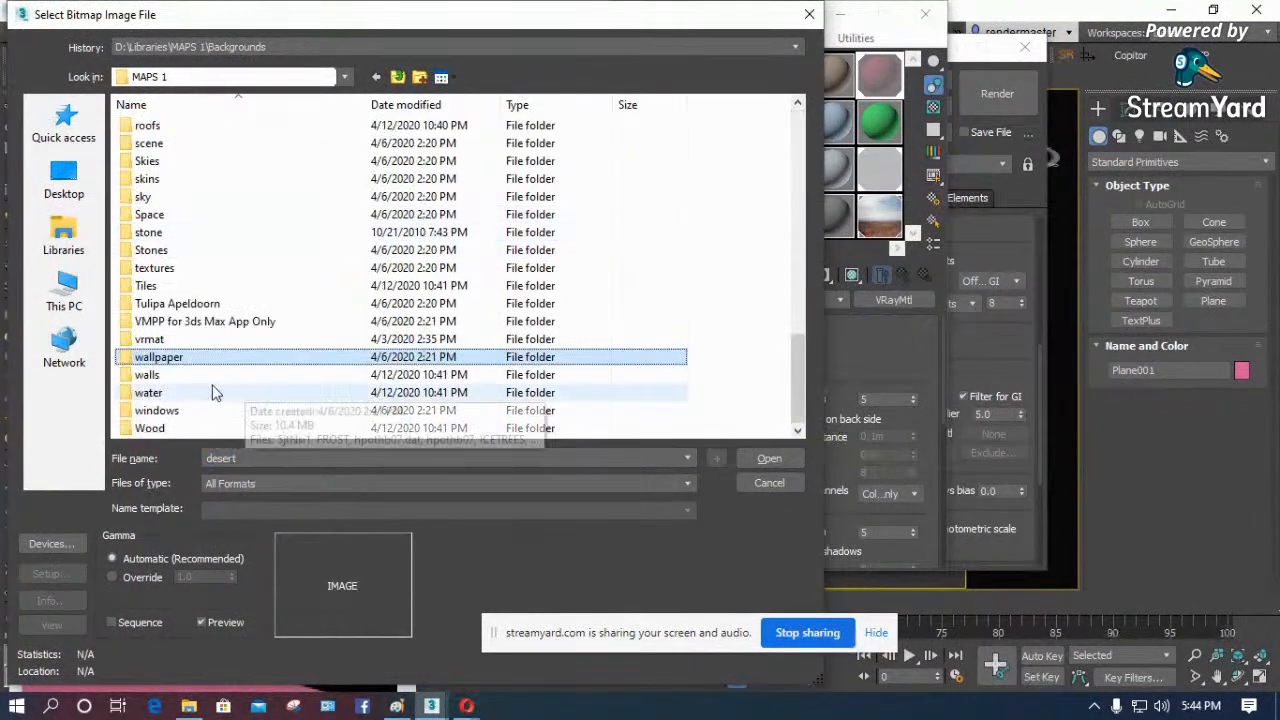
pyautogui.doubleClick(155, 428)
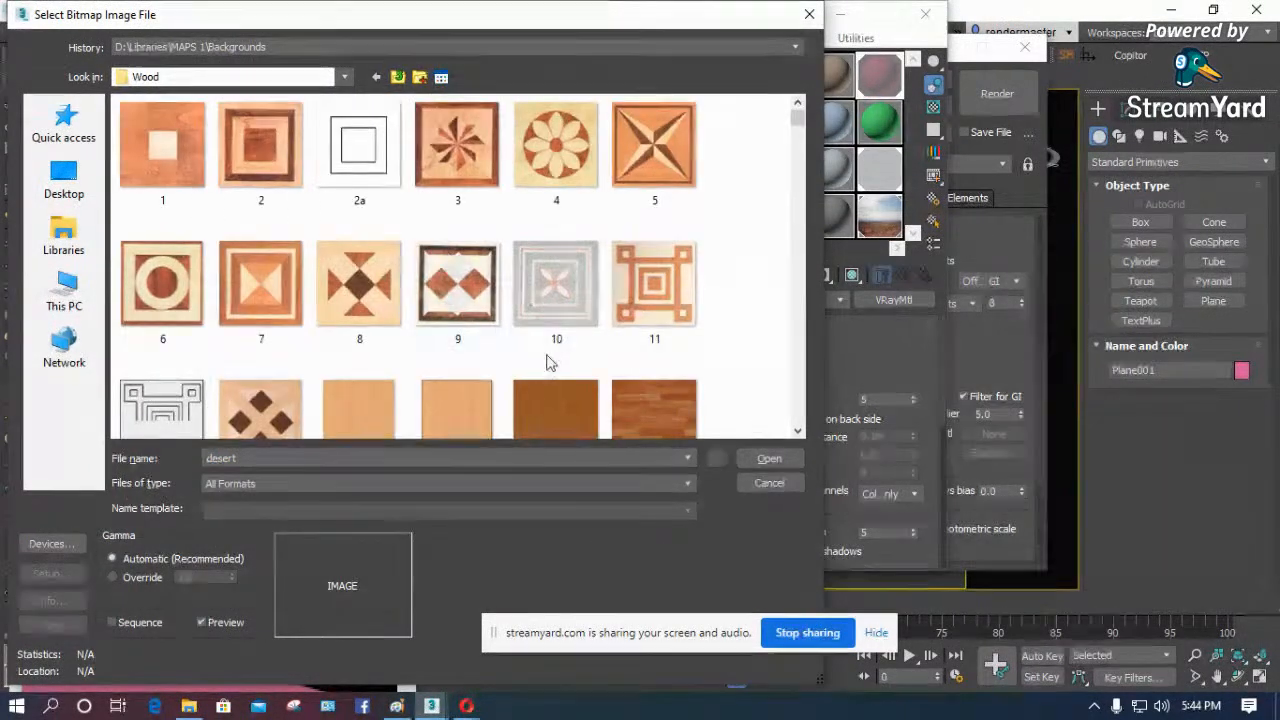
pyautogui.scroll(-5, 555, 362)
pyautogui.click(362, 228)
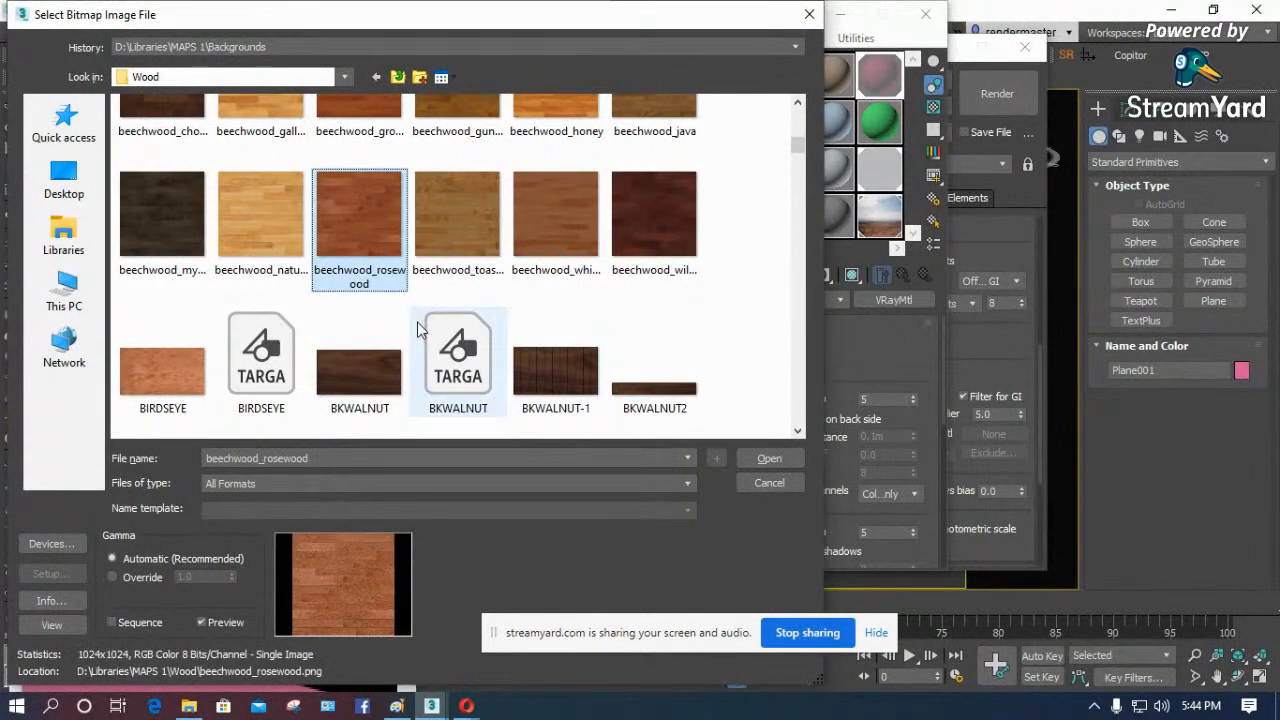
pyautogui.doubleClick(341, 211)
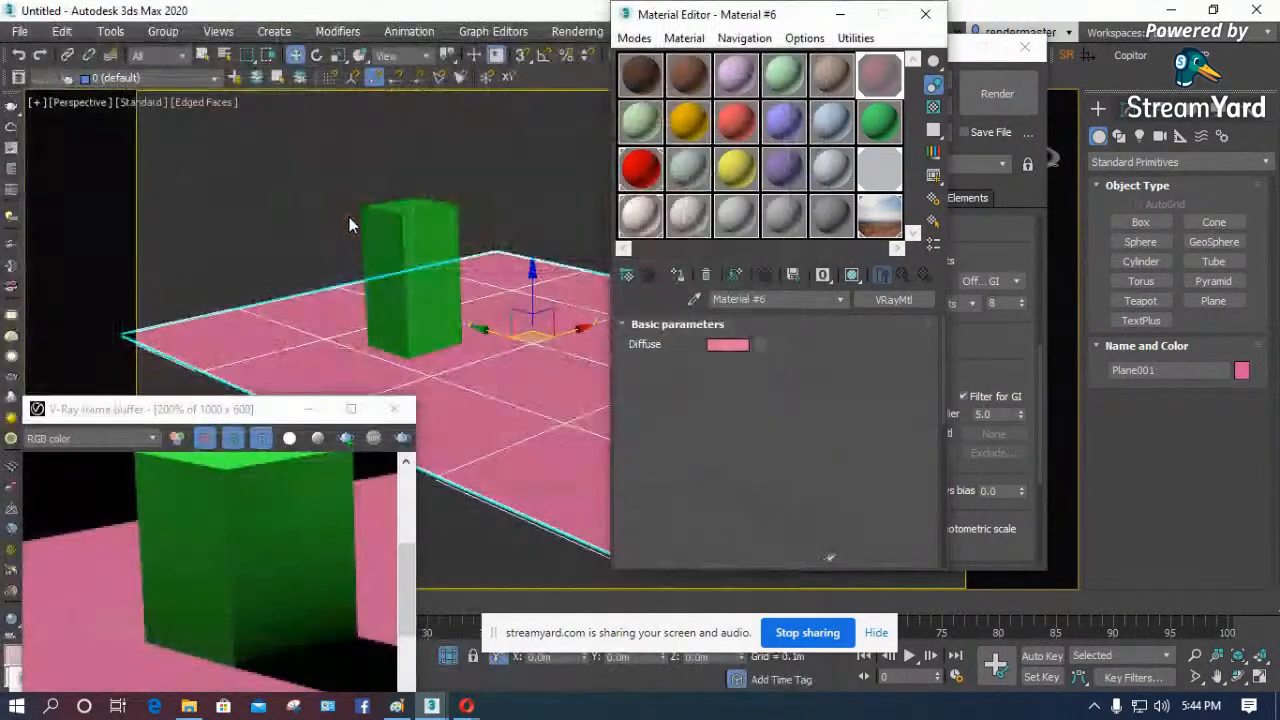
pyautogui.click(852, 274)
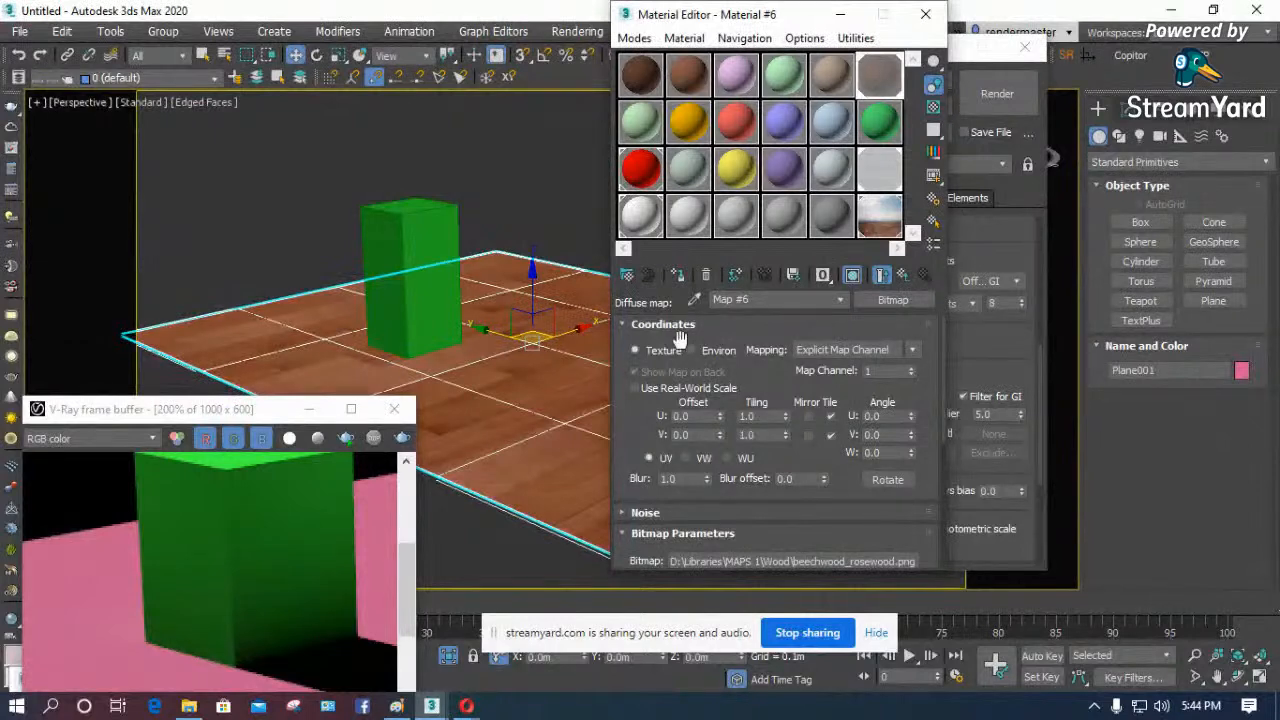
# - Render the wood-textured reflective plane, view the result in the maximized frame buffer and restore the window's size
pyautogui.moveTo(249, 411); pyautogui.dragTo(322, 122)
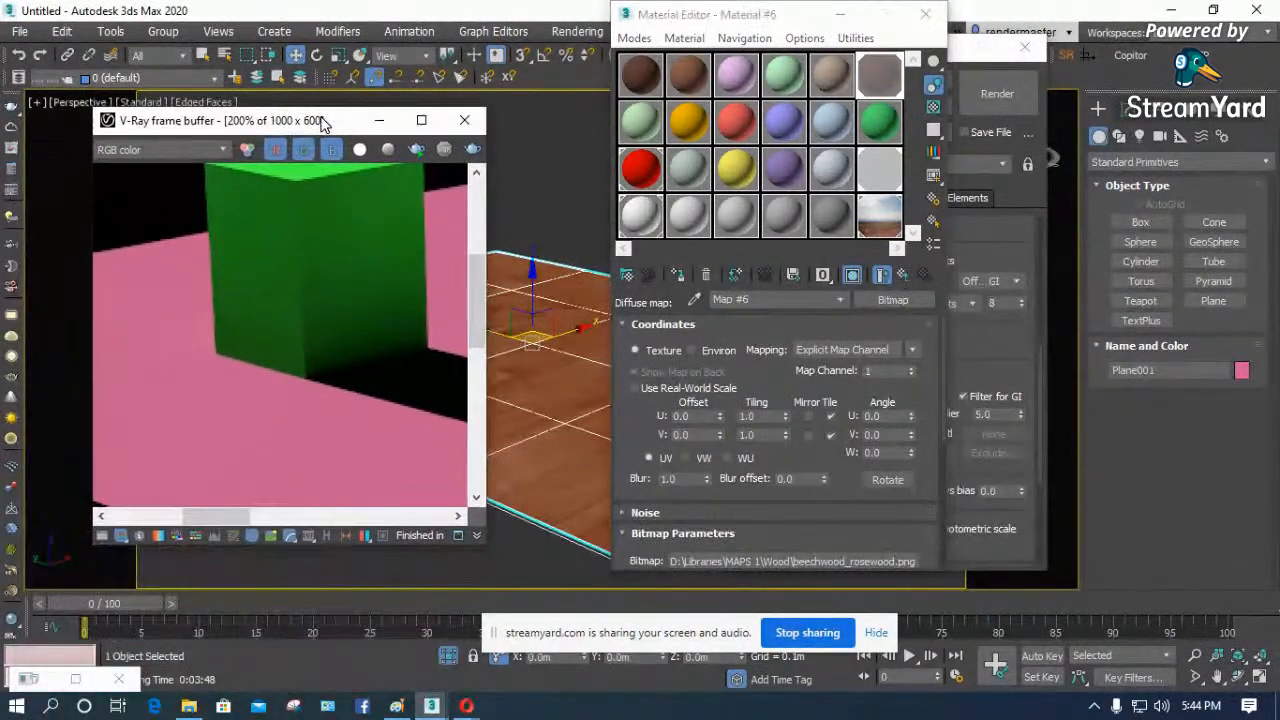
pyautogui.click(473, 150)
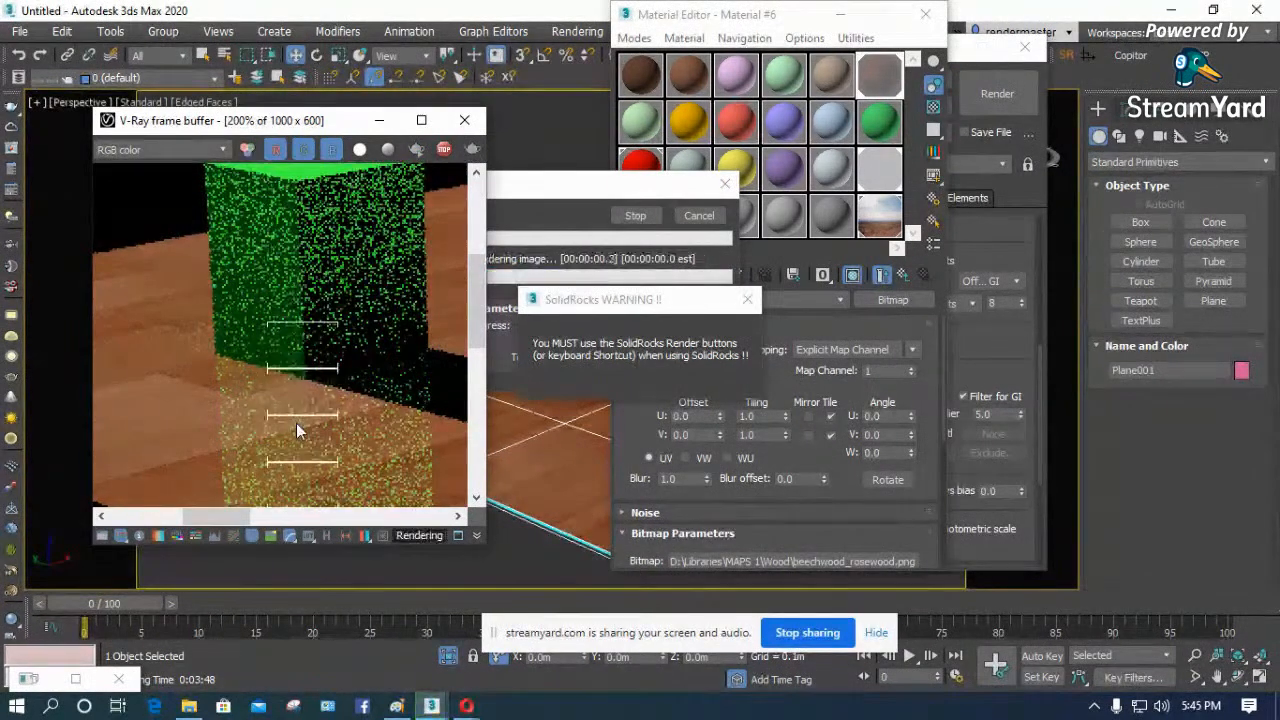
pyautogui.scroll(-2, 238, 393)
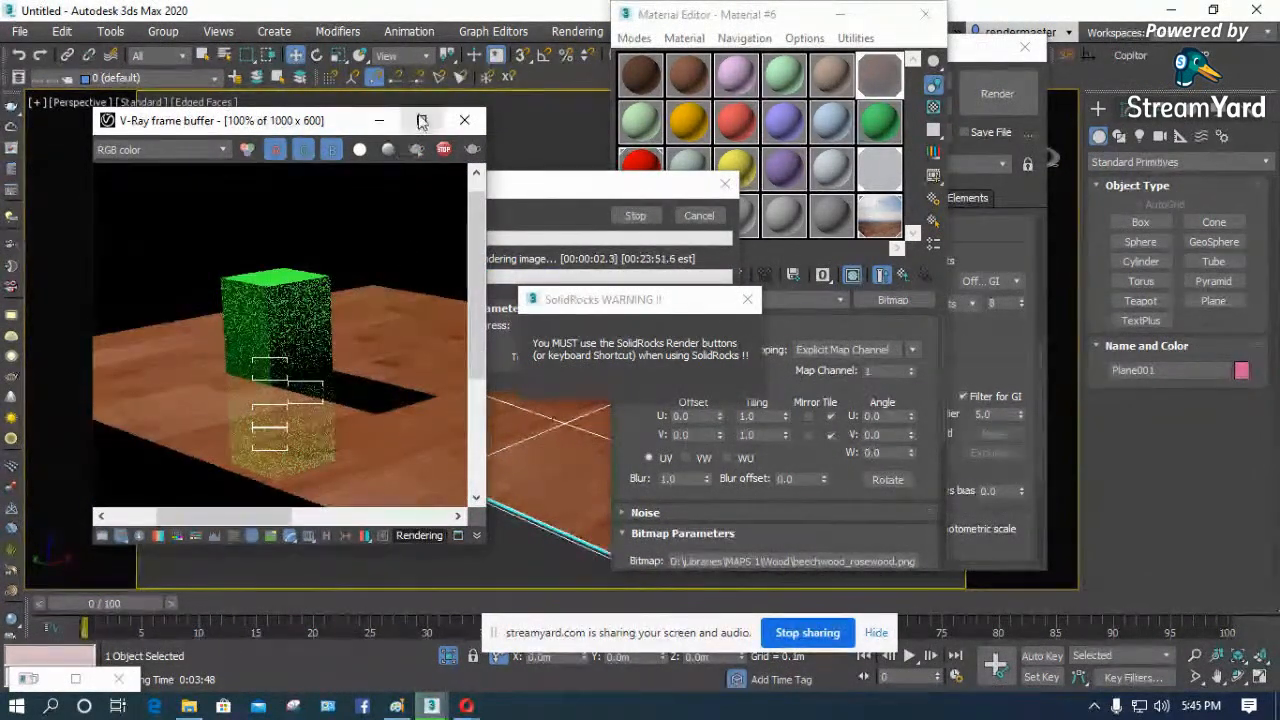
pyautogui.click(421, 120)
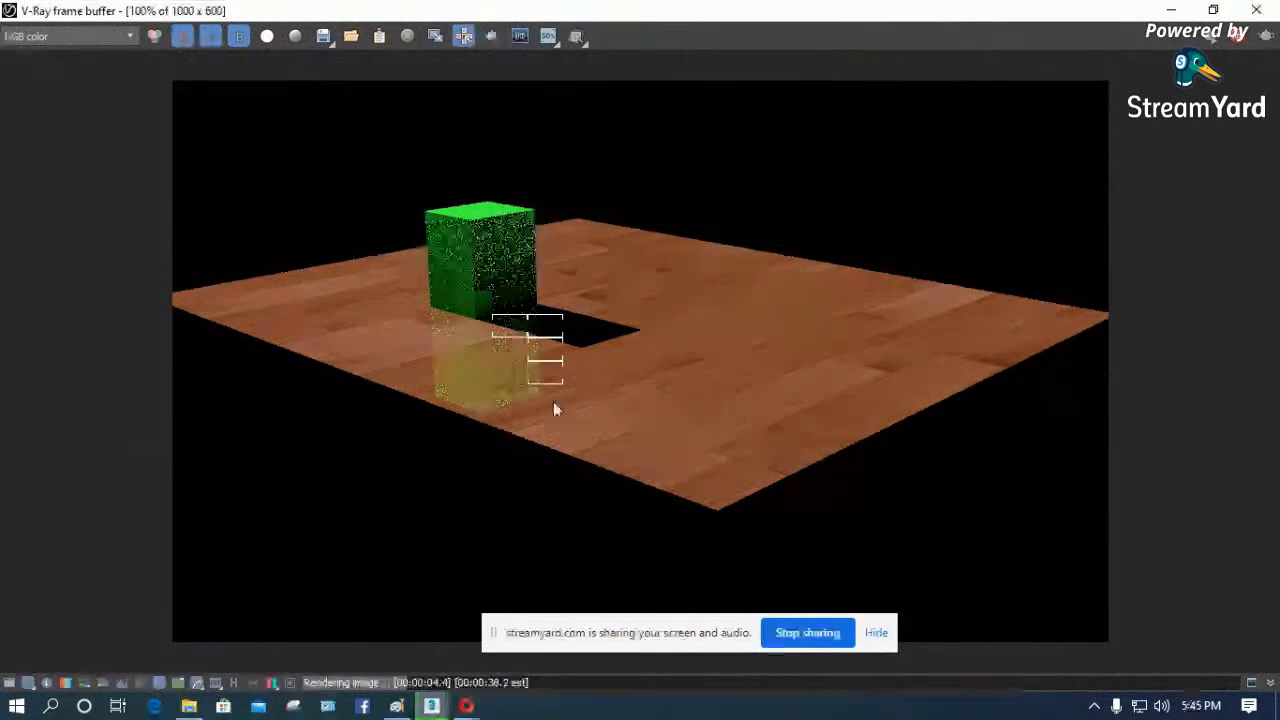
pyautogui.click(1218, 12)
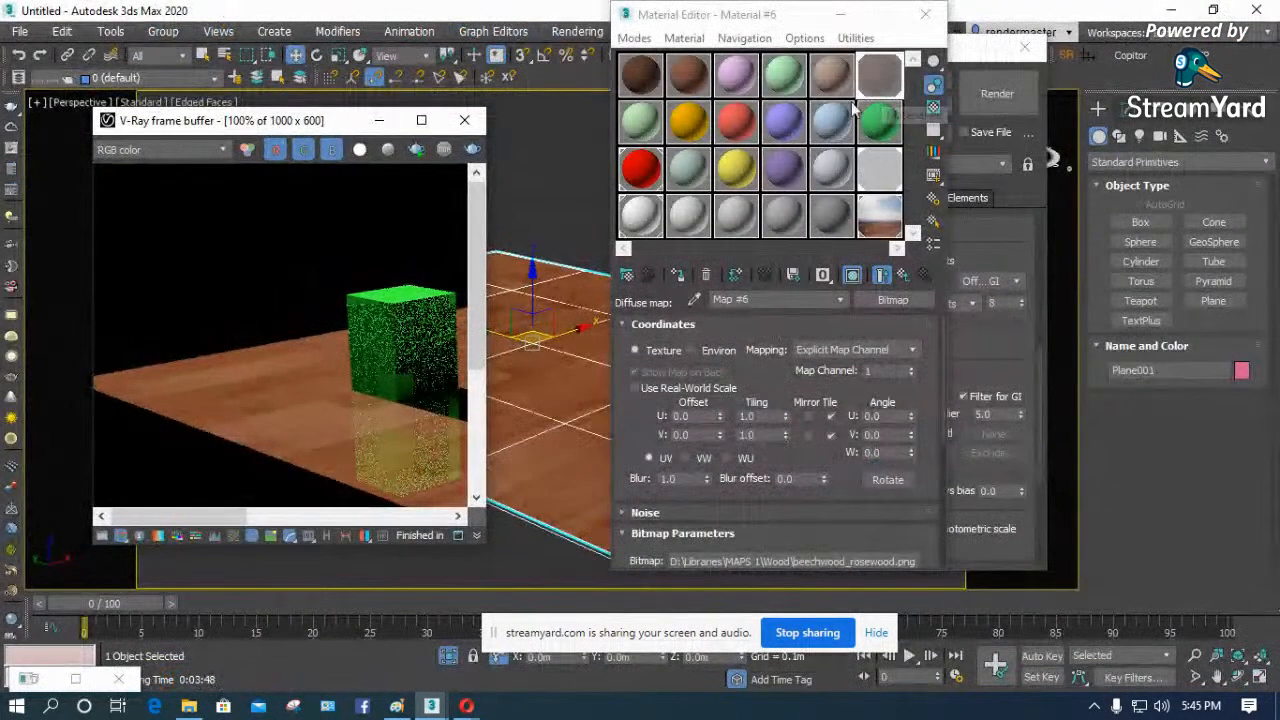
# - Close the Material Editor, run a test render with Maps disabled in the Global switches, then re-enable Maps and widen the frame buffer
pyautogui.moveTo(350, 120); pyautogui.dragTo(240, 129)
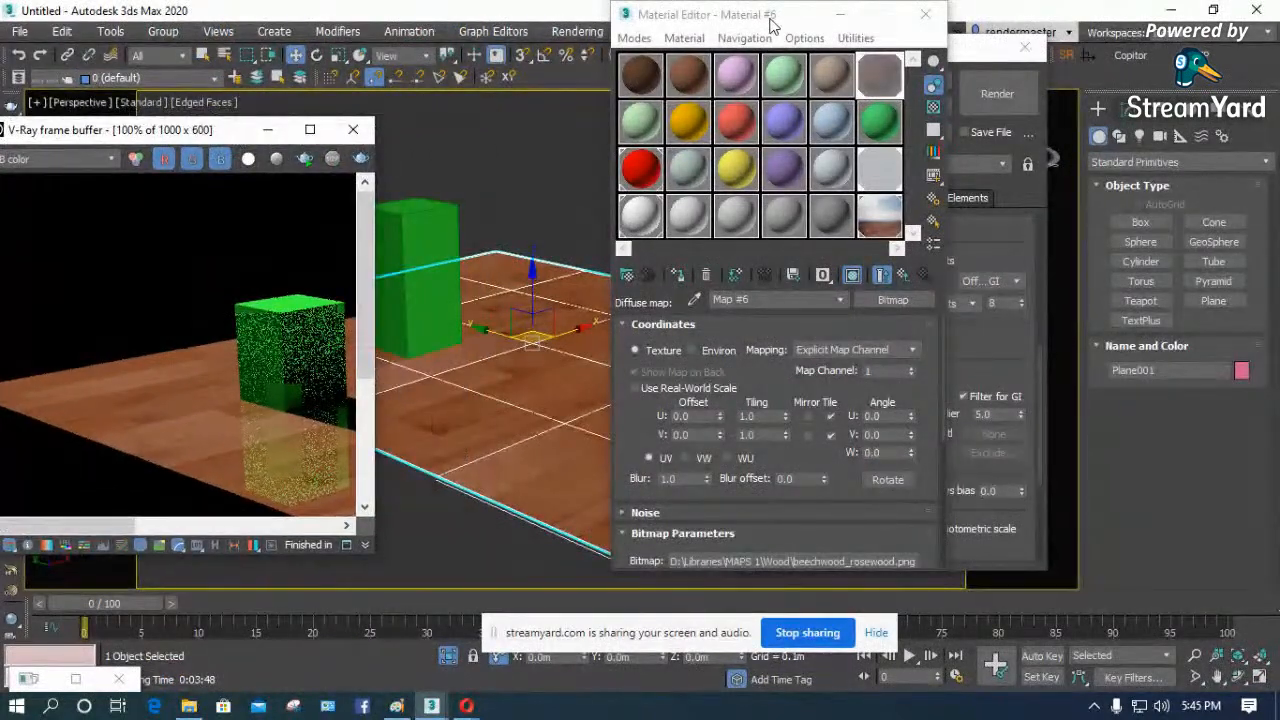
pyautogui.moveTo(770, 20); pyautogui.dragTo(522, 42)
pyautogui.click(672, 34)
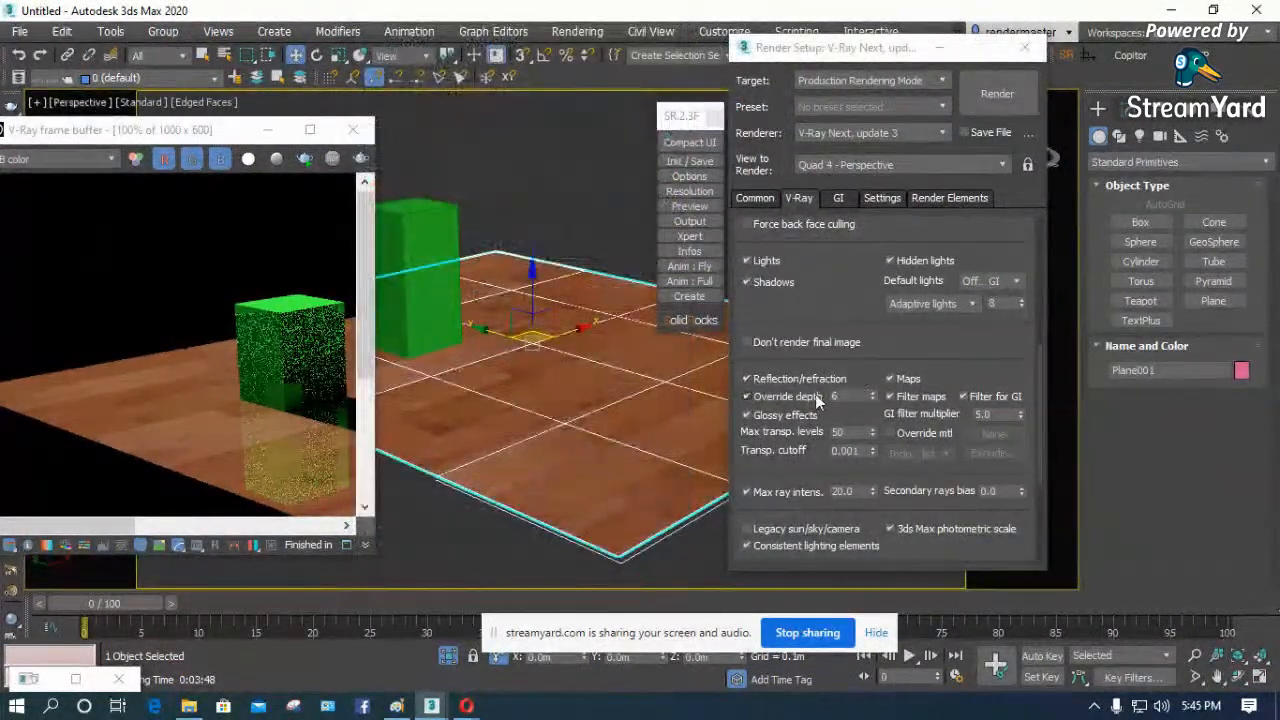
pyautogui.click(890, 379)
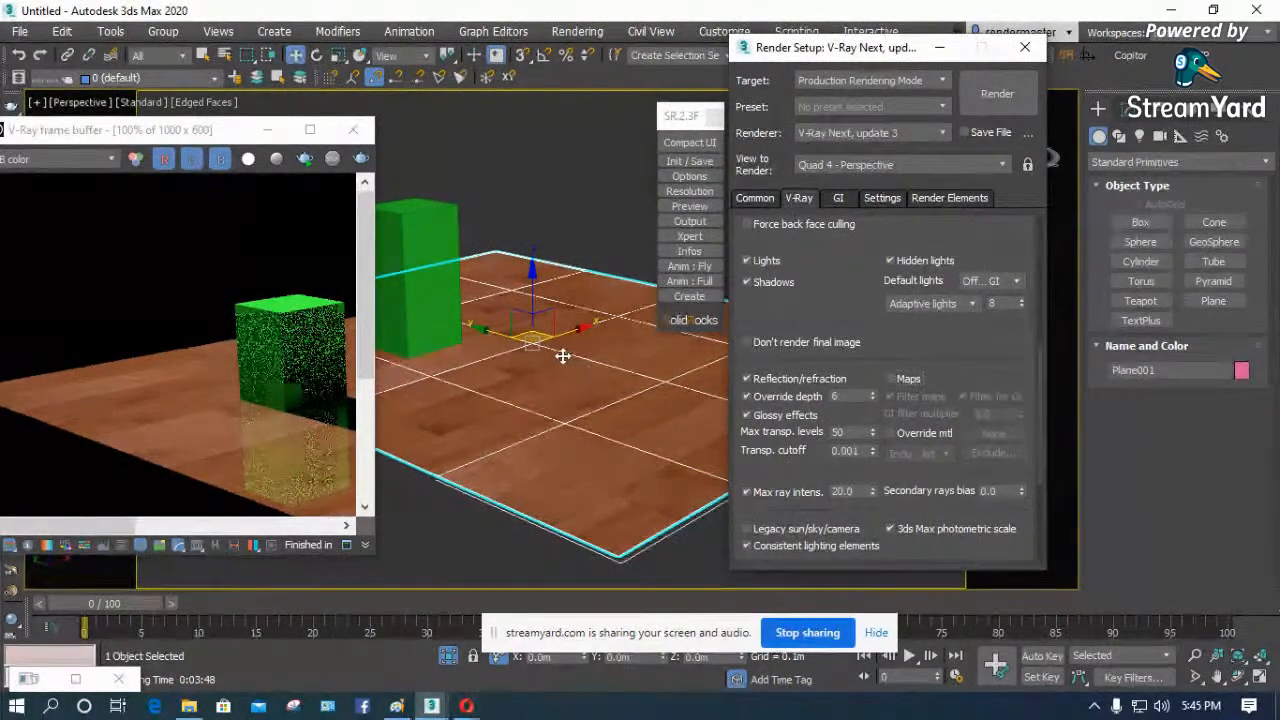
pyautogui.click(361, 159)
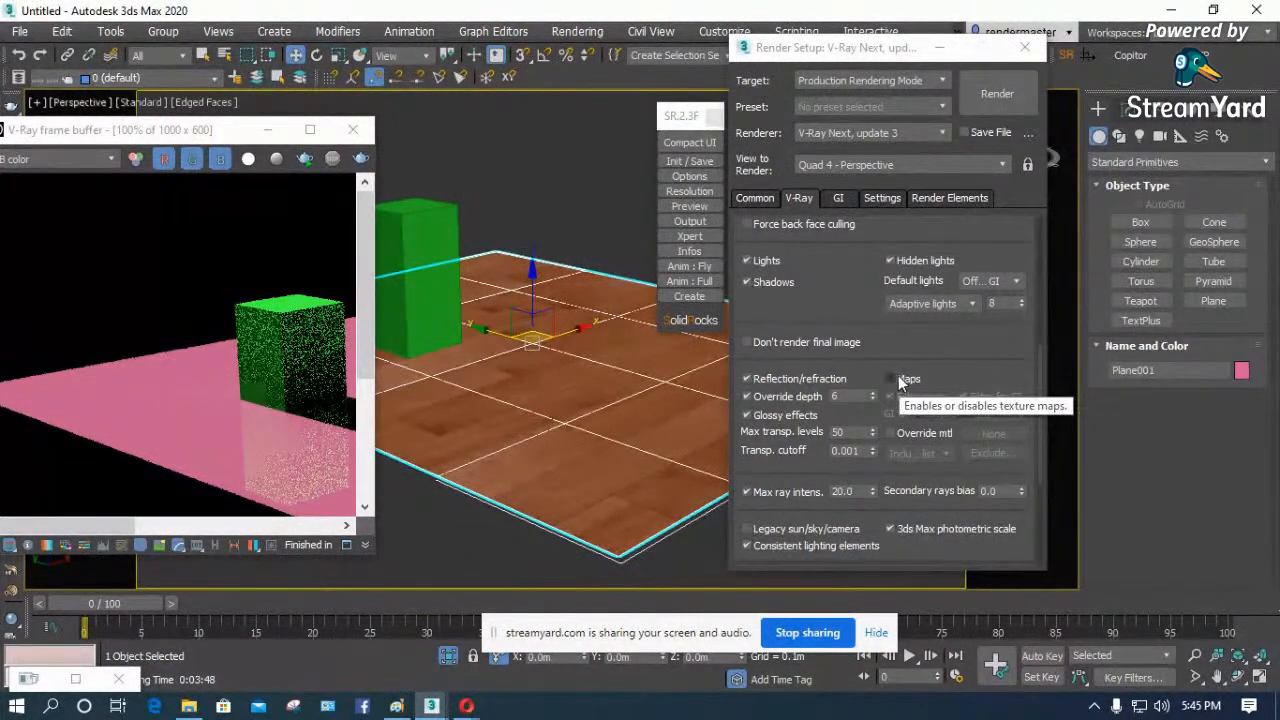
pyautogui.click(891, 379)
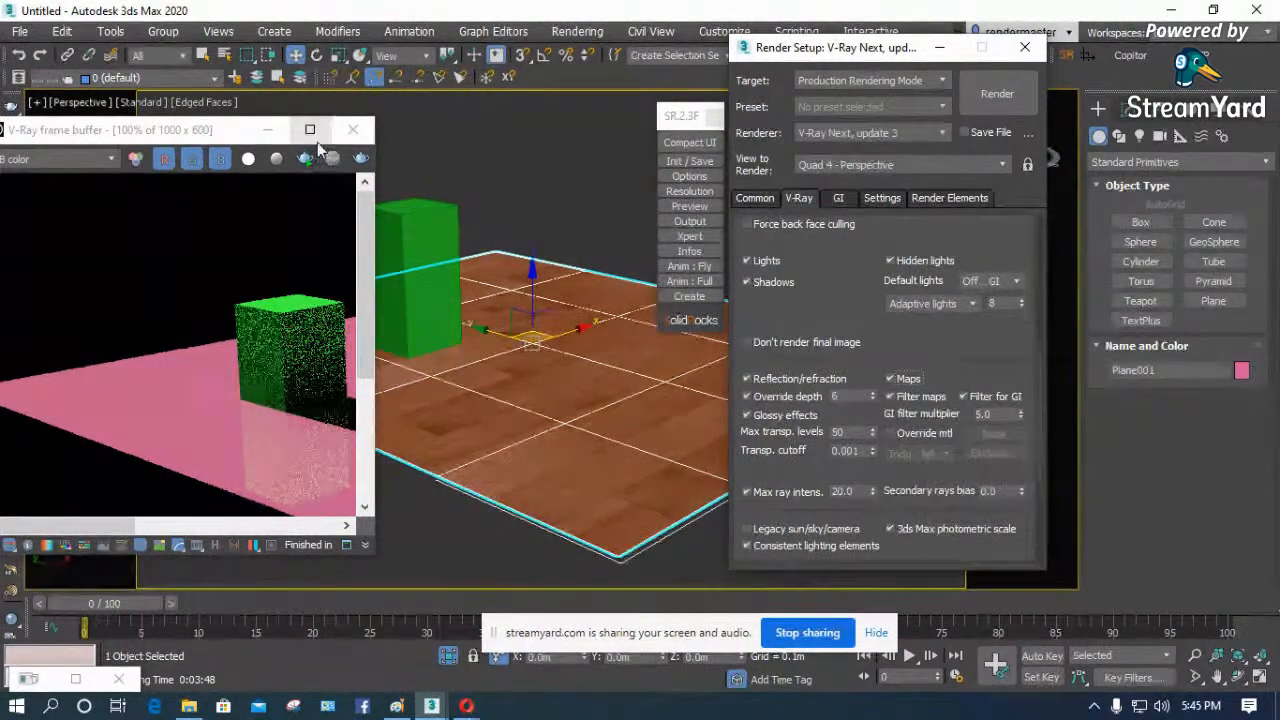
pyautogui.moveTo(378, 179); pyautogui.dragTo(610, 172)
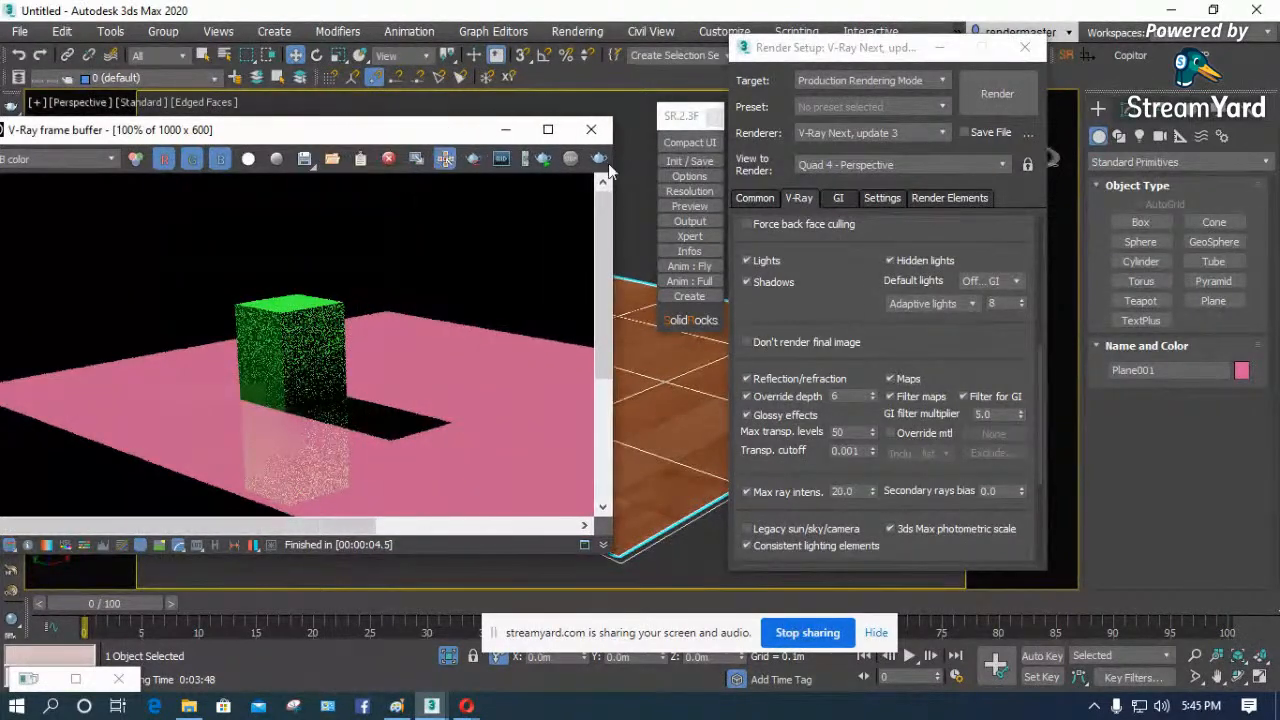
# - Enable Override mtl in the Global switches and assign the light grey Material #20 to it as an instance
pyautogui.click(891, 434)
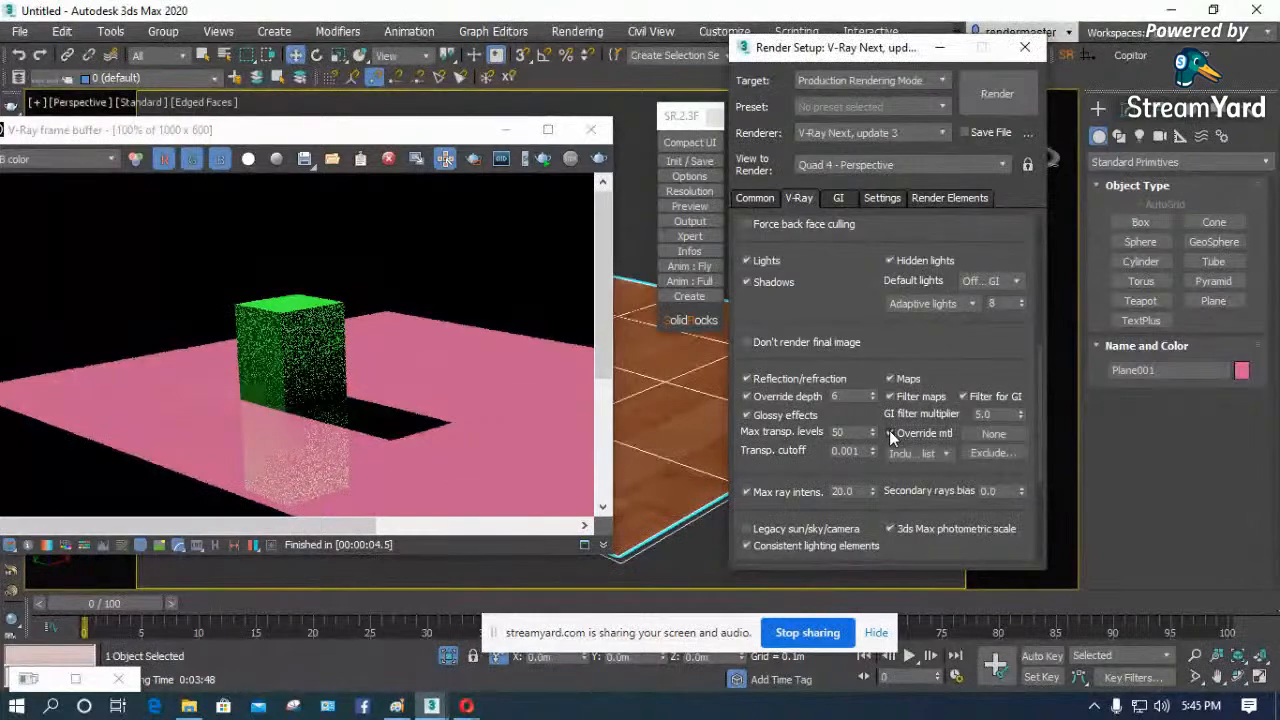
pyautogui.click(994, 434)
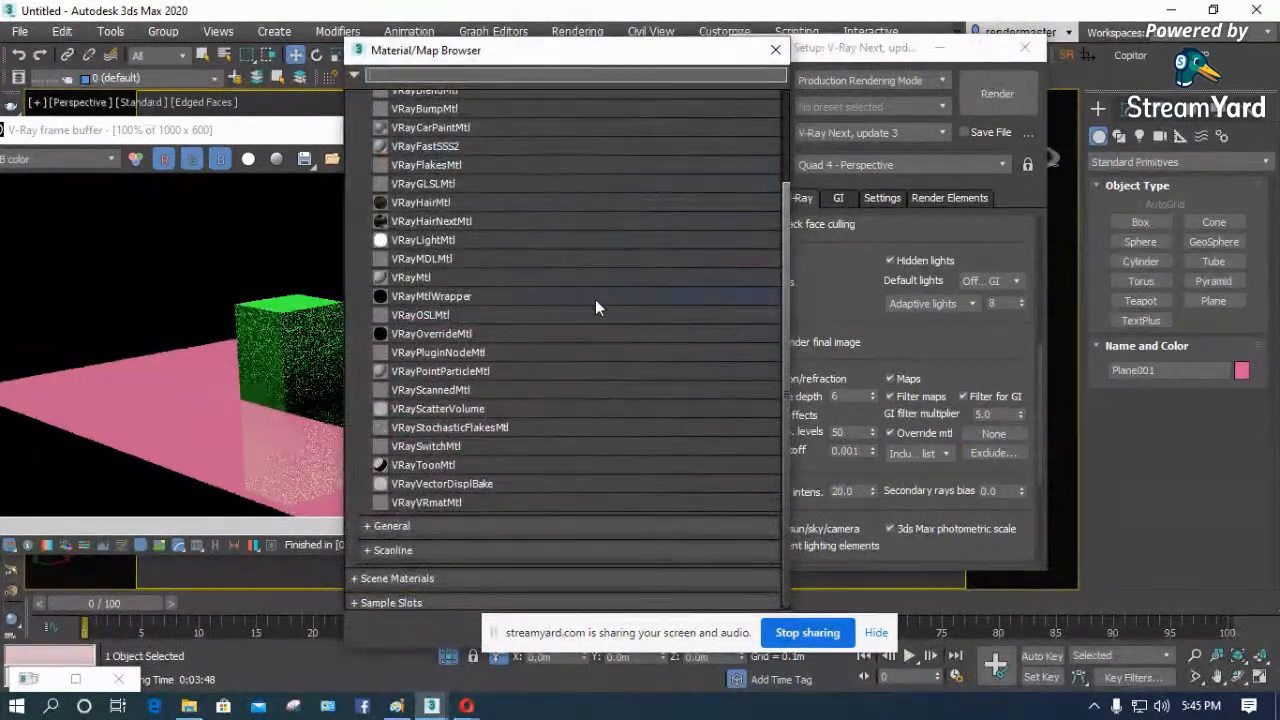
pyautogui.click(775, 49)
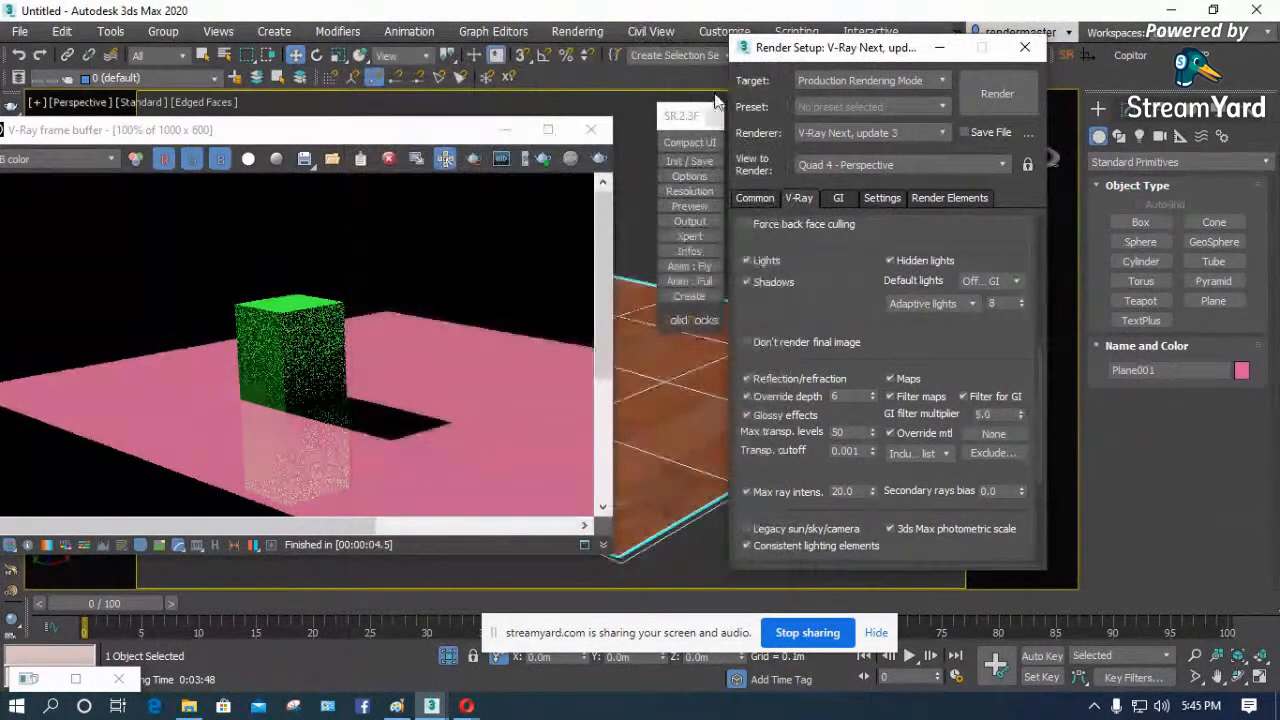
pyautogui.press('m')
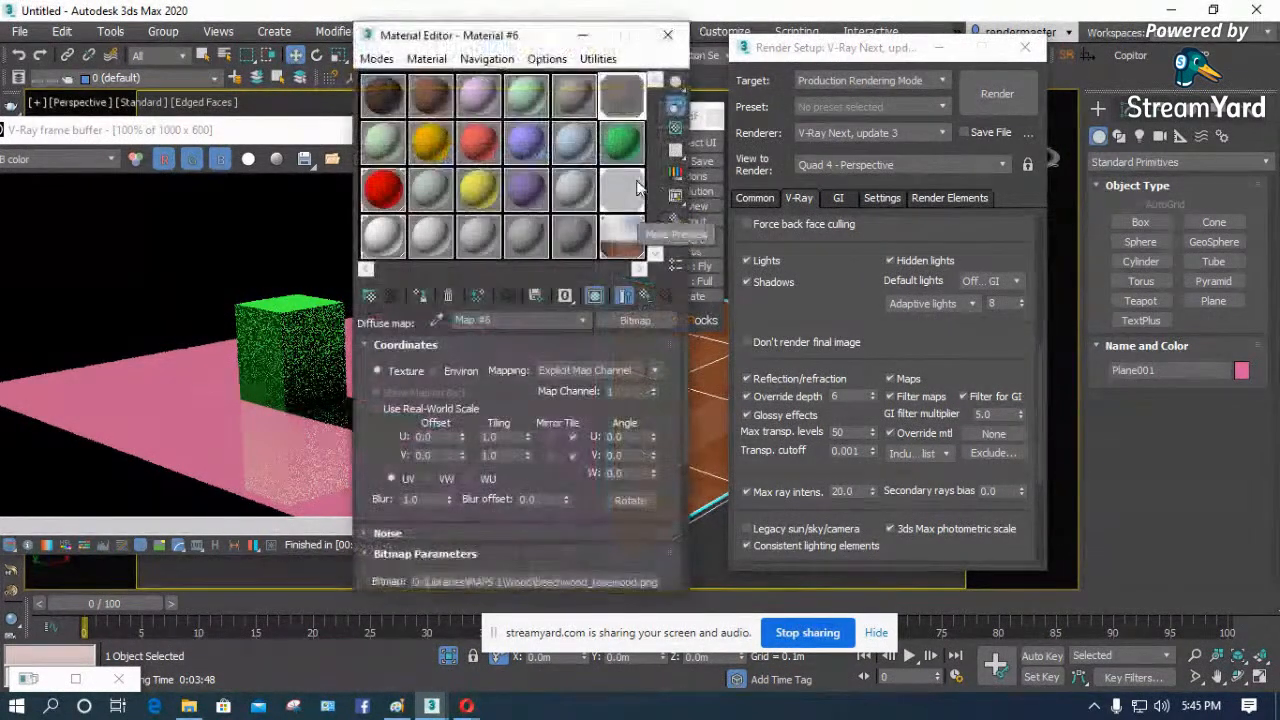
pyautogui.moveTo(547, 37); pyautogui.dragTo(397, 57)
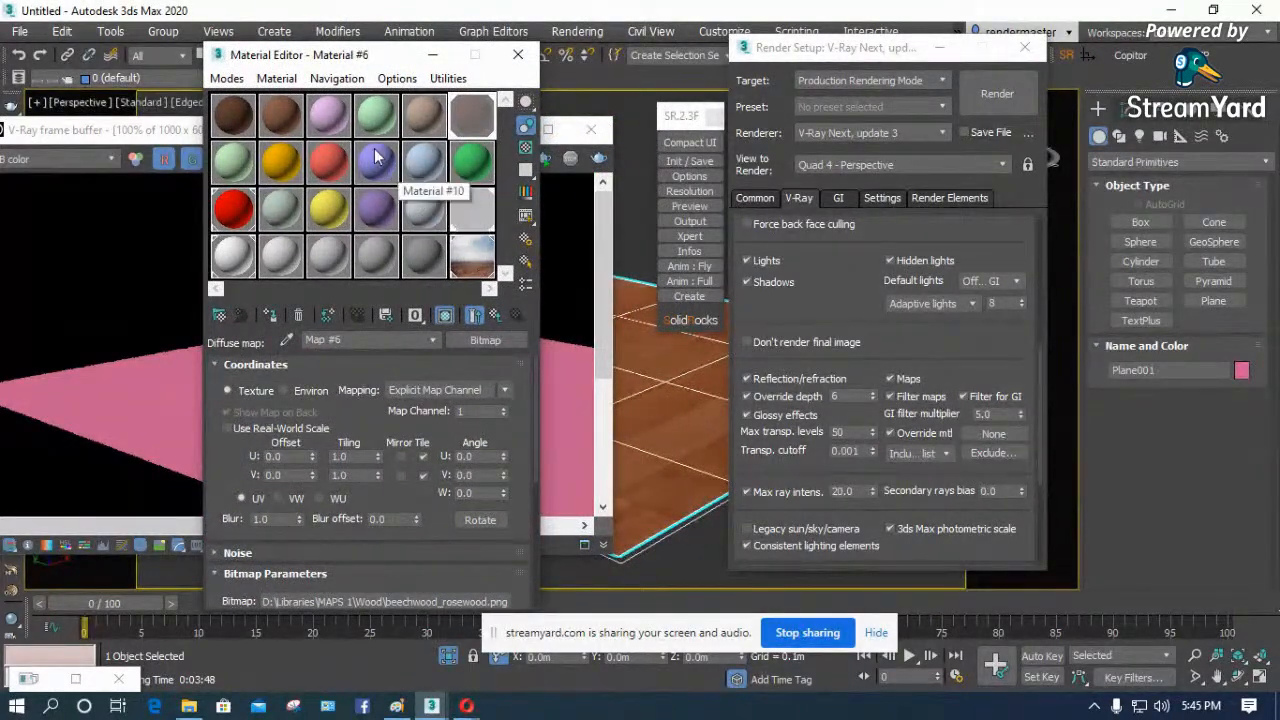
pyautogui.click(430, 116)
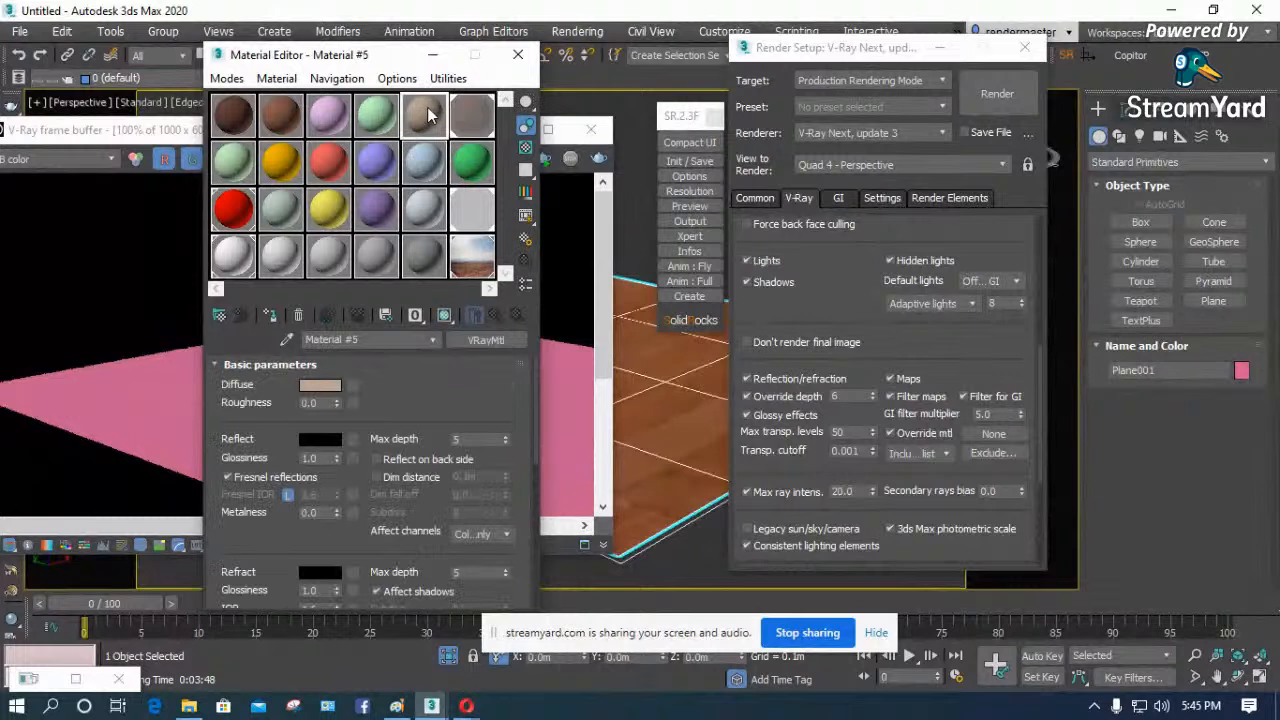
pyautogui.click(285, 258)
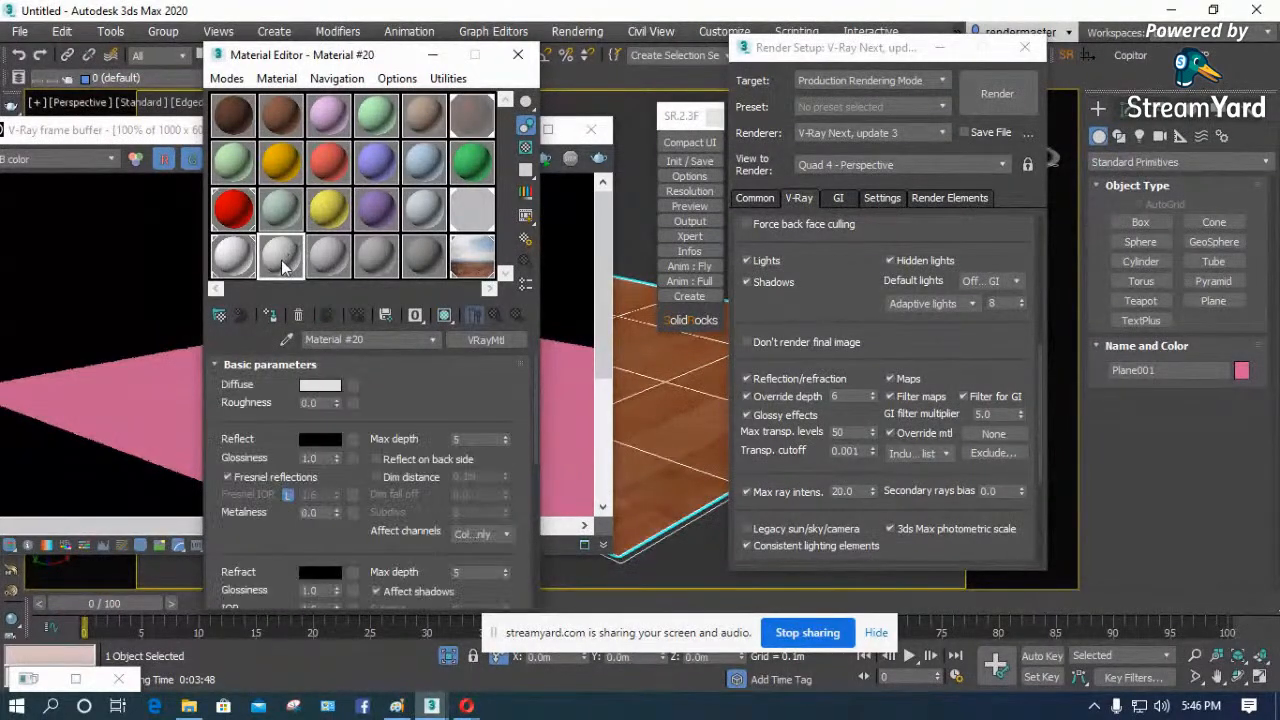
pyautogui.moveTo(355, 302); pyautogui.dragTo(993, 438)
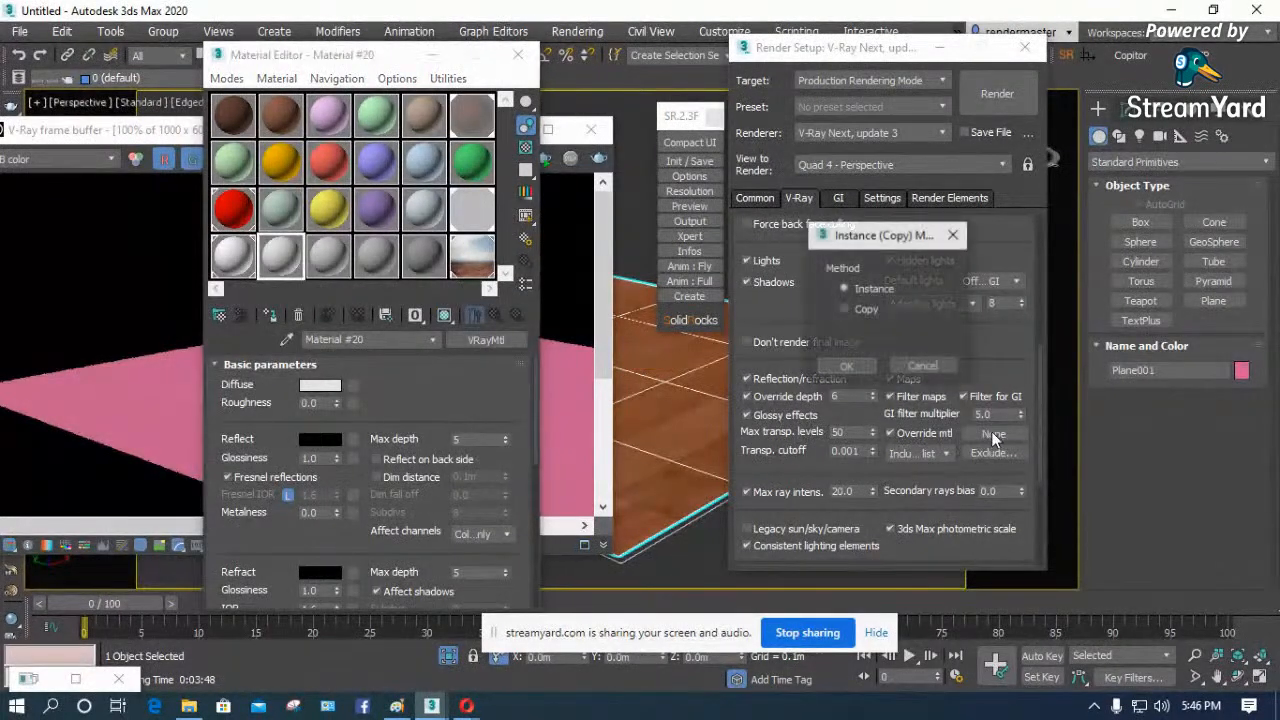
pyautogui.click(846, 368)
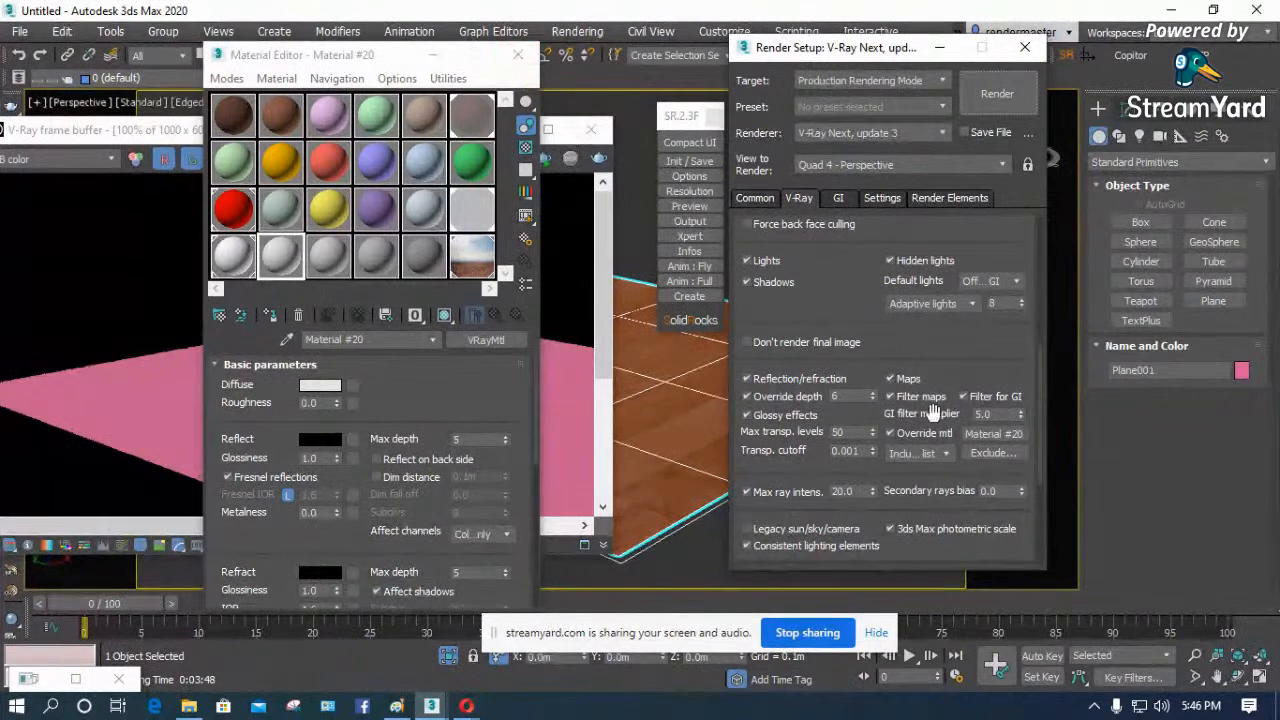
# - Close the Material Editor, test-render the scene with the override material, and turn Override mtl off
pyautogui.click(518, 54)
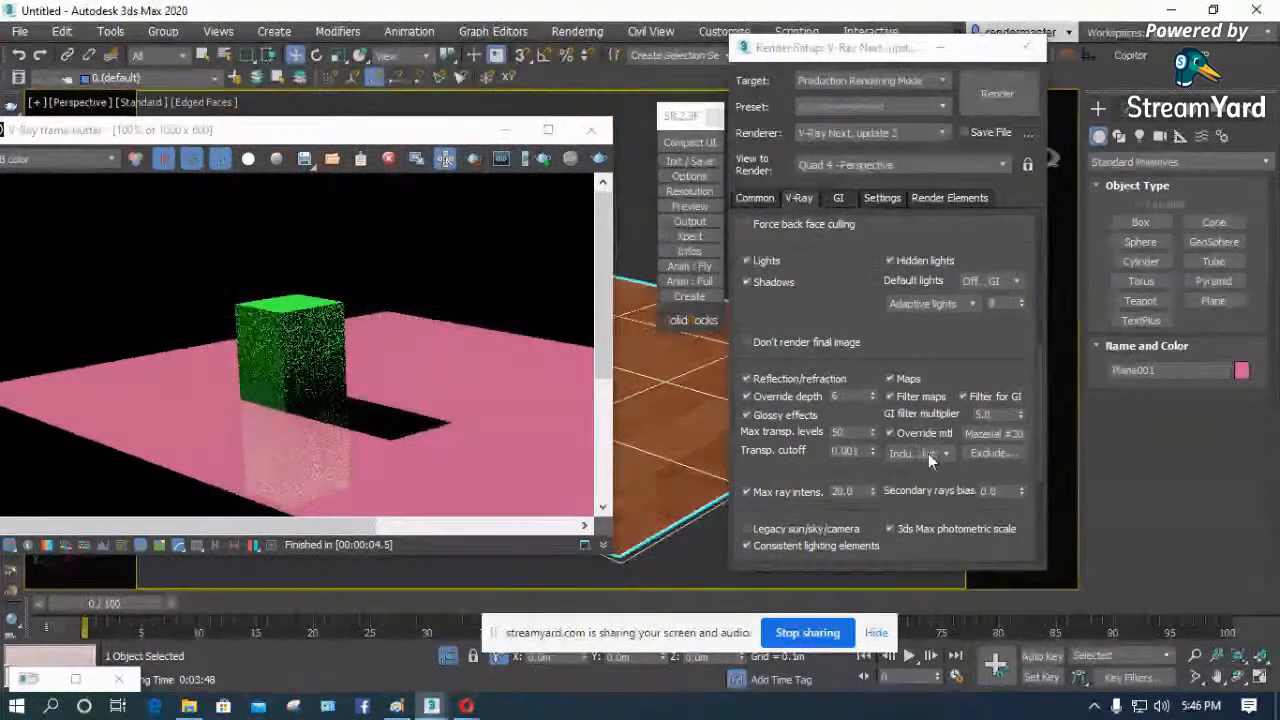
pyautogui.click(1000, 100)
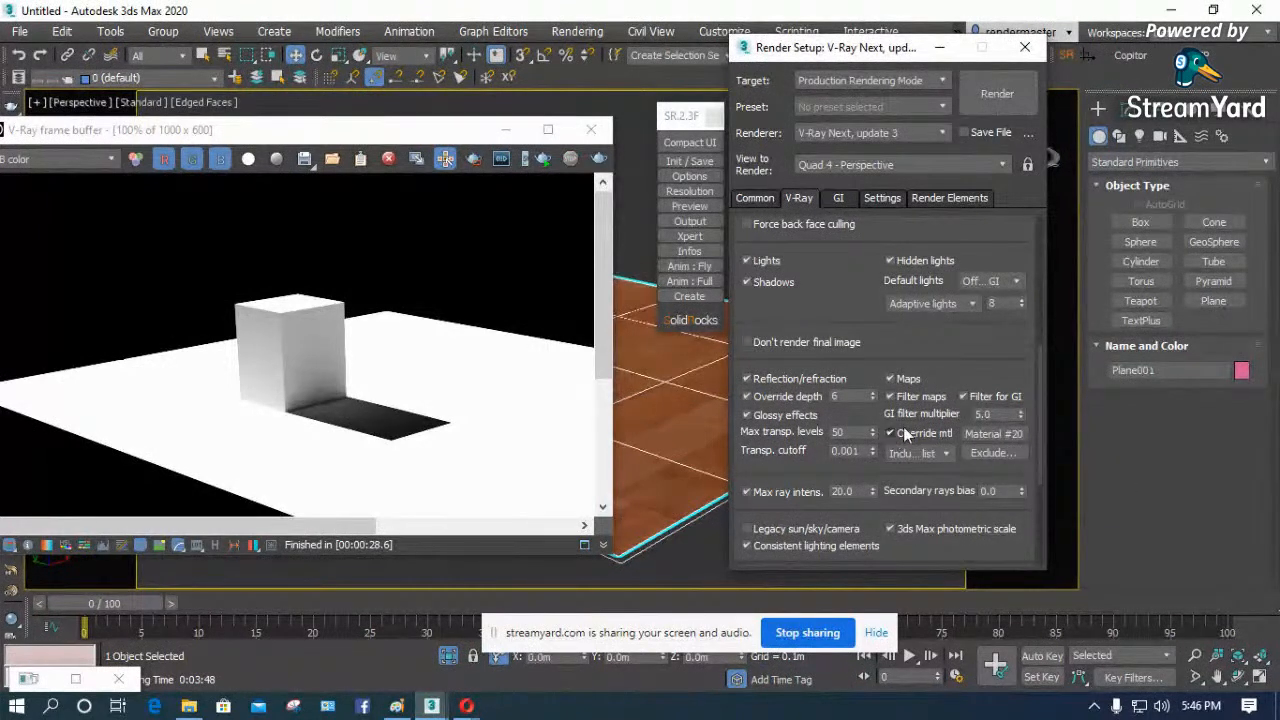
pyautogui.click(900, 432)
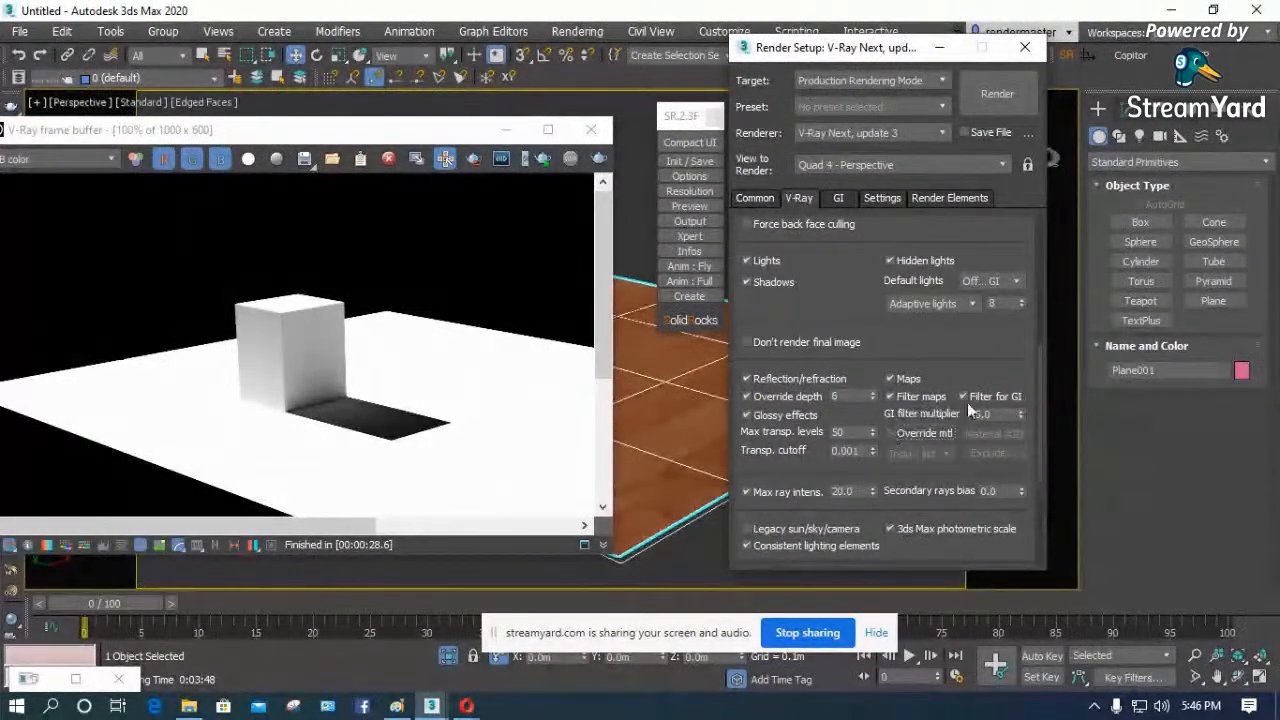
# - Look over the remaining Global switches settings and collapse the Global switches rollout
pyautogui.scroll(-4, 800, 470)
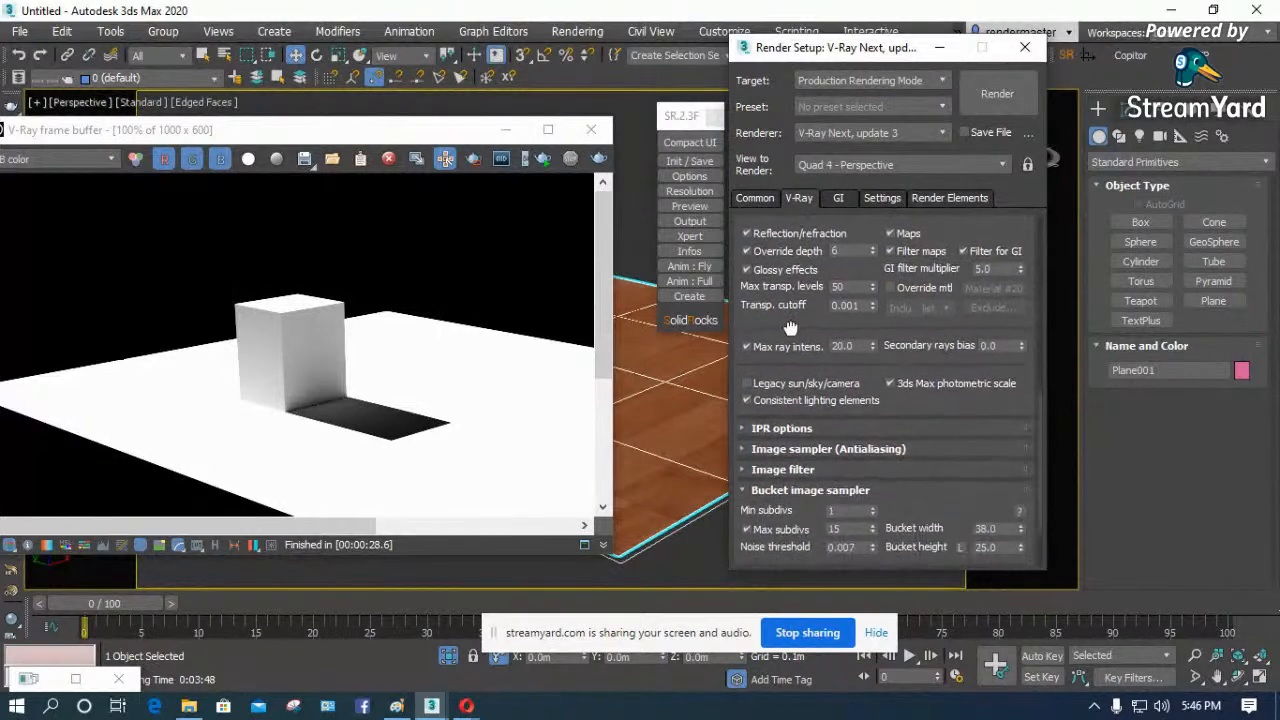
pyautogui.scroll(3, 828, 447)
pyautogui.scroll(3, 828, 447)
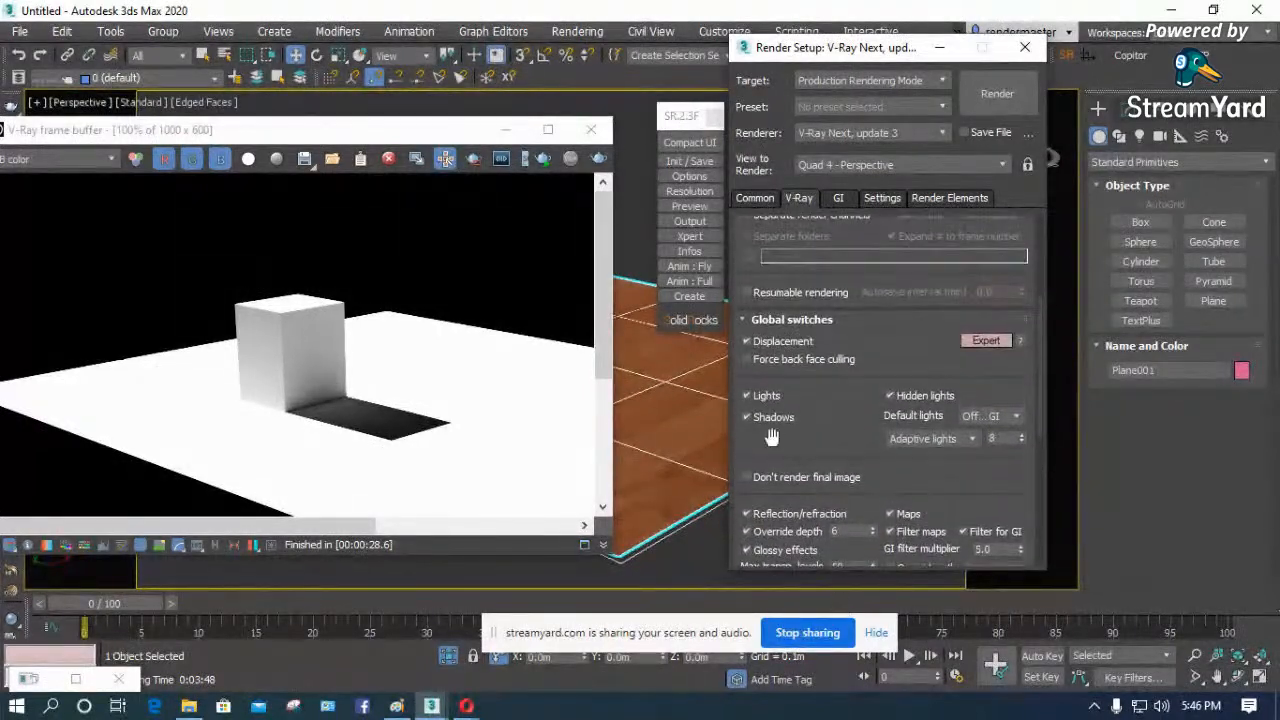
pyautogui.click(743, 318)
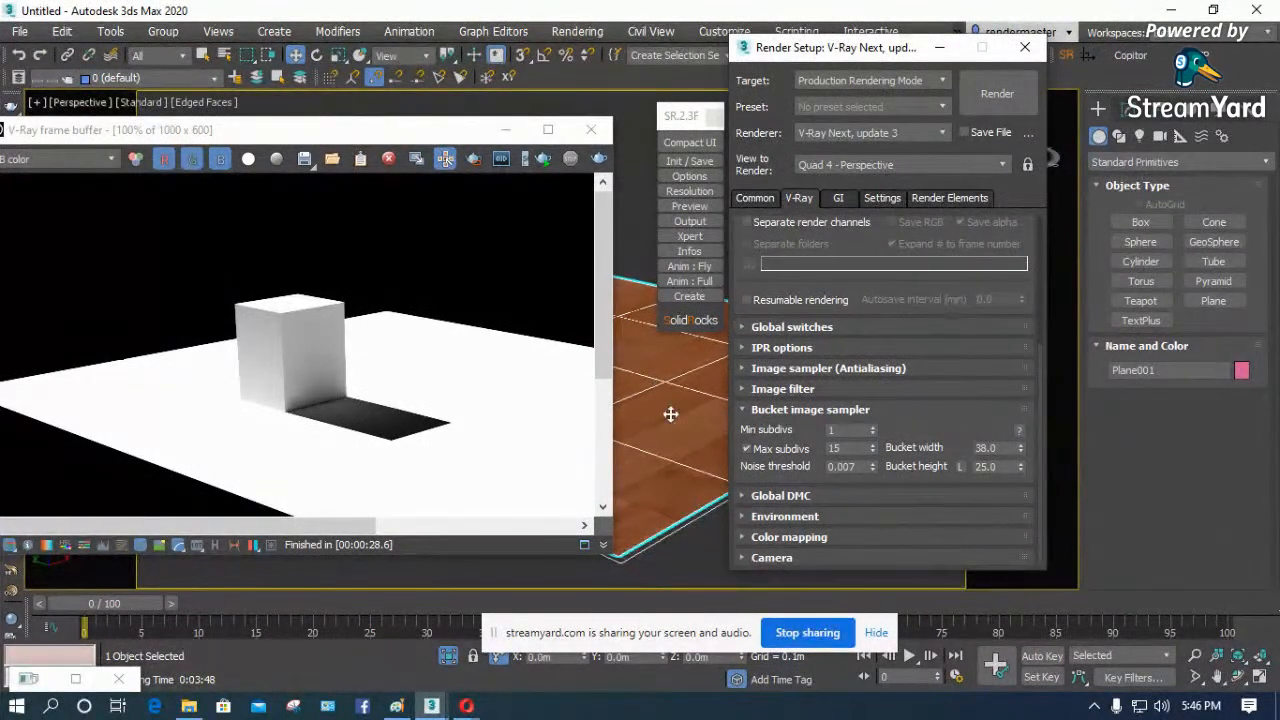
# - Switch to the Opera browser to check the StreamYard and Facebook pages, and return to 3ds Max
pyautogui.moveTo(478, 706)
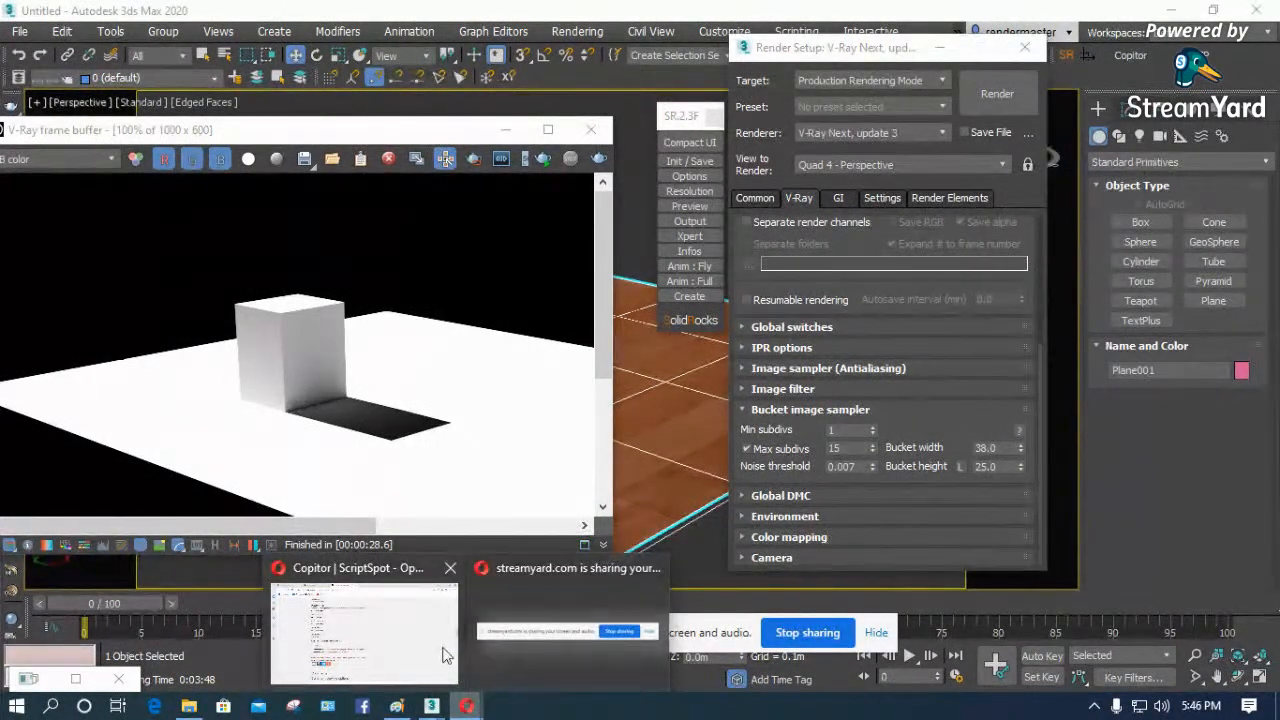
pyautogui.moveTo(397, 647)
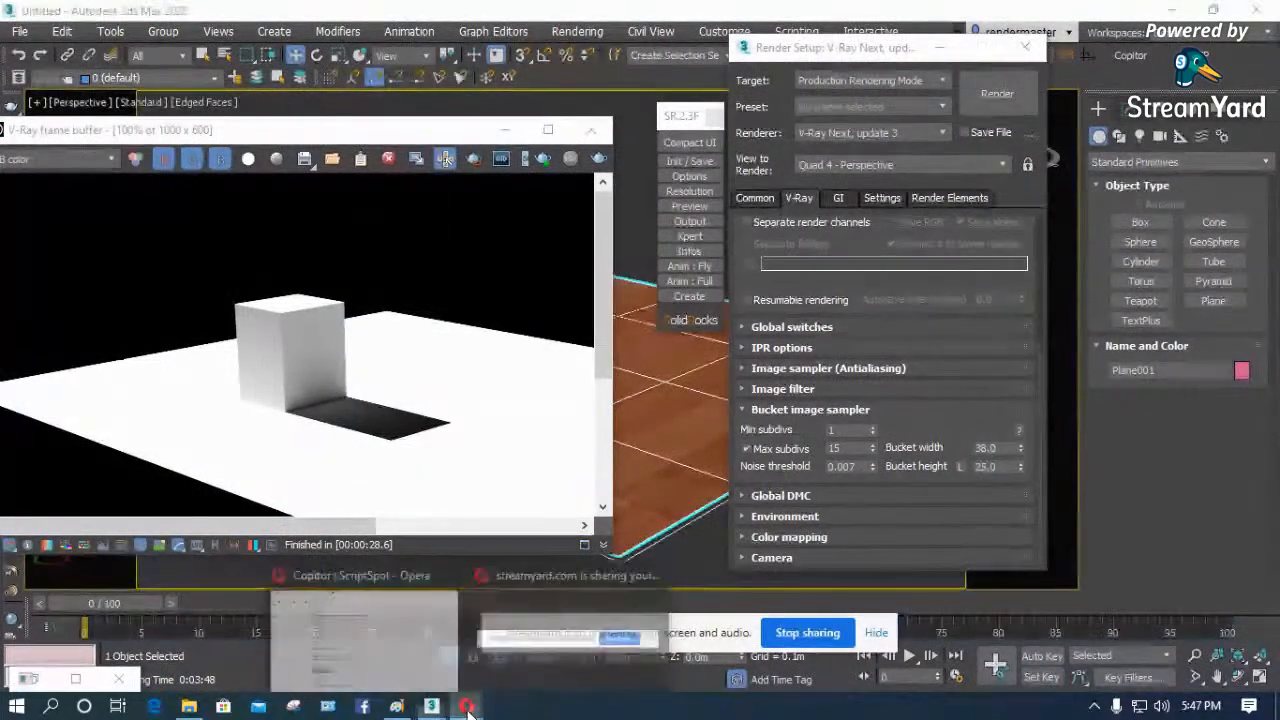
pyautogui.click(424, 640)
pyautogui.click(306, 20)
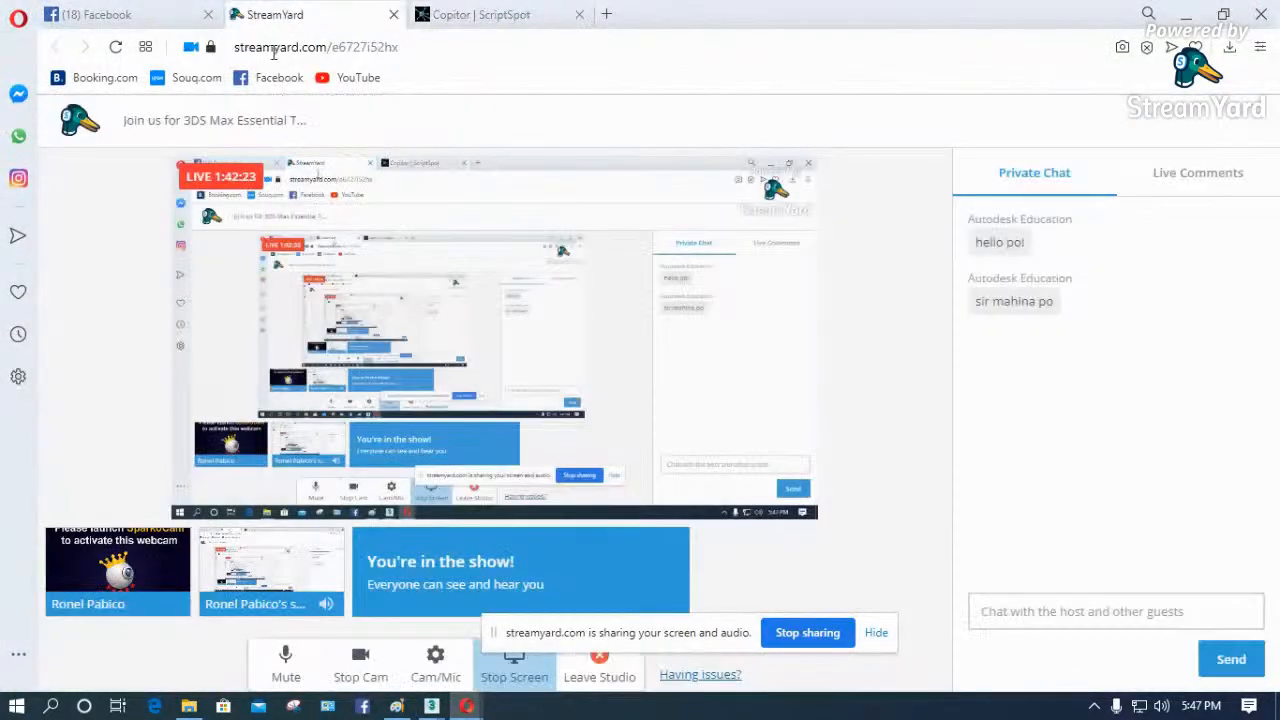
pyautogui.click(185, 15)
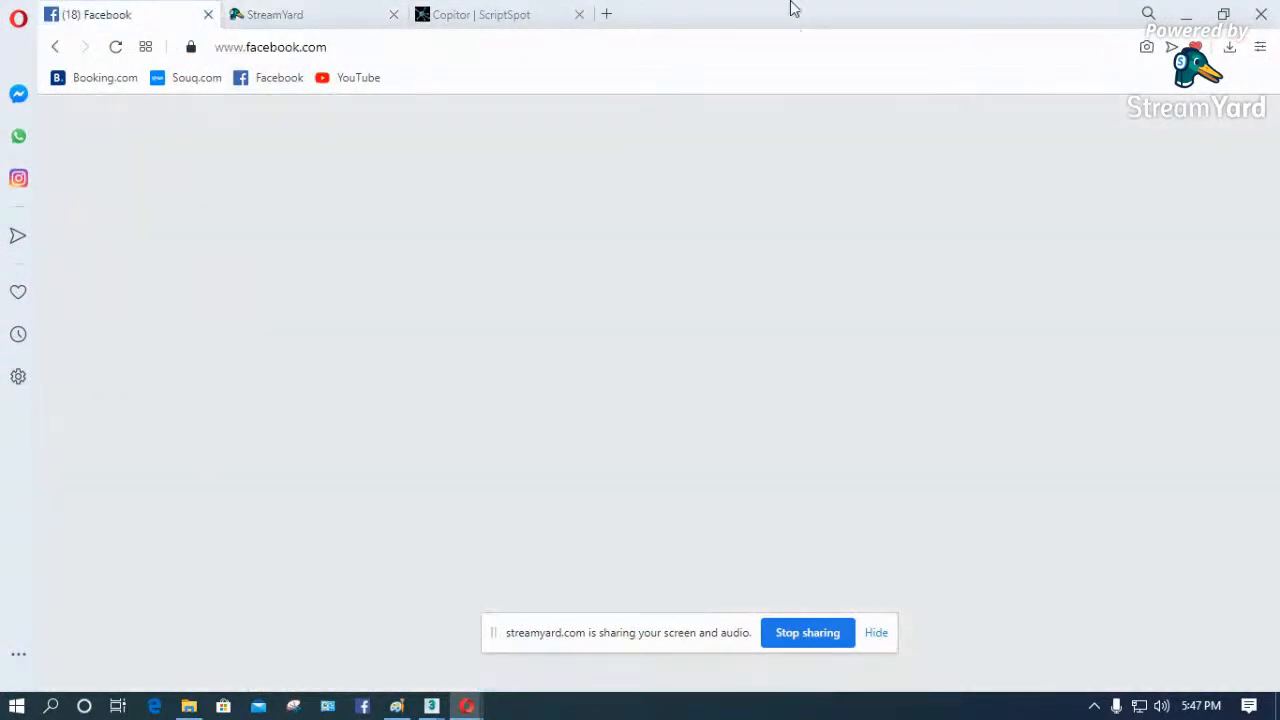
pyautogui.click(1185, 14)
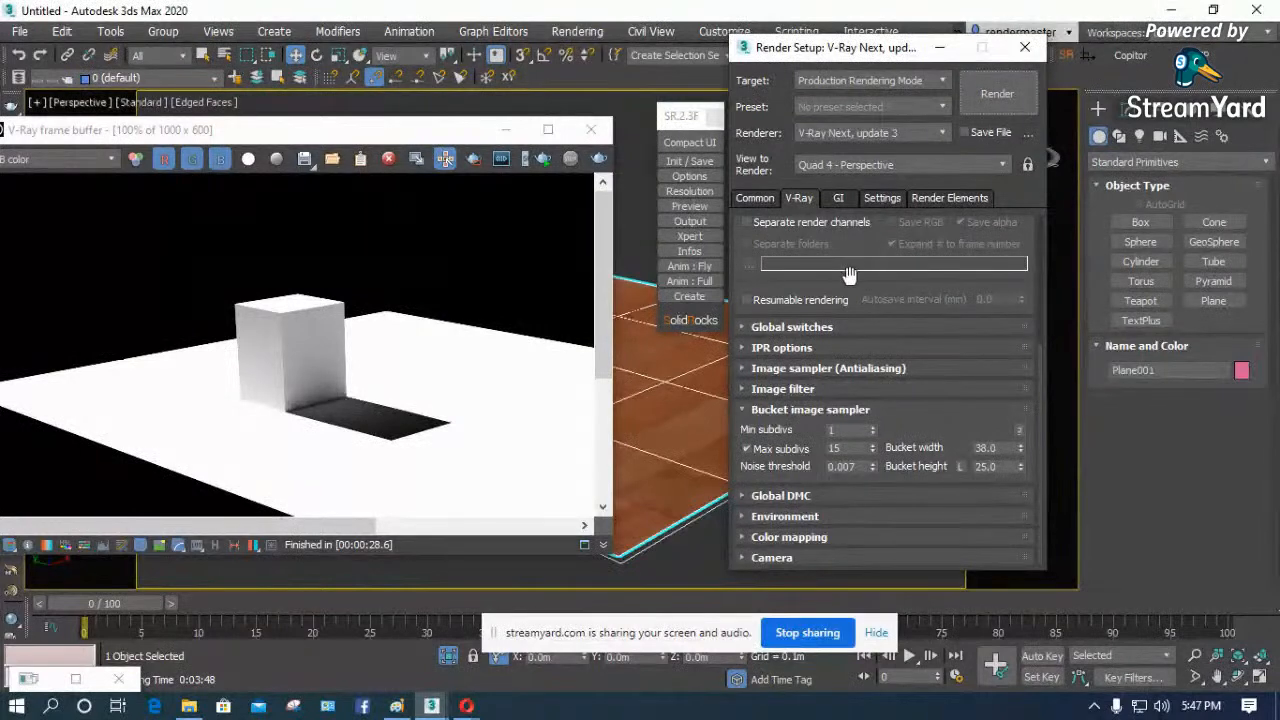
# - Review the IPR options, collapse them and expand the Image sampler (Antialiasing) rollout
pyautogui.click(744, 348)
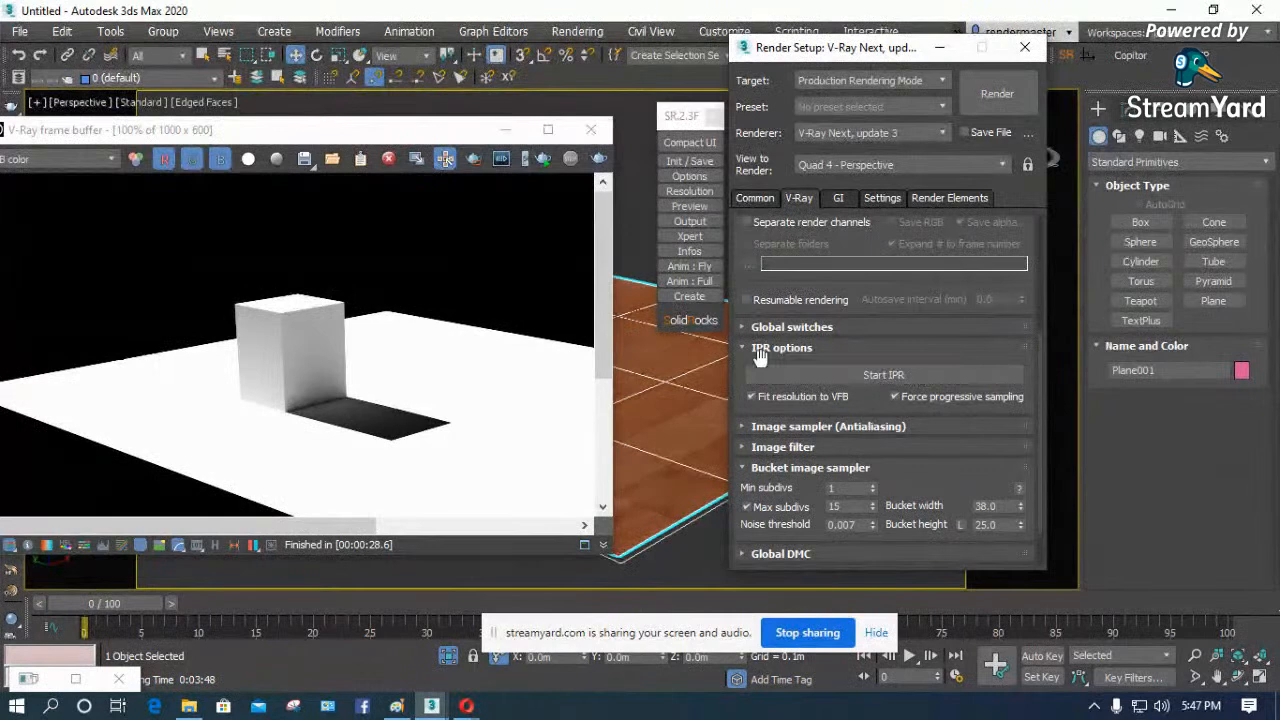
pyautogui.click(744, 347)
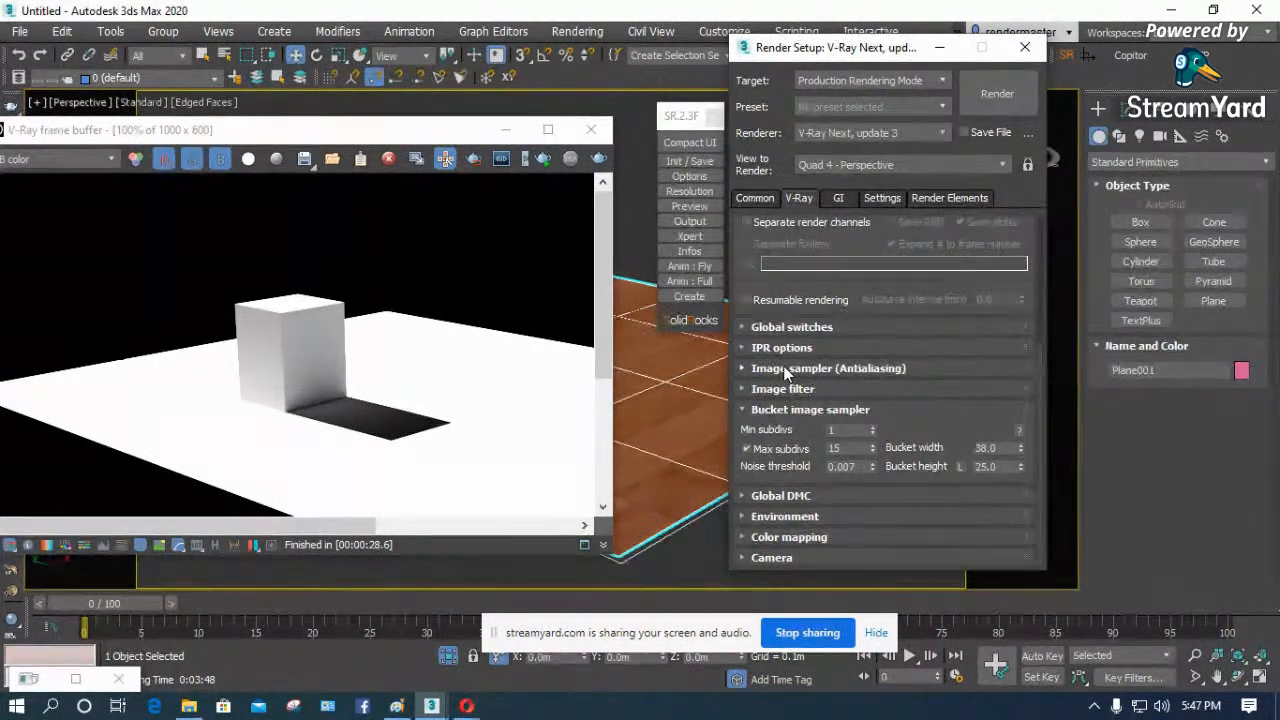
pyautogui.click(785, 369)
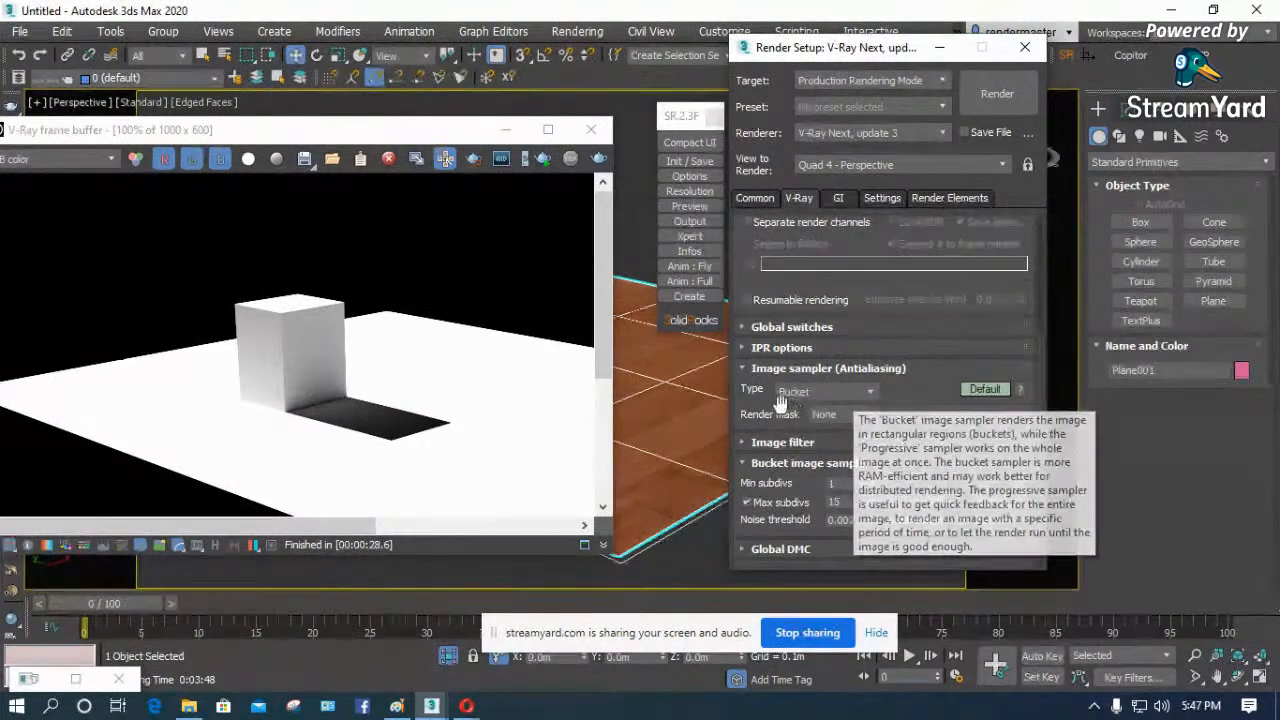
# - Try Progressive as the image sampler type and set it back to Bucket
pyautogui.click(872, 391)
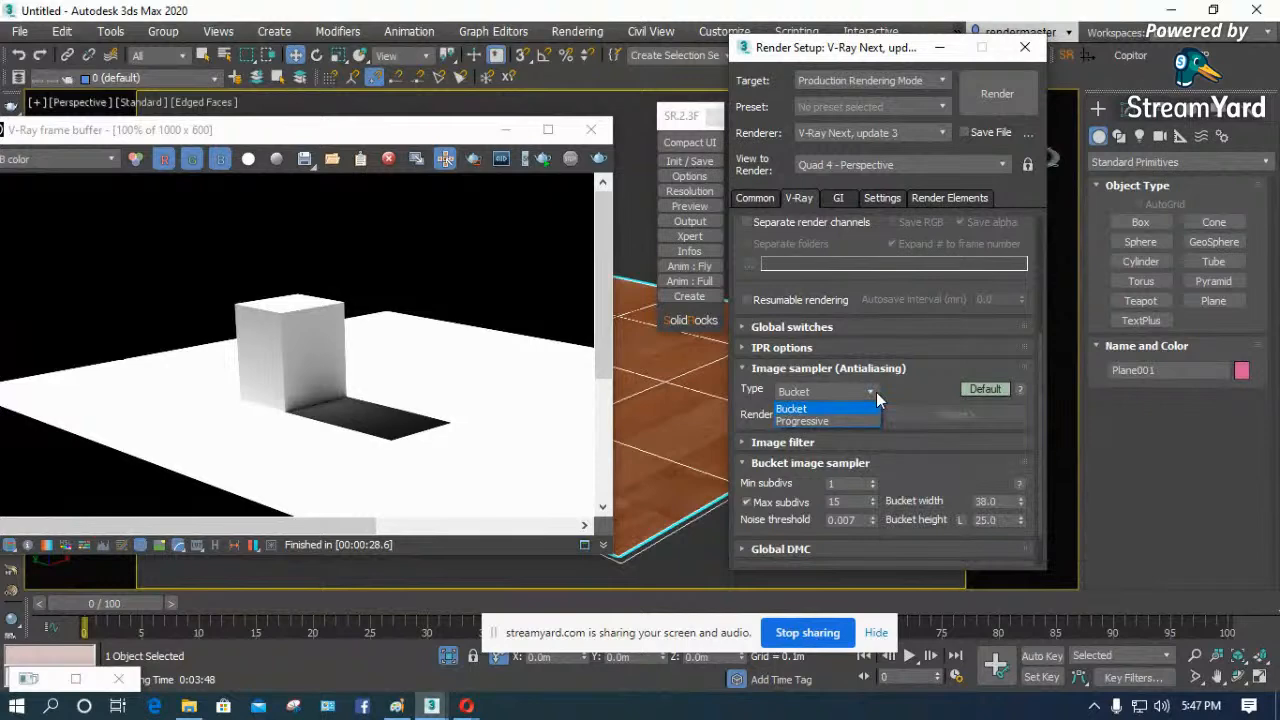
pyautogui.click(808, 421)
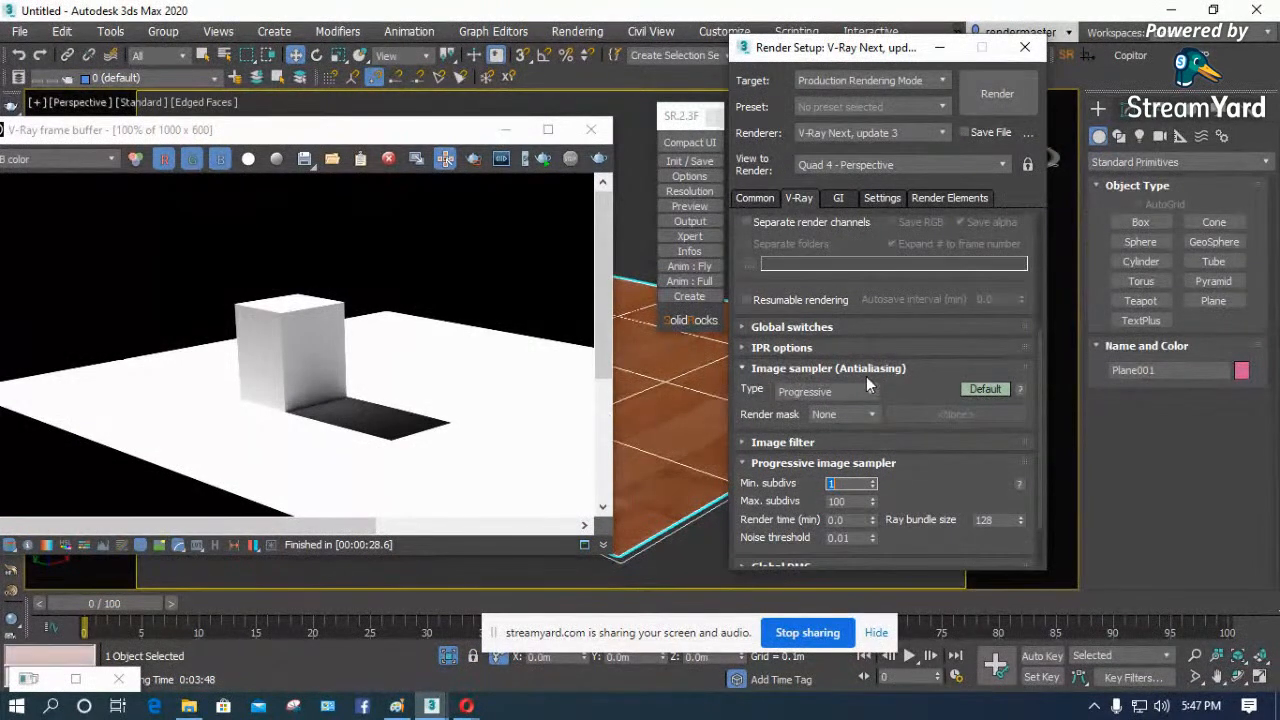
pyautogui.click(855, 391)
pyautogui.click(800, 405)
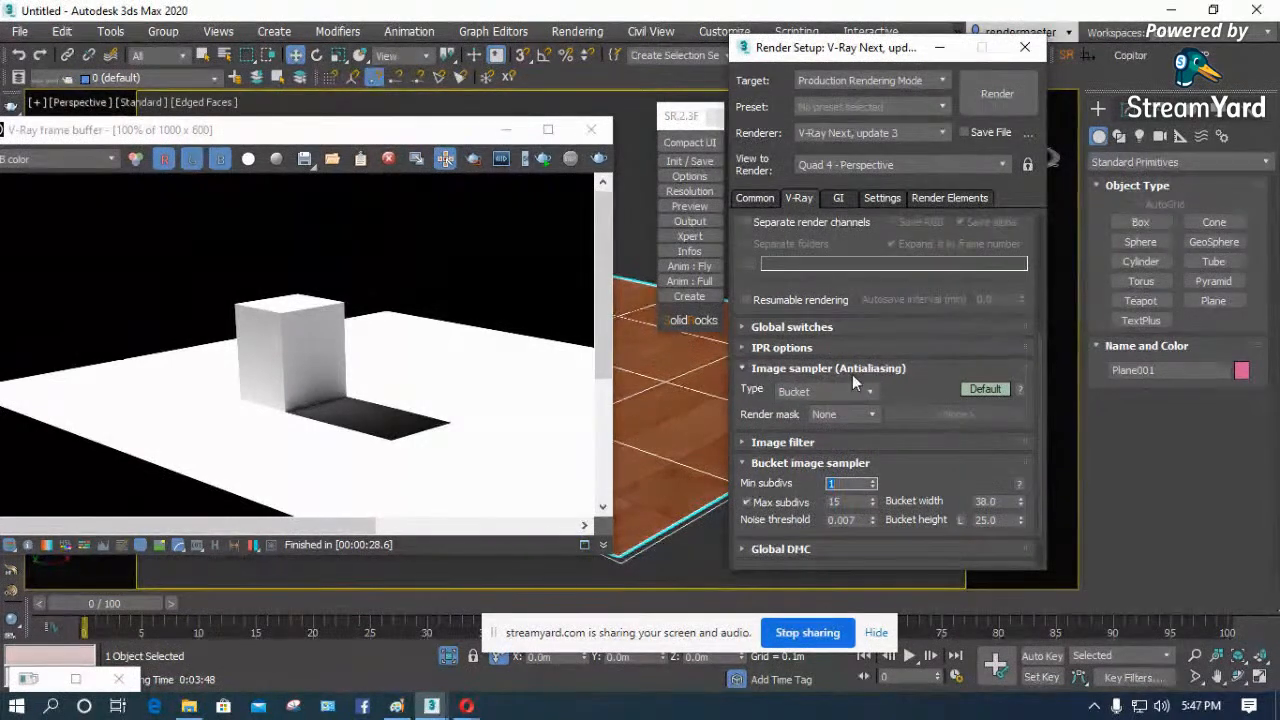
# - Switch the Image sampler (Antialiasing) rollout to Expert mode to expose the Min shading rate and Divide shading subdivs options
pyautogui.click(985, 389)
pyautogui.click(985, 389)
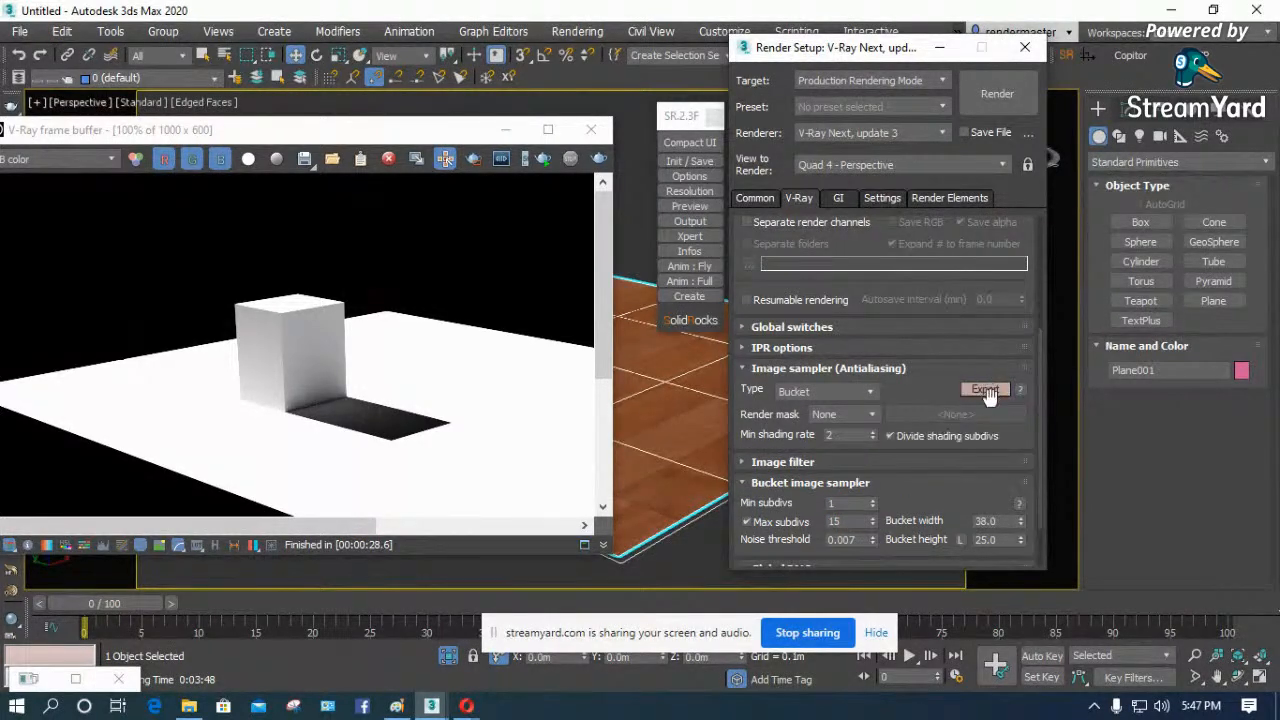
pyautogui.moveTo(928, 389); pyautogui.dragTo(915, 315)
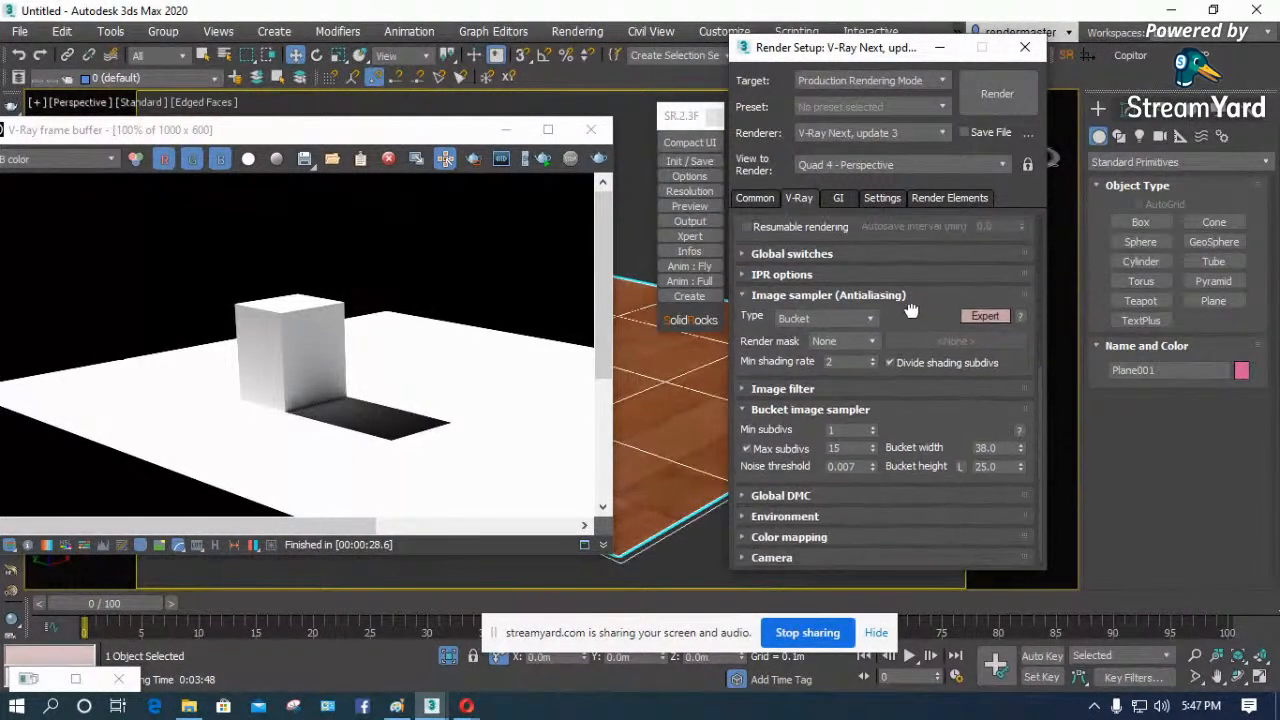
# - Try Texture as the render mask, open the map choices for it, and set the render mask back to None
pyautogui.click(872, 341)
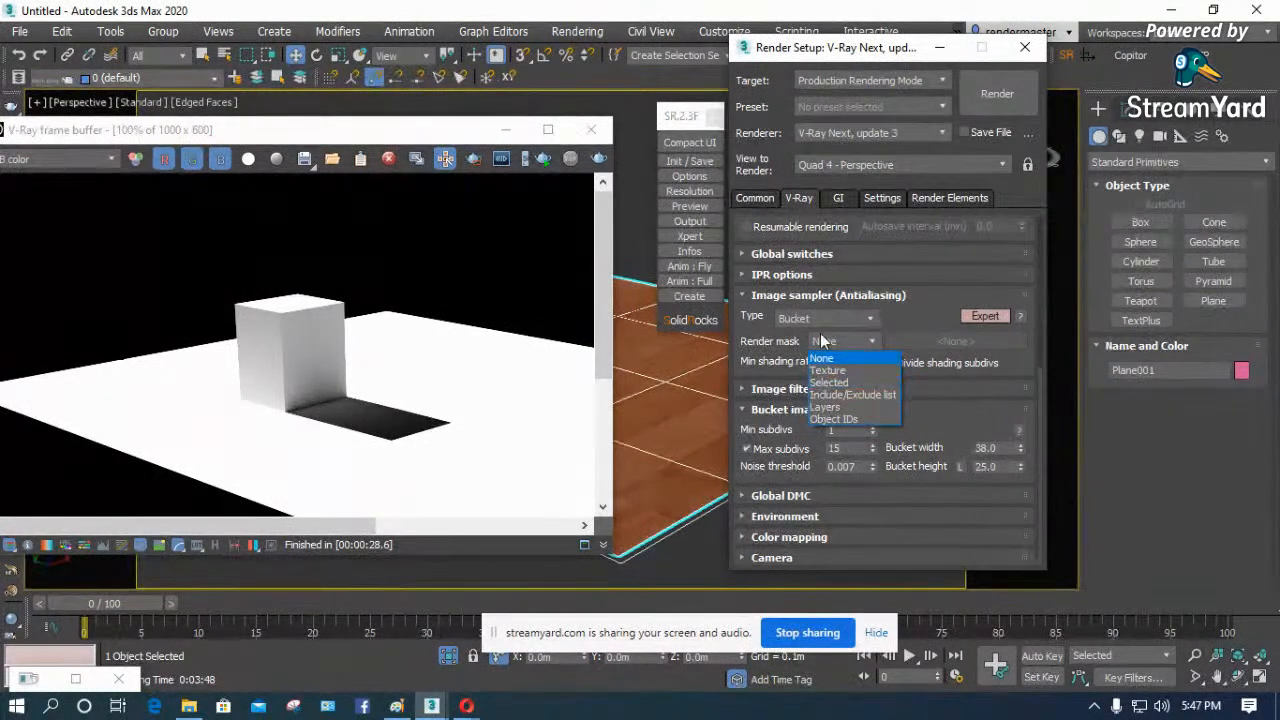
pyautogui.click(914, 316)
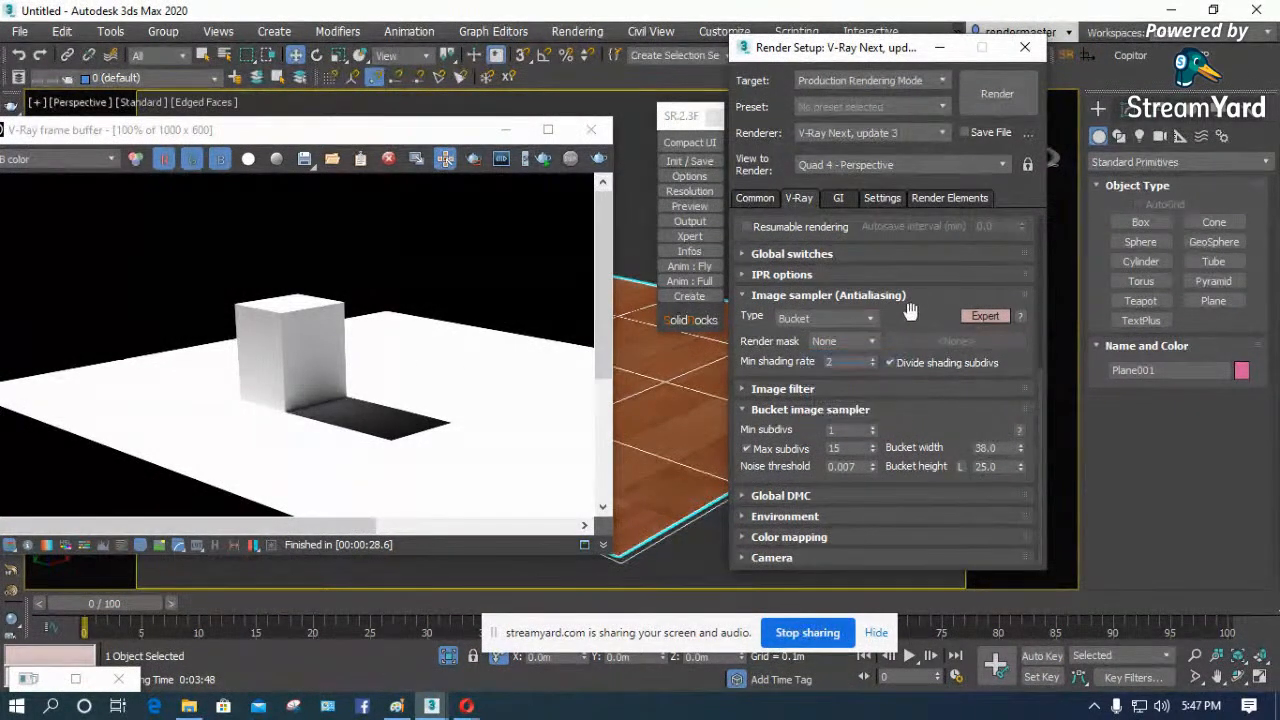
pyautogui.click(849, 343)
pyautogui.click(830, 363)
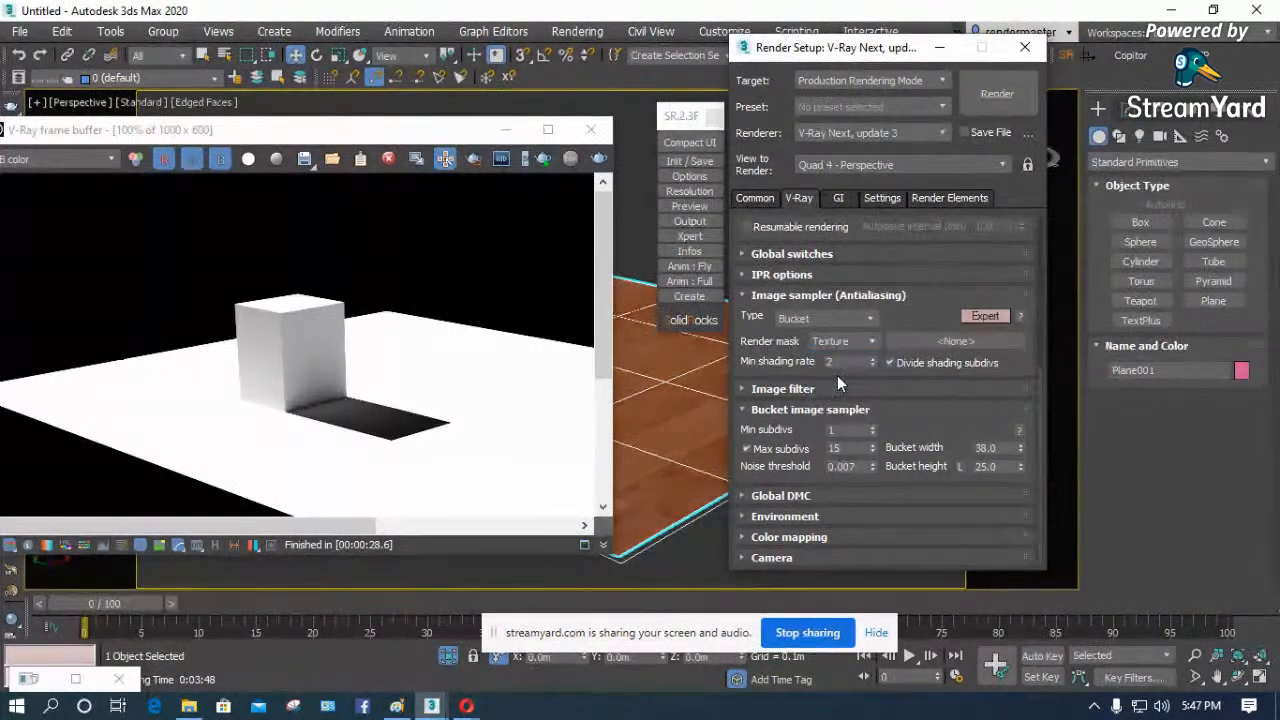
pyautogui.click(990, 341)
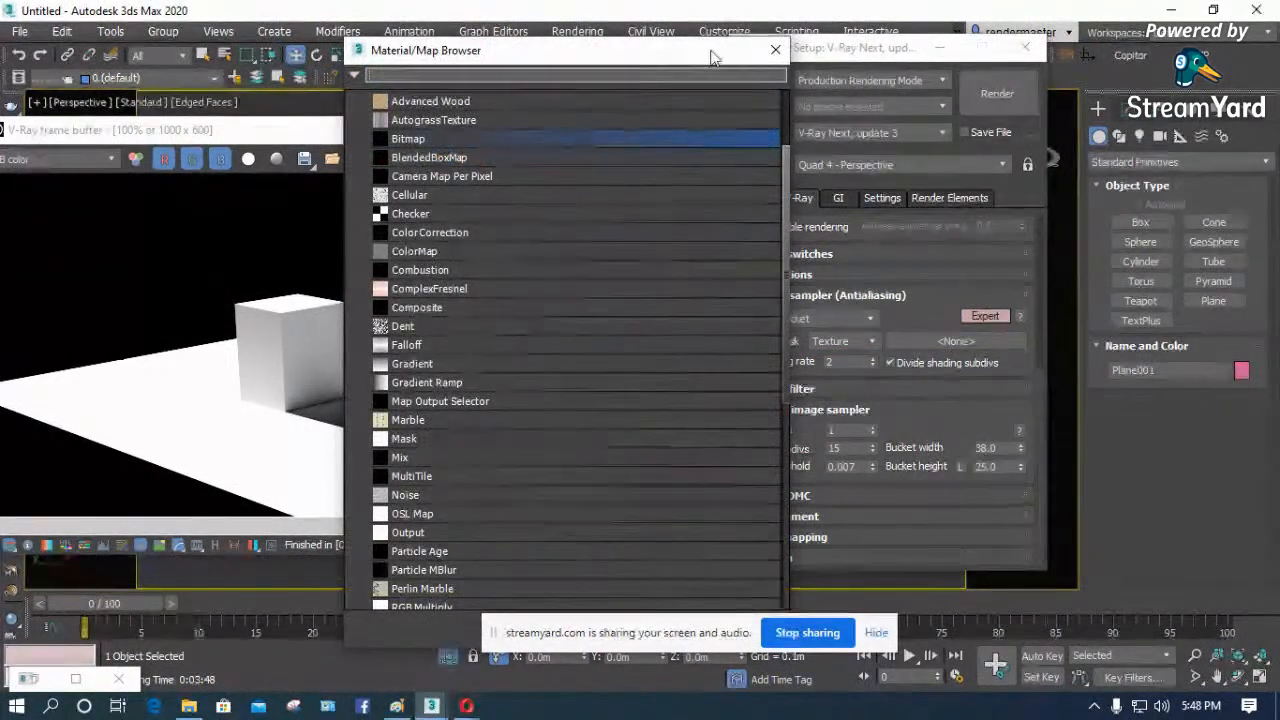
pyautogui.click(772, 45)
pyautogui.click(855, 342)
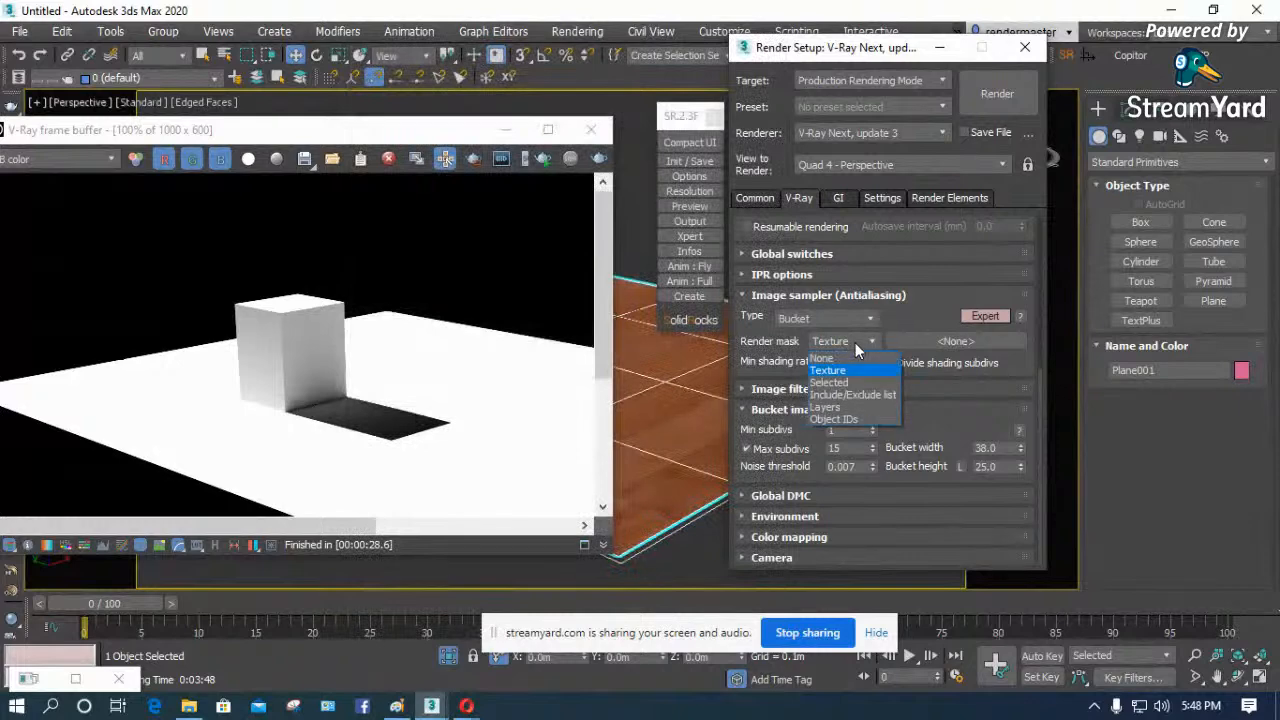
pyautogui.click(838, 360)
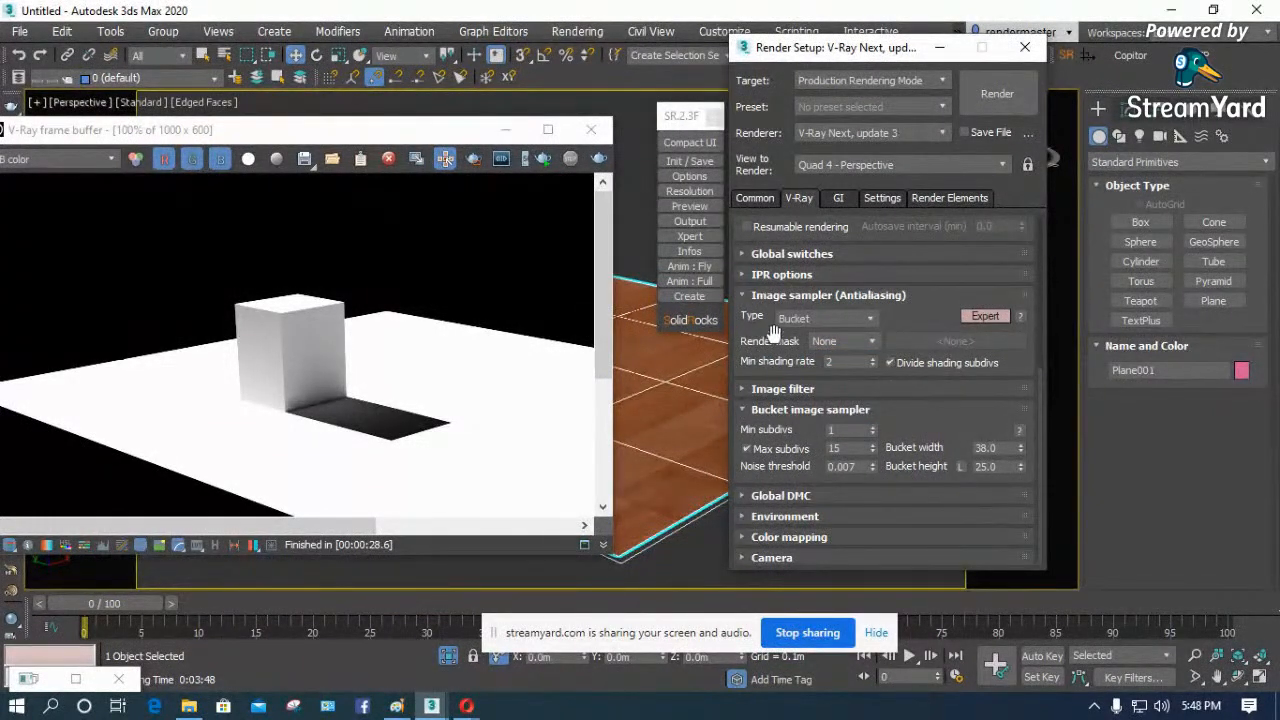
# - Collapse the Image sampler rollout, expand the Image filter rollout and enable the image filter
pyautogui.click(752, 296)
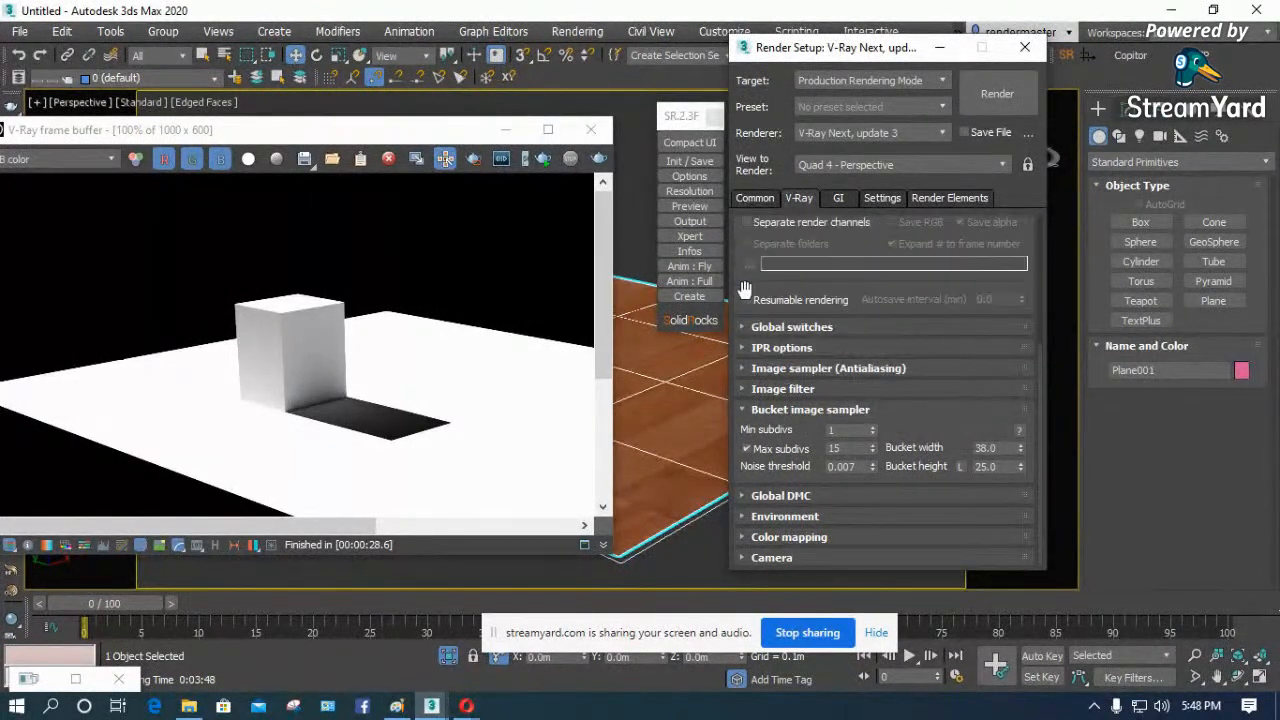
pyautogui.click(743, 390)
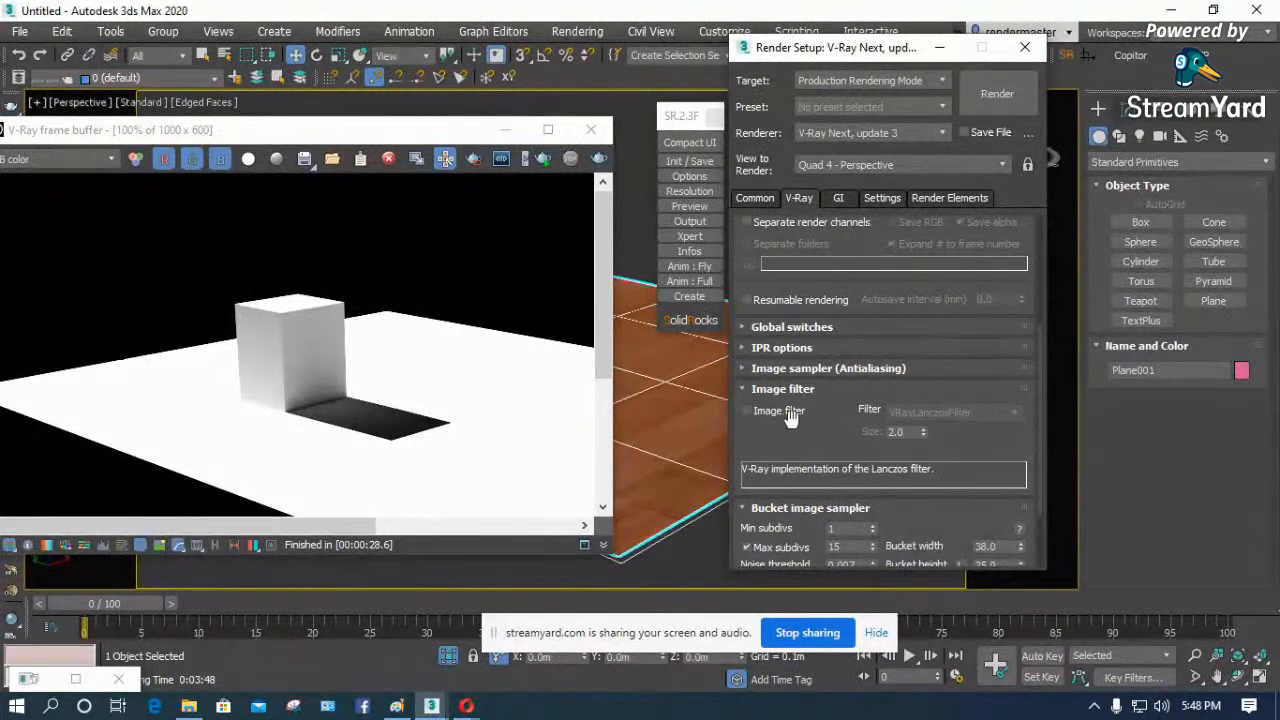
pyautogui.click(772, 411)
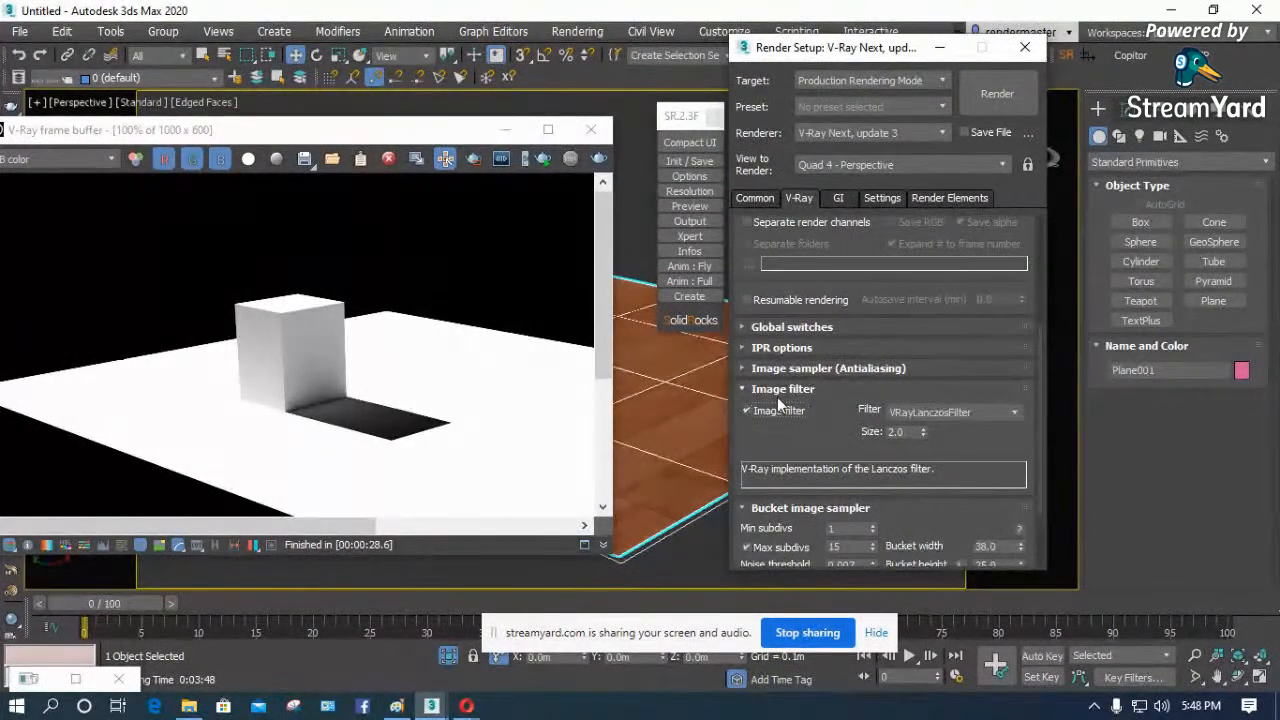
# - Look through the available image filters, trying Catmull-Rom and Mitchell-Netravali
pyautogui.click(1015, 413)
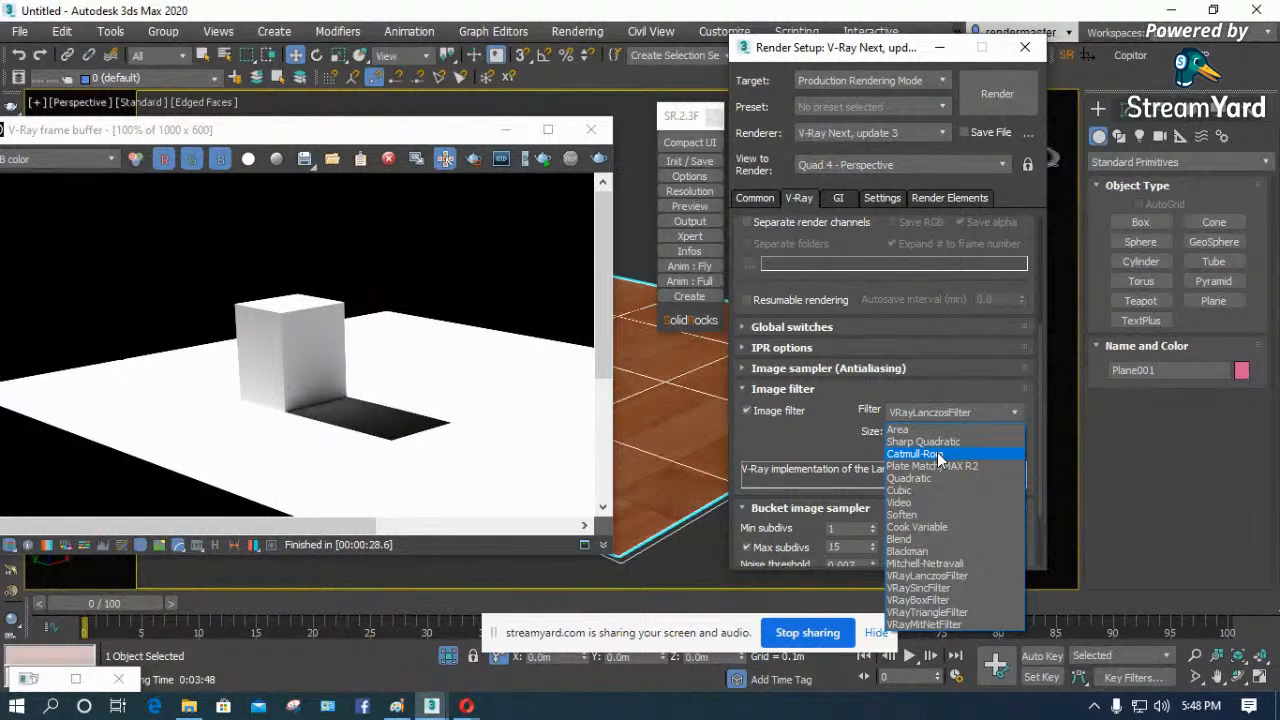
pyautogui.click(923, 412)
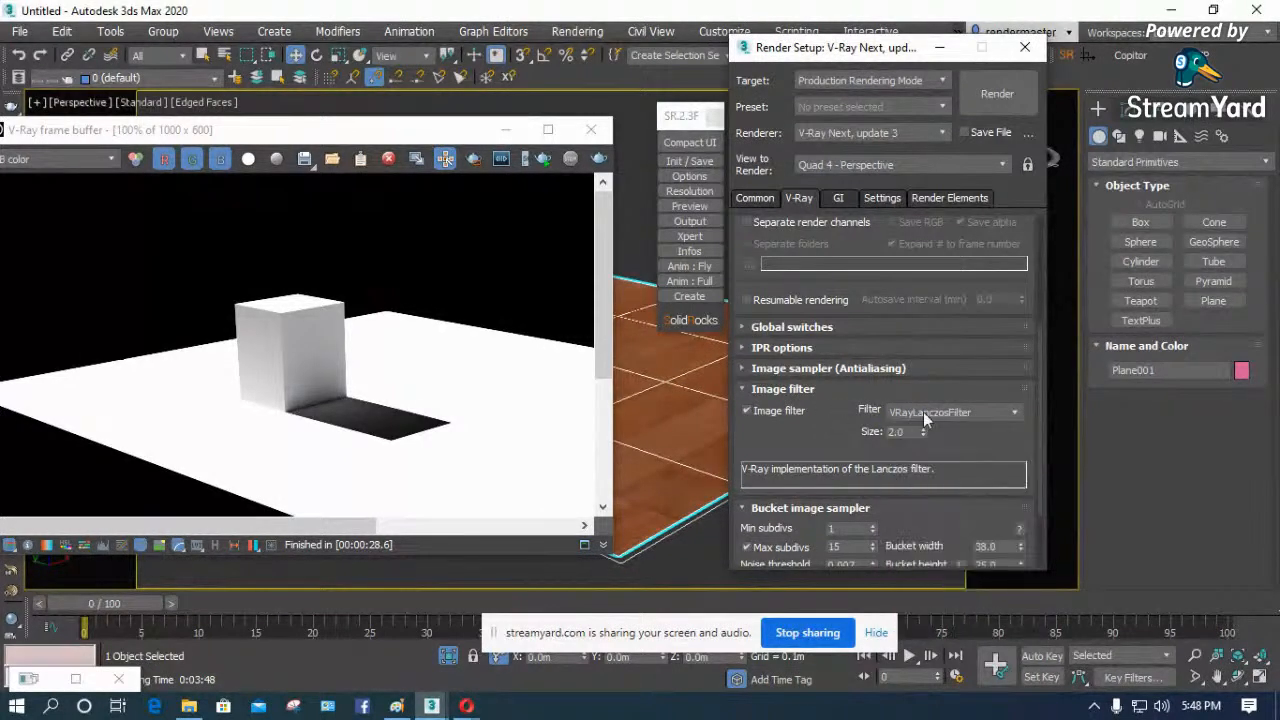
pyautogui.click(975, 414)
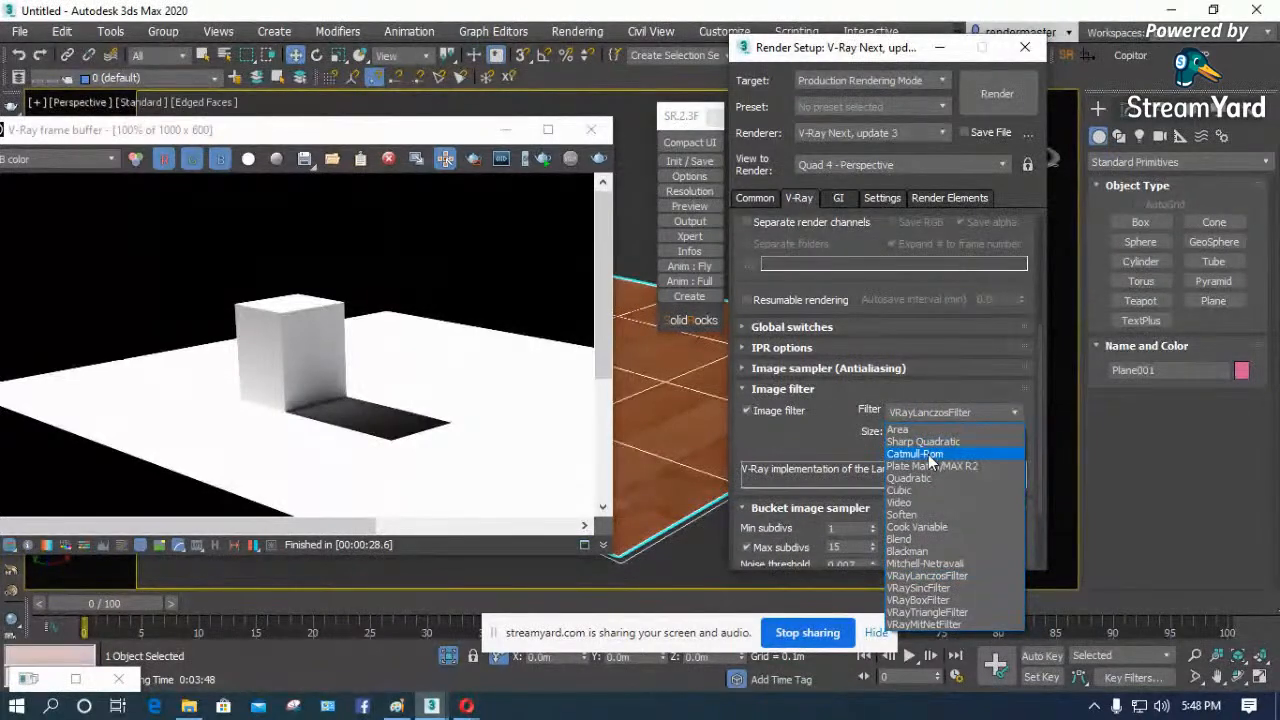
pyautogui.click(928, 455)
pyautogui.click(959, 413)
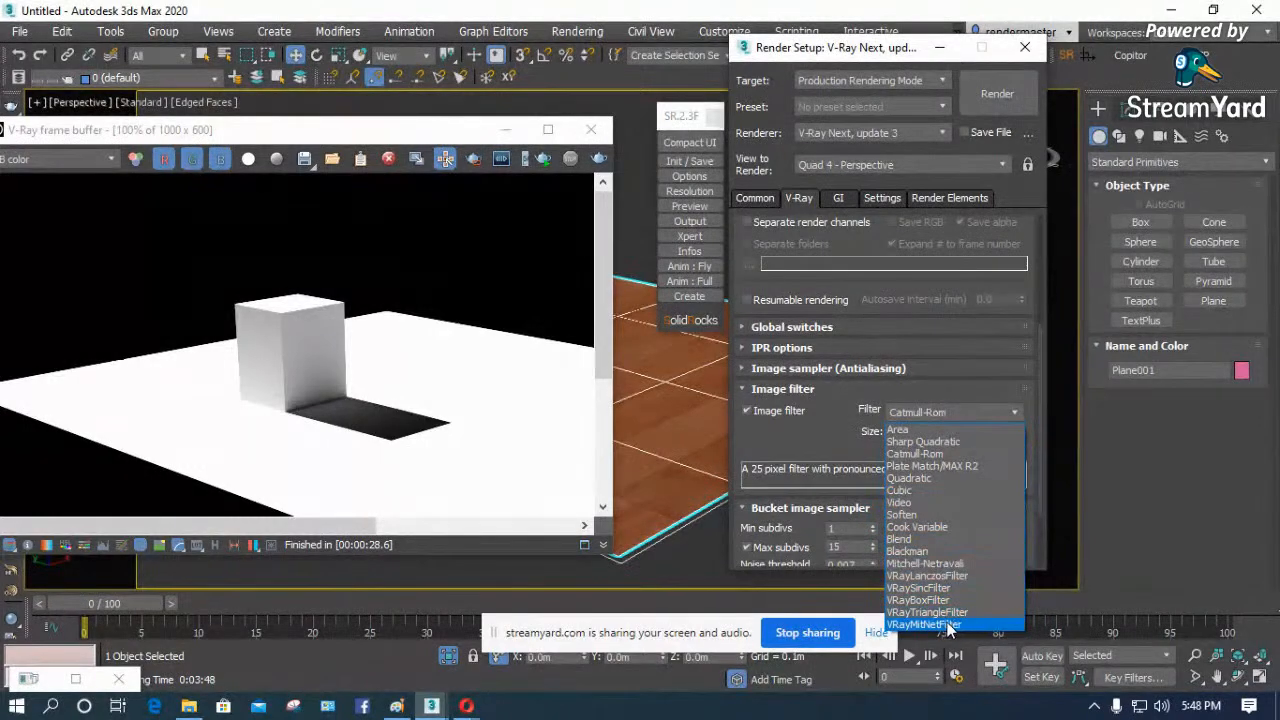
pyautogui.click(965, 565)
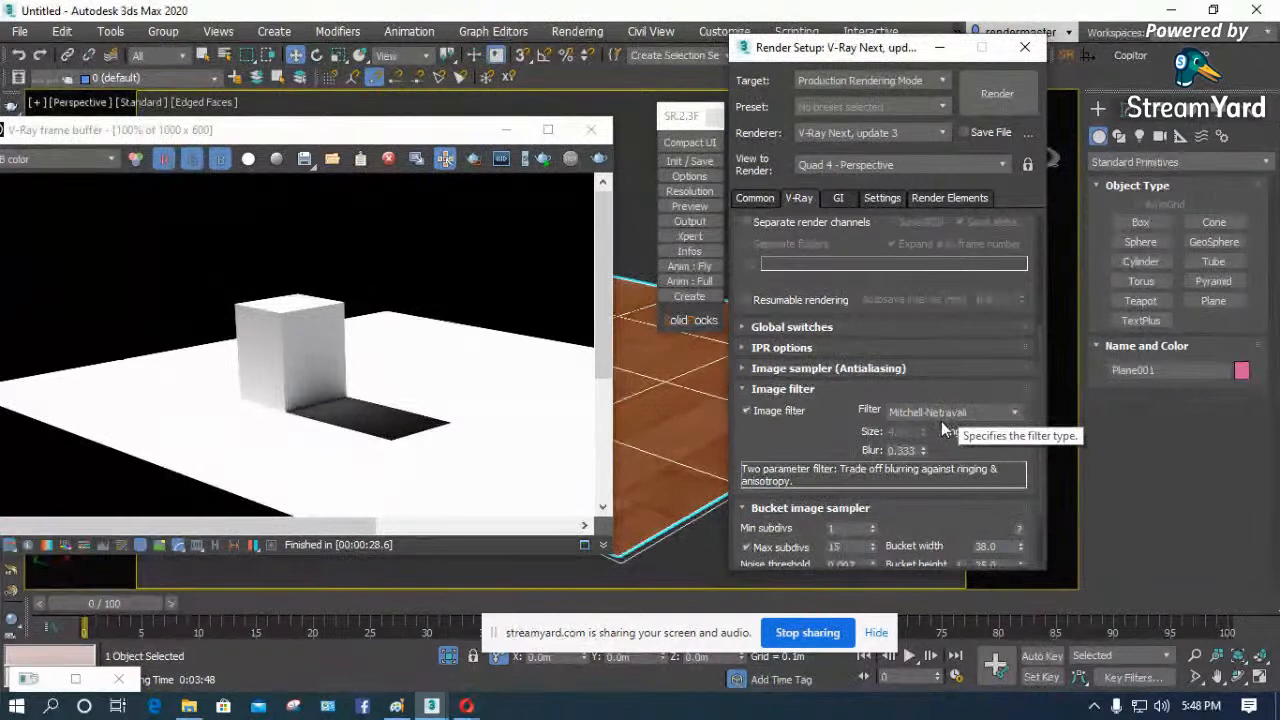
# - Switch to the Opera browser and search Google Images for "image filter sample vray" in the Copitor page's tab
pyautogui.click(466, 706)
pyautogui.click(416, 610)
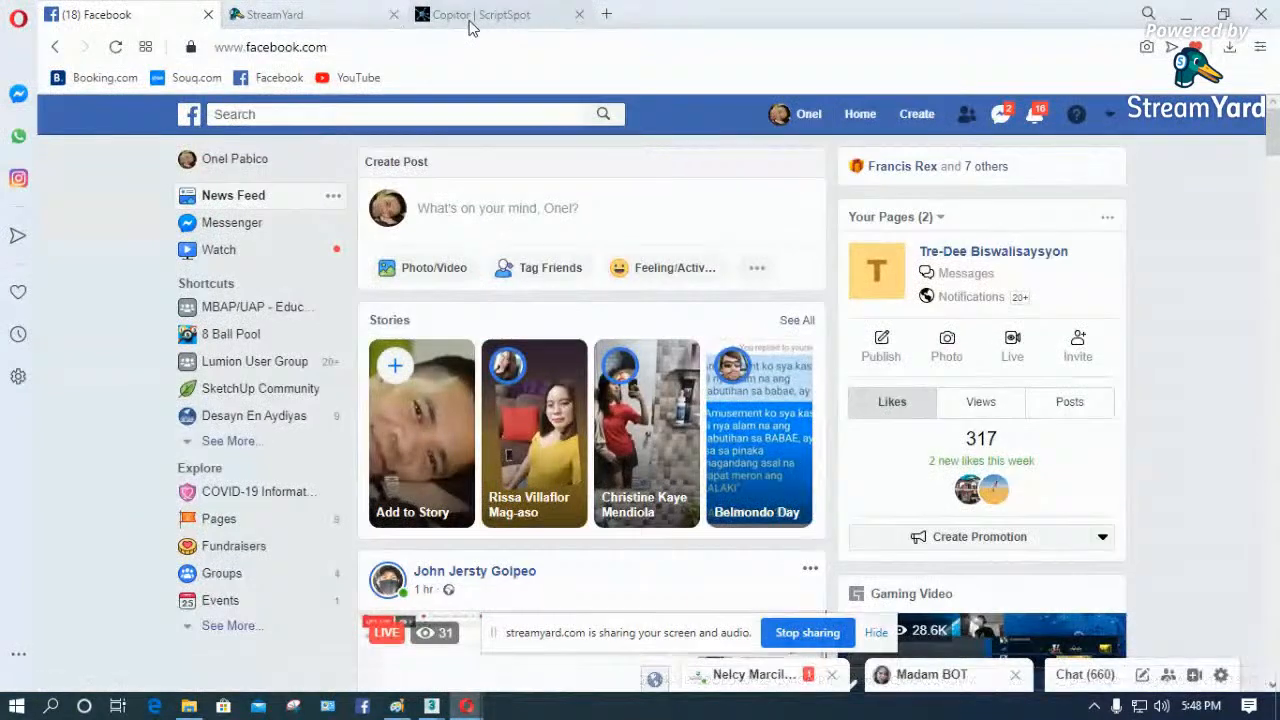
pyautogui.click(460, 14)
pyautogui.click(438, 47)
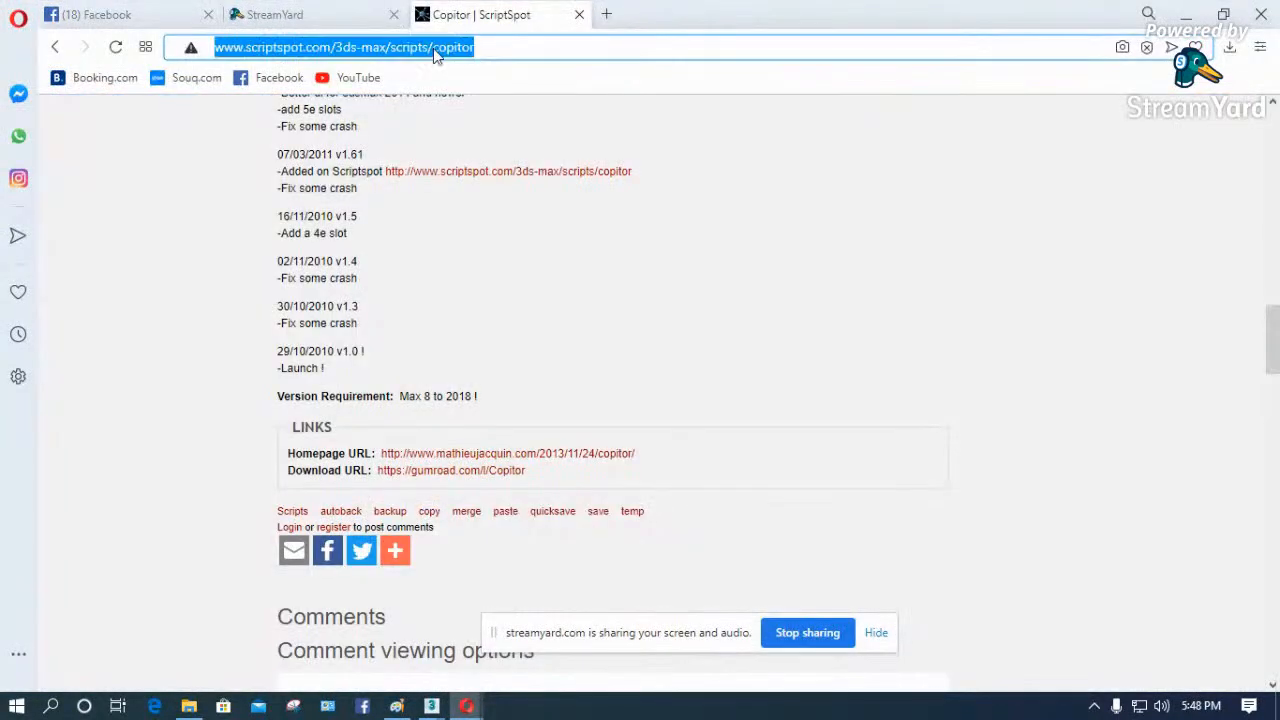
pyautogui.write('imag')
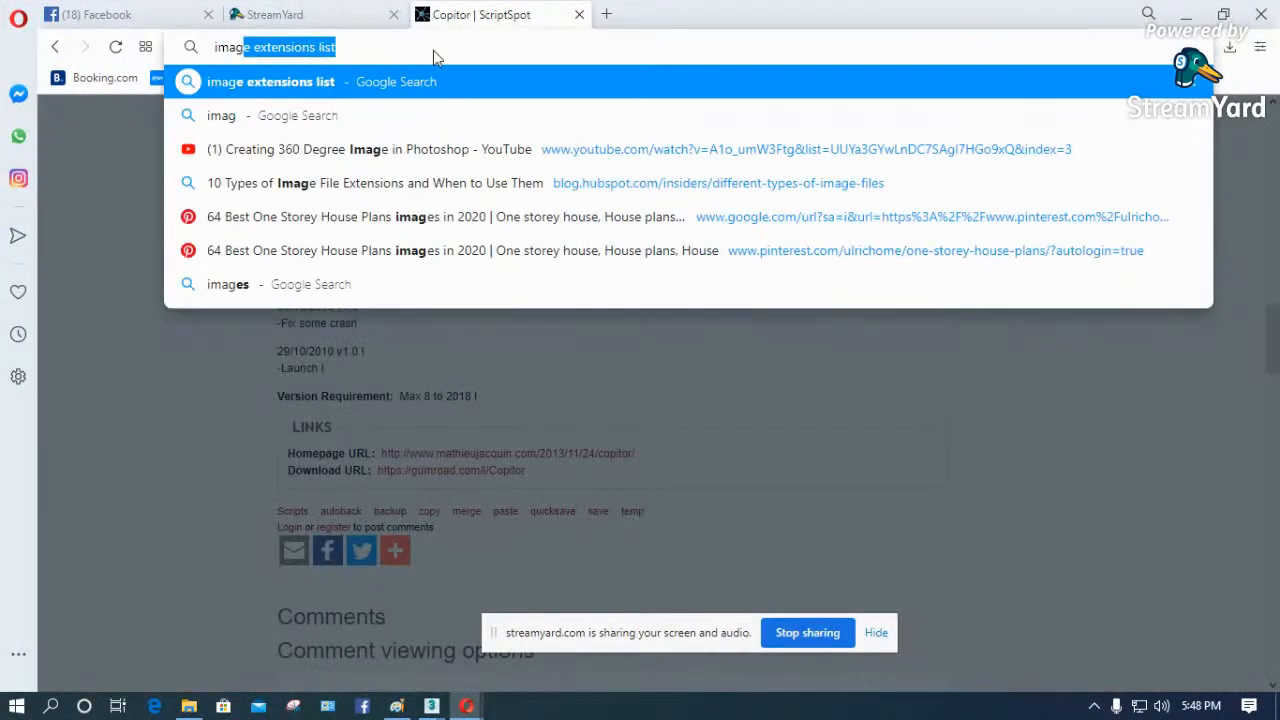
pyautogui.write('e filter sam')
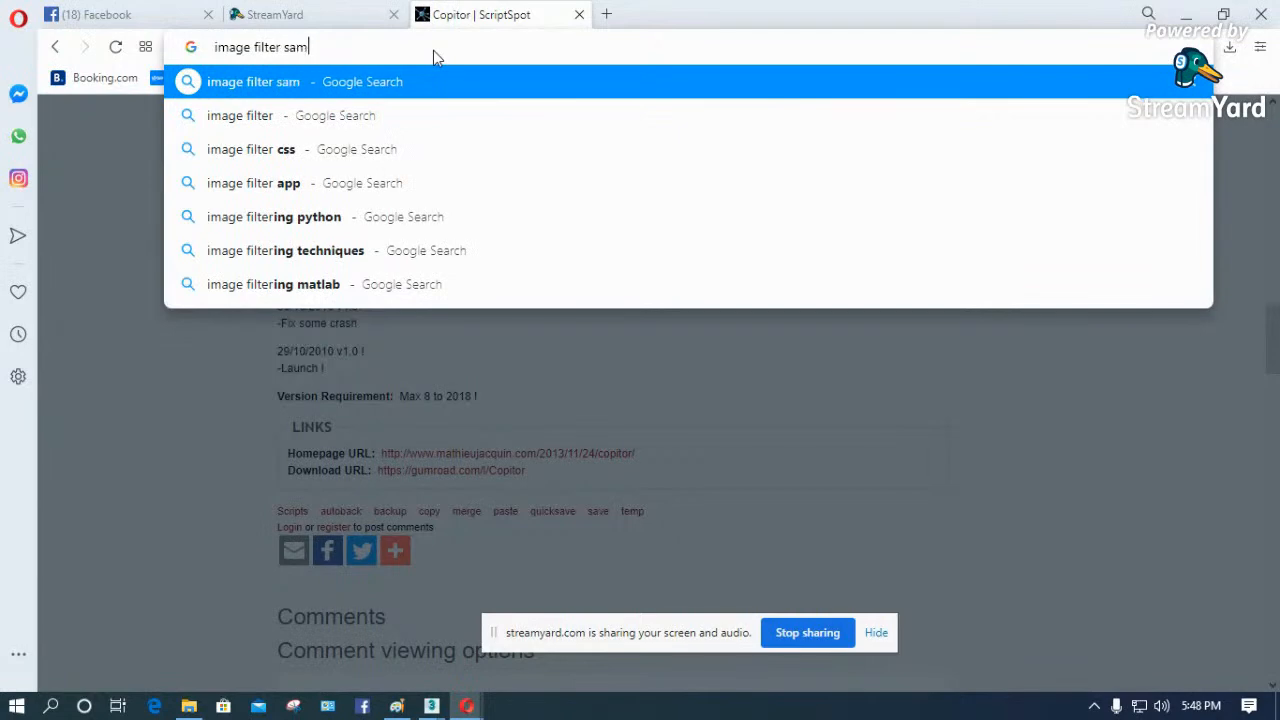
pyautogui.write('ple vray')
pyautogui.press('Return')
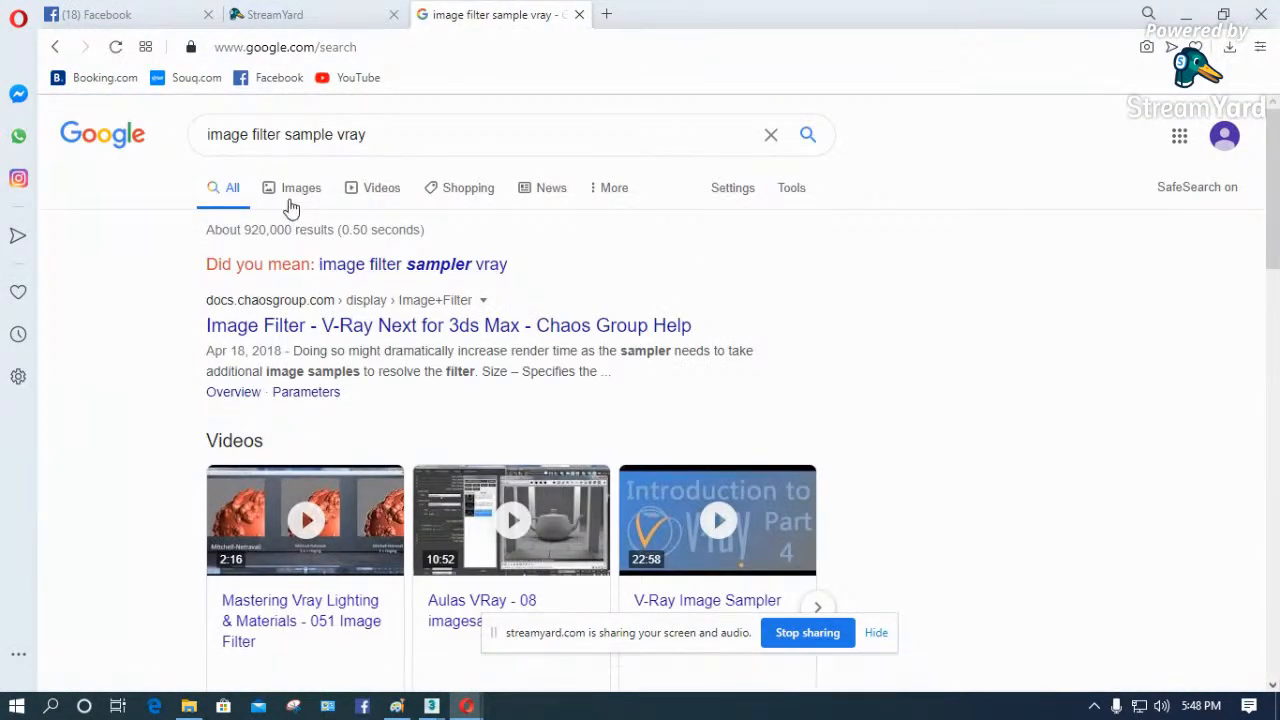
pyautogui.click(305, 192)
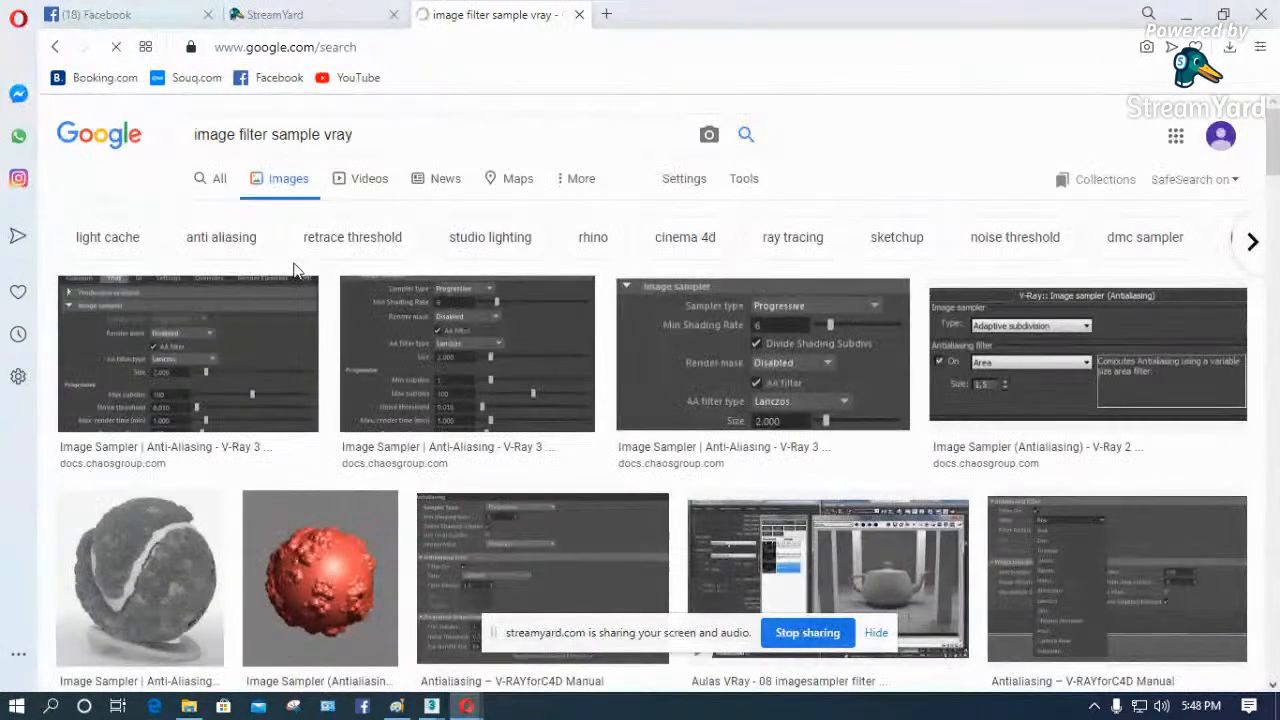
# - Look through the image results for V-Ray image filter comparison samples and return to 3ds Max
pyautogui.scroll(-2, 297, 276)
pyautogui.scroll(-3, 314, 355)
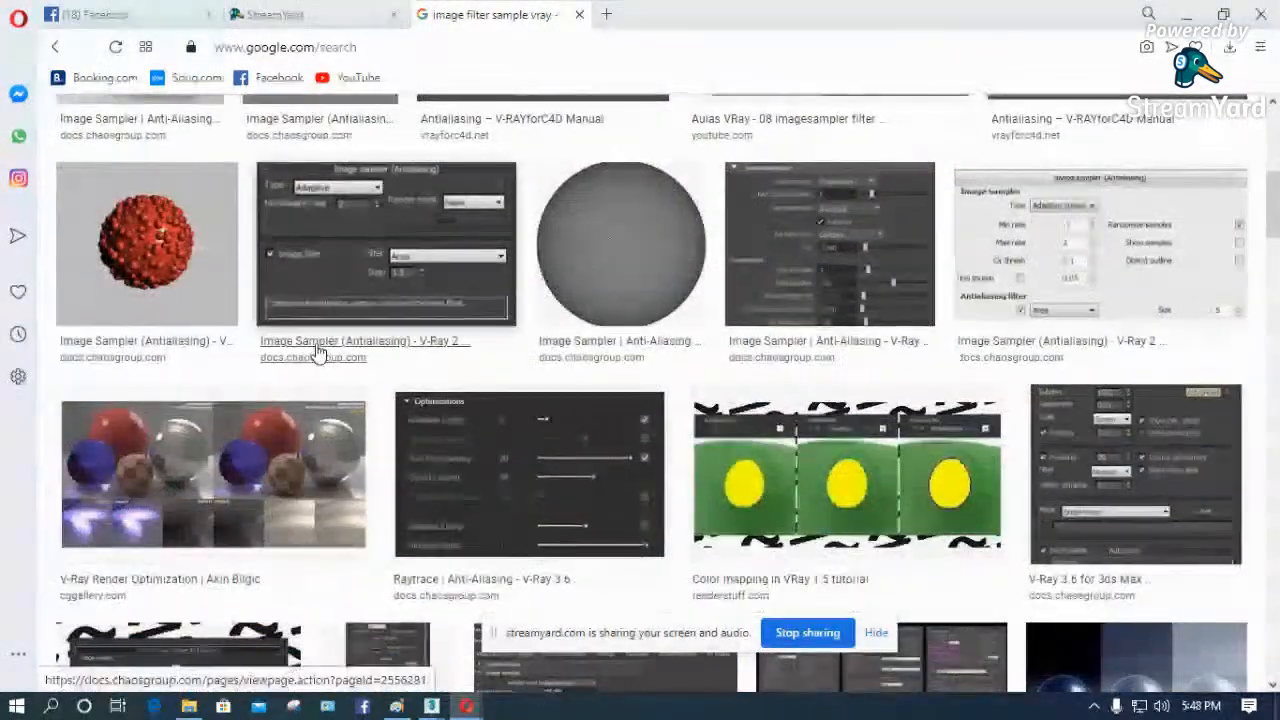
pyautogui.scroll(-2, 318, 353)
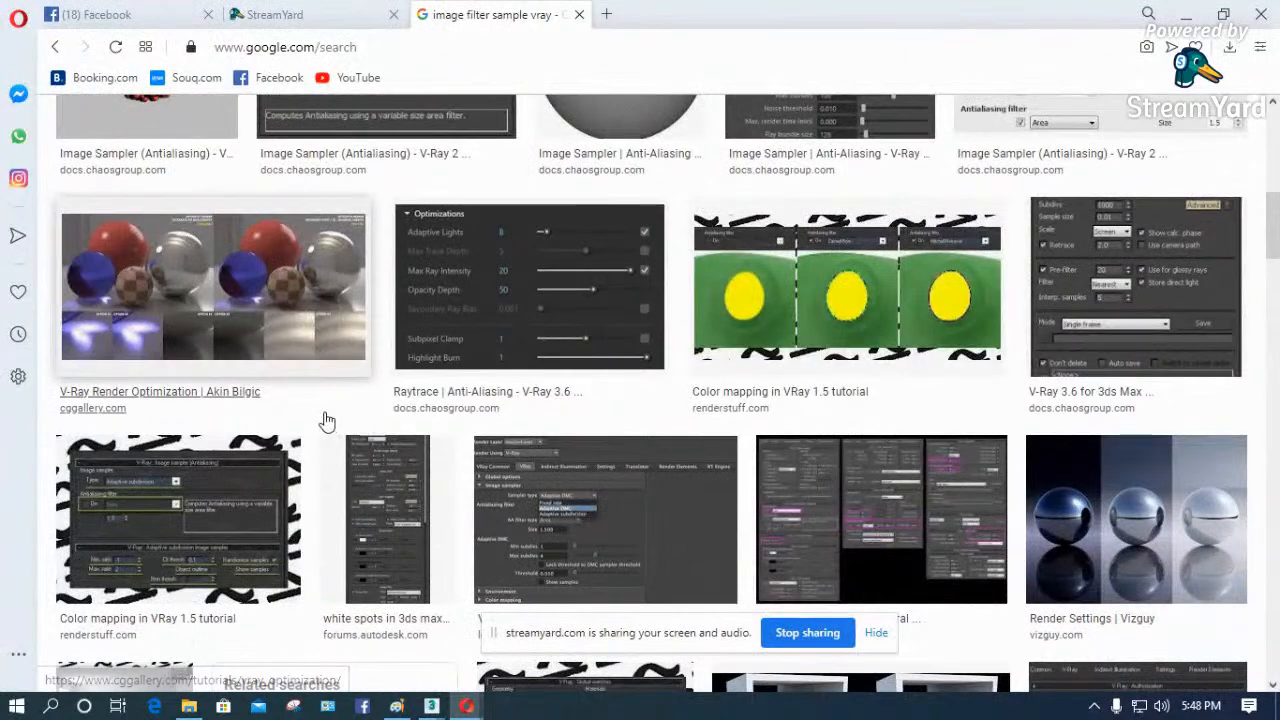
pyautogui.scroll(-2, 326, 420)
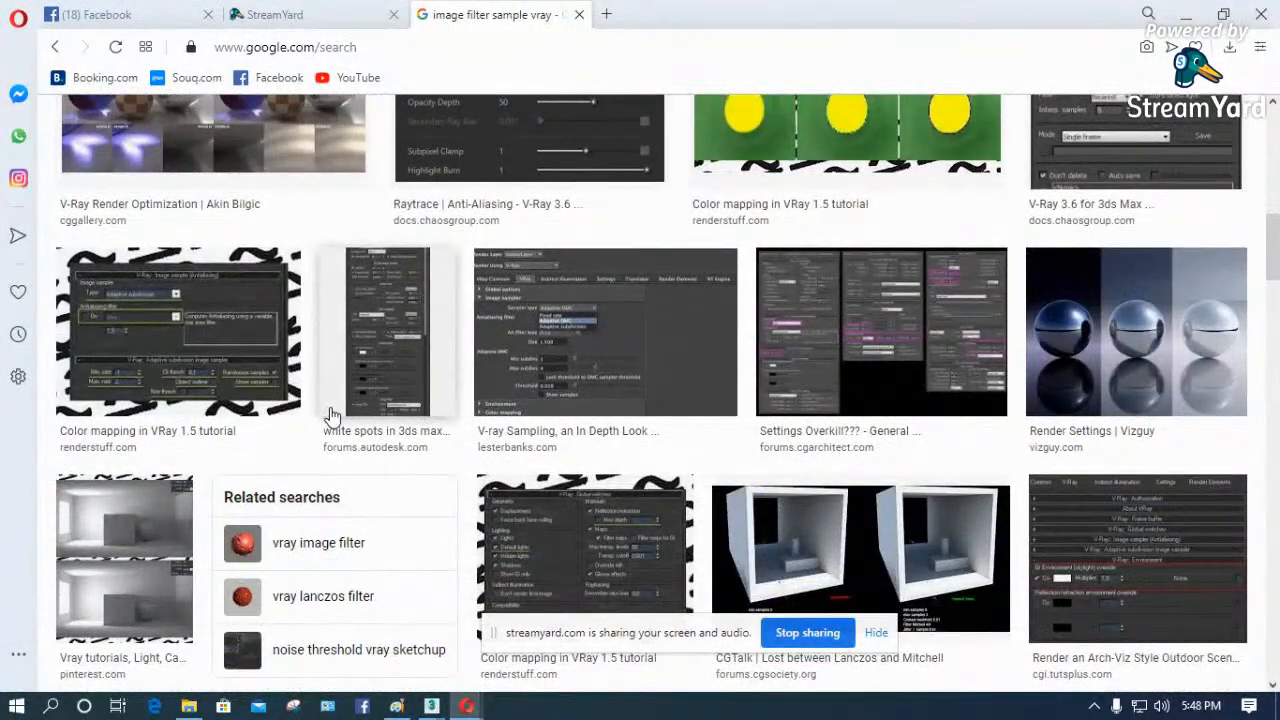
pyautogui.scroll(-2, 331, 410)
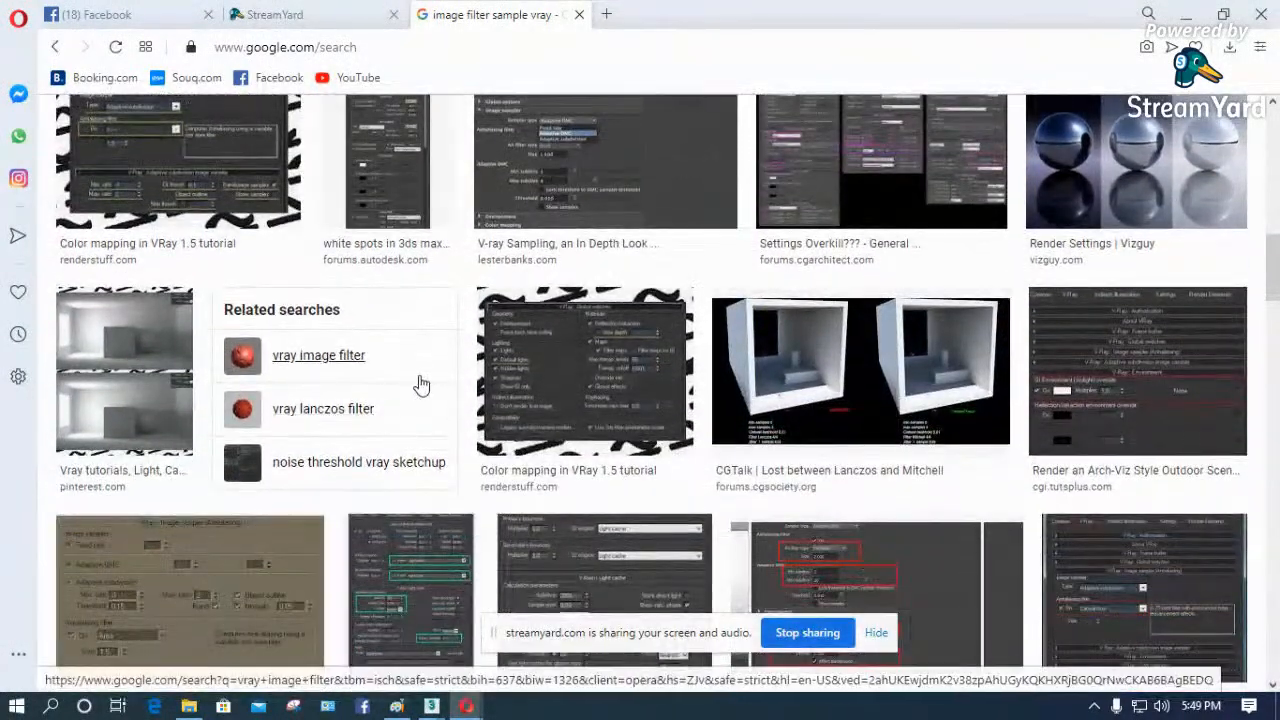
pyautogui.scroll(-4, 420, 460)
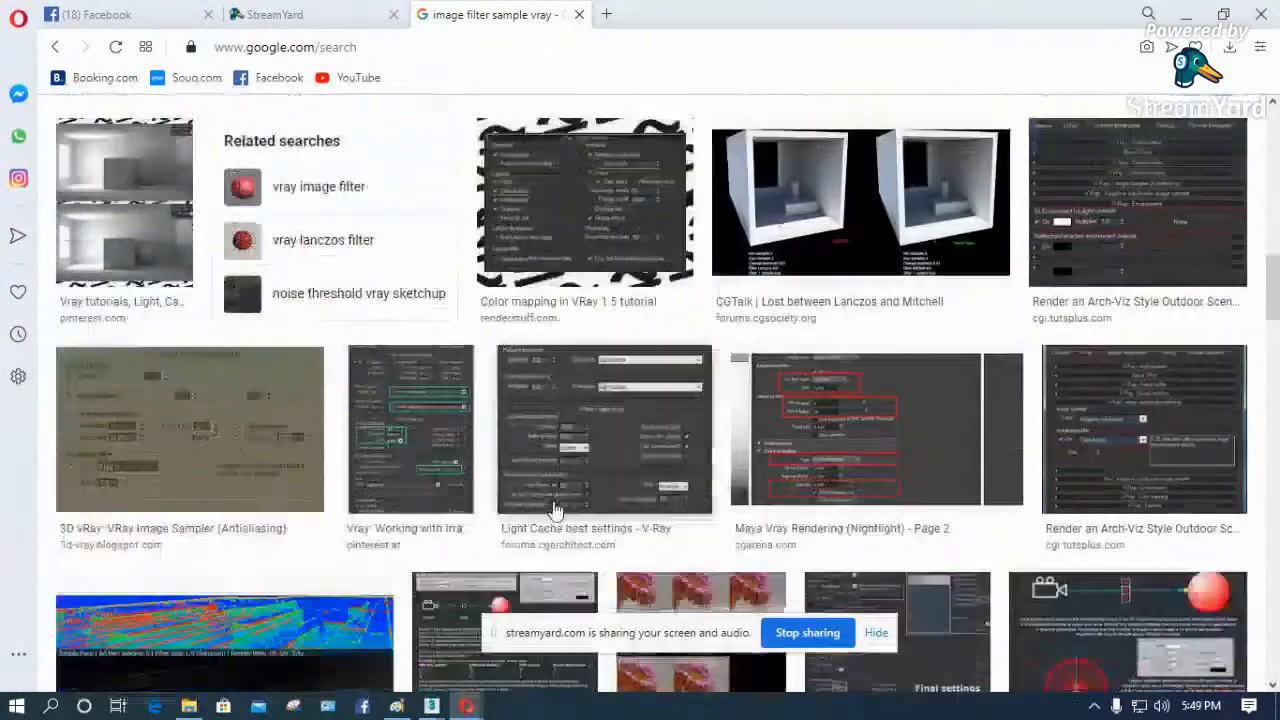
pyautogui.scroll(-8, 420, 470)
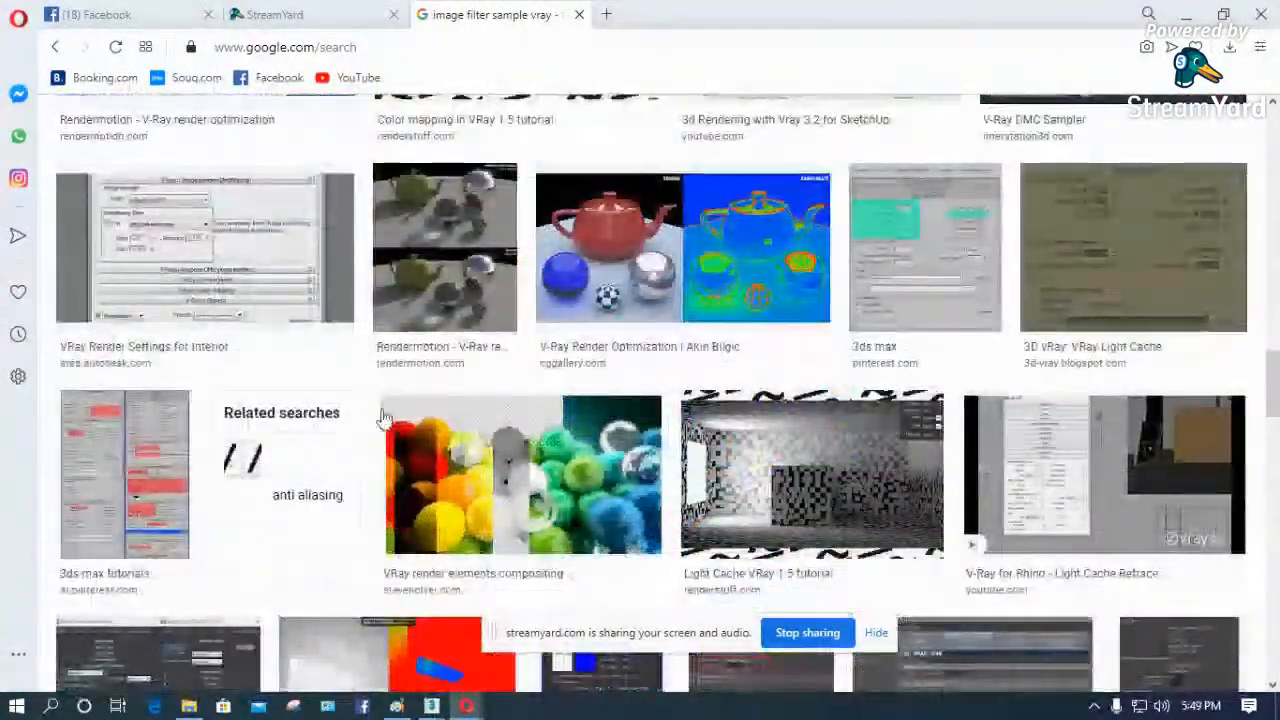
pyautogui.scroll(-4, 447, 427)
pyautogui.scroll(-2, 513, 421)
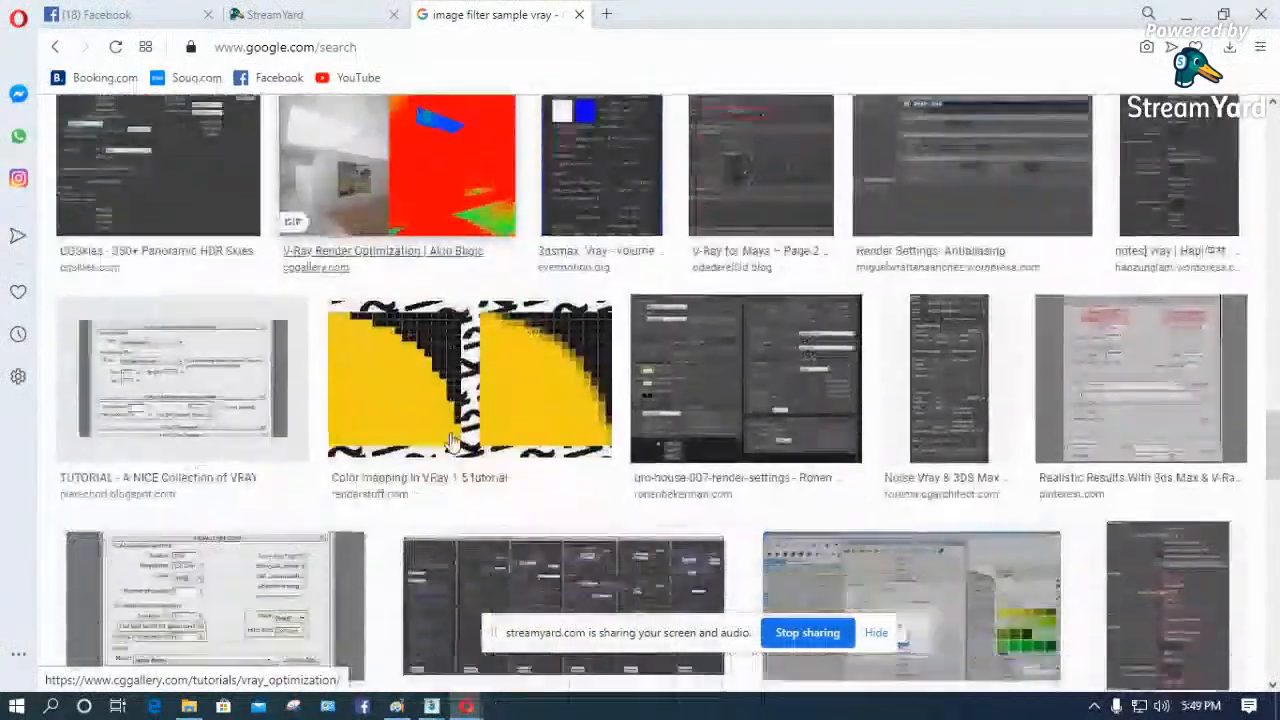
pyautogui.scroll(-2, 515, 418)
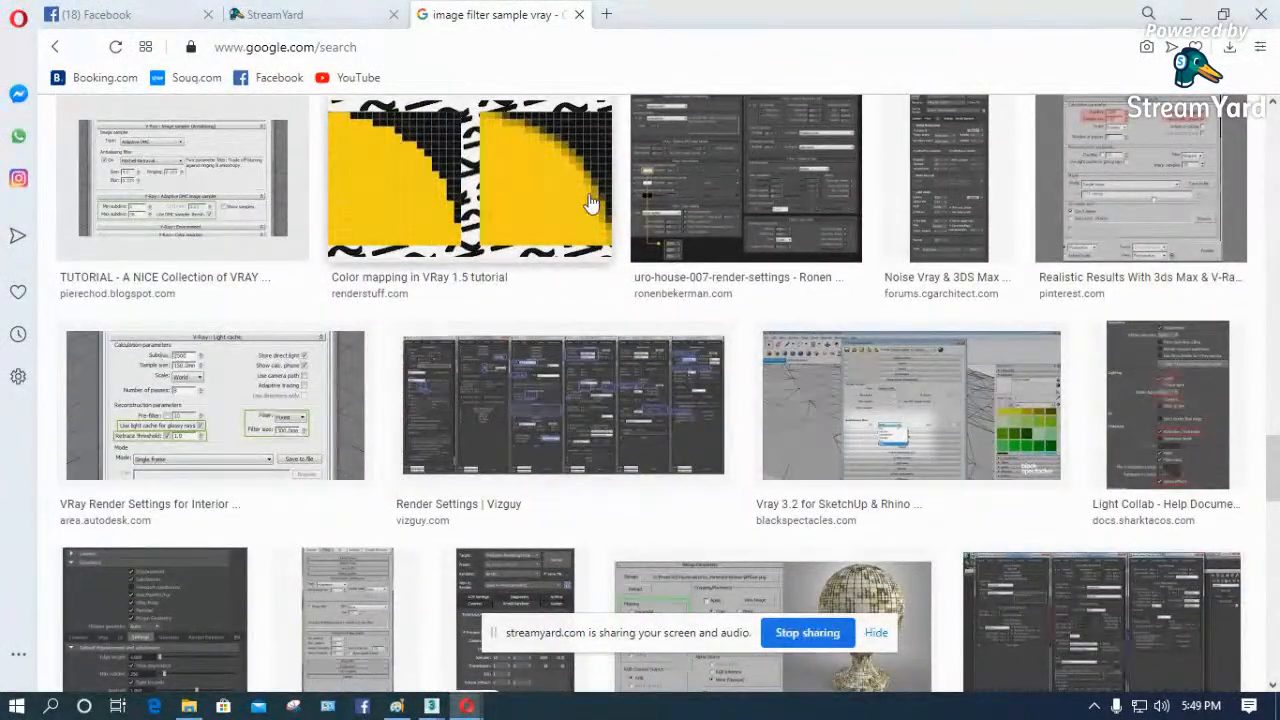
pyautogui.click(1188, 16)
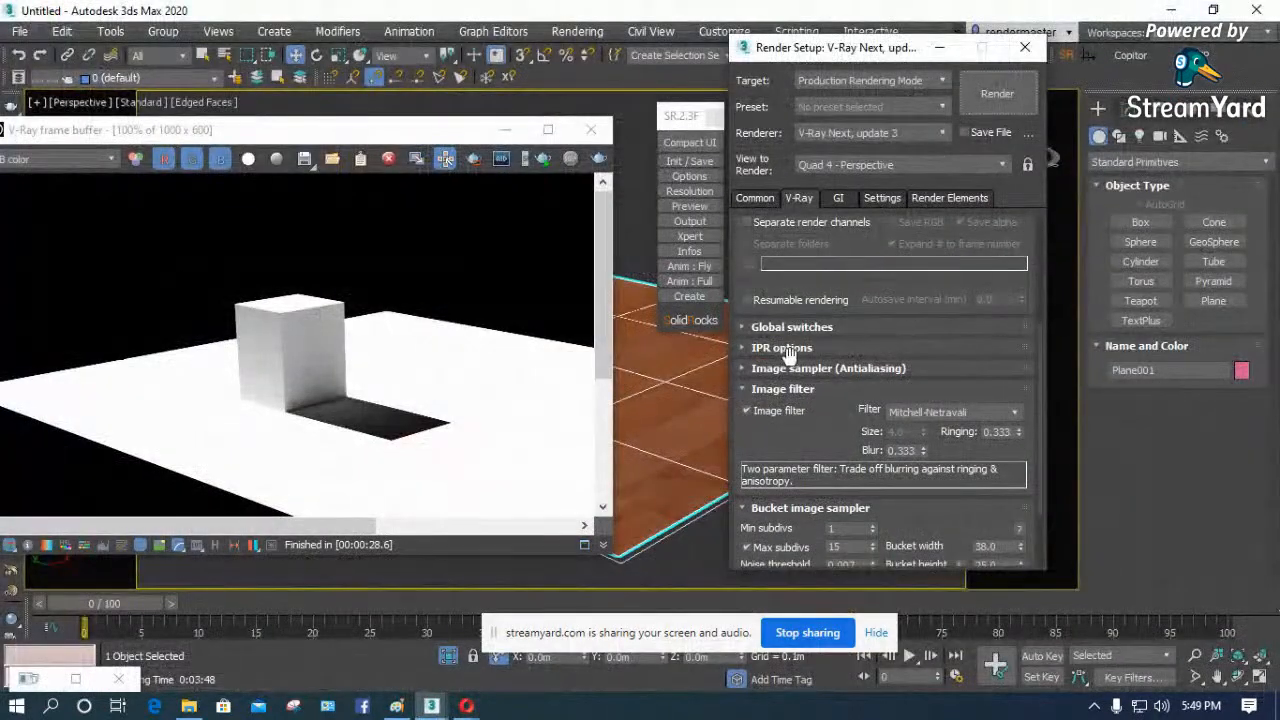
# - Try Catmull-Rom again as the image filter and set the filter to Area
pyautogui.click(939, 414)
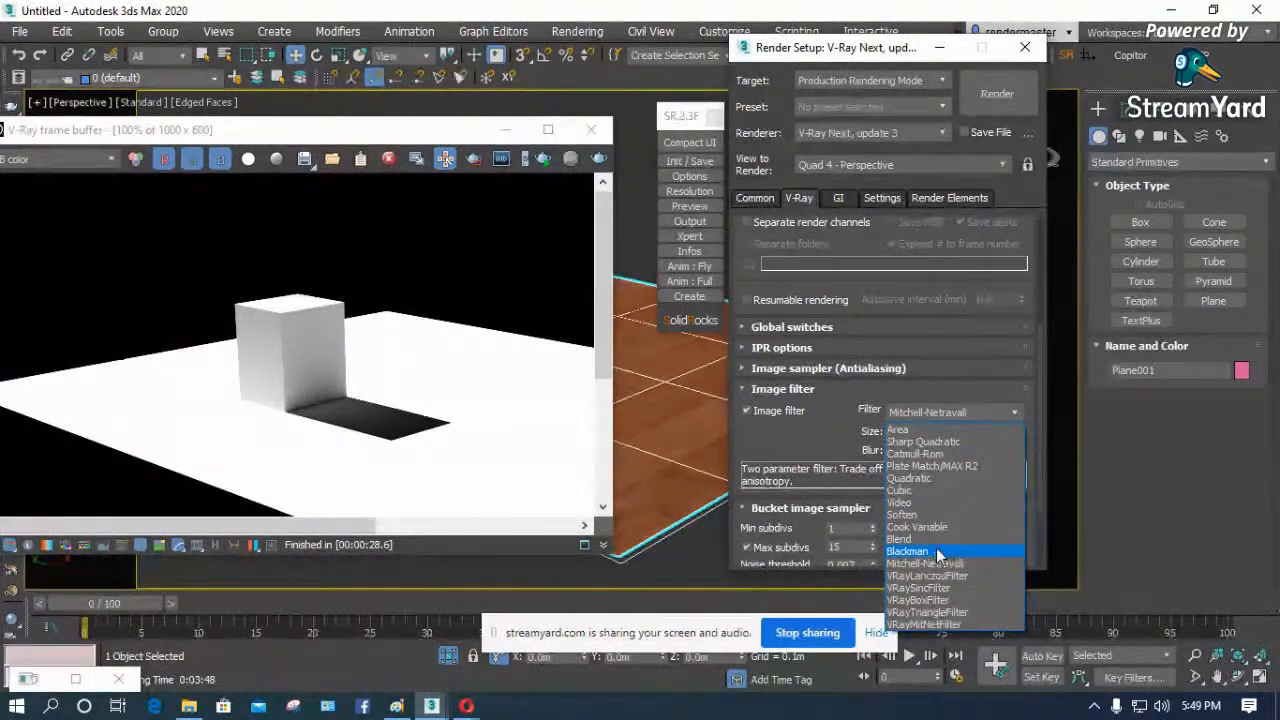
pyautogui.click(943, 462)
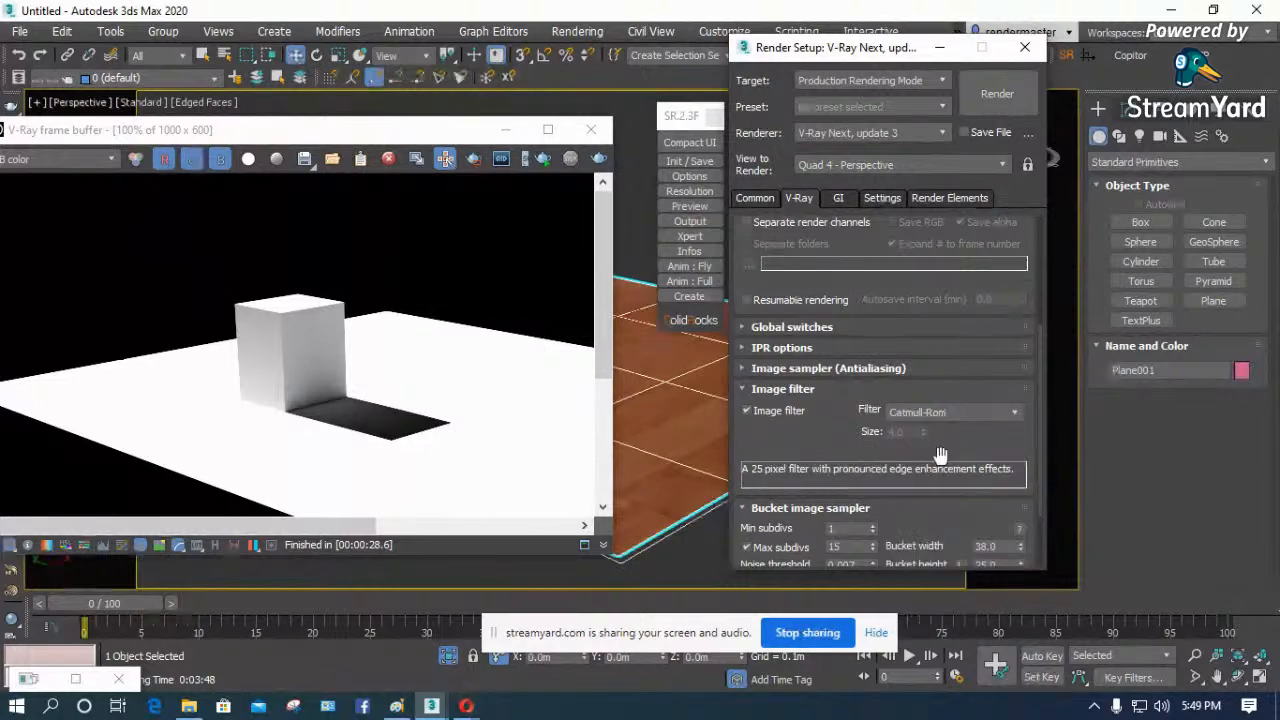
pyautogui.click(958, 408)
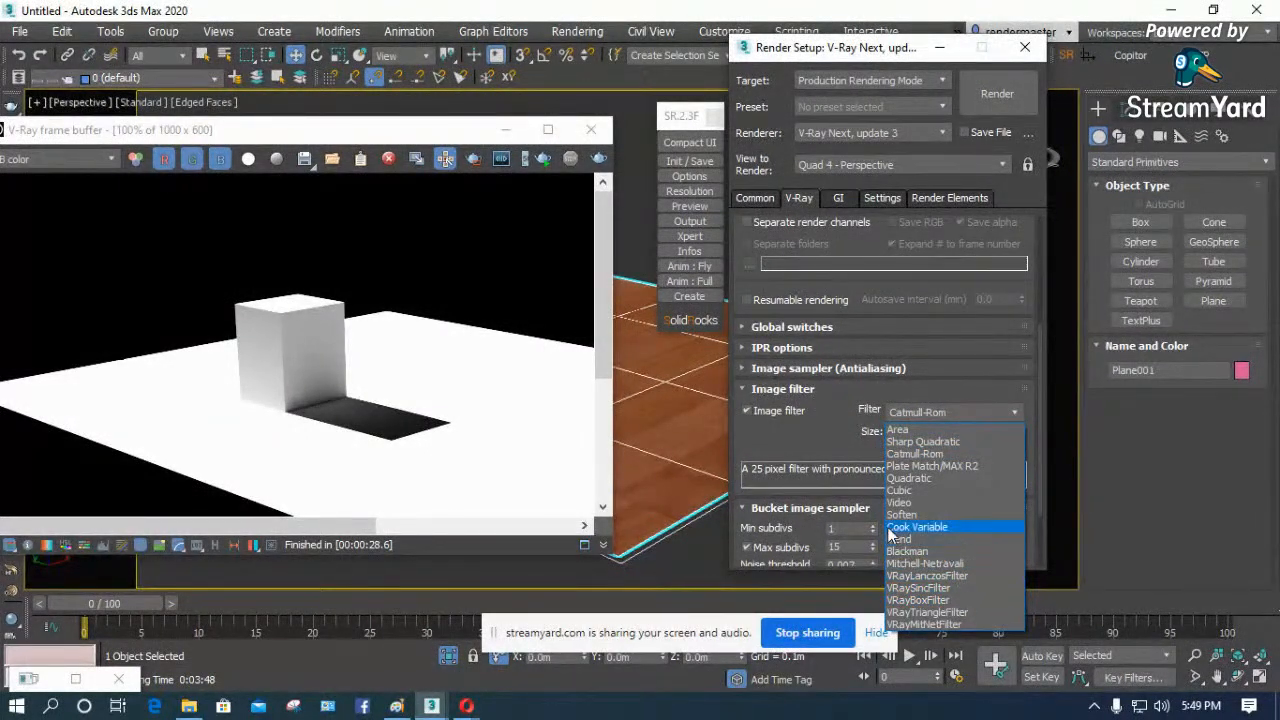
pyautogui.click(914, 431)
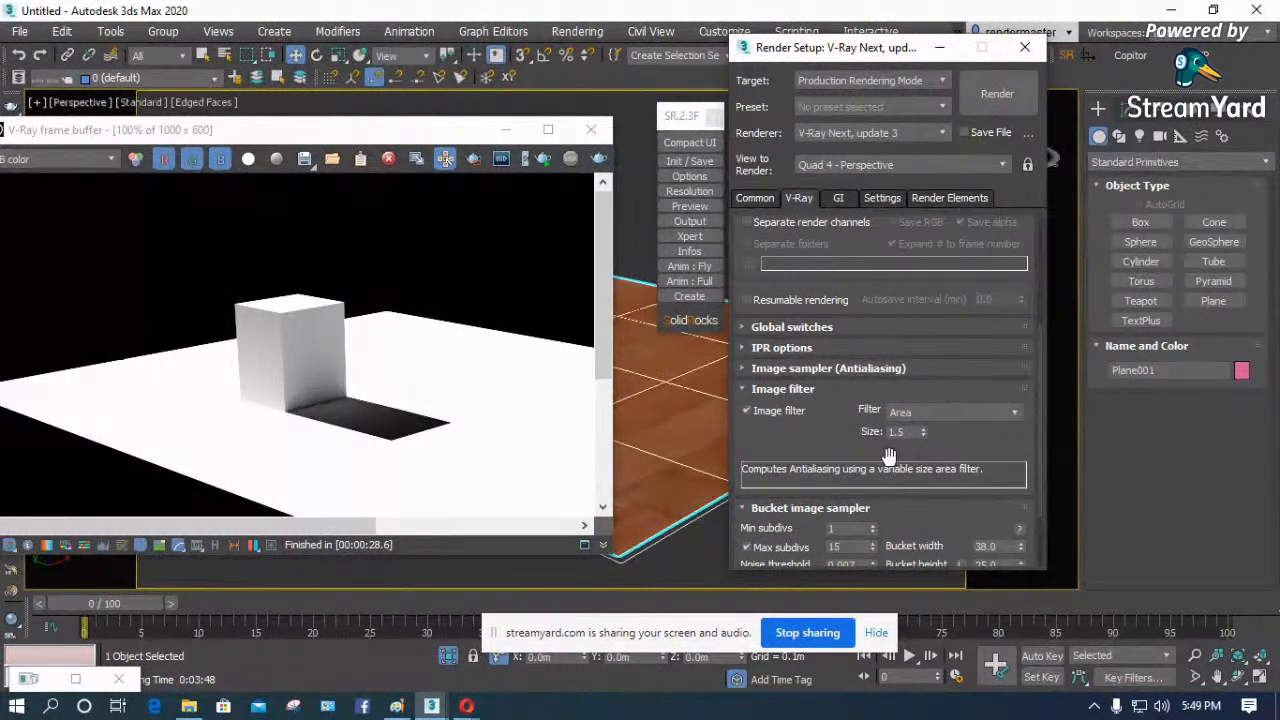
# - Try Catmull-Rom again, set the image filter to Mitchell-Netravali, and collapse the Image filter settings
pyautogui.click(927, 409)
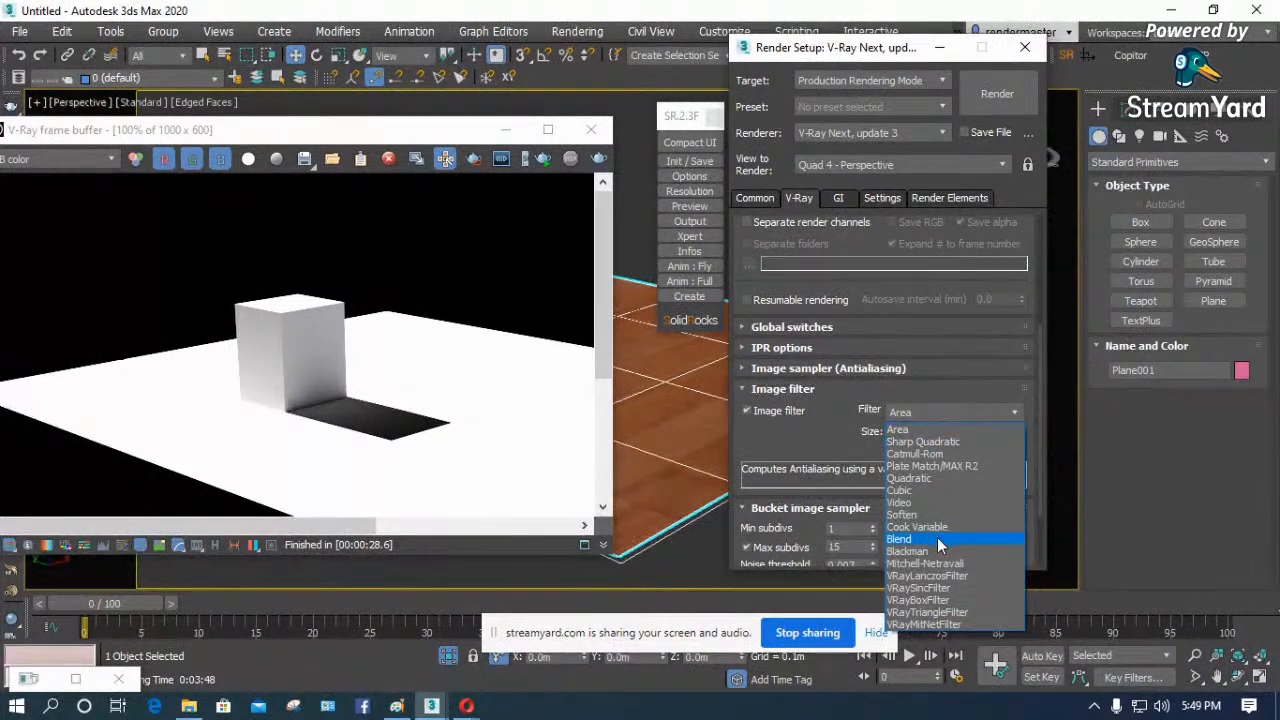
pyautogui.click(940, 453)
pyautogui.click(941, 412)
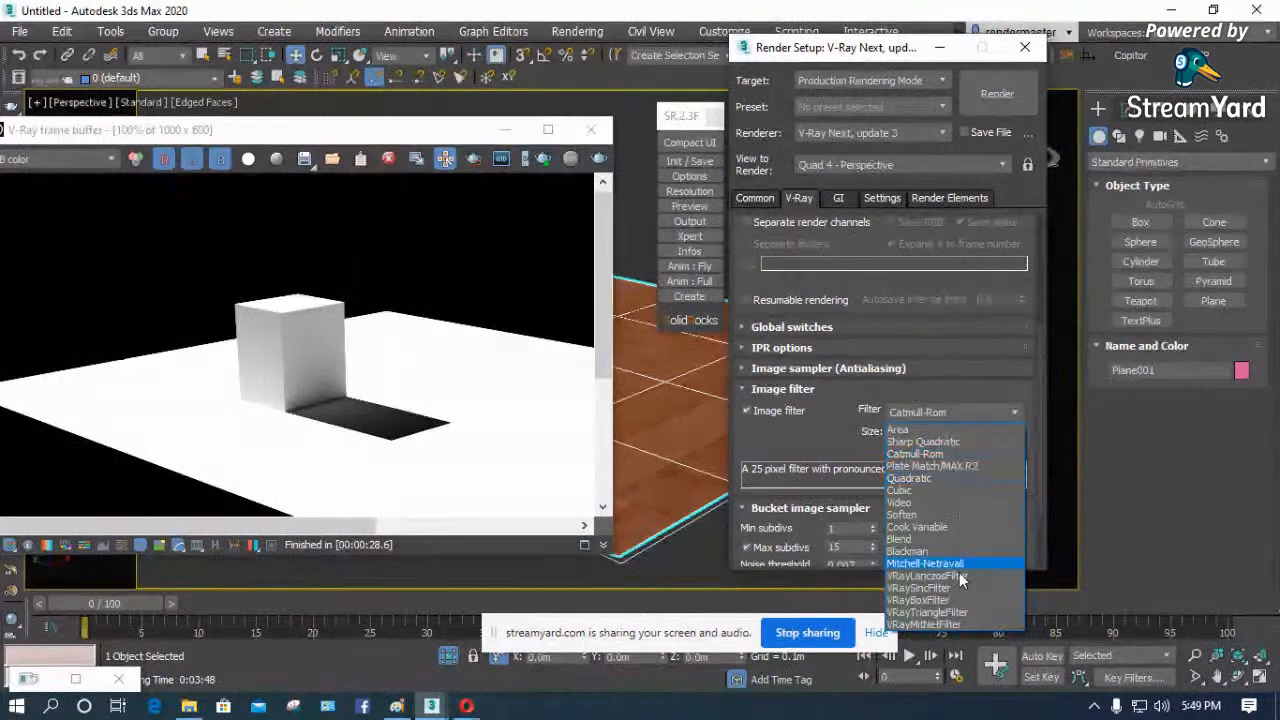
pyautogui.click(941, 564)
pyautogui.click(952, 413)
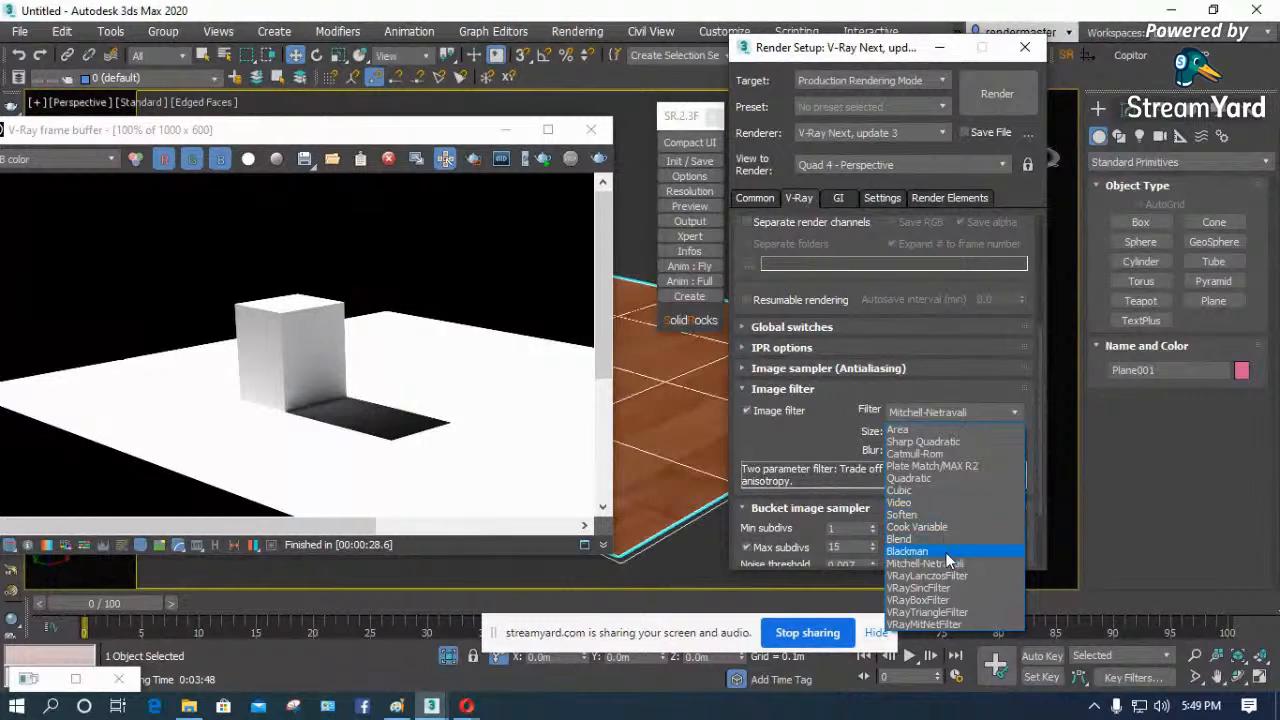
pyautogui.click(757, 466)
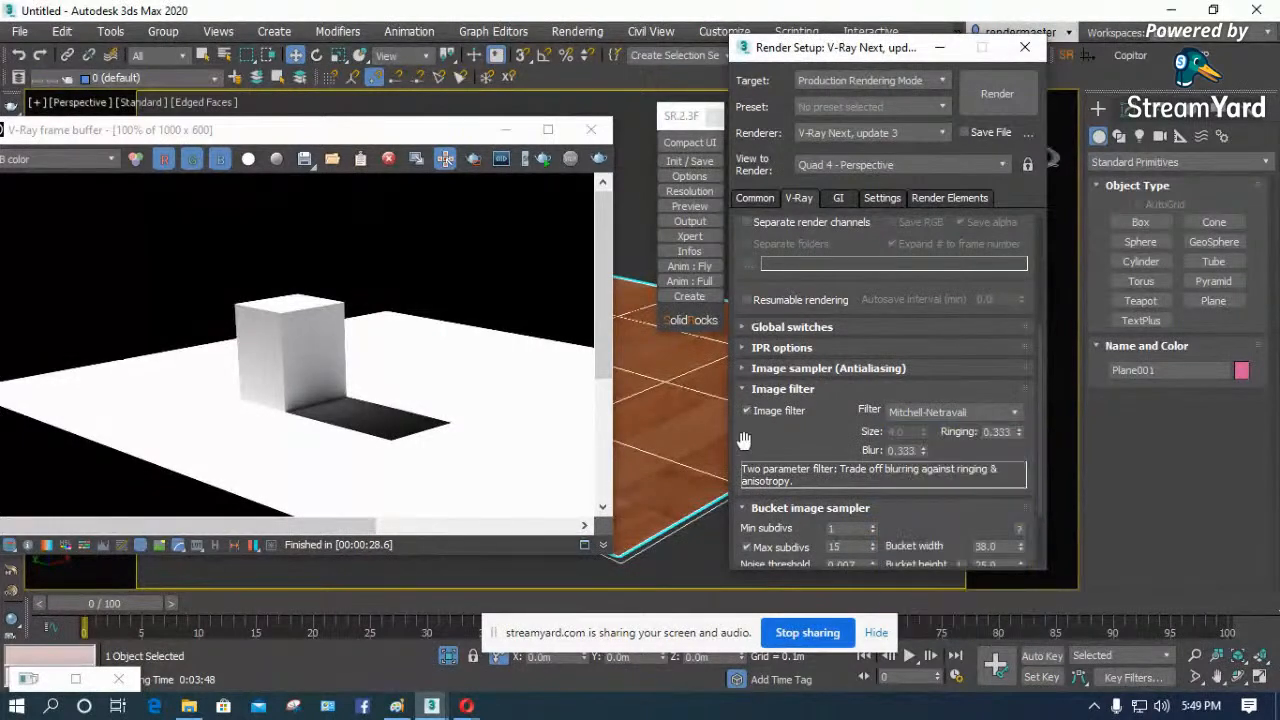
pyautogui.click(748, 389)
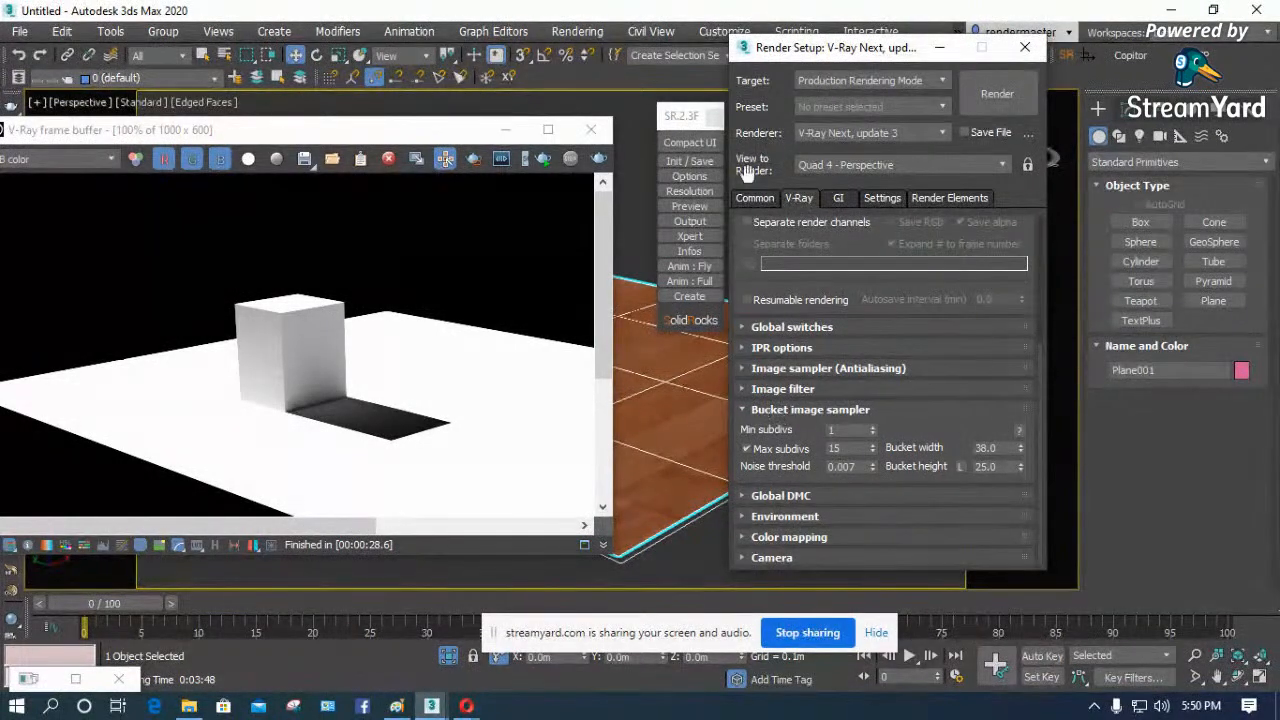
# - Move the Render Setup window clear of the bucket sampler settings and re-render the scene from the V-Ray frame buffer
pyautogui.moveTo(796, 60); pyautogui.dragTo(752, 27)
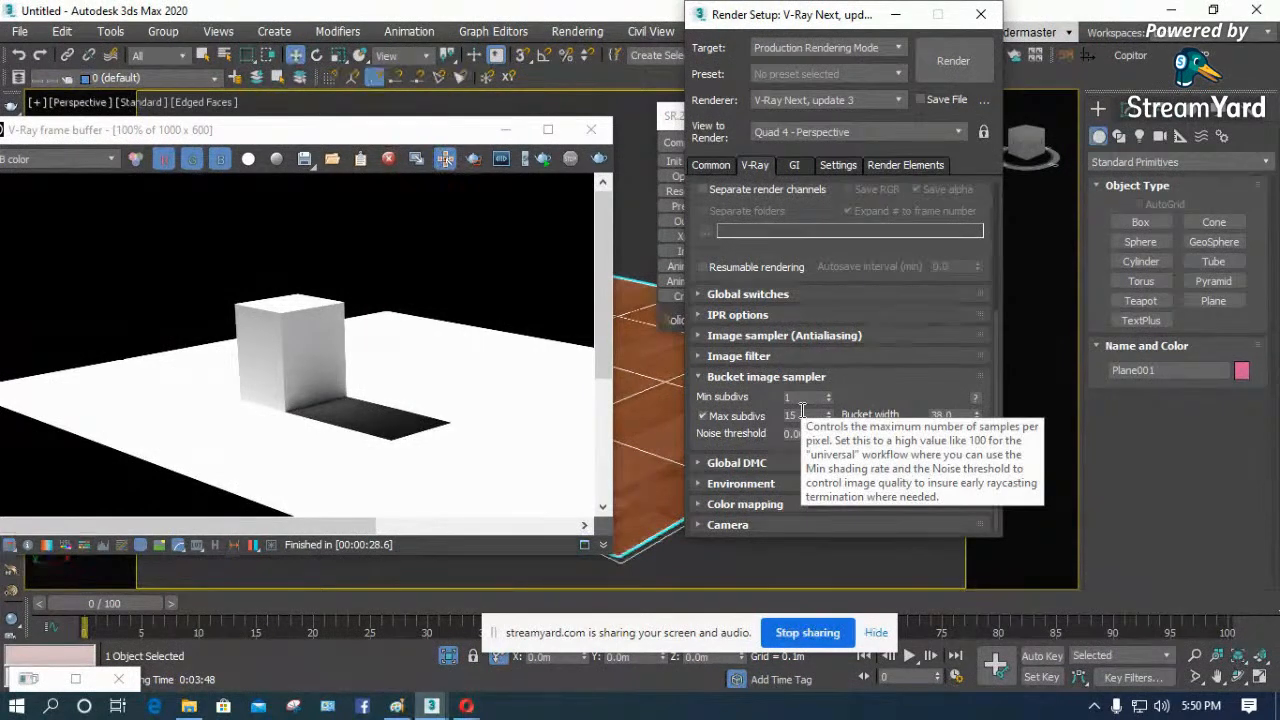
pyautogui.click(488, 287)
pyautogui.click(598, 160)
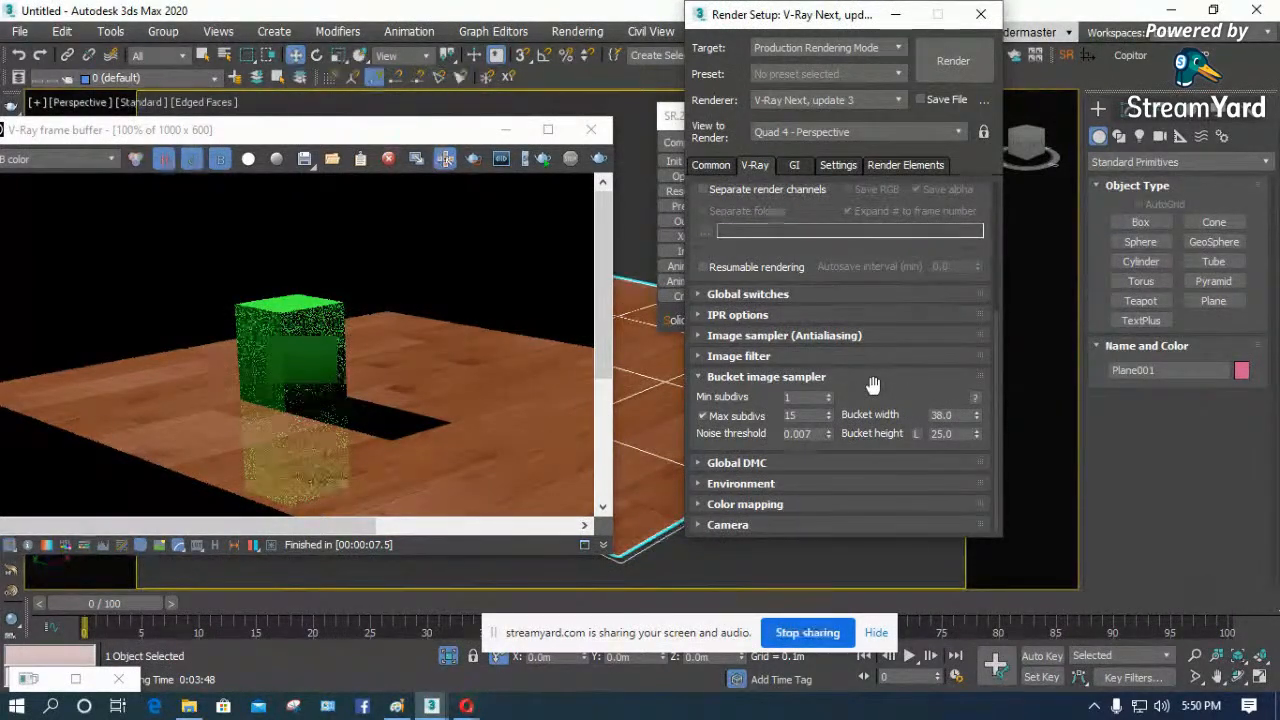
# - Examine the noise on the green box and its reflection in the rendered image at higher magnification
pyautogui.click(231, 415)
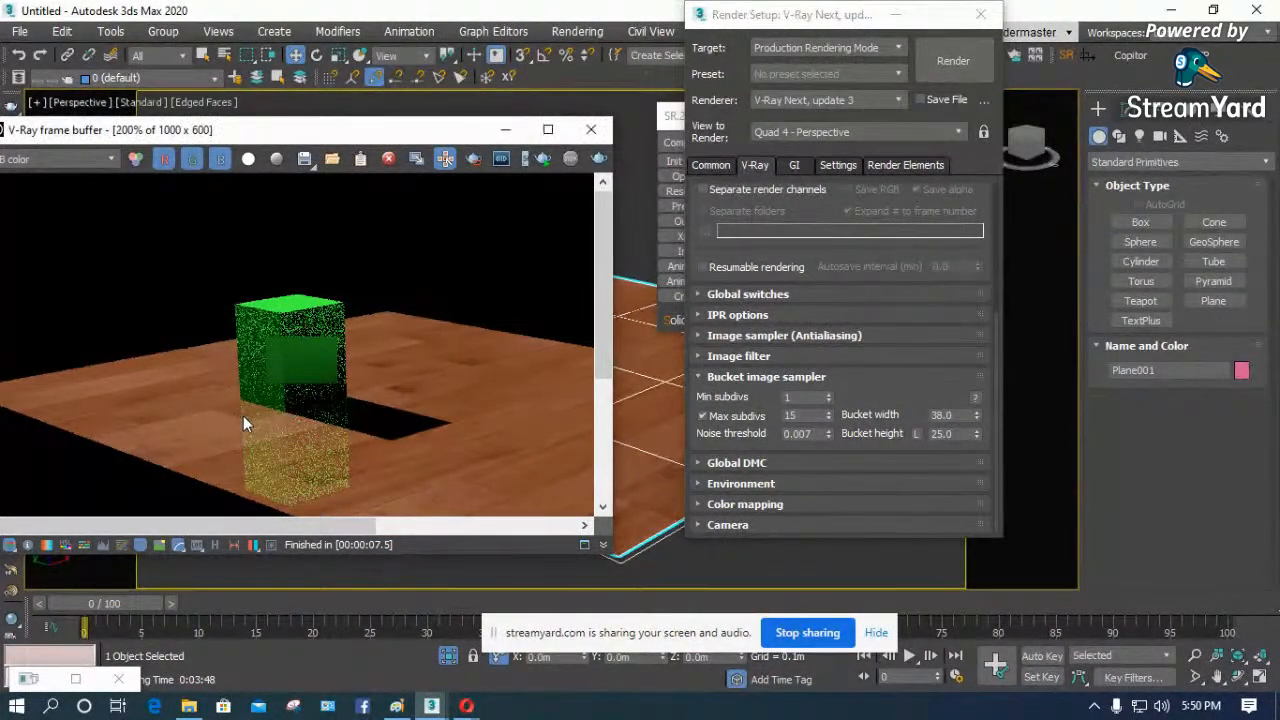
pyautogui.scroll(2, 243, 415)
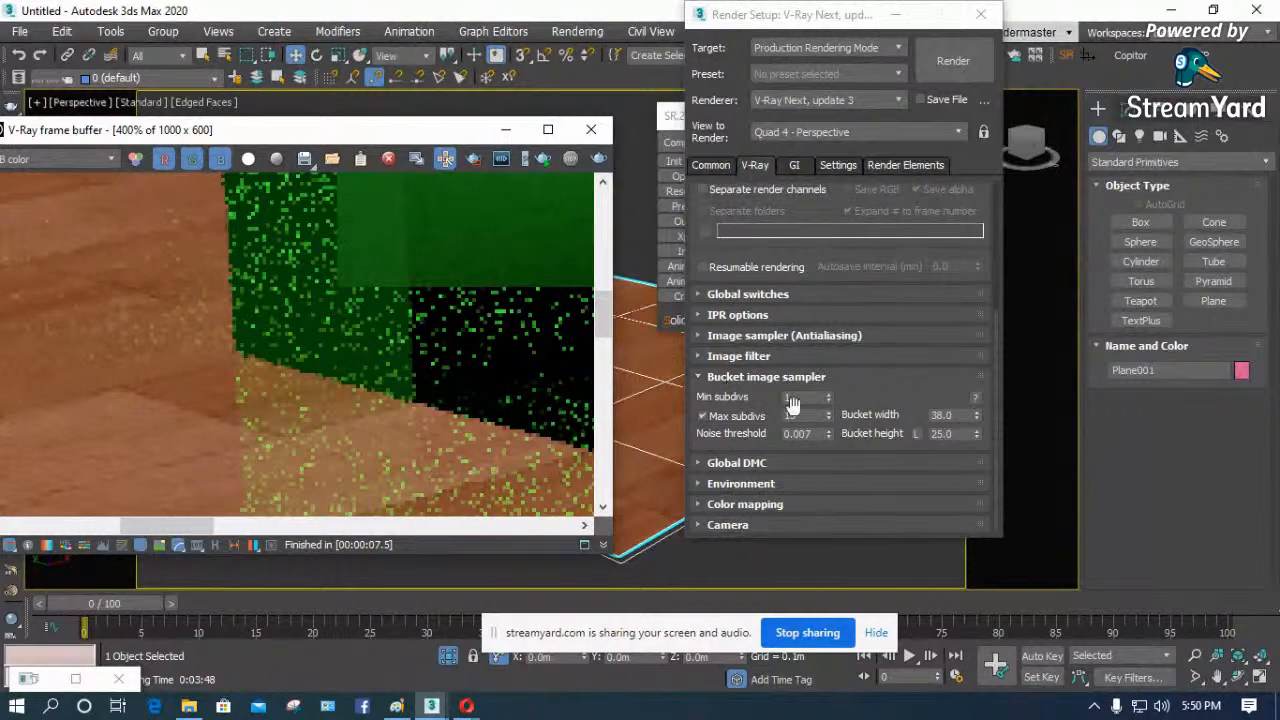
pyautogui.scroll(-2, 324, 365)
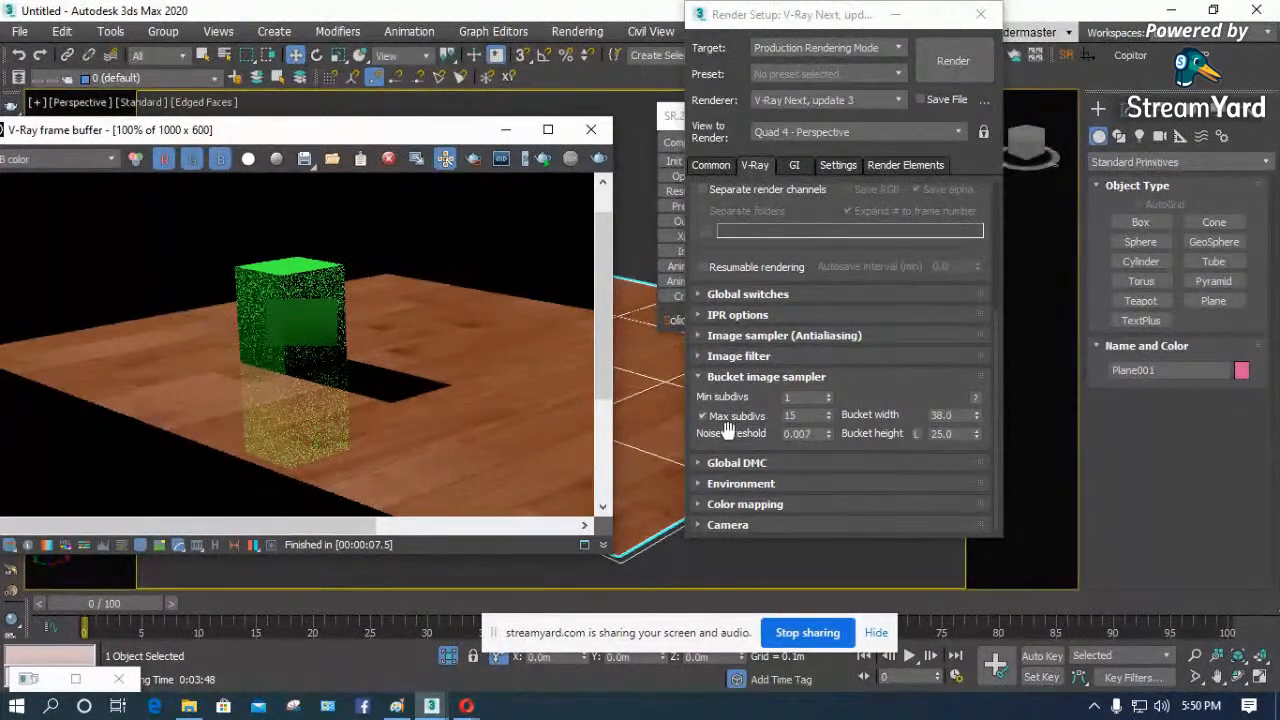
pyautogui.scroll(2, 728, 431)
pyautogui.scroll(-2, 730, 431)
# - Collapse the Bucket image sampler settings and expand Global DMC in Advanced mode
pyautogui.click(698, 377)
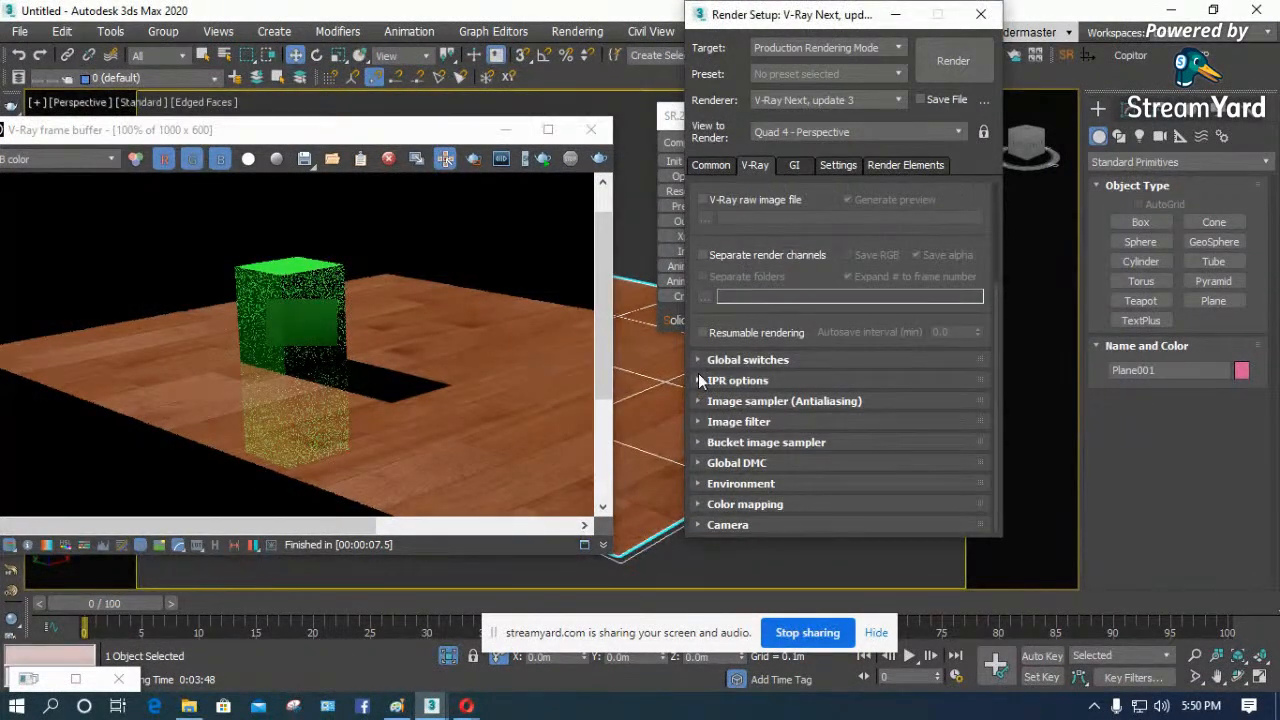
pyautogui.click(697, 462)
pyautogui.click(938, 436)
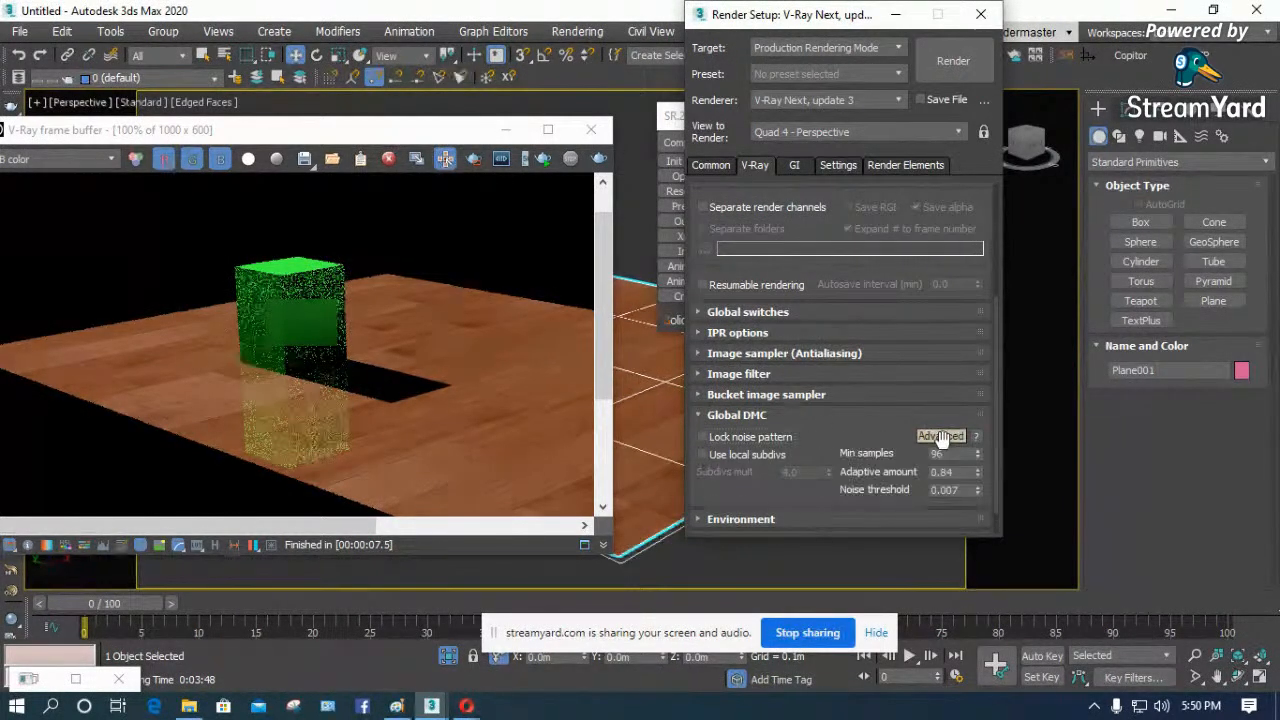
pyautogui.click(940, 436)
pyautogui.click(940, 436)
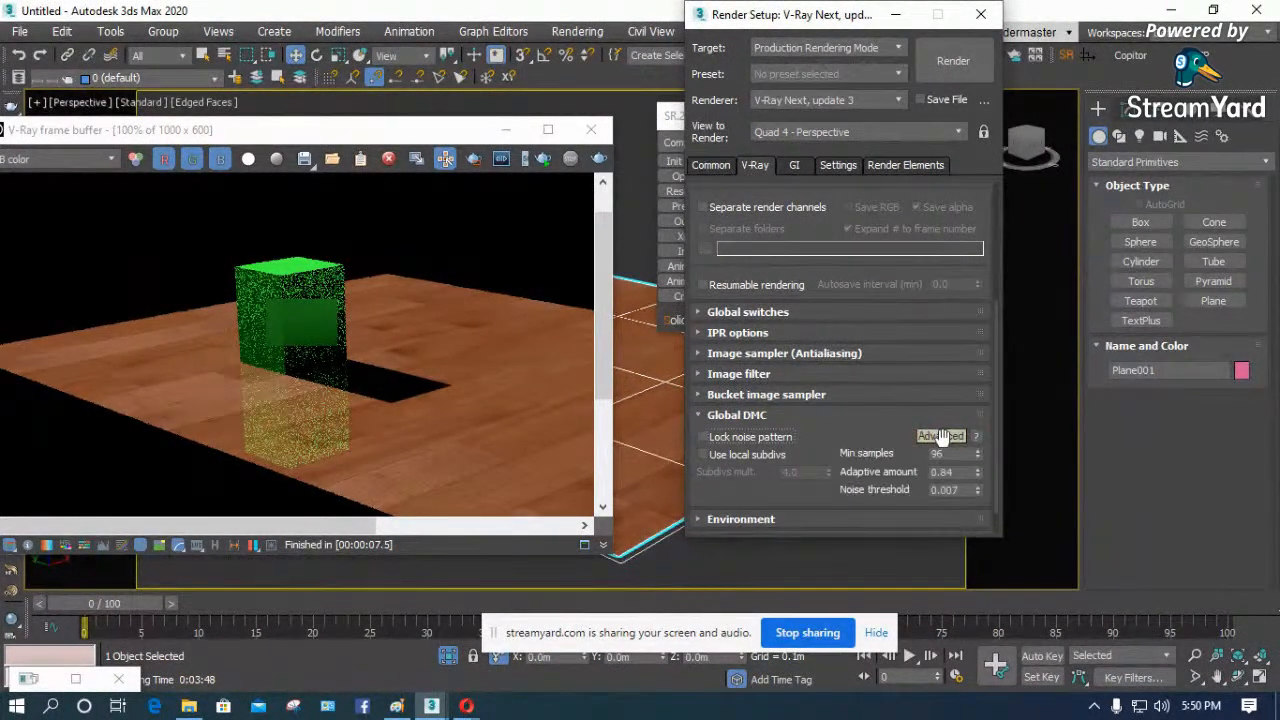
pyautogui.moveTo(868, 442); pyautogui.dragTo(870, 388)
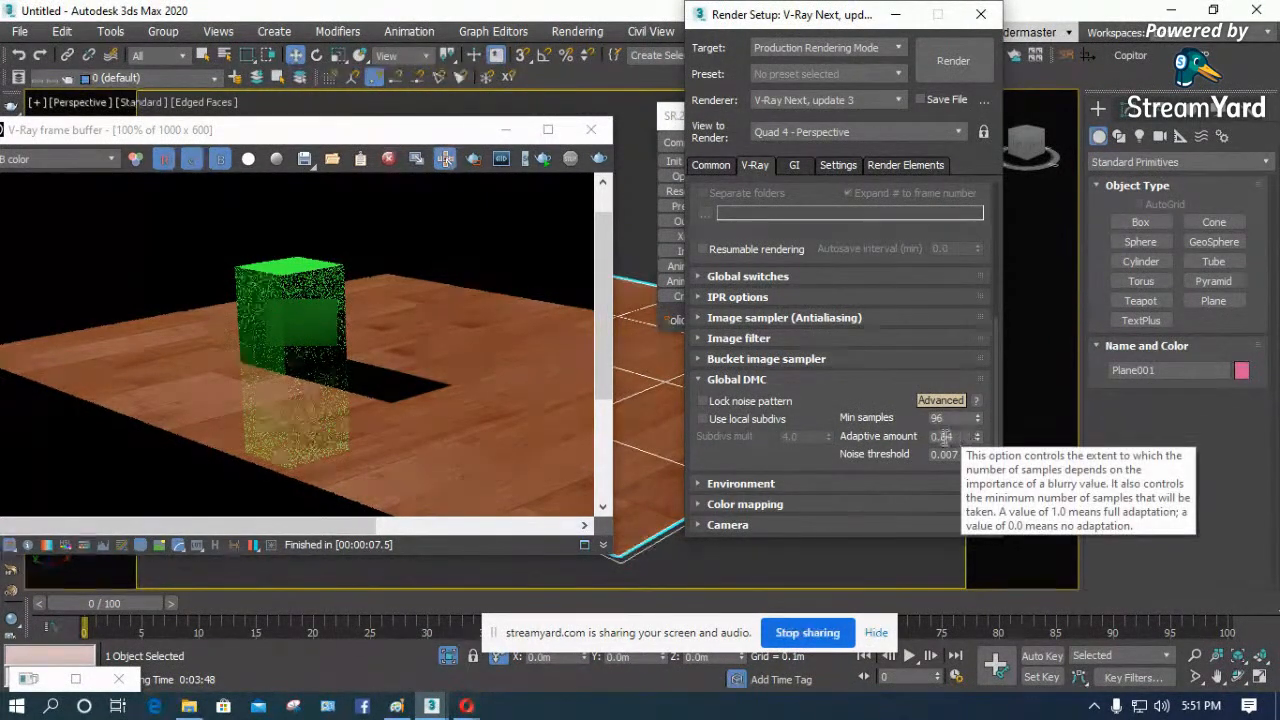
# - Enable Use local subdivs in the Global DMC settings, leaving Lock noise pattern off
pyautogui.click(745, 423)
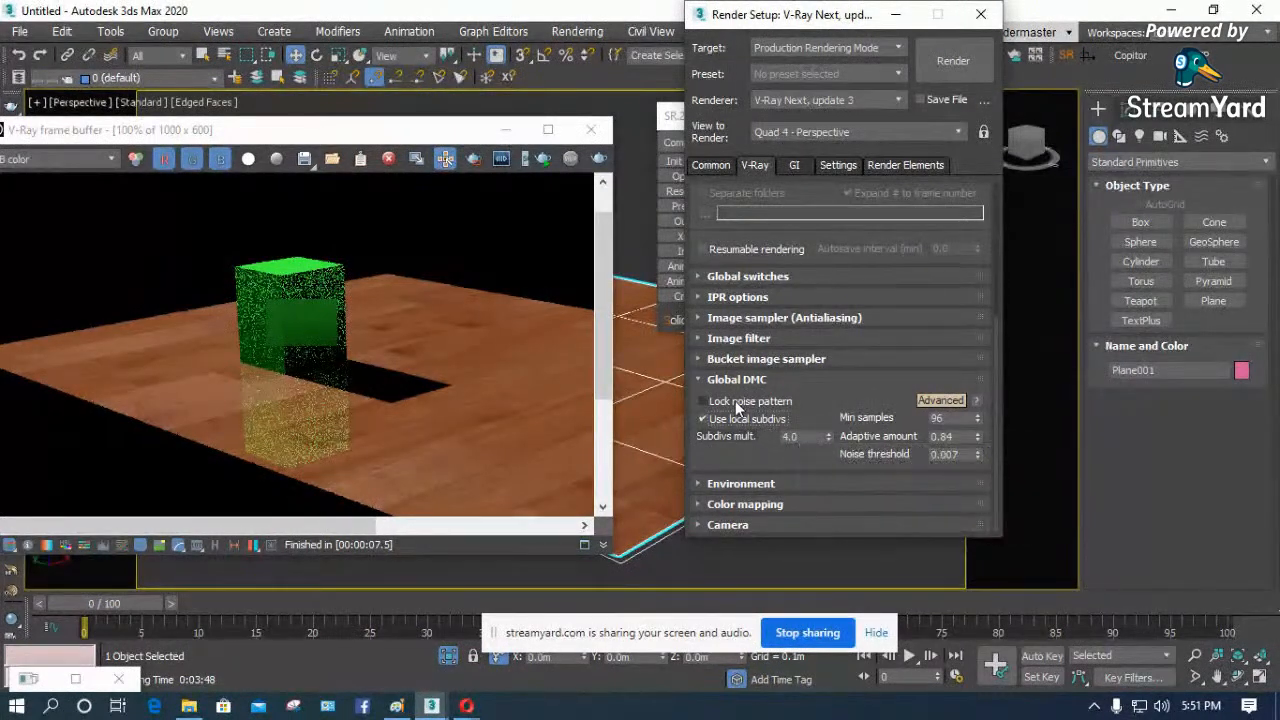
pyautogui.click(735, 403)
pyautogui.doubleClick(797, 437)
pyautogui.click(706, 420)
pyautogui.click(705, 419)
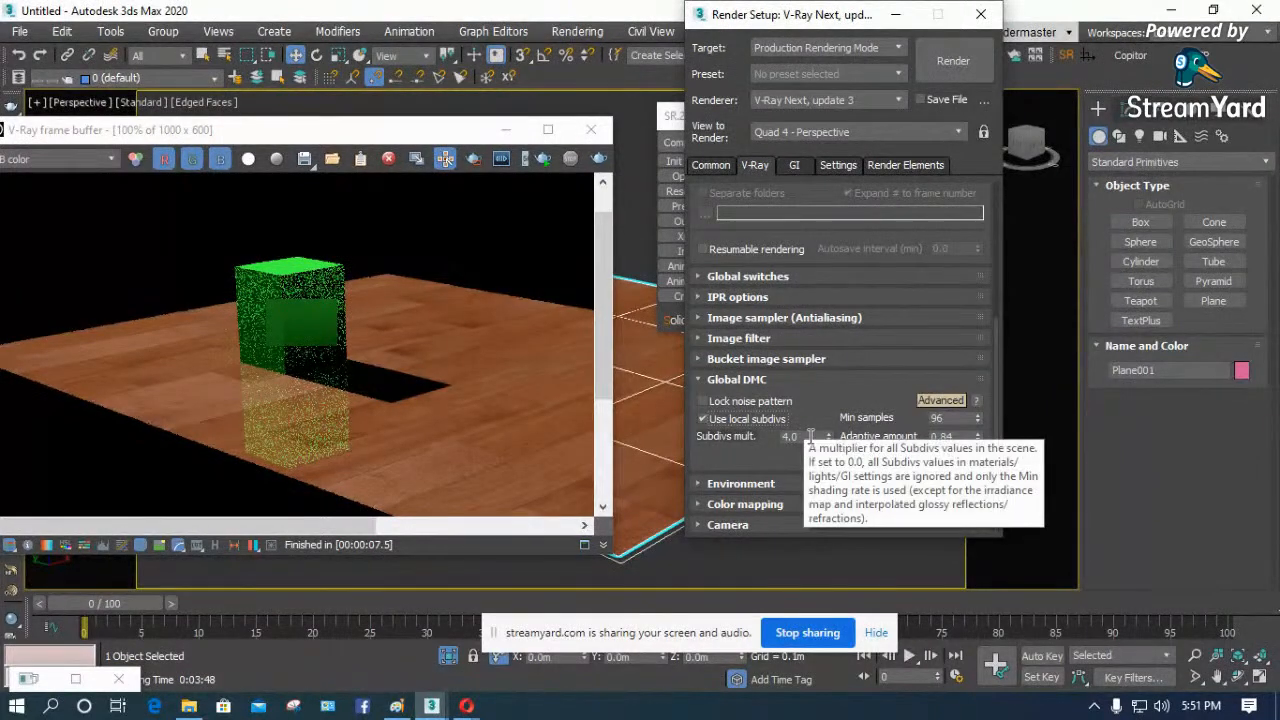
# - Move the Render Setup window aside and examine the Noise threshold setting in Global DMC
pyautogui.moveTo(795, 10); pyautogui.dragTo(929, 40)
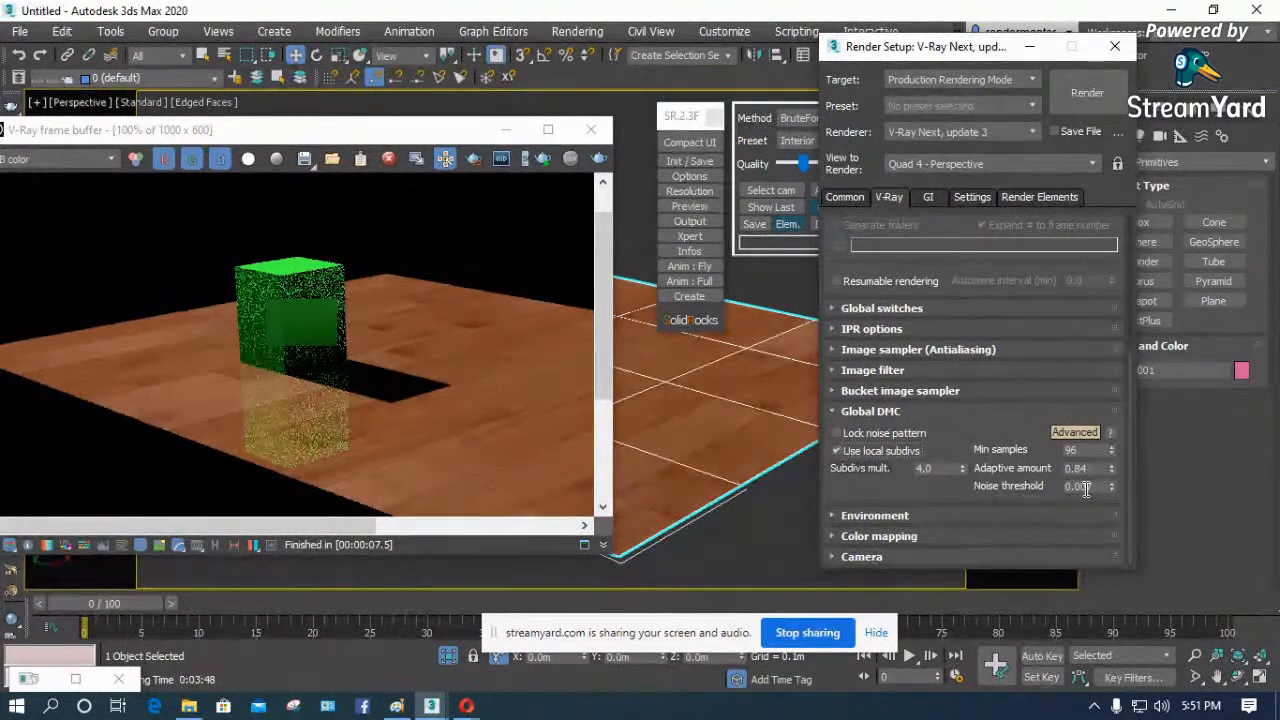
pyautogui.moveTo(1103, 485)
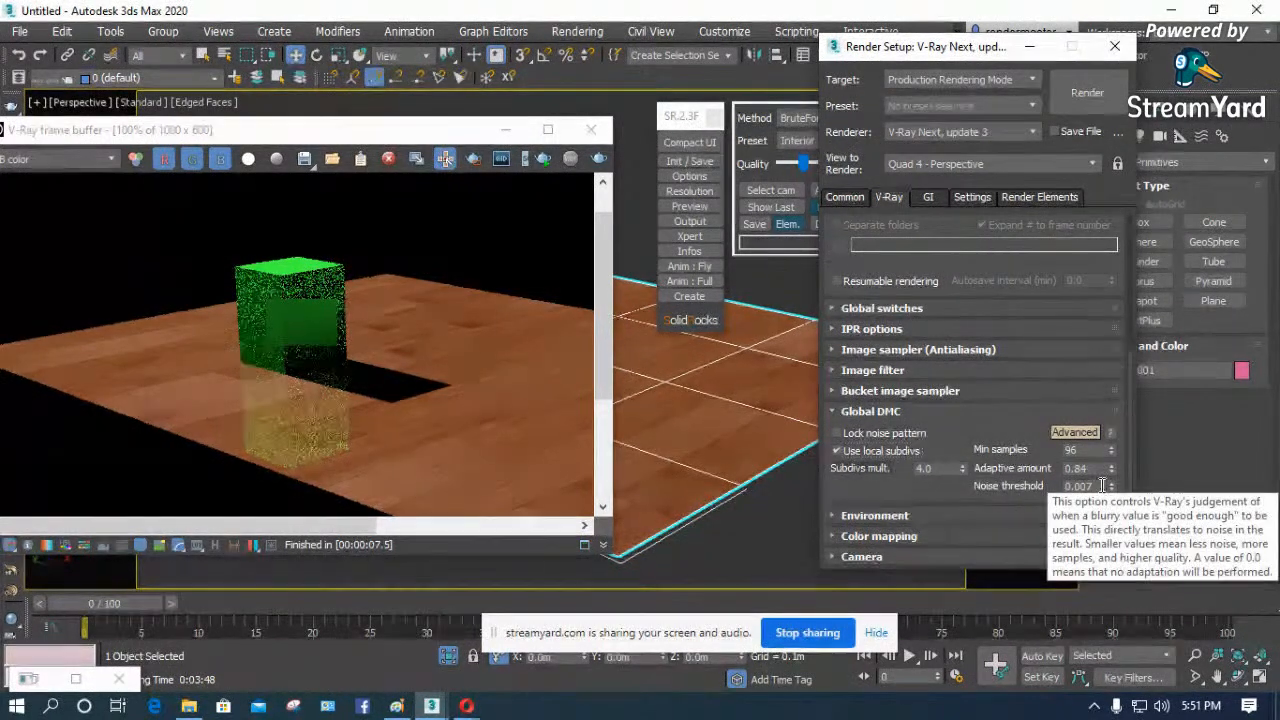
pyautogui.click(1080, 486)
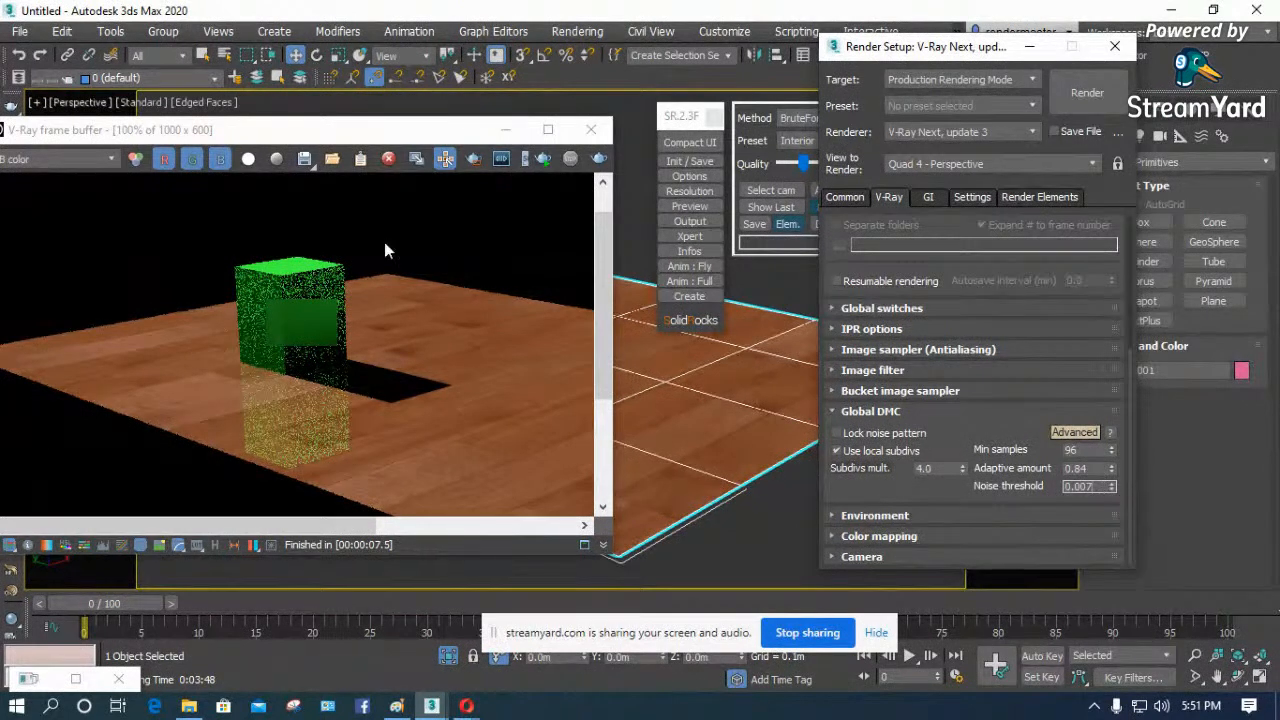
# - Reposition the V-Ray frame buffer and look through its render channels, keeping RGB color displayed
pyautogui.moveTo(410, 129); pyautogui.dragTo(494, 145)
pyautogui.click(125, 175)
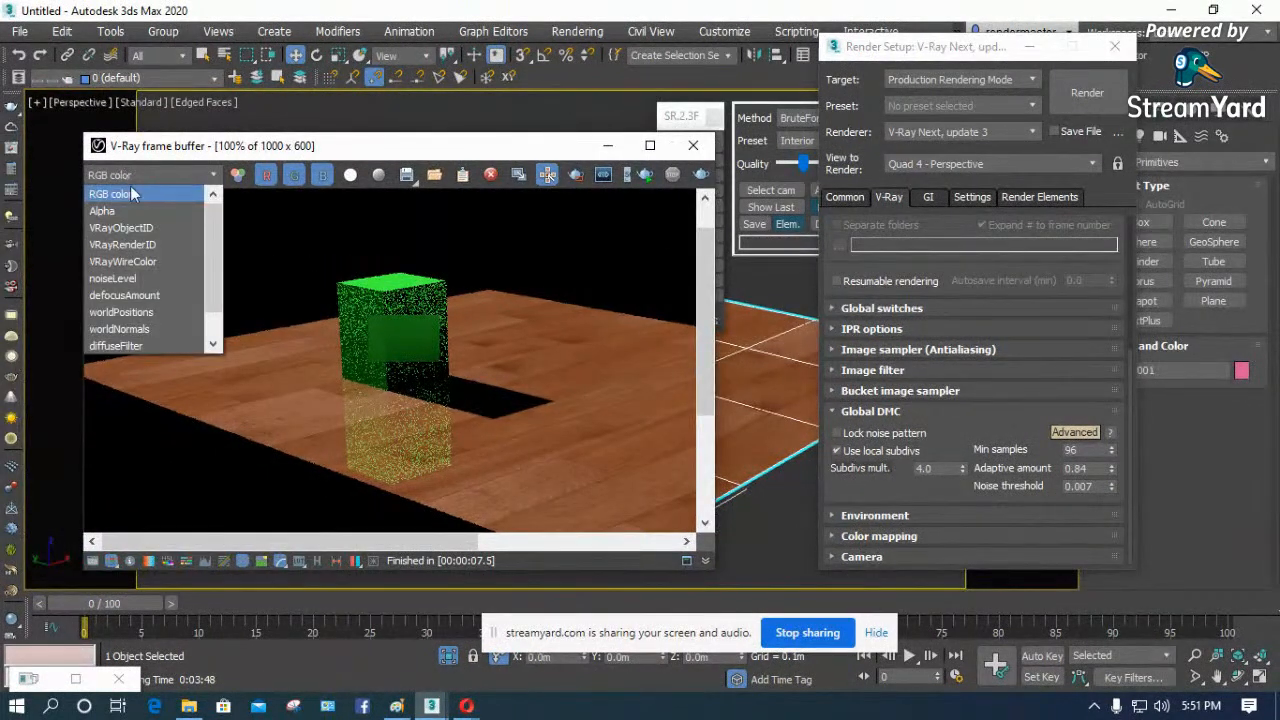
pyautogui.scroll(-1, 140, 240)
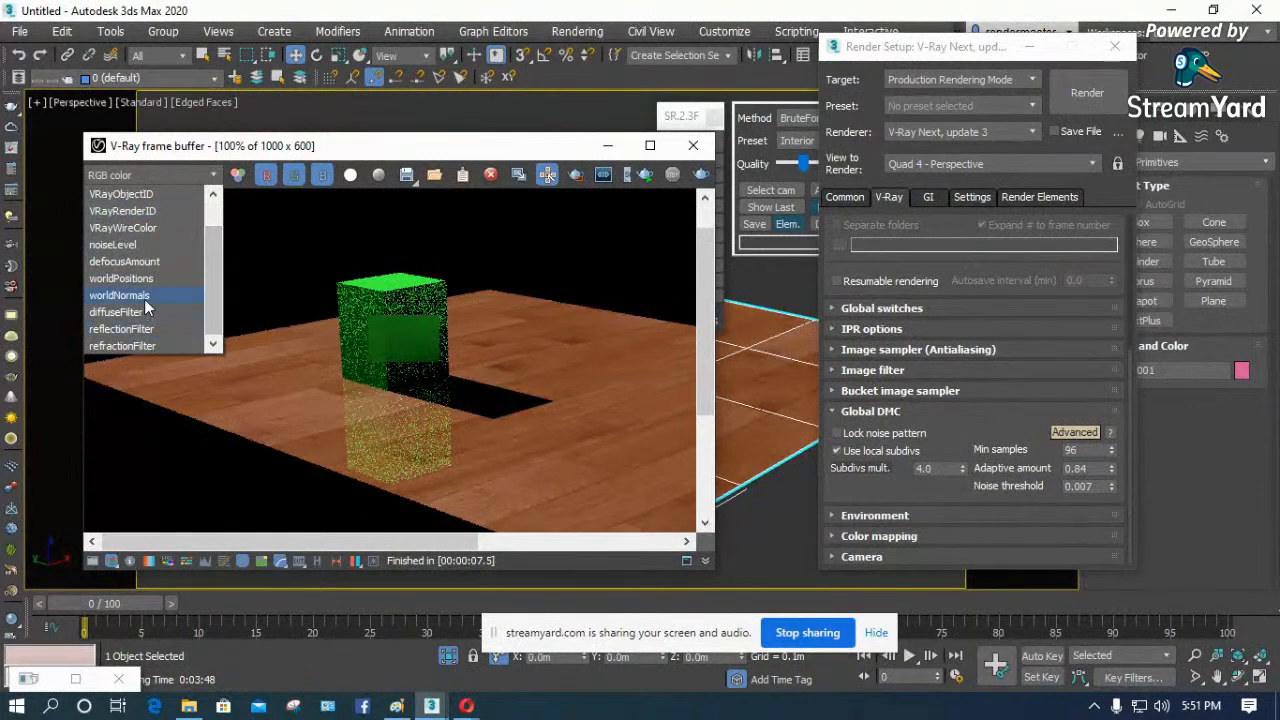
pyautogui.scroll(1, 227, 222)
pyautogui.click(126, 194)
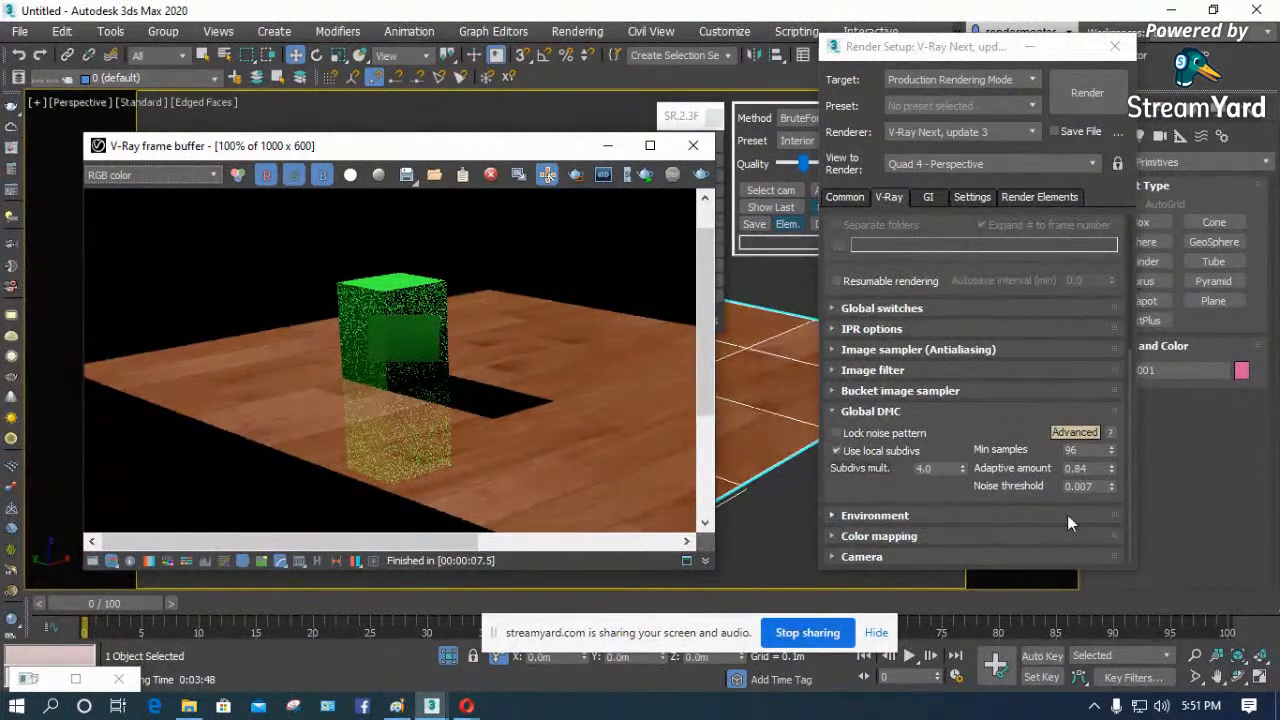
# - Review the Global DMC noise threshold and the VRayDenoiser render element, and return to the V-Ray settings
pyautogui.moveTo(1098, 488)
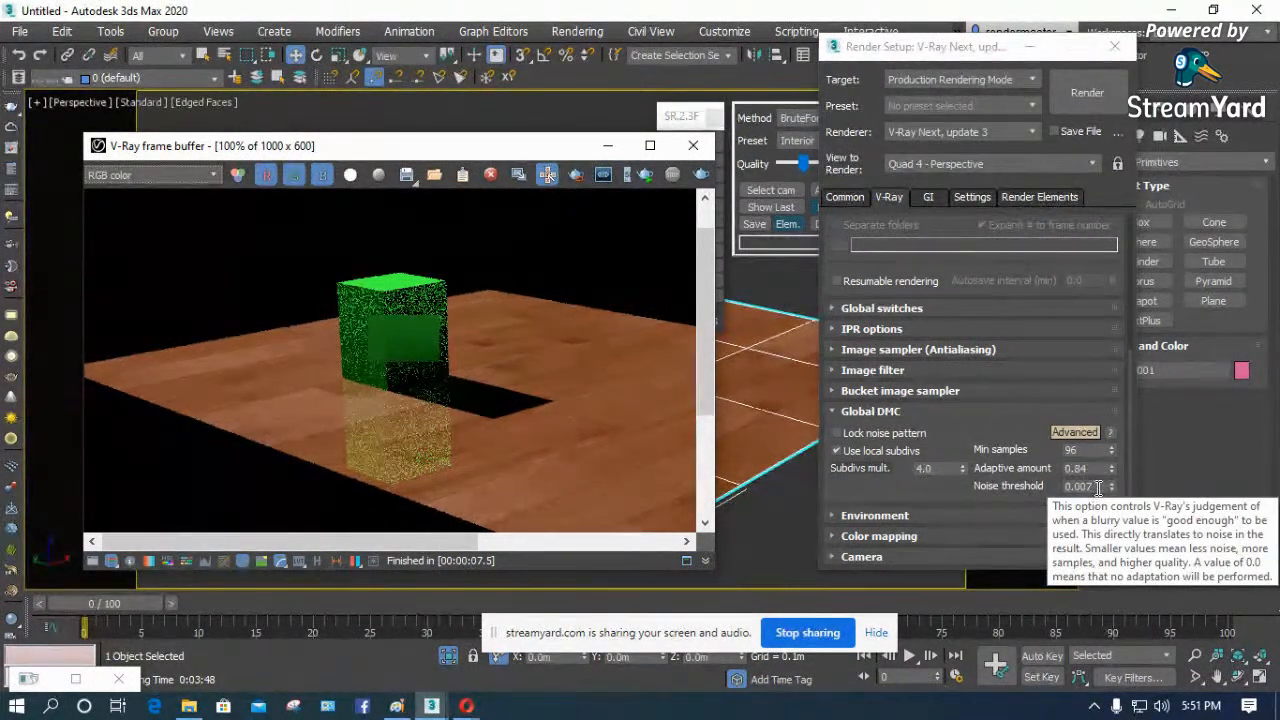
pyautogui.click(1098, 488)
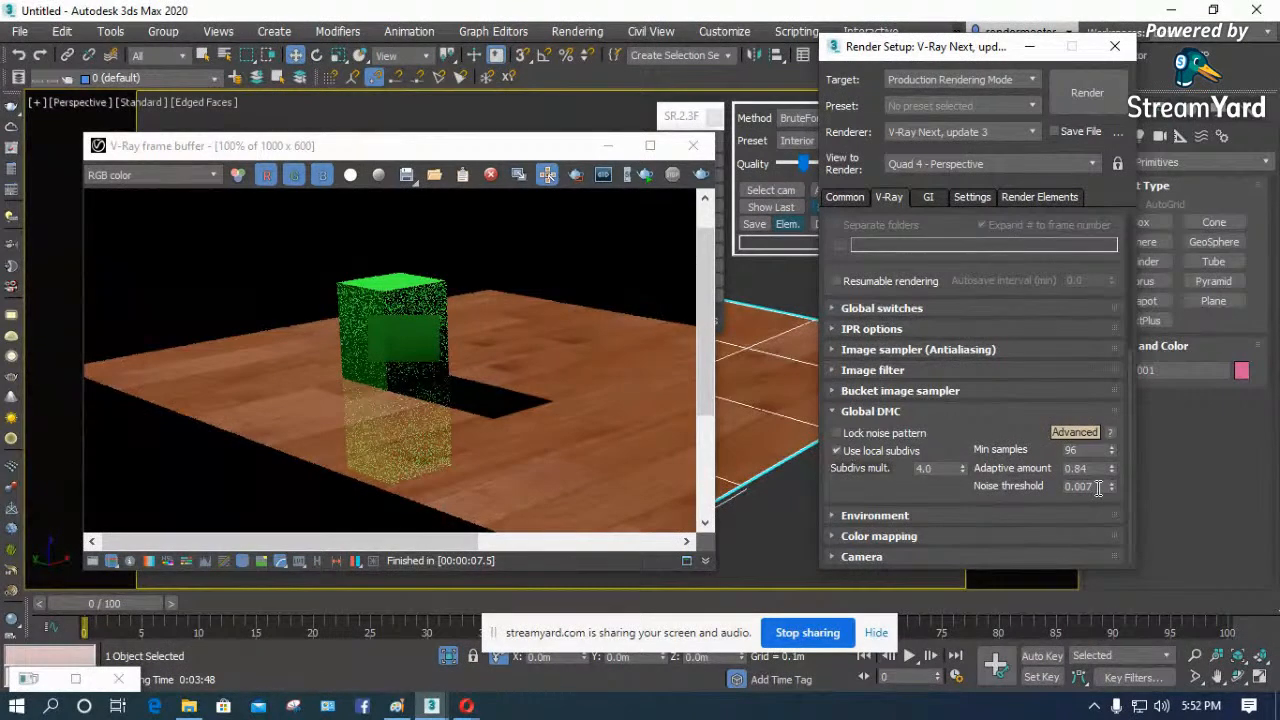
pyautogui.click(1100, 485)
pyautogui.click(1040, 197)
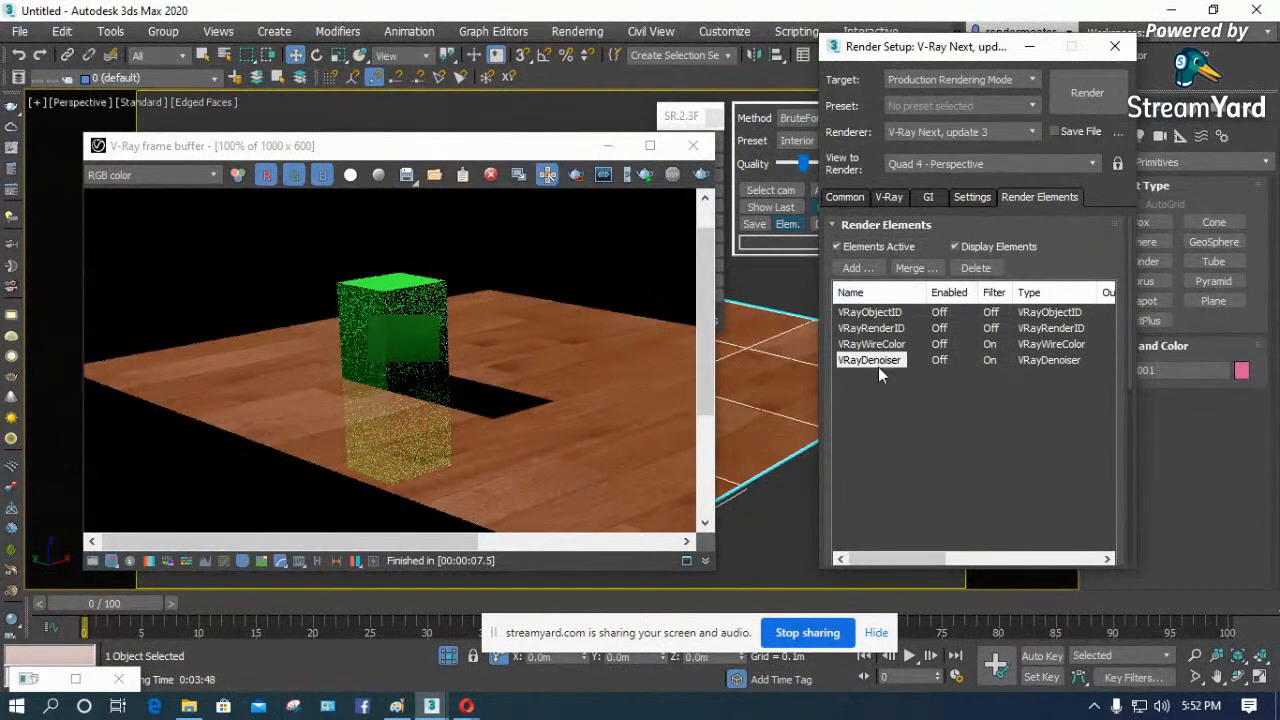
pyautogui.click(850, 196)
pyautogui.click(887, 198)
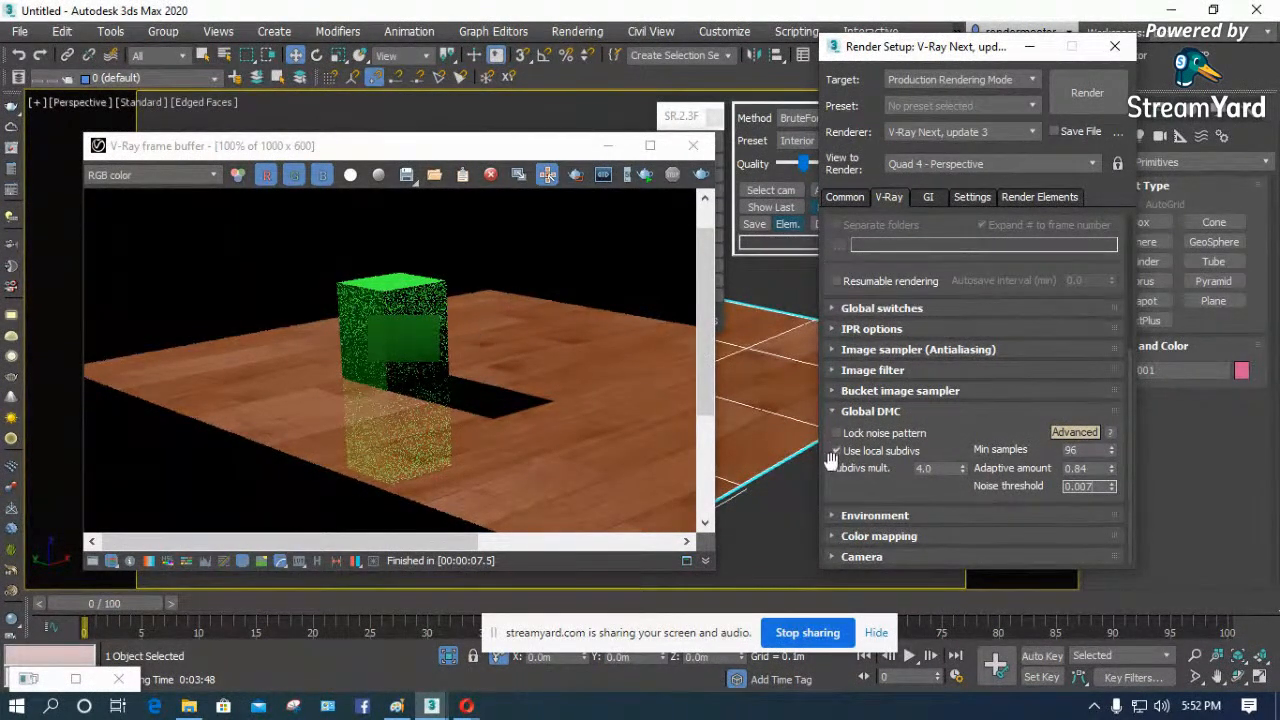
# - Expand the Environment settings, try the GI environment override, turn it off and collapse the settings
pyautogui.click(862, 488)
pyautogui.click(859, 515)
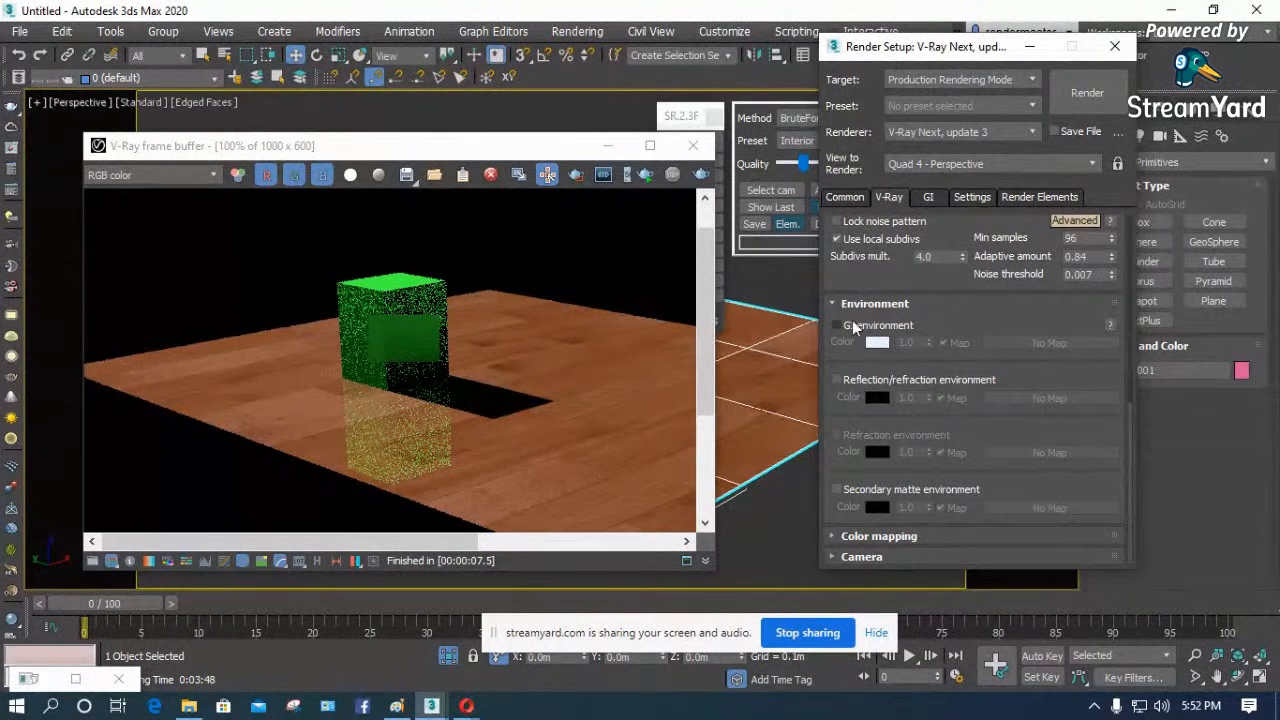
pyautogui.click(838, 326)
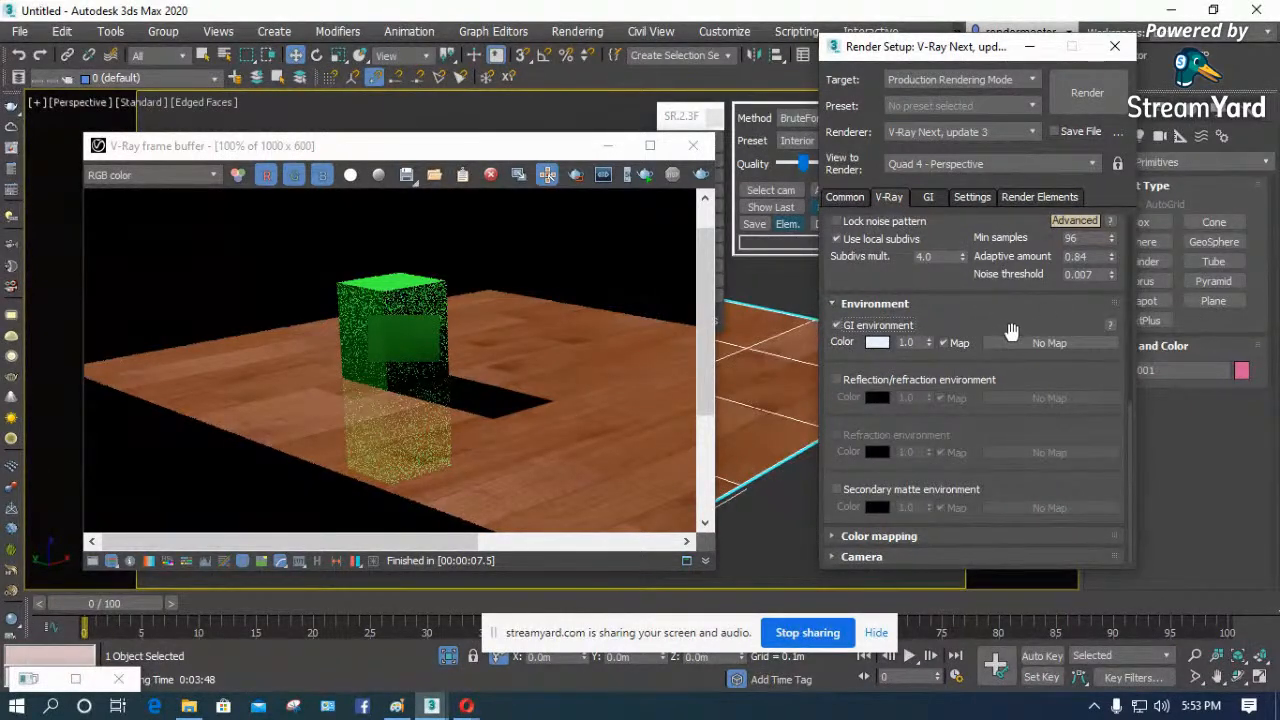
pyautogui.click(838, 326)
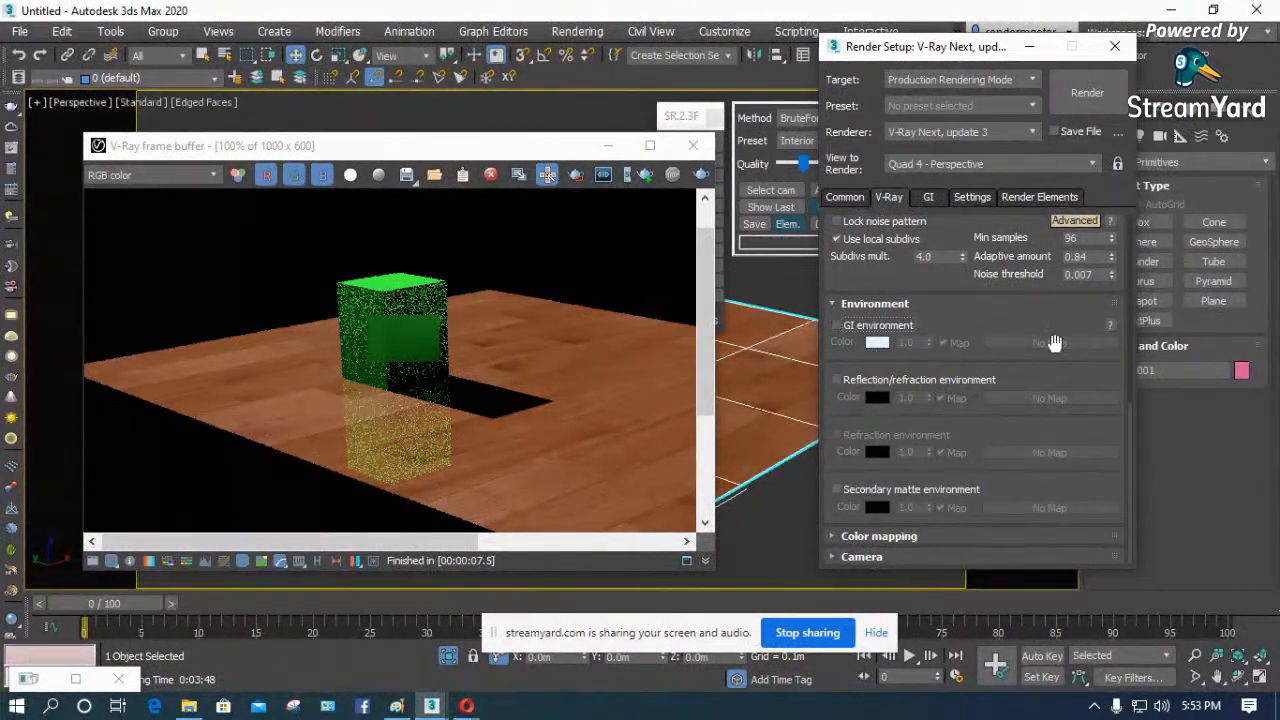
pyautogui.click(831, 304)
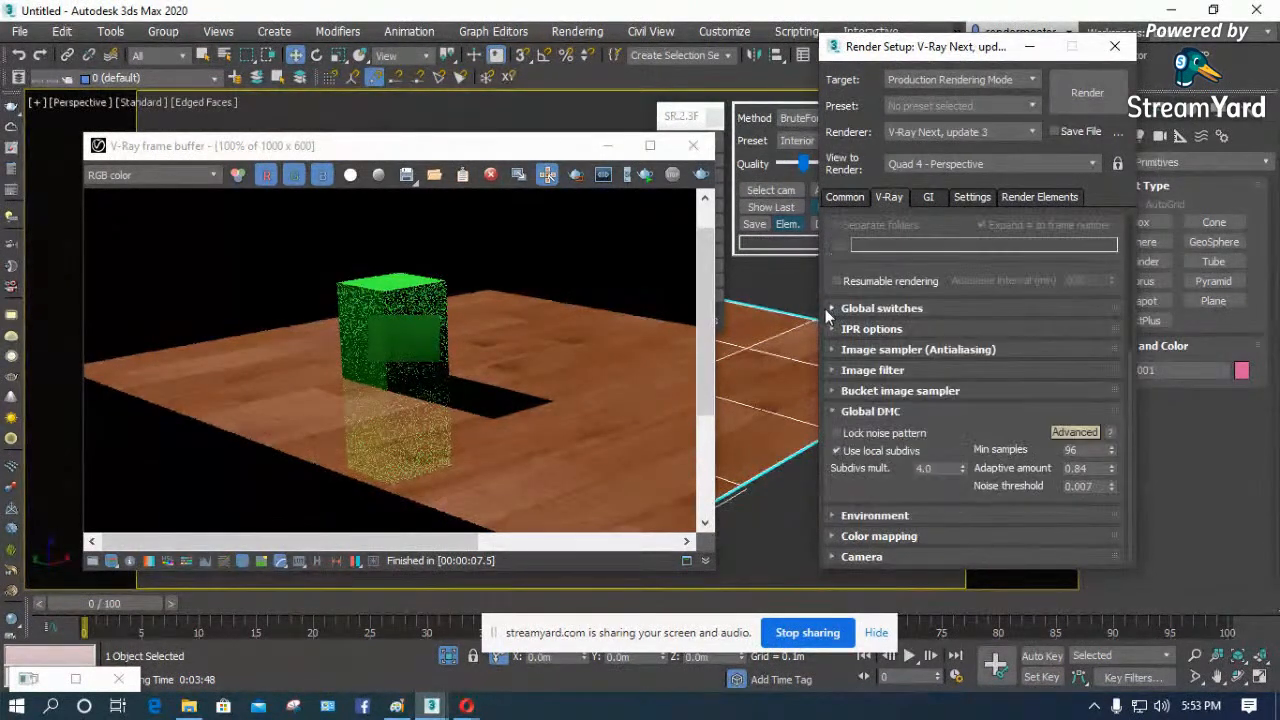
# - Expand the Color mapping settings and look through the available mapping types
pyautogui.click(862, 537)
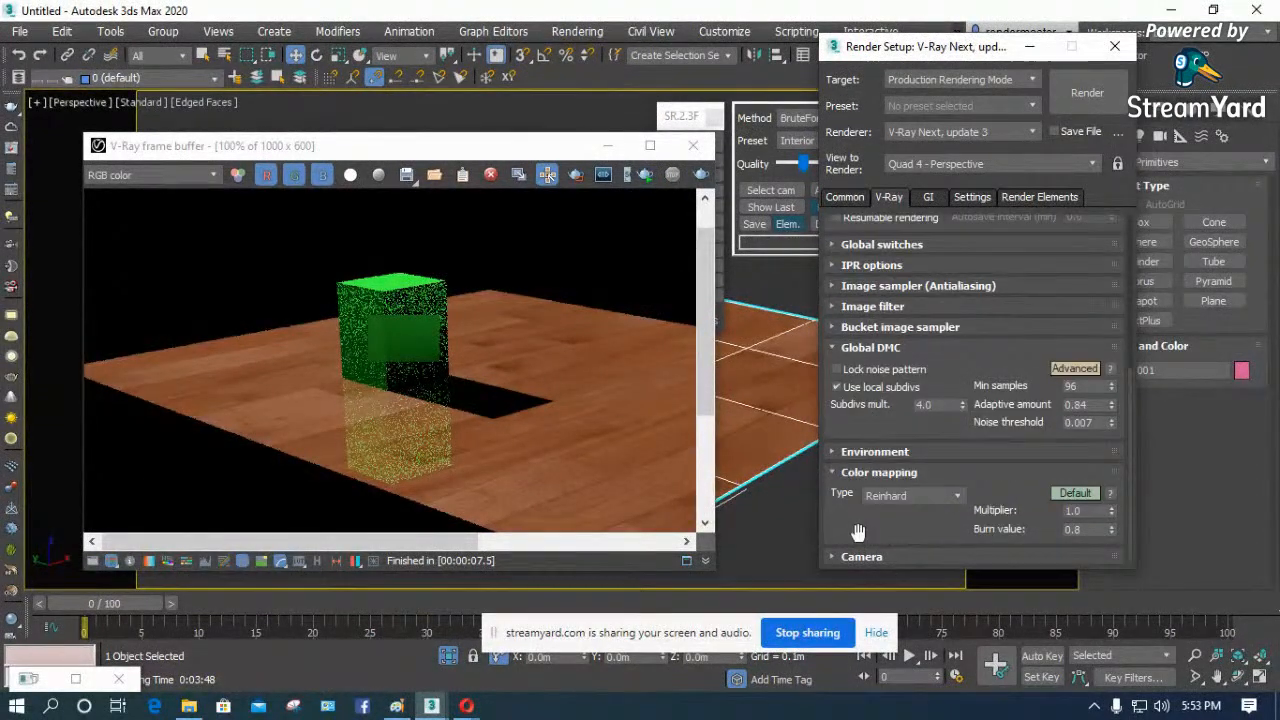
pyautogui.click(960, 494)
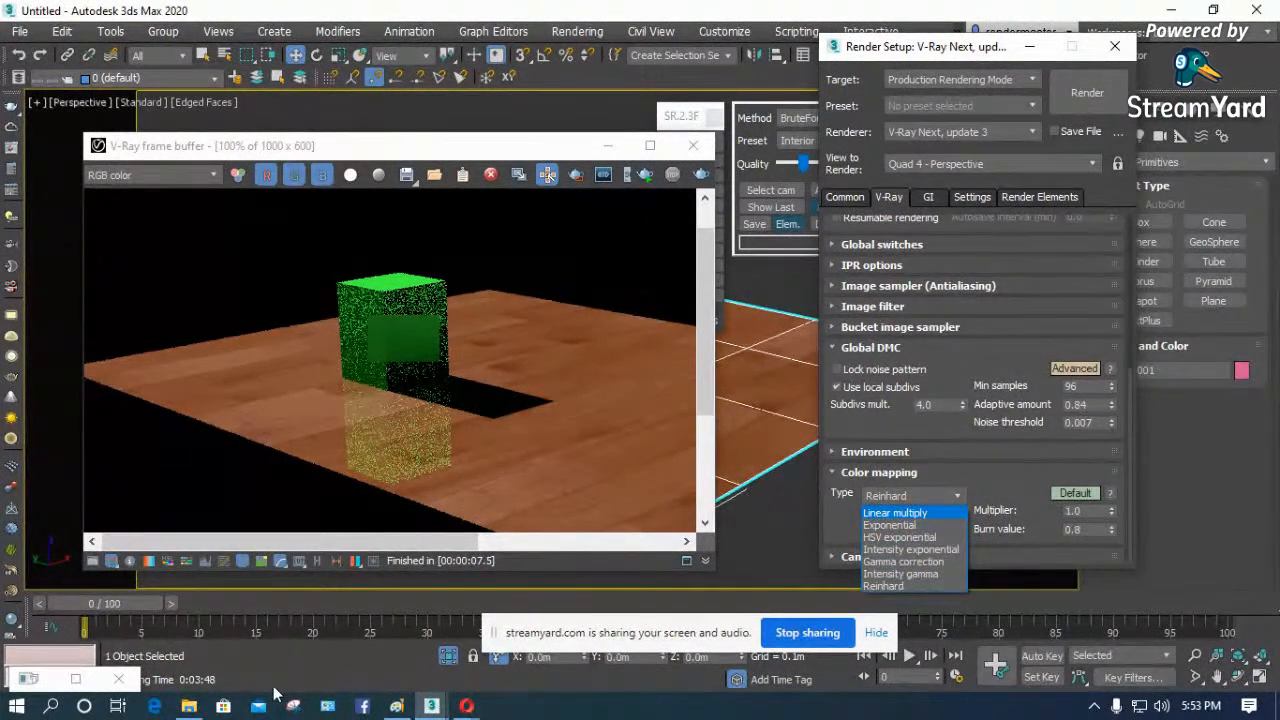
# - Switch to the Opera browser and search Google Images for "vray color mapping"
pyautogui.click(188, 706)
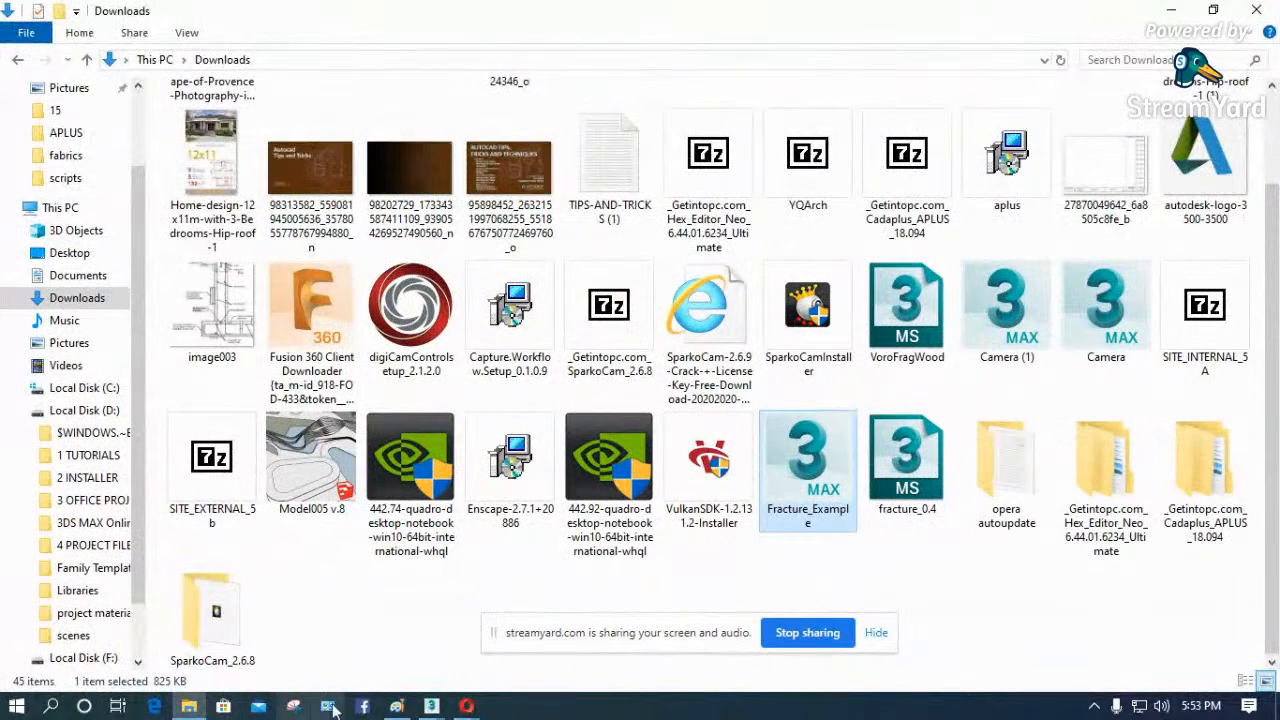
pyautogui.moveTo(462, 706)
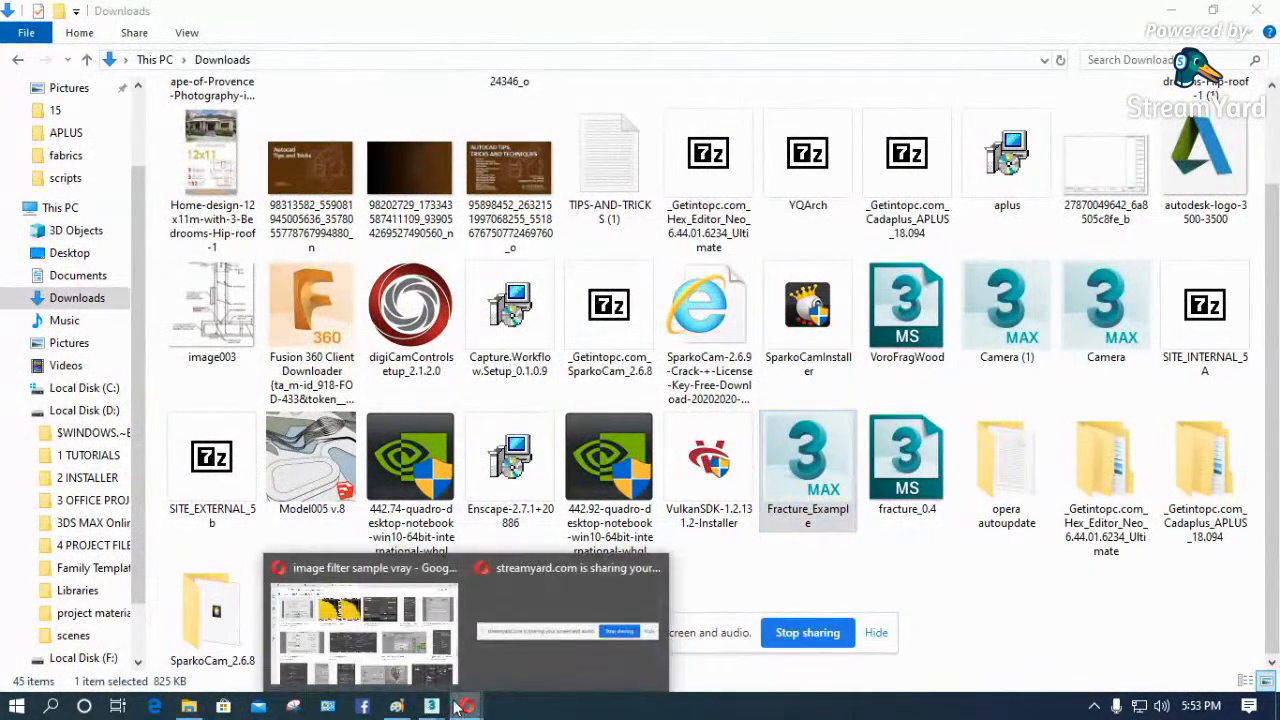
pyautogui.click(420, 640)
pyautogui.click(374, 46)
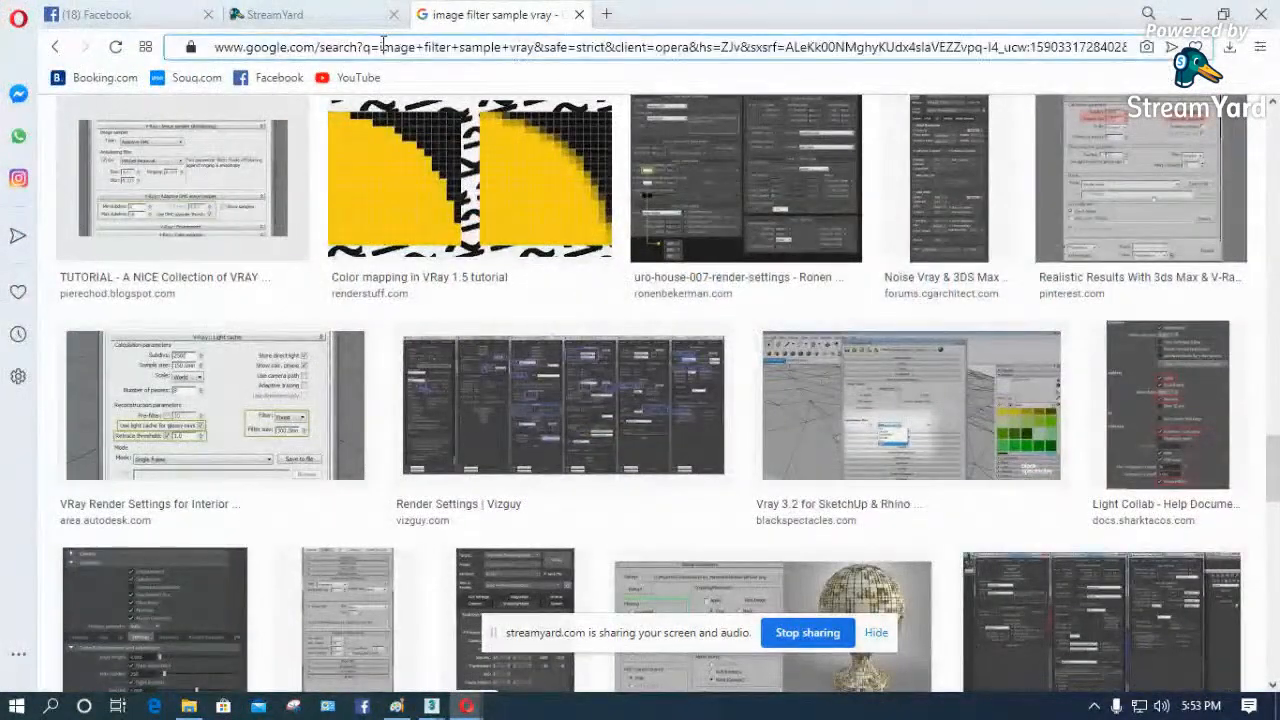
pyautogui.click(398, 50)
pyautogui.hotkey('ctrl', 'a')
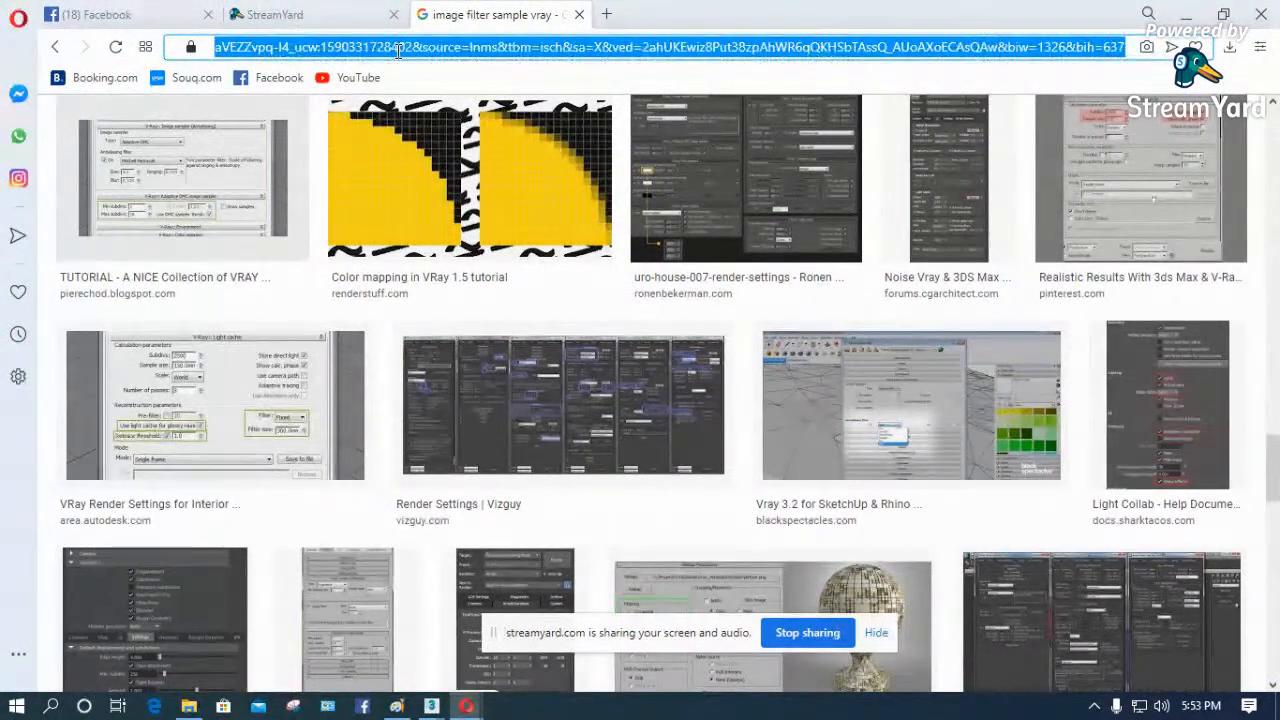
pyautogui.write('vray col')
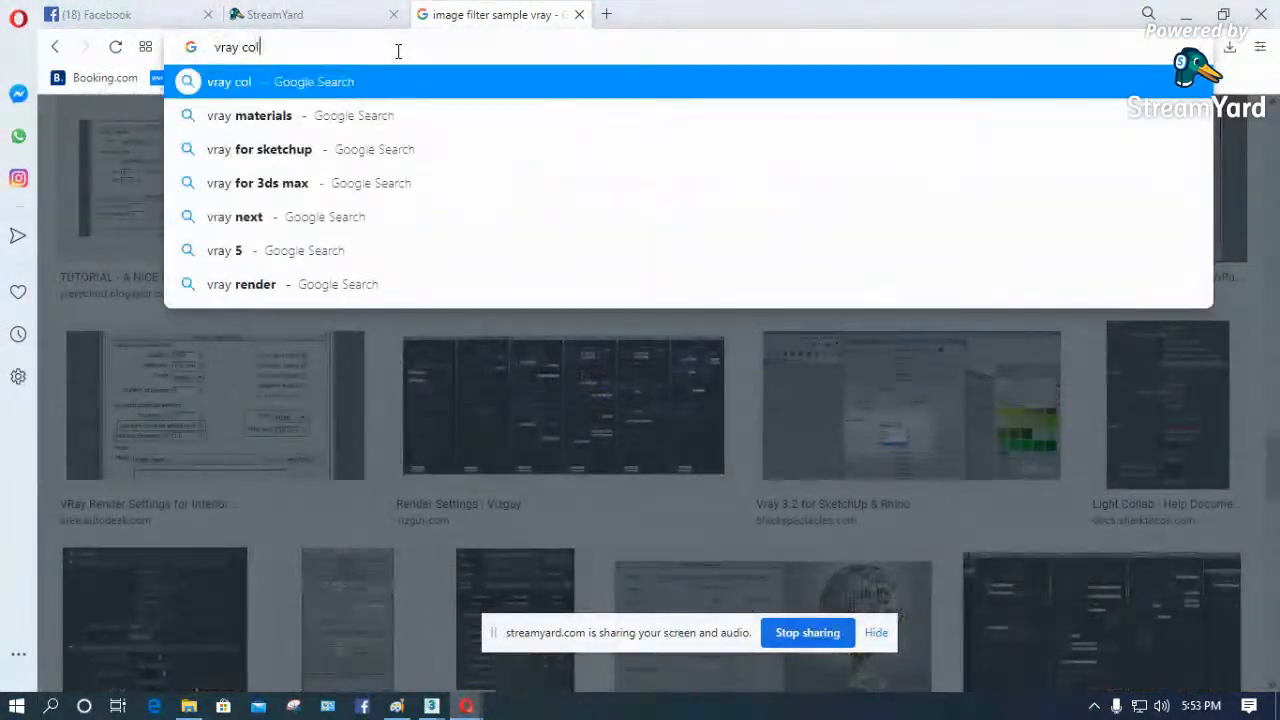
pyautogui.write('or mapping')
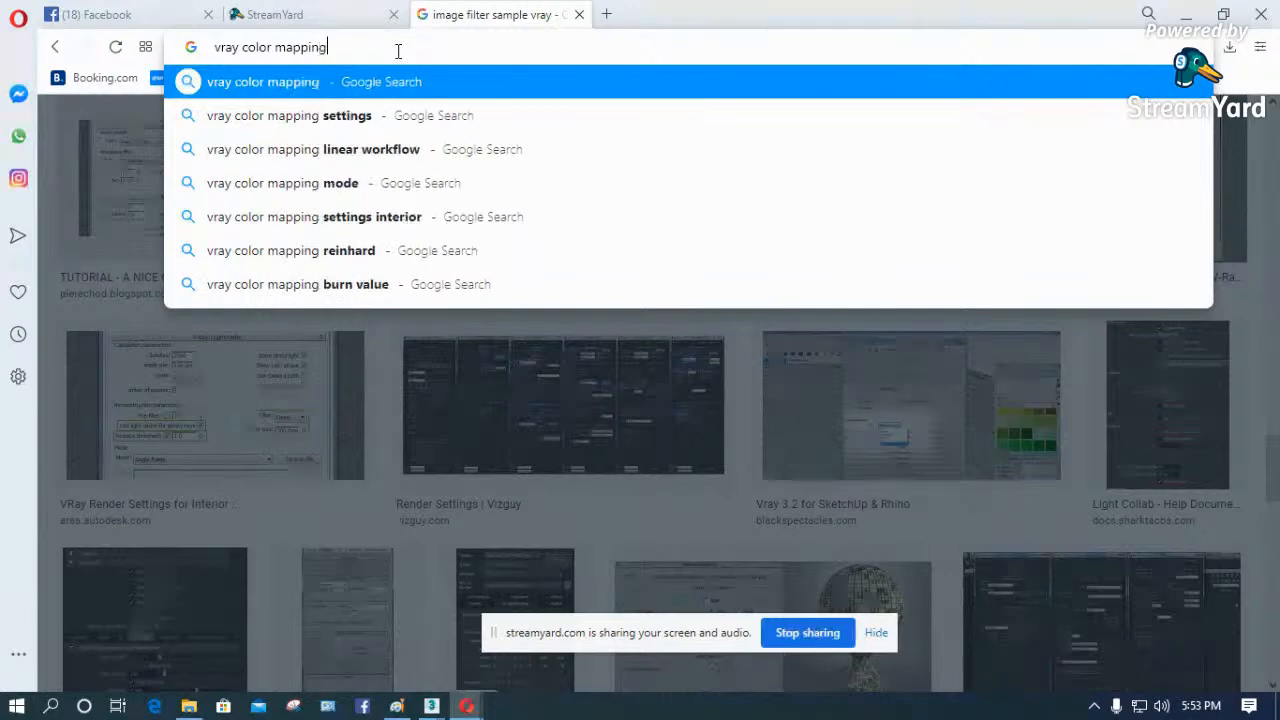
pyautogui.press('Return')
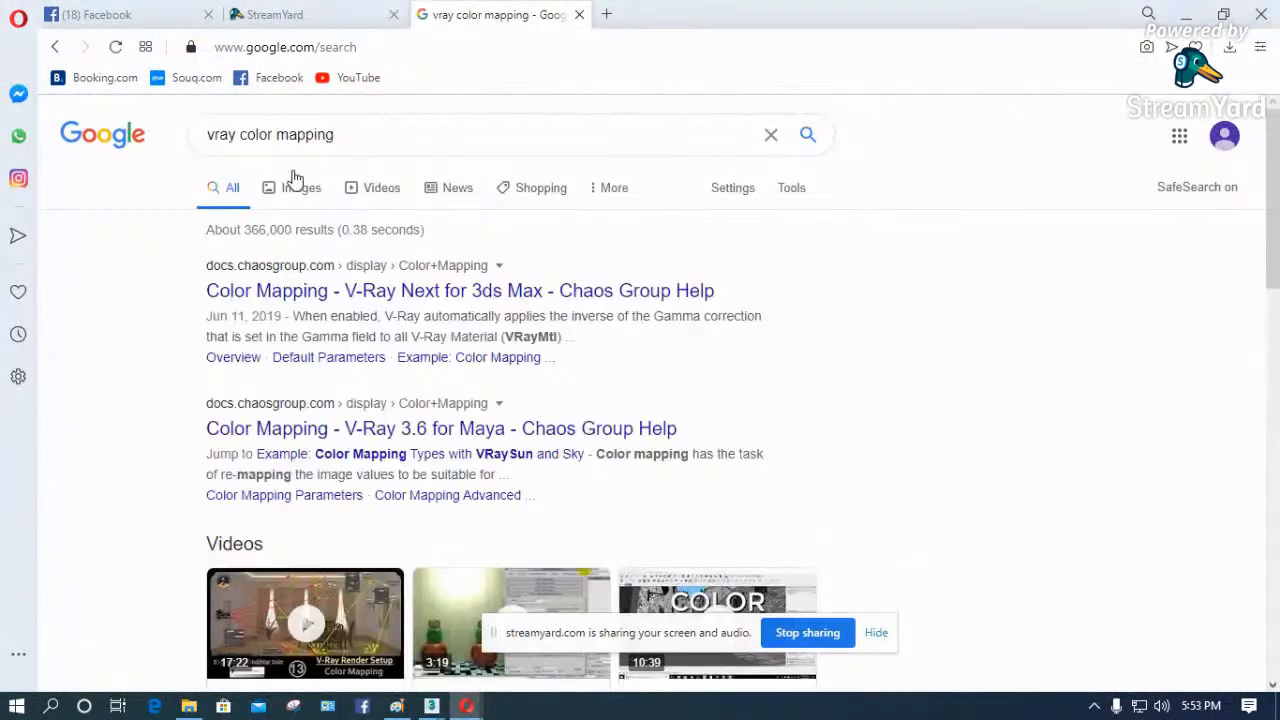
pyautogui.click(299, 192)
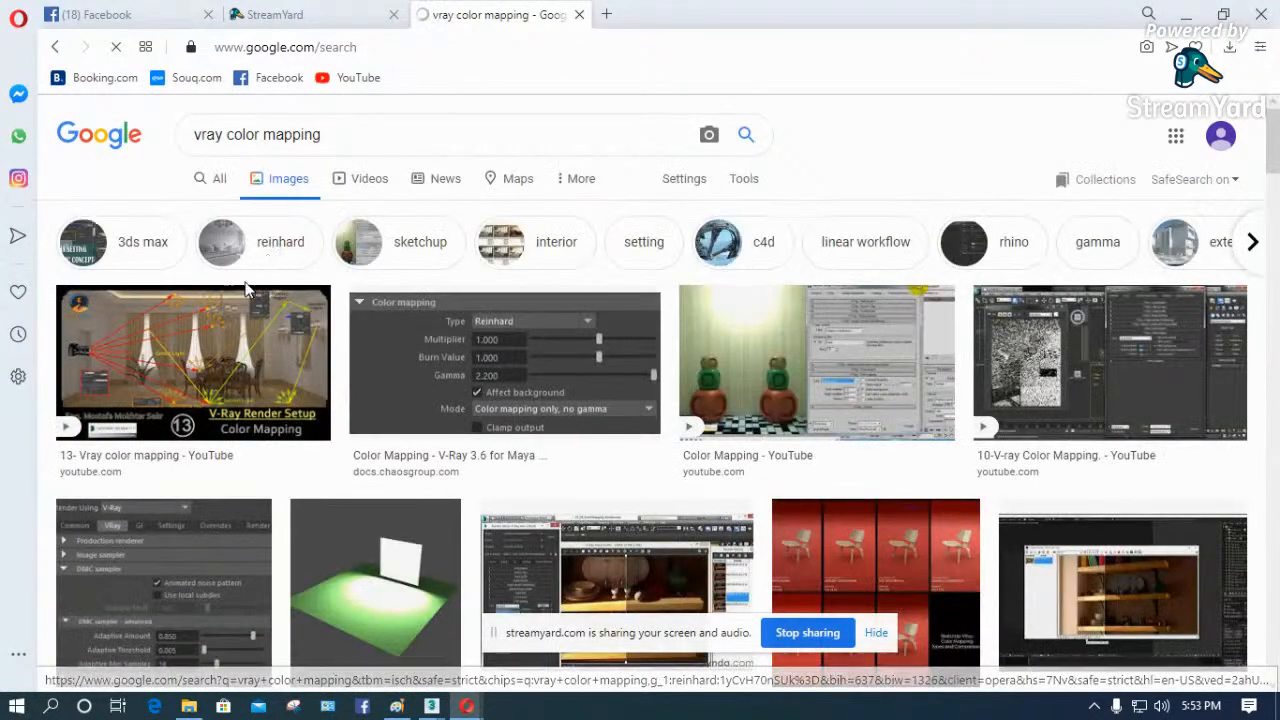
pyautogui.scroll(-2, 257, 285)
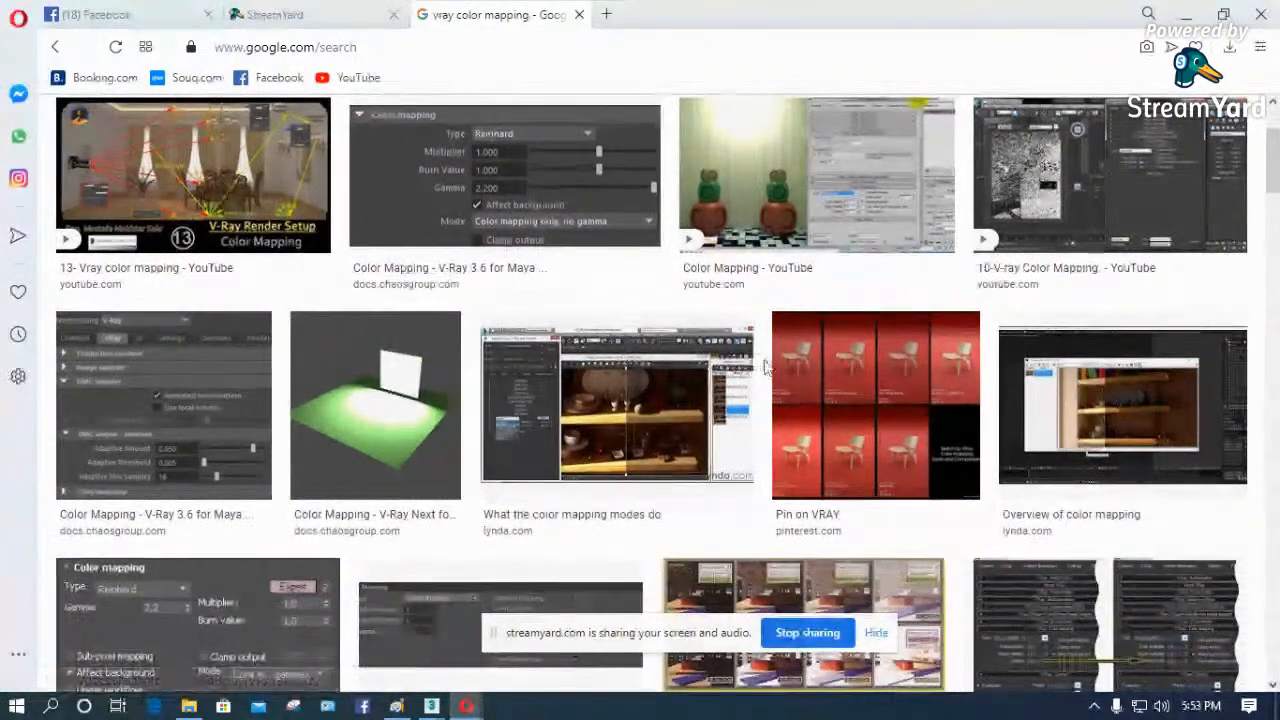
# - Open the red chair color mapping comparison from the image results and examine its enlarged version on Pinterest
pyautogui.click(903, 389)
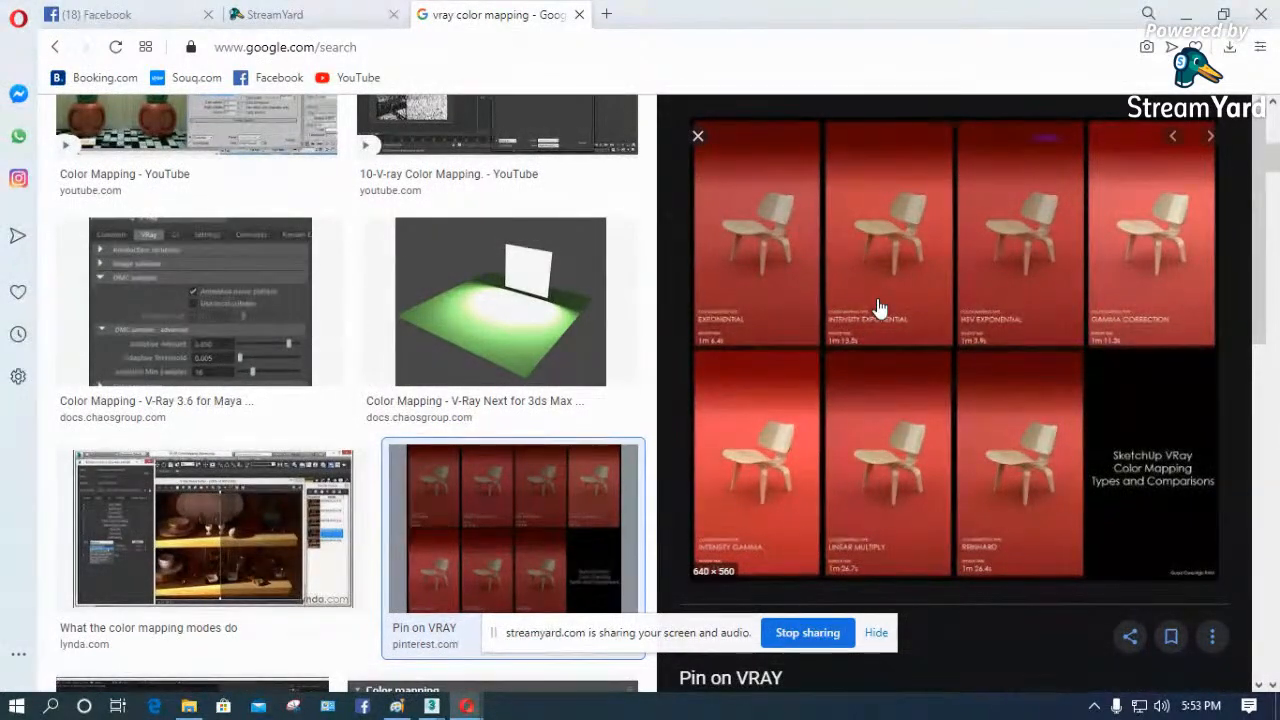
pyautogui.click(878, 307)
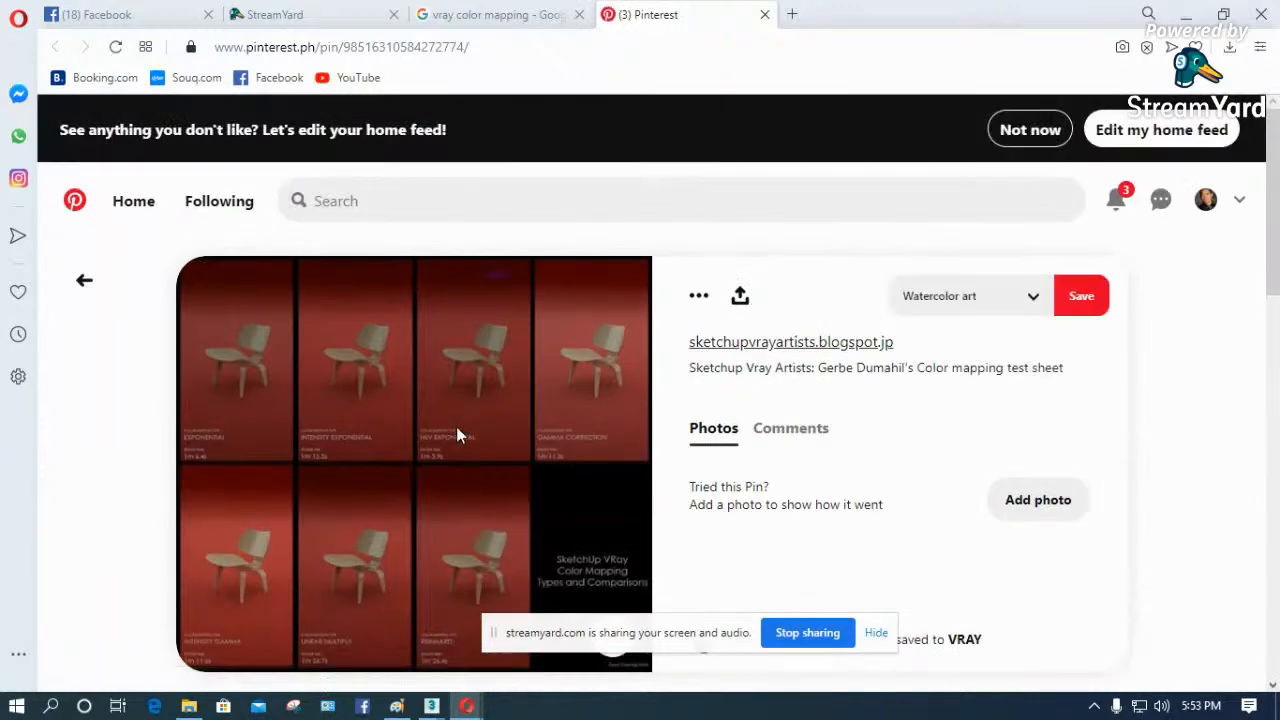
pyautogui.click(456, 435)
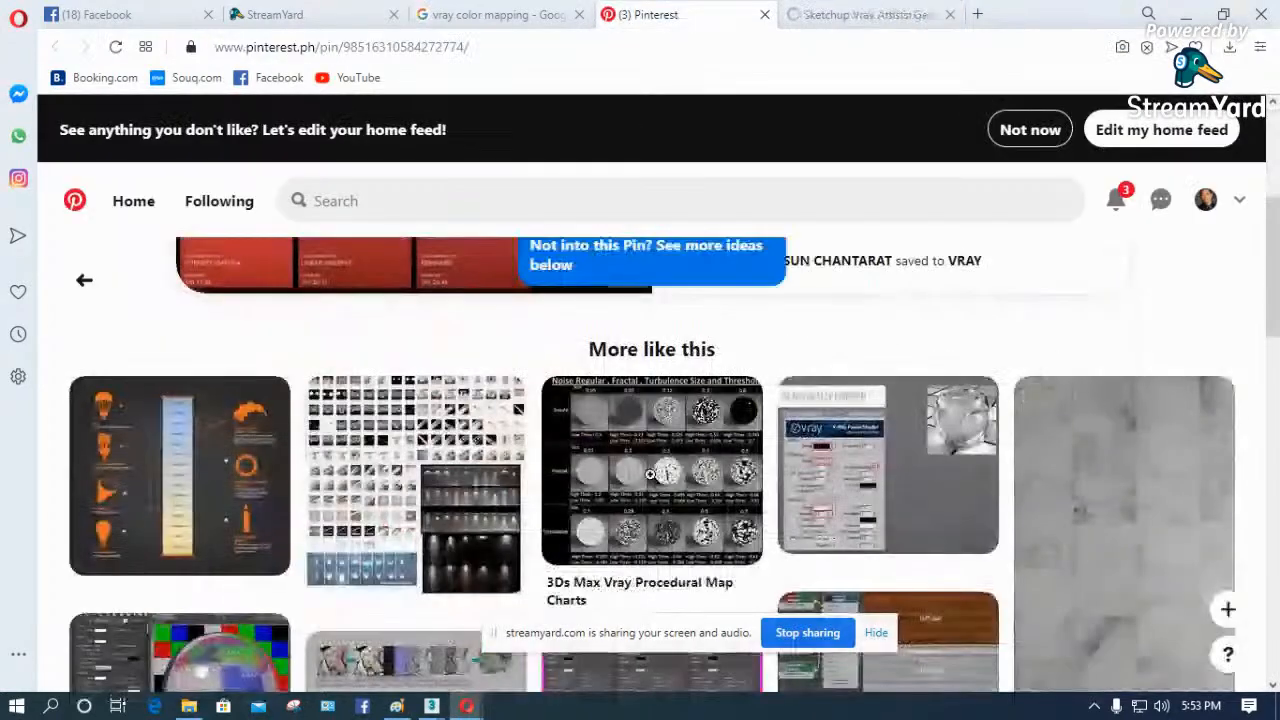
pyautogui.scroll(2, 445, 340)
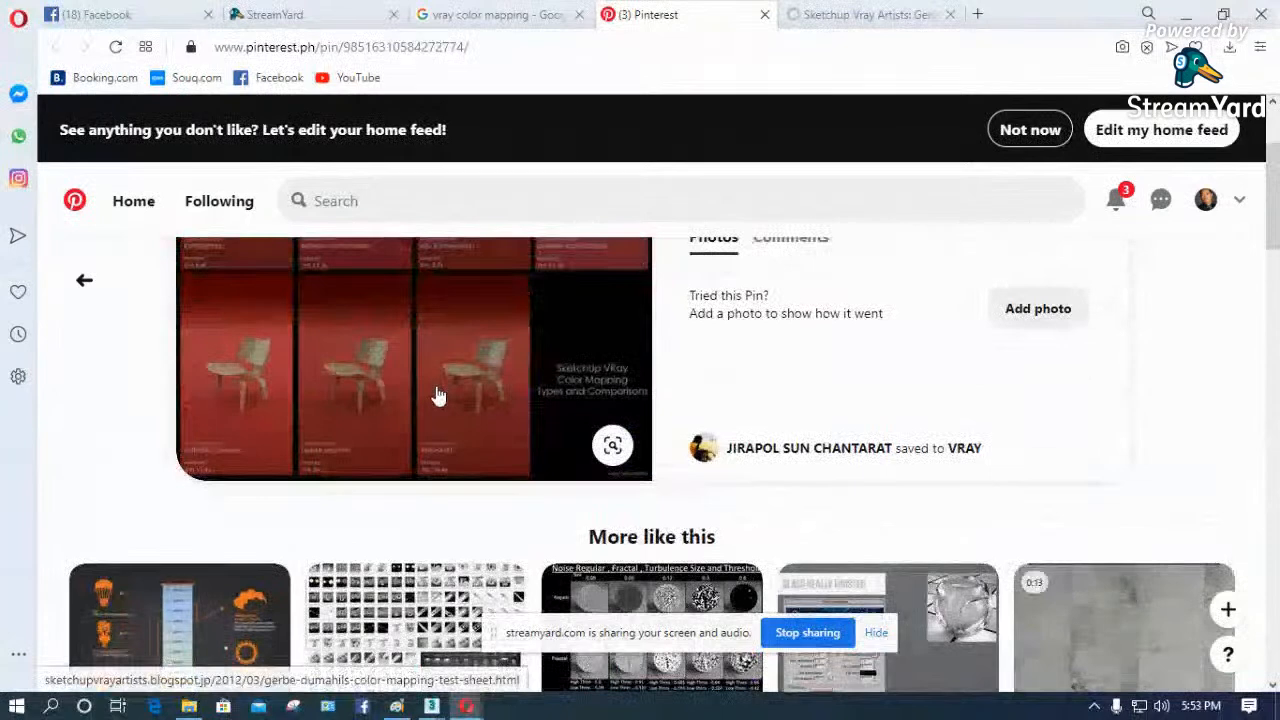
pyautogui.click(612, 445)
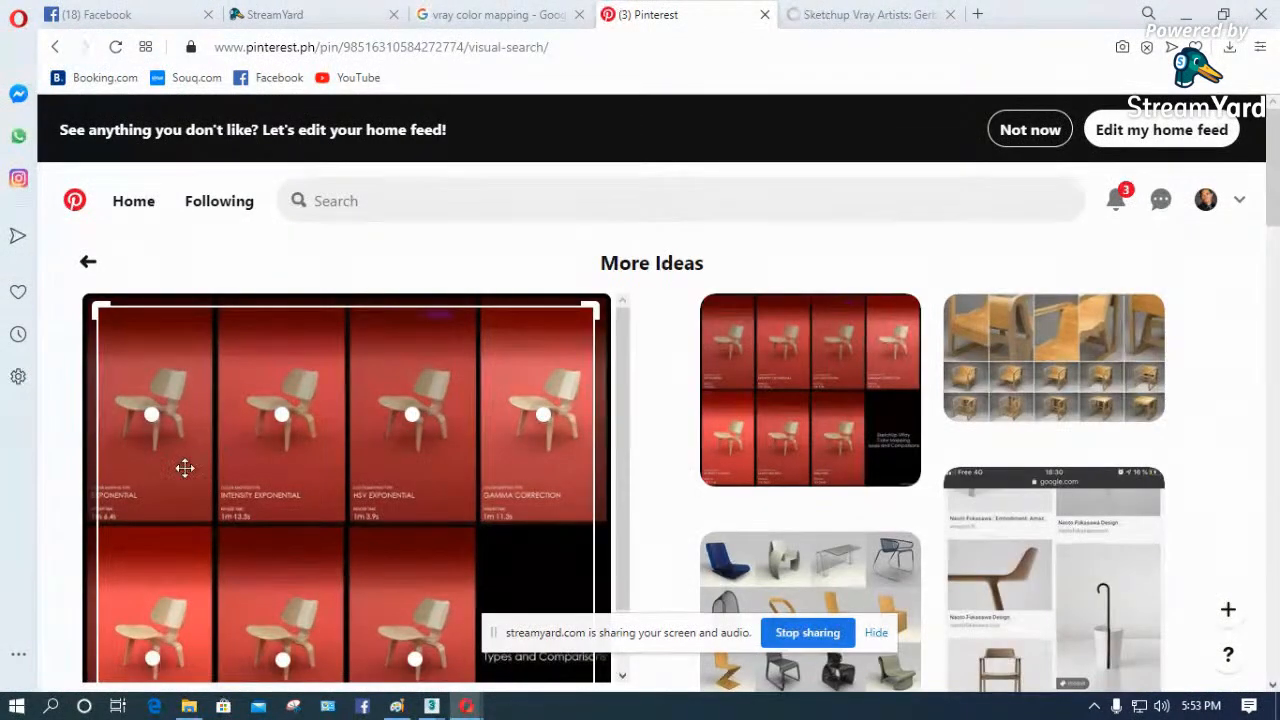
pyautogui.scroll(-1, 226, 487)
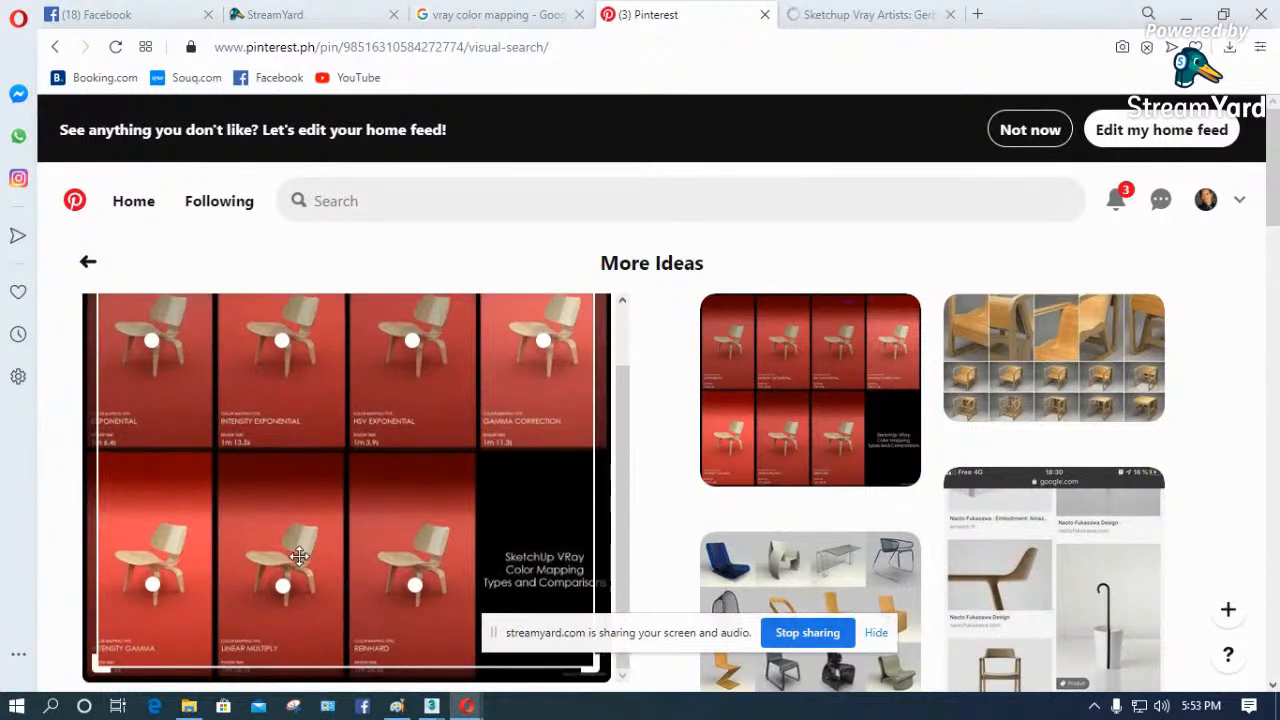
pyautogui.scroll(1, 362, 438)
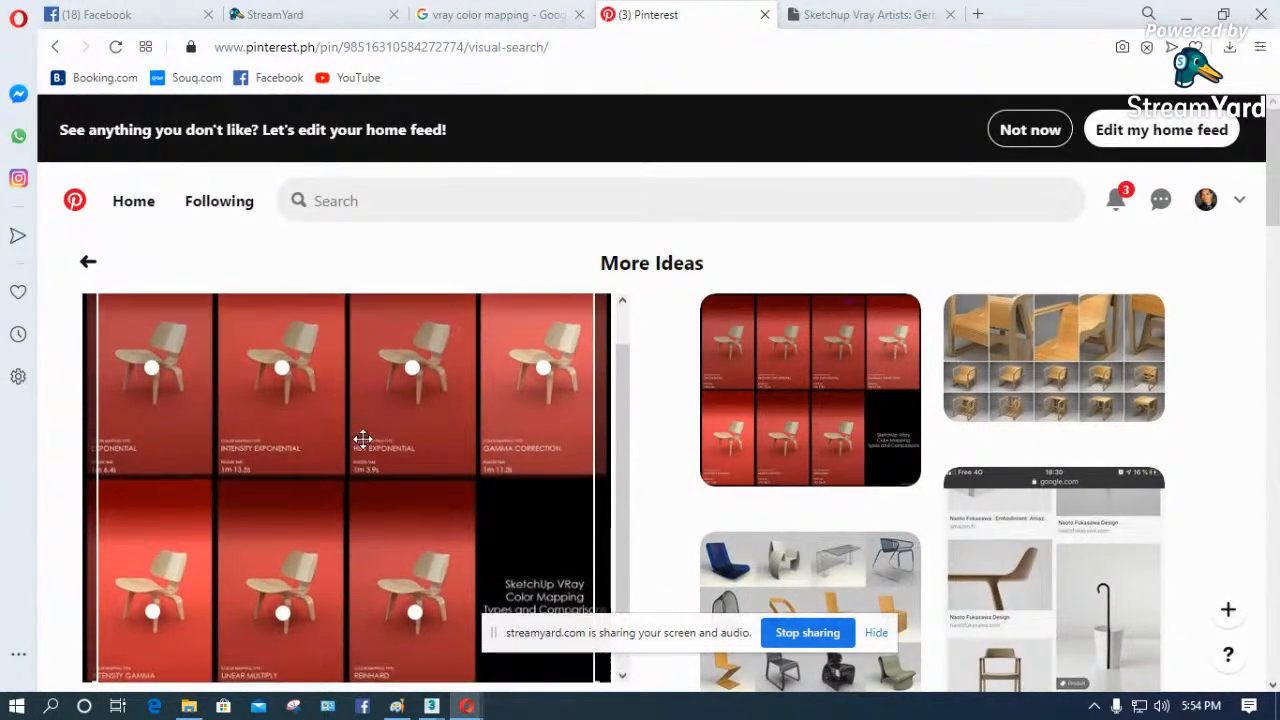
# - Open the comparison sheet full size on the Sketchup Vray Artists blog and save it to Downloads as a JPEG image
pyautogui.click(845, 15)
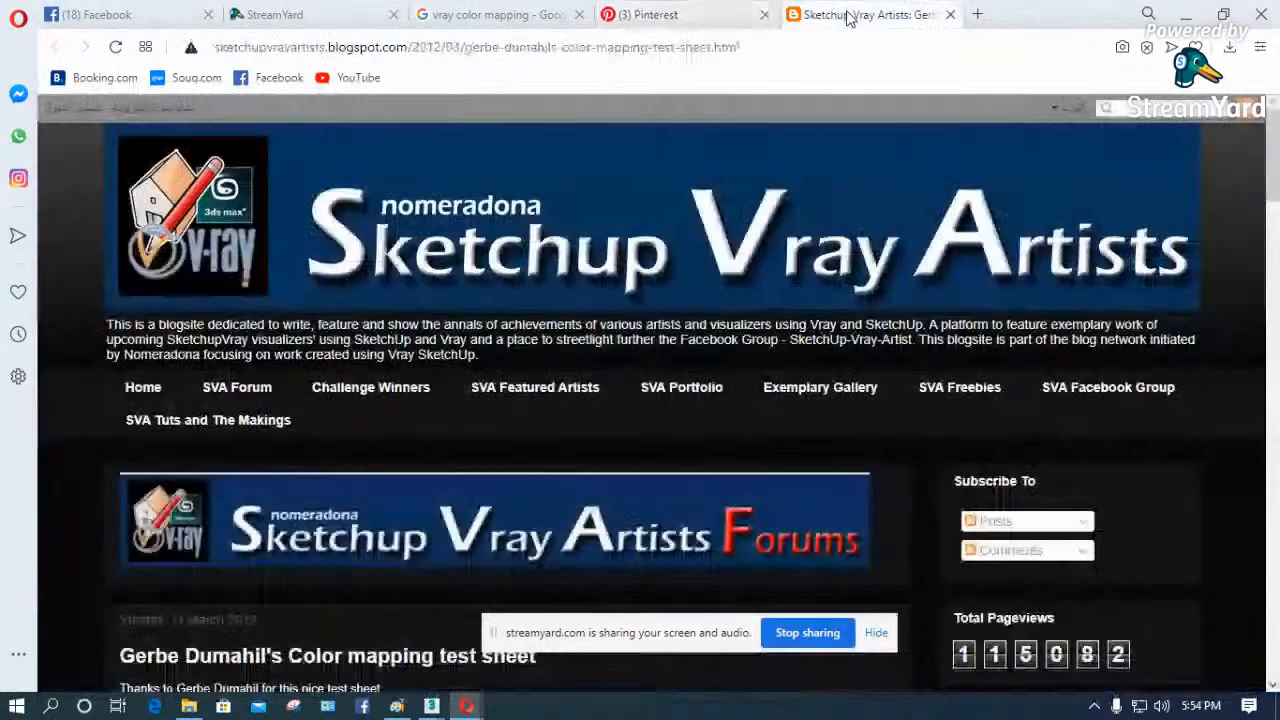
pyautogui.scroll(-10, 551, 283)
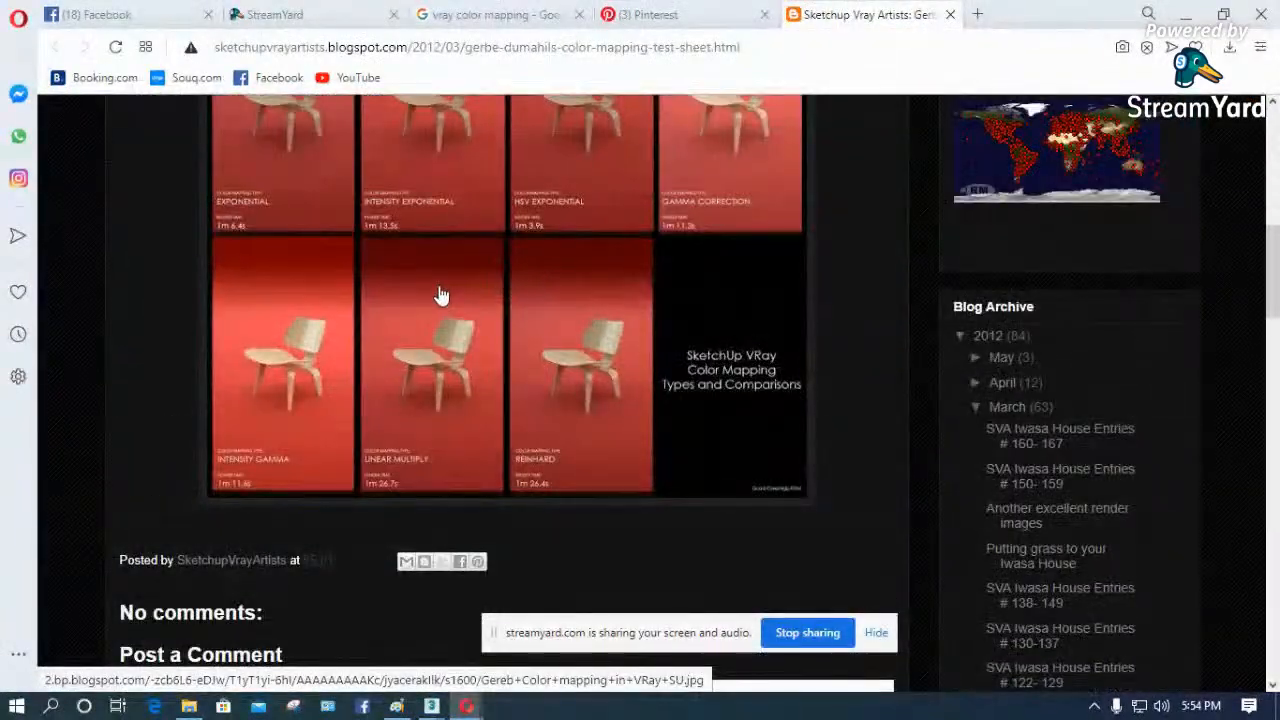
pyautogui.click(441, 295)
pyautogui.rightClick(468, 277)
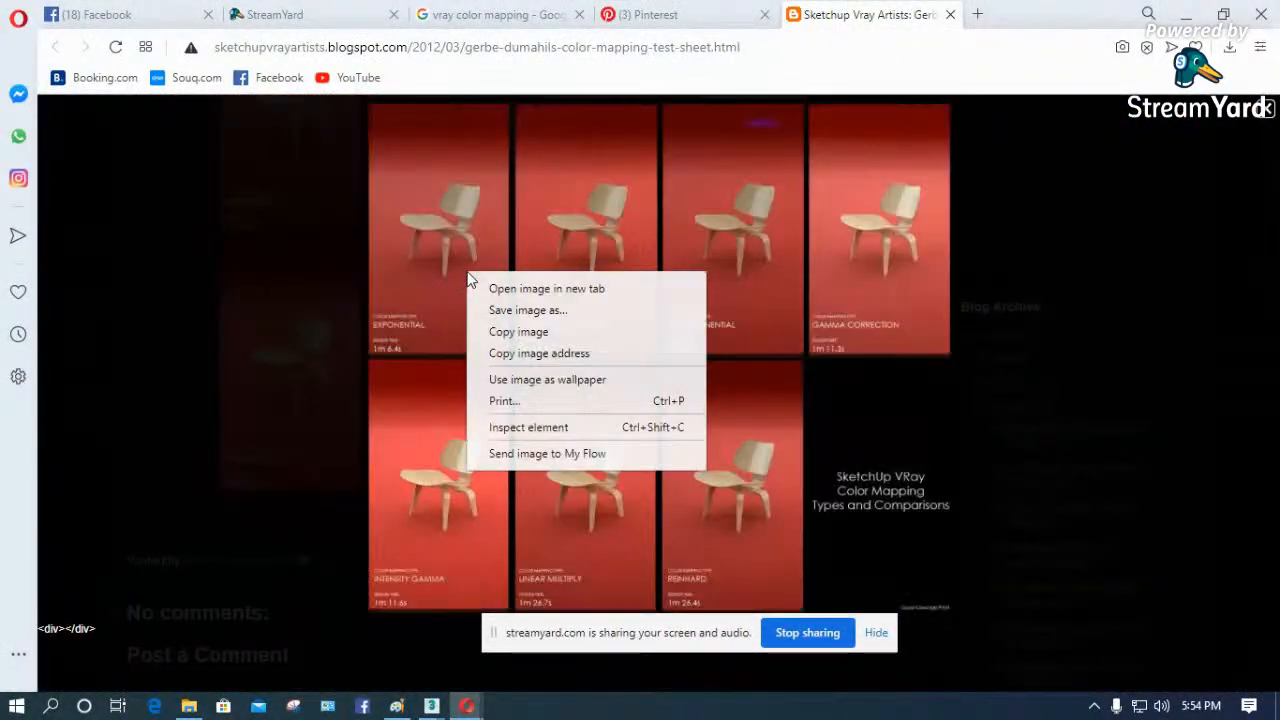
pyautogui.click(523, 312)
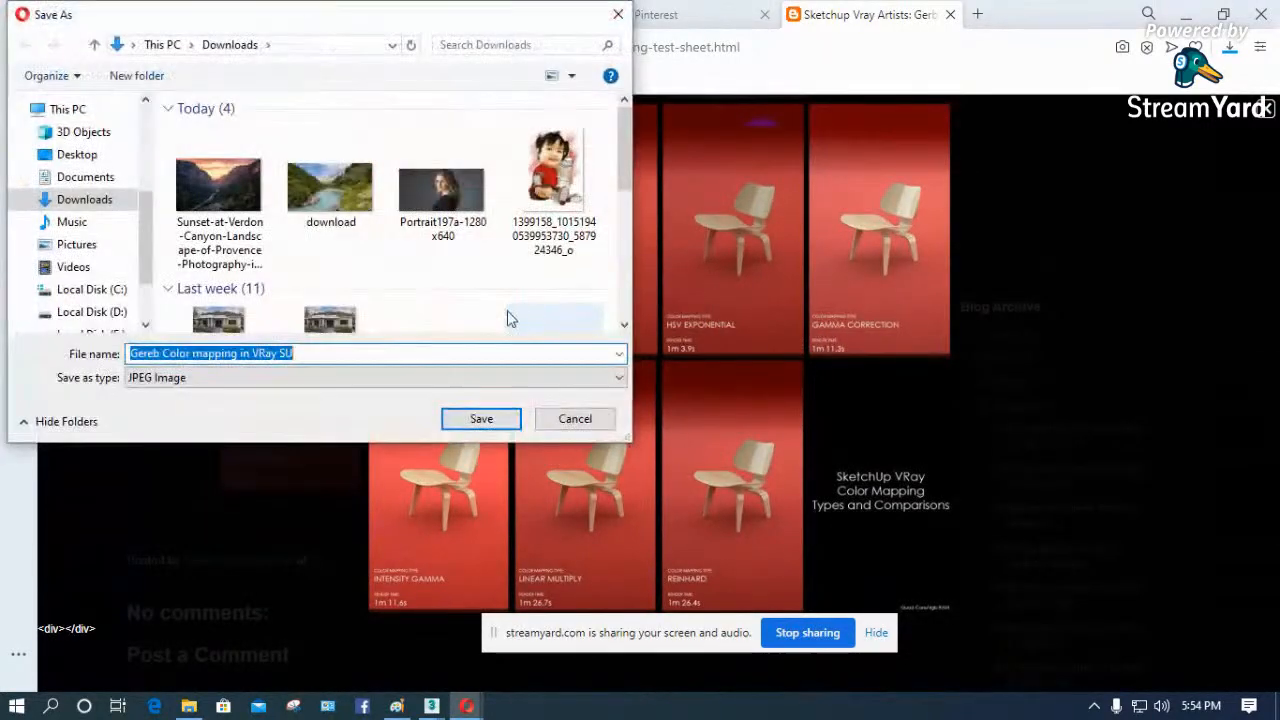
pyautogui.click(481, 420)
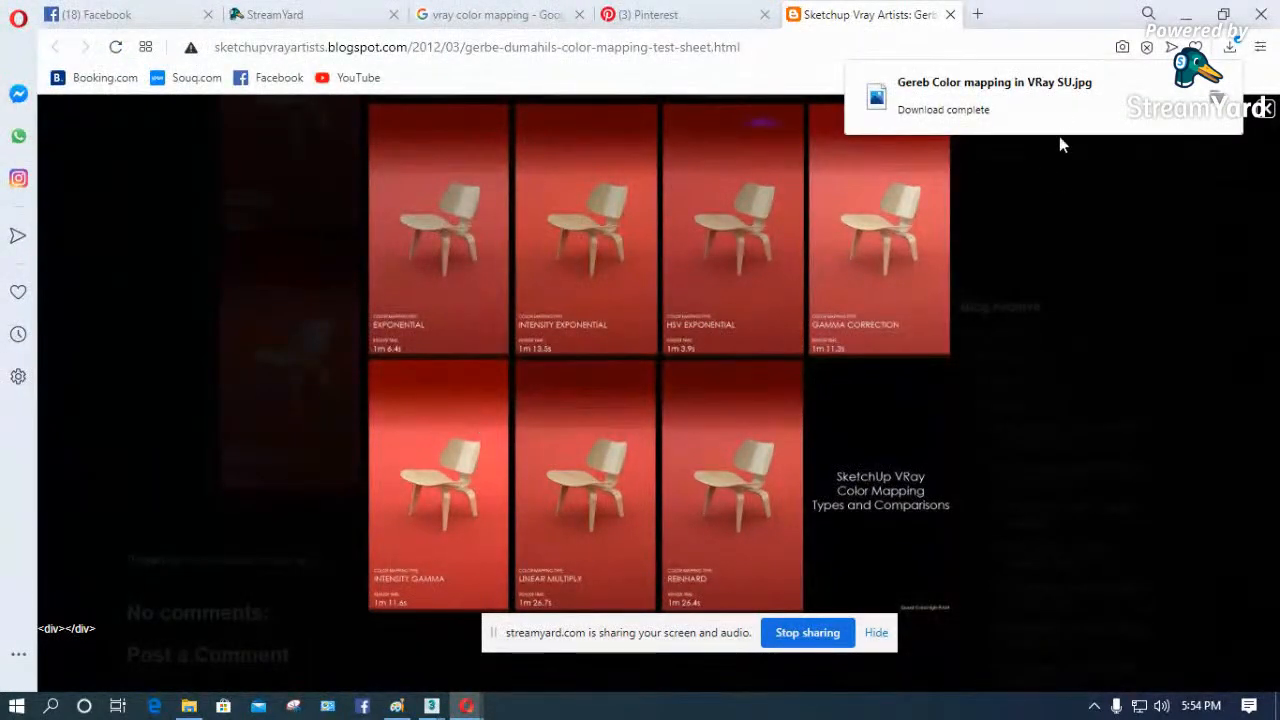
pyautogui.click(1270, 110)
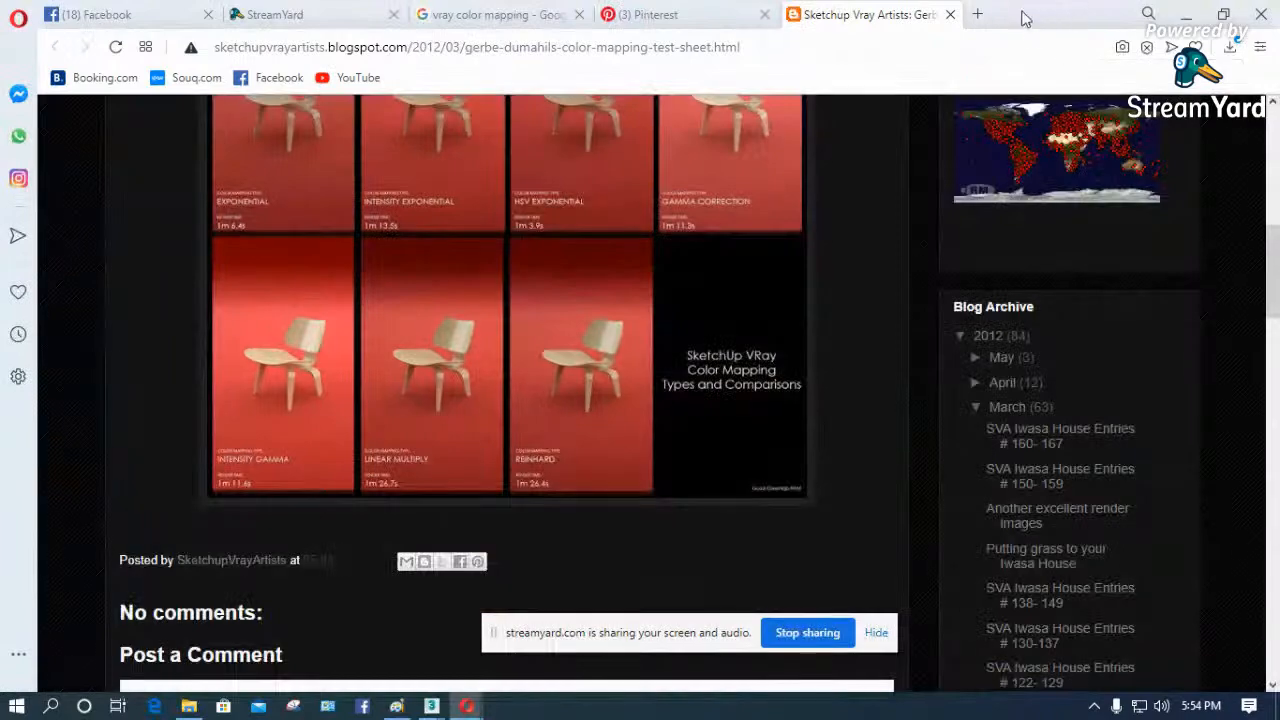
# - Close the blog and Pinterest pages and look through more of the V-Ray color mapping image results
pyautogui.click(750, 20)
pyautogui.click(764, 14)
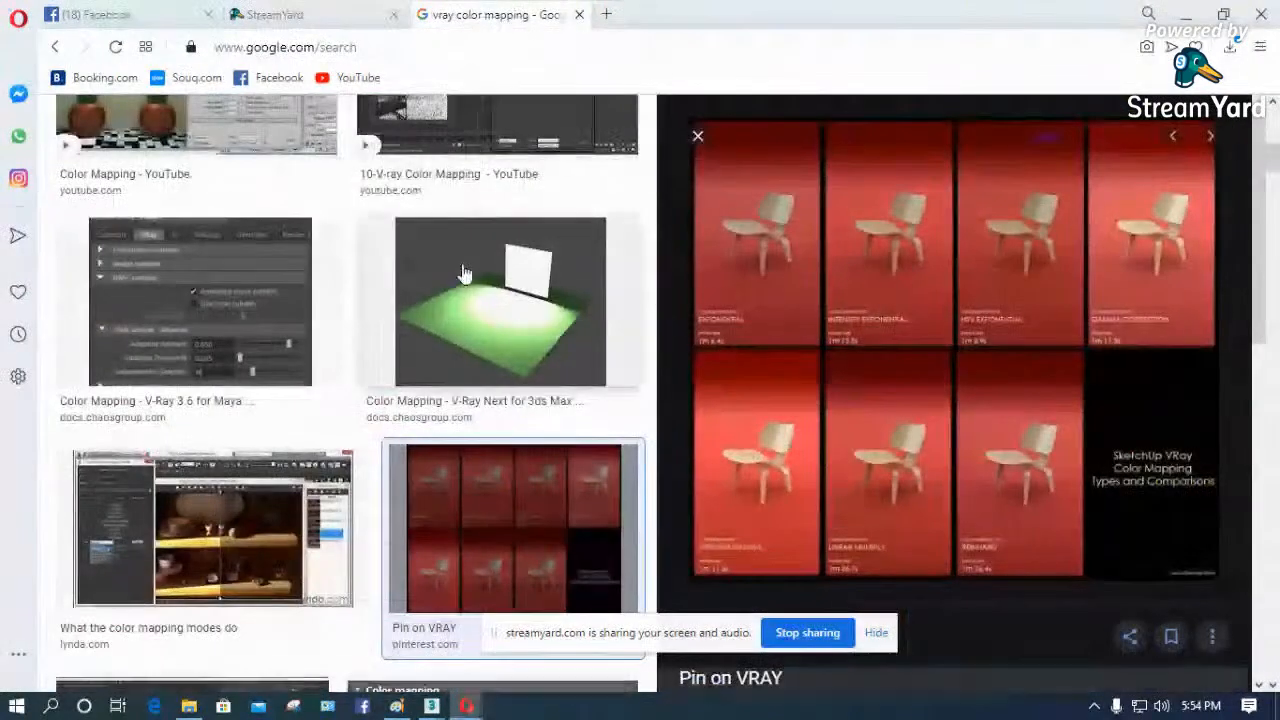
pyautogui.scroll(-10, 462, 288)
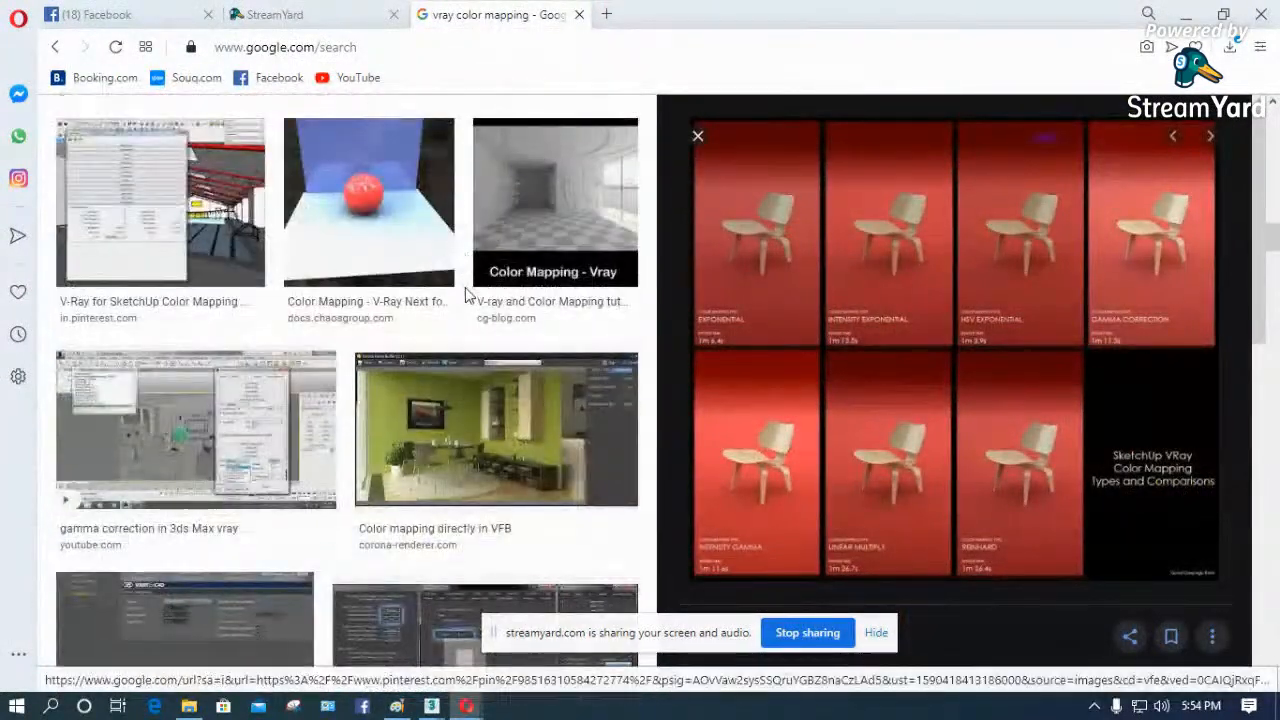
pyautogui.scroll(-10, 465, 292)
pyautogui.scroll(-10, 465, 292)
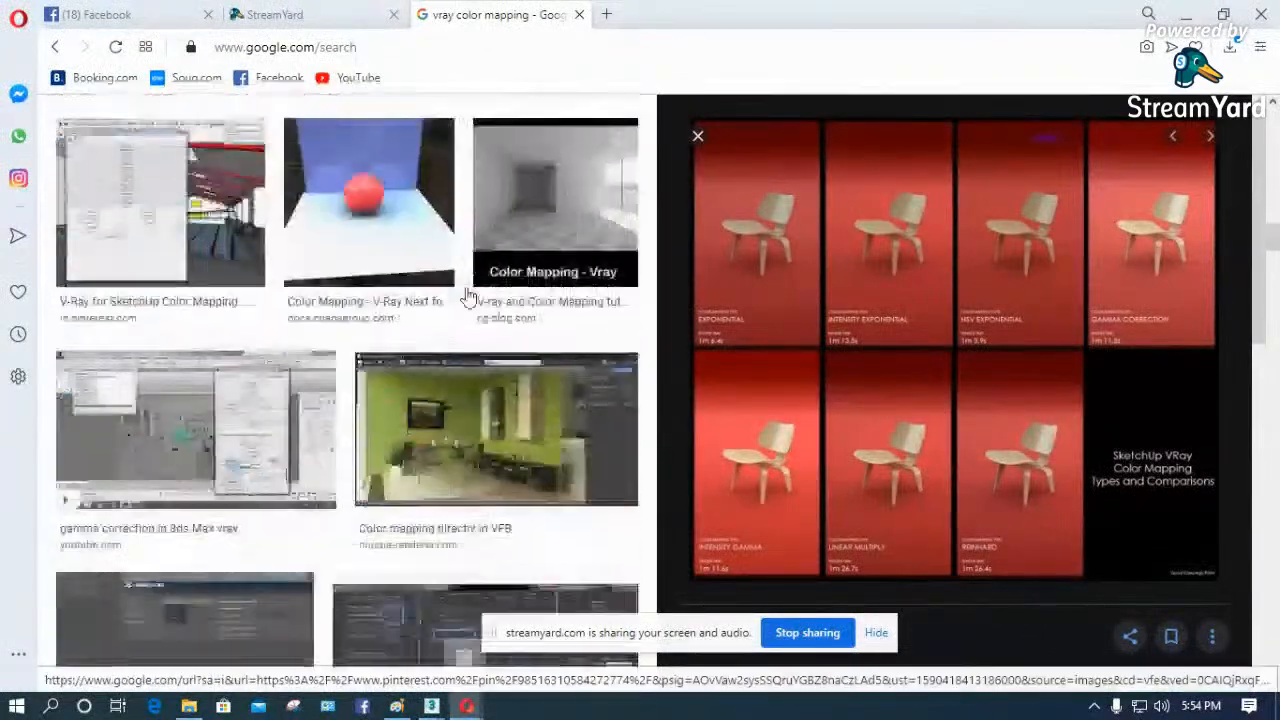
pyautogui.scroll(-10, 467, 296)
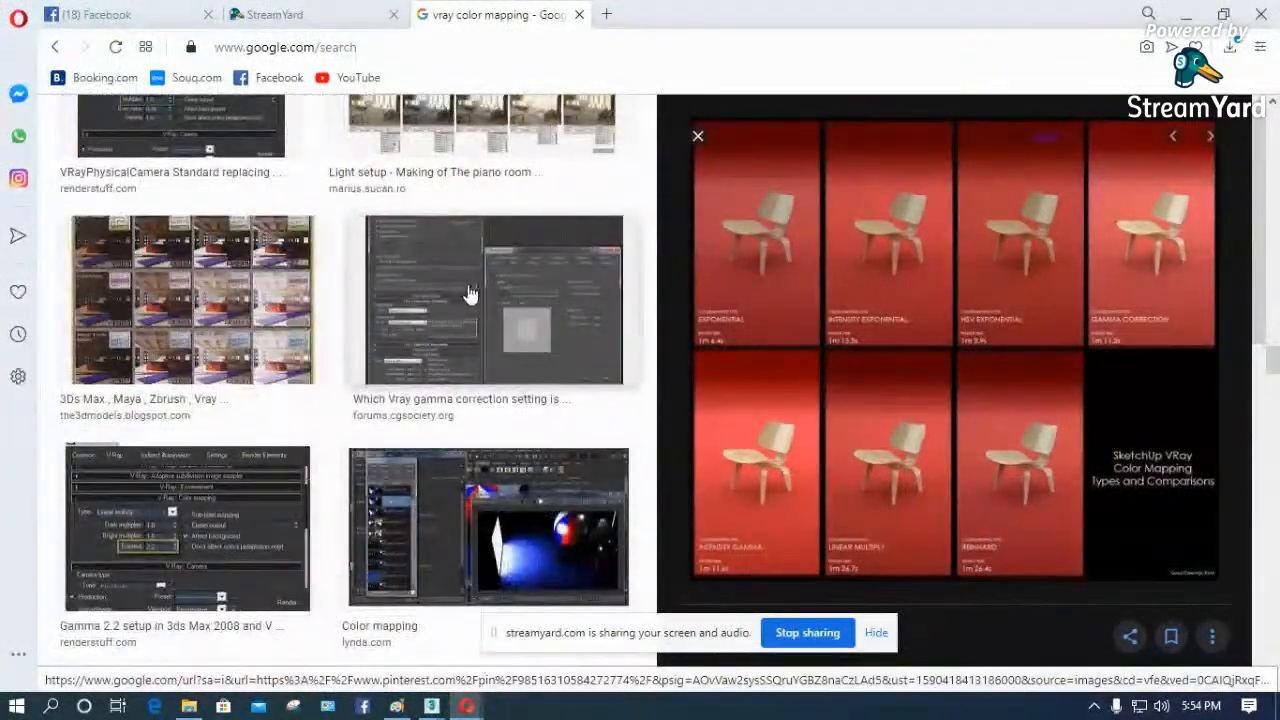
# - Leave the browser, open the downloaded color mapping comparison image in Photos and zoom in on the Exponential sample
pyautogui.click(1185, 14)
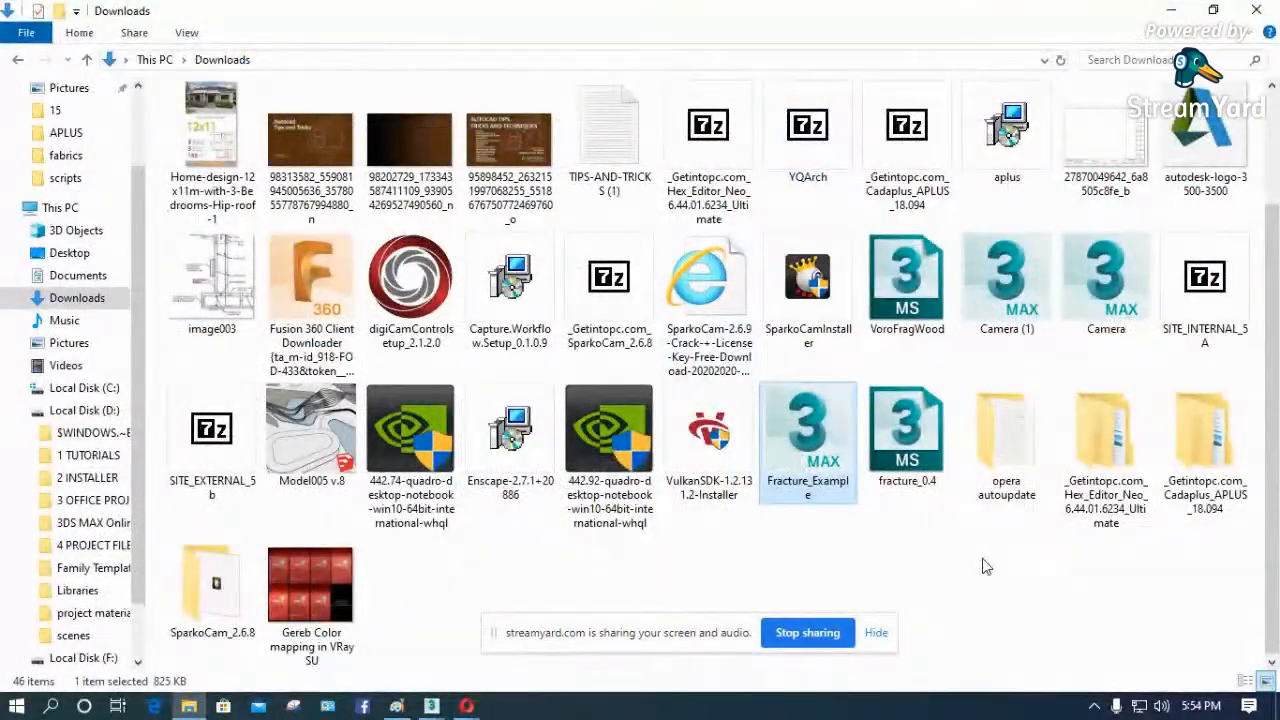
pyautogui.doubleClick(338, 570)
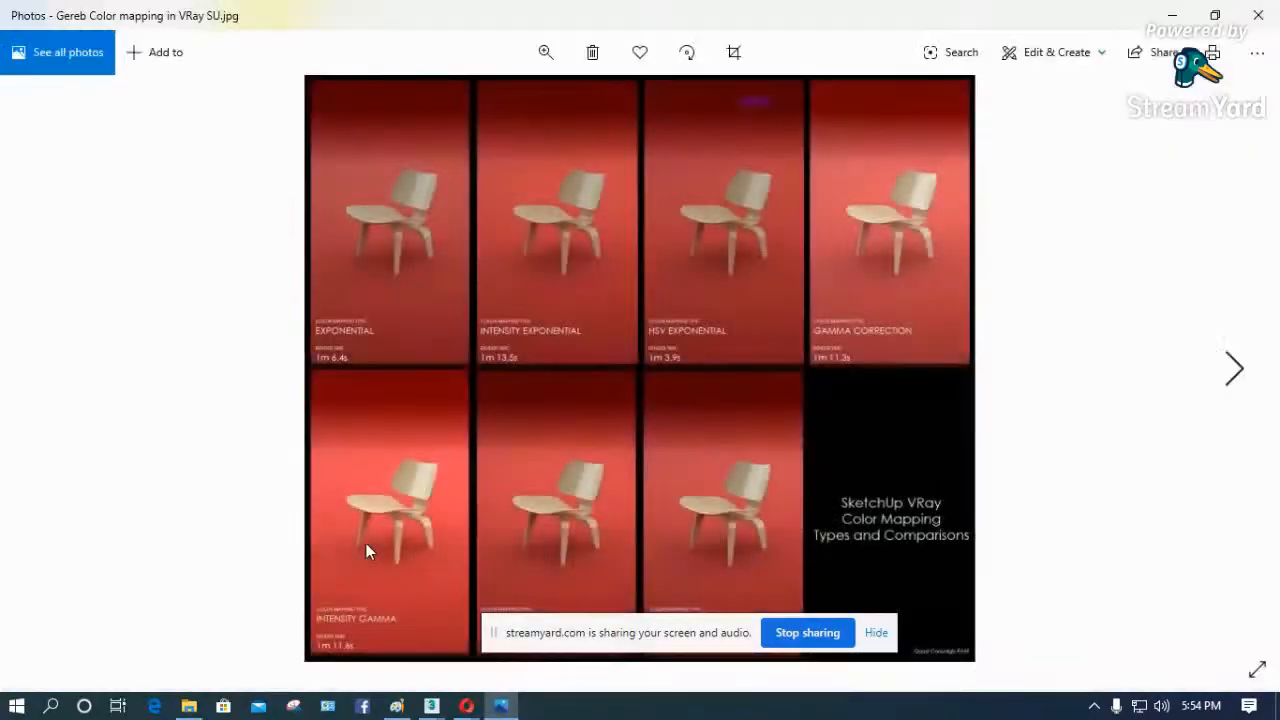
pyautogui.click(545, 52)
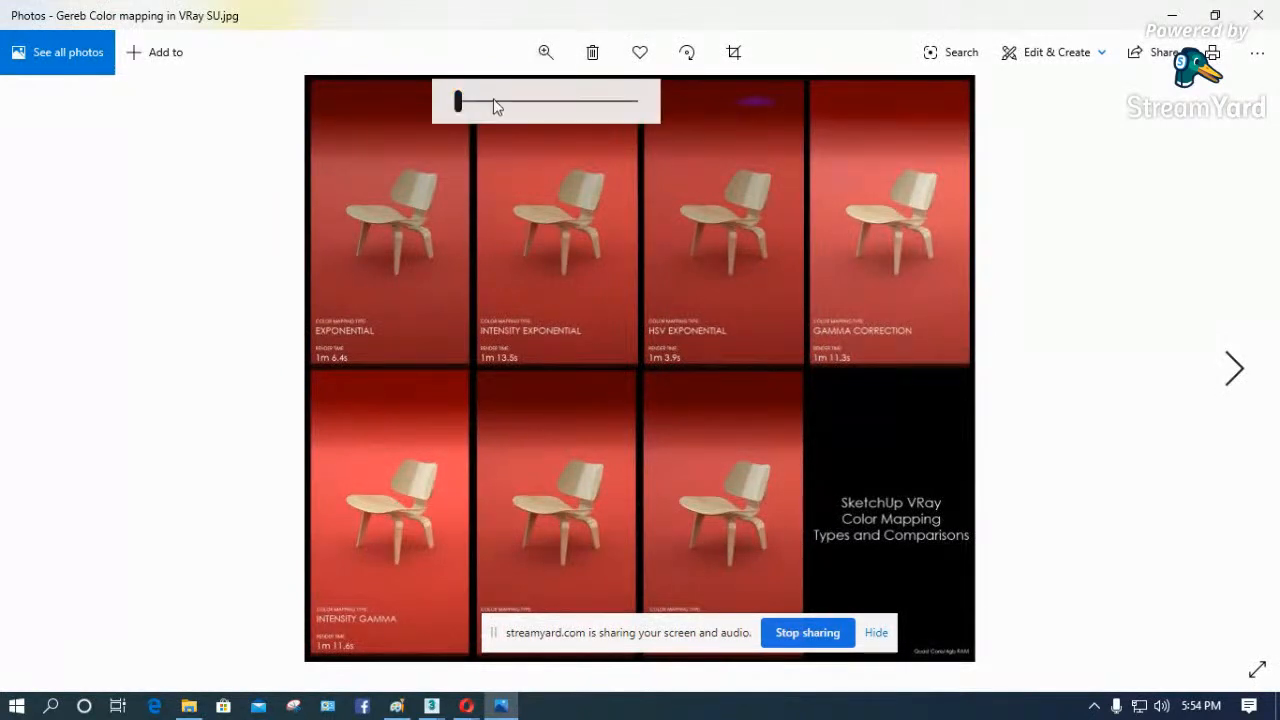
pyautogui.click(487, 103)
pyautogui.moveTo(487, 103); pyautogui.dragTo(524, 103)
pyautogui.moveTo(249, 258); pyautogui.dragTo(366, 383)
pyautogui.moveTo(322, 385); pyautogui.dragTo(328, 417)
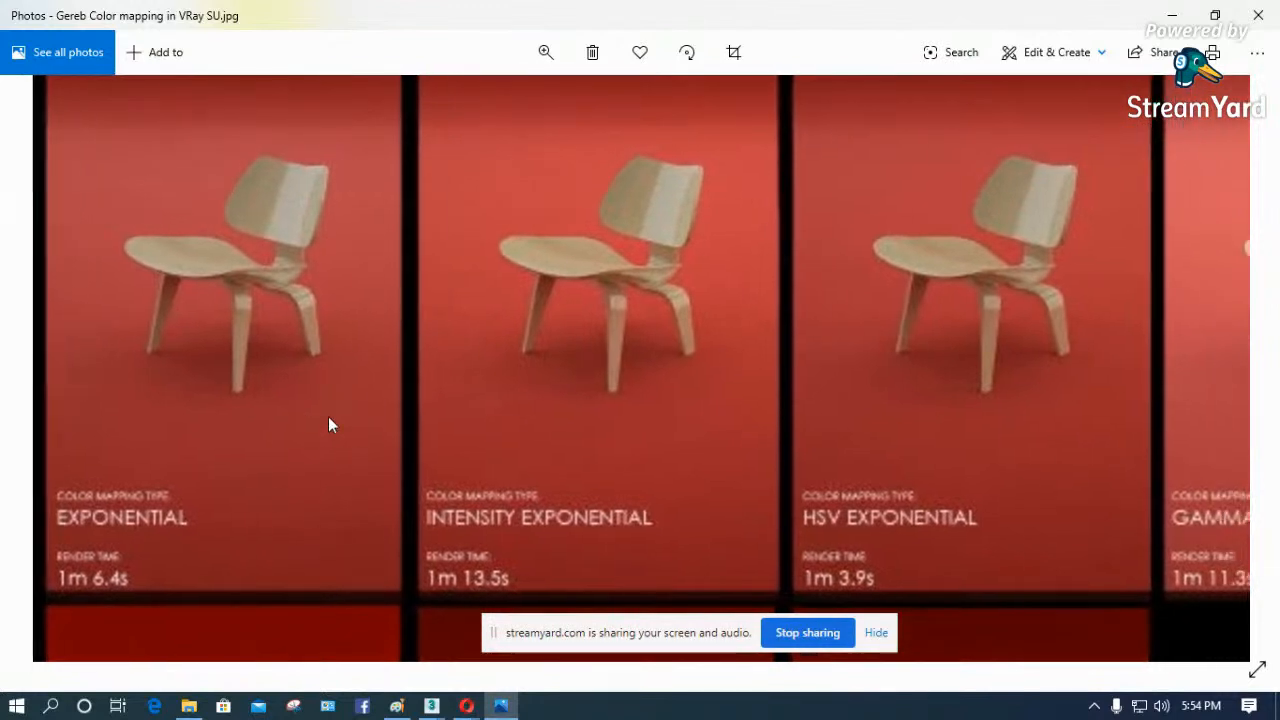
# - Compare the enlarged chair samples from Exponential through Gamma Correction, Intensity Gamma, Linear Multiply and Reinhard
pyautogui.moveTo(252, 356); pyautogui.dragTo(277, 443)
pyautogui.moveTo(637, 362); pyautogui.dragTo(505, 282)
pyautogui.moveTo(747, 286); pyautogui.dragTo(782, 346)
pyautogui.moveTo(738, 266); pyautogui.dragTo(700, 207)
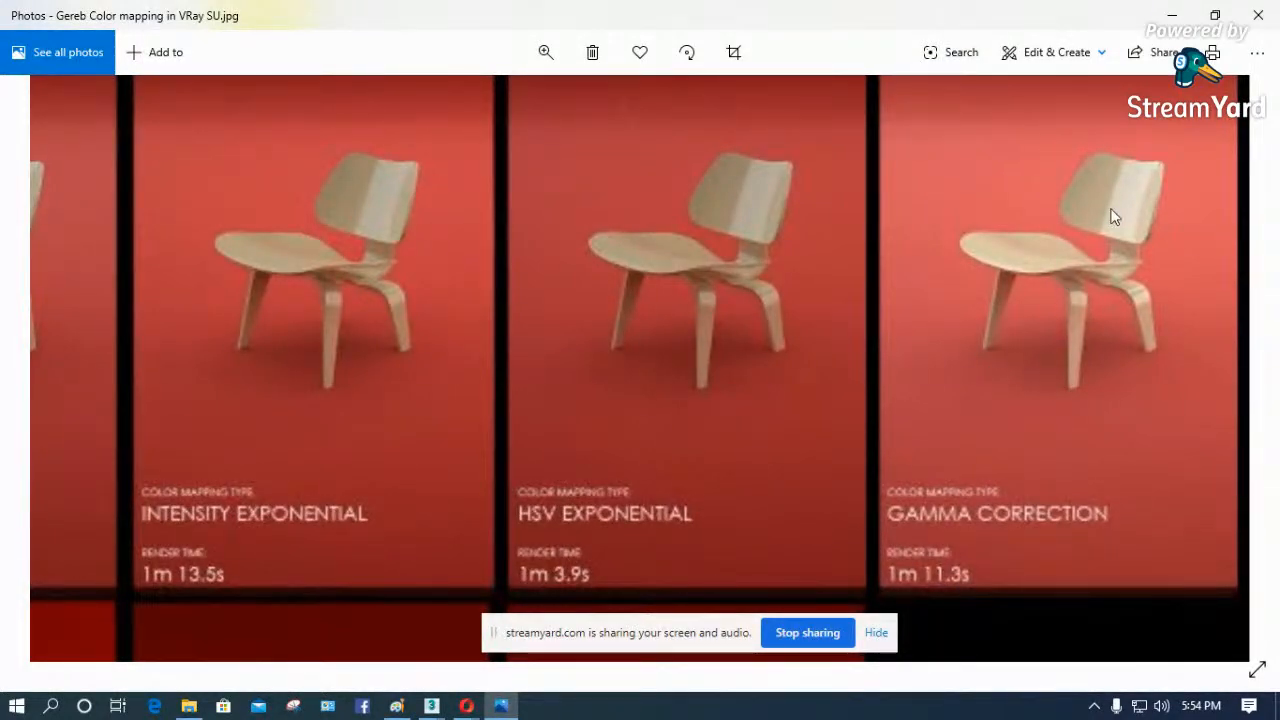
pyautogui.moveTo(480, 331); pyautogui.dragTo(913, 140)
pyautogui.moveTo(490, 440); pyautogui.dragTo(537, 146)
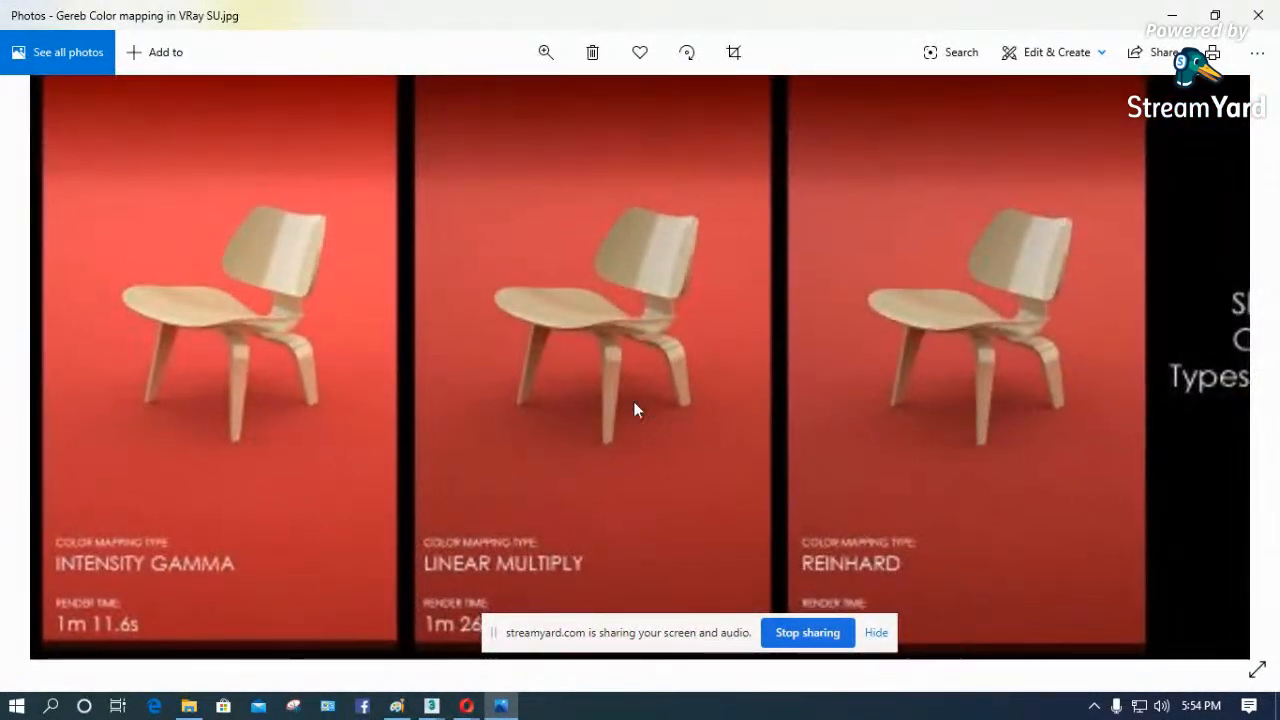
pyautogui.moveTo(643, 414); pyautogui.dragTo(563, 346)
pyautogui.moveTo(889, 440)
pyautogui.mouseDown()
pyautogui.moveTo(683, 376)
pyautogui.moveTo(817, 423)
pyautogui.mouseUp()
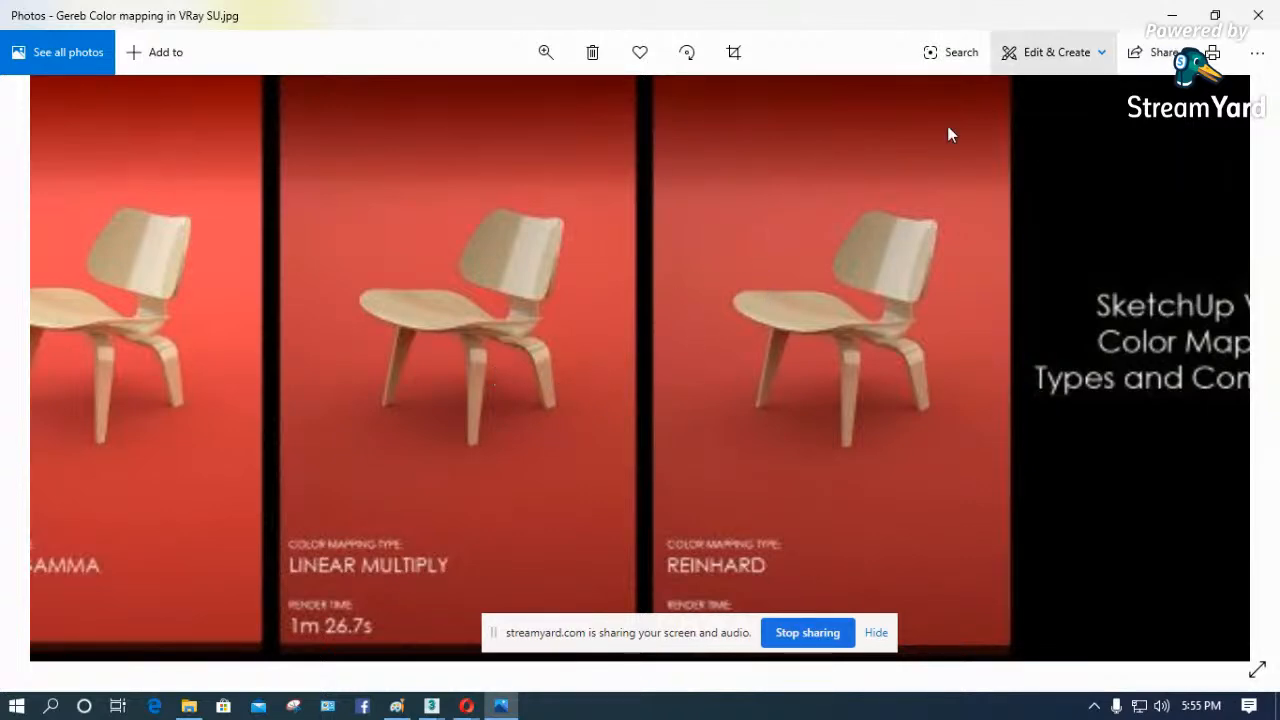
# - Review the Exponential, Intensity Exponential and HSV Exponential samples again and minimize the image viewer
pyautogui.moveTo(380, 411); pyautogui.dragTo(649, 323)
pyautogui.moveTo(545, 327); pyautogui.dragTo(503, 492)
pyautogui.moveTo(472, 327); pyautogui.dragTo(511, 550)
pyautogui.moveTo(509, 314); pyautogui.dragTo(511, 482)
pyautogui.moveTo(550, 286); pyautogui.dragTo(858, 315)
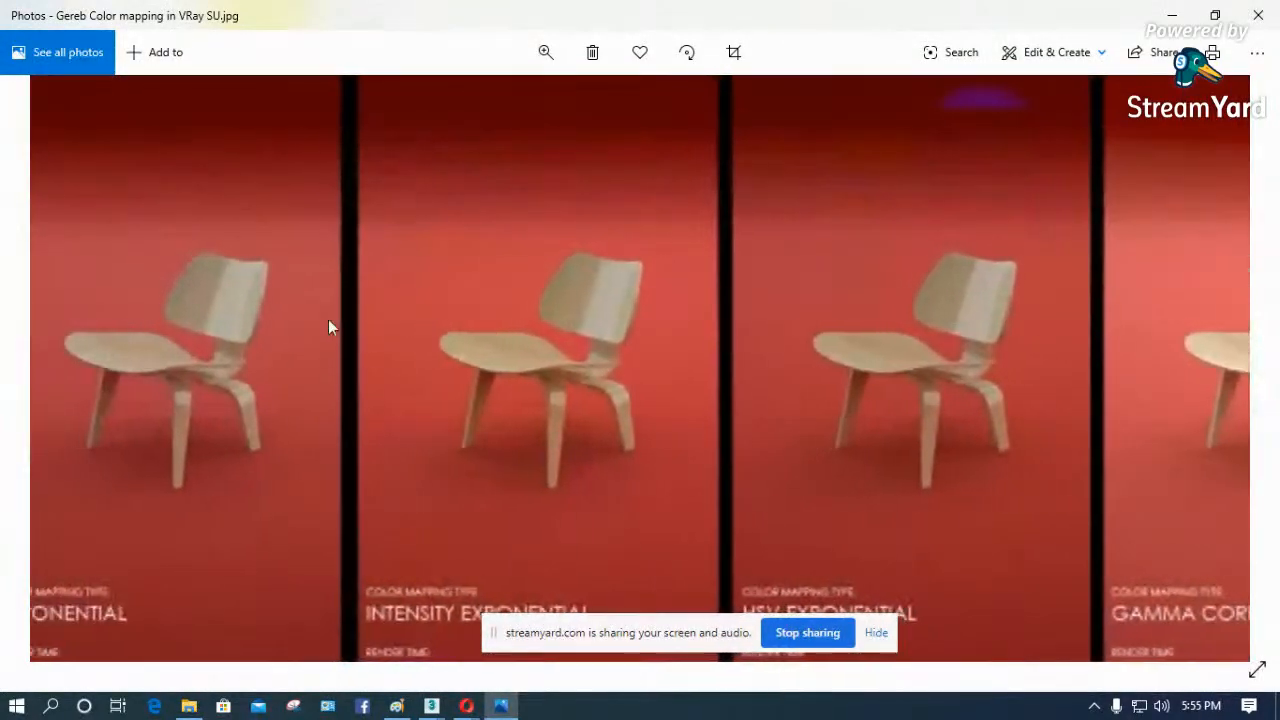
pyautogui.click(1175, 17)
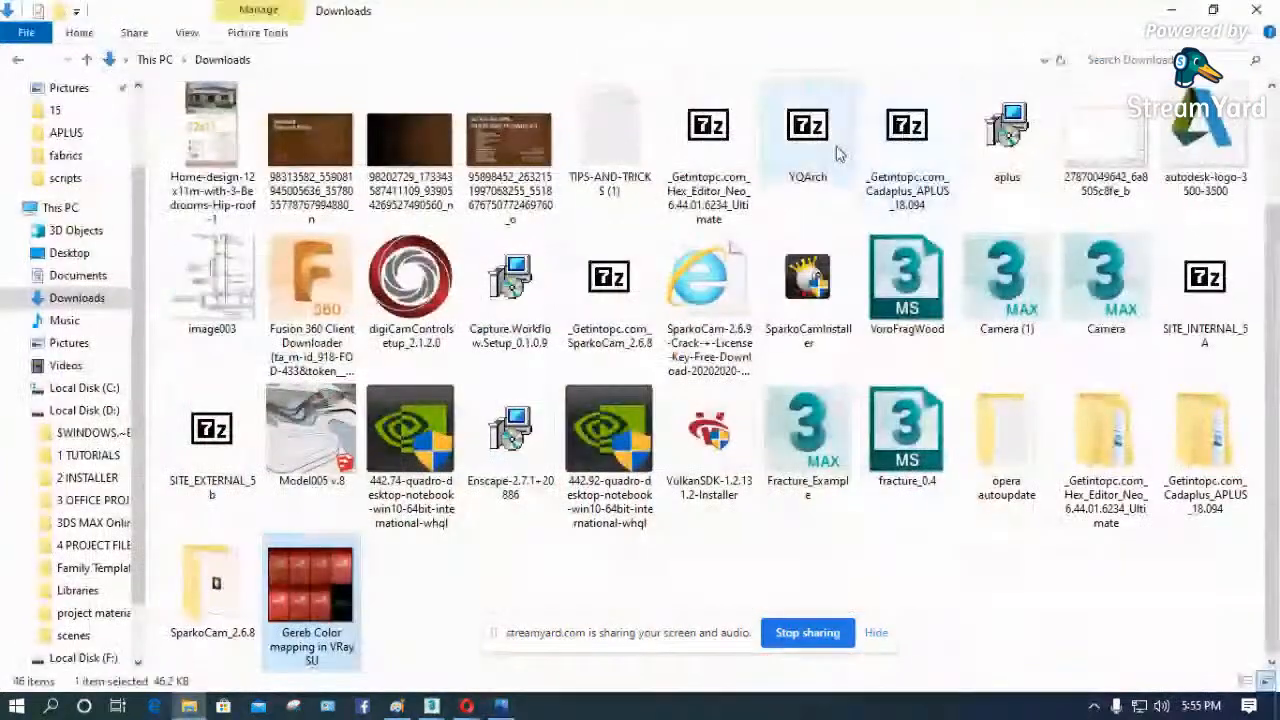
# - Return to the 3ds Max render setup, set the color mapping type to Linear multiply and show its Expert settings
pyautogui.click(1172, 12)
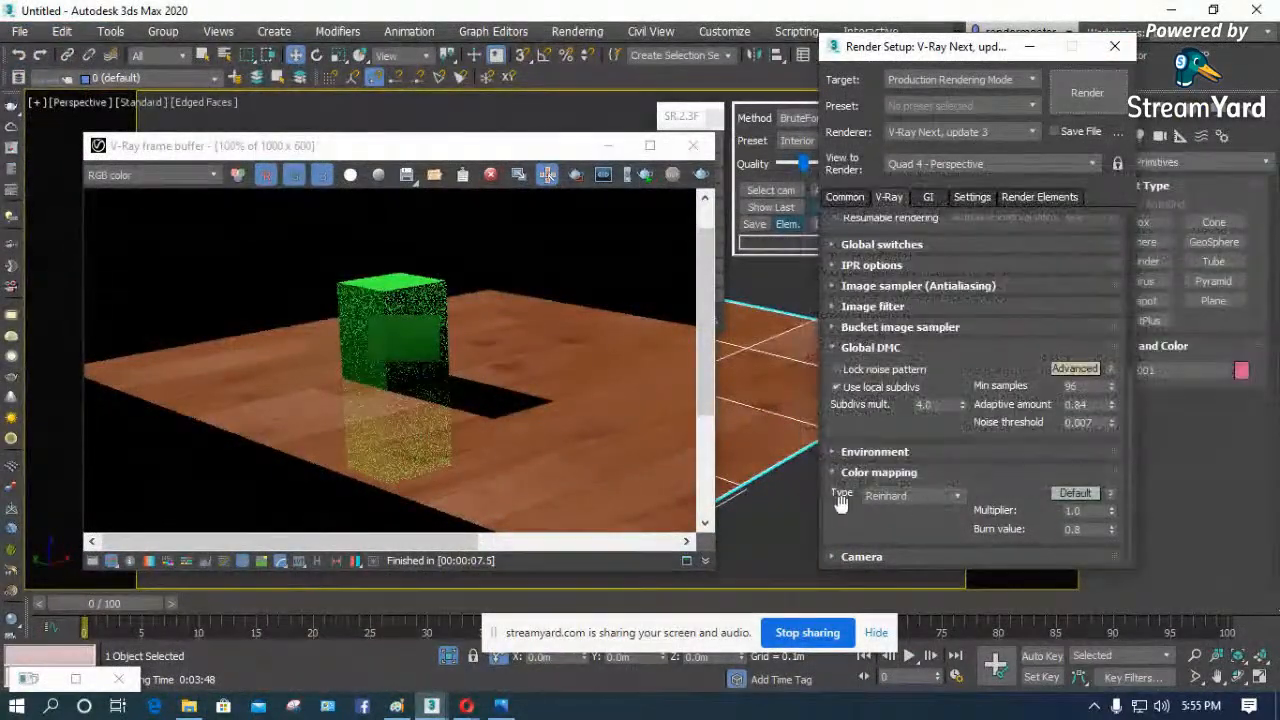
pyautogui.click(944, 498)
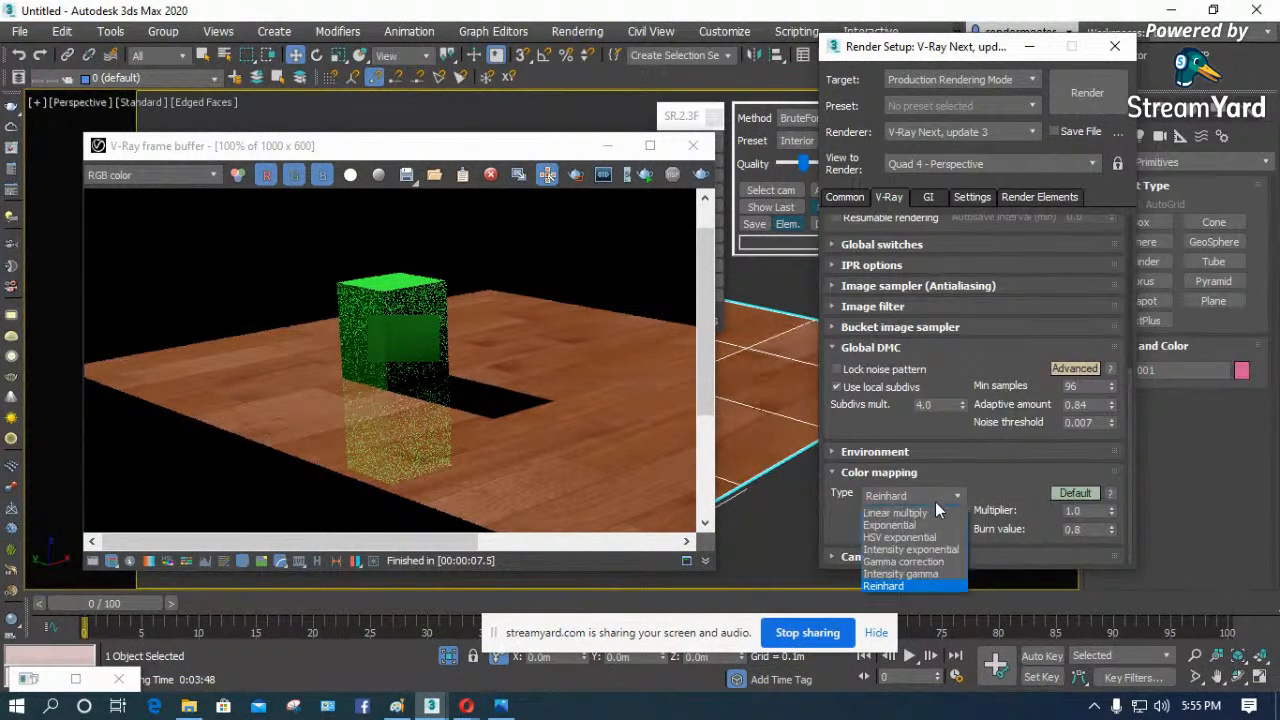
pyautogui.click(923, 513)
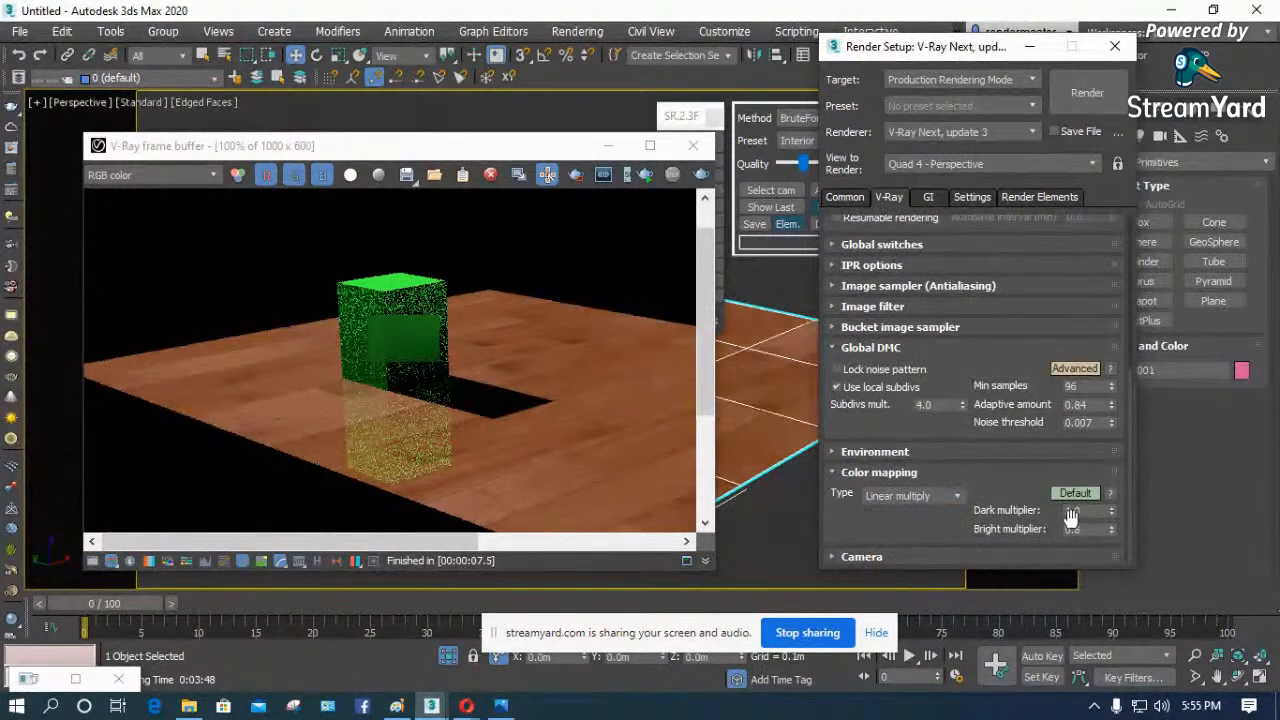
pyautogui.doubleClick(1068, 511)
pyautogui.click(1082, 493)
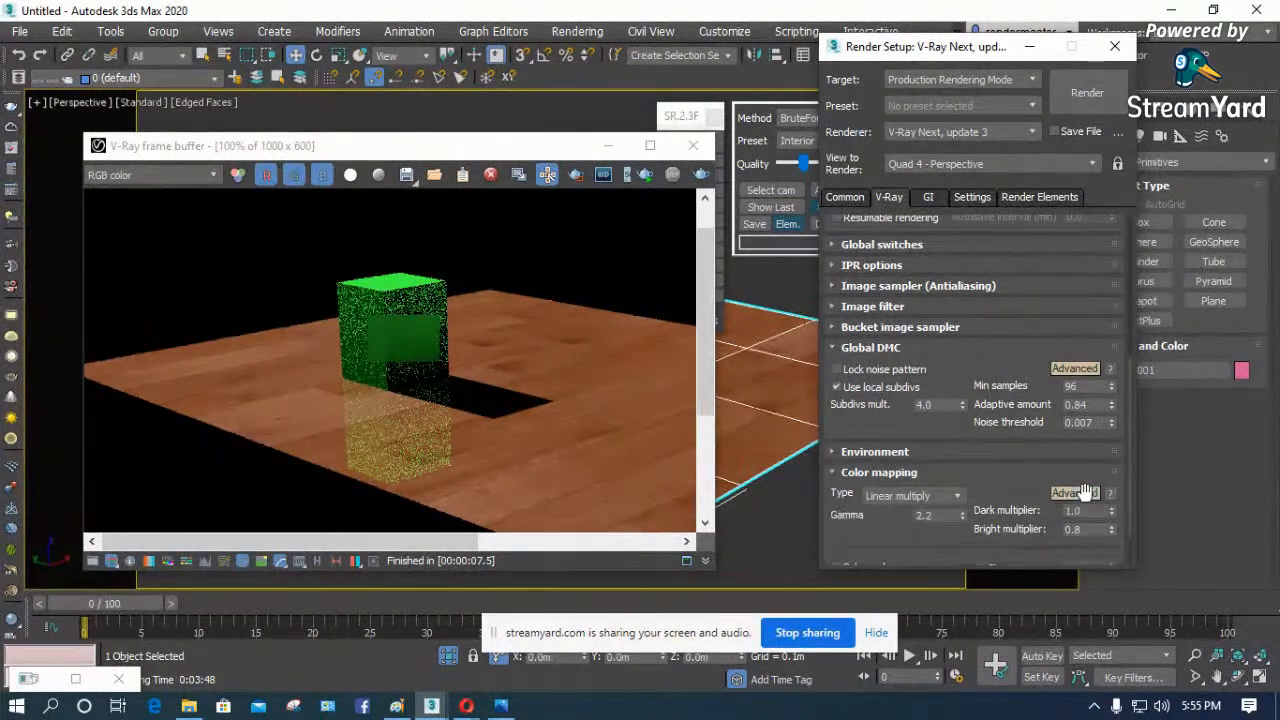
pyautogui.click(1085, 492)
pyautogui.scroll(-1, 1000, 350)
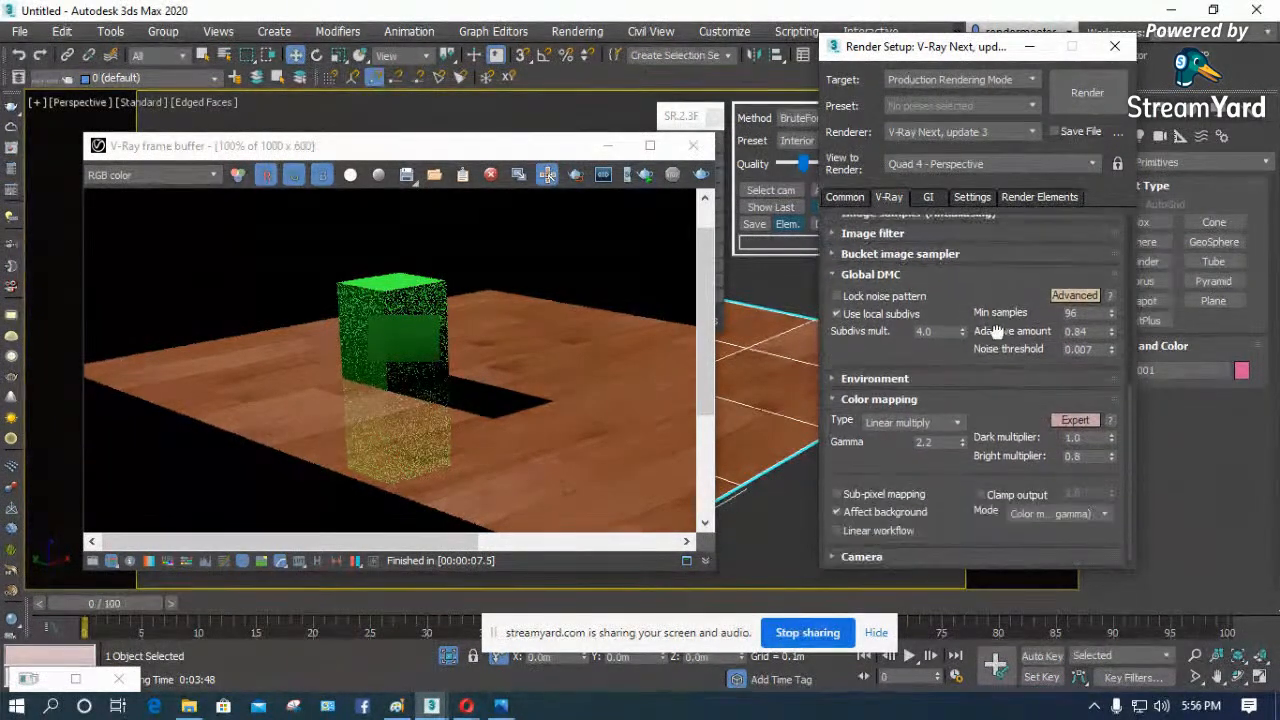
# - Set the color mapping type to Intensity gamma with a multiplier of 2.2 and render the scene
pyautogui.click(956, 423)
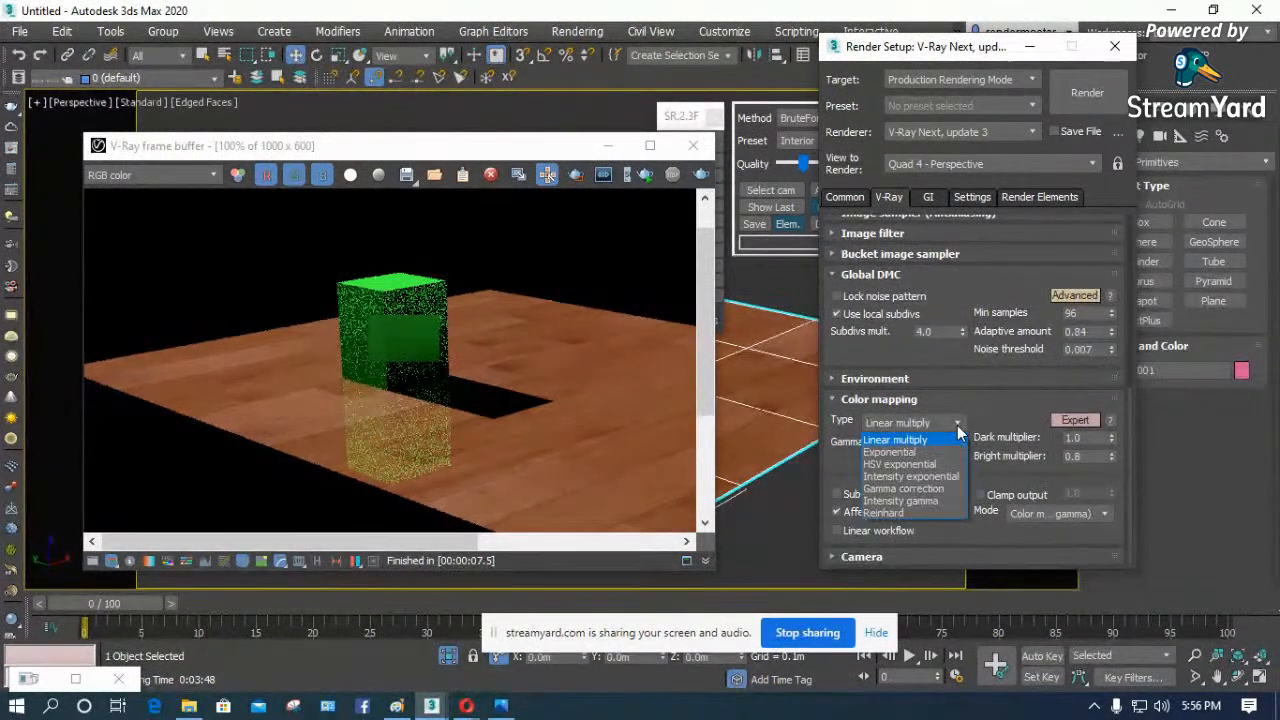
pyautogui.click(927, 502)
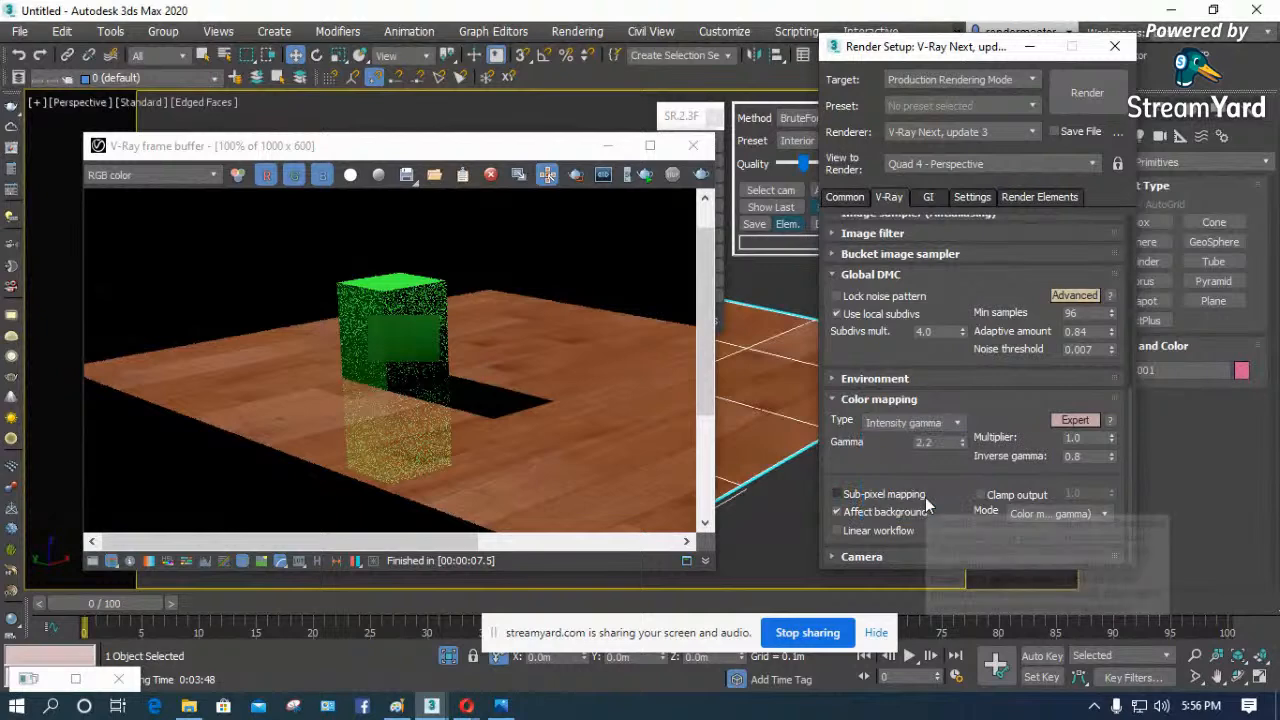
pyautogui.doubleClick(1078, 437)
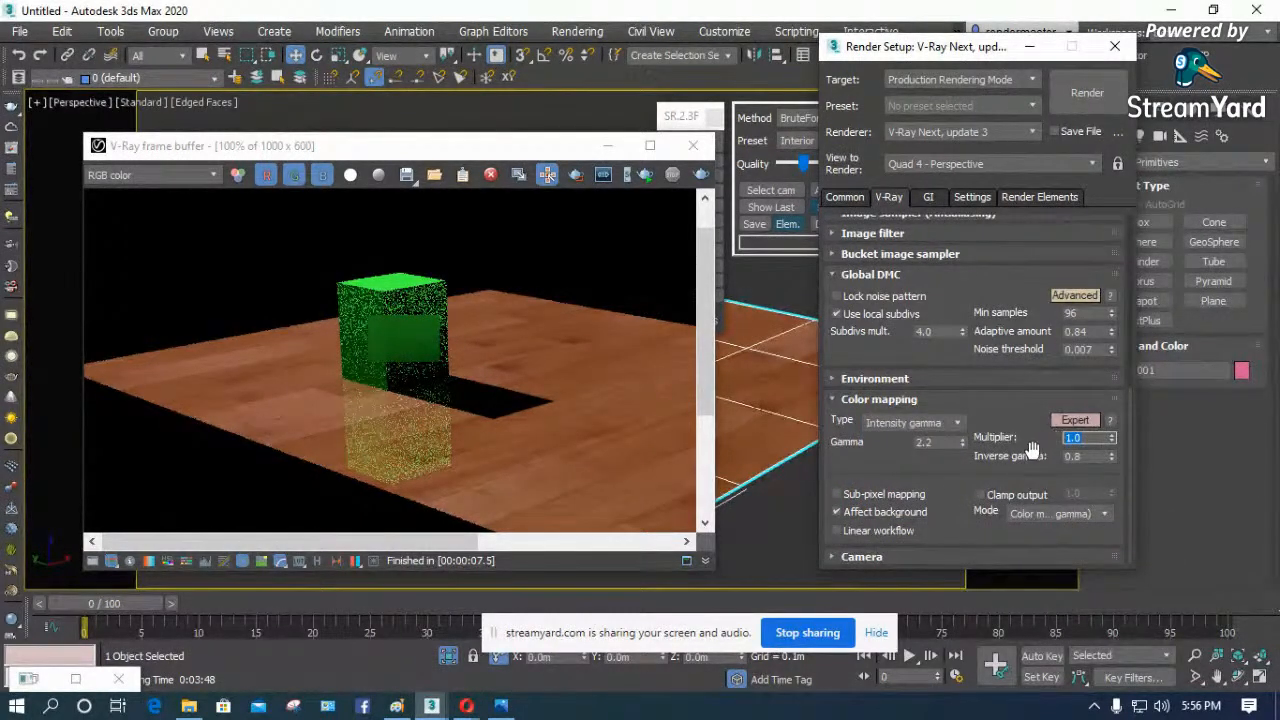
pyautogui.write('2.2')
pyautogui.click(701, 175)
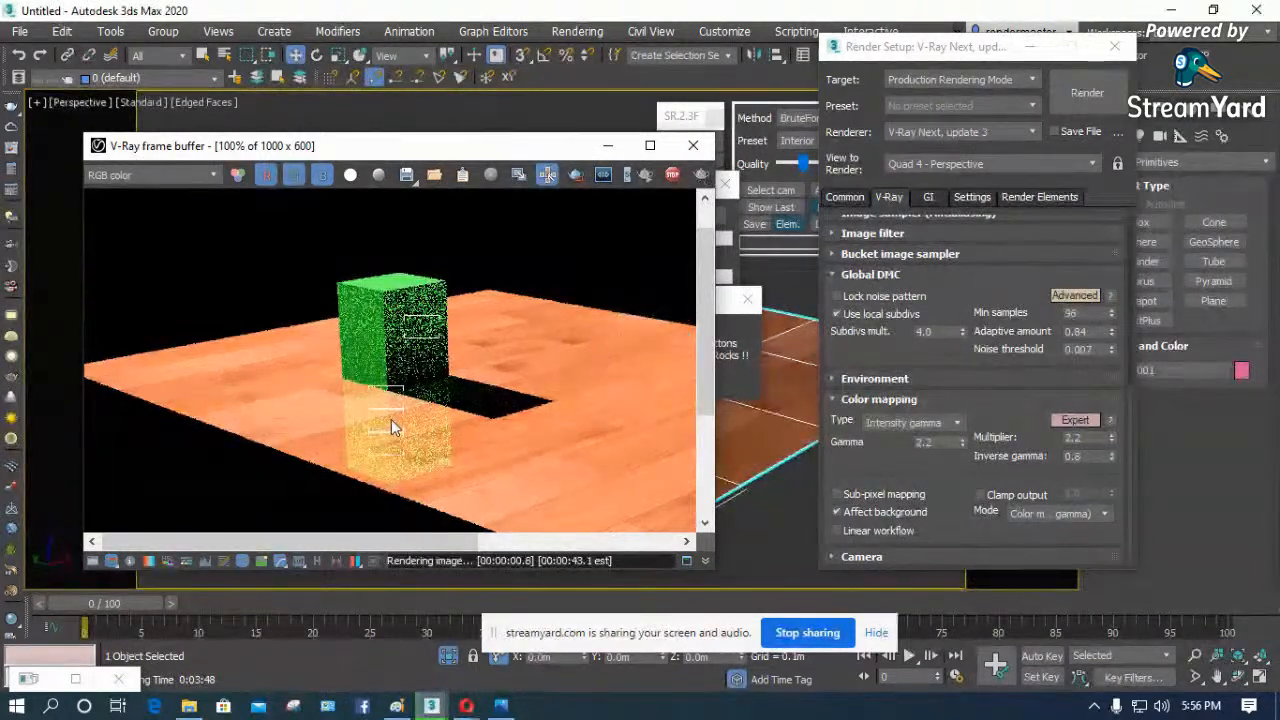
pyautogui.click(1090, 440)
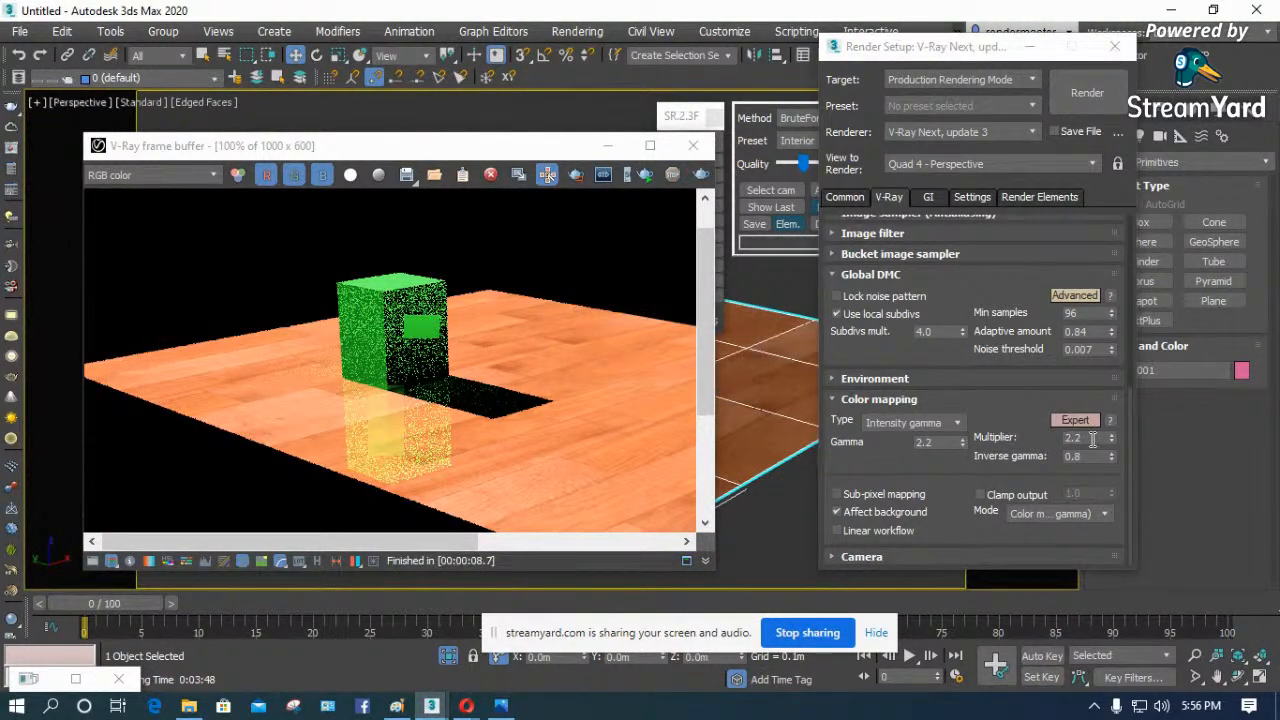
# - Change the color mapping type to Reinhard, render the scene again and look through the available types
pyautogui.click(943, 432)
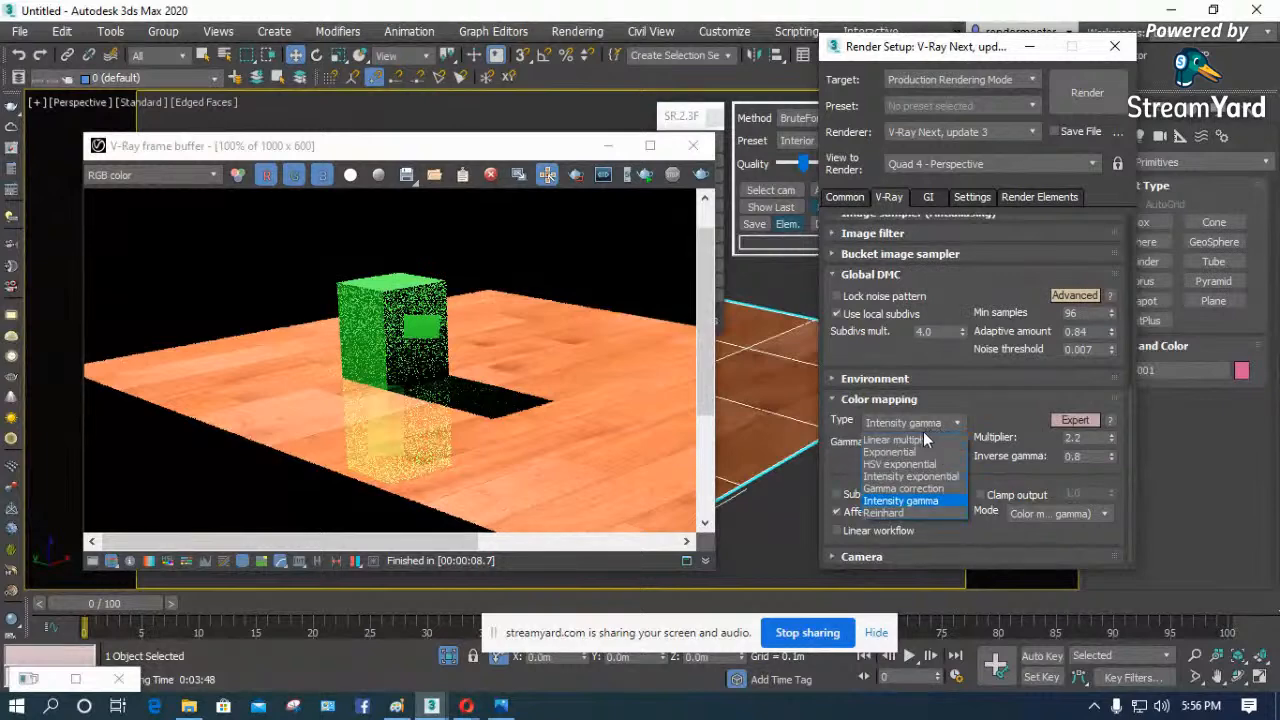
pyautogui.click(897, 512)
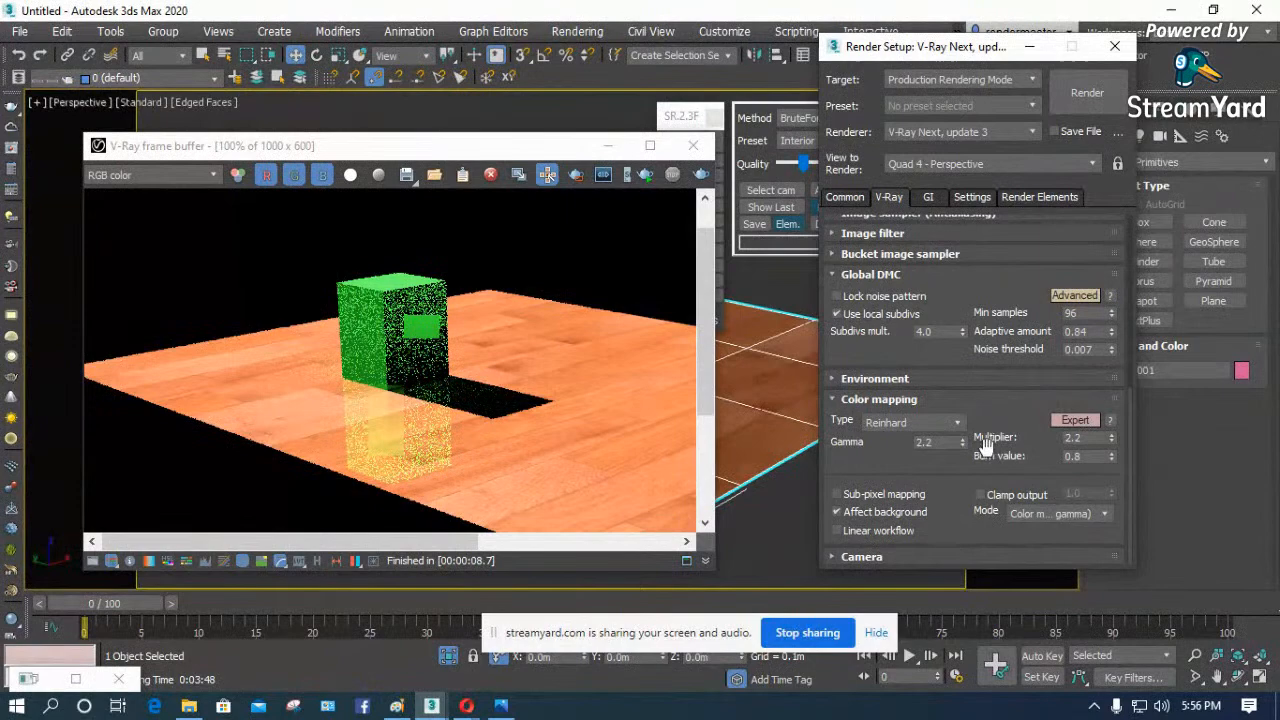
pyautogui.click(703, 174)
pyautogui.click(703, 174)
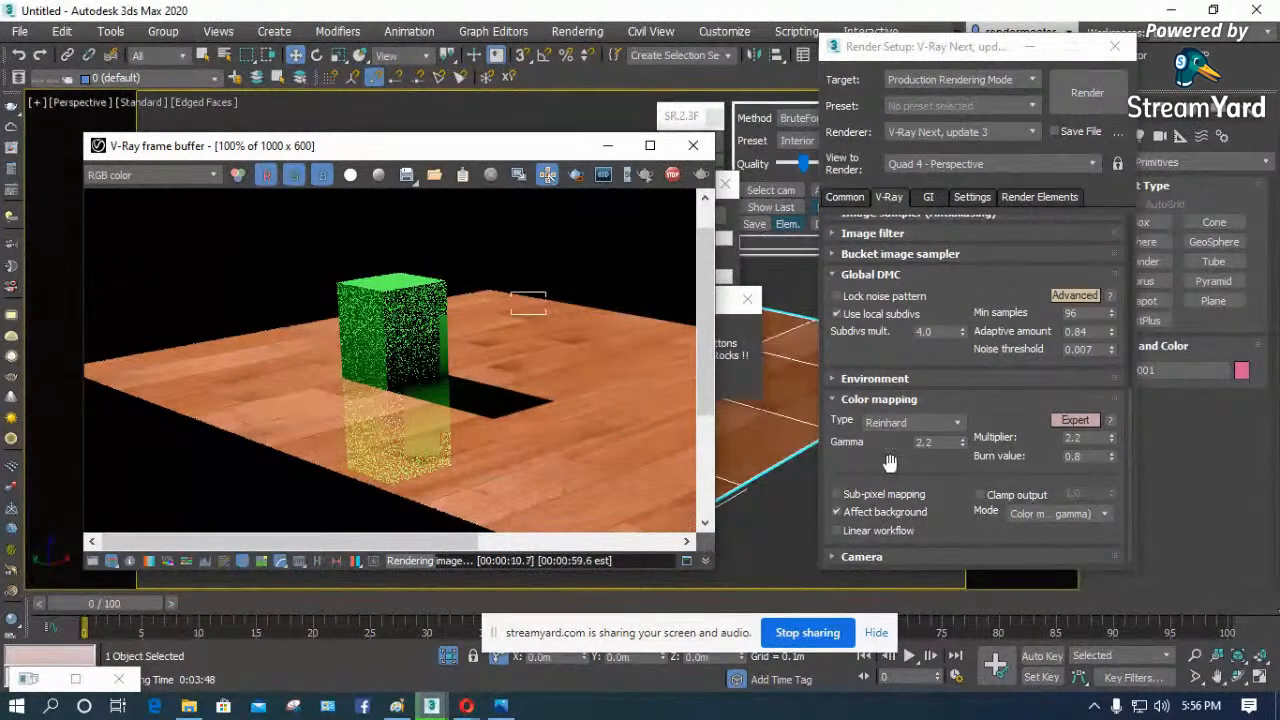
pyautogui.click(953, 422)
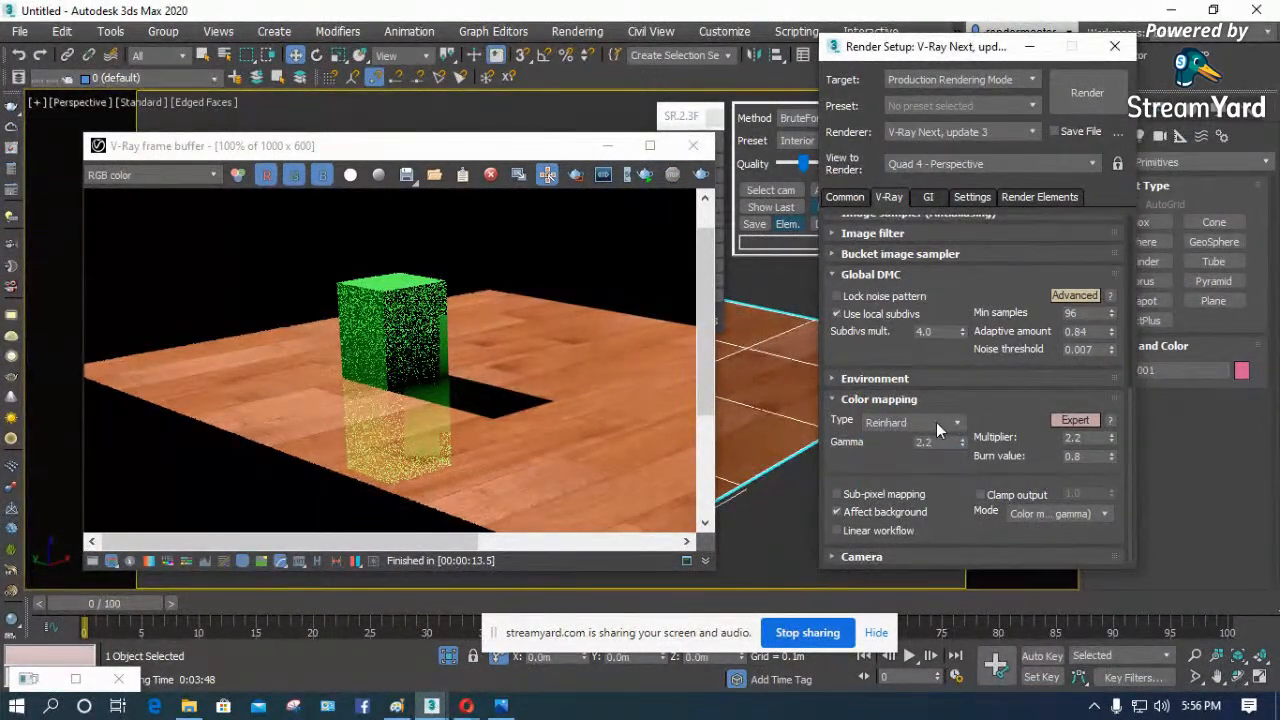
pyautogui.click(936, 422)
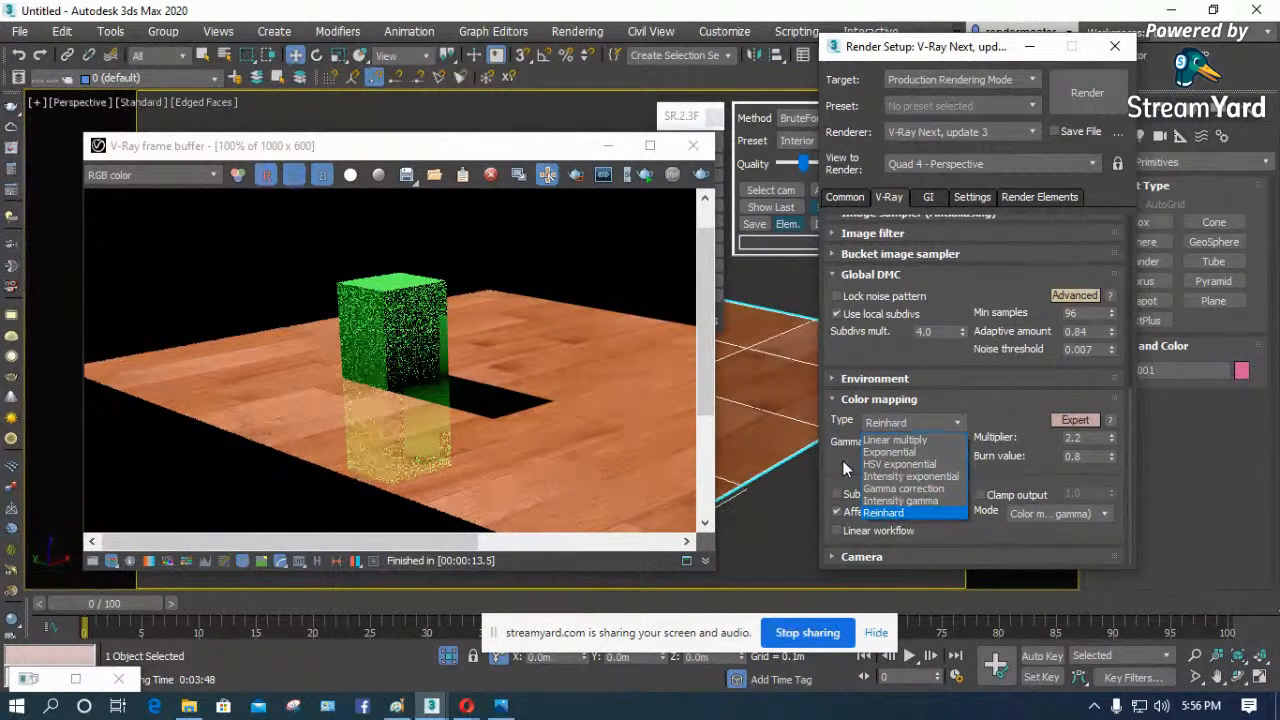
pyautogui.click(538, 148)
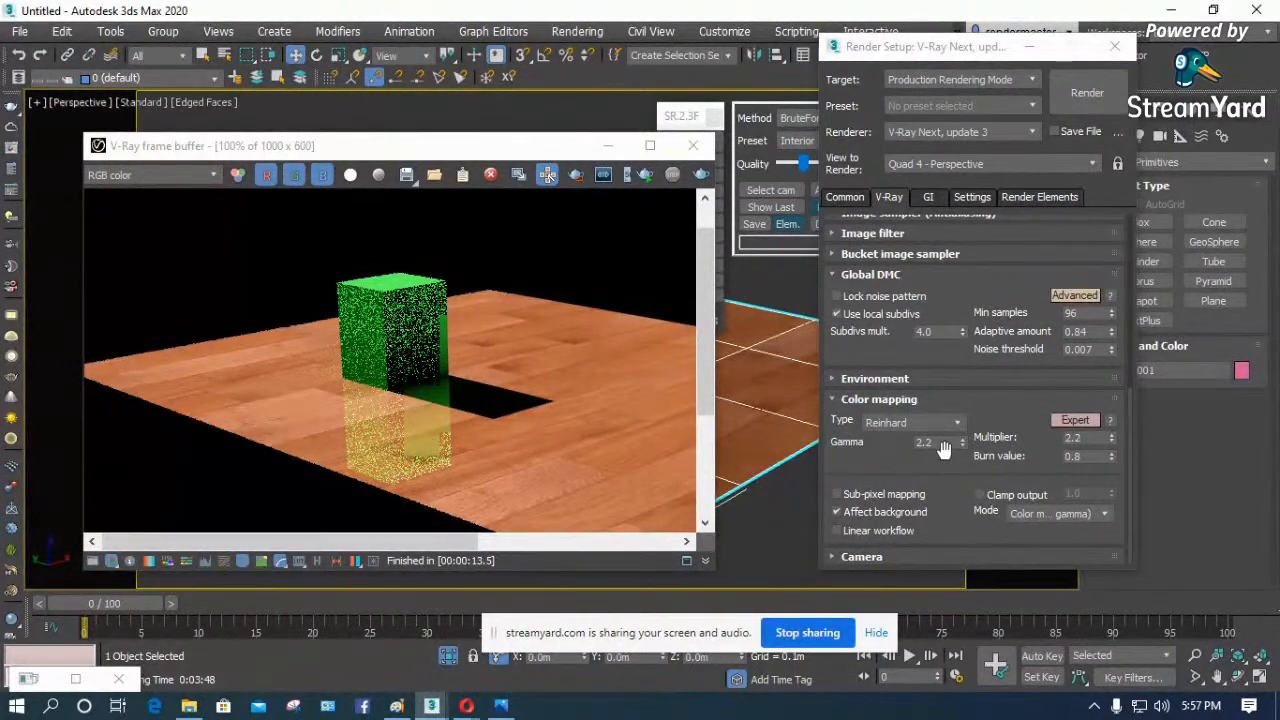
# - Collapse the Color mapping settings and expand the Camera settings
pyautogui.click(864, 535)
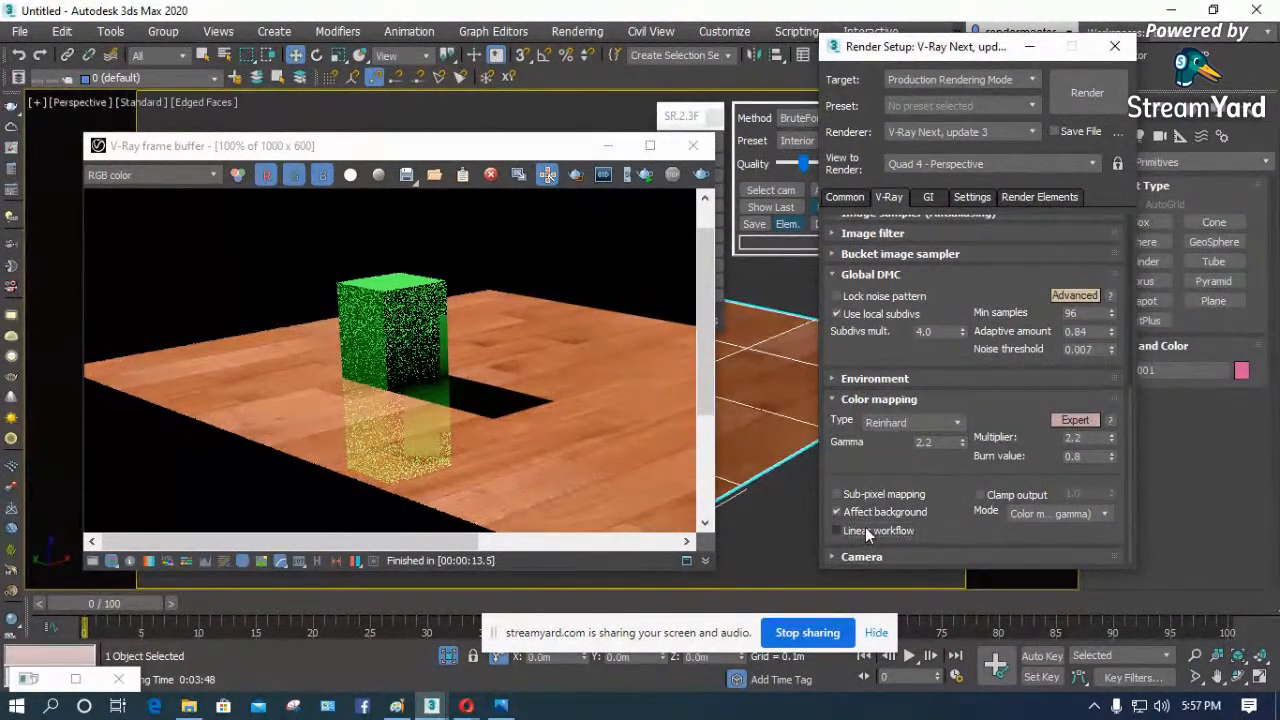
pyautogui.click(843, 400)
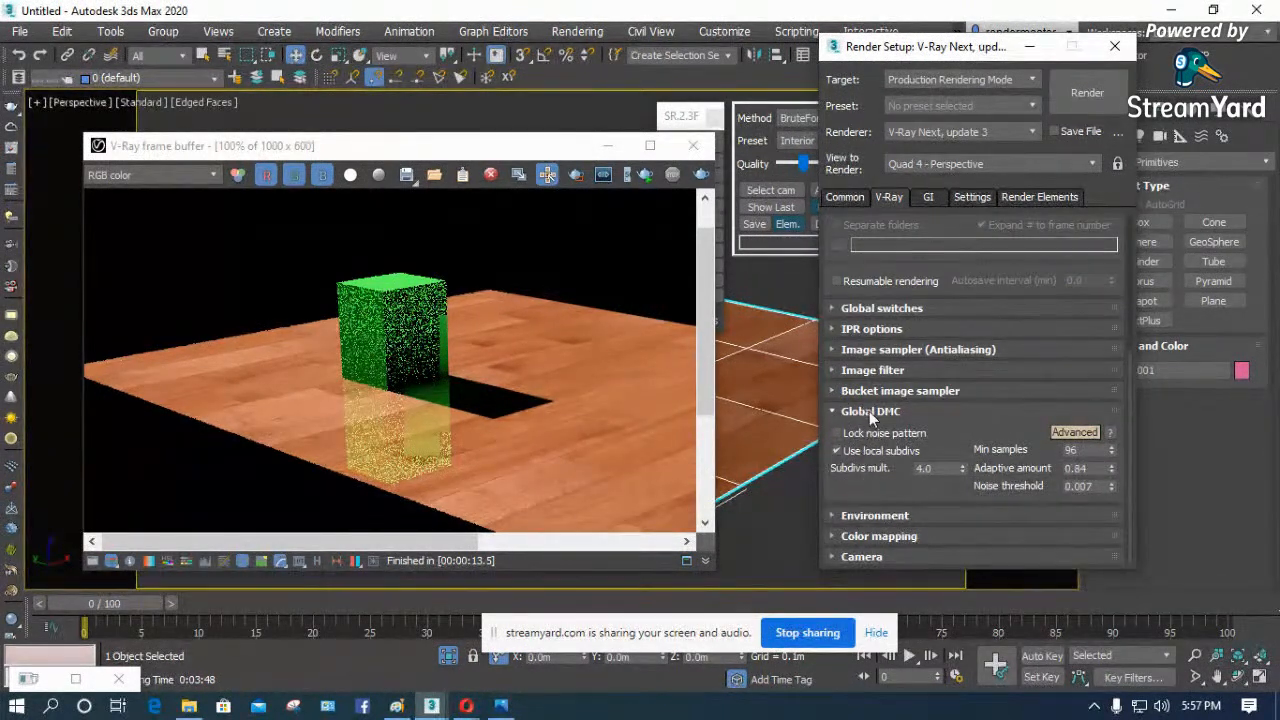
pyautogui.click(862, 557)
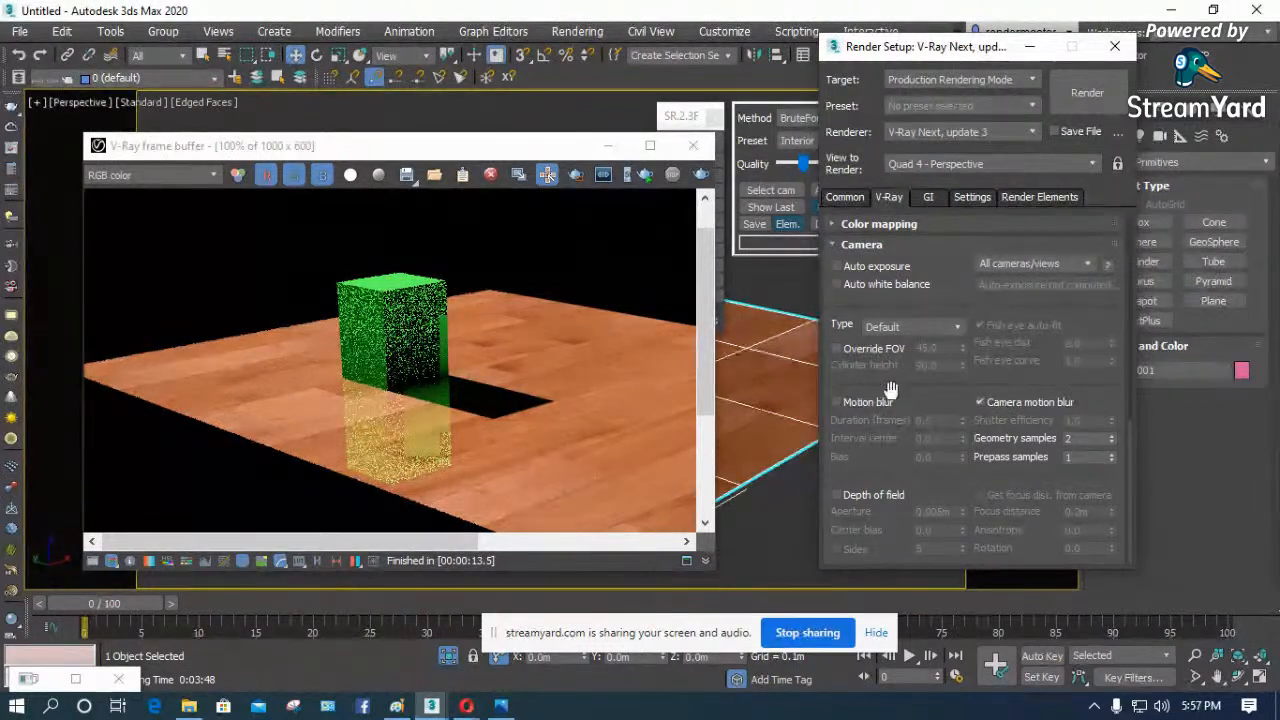
# - Turn off global illumination, start a test render of the box scene, and cancel it while closing the frame buffer
pyautogui.click(937, 200)
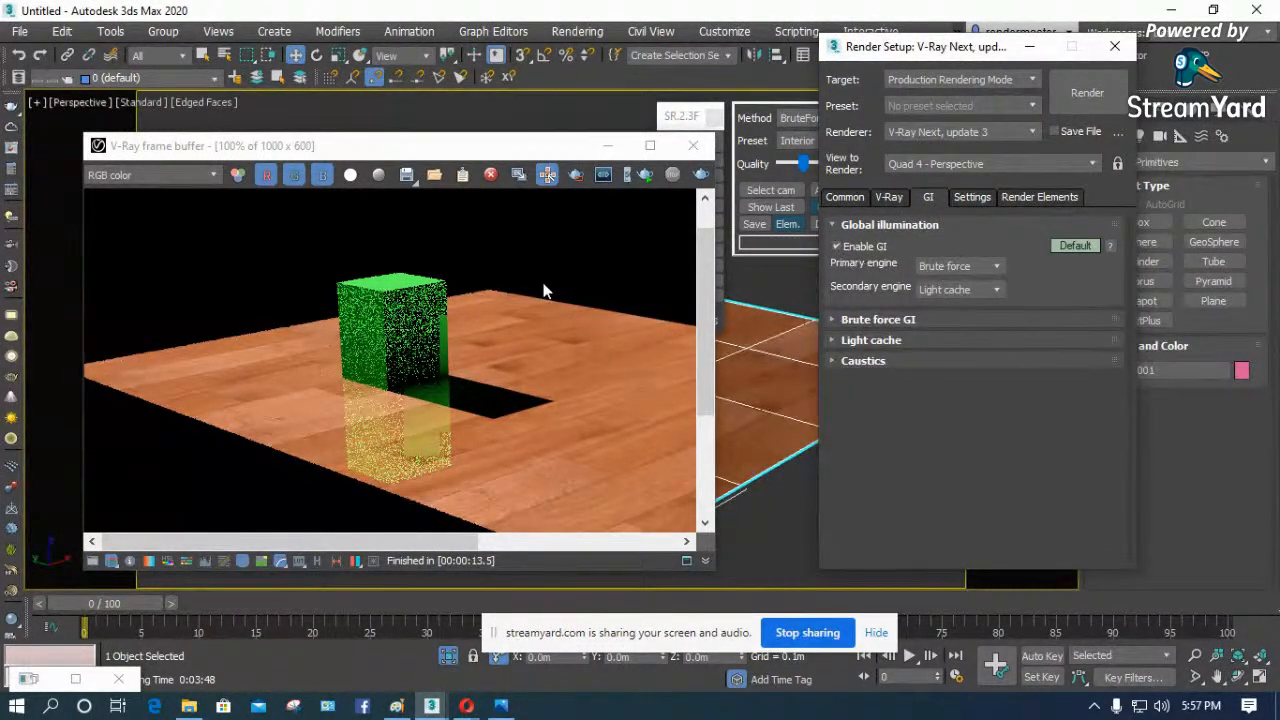
pyautogui.click(836, 247)
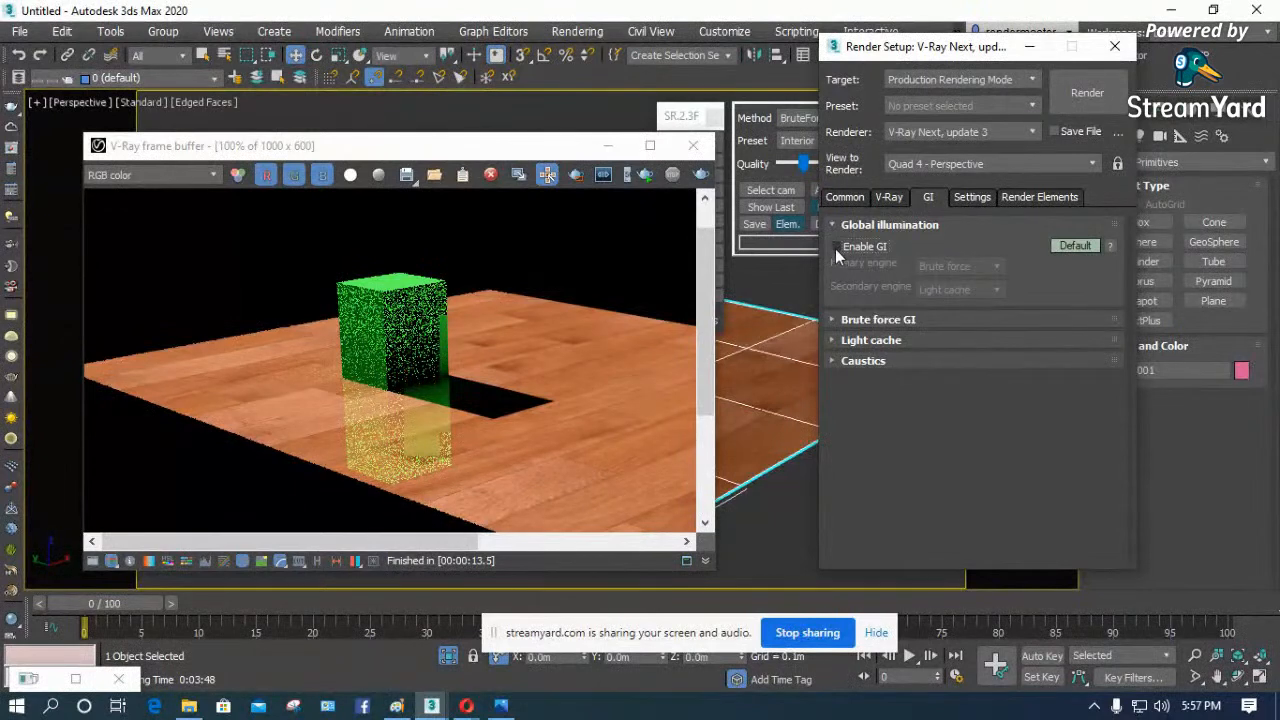
pyautogui.click(702, 176)
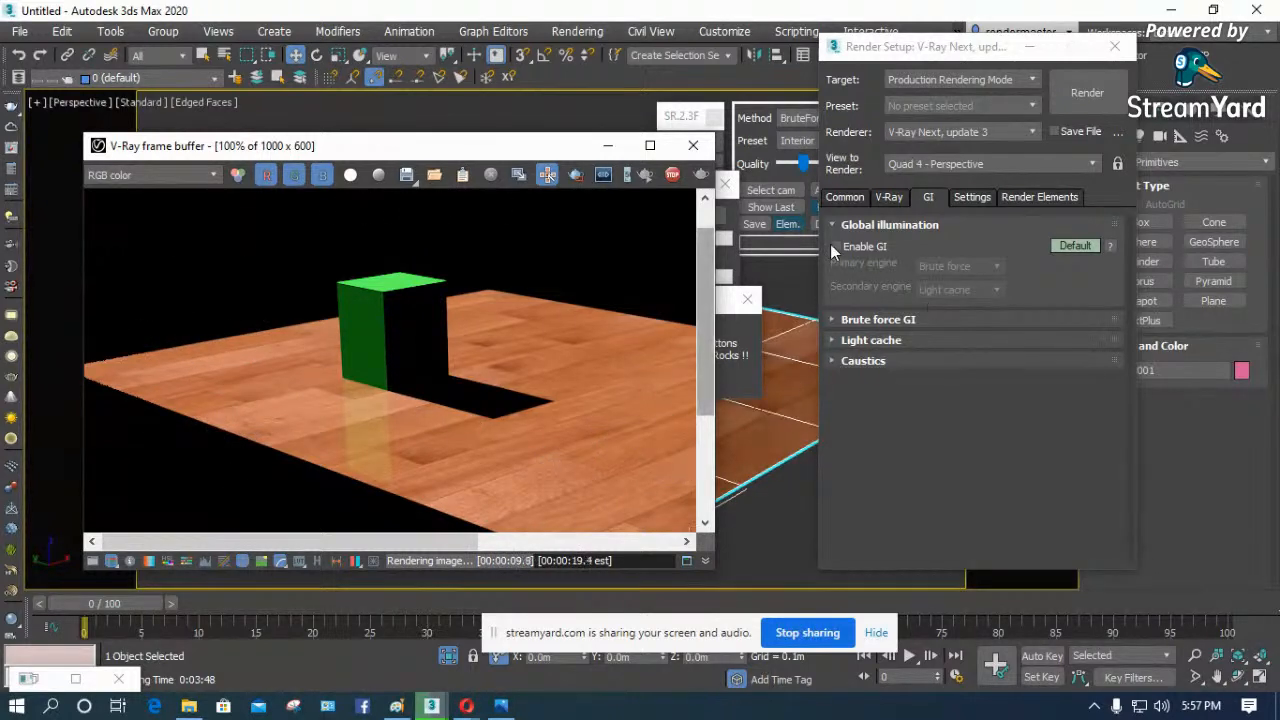
pyautogui.click(693, 145)
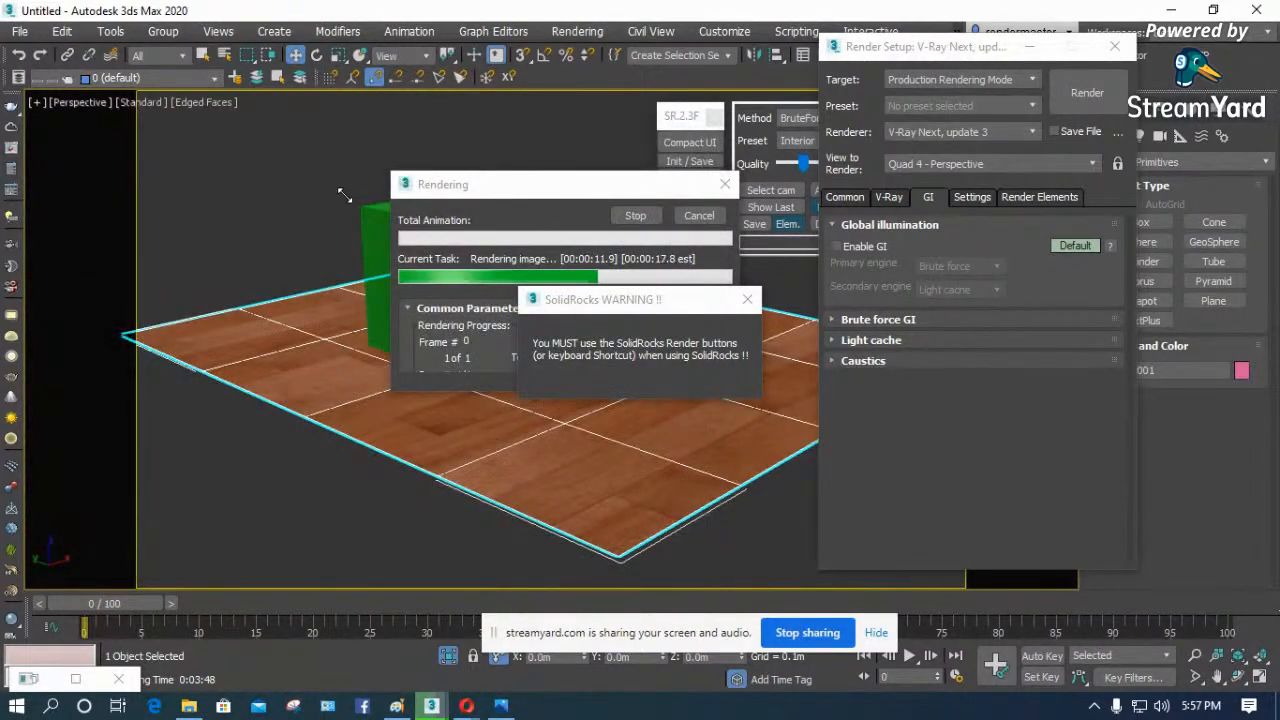
pyautogui.click(699, 215)
# - Delete the green box and the wooden plane, and switch the viewport to the Camera001 view of the room interior
pyautogui.click(400, 174)
pyautogui.scroll(-5, 396, 244)
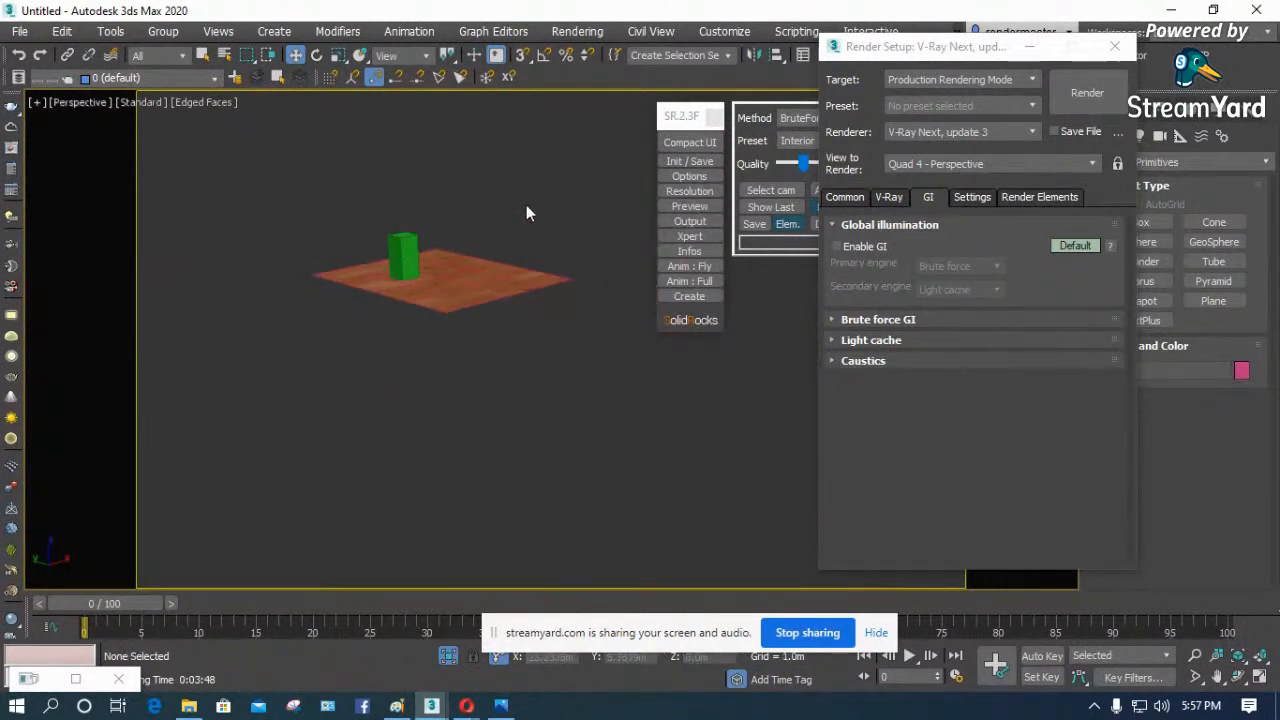
pyautogui.moveTo(526, 205); pyautogui.dragTo(377, 327)
pyautogui.press('Delete')
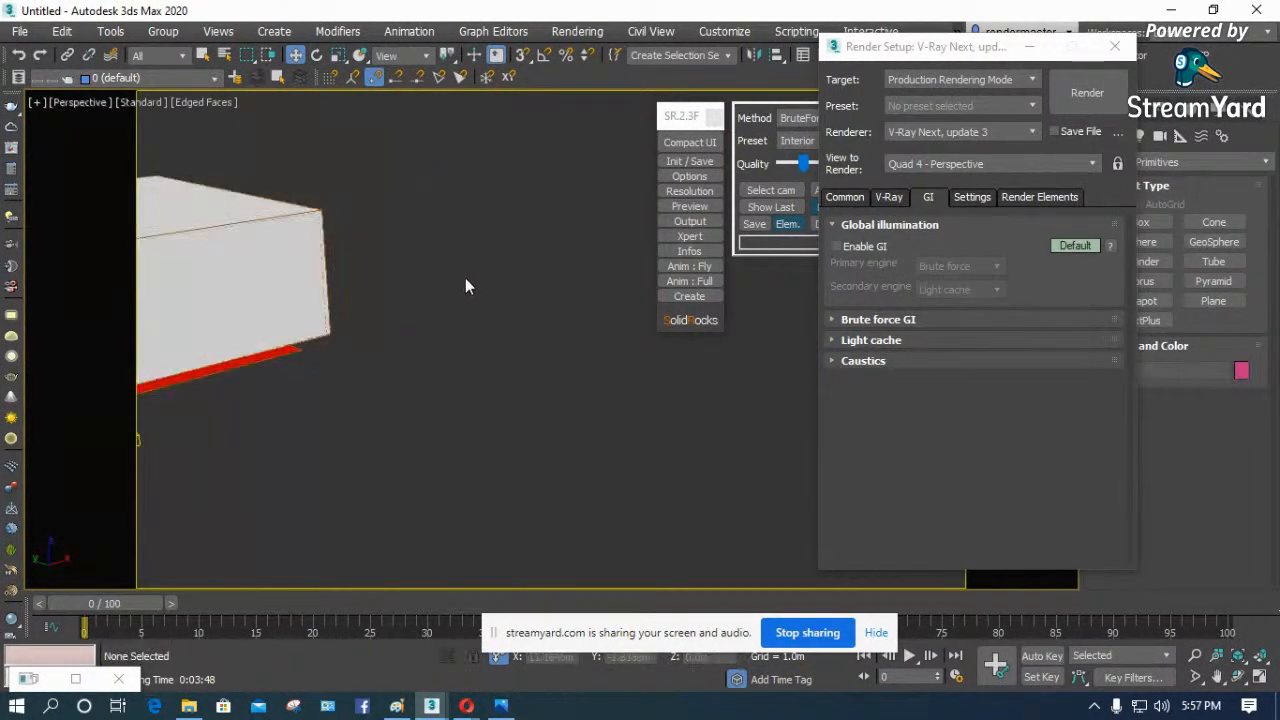
pyautogui.press('z')
pyautogui.press('c')
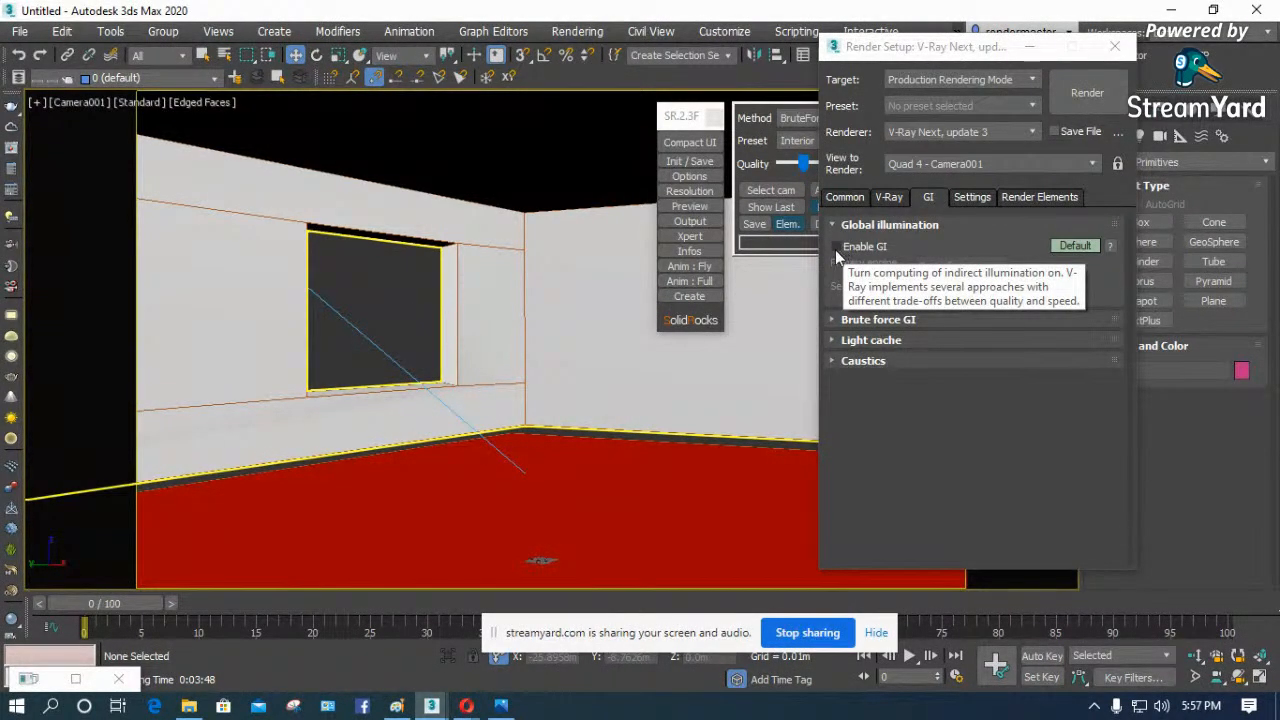
# - Render the room from Camera001 without global illumination and inspect the image in the enlarged frame buffer
pyautogui.click(1086, 92)
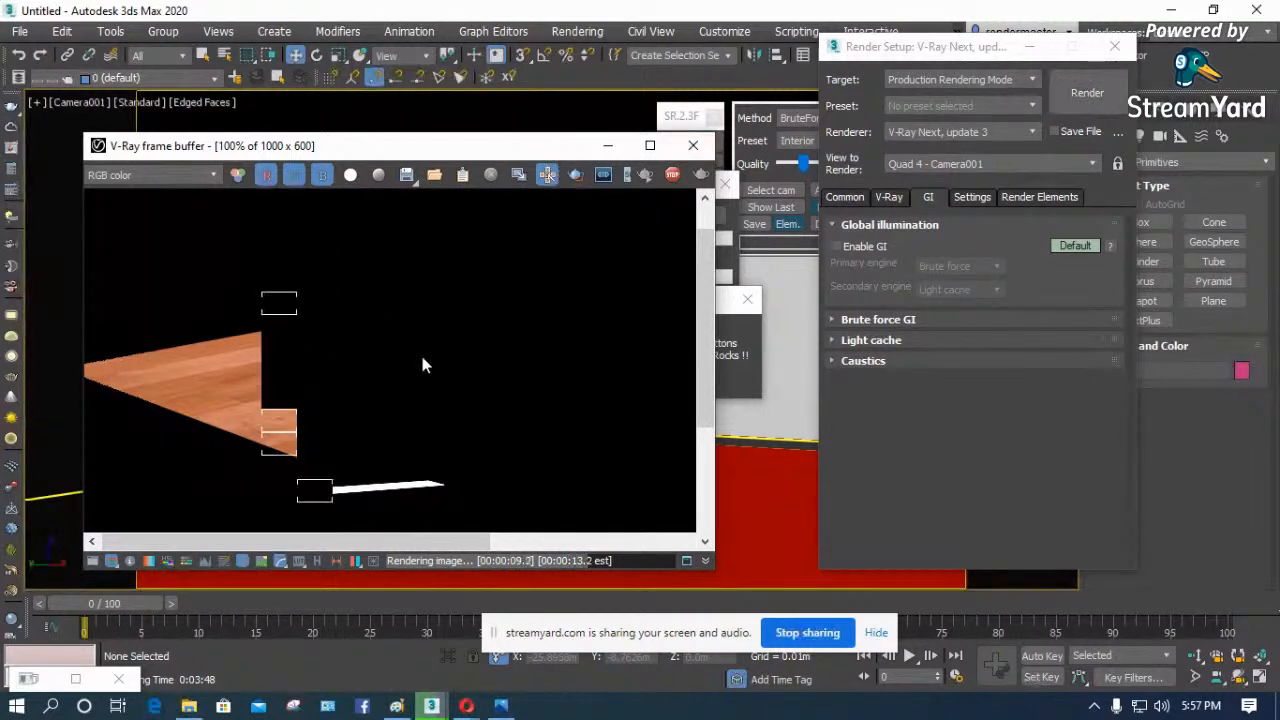
pyautogui.scroll(-1, 425, 360)
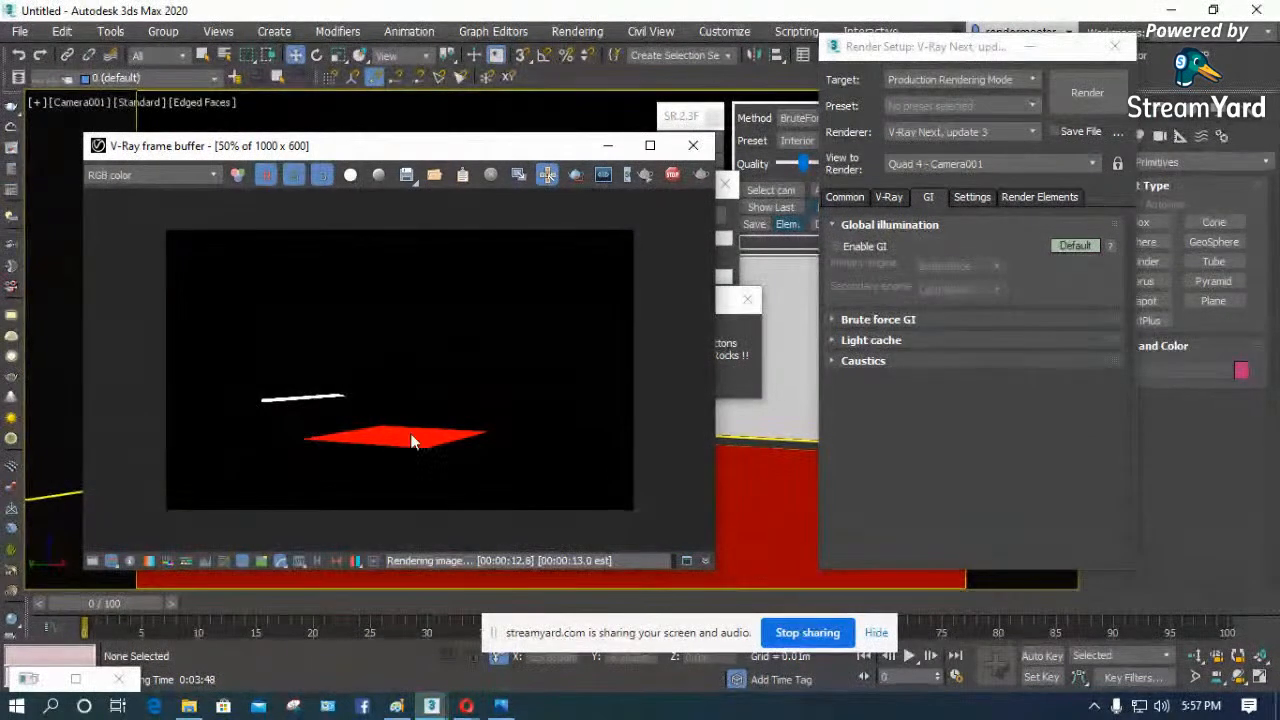
pyautogui.click(651, 147)
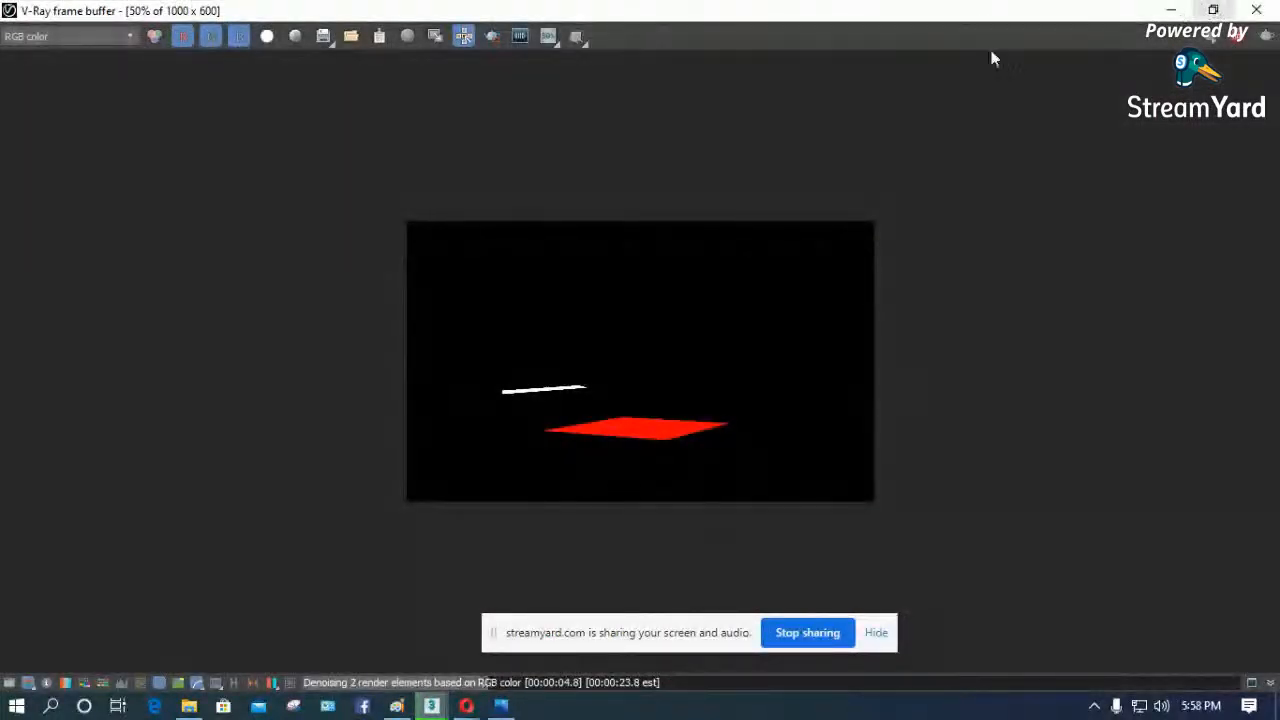
pyautogui.click(1213, 10)
pyautogui.moveTo(549, 141); pyautogui.dragTo(504, 83)
# - Enable global illumination, render a region covering about the left half of the room image and close the frame buffer
pyautogui.click(838, 248)
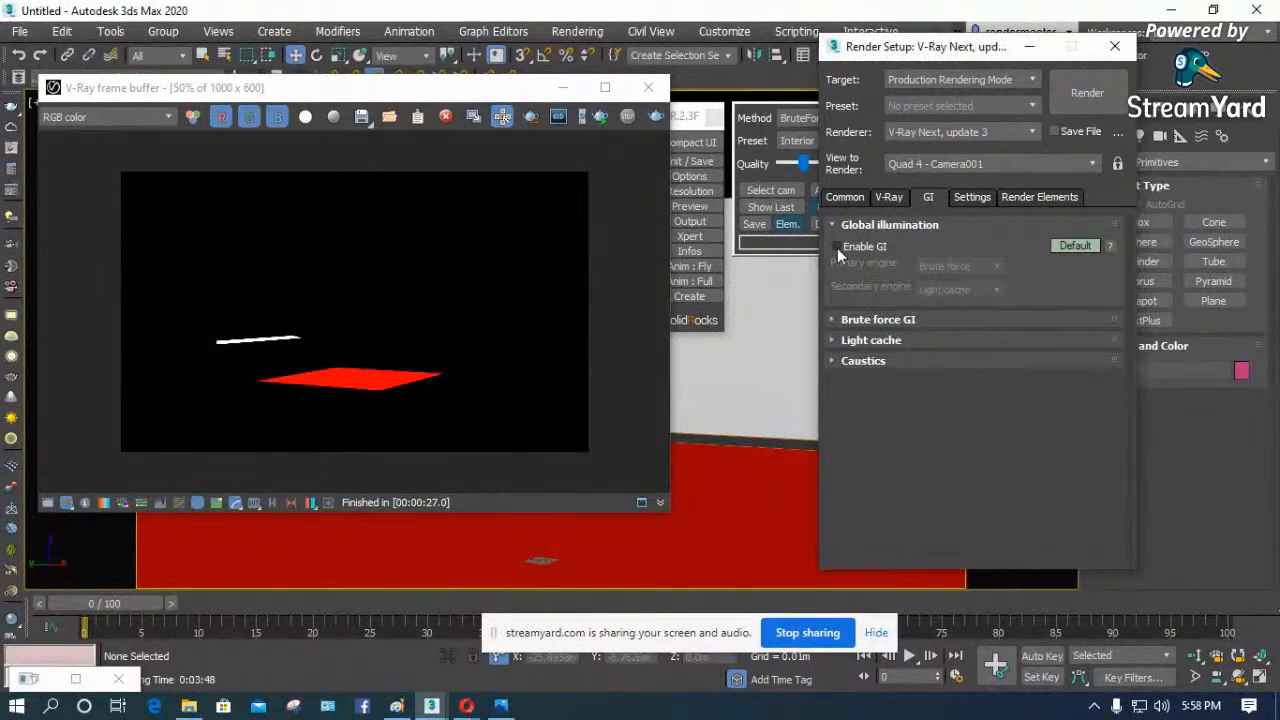
pyautogui.click(789, 226)
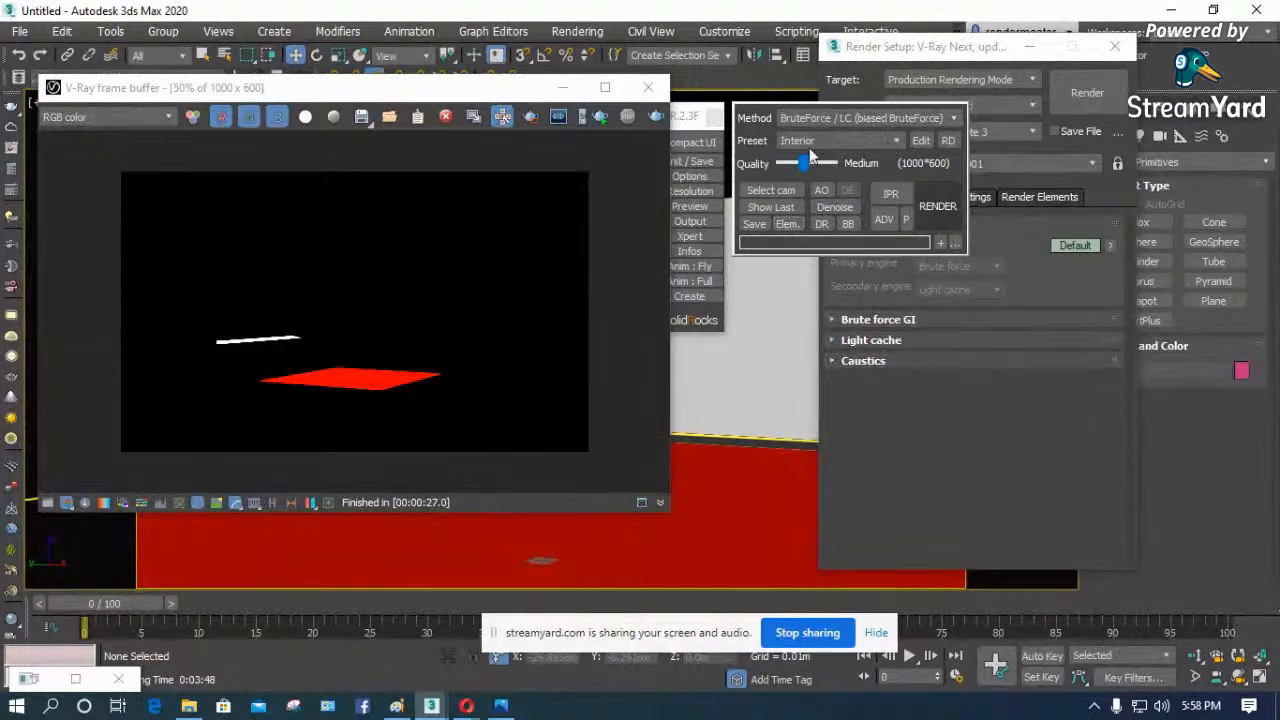
pyautogui.click(923, 393)
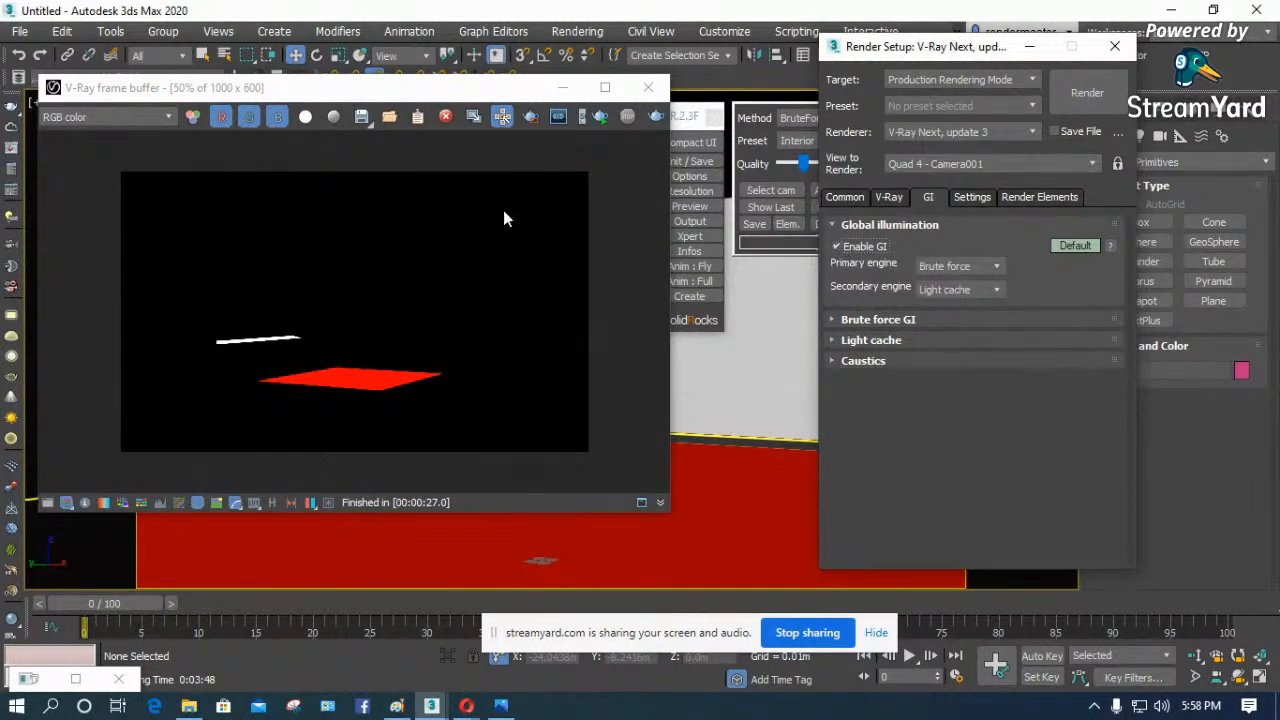
pyautogui.click(531, 118)
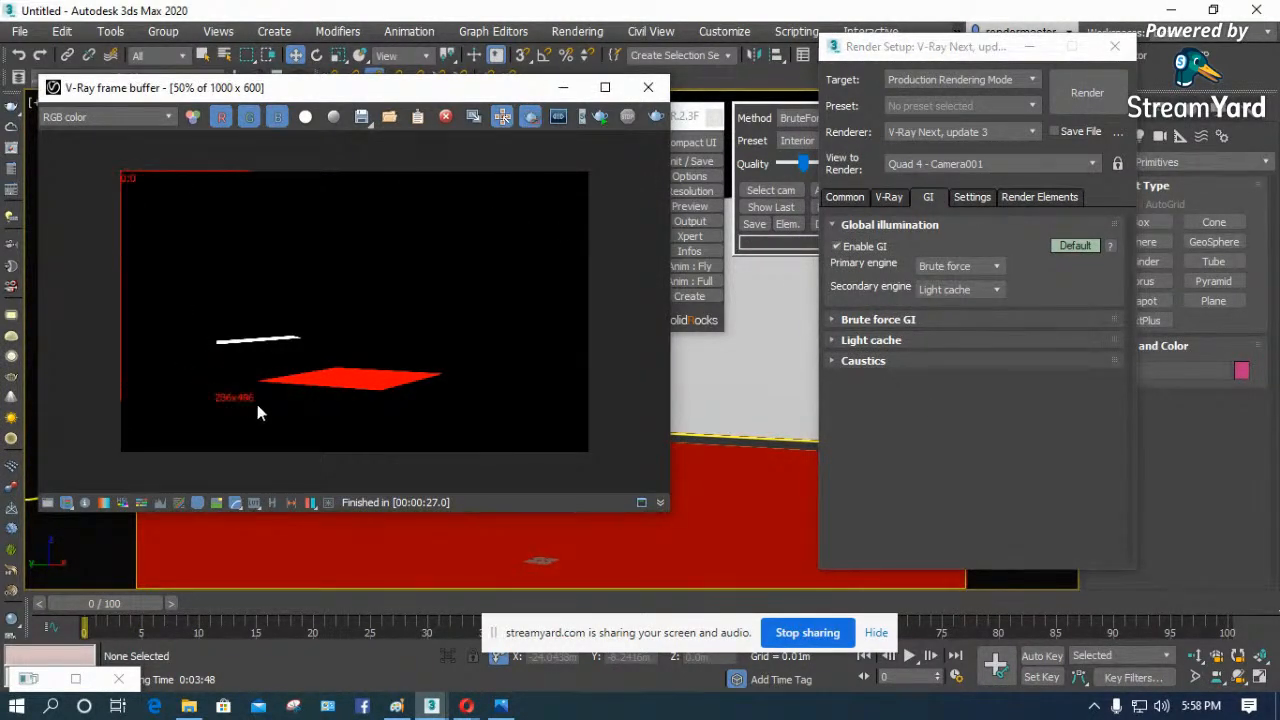
pyautogui.moveTo(340, 454); pyautogui.dragTo(357, 456)
pyautogui.click(1087, 92)
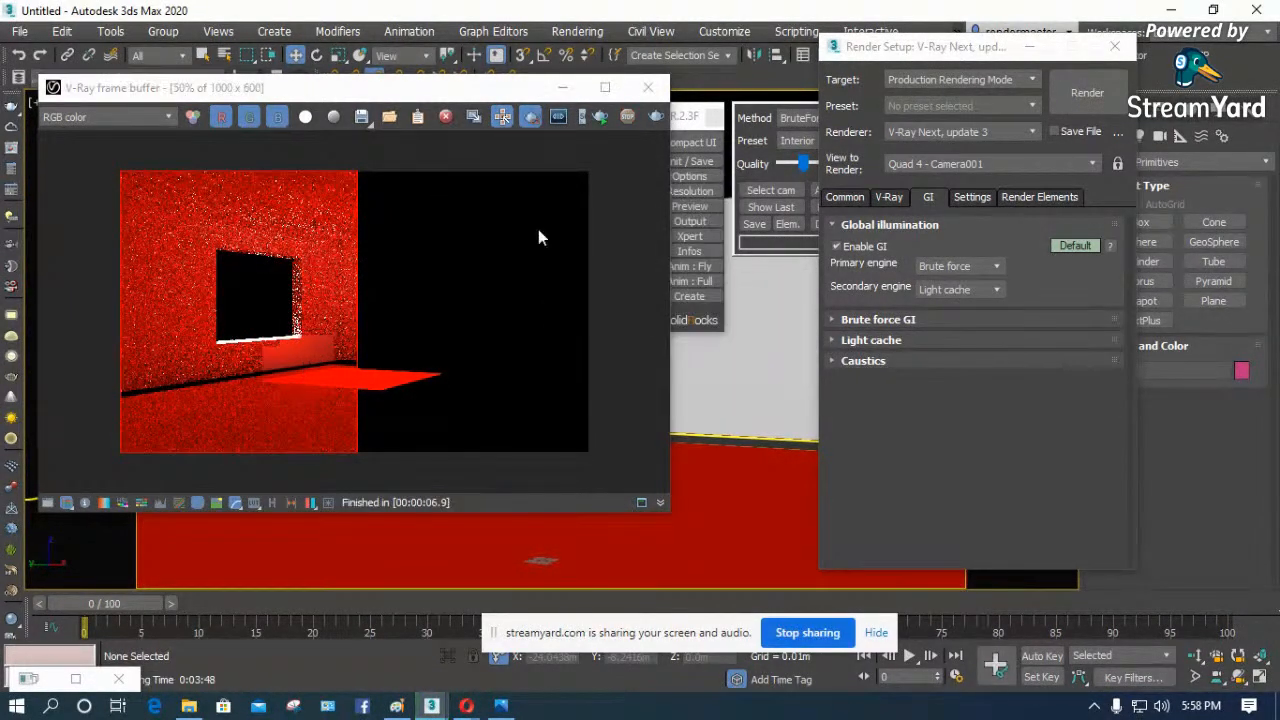
pyautogui.click(648, 88)
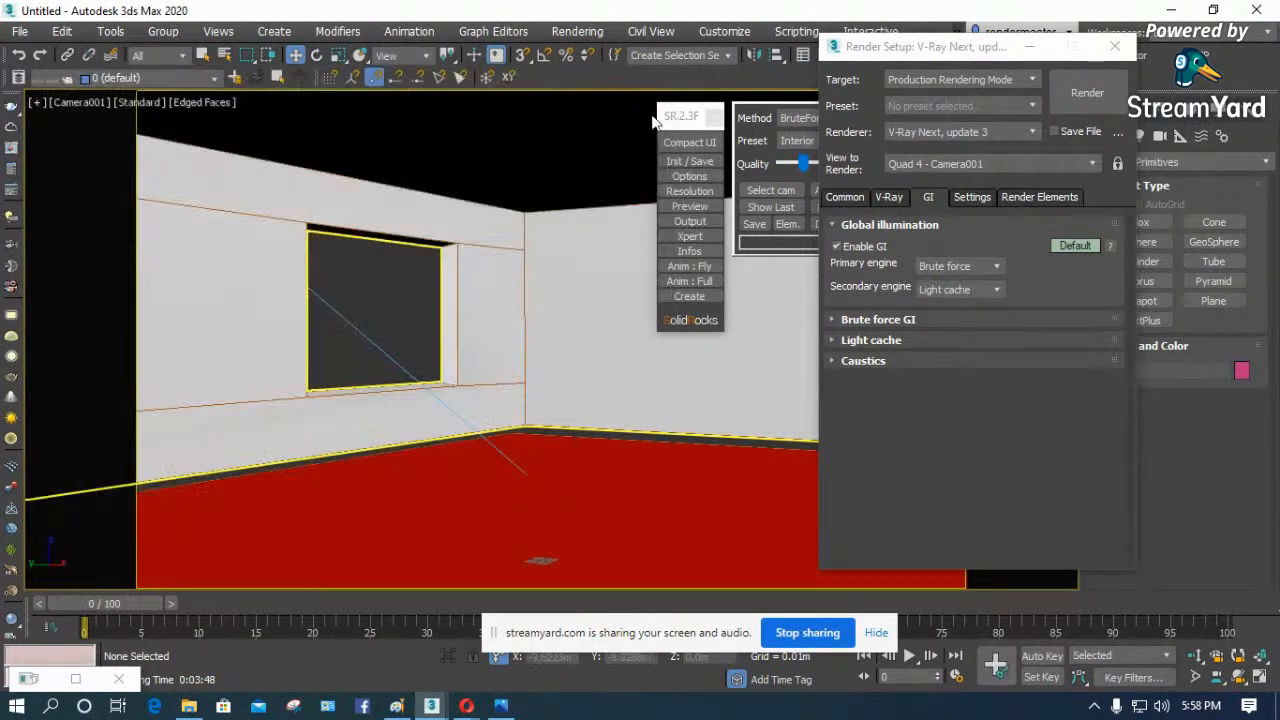
# - Review the V-Ray Global switches and check the room walls' material in the Material Editor
pyautogui.click(845, 197)
pyautogui.click(890, 197)
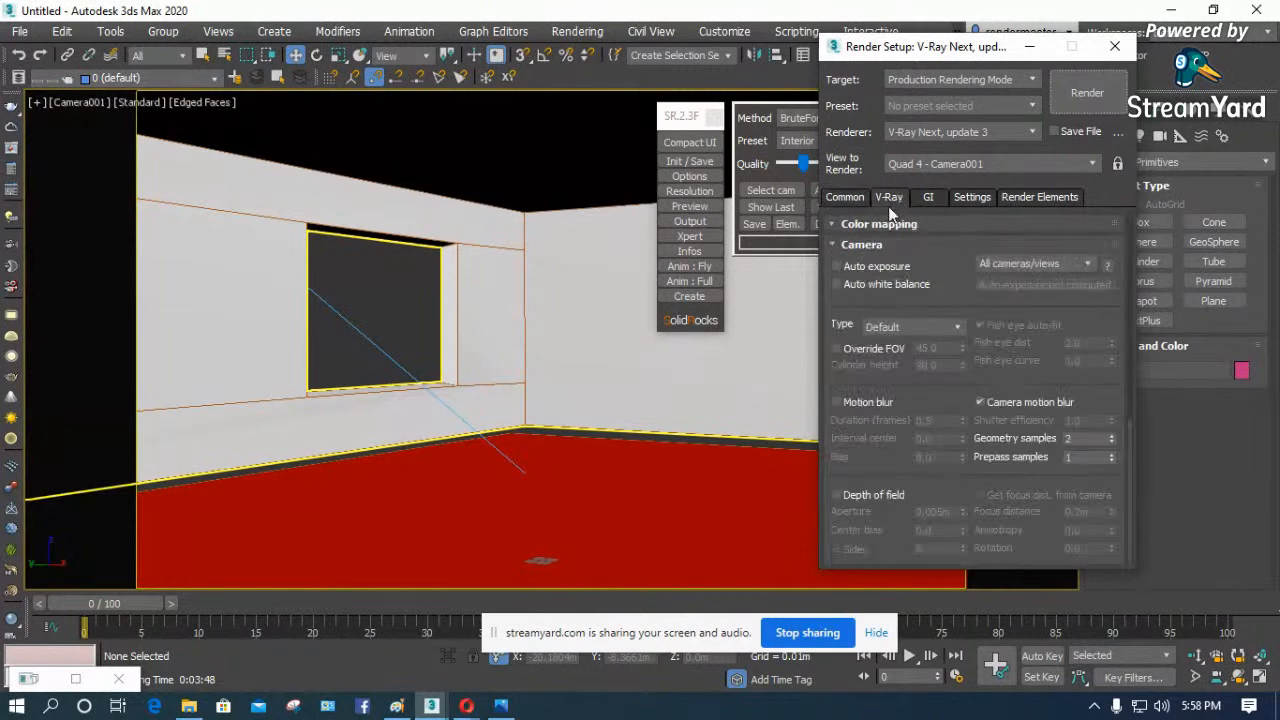
pyautogui.click(833, 244)
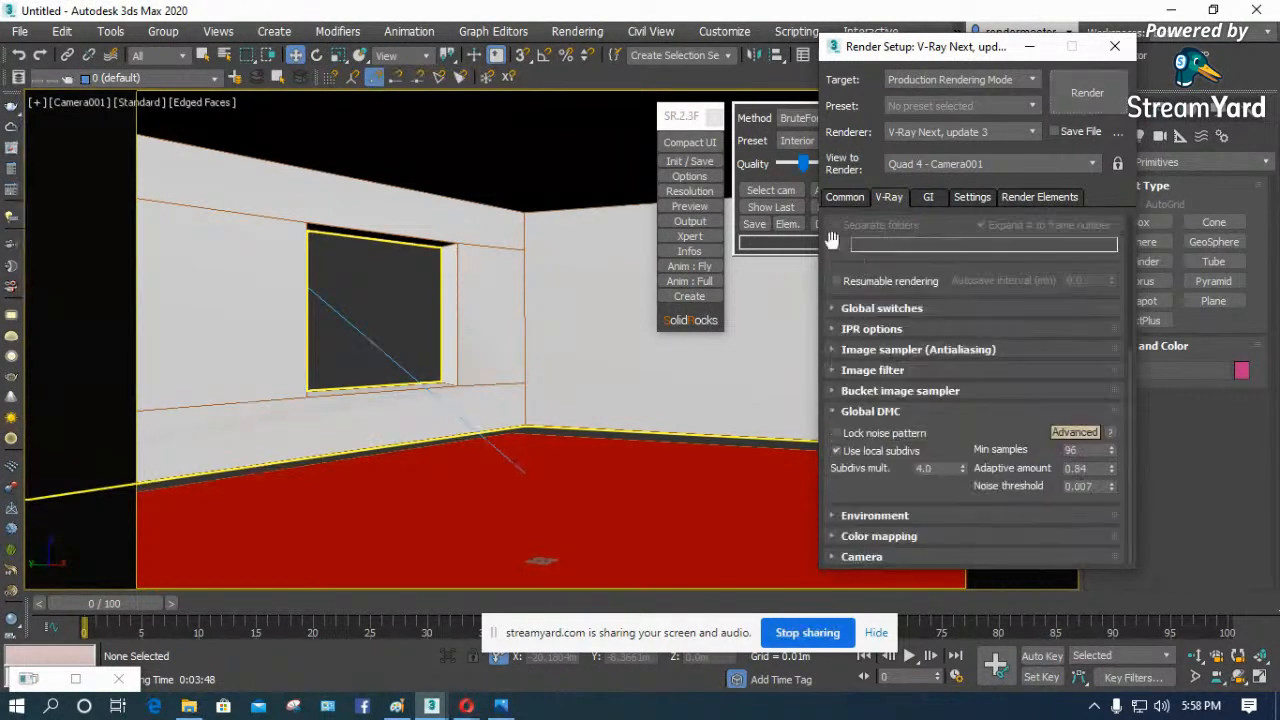
pyautogui.click(834, 309)
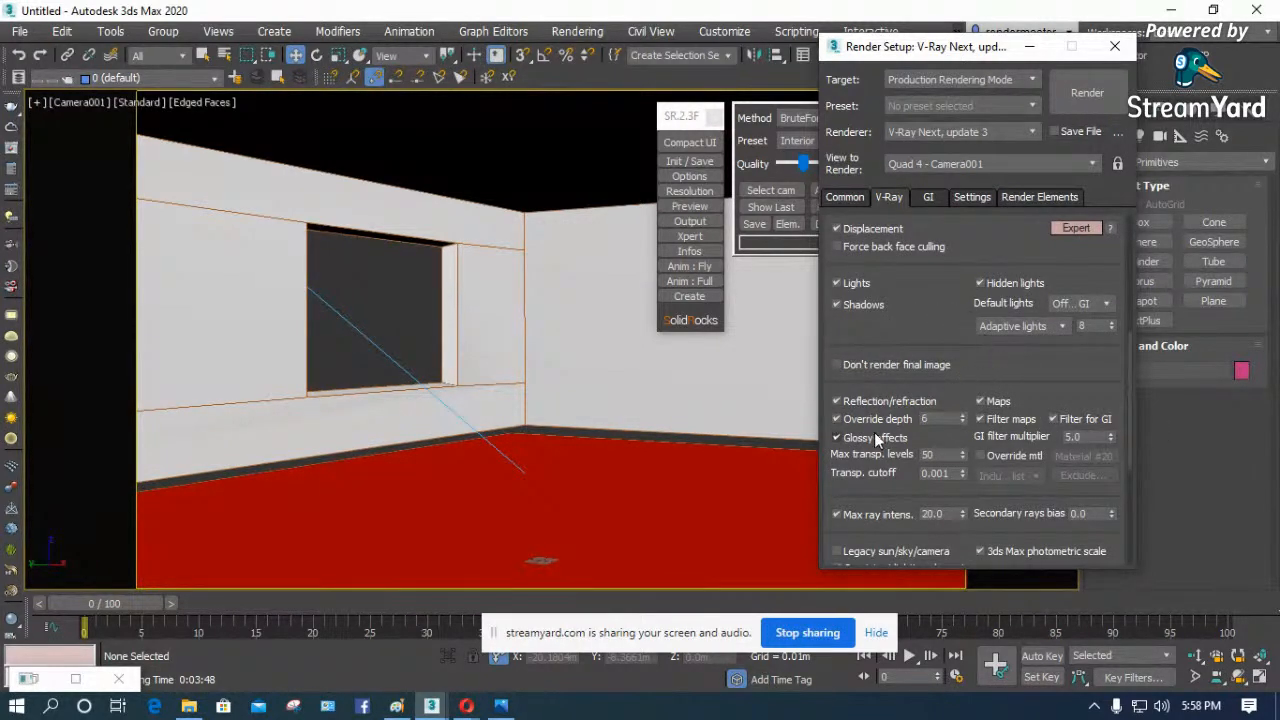
pyautogui.click(638, 372)
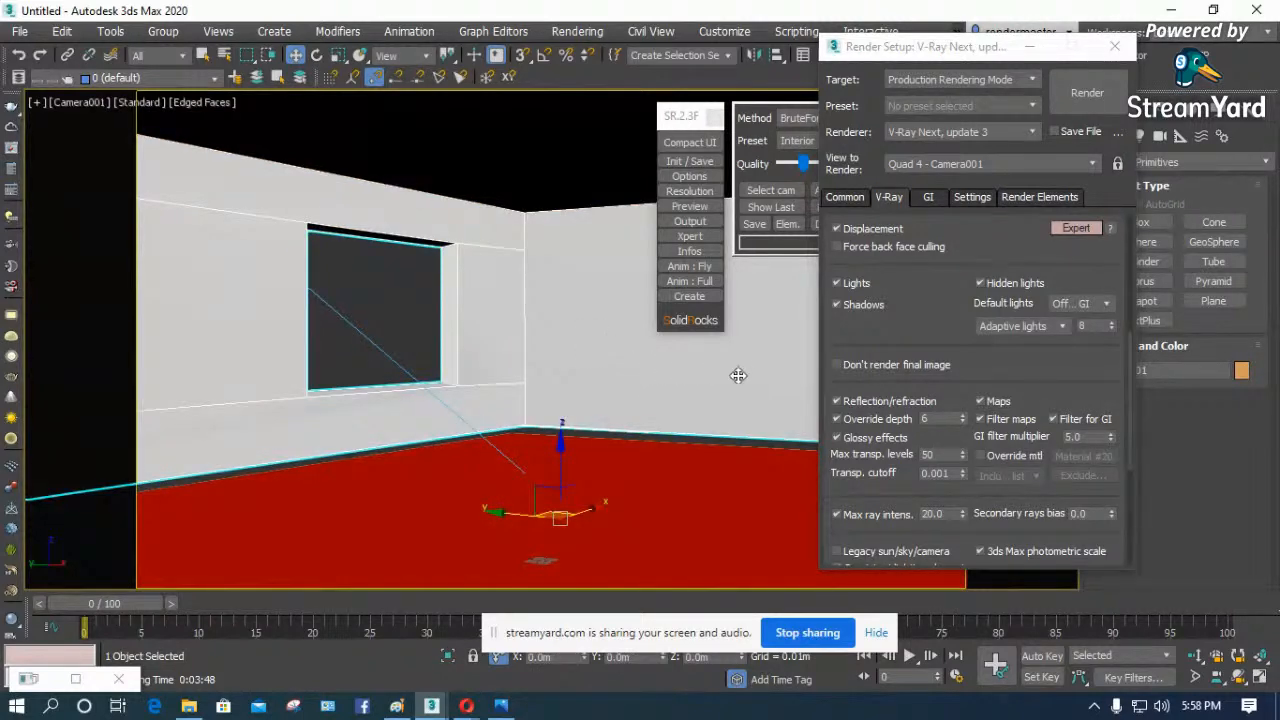
pyautogui.press('m')
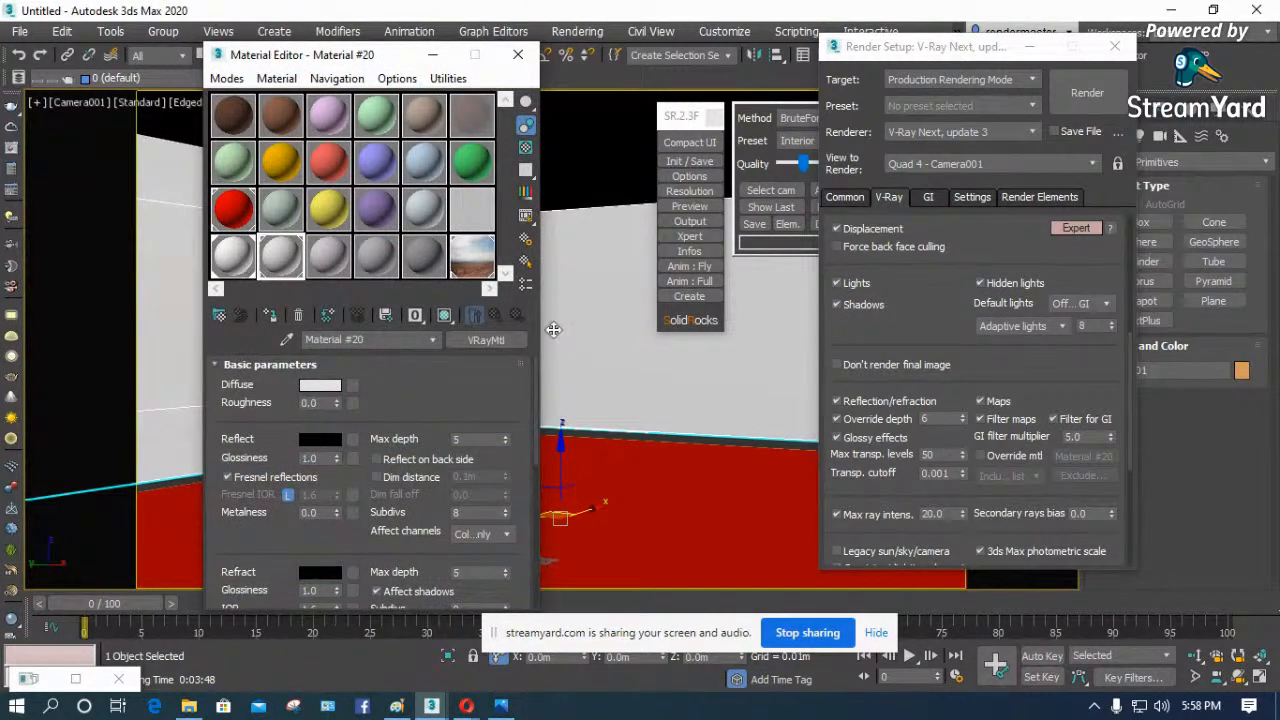
pyautogui.click(518, 54)
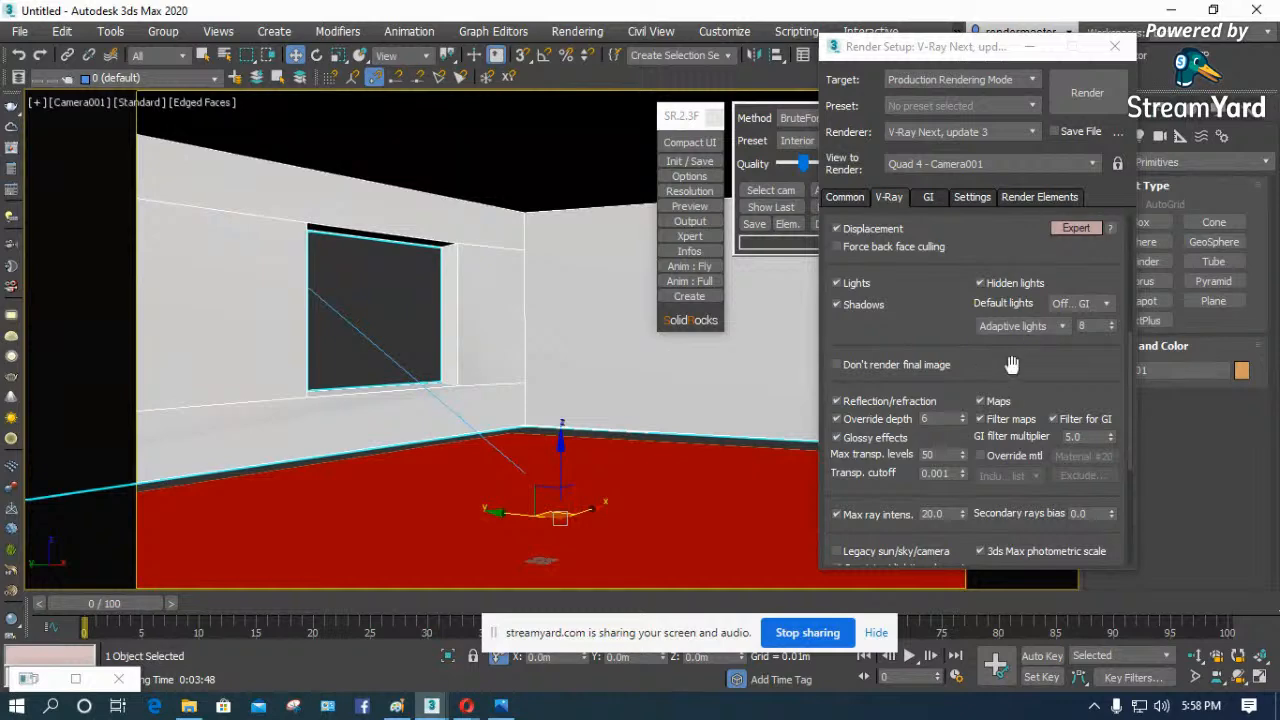
# - Render the room region from Camera001 with Brute force primary GI, close the frame buffer and return to the GI settings
pyautogui.click(1087, 93)
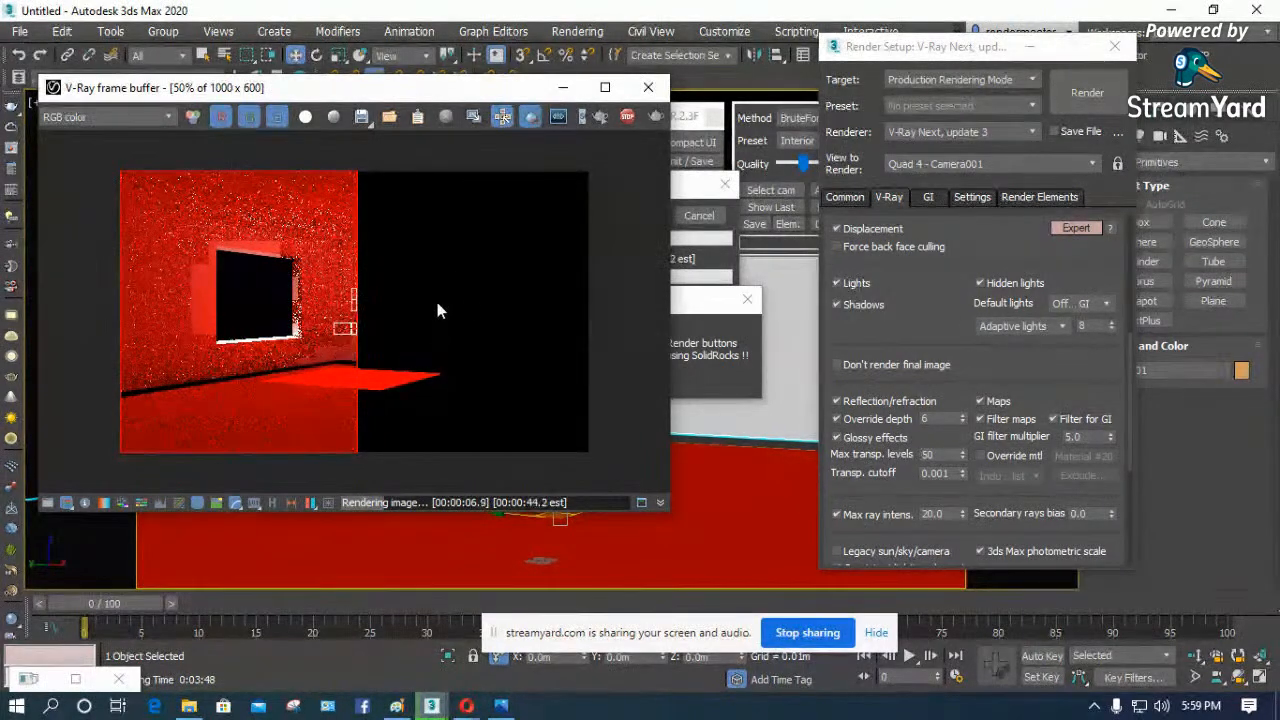
pyautogui.click(649, 88)
pyautogui.click(929, 198)
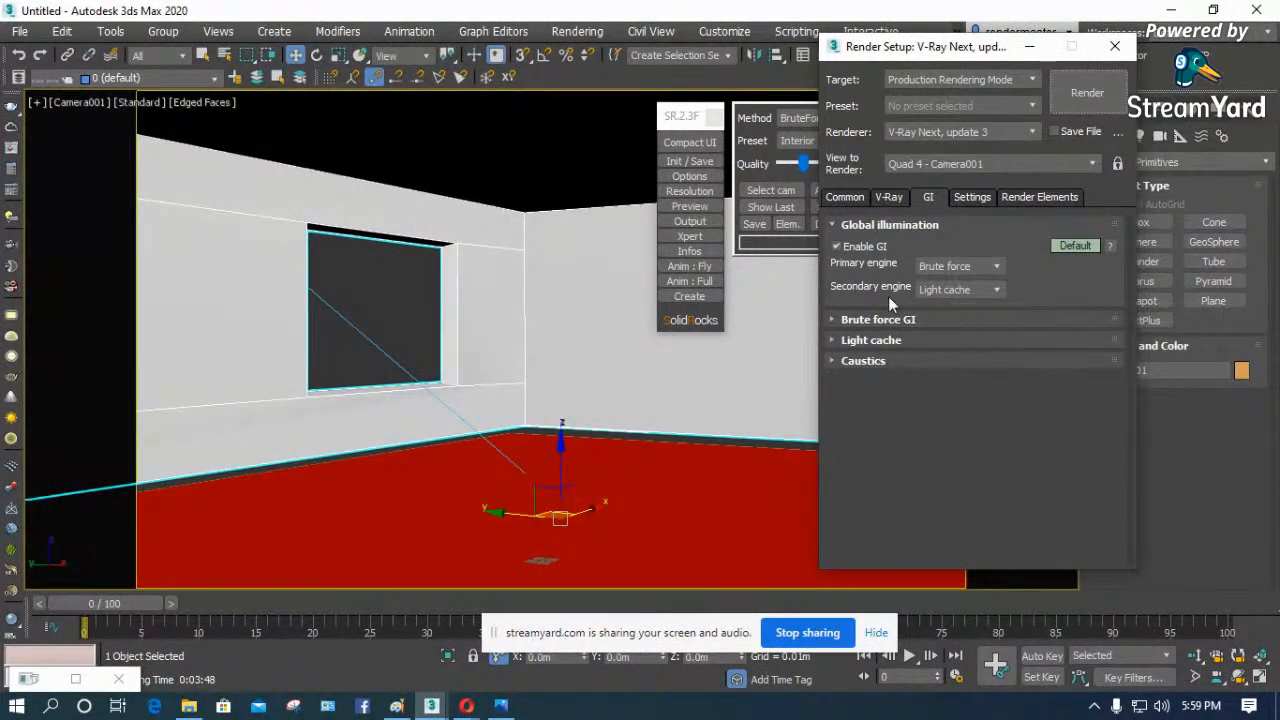
# - Close the SolidRocks floating window and reopen Render Setup at the global illumination settings
pyautogui.click(1115, 46)
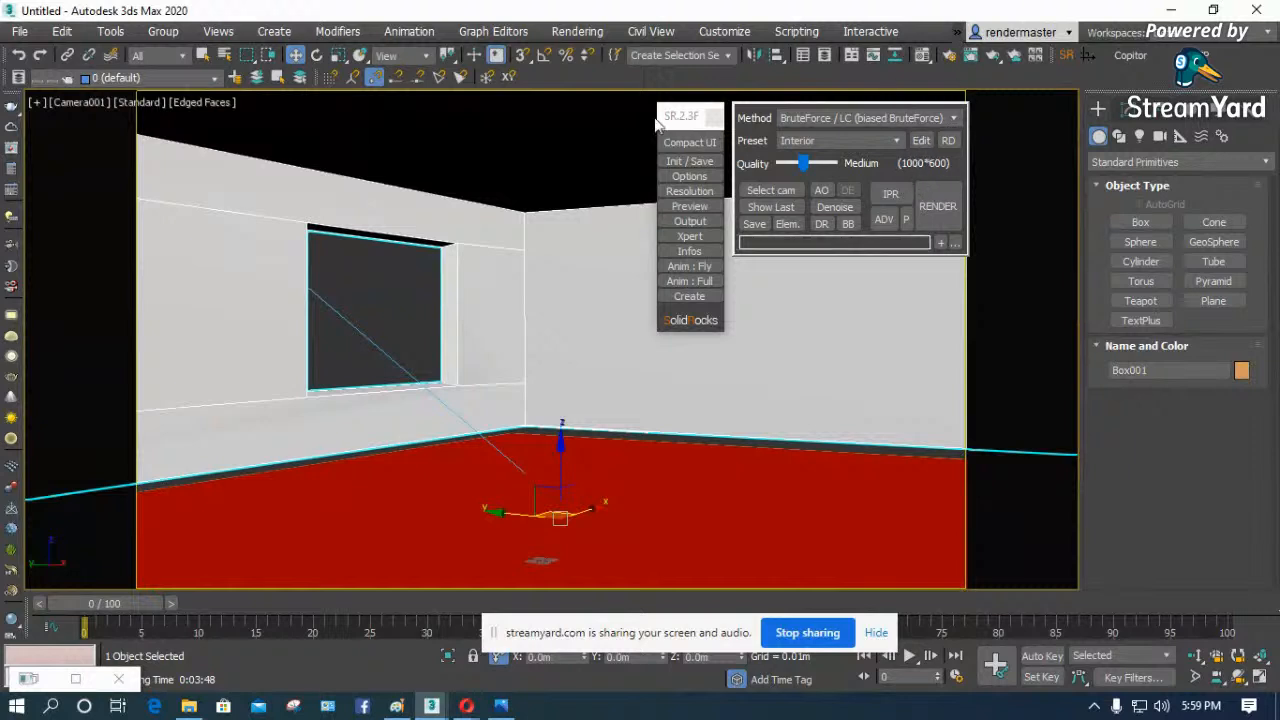
pyautogui.click(712, 118)
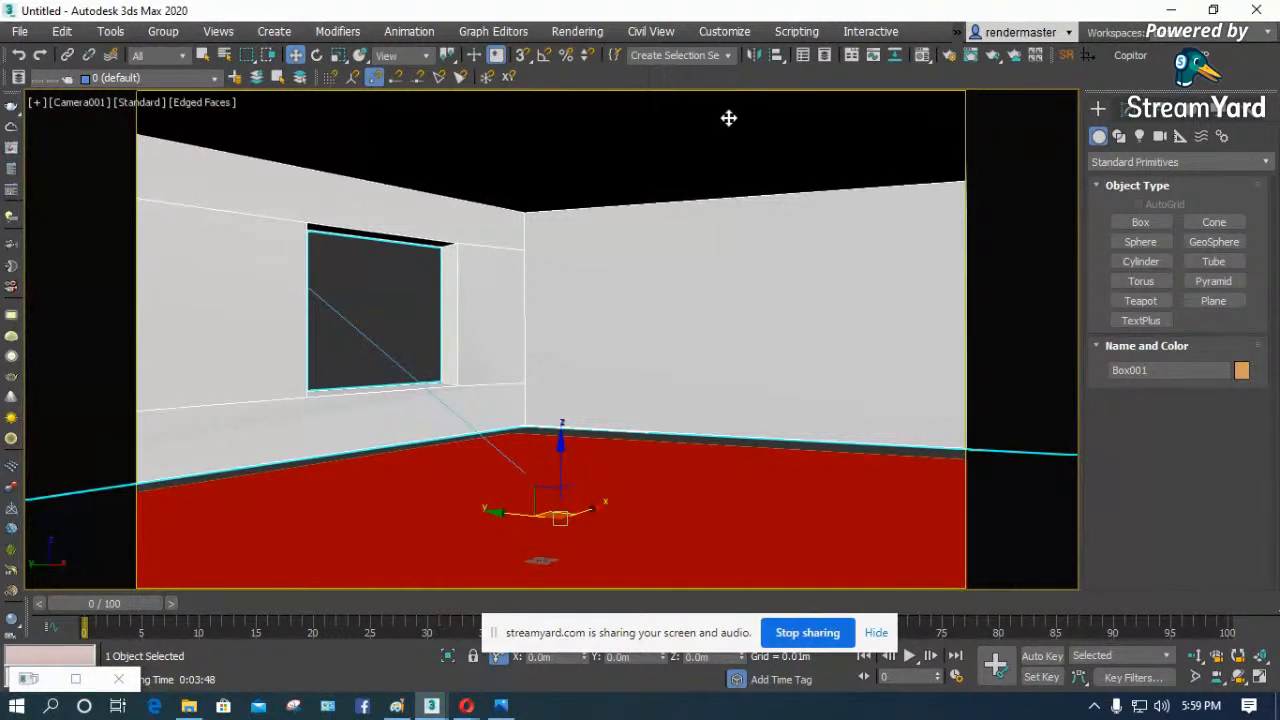
pyautogui.click(951, 57)
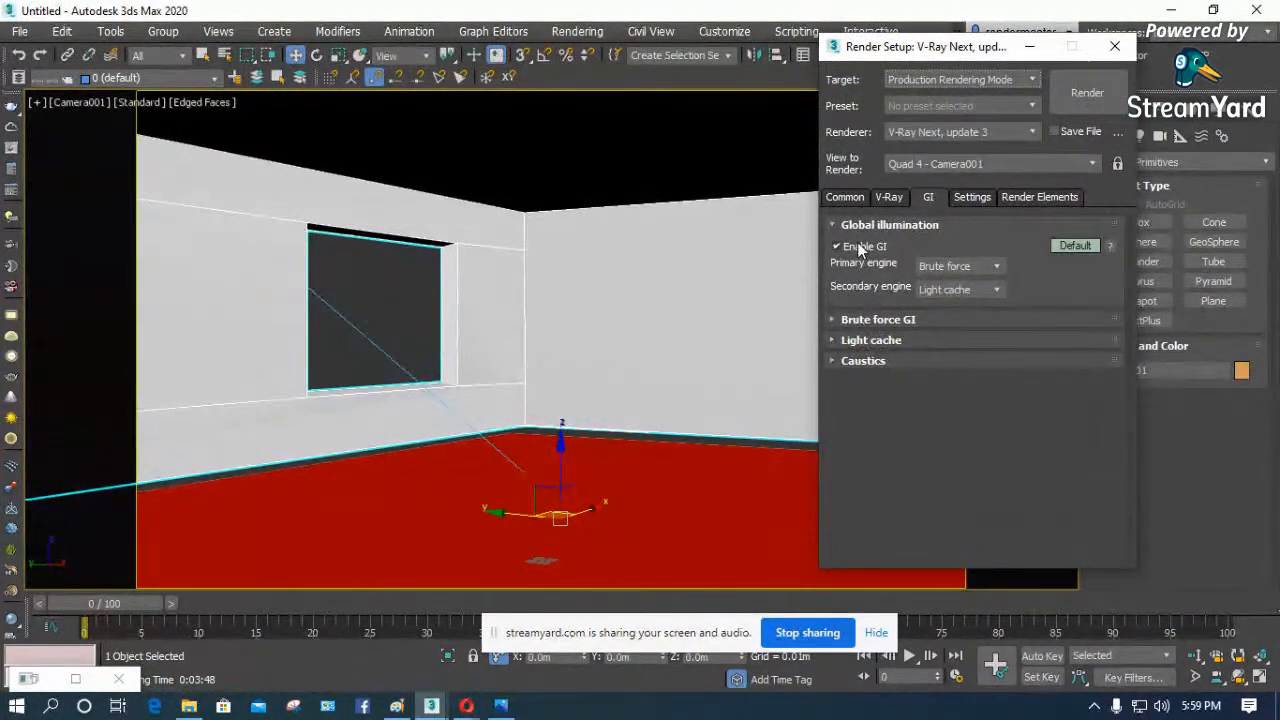
# - Switch the Global illumination settings to Expert mode and set the primary engine to Irradiance map
pyautogui.click(1077, 246)
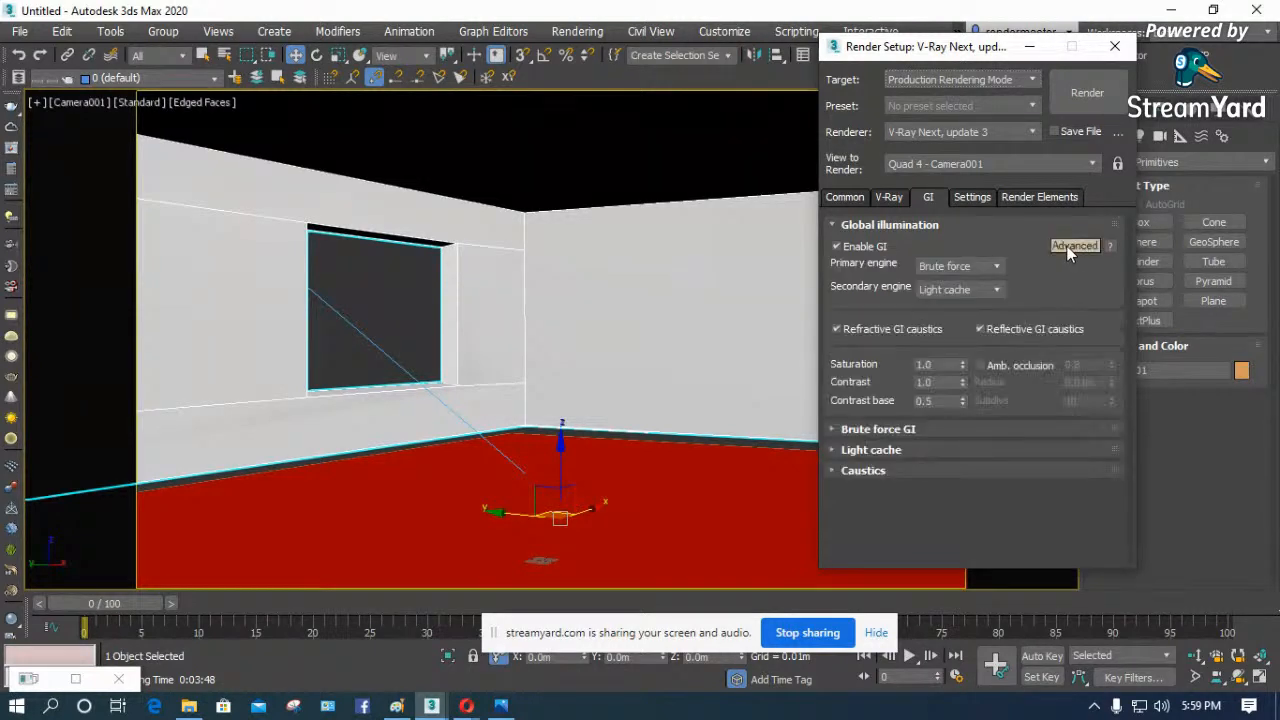
pyautogui.click(1071, 245)
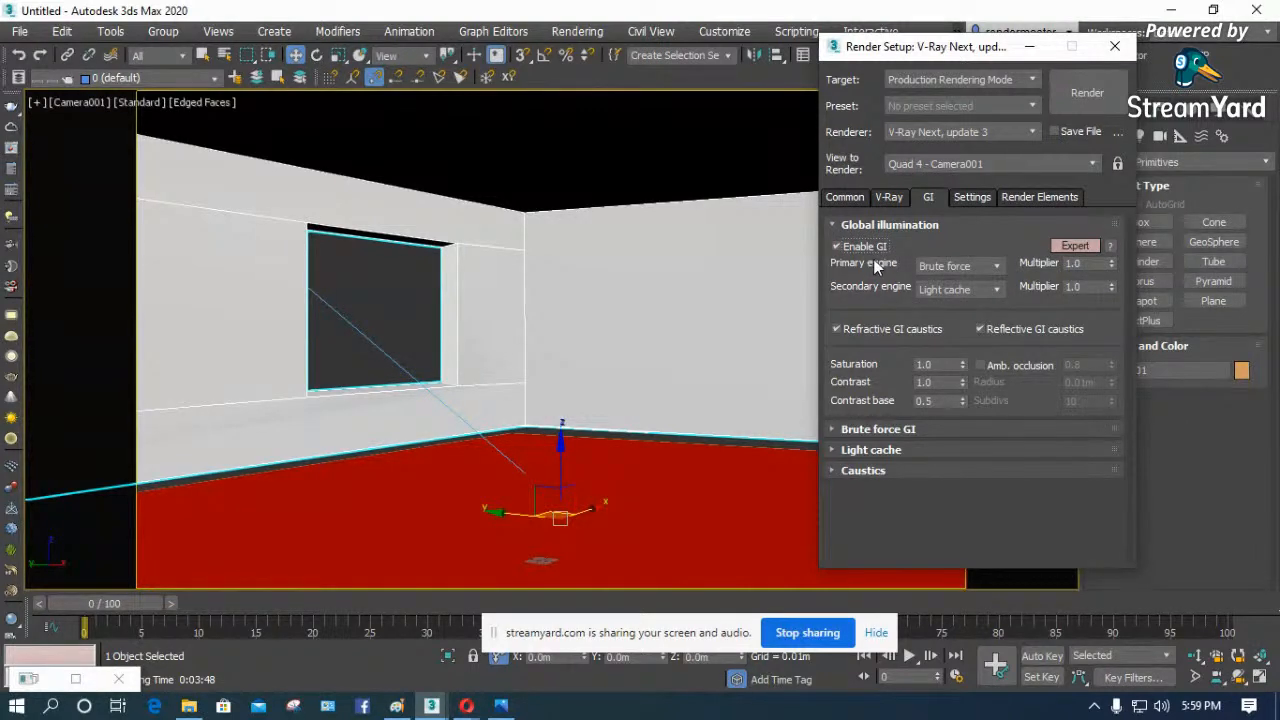
pyautogui.click(972, 265)
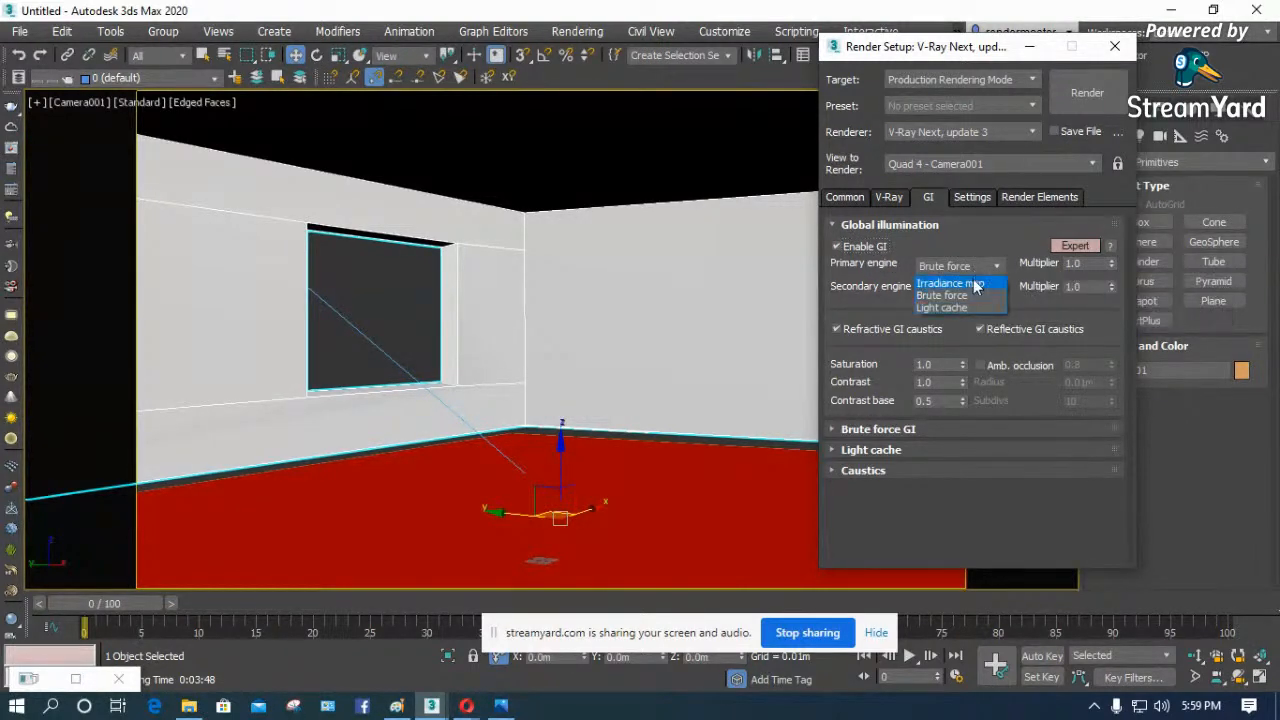
pyautogui.click(975, 284)
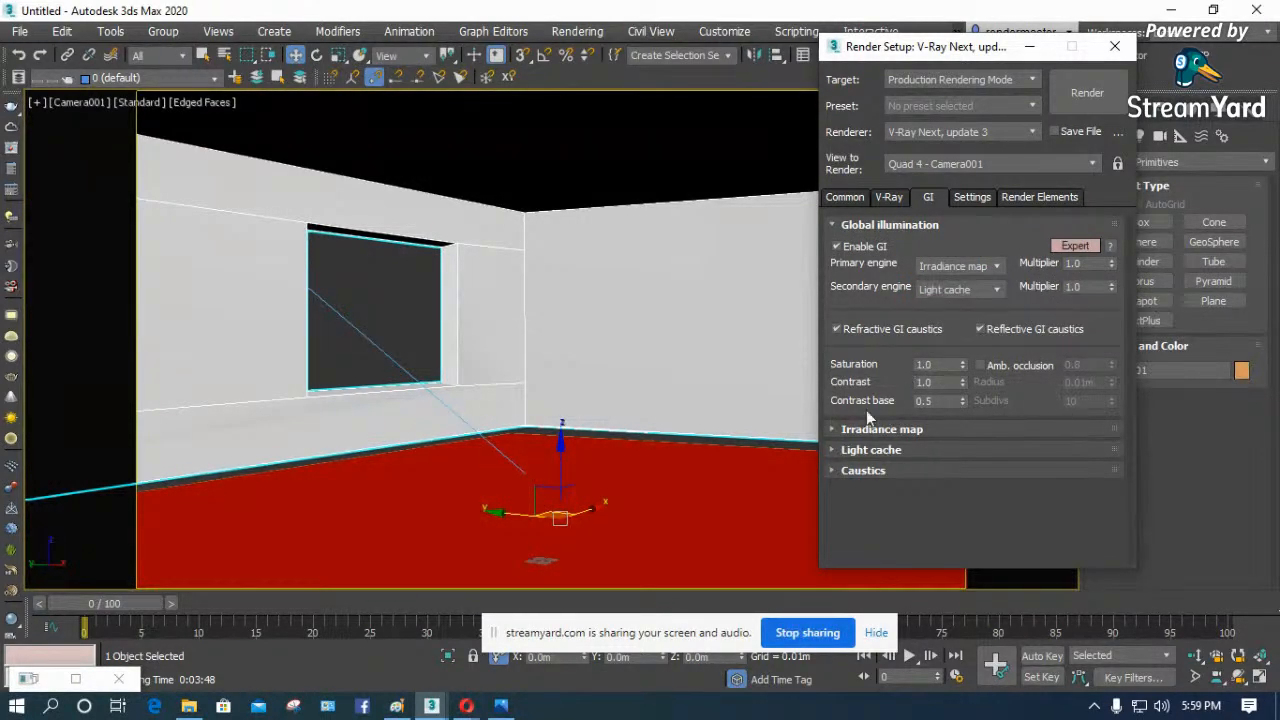
# - Set the Irradiance map's current preset to Medium, test-render the room region and close the frame buffer
pyautogui.click(853, 432)
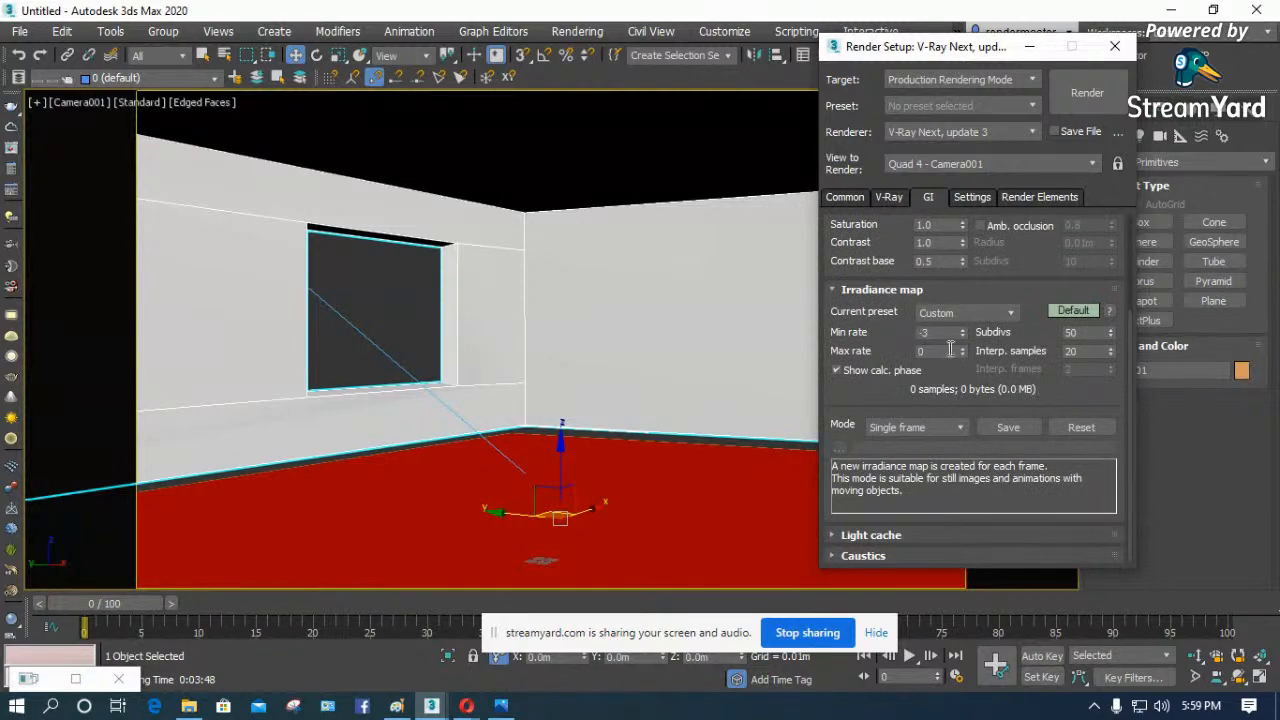
pyautogui.click(1003, 314)
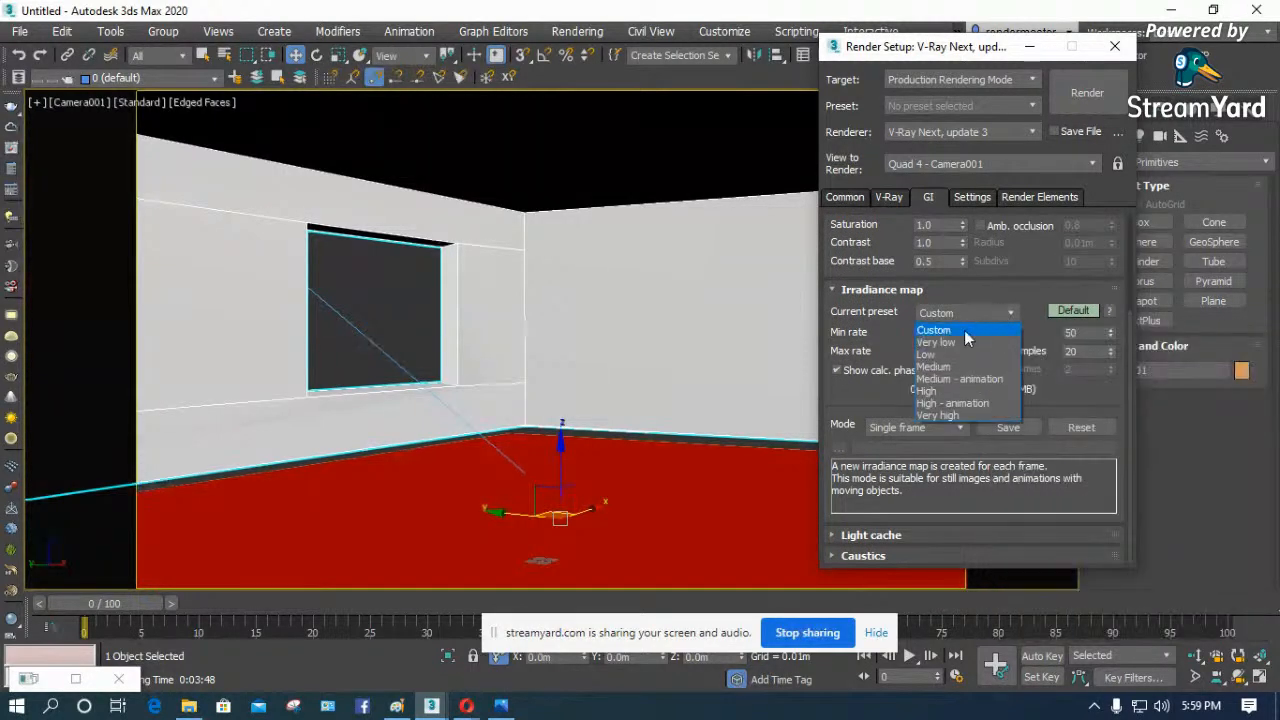
pyautogui.click(935, 367)
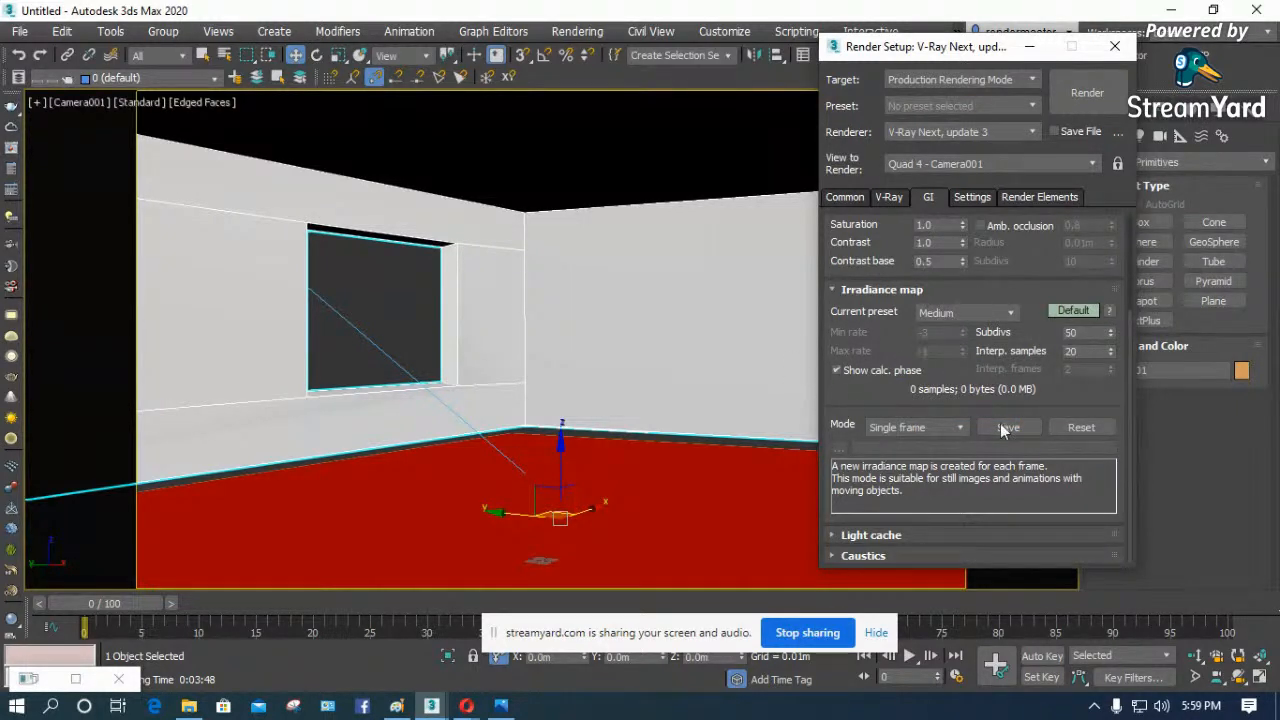
pyautogui.click(1071, 92)
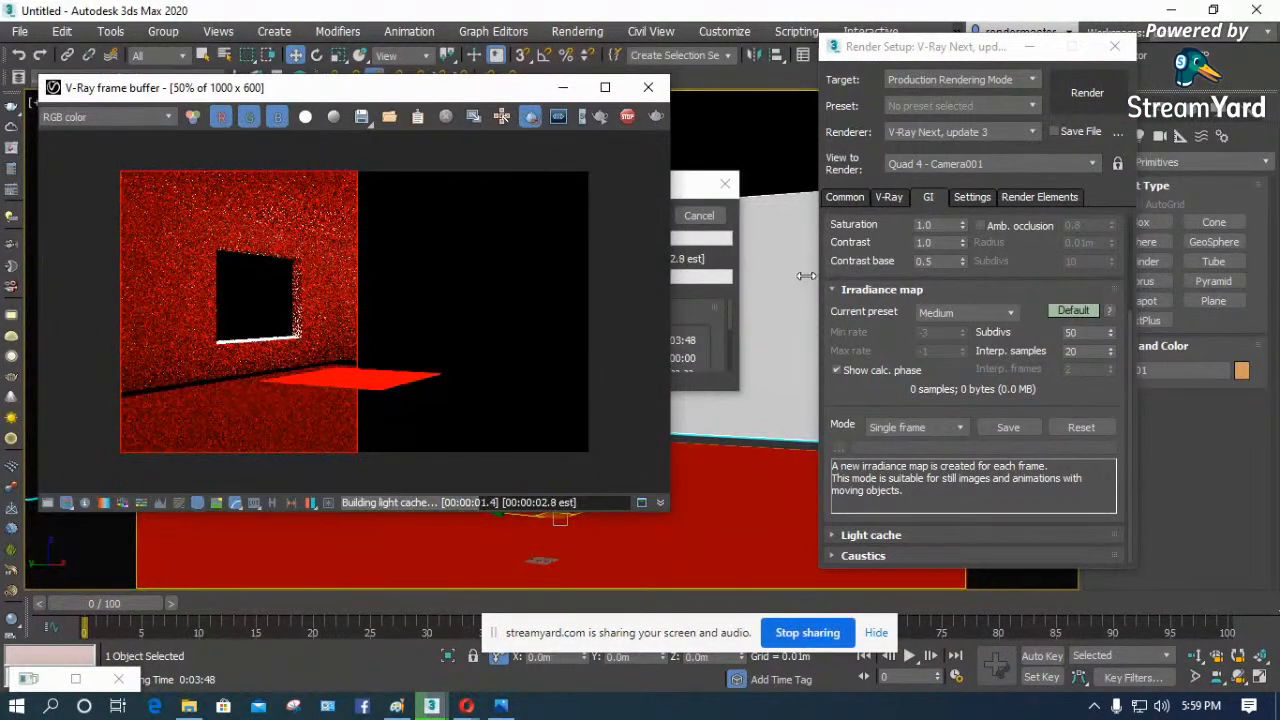
pyautogui.click(648, 87)
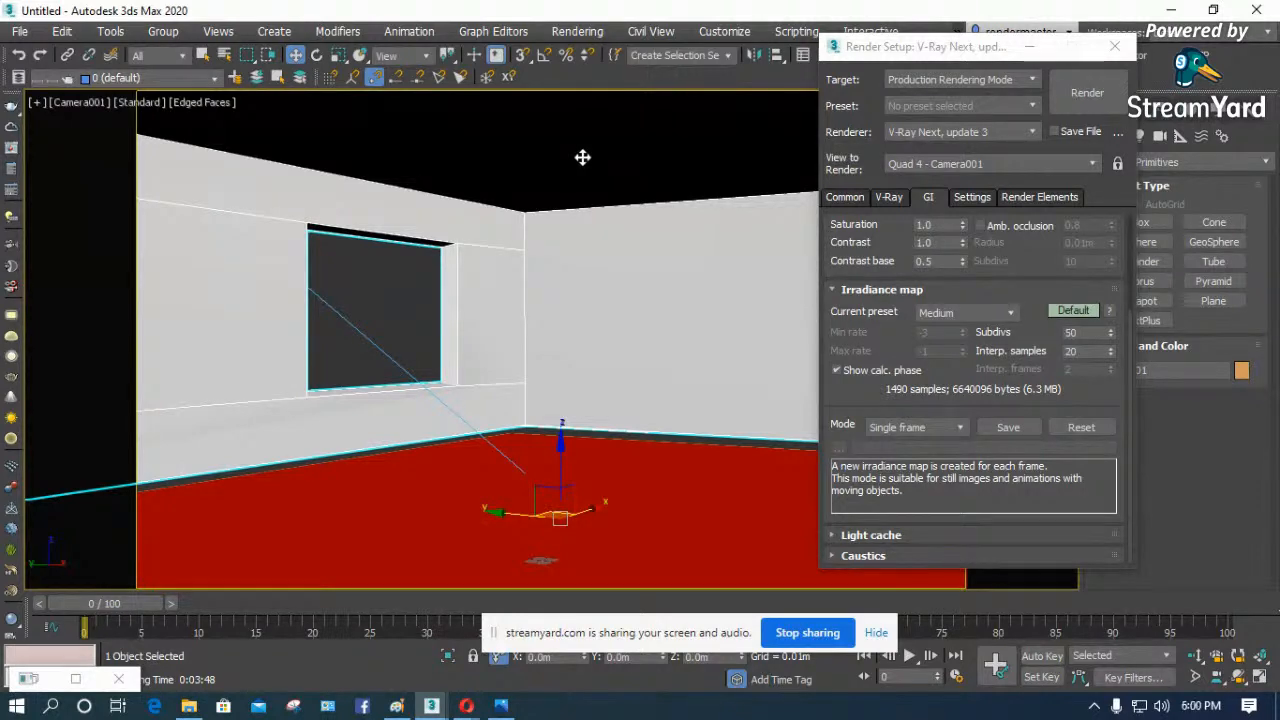
# - Turn on the desert.jpg environment map for the background and start another render of the room region
pyautogui.press('8')
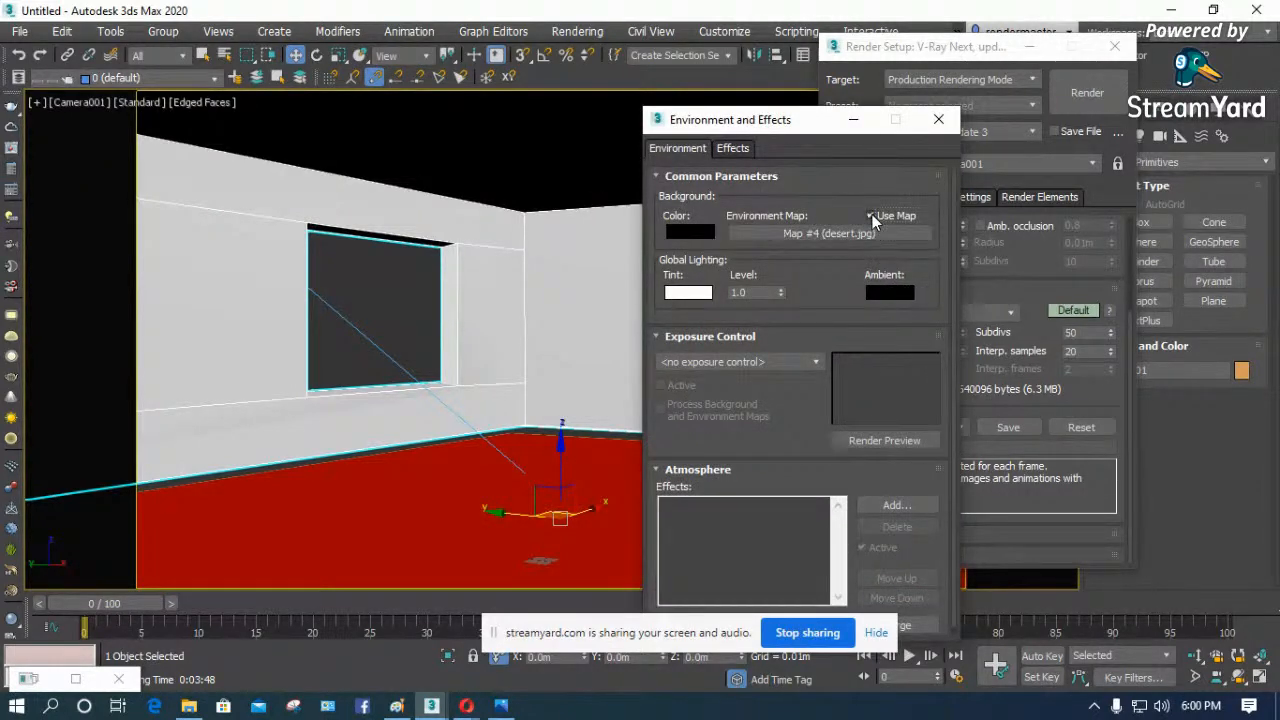
pyautogui.click(938, 119)
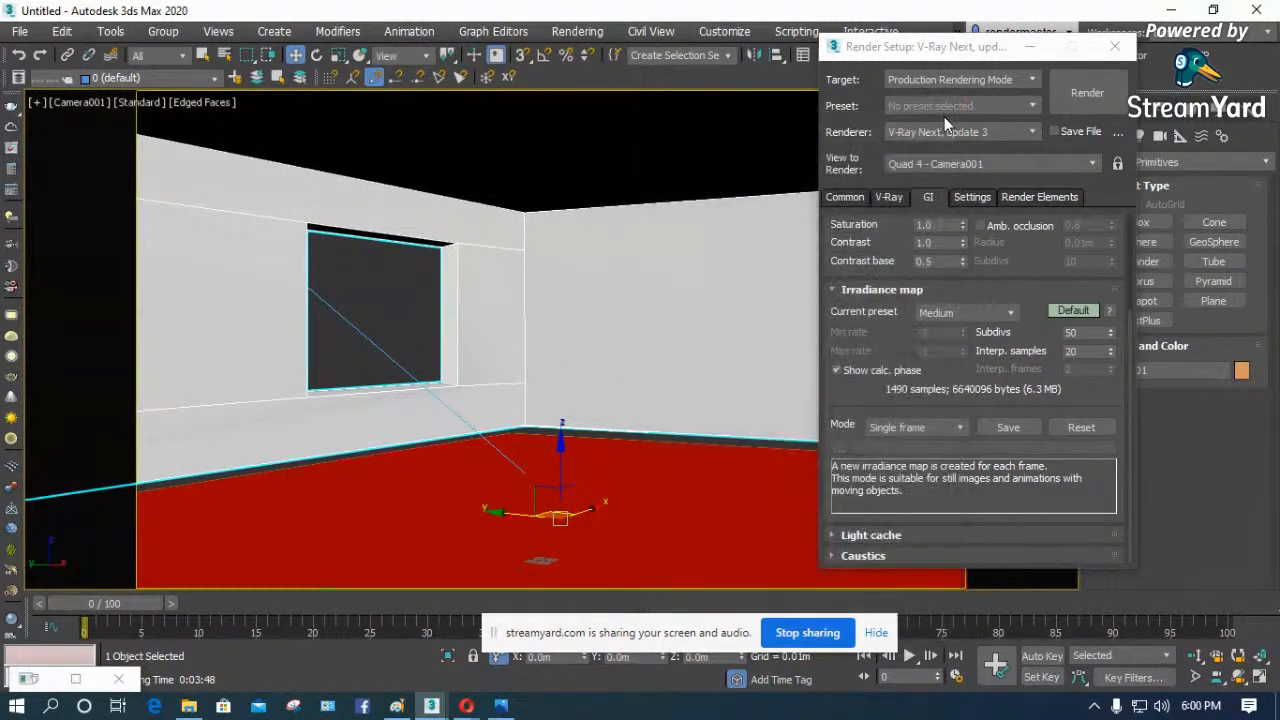
pyautogui.click(1087, 93)
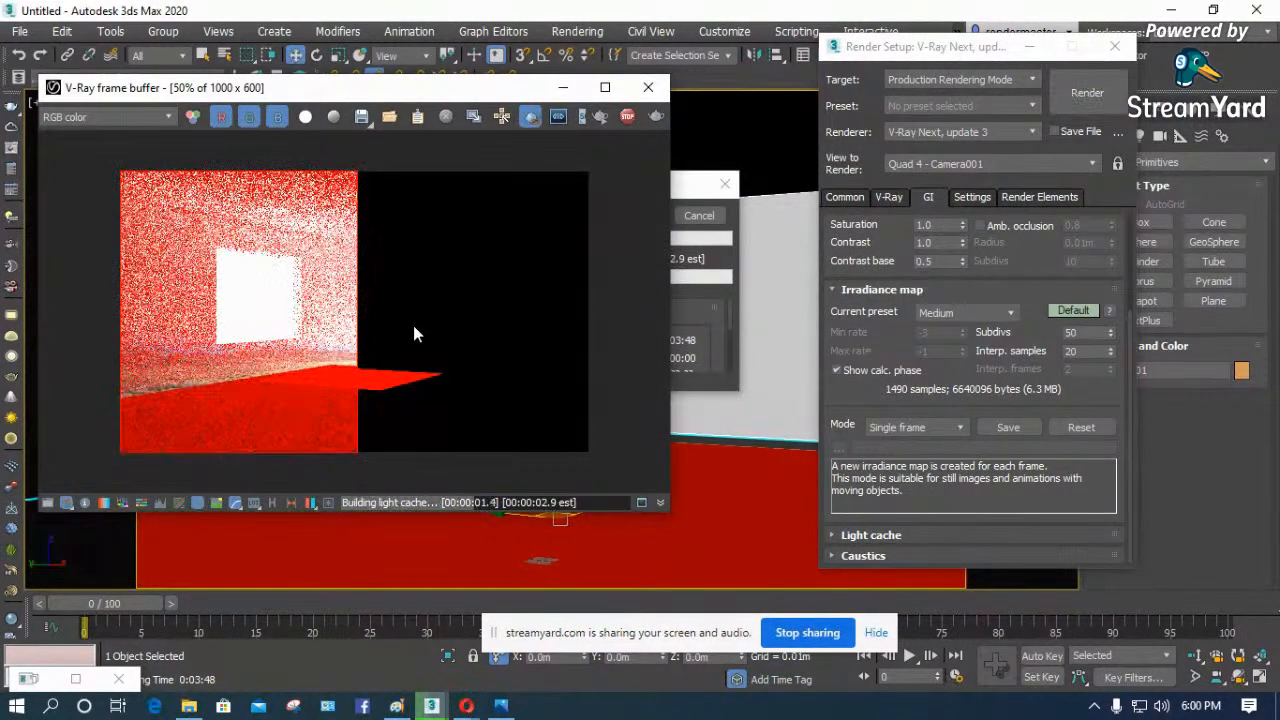
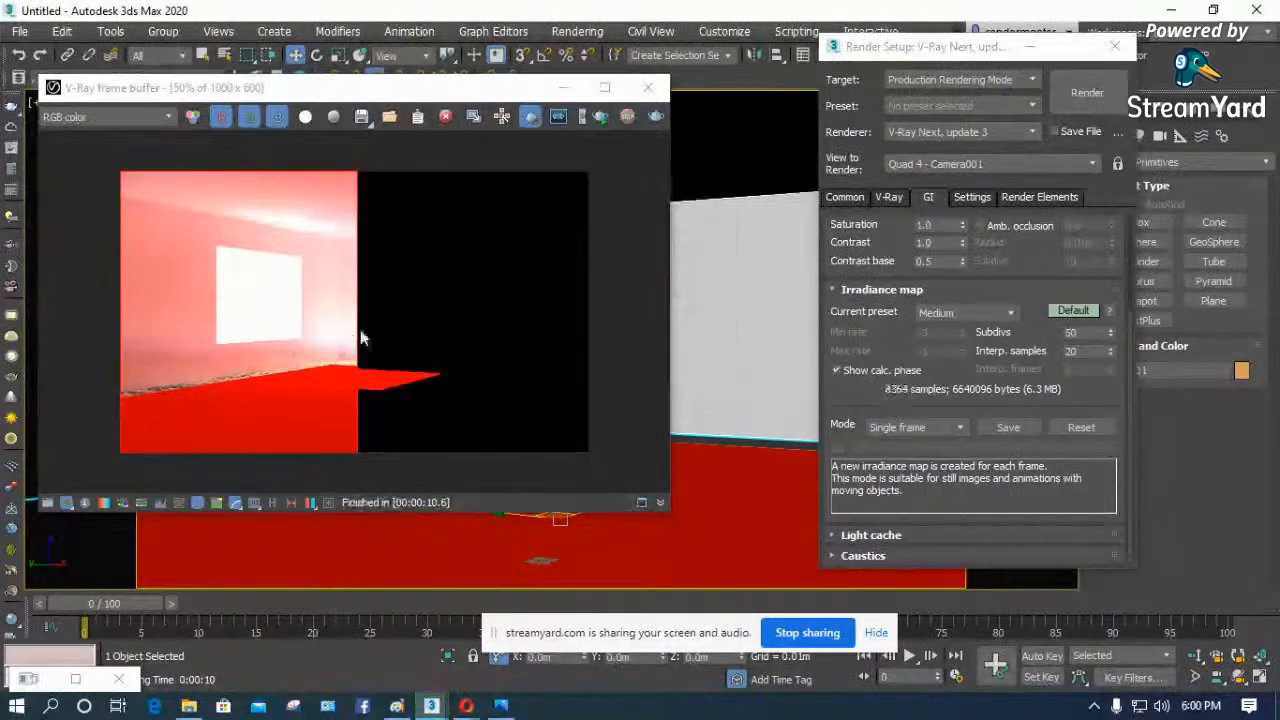
# - Close the frame buffer and review the V-Ray render settings from Global switches through Global DMC to the Color mapping type
pyautogui.click(648, 87)
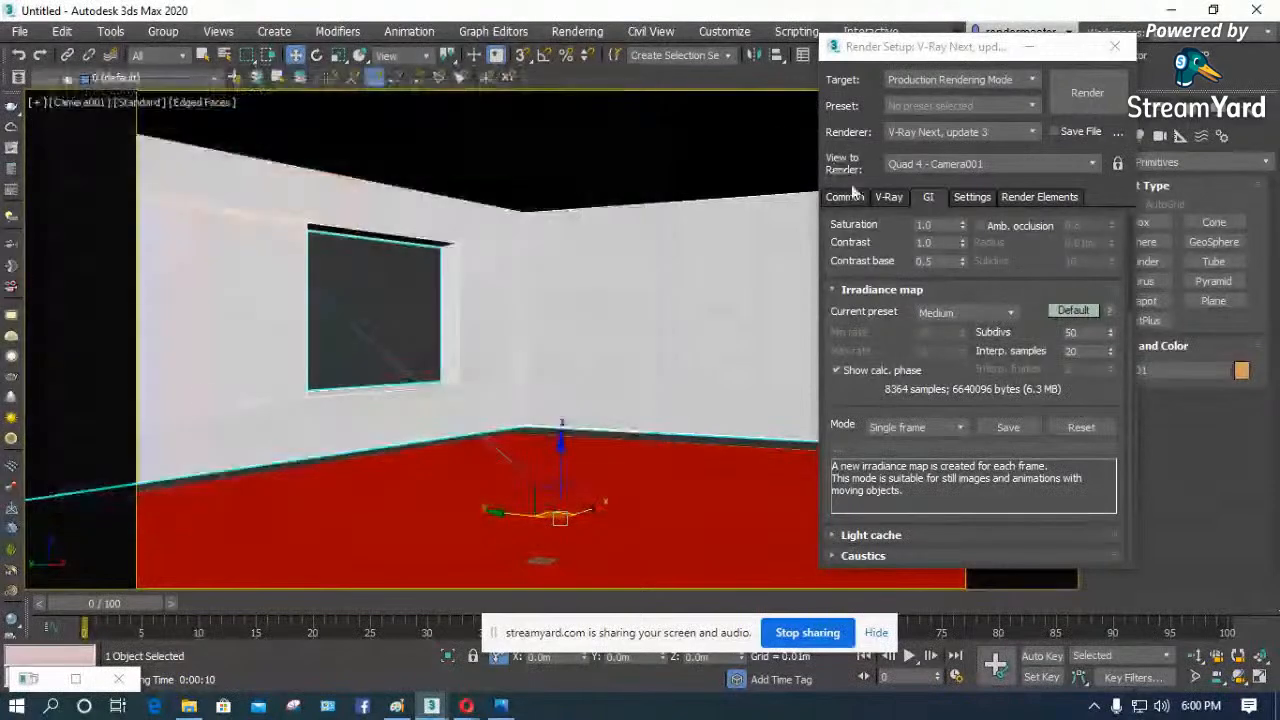
pyautogui.click(889, 197)
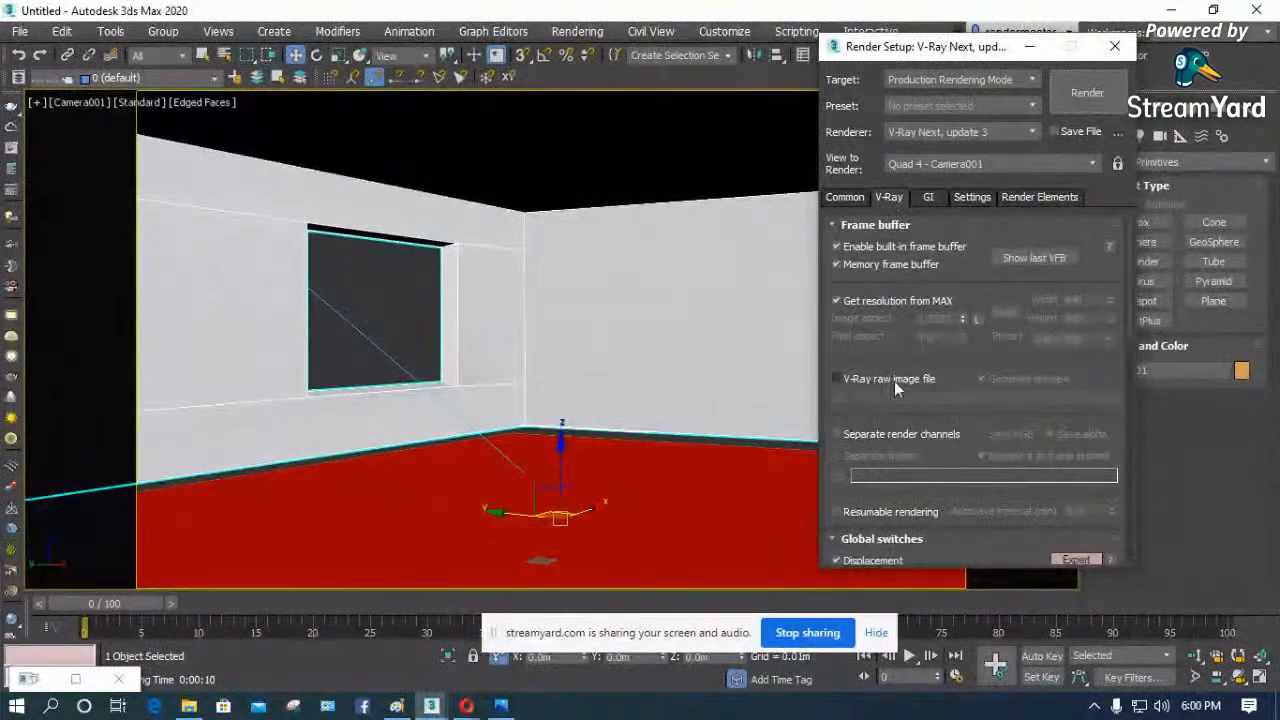
pyautogui.scroll(-5, 900, 385)
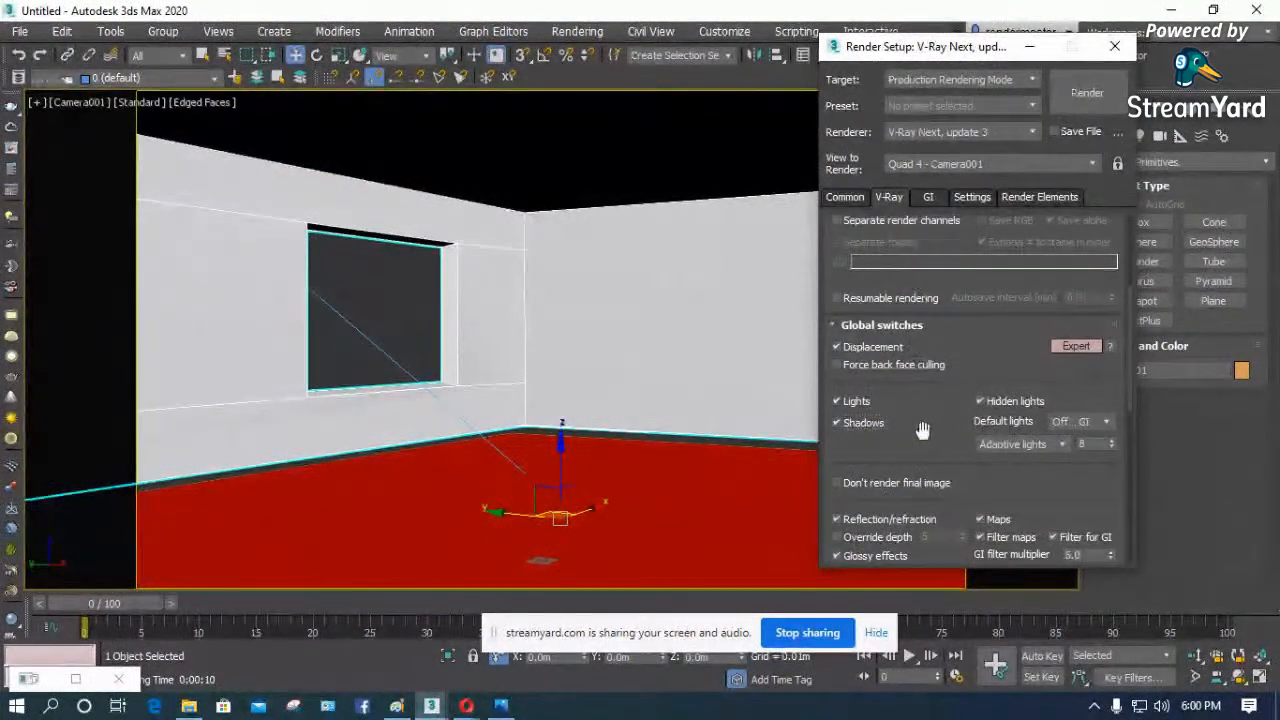
pyautogui.scroll(-2, 915, 400)
pyautogui.scroll(-7, 907, 353)
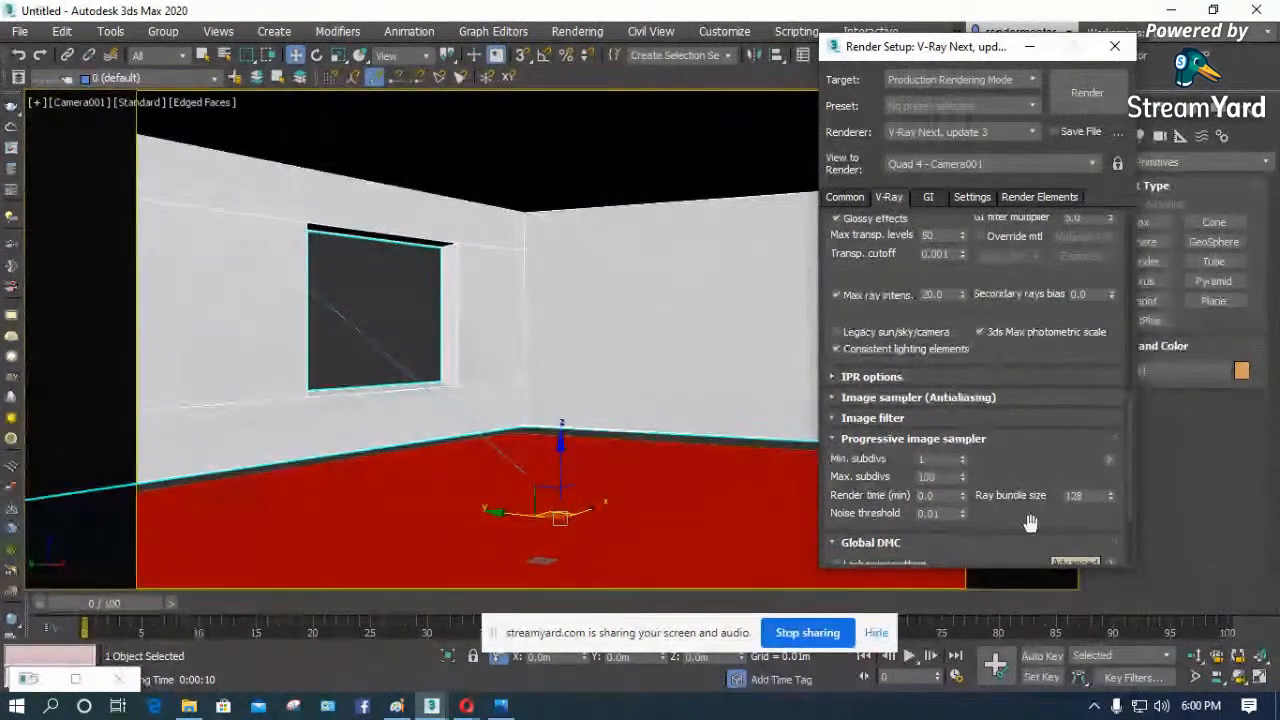
pyautogui.scroll(-1, 1024, 420)
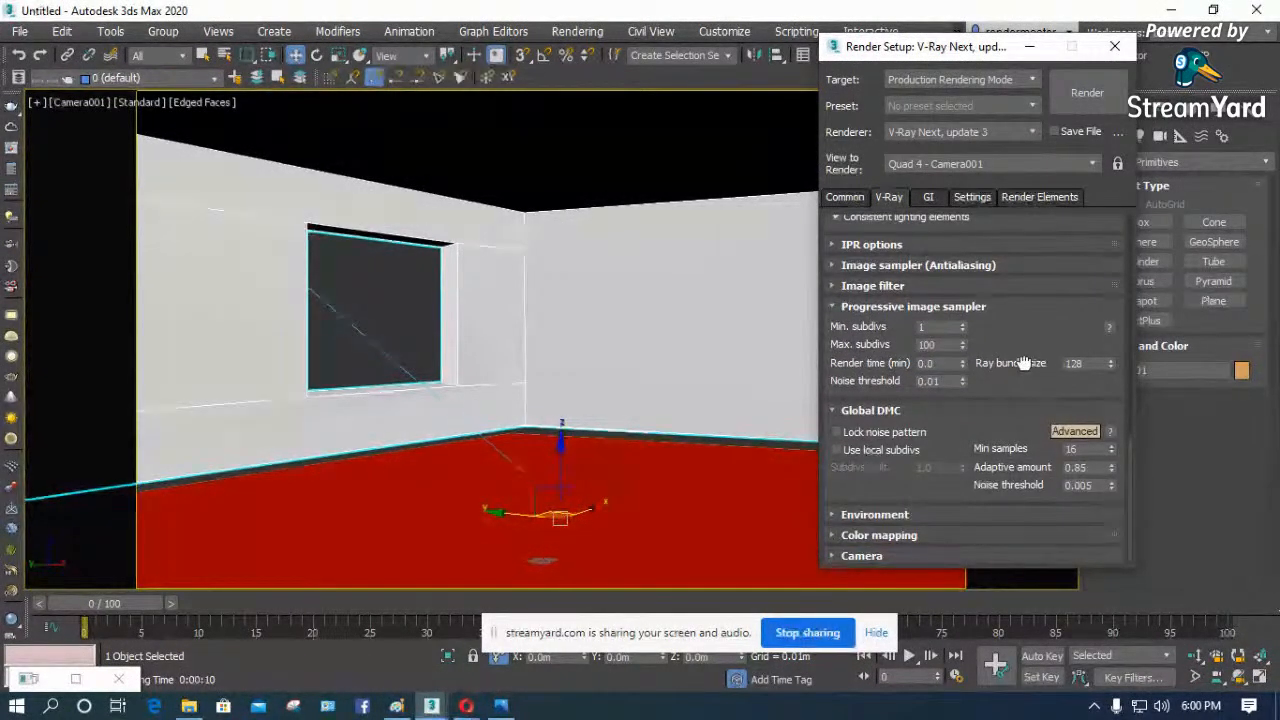
pyautogui.click(884, 535)
pyautogui.click(941, 422)
pyautogui.click(943, 417)
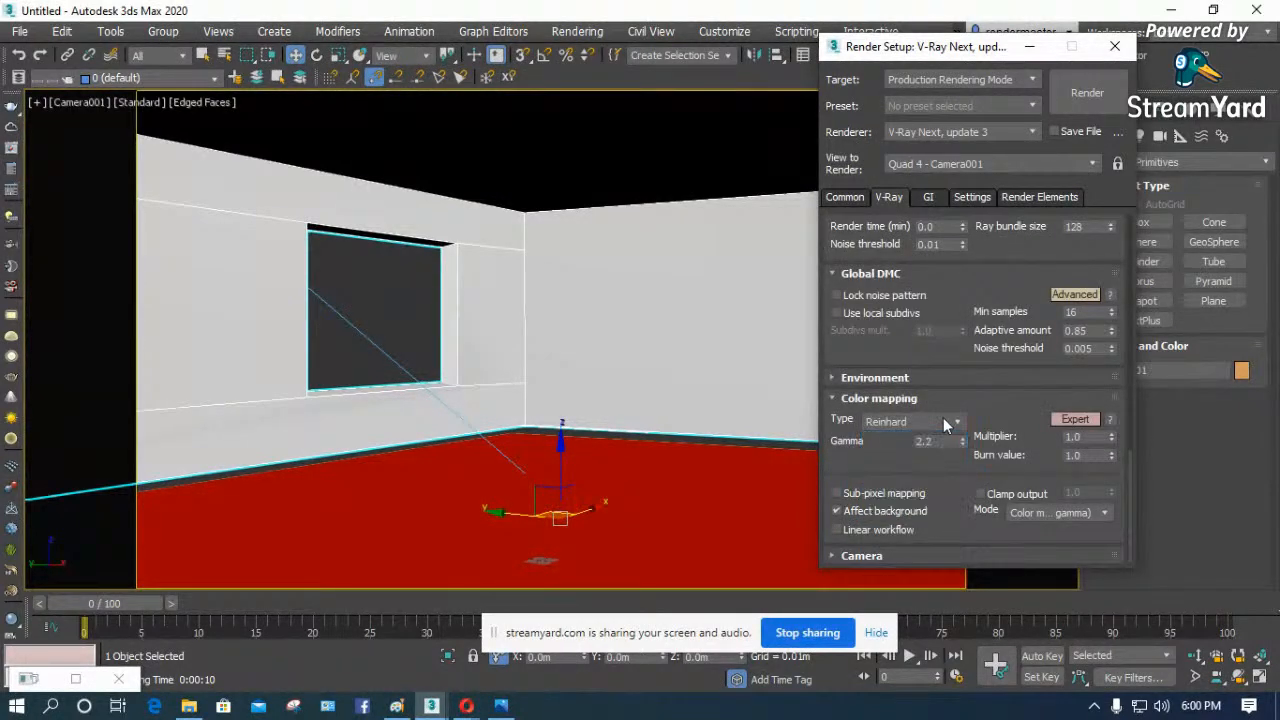
pyautogui.moveTo(956, 292); pyautogui.dragTo(964, 606)
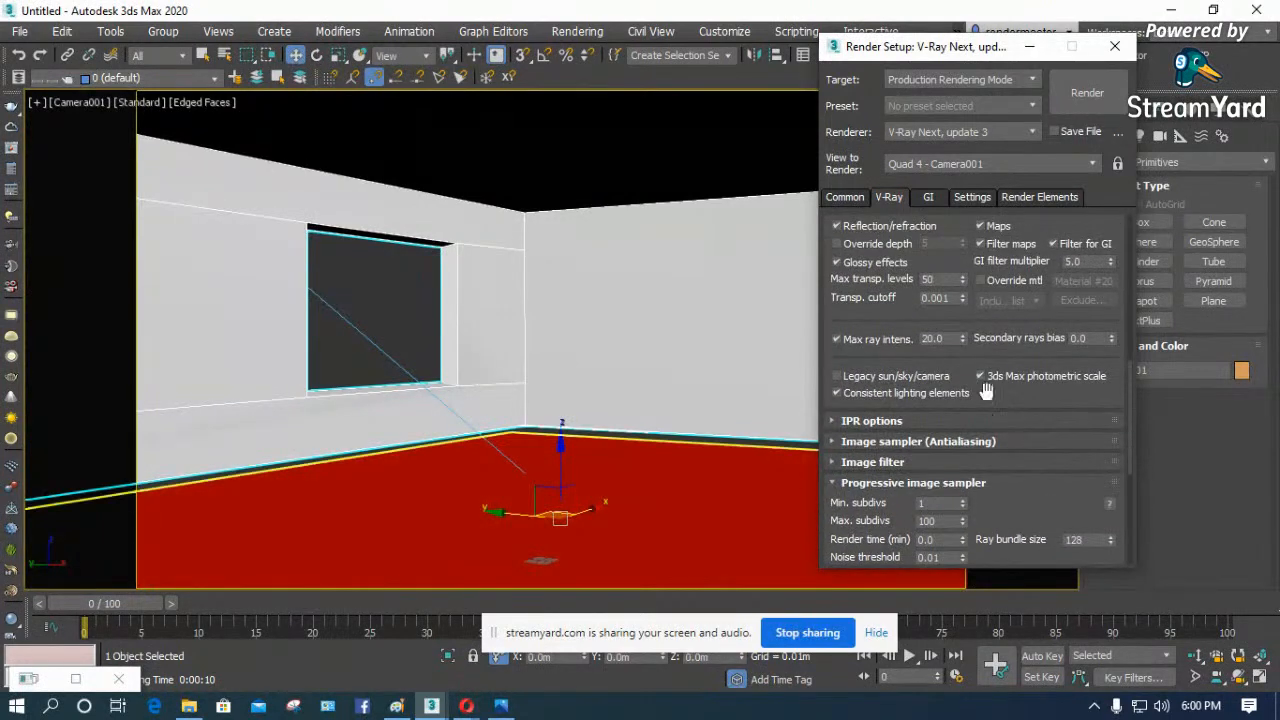
# - Set the Irradiance map's current preset to Custom with a min rate of -3 and a max rate of 0
pyautogui.click(928, 198)
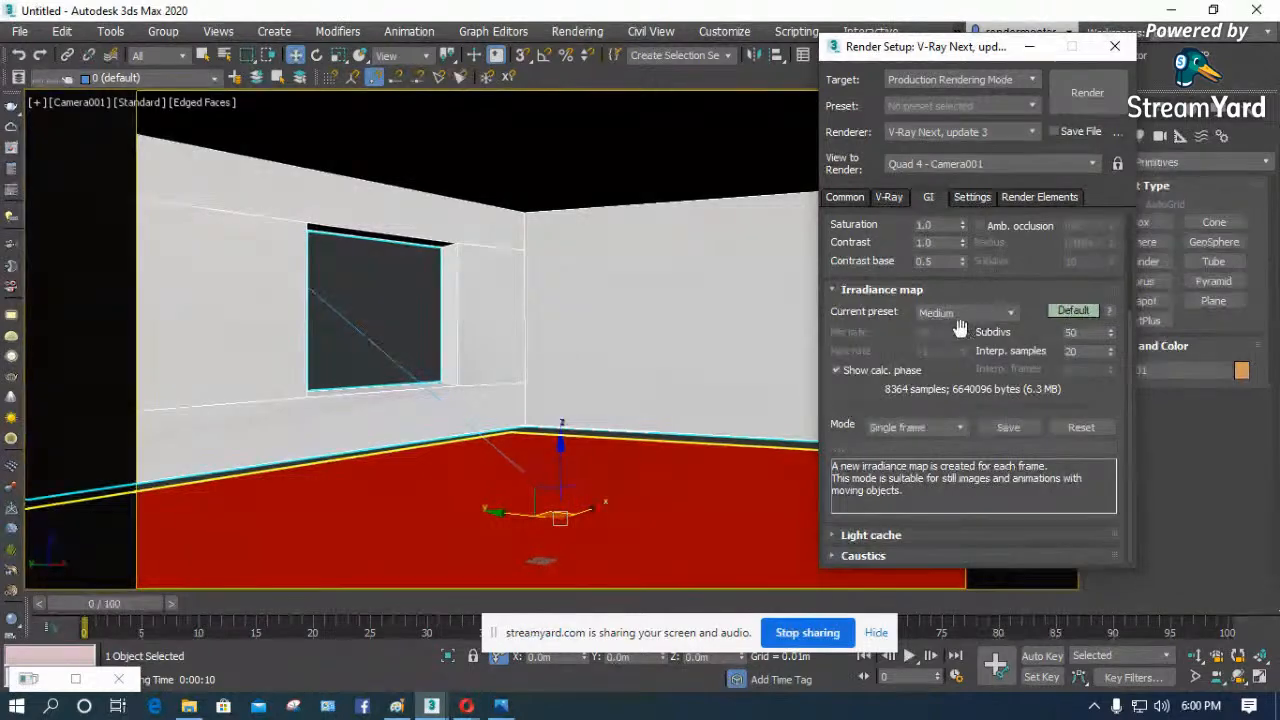
pyautogui.click(411, 316)
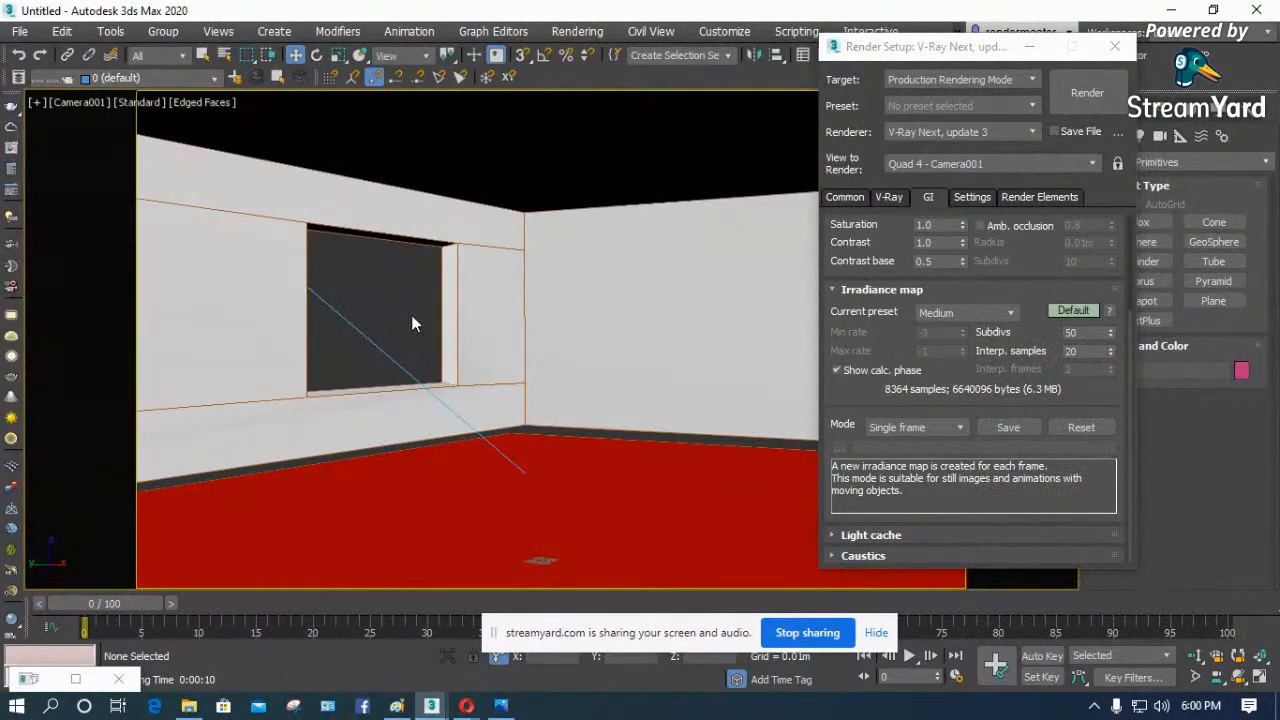
pyautogui.click(411, 315)
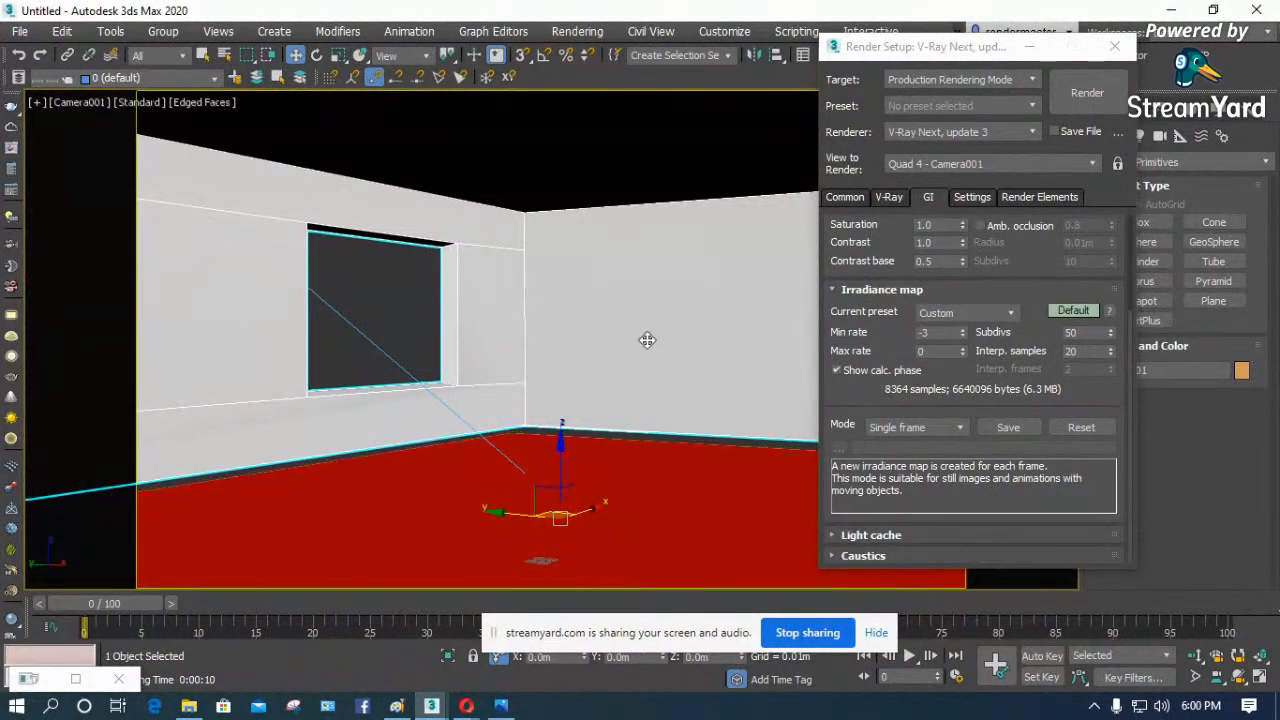
# - Inspect where the walls meet the floor in the Front wireframe view with the grid hidden, and return to the shaded Camera001 view
pyautogui.press('f')
pyautogui.press('z')
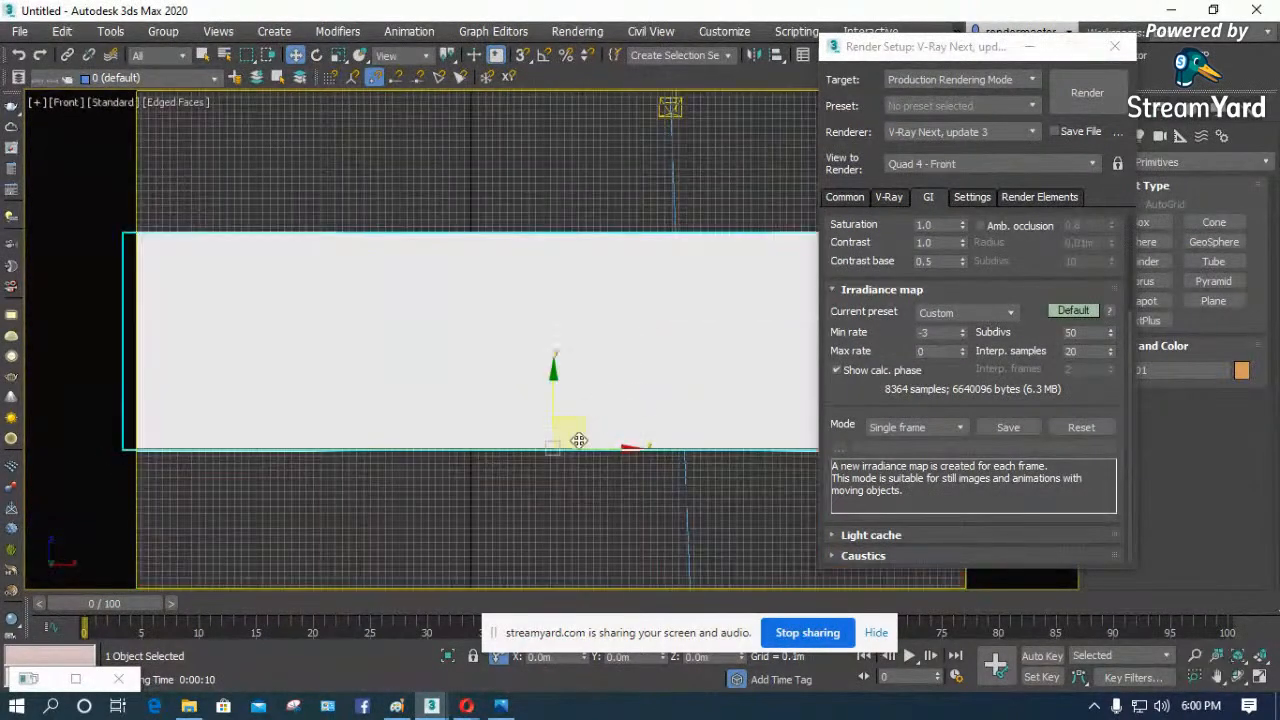
pyautogui.scroll(3, 458, 471)
pyautogui.press('F3')
pyautogui.scroll(6, 661, 437)
pyautogui.click(606, 416)
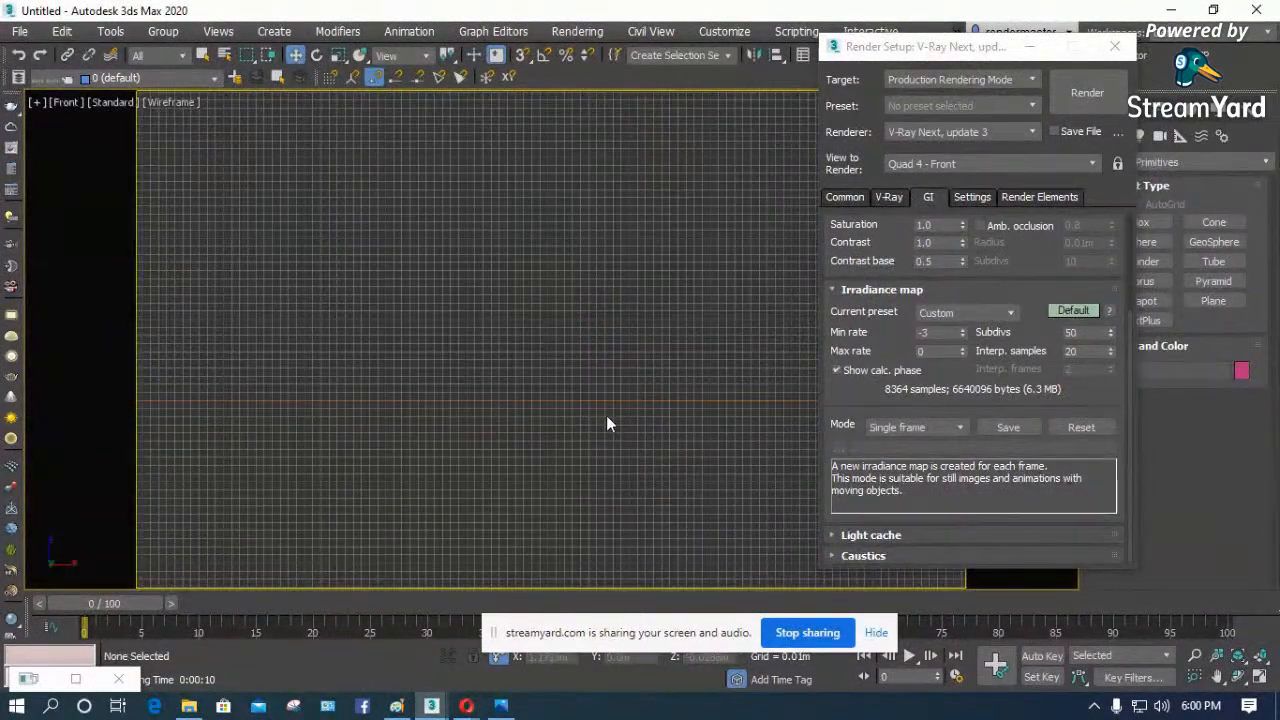
pyautogui.click(607, 402)
pyautogui.press('g')
pyautogui.scroll(-7, 637, 435)
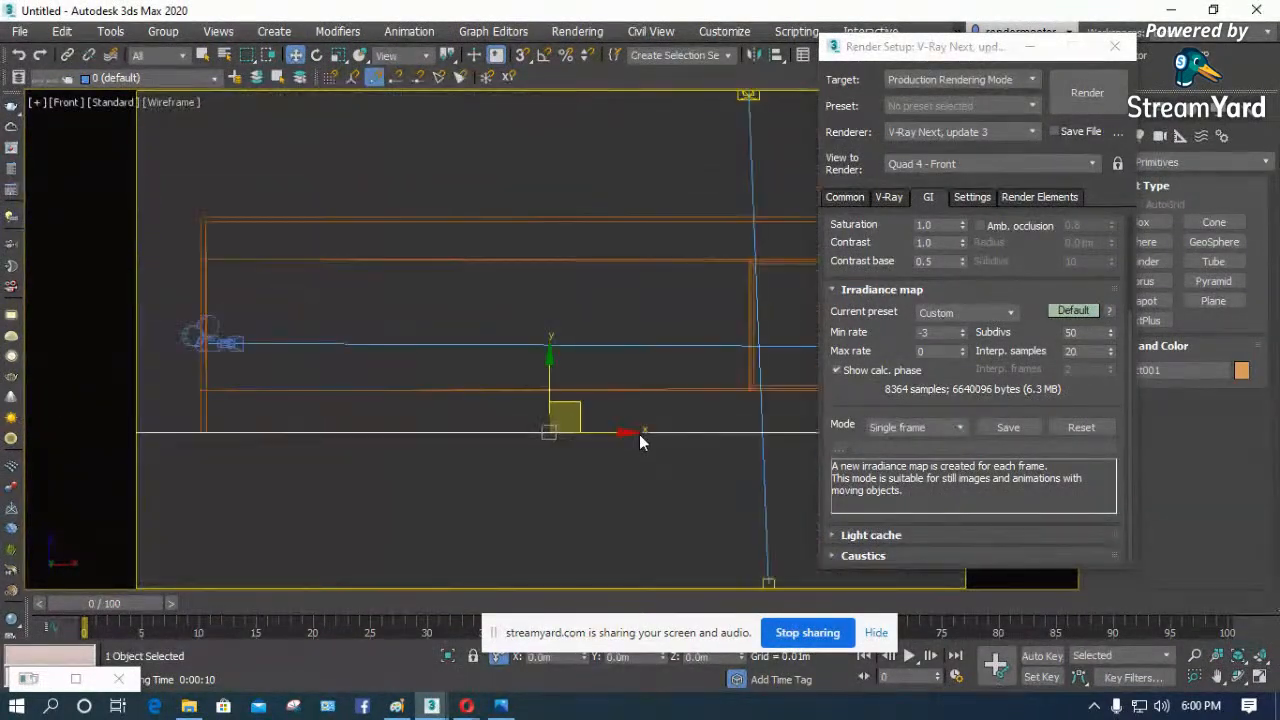
pyautogui.scroll(10, 209, 447)
pyautogui.scroll(-6, 240, 416)
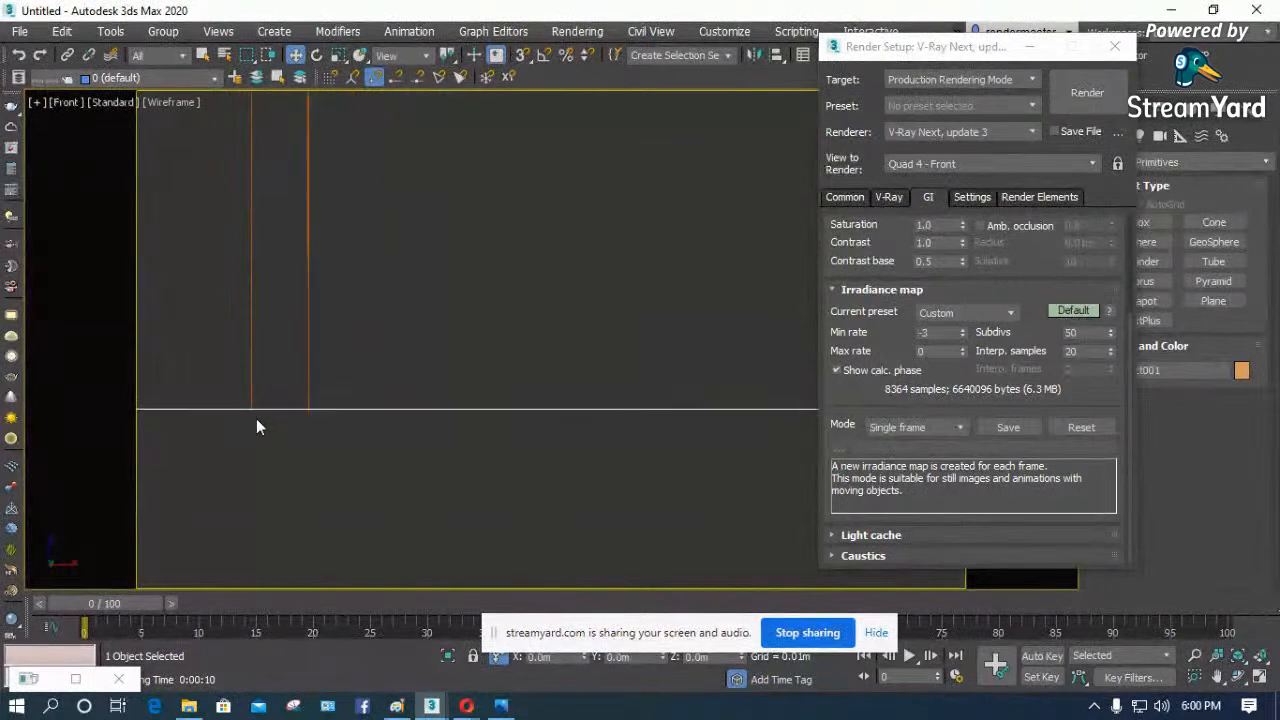
pyautogui.press('c')
pyautogui.press('F3')
pyautogui.click(417, 304)
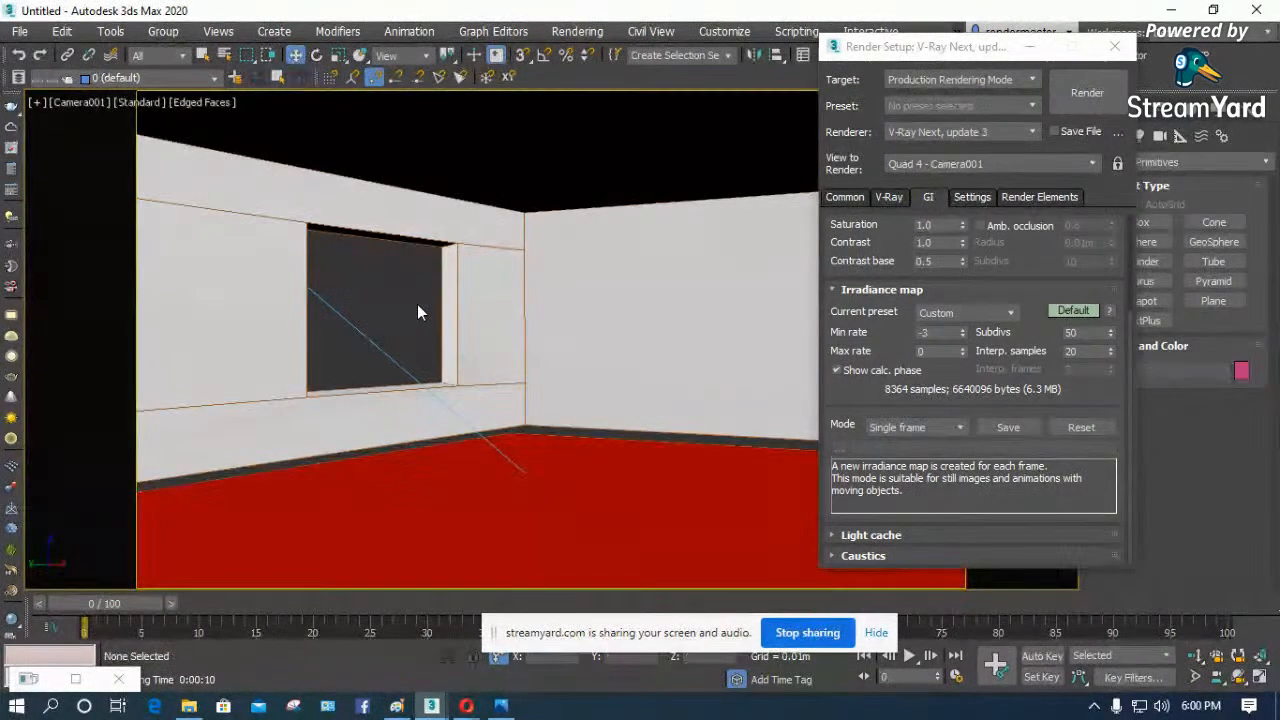
# - Start a test render of the room with the custom irradiance map rates, stop it and close the frame buffer
pyautogui.click(1087, 94)
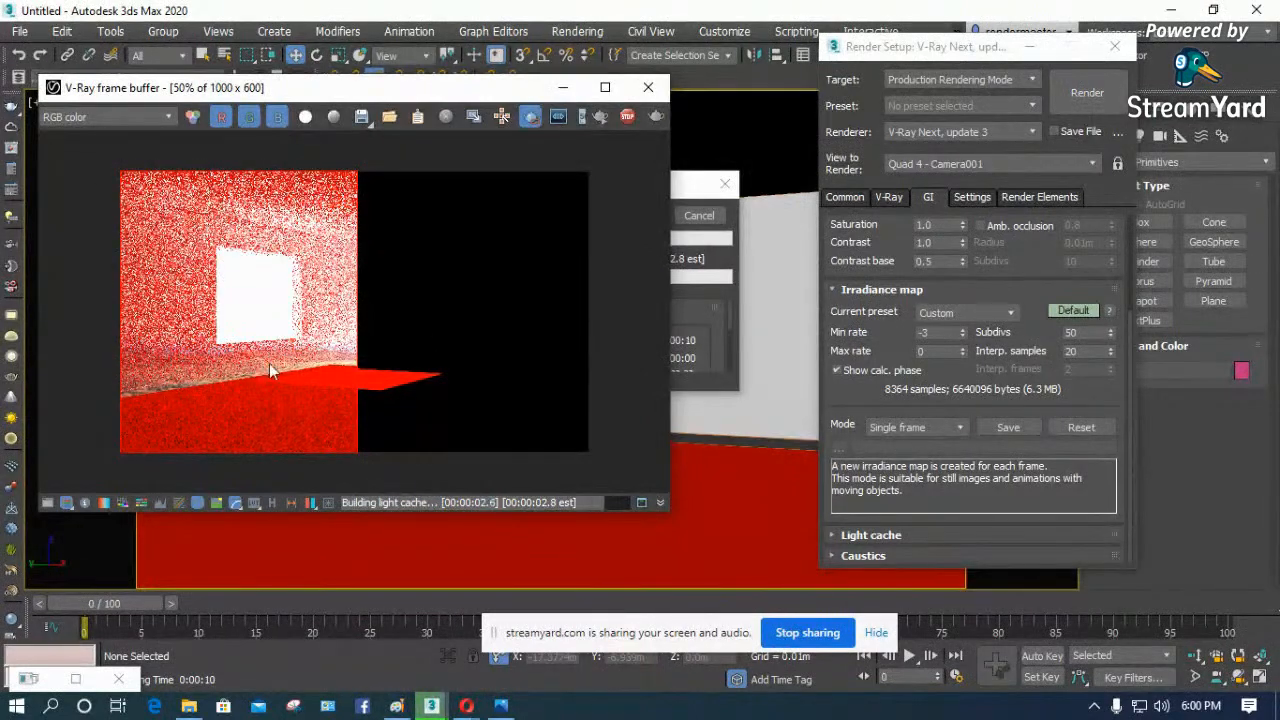
pyautogui.click(628, 117)
pyautogui.click(648, 88)
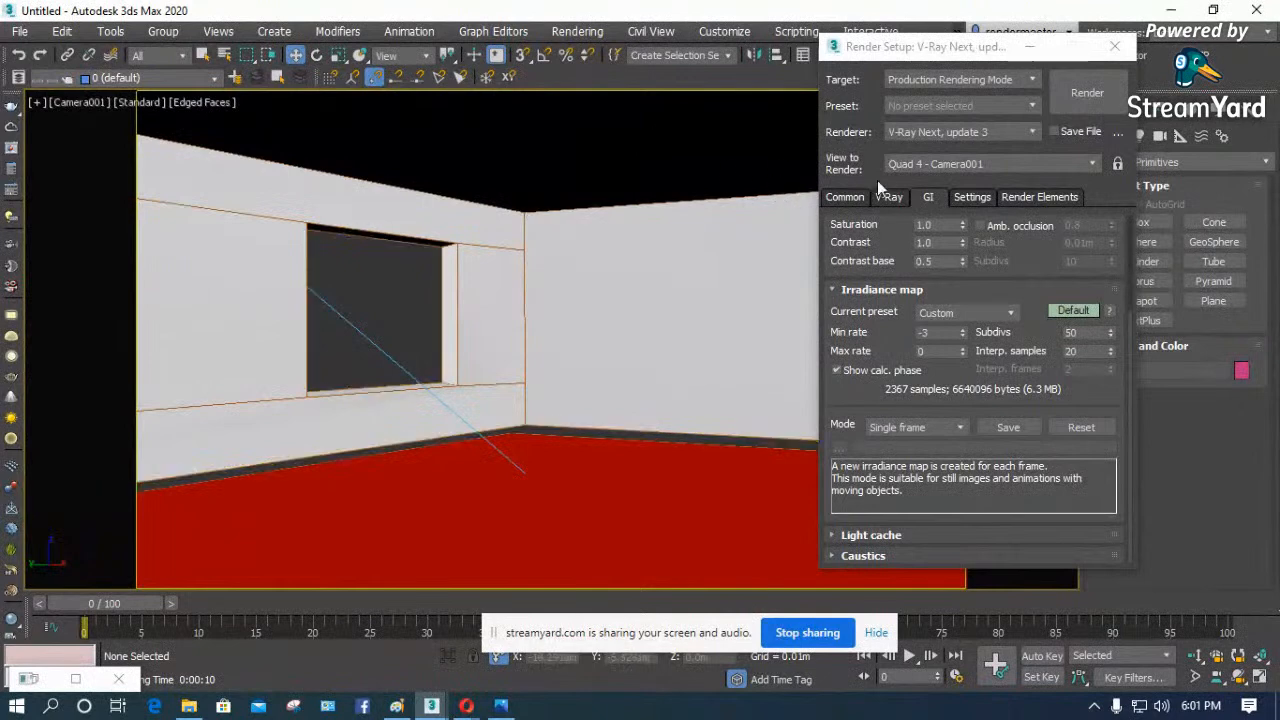
# - Close Render Setup and the untitled room scene, switching to the iNTERIOR.max scene
pyautogui.click(867, 366)
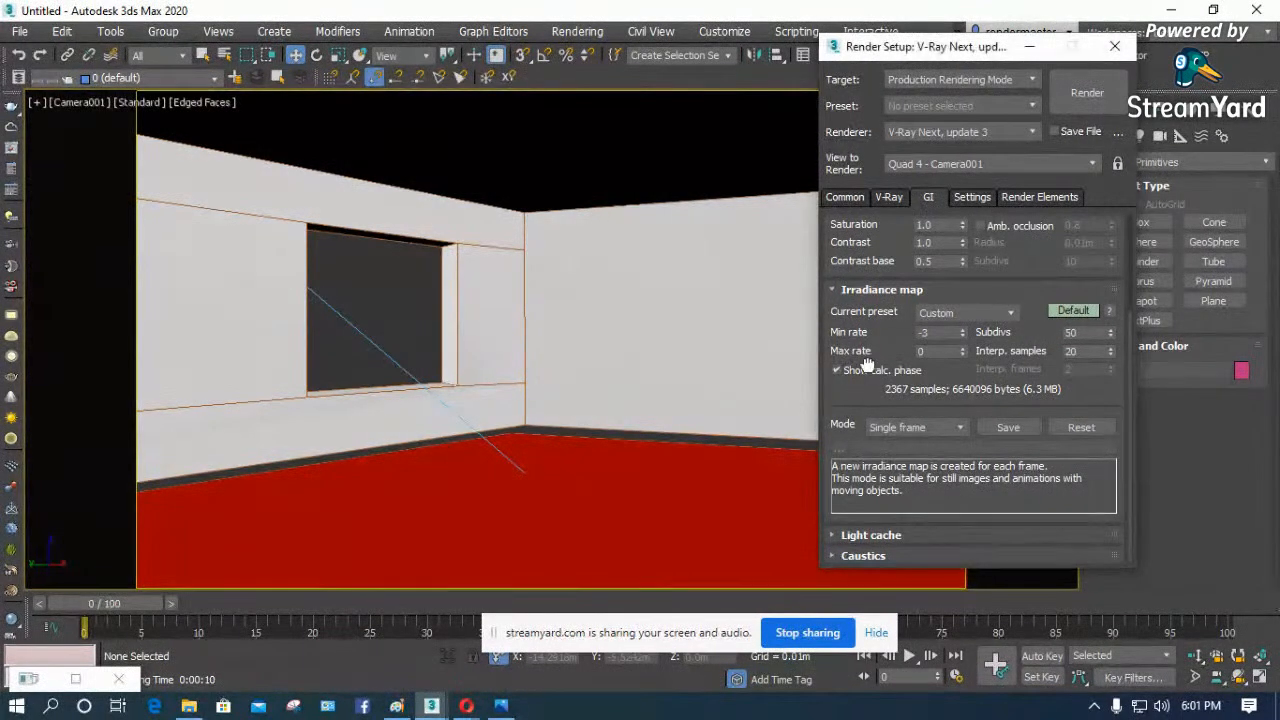
pyautogui.click(970, 197)
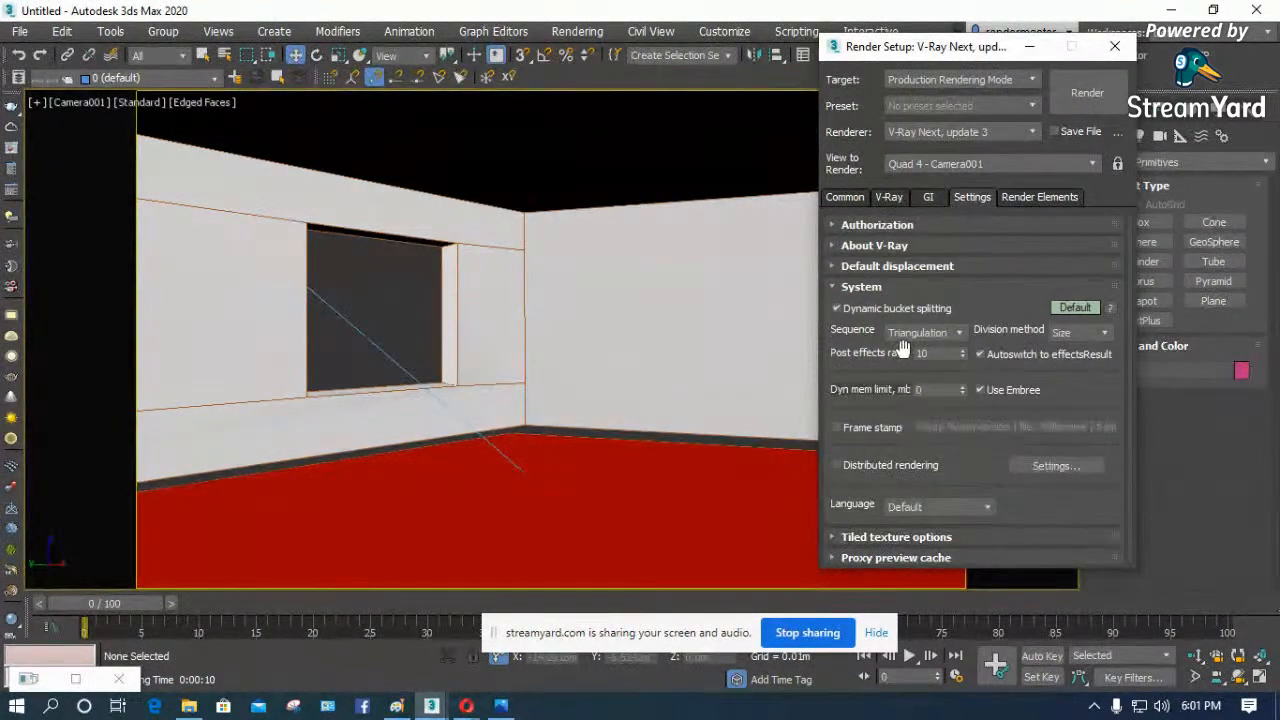
pyautogui.click(1112, 47)
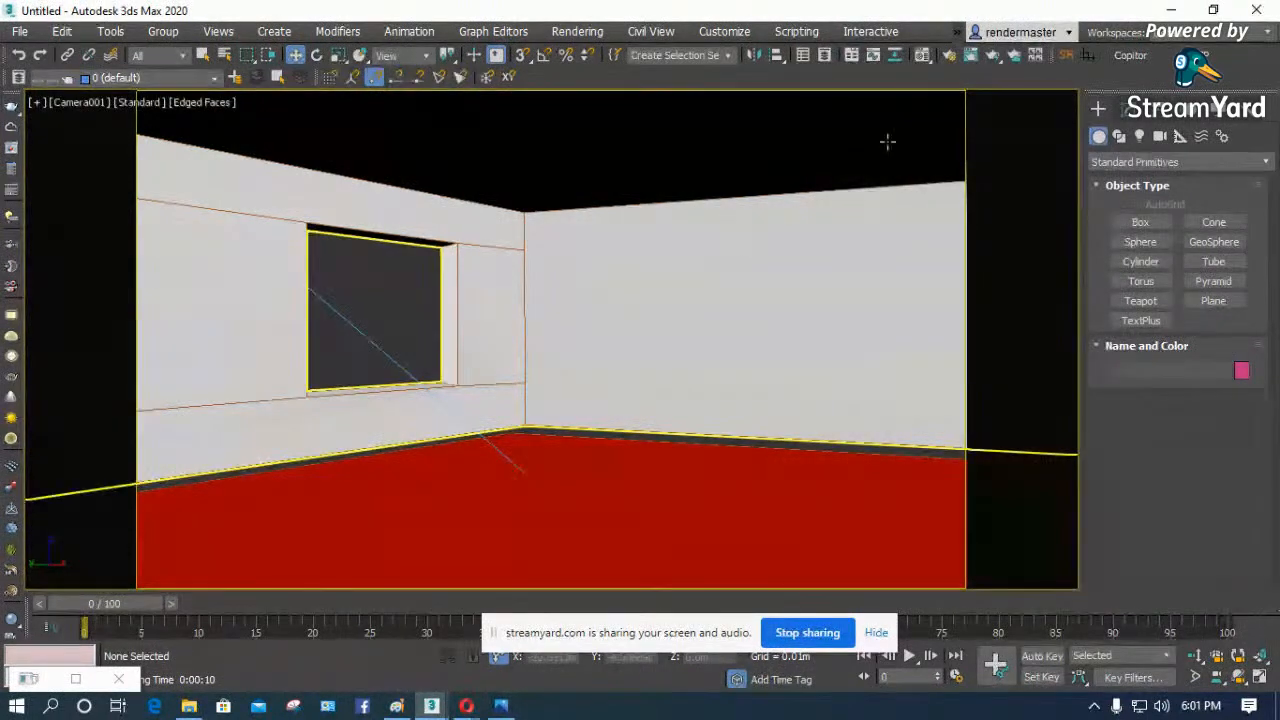
pyautogui.click(1256, 9)
pyautogui.click(632, 386)
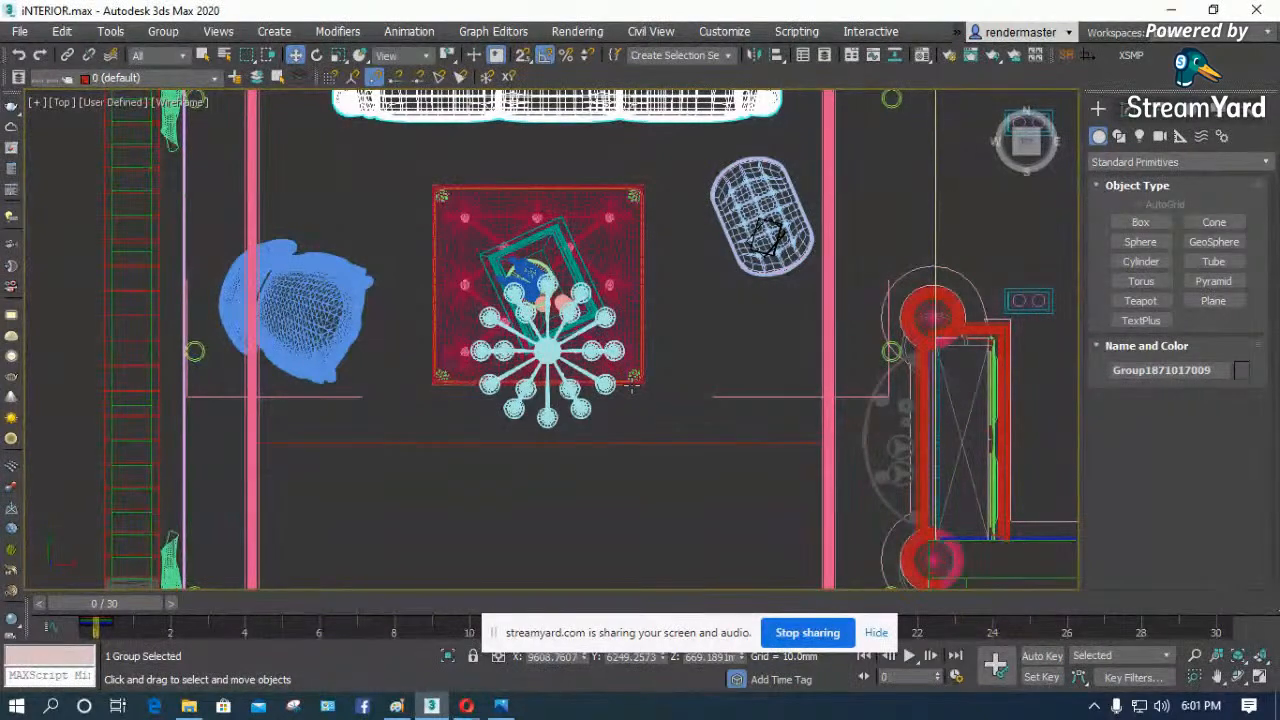
# - Clear the selection and examine the apartment layout in the Top view, comparing wireframe and shaded display
pyautogui.click(377, 508)
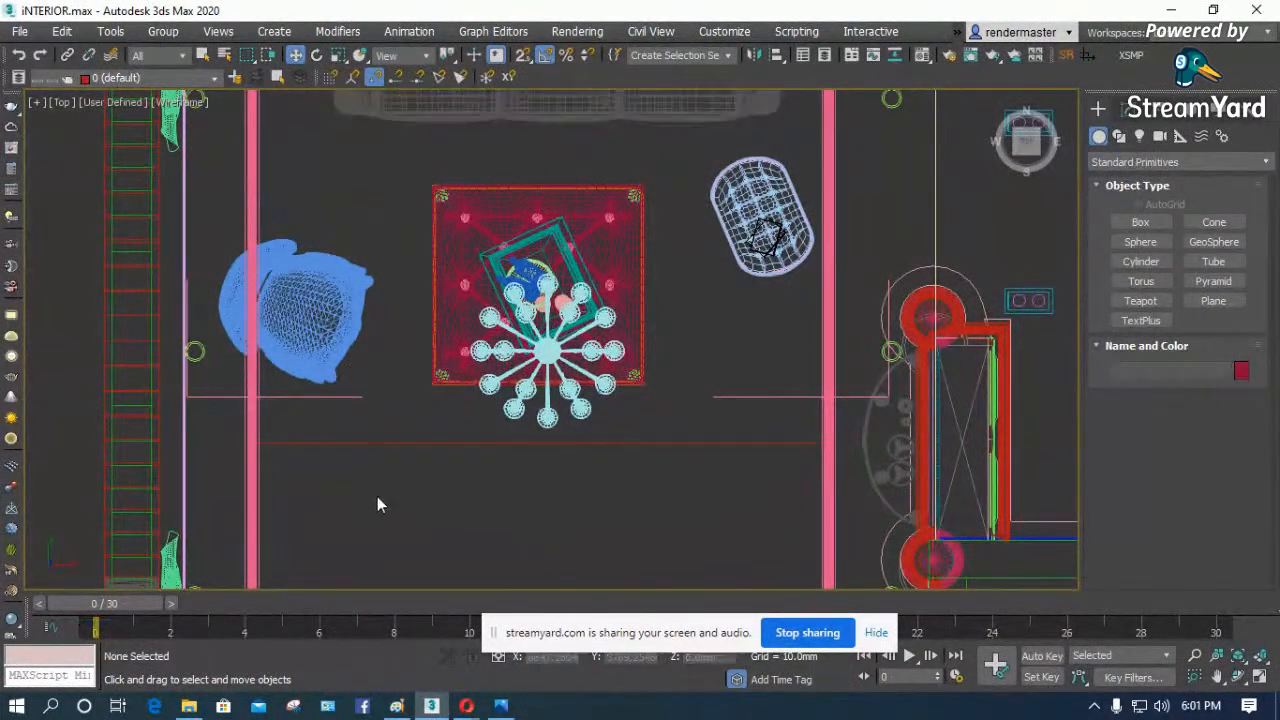
pyautogui.scroll(-2, 400, 295)
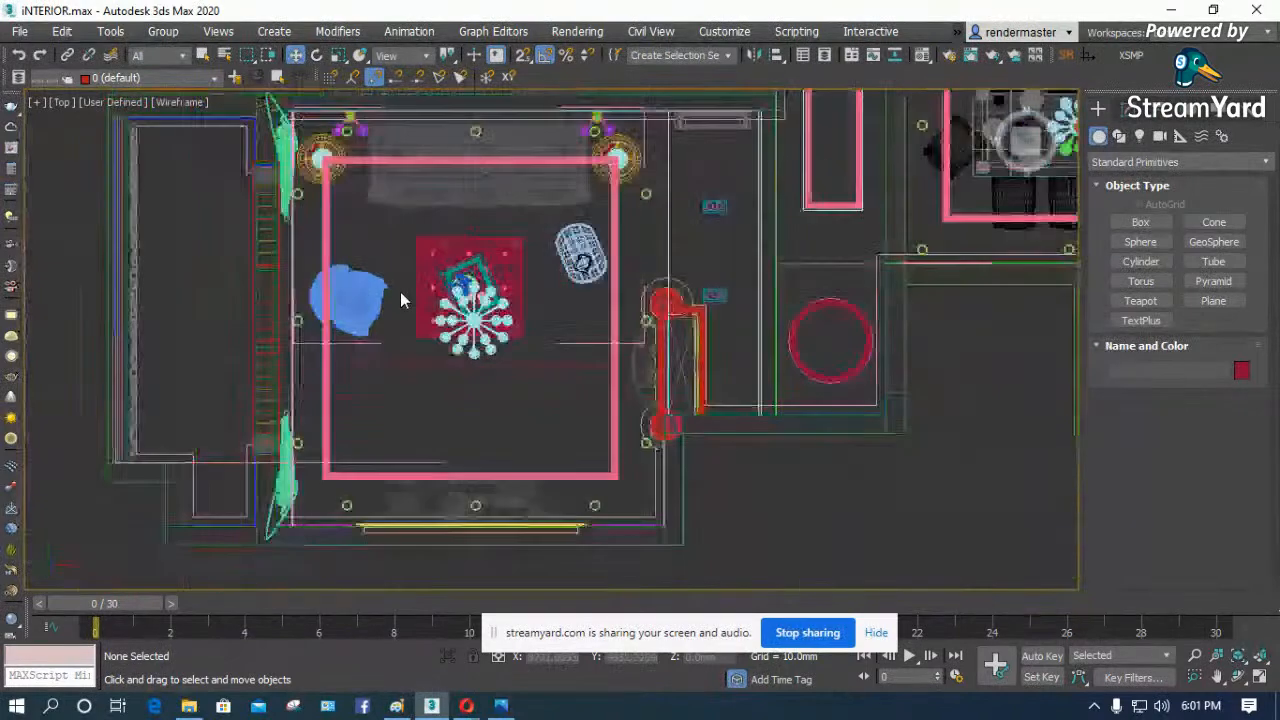
pyautogui.scroll(-1, 402, 391)
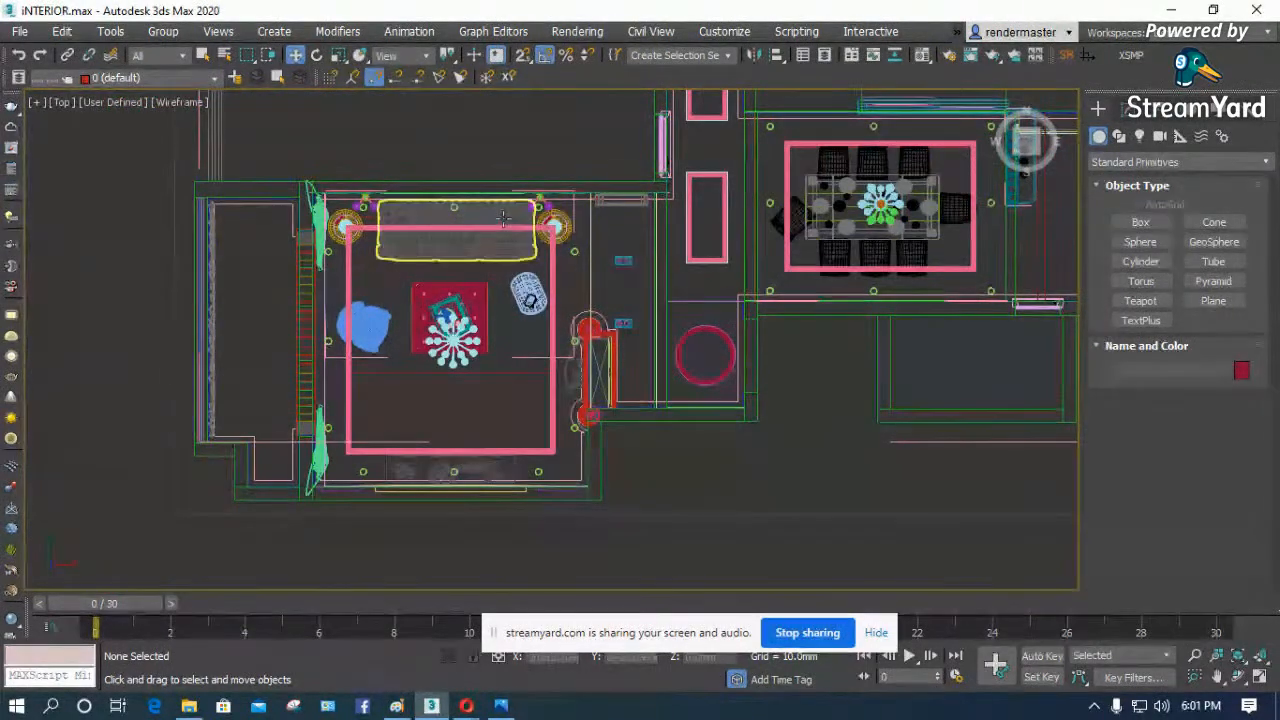
pyautogui.scroll(2, 503, 218)
pyautogui.scroll(-2, 301, 356)
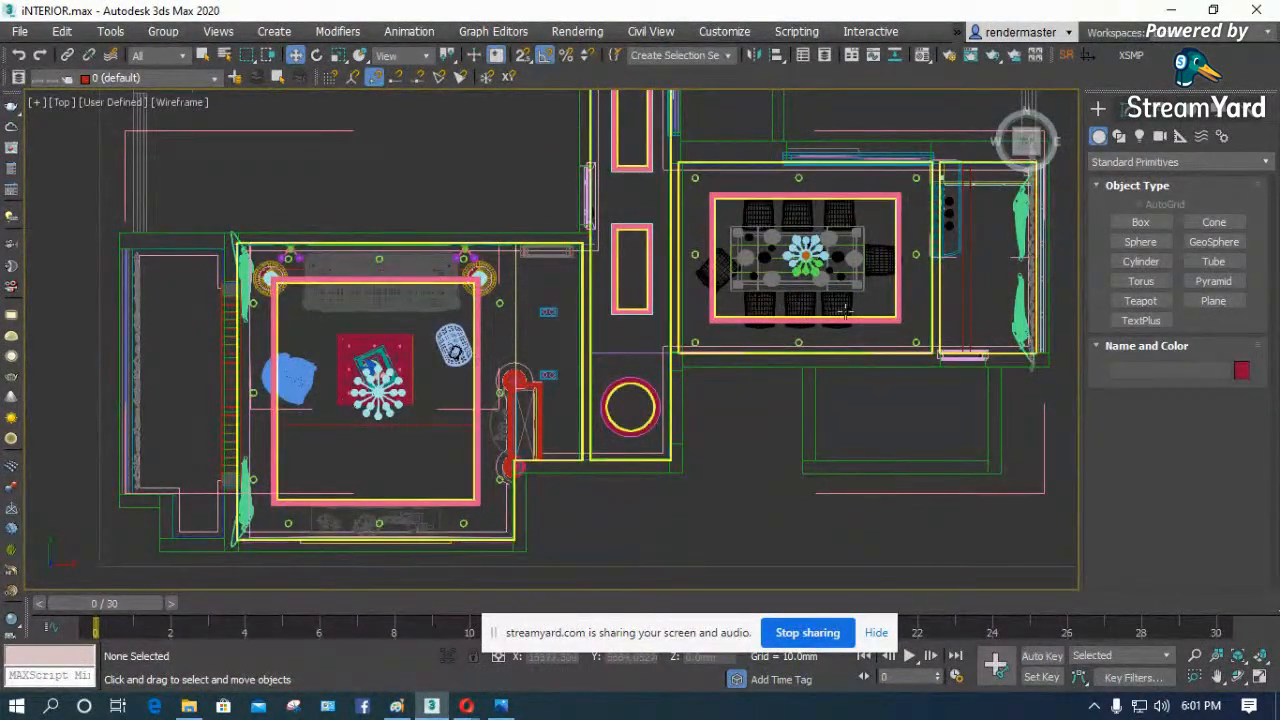
pyautogui.press('F3')
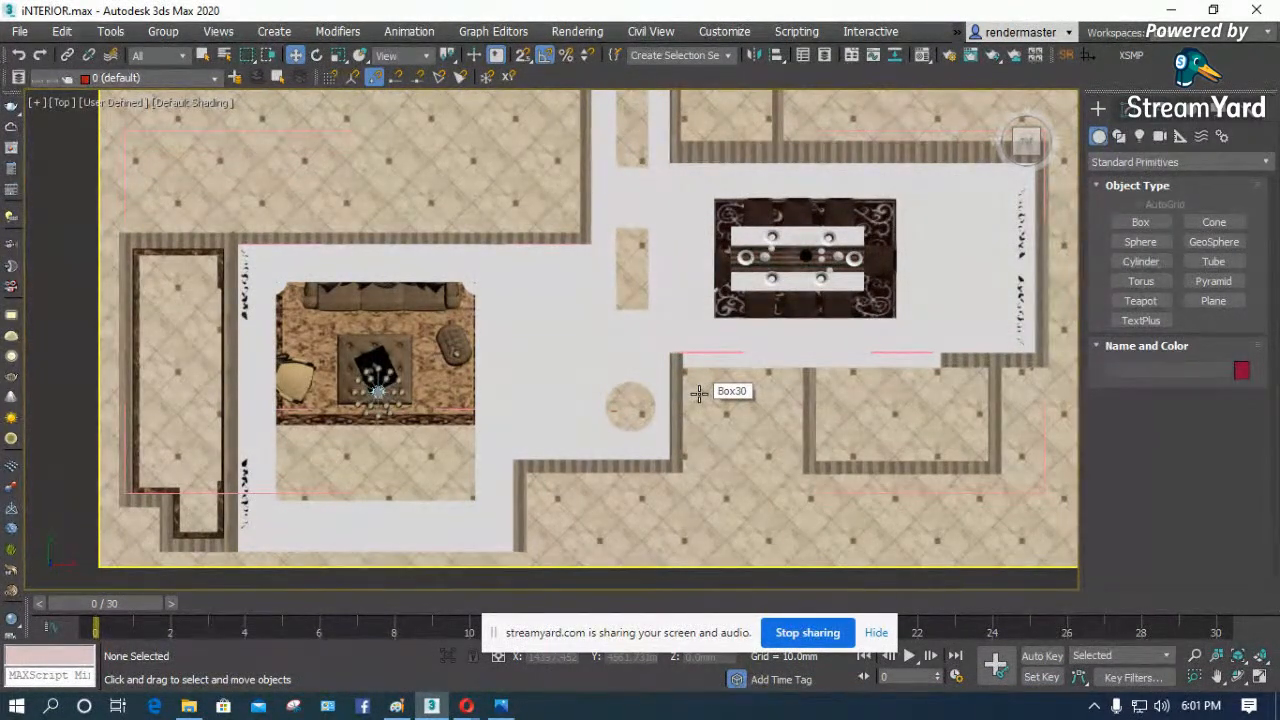
pyautogui.press('F3')
pyautogui.press('F3')
pyautogui.press('F3')
pyautogui.press('F3')
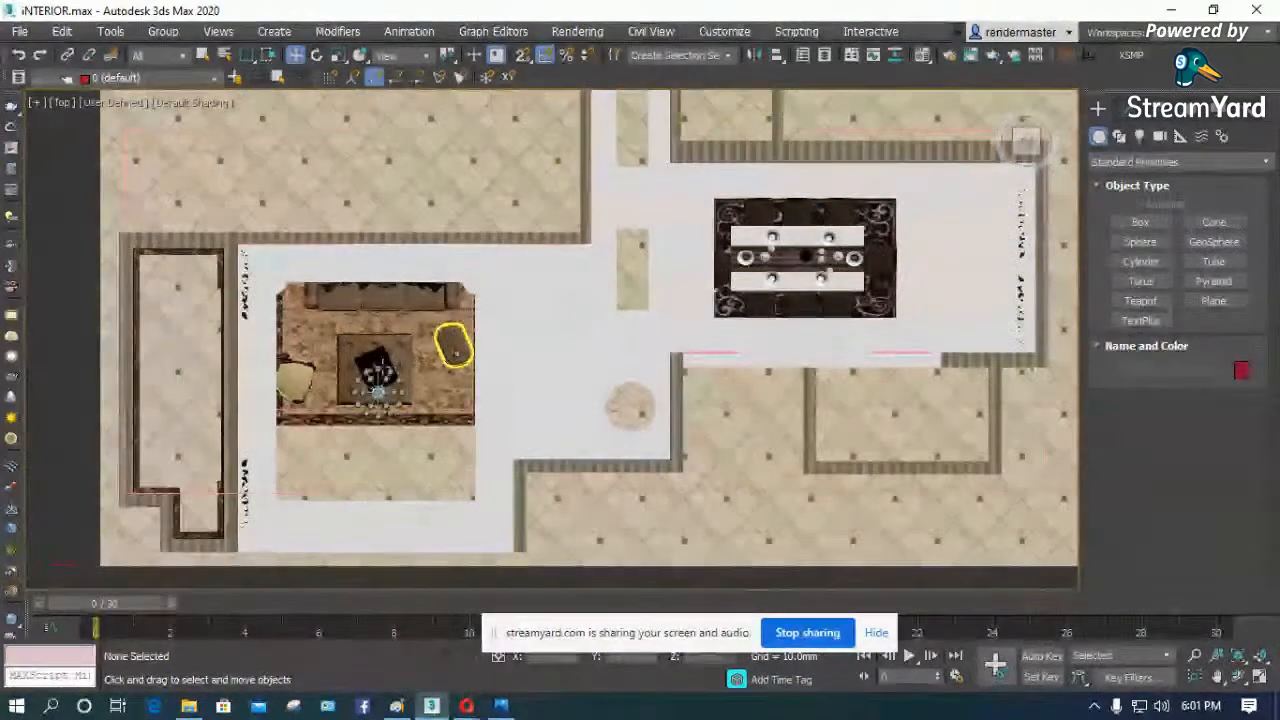
pyautogui.scroll(-3, 370, 313)
pyautogui.press('F3')
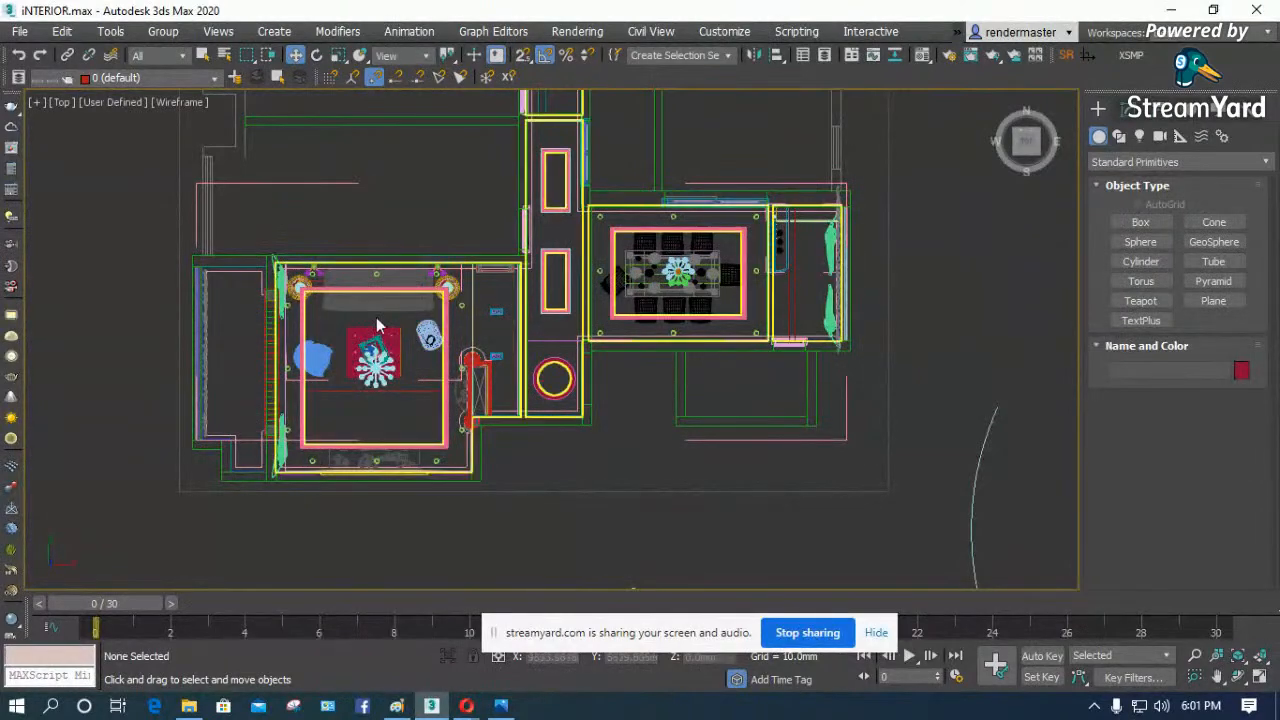
# - Create a Target camera in the Top view from the living room's lower-left corner by the curtain, aimed diagonally past the corridor toward the dining area
pyautogui.click(1158, 138)
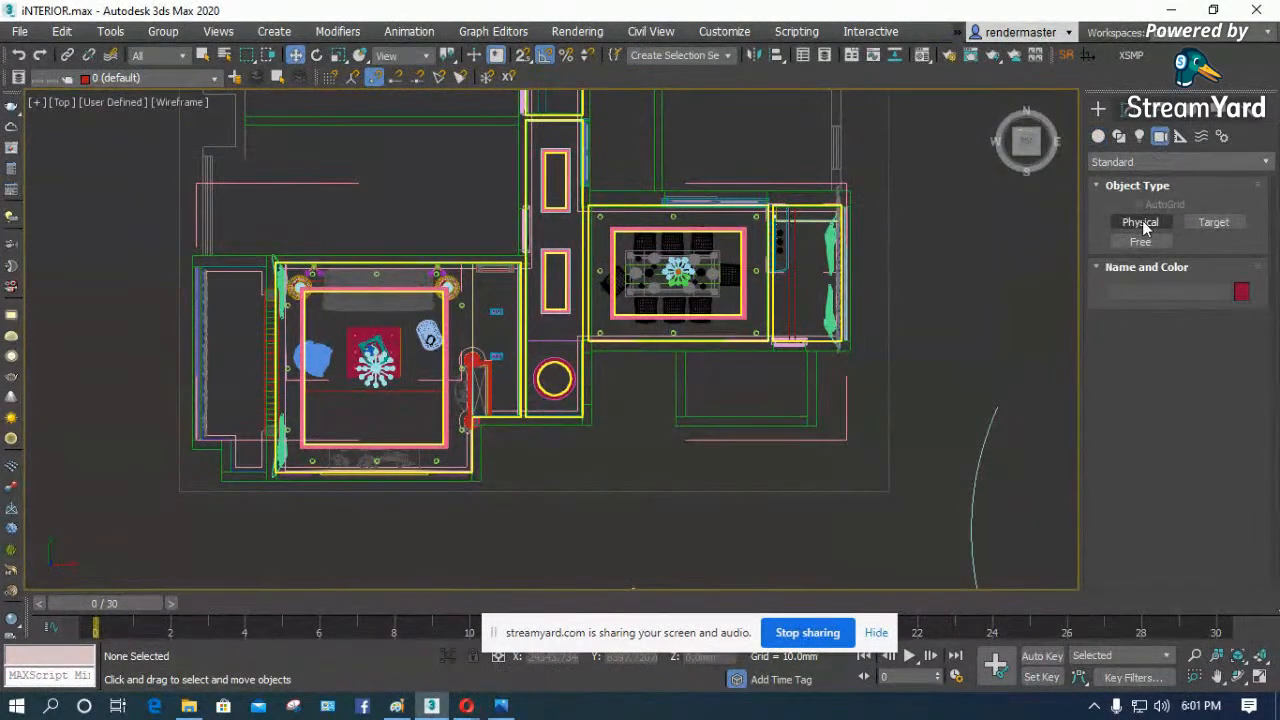
pyautogui.click(1213, 223)
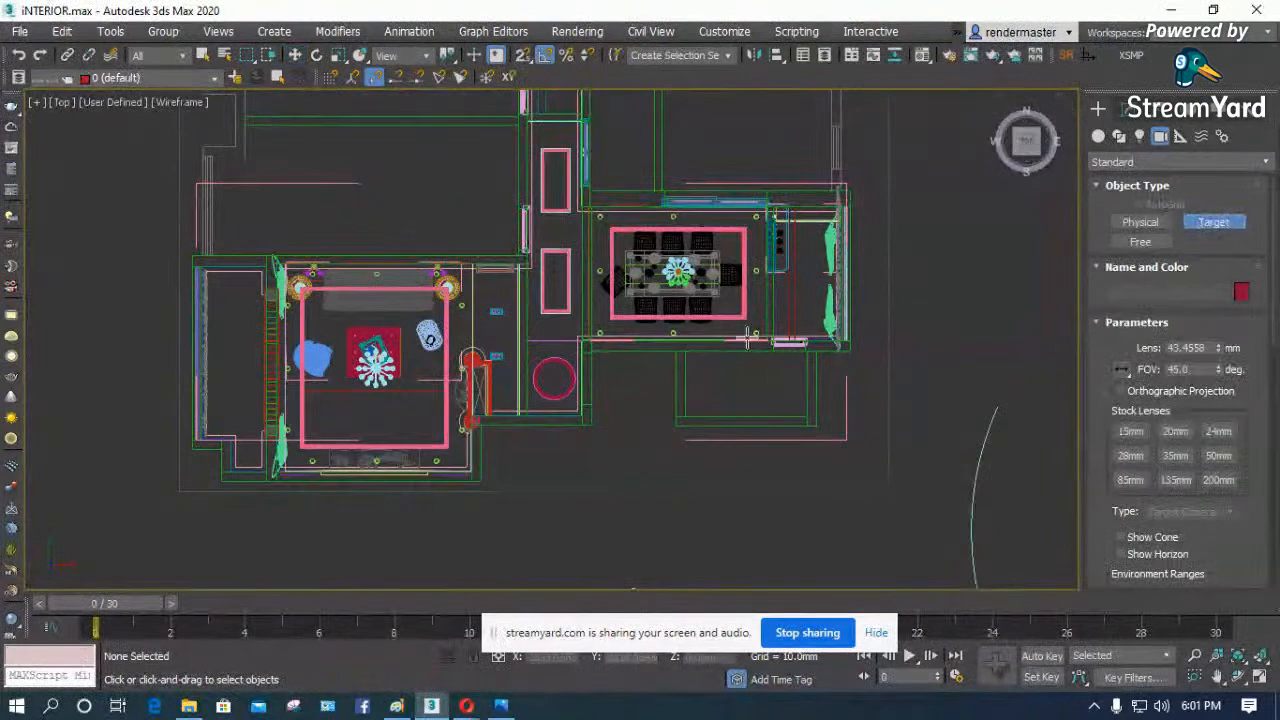
pyautogui.scroll(6, 279, 491)
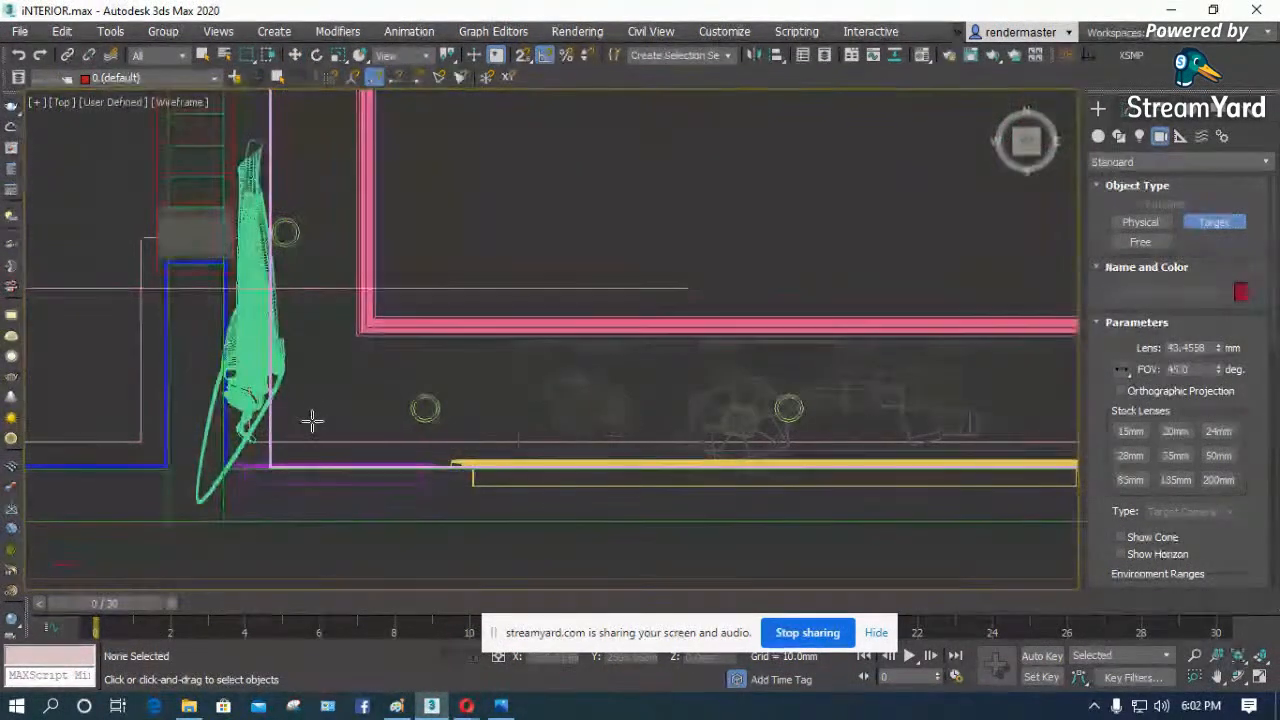
pyautogui.scroll(-5, 298, 483)
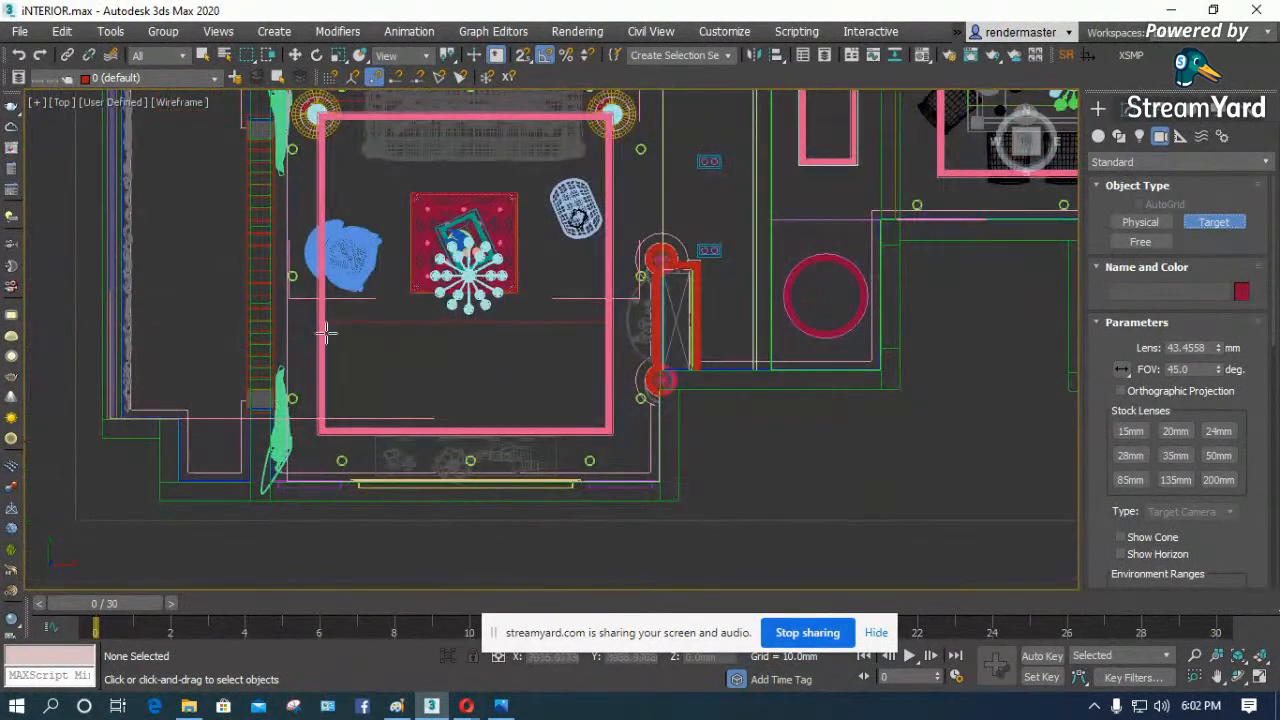
pyautogui.scroll(2, 325, 432)
pyautogui.scroll(2, 325, 432)
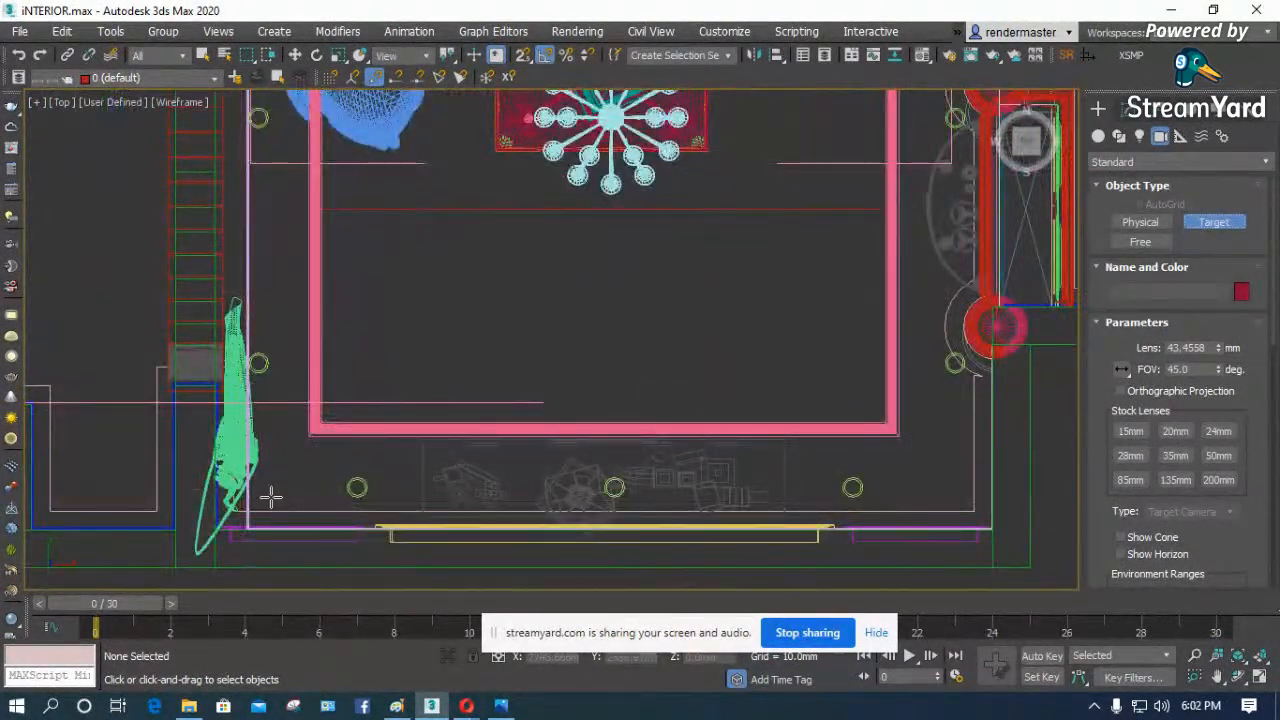
pyautogui.moveTo(278, 488); pyautogui.dragTo(384, 377)
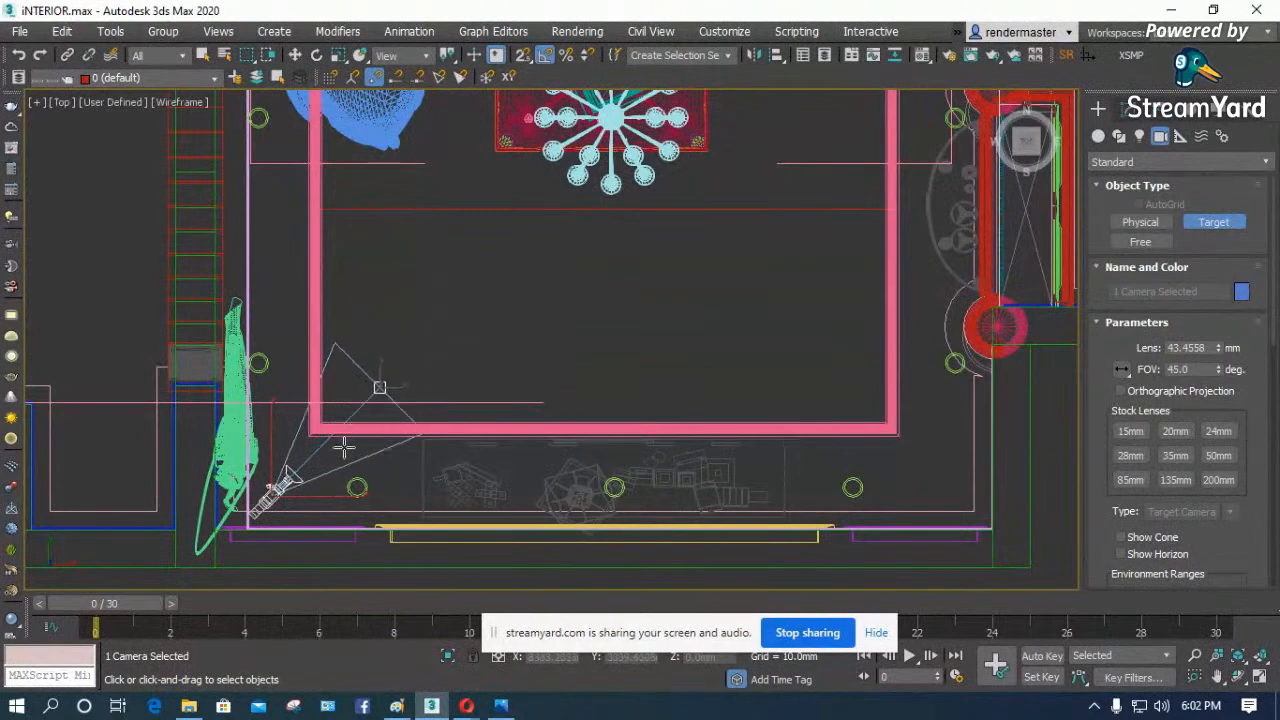
pyautogui.scroll(-5, 298, 508)
pyautogui.moveTo(430, 376); pyautogui.dragTo(704, 209)
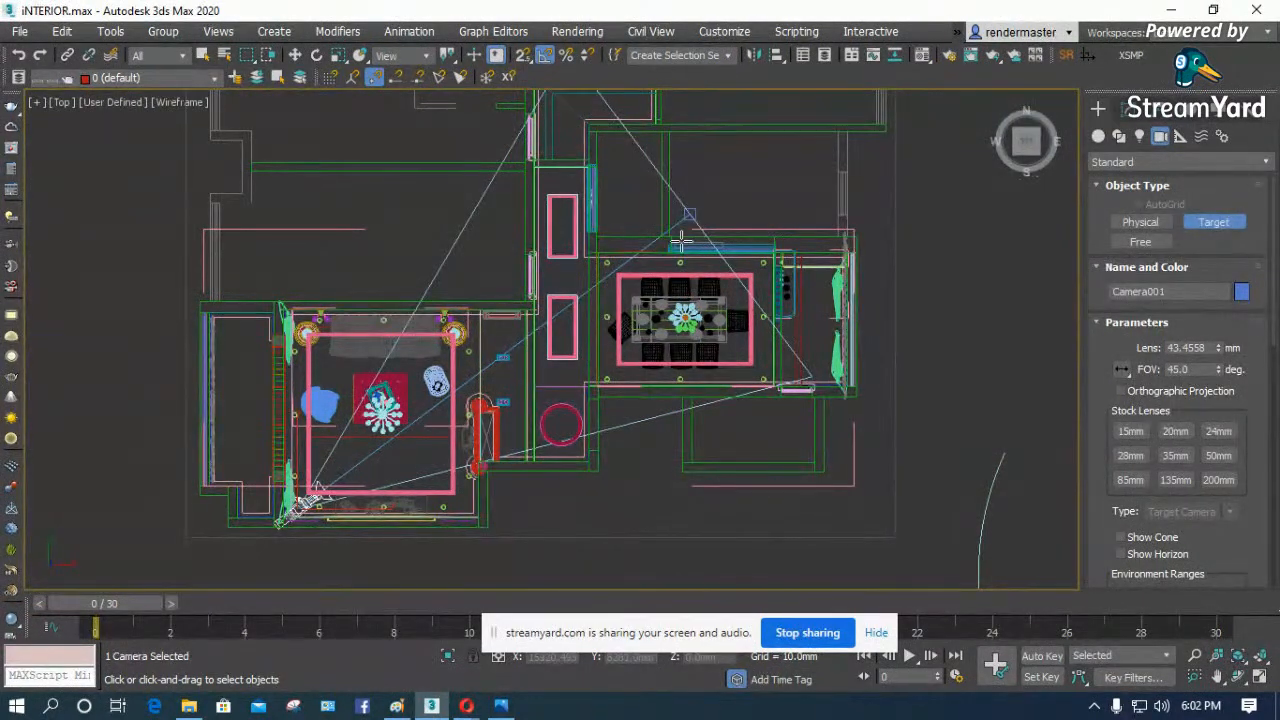
# - In the Front view, raise the camera to a height of about 1233 mm and its target to about 1448 mm
pyautogui.press('f')
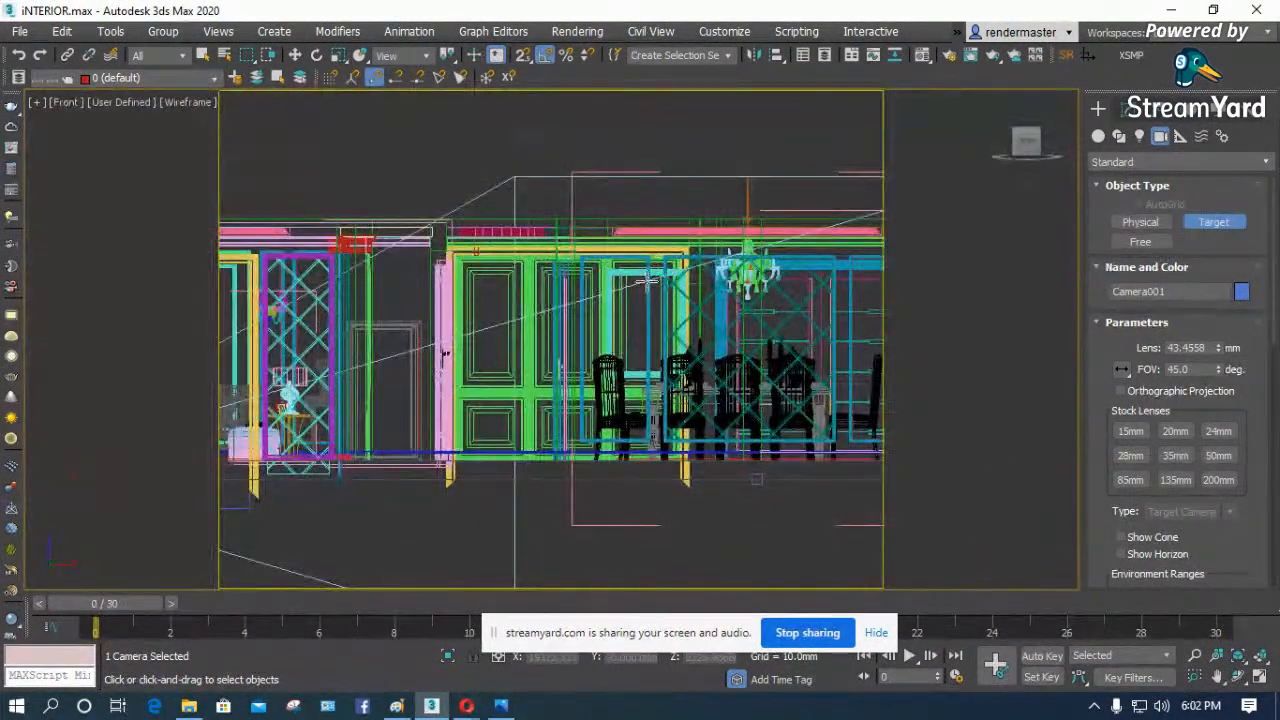
pyautogui.hotkey('shift', 'f')
pyautogui.hotkey('shift', 'f')
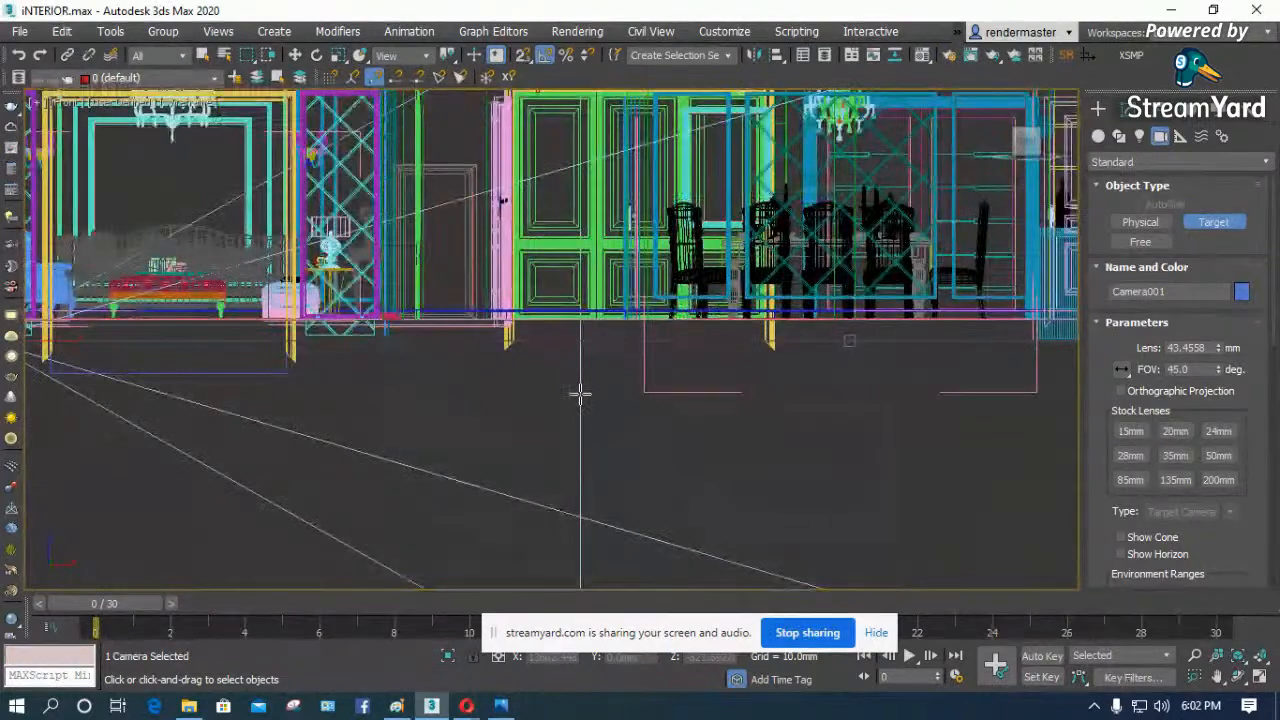
pyautogui.scroll(-5, 590, 400)
pyautogui.press('w')
pyautogui.scroll(6, 288, 350)
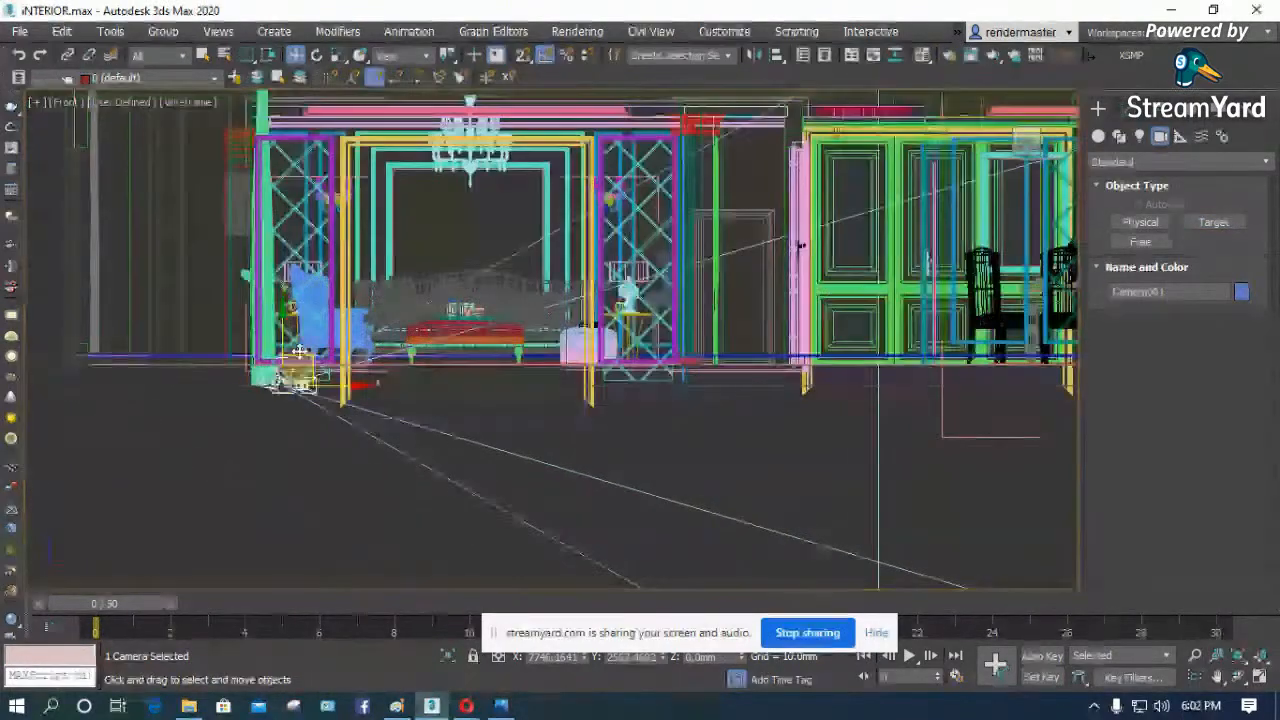
pyautogui.moveTo(284, 330); pyautogui.dragTo(284, 240)
pyautogui.scroll(-2, 284, 240)
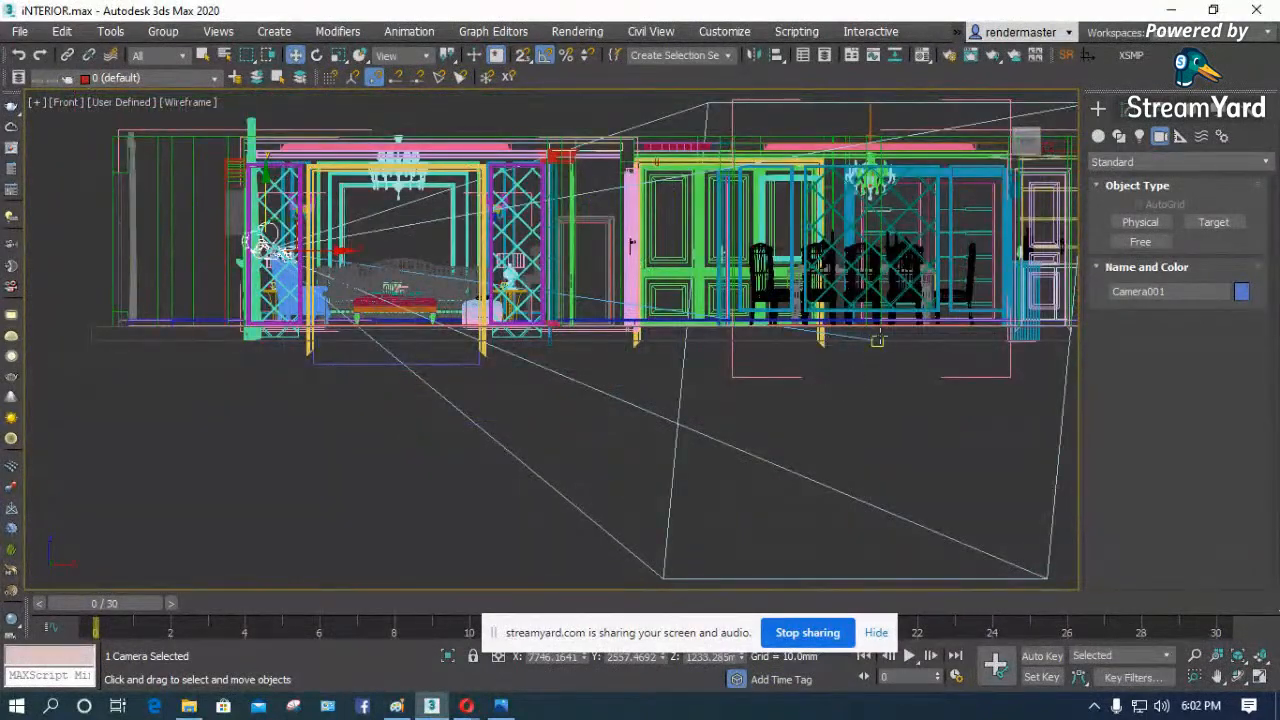
pyautogui.moveTo(877, 341); pyautogui.dragTo(886, 243)
# - Look through Camera001 with default shading and show the safe frame around the living room view
pyautogui.press('c')
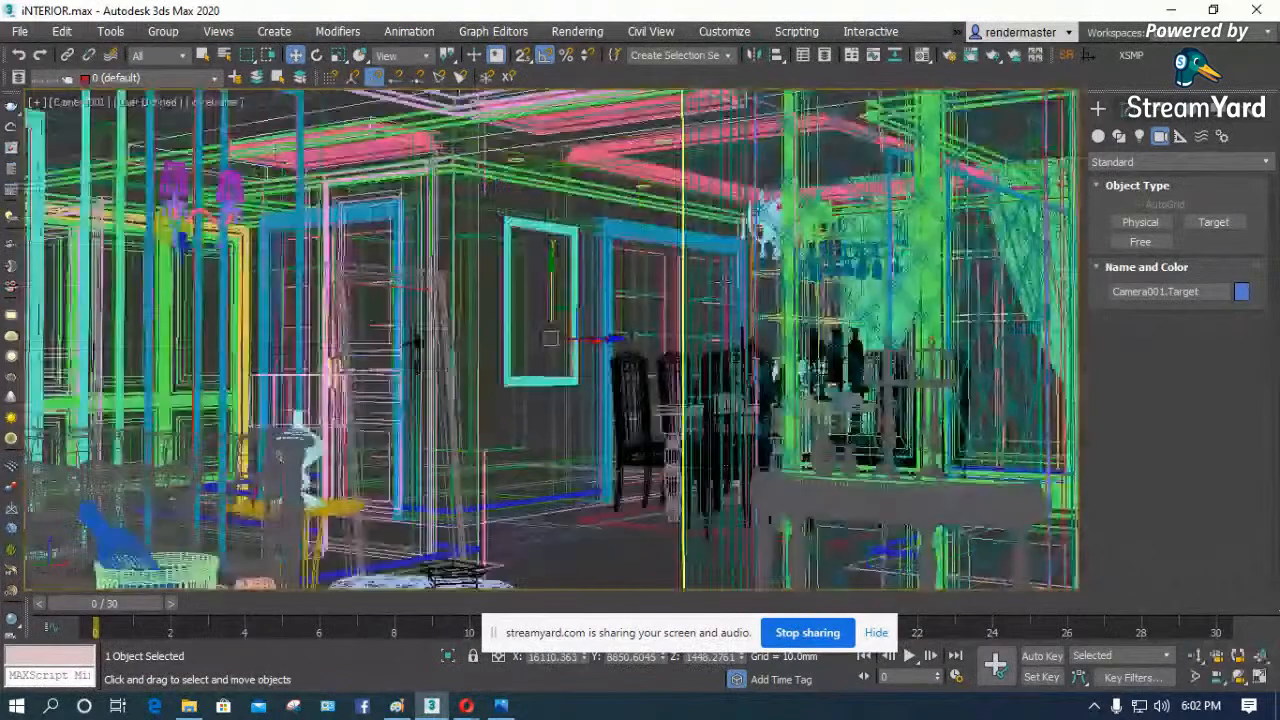
pyautogui.press('F3')
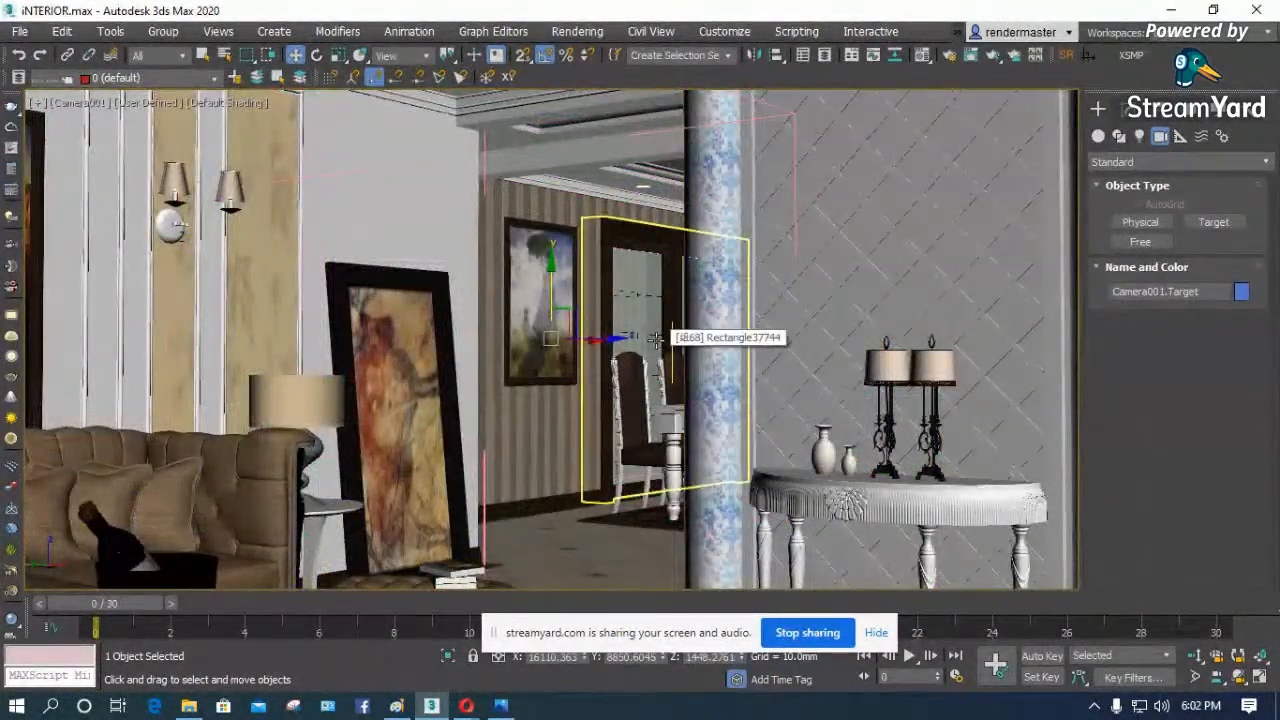
pyautogui.hotkey('shift', 'f')
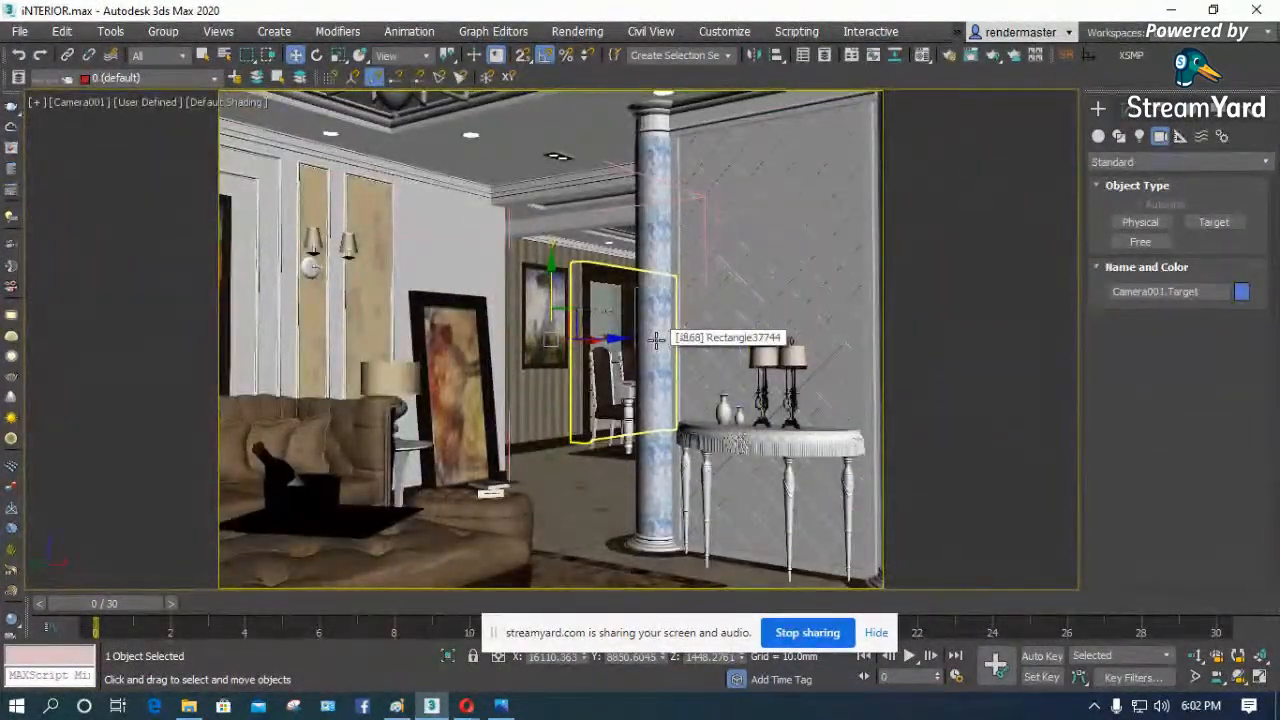
pyautogui.click(480, 311)
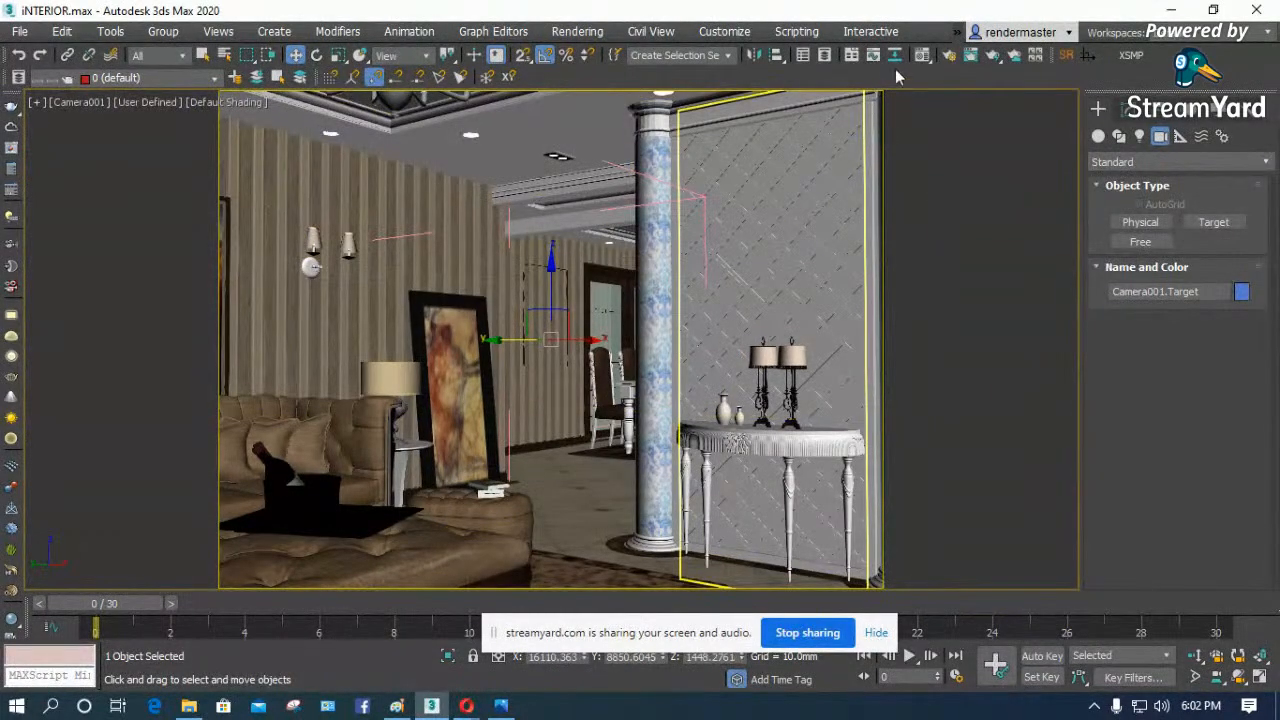
# - Set the render output size to 1000 by 600 and minimize Render Setup
pyautogui.click(953, 56)
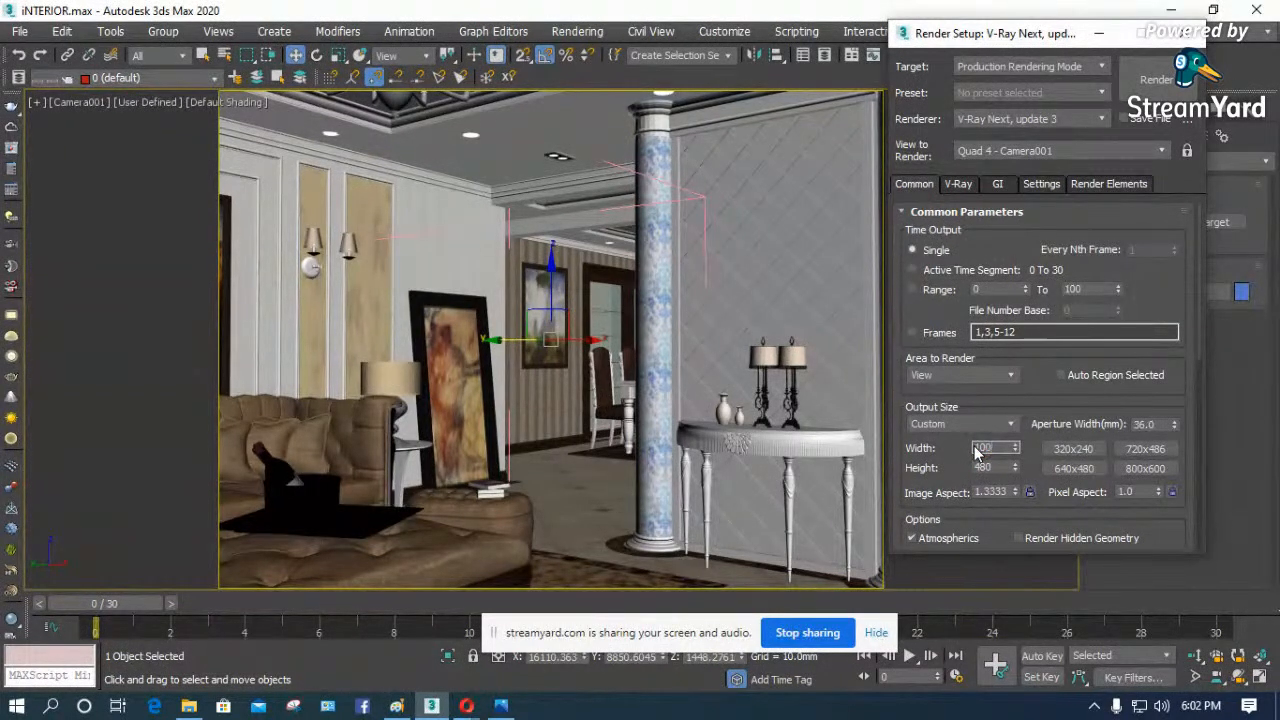
pyautogui.press('Return')
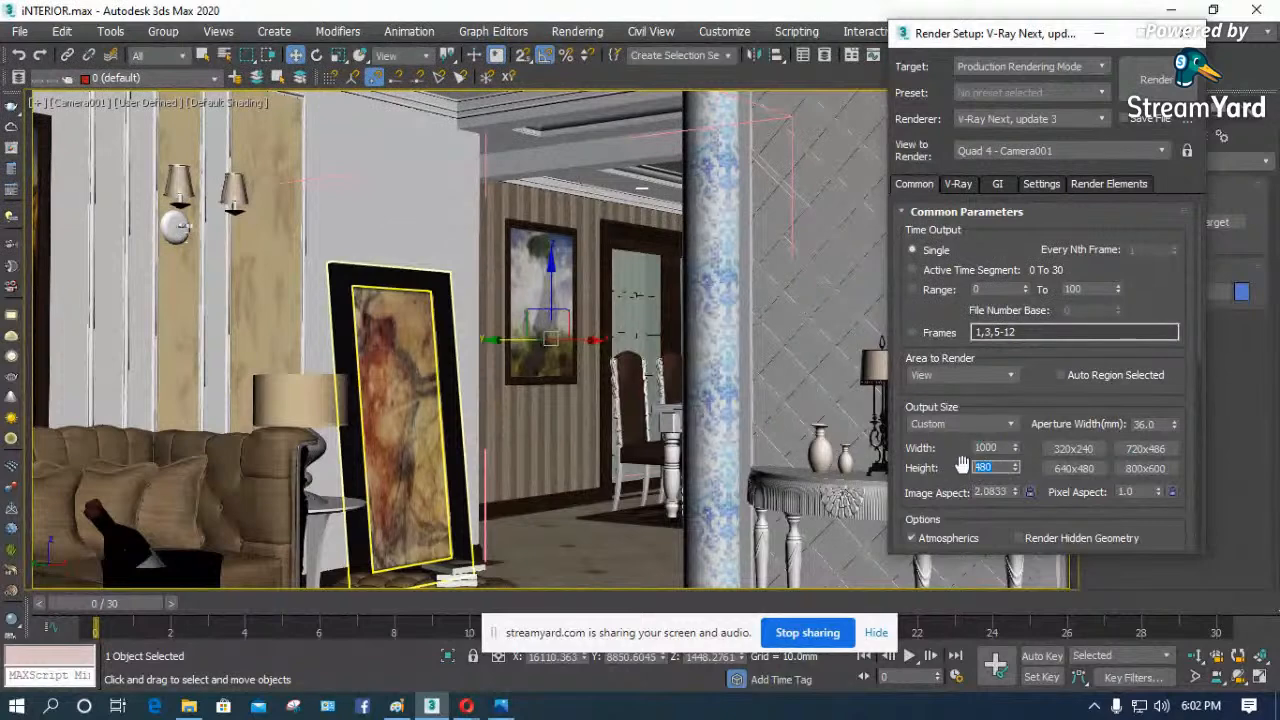
pyautogui.write('600')
pyautogui.press('Return')
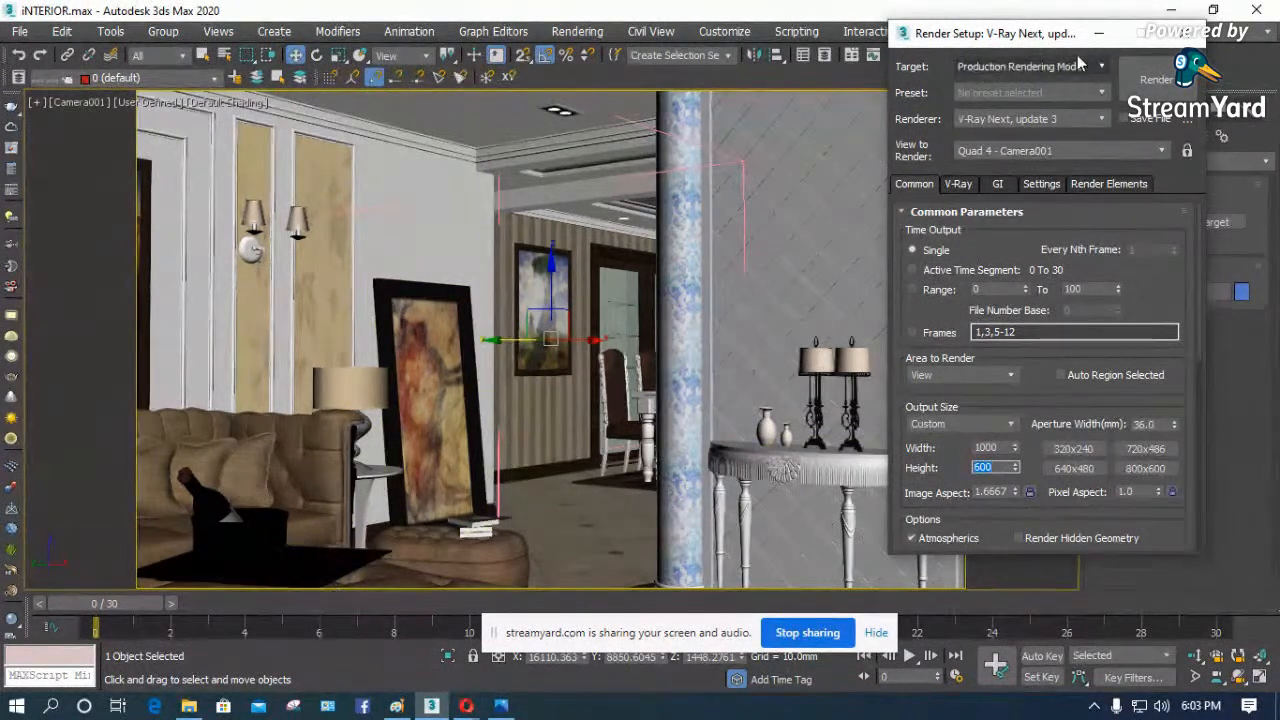
pyautogui.click(1099, 33)
# - Try moving the camera in the Top view diagonally back beyond the living room corner walls and check its view
pyautogui.press('t')
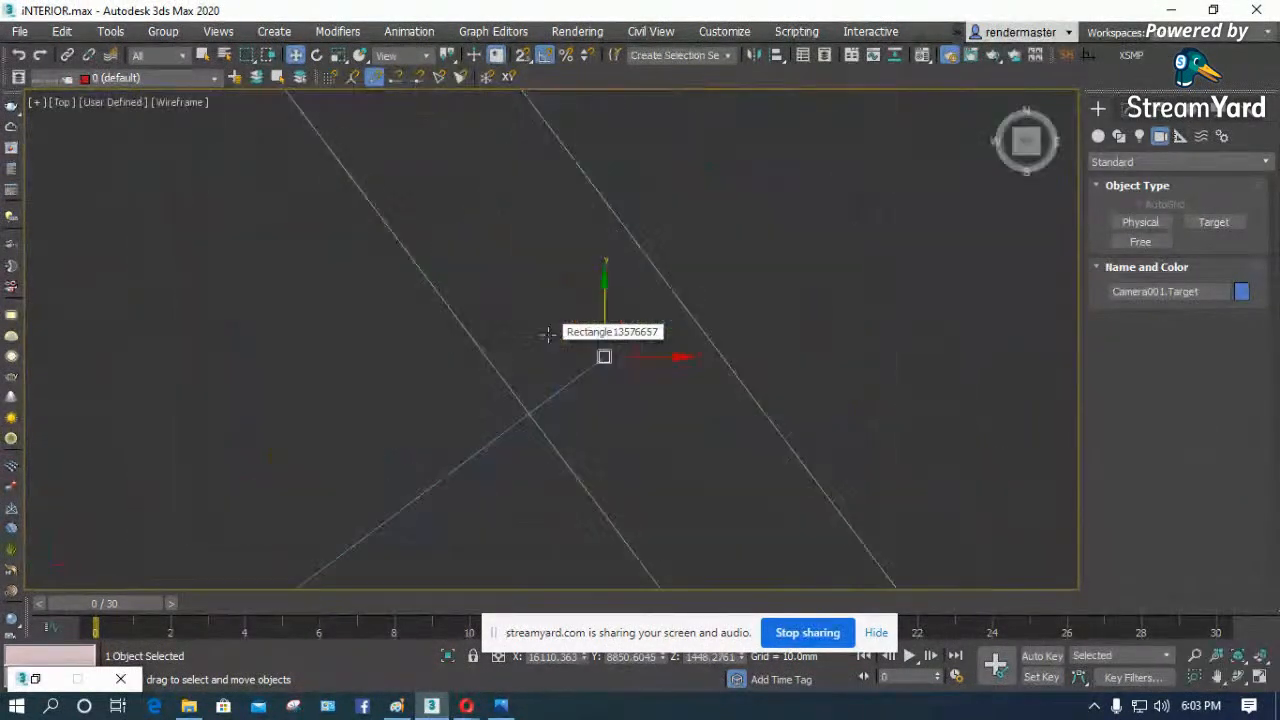
pyautogui.scroll(-4, 556, 300)
pyautogui.press('F3')
pyautogui.scroll(-4, 563, 246)
pyautogui.press('F3')
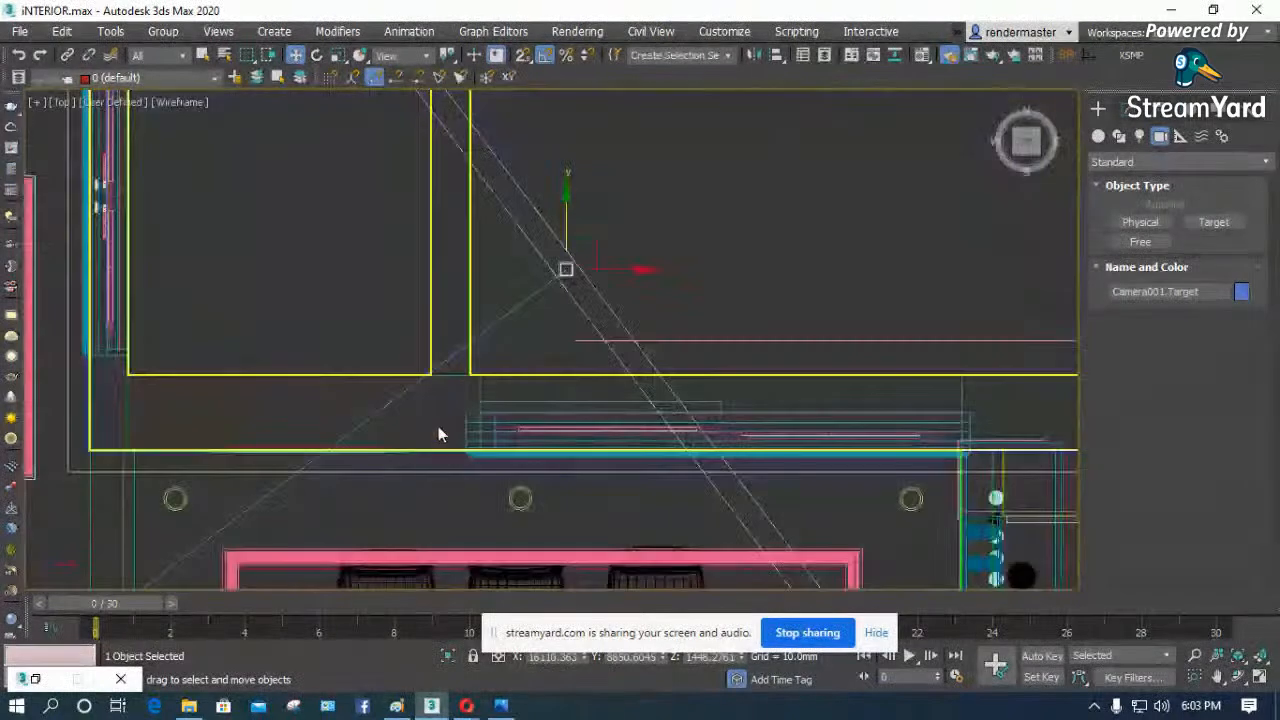
pyautogui.scroll(-6, 481, 266)
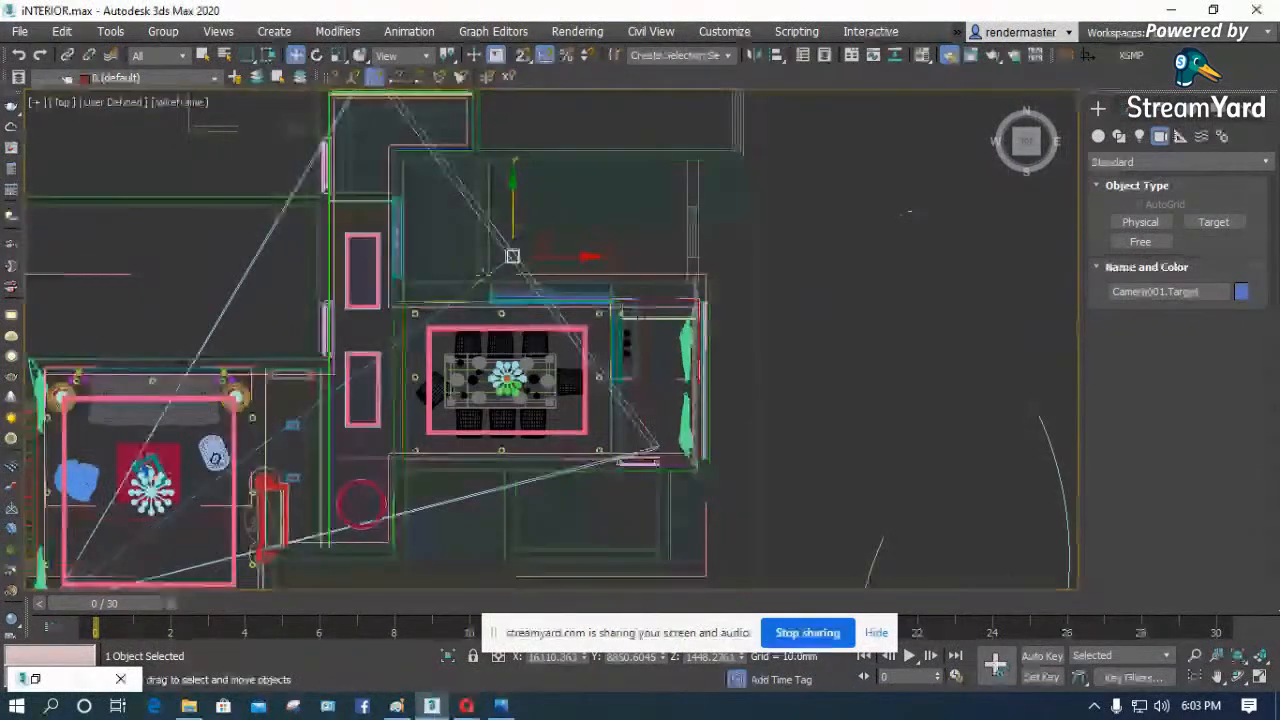
pyautogui.scroll(8, 269, 466)
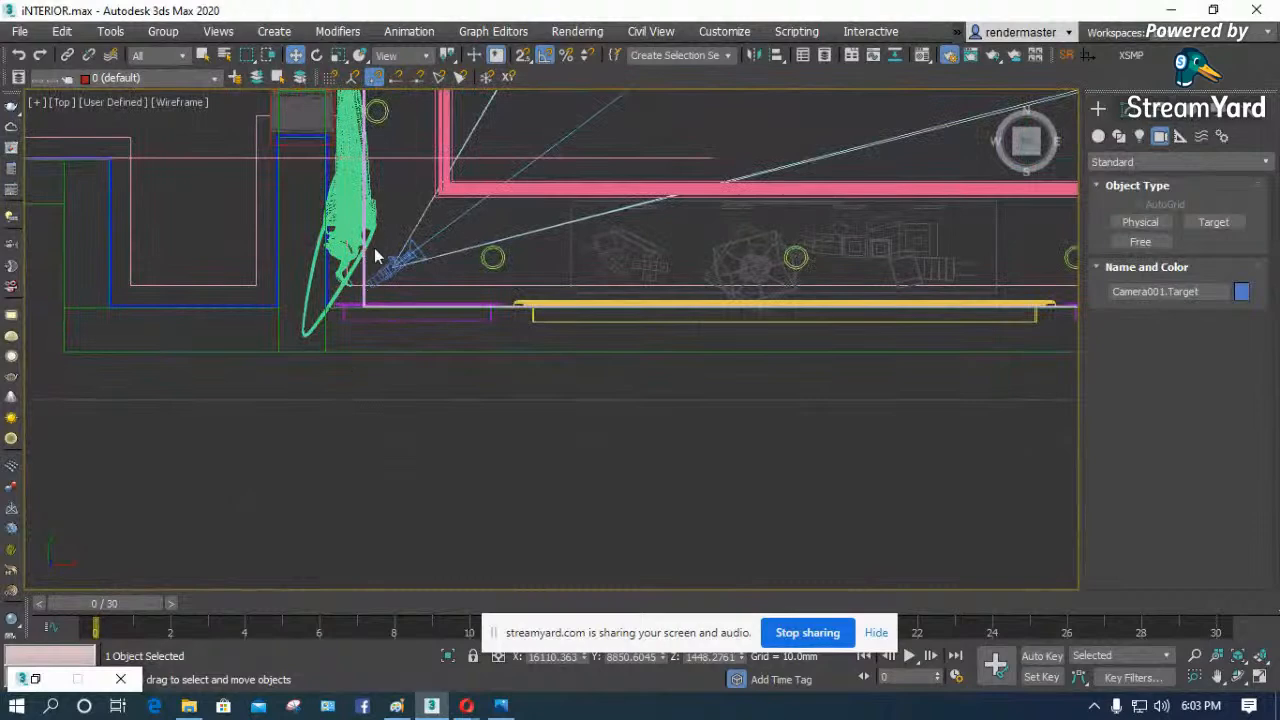
pyautogui.moveTo(414, 252); pyautogui.dragTo(145, 492)
pyautogui.press('c')
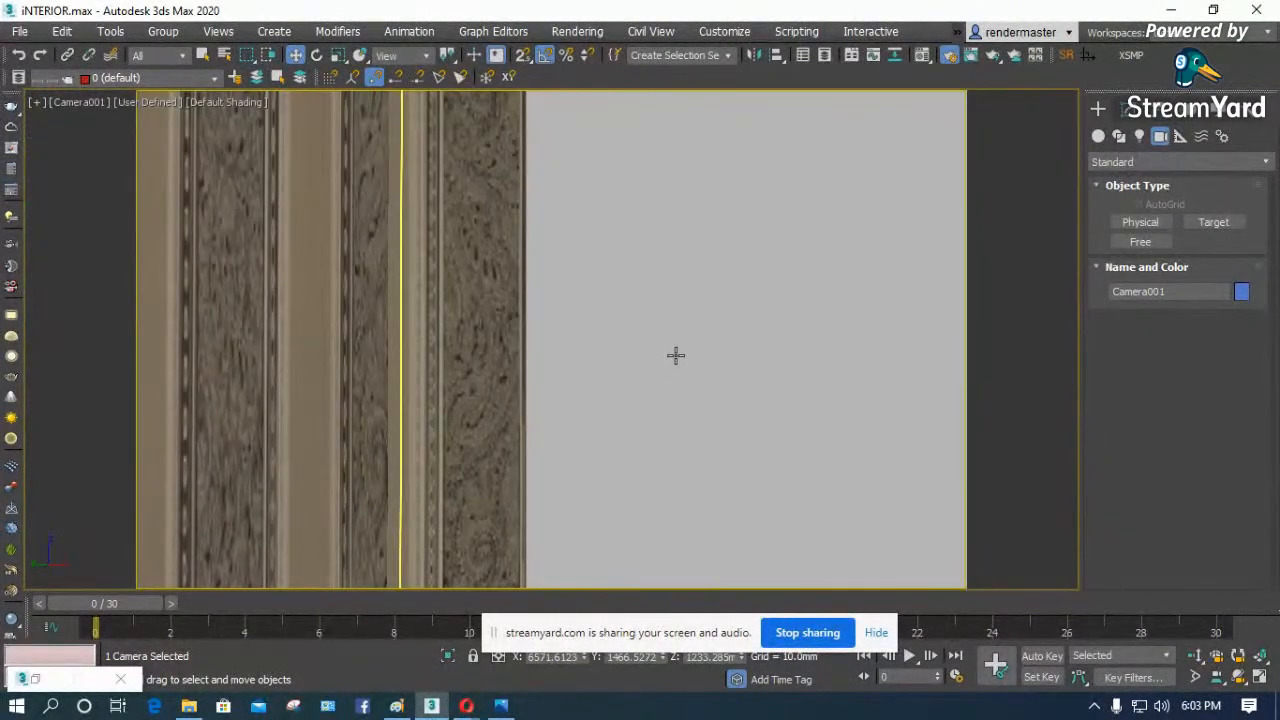
# - Move the camera back inside the living room corner beside the curtain in the Top view, to about X 7825, Y 2635 mm
pyautogui.press('t')
pyautogui.press('z')
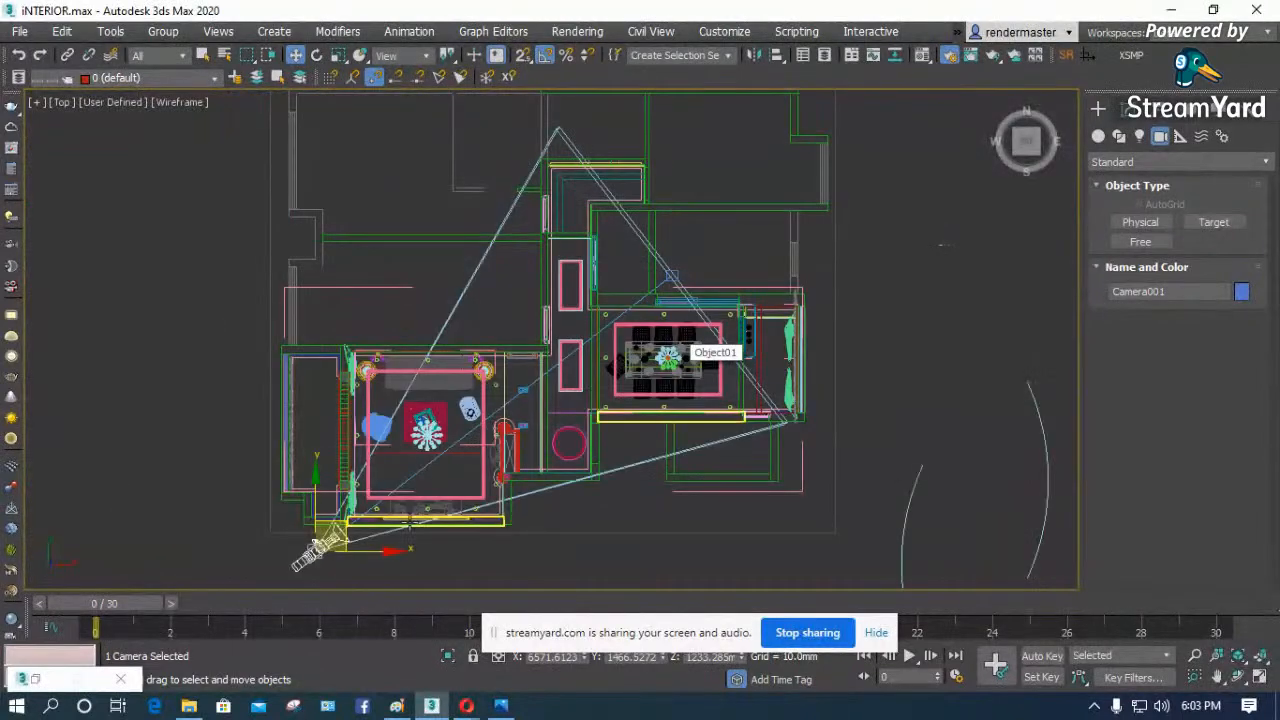
pyautogui.scroll(5, 318, 545)
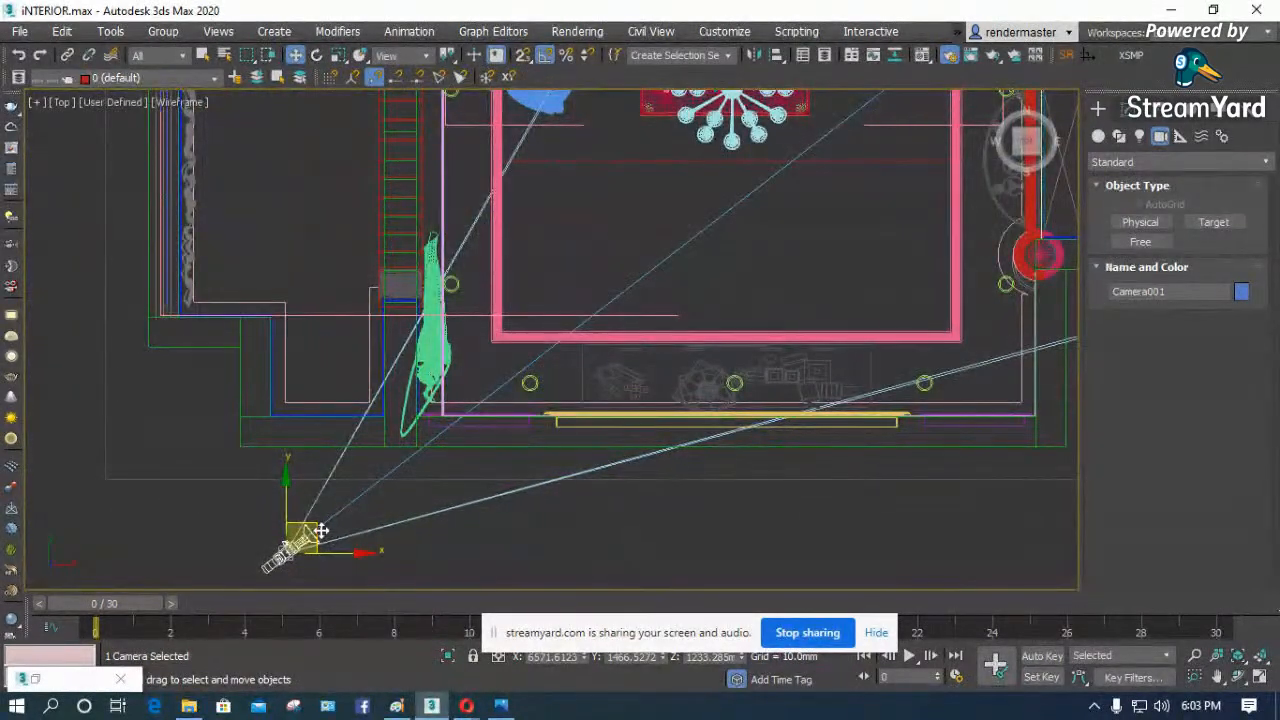
pyautogui.moveTo(320, 530); pyautogui.dragTo(328, 530)
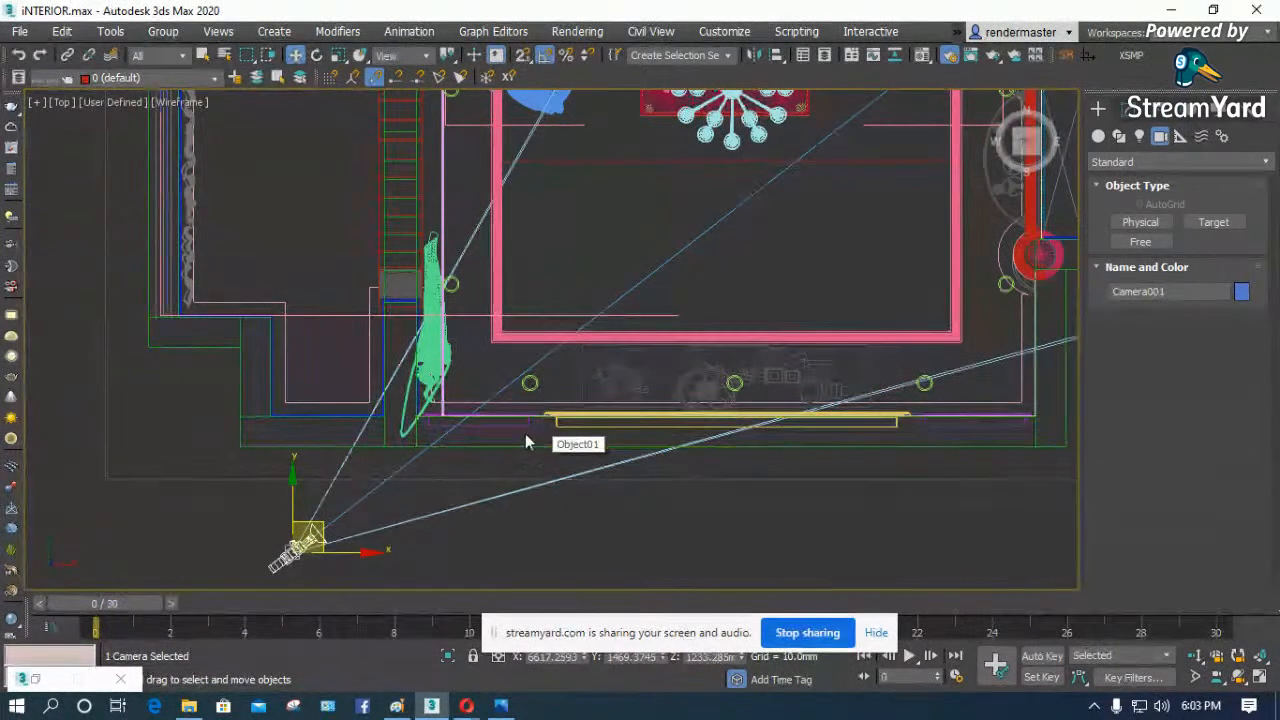
pyautogui.moveTo(329, 534); pyautogui.dragTo(489, 362)
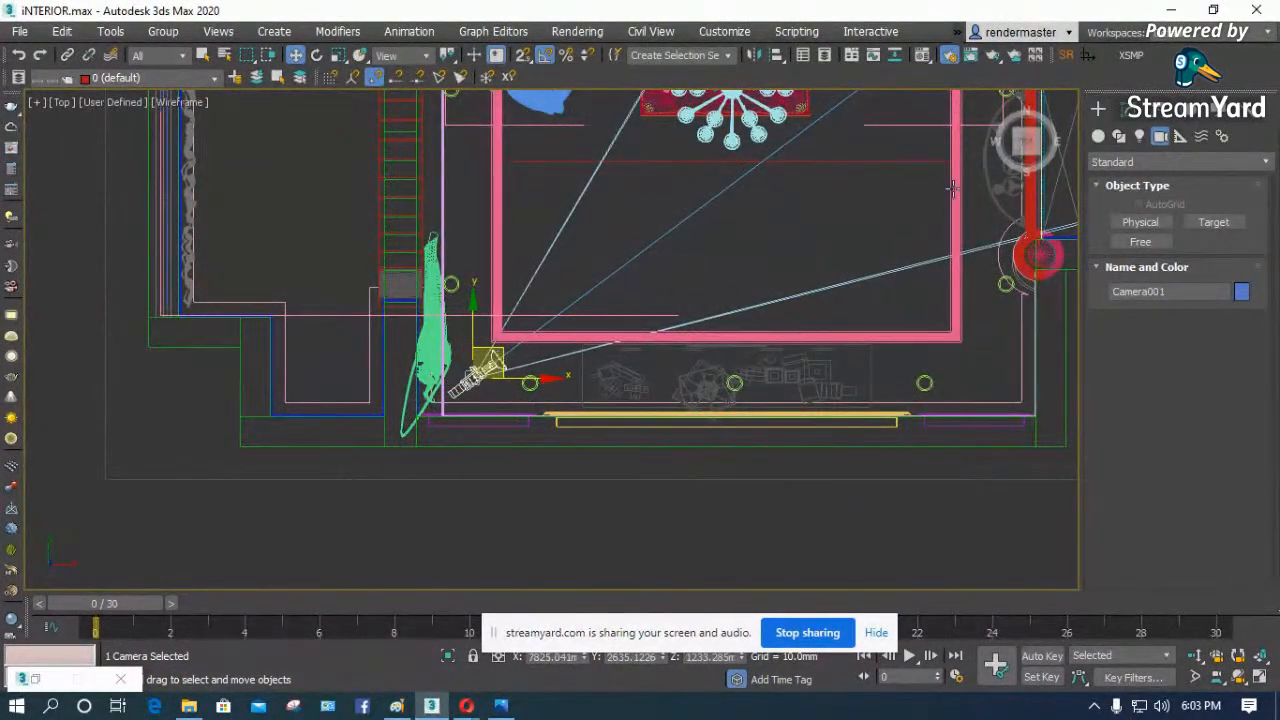
# - Return to the Camera001 view and select its camera so that its modifiable parameters are shown
pyautogui.click(1125, 112)
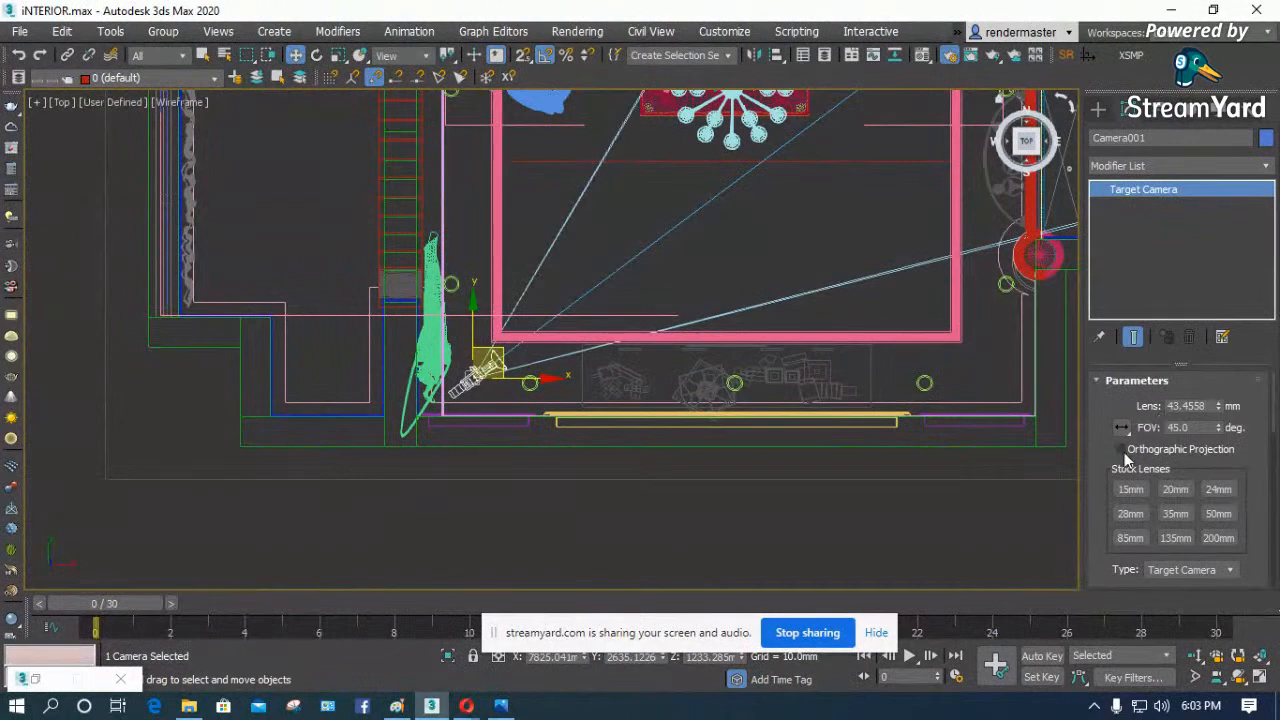
pyautogui.click(740, 288)
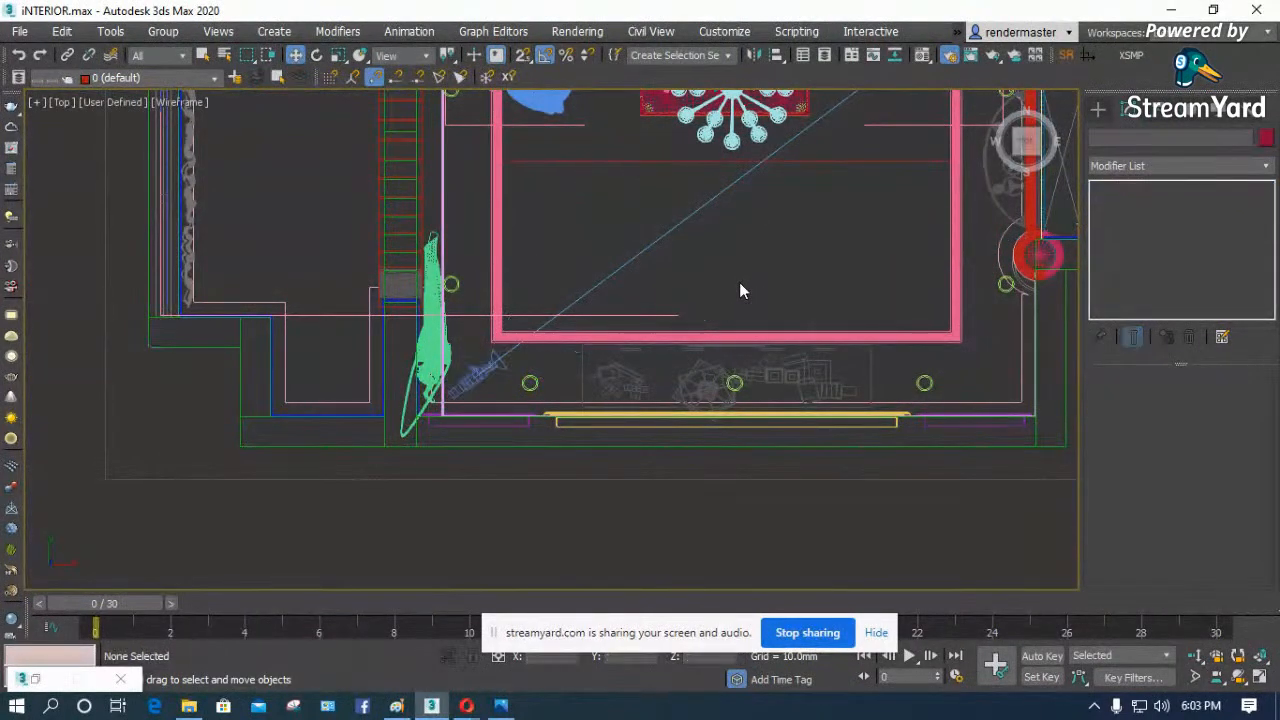
pyautogui.press('c')
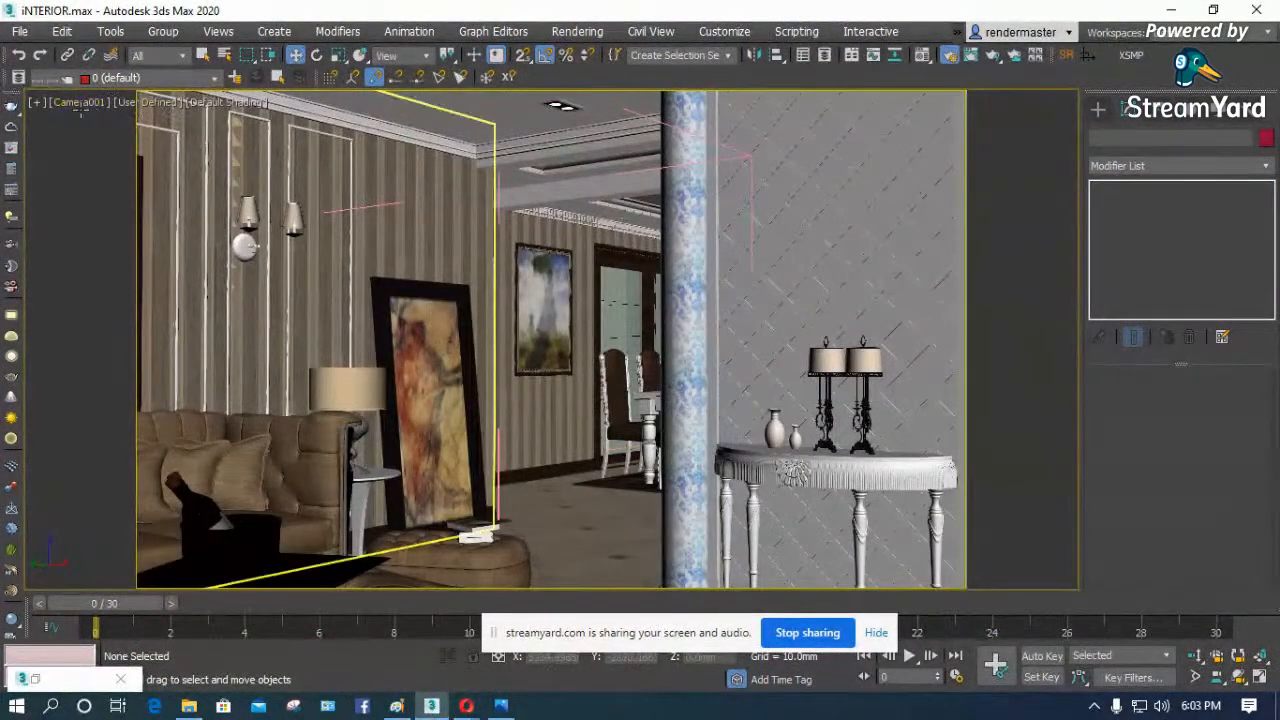
pyautogui.click(150, 112)
pyautogui.click(81, 103)
pyautogui.click(145, 456)
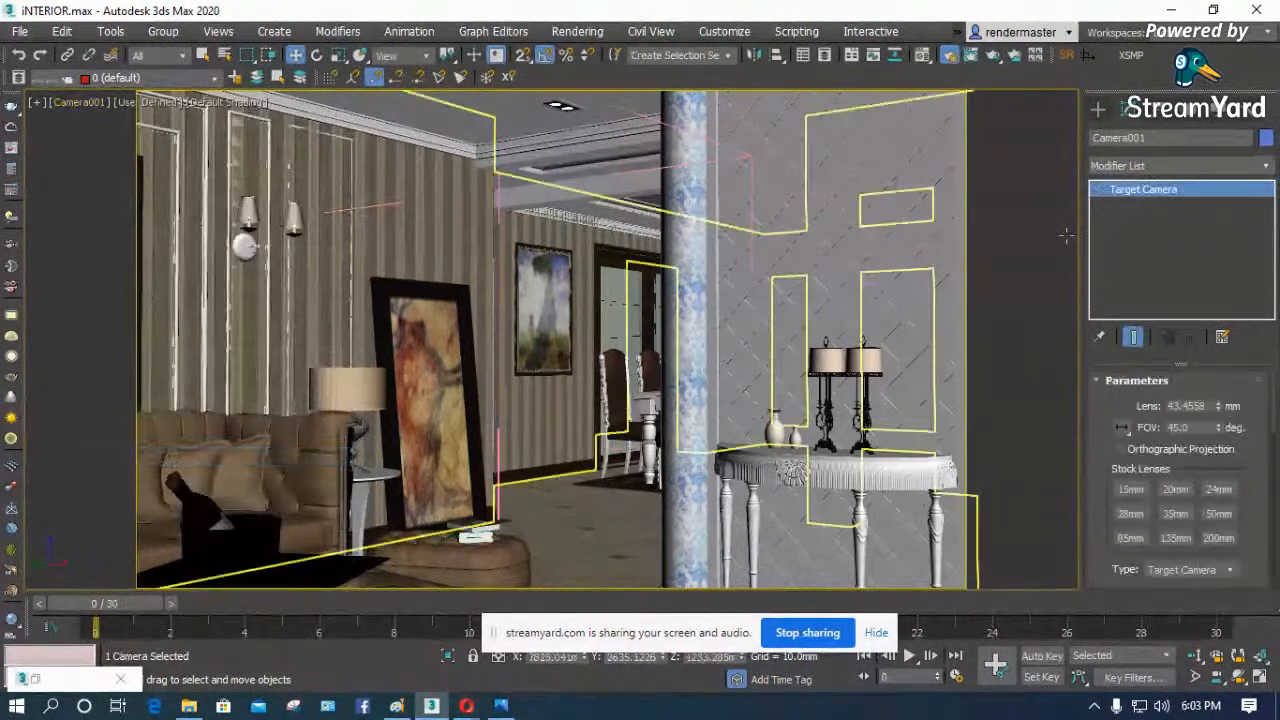
# - Widen the camera's field of view to 61 degrees
pyautogui.click(1219, 424)
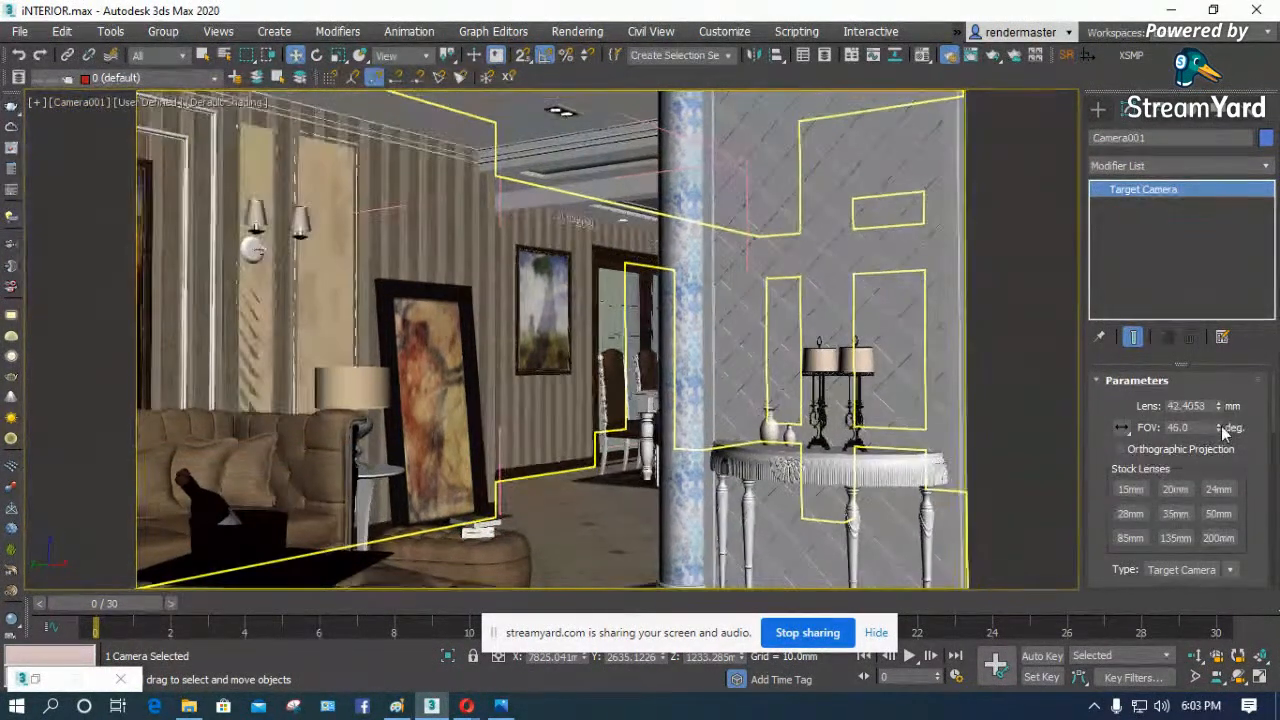
pyautogui.click(1219, 424)
pyautogui.click(1219, 424)
pyautogui.click(1219, 424)
pyautogui.click(1219, 426)
pyautogui.click(1219, 426)
pyautogui.click(1219, 426)
pyautogui.click(1219, 426)
pyautogui.click(1219, 426)
pyautogui.click(1219, 426)
pyautogui.click(1220, 426)
pyautogui.click(1220, 426)
pyautogui.click(1220, 426)
pyautogui.click(1220, 426)
pyautogui.click(1220, 426)
pyautogui.click(1220, 426)
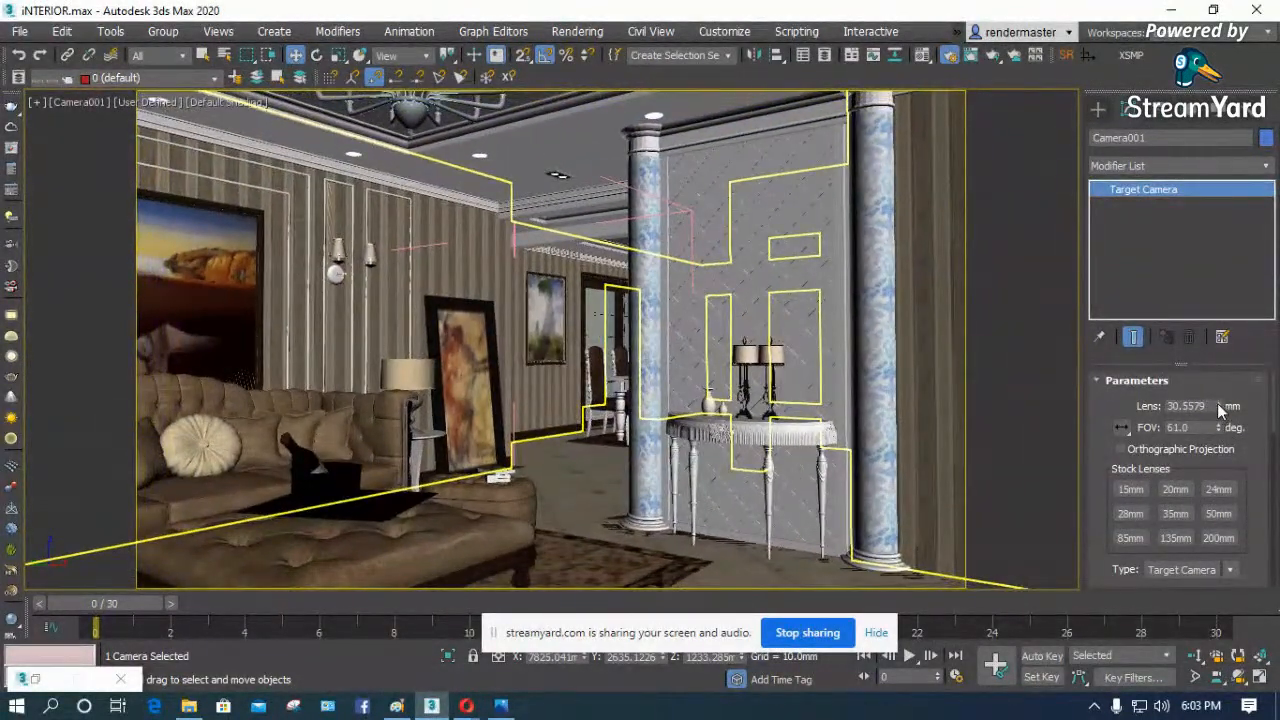
# - Adjust the camera's lens to 25.5579 mm for a wider living room view
pyautogui.click(1218, 404)
pyautogui.click(1218, 404)
pyautogui.click(1220, 411)
pyautogui.click(1220, 411)
pyautogui.click(1220, 411)
pyautogui.click(1220, 411)
pyautogui.click(1220, 411)
pyautogui.click(1220, 411)
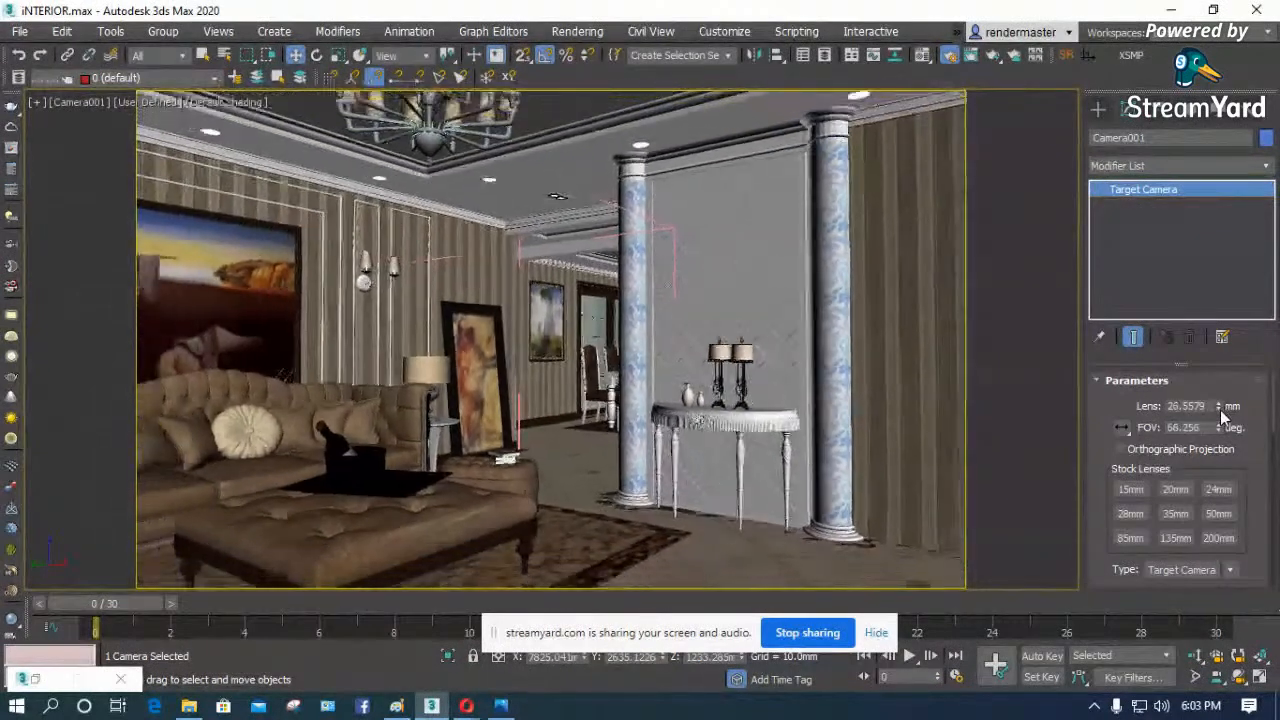
pyautogui.click(1220, 411)
pyautogui.click(1220, 411)
pyautogui.click(1220, 411)
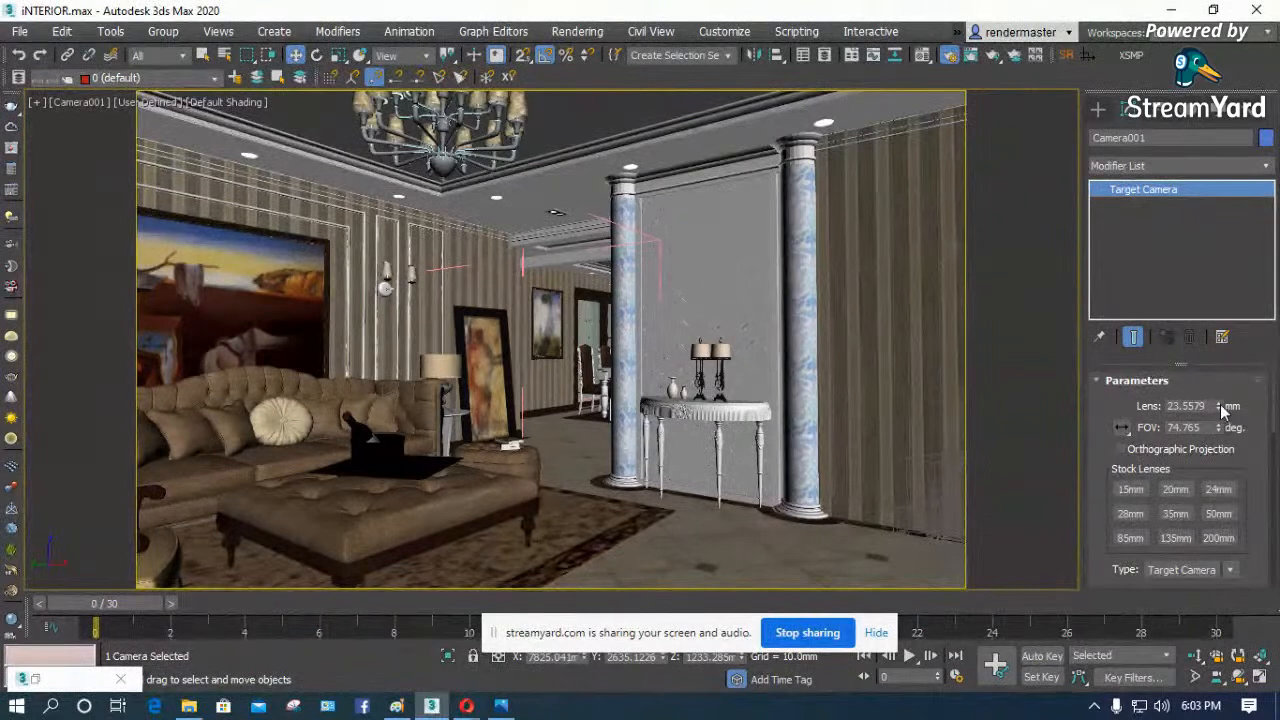
pyautogui.click(1219, 402)
pyautogui.click(1220, 402)
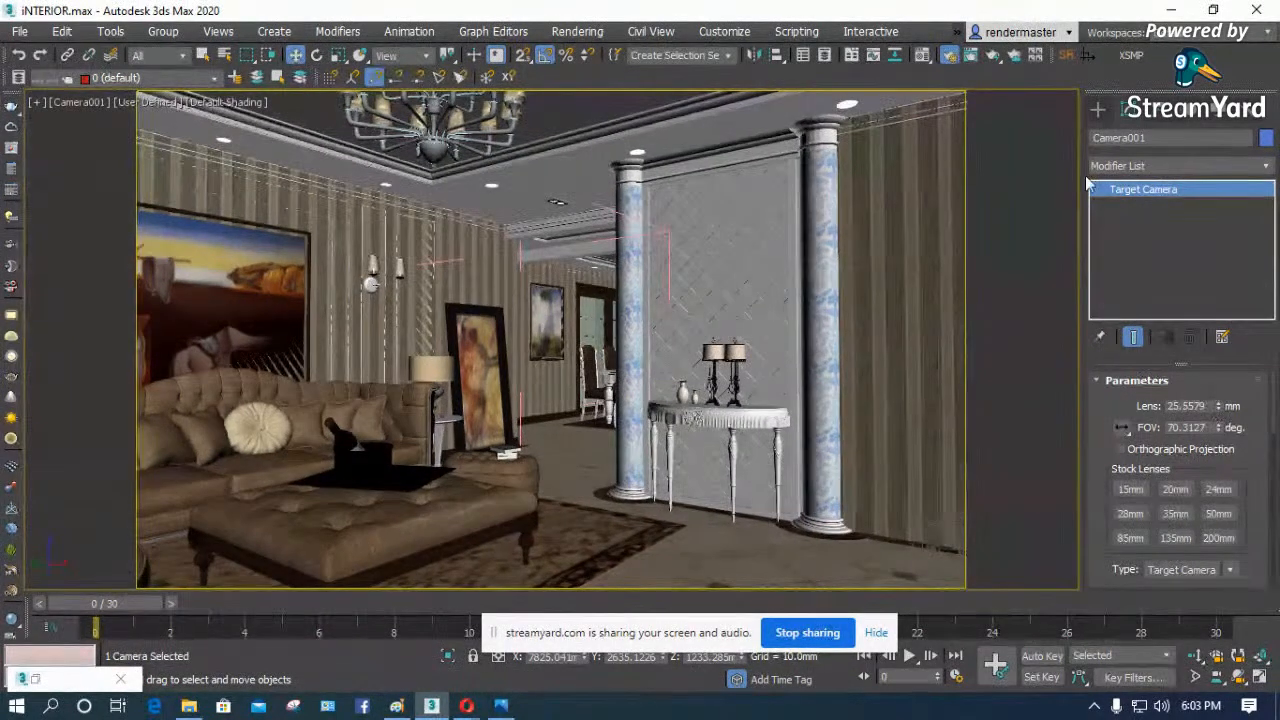
# - Set the render output width to 1200 and close Render Setup
pyautogui.click(953, 59)
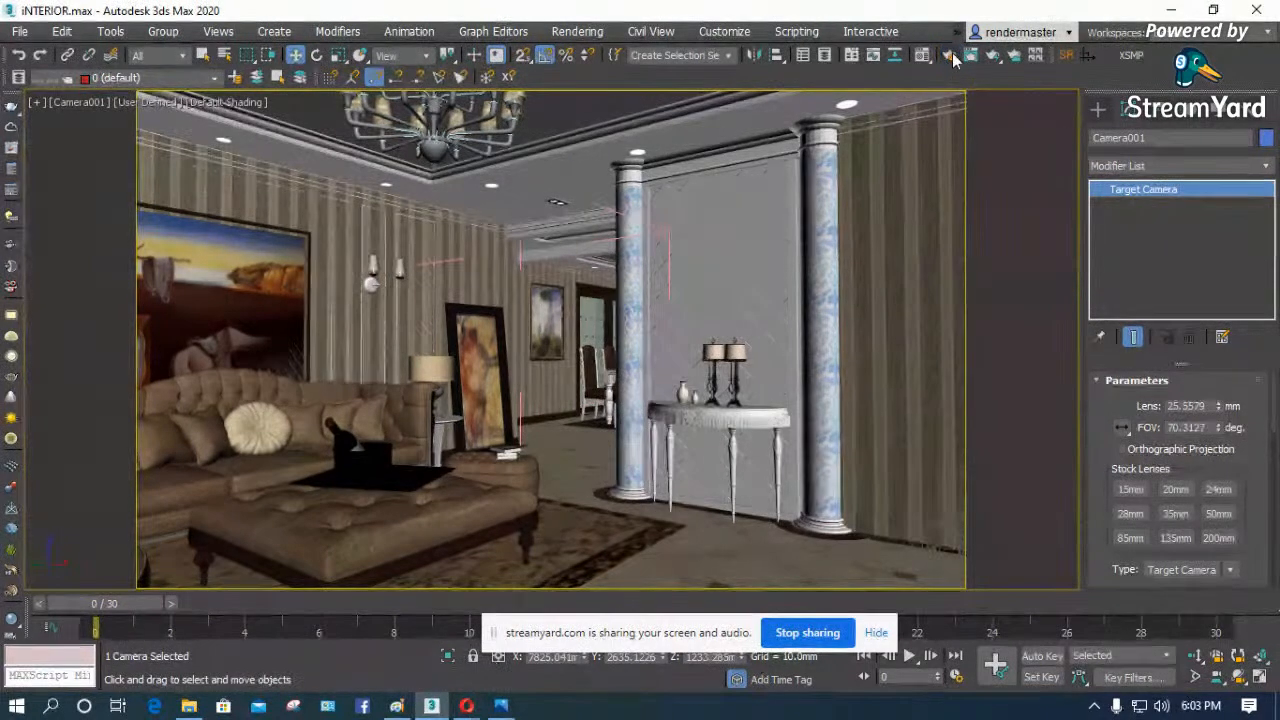
pyautogui.click(946, 55)
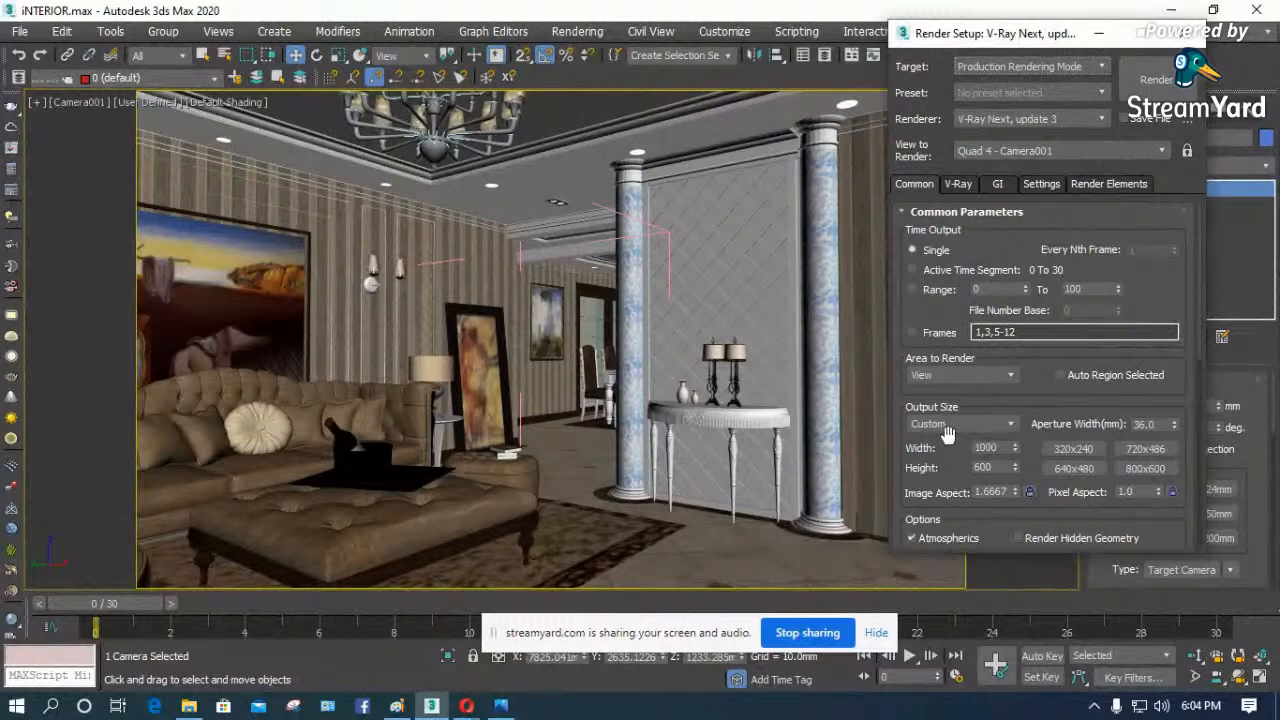
pyautogui.write('1200')
pyautogui.press('Return')
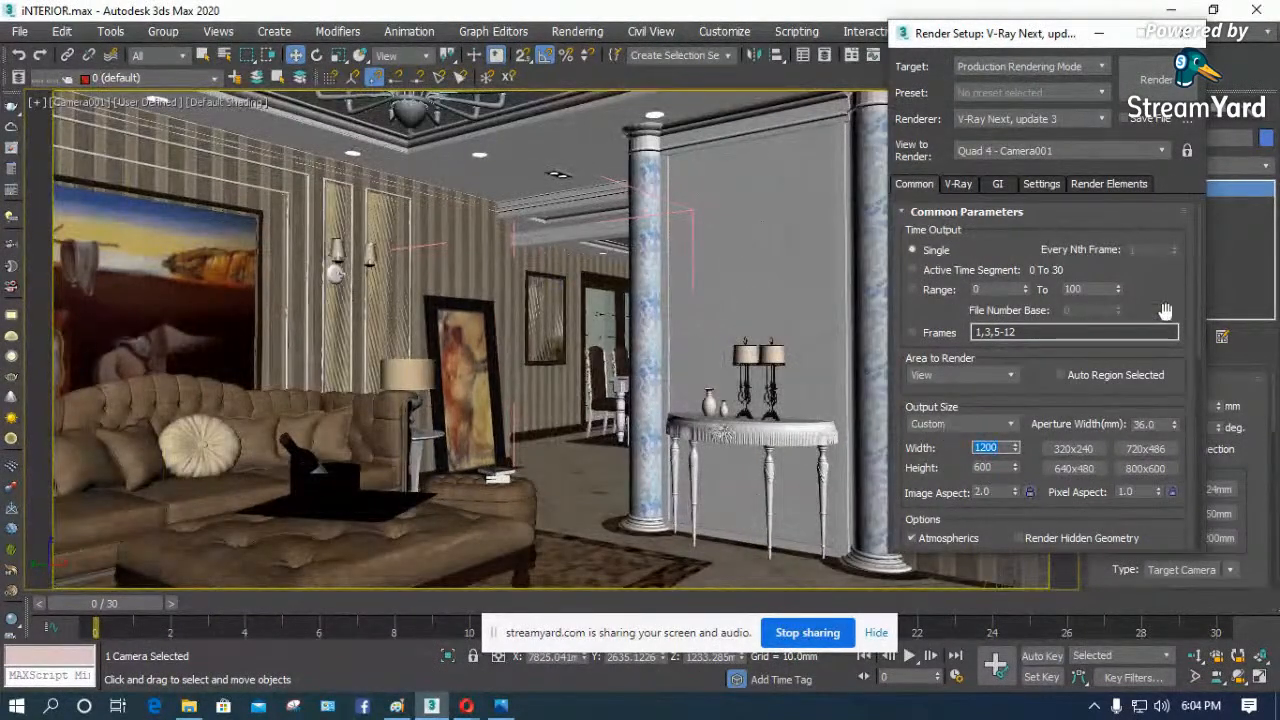
pyautogui.click(1185, 33)
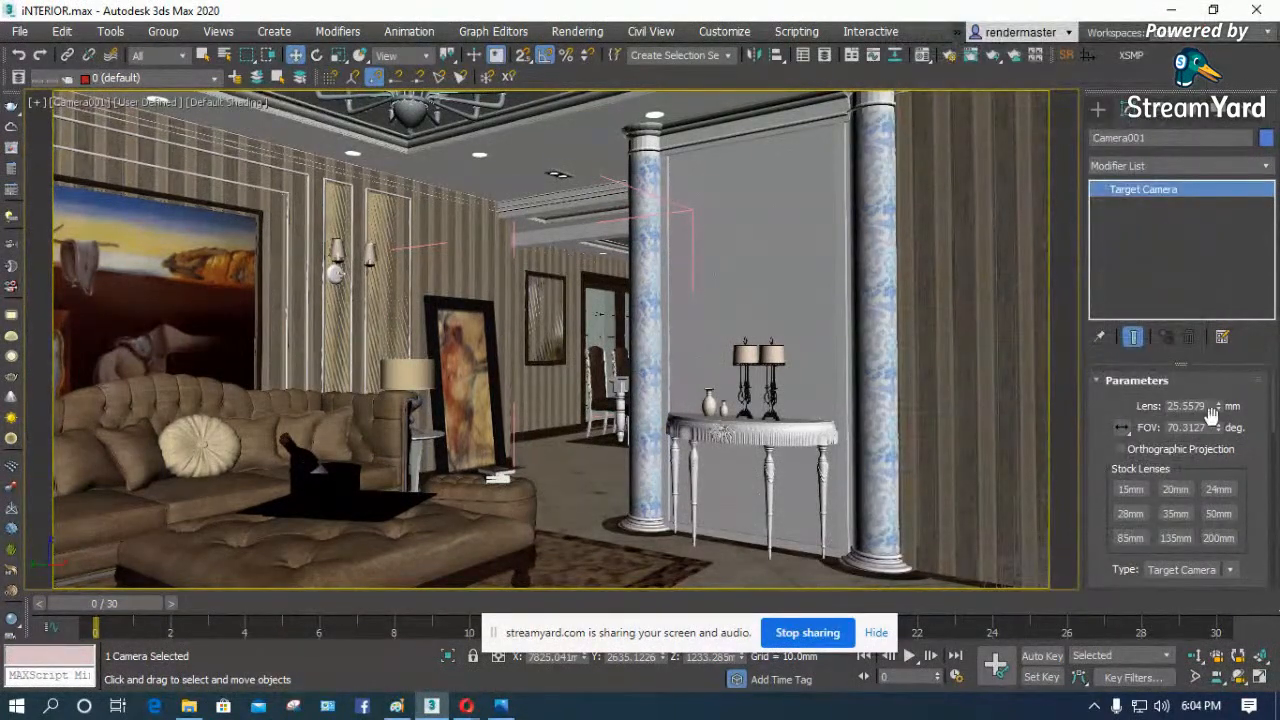
# - Widen the camera's field of view to 80.3127 degrees and truck the camera until the beige armchair enters the frame
pyautogui.moveTo(1218, 428); pyautogui.dragTo(1219, 422)
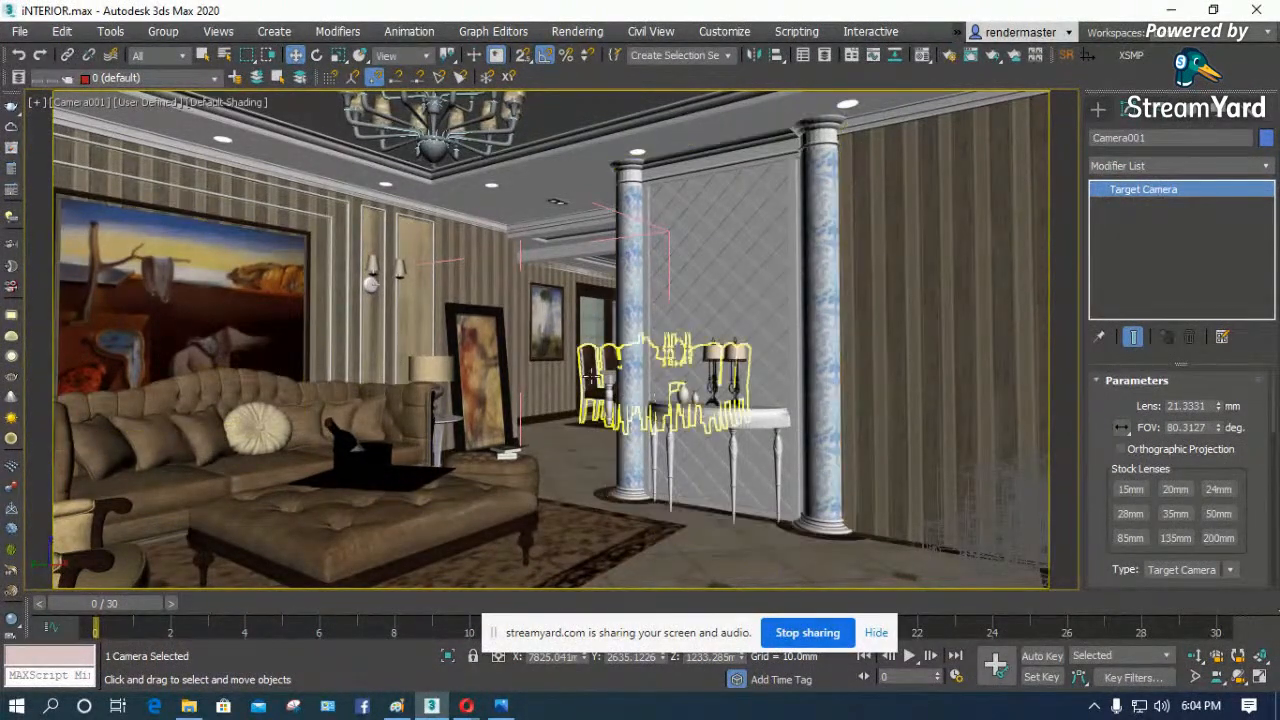
pyautogui.click(1217, 677)
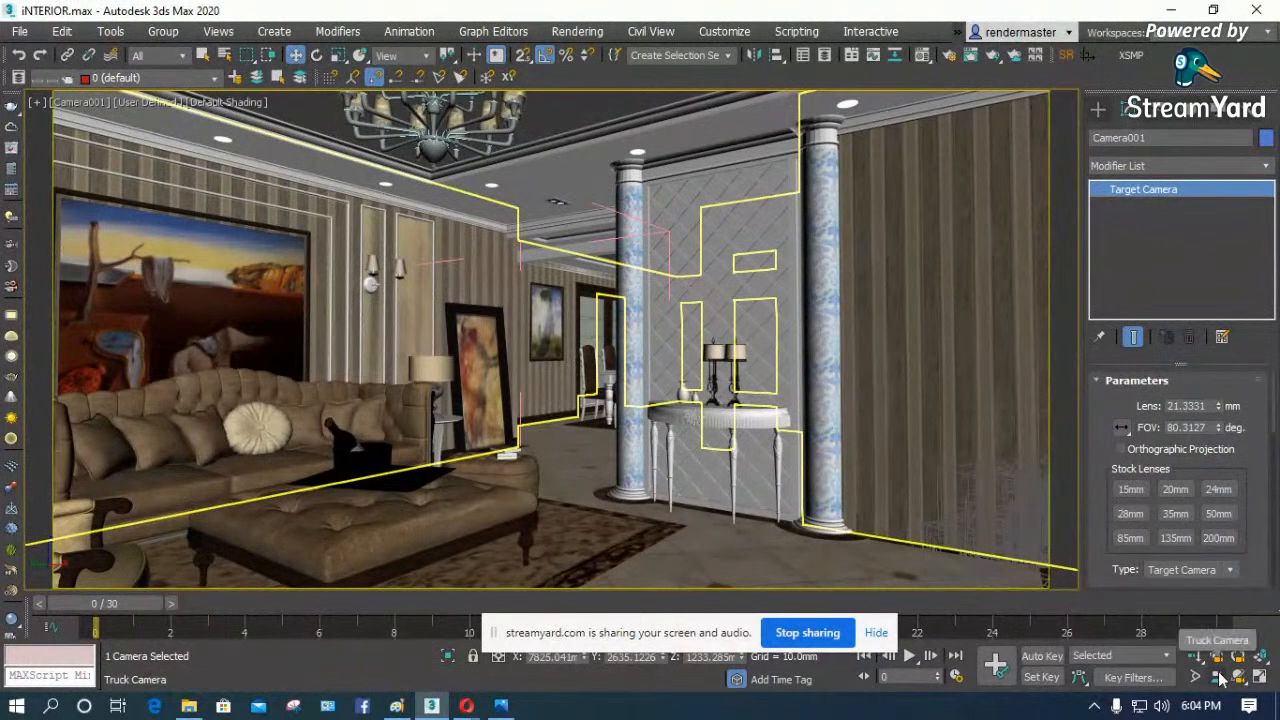
pyautogui.moveTo(626, 507)
pyautogui.mouseDown()
pyautogui.moveTo(668, 514)
pyautogui.moveTo(651, 509)
pyautogui.mouseUp()
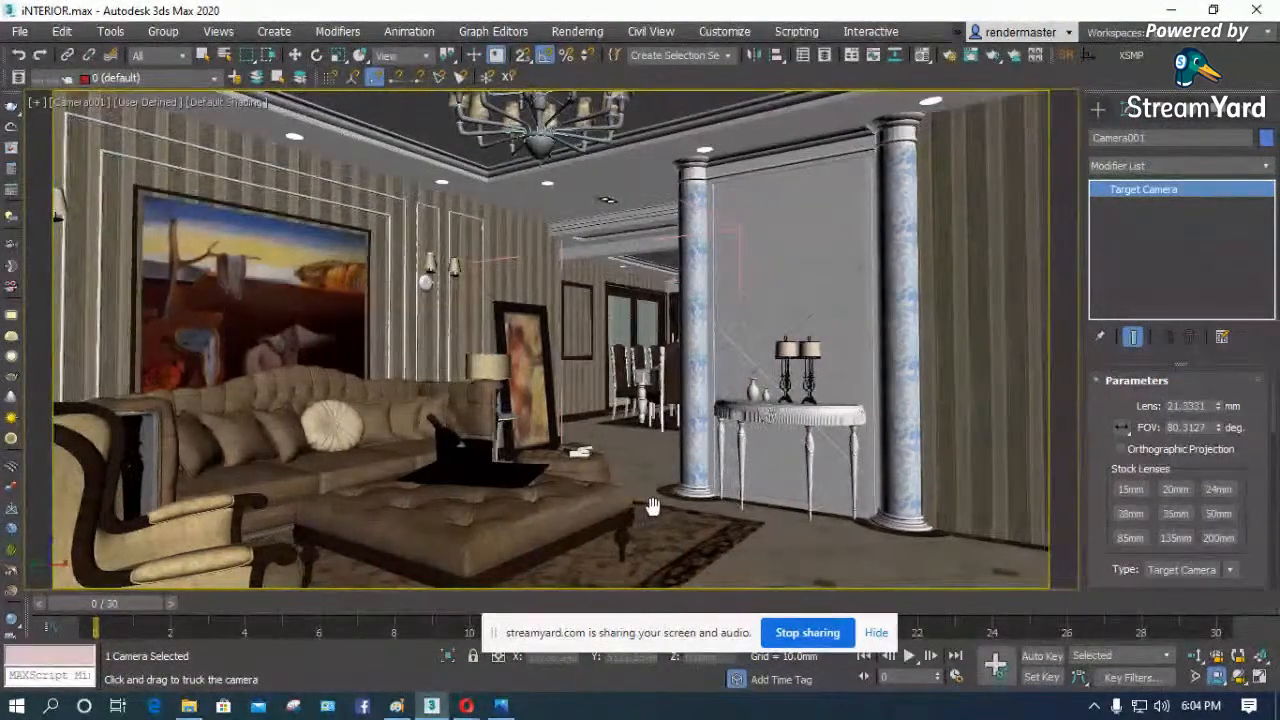
# - Truck the camera to reframe the living room with the armchair, ottoman, rug and both columns in view
pyautogui.click(1232, 680)
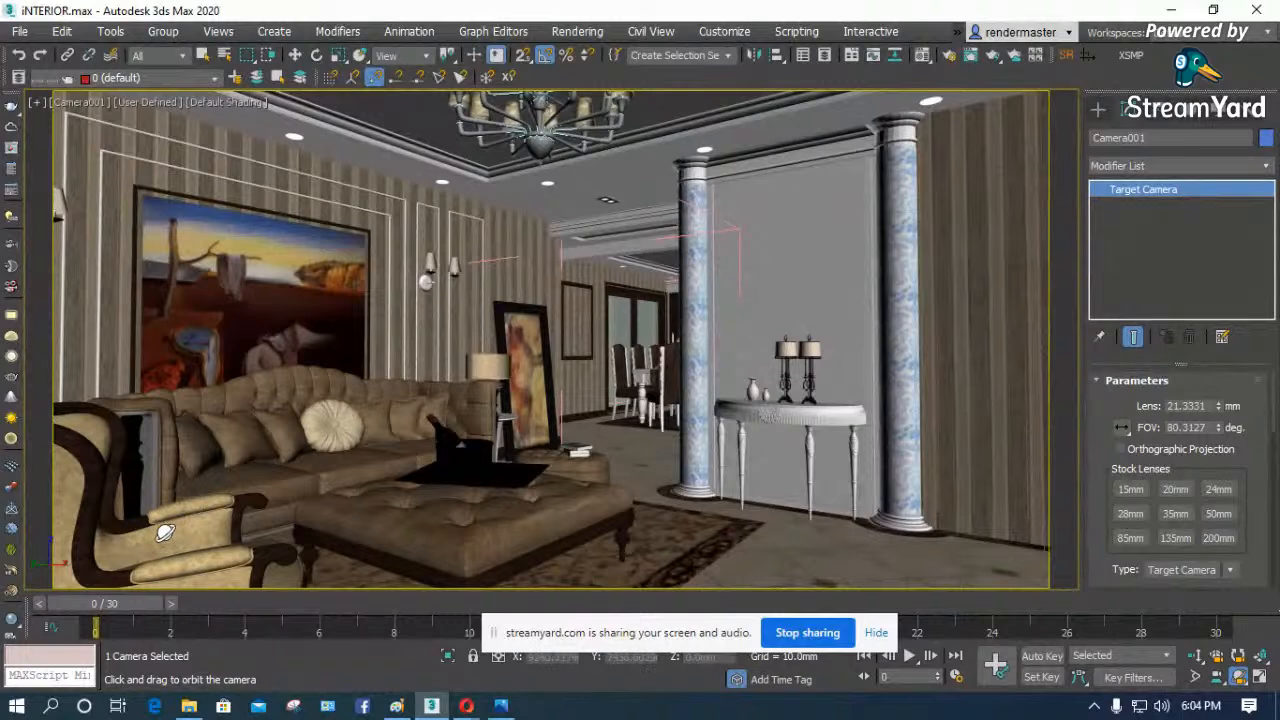
pyautogui.click(1217, 677)
pyautogui.moveTo(702, 449); pyautogui.dragTo(690, 438)
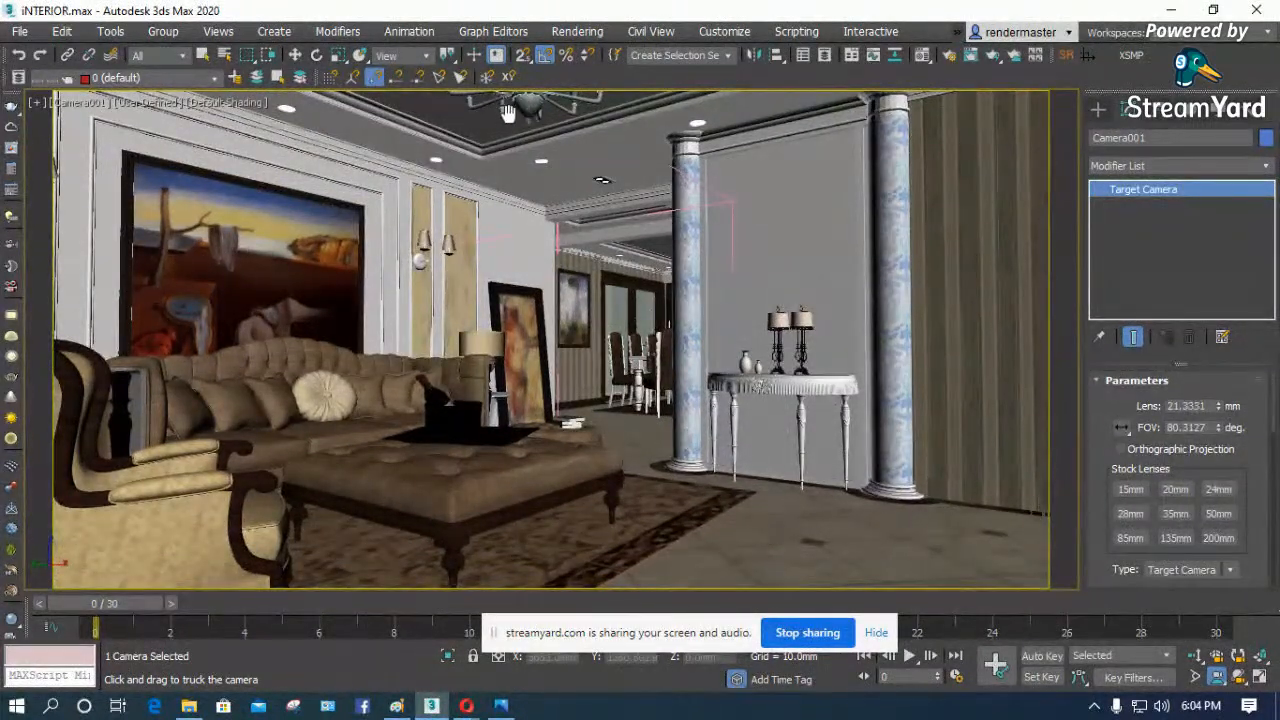
pyautogui.moveTo(578, 315)
pyautogui.mouseDown()
pyautogui.moveTo(580, 302)
pyautogui.moveTo(577, 317)
pyautogui.mouseUp()
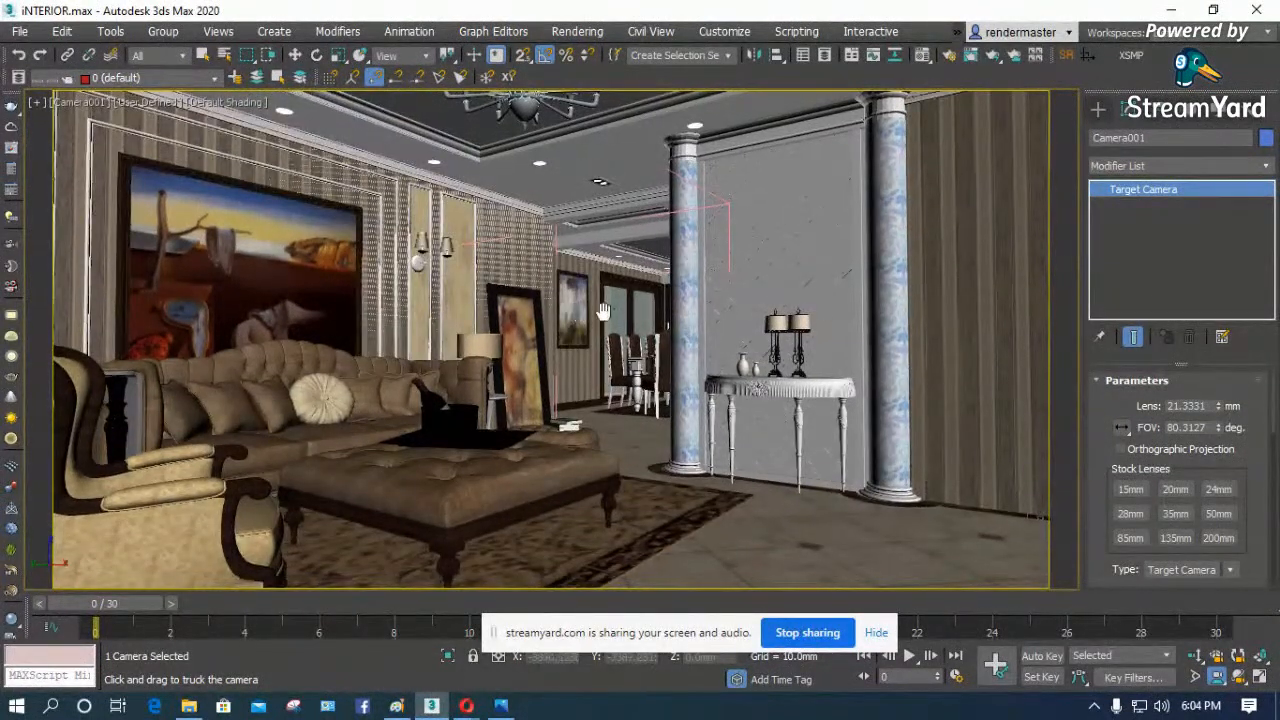
pyautogui.moveTo(804, 460); pyautogui.dragTo(785, 461)
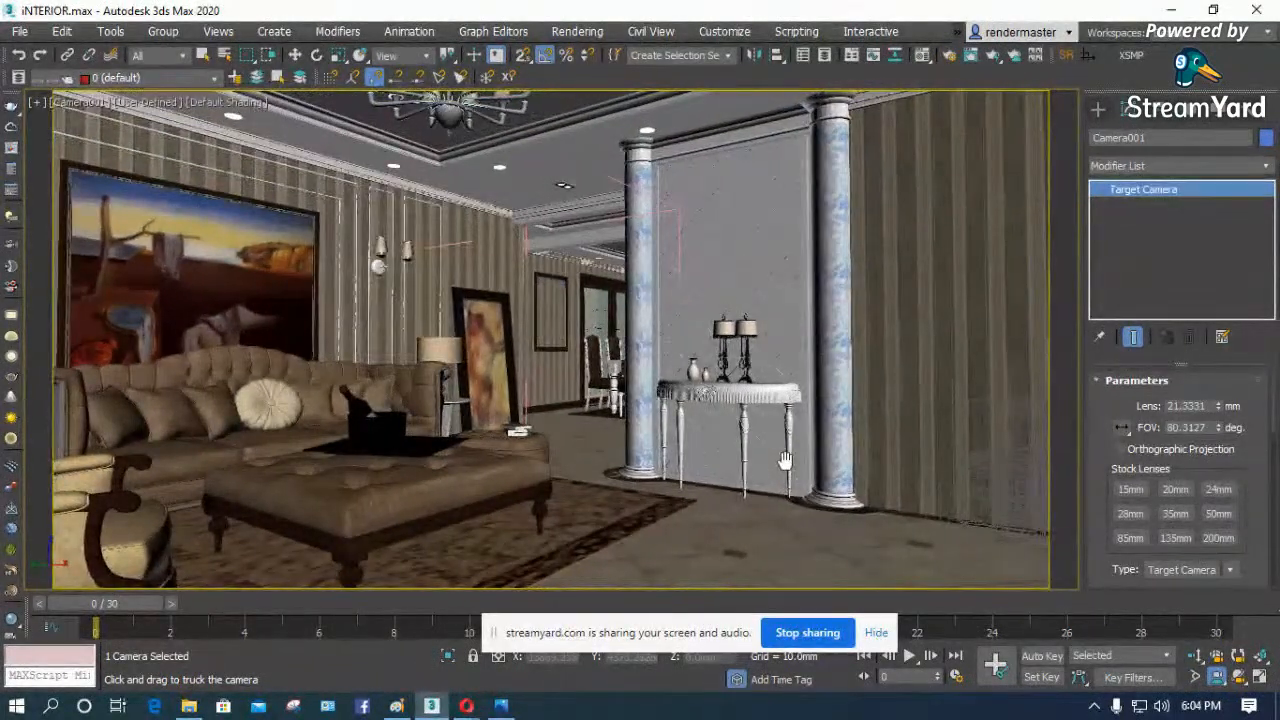
pyautogui.rightClick(1027, 503)
pyautogui.click(1027, 503)
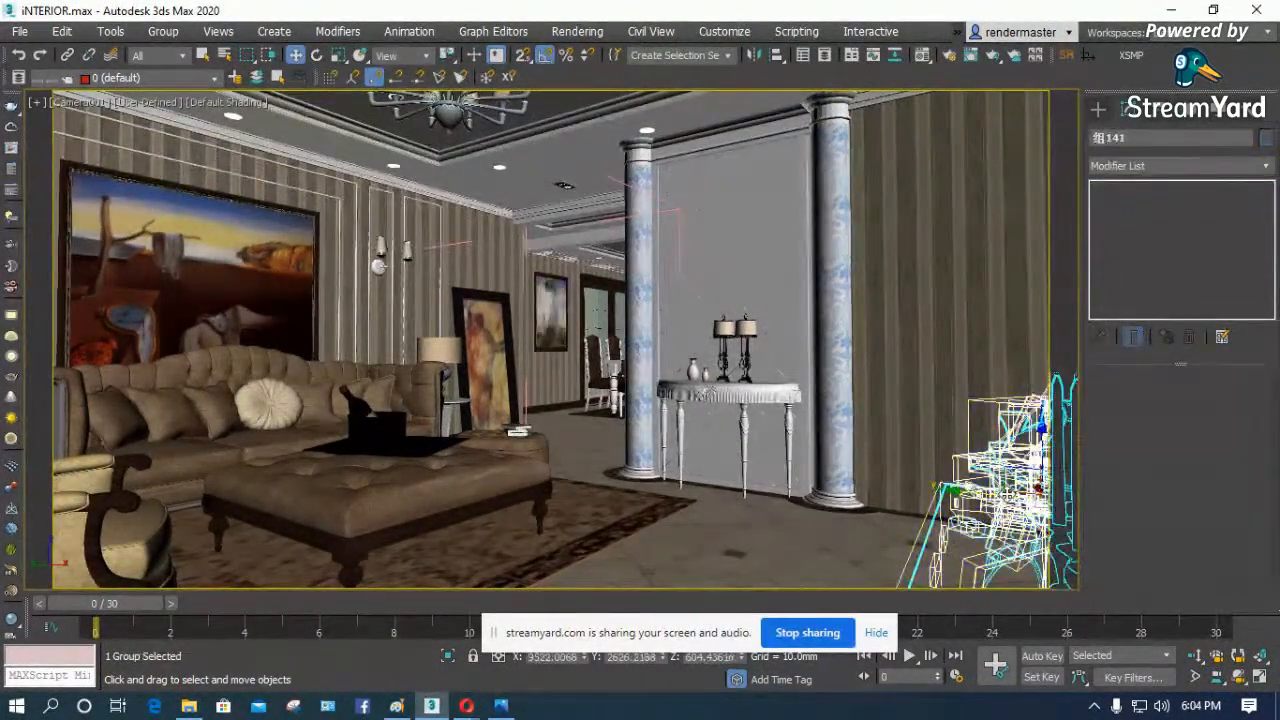
pyautogui.click(1217, 677)
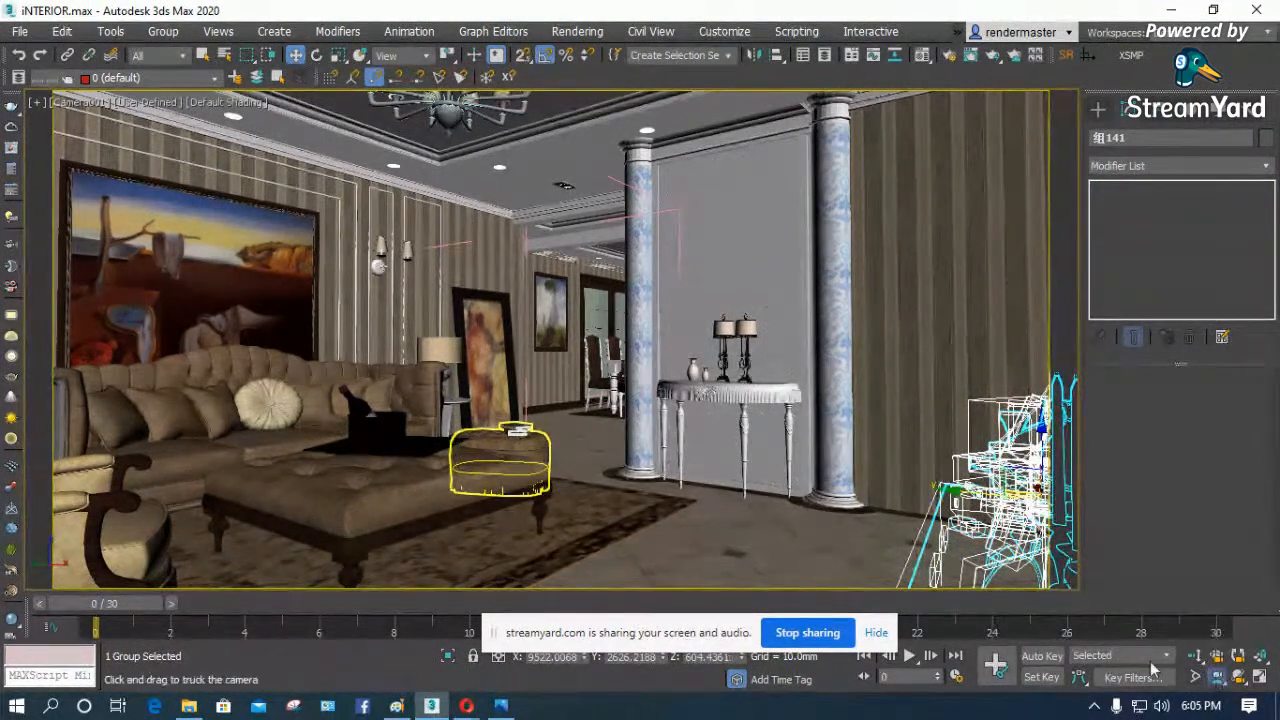
pyautogui.moveTo(641, 500)
pyautogui.mouseDown()
pyautogui.moveTo(658, 486)
pyautogui.moveTo(644, 470)
pyautogui.mouseUp()
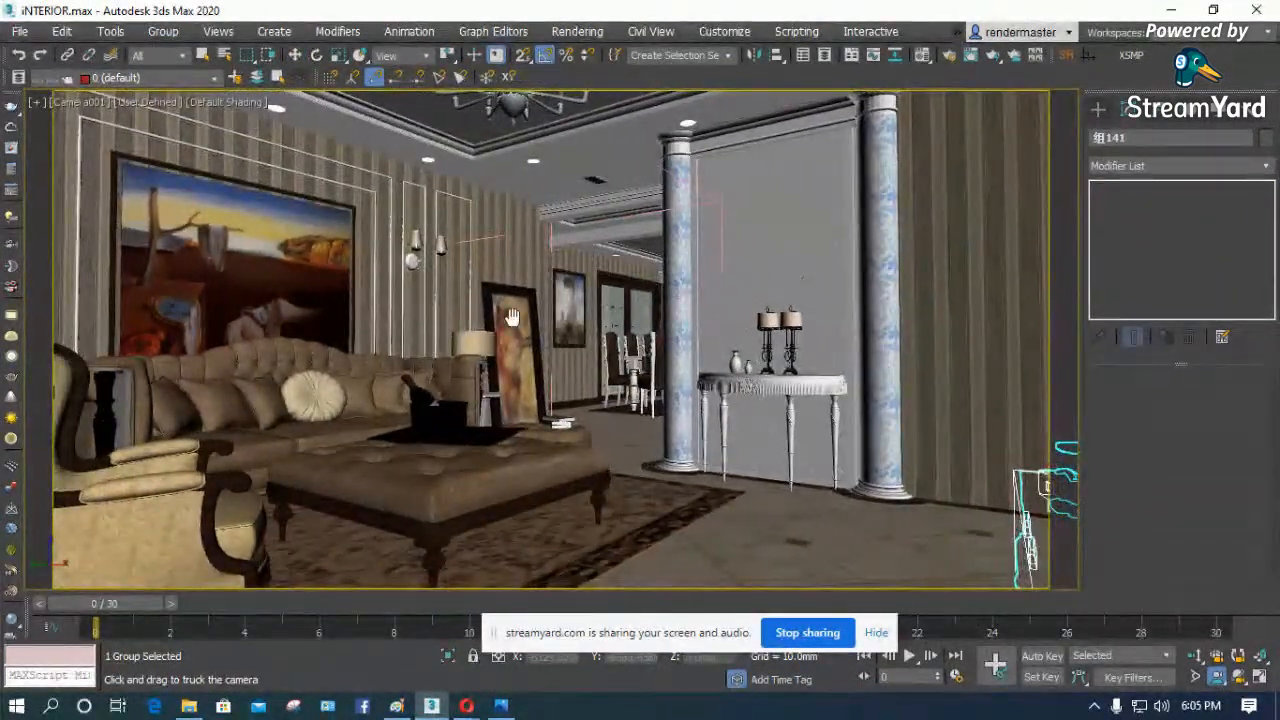
# - Enable the material override in V-Ray's global switches in Render Setup
pyautogui.click(950, 59)
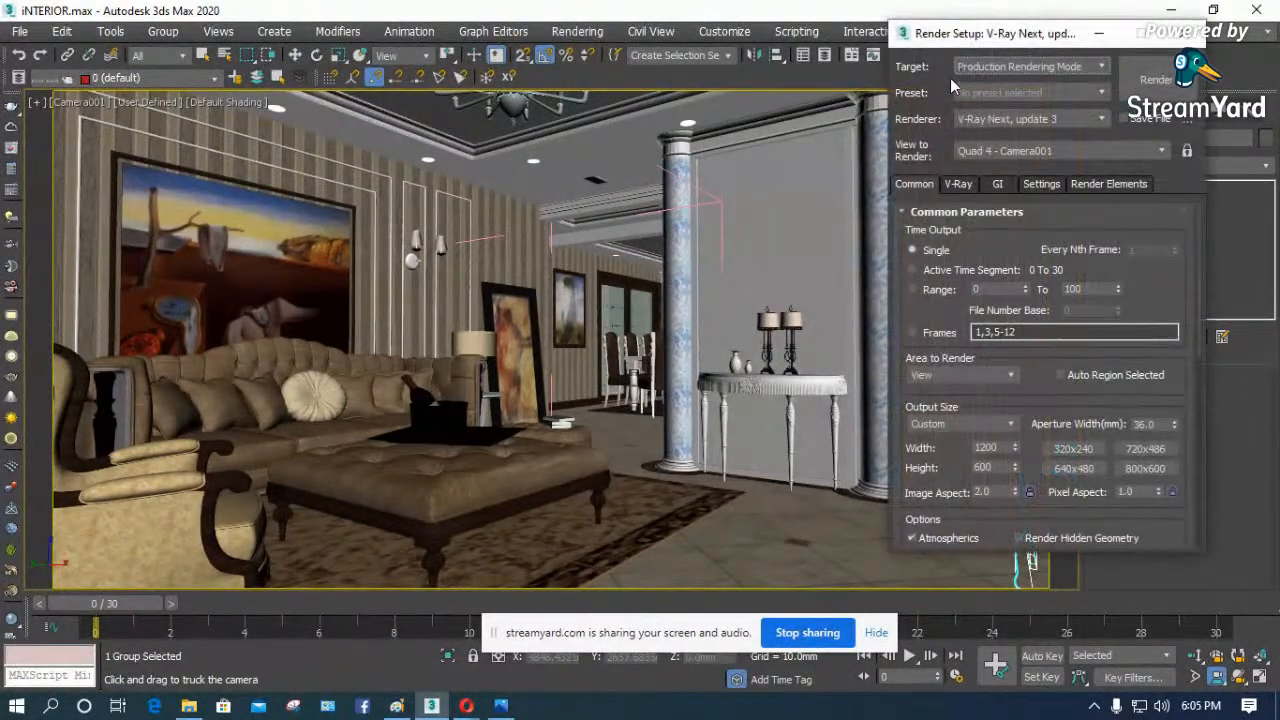
pyautogui.click(968, 185)
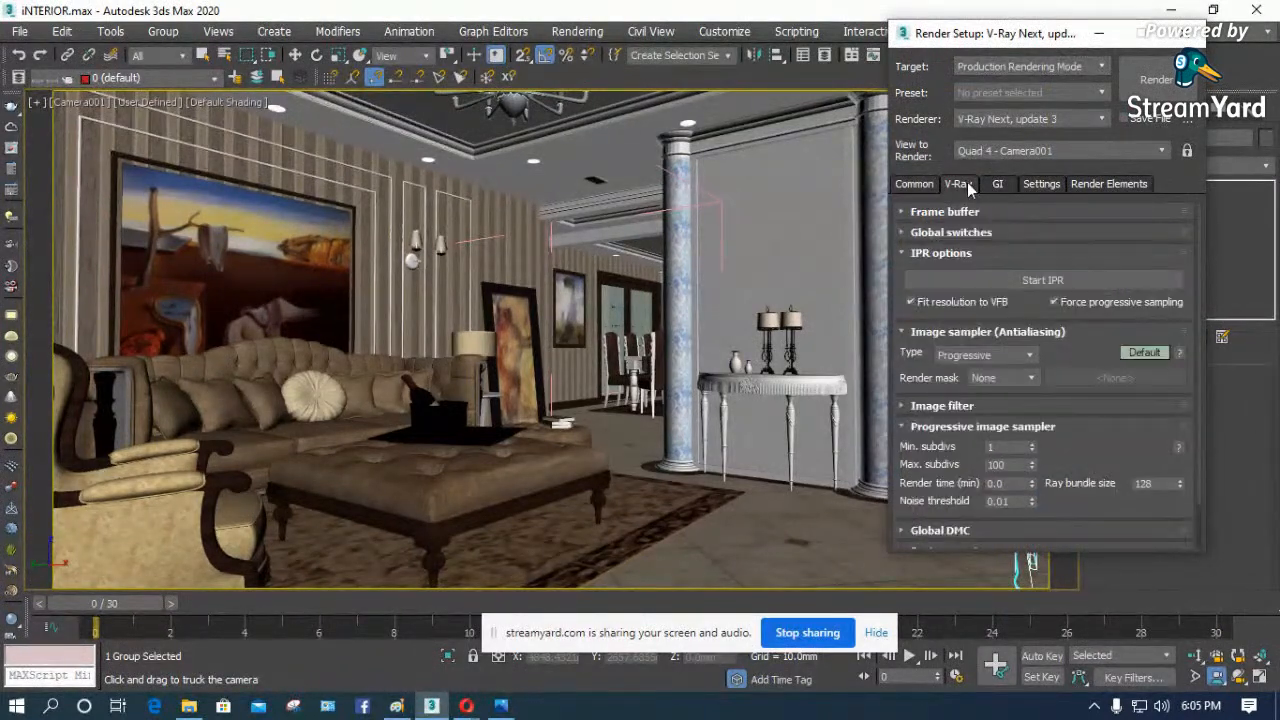
pyautogui.click(915, 232)
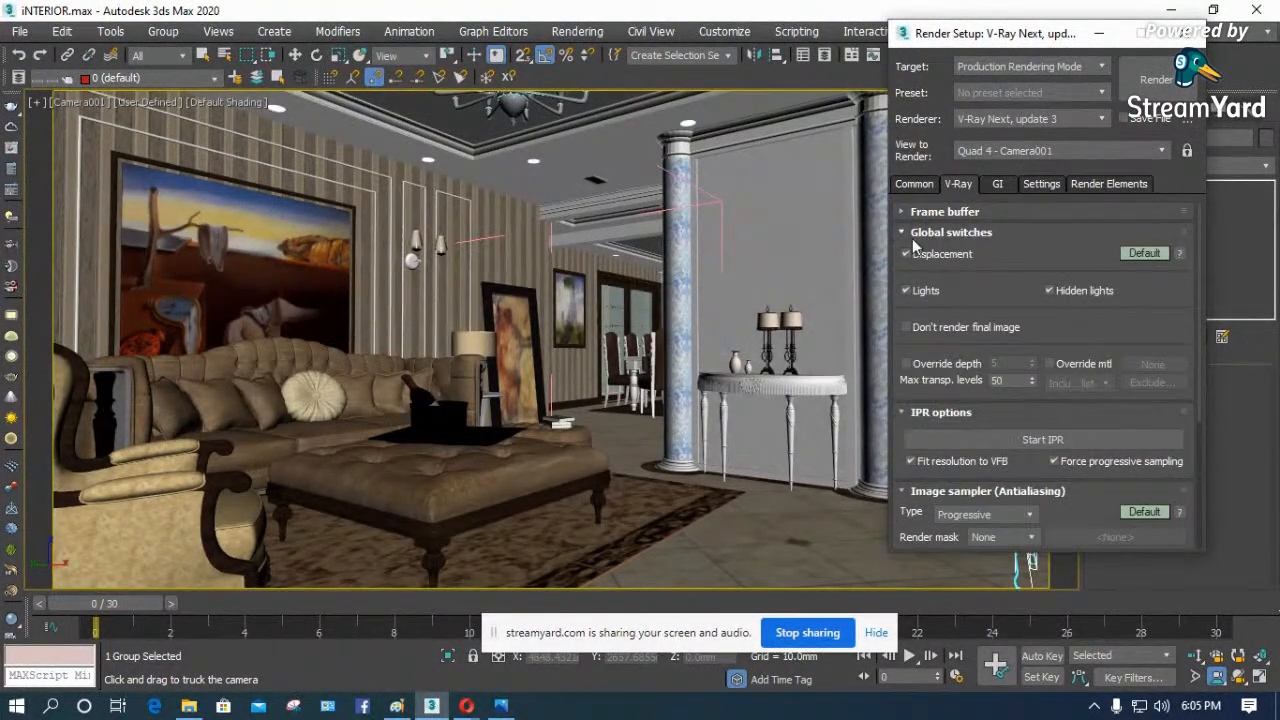
pyautogui.click(1050, 364)
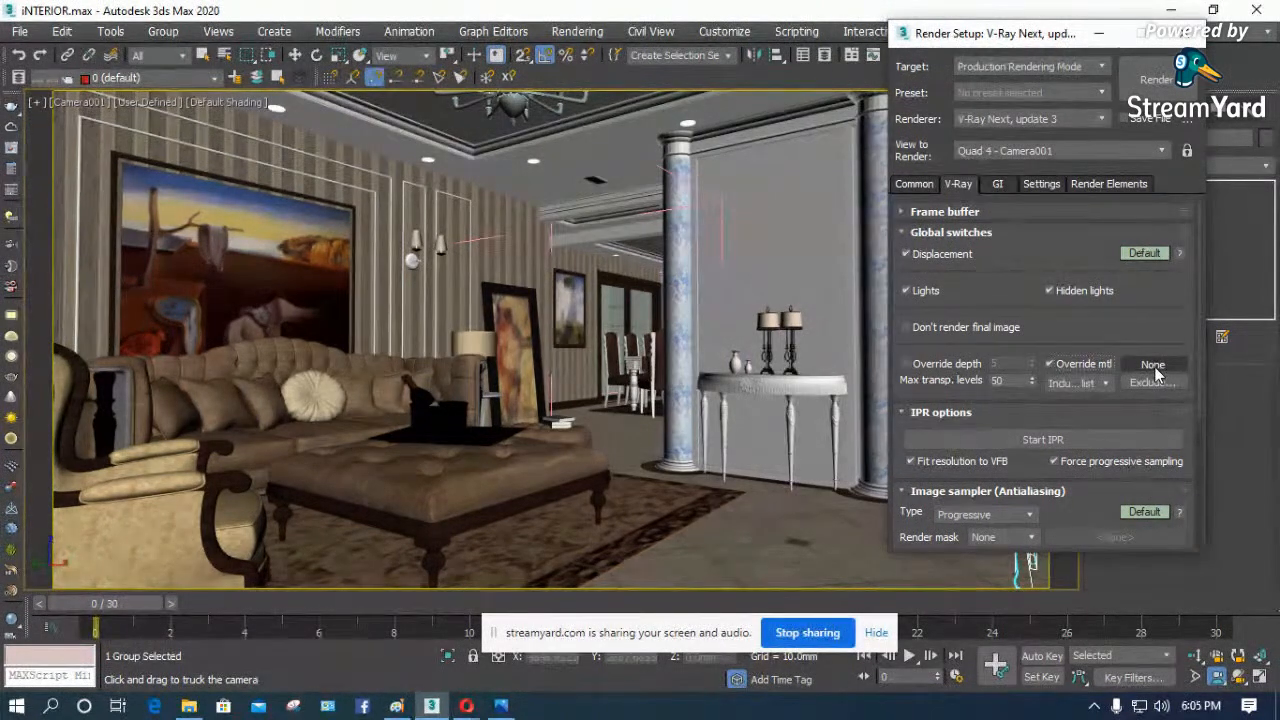
# - Condense the Material Editor slots and set the diffuse color of a VRayMtl in a freed slot to RGB 225, 225, 225
pyautogui.press('m')
pyautogui.click(448, 78)
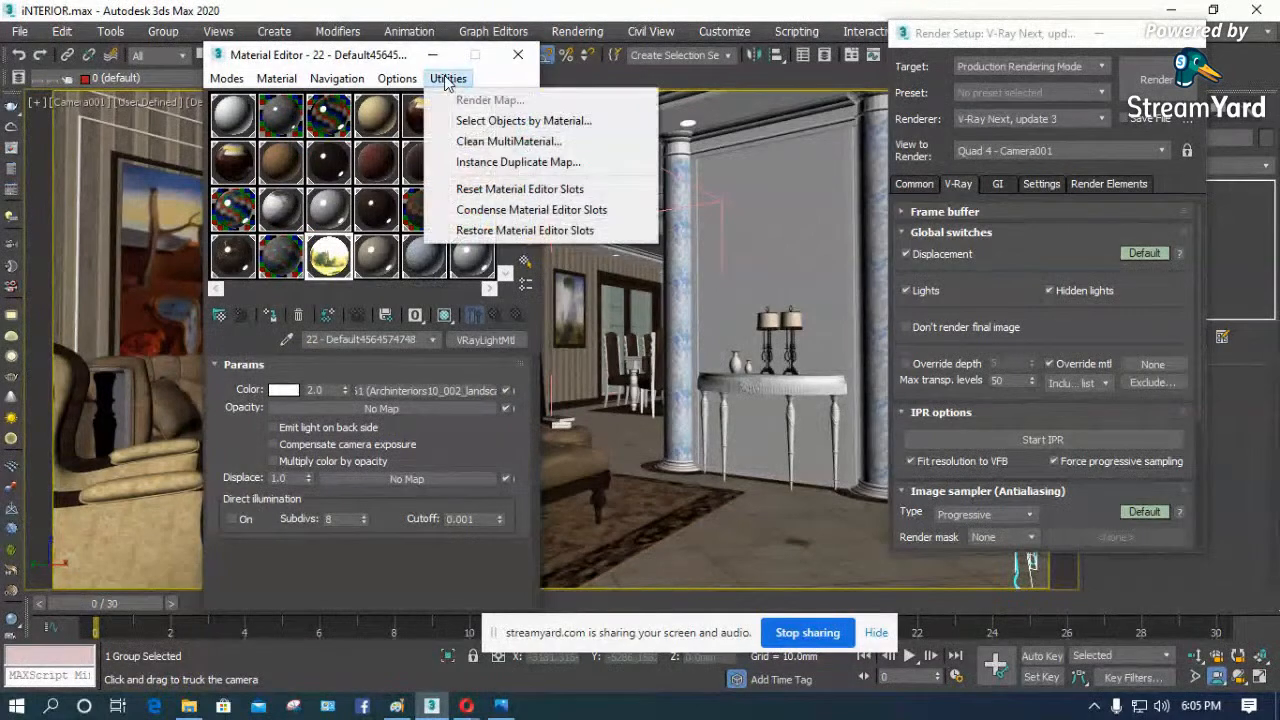
pyautogui.click(531, 209)
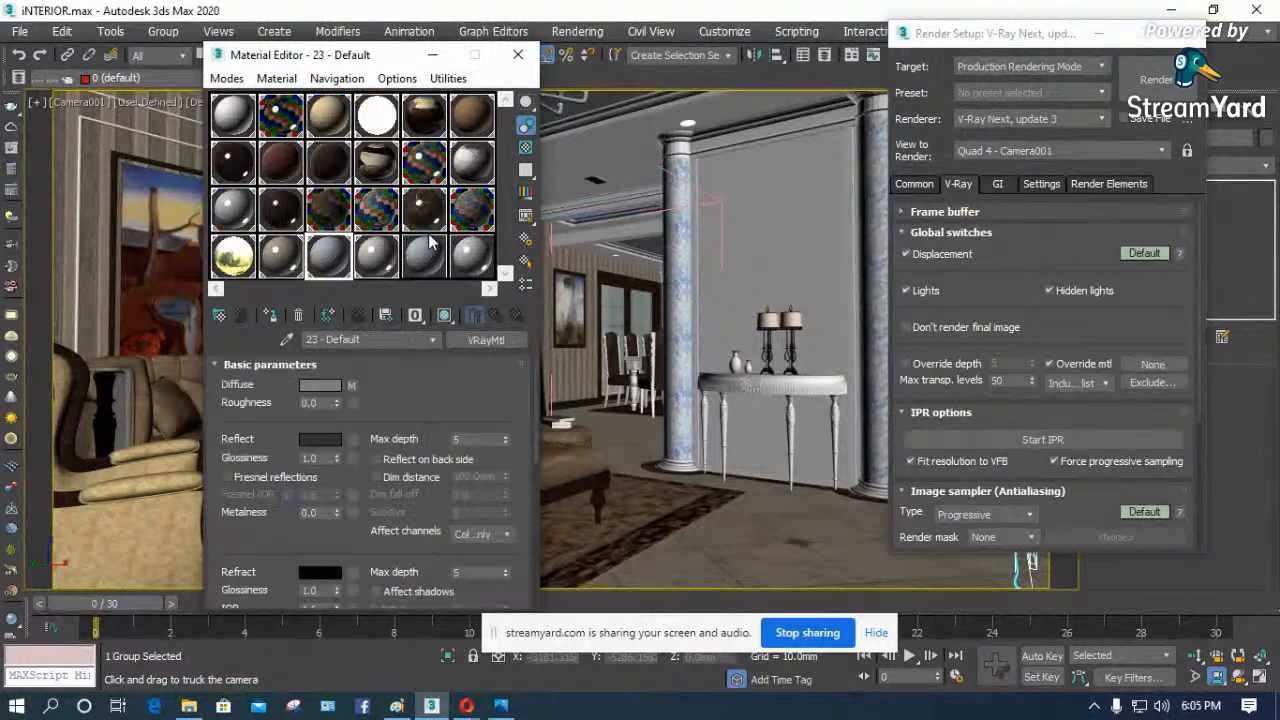
pyautogui.click(418, 263)
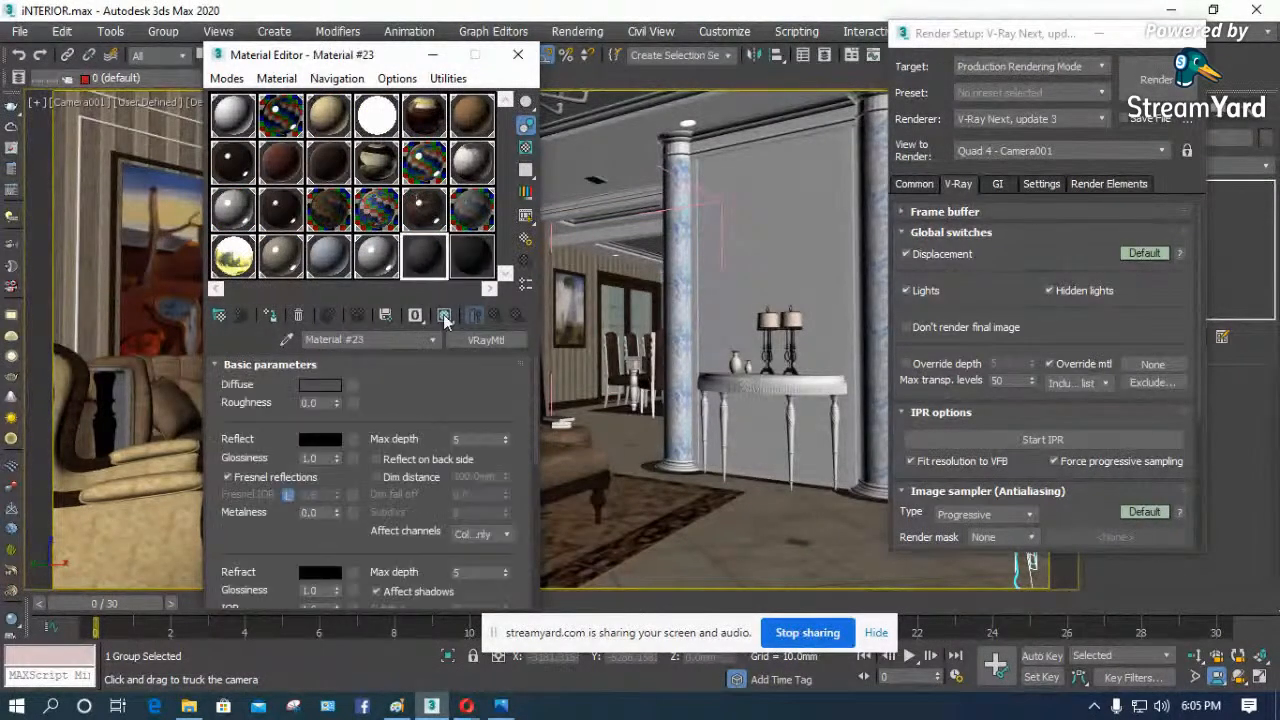
pyautogui.click(323, 387)
pyautogui.click(549, 240)
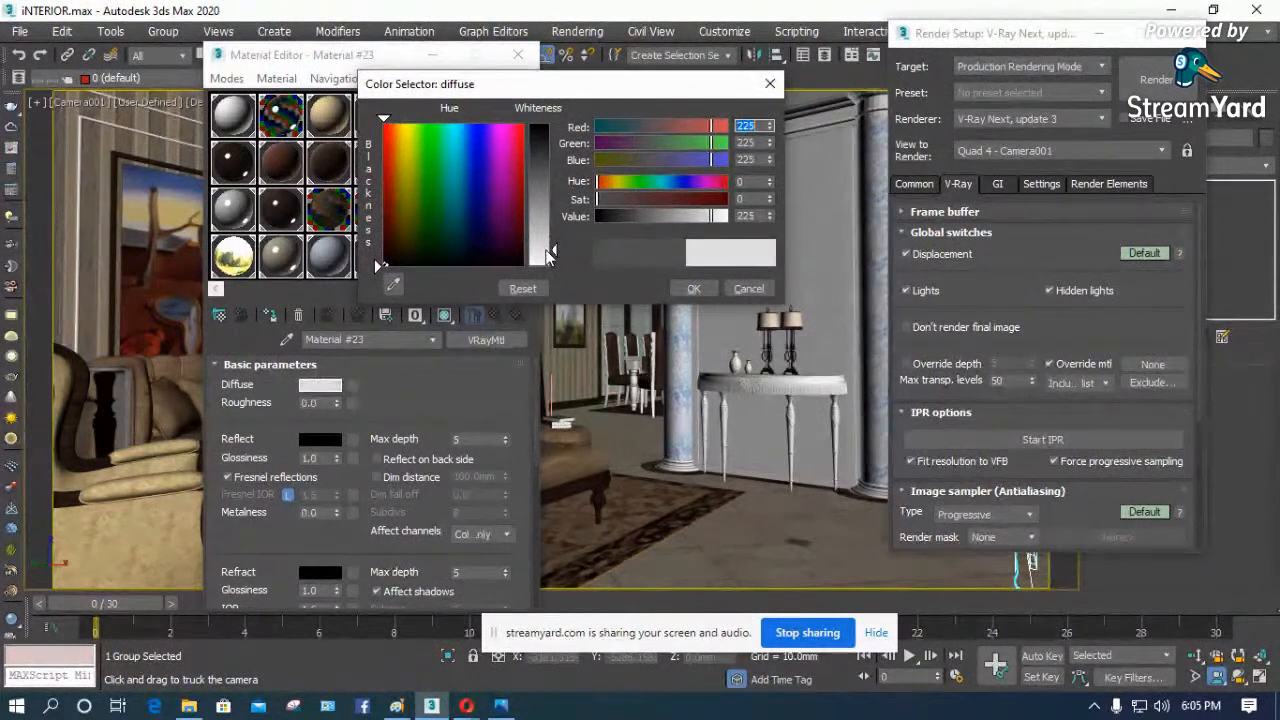
pyautogui.click(690, 288)
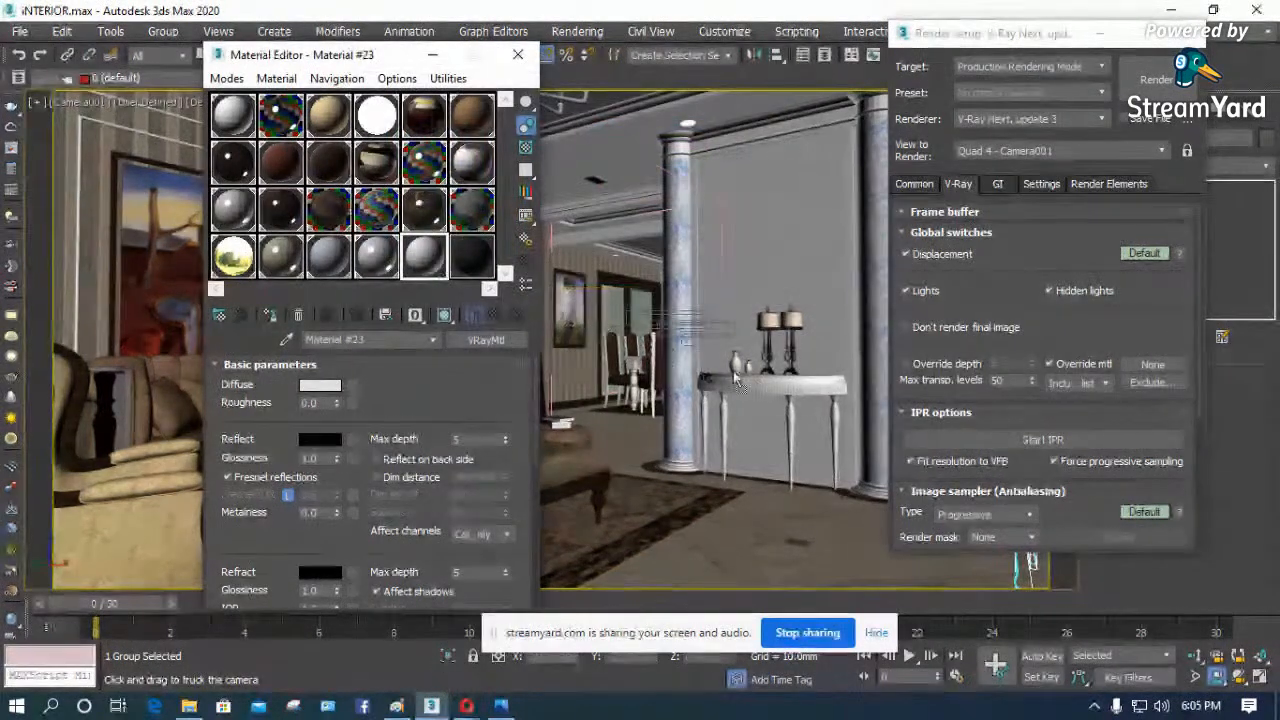
# - Assign the light gray material to the override material slot as an instance and close the Material Editor
pyautogui.moveTo(1153, 376); pyautogui.dragTo(1152, 366)
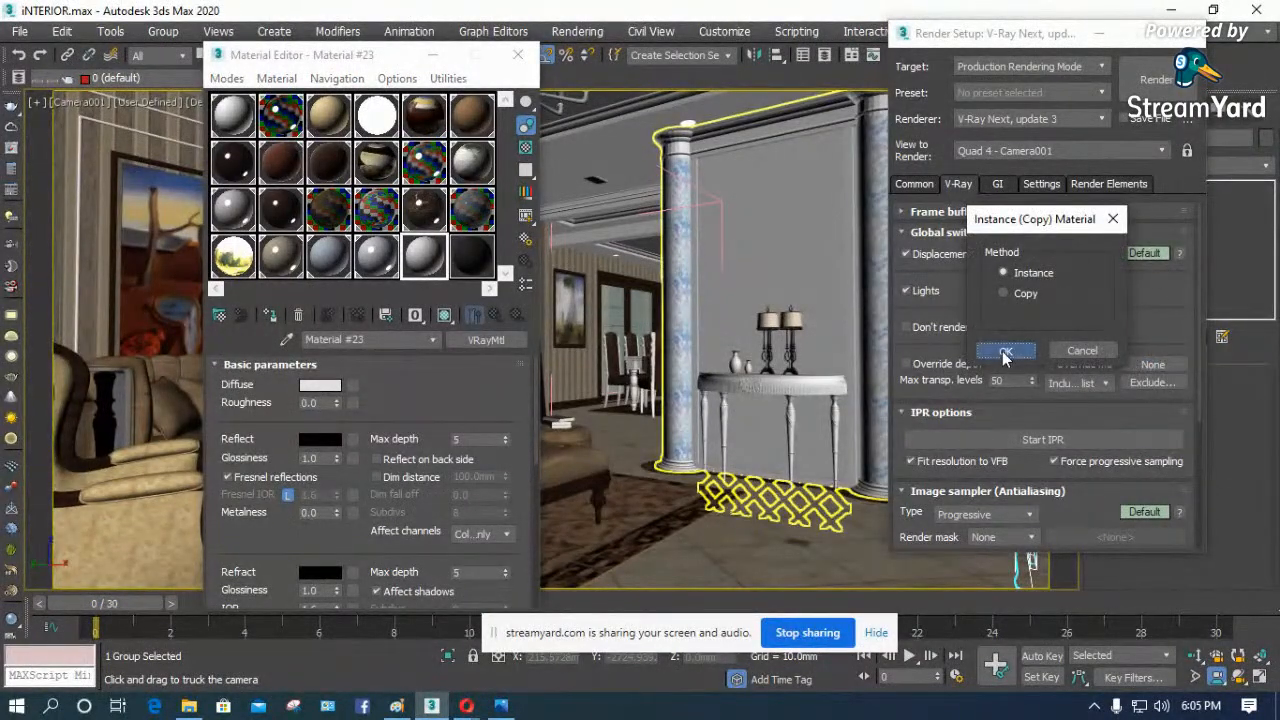
pyautogui.click(1005, 353)
pyautogui.click(518, 54)
# - Run a test render of the Camera001 view with the override material and close the V-Ray frame buffer
pyautogui.click(1150, 80)
pyautogui.click(610, 478)
pyautogui.moveTo(621, 157); pyautogui.dragTo(582, 55)
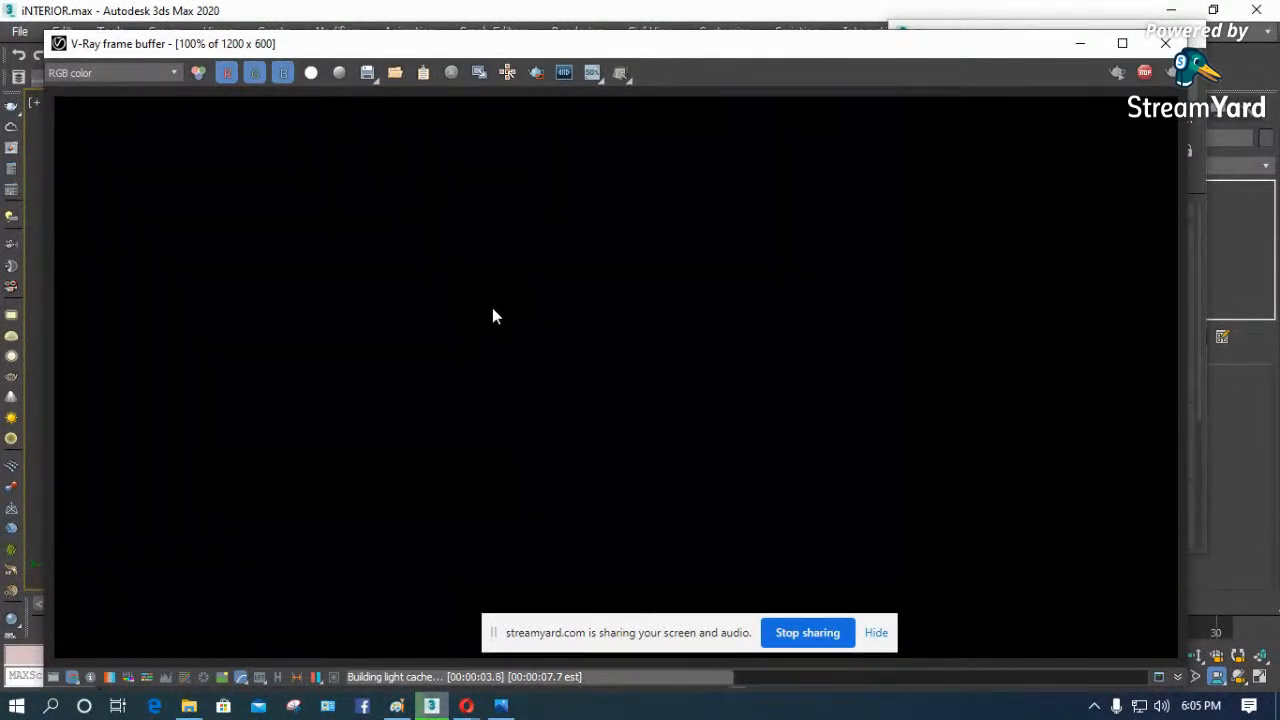
pyautogui.click(1165, 43)
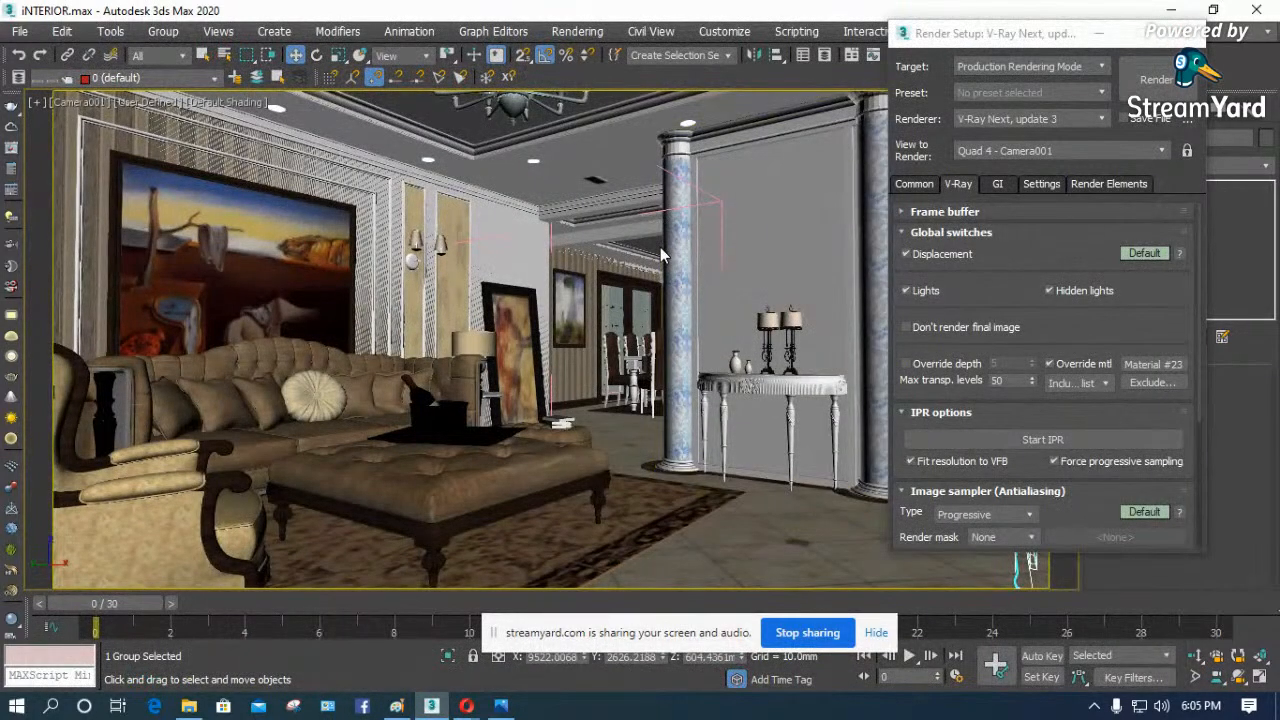
# - Select the ceiling, show the round downlight near the corner lamp up close in the wireframe Top view, and close Render Setup
pyautogui.click(429, 161)
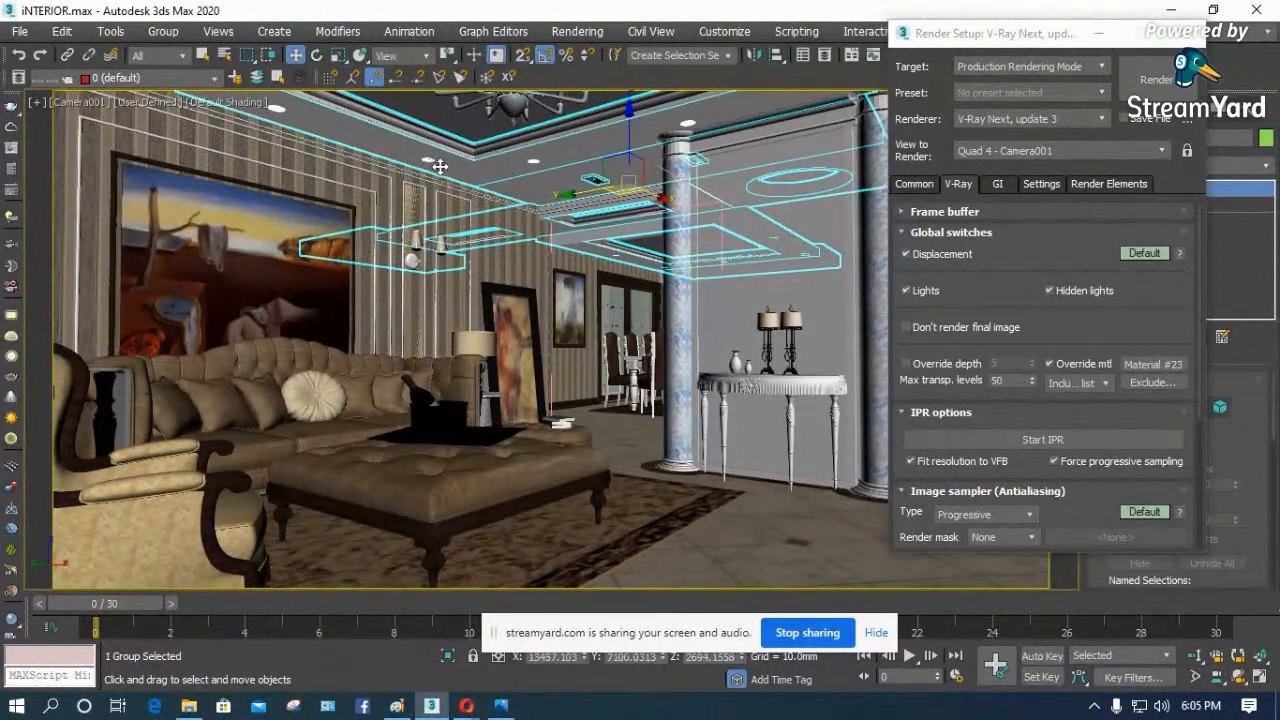
pyautogui.press('t')
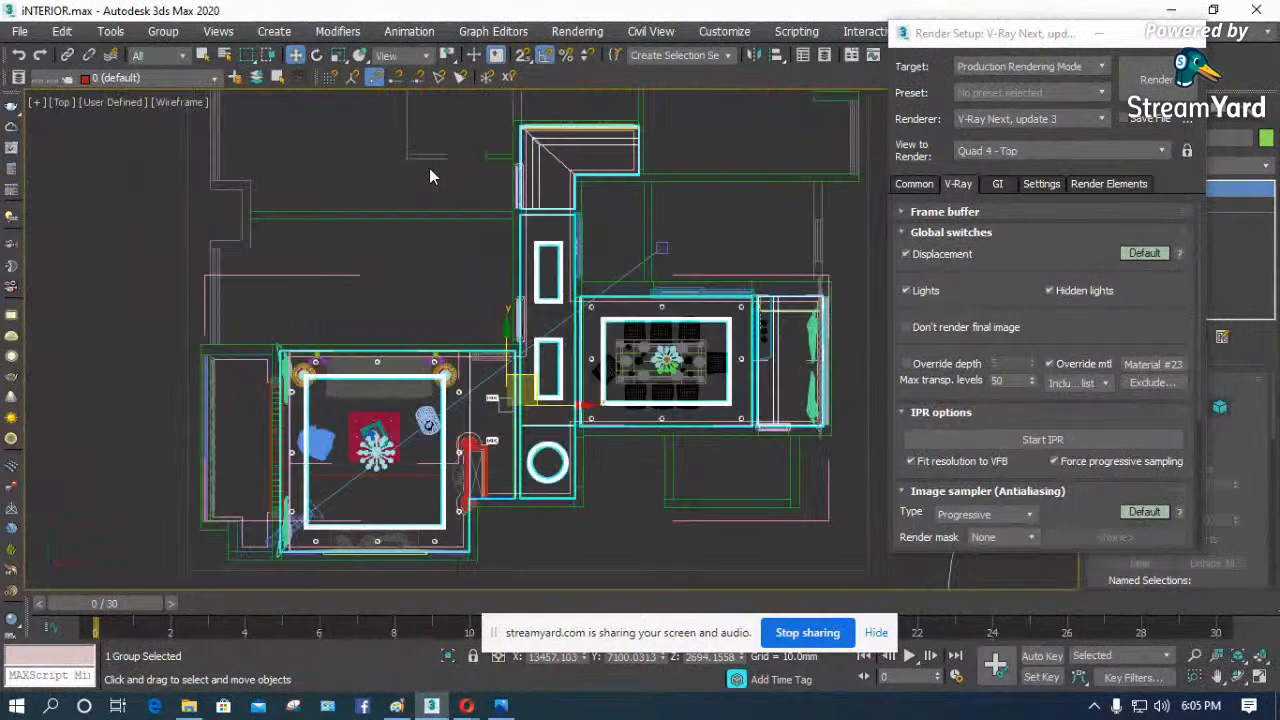
pyautogui.press('F3')
pyautogui.press('F3')
pyautogui.scroll(5, 503, 432)
pyautogui.scroll(4, 427, 392)
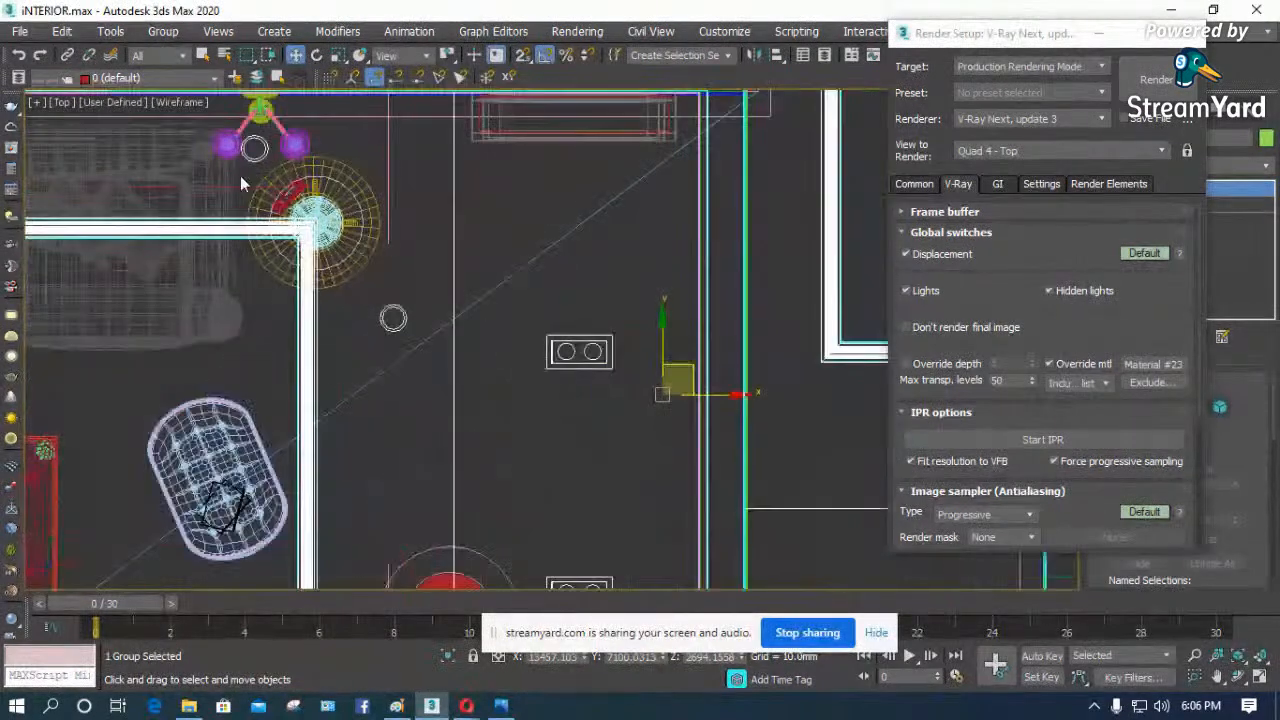
pyautogui.scroll(2, 474, 368)
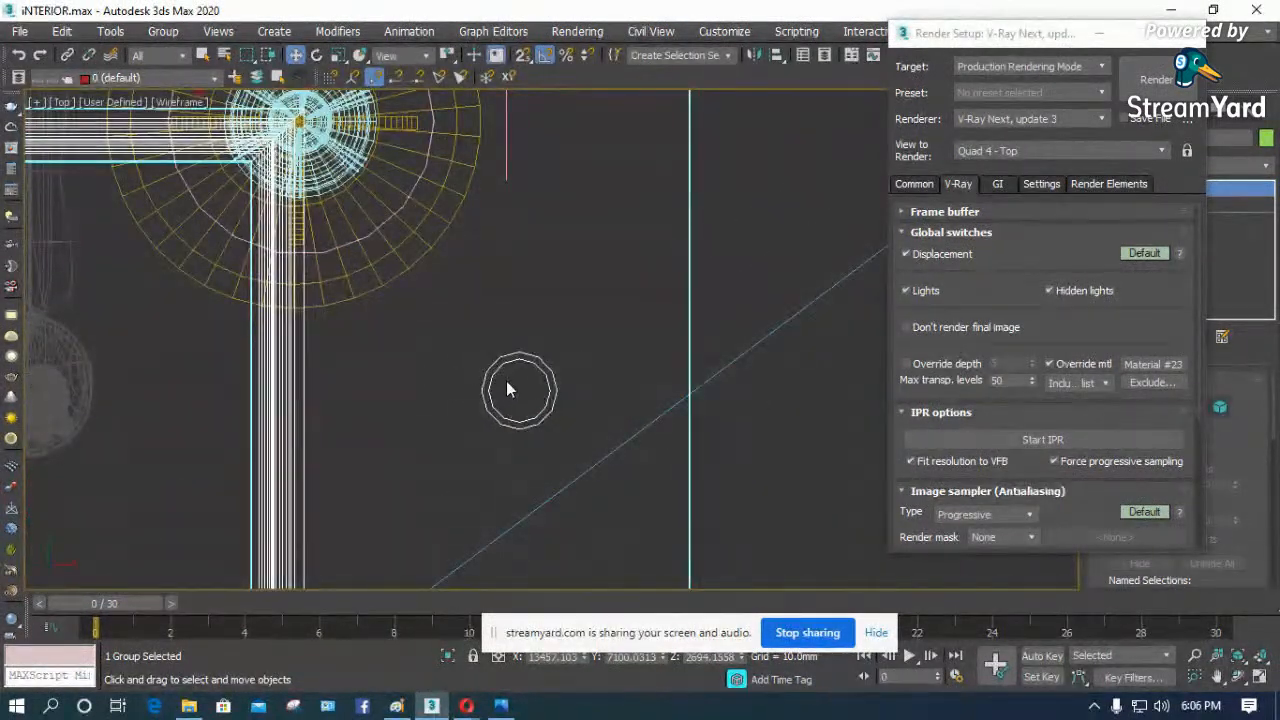
pyautogui.click(506, 381)
pyautogui.click(503, 360)
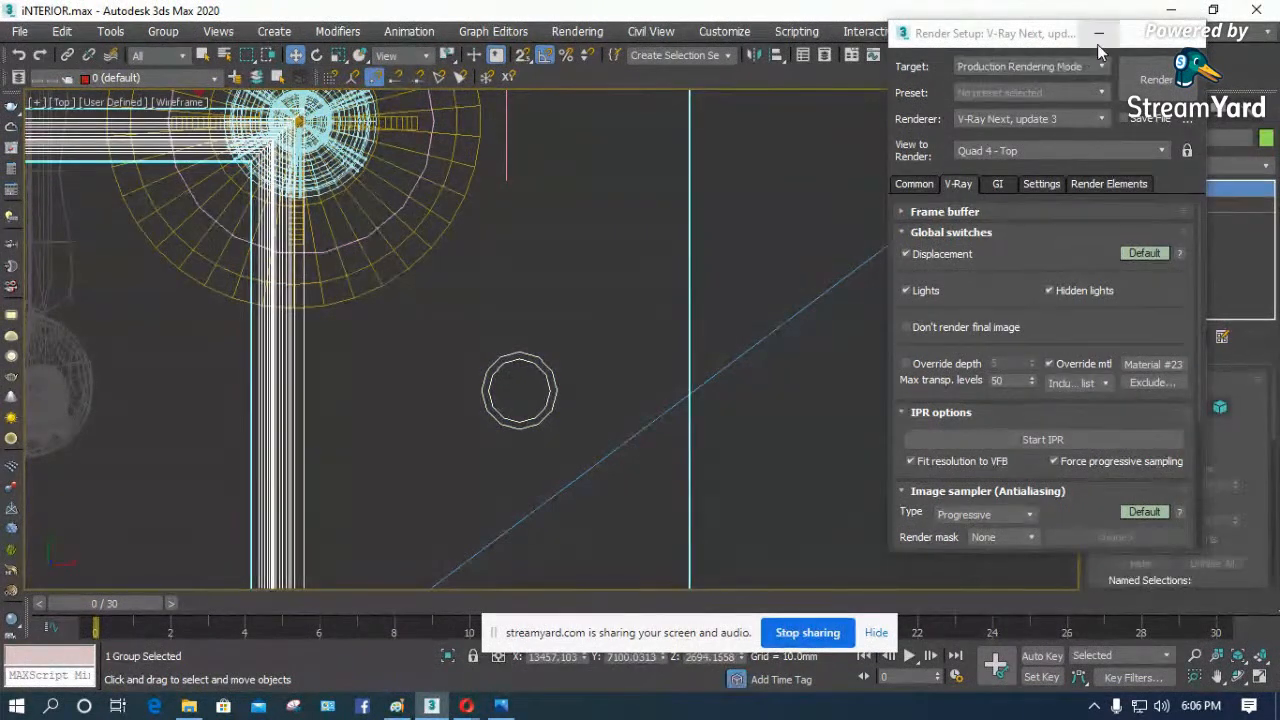
pyautogui.click(1165, 33)
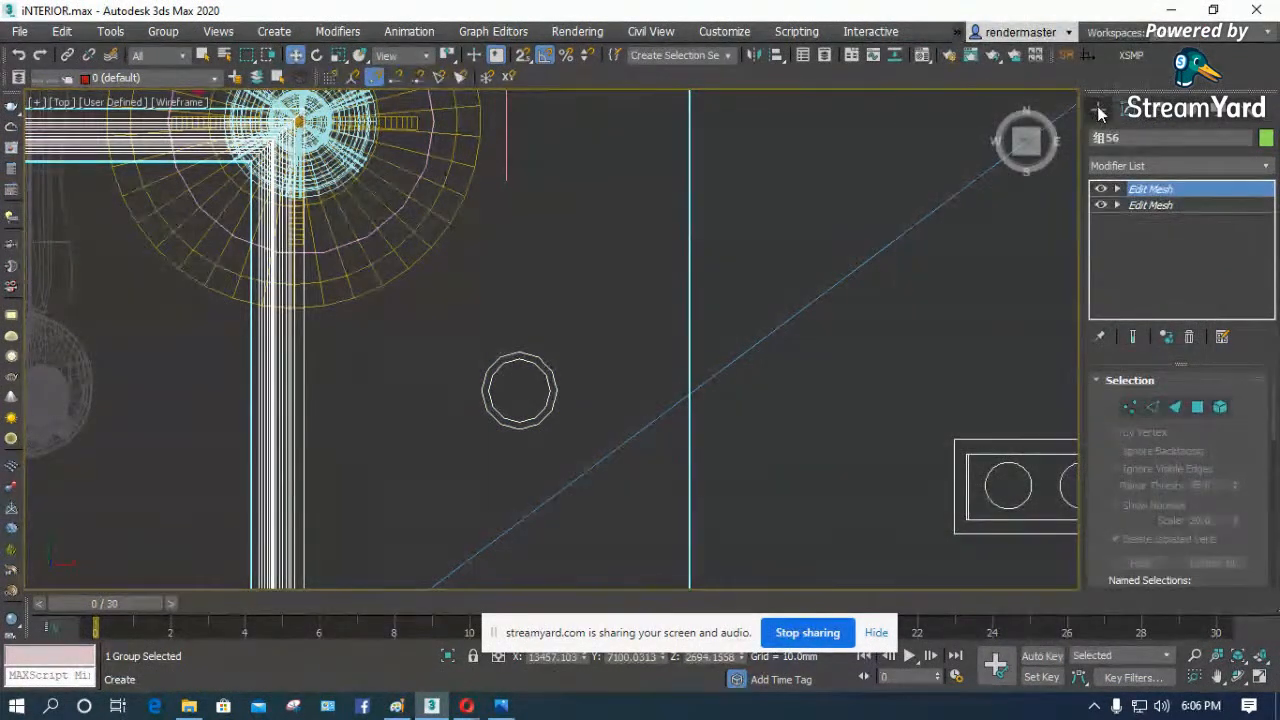
# - Show the Photometric light types available for creation
pyautogui.click(1098, 110)
pyautogui.click(1141, 138)
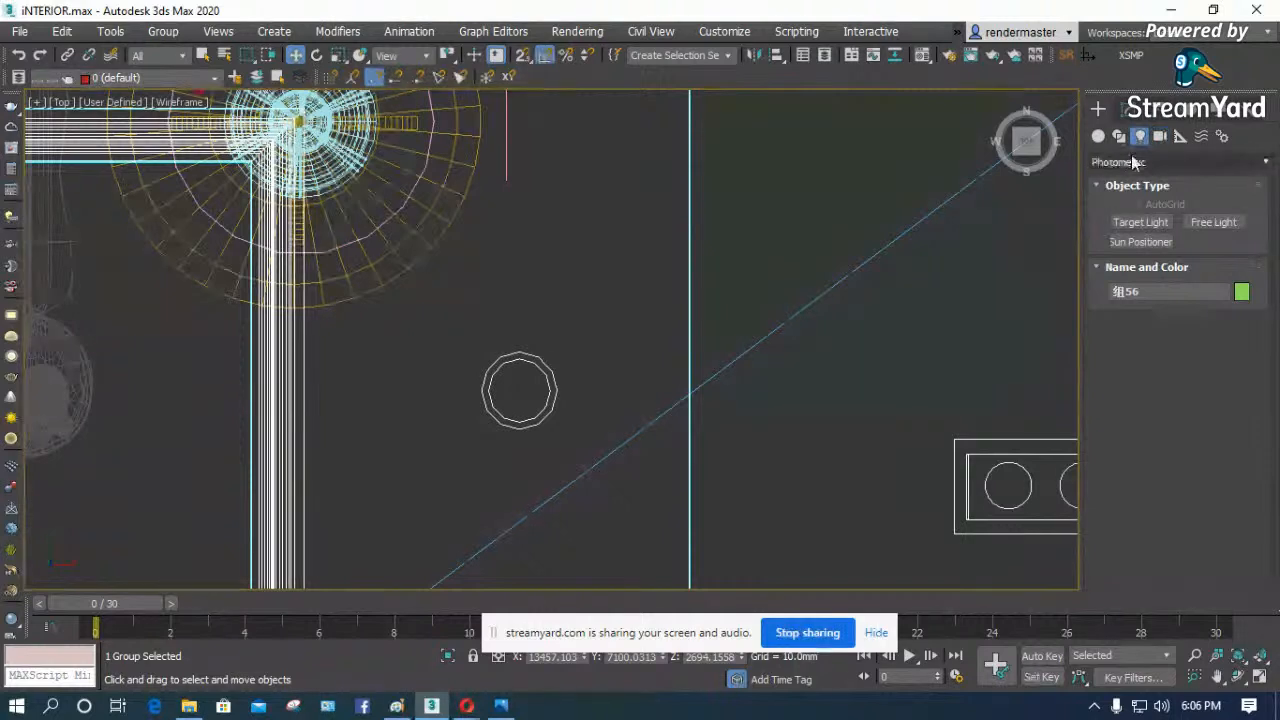
pyautogui.click(1131, 163)
pyautogui.click(1133, 180)
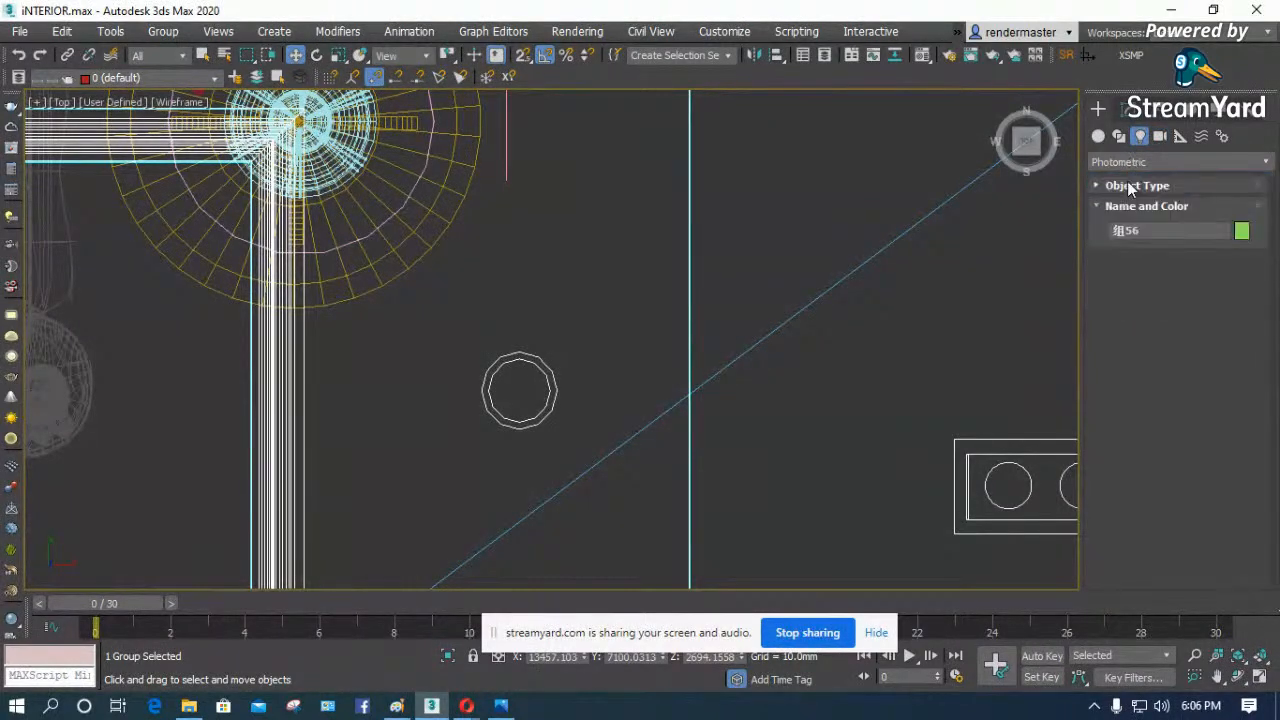
pyautogui.click(1139, 164)
pyautogui.click(1127, 181)
pyautogui.click(1096, 185)
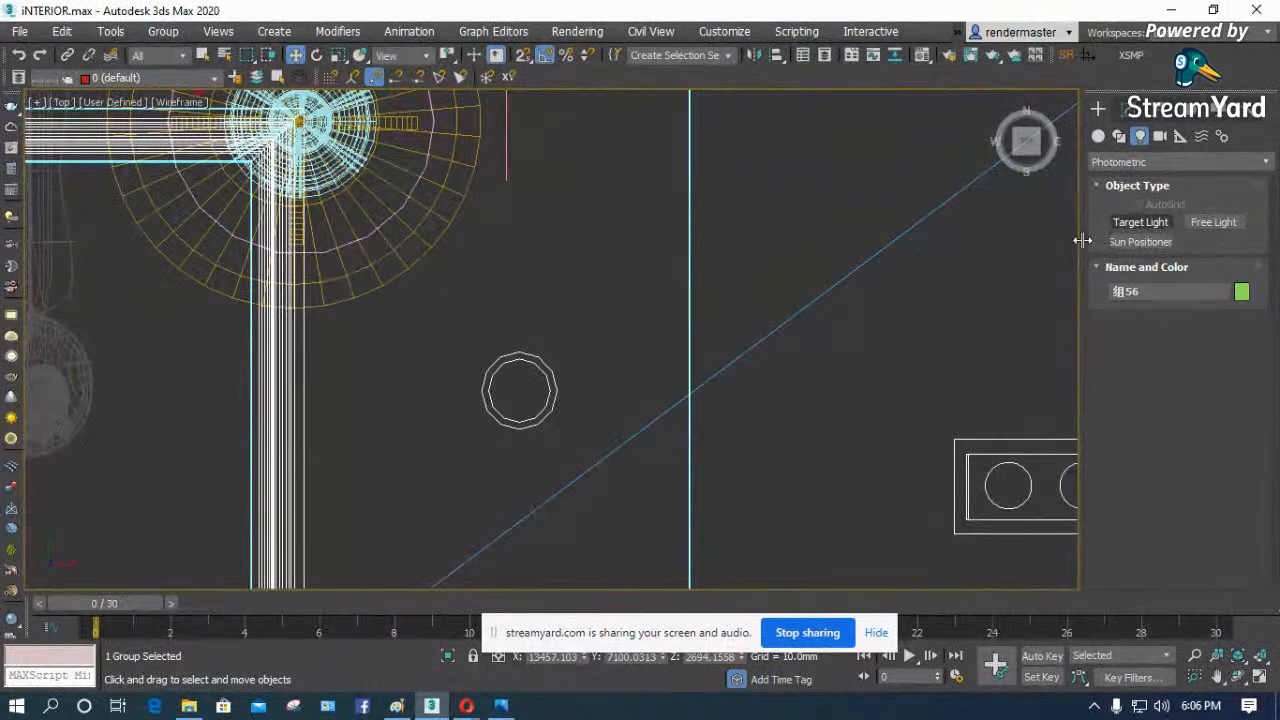
# - Try placing a photometric Target Light from the center of the round downlight, and delete it
pyautogui.click(1140, 222)
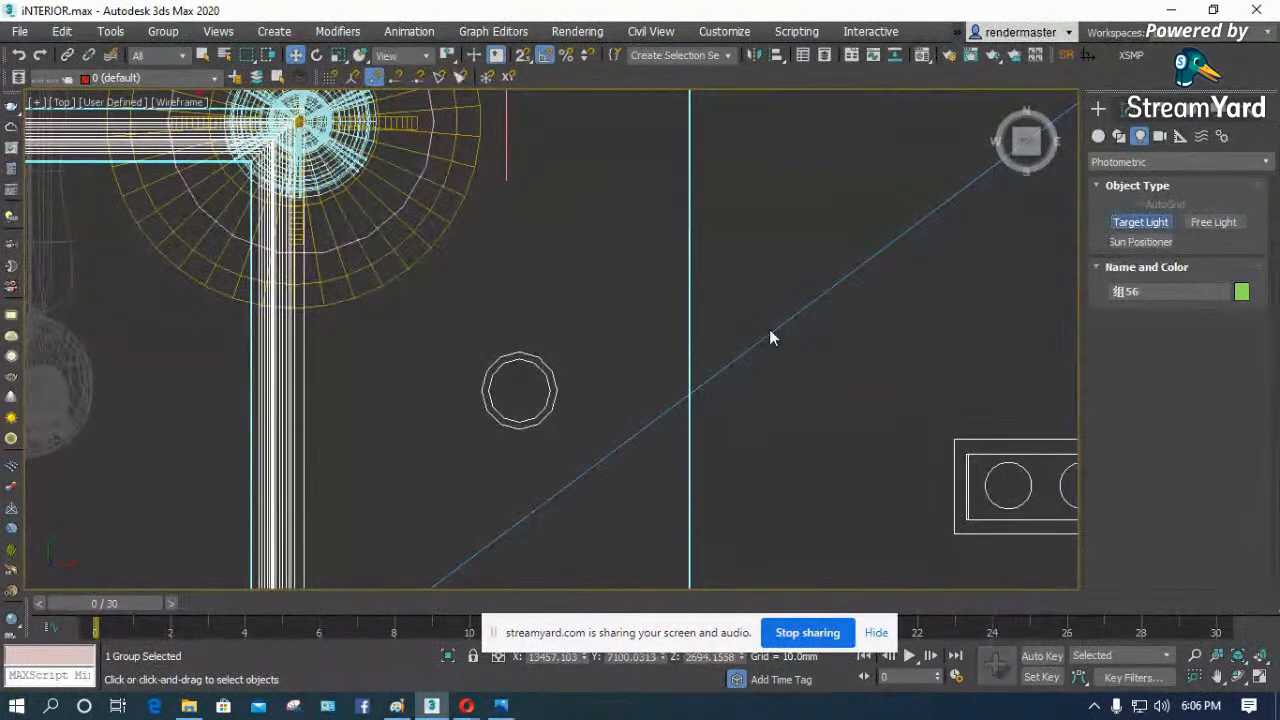
pyautogui.click(521, 389)
pyautogui.moveTo(521, 389); pyautogui.dragTo(396, 445)
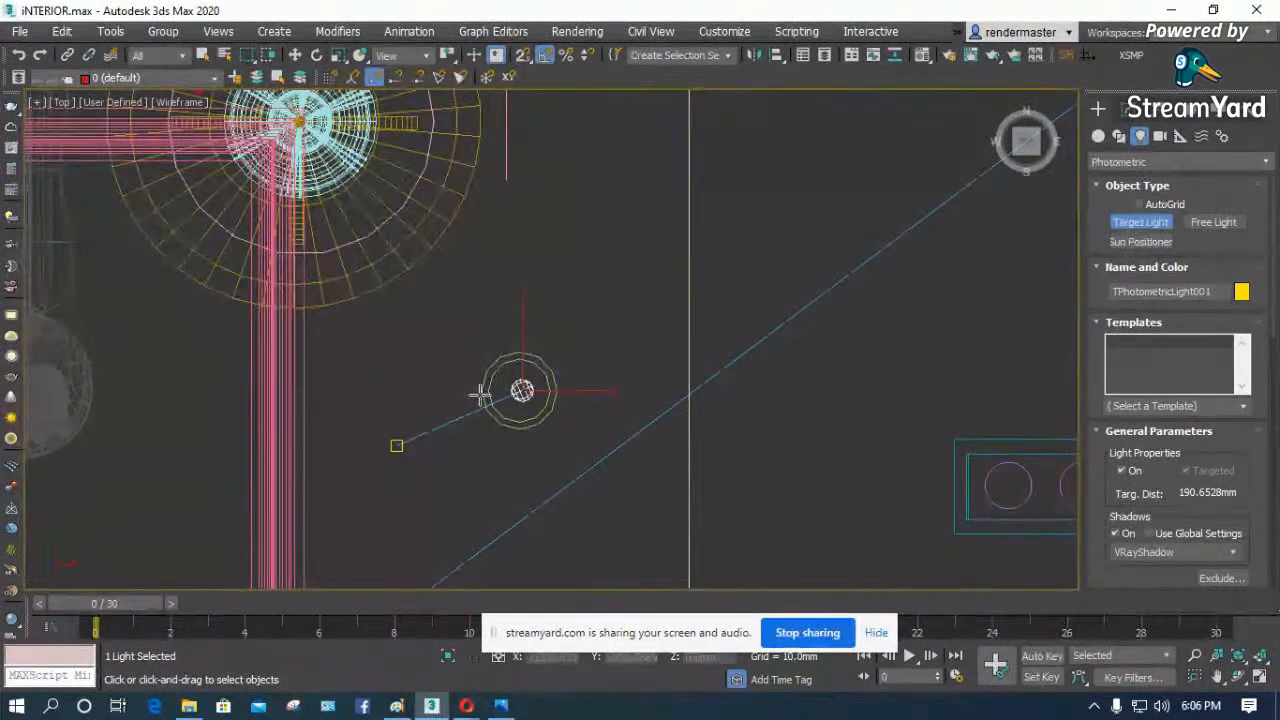
pyautogui.press('Delete')
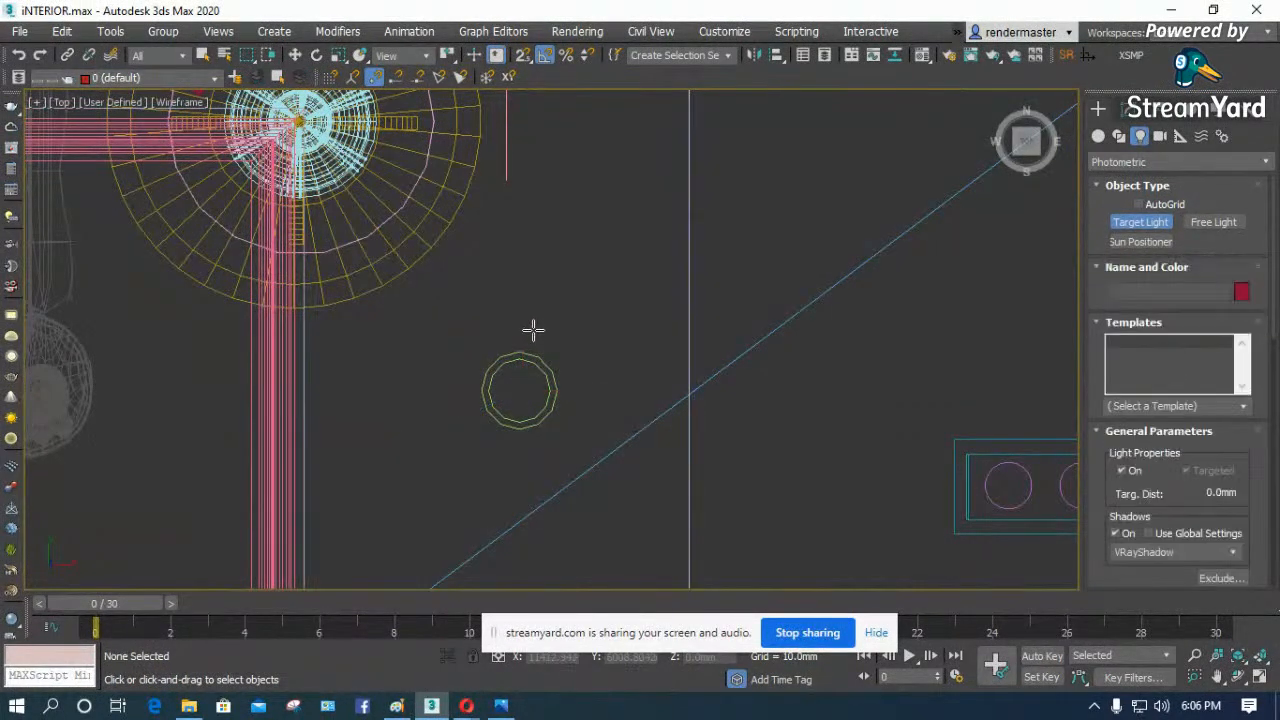
pyautogui.click(534, 327)
pyautogui.press('w')
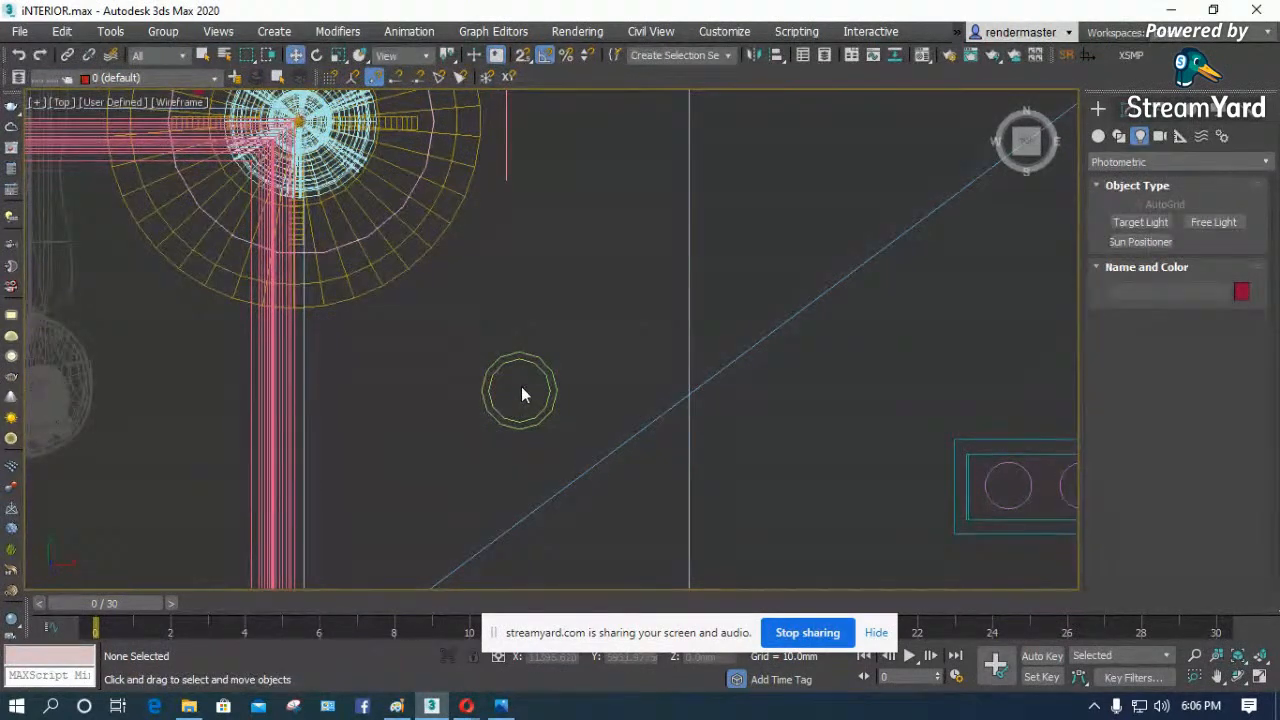
# - Create a photometric Target Light from the center of the round downlight, with its target placed outside the fixture
pyautogui.click(1131, 224)
pyautogui.moveTo(521, 388); pyautogui.dragTo(404, 423)
pyautogui.press('w')
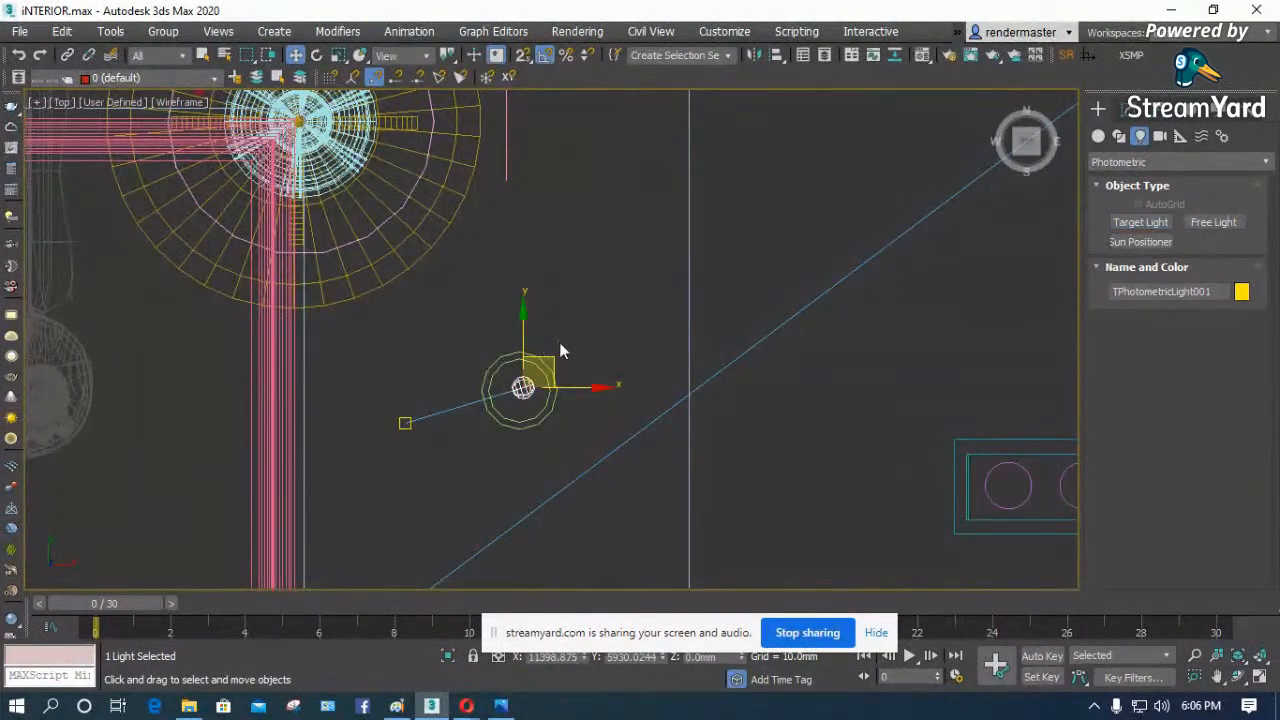
# - Isolate the new light and its target together with the ceiling objects, and frame them in the Front view
pyautogui.click(581, 316)
pyautogui.moveTo(498, 412); pyautogui.dragTo(404, 456)
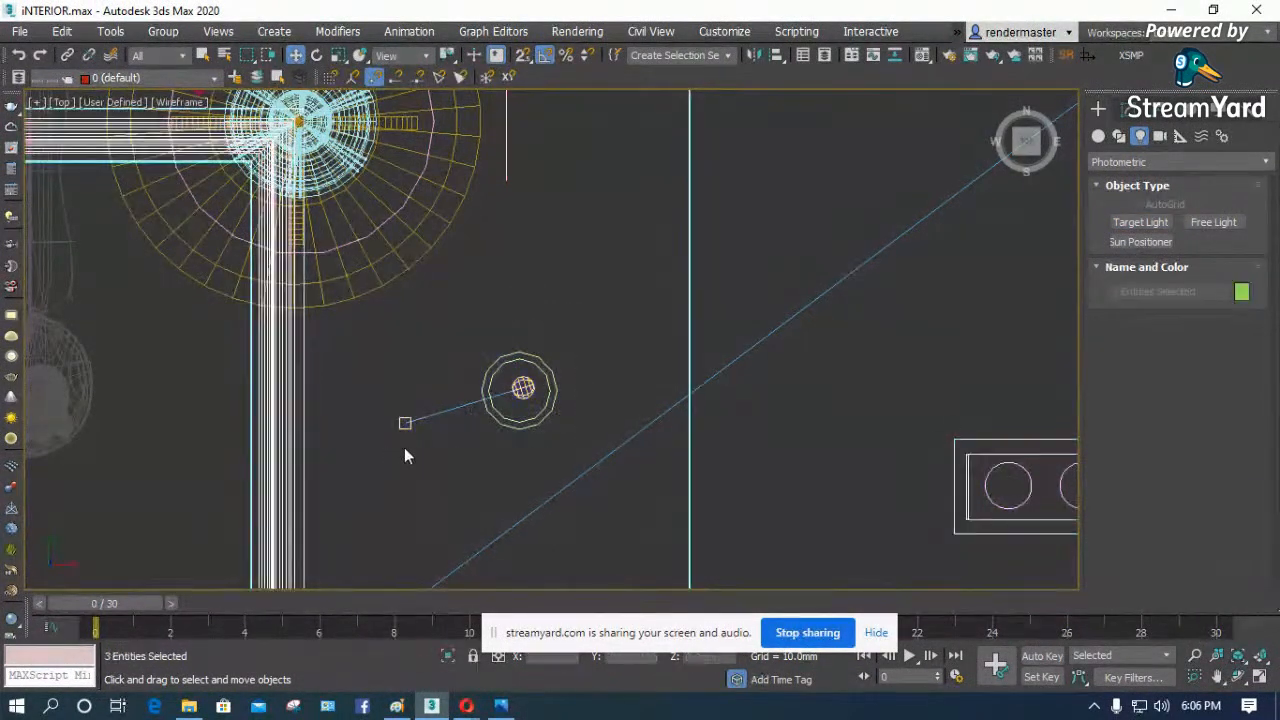
pyautogui.rightClick(503, 413)
pyautogui.click(549, 246)
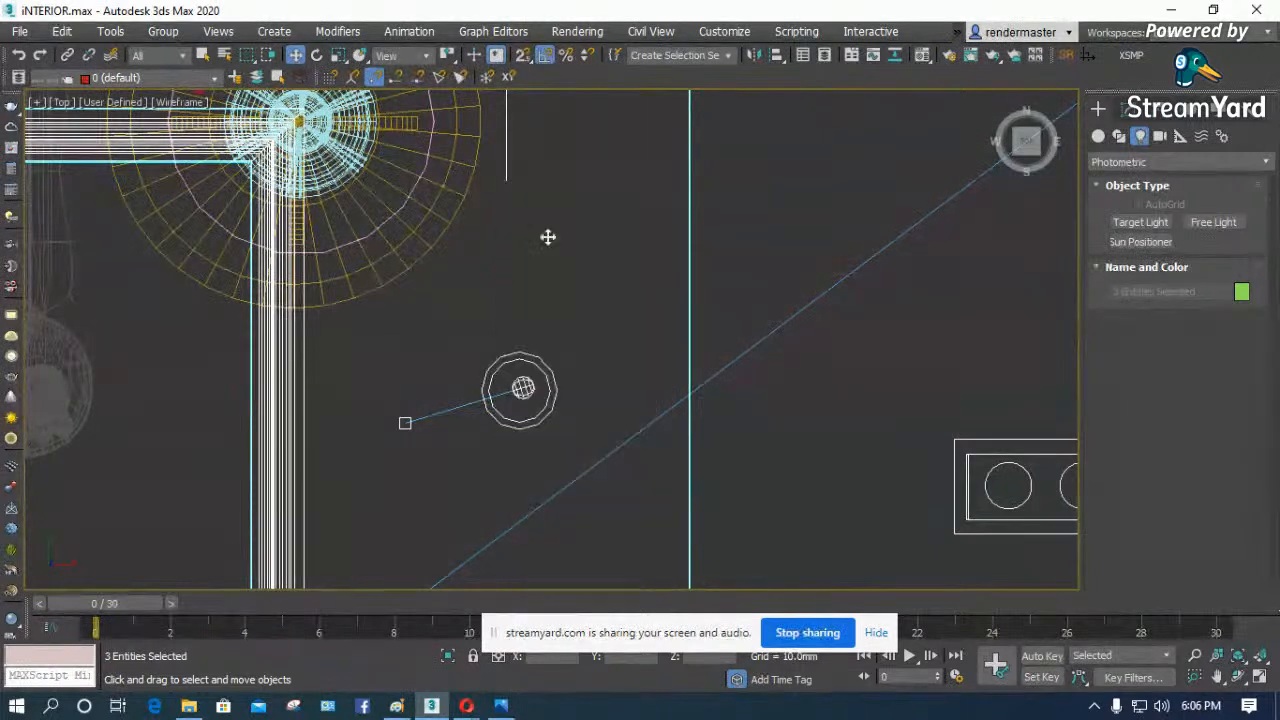
pyautogui.press('f')
pyautogui.press('z')
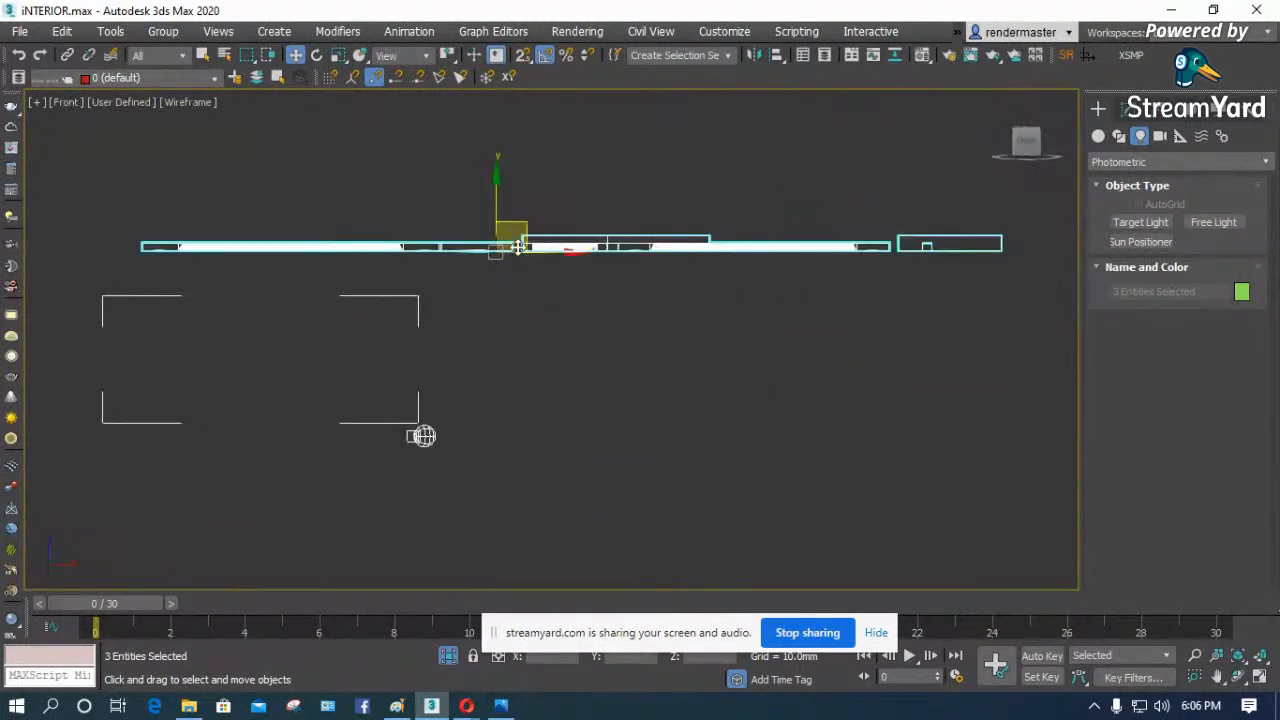
# - Raise only the light, without its target, to just below the ceiling at a Z height of about 2522 mm
pyautogui.click(545, 389)
pyautogui.click(424, 436)
pyautogui.scroll(8, 395, 425)
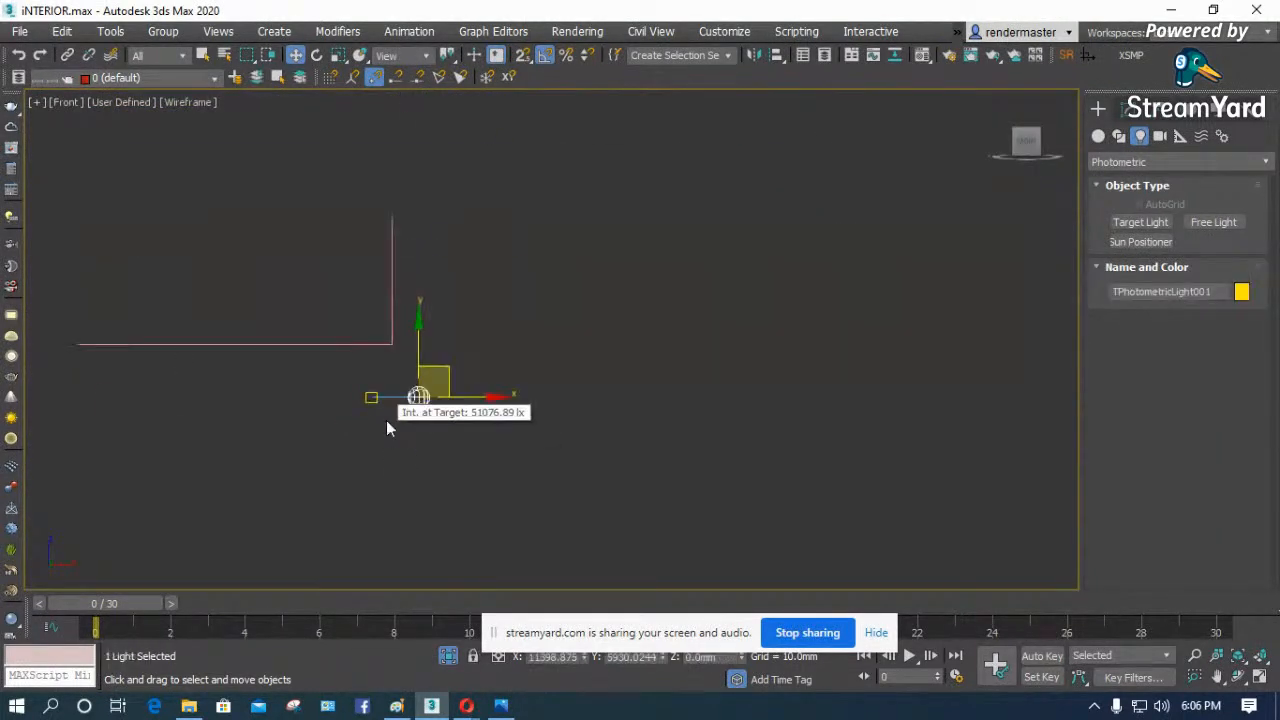
pyautogui.scroll(-3, 398, 451)
pyautogui.moveTo(417, 352); pyautogui.dragTo(417, 72)
pyautogui.scroll(-3, 403, 480)
pyautogui.moveTo(434, 227); pyautogui.dragTo(417, 360, button='middle')
pyautogui.scroll(3, 417, 360)
pyautogui.moveTo(373, 476); pyautogui.dragTo(372, 270)
pyautogui.scroll(3, 374, 294)
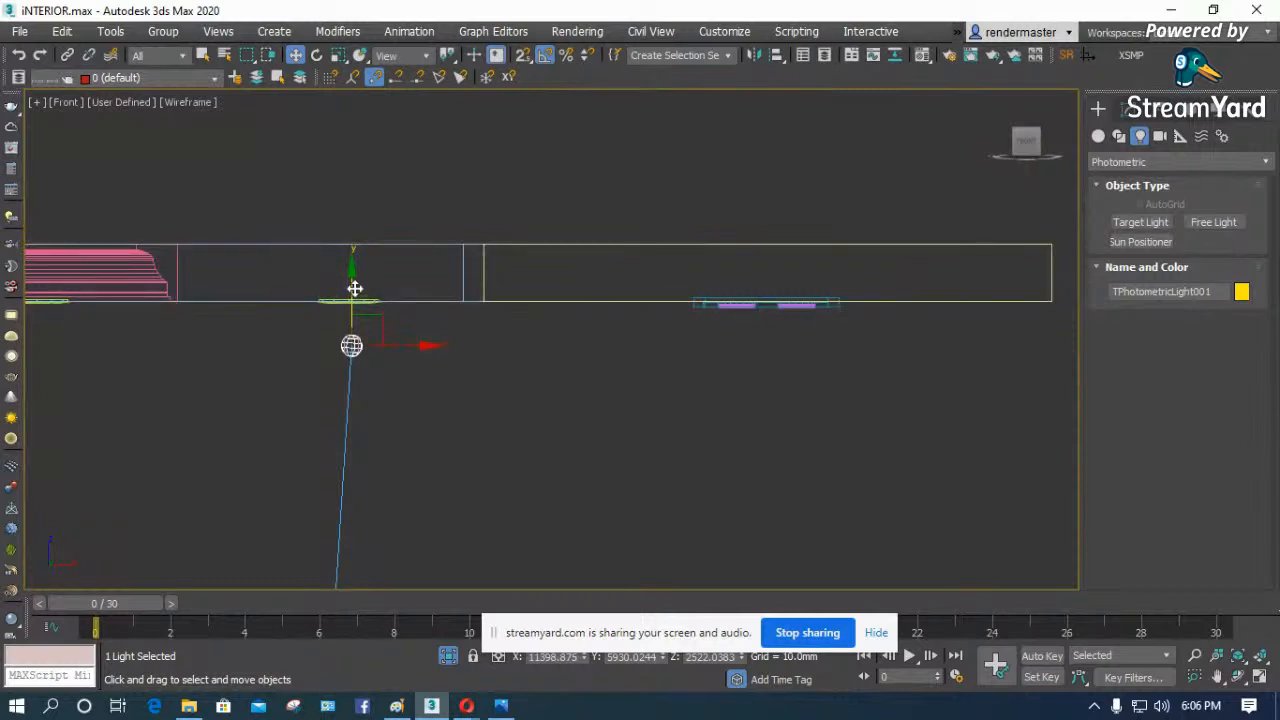
pyautogui.scroll(6, 316, 312)
pyautogui.scroll(-5, 327, 282)
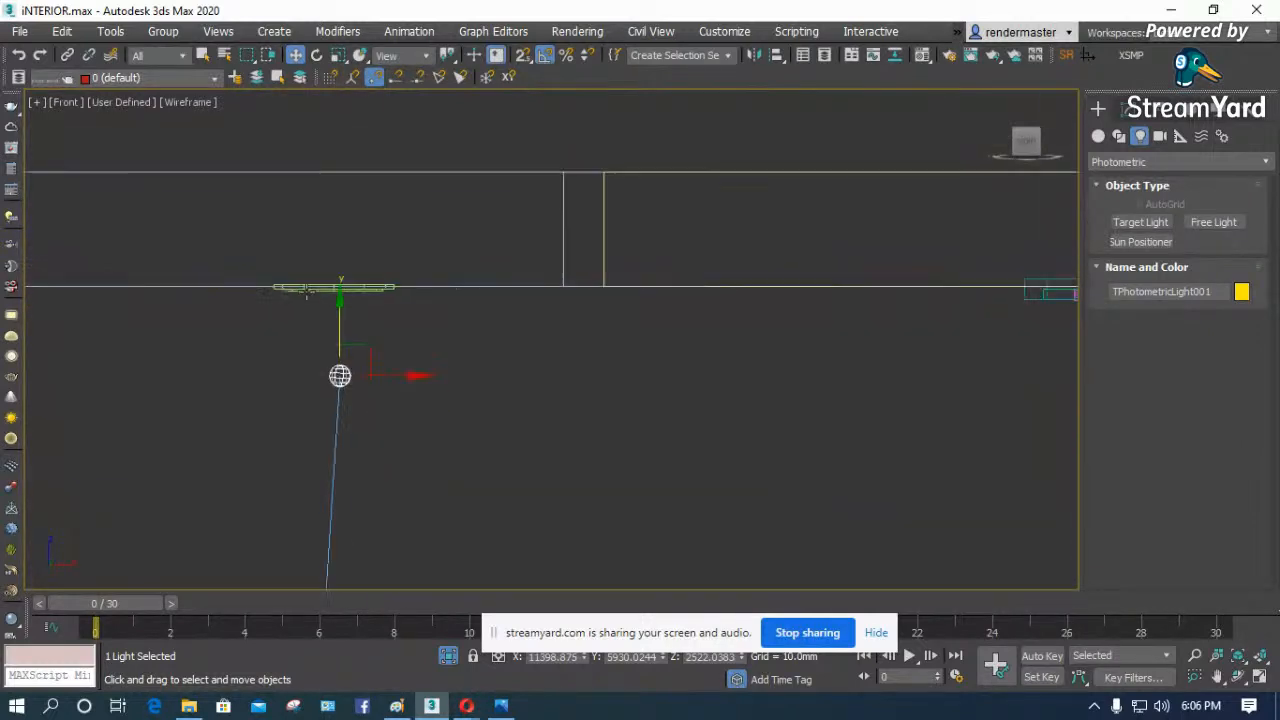
# - Fine-tune the light's position to just beneath the downlight's underside, at a Z height of about 2593 mm
pyautogui.scroll(4, 348, 347)
pyautogui.moveTo(340, 352); pyautogui.dragTo(337, 80)
pyautogui.scroll(-3, 410, 300)
pyautogui.moveTo(404, 245); pyautogui.dragTo(394, 227)
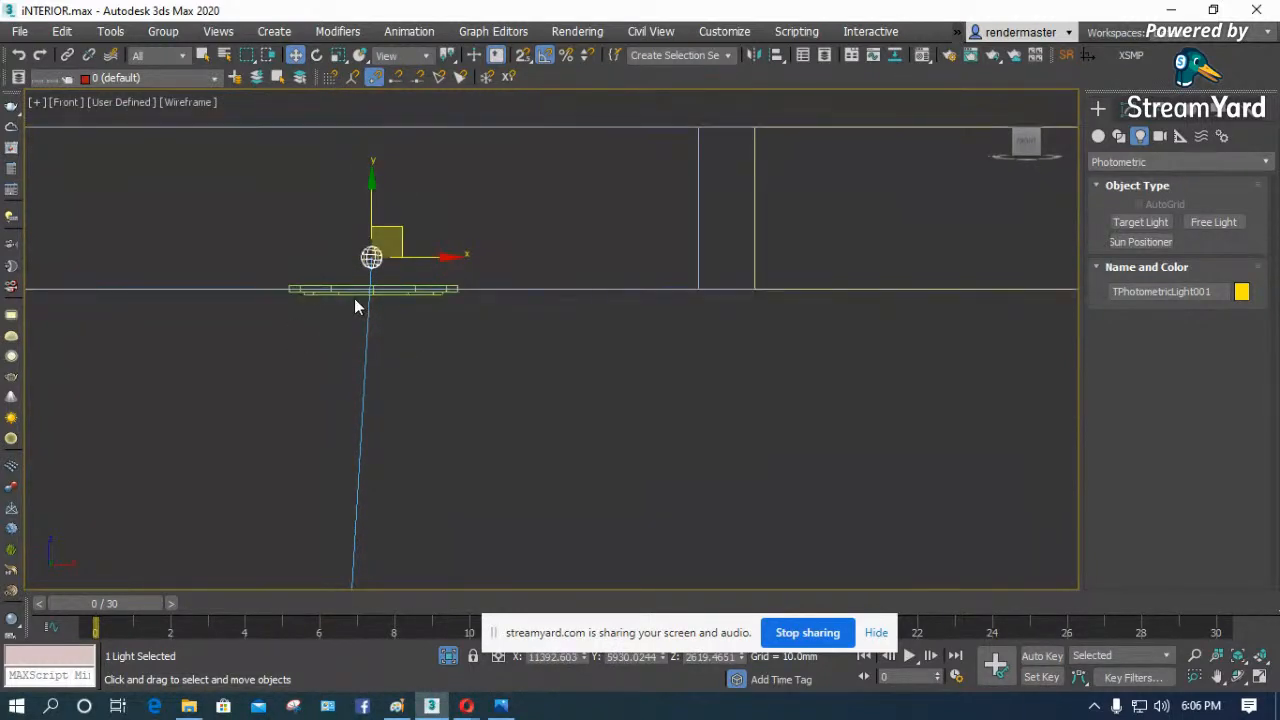
pyautogui.scroll(4, 360, 285)
pyautogui.moveTo(386, 177); pyautogui.dragTo(382, 287)
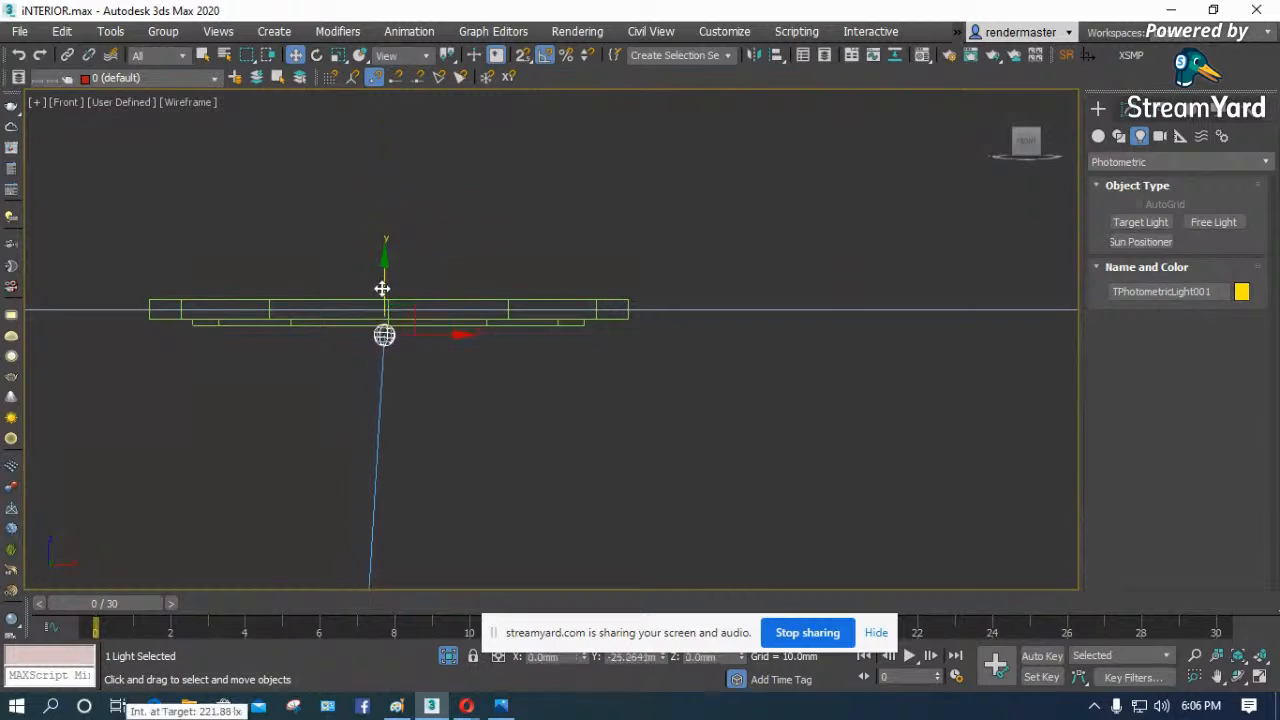
pyautogui.scroll(5, 377, 434)
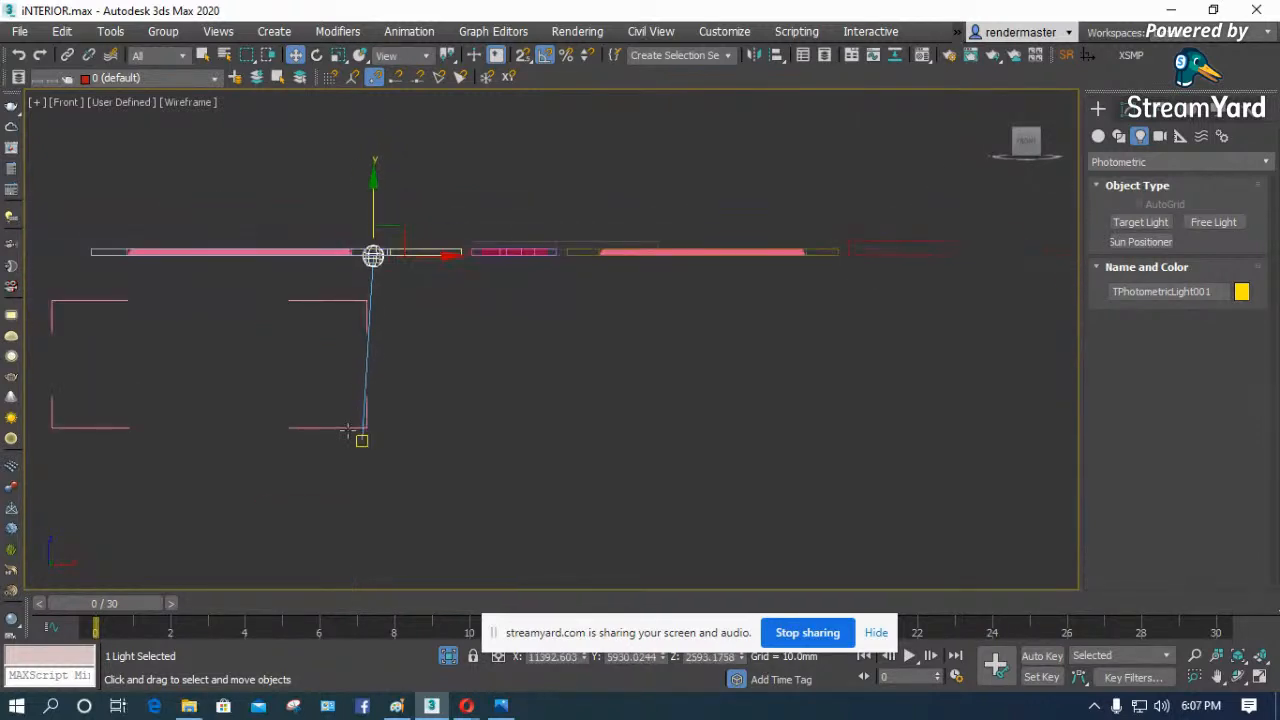
# - Align the light's target directly below the light, adjusting it in the Front and Top views
pyautogui.click(377, 434)
pyautogui.moveTo(417, 436); pyautogui.dragTo(455, 433)
pyautogui.press('t')
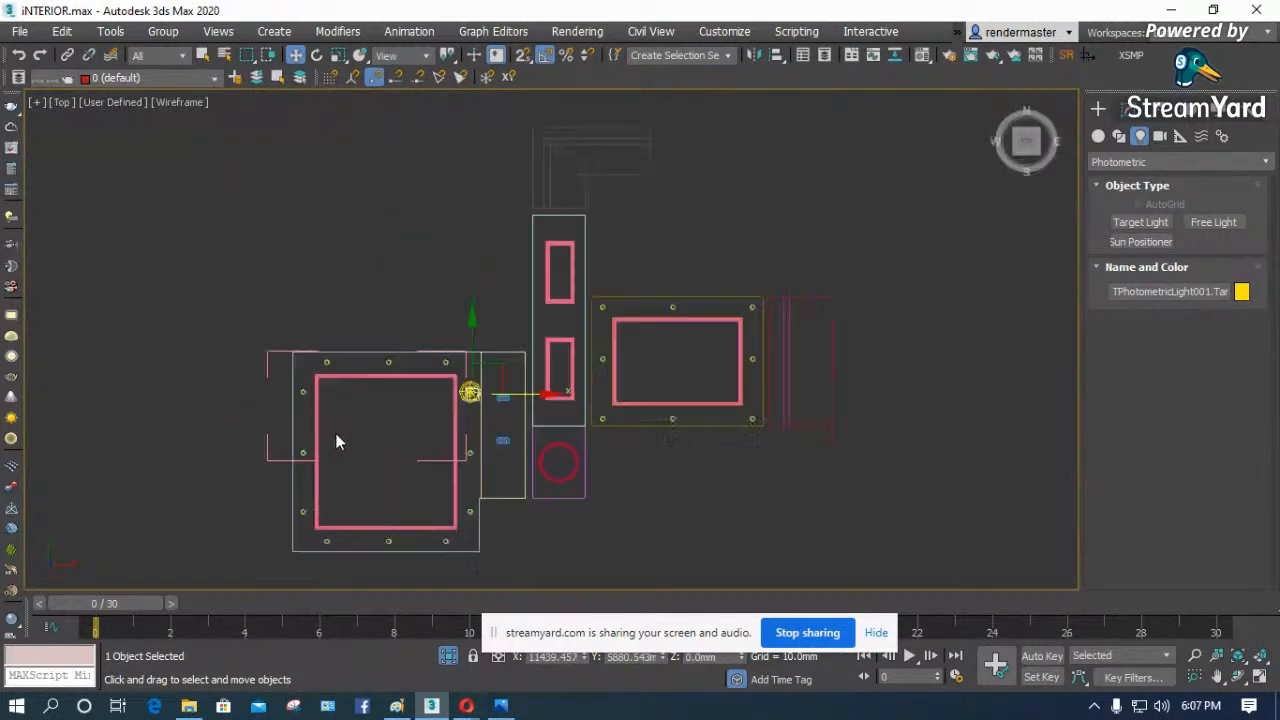
pyautogui.press('z')
pyautogui.scroll(3, 522, 311)
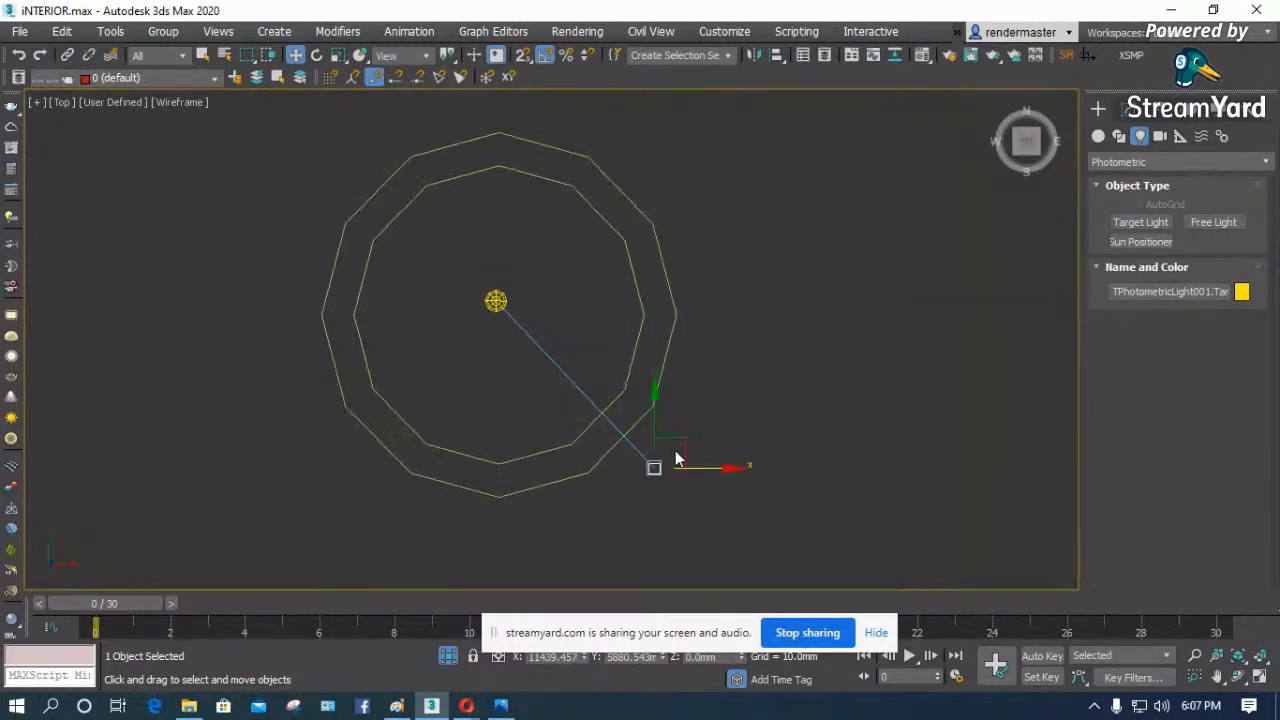
pyautogui.moveTo(666, 429); pyautogui.dragTo(503, 286)
pyautogui.scroll(5, 524, 280)
# - Set the Target Light's distribution type to Photometric Web
pyautogui.click(434, 271)
pyautogui.click(433, 248)
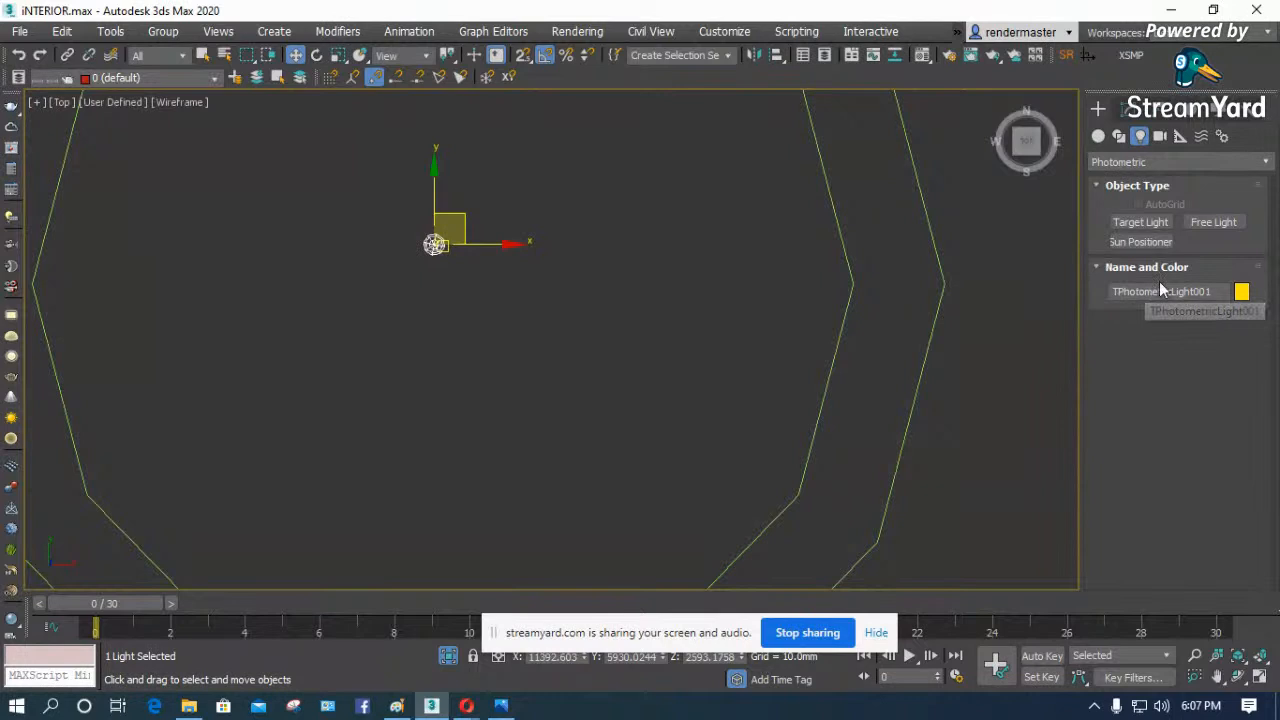
pyautogui.click(1133, 115)
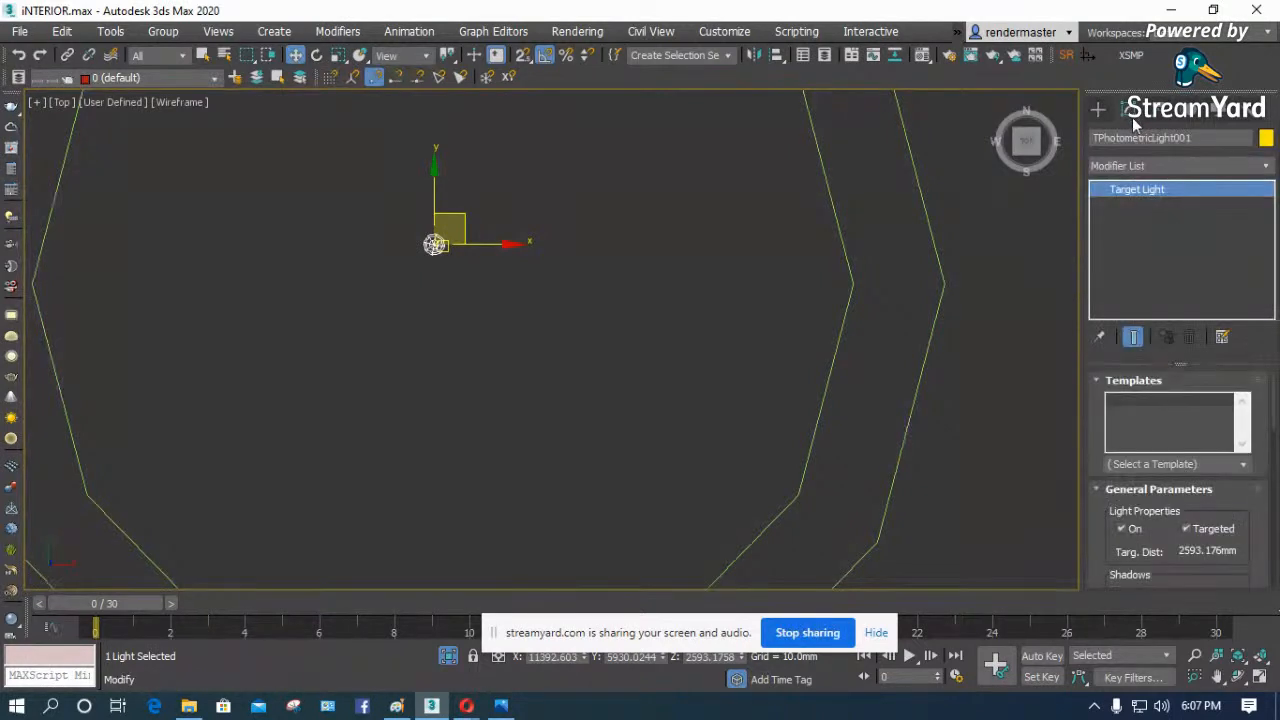
pyautogui.moveTo(1099, 506); pyautogui.dragTo(1094, 271)
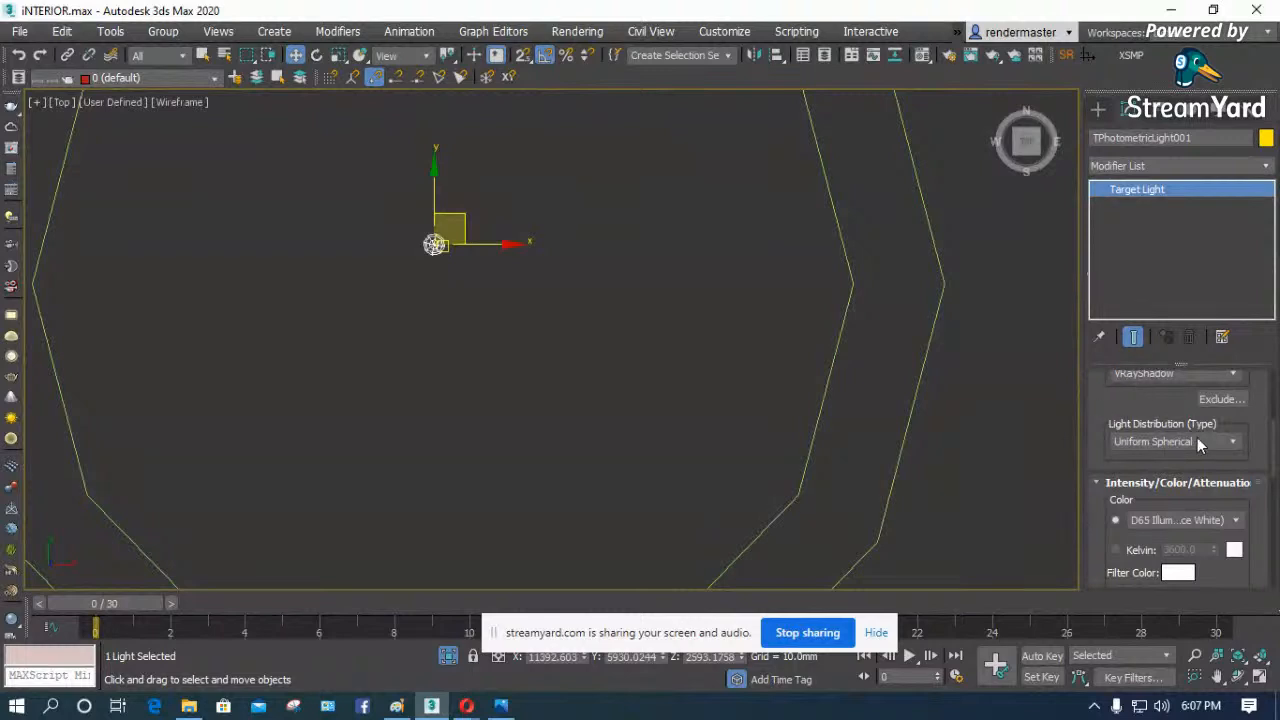
pyautogui.click(1235, 442)
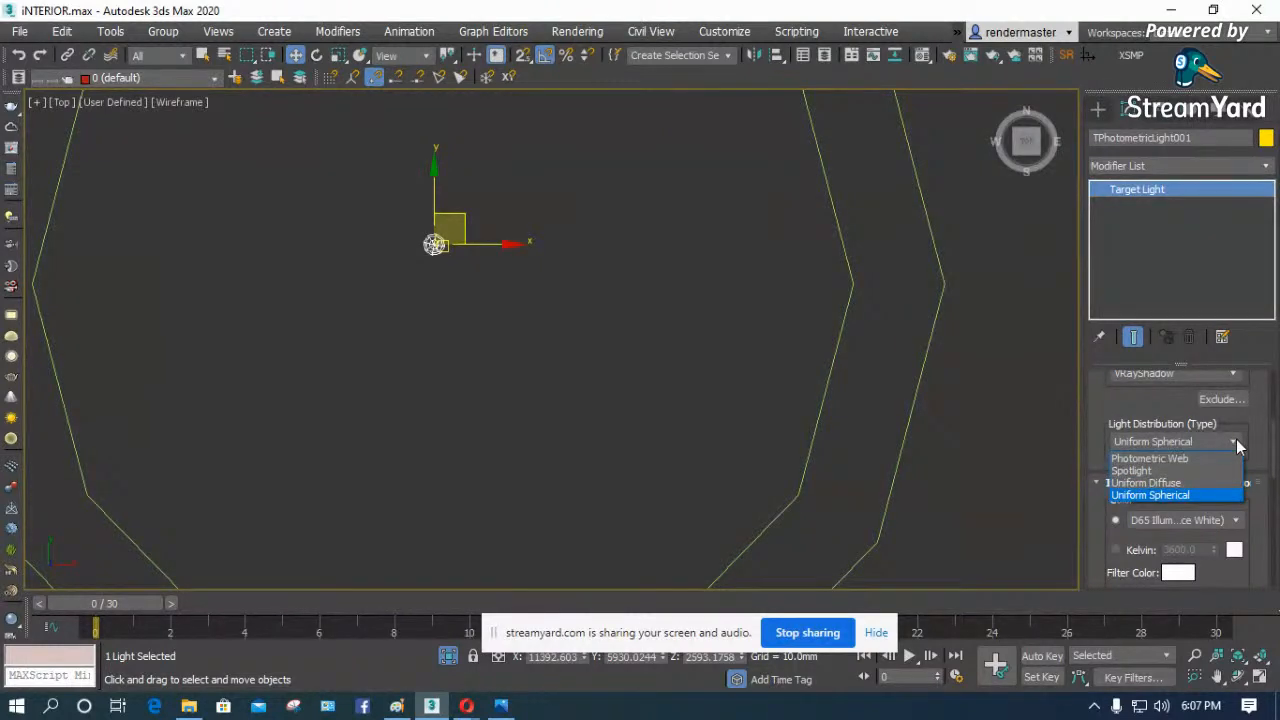
pyautogui.click(1178, 459)
pyautogui.moveTo(1098, 440); pyautogui.dragTo(1076, 294)
# - Start choosing a photometric file for the light and browse to the Libraries folder on Local Disk (D:)
pyautogui.click(1145, 460)
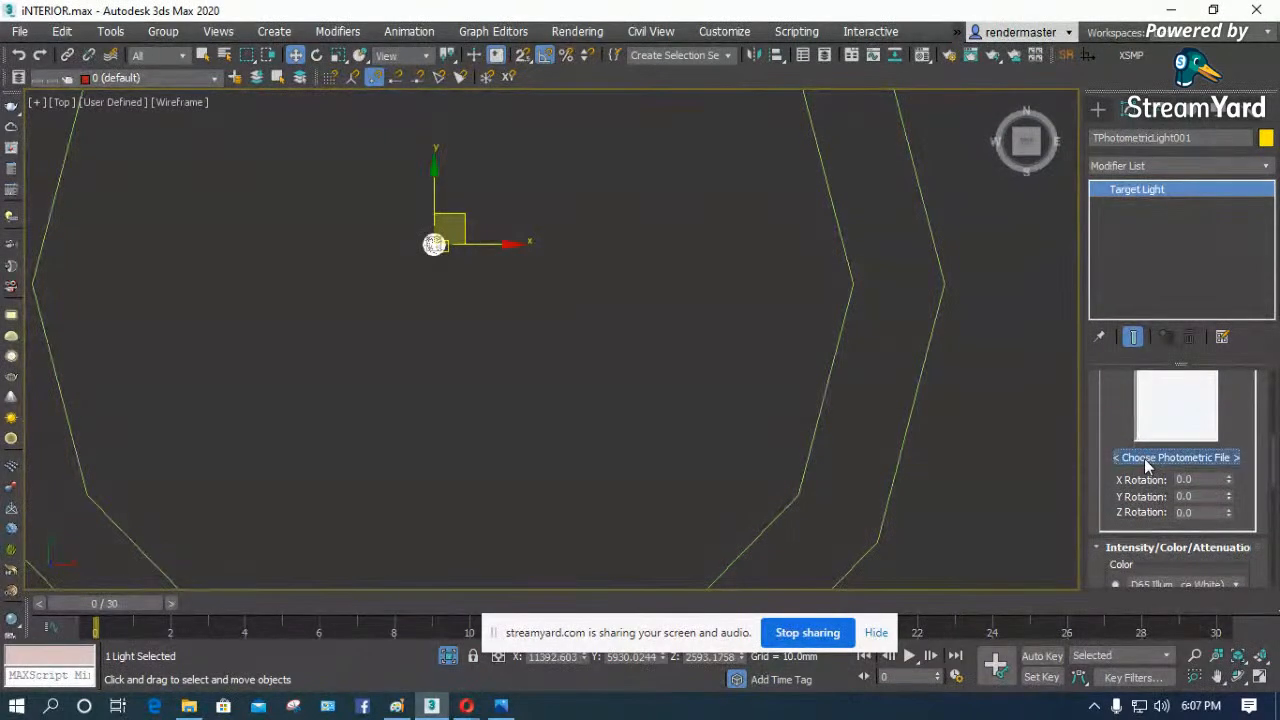
pyautogui.click(340, 83)
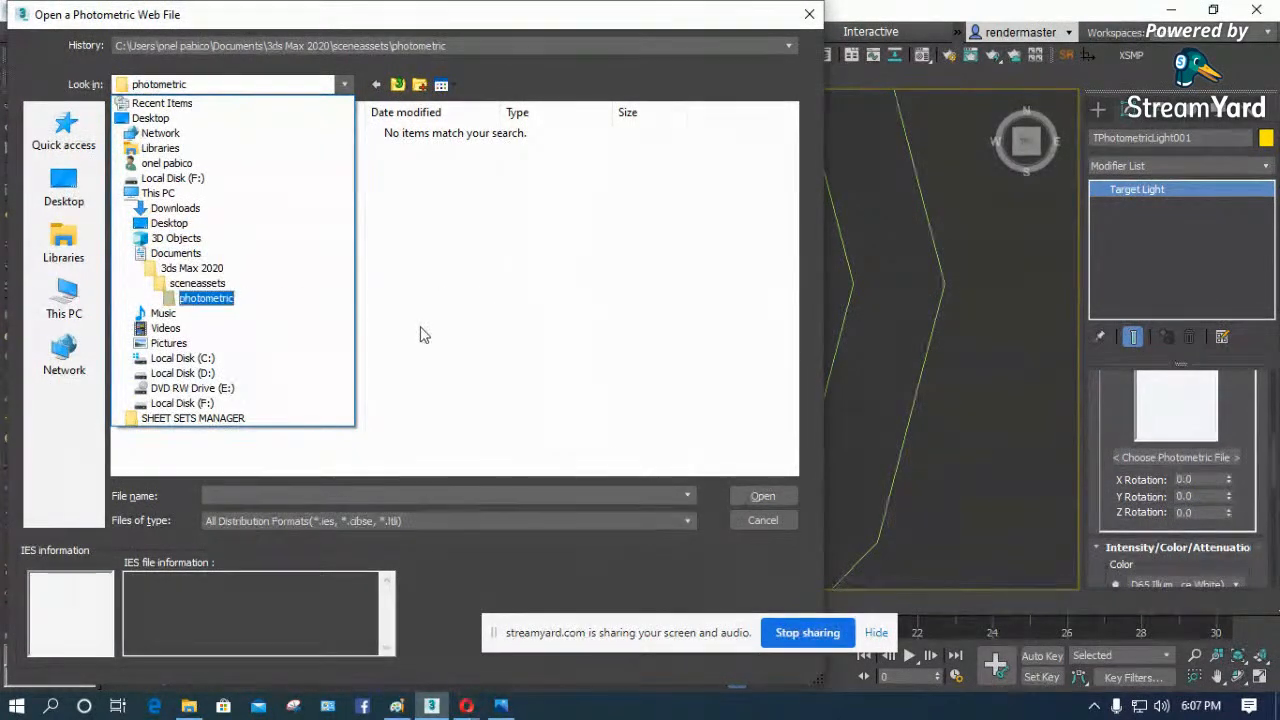
pyautogui.click(222, 375)
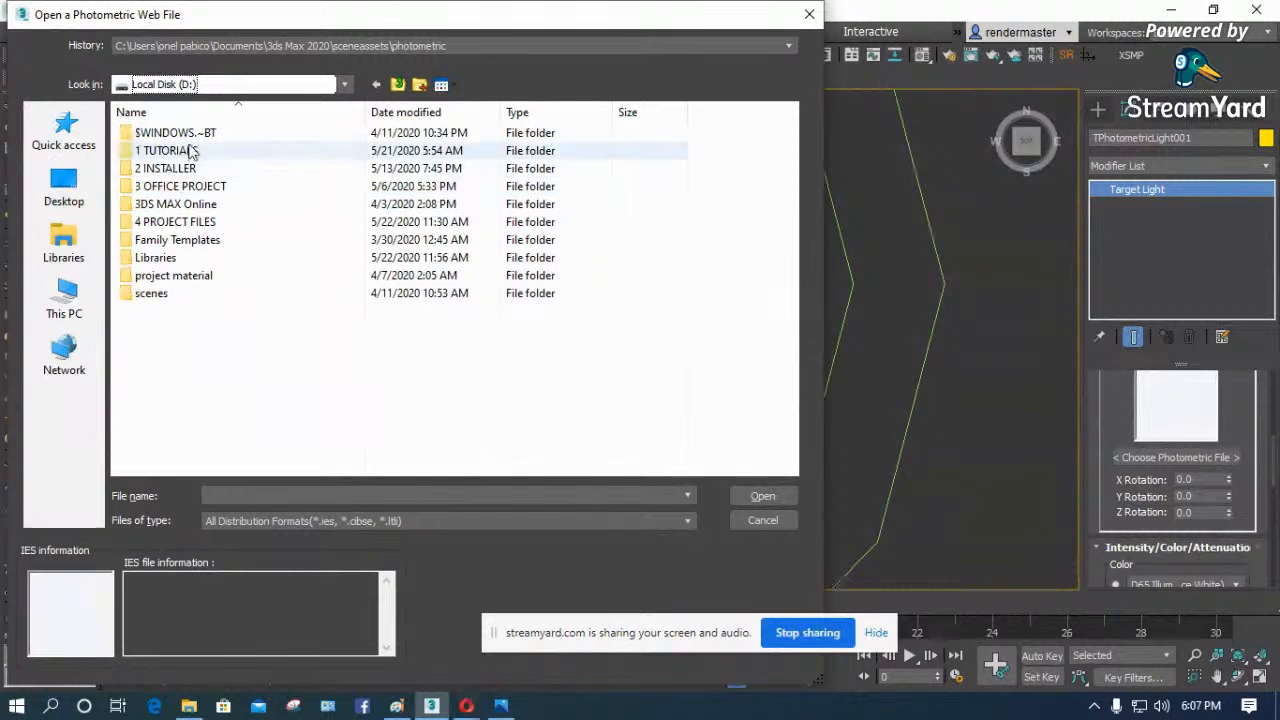
pyautogui.doubleClick(168, 260)
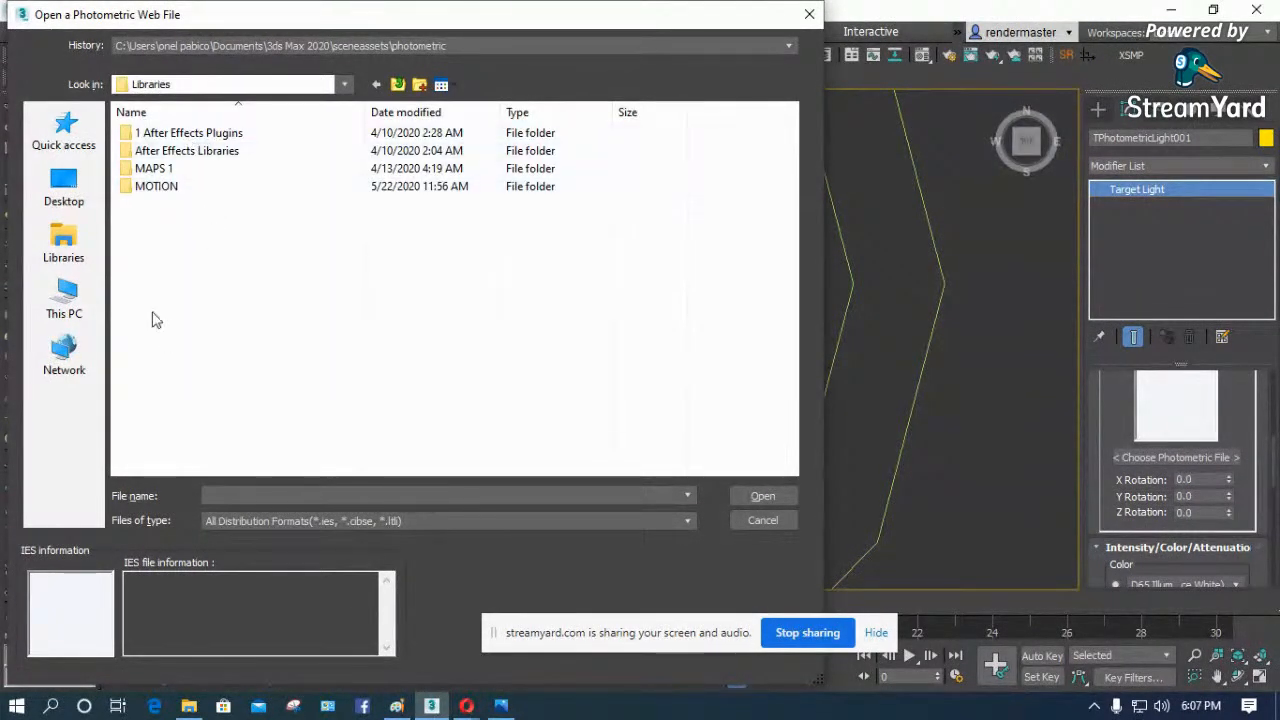
# - Switch to File Explorer and search Local Disk (D:) for "ies"
pyautogui.click(189, 706)
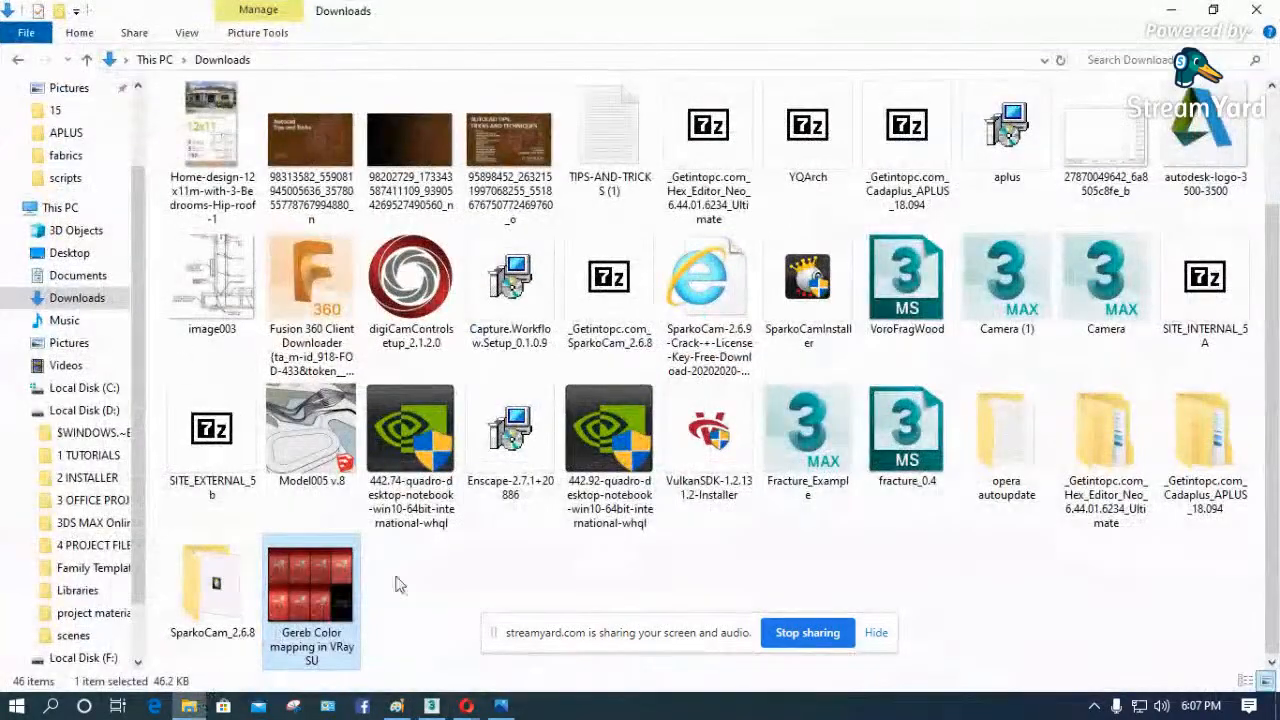
pyautogui.click(88, 410)
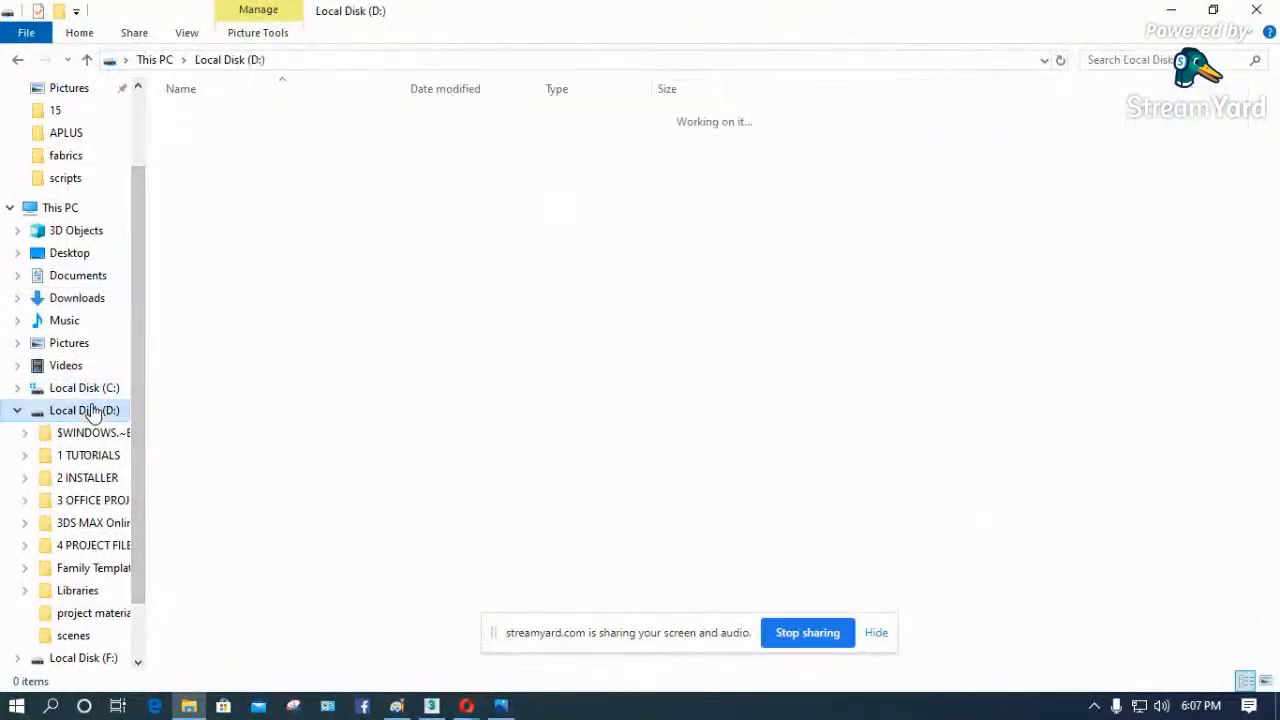
pyautogui.click(1120, 62)
pyautogui.write('ies')
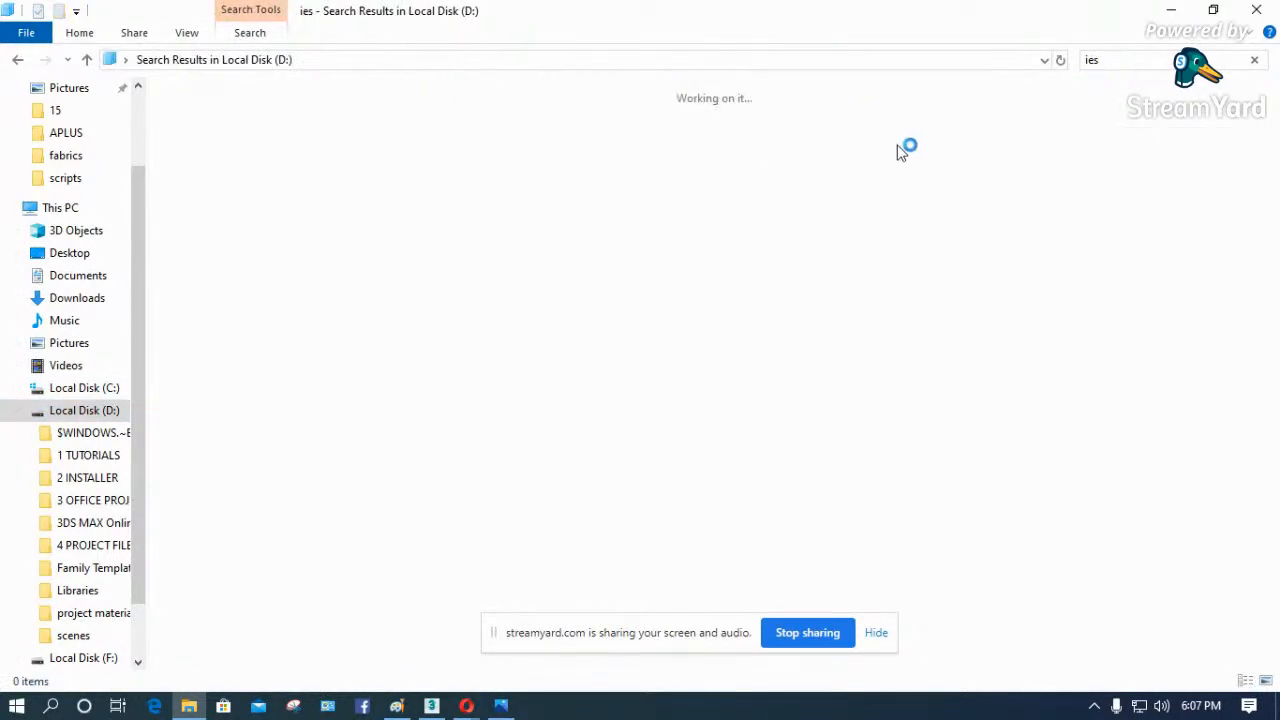
# - Switch to the Opera browser and search Google for "ies download free"
pyautogui.moveTo(464, 708)
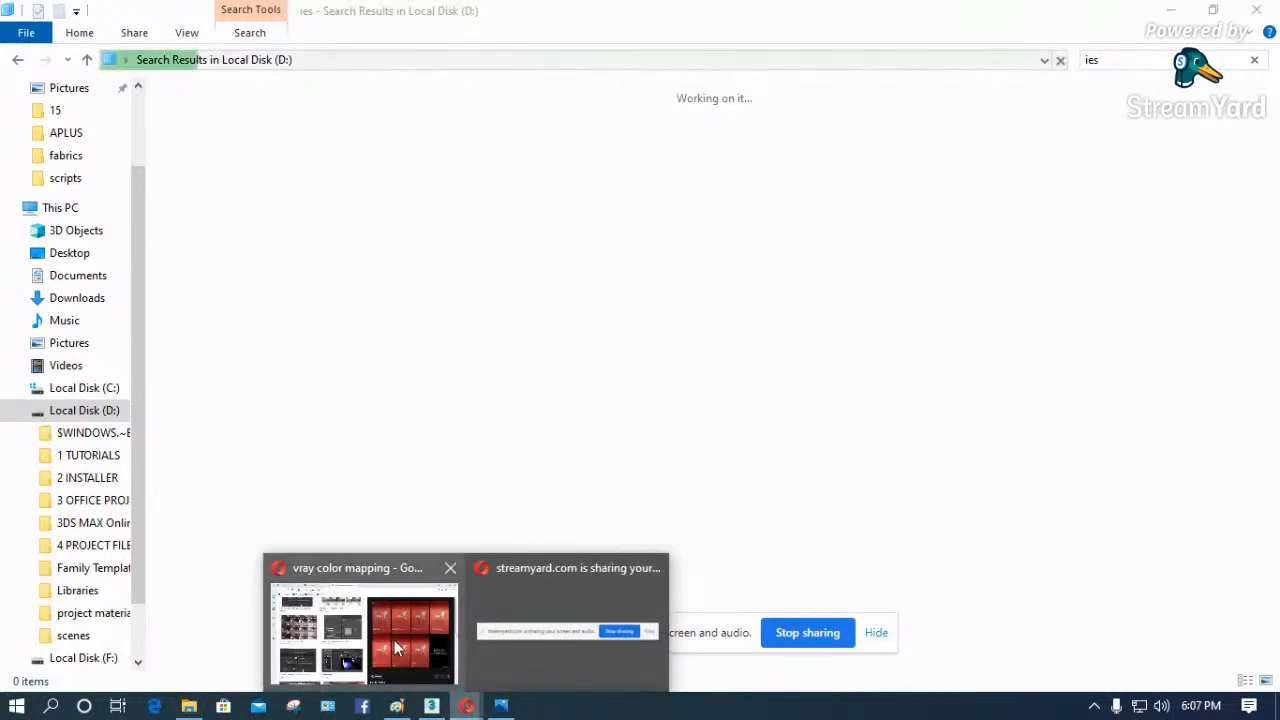
pyautogui.click(360, 630)
pyautogui.click(390, 50)
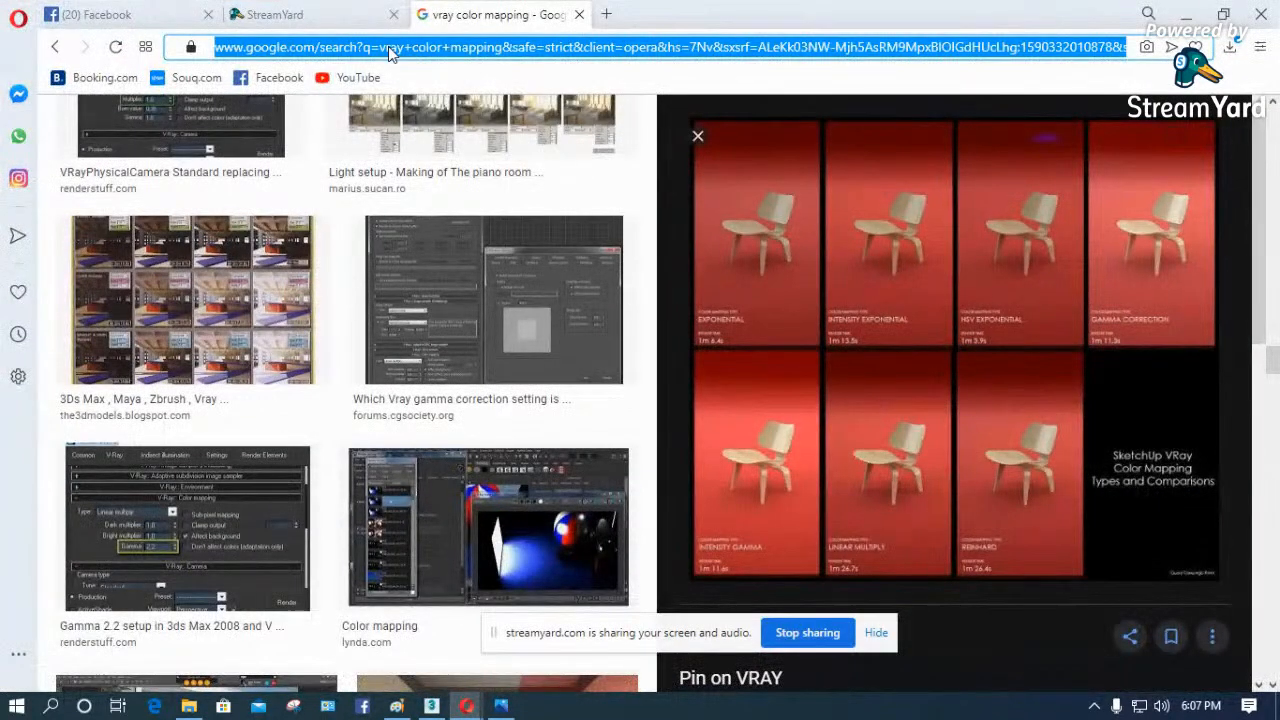
pyautogui.write('ies')
pyautogui.write('download')
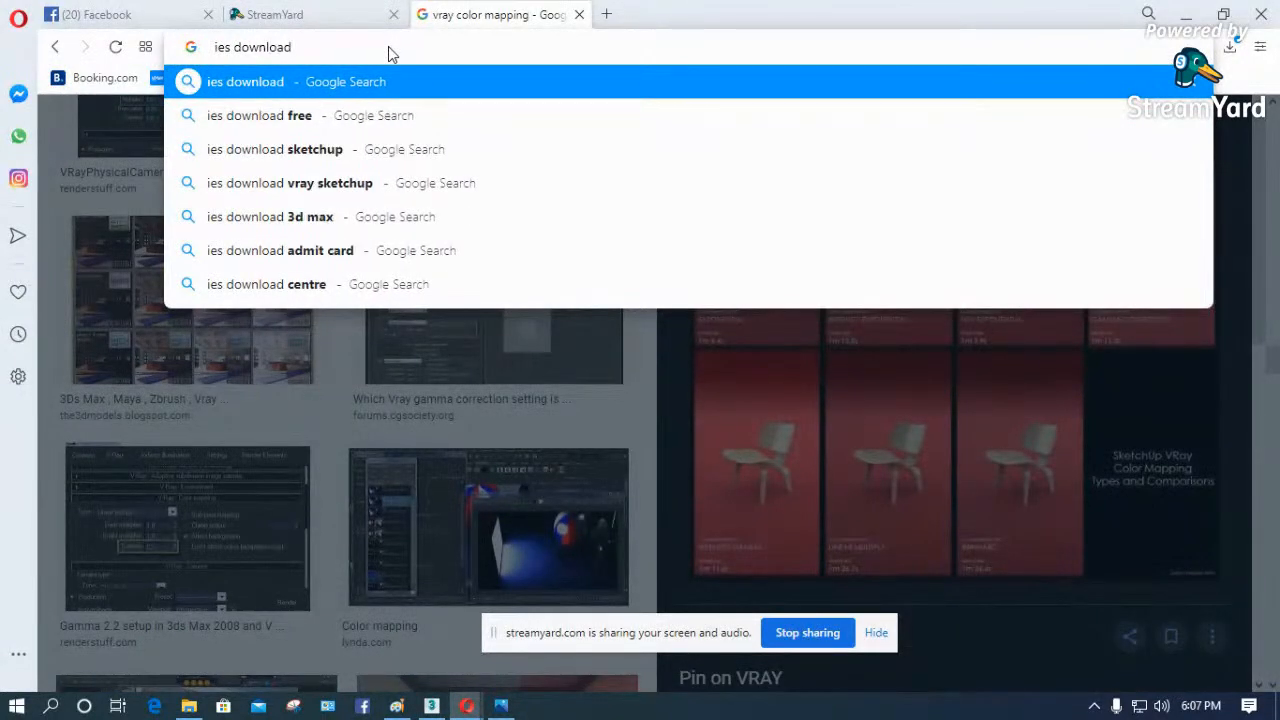
pyautogui.click(272, 116)
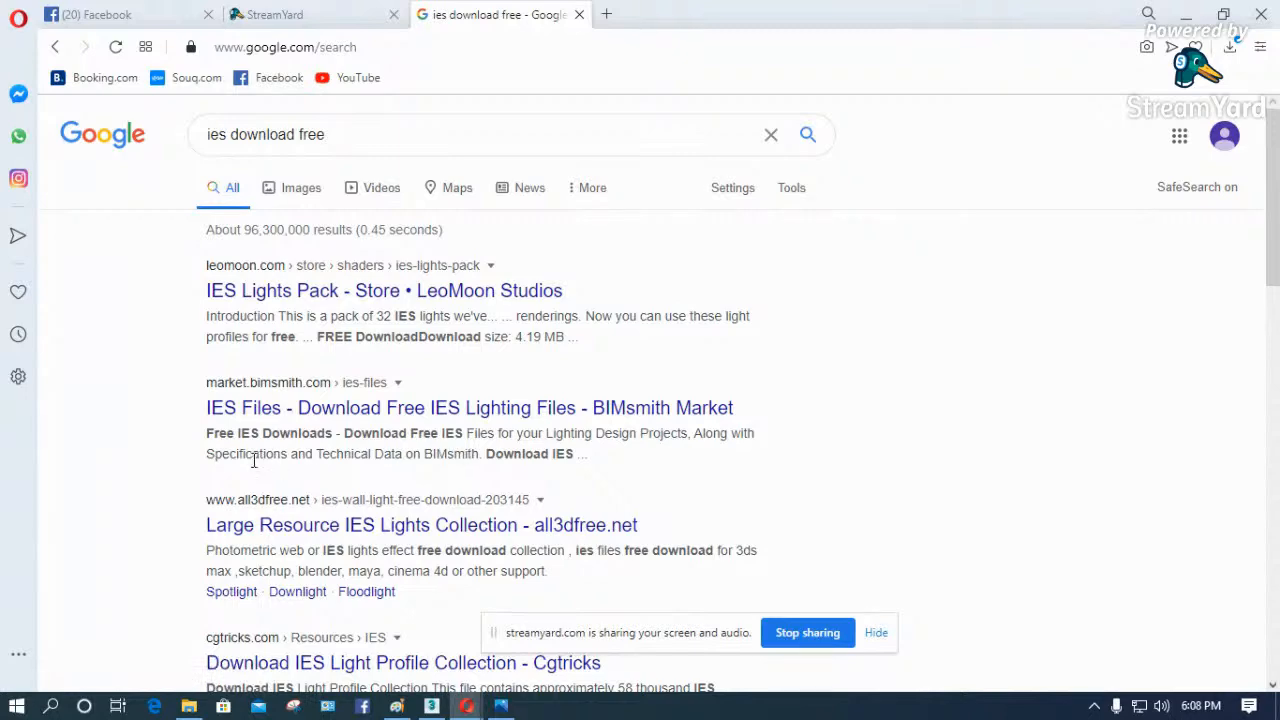
# - Open the Large Resource IES Lights Collection page on all3dfree.net, check the File Explorer search, and look through the page's IES light previews
pyautogui.scroll(-1, 516, 437)
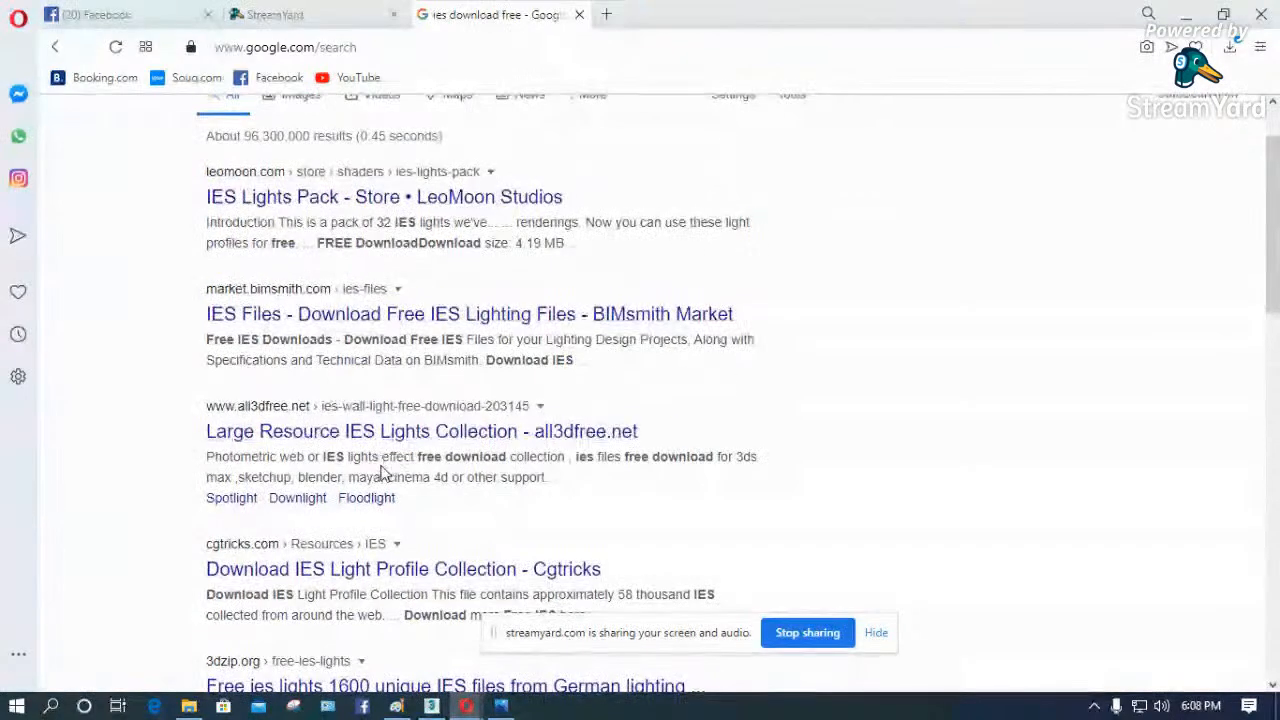
pyautogui.click(344, 441)
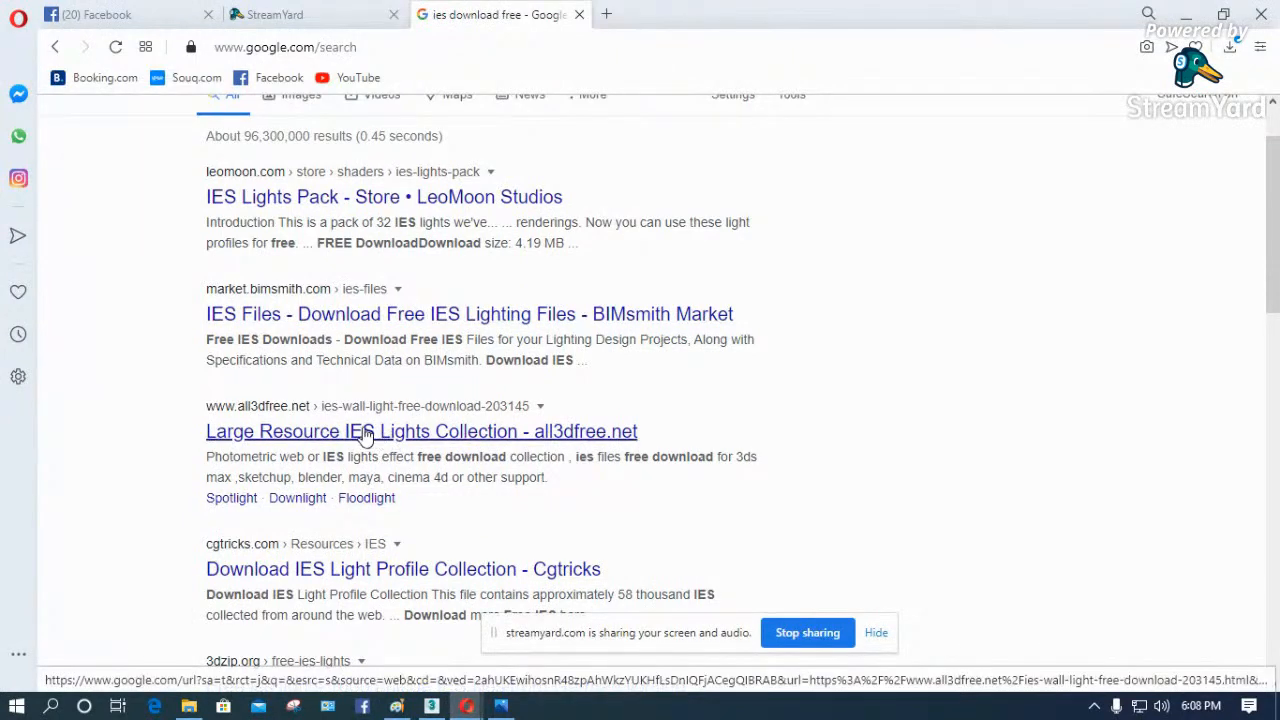
pyautogui.click(291, 431)
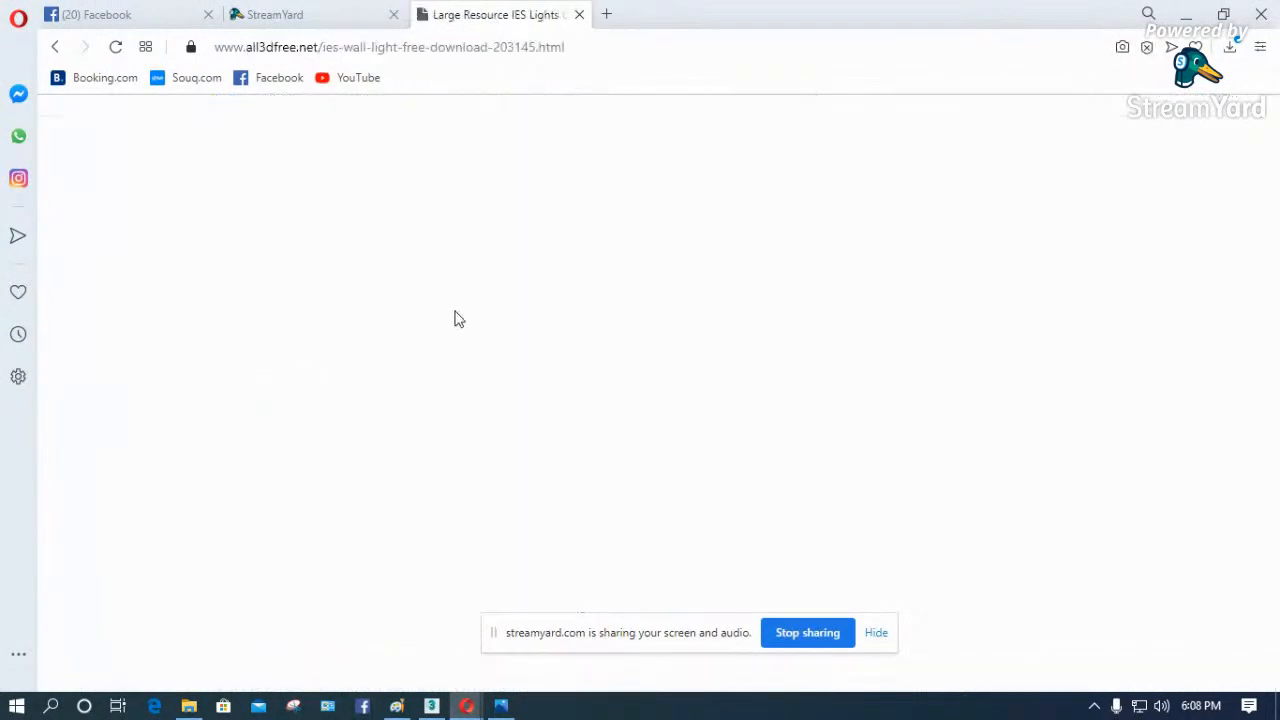
pyautogui.click(188, 706)
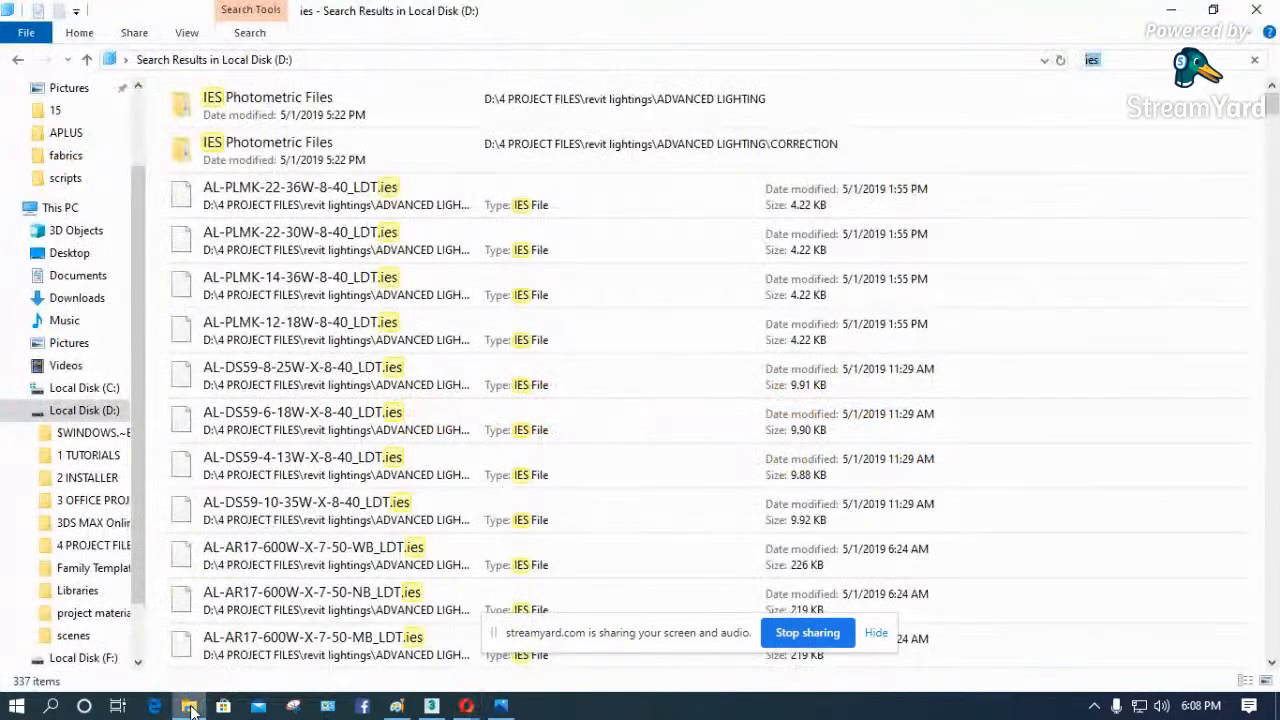
pyautogui.hotkey('alt', 'Tab')
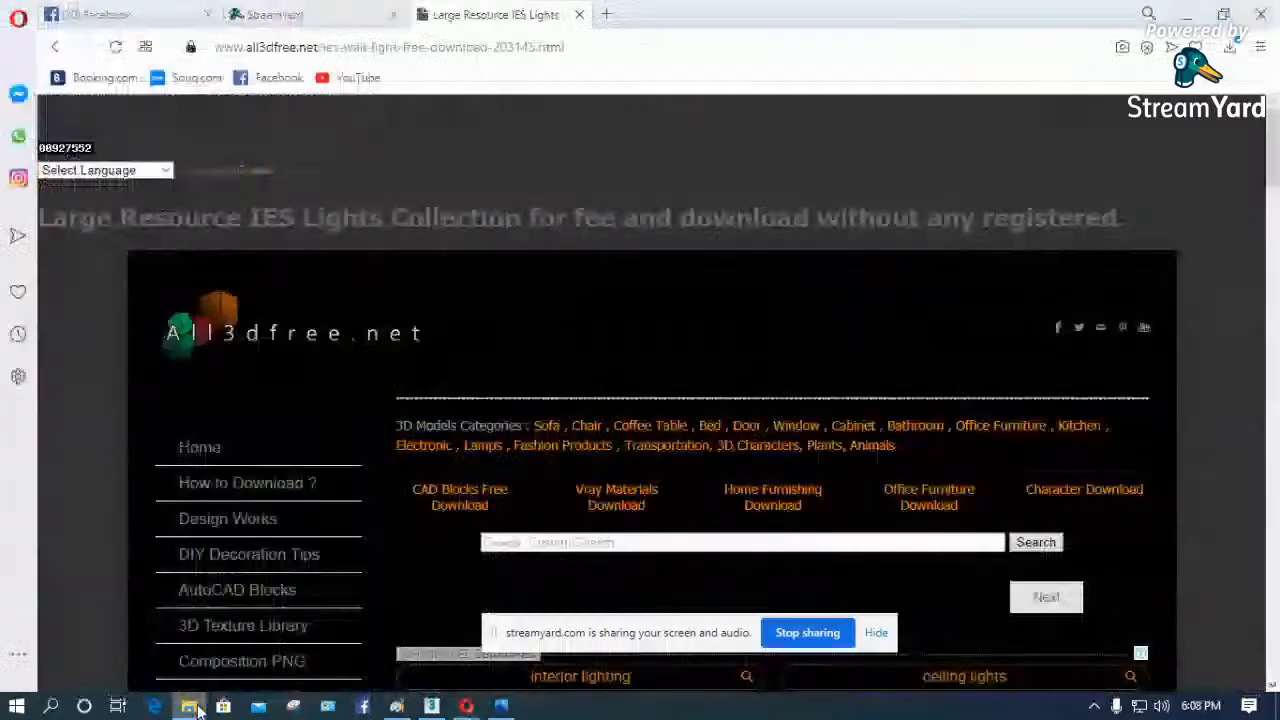
pyautogui.scroll(-4, 358, 402)
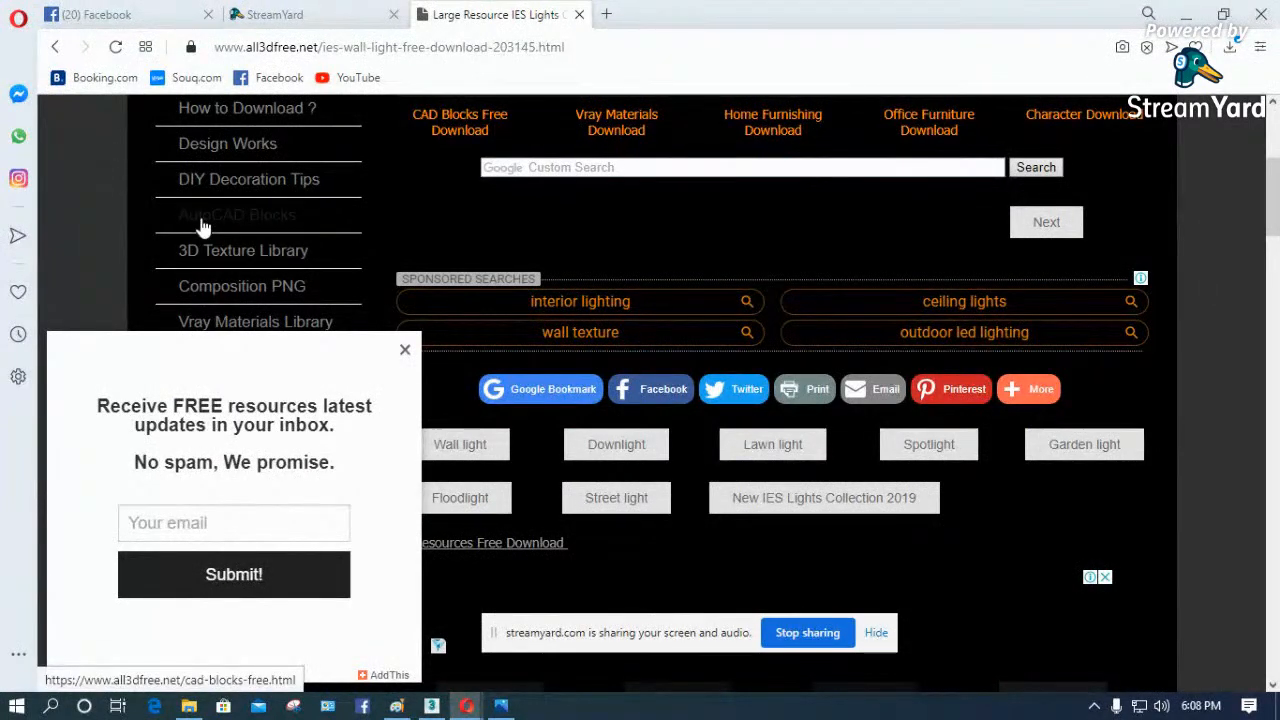
pyautogui.scroll(2, 202, 228)
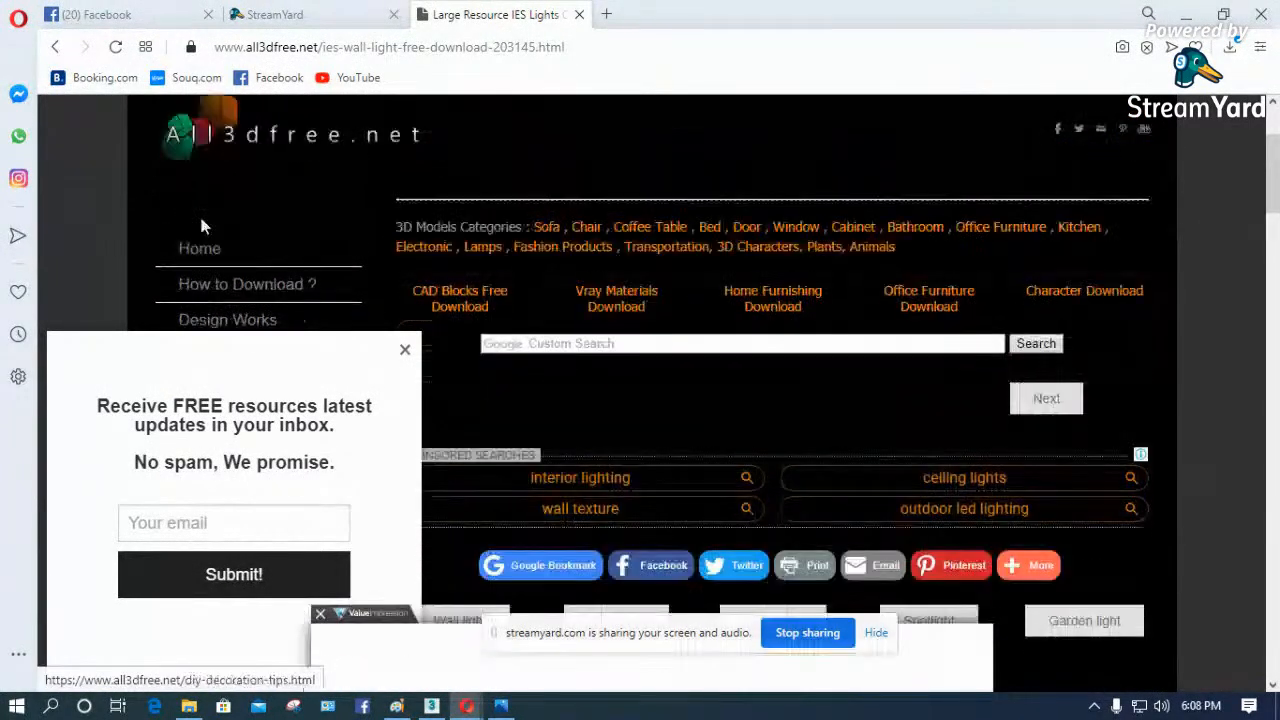
pyautogui.scroll(-6, 1014, 336)
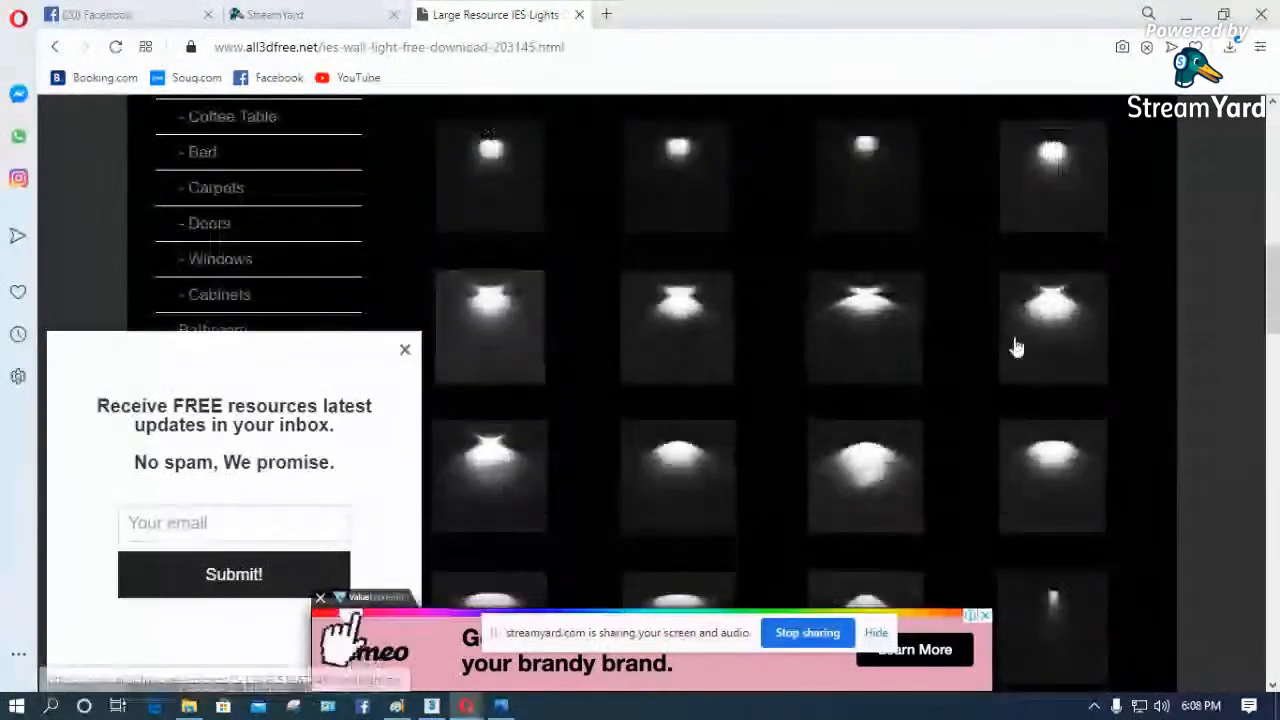
# - Download the wall light ies 0024 archive from the preview grid, closing the newsletter pop-up and the advertisements
pyautogui.scroll(-3, 1014, 348)
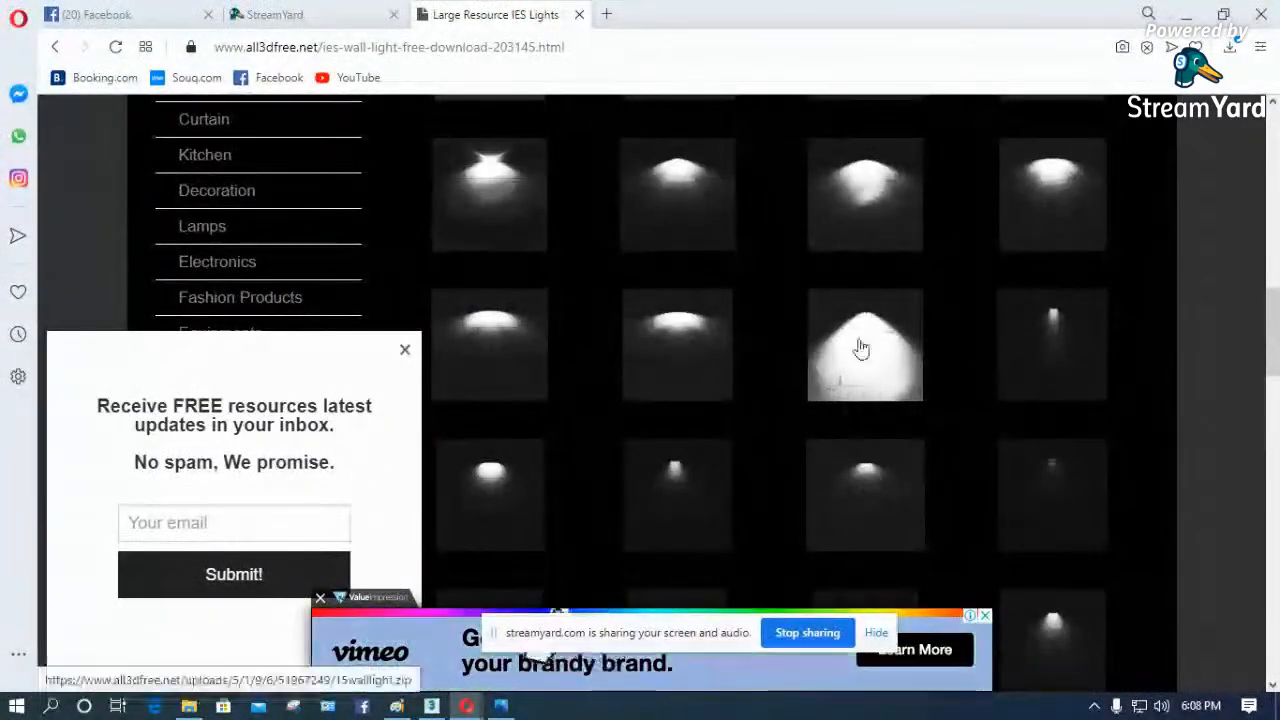
pyautogui.scroll(-2, 1052, 502)
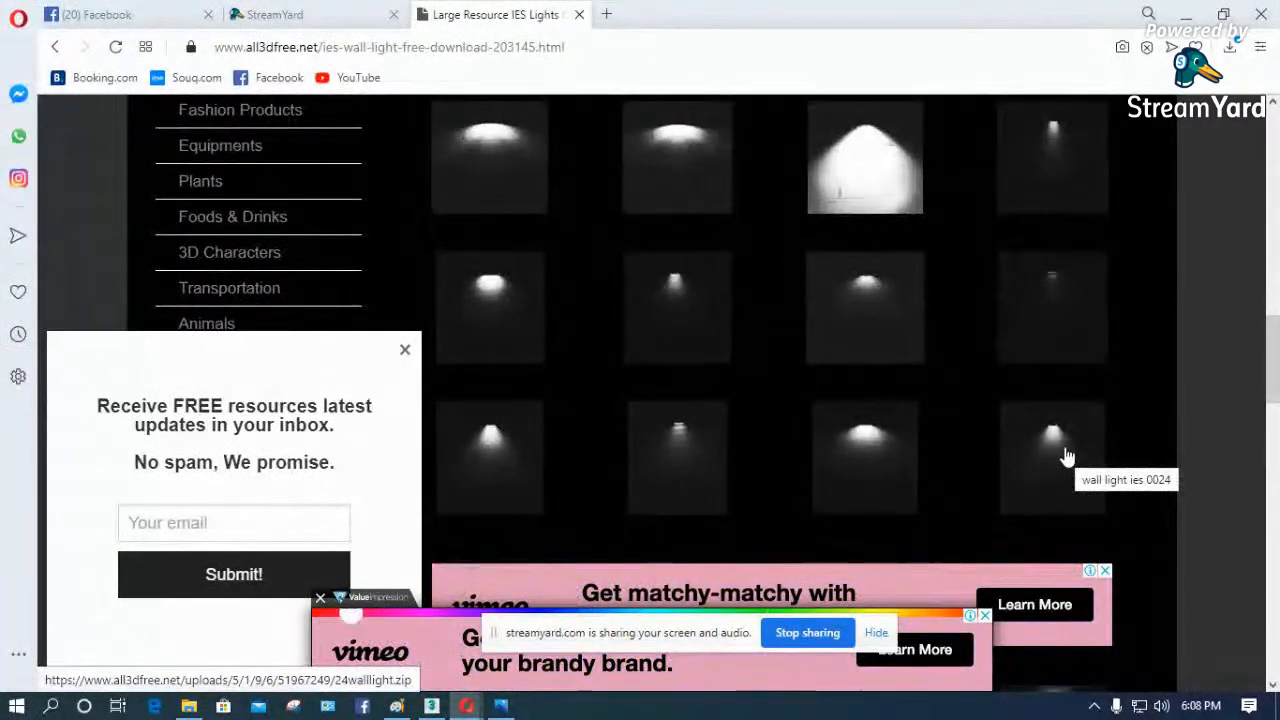
pyautogui.click(1062, 455)
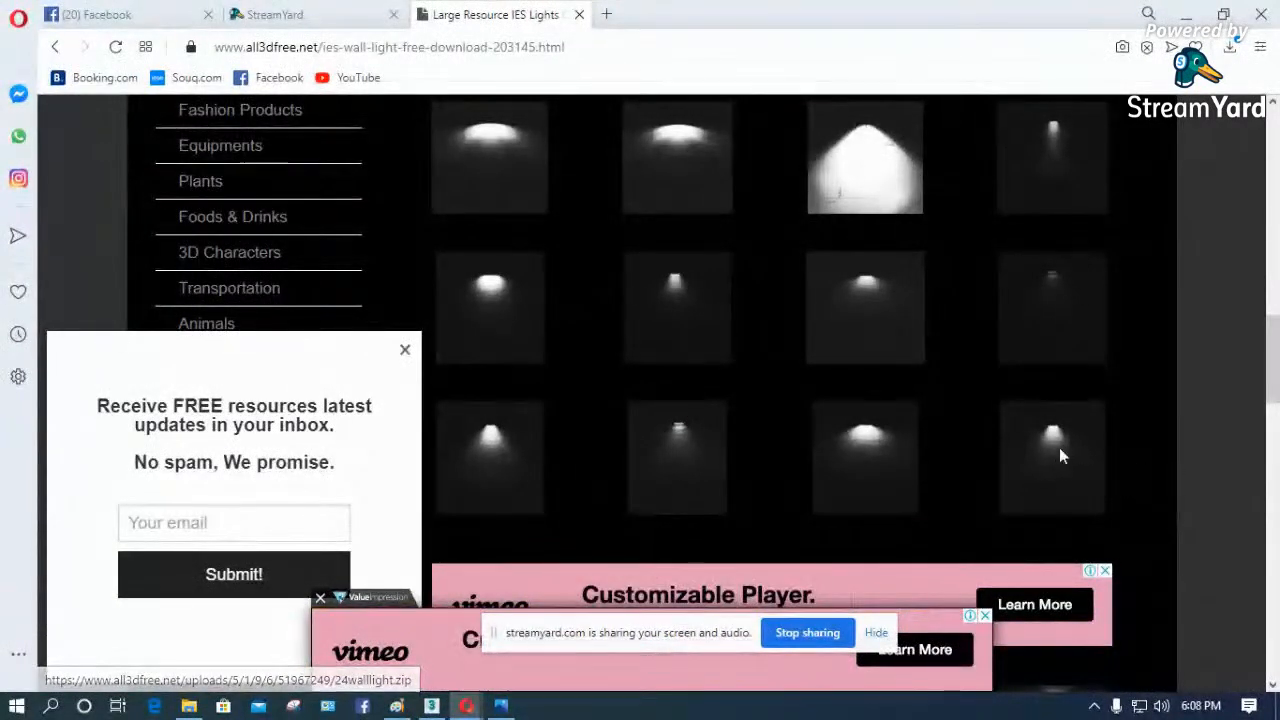
pyautogui.click(405, 351)
pyautogui.click(985, 616)
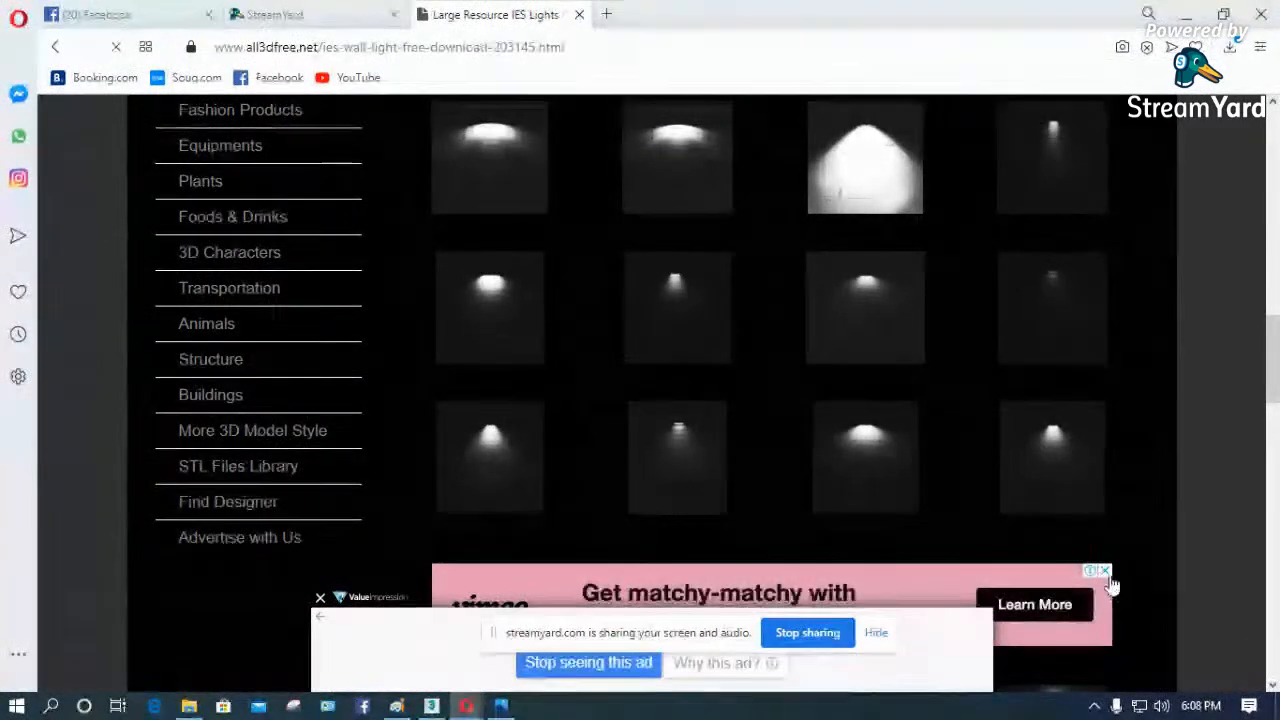
pyautogui.click(1105, 571)
pyautogui.scroll(-2, 810, 515)
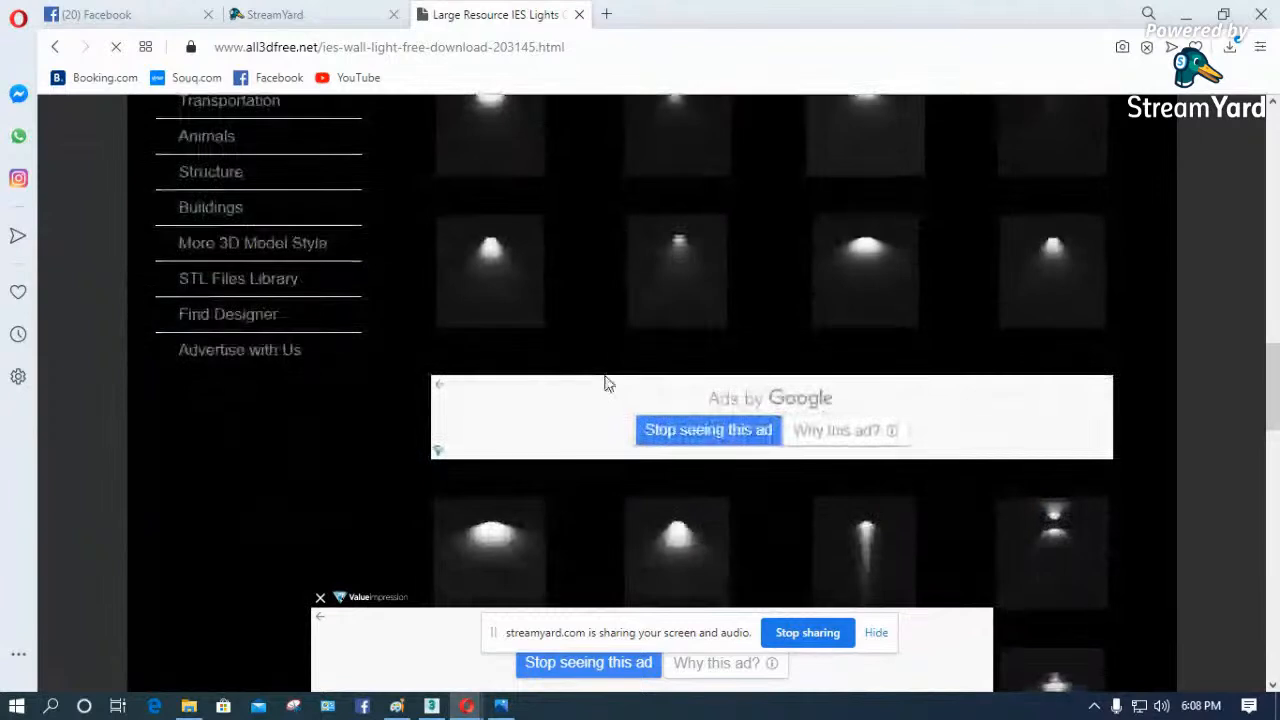
pyautogui.click(1053, 258)
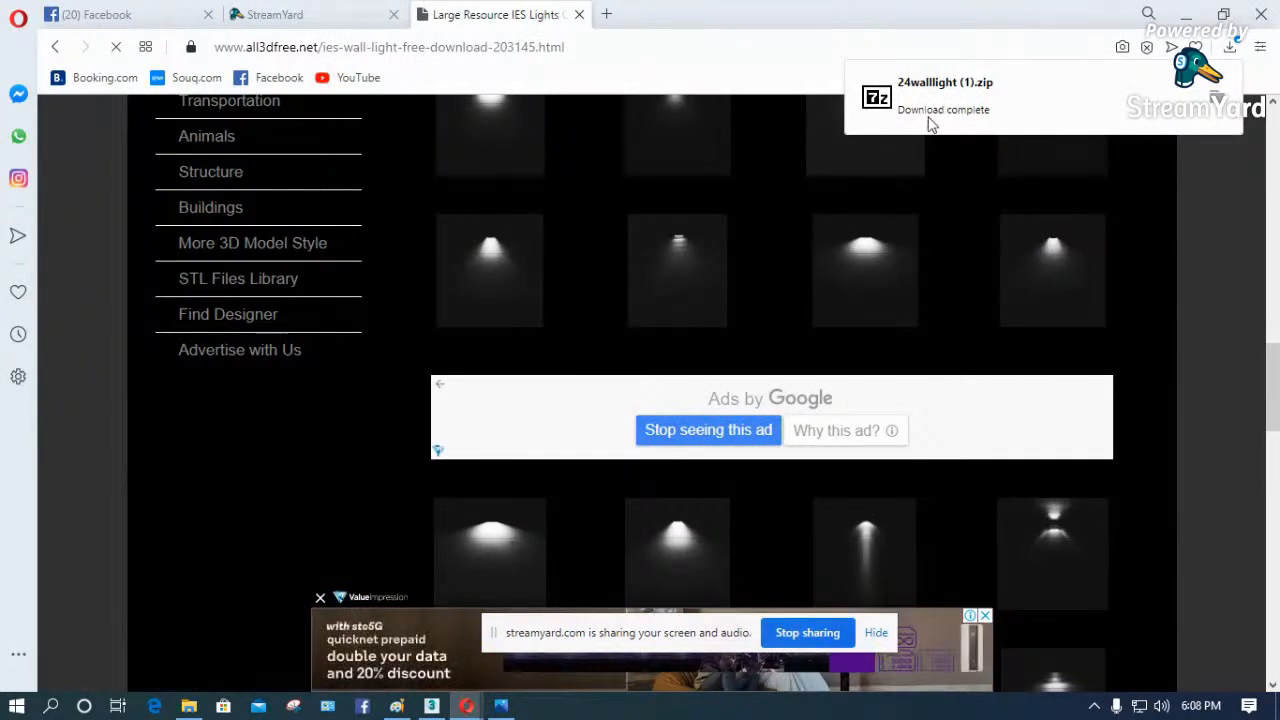
# - Switch to File Explorer and copy both 24walllight archives from Downloads into the Libraries folder shown in the photometric file dialog
pyautogui.click(1188, 18)
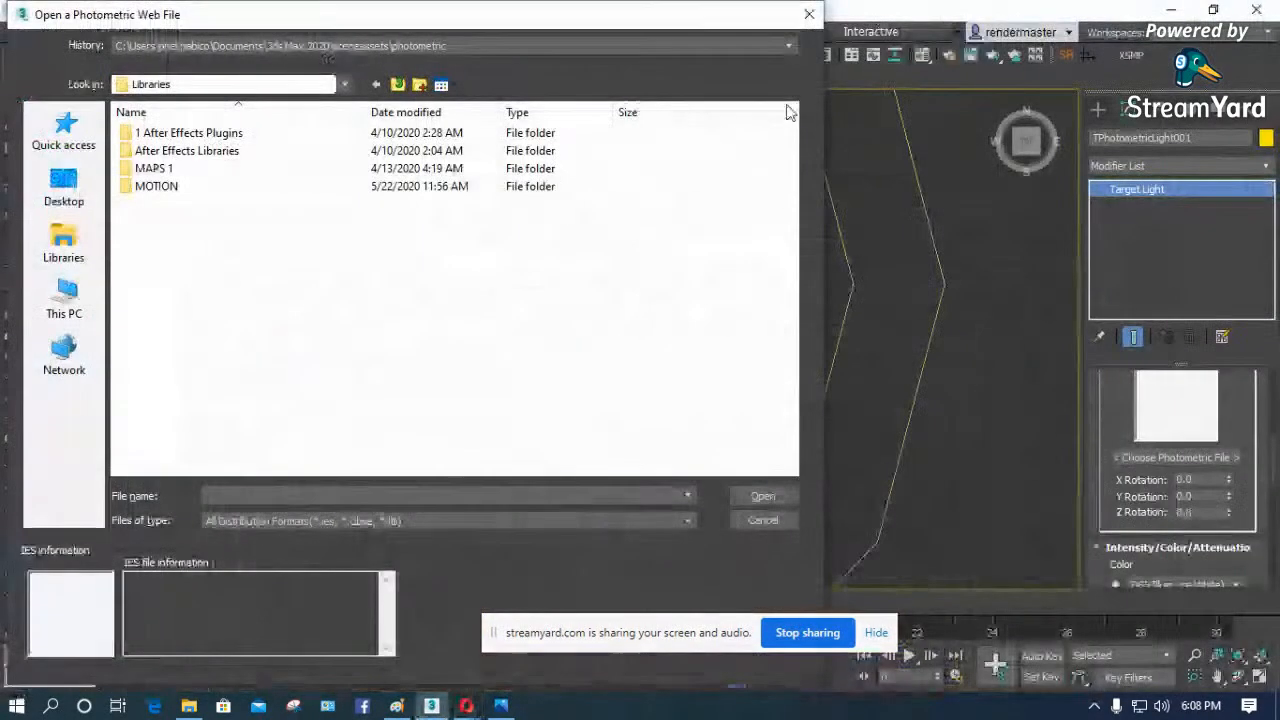
pyautogui.click(188, 705)
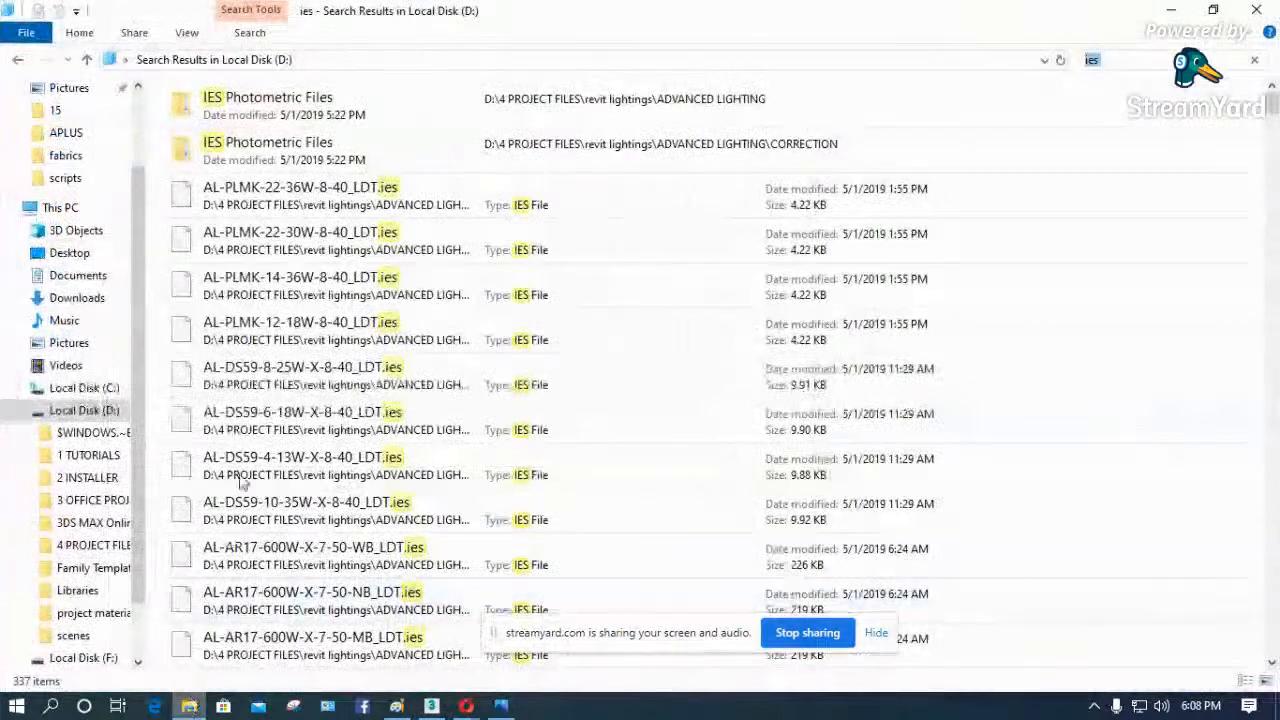
pyautogui.click(77, 298)
pyautogui.click(305, 150)
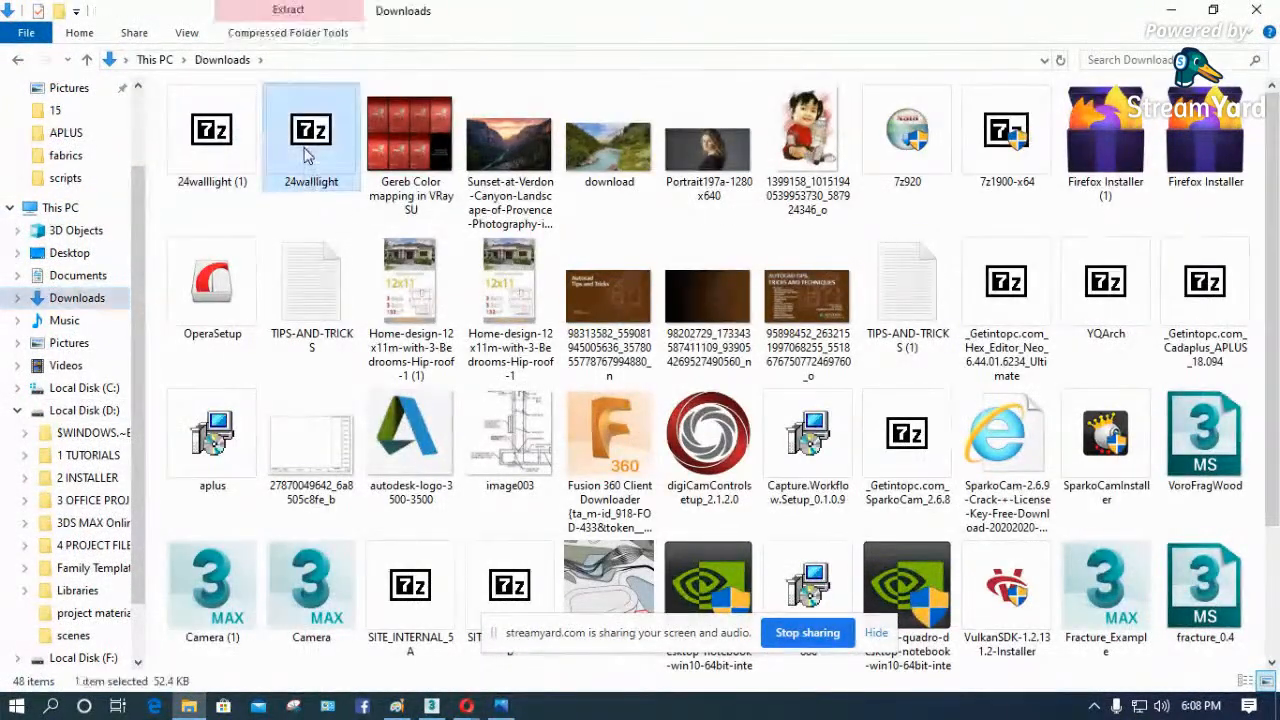
pyautogui.keyDown('ctrl'); pyautogui.click(210, 150); pyautogui.keyUp('ctrl')
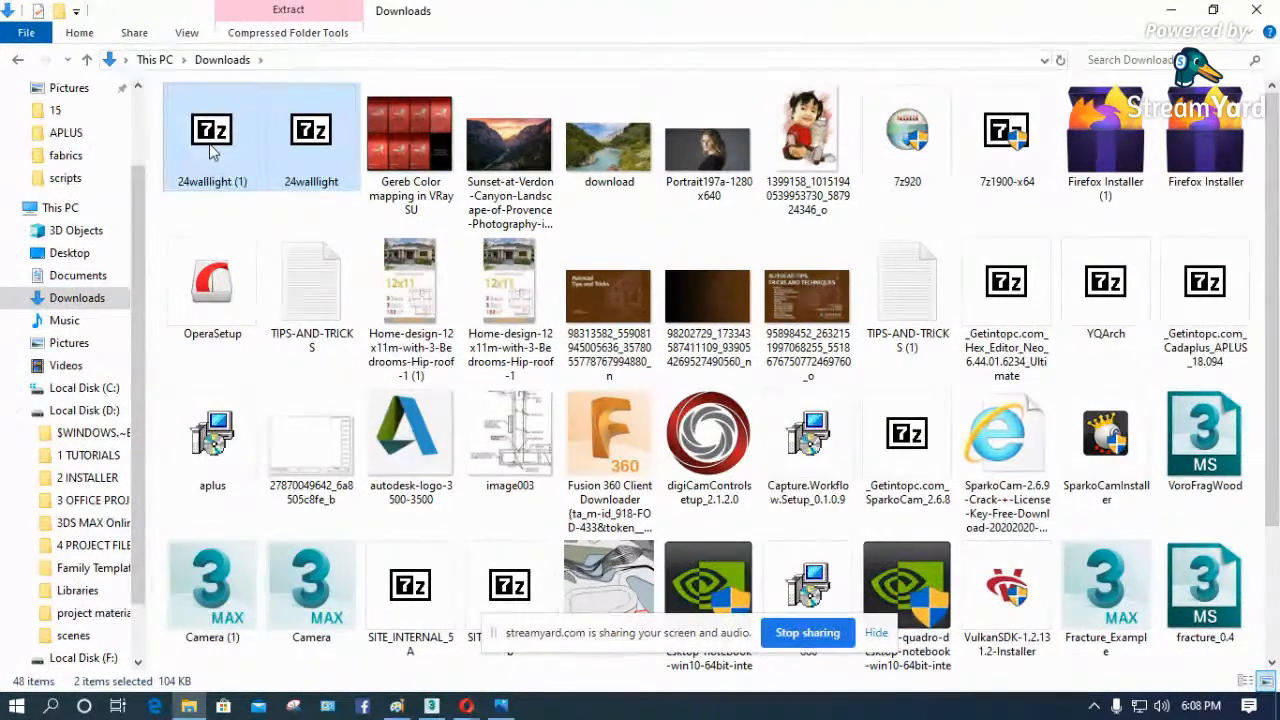
pyautogui.click(1170, 11)
pyautogui.rightClick(268, 321)
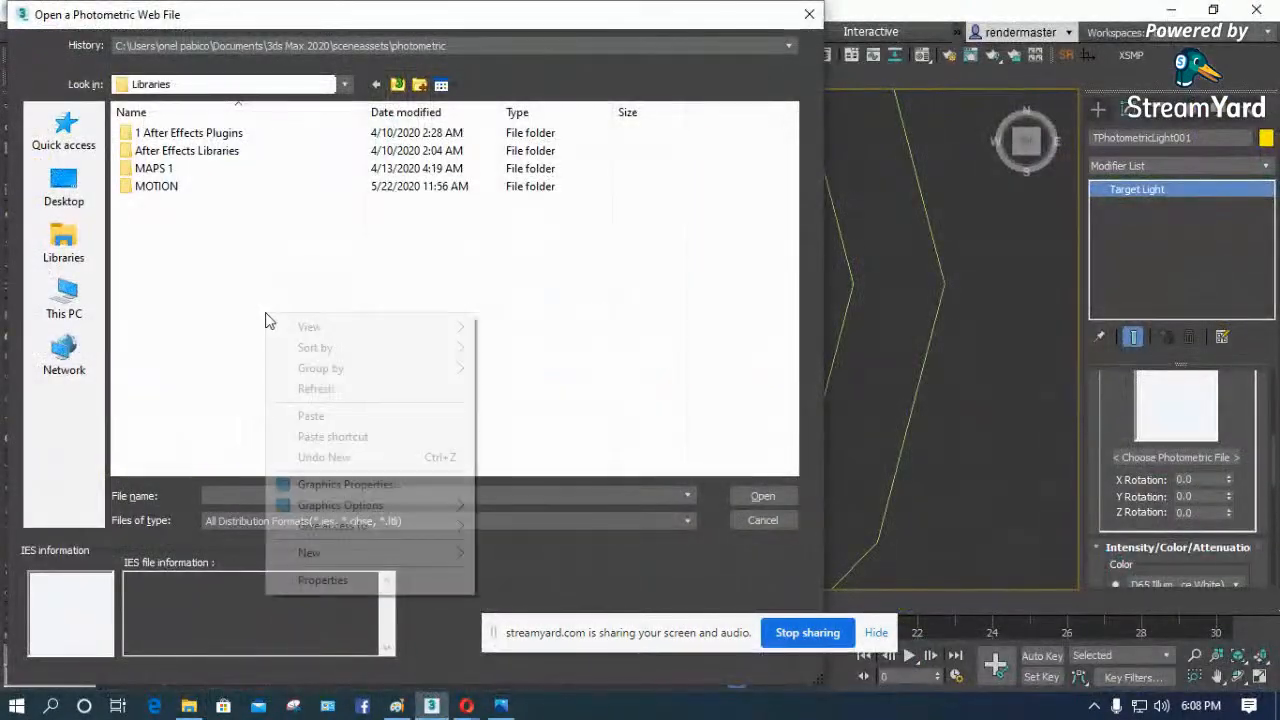
pyautogui.click(315, 424)
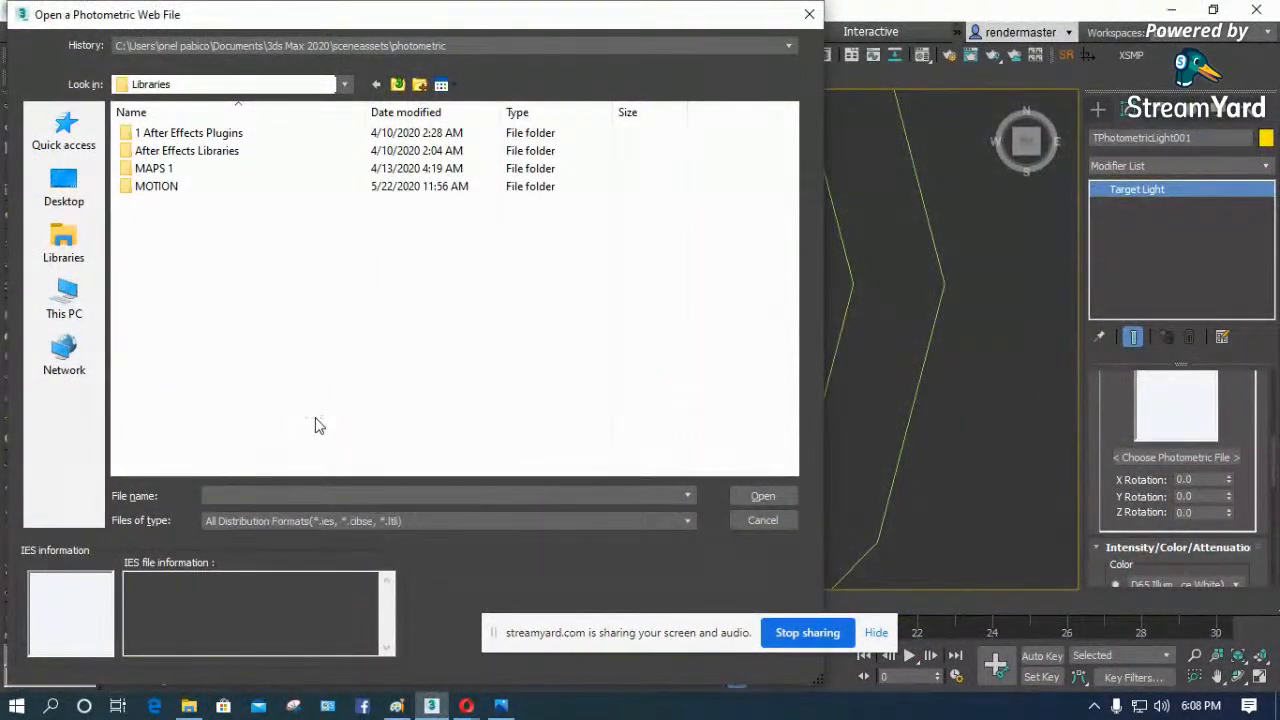
# - Show the Libraries folder in a File Explorer window and browse the 24walllight archive down to the Ies folder inside 24.rar
pyautogui.rightClick(172, 188)
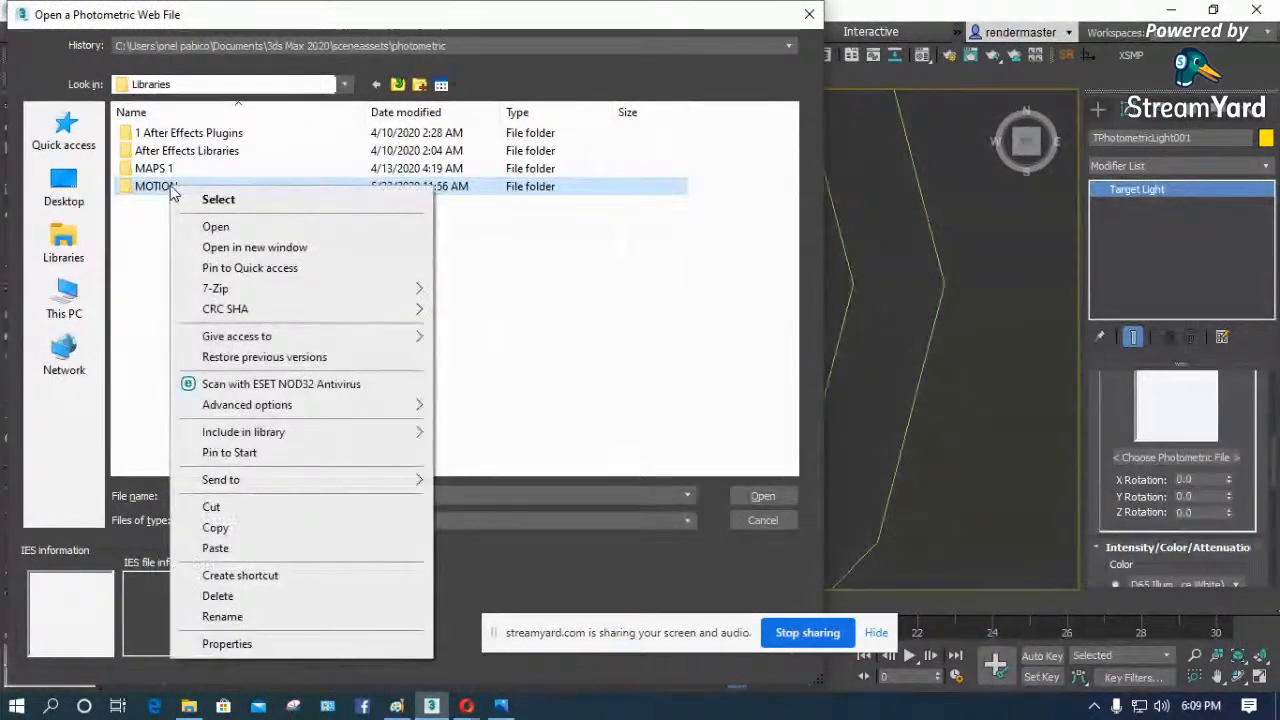
pyautogui.click(212, 247)
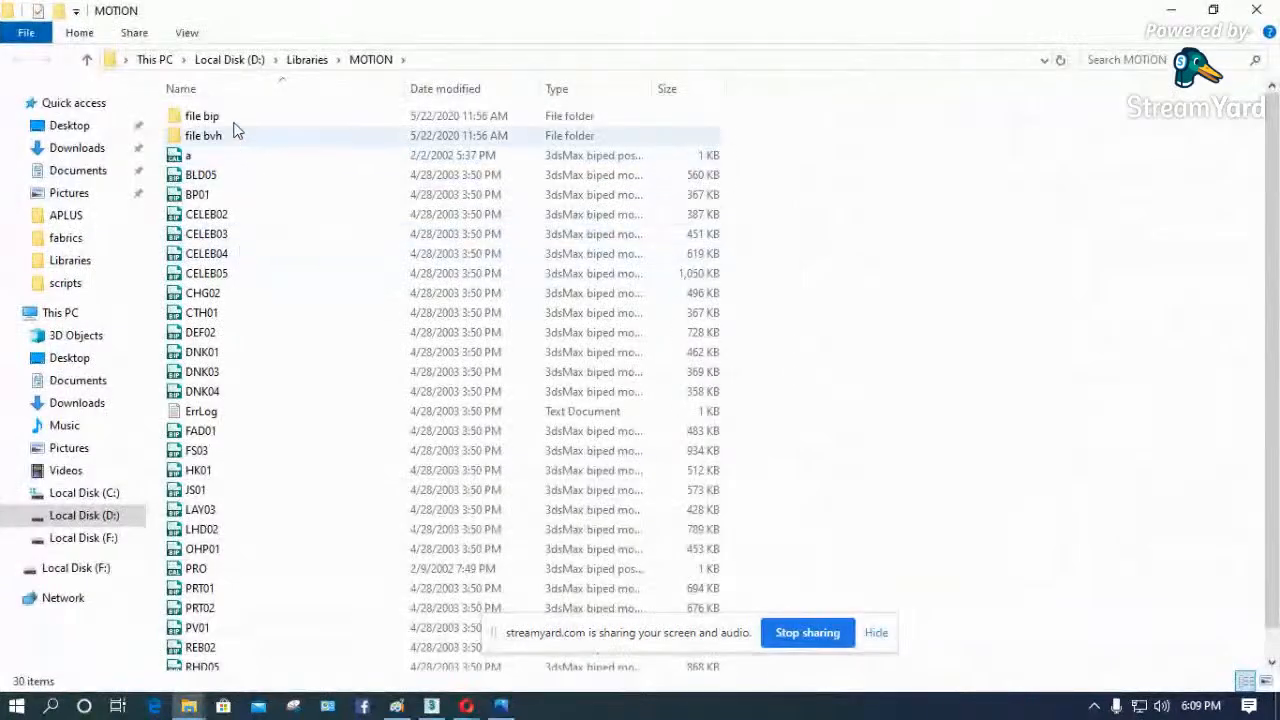
pyautogui.click(300, 60)
pyautogui.doubleClick(222, 218)
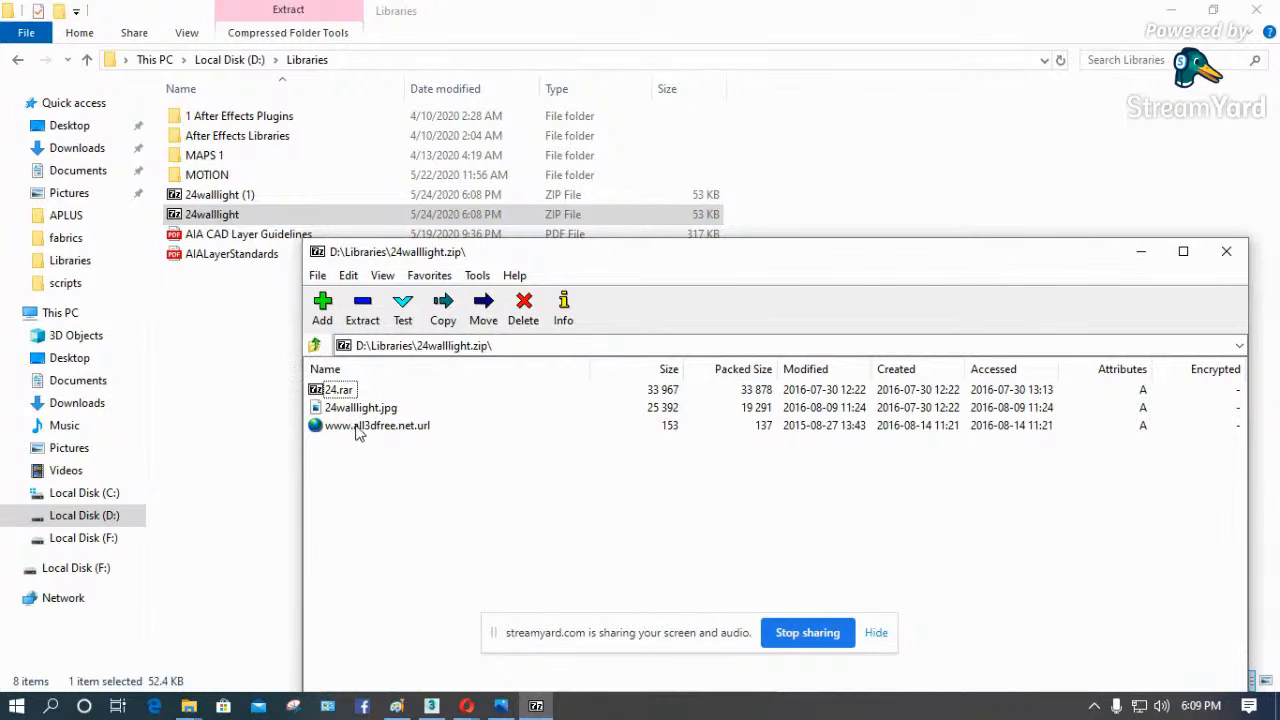
pyautogui.click(341, 390)
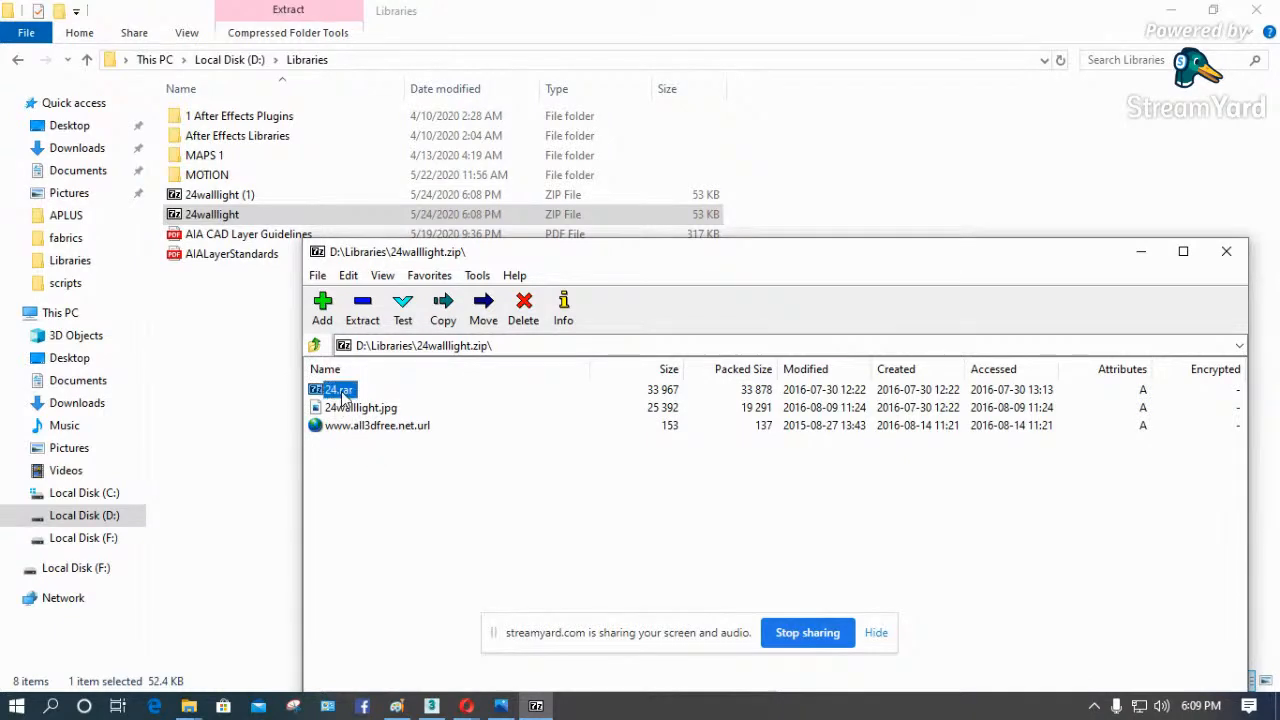
pyautogui.doubleClick(336, 391)
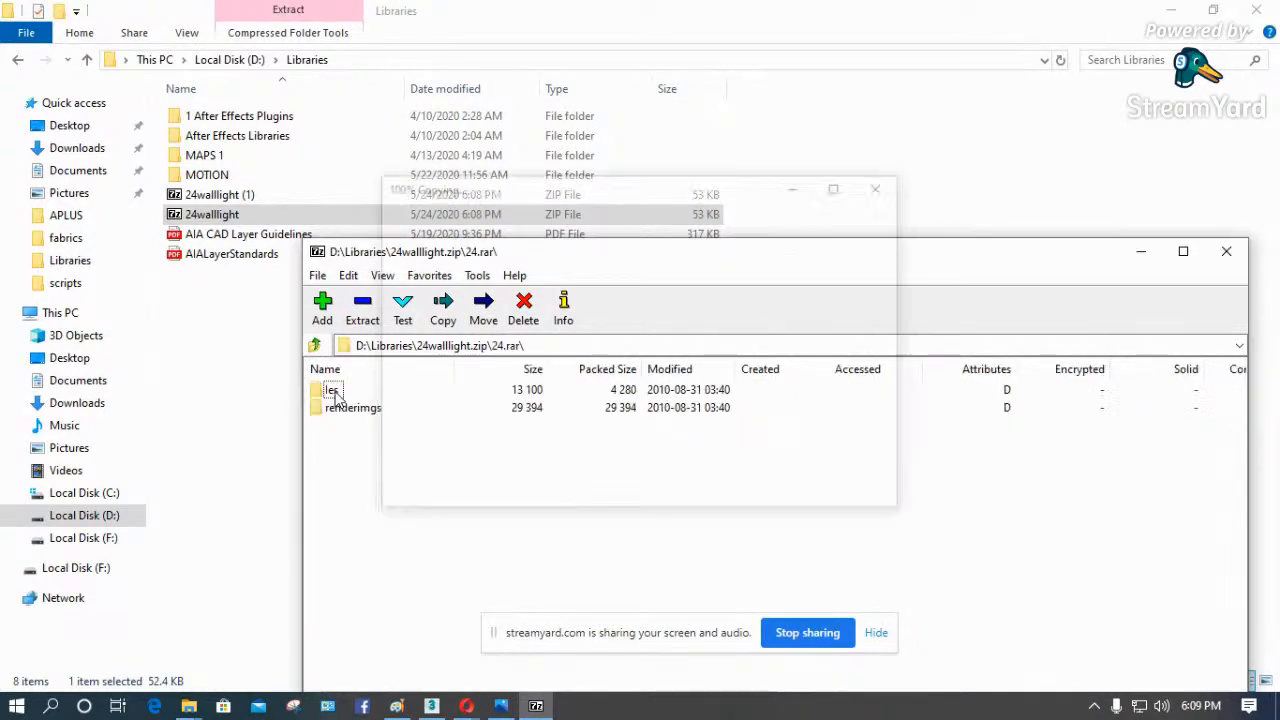
pyautogui.doubleClick(333, 391)
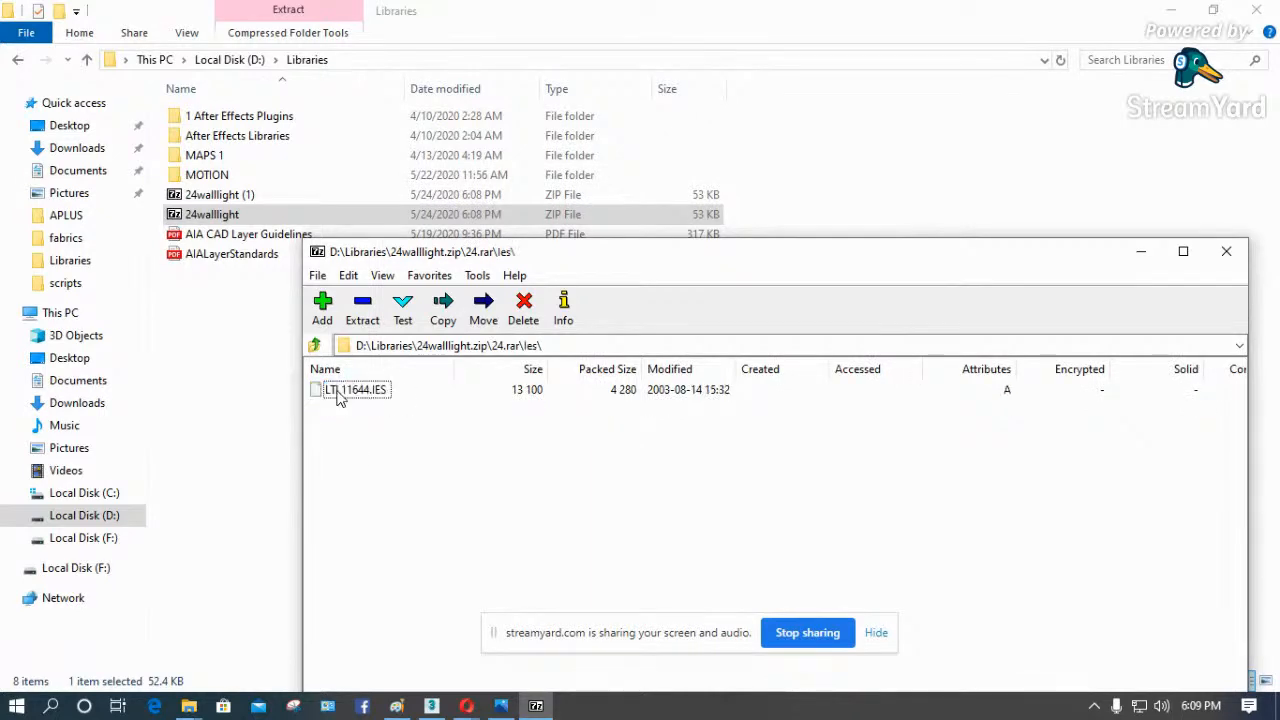
# - Extract LTL11644.IES into the Libraries folder, close the archive, and assign the file as the target light's photometric distribution in 3ds Max
pyautogui.moveTo(340, 392); pyautogui.dragTo(186, 328)
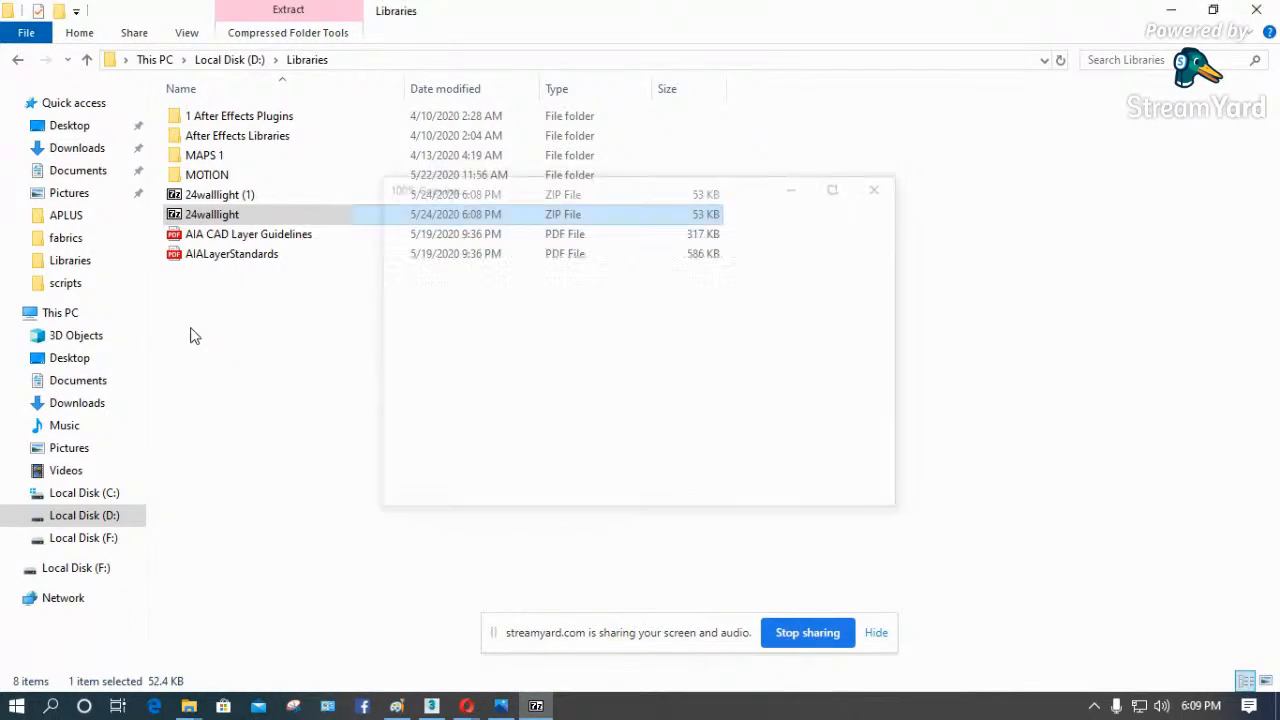
pyautogui.click(1171, 10)
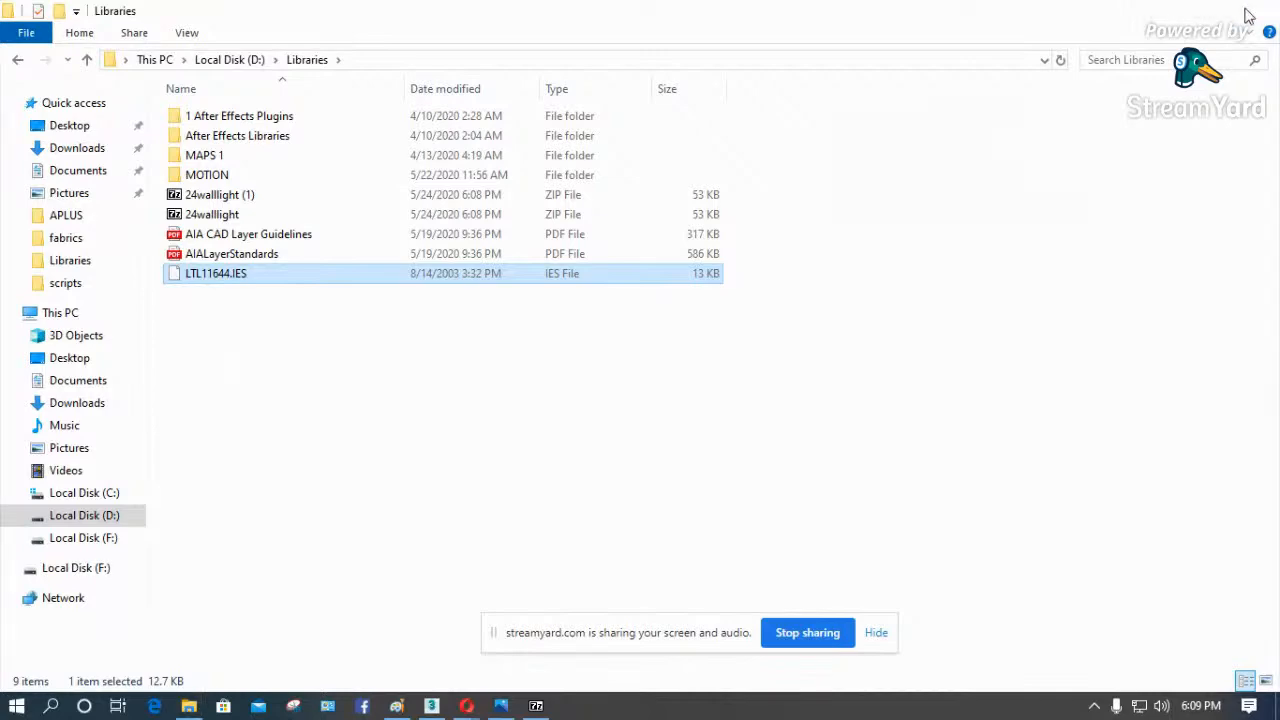
pyautogui.click(1226, 251)
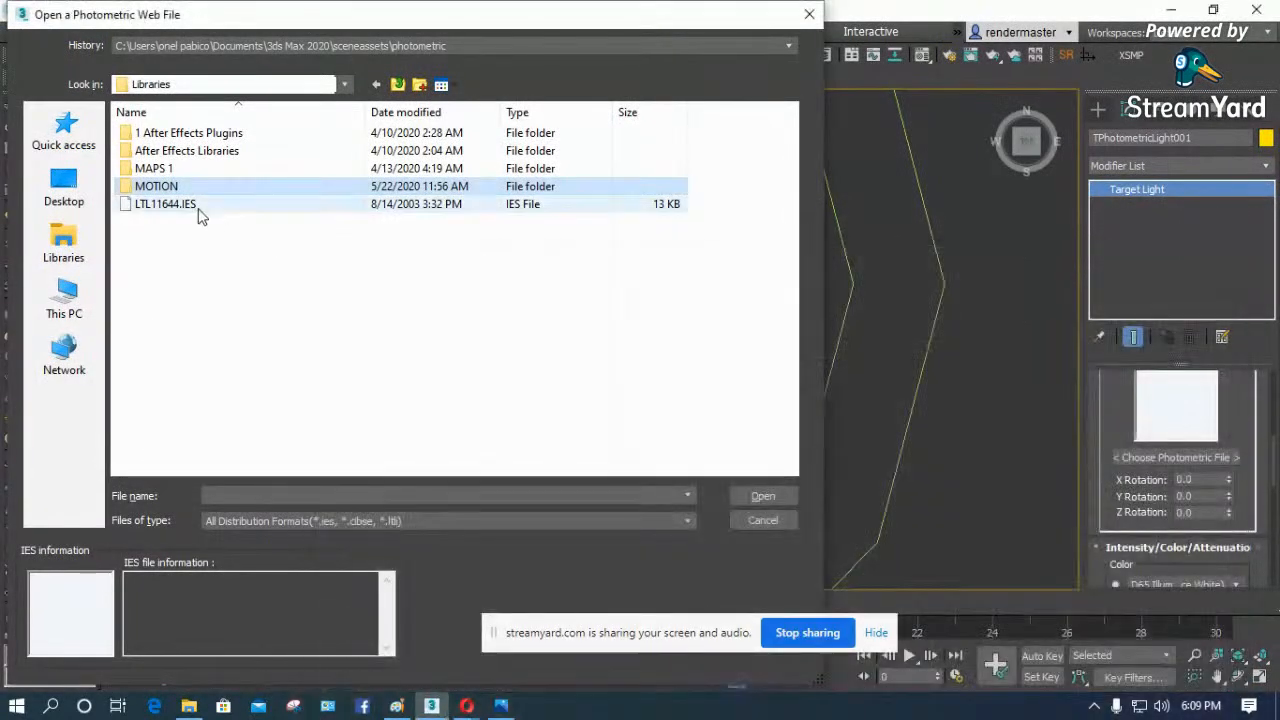
pyautogui.click(183, 205)
pyautogui.click(760, 494)
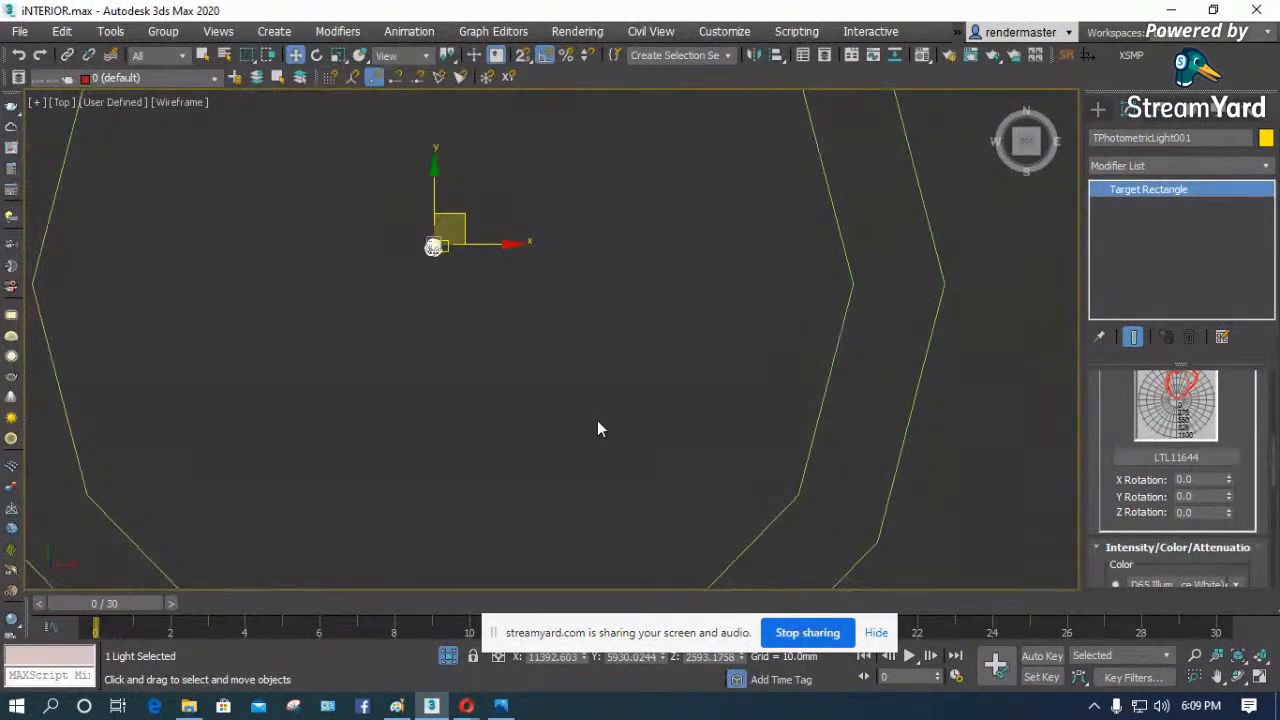
# - Switch the viewport to the Camera001 view and end the isolation so the whole interior is shown
pyautogui.press('c')
pyautogui.rightClick(586, 335)
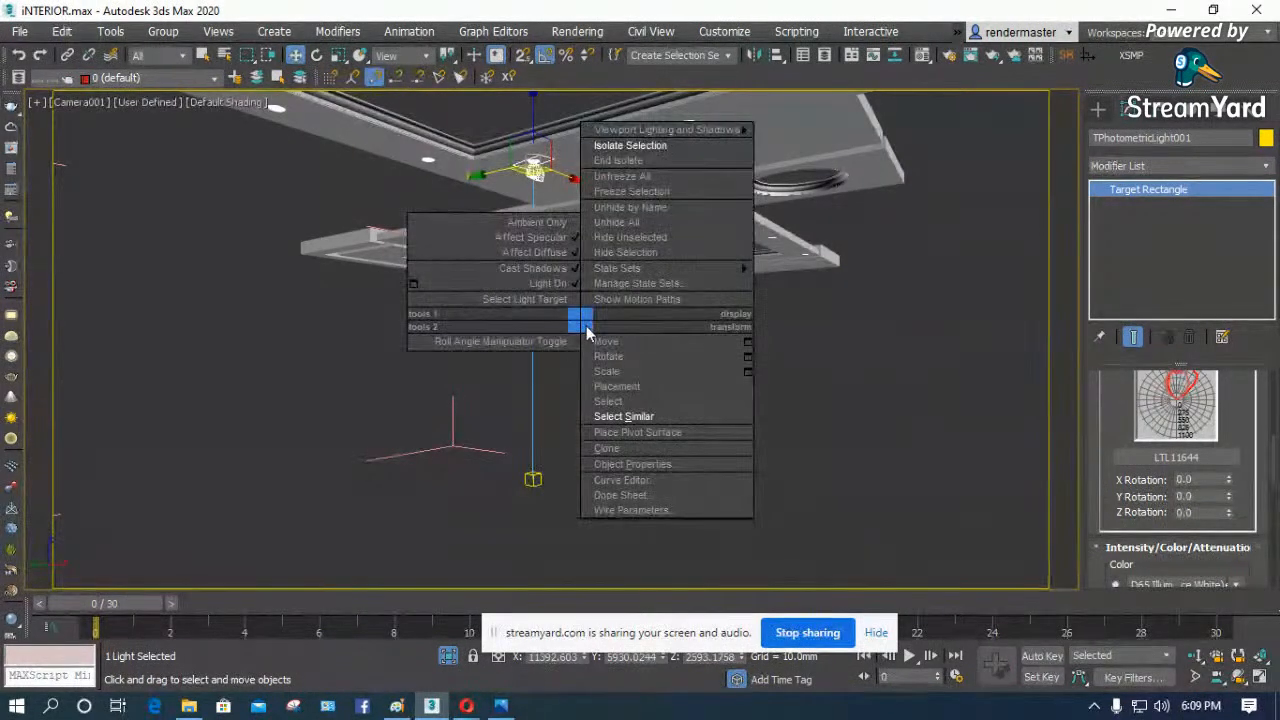
pyautogui.click(690, 161)
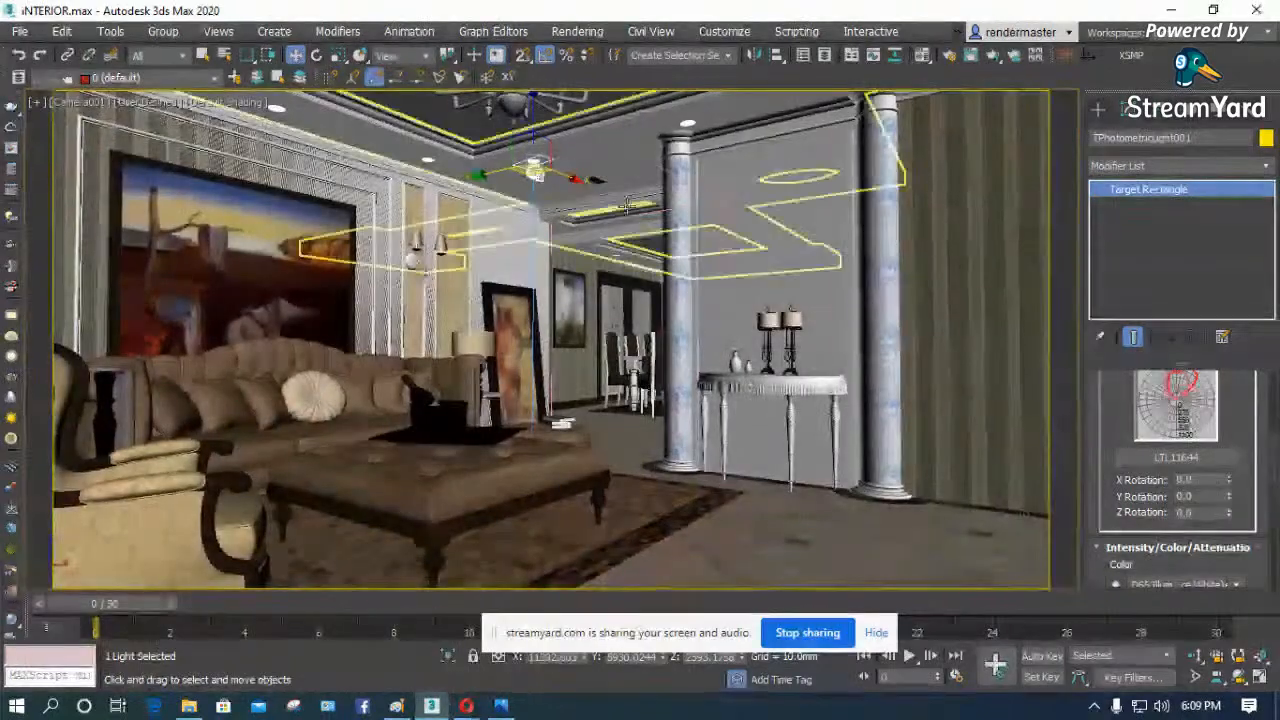
# - Start a SolidRocks render of the camera view, accept the missing XRefs notice, and clear the progress and V-Ray messages windows from the image
pyautogui.click(1065, 55)
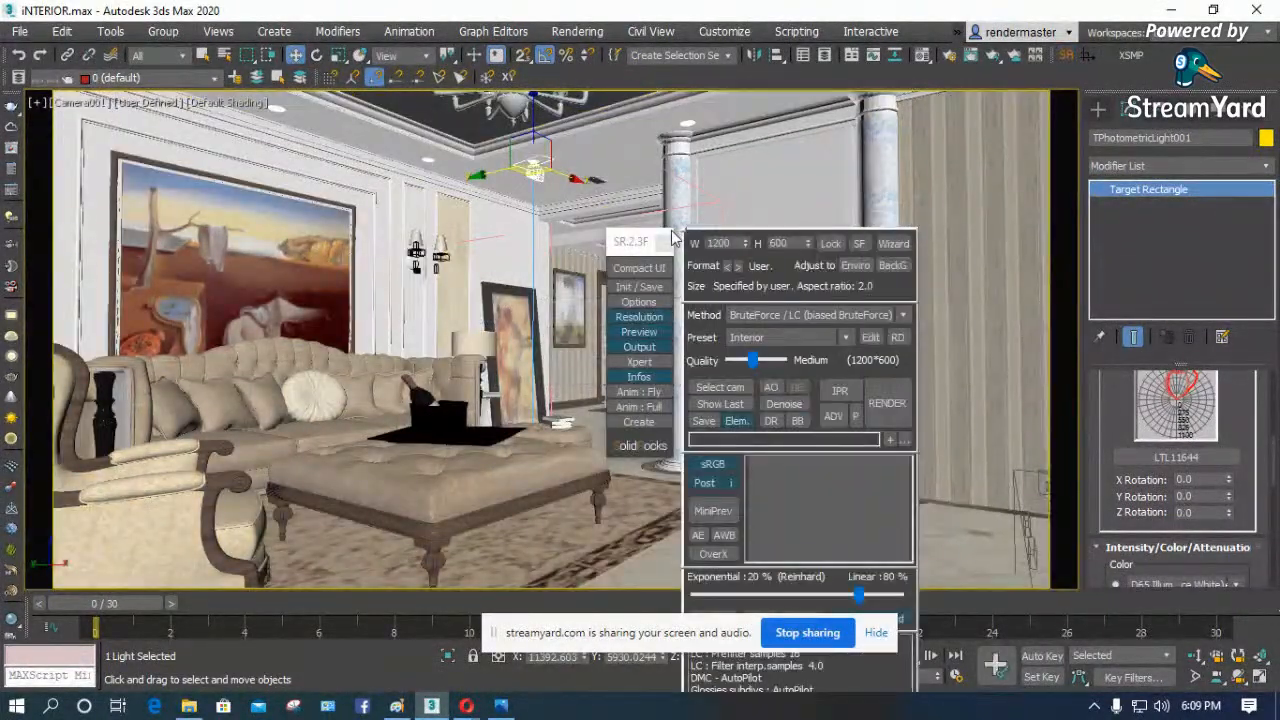
pyautogui.click(888, 403)
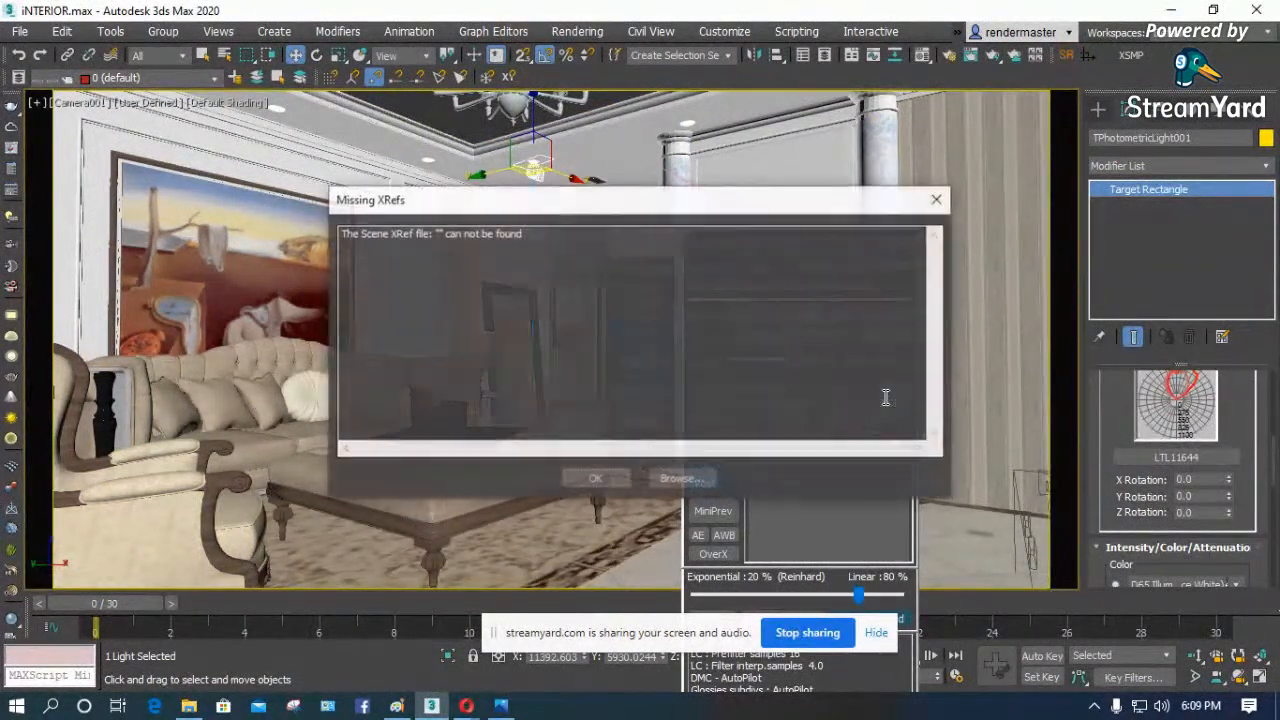
pyautogui.click(610, 472)
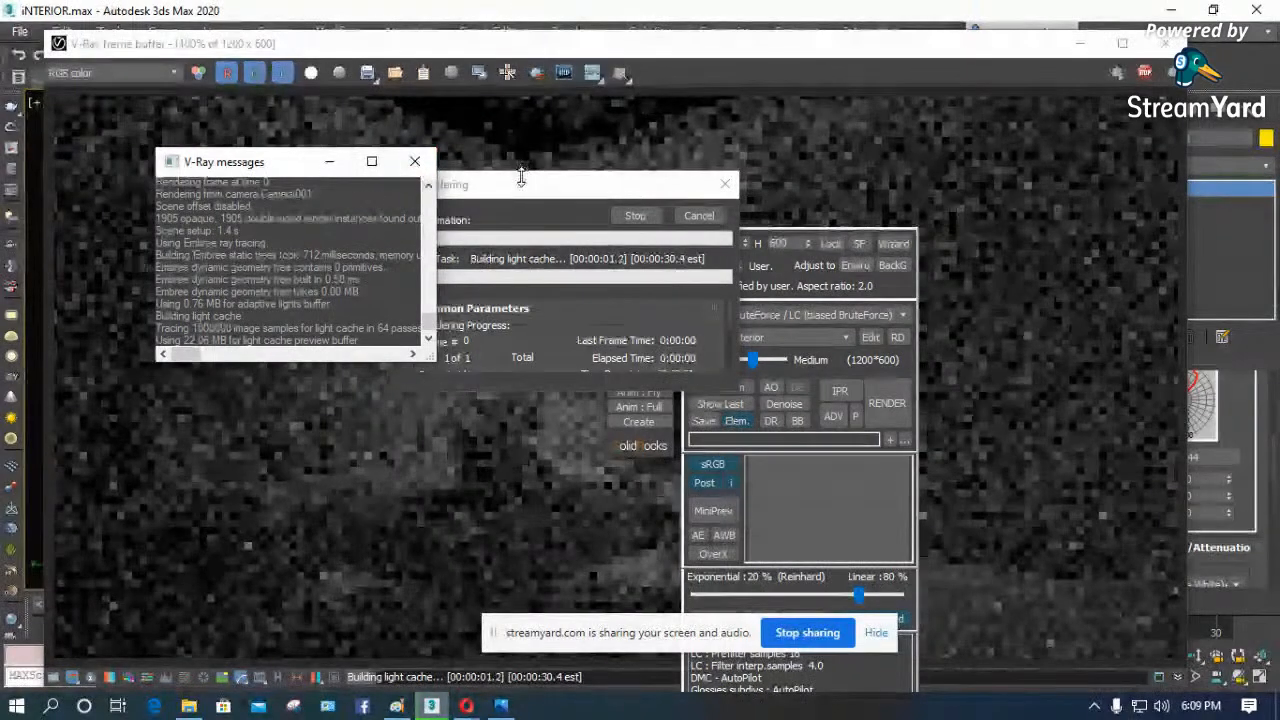
pyautogui.moveTo(520, 177); pyautogui.dragTo(854, 142)
pyautogui.moveTo(265, 162); pyautogui.dragTo(166, 201)
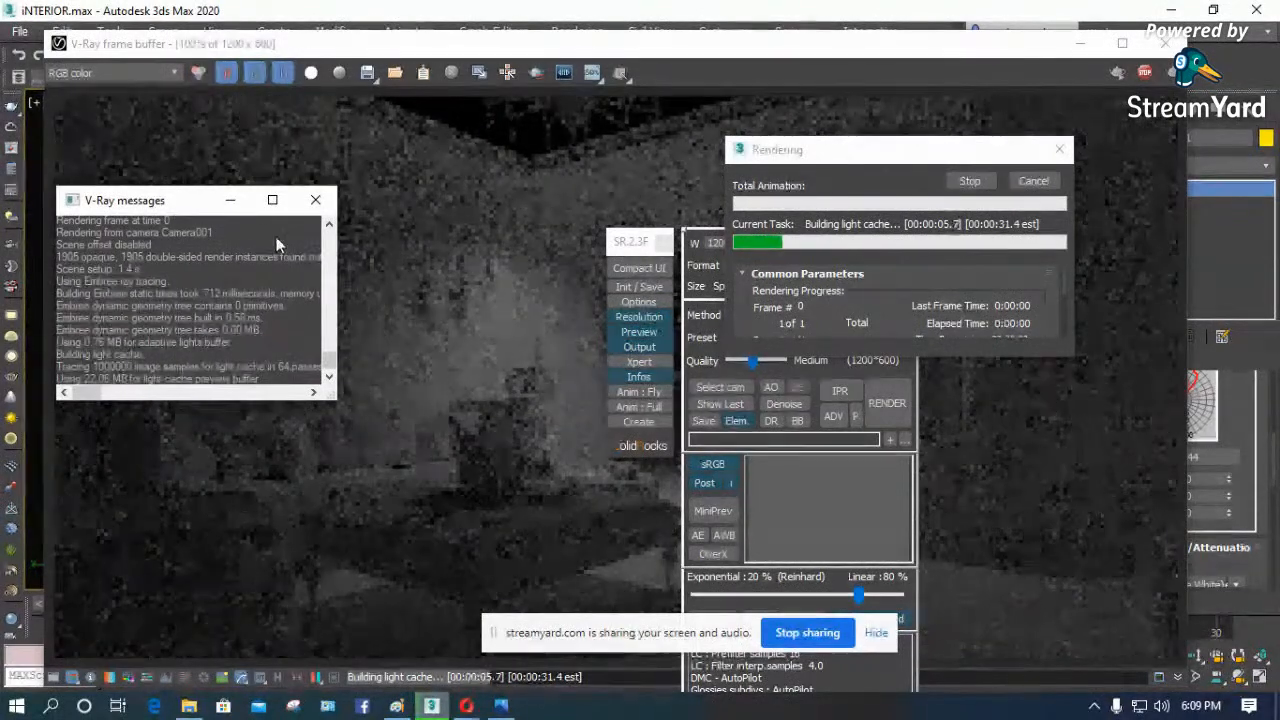
pyautogui.click(230, 201)
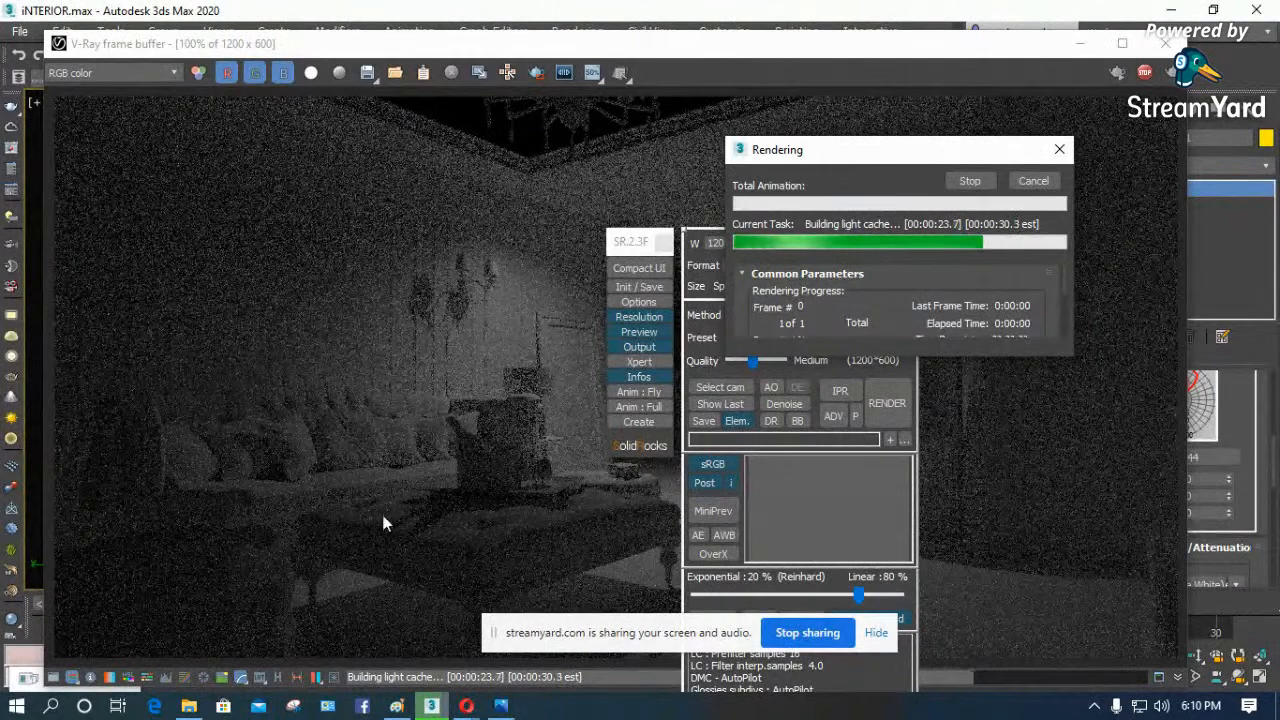
# - Switch to the Opera browser, check the StreamYard broadcast page and its private chat, and return to the render in 3ds Max
pyautogui.moveTo(466, 705)
pyautogui.click(389, 630)
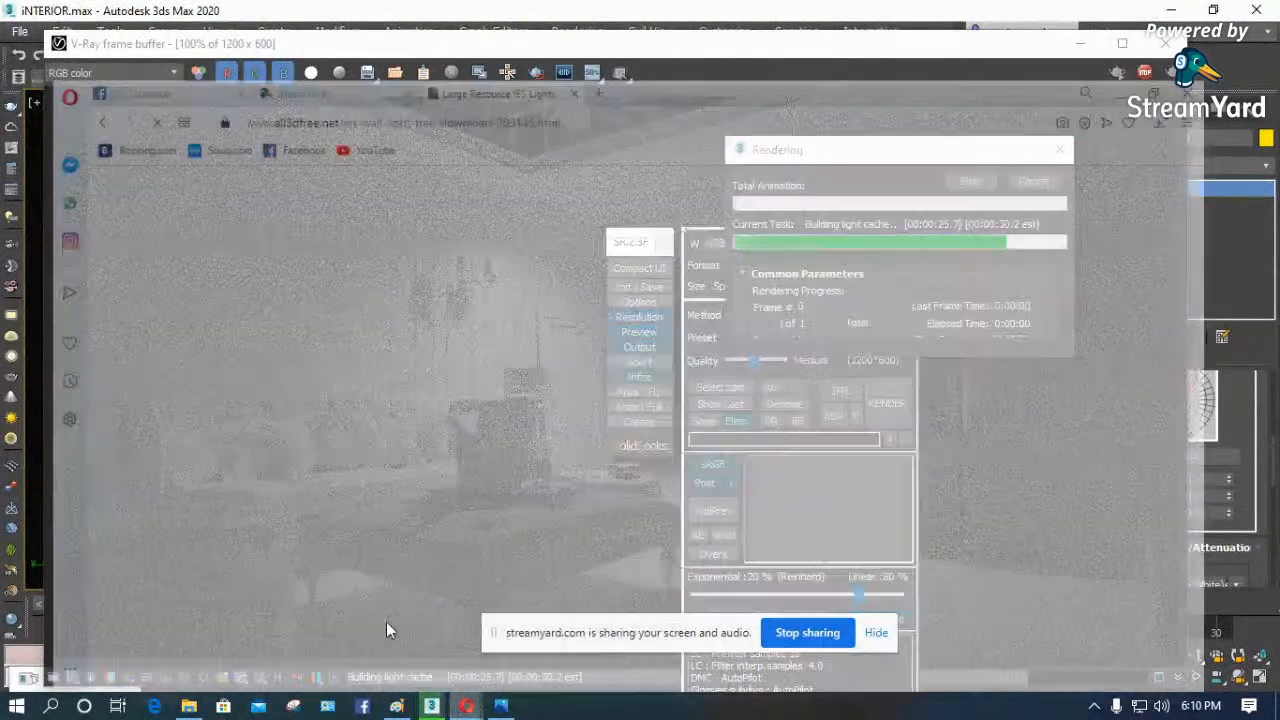
pyautogui.click(308, 14)
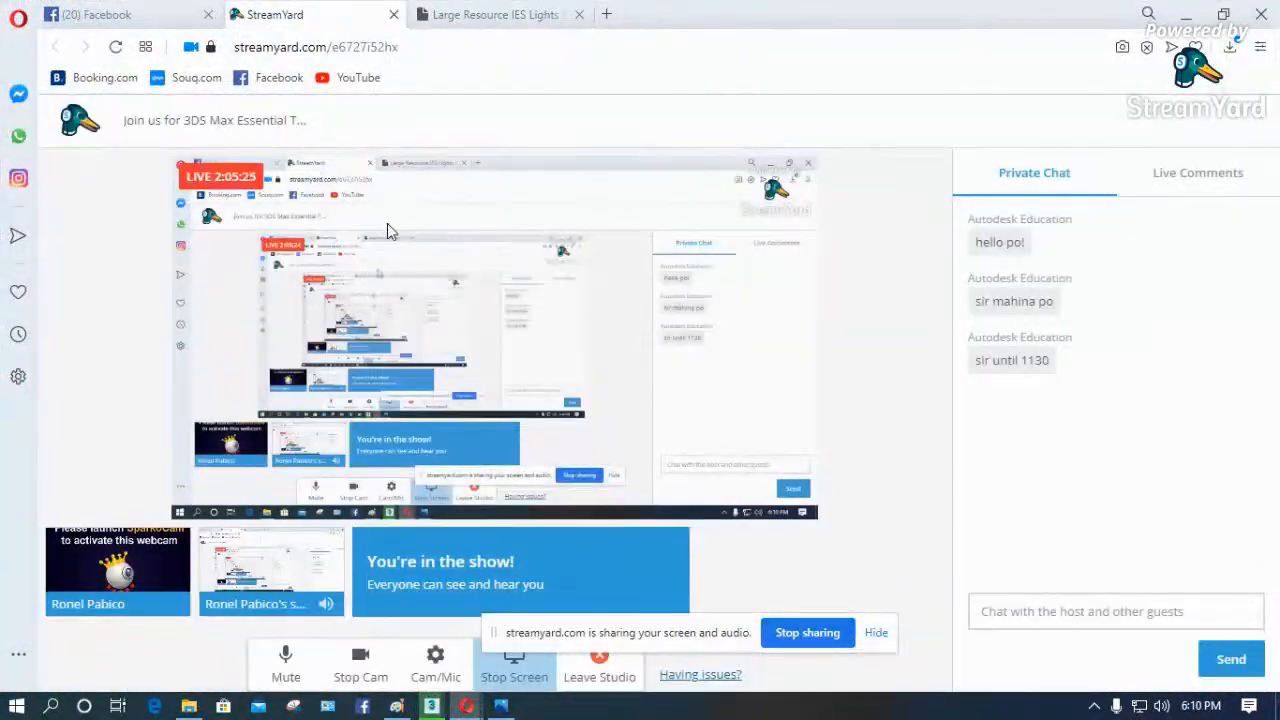
pyautogui.click(1187, 16)
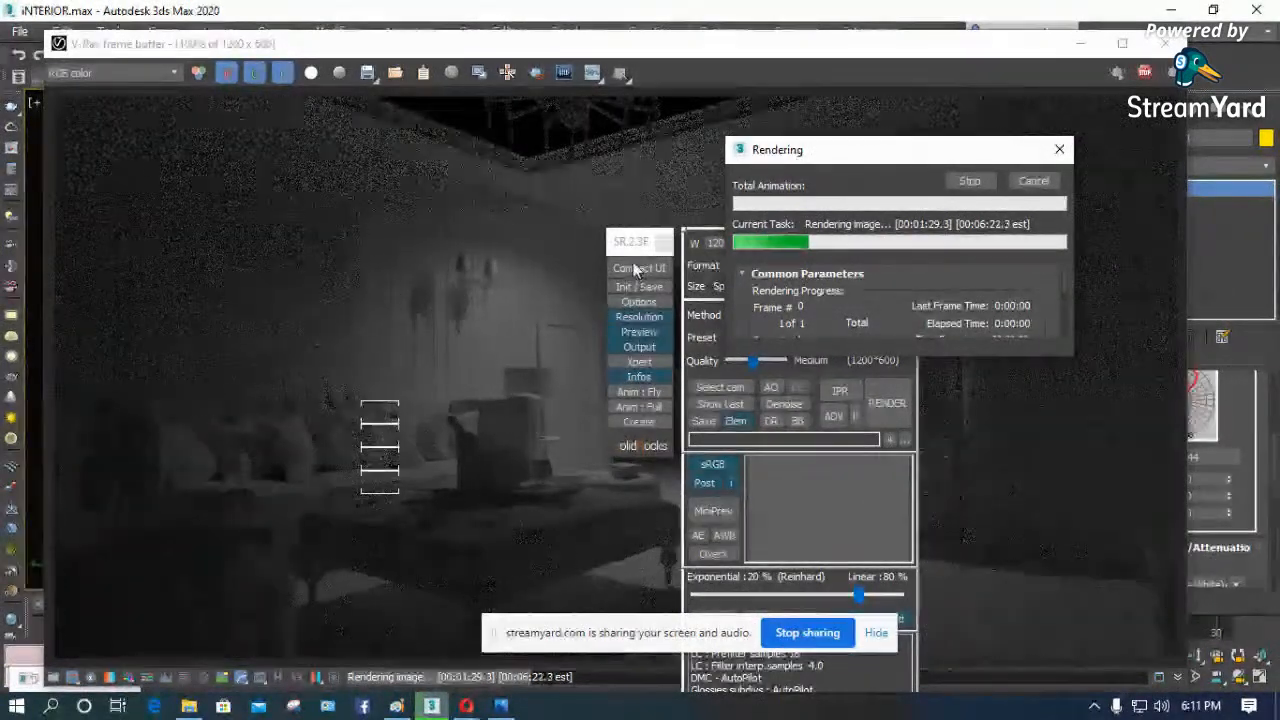
# - Reposition the Rendering progress window away from the lit area and look through its common parameters
pyautogui.moveTo(792, 160); pyautogui.dragTo(943, 112)
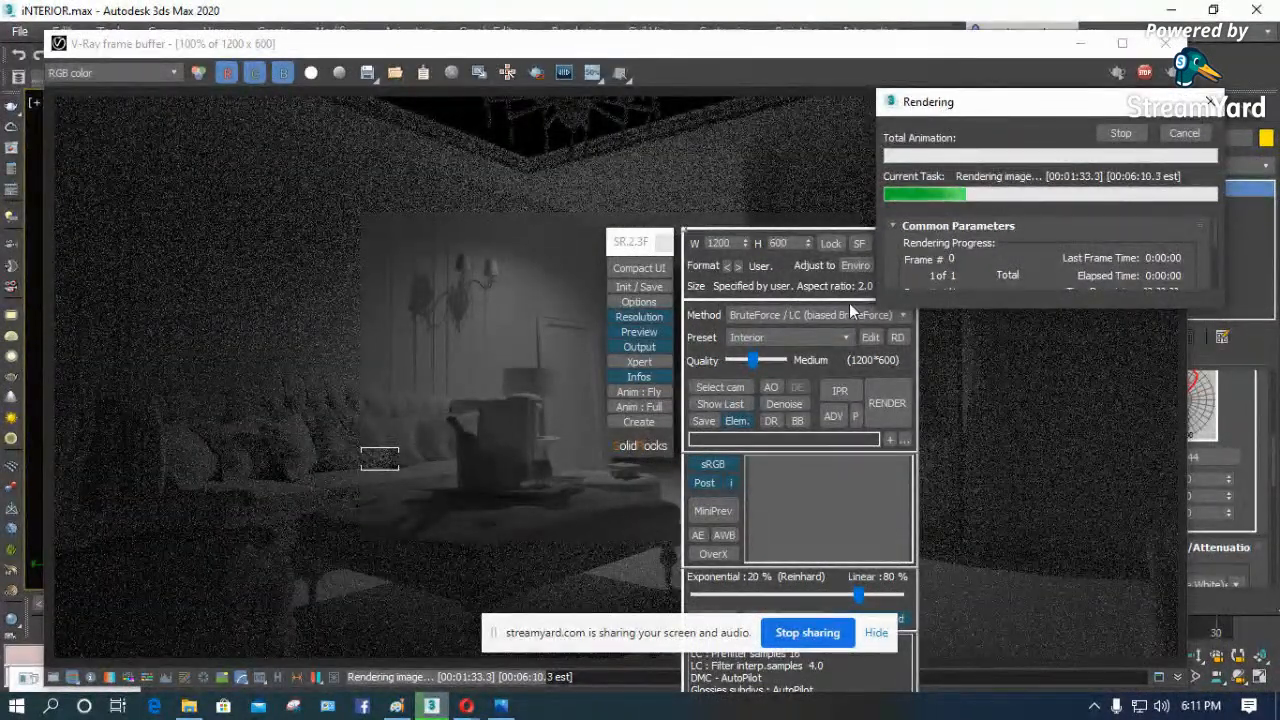
pyautogui.moveTo(988, 103); pyautogui.dragTo(865, 109)
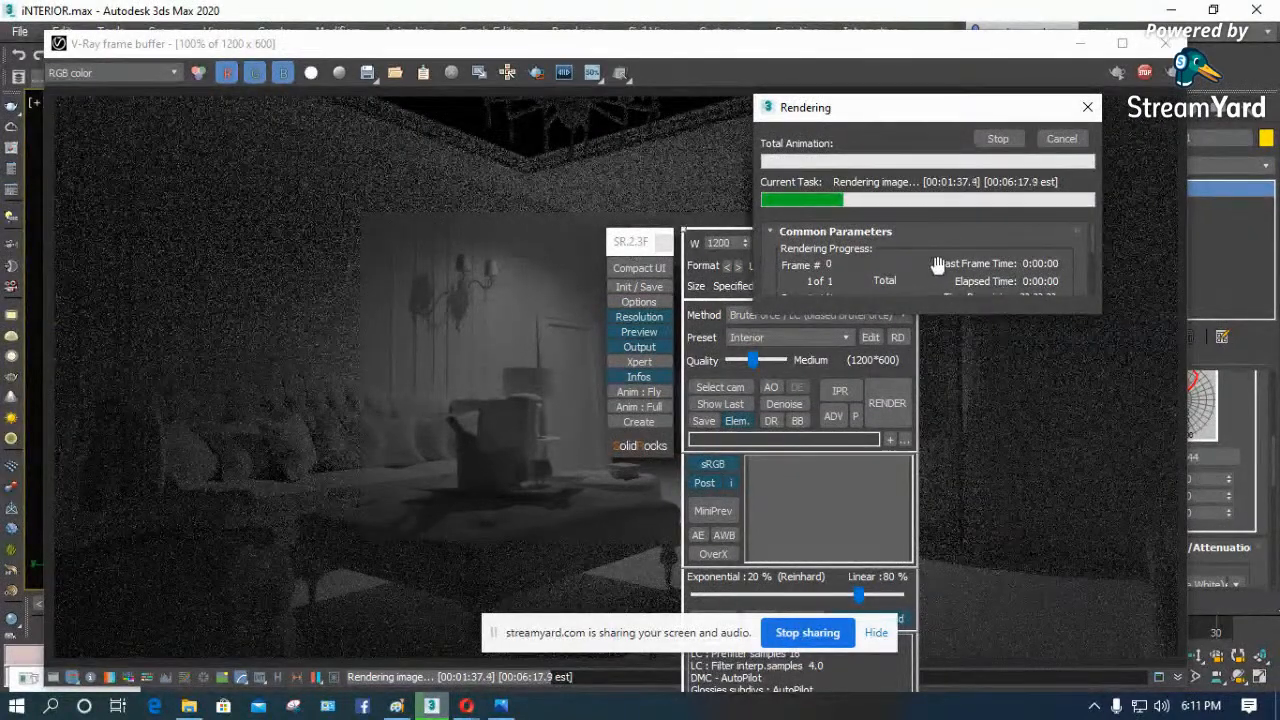
pyautogui.scroll(-2, 937, 263)
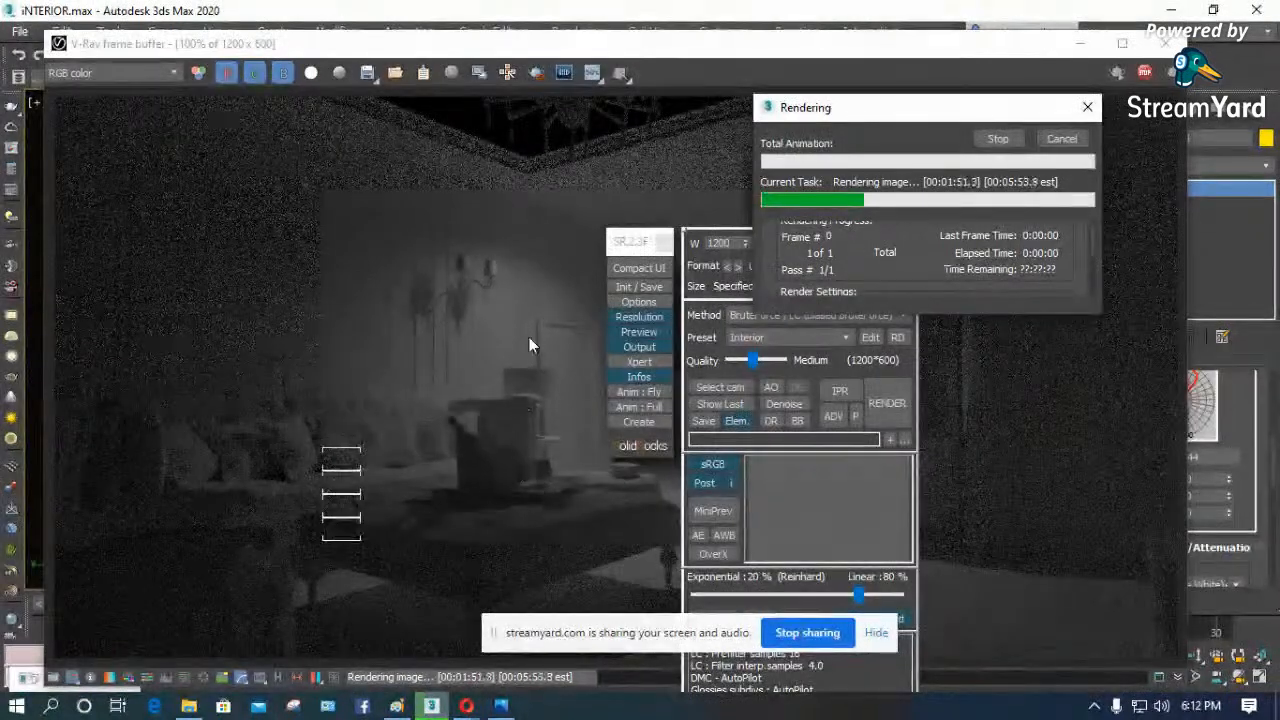
# - Stop the test render, close its frame buffer, and switch to a wireframe top view with the SolidRocks window compacted
pyautogui.press('Escape')
pyautogui.click(1160, 47)
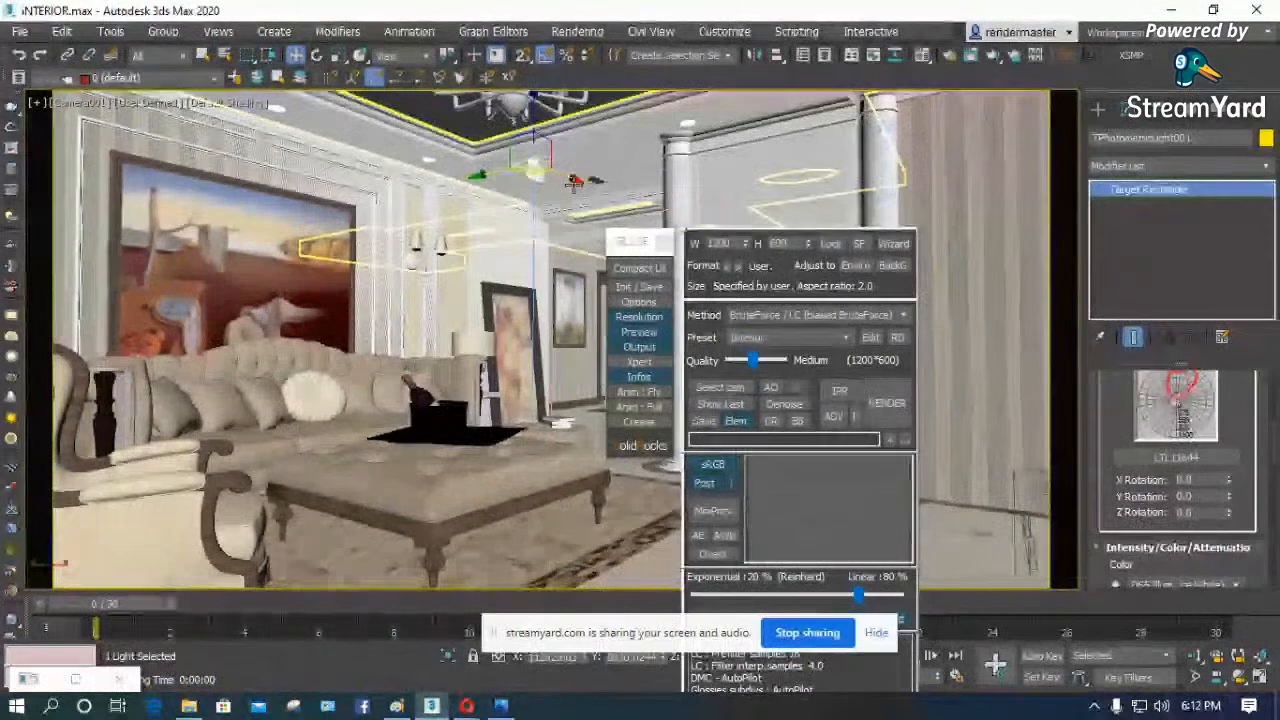
pyautogui.press('t')
pyautogui.click(651, 270)
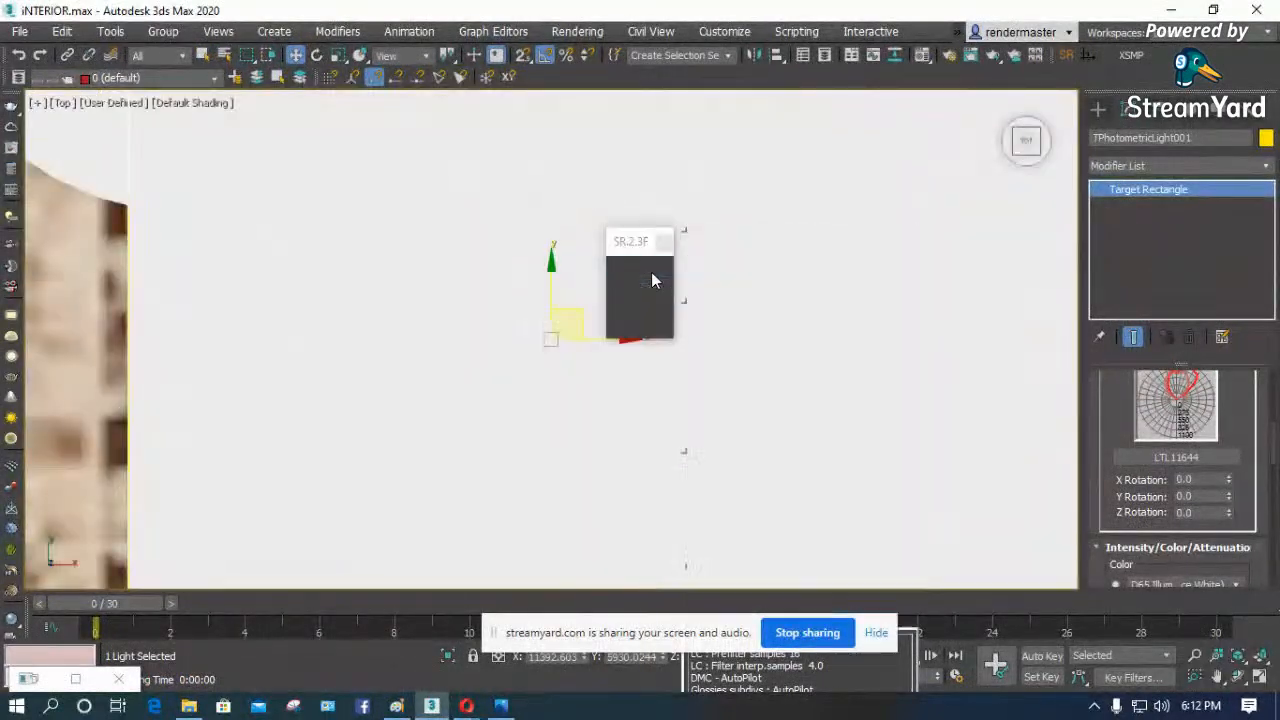
pyautogui.press('F3')
# - Select the photometric light with its target and clone it as one instance onto the downlight by the wall lamp
pyautogui.scroll(2, 564, 371)
pyautogui.moveTo(556, 332); pyautogui.dragTo(507, 267)
pyautogui.scroll(-3, 289, 328)
pyautogui.scroll(-6, 330, 355)
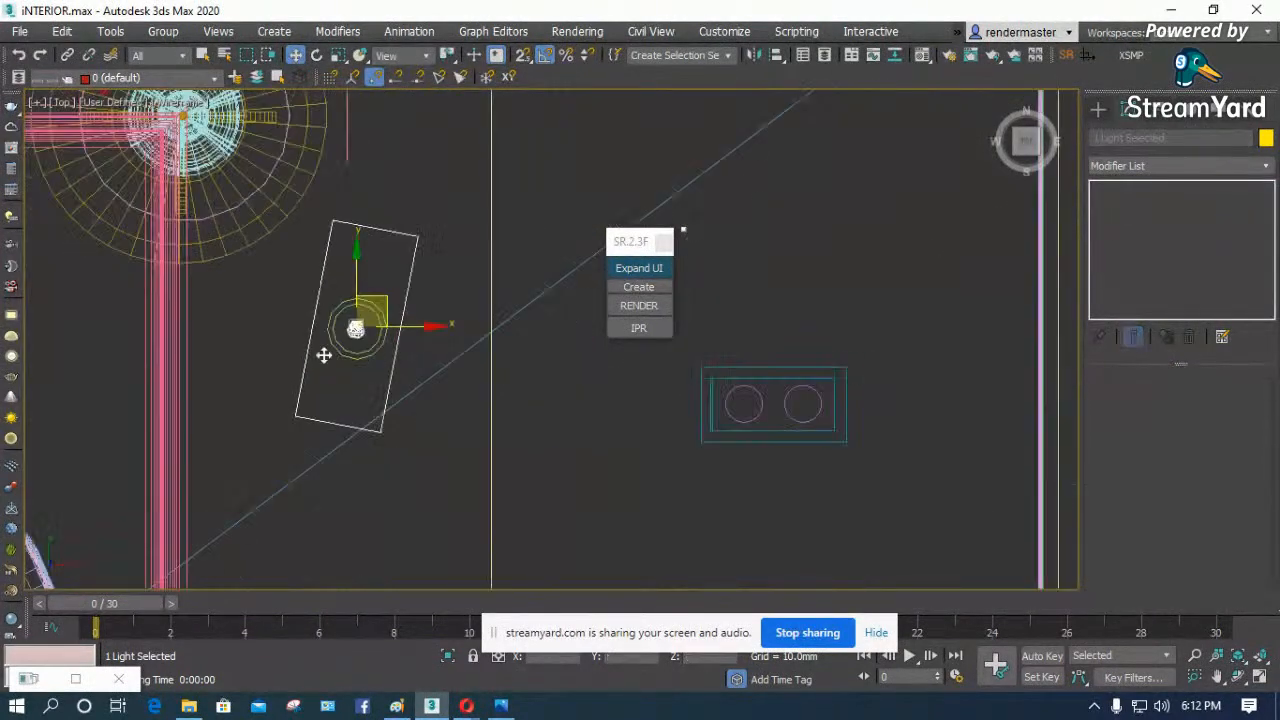
pyautogui.scroll(5, 235, 208)
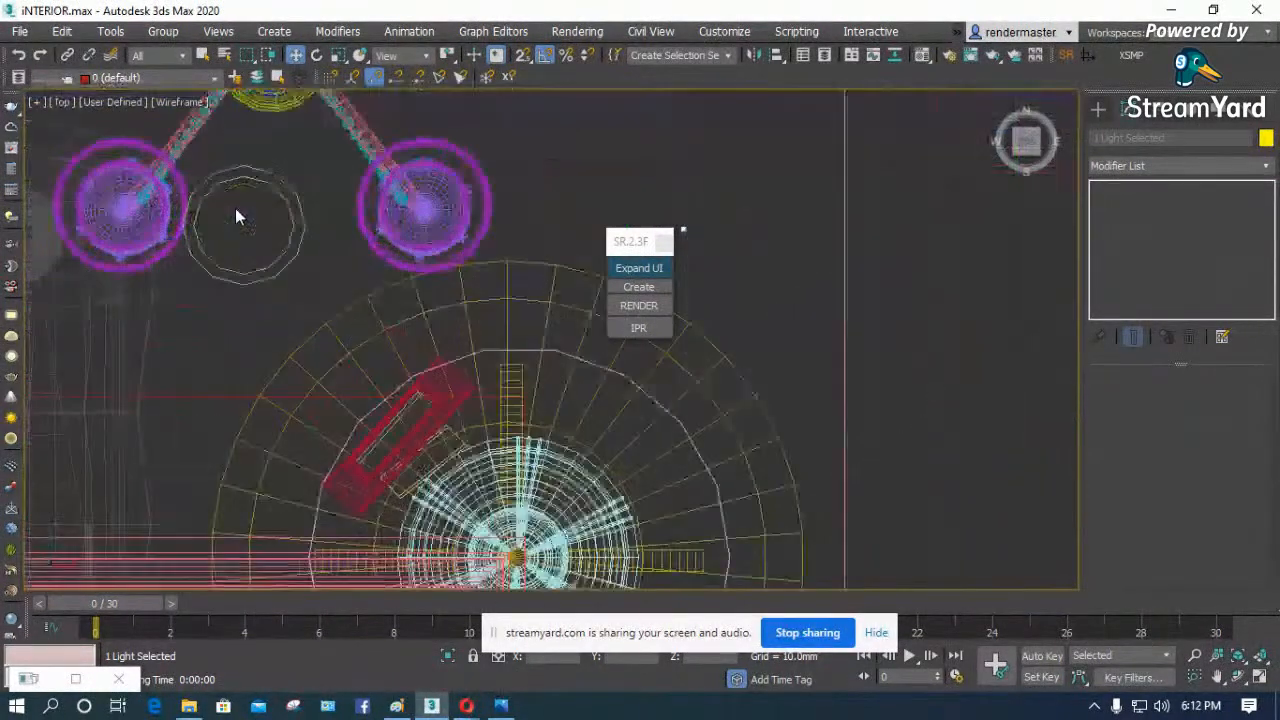
pyautogui.scroll(-3, 235, 208)
pyautogui.moveTo(489, 450)
pyautogui.keyDown('shift'); pyautogui.mouseDown()
pyautogui.moveTo(300, 206)
pyautogui.moveTo(268, 184)
pyautogui.mouseUp(); pyautogui.keyUp('shift')
pyautogui.click(549, 316)
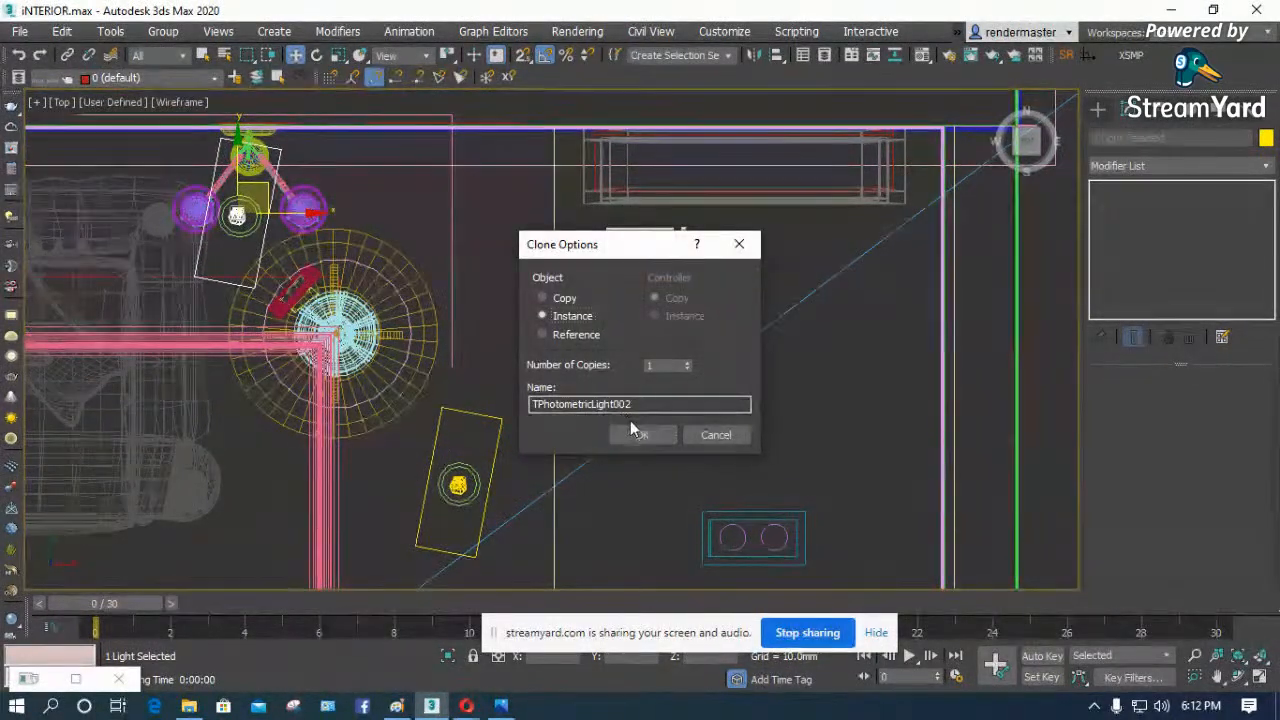
pyautogui.click(640, 434)
# - Clone the light as one instance onto the ceiling downlight above the middle of the sofa
pyautogui.scroll(-4, 473, 226)
pyautogui.scroll(5, 473, 226)
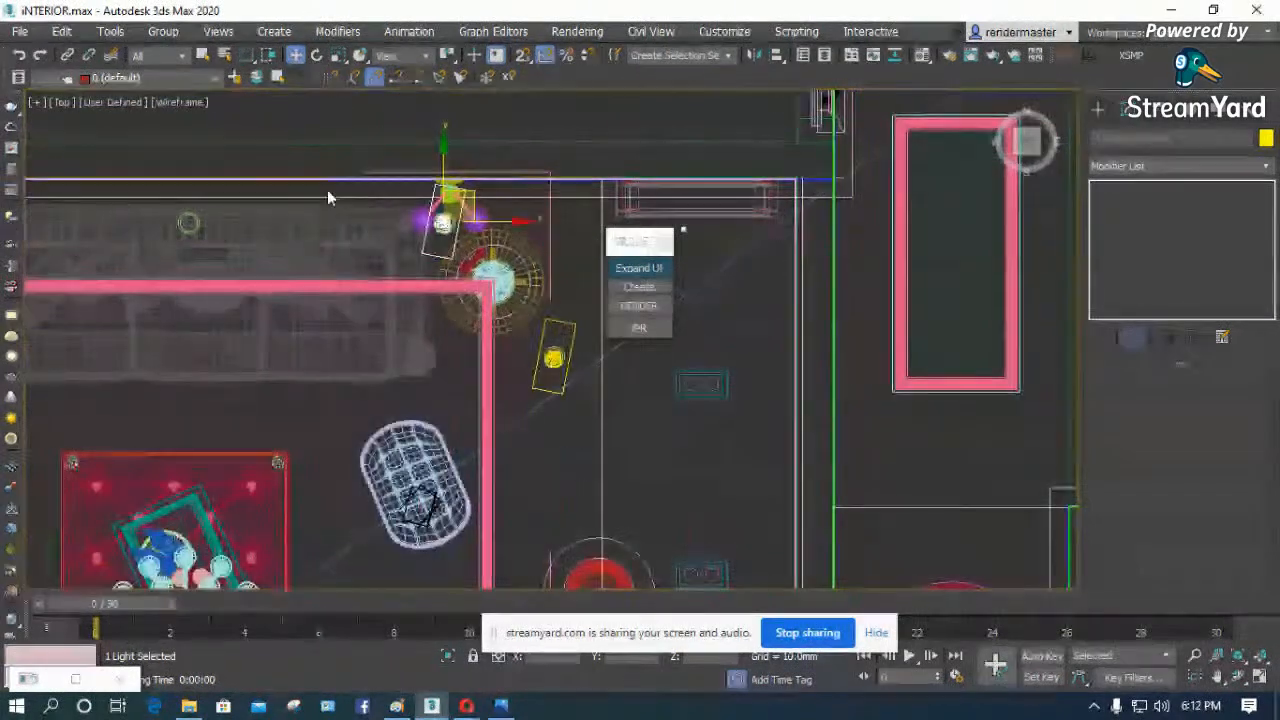
pyautogui.scroll(-2, 458, 240)
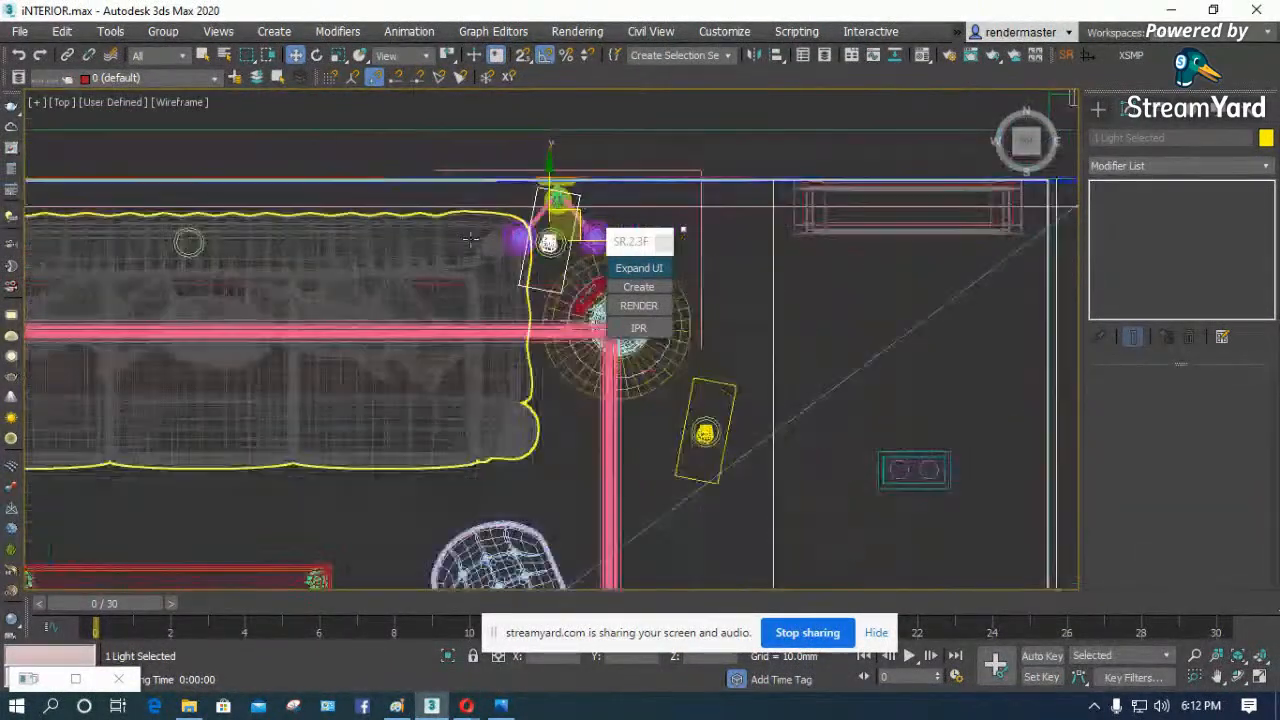
pyautogui.moveTo(569, 224); pyautogui.dragTo(217, 221)
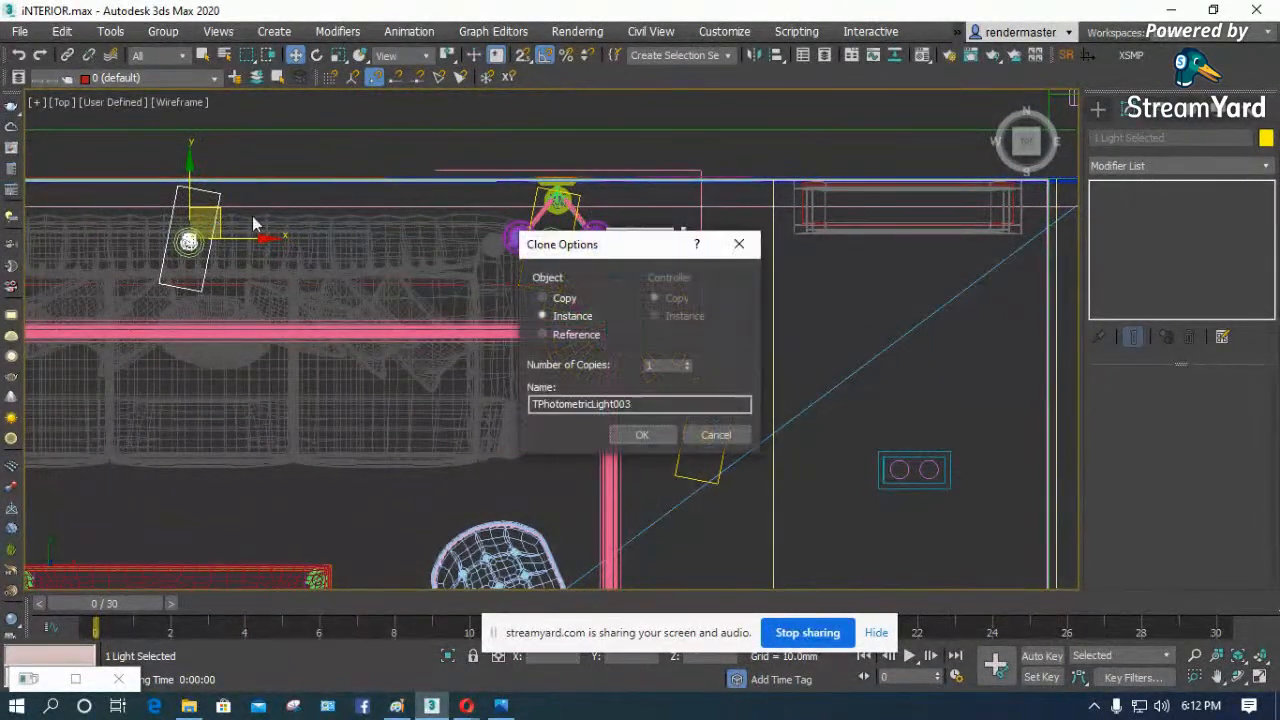
pyautogui.click(642, 434)
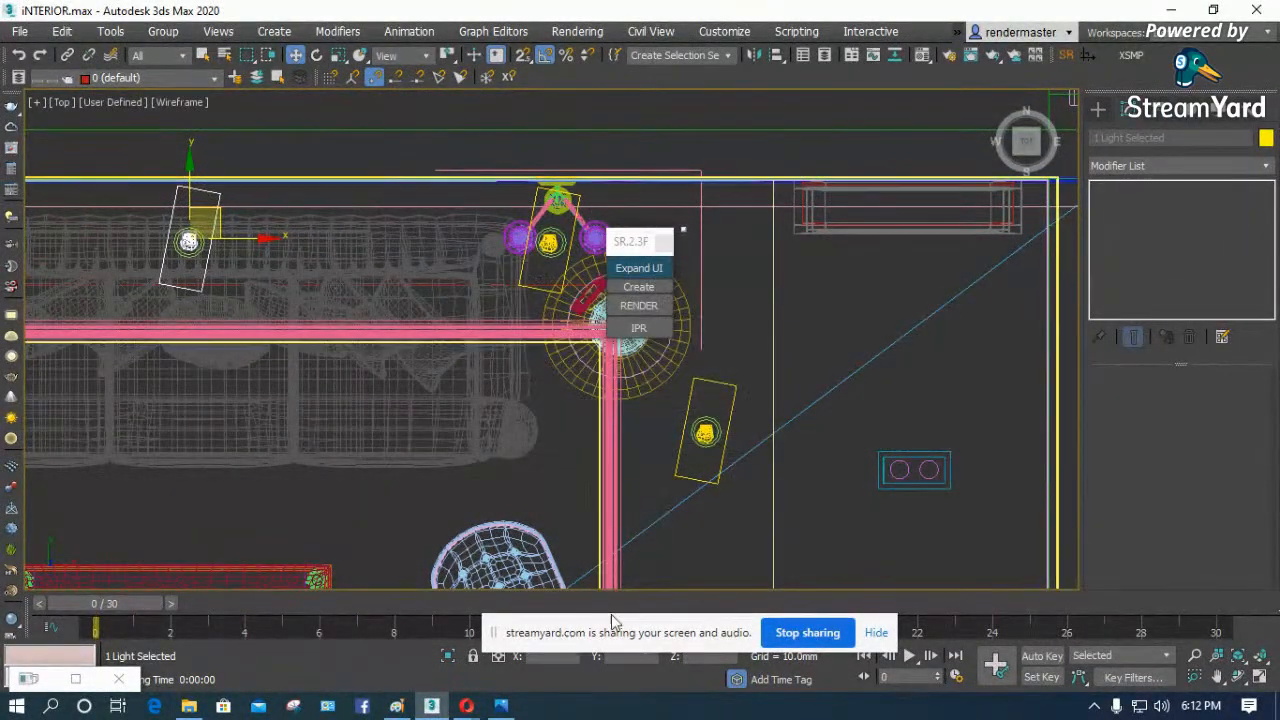
# - Lock the selection, clone the light as an instance to the downlight beside the upper red column, and centre it on the ring
pyautogui.moveTo(697, 610); pyautogui.dragTo(720, 605)
pyautogui.click(473, 656)
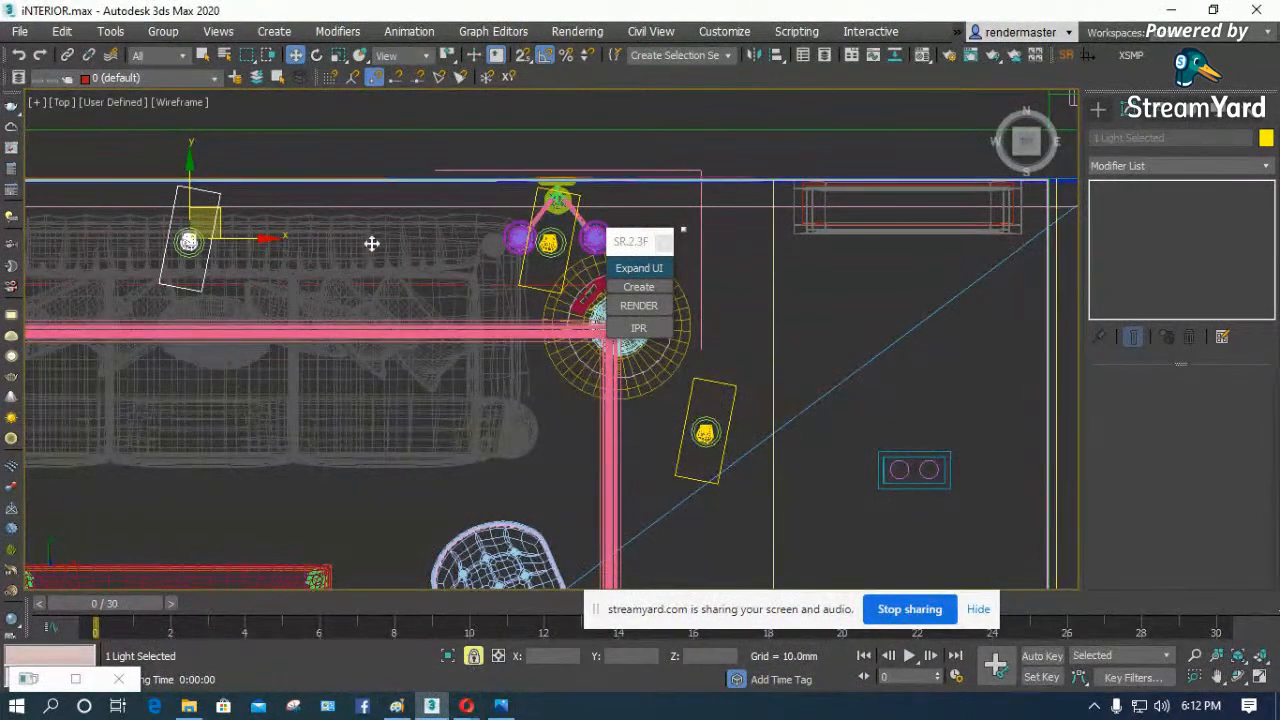
pyautogui.scroll(-5, 273, 178)
pyautogui.scroll(3, 122, 196)
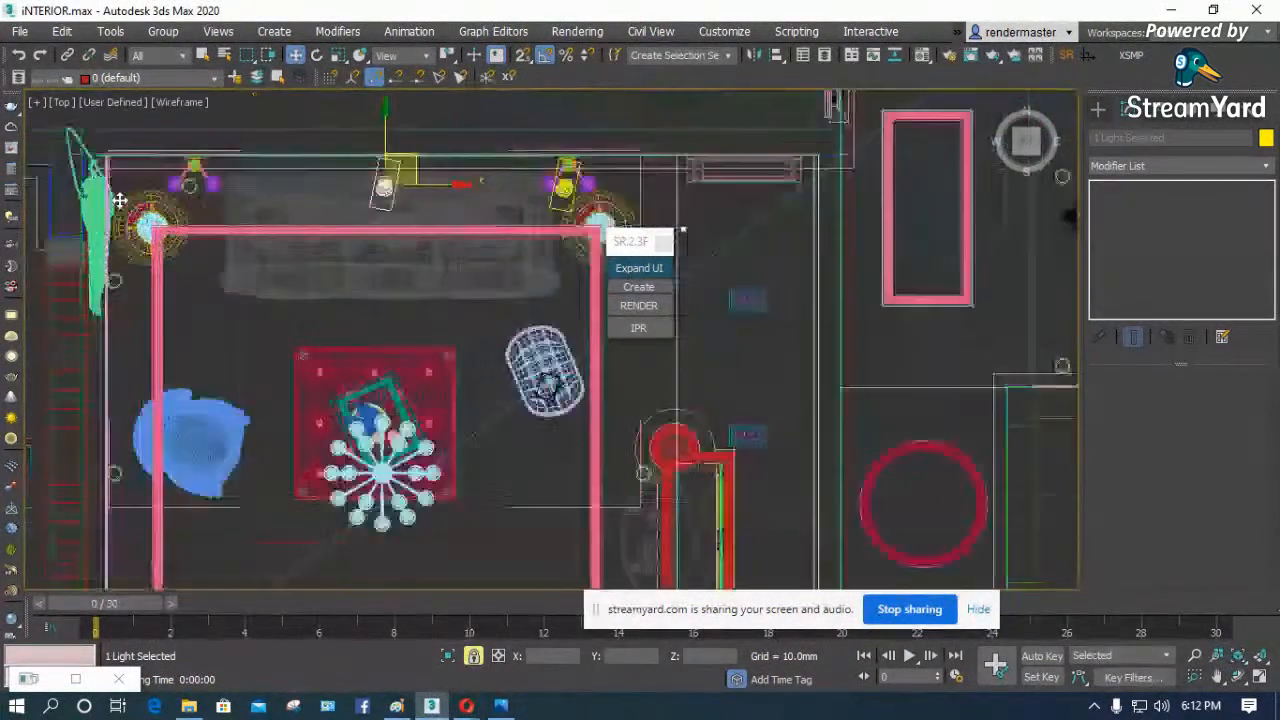
pyautogui.scroll(2, 217, 172)
pyautogui.scroll(-5, 195, 166)
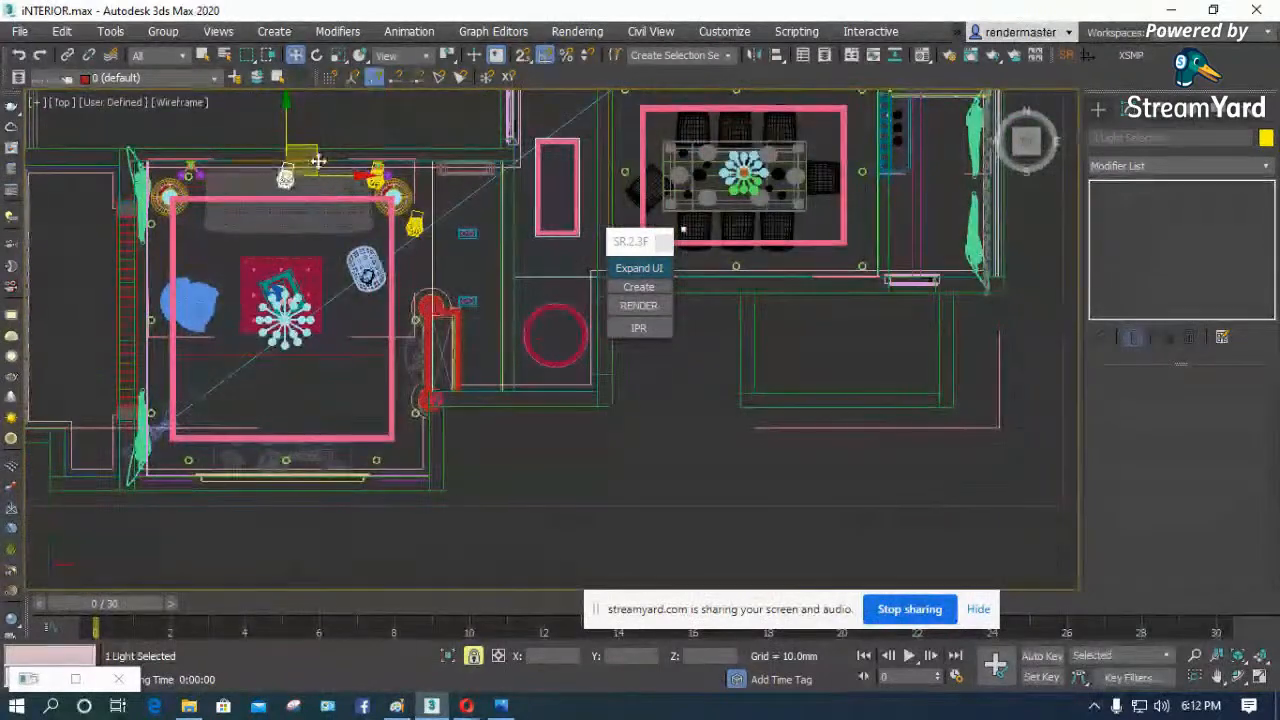
pyautogui.keyDown('shift'); pyautogui.moveTo(317, 153); pyautogui.dragTo(447, 308); pyautogui.keyUp('shift')
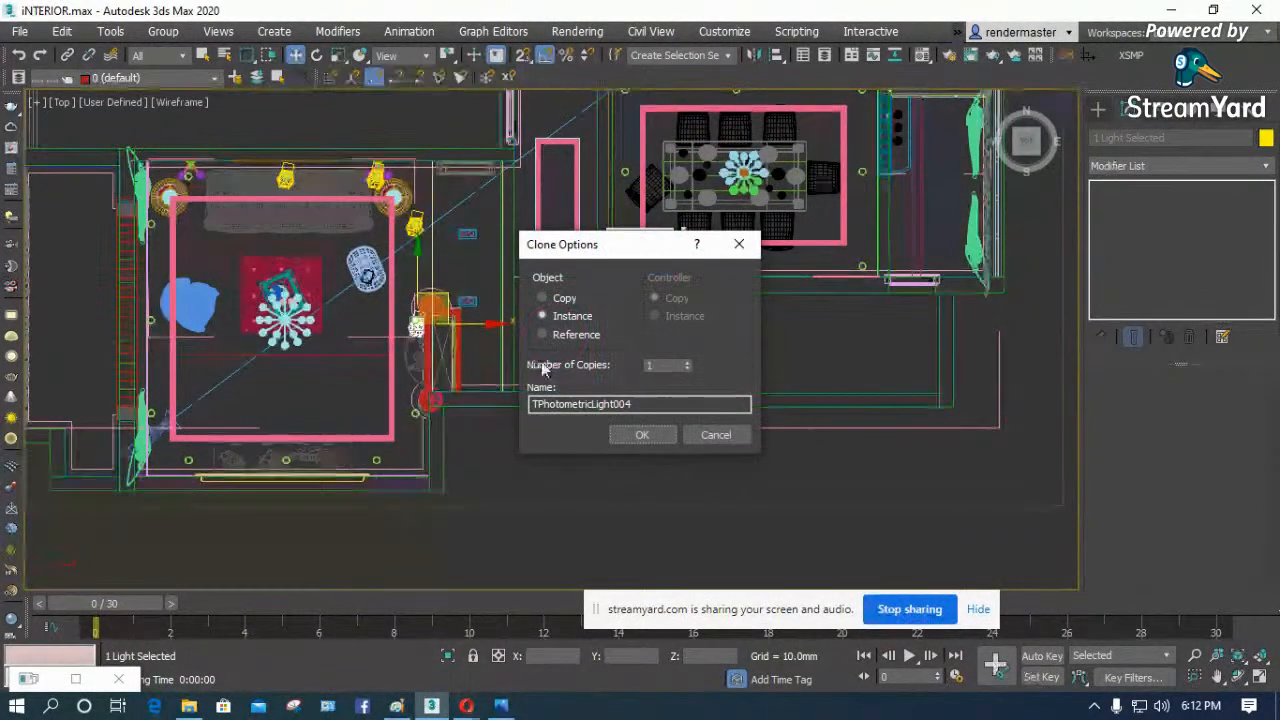
pyautogui.click(642, 434)
pyautogui.scroll(6, 410, 340)
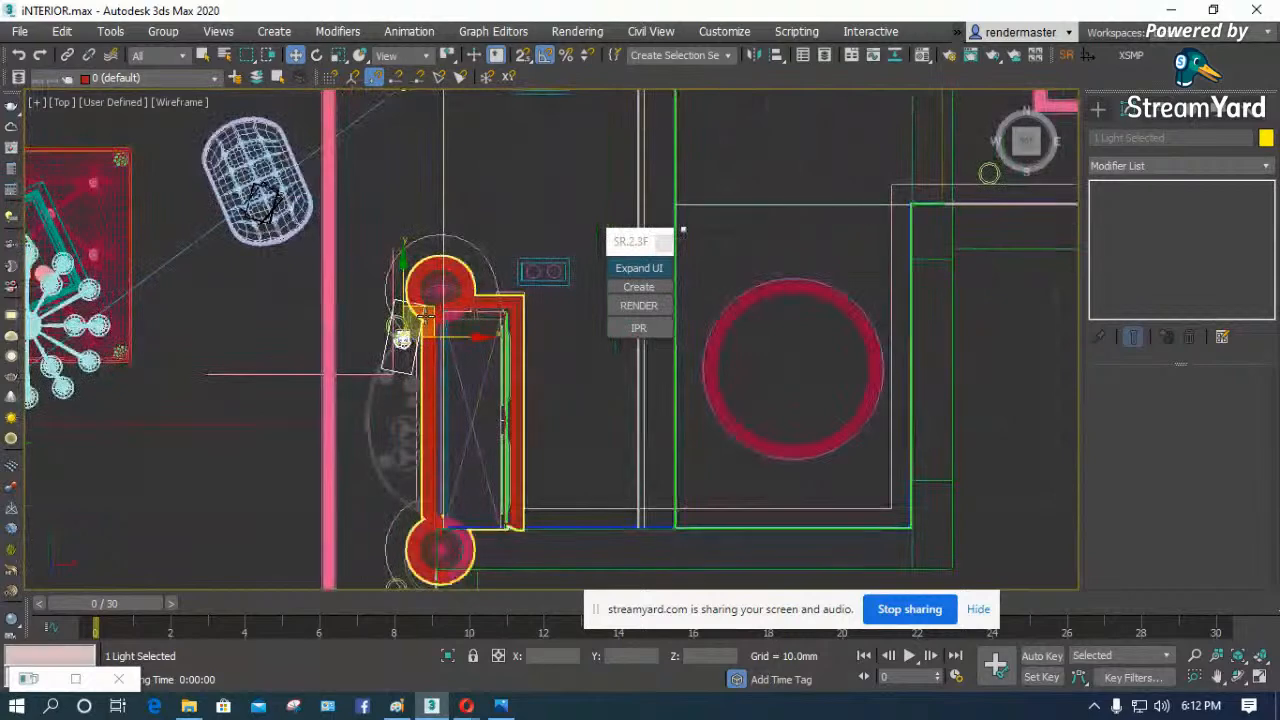
pyautogui.moveTo(386, 357); pyautogui.dragTo(374, 306)
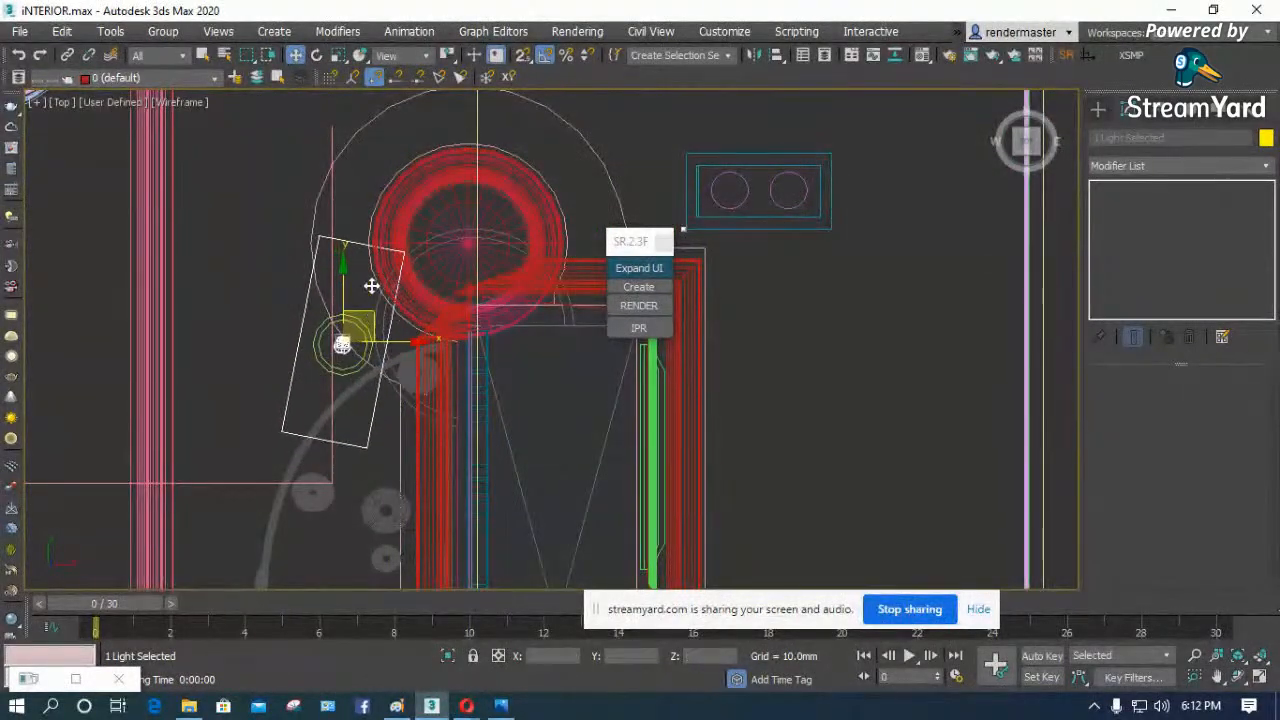
# - Clone the light as one instance straight down onto the downlight beside the lower red column
pyautogui.scroll(-4, 313, 178)
pyautogui.moveTo(313, 178); pyautogui.dragTo(347, 452)
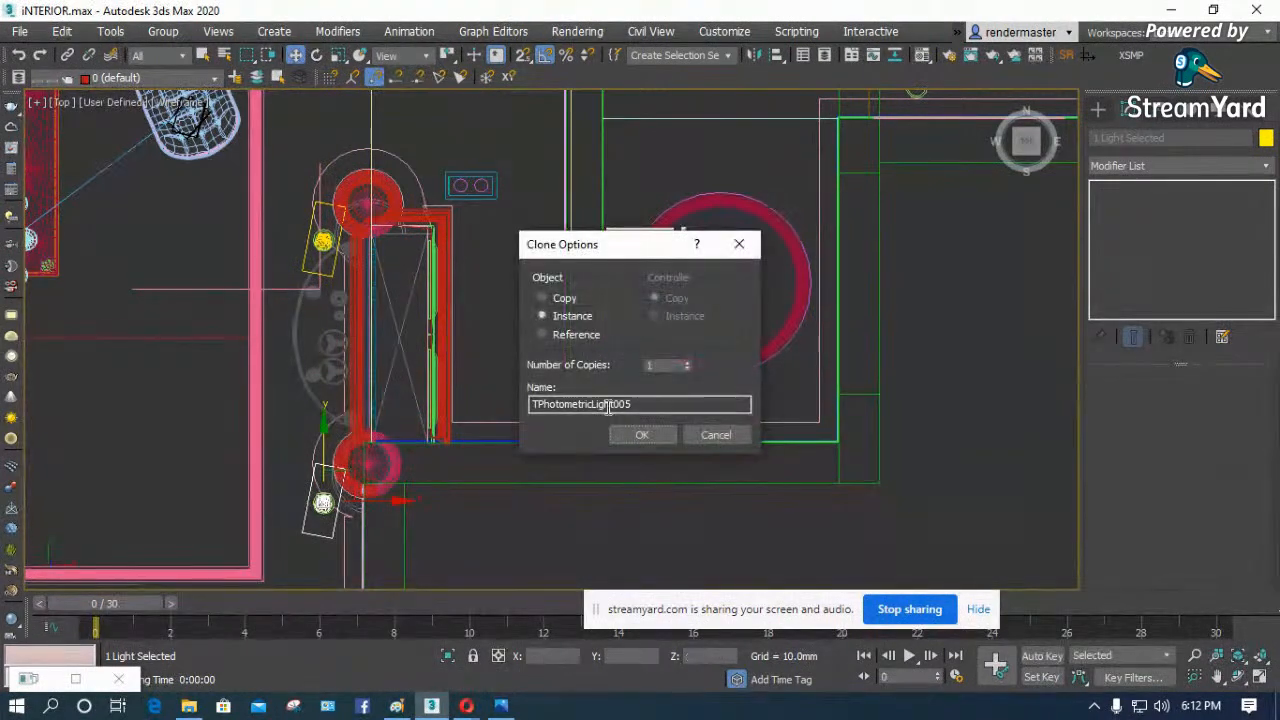
pyautogui.click(640, 435)
# - Clone the light as one instance onto the upper-left corner downlight of the dining room
pyautogui.scroll(4, 359, 478)
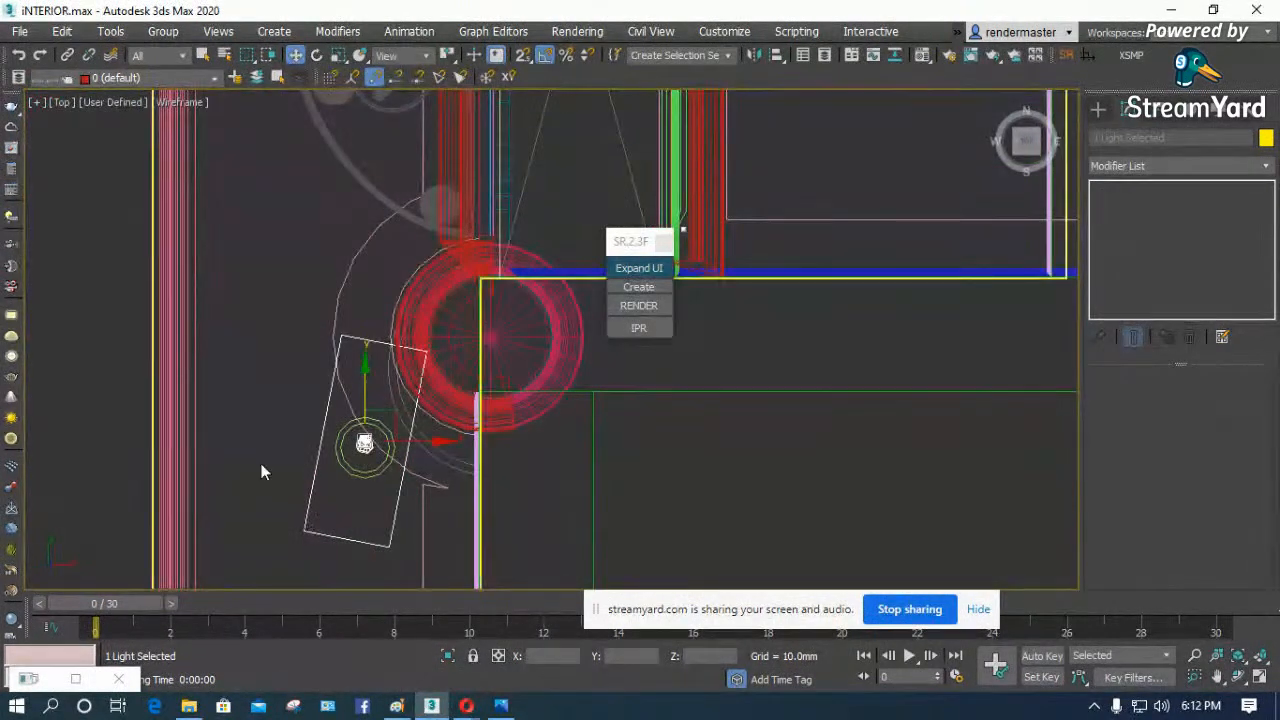
pyautogui.scroll(-8, 263, 465)
pyautogui.keyDown('shift'); pyautogui.moveTo(300, 441); pyautogui.dragTo(482, 133); pyautogui.keyUp('shift')
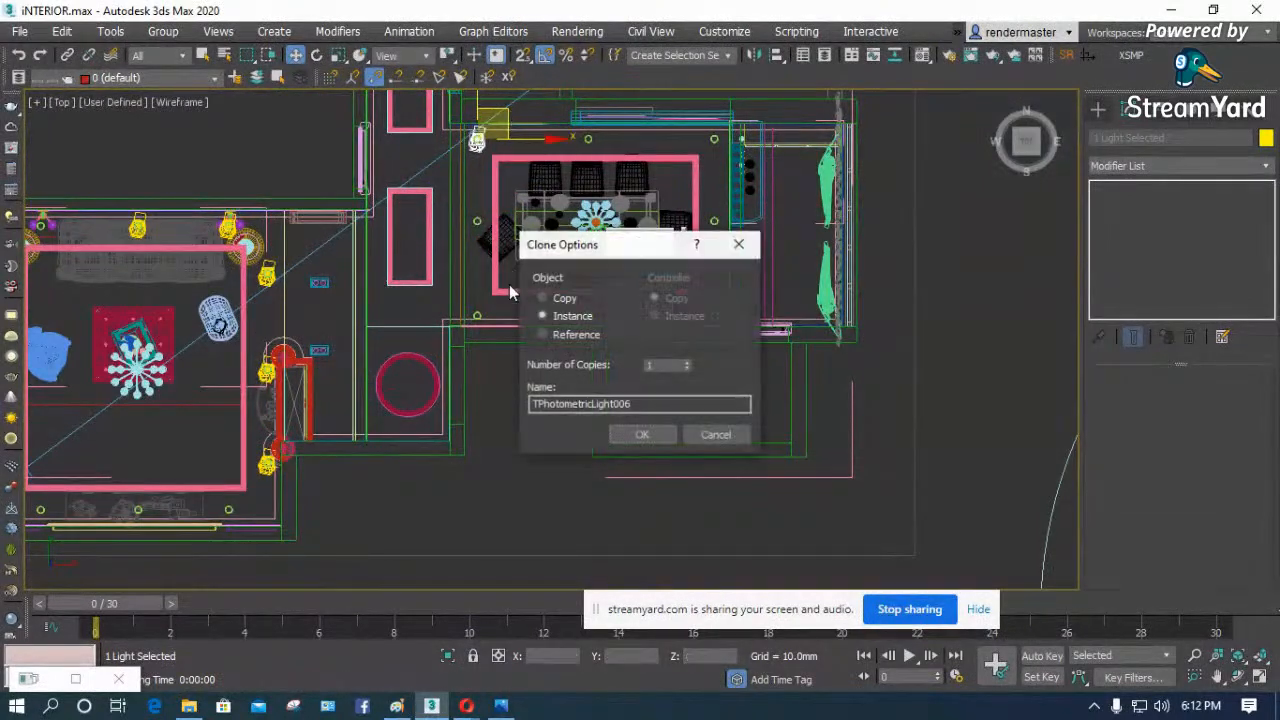
pyautogui.click(643, 435)
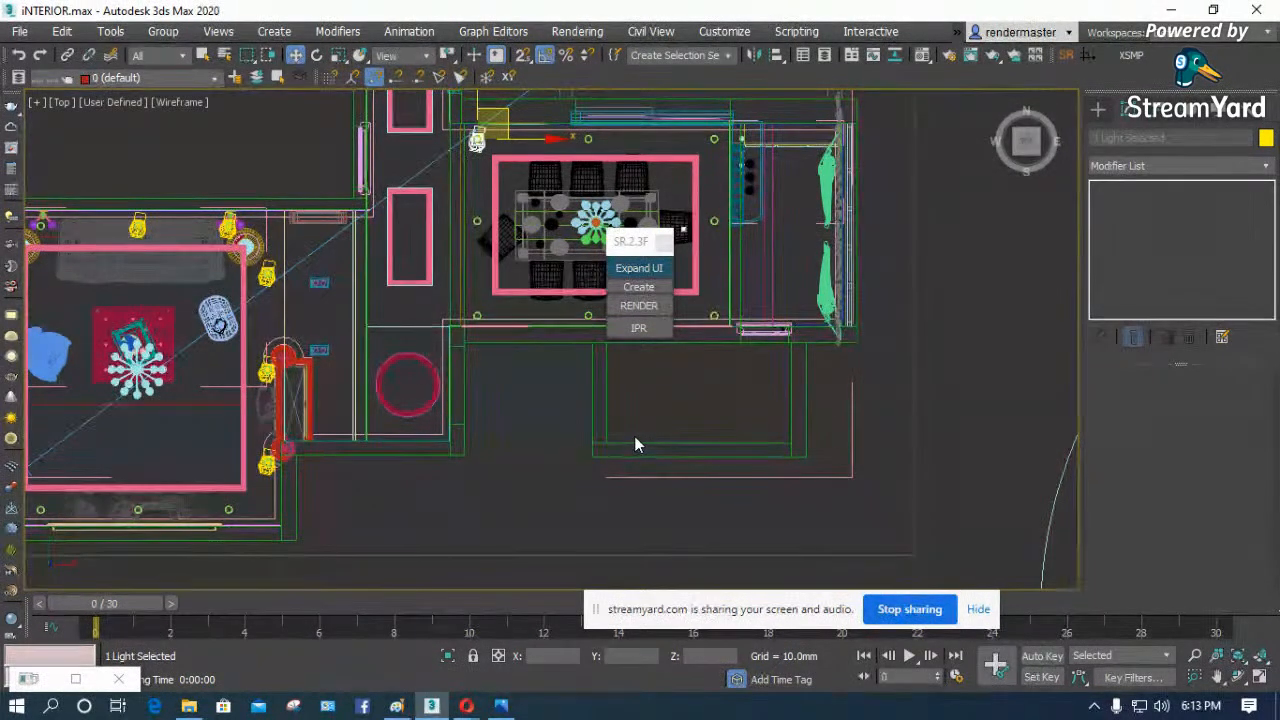
# - Clone the dining room light as one instance onto the next downlight below it along the same wall
pyautogui.scroll(-2, 636, 437)
pyautogui.scroll(6, 495, 226)
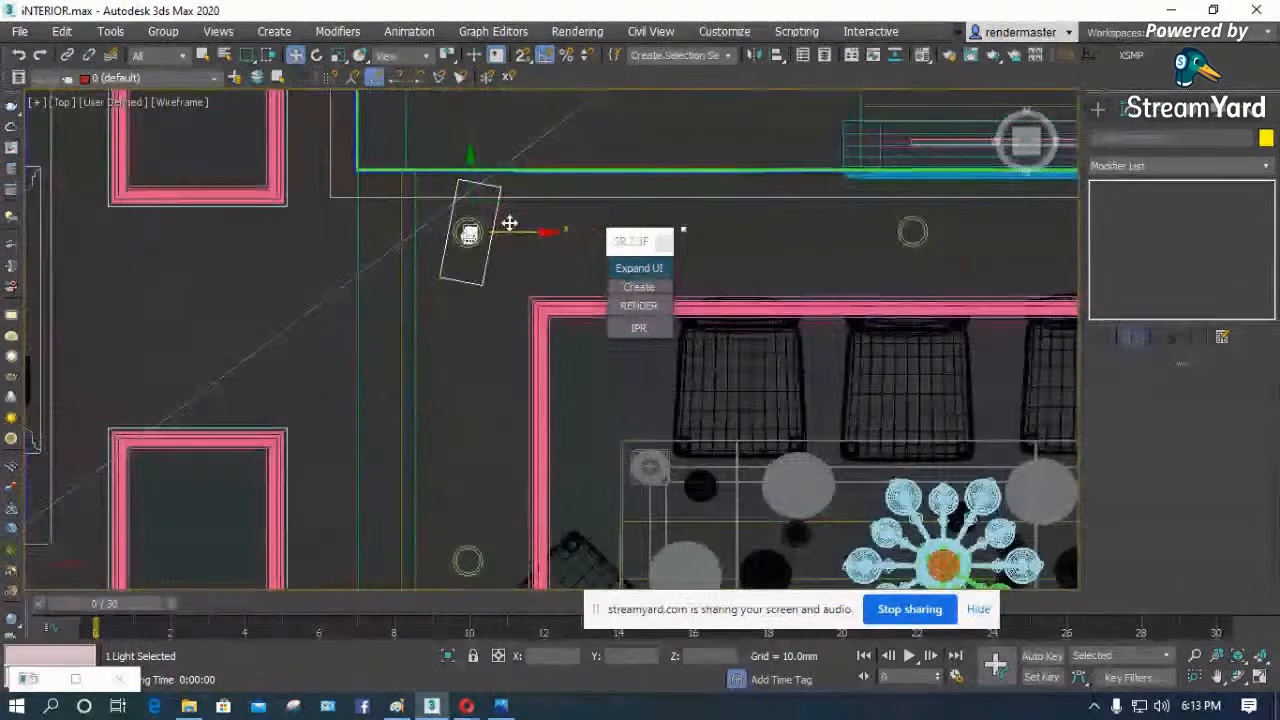
pyautogui.scroll(-4, 430, 222)
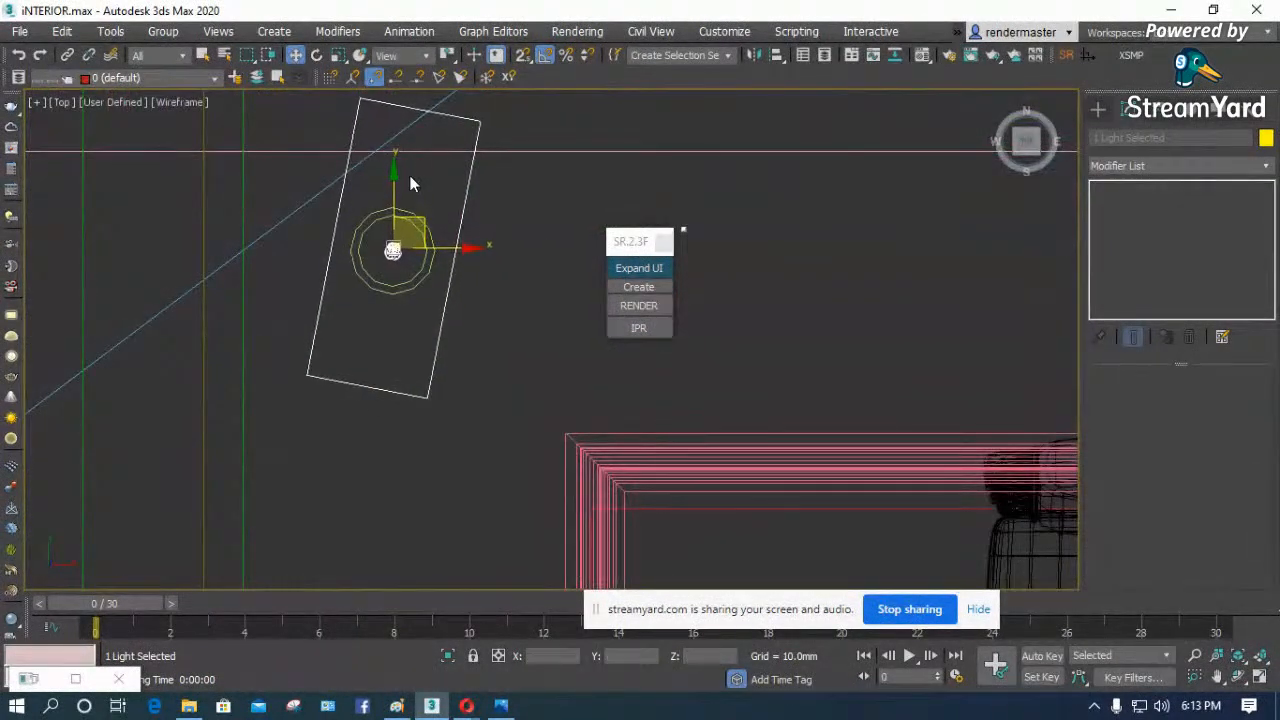
pyautogui.keyDown('shift'); pyautogui.moveTo(434, 171); pyautogui.dragTo(437, 401); pyautogui.keyUp('shift')
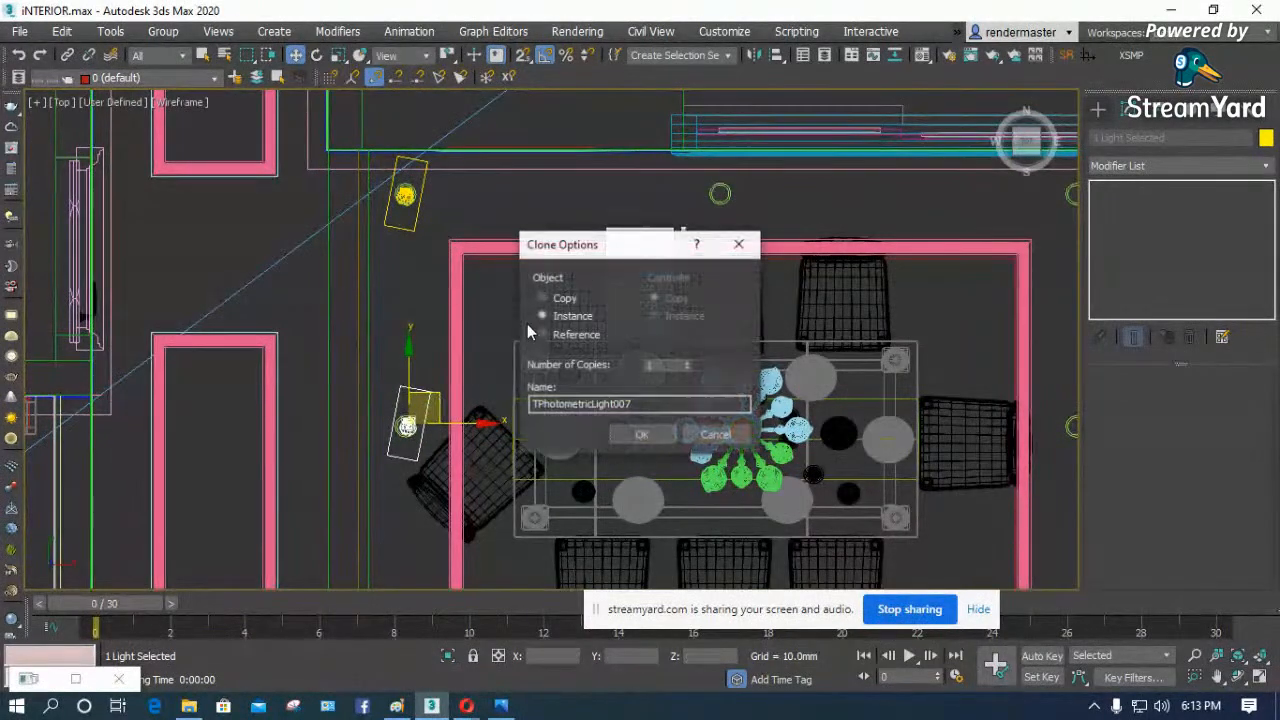
pyautogui.click(643, 437)
# - Examine the light placement and remaining downlights across the living and dining rooms in the wireframe plan and a shaded 3D view
pyautogui.scroll(-6, 492, 274)
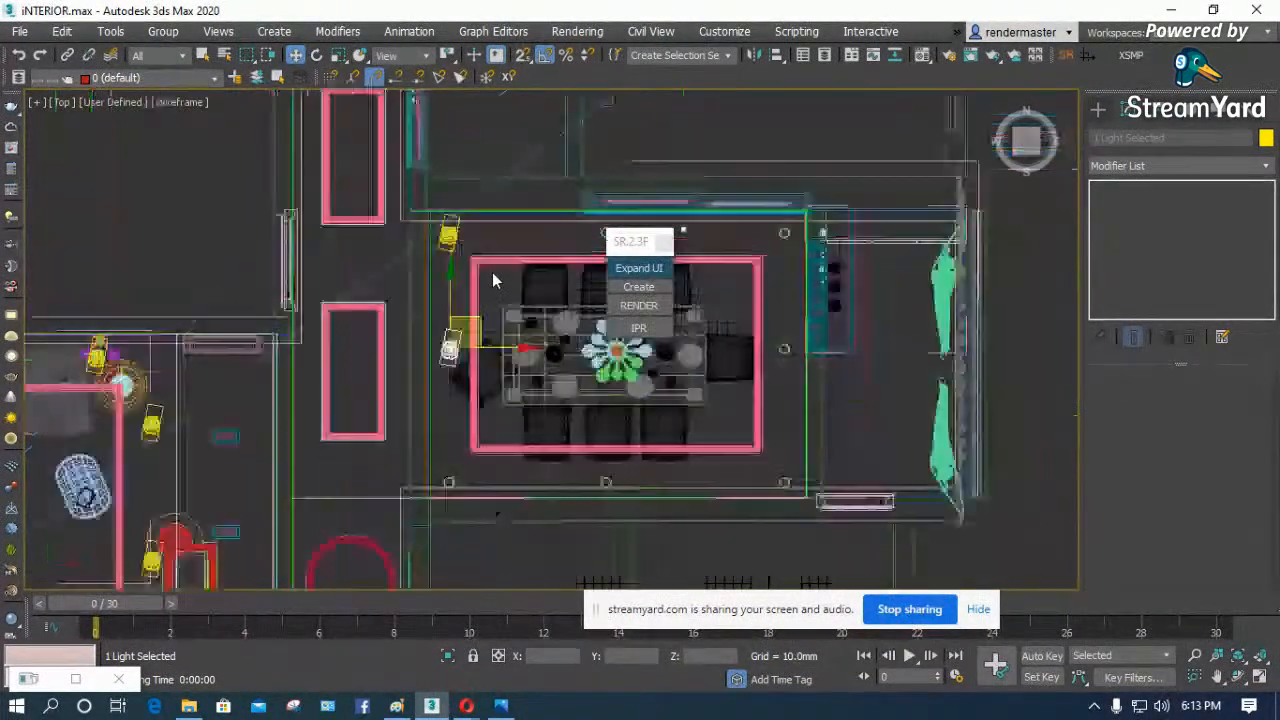
pyautogui.scroll(6, 322, 333)
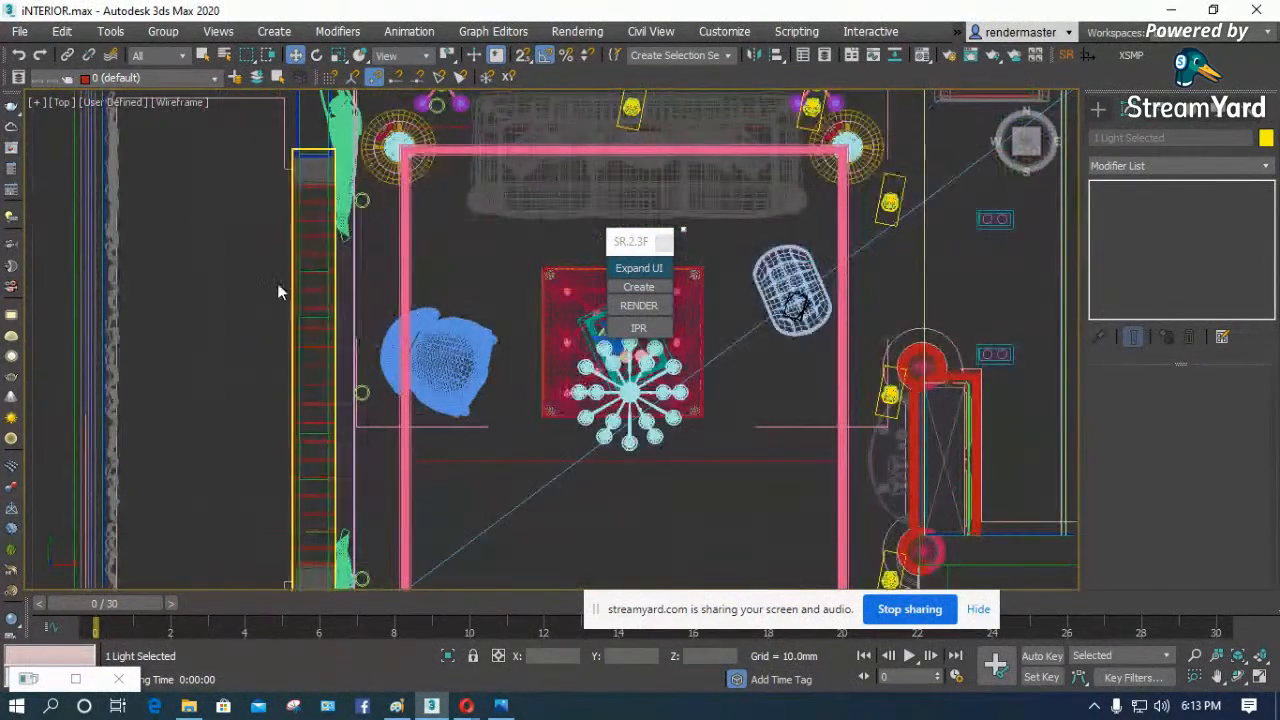
pyautogui.scroll(-6, 272, 226)
pyautogui.scroll(7, 352, 364)
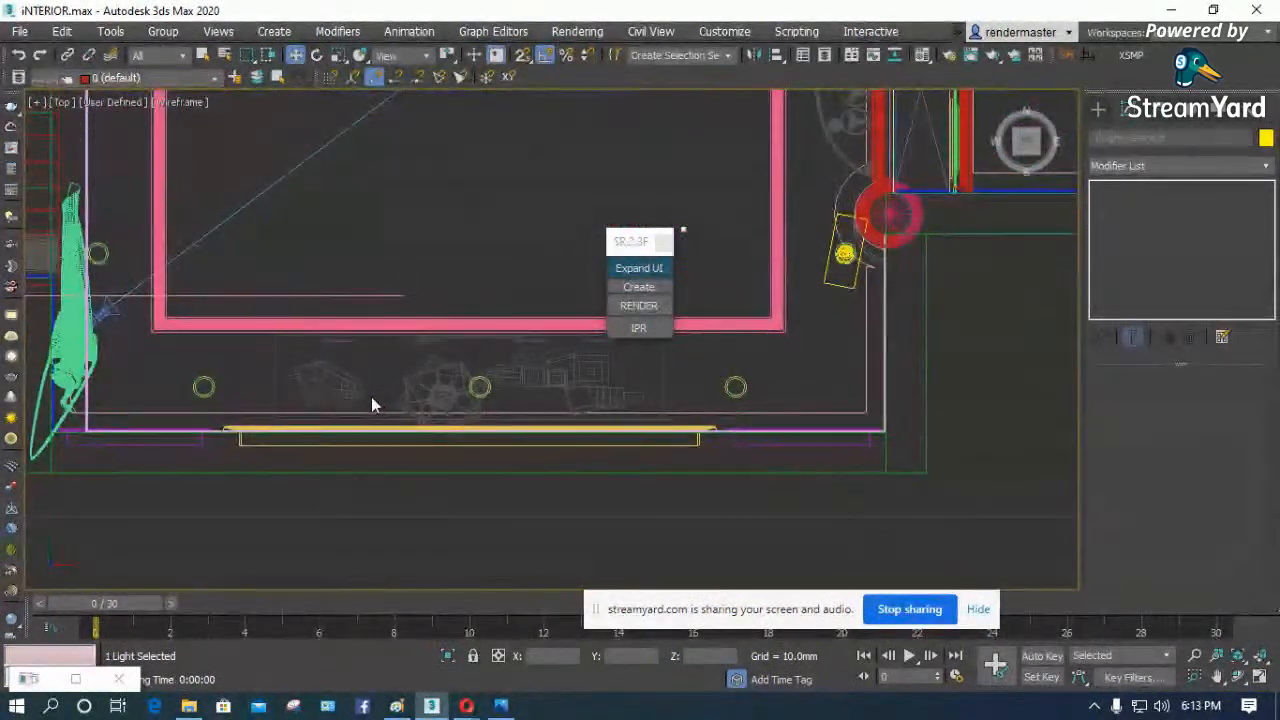
pyautogui.scroll(-6, 371, 398)
pyautogui.click(1240, 679)
pyautogui.moveTo(500, 360); pyautogui.dragTo(527, 272)
pyautogui.press('F3')
pyautogui.moveTo(491, 403)
pyautogui.mouseDown()
pyautogui.moveTo(548, 377)
pyautogui.moveTo(575, 405)
pyautogui.moveTo(805, 406)
pyautogui.mouseUp()
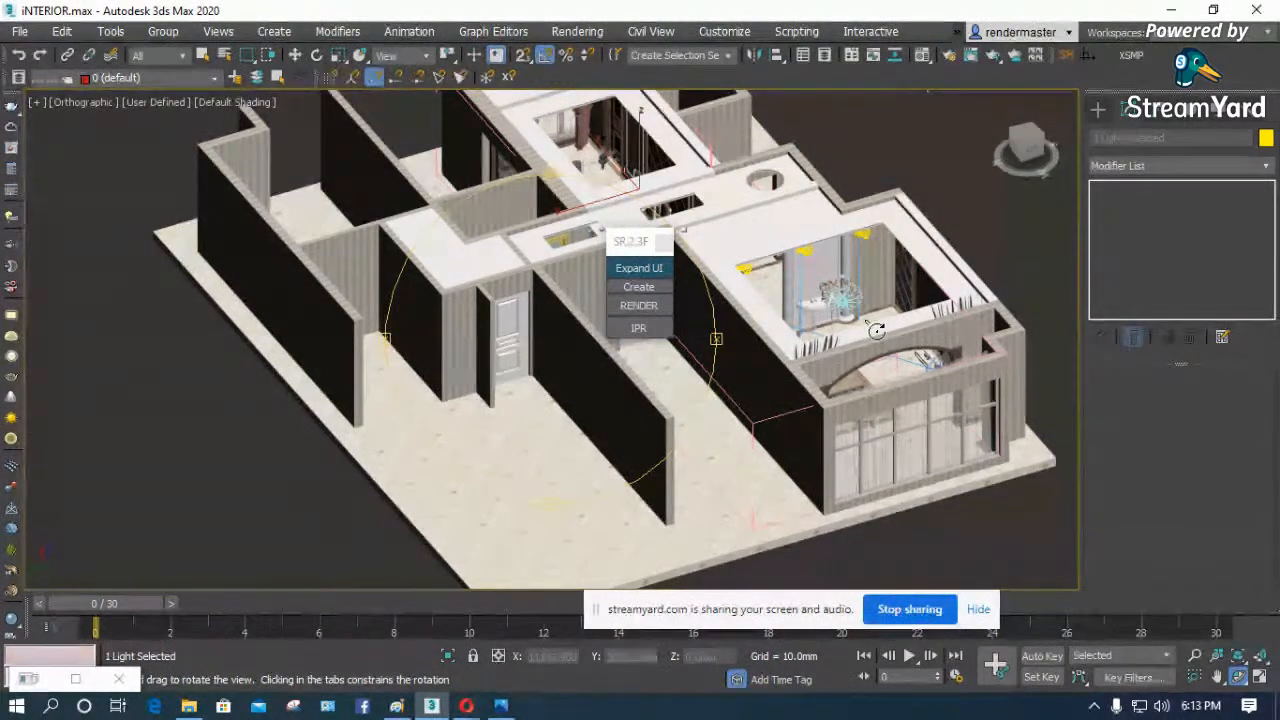
pyautogui.press('t')
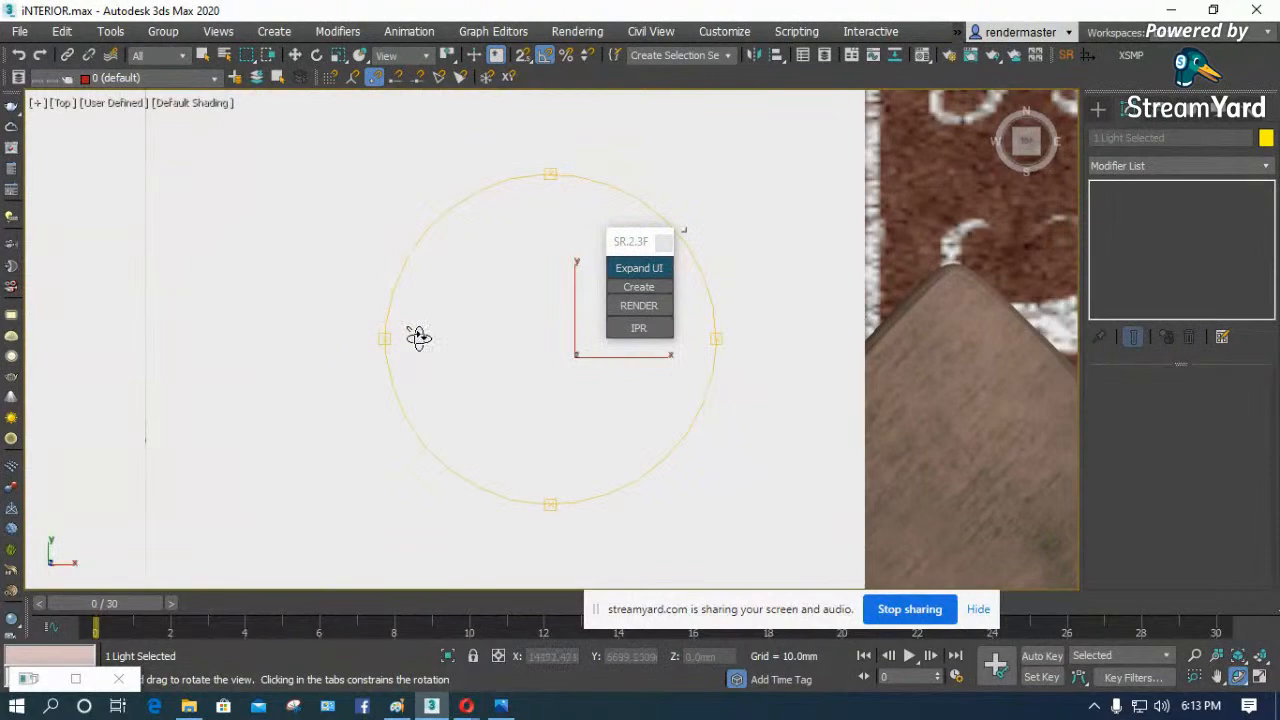
pyautogui.press('F3')
pyautogui.rightClick(311, 329)
pyautogui.scroll(-6, 258, 342)
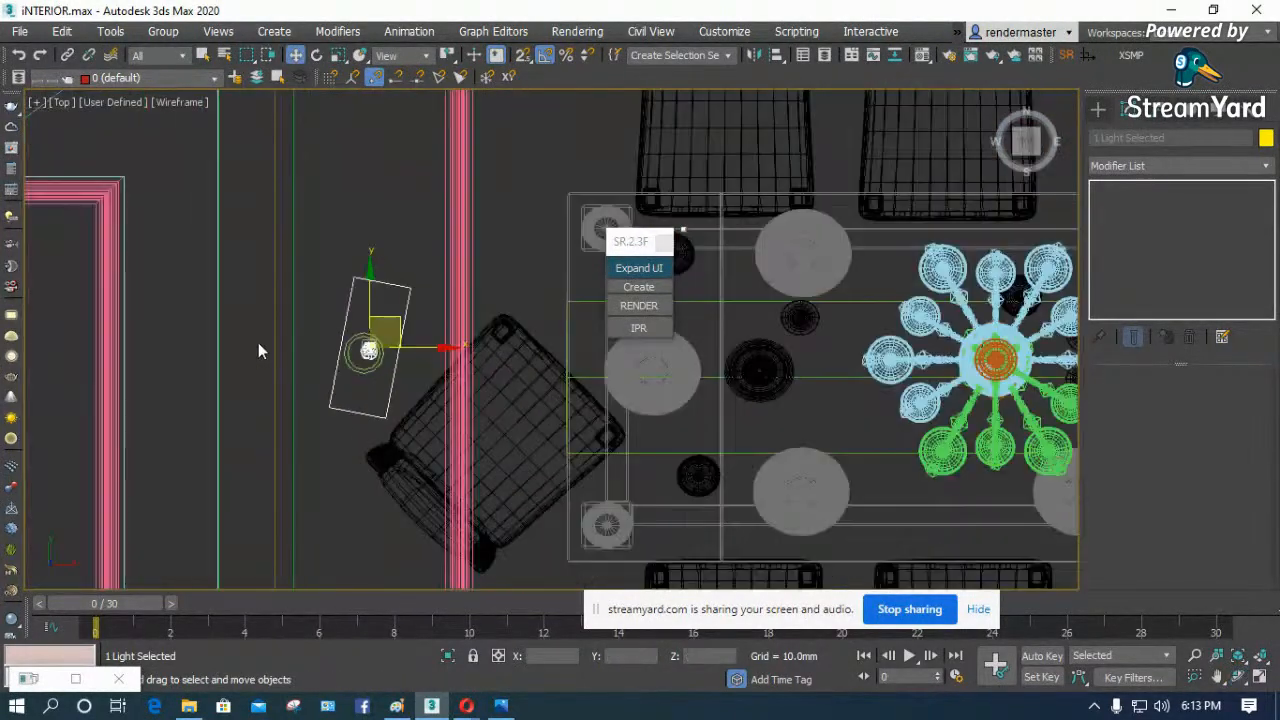
pyautogui.scroll(-10, 470, 320)
pyautogui.scroll(10, 313, 367)
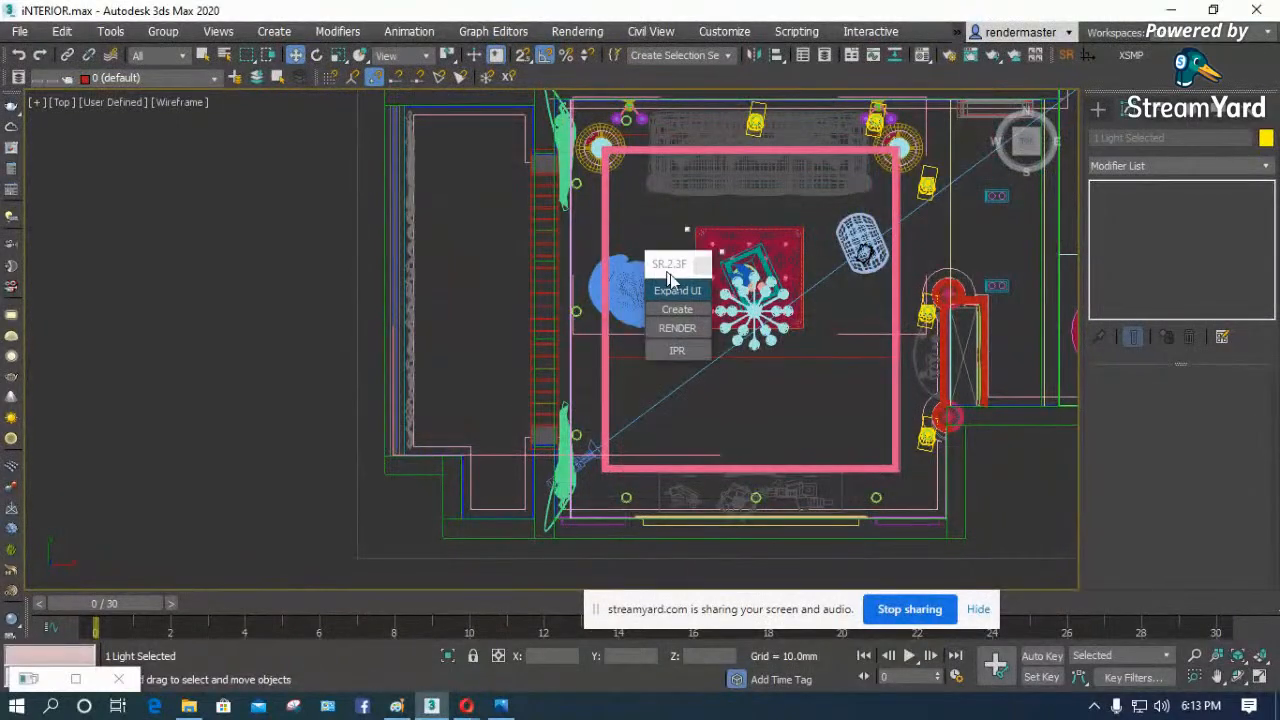
# - Create a plane VRayLight about 1952 mm long and 2031 mm wide in the top view, over the balcony side outside the living room
pyautogui.click(1099, 110)
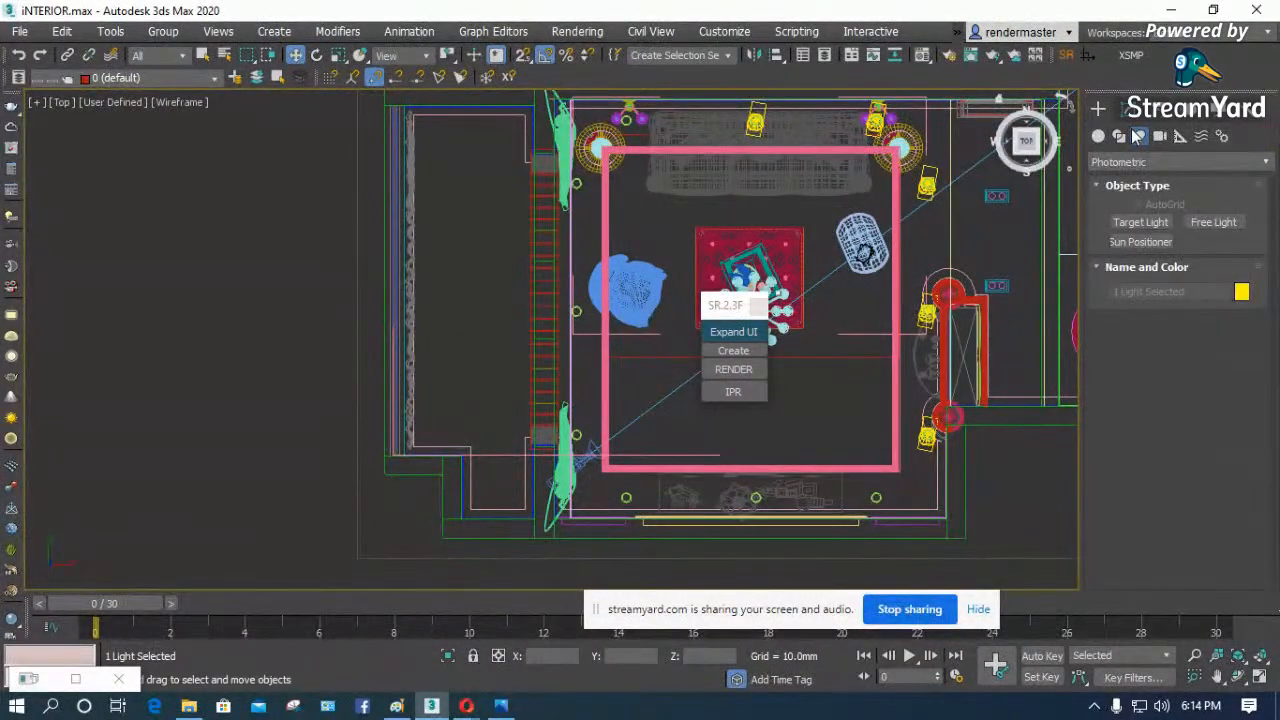
pyautogui.click(1099, 136)
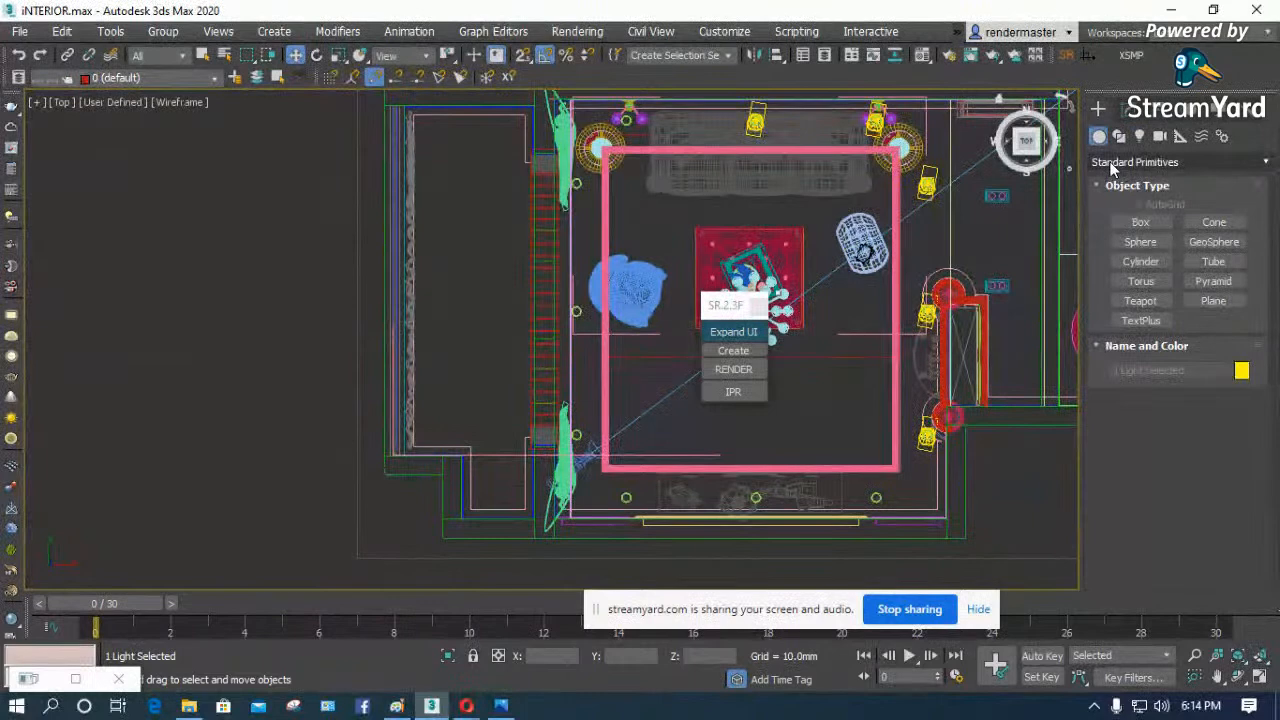
pyautogui.click(1113, 163)
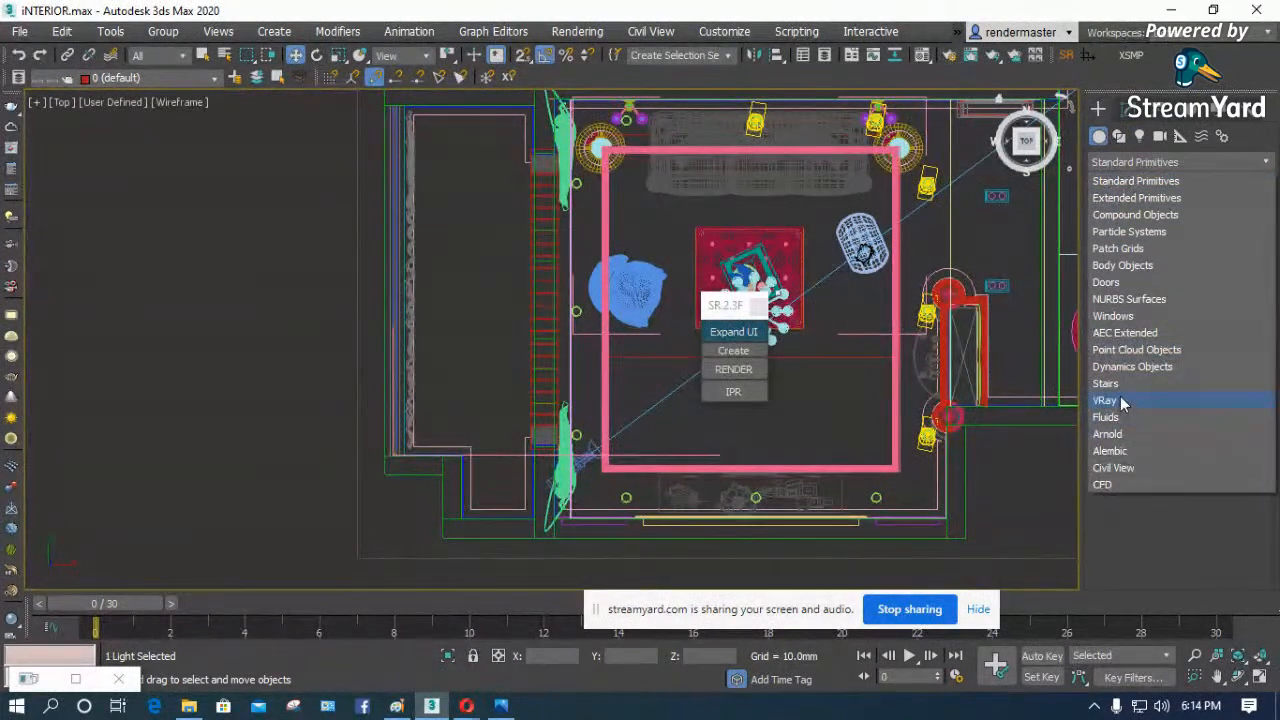
pyautogui.click(1120, 401)
pyautogui.click(1140, 136)
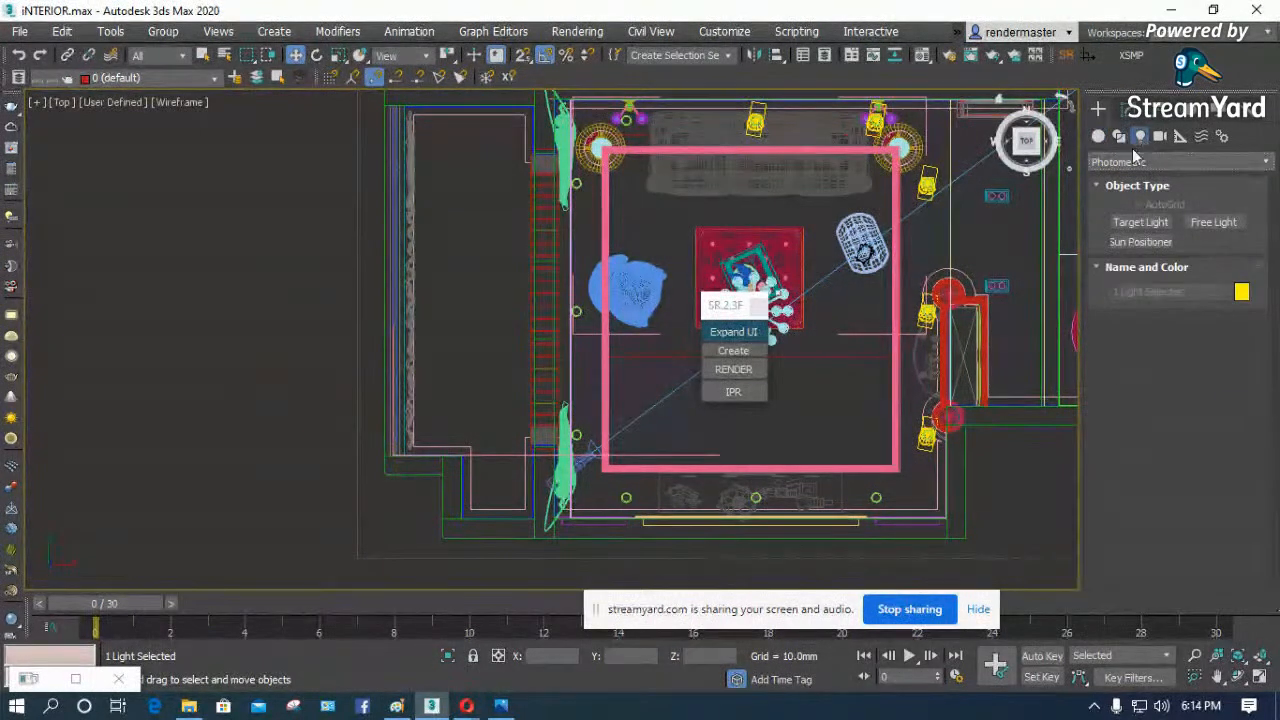
pyautogui.click(1118, 163)
pyautogui.click(1111, 214)
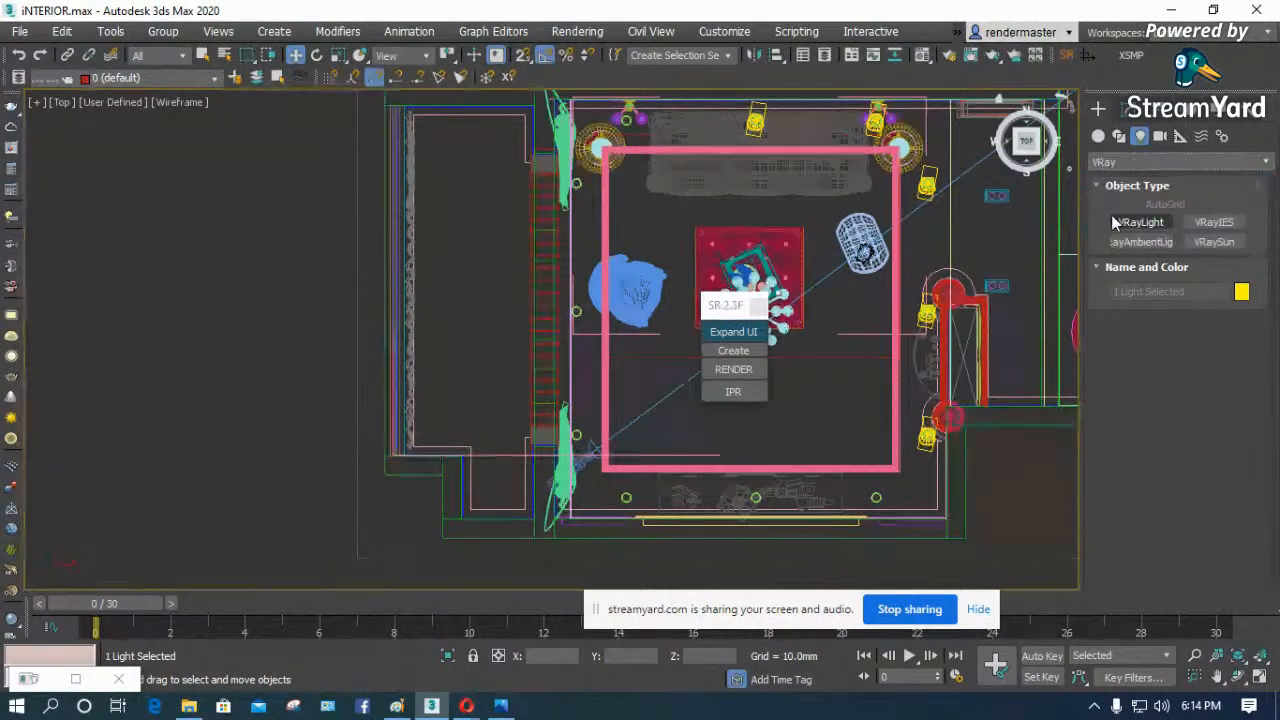
pyautogui.click(1141, 222)
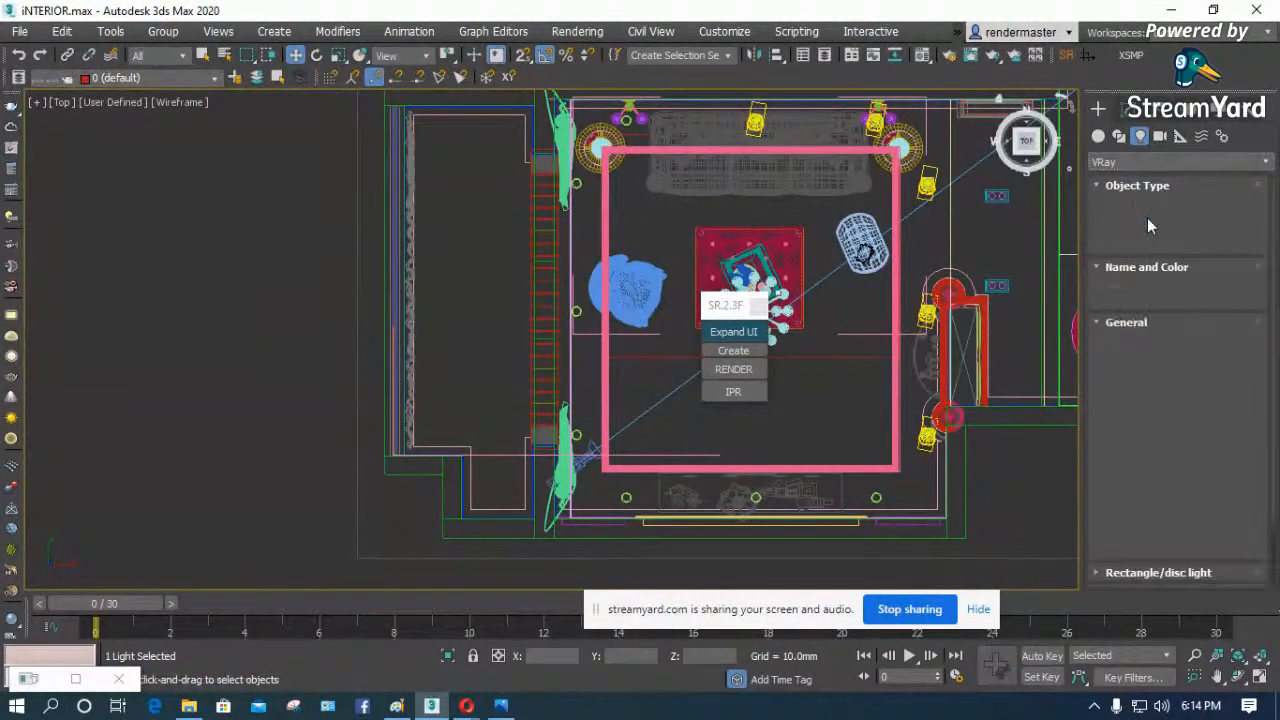
pyautogui.moveTo(268, 189); pyautogui.dragTo(453, 380)
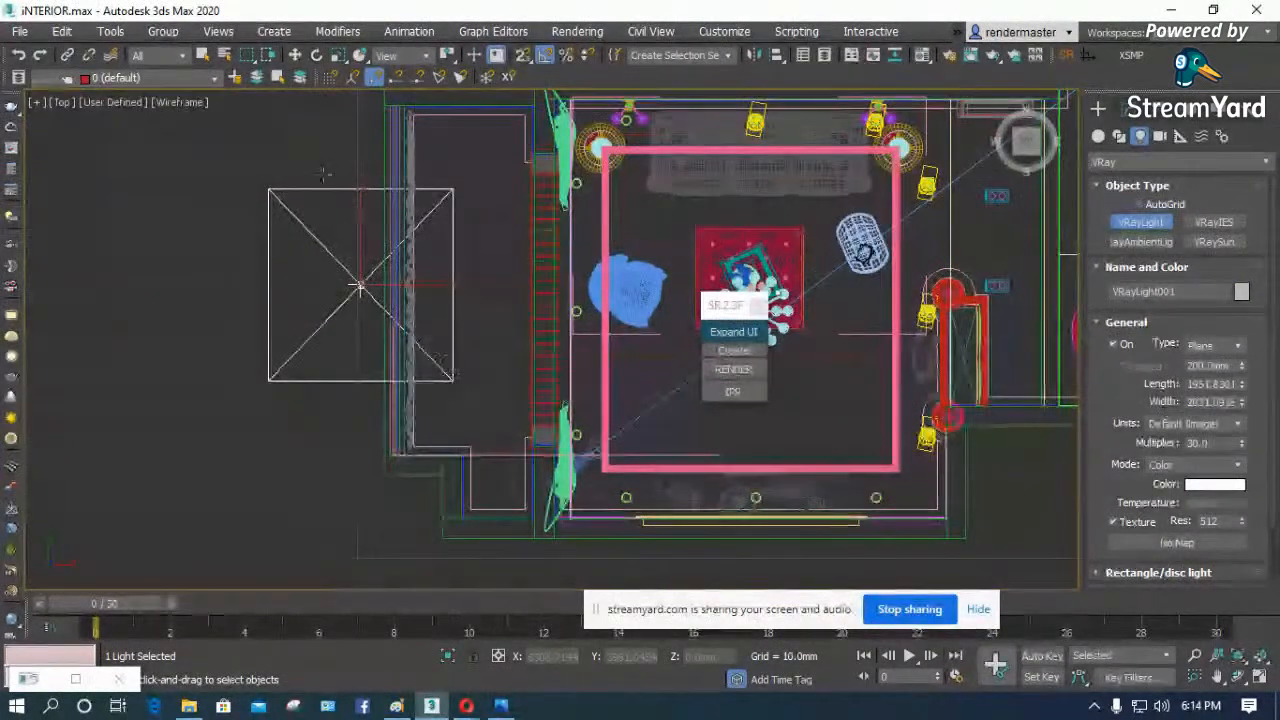
# - Move the plane light toward the living room's window opening and raise it to a height of about 1528 mm
pyautogui.click(295, 54)
pyautogui.moveTo(390, 264); pyautogui.dragTo(517, 265)
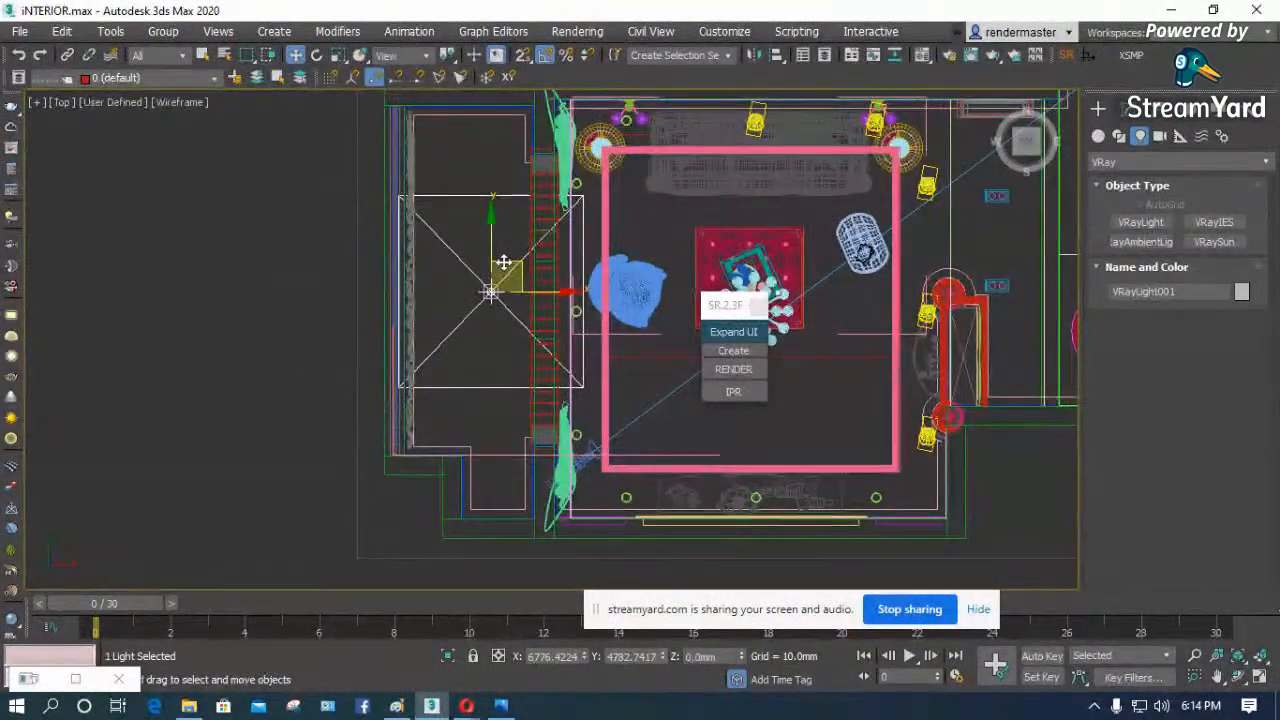
pyautogui.press('f')
pyautogui.press('z')
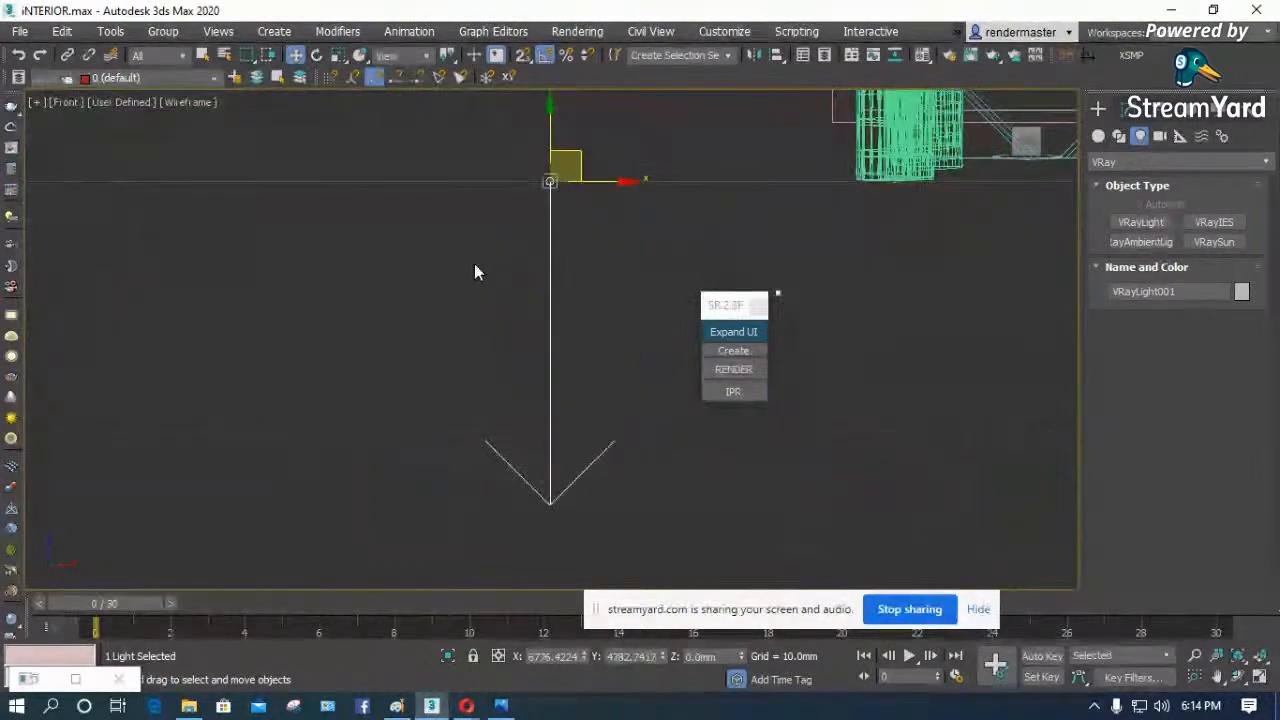
pyautogui.scroll(-5, 434, 281)
pyautogui.scroll(-5, 464, 279)
pyautogui.scroll(3, 458, 272)
pyautogui.moveTo(456, 272); pyautogui.dragTo(451, 311, button='middle')
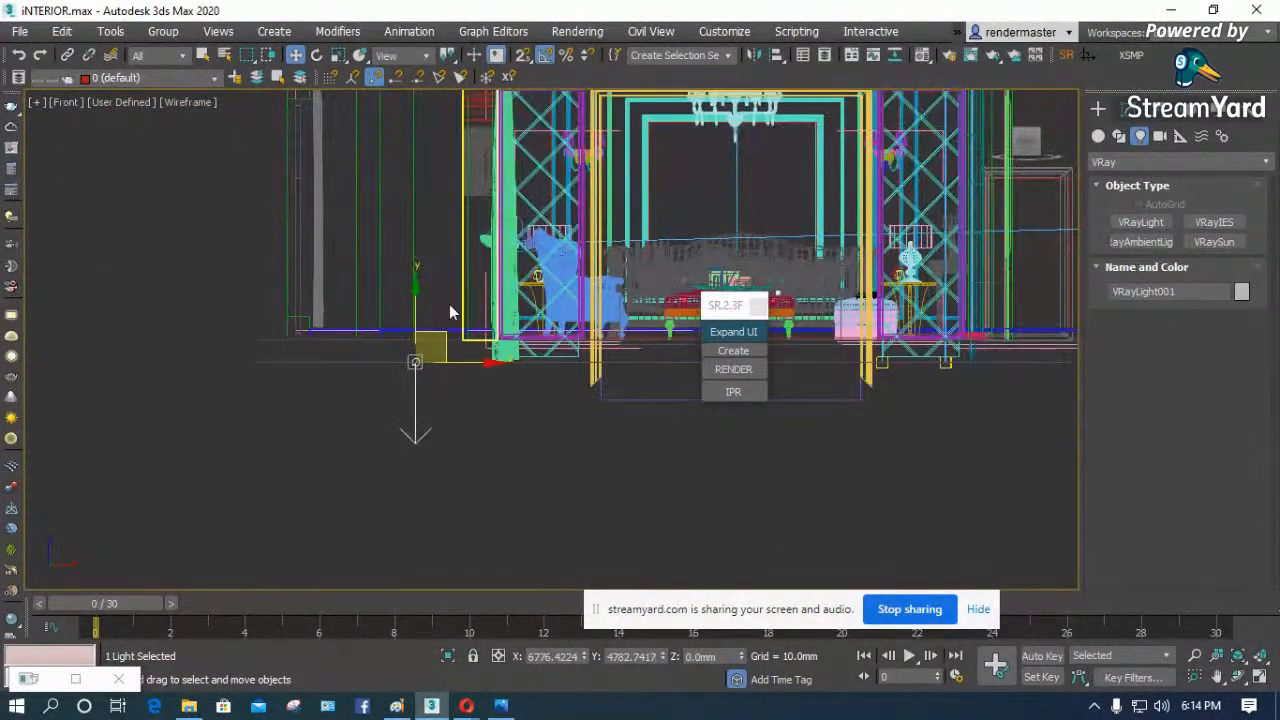
pyautogui.moveTo(418, 312); pyautogui.dragTo(414, 194)
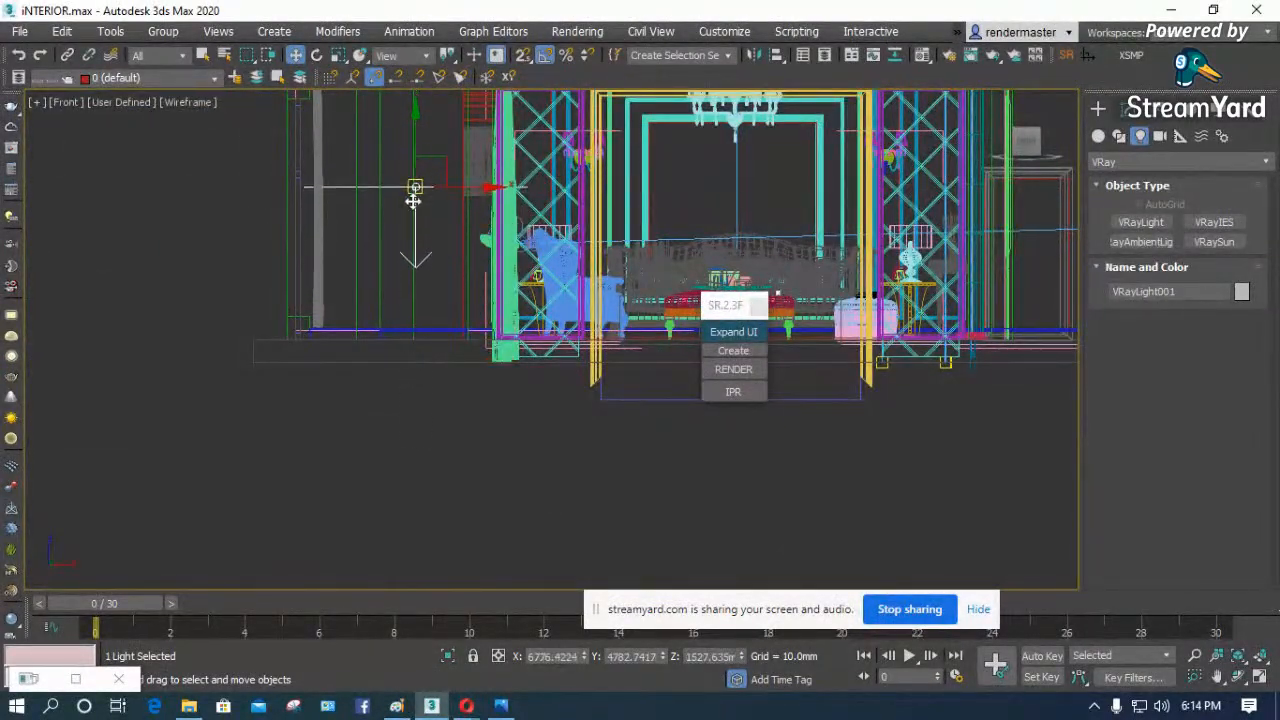
# - Rotate the plane light by -90° to face into the living room and move it closer to the window, at about 1481 mm height
pyautogui.scroll(-3, 414, 194)
pyautogui.scroll(3, 414, 264)
pyautogui.scroll(4, 409, 300)
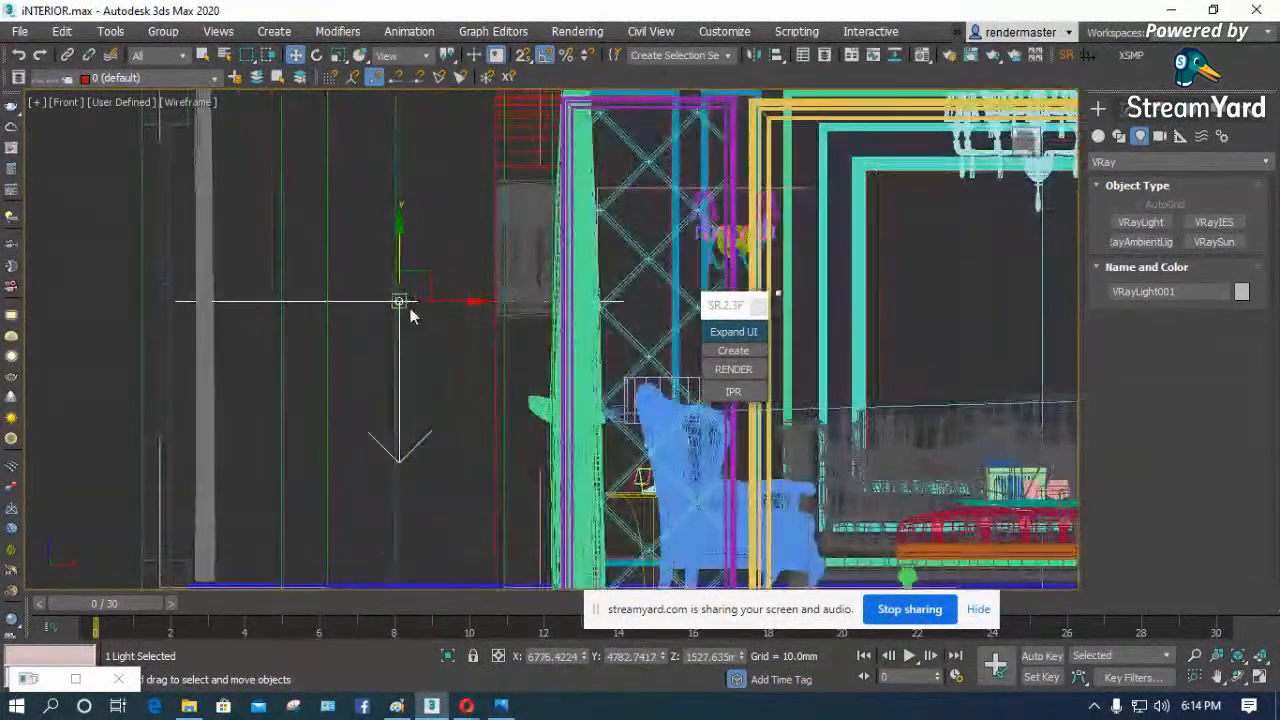
pyautogui.press('e')
pyautogui.moveTo(490, 309); pyautogui.dragTo(489, 284)
pyautogui.moveTo(476, 222); pyautogui.dragTo(476, 231)
pyautogui.scroll(-3, 304, 265)
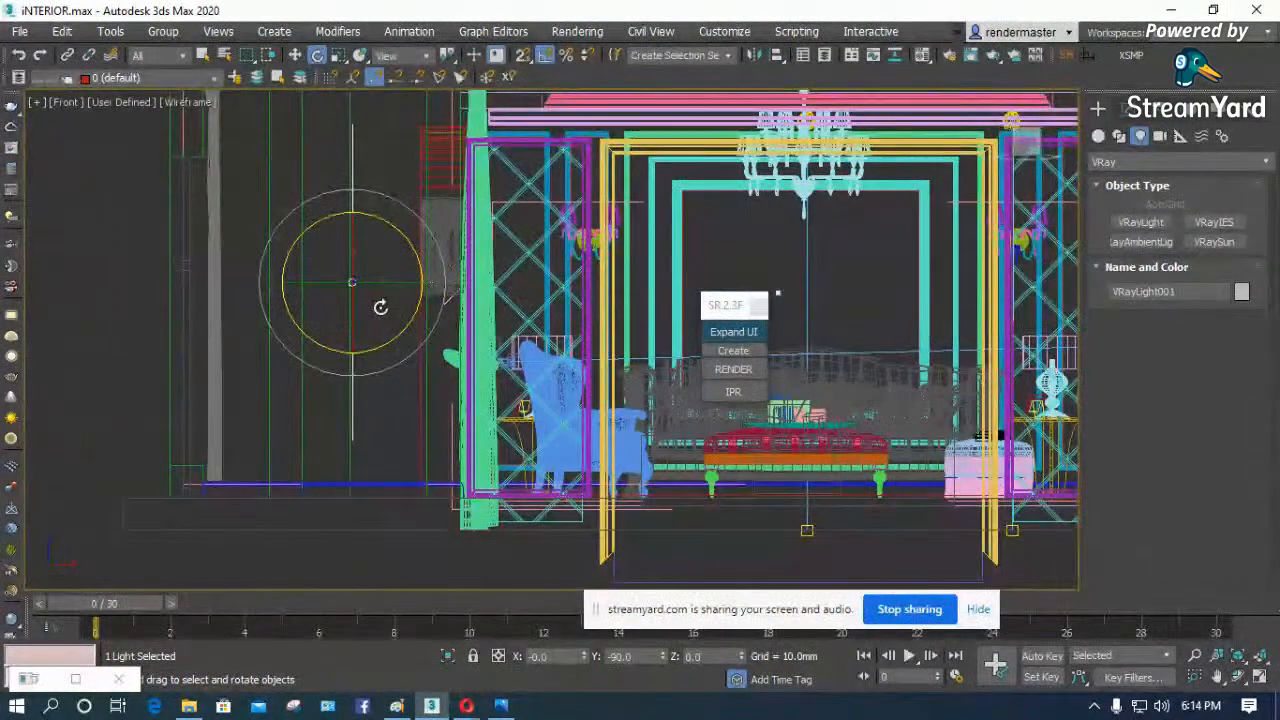
pyautogui.press('w')
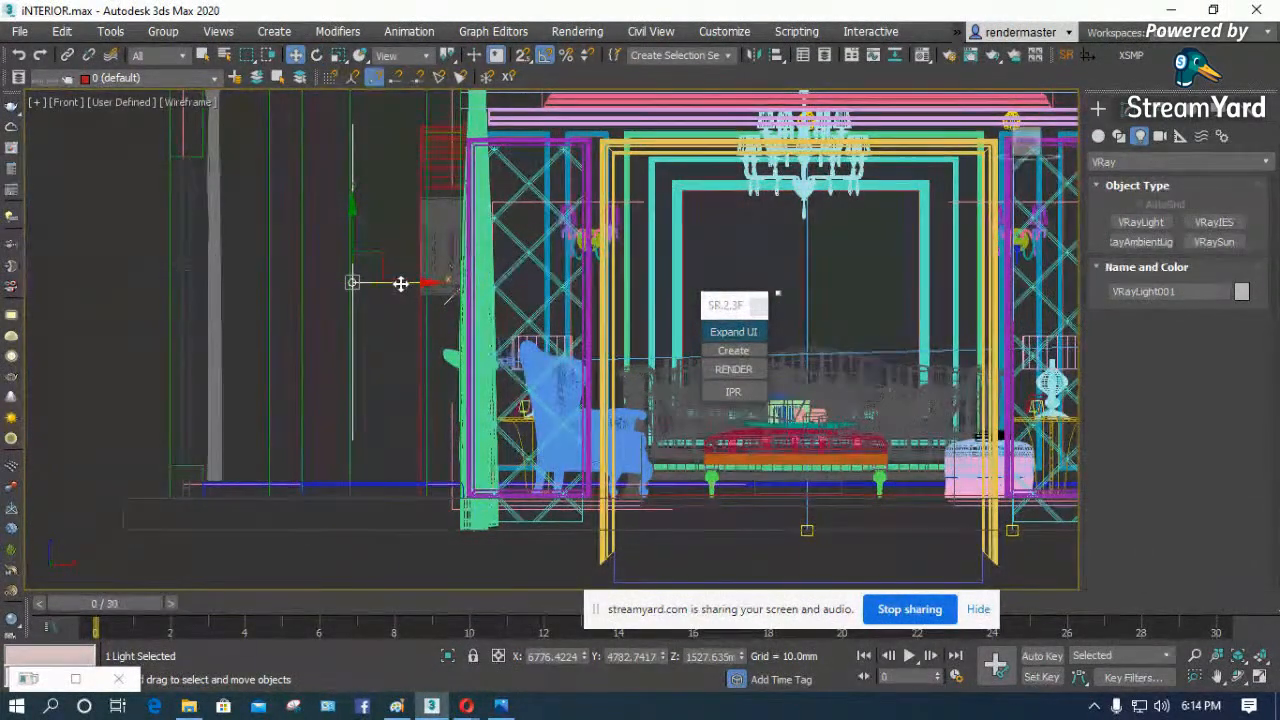
pyautogui.moveTo(400, 284); pyautogui.dragTo(425, 261)
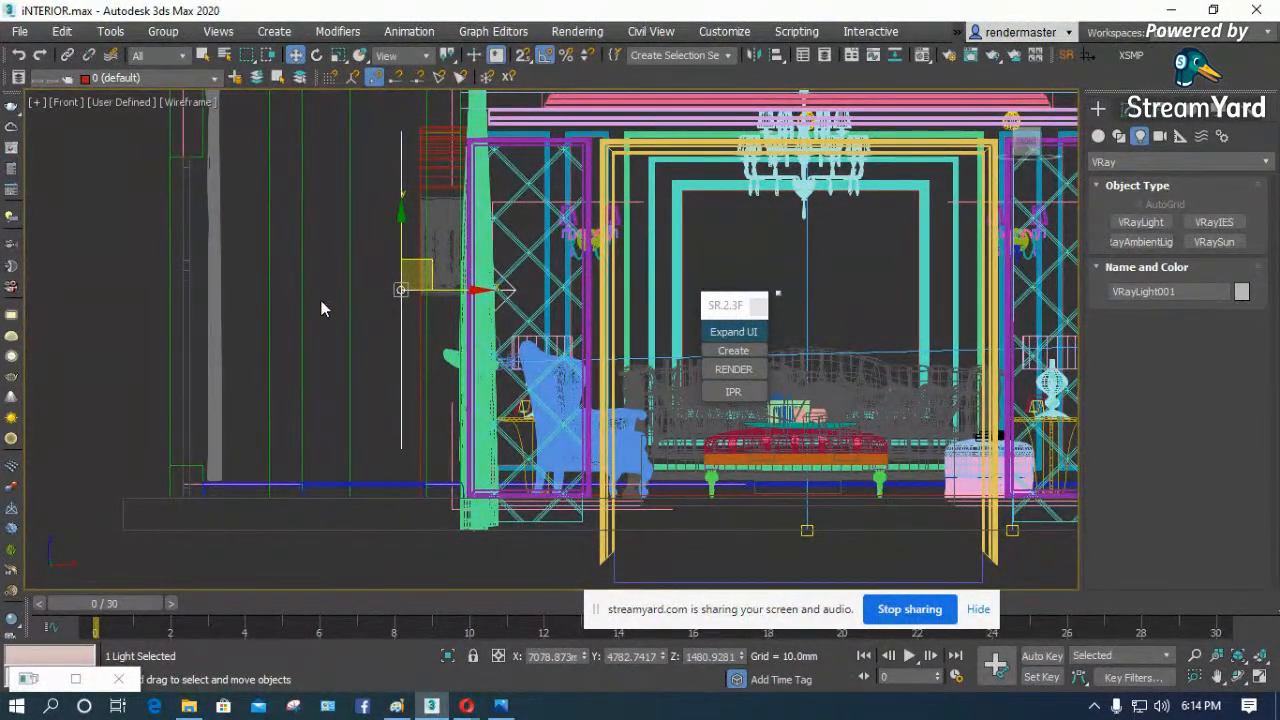
# - Render the camera view, check the whole image's brightness in the V-Ray frame buffer, and close it
pyautogui.scroll(-4, 322, 305)
pyautogui.press('c')
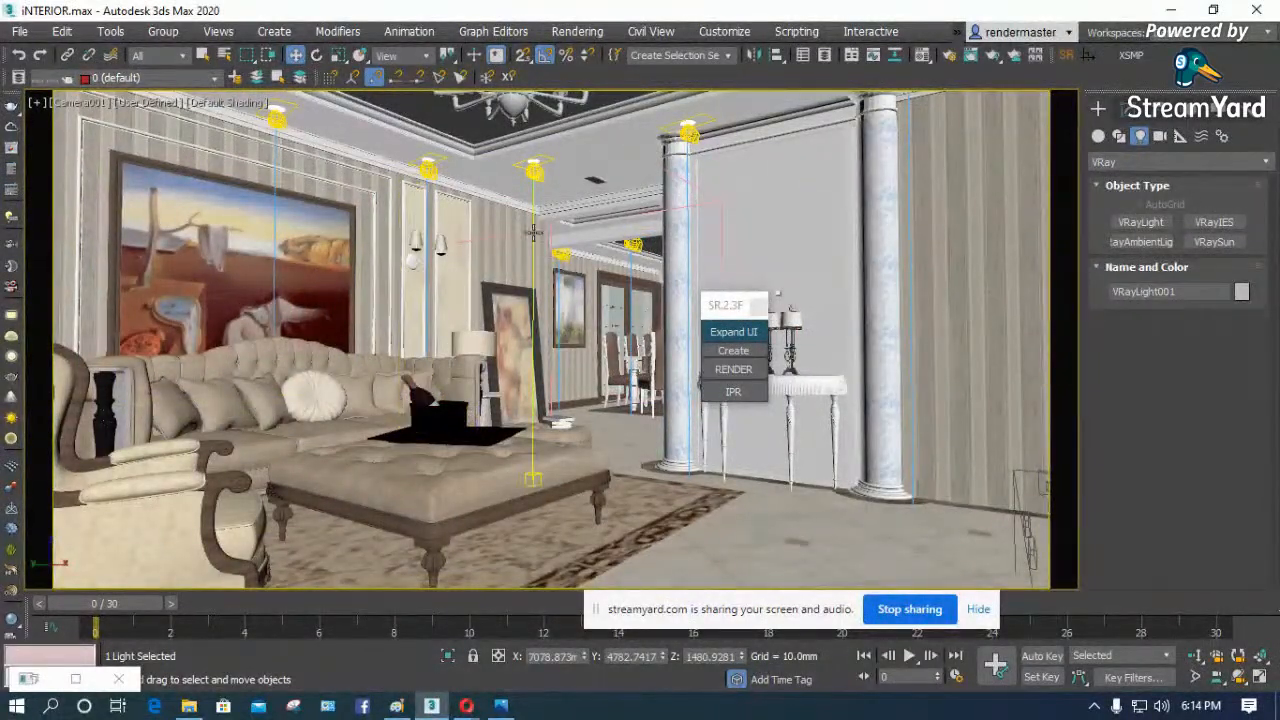
pyautogui.click(735, 370)
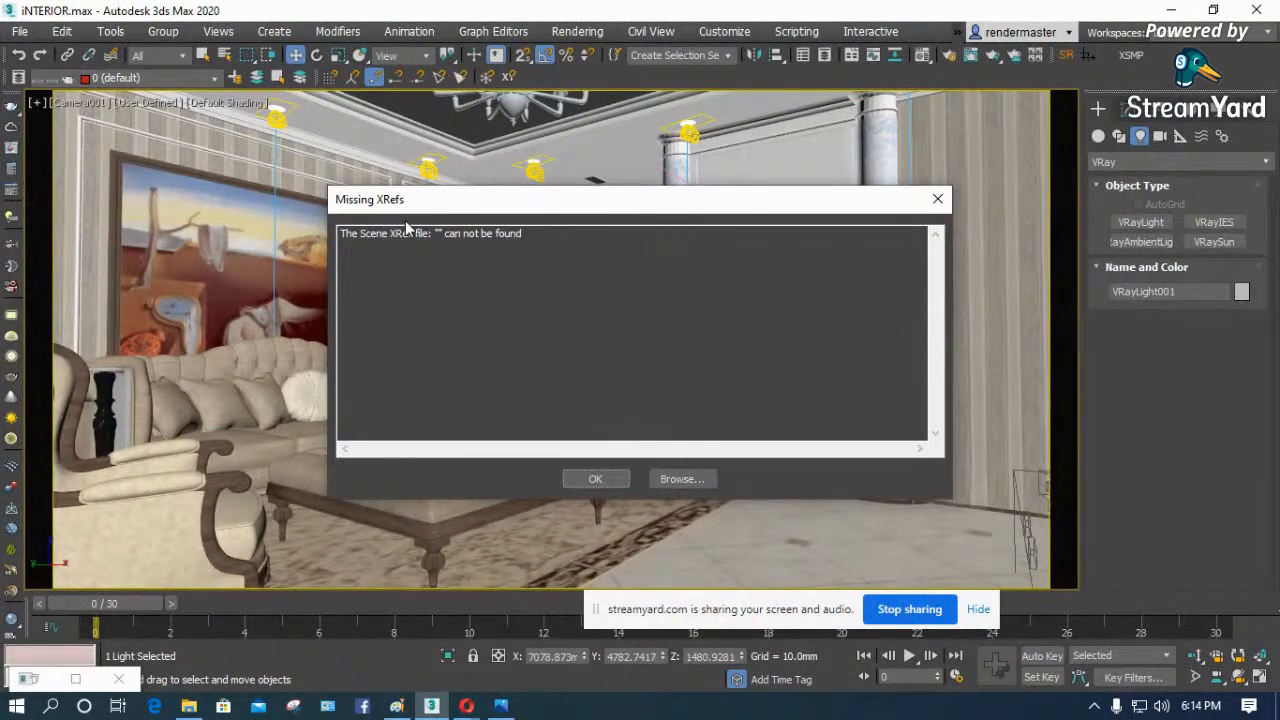
pyautogui.click(596, 478)
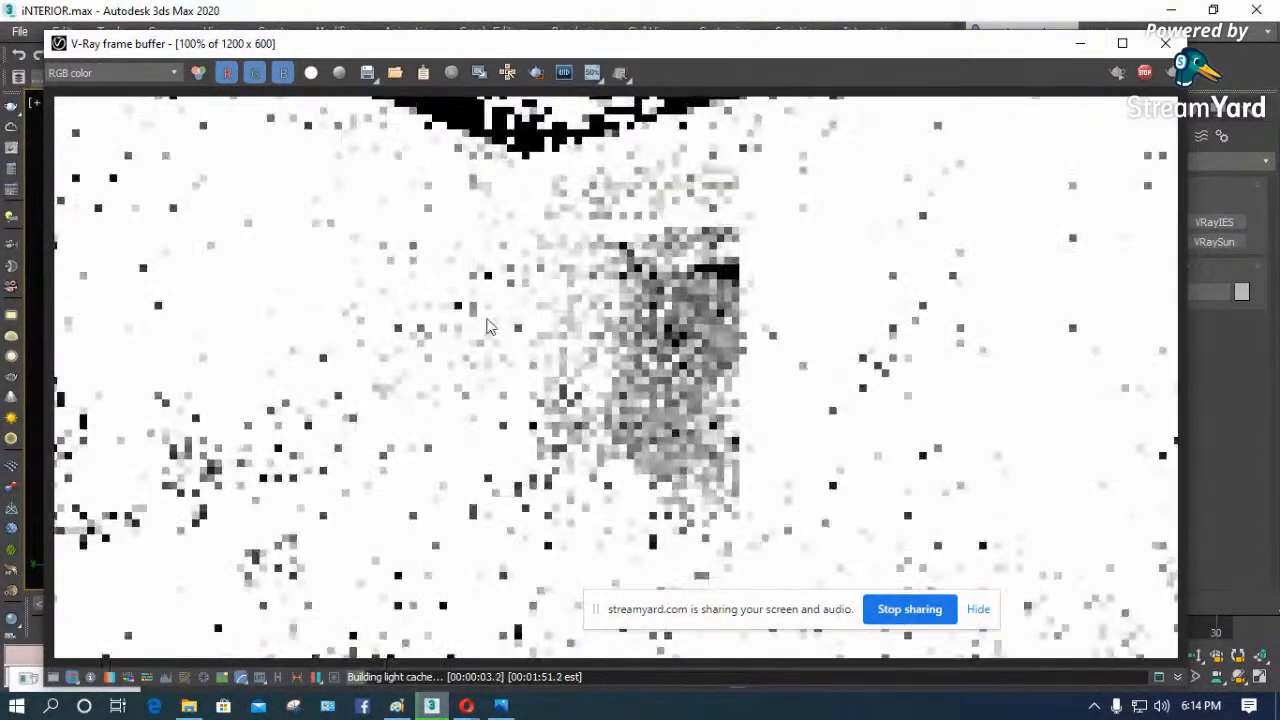
pyautogui.scroll(-1, 423, 293)
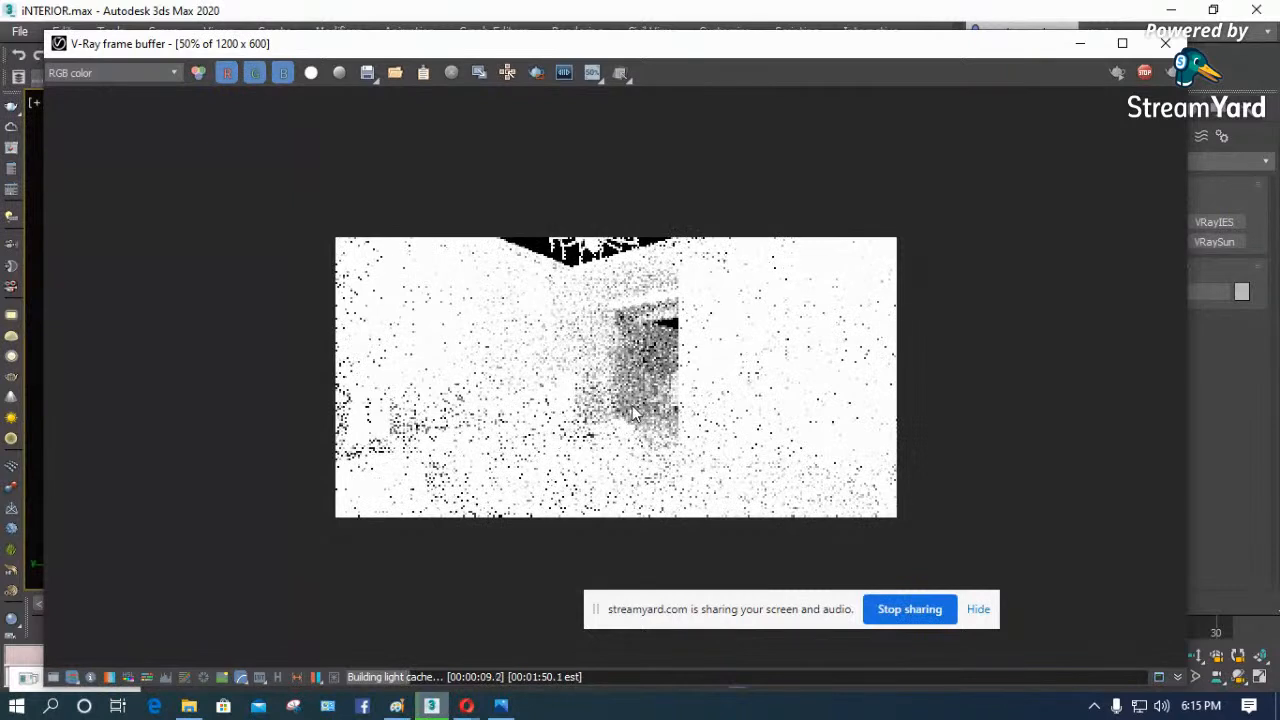
pyautogui.click(537, 72)
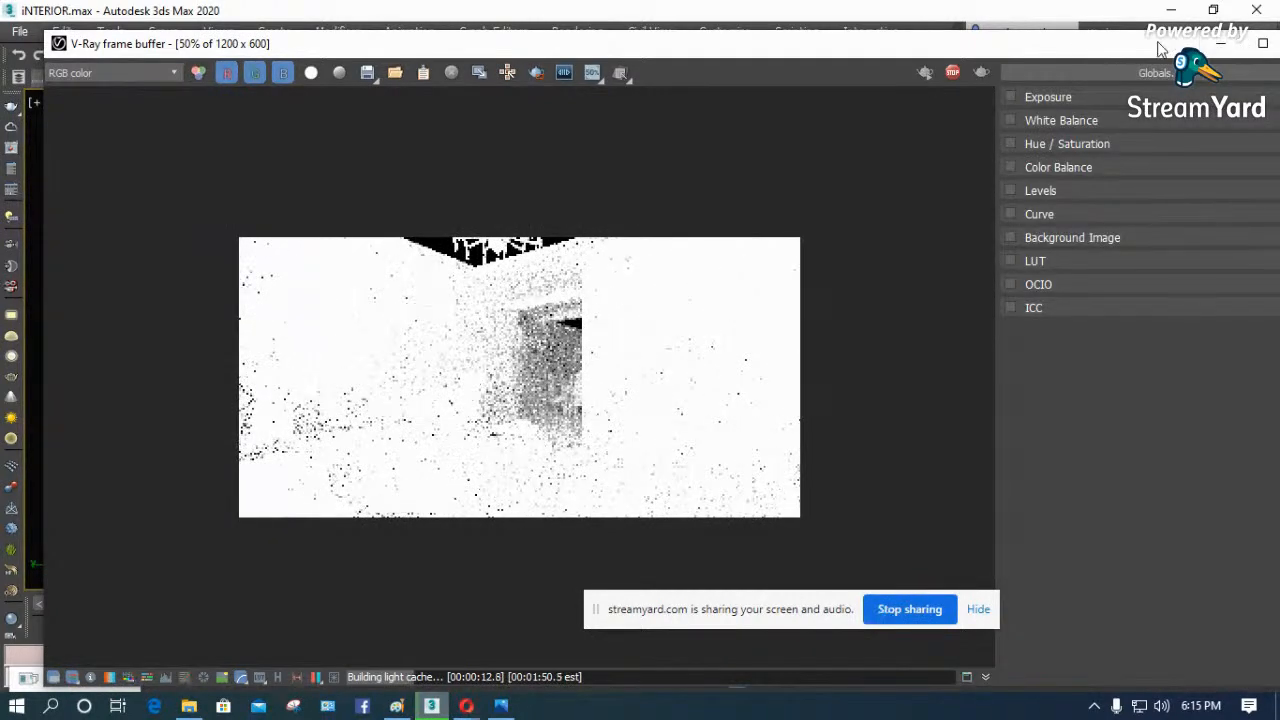
pyautogui.moveTo(1157, 44); pyautogui.dragTo(895, 126)
pyautogui.click(1043, 126)
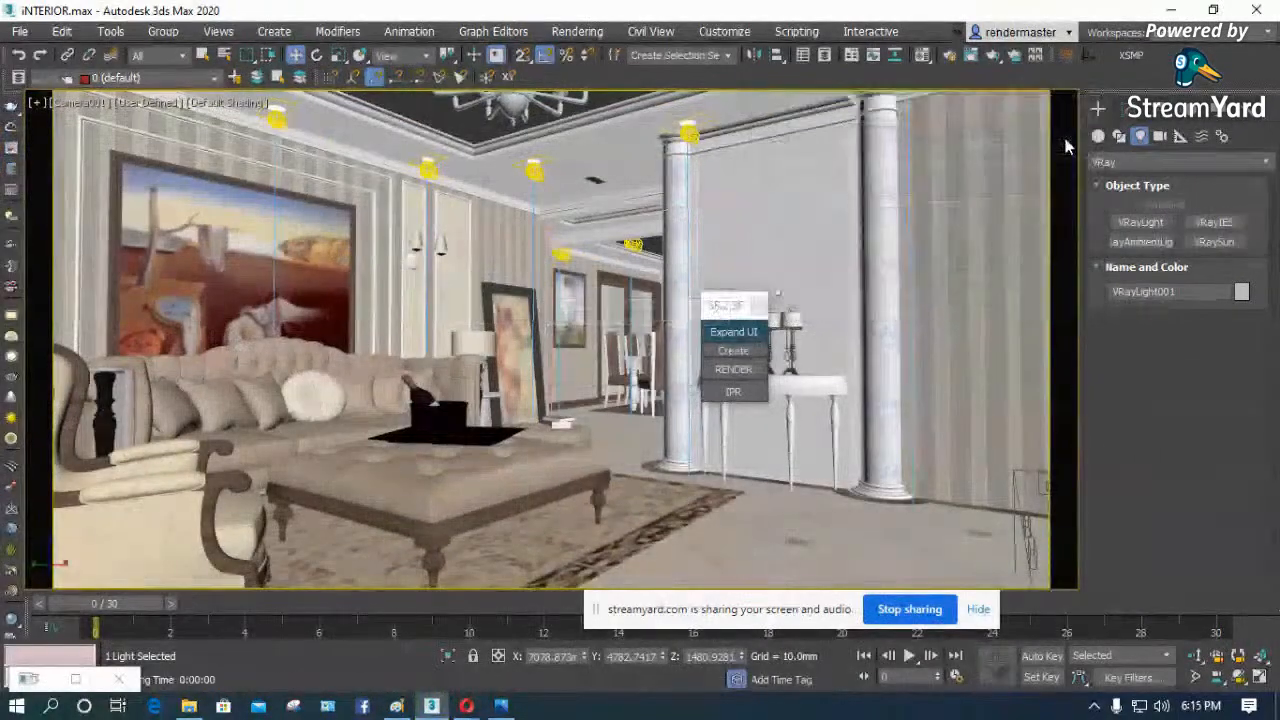
# - Set the photometric ceiling light above the leaning painting to lx intensity units with a value of 500
pyautogui.click(538, 182)
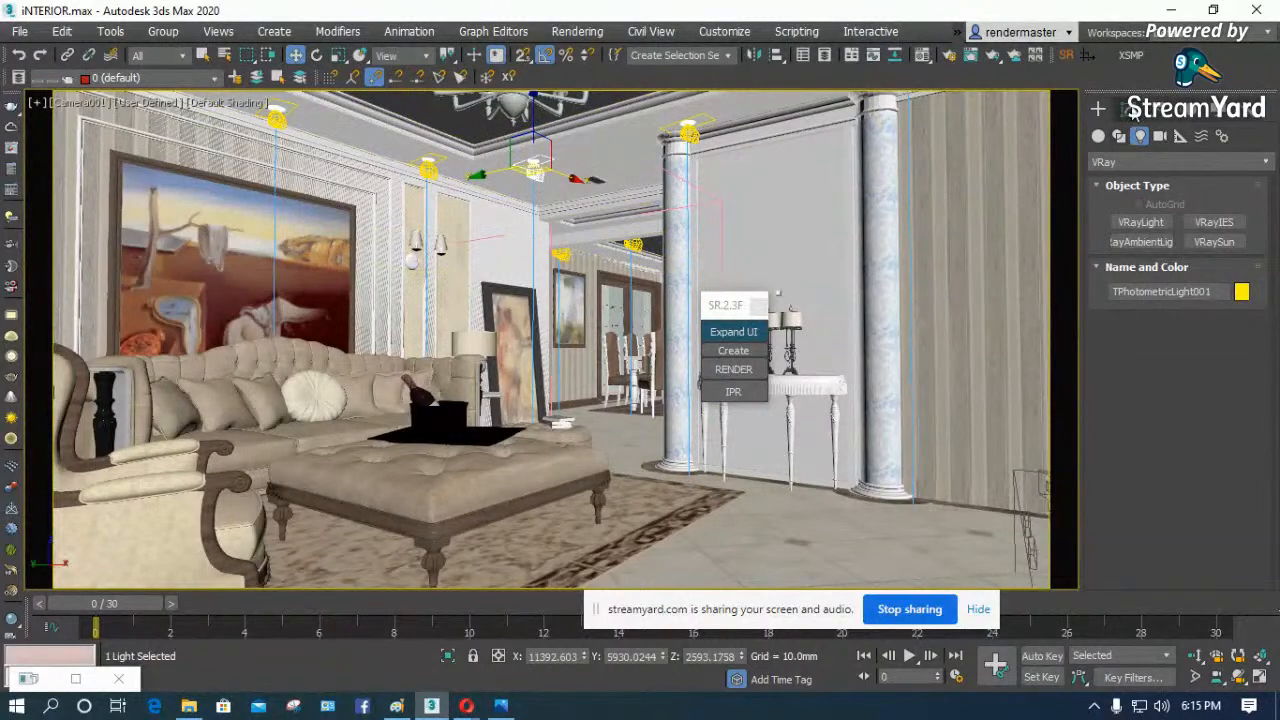
pyautogui.click(1121, 108)
pyautogui.moveTo(1094, 445); pyautogui.dragTo(1107, 300)
pyautogui.moveTo(1099, 472); pyautogui.dragTo(1096, 244)
pyautogui.moveTo(1085, 544); pyautogui.dragTo(1100, 352)
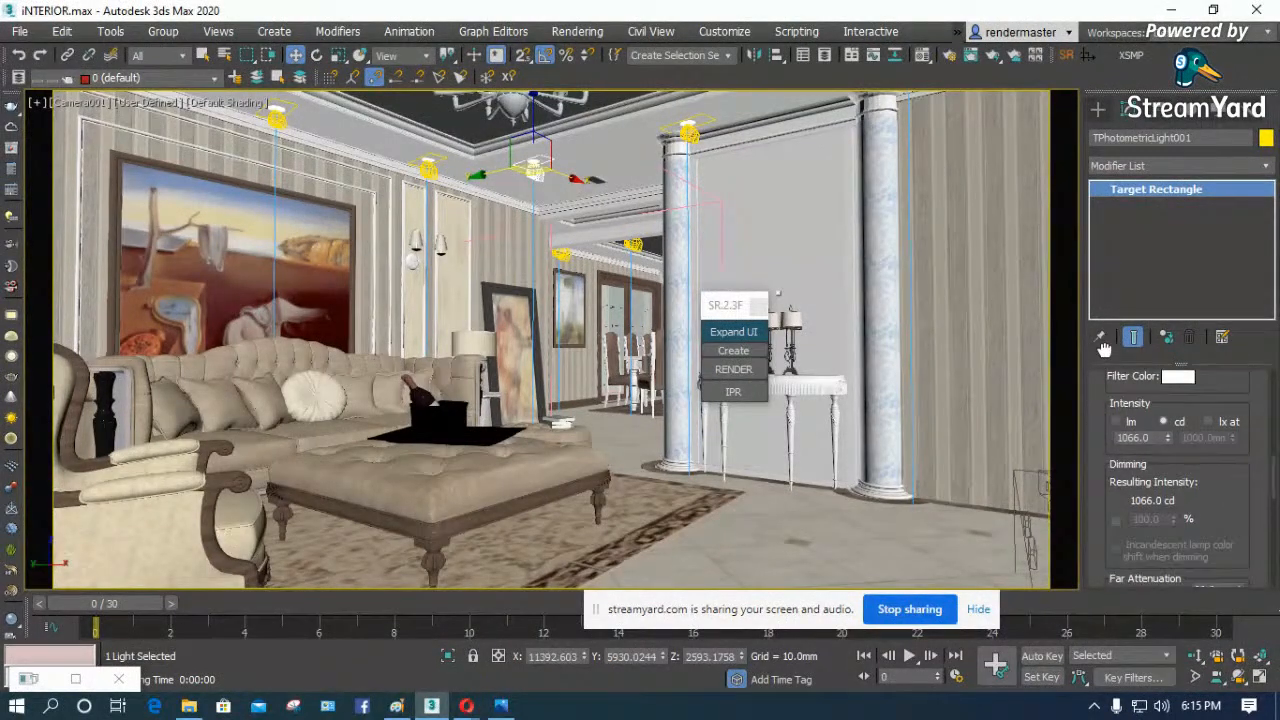
pyautogui.click(1222, 423)
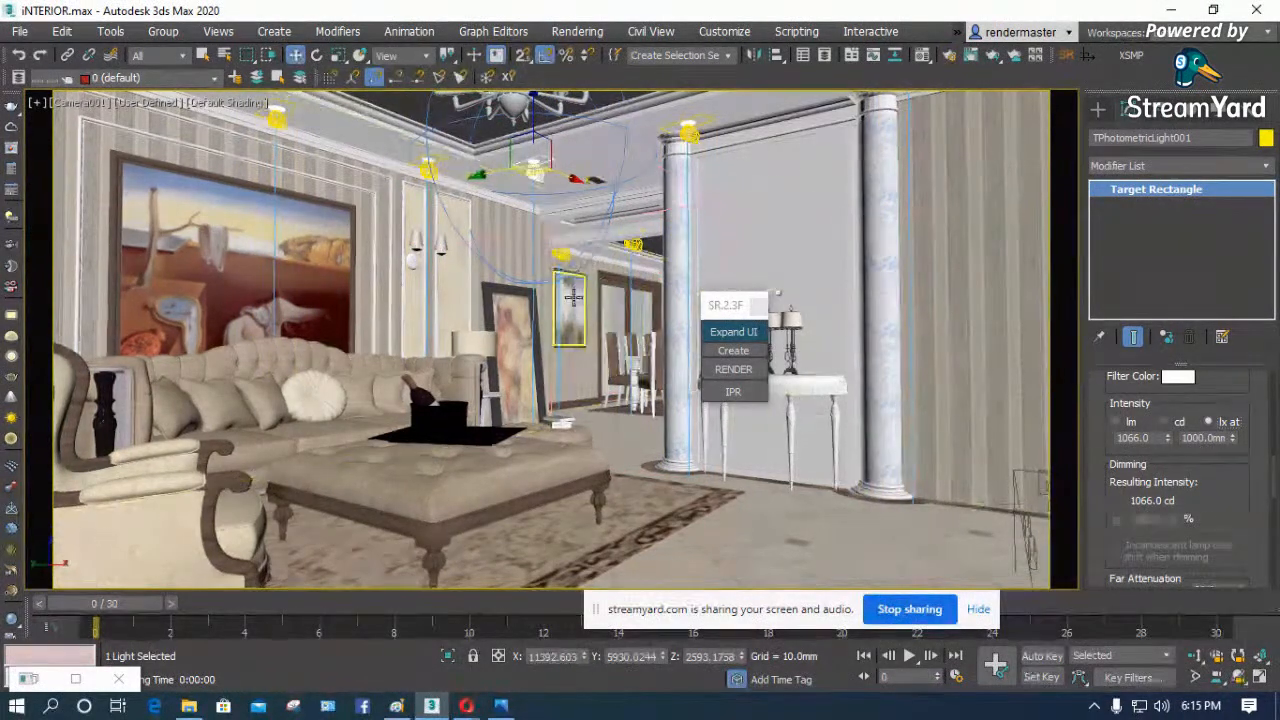
pyautogui.click(1118, 422)
pyautogui.click(1208, 422)
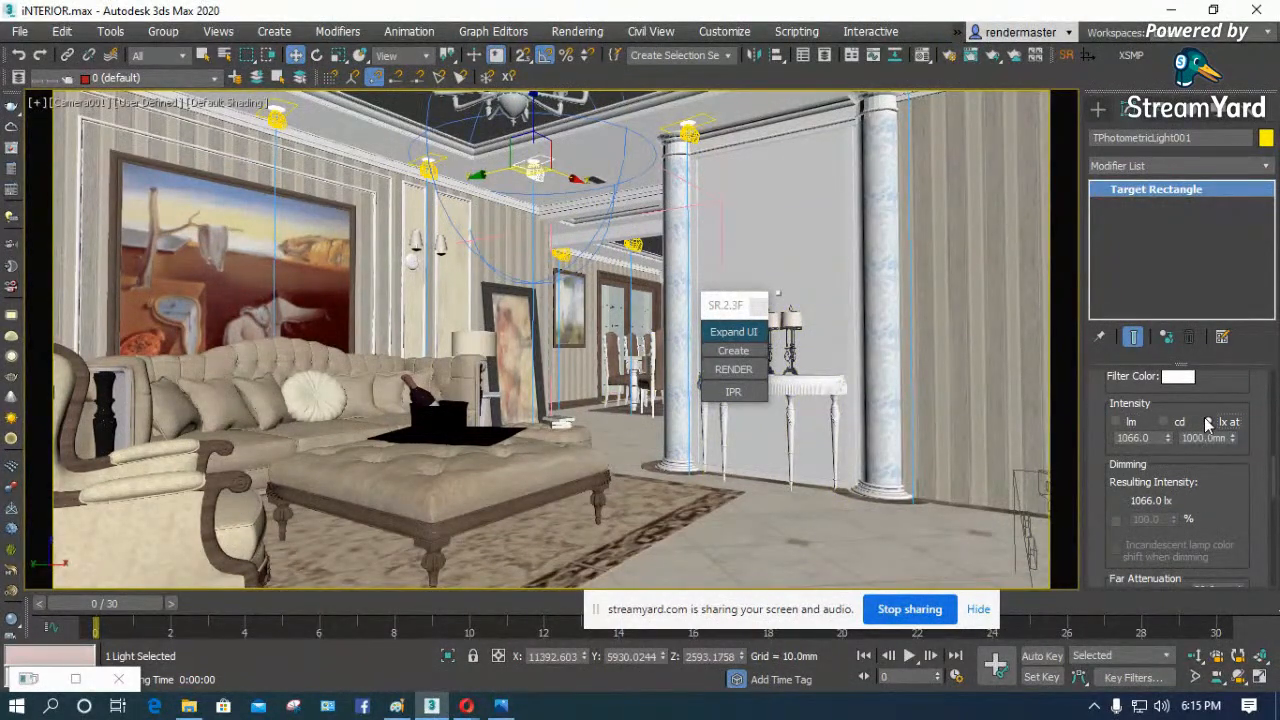
pyautogui.click(1158, 440)
pyautogui.write('500')
pyautogui.press('Return')
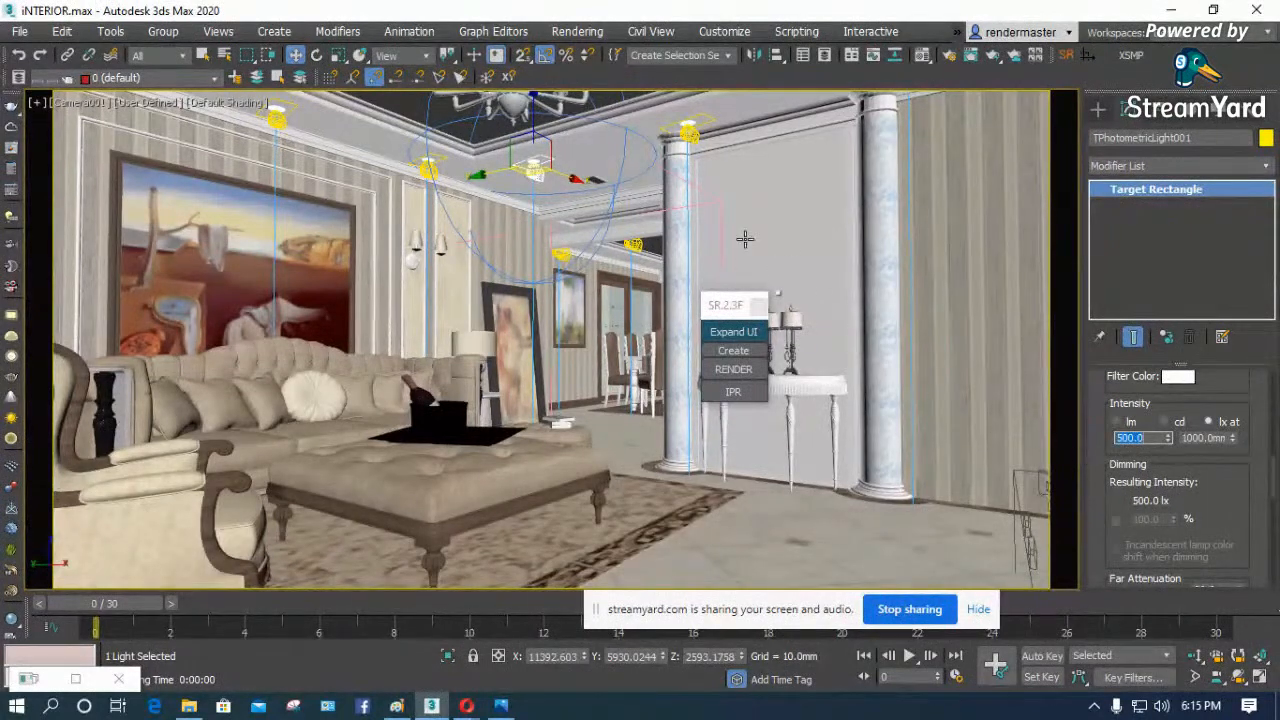
# - Set the photometric light's lx measuring distance to 3000 mm, keeping its intensity at 500
pyautogui.click(1180, 438)
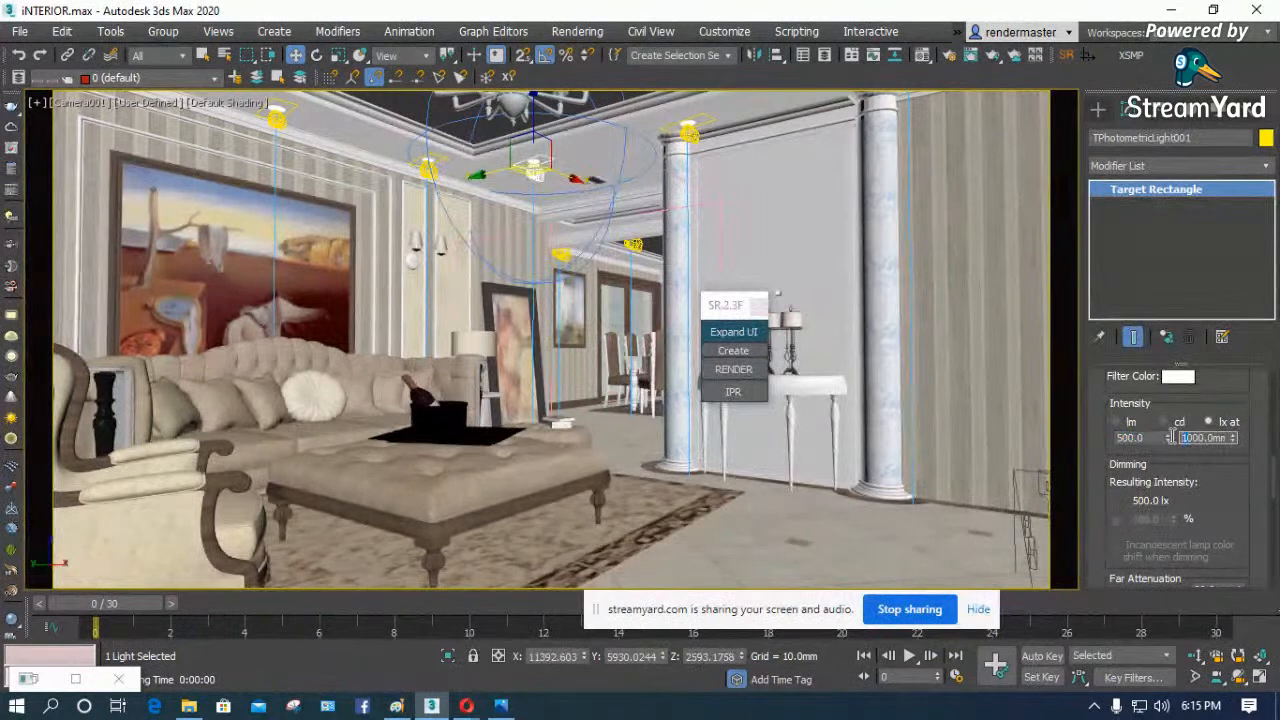
pyautogui.write('3000')
pyautogui.press('Return')
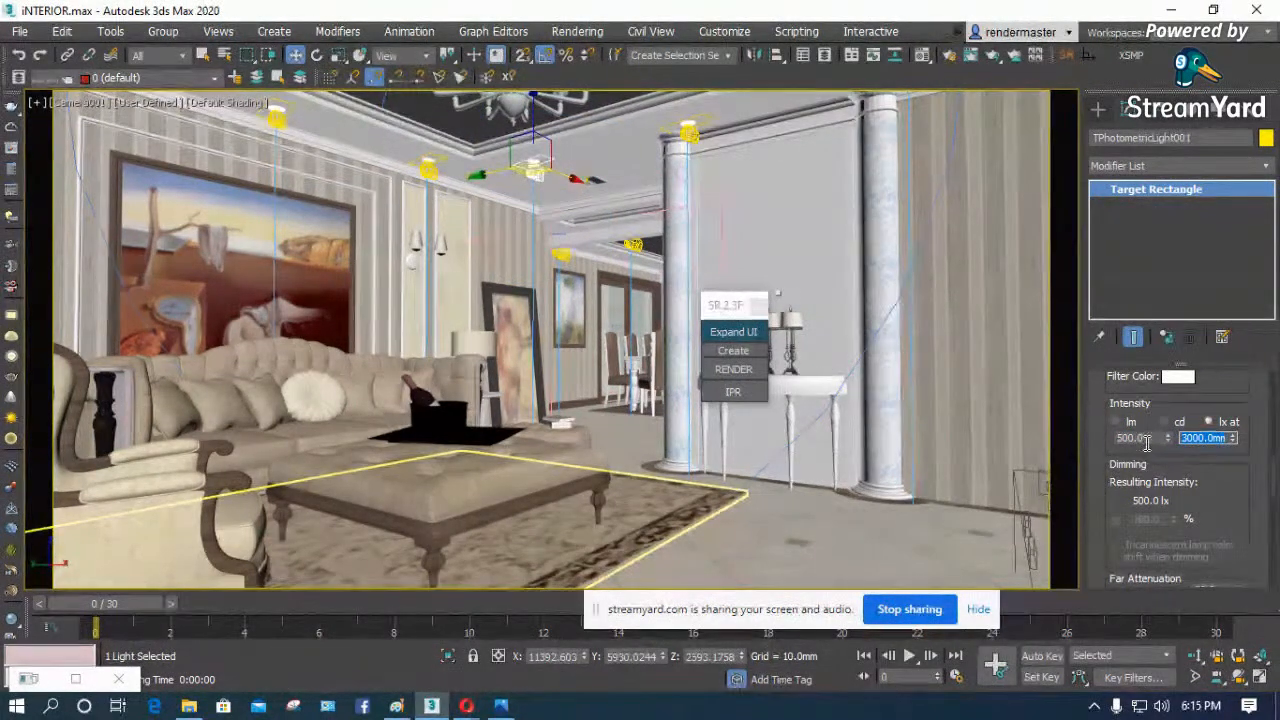
pyautogui.doubleClick(1147, 437)
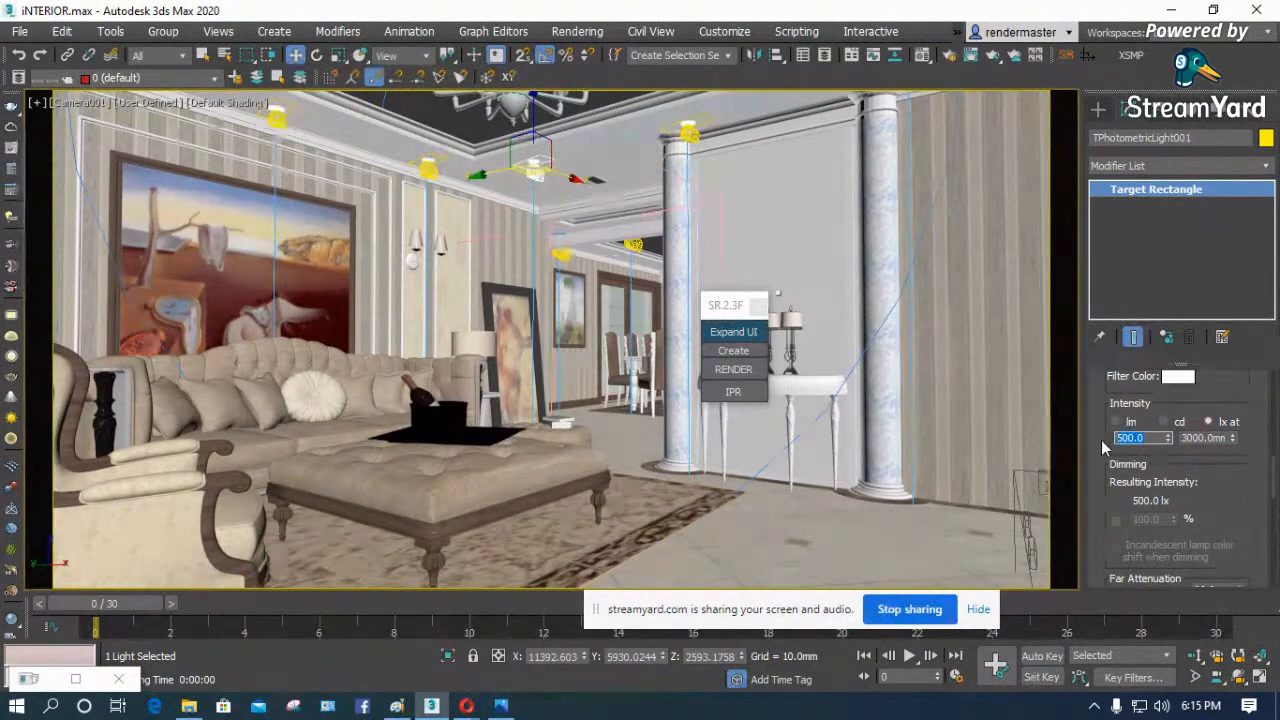
pyautogui.press('Return')
# - Set the multiplier of the plane VRayLight at the living room window to 10 and deselect it
pyautogui.click(660, 330)
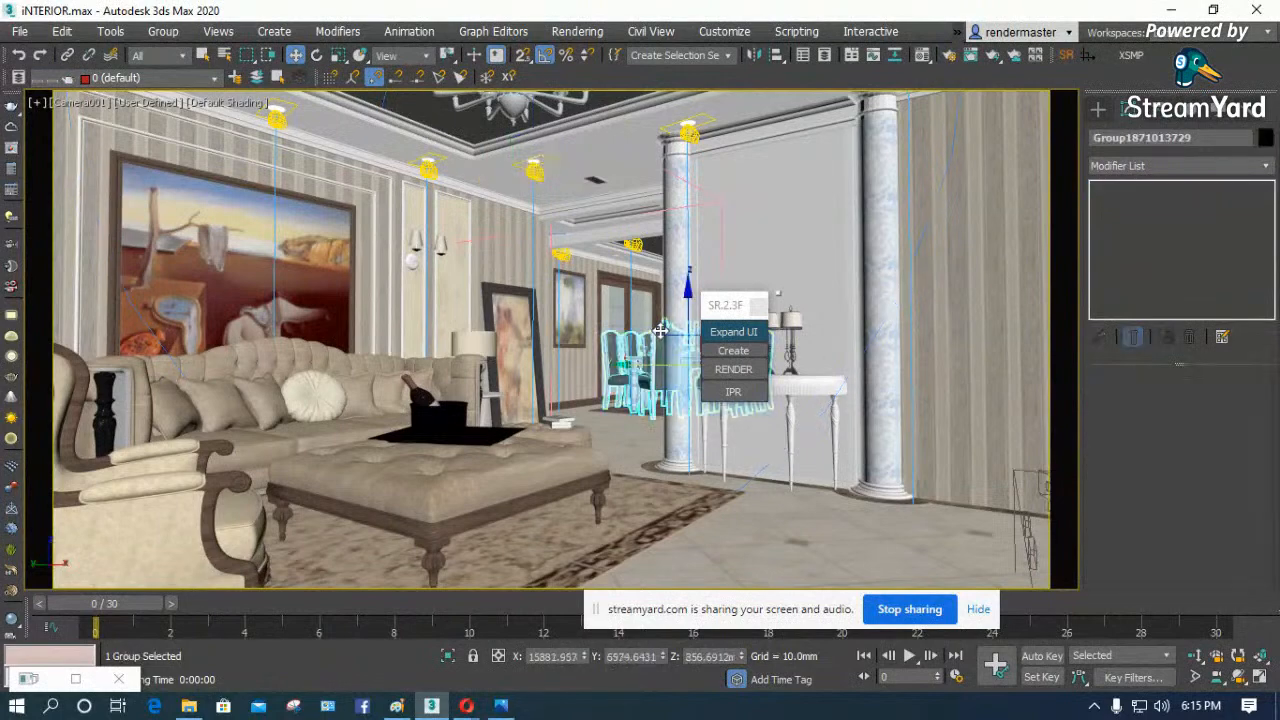
pyautogui.press('t')
pyautogui.press('z')
pyautogui.scroll(-3, 506, 256)
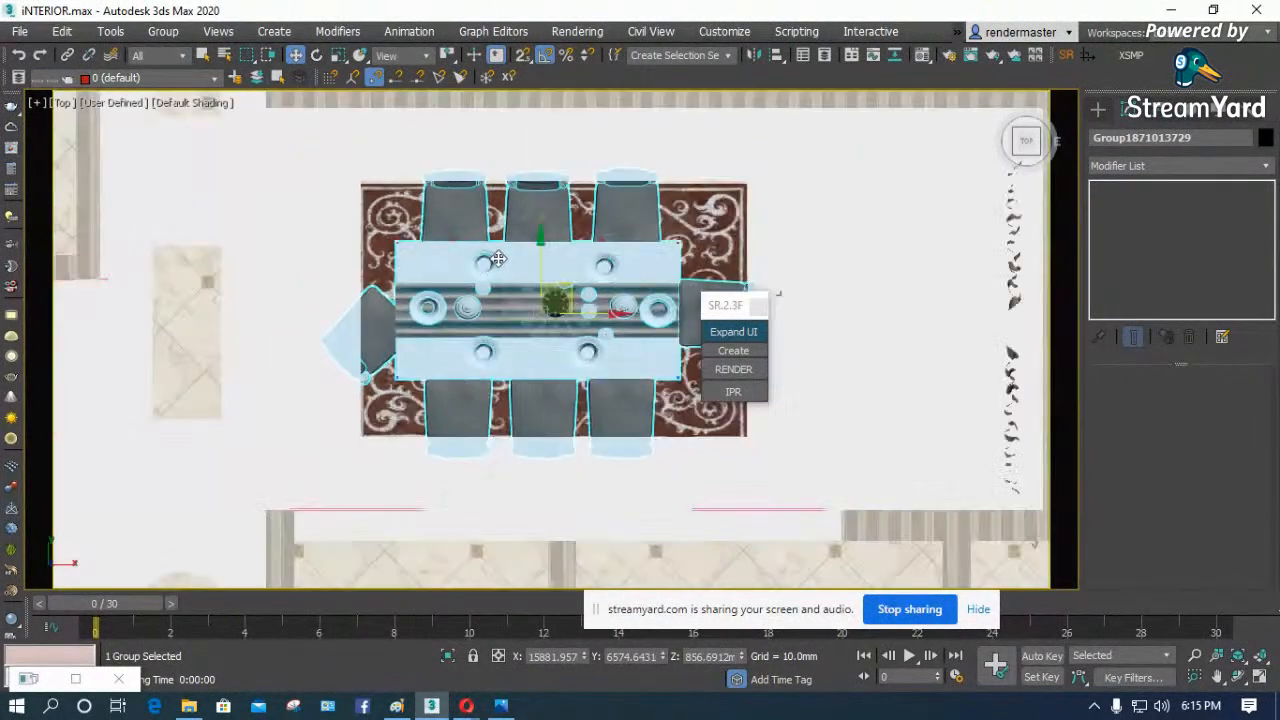
pyautogui.press('F3')
pyautogui.scroll(-2, 506, 256)
pyautogui.scroll(5, 340, 340)
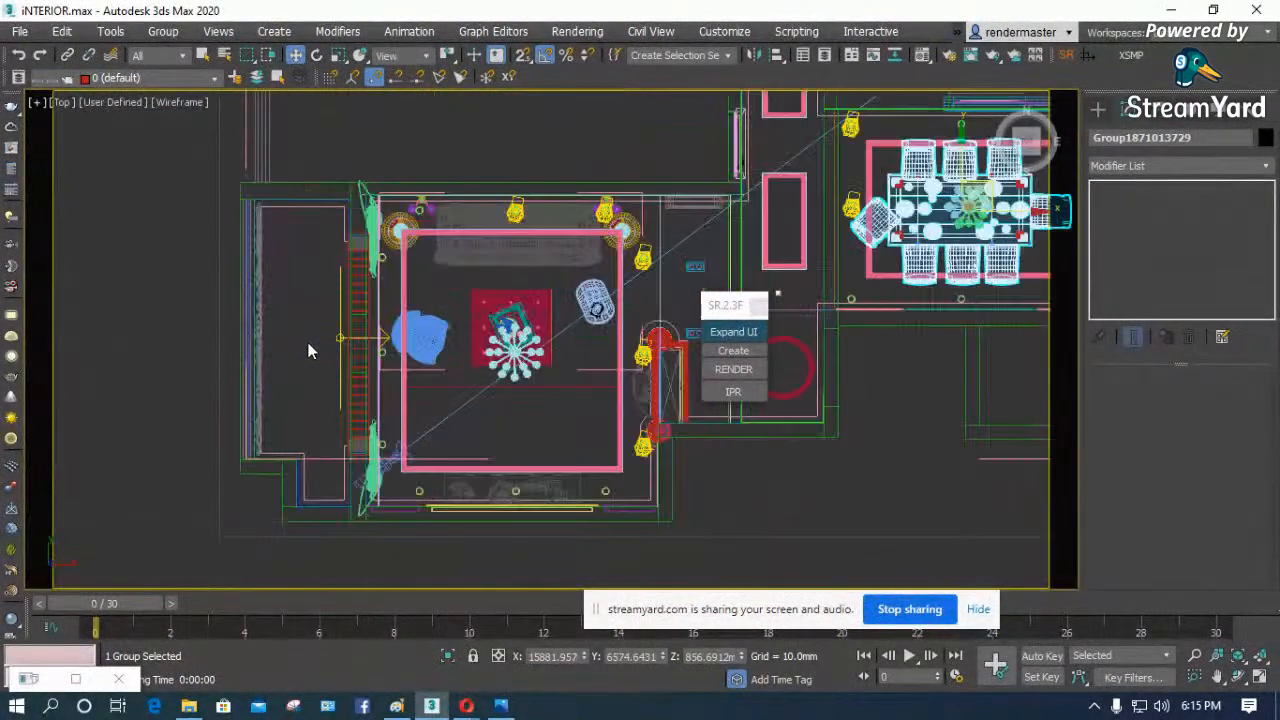
pyautogui.click(391, 335)
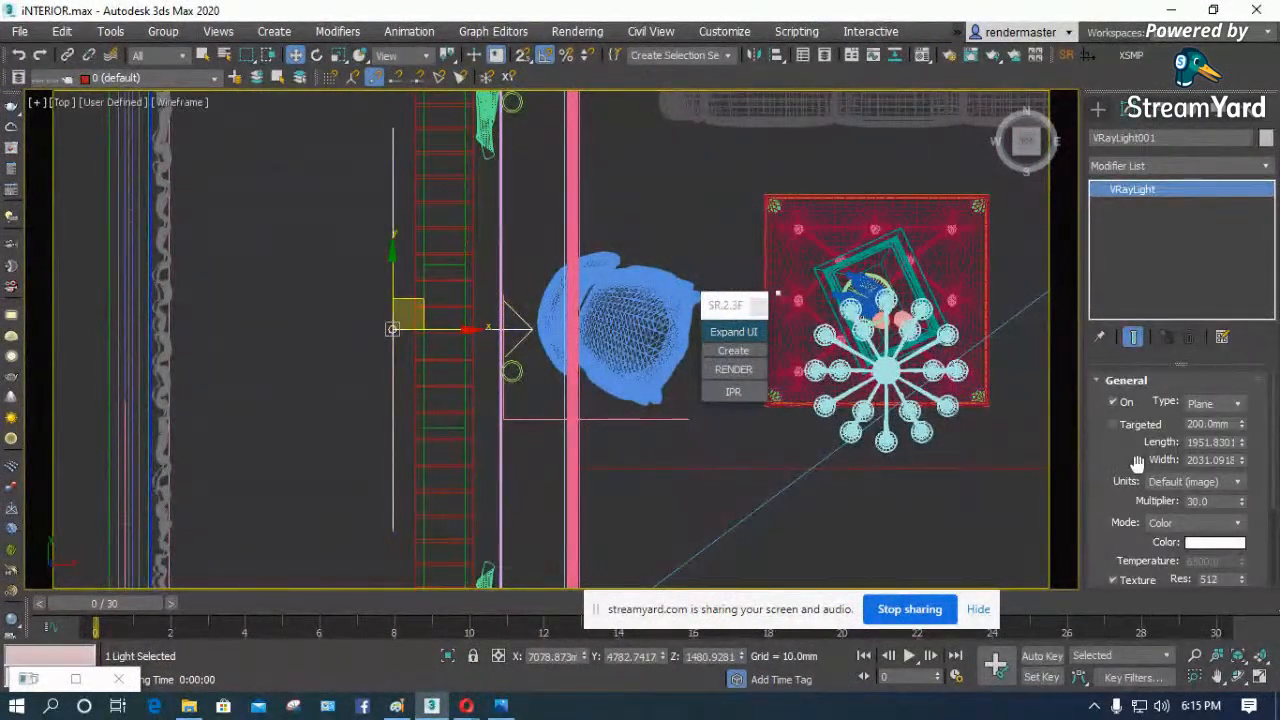
pyautogui.moveTo(1134, 462); pyautogui.dragTo(1131, 375)
pyautogui.doubleClick(1200, 416)
pyautogui.write('10')
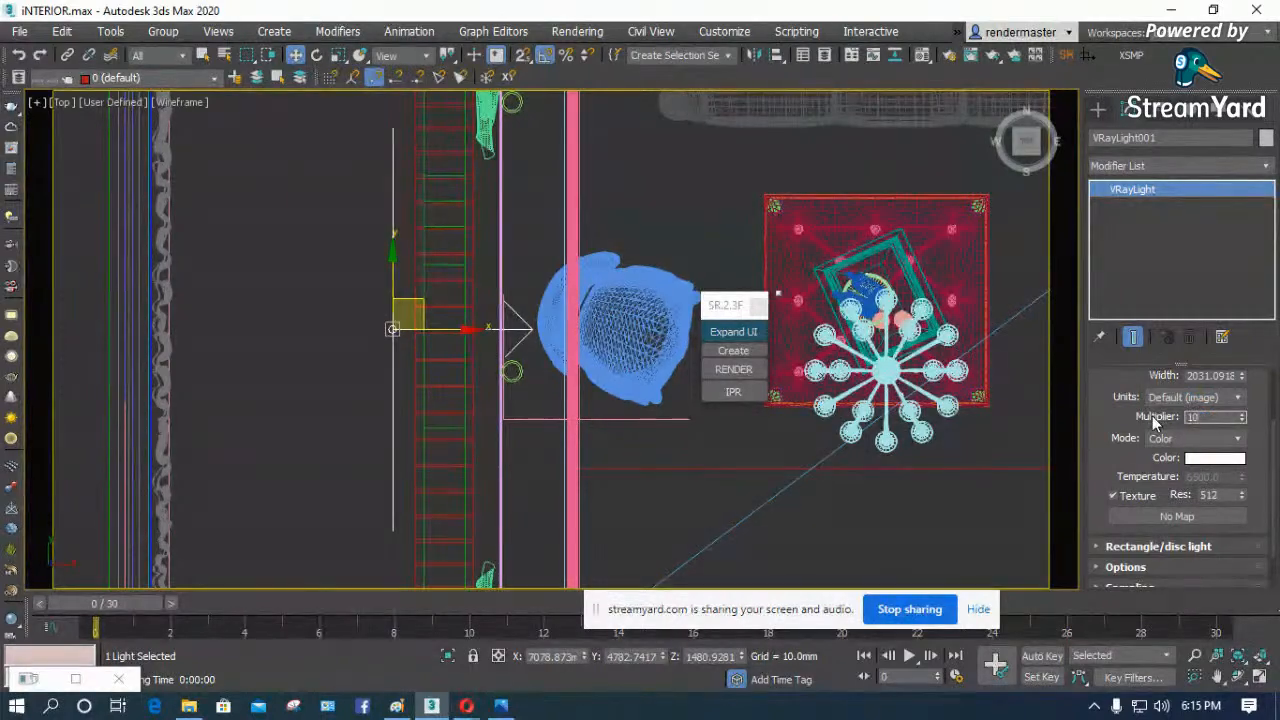
pyautogui.click(325, 414)
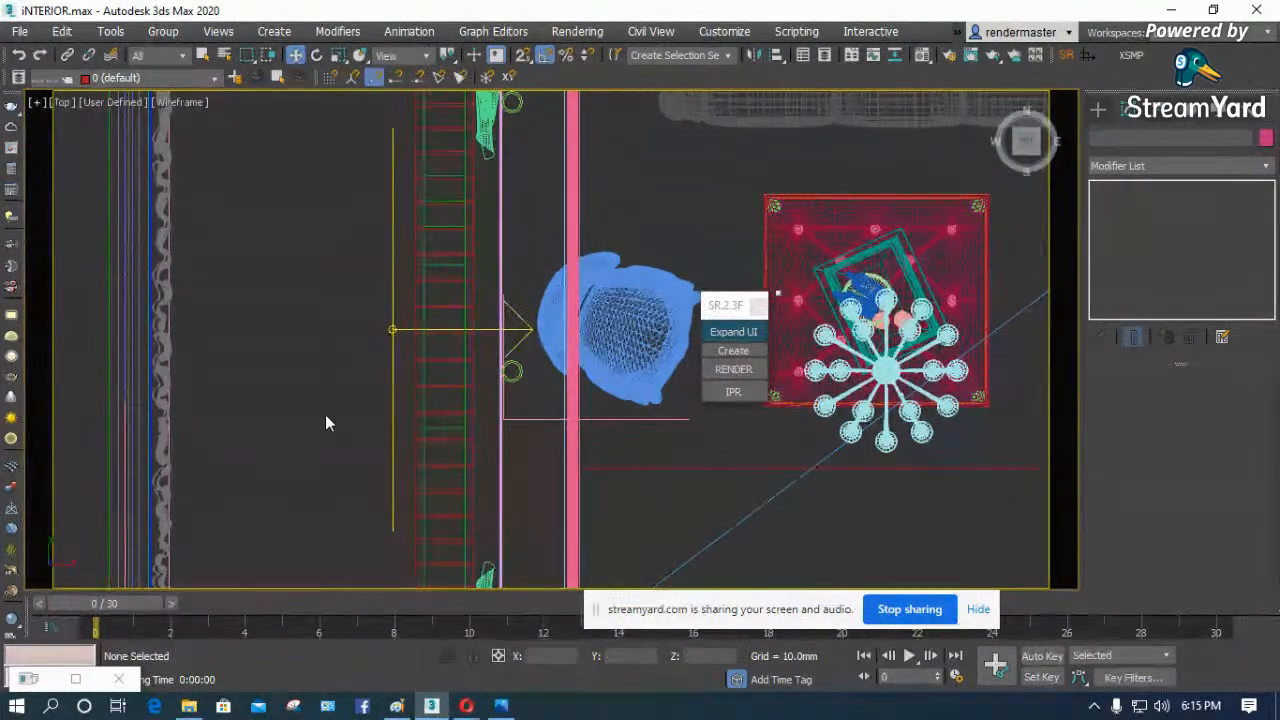
# - Test render the room through Camera001, check how bright the image is in the enlarged V-Ray frame buffer, and close it
pyautogui.press('c')
pyautogui.click(734, 369)
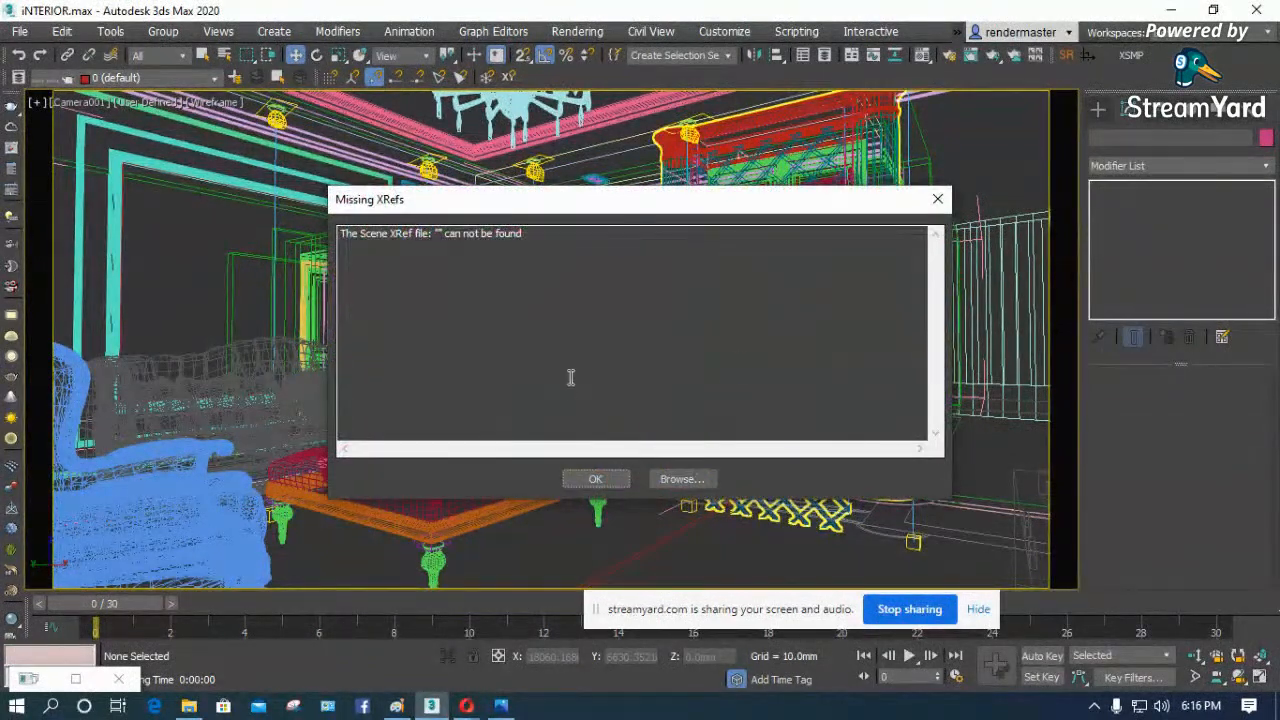
pyautogui.click(609, 476)
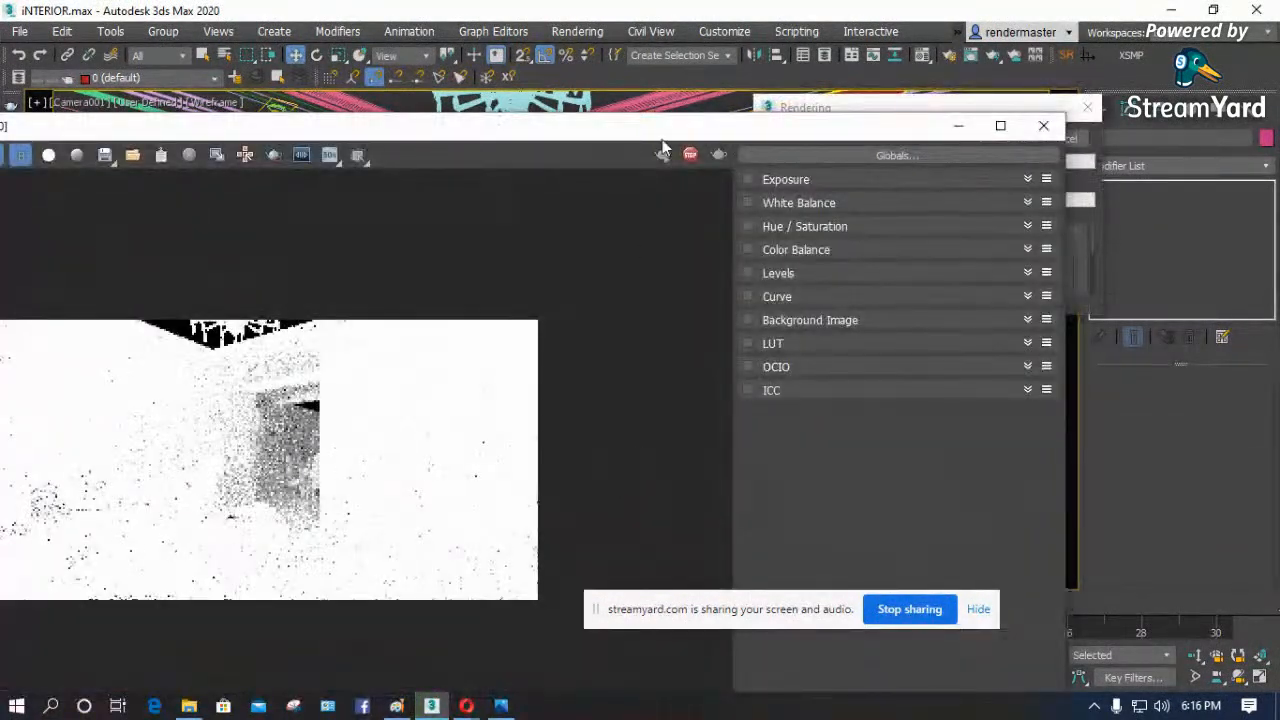
pyautogui.doubleClick(680, 126)
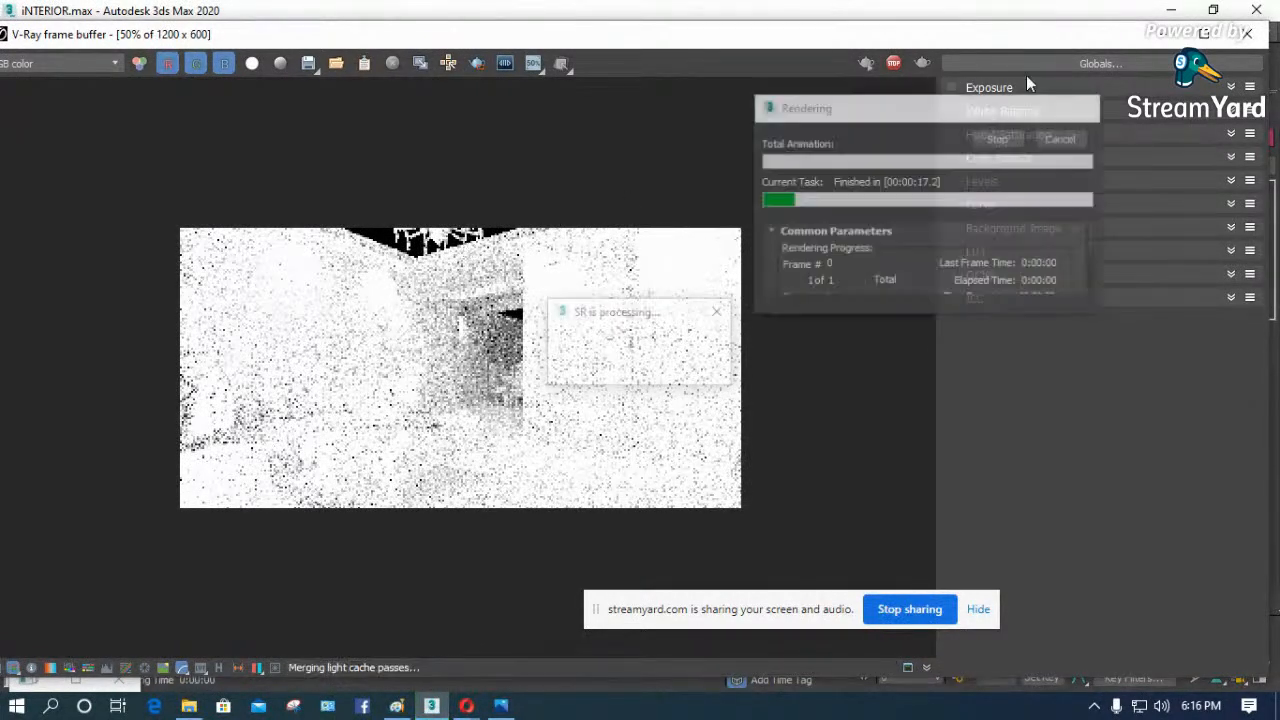
pyautogui.click(1247, 33)
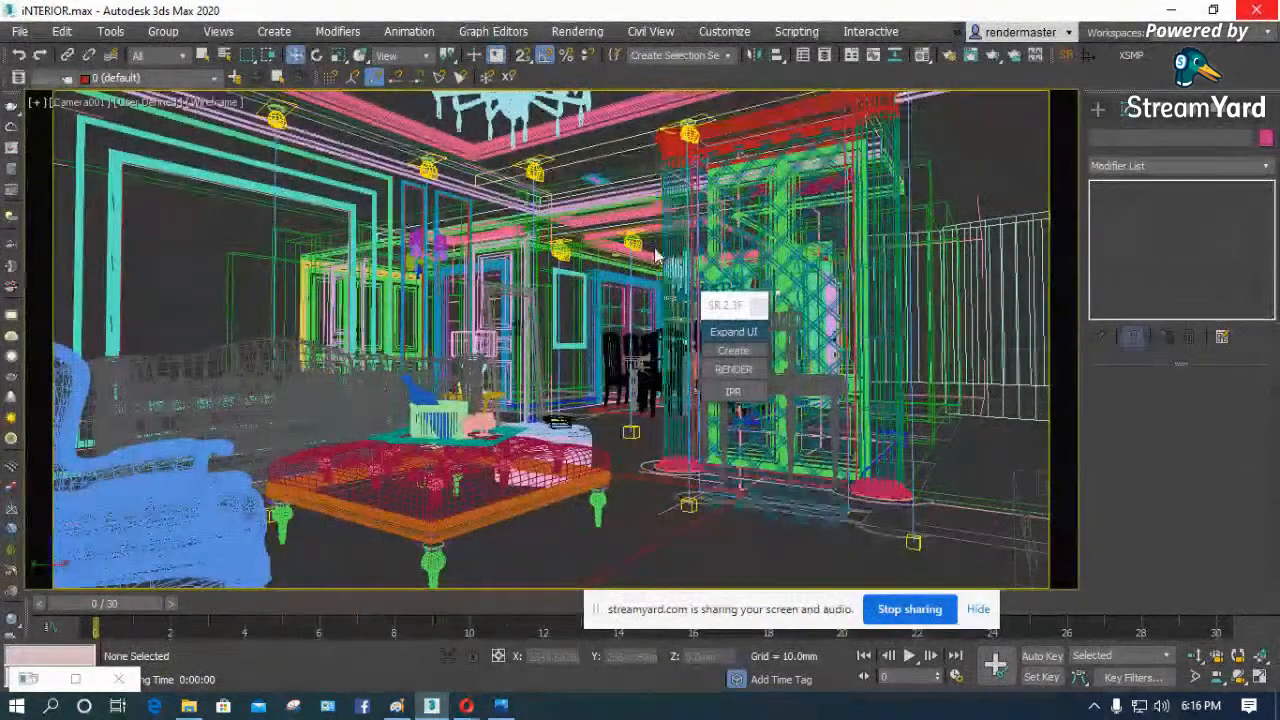
# - Switch to the top view with default shading and unhide all objects in the scene
pyautogui.press('t')
pyautogui.press('F3')
pyautogui.scroll(3, 360, 474)
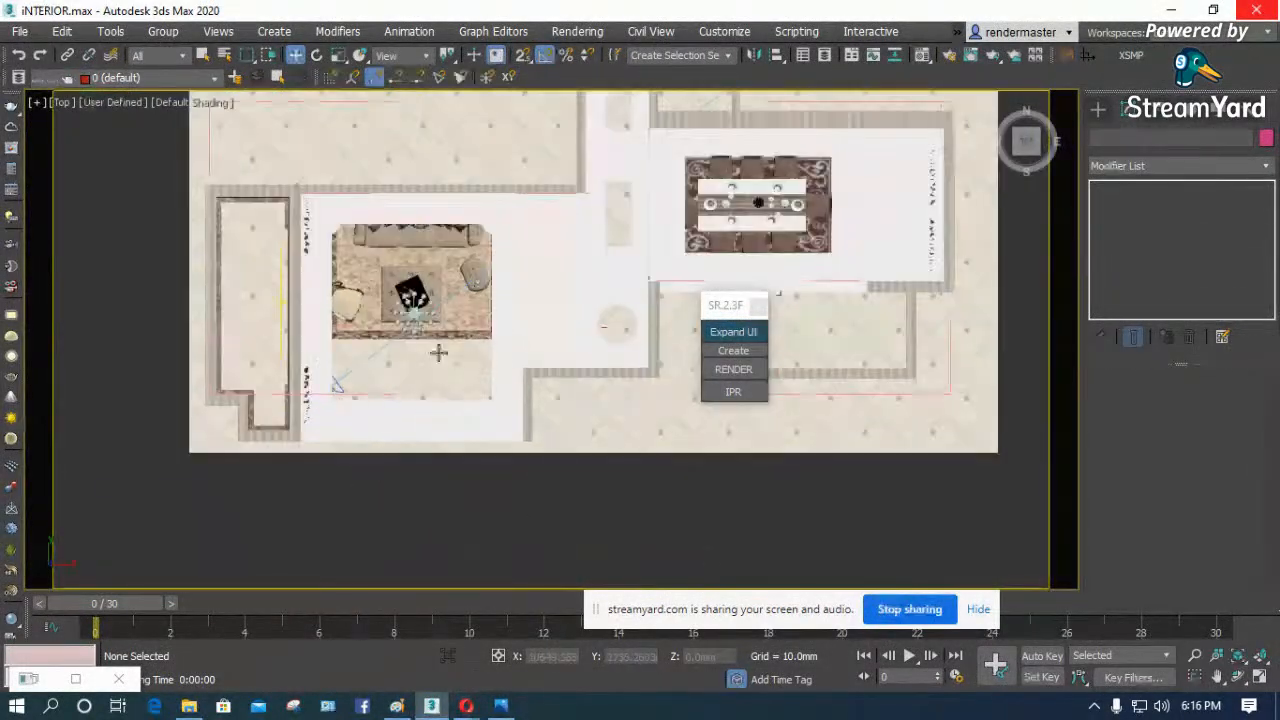
pyautogui.scroll(-4, 415, 353)
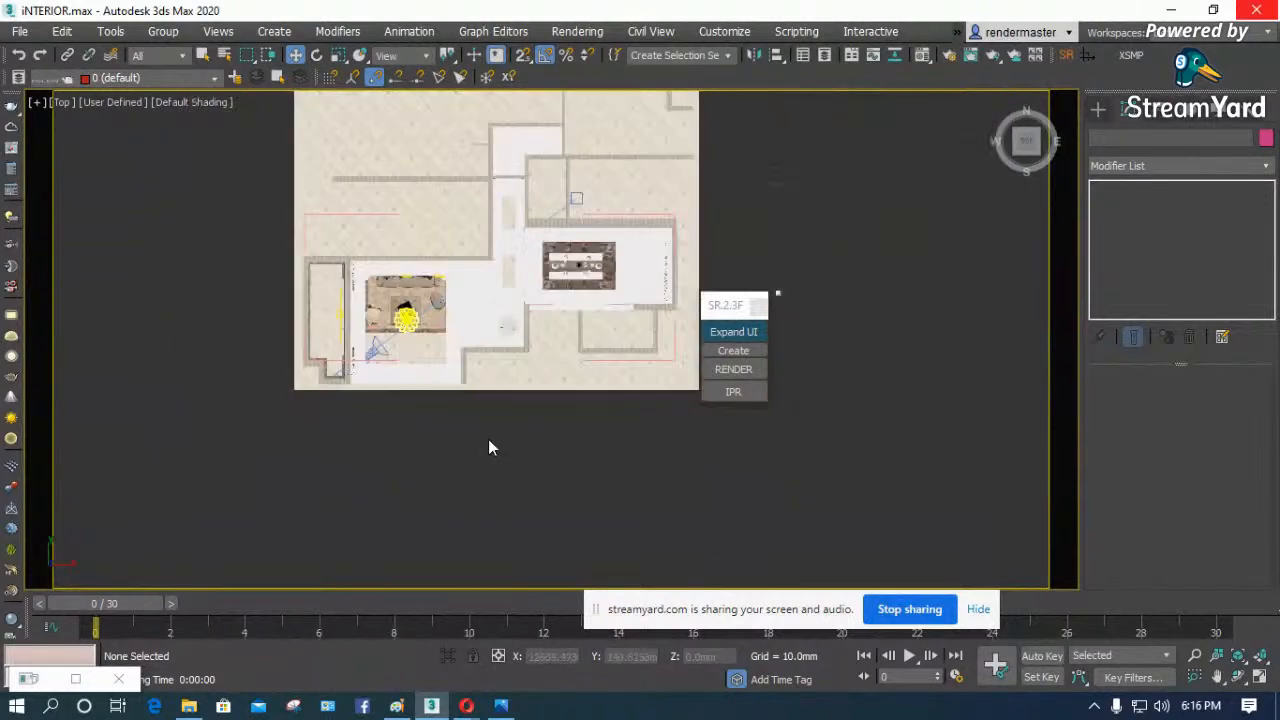
pyautogui.rightClick(489, 433)
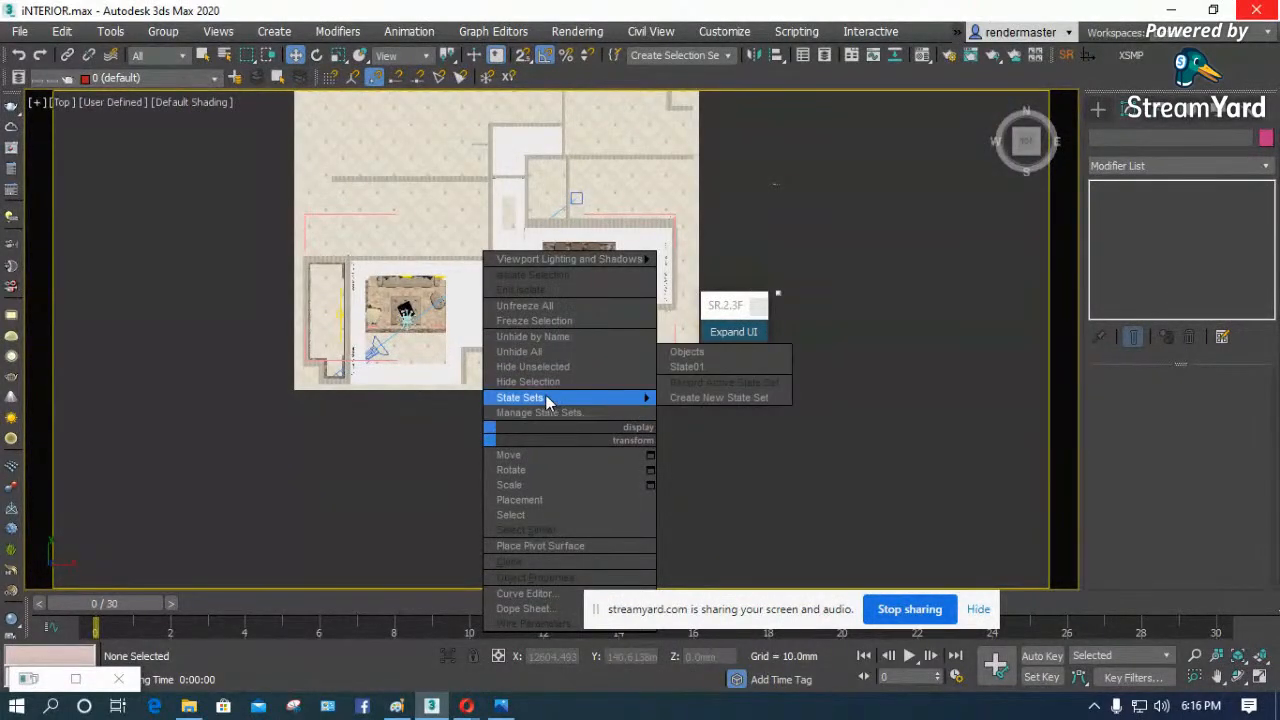
pyautogui.click(535, 351)
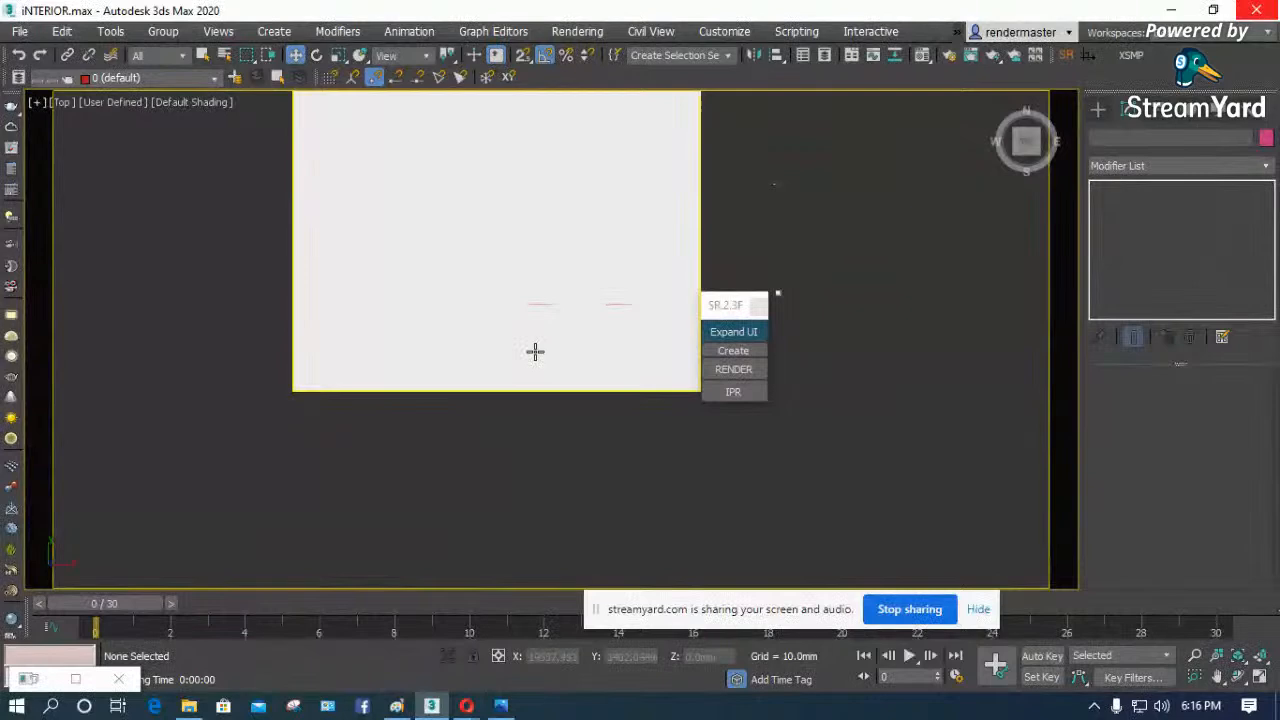
# - Start a new render of the Camera001 view with all objects unhidden, dismissing the missing XRef notice
pyautogui.press('c')
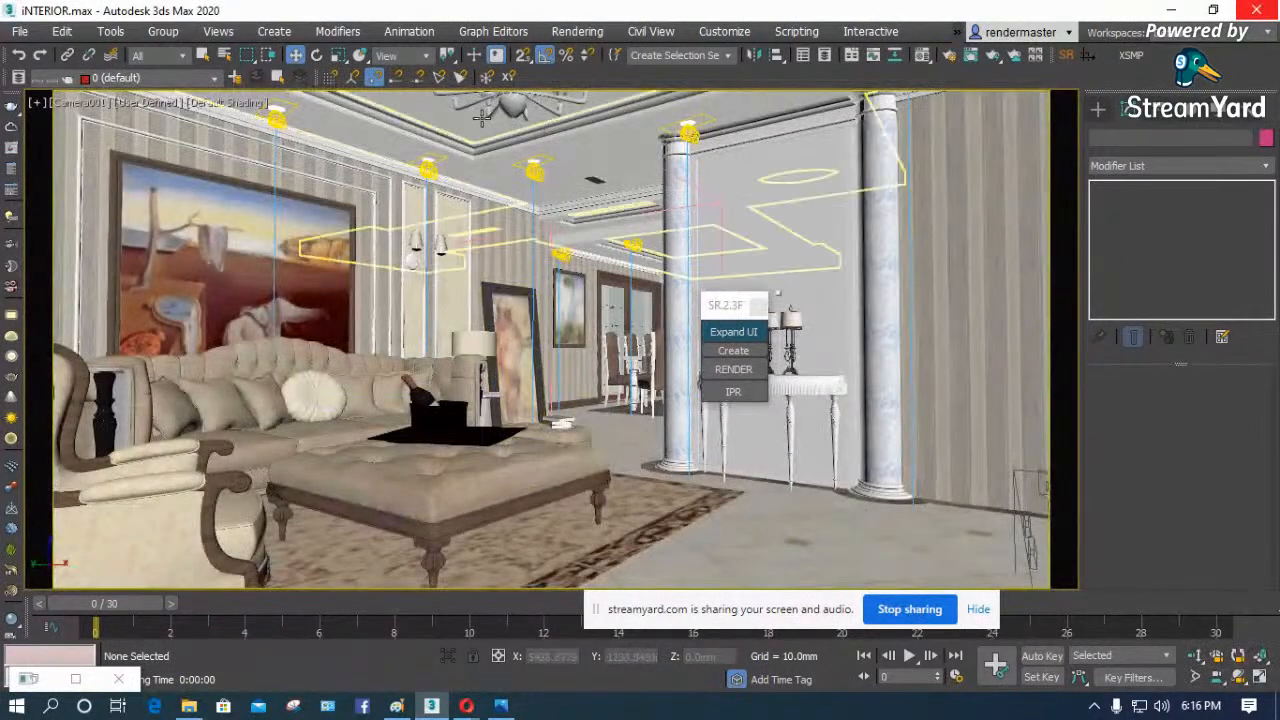
pyautogui.click(740, 368)
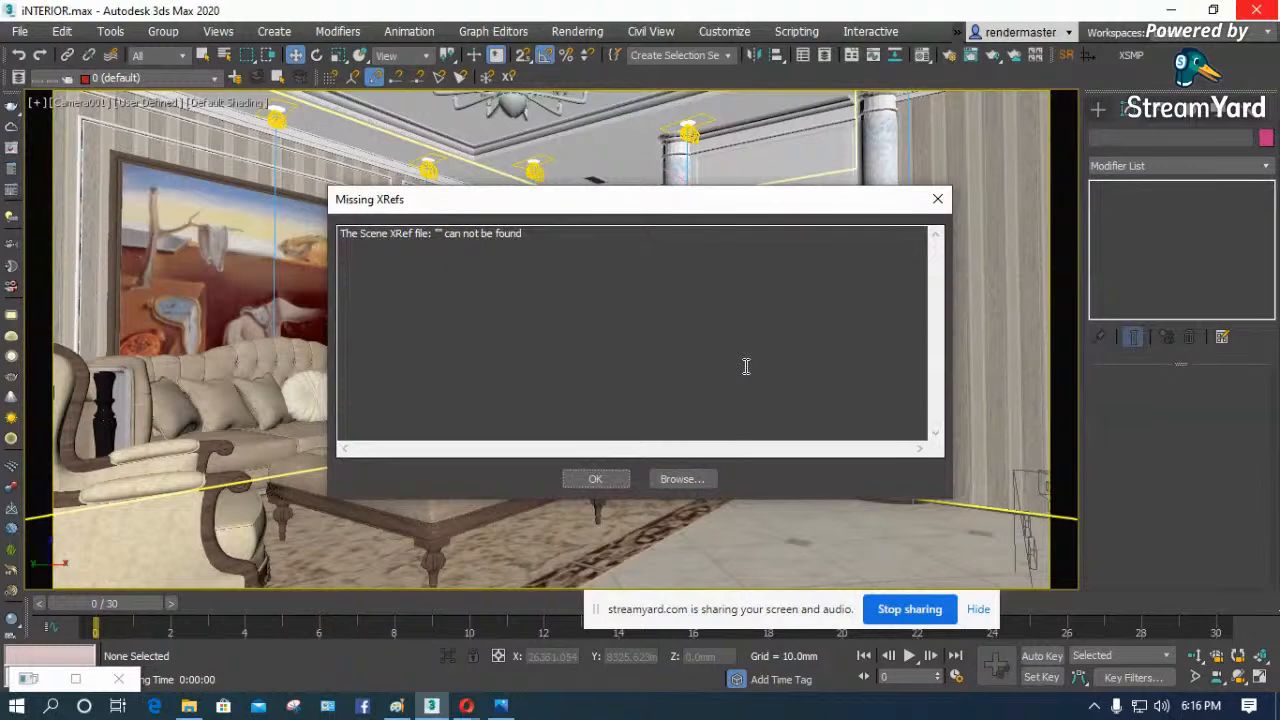
pyautogui.click(595, 479)
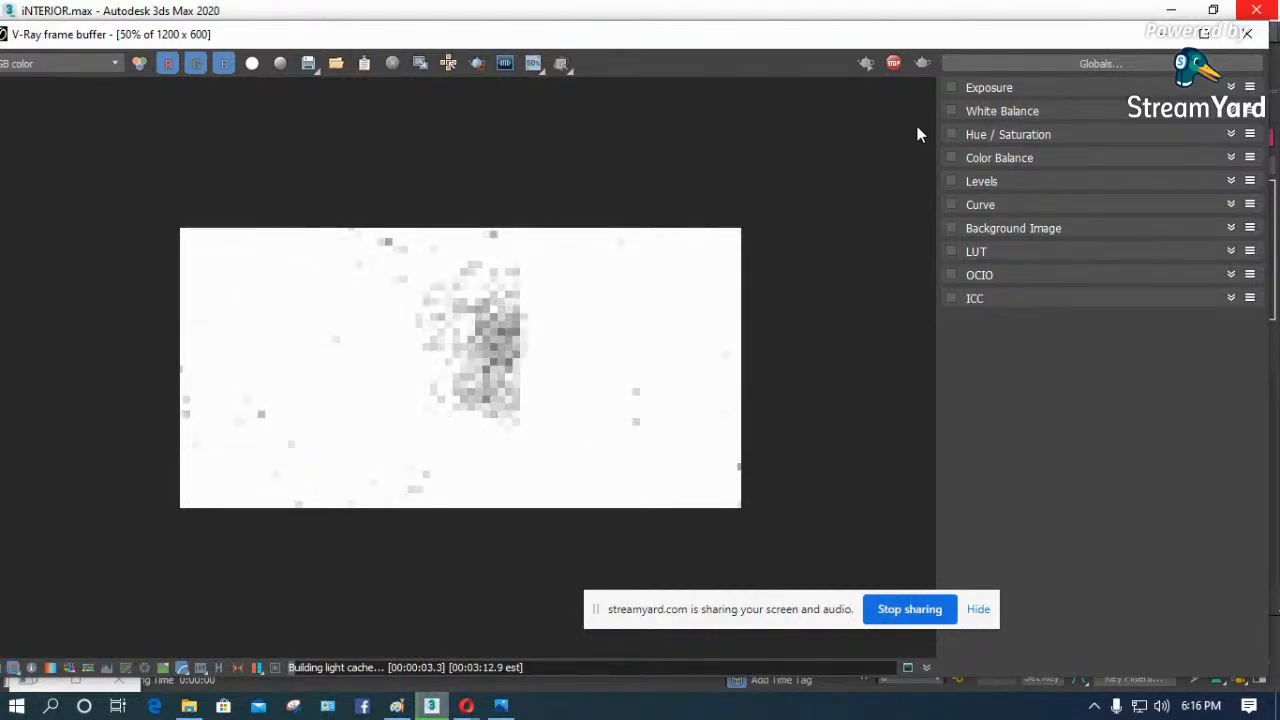
# - Enable the frame buffer's exposure correction and set exposure to -1.95 and contrast to 0.07
pyautogui.click(1231, 88)
pyautogui.moveTo(1090, 128); pyautogui.dragTo(1042, 141)
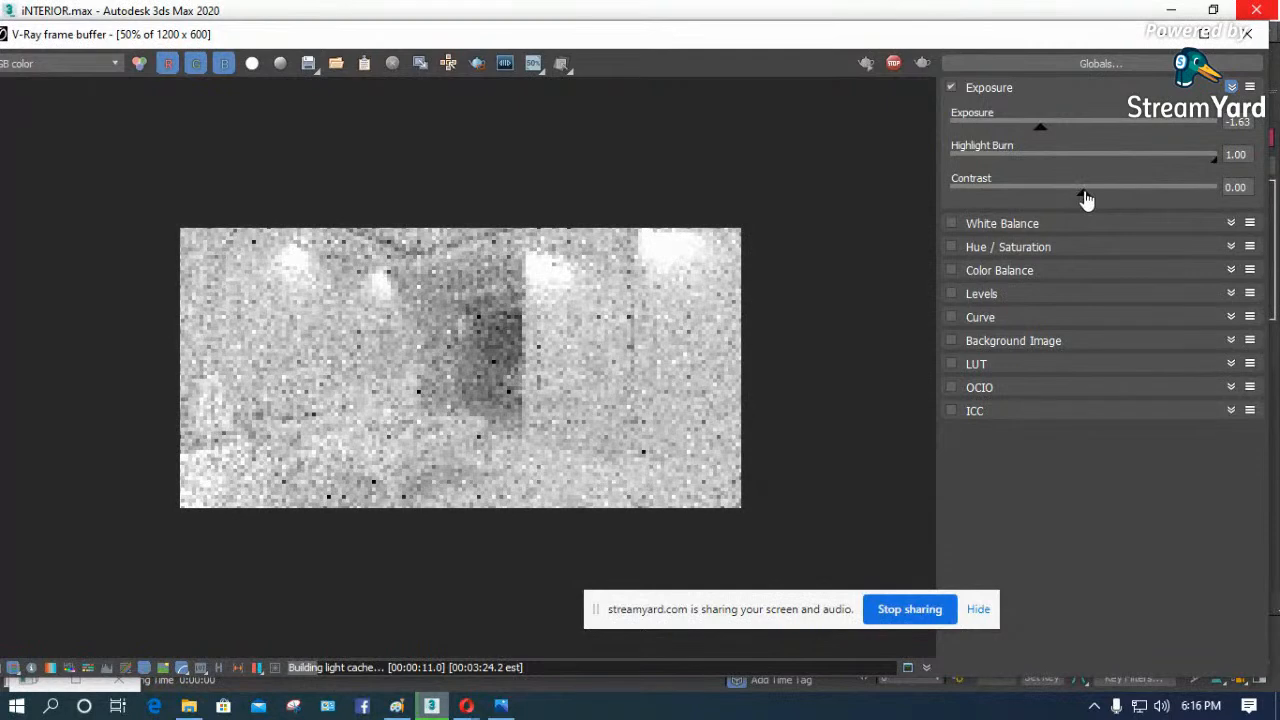
pyautogui.moveTo(1087, 190)
pyautogui.mouseDown()
pyautogui.moveTo(1120, 194)
pyautogui.moveTo(1093, 192)
pyautogui.mouseUp()
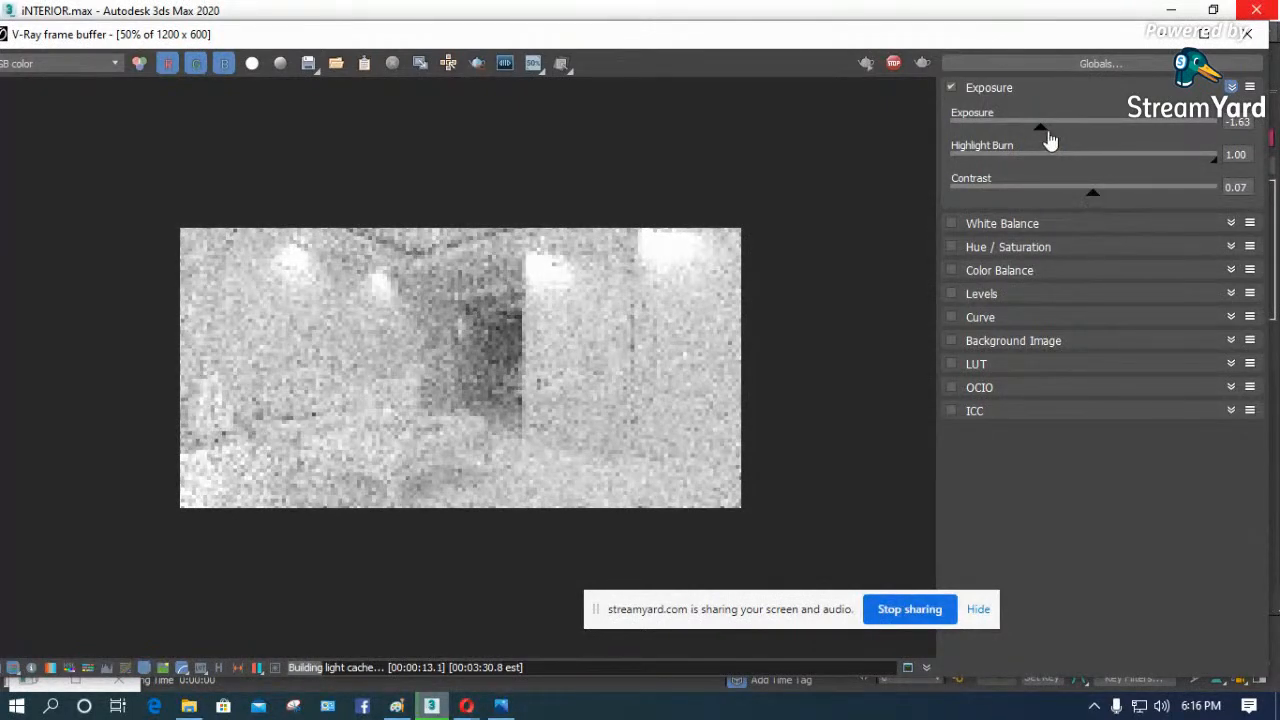
pyautogui.moveTo(1050, 141); pyautogui.dragTo(1031, 134)
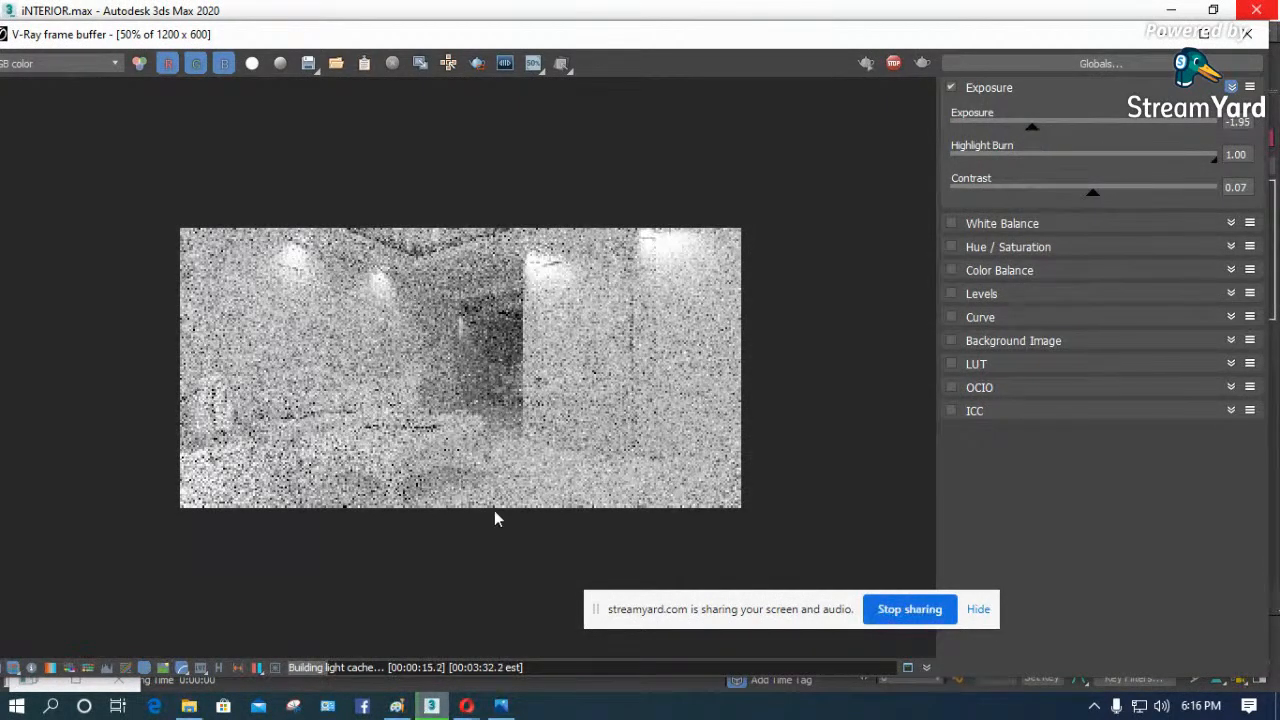
# - Examine the downlight glows and furniture in the progressing render at 100% and 50% zoom, and turn on mouse tracking for rendering
pyautogui.scroll(1, 366, 458)
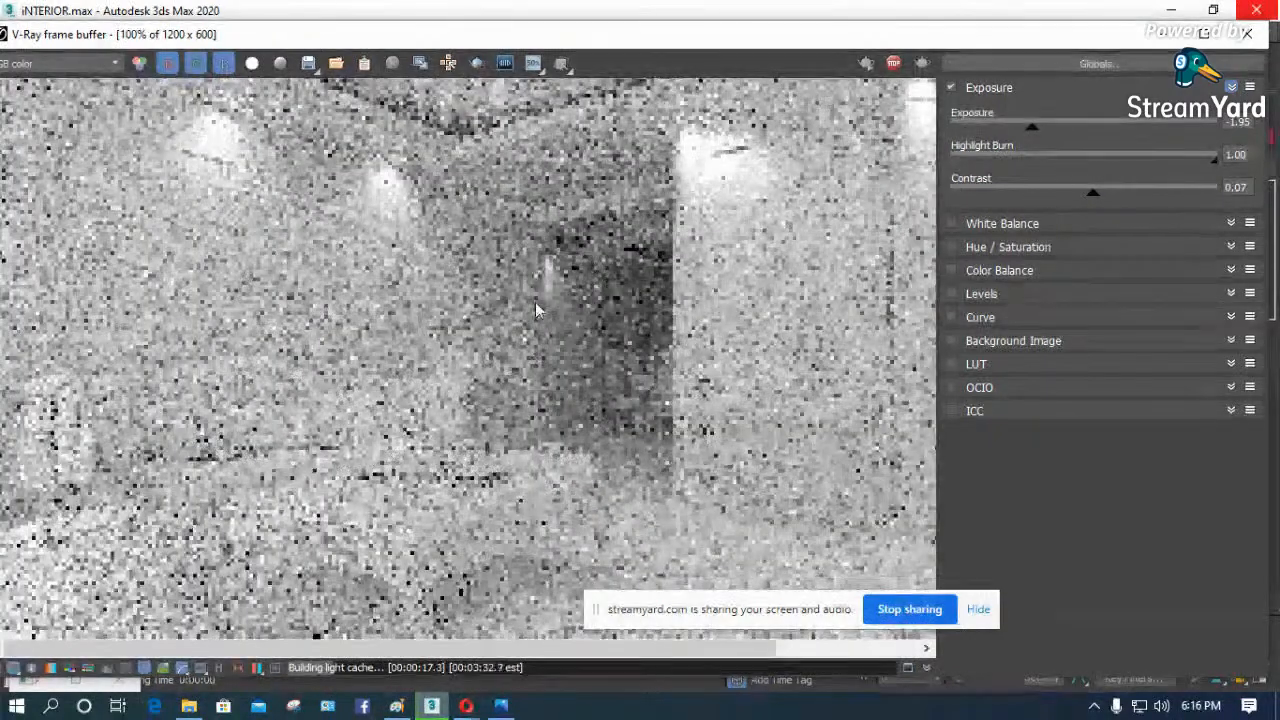
pyautogui.scroll(-1, 471, 306)
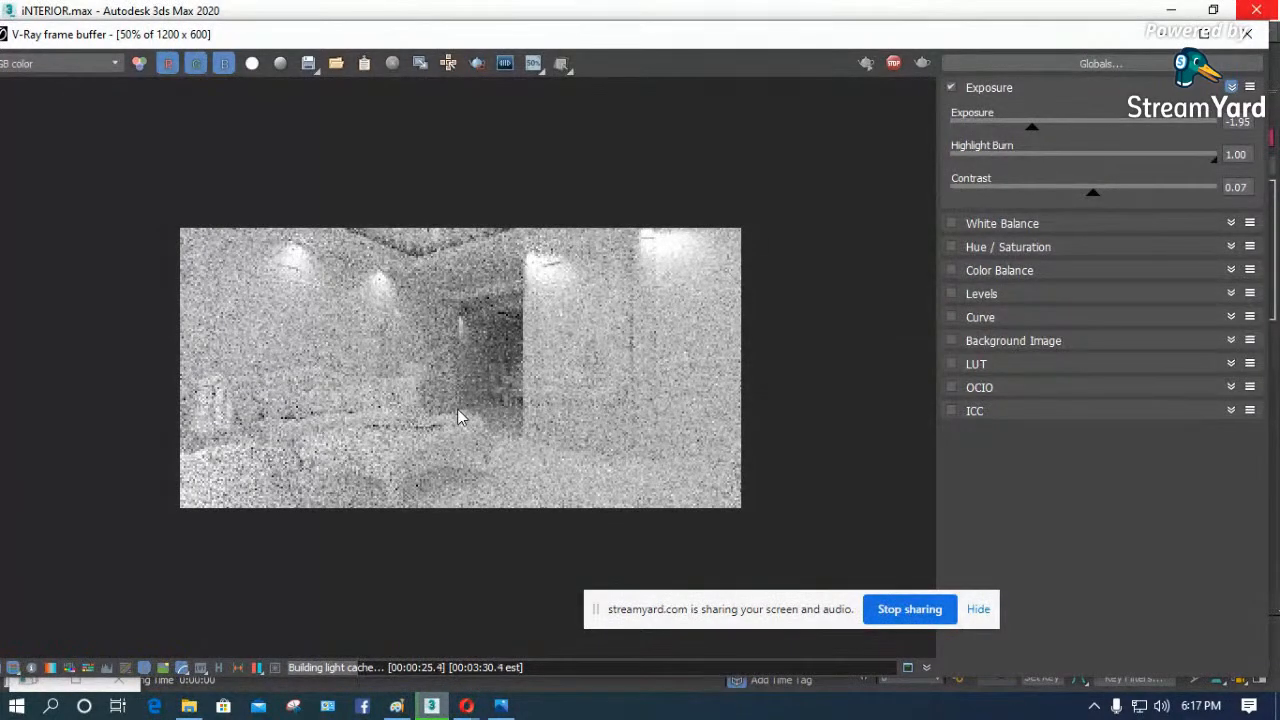
pyautogui.doubleClick(248, 427)
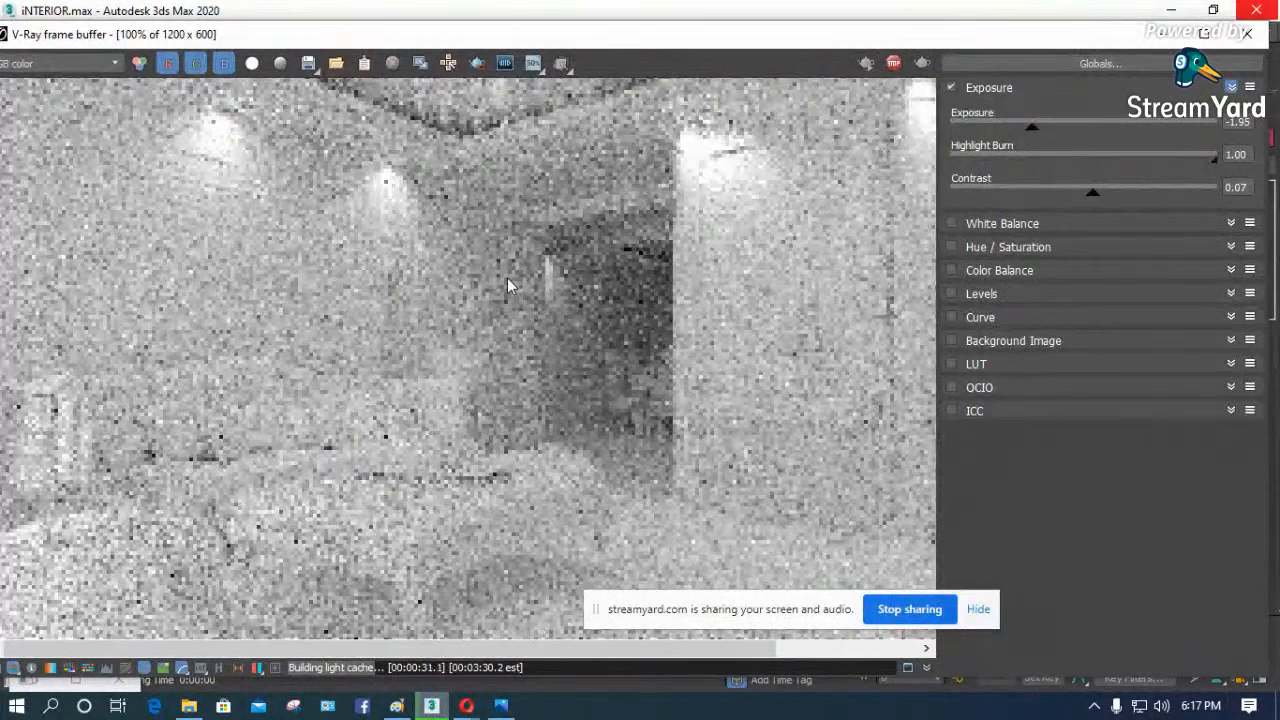
pyautogui.doubleClick(507, 278)
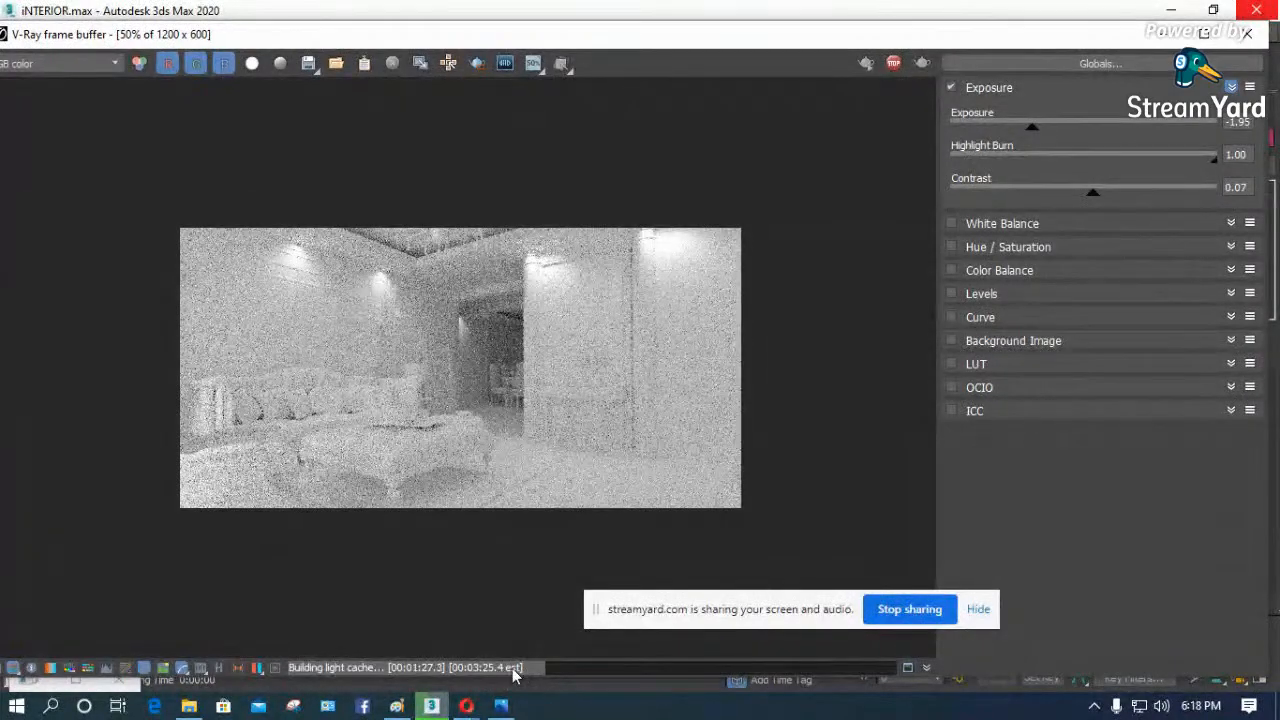
pyautogui.scroll(2, 332, 400)
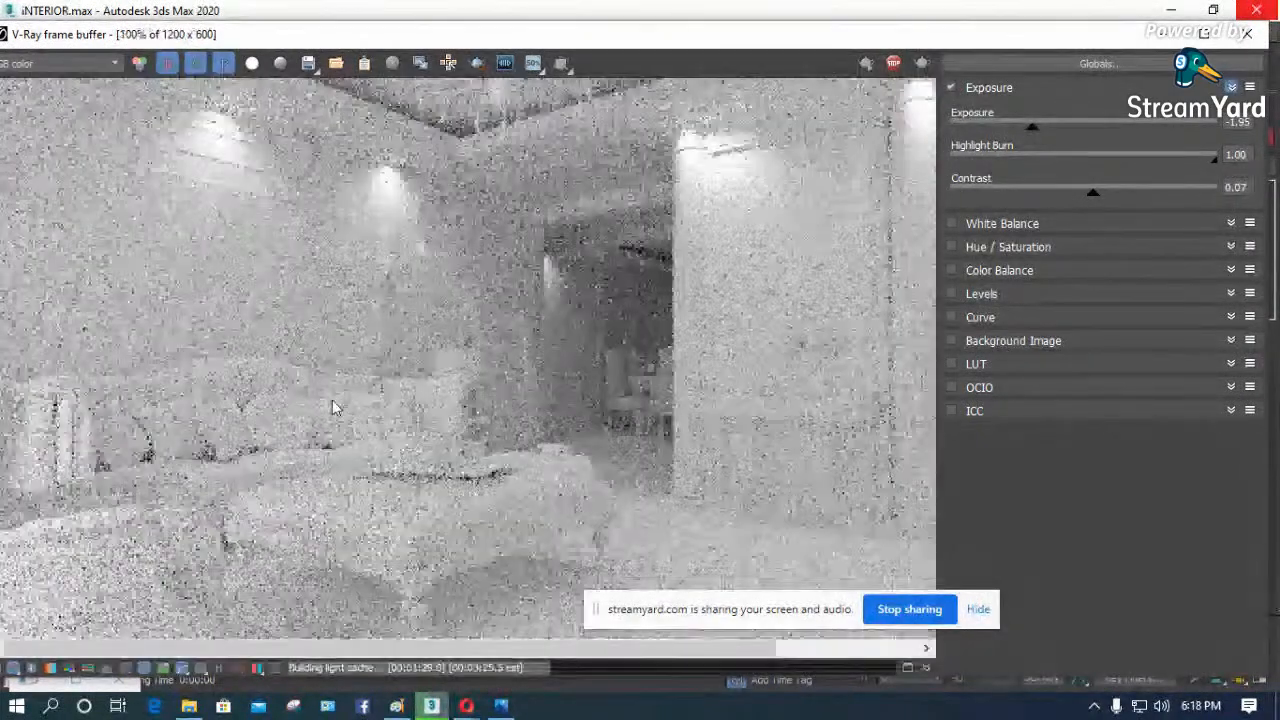
pyautogui.scroll(-1, 600, 292)
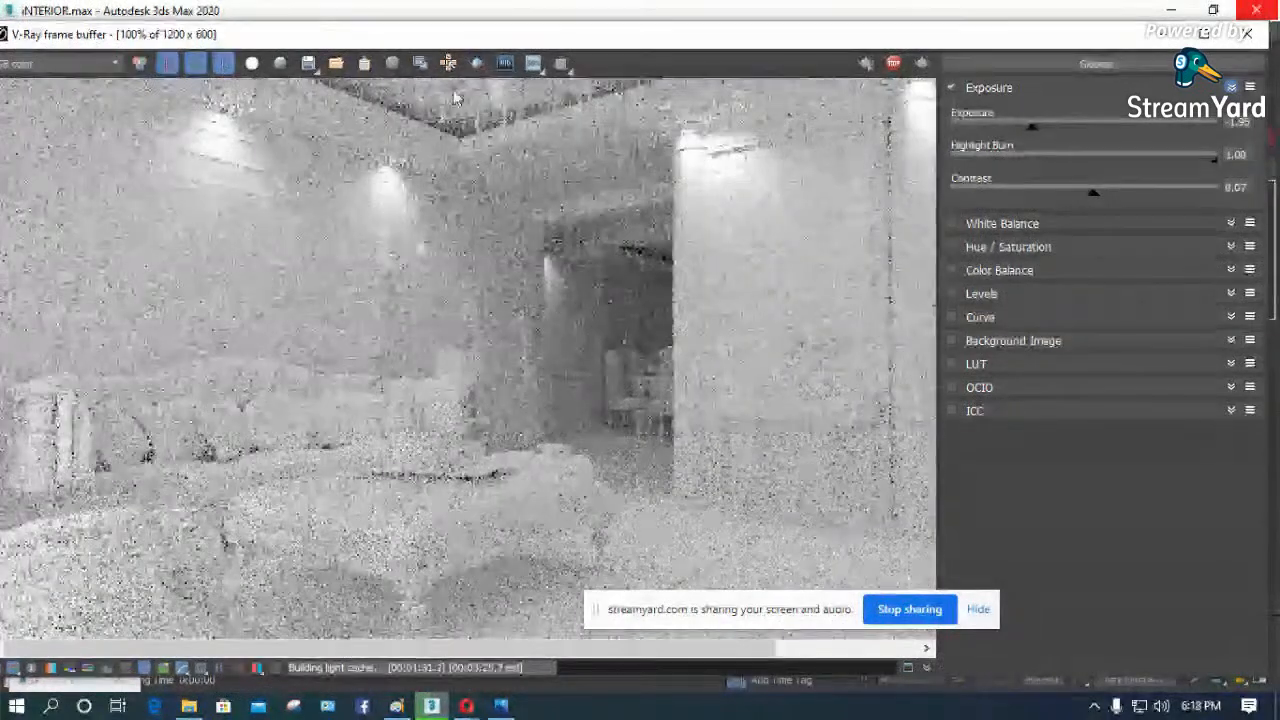
pyautogui.click(449, 65)
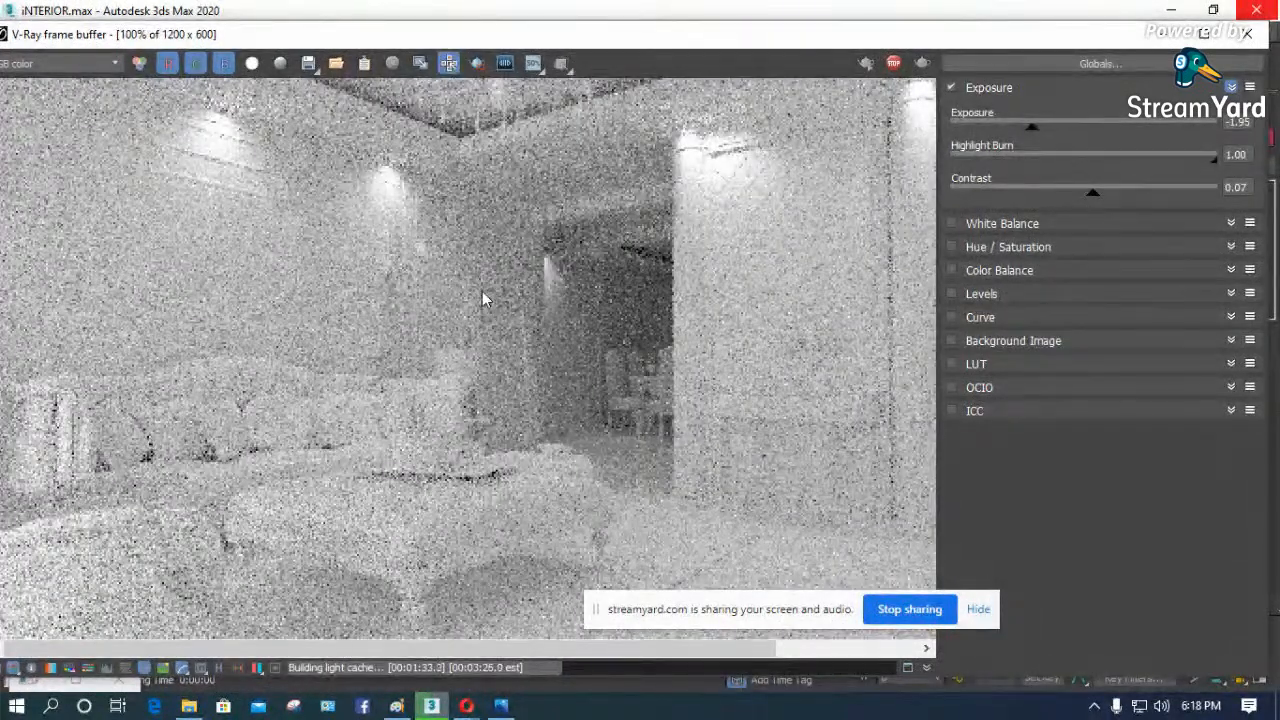
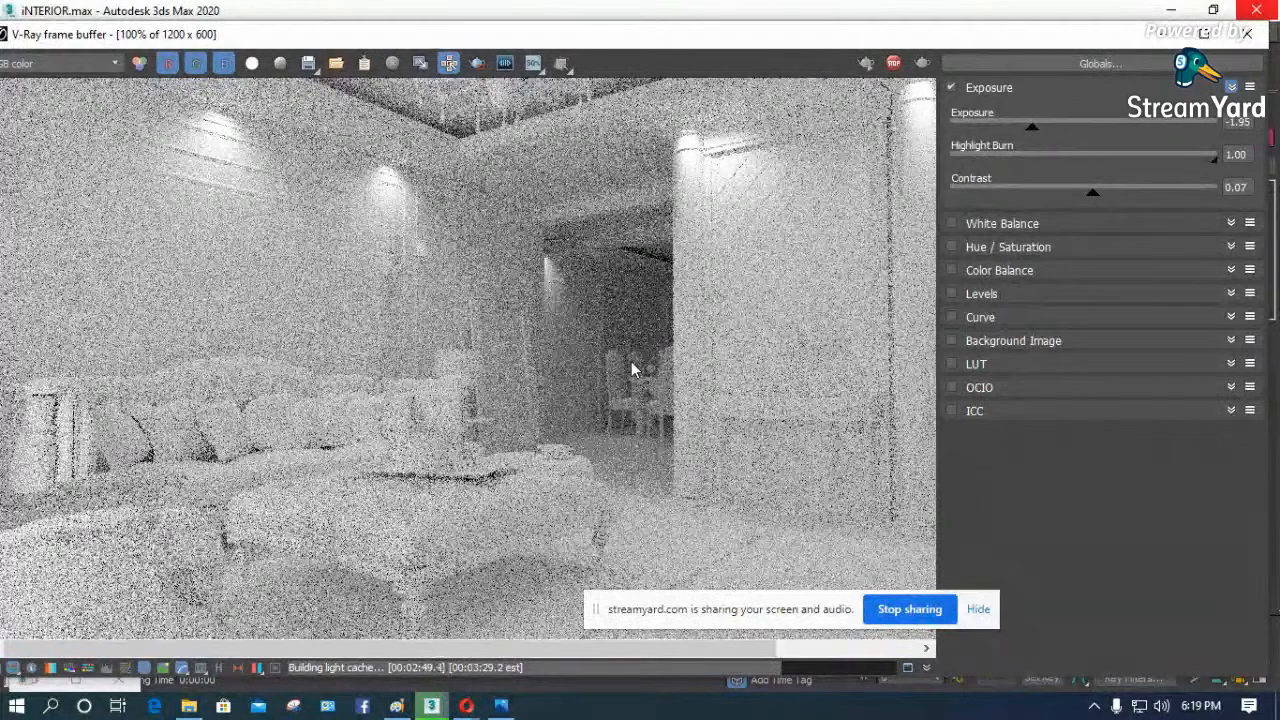
# - Switch to the StreamYard window in the Opera browser, open a new tab, and close the Large Resource IES Lights page
pyautogui.click(466, 705)
pyautogui.click(418, 640)
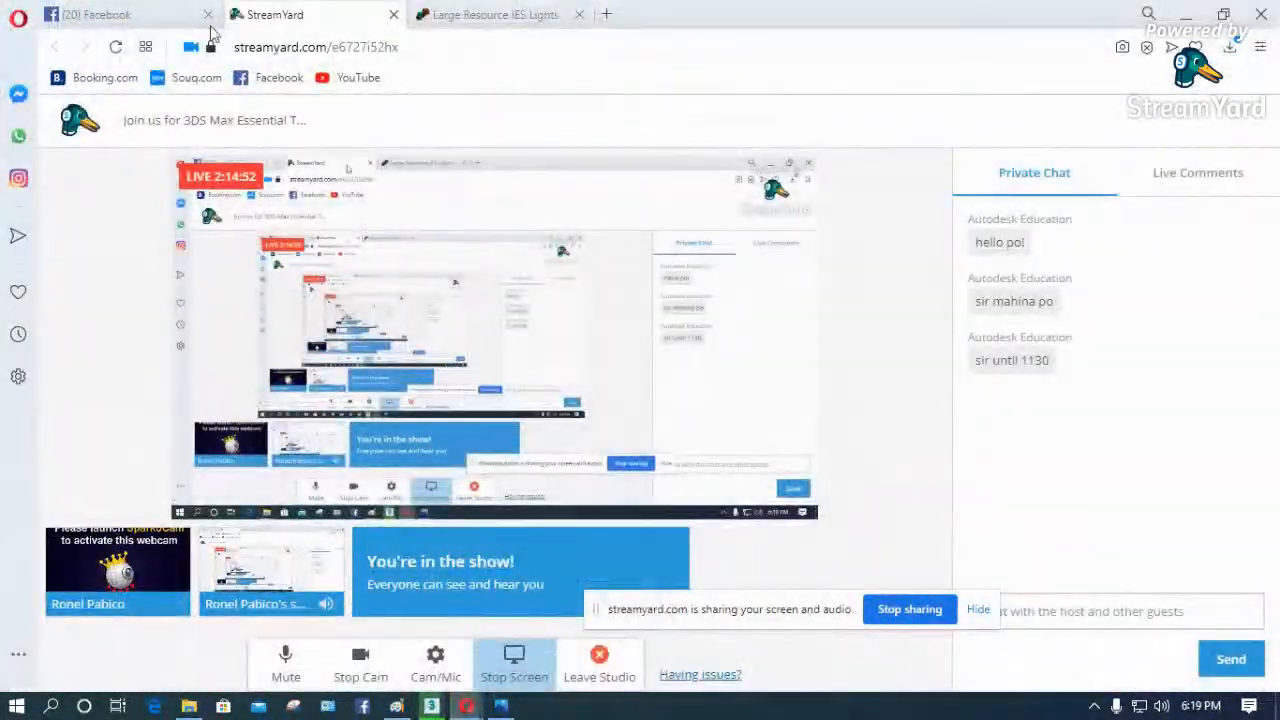
pyautogui.click(606, 14)
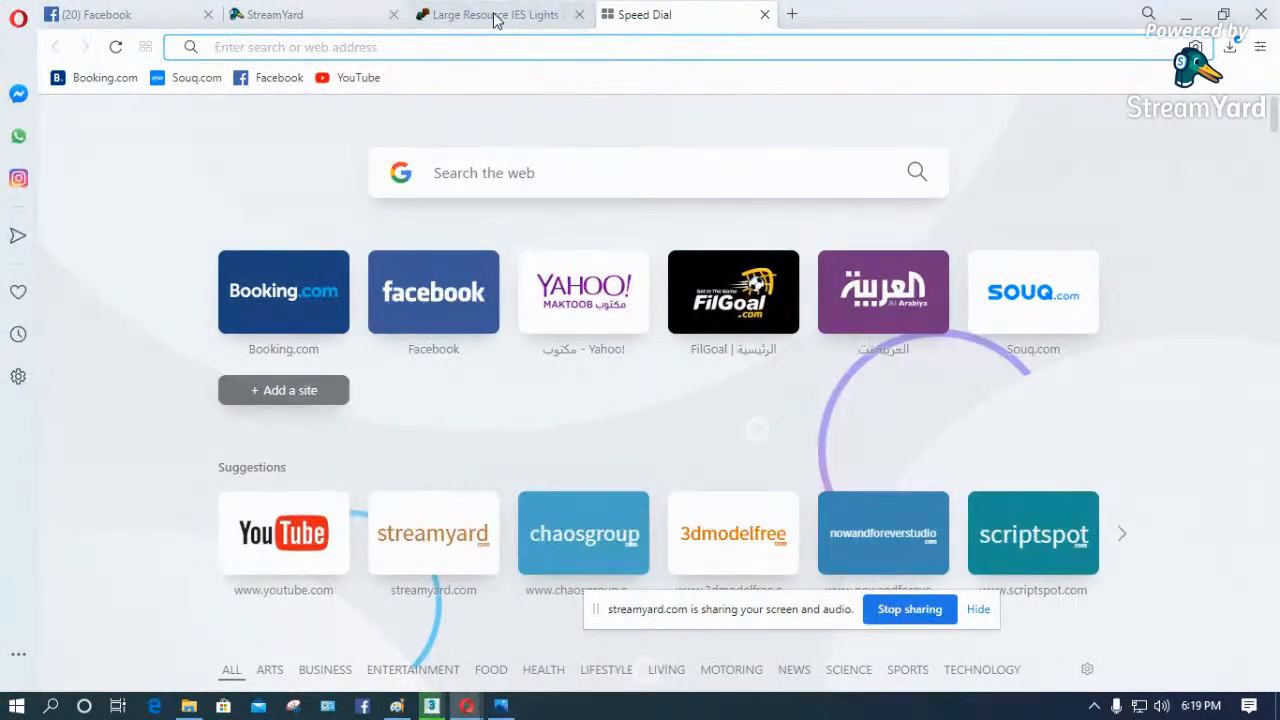
pyautogui.click(500, 14)
pyautogui.click(579, 14)
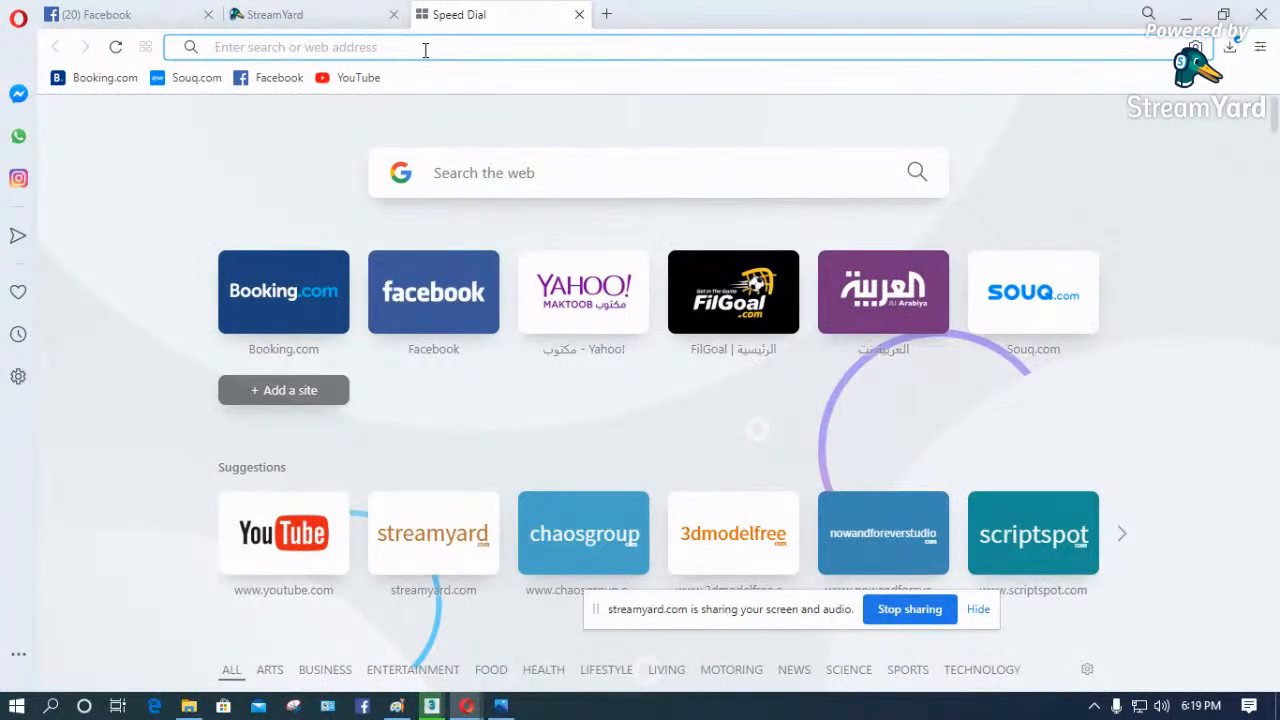
# - Open YouTube and go to the signed-in account's own channel page
pyautogui.click(277, 529)
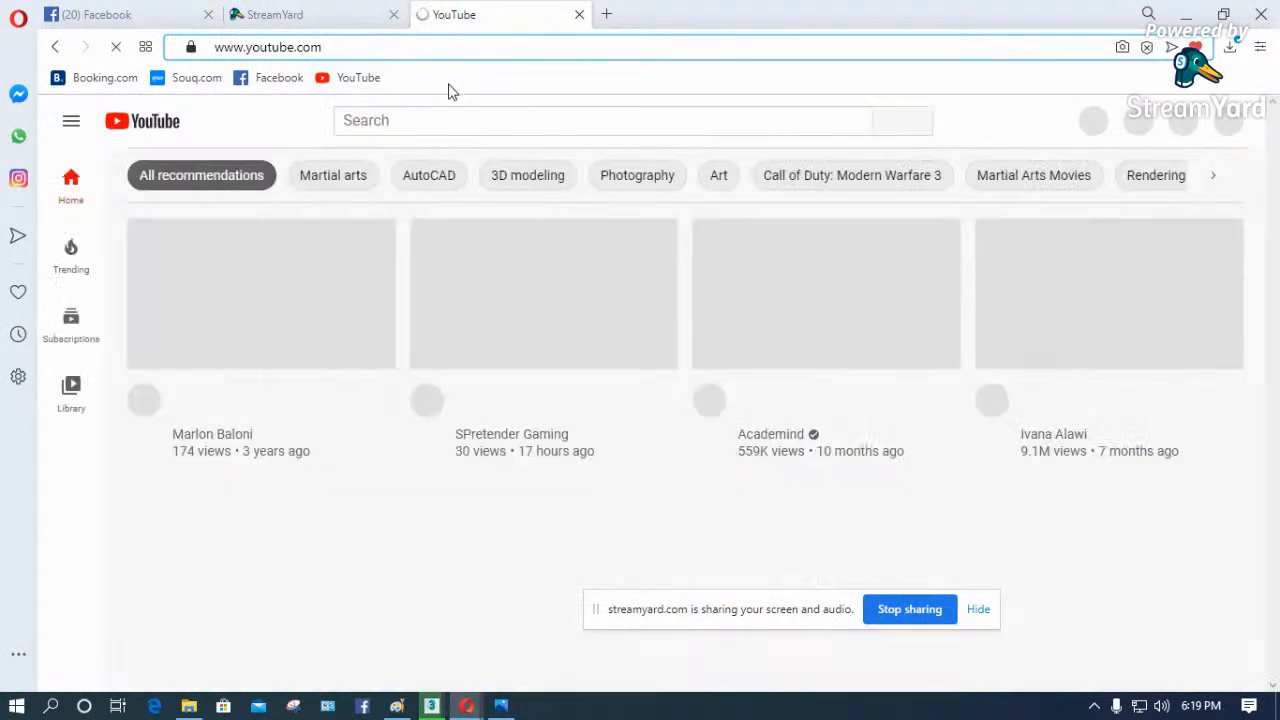
pyautogui.click(1222, 128)
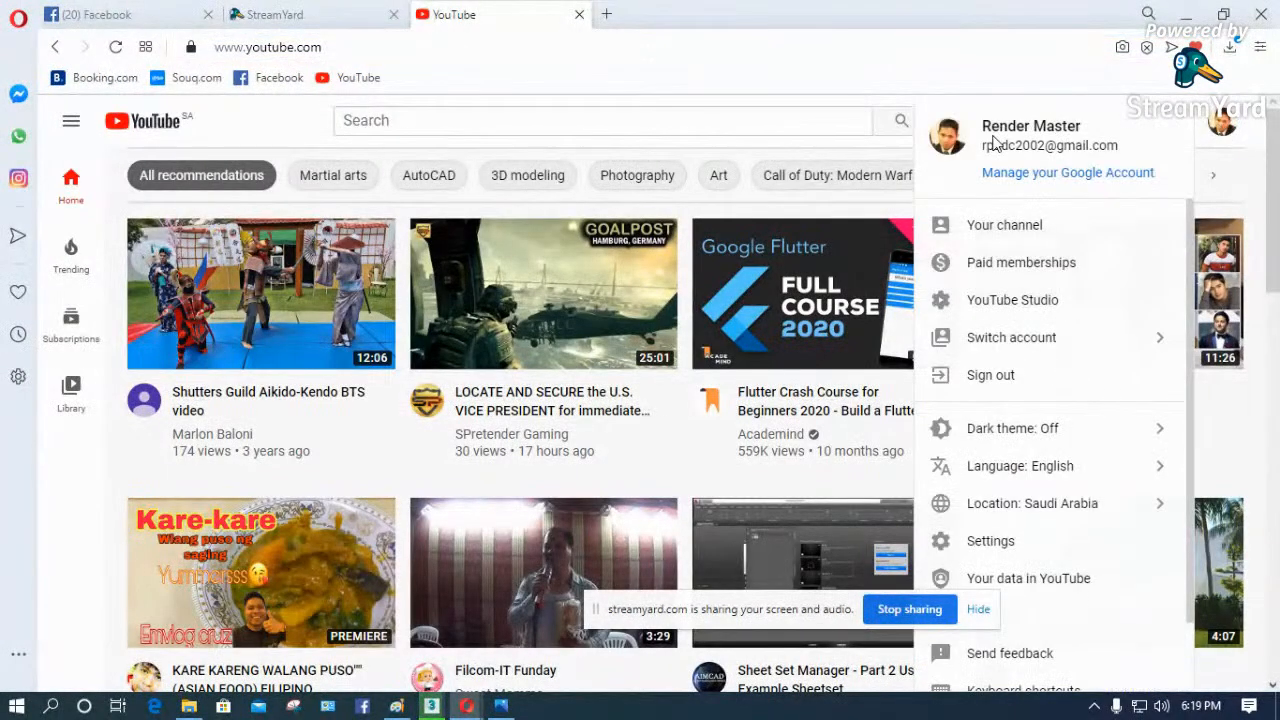
pyautogui.click(1034, 228)
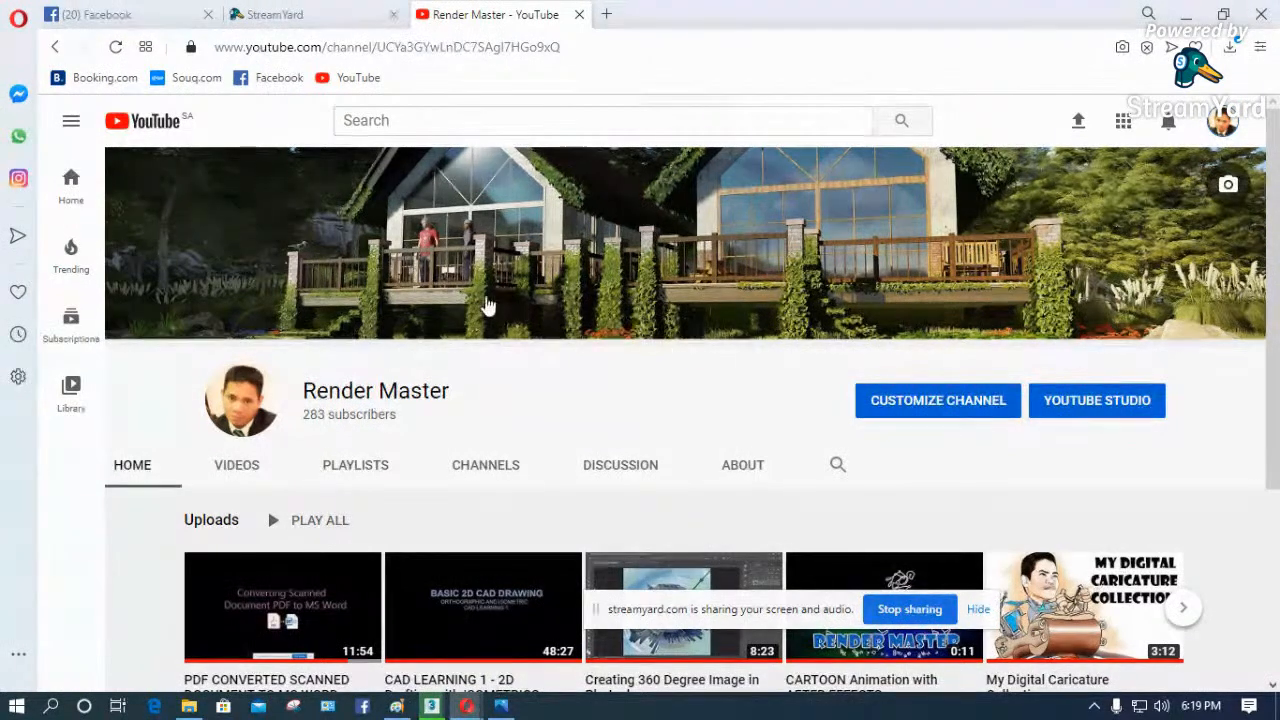
# - Browse the channel's uploads and open the video "Fake Caustics Effects in Photoshop"
pyautogui.scroll(-1, 490, 330)
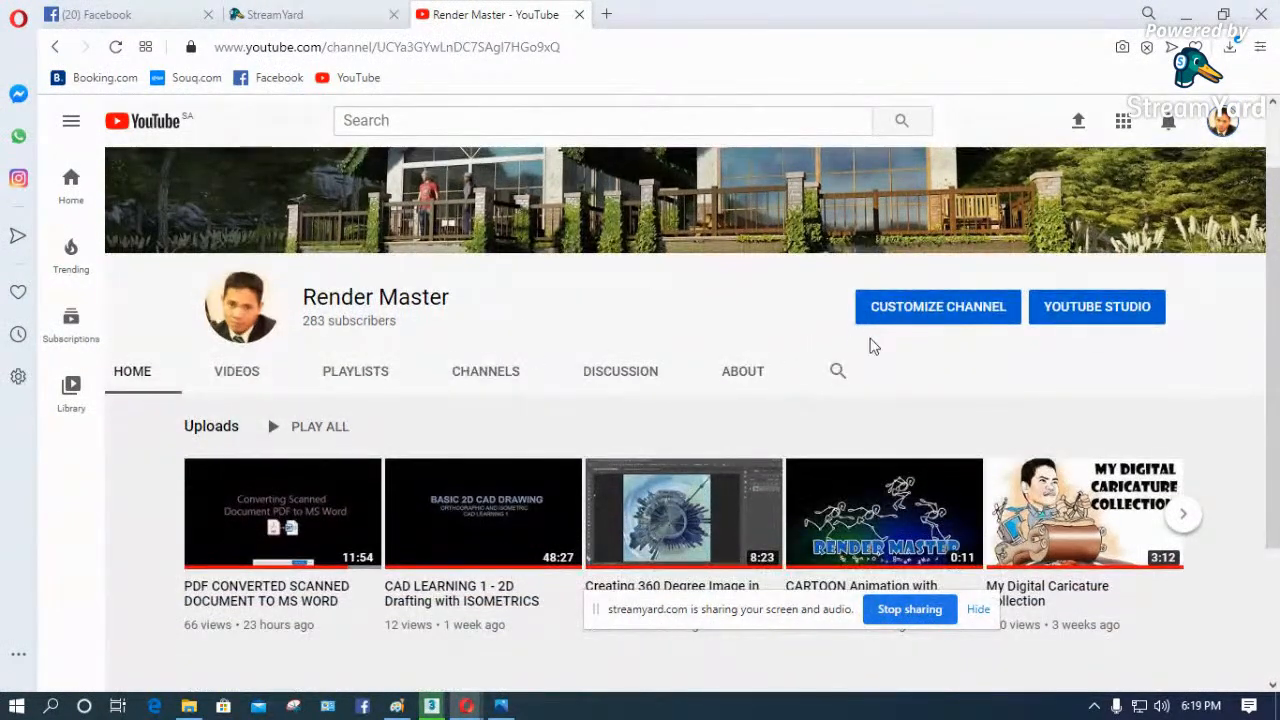
pyautogui.click(1183, 515)
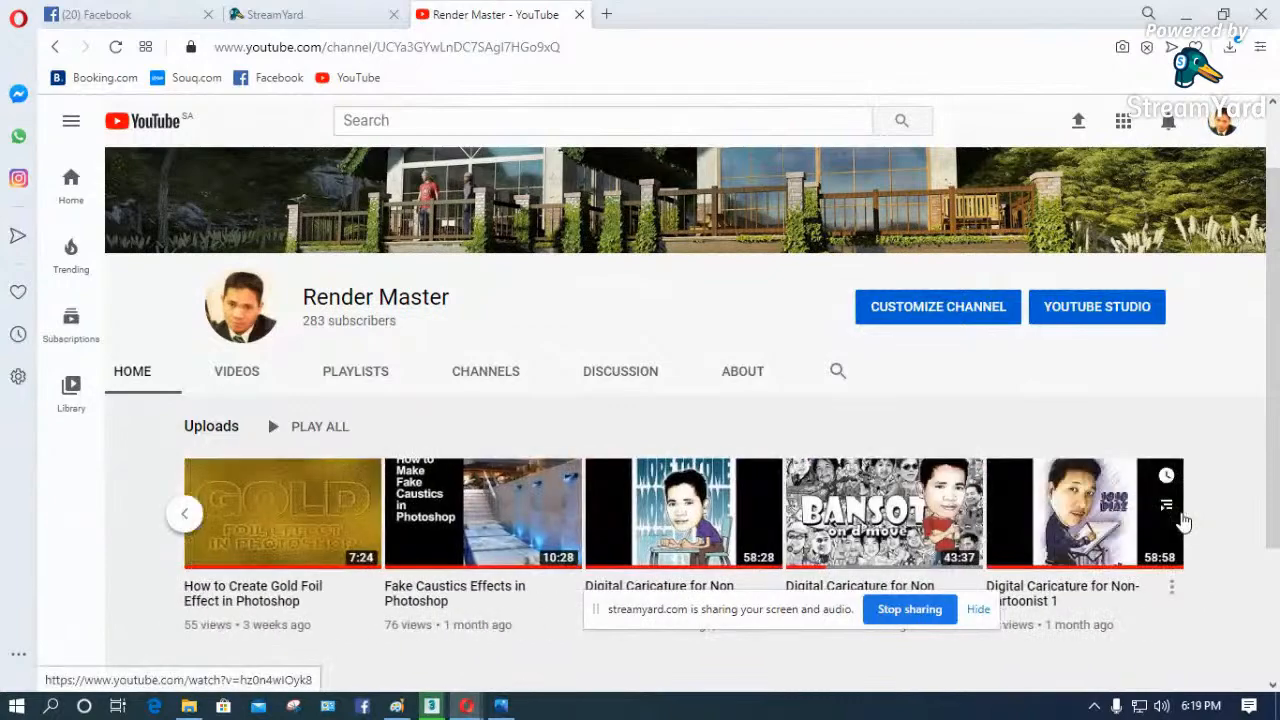
pyautogui.click(187, 514)
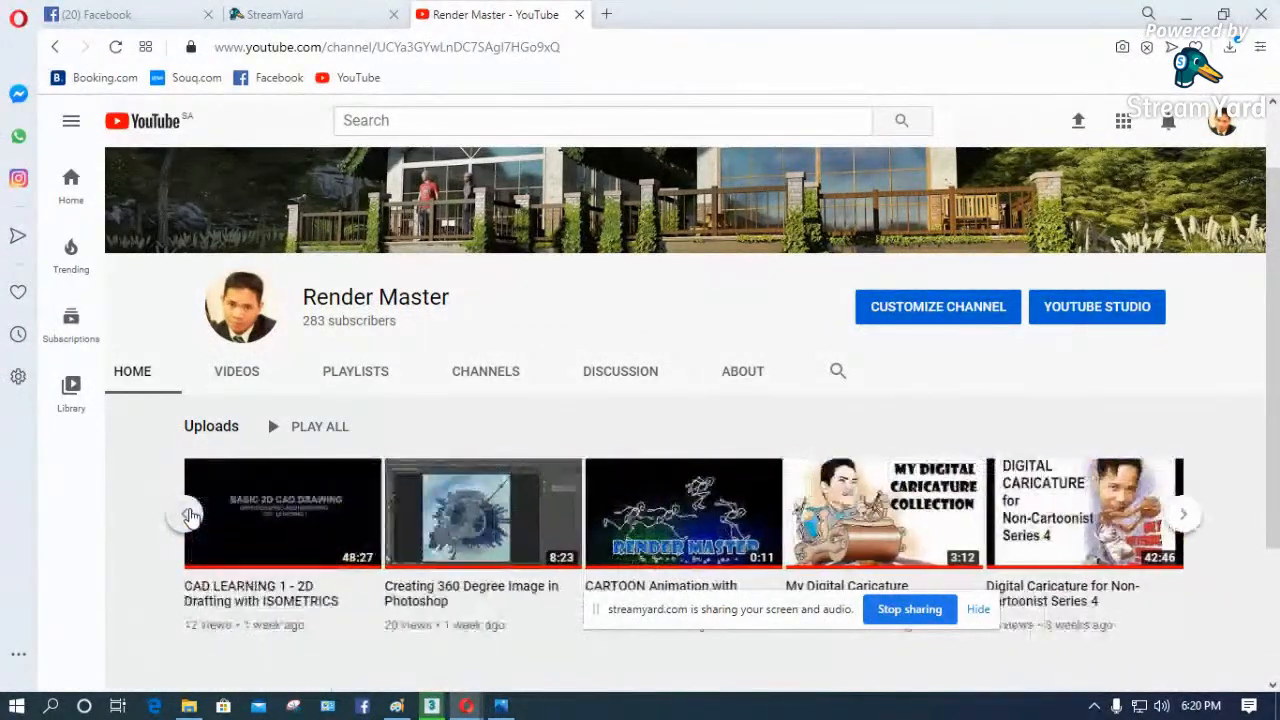
pyautogui.click(1183, 515)
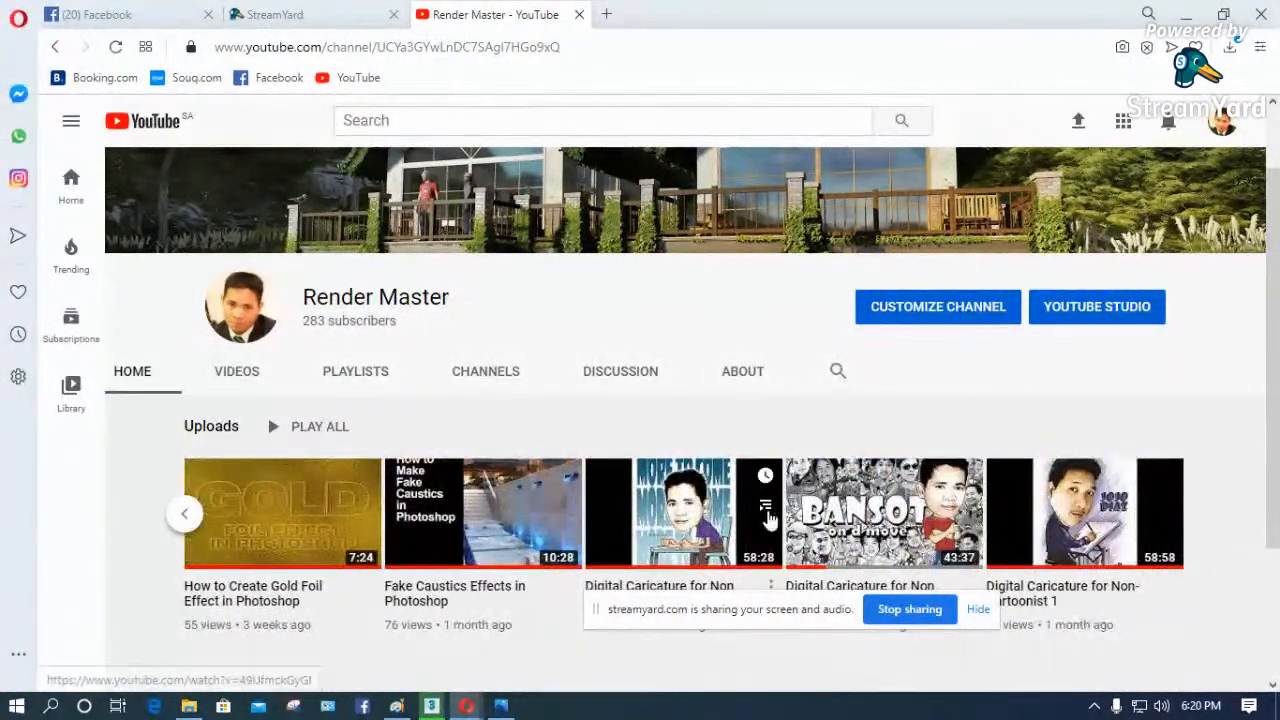
pyautogui.click(528, 513)
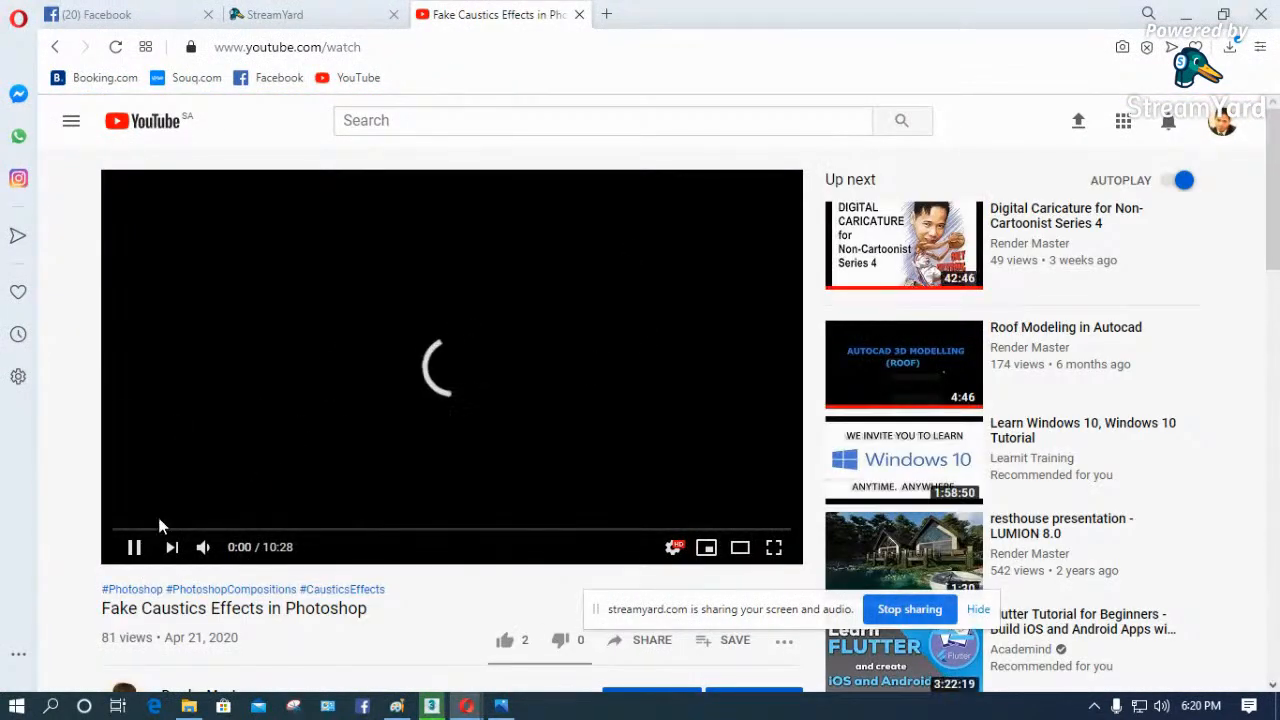
# - Watch the fake caustics video in full screen, skip ahead past its title, and exit full screen
pyautogui.click(774, 547)
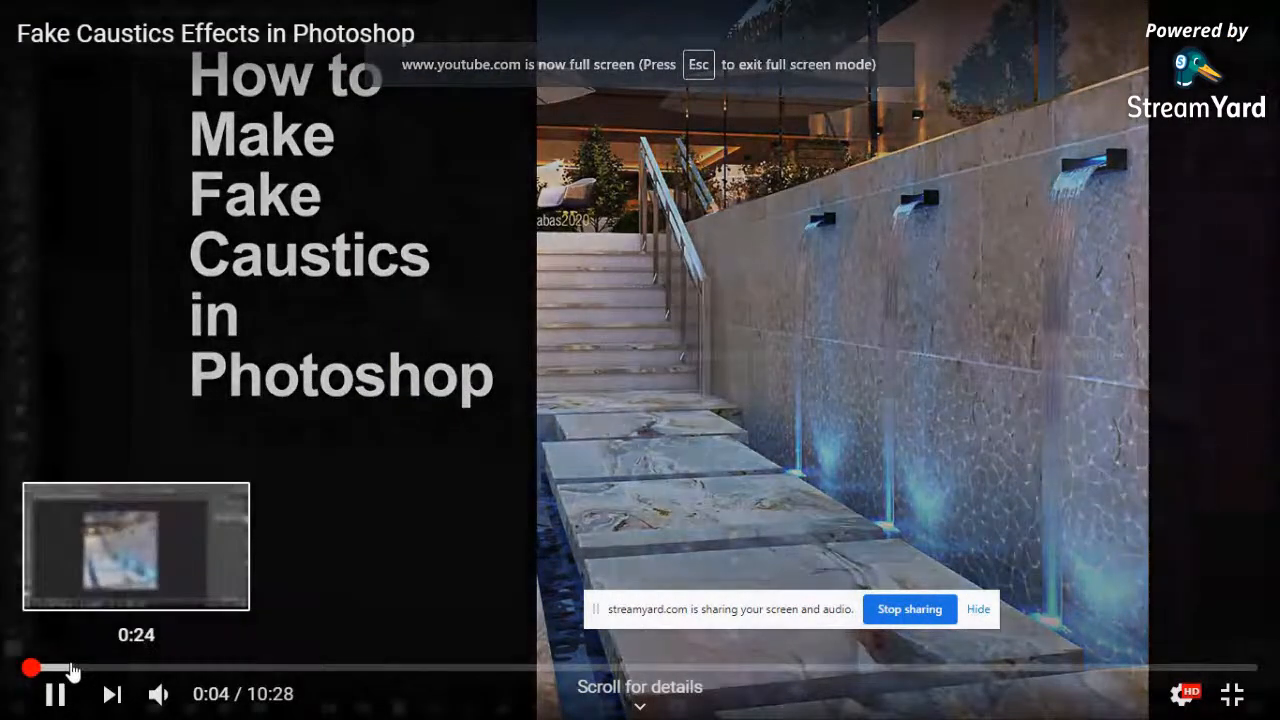
pyautogui.click(71, 667)
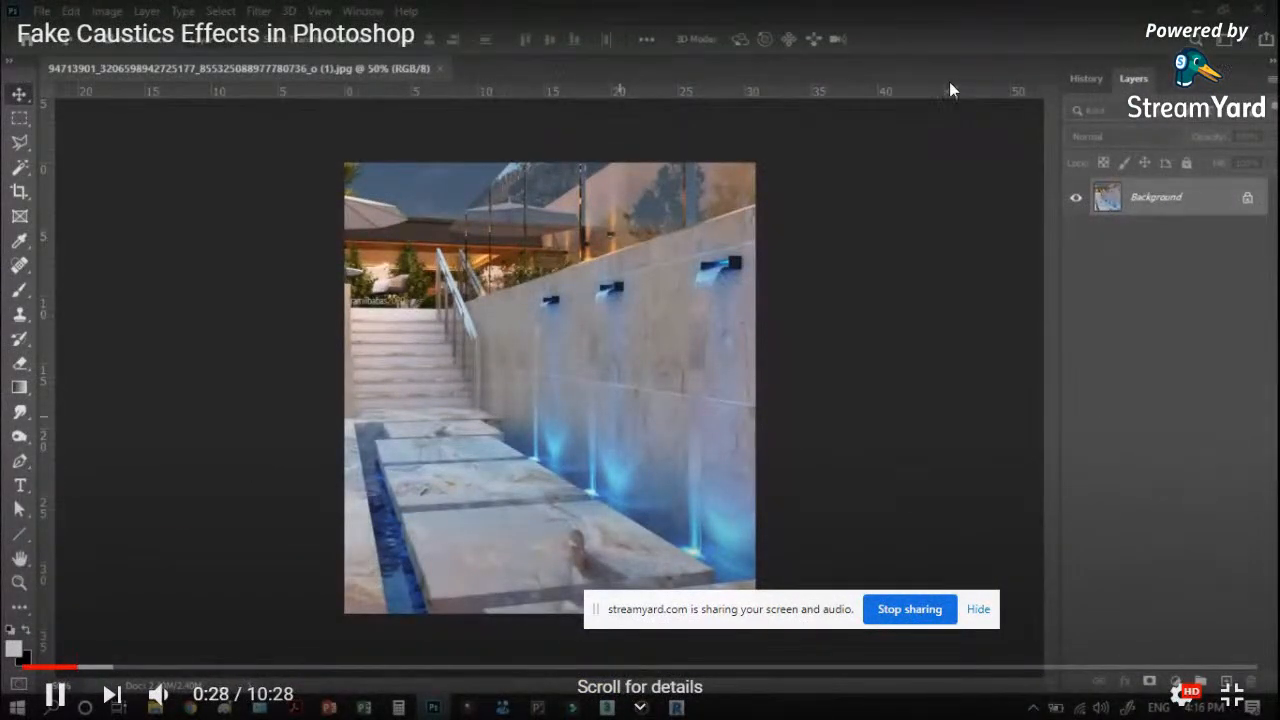
pyautogui.press('Escape')
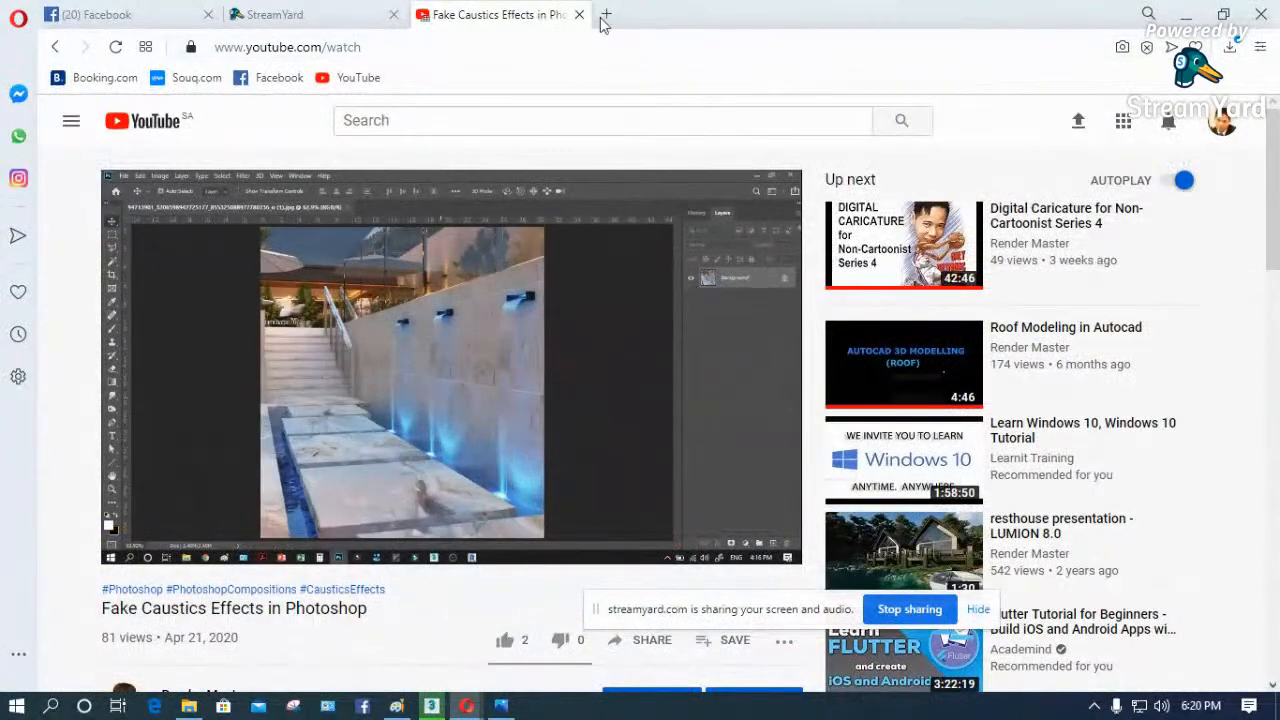
# - Close the YouTube video page, check the Facebook page briefly, and switch back to the V-Ray render in 3ds Max
pyautogui.click(579, 14)
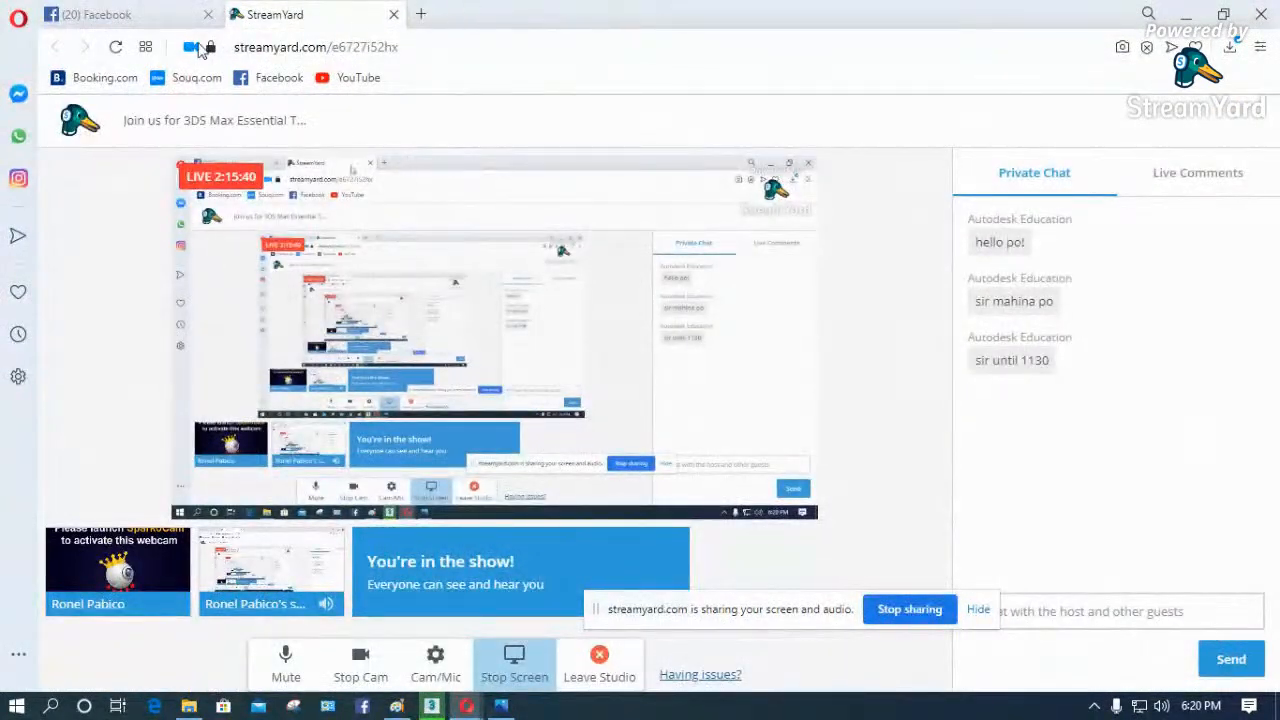
pyautogui.click(67, 16)
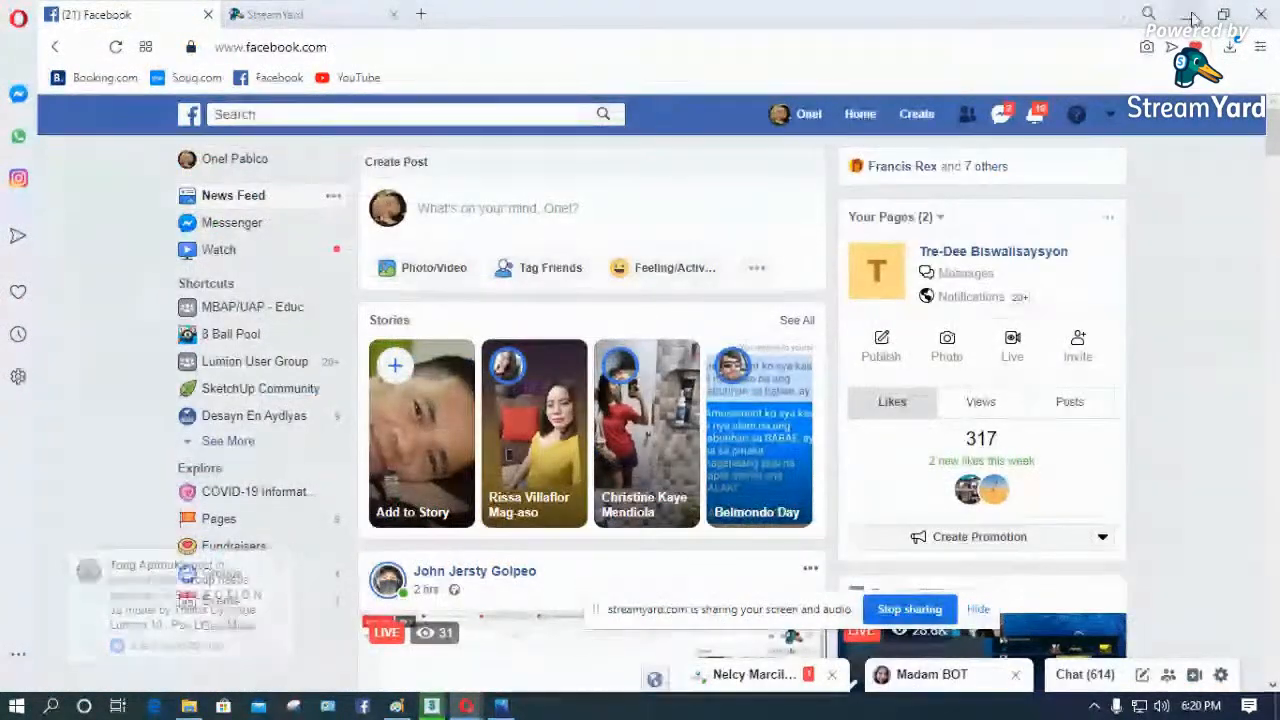
pyautogui.click(1191, 16)
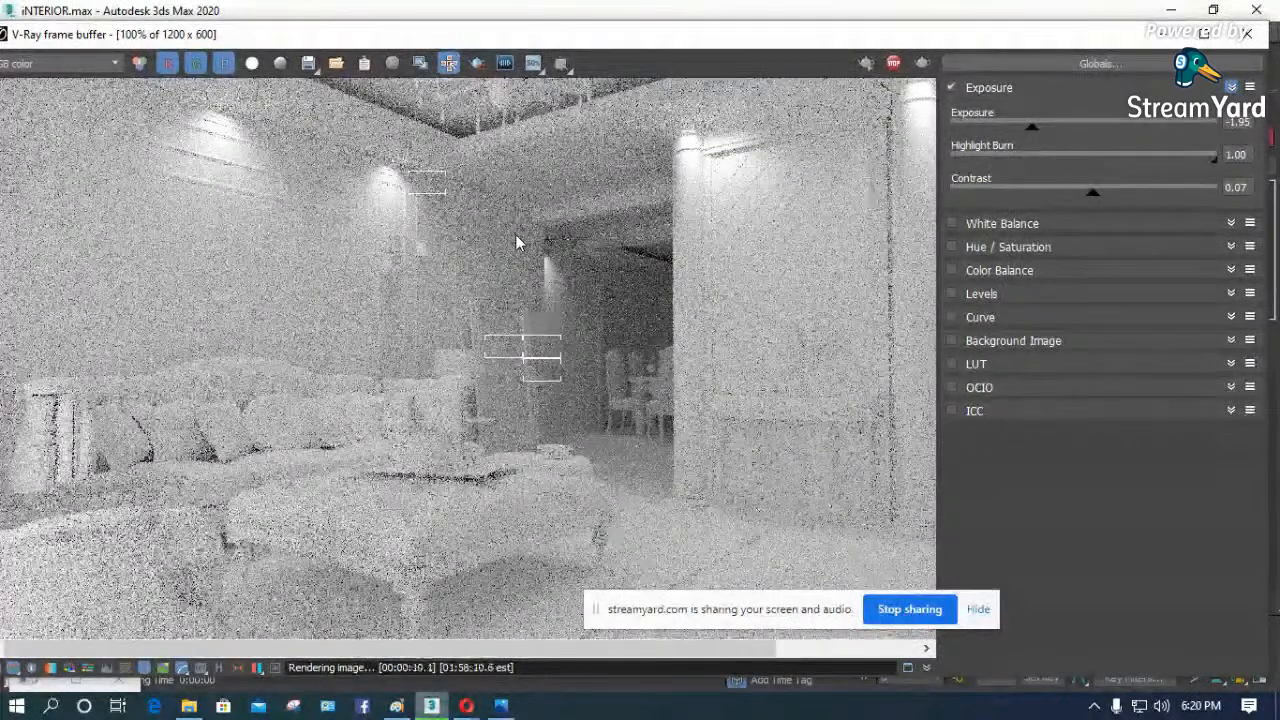
# - Examine the downlights, walls and doorway area of the progressing render at 50% to 200% zoom
pyautogui.scroll(-1, 515, 234)
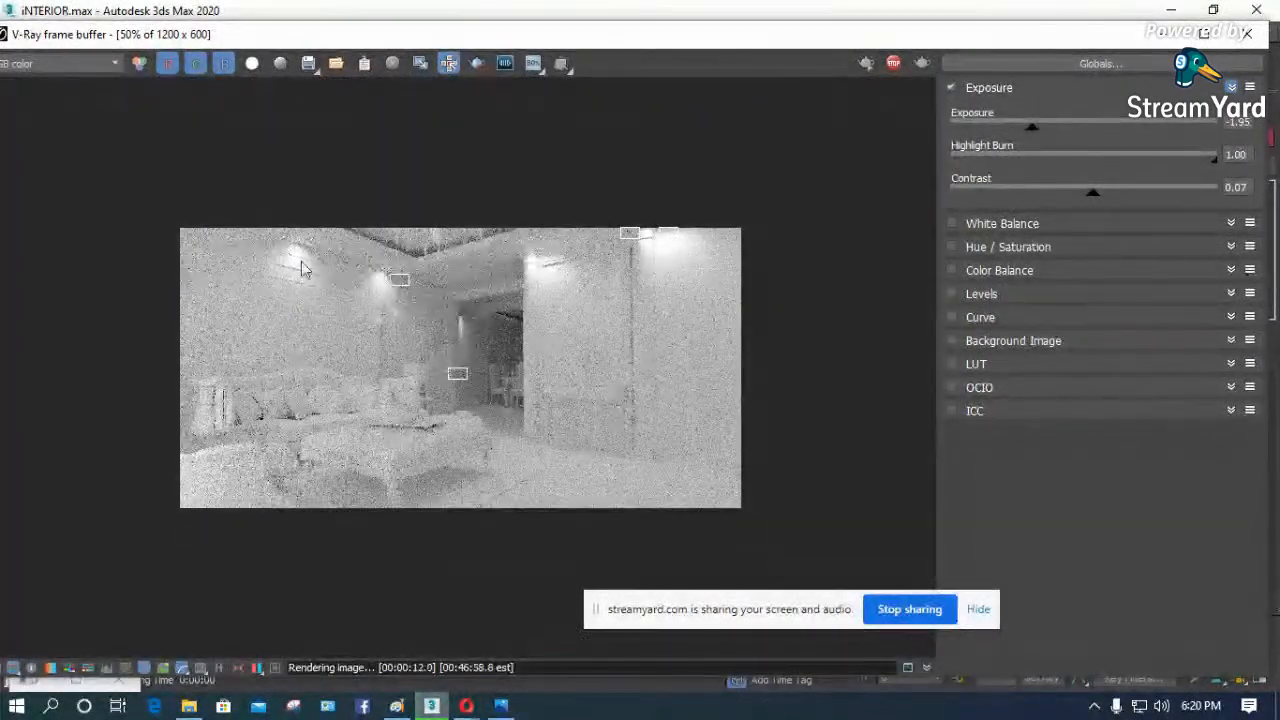
pyautogui.scroll(1, 447, 324)
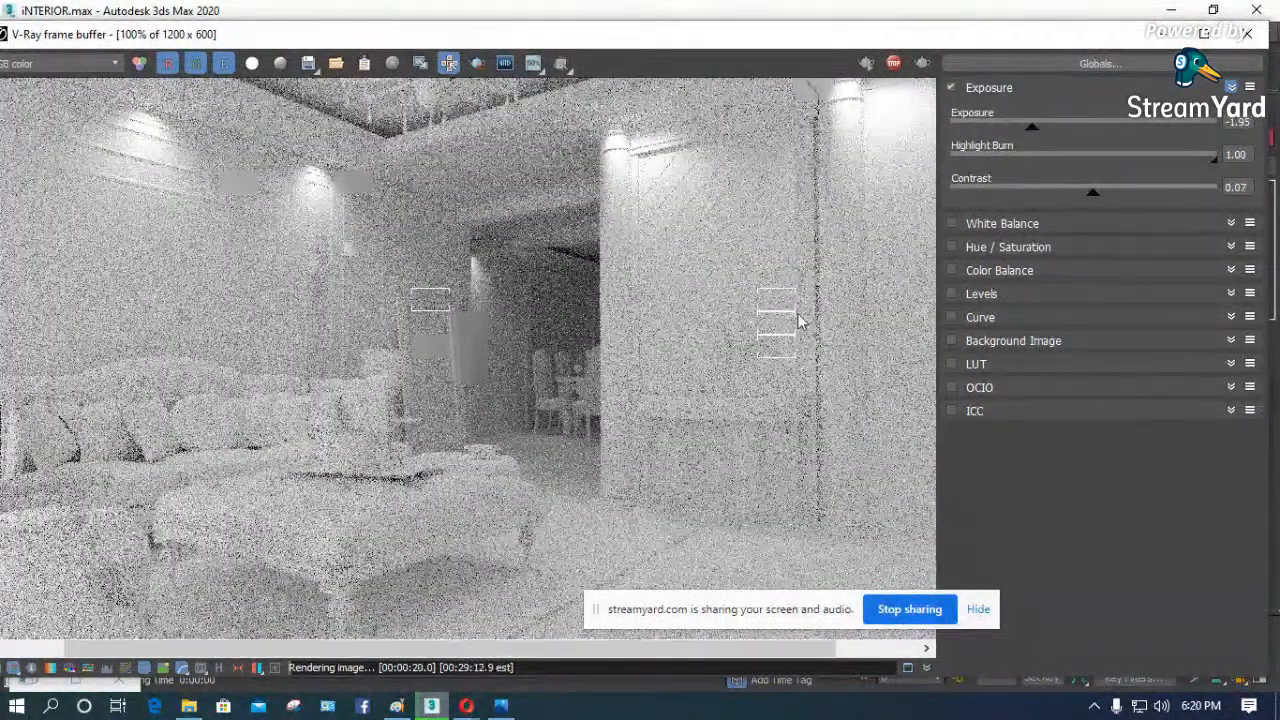
pyautogui.scroll(1, 755, 296)
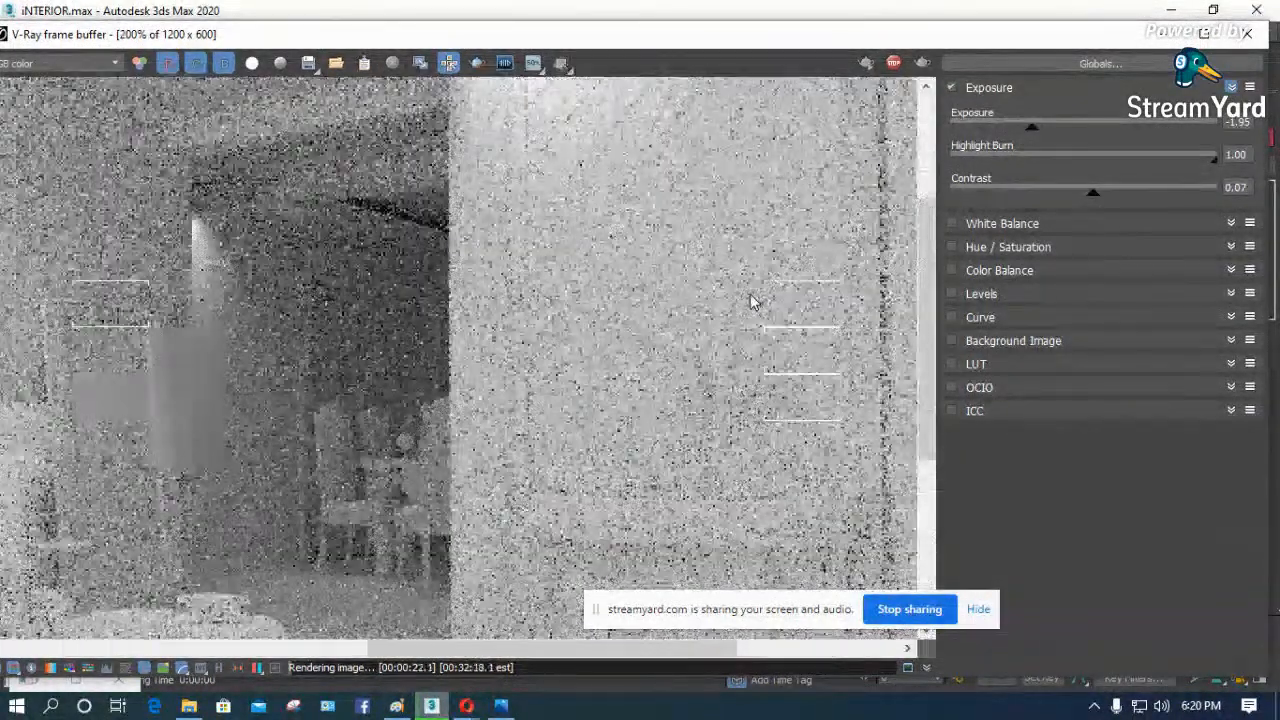
pyautogui.scroll(3, 576, 230)
pyautogui.scroll(-6, 576, 230)
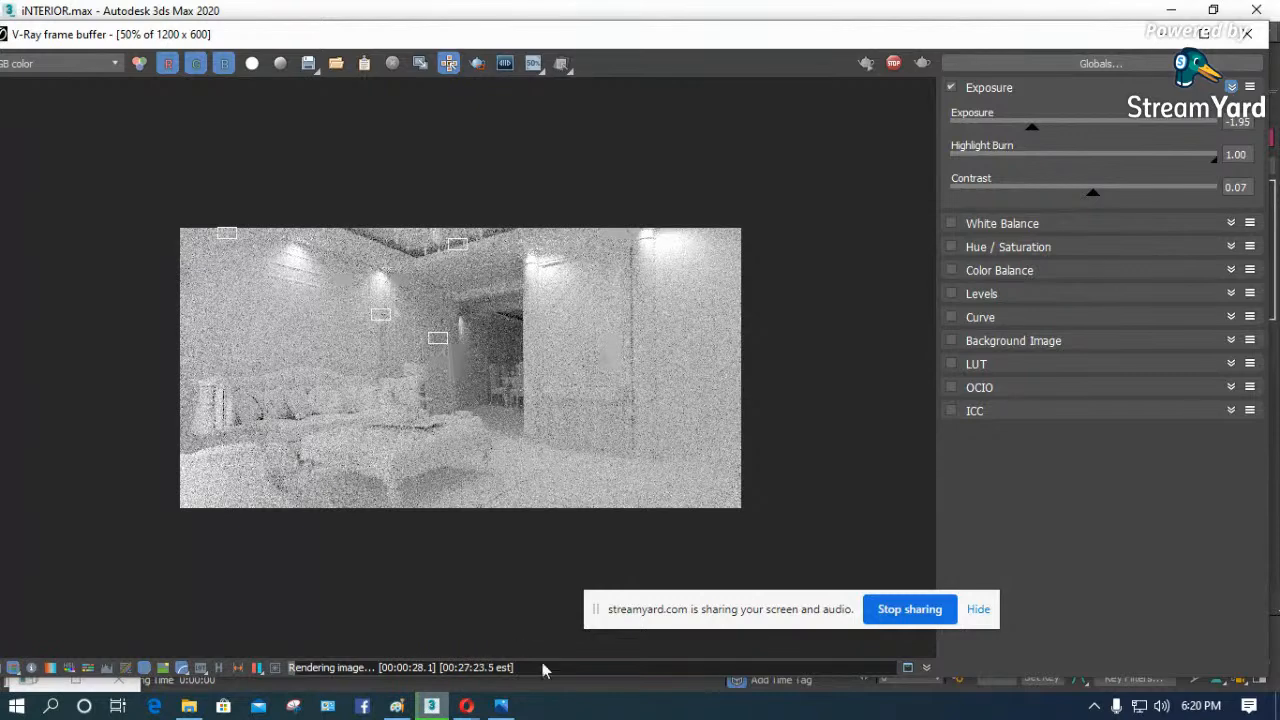
# - Switch to File Explorer and open the NEW ITERIOR SCENES folder inside Max on Local Disk (F:)
pyautogui.click(189, 708)
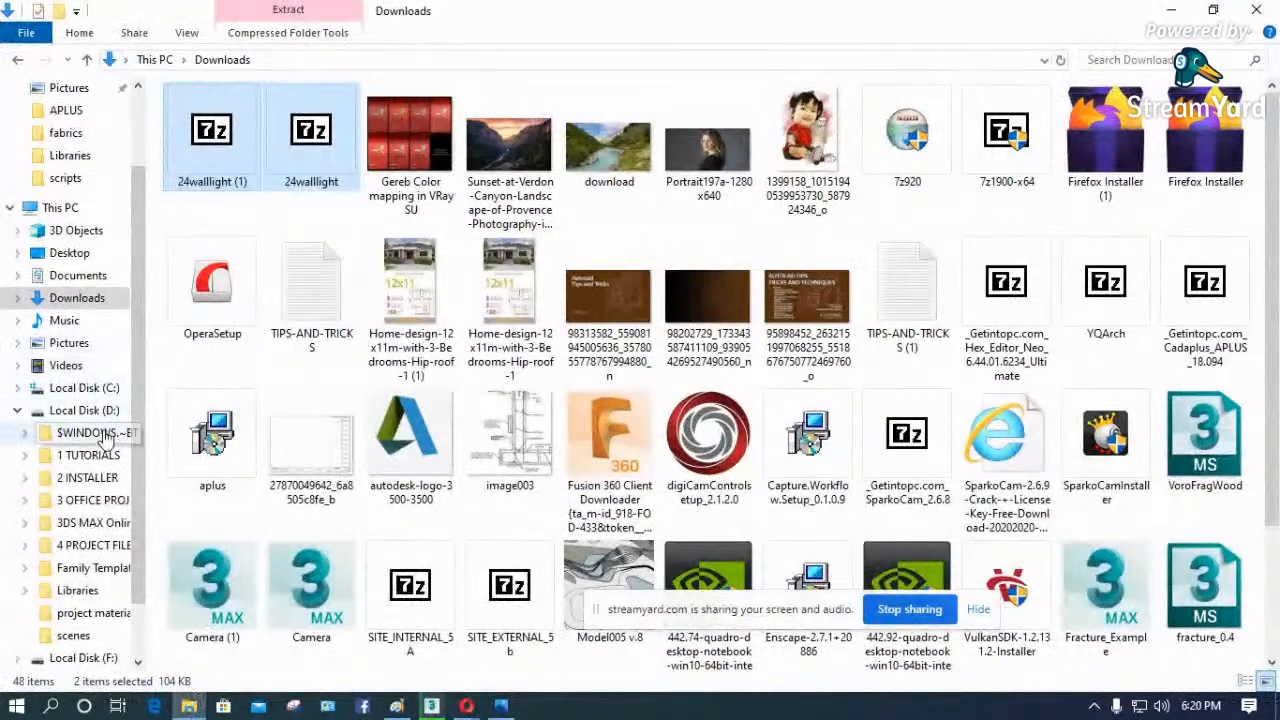
pyautogui.click(17, 410)
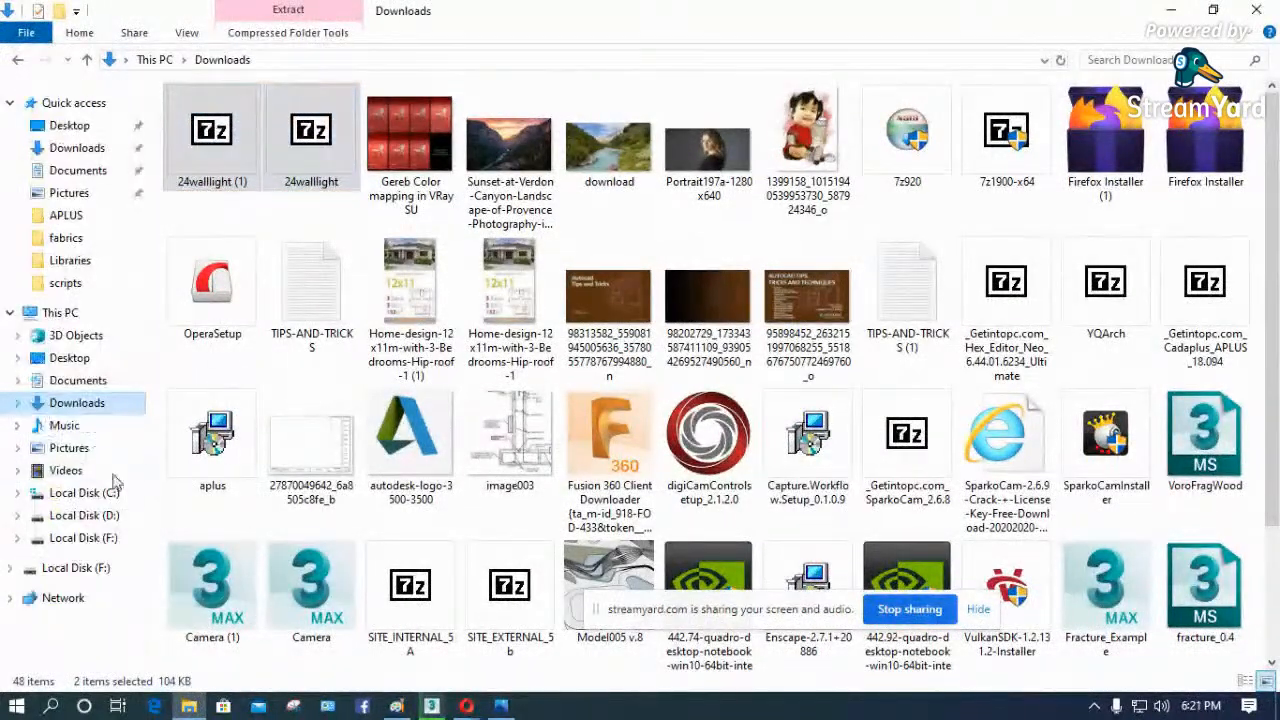
pyautogui.click(108, 541)
pyautogui.click(200, 176)
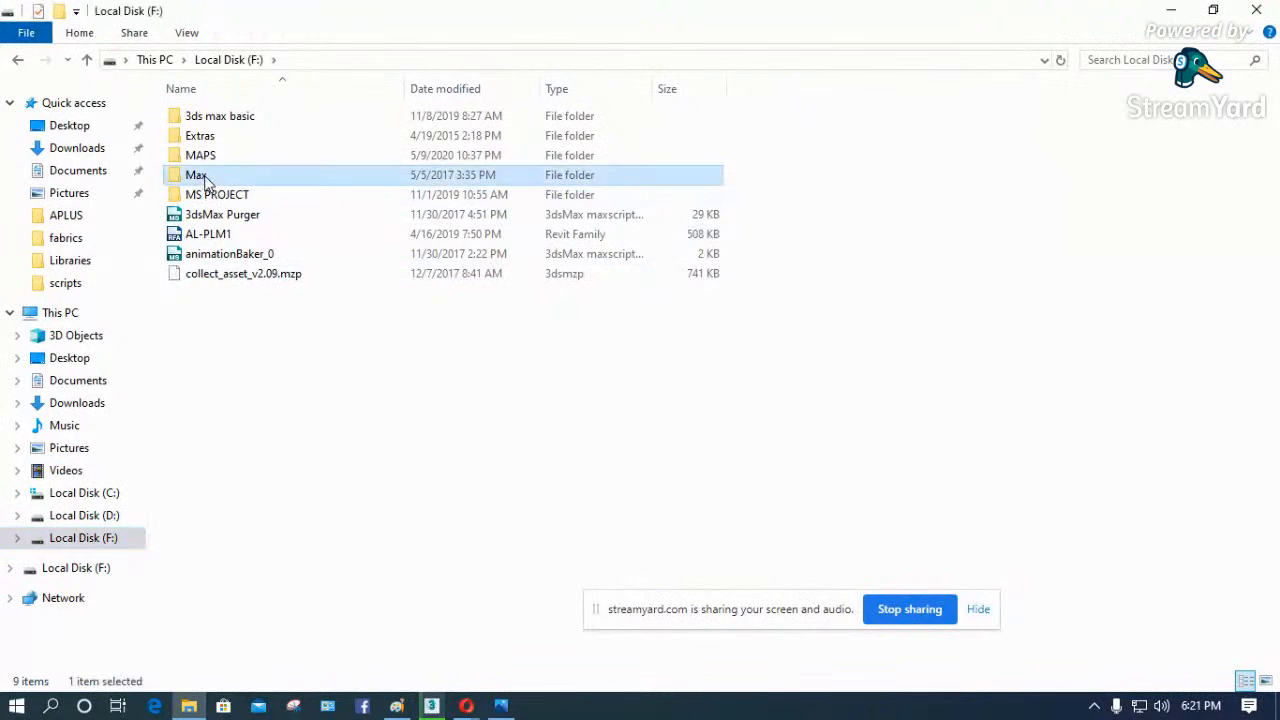
pyautogui.doubleClick(200, 176)
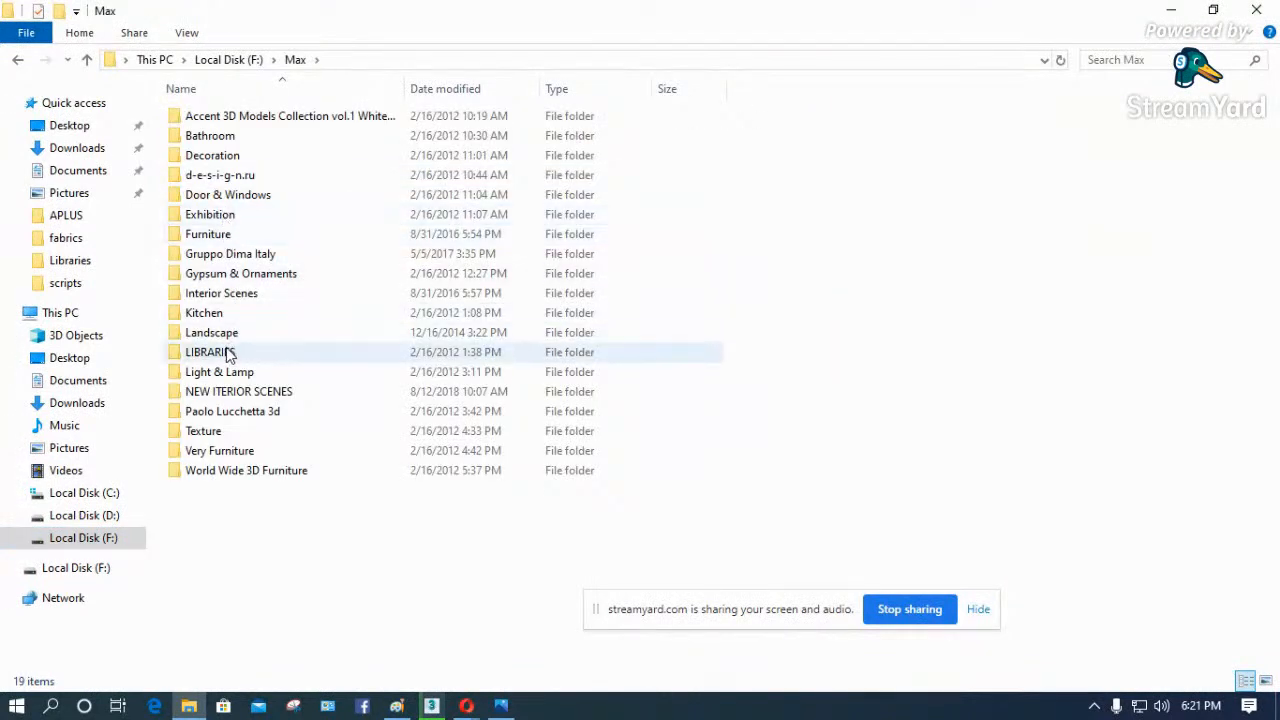
pyautogui.click(192, 391)
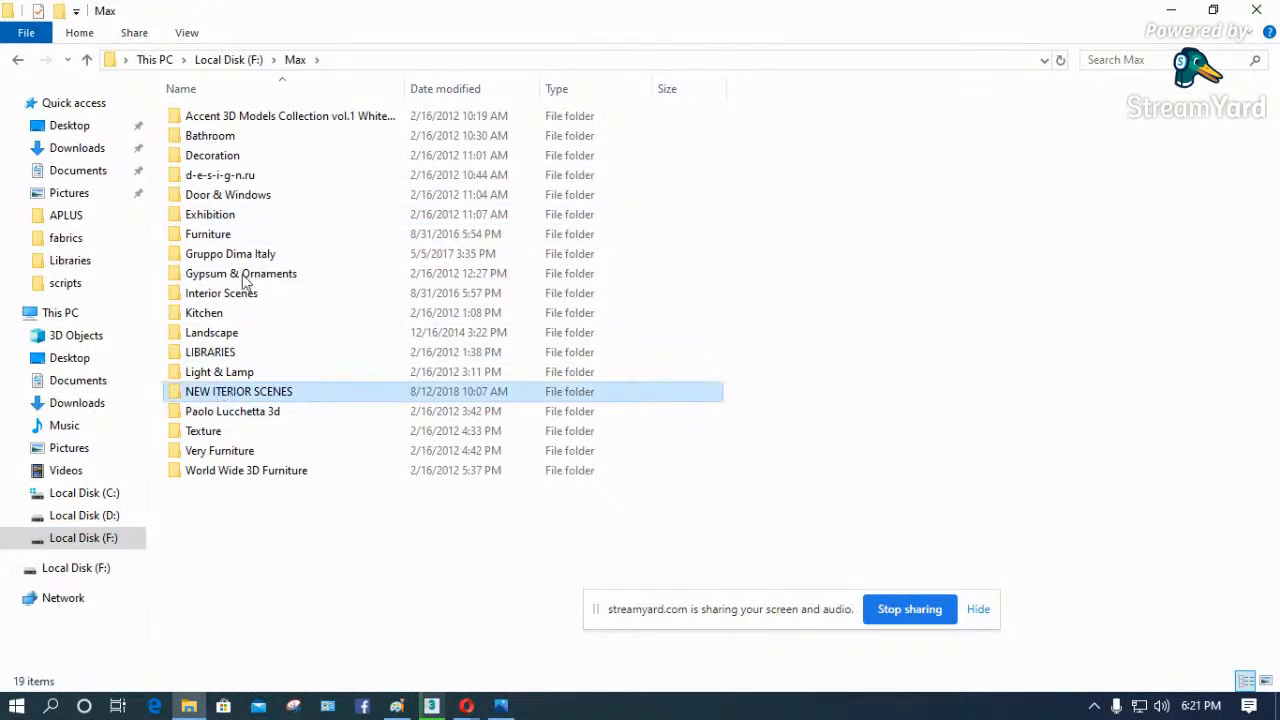
pyautogui.doubleClick(294, 390)
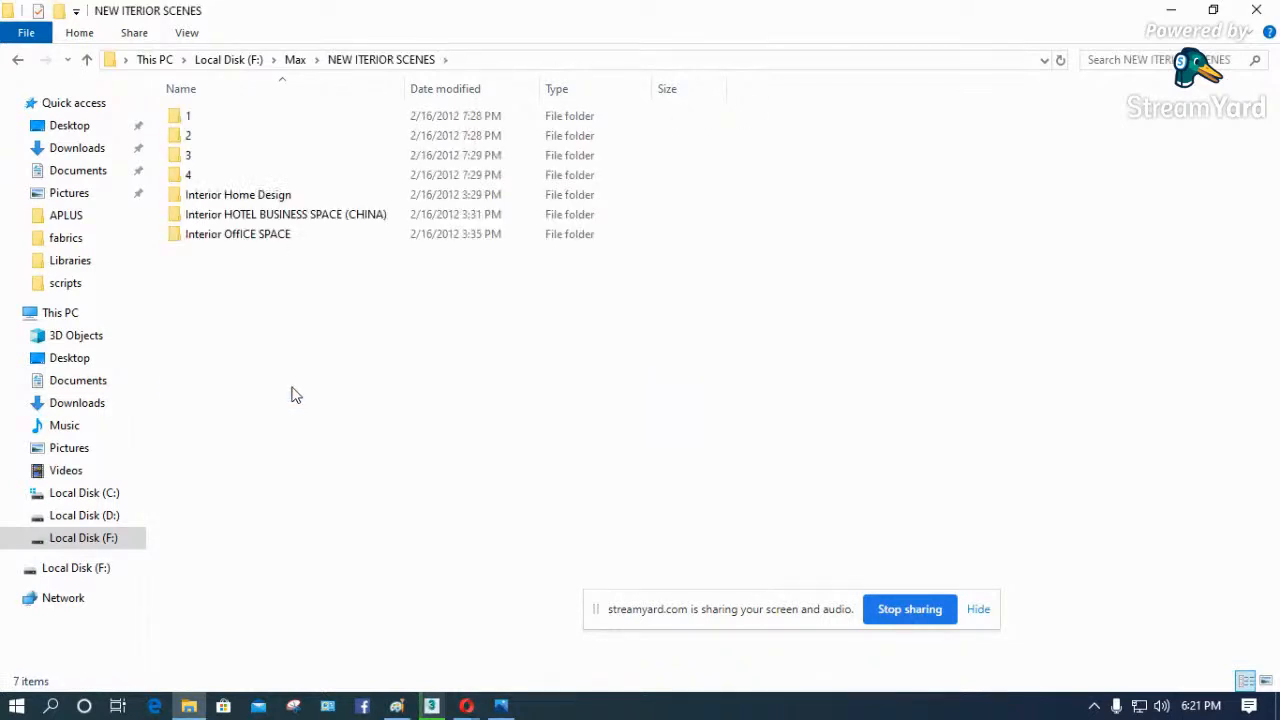
# - Go back to the Max folder and open Interior Scenes and its 3D INTERIOR 1 subfolder
pyautogui.click(295, 60)
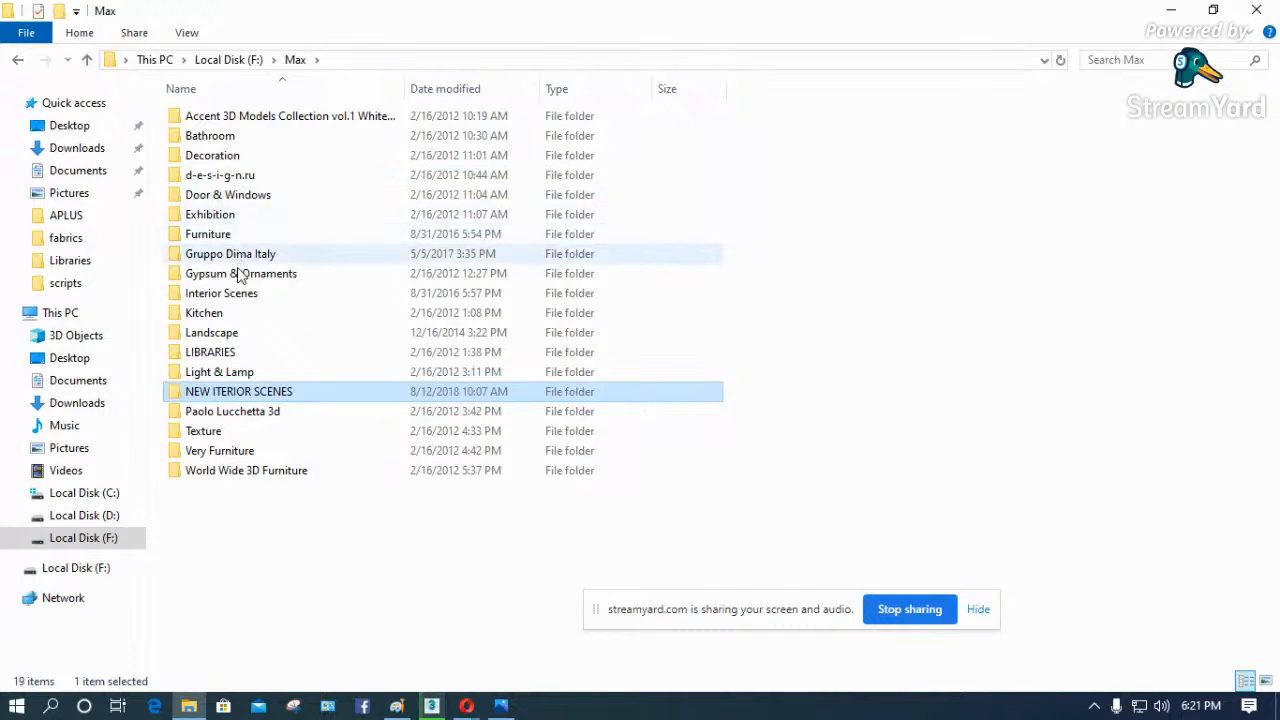
pyautogui.click(233, 296)
pyautogui.doubleClick(228, 290)
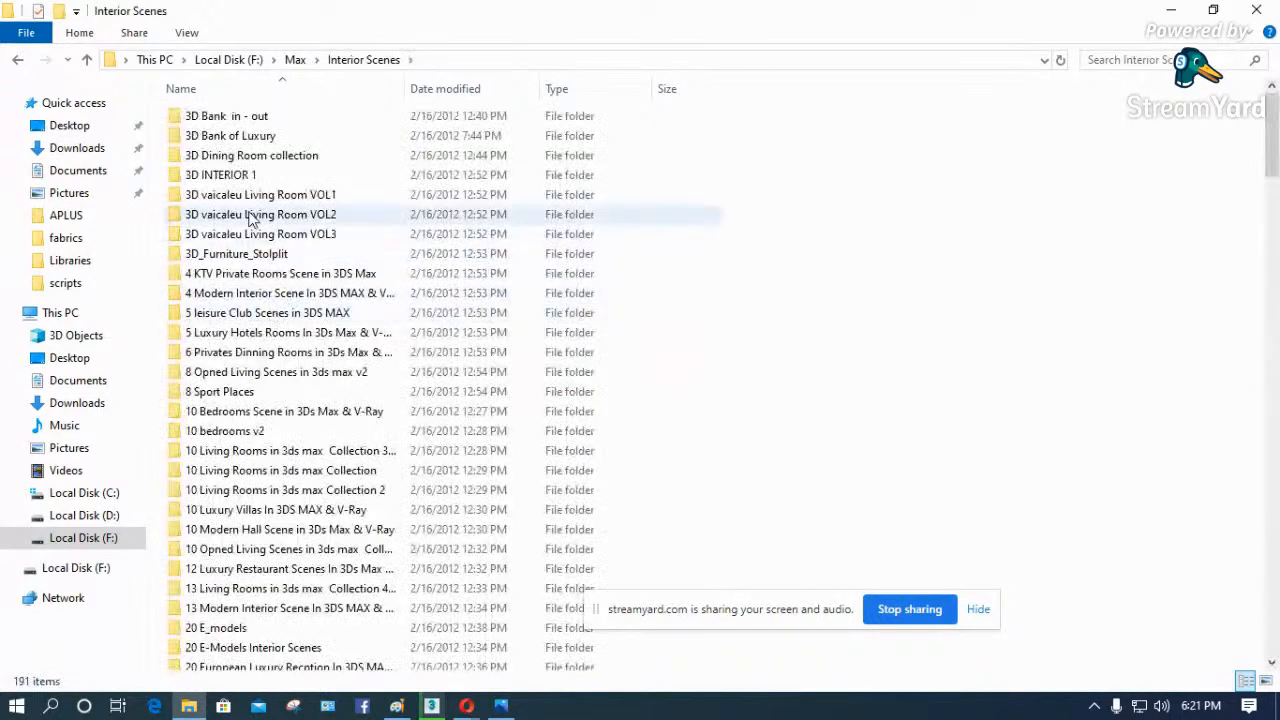
pyautogui.click(240, 179)
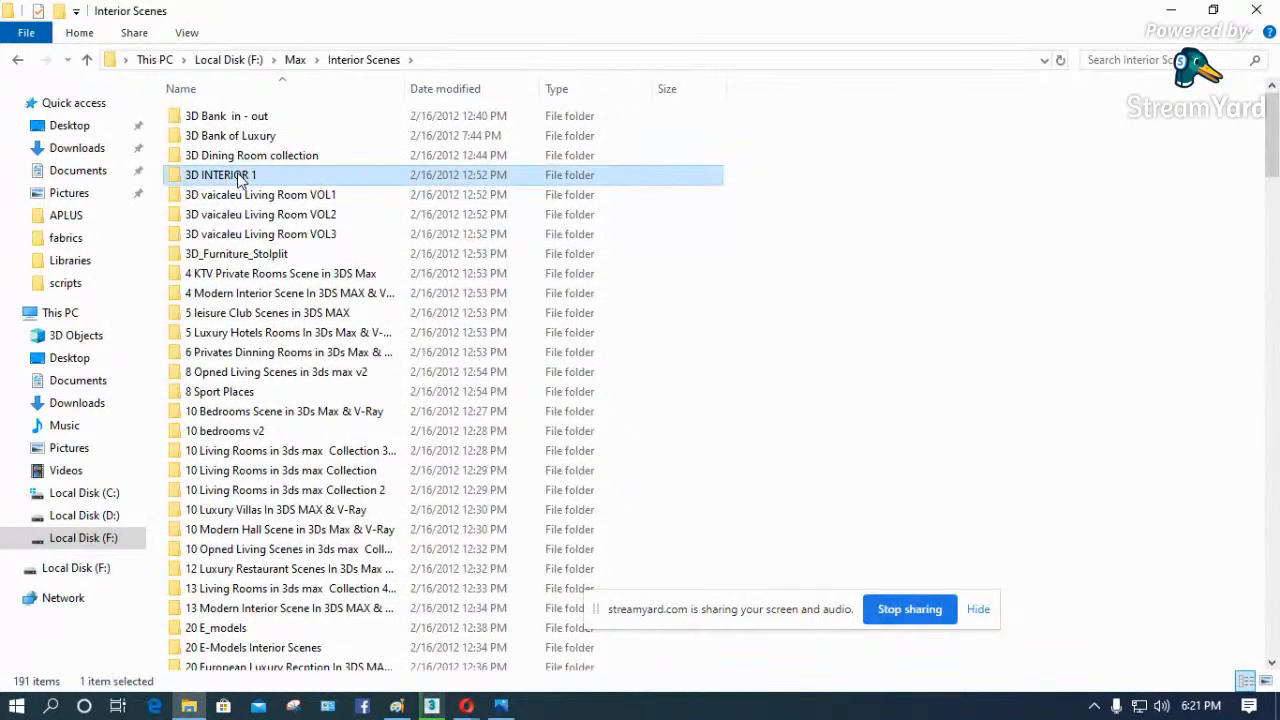
pyautogui.doubleClick(240, 179)
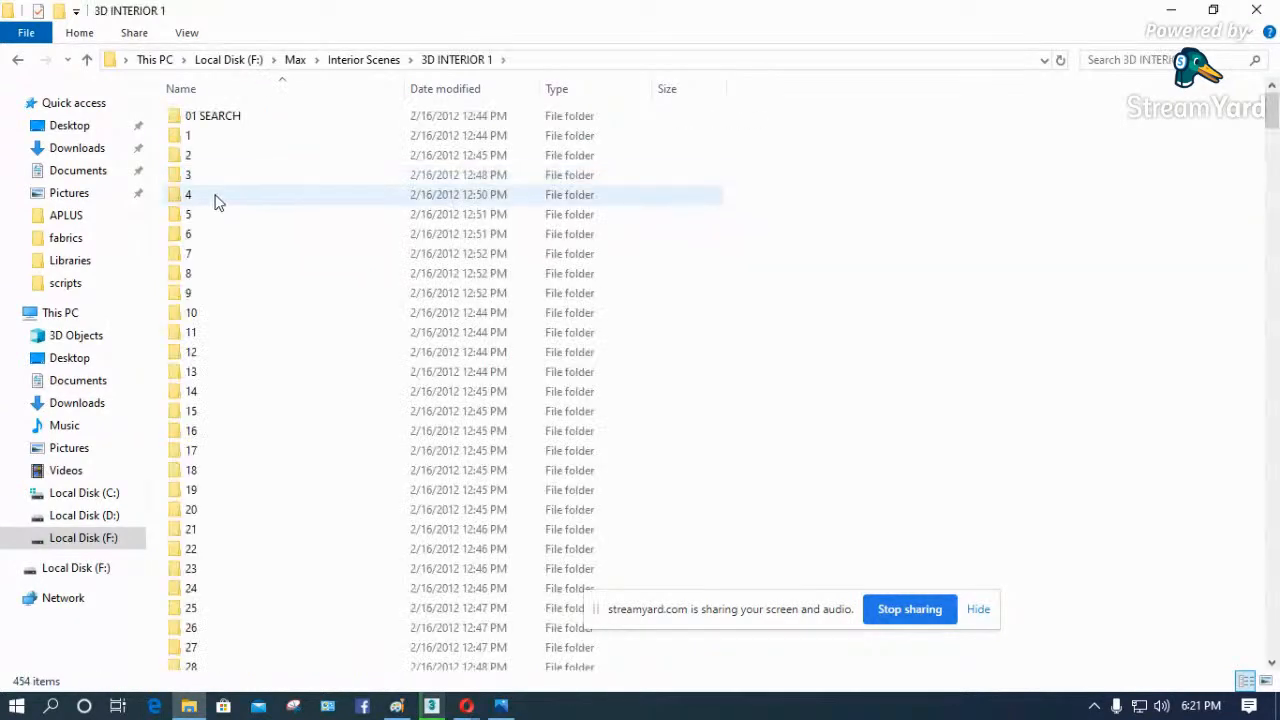
# - View the 005 preview image in folder 5, close it, and return to the Interior Scenes folder
pyautogui.click(193, 218)
pyautogui.doubleClick(193, 222)
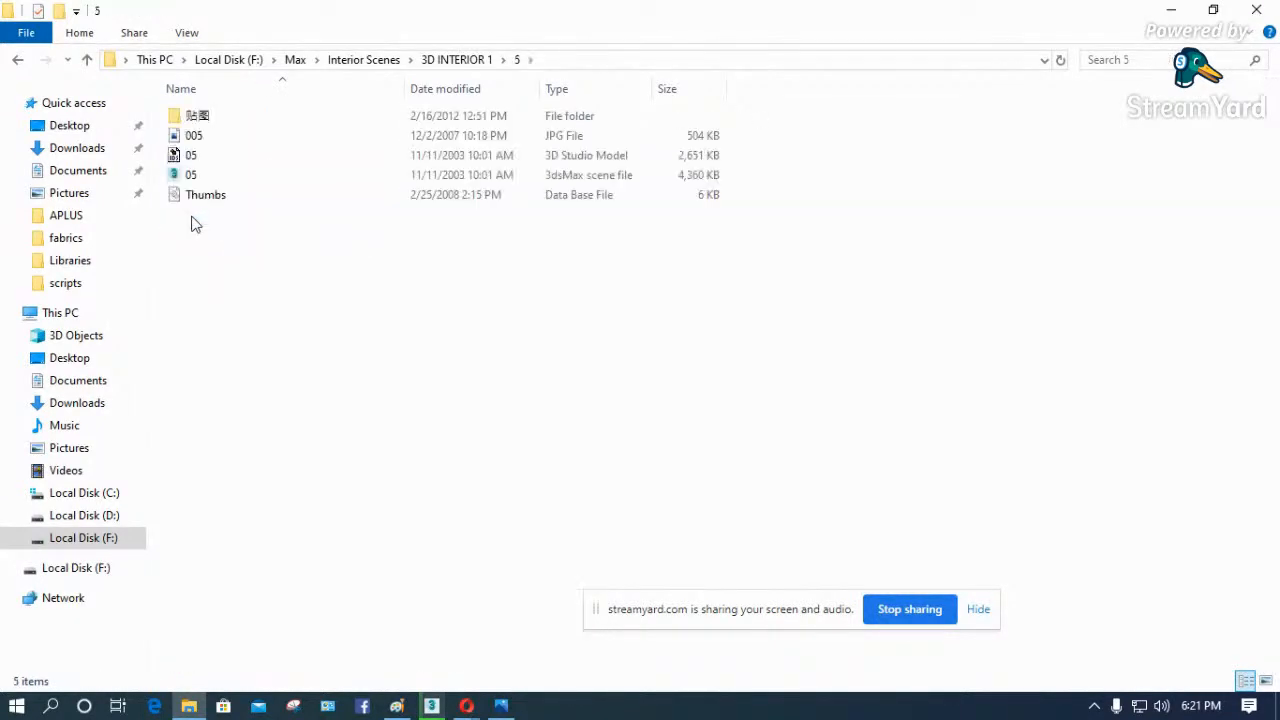
pyautogui.click(207, 142)
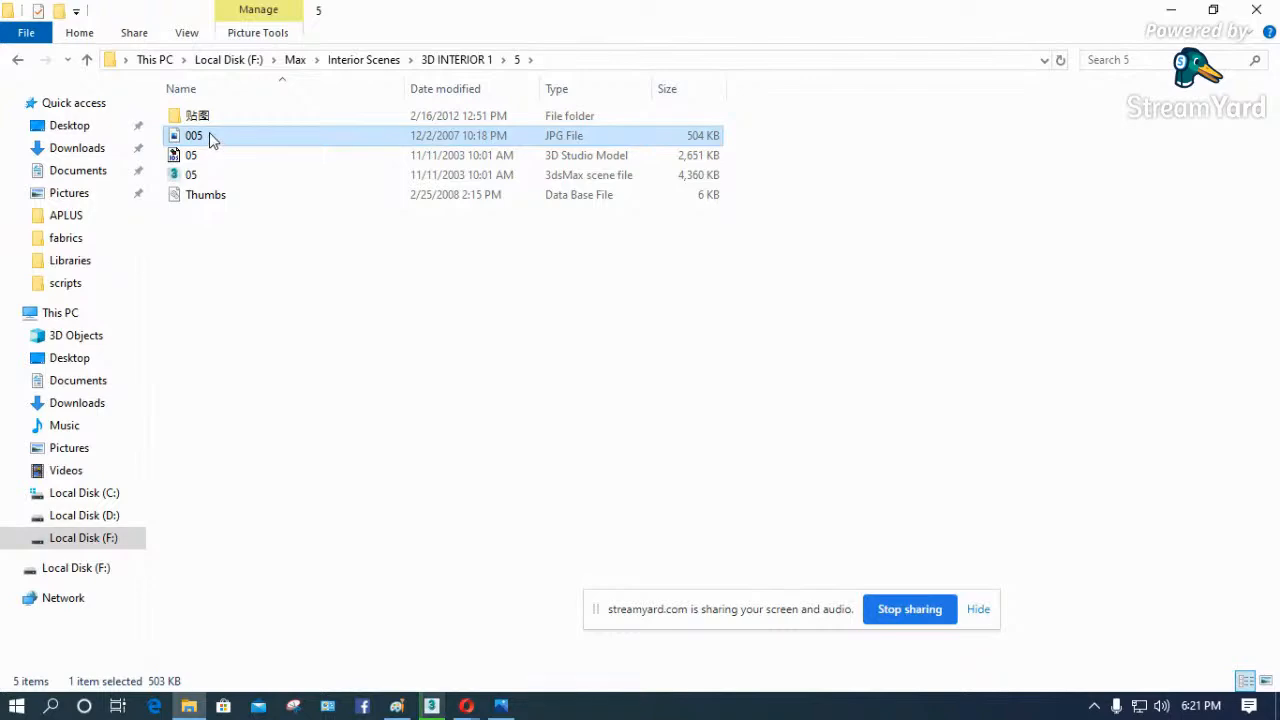
pyautogui.rightClick(210, 140)
pyautogui.click(263, 115)
pyautogui.doubleClick(293, 137)
pyautogui.click(1257, 15)
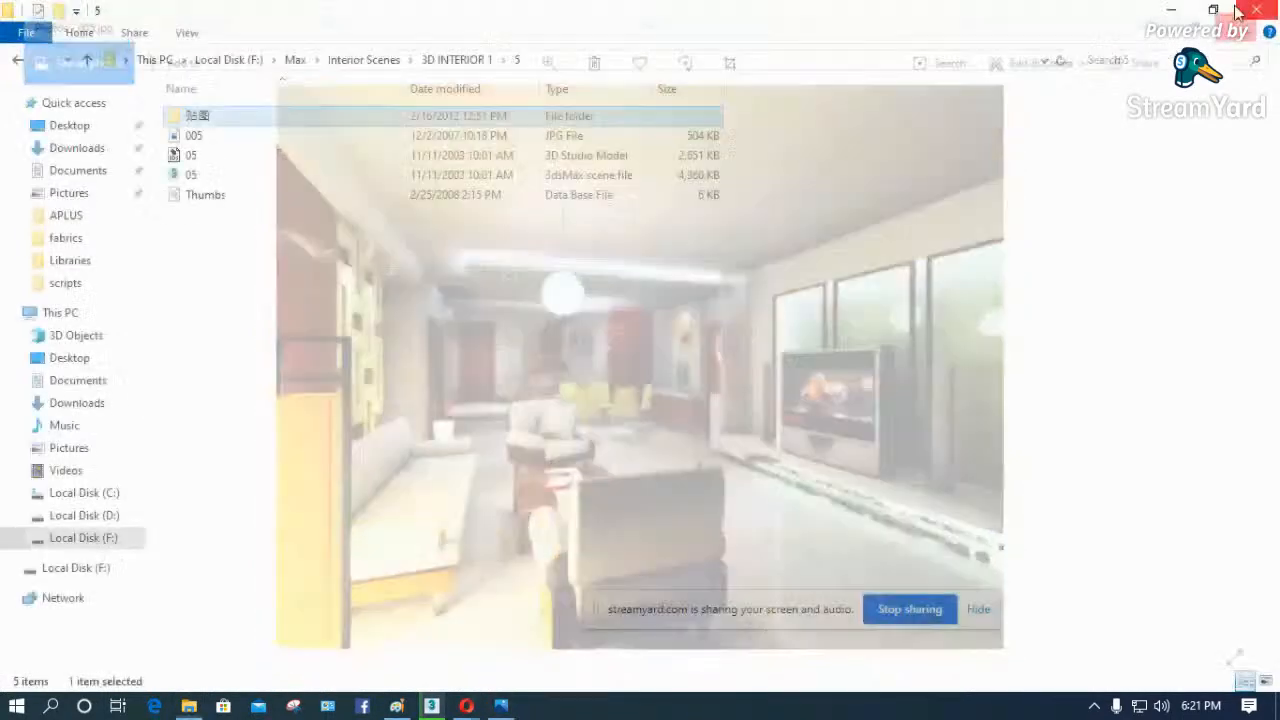
pyautogui.click(360, 61)
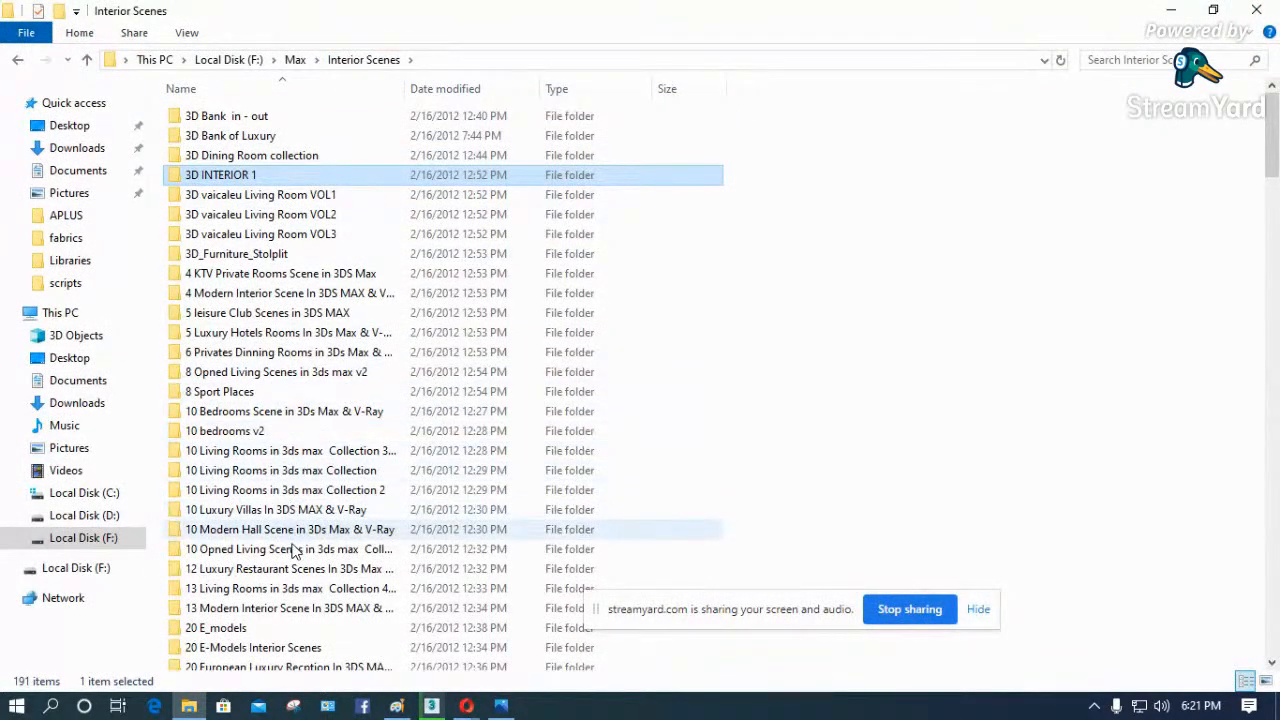
pyautogui.click(286, 648)
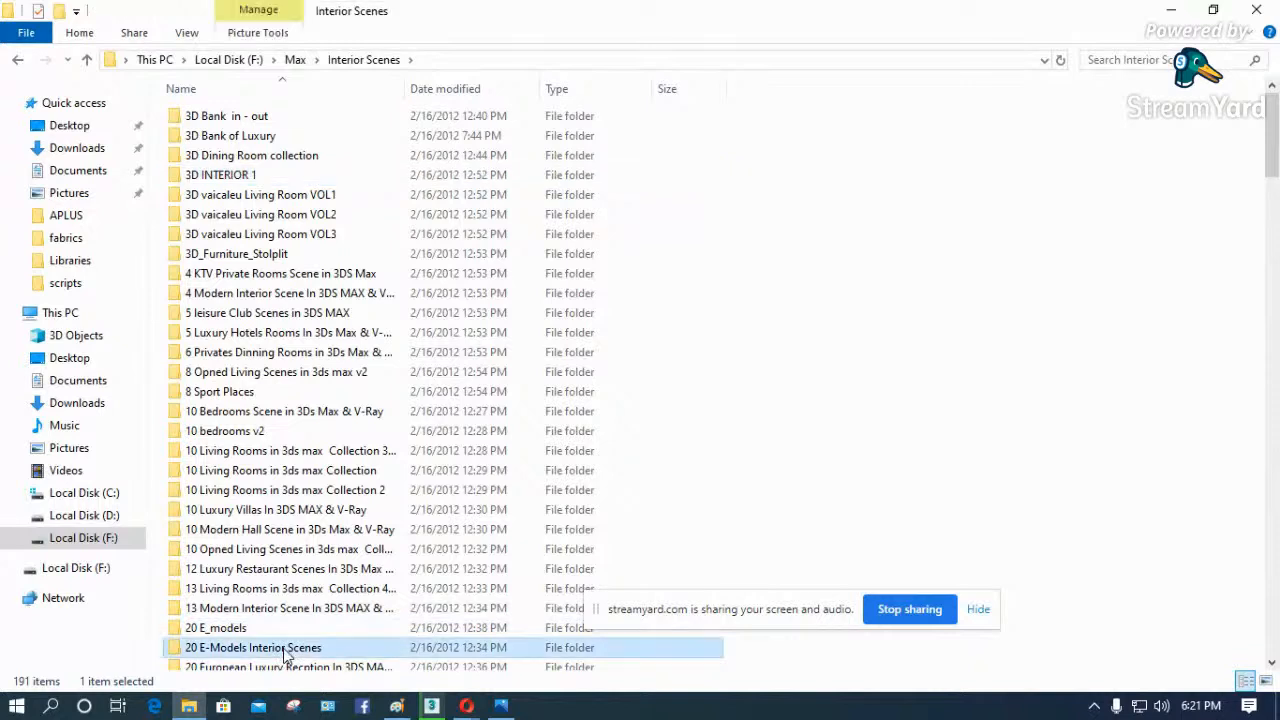
pyautogui.click(1123, 60)
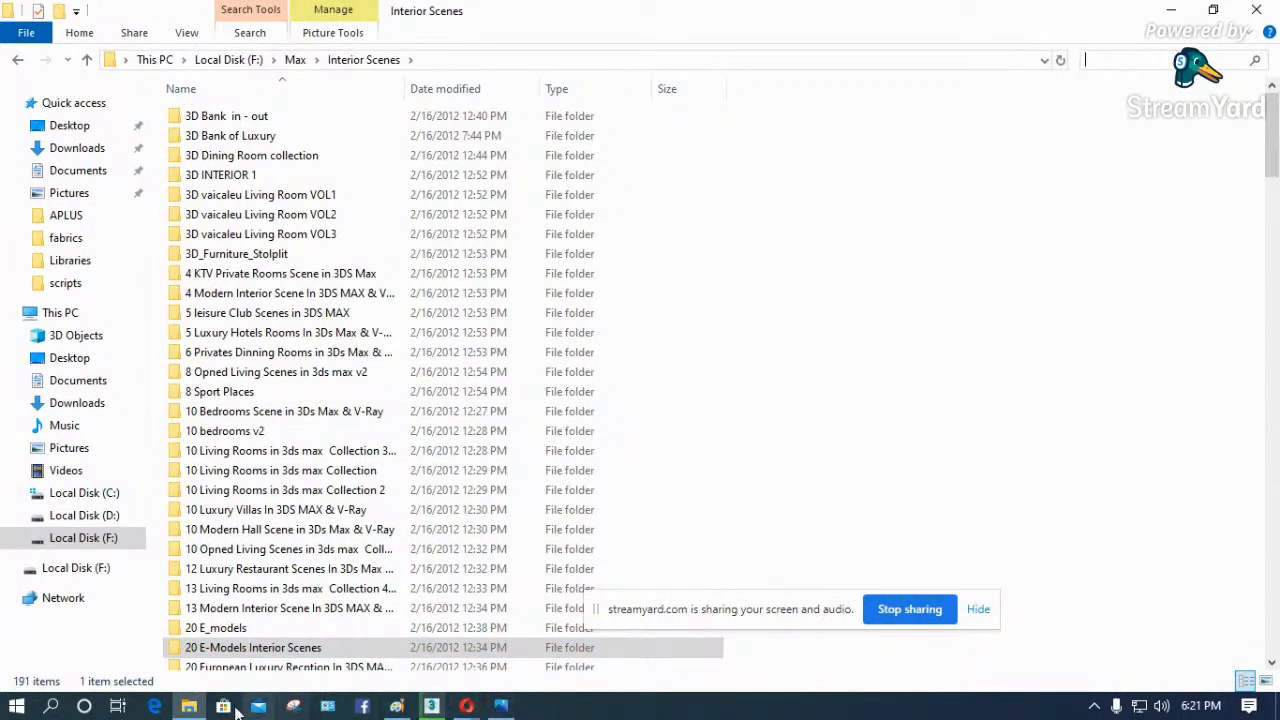
pyautogui.moveTo(204, 711)
pyautogui.moveTo(431, 706)
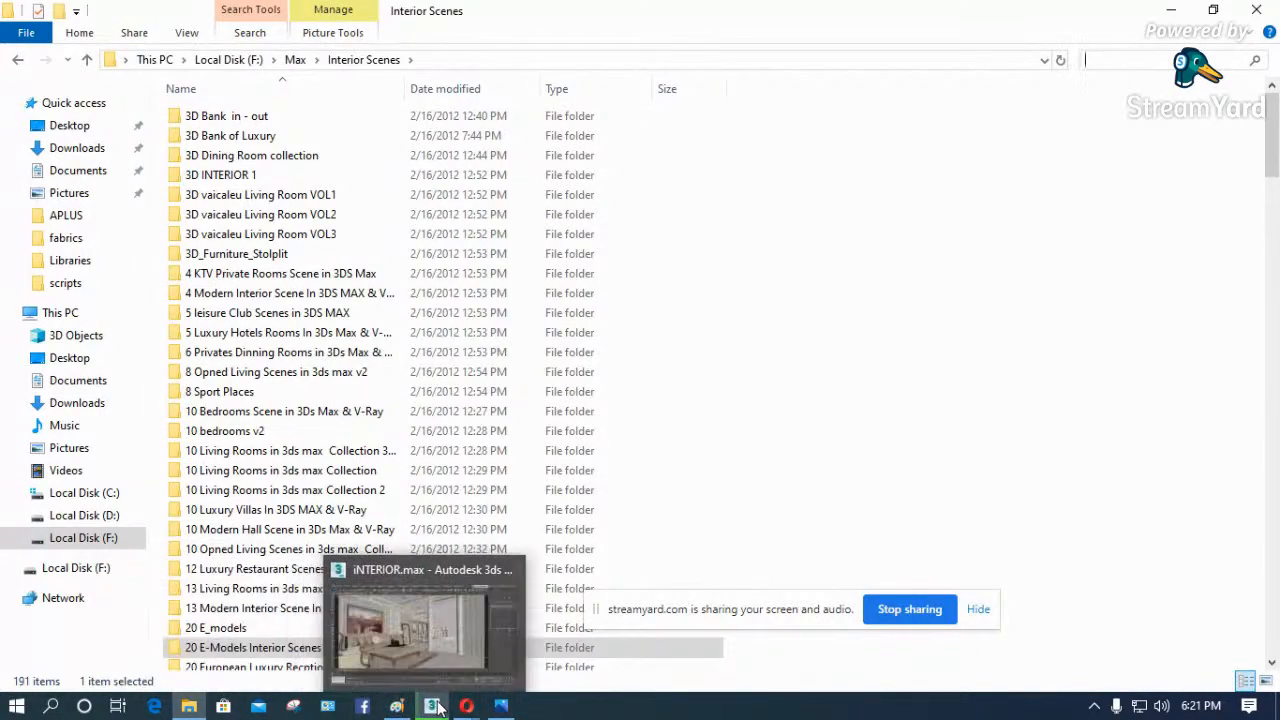
pyautogui.click(429, 639)
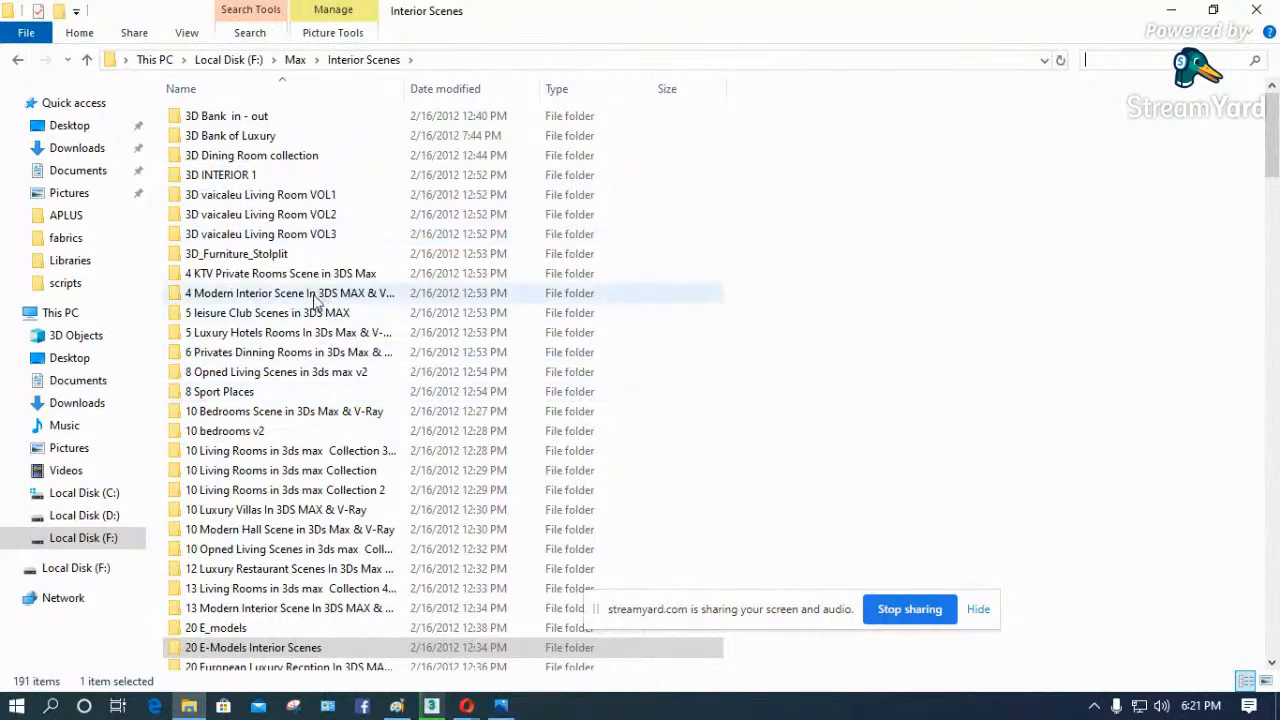
# - Browse the 01 SEARCH preview thumbnails in the 3D INTERIOR 1 folder, and return to the Interior Scenes list
pyautogui.doubleClick(244, 183)
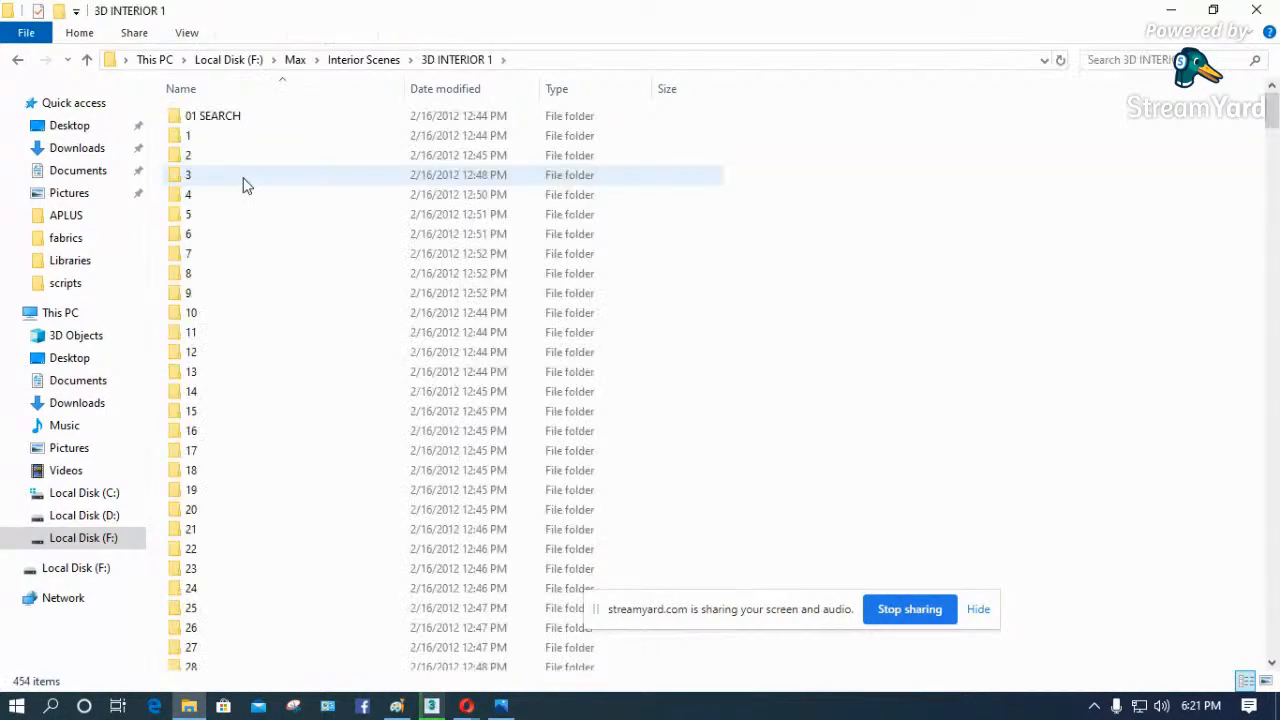
pyautogui.doubleClick(228, 120)
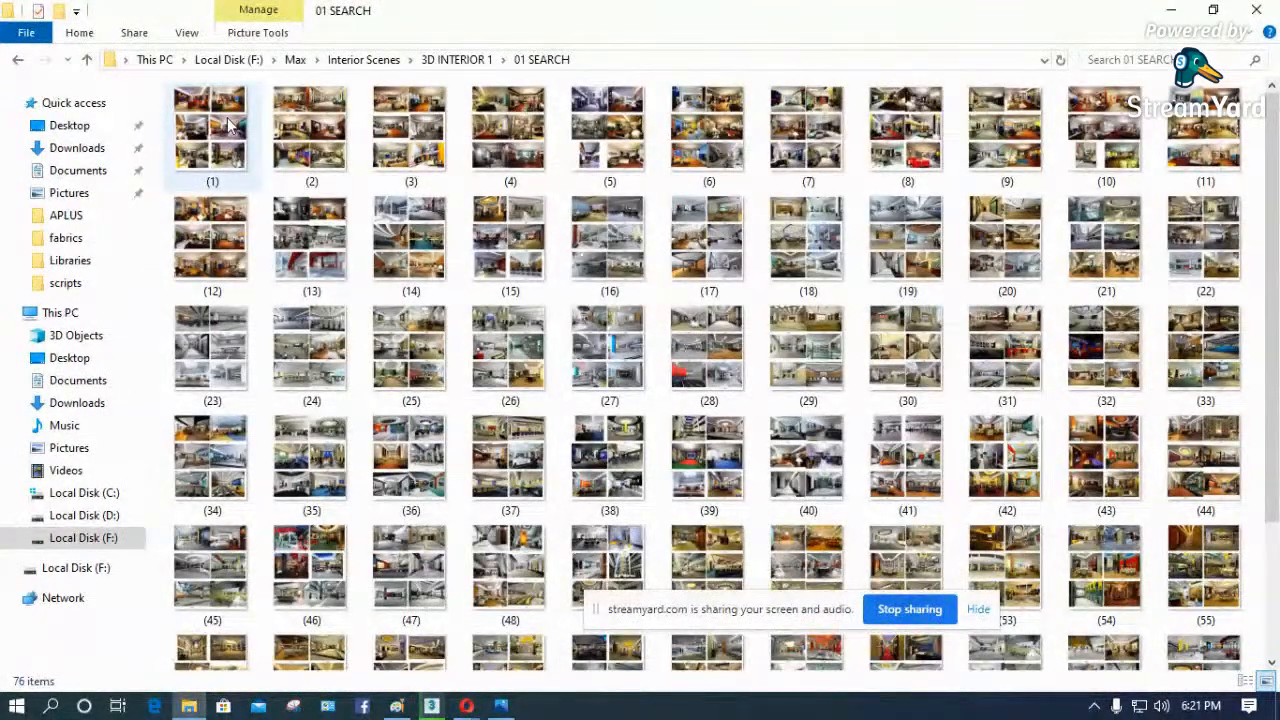
pyautogui.click(456, 59)
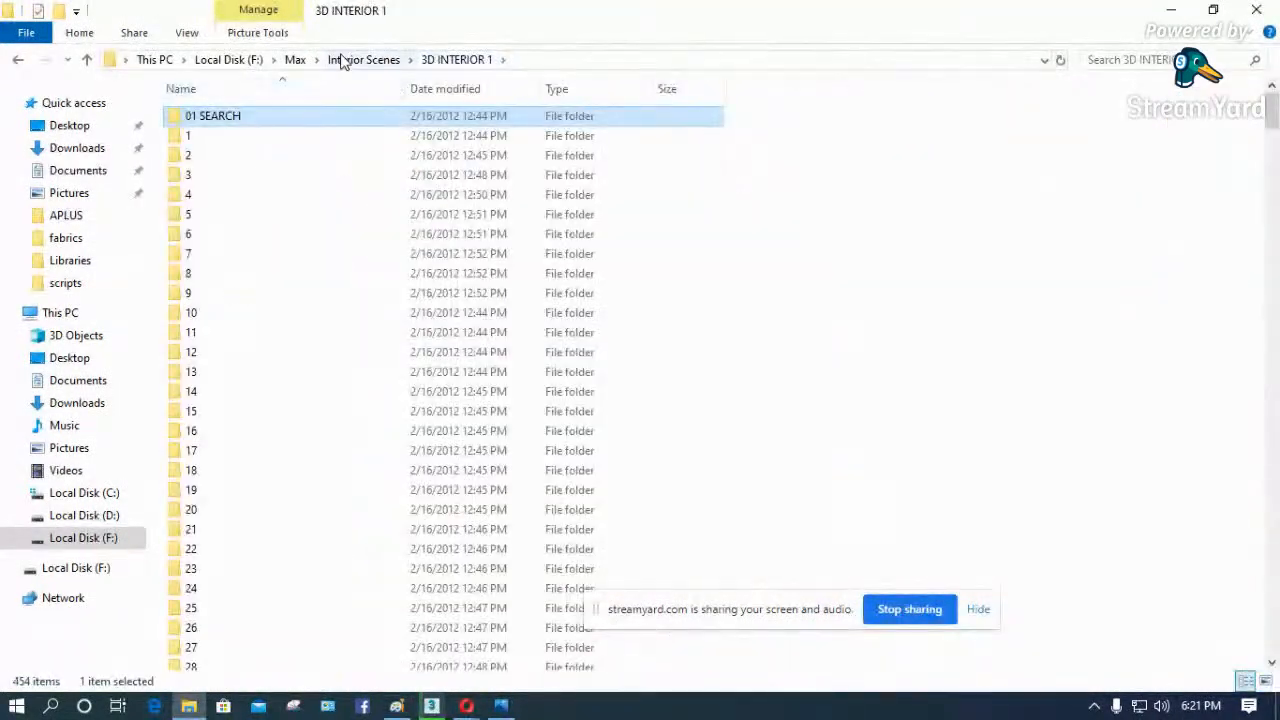
pyautogui.click(340, 60)
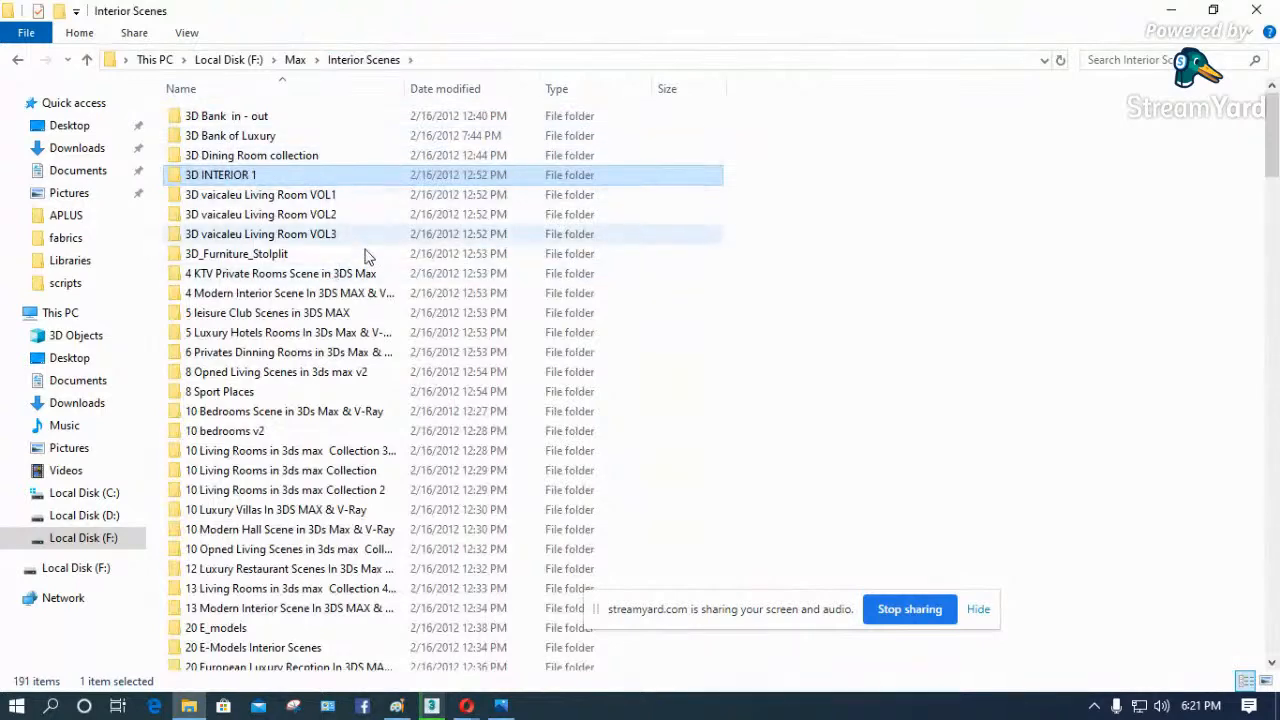
pyautogui.scroll(-1, 720, 322)
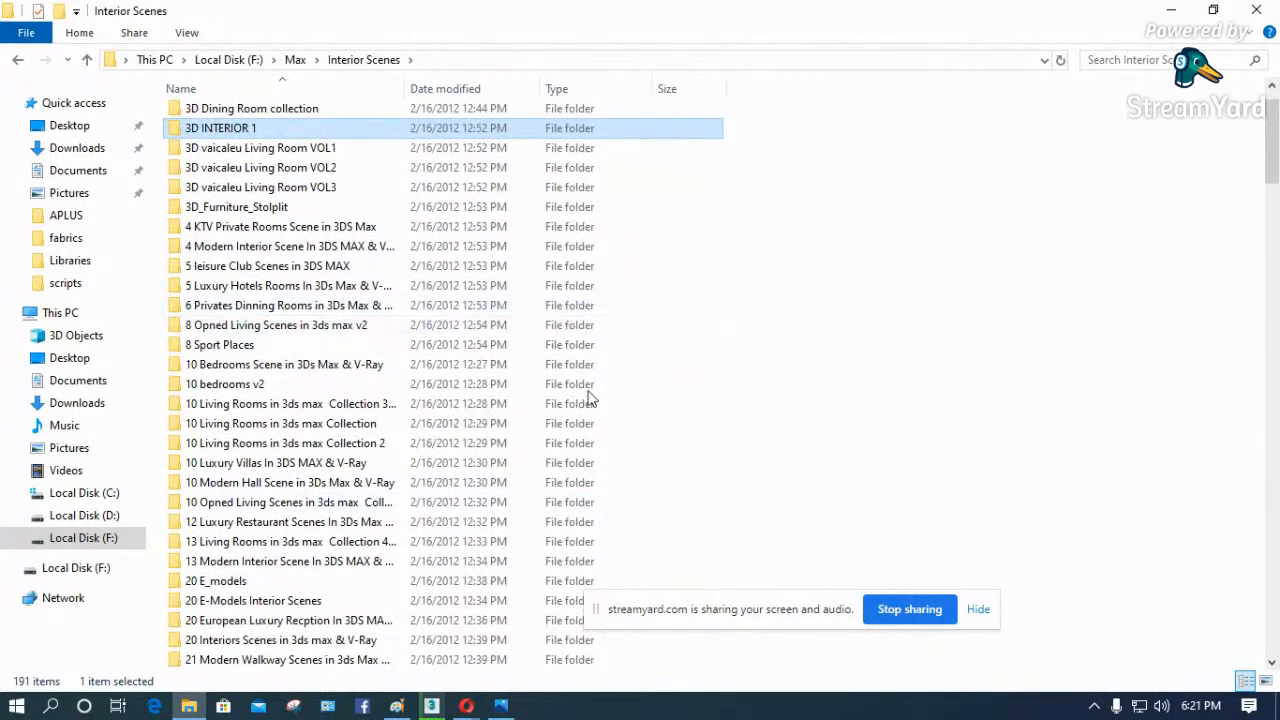
# - Switch back to 3ds Max and examine the sofa, downlights and doorway of the progressing render at 50% to 200% zoom
pyautogui.click(1169, 10)
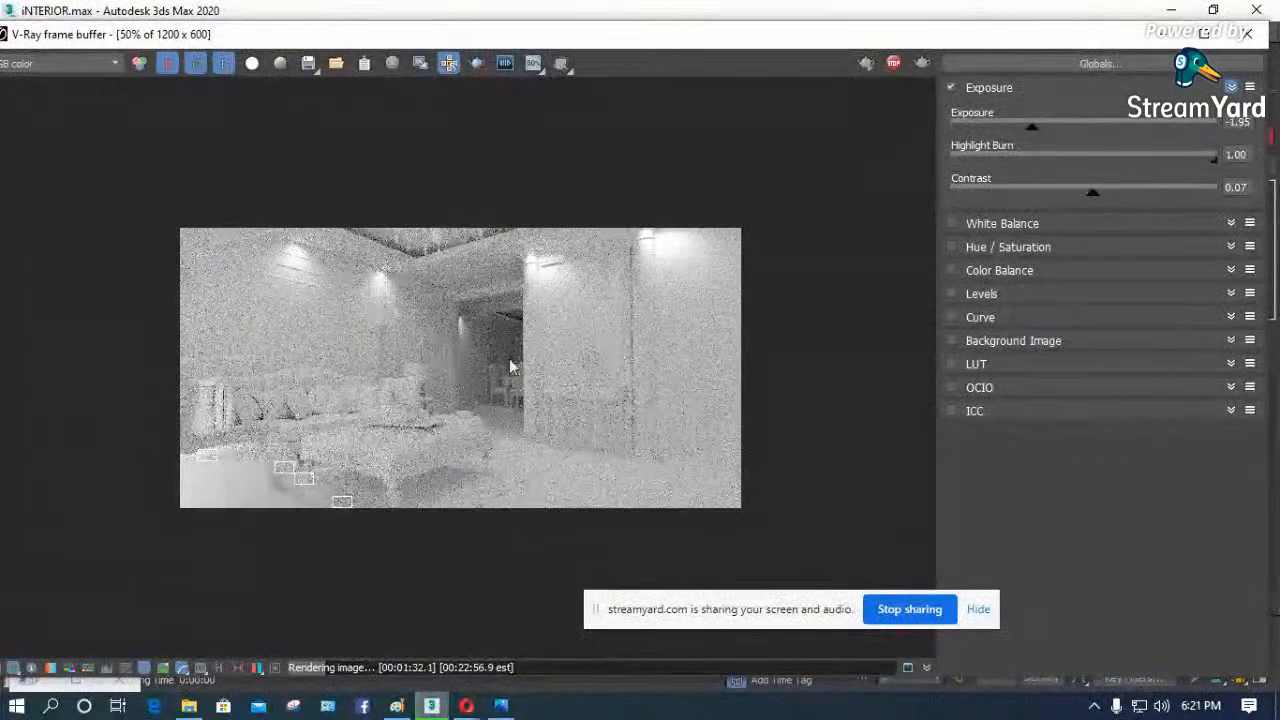
pyautogui.scroll(2, 239, 491)
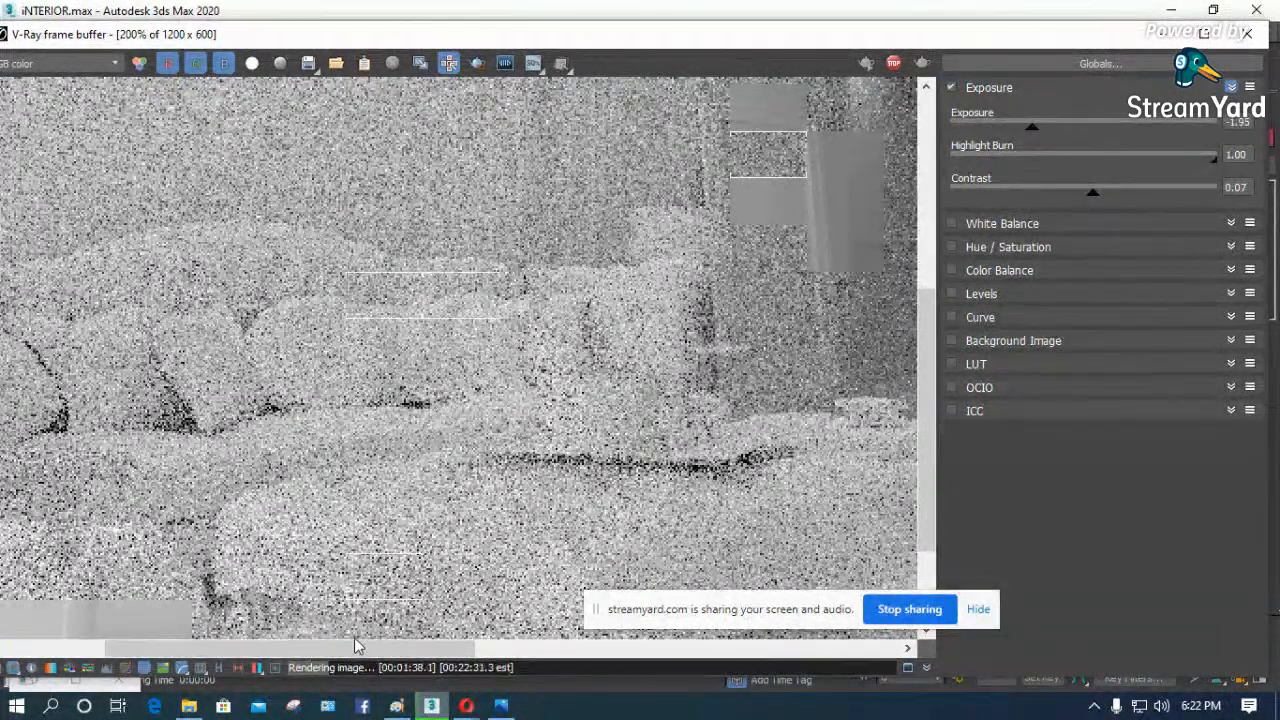
pyautogui.scroll(-1, 240, 560)
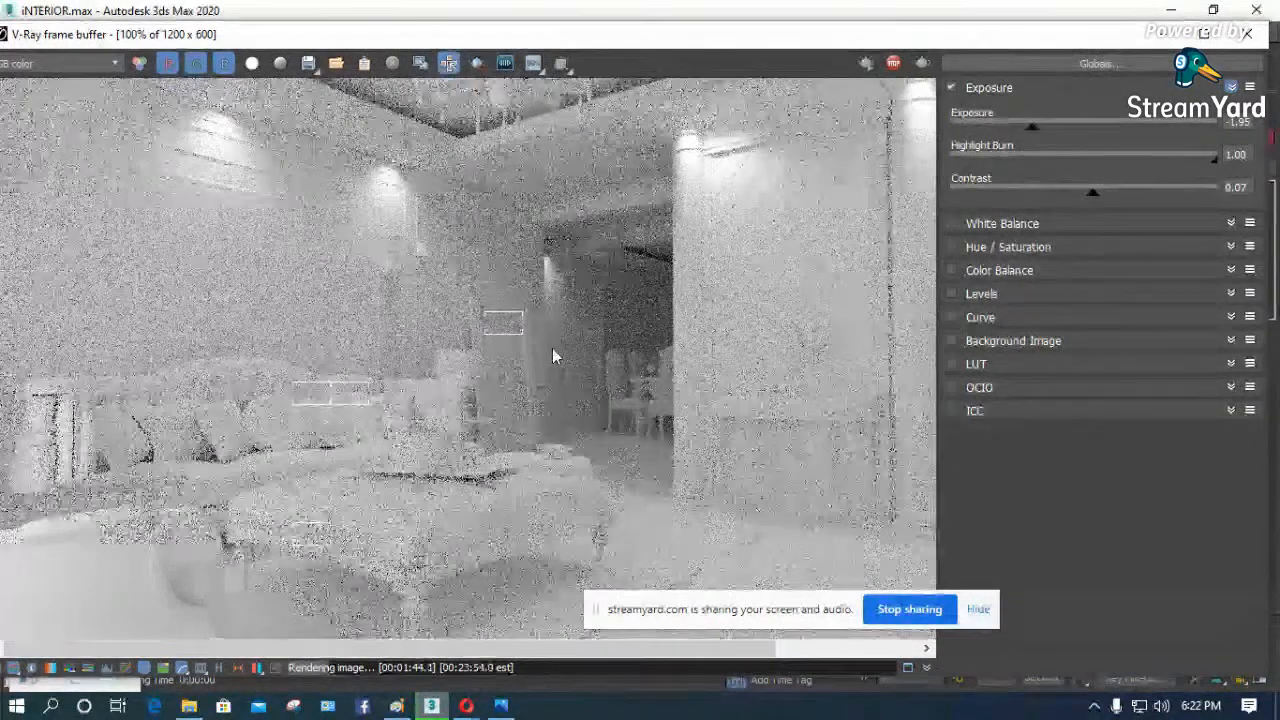
pyautogui.moveTo(307, 40); pyautogui.dragTo(373, 40)
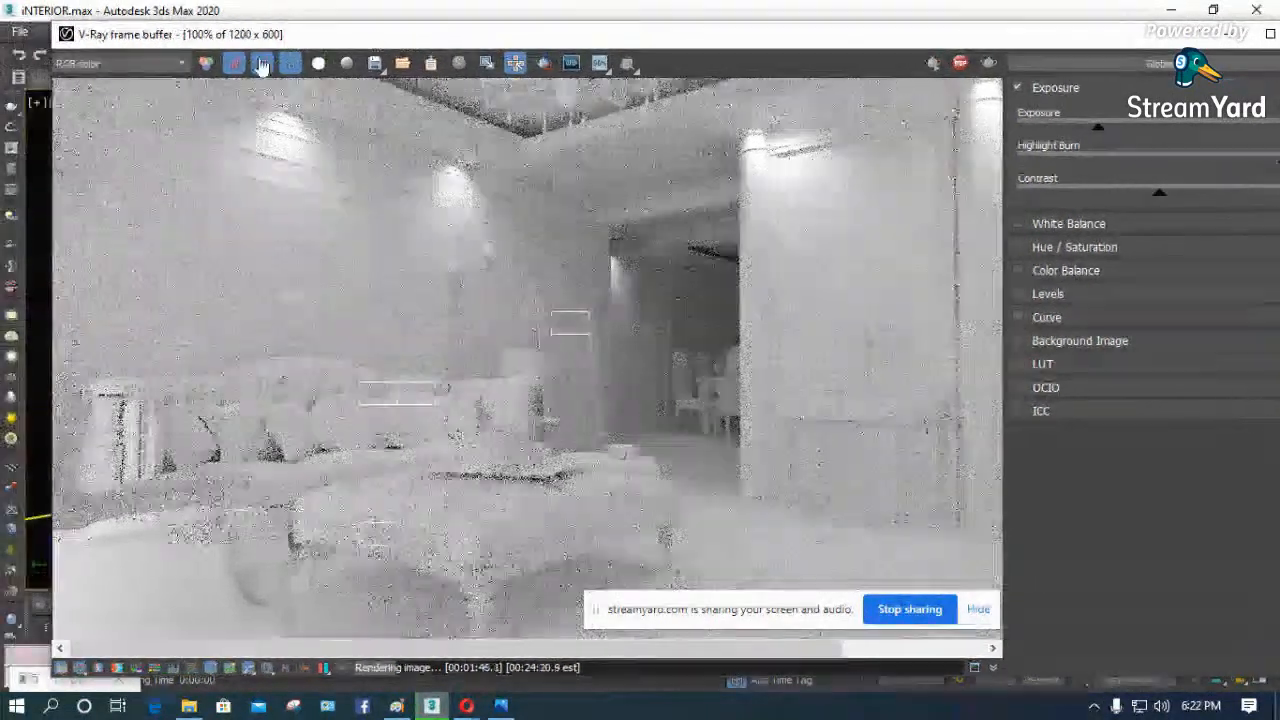
pyautogui.click(110, 64)
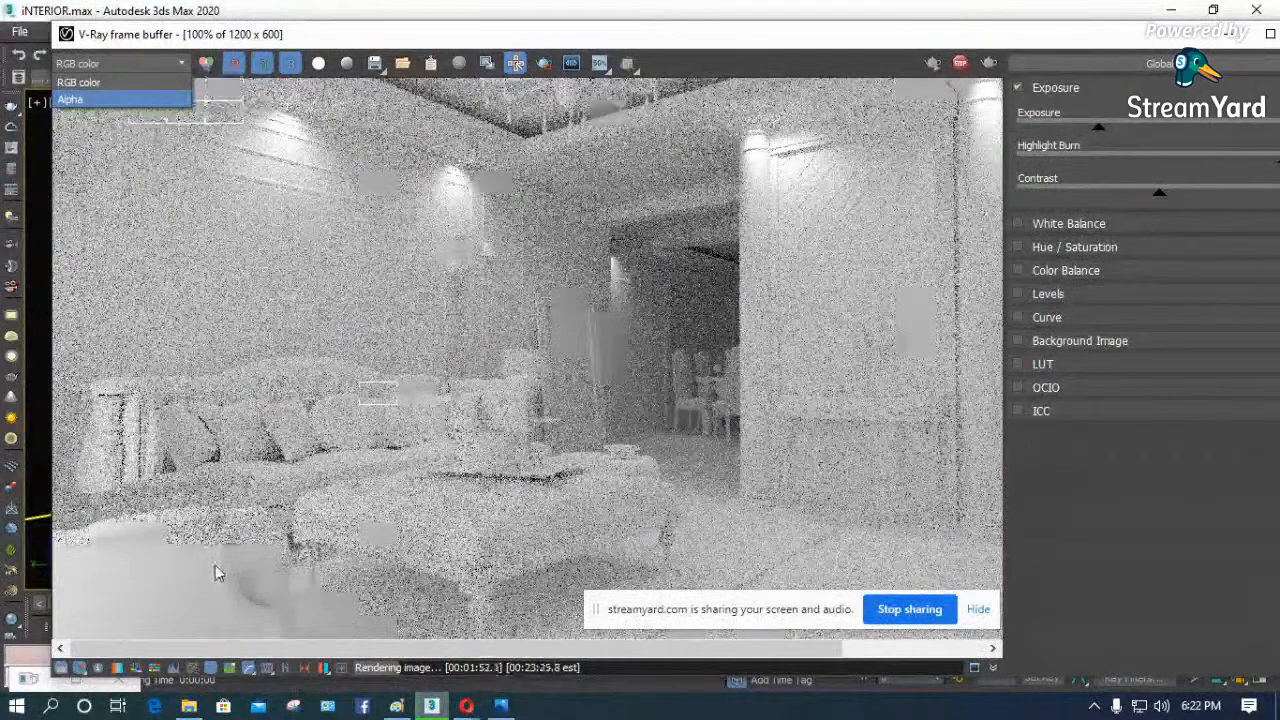
pyautogui.scroll(1, 585, 335)
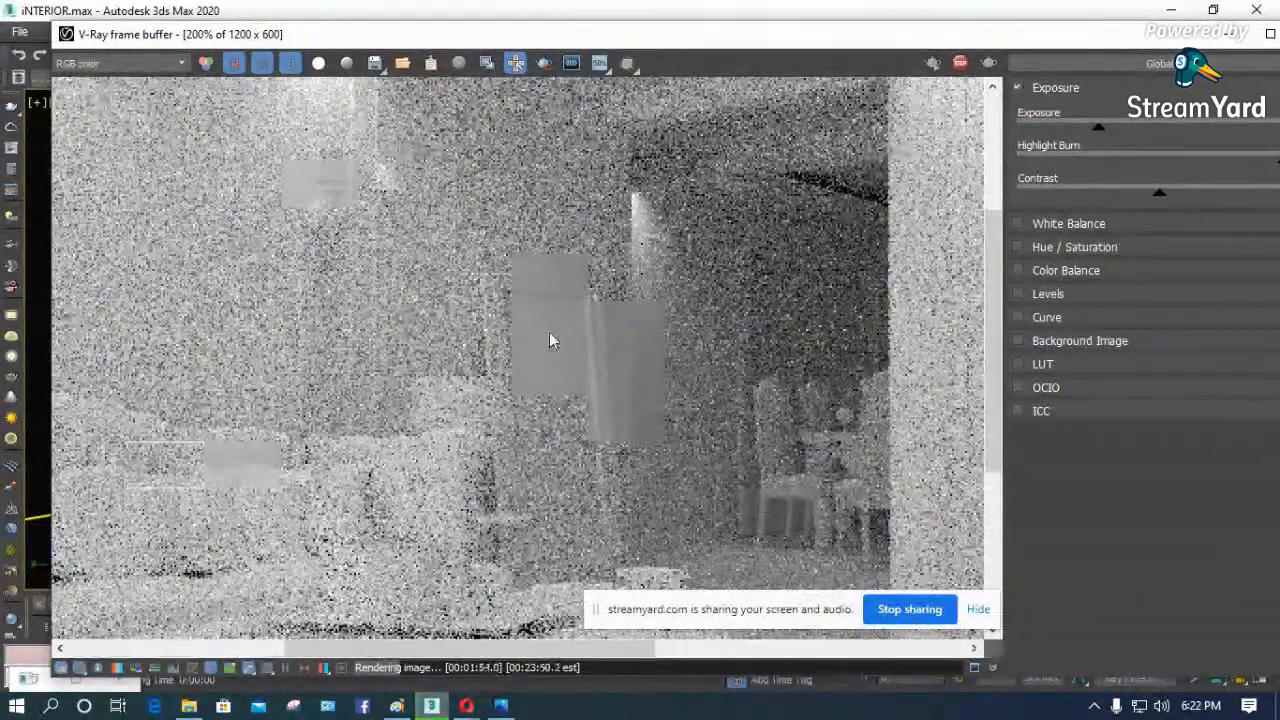
pyautogui.scroll(-1, 686, 300)
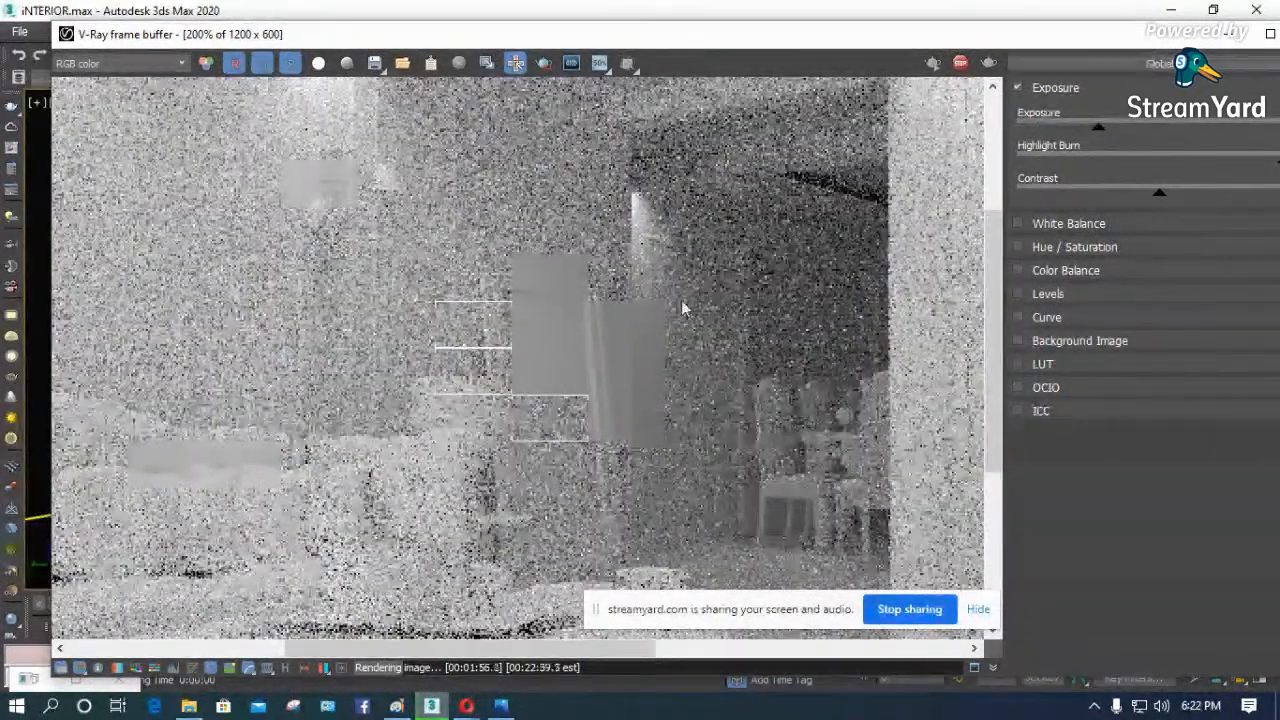
pyautogui.scroll(-1, 563, 312)
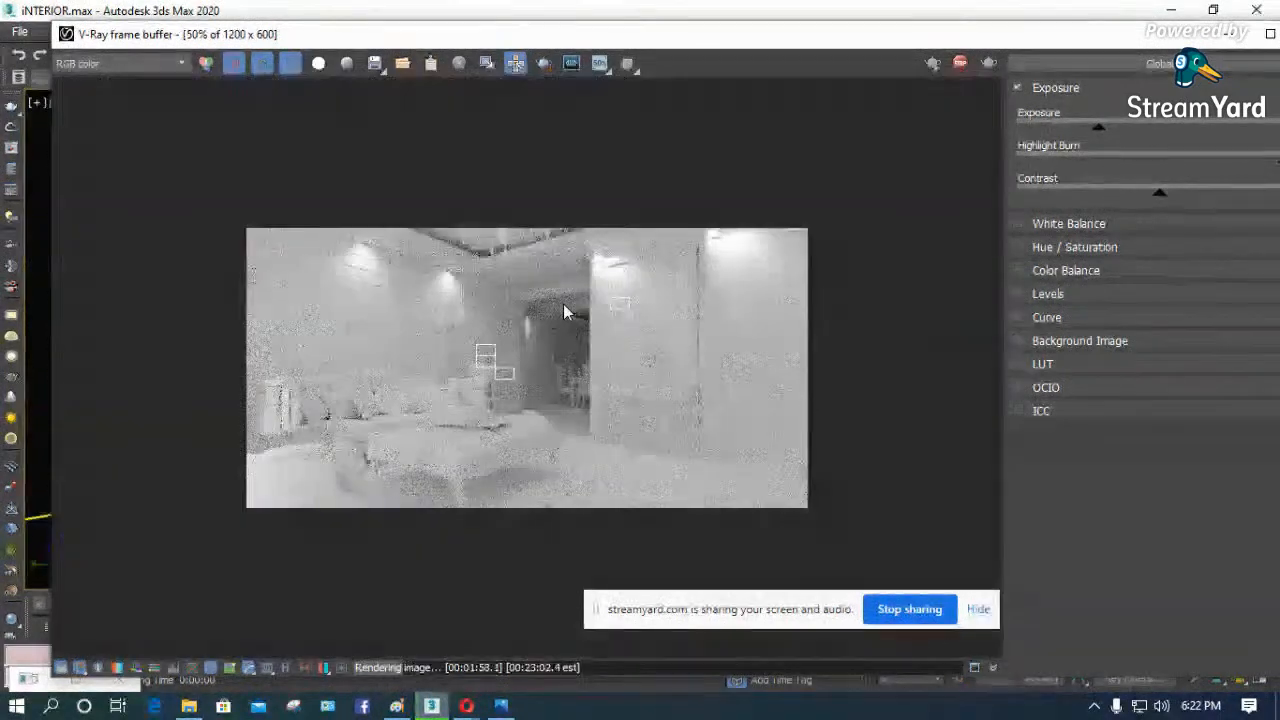
# - Close the V-Ray frame buffer and turn off Override mtl in the V-Ray global switches of Render Setup
pyautogui.moveTo(1188, 36); pyautogui.dragTo(928, 139)
pyautogui.click(1068, 136)
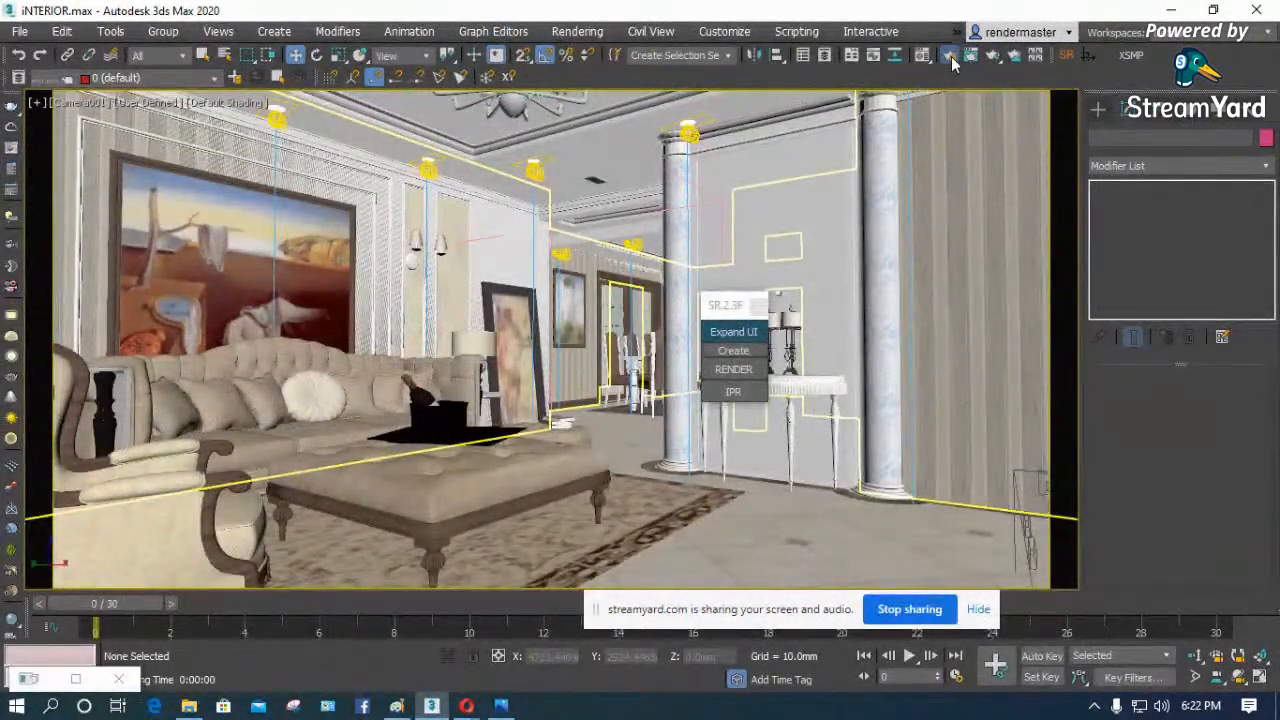
pyautogui.click(948, 58)
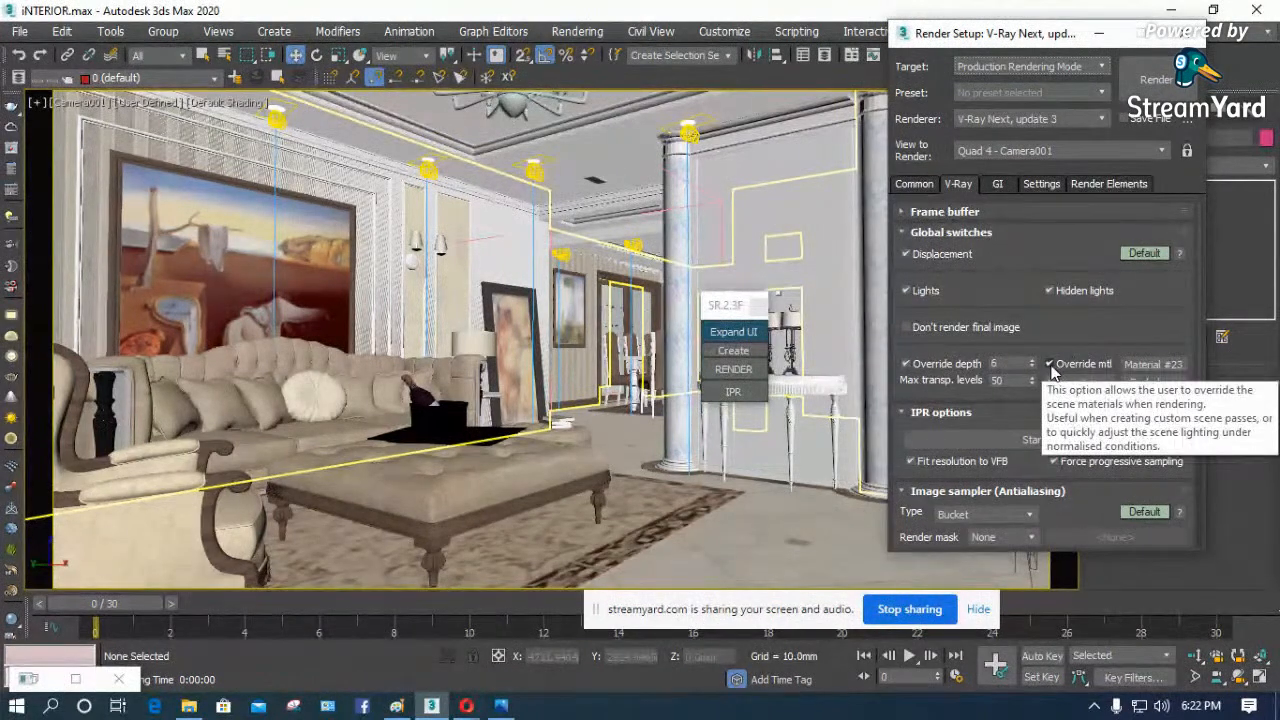
pyautogui.click(1049, 364)
pyautogui.click(1049, 364)
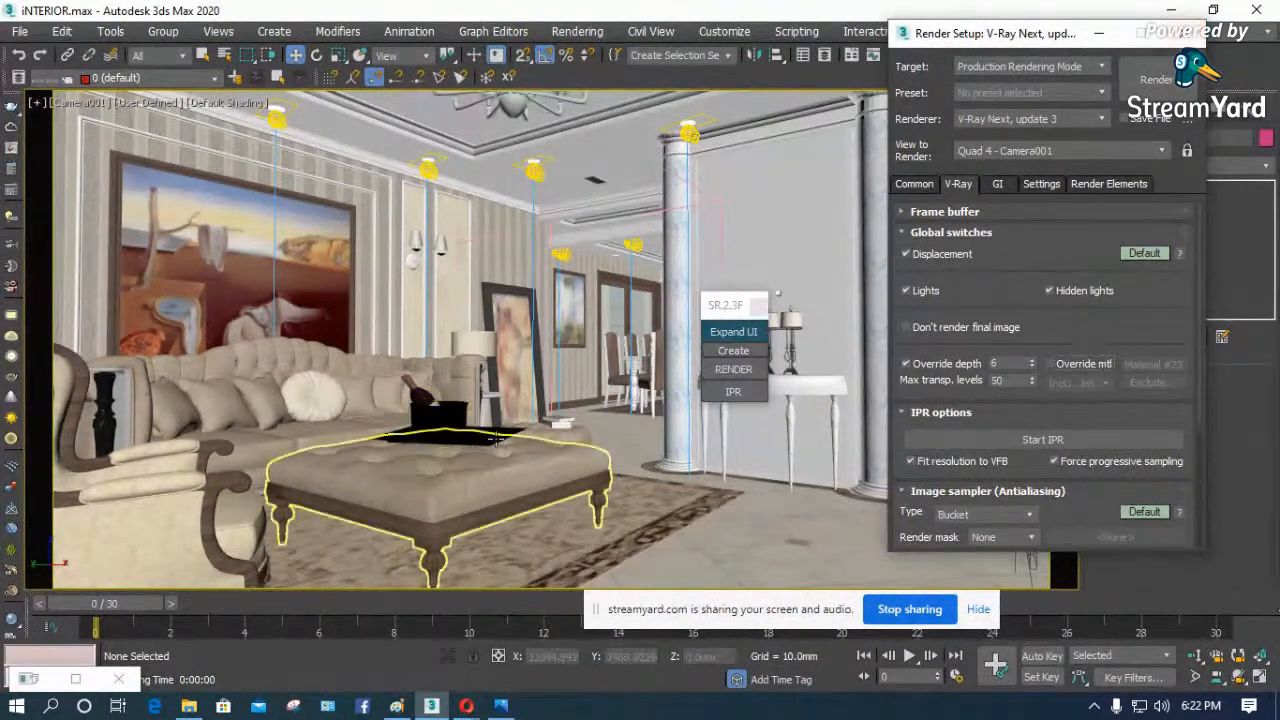
pyautogui.click(1185, 33)
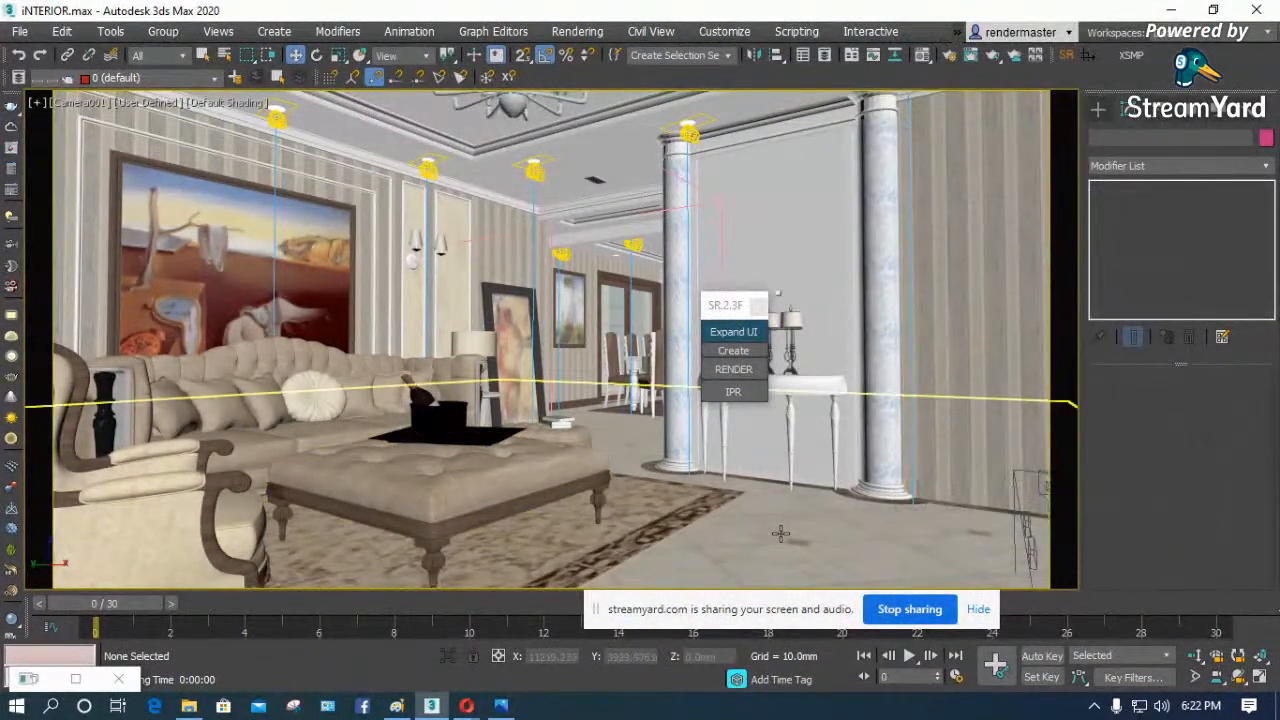
# - Select the floor box, open the Material Editor and reset its sample slots
pyautogui.click(781, 534)
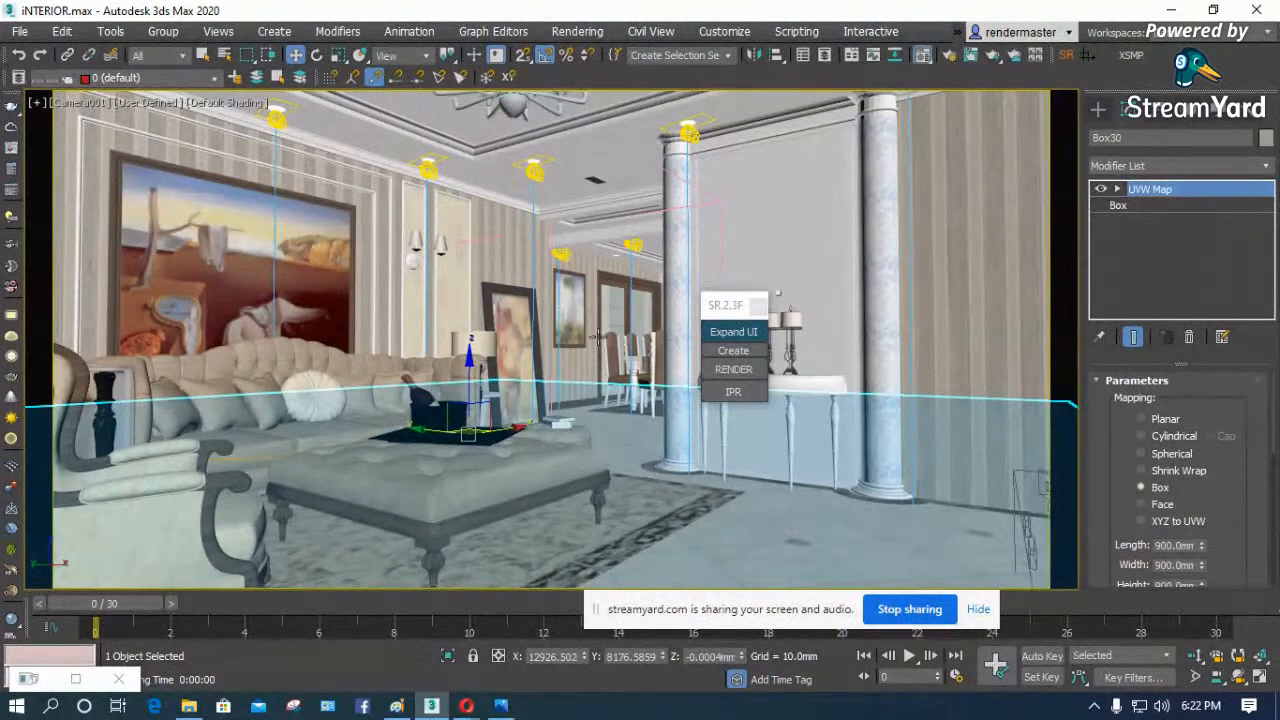
pyautogui.press('m')
pyautogui.click(448, 78)
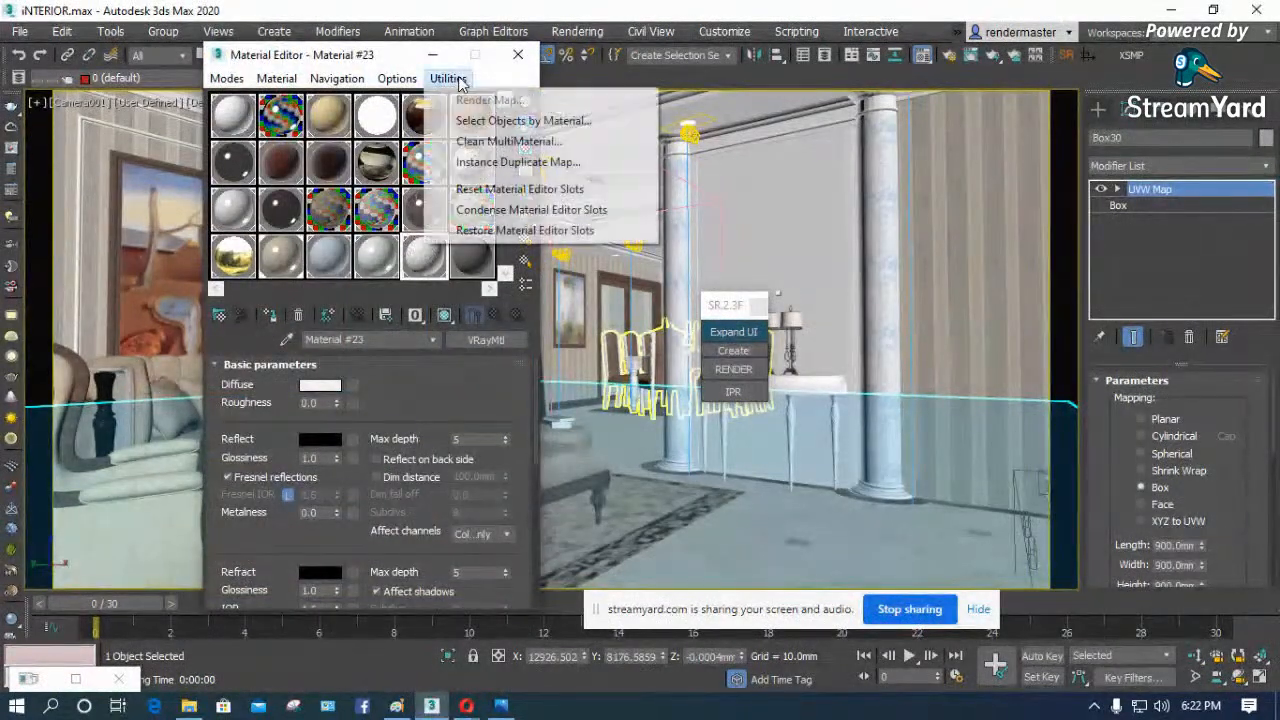
pyautogui.click(531, 209)
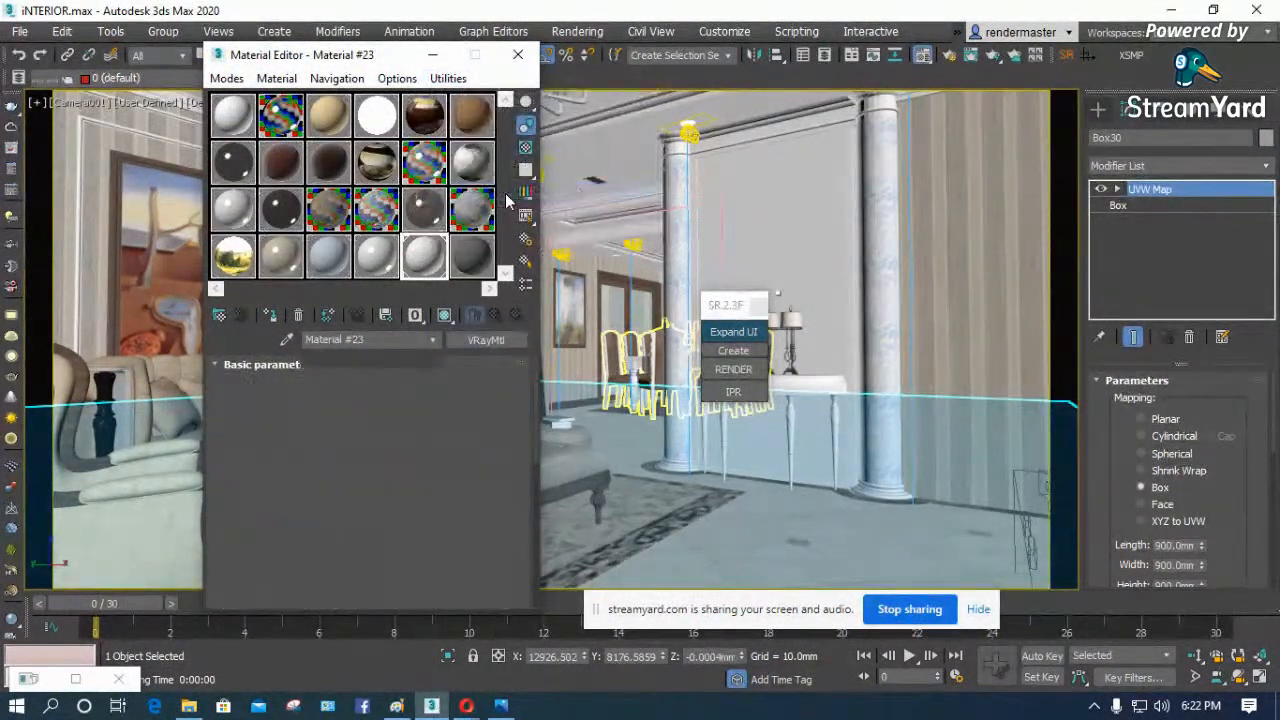
# - Sample the floor's material into the first slot and show it shaded in the viewport
pyautogui.click(288, 340)
pyautogui.click(818, 545)
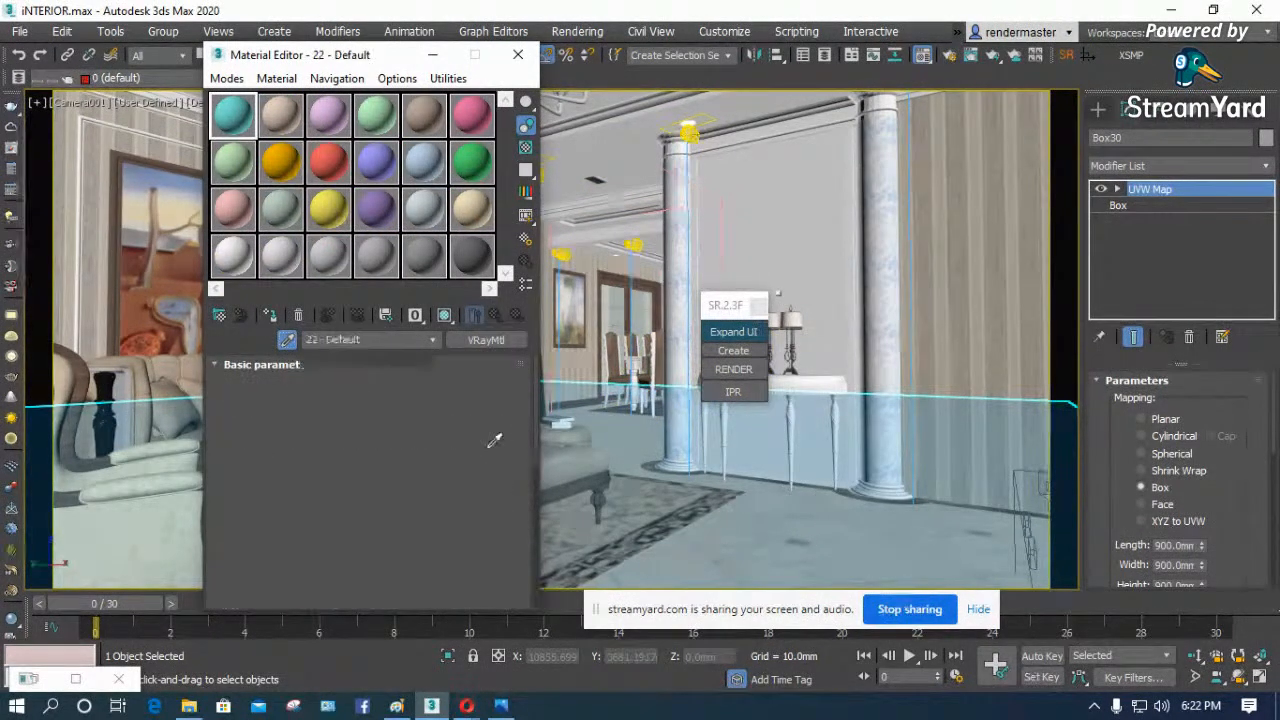
pyautogui.scroll(-1, 390, 369)
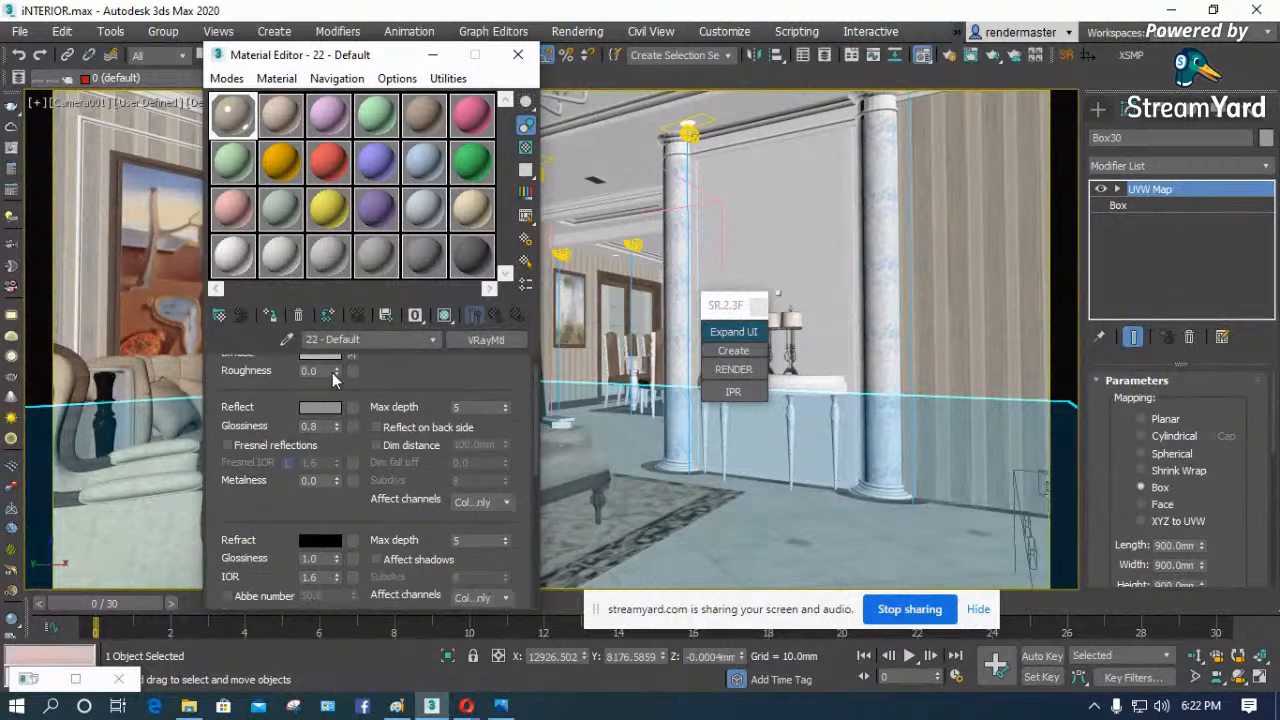
pyautogui.click(445, 316)
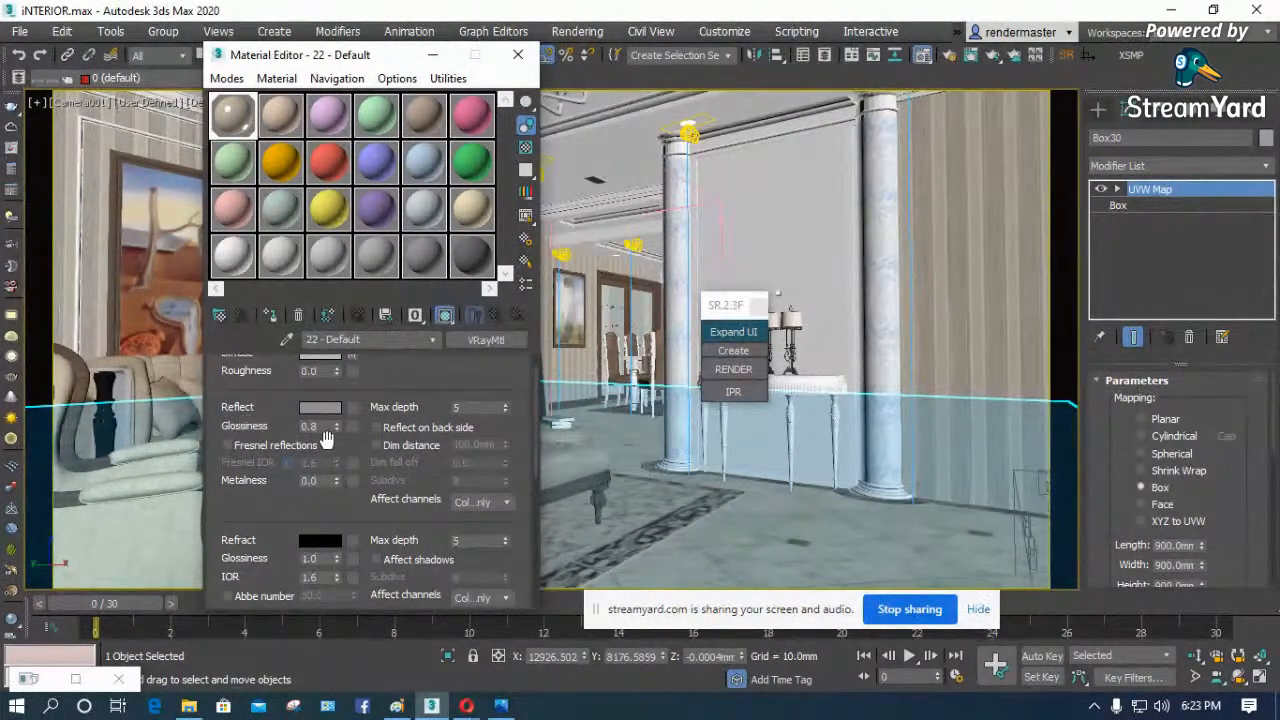
pyautogui.scroll(2, 415, 498)
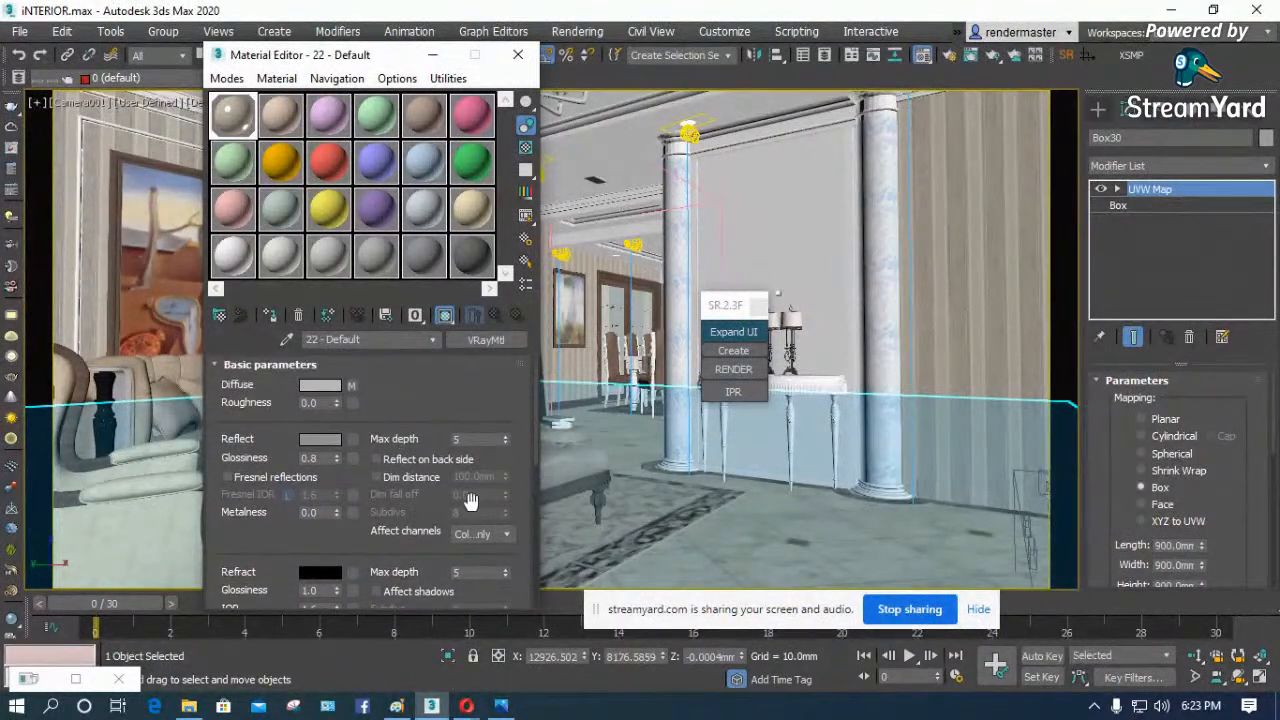
# - Select the column group and sample the material of the wall panel between the columns into the second slot
pyautogui.click(770, 191)
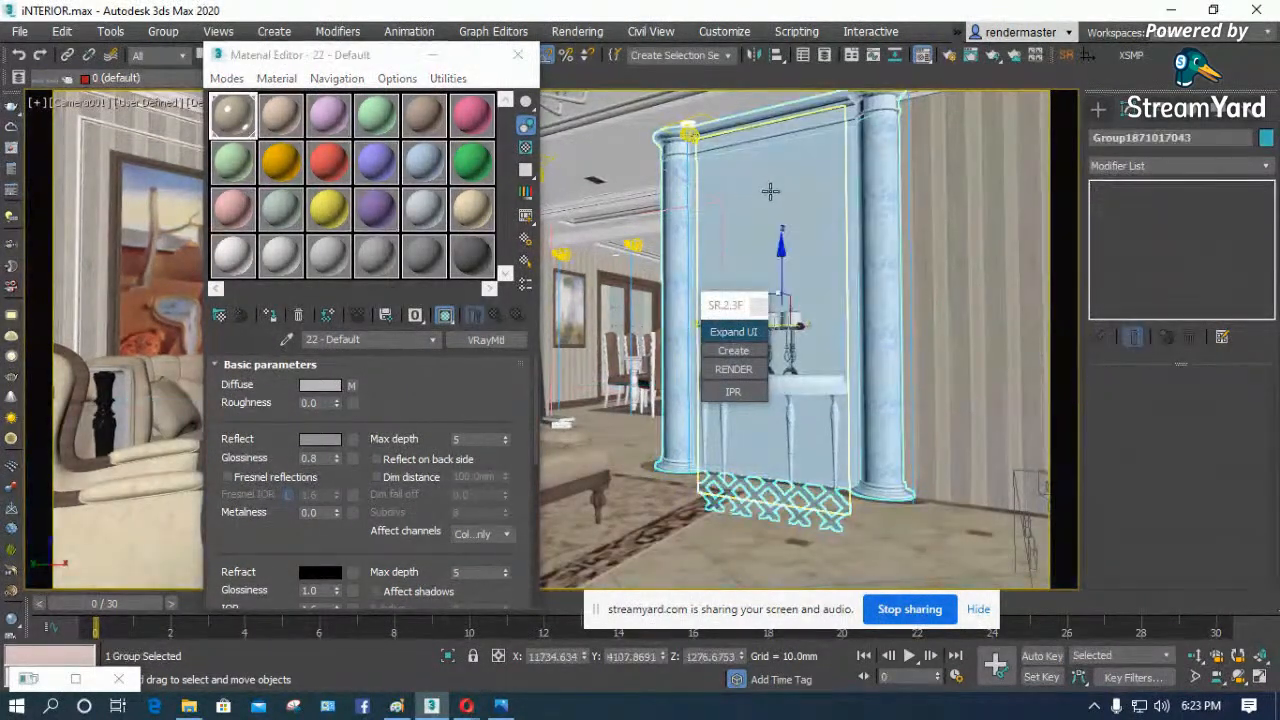
pyautogui.click(281, 115)
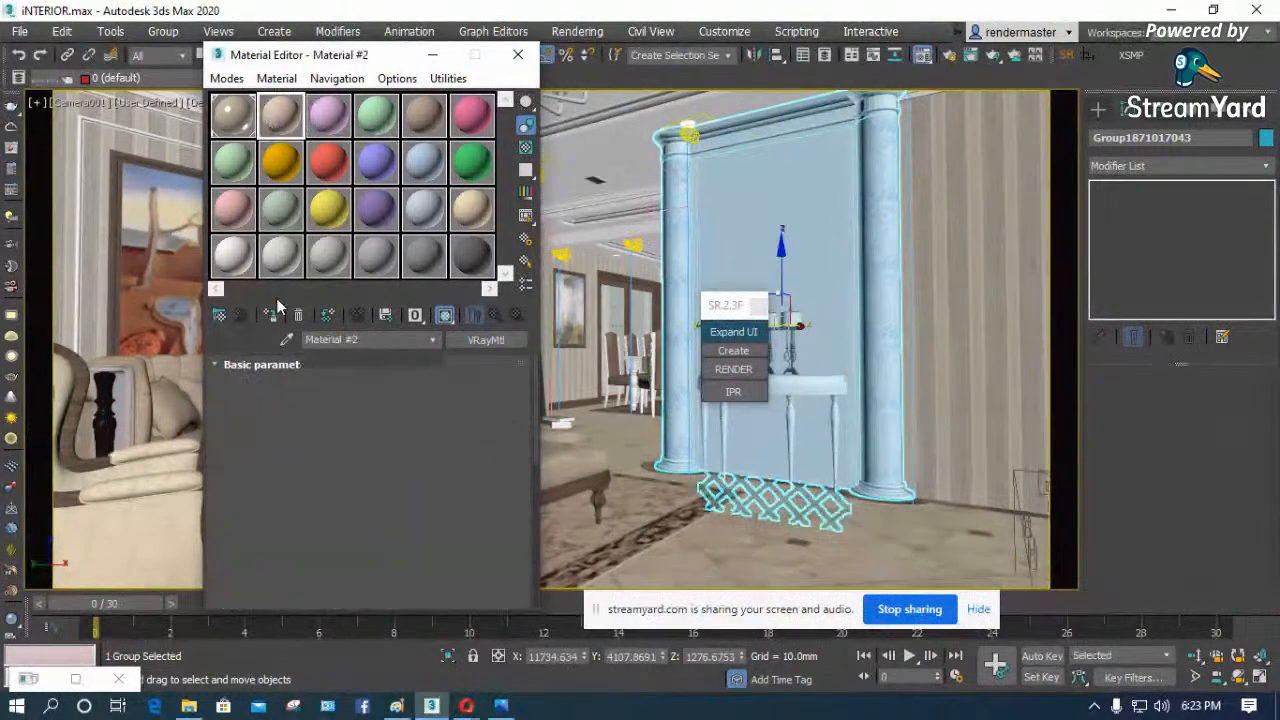
pyautogui.click(287, 342)
pyautogui.click(747, 184)
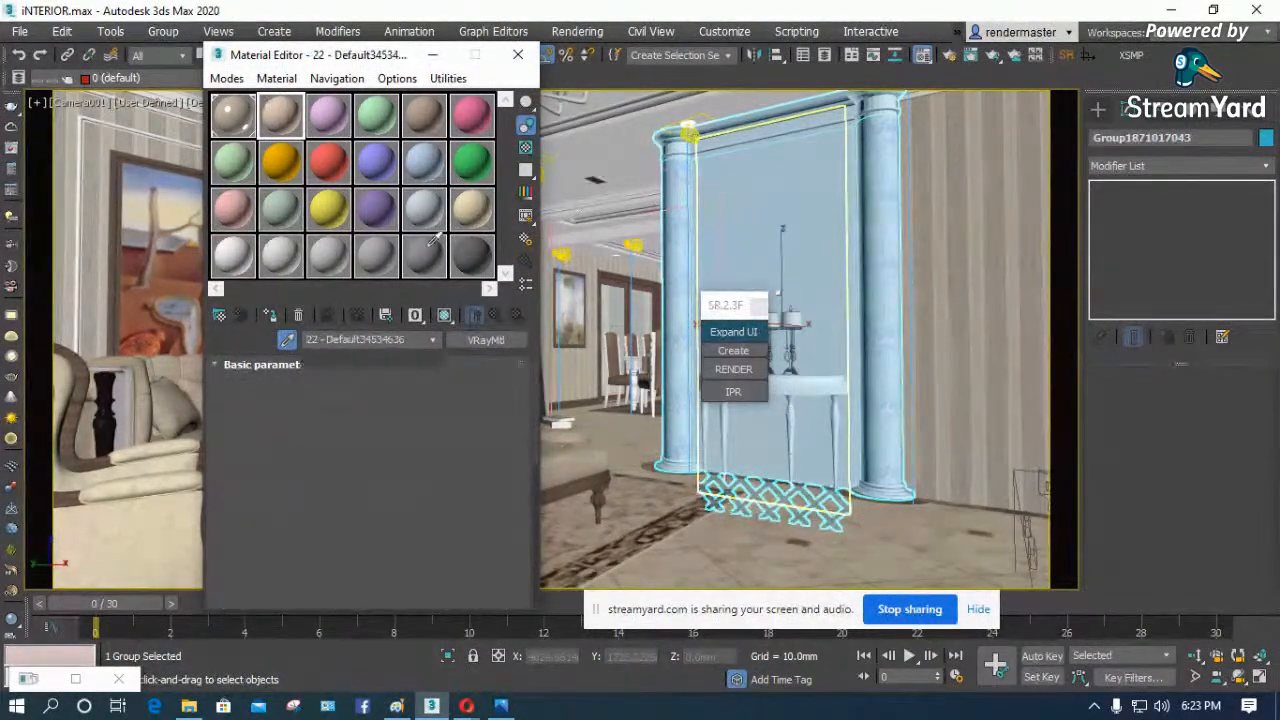
# - Set the panel material's diffuse colour to reddish brown, RGB 175, 87, 64, and close the Material Editor
pyautogui.click(321, 386)
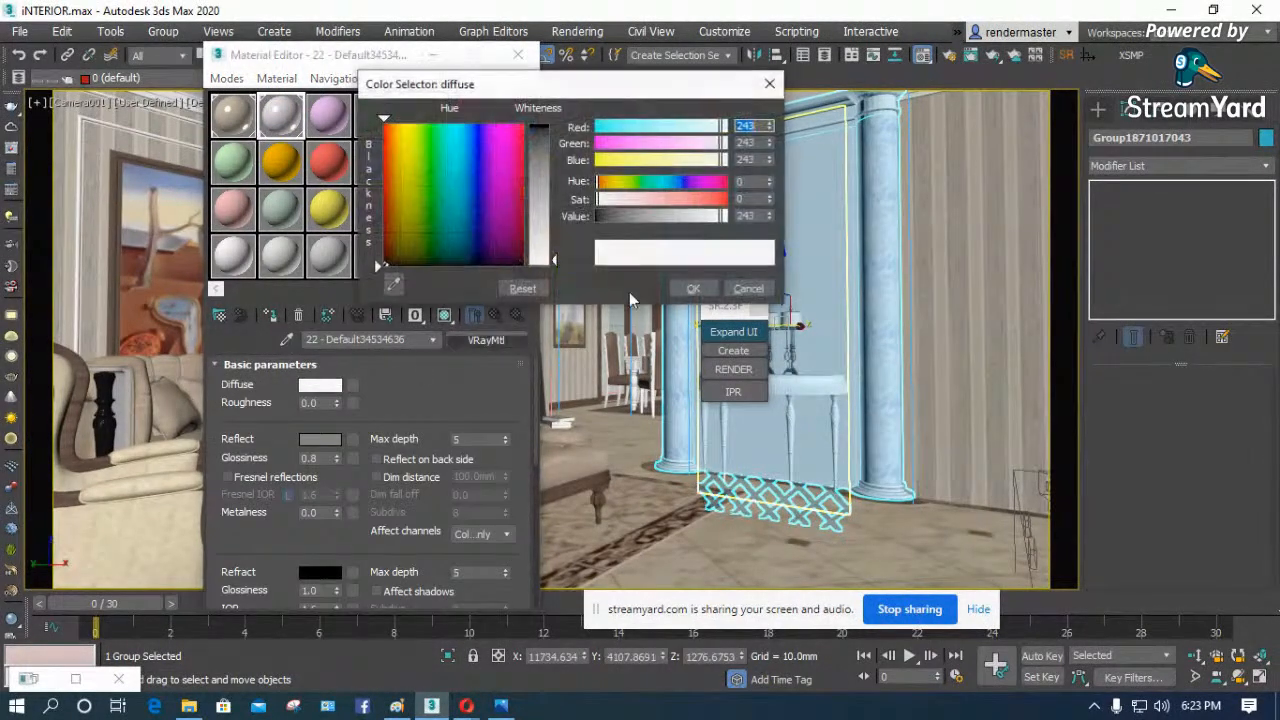
pyautogui.moveTo(414, 209); pyautogui.dragTo(388, 184)
pyautogui.click(541, 178)
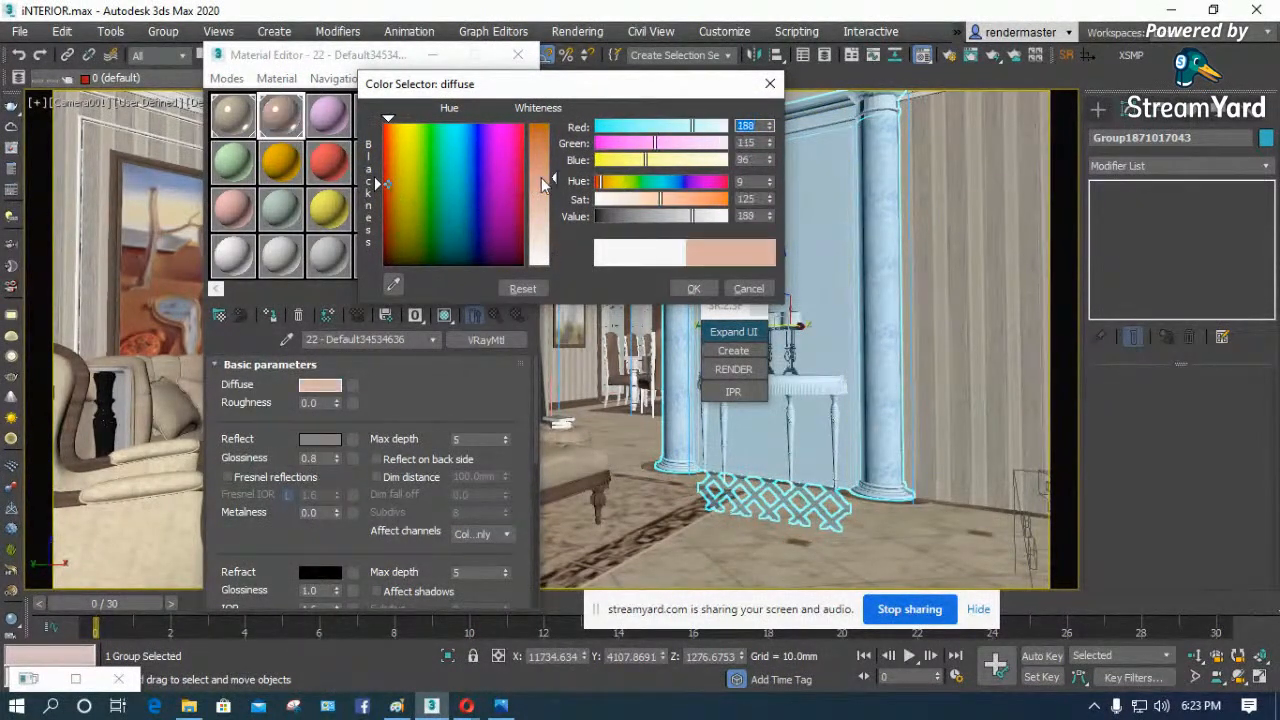
pyautogui.click(545, 160)
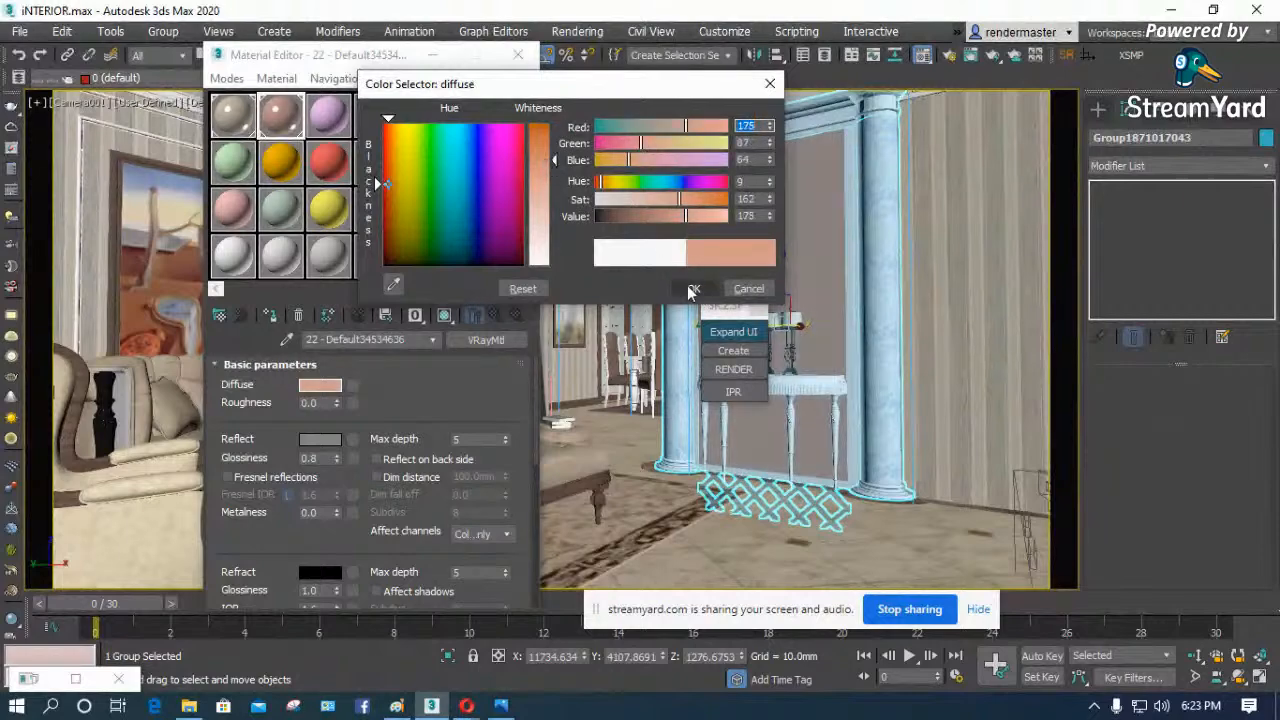
pyautogui.click(692, 289)
pyautogui.click(518, 54)
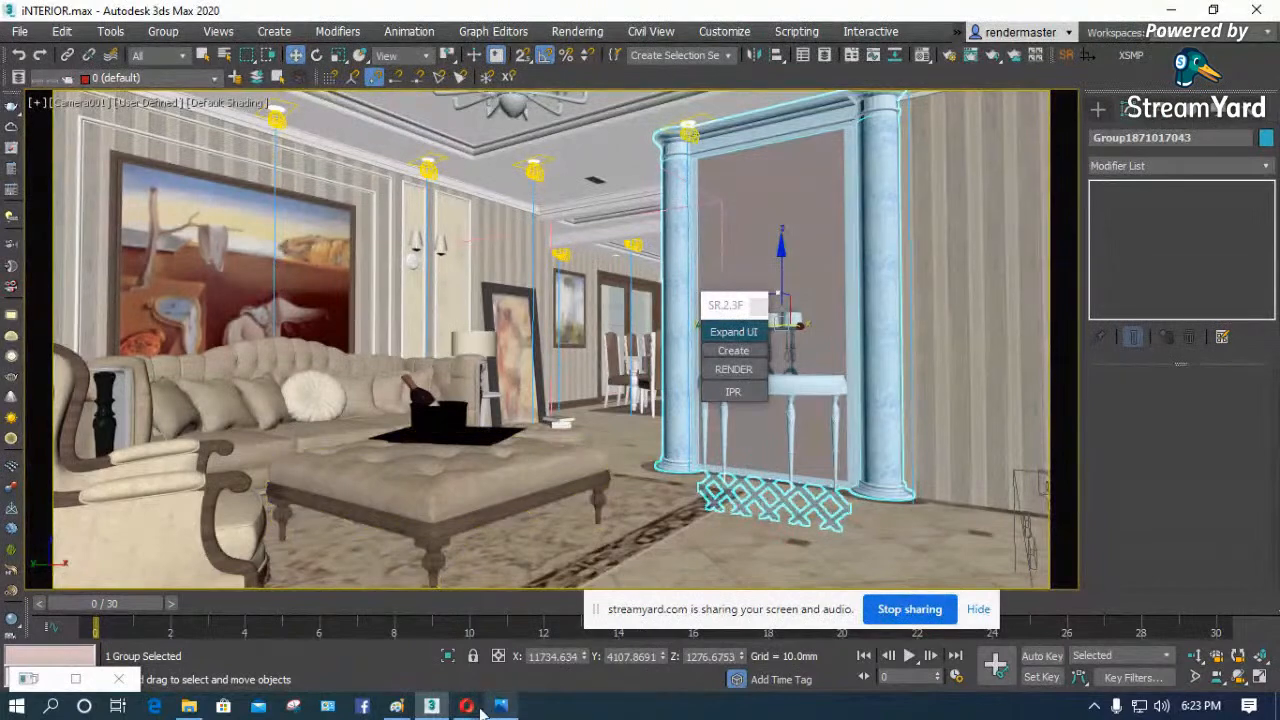
# - Render the camera view with the real materials, dismiss the missing XRef notice and bring the frame buffer image fully into view
pyautogui.click(732, 368)
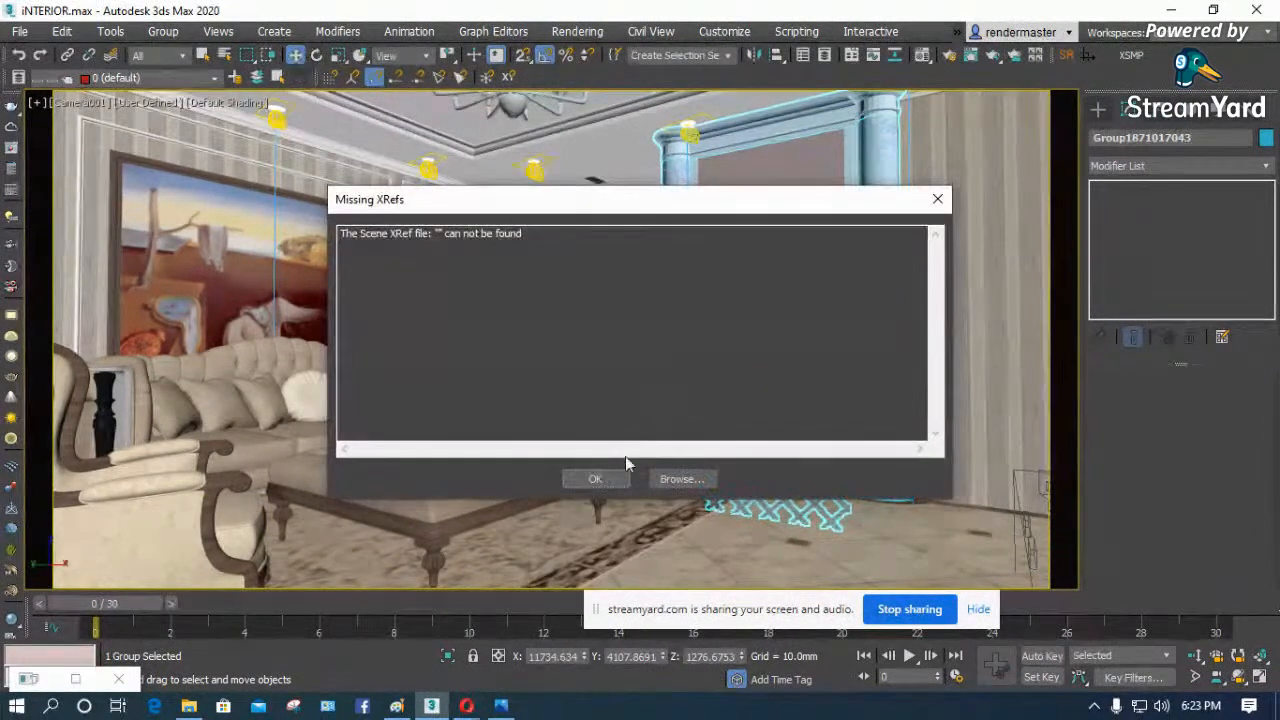
pyautogui.click(596, 479)
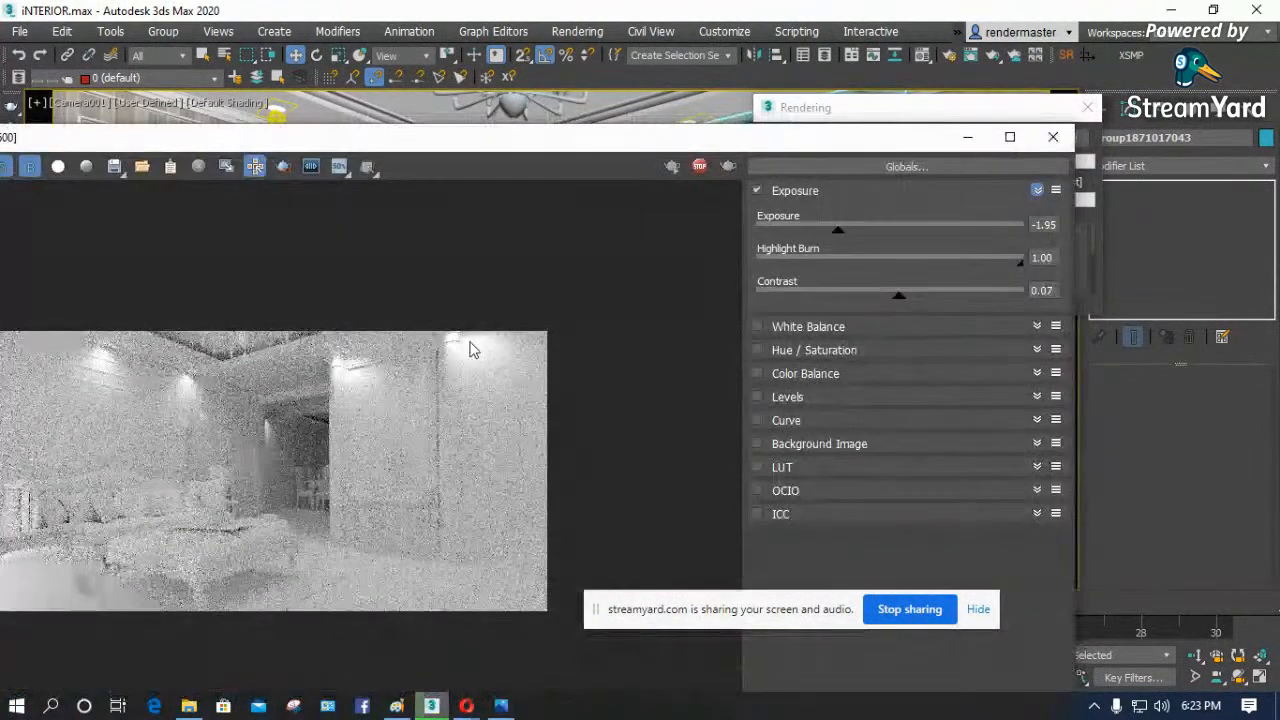
pyautogui.moveTo(640, 140); pyautogui.dragTo(886, 136)
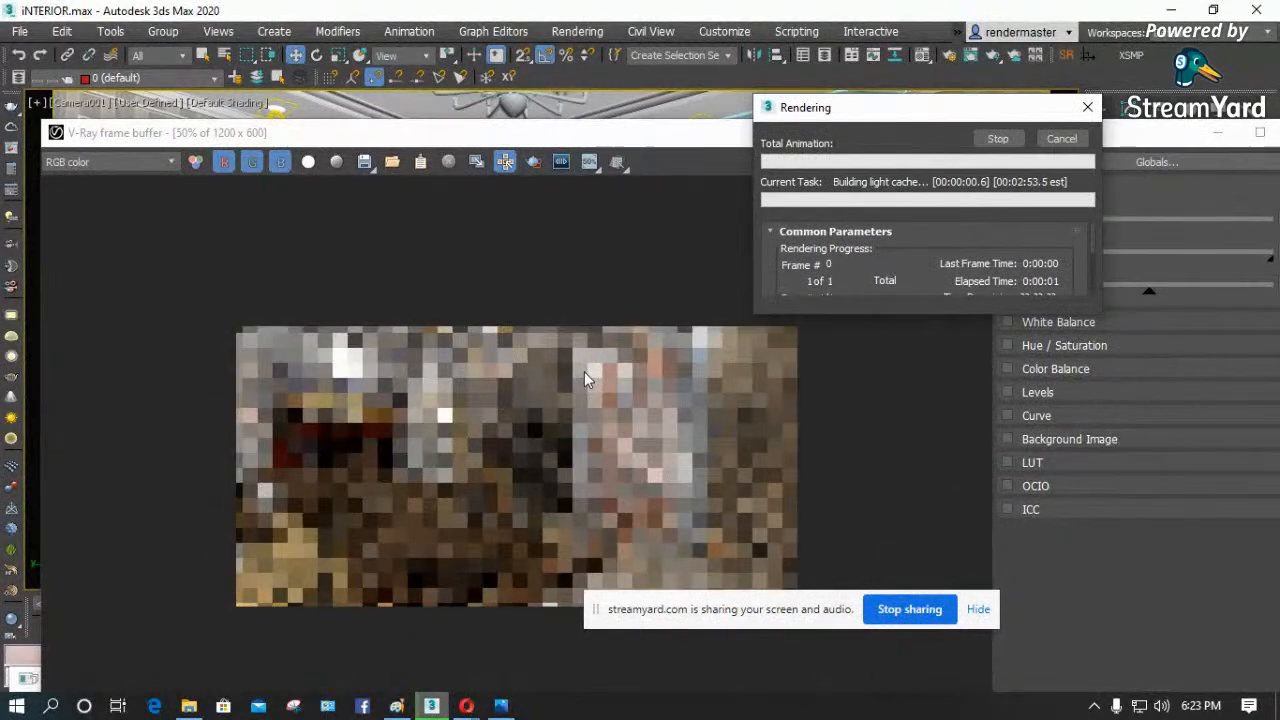
pyautogui.click(540, 456)
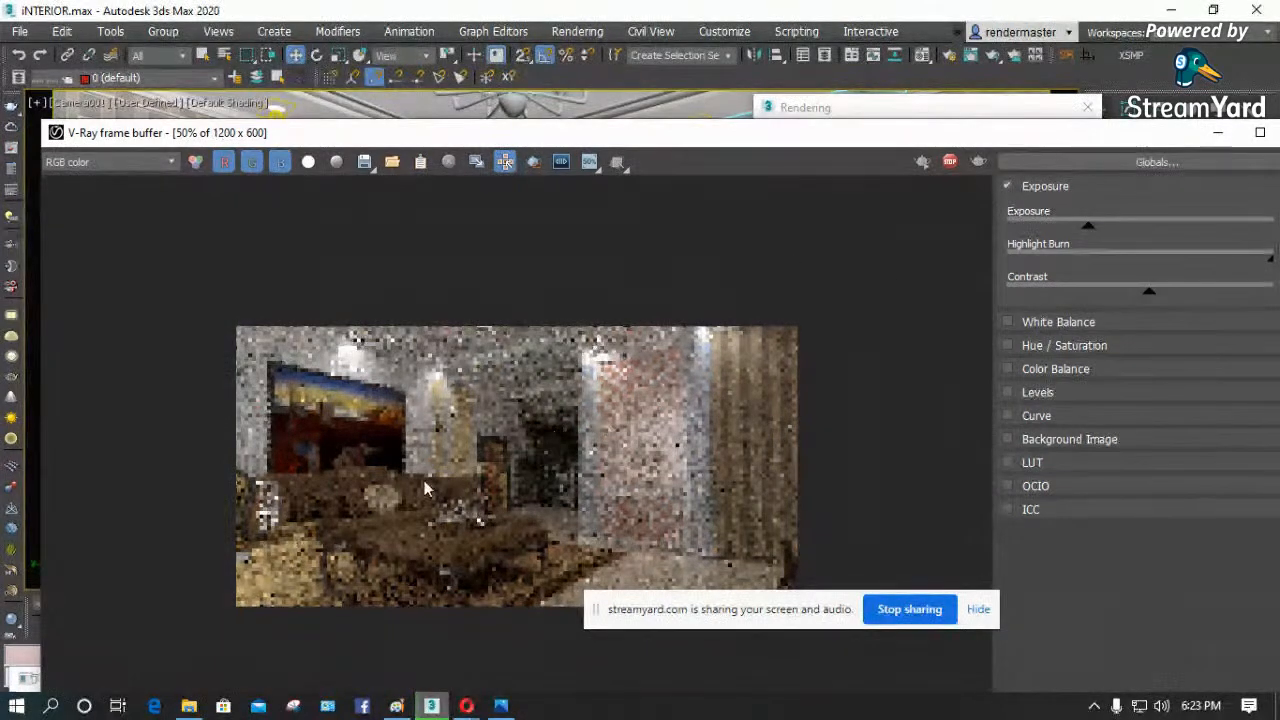
pyautogui.moveTo(576, 140); pyautogui.dragTo(629, 23)
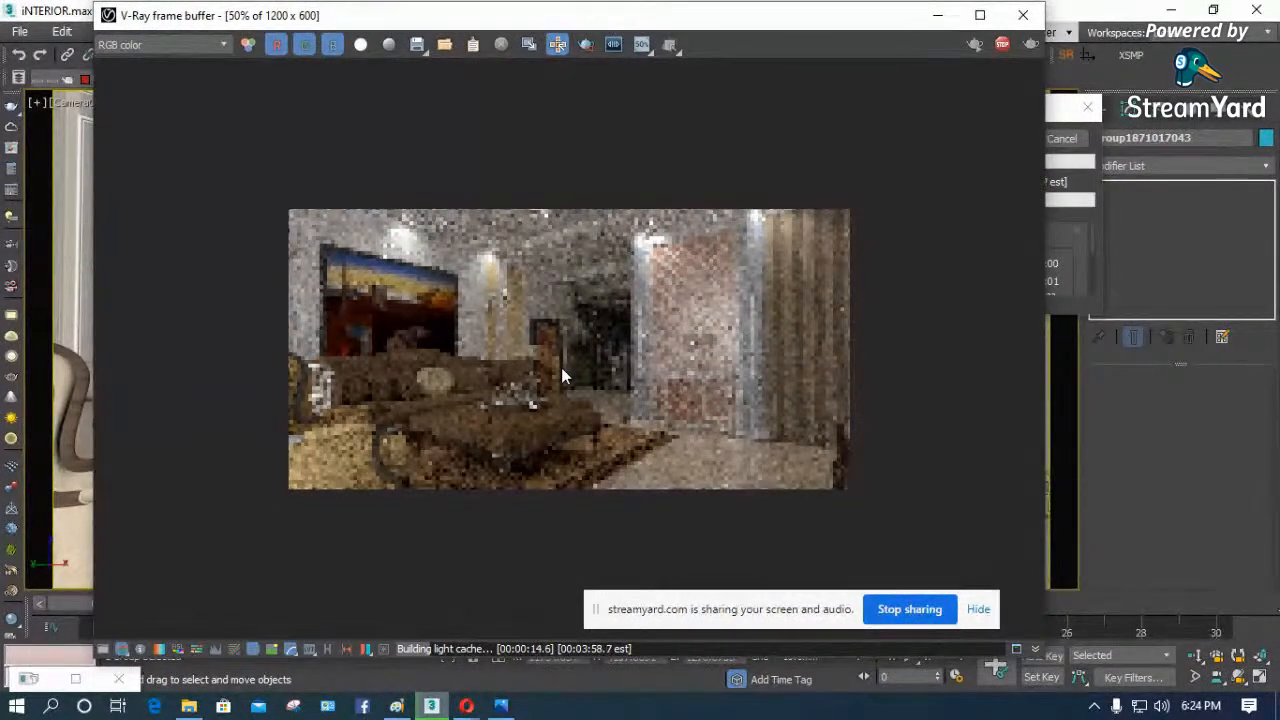
# - Examine the developing render at 100% zoom and enlarge the render progress dialog to check the light cache progress and render settings
pyautogui.scroll(2, 561, 367)
pyautogui.scroll(-1, 561, 367)
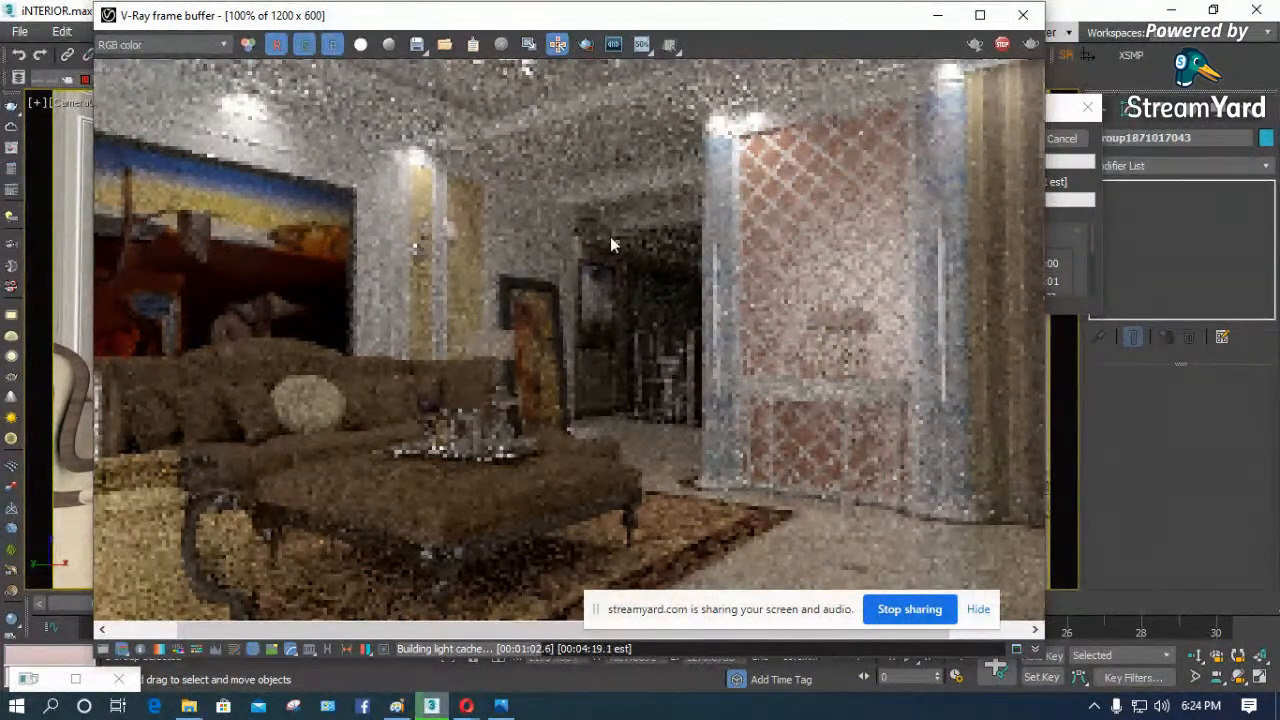
pyautogui.moveTo(771, 32); pyautogui.dragTo(631, 121)
pyautogui.moveTo(946, 116); pyautogui.dragTo(1111, 121)
pyautogui.moveTo(744, 127); pyautogui.dragTo(769, 60)
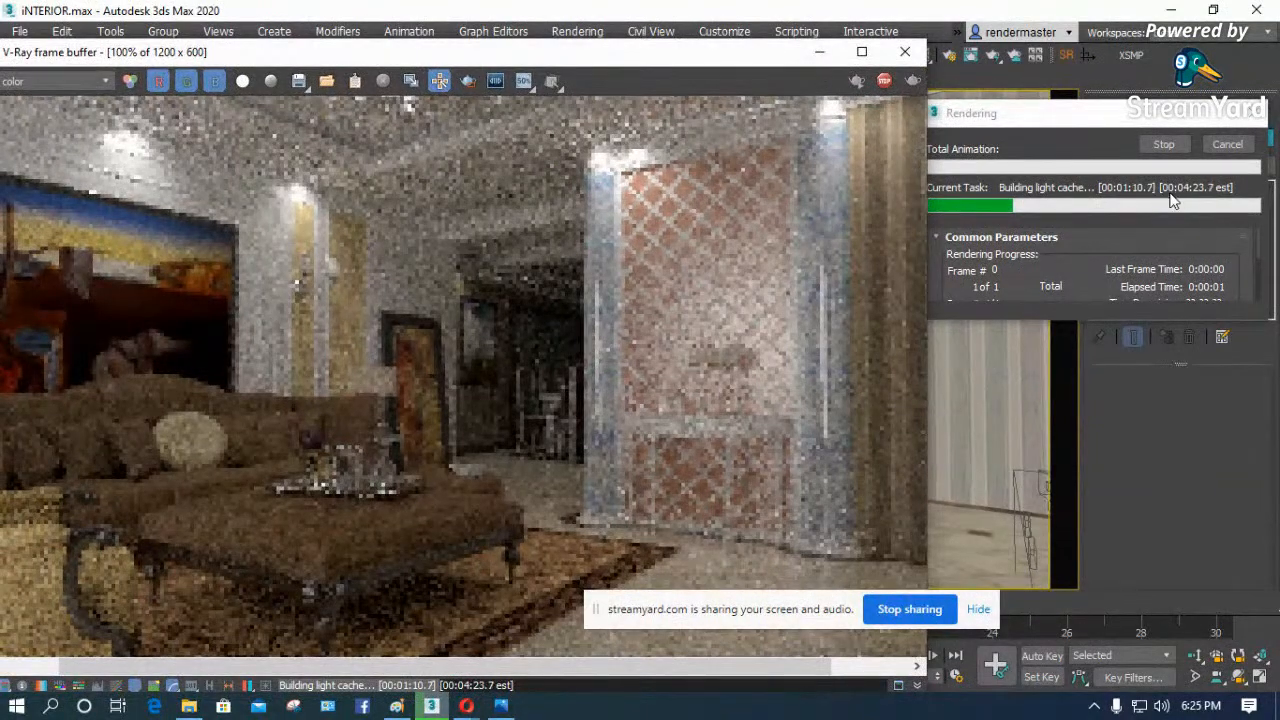
pyautogui.moveTo(1135, 113); pyautogui.dragTo(670, 128)
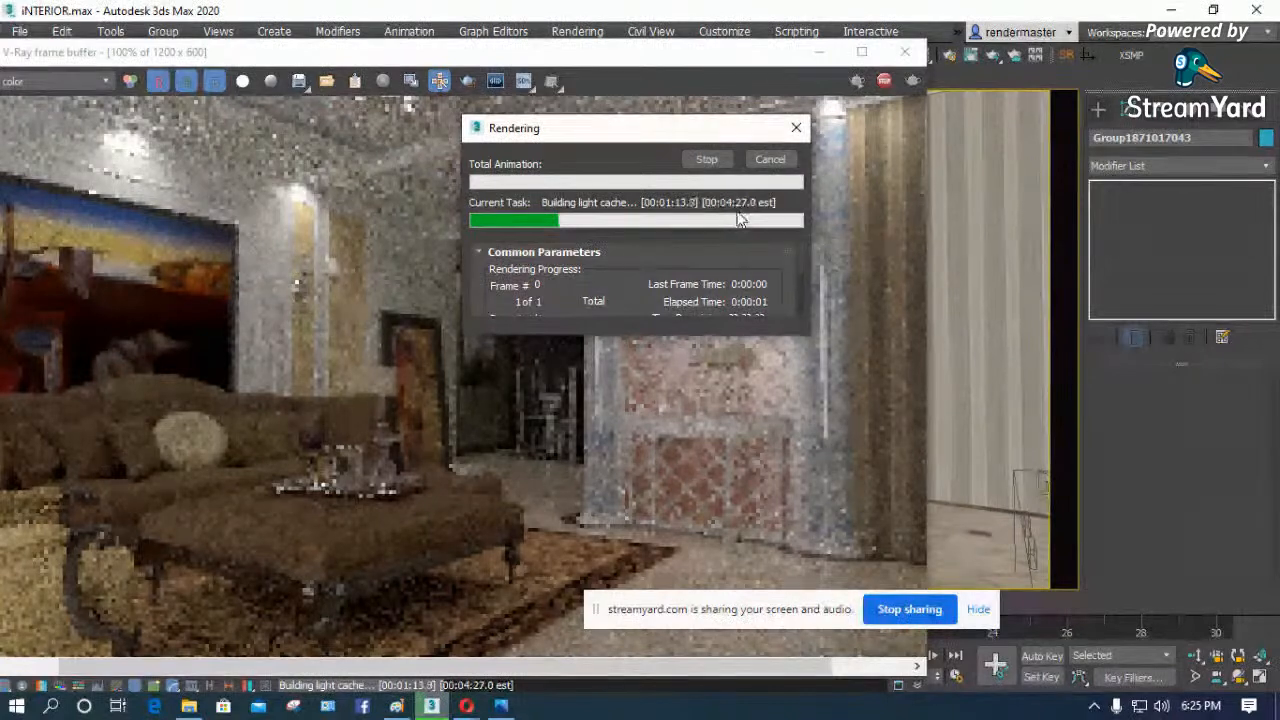
pyautogui.moveTo(706, 320); pyautogui.dragTo(708, 453)
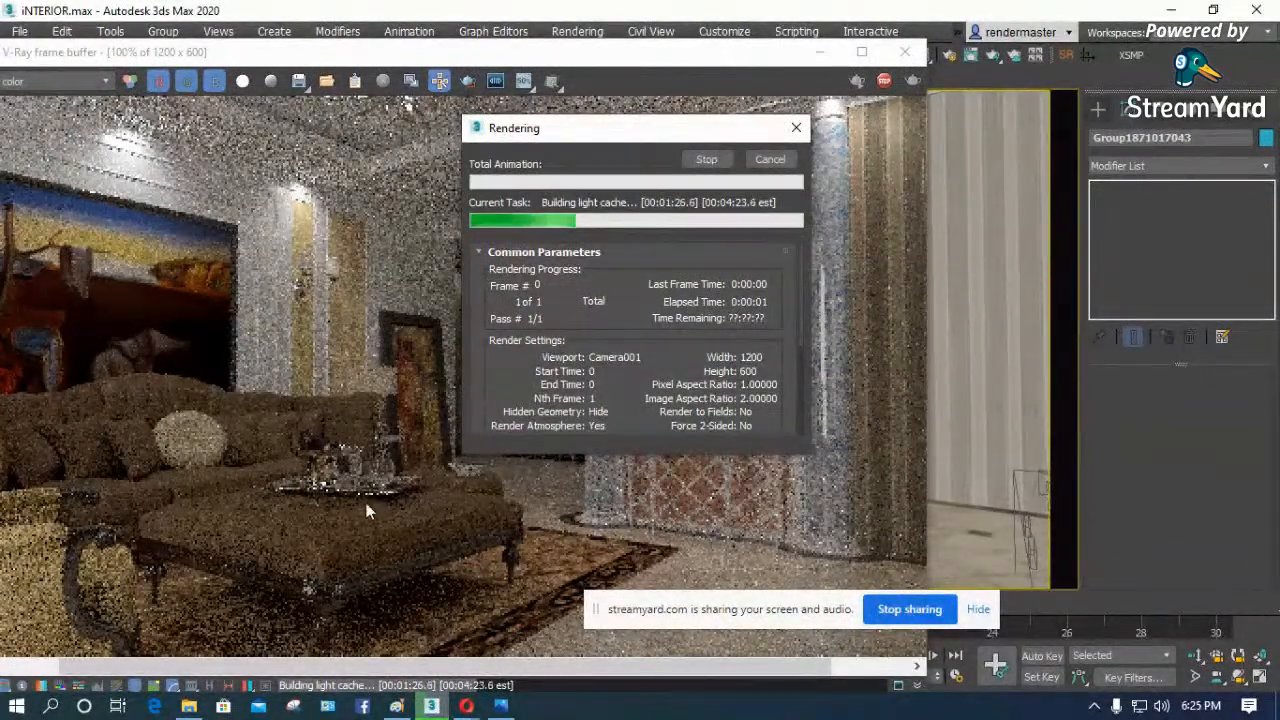
pyautogui.moveTo(653, 131); pyautogui.dragTo(846, 157)
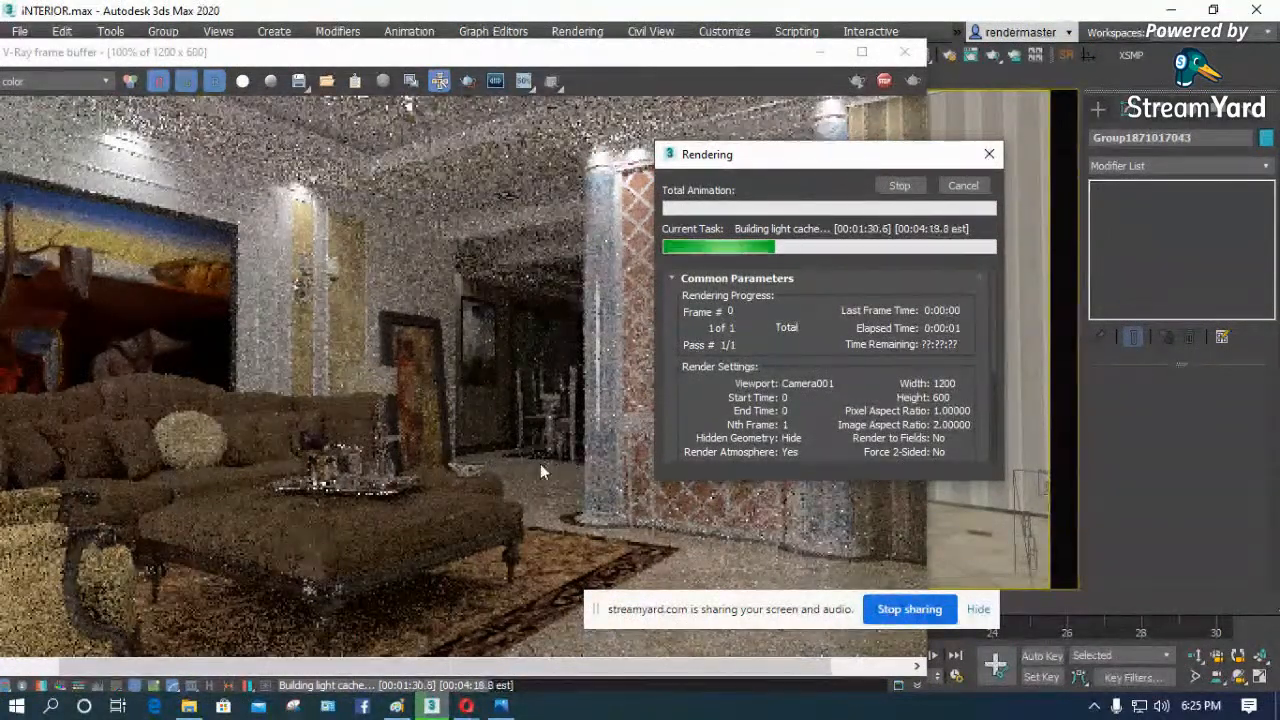
# - Show the frame buffer's colour corrections, raise the exposure and slightly lower the contrast of the render
pyautogui.click(610, 53)
pyautogui.moveTo(612, 58); pyautogui.dragTo(748, 23)
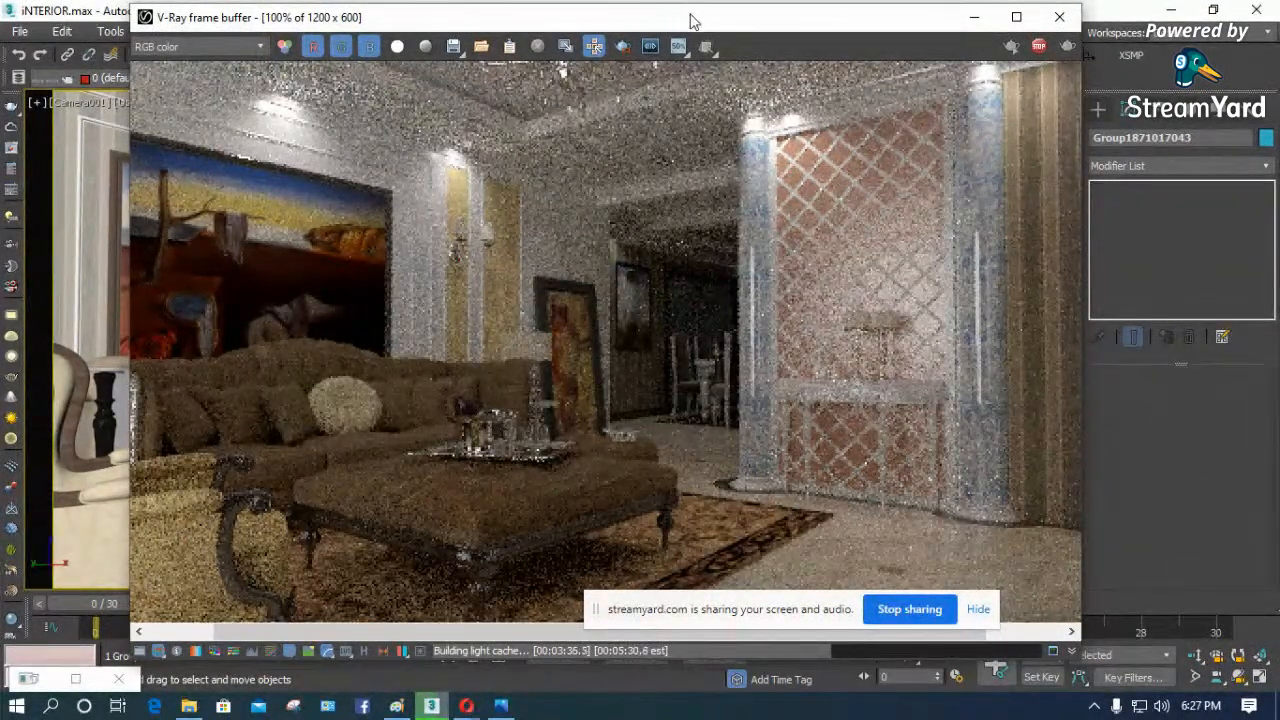
pyautogui.moveTo(690, 13); pyautogui.dragTo(645, 20)
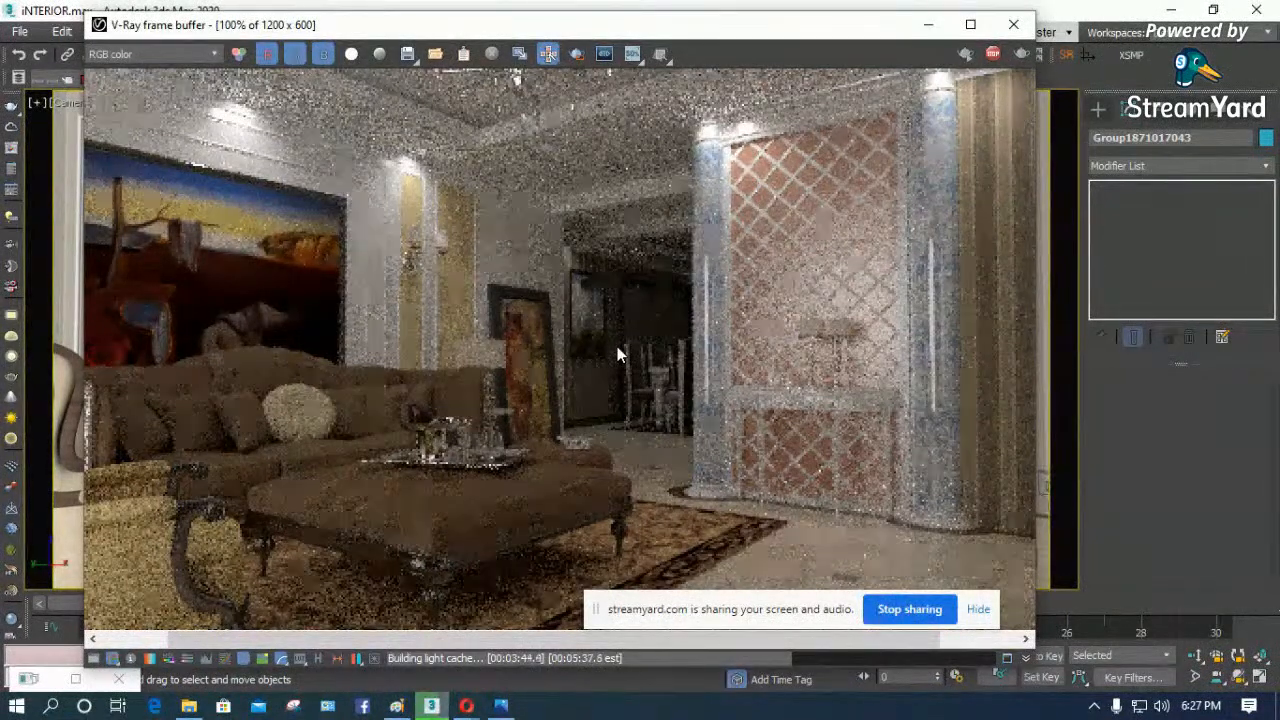
pyautogui.click(93, 659)
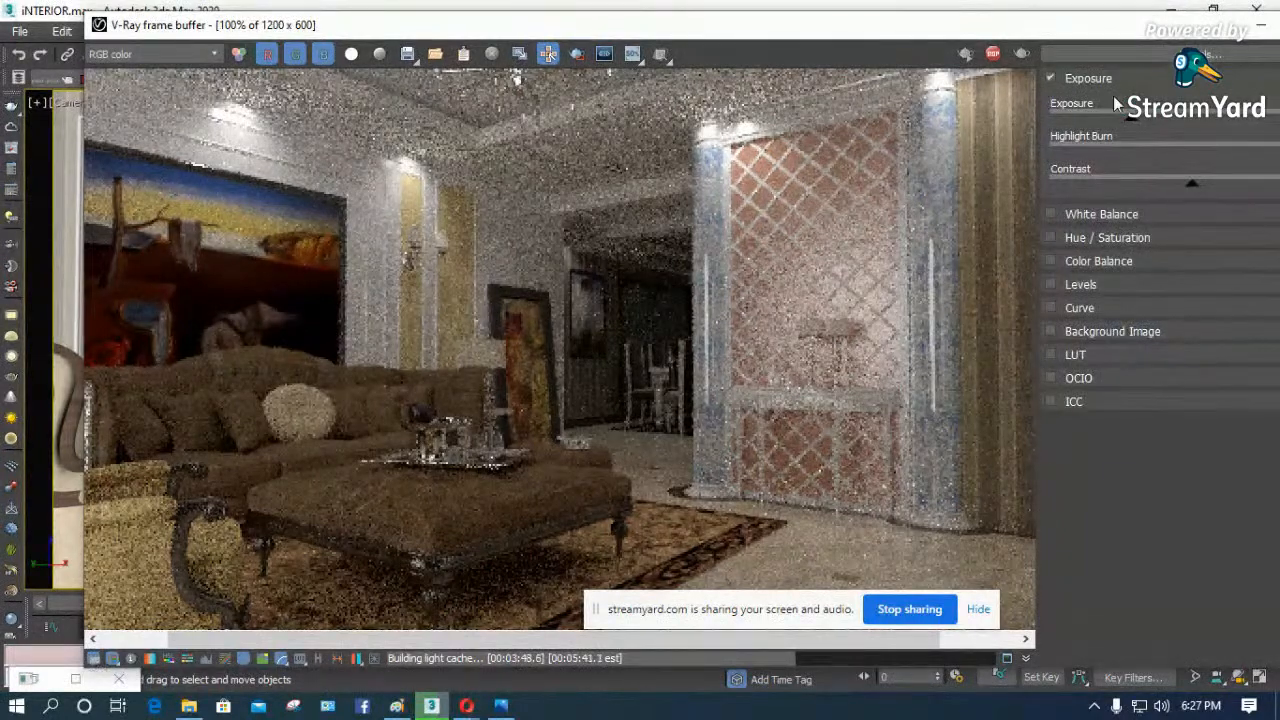
pyautogui.moveTo(1131, 122); pyautogui.dragTo(1171, 122)
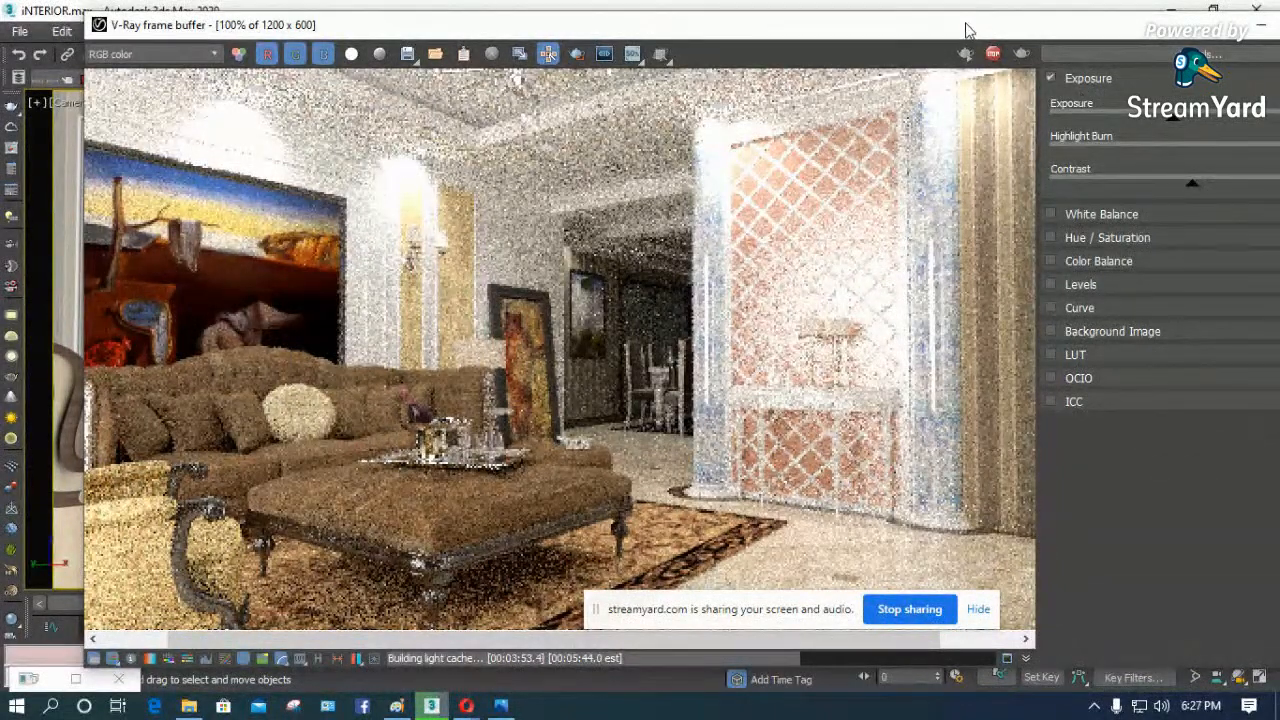
pyautogui.moveTo(967, 30); pyautogui.dragTo(927, 30)
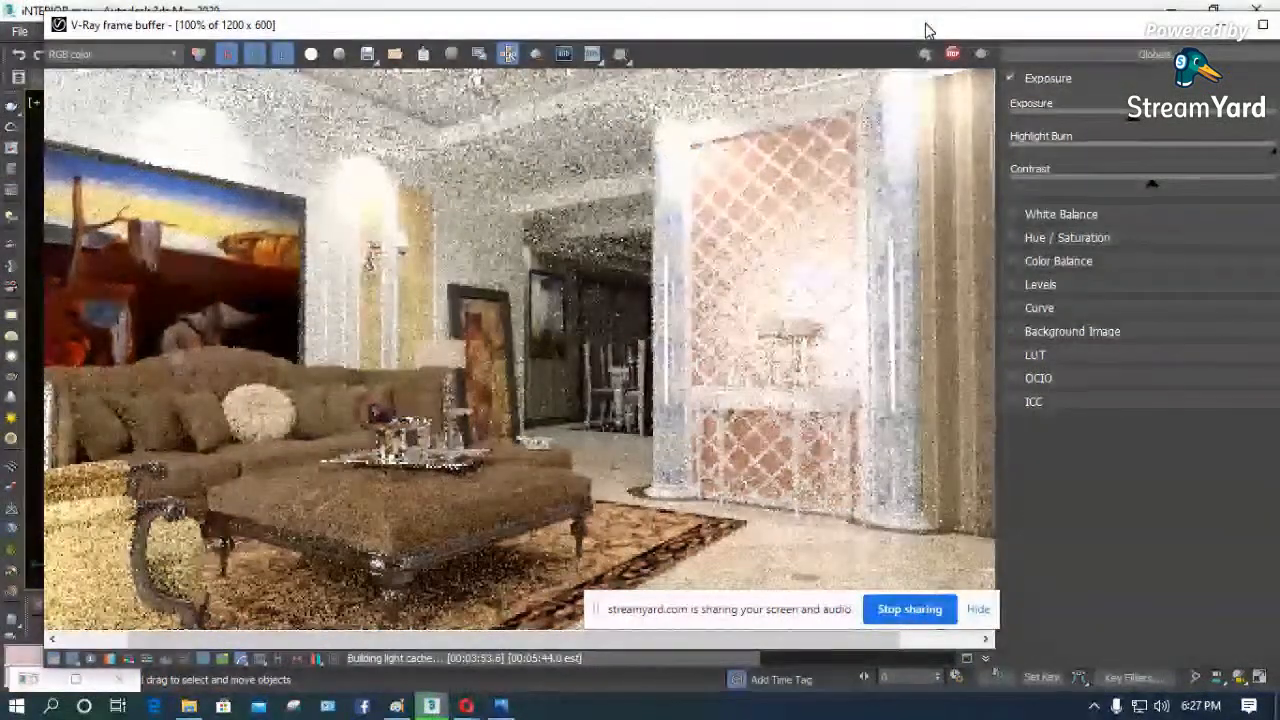
pyautogui.moveTo(1151, 184)
pyautogui.mouseDown()
pyautogui.moveTo(1101, 182)
pyautogui.moveTo(1134, 188)
pyautogui.mouseUp()
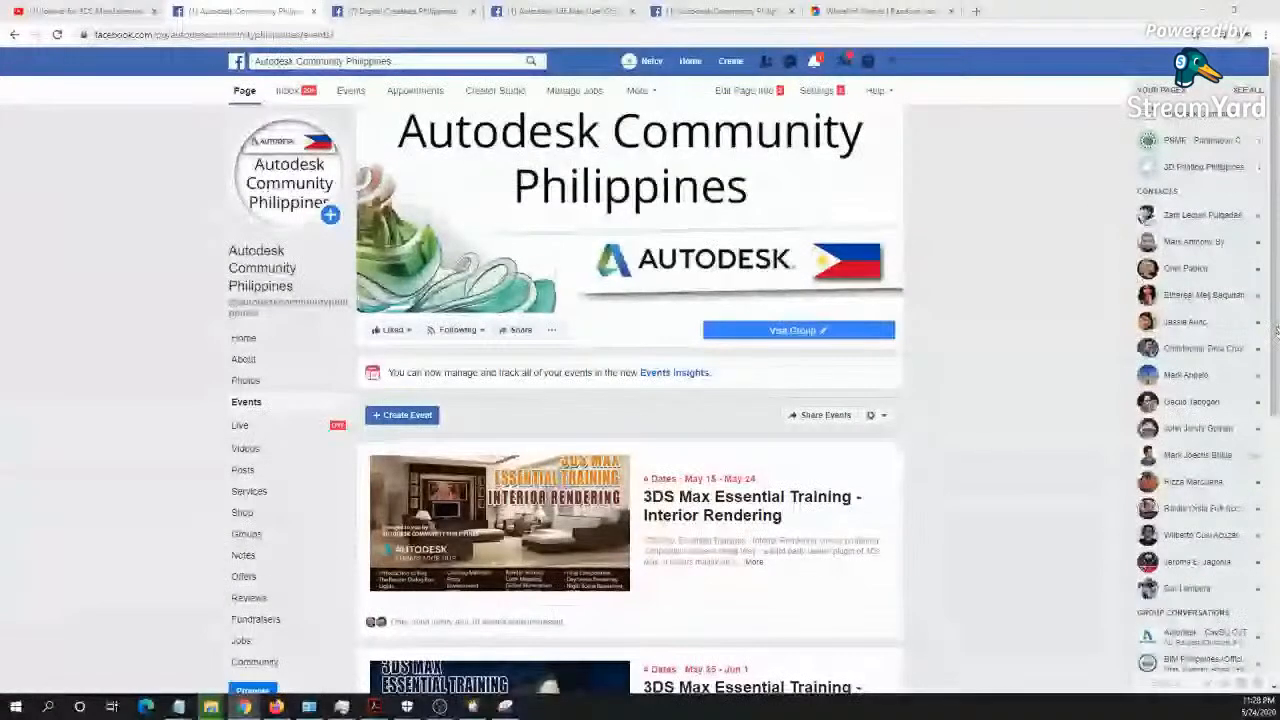
# - Look through the Autodesk Community Philippines events page, the Digital Creatives and 3ds Max User Group pages and the pending group posts in the browser
pyautogui.scroll(-3, 799, 389)
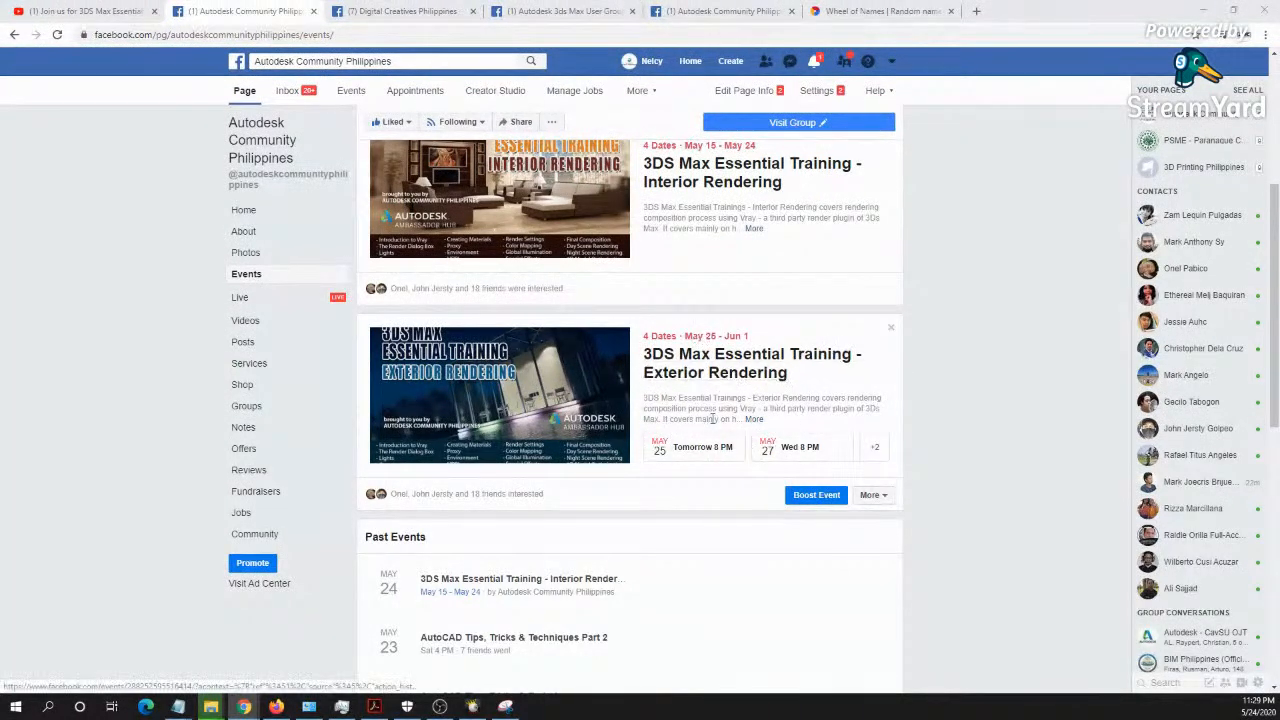
pyautogui.click(396, 8)
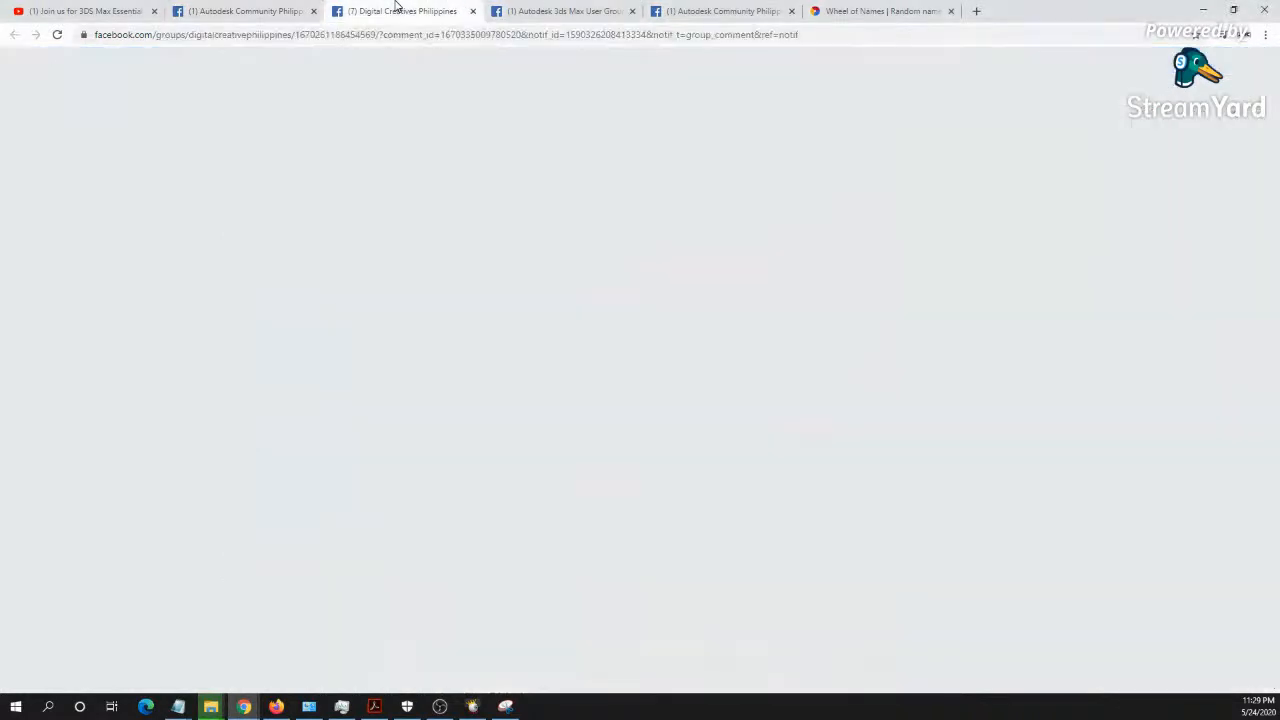
pyautogui.scroll(-4, 398, 345)
pyautogui.scroll(4, 426, 323)
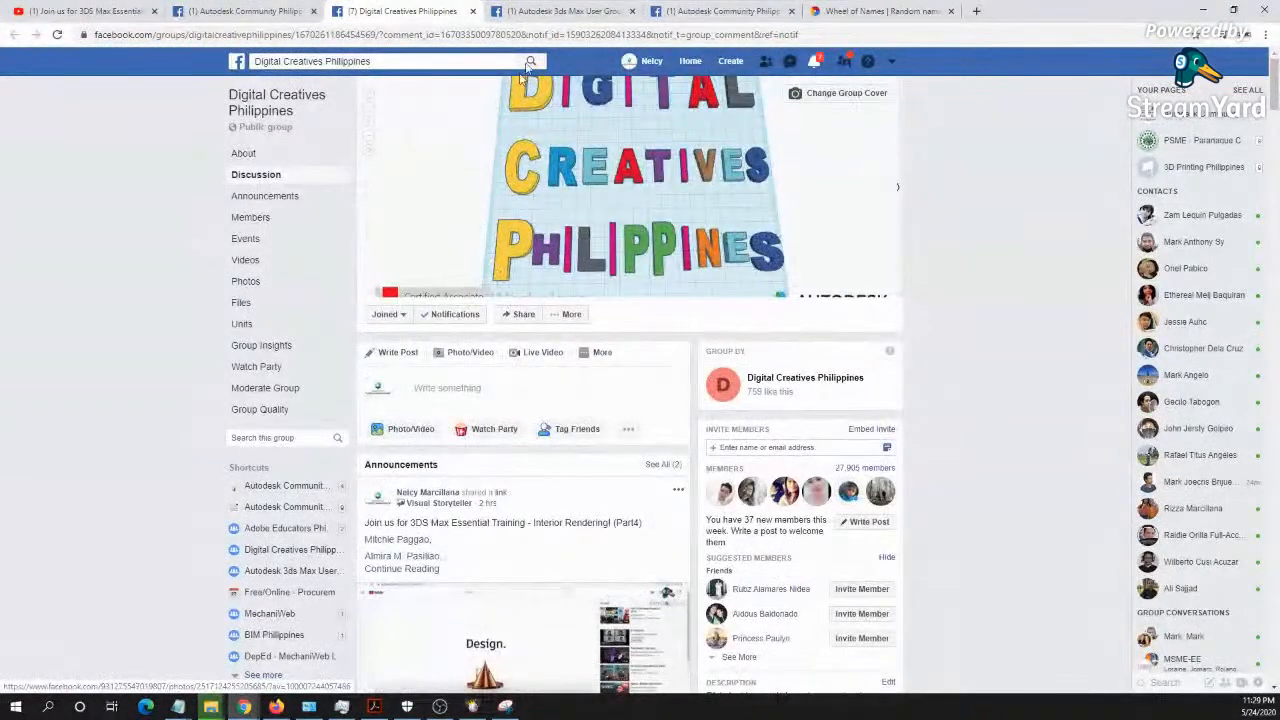
pyautogui.click(551, 10)
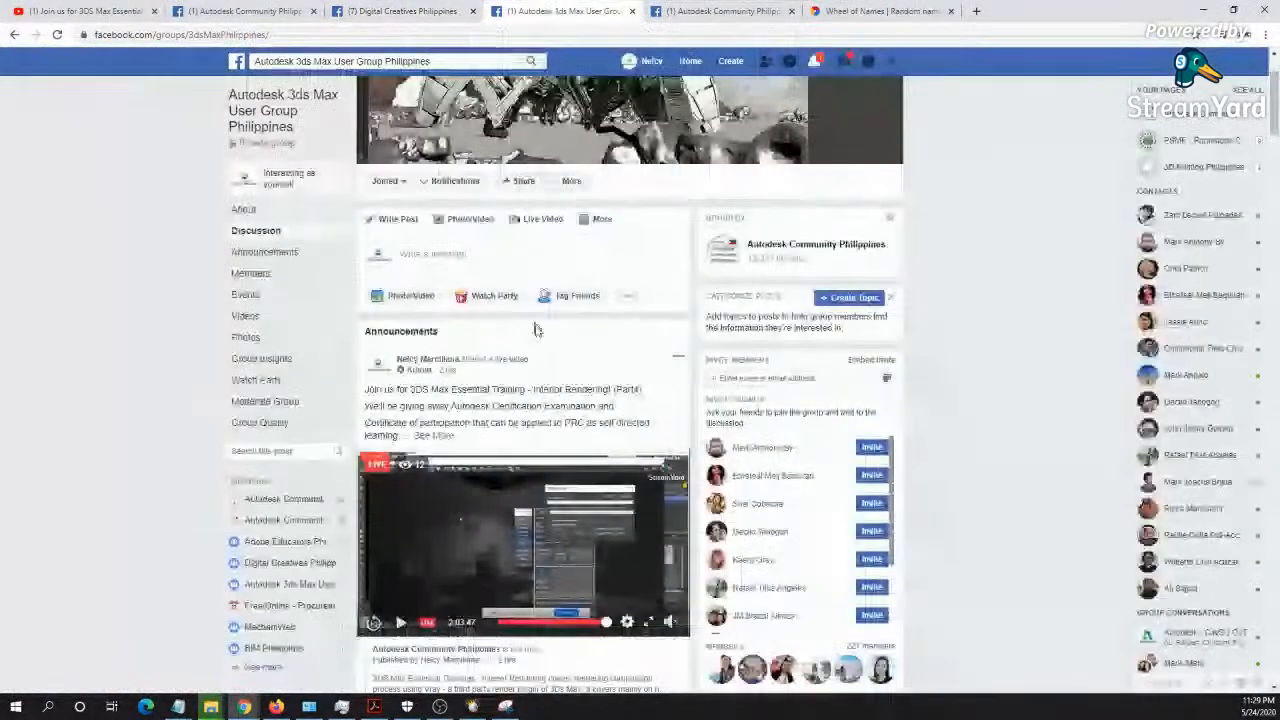
pyautogui.scroll(2, 535, 330)
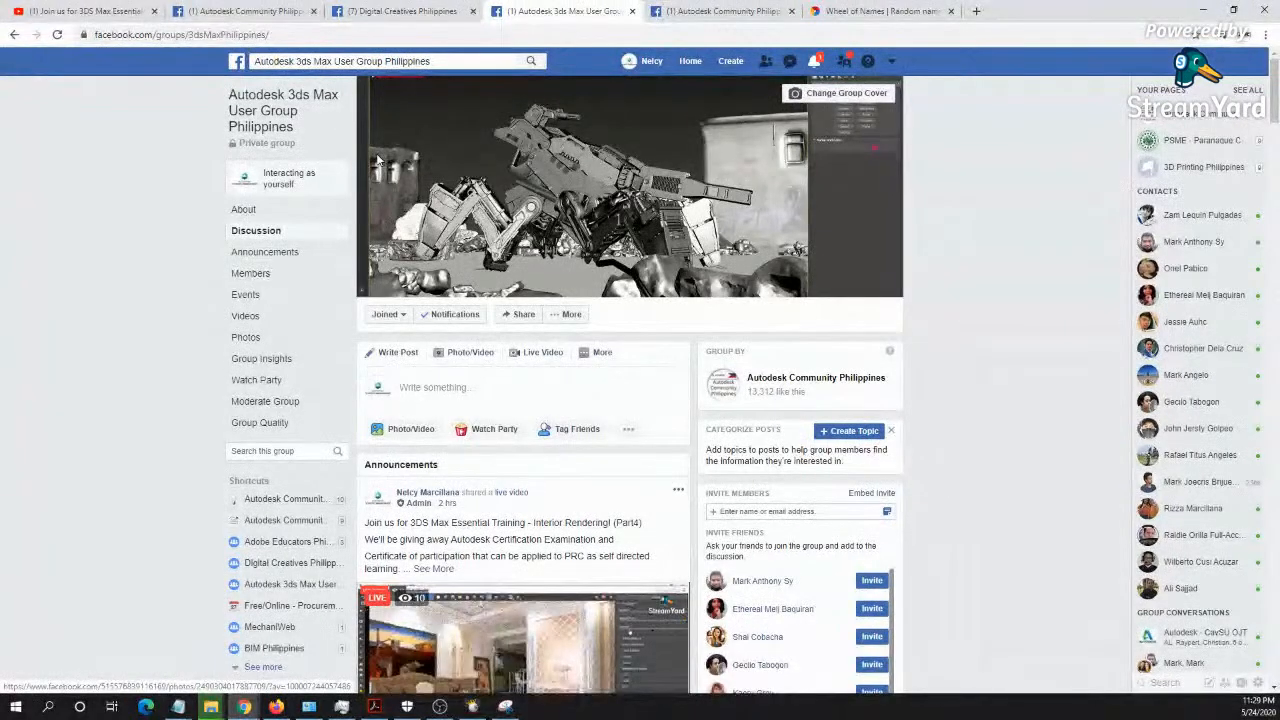
pyautogui.click(676, 10)
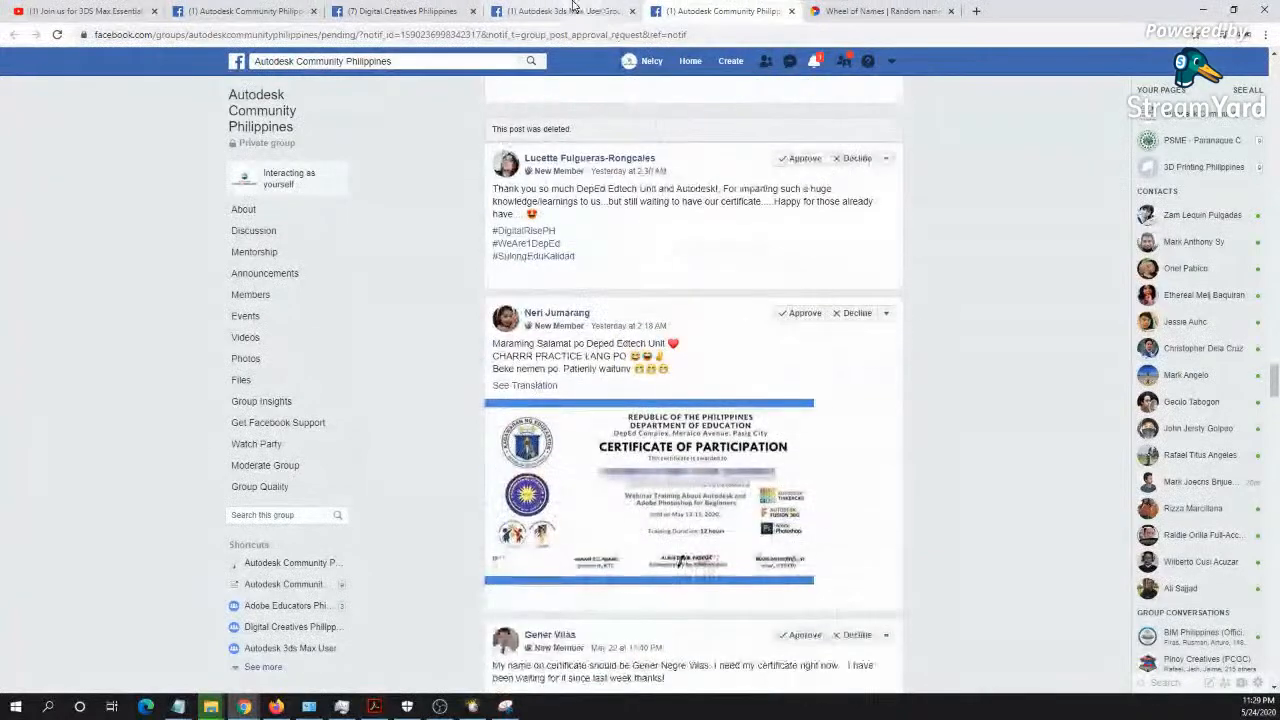
pyautogui.click(573, 8)
pyautogui.click(268, 10)
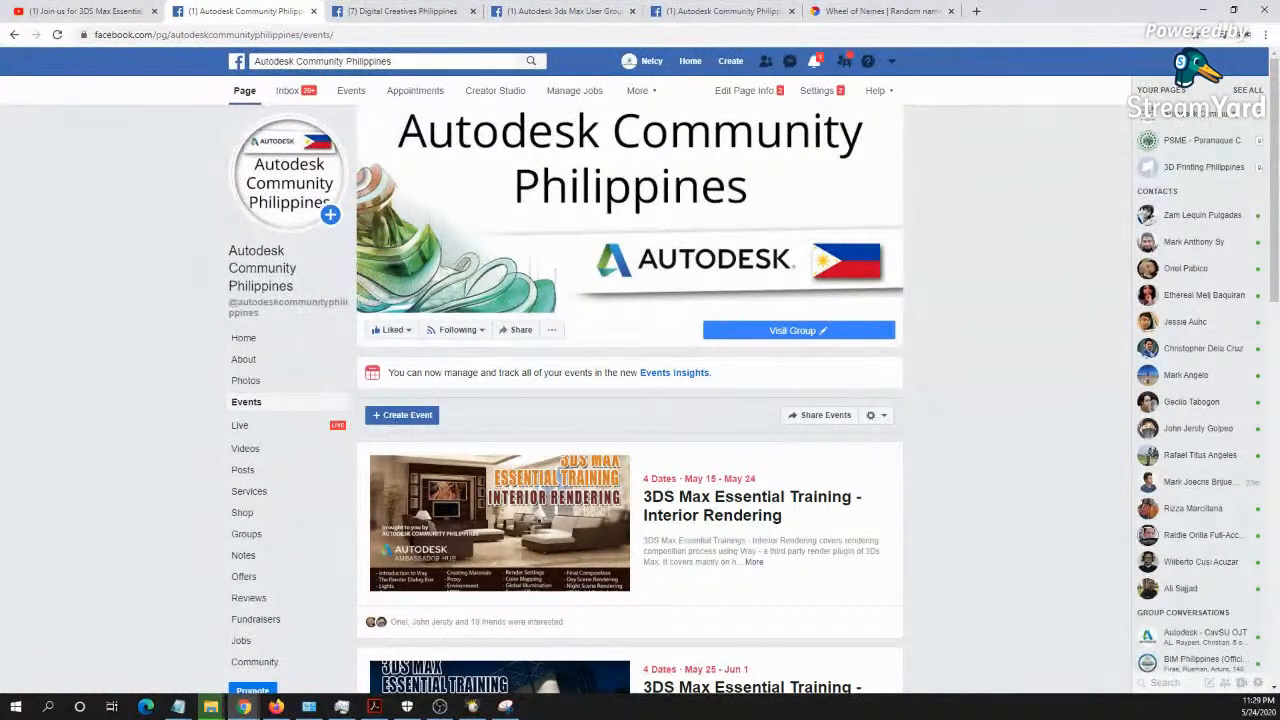
pyautogui.press('super+d')
pyautogui.press('super+d')
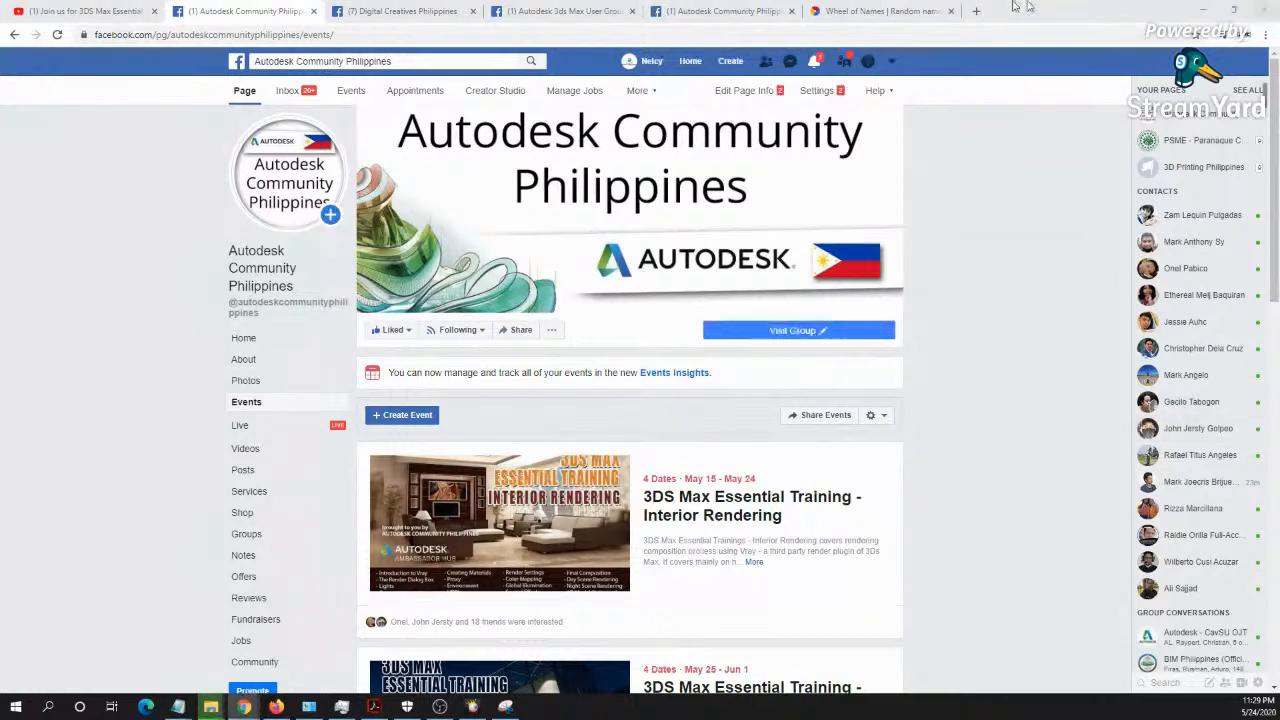
# - Switch to the Wheel of Names page and read through the raffle entries from the first name to the last
pyautogui.click(885, 11)
pyautogui.scroll(4, 1127, 302)
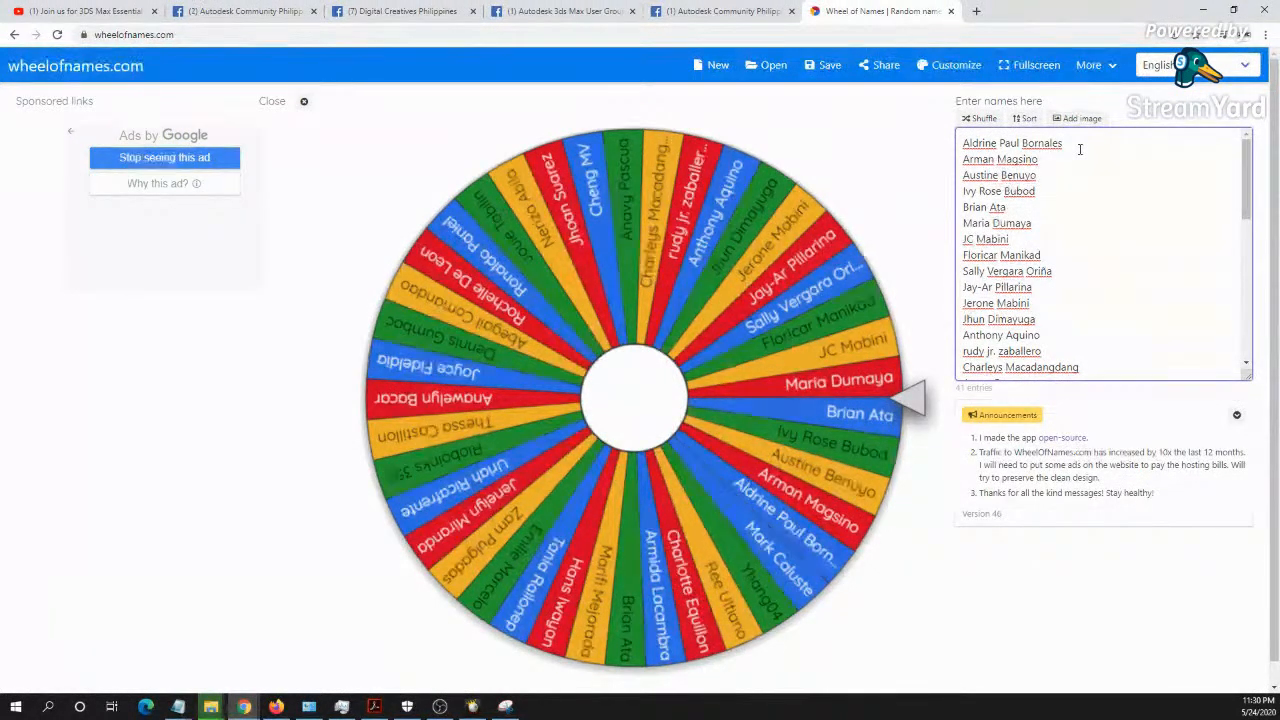
pyautogui.press('Down')
pyautogui.press('Down')
pyautogui.press('Down')
pyautogui.press('Down')
pyautogui.press('Down')
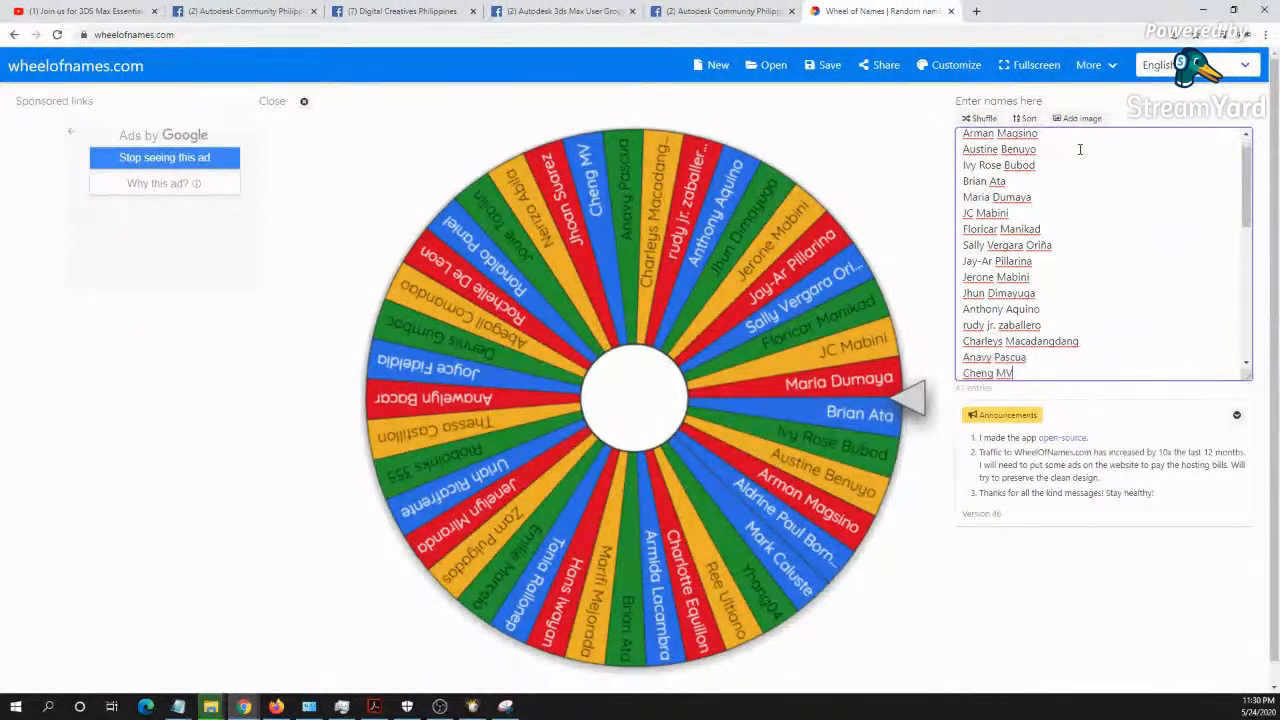
pyautogui.press('Down')
pyautogui.press('Down')
pyautogui.press('Down')
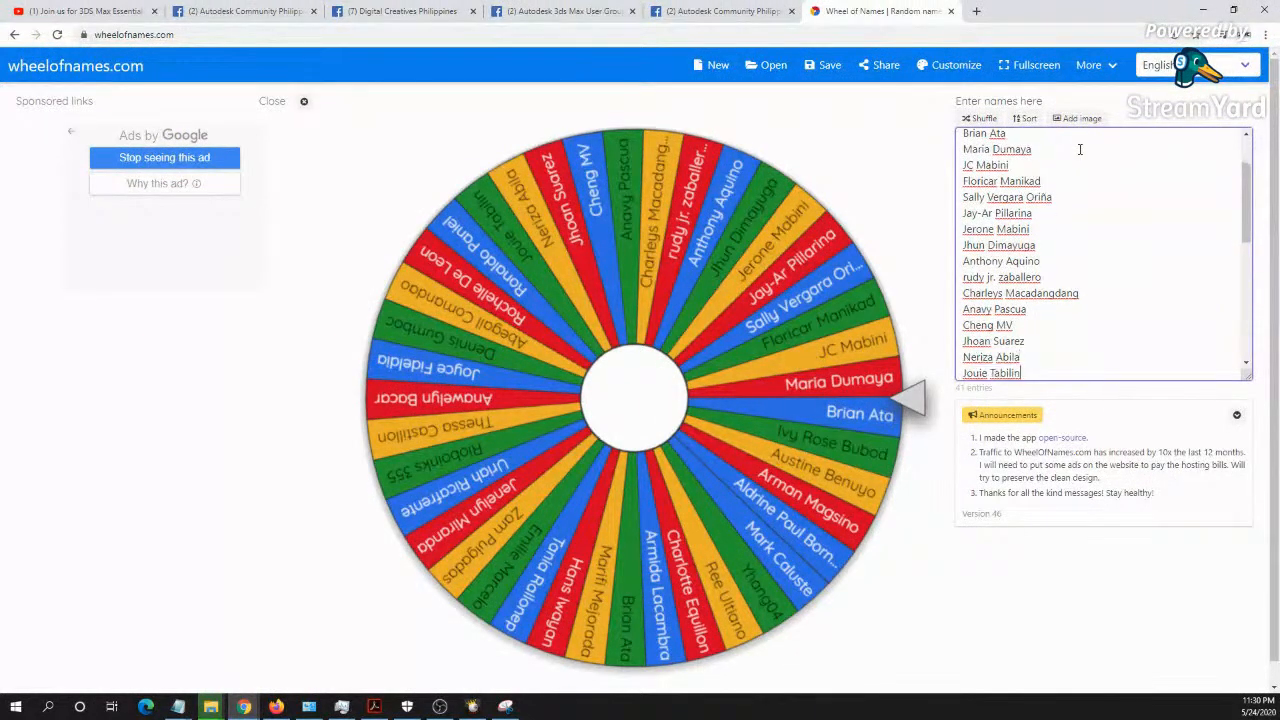
pyautogui.press('Down')
pyautogui.press('Down')
pyautogui.press('Down')
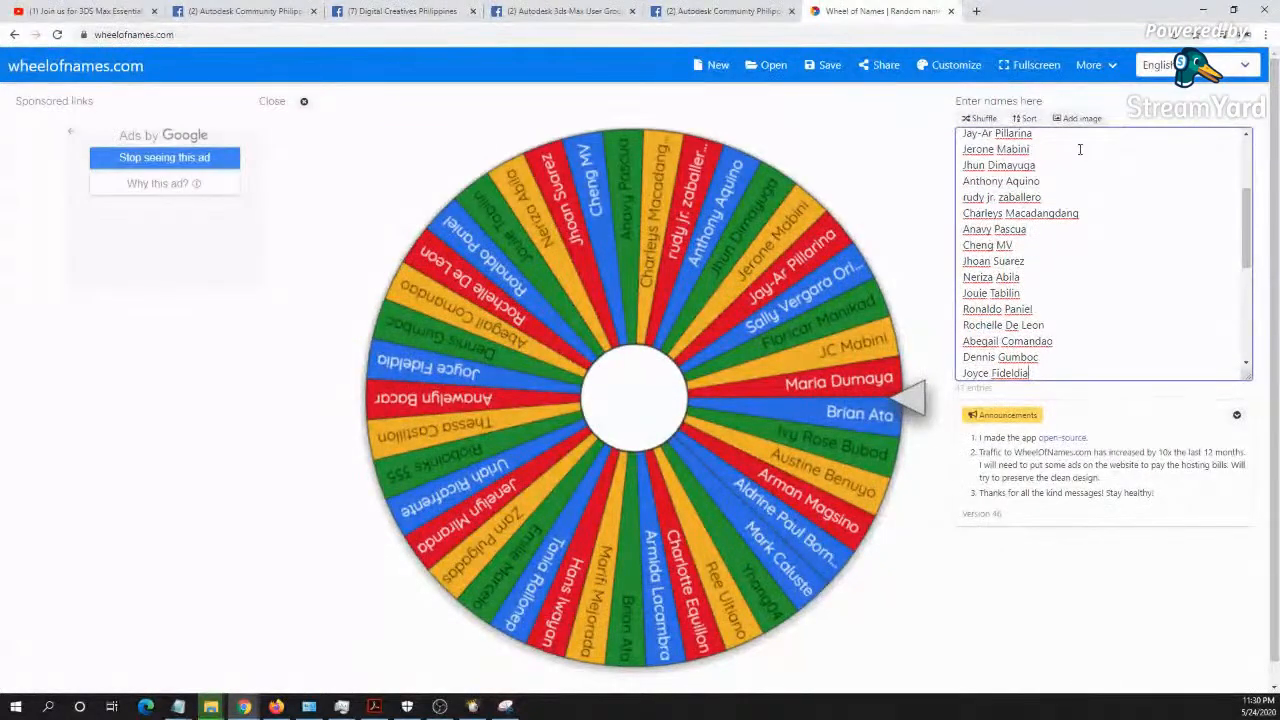
pyautogui.press('Down')
pyautogui.press('Down')
pyautogui.press('Down')
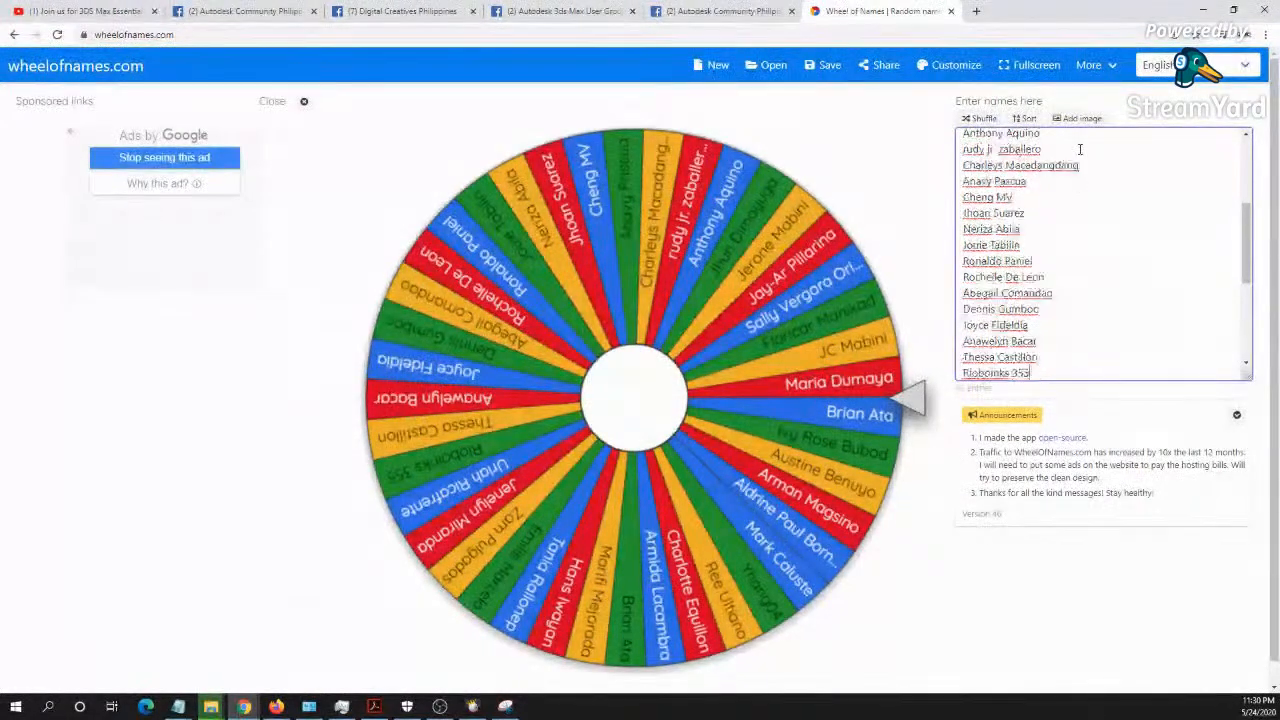
pyautogui.press('Down')
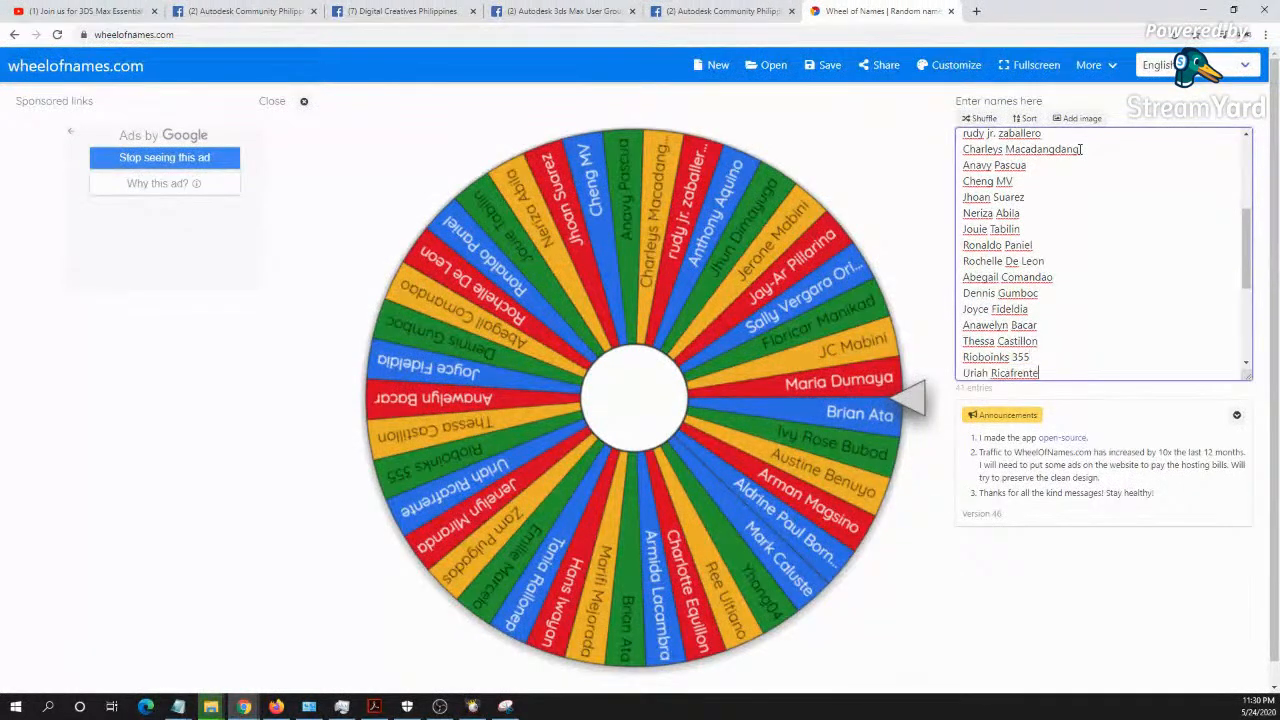
pyautogui.press('Down')
pyautogui.press('Down')
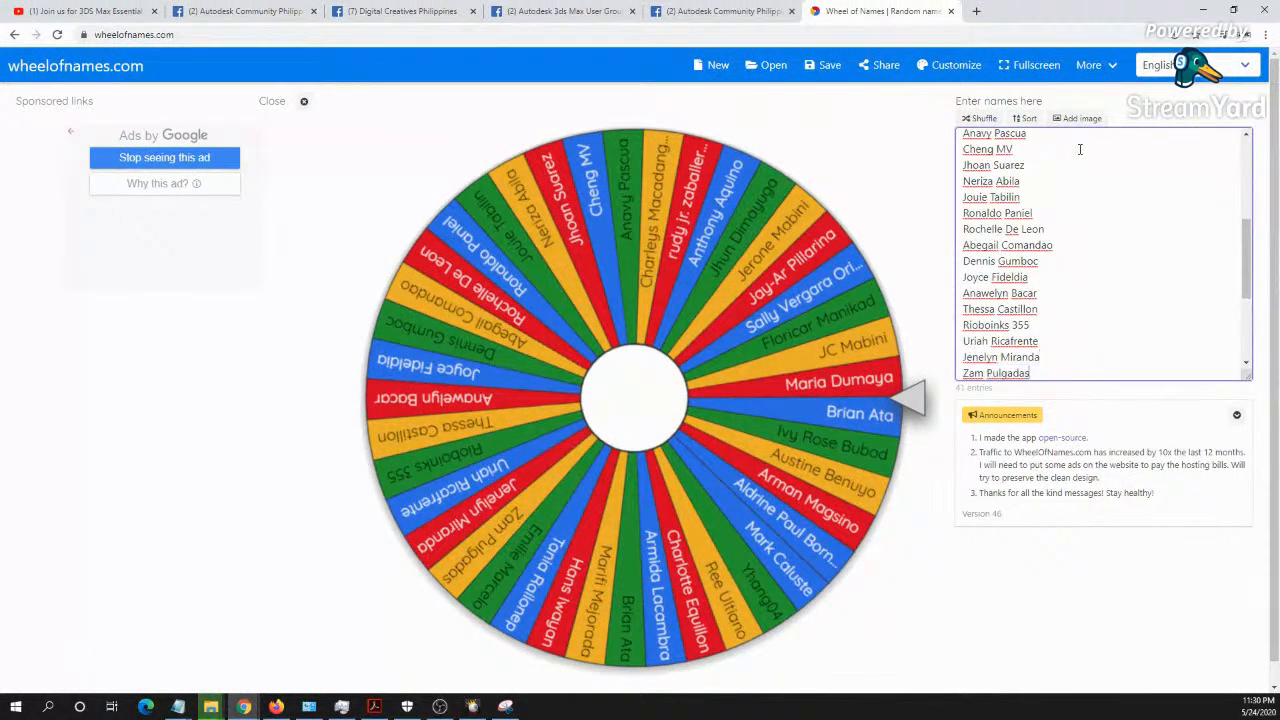
pyautogui.press('Down')
pyautogui.press('Down')
pyautogui.press('Down')
pyautogui.press('Down')
pyautogui.press('Down')
pyautogui.press('Down')
pyautogui.press('Down')
pyautogui.press('Down')
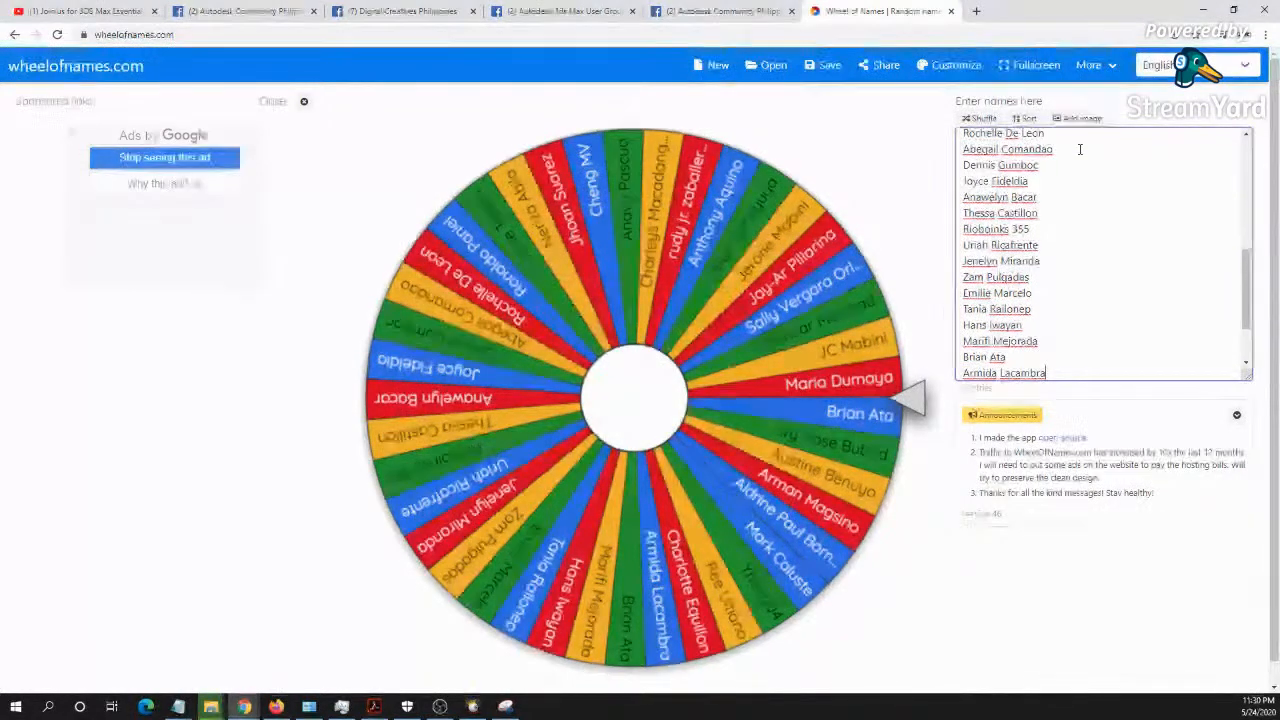
pyautogui.press('Down')
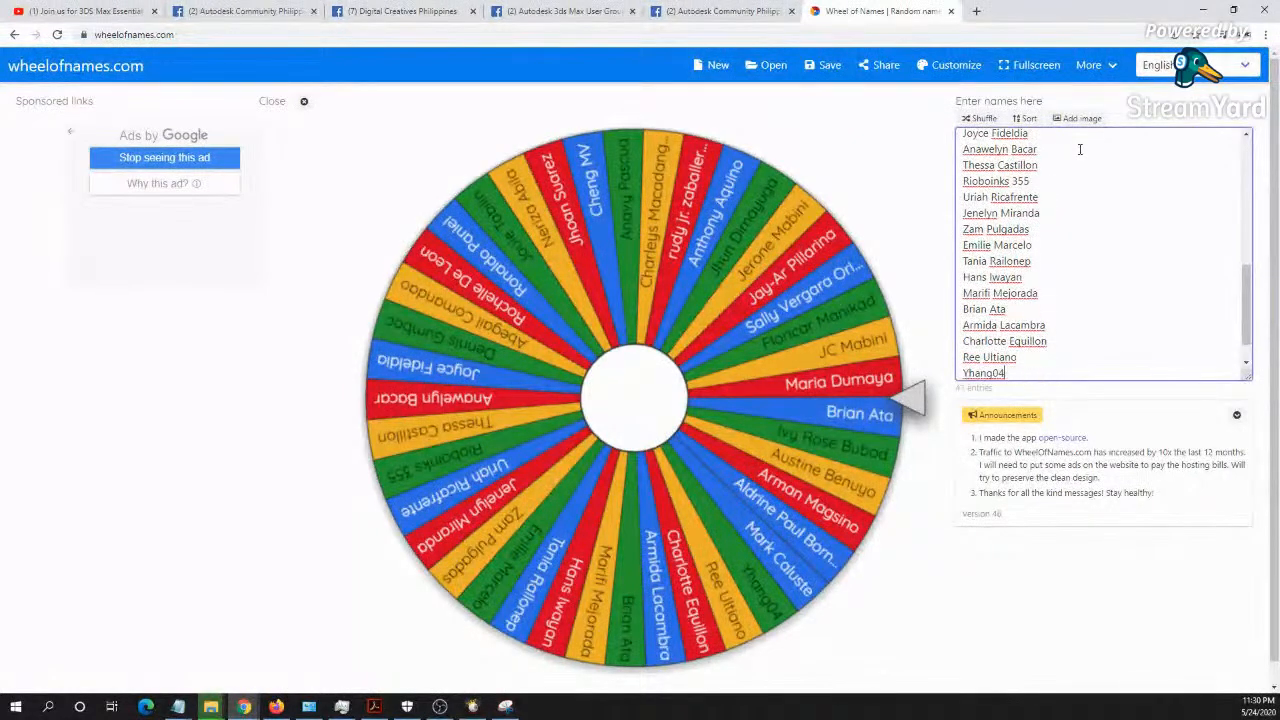
pyautogui.press('Down')
pyautogui.press('Down')
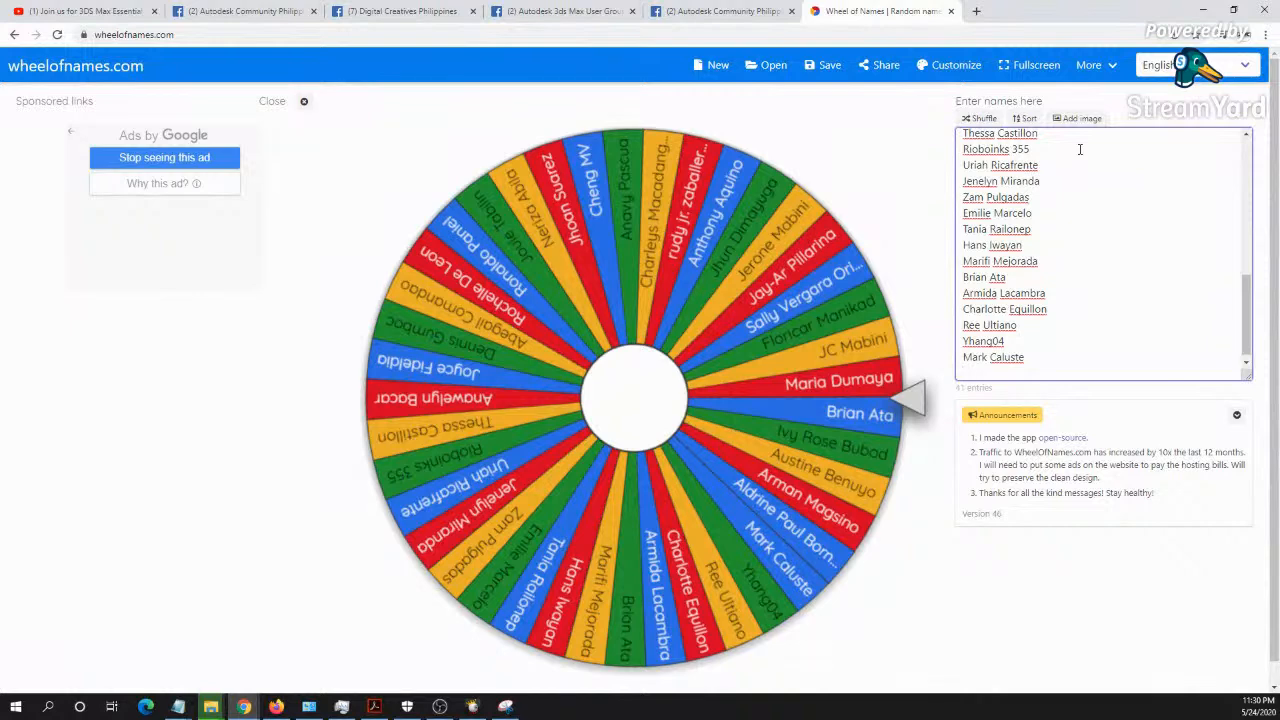
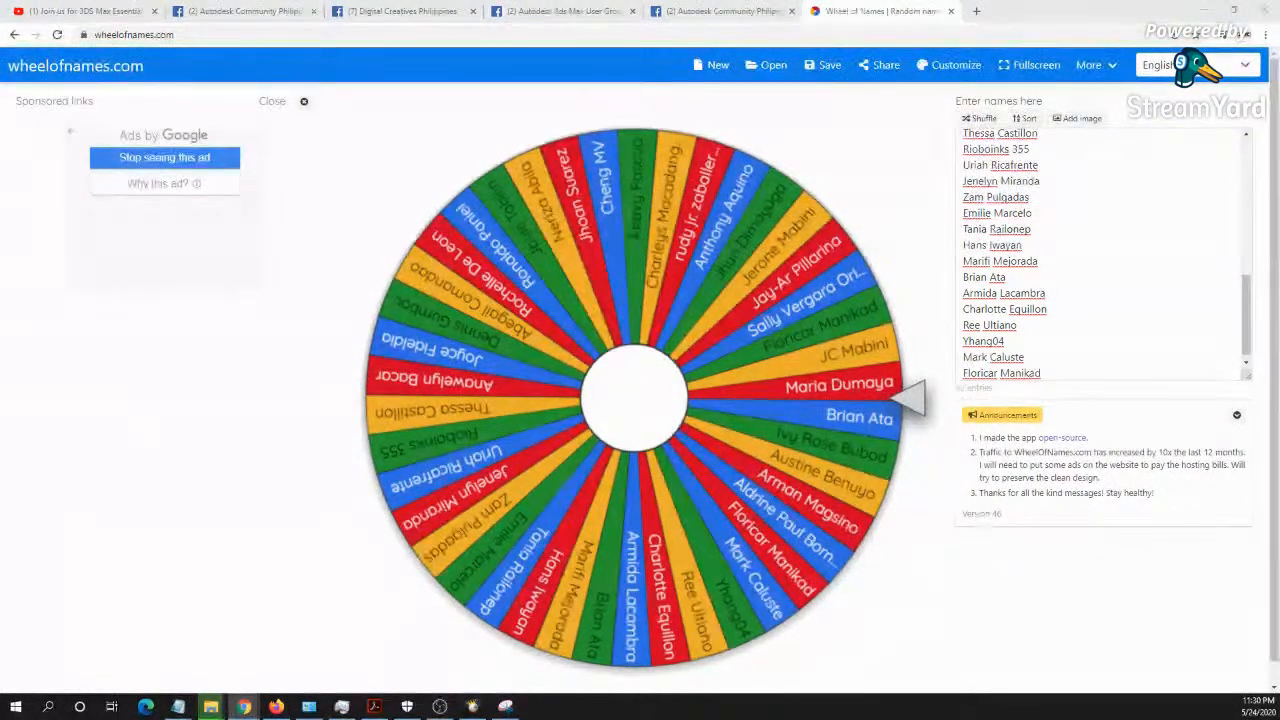
# - Spin the wheel to draw the first raffle winner, highlight the winning name and remove it from the entries
pyautogui.hotkey('alt', 'Tab')
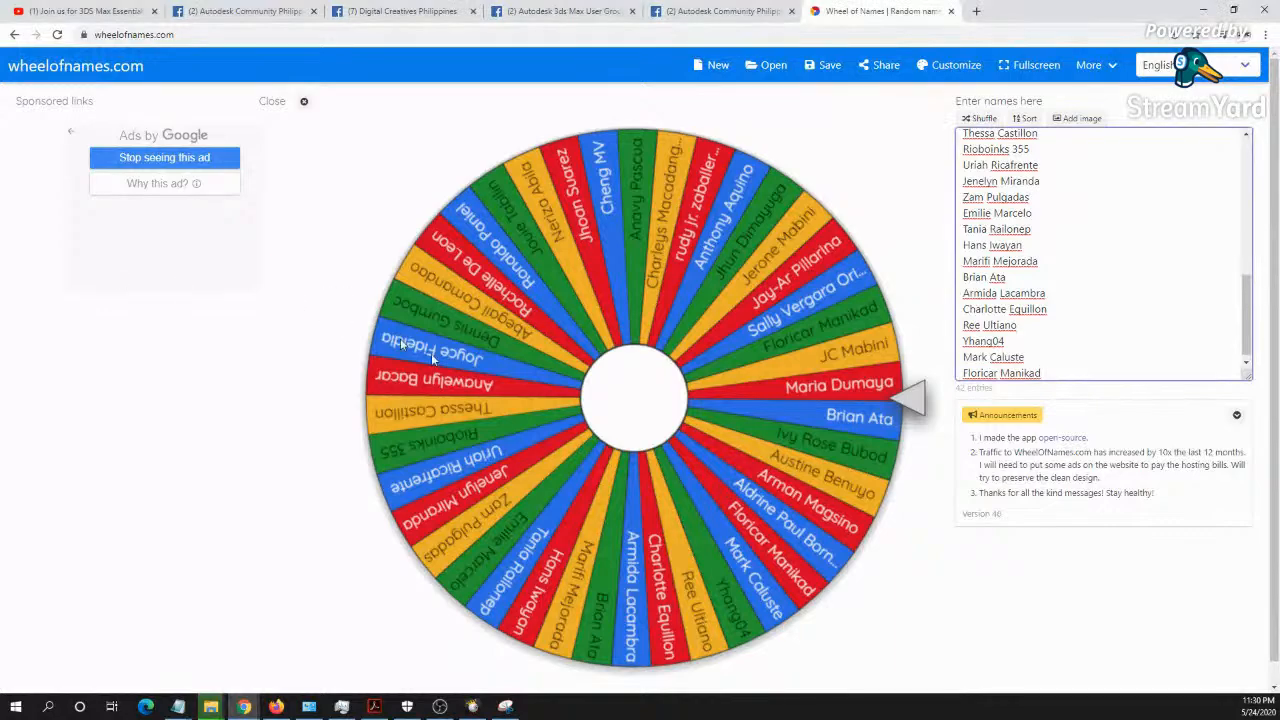
pyautogui.click(829, 392)
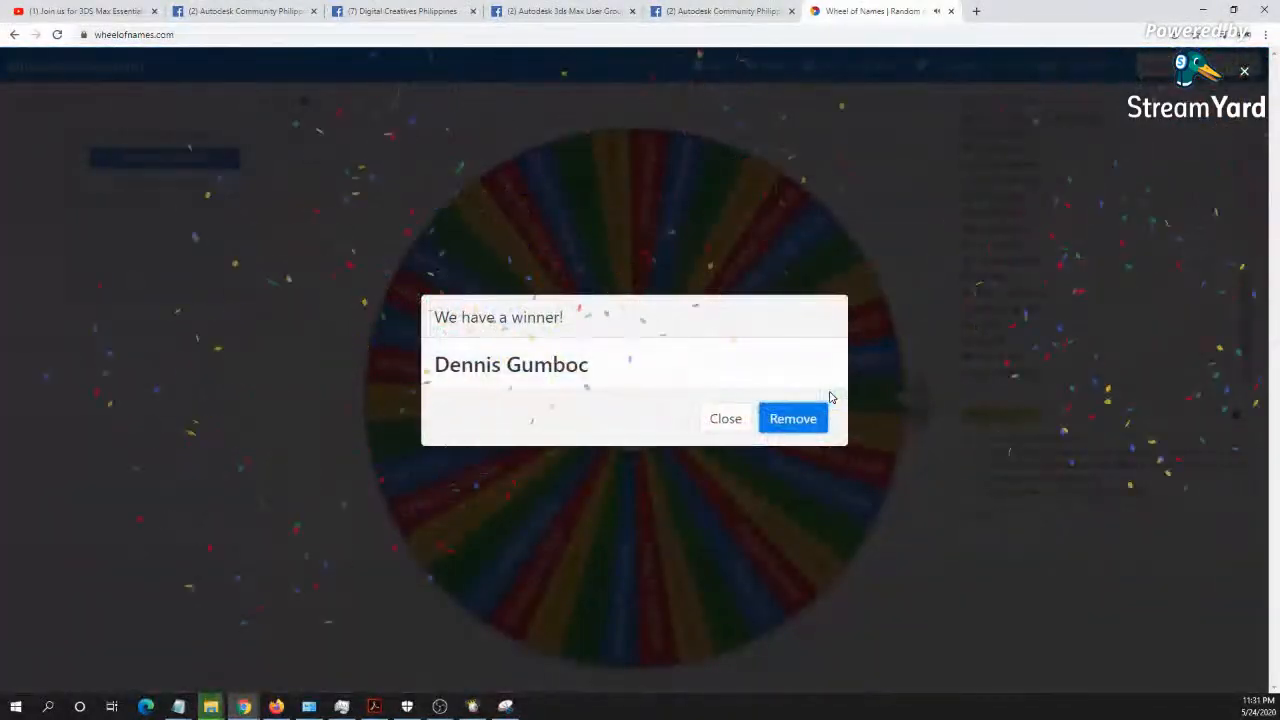
pyautogui.moveTo(581, 364); pyautogui.dragTo(460, 364)
pyautogui.click(797, 421)
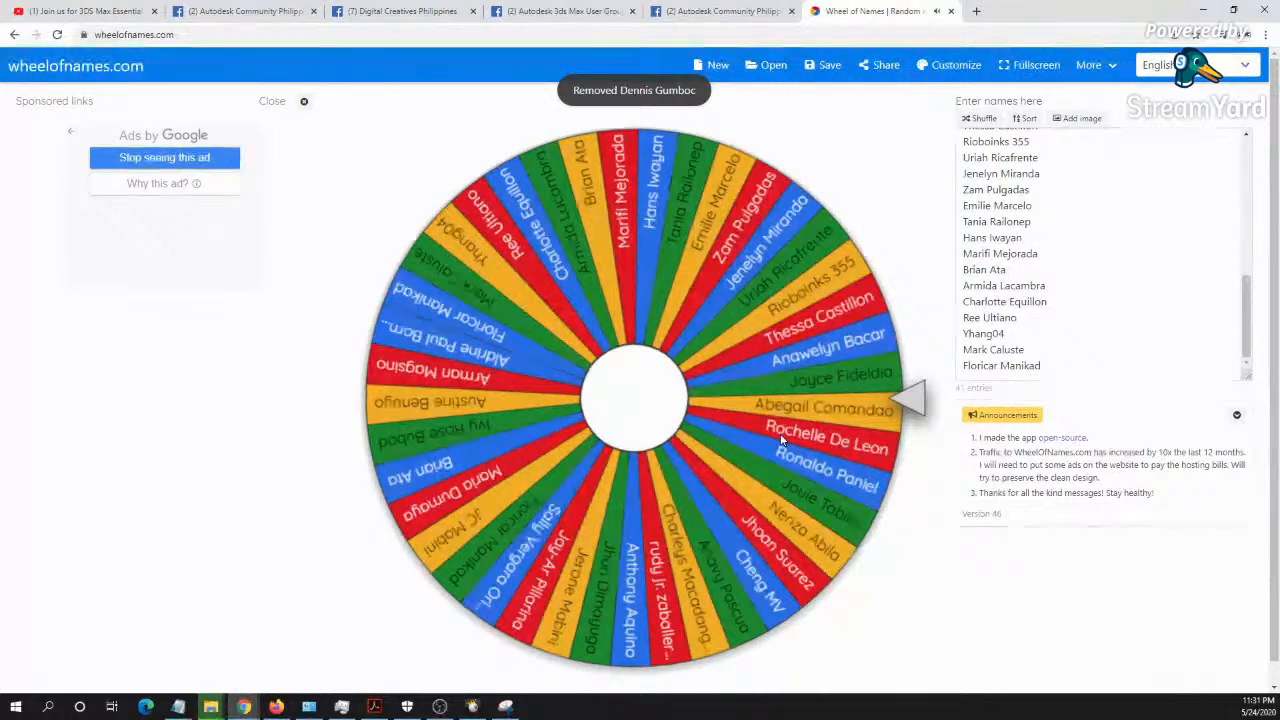
# - Spin the wheel again to draw a second winner, highlight that name and remove it from the entries
pyautogui.click(884, 400)
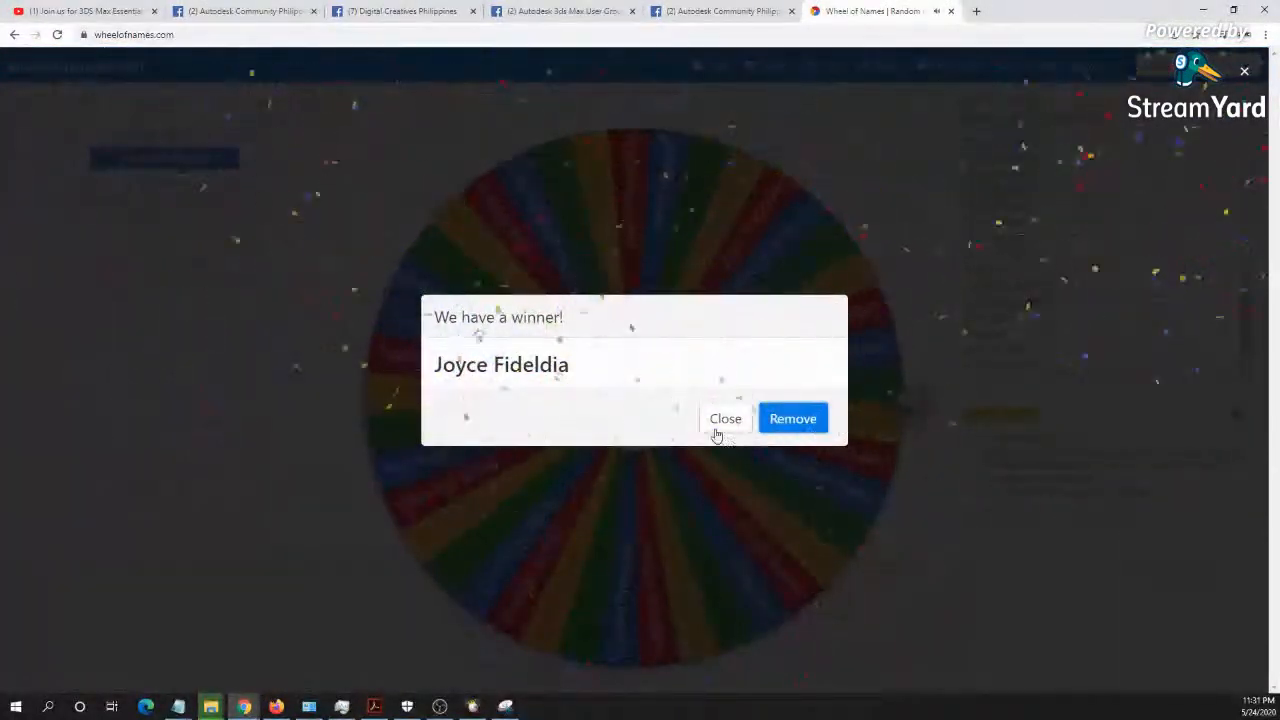
pyautogui.moveTo(580, 370); pyautogui.dragTo(431, 377)
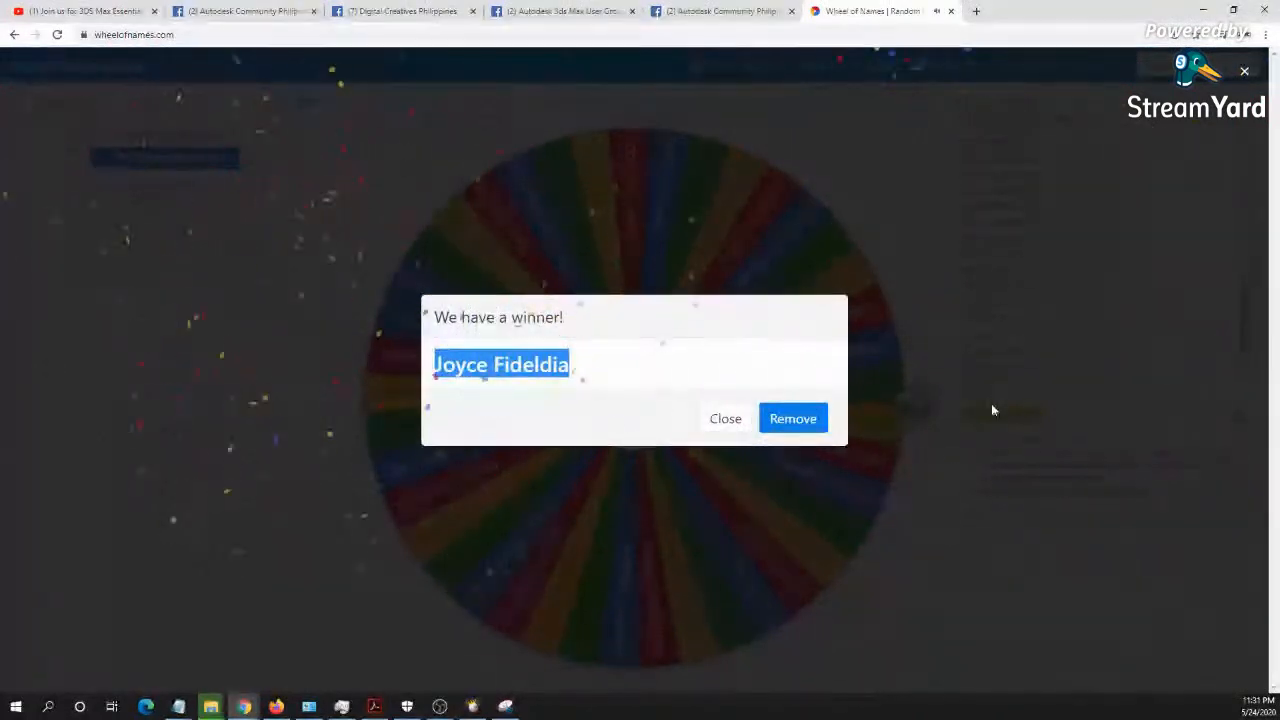
pyautogui.click(790, 420)
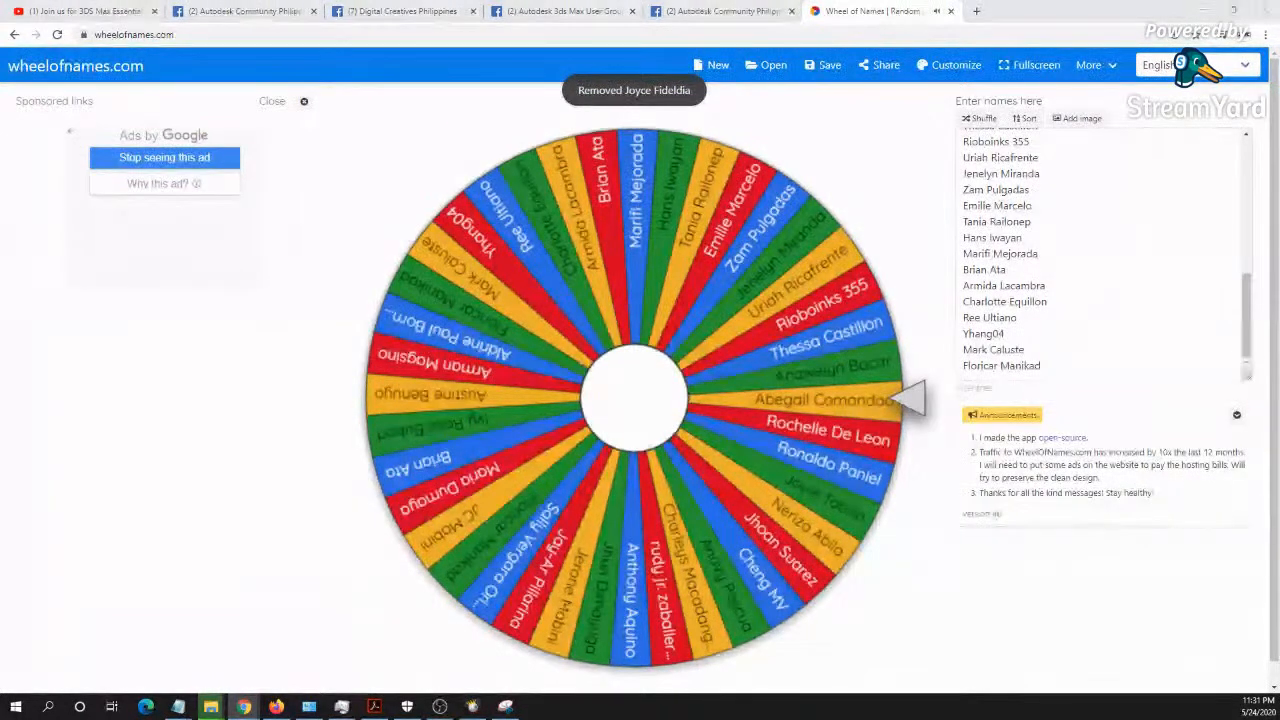
pyautogui.hotkey('alt', 'F4')
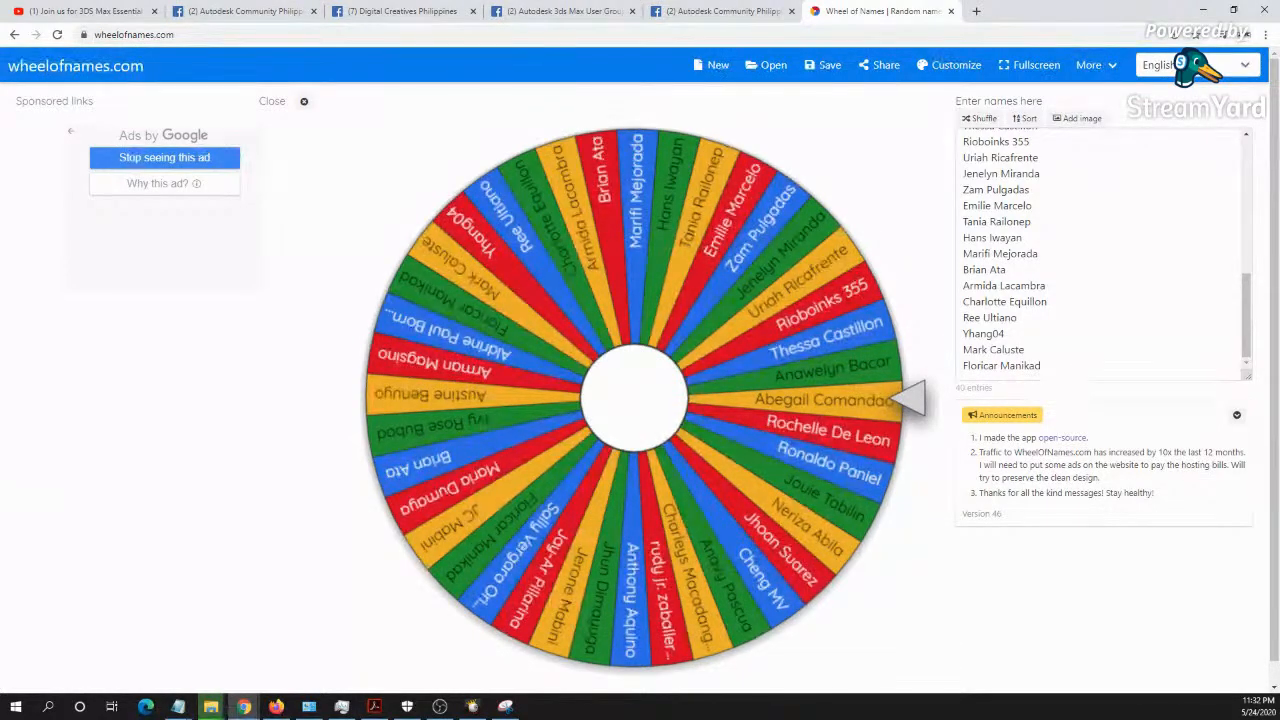
# - Look over the upcoming and past trainings on the Autodesk Community Philippines events page, collapsing the chat window that pops up
pyautogui.click(240, 11)
pyautogui.scroll(-1, 458, 265)
pyautogui.scroll(1, 461, 279)
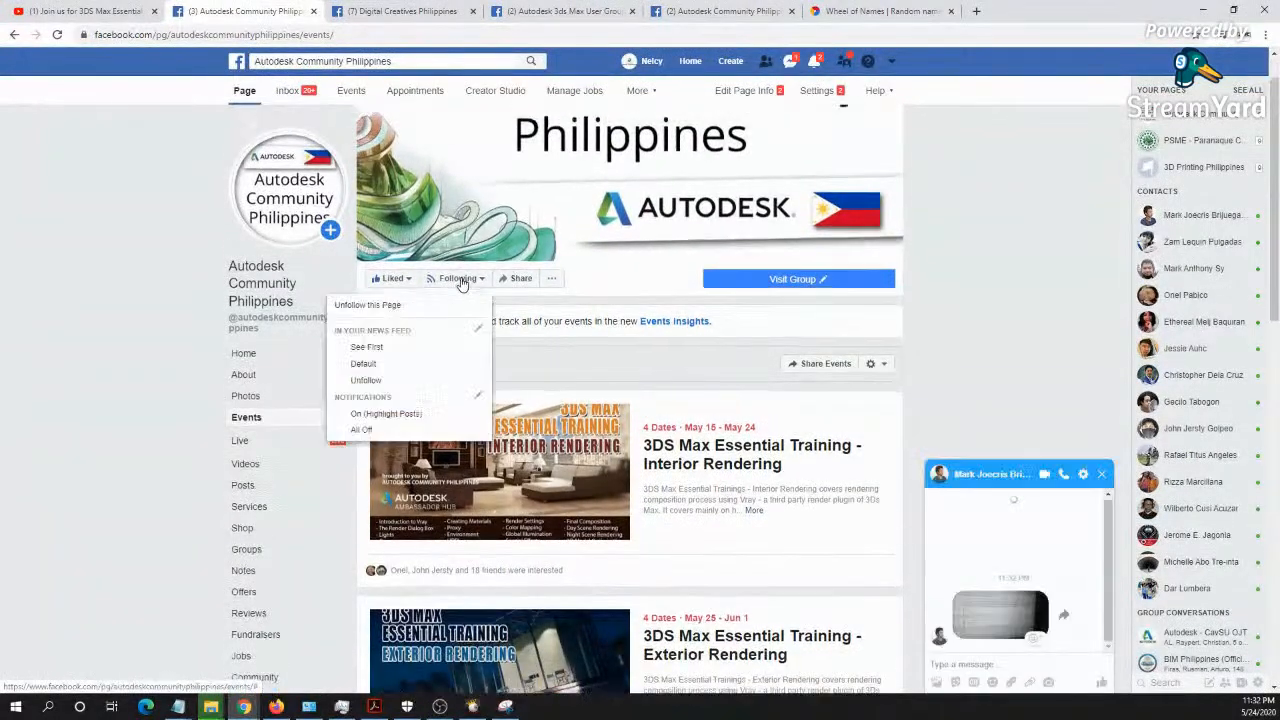
pyautogui.click(1055, 477)
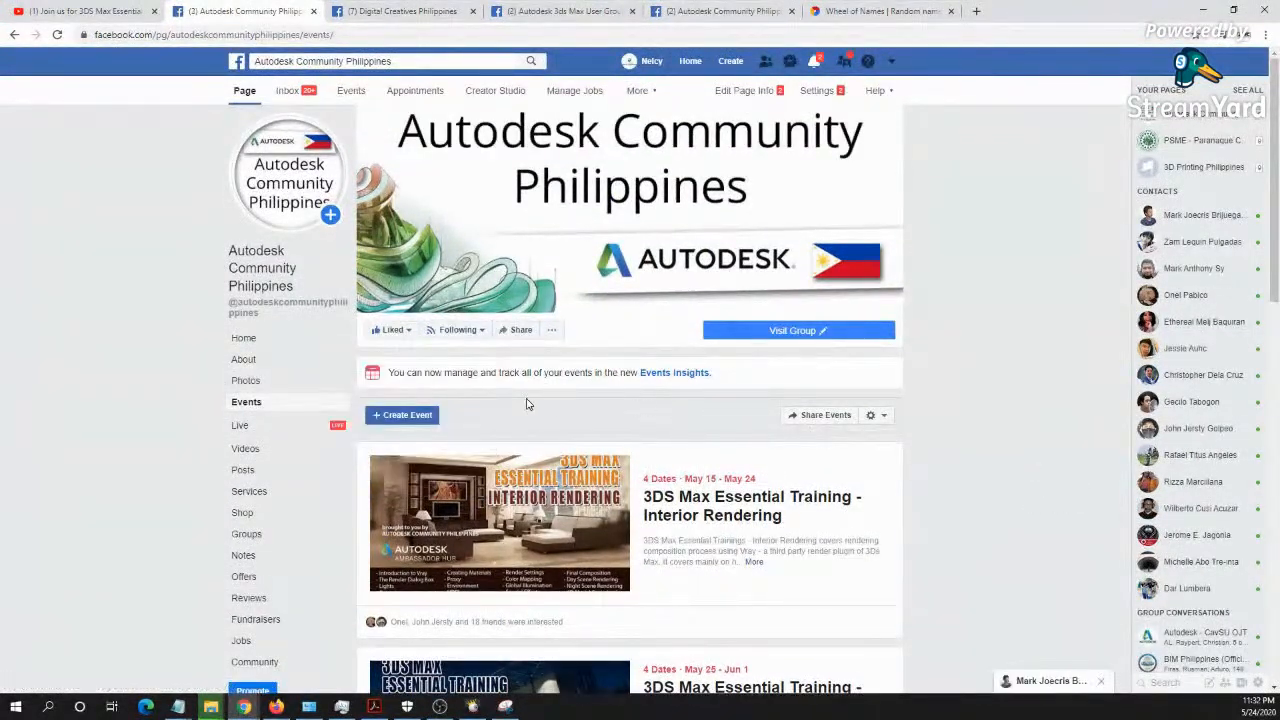
pyautogui.scroll(-2, 528, 404)
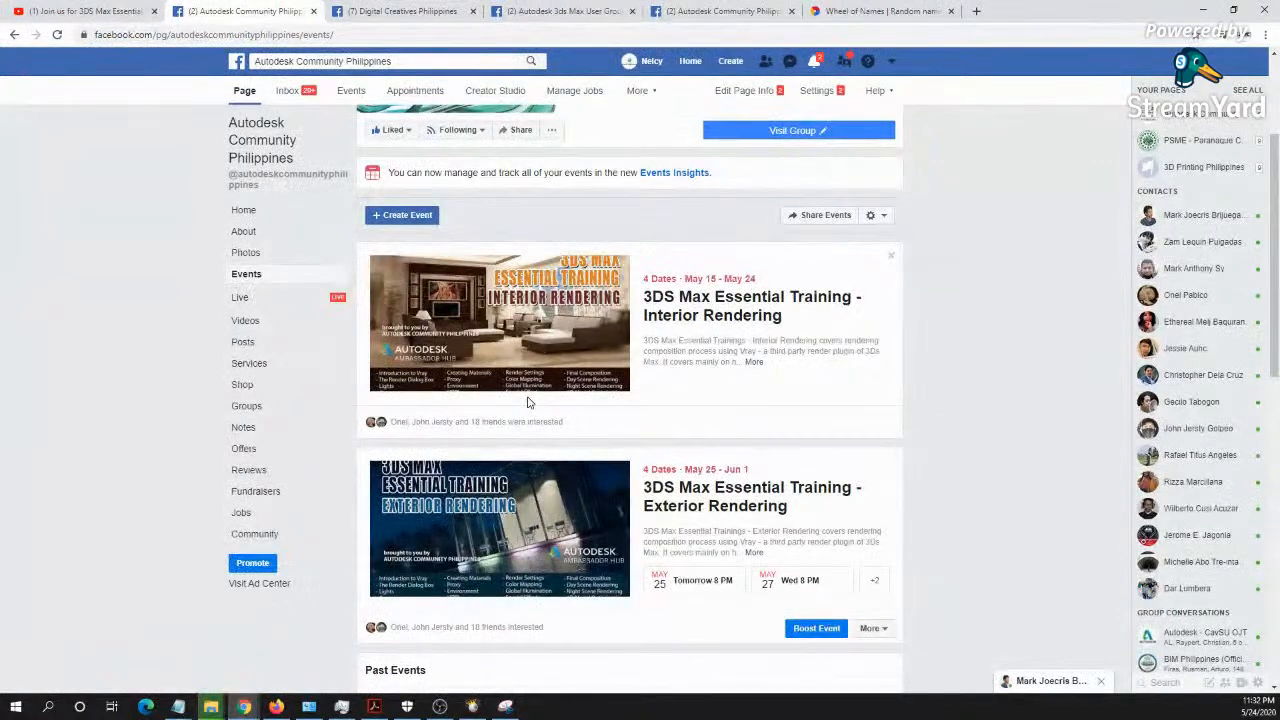
pyautogui.scroll(-2, 529, 403)
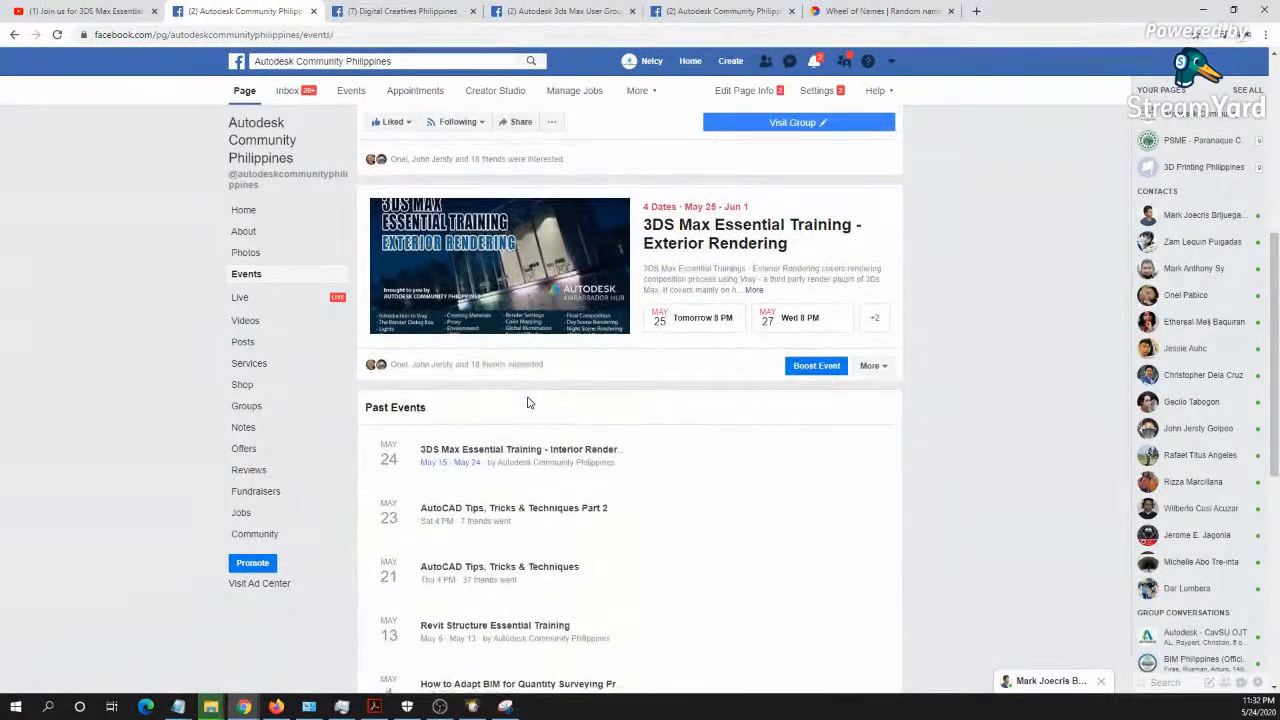
pyautogui.scroll(2, 529, 403)
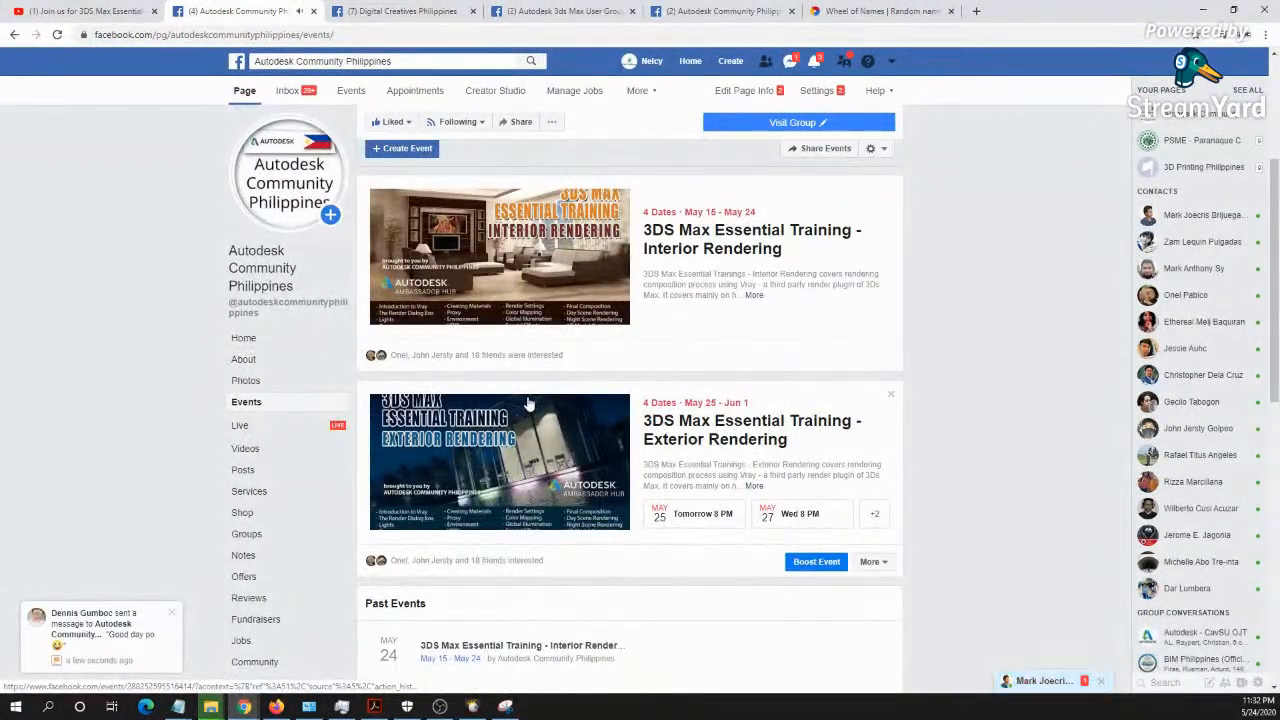
pyautogui.scroll(2, 572, 393)
pyautogui.scroll(-2, 634, 371)
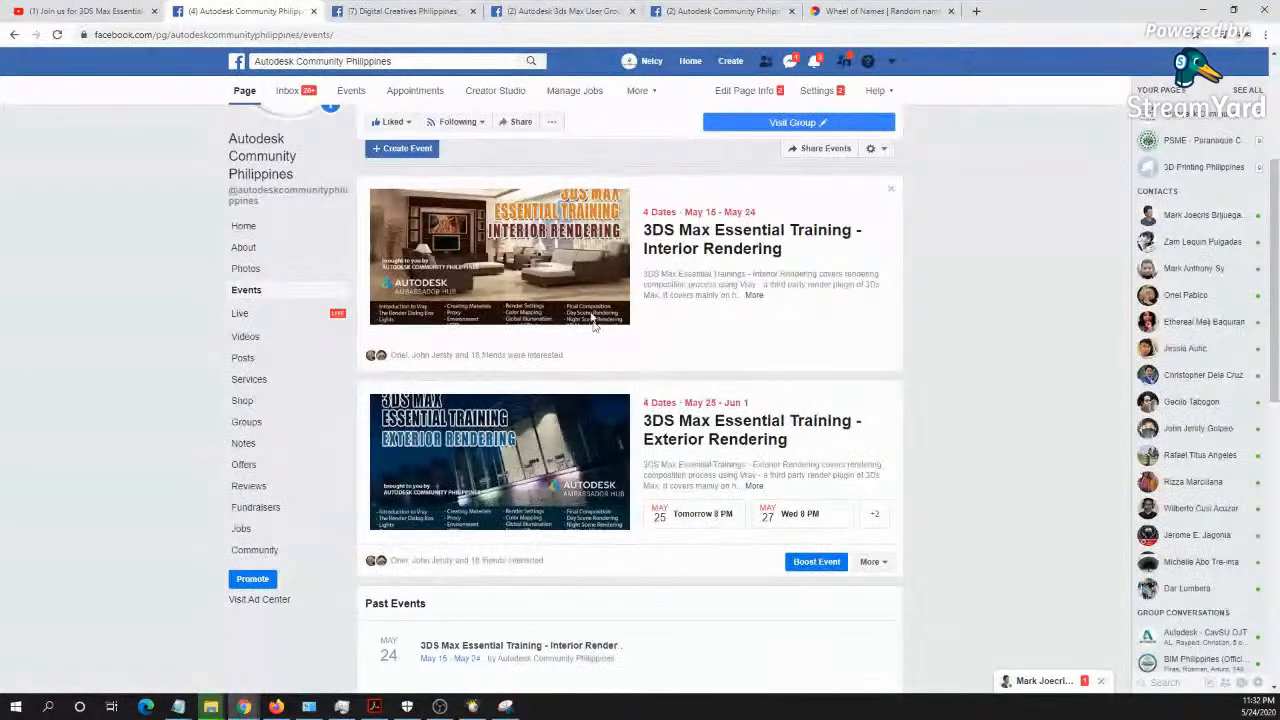
pyautogui.scroll(2, 546, 260)
pyautogui.scroll(-2, 546, 260)
pyautogui.scroll(3, 520, 283)
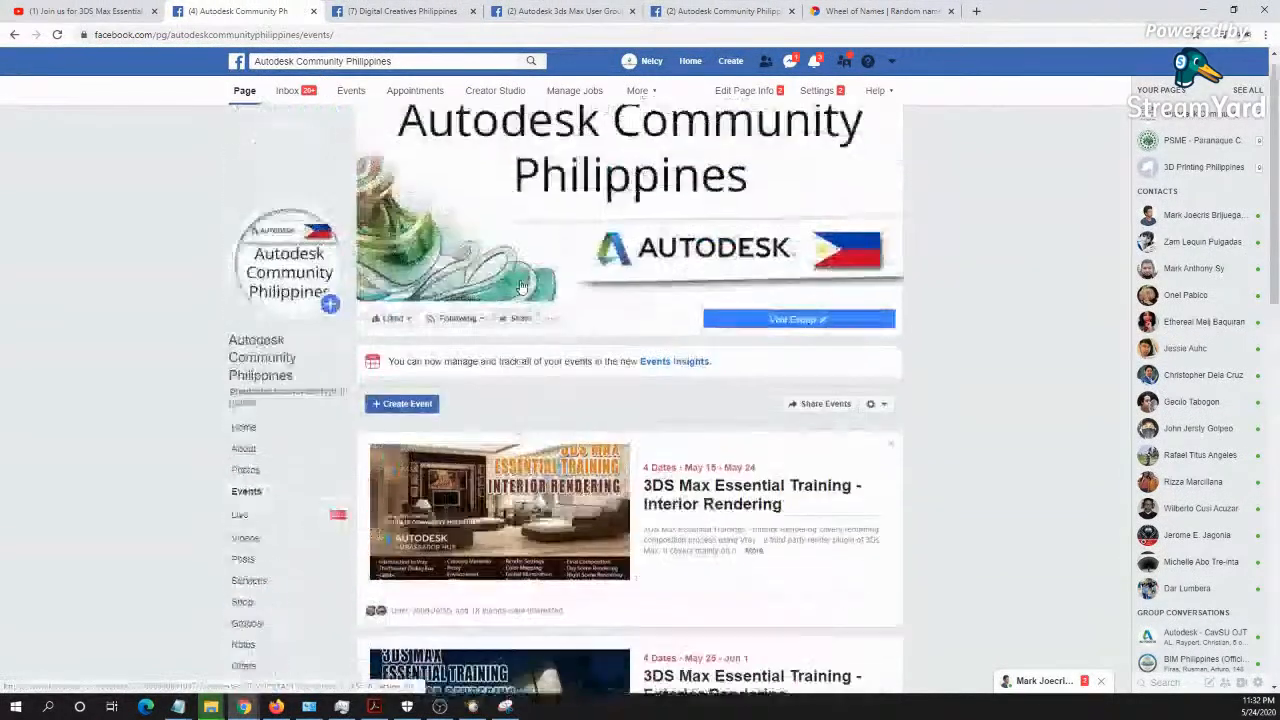
pyautogui.scroll(-2, 519, 285)
pyautogui.scroll(2, 519, 285)
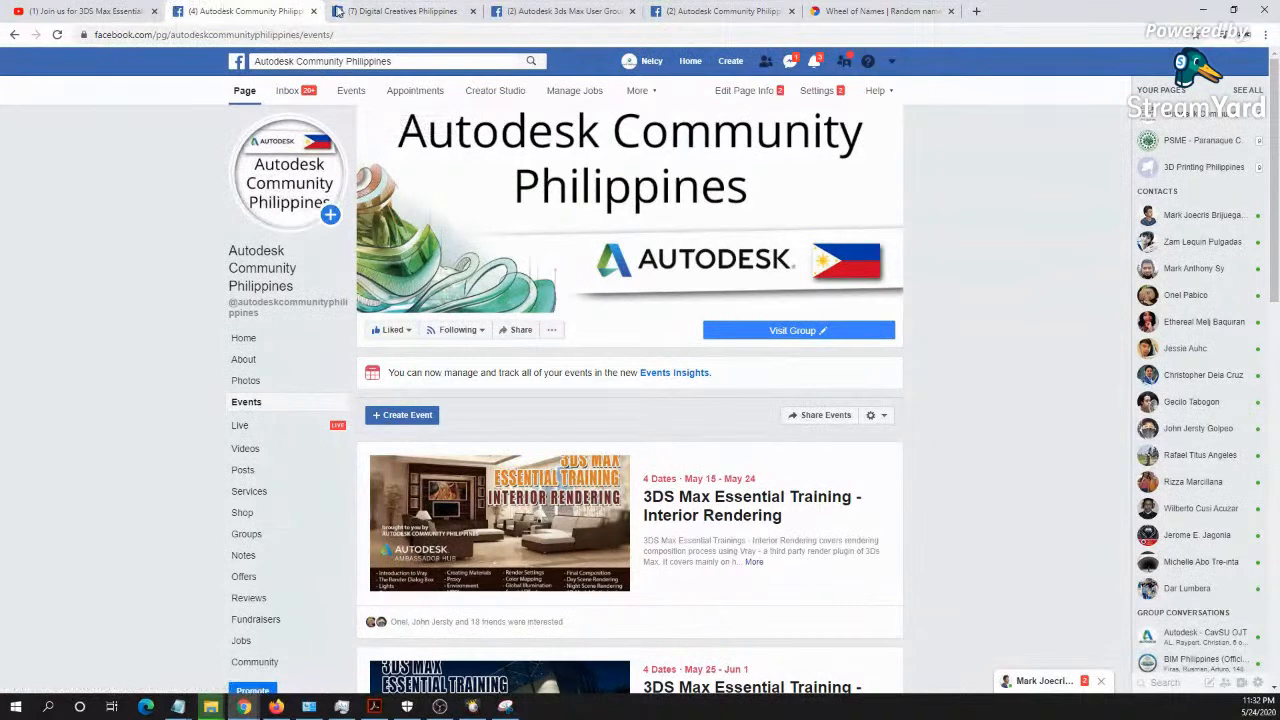
# - In the Digital Creatives Philippines tab, search Facebook for mechaniweb and open the MechaniWeb page
pyautogui.click(370, 11)
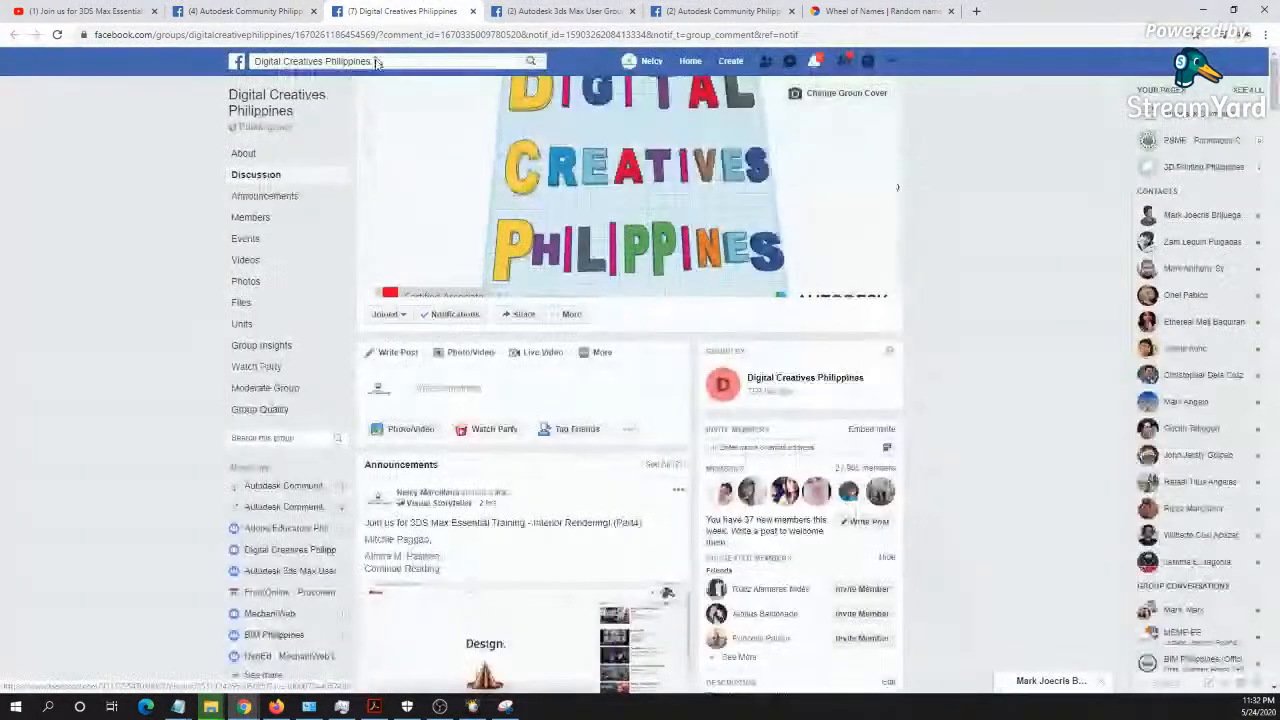
pyautogui.click(380, 63)
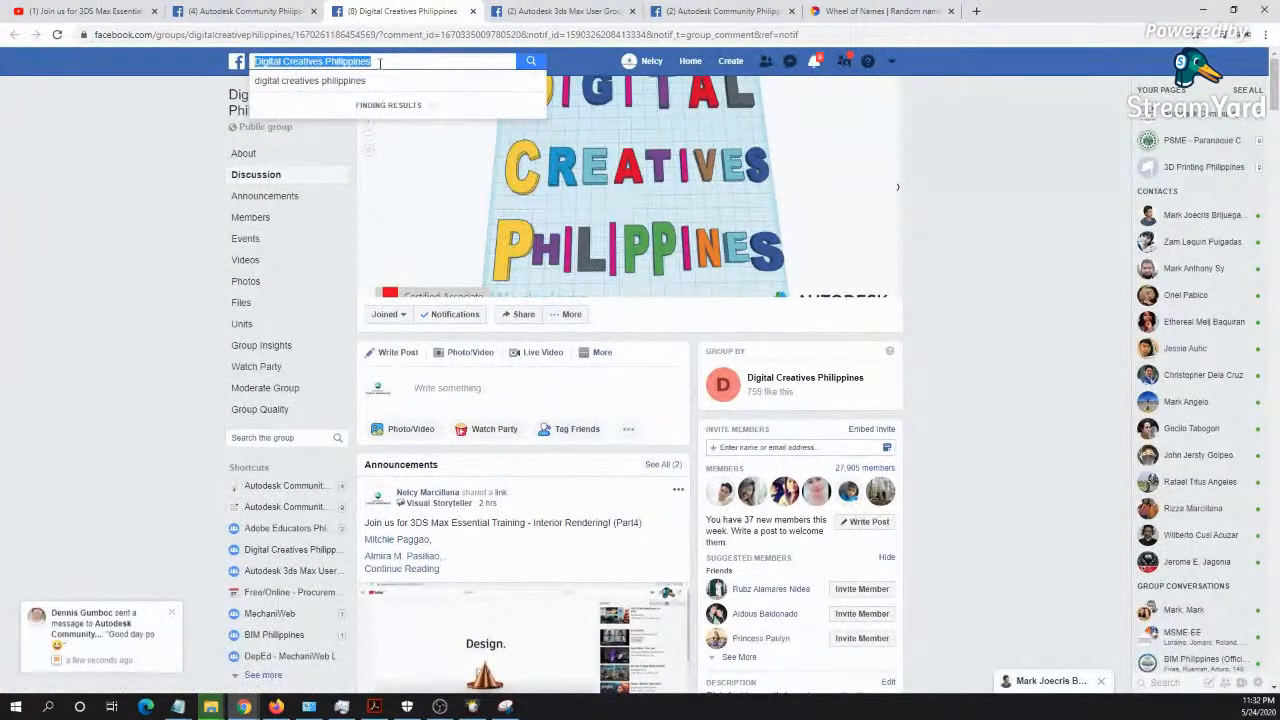
pyautogui.write('mec')
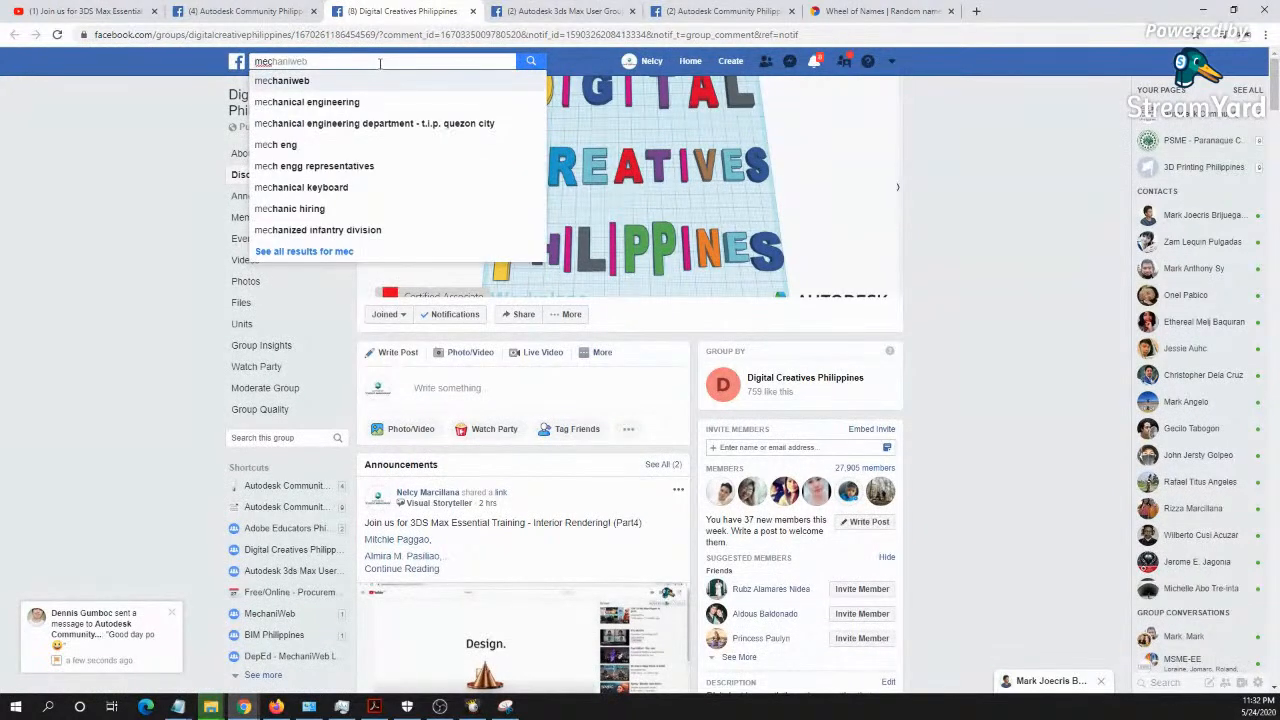
pyautogui.press('Return')
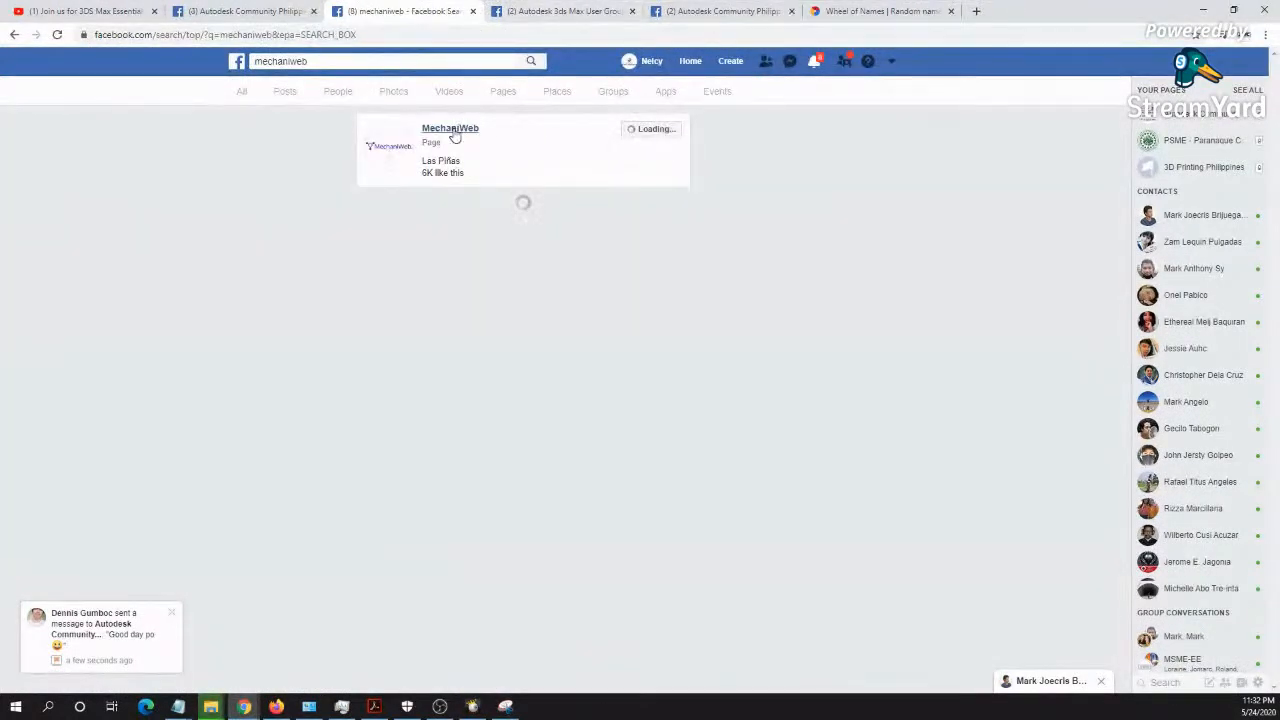
pyautogui.click(449, 216)
# - In the Autodesk 3ds Max User Group tab, search Facebook for bim philippines and open the BIM Philippines group
pyautogui.click(560, 11)
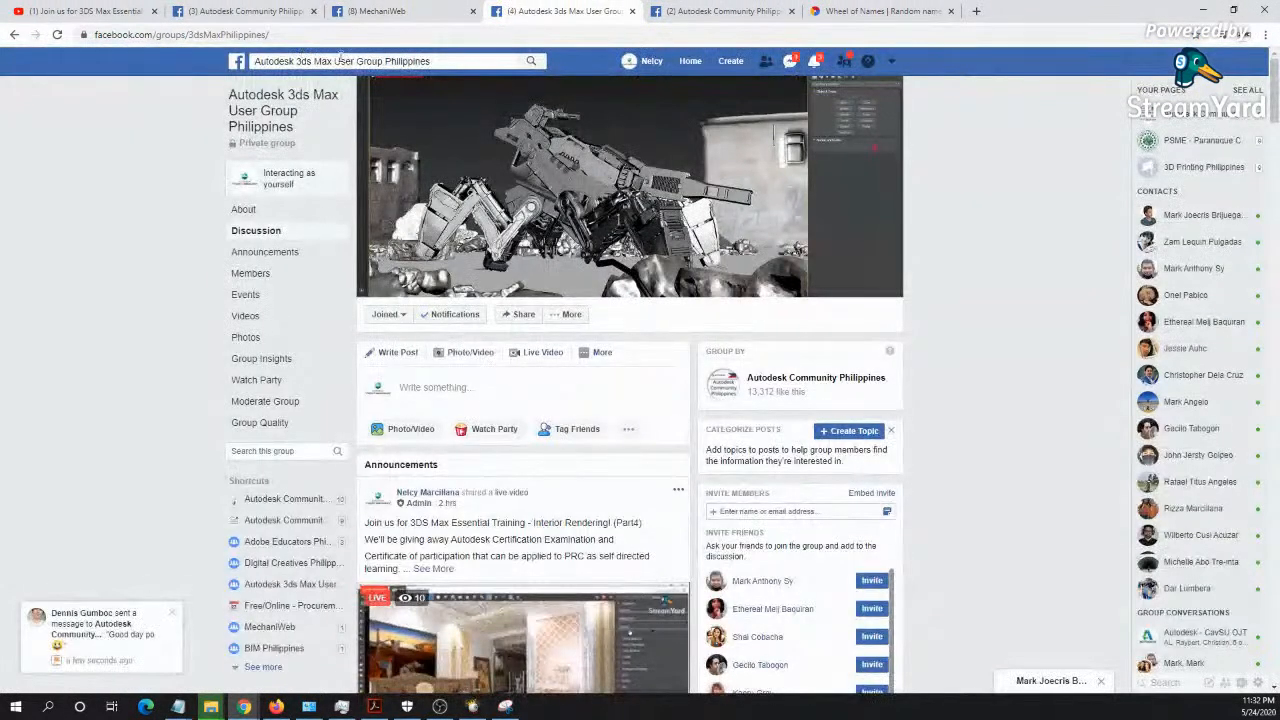
pyautogui.click(340, 60)
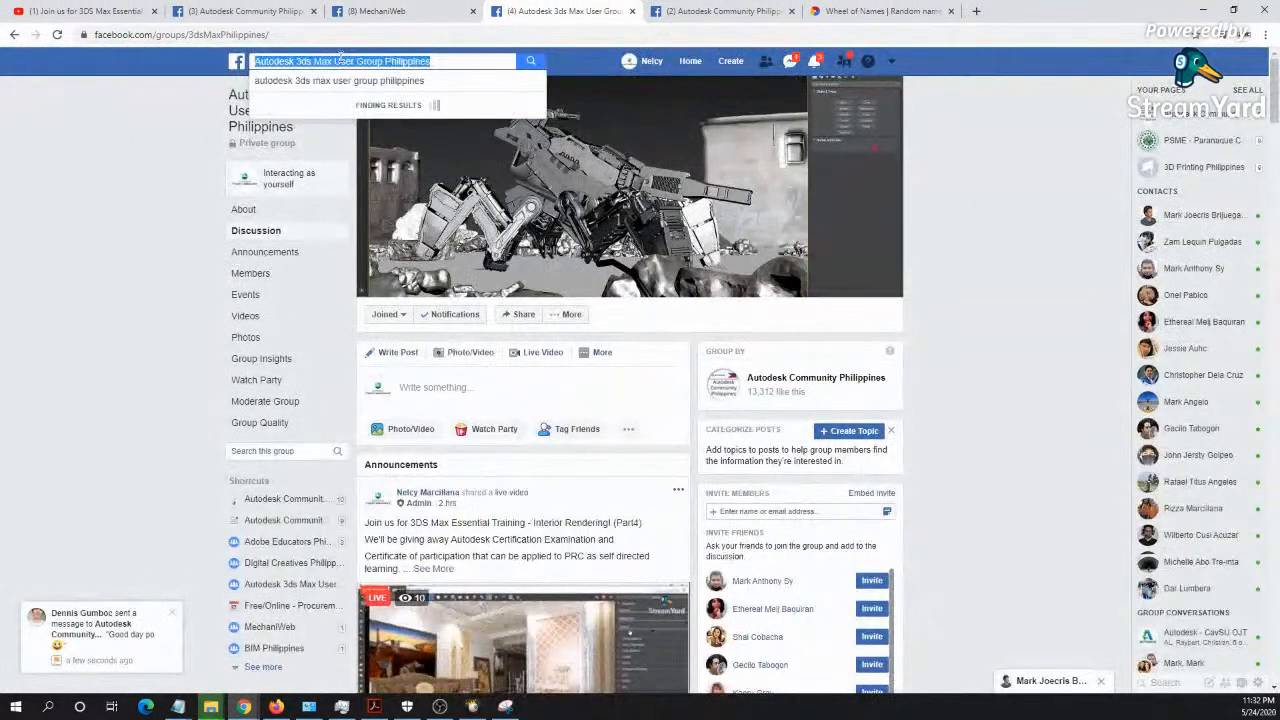
pyautogui.write('bim')
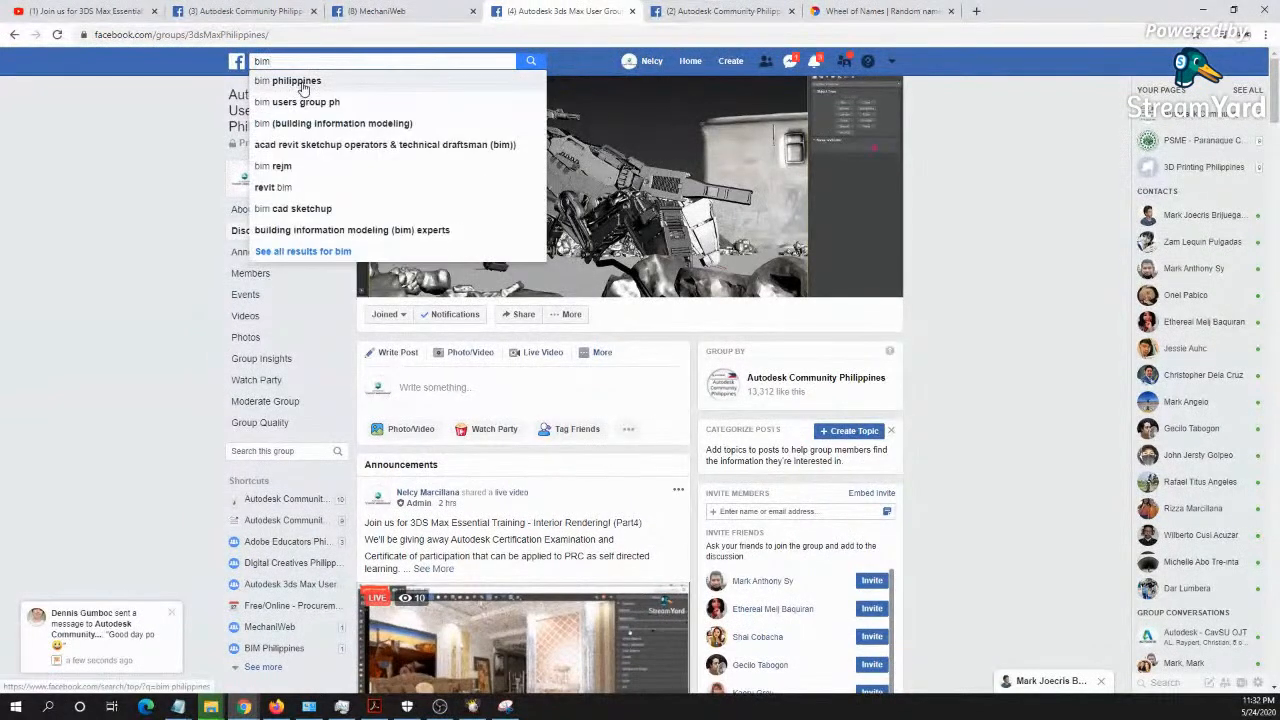
pyautogui.press('Return')
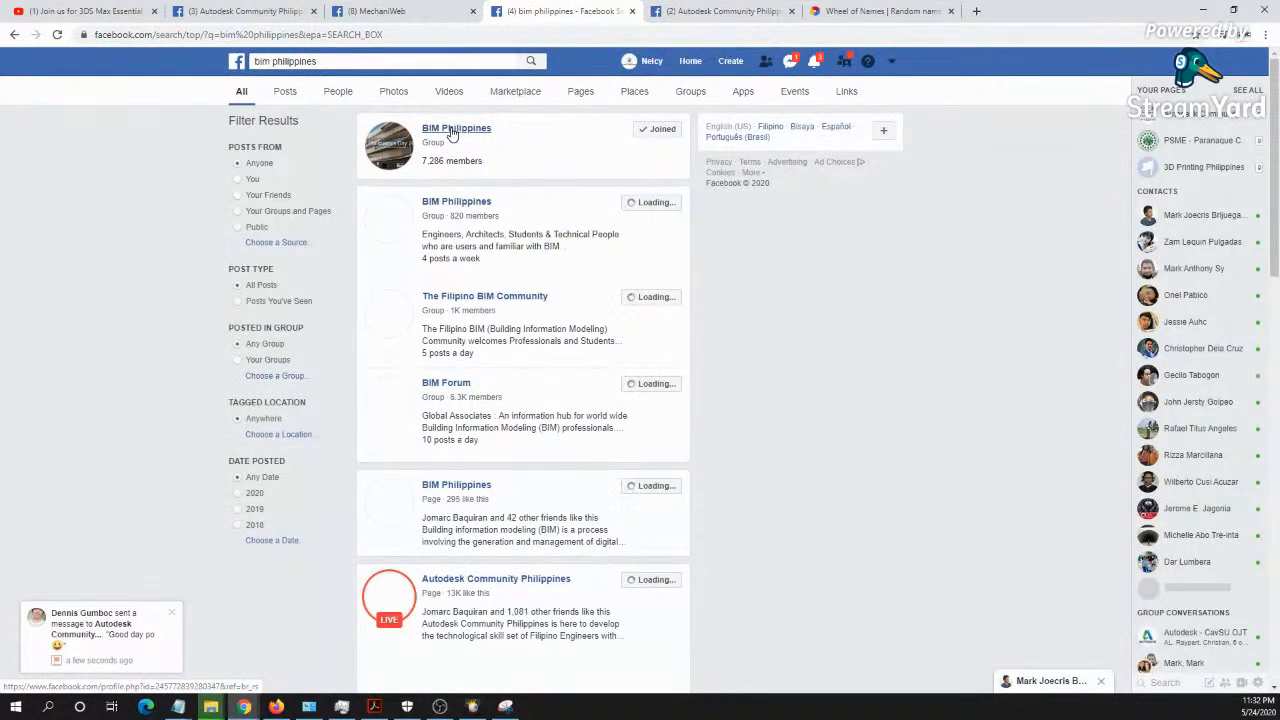
pyautogui.click(452, 130)
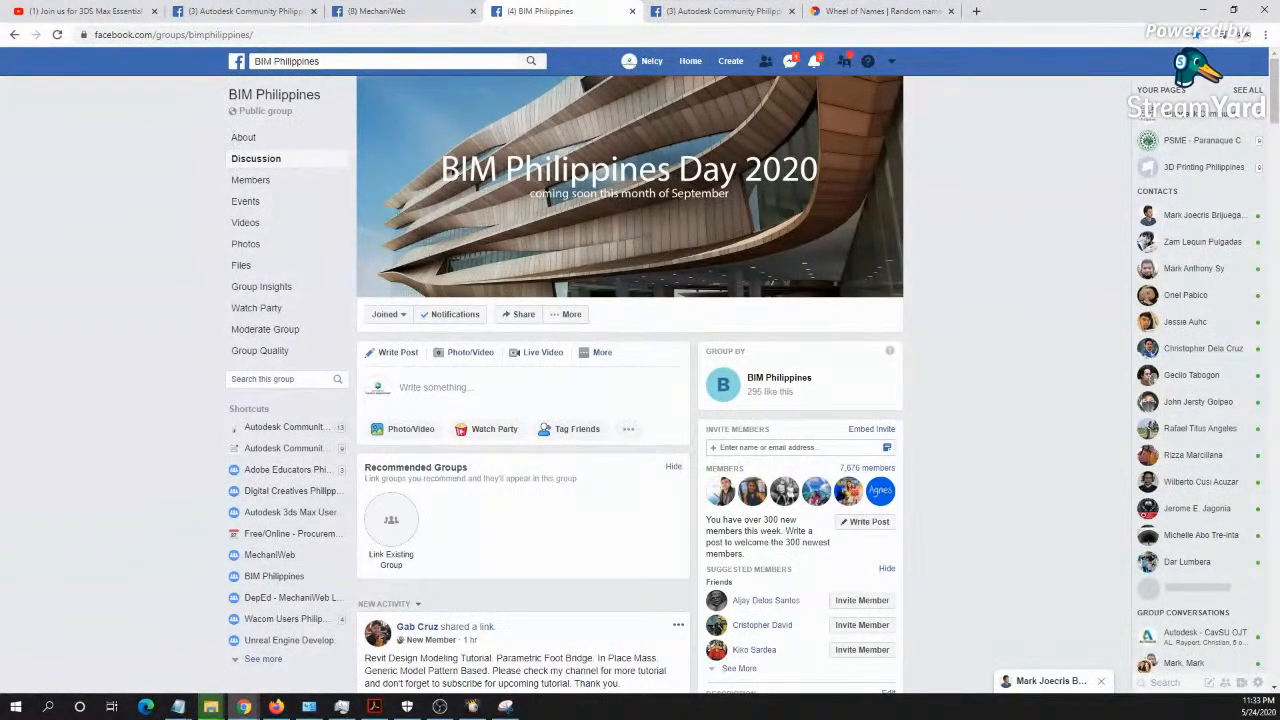
pyautogui.press('super+d')
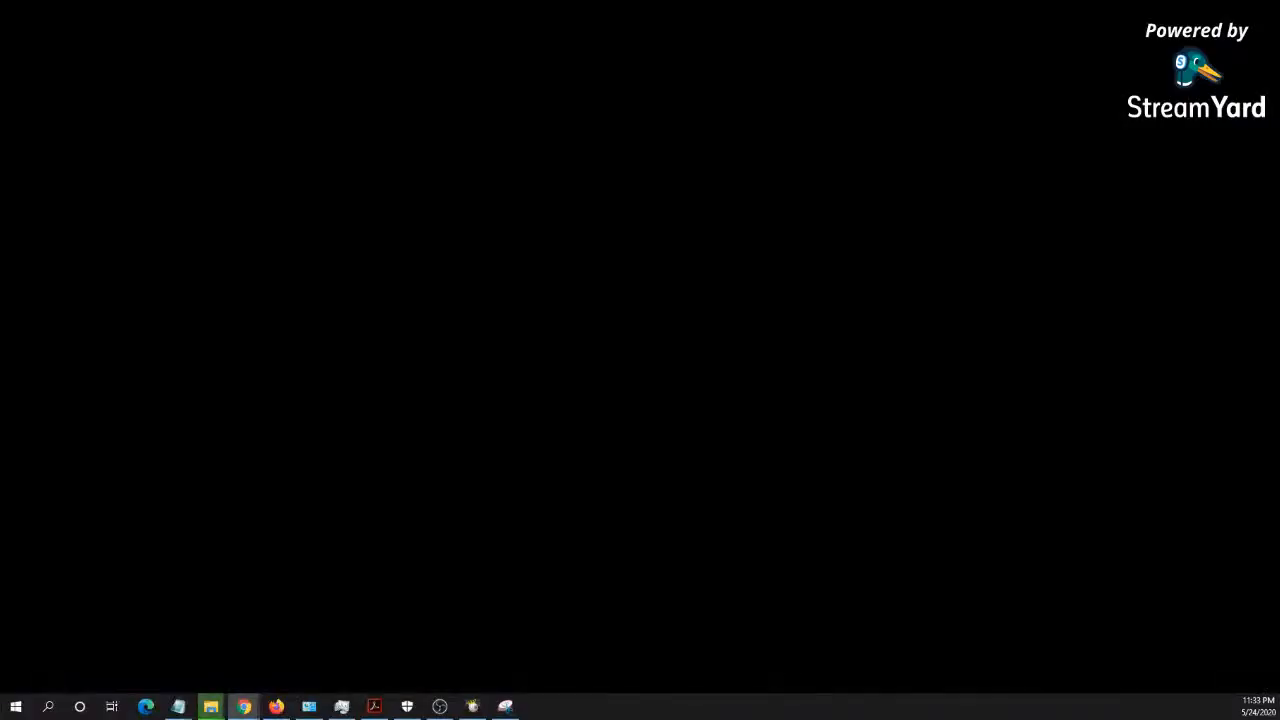
pyautogui.press('super+d')
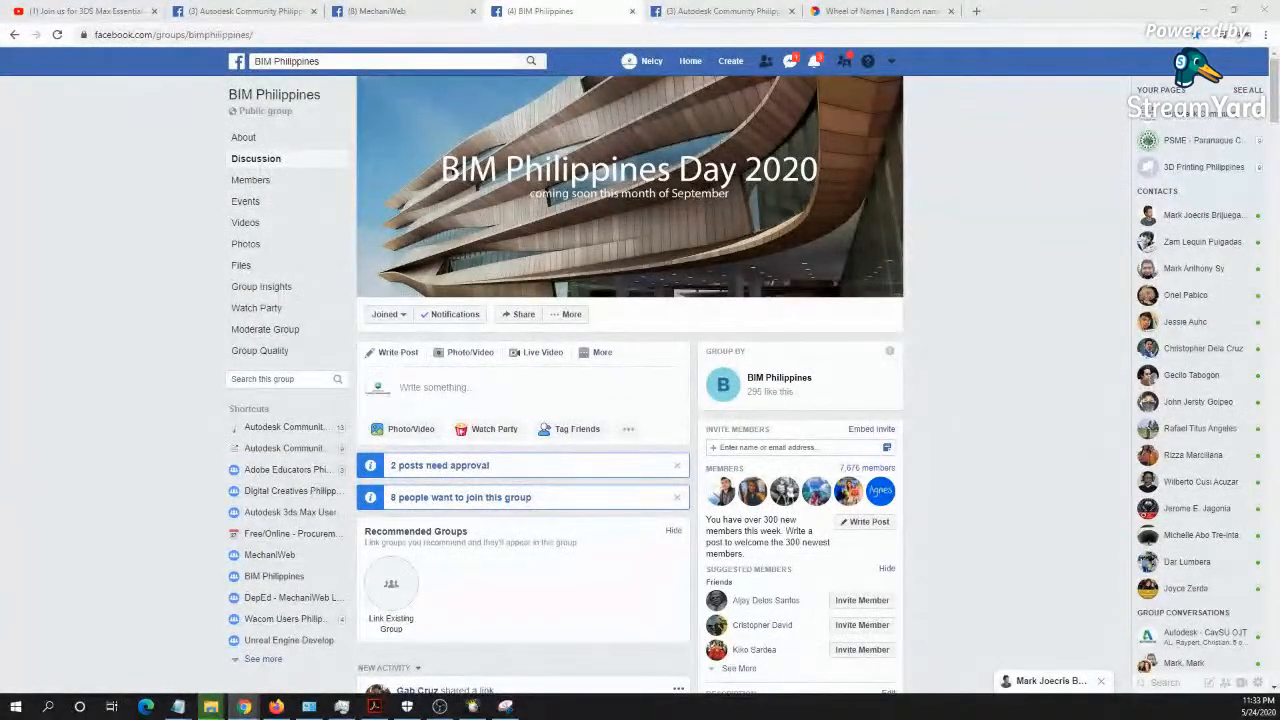
pyautogui.press('super+d')
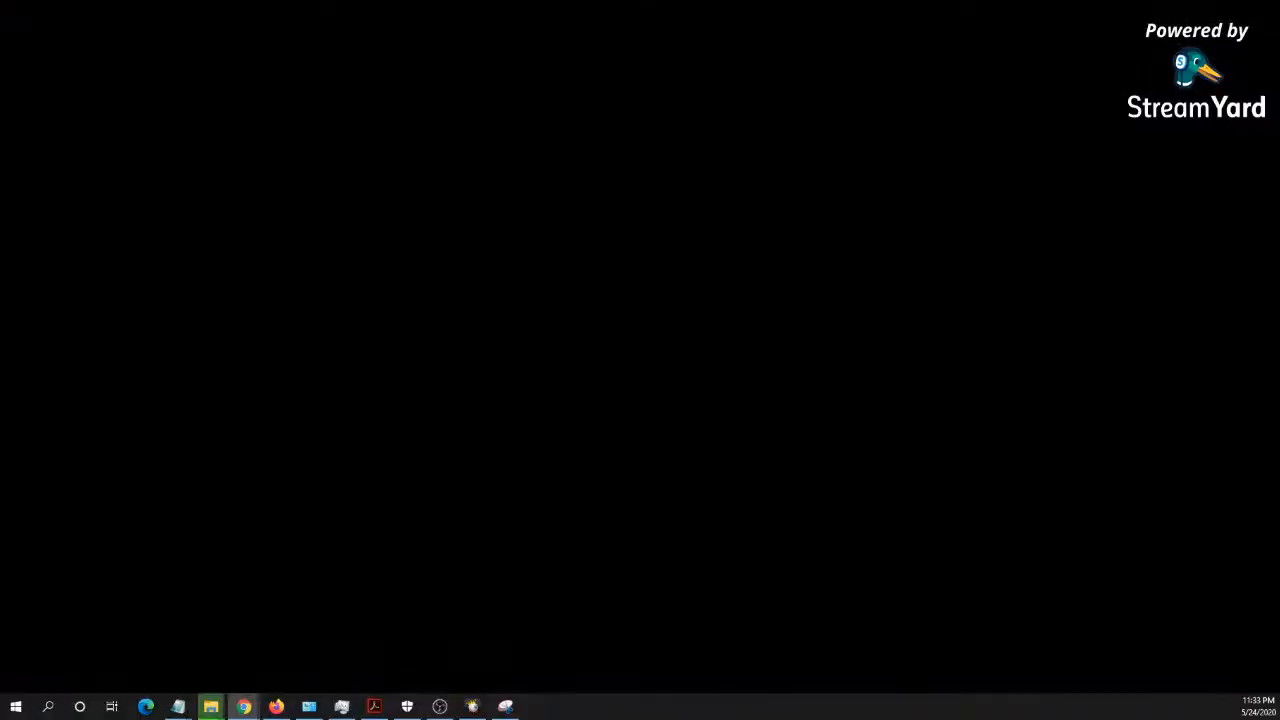
pyautogui.press('super+d')
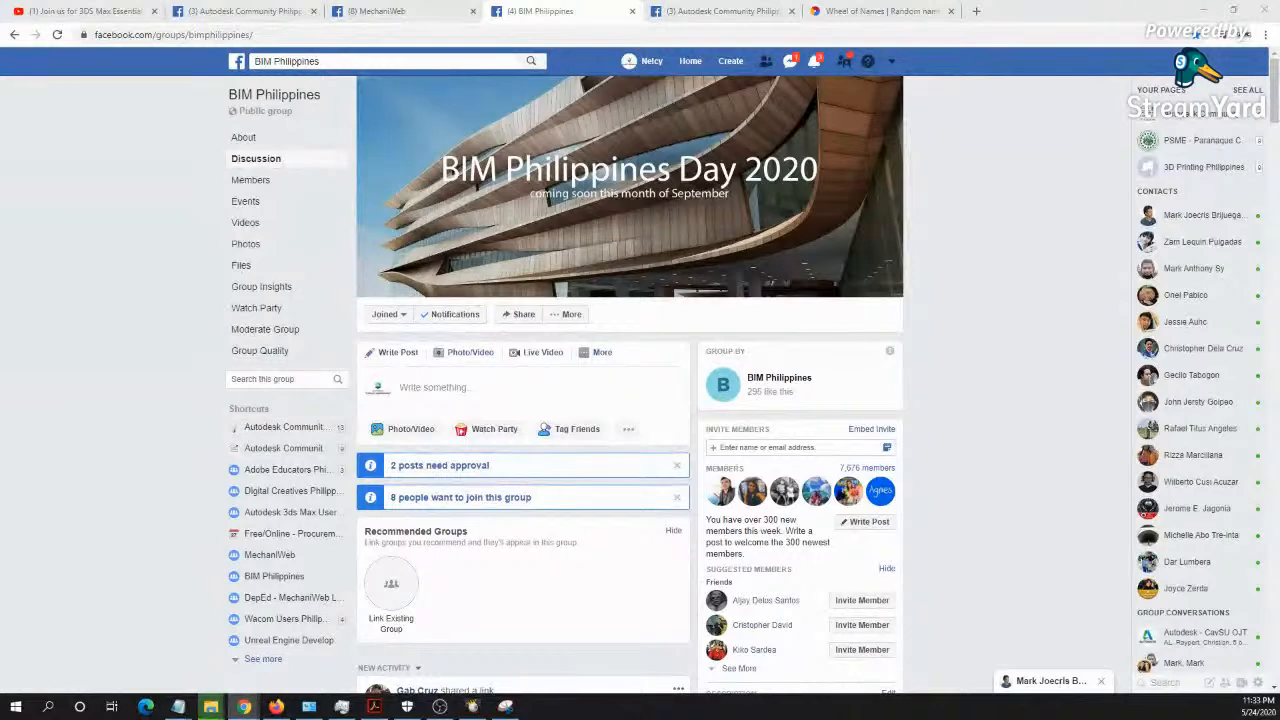
# - Return to Wheel of Names, spin for a third raffle winner, highlight the winning name and remove it from the entries
pyautogui.click(893, 10)
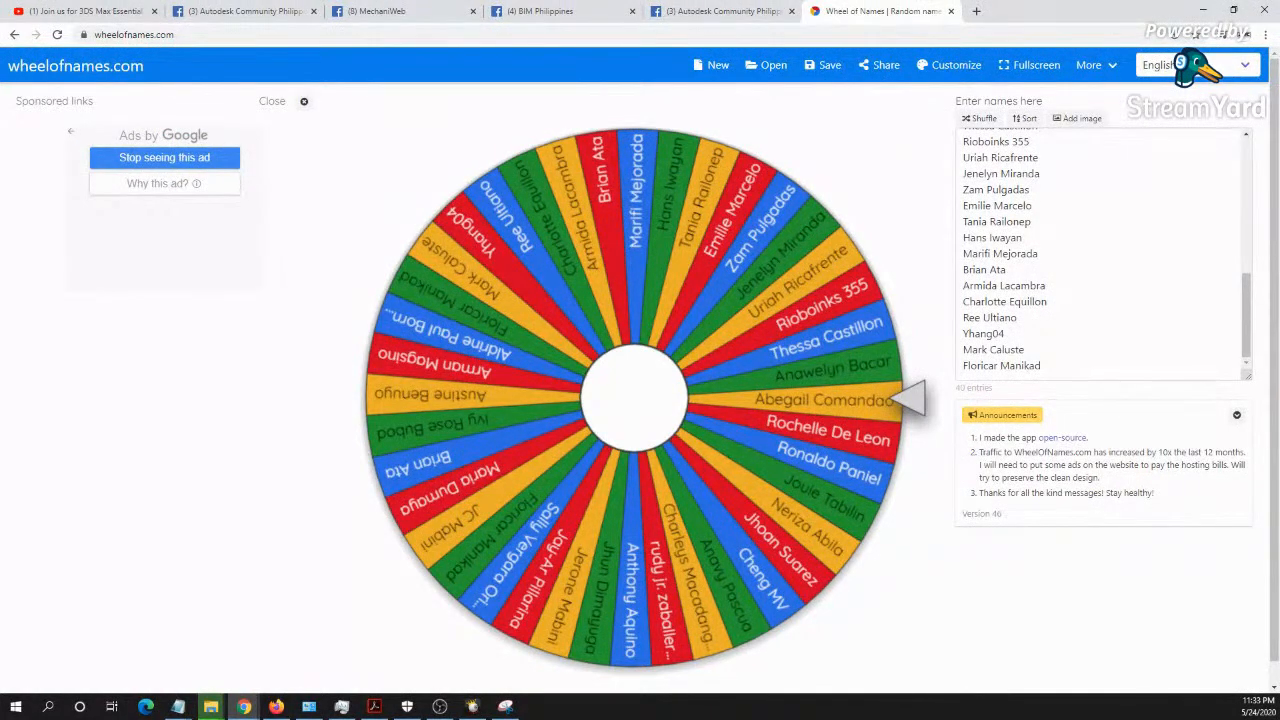
pyautogui.click(809, 477)
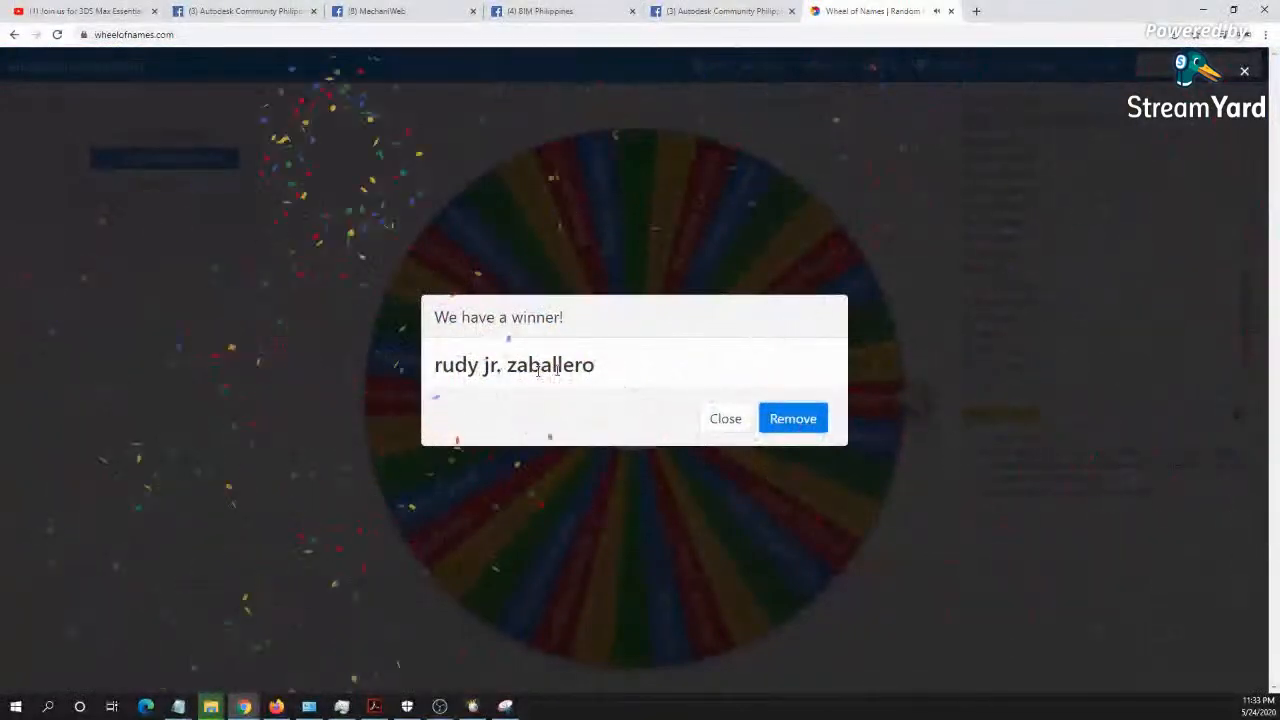
pyautogui.moveTo(617, 372); pyautogui.dragTo(431, 371)
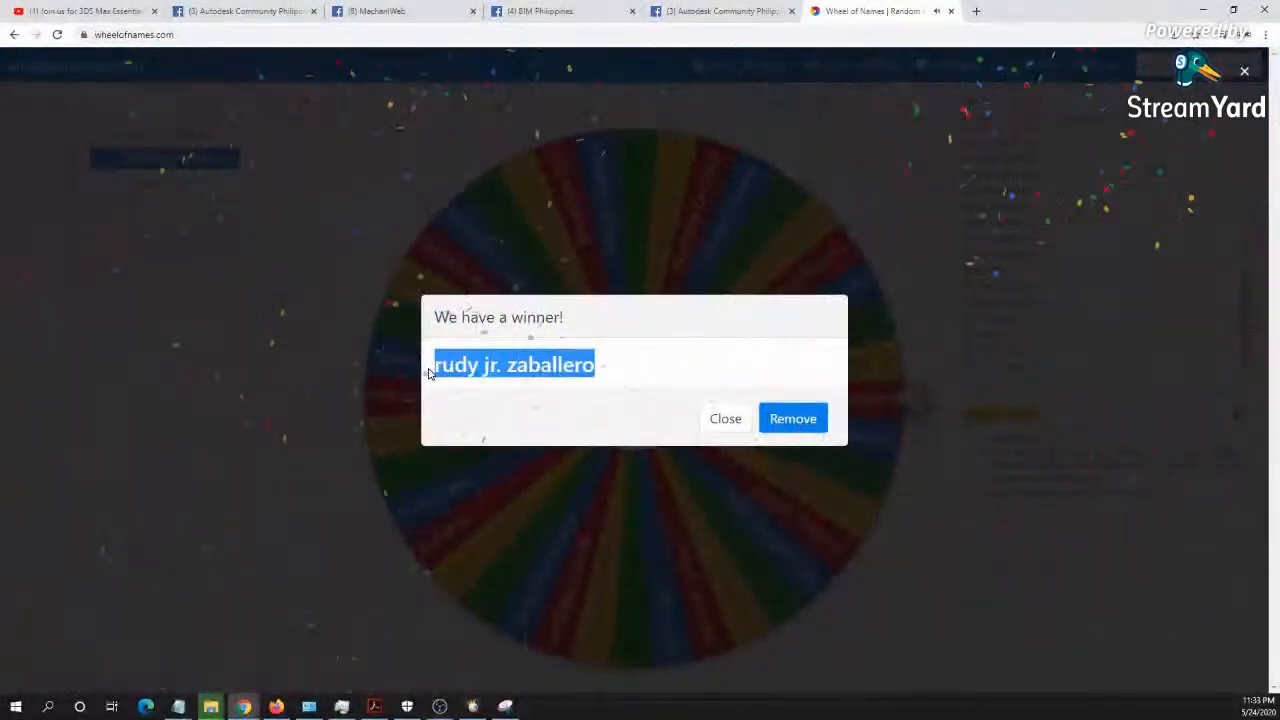
pyautogui.click(804, 421)
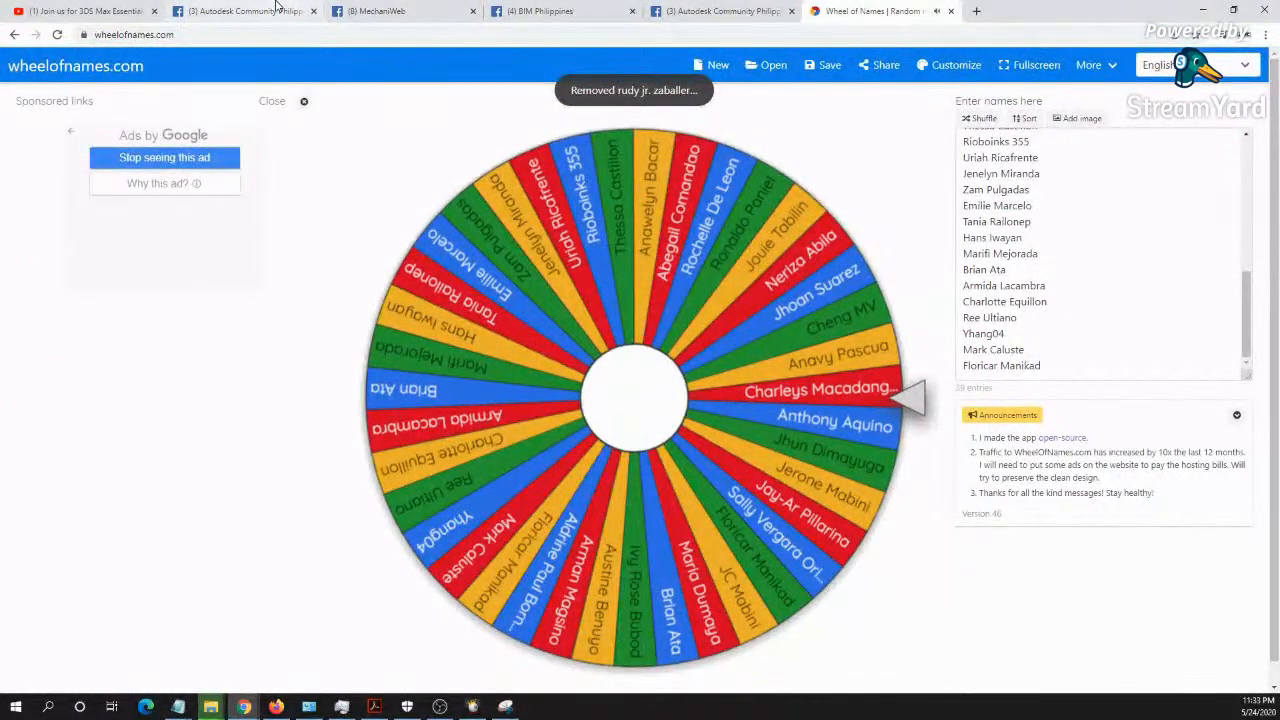
pyautogui.click(245, 11)
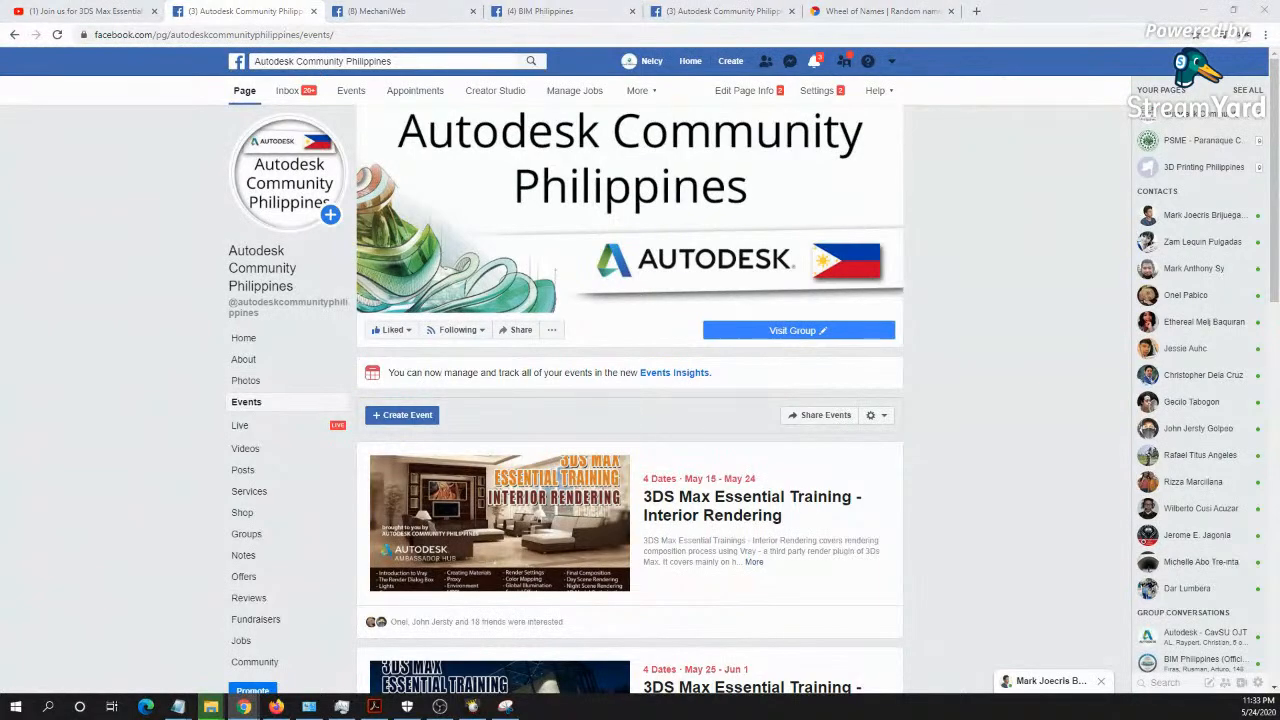
pyautogui.click(1203, 10)
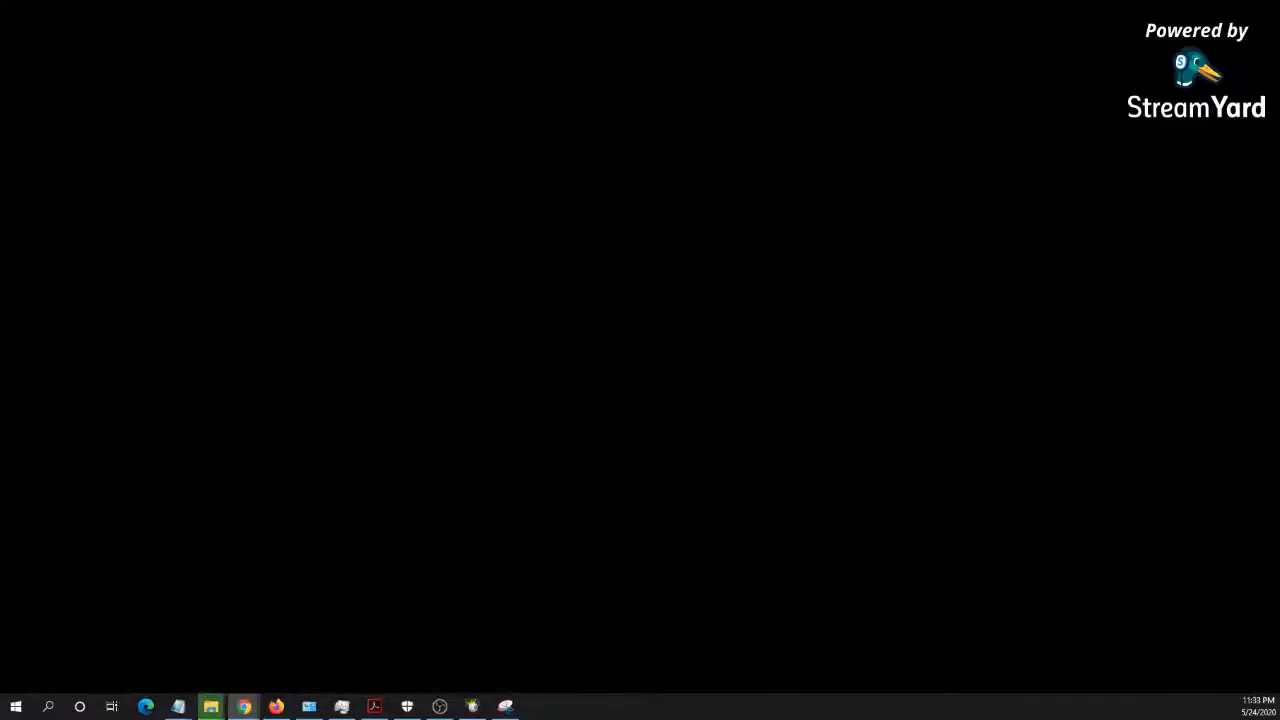
pyautogui.hotkey('alt', 'Tab')
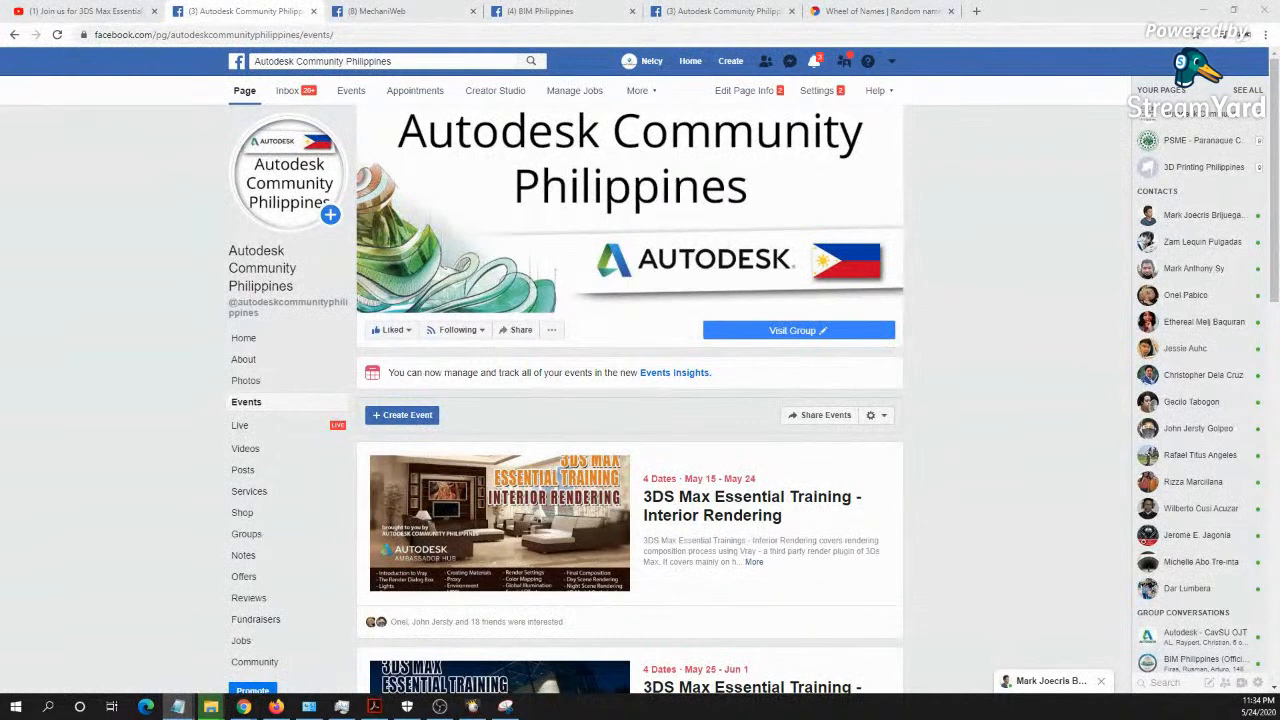
pyautogui.hotkey('alt', 'Tab')
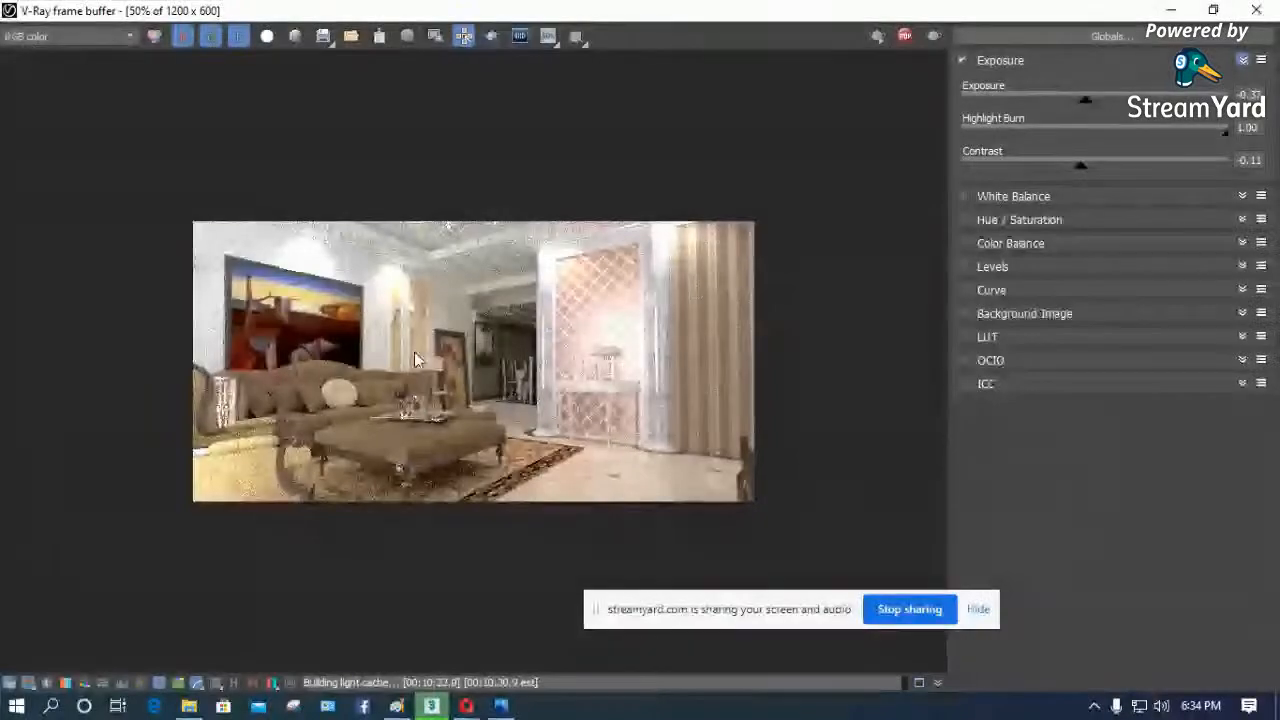
# - In the V-Ray frame buffer, set the render's Highlight Burn to 0.89, Exposure to -1.04 and Contrast to -0.07, and inspect the image
pyautogui.scroll(2, 414, 351)
pyautogui.scroll(-1, 414, 350)
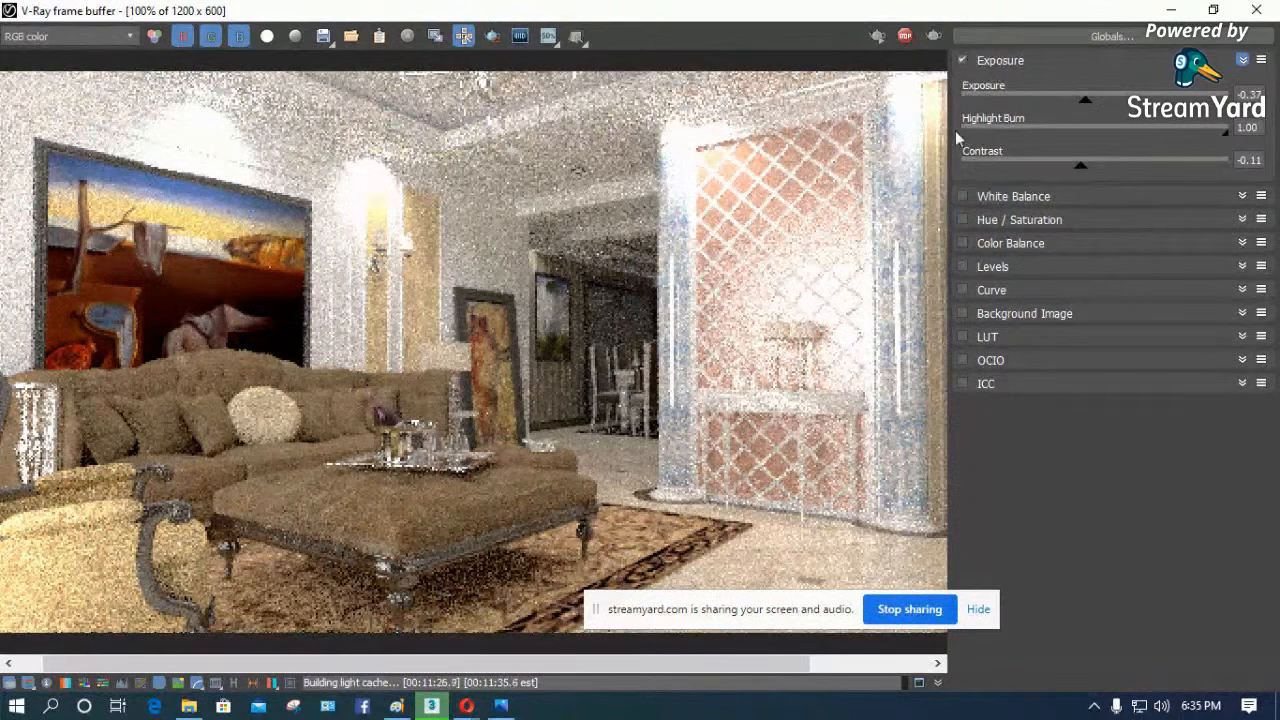
pyautogui.click(1190, 131)
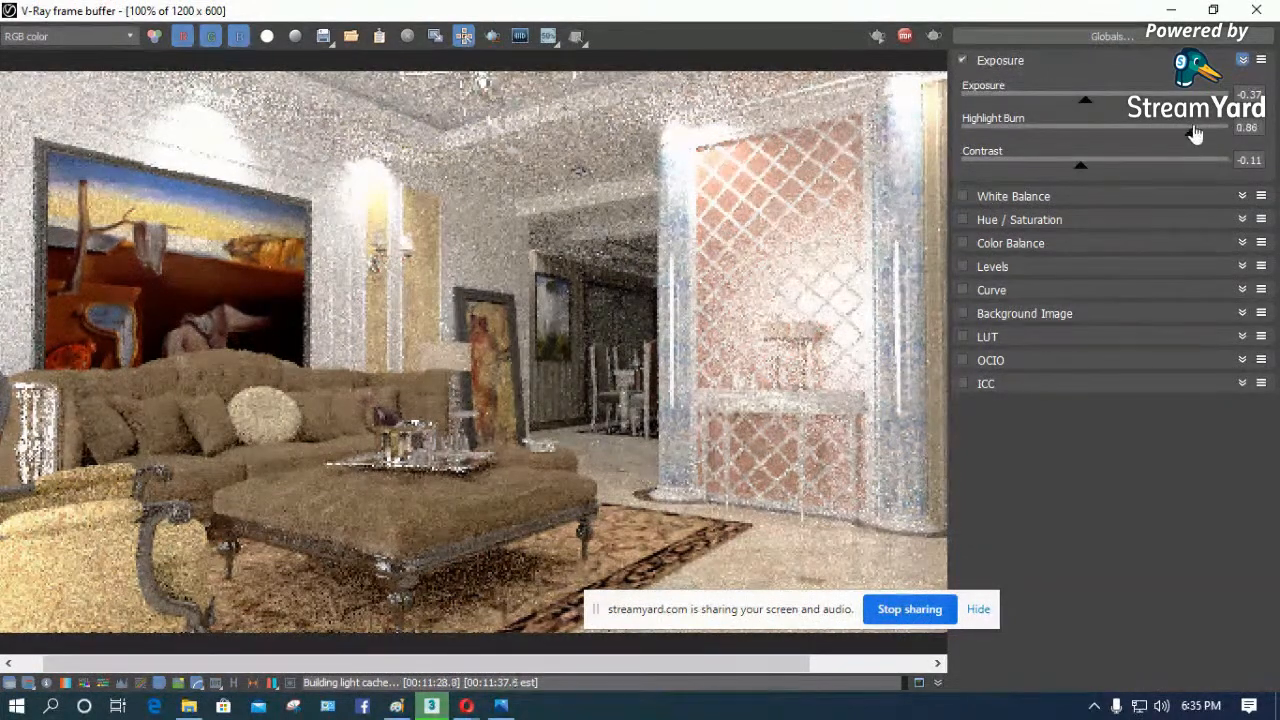
pyautogui.click(1200, 132)
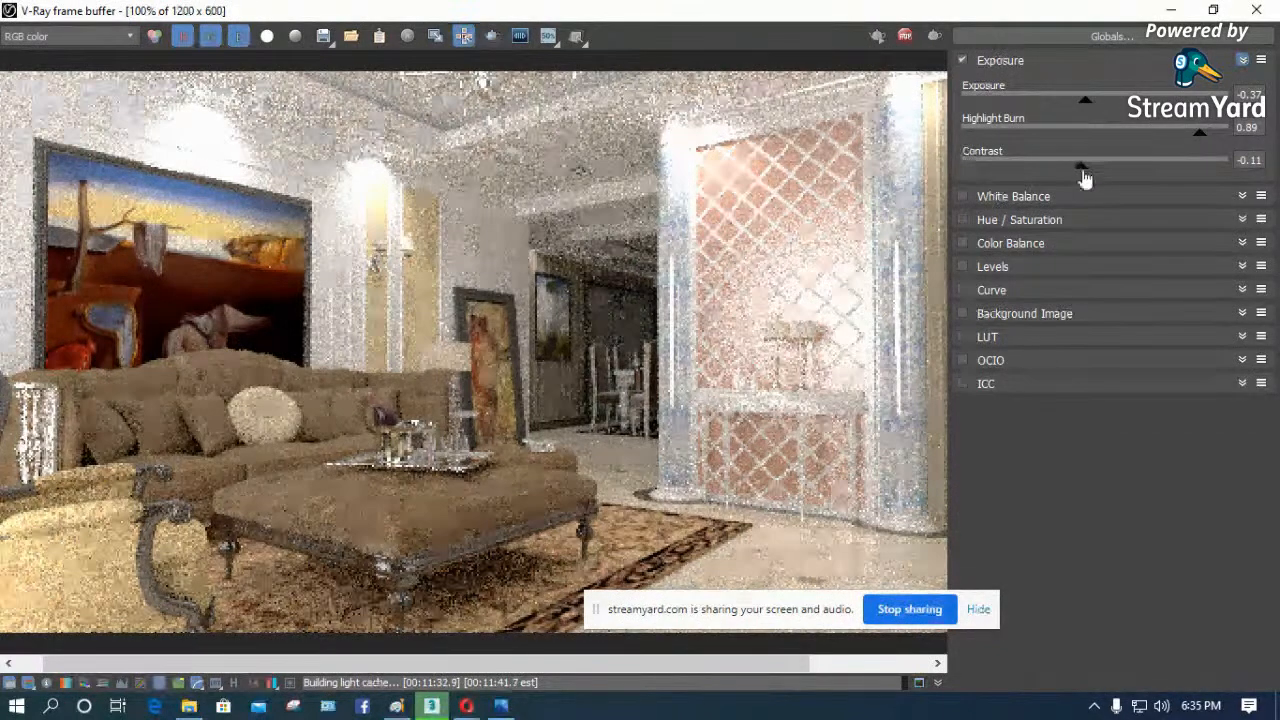
pyautogui.moveTo(1083, 168)
pyautogui.mouseDown()
pyautogui.moveTo(1143, 171)
pyautogui.moveTo(1080, 171)
pyautogui.moveTo(1098, 174)
pyautogui.mouseUp()
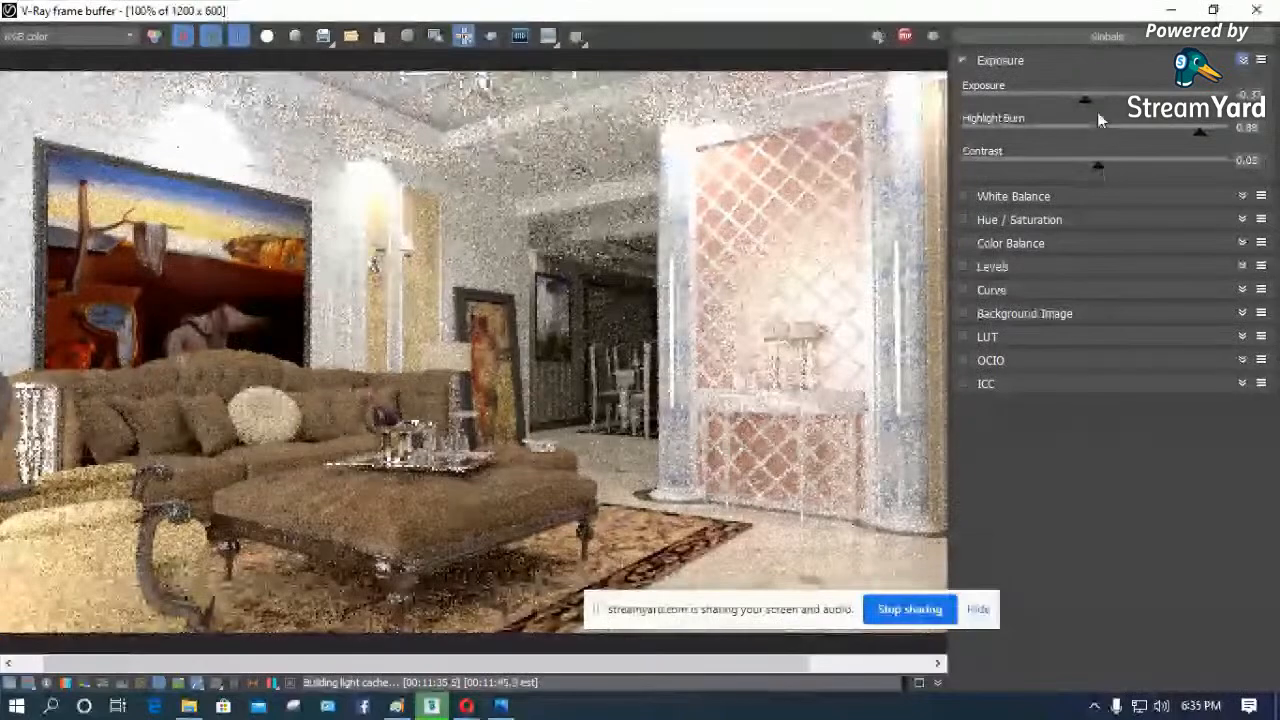
pyautogui.moveTo(1088, 112); pyautogui.dragTo(1066, 109)
pyautogui.moveTo(1092, 171); pyautogui.dragTo(1086, 171)
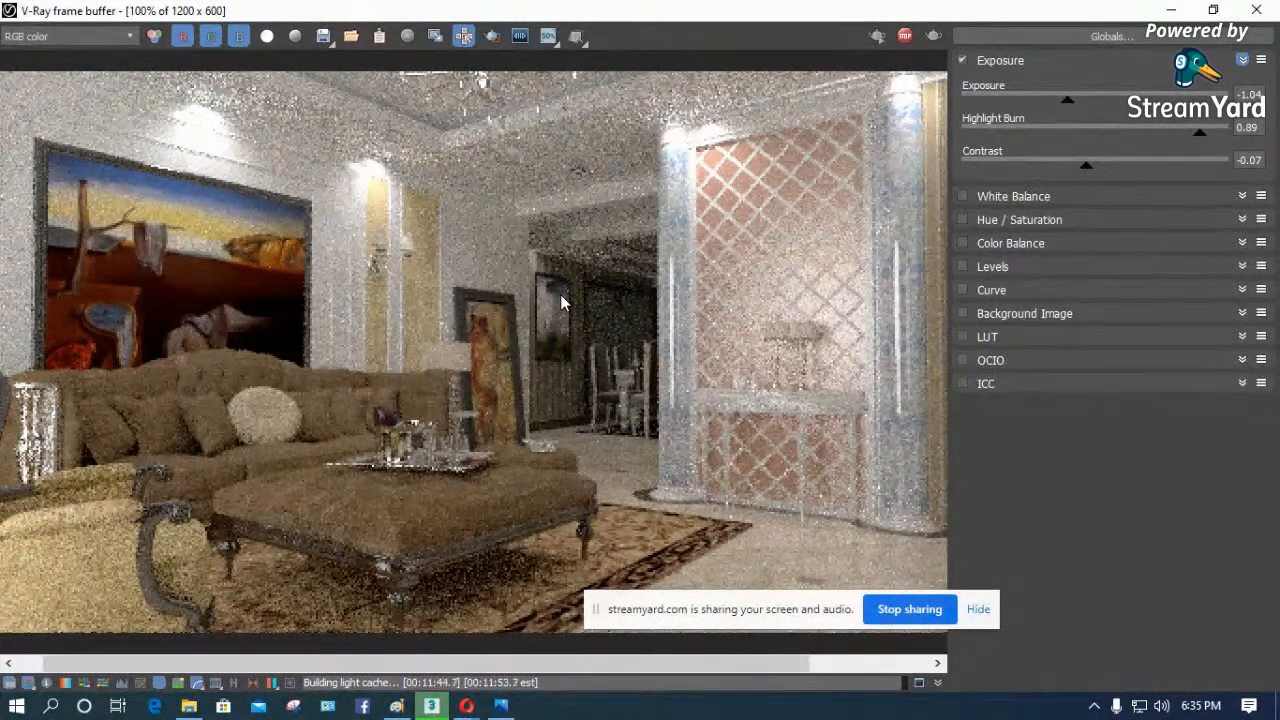
pyautogui.scroll(-2, 560, 294)
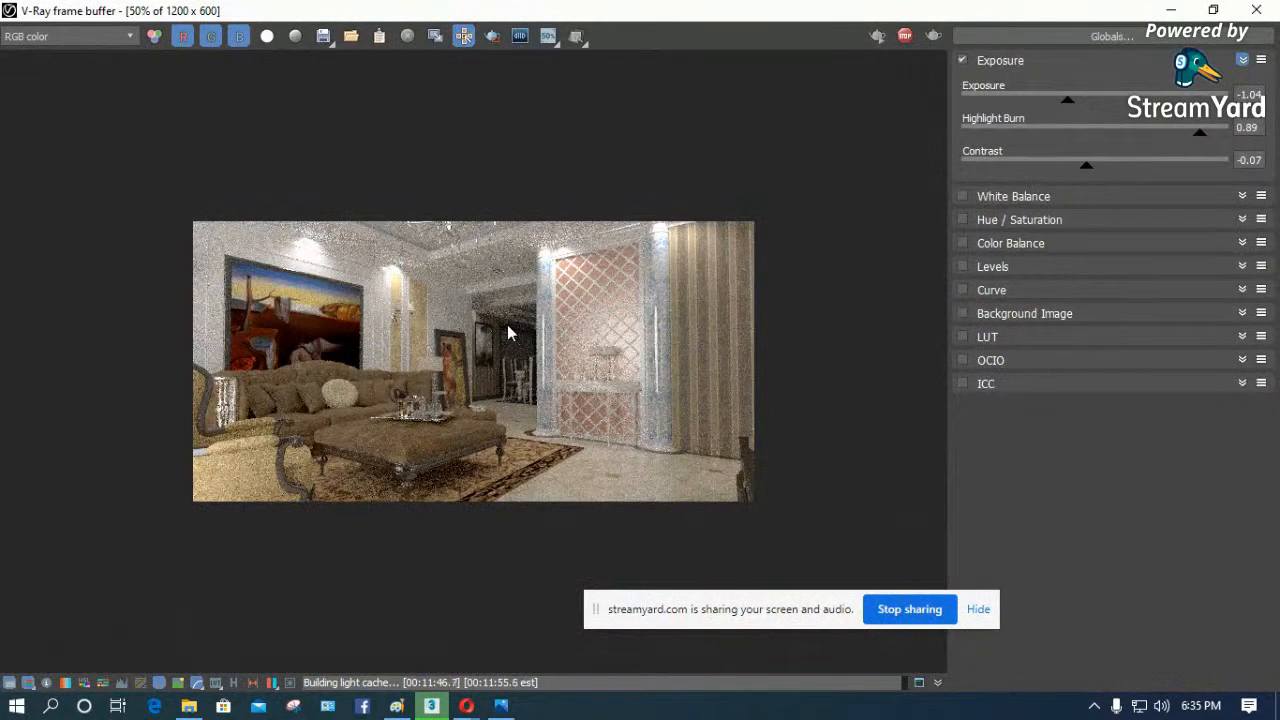
pyautogui.scroll(2, 507, 324)
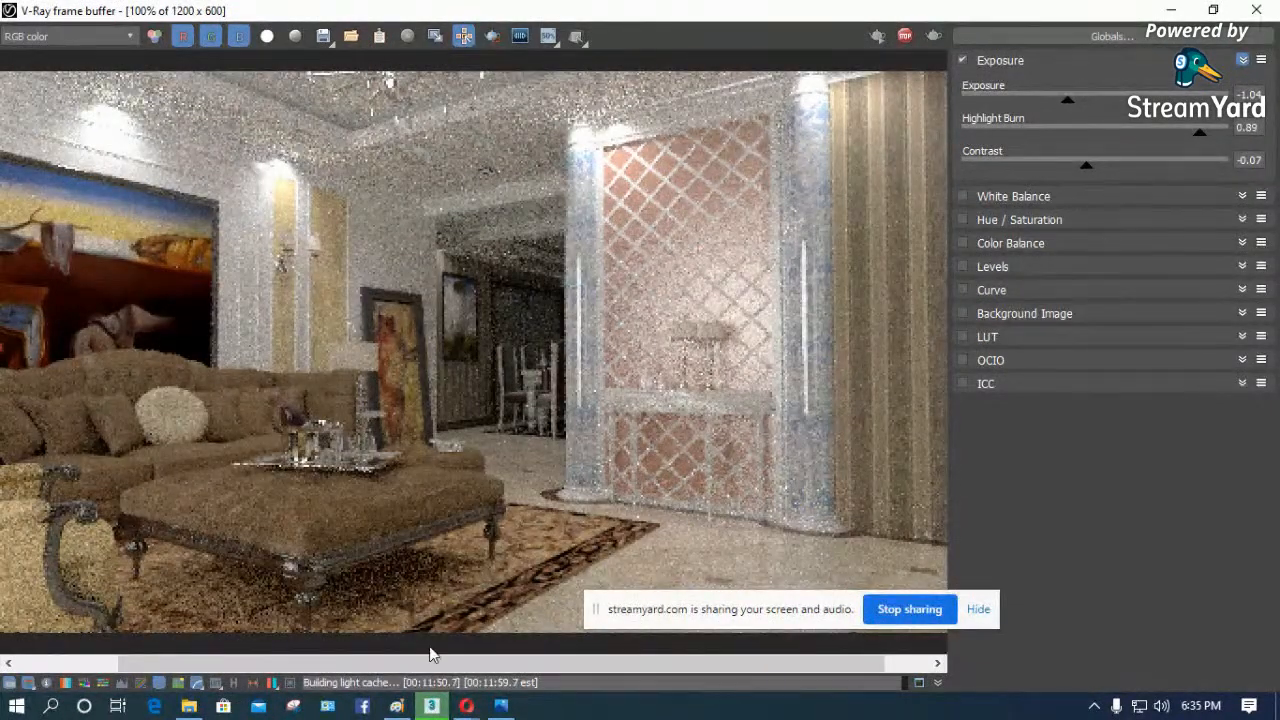
pyautogui.moveTo(433, 655); pyautogui.dragTo(333, 676)
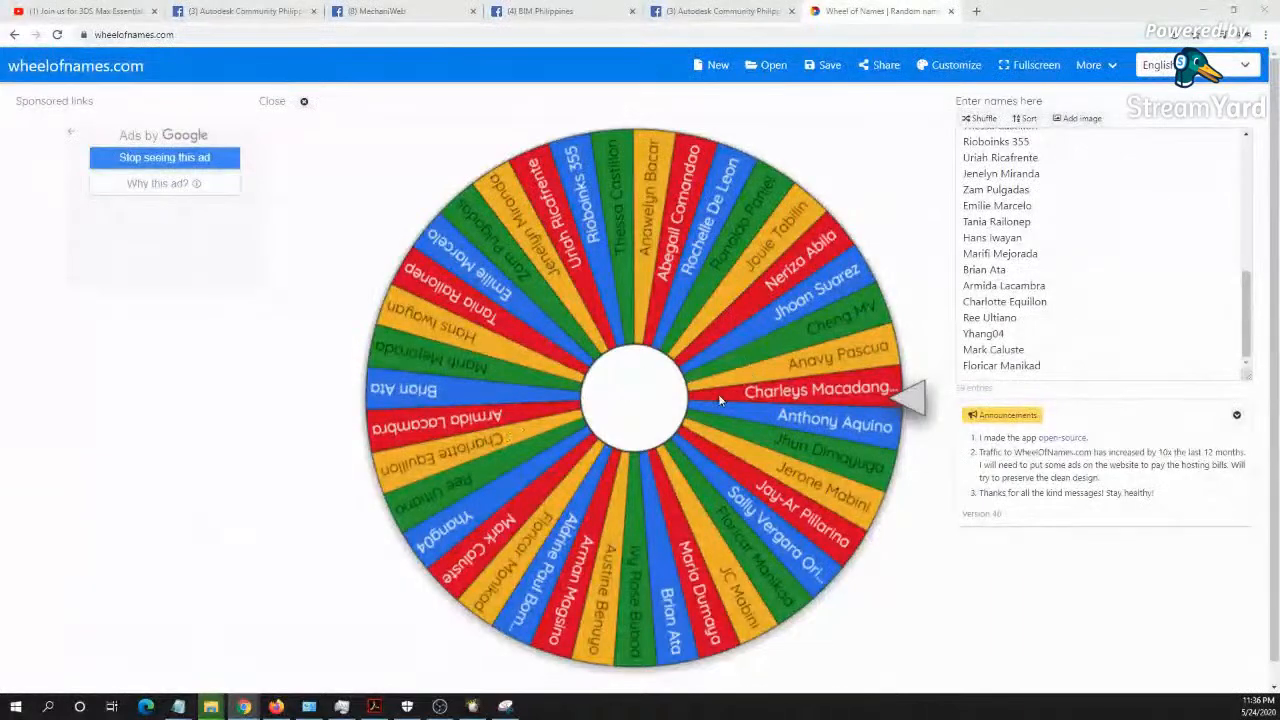
# - Spin the Wheel of Names for a fourth raffle winner, highlight that name and remove it from the entries
pyautogui.click(719, 399)
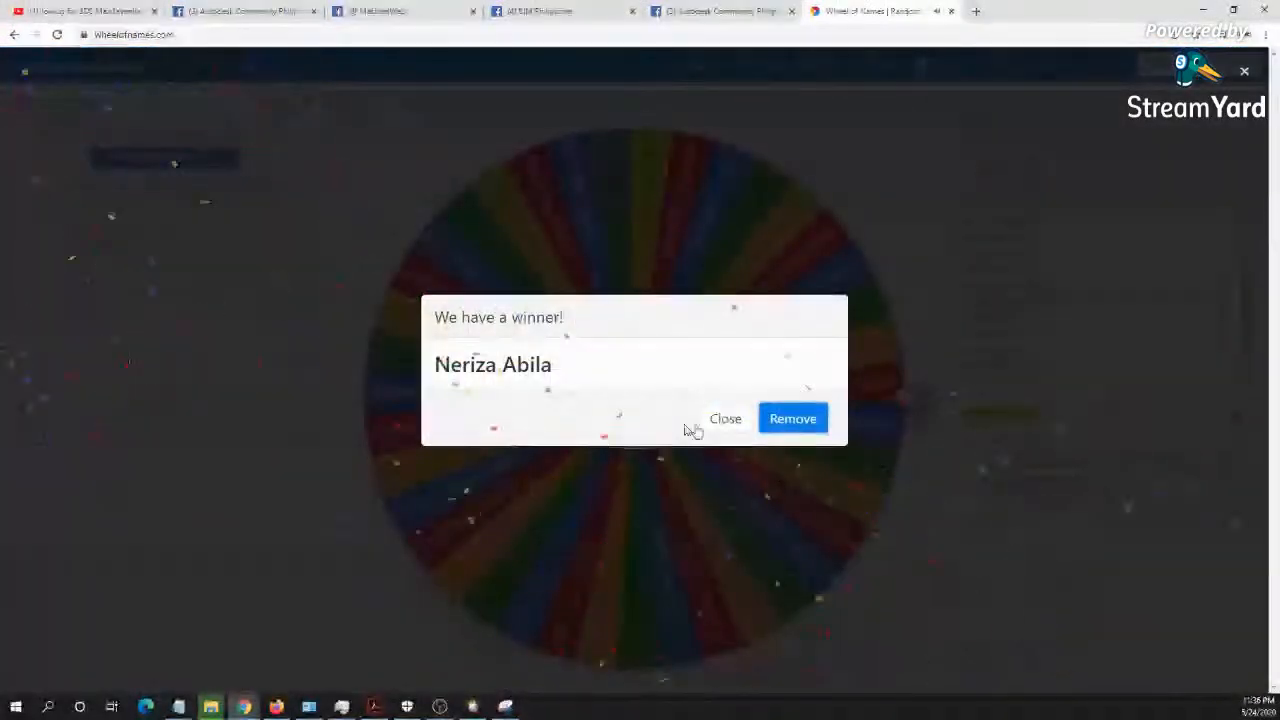
pyautogui.moveTo(594, 360); pyautogui.dragTo(434, 375)
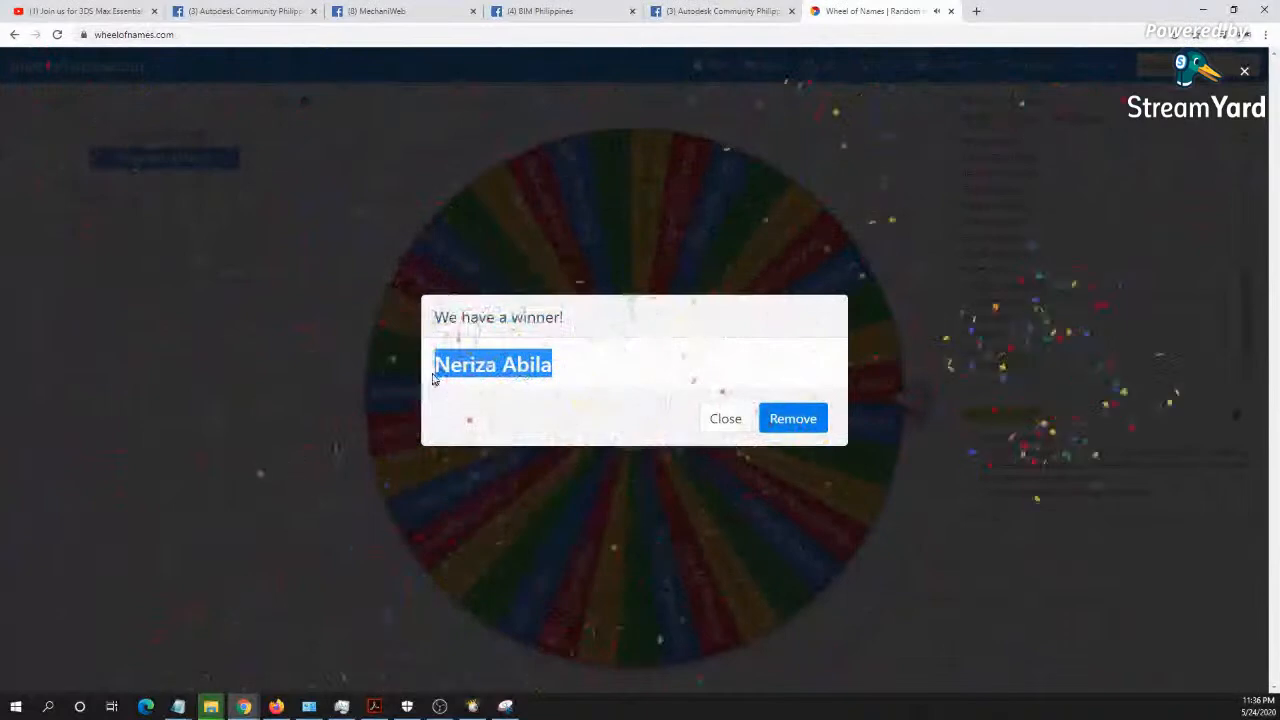
pyautogui.click(788, 424)
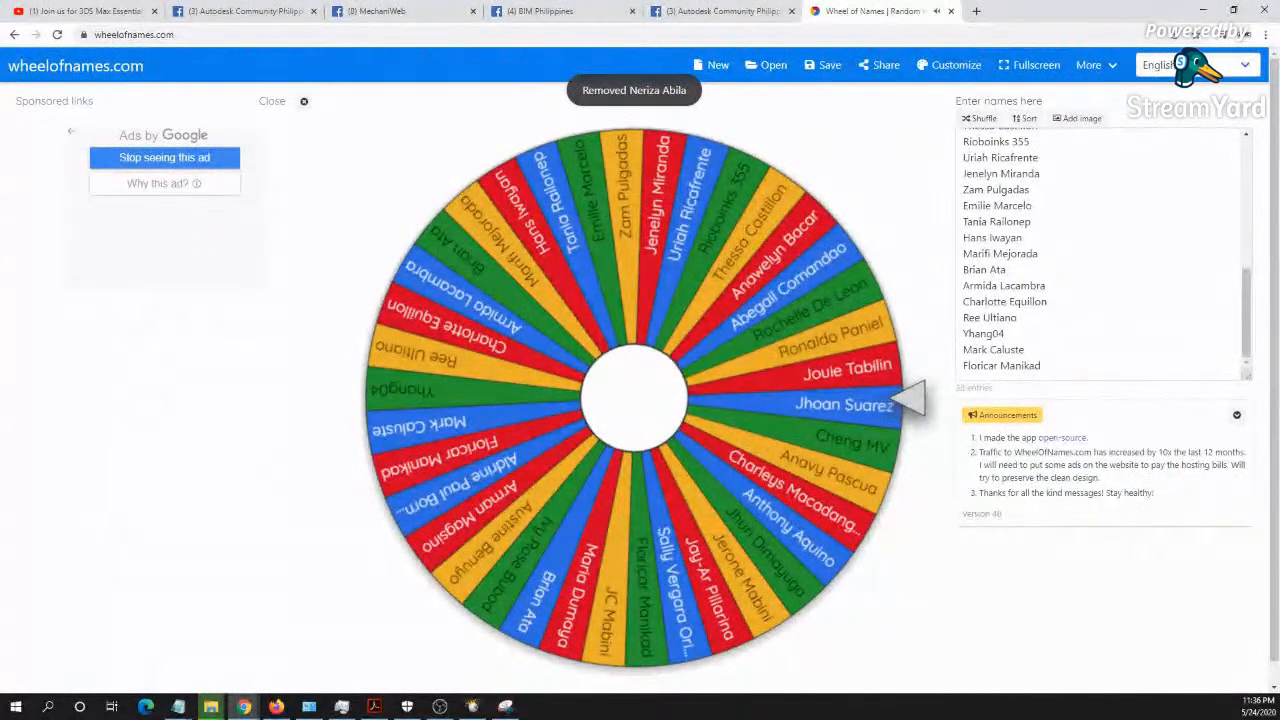
# - Look over the 3DS Max Interior and Exterior Rendering trainings and the past events on the Autodesk Community Philippines events page
pyautogui.click(240, 11)
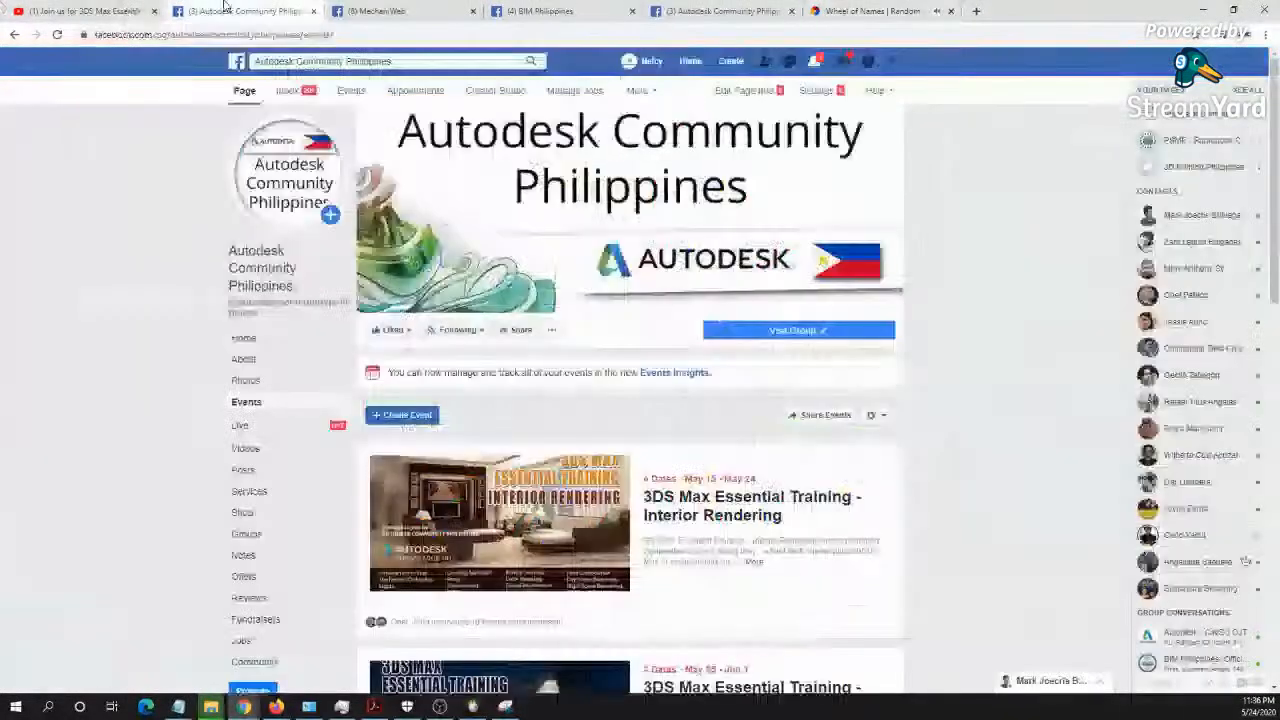
pyautogui.press('super+d')
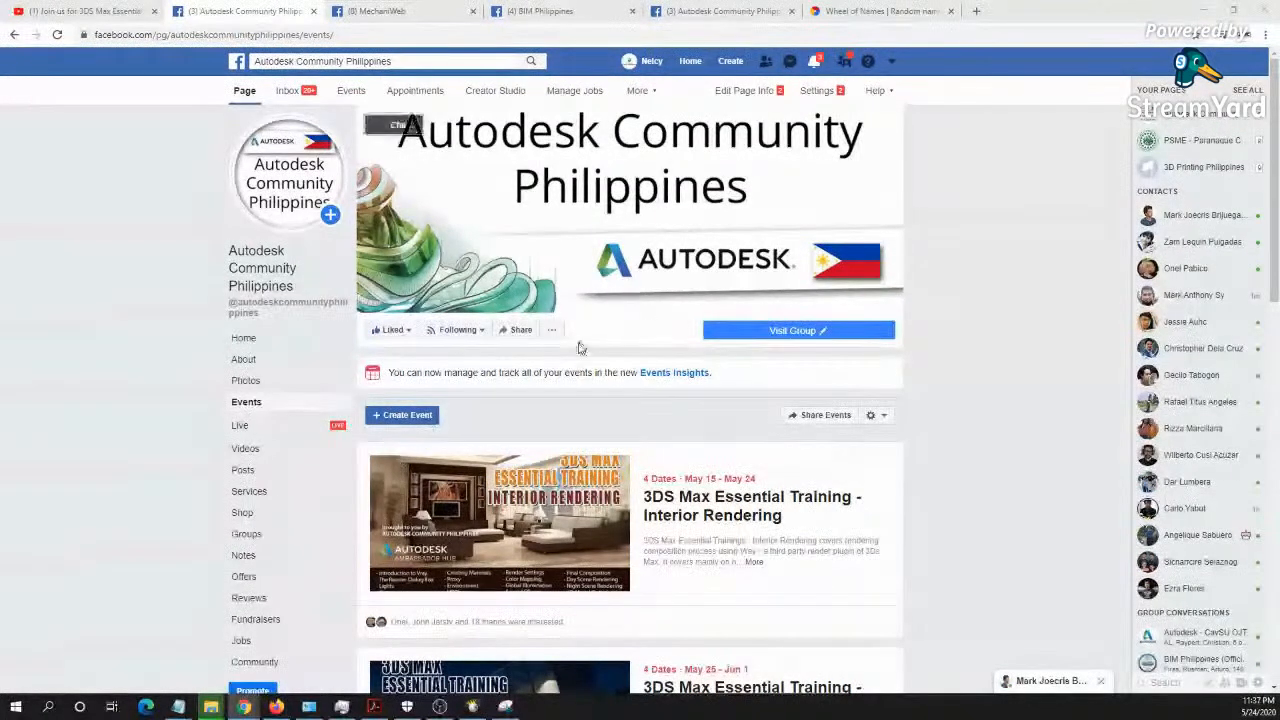
pyautogui.scroll(-2, 635, 355)
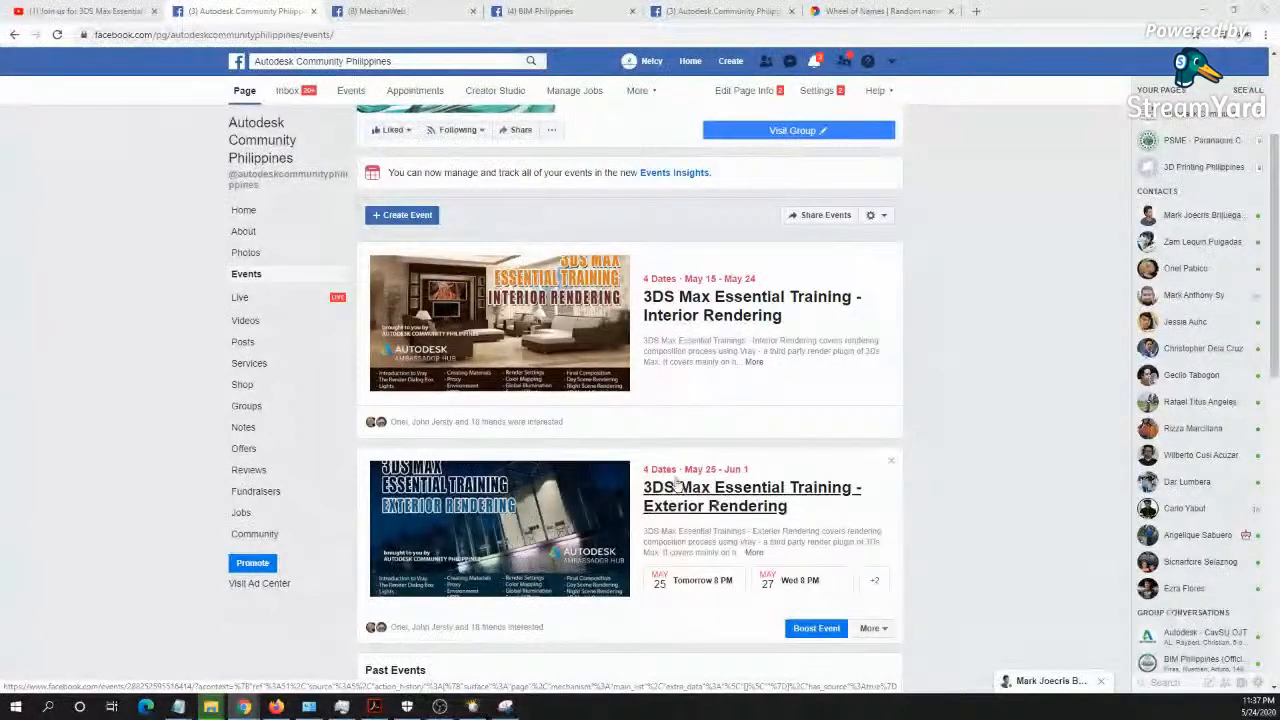
pyautogui.scroll(2, 676, 476)
pyautogui.scroll(-4, 676, 481)
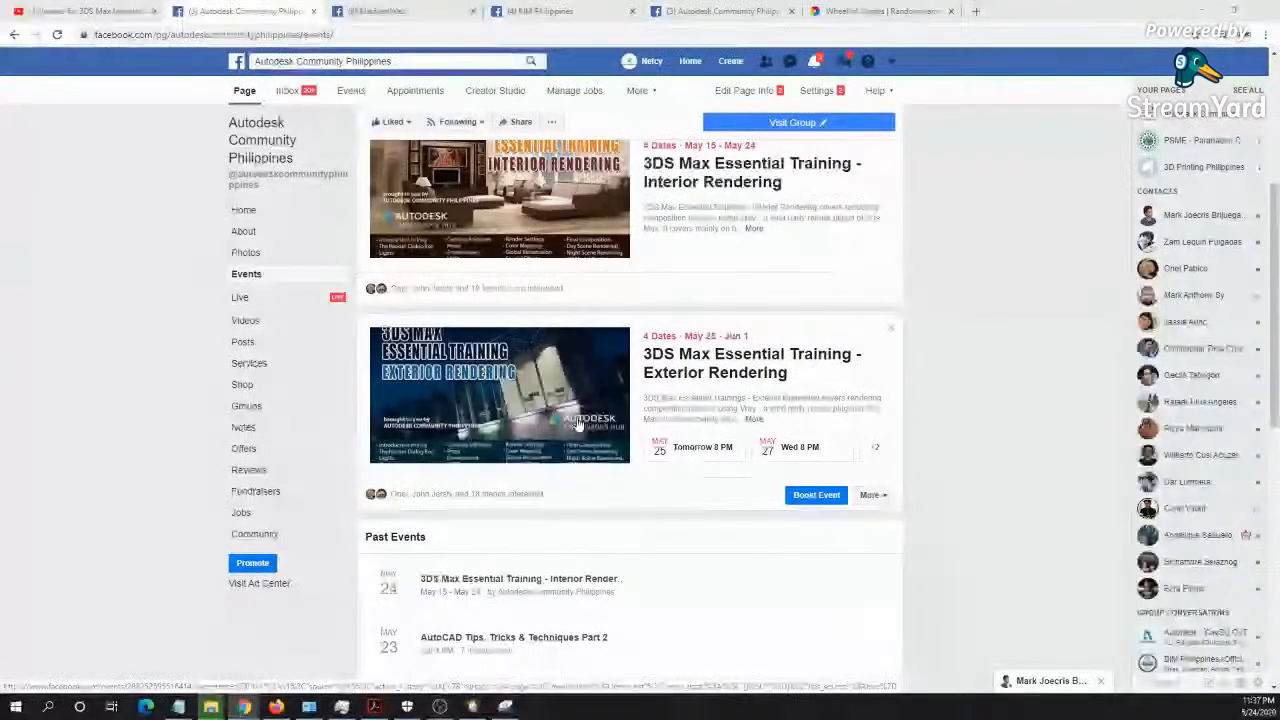
pyautogui.scroll(2, 584, 422)
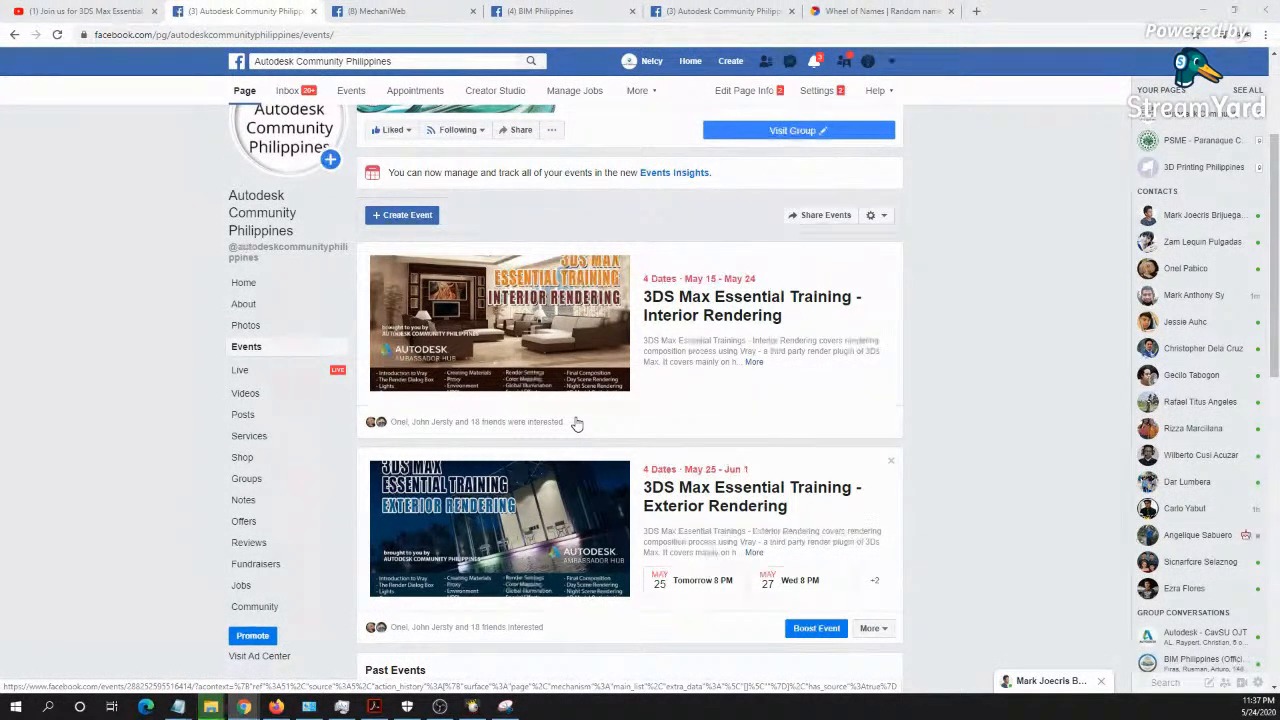
pyautogui.scroll(-2, 580, 420)
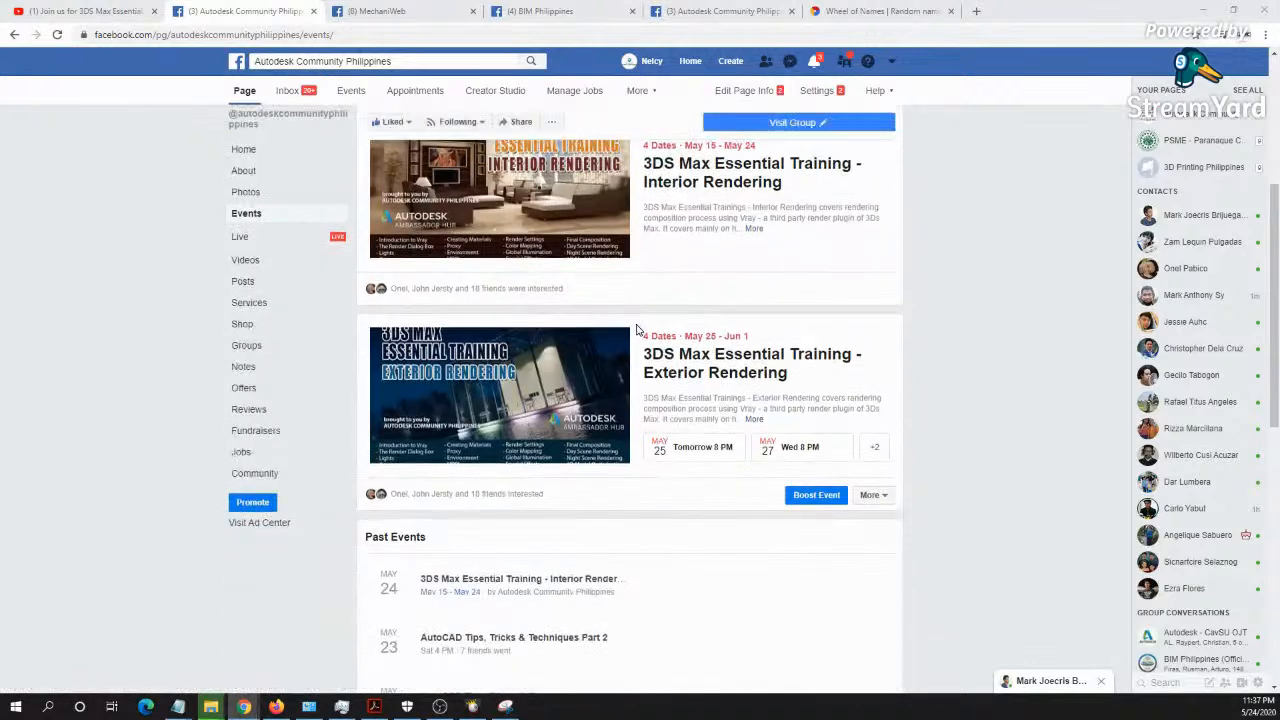
pyautogui.scroll(3, 641, 338)
pyautogui.scroll(-1, 641, 338)
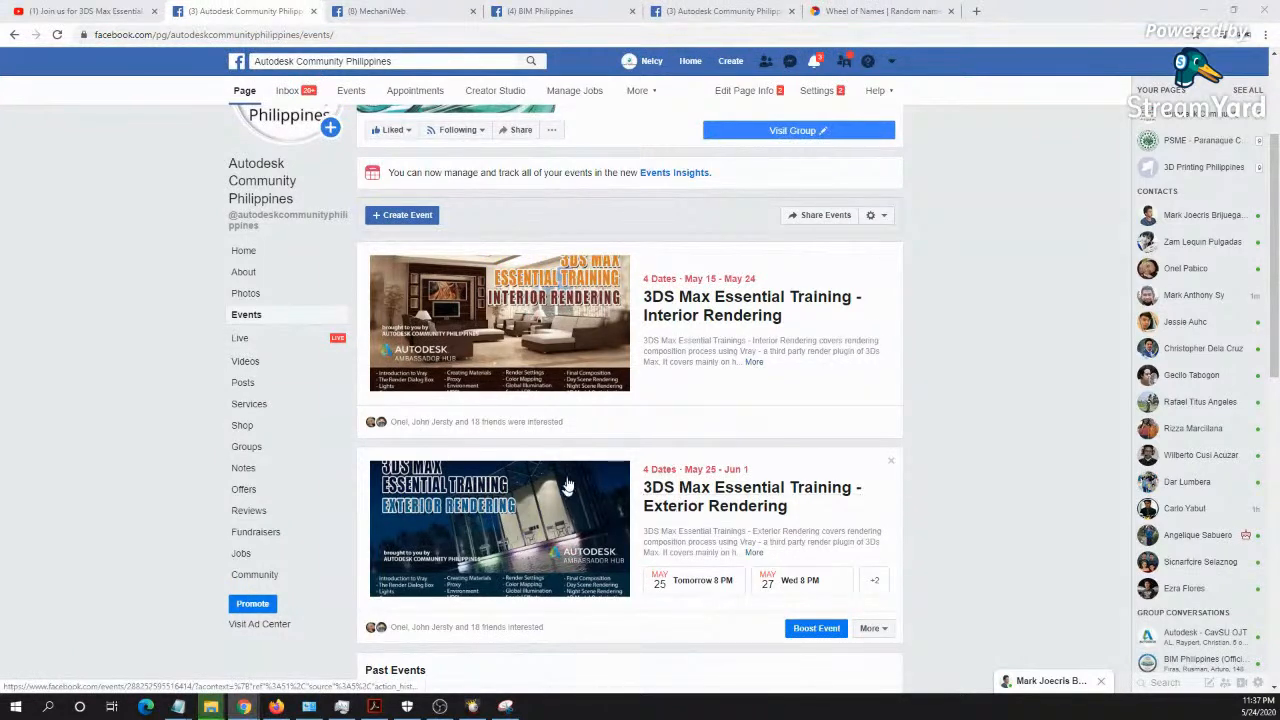
# - Open the 3DS Max Essential Training - Interior Rendering event from the events page in a new tab and switch to it
pyautogui.scroll(-2, 643, 400)
pyautogui.scroll(1, 642, 400)
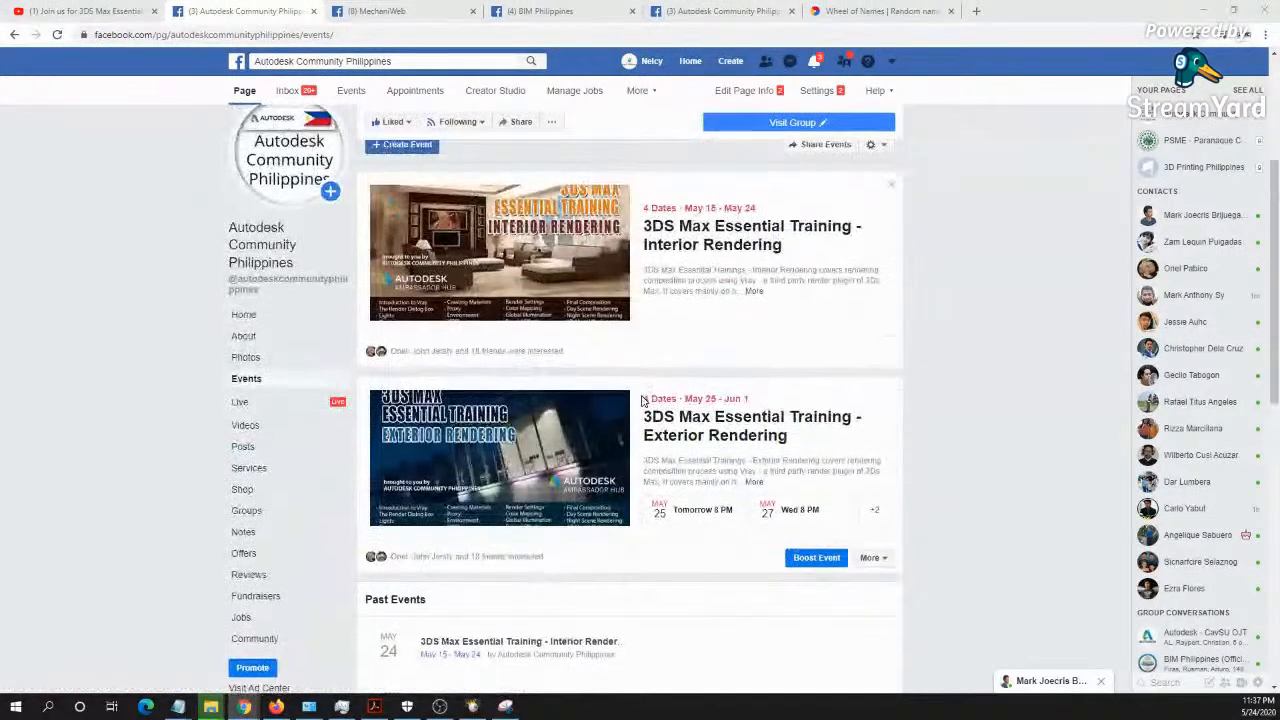
pyautogui.scroll(-3, 643, 400)
pyautogui.scroll(2, 633, 400)
pyautogui.scroll(1, 620, 385)
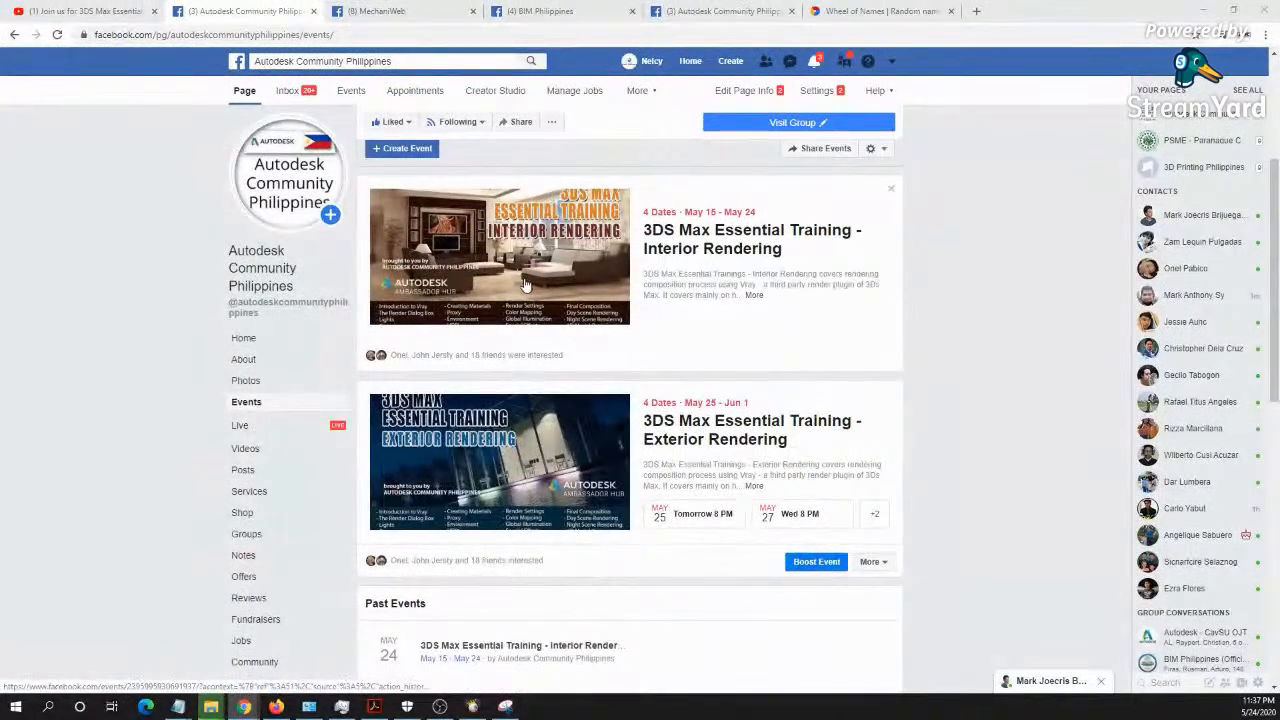
pyautogui.rightClick(744, 232)
pyautogui.click(766, 243)
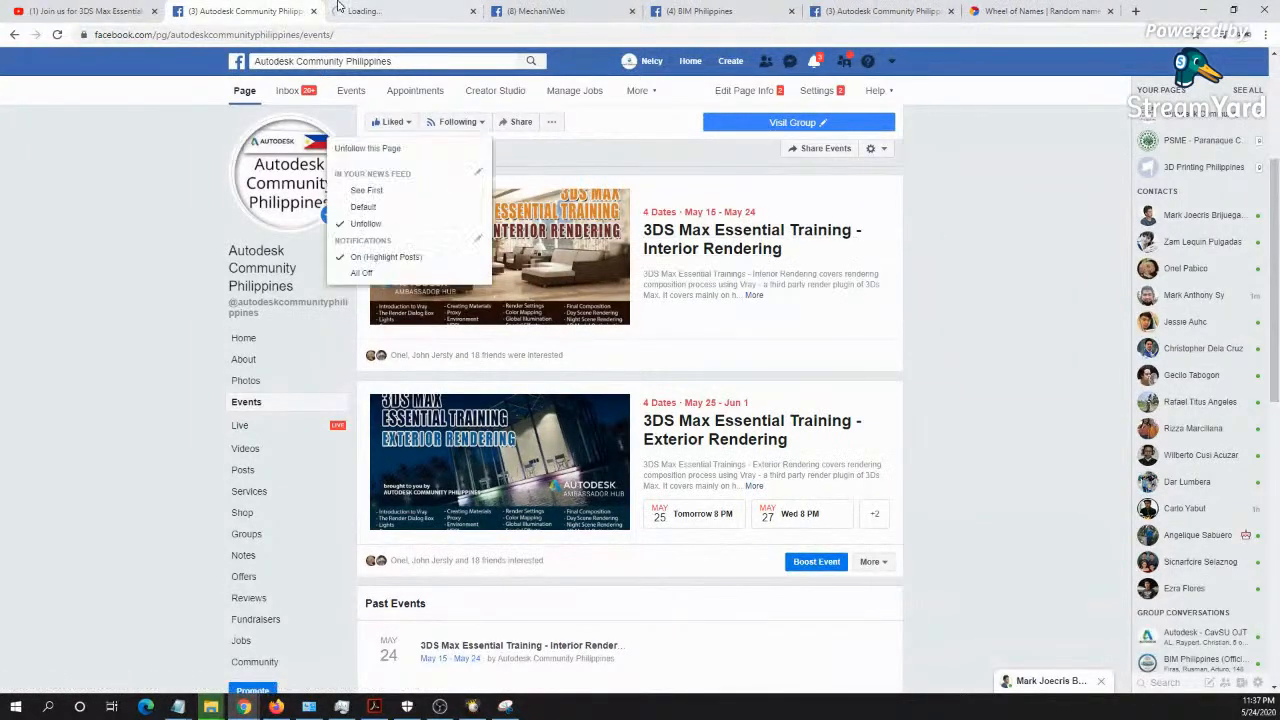
pyautogui.click(378, 11)
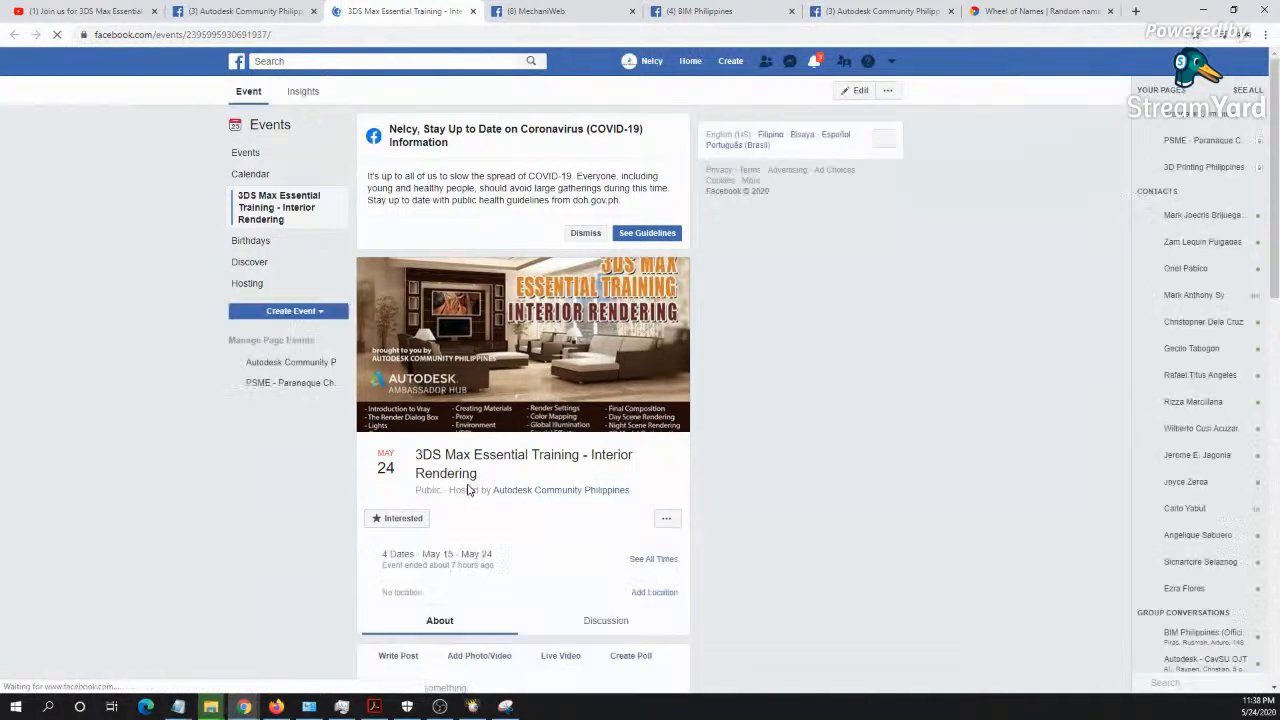
# - Look over the Interior Rendering event's dates, insights and training details, and close the post comments pop-up
pyautogui.scroll(-1, 467, 489)
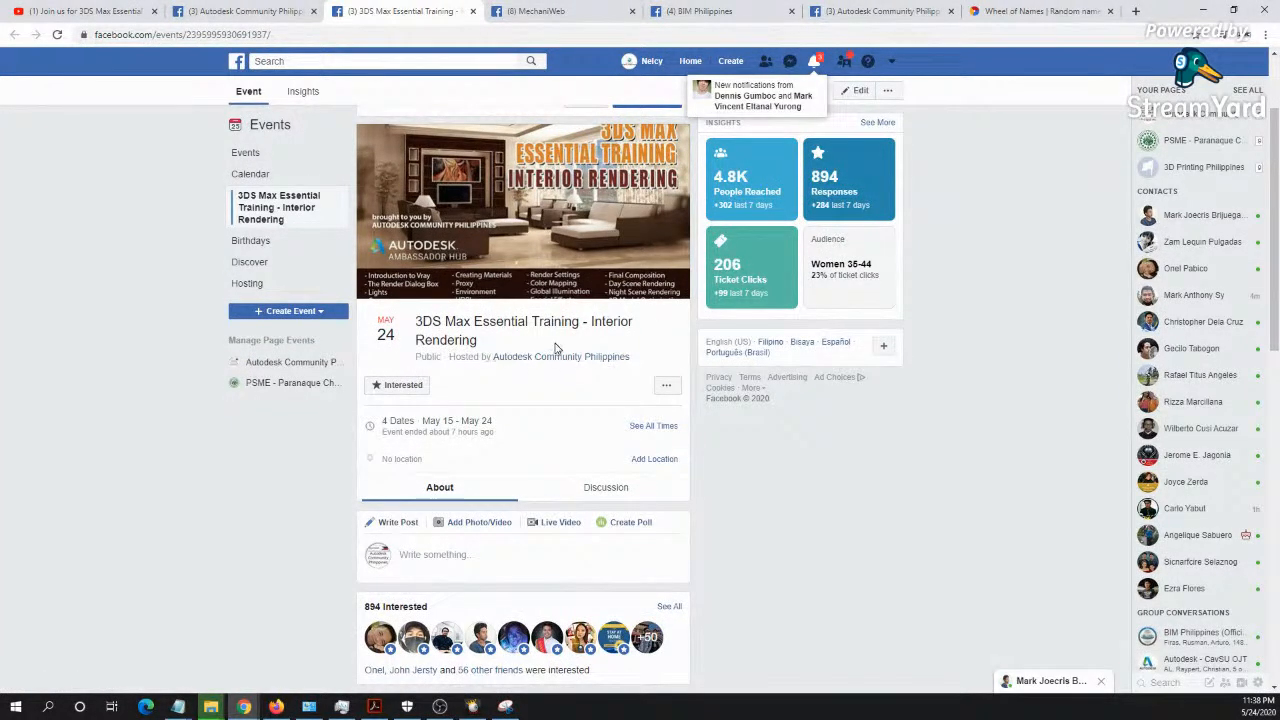
pyautogui.scroll(-2, 546, 346)
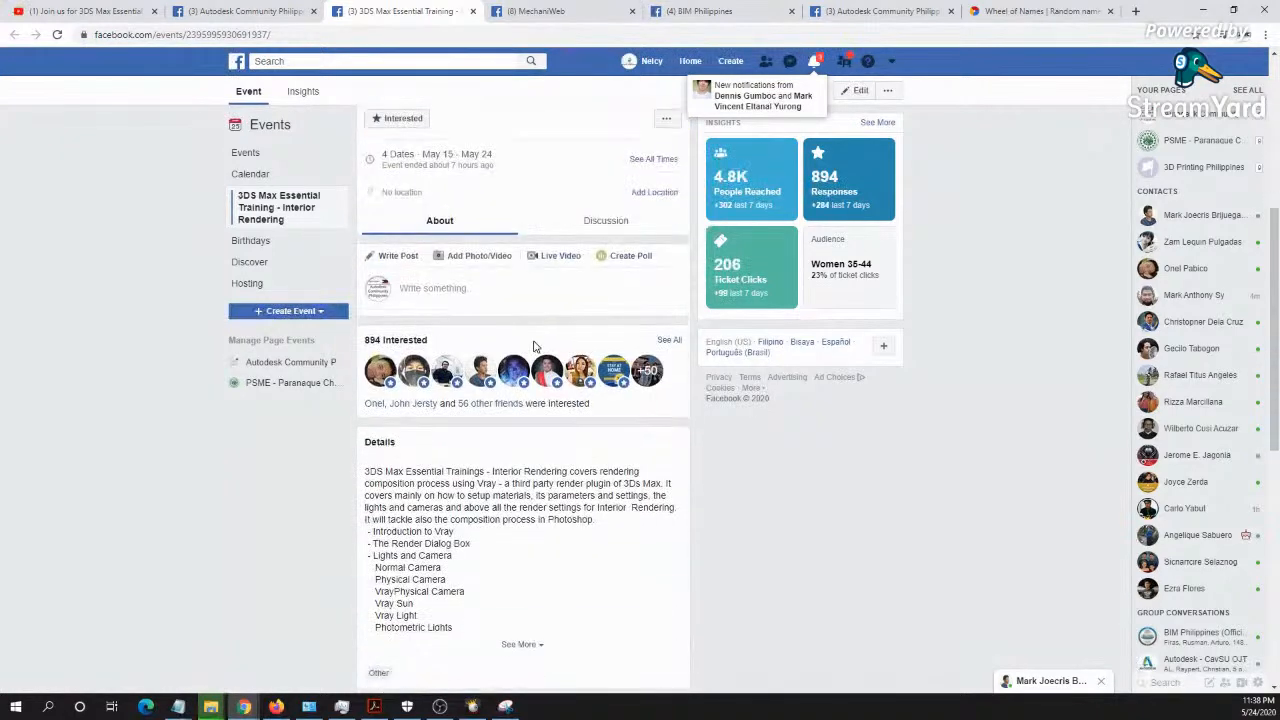
pyautogui.scroll(2, 534, 343)
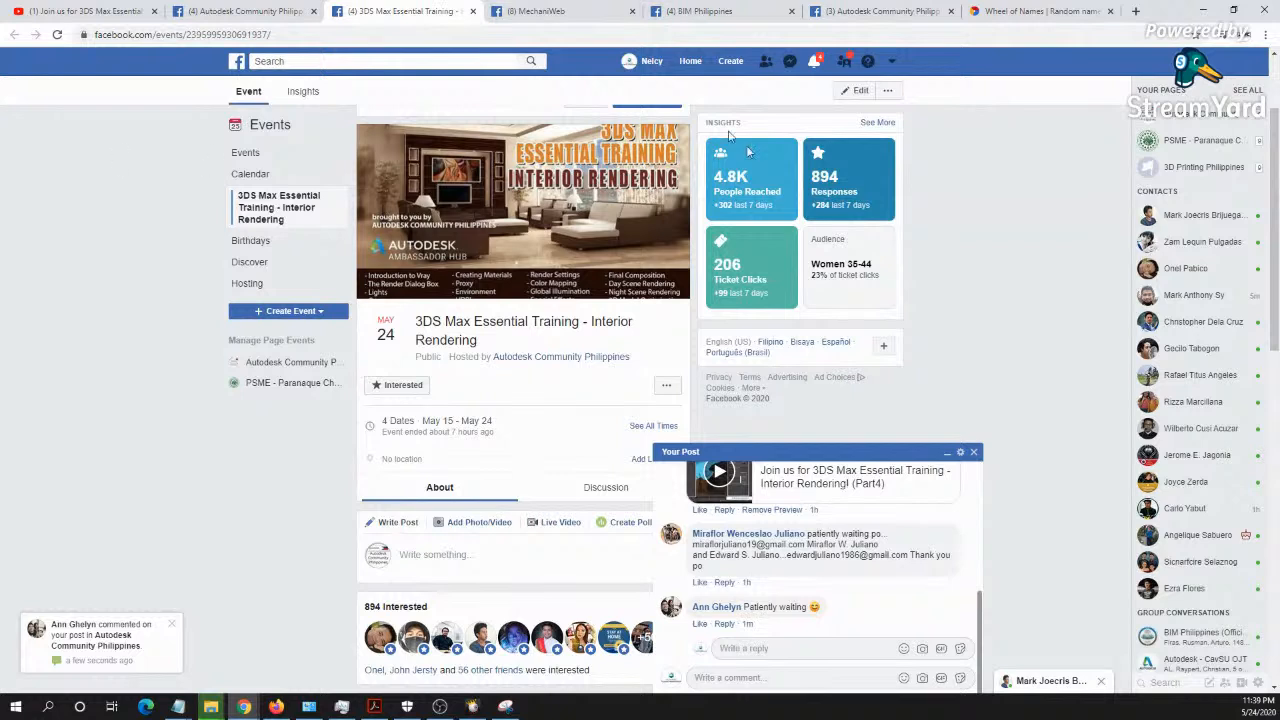
pyautogui.click(973, 452)
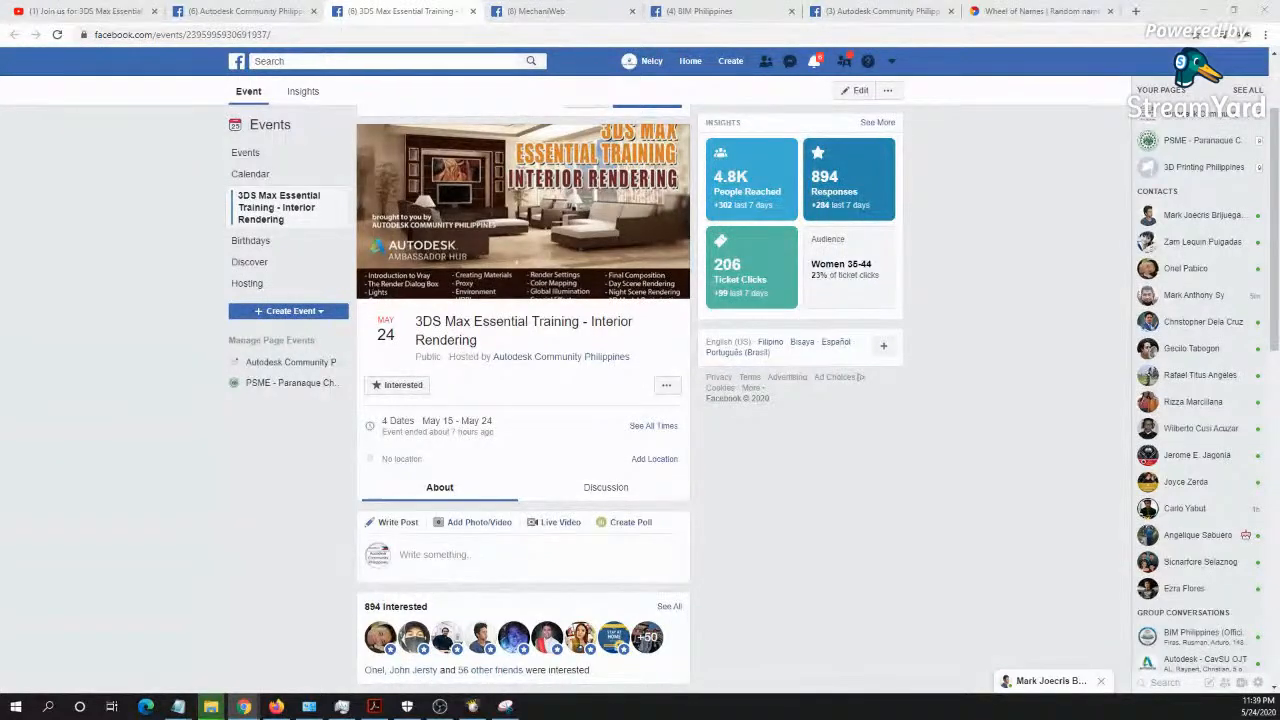
# - Show the desktop briefly, return to the Interior Rendering event page, and close the post comments and chat pop-ups
pyautogui.press('super+d')
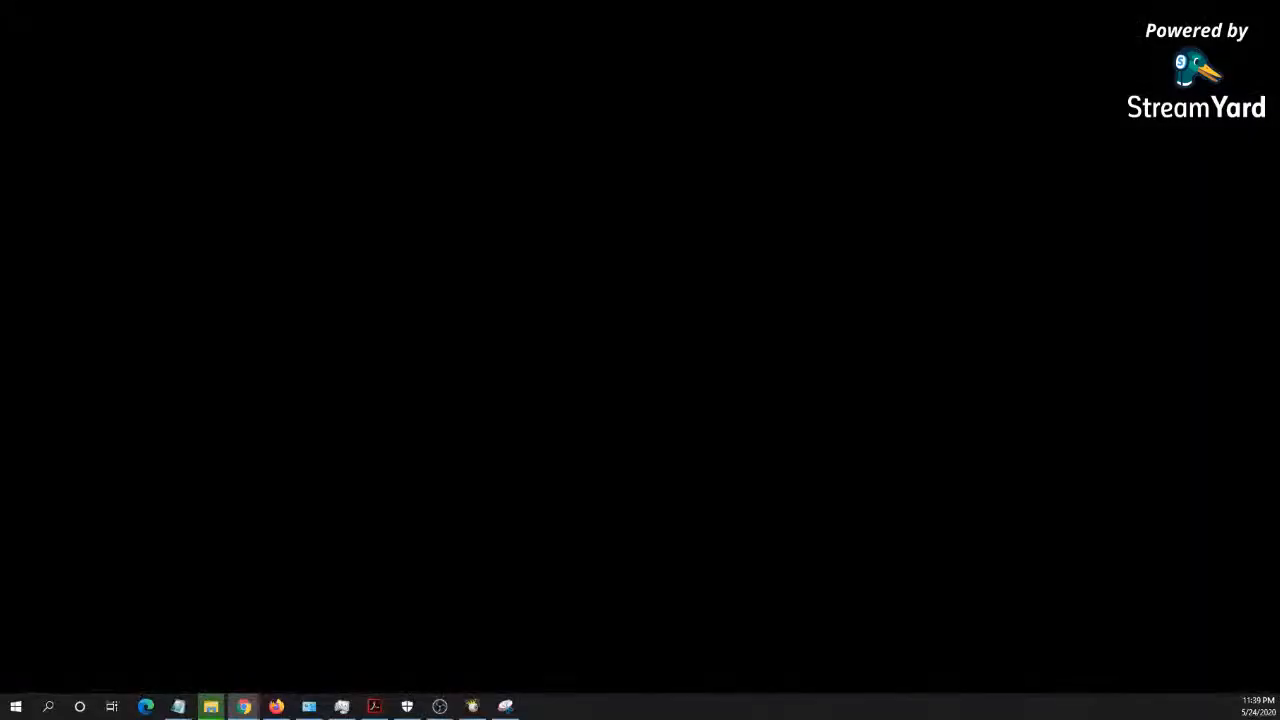
pyautogui.press('super+d')
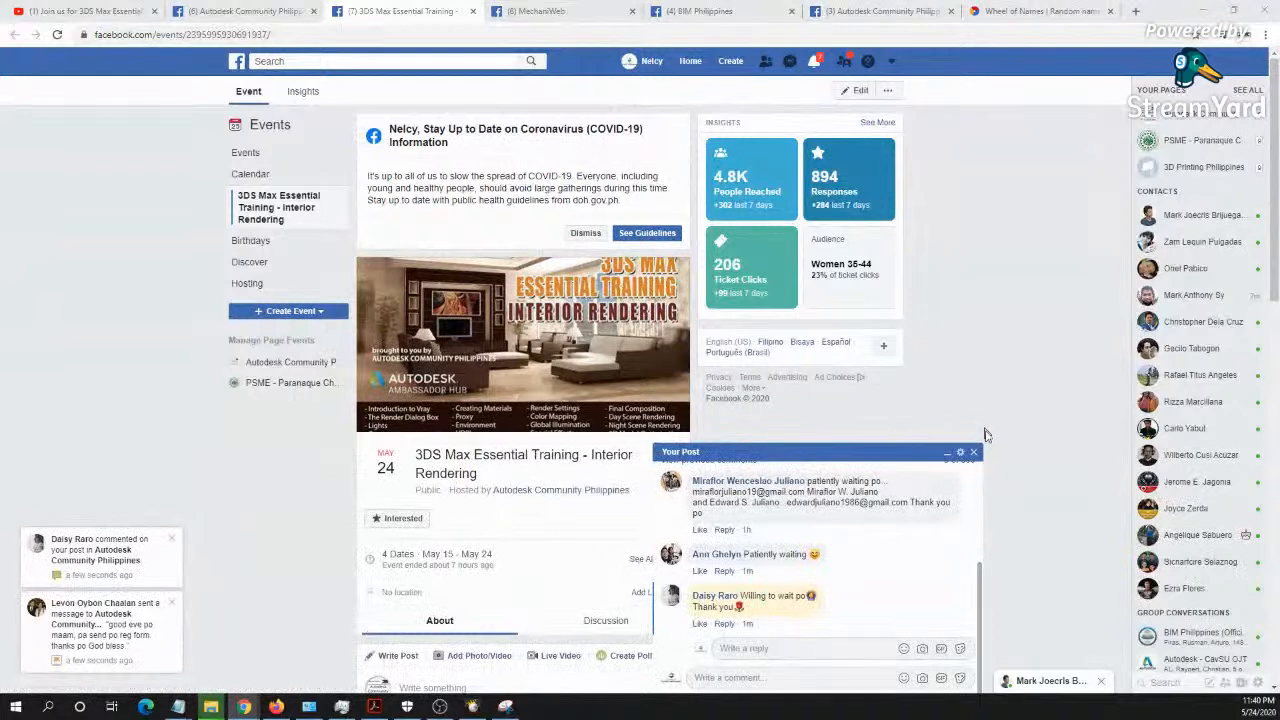
pyautogui.click(974, 453)
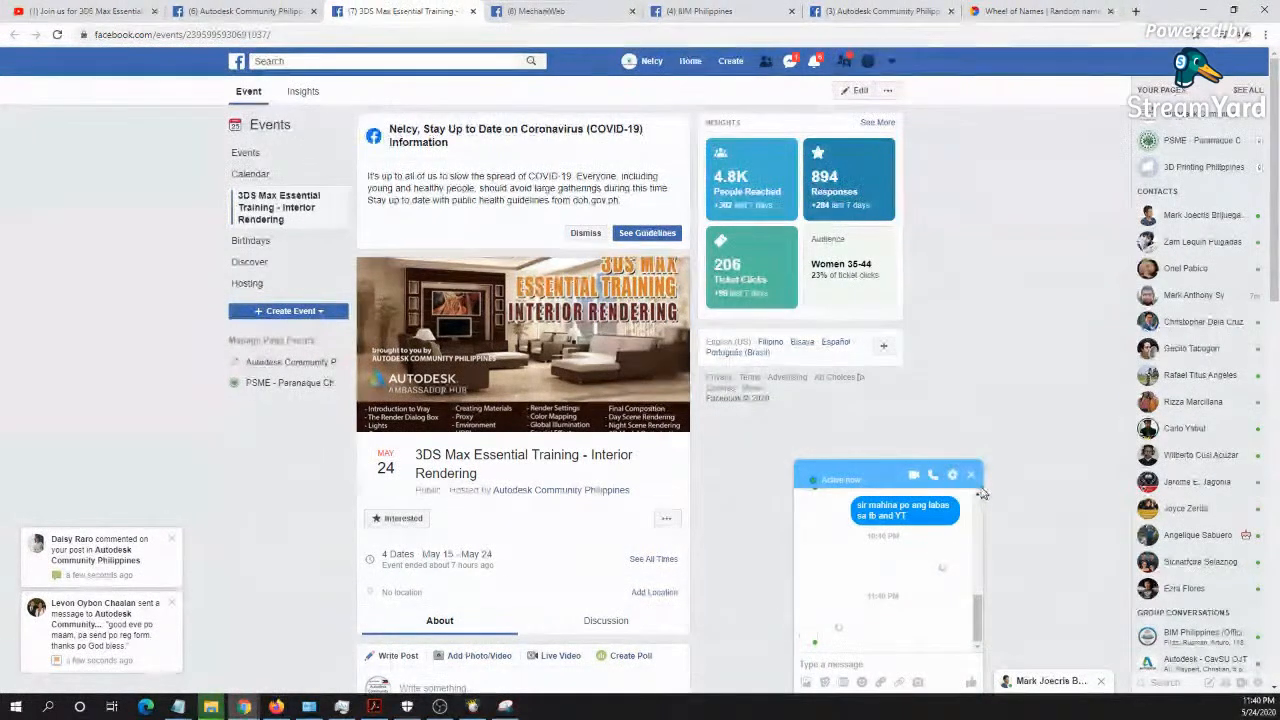
pyautogui.click(972, 477)
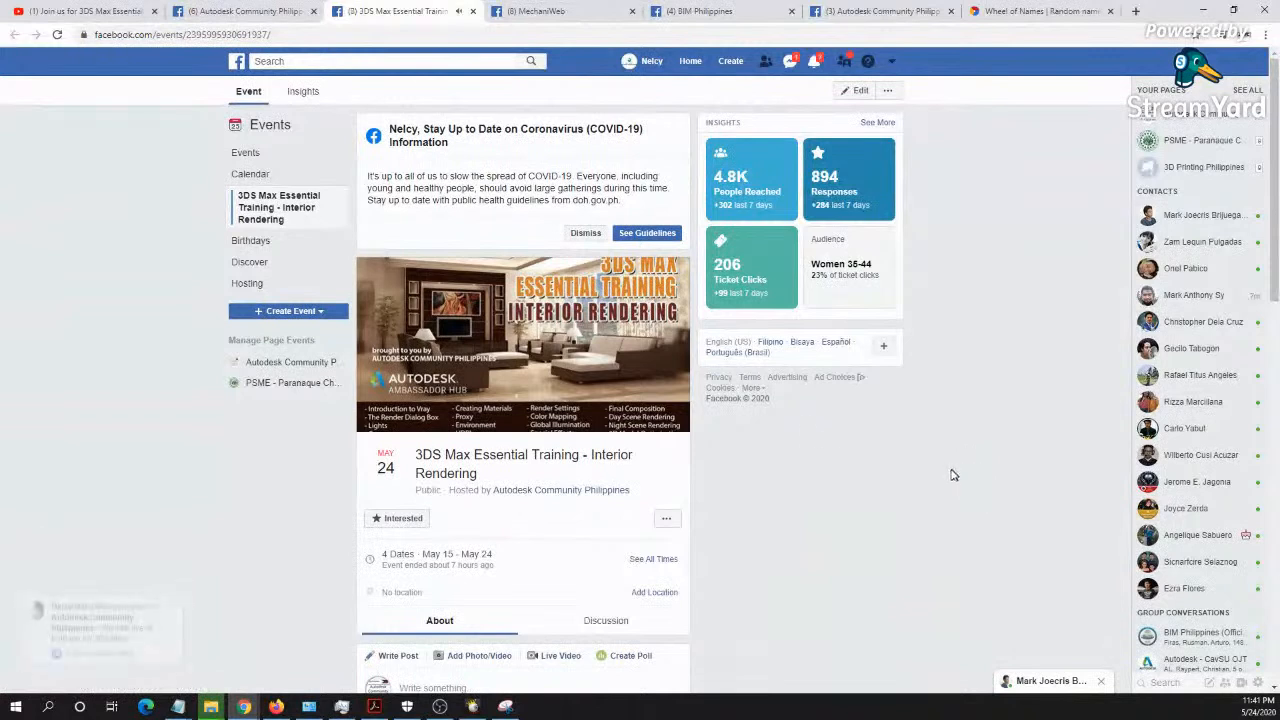